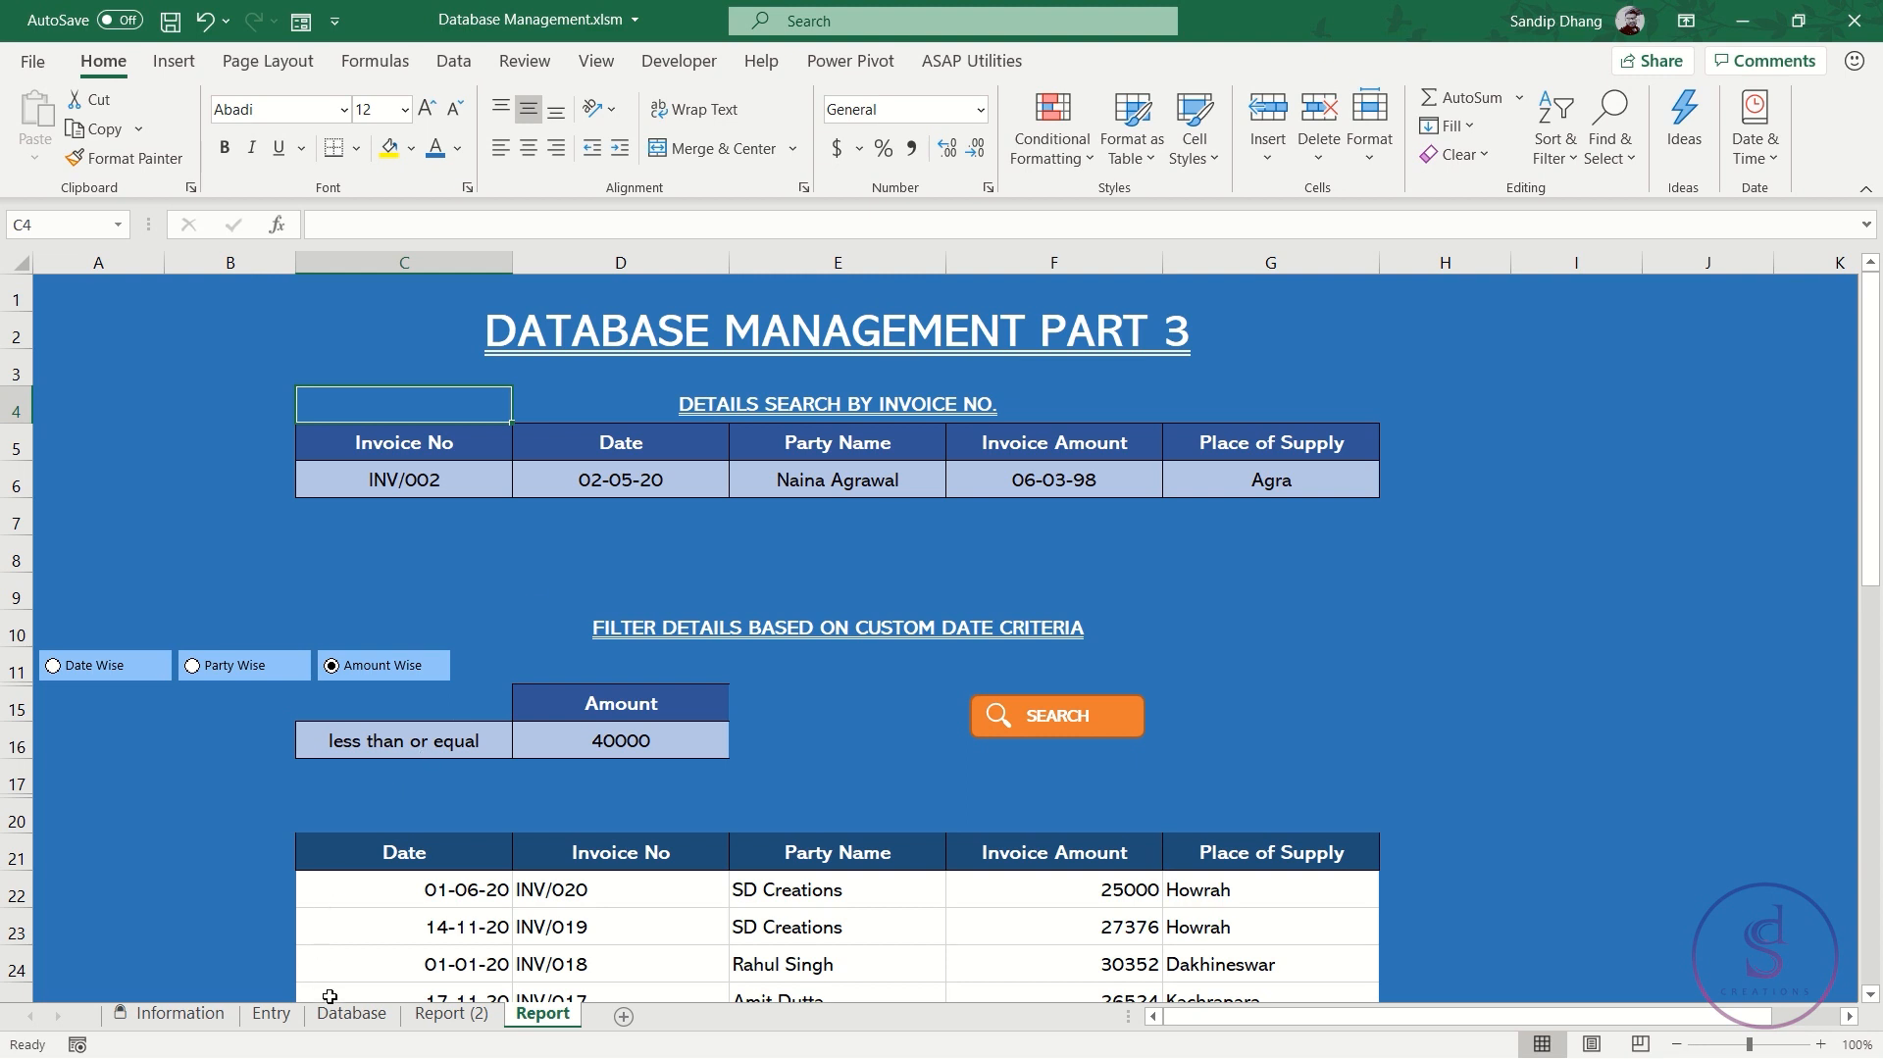
Try to enter the invoice number Inv/022, already present in the Database sheet, in the Entry form and dismiss the duplicate-entry alert
click(273, 1015)
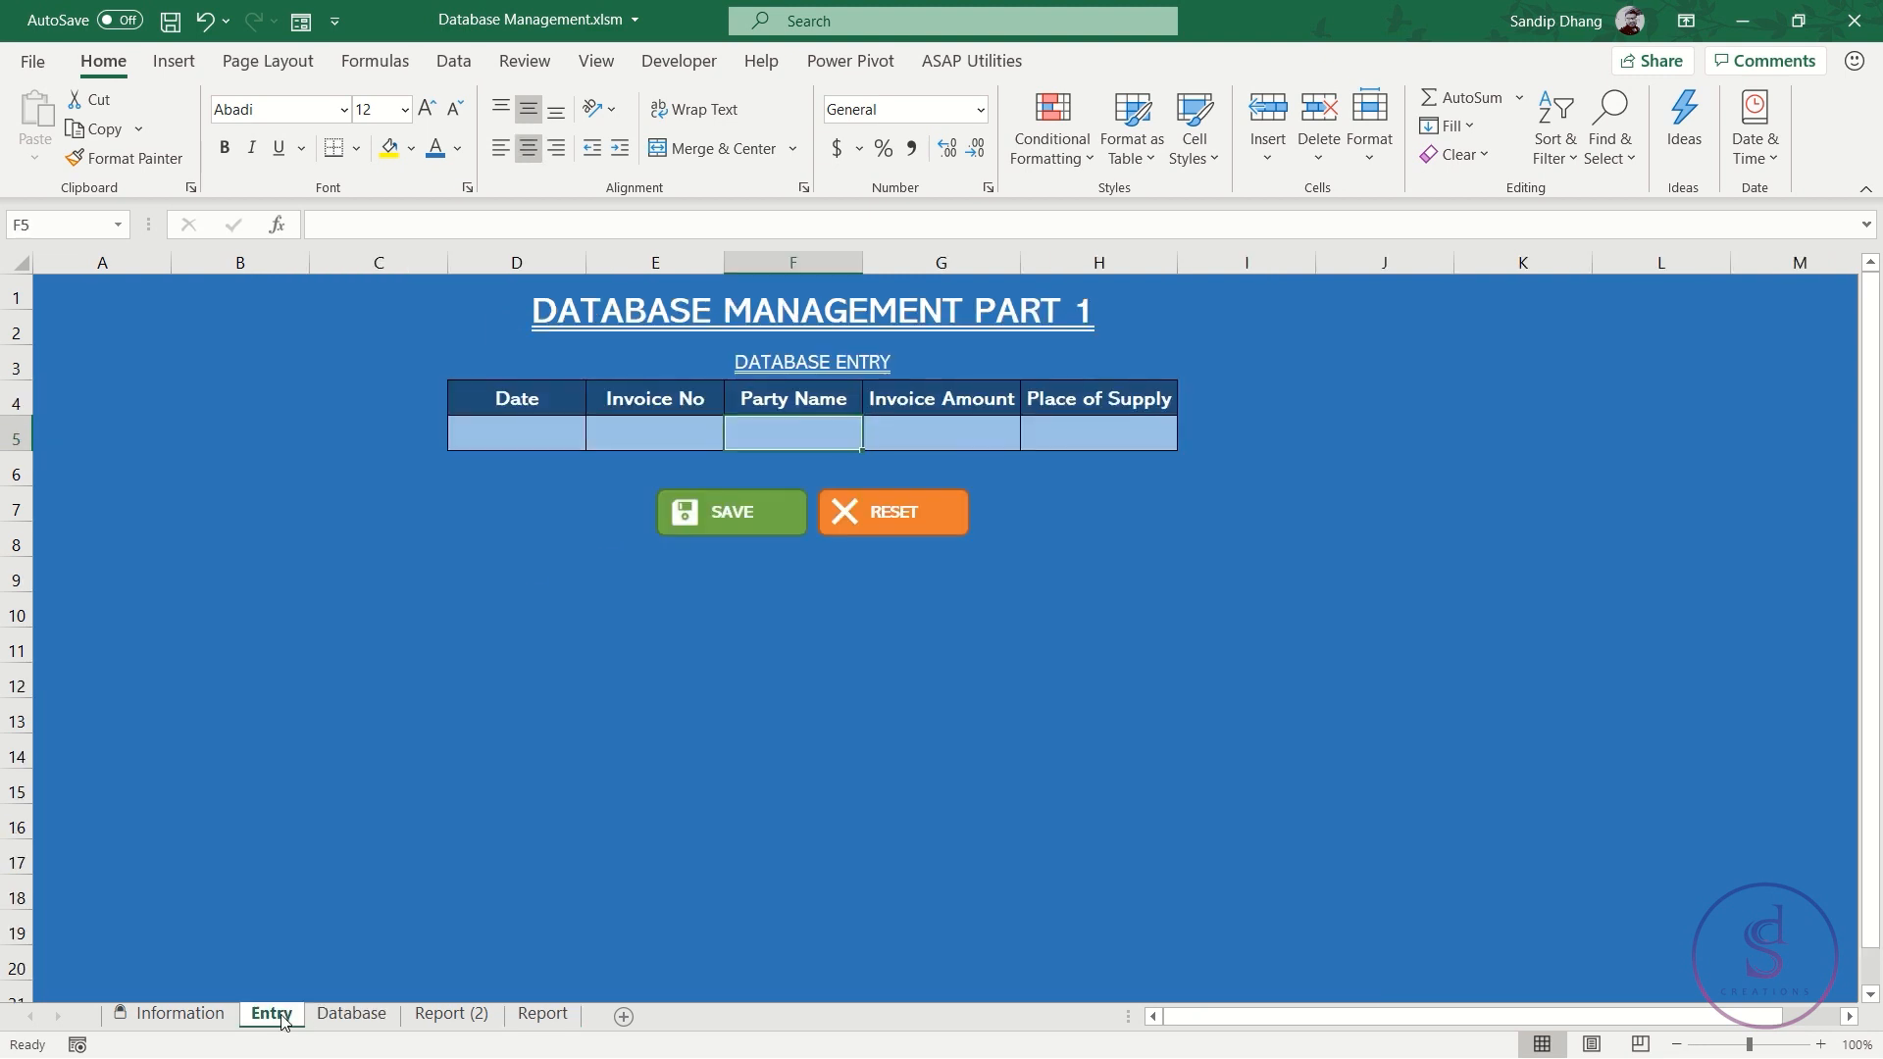
click(662, 449)
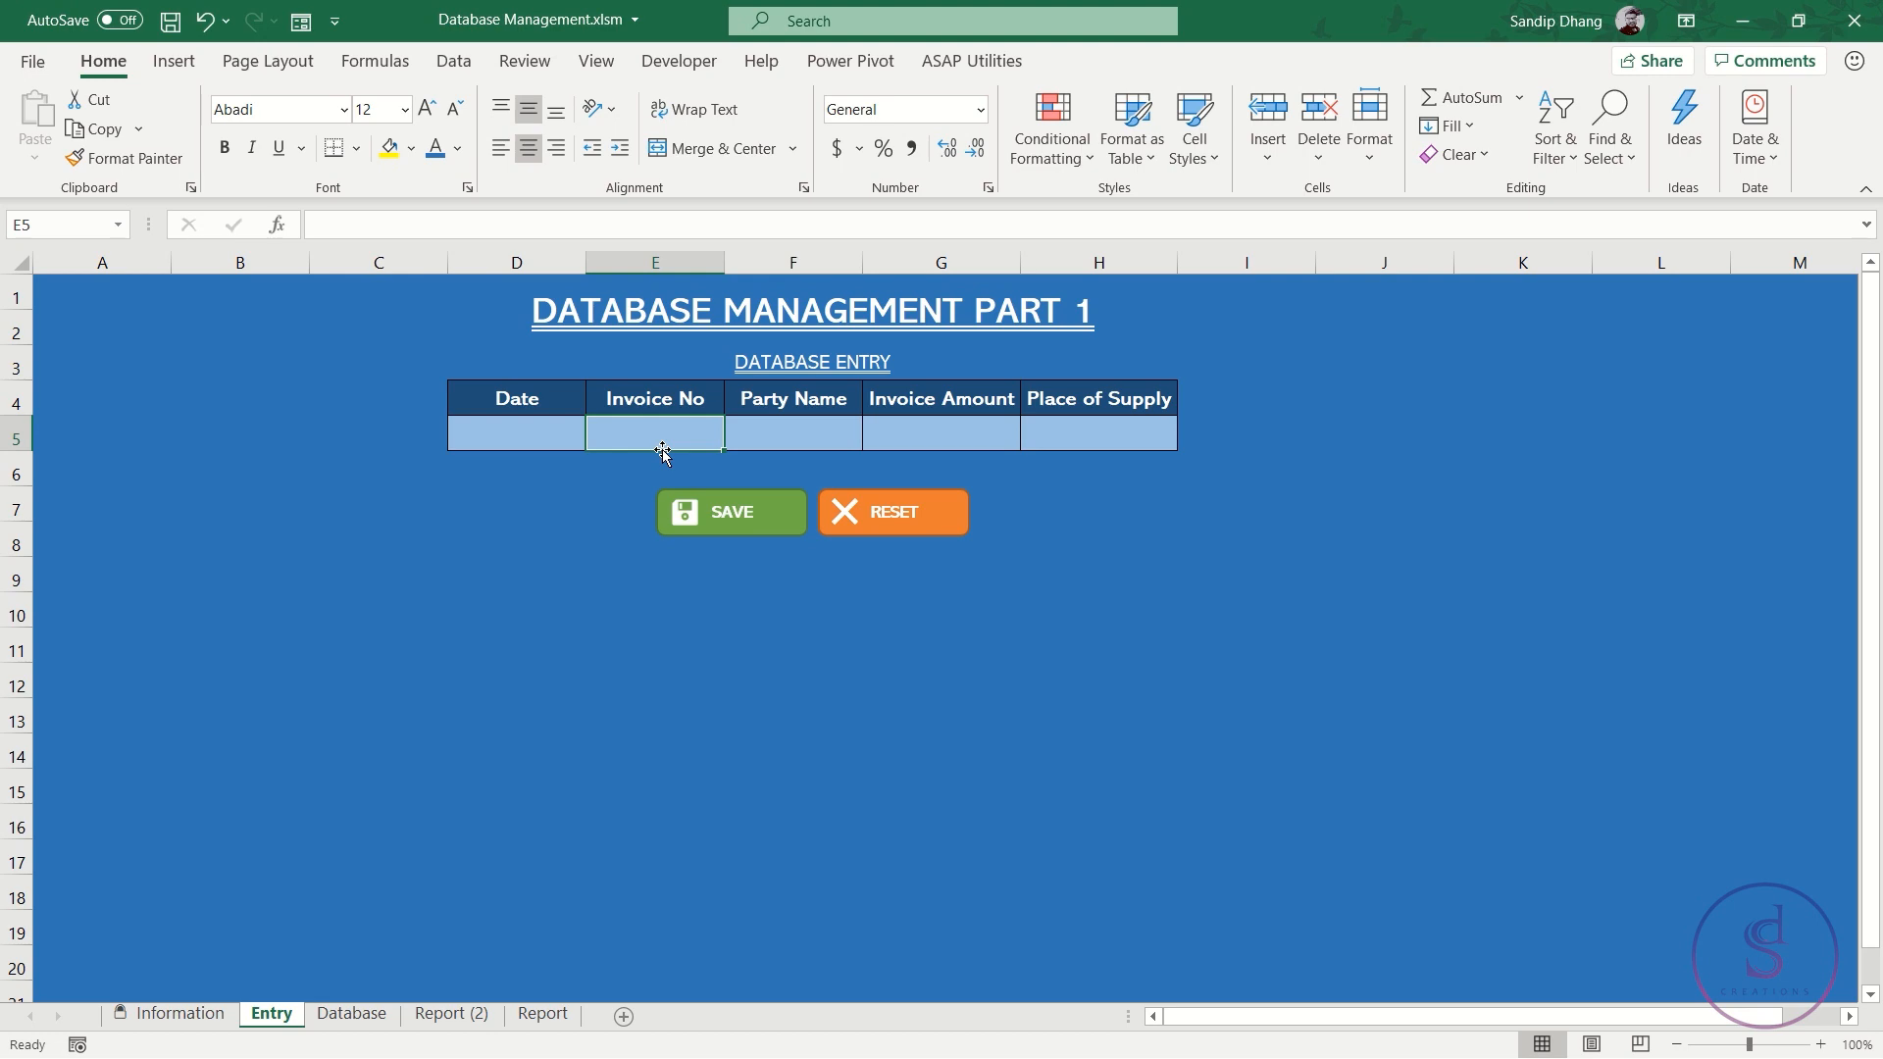
click(358, 1015)
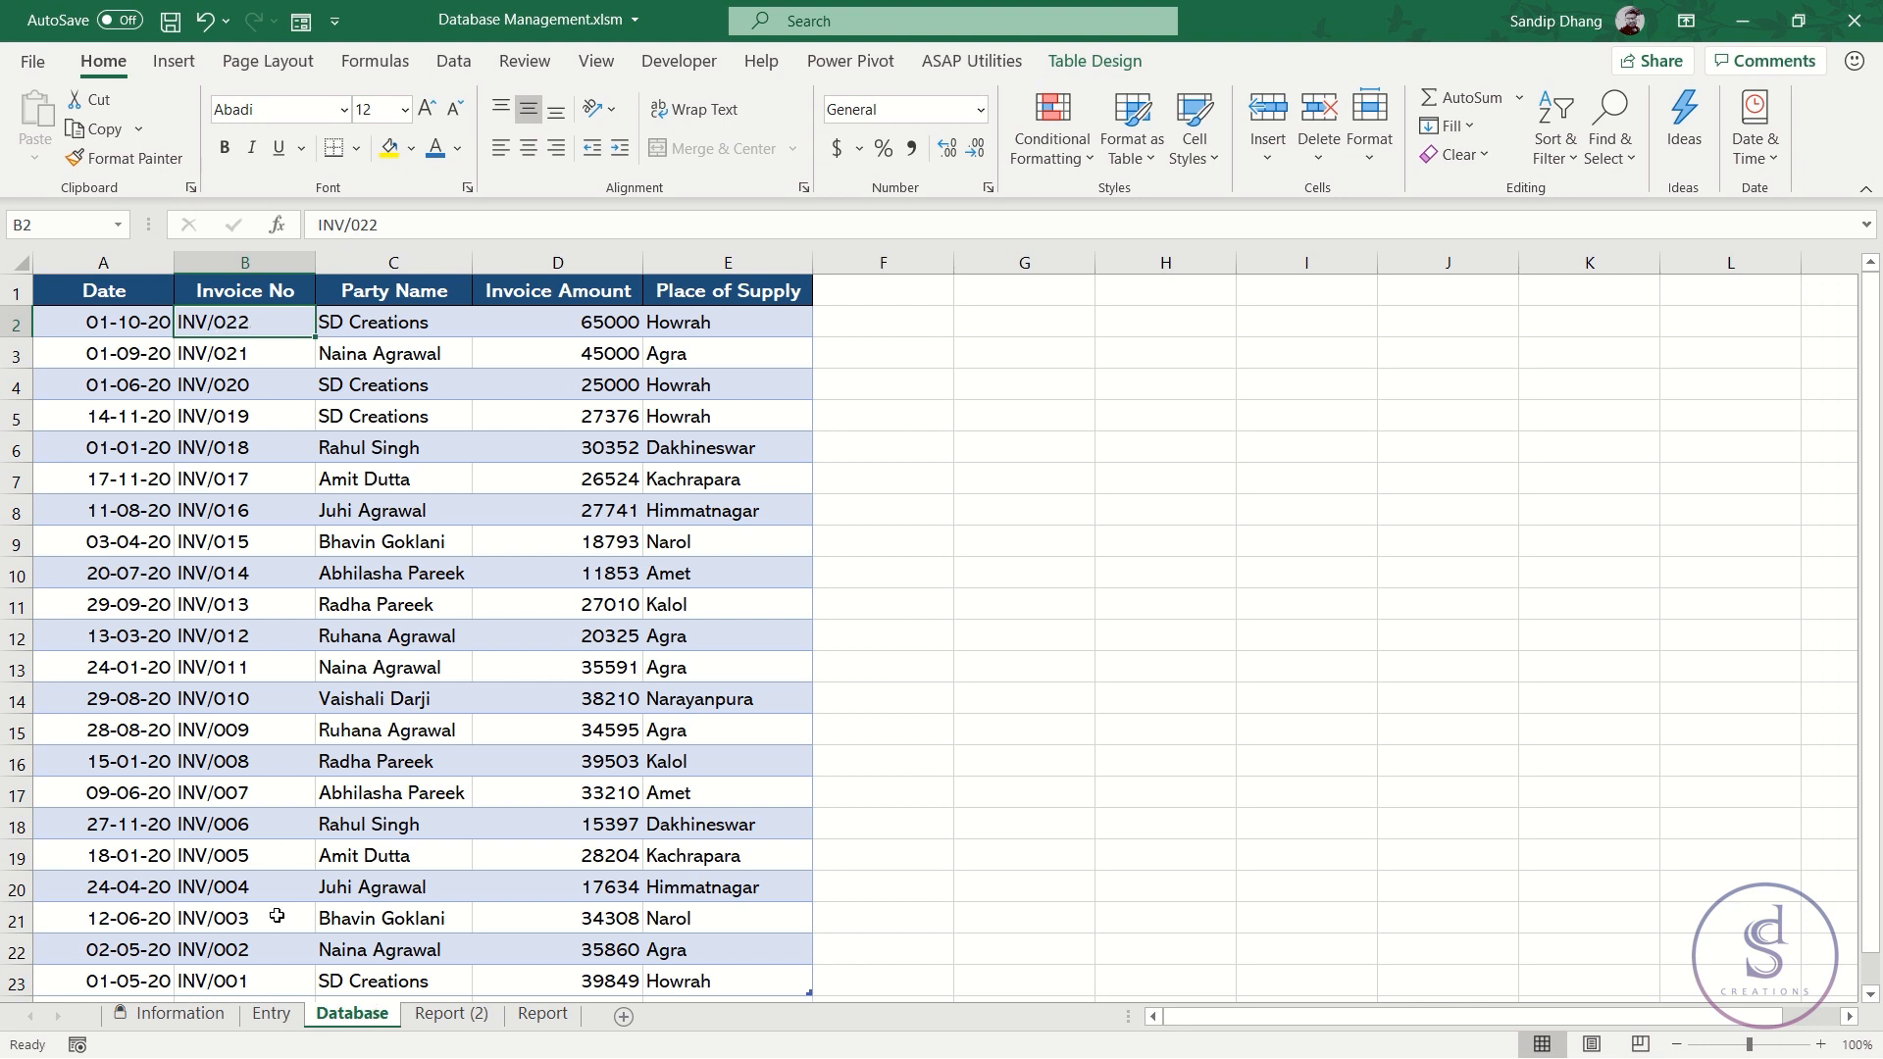
click(272, 1014)
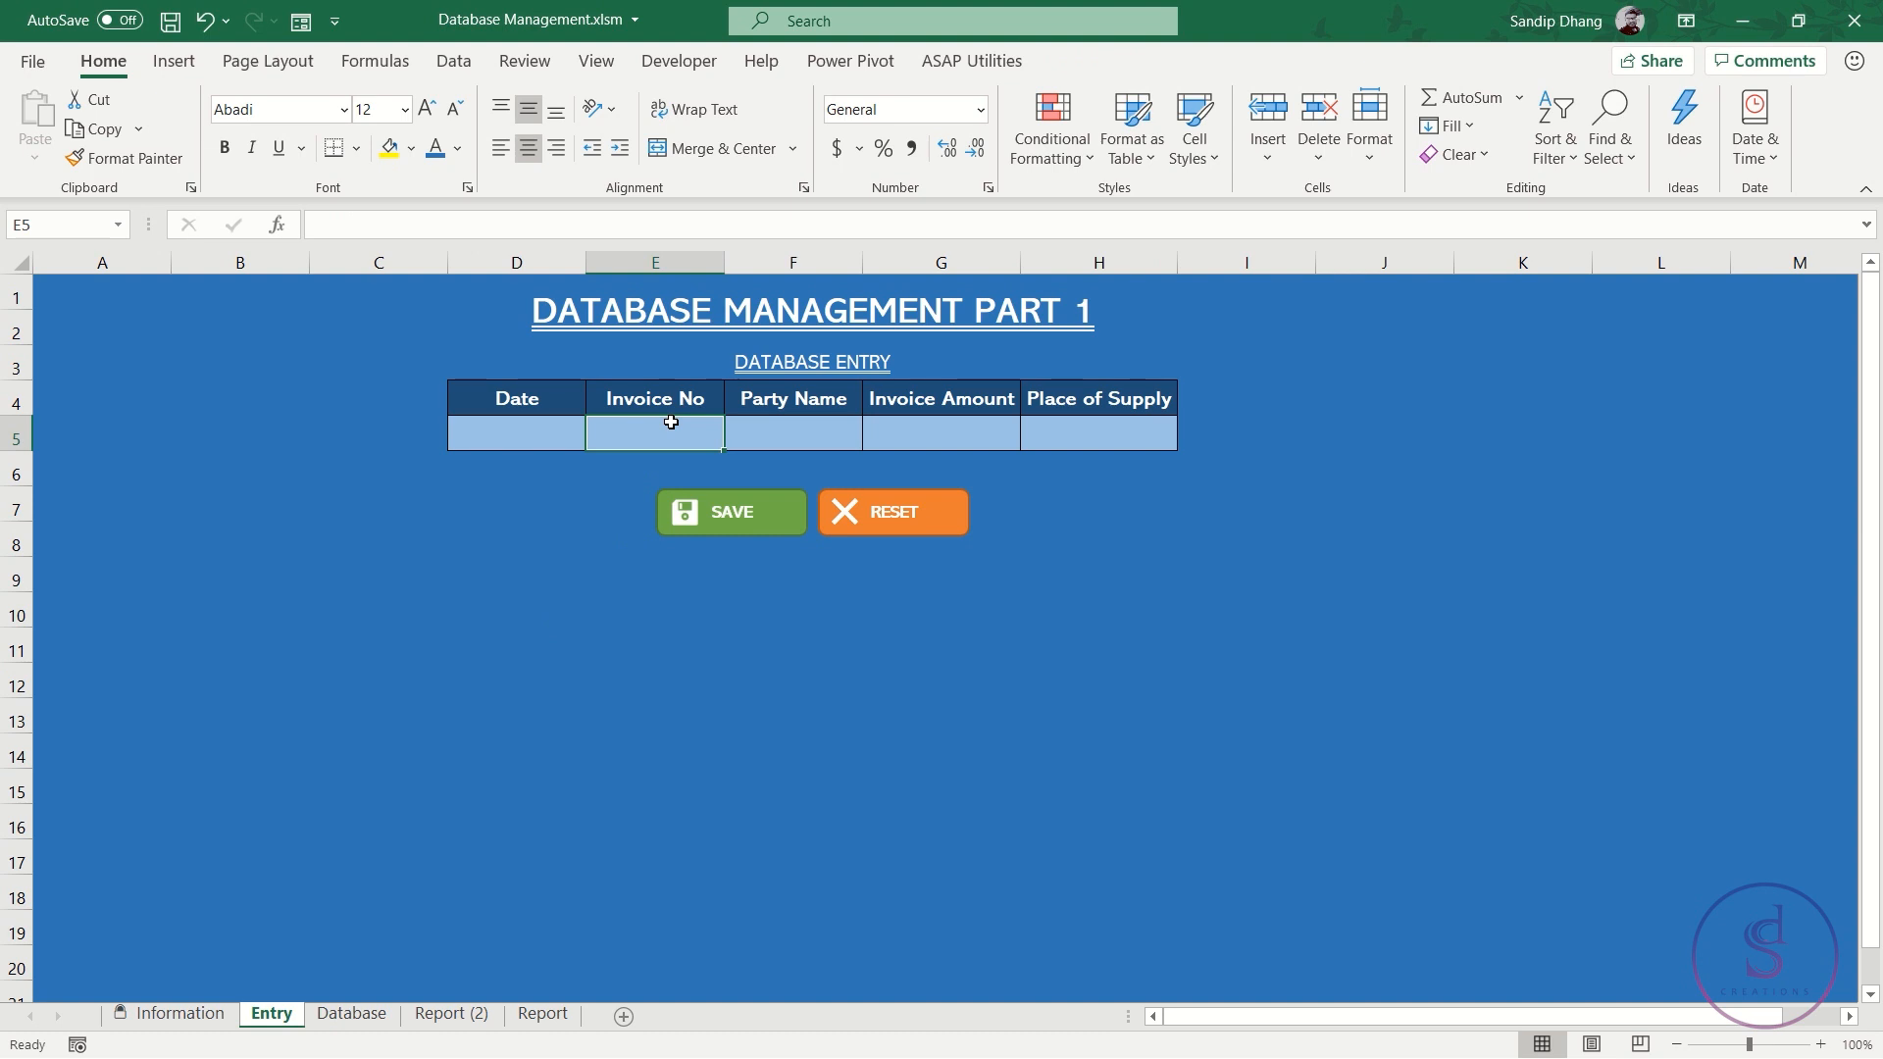
text(Inv/022)
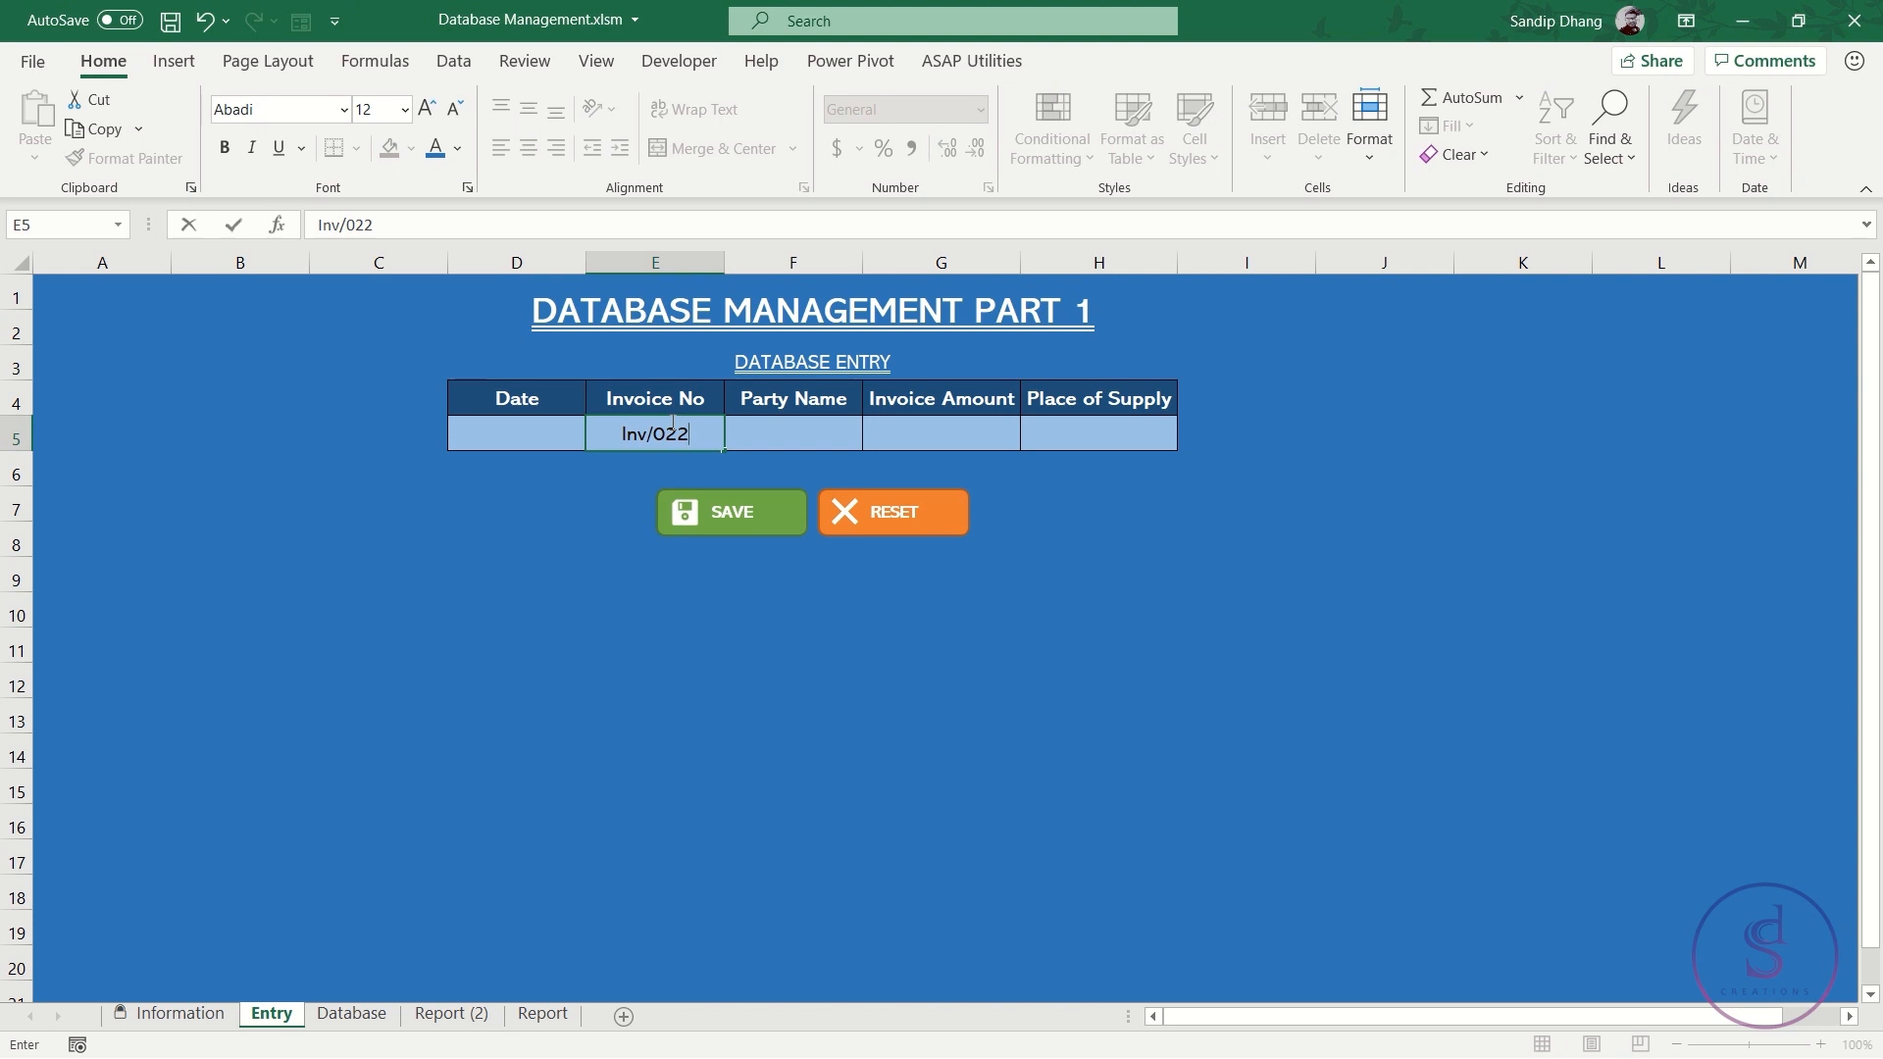
key(Return)
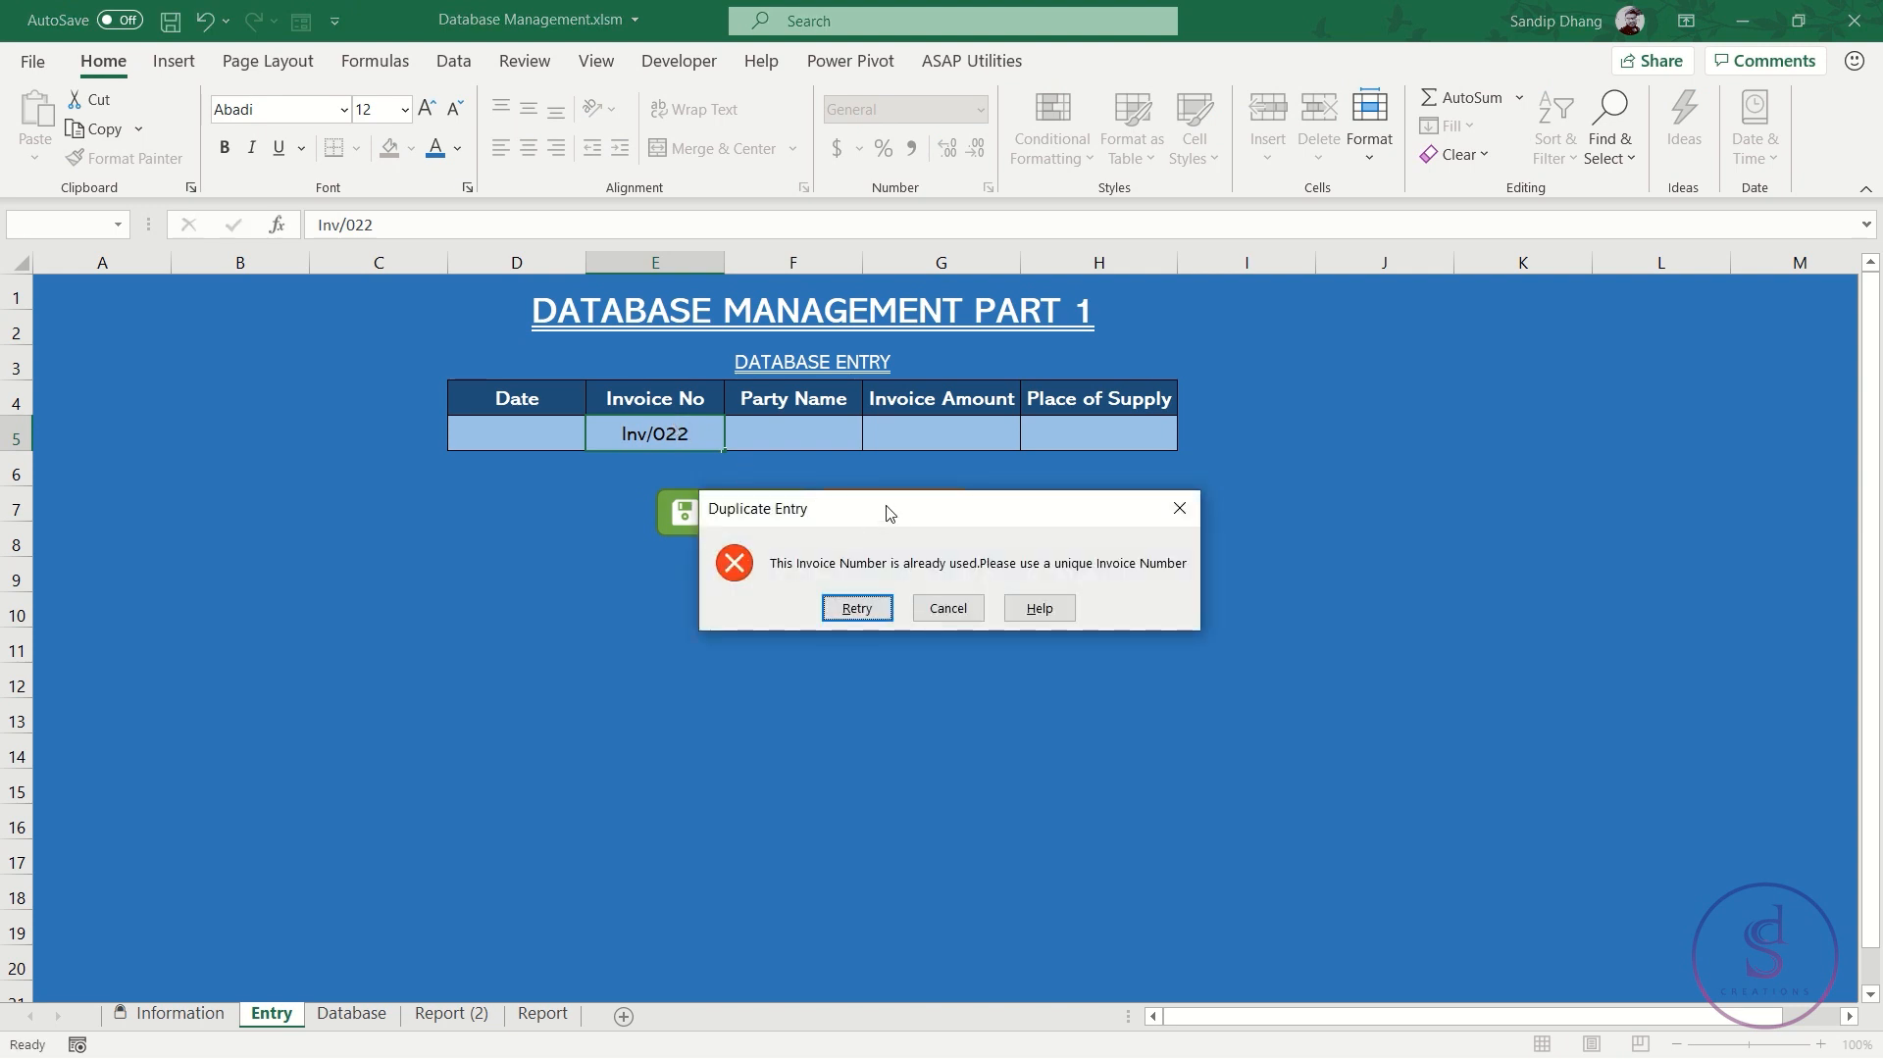
drag(898, 510, 793, 549)
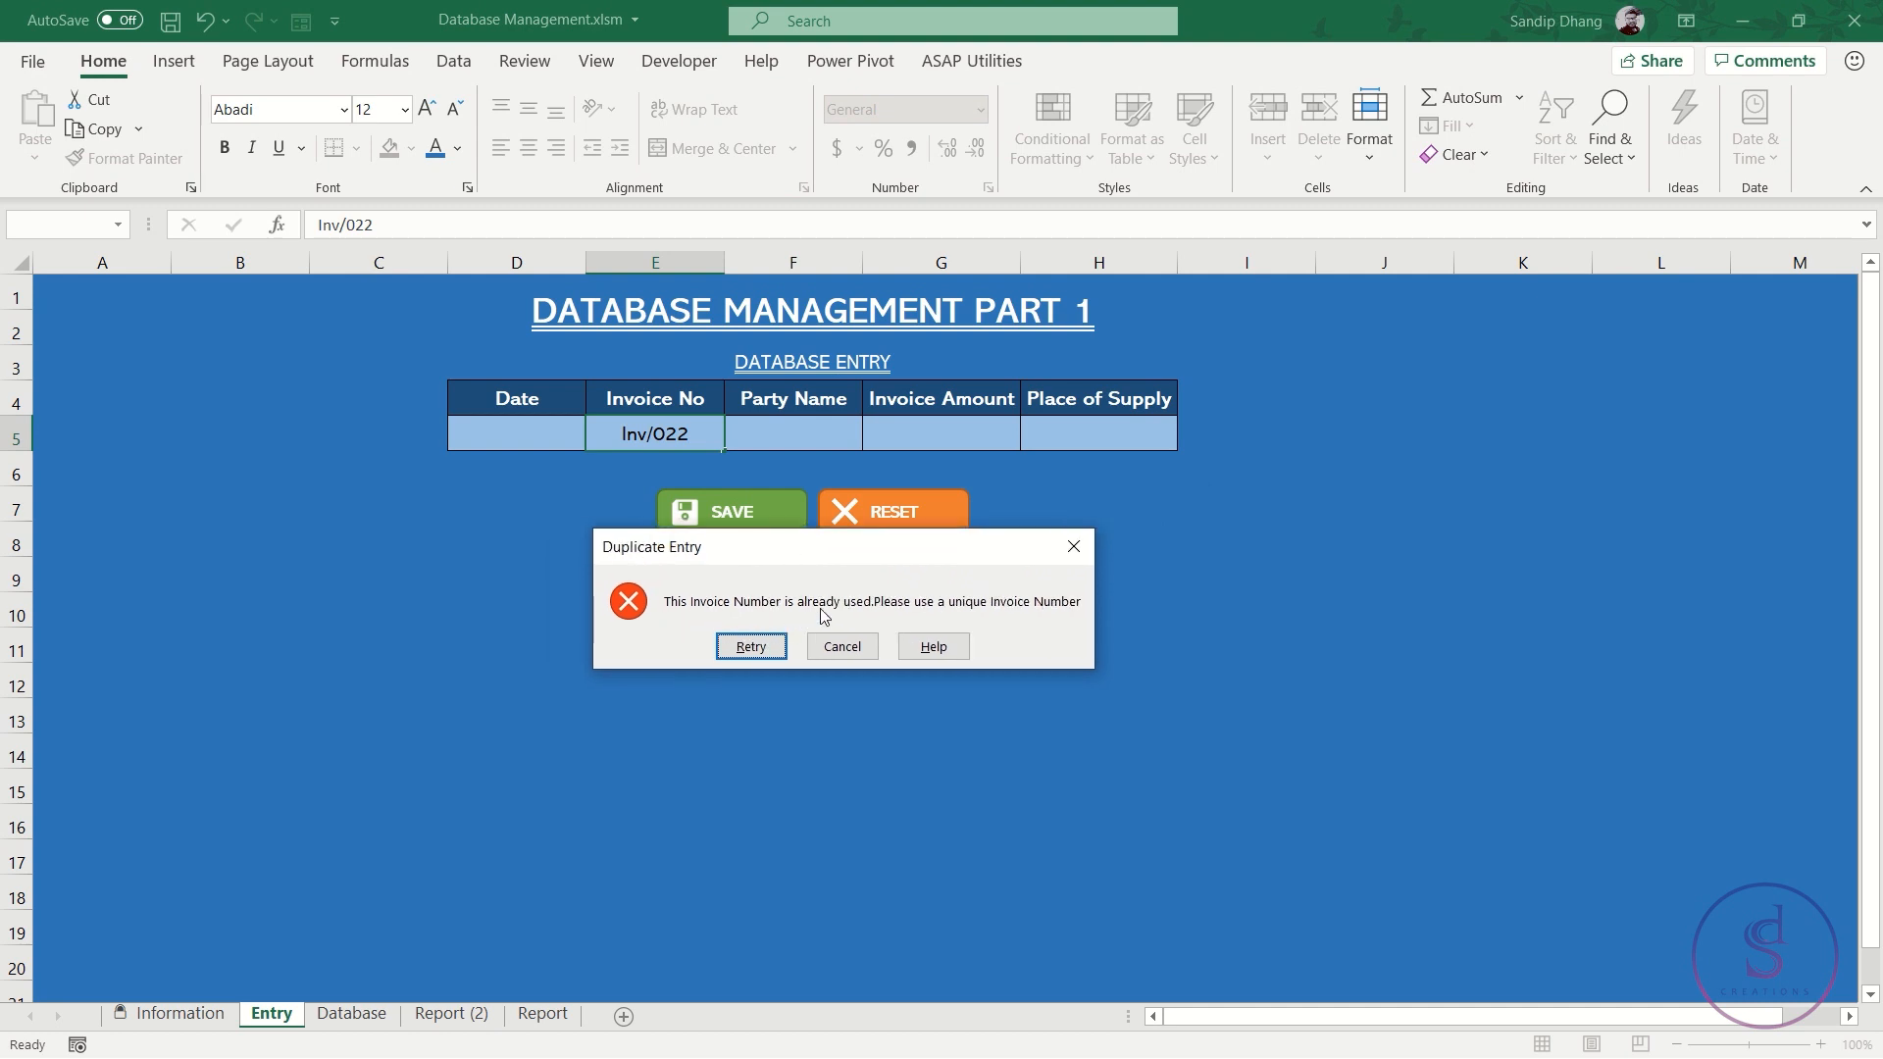
click(1070, 551)
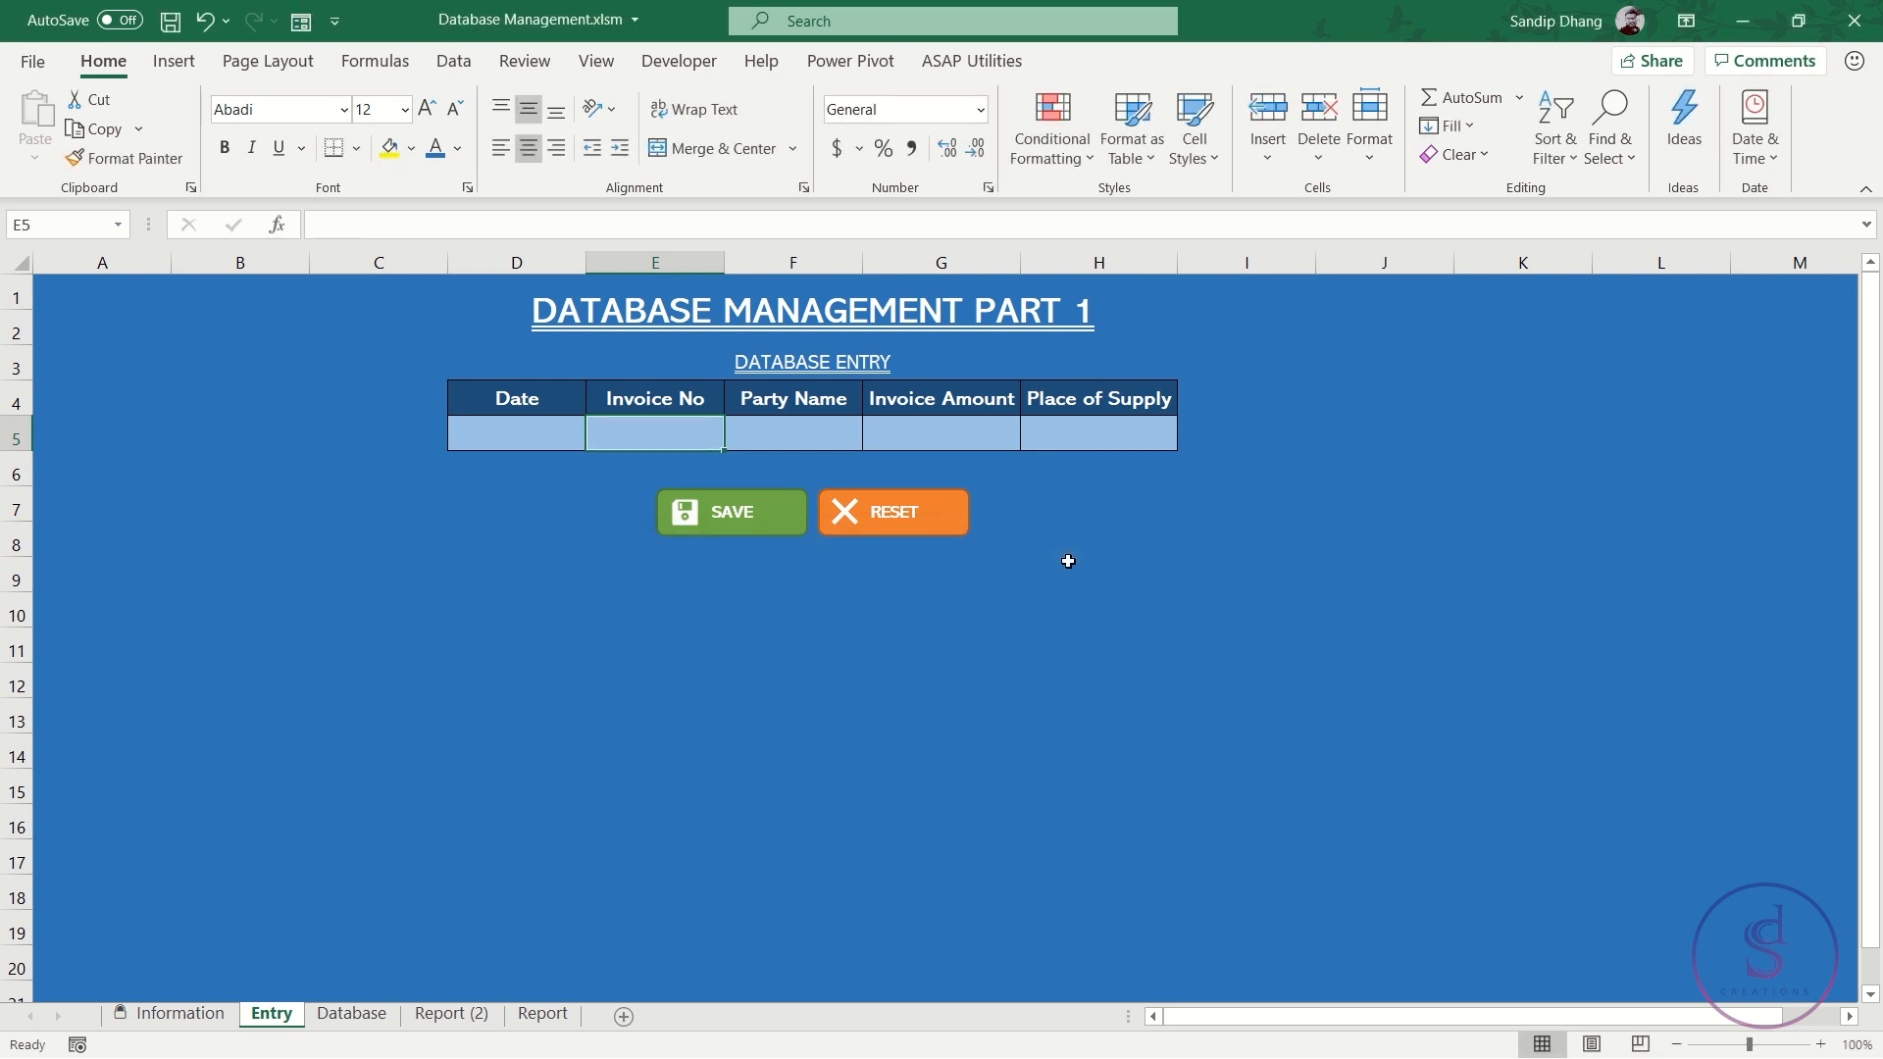
Enter 24-5-2020 as the date in cell D5 of the Entry form
click(524, 429)
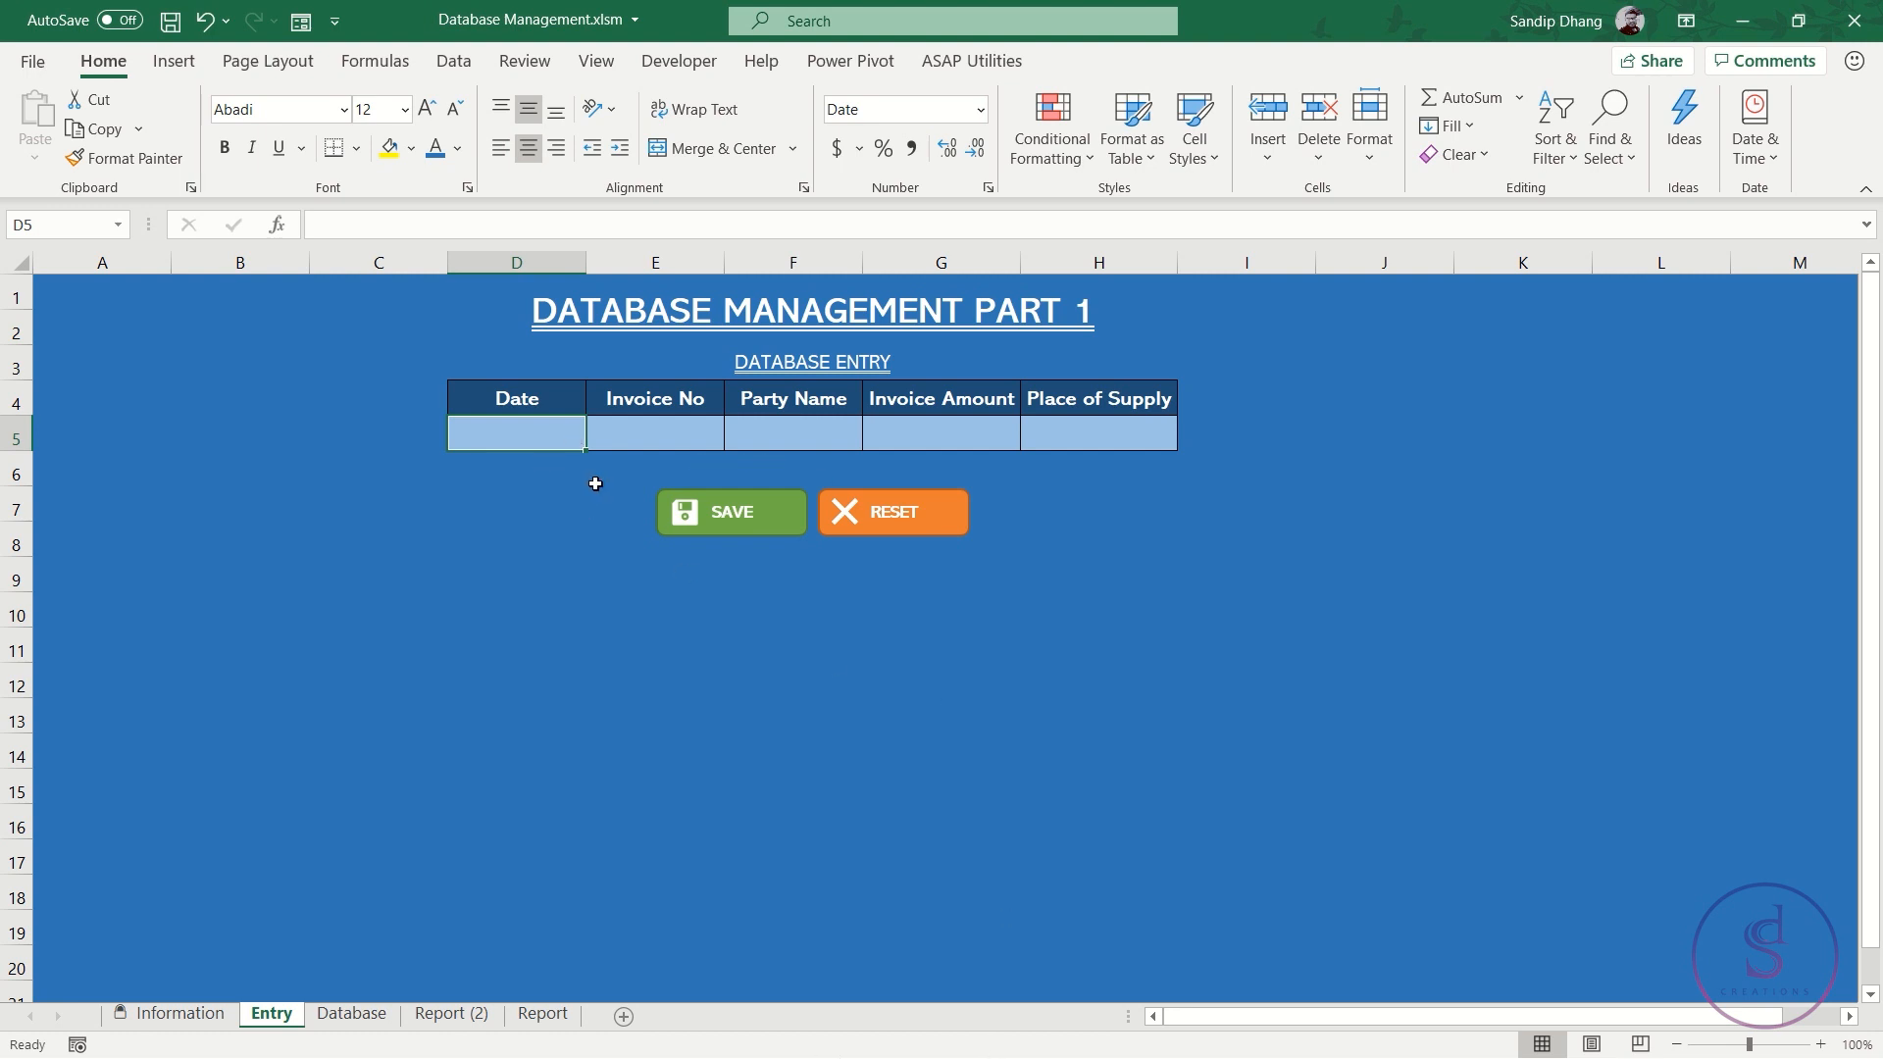
text(24)
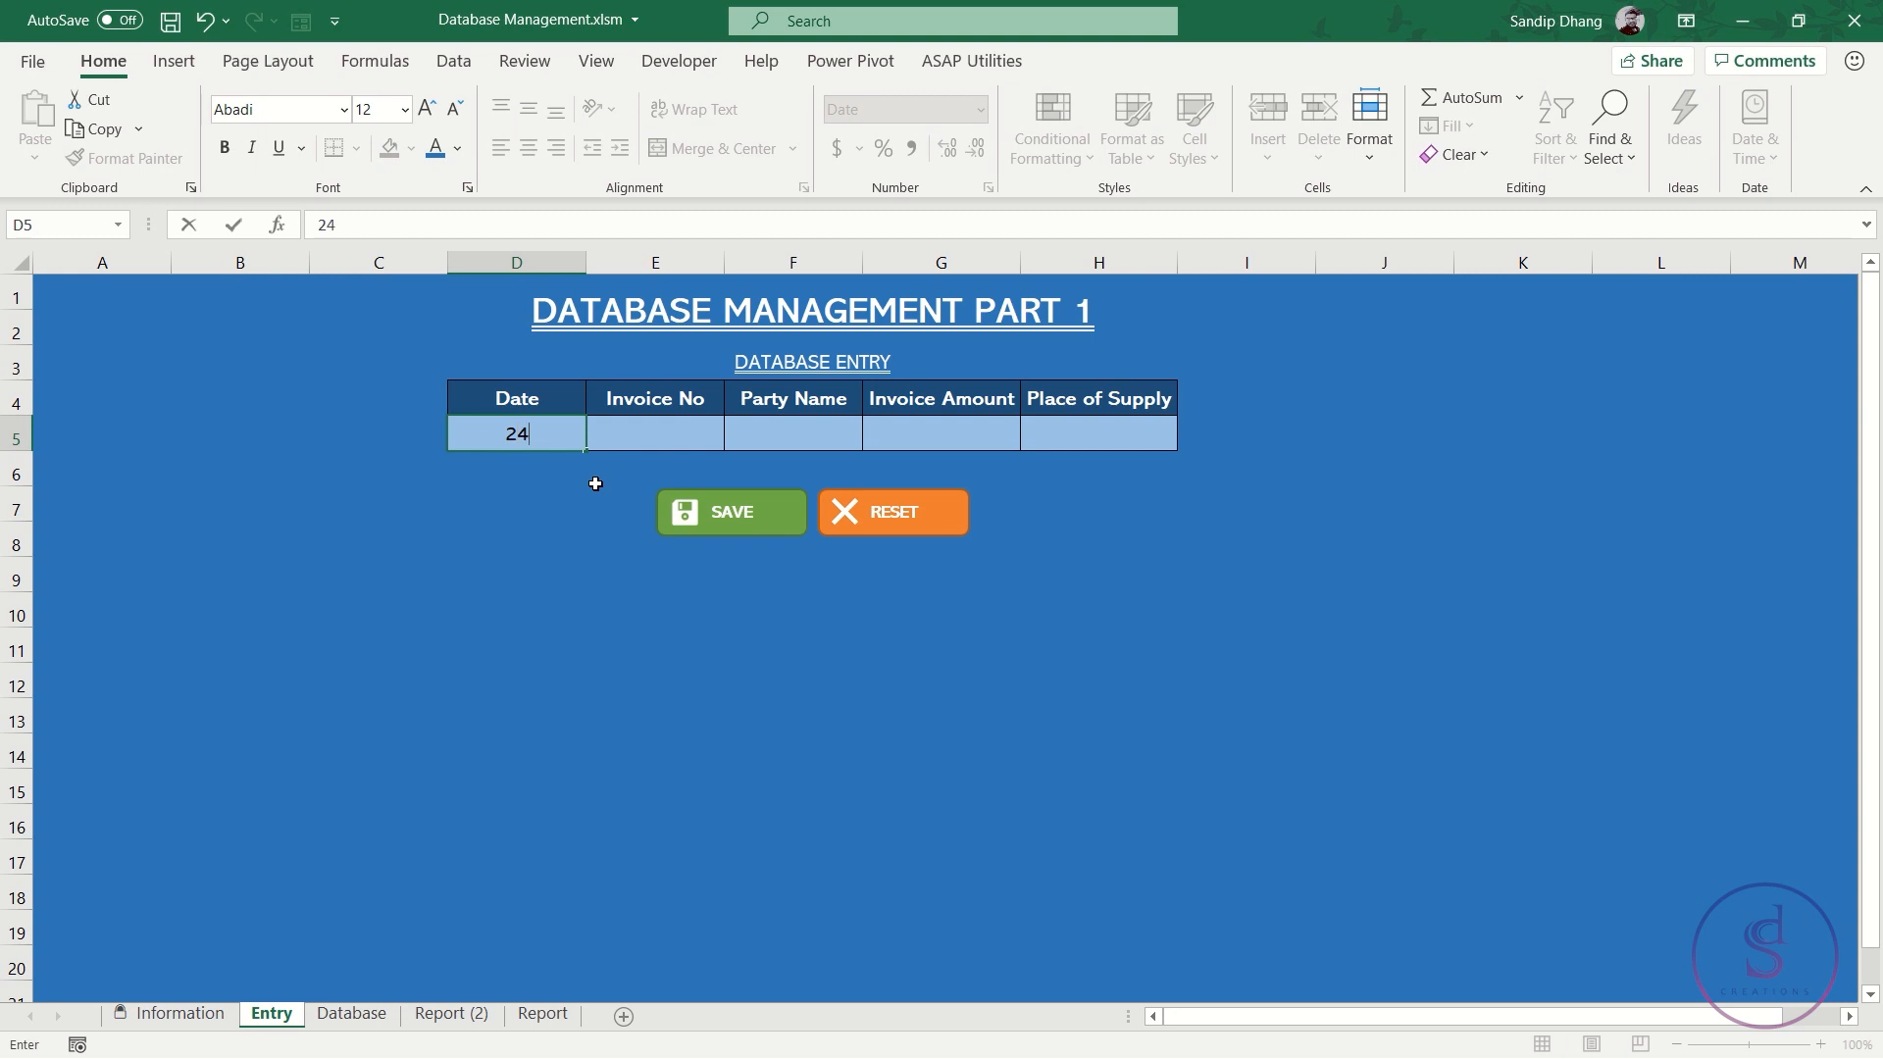
text(-5-2020)
key(Return)
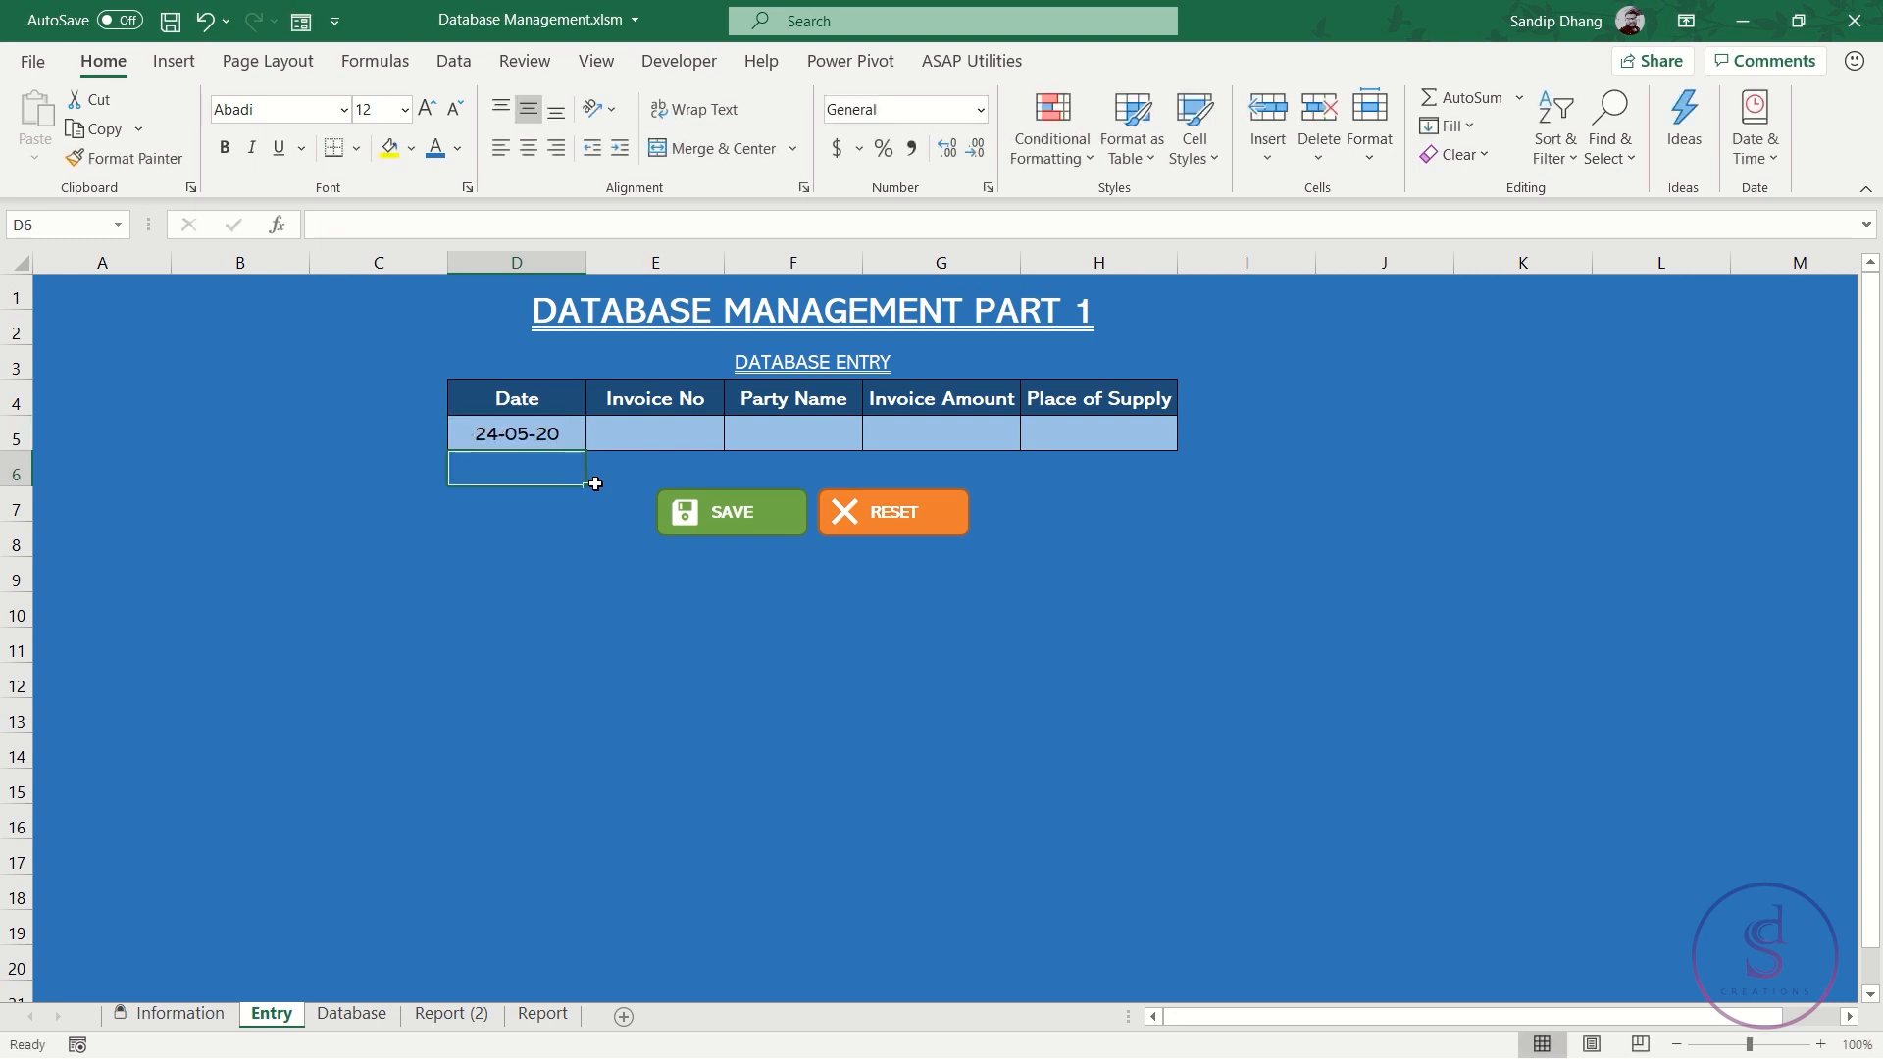
Change the date in the Entry form to 2-5-2020
key(Up)
text(2-)
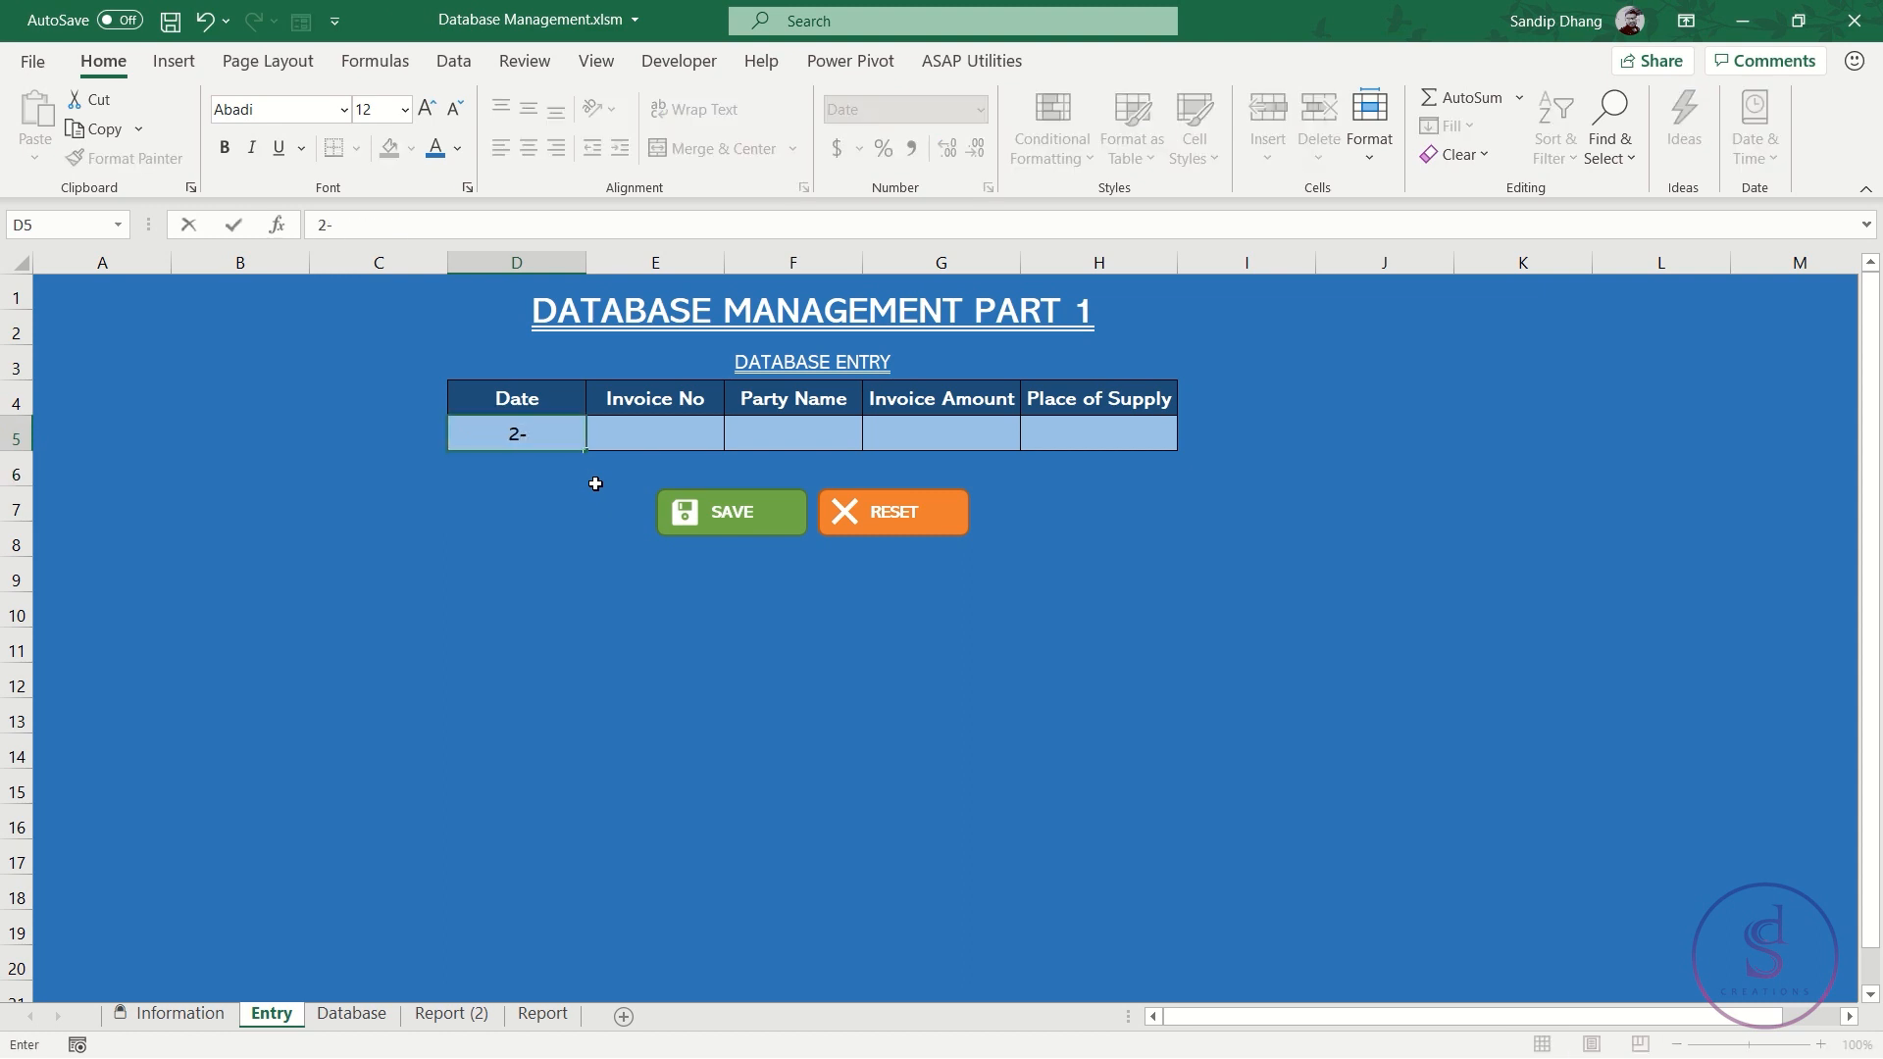
text(-)
key(BackSpace)
text(5-2020)
key(Return)
Try to enter the future date 25-5-2020 in the Entry form's date cell and dismiss the invalid-date alert
key(Up)
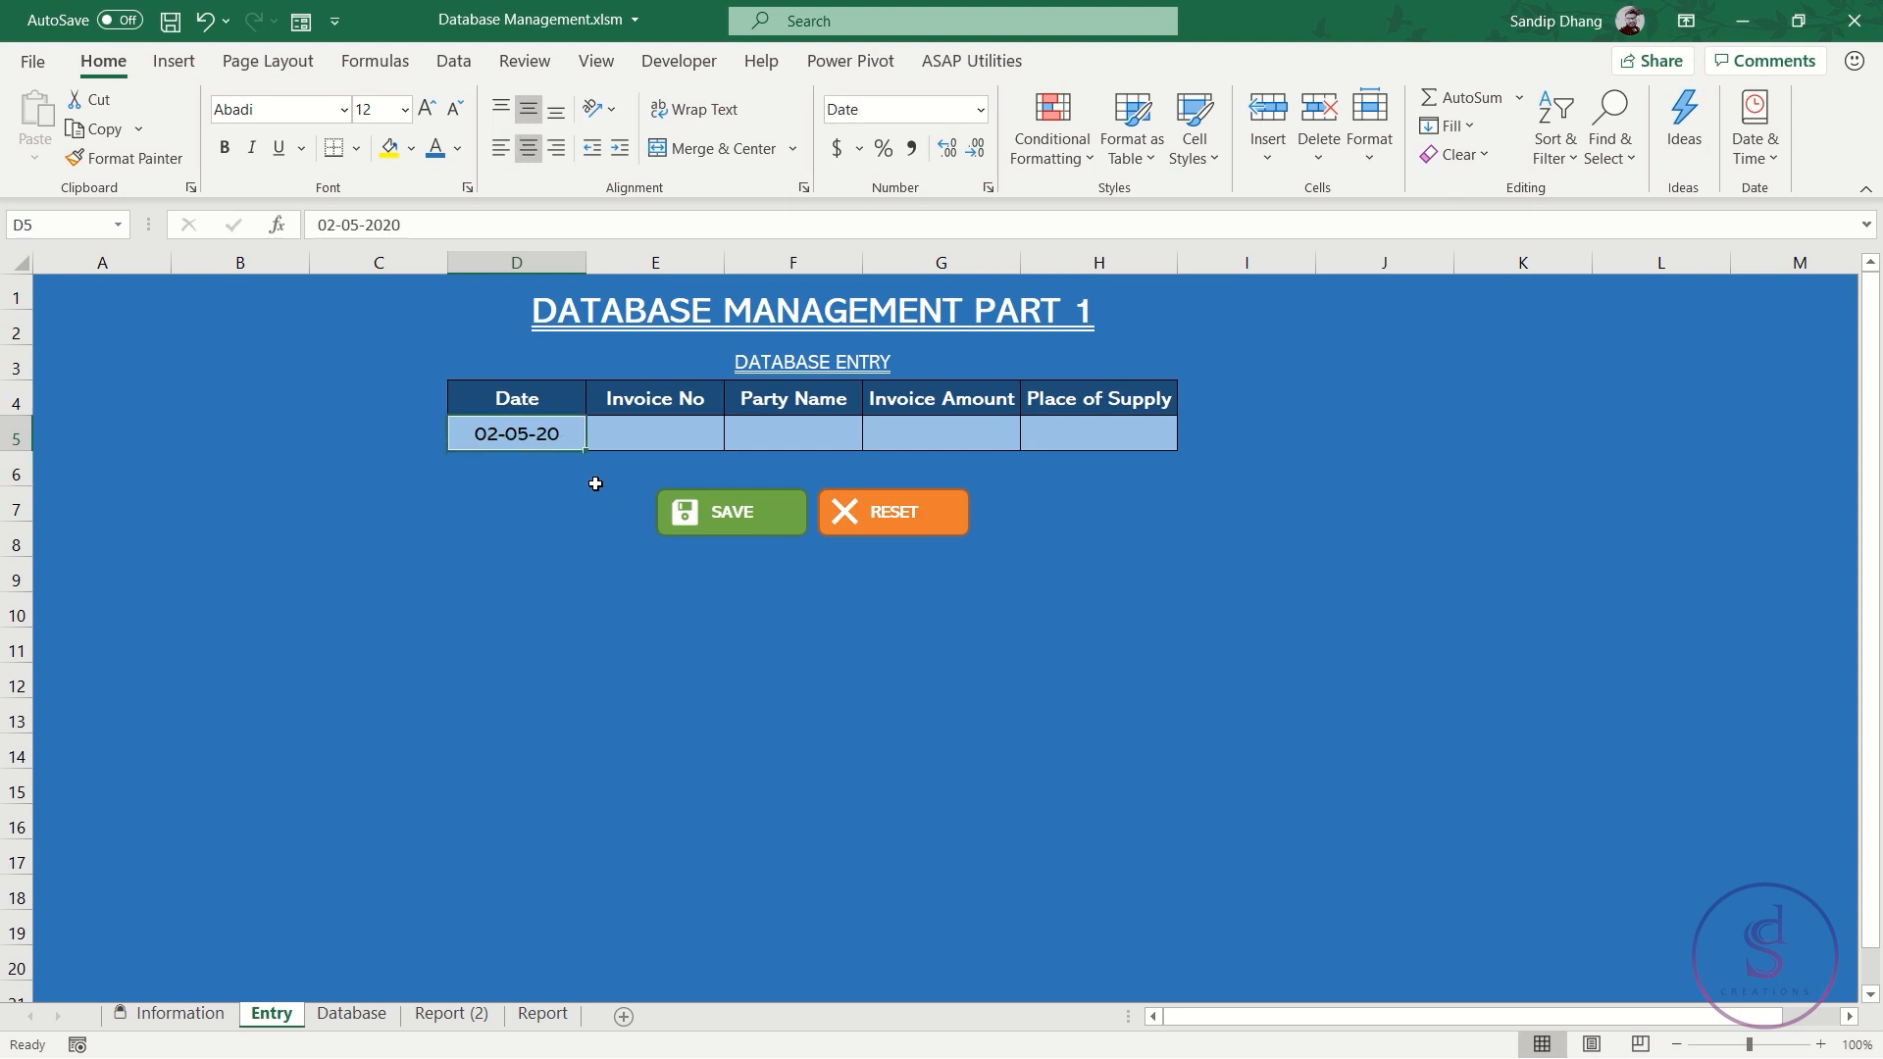
text(25-5-2020)
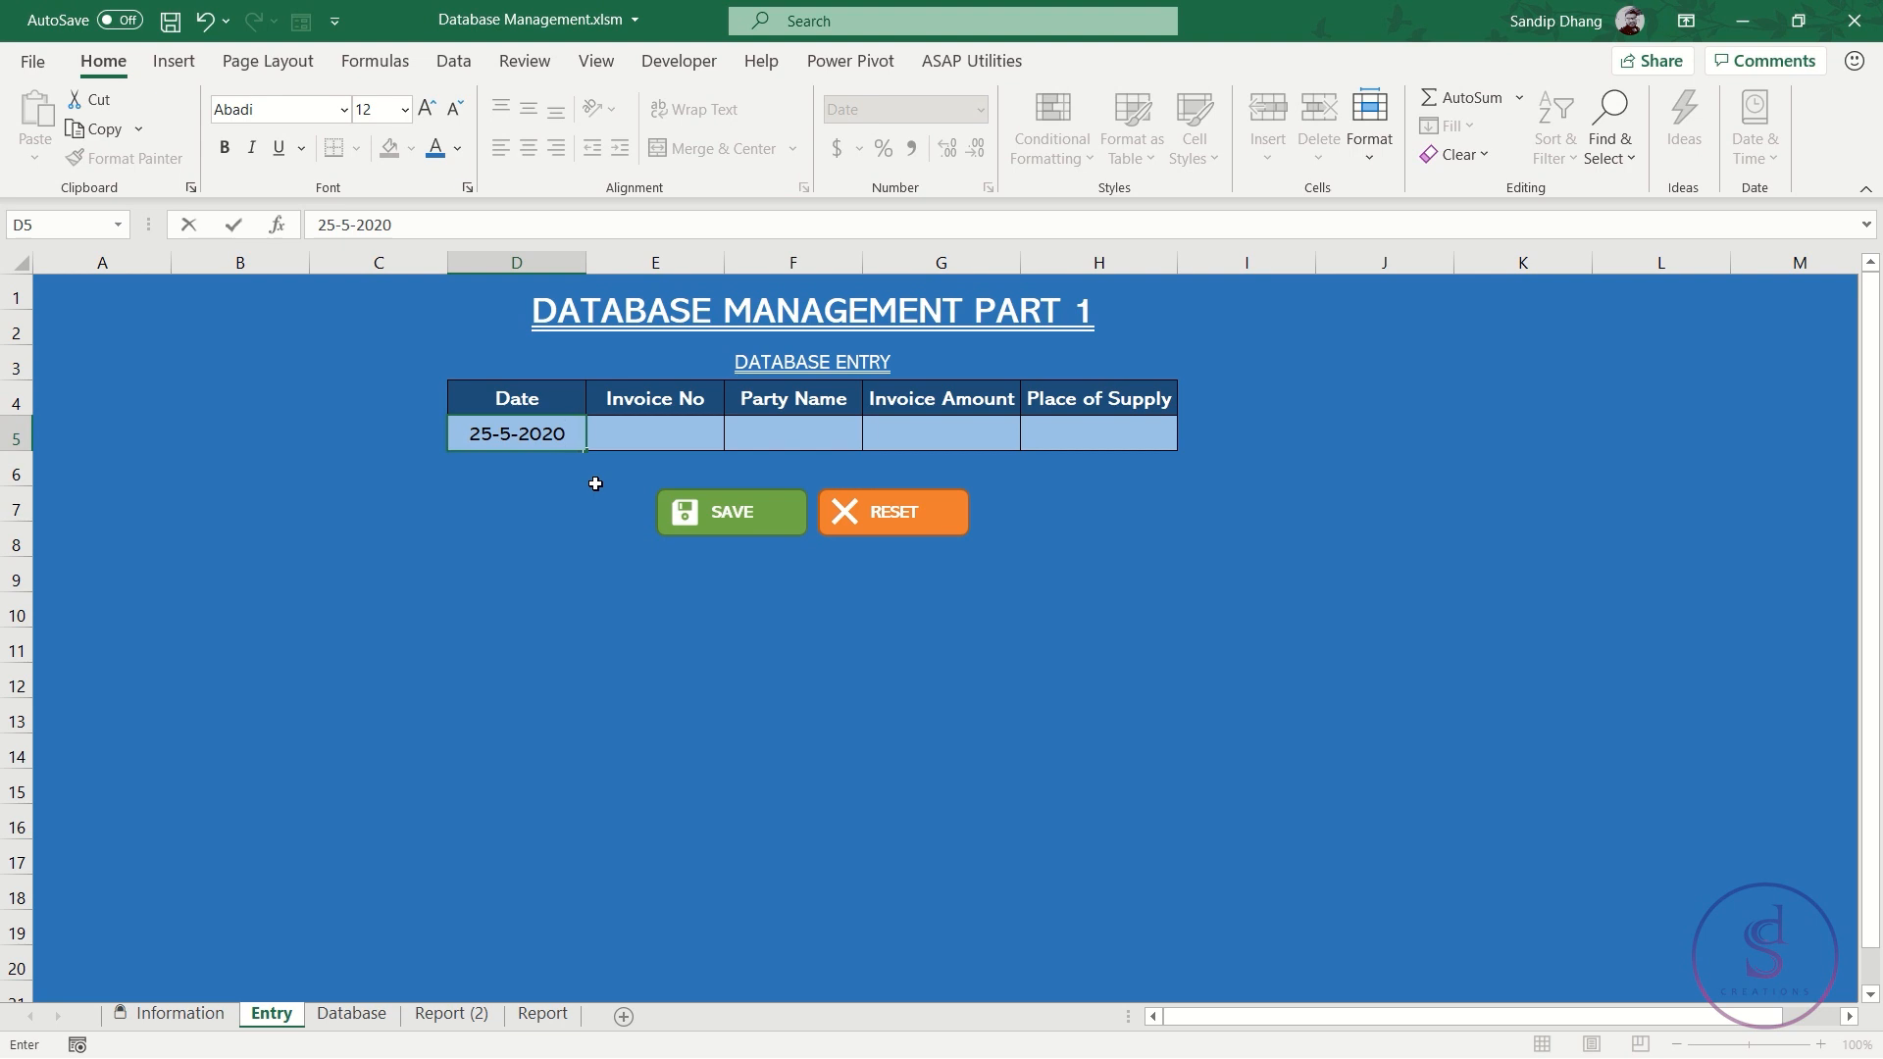
key(Return)
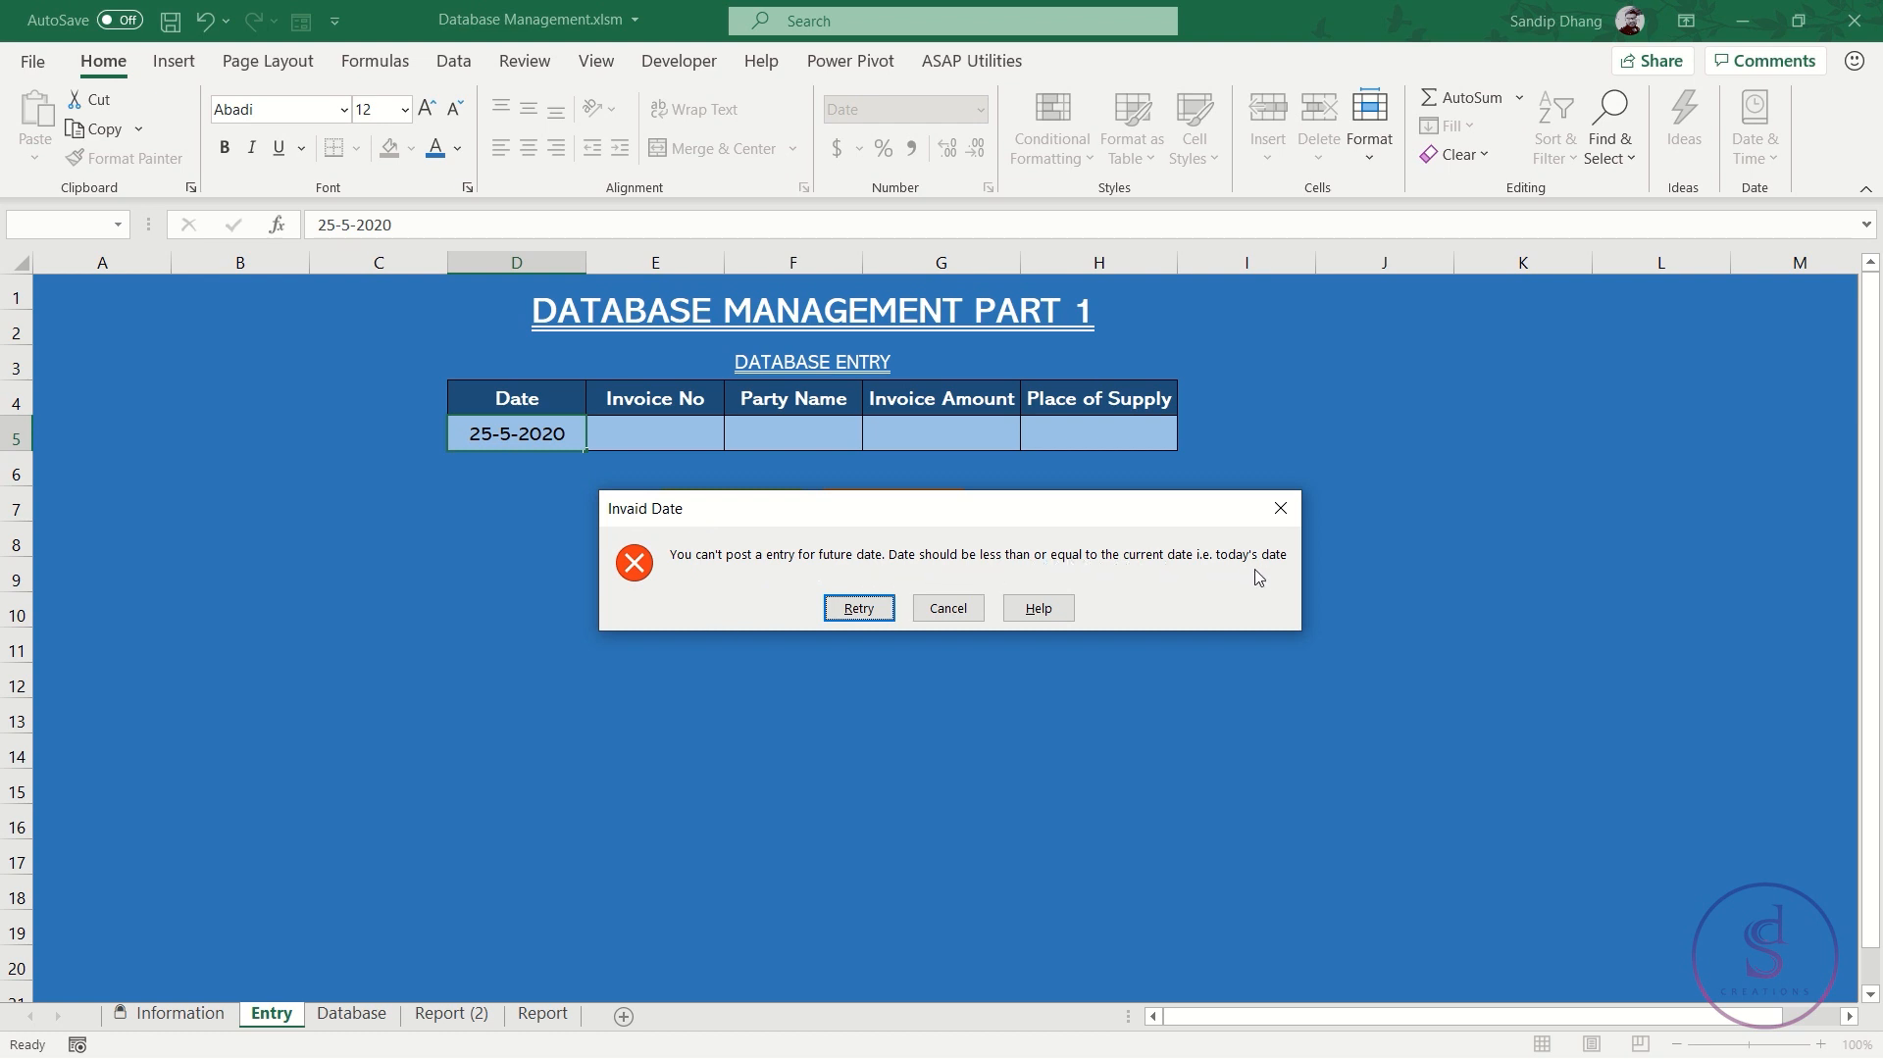
key(Escape)
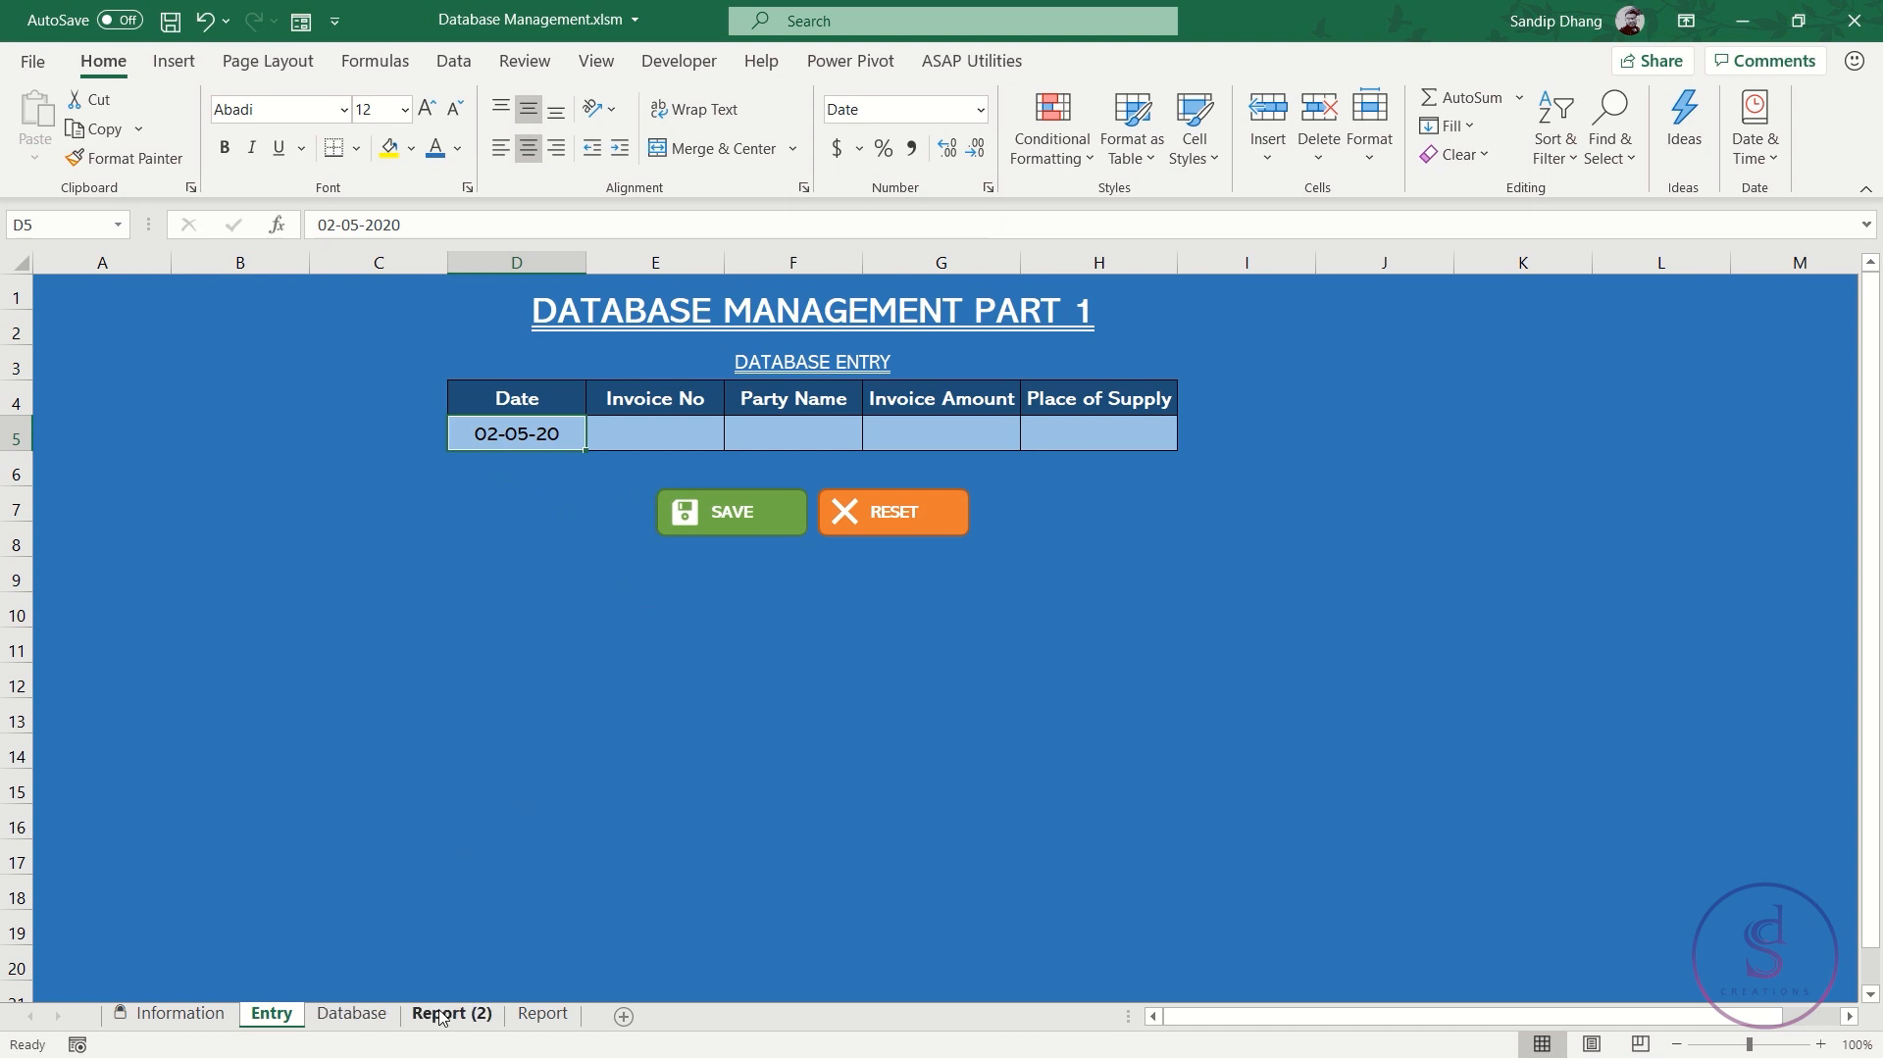
Examine the Report sheet's custom filter section and the party names and invoice amounts in the Database sheet
click(543, 1016)
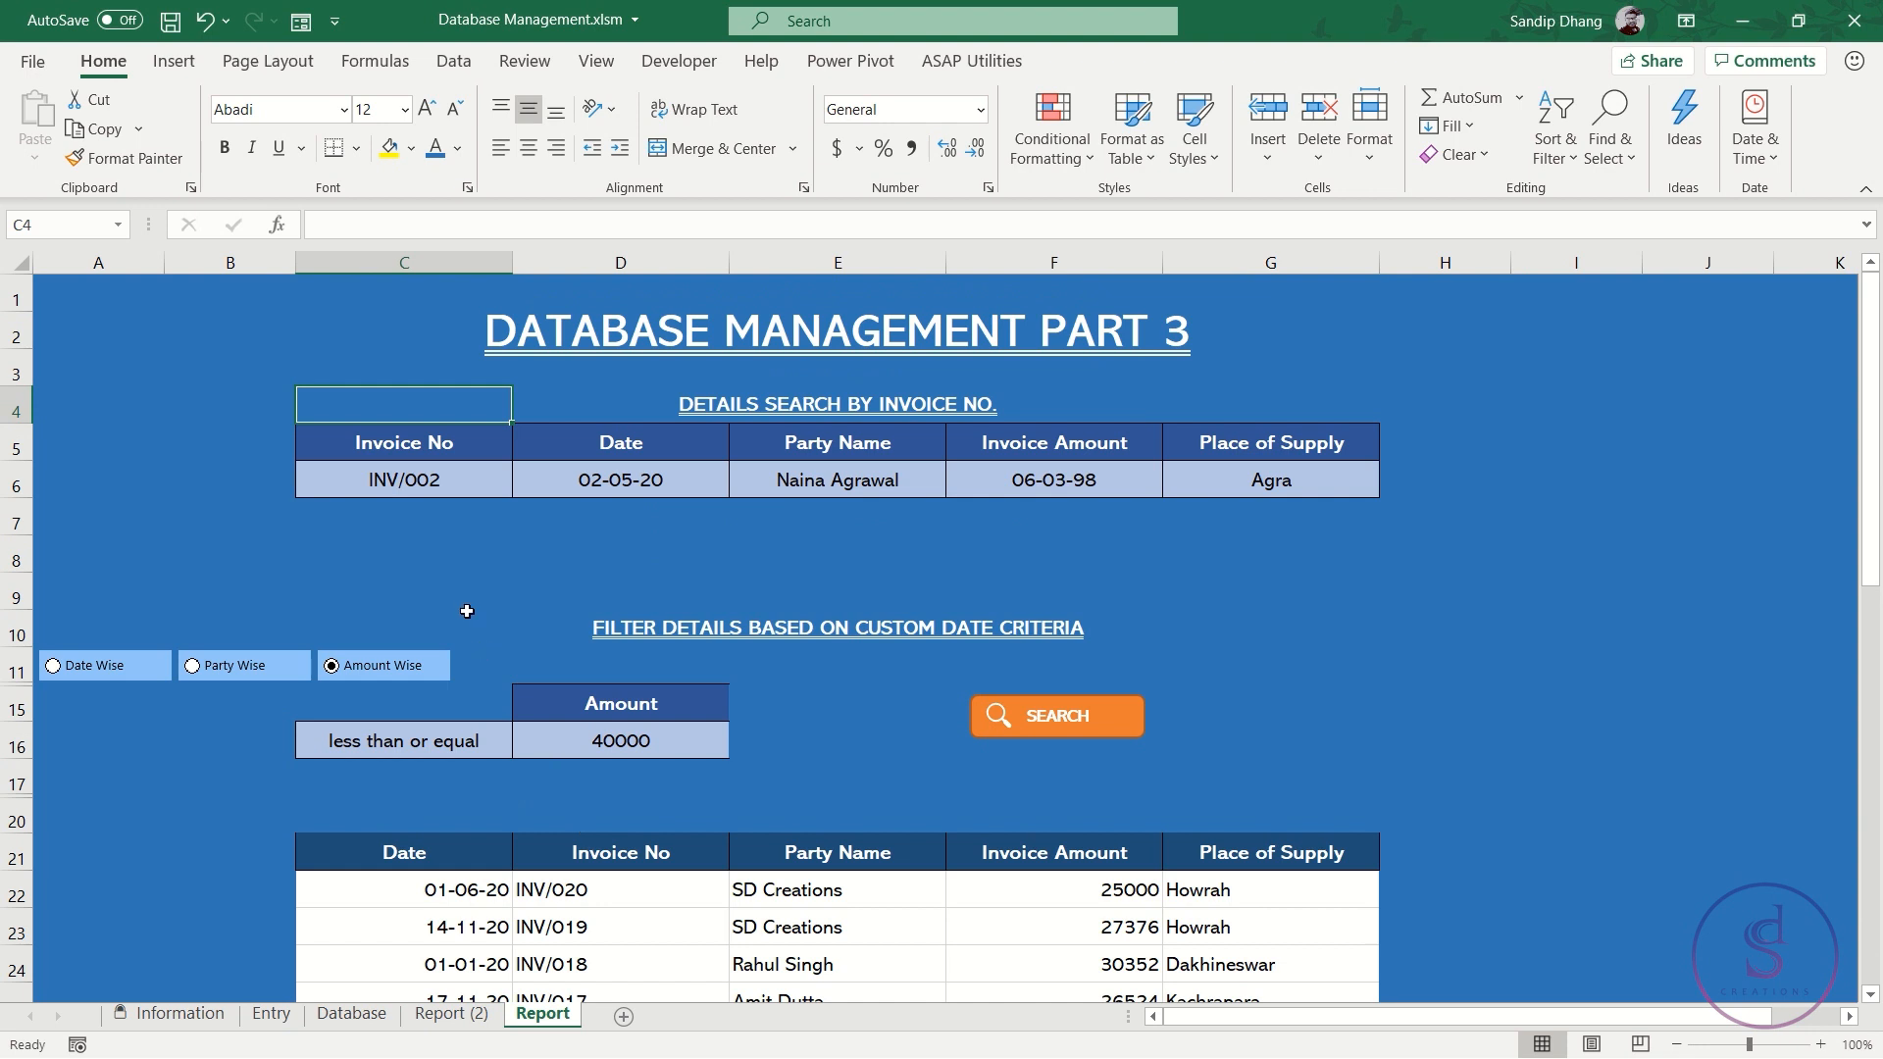
click(522, 594)
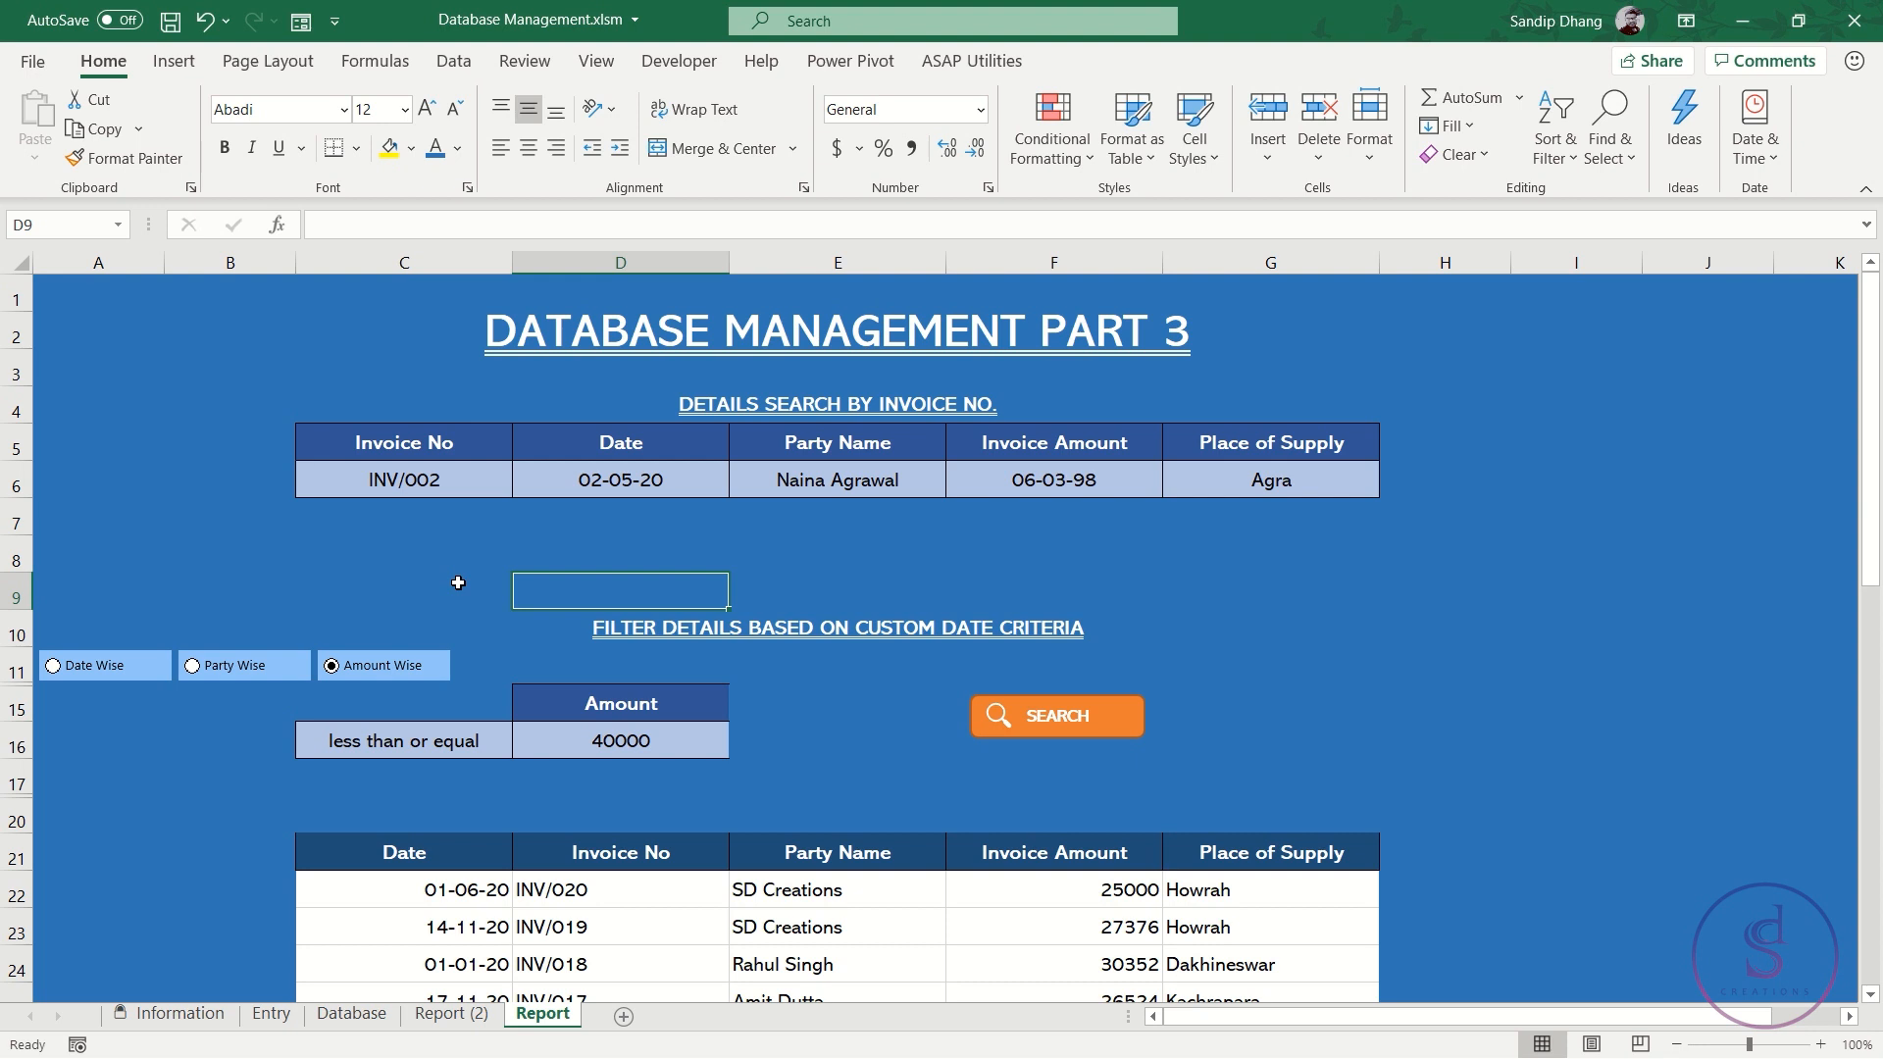
click(676, 627)
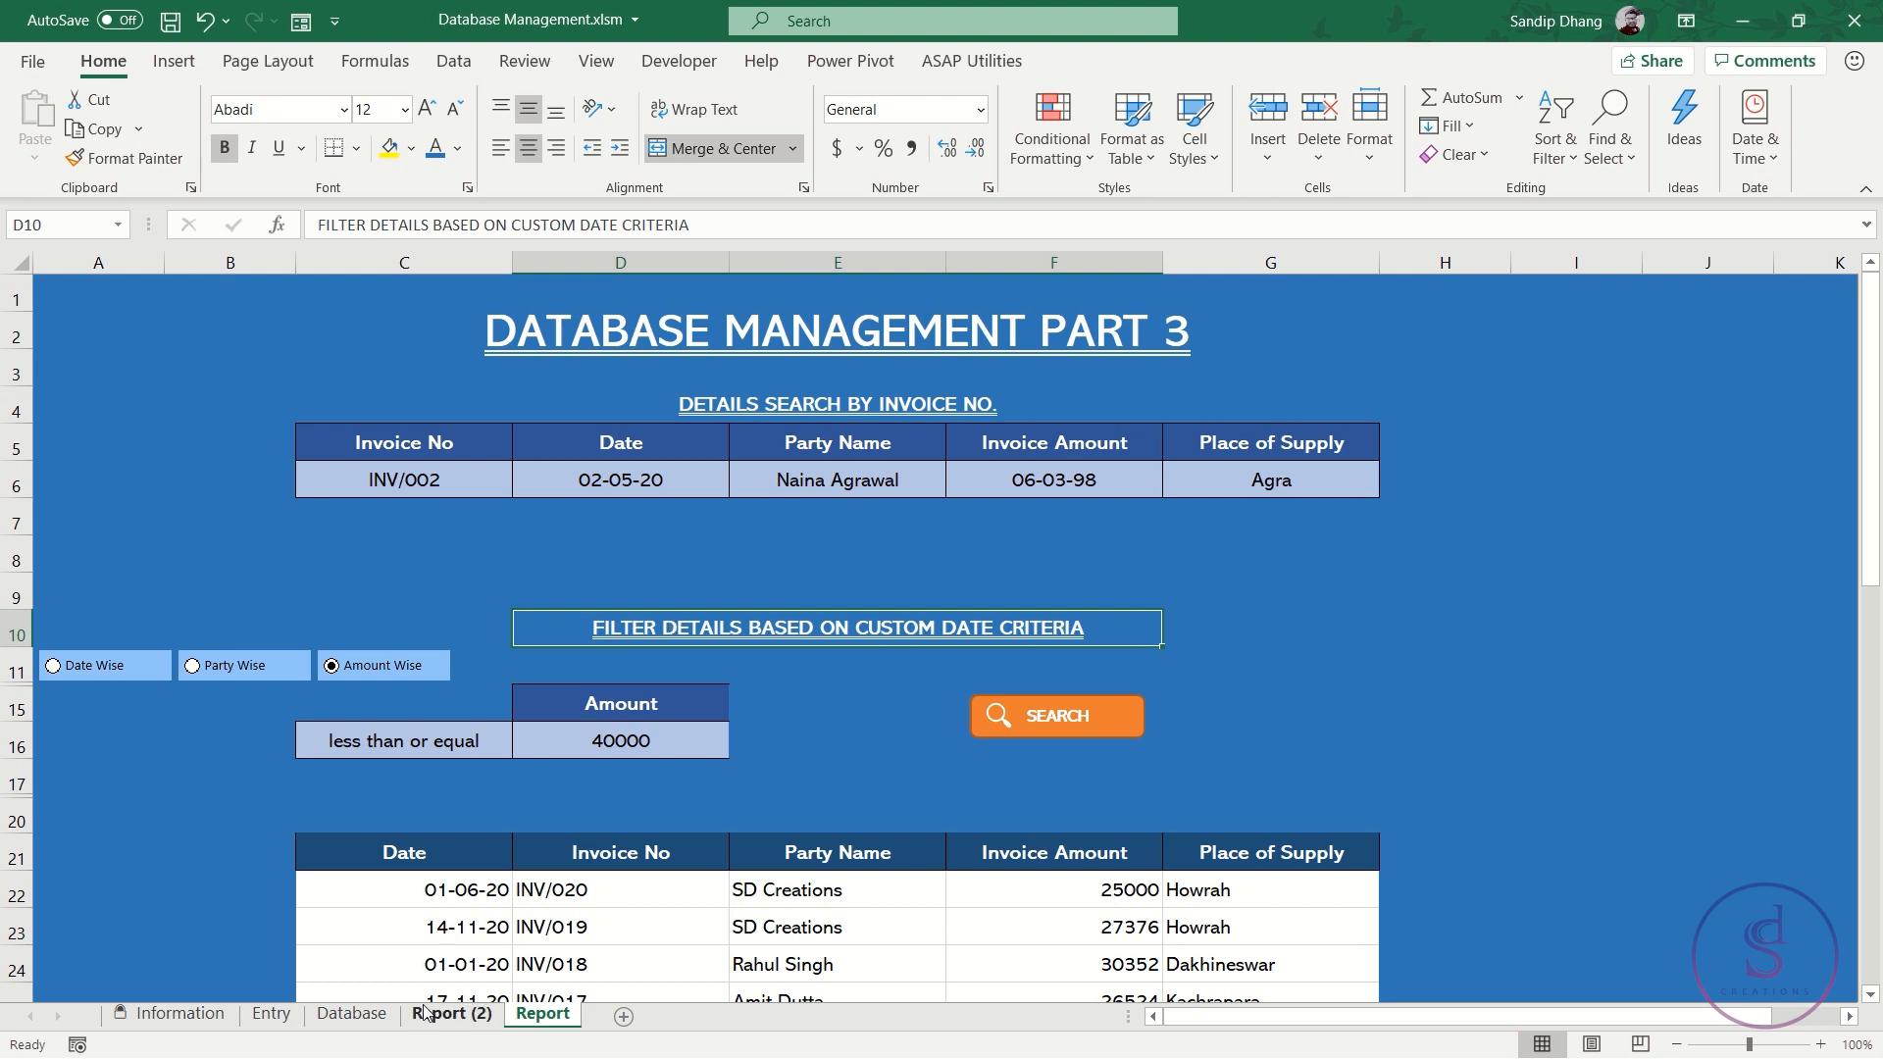
click(351, 1014)
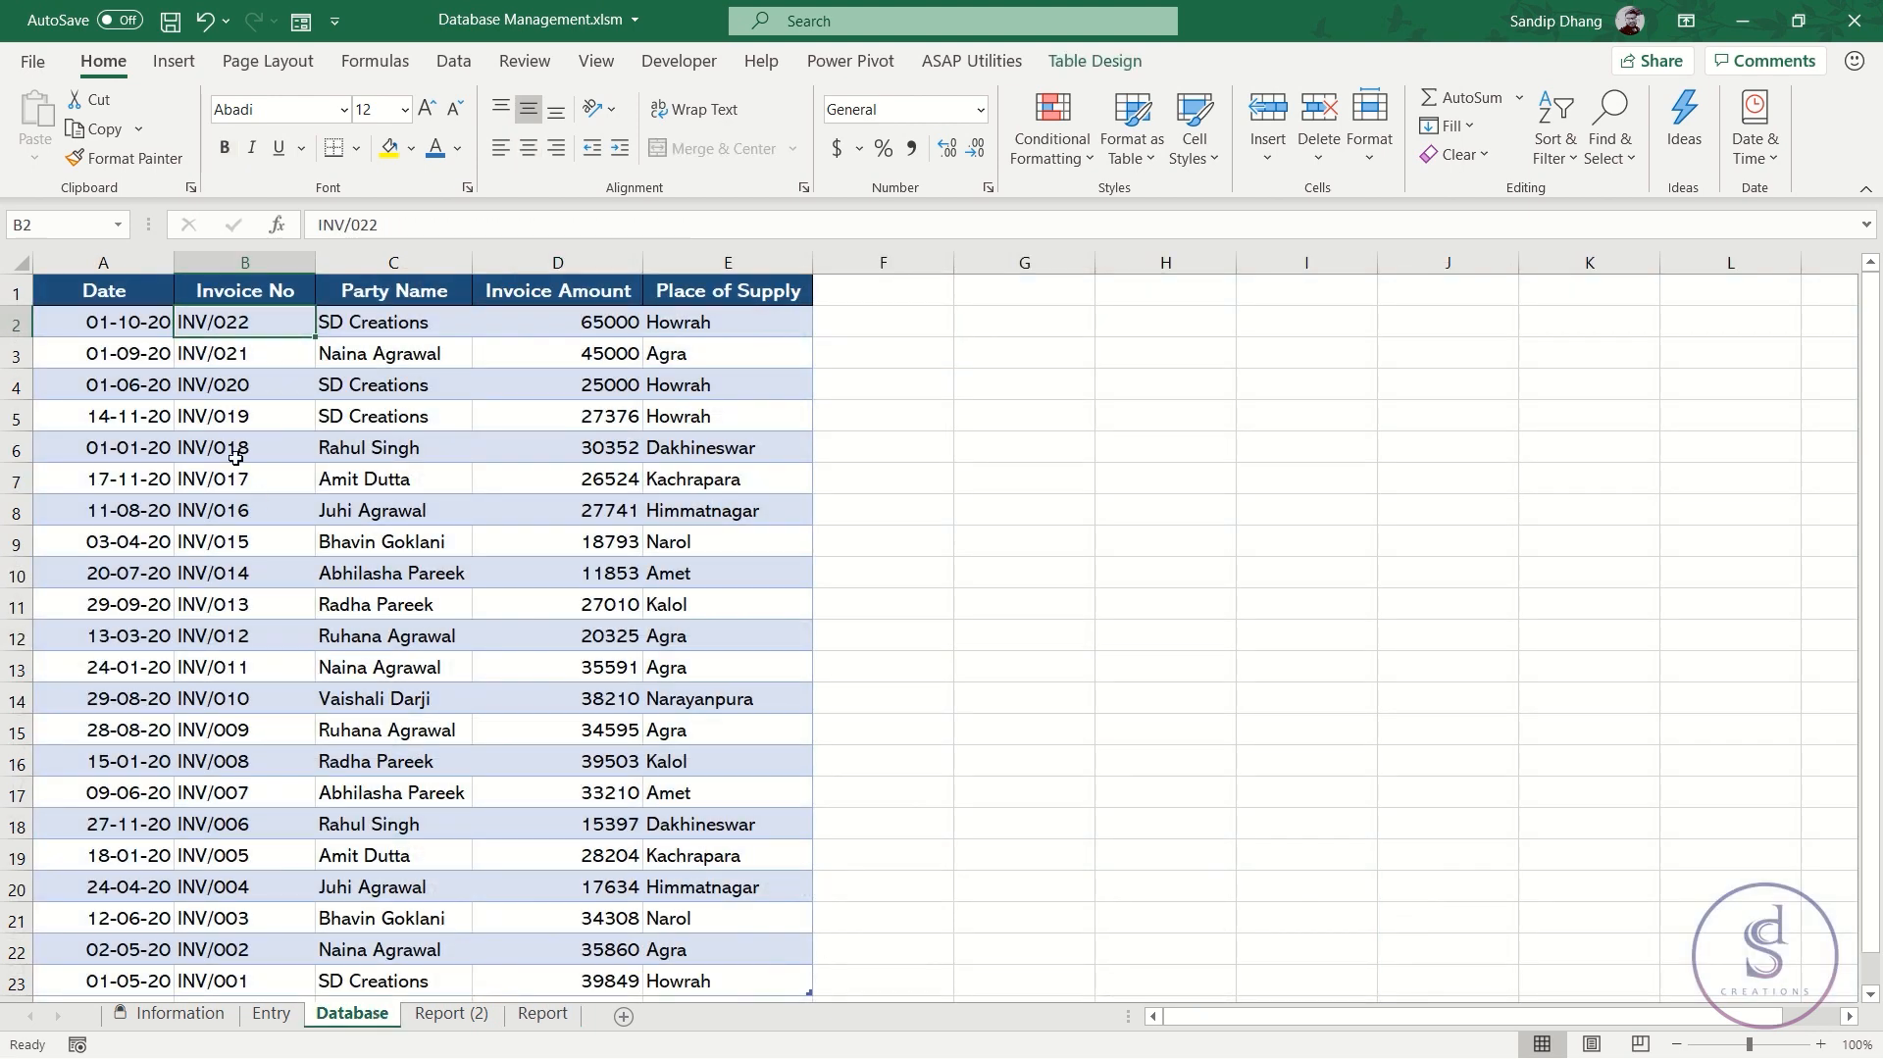
click(421, 321)
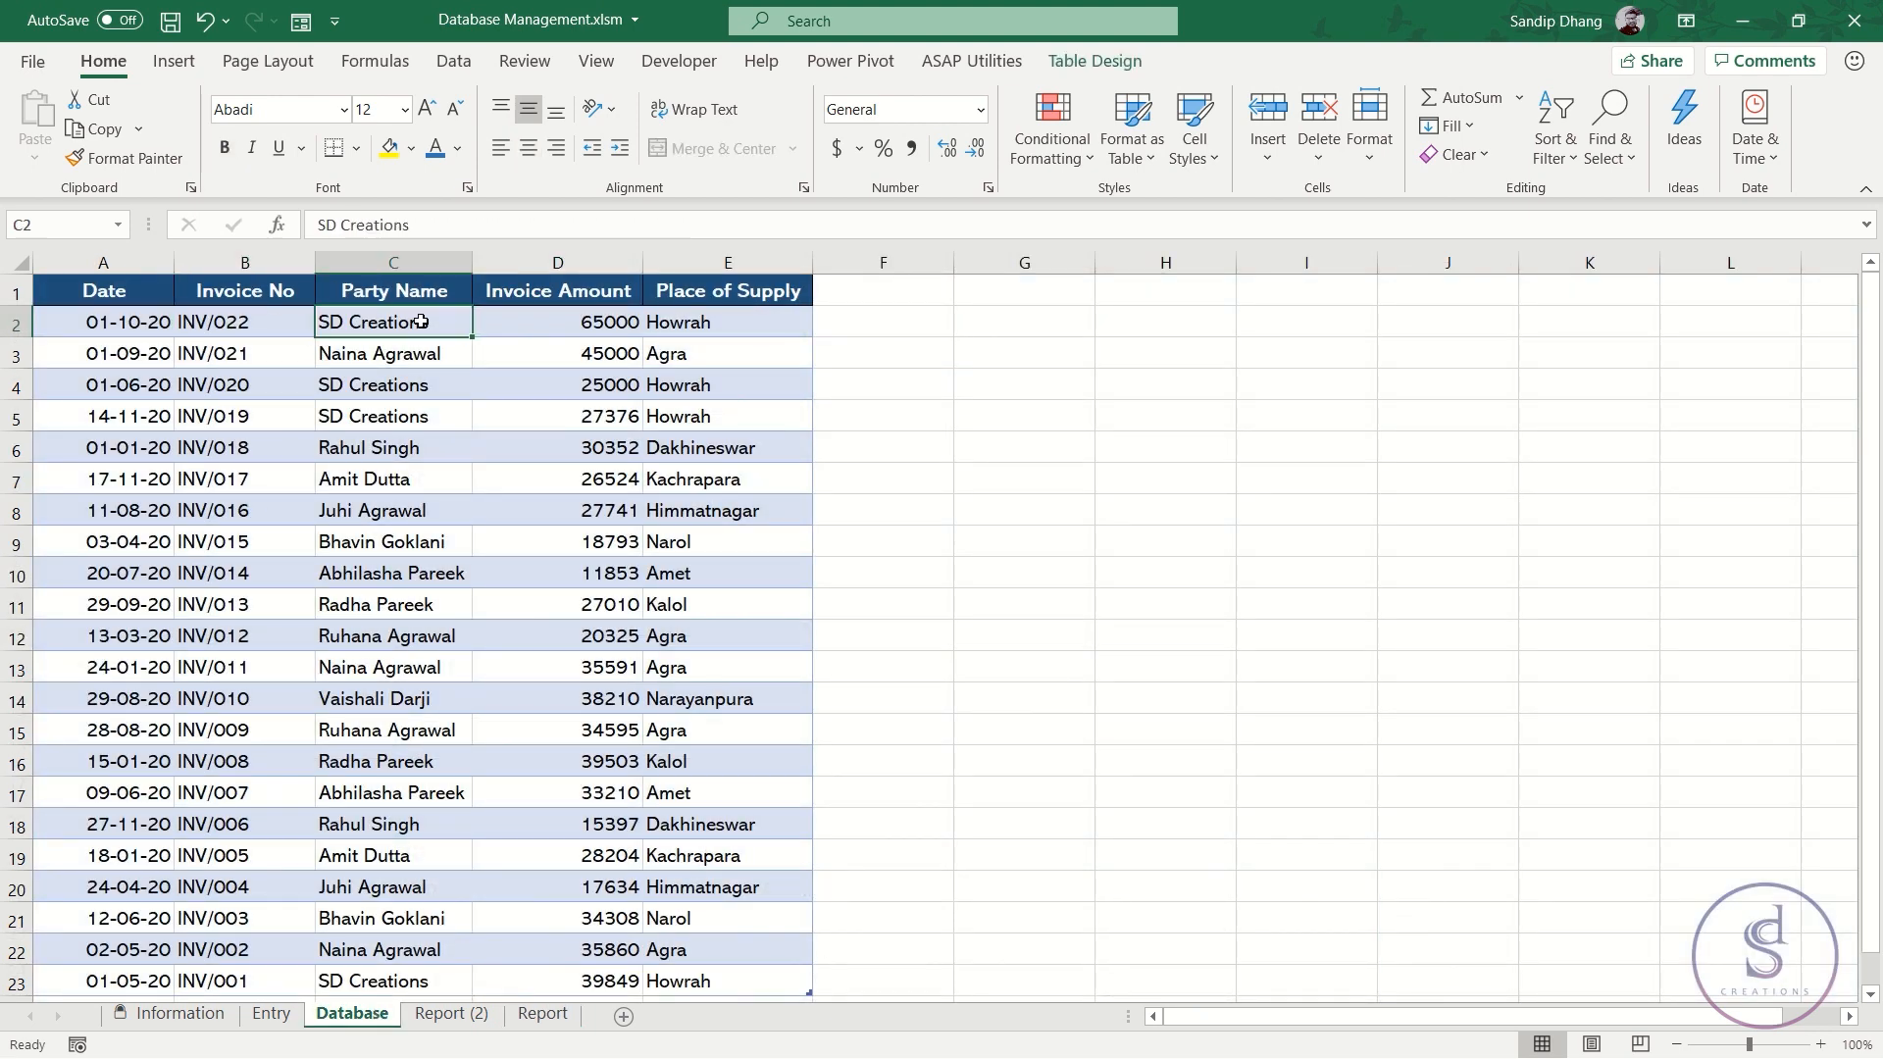
click(525, 316)
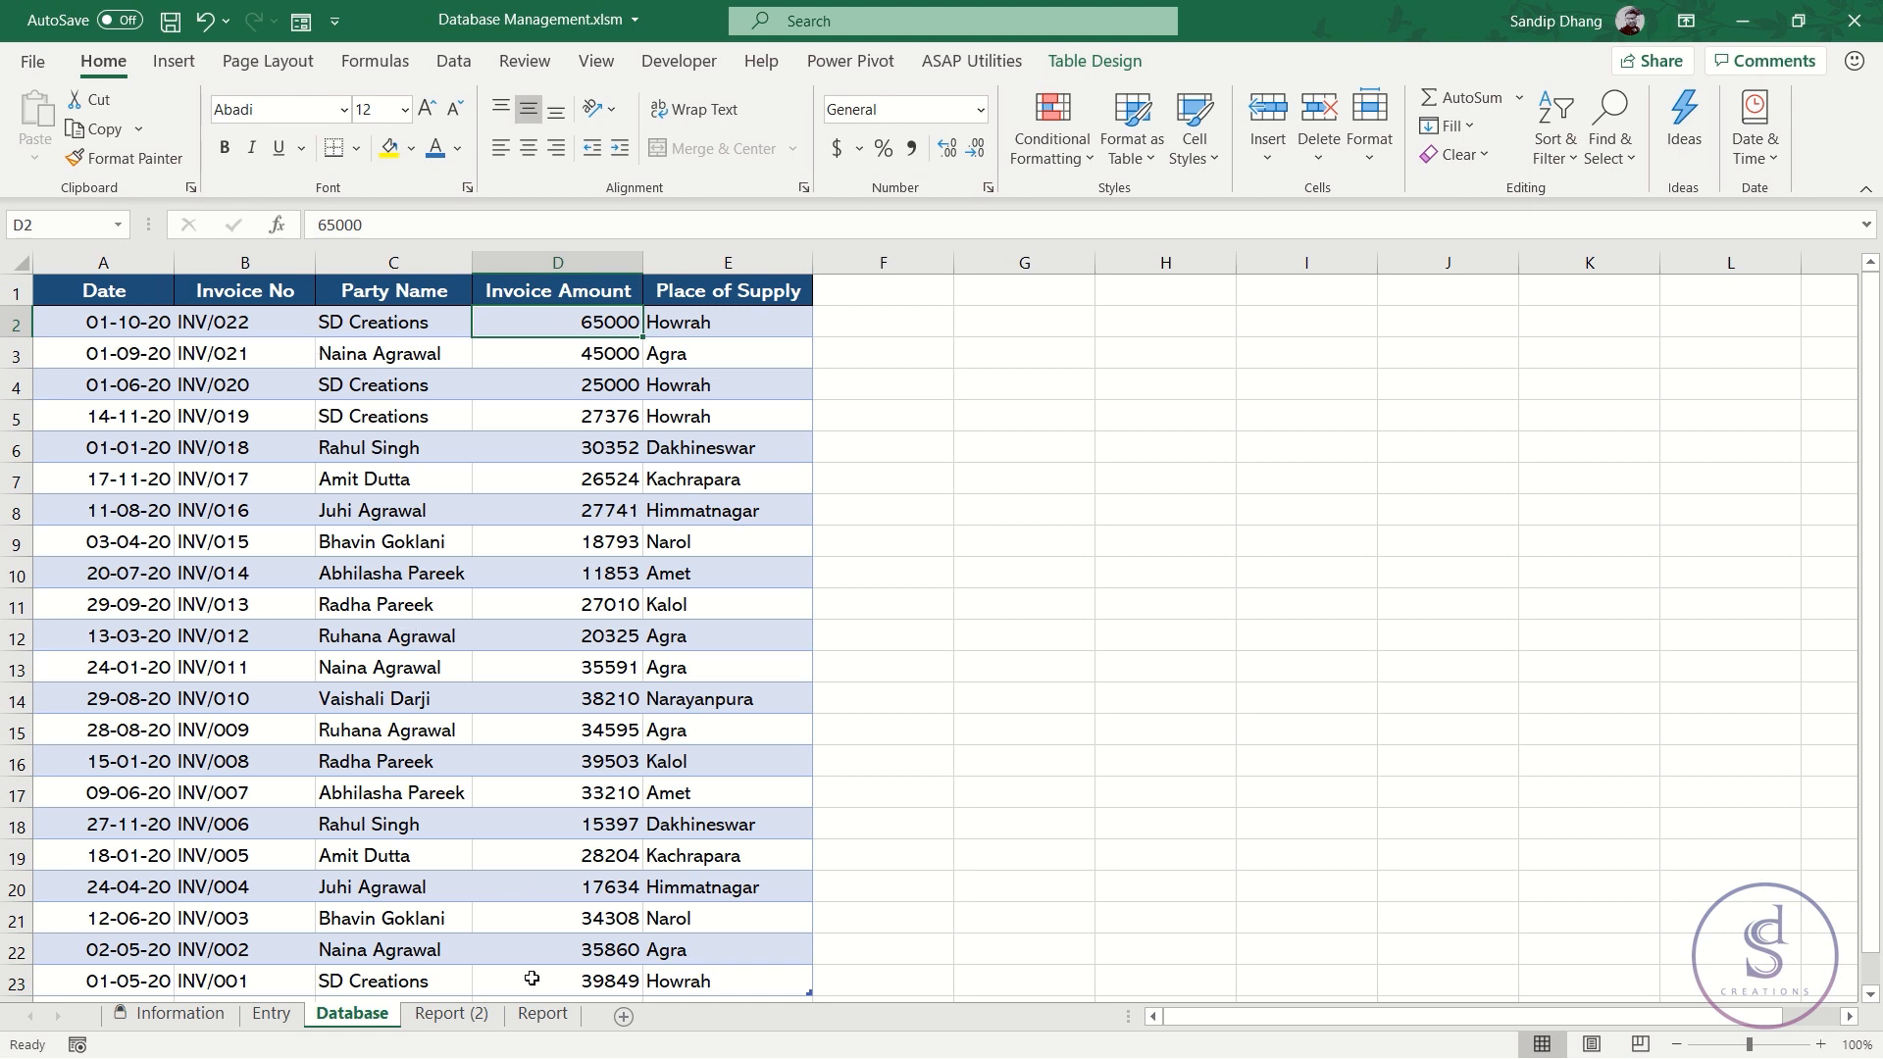
Preview the Report sheet's Date Wise, Party Wise and Amount Wise filter options, returning to Date Wise
click(545, 1016)
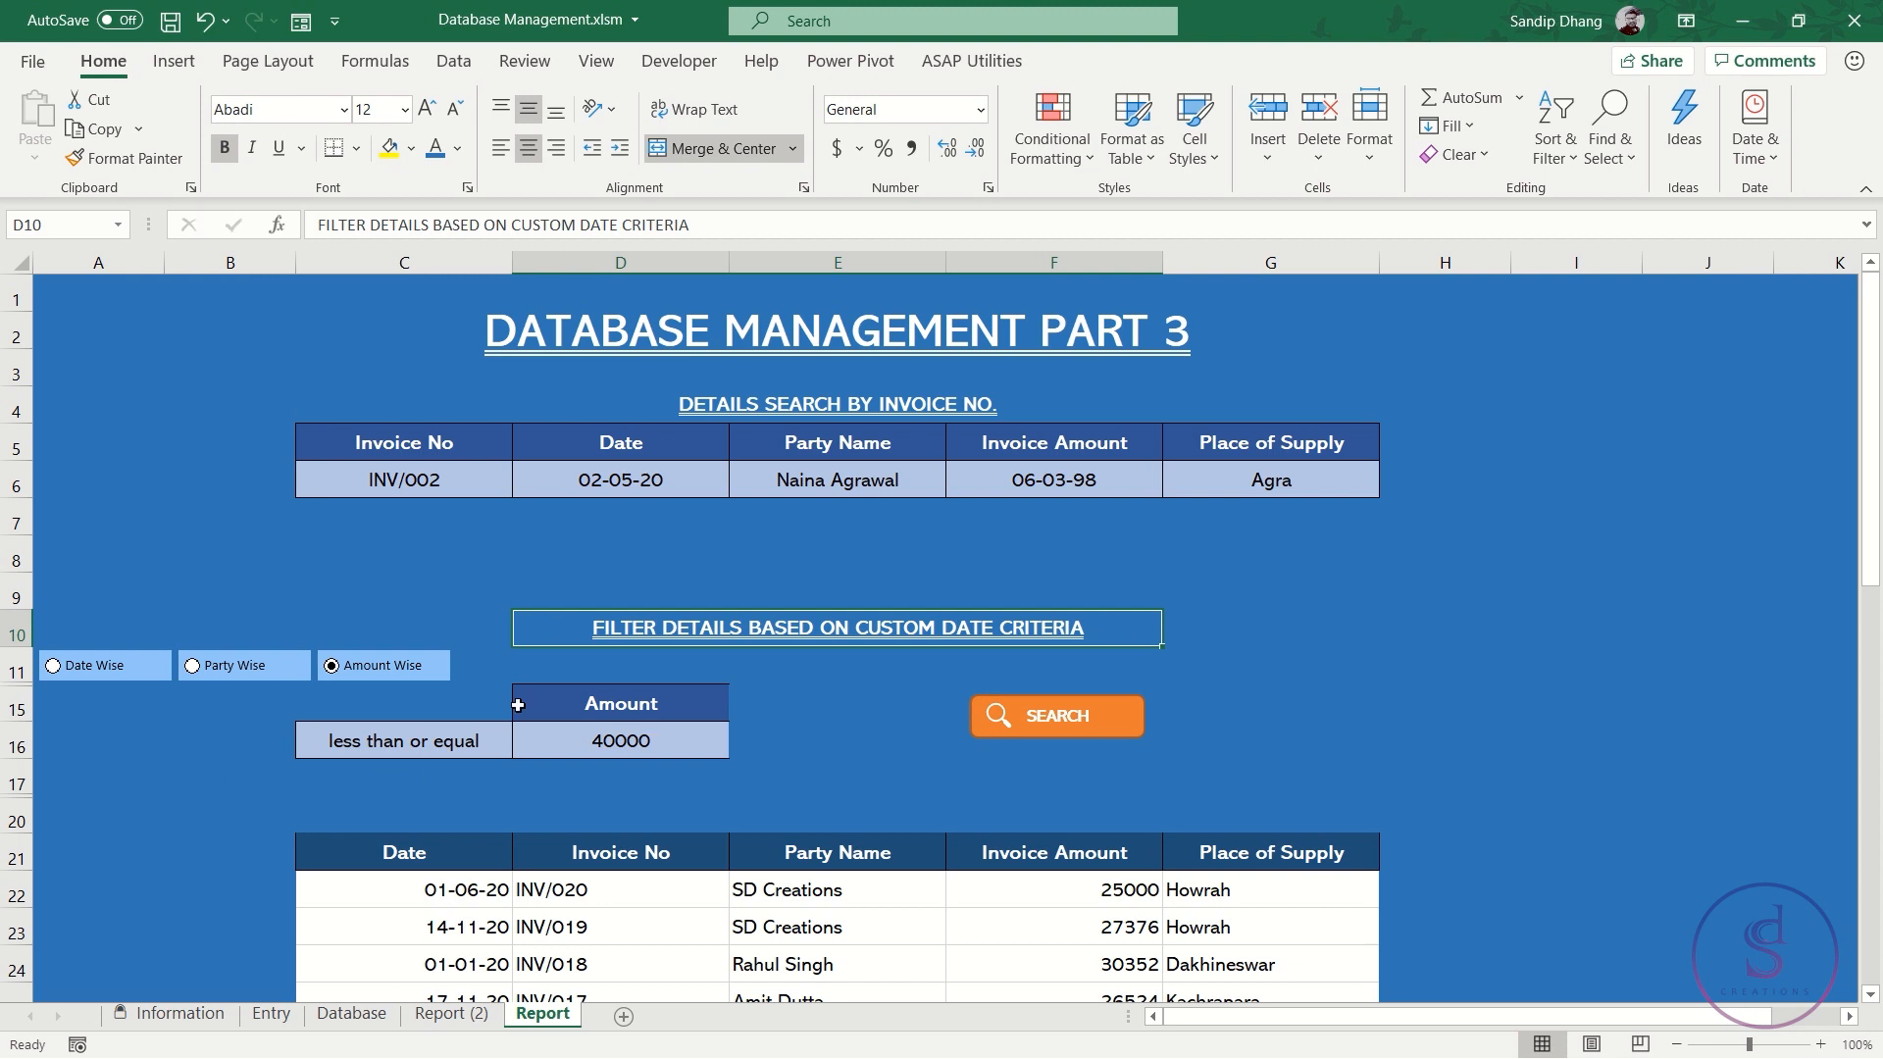
click(107, 669)
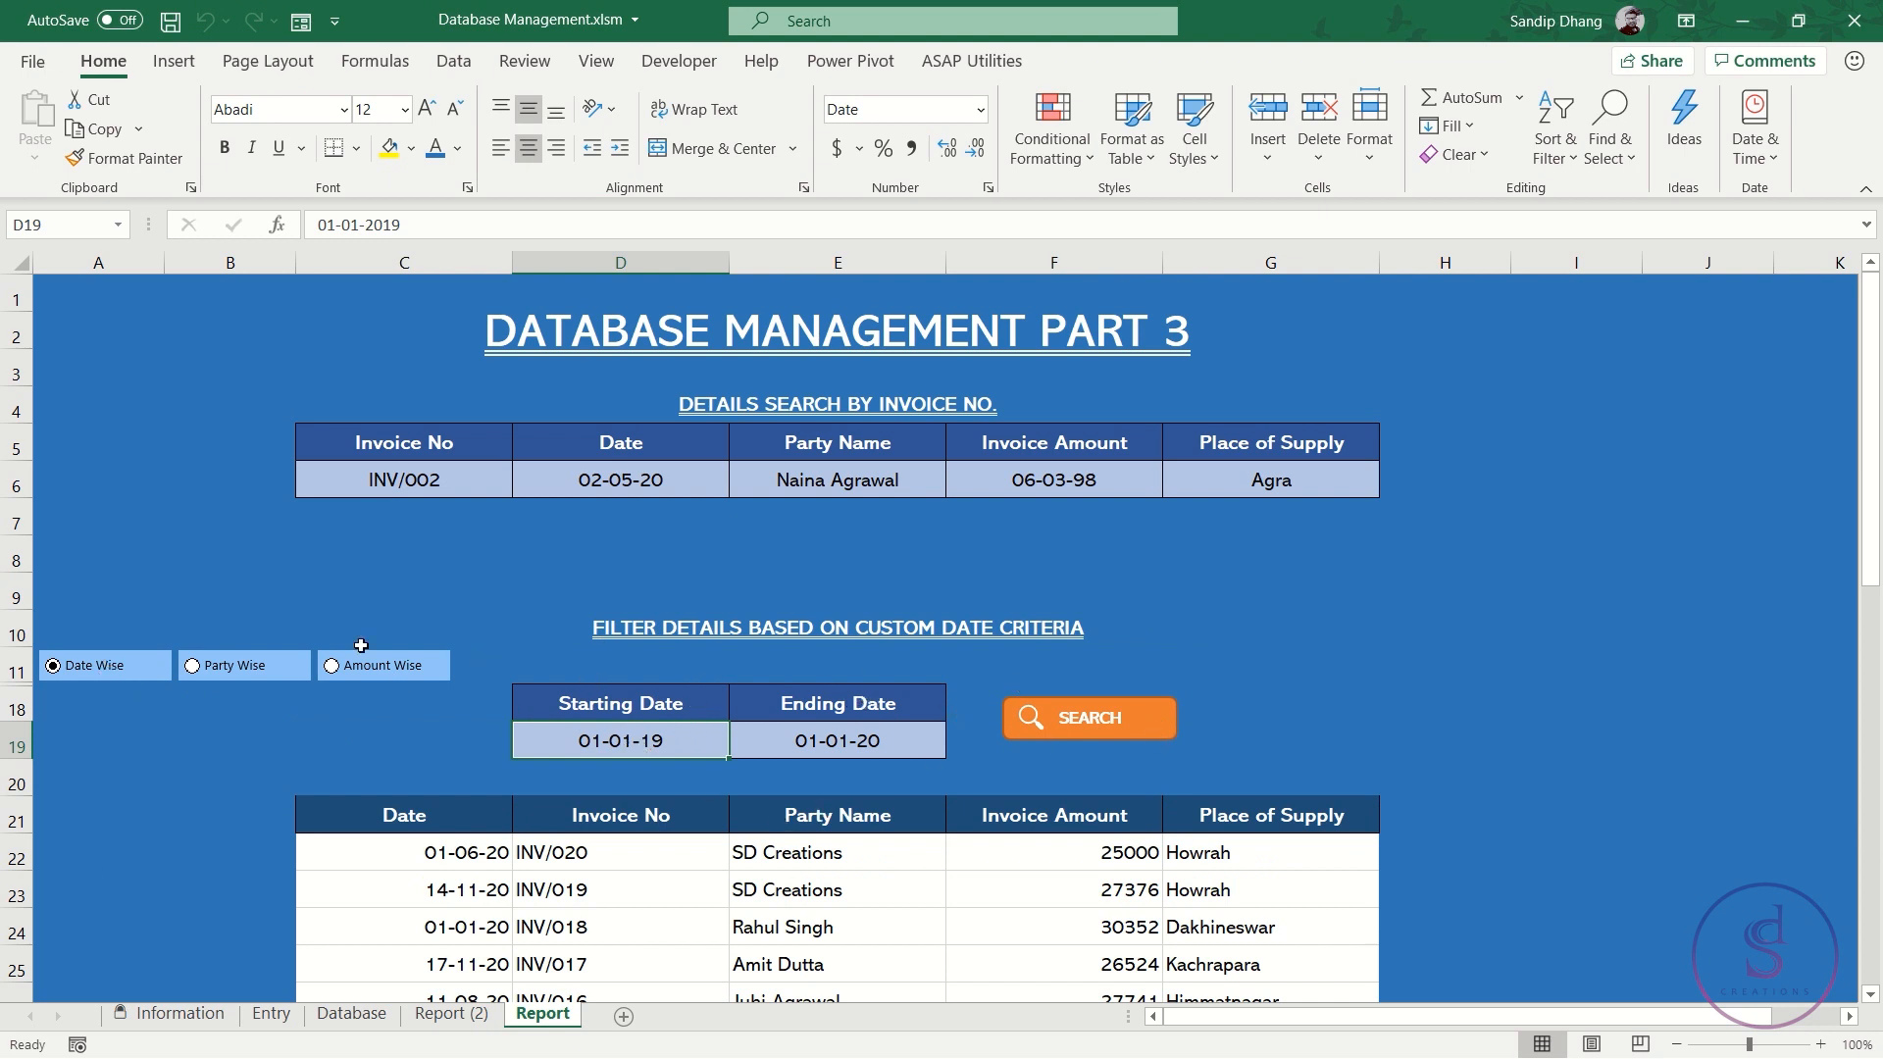
click(247, 671)
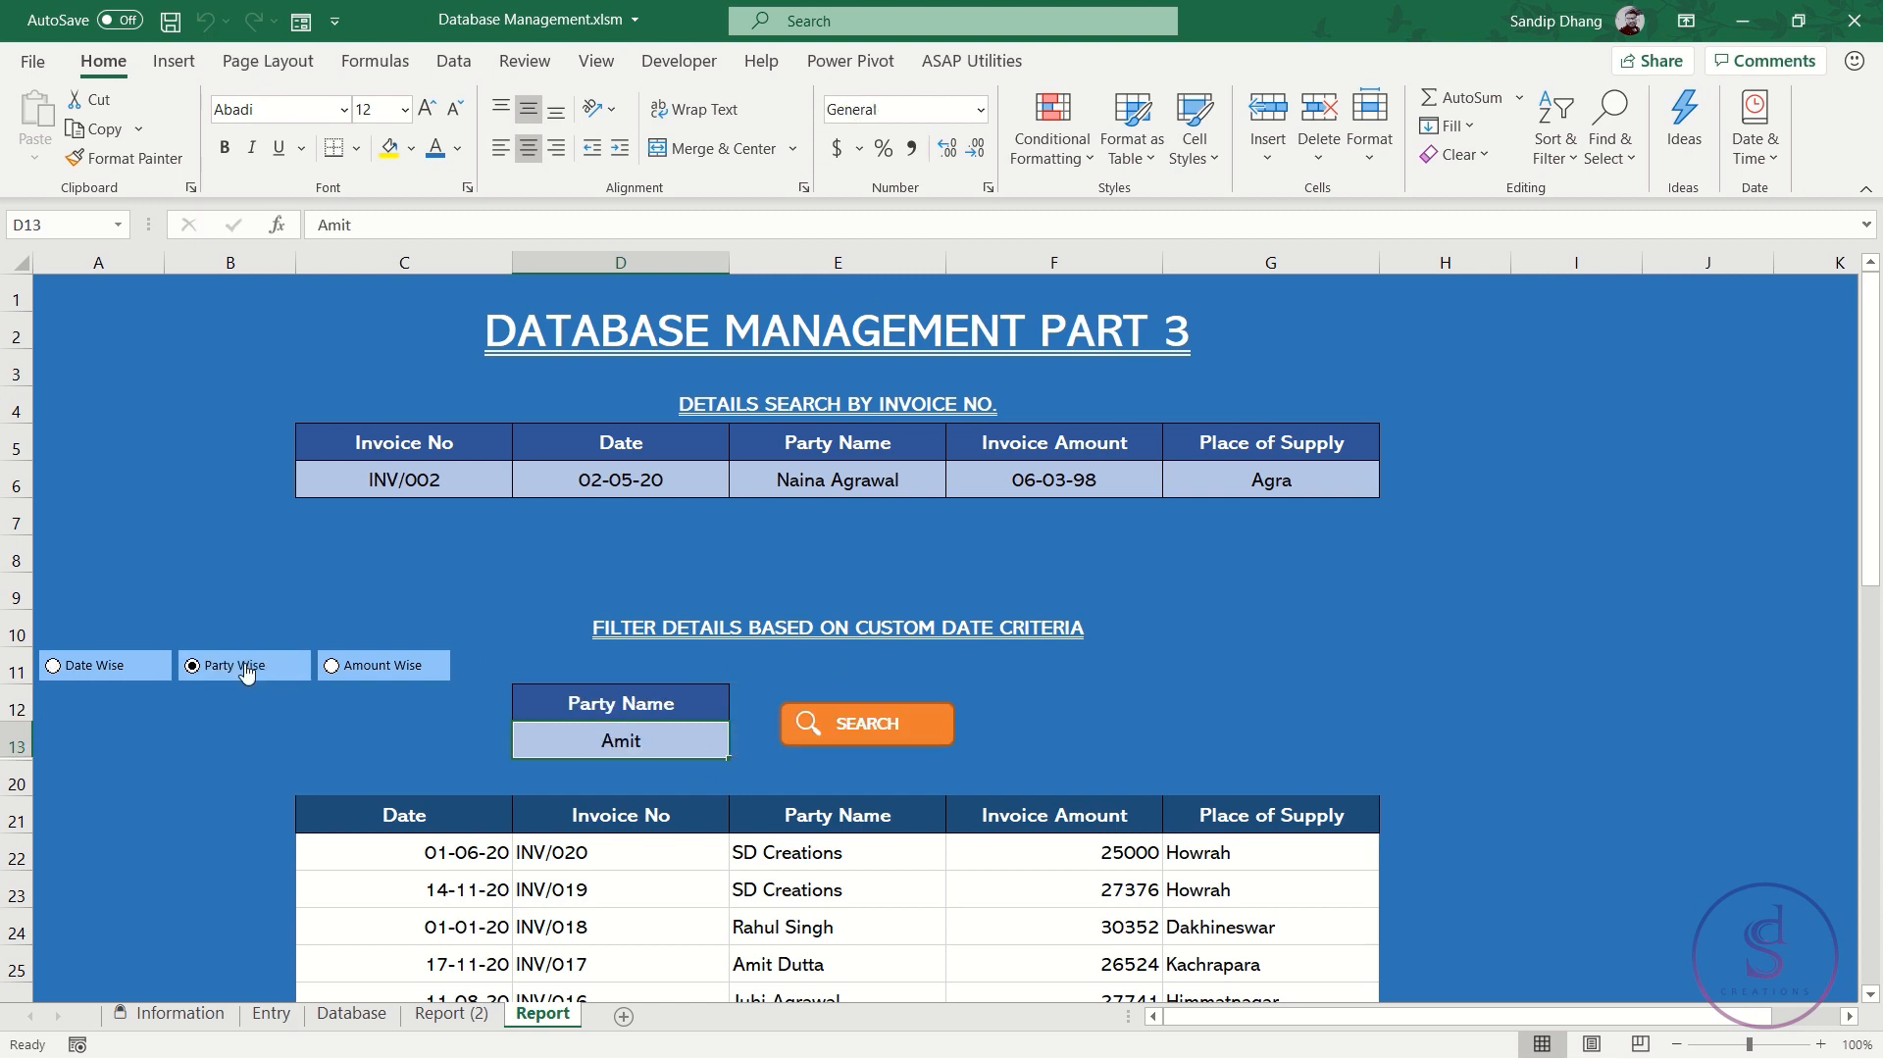
click(391, 670)
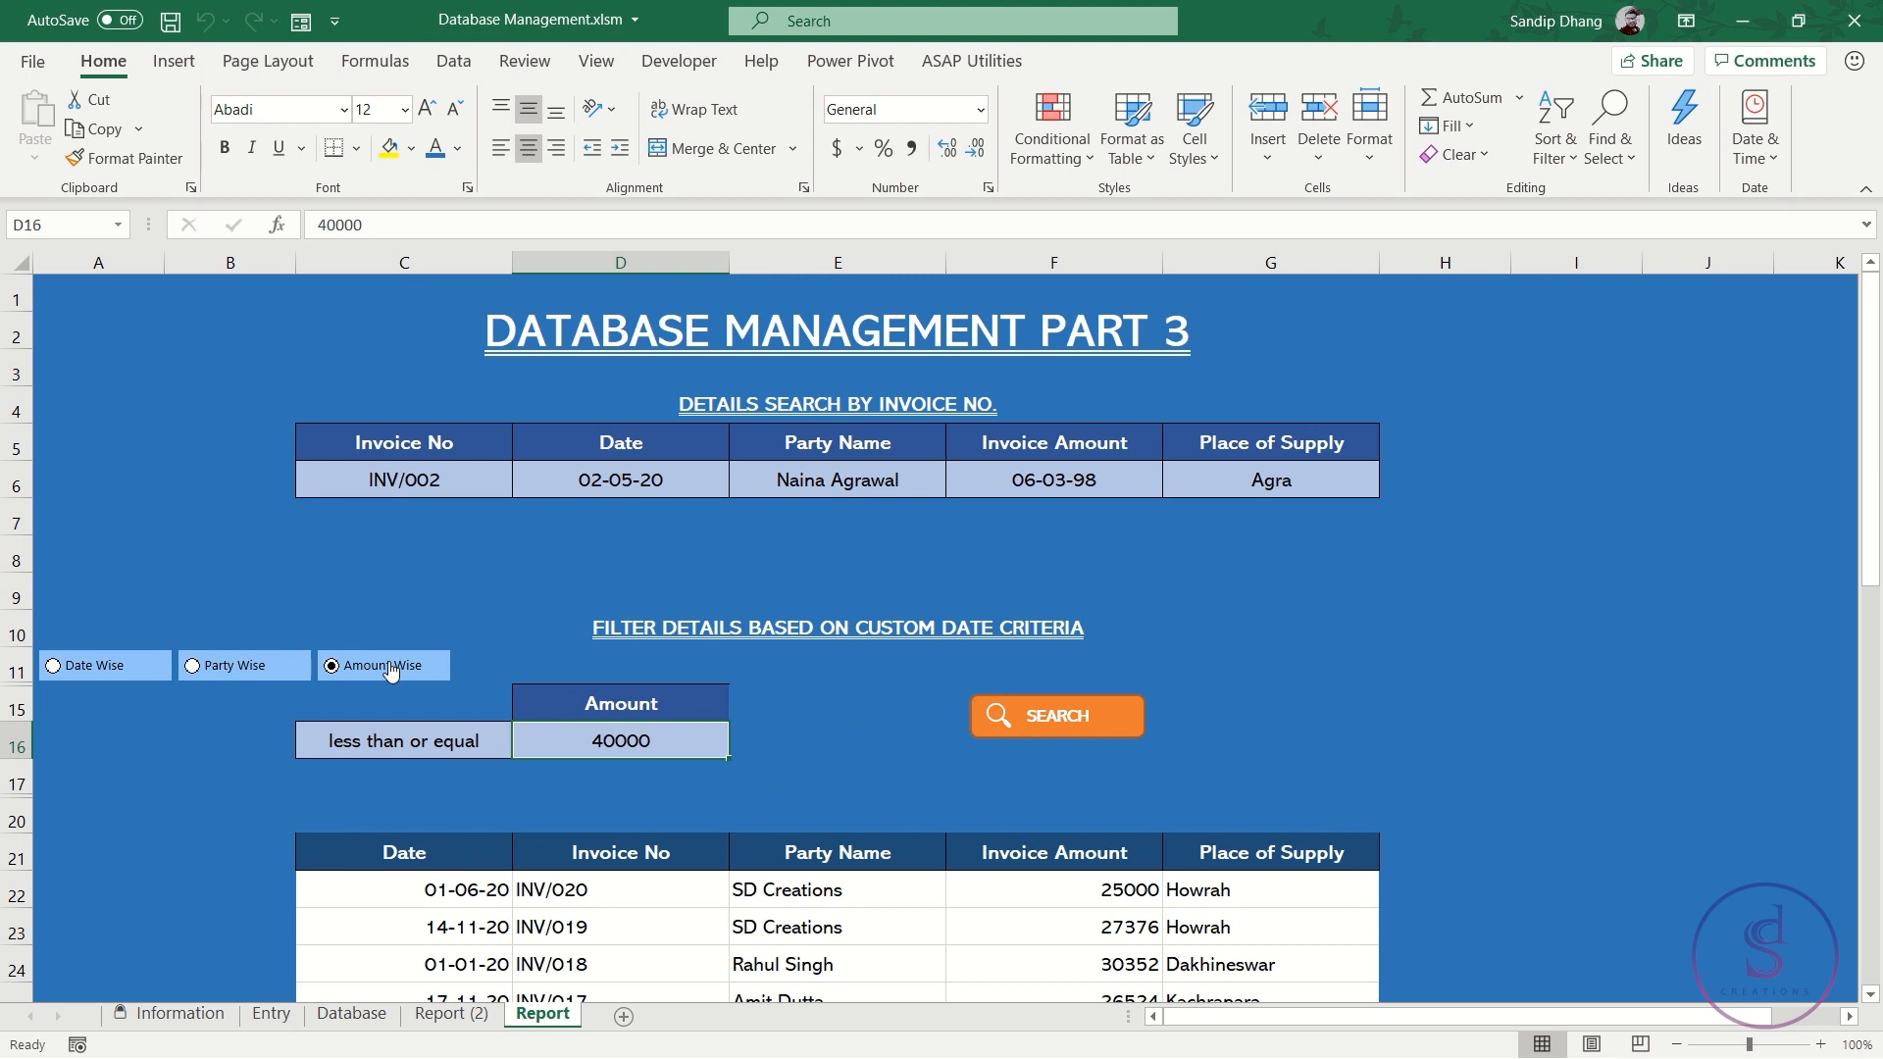
click(103, 668)
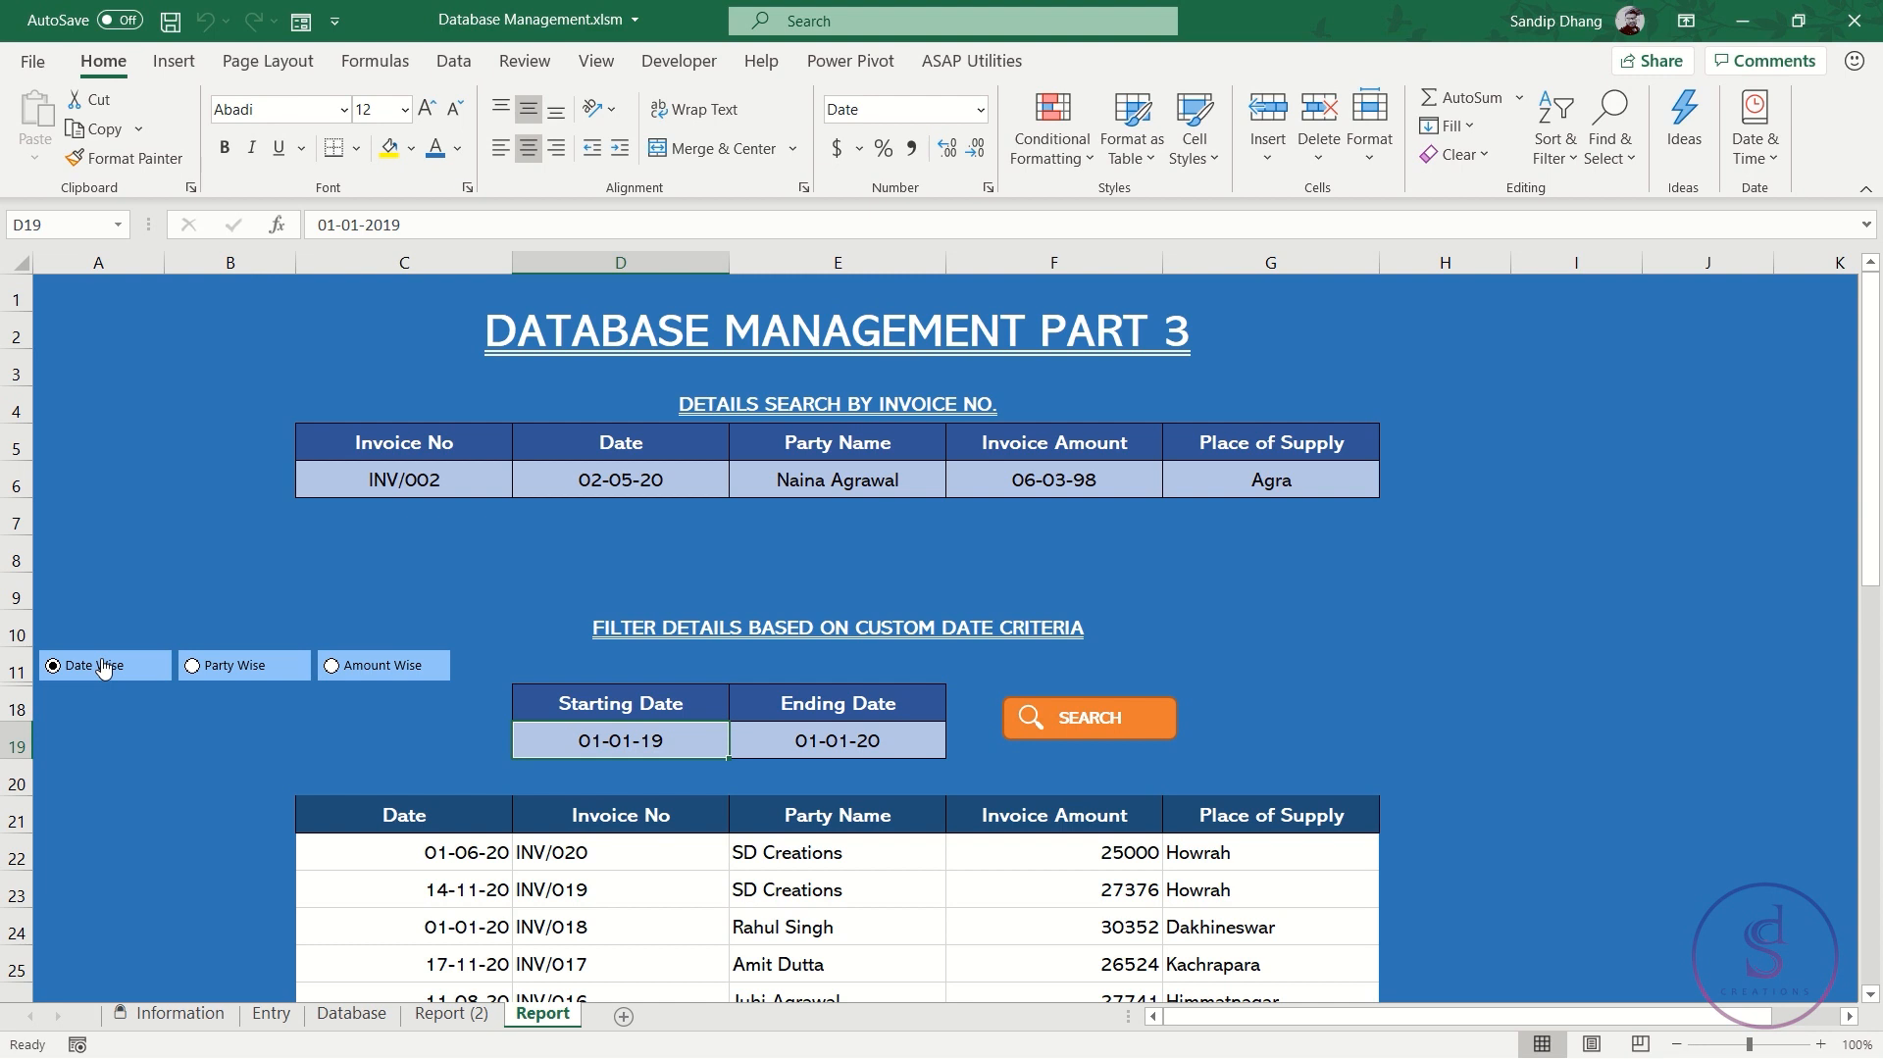
Set the report filter to Party Wise and search with the party name already entered
click(209, 667)
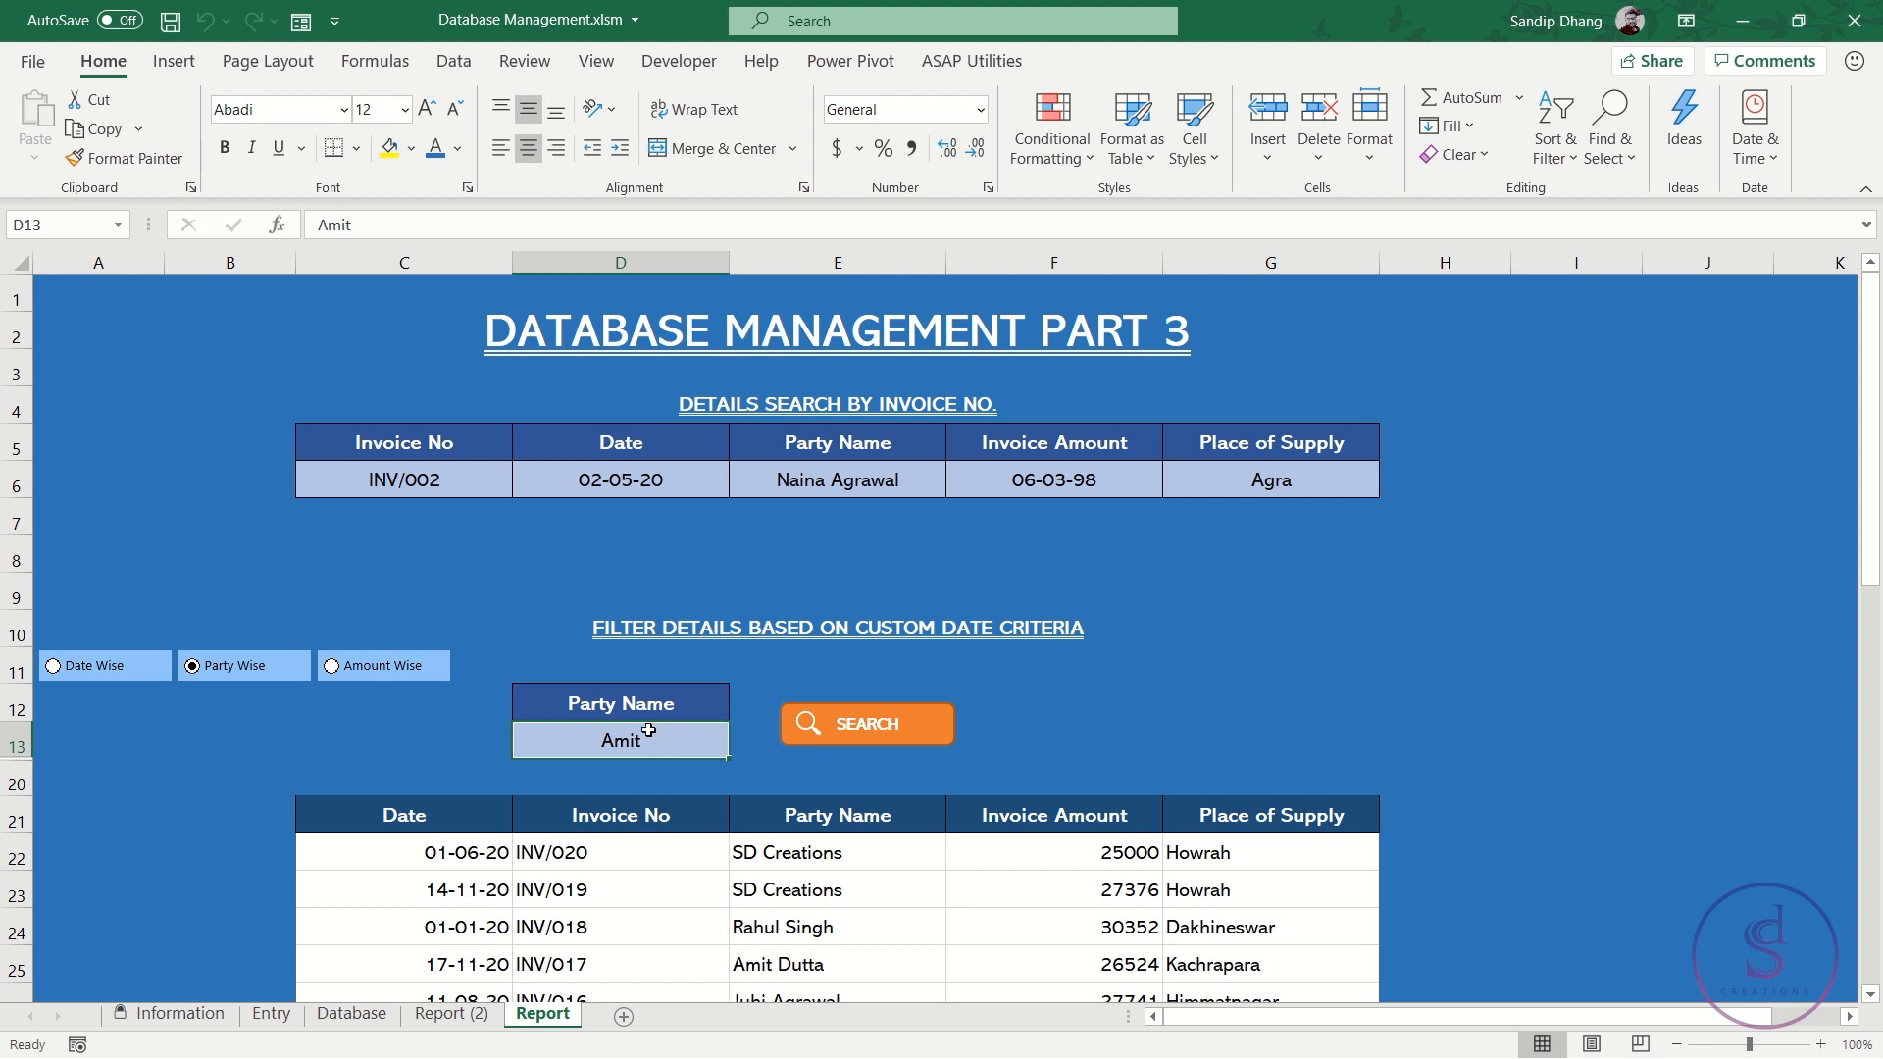
click(859, 728)
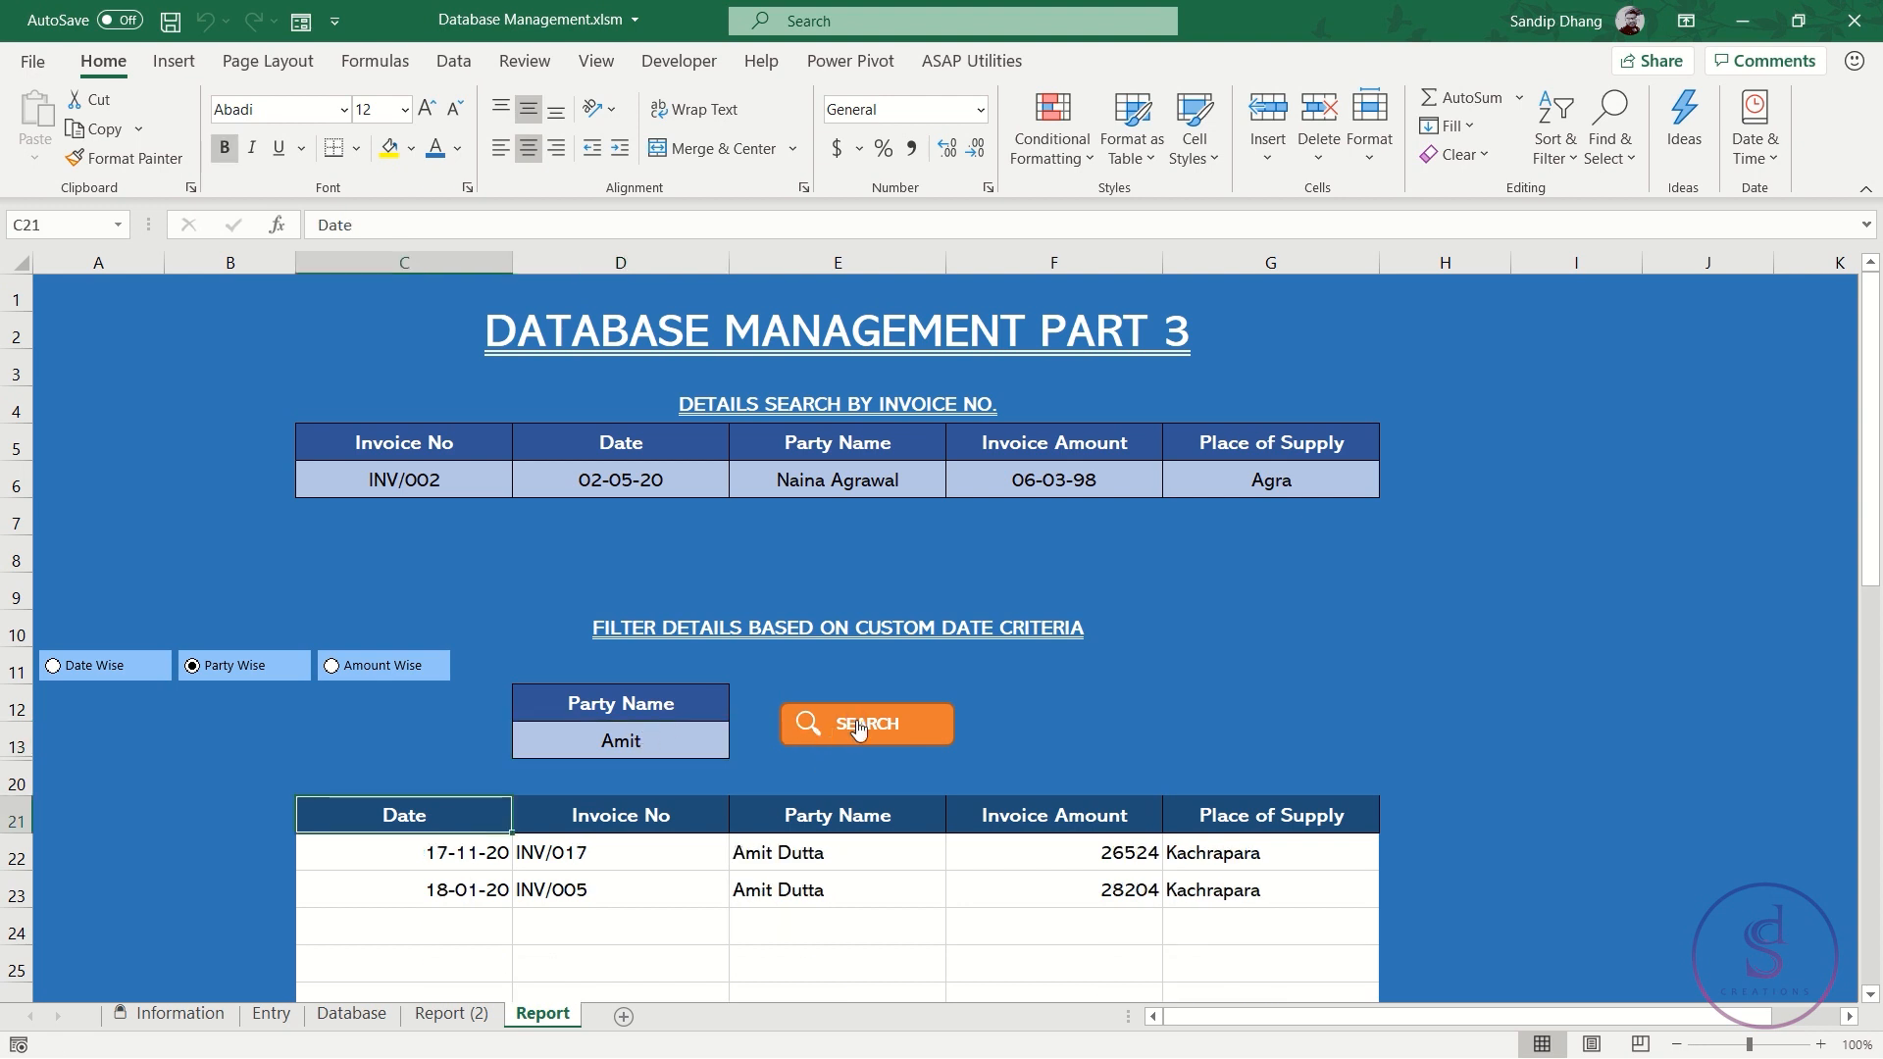
scroll(984, 887, down, 2)
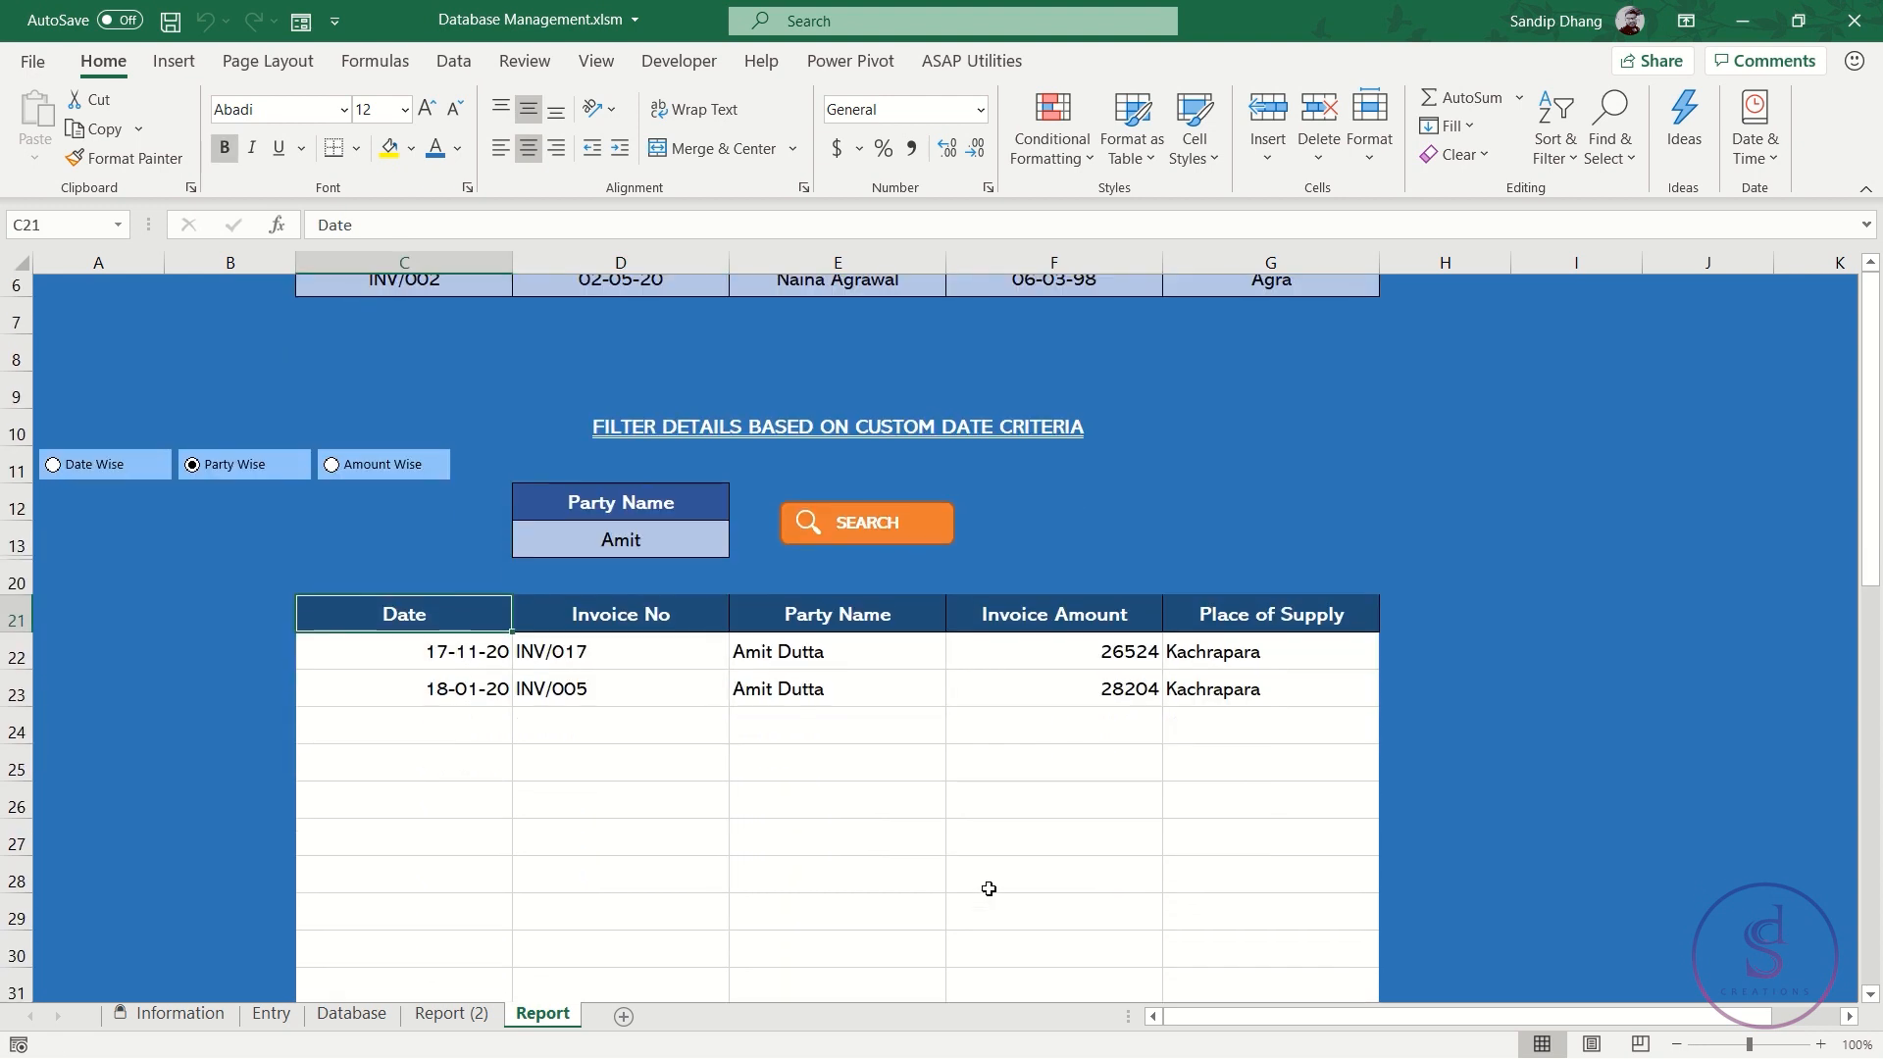
Set the Party Name criterion to SD and run the search for matching invoices
click(688, 511)
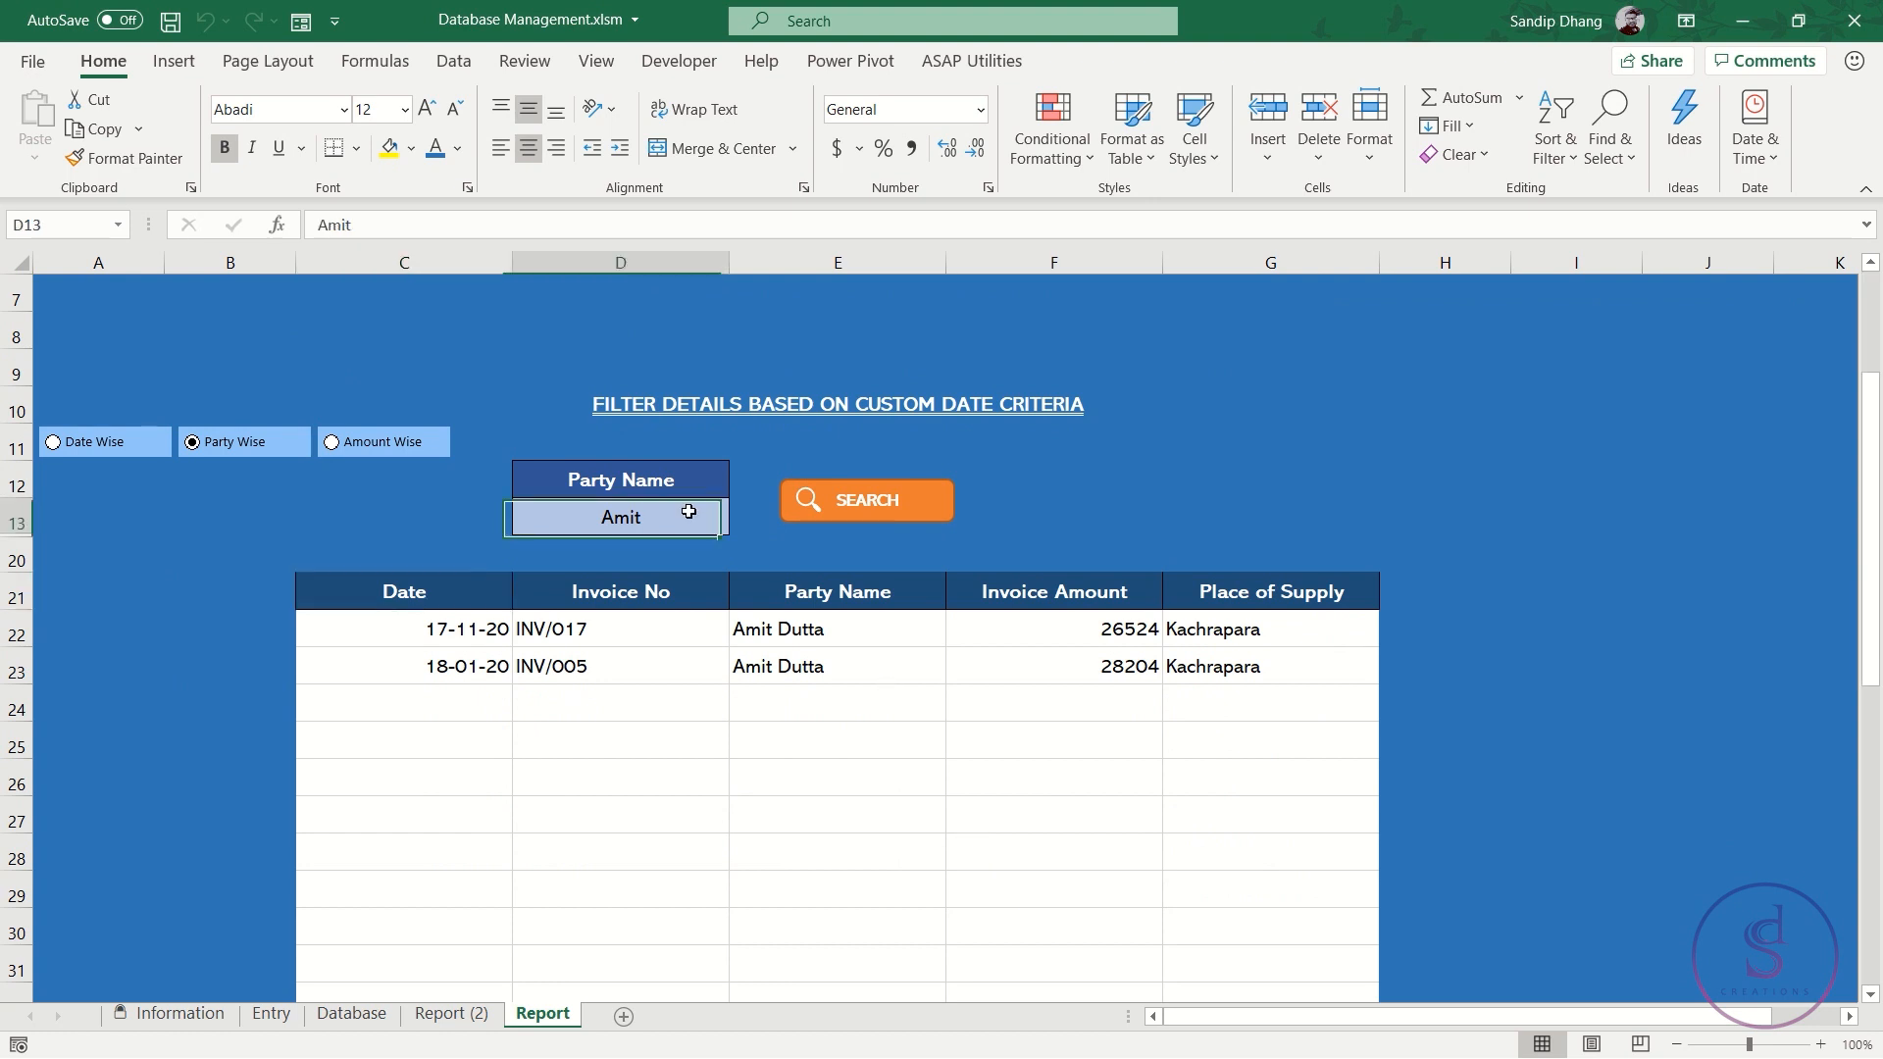
text(SD)
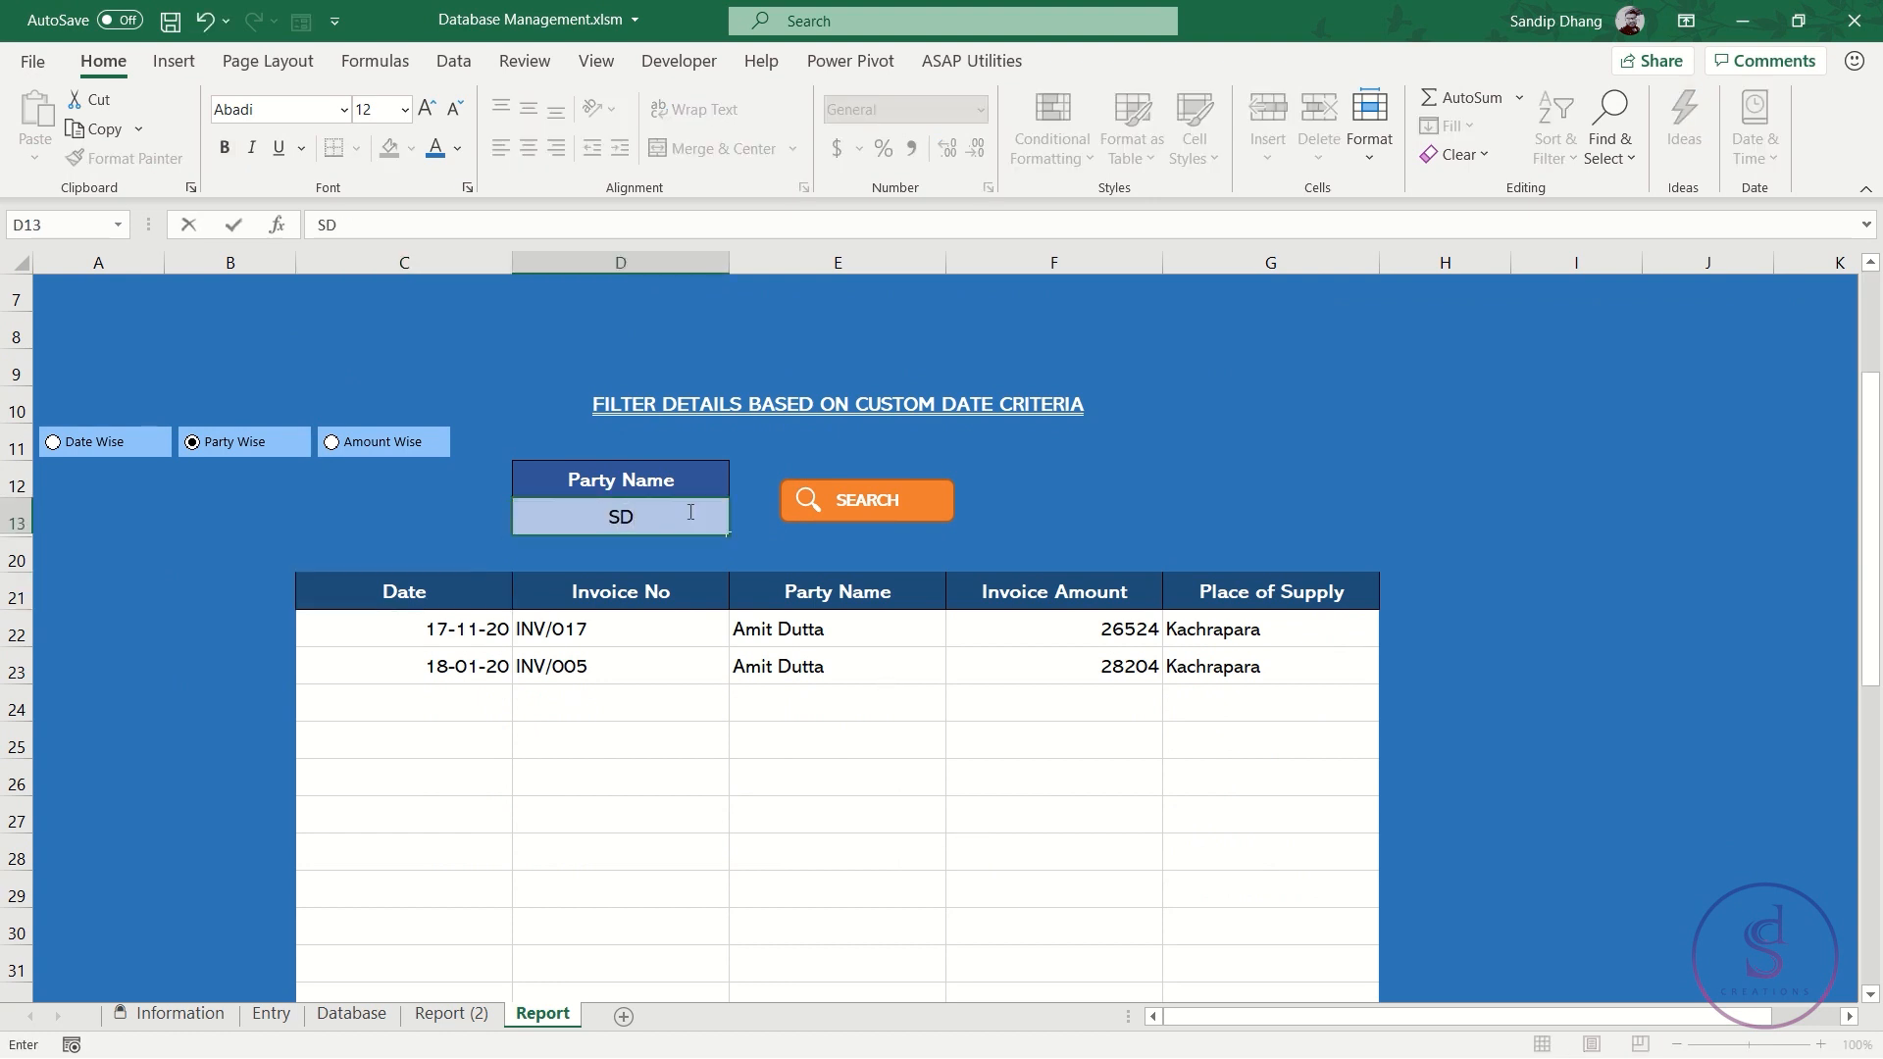
click(833, 500)
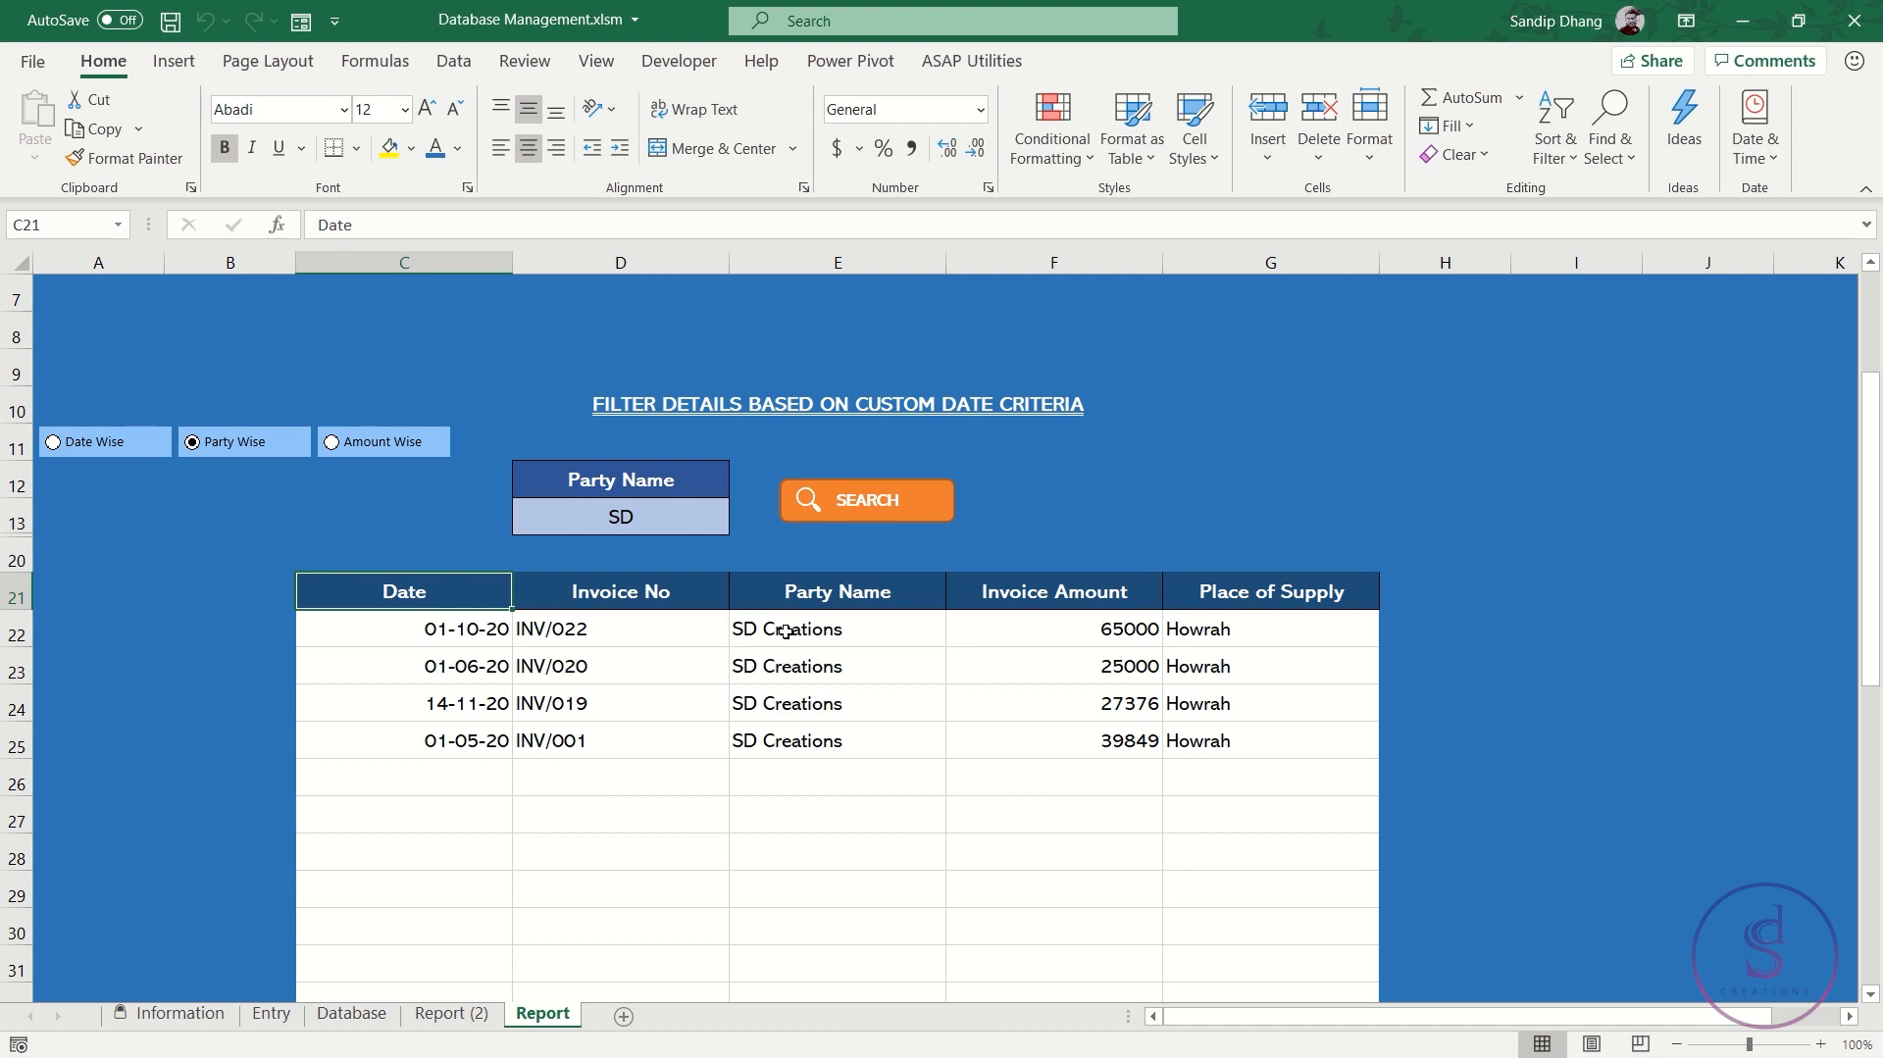
Set the Party Name criterion to another party's first name and run the search for matching invoices
click(659, 509)
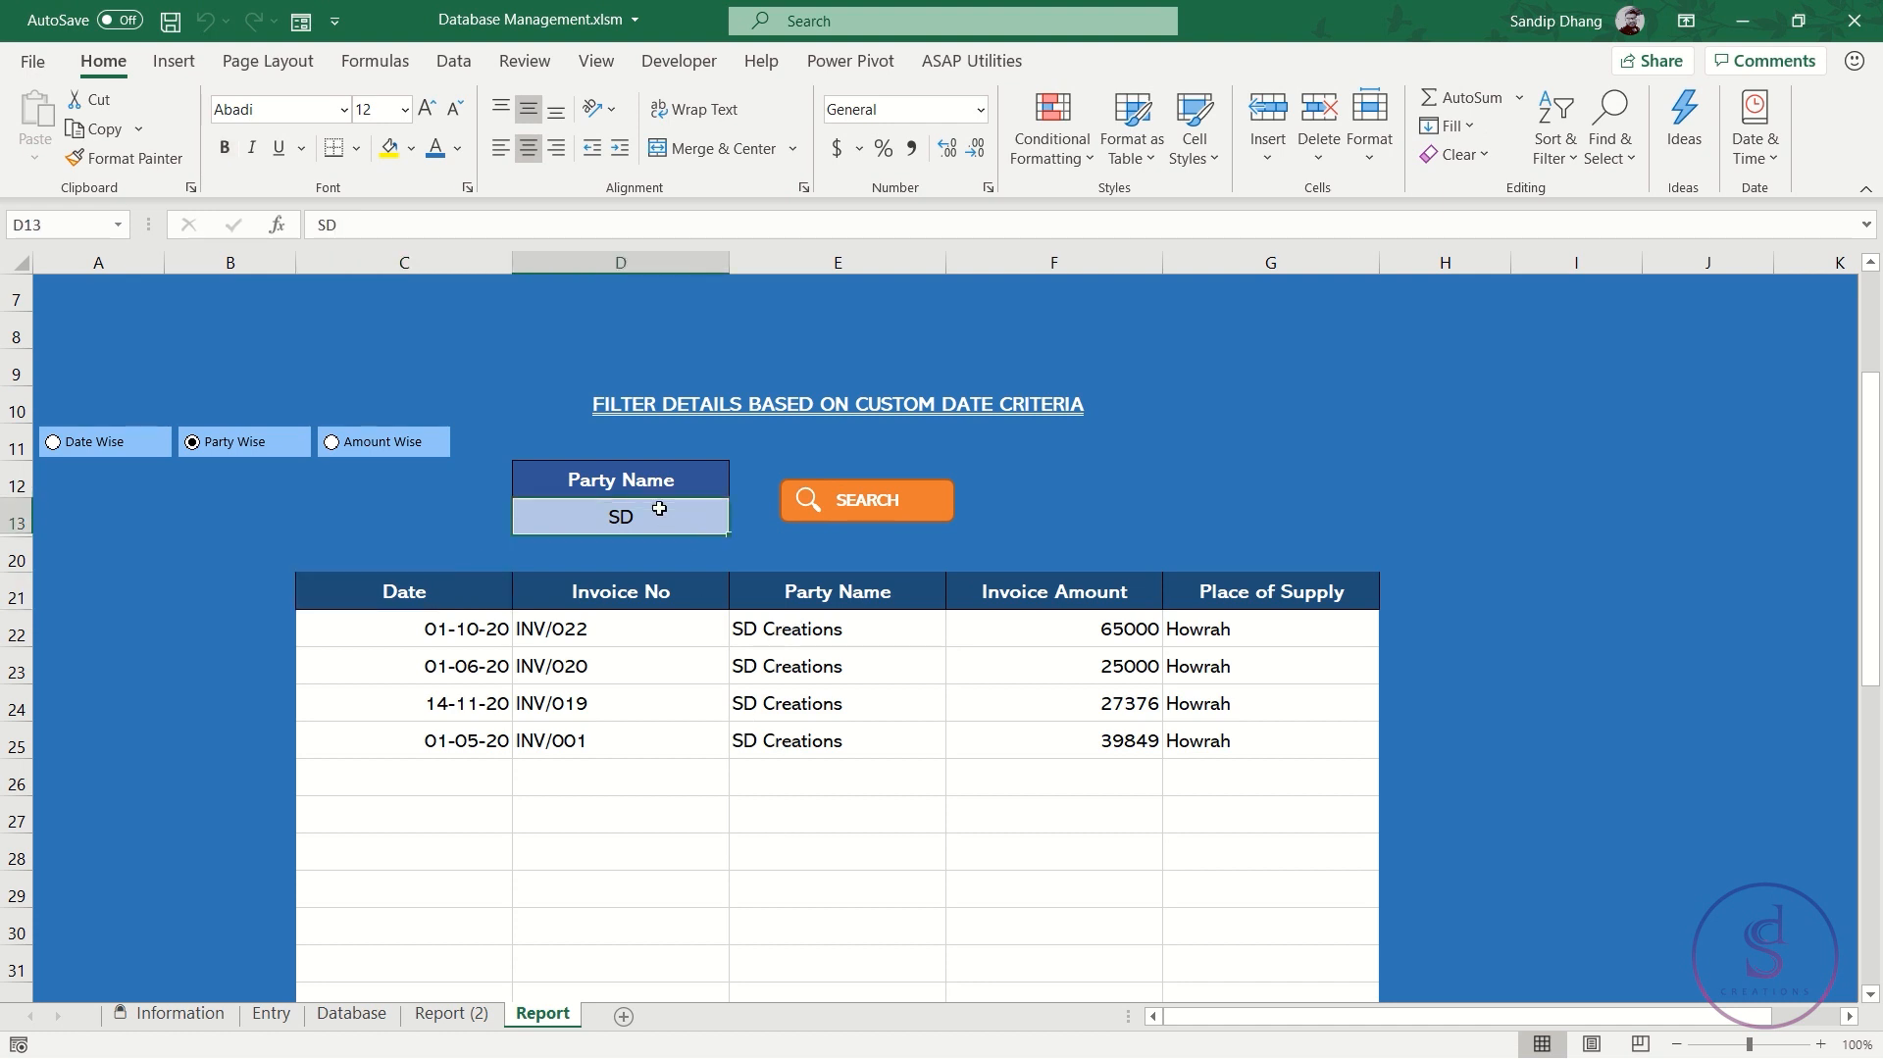
text(Naina)
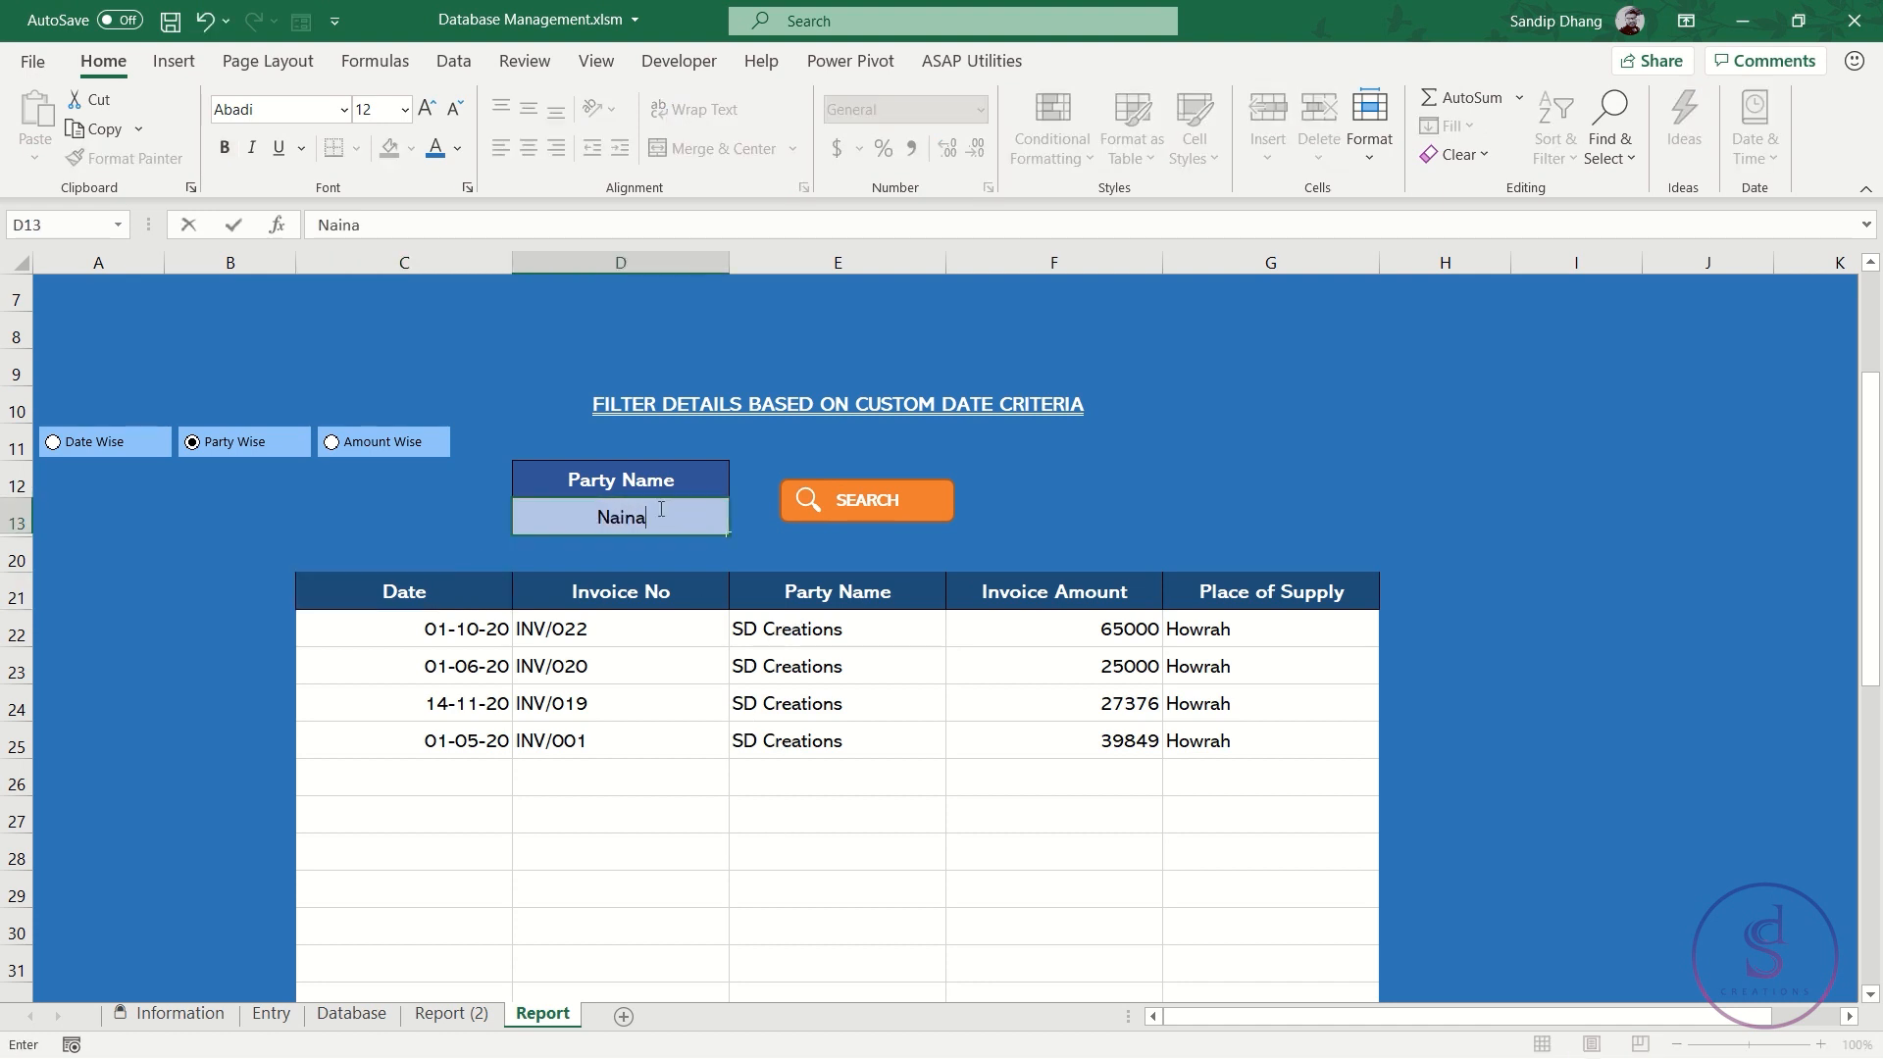
click(888, 502)
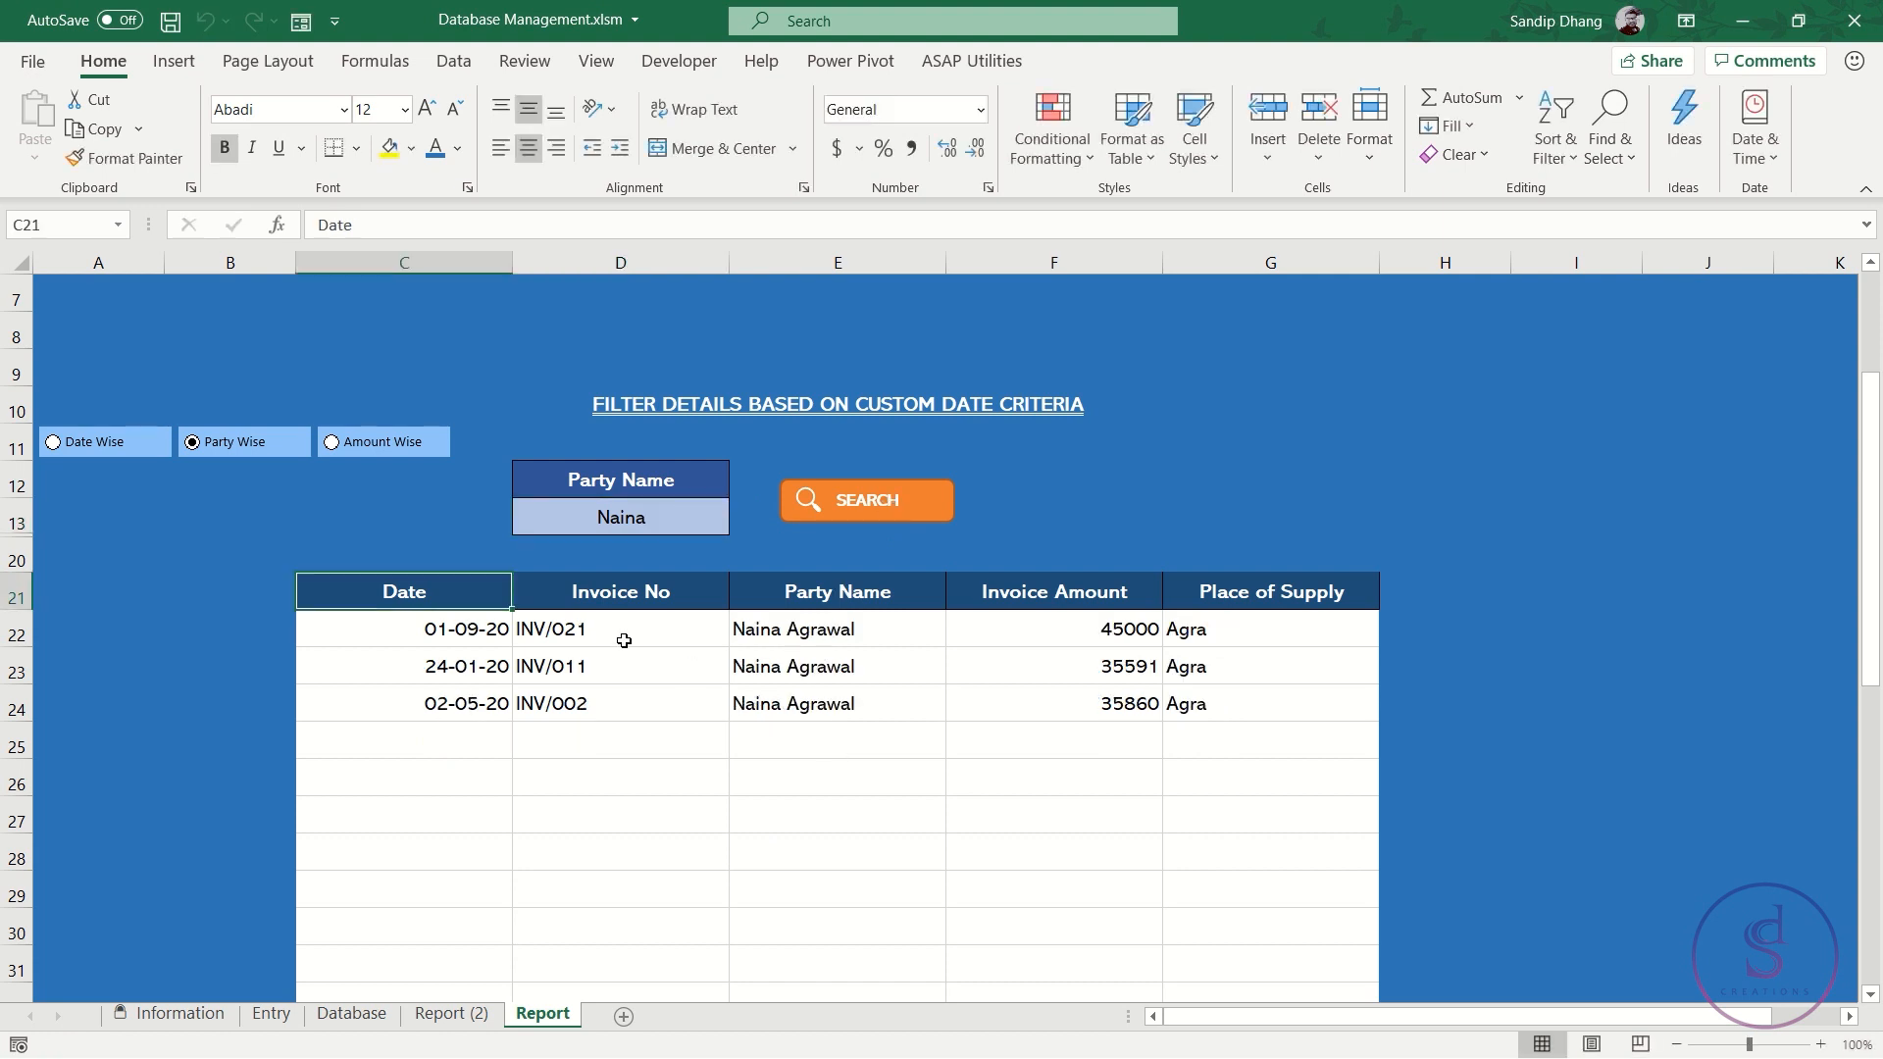
Set the report filter to Amount Wise and search for invoices with an amount equal to 40000
click(364, 455)
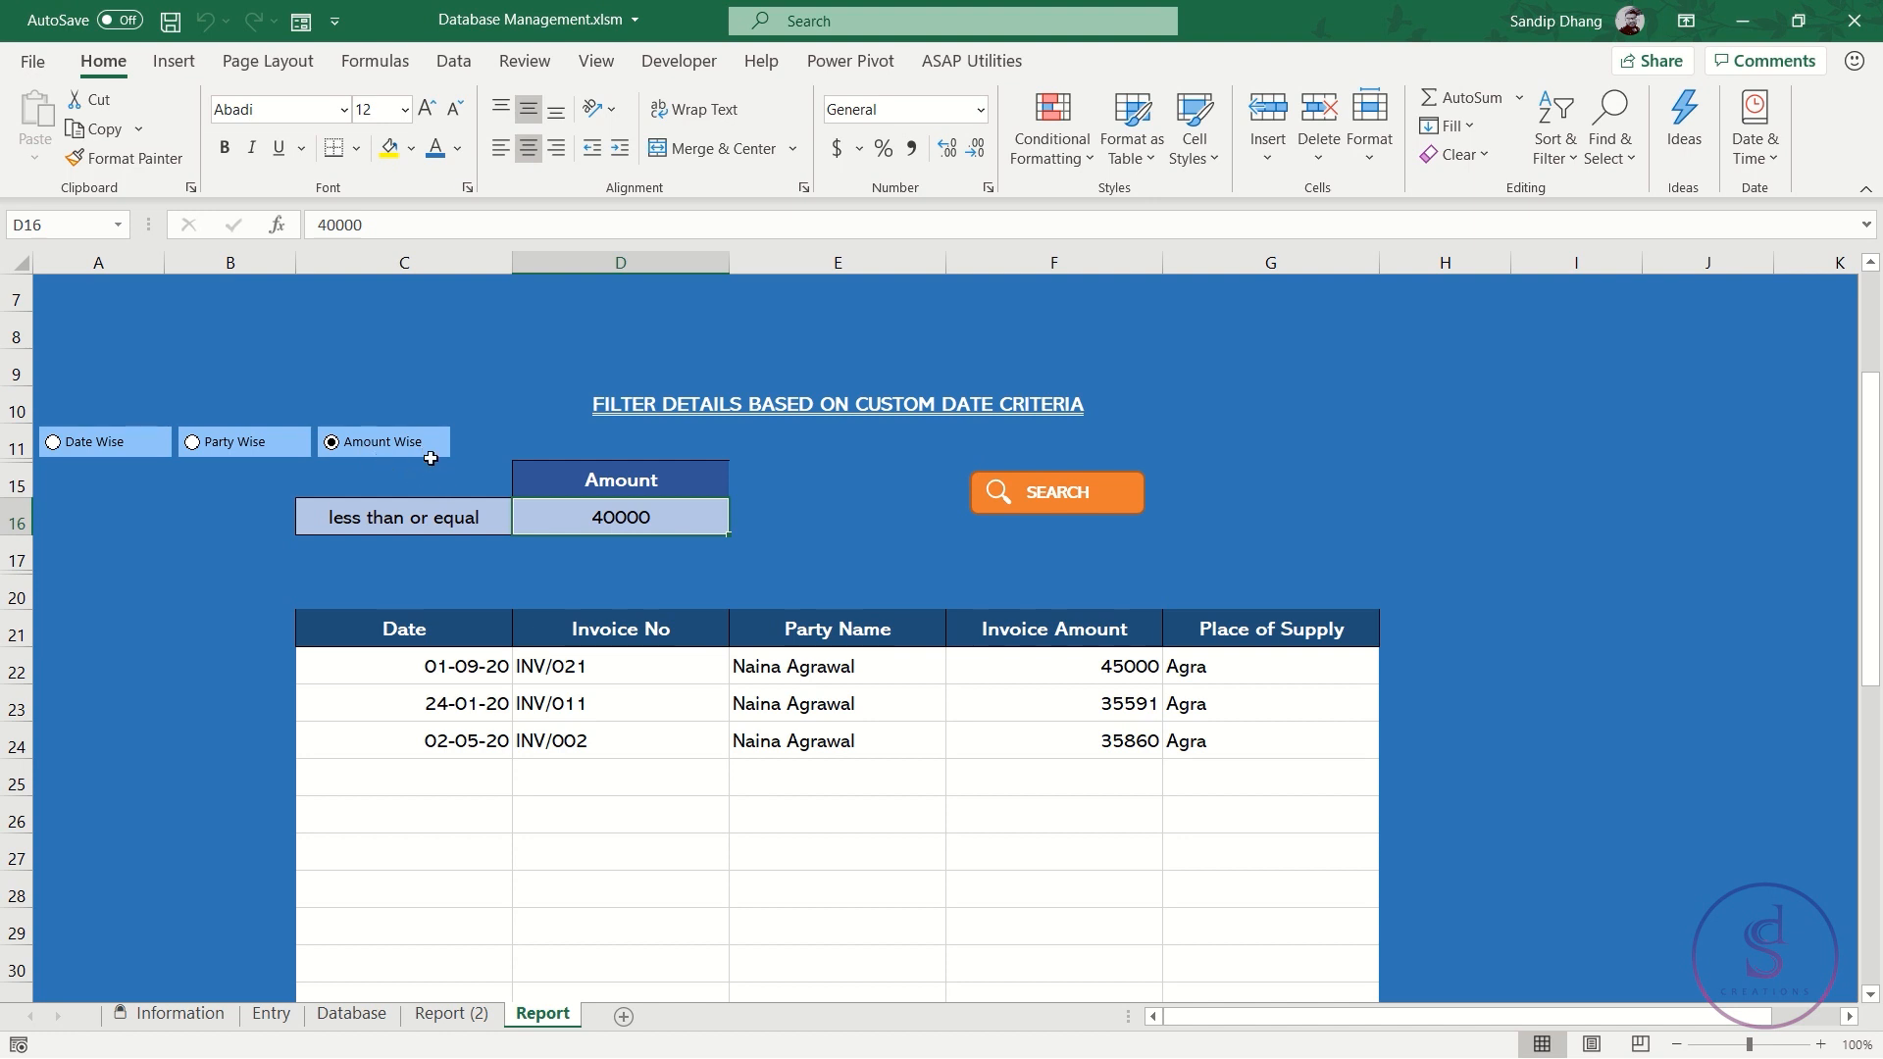
click(463, 518)
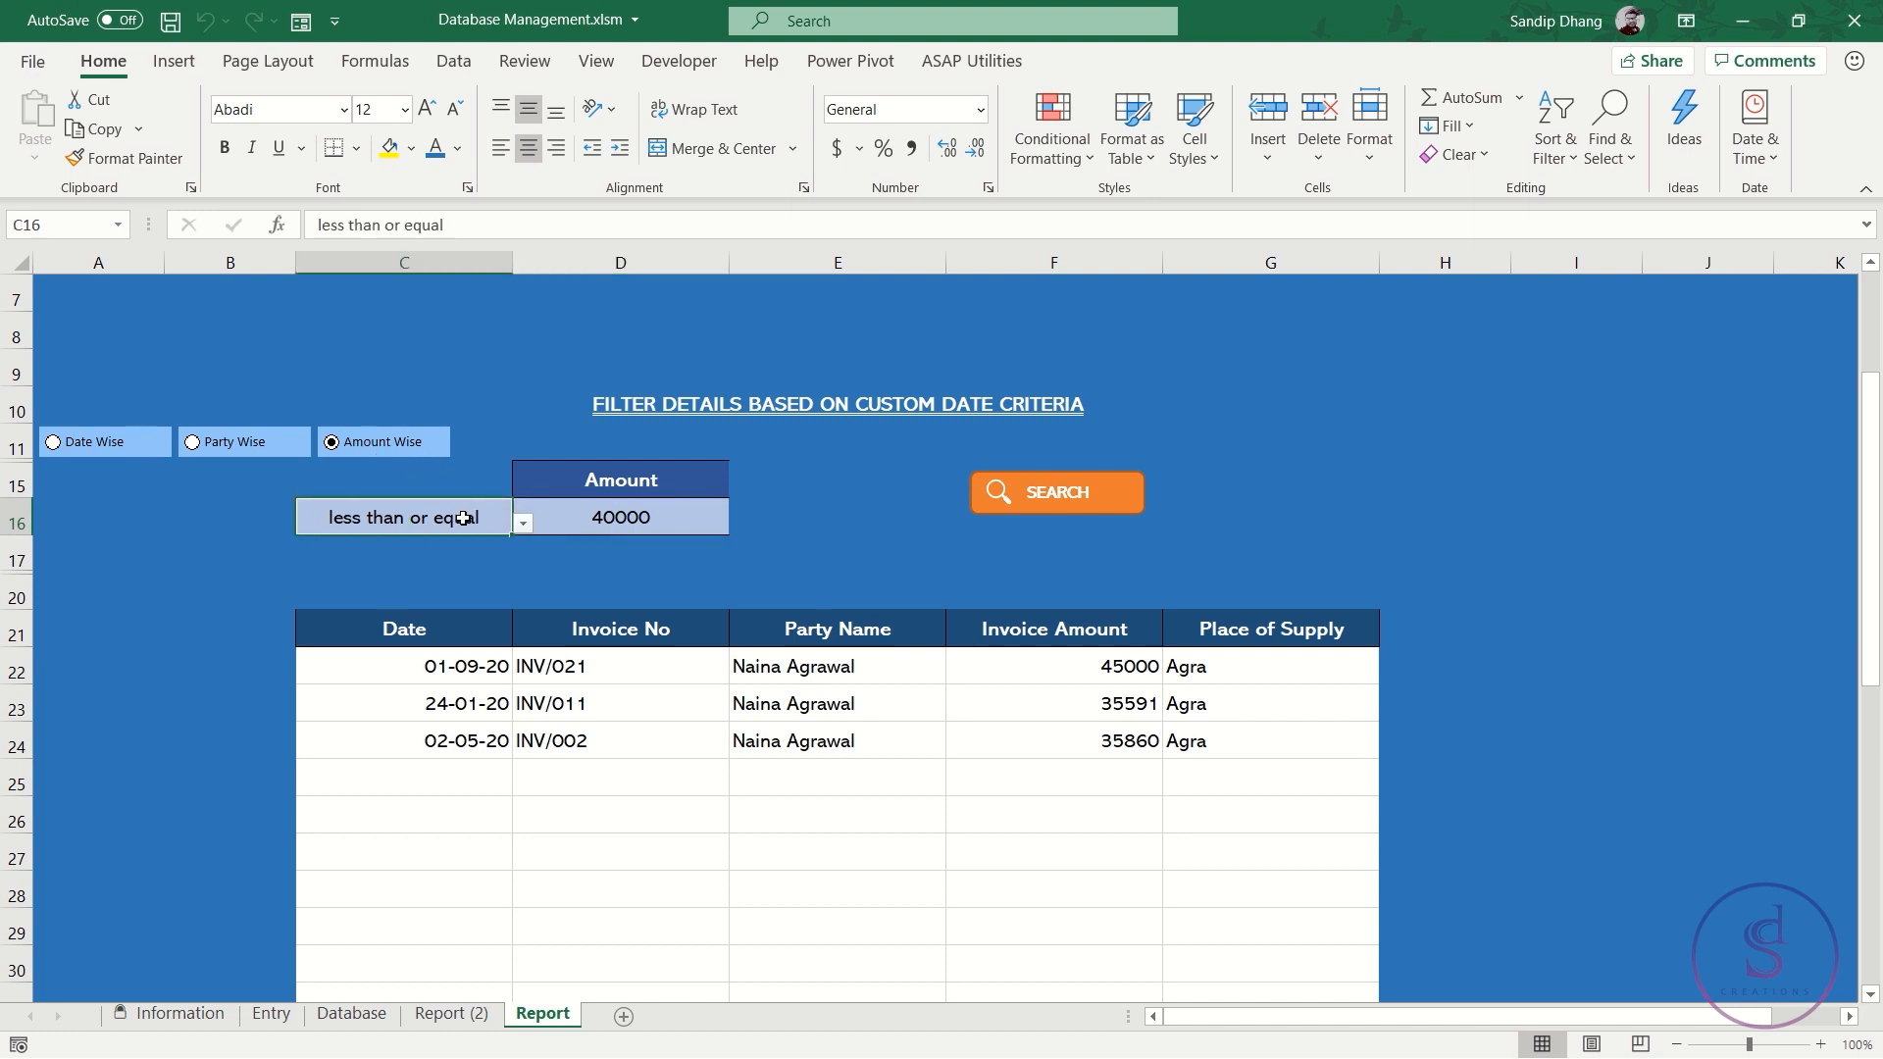
click(525, 527)
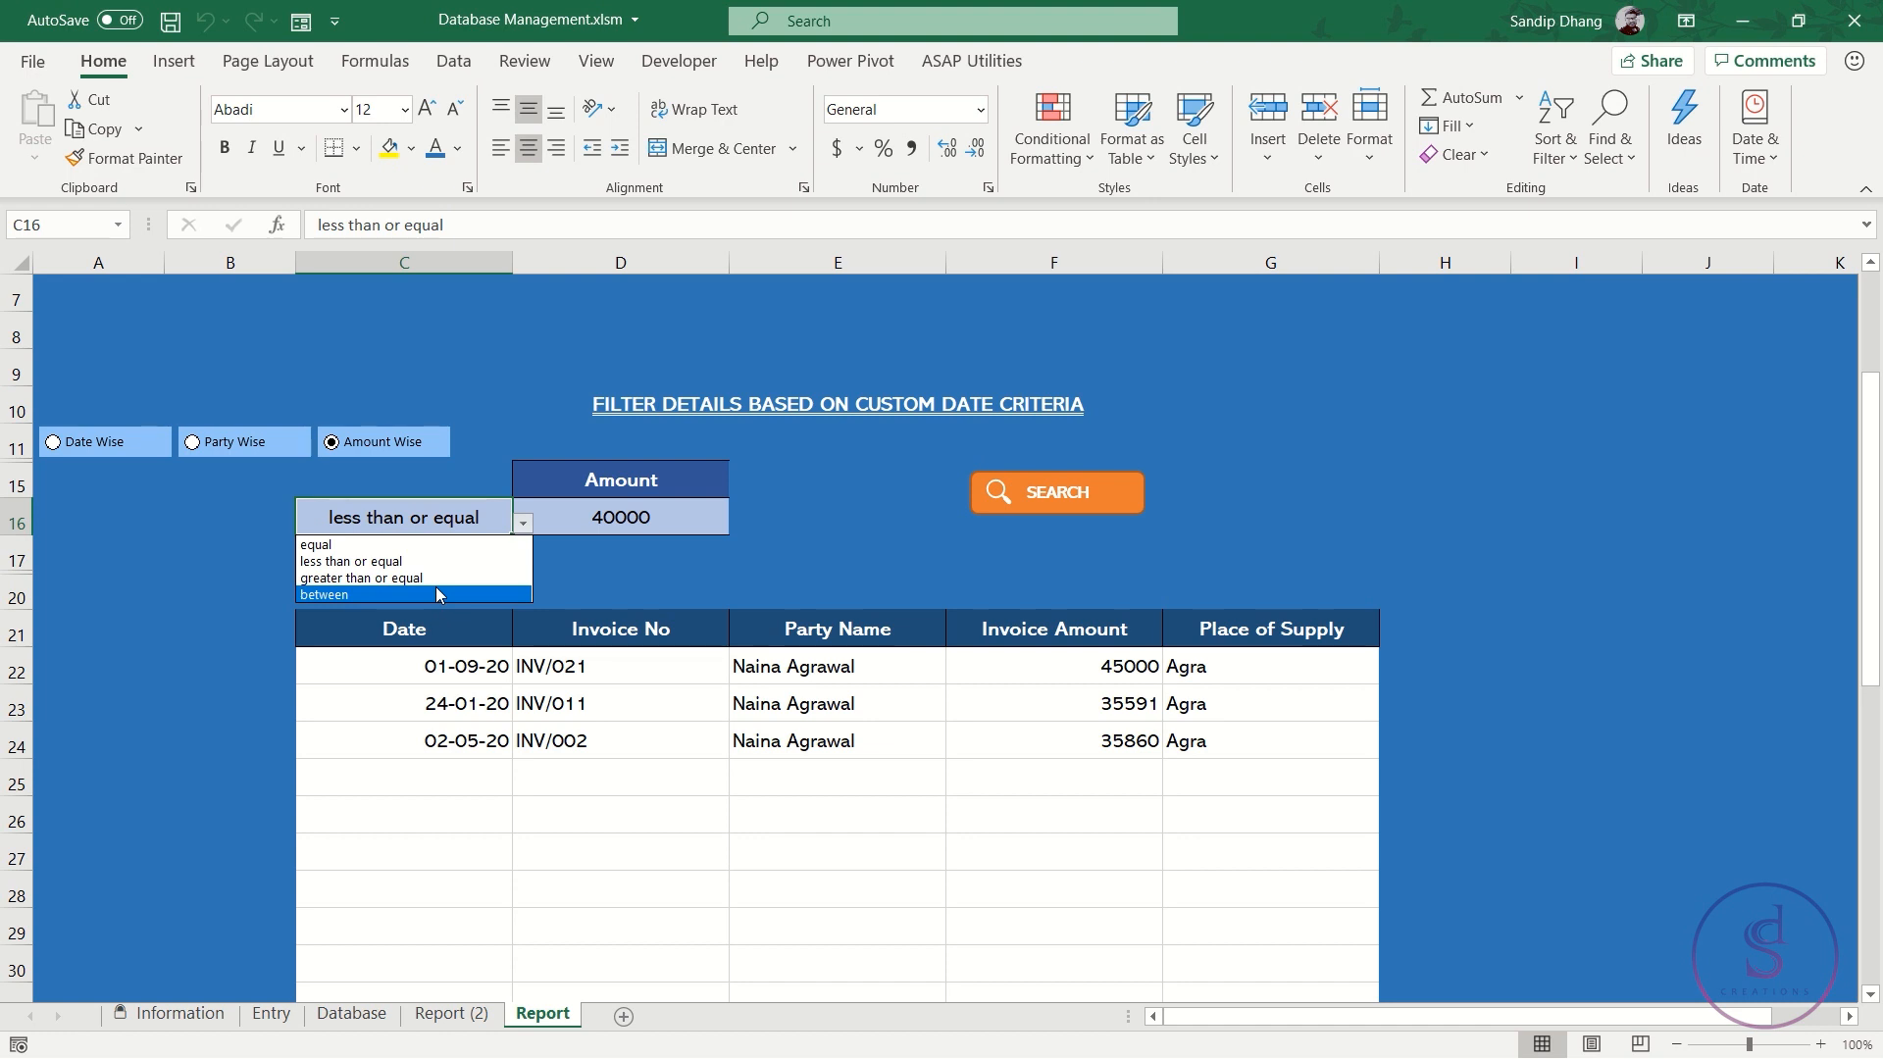
click(360, 545)
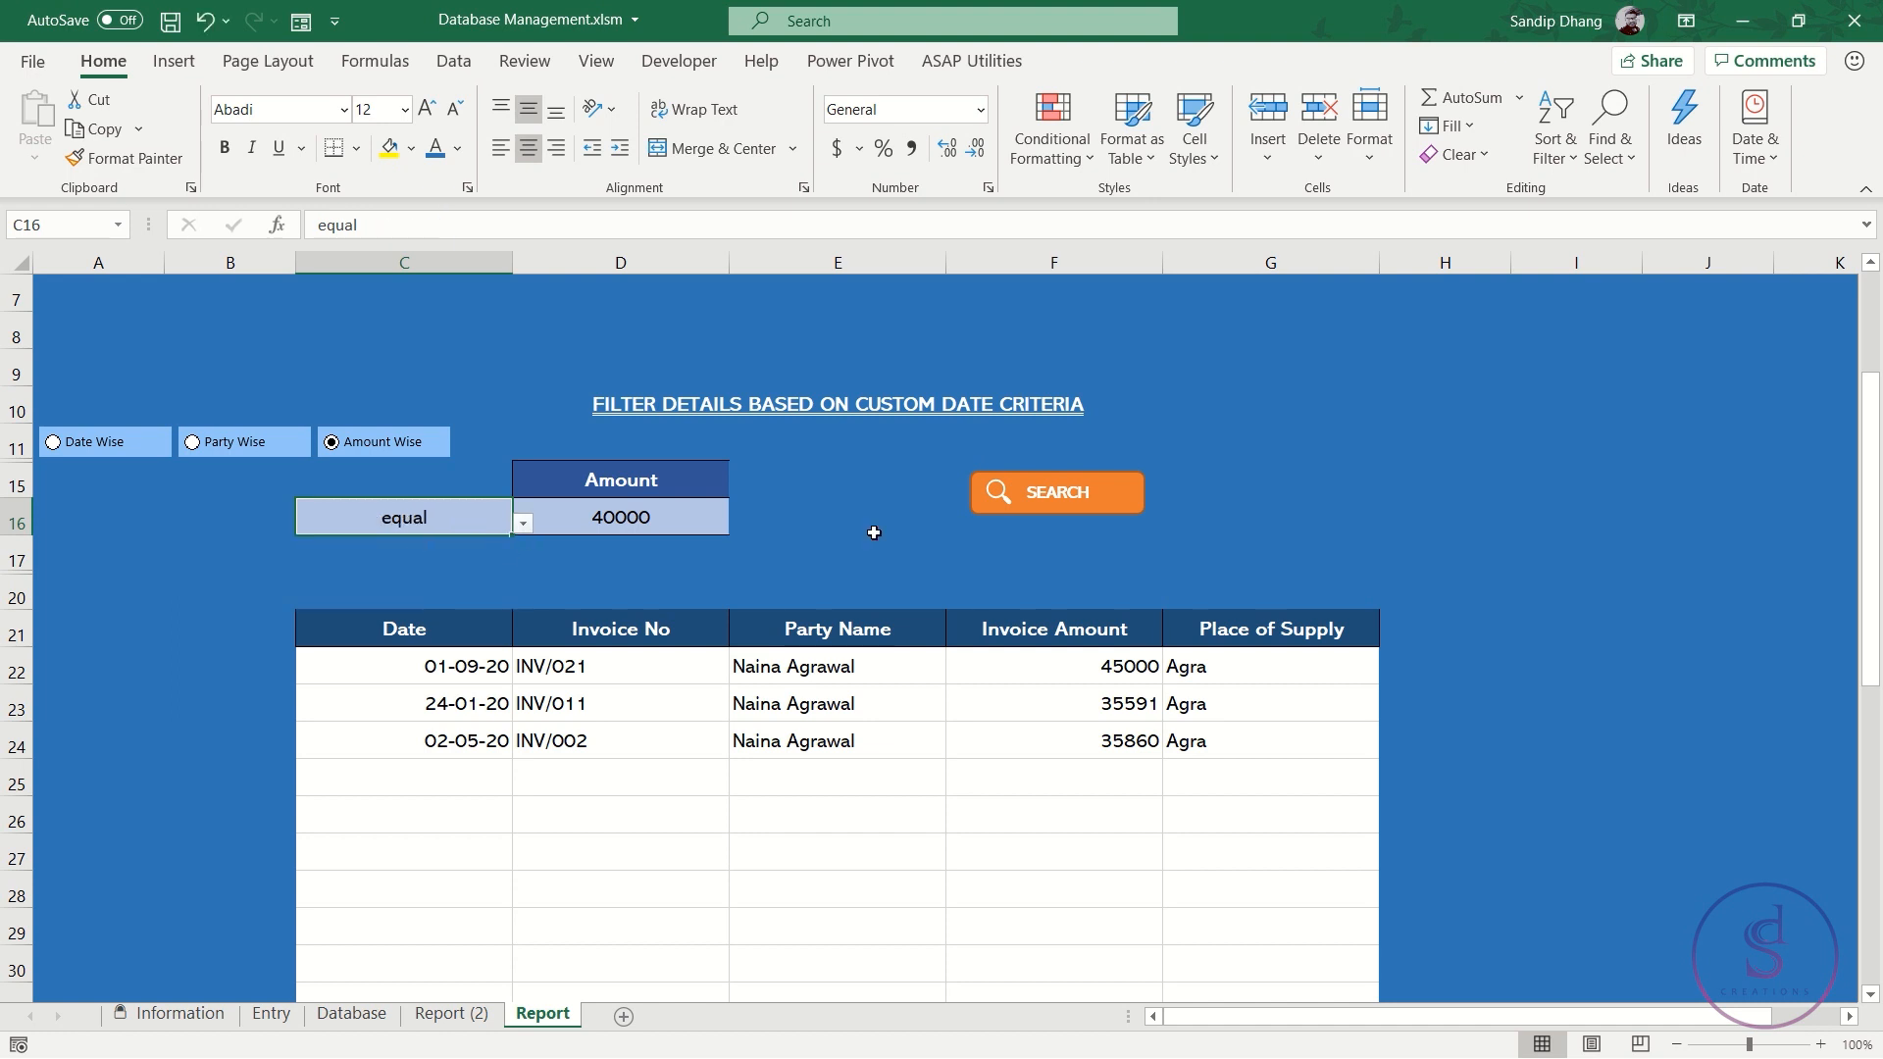
click(1043, 491)
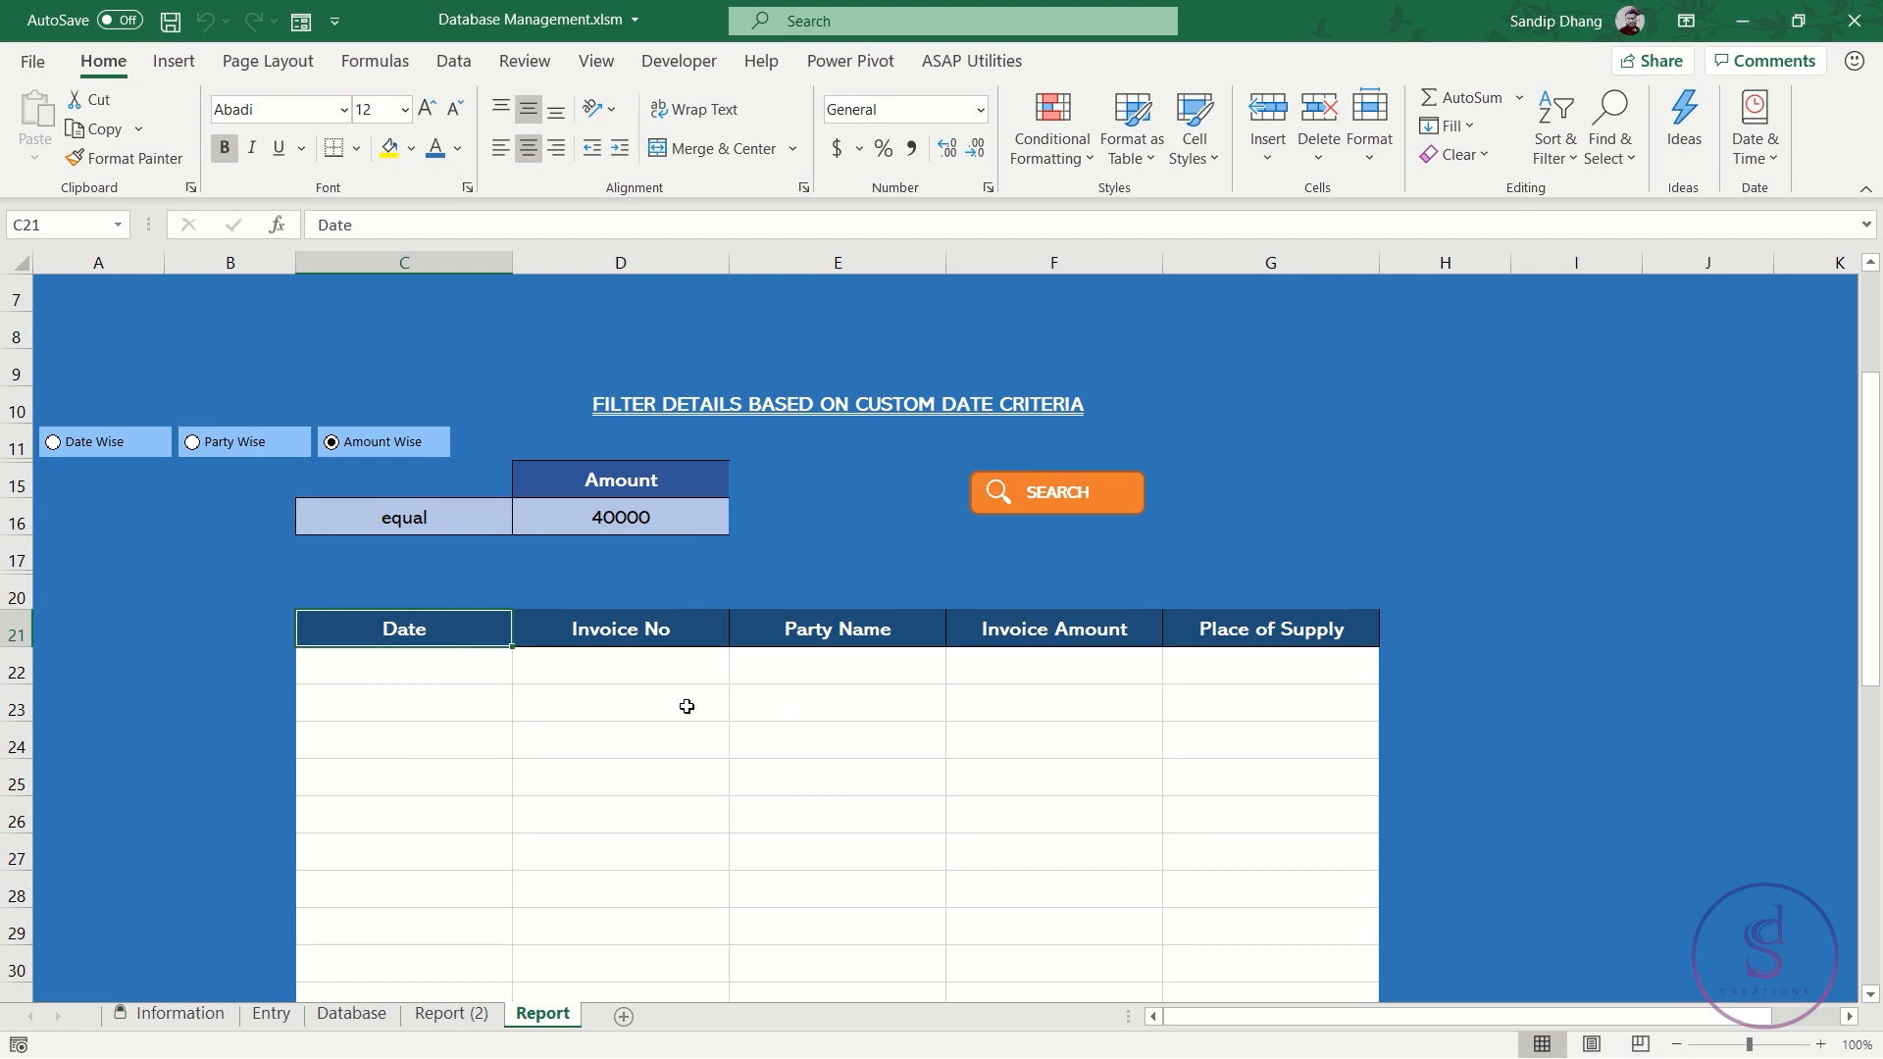
Set the first record's Invoice Amount in the Database sheet to 40000 and rerun the Report sheet's amount search
click(352, 1013)
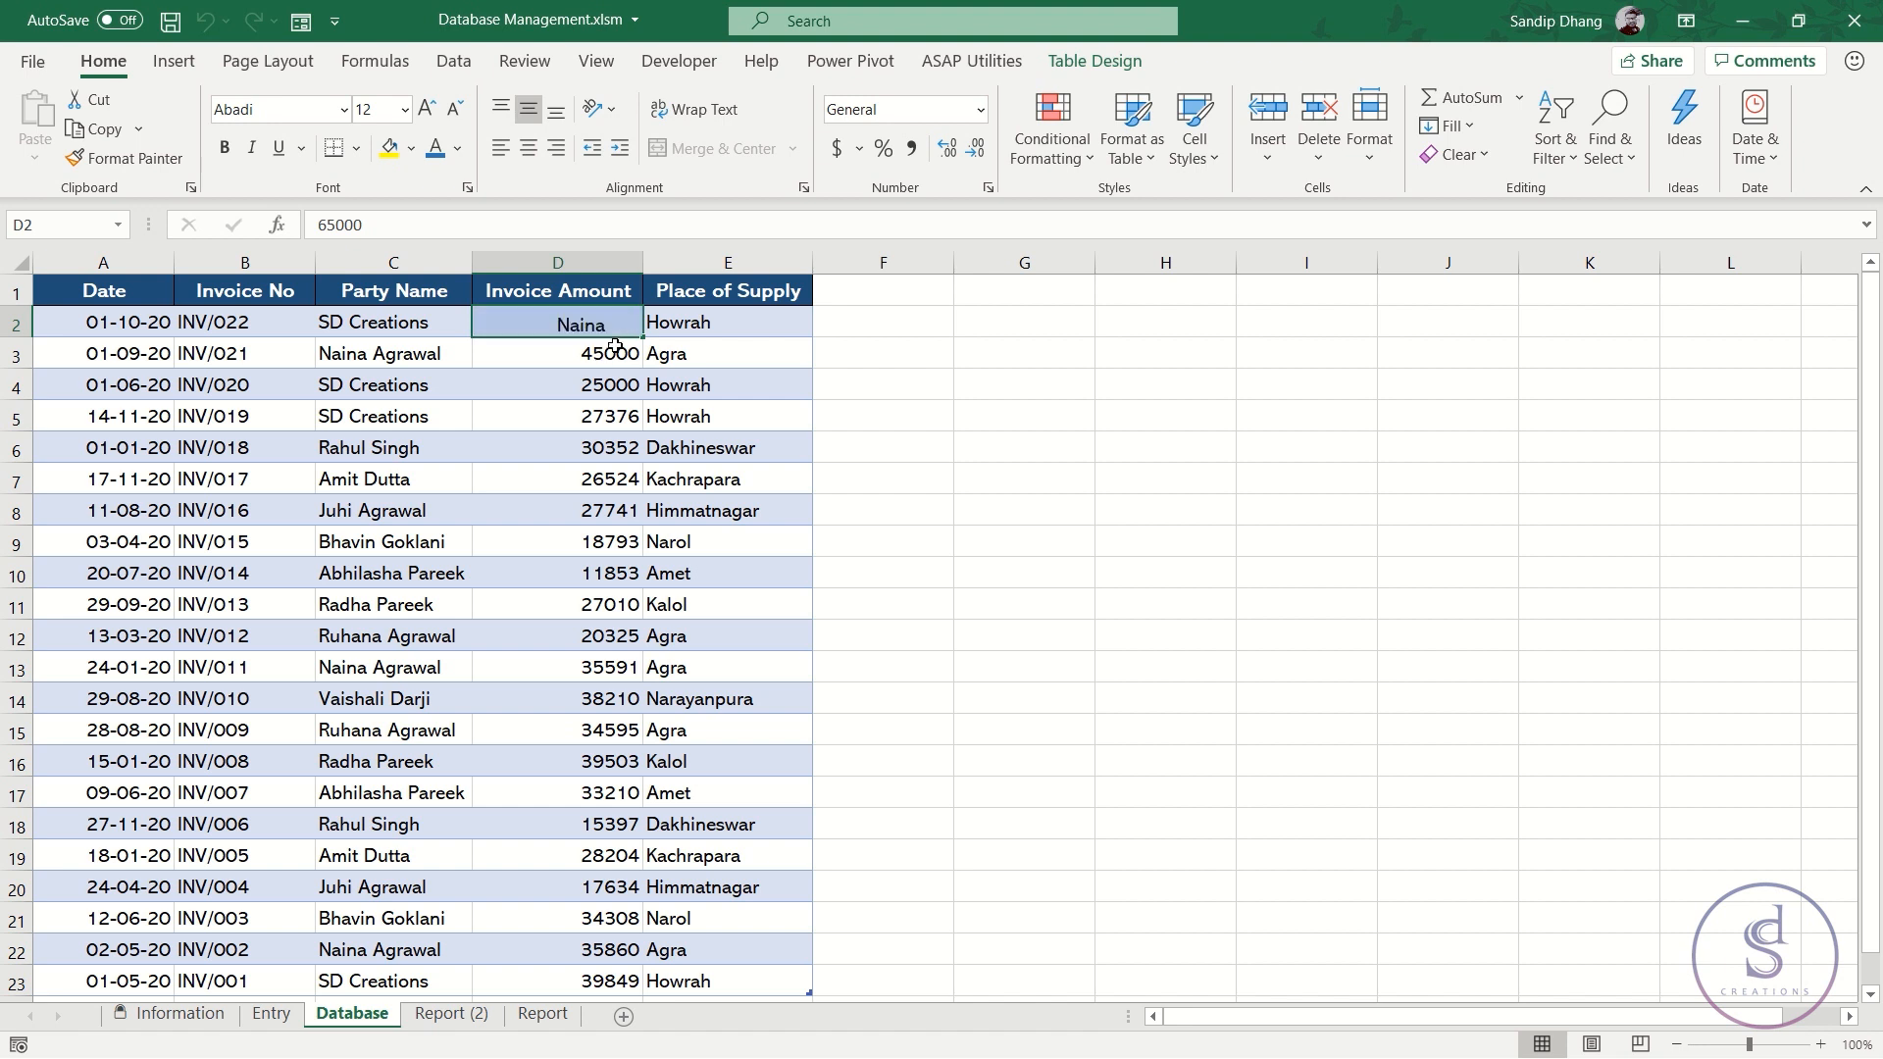
text(40000)
key(Return)
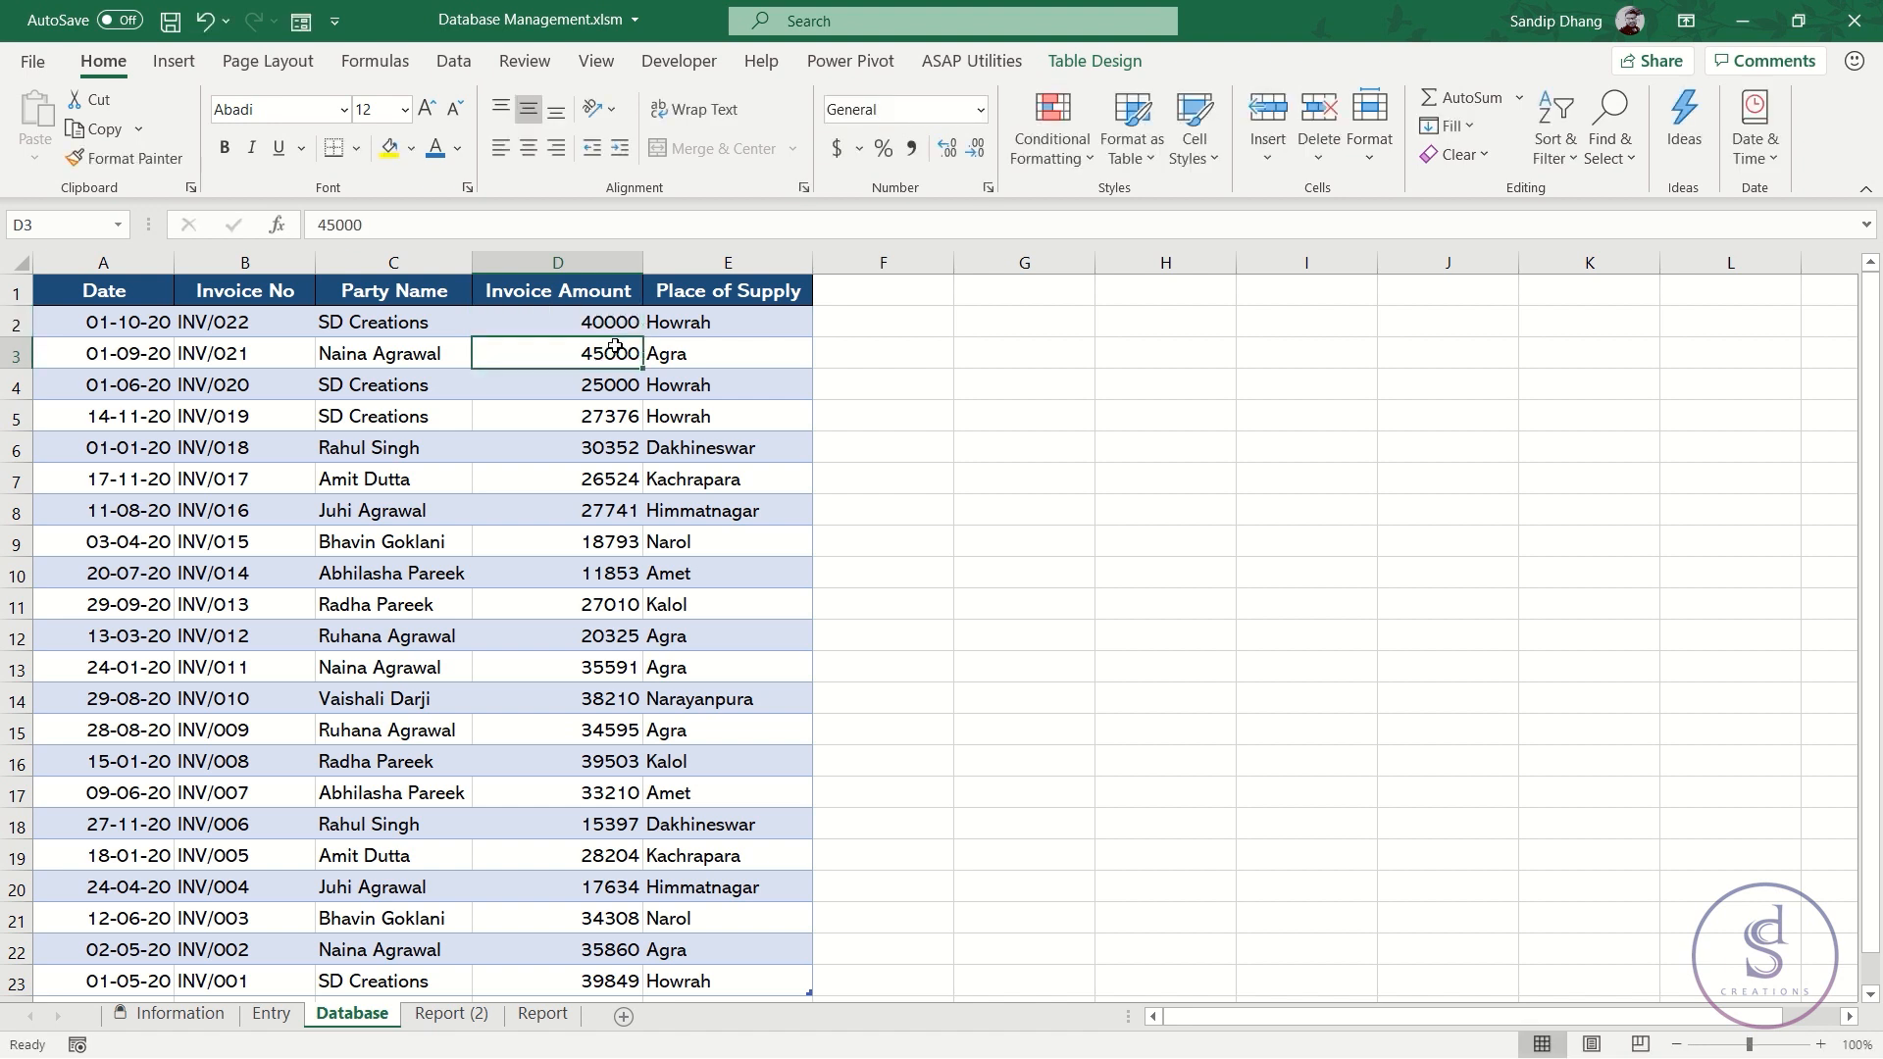
click(532, 1014)
click(1023, 495)
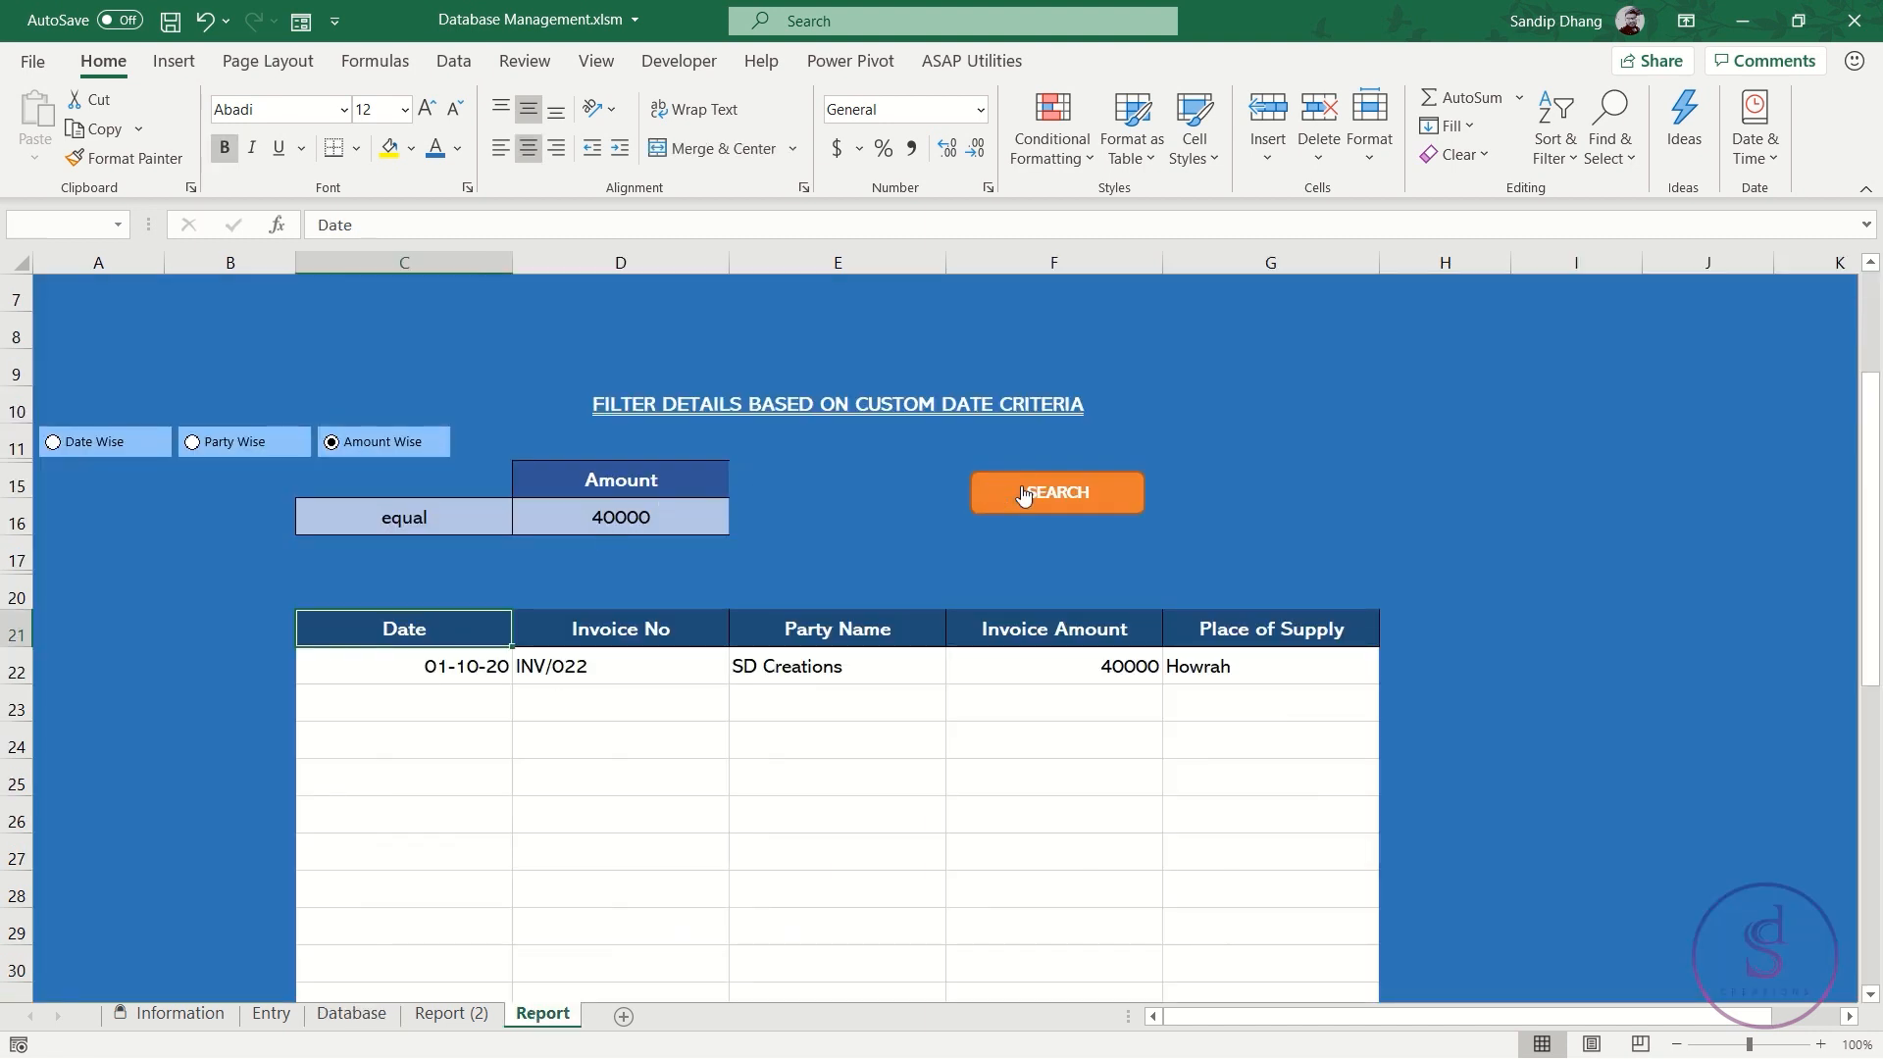
Search for invoice amounts less than or equal to 40000 and review the filtered list
click(456, 537)
click(450, 522)
click(525, 525)
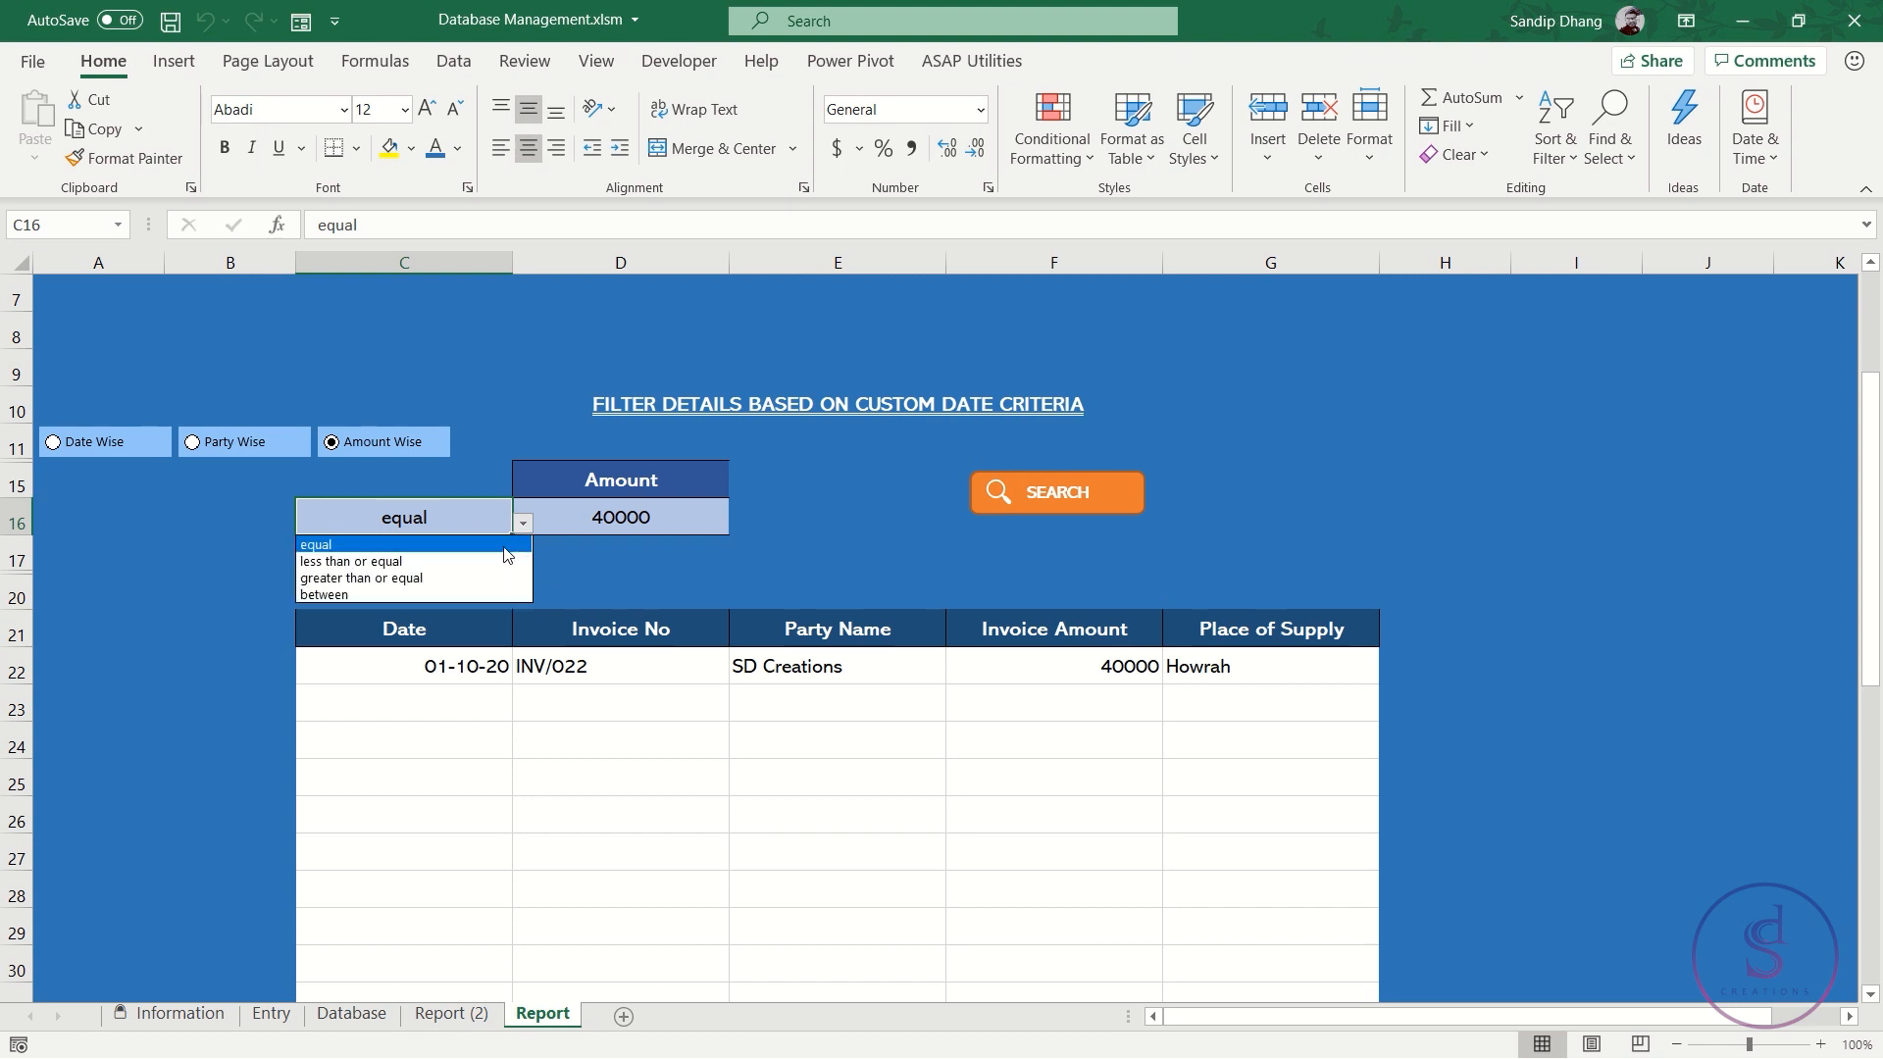
click(459, 562)
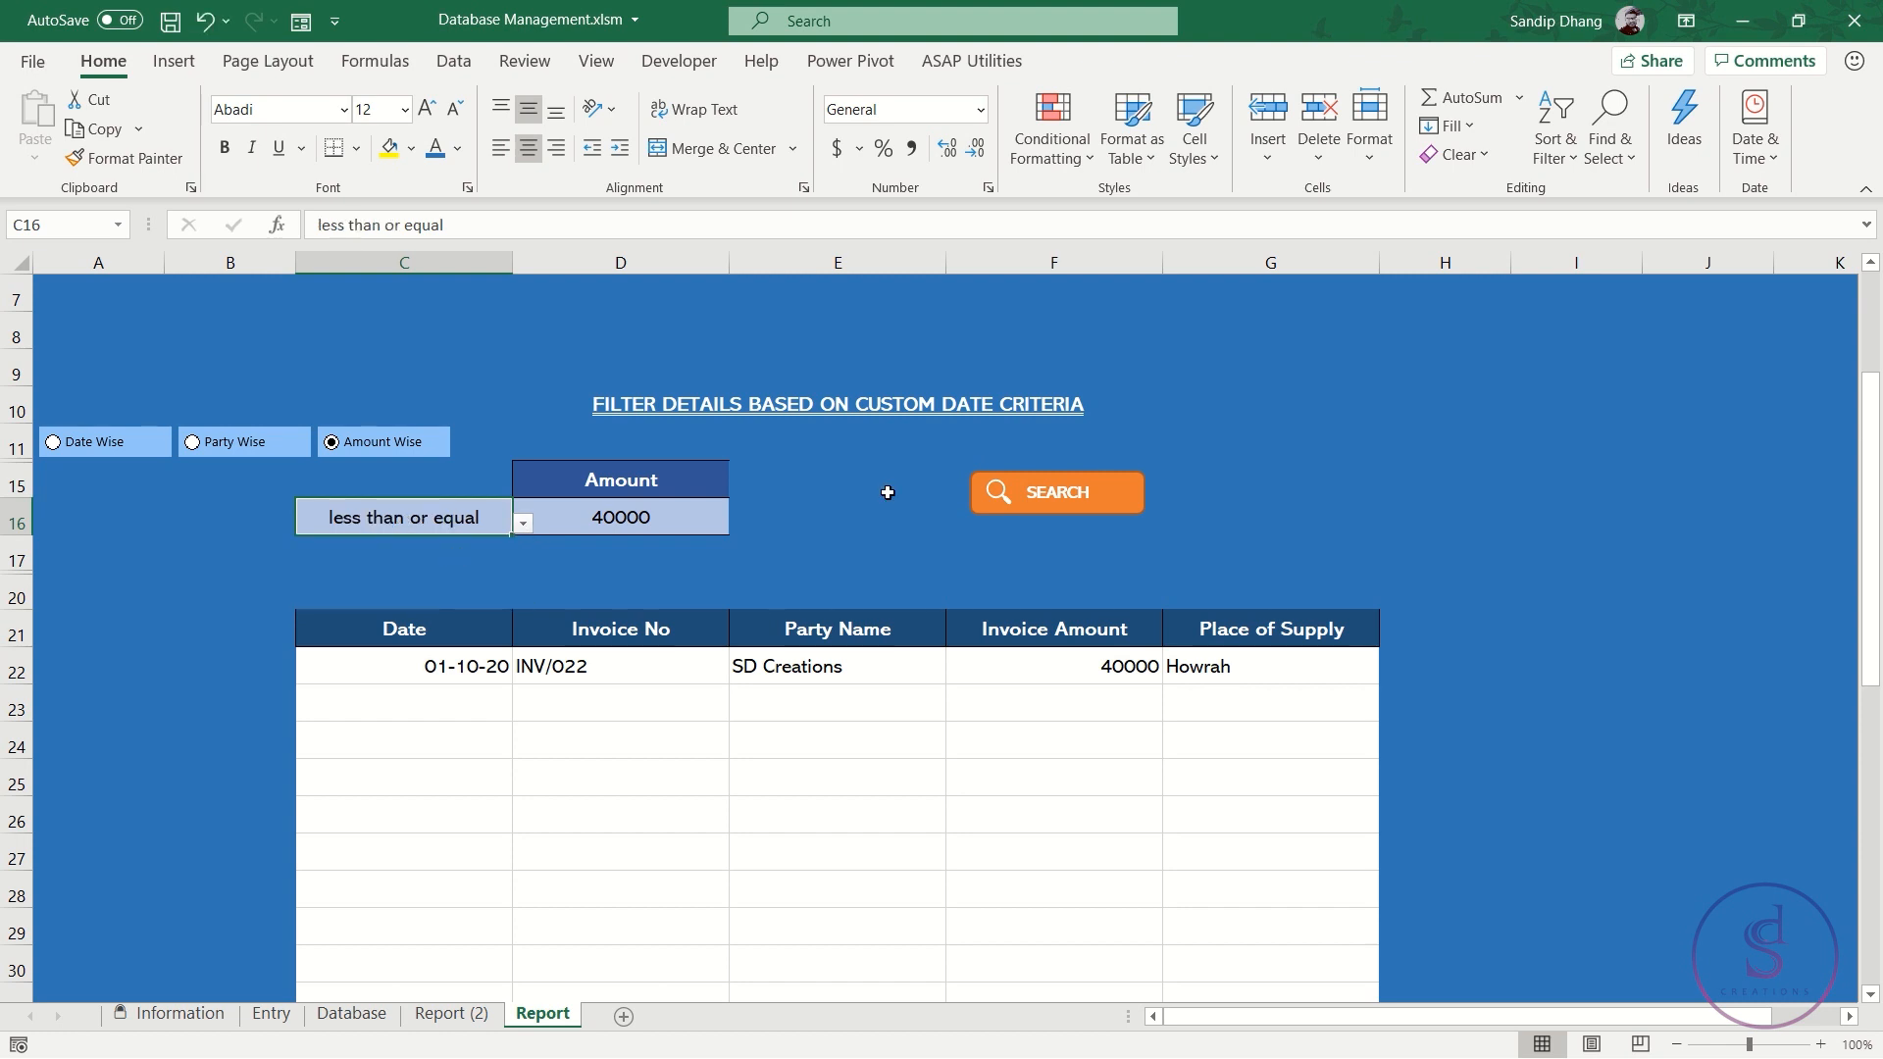
click(1069, 494)
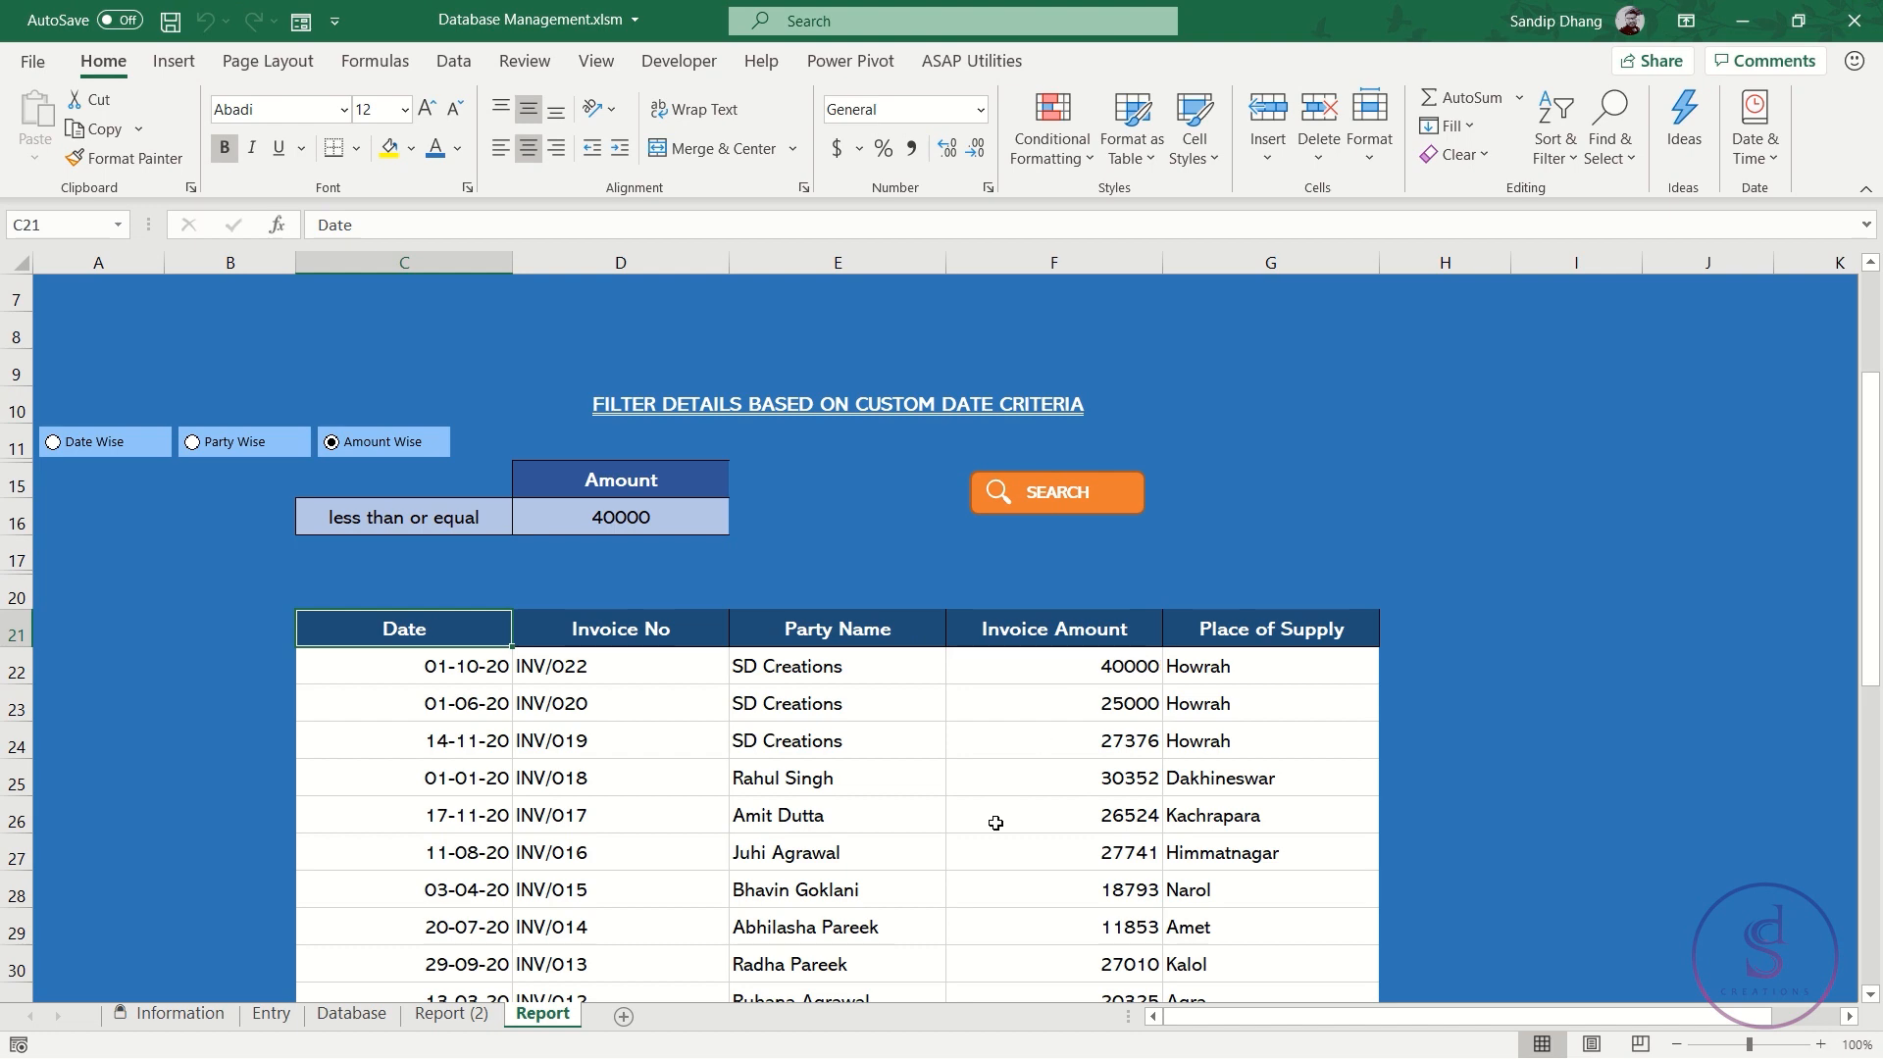
scroll(995, 822, down, 6)
scroll(996, 823, down, 1)
scroll(996, 823, up, 6)
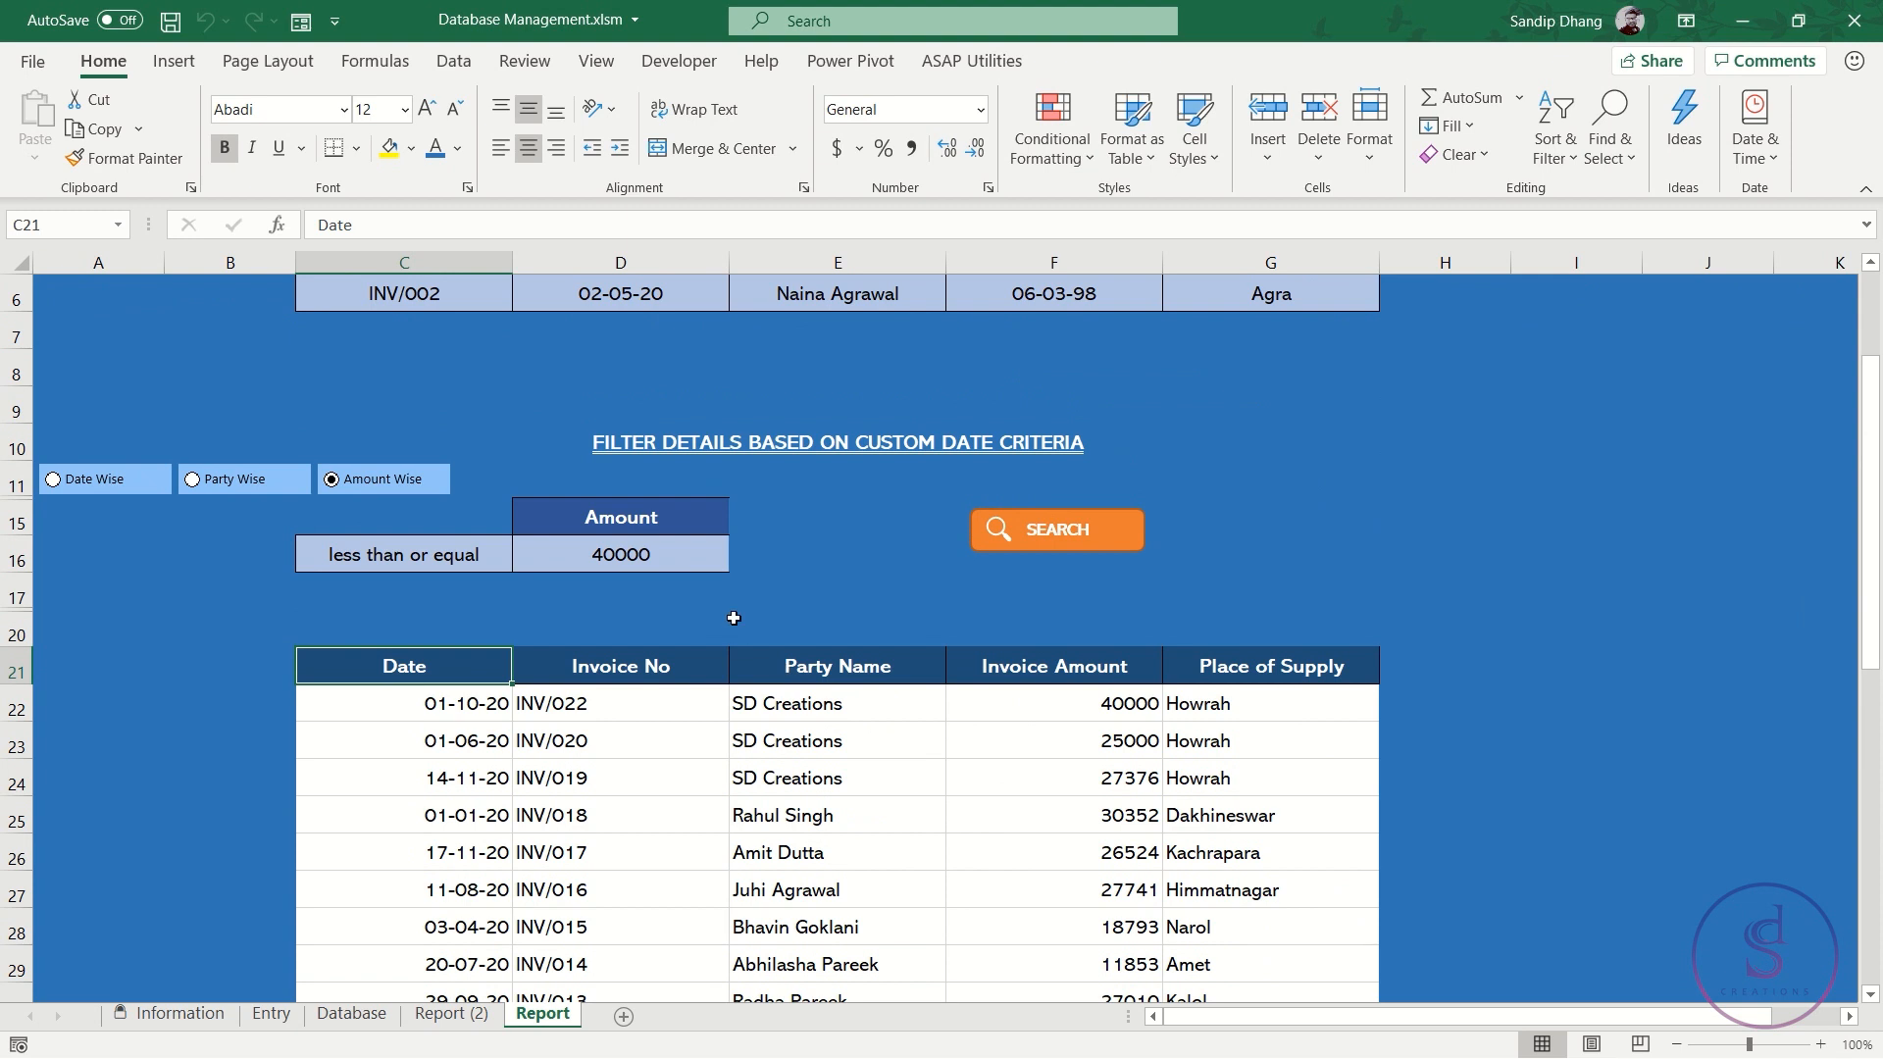
Change the amount condition to greater than or equal and run the search with 40000
click(469, 551)
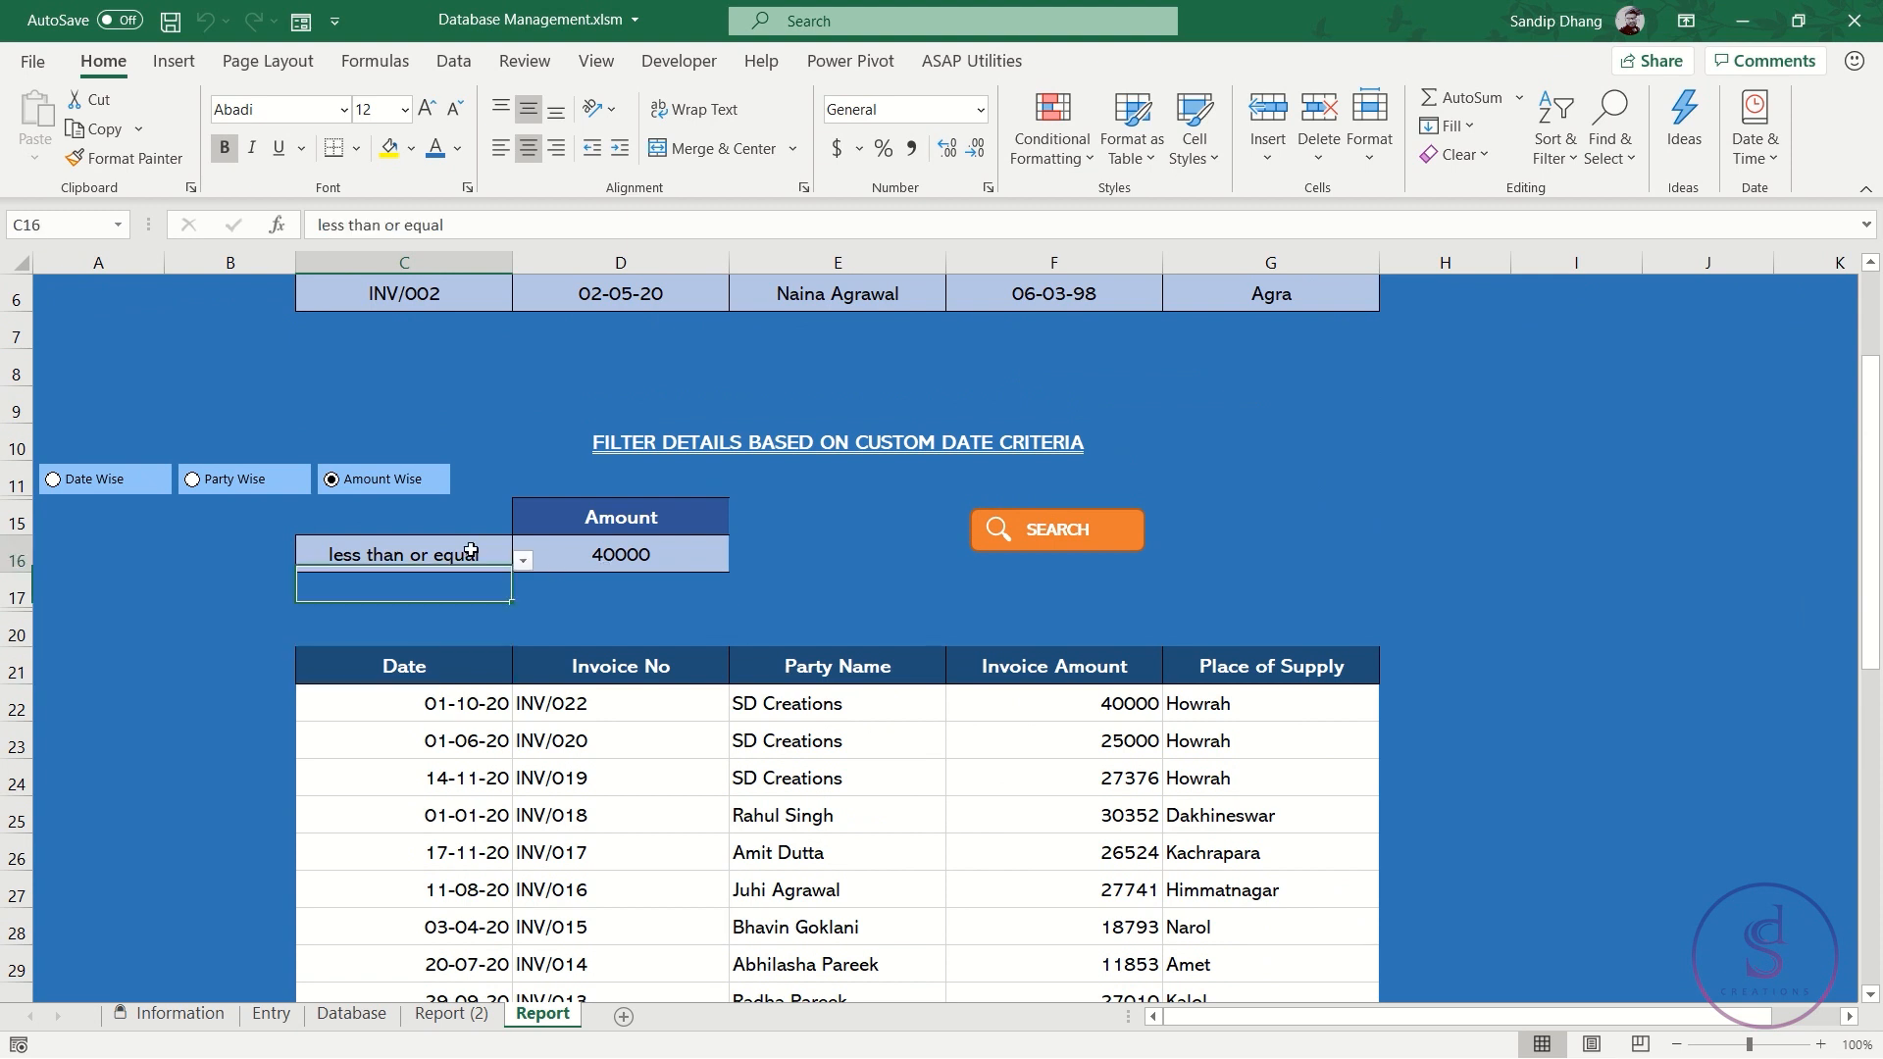
click(522, 562)
click(475, 616)
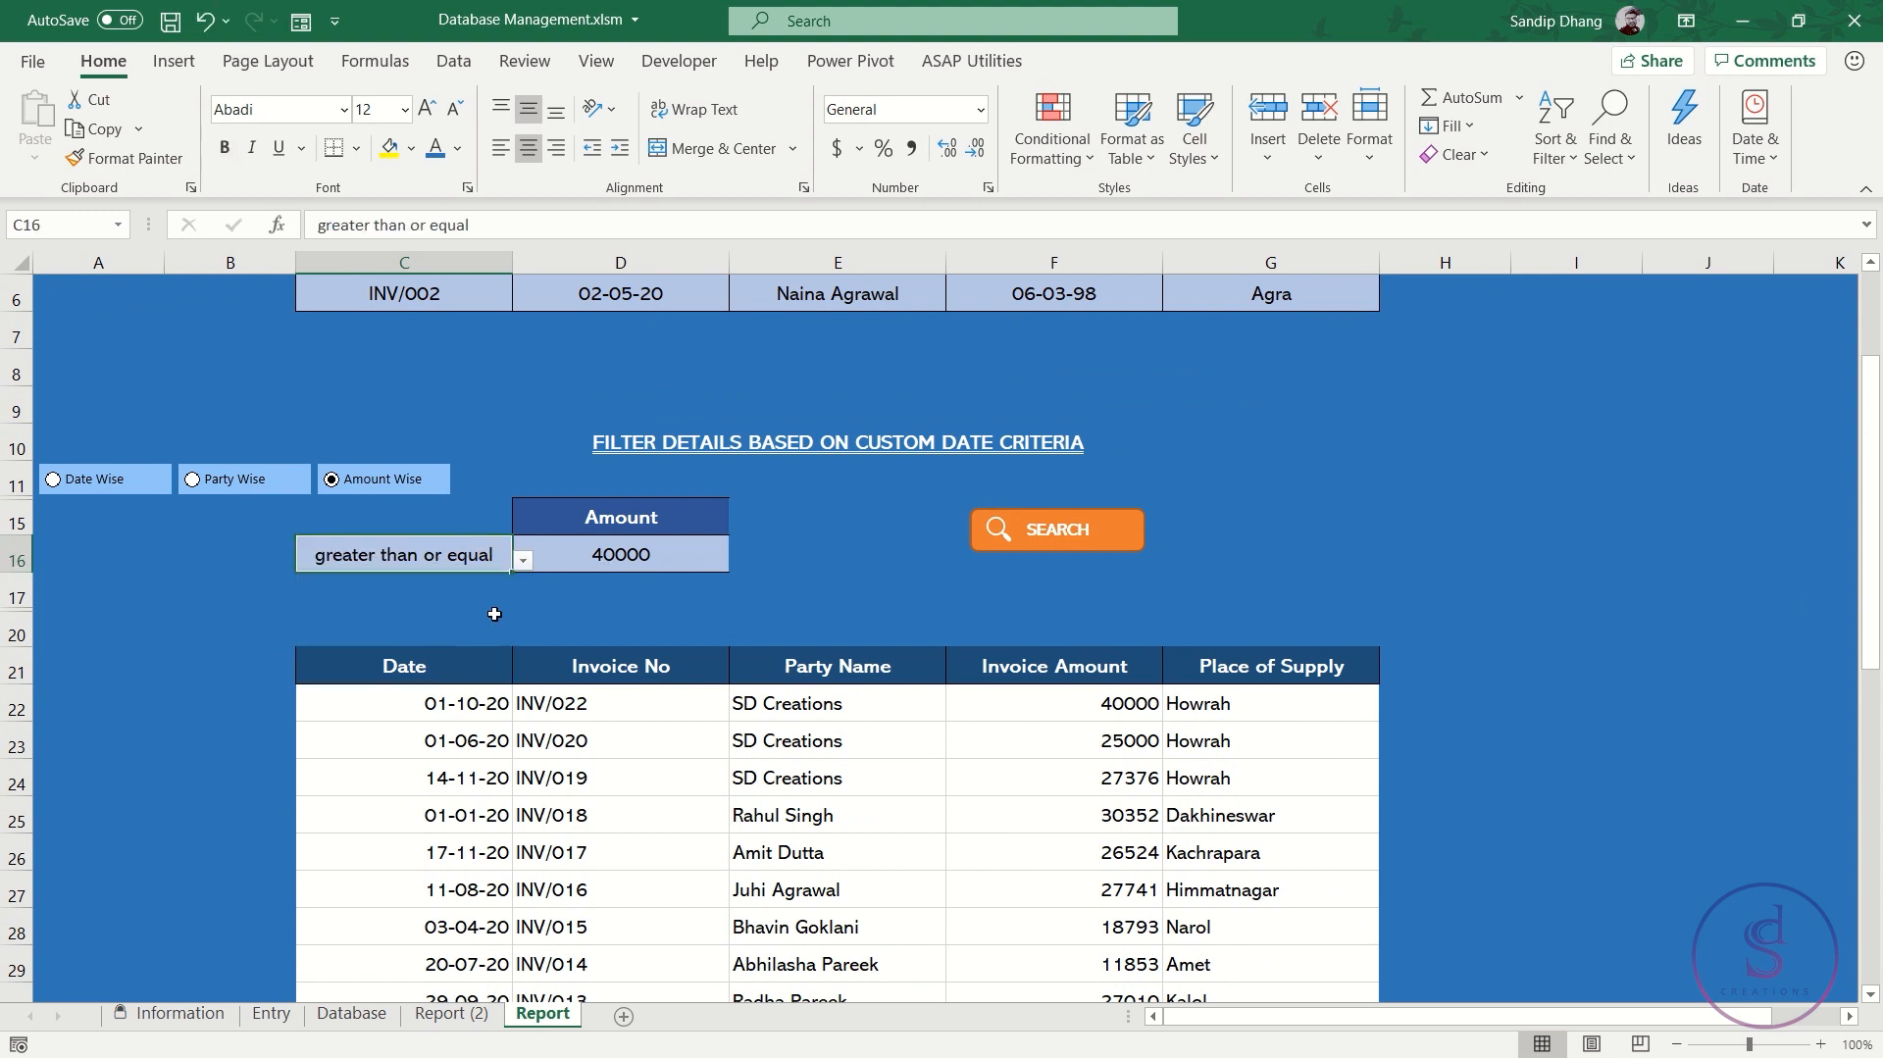
click(1087, 520)
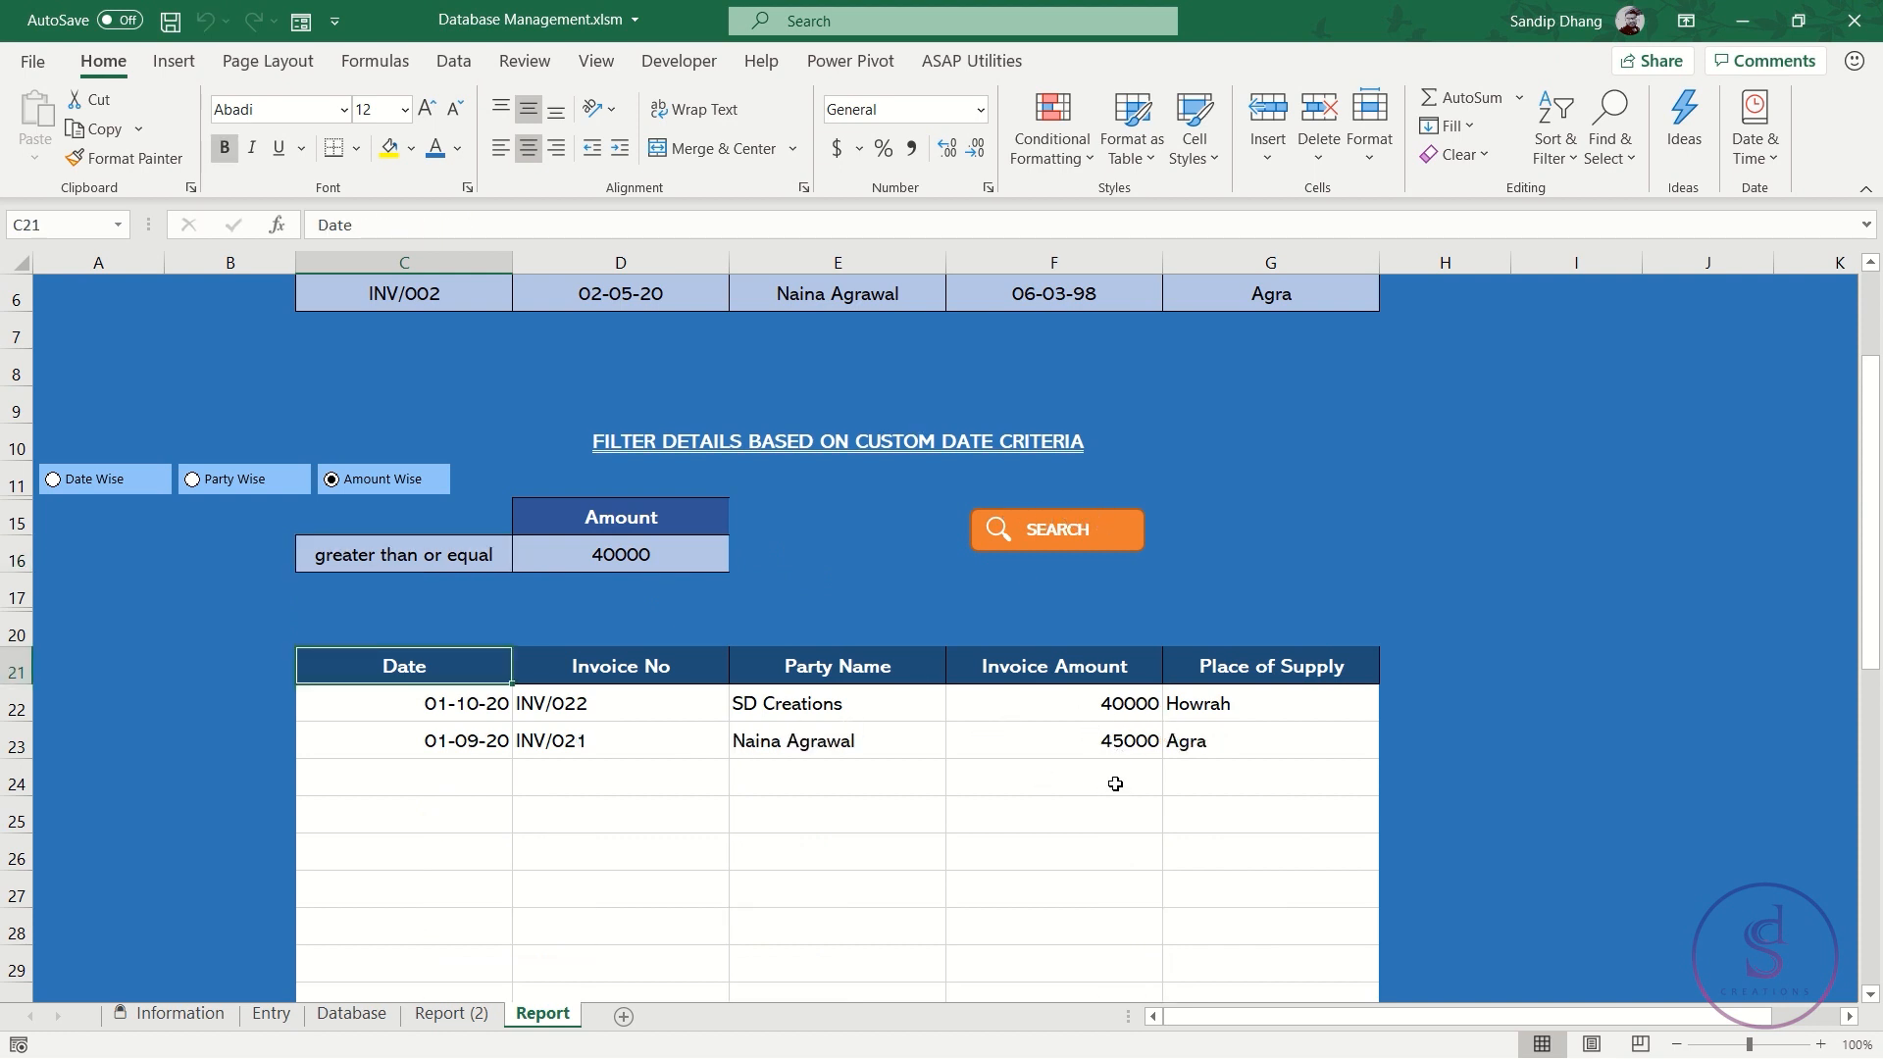
Set the amount condition to between for a search with minimum and maximum amounts
click(451, 567)
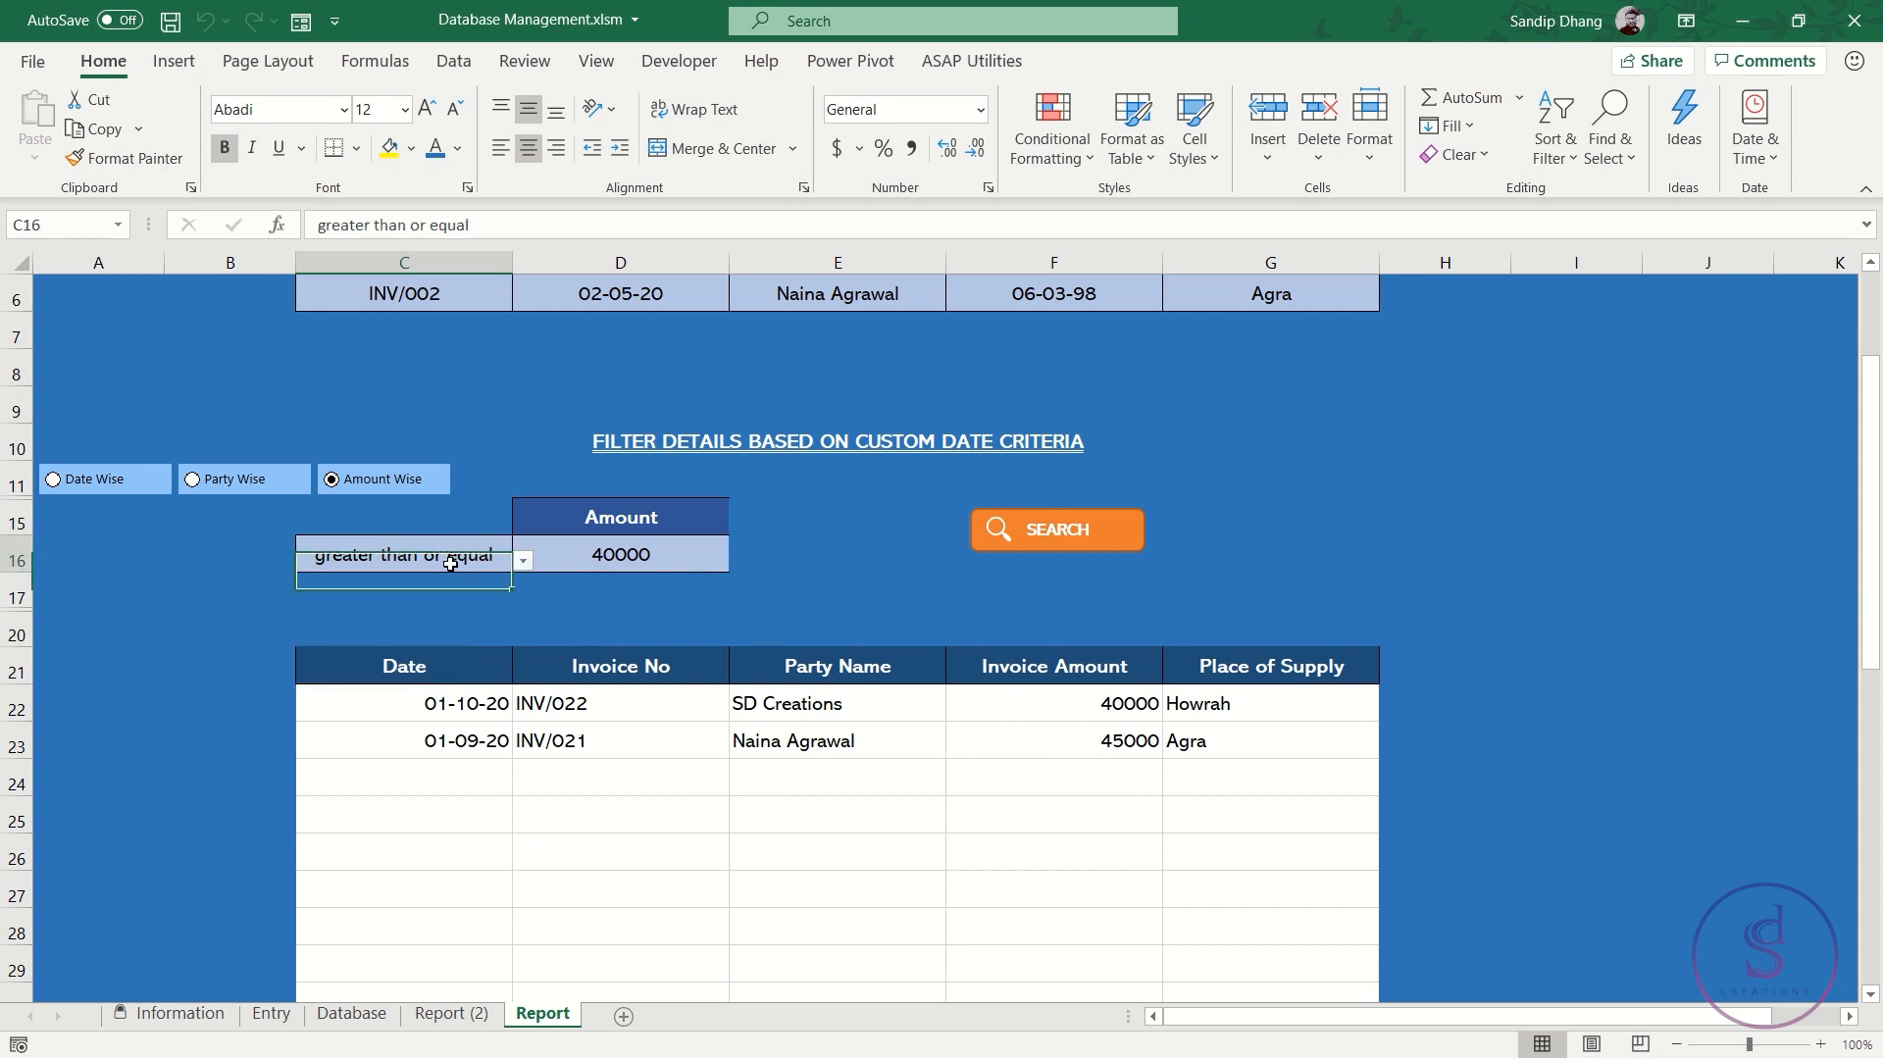
click(521, 564)
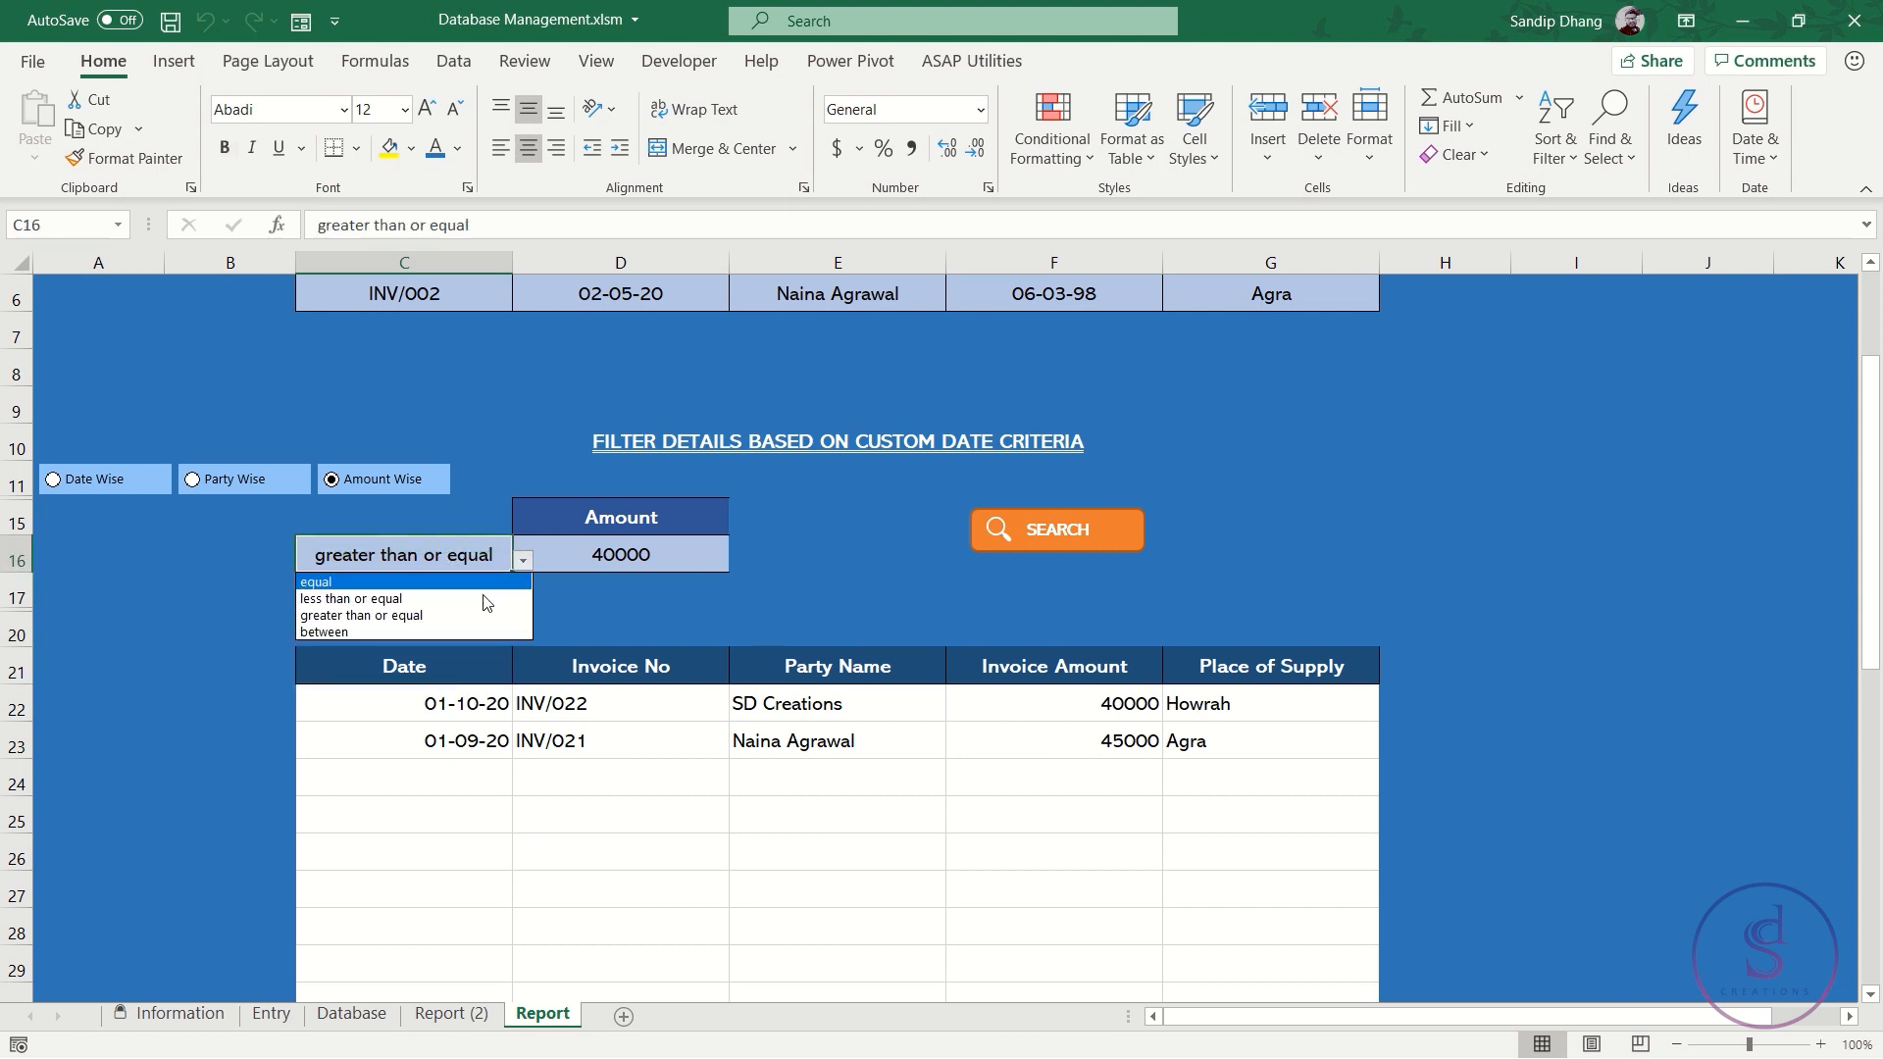
click(440, 630)
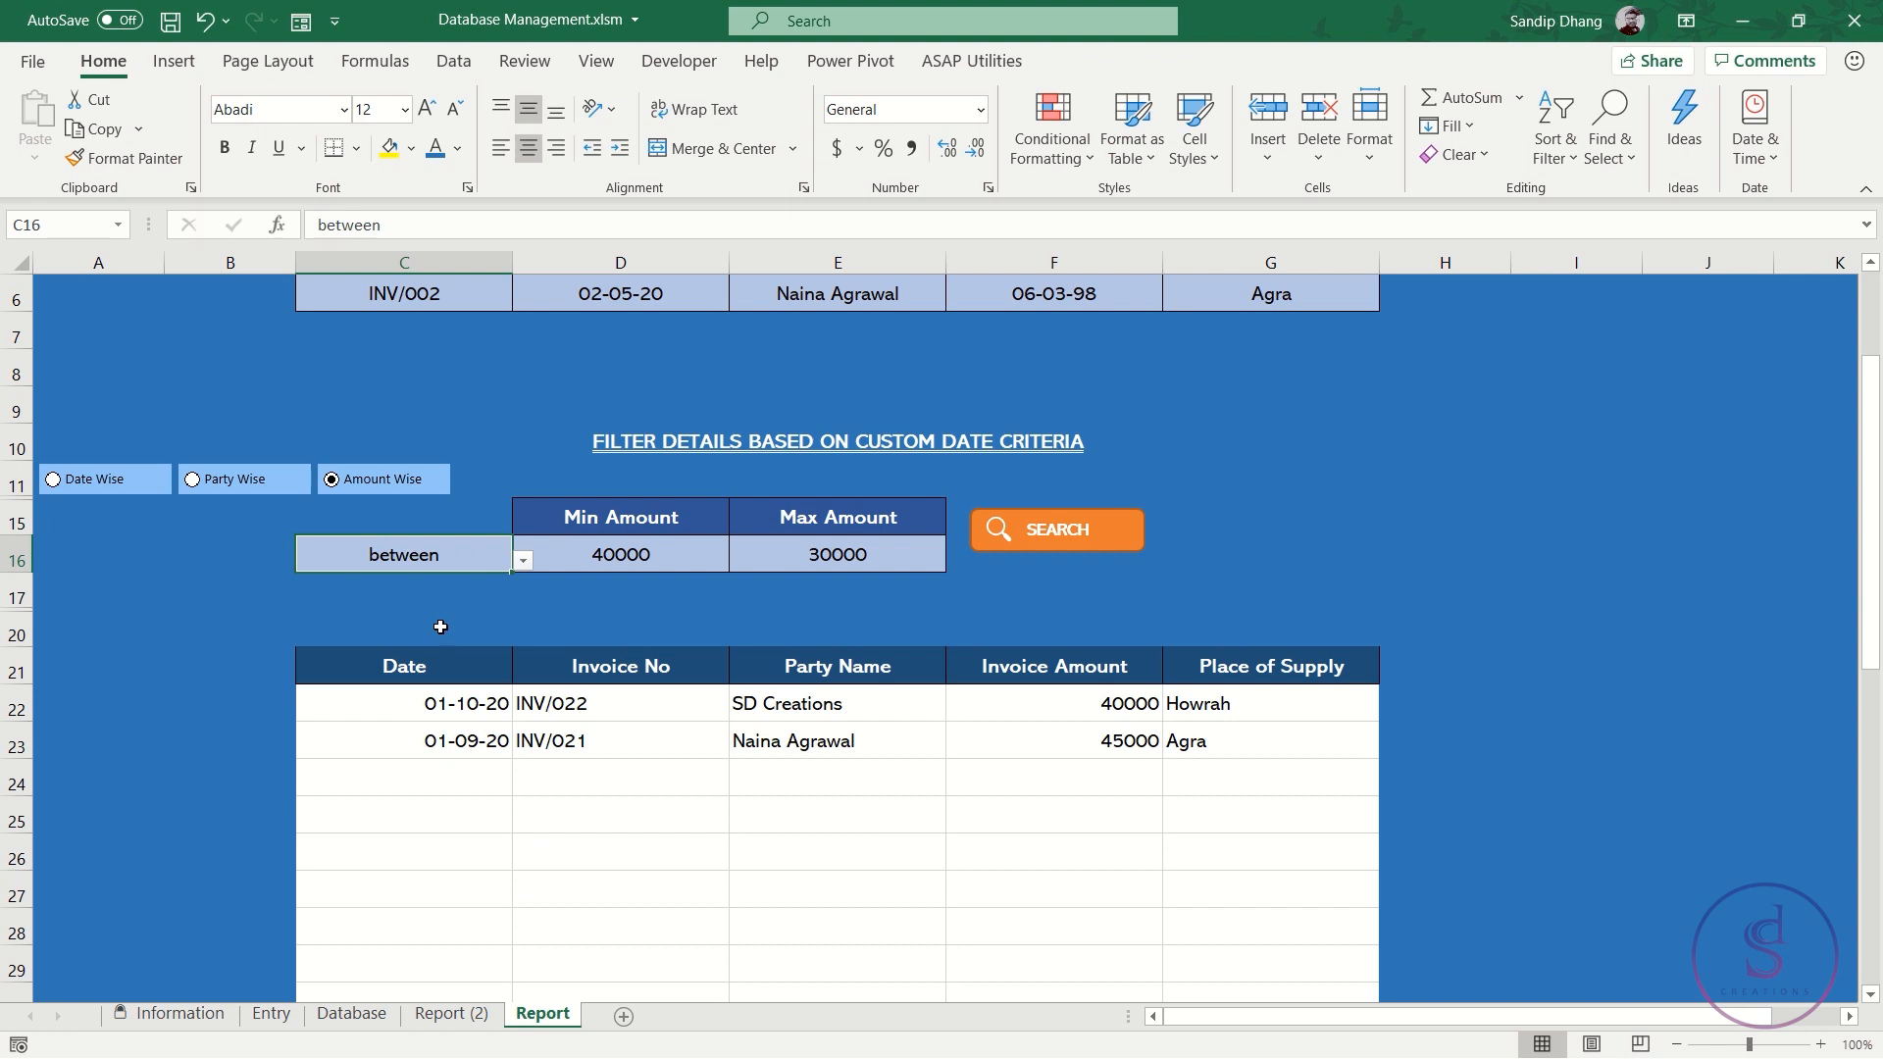
click(675, 568)
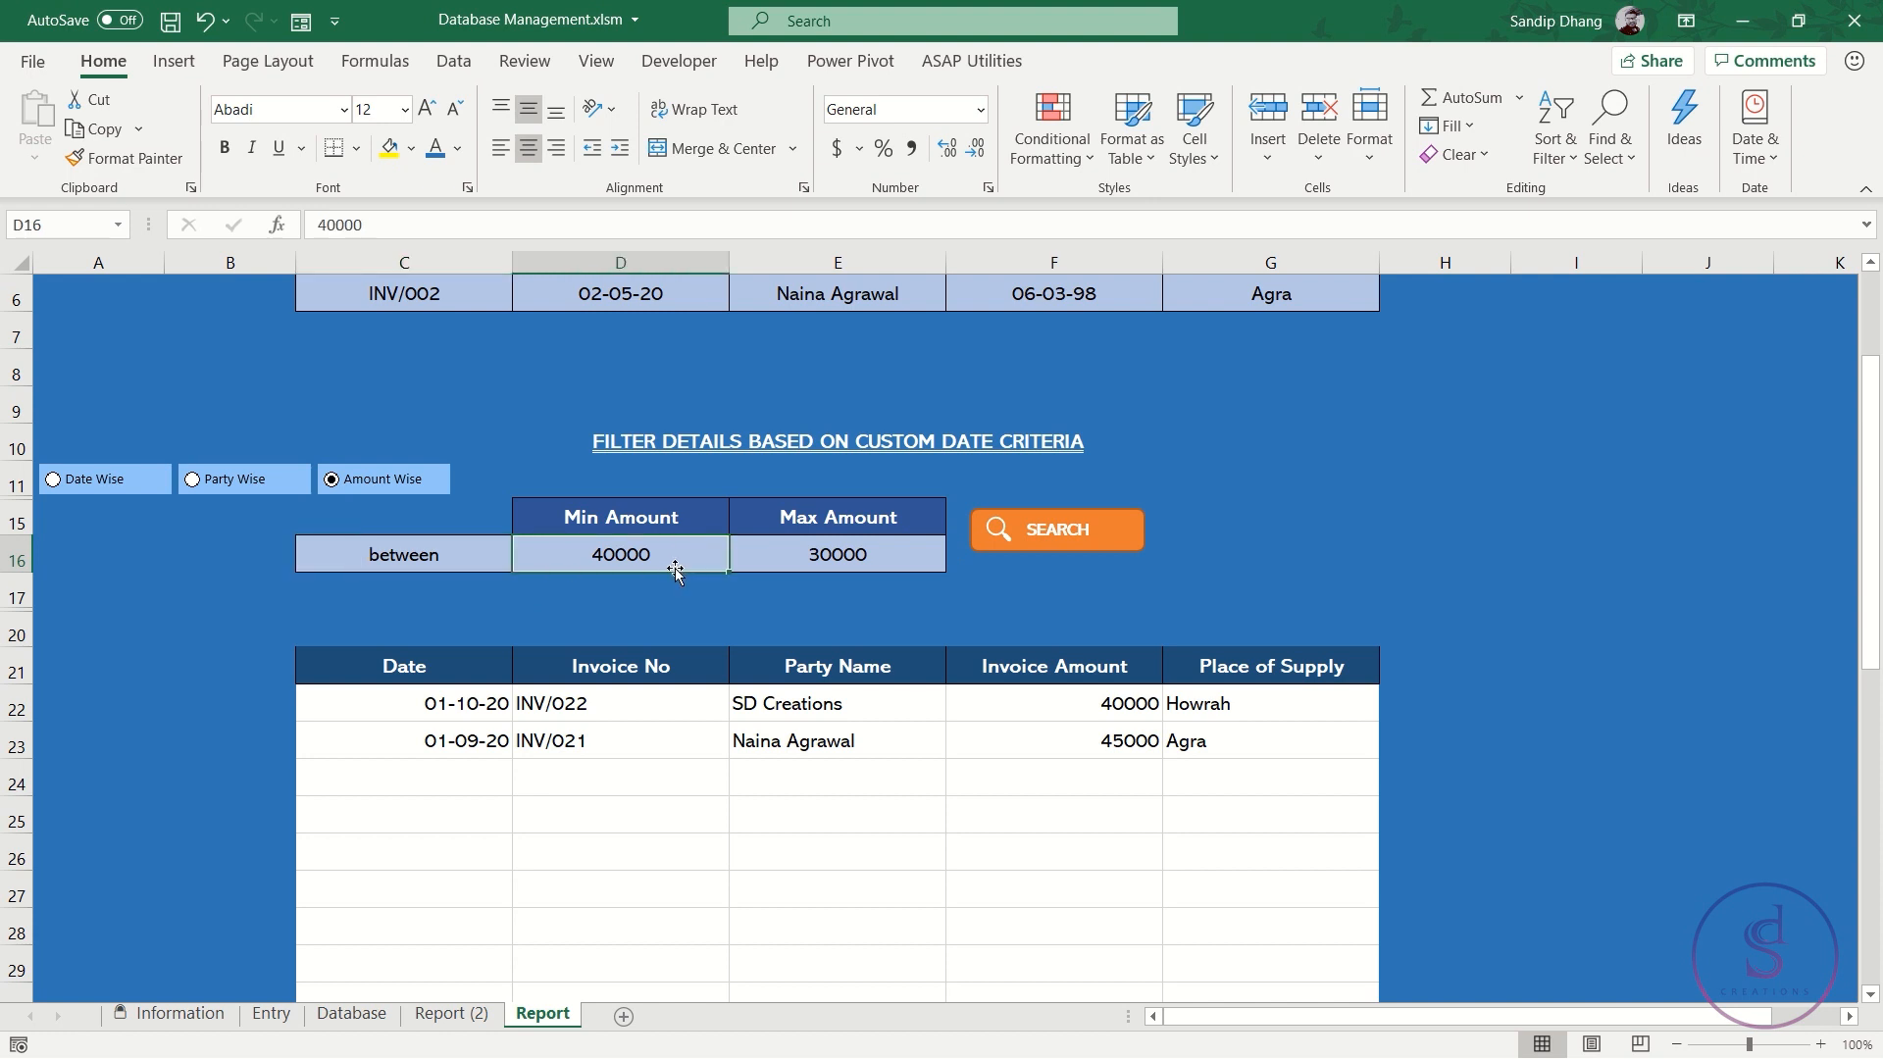
Try to enter a Max Amount of 30000, lower than the Min Amount
click(851, 545)
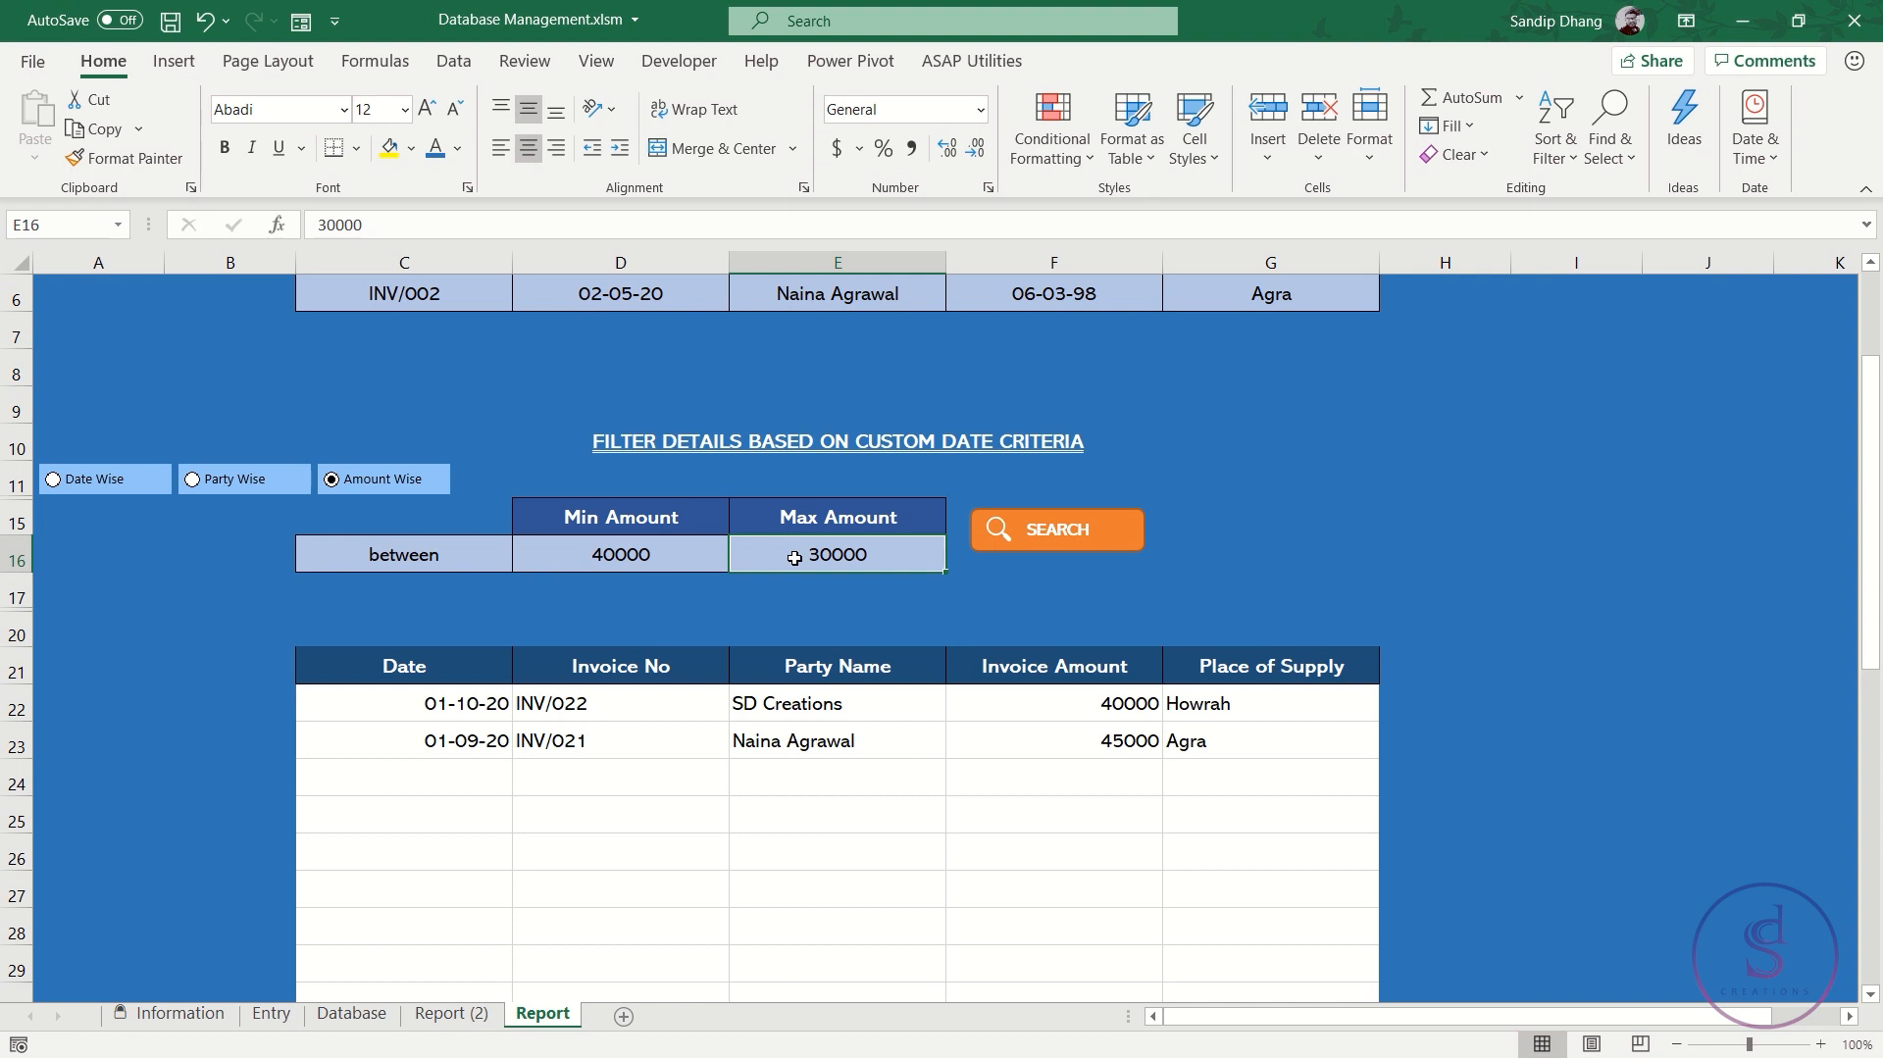
text(30000)
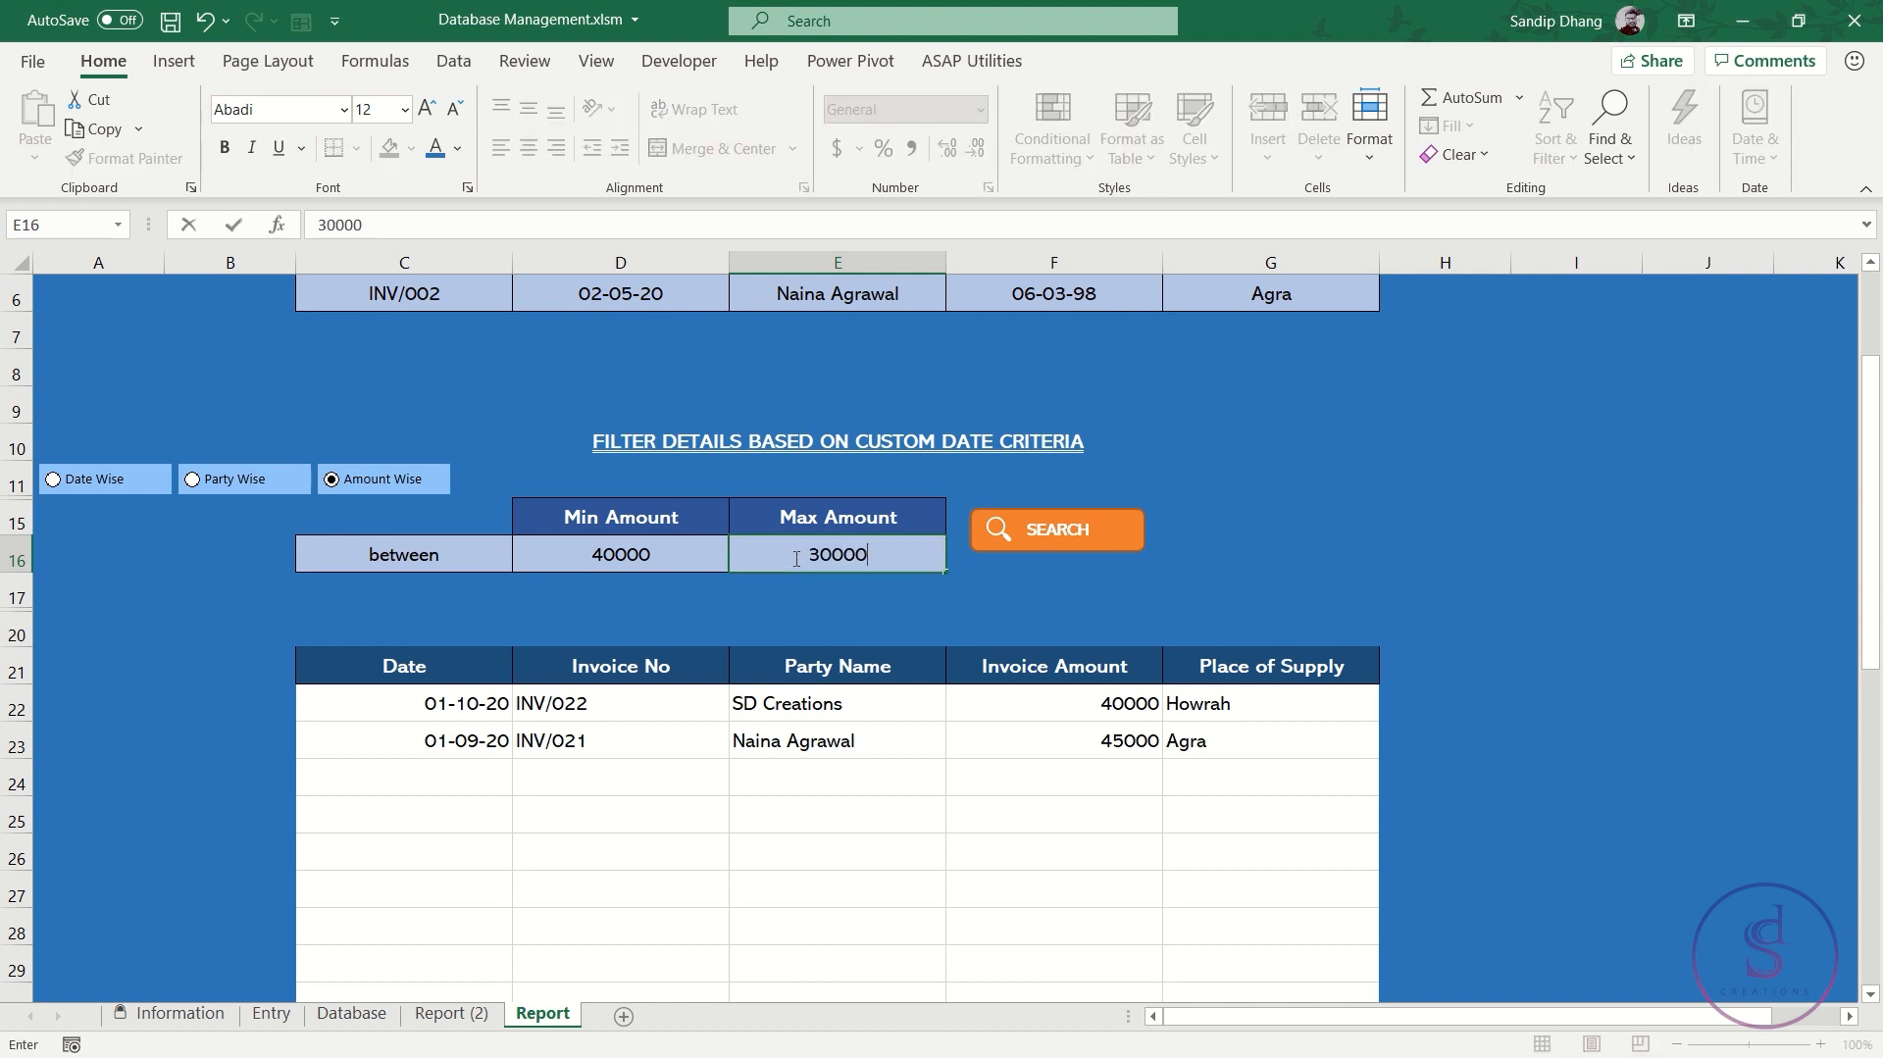
key(Return)
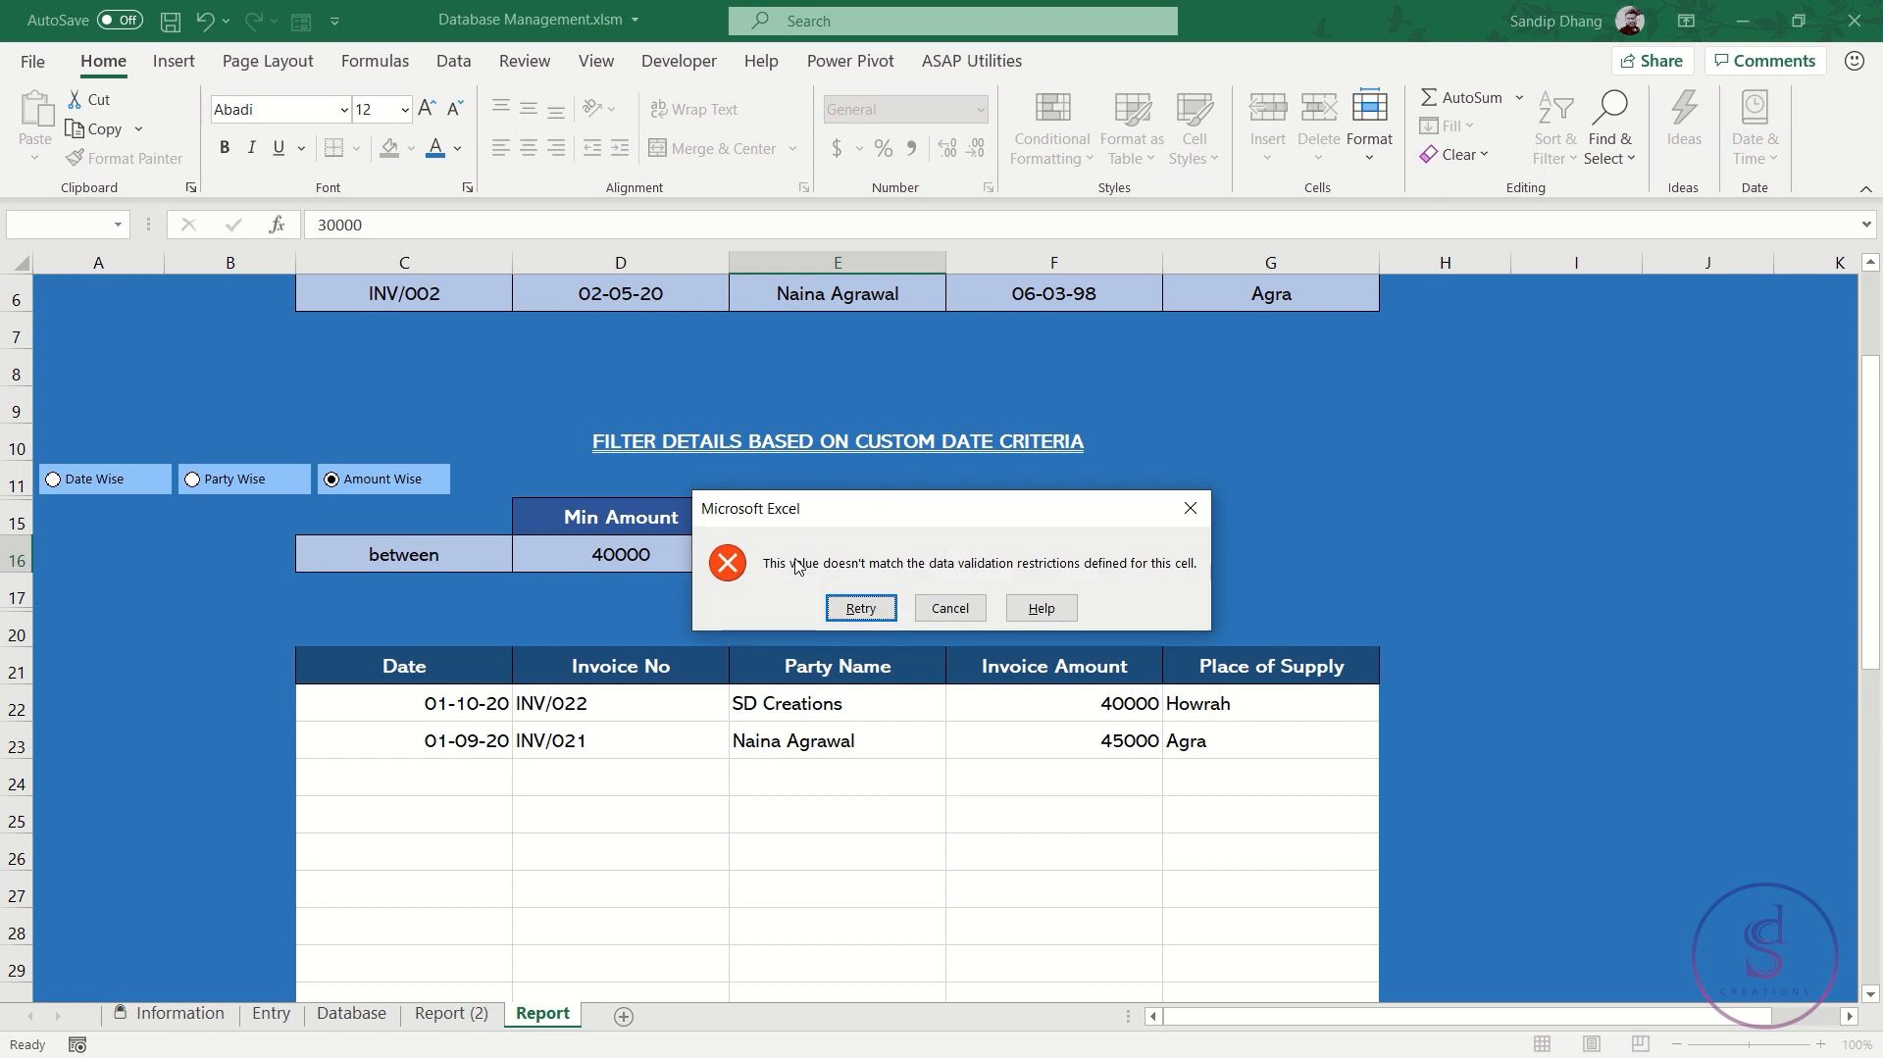
click(1190, 508)
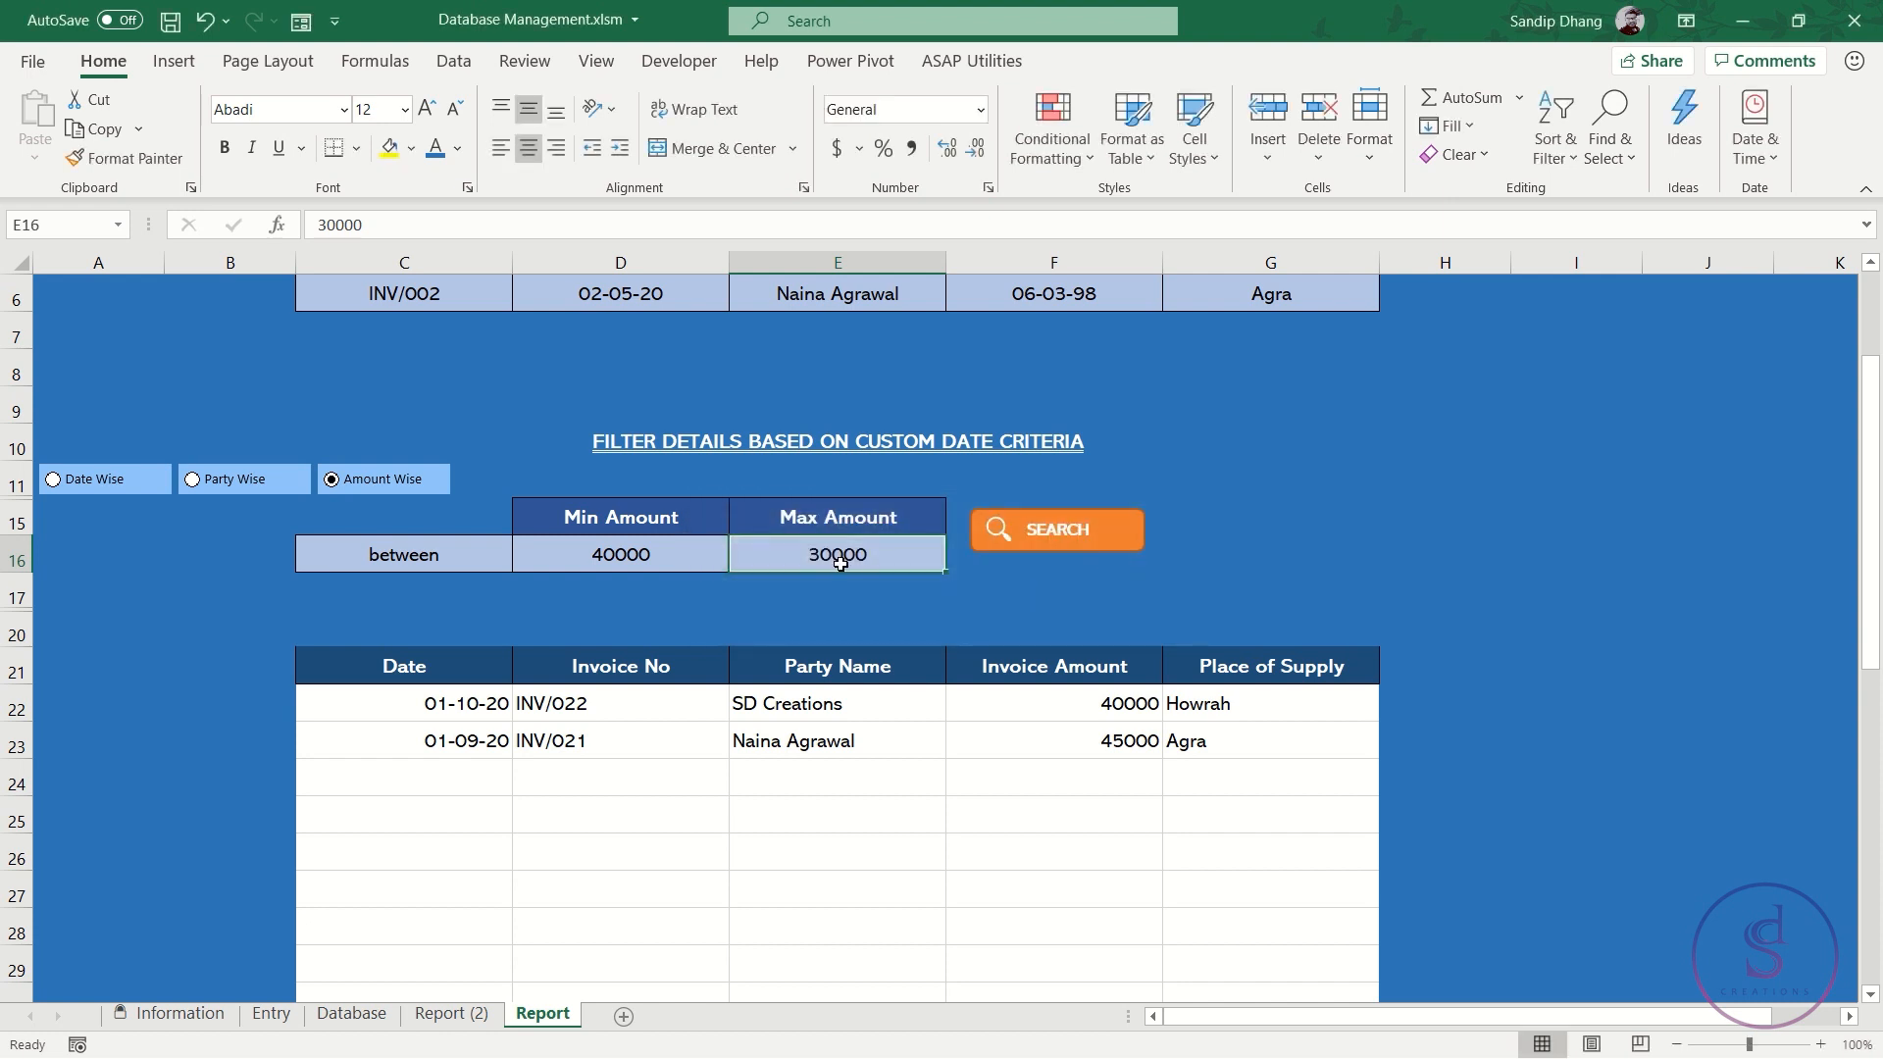
Set the Max Amount to 45000 and search for invoices within the amount range
text(45000)
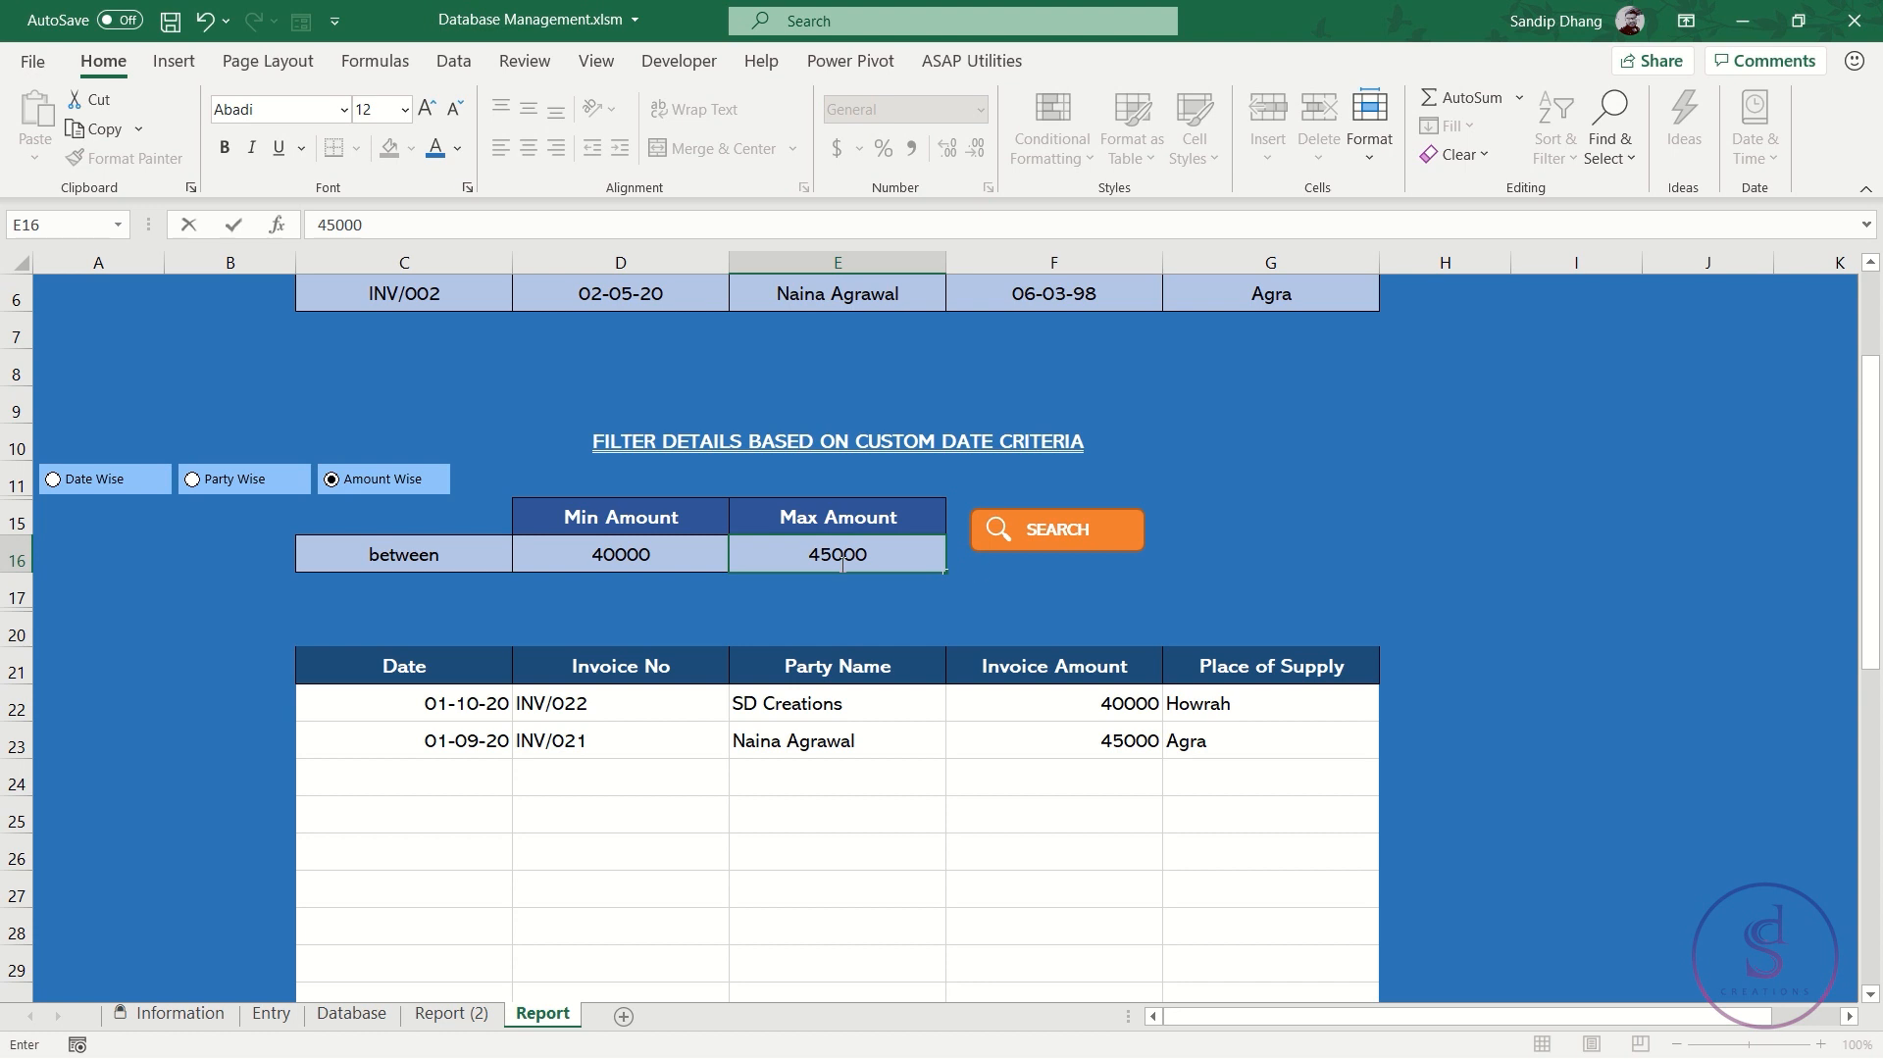
click(1082, 556)
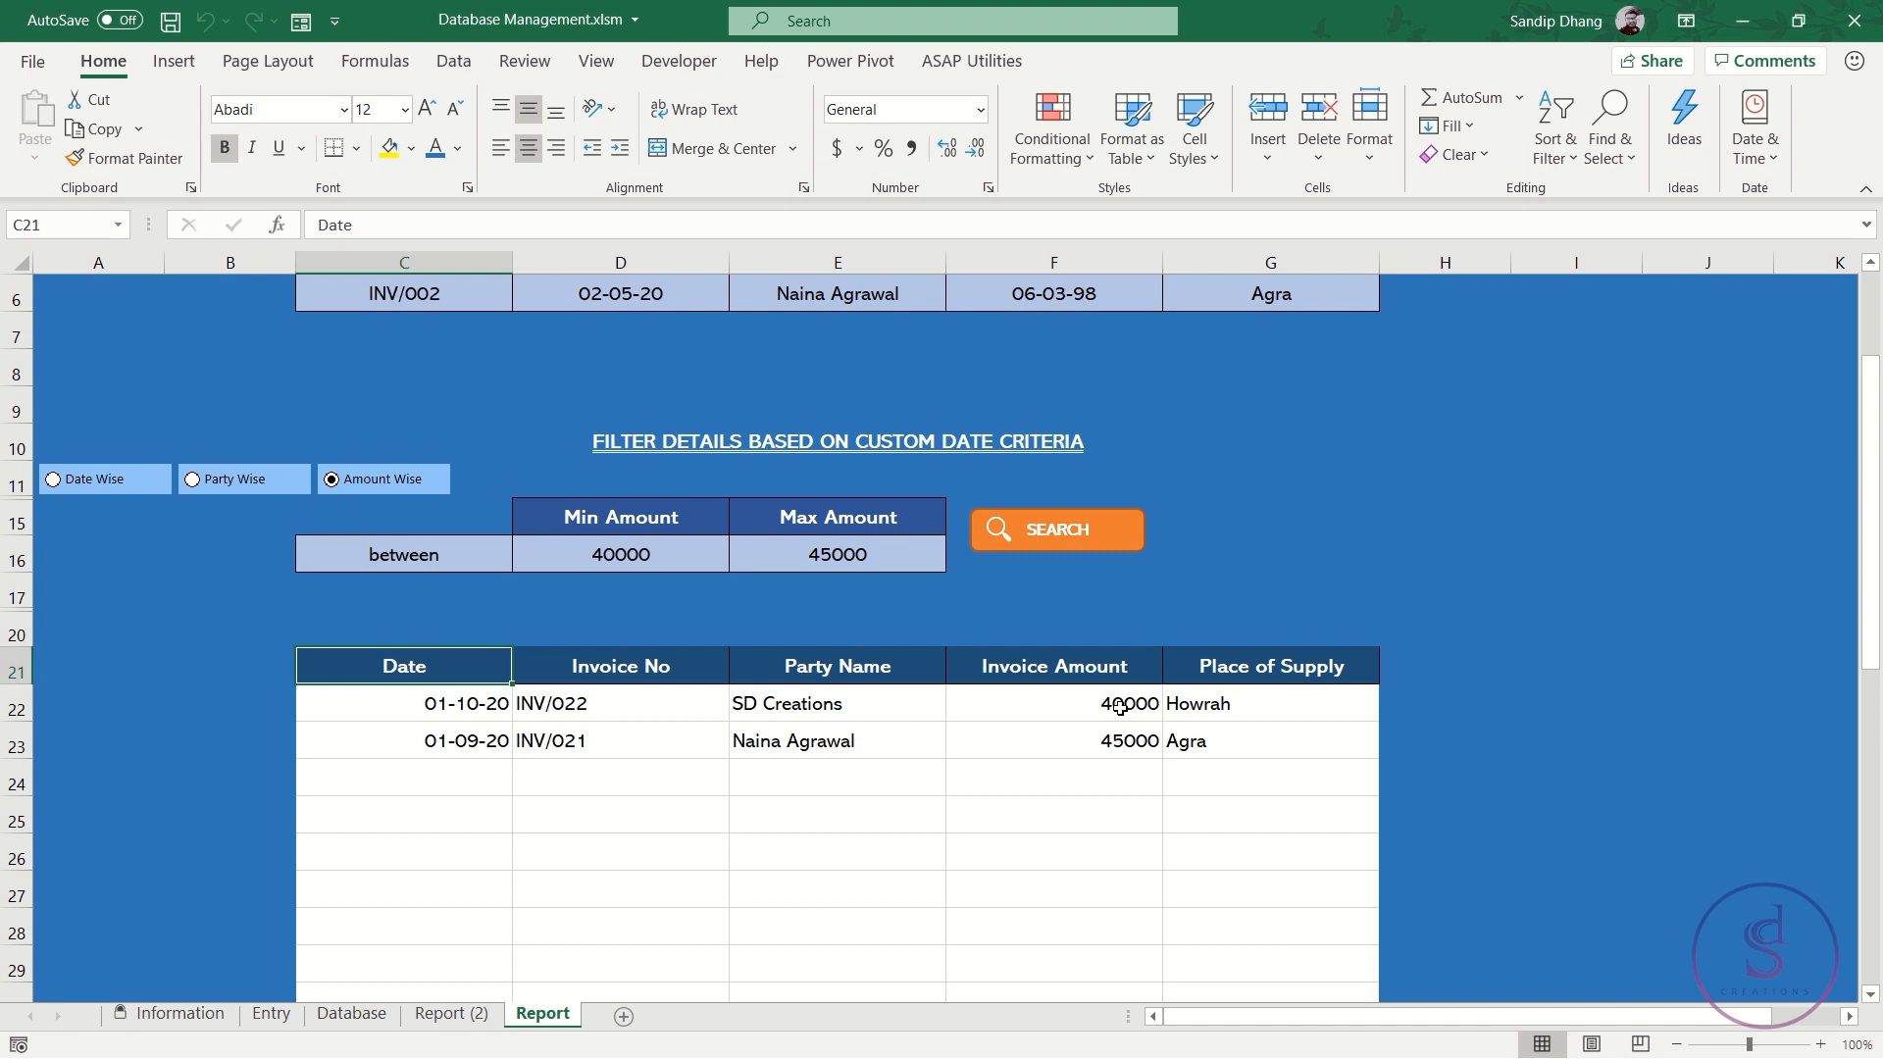
Set the Min Amount to 30000, run the range search and review the matching invoices
click(658, 552)
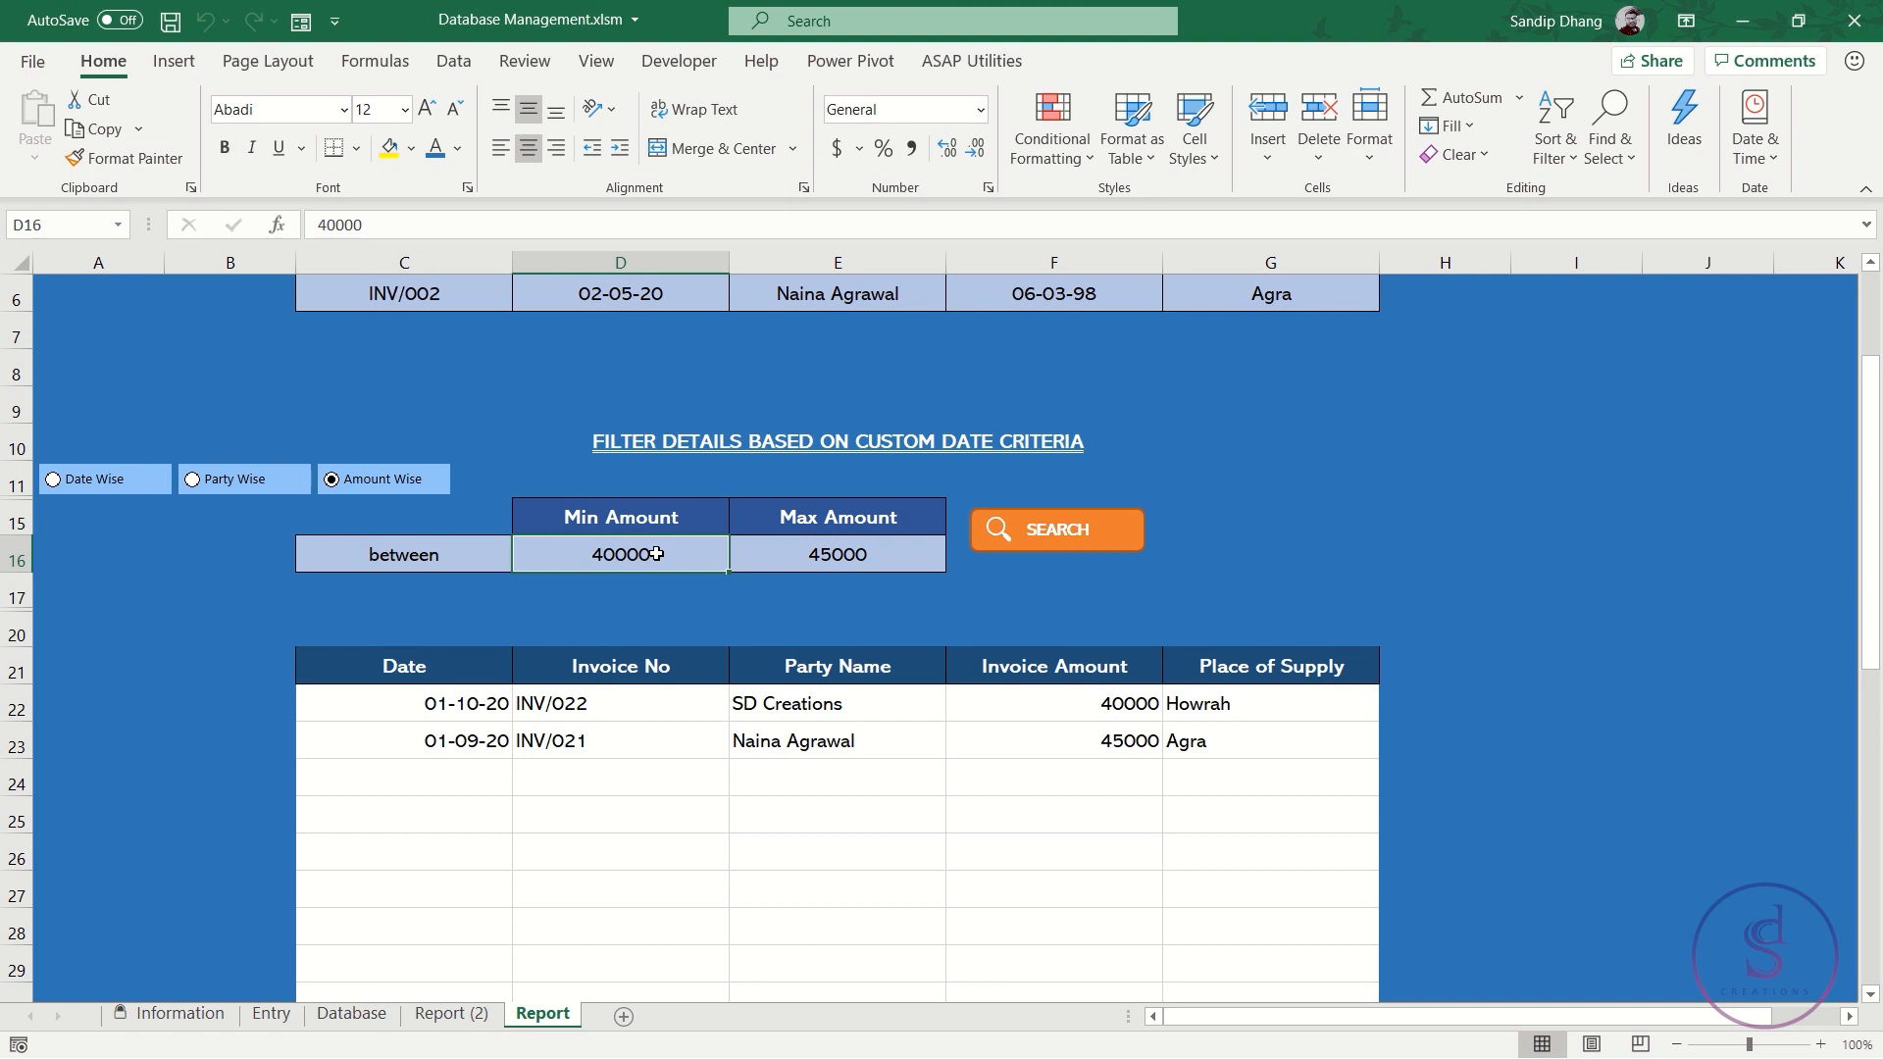
text(30000)
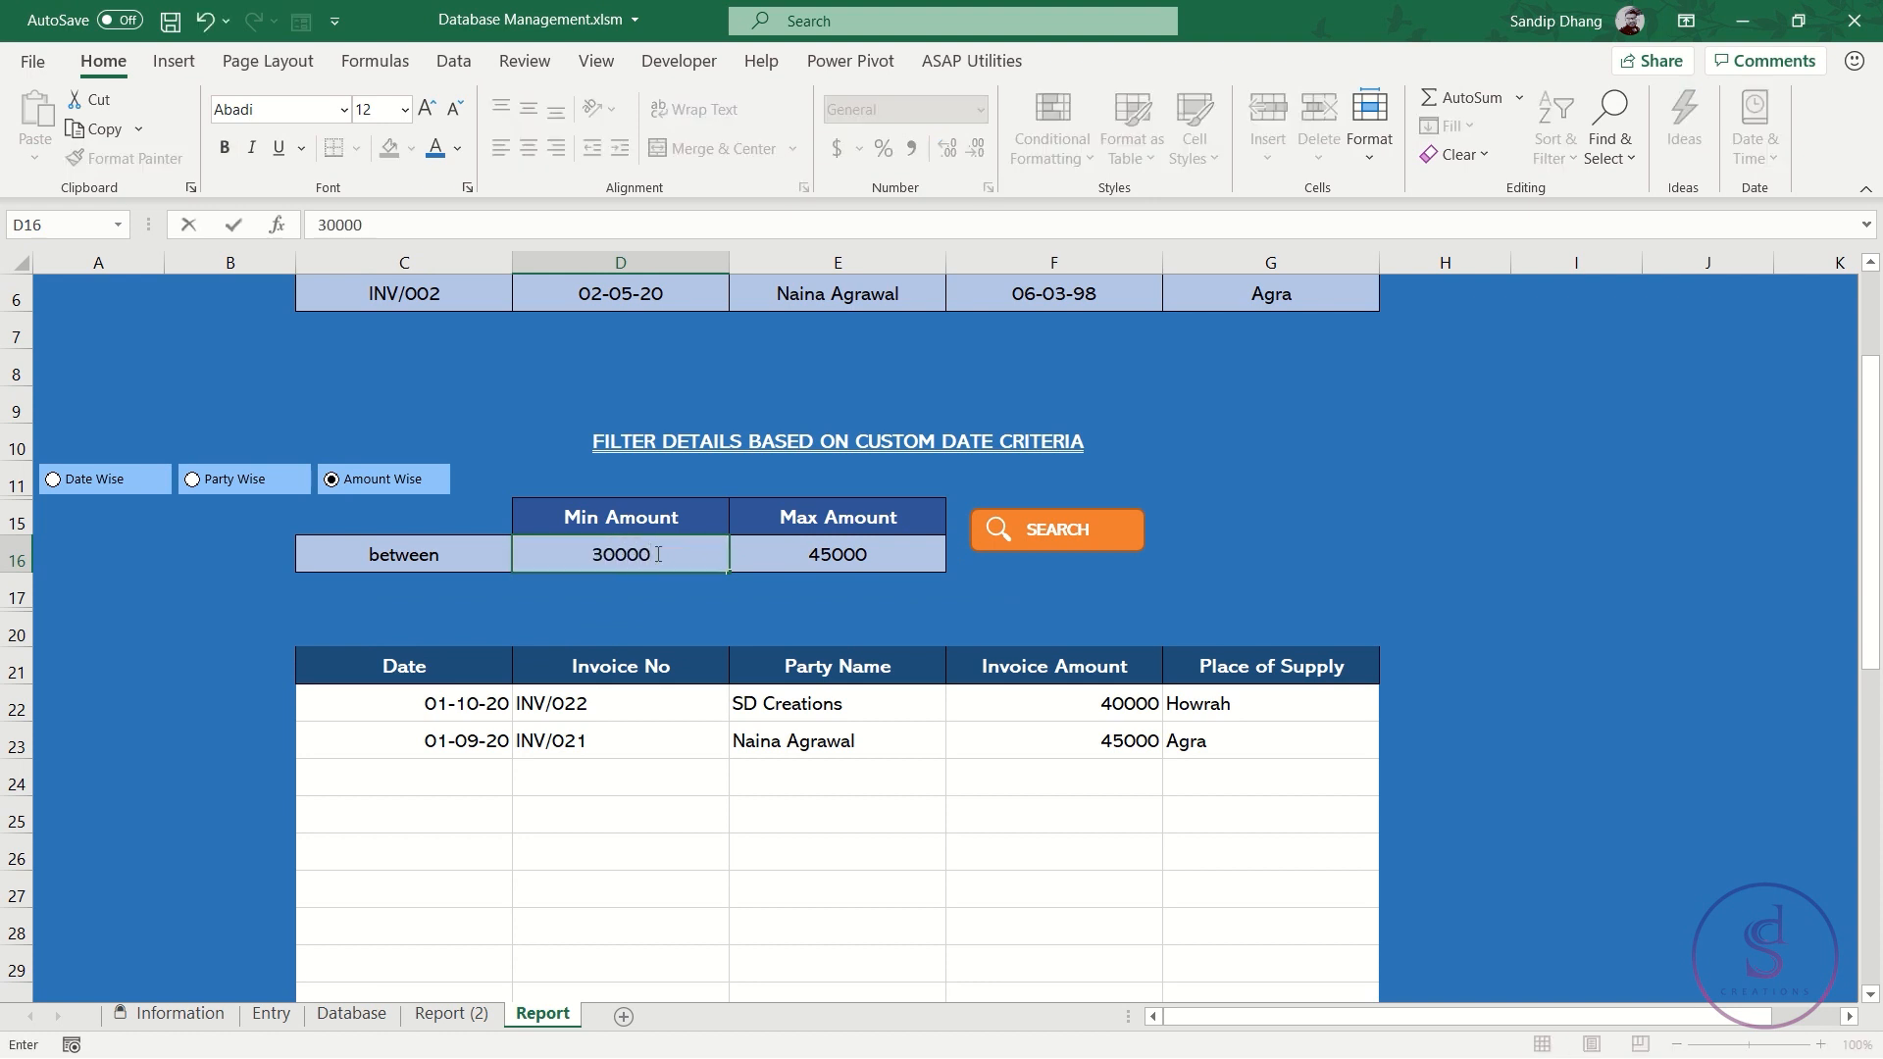
click(1025, 534)
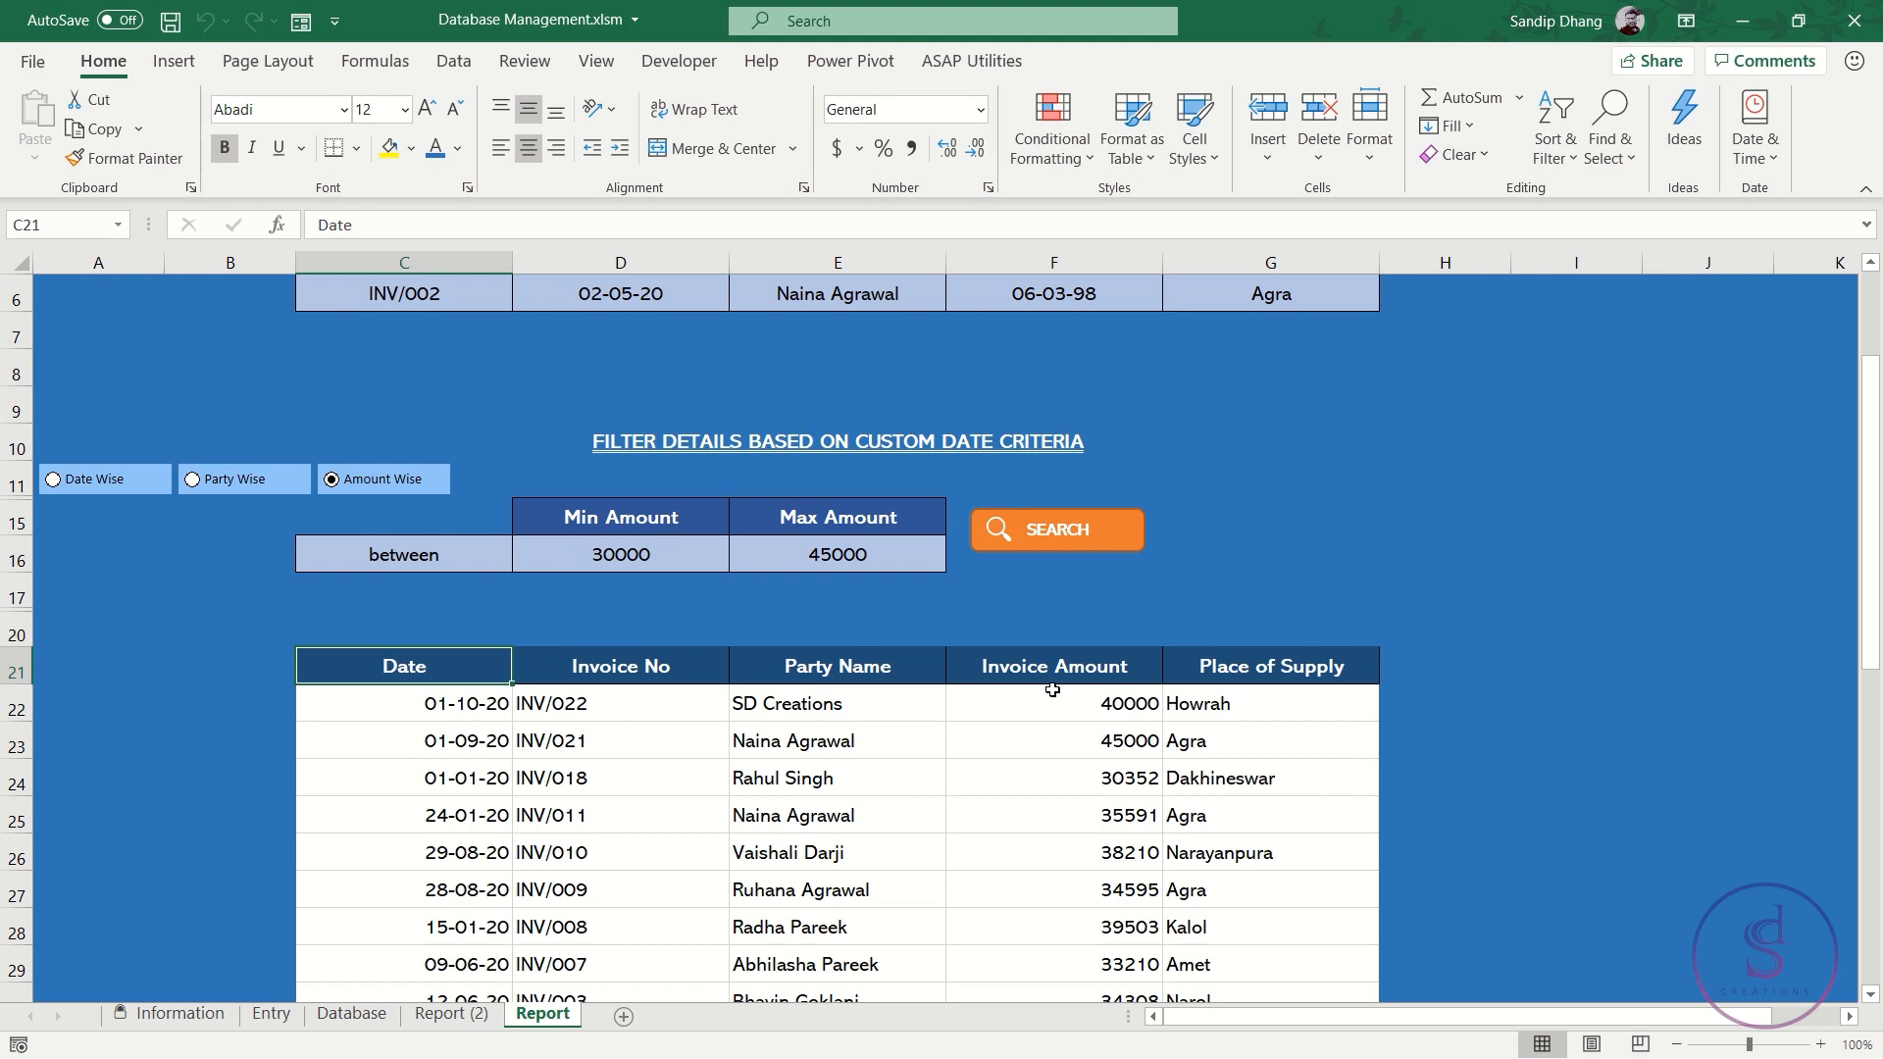
scroll(1063, 773, down, 3)
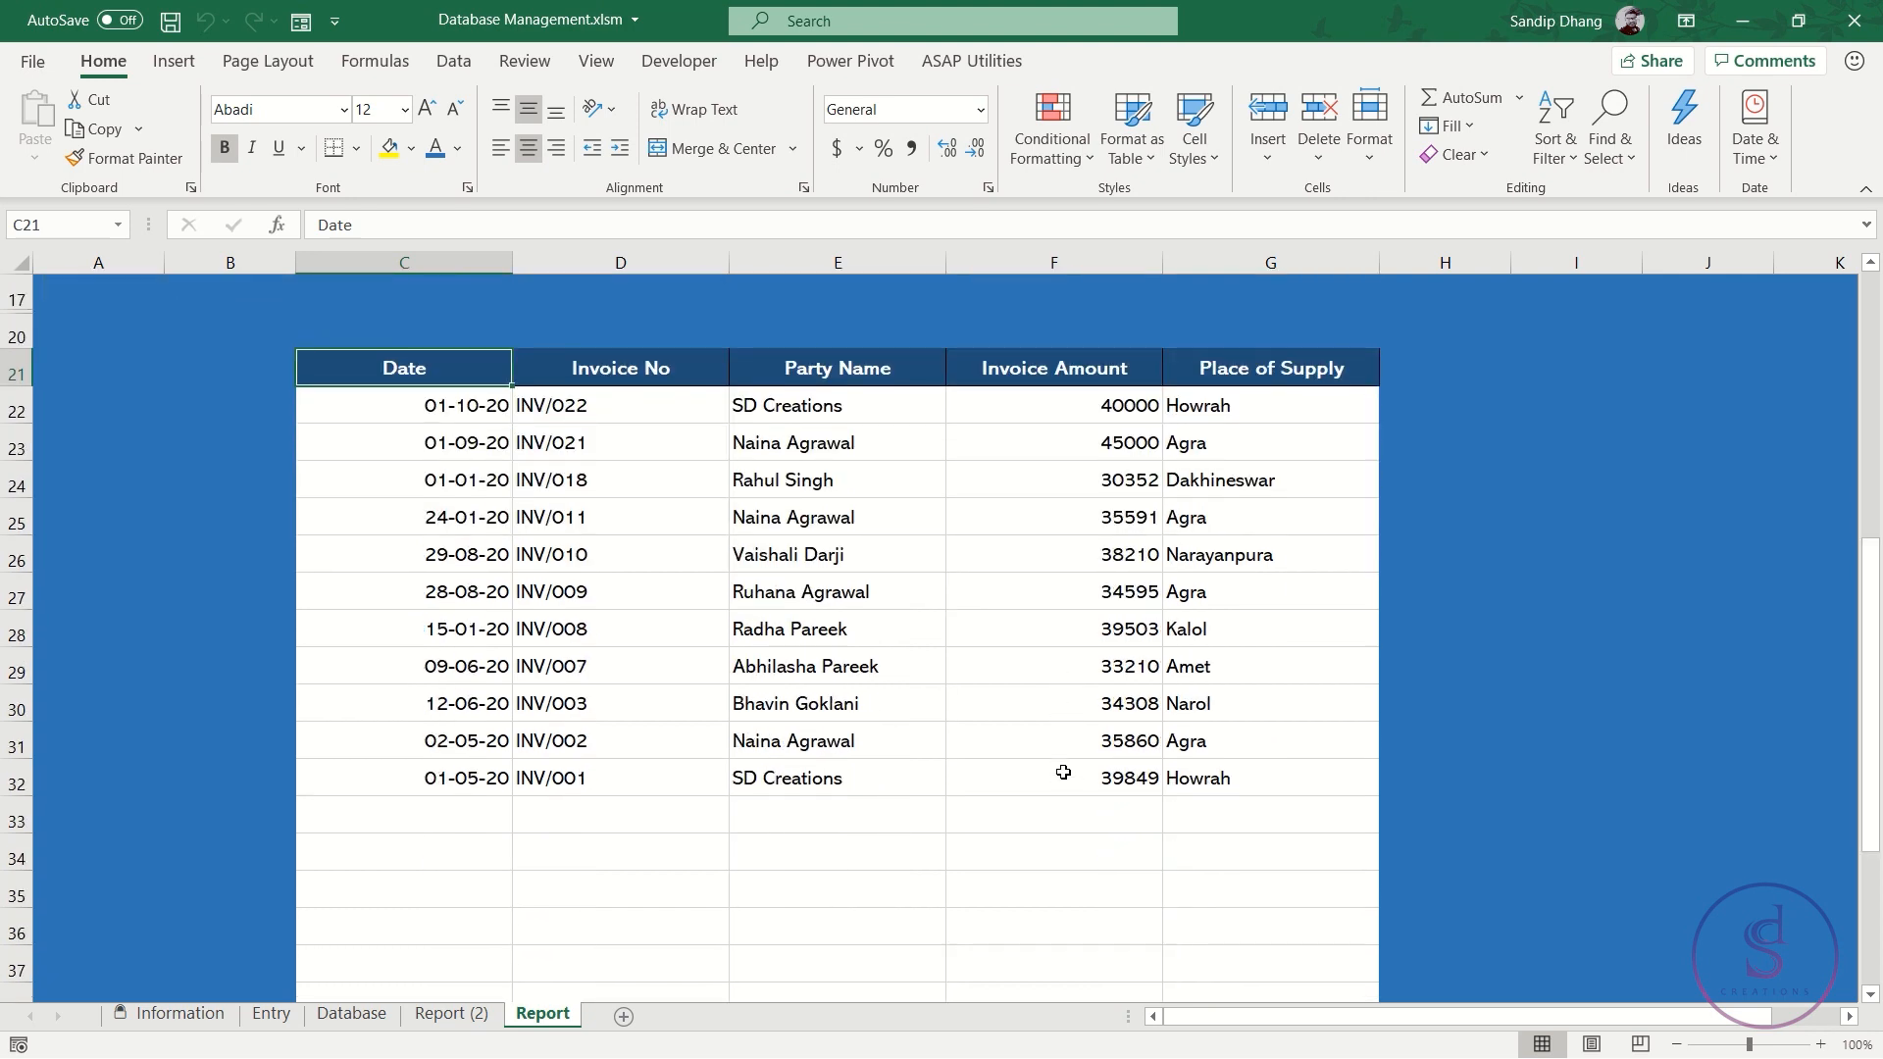
scroll(1063, 773, up, 3)
scroll(1063, 773, down, 3)
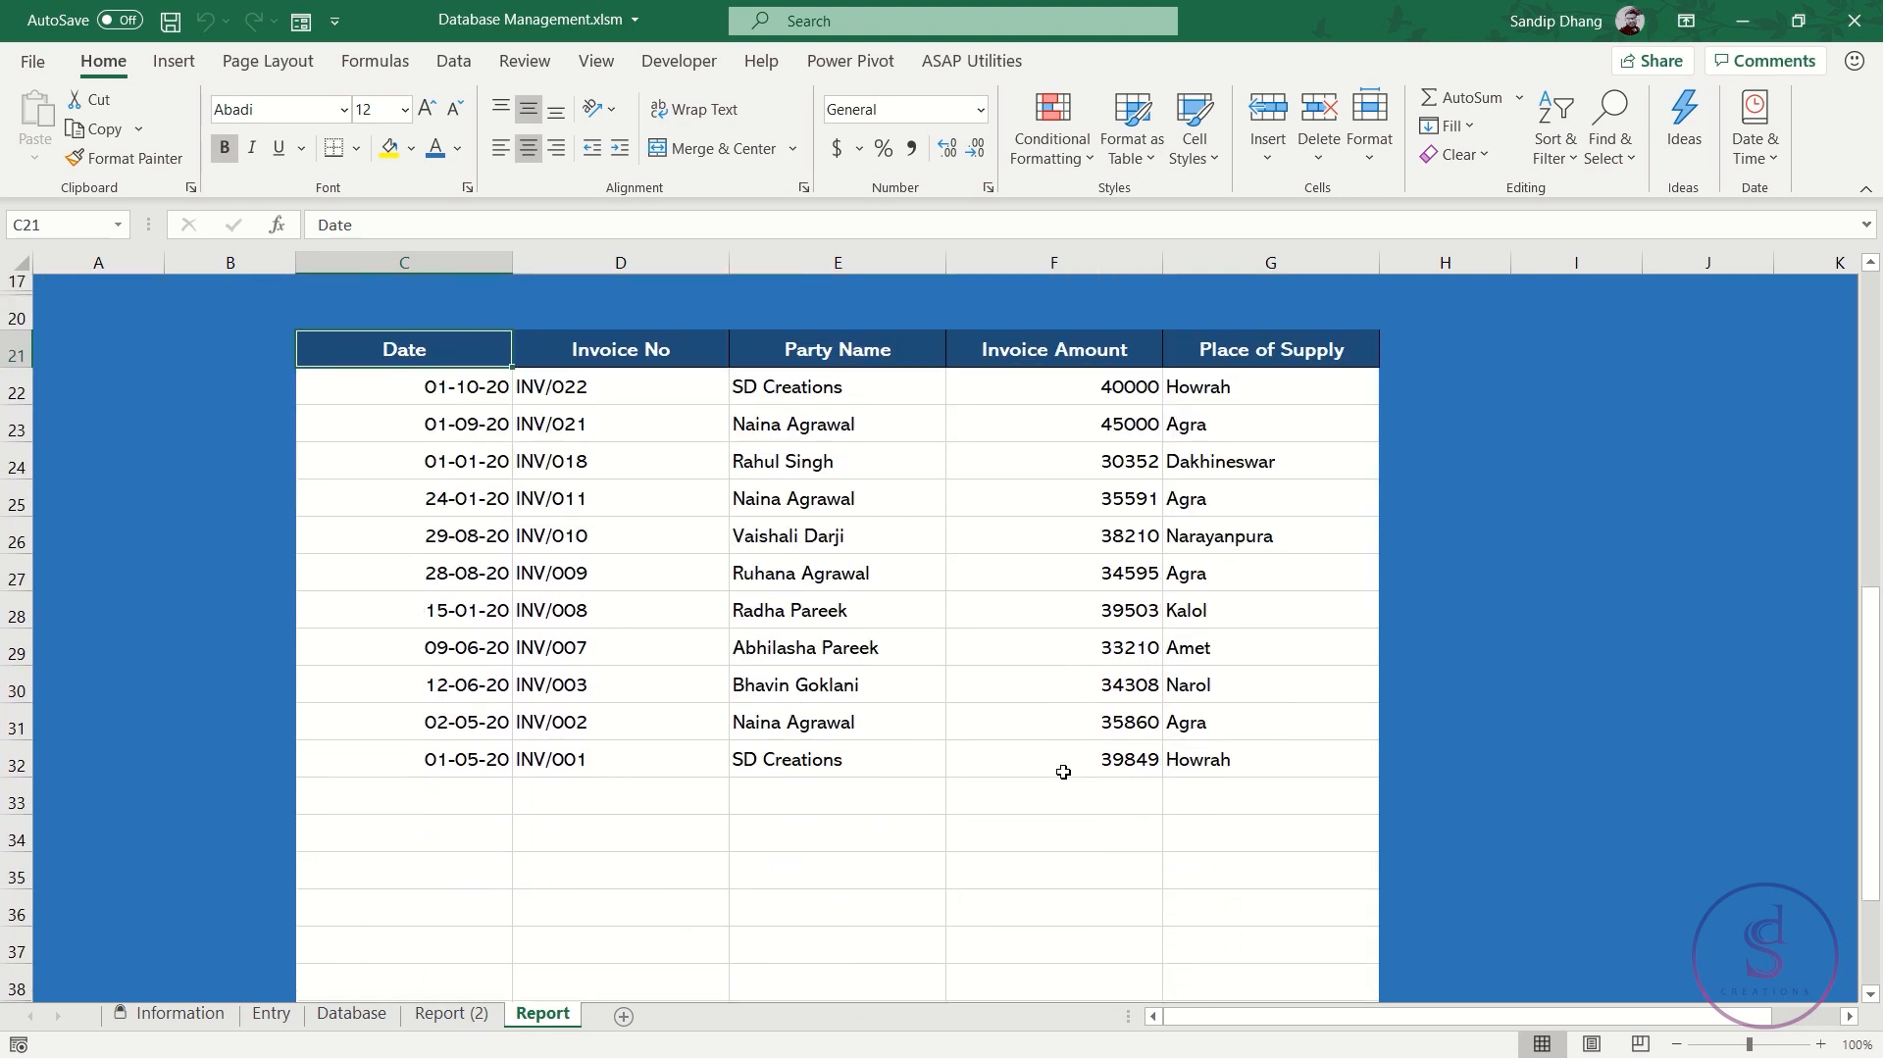
scroll(1063, 773, up, 5)
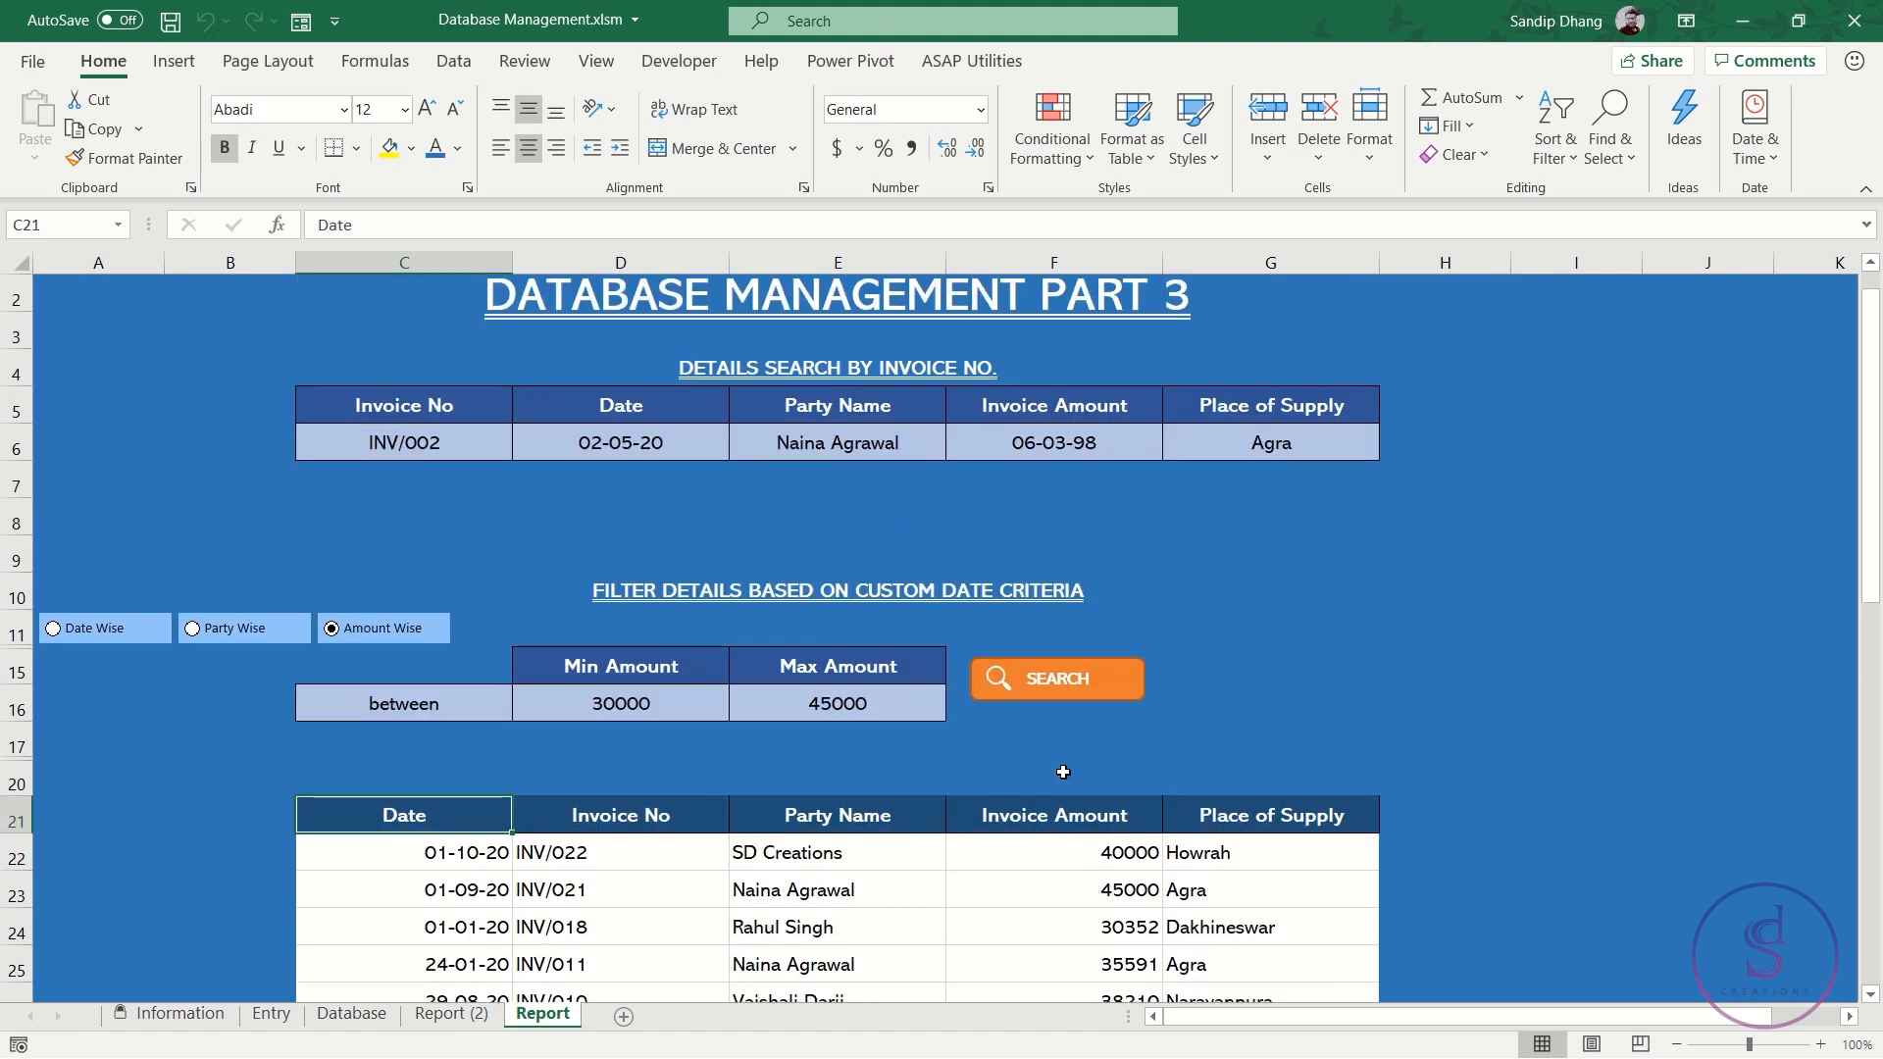
scroll(1063, 773, up, 1)
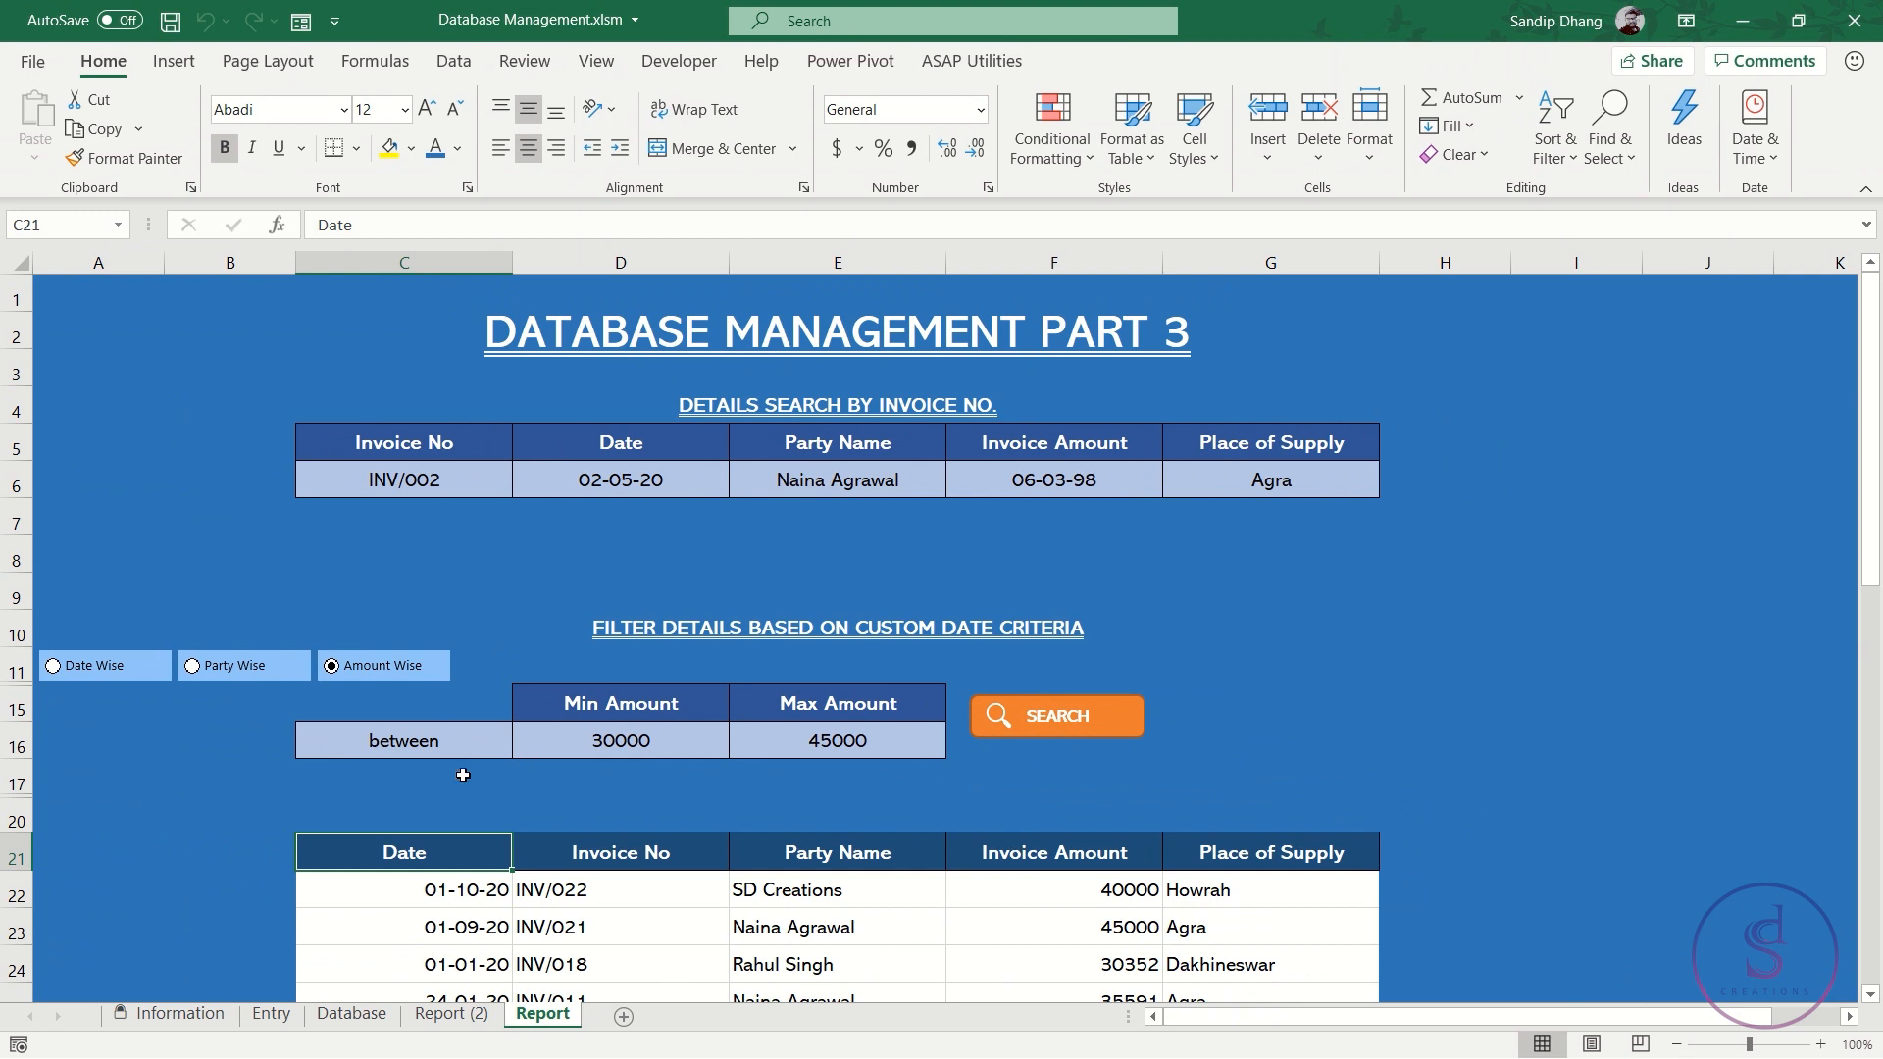
Compare the Part 2 report on the Report (2) sheet with the Part 3 report on the Report sheet
click(474, 1018)
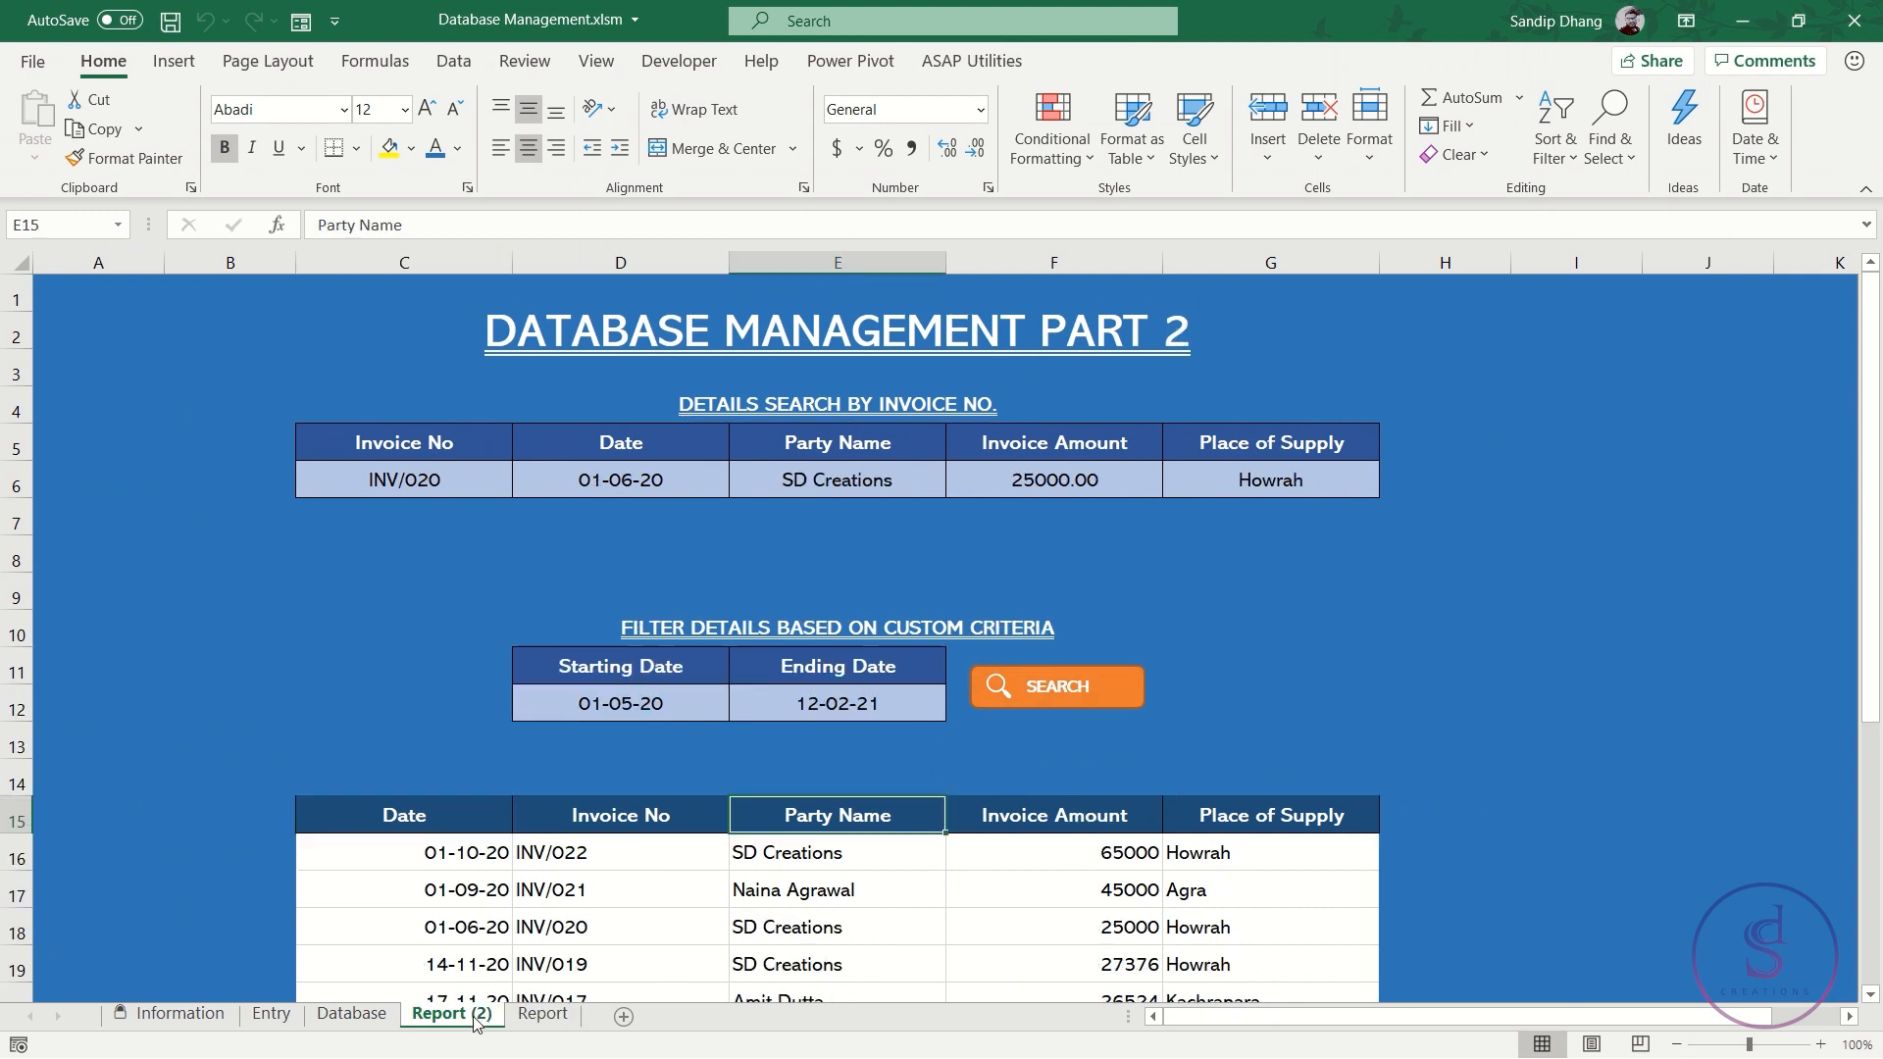
click(534, 1016)
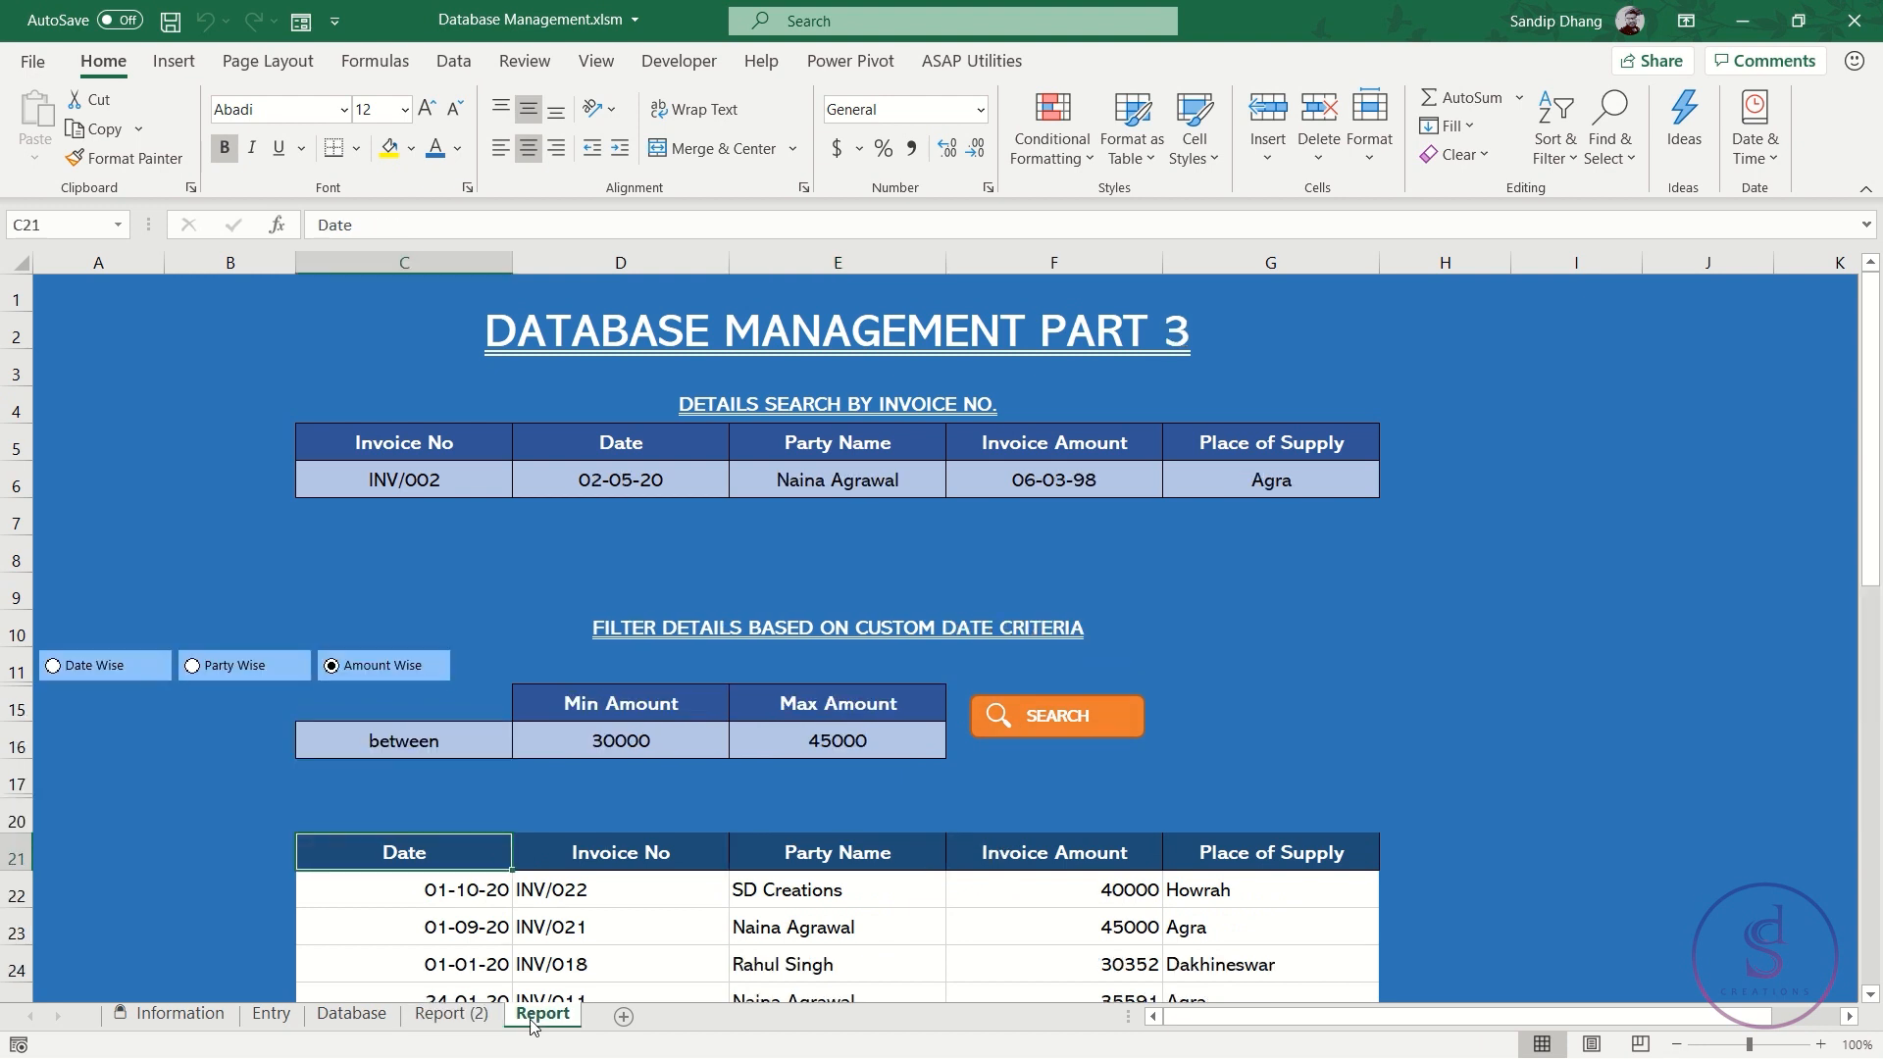
click(481, 1015)
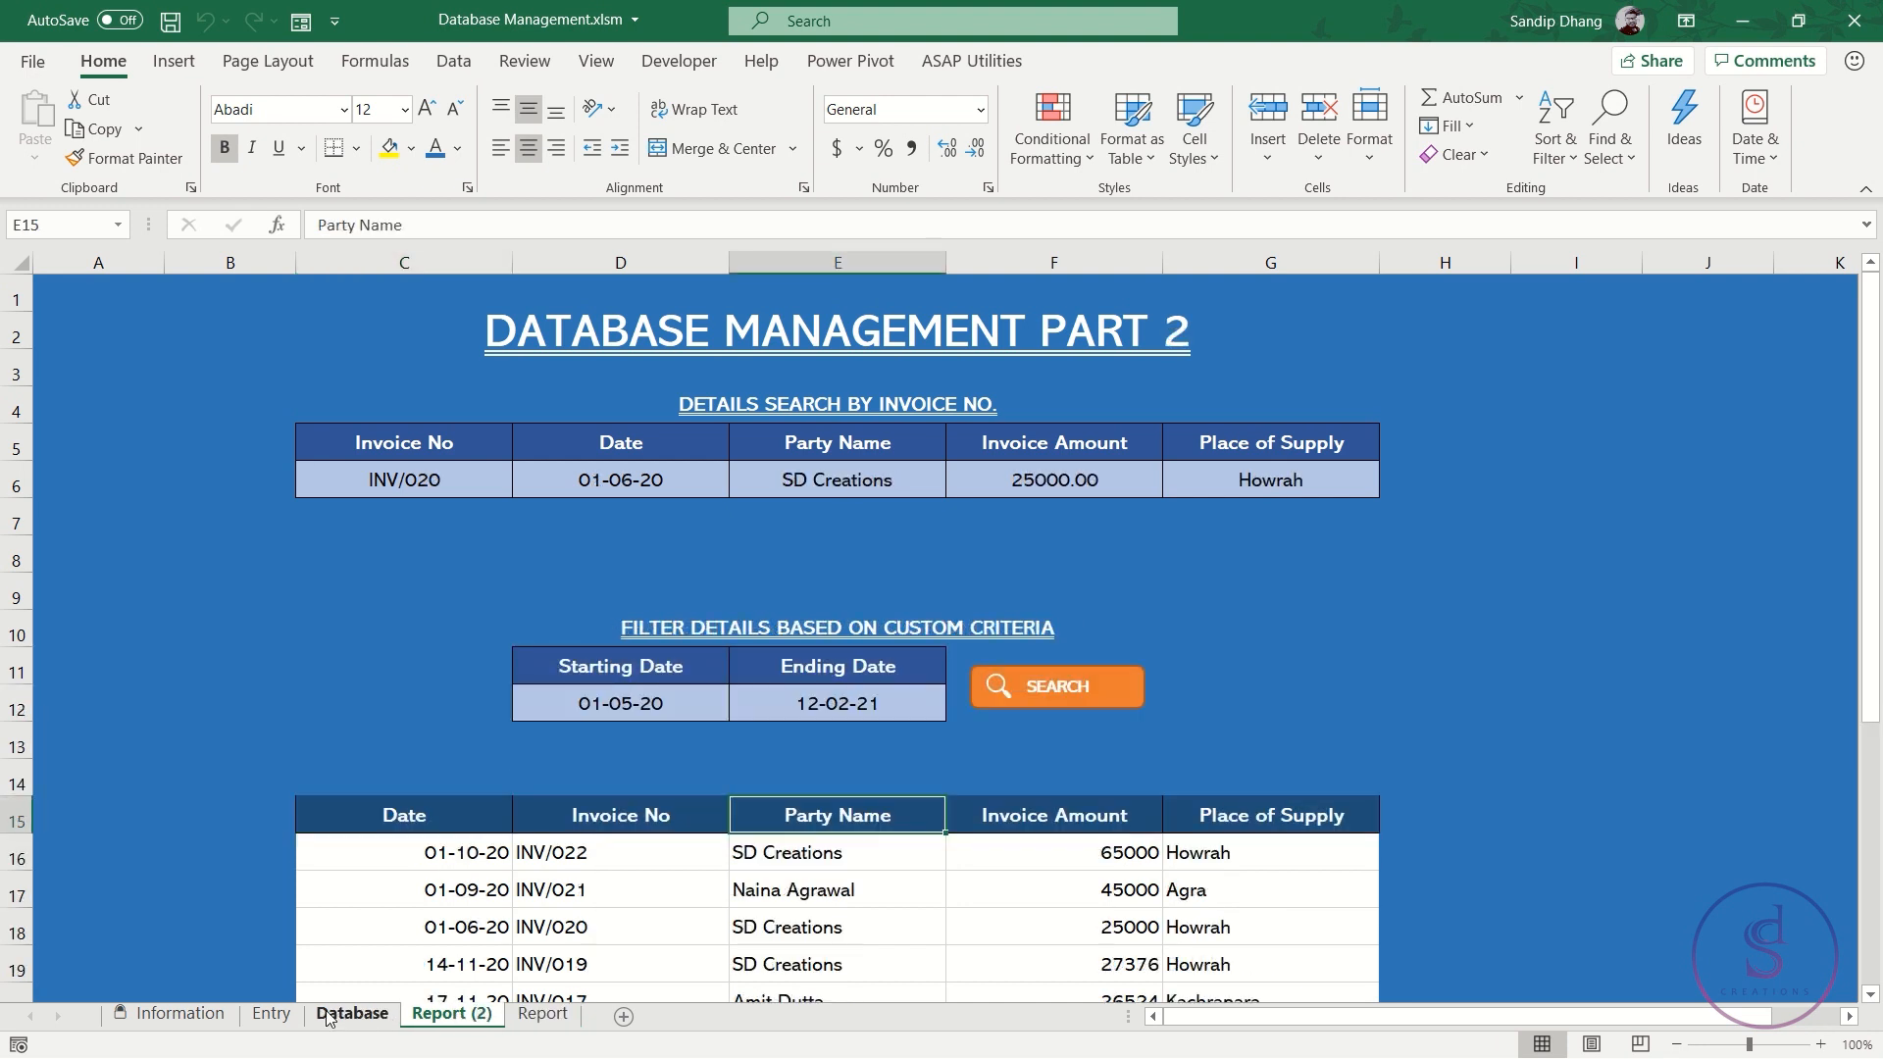
On the Entry sheet, clear all data validation from the Date and Invoice No entry cells D5:E5
click(270, 1014)
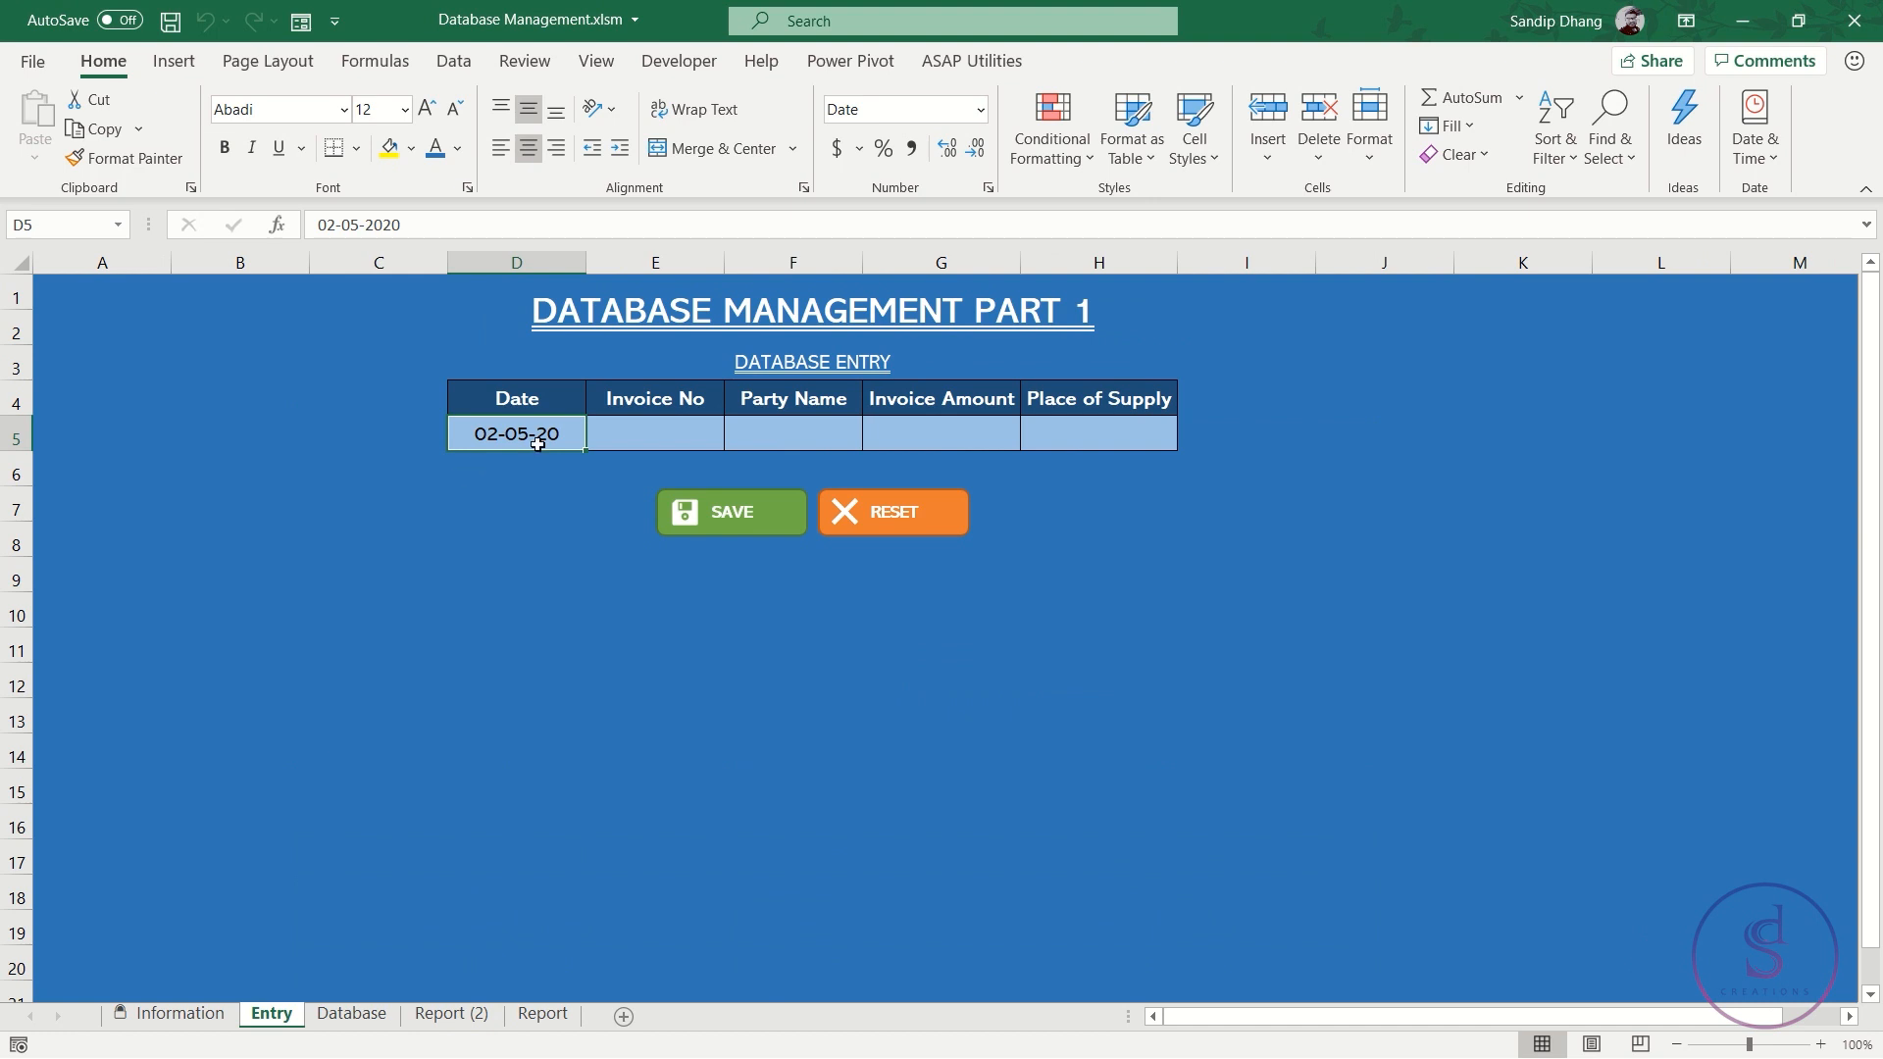
drag(550, 433, 646, 433)
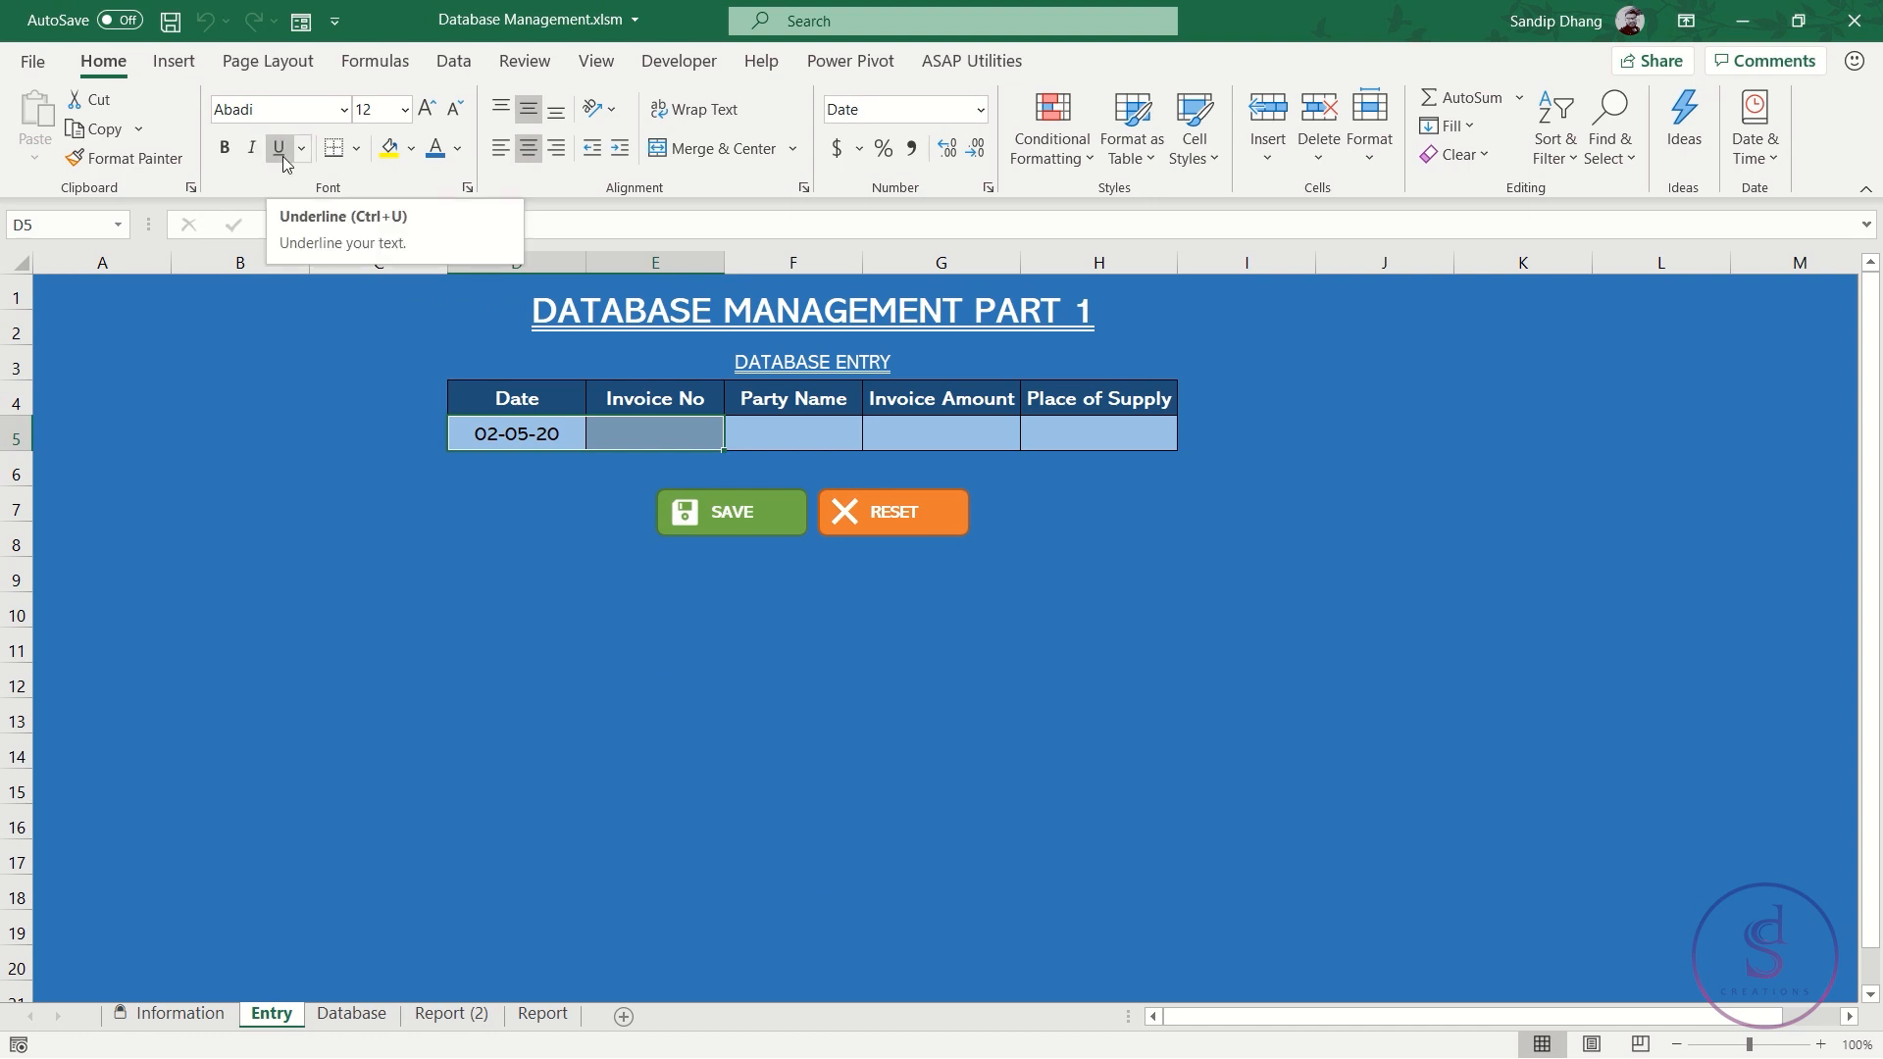
key(alt+a)
key(v)
key(v)
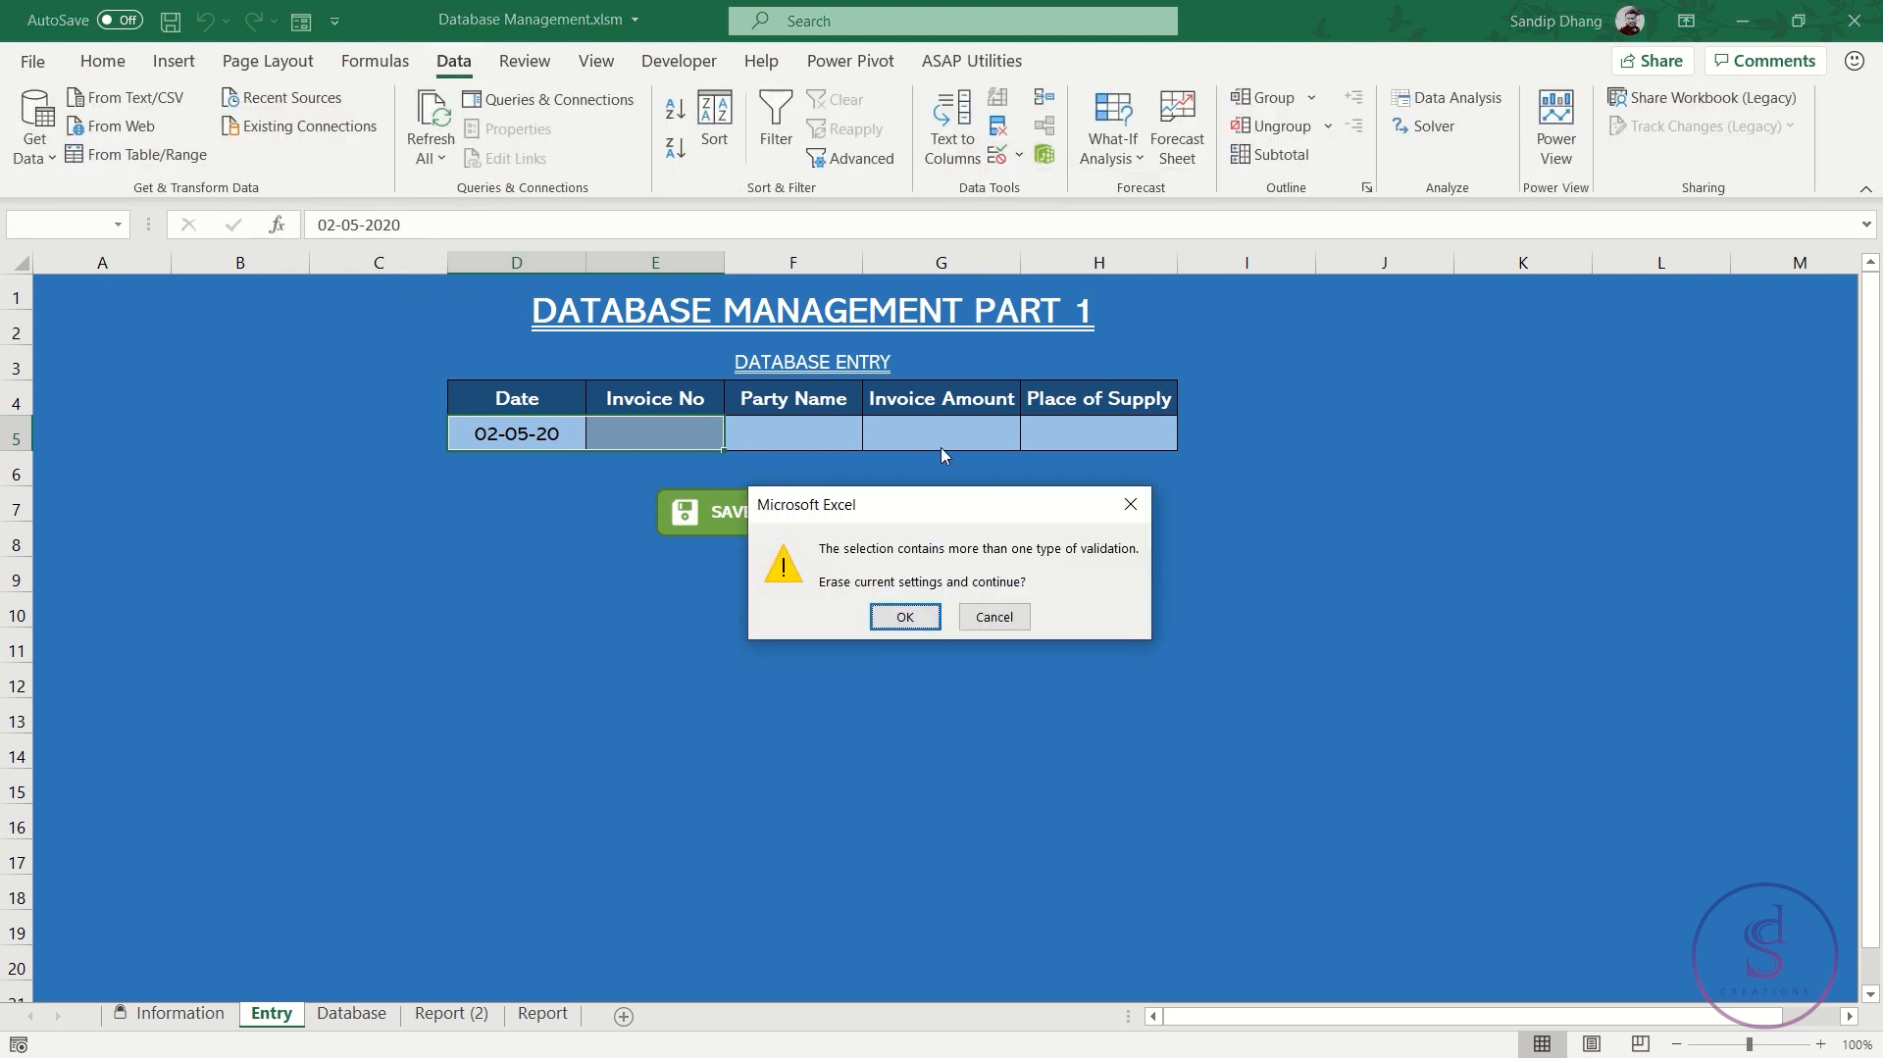
key(Return)
click(727, 823)
click(1065, 824)
click(766, 744)
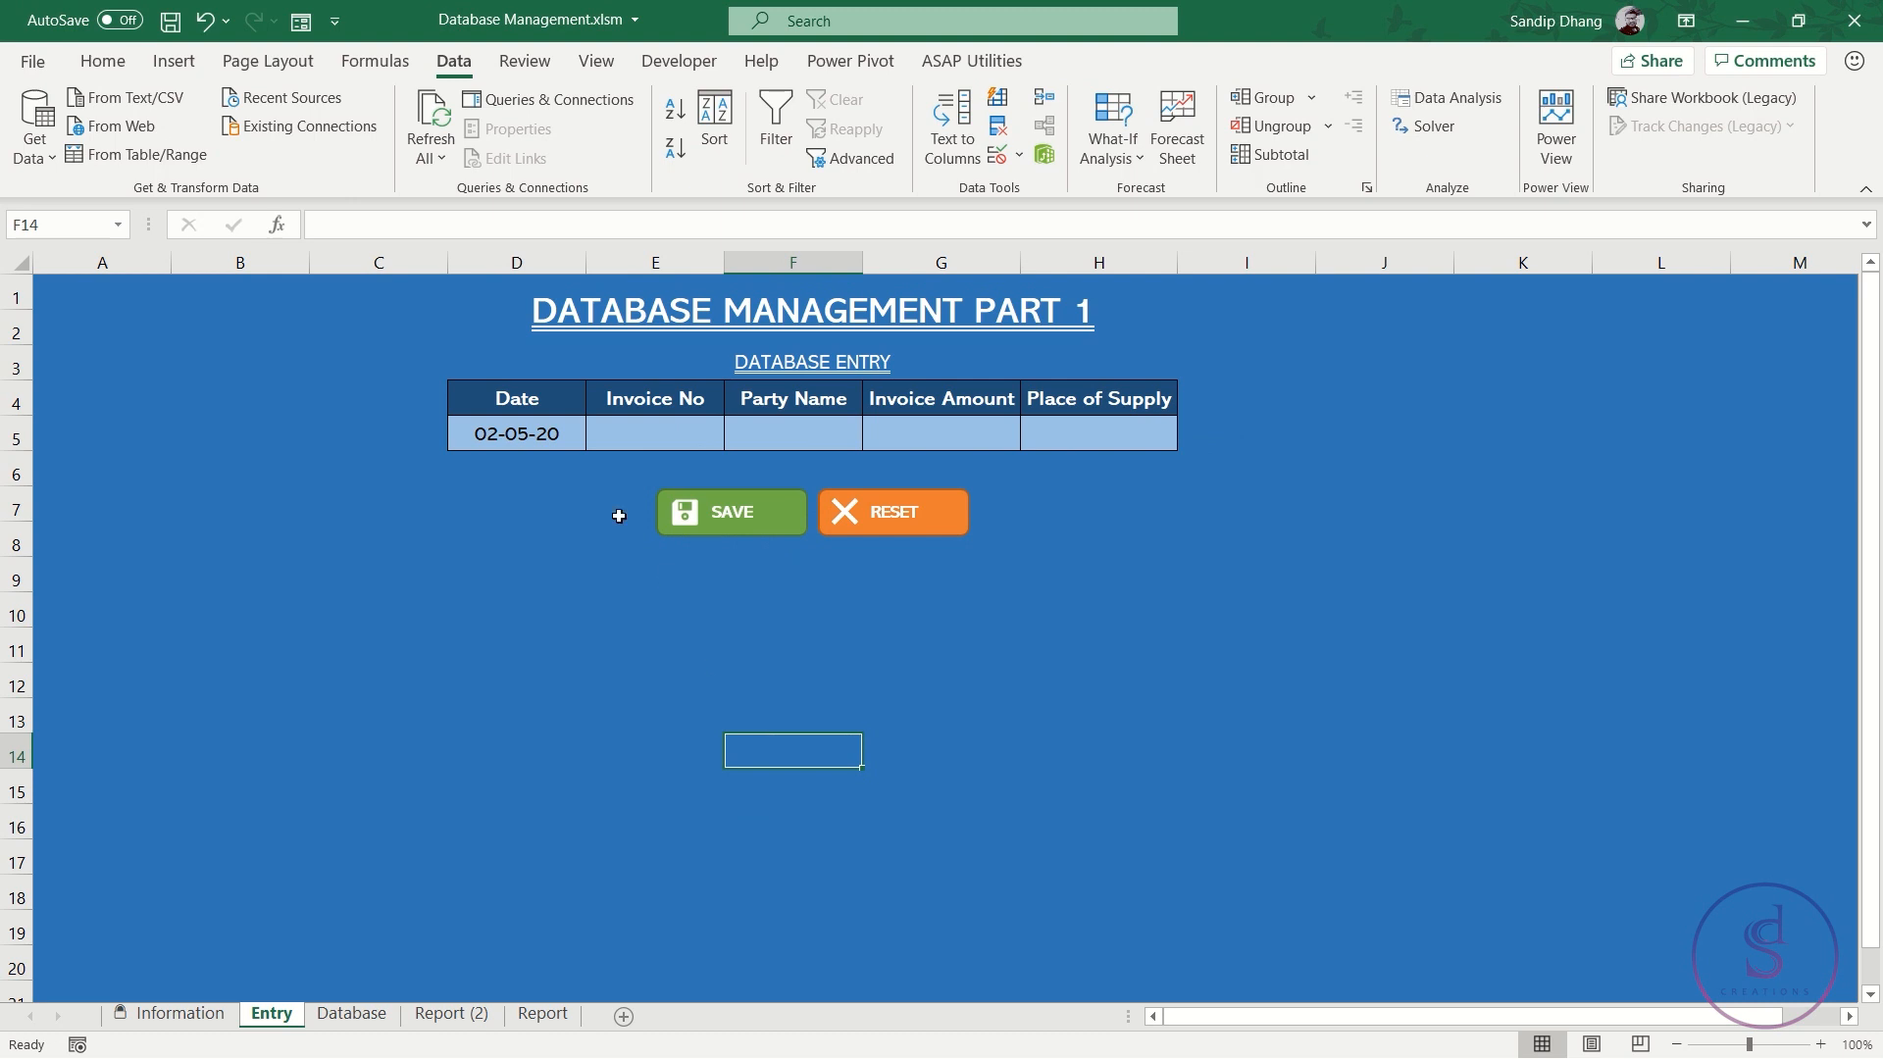
Enter the malformed date 25-6-20200 in the Date entry cell D5
click(550, 441)
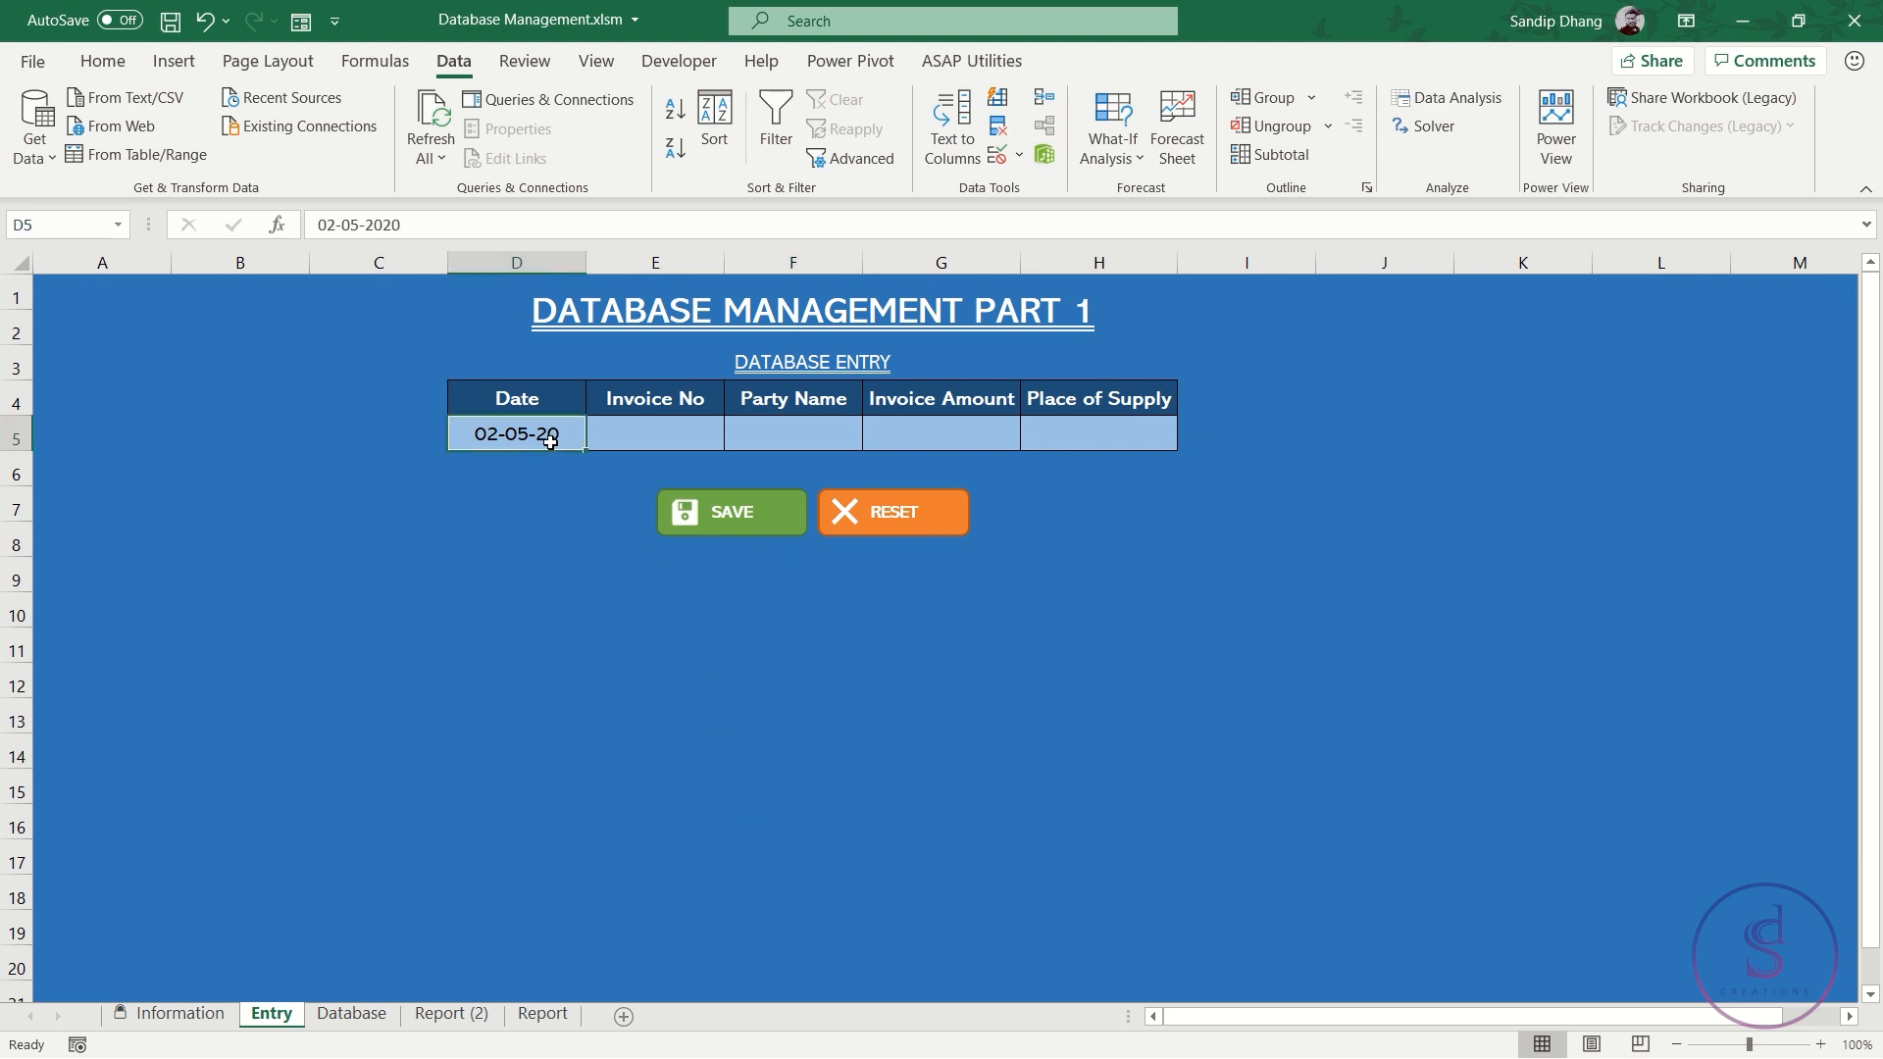
text(25)
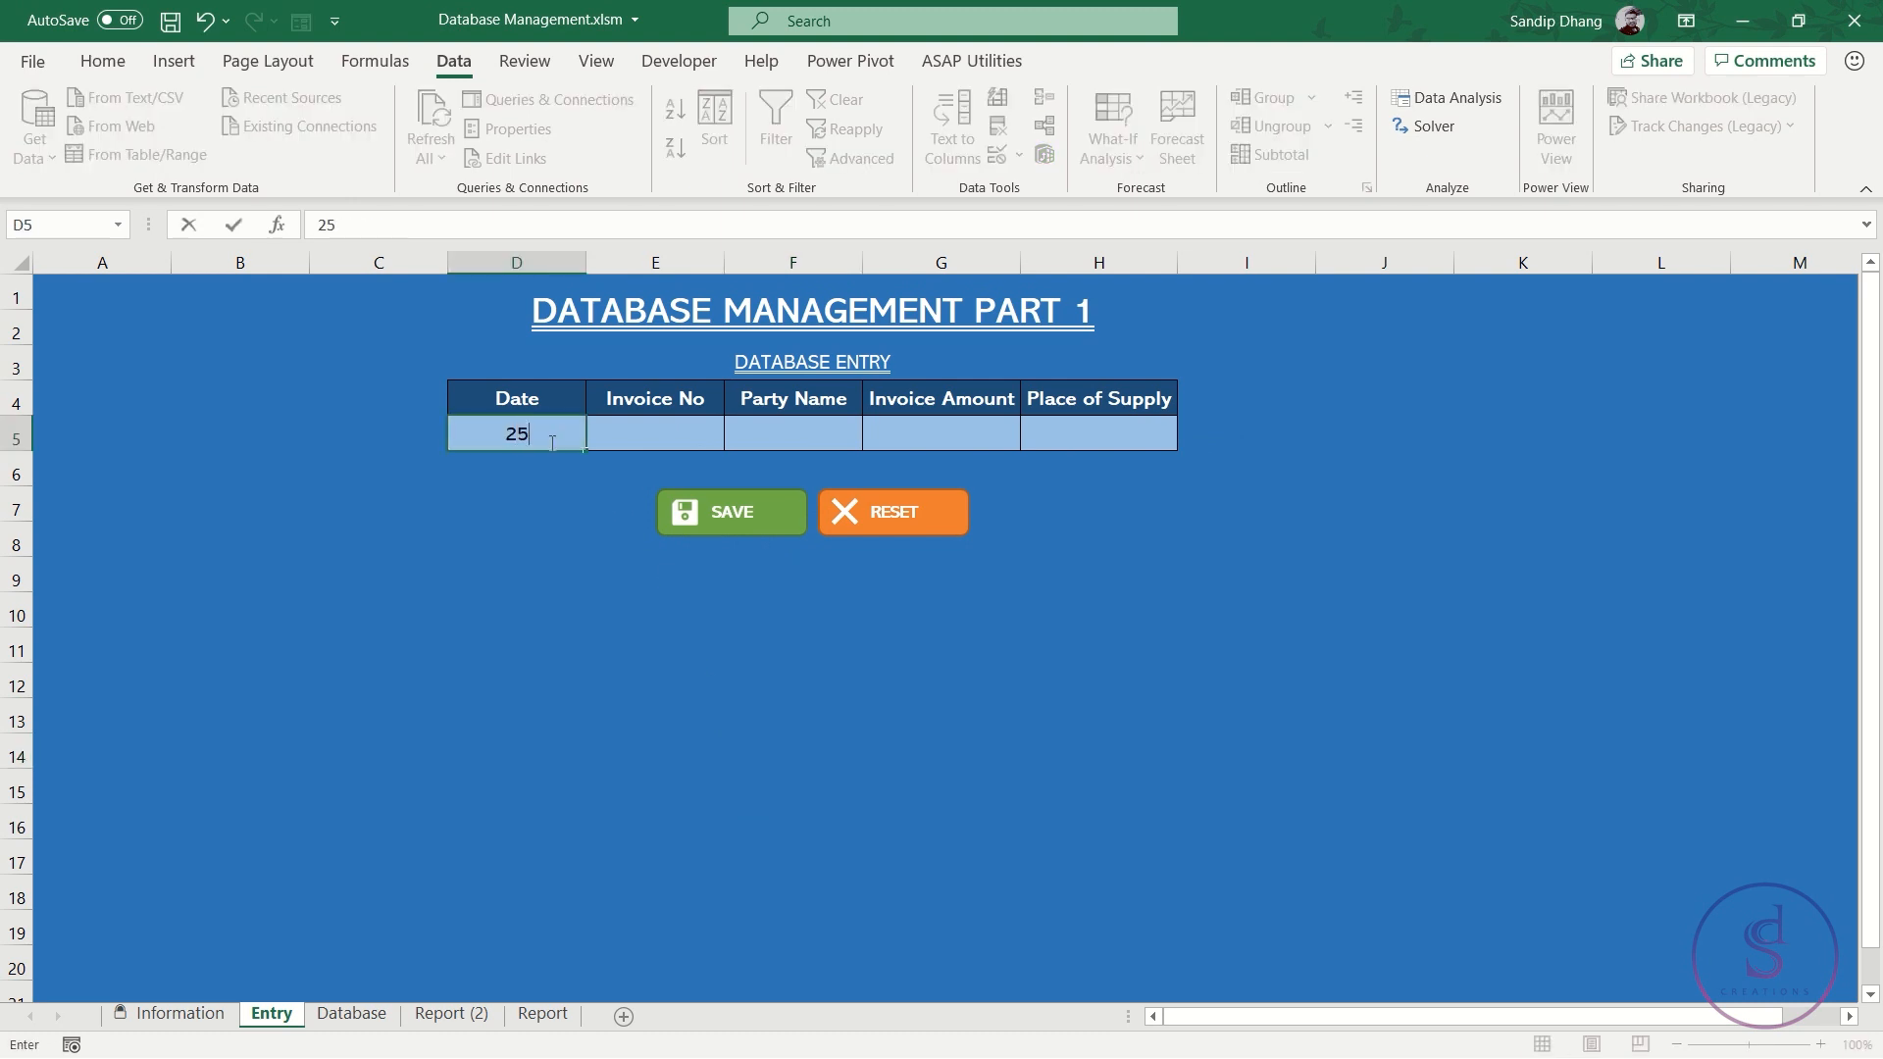
text(-6-20200)
key(Return)
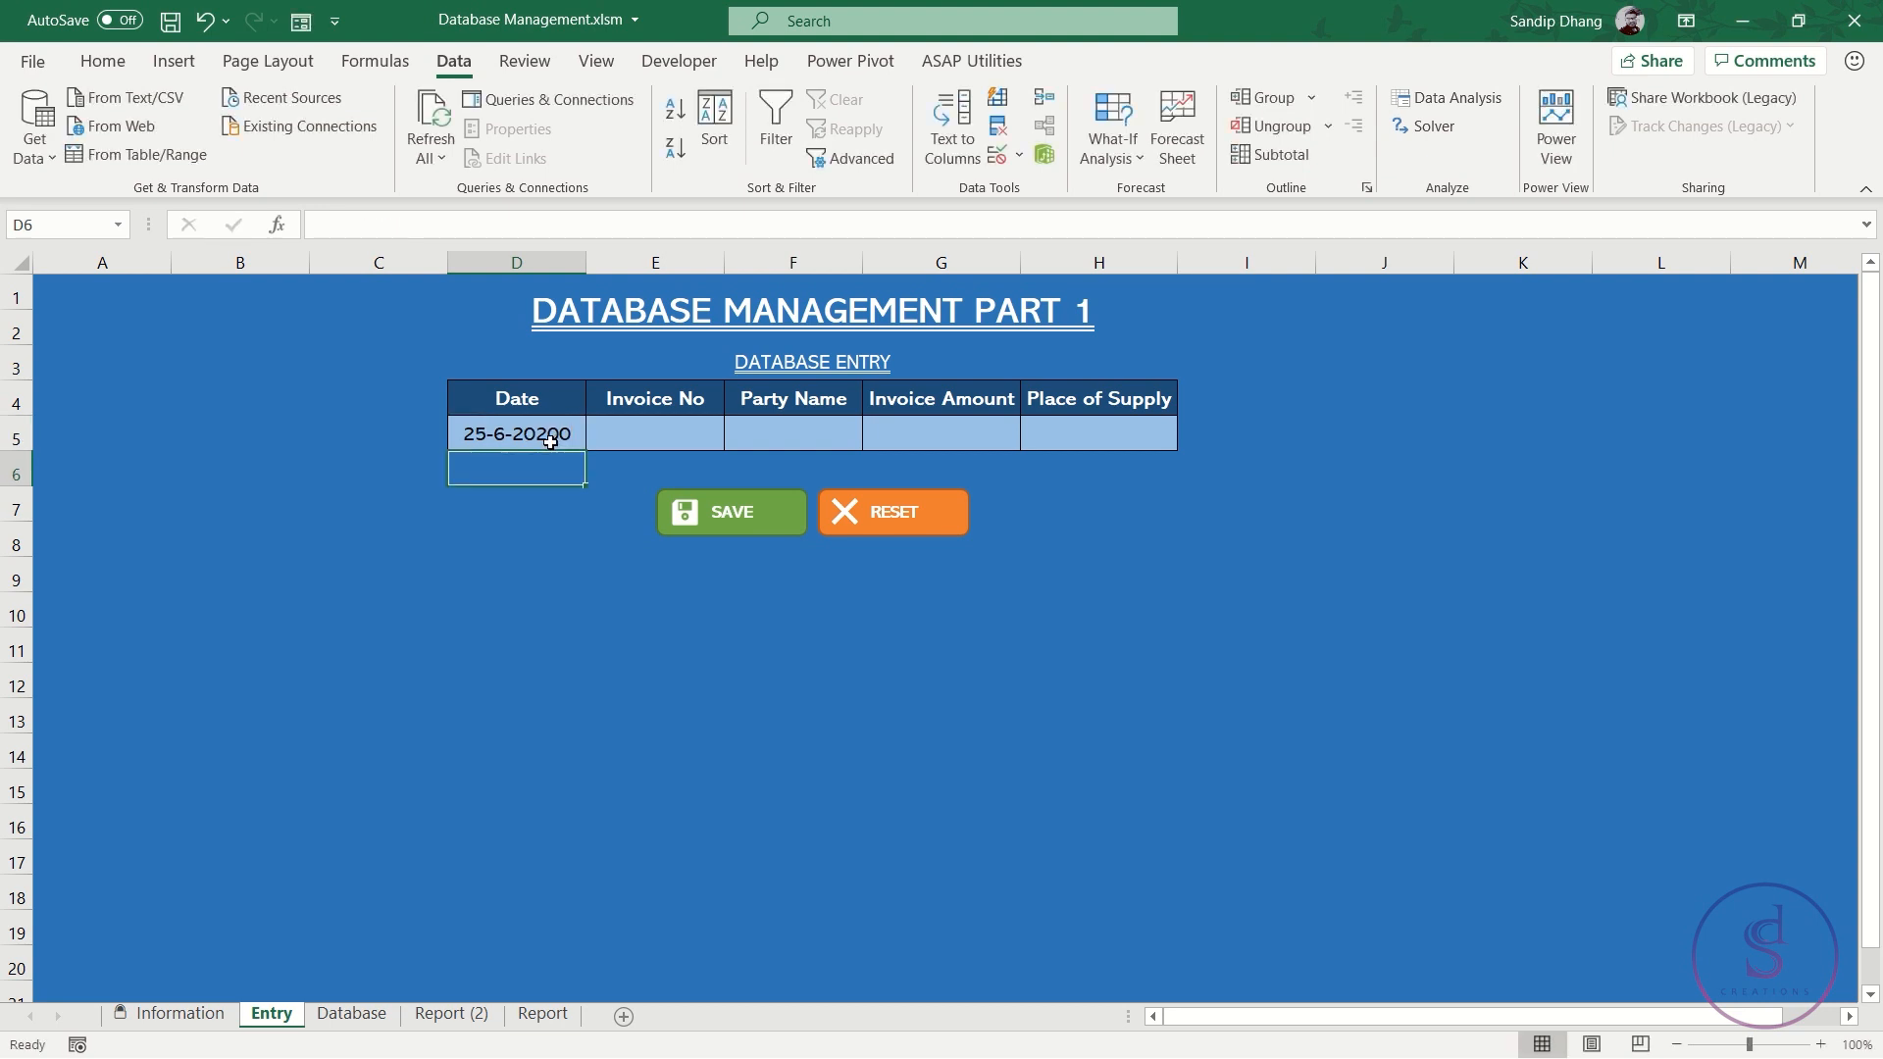
Edit the Date entry in D5 to the future date 25-6-22
click(550, 441)
double_click(573, 441)
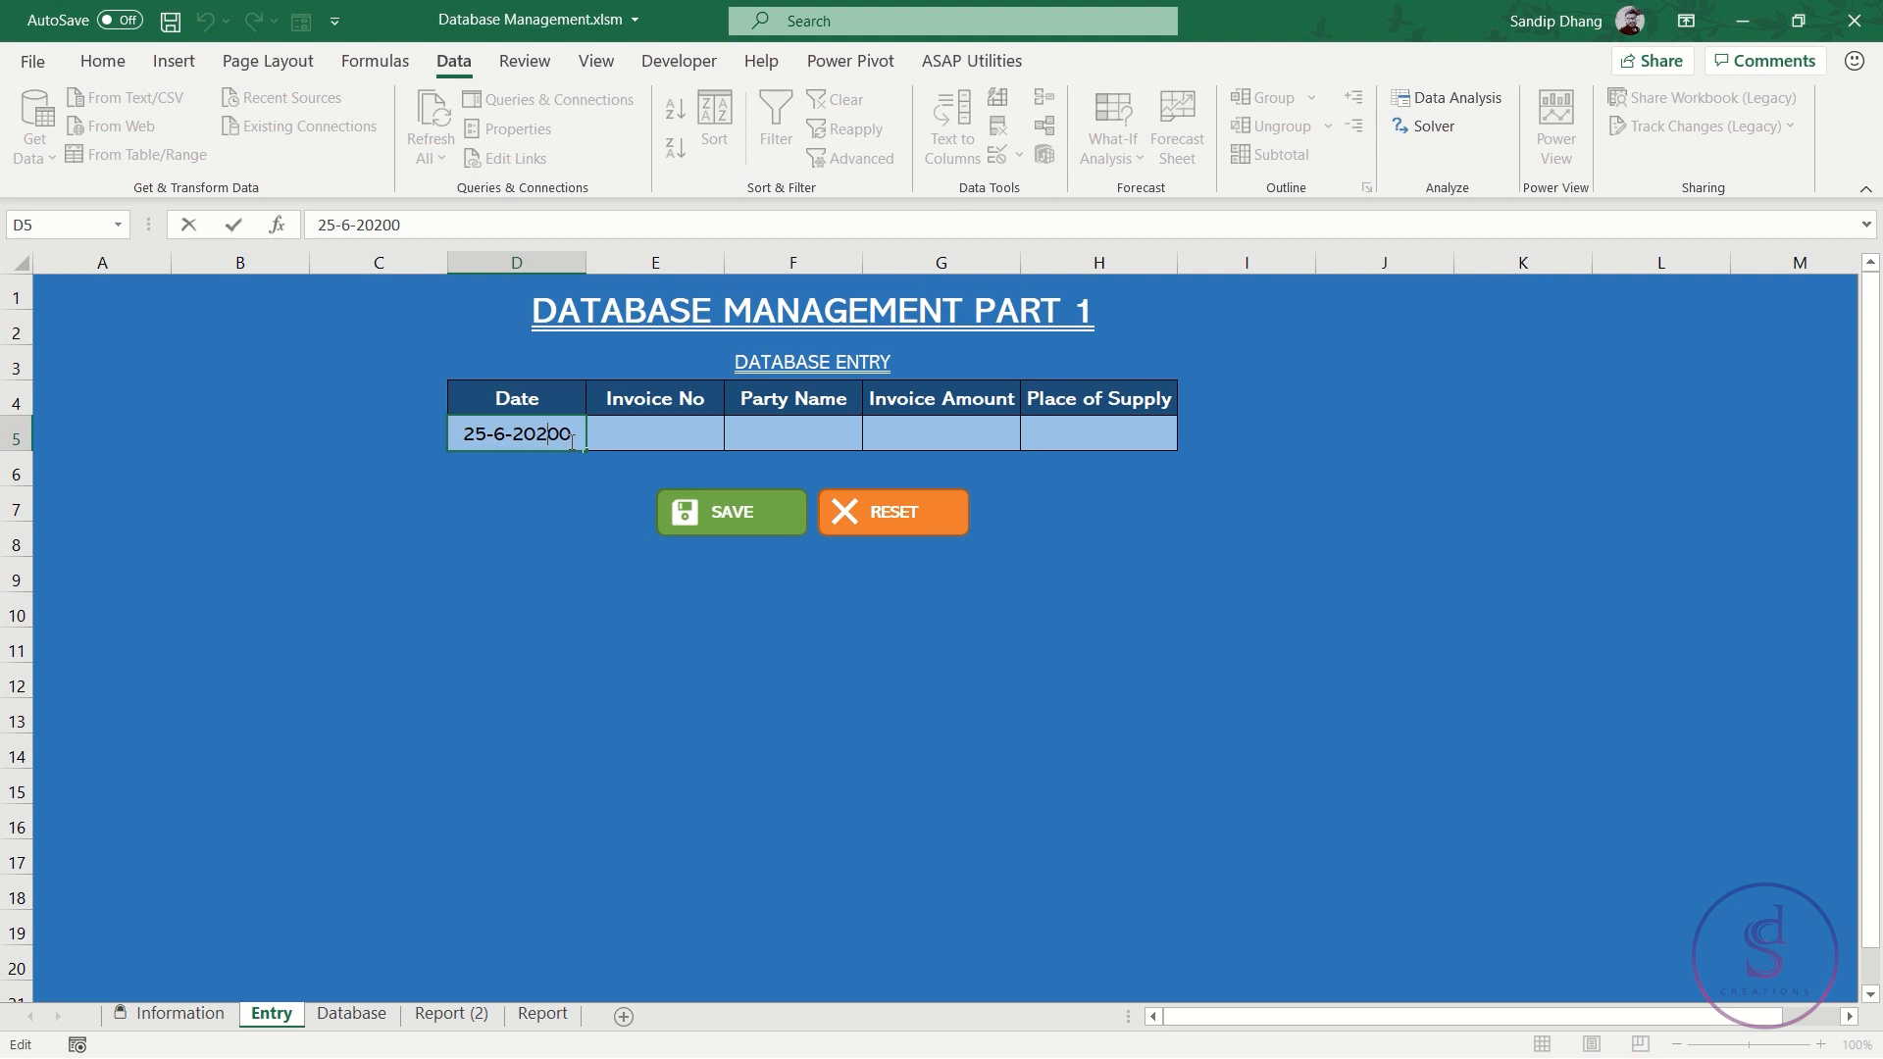
key(BackSpace)
key(BackSpace)
text(2)
key(Return)
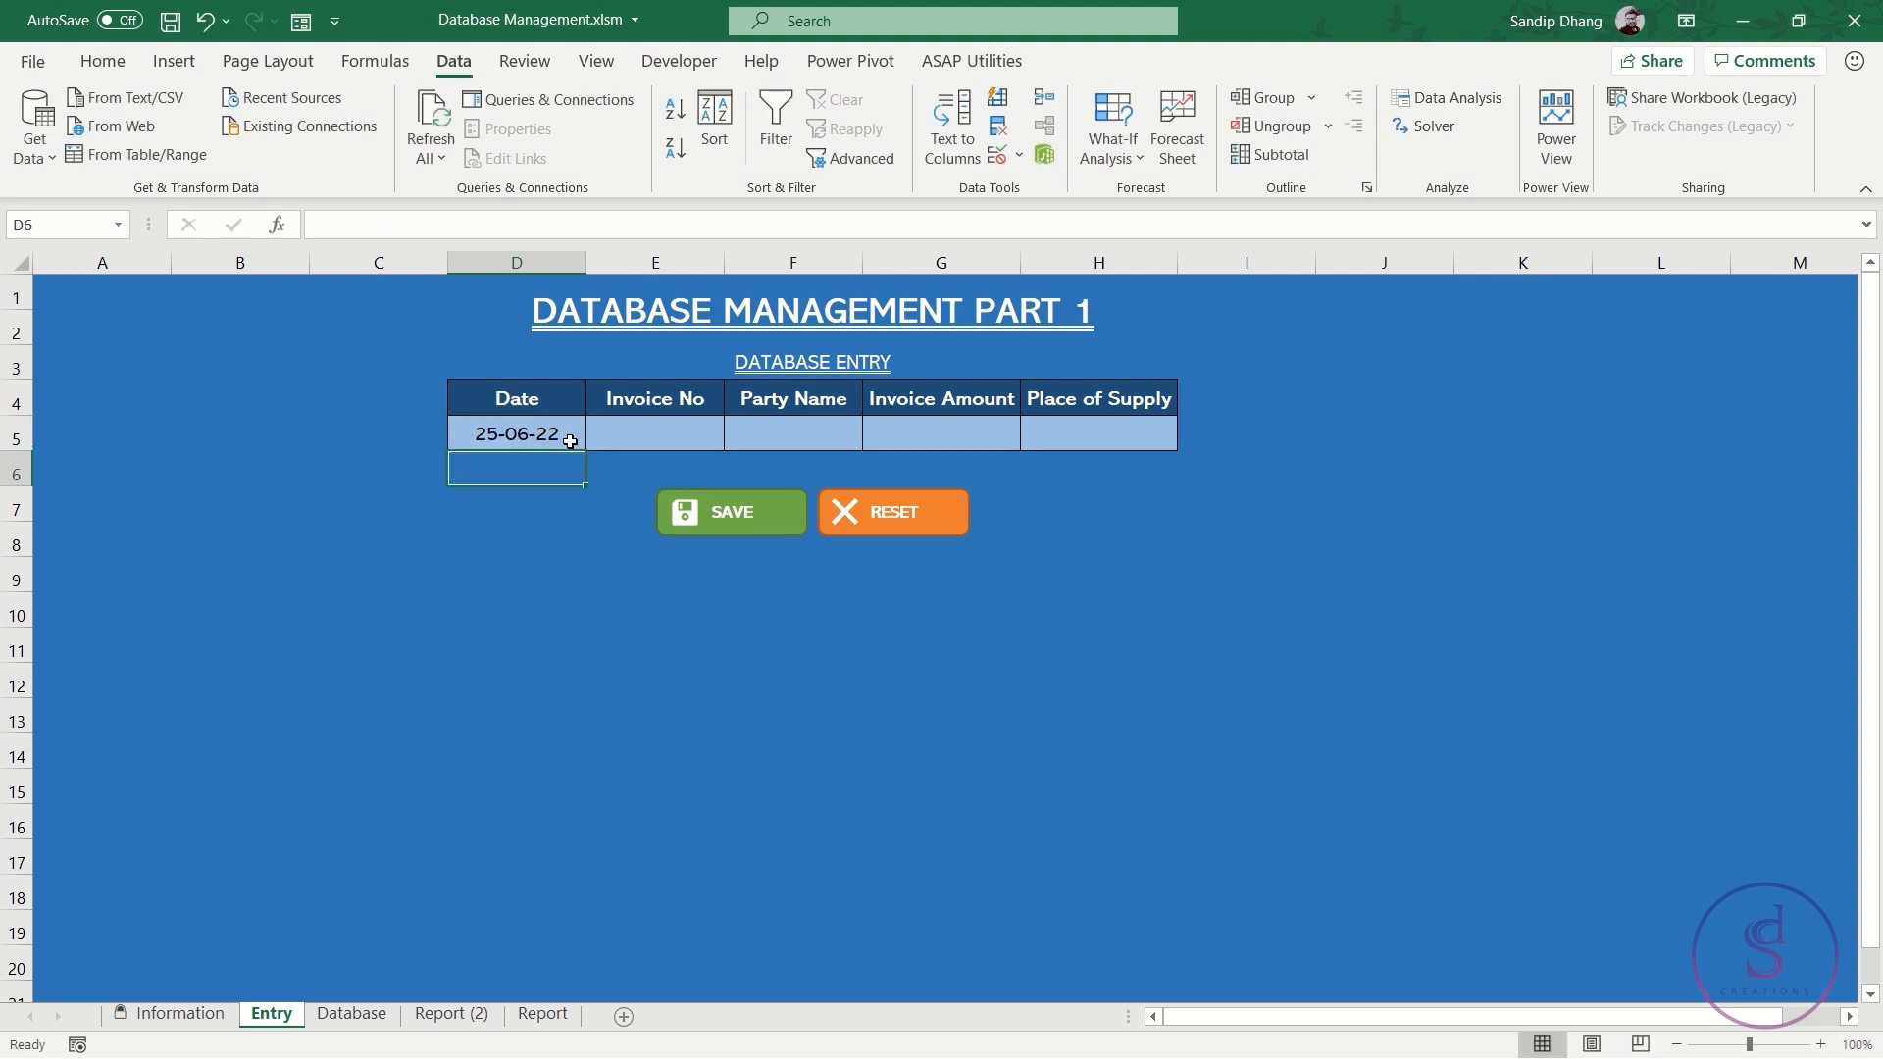
Enter inv/022 in the Invoice No entry cell E5
click(675, 436)
text(in)
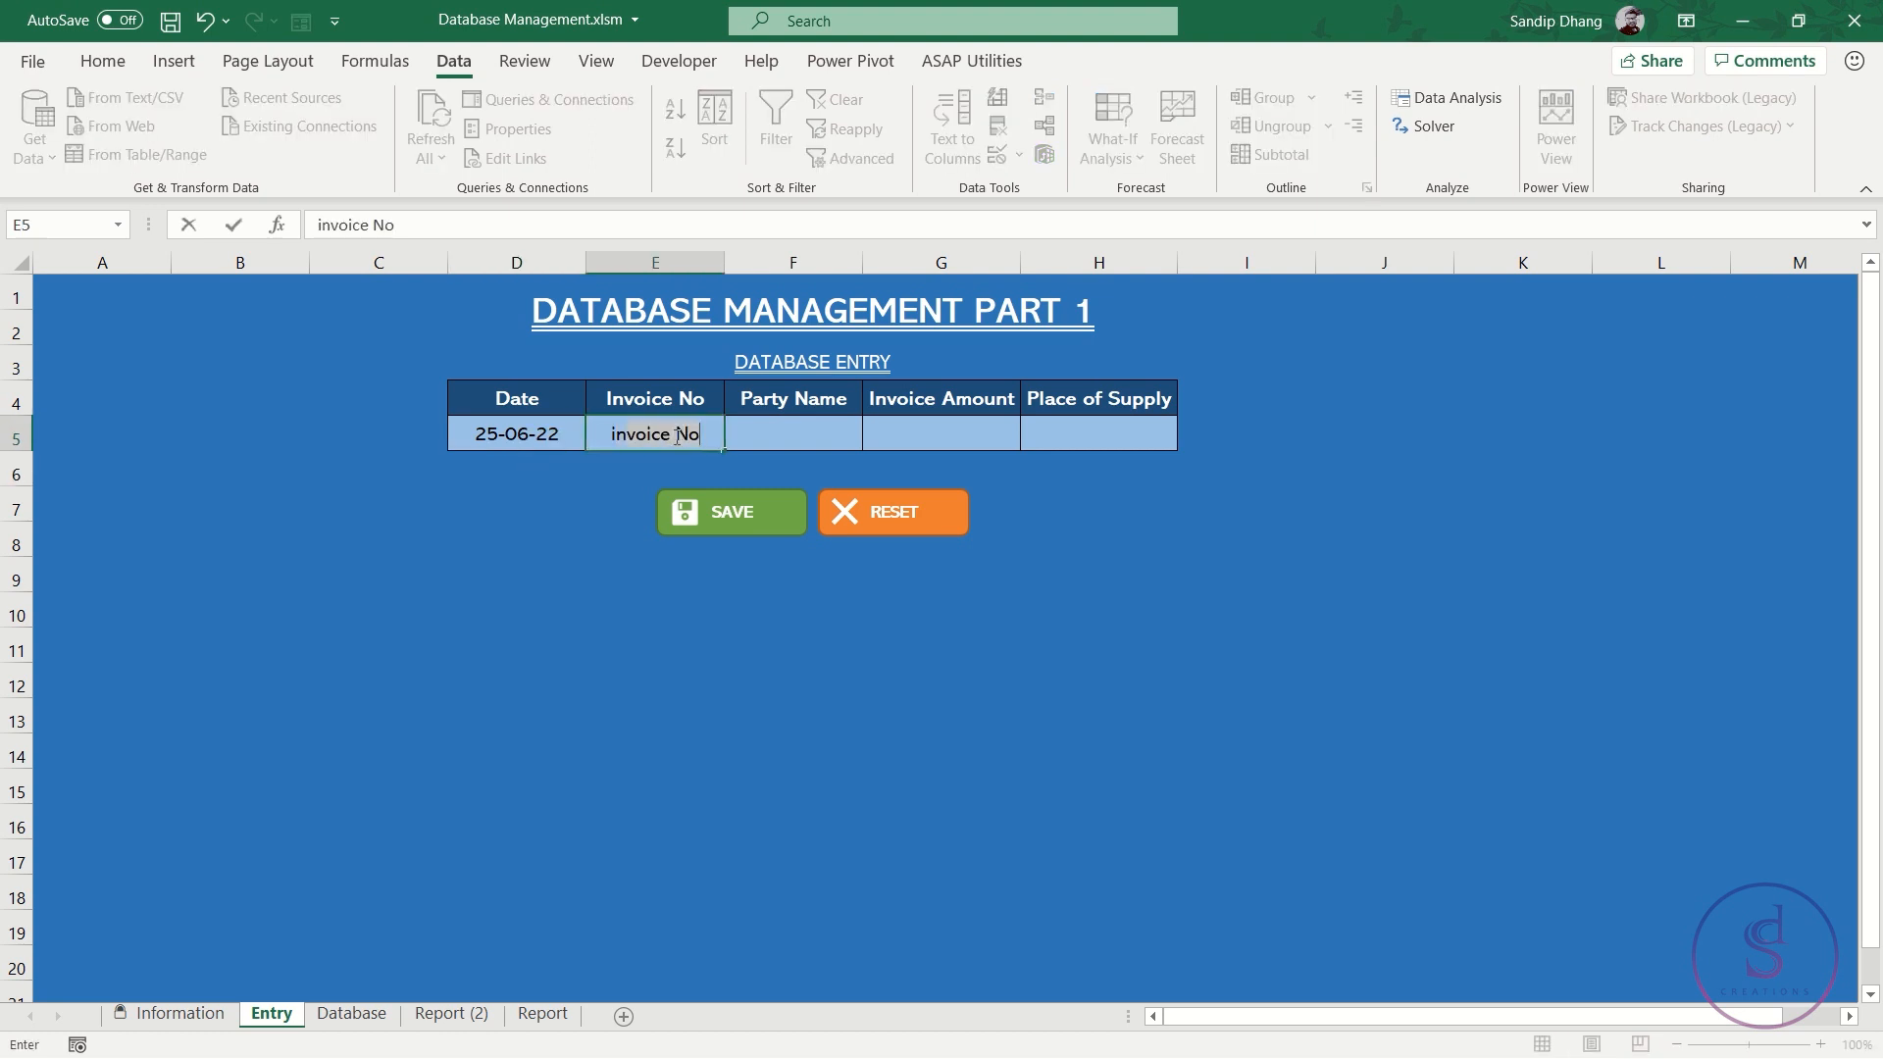
text(v/022)
key(Return)
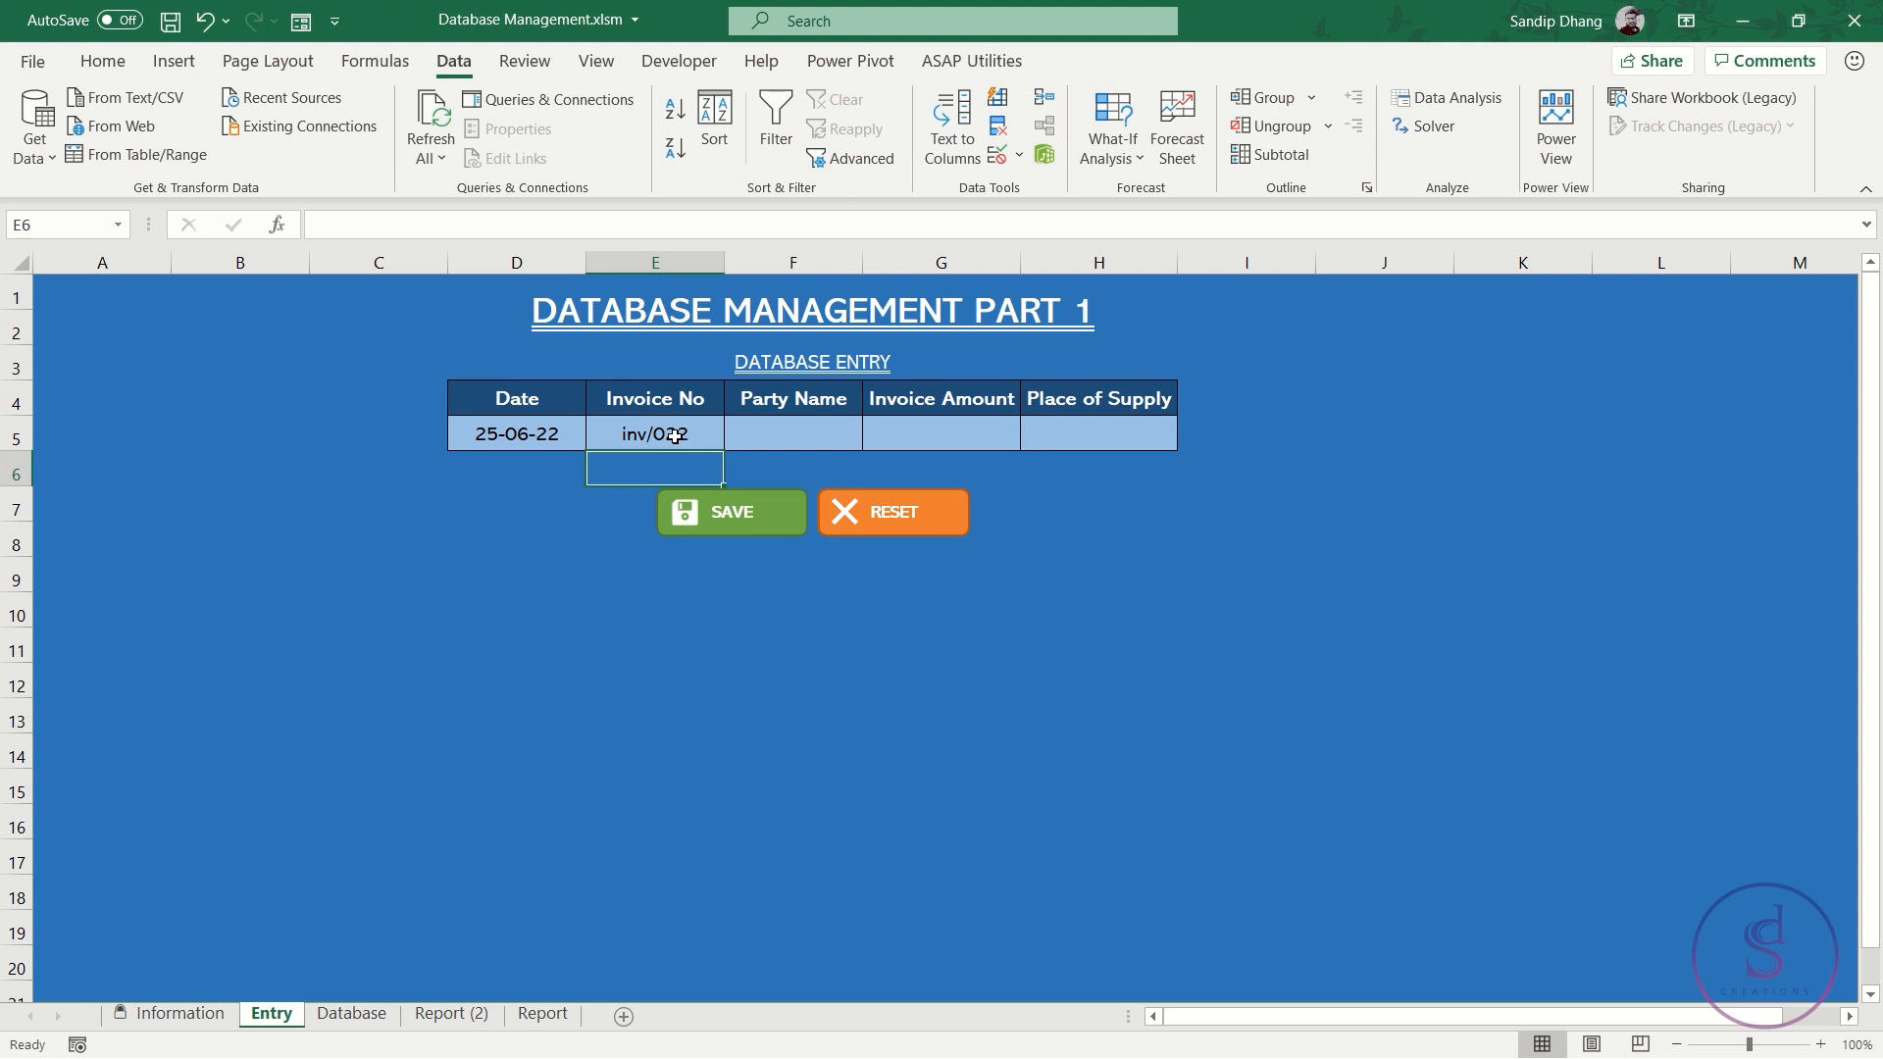
Add data validation to the Date entry cell D5 allowing only dates less than or equal to =TODAY()
click(545, 434)
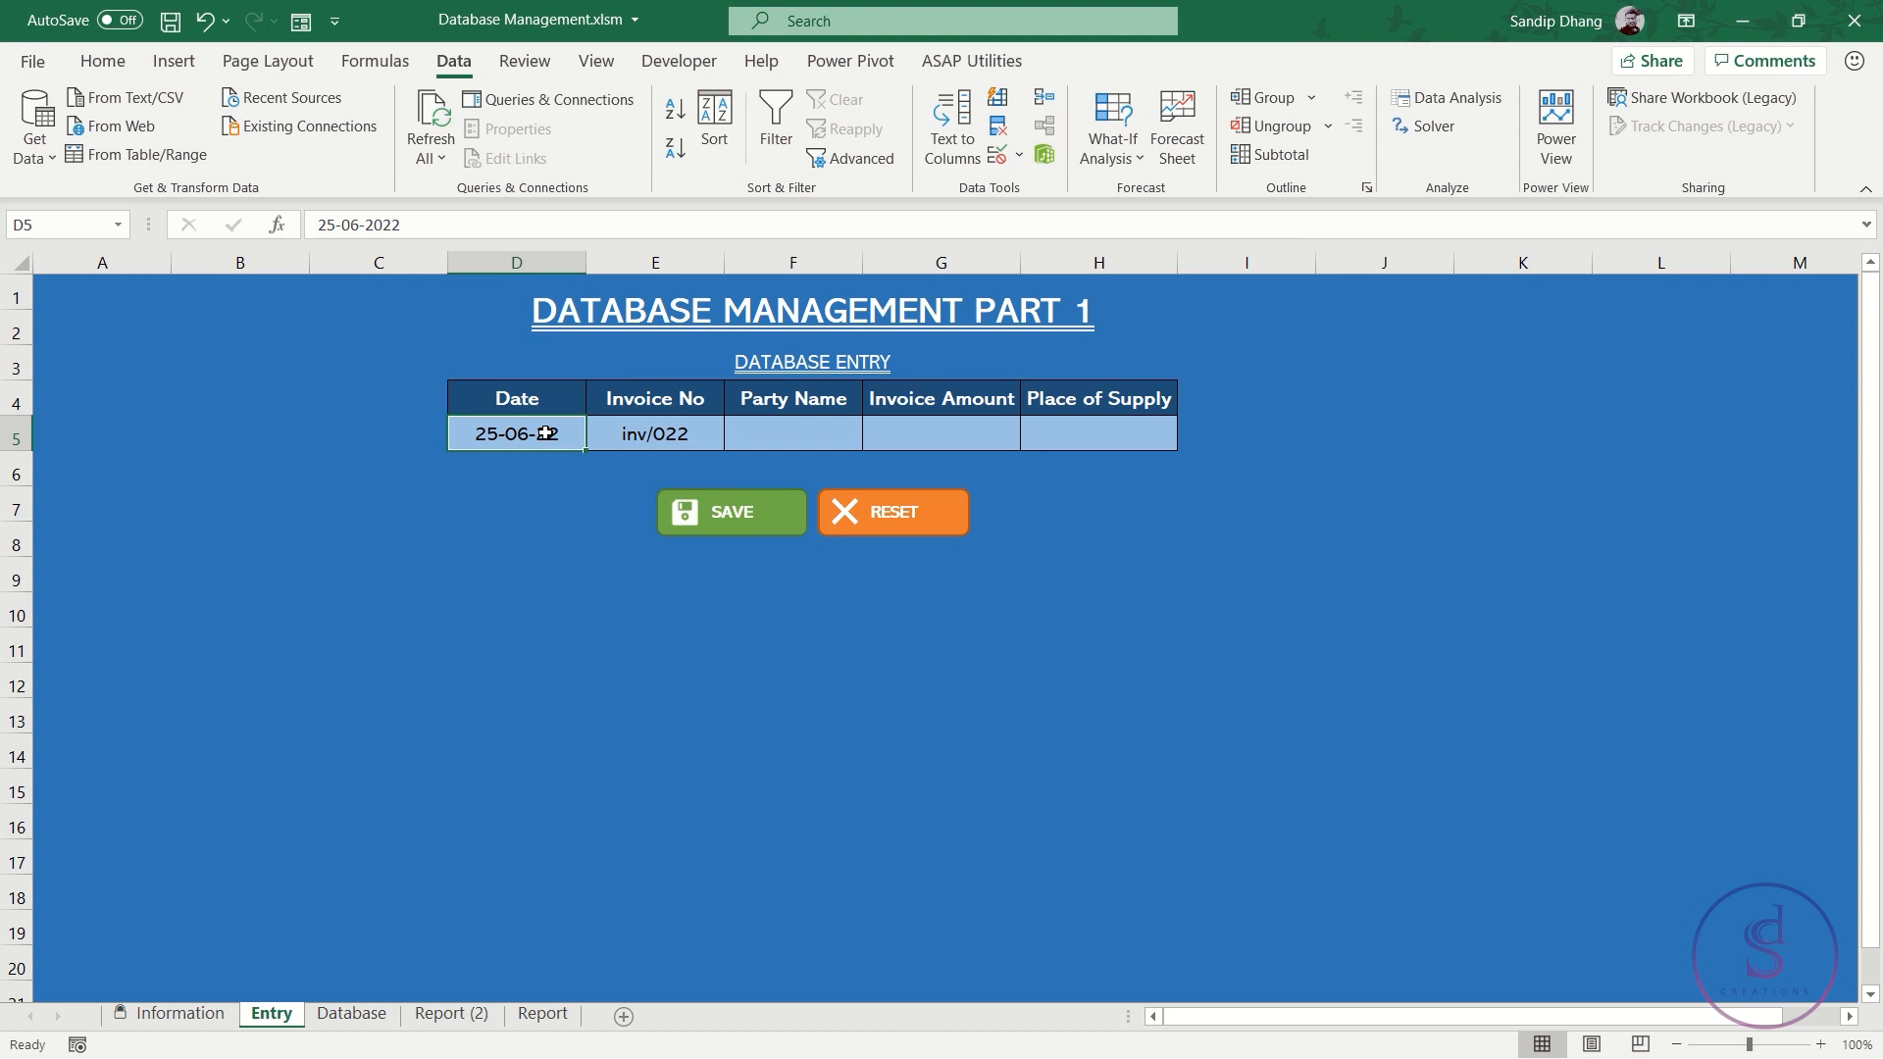
key(alt+a)
key(v)
key(v)
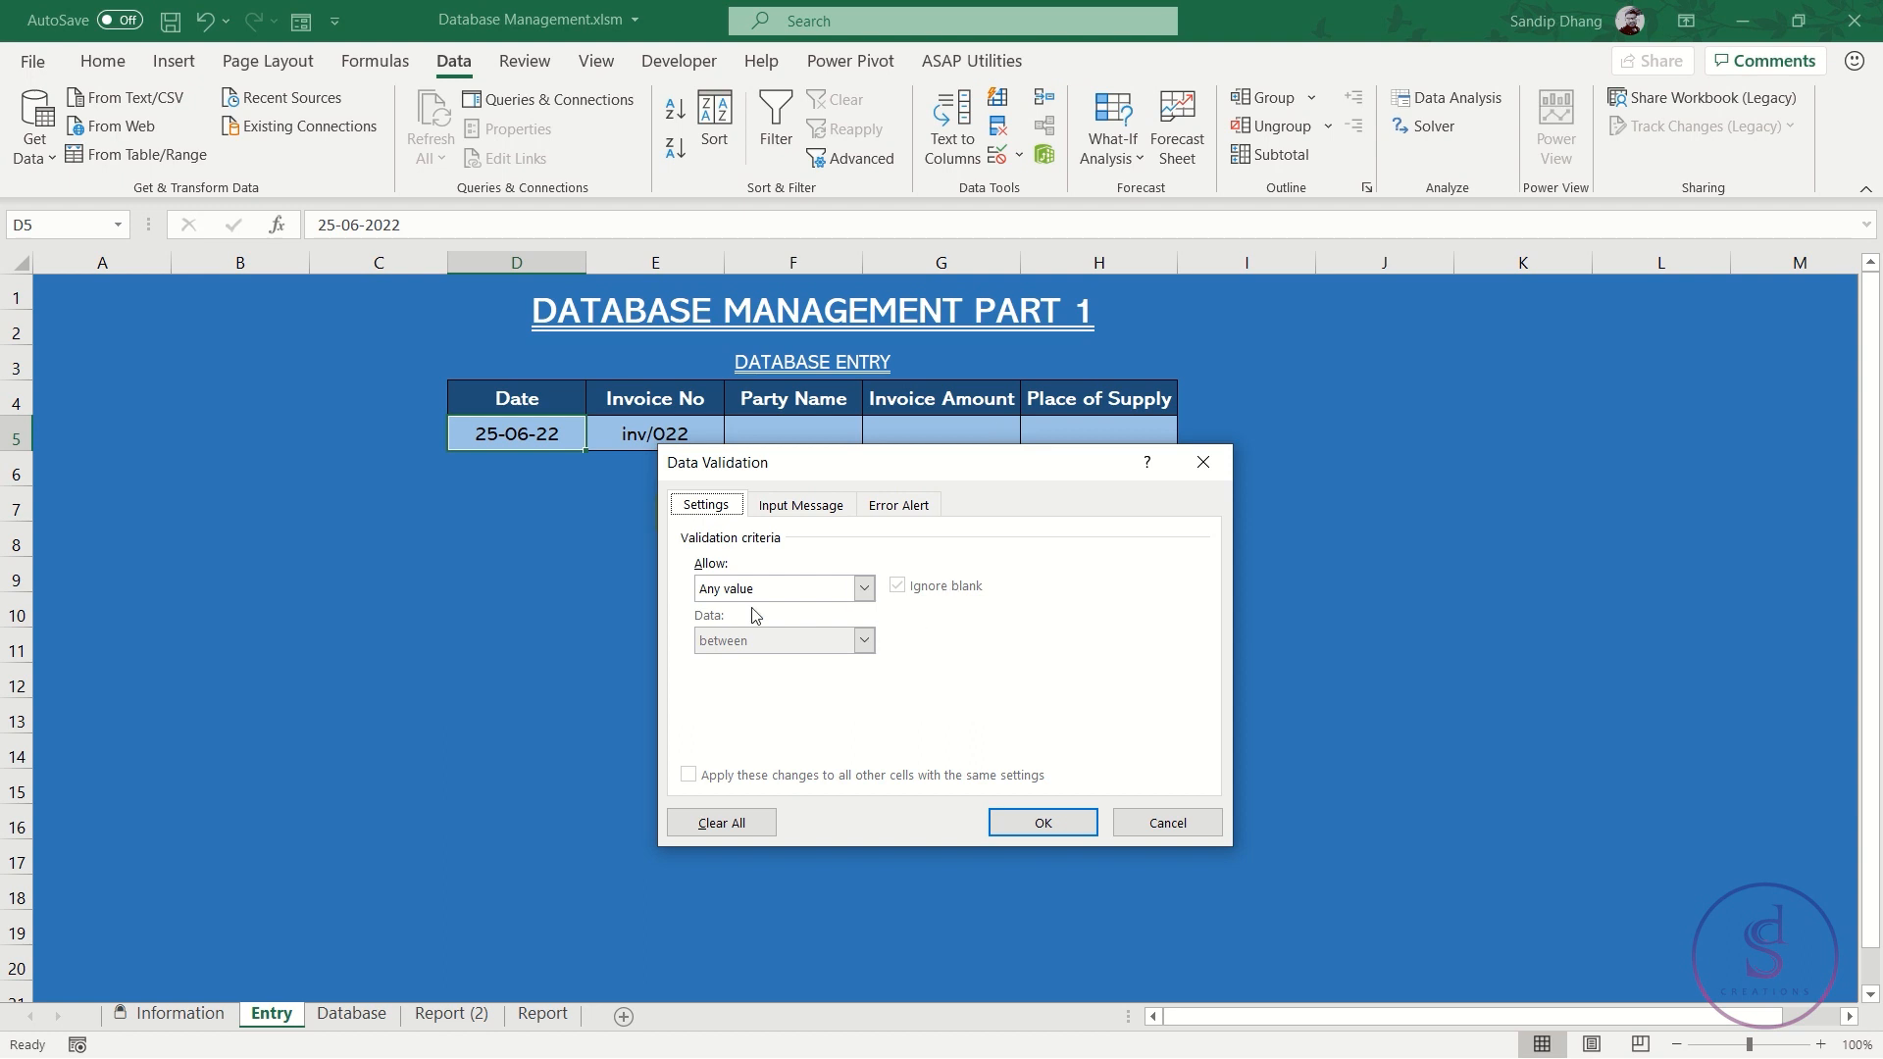
click(862, 589)
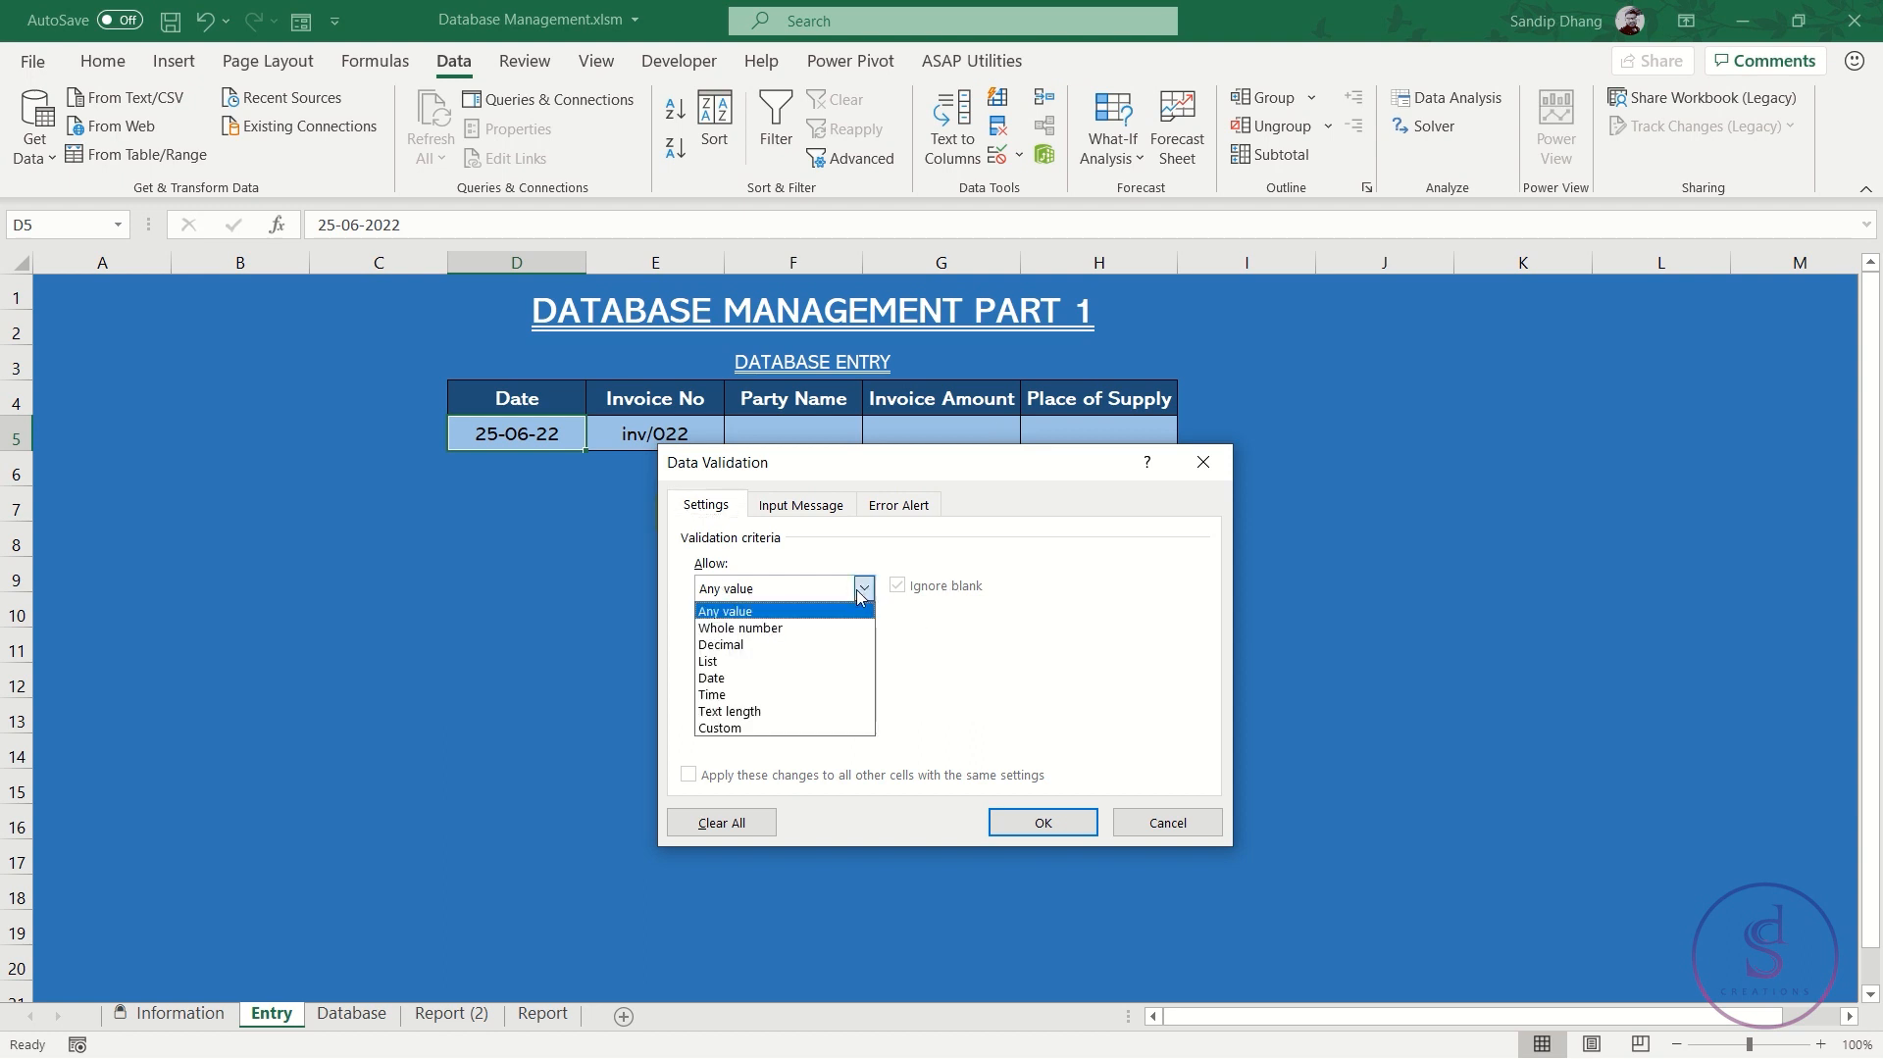
click(760, 681)
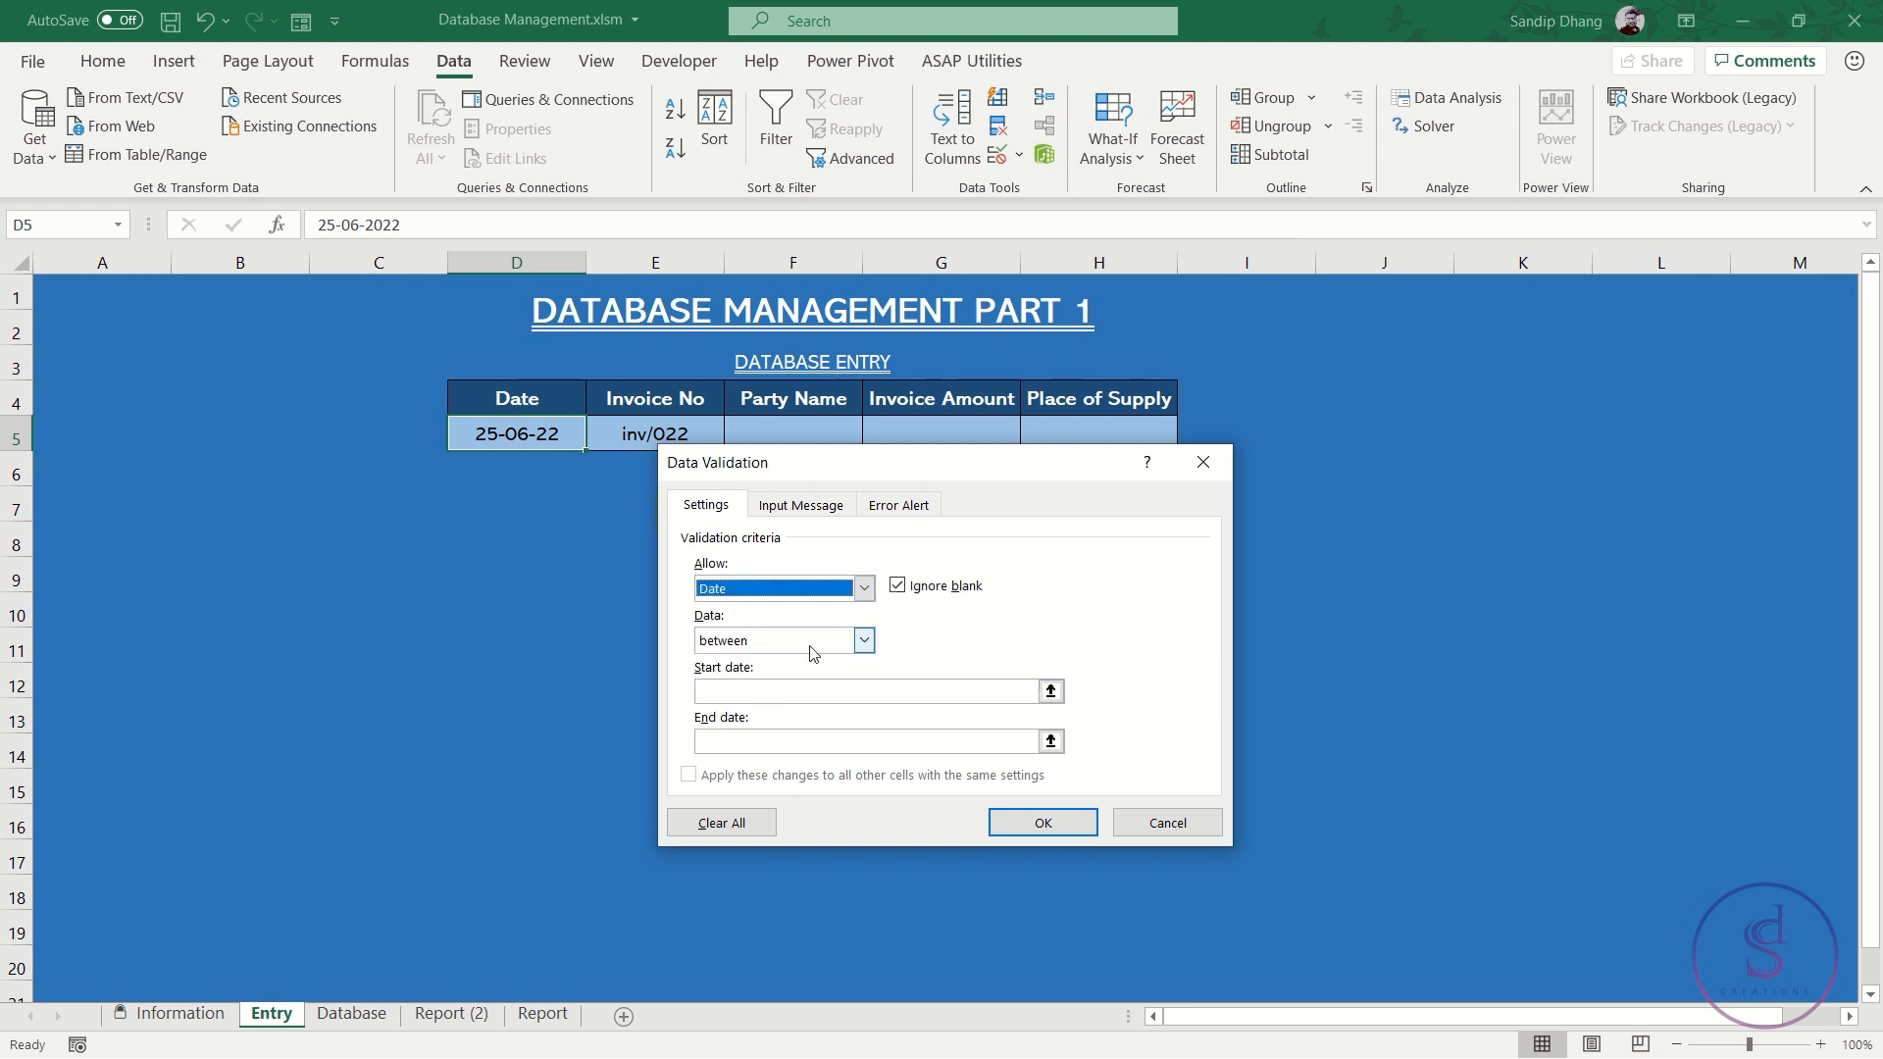
click(836, 645)
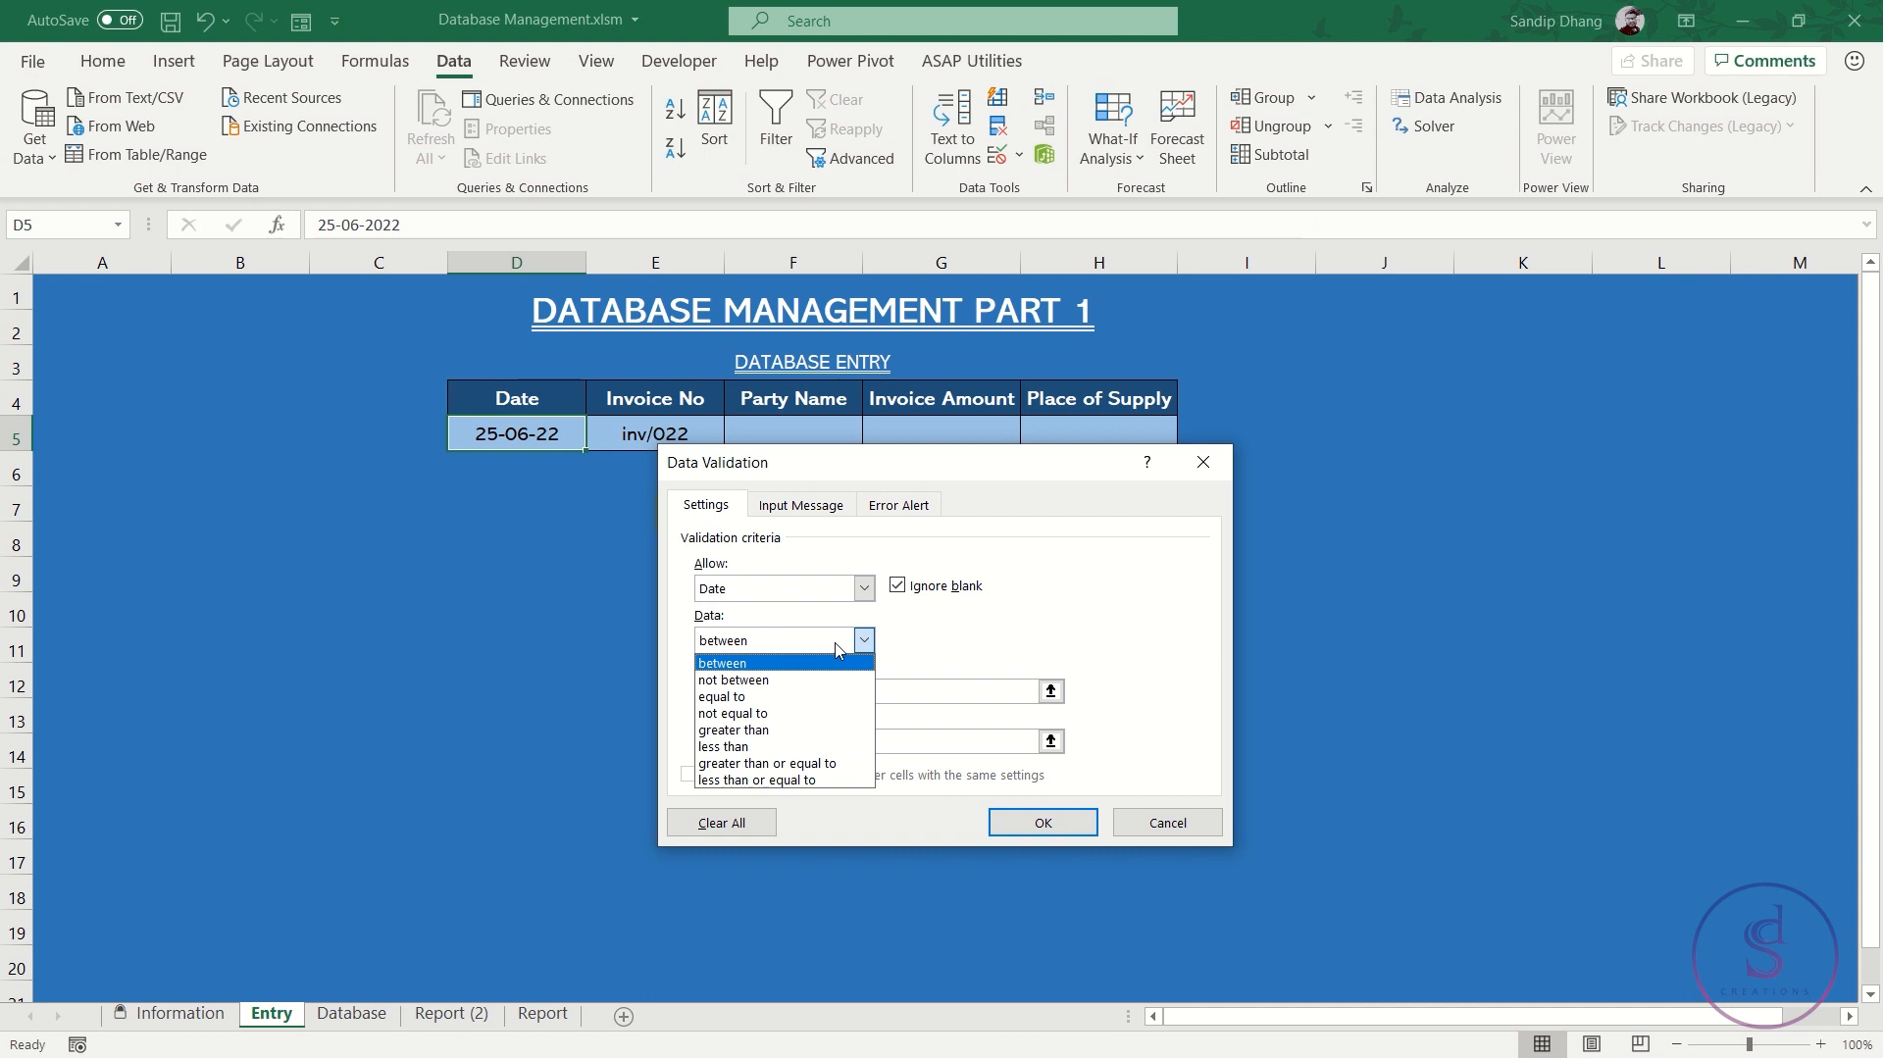
click(807, 780)
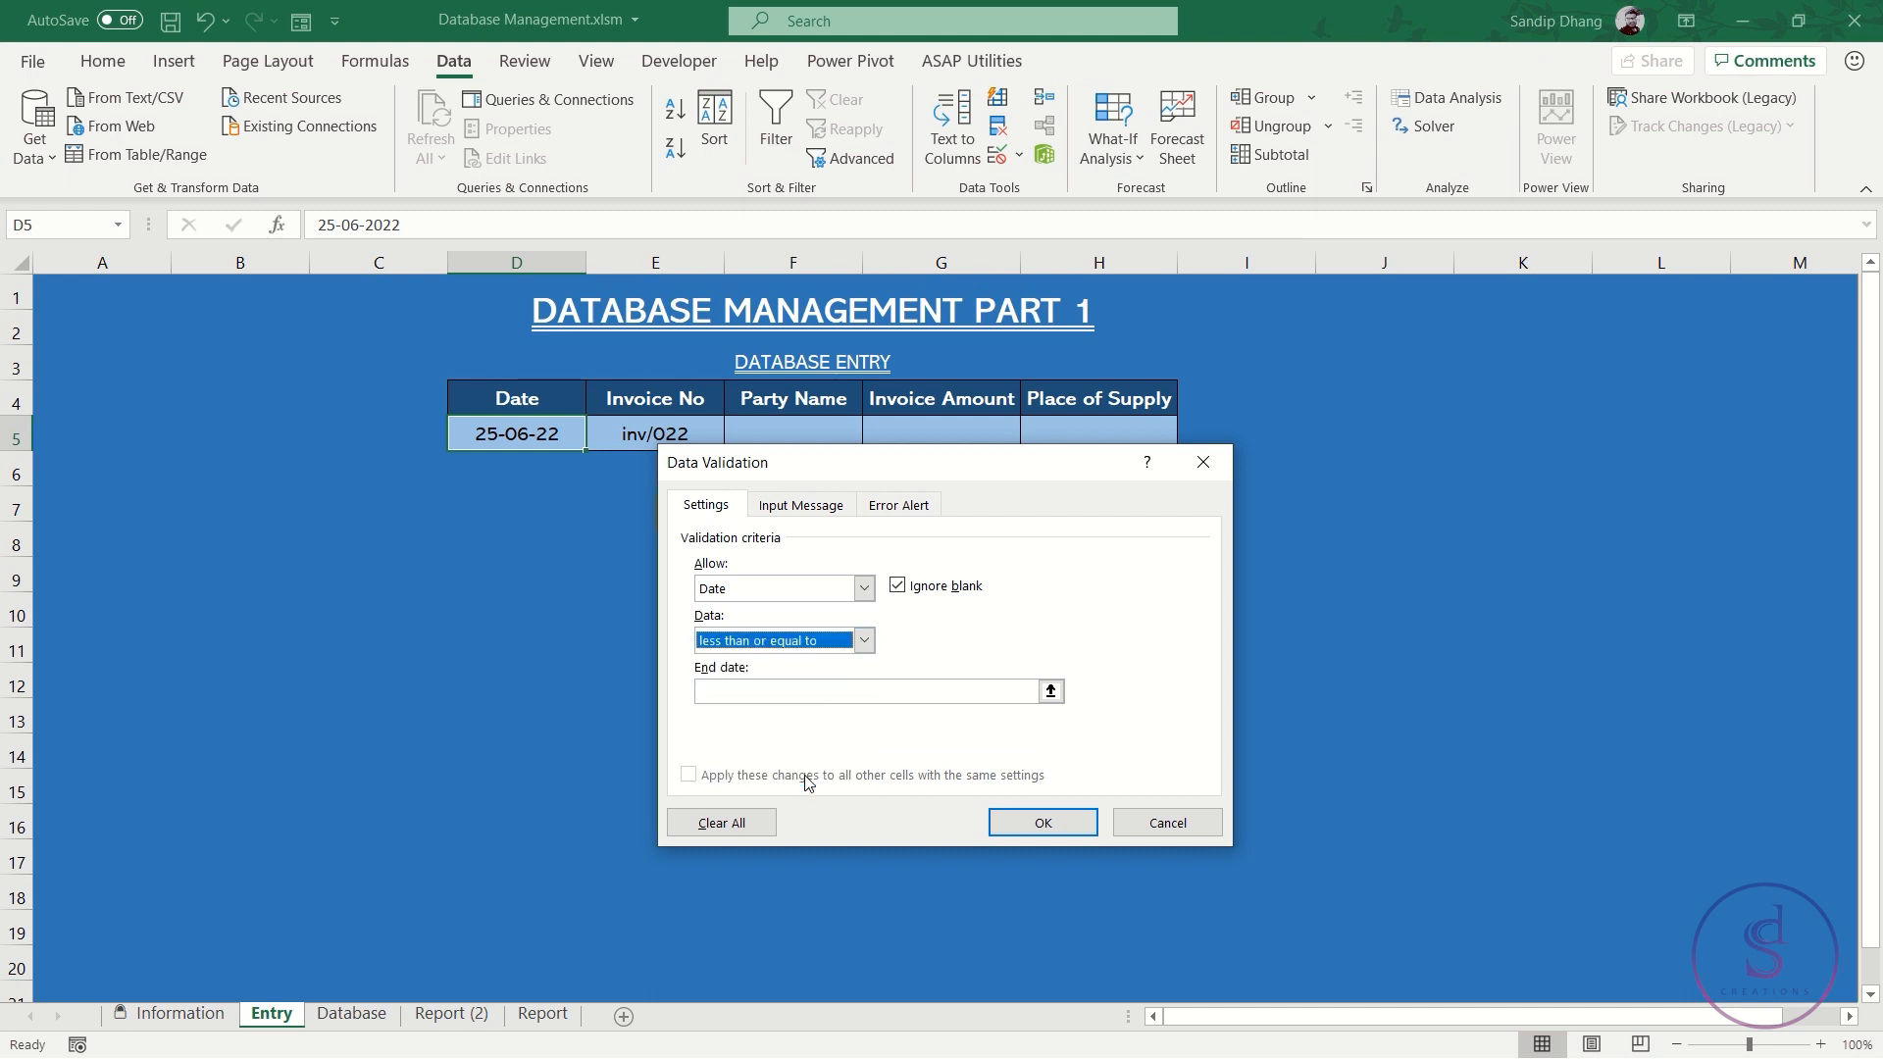
click(742, 689)
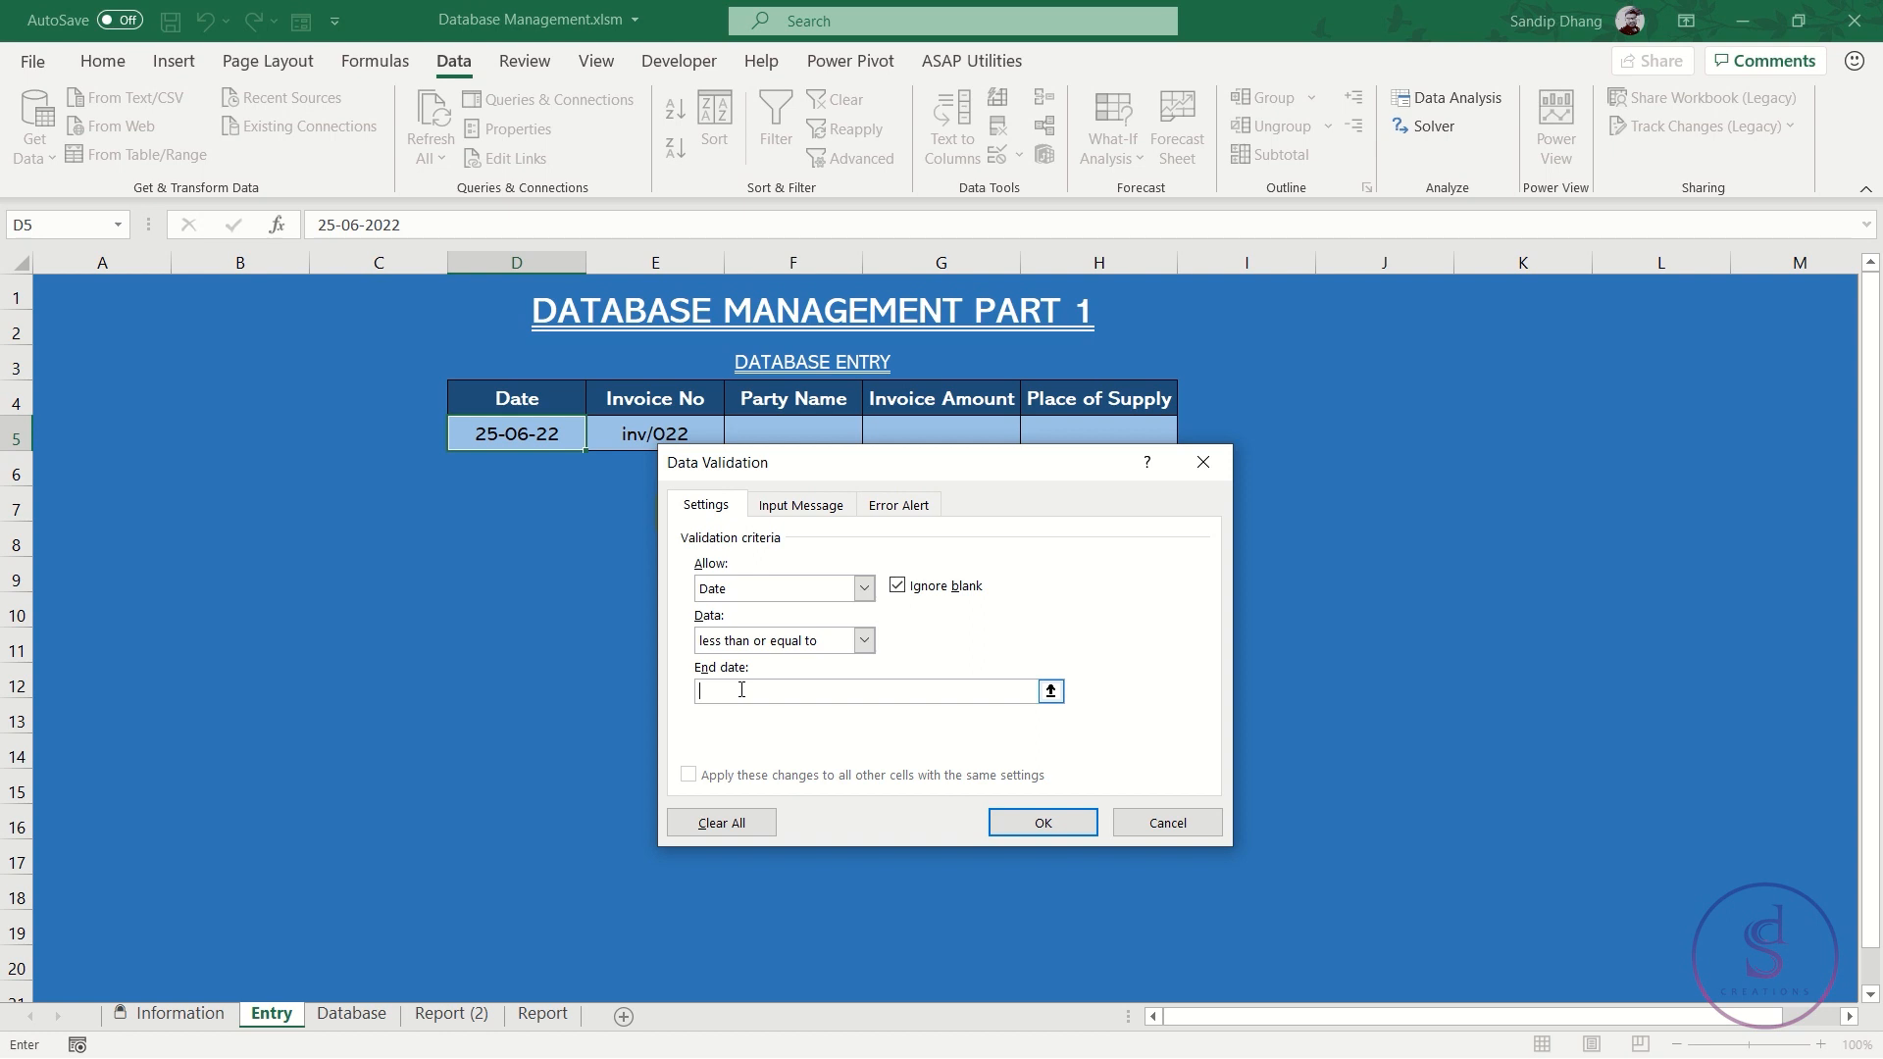
text(=today()
click(1045, 824)
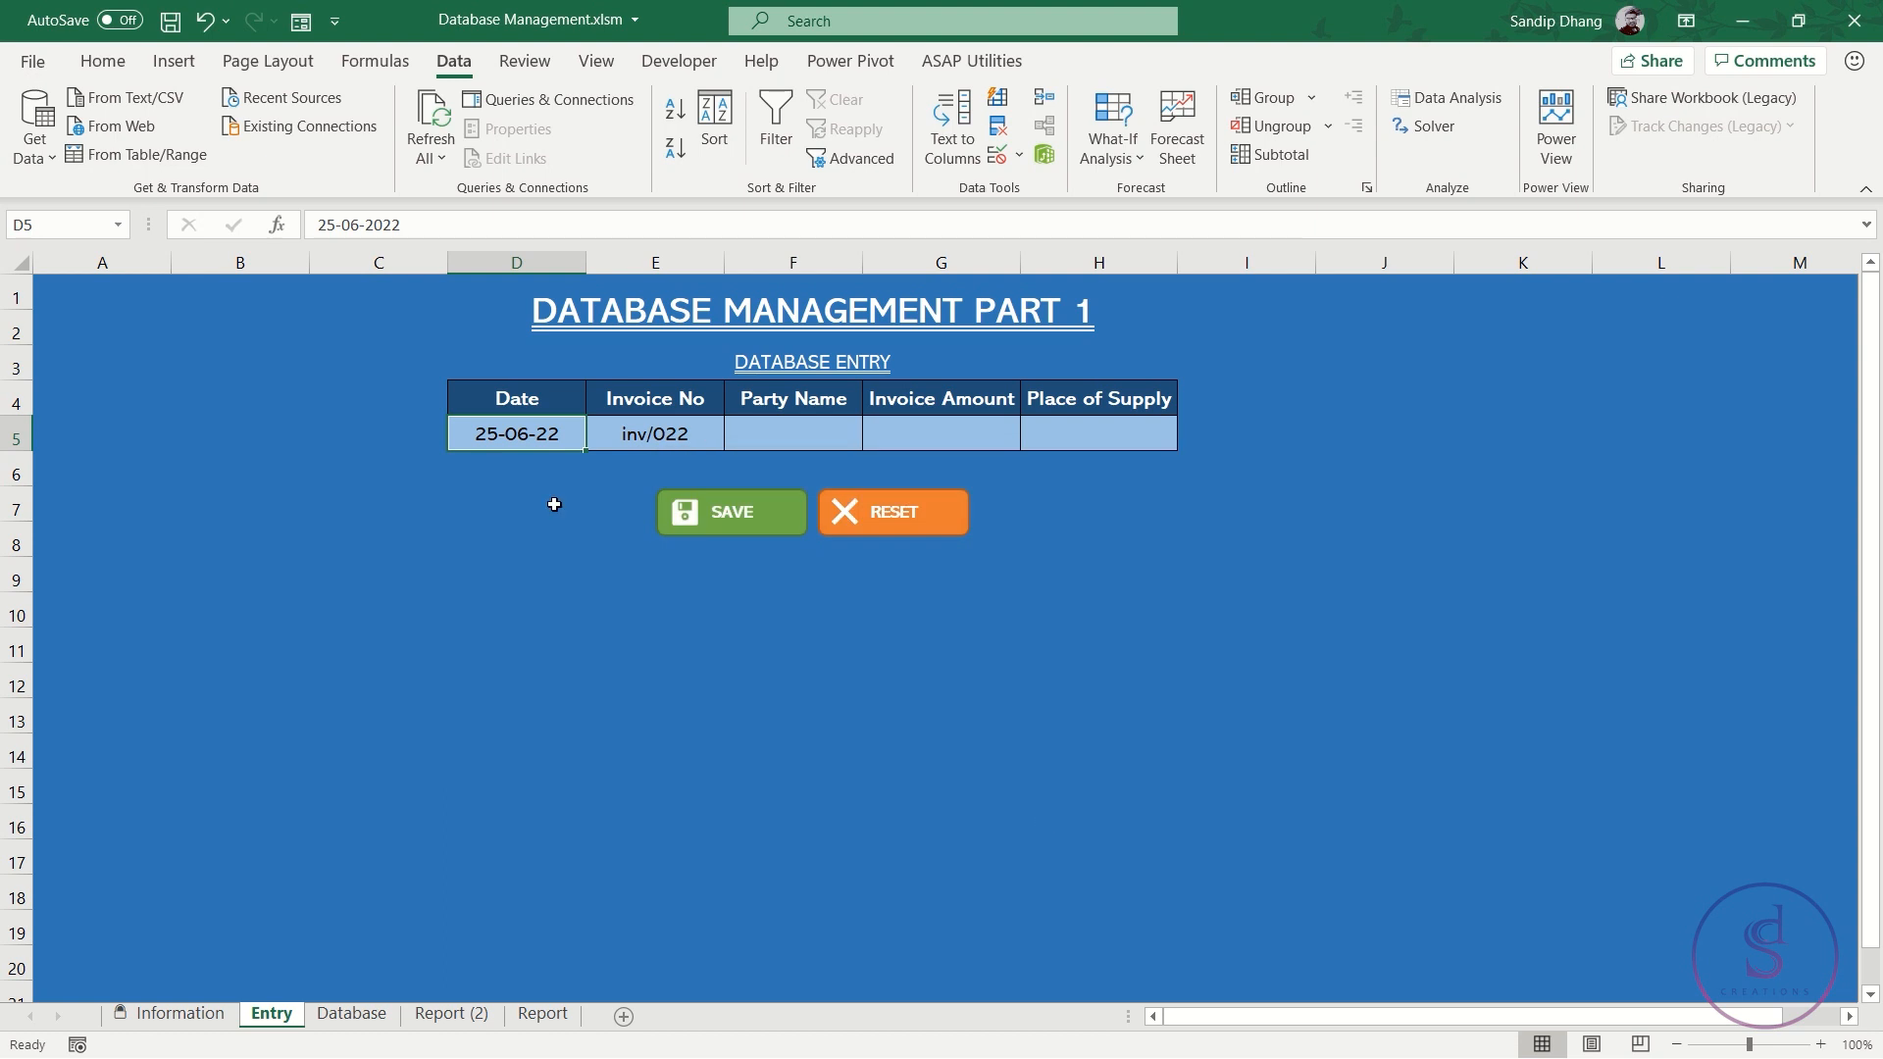
Enter =TODAY() in cell B5 and set its font colour to white
click(355, 448)
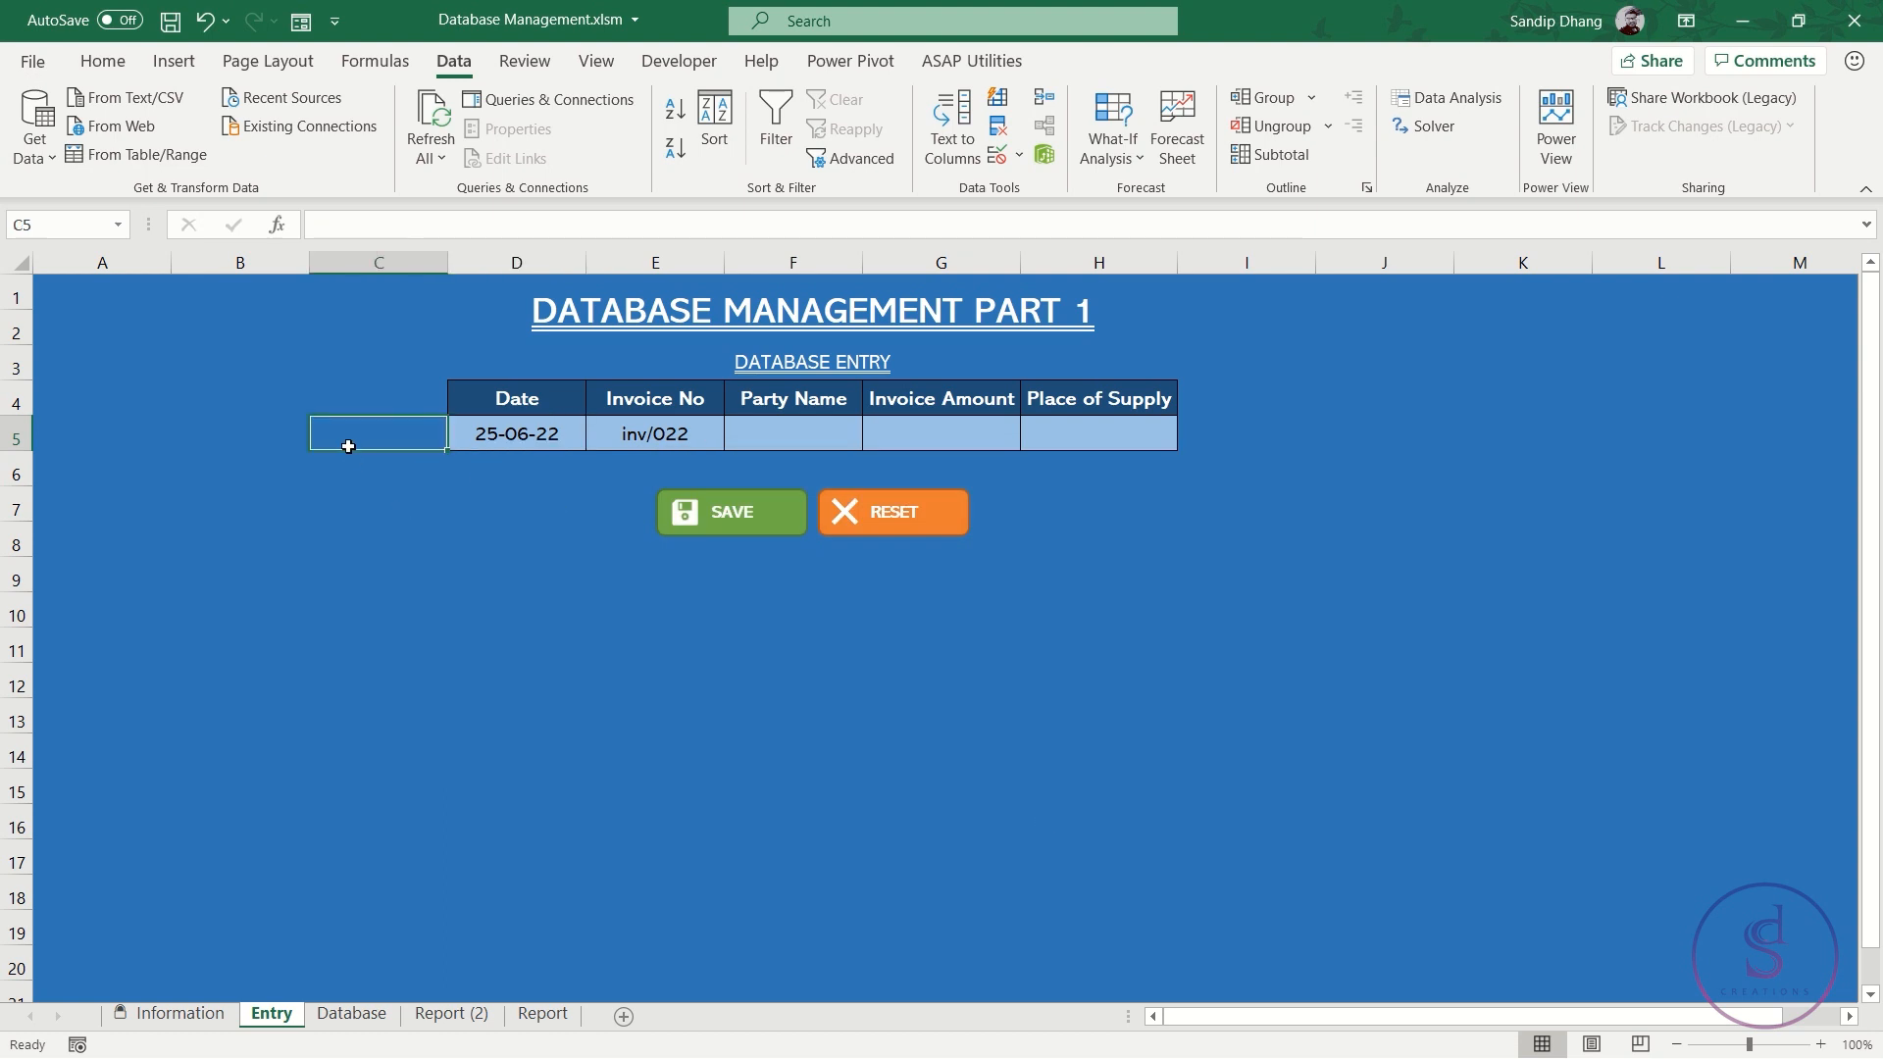
click(266, 440)
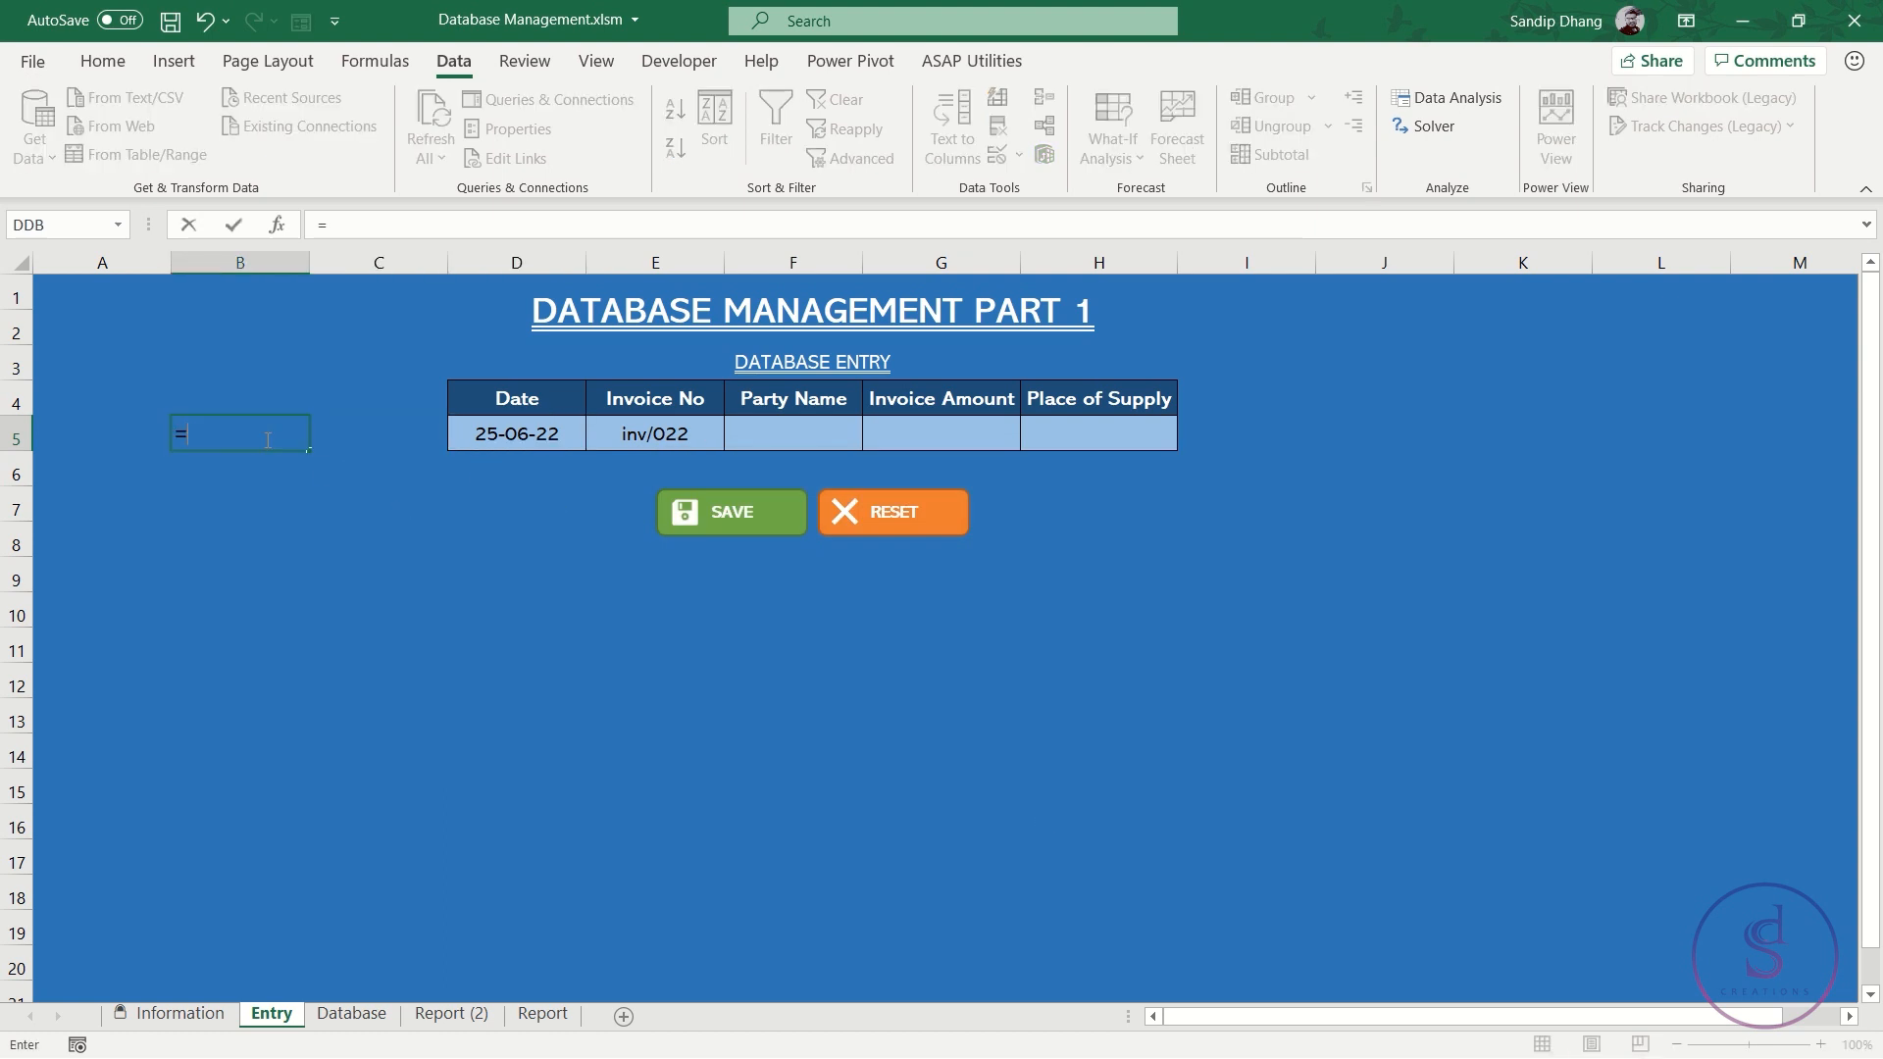
text(=today)
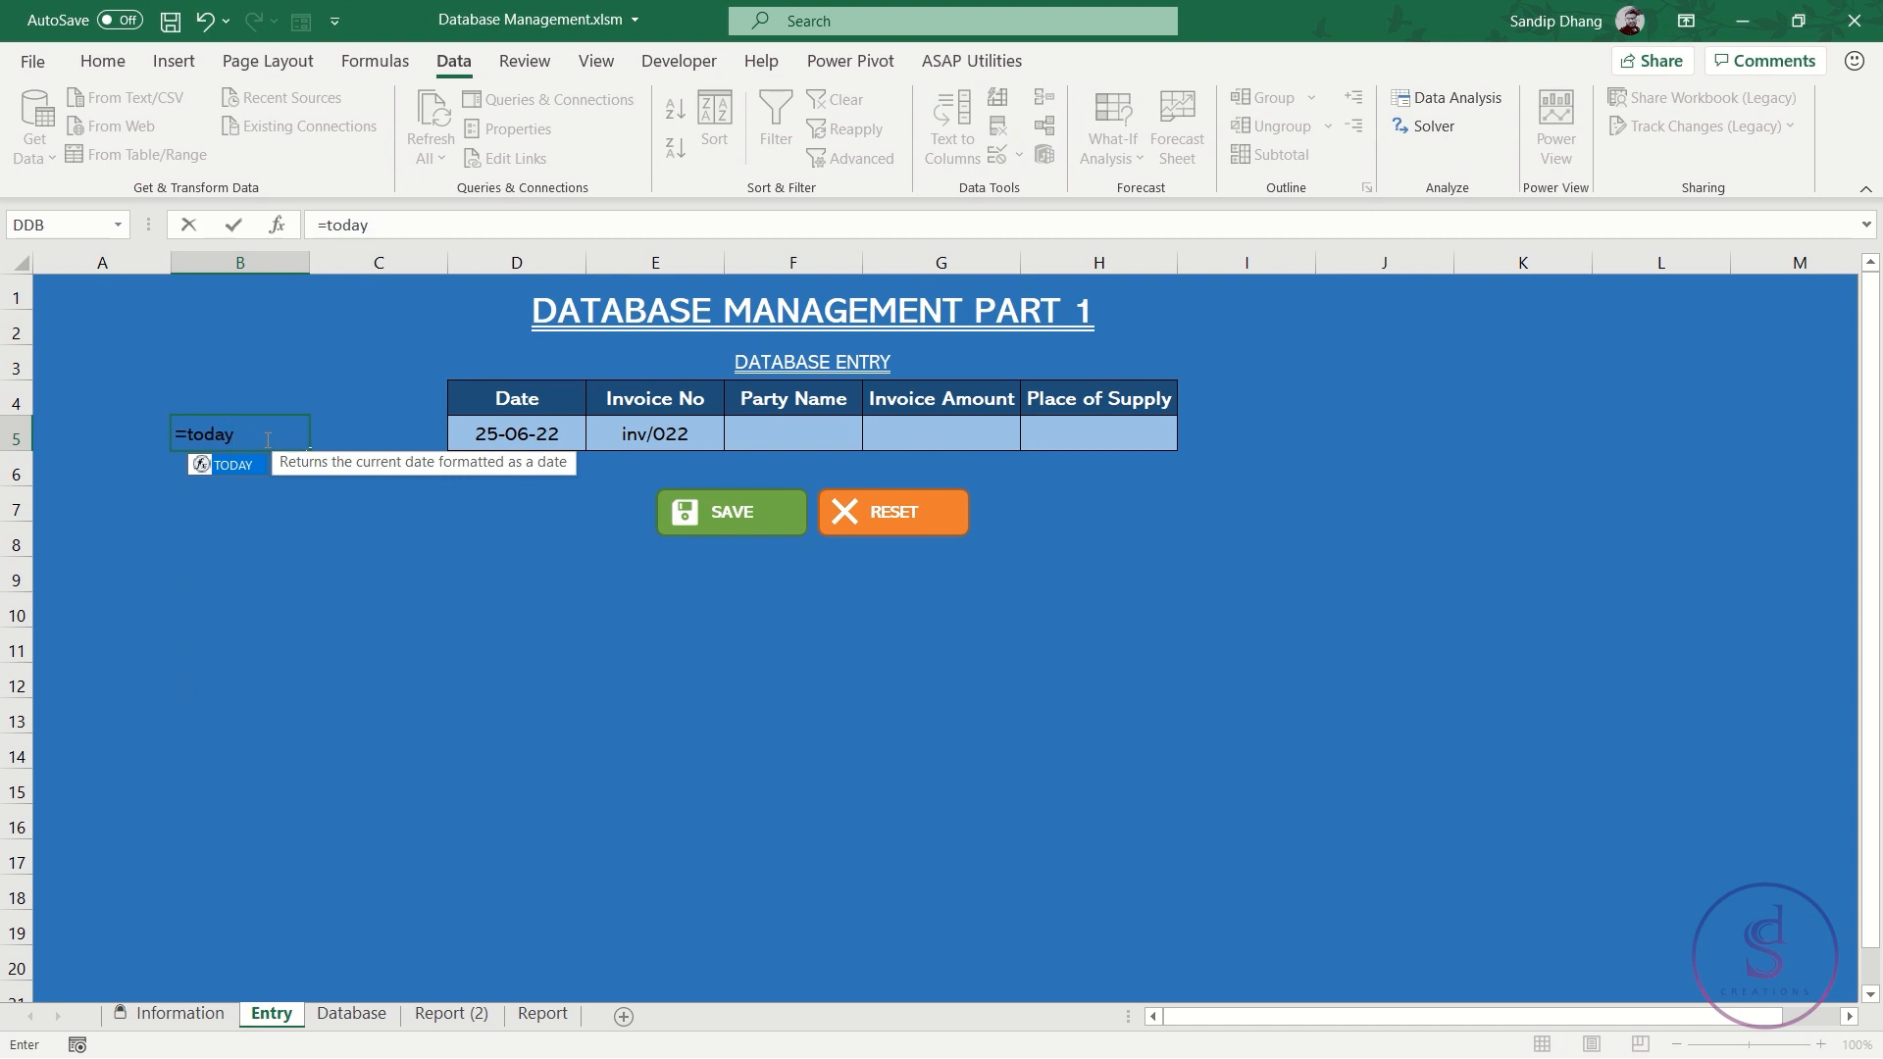
text(())
key(Return)
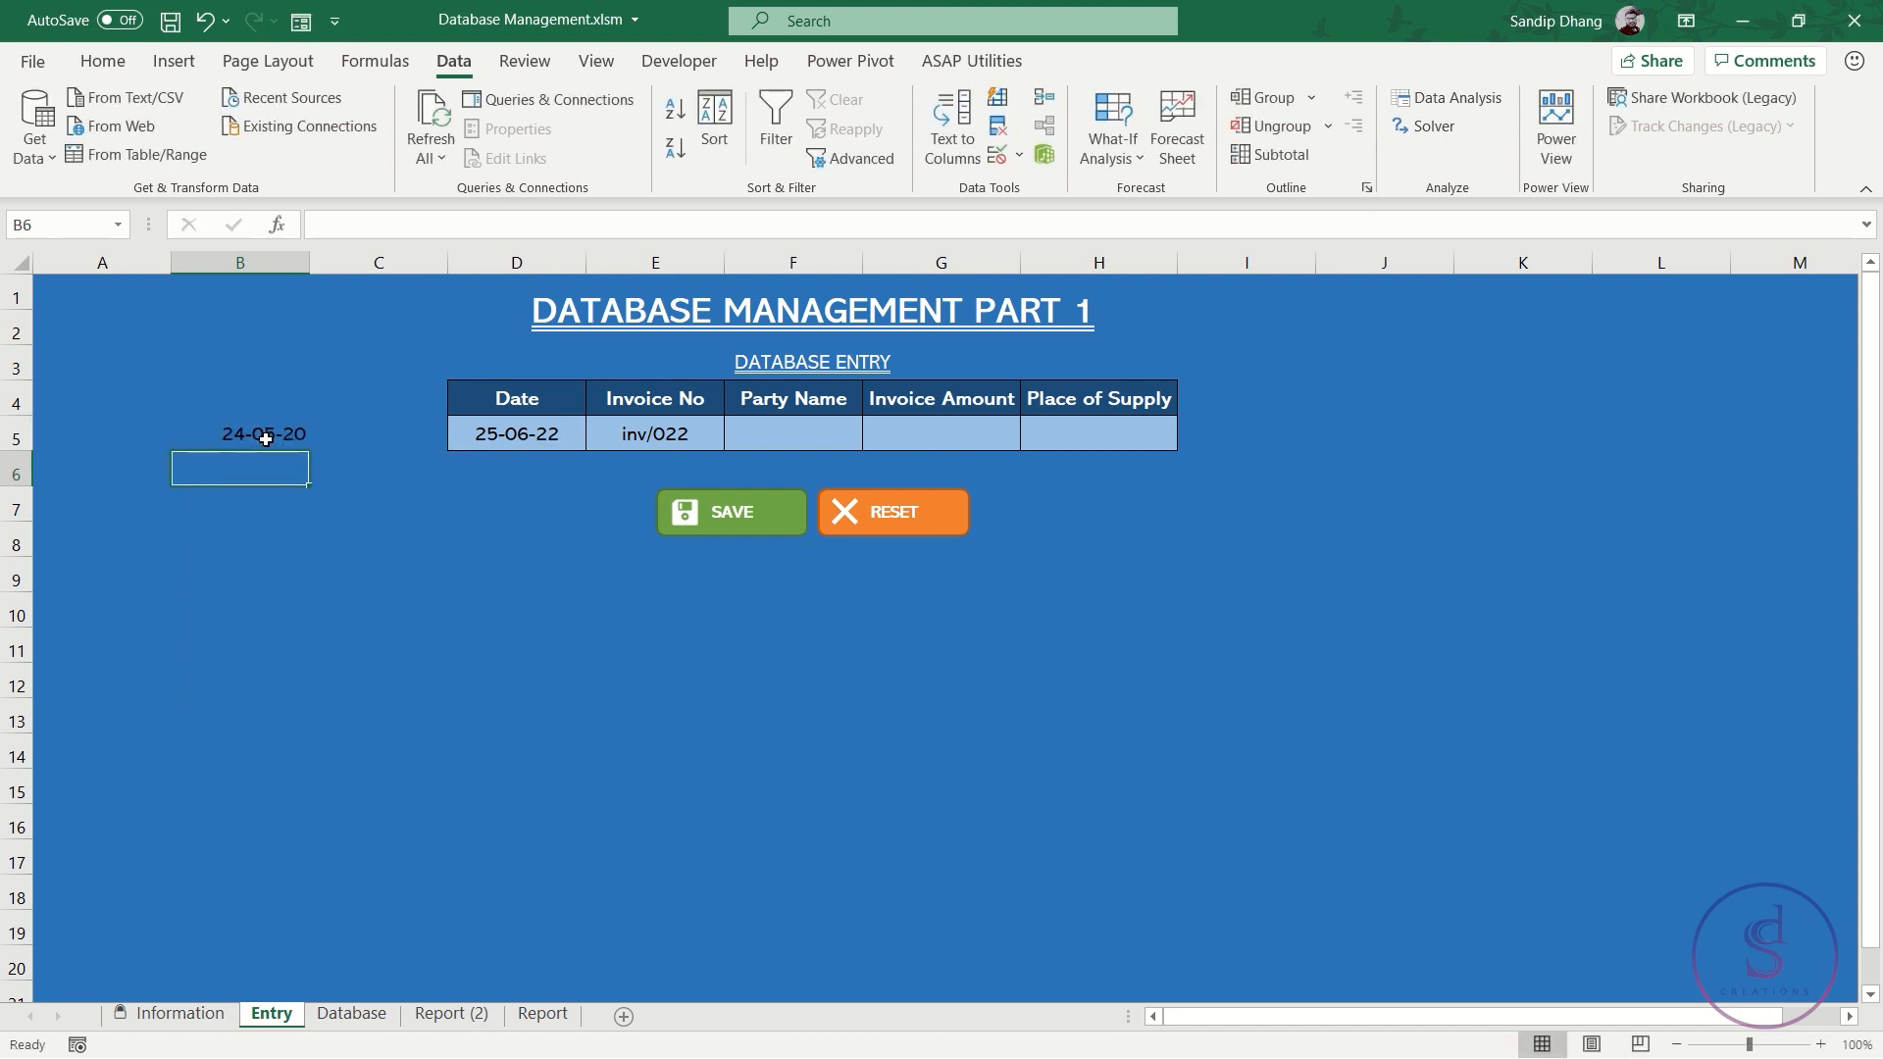
click(272, 433)
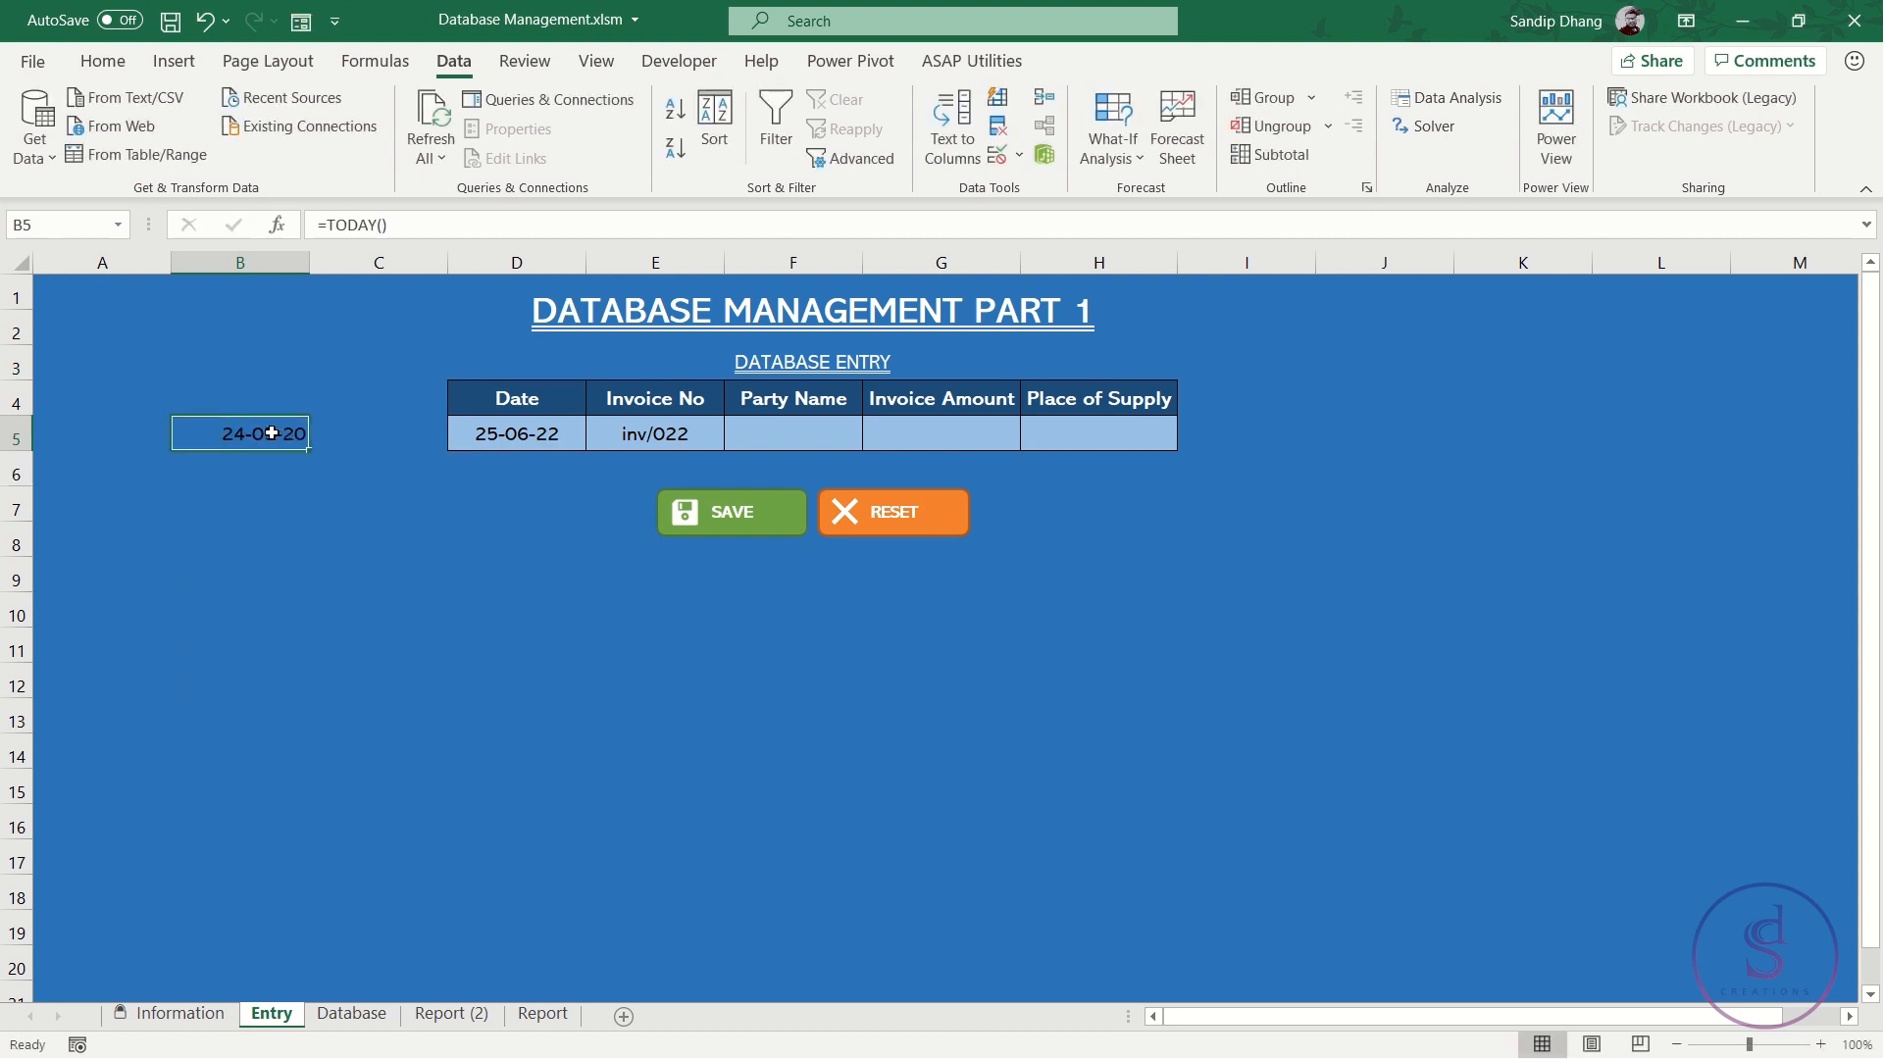
click(100, 62)
click(456, 148)
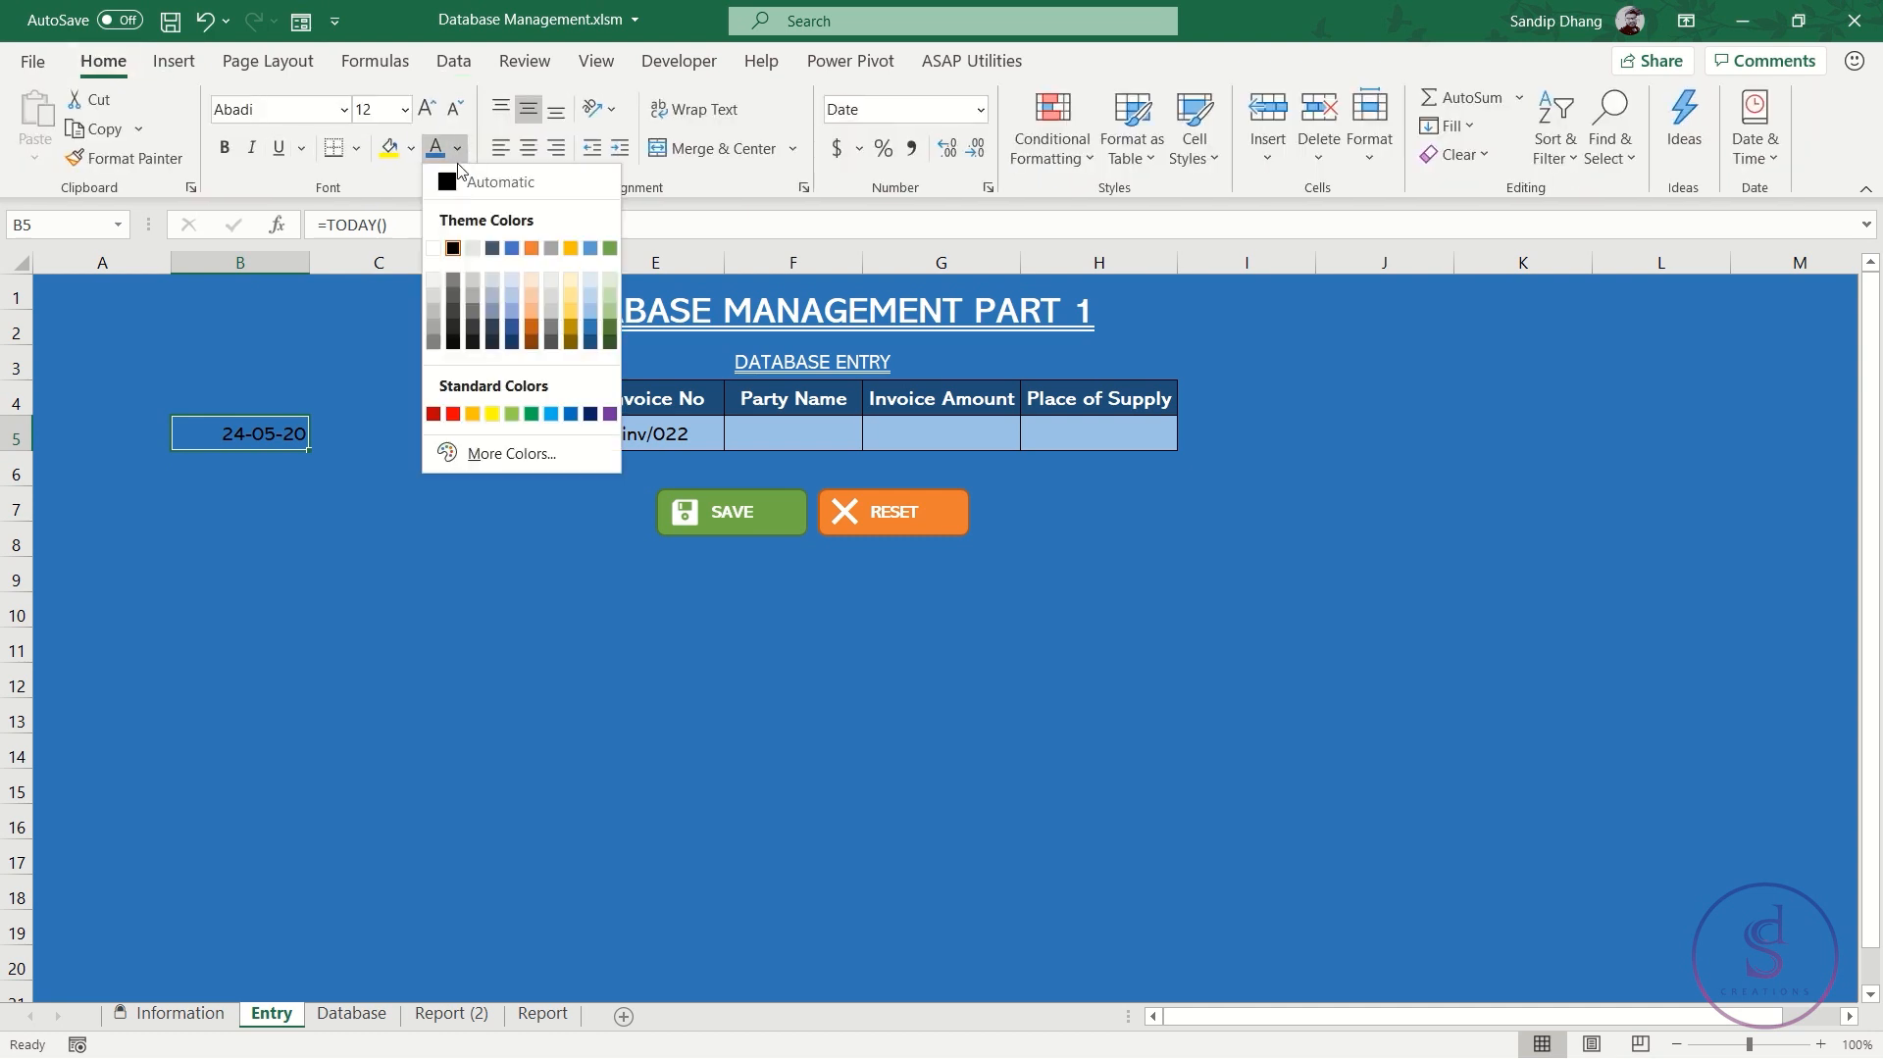
click(432, 249)
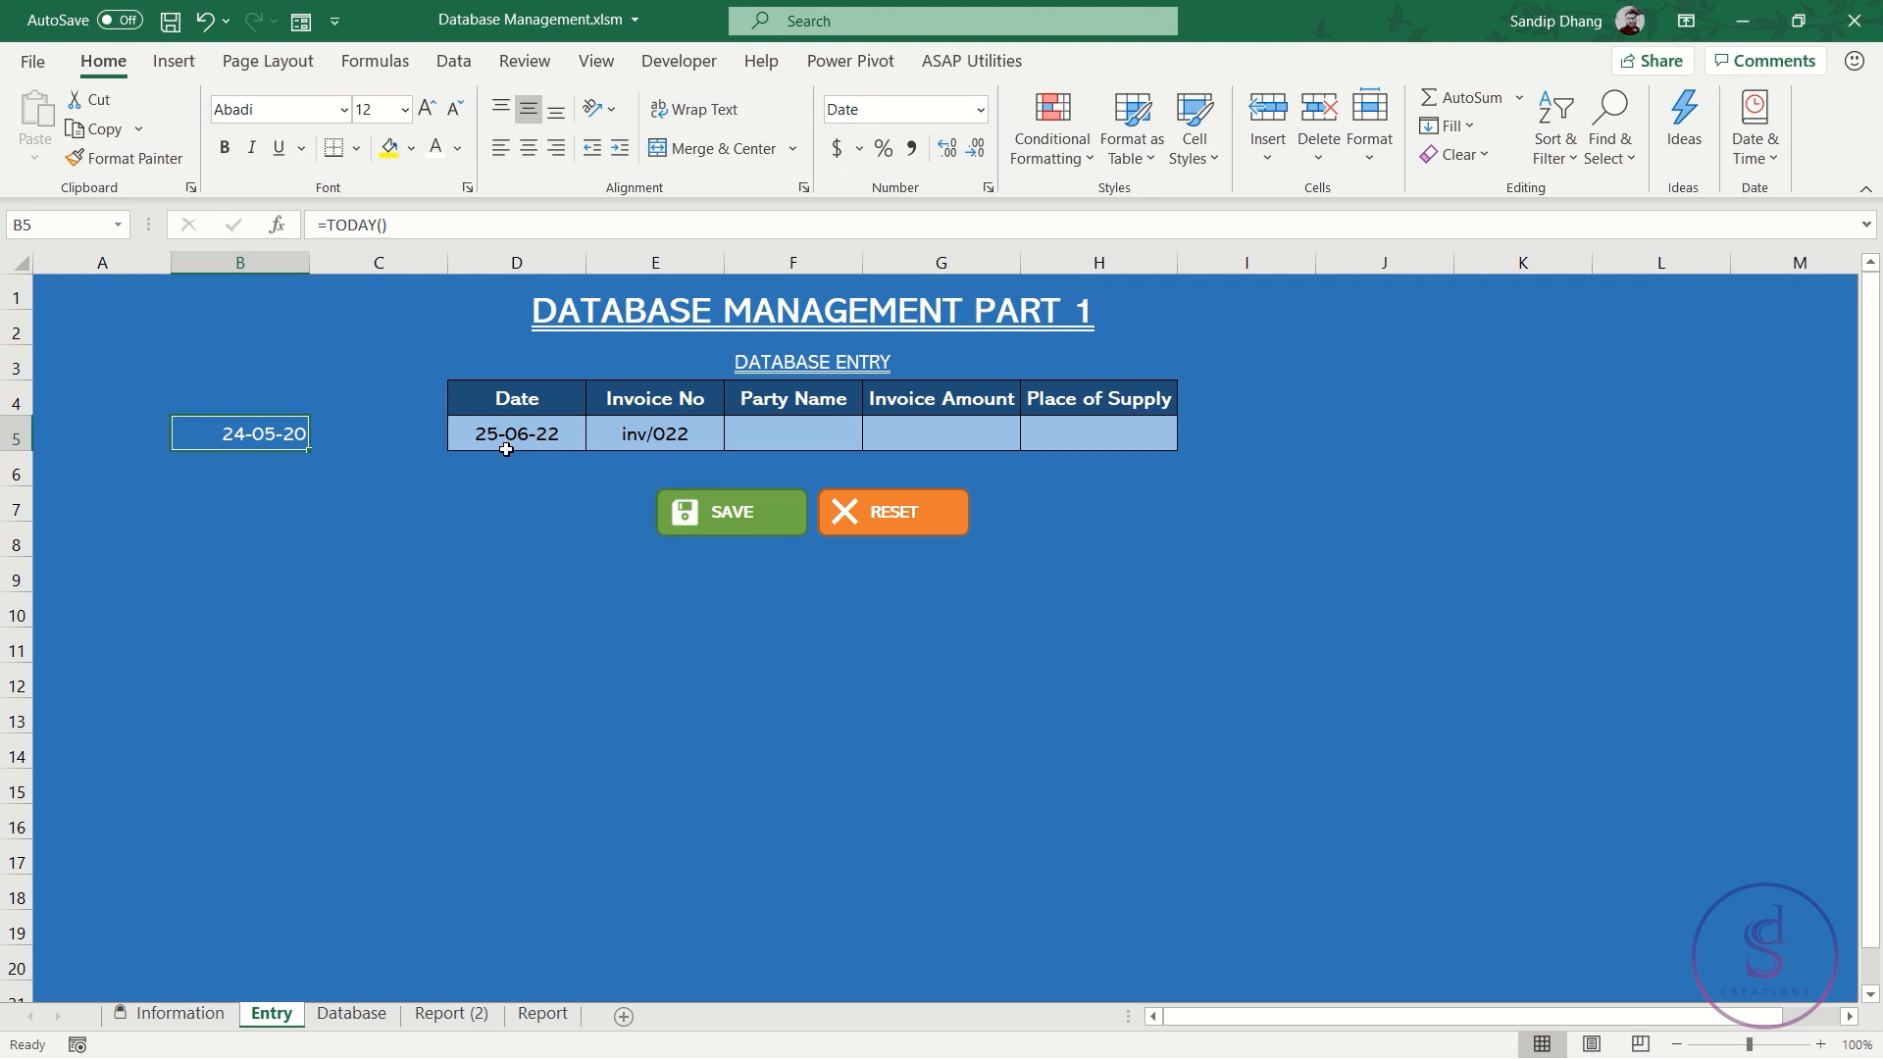
Delete the TODAY formula from cell B5
click(557, 429)
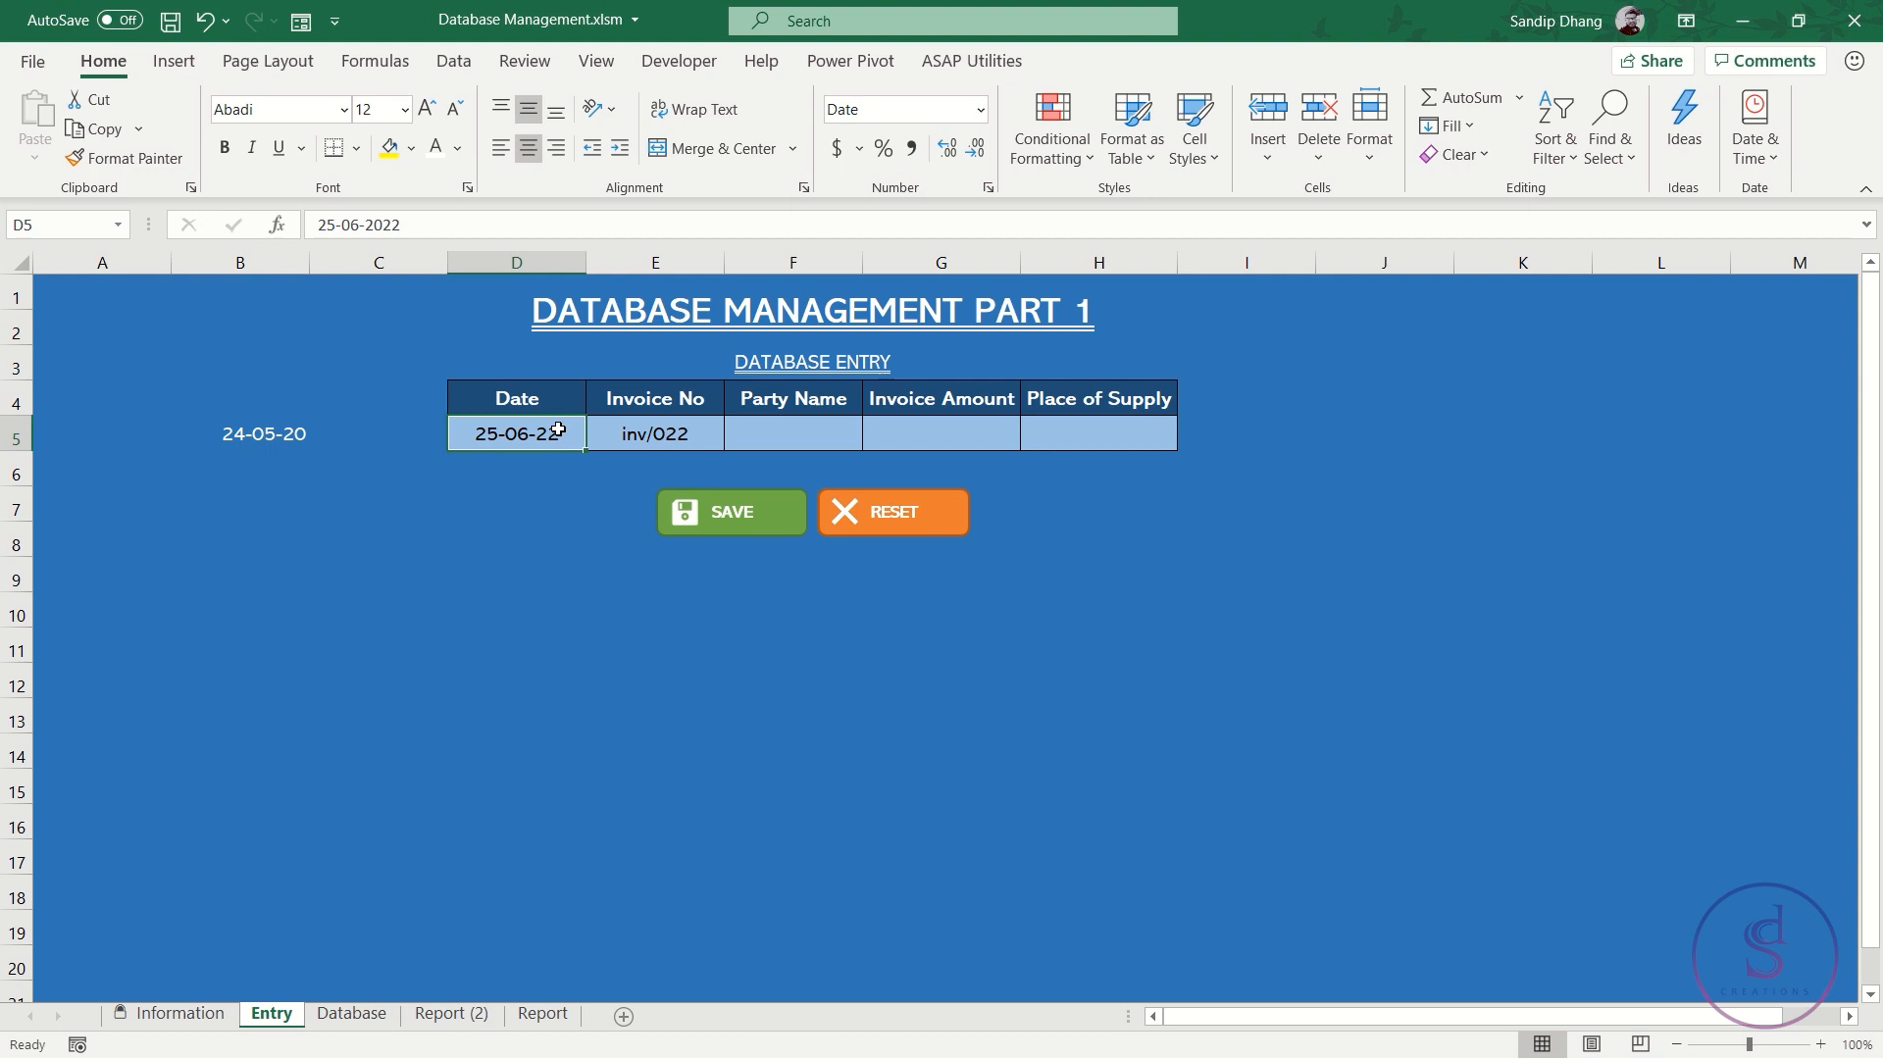
click(280, 439)
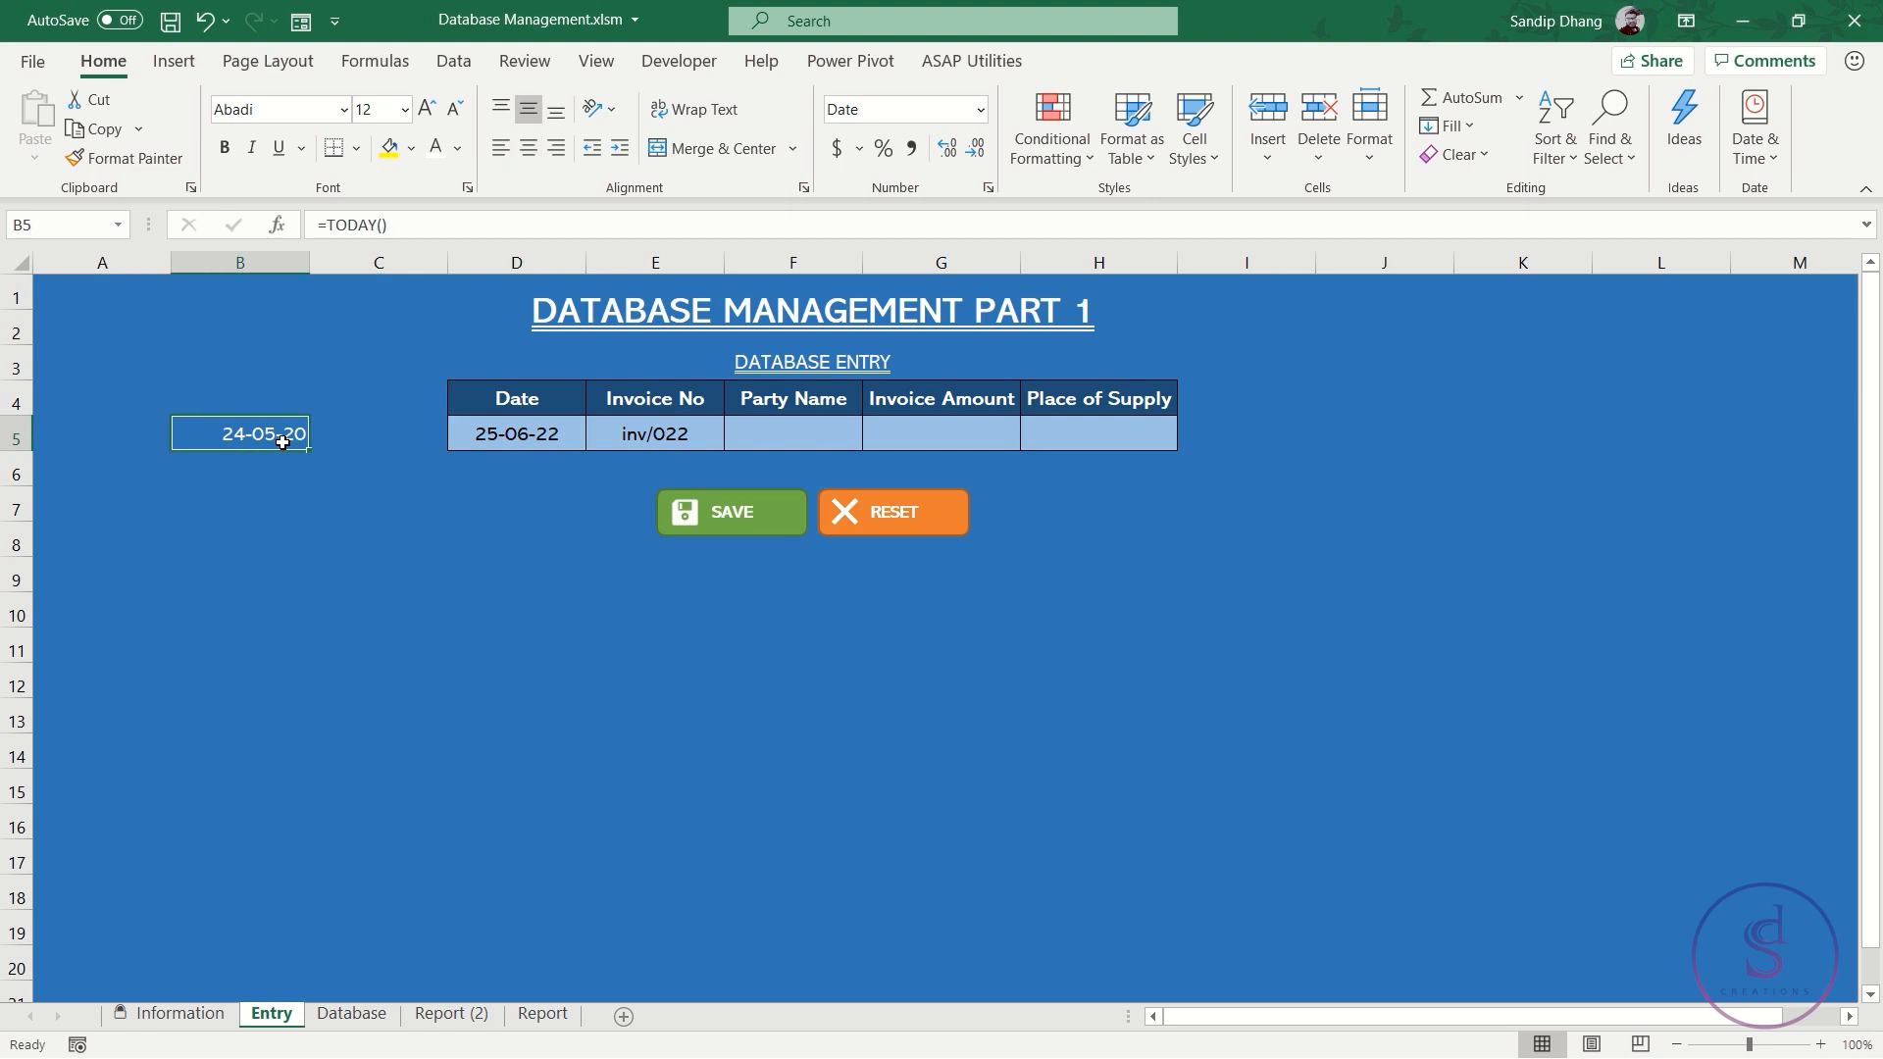
key(Delete)
Try to enter the future date 25-6-22 in the Date entry cell D5 to test its validation
click(552, 443)
text(25-)
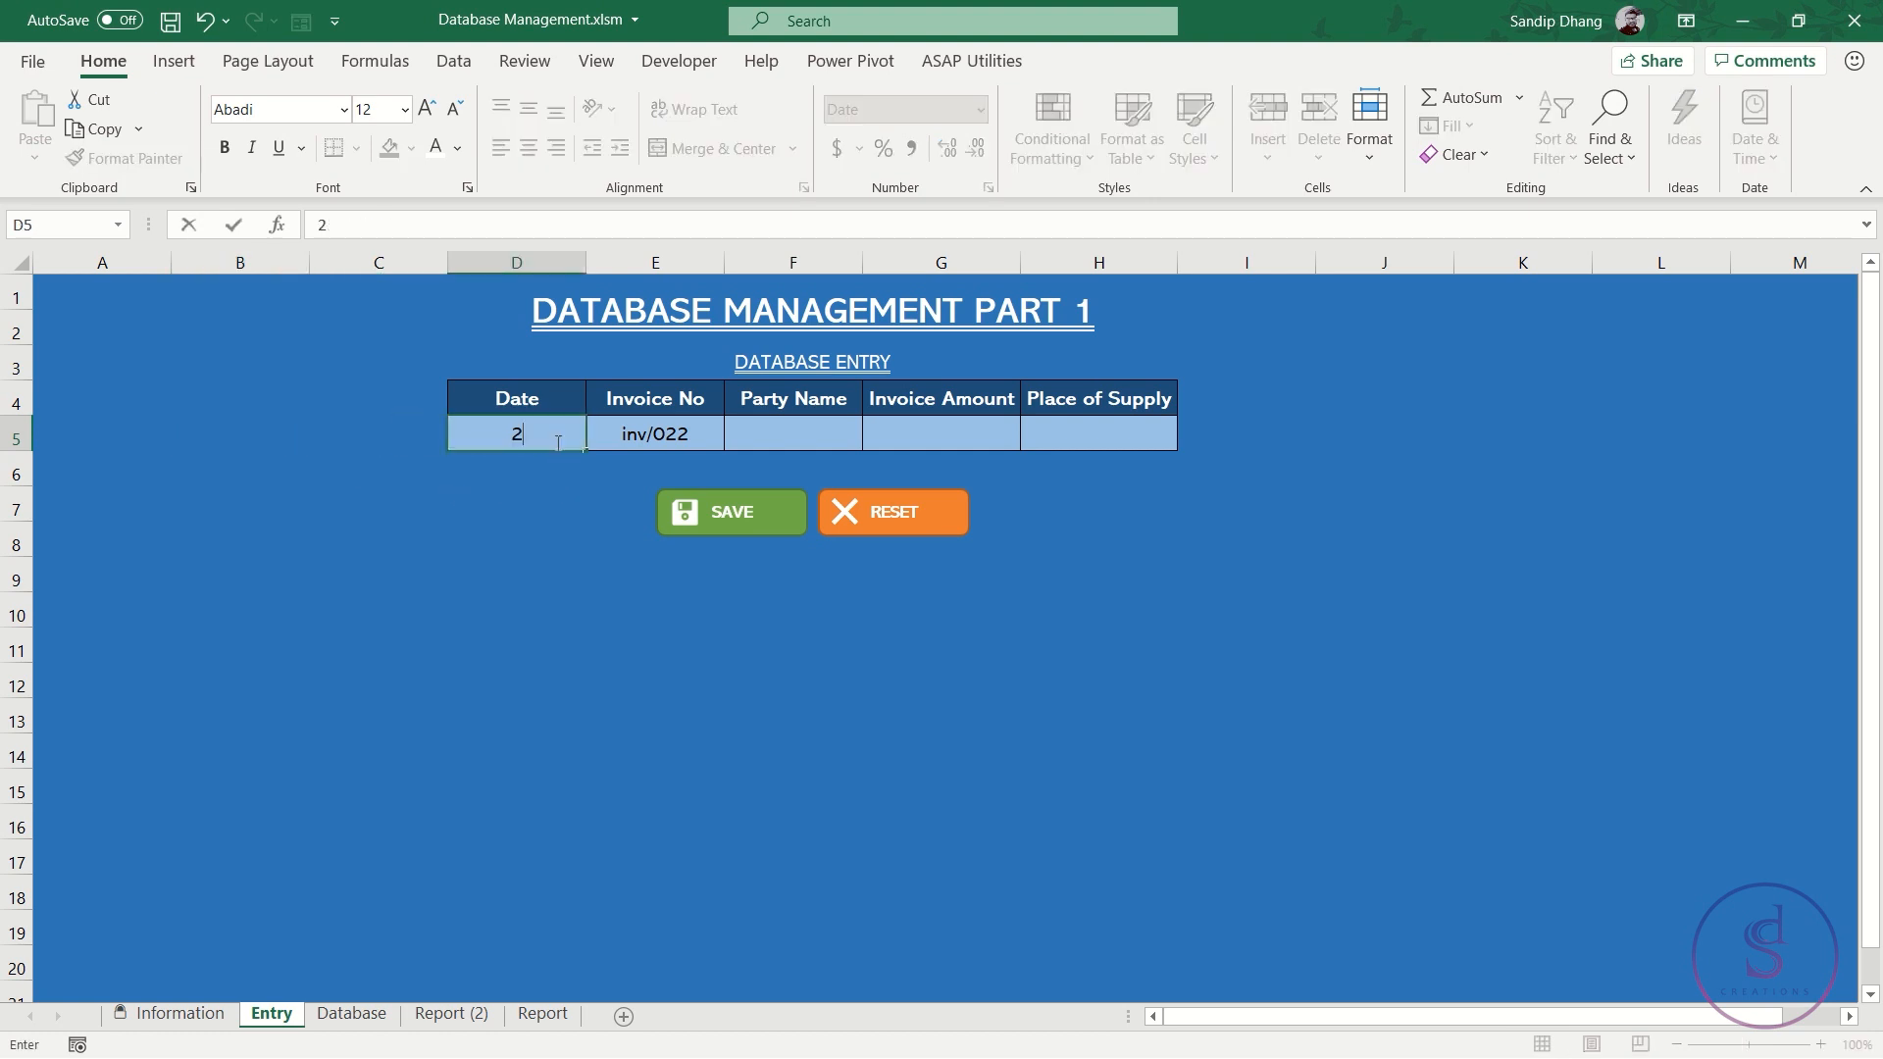
text(6-22)
key(Return)
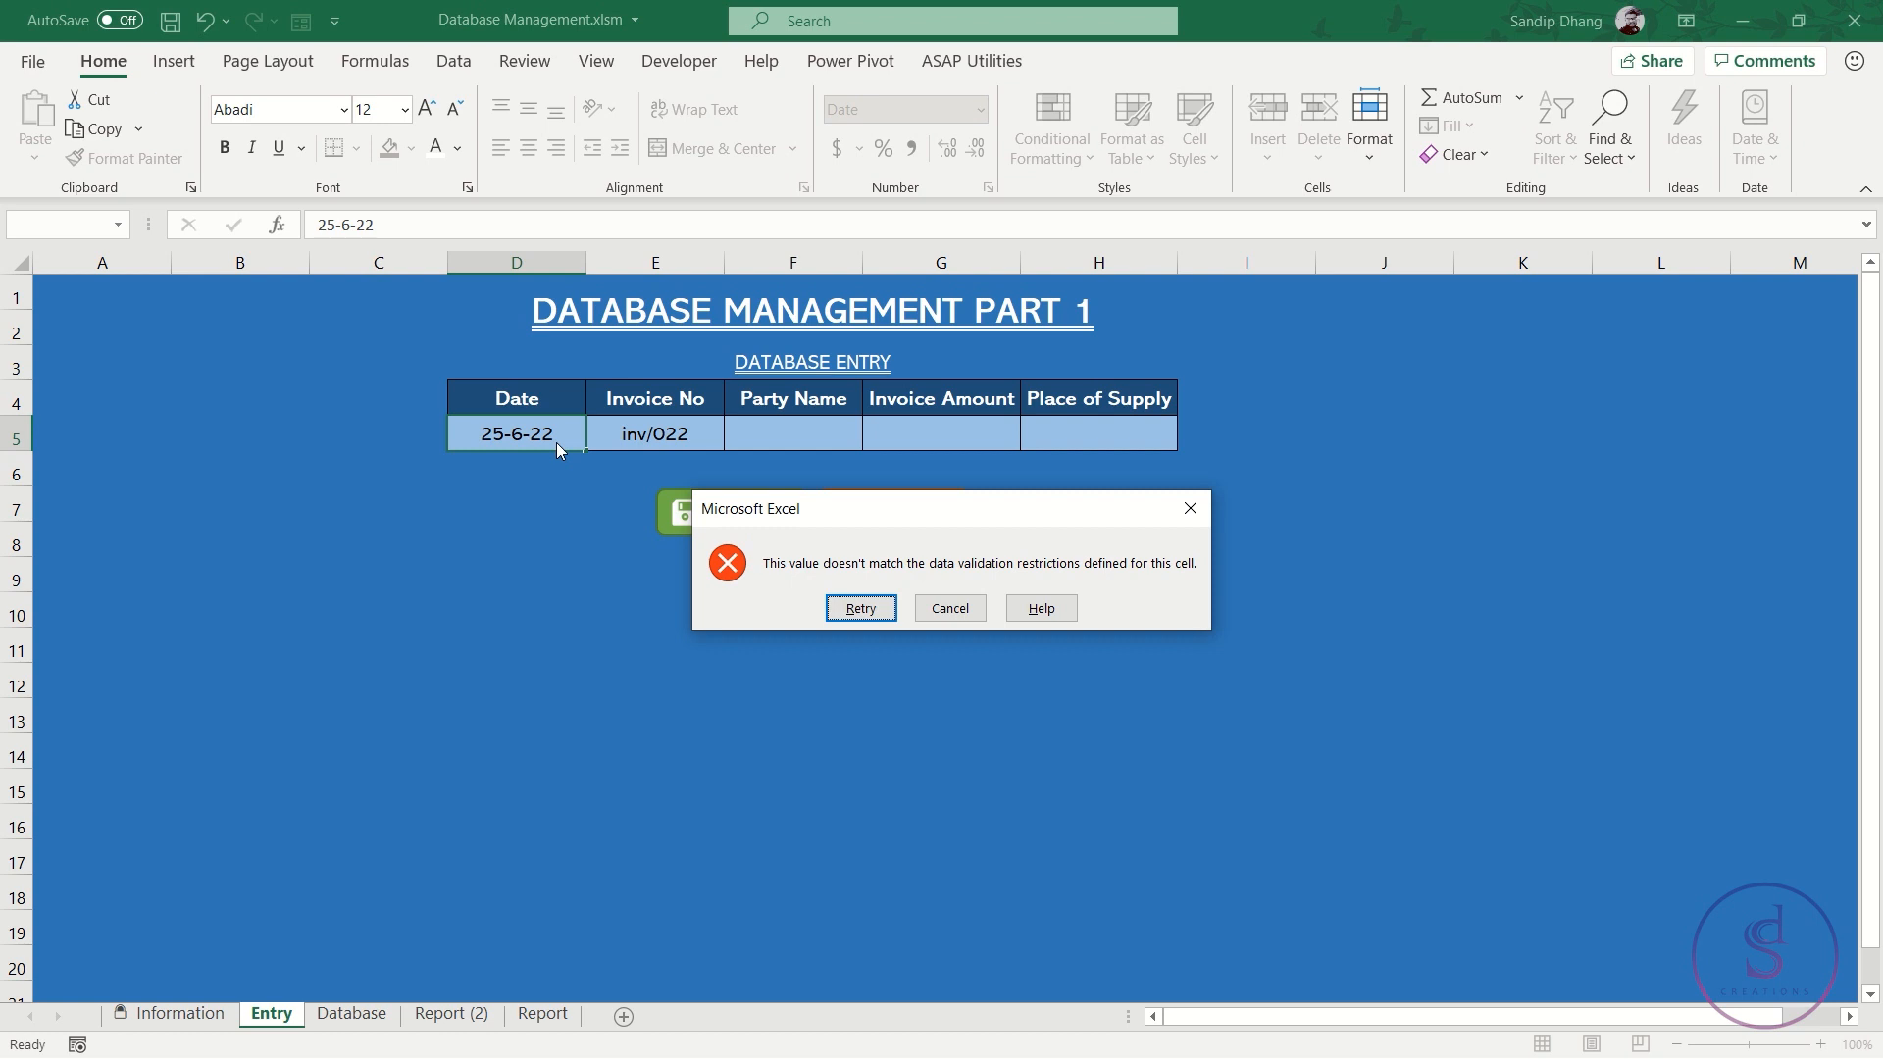
key(Escape)
Add an error alert to D5's data validation titled "Invalid Date" with the message "The date should be less than or equal of today's date"
key(alt+a)
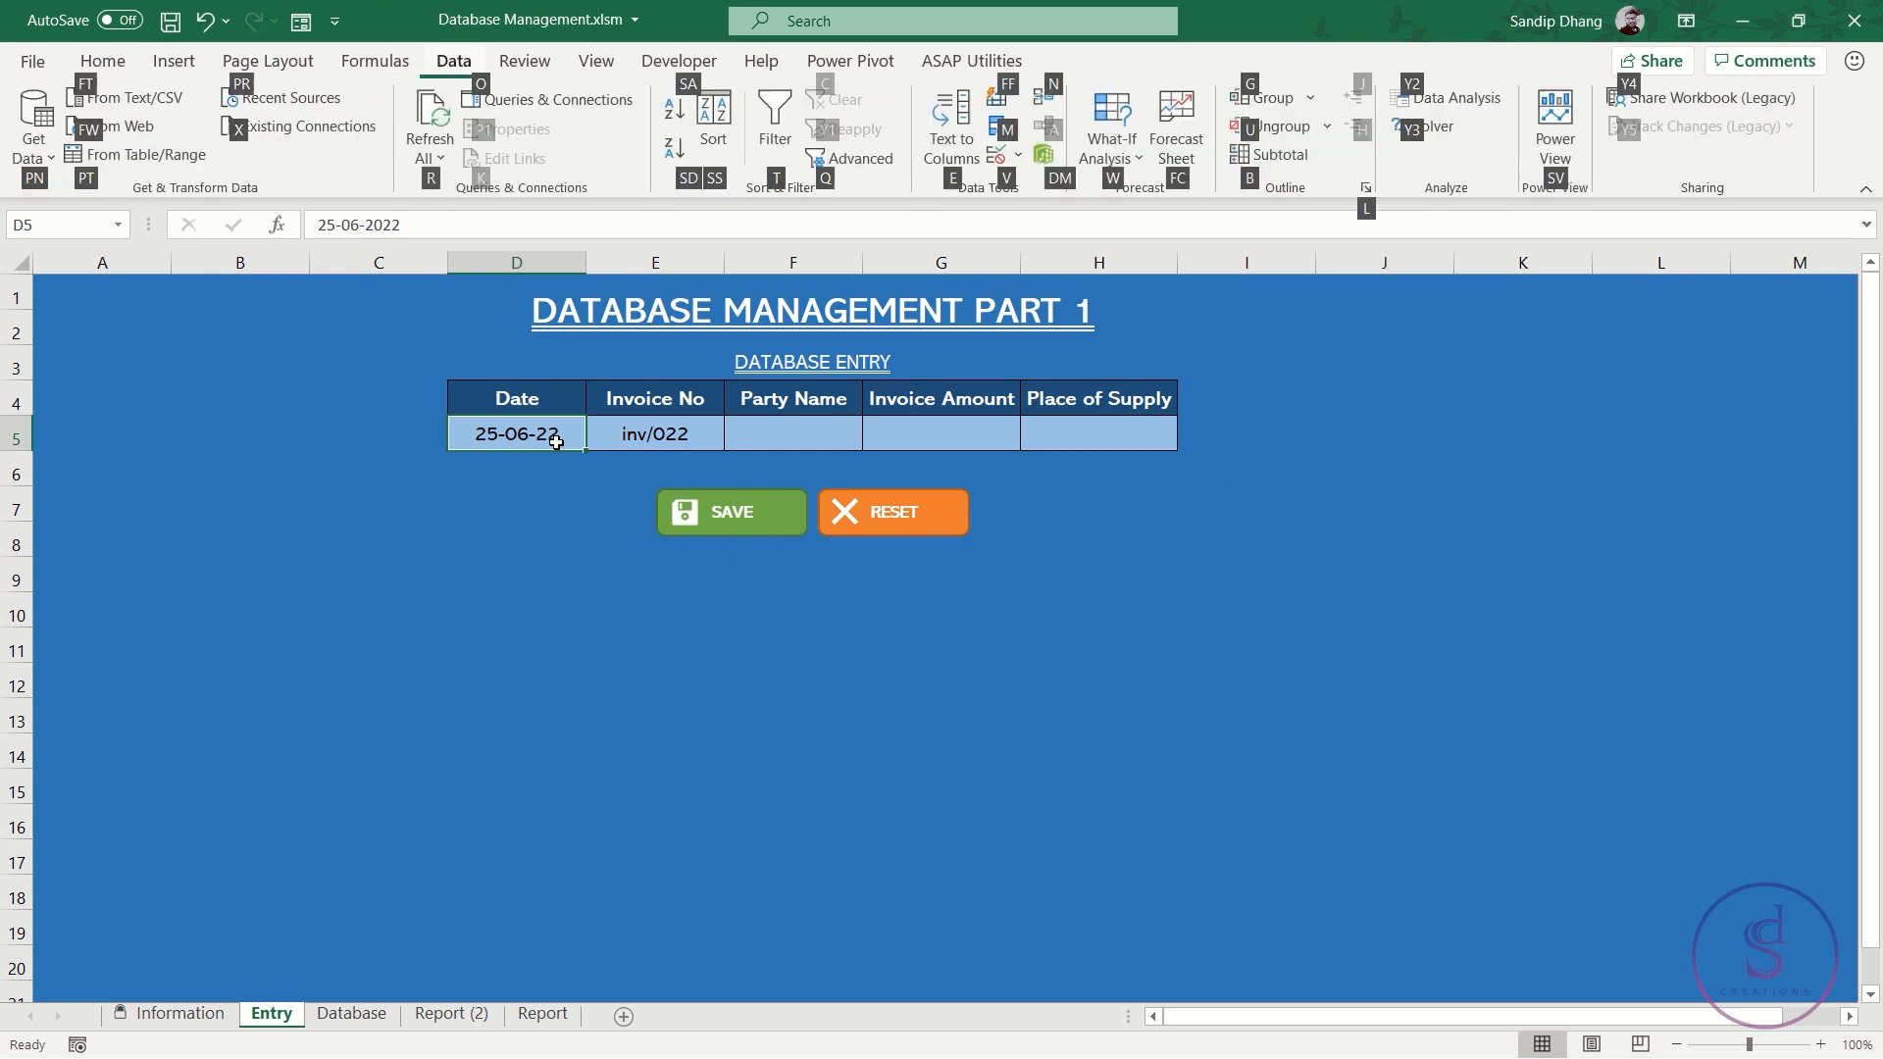
key(v)
key(v)
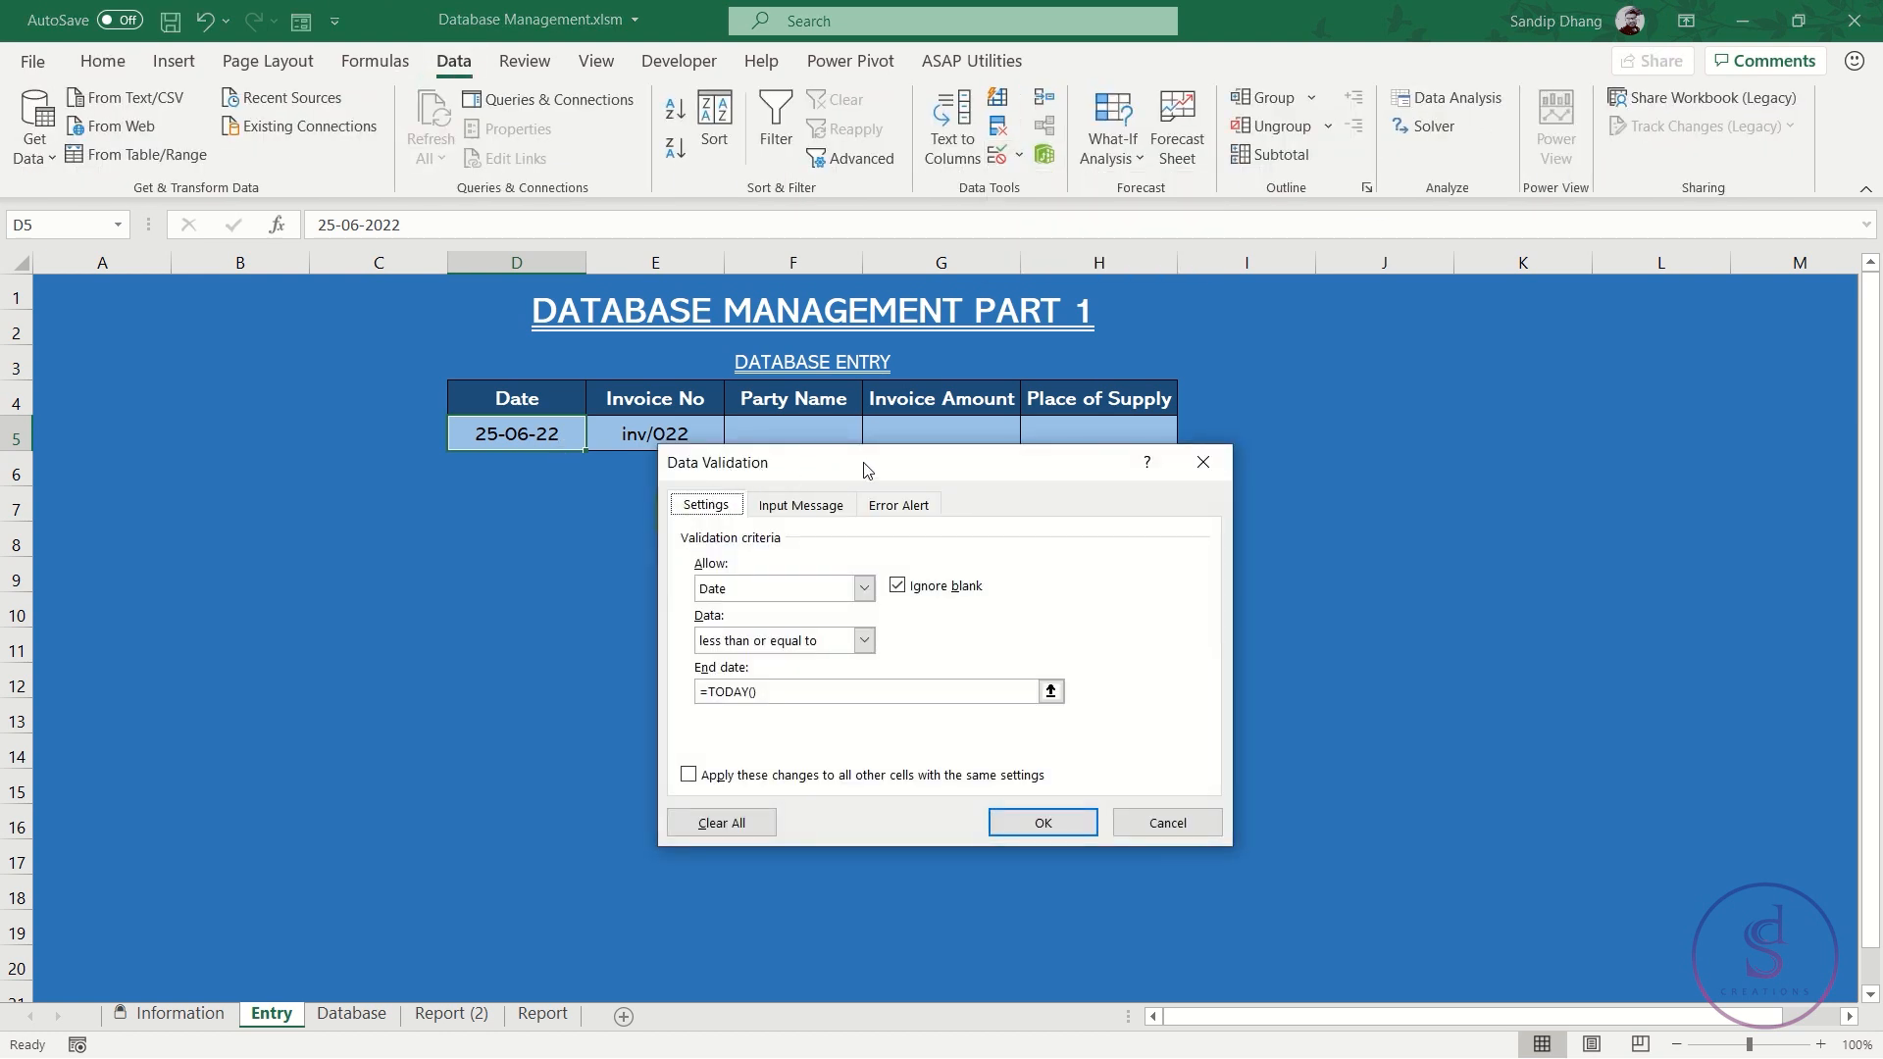
click(904, 507)
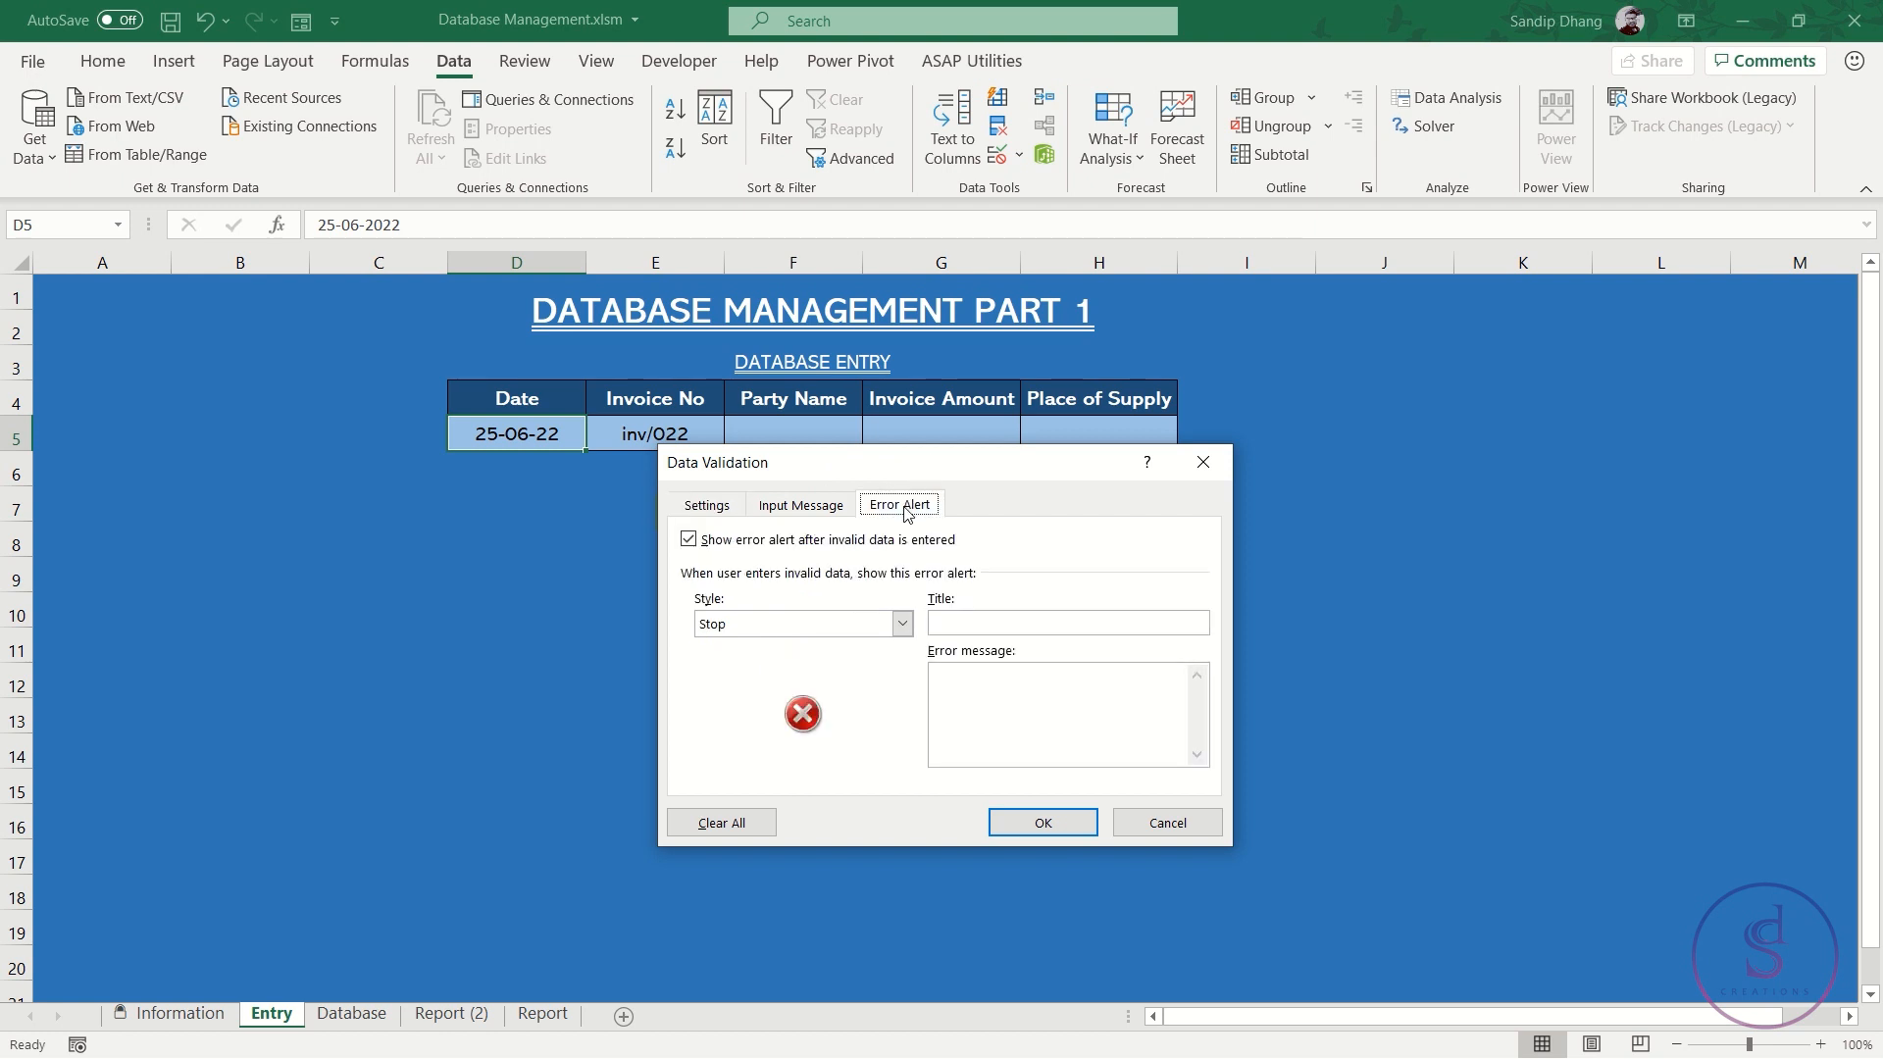
click(1061, 619)
text(Inva)
text(lid Date)
text(The date shou)
text(ld be )
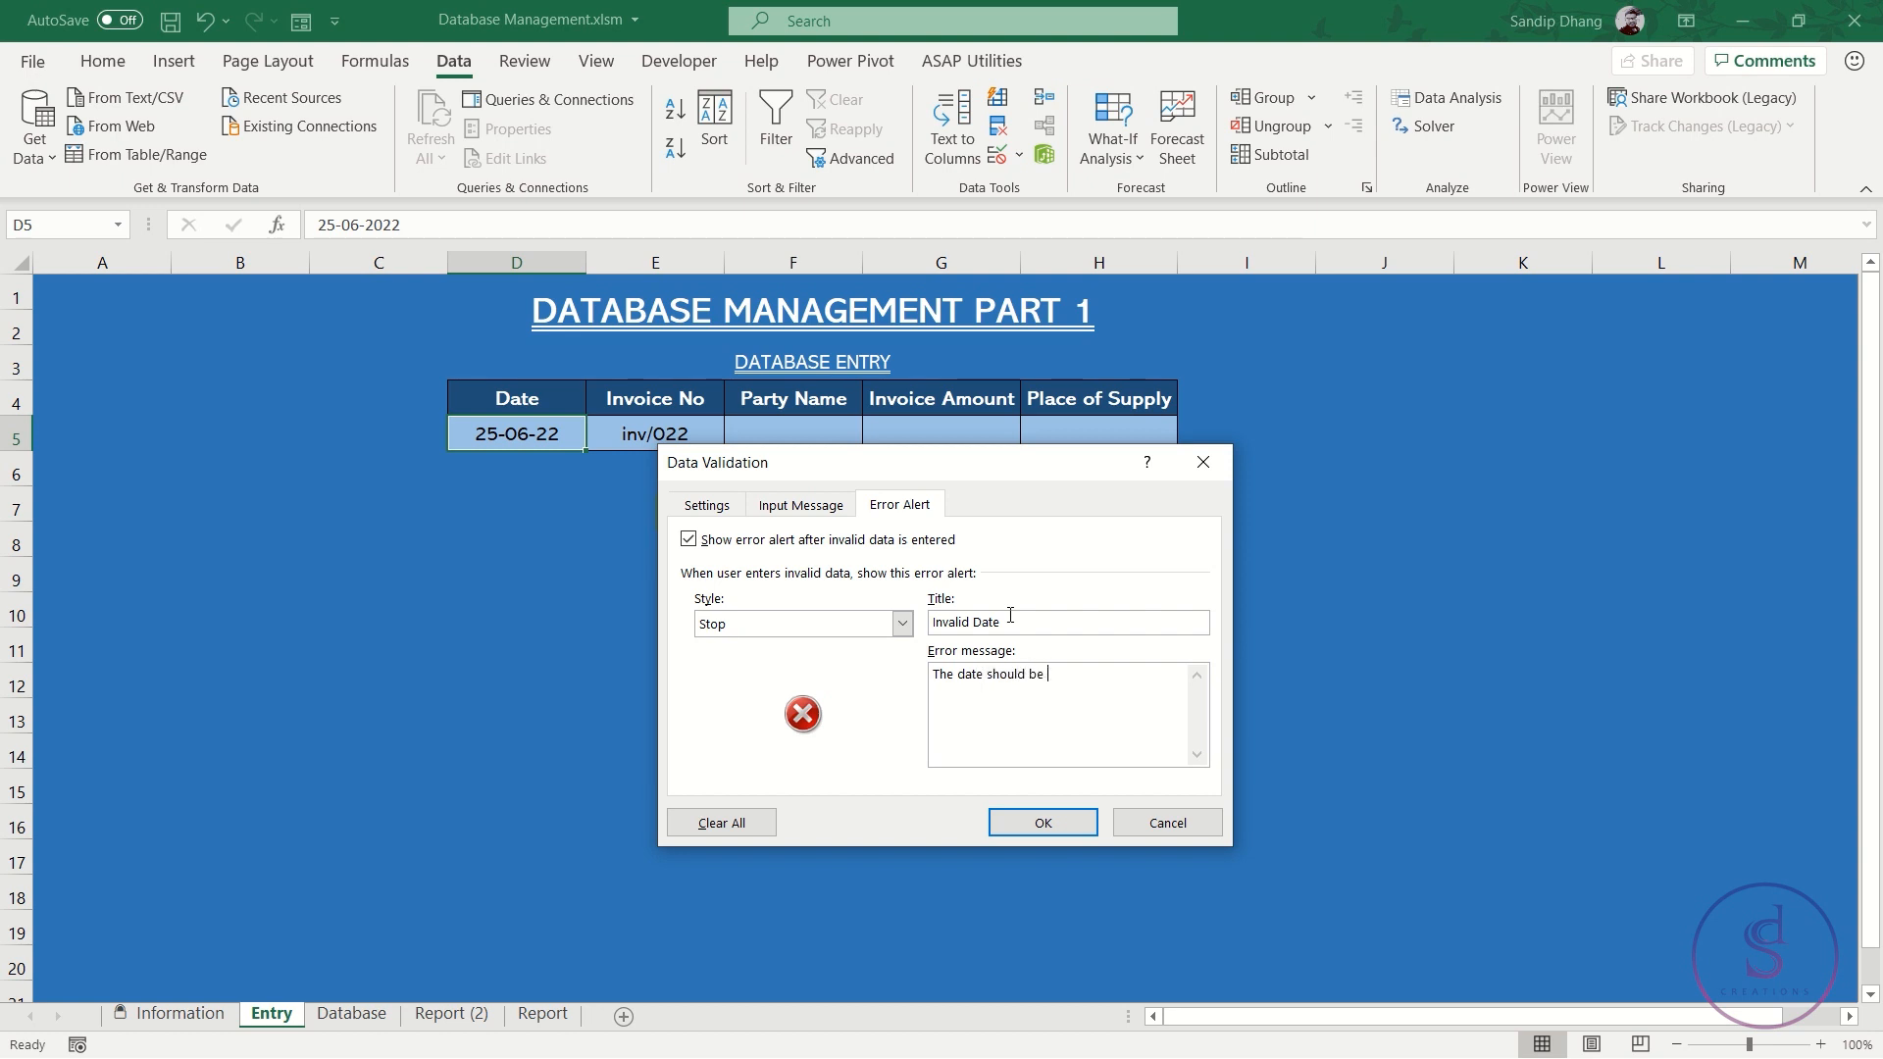
text(less than or equal of today's date)
click(1049, 822)
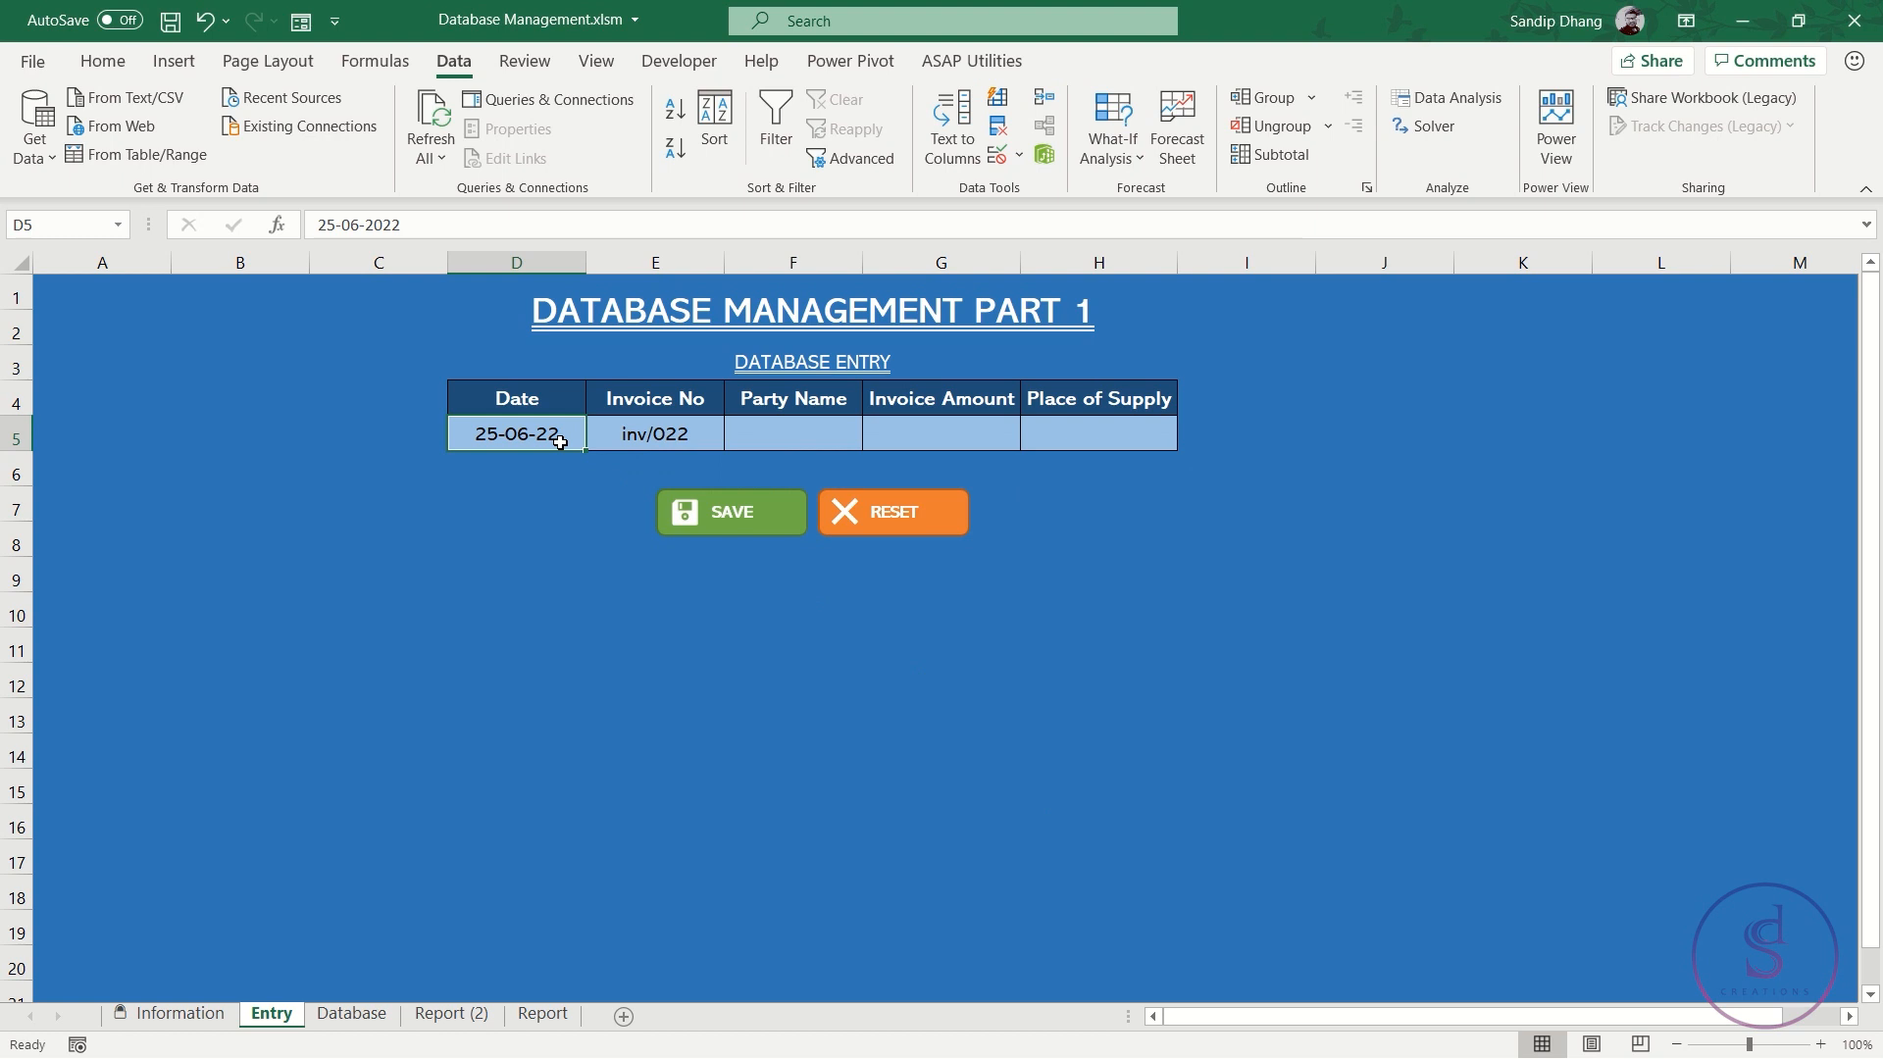
Try to enter the future date 25-6-22 in D5 to test the custom error alert
text(25-6-22)
key(Return)
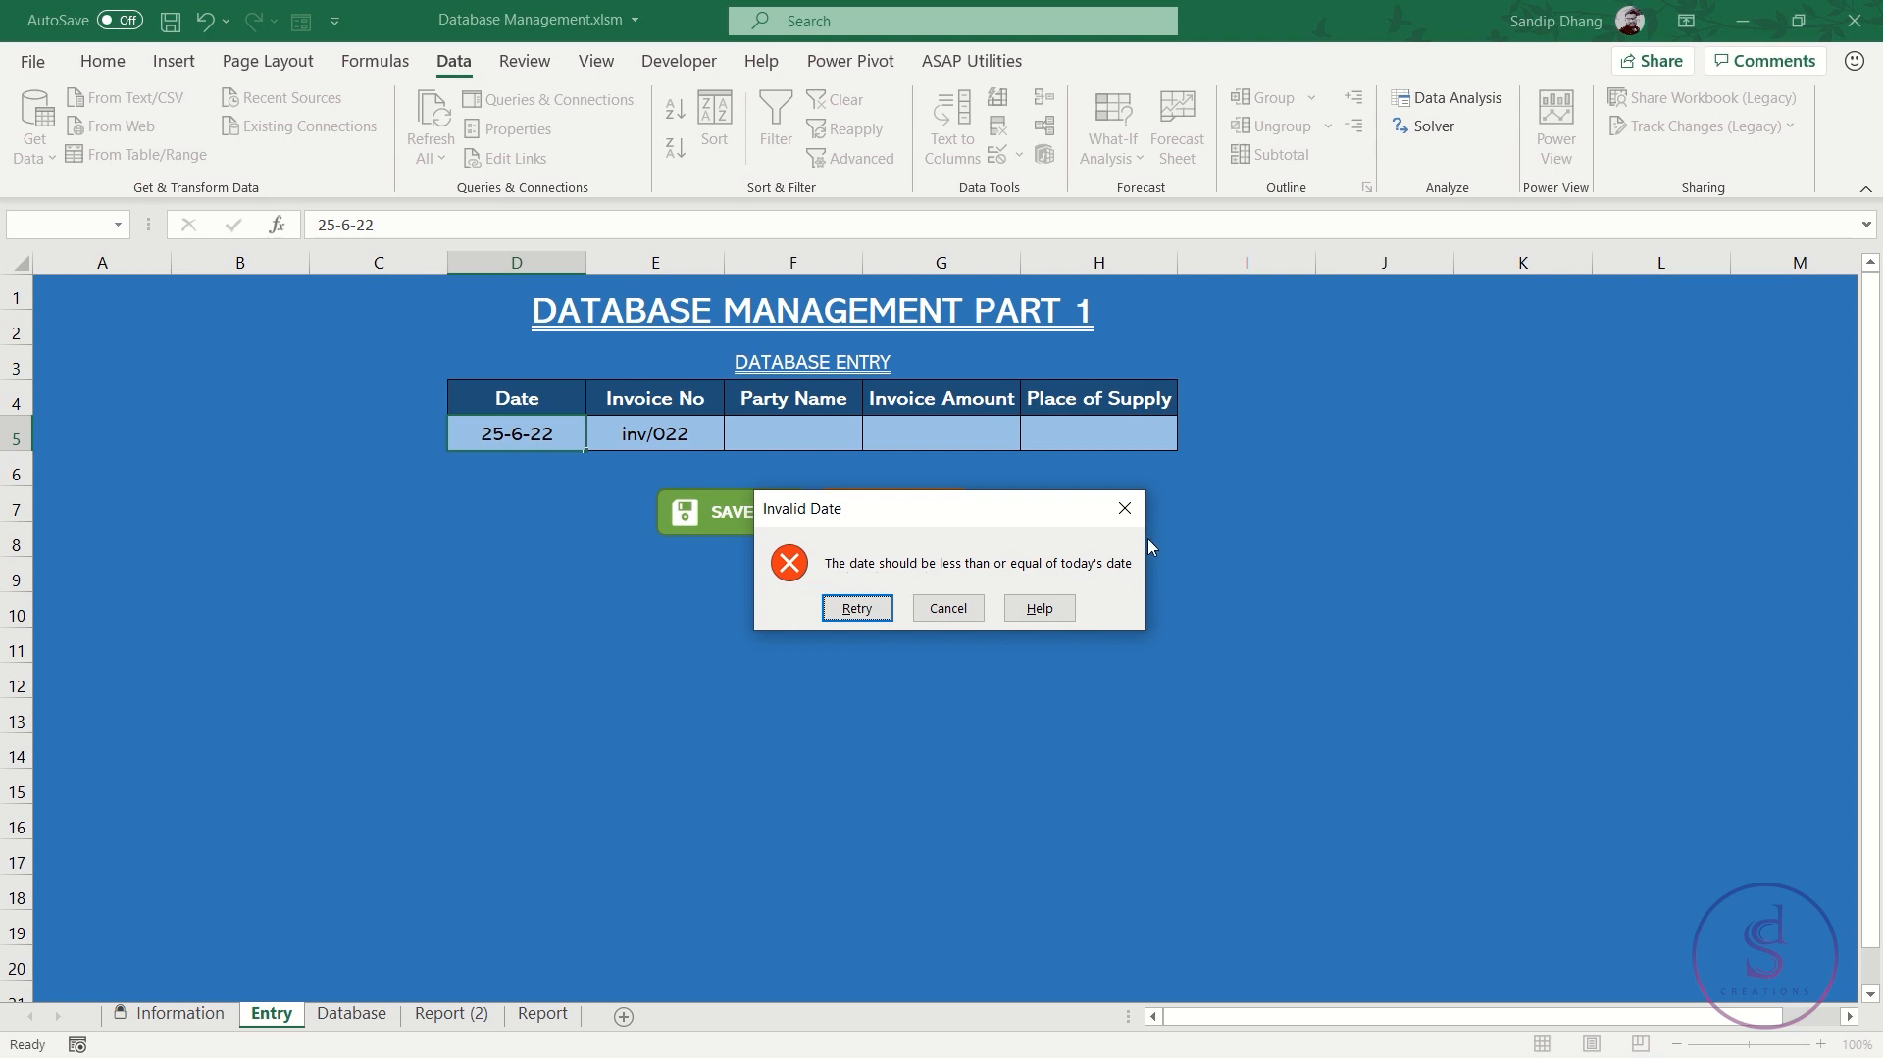
click(1123, 514)
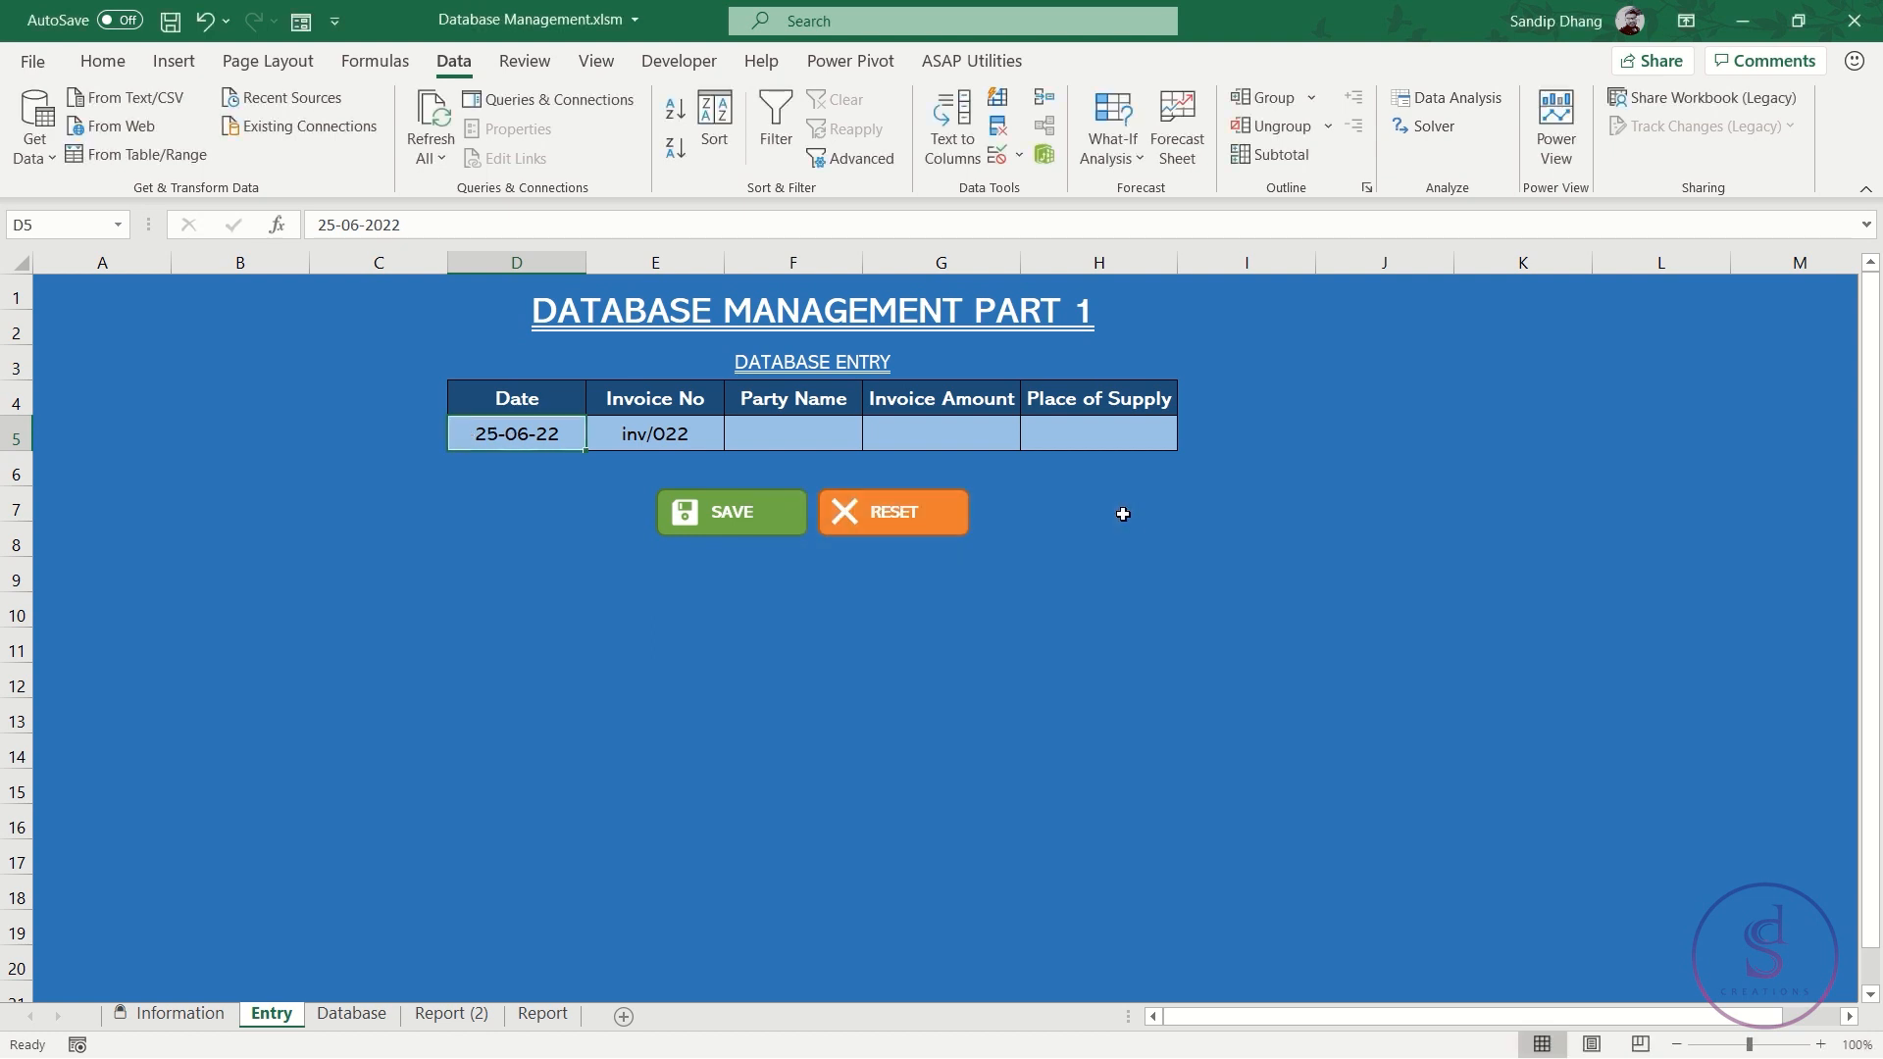
Enter the date 24-5-2020 in the Date entry cell D5
text(25-)
key(BackSpace)
key(BackSpace)
text(4)
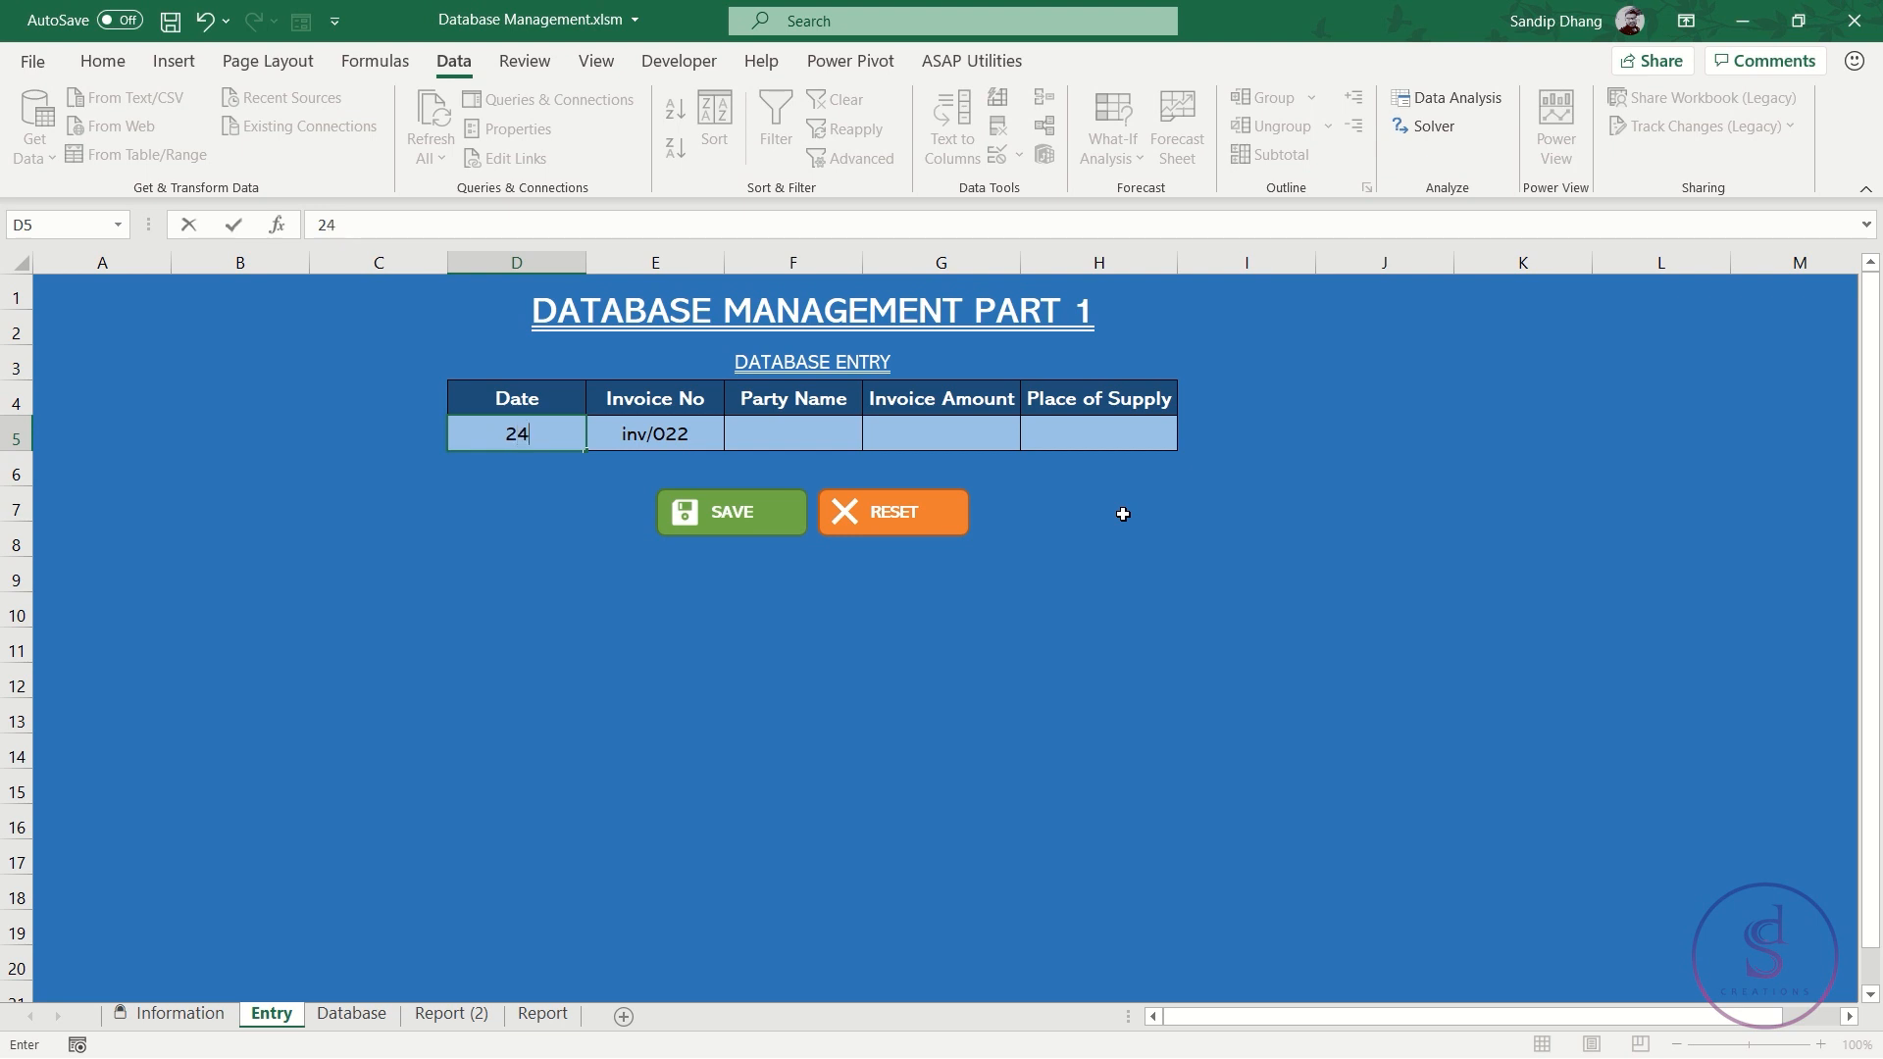
text(-5-2020)
key(Tab)
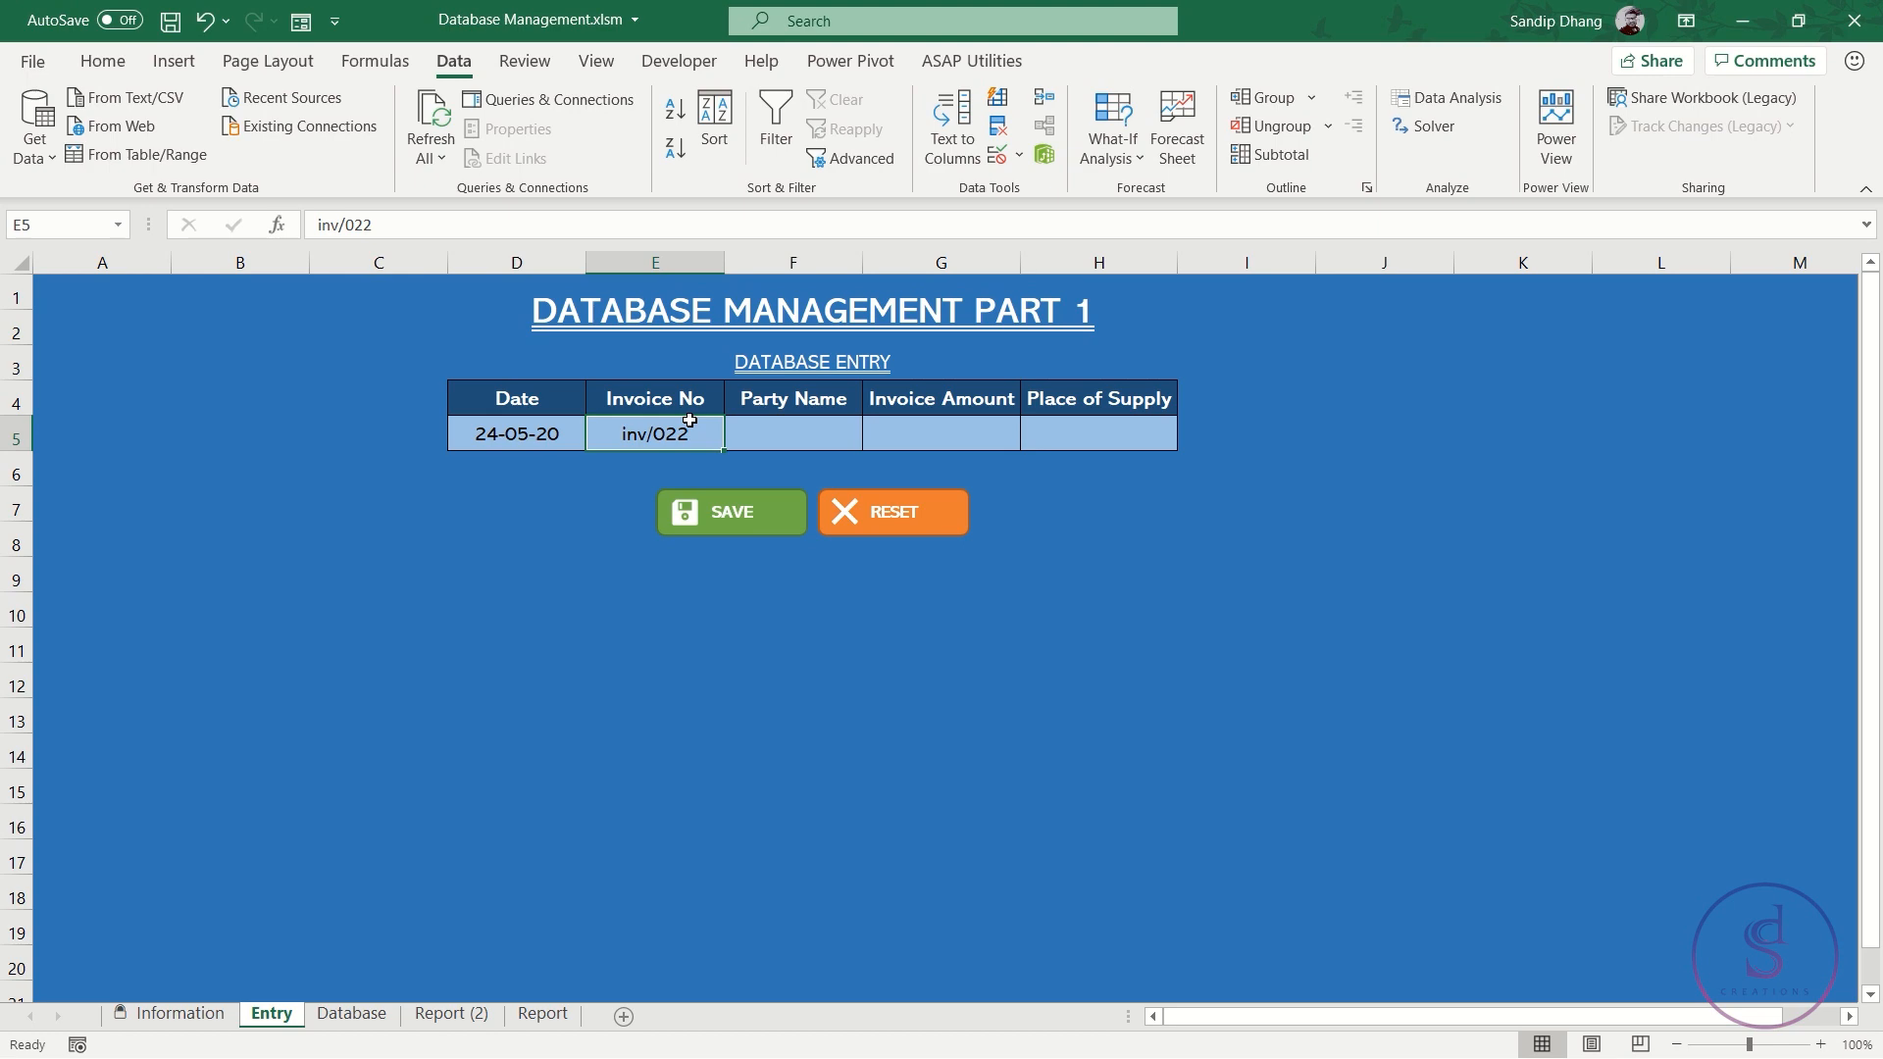
Enter =COUNTIF(Table1[Invoice No],Entry!E5) in cell B5, taking the range from the Database sheet's Invoice No column
click(375, 1020)
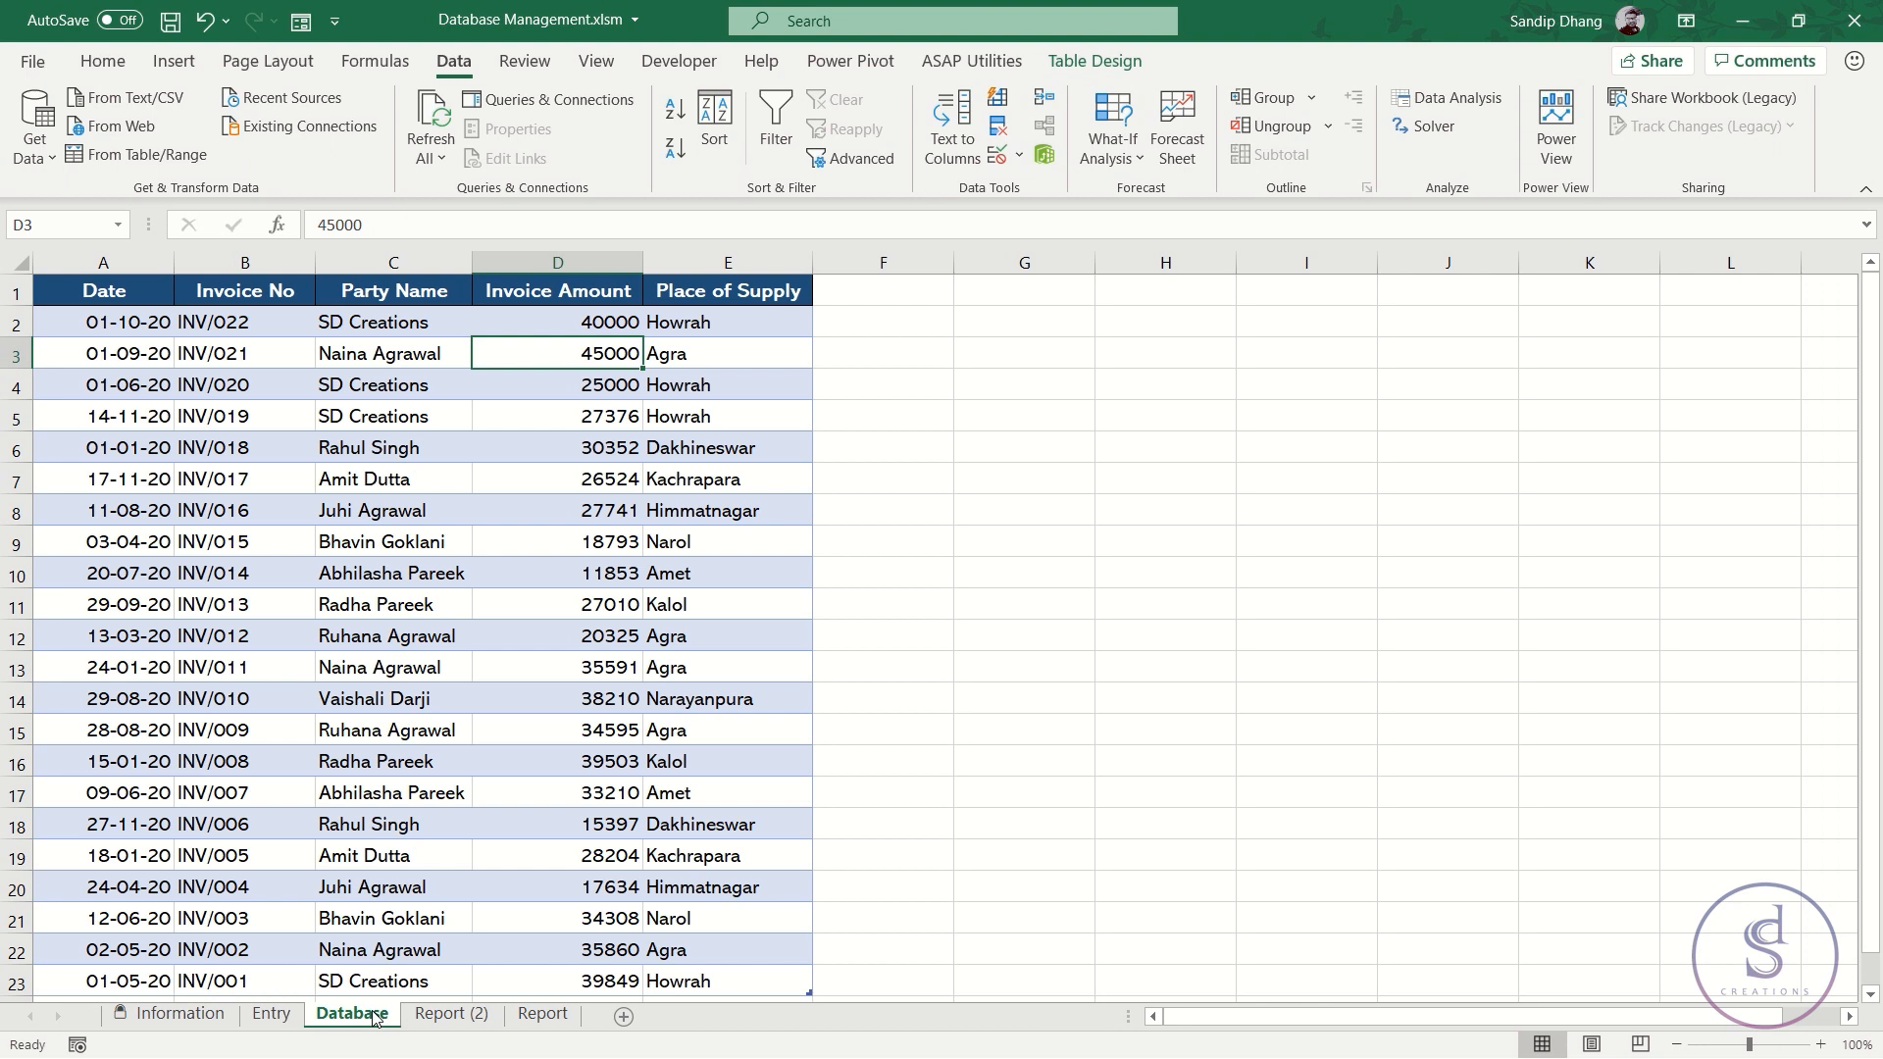
click(299, 1018)
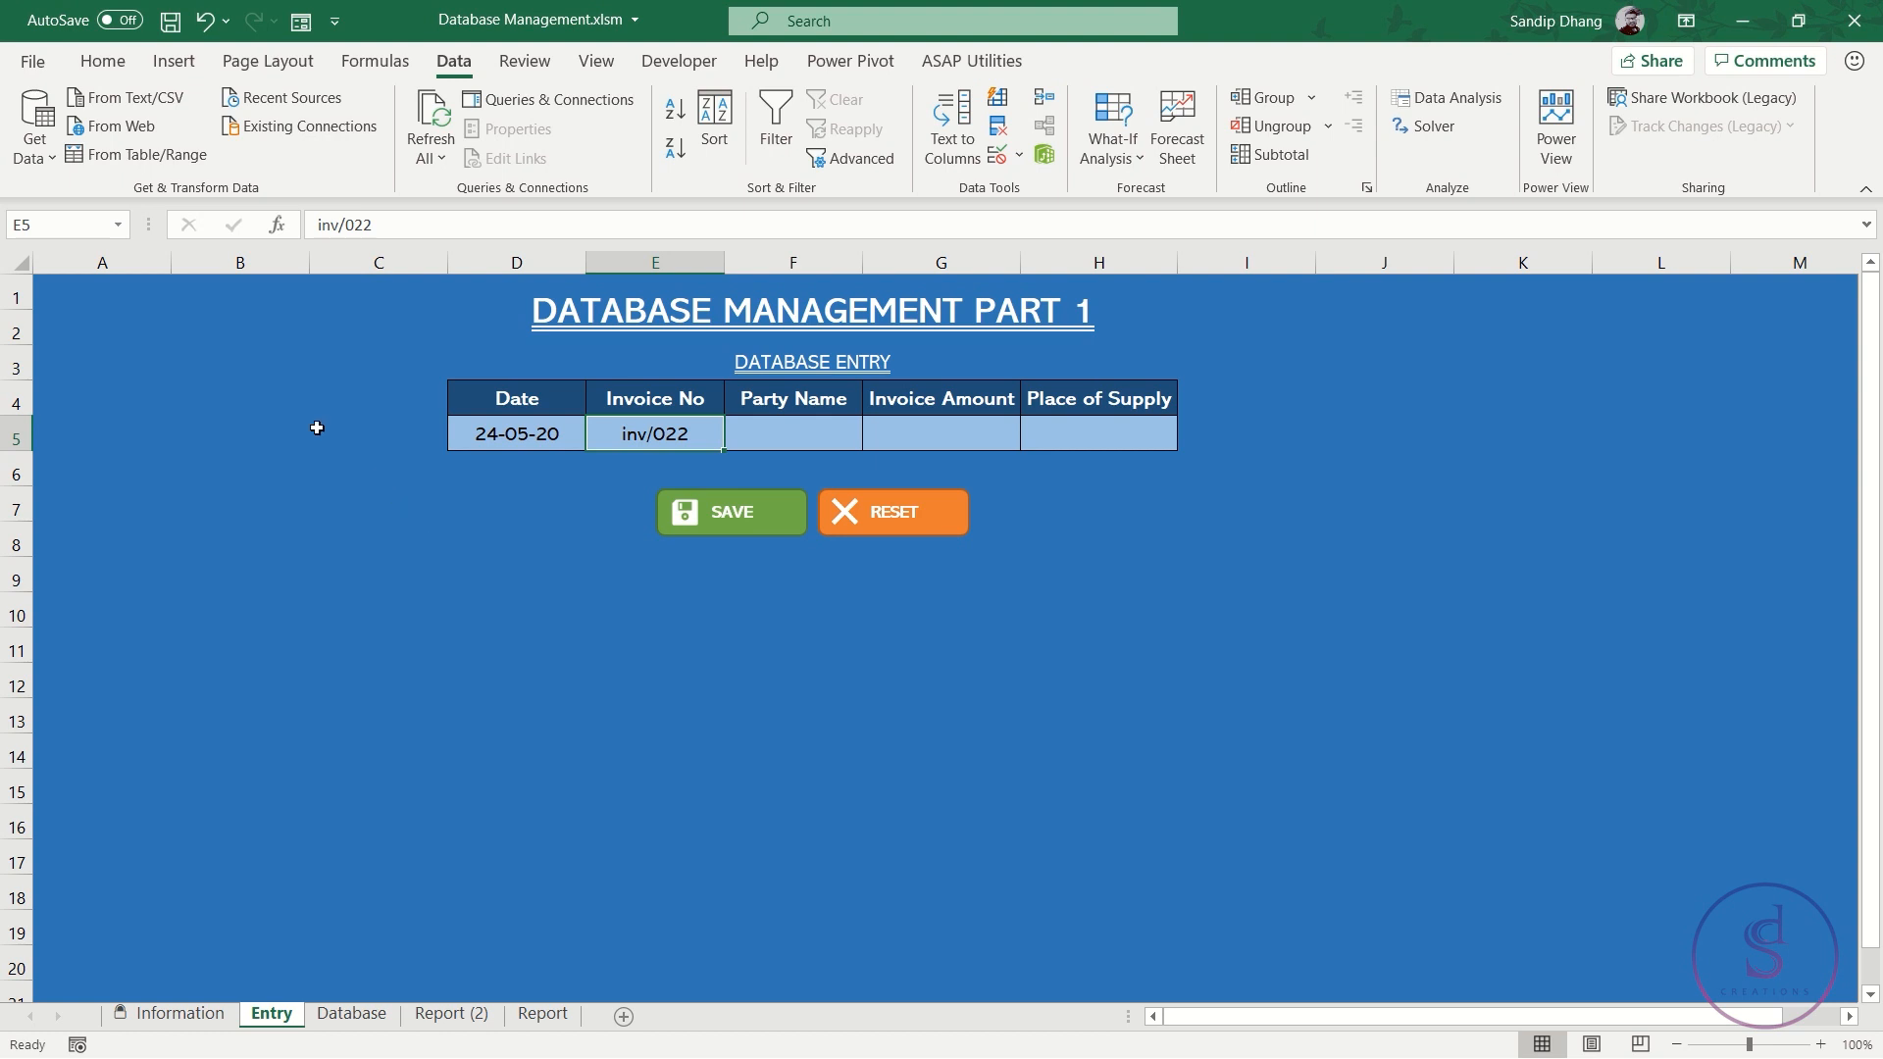
click(278, 428)
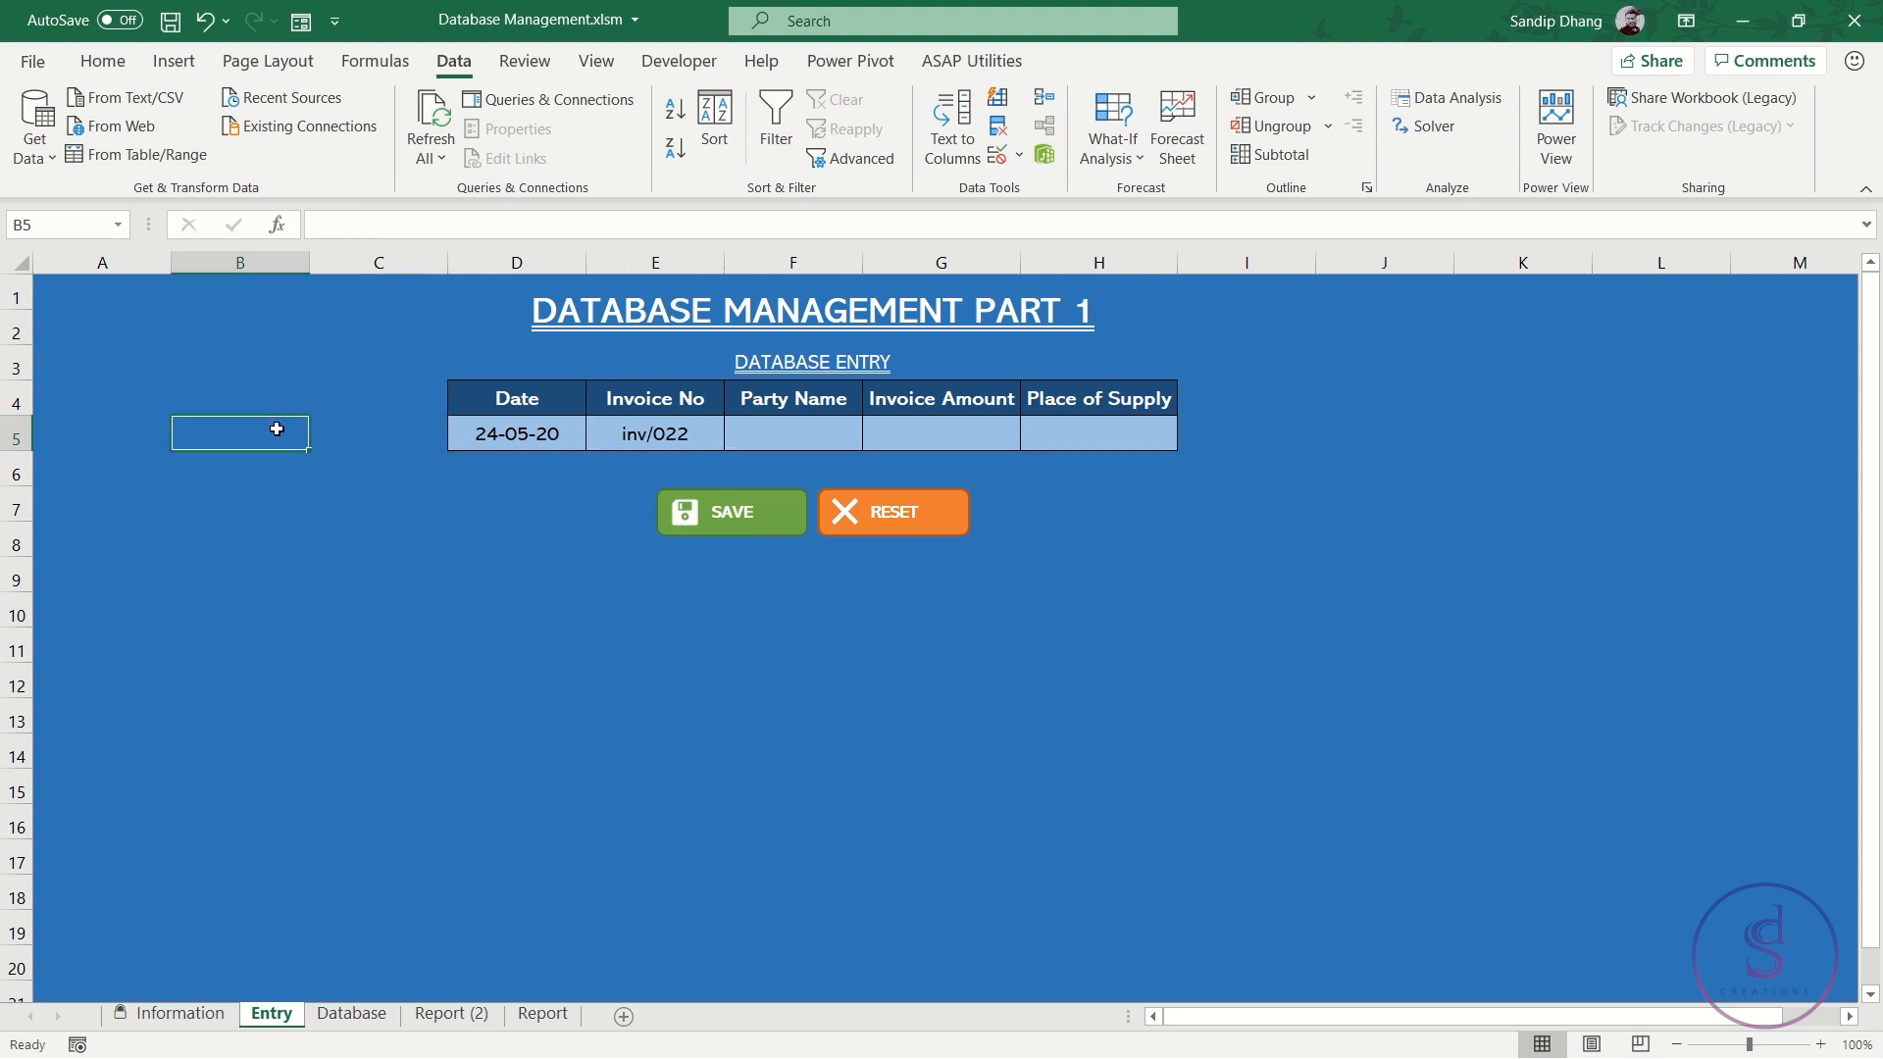
text(5)
key(BackSpace)
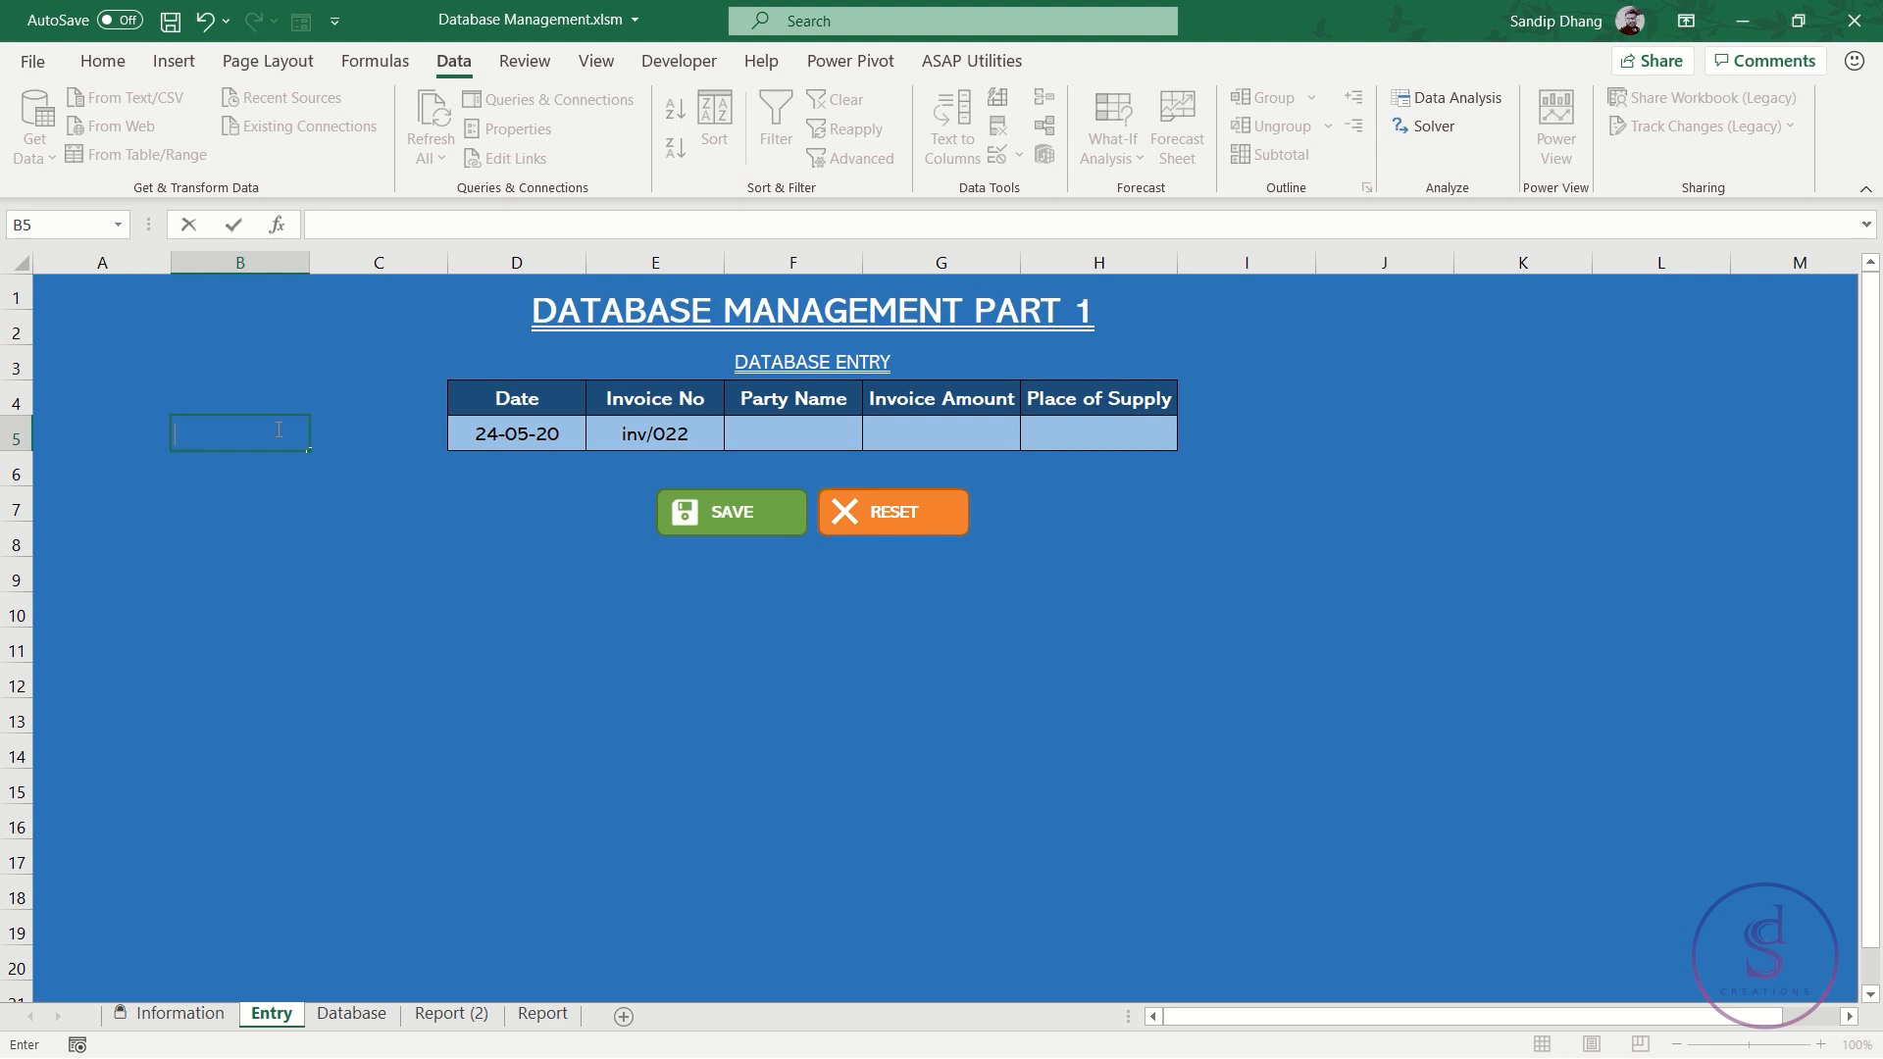
text(=count)
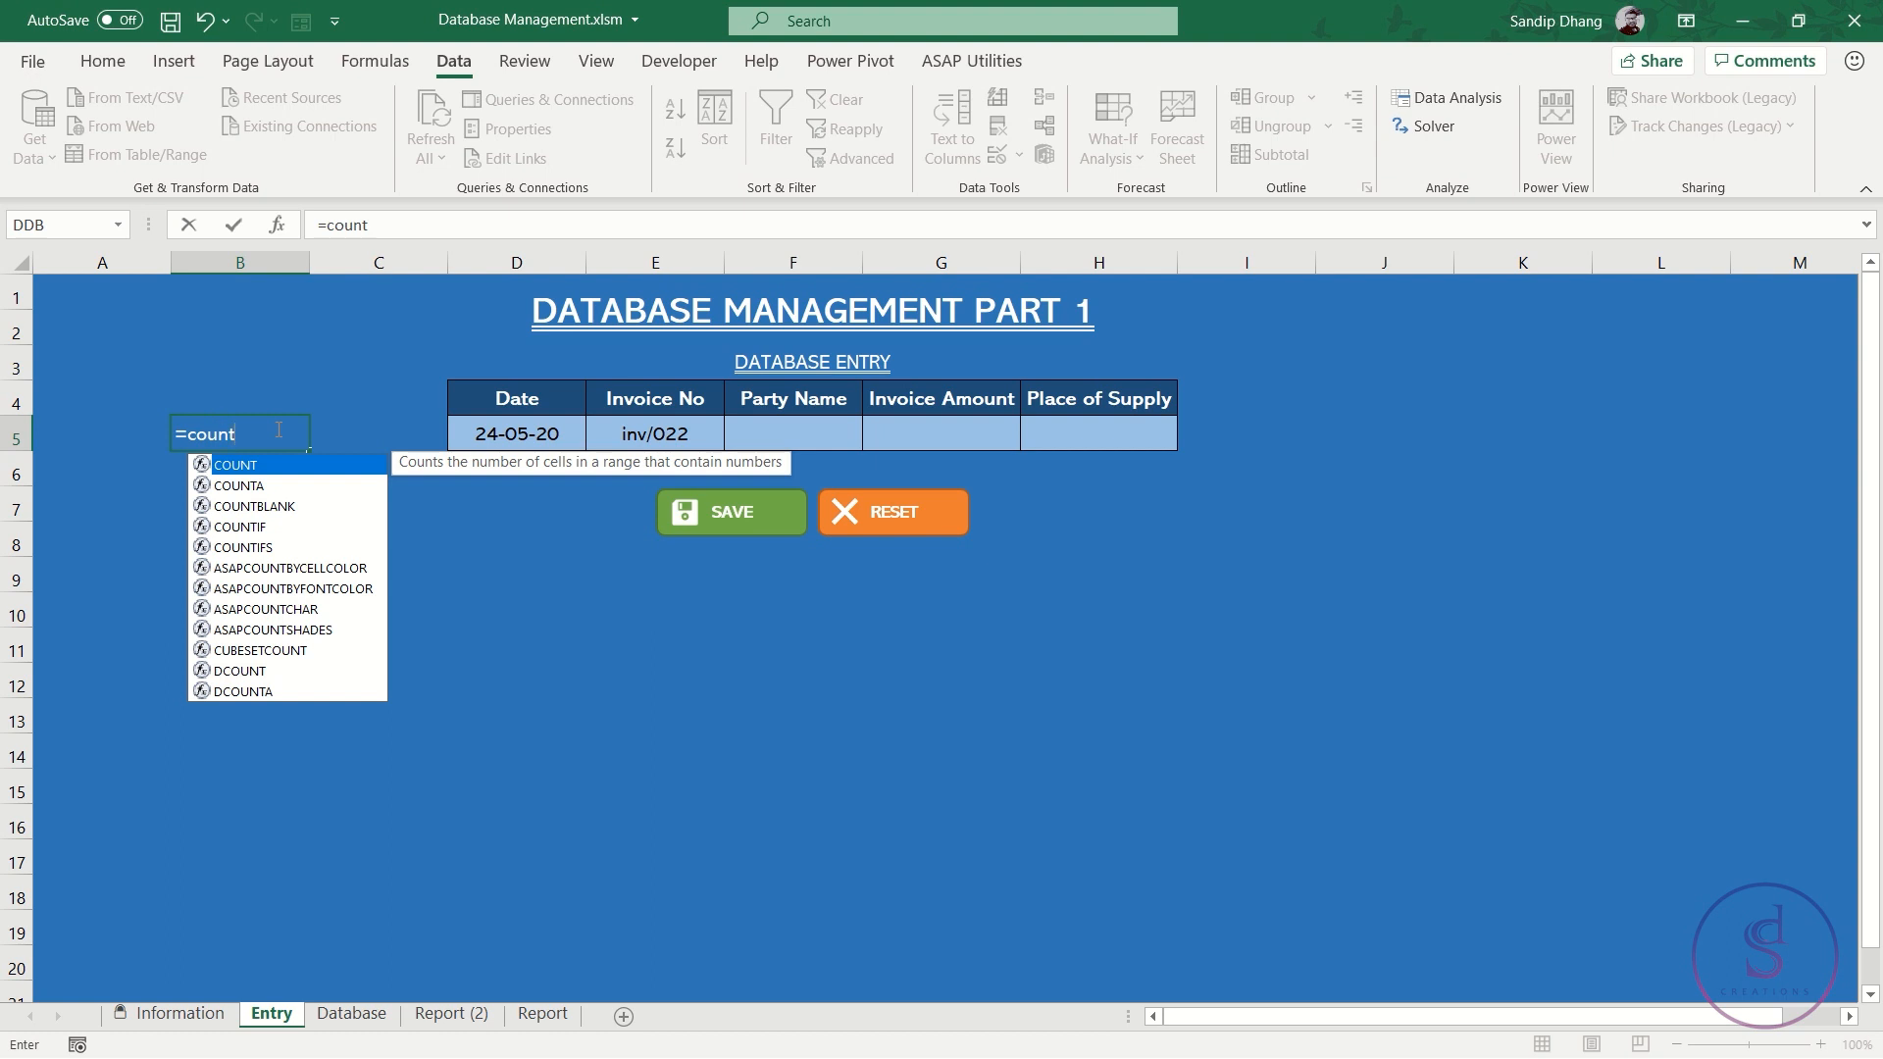
text(if)
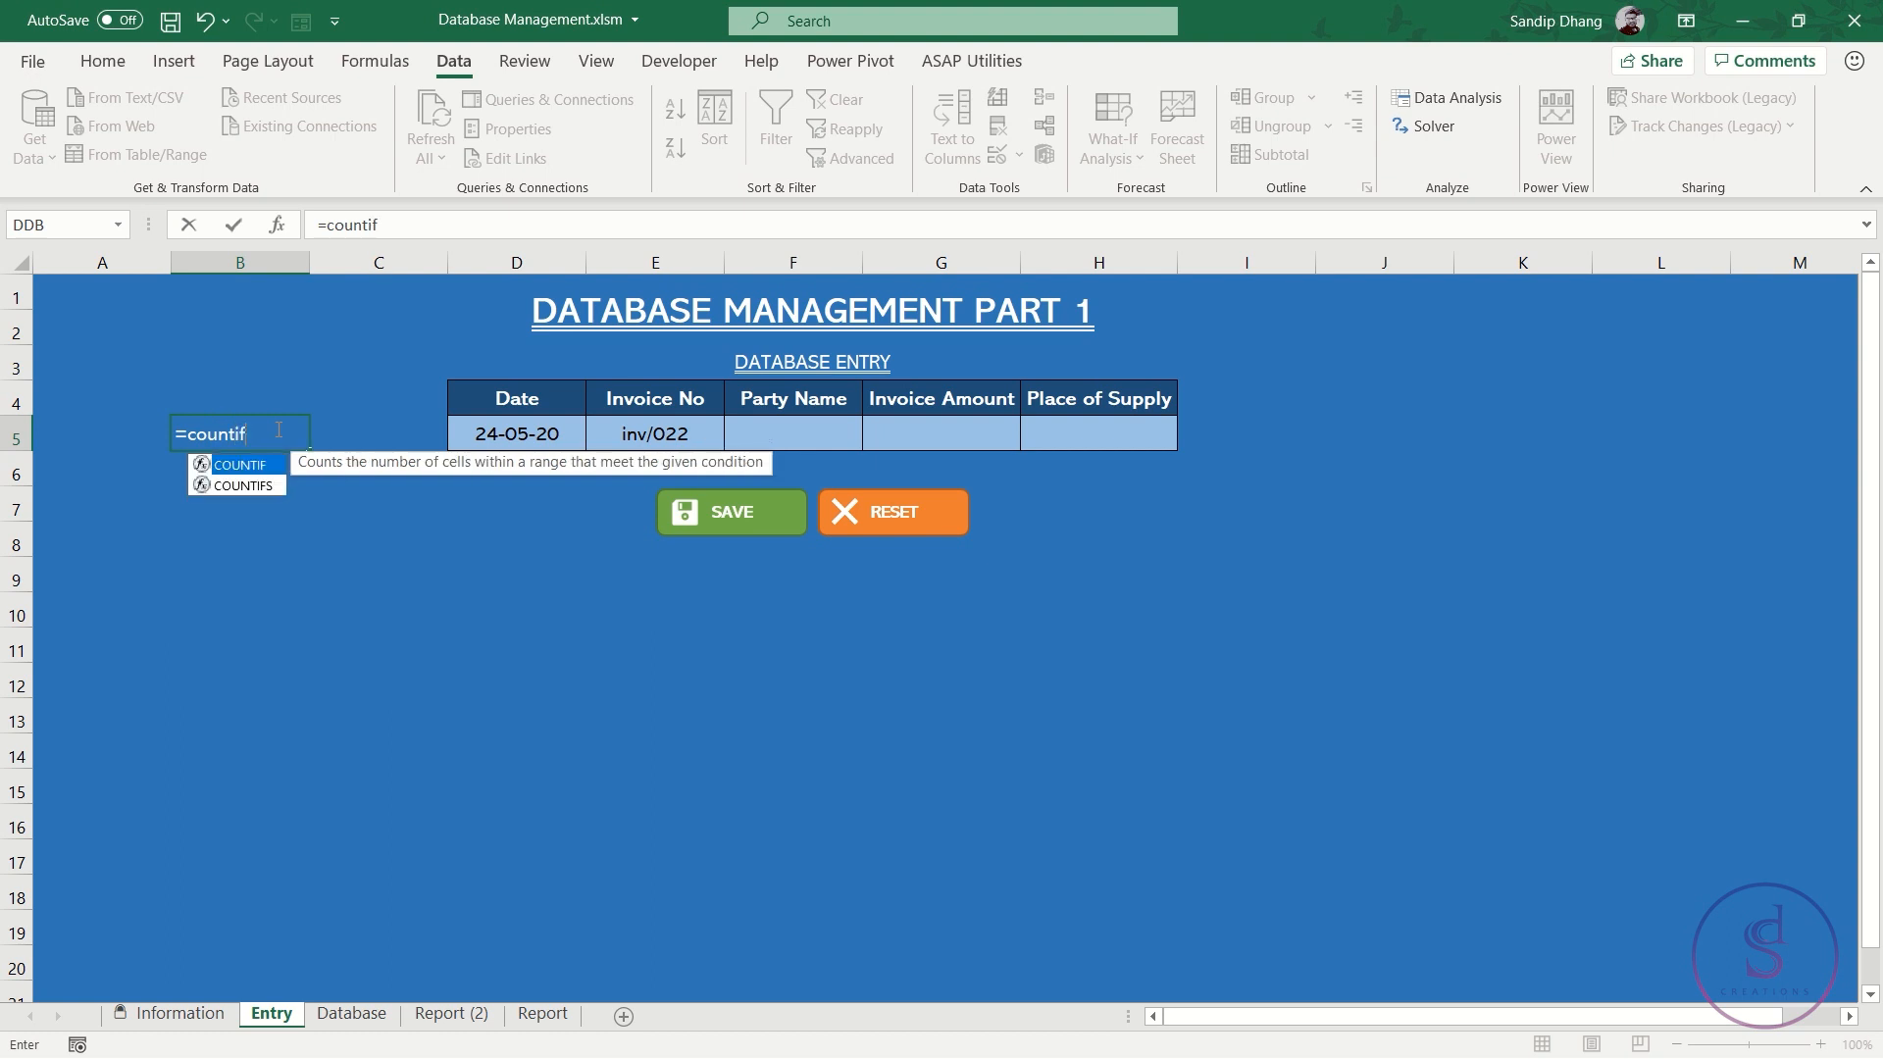
key(Tab)
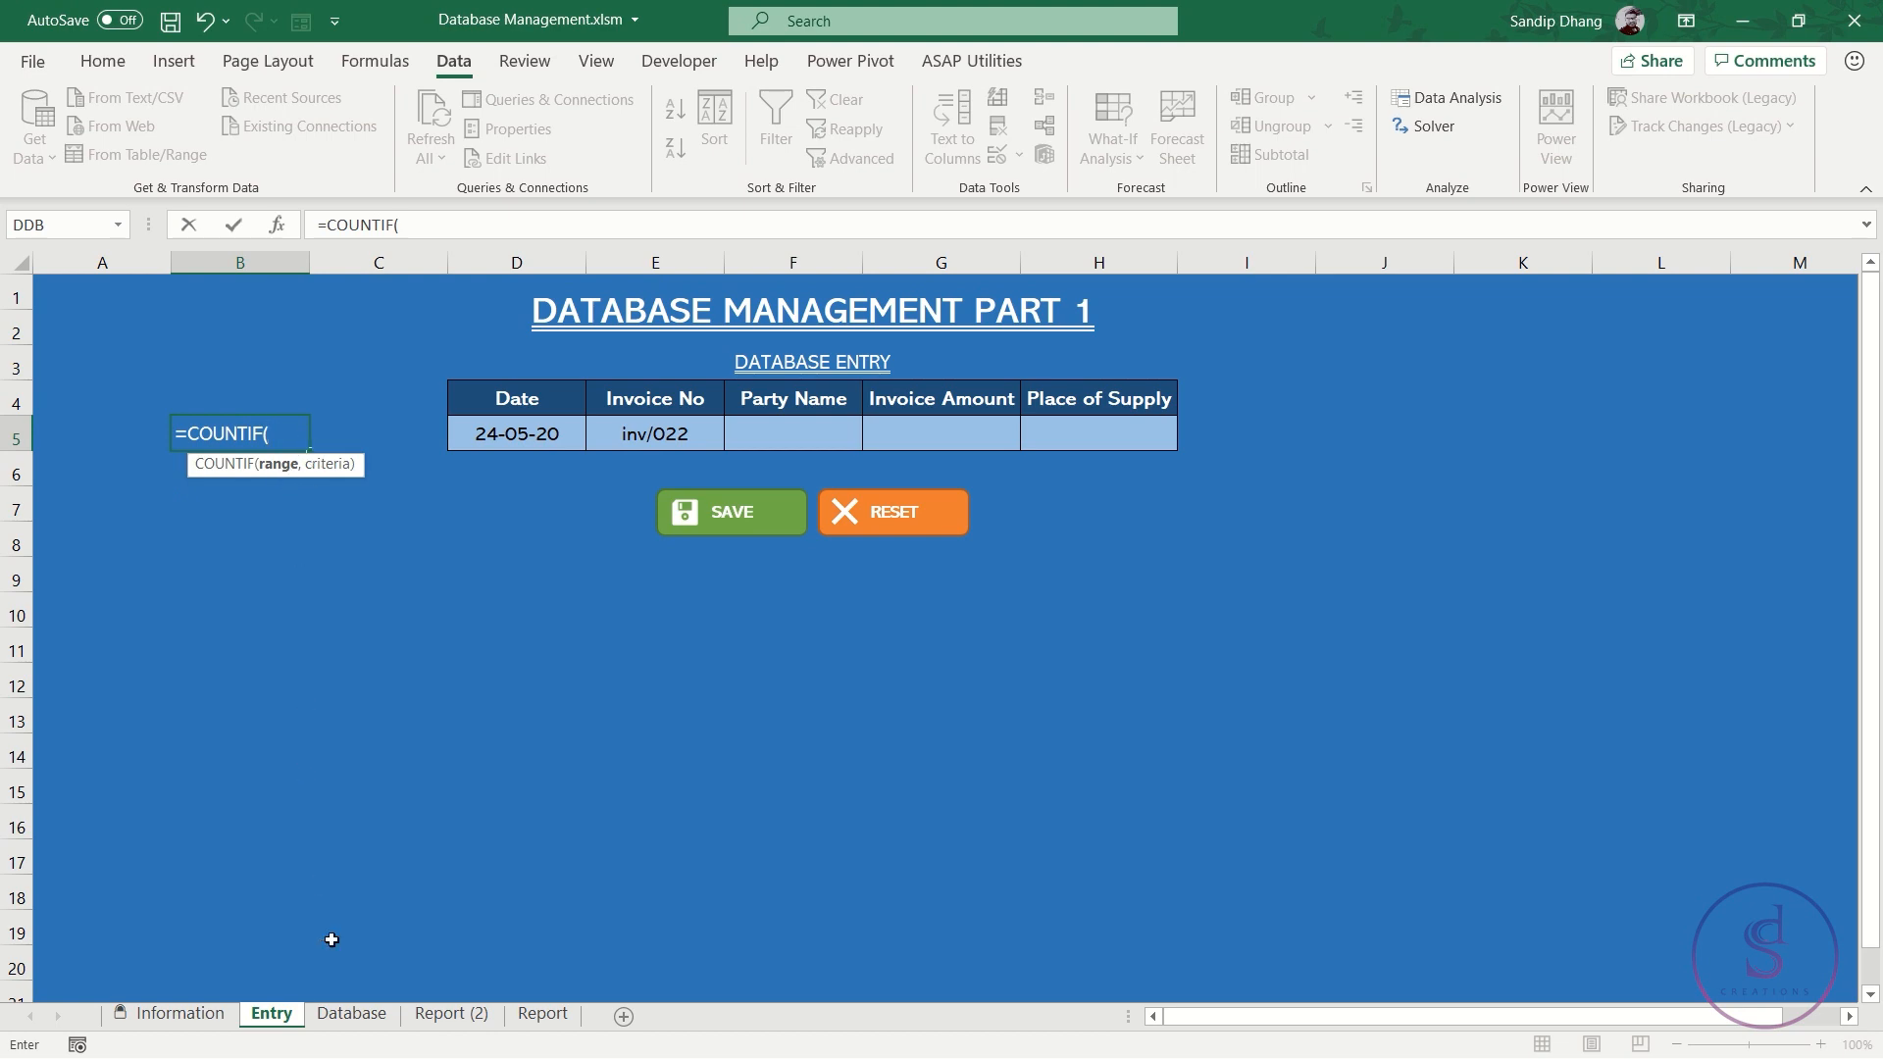
click(353, 1016)
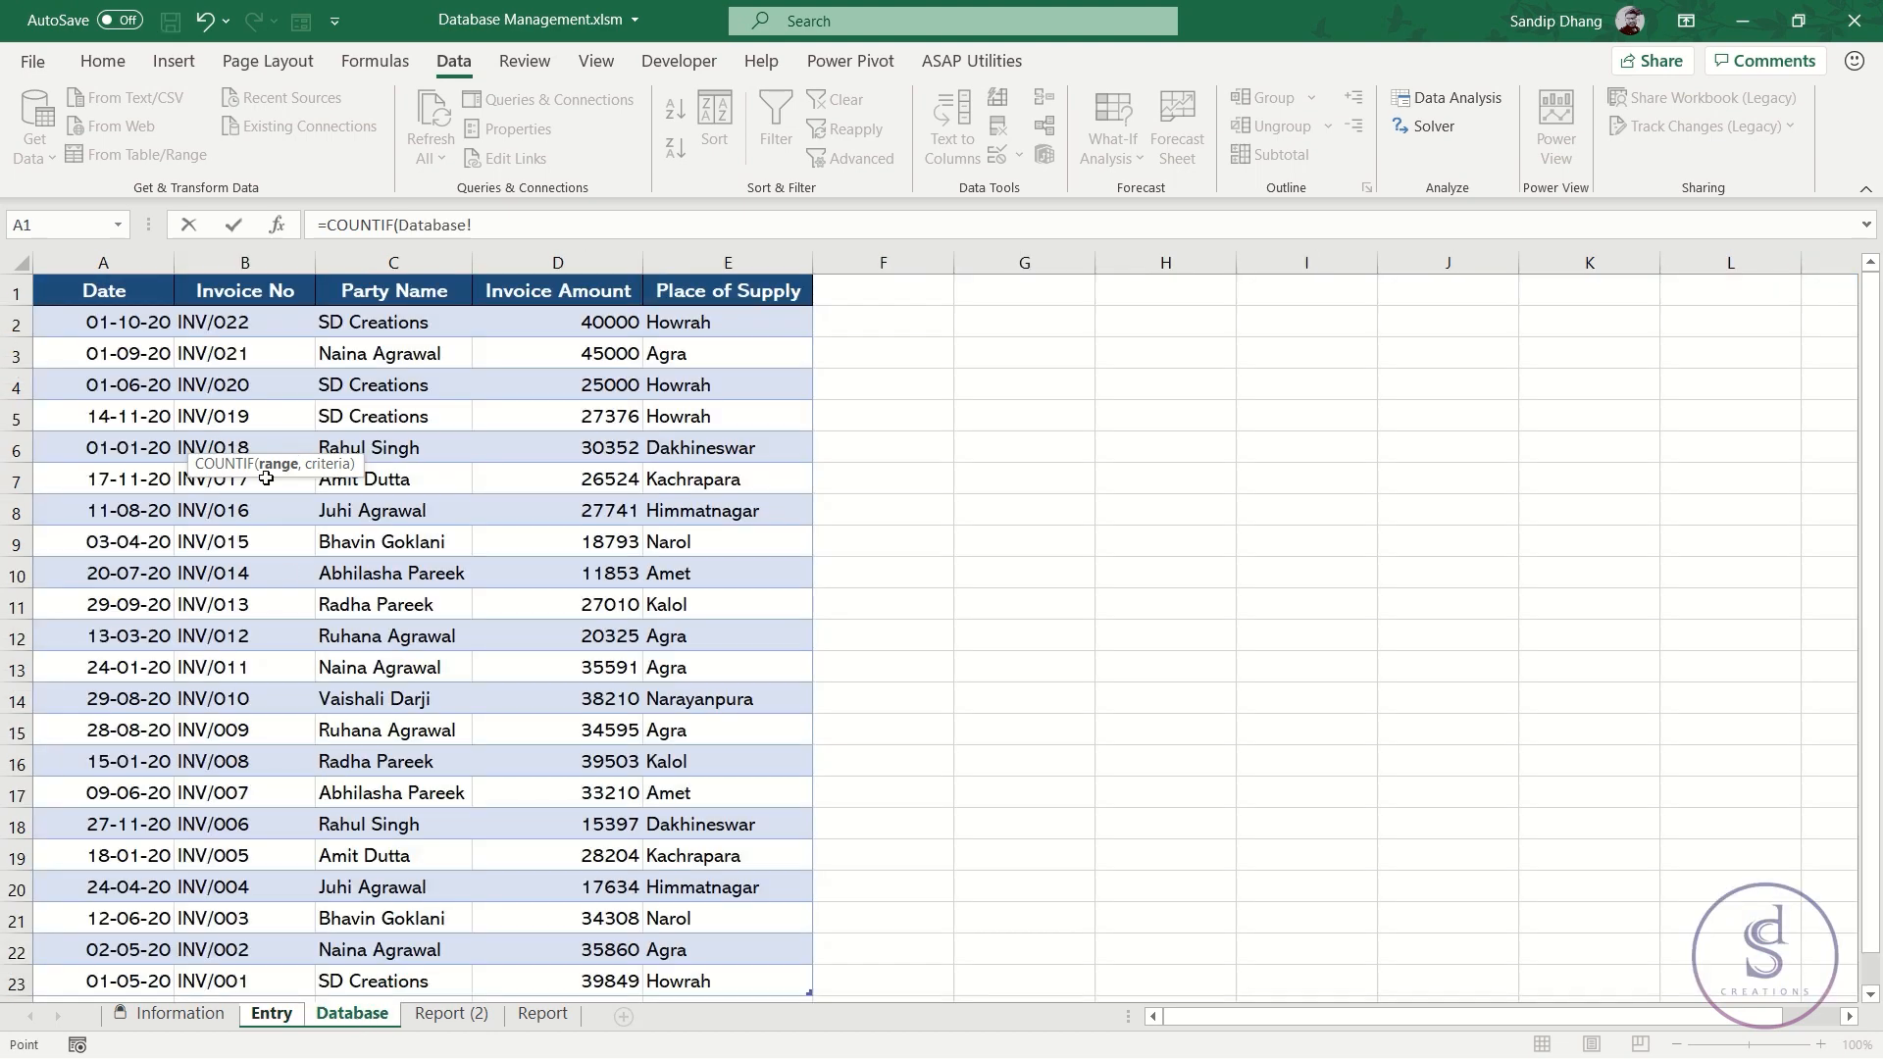
click(241, 328)
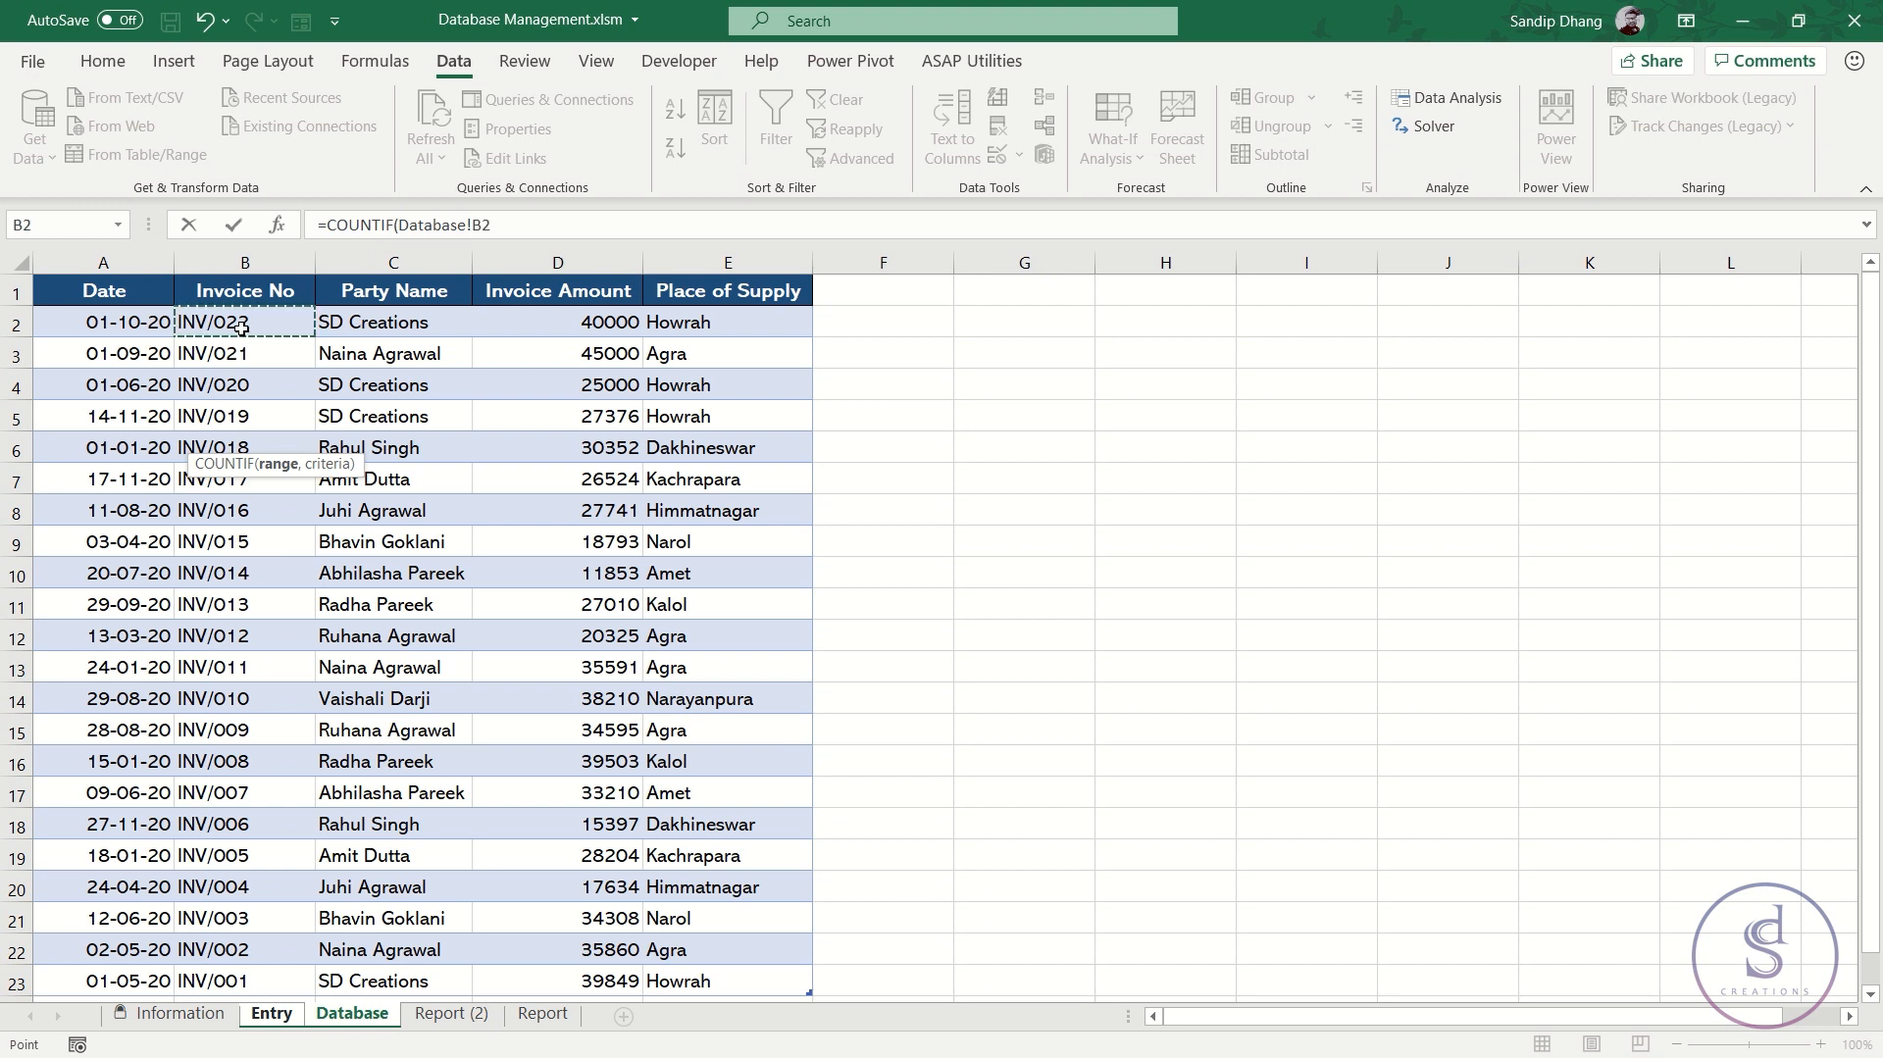
key(ctrl+shift+Down)
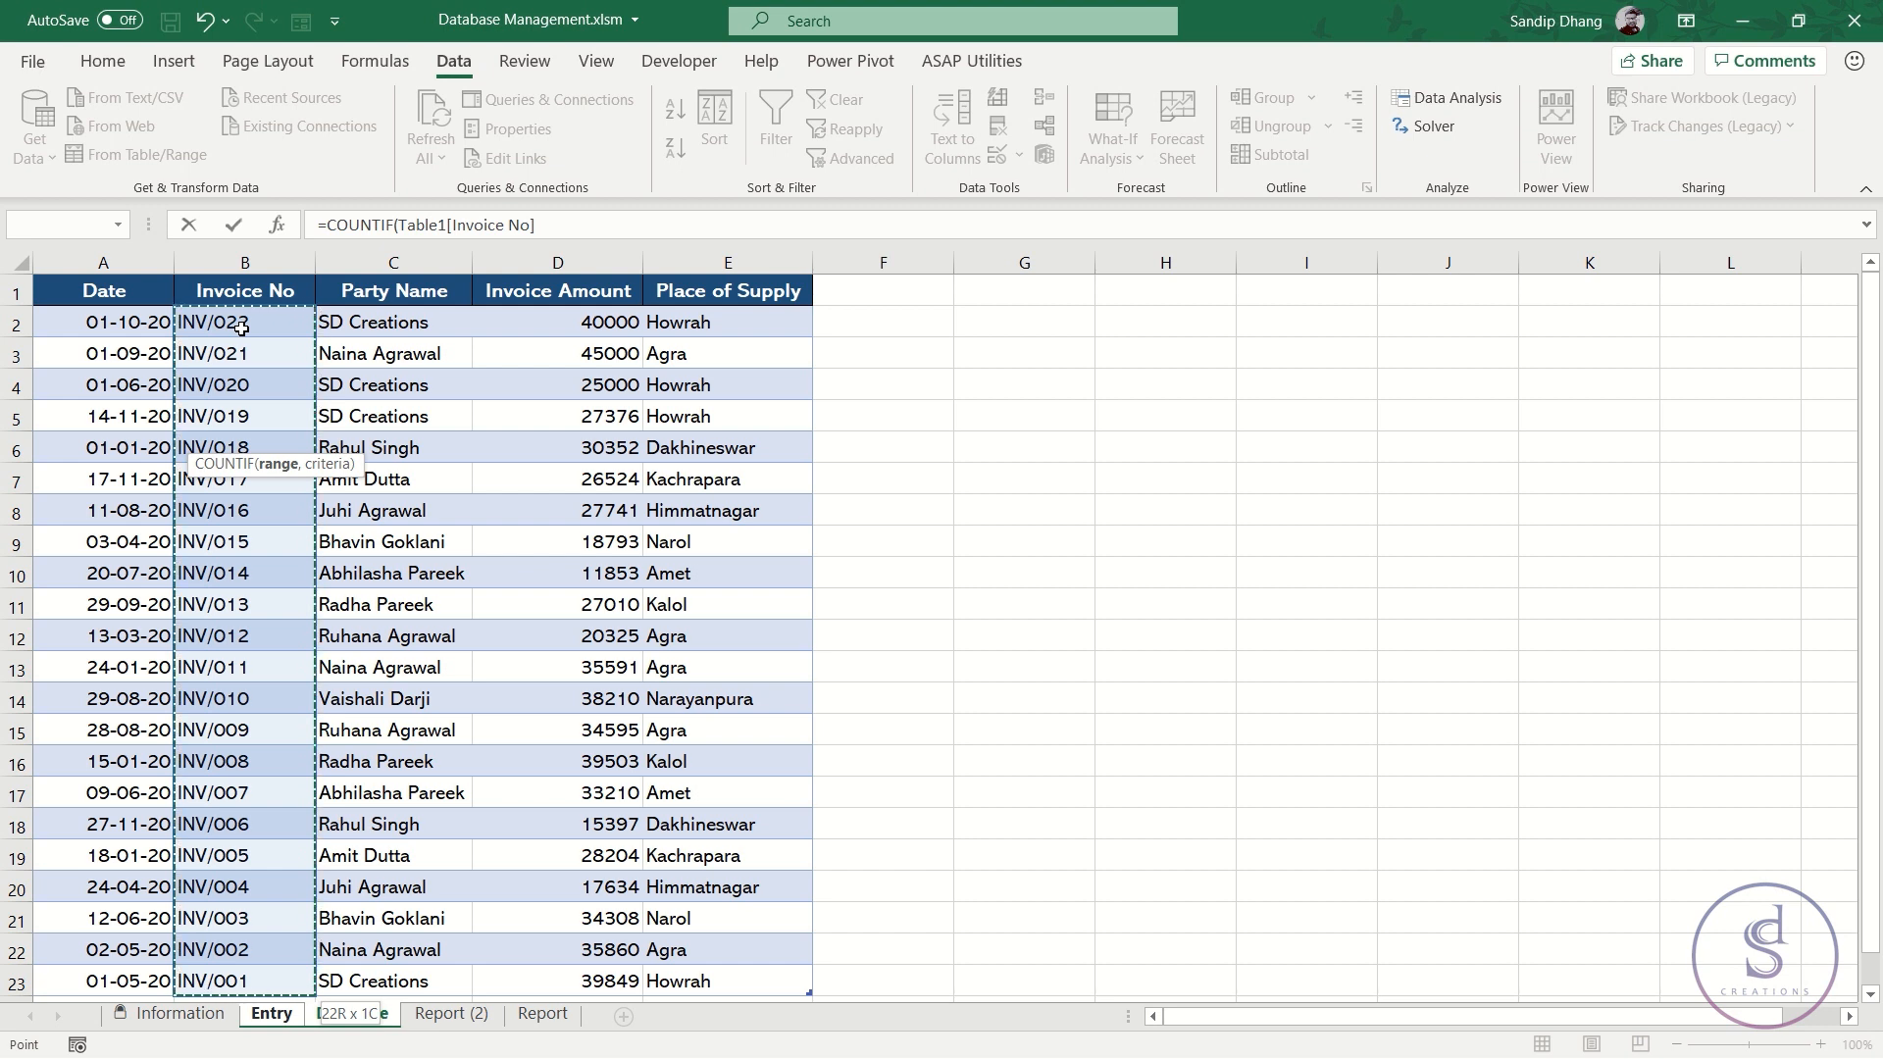
text(,)
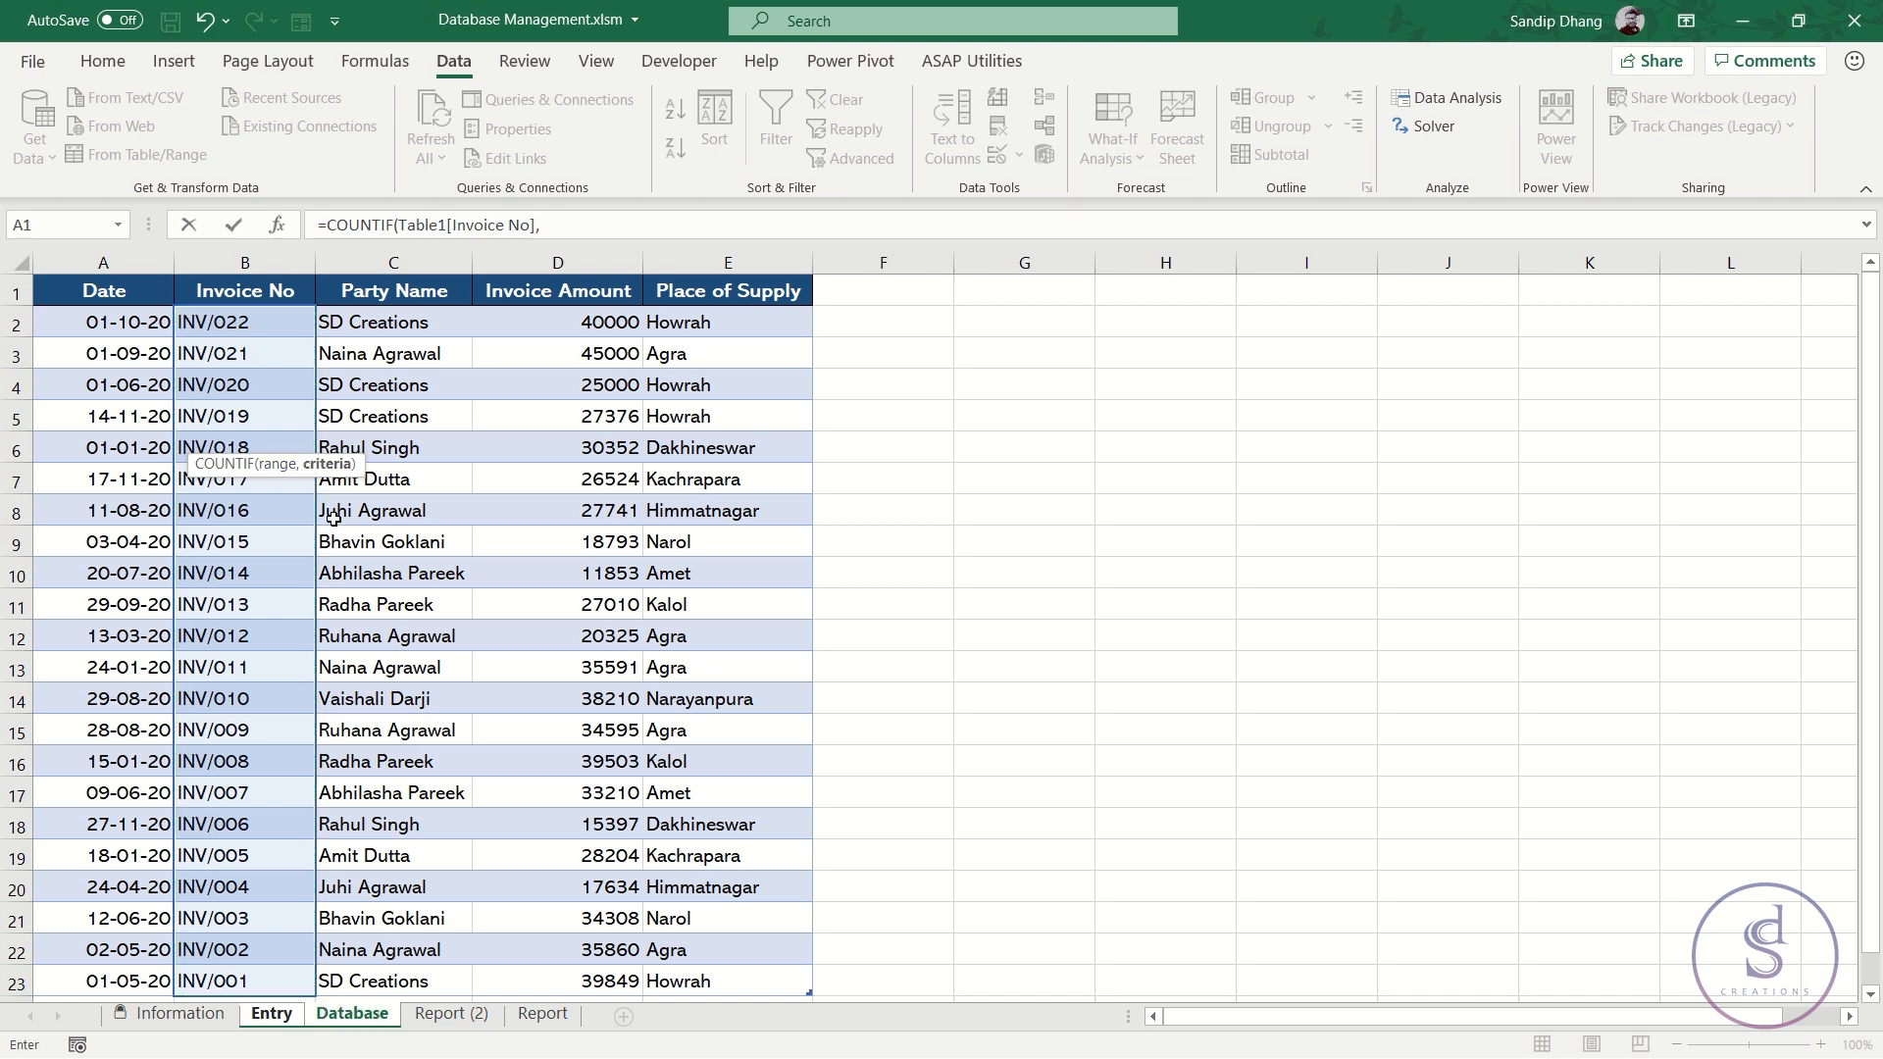
click(272, 1014)
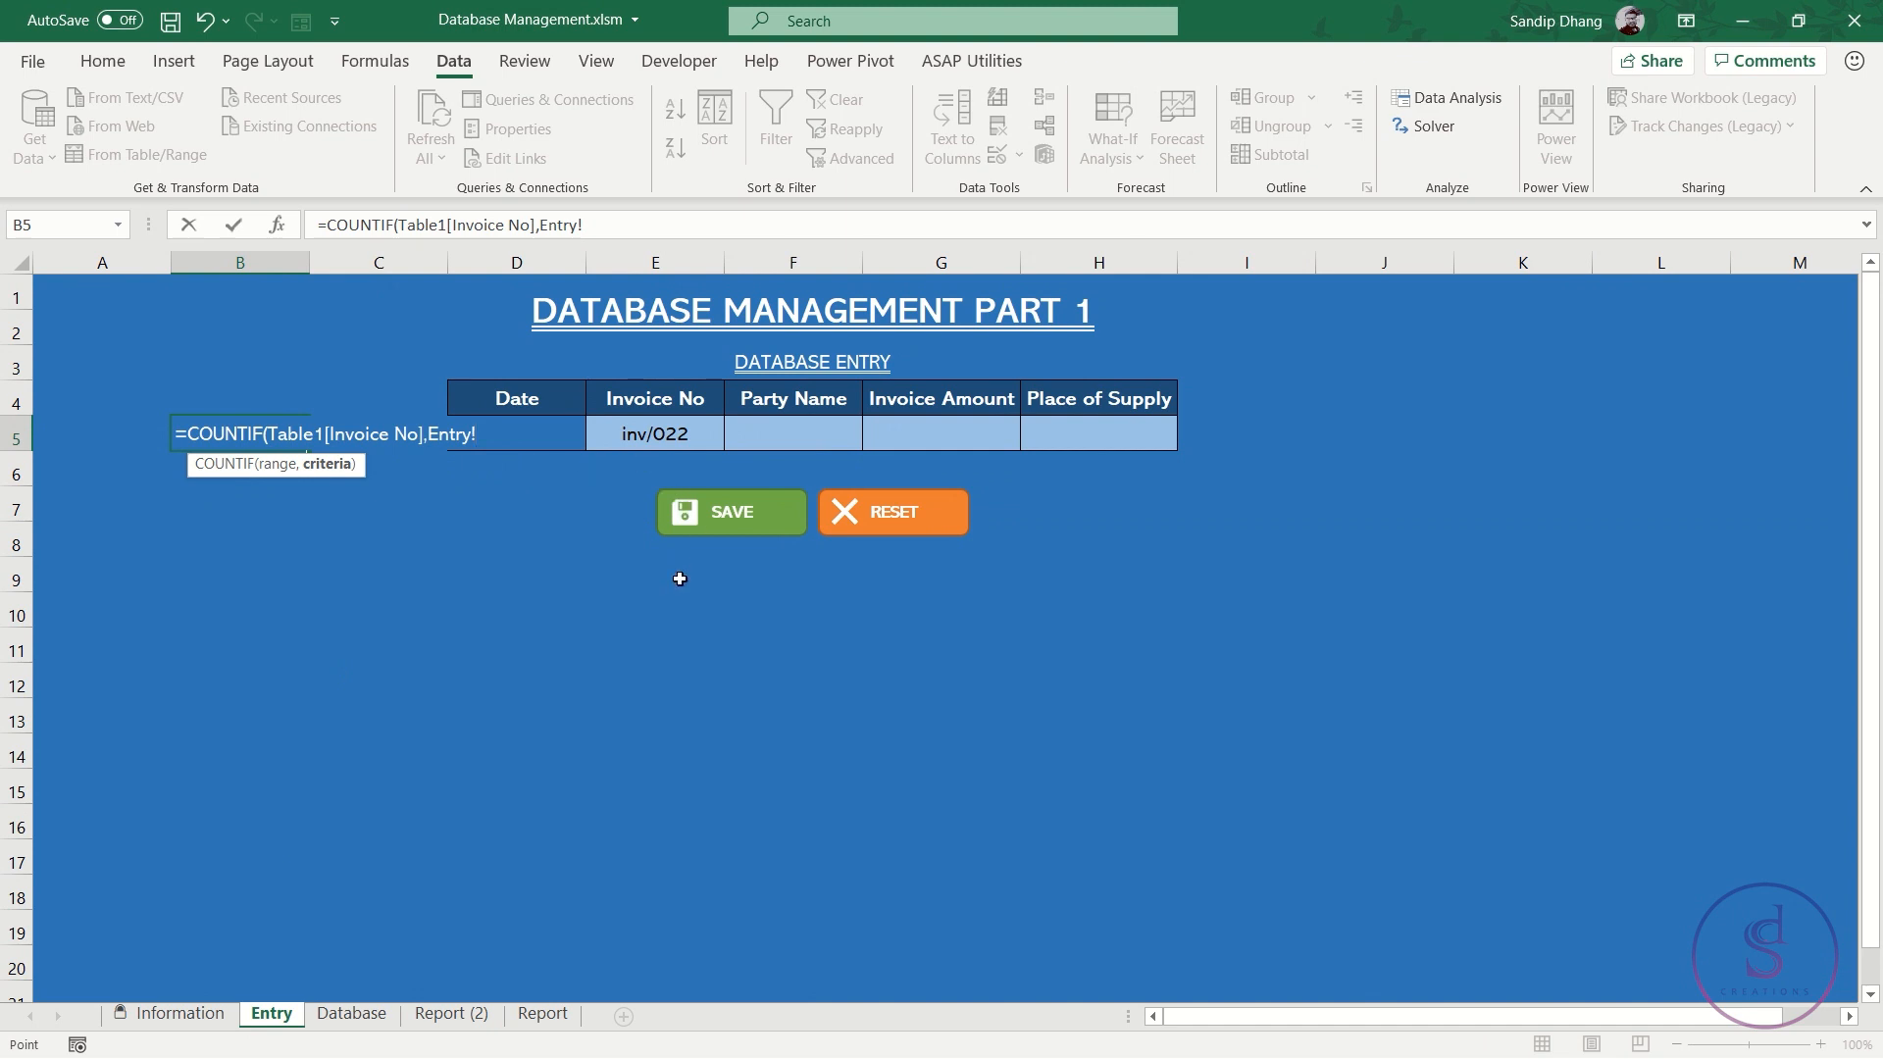
click(679, 432)
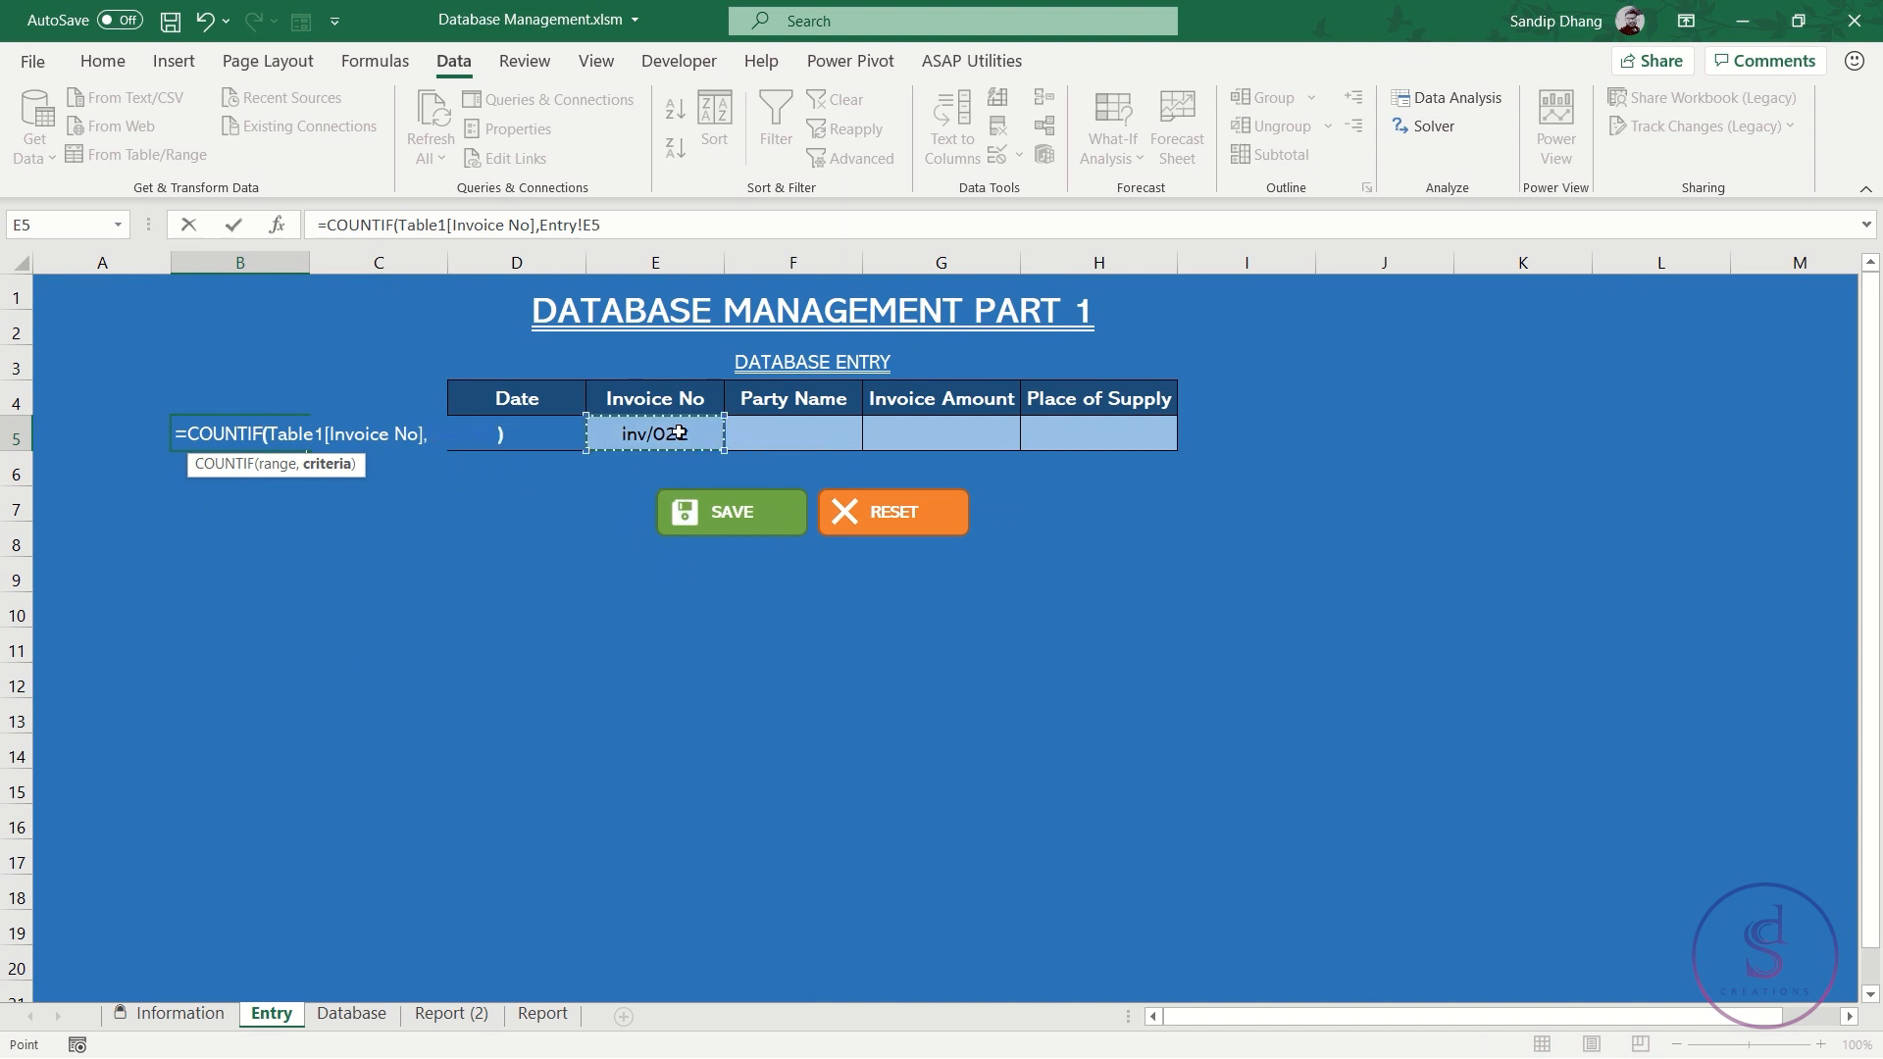
text())
key(Return)
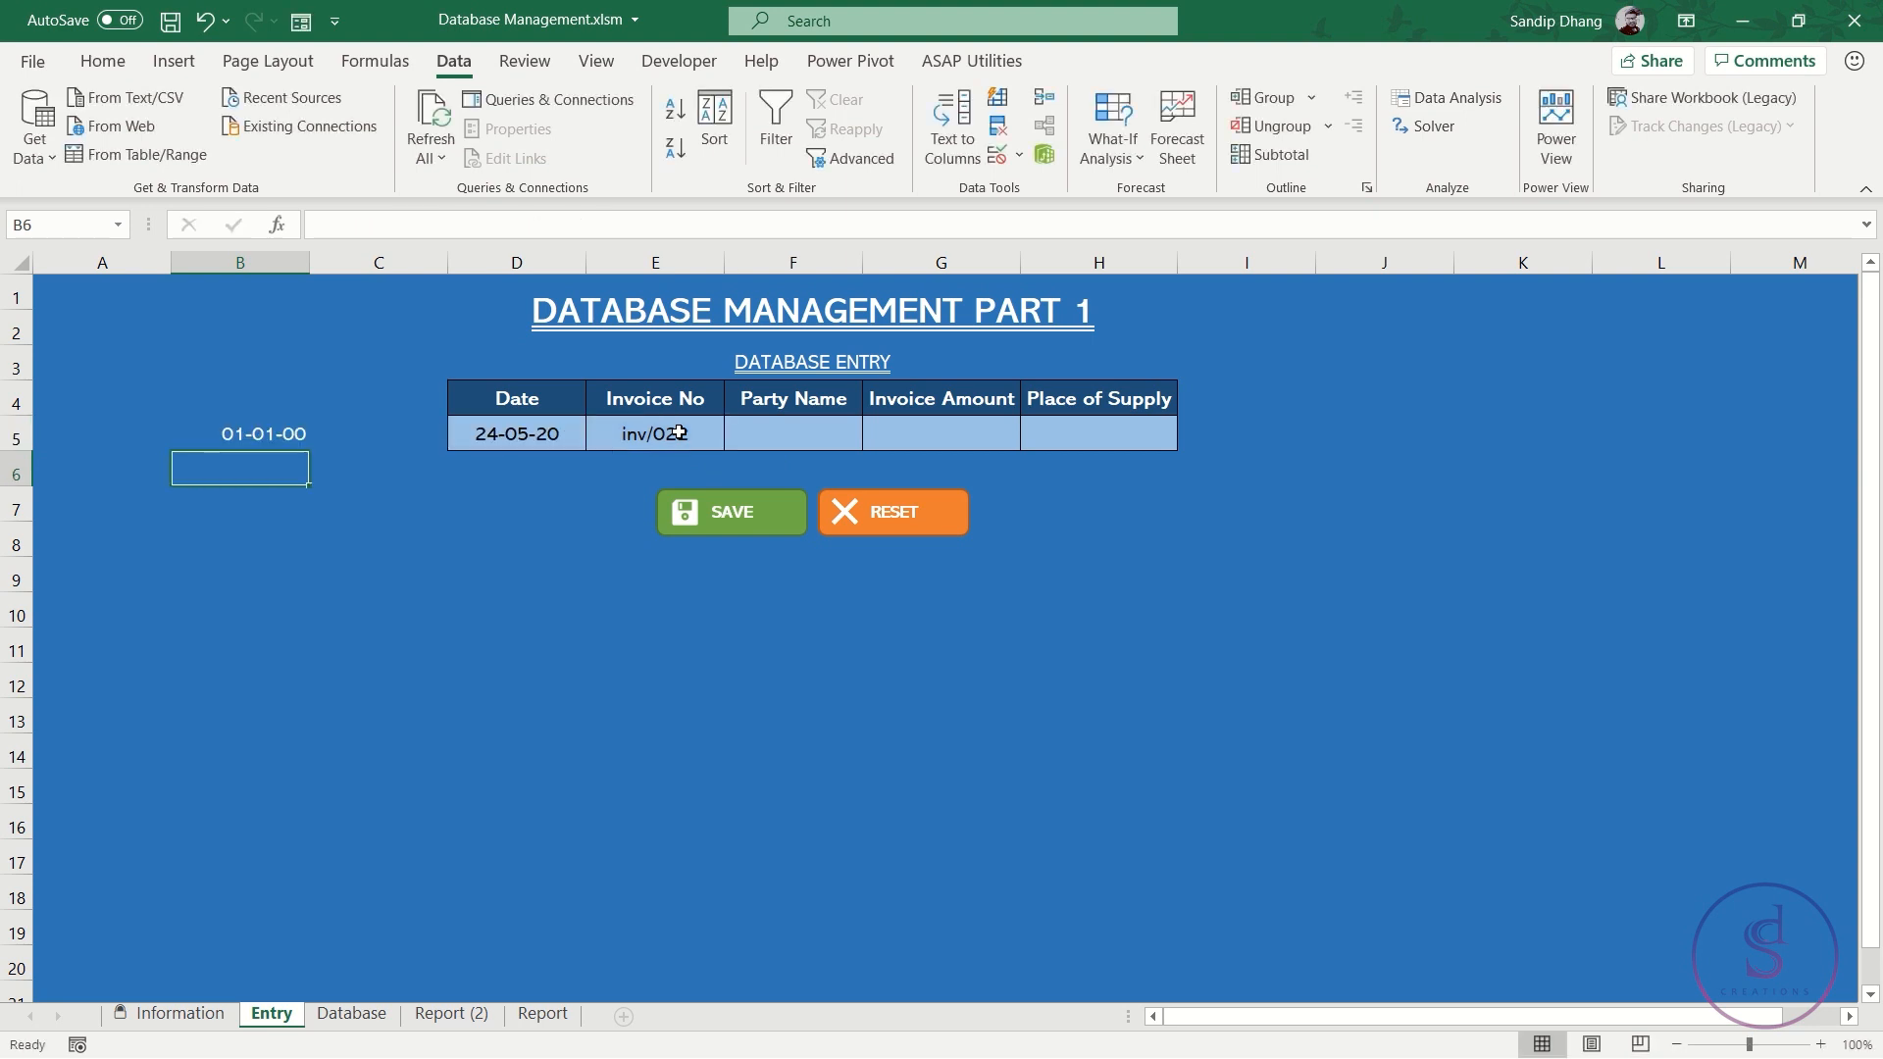
Format the COUNTIF result in cell B5 as a Number with no decimal places
click(262, 428)
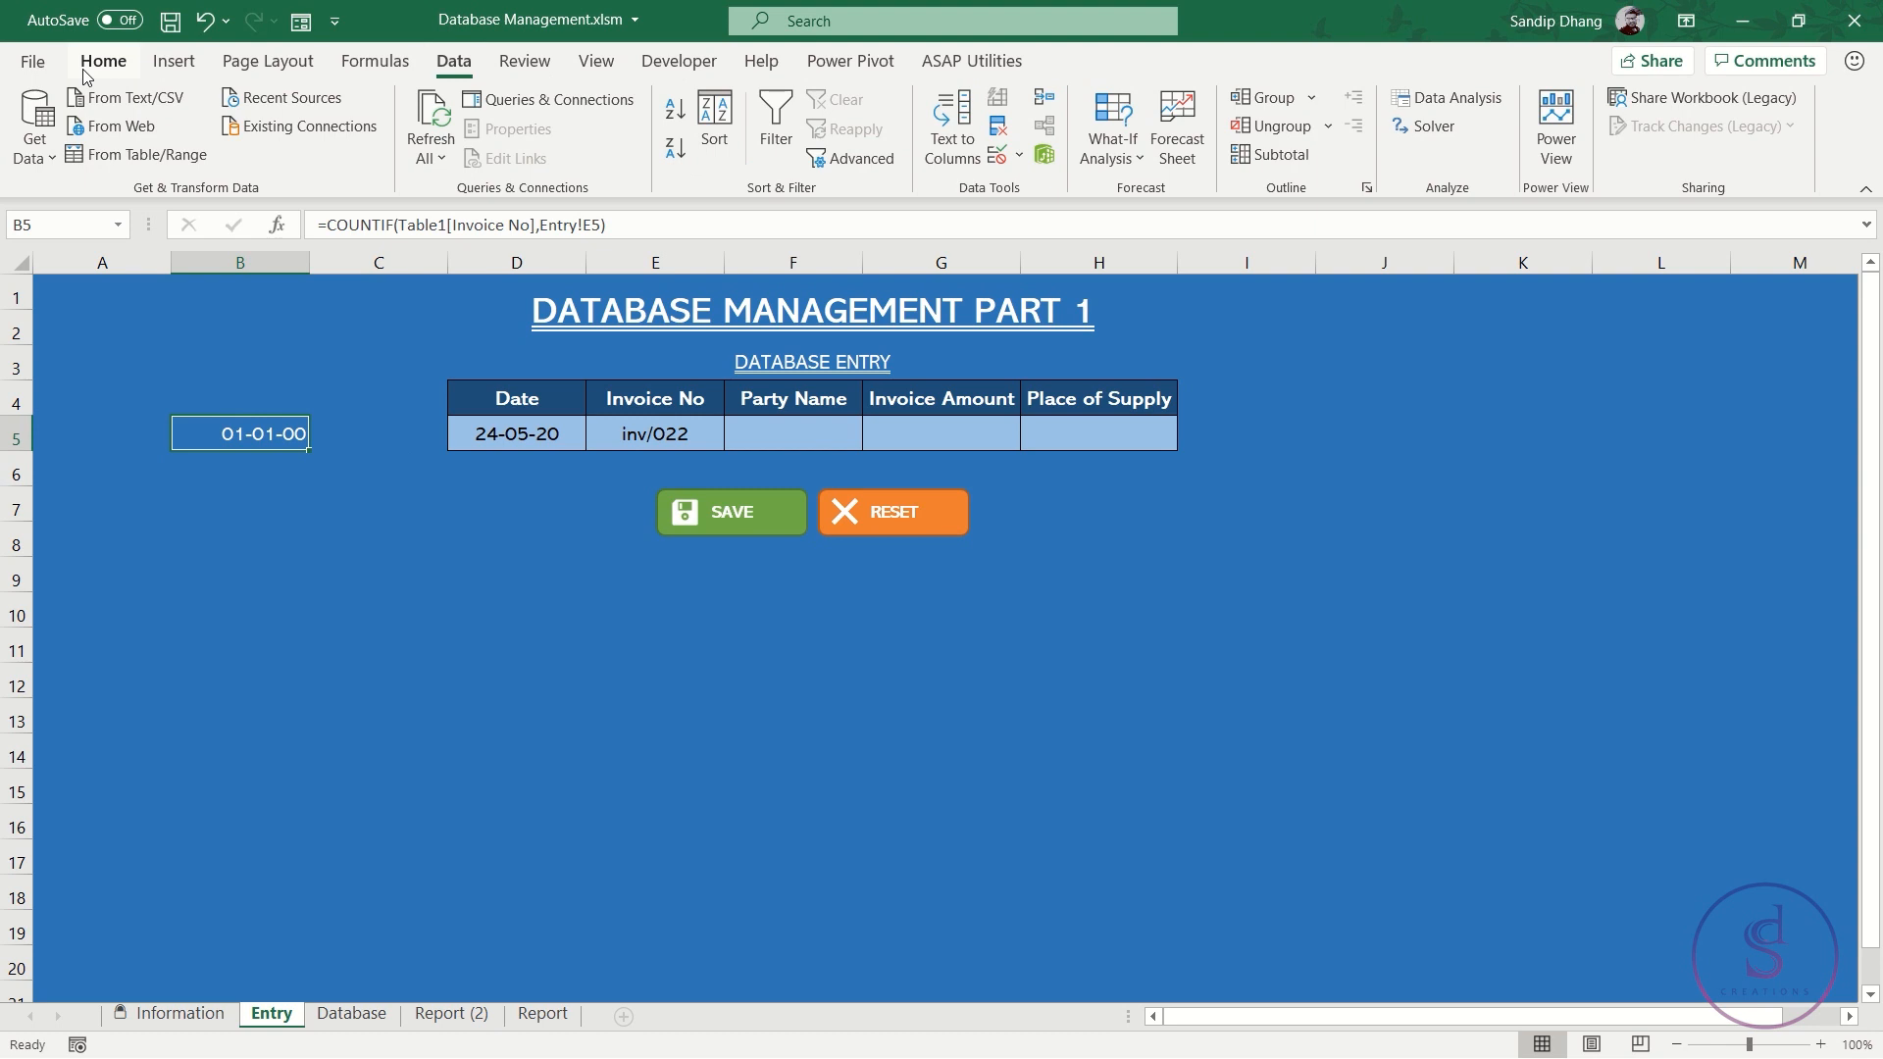
key(ctrl+shift+4)
click(647, 435)
click(231, 436)
click(103, 61)
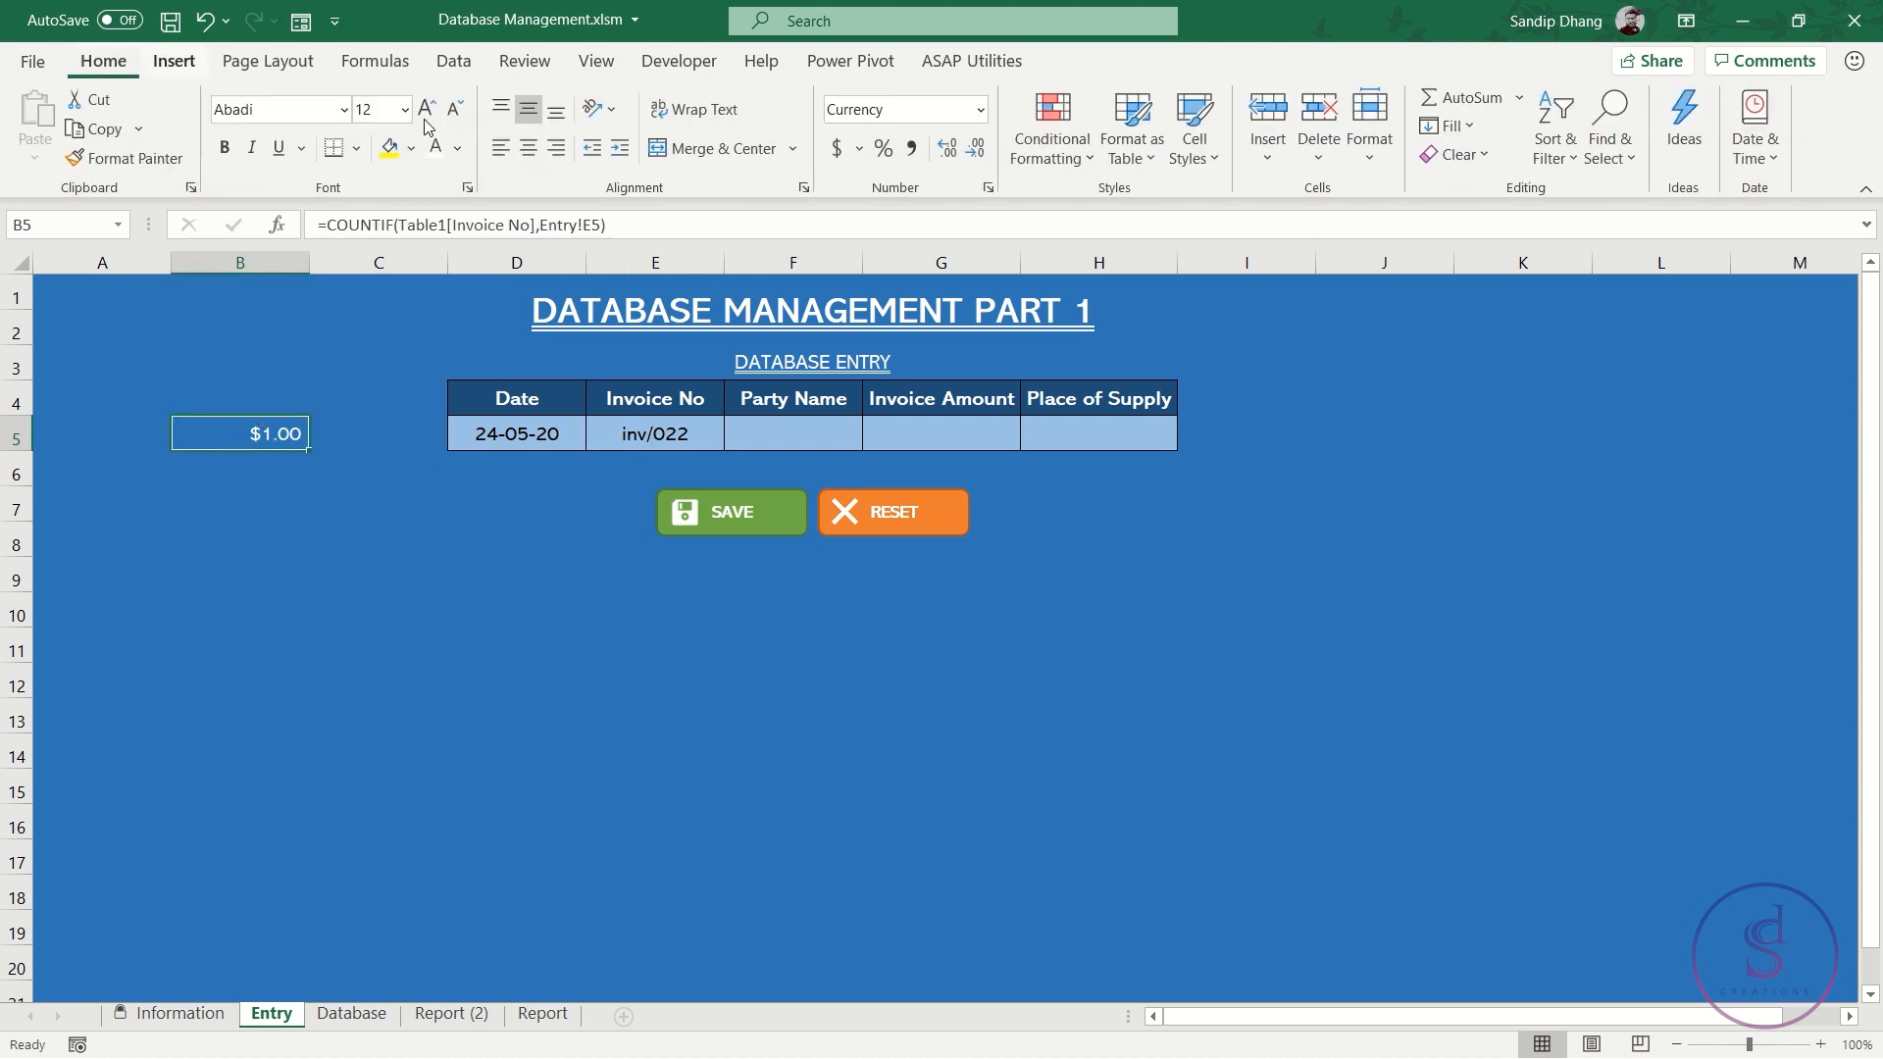
click(980, 109)
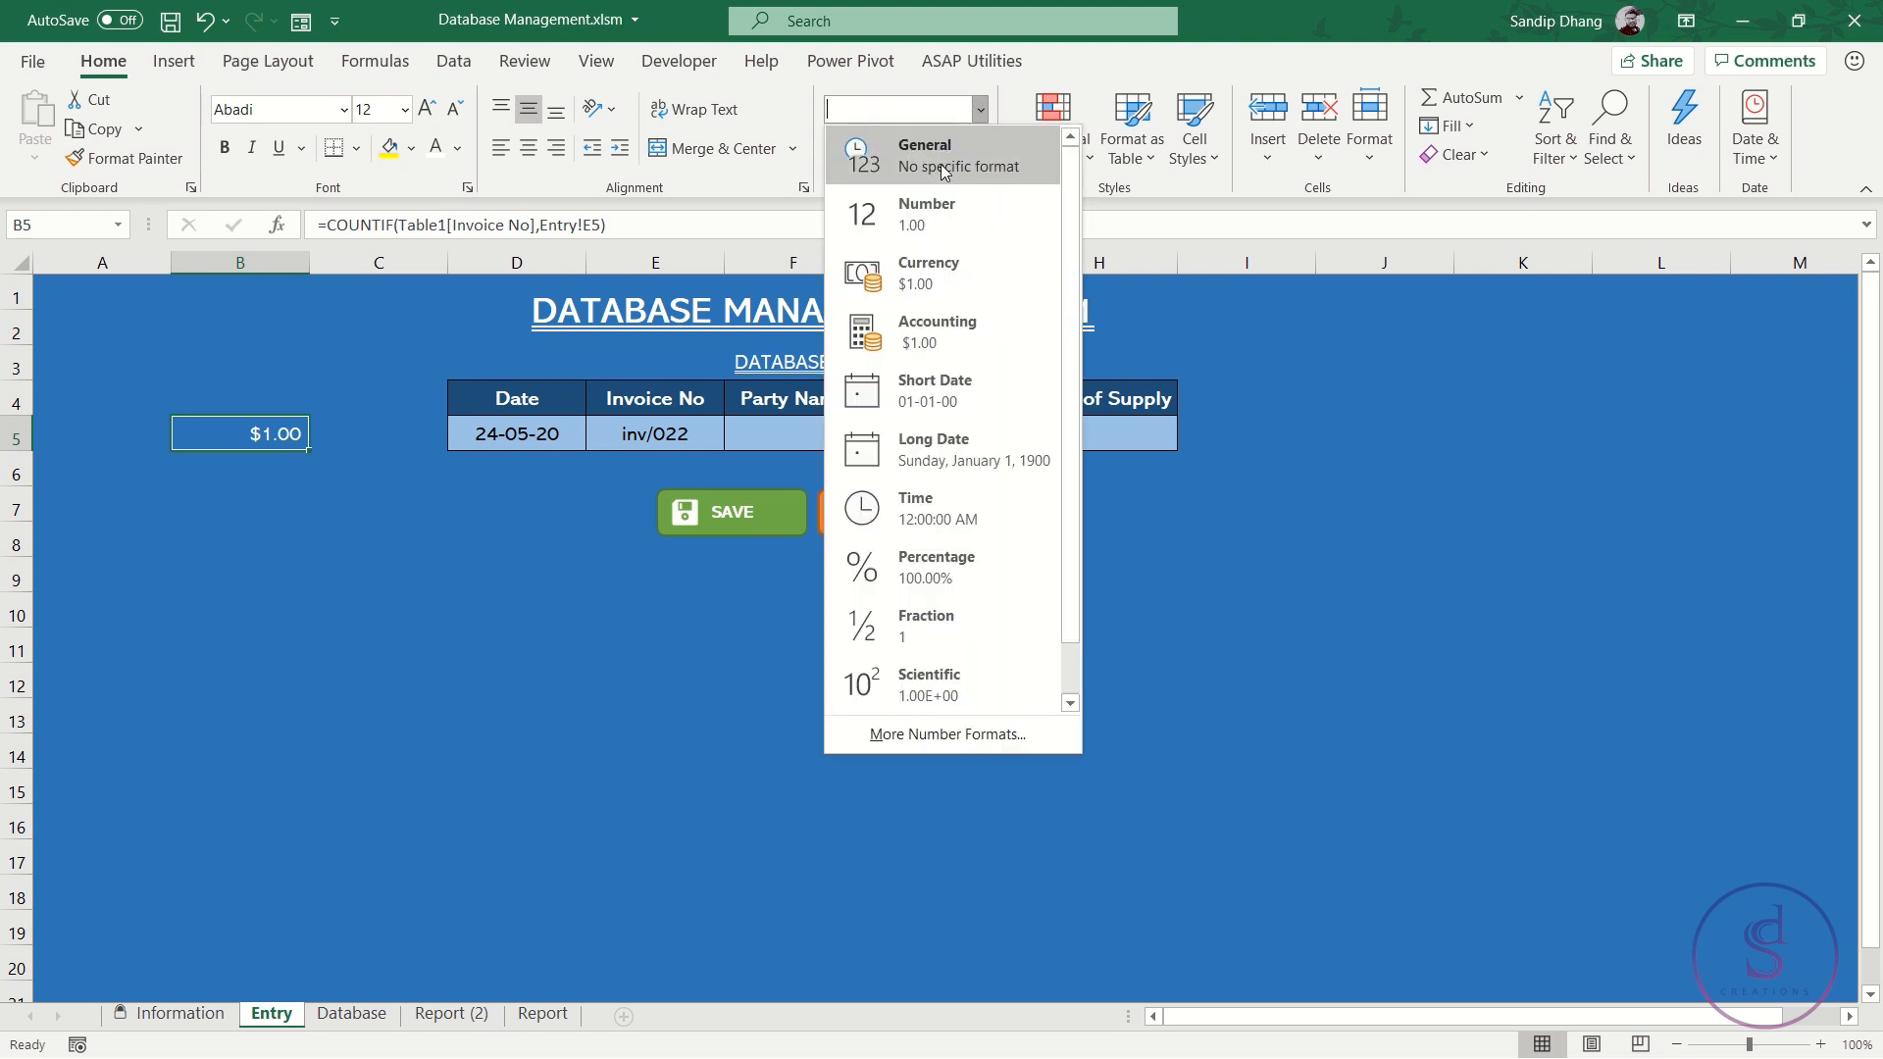
click(932, 135)
click(937, 157)
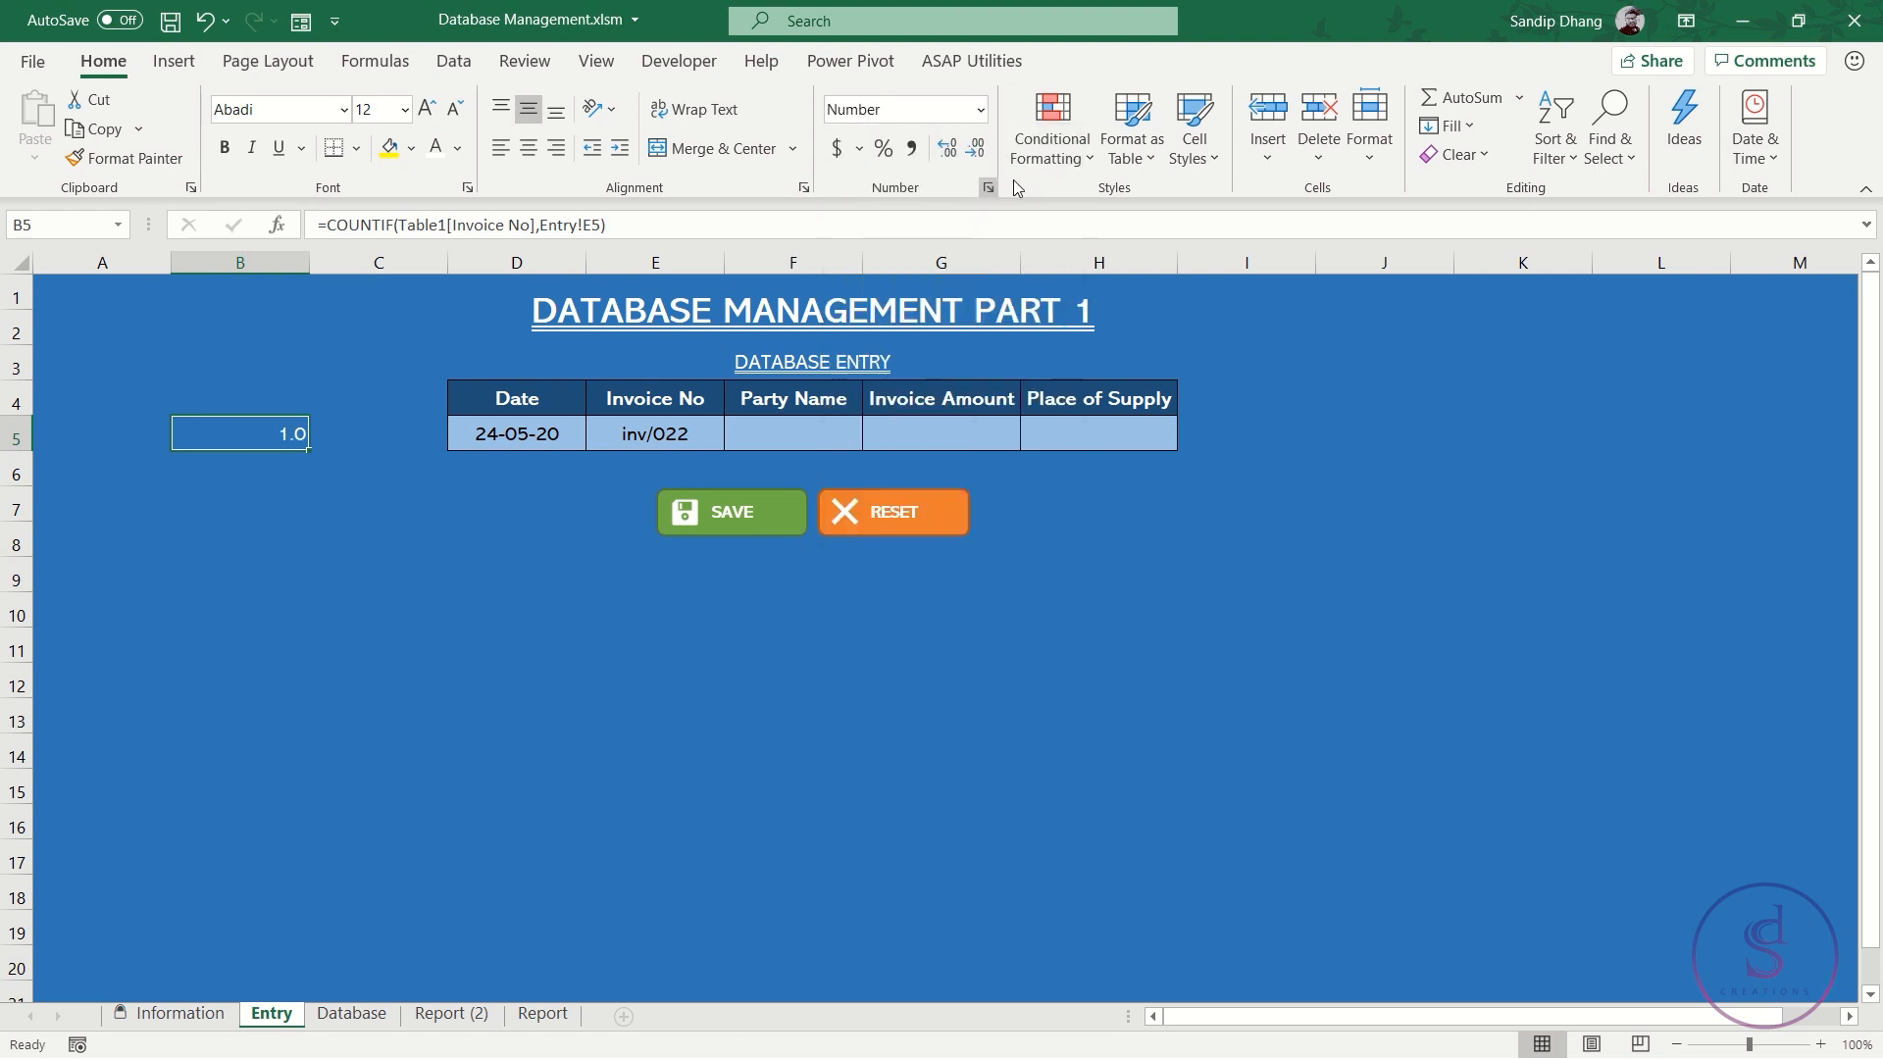
click(974, 154)
Change the Invoice No entry in cell E5 to inv/023
click(648, 428)
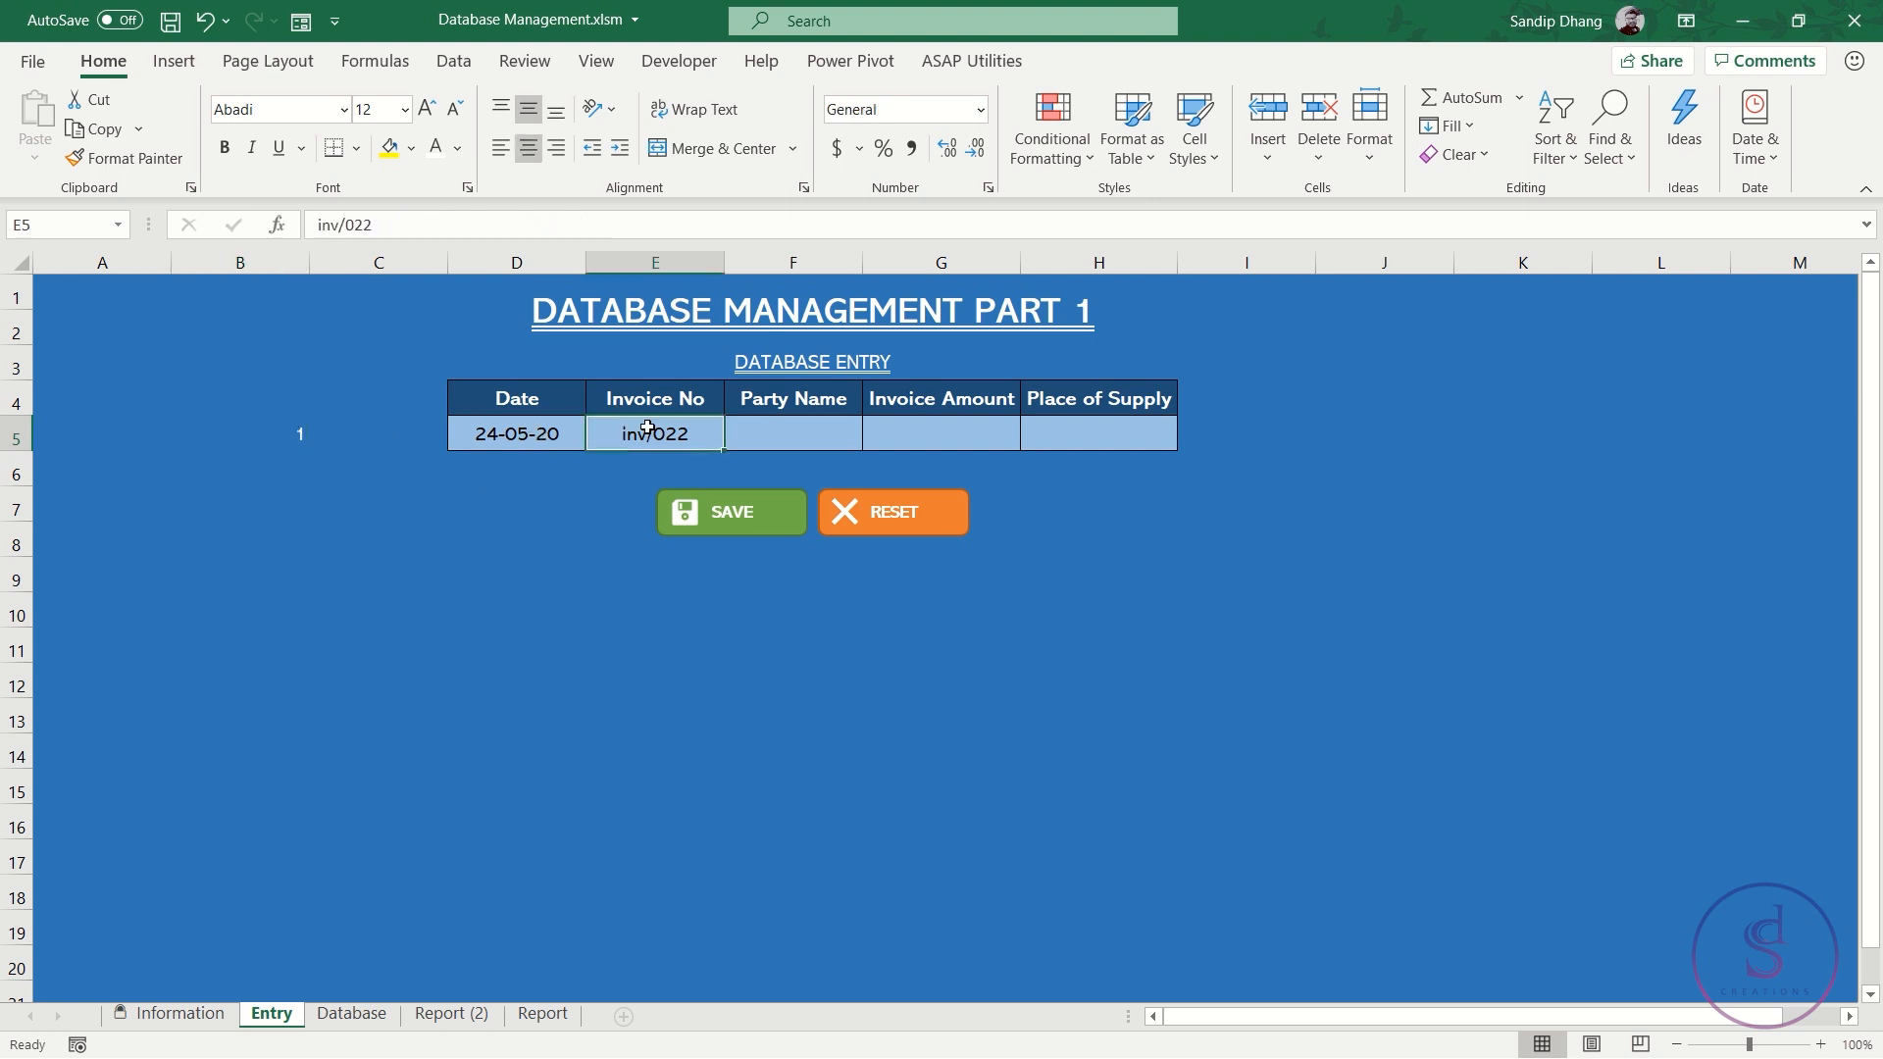
double_click(717, 436)
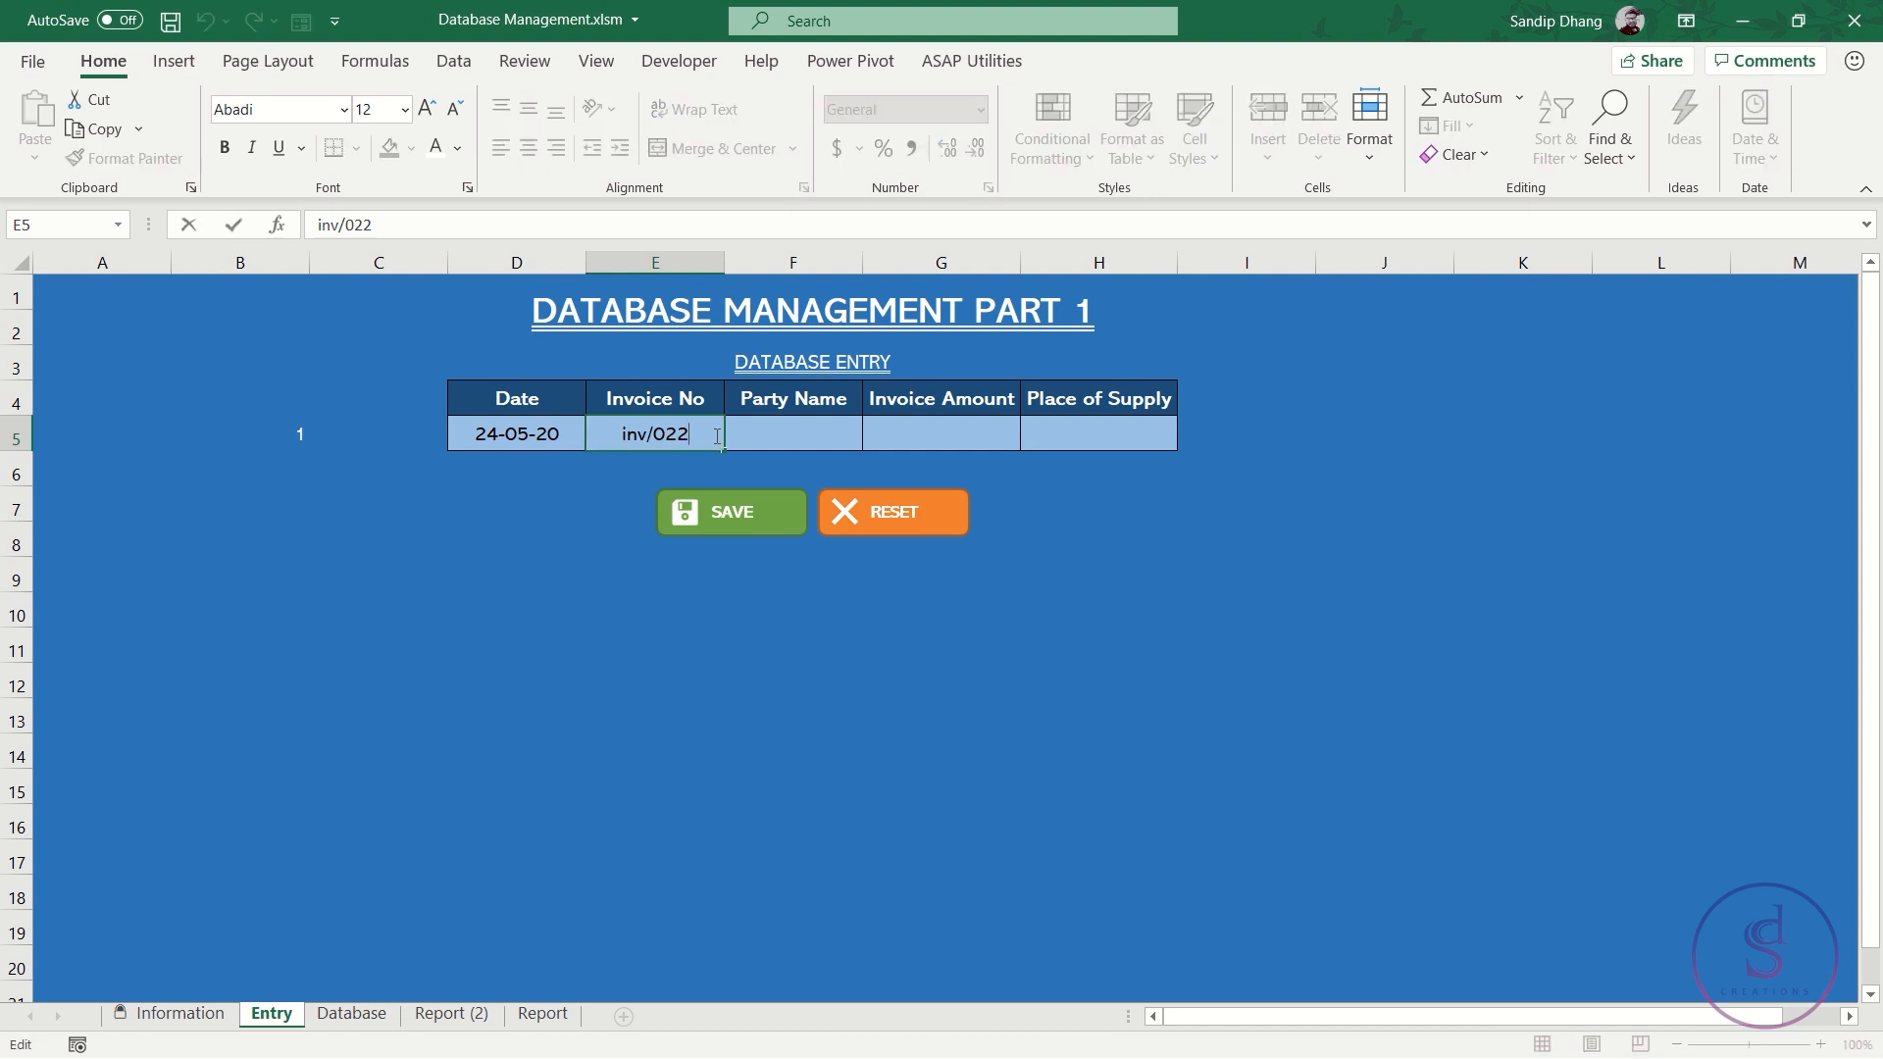
key(BackSpace)
text(3)
key(Return)
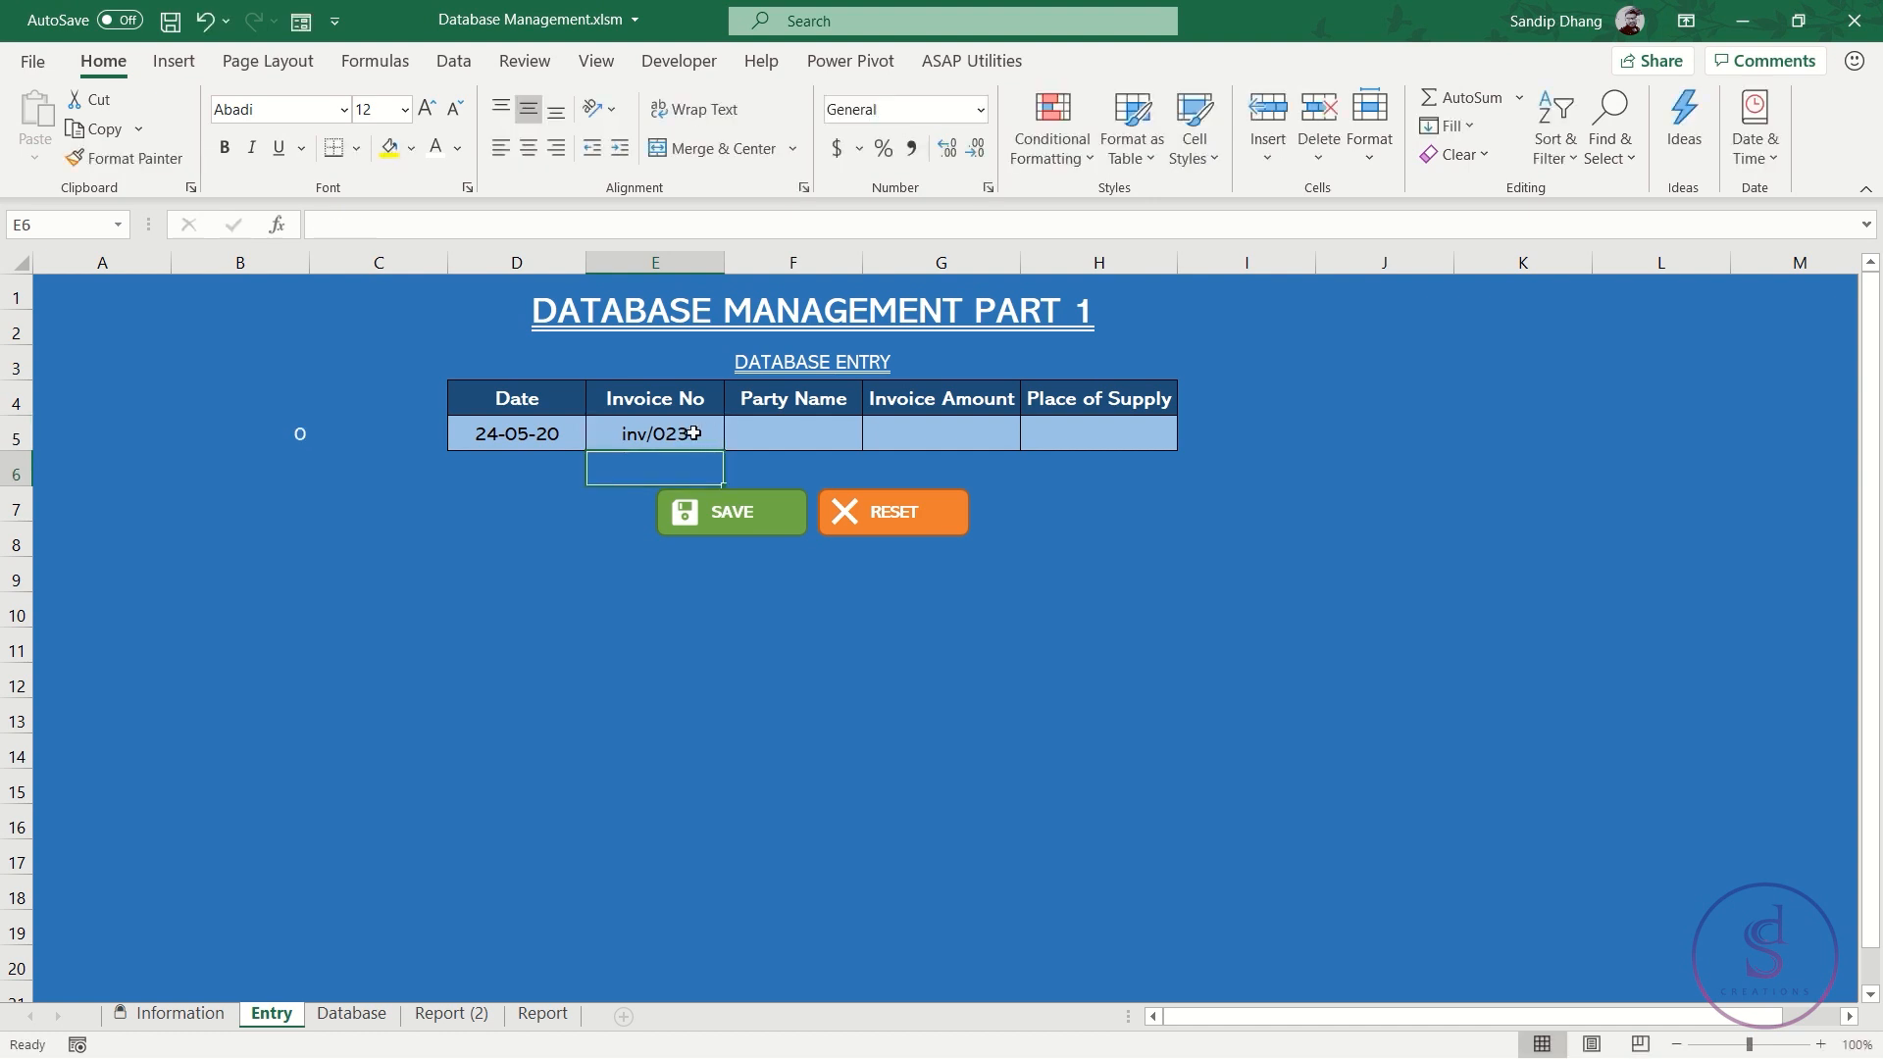
Extend the formula in B5 to the logical test =COUNTIF(Table1[Invoice No],Entry!E5)=0
click(694, 434)
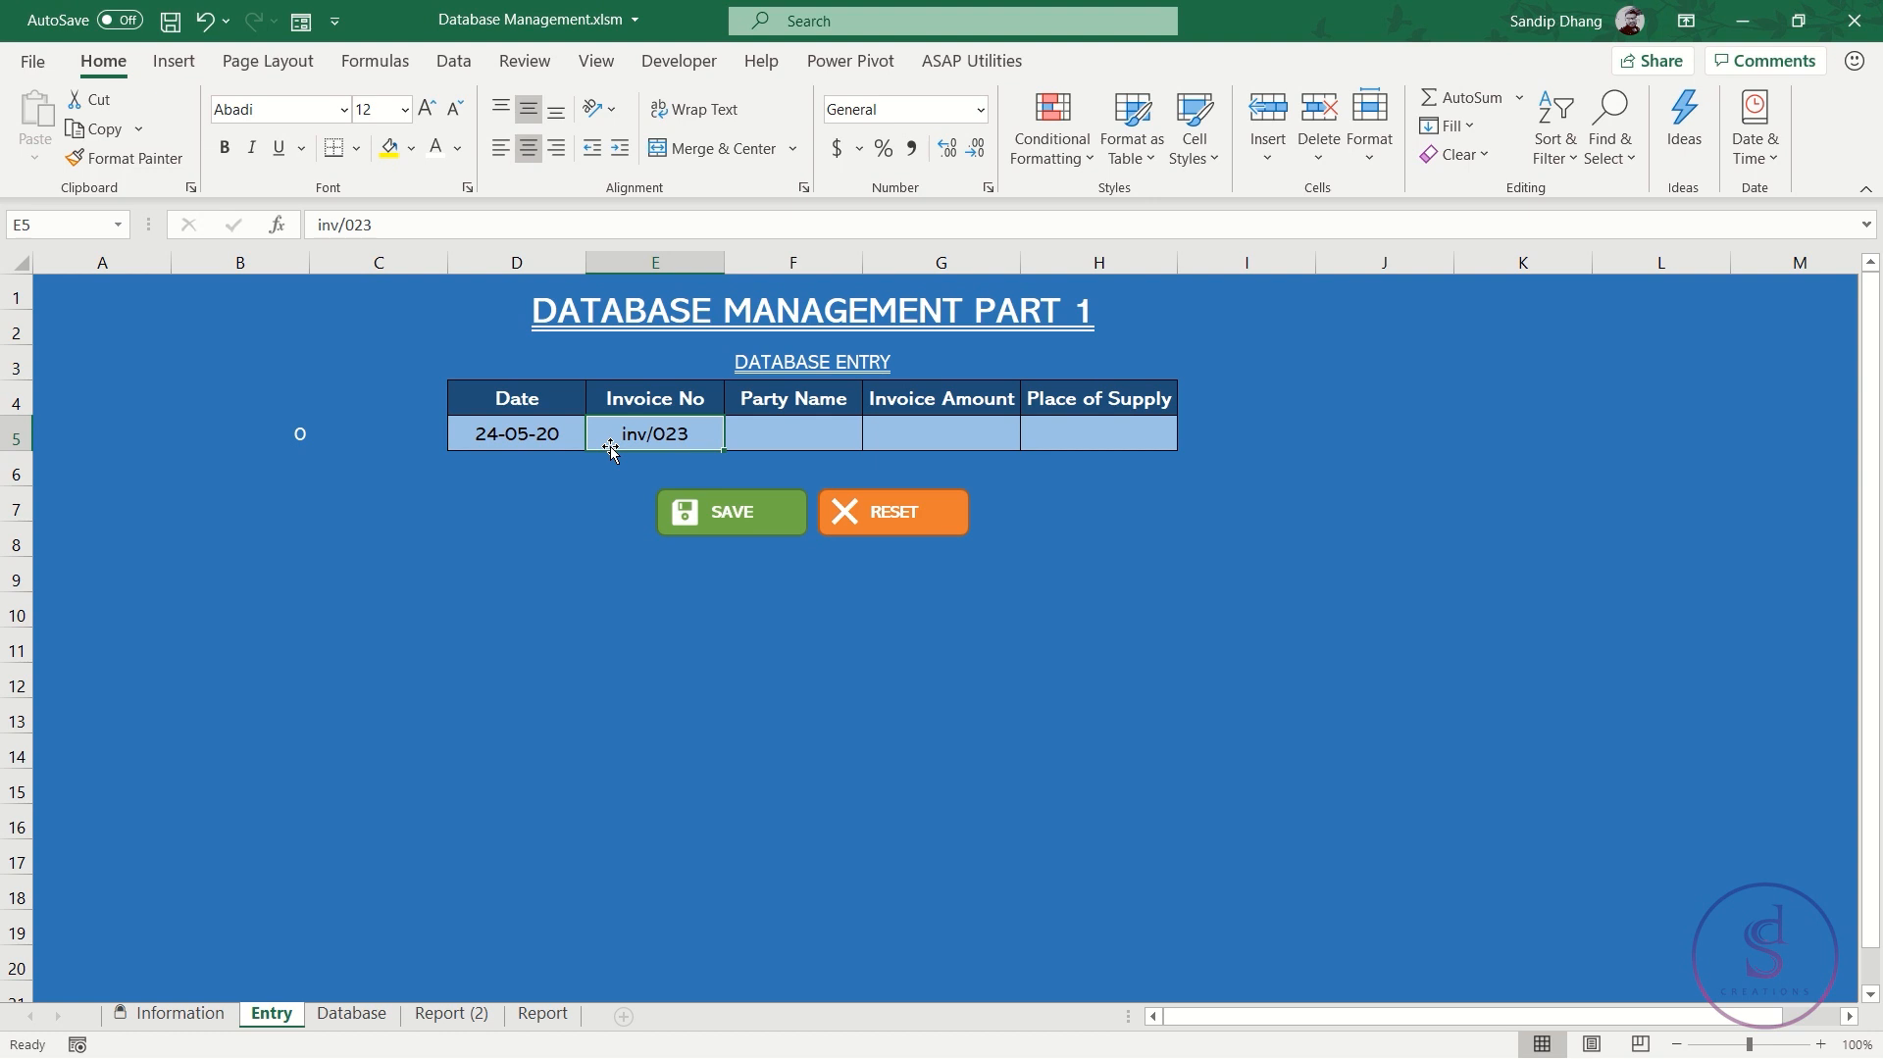
click(317, 440)
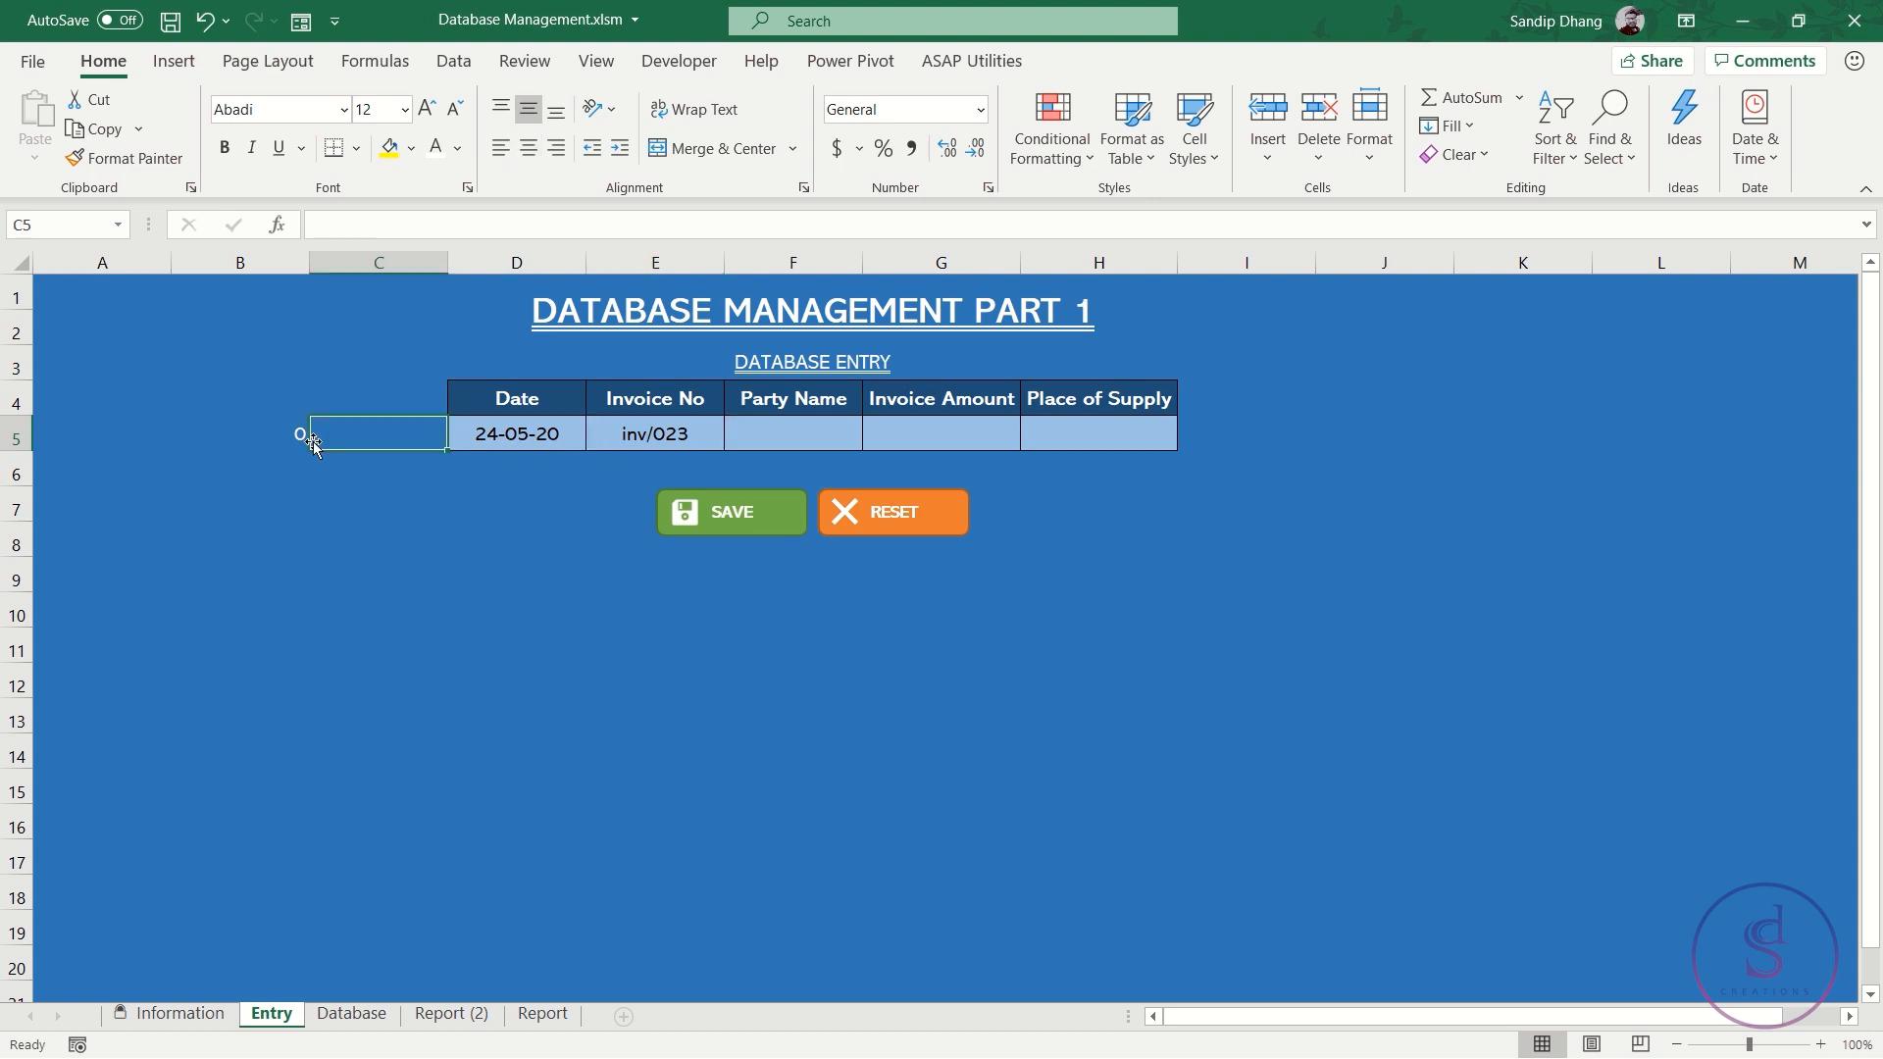
click(275, 441)
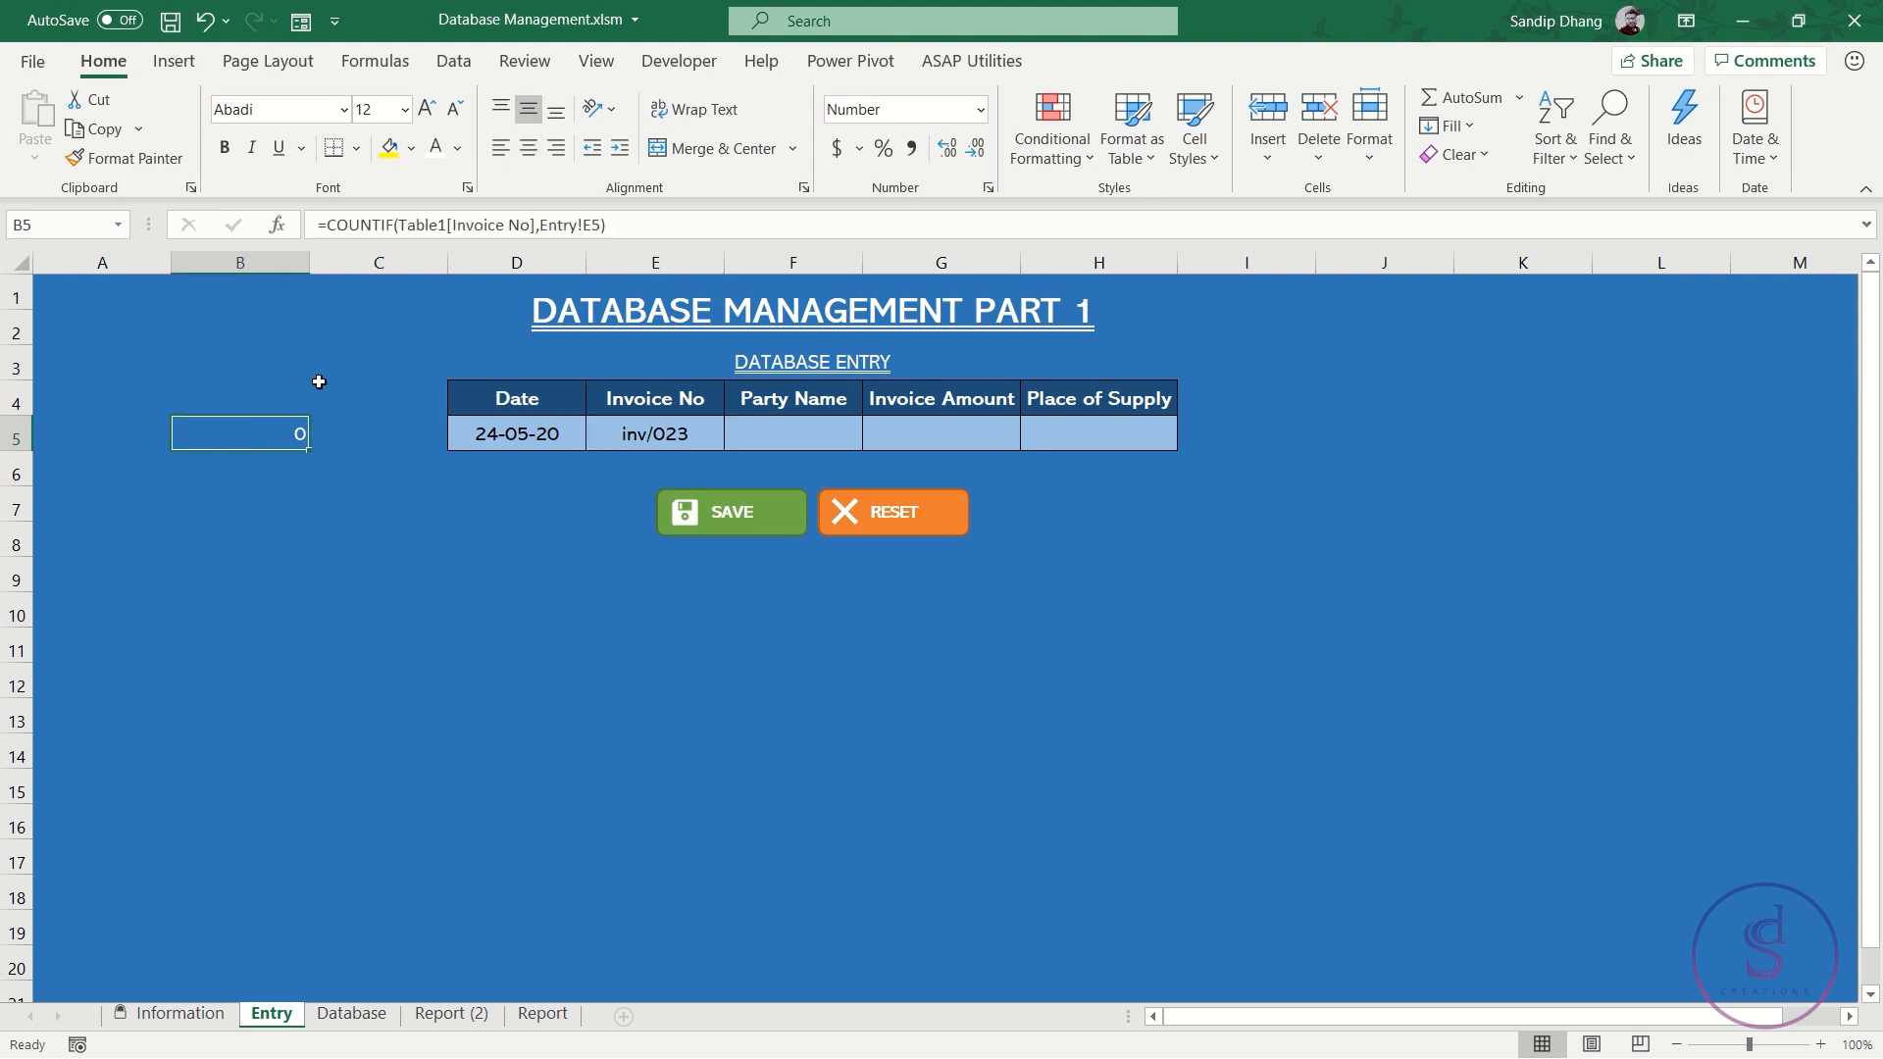
click(630, 217)
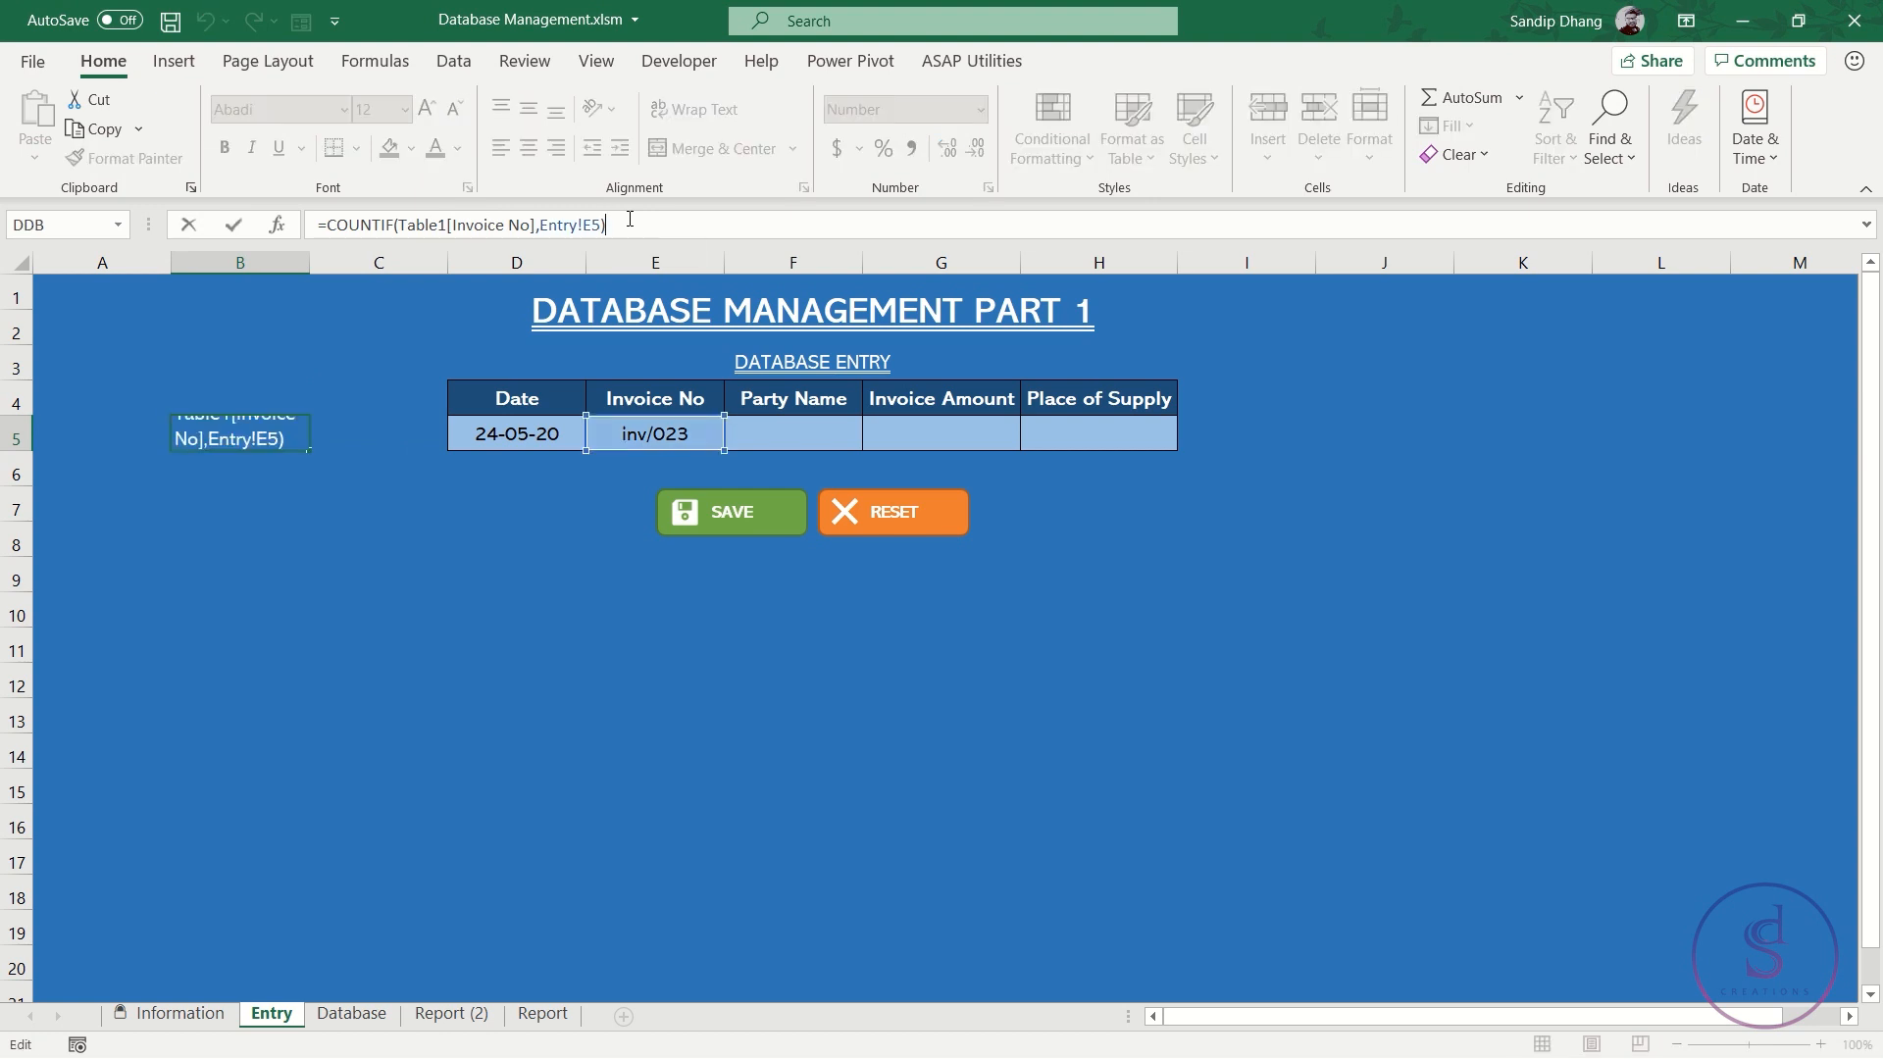
text(<1)
key(BackSpace)
key(BackSpace)
text(=0)
key(Return)
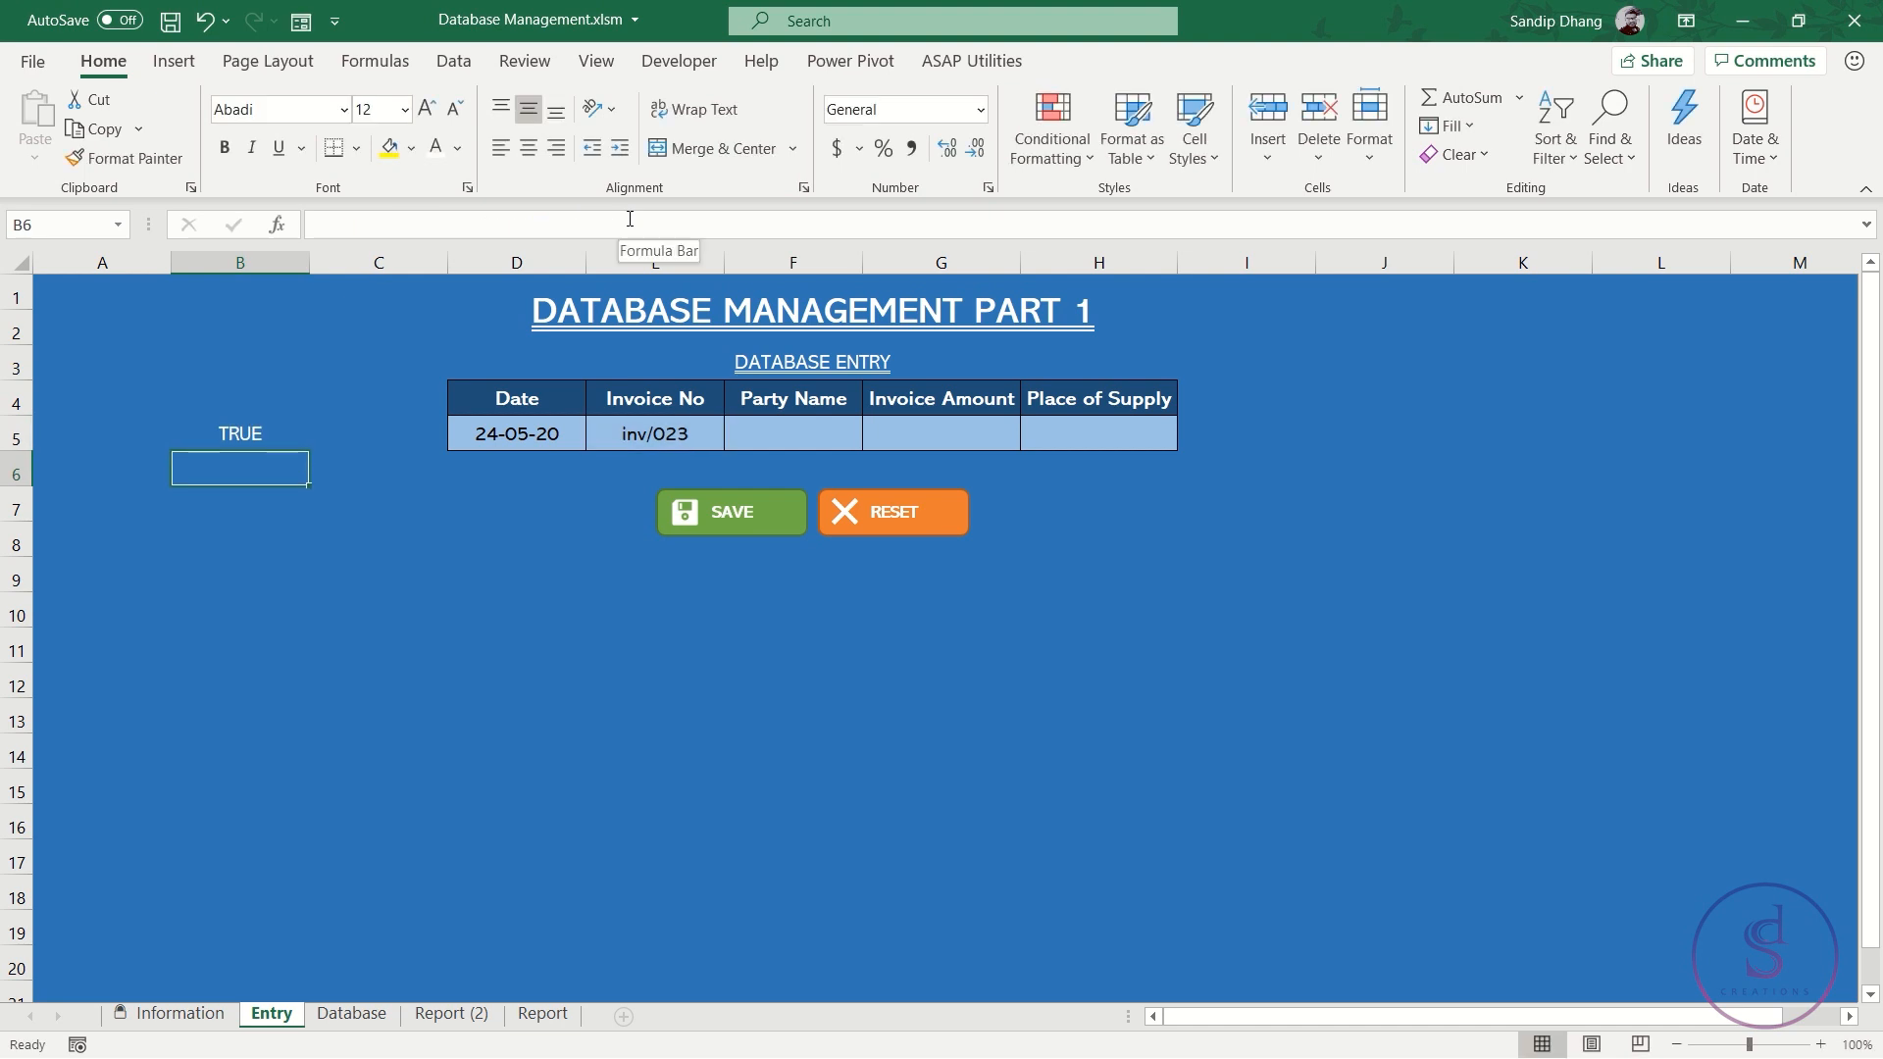
Copy the text of the COUNTIF formula in cell B5
click(259, 433)
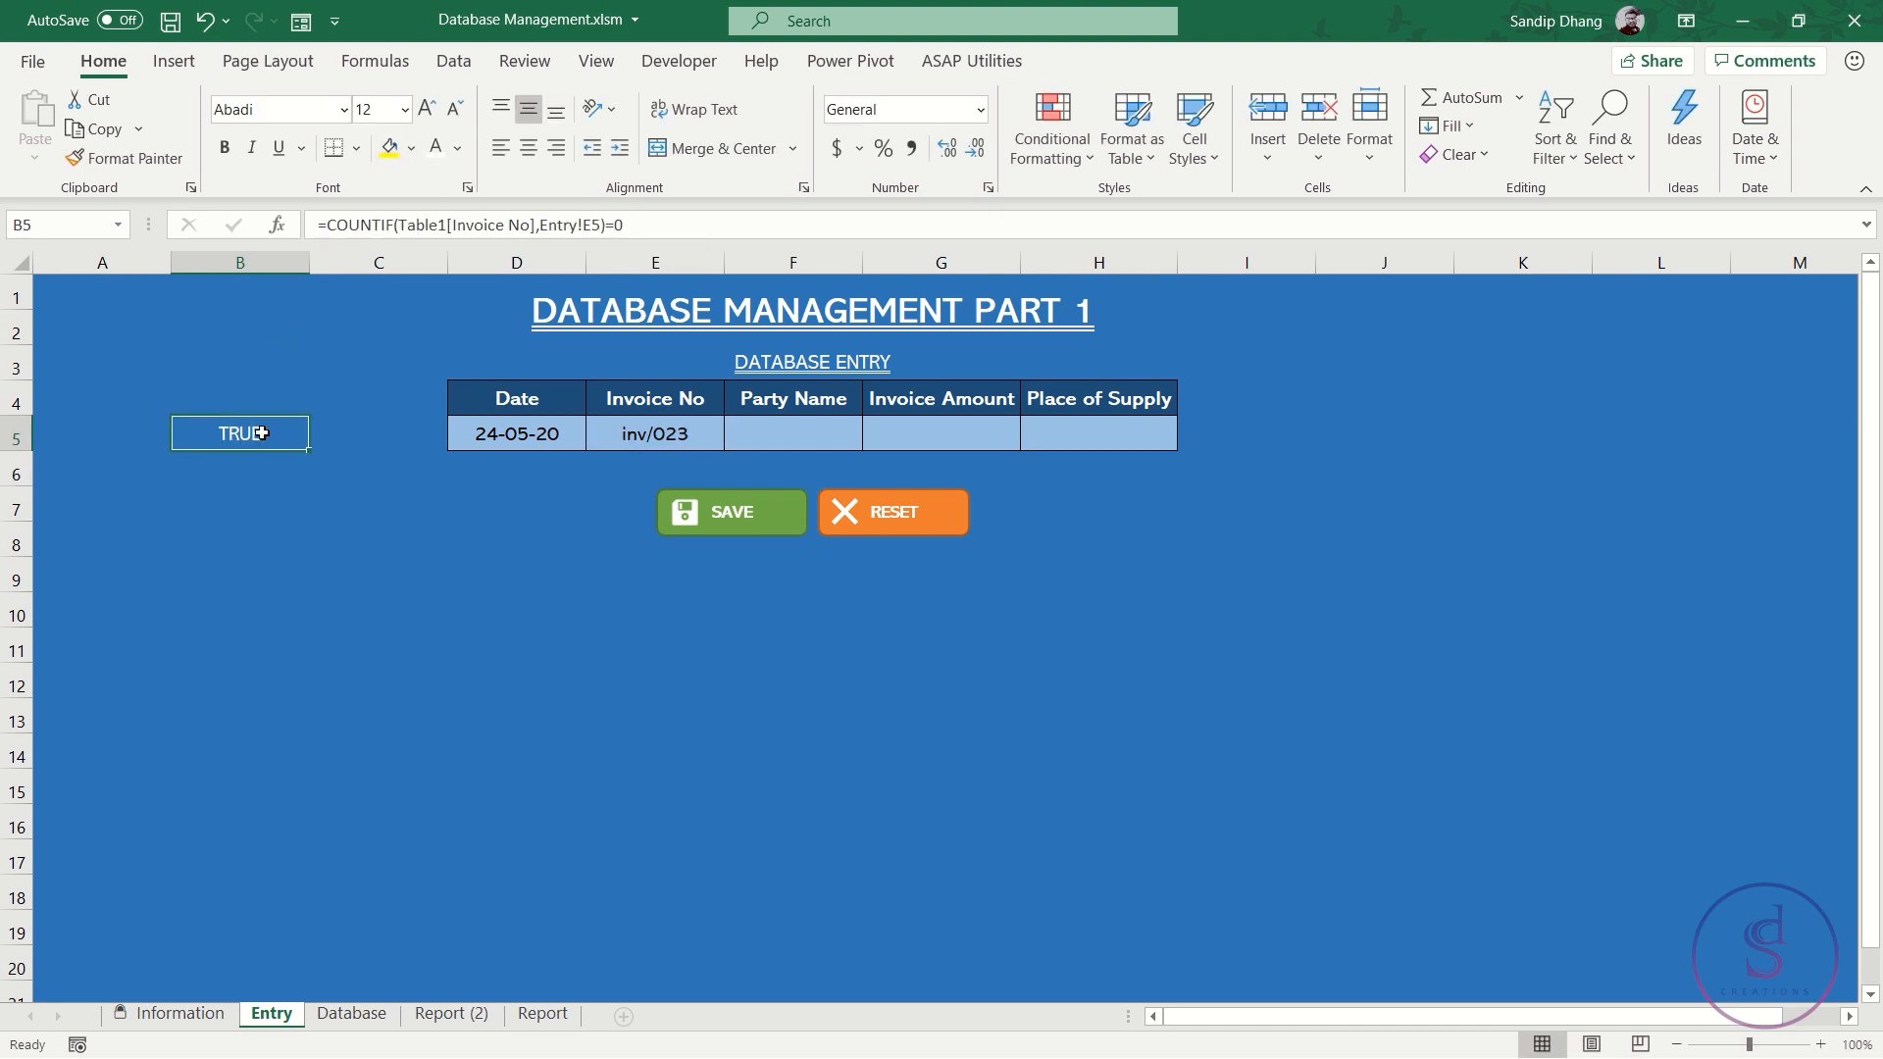
click(640, 225)
drag(640, 225, 264, 193)
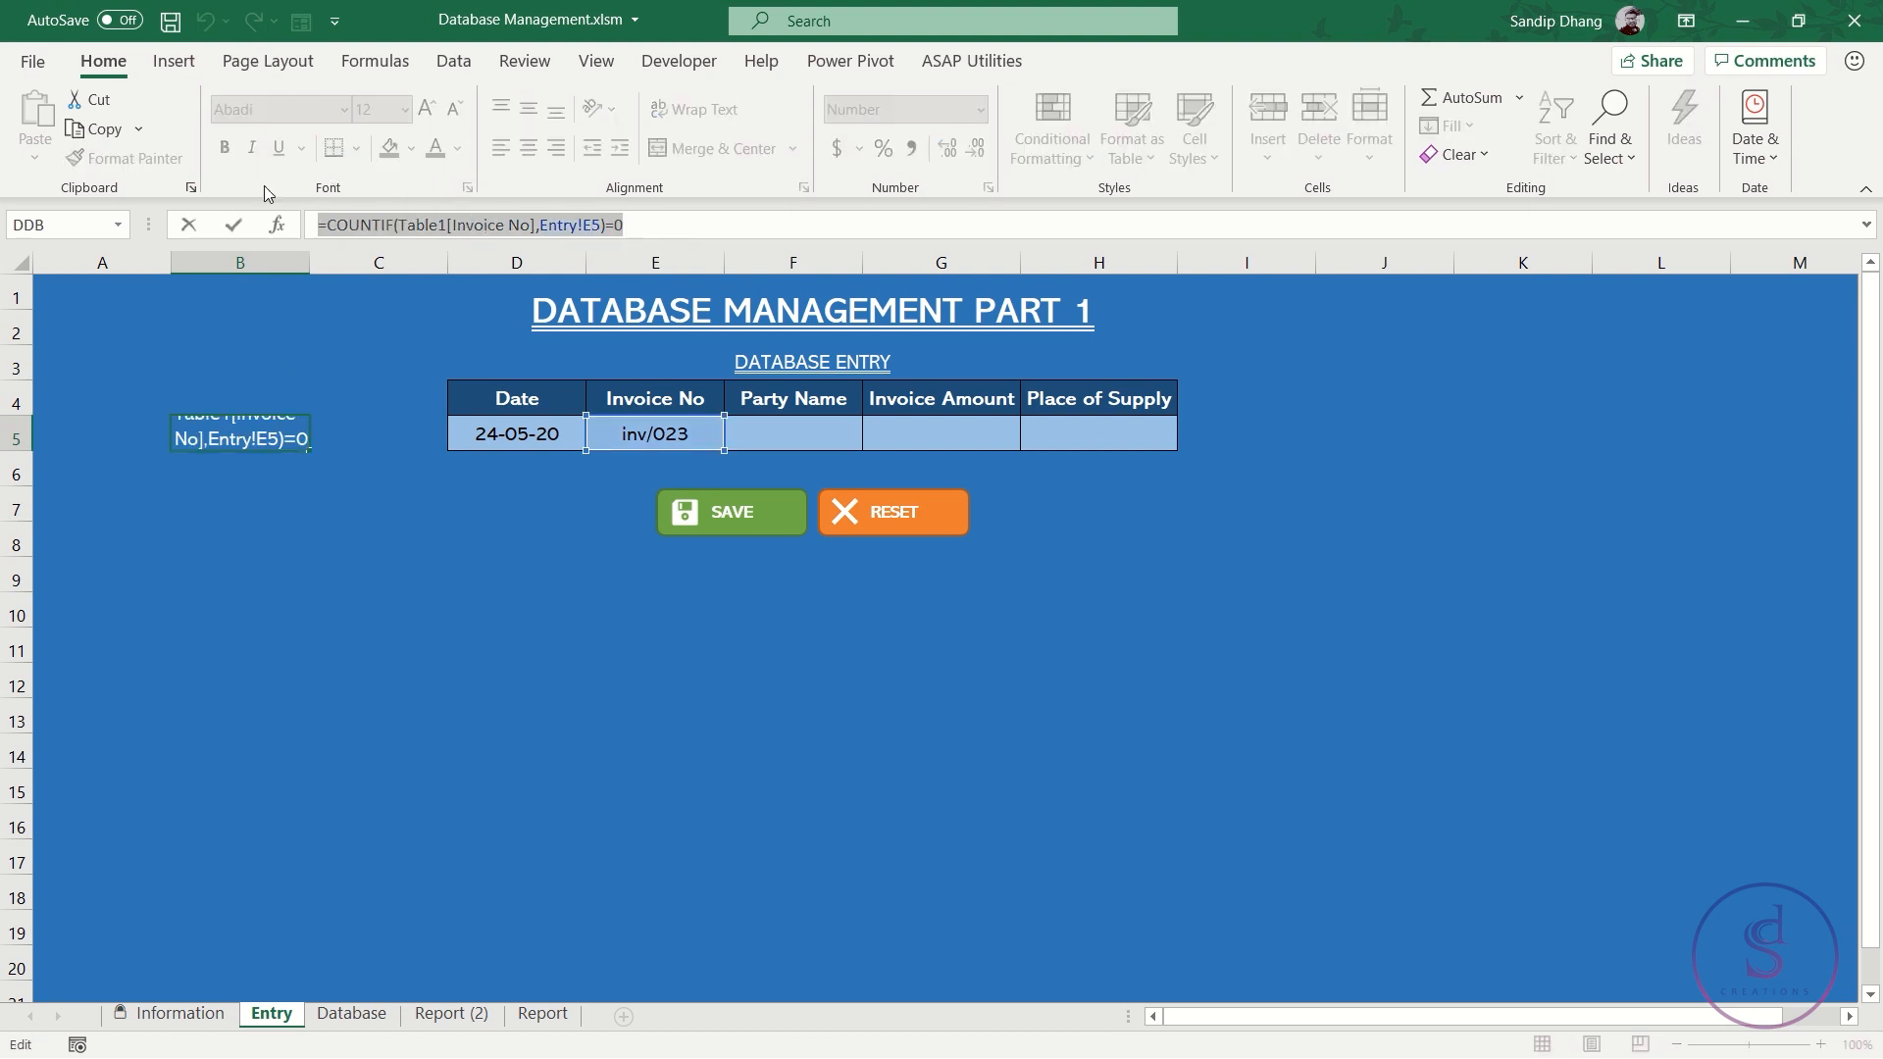
key(ctrl+c)
key(Escape)
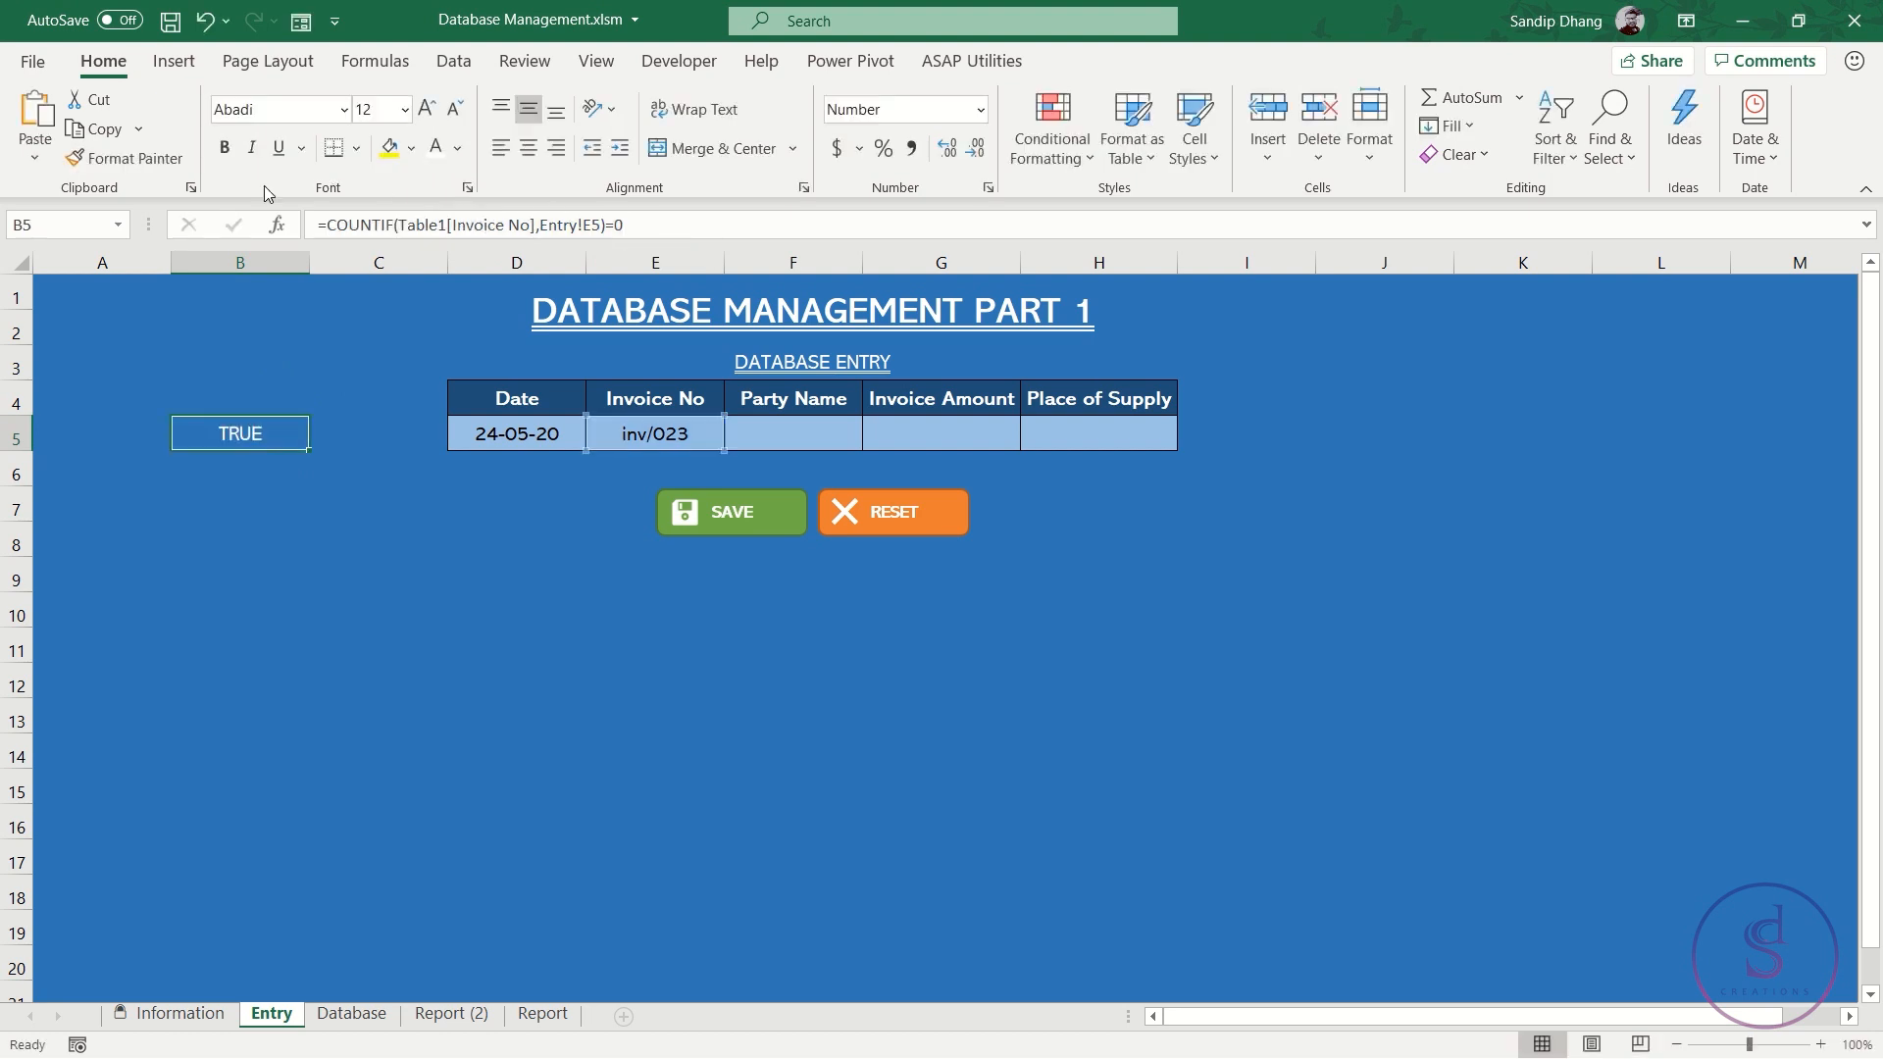
Open data validation for the Invoice No entry cell E5 and set it to allow Custom criteria
click(667, 434)
key(alt+a)
key(v)
key(v)
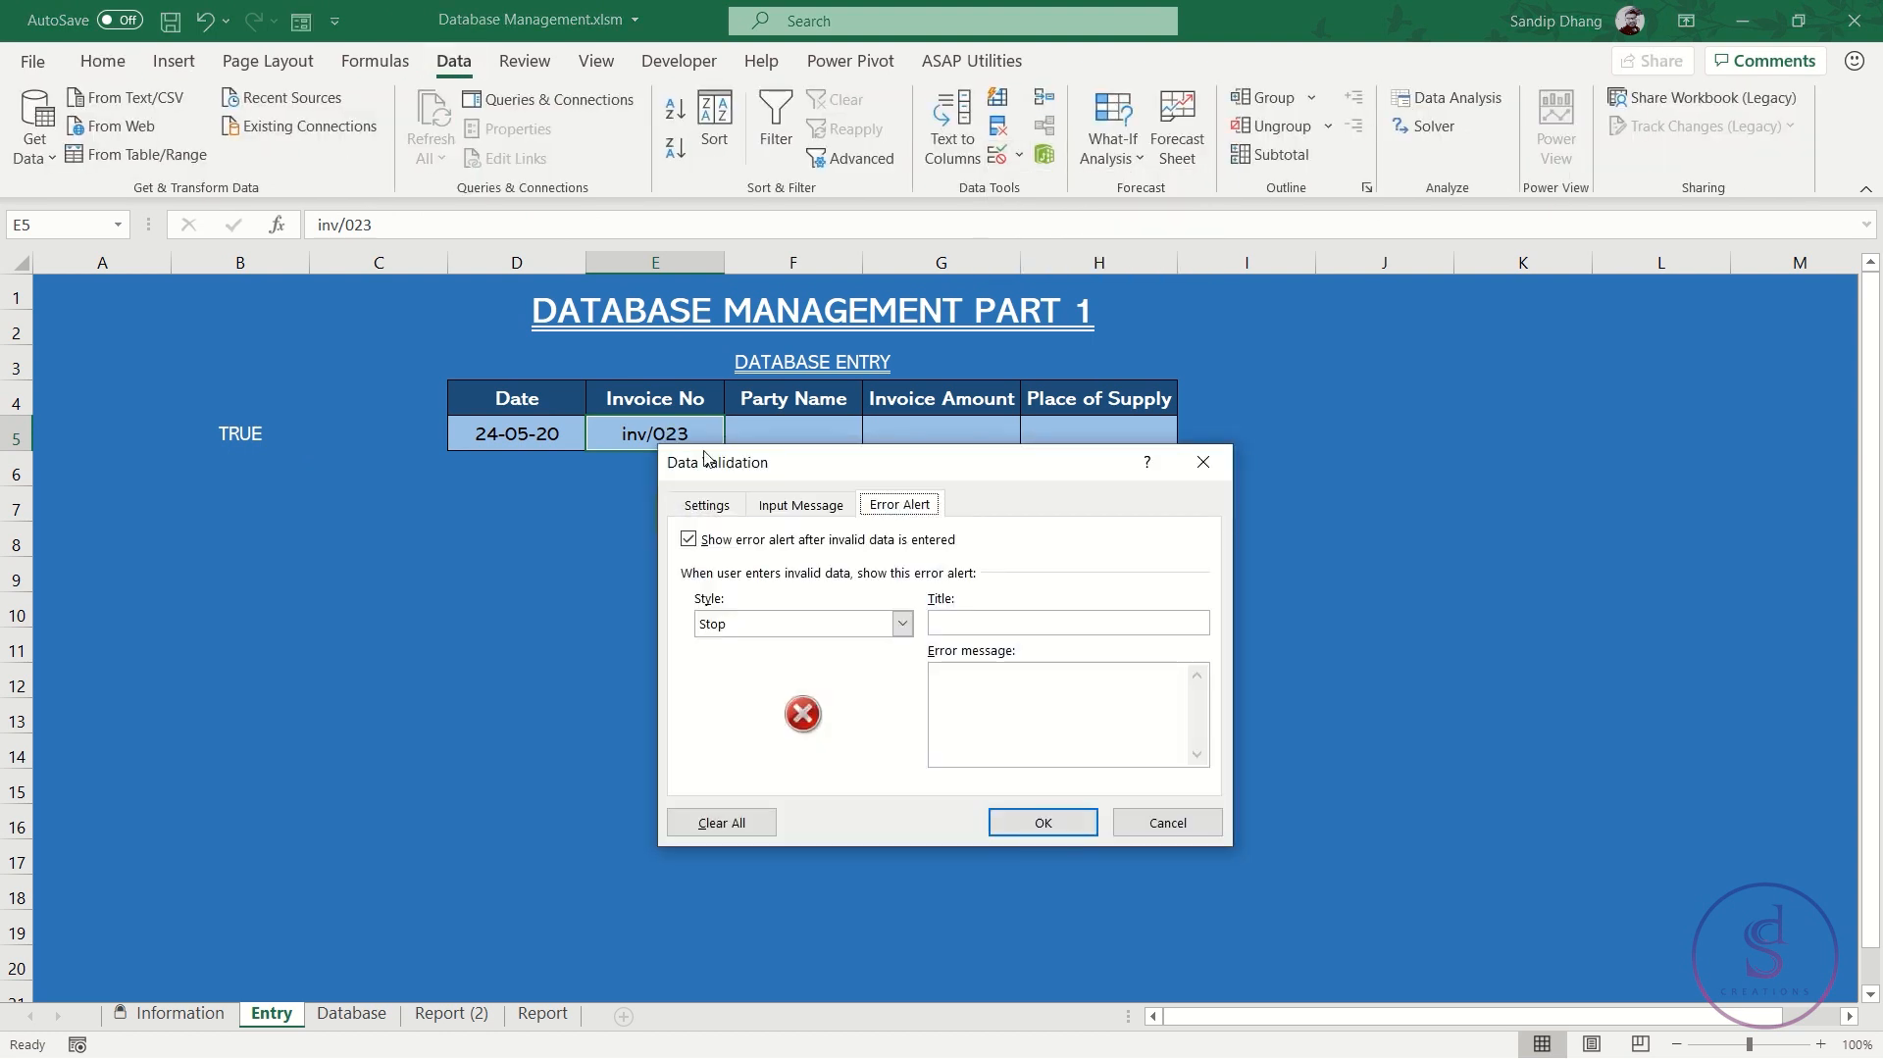
click(714, 507)
click(848, 589)
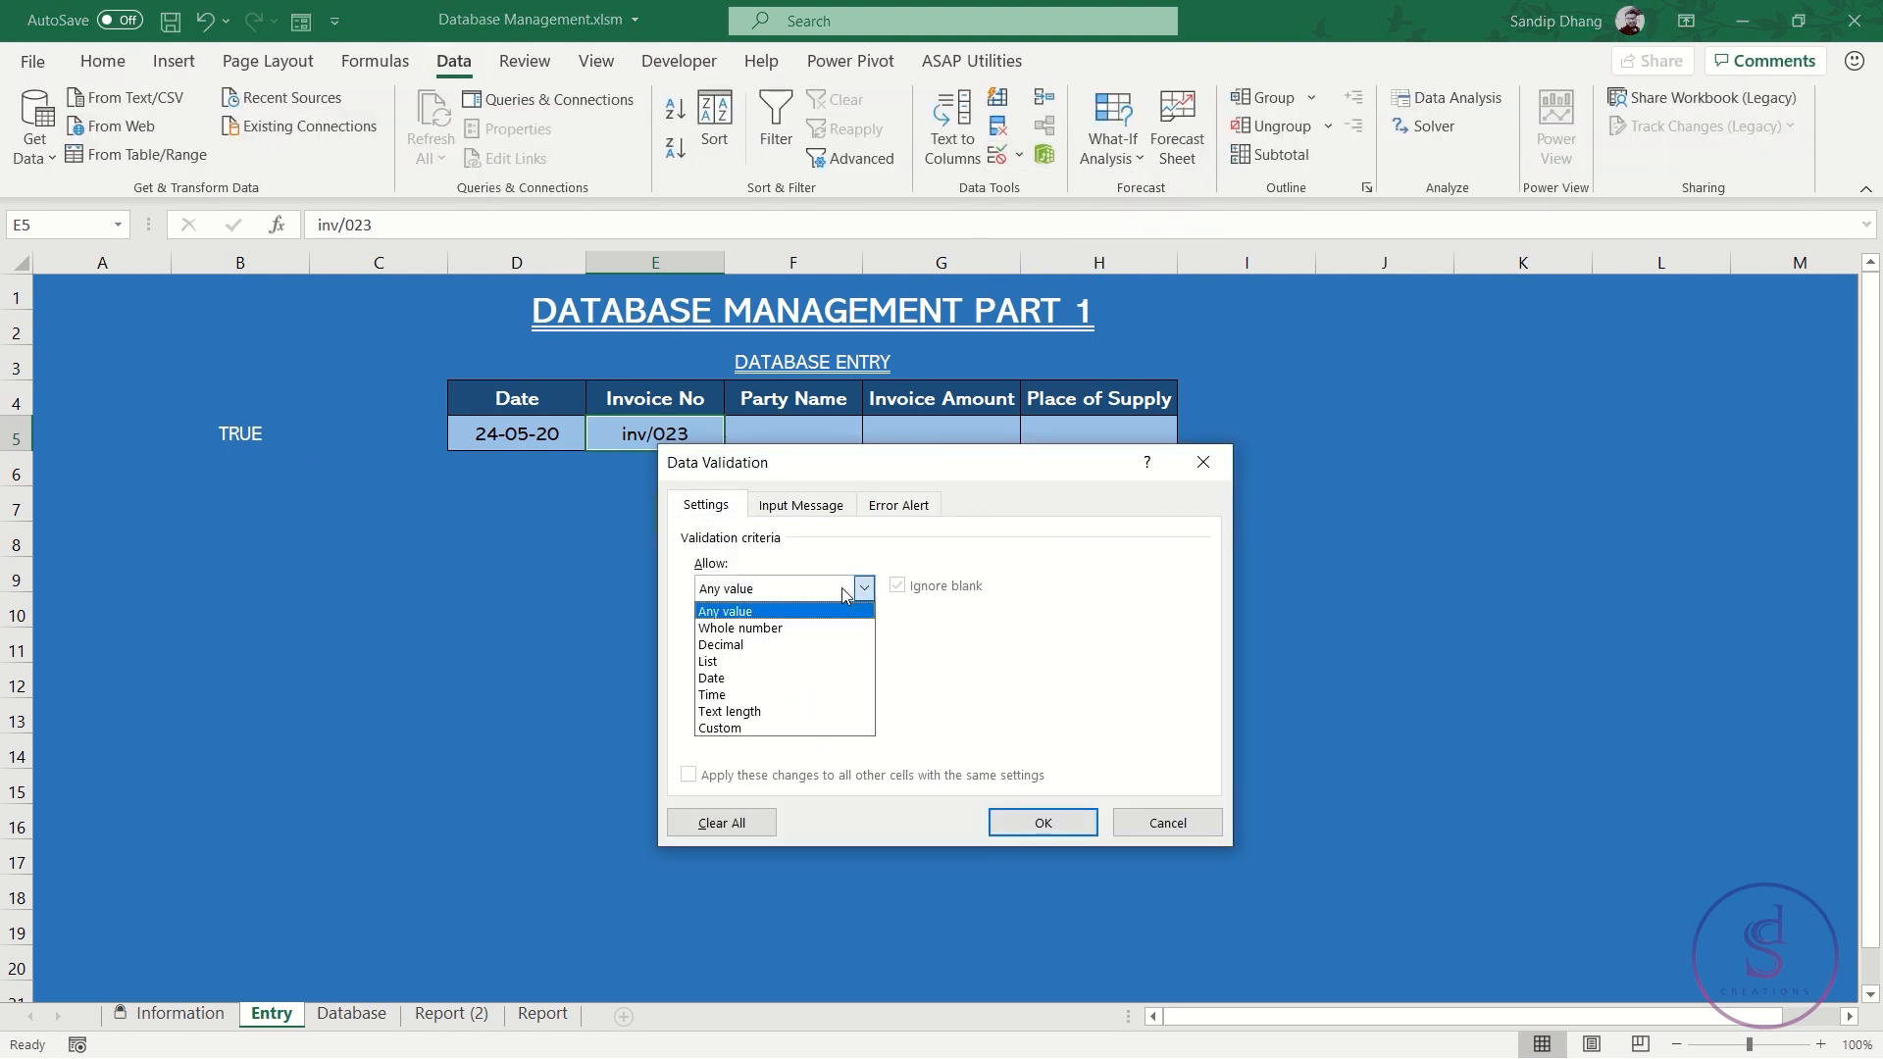
click(767, 735)
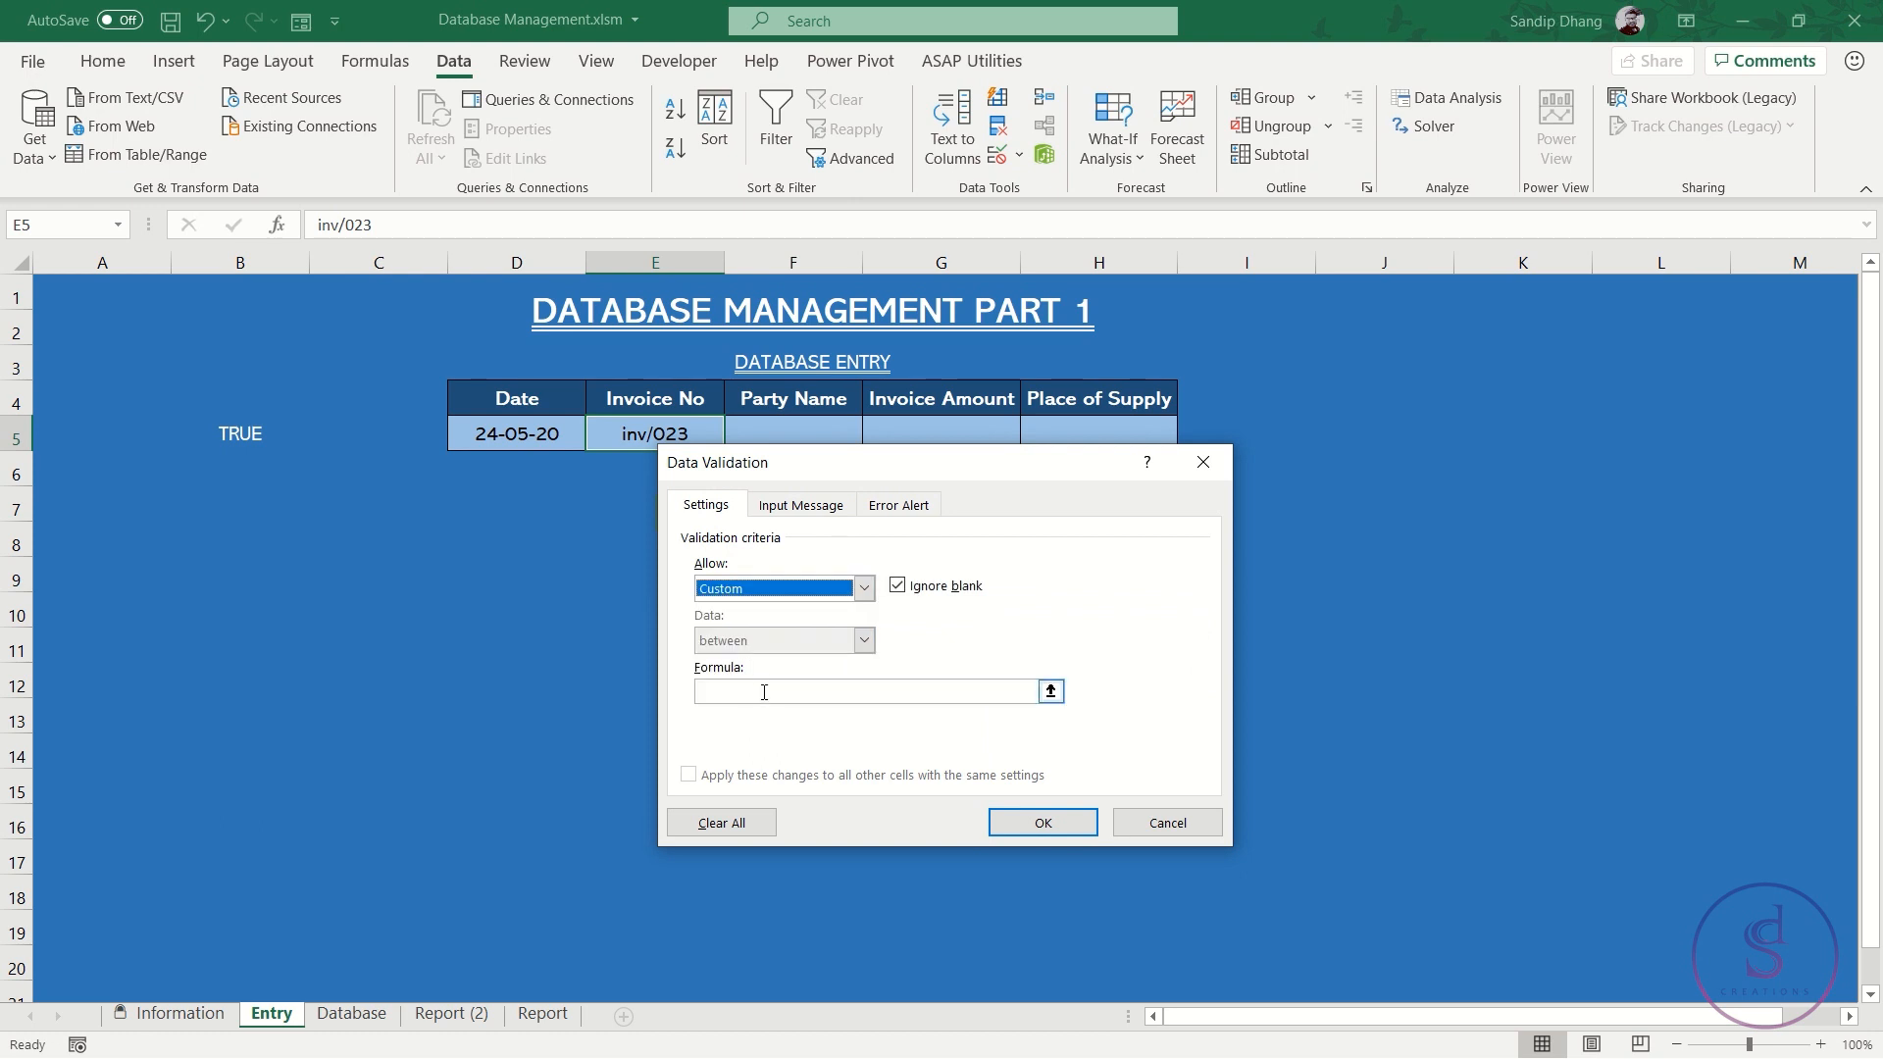
Try to apply the copied formula =COUNTIF(Table1[Invoice No],Entry!E5)=0 as the custom validation rule
click(764, 691)
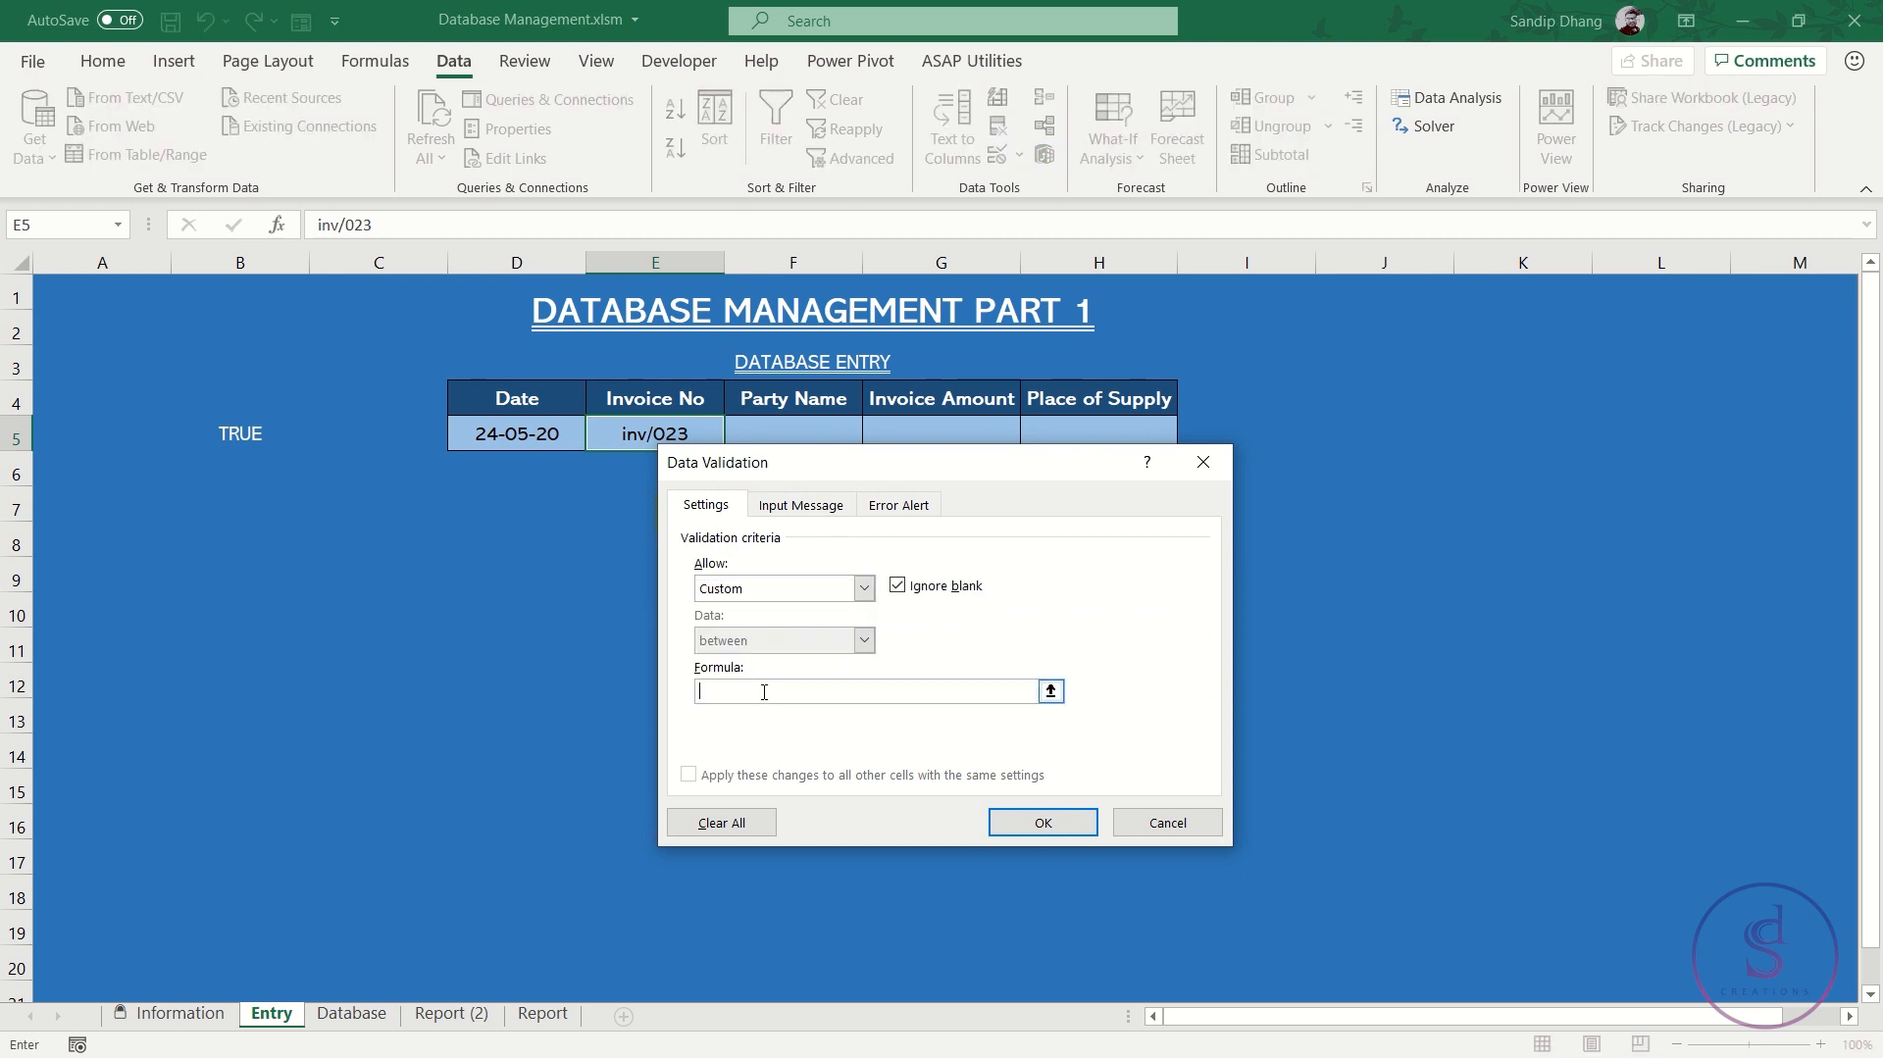
key(ctrl+v)
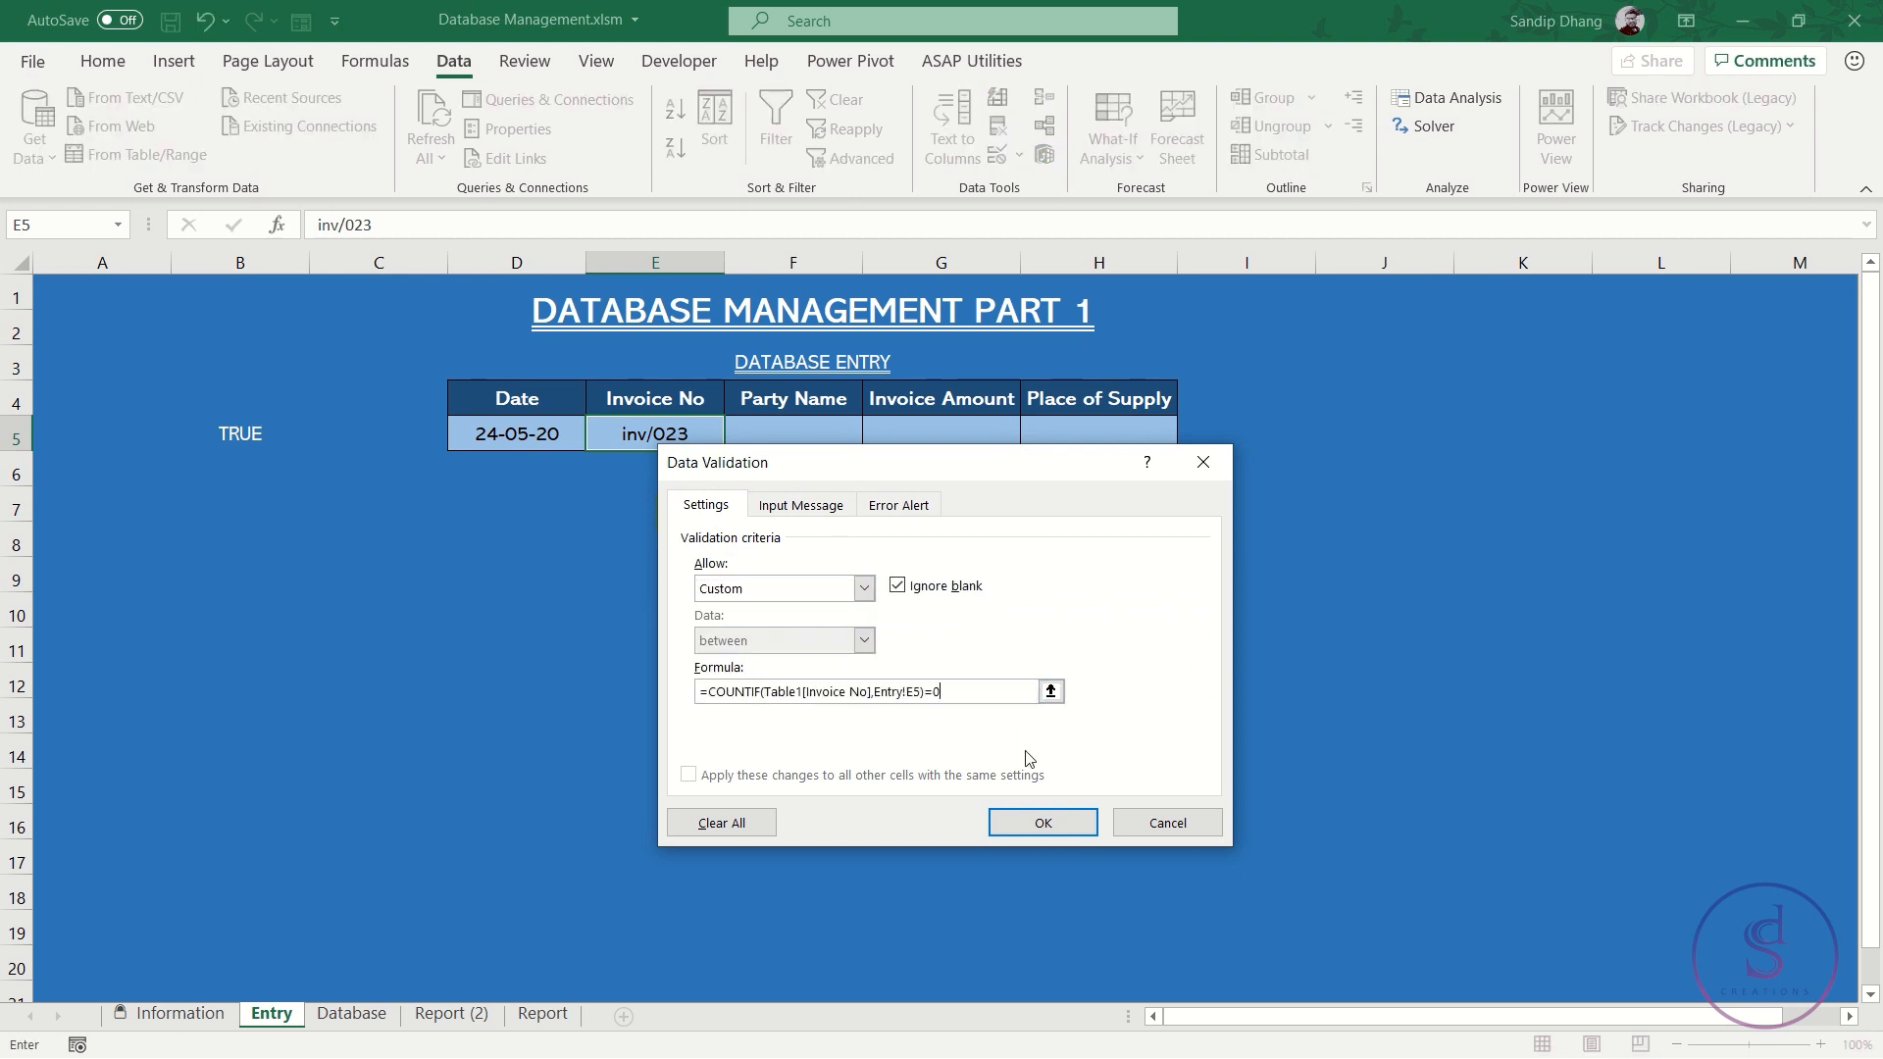
click(1055, 824)
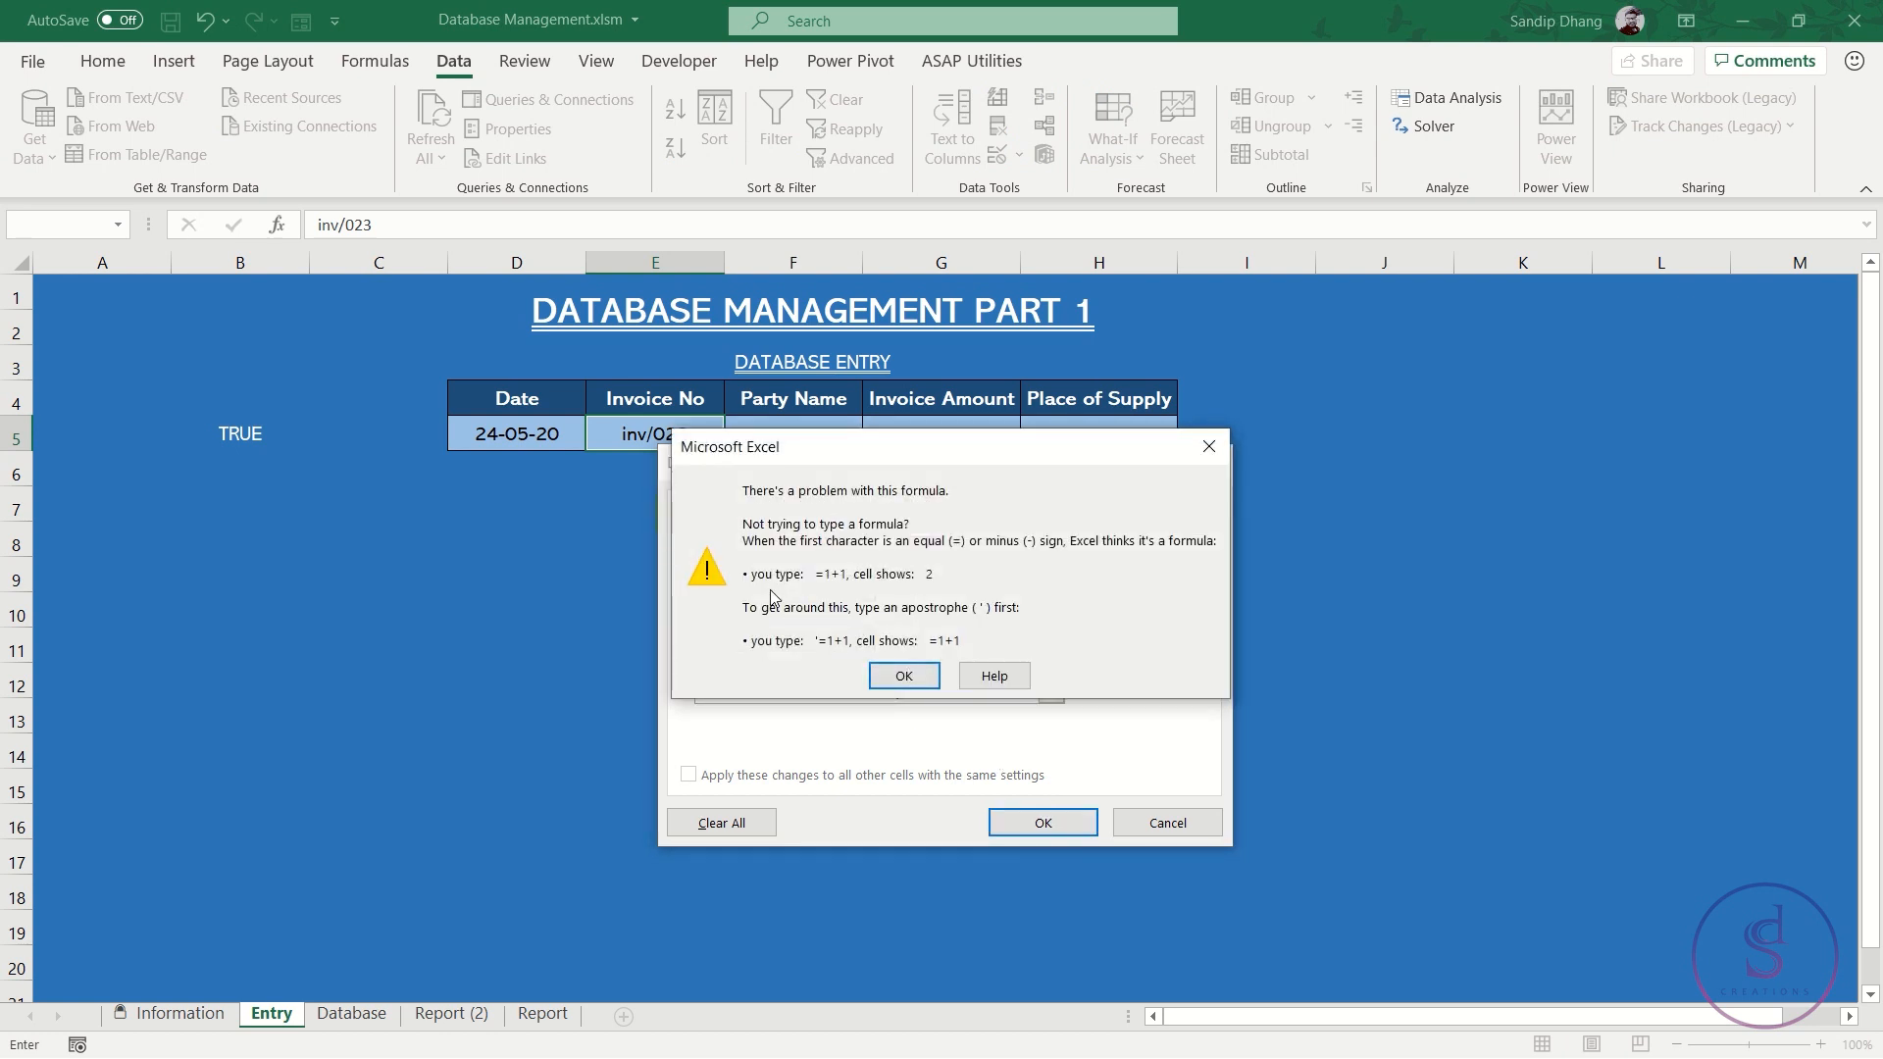
click(899, 676)
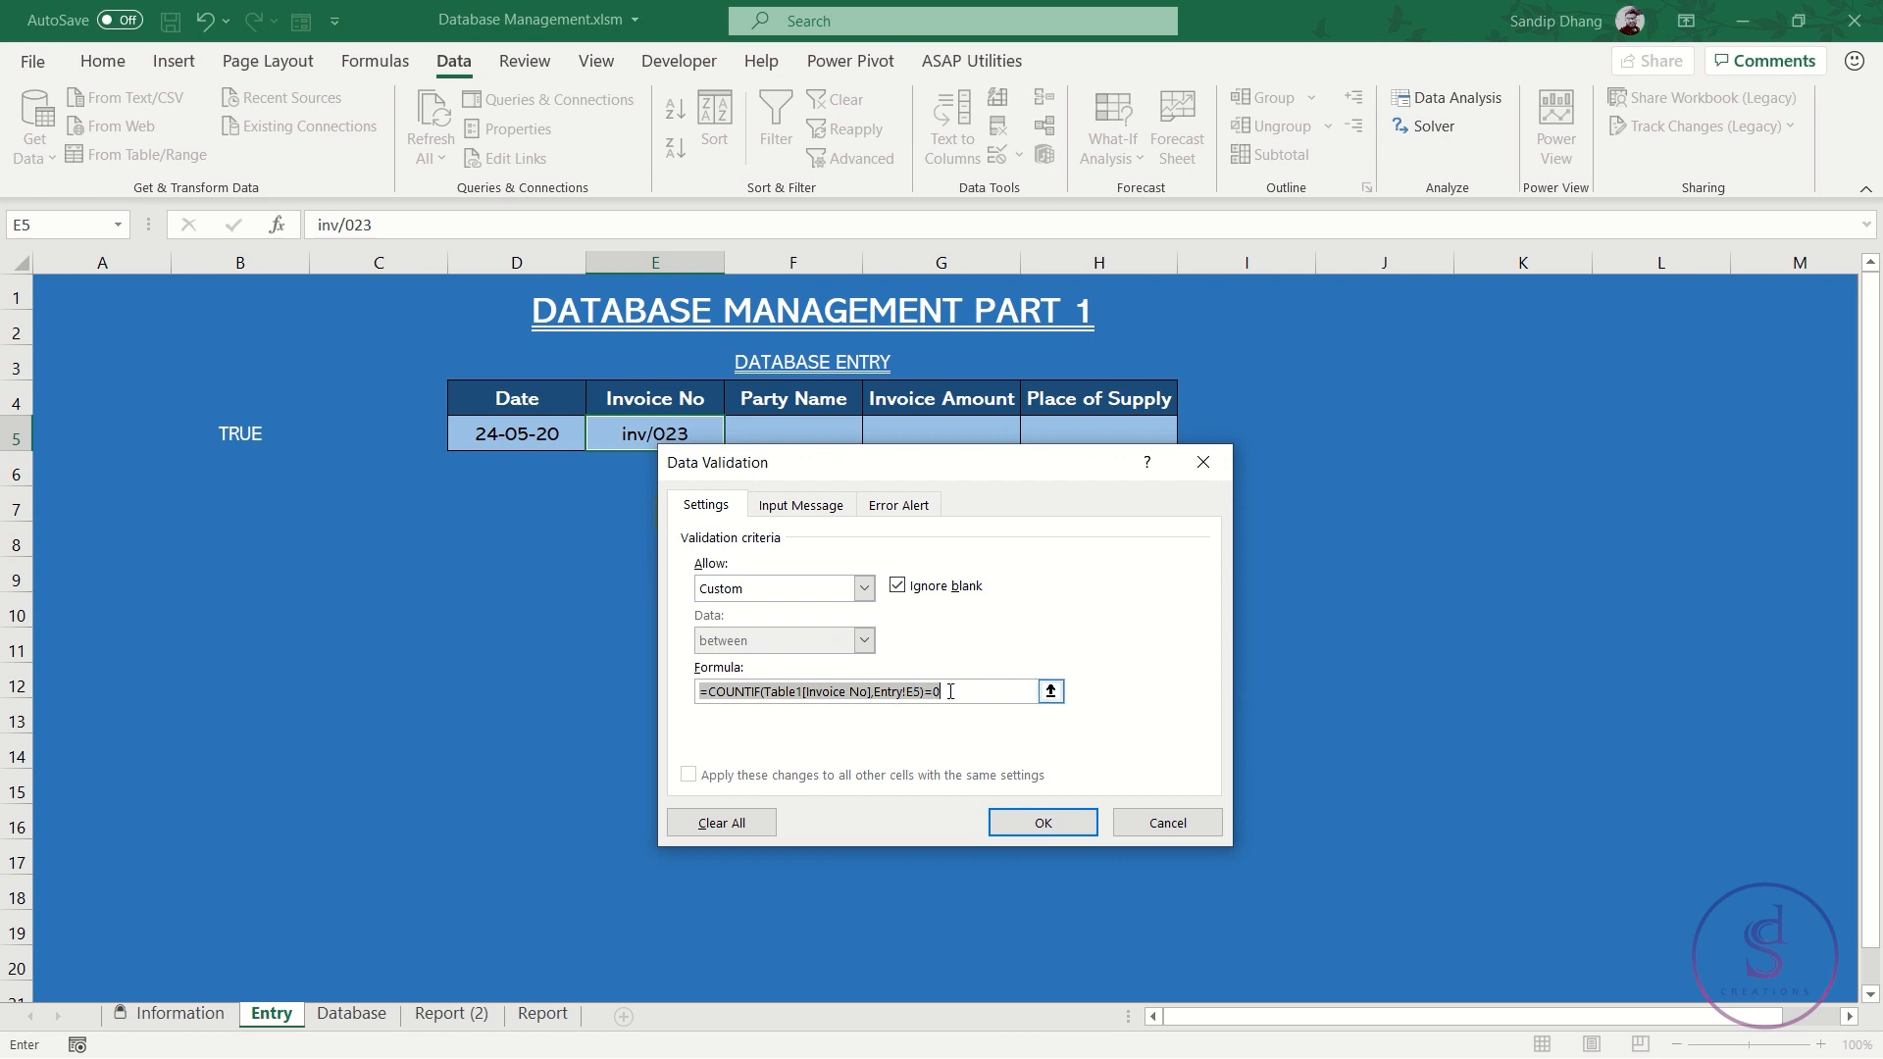
Replace the validation formula with a new COUNTIF that takes Database!B2:B23 from the Invoice No column as its range
click(950, 691)
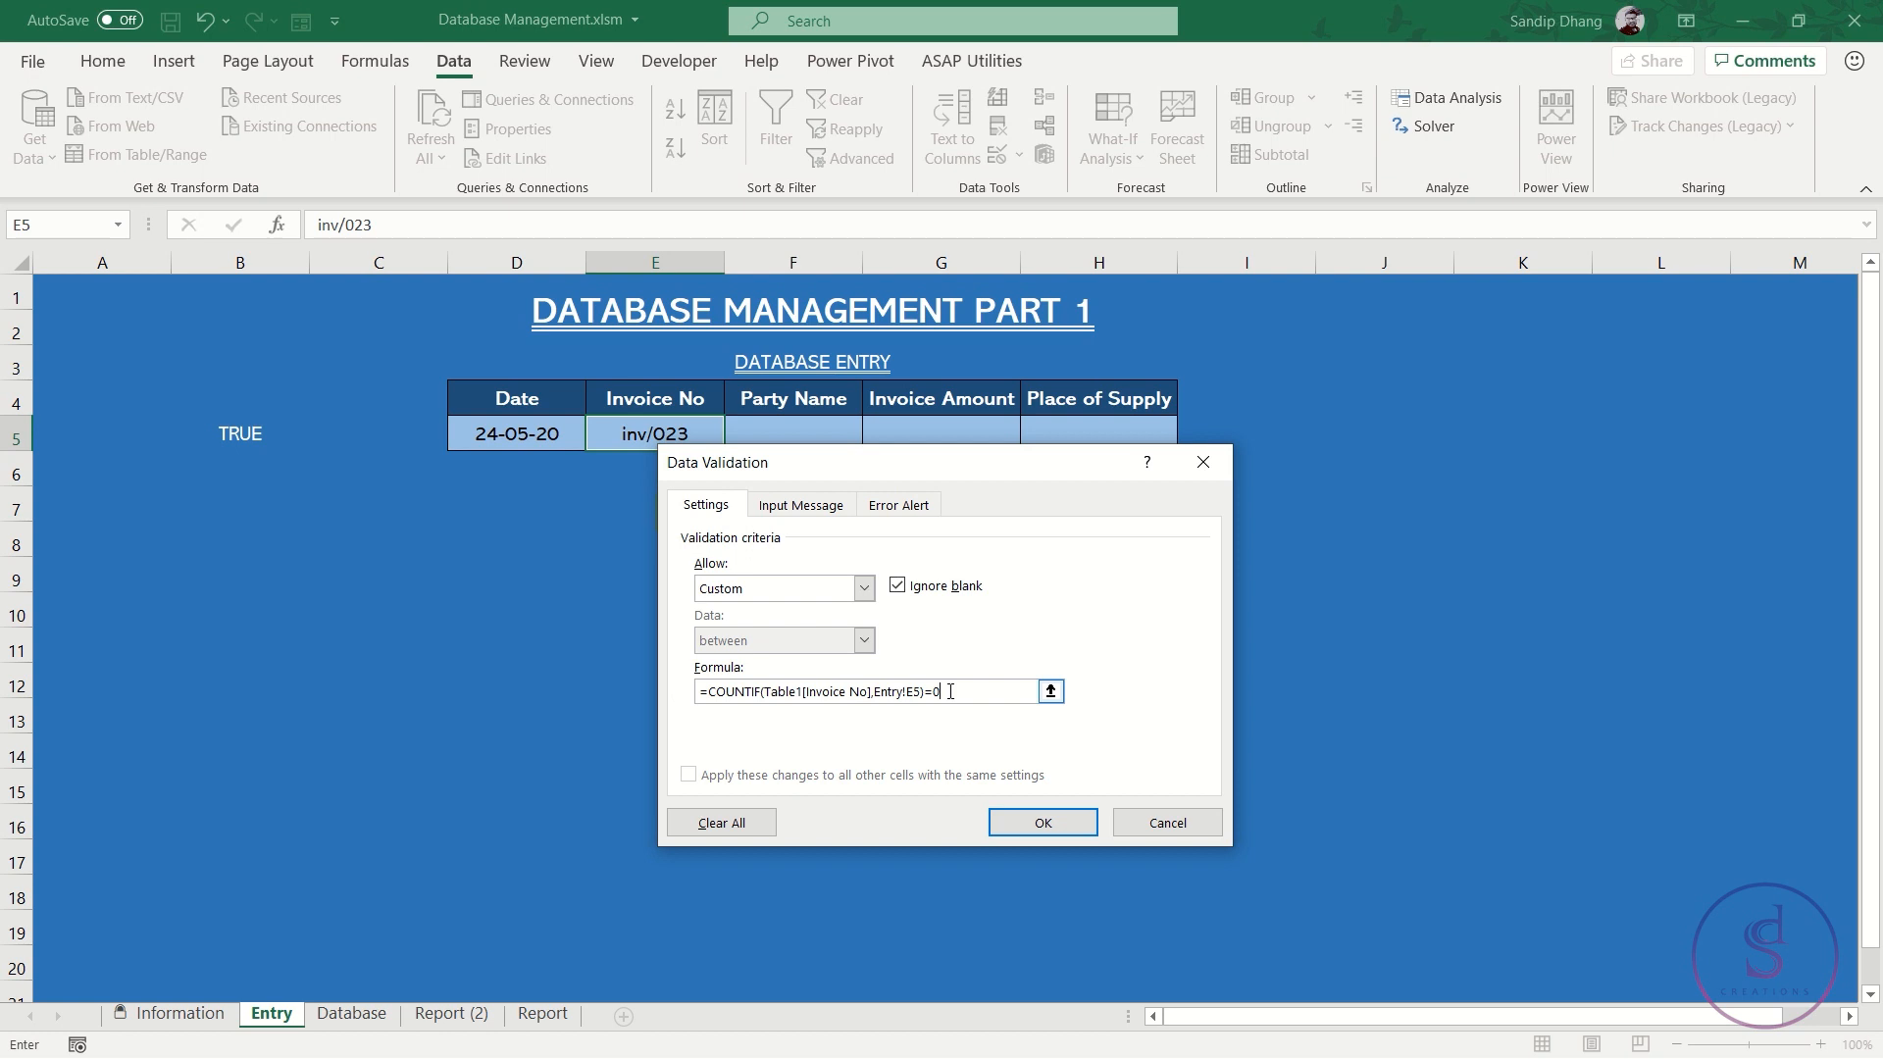
key(BackSpace)
key(BackSpace)
key(BackSpace)
key(BackSpace)
key(BackSpace)
key(BackSpace)
key(BackSpace)
key(BackSpace)
key(BackSpace)
key(BackSpace)
key(BackSpace)
key(BackSpace)
key(BackSpace)
key(BackSpace)
key(BackSpace)
key(BackSpace)
key(BackSpace)
key(BackSpace)
key(BackSpace)
key(BackSpace)
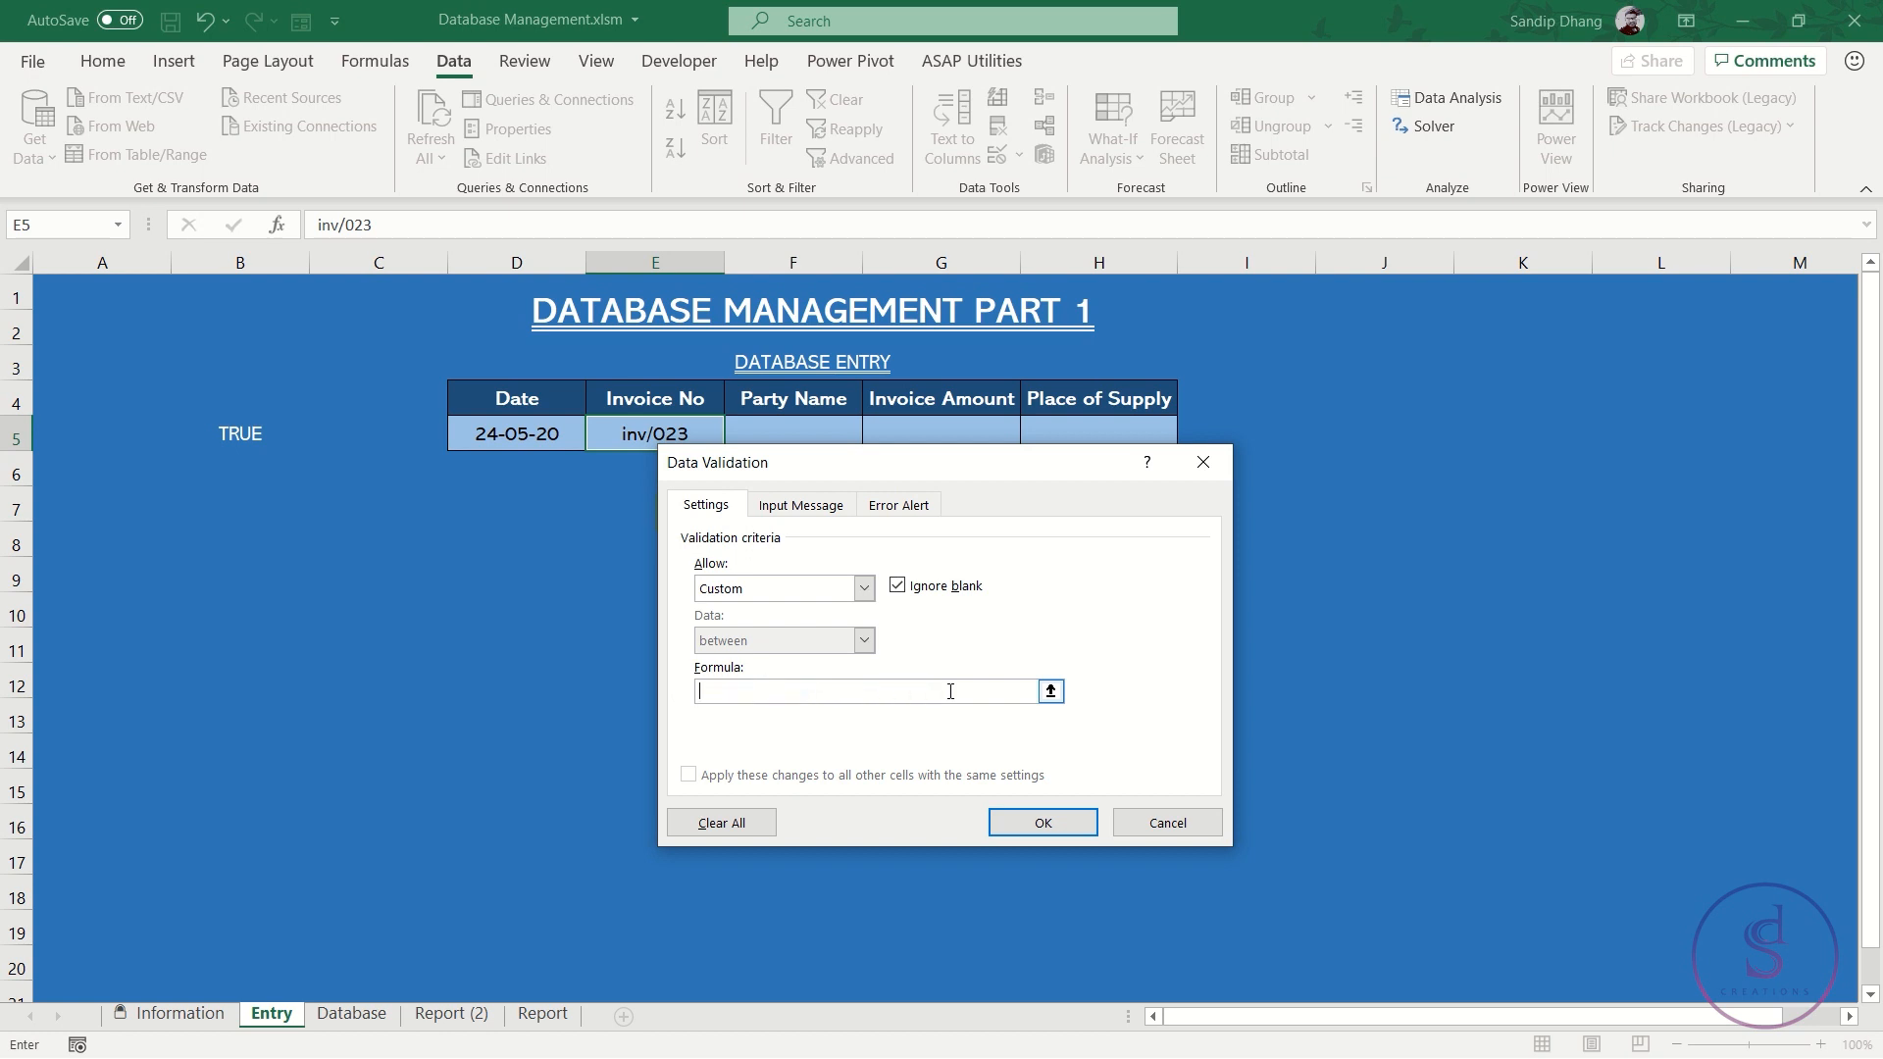
text(=countif()
click(350, 1015)
click(240, 329)
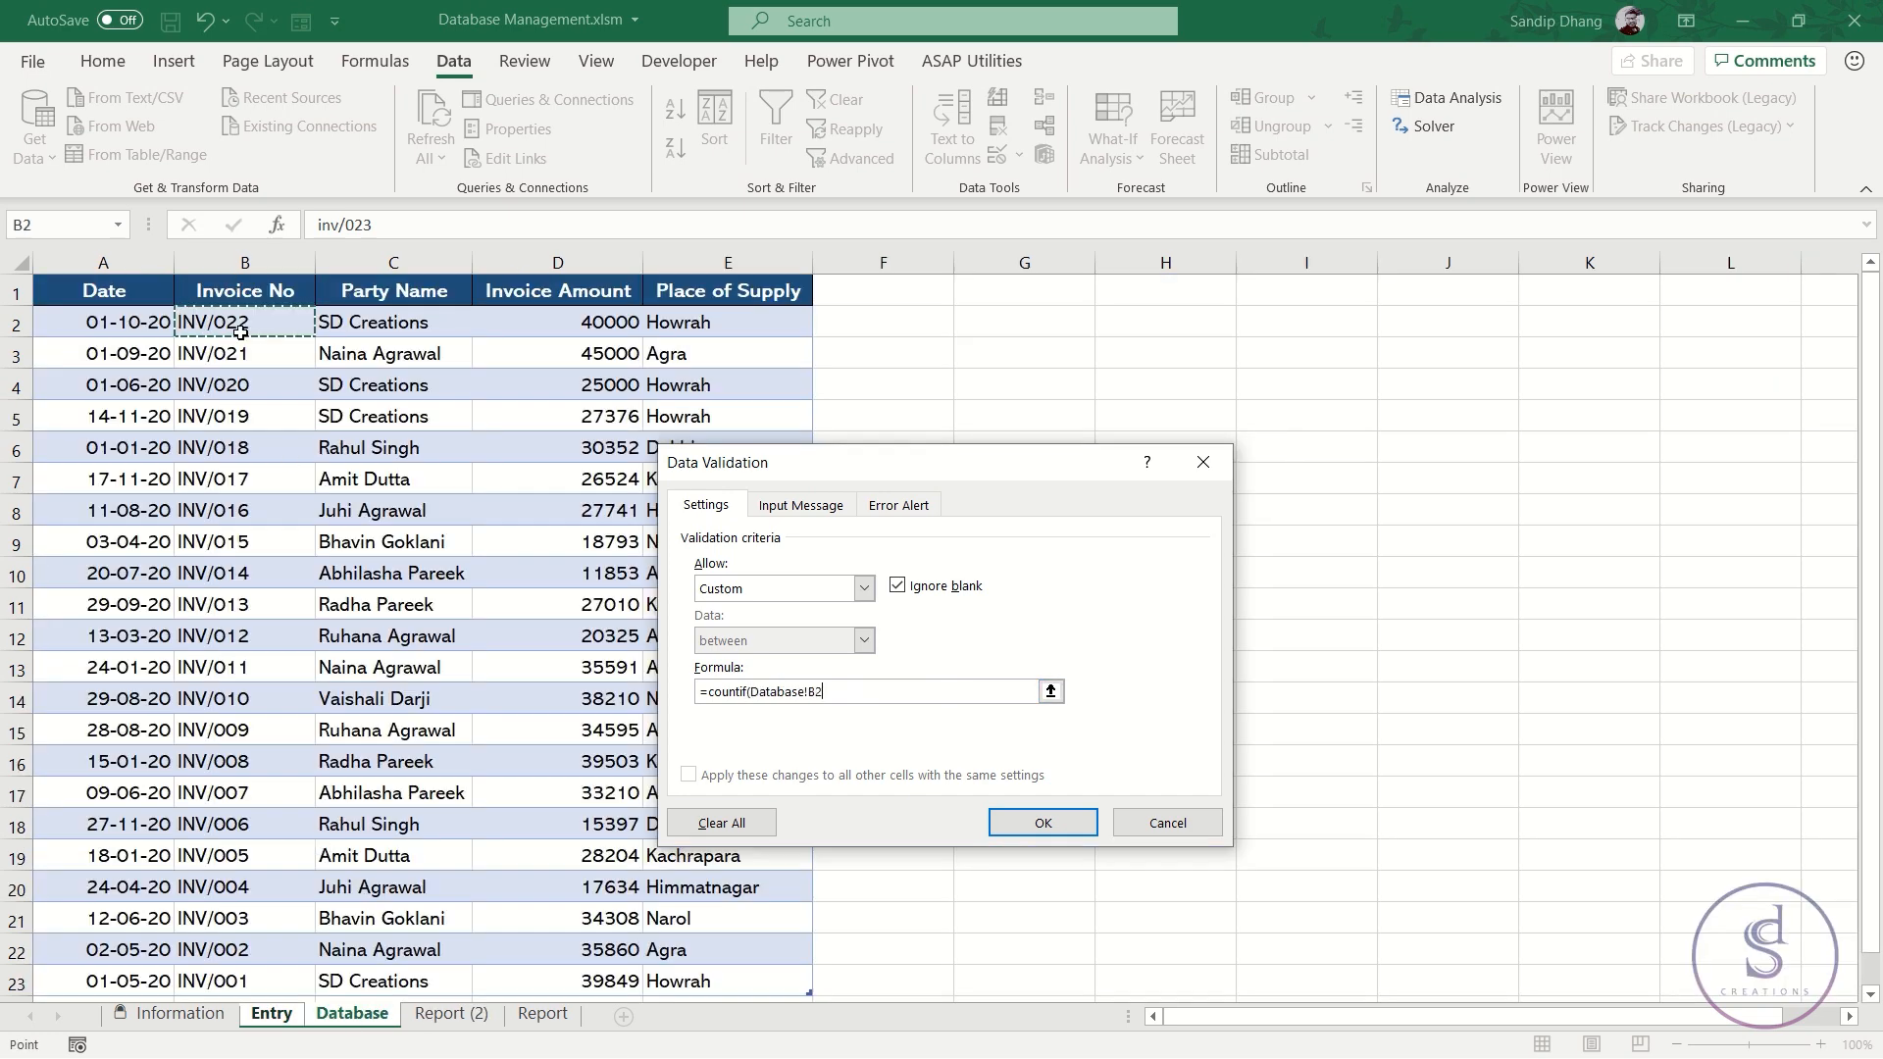
key(ctrl+shift+Down)
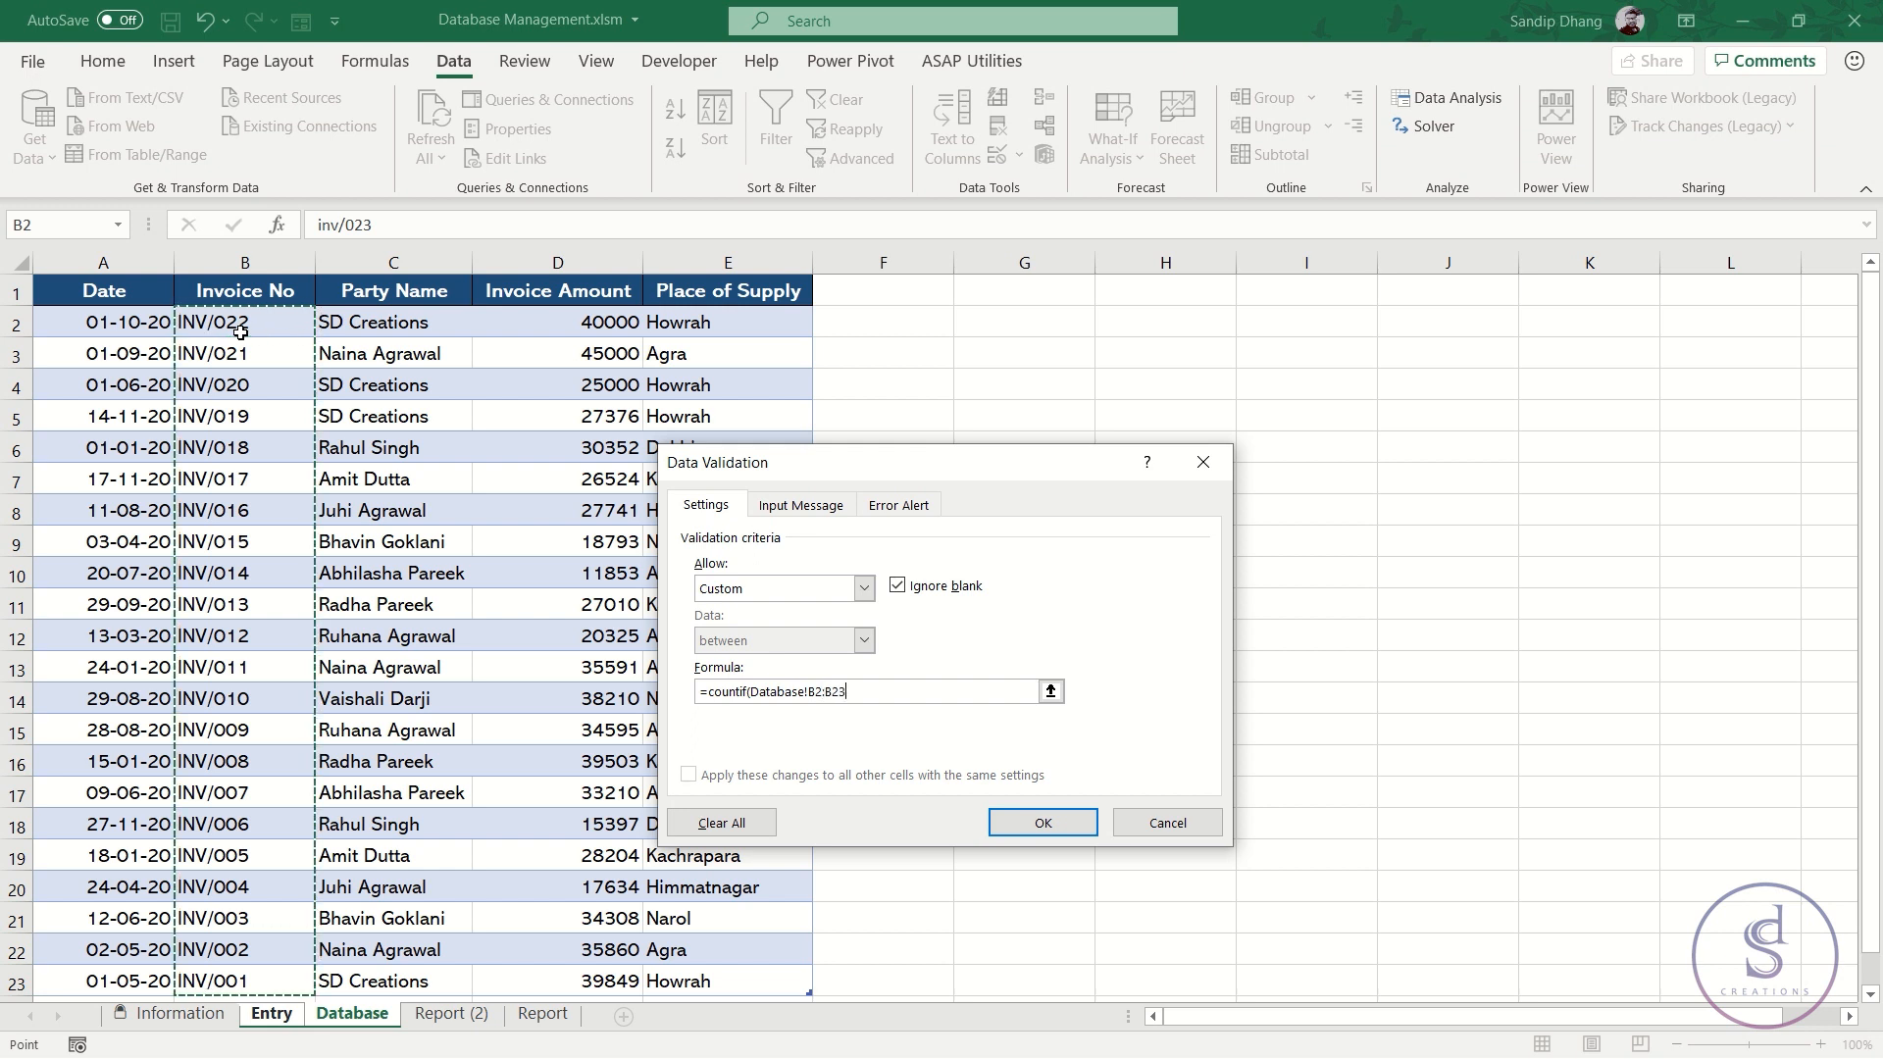
scroll(257, 349, up, 1)
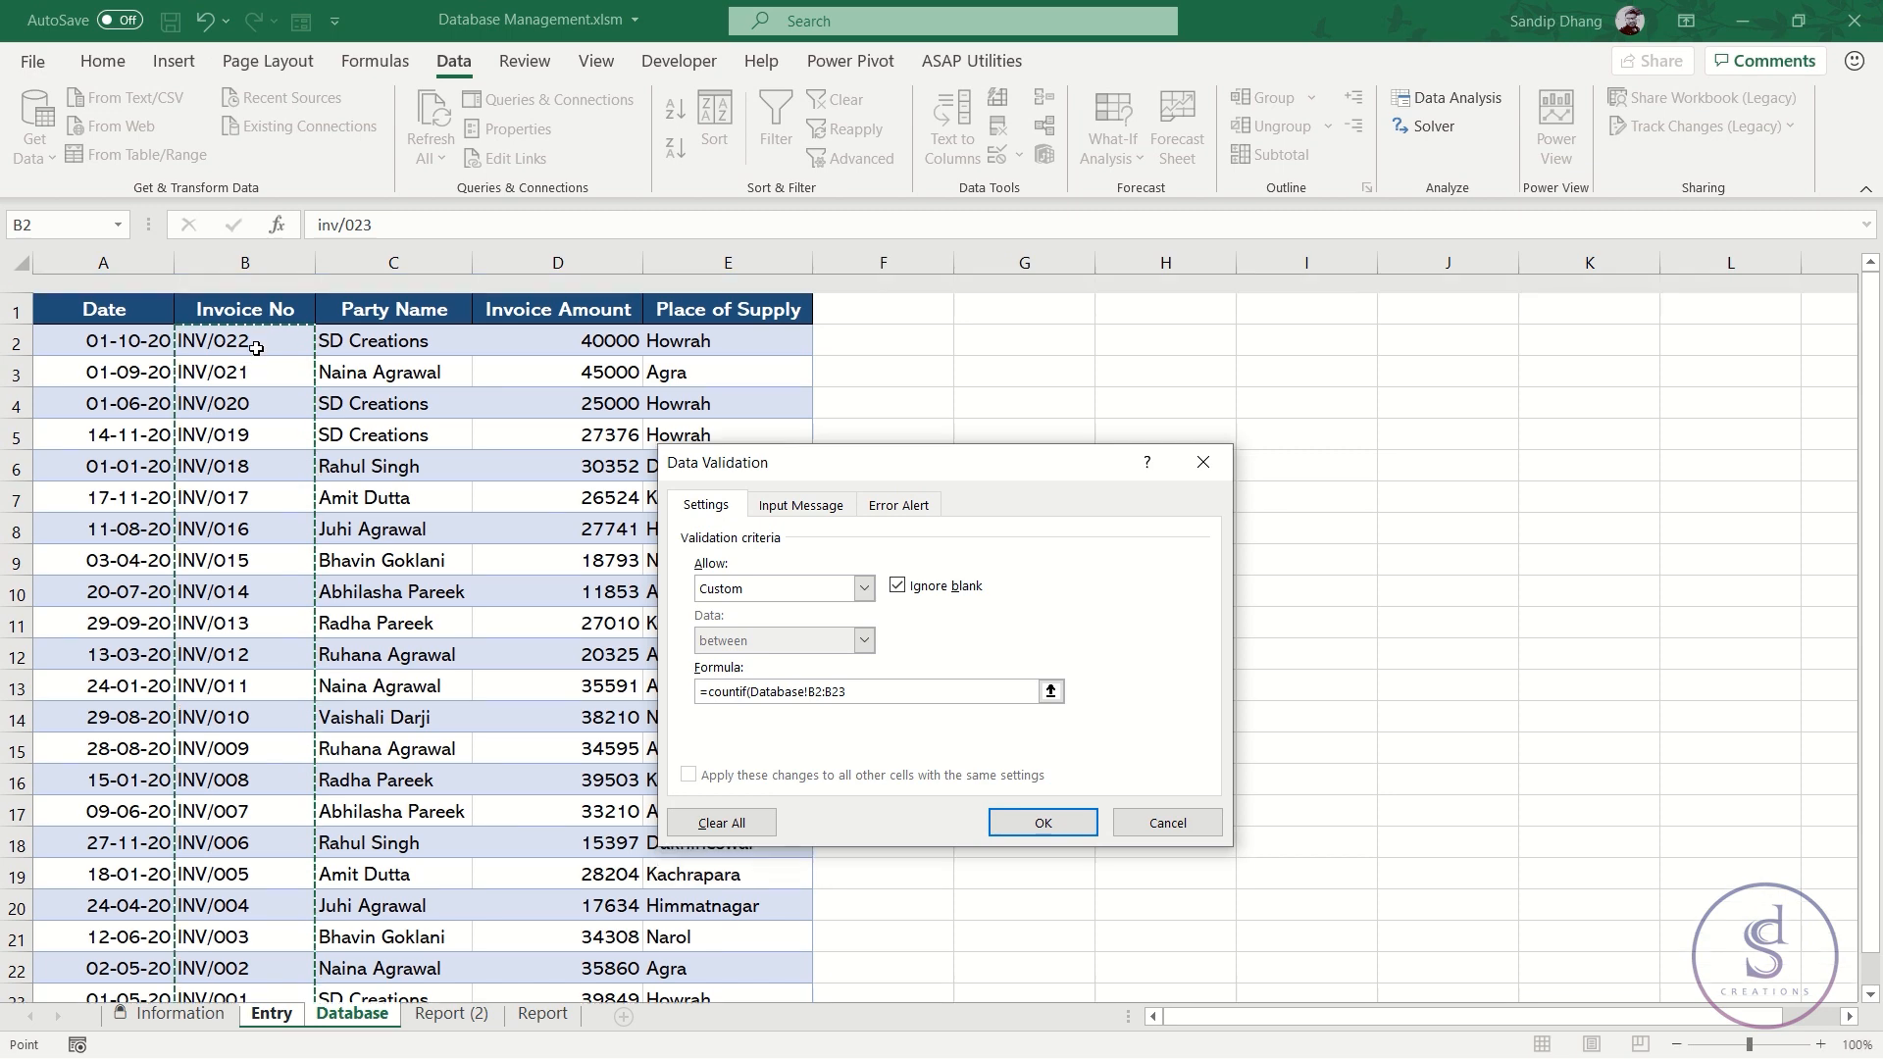
scroll(257, 349, down, 2)
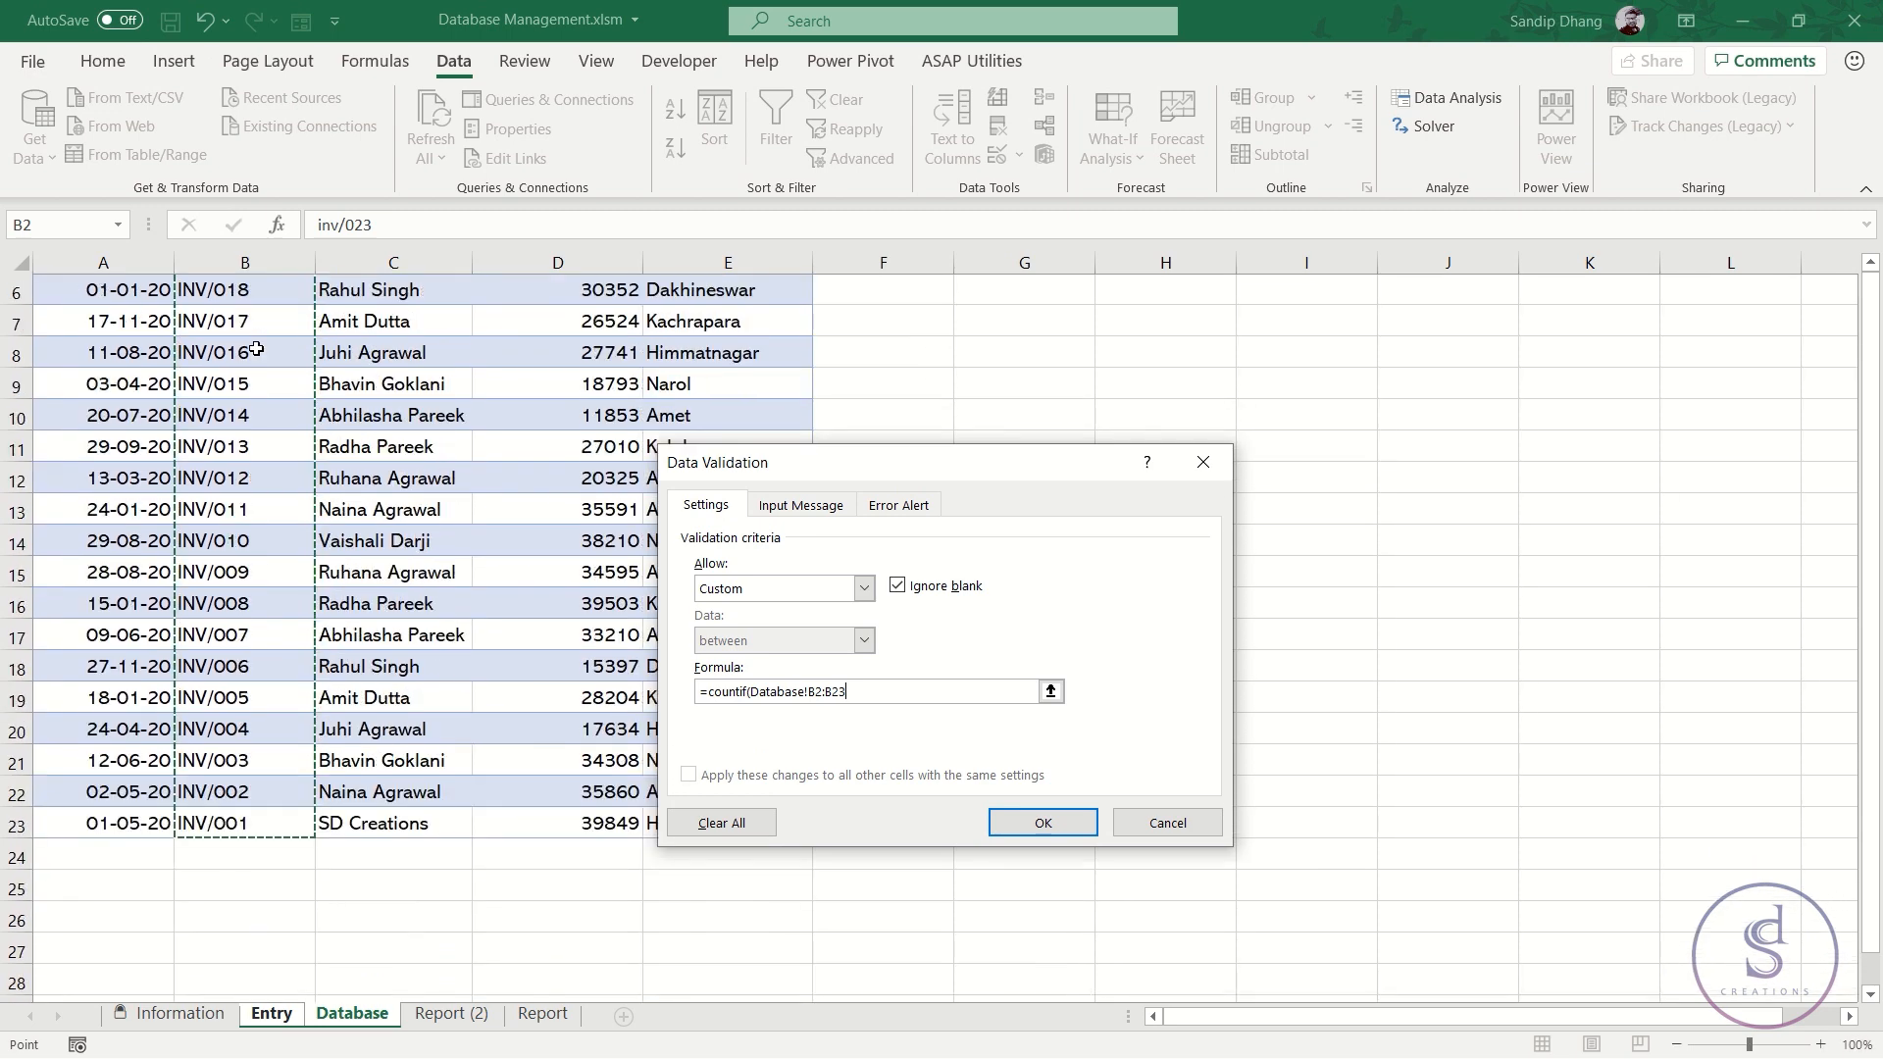
scroll(257, 349, up, 2)
text(,)
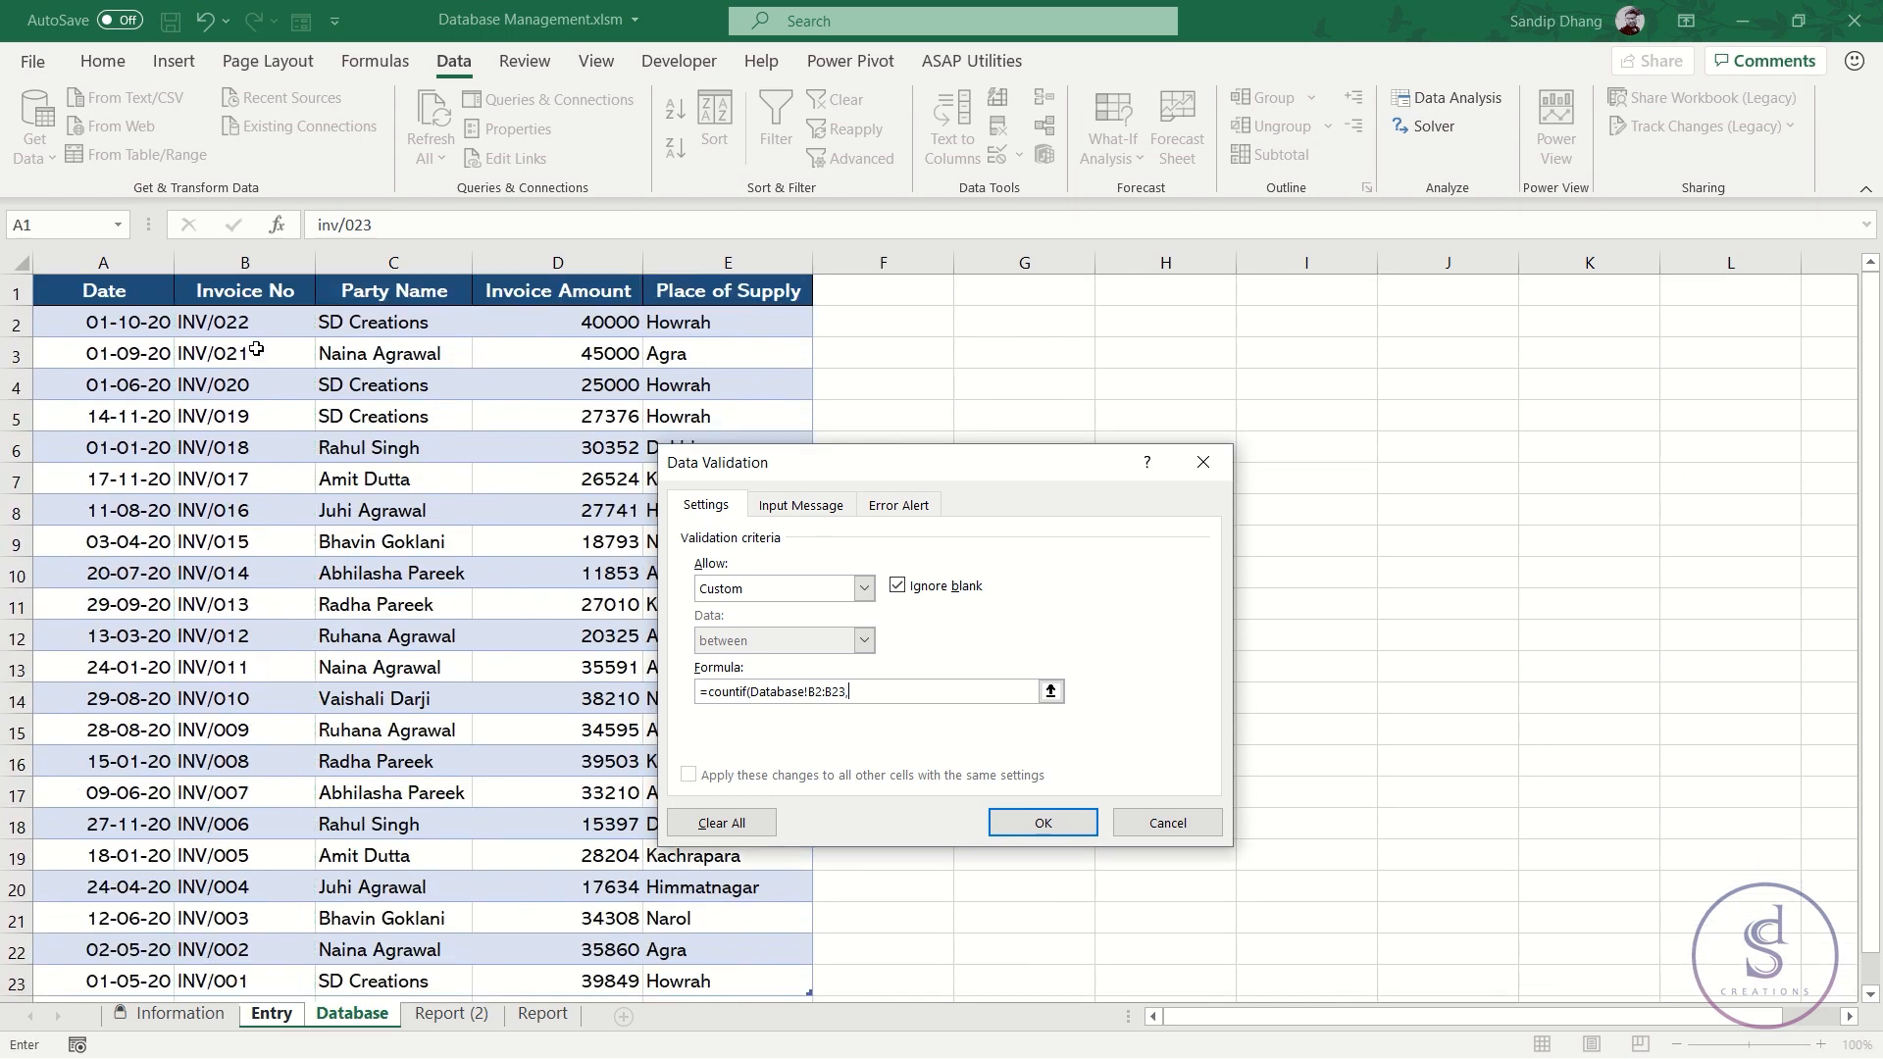
Complete the COUNTIF with the Entry sheet's cell E5 as criterion and apply the validation rule
click(272, 1014)
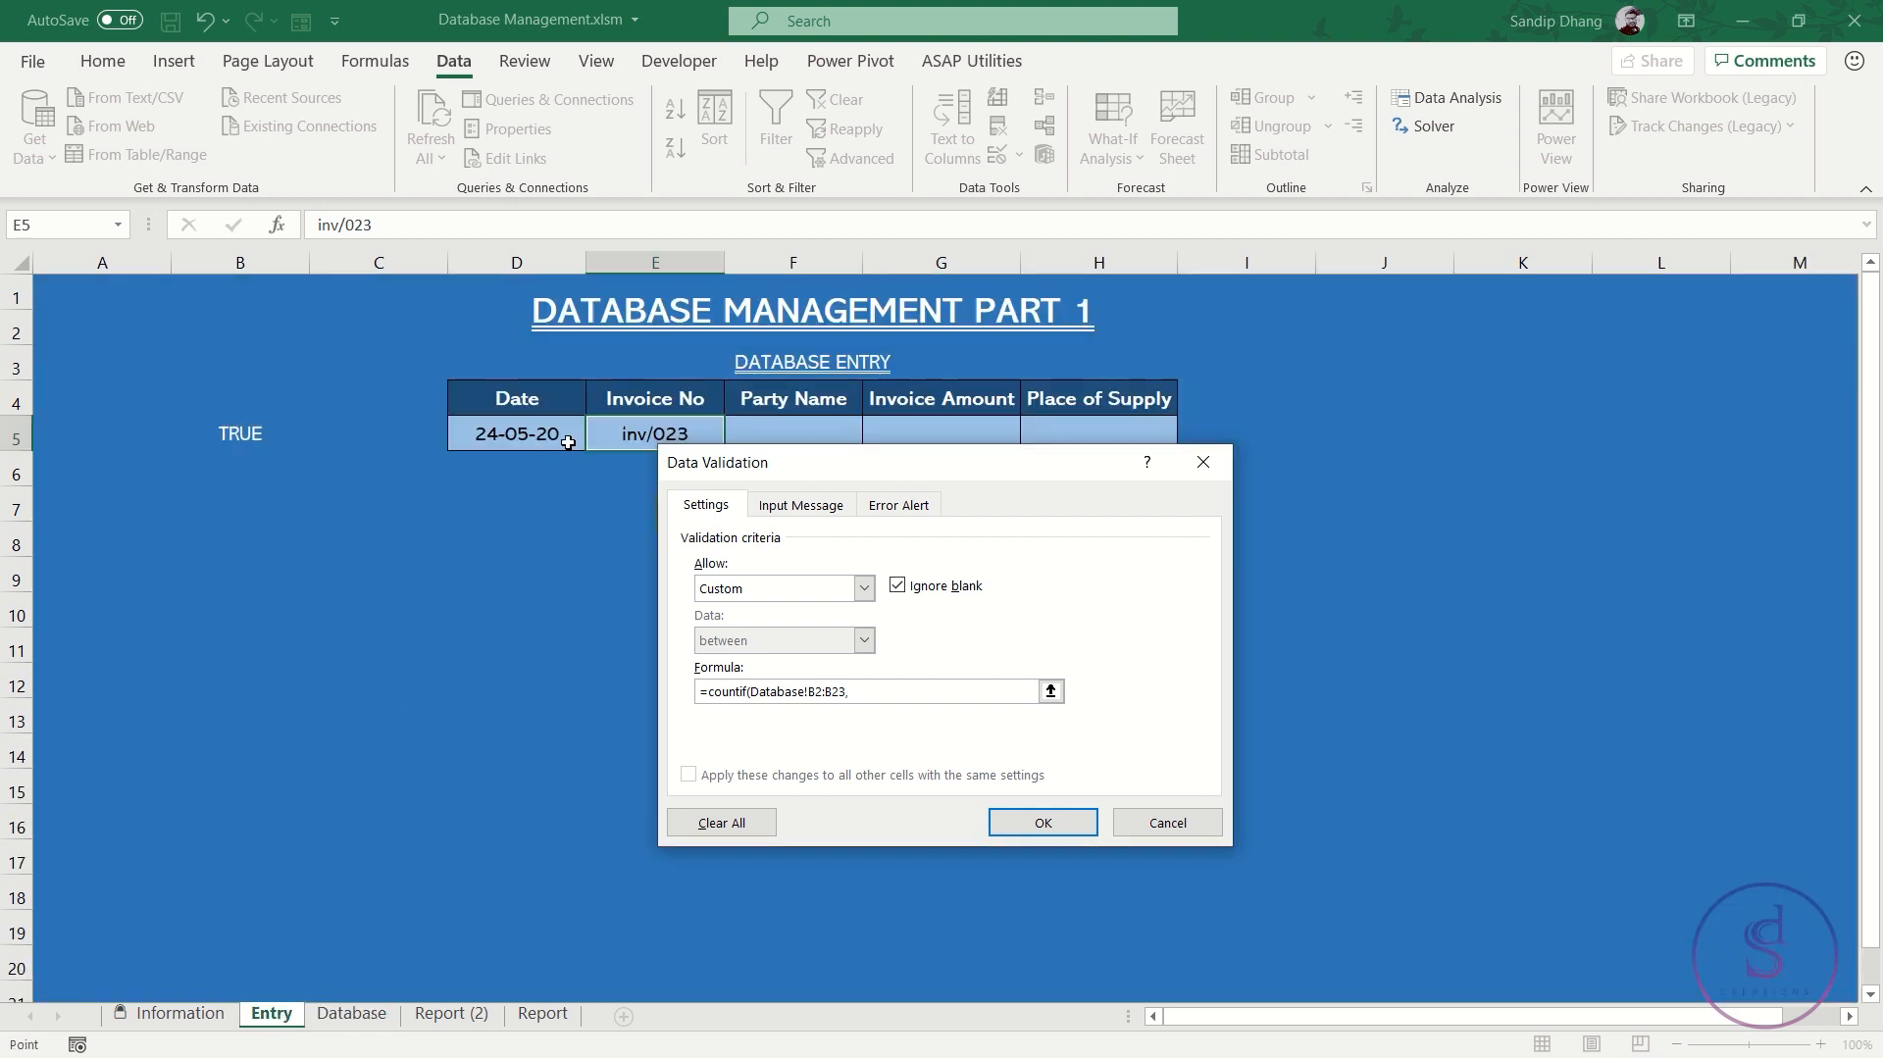
click(601, 432)
click(822, 698)
click(884, 692)
key(BackSpace)
click(1028, 823)
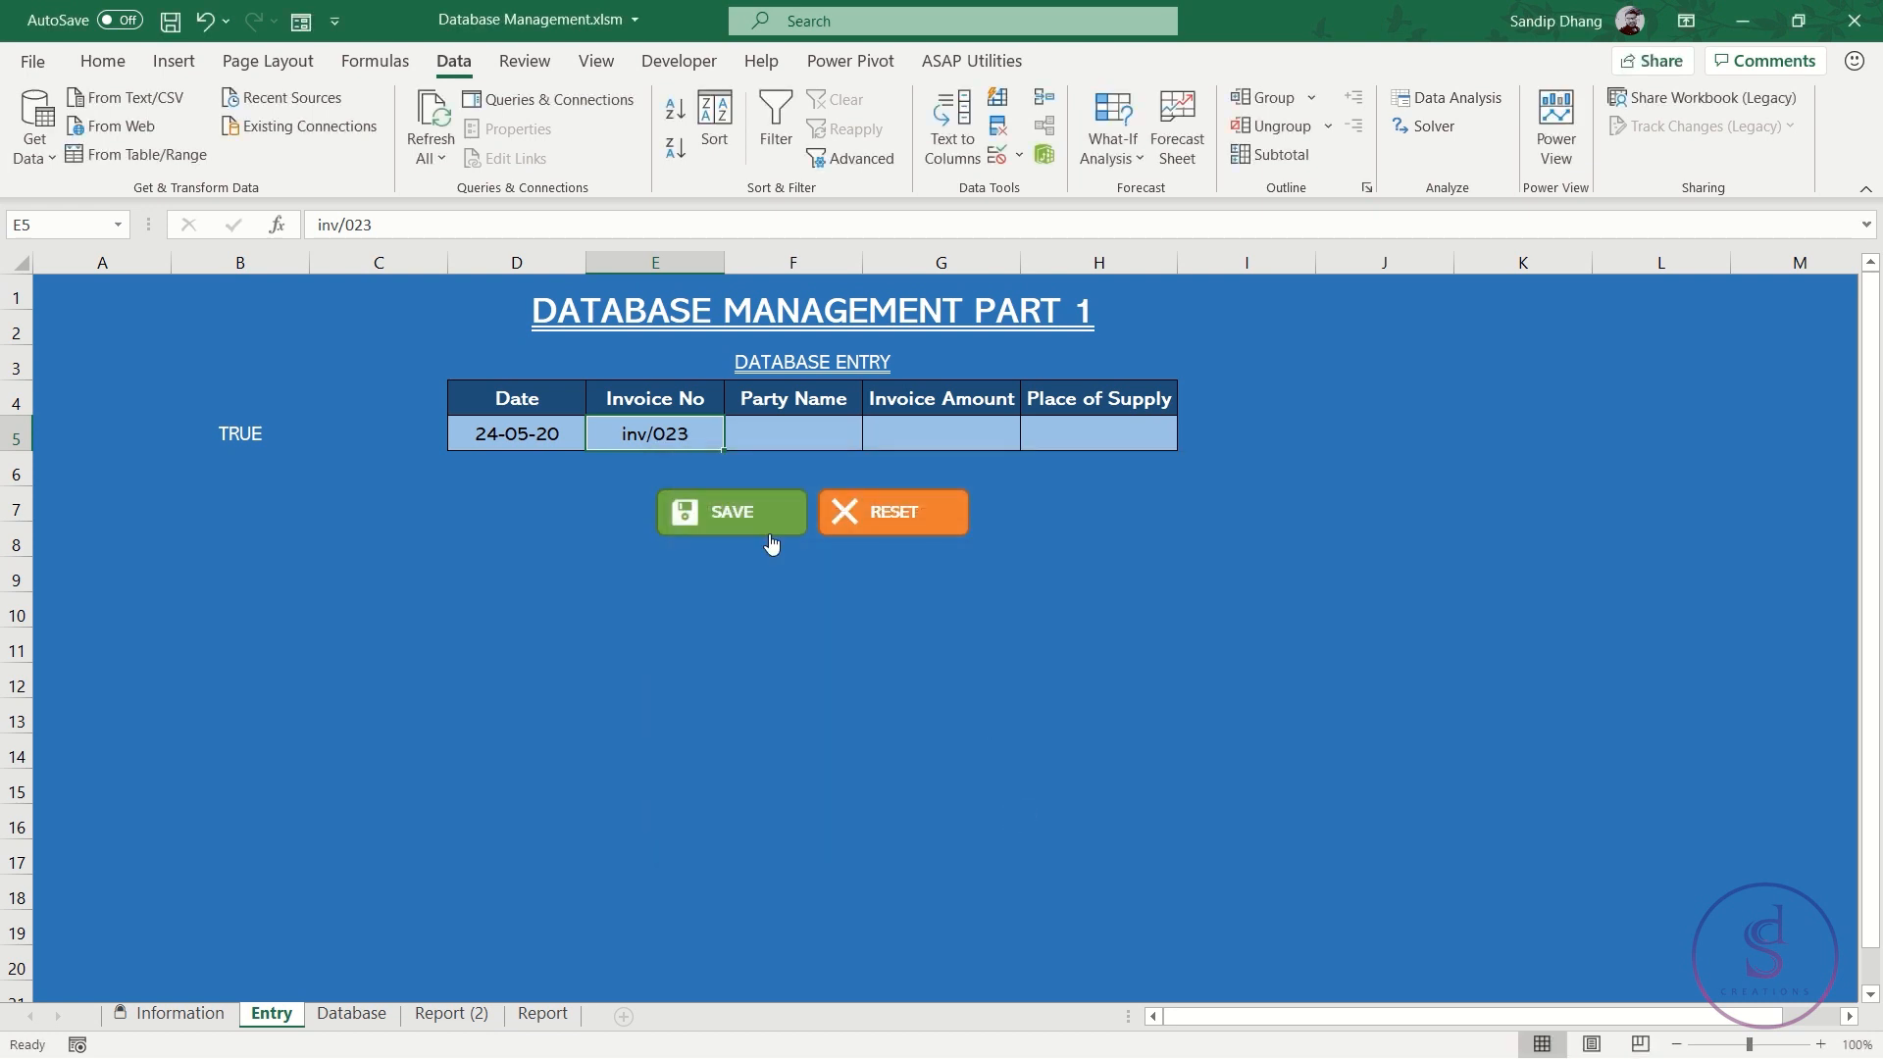
Delete the helper formula from cell B5 on the Entry sheet
click(257, 438)
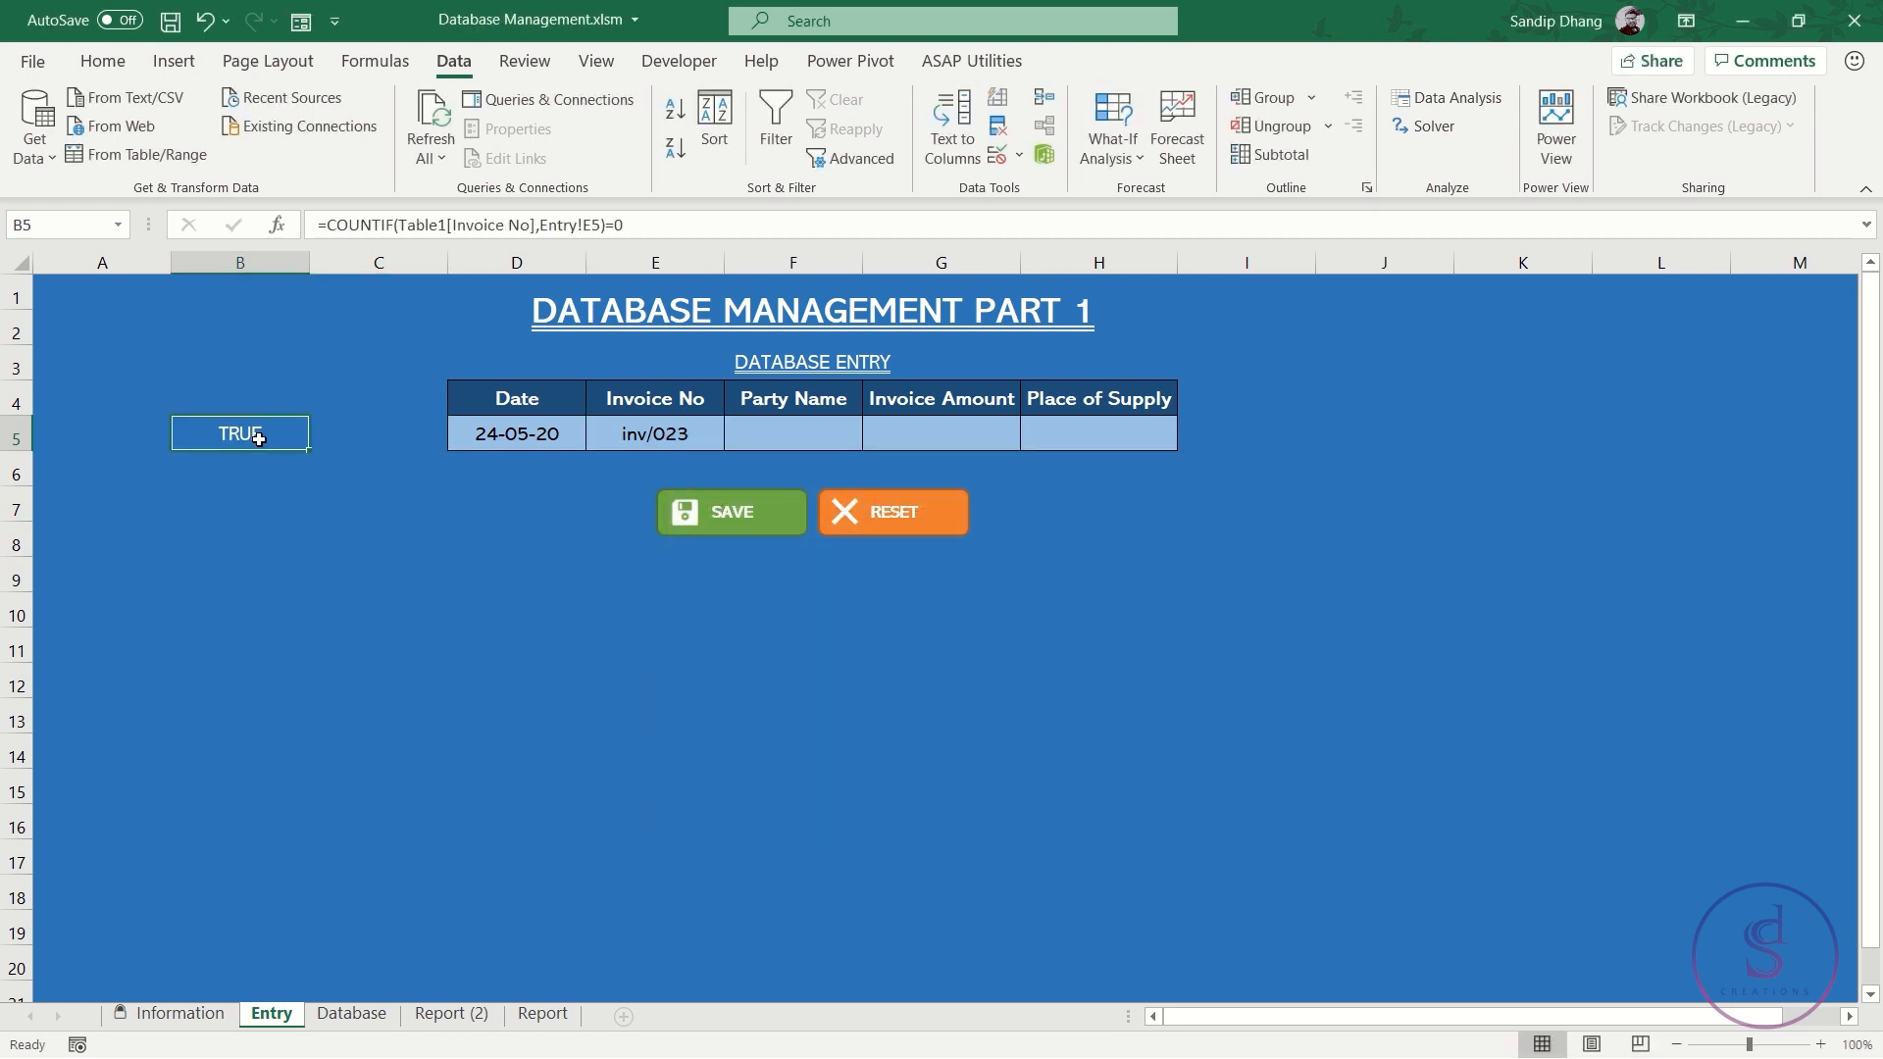
key(Delete)
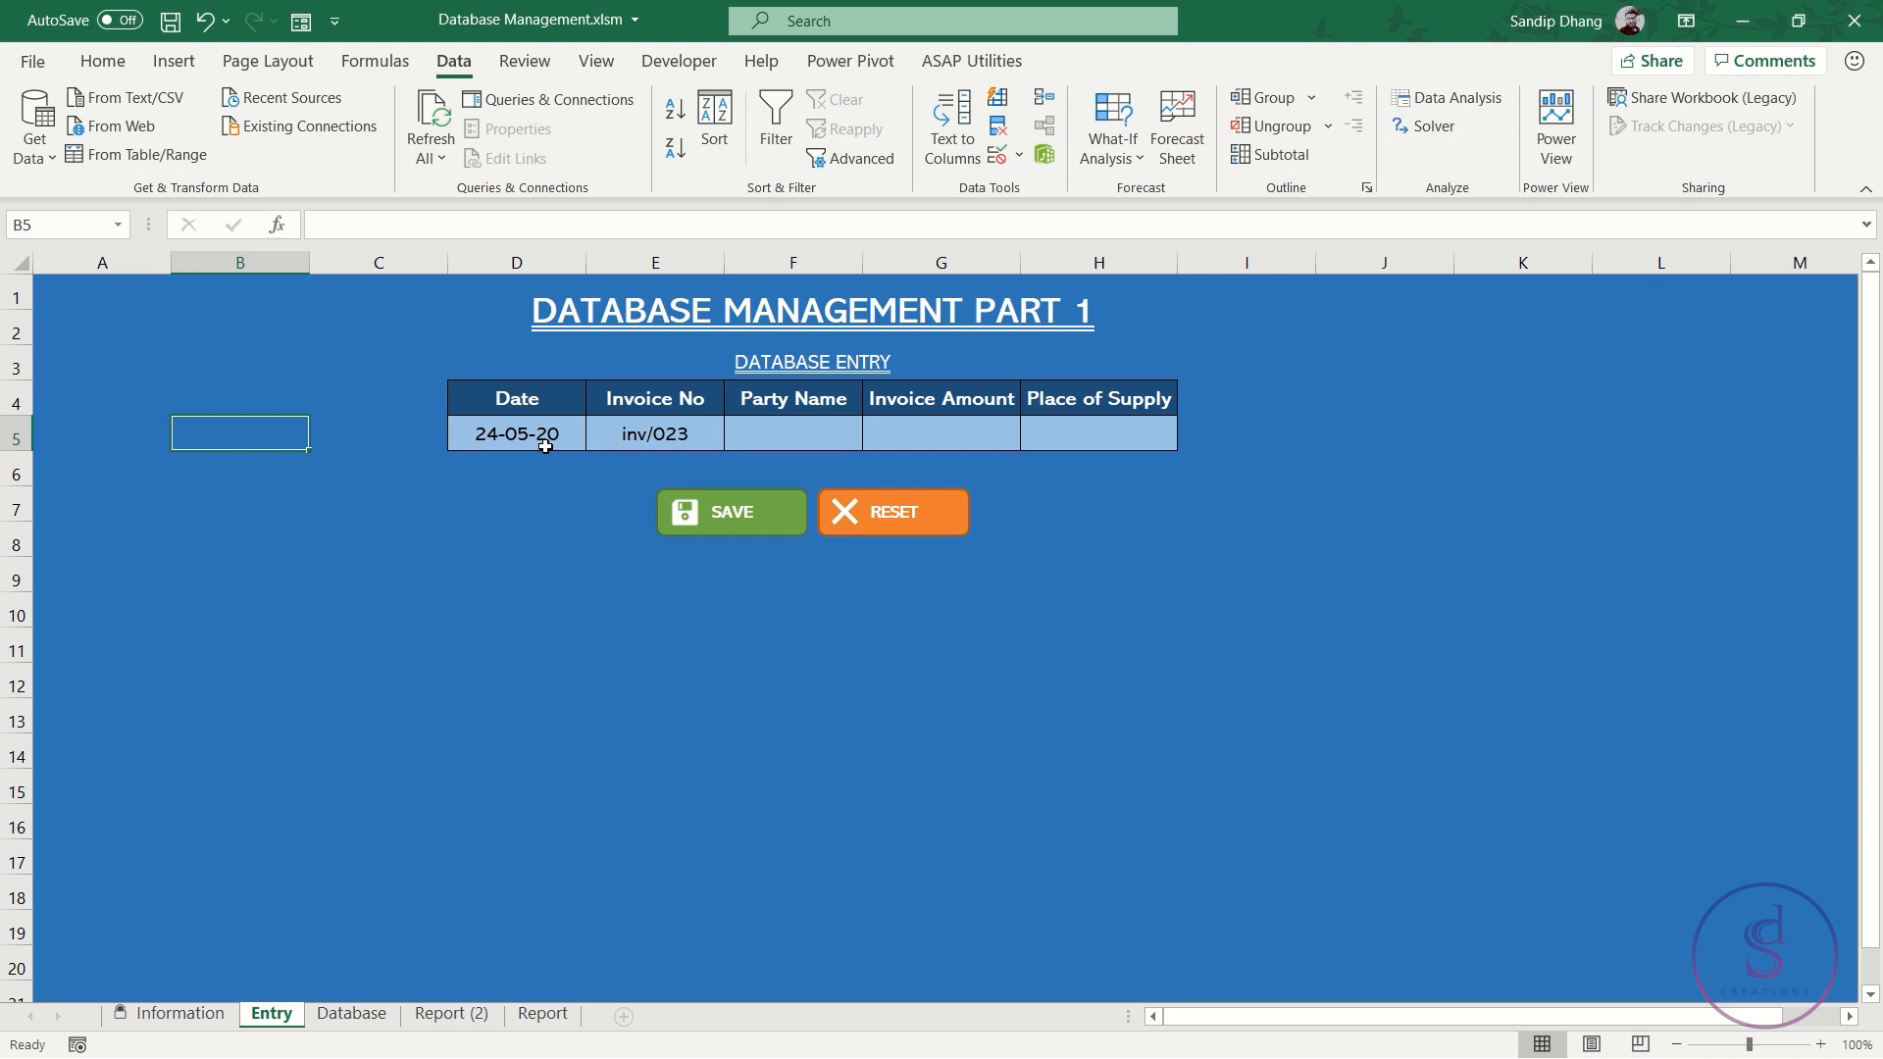
Test the validation by trying to enter the duplicate invoice number inv/022 in cell E5
click(638, 424)
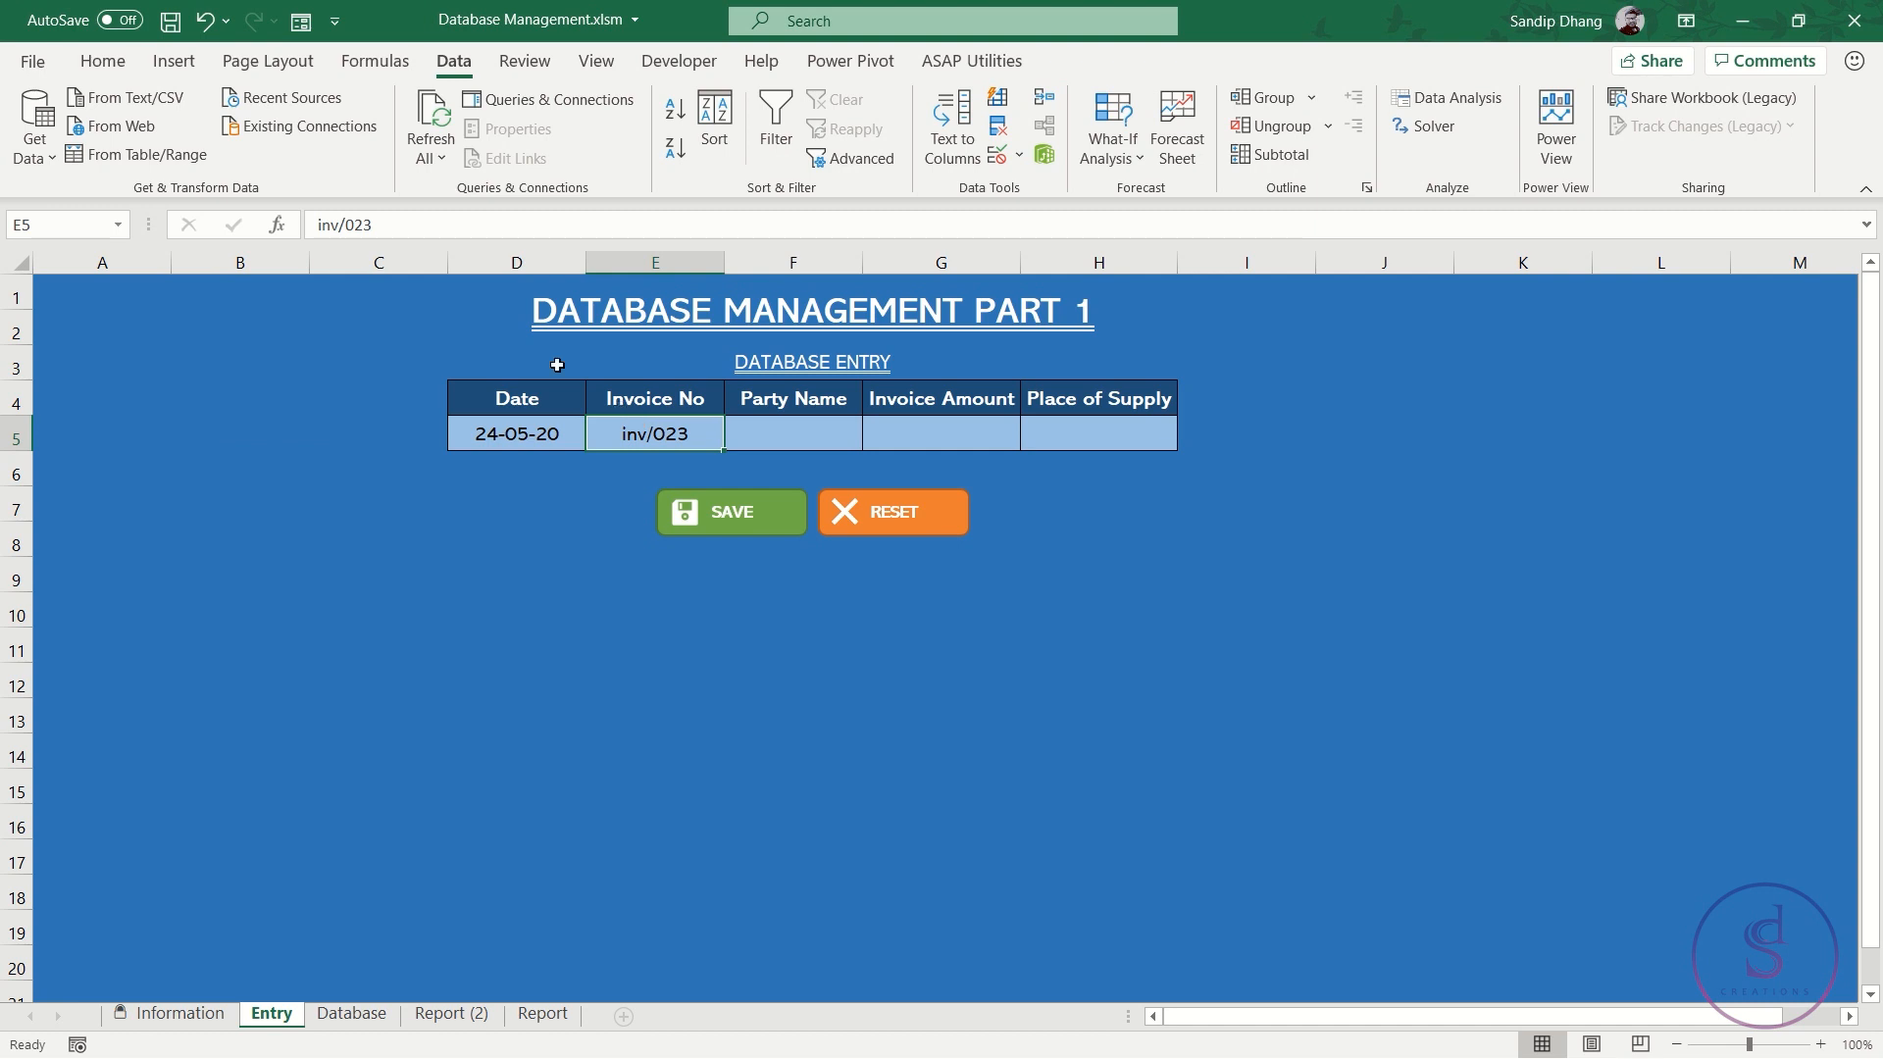
click(441, 231)
key(BackSpace)
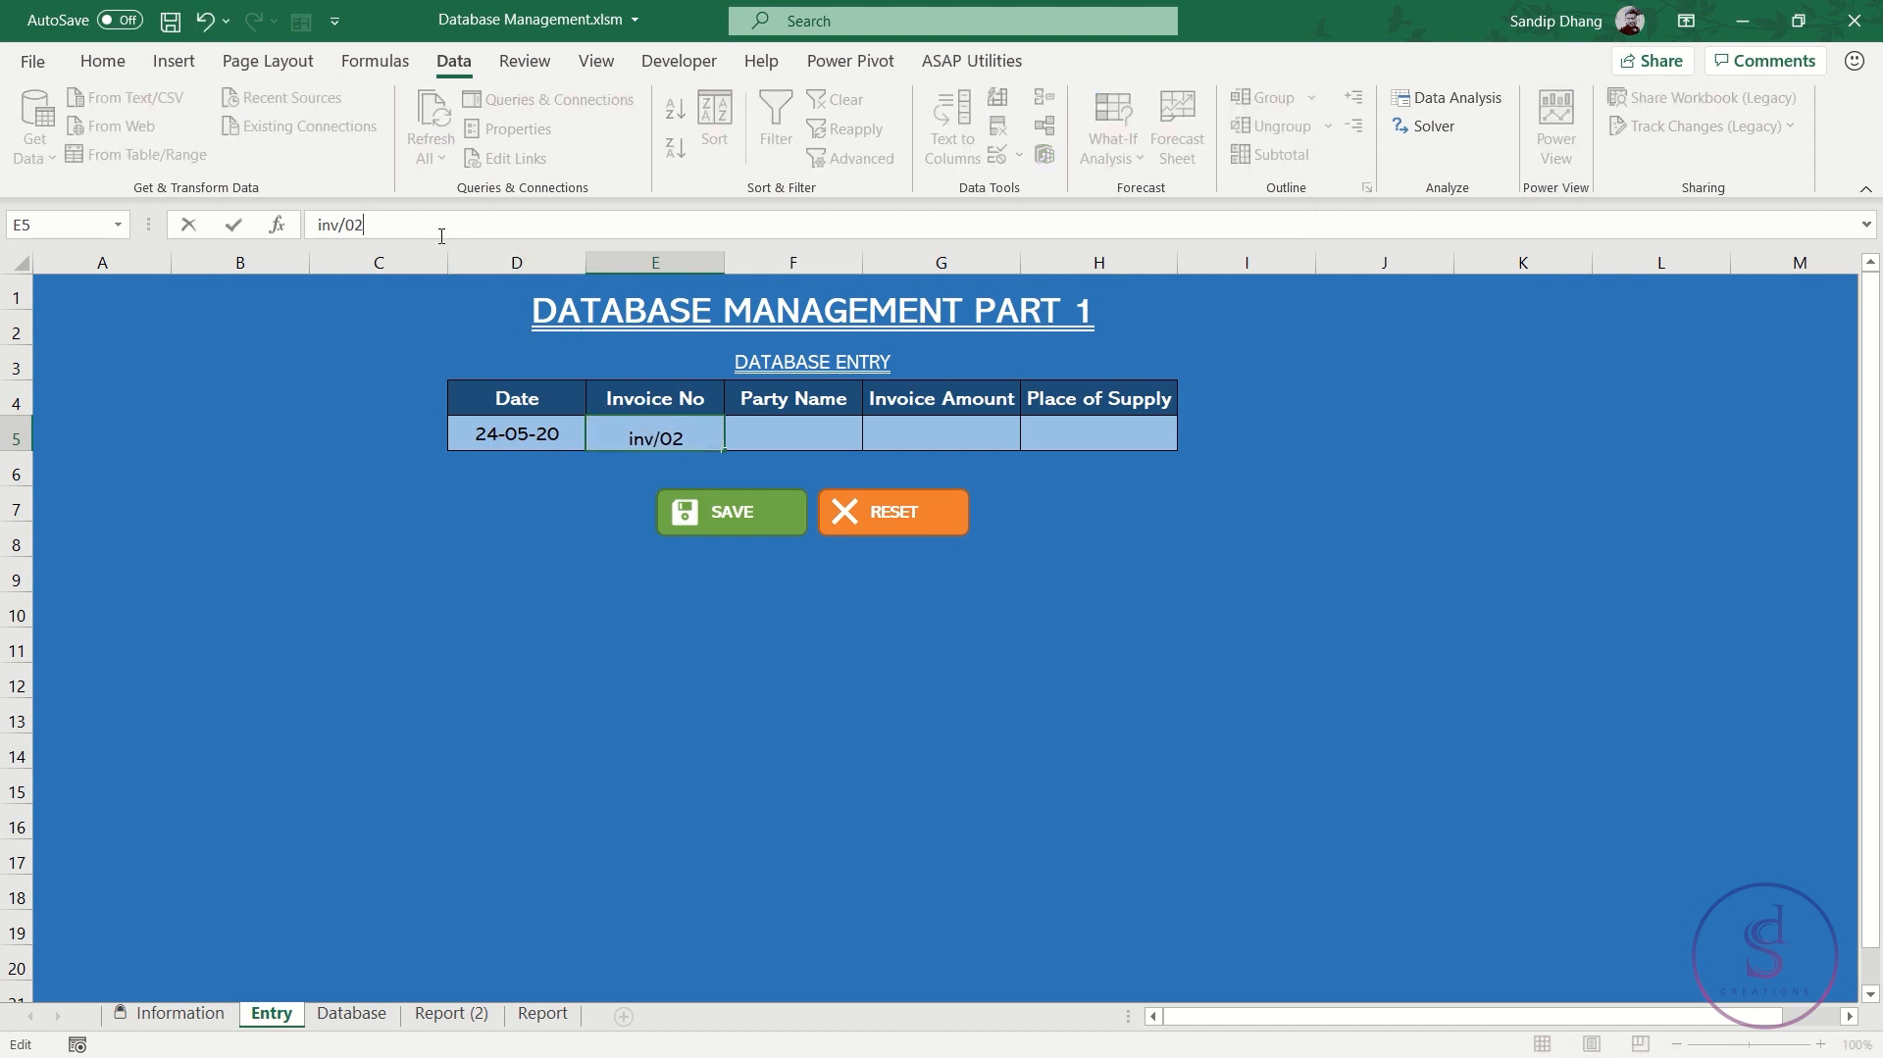
text(2)
key(Return)
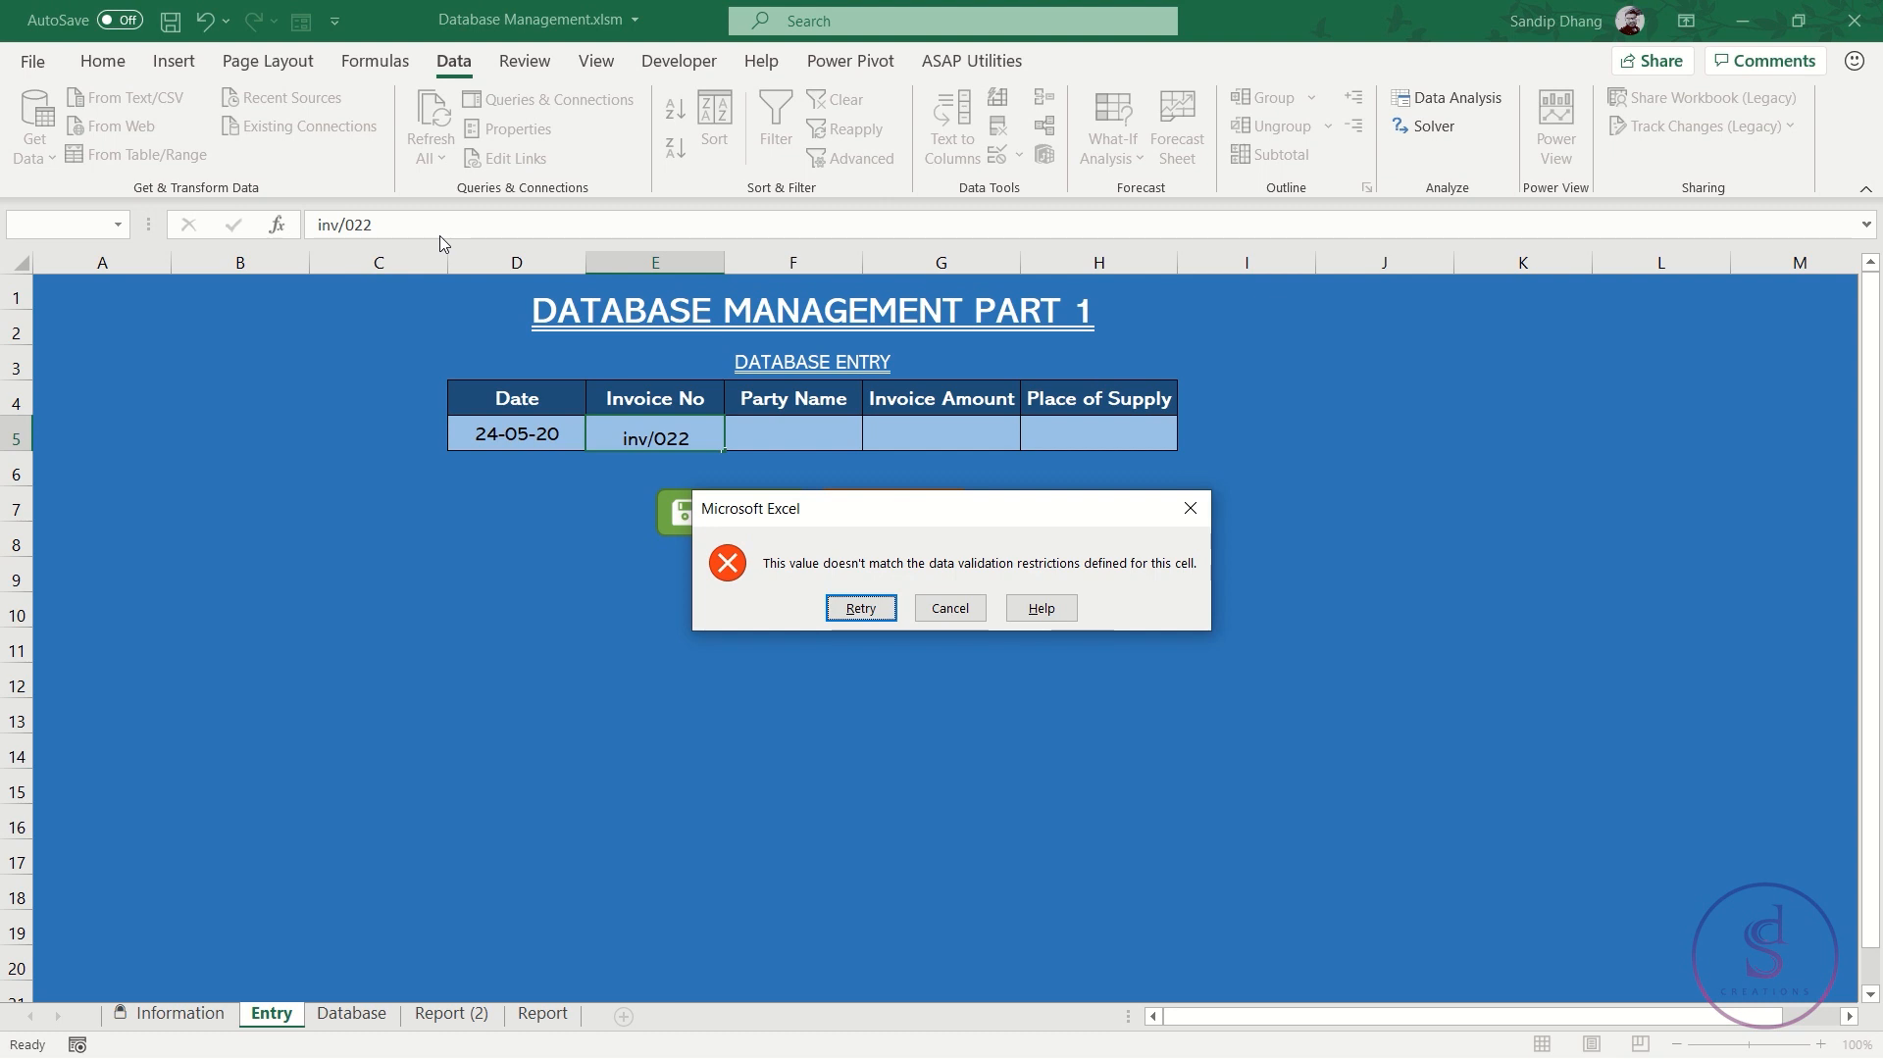
key(Return)
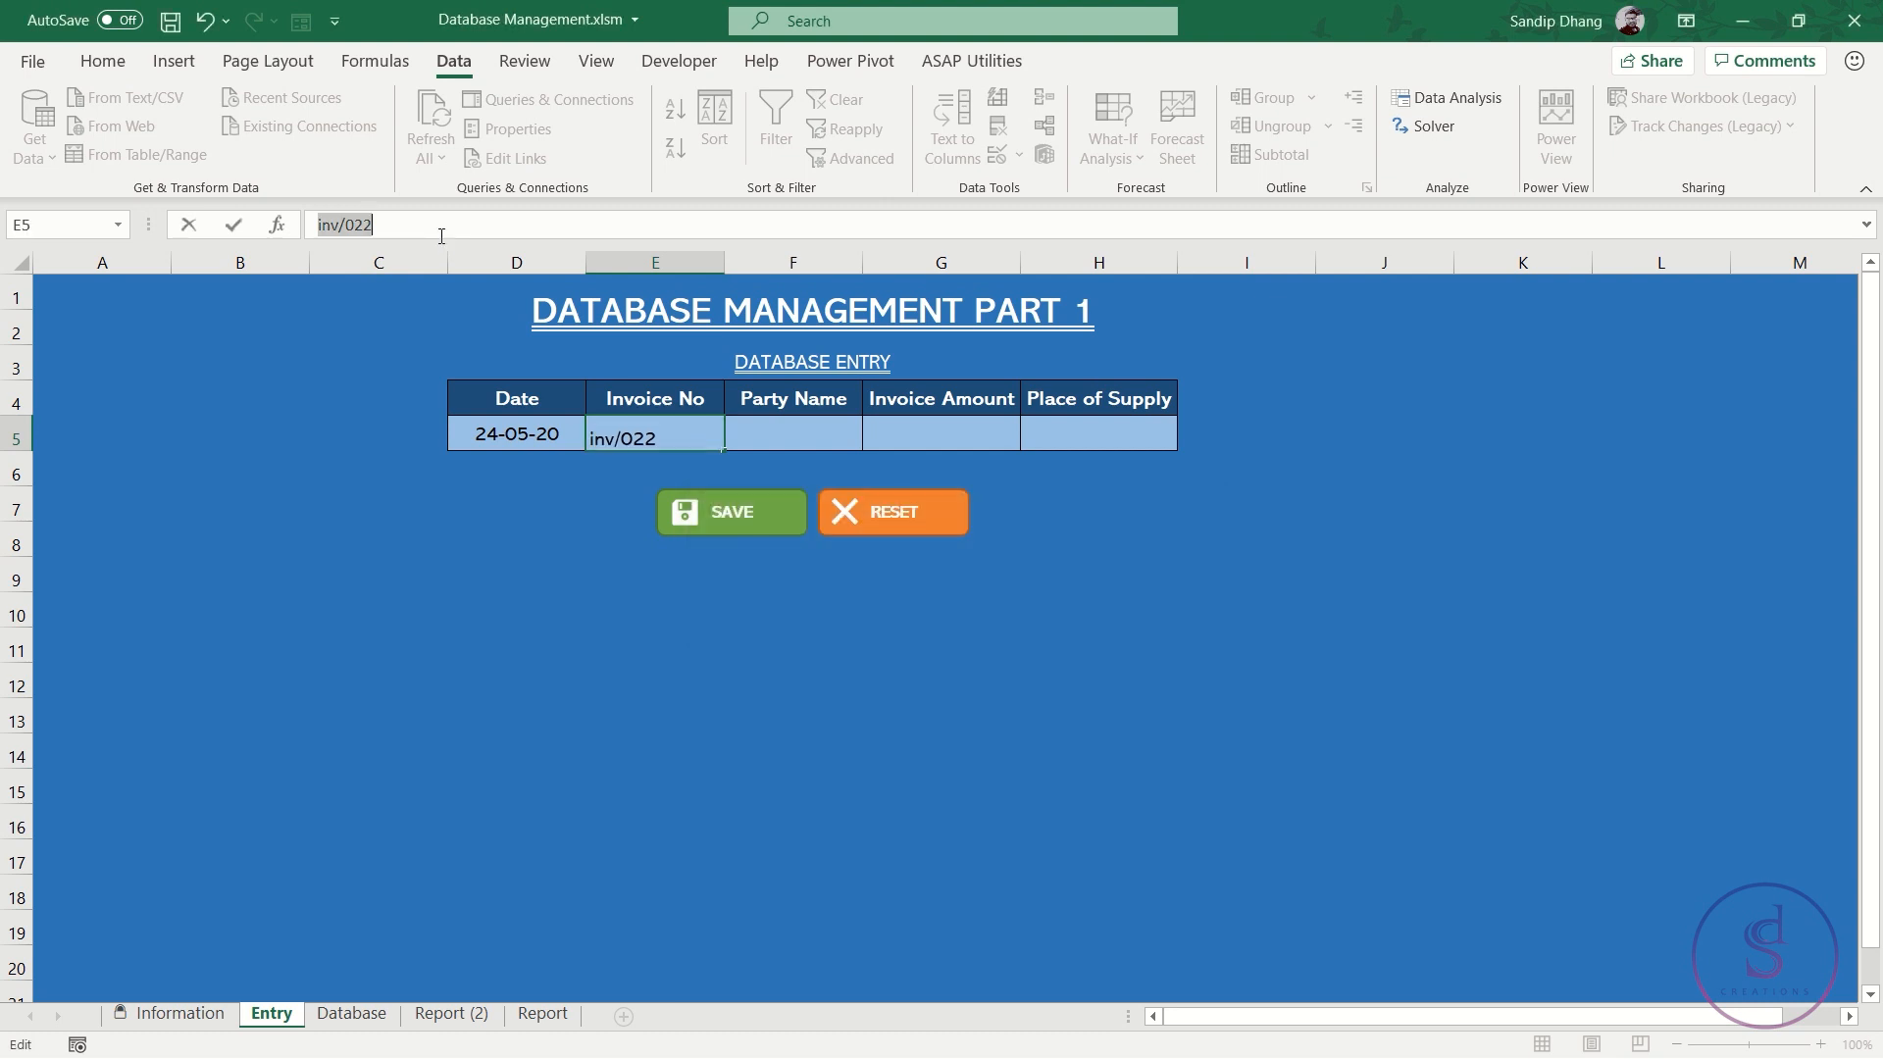
Enter the unused invoice number inv/025 in cell E5
text(inv/)
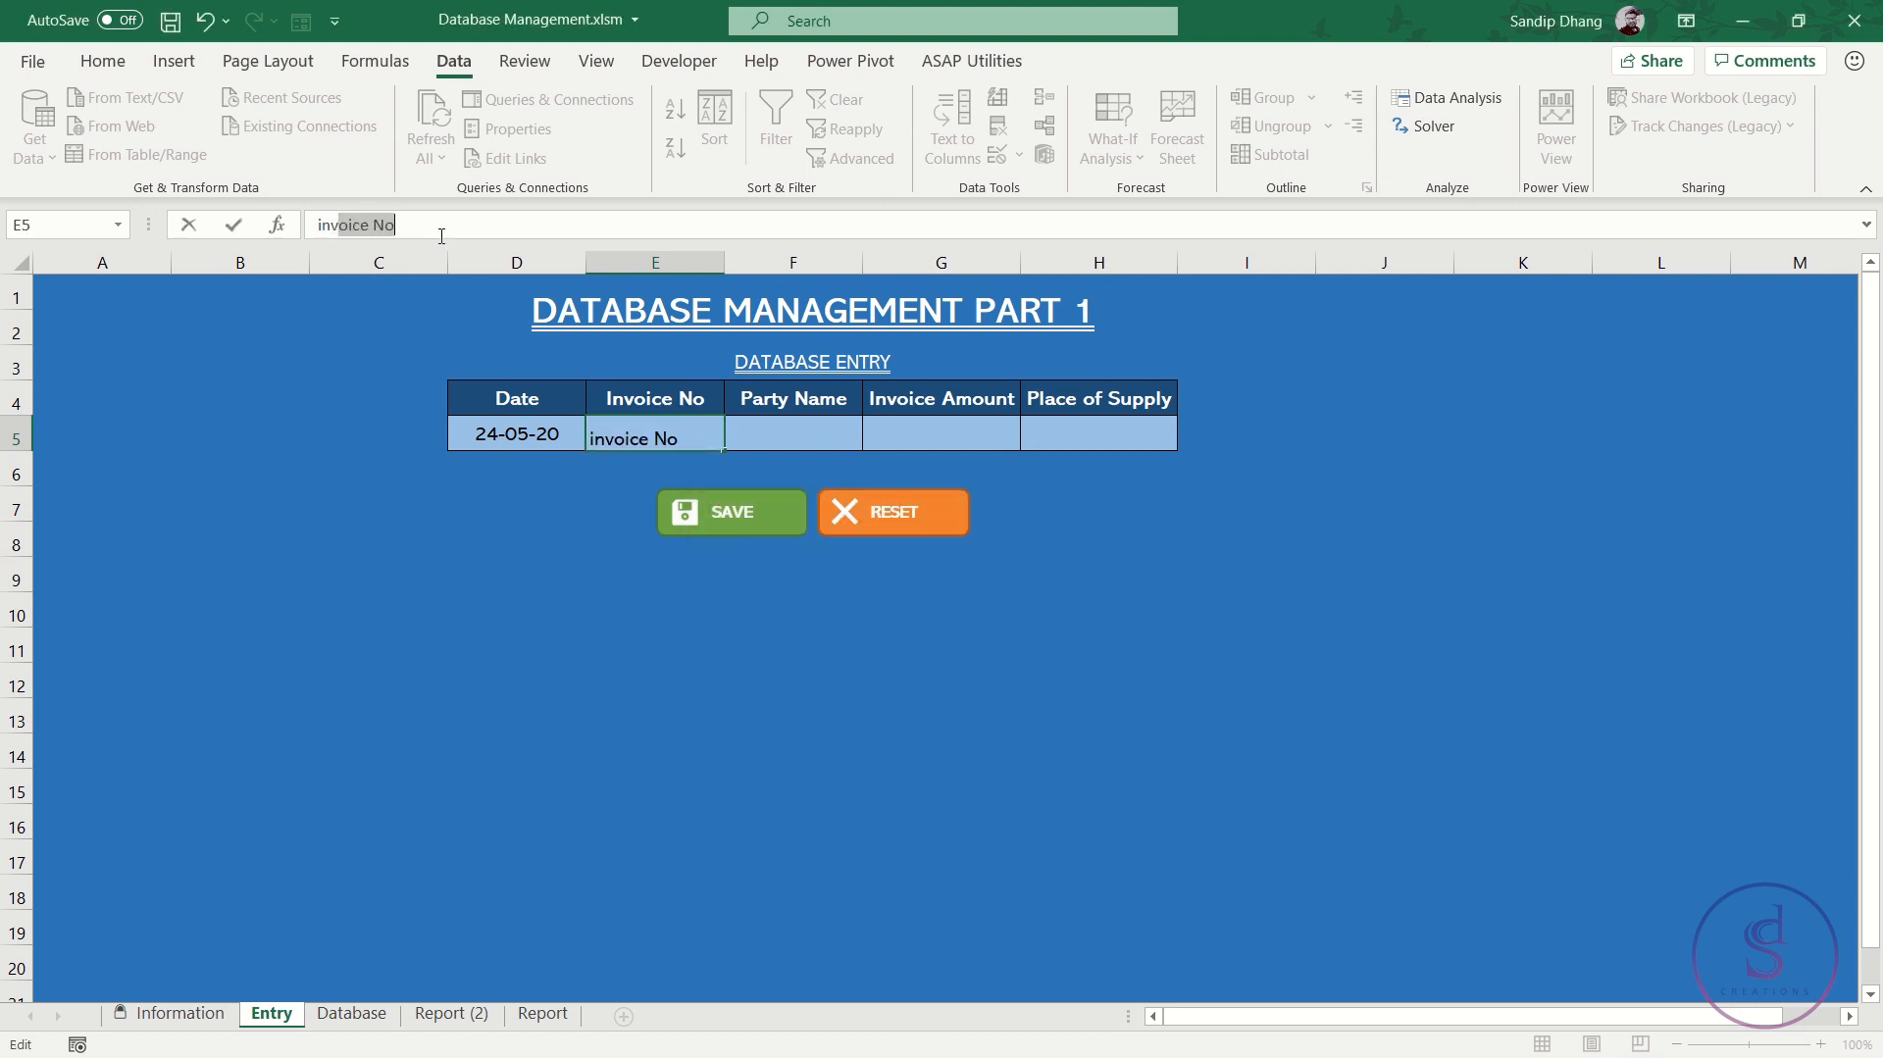
text(025)
key(Return)
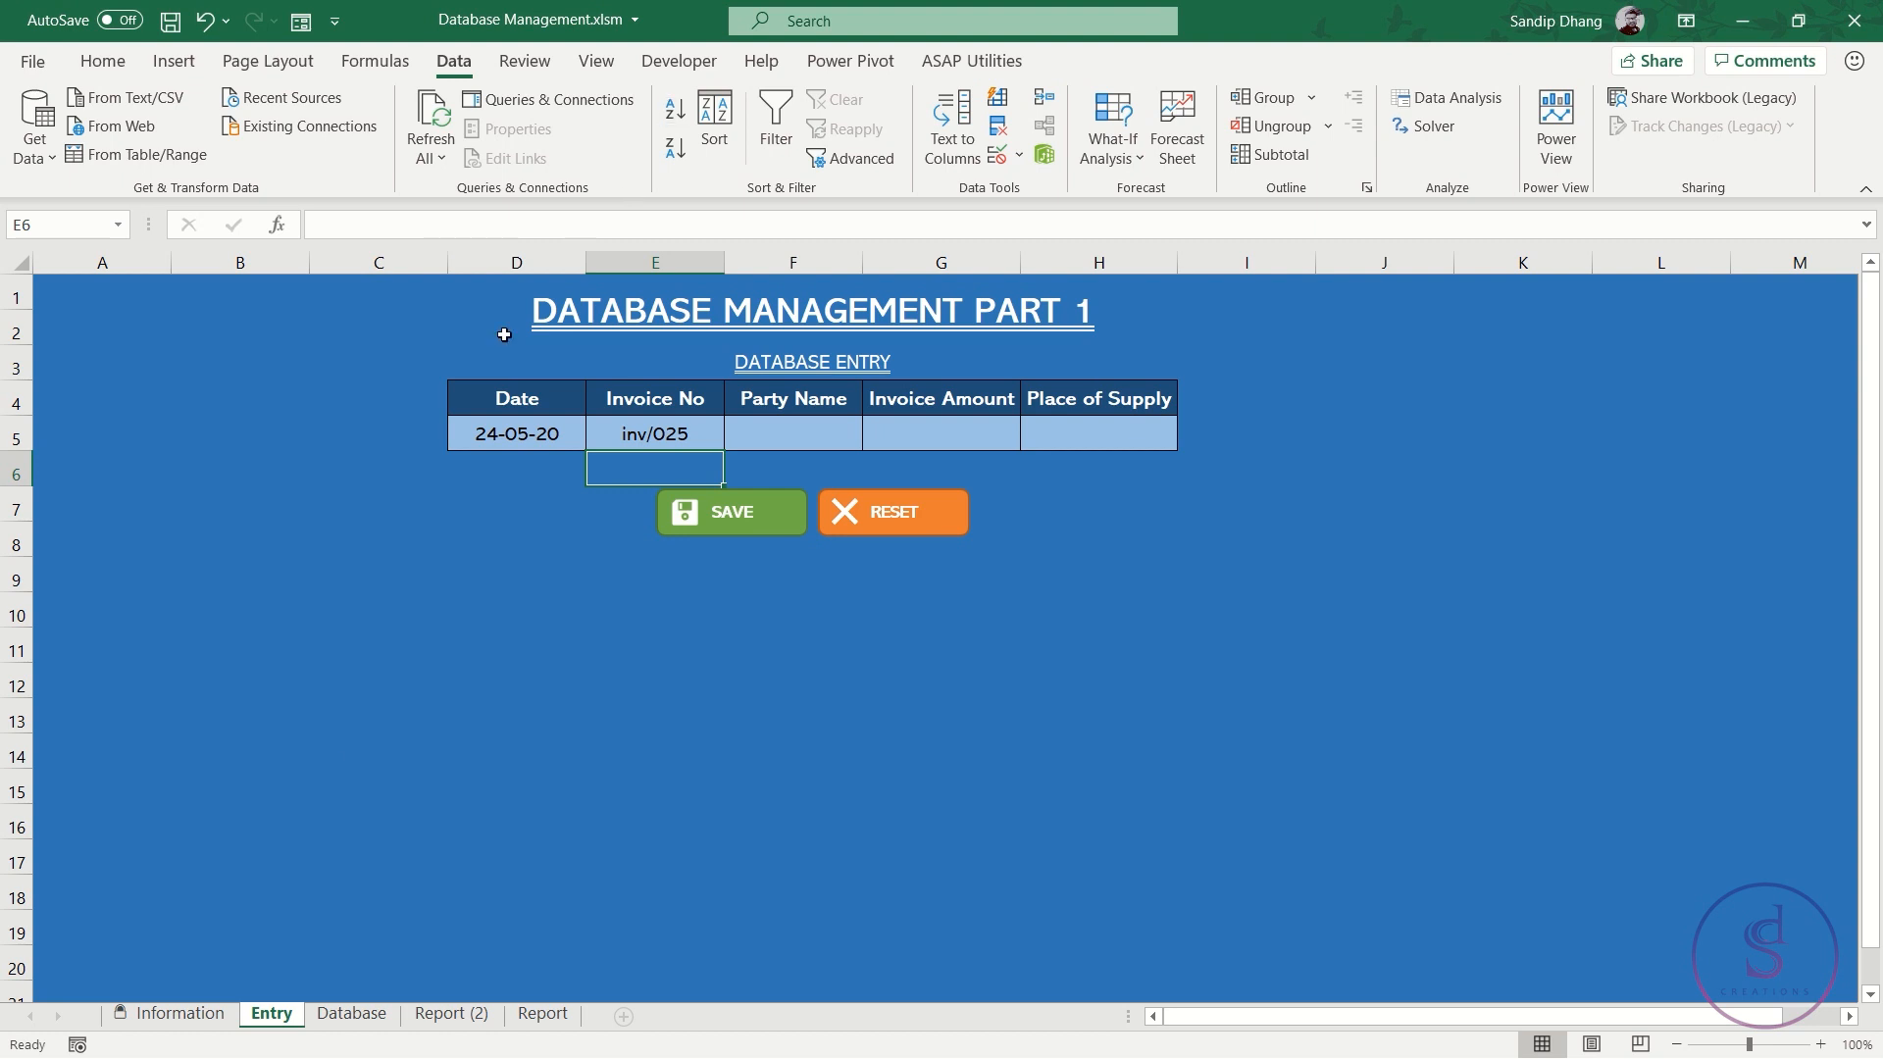
Look over the Report sheet's filter options and change the Report (2) sheet's title to DATABASE MANAGEMENT PART 3
click(536, 1017)
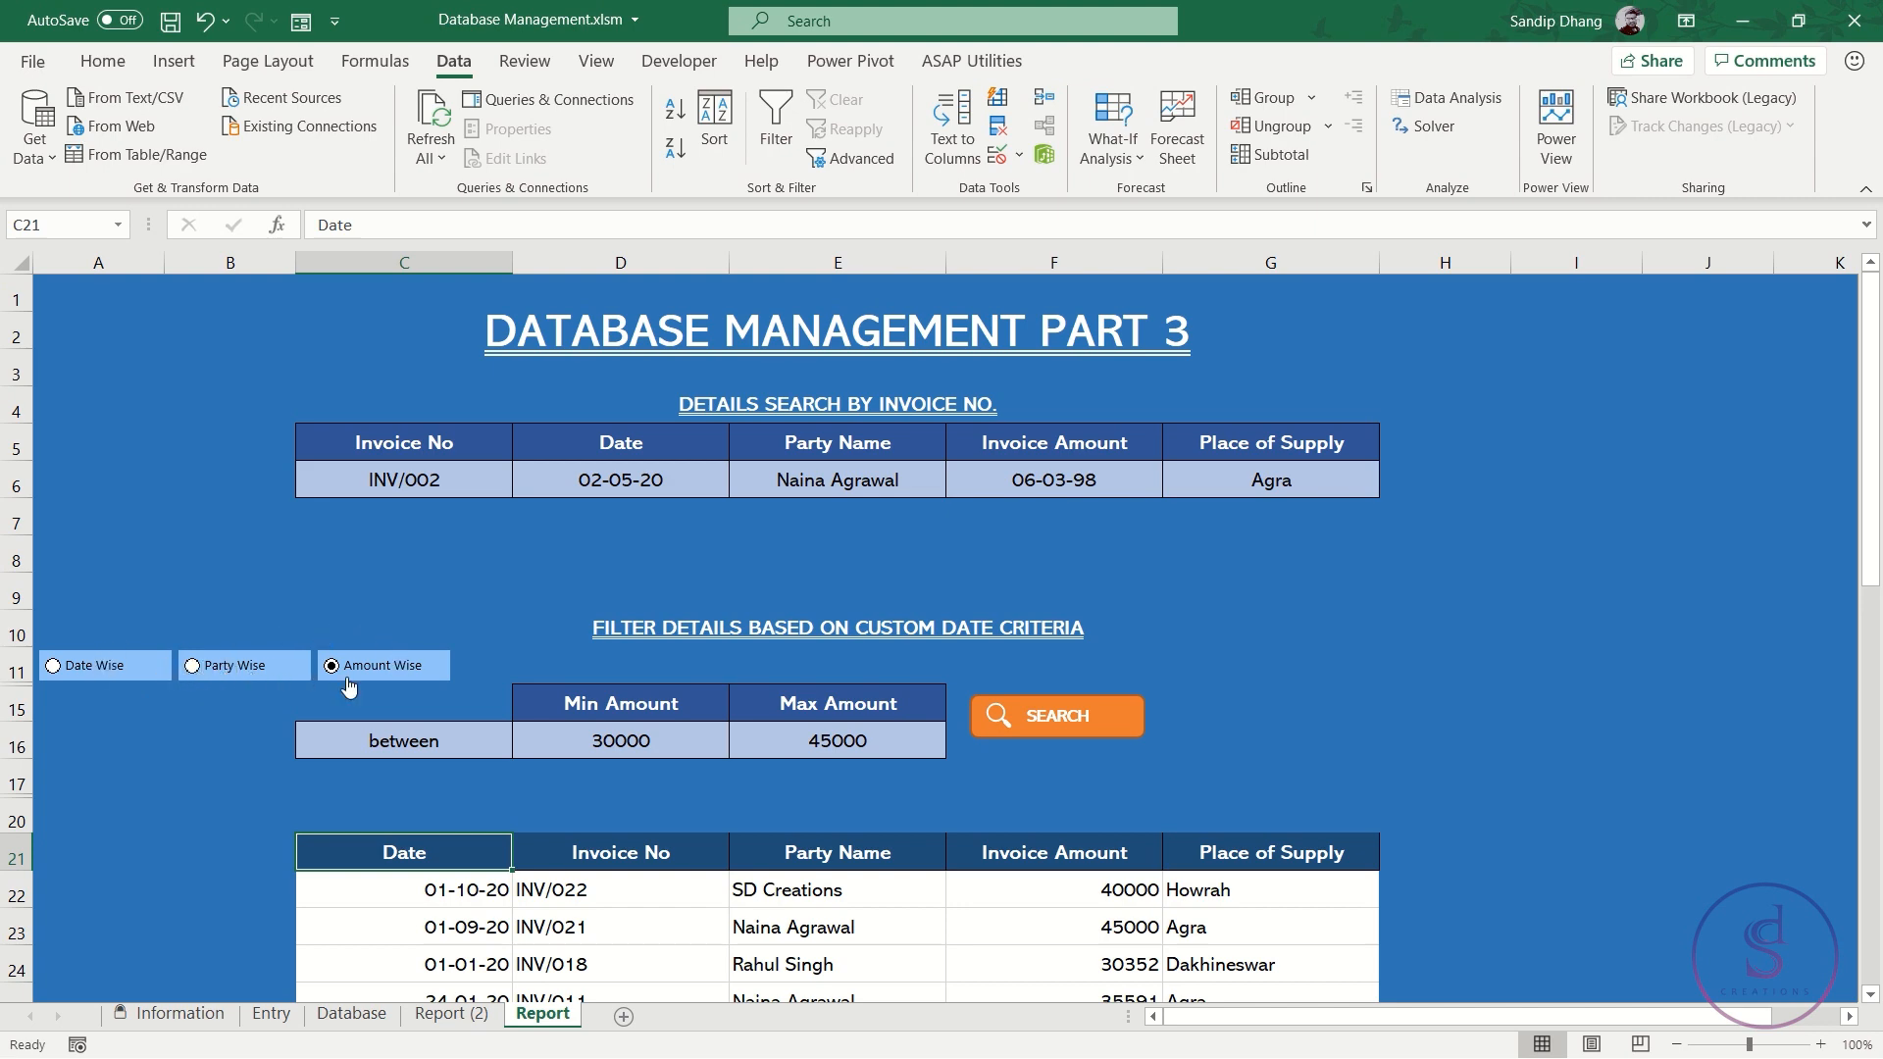
ctrl+scroll(373, 677, up, 5)
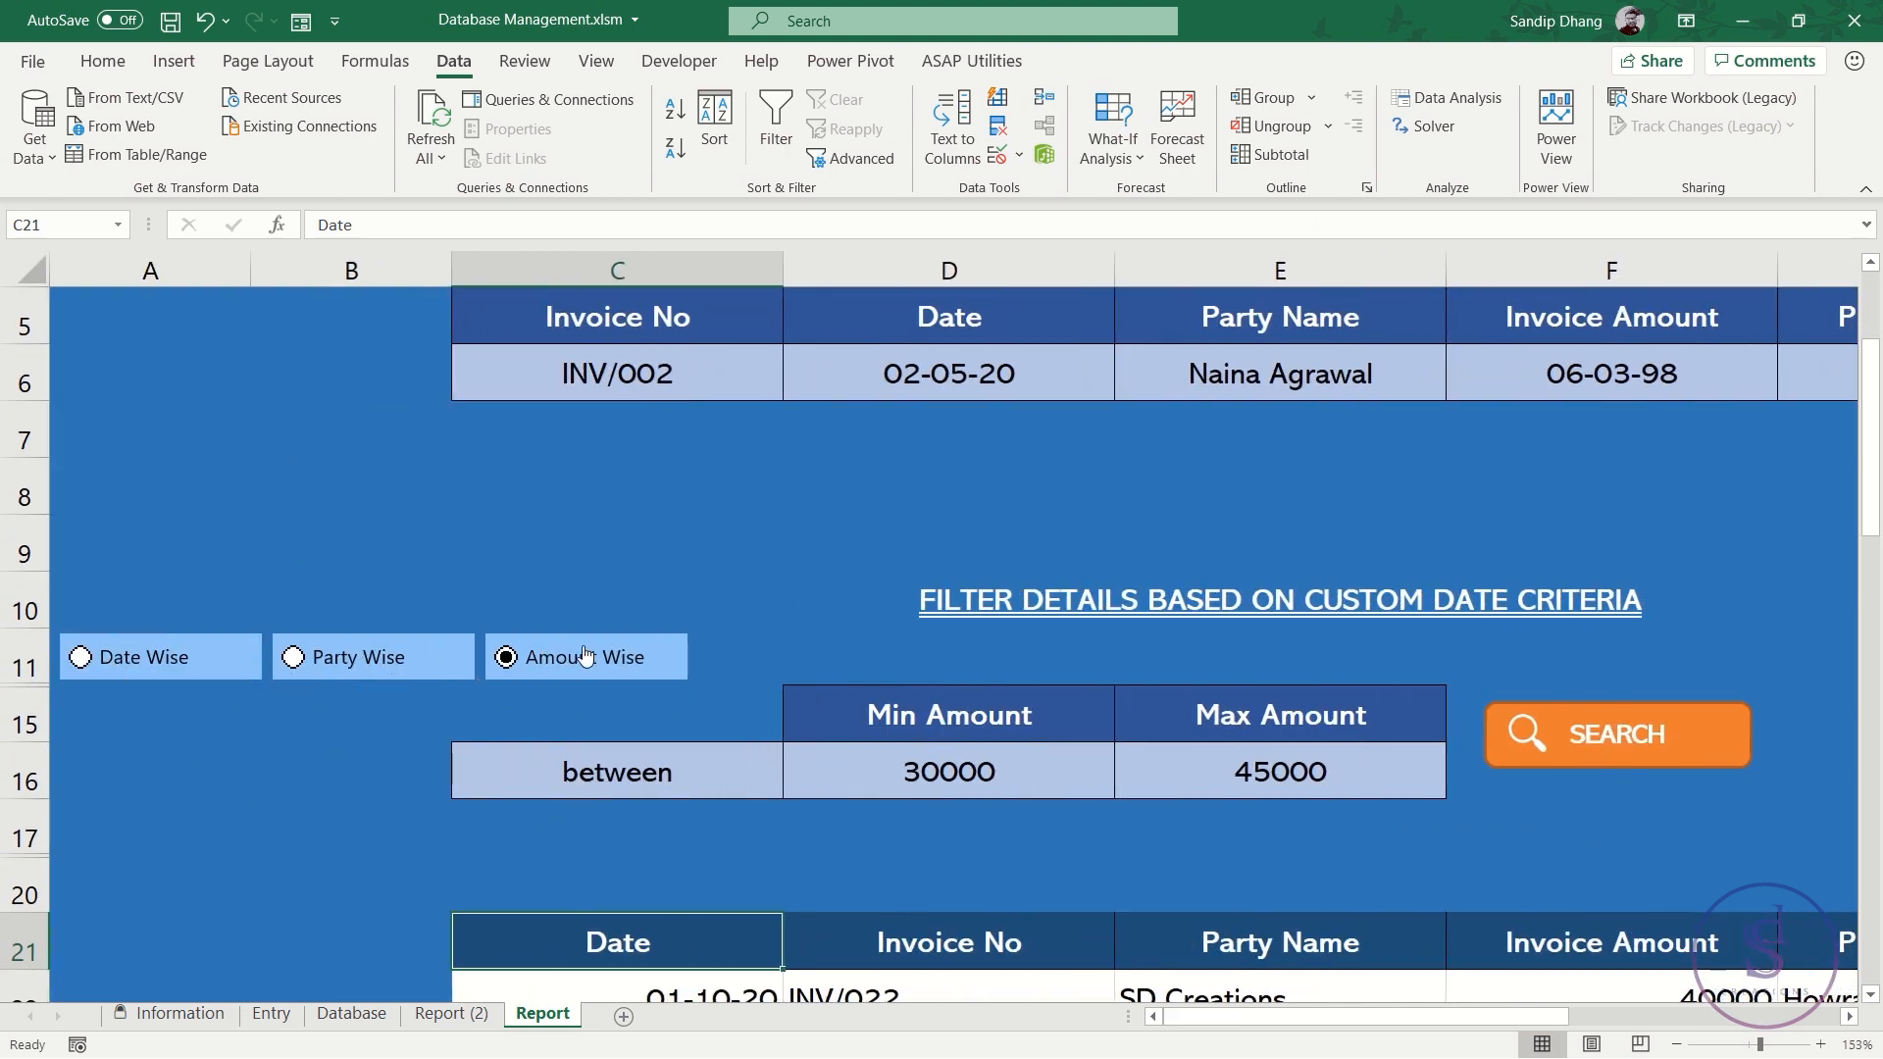
click(452, 1014)
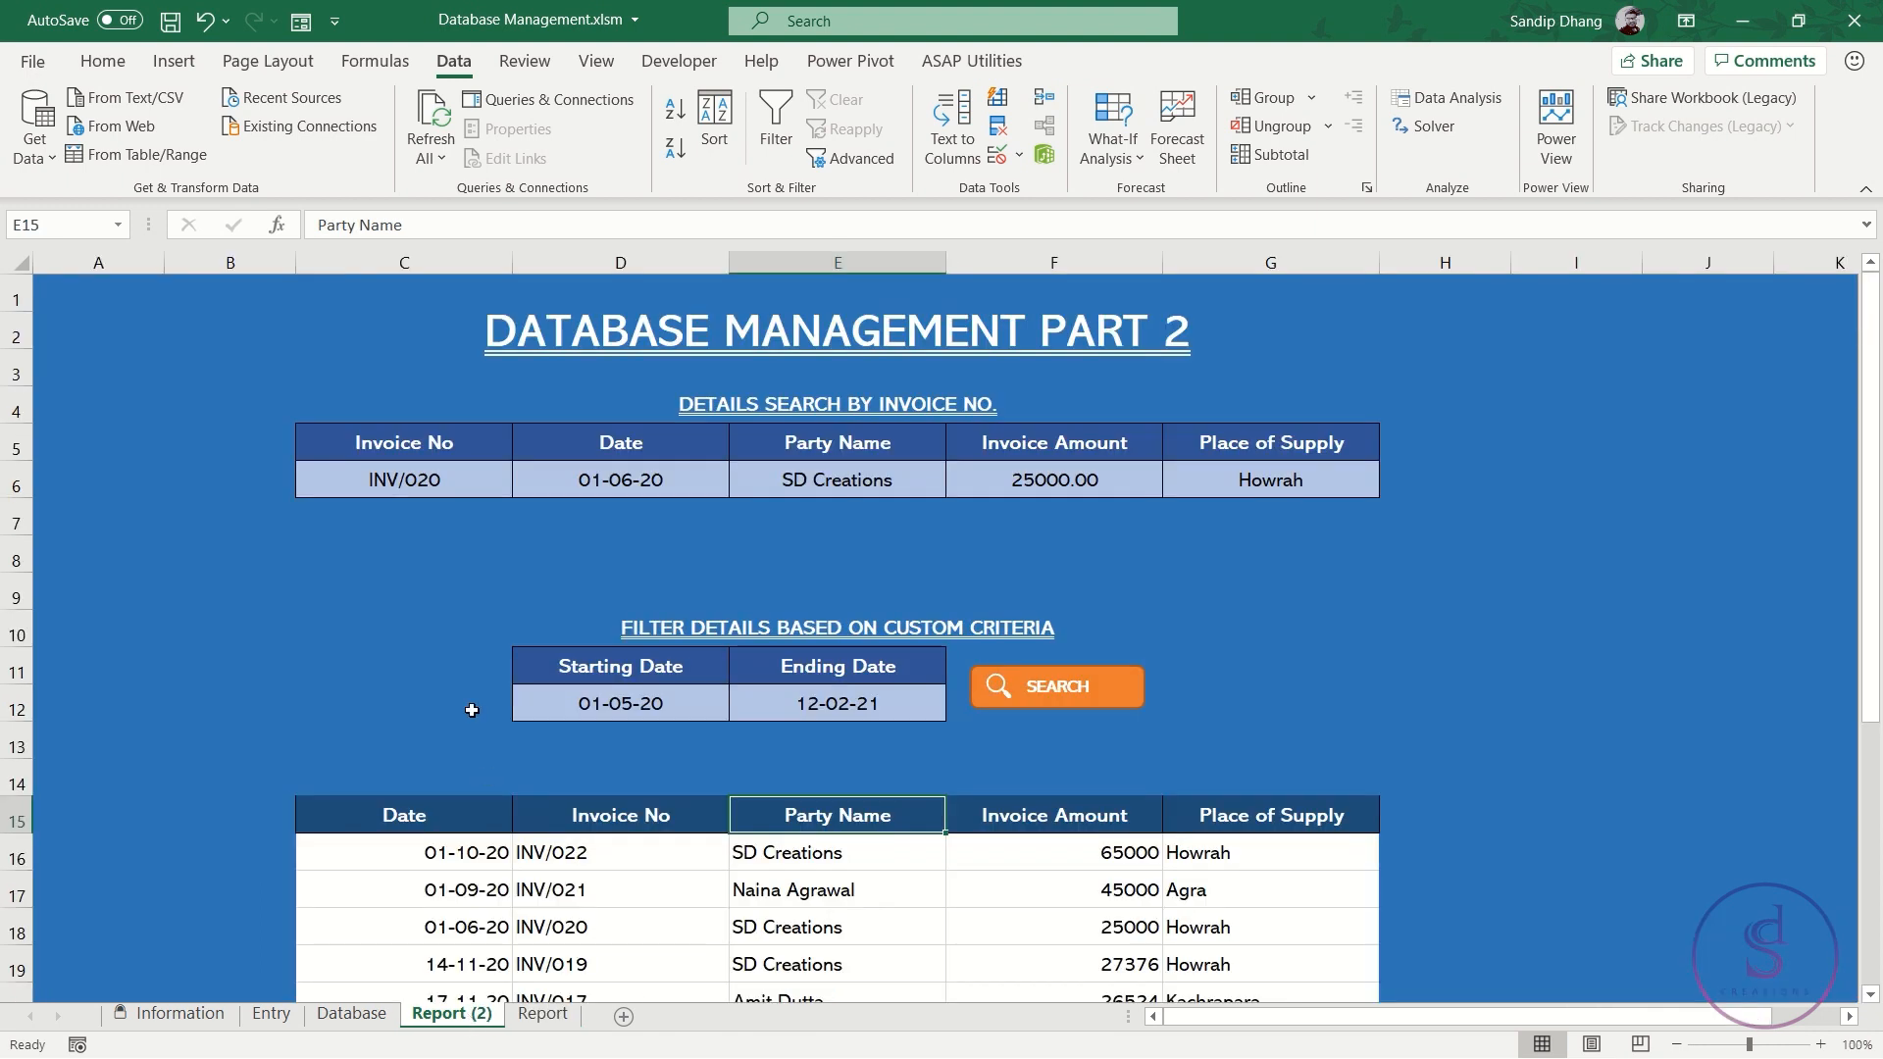
click(714, 339)
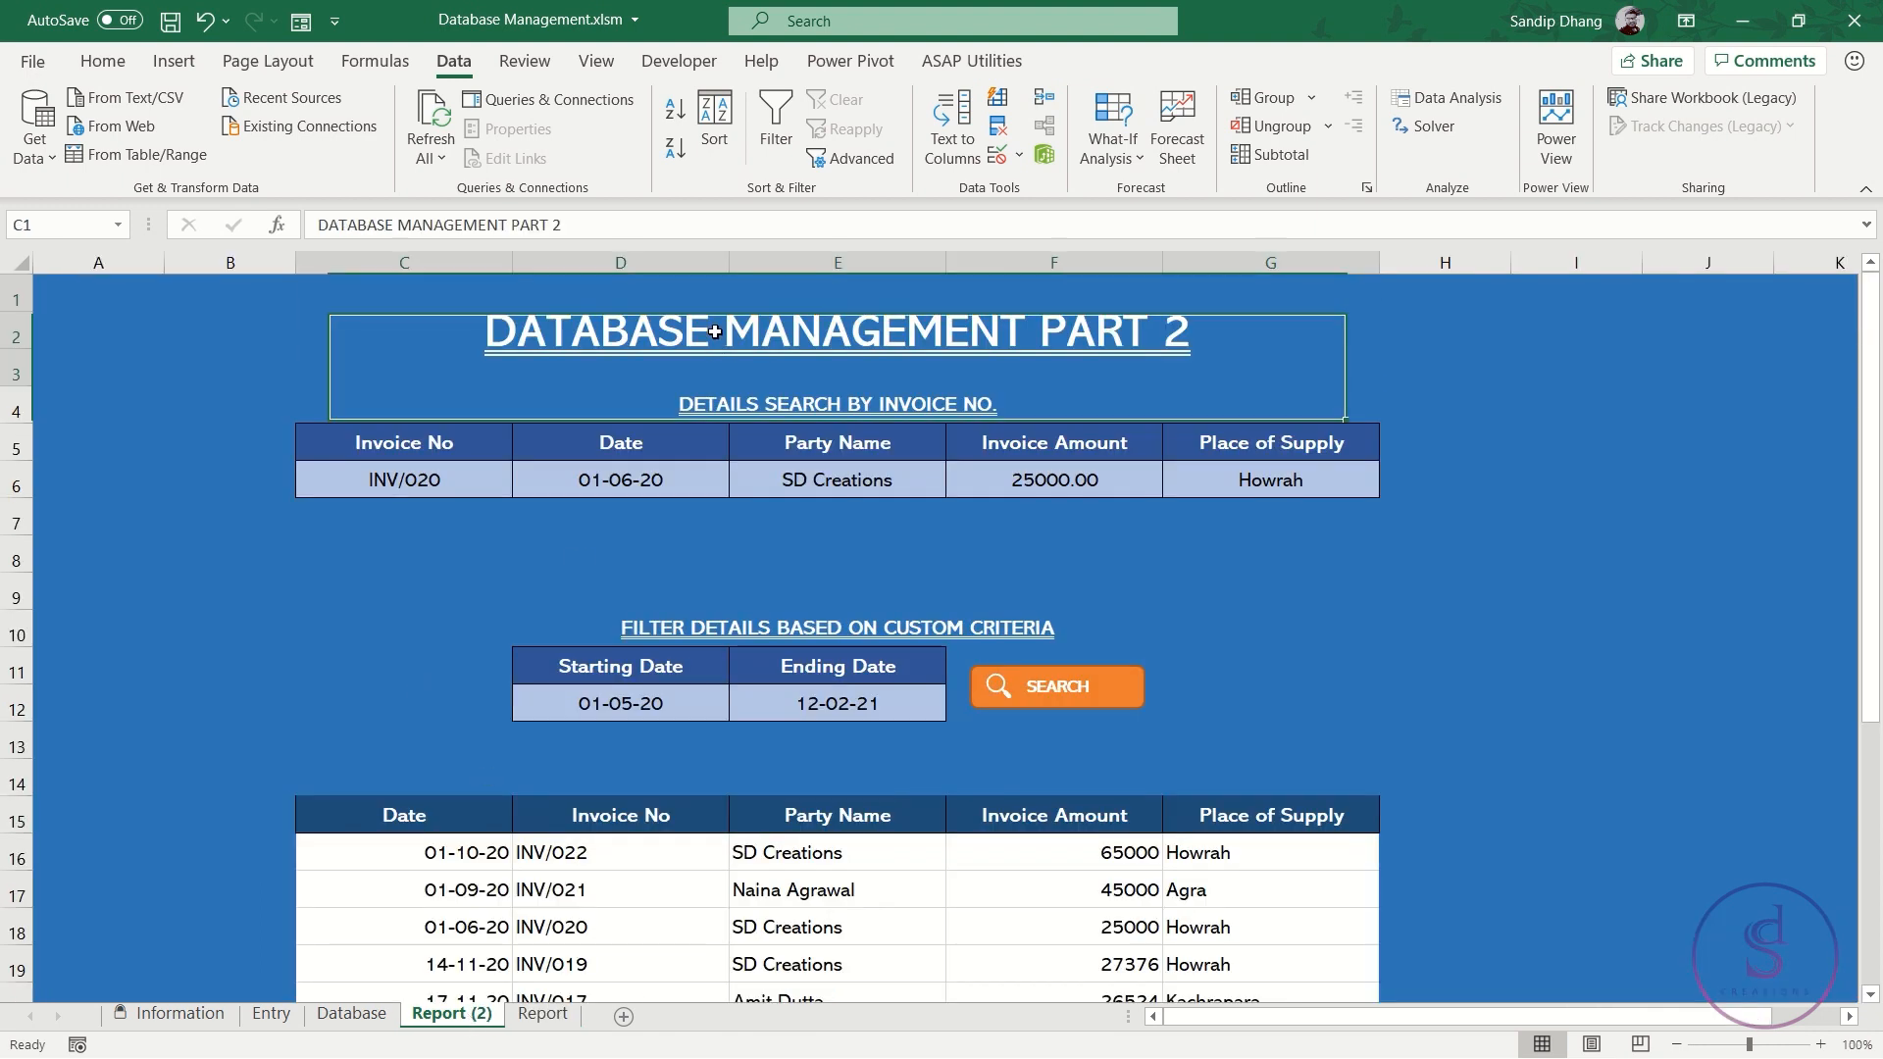
click(636, 220)
key(BackSpace)
text(3)
key(Return)
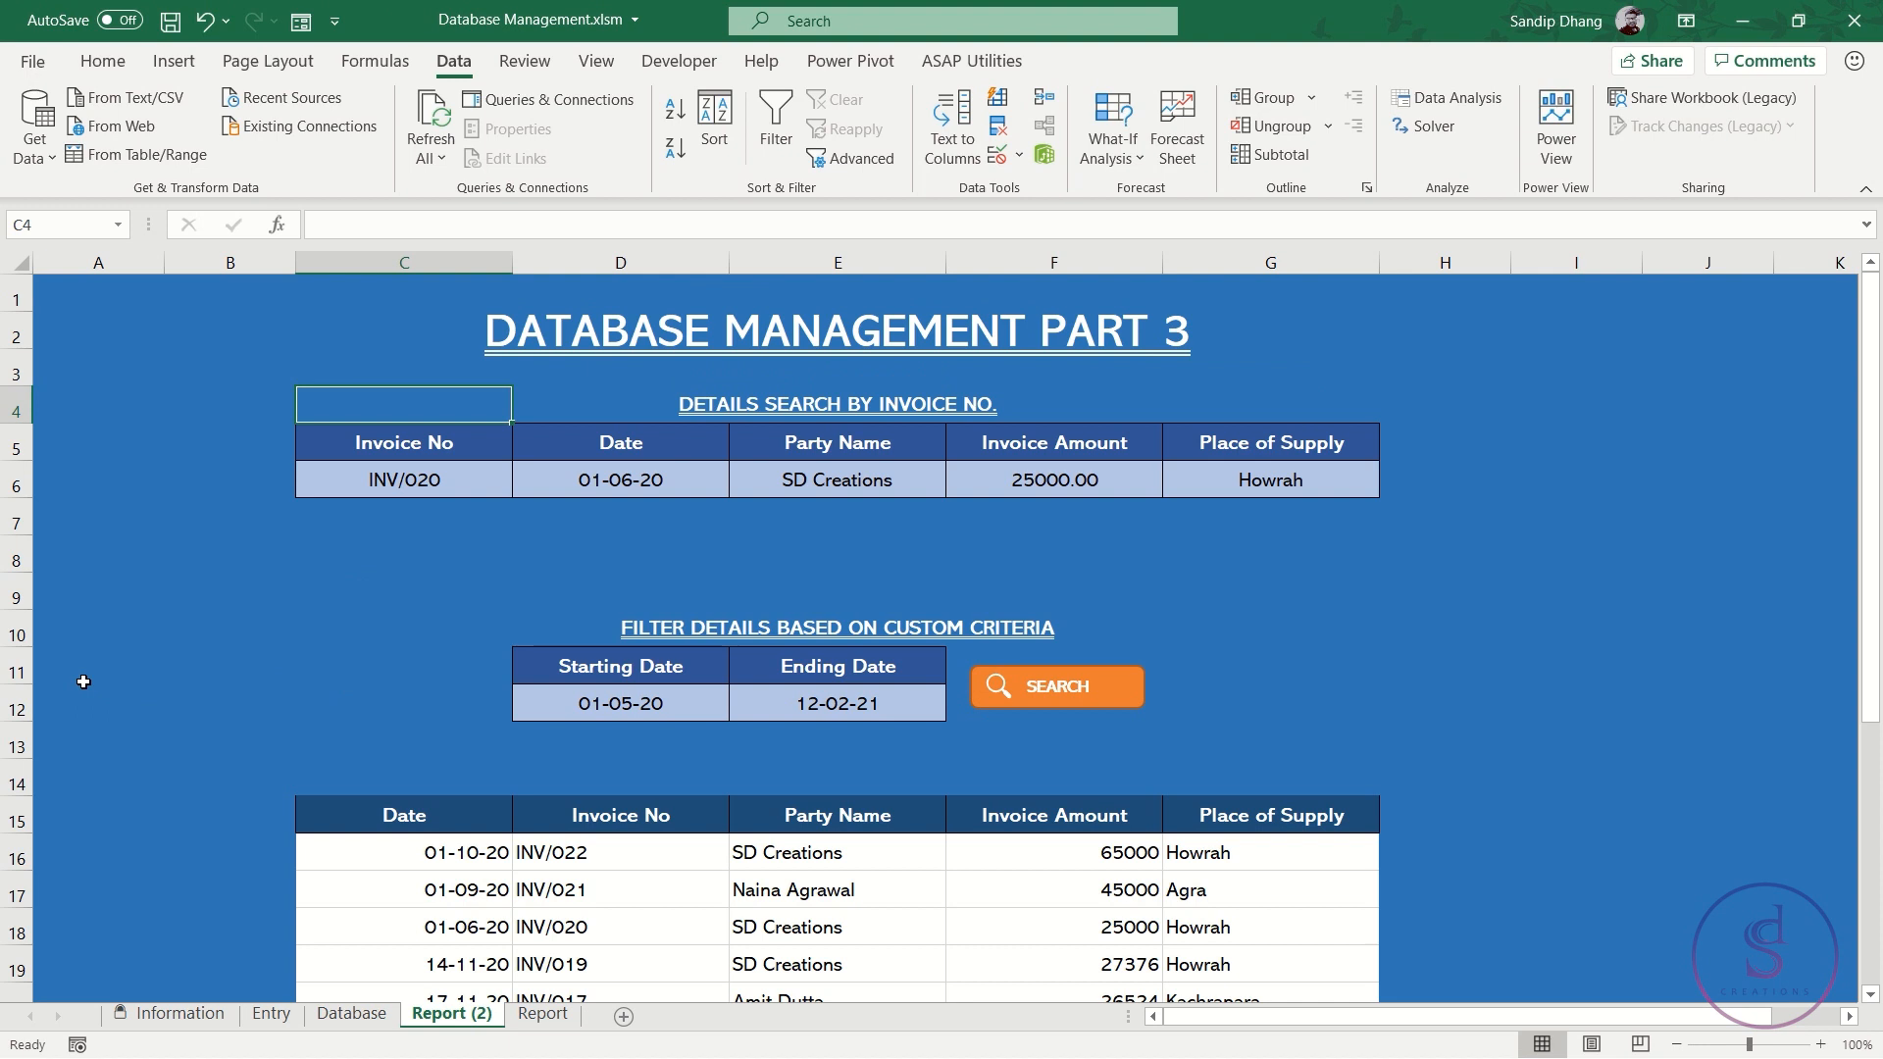
Insert six blank rows above the Starting Date and Ending Date header row, starting at row 11 of the Report (2) sheet
click(62, 658)
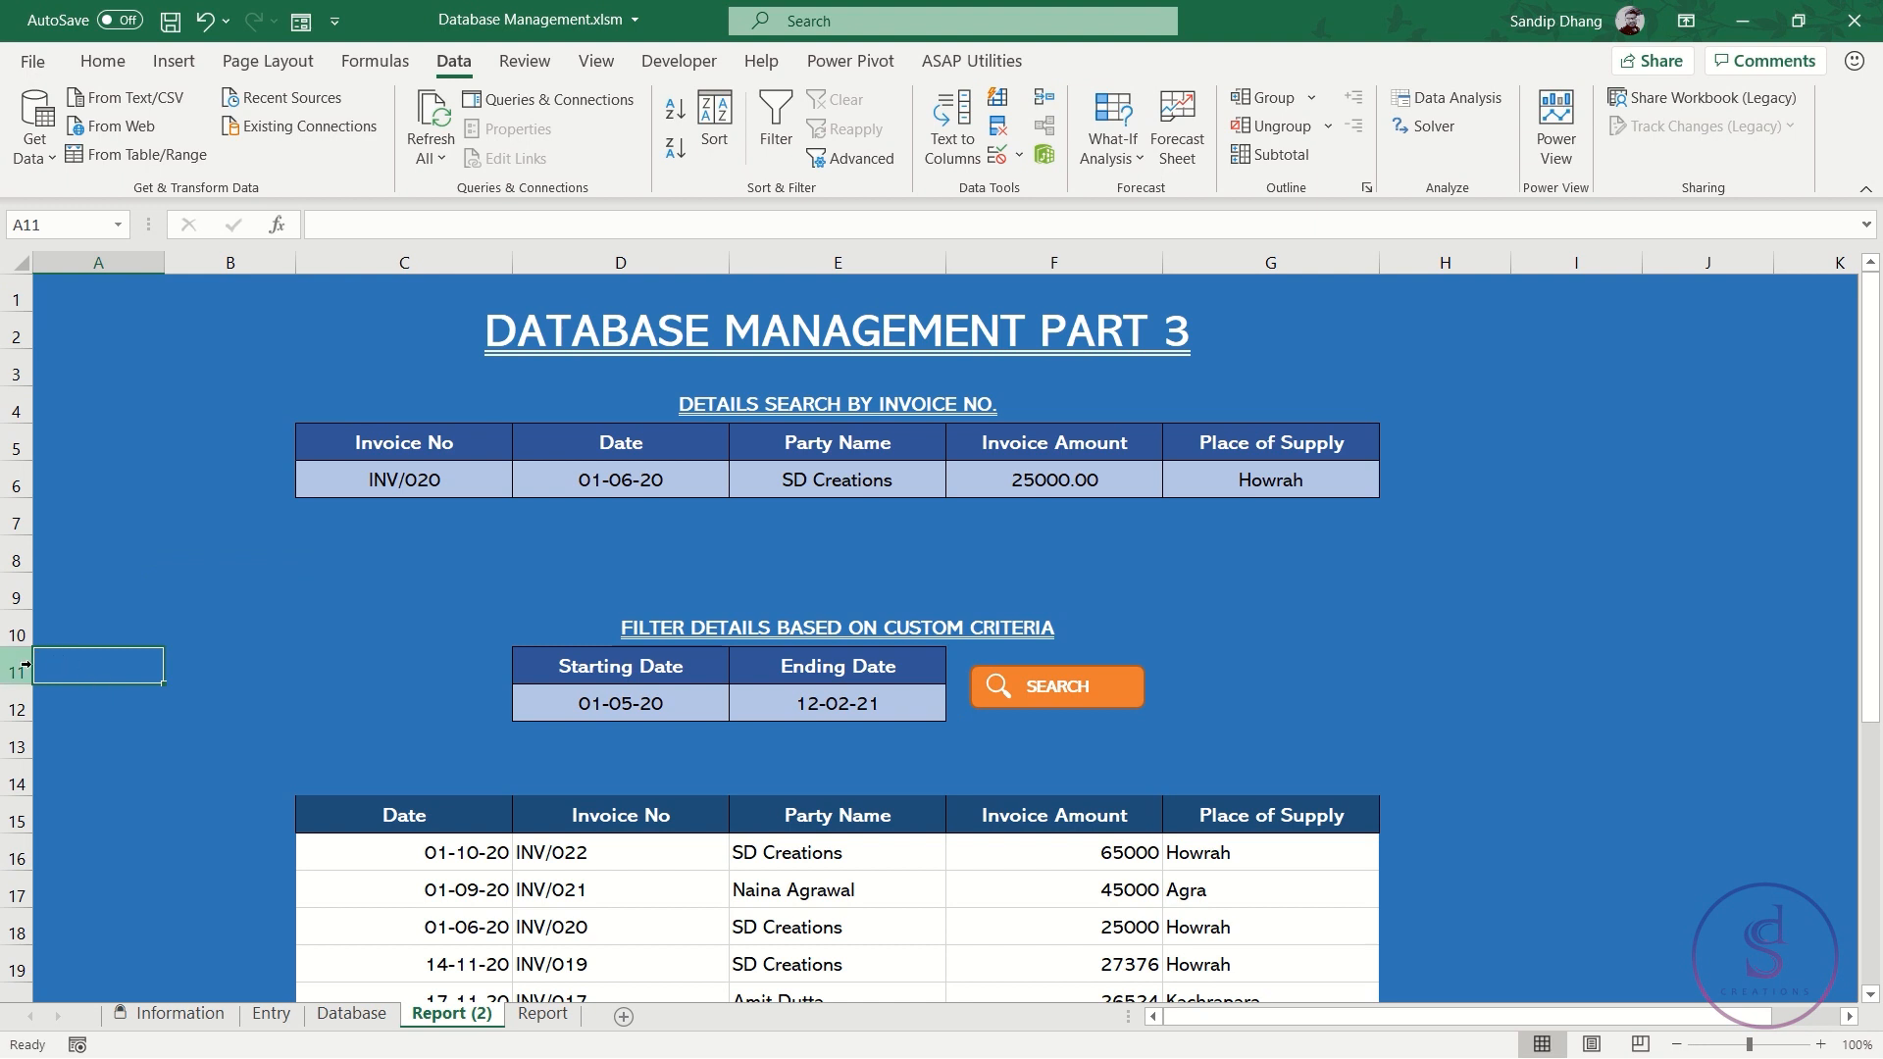
key(ctrl+shift+equal)
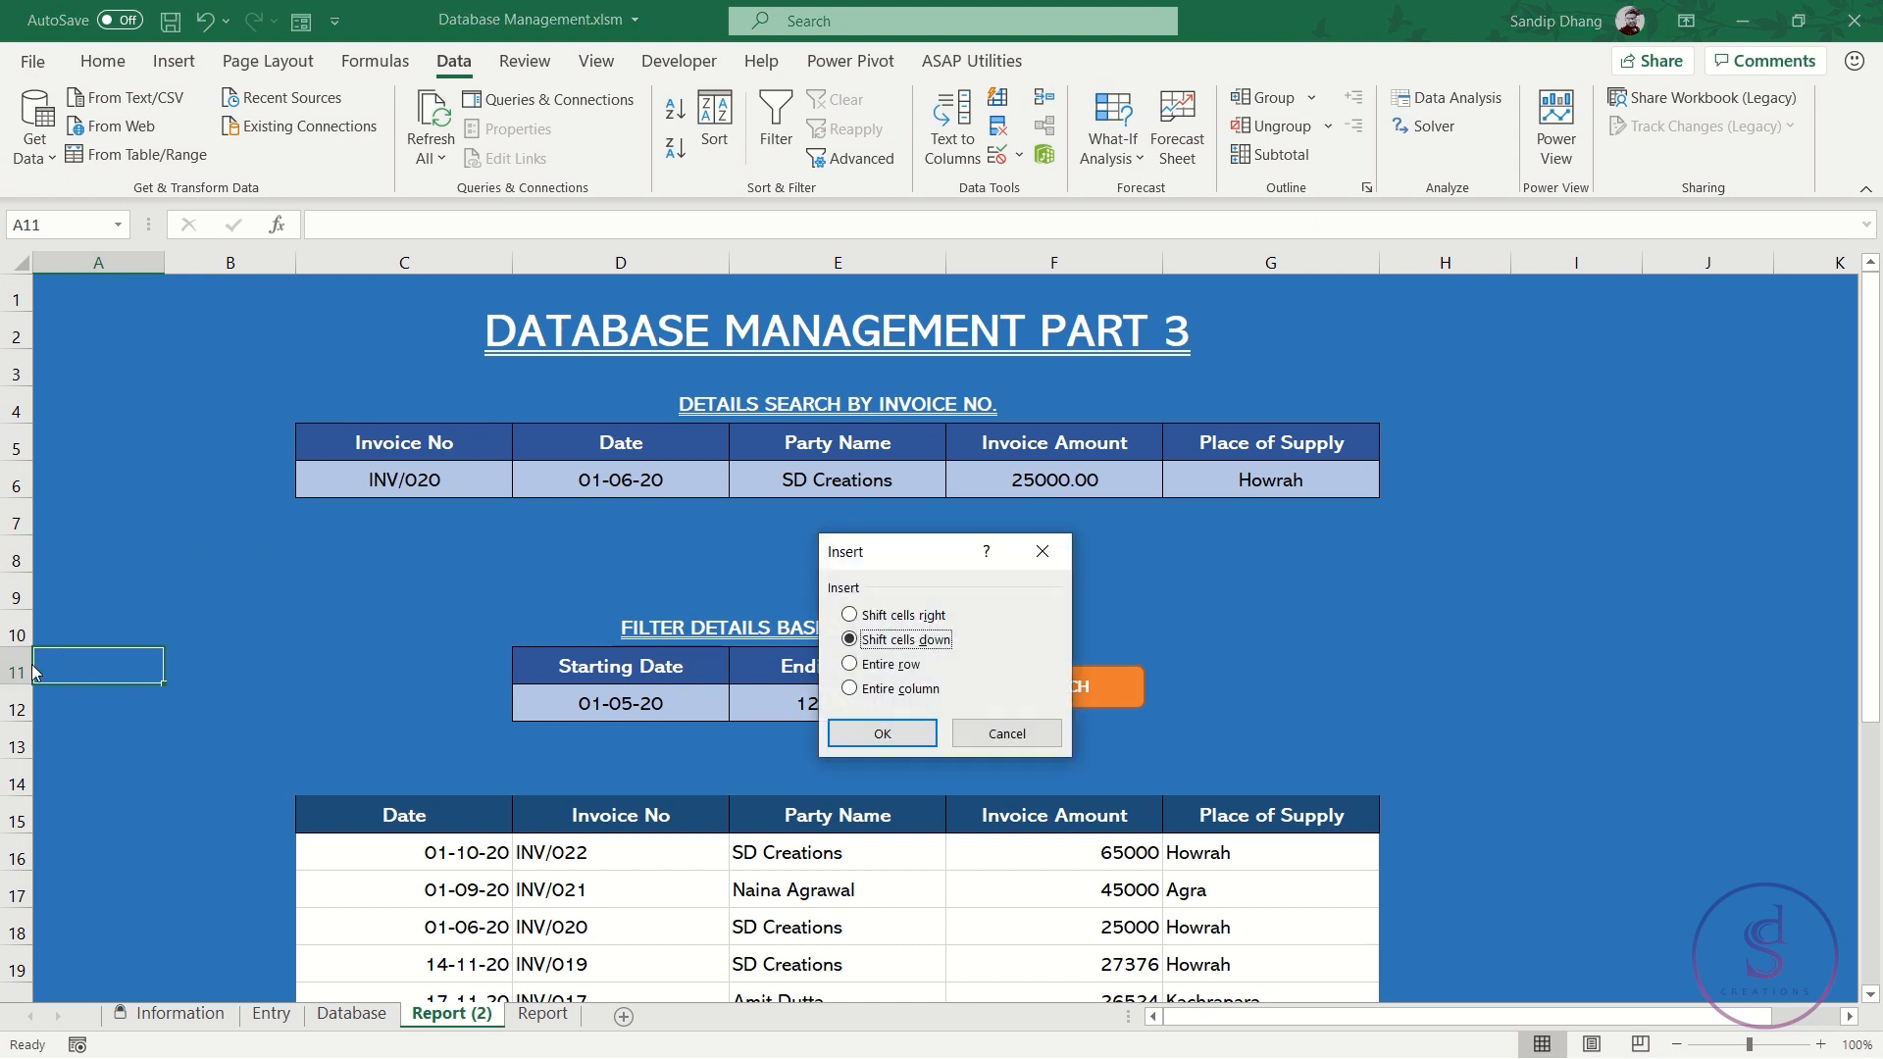
key(Escape)
key(shift+space)
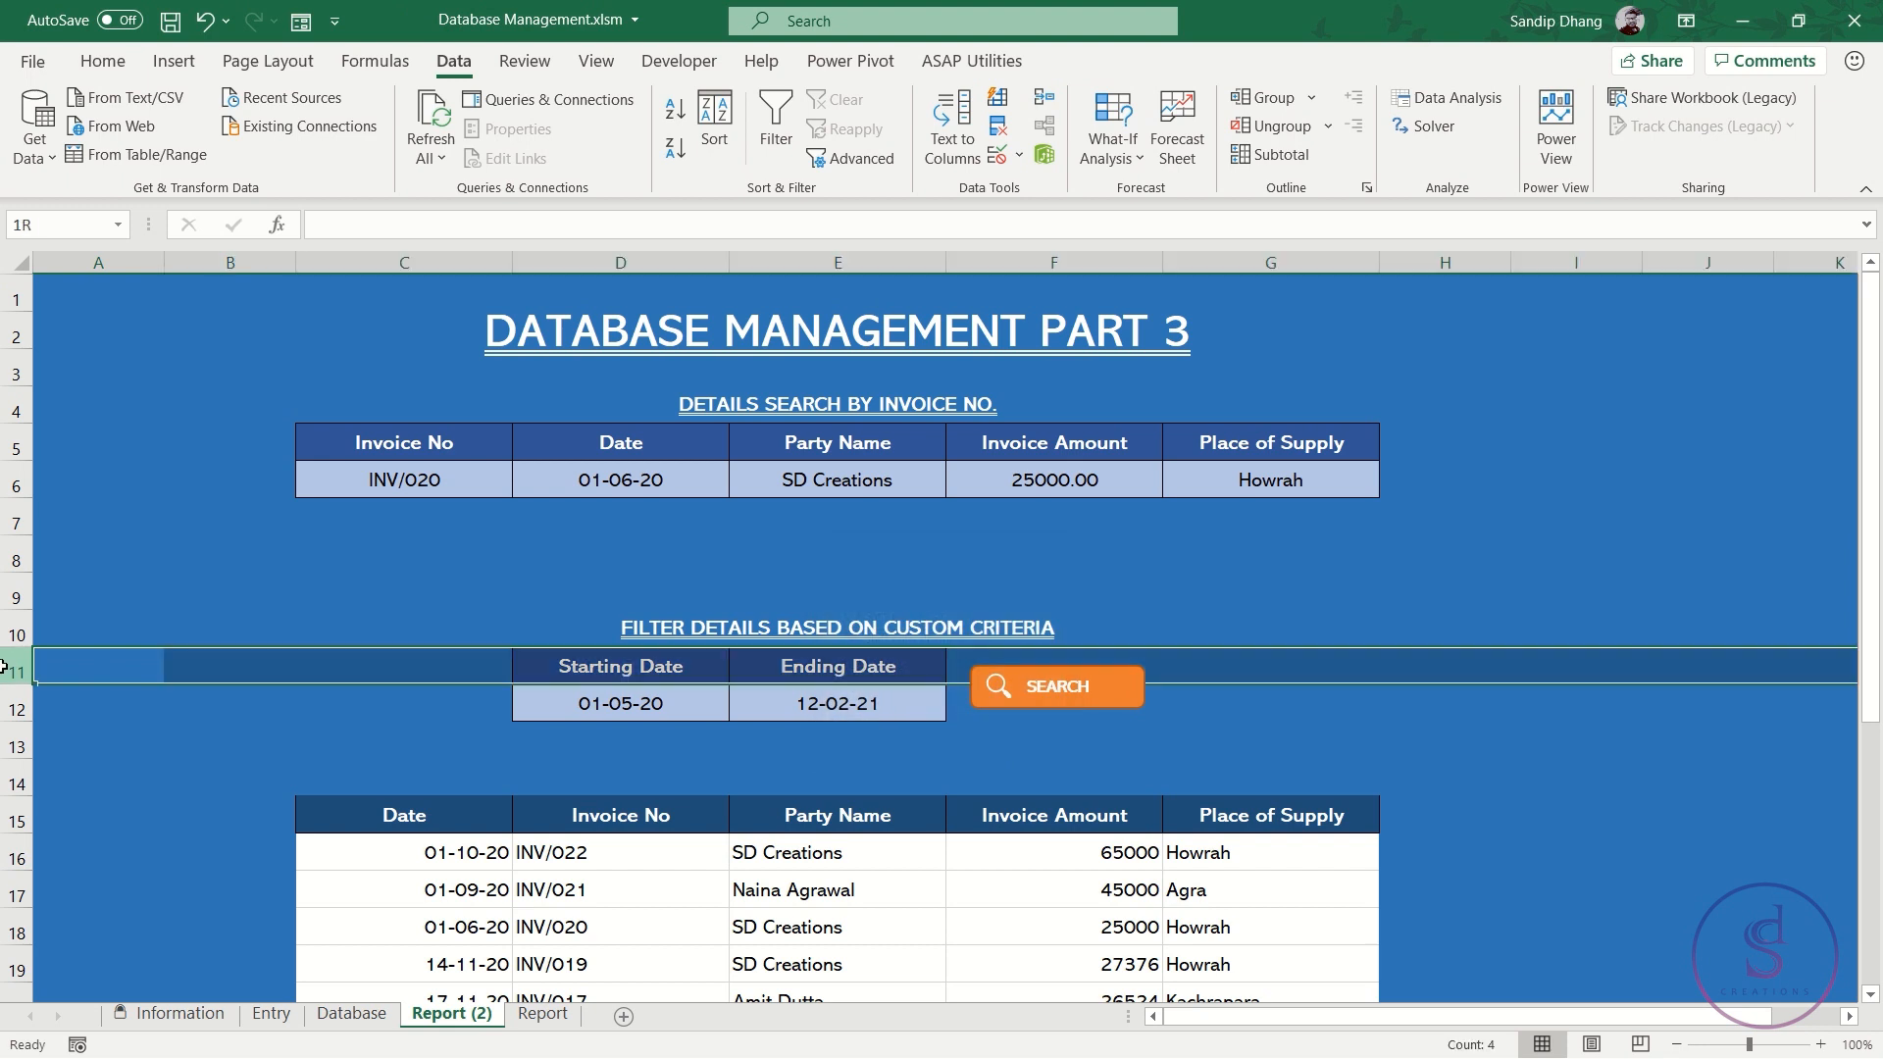
key(ctrl+shift+equal)
key(ctrl+shift+equal)
key(ctrl+shift+equal)
key(ctrl+shift+equal)
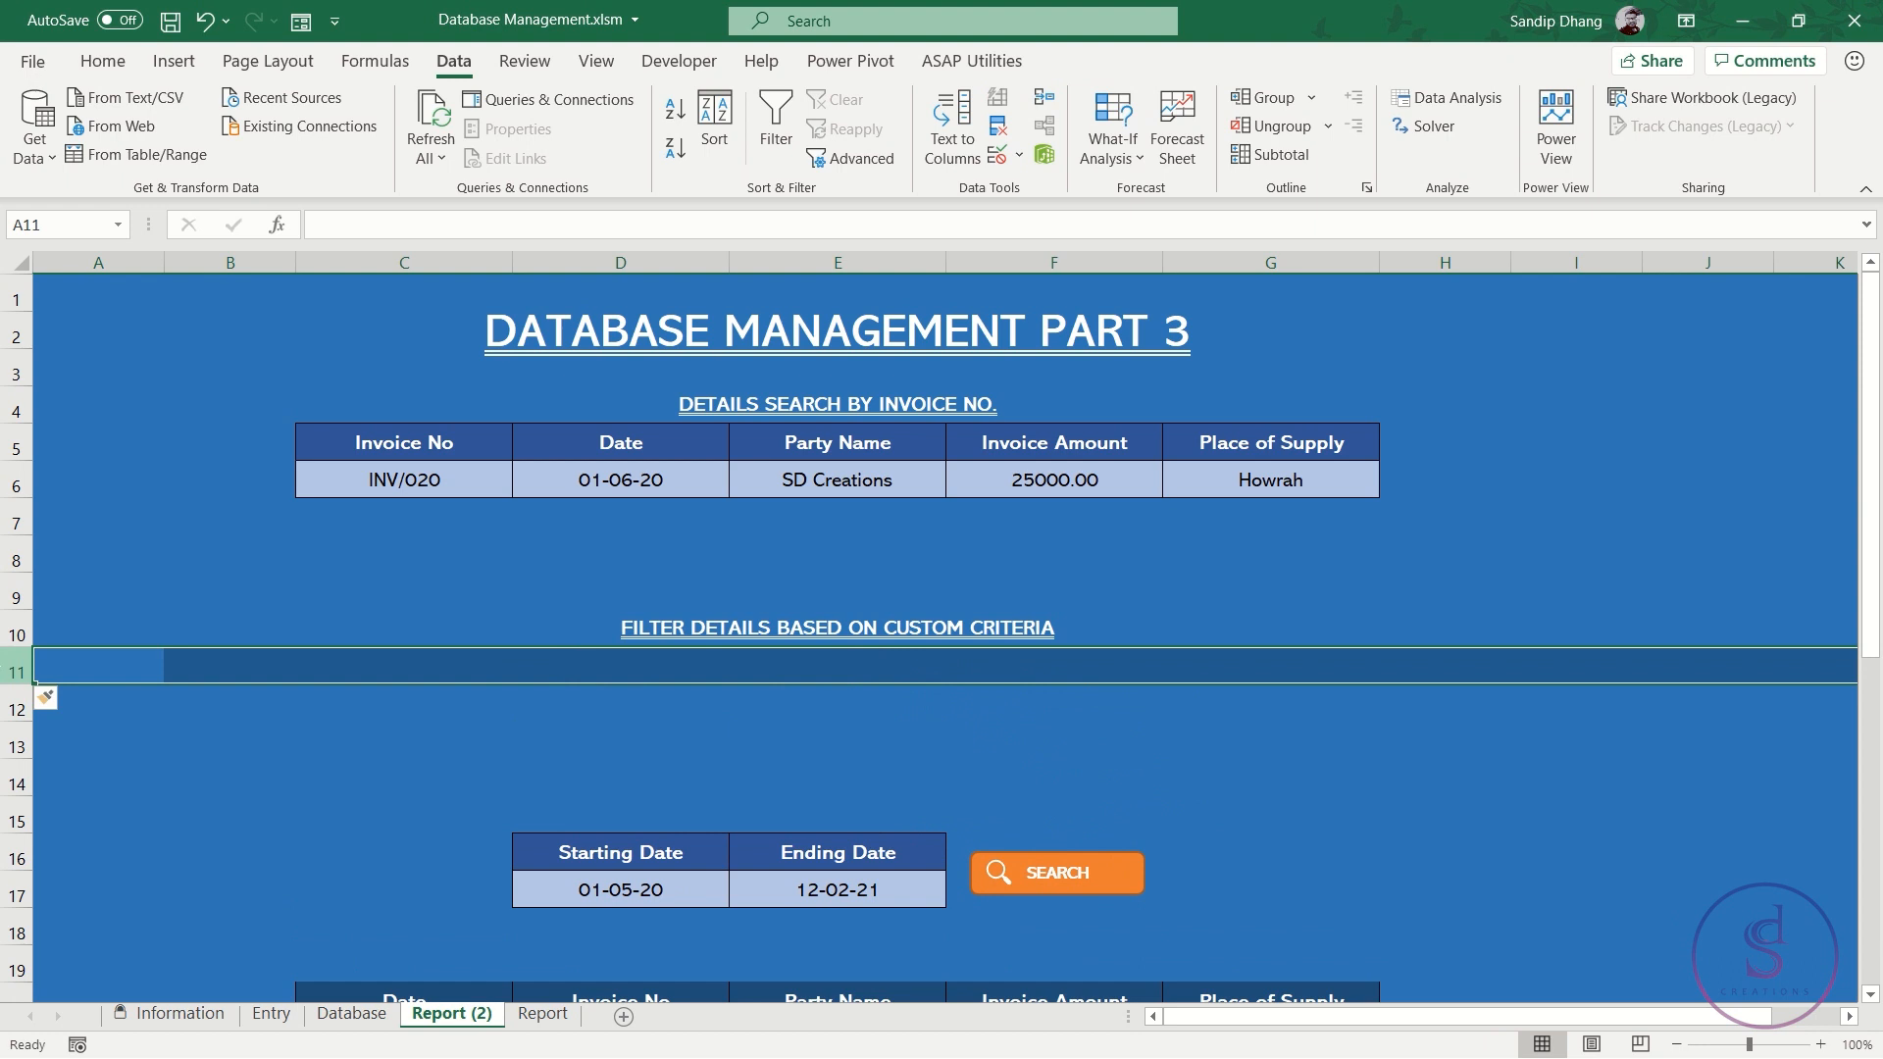
scroll(941, 638, down, 1)
key(ctrl+shift+plus)
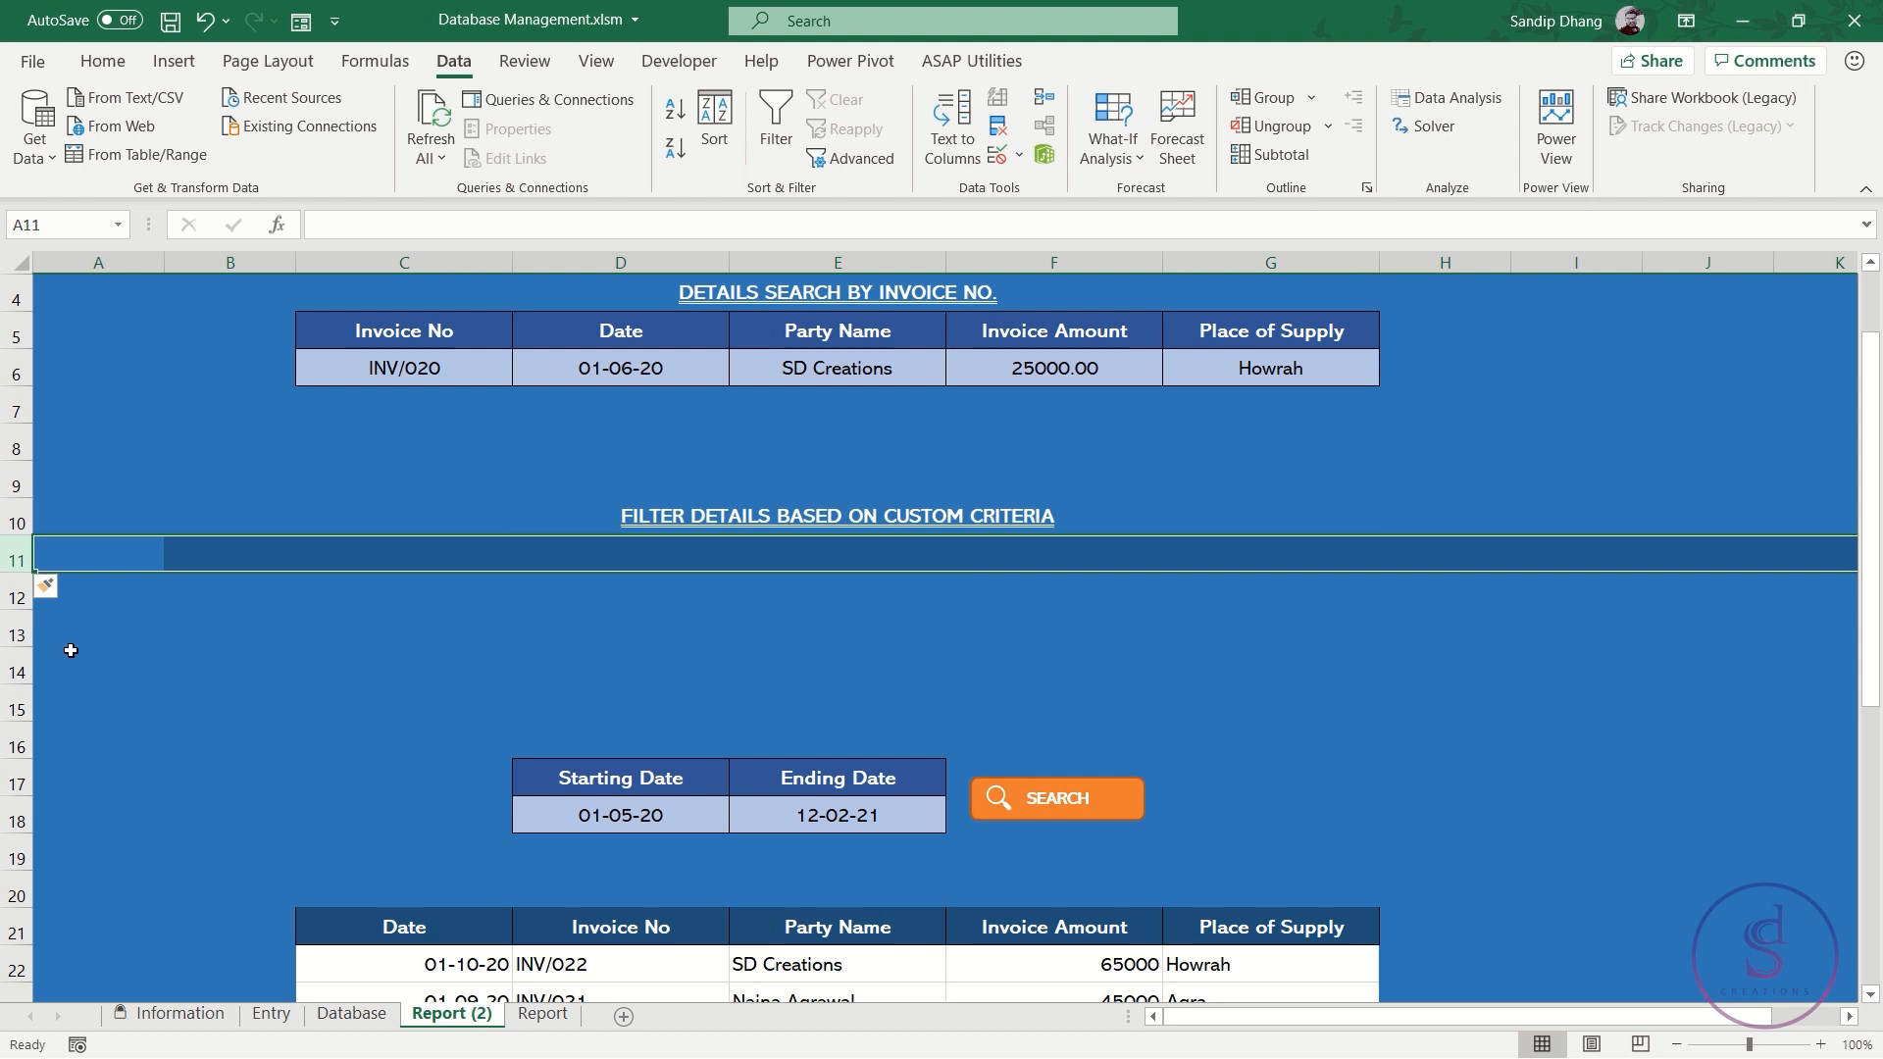
click(117, 559)
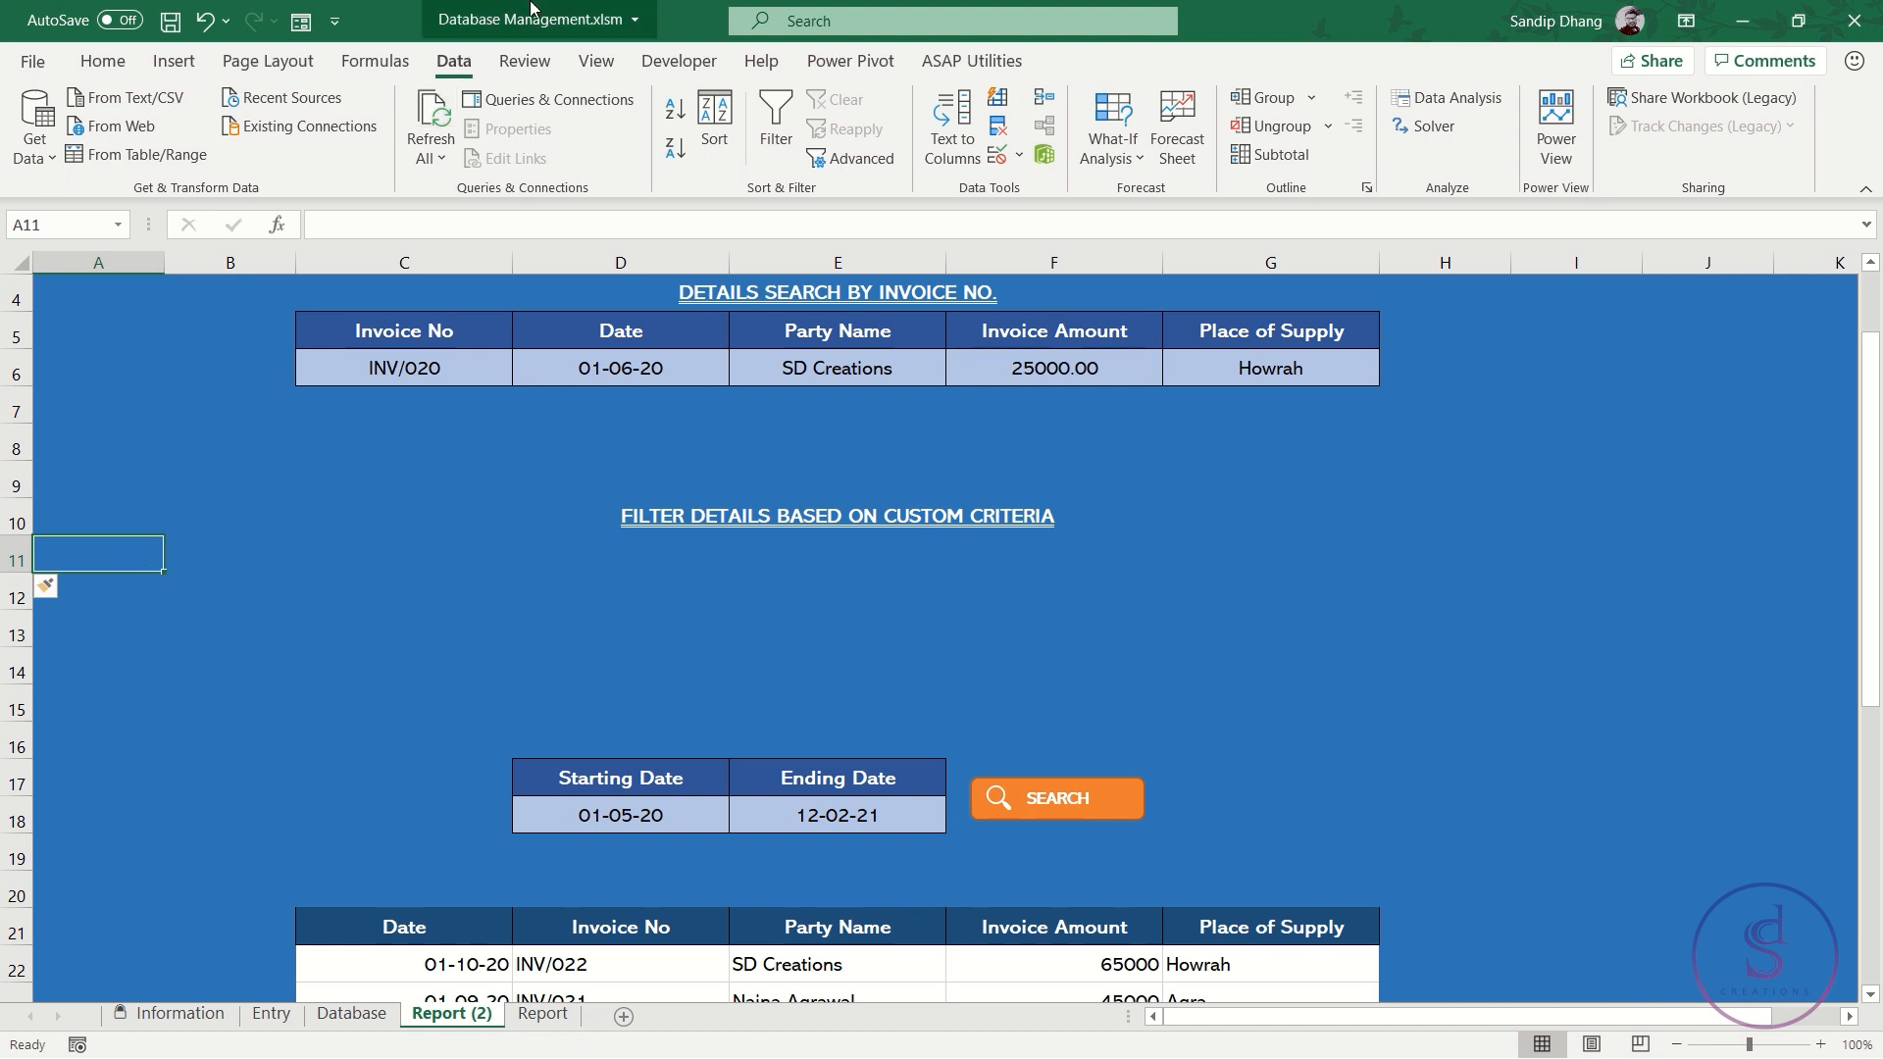
Draw an option button form control about 1.02" wide and 0.24" high in cell A11
click(706, 65)
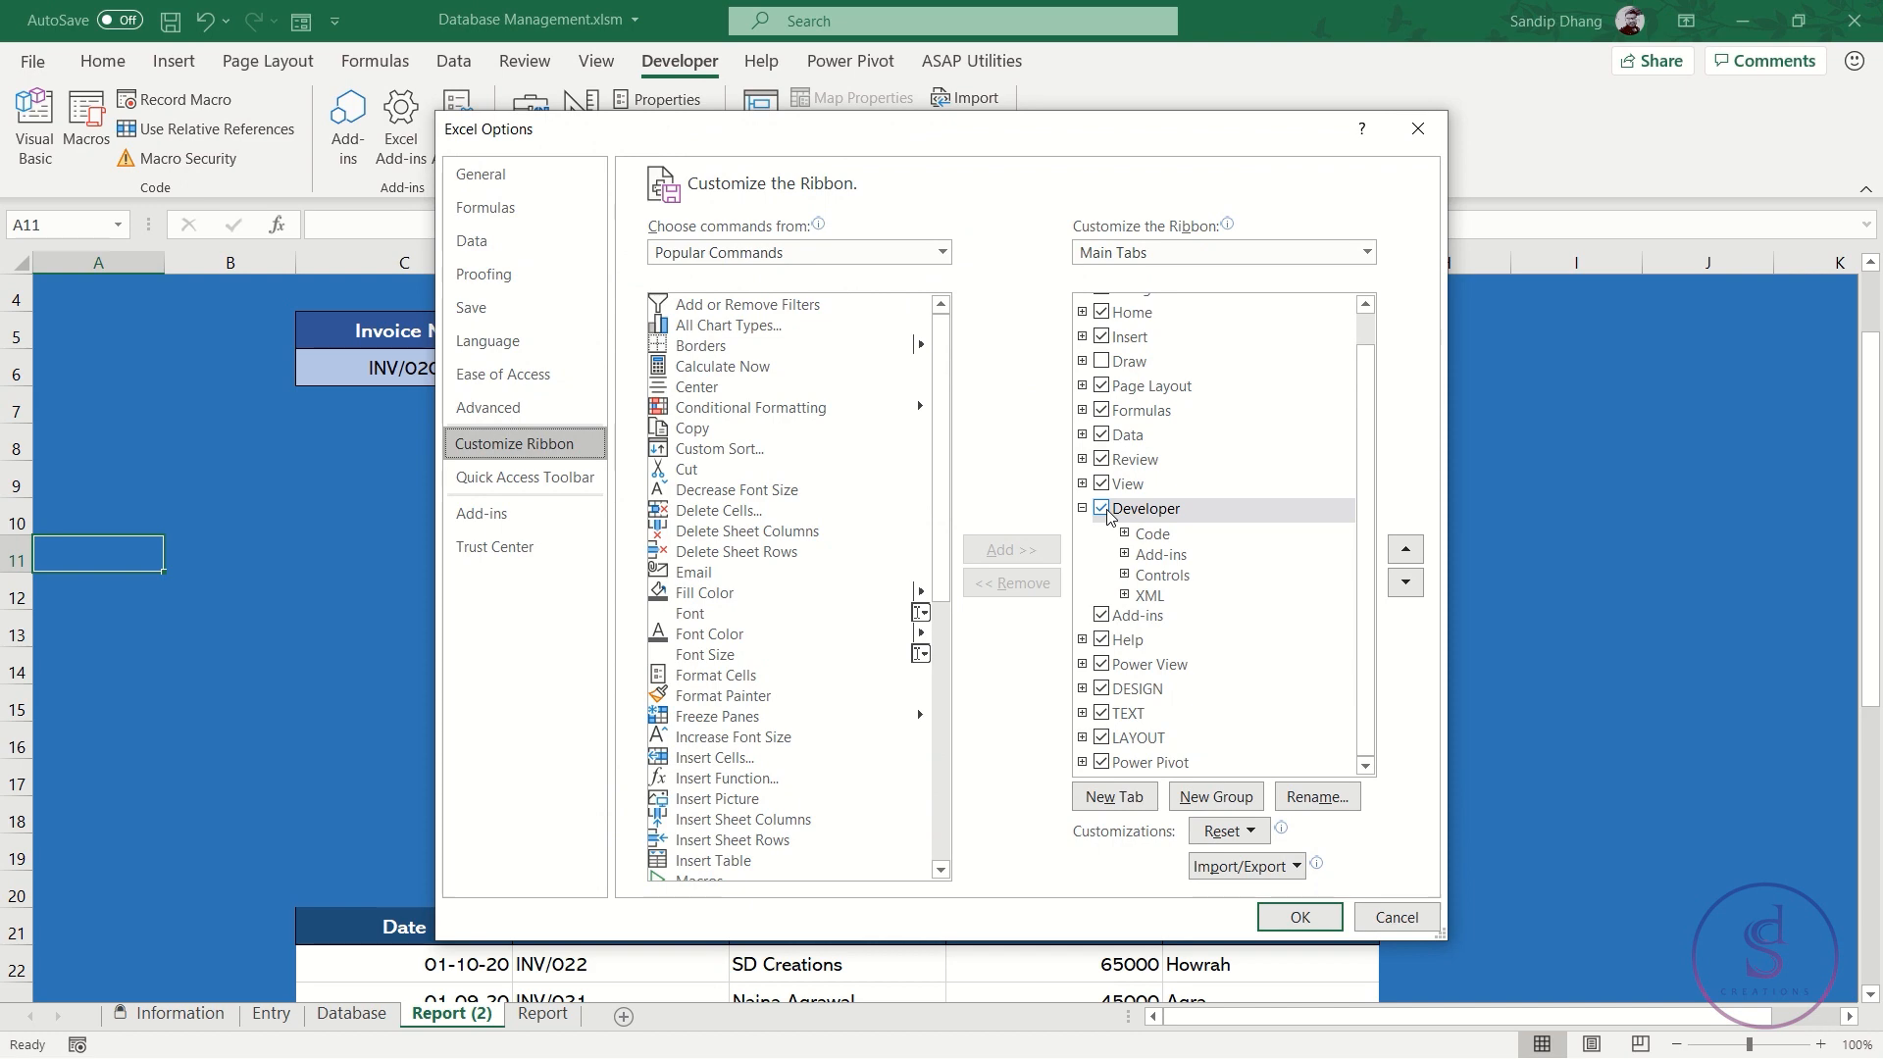
click(1403, 915)
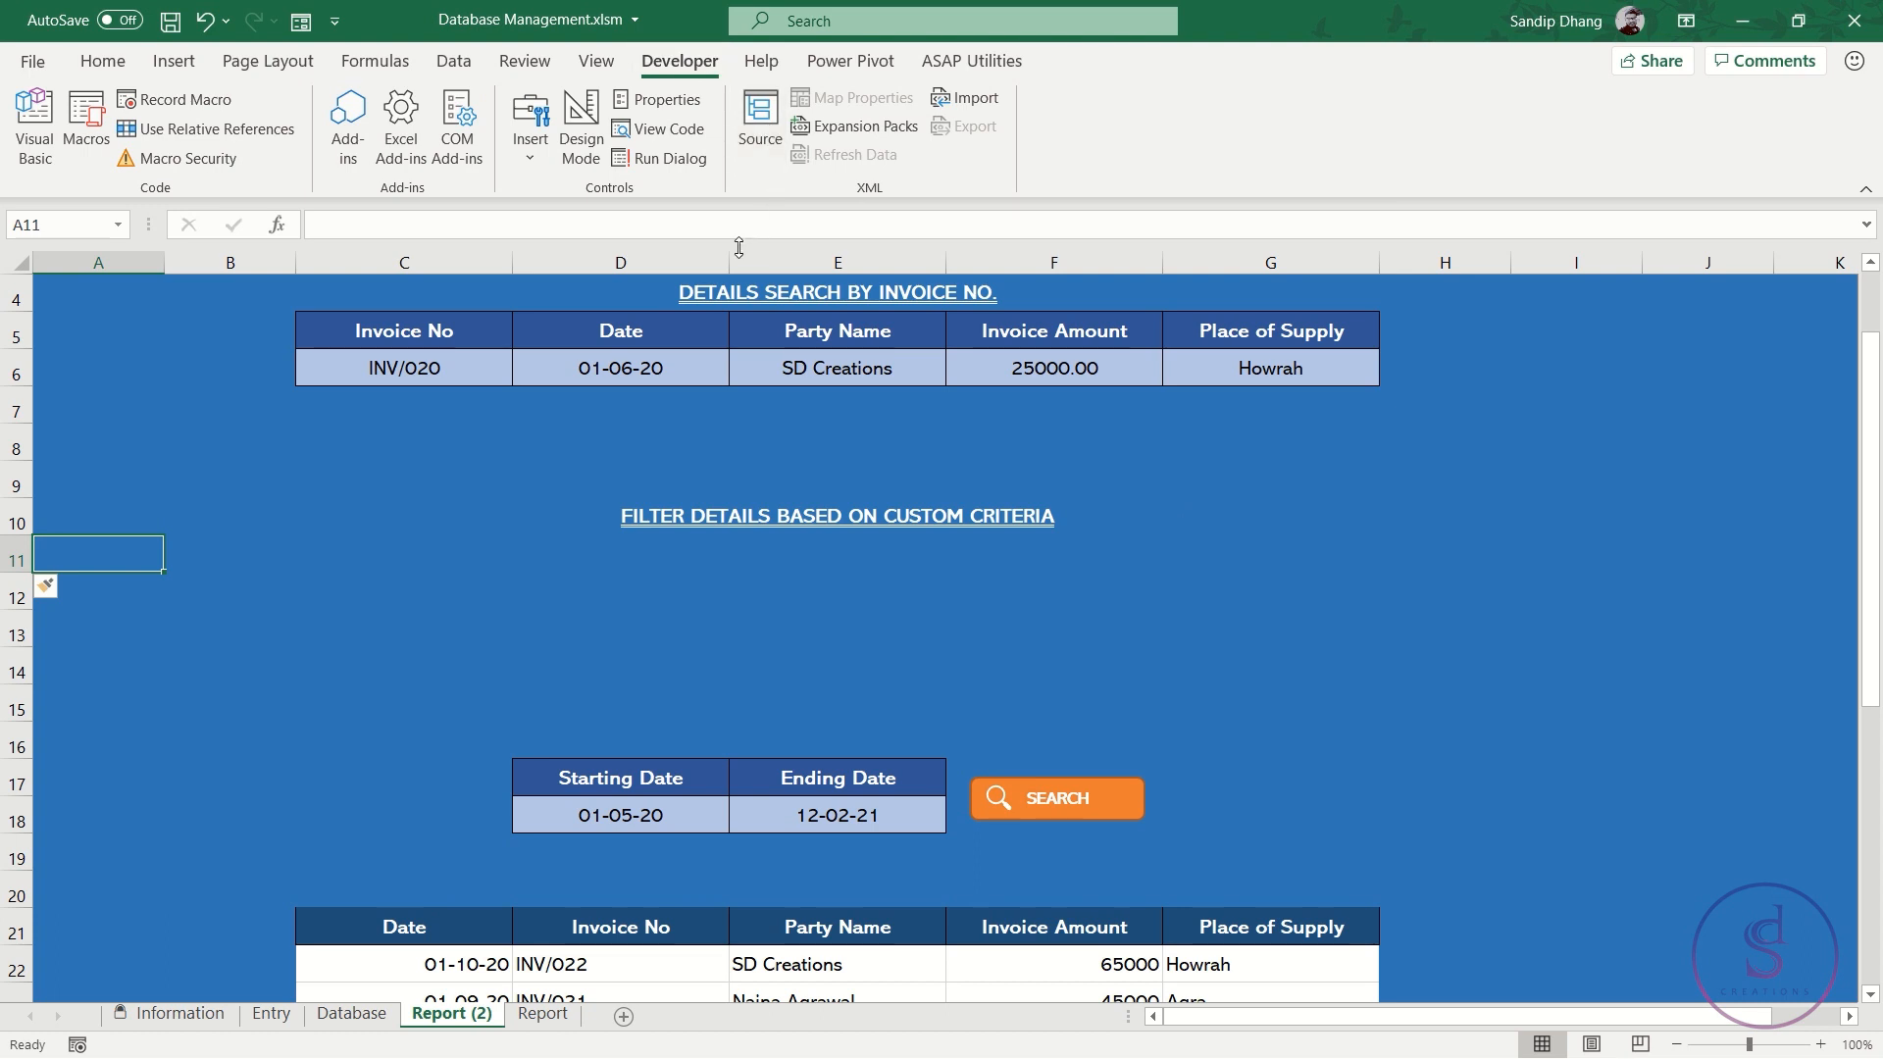
click(539, 156)
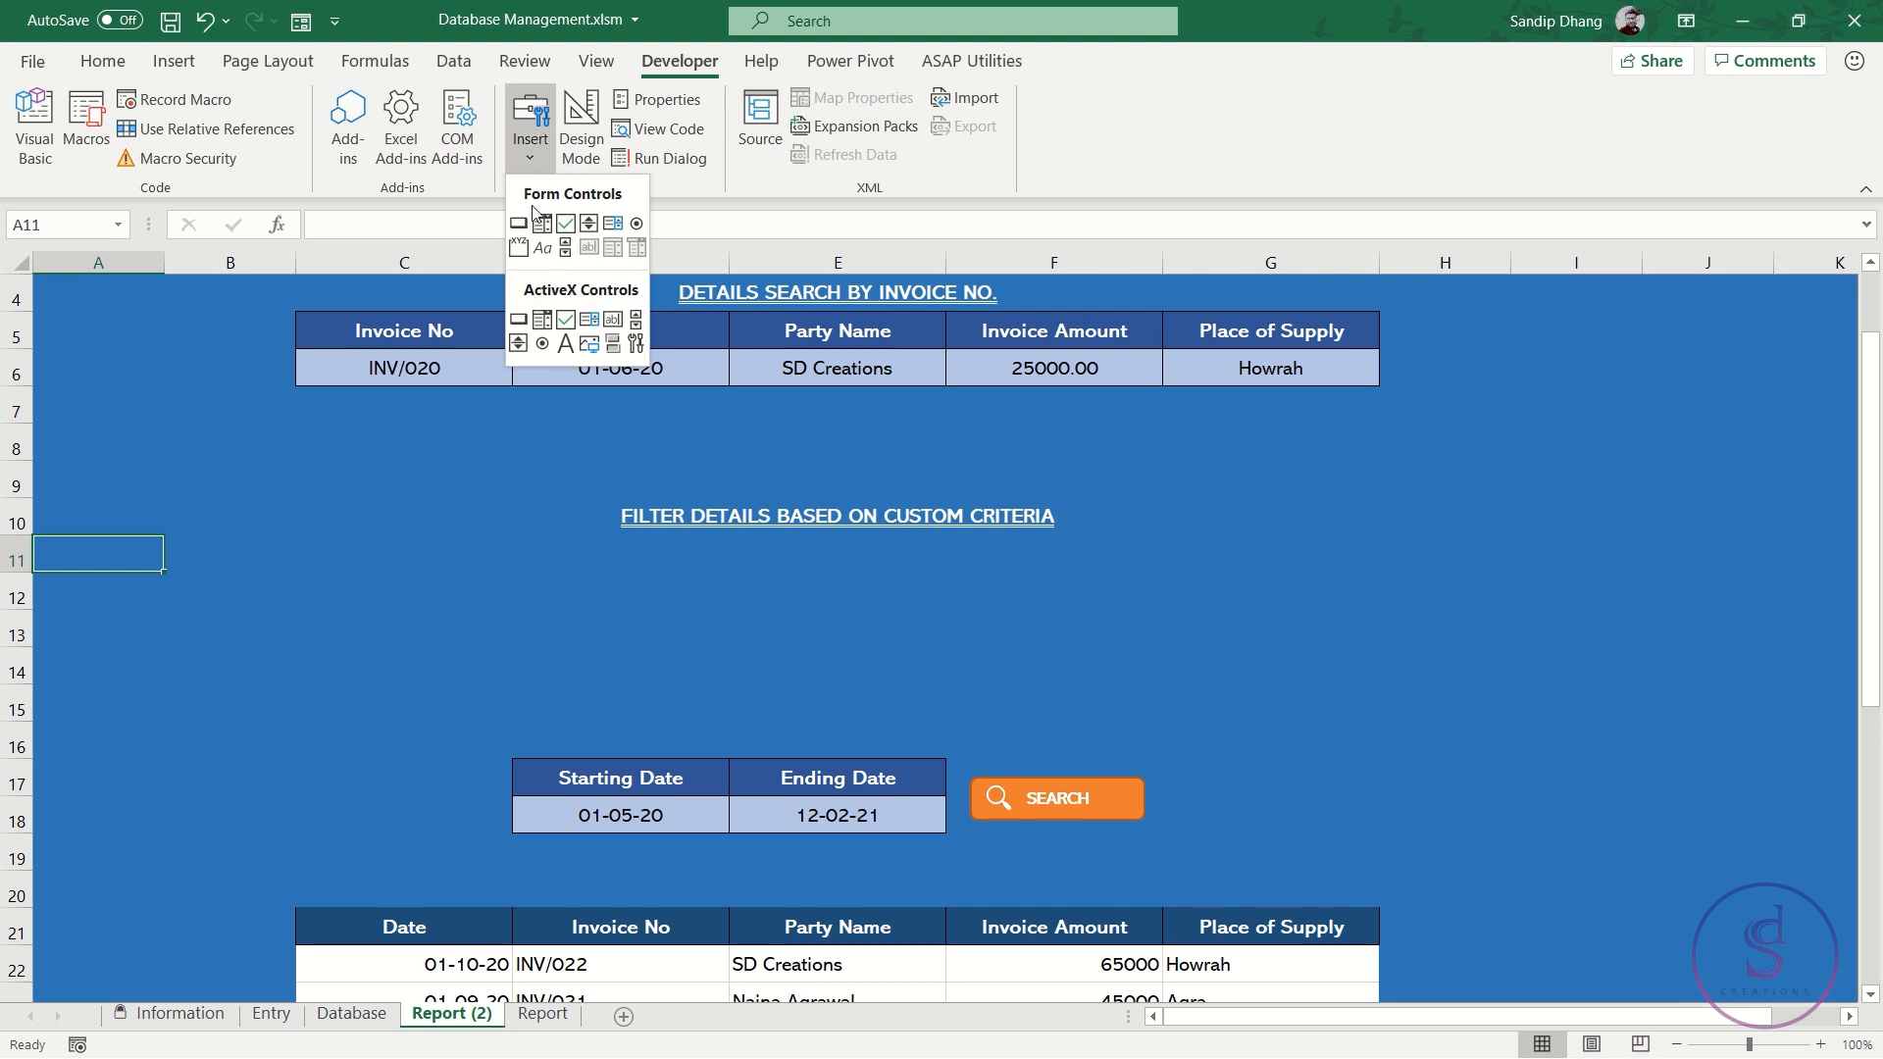
click(637, 225)
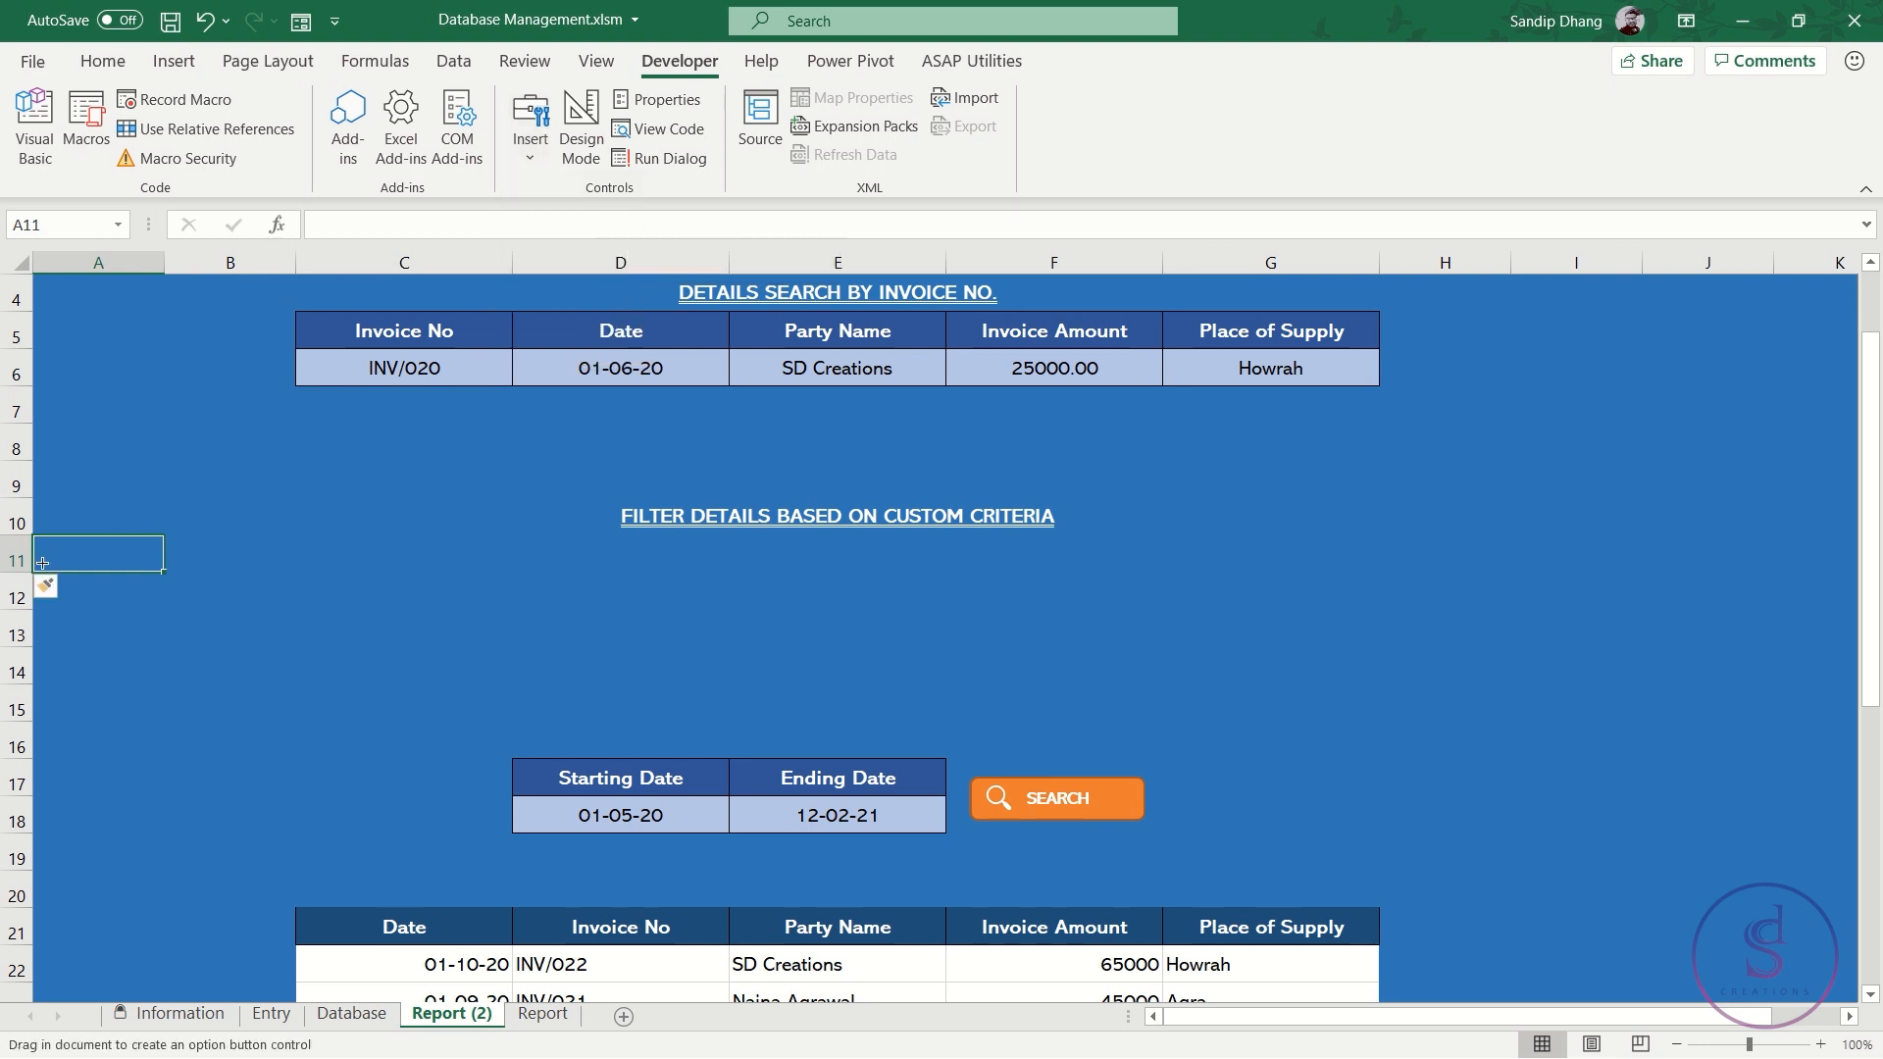
drag(43, 549, 161, 568)
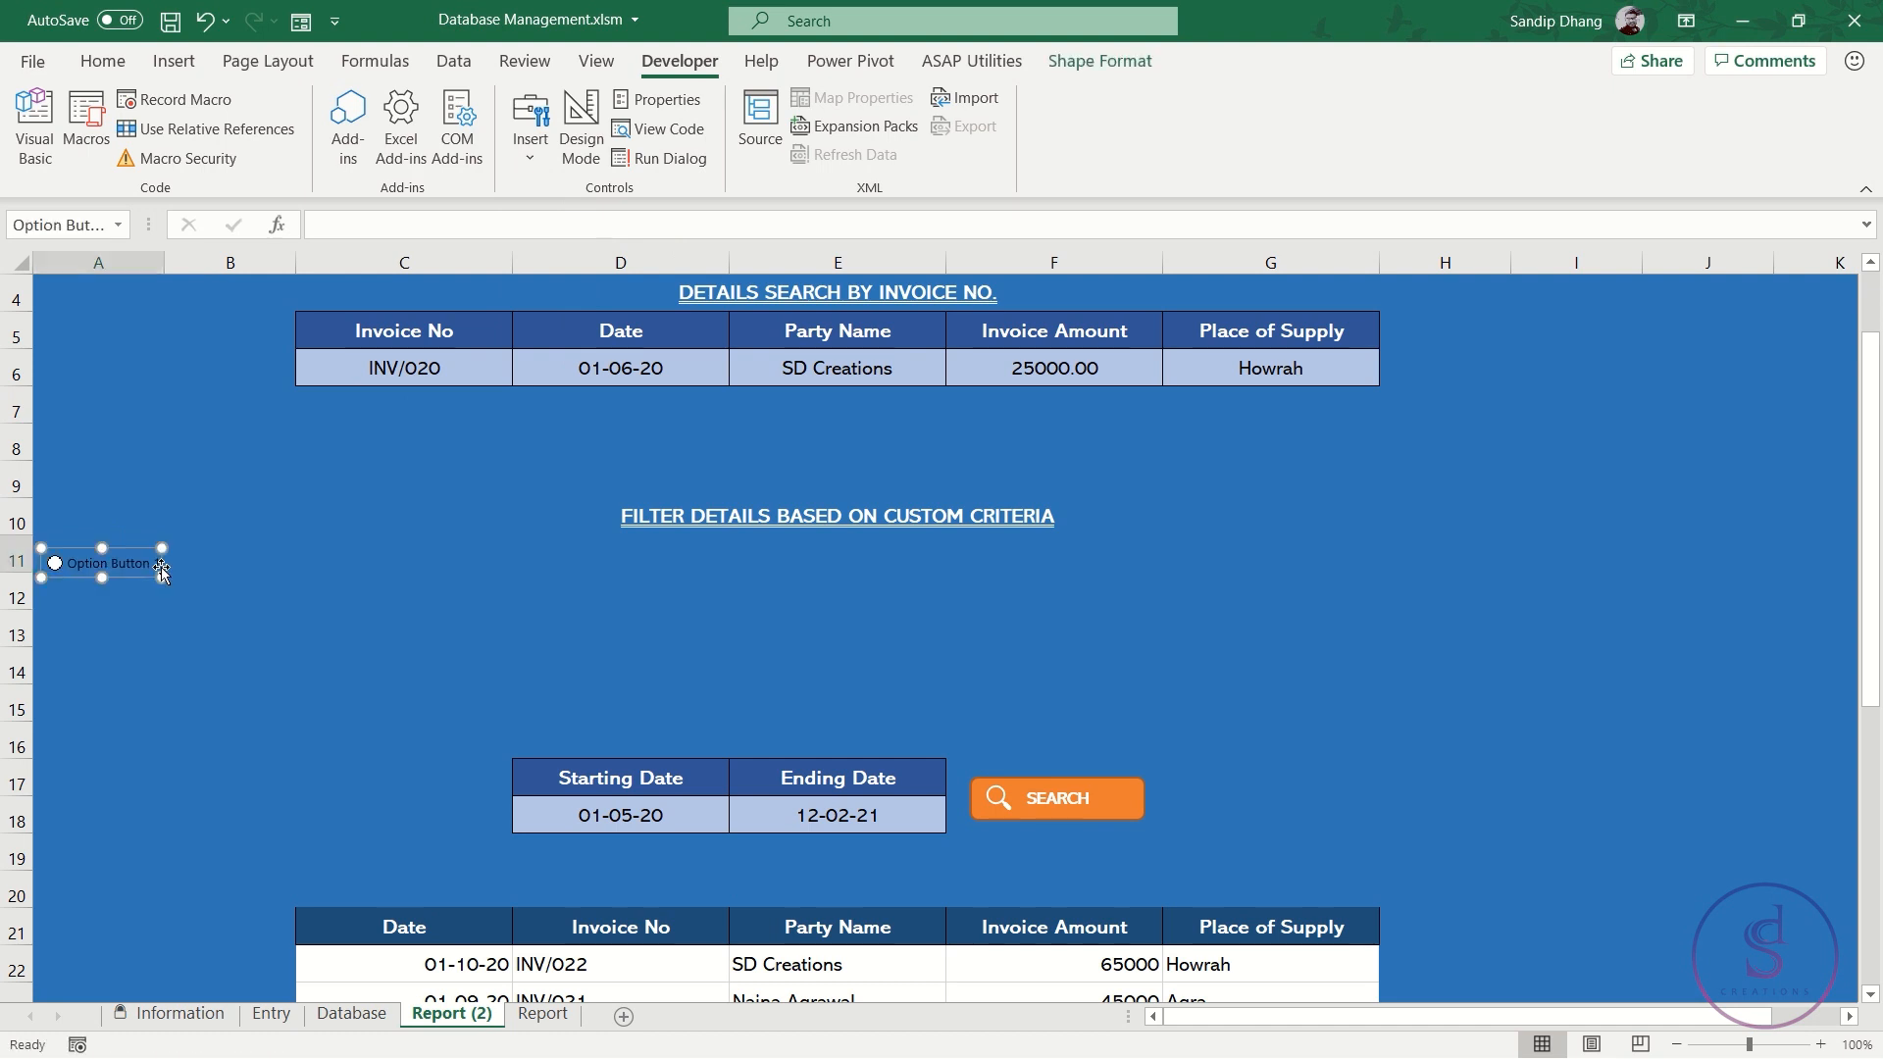
drag(130, 551, 132, 541)
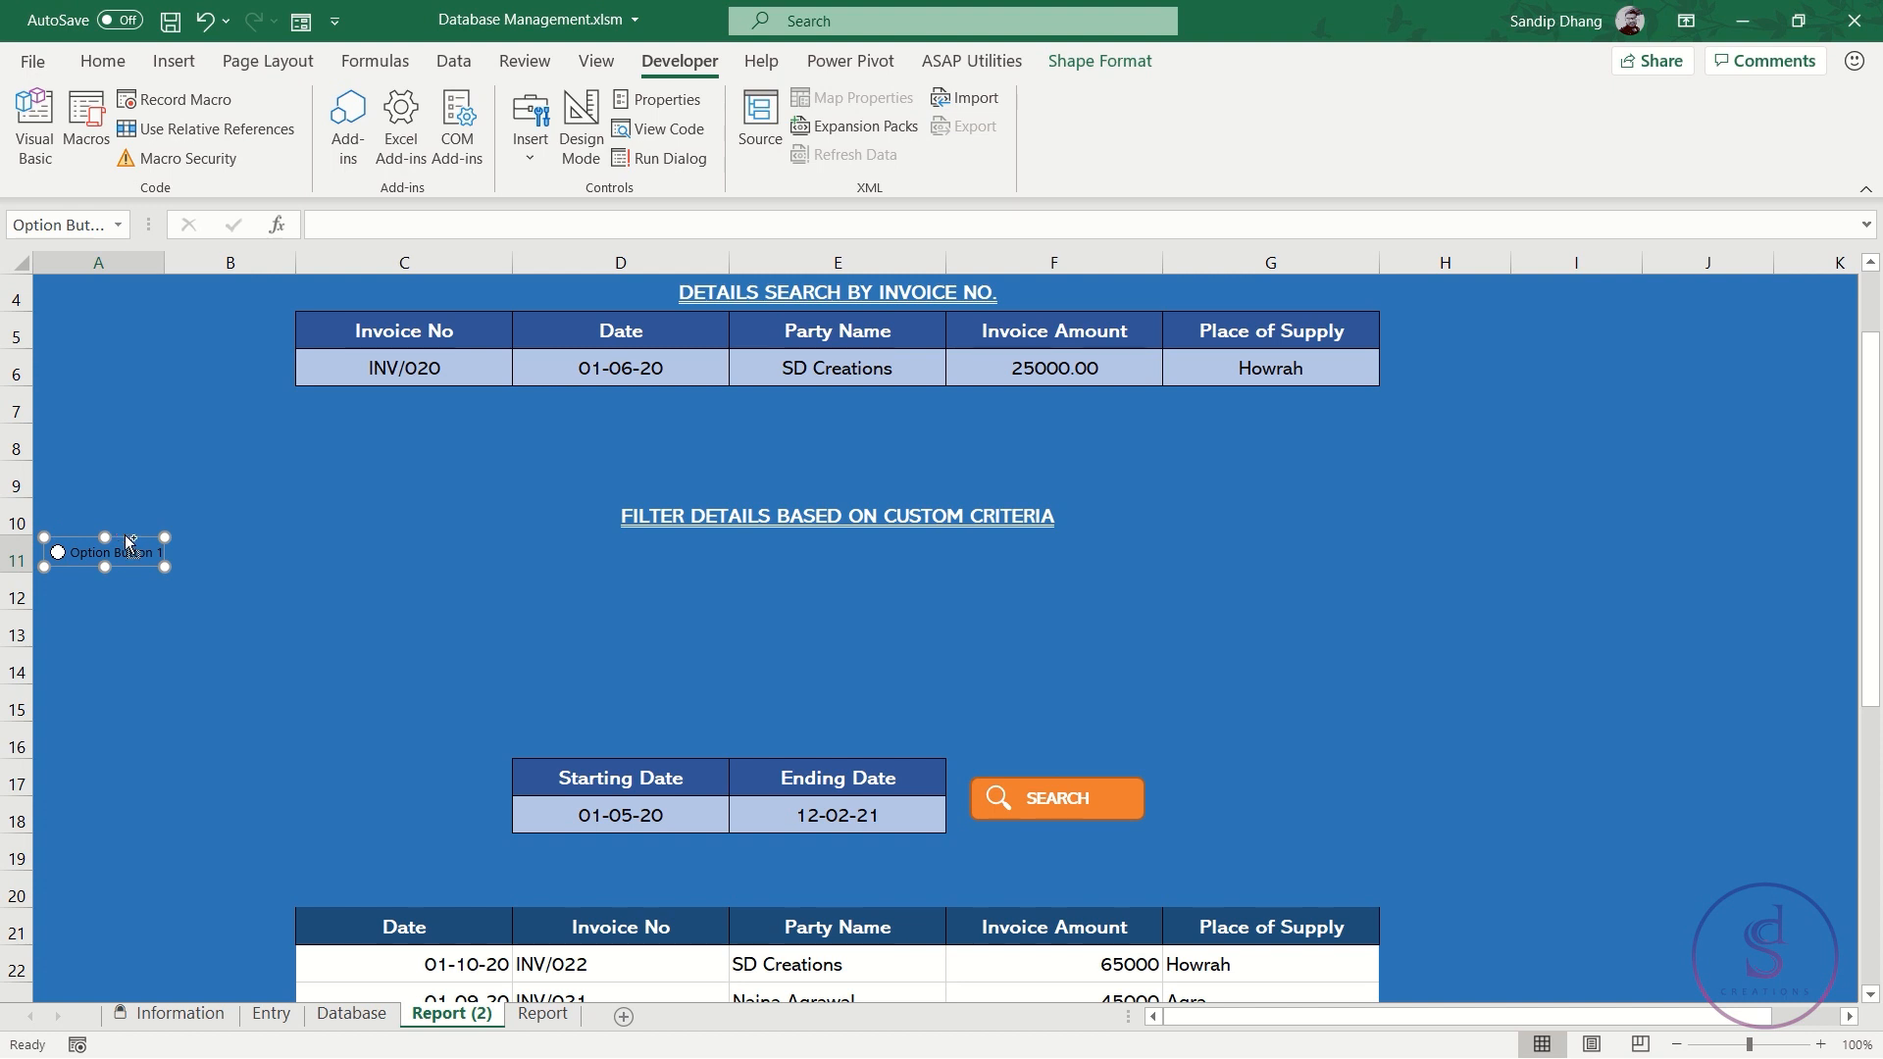
Duplicate the option button twice and move the last copy to cell C11
key(ctrl+d)
key(ctrl+d)
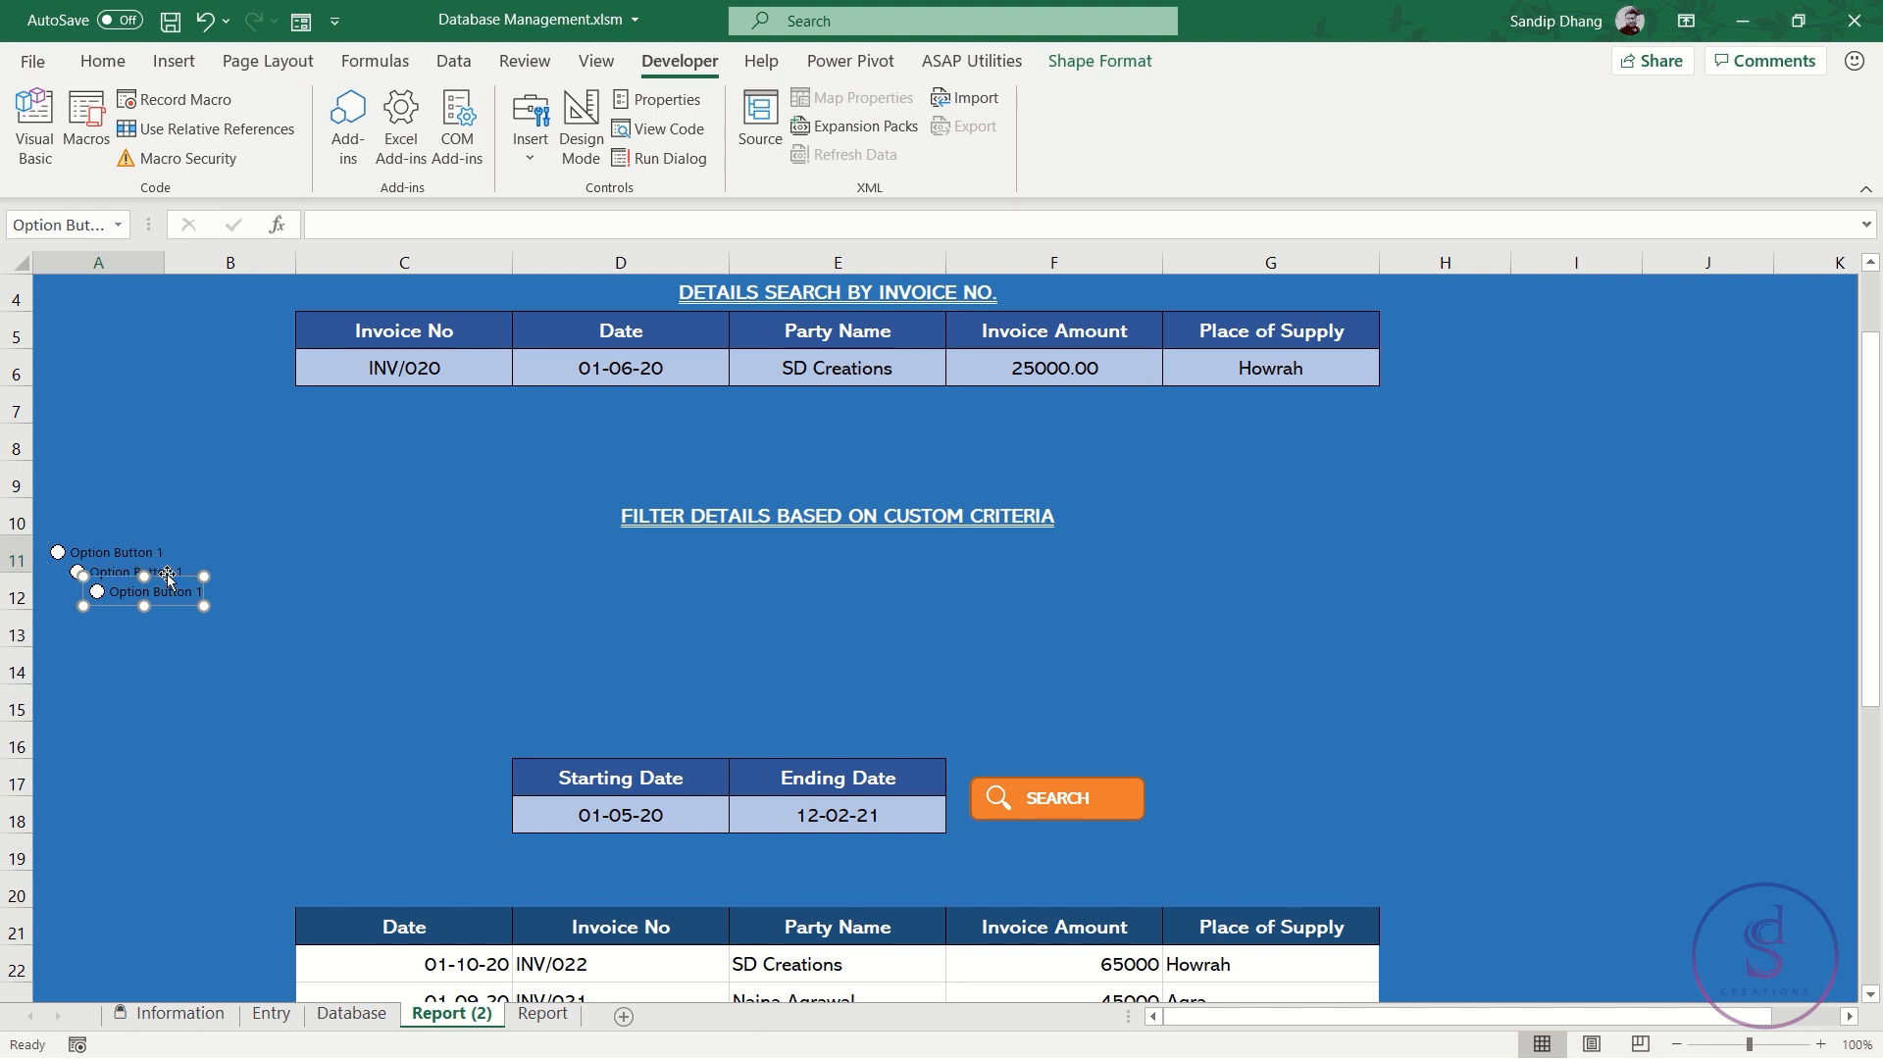
drag(182, 575, 425, 539)
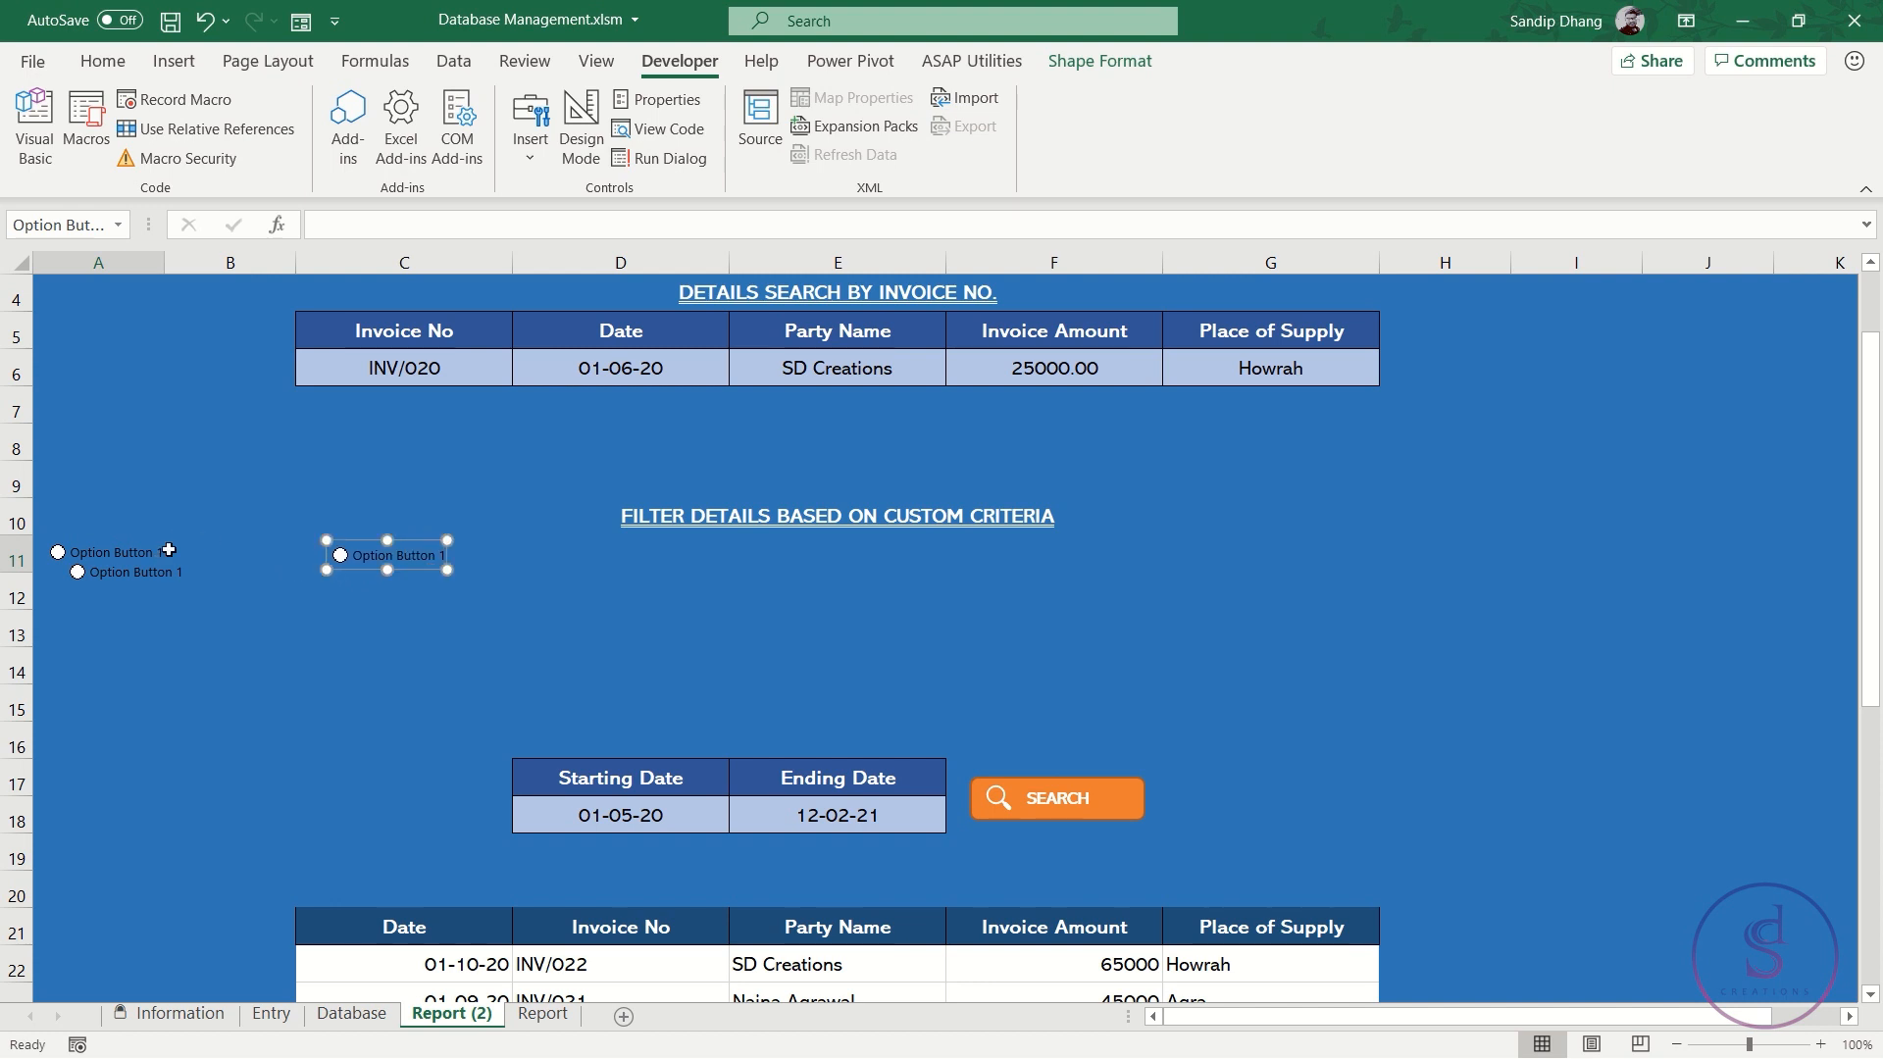
Align the three option buttons by their middles and distribute them horizontally along row 11
ctrl+click(182, 584)
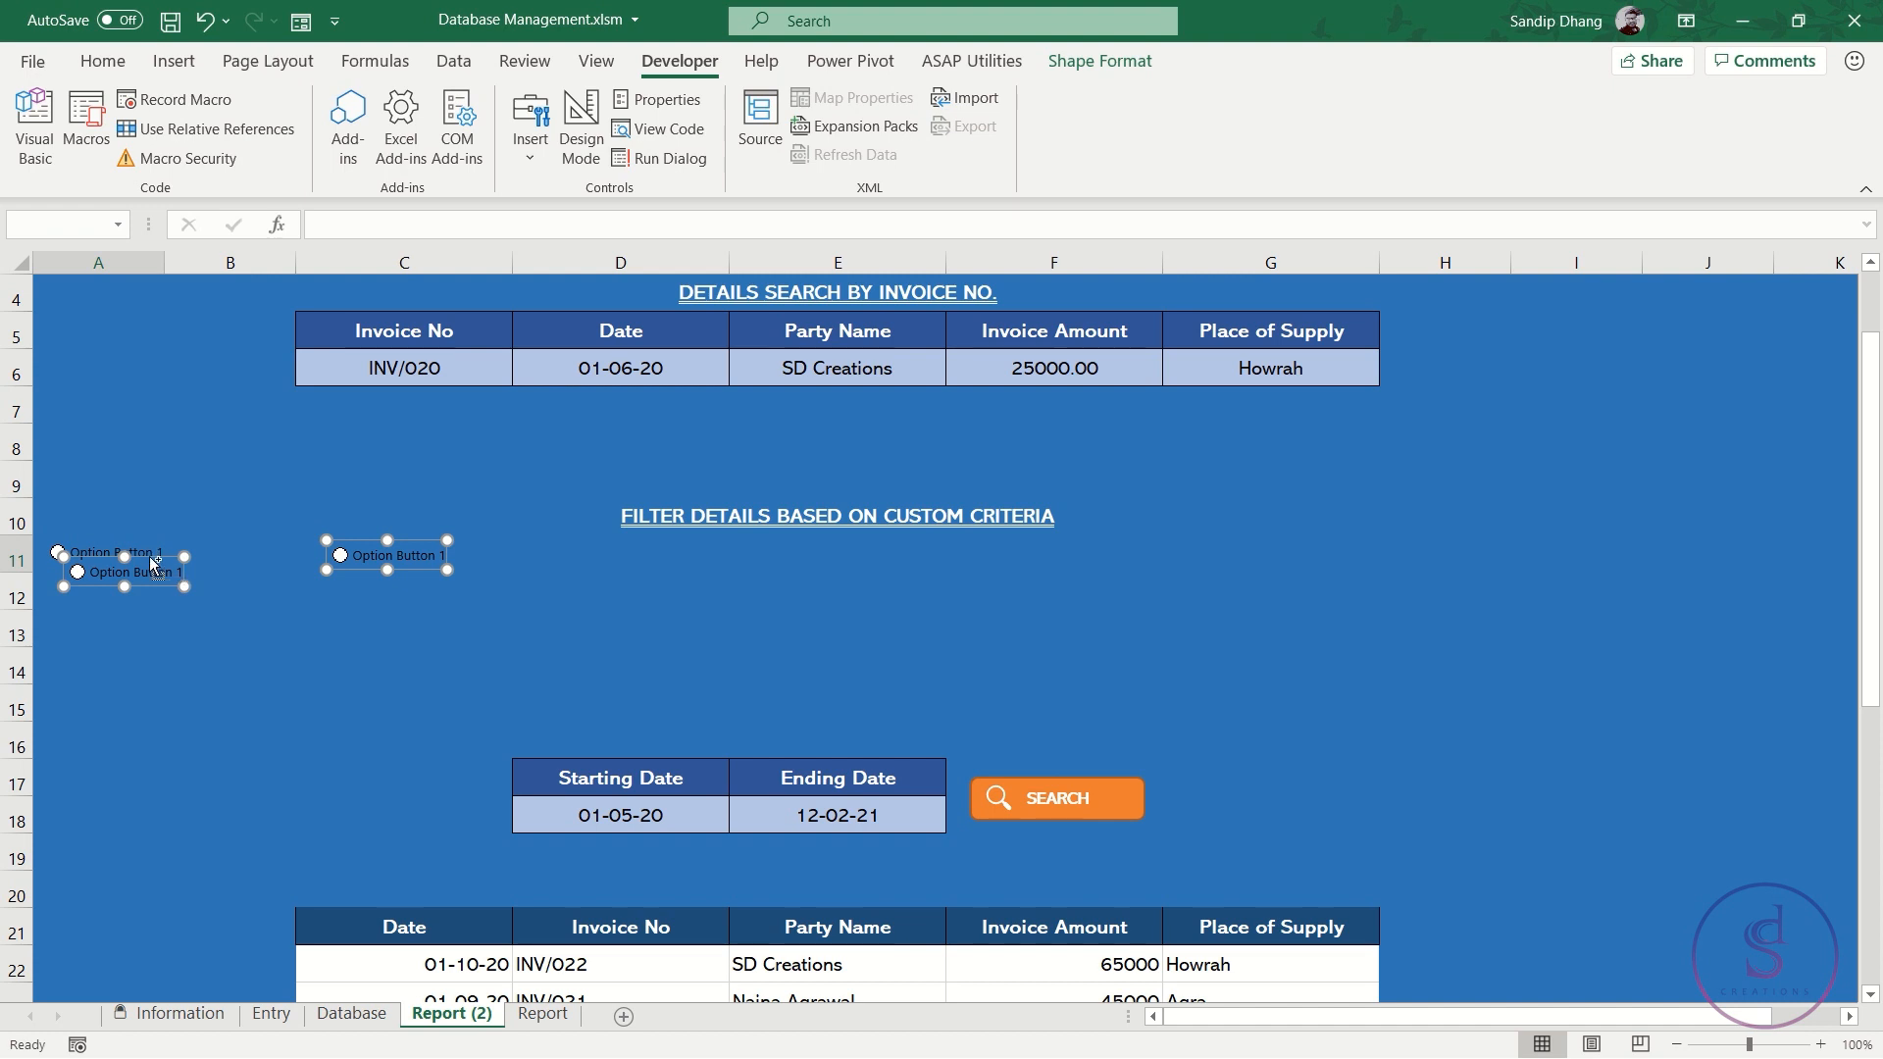
ctrl+click(148, 550)
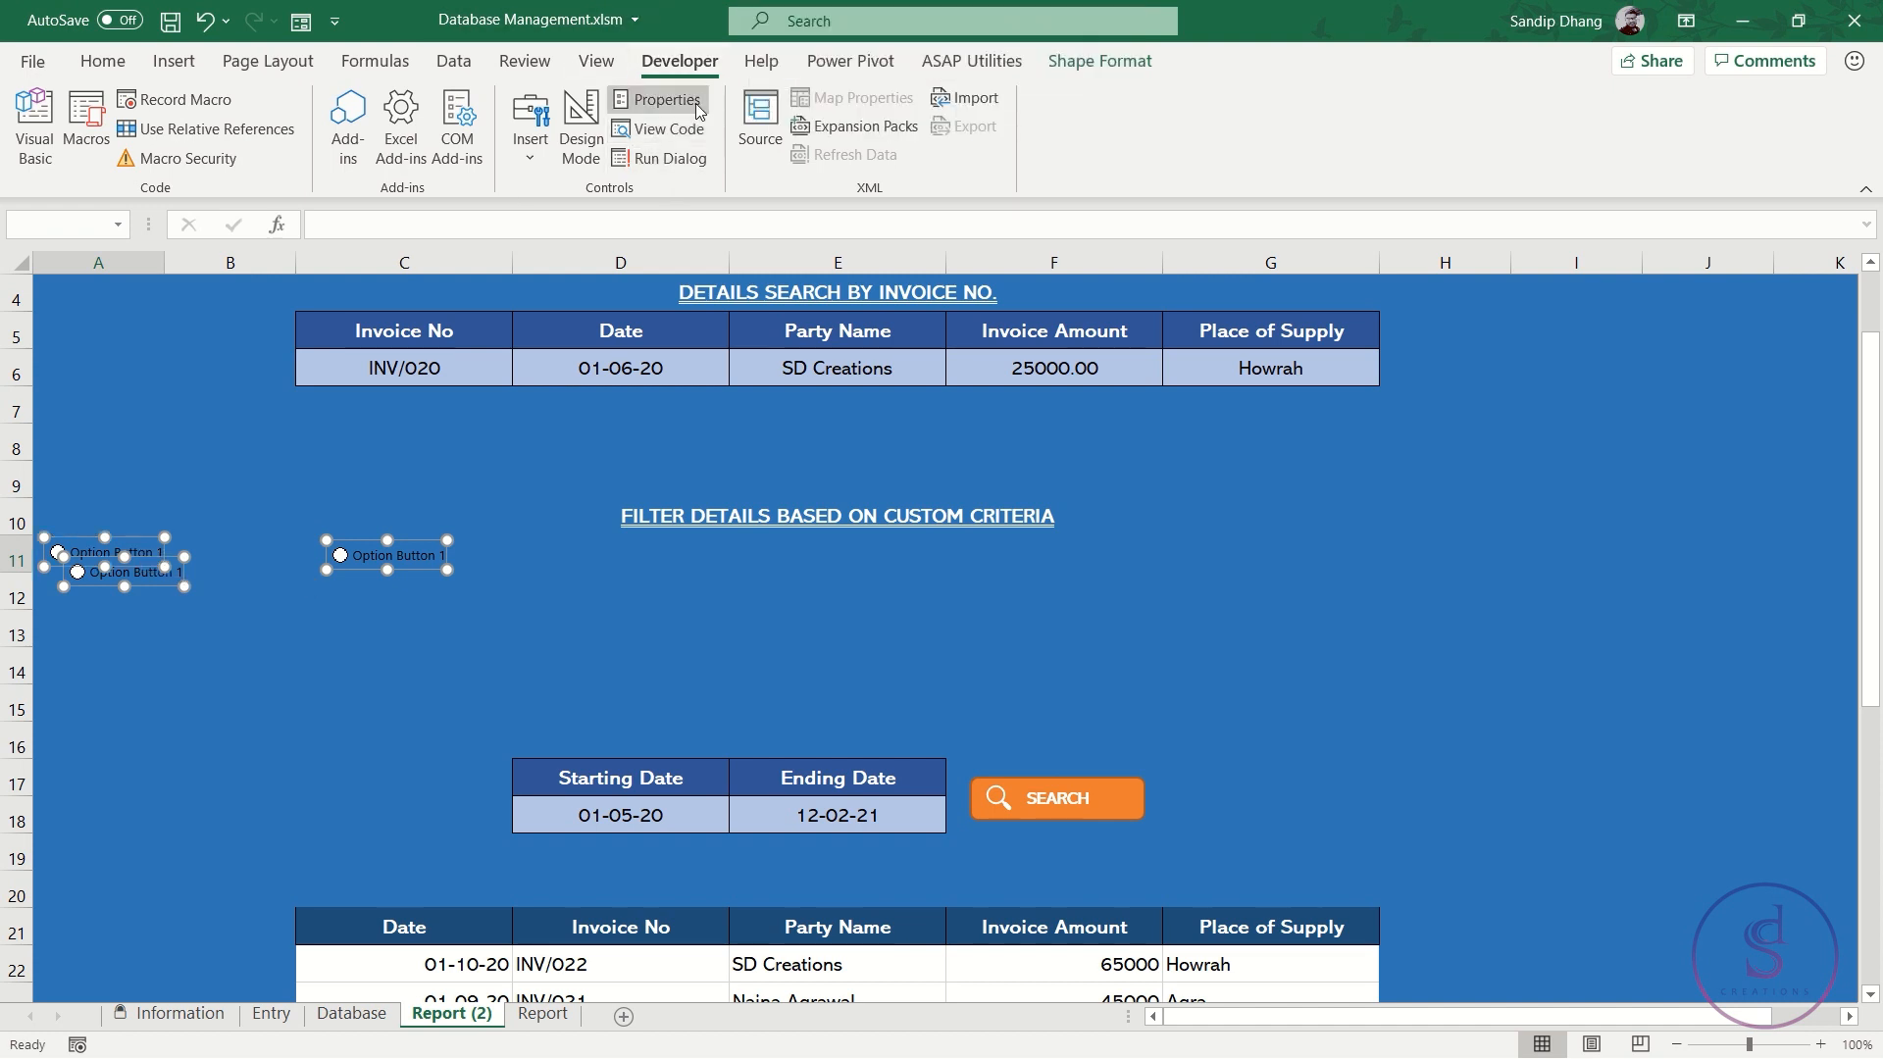
click(1071, 64)
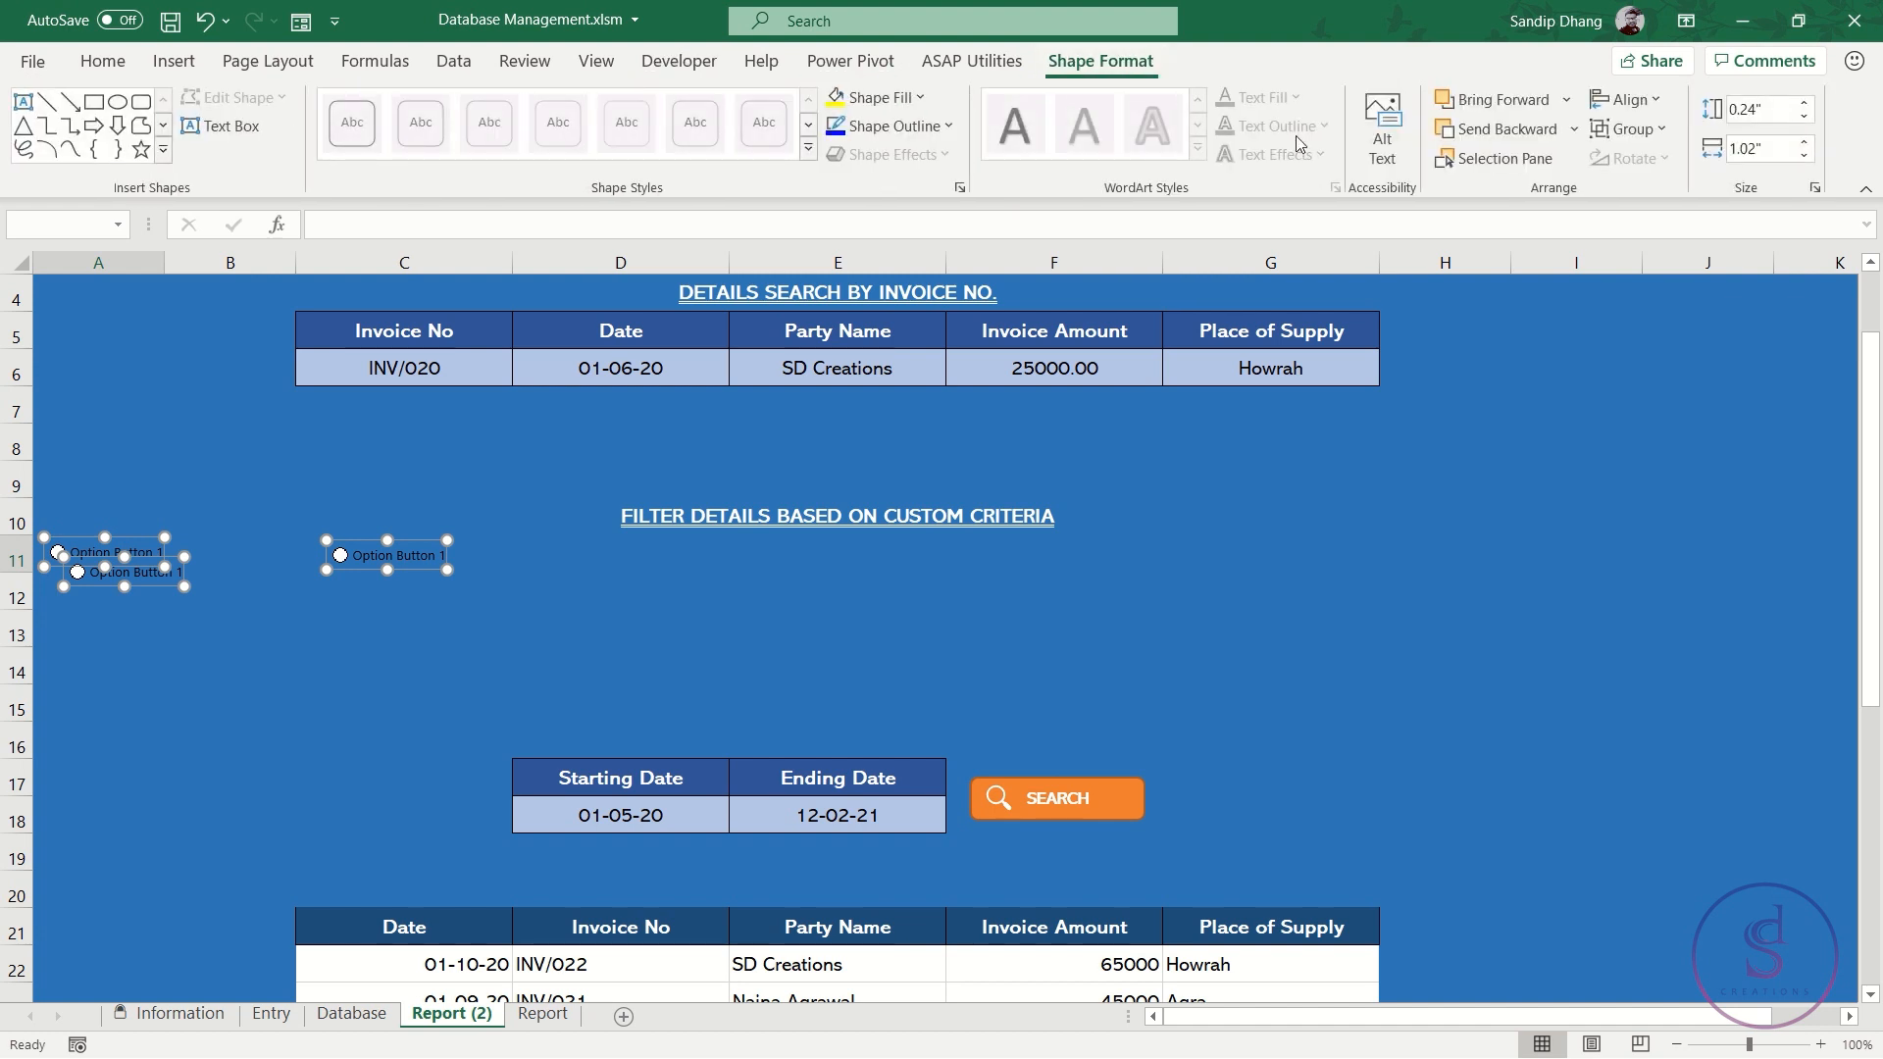
click(1631, 98)
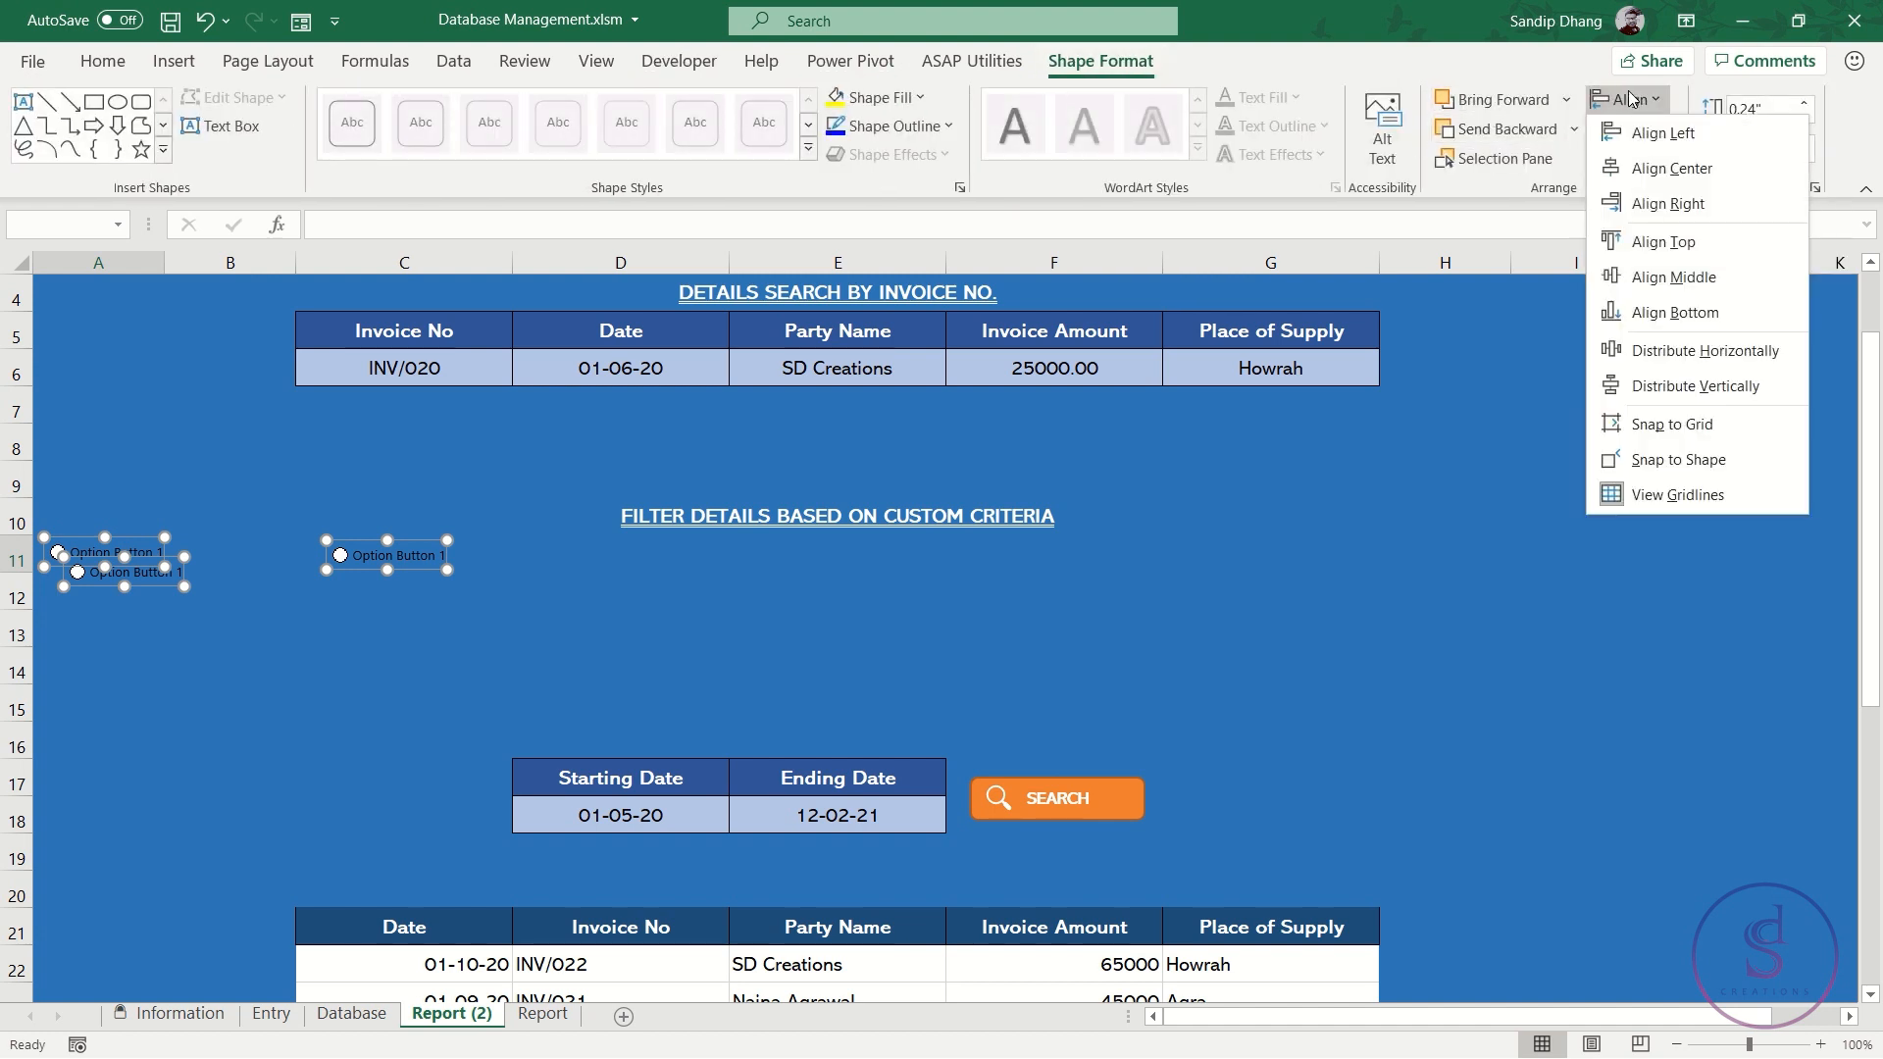
click(1683, 282)
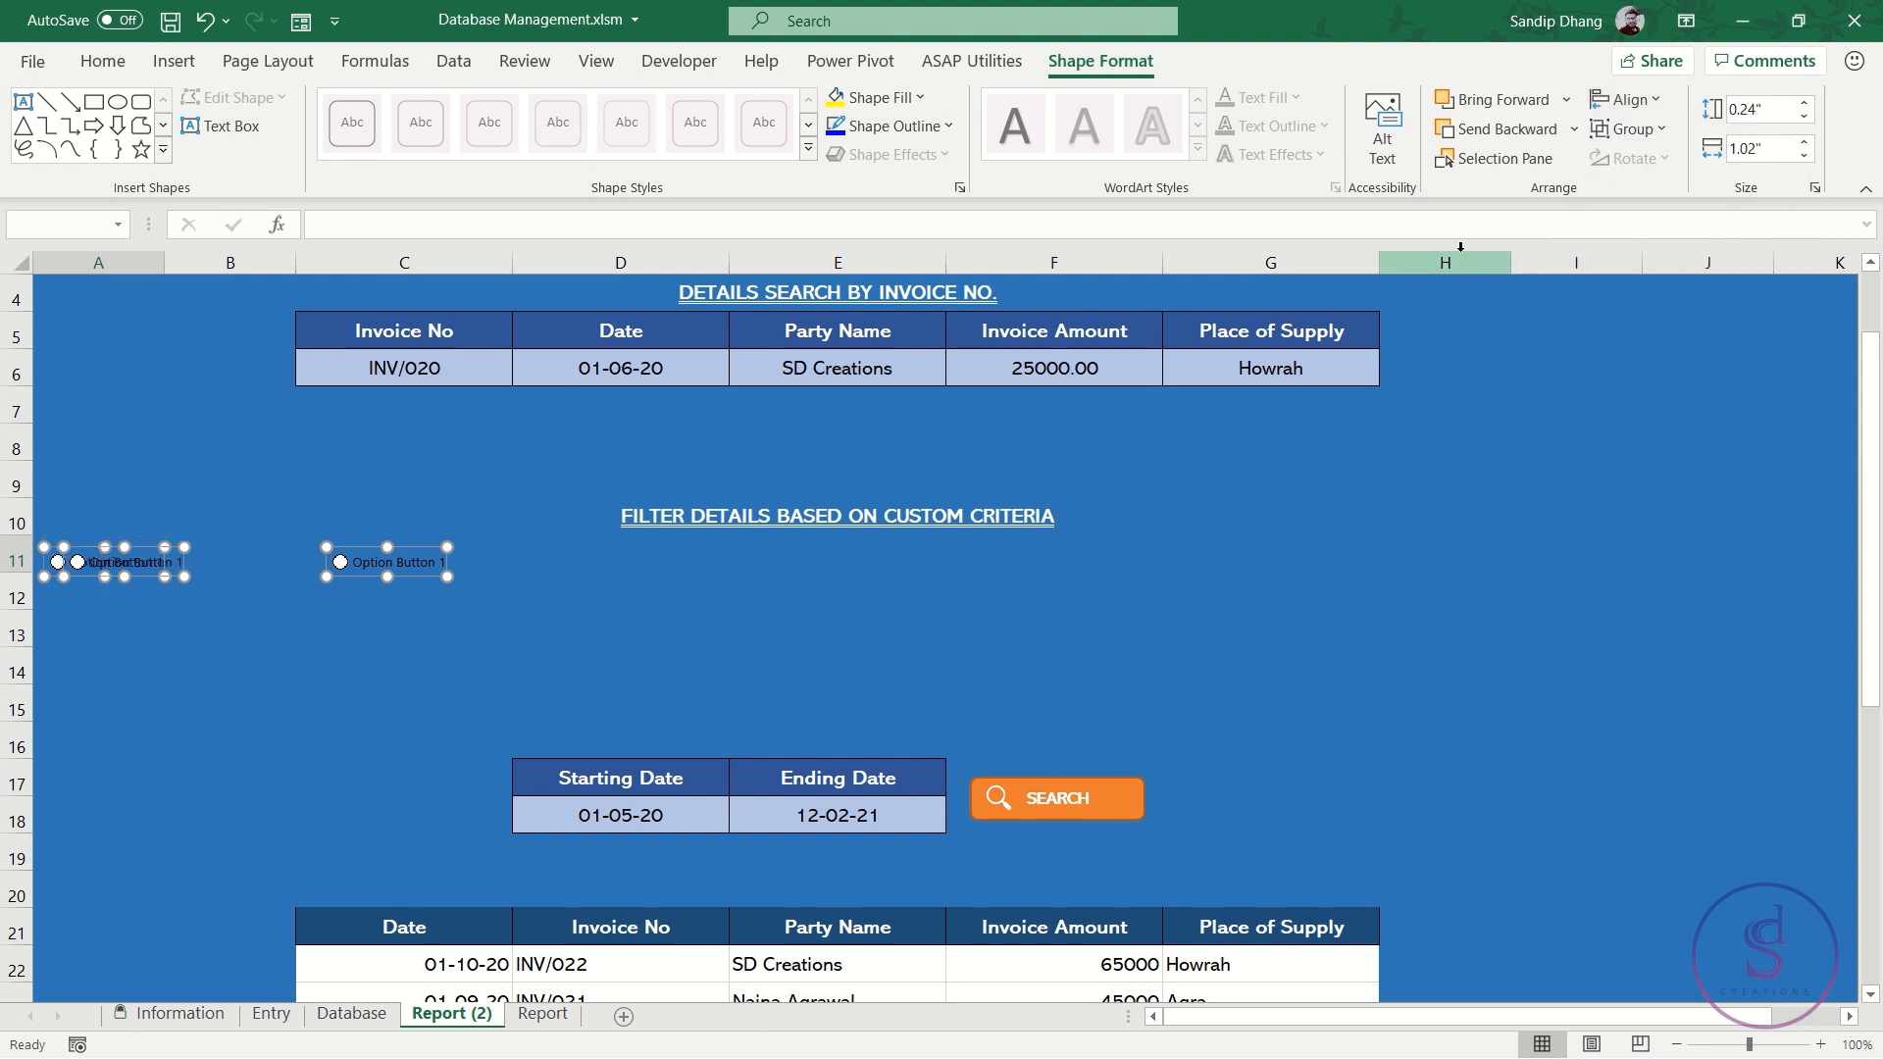
click(1652, 98)
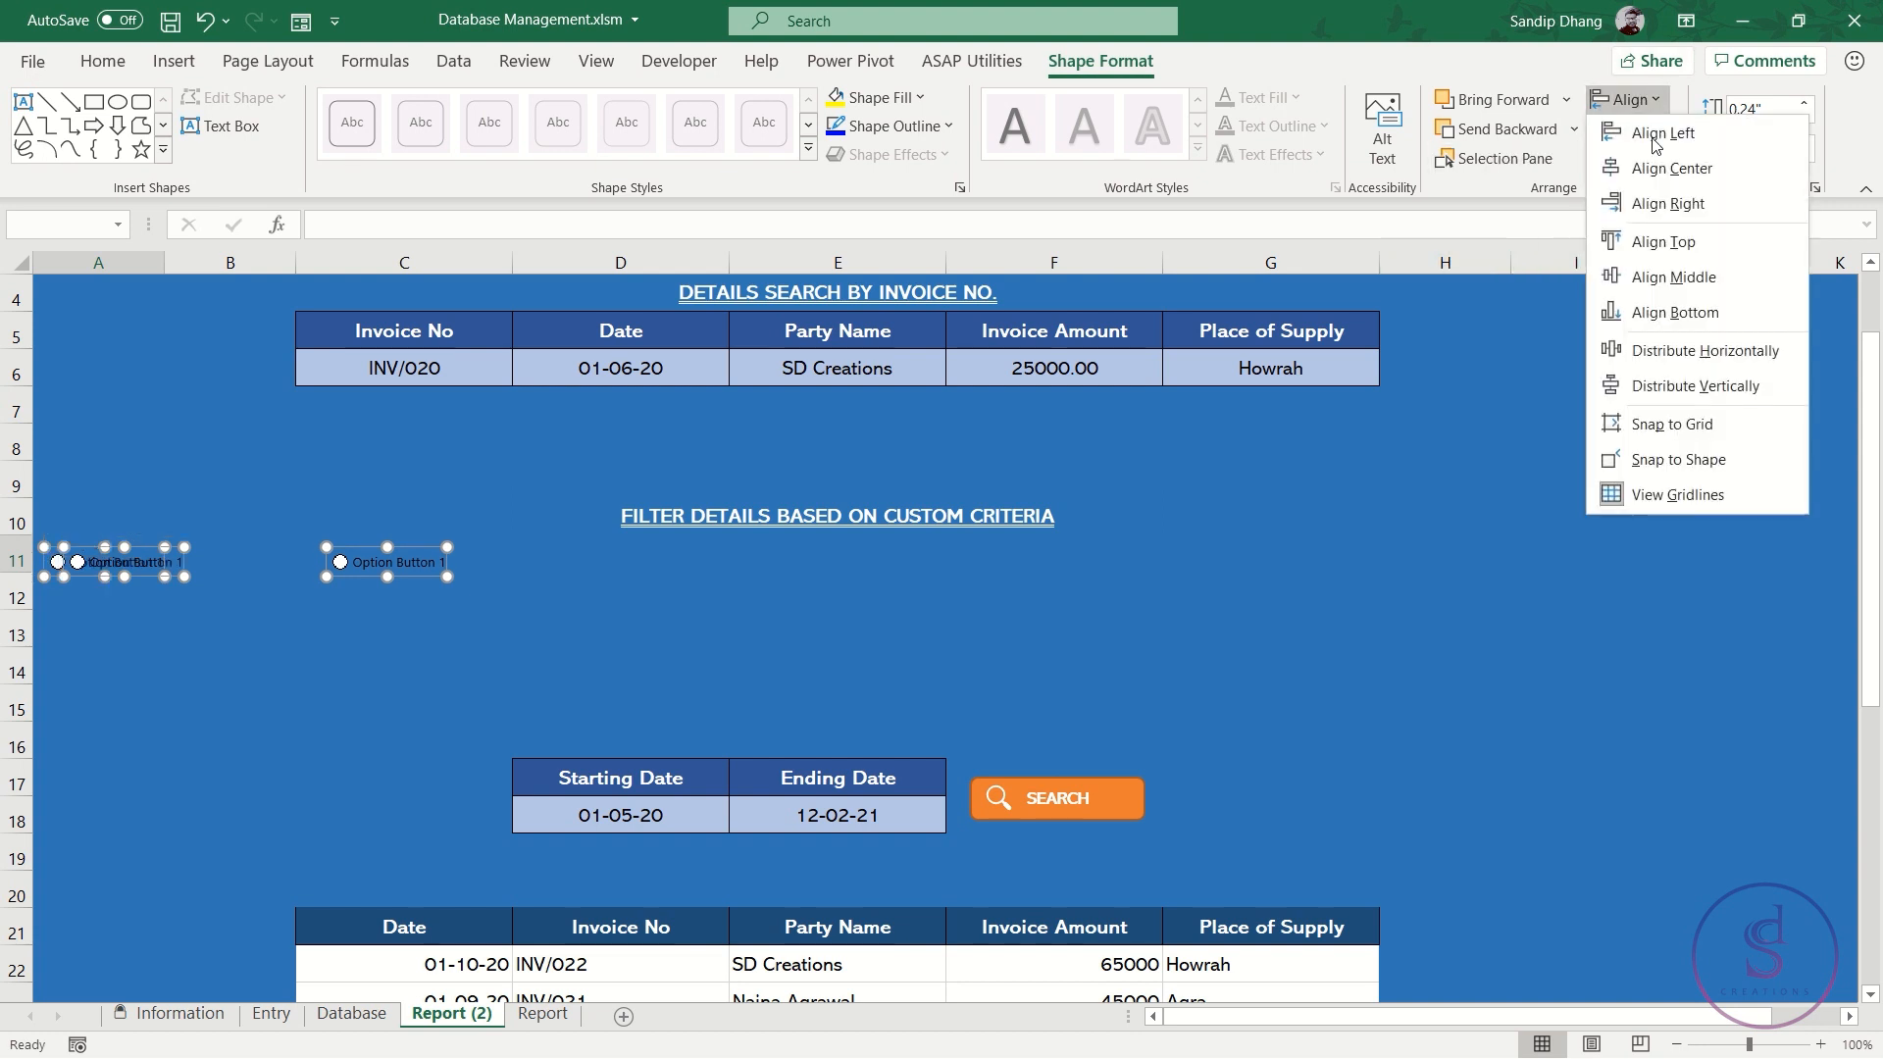
click(1675, 355)
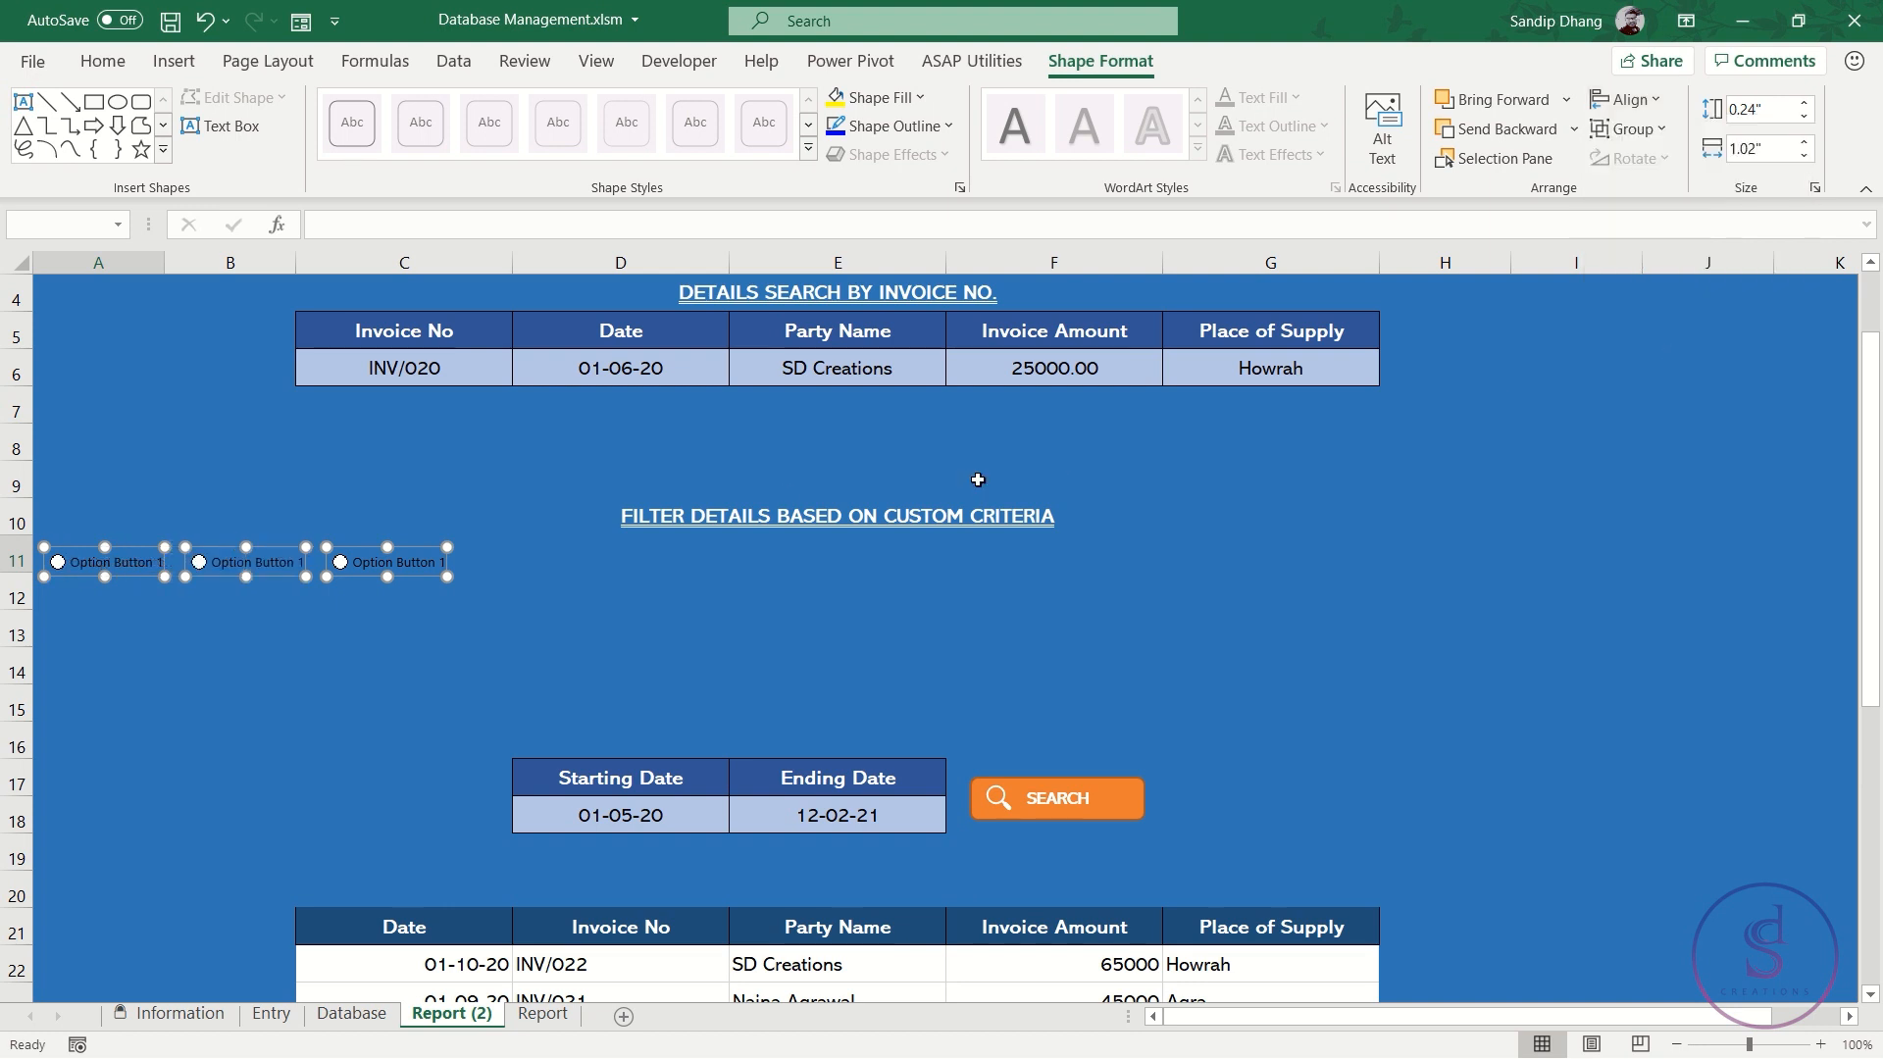
click(168, 617)
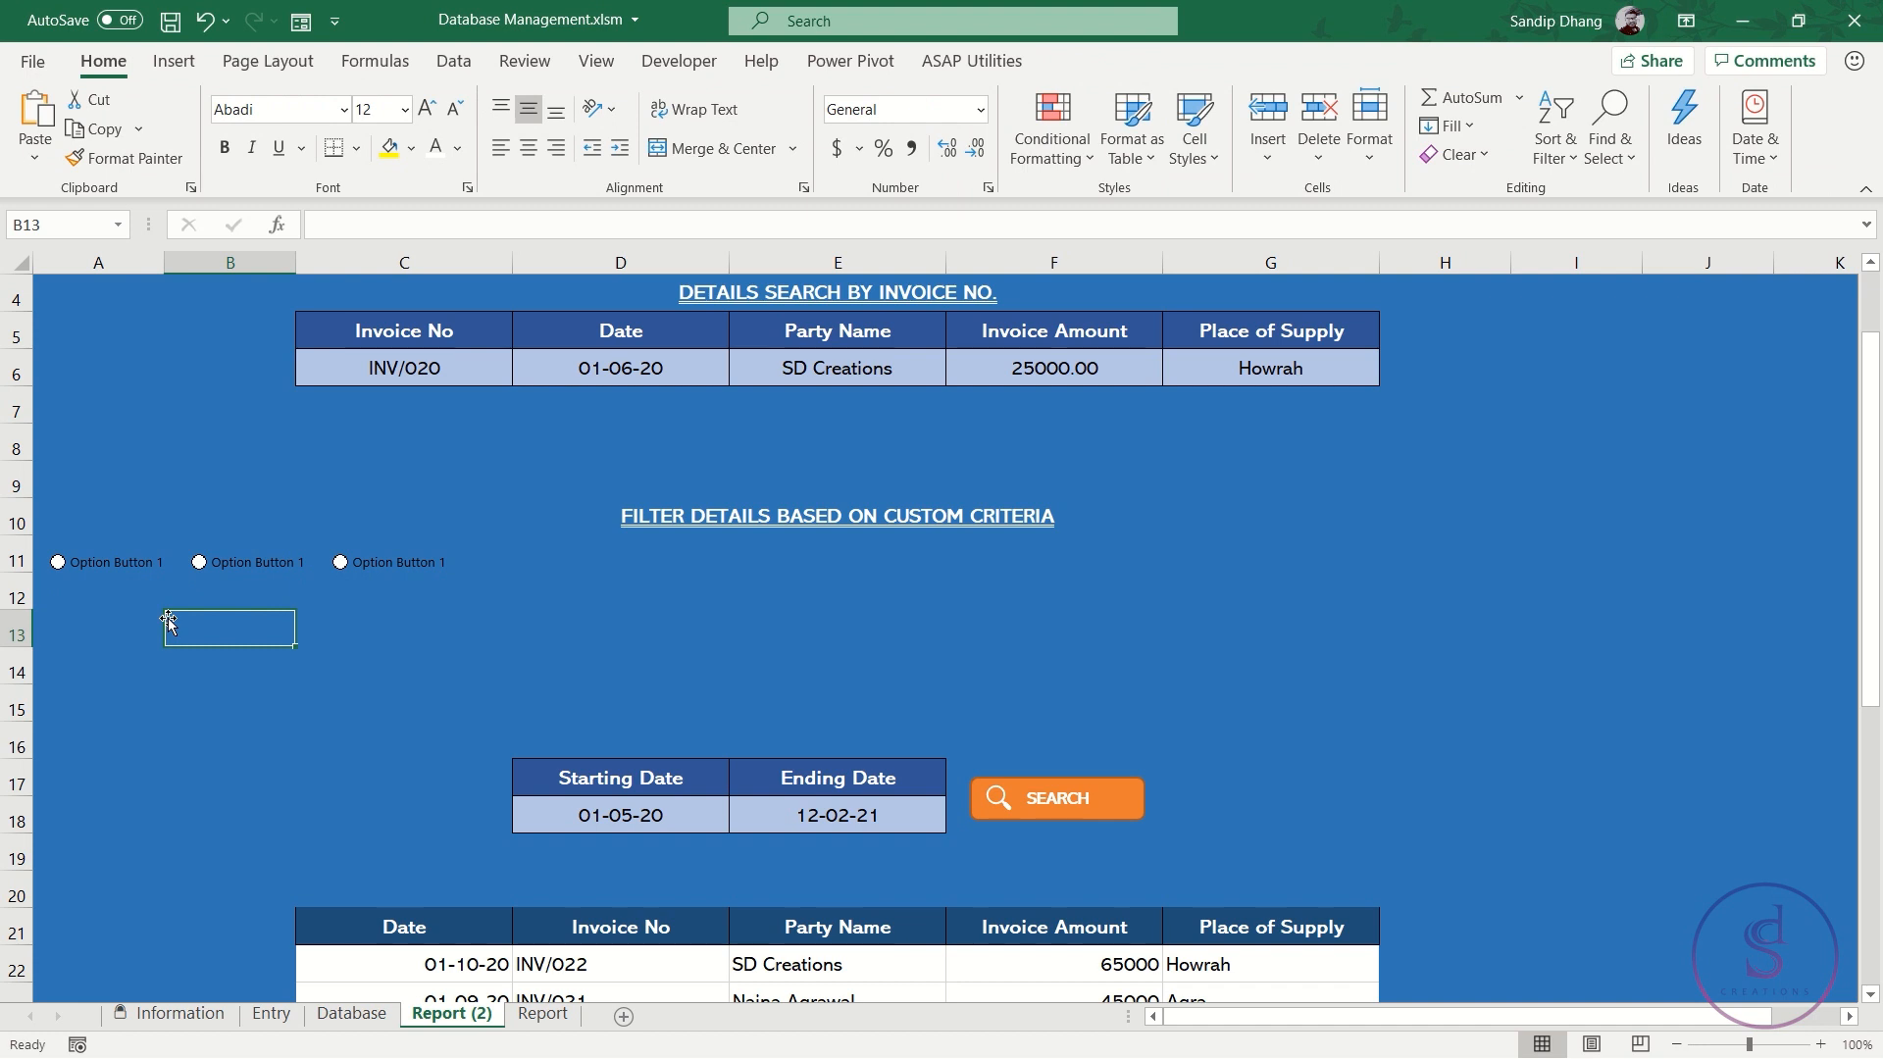
Give all three option buttons a light blue fill with 8% transparency
ctrl+click(137, 575)
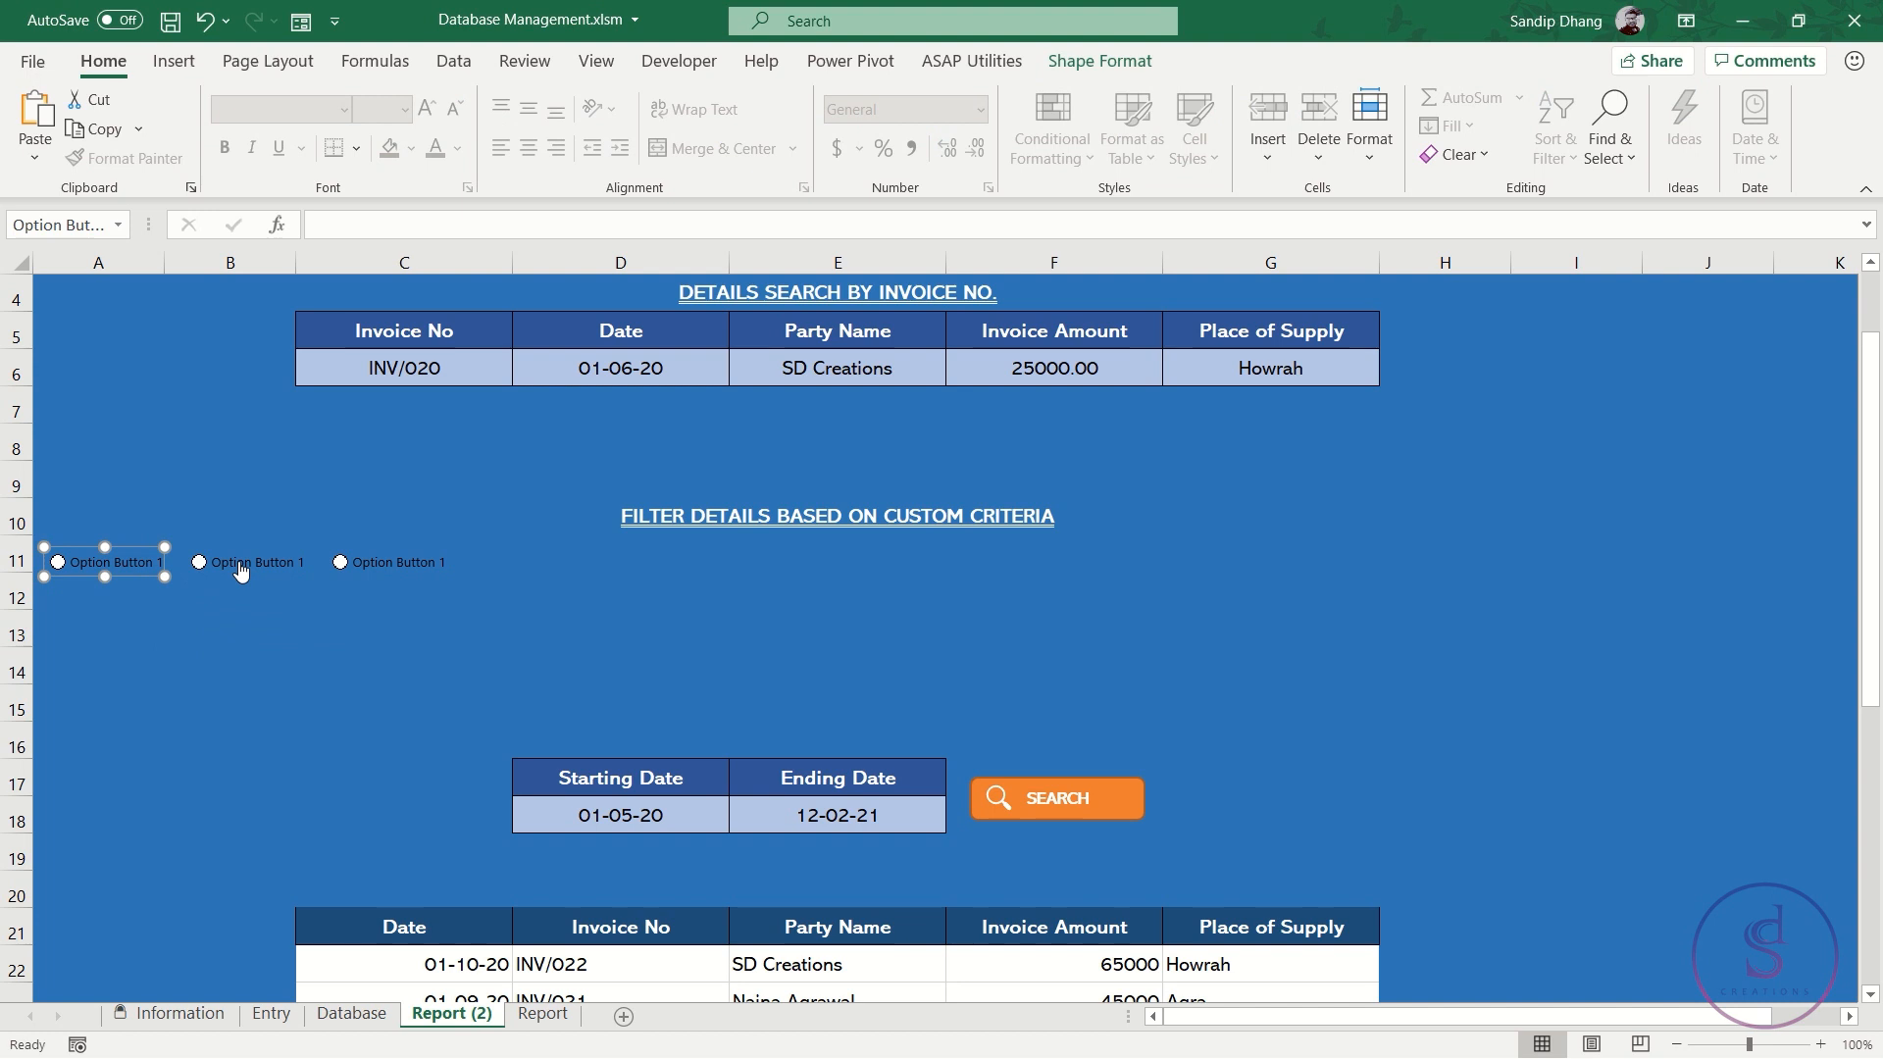
ctrl+click(238, 562)
ctrl+click(358, 561)
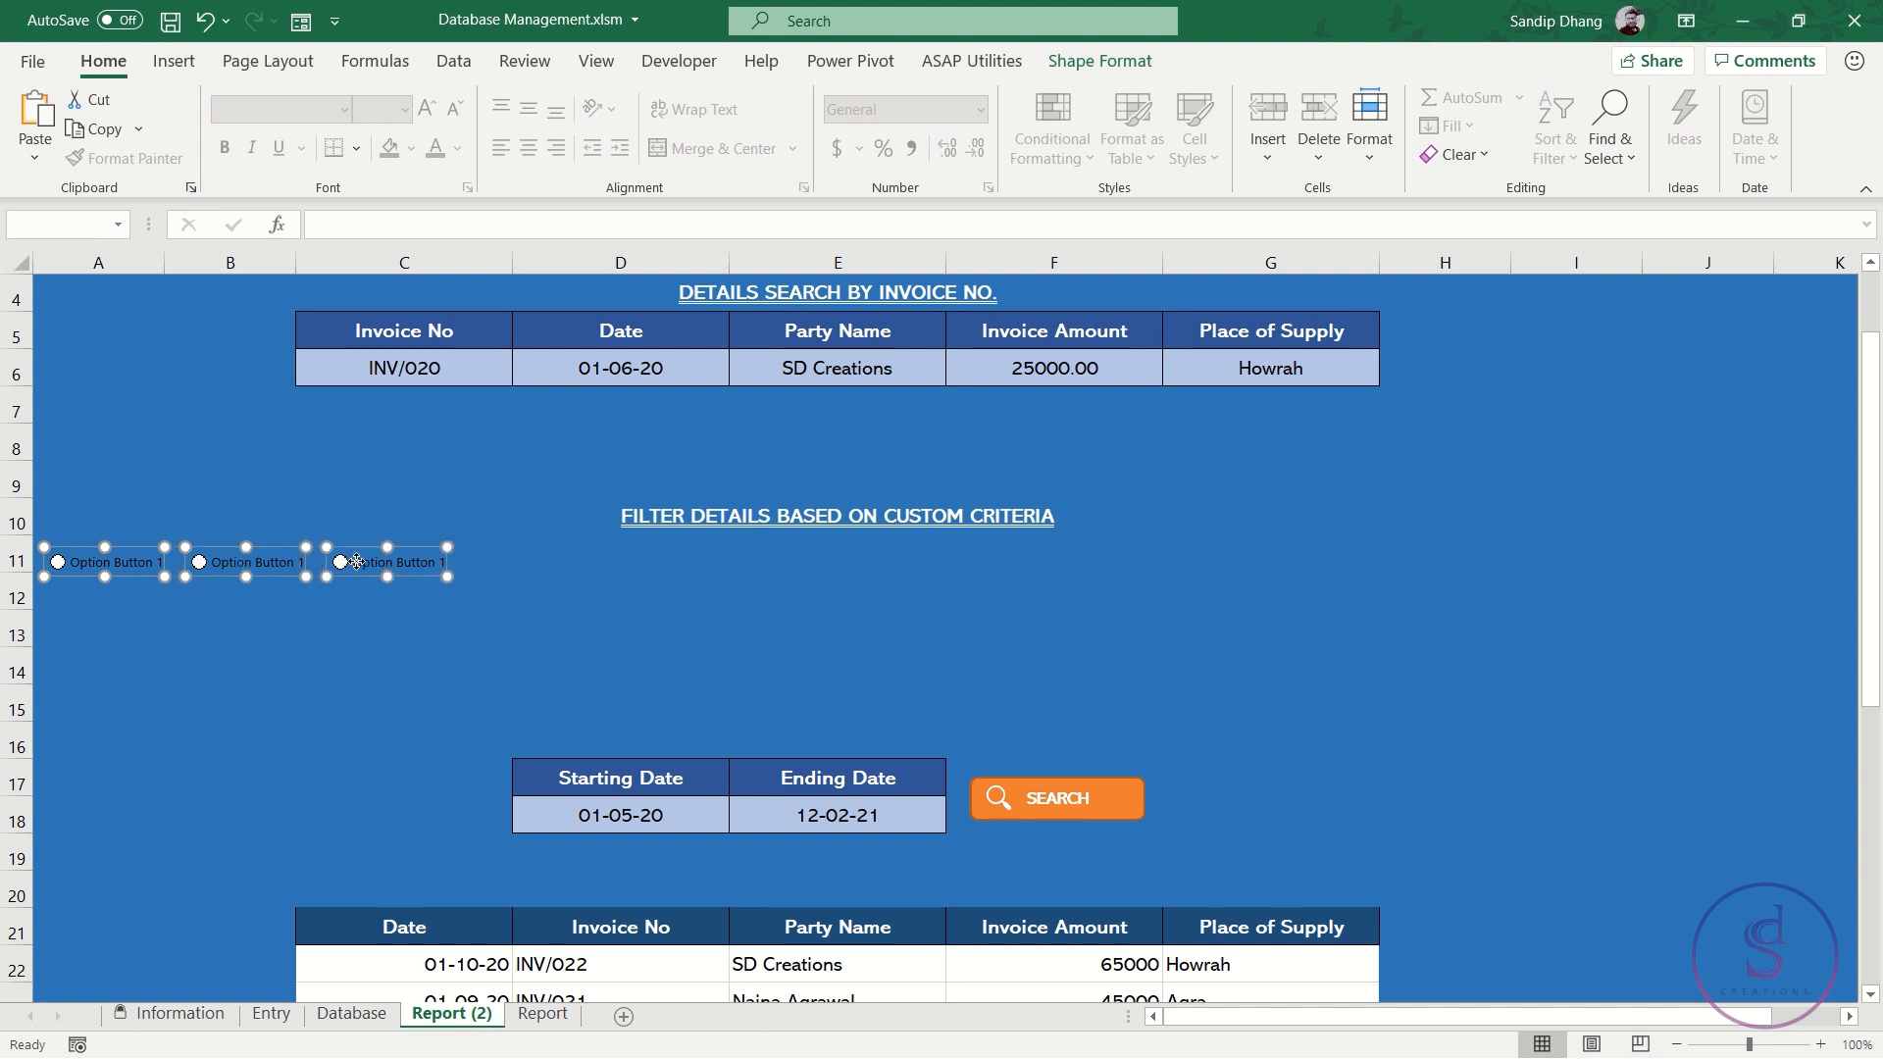
right_click(358, 561)
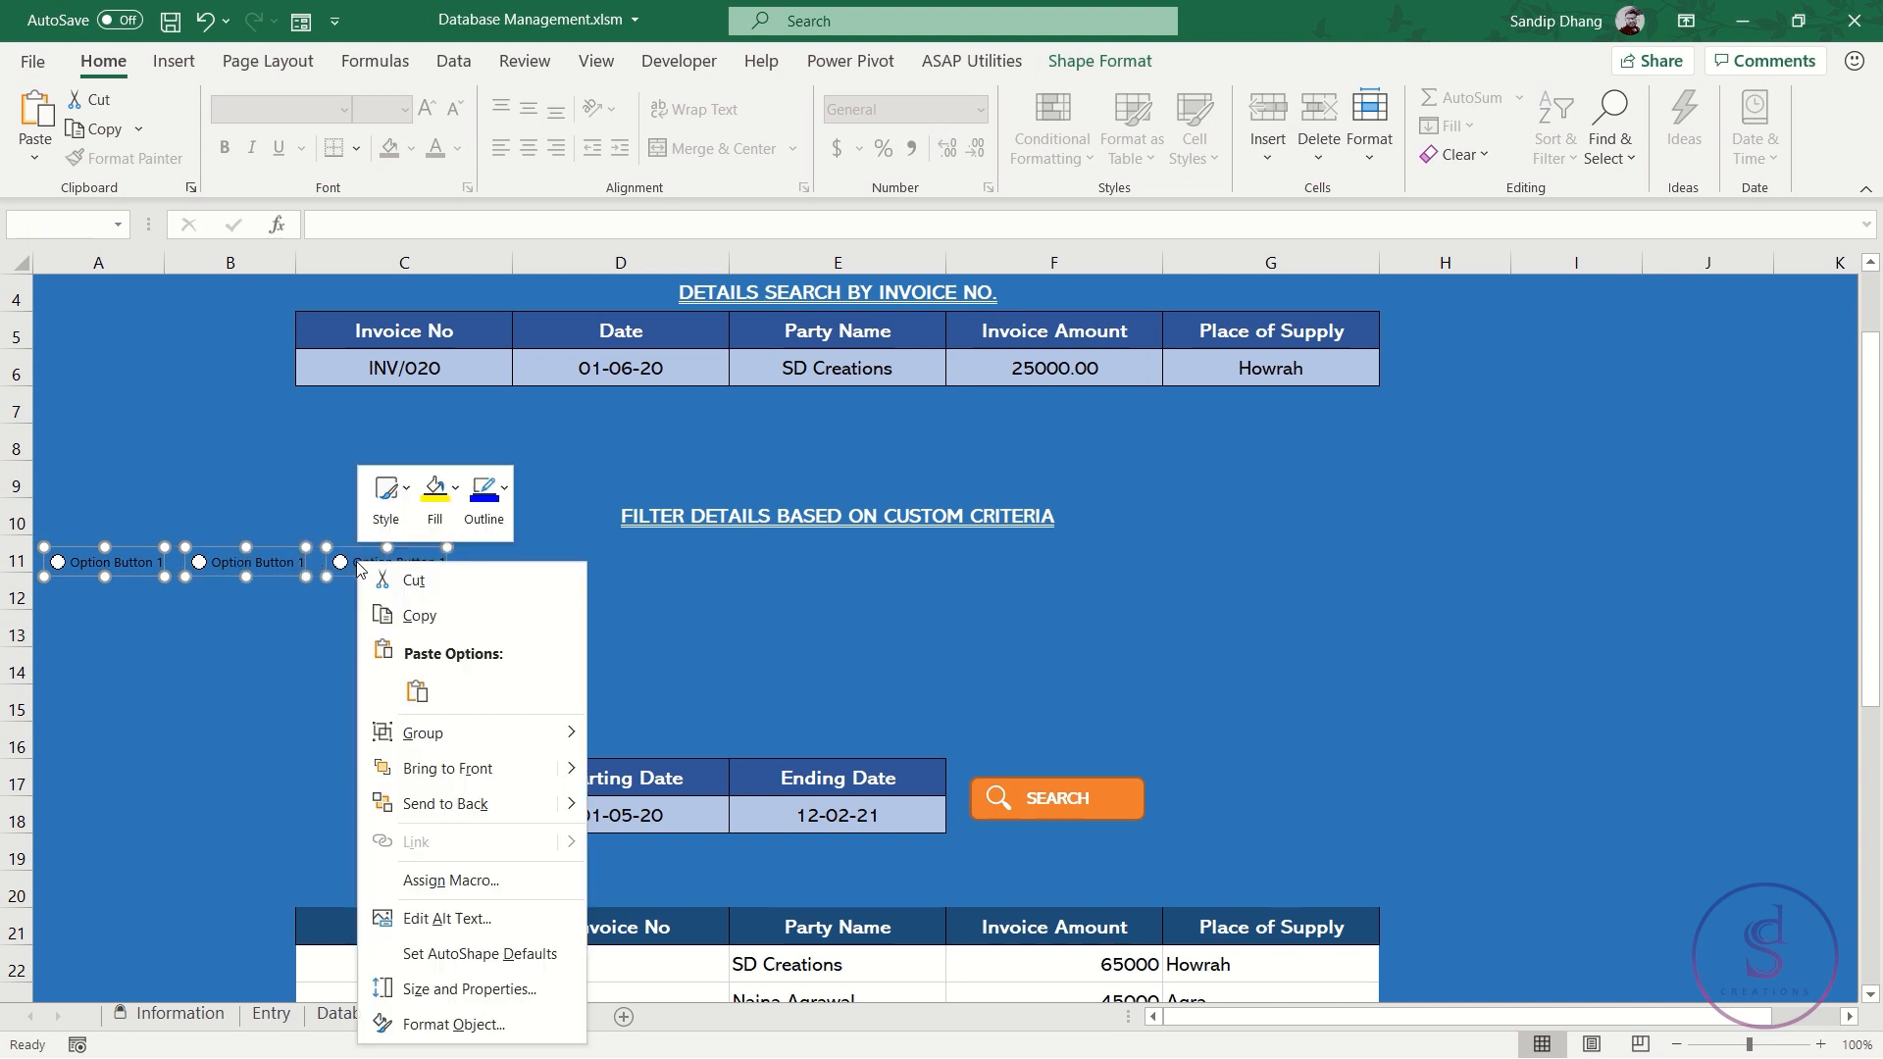
click(482, 1032)
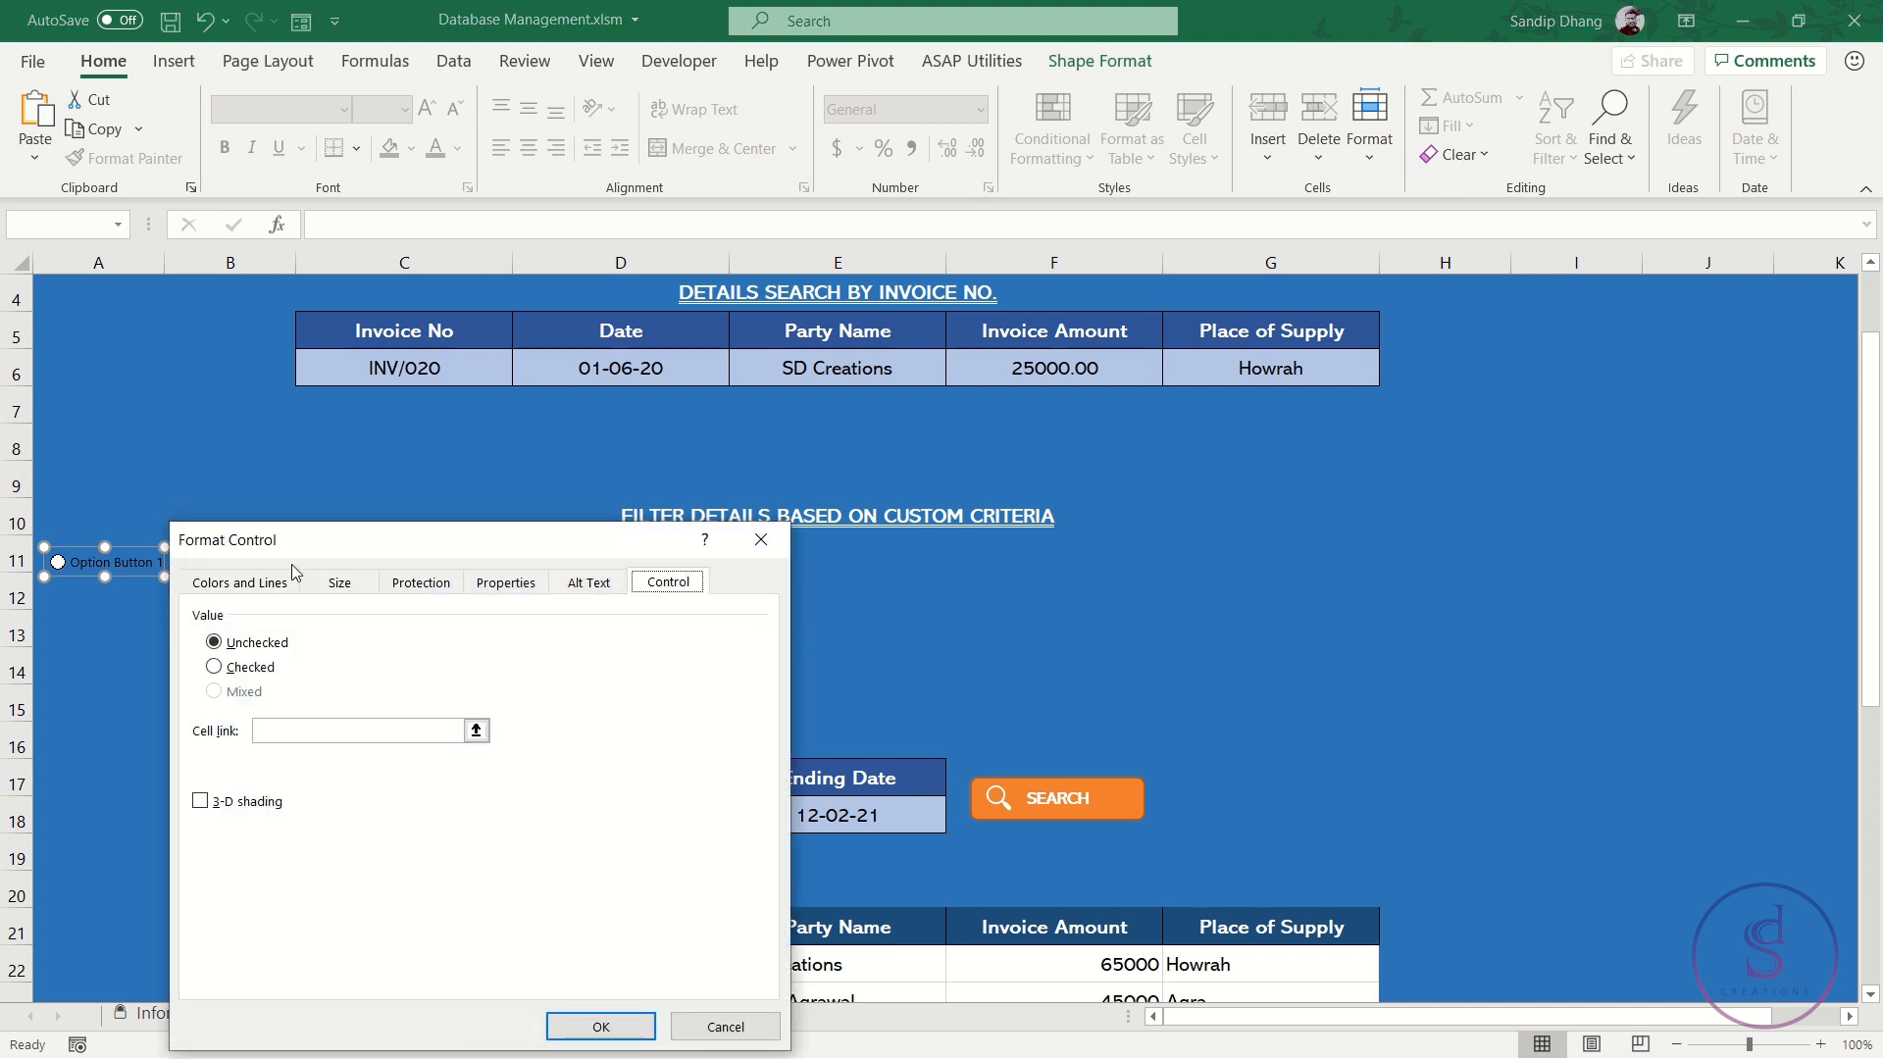
click(275, 578)
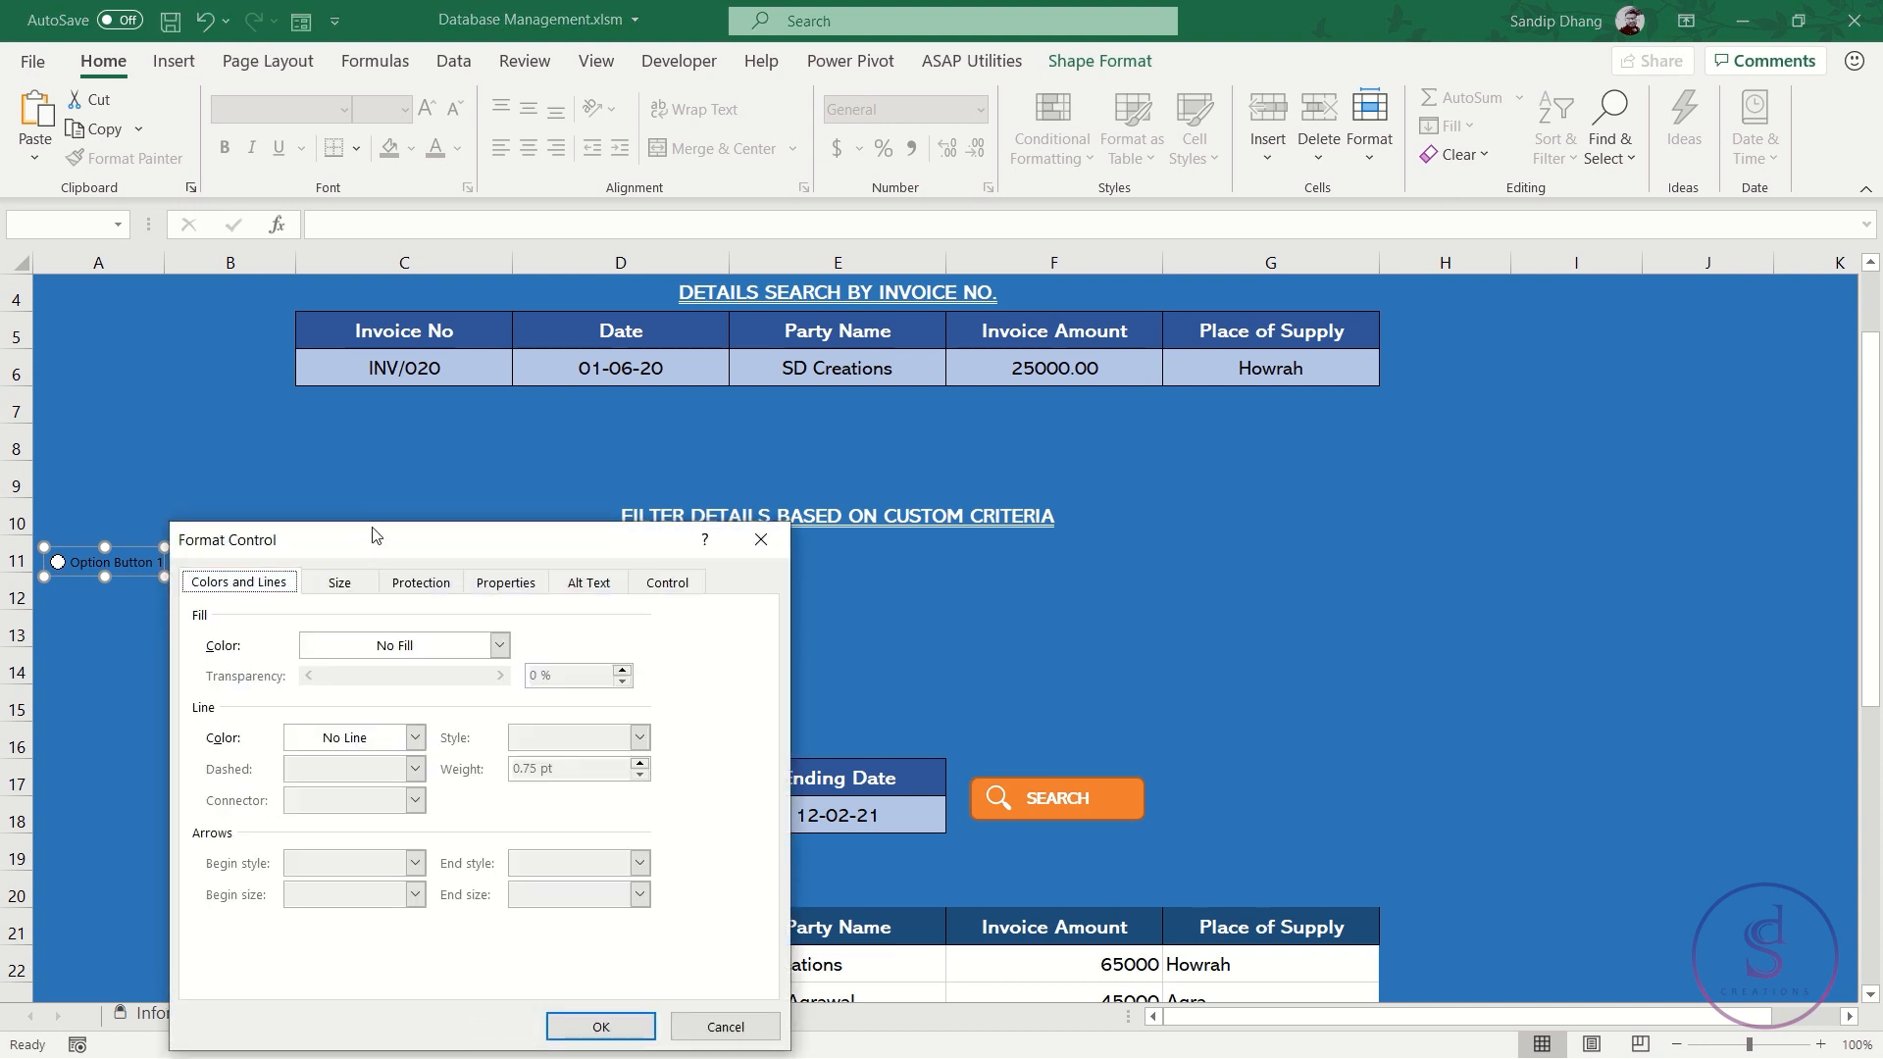
drag(391, 545, 591, 406)
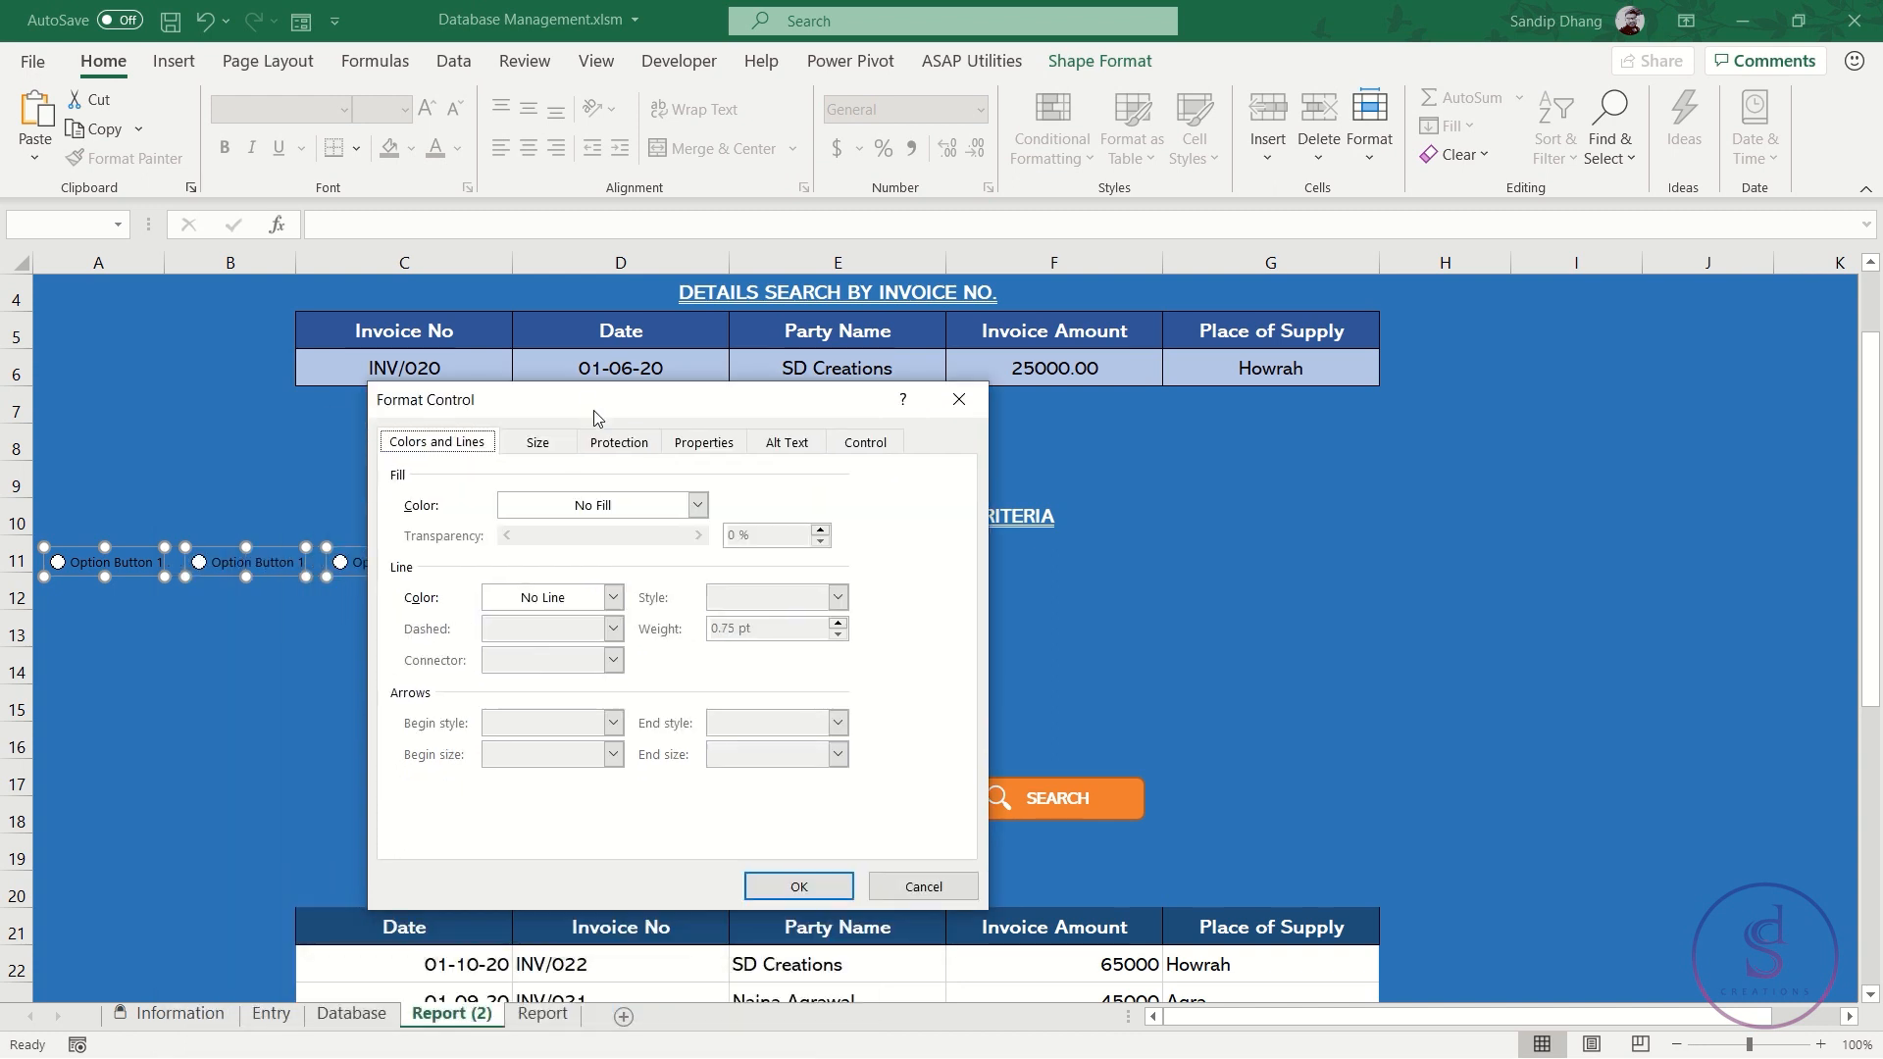
click(697, 505)
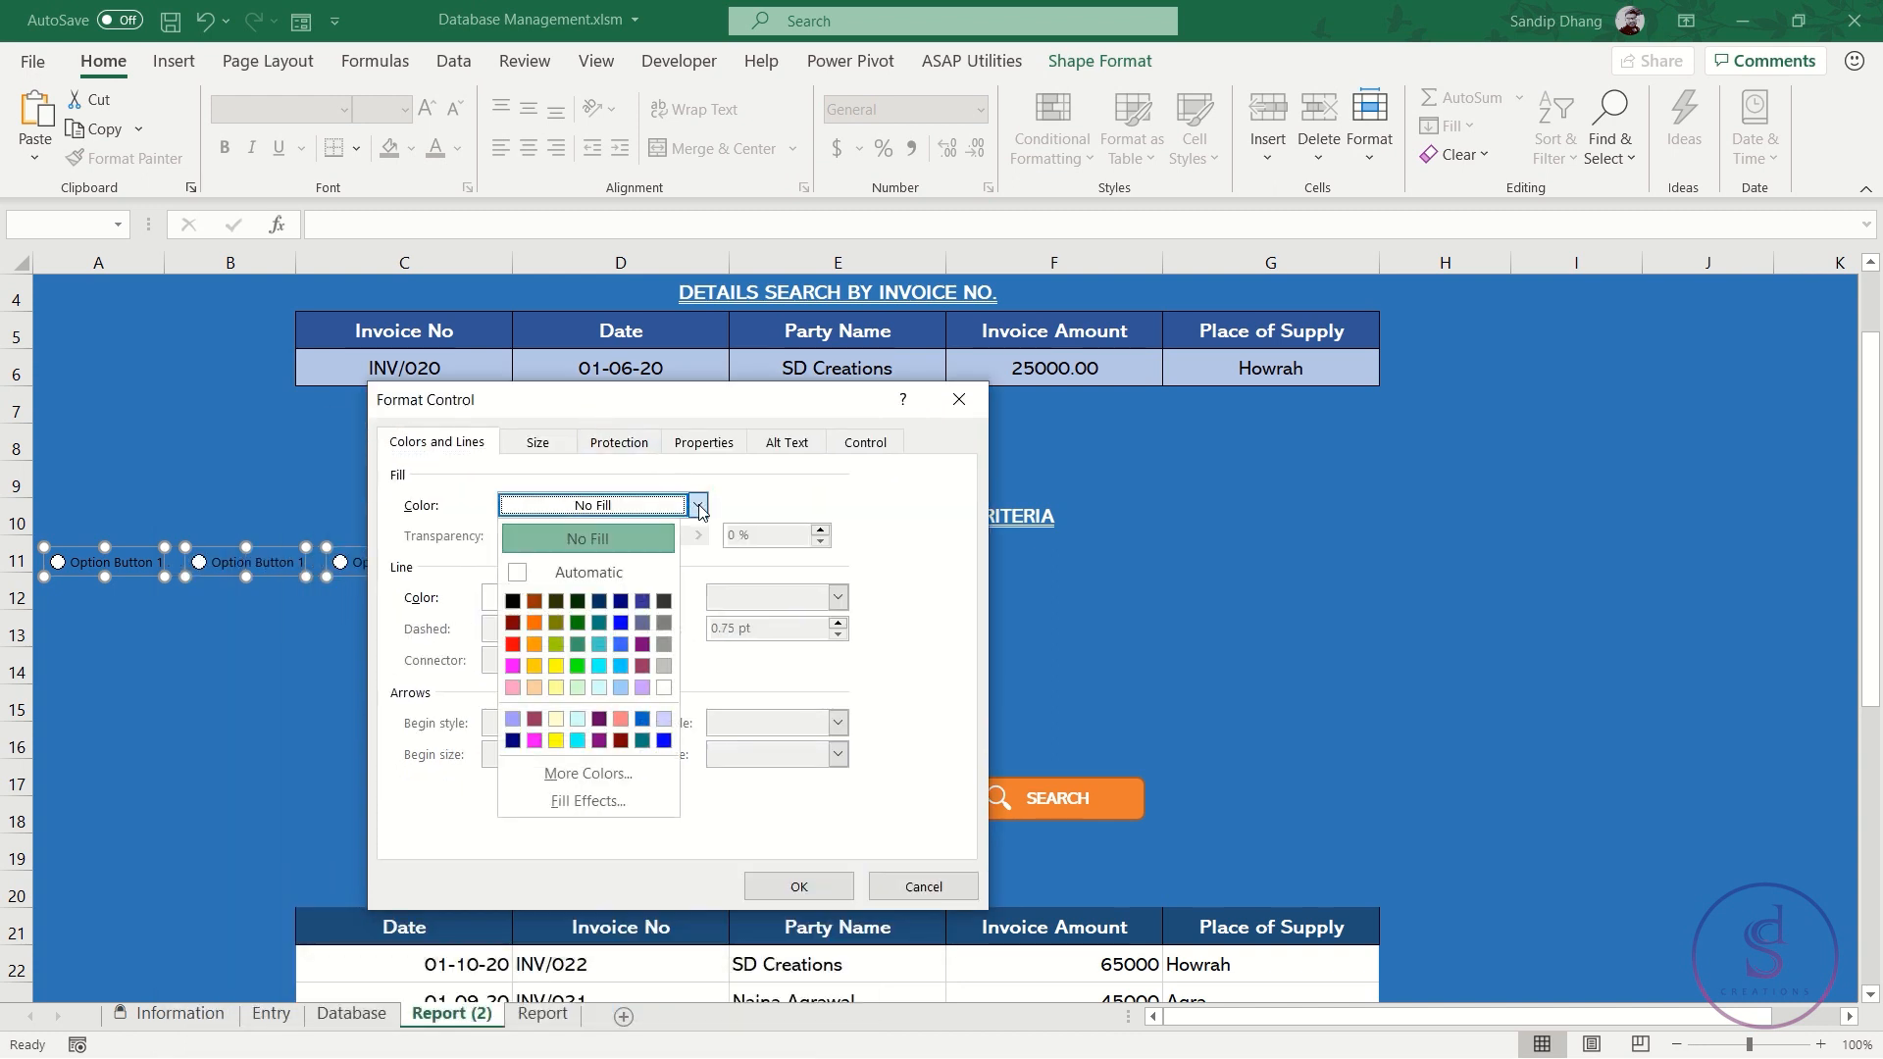
click(622, 687)
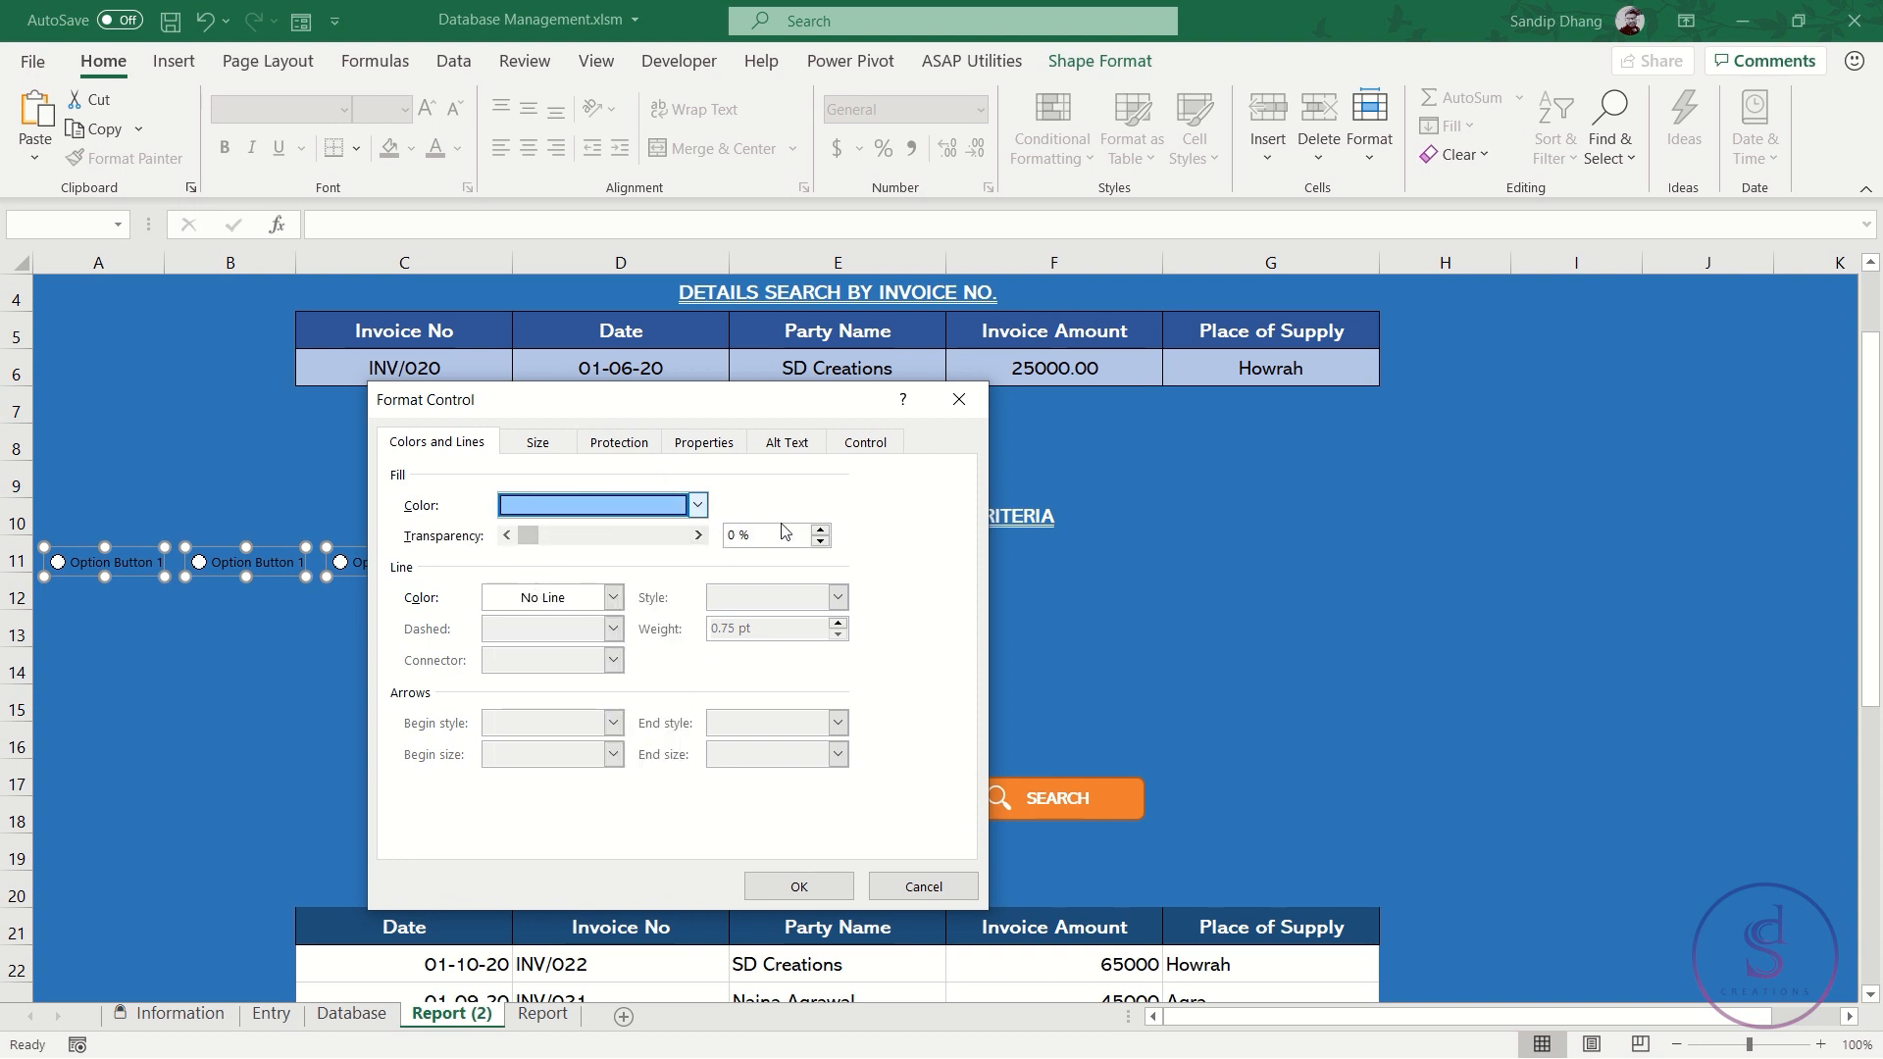
double_click(819, 530)
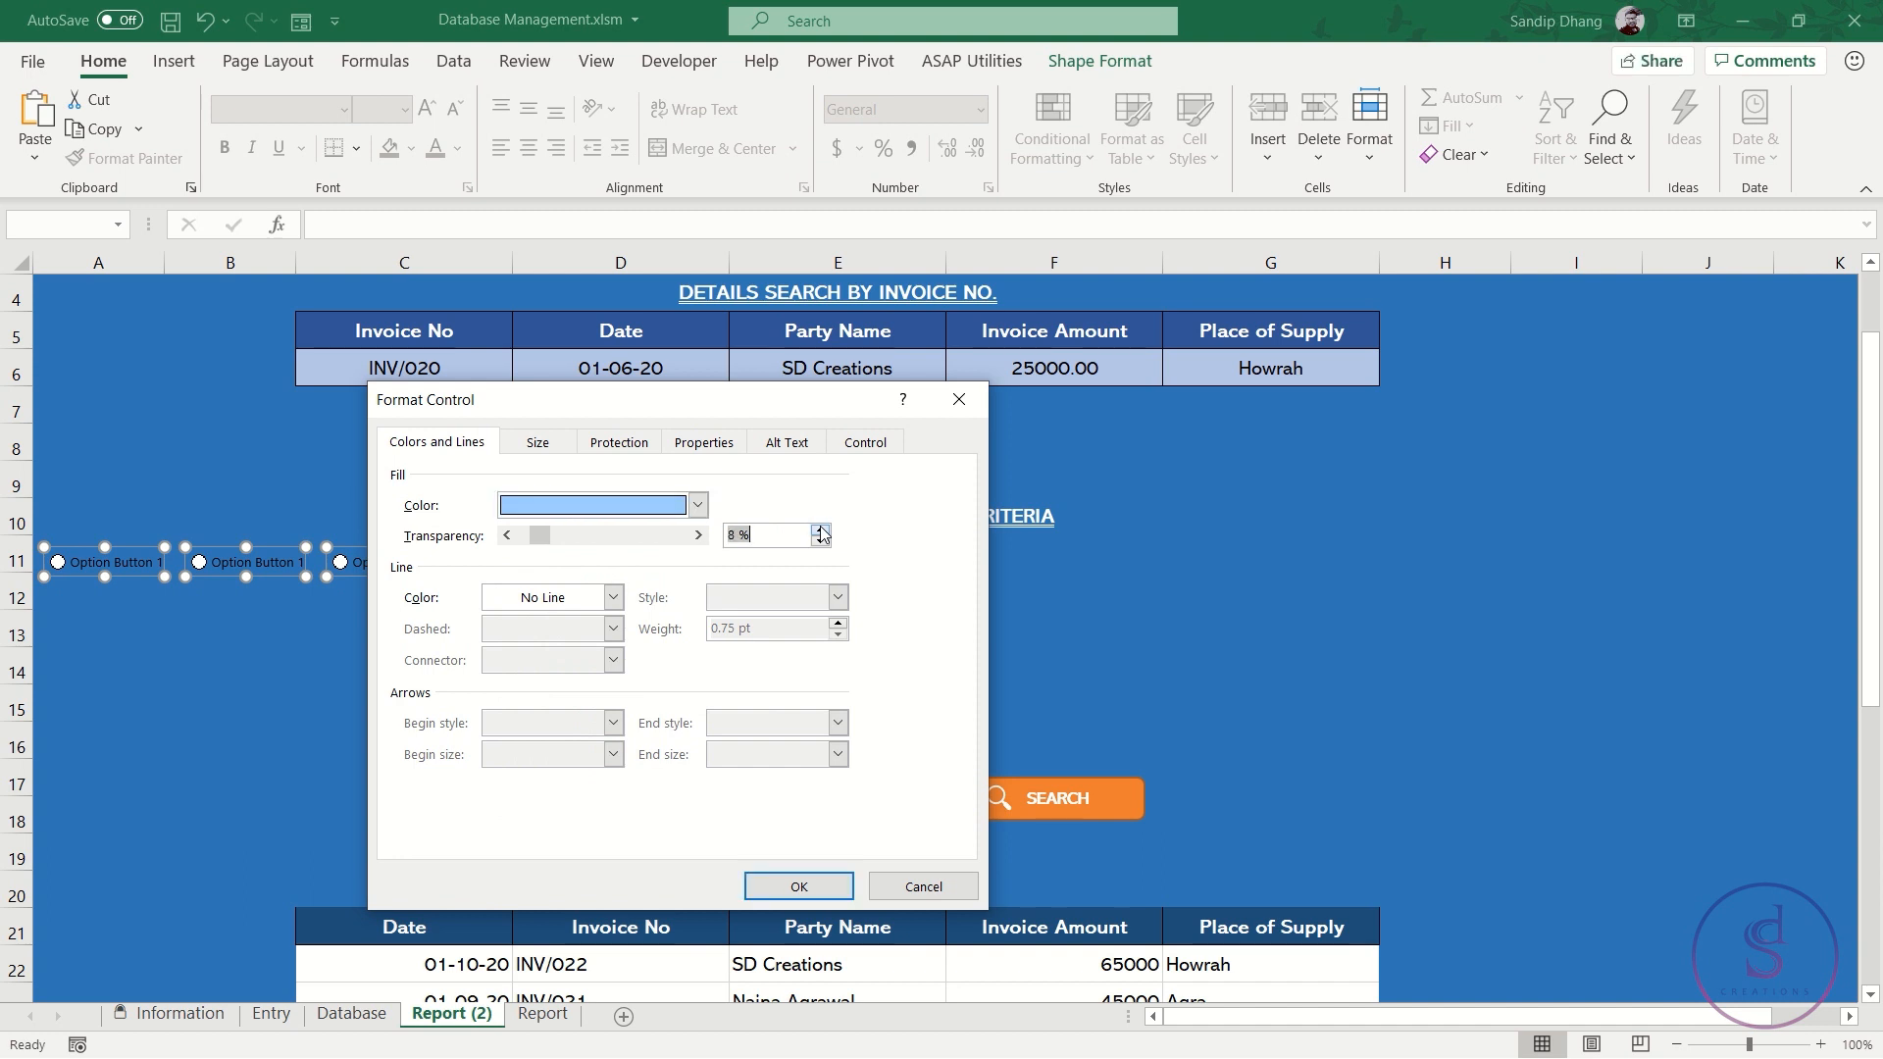
click(792, 886)
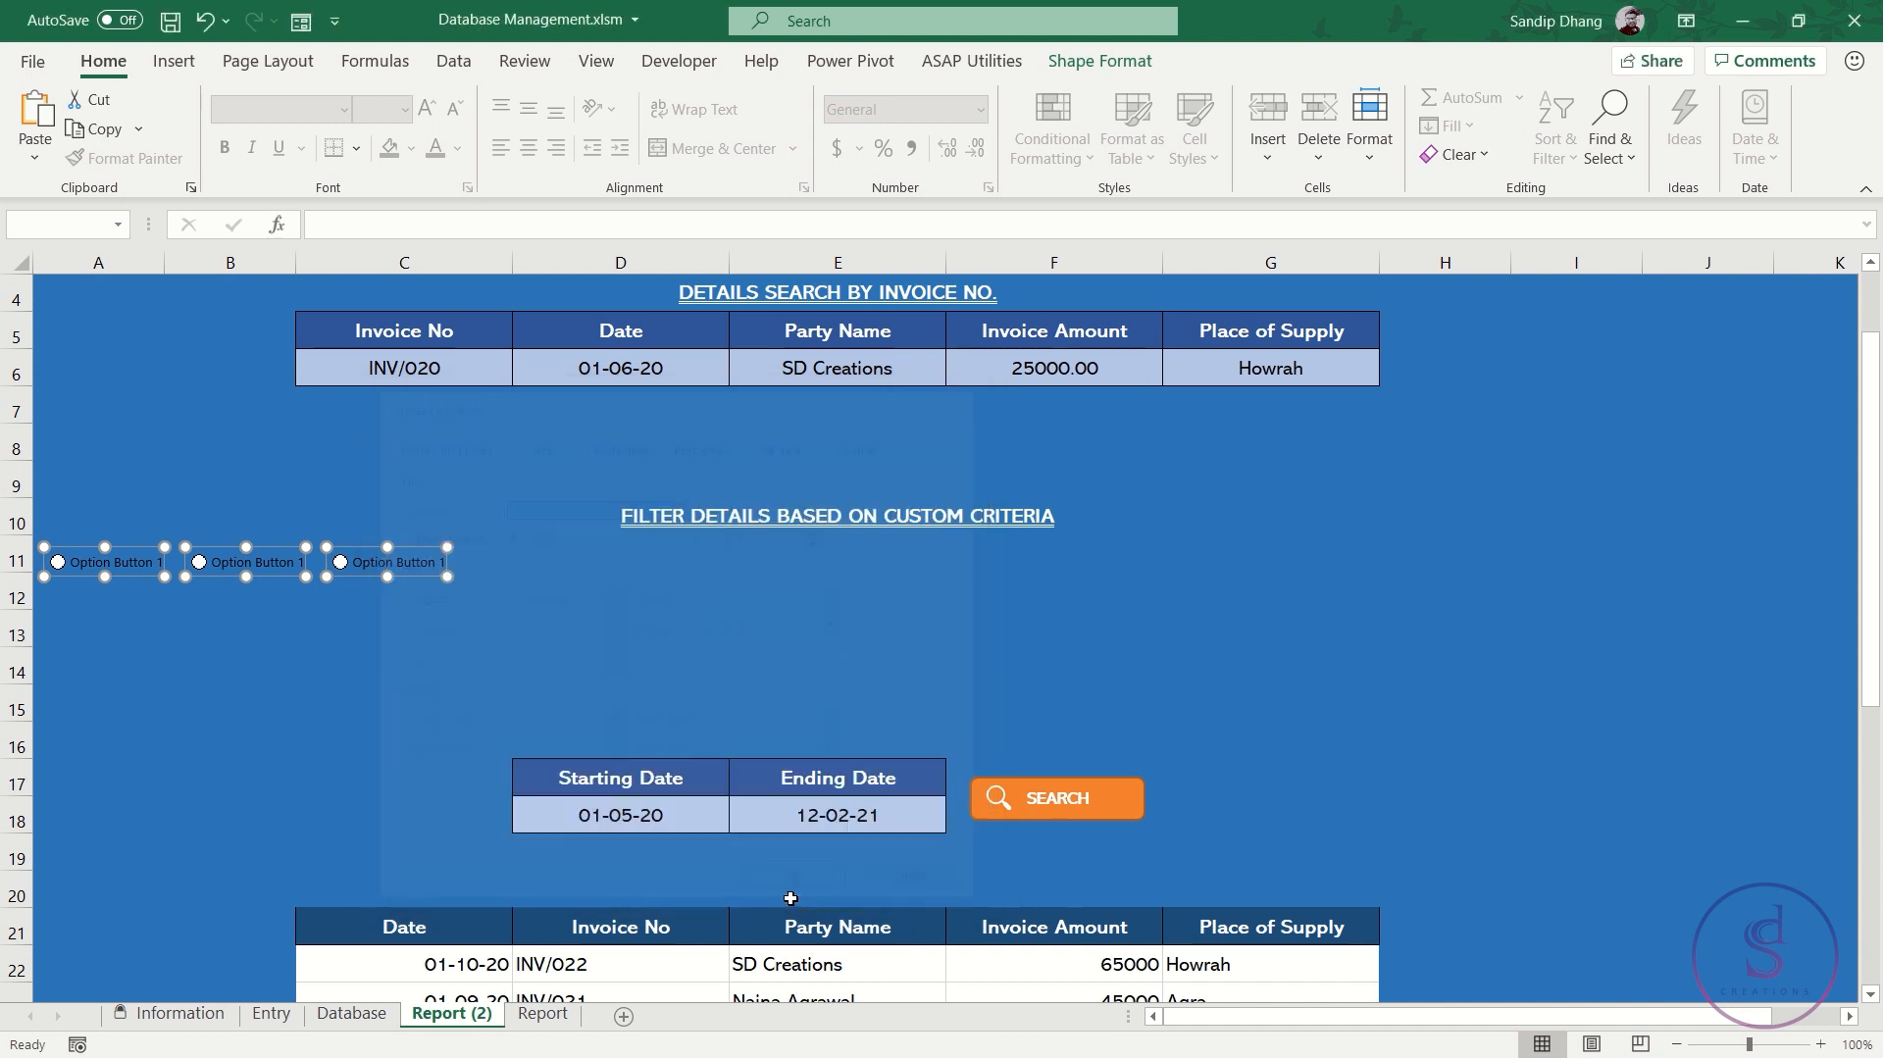
click(235, 639)
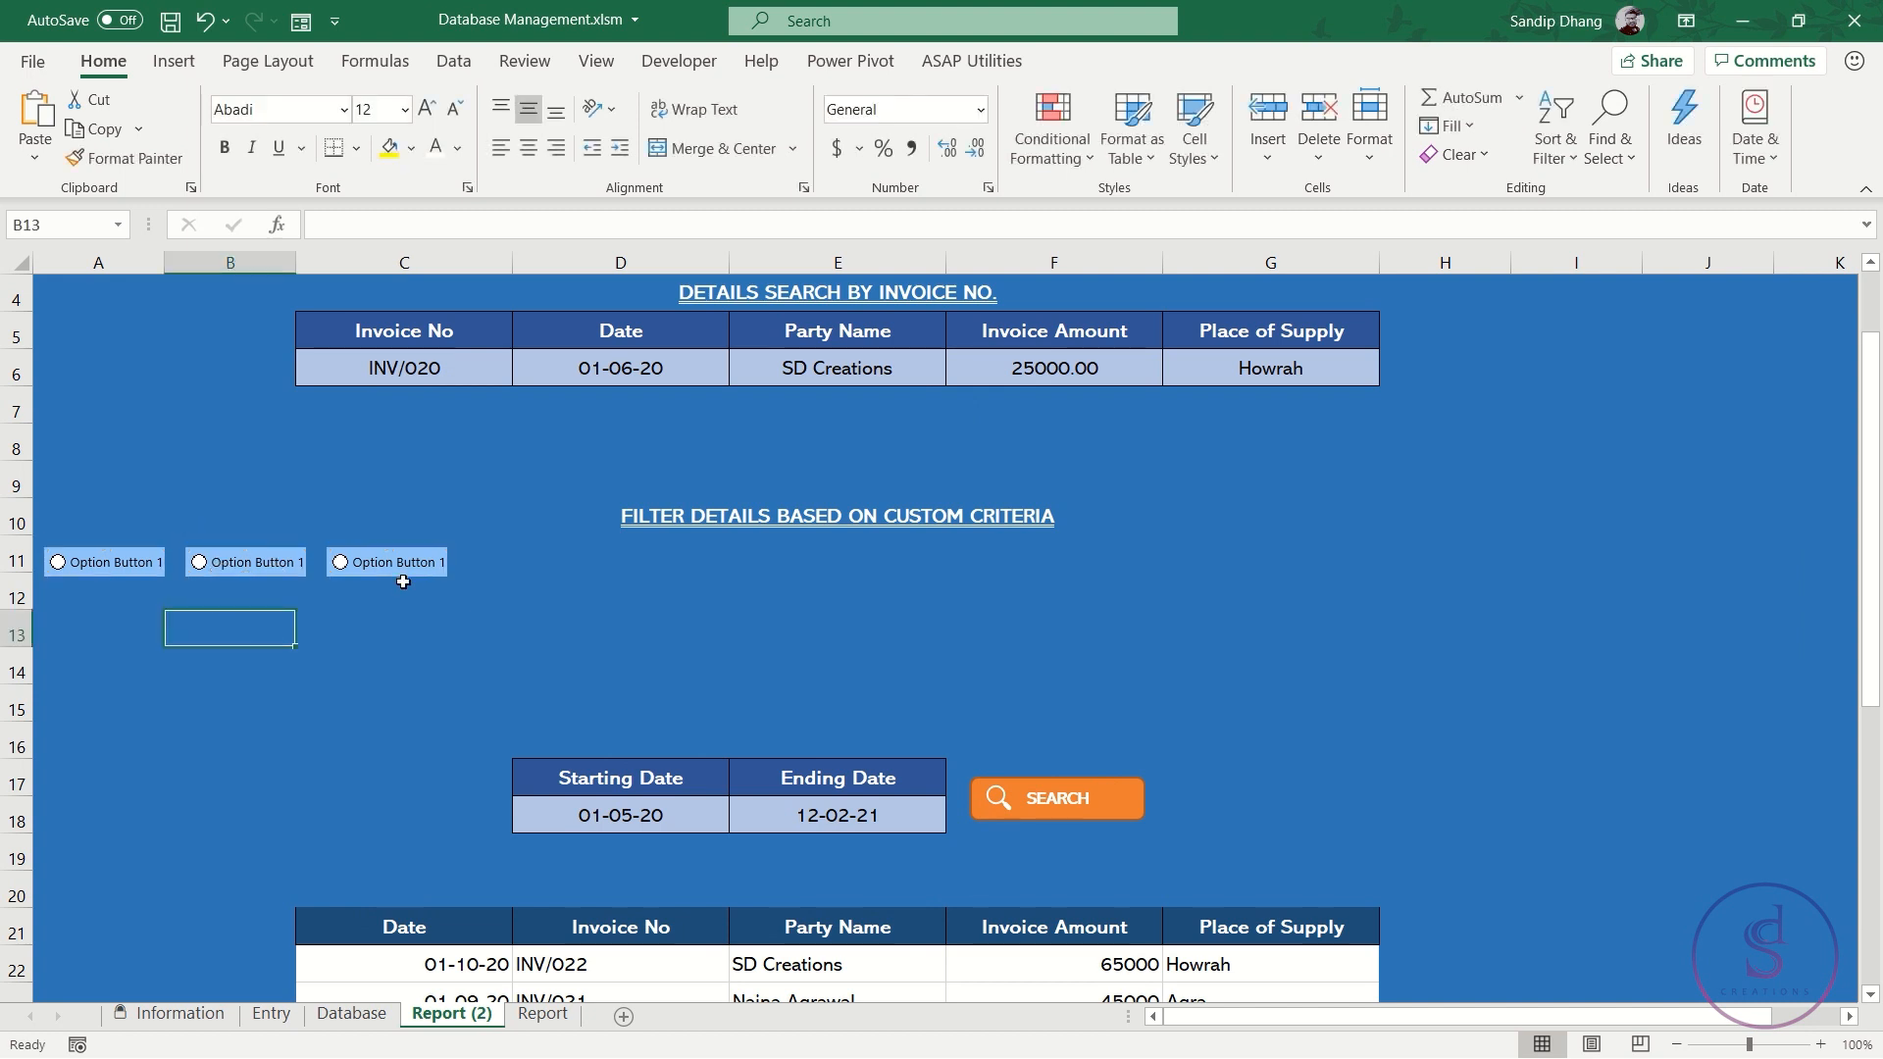
Replace the caption of the first option button, in column A, with "Date Wise"
right_click(76, 570)
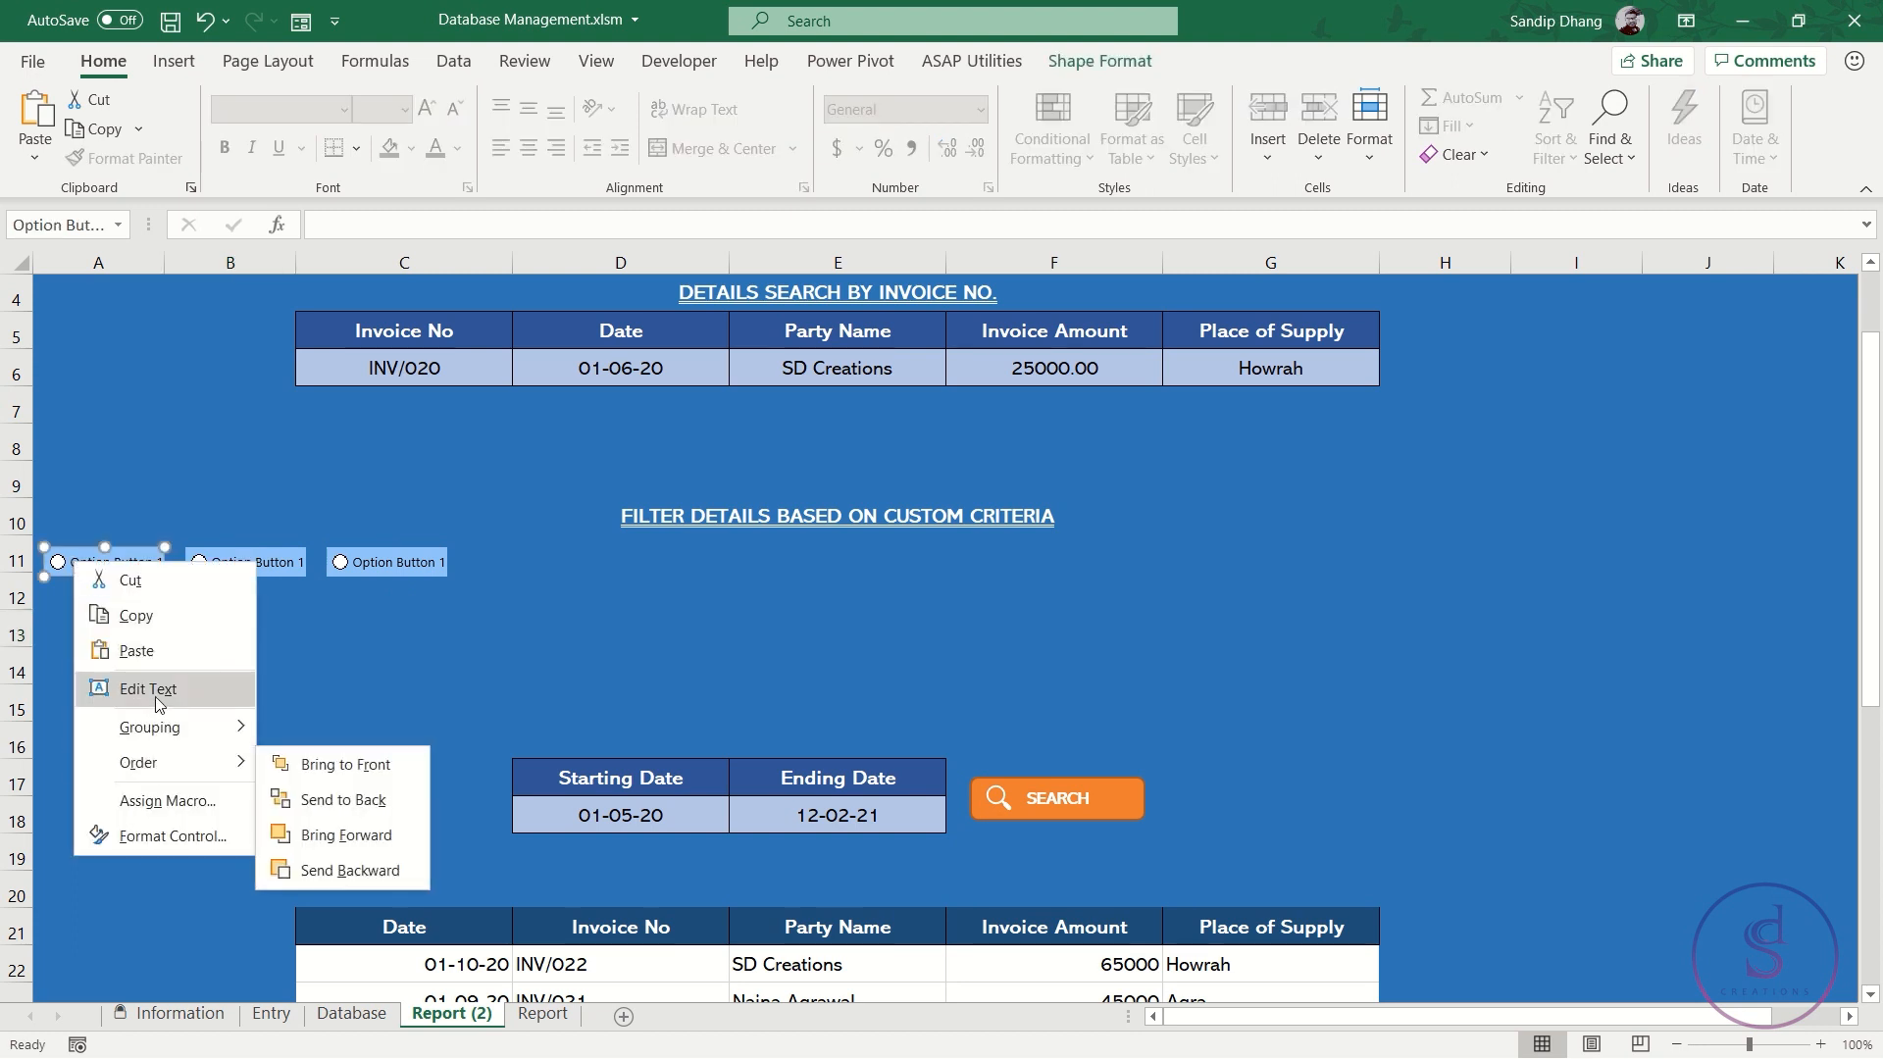
click(148, 687)
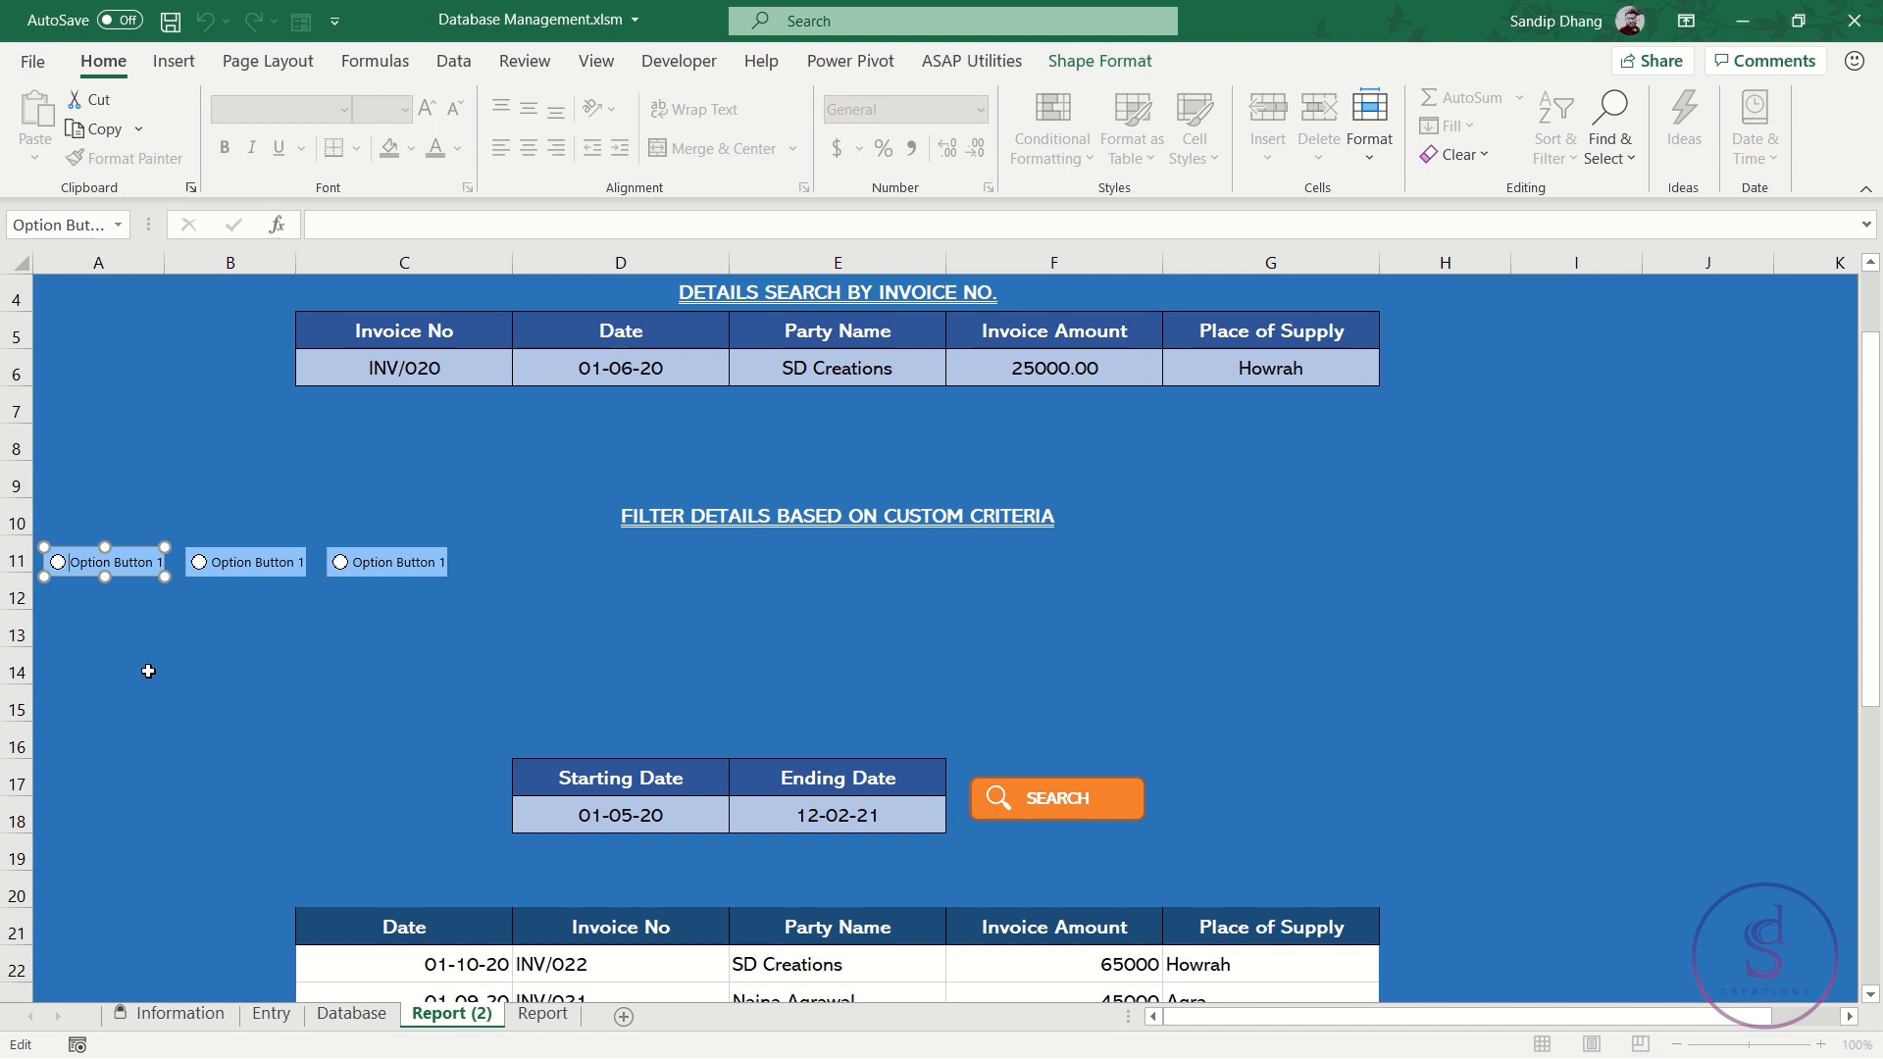
key(Delete)
key(Delete)
key(Delete)
key(Delete)
key(Delete)
key(Delete)
key(Delete)
key(Delete)
key(Delete)
key(Delete)
key(Delete)
key(Delete)
text(Date Wise)
Replace the caption of the middle option button, in column B, with "Party Wise"
right_click(213, 569)
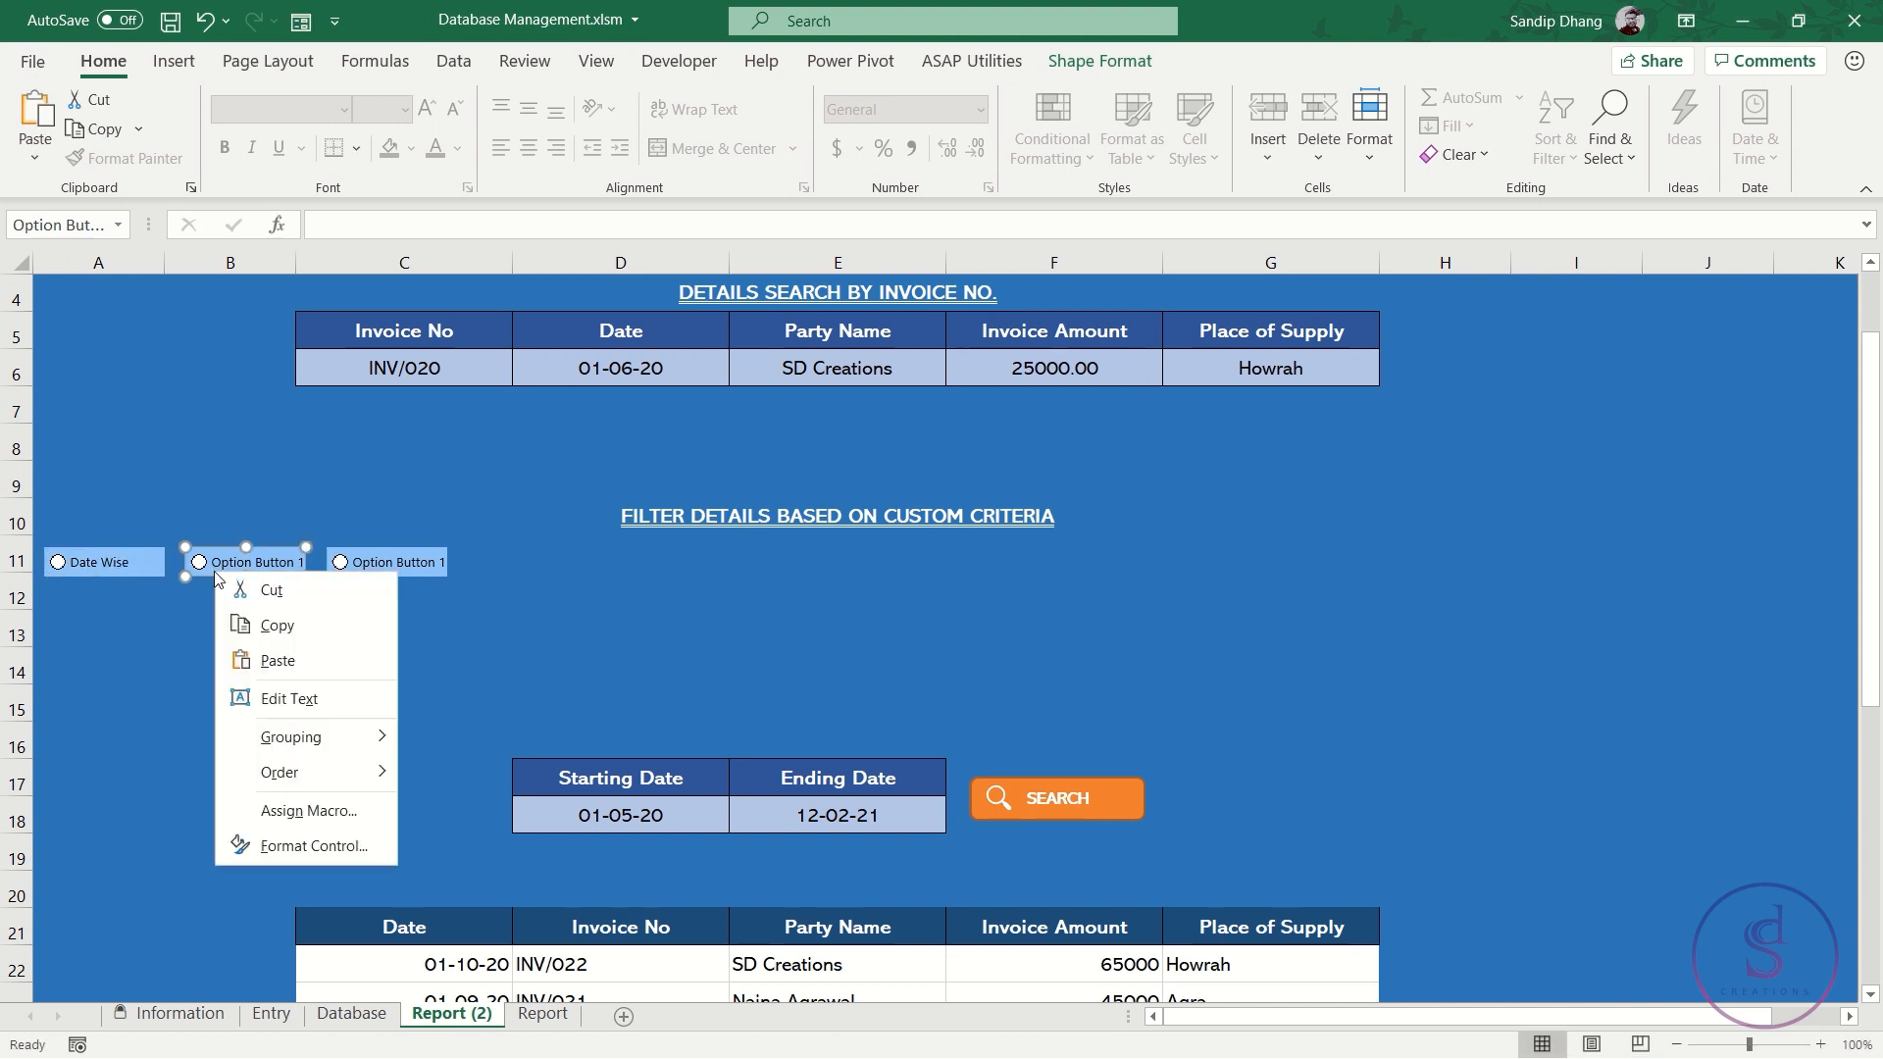
click(290, 698)
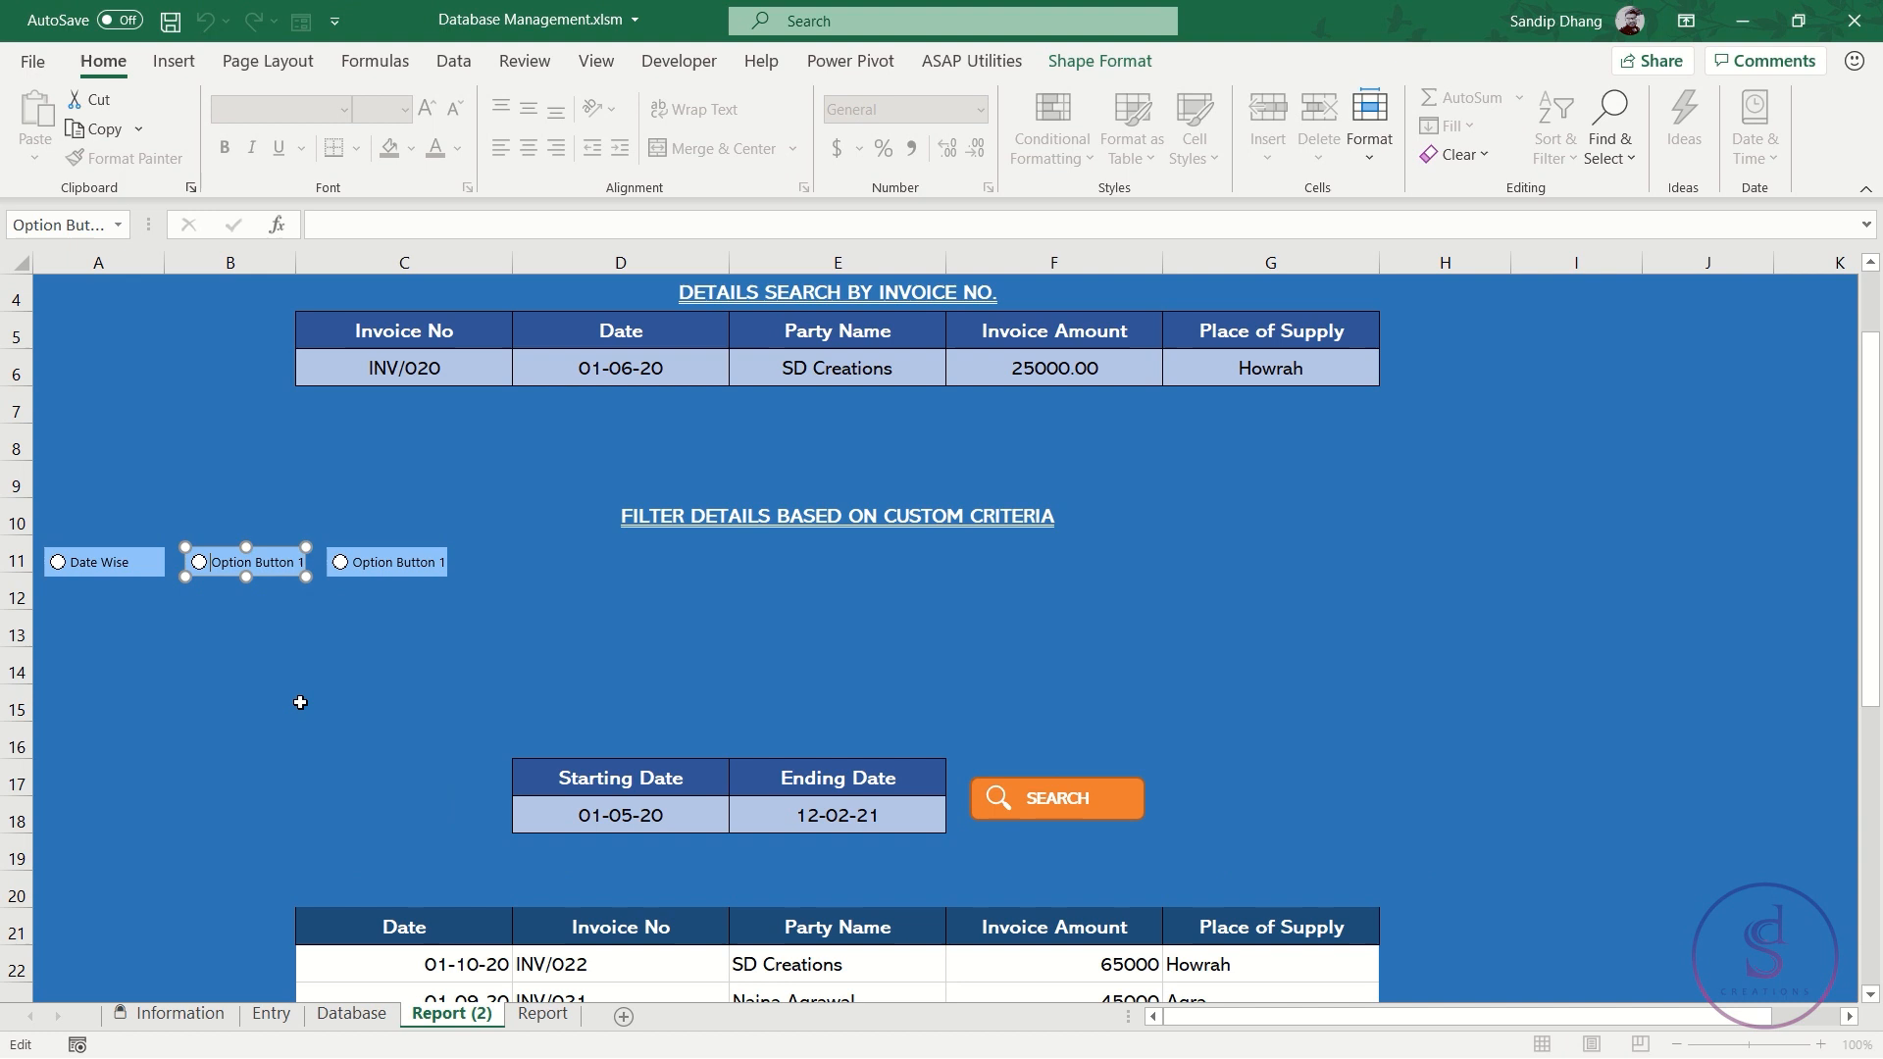
key(Delete)
key(Delete)
key(Delete)
key(Delete)
key(Delete)
key(Delete)
key(Delete)
key(Delete)
key(Delete)
key(Delete)
key(Delete)
key(Delete)
key(Delete)
key(Delete)
key(Delete)
text(Party Wise)
Replace the caption of the last option button, in column C, with "Amount Wise"
right_click(358, 566)
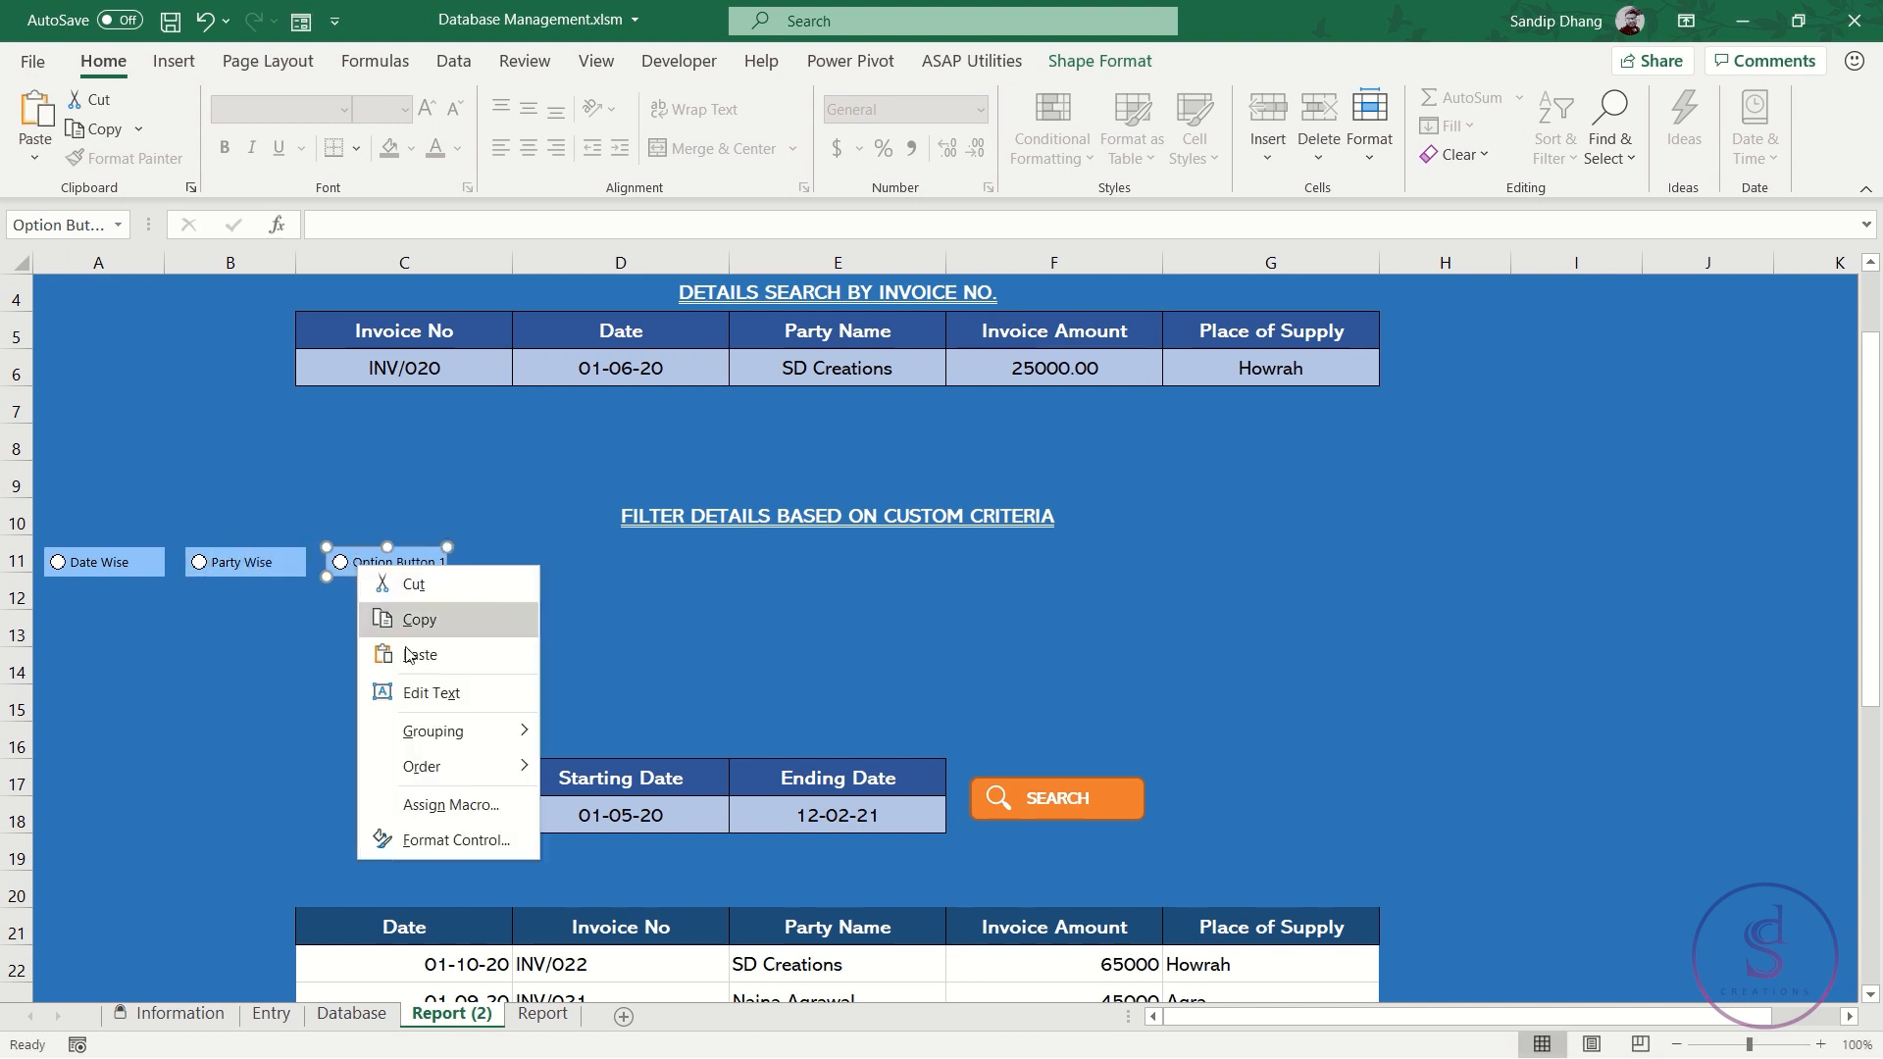
click(440, 691)
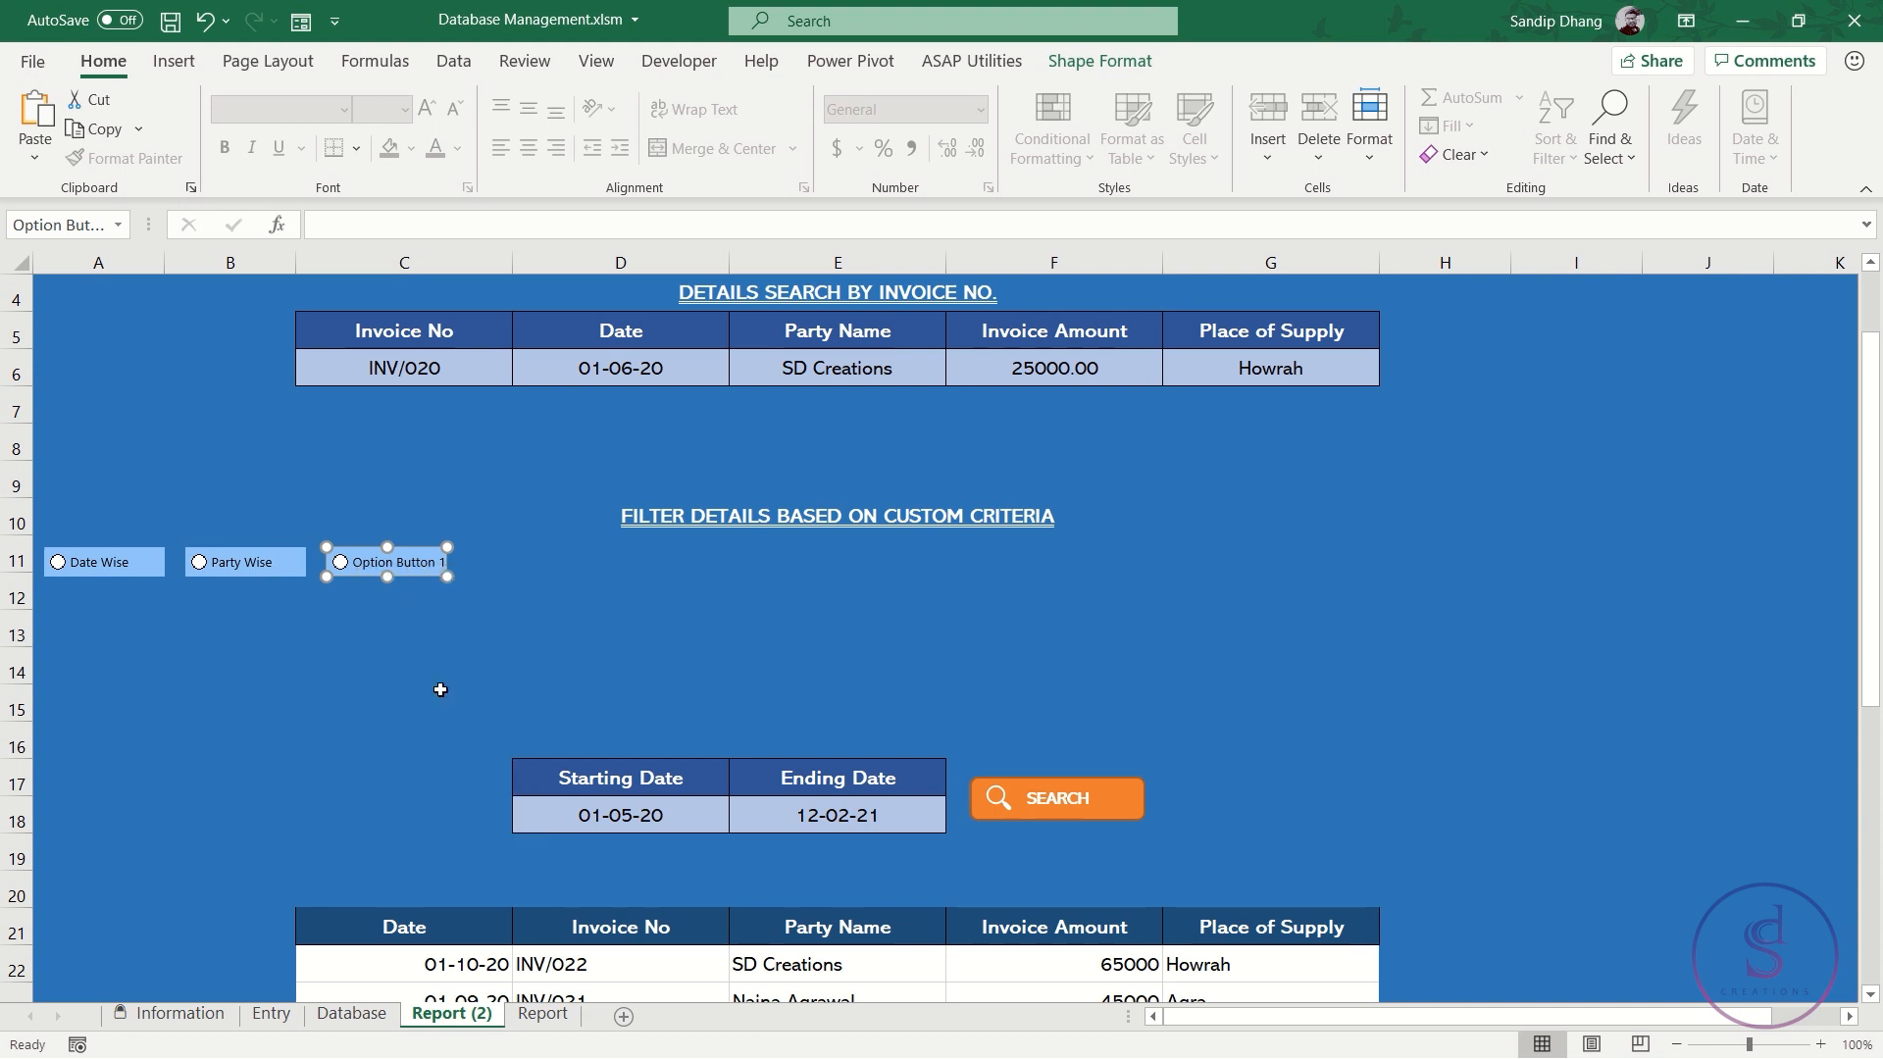
key(Delete)
key(Delete)
key(Delete)
key(Delete)
key(Delete)
key(Delete)
key(Delete)
key(Delete)
key(Delete)
key(Delete)
key(Delete)
key(Delete)
key(Delete)
key(Delete)
key(Delete)
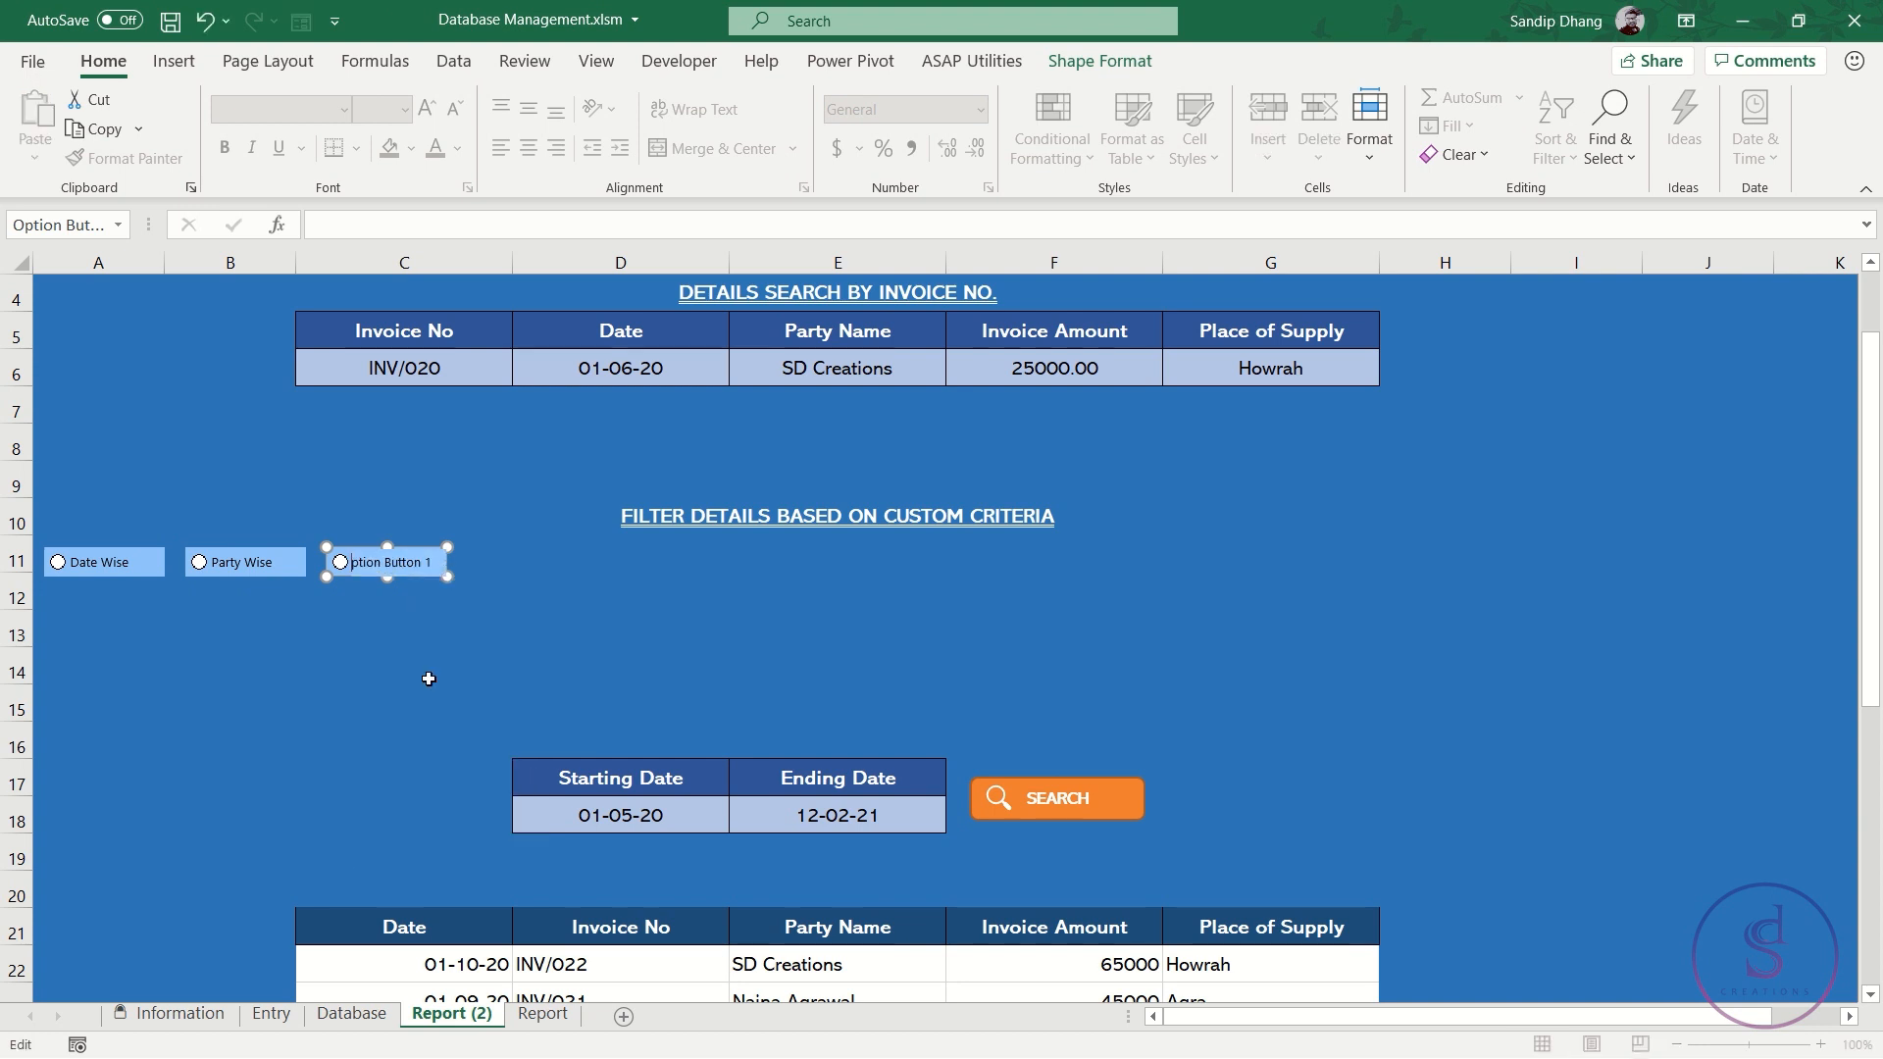
text(Amount Wise)
click(343, 659)
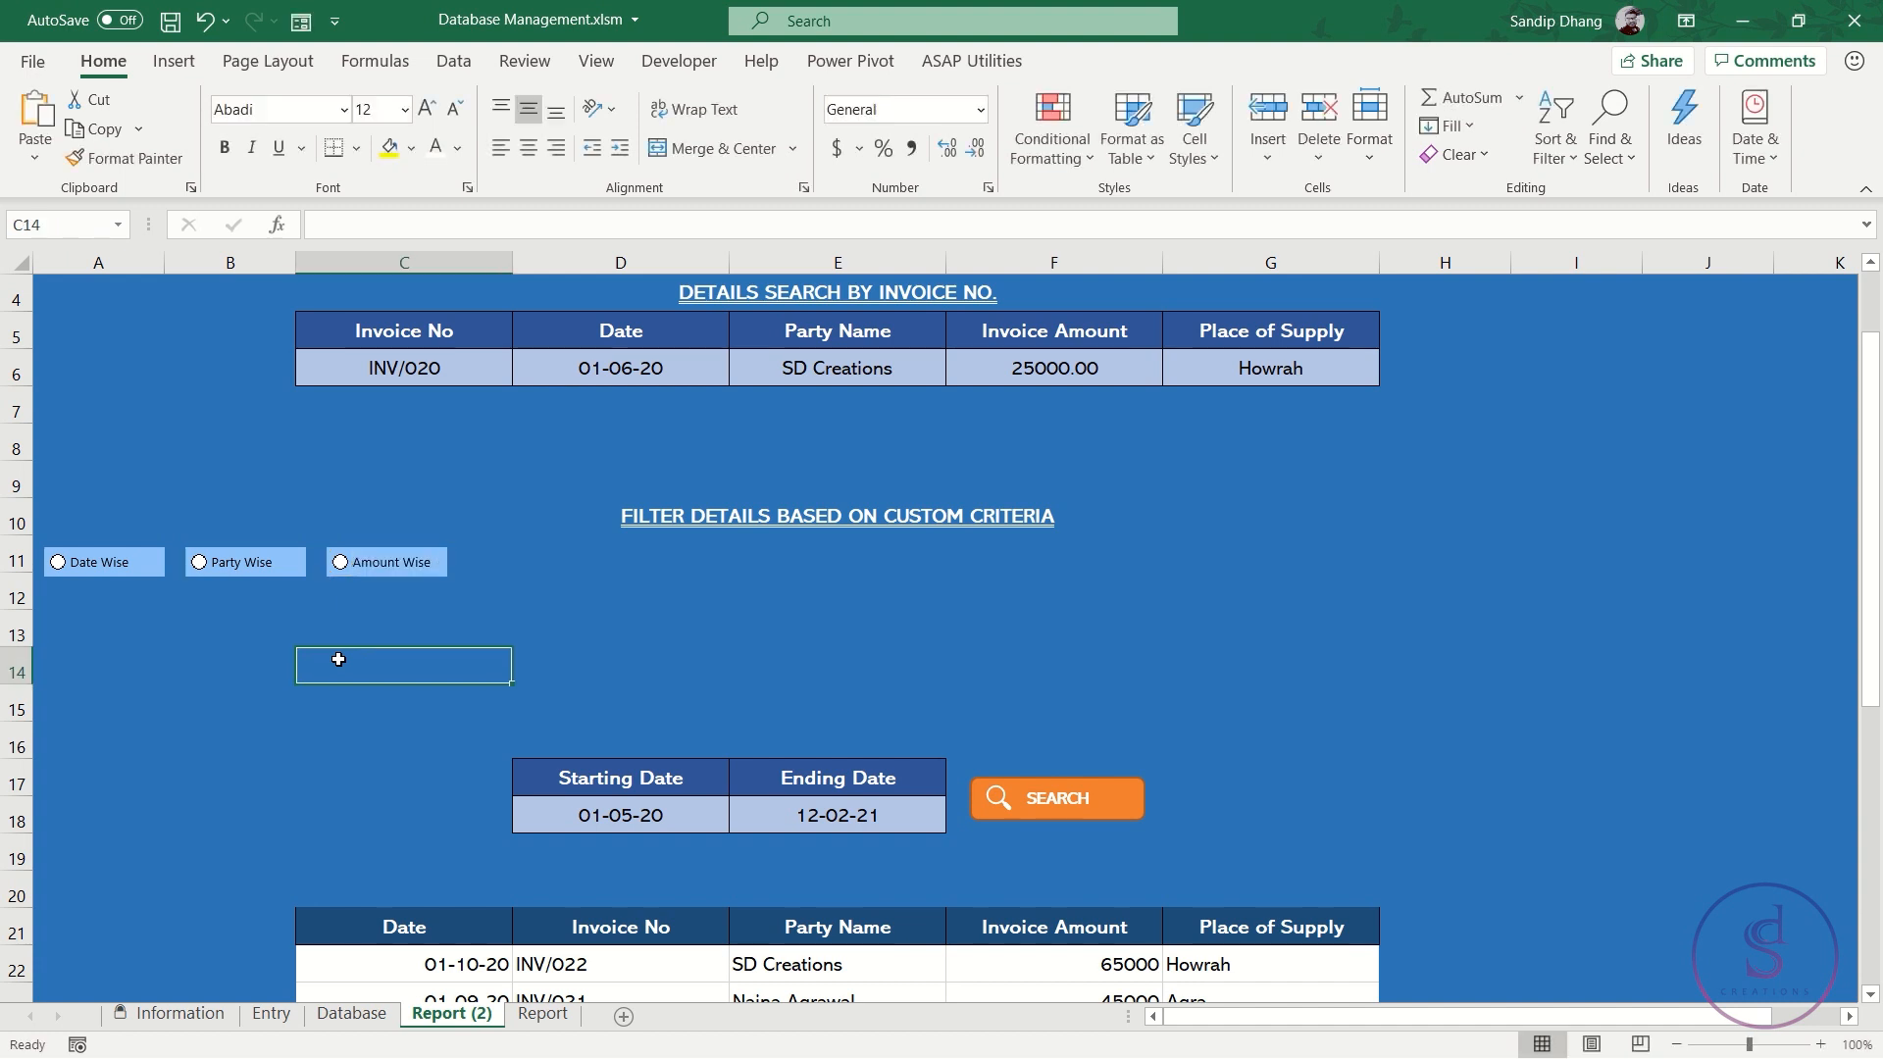
Try switching between the Date Wise and Amount Wise option buttons, ending with Date Wise selected
click(114, 566)
click(348, 565)
click(116, 567)
click(637, 600)
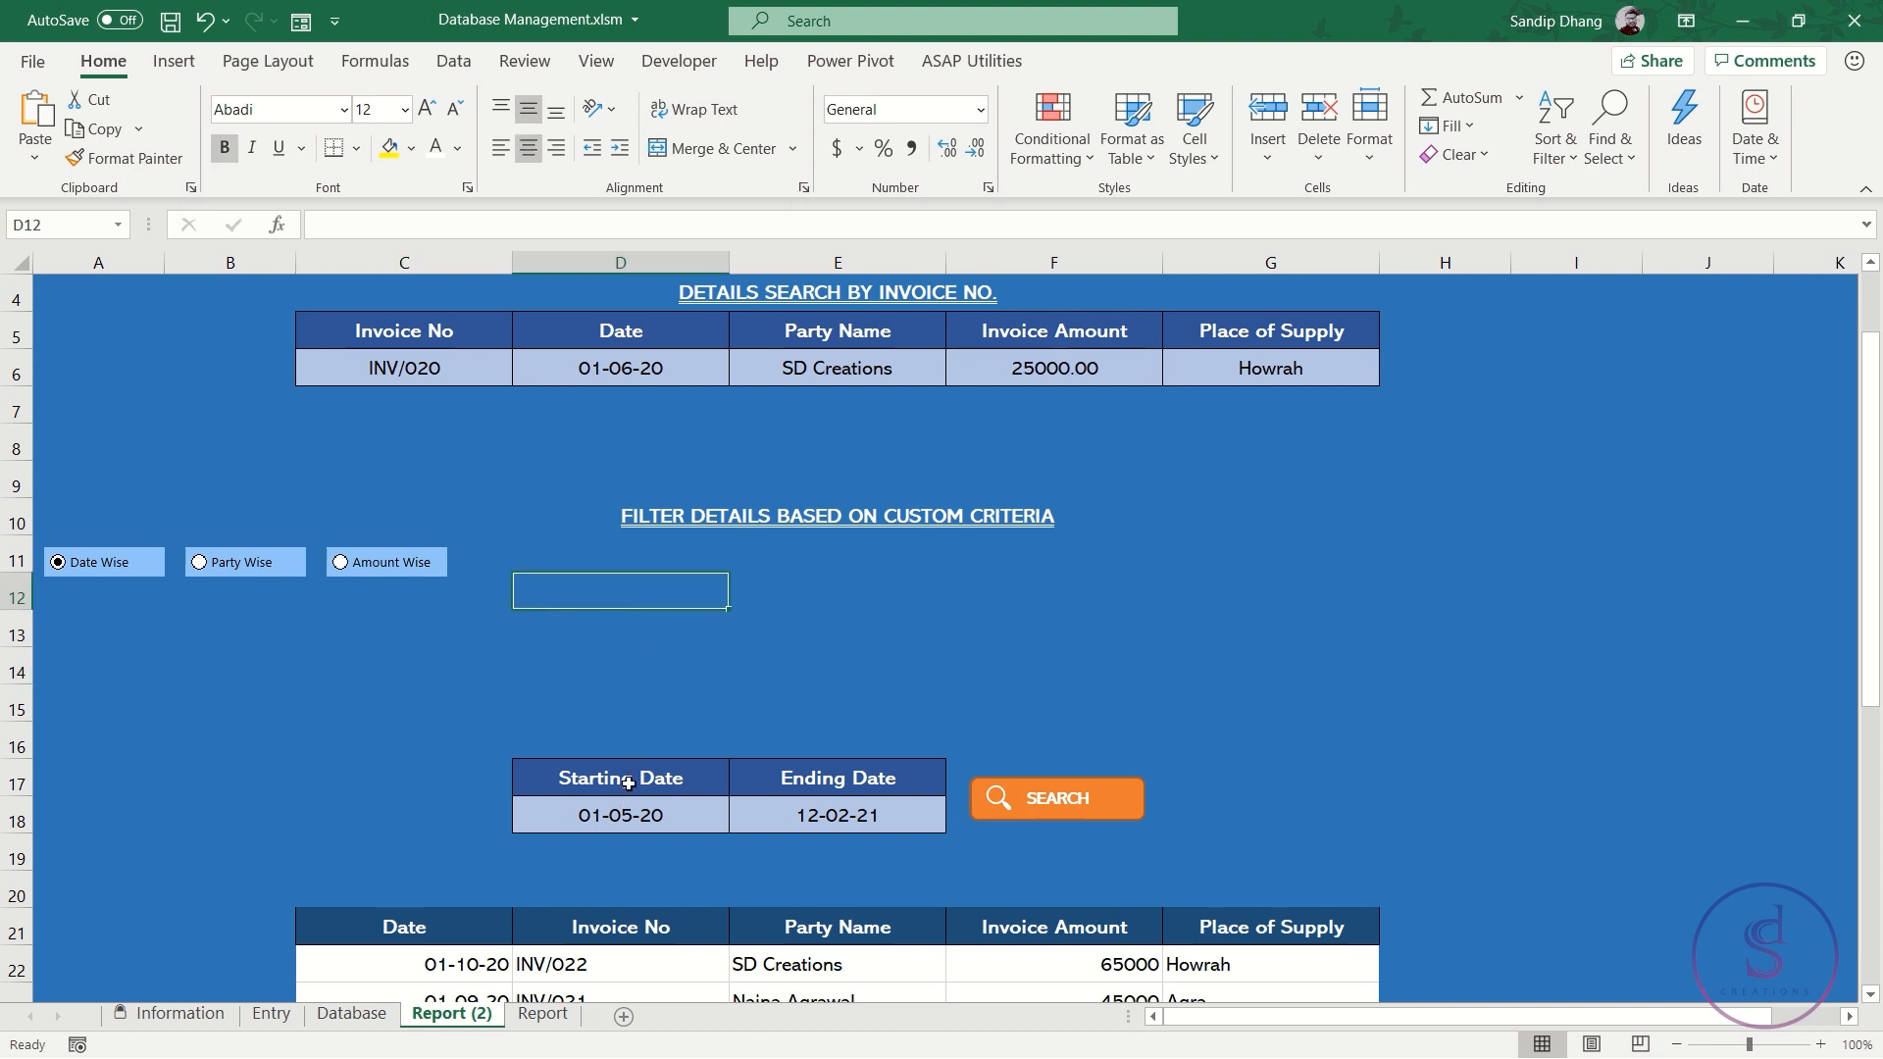
Copy the formatting of the Starting Date header and its value cell to D12:D13, and set D13 to the General number format
drag(629, 783, 628, 816)
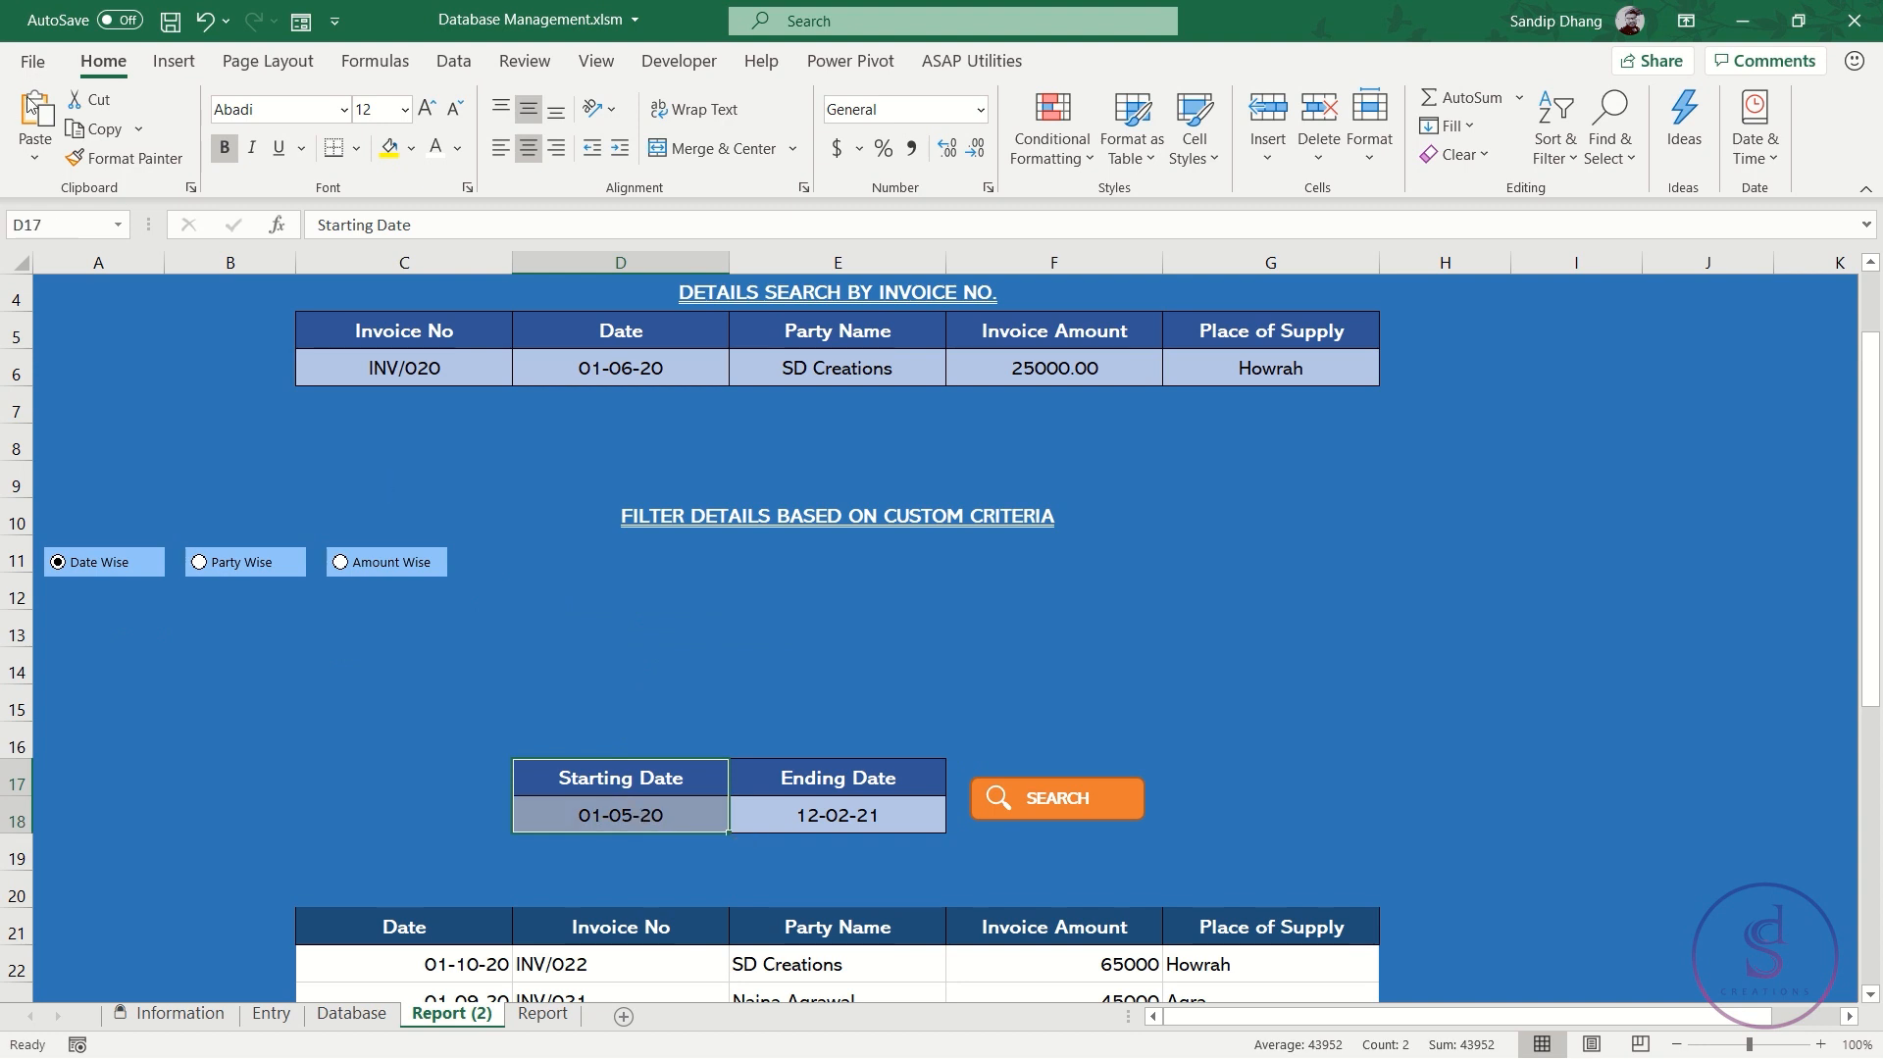
click(147, 159)
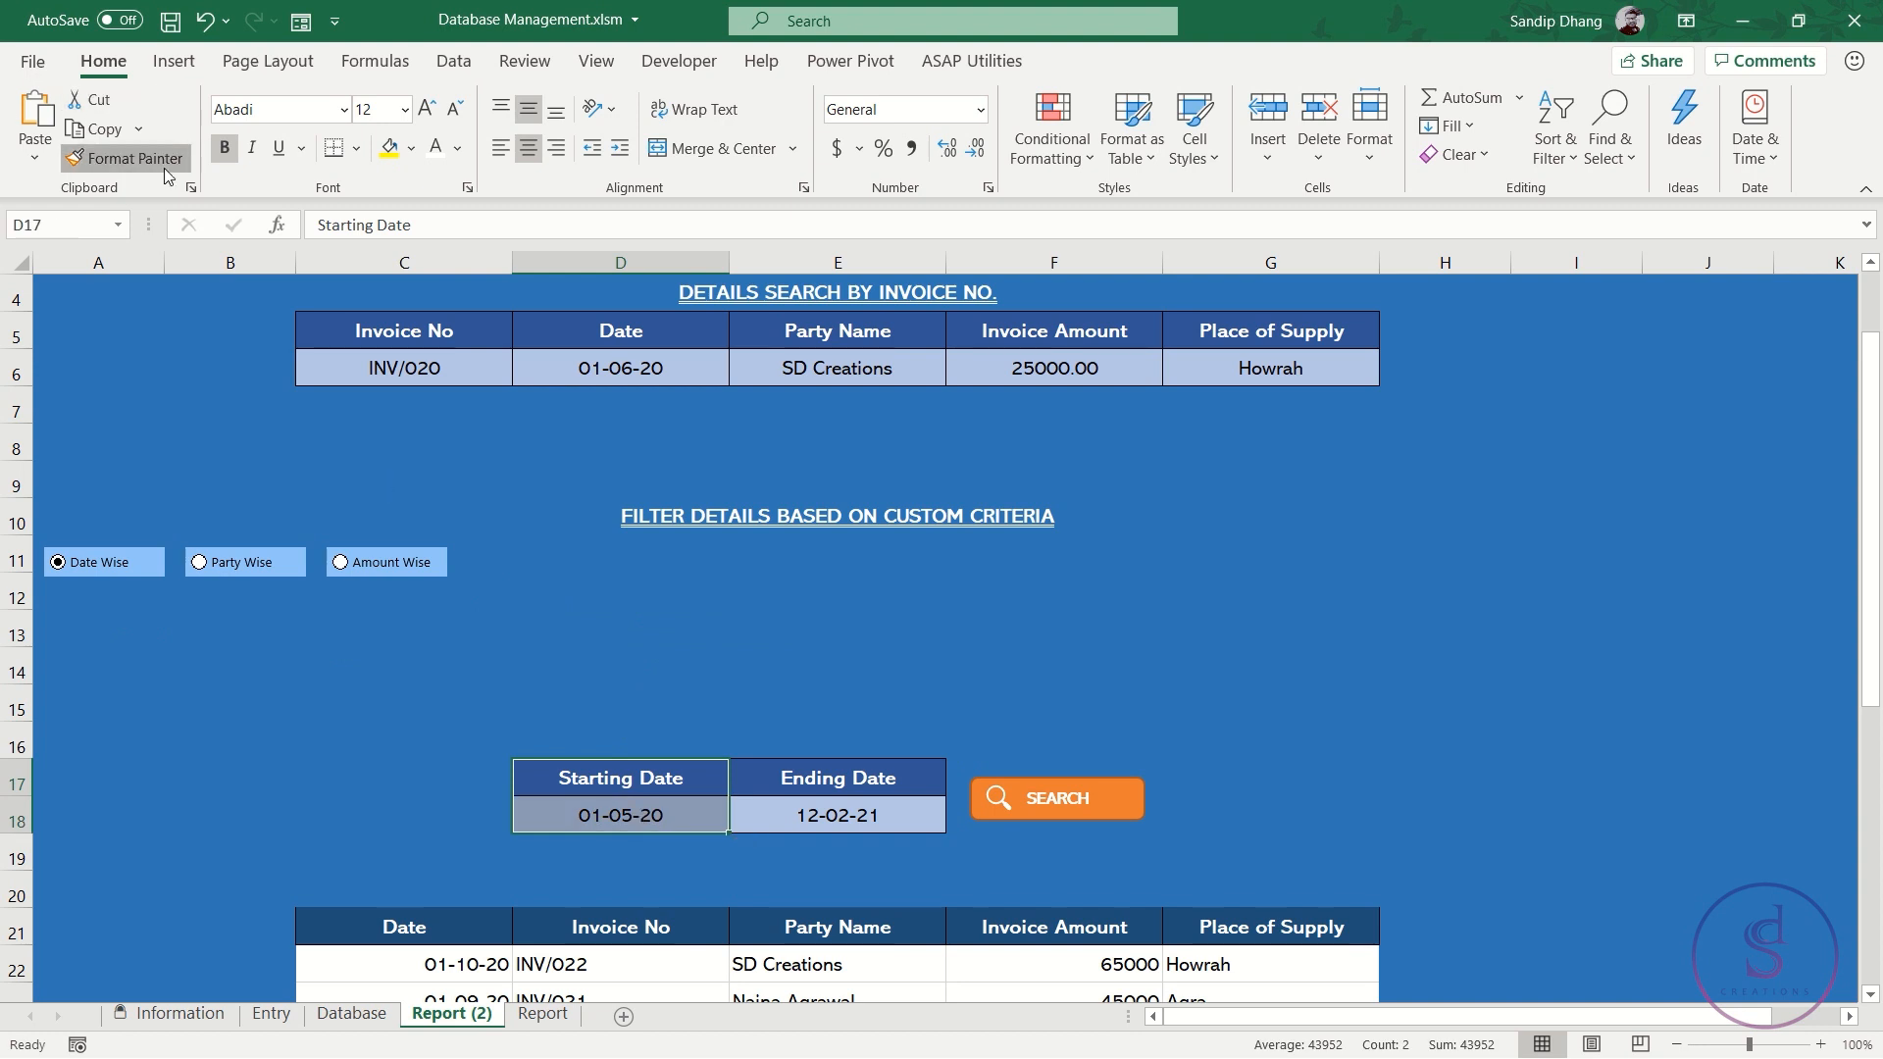
drag(589, 595, 593, 622)
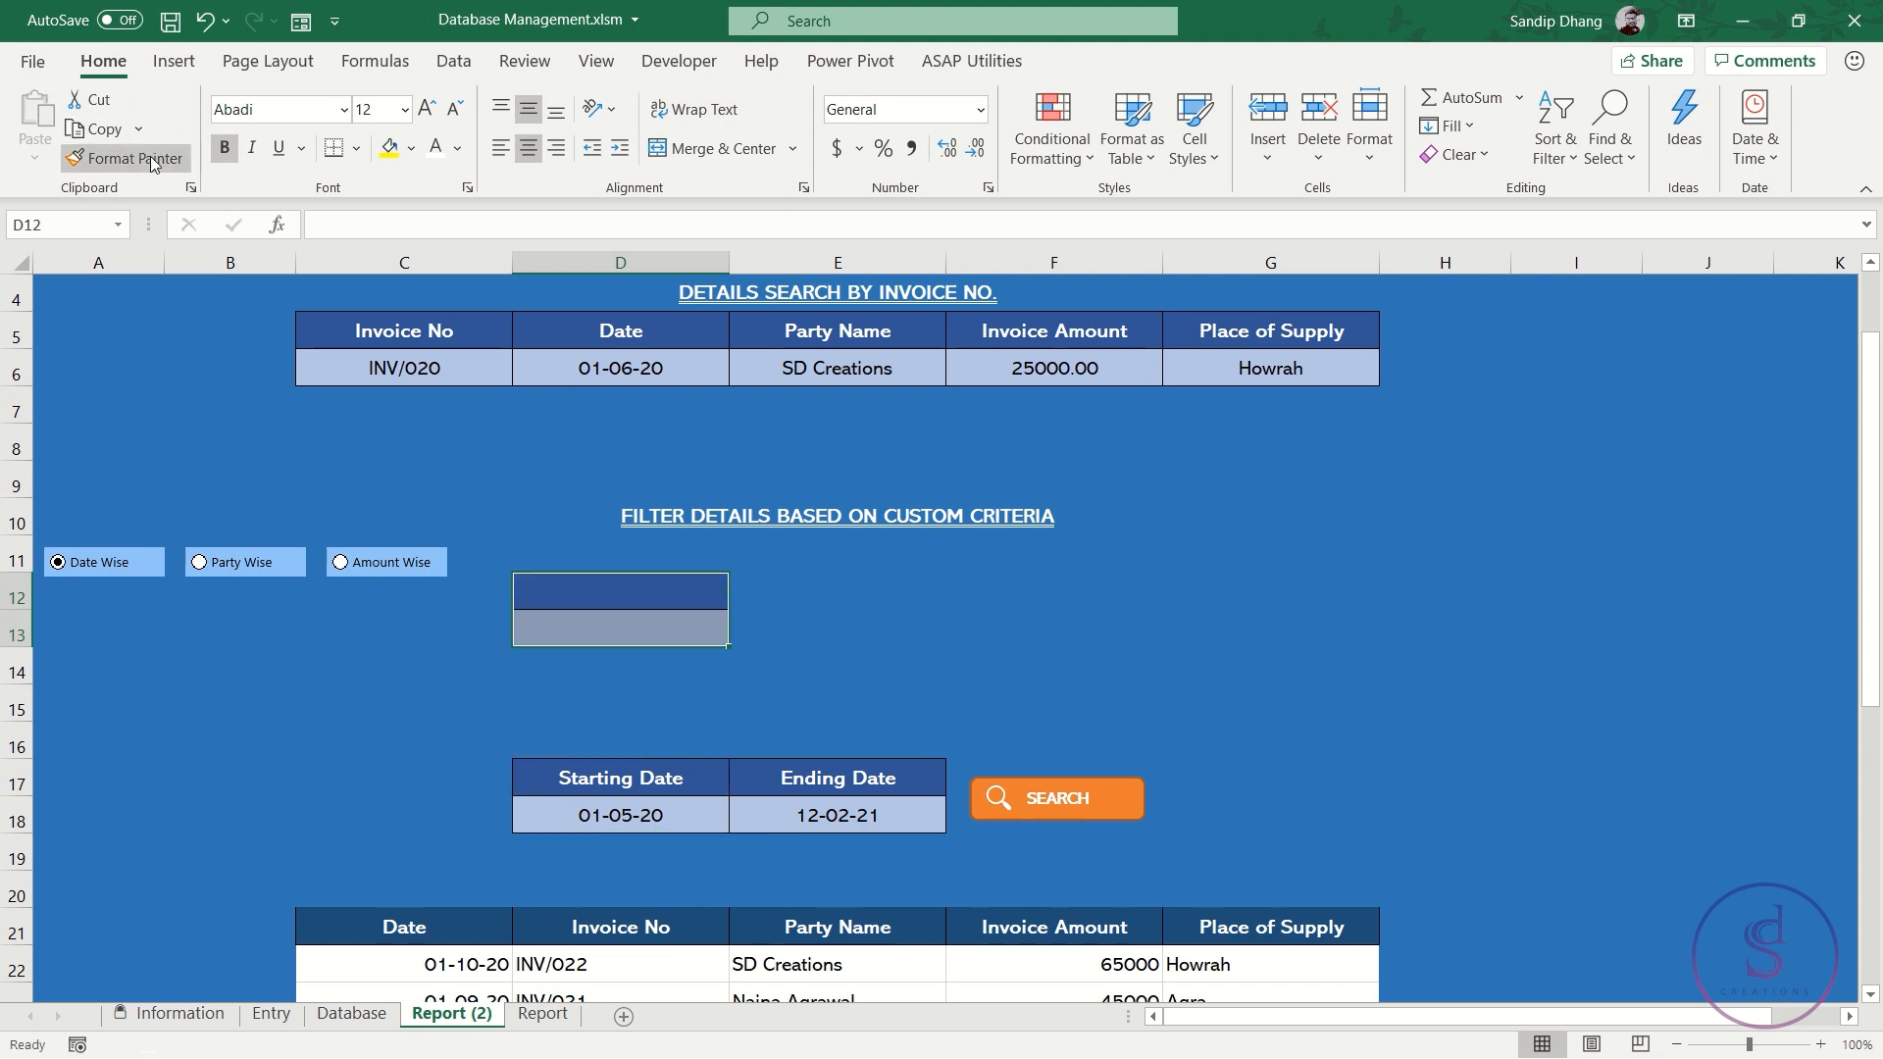
click(641, 632)
click(977, 110)
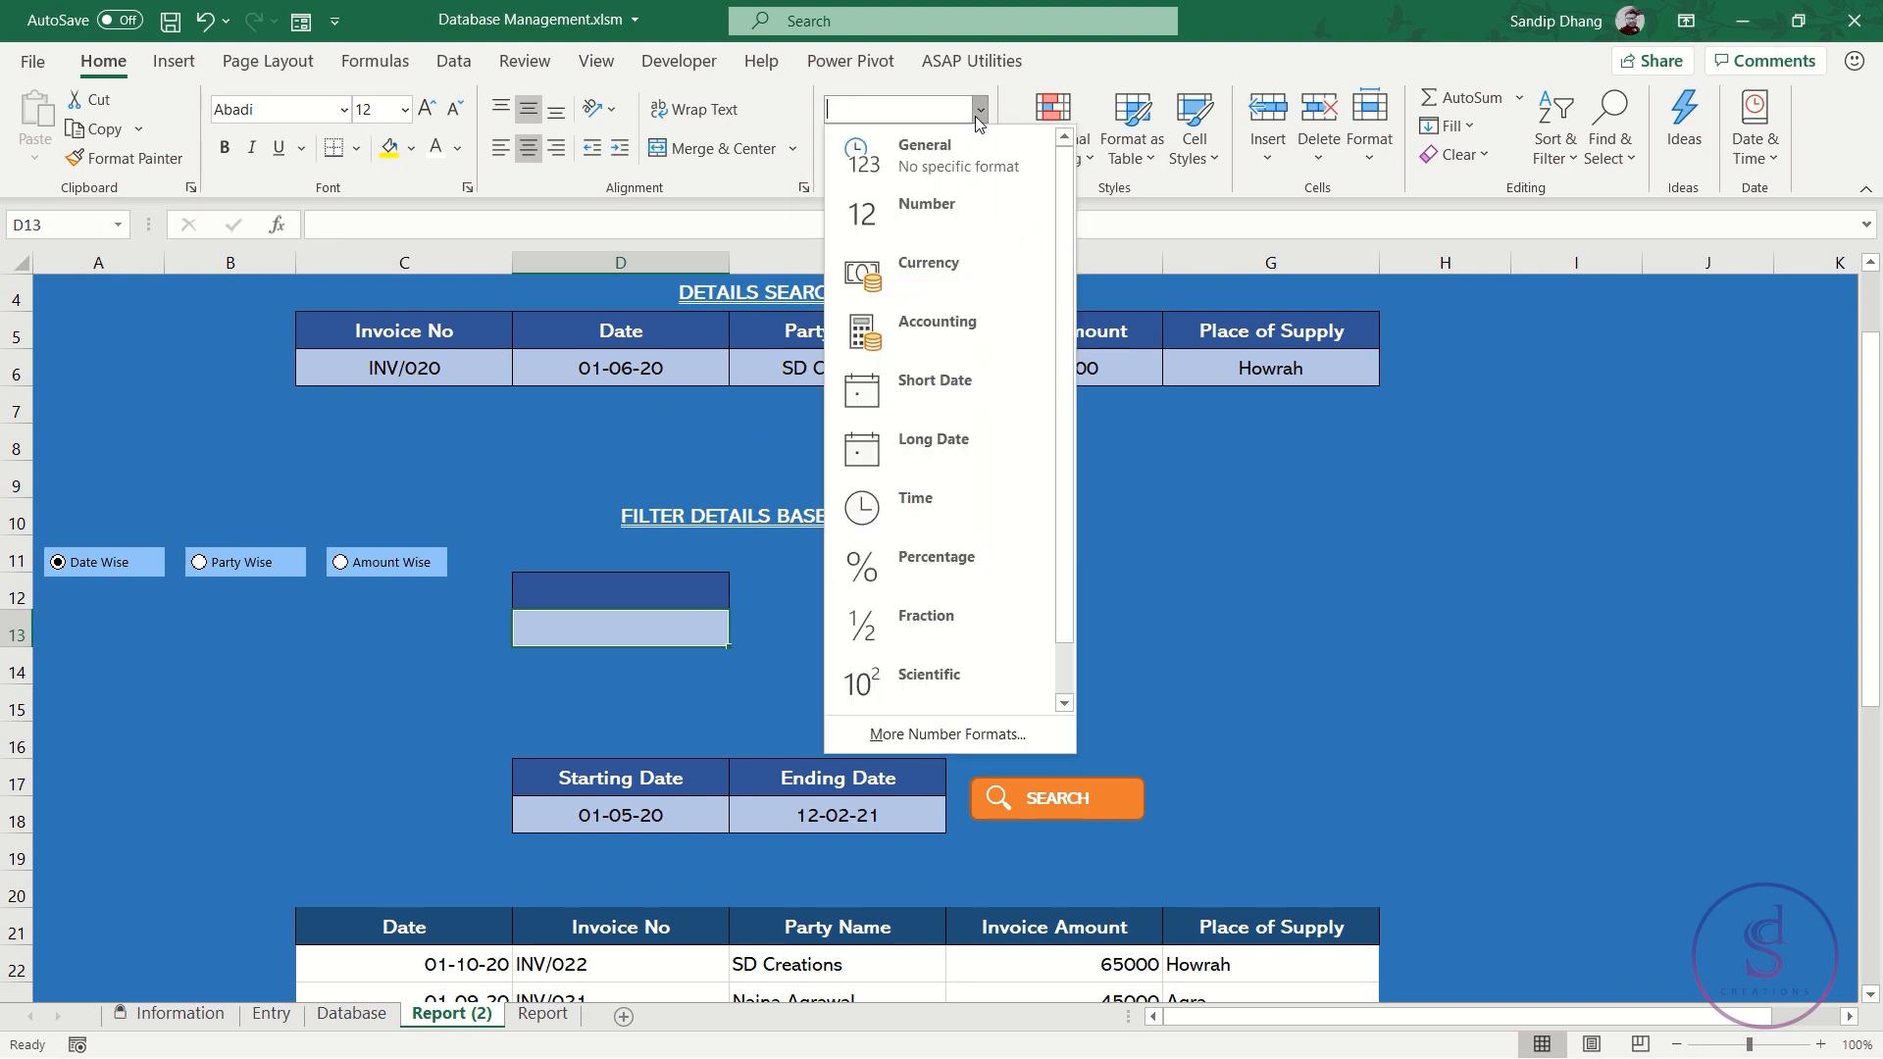
click(950, 169)
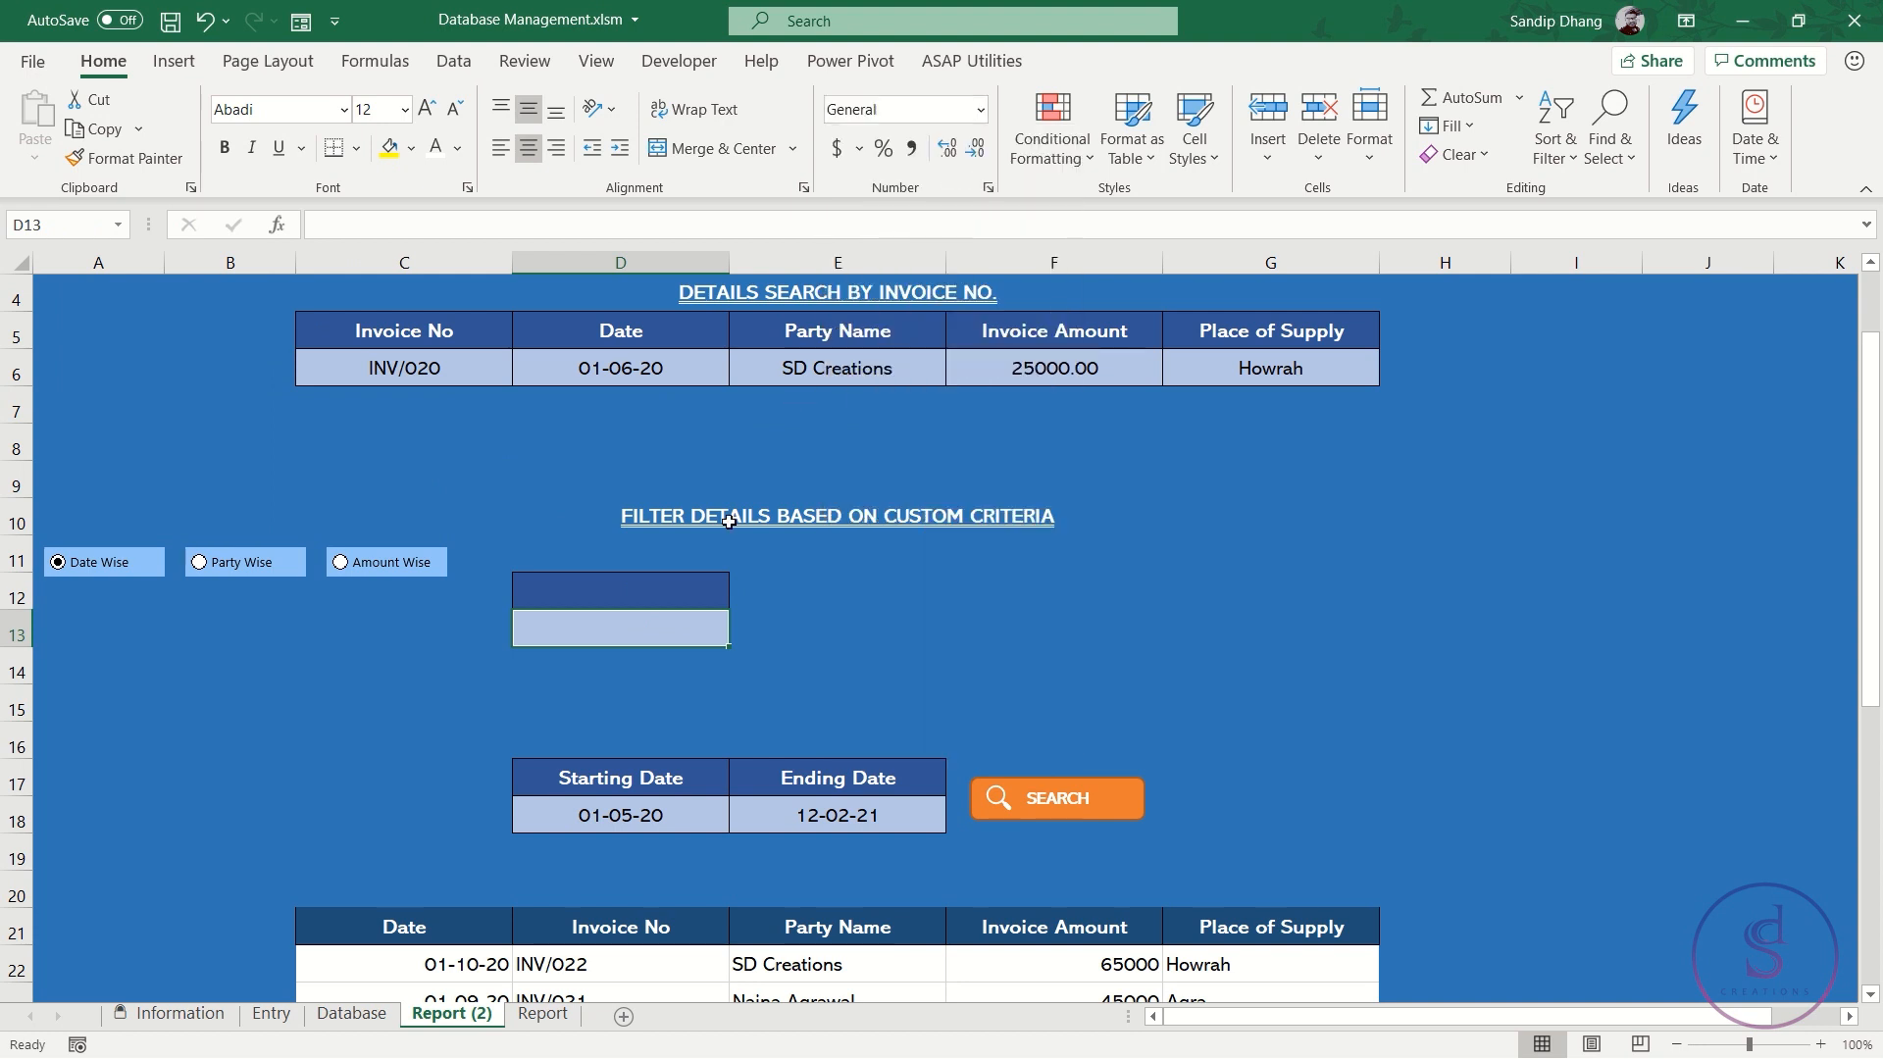
Copy the formatting of cells D12:D13 to D14:D15 to make a second header and input cell pair
drag(689, 588, 686, 665)
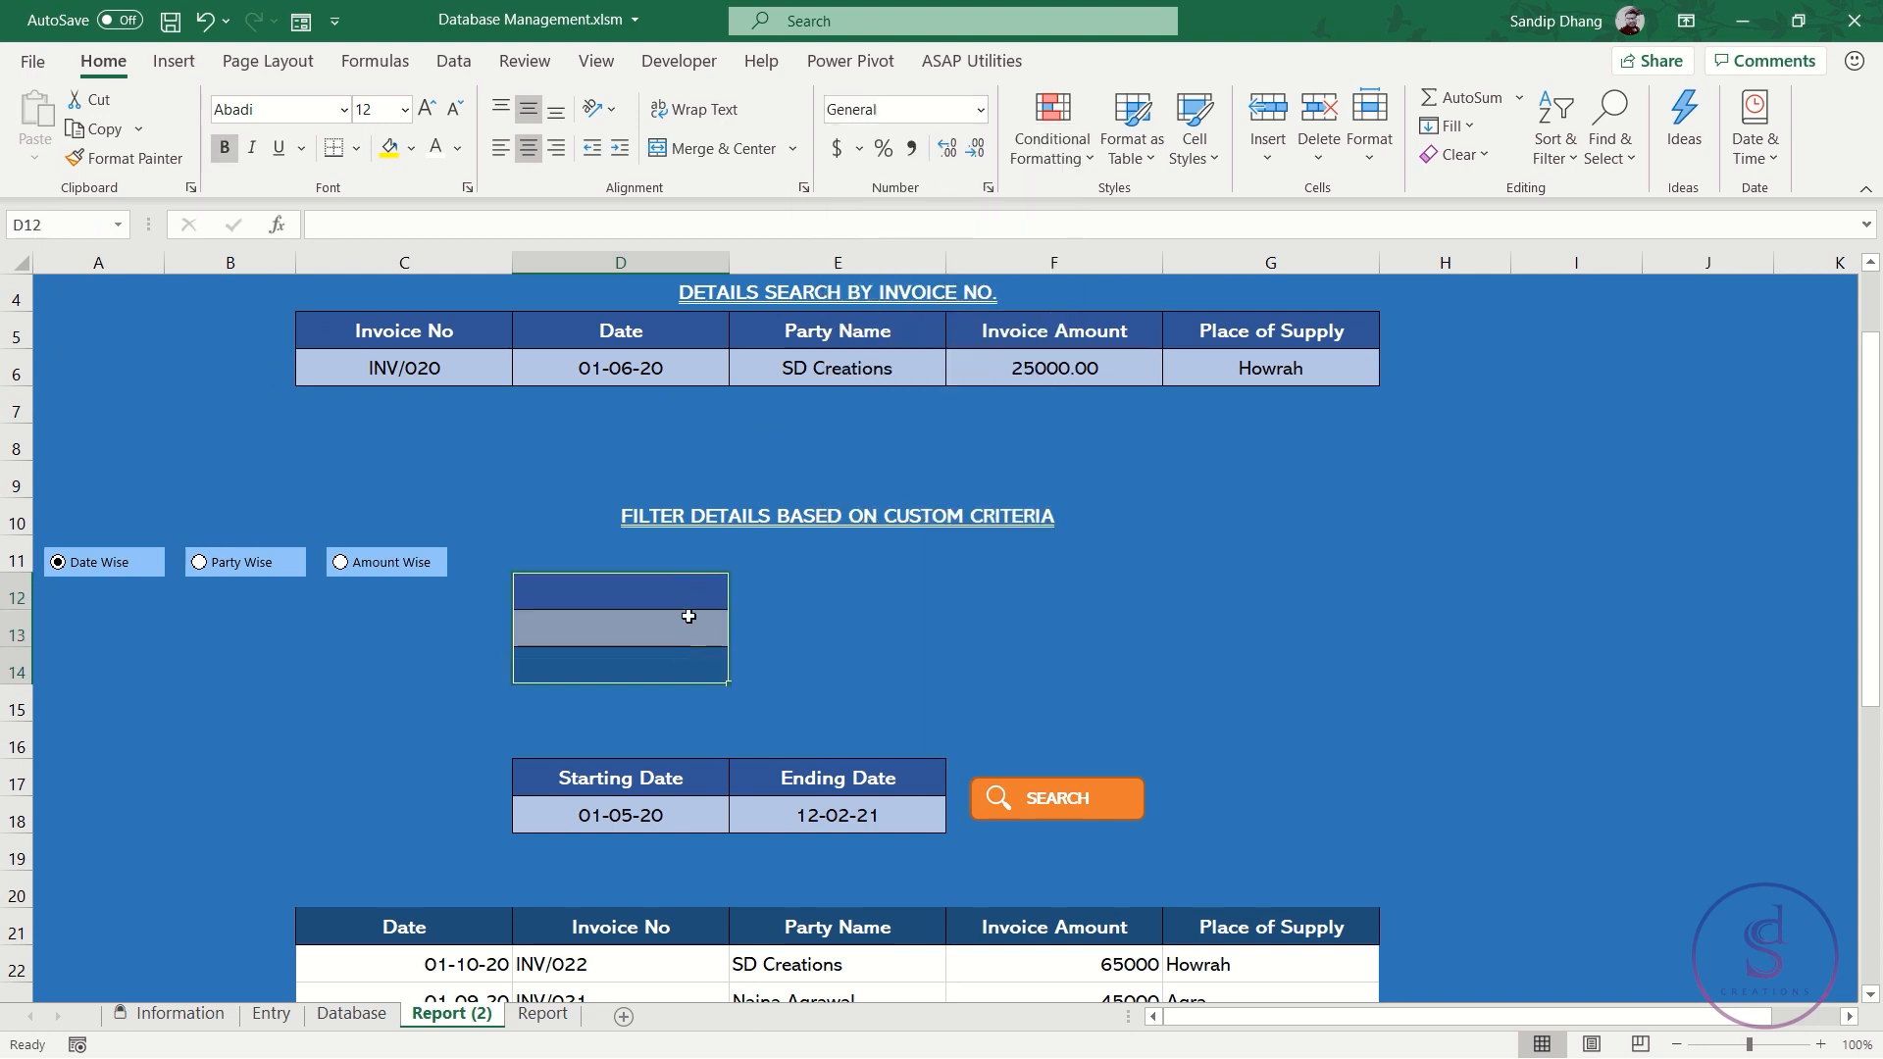
drag(689, 588, 693, 621)
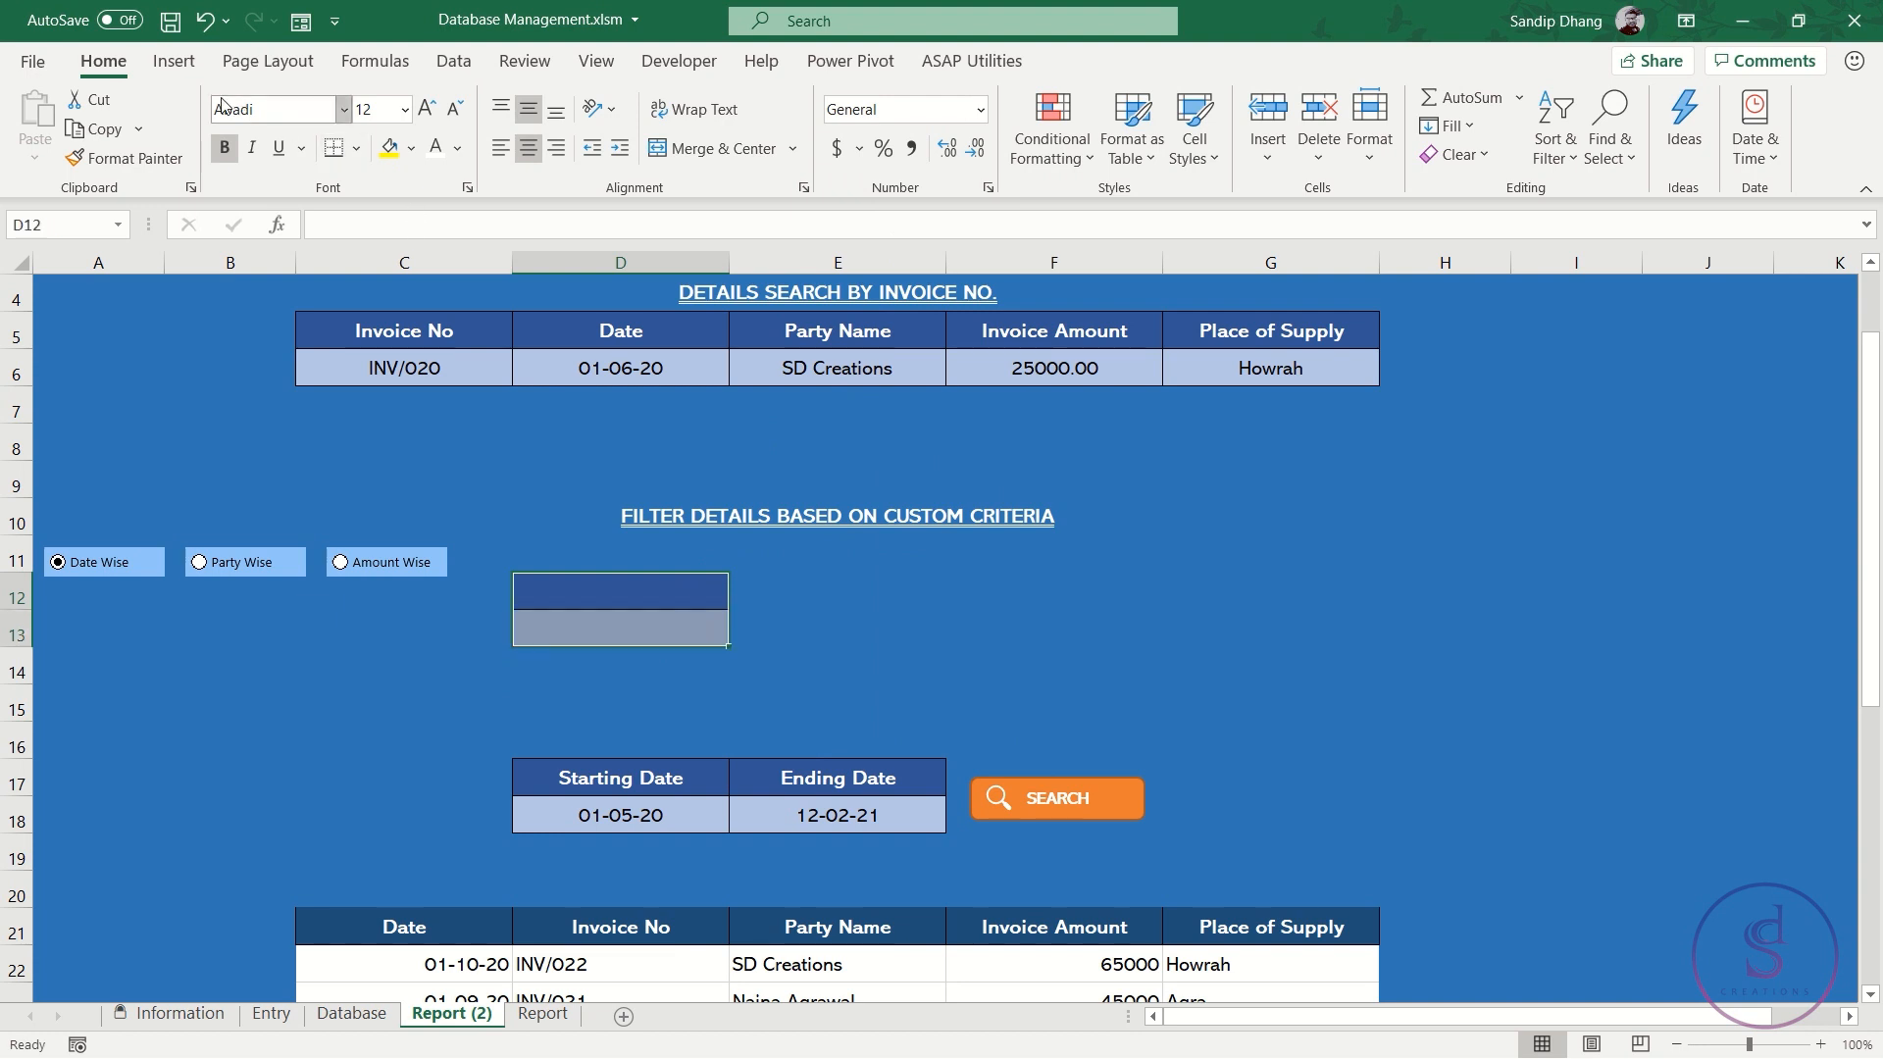
click(125, 158)
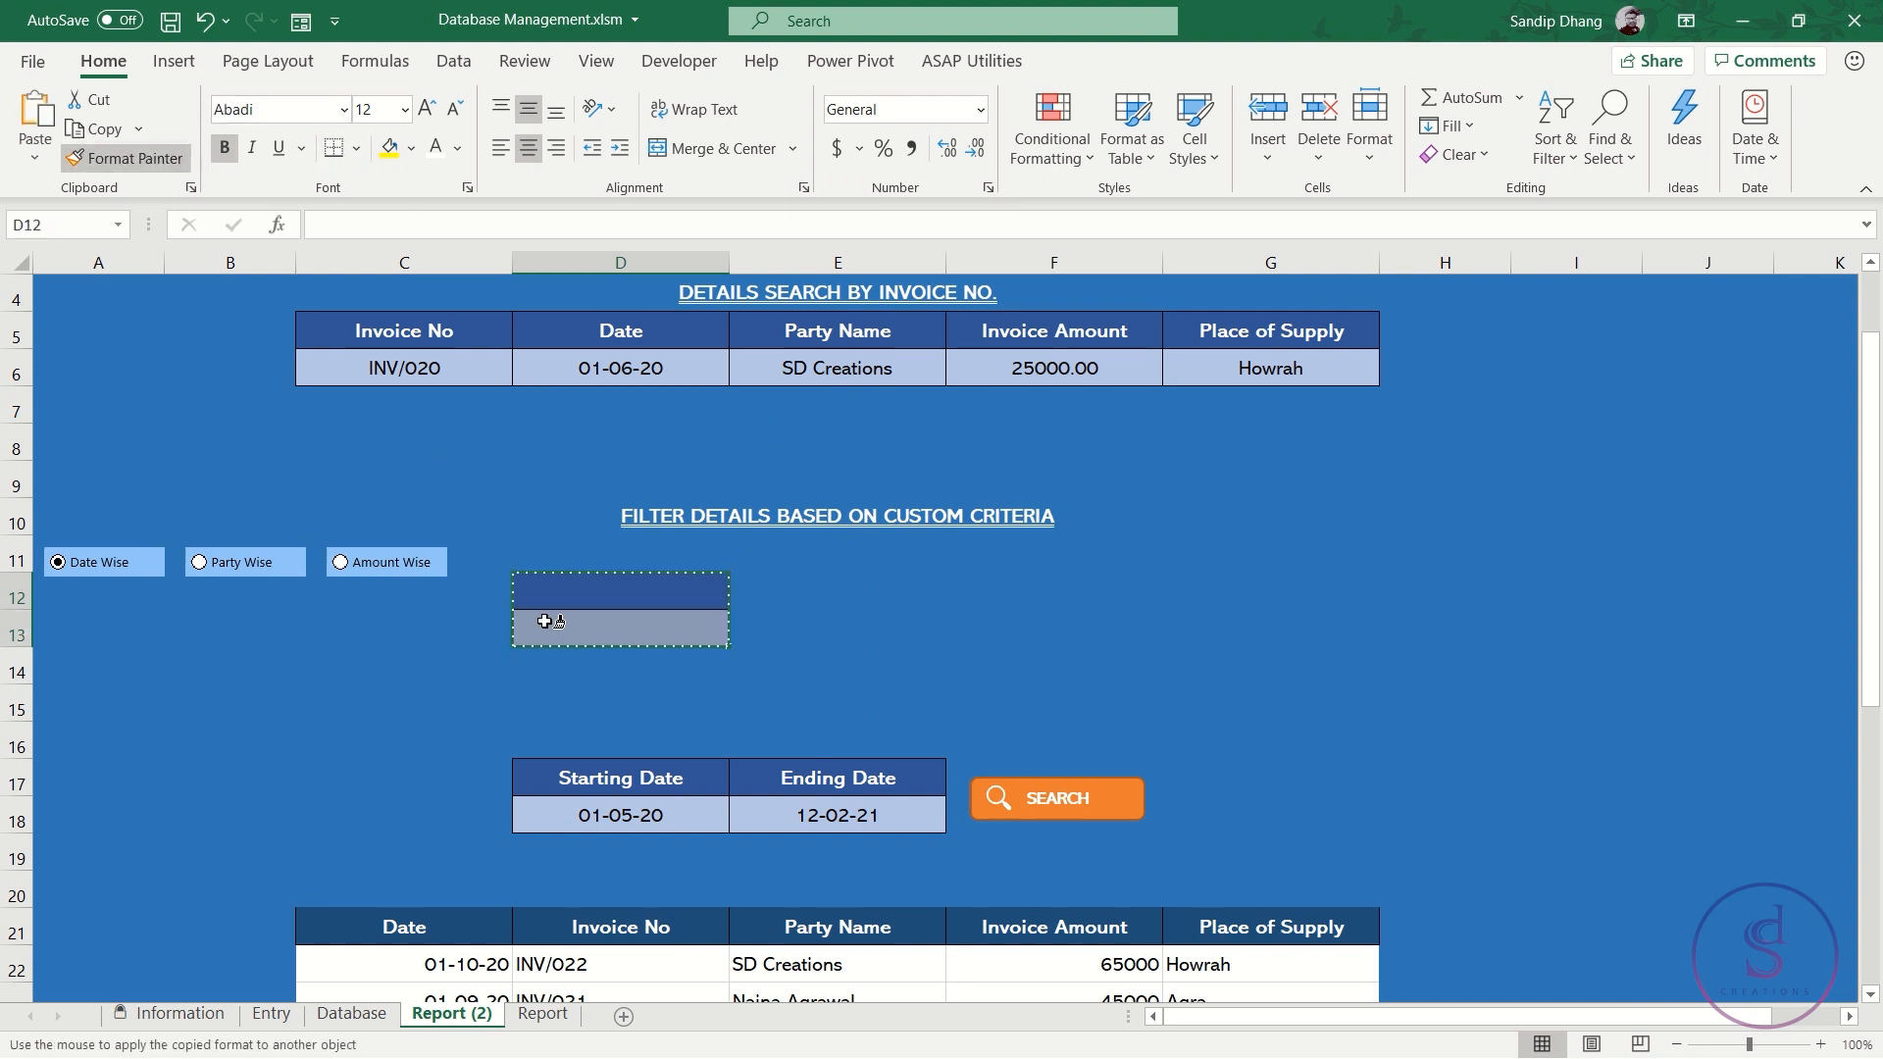
click(550, 675)
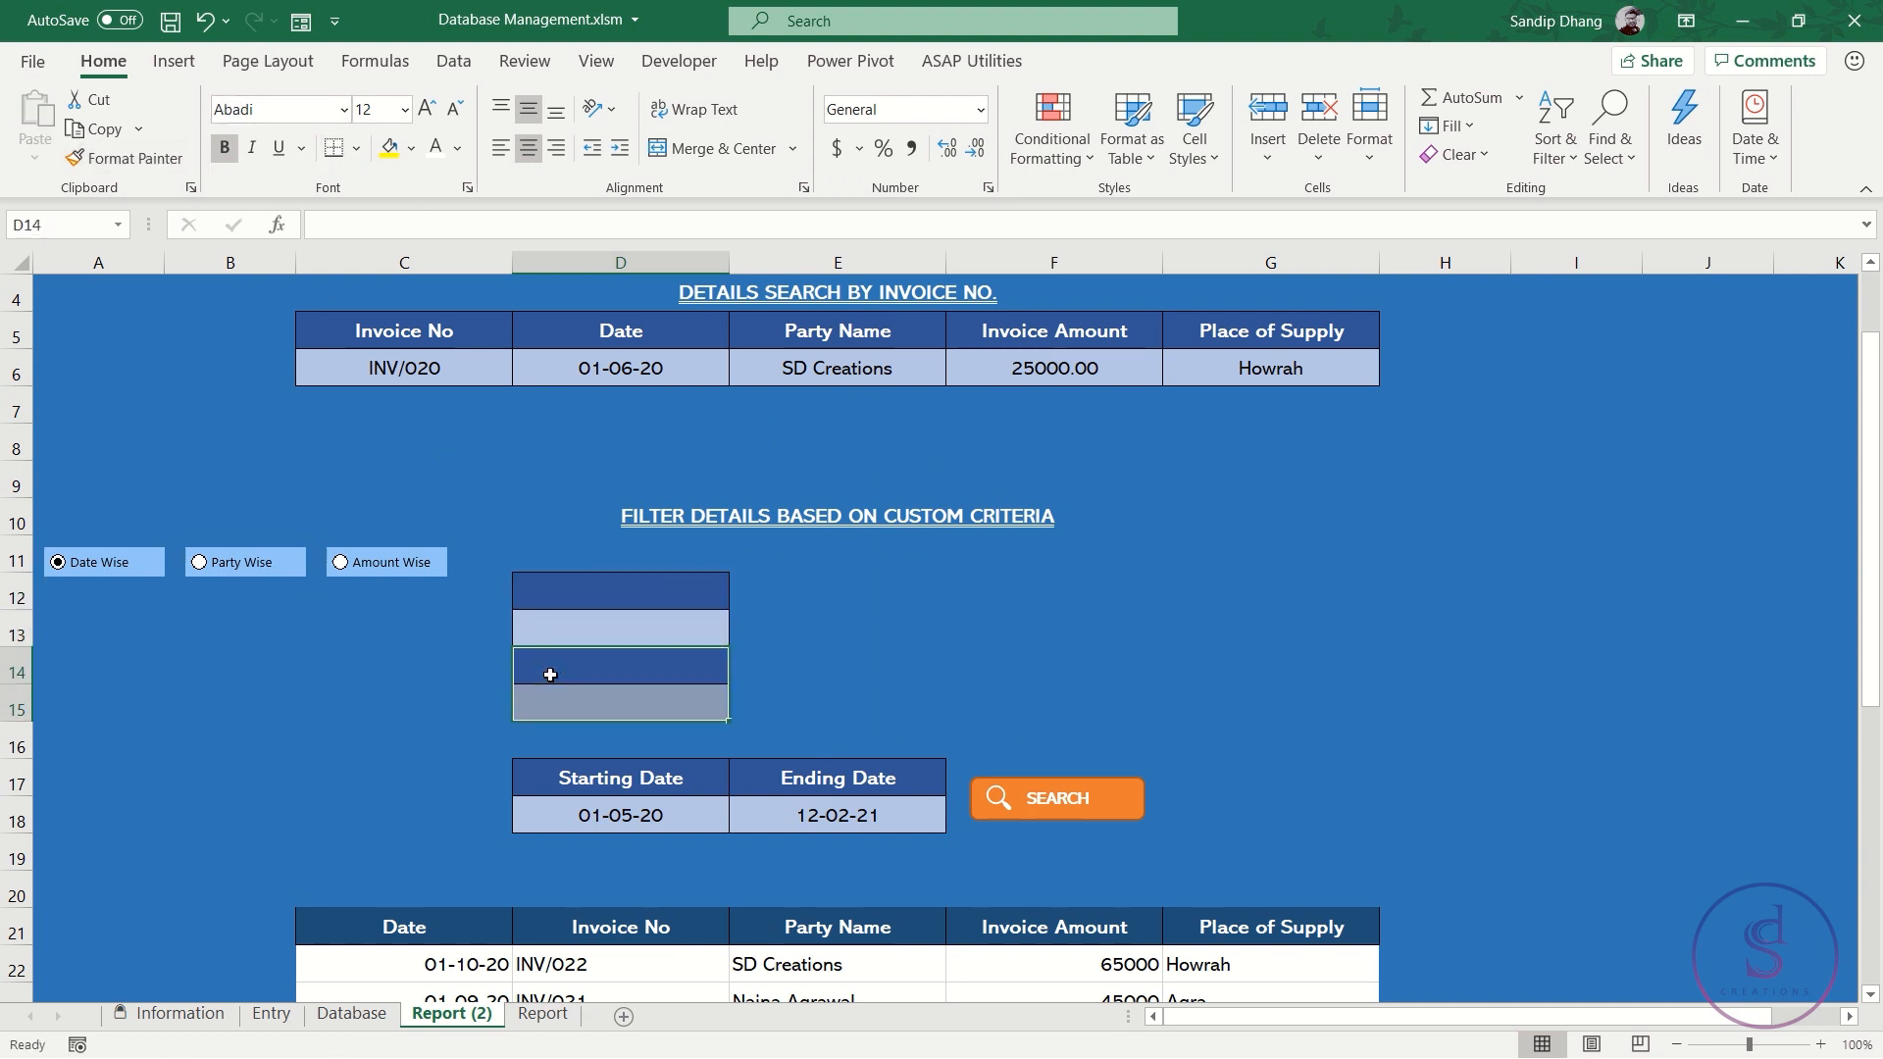
click(359, 702)
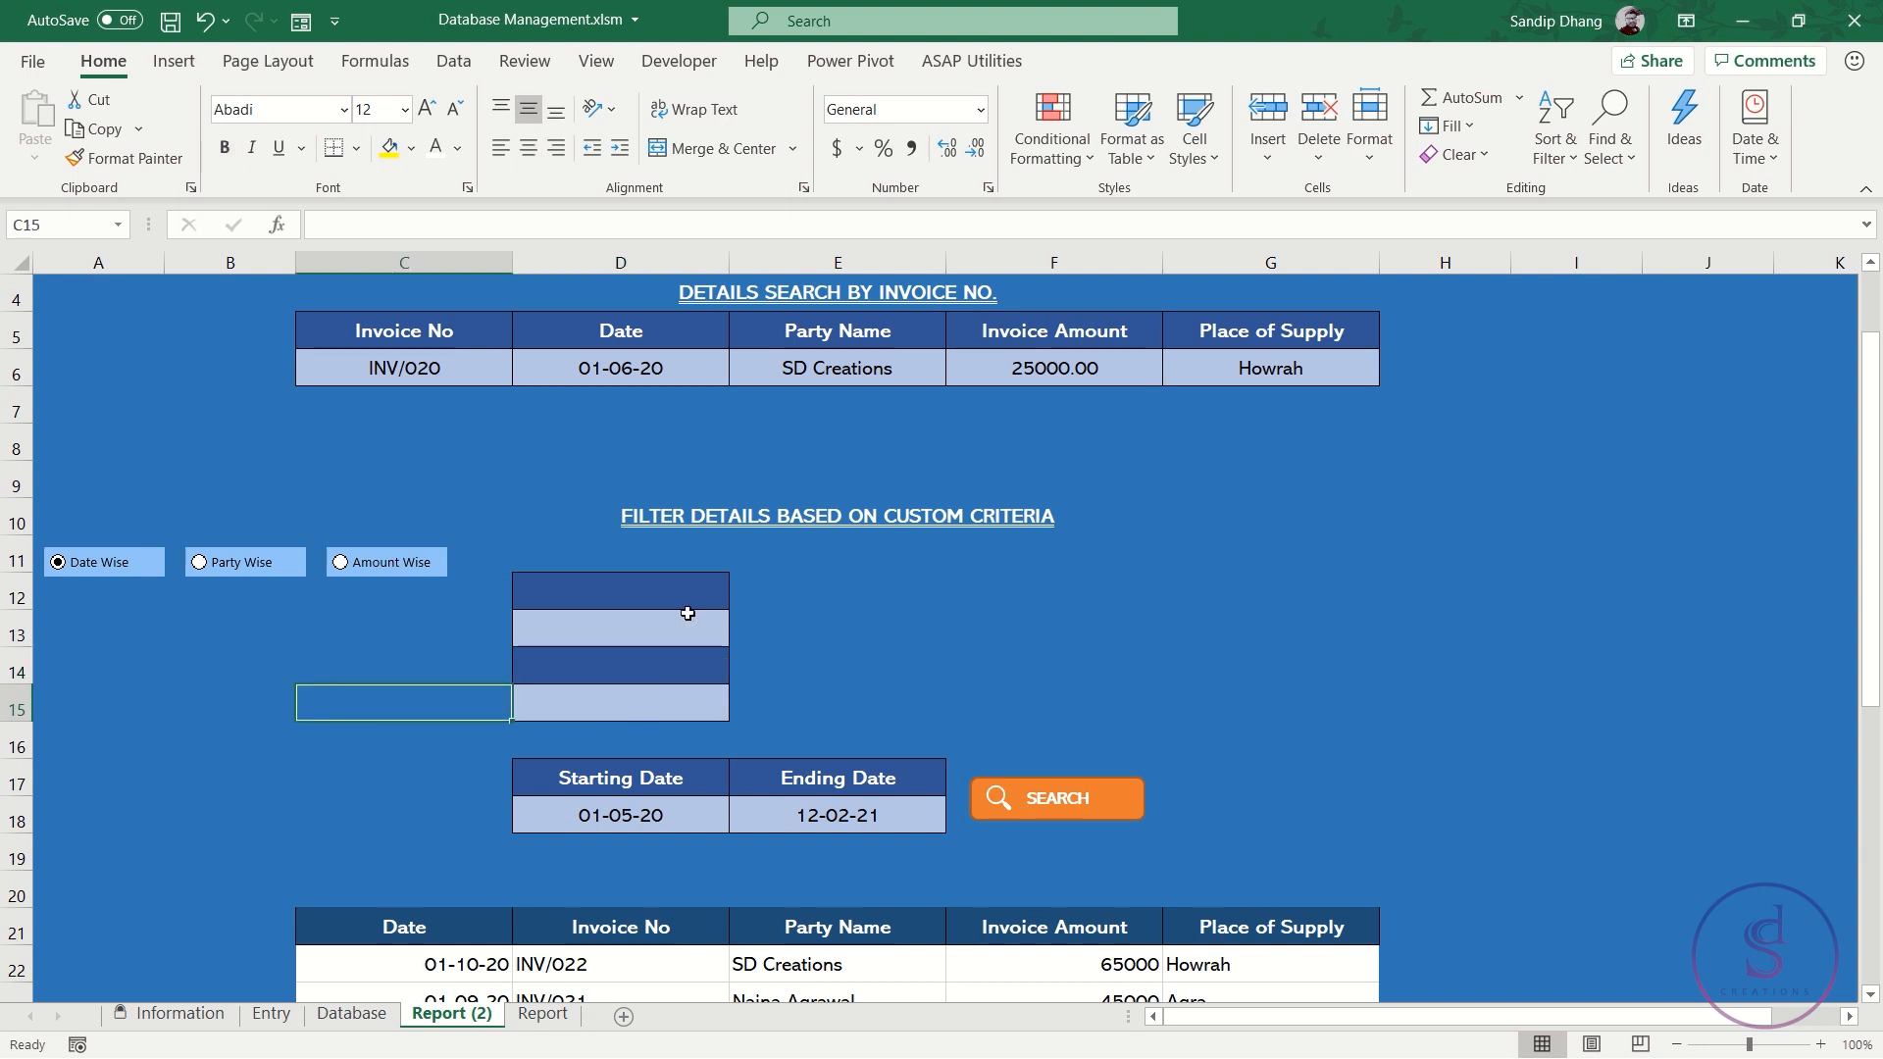
Enter the headers "Party Name" in cell D12 and "Amount" in cell D14
click(621, 596)
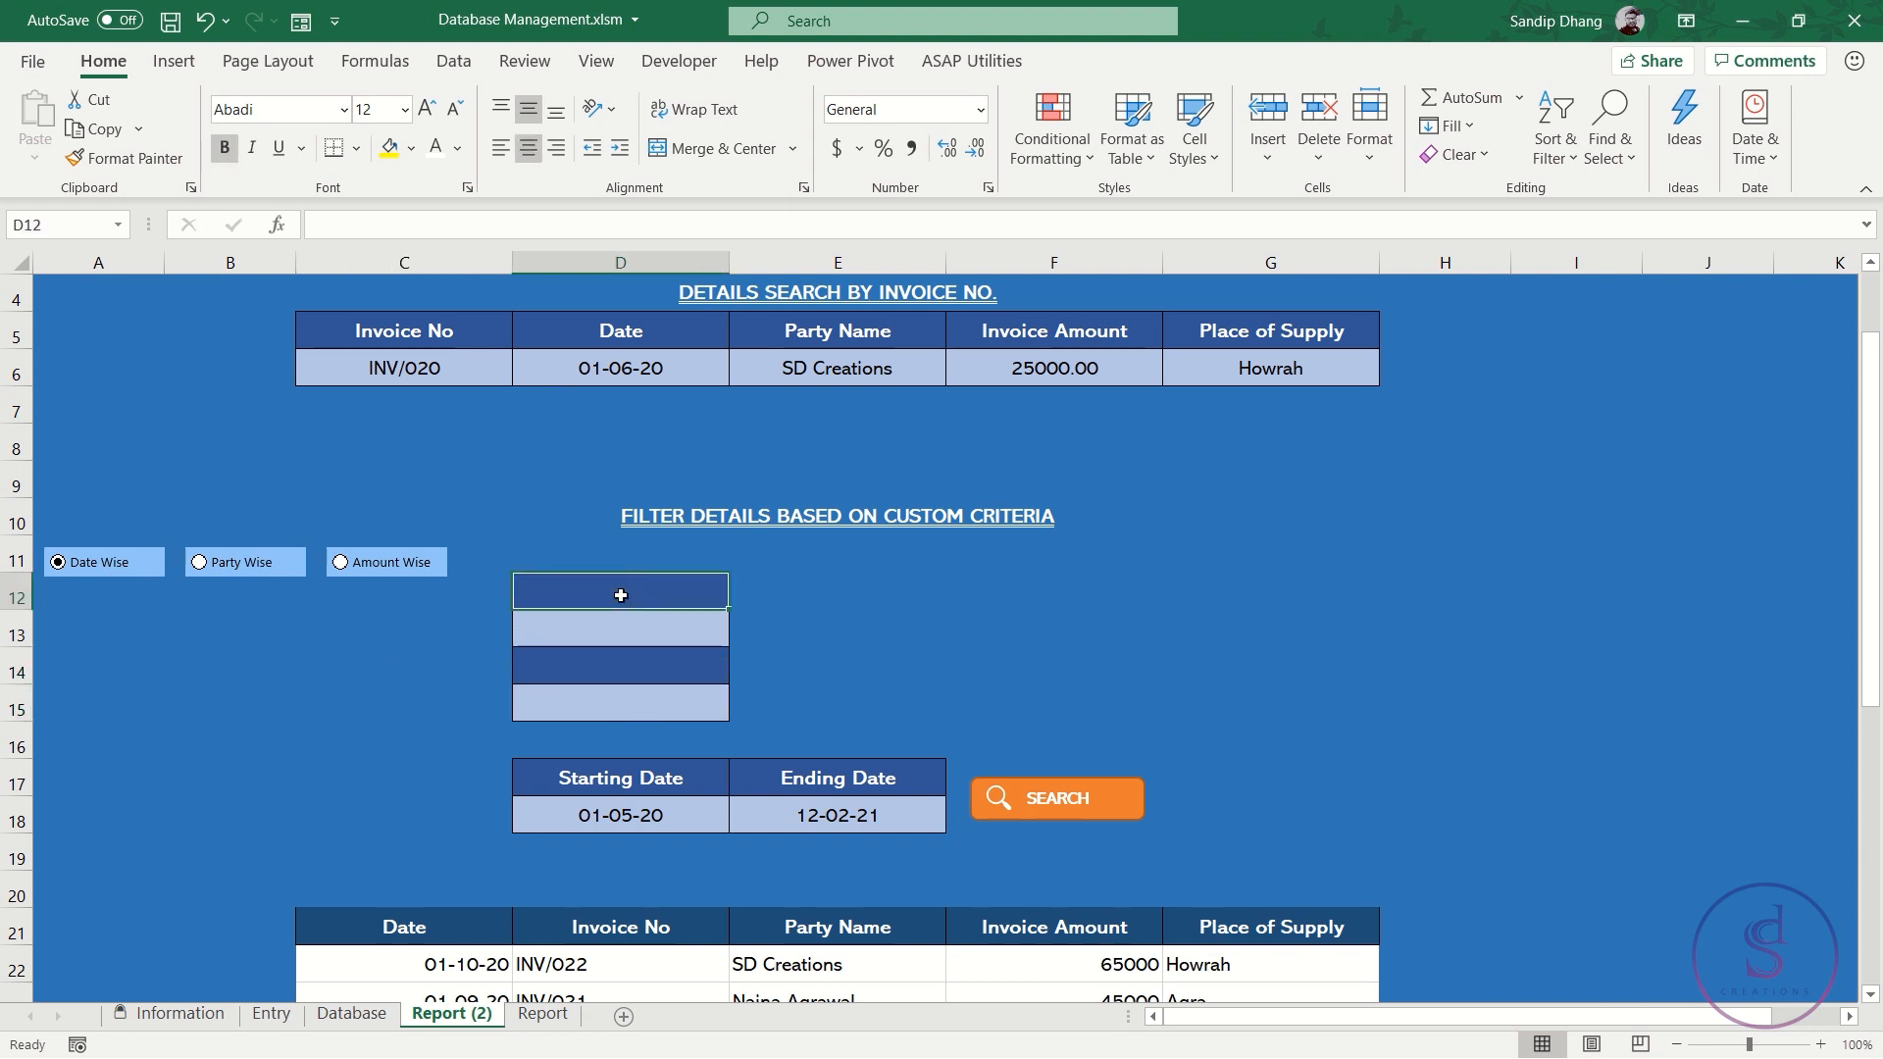
click(619, 673)
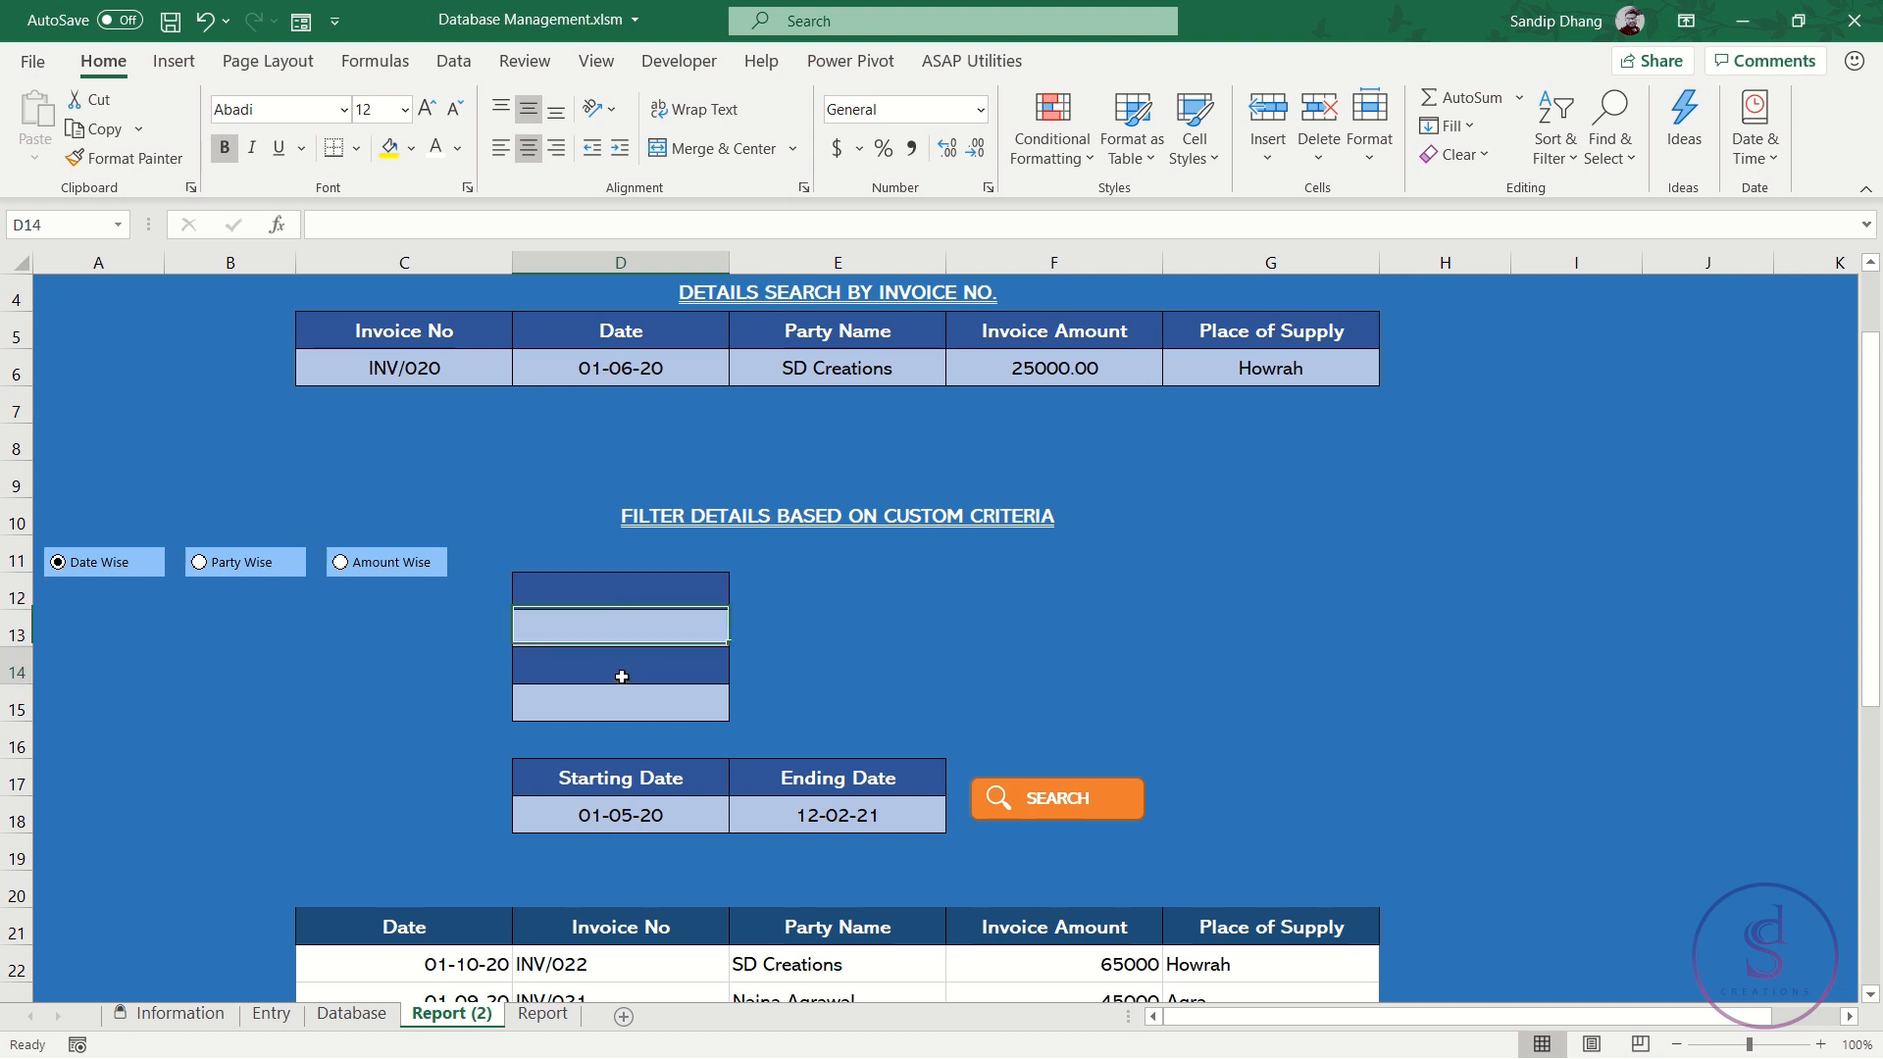
click(630, 589)
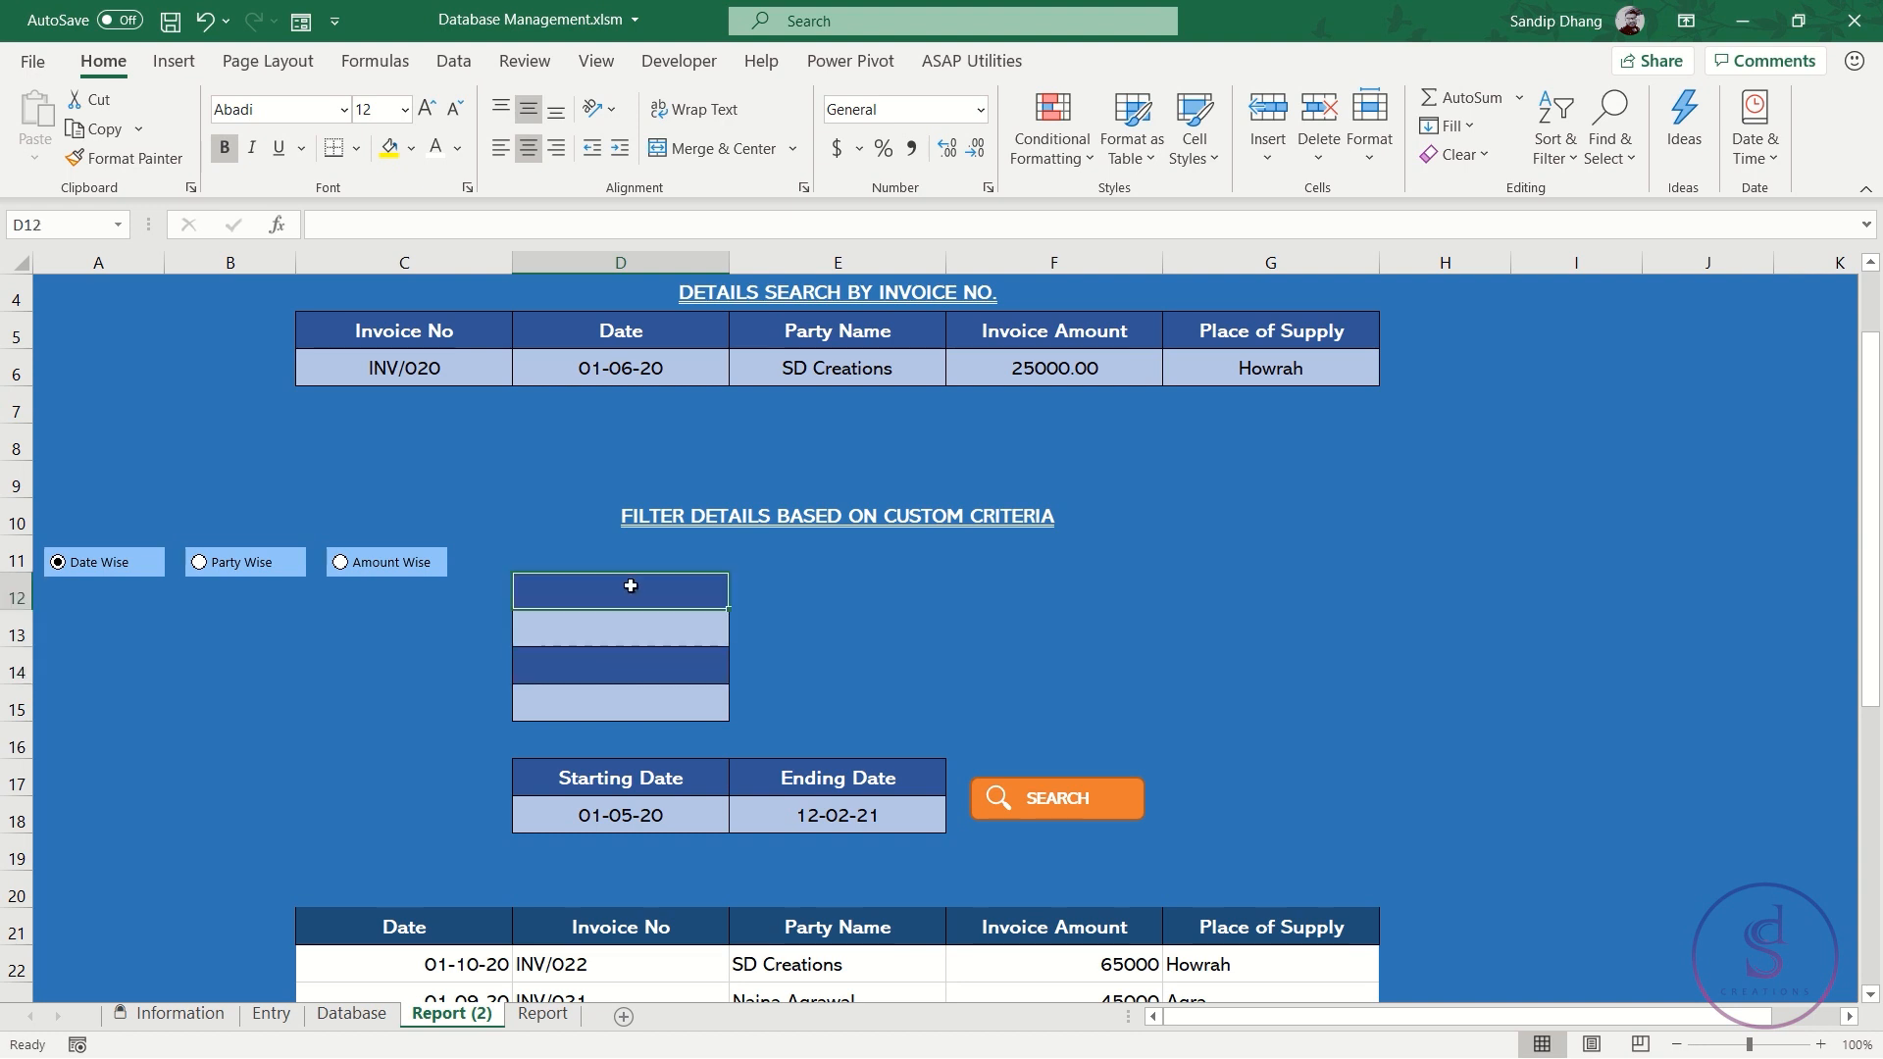
text(Party Name)
key(Return)
key(Down)
text(Amount)
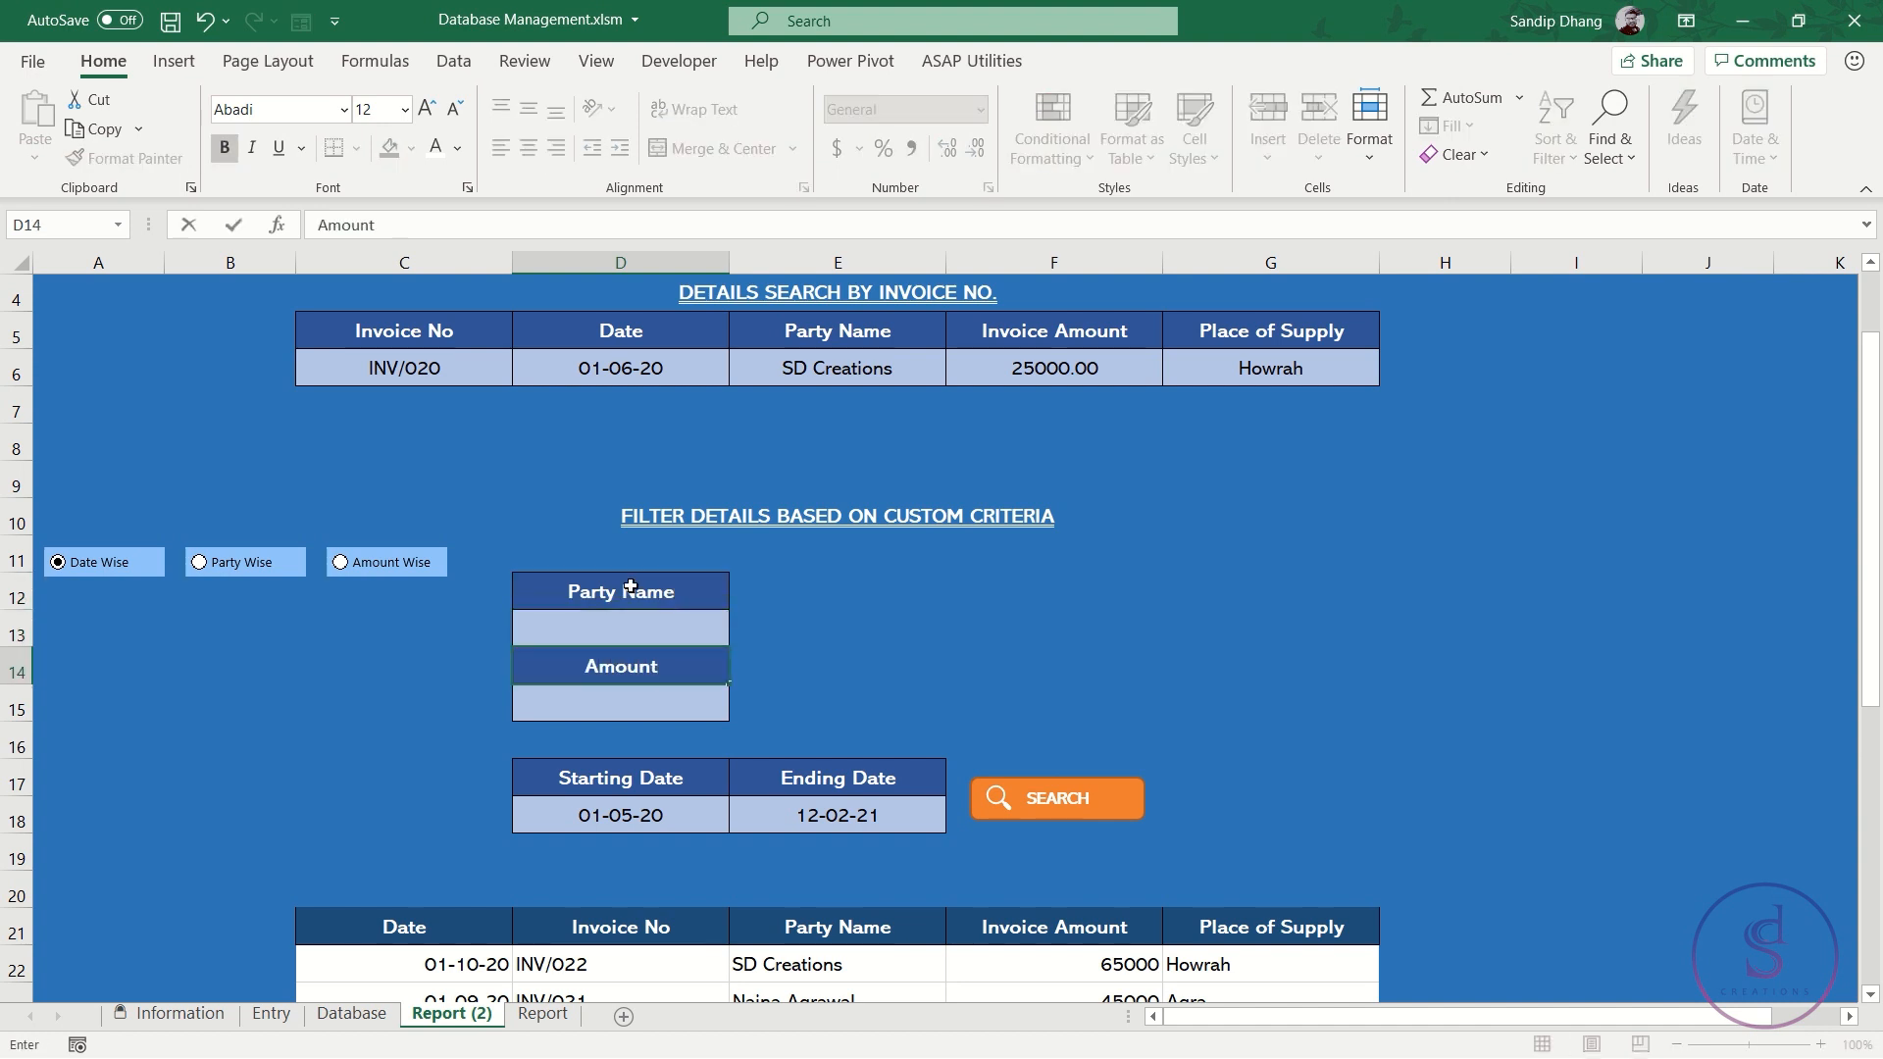
key(Return)
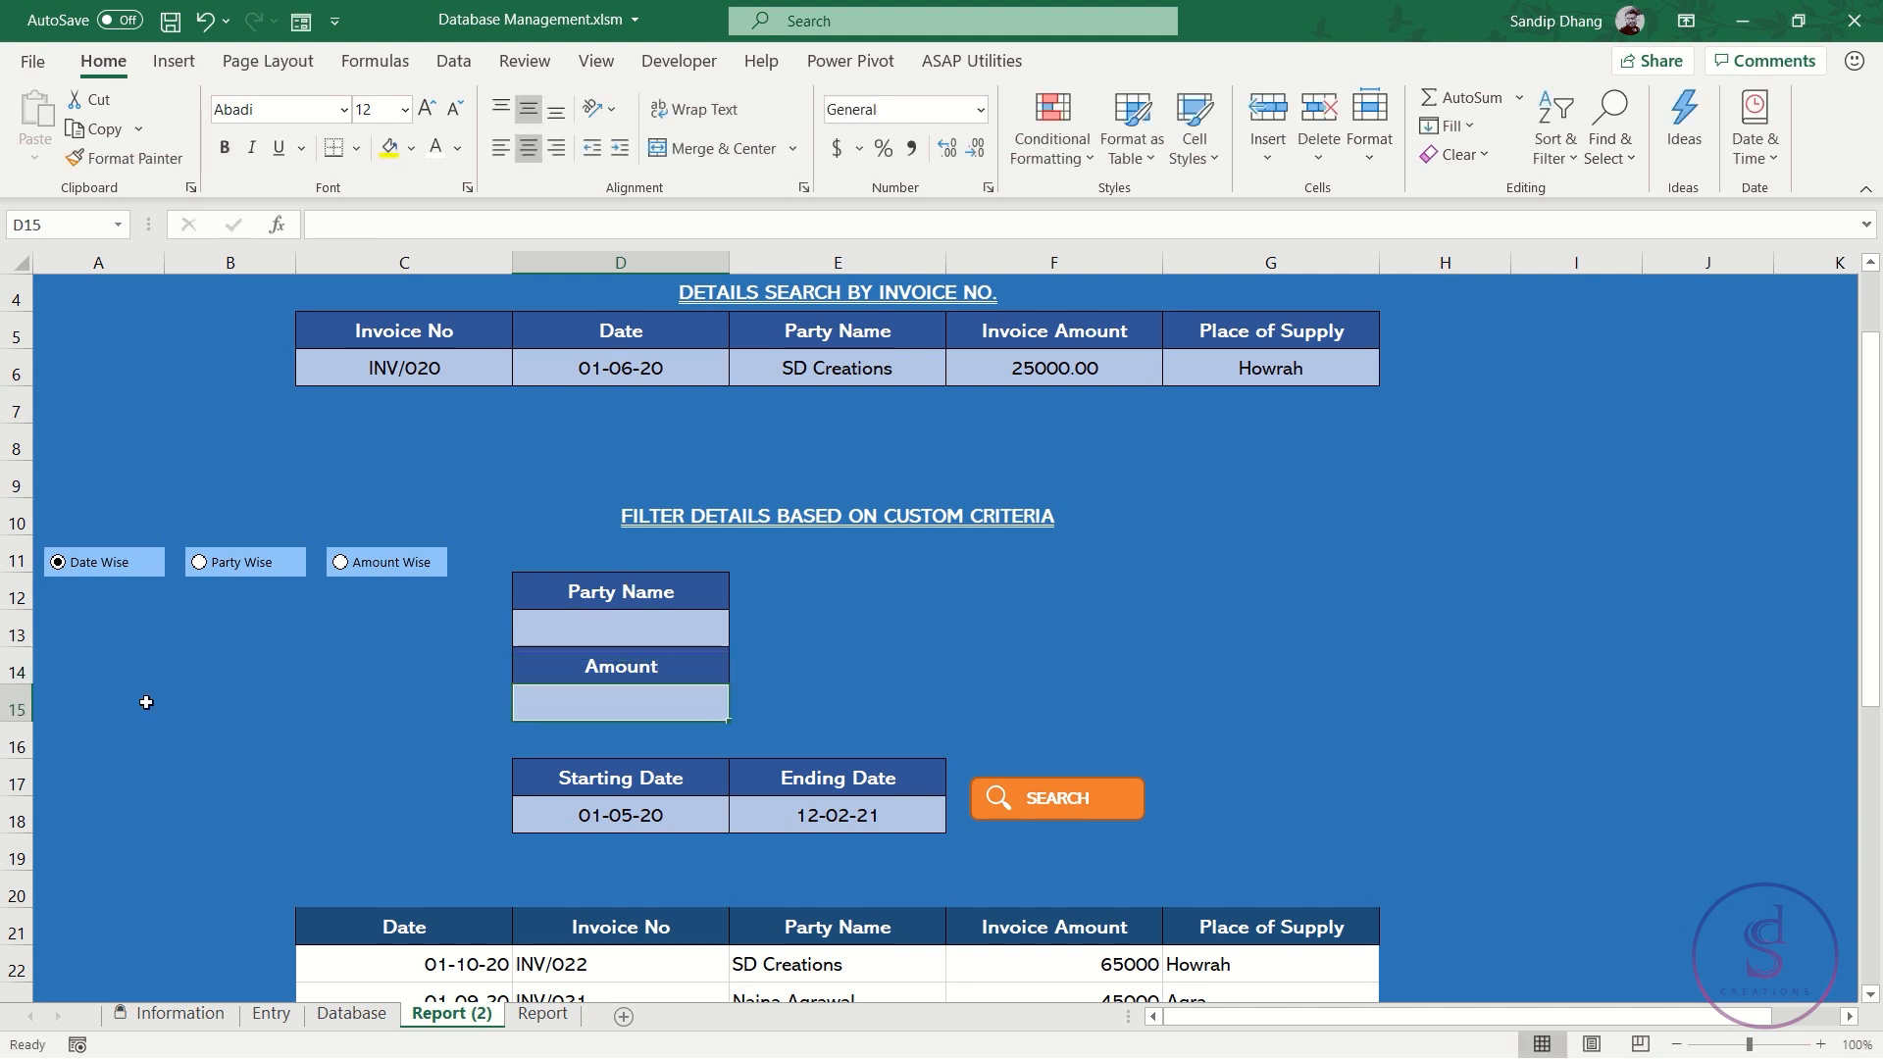
Insert a new row above the Amount header and give cell D14 the plain background formatting of C14
click(15, 703)
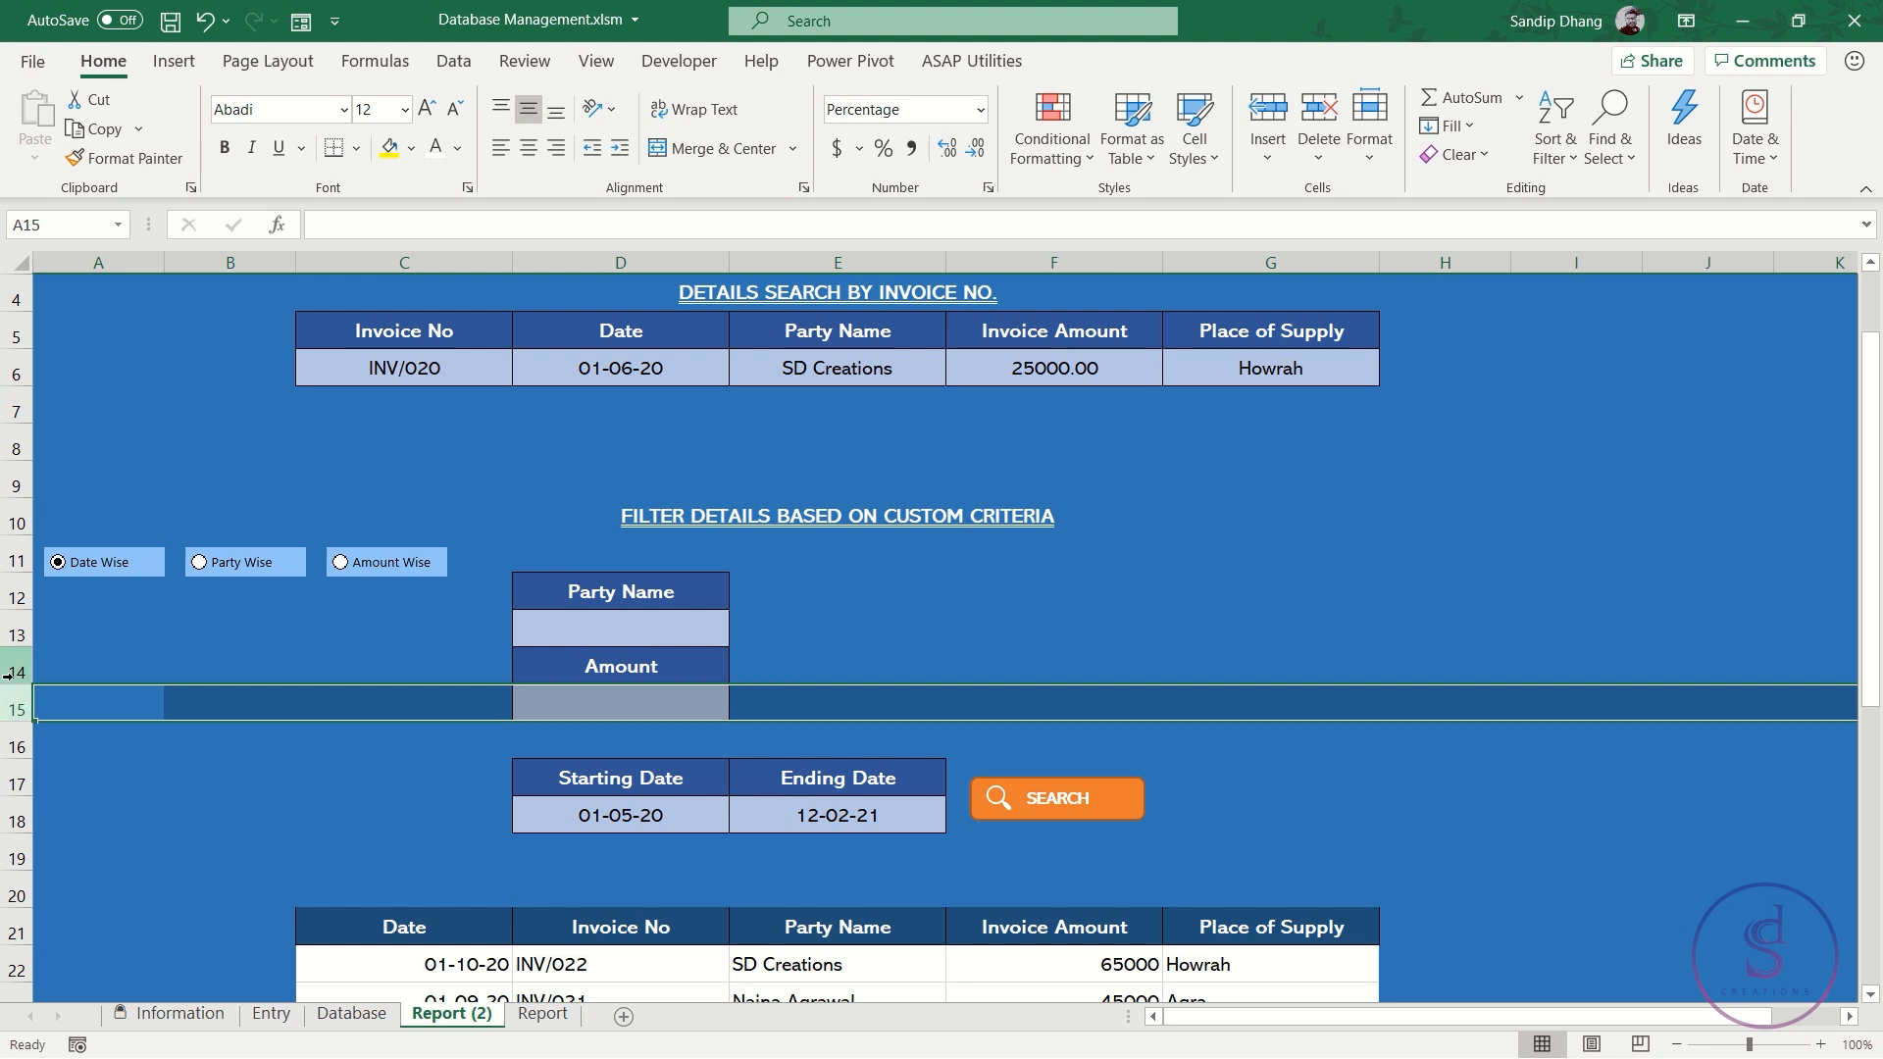
click(9, 672)
key(ctrl+shift+plus)
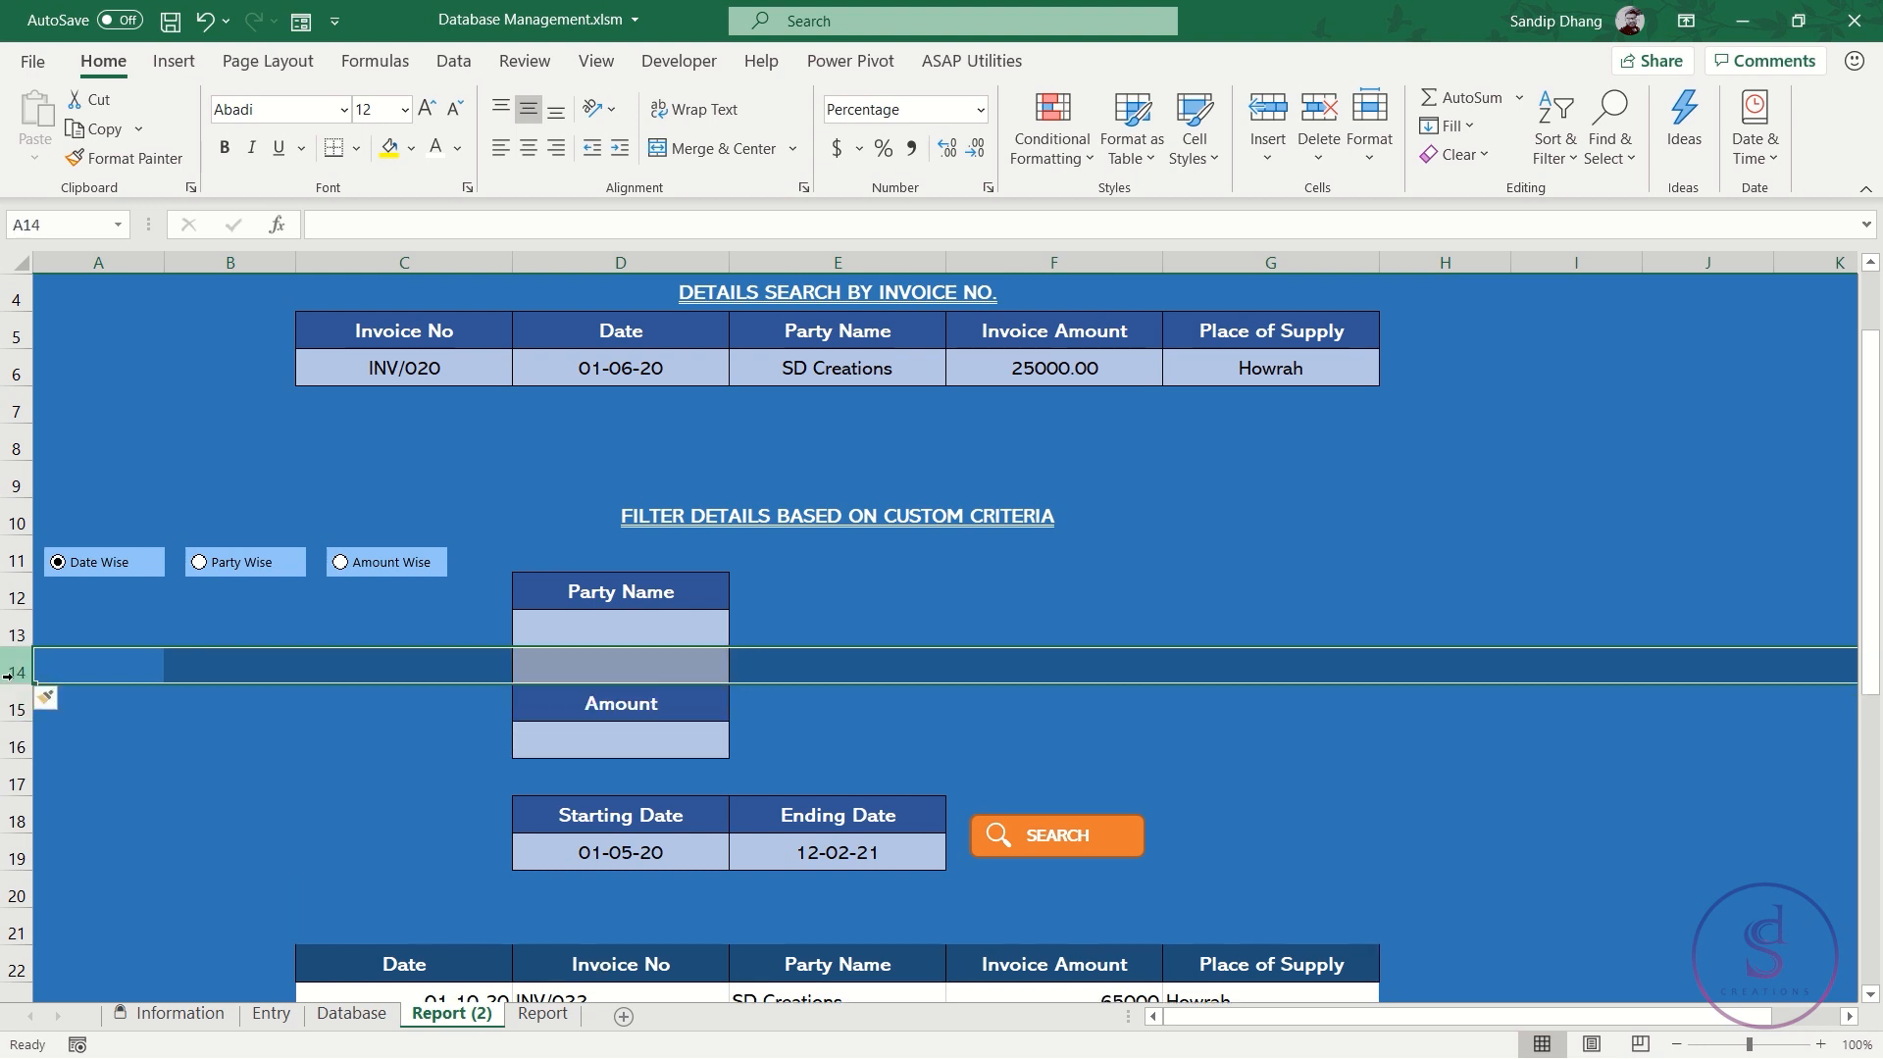
click(319, 670)
click(139, 160)
click(564, 664)
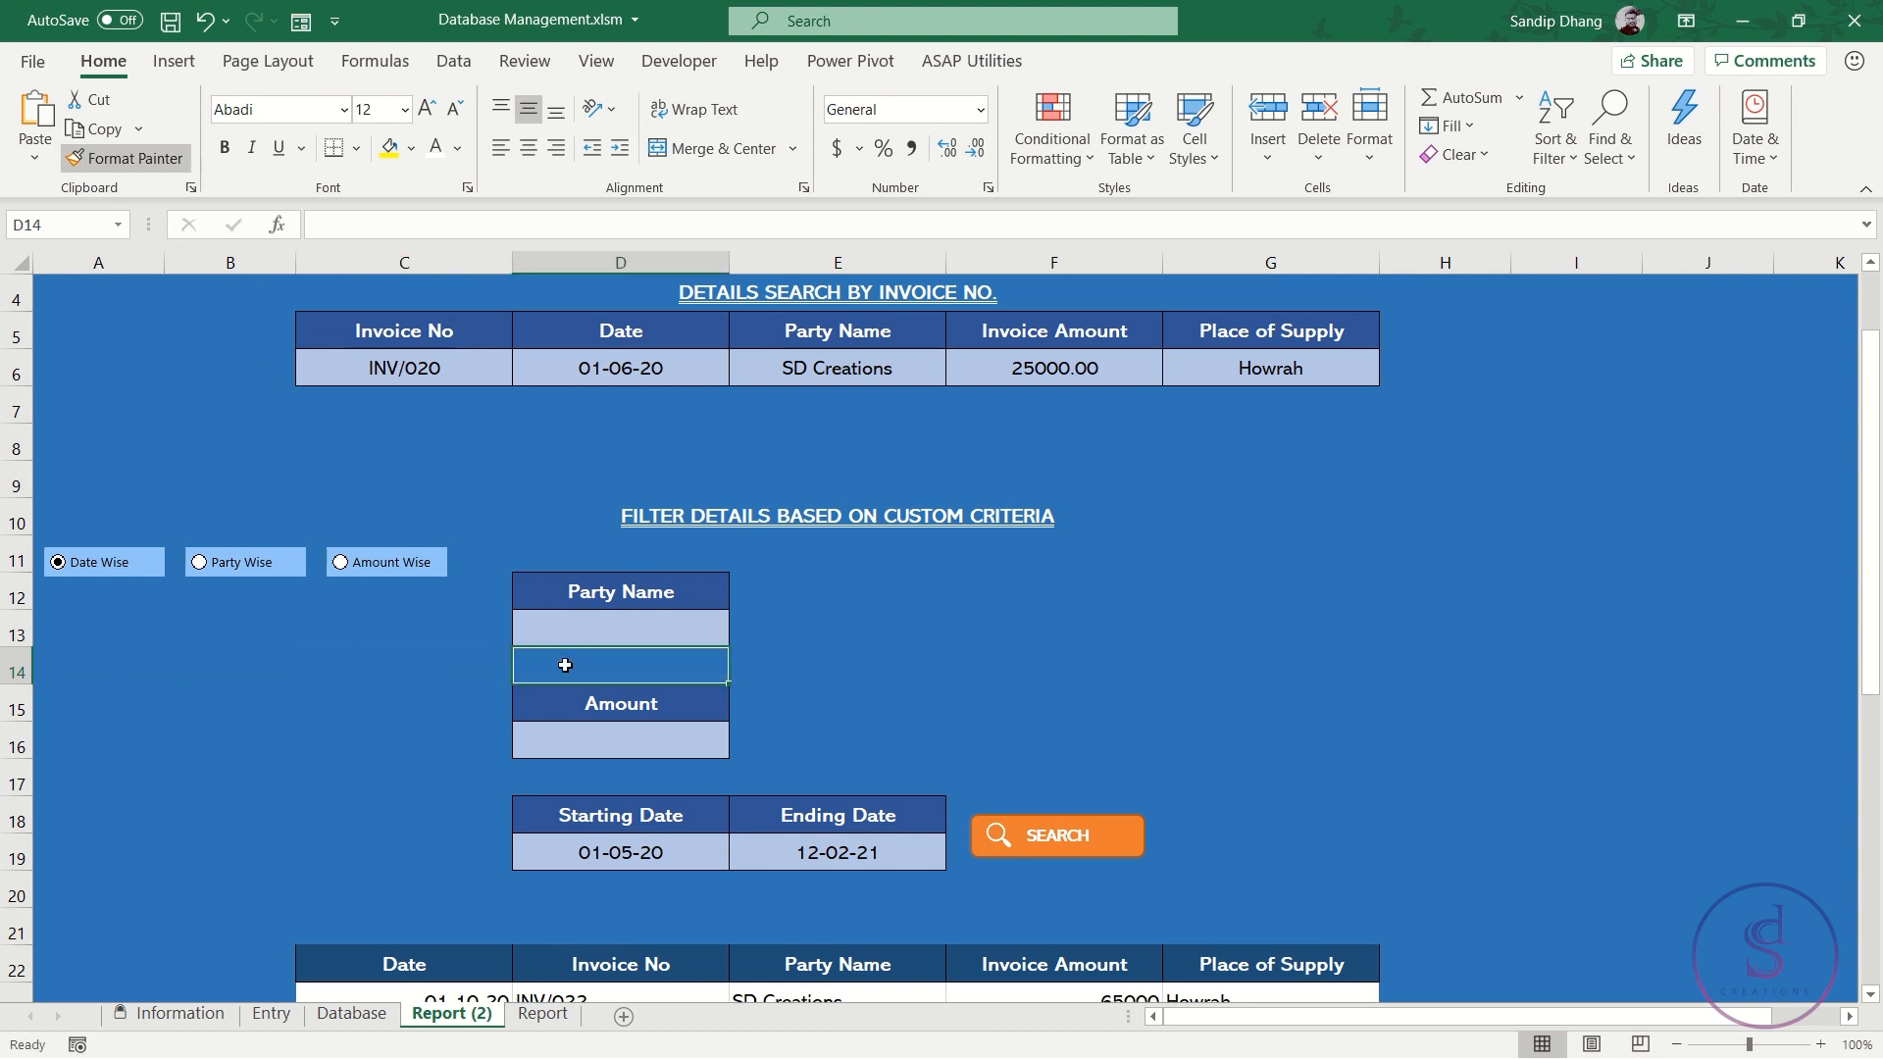
click(863, 714)
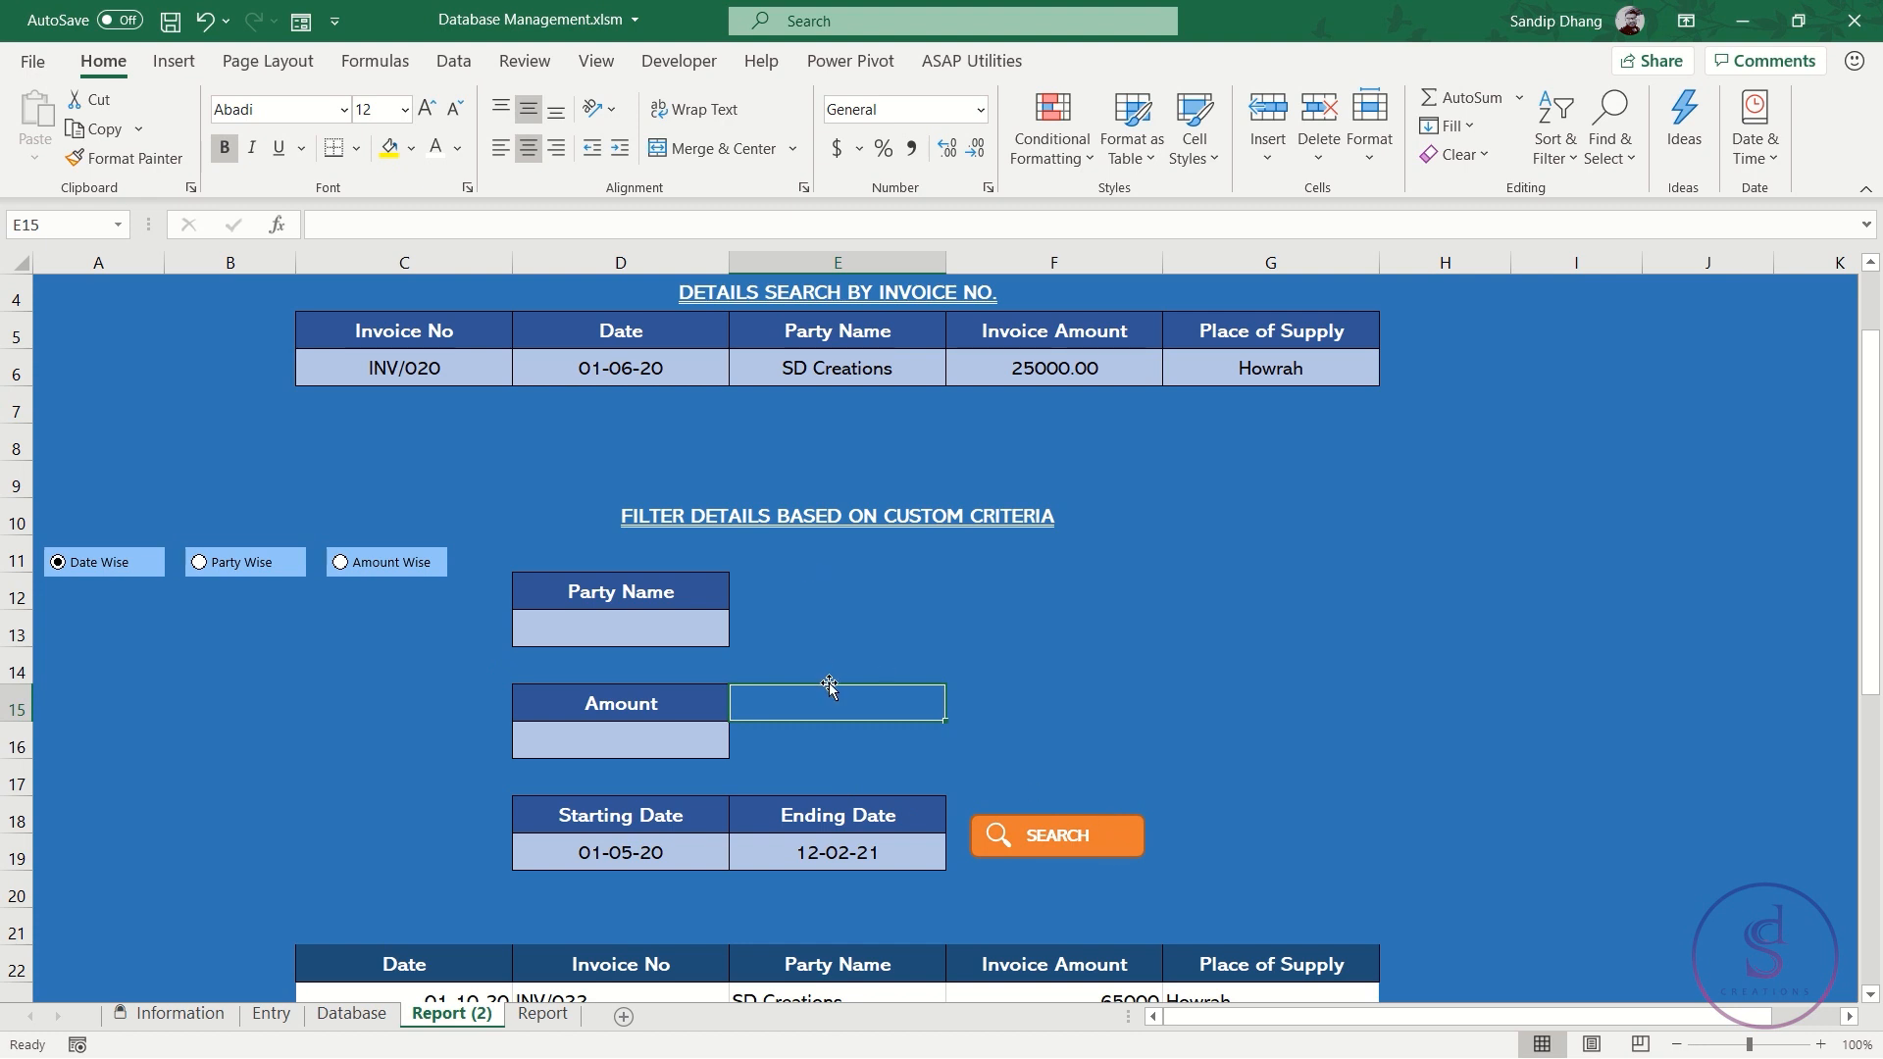
right_click(1066, 838)
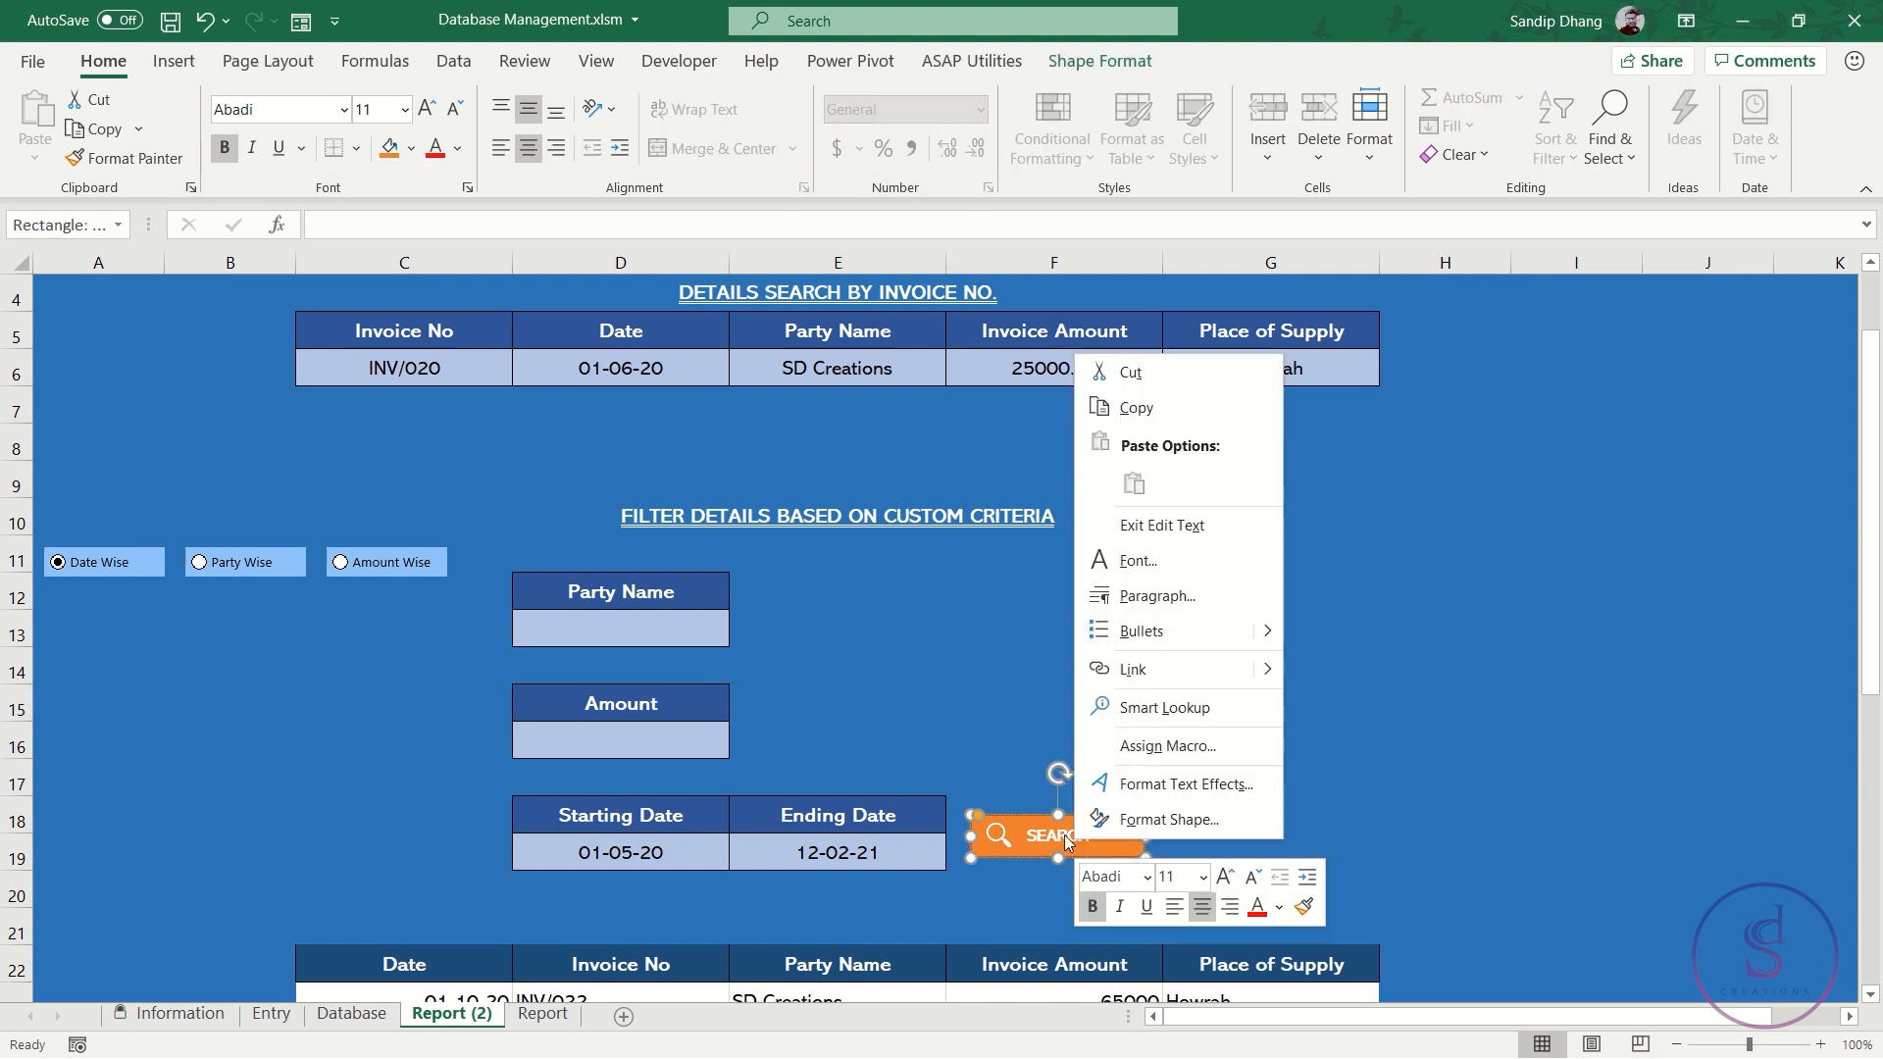
click(1021, 810)
ctrl+click(999, 830)
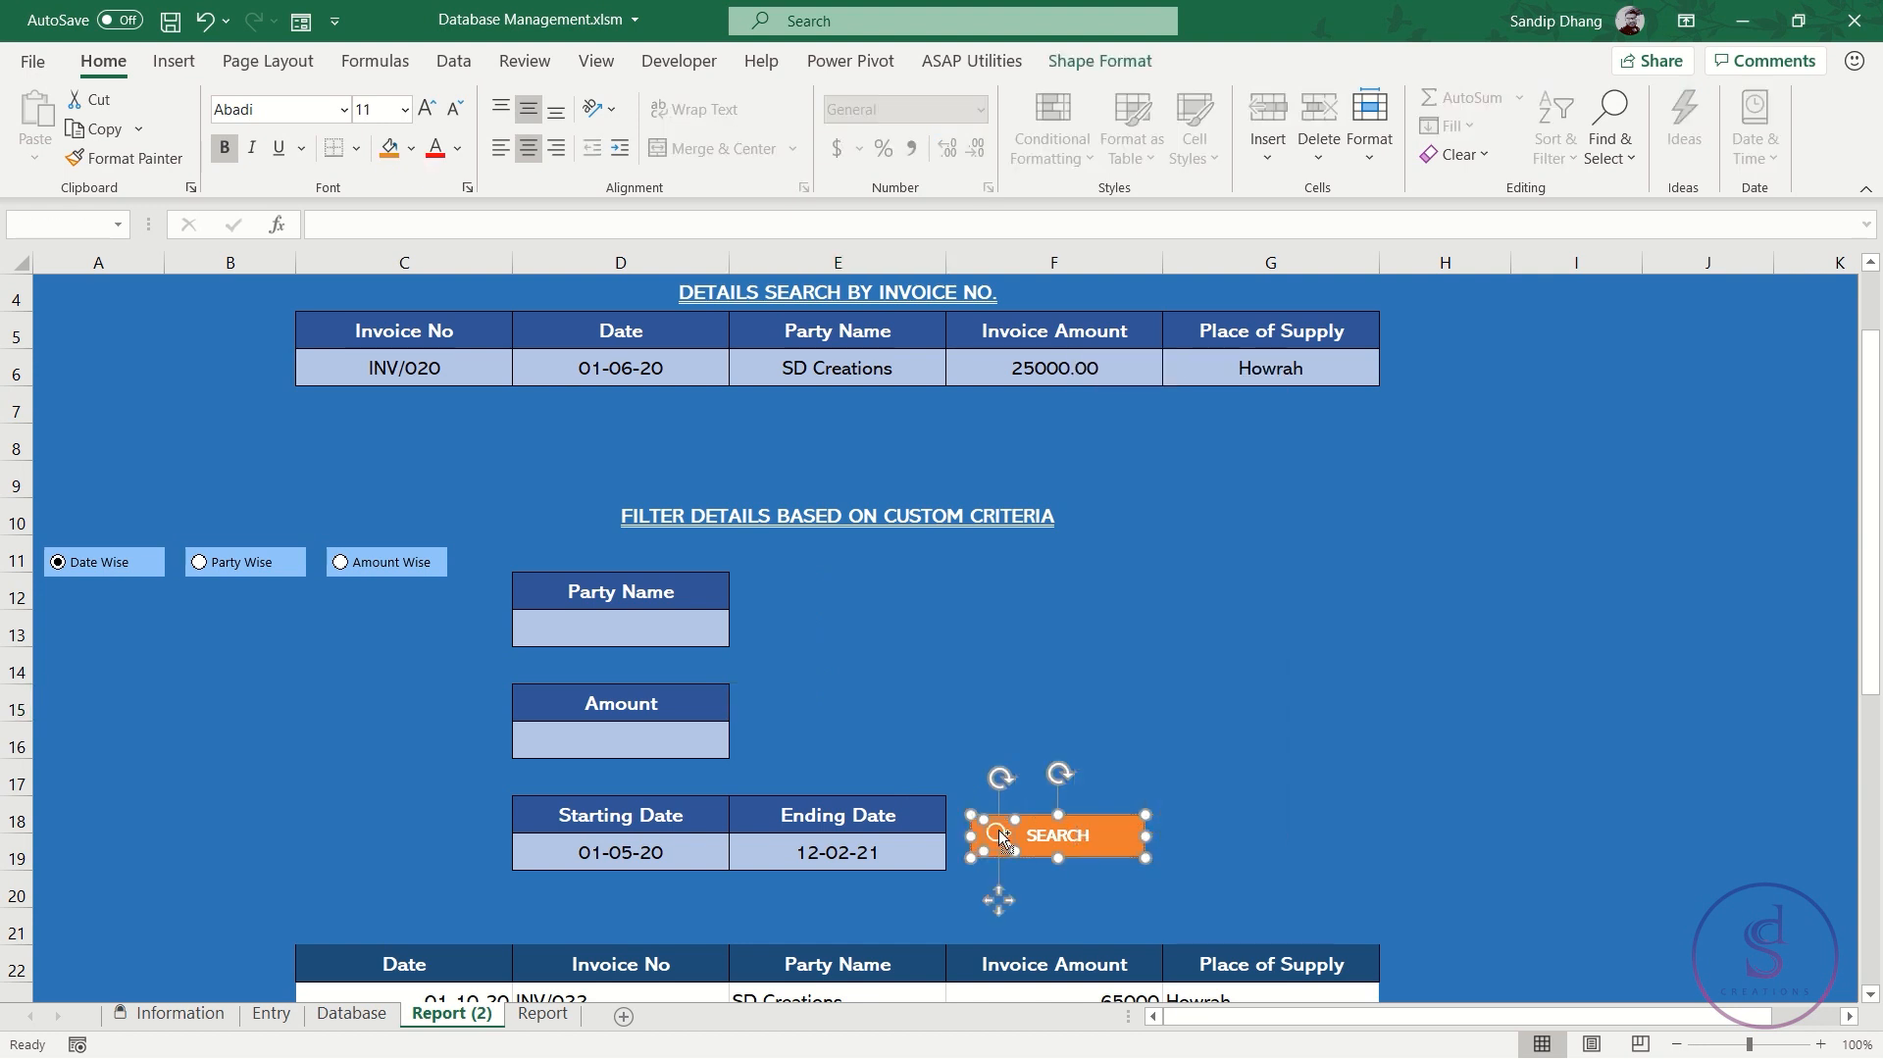
key(F5)
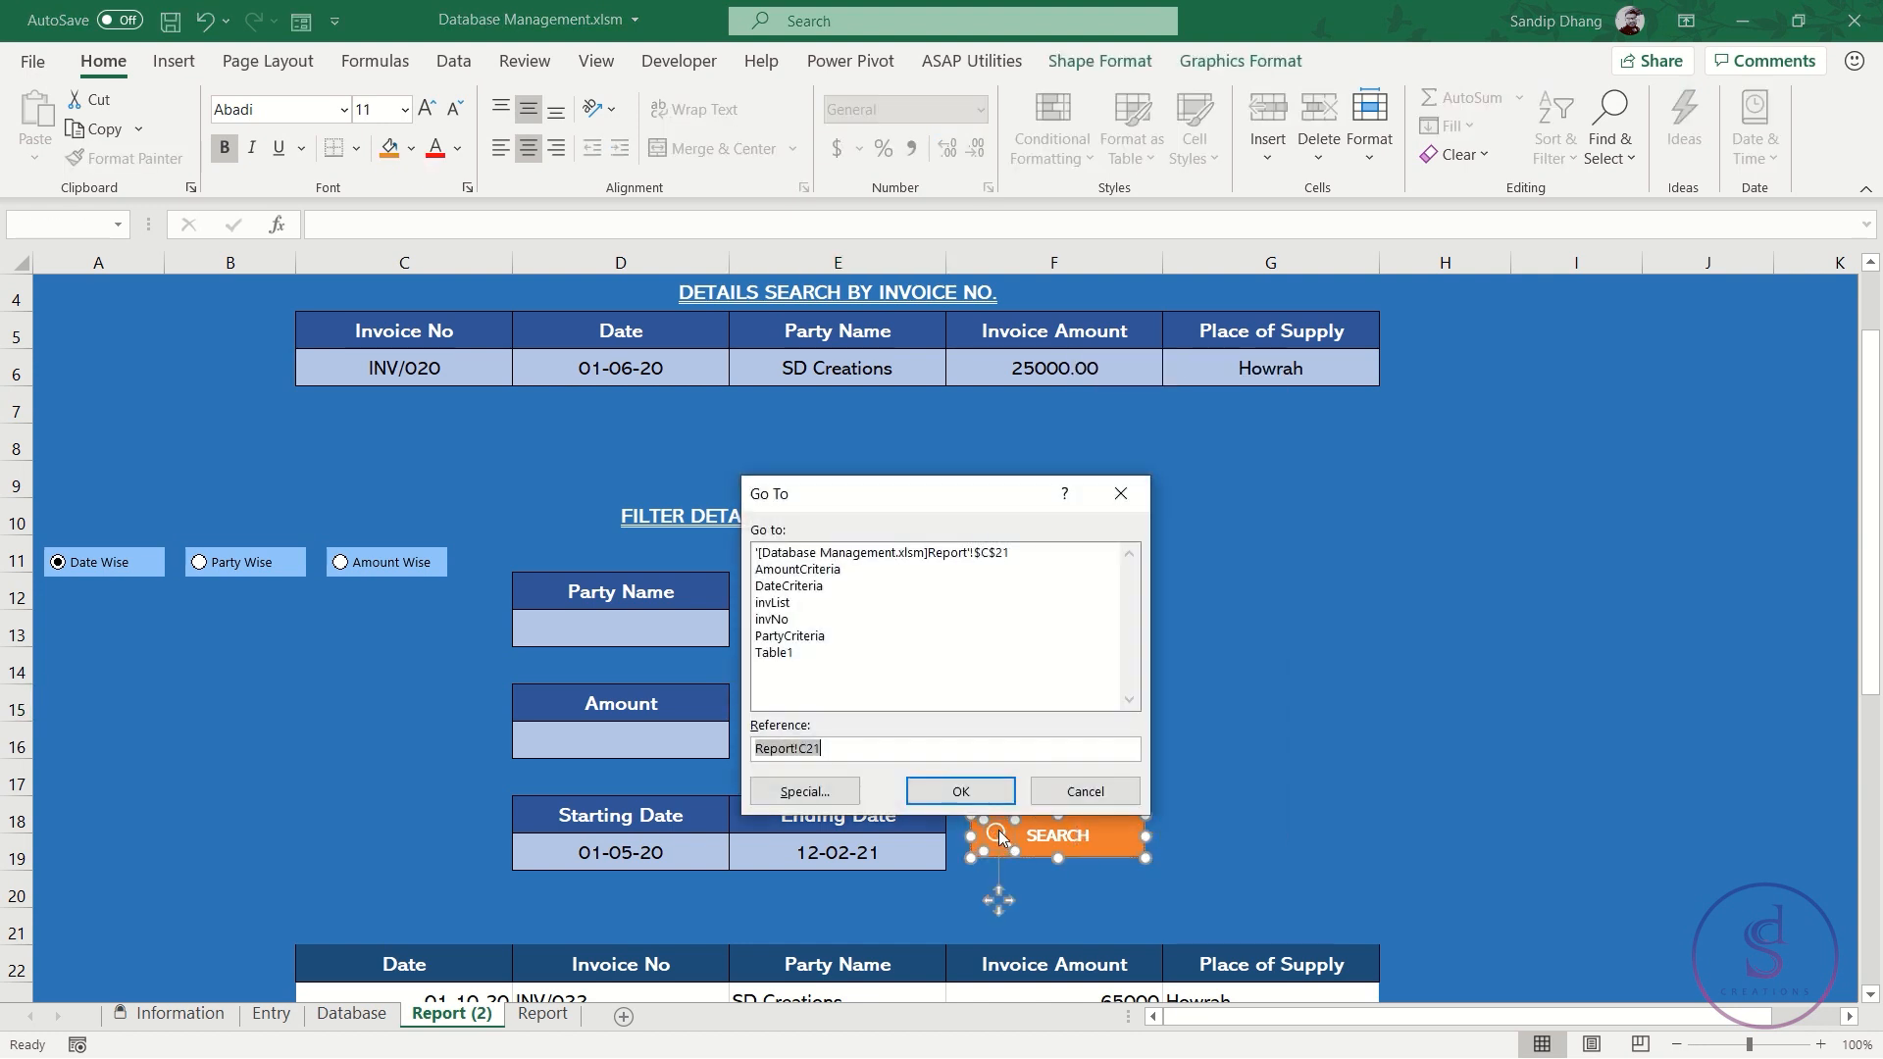
click(1084, 791)
right_click(1071, 836)
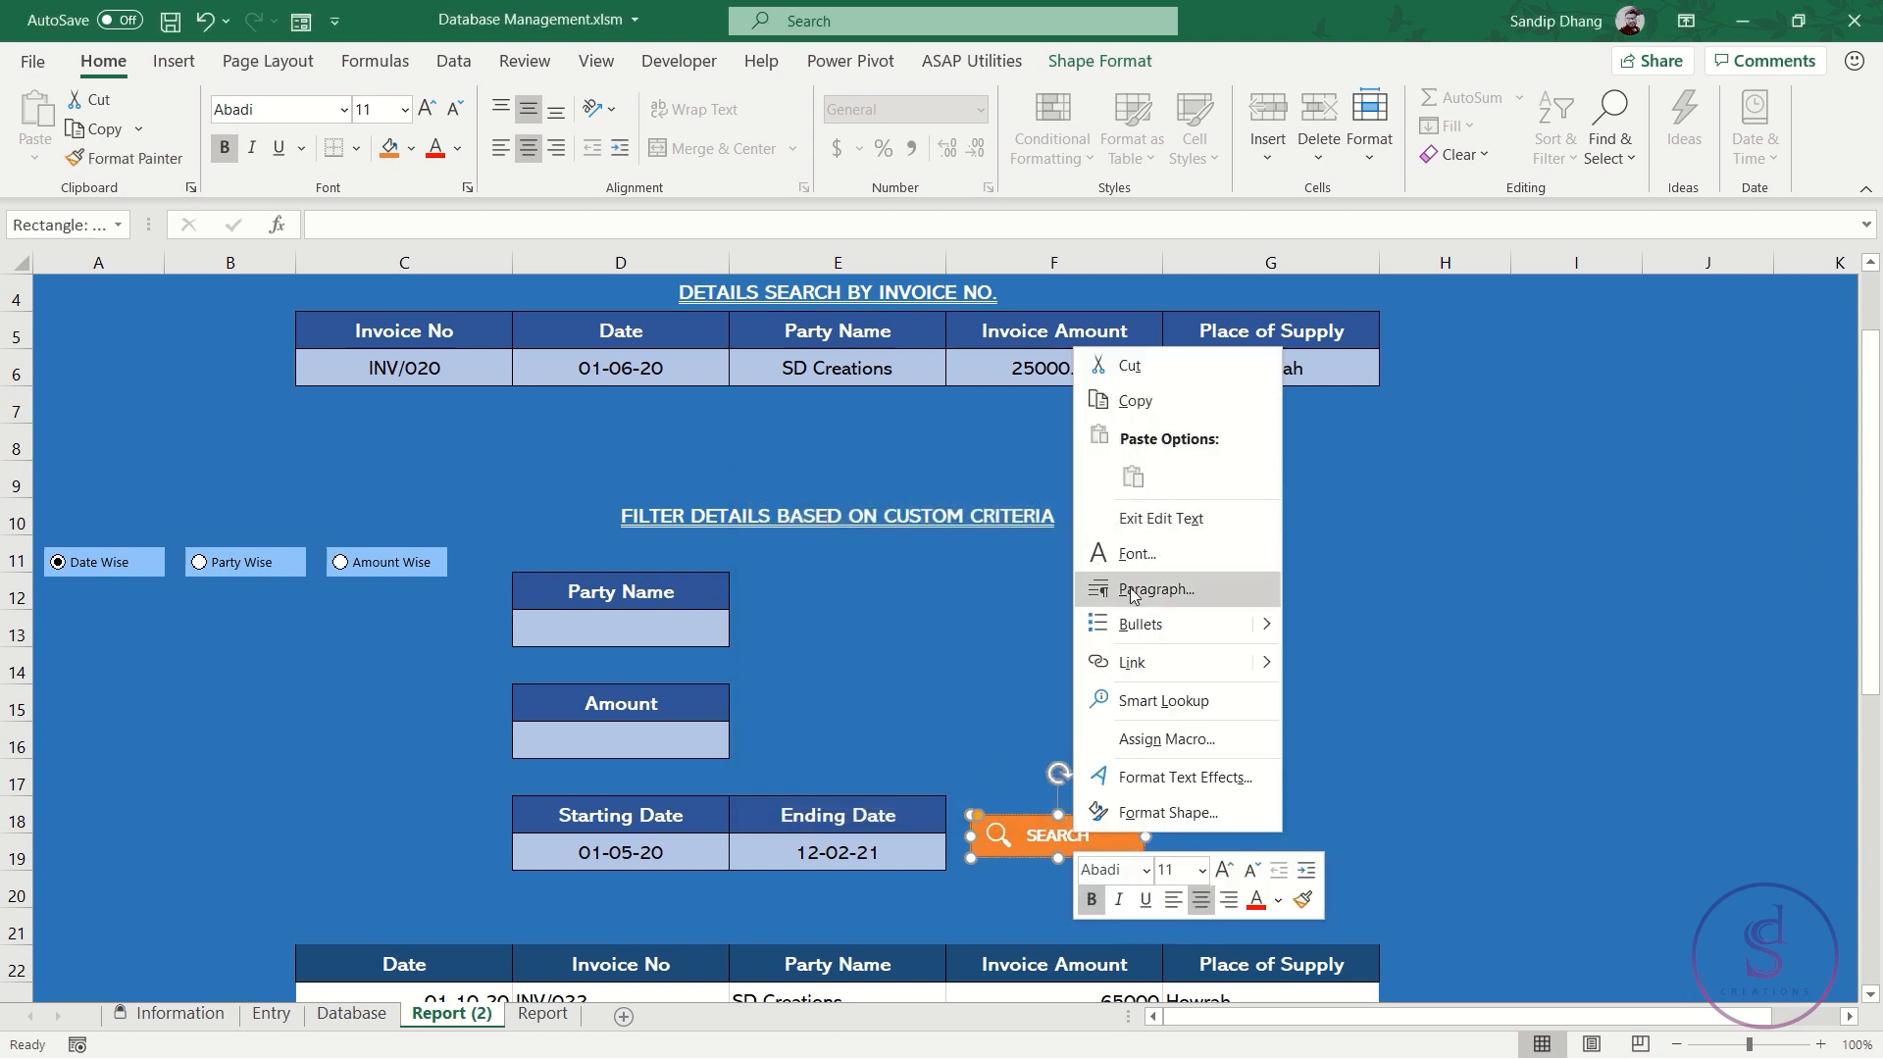
key(Escape)
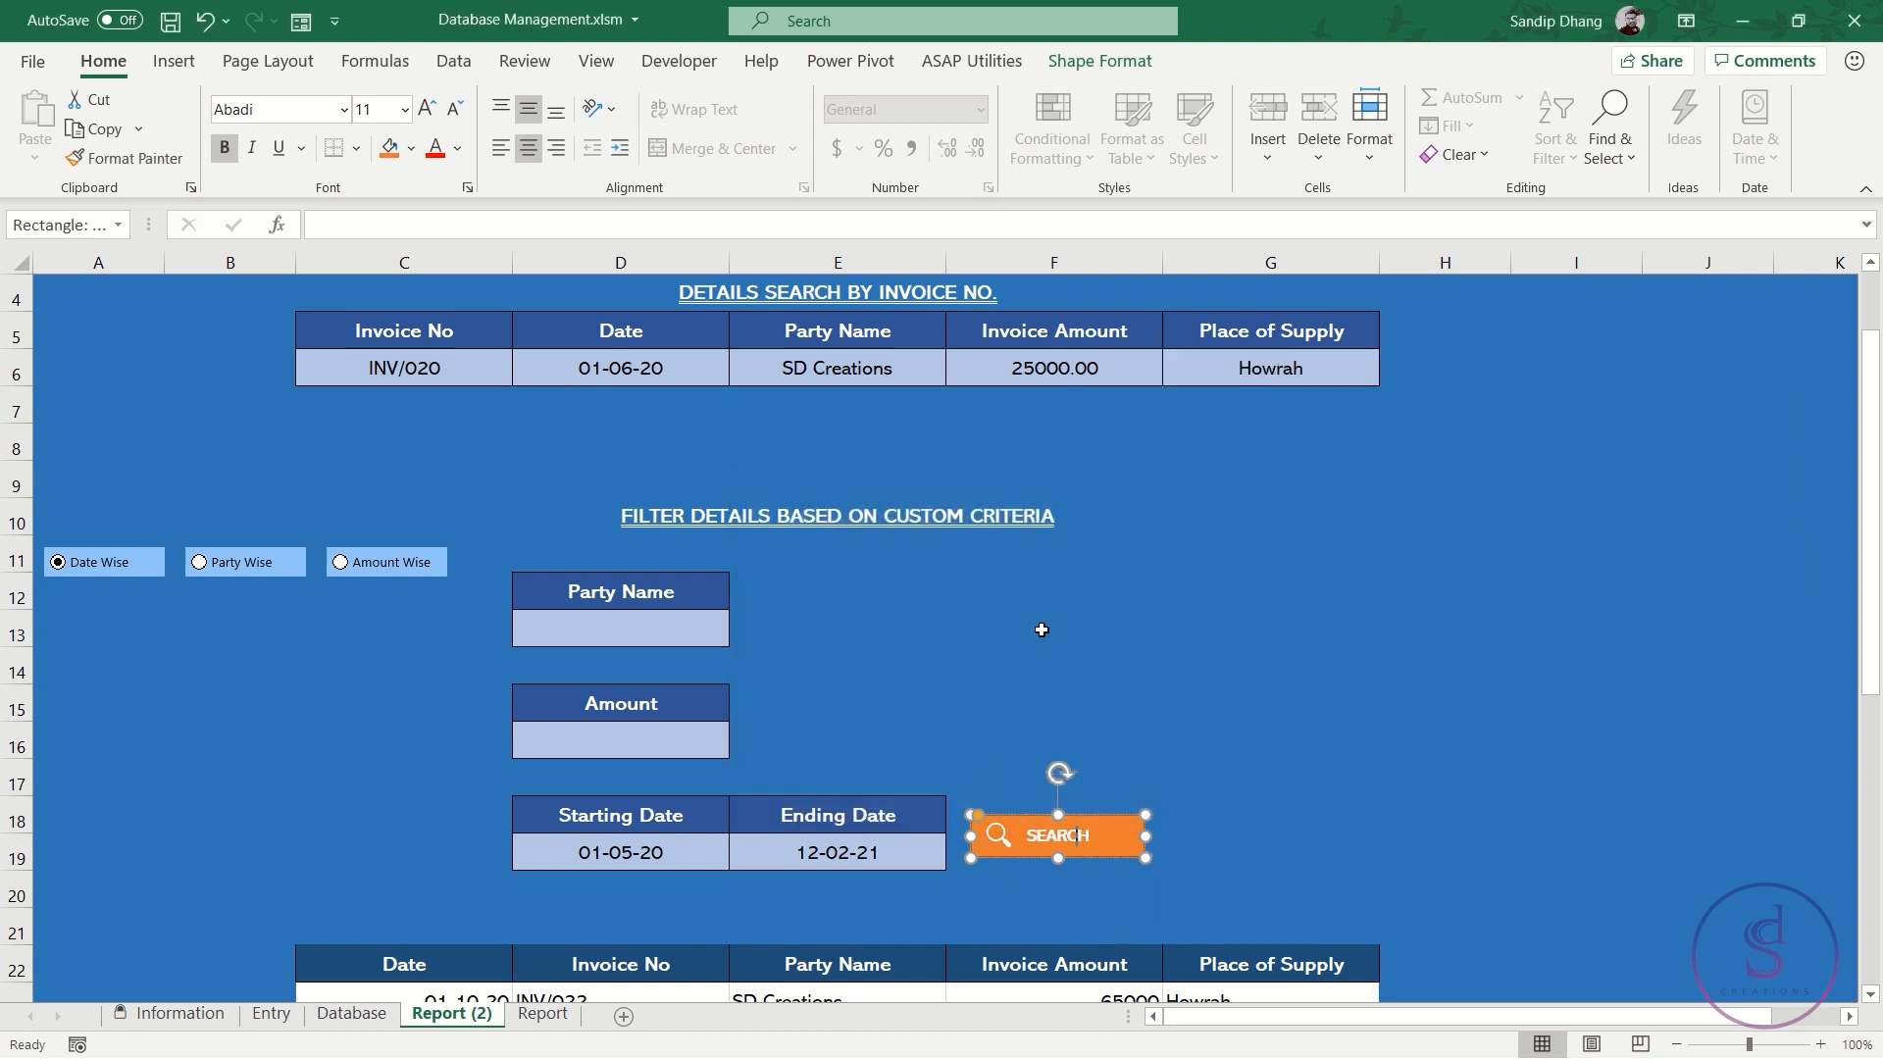
right_click(999, 829)
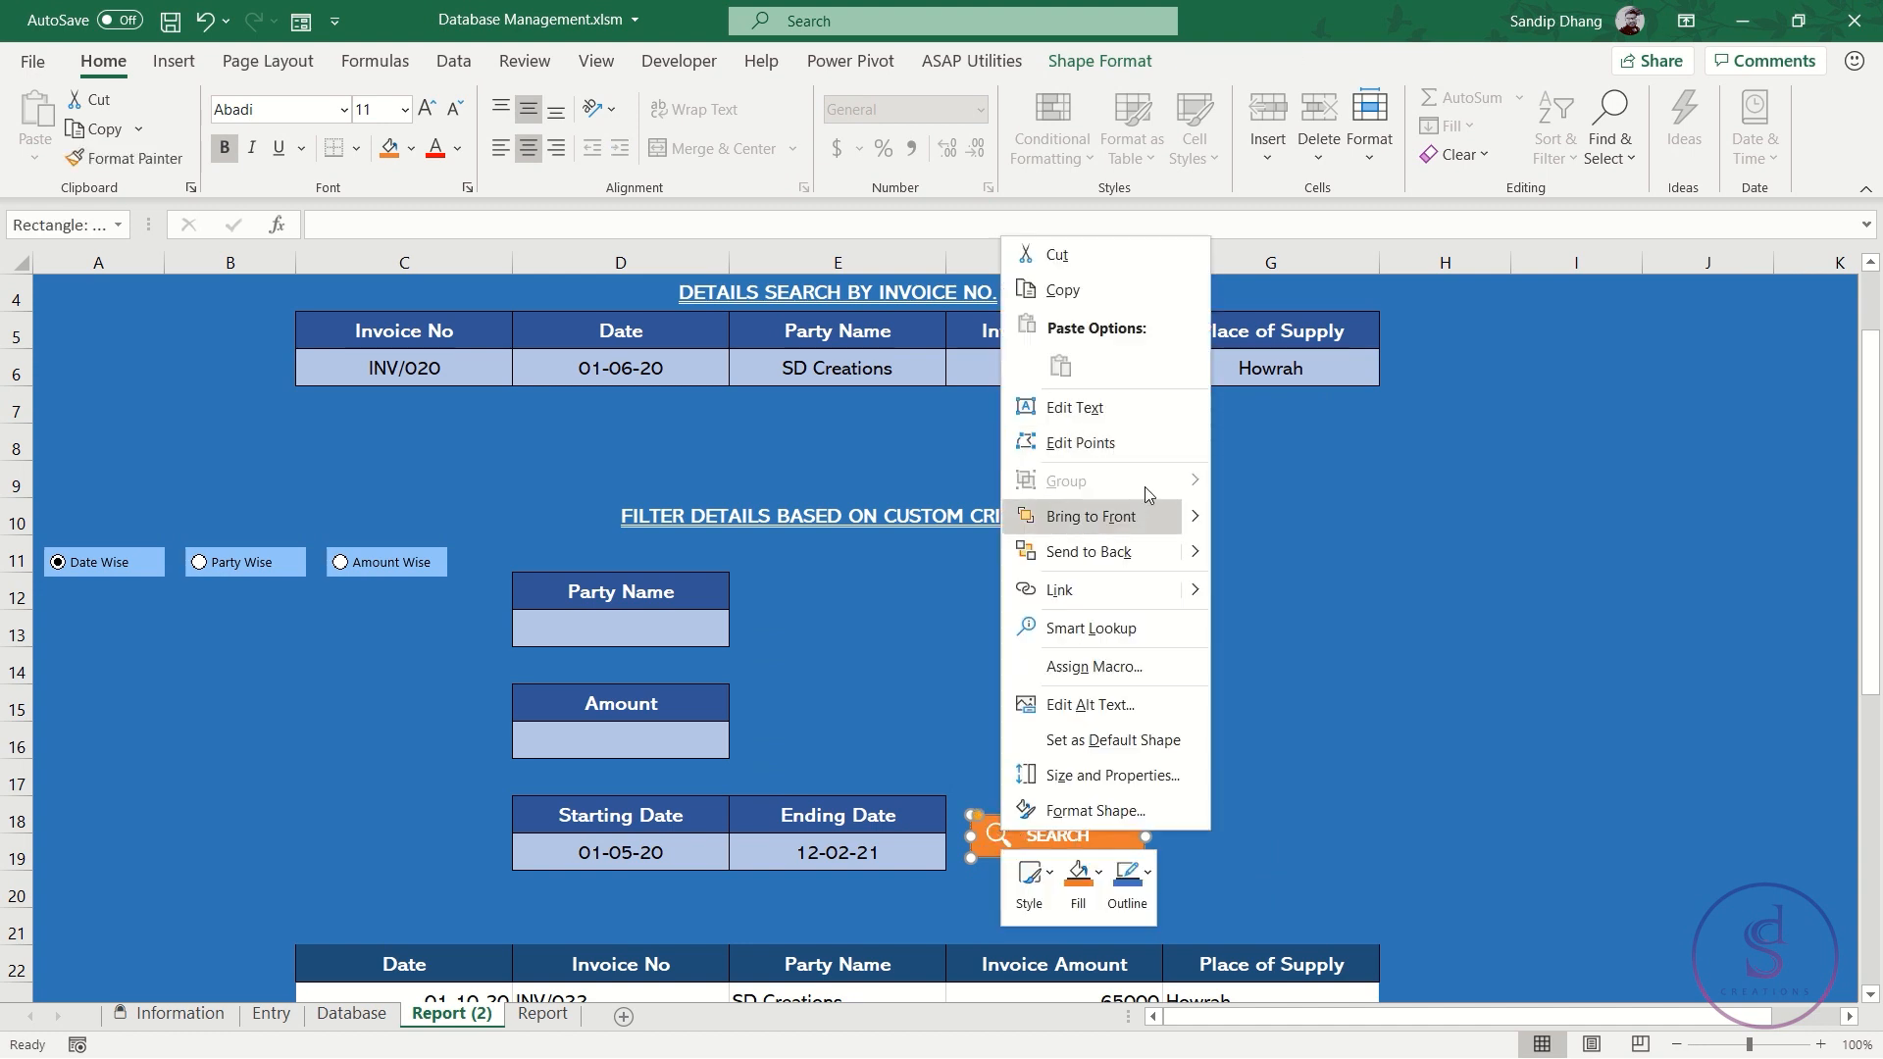
key(Escape)
click(1226, 803)
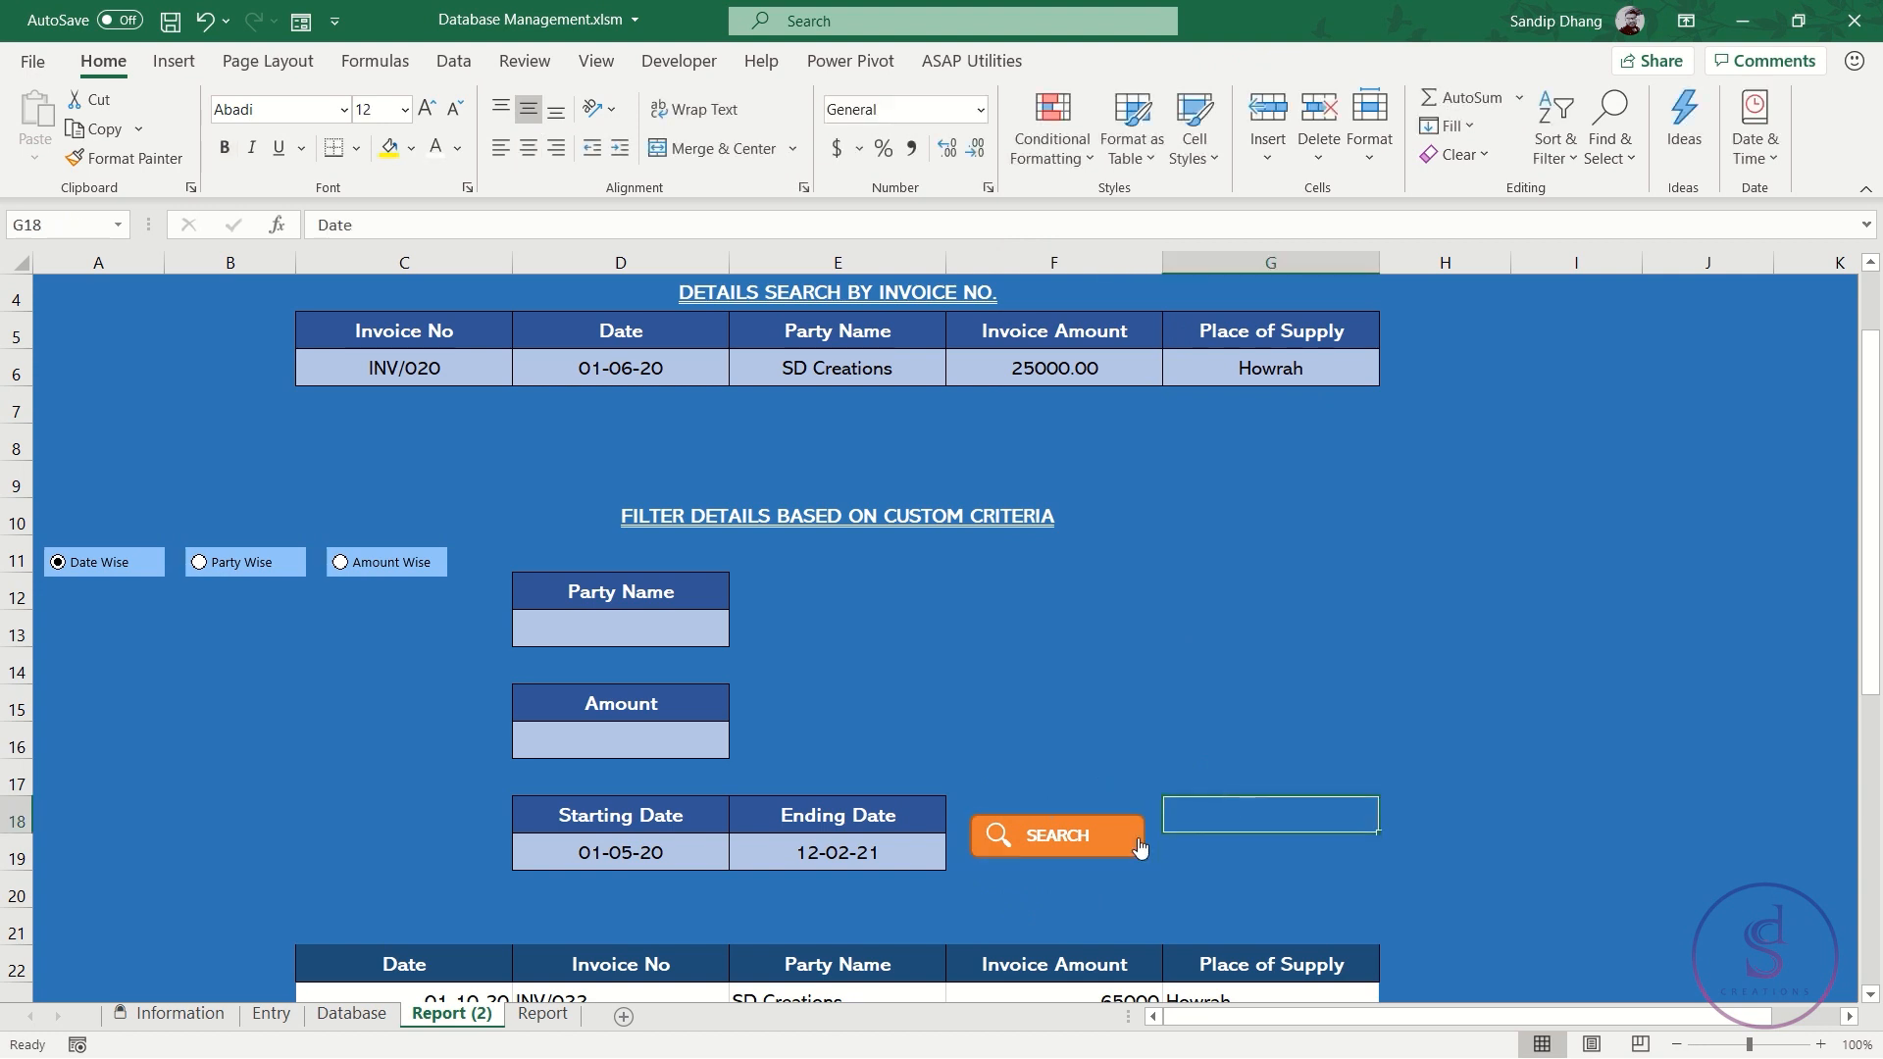
Group the magnifier graphic and the orange SEARCH shape beside the Ending Date field into one object
right_click(1003, 833)
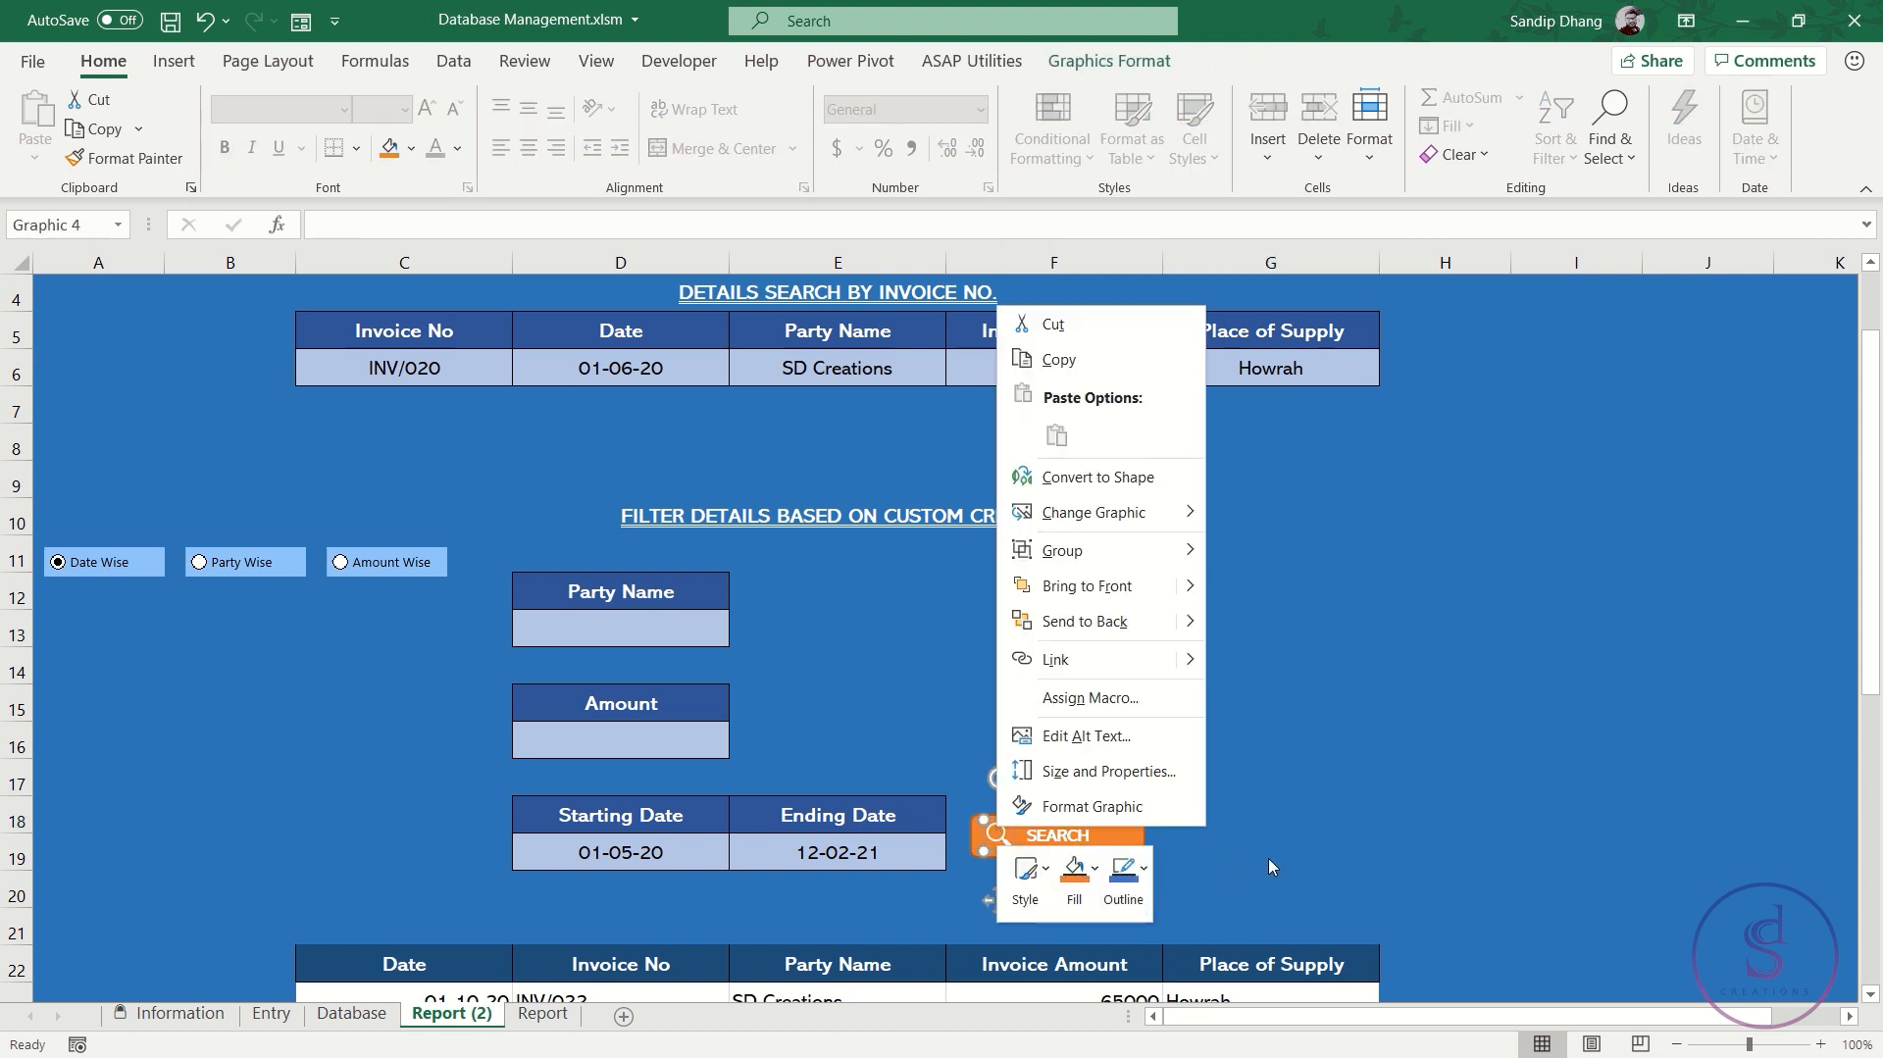
key(Escape)
ctrl+click(1129, 852)
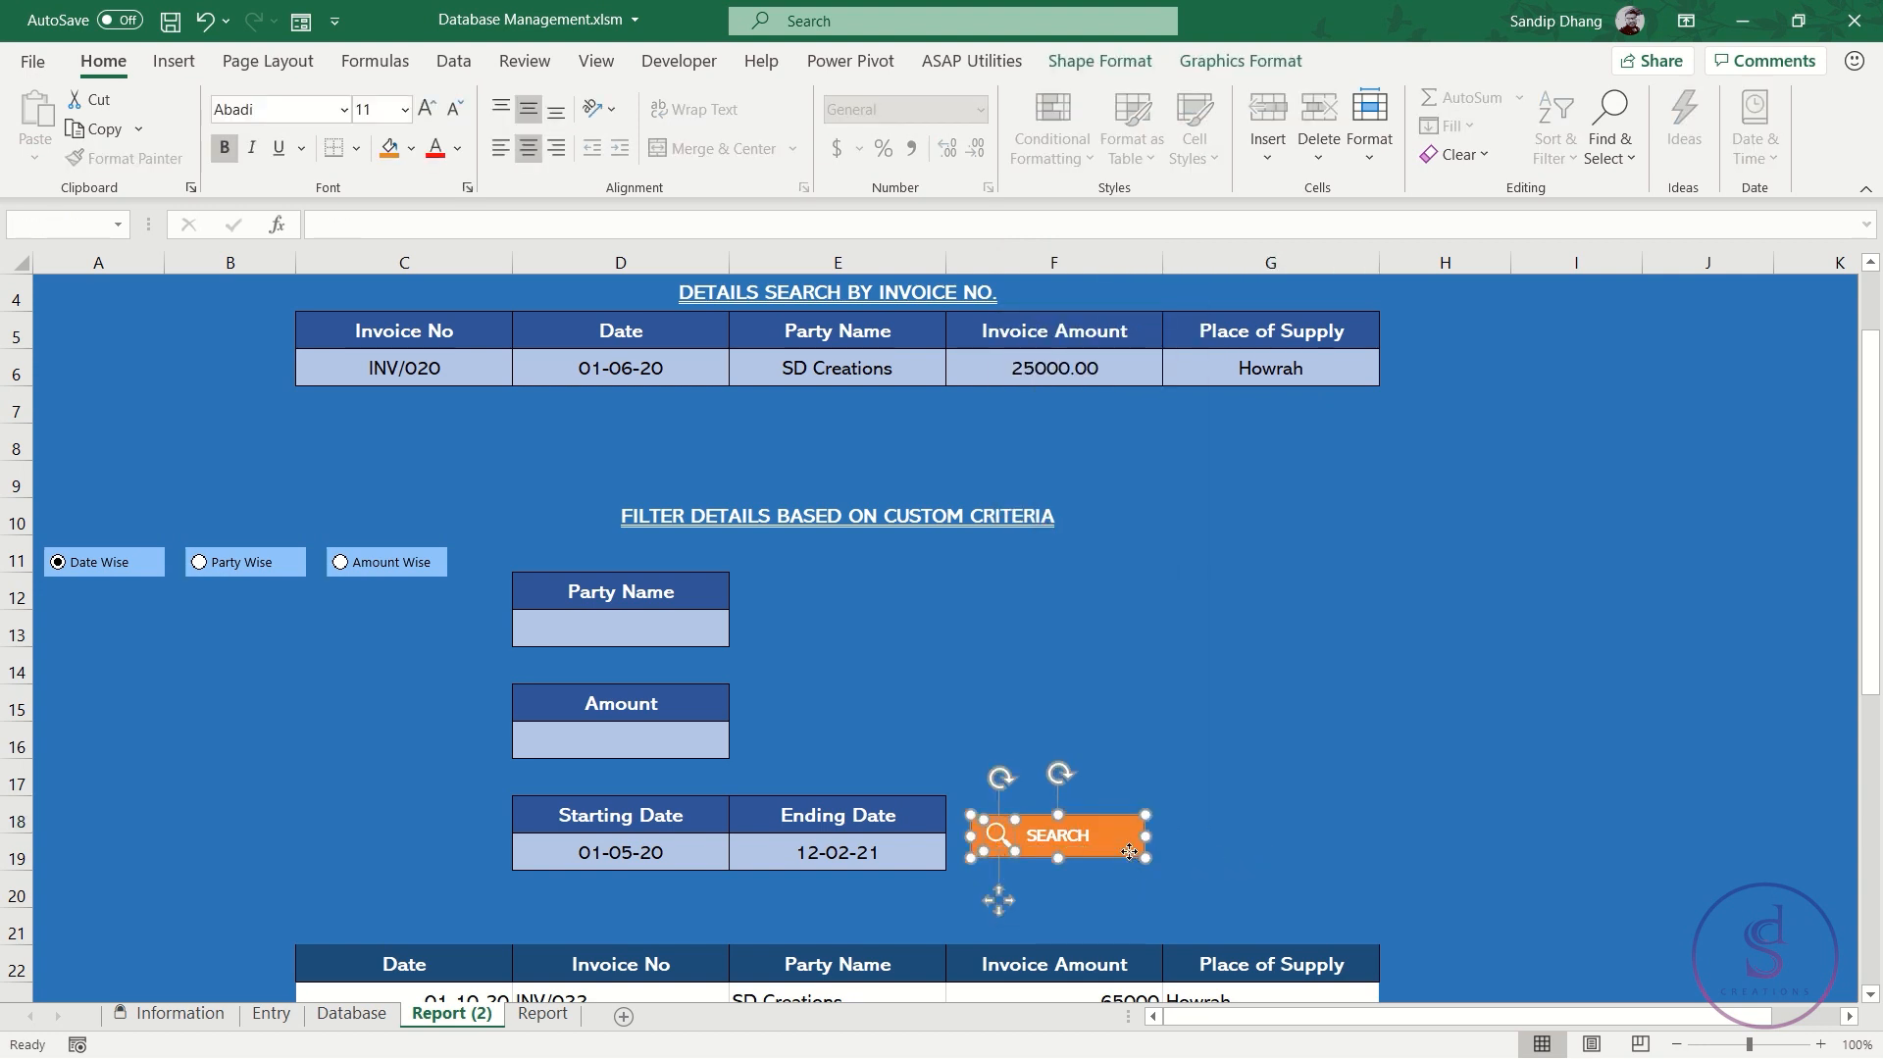
right_click(1130, 851)
mouse_move(1239, 581)
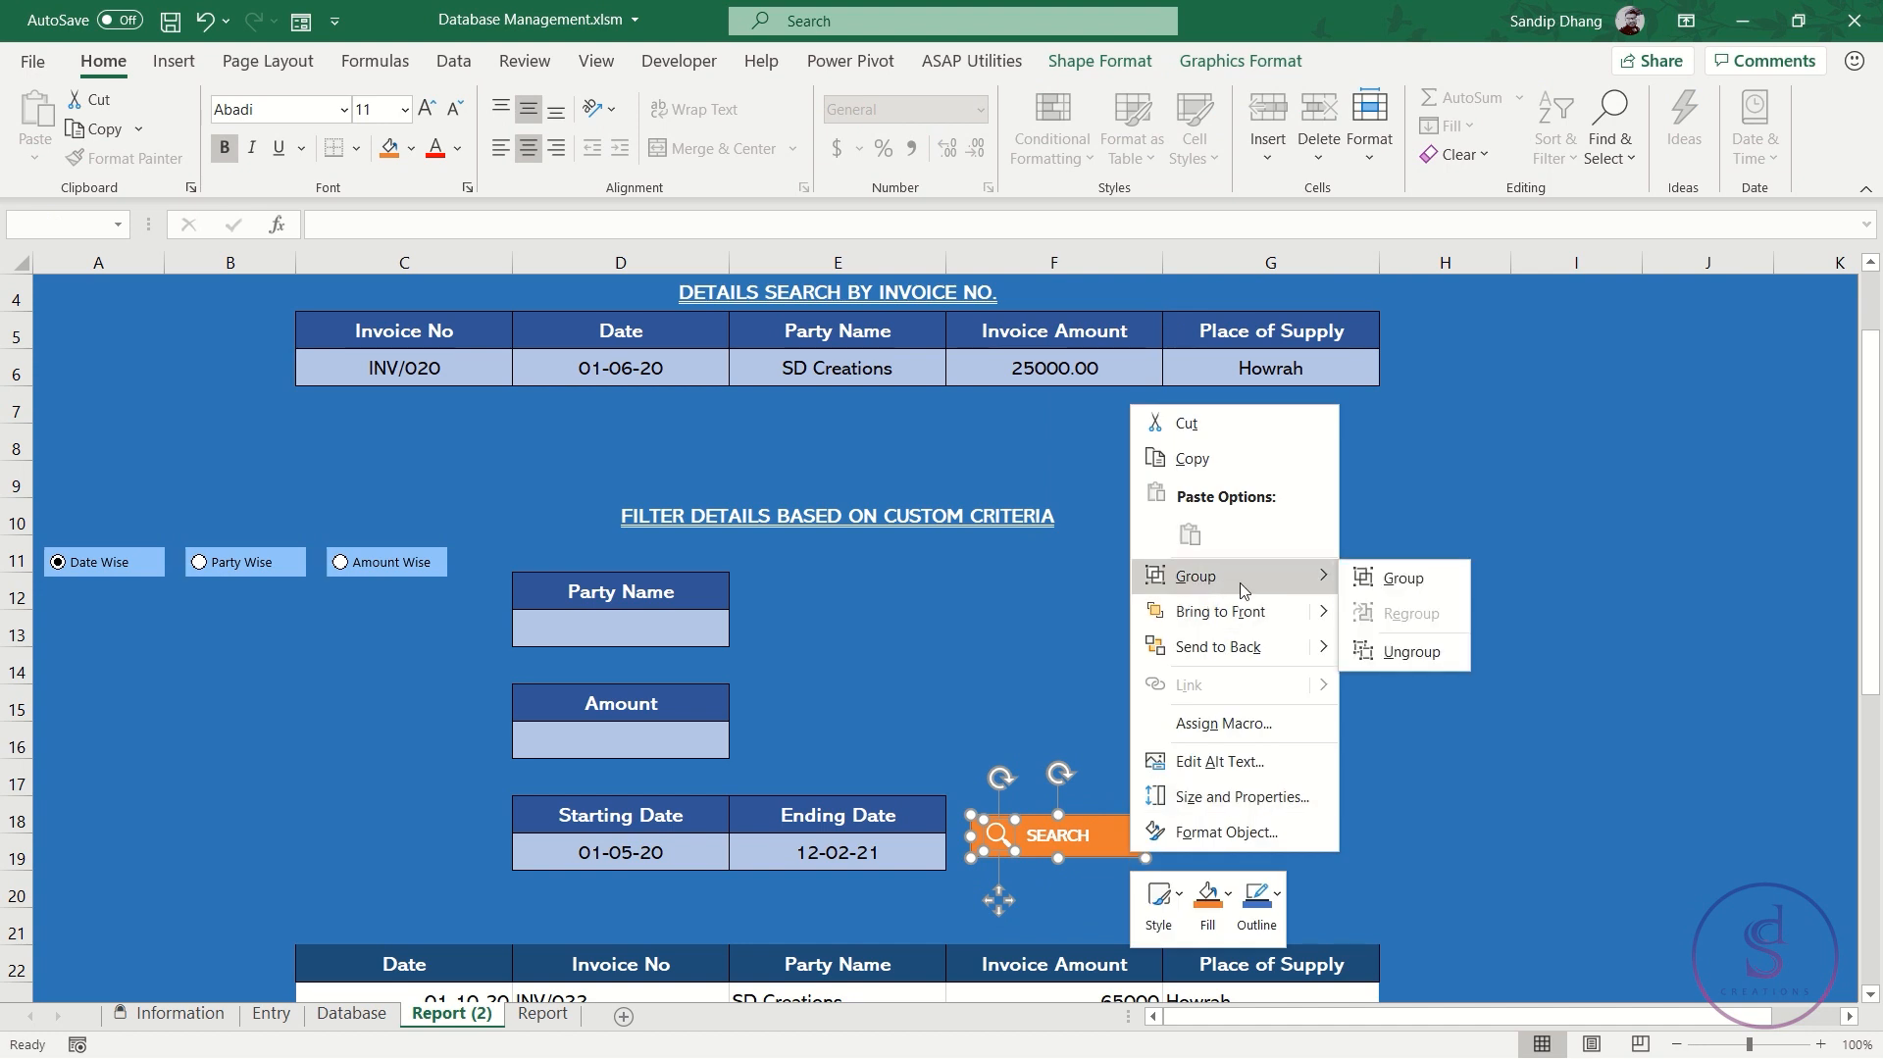
click(1405, 575)
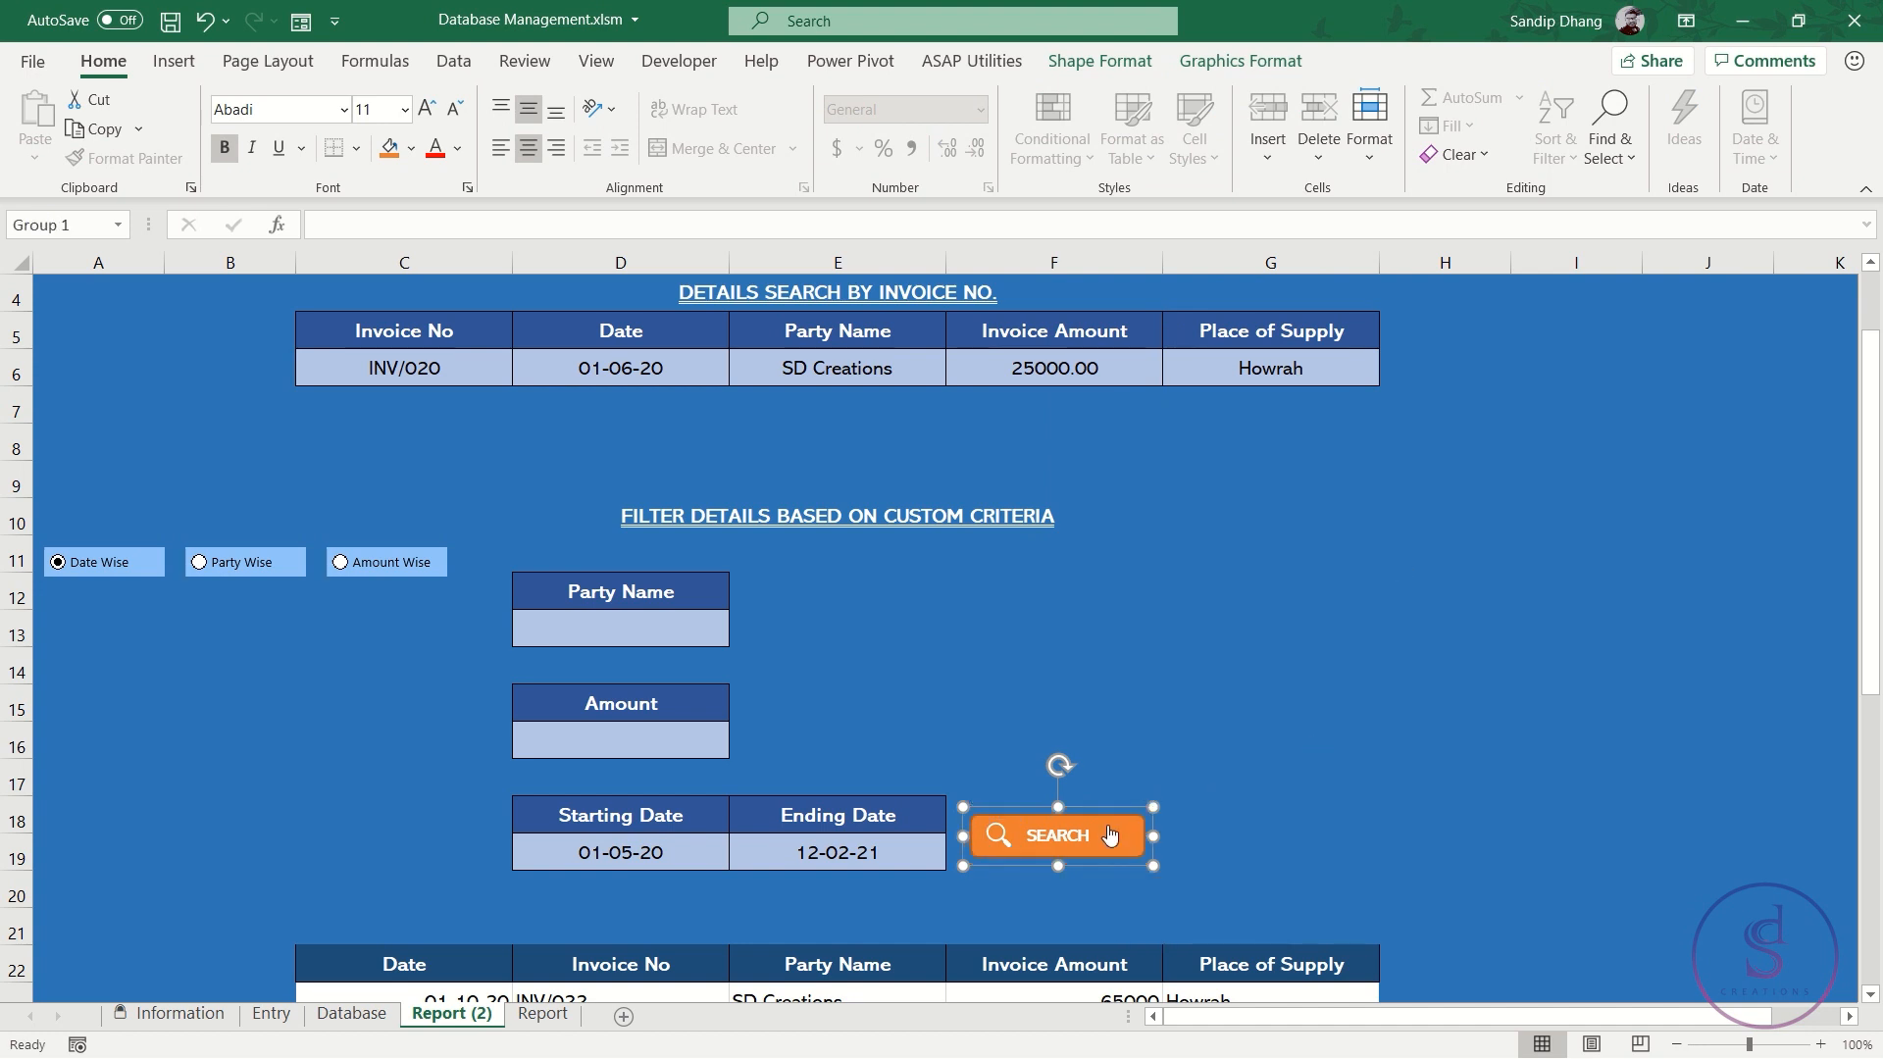
Make two copies of the grouped SEARCH button
key(ctrl+c)
key(ctrl+v)
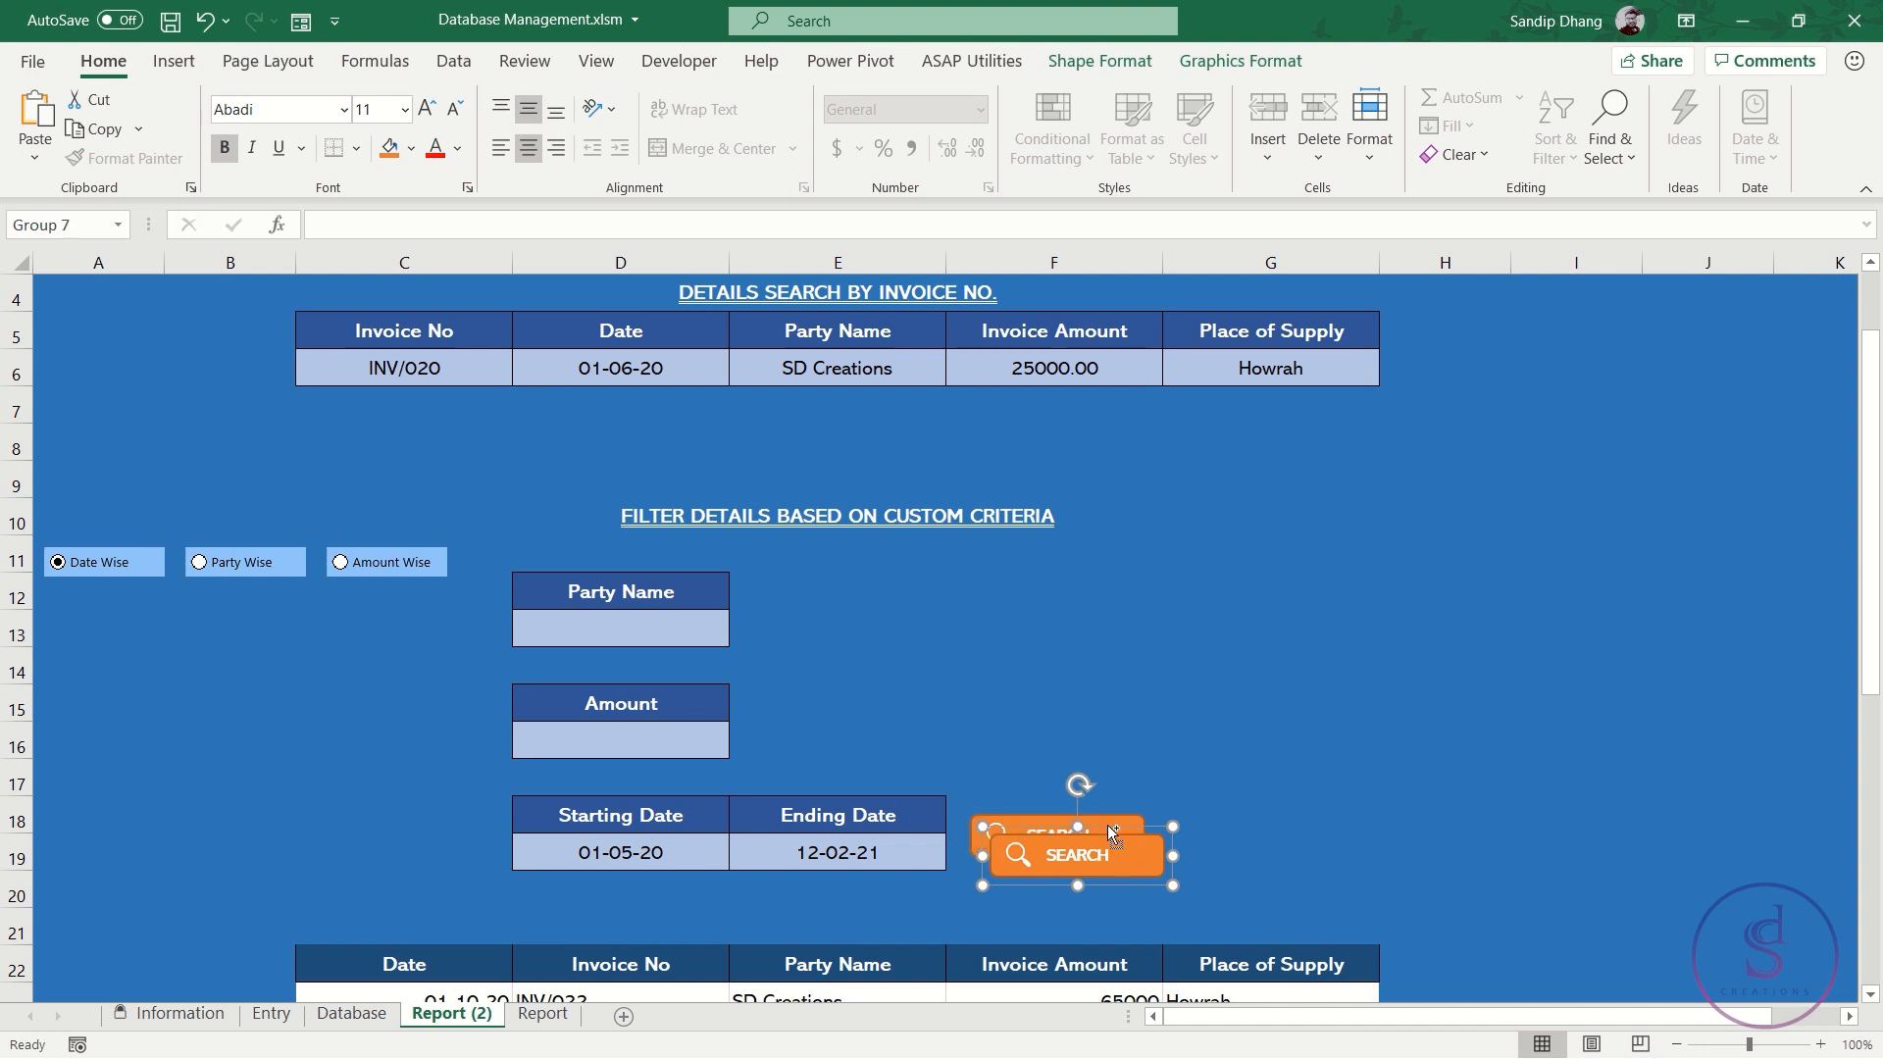
key(ctrl+v)
click(1148, 873)
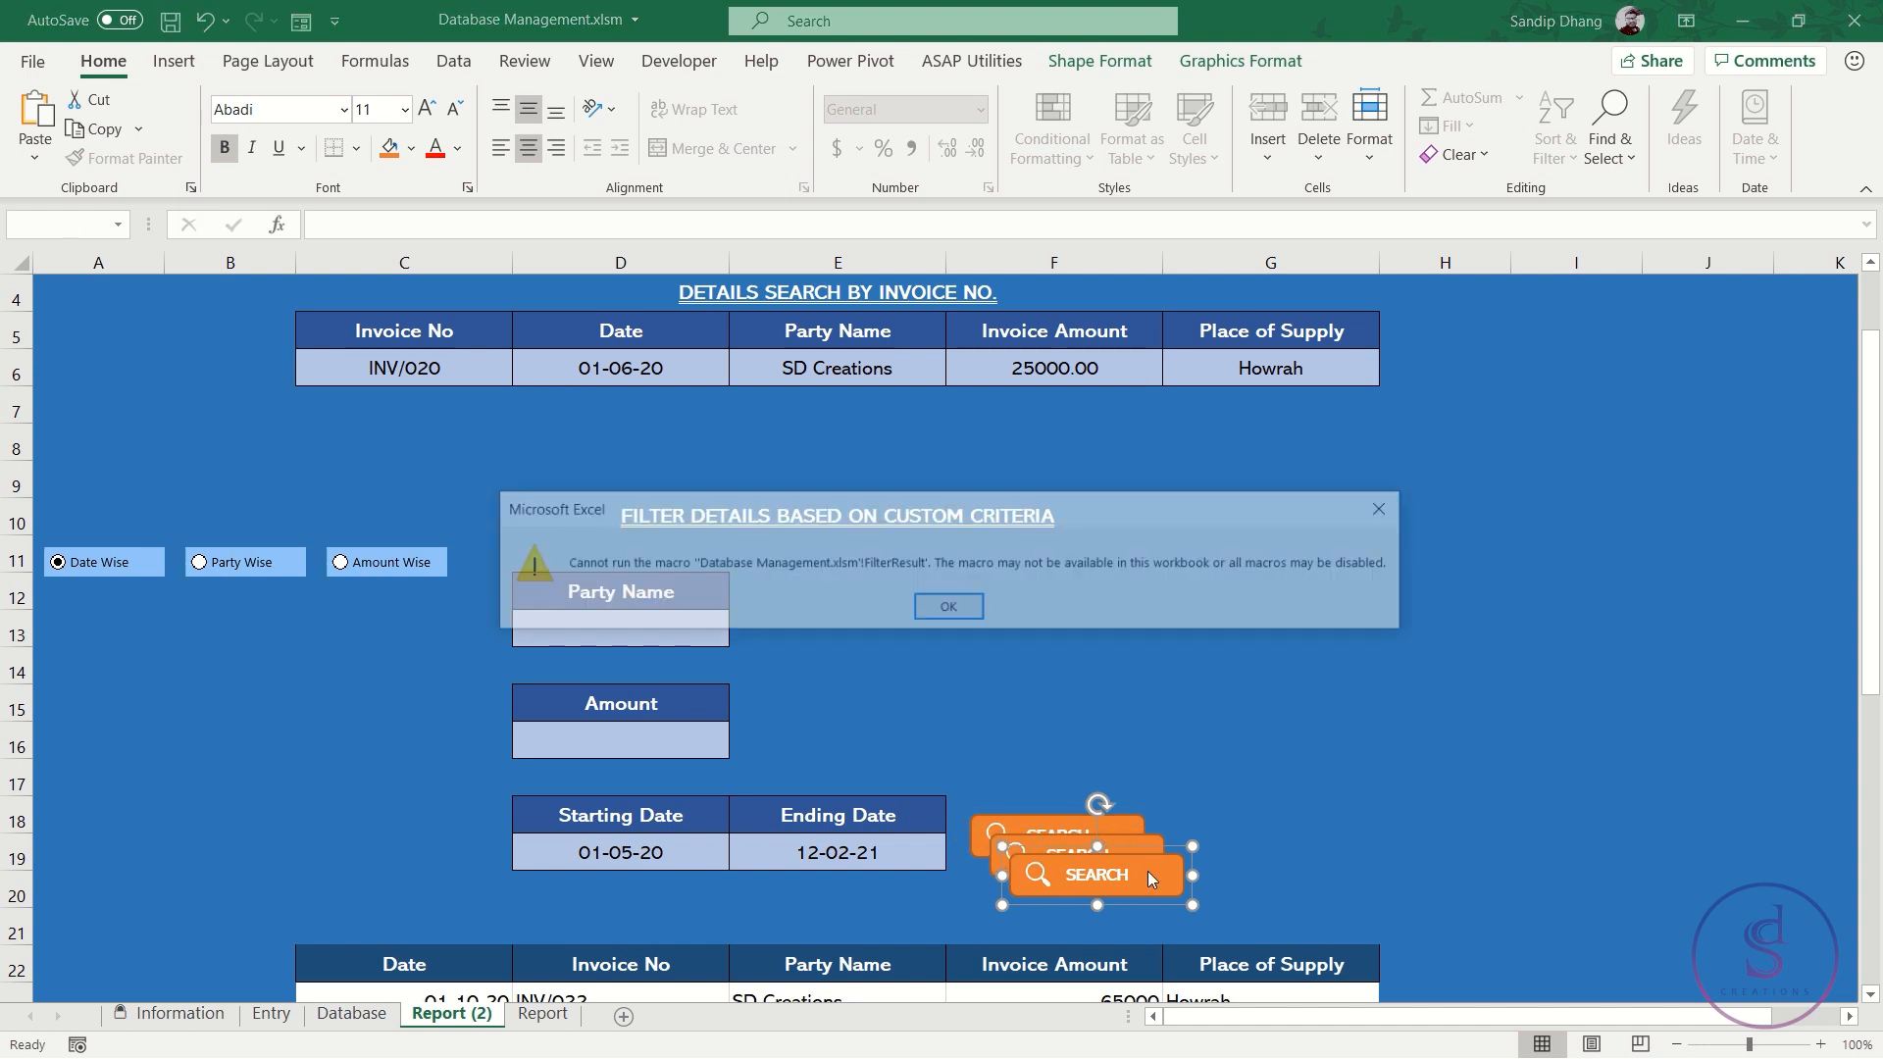
key(Return)
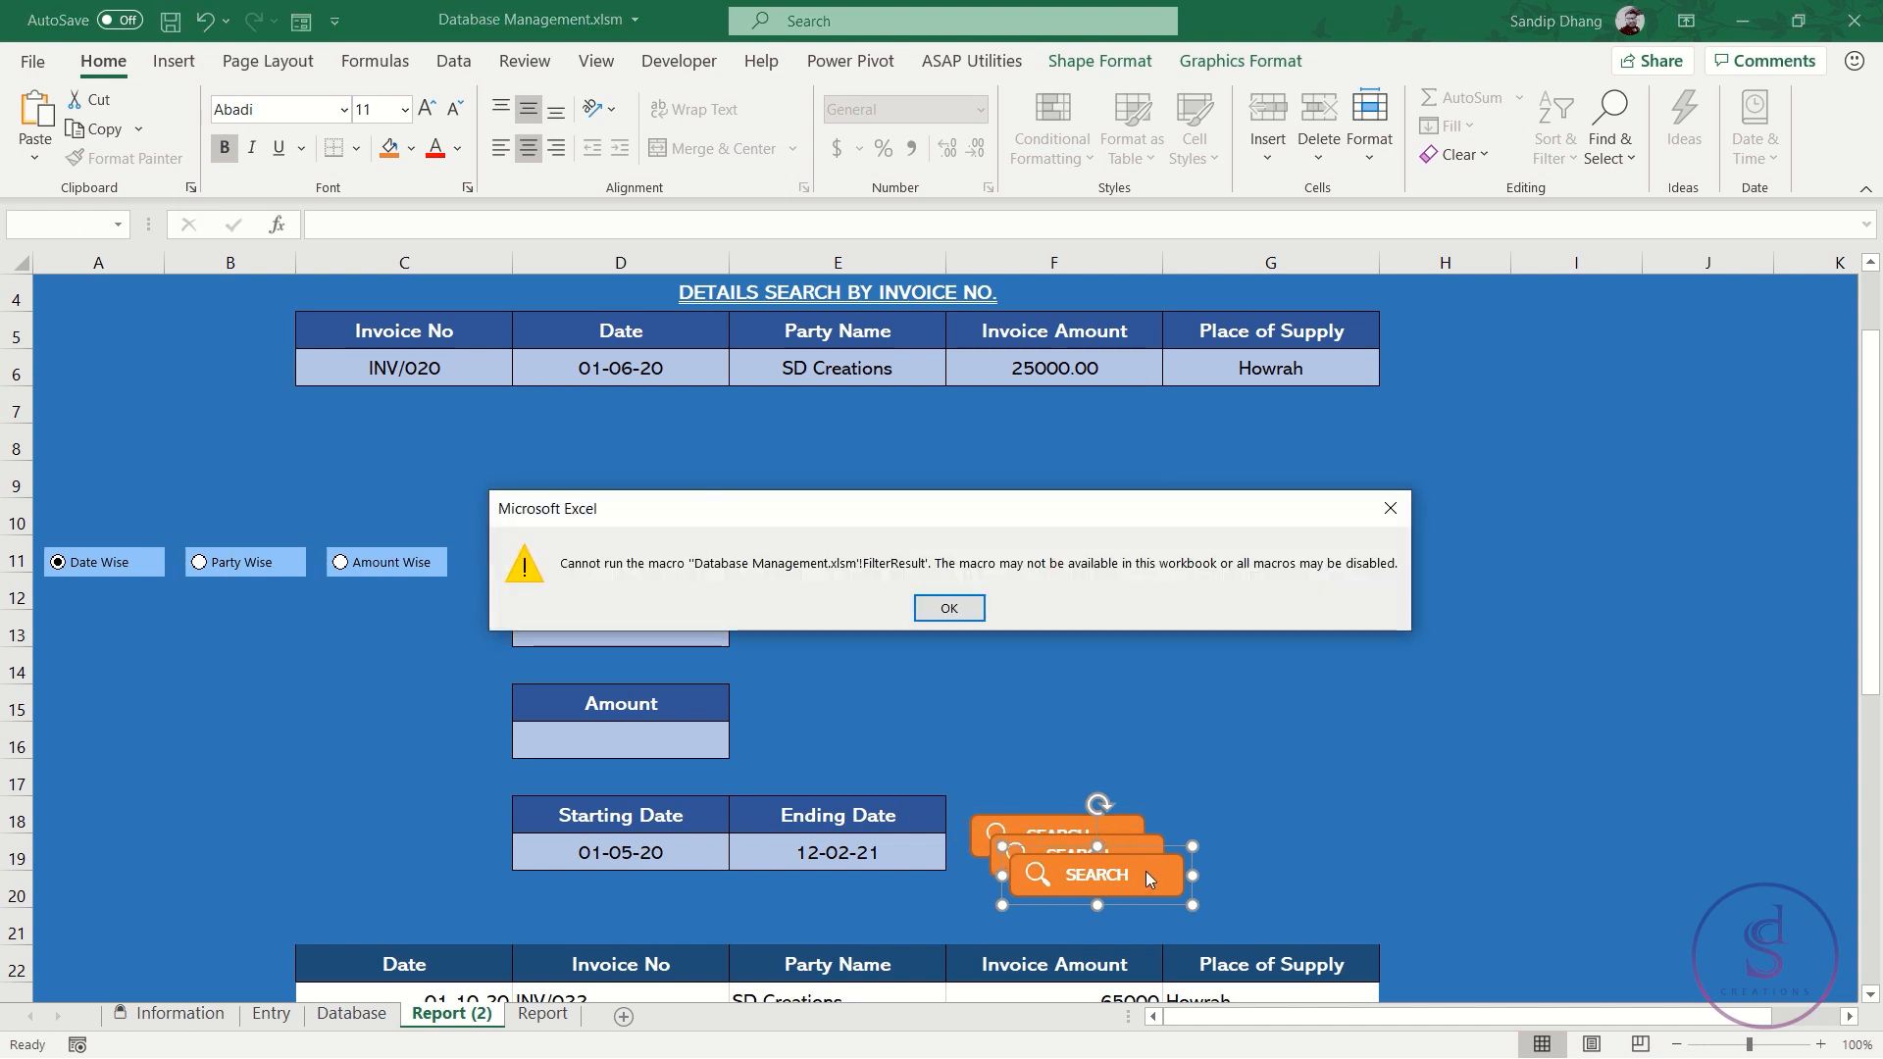
click(1275, 827)
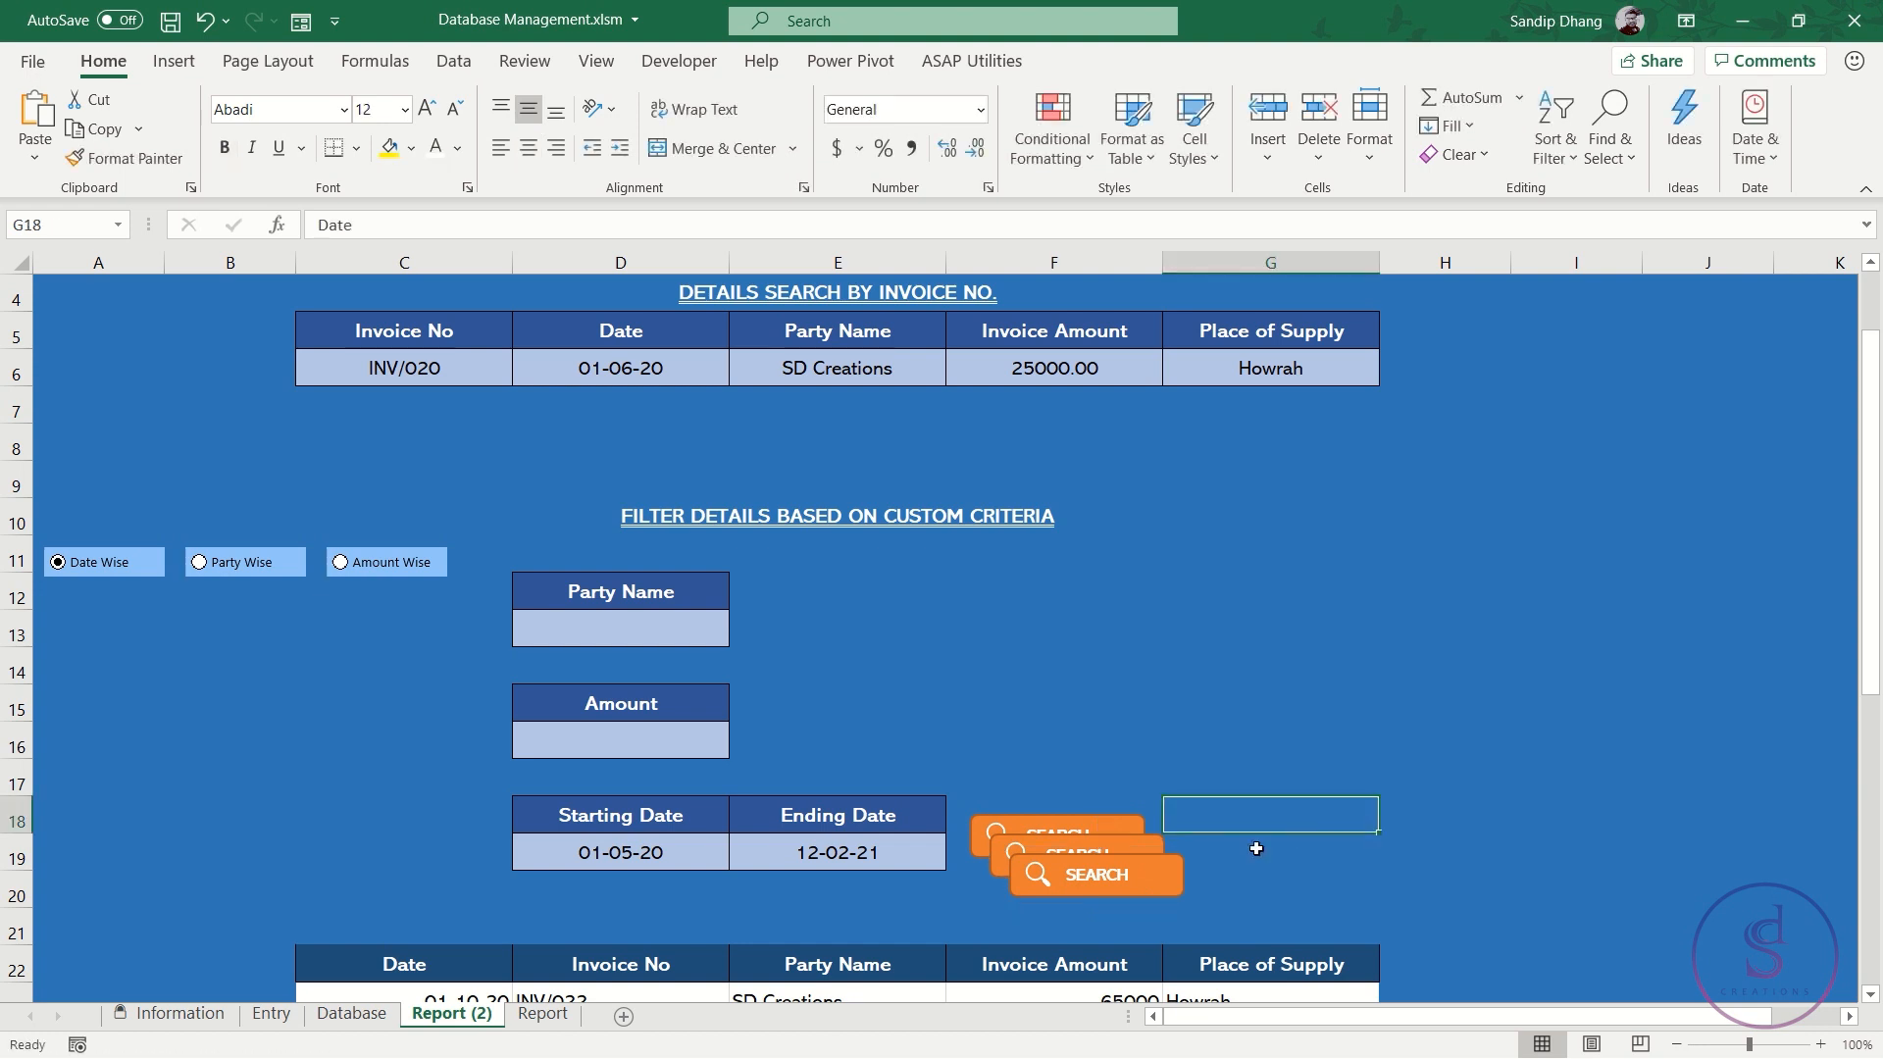
Move one copy of the SEARCH button next to the Party Name field, in column E at rows 12 to 13
right_click(1138, 873)
key(Escape)
click(1133, 875)
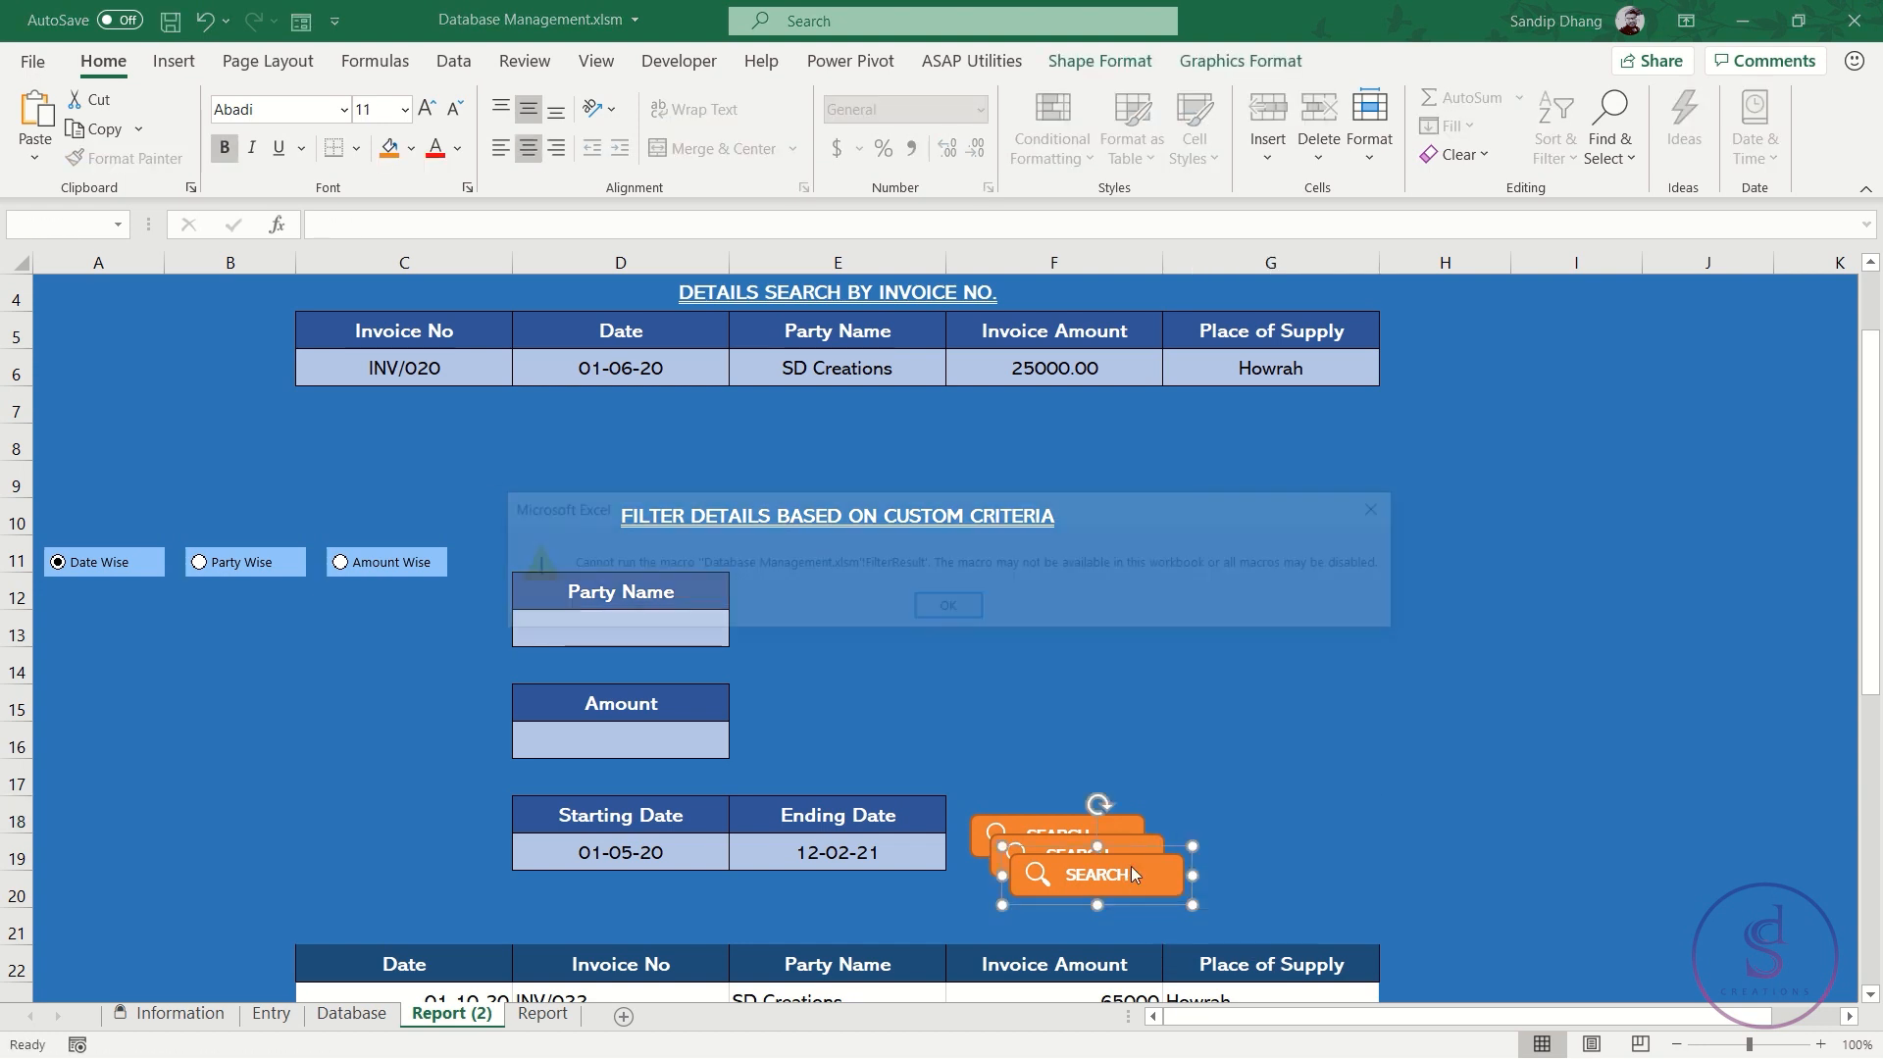
key(Return)
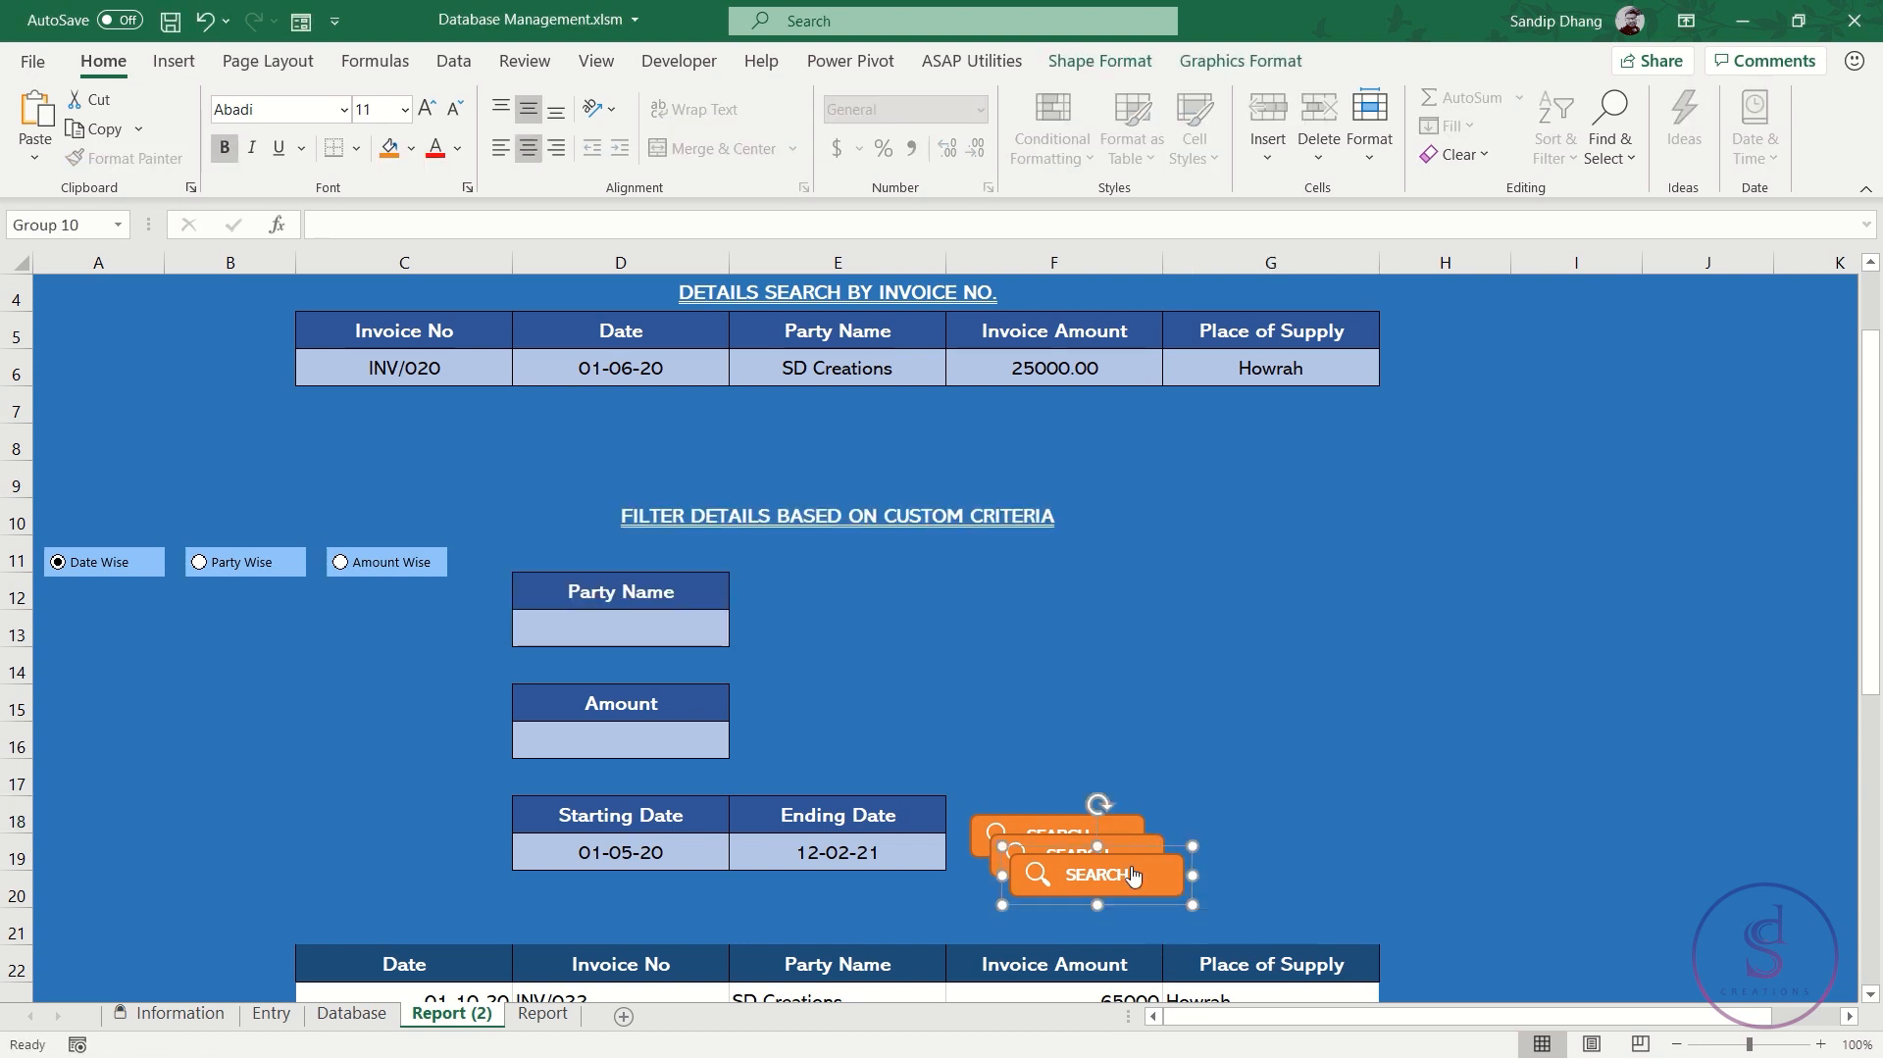
key(shift+Left)
key(shift+Left)
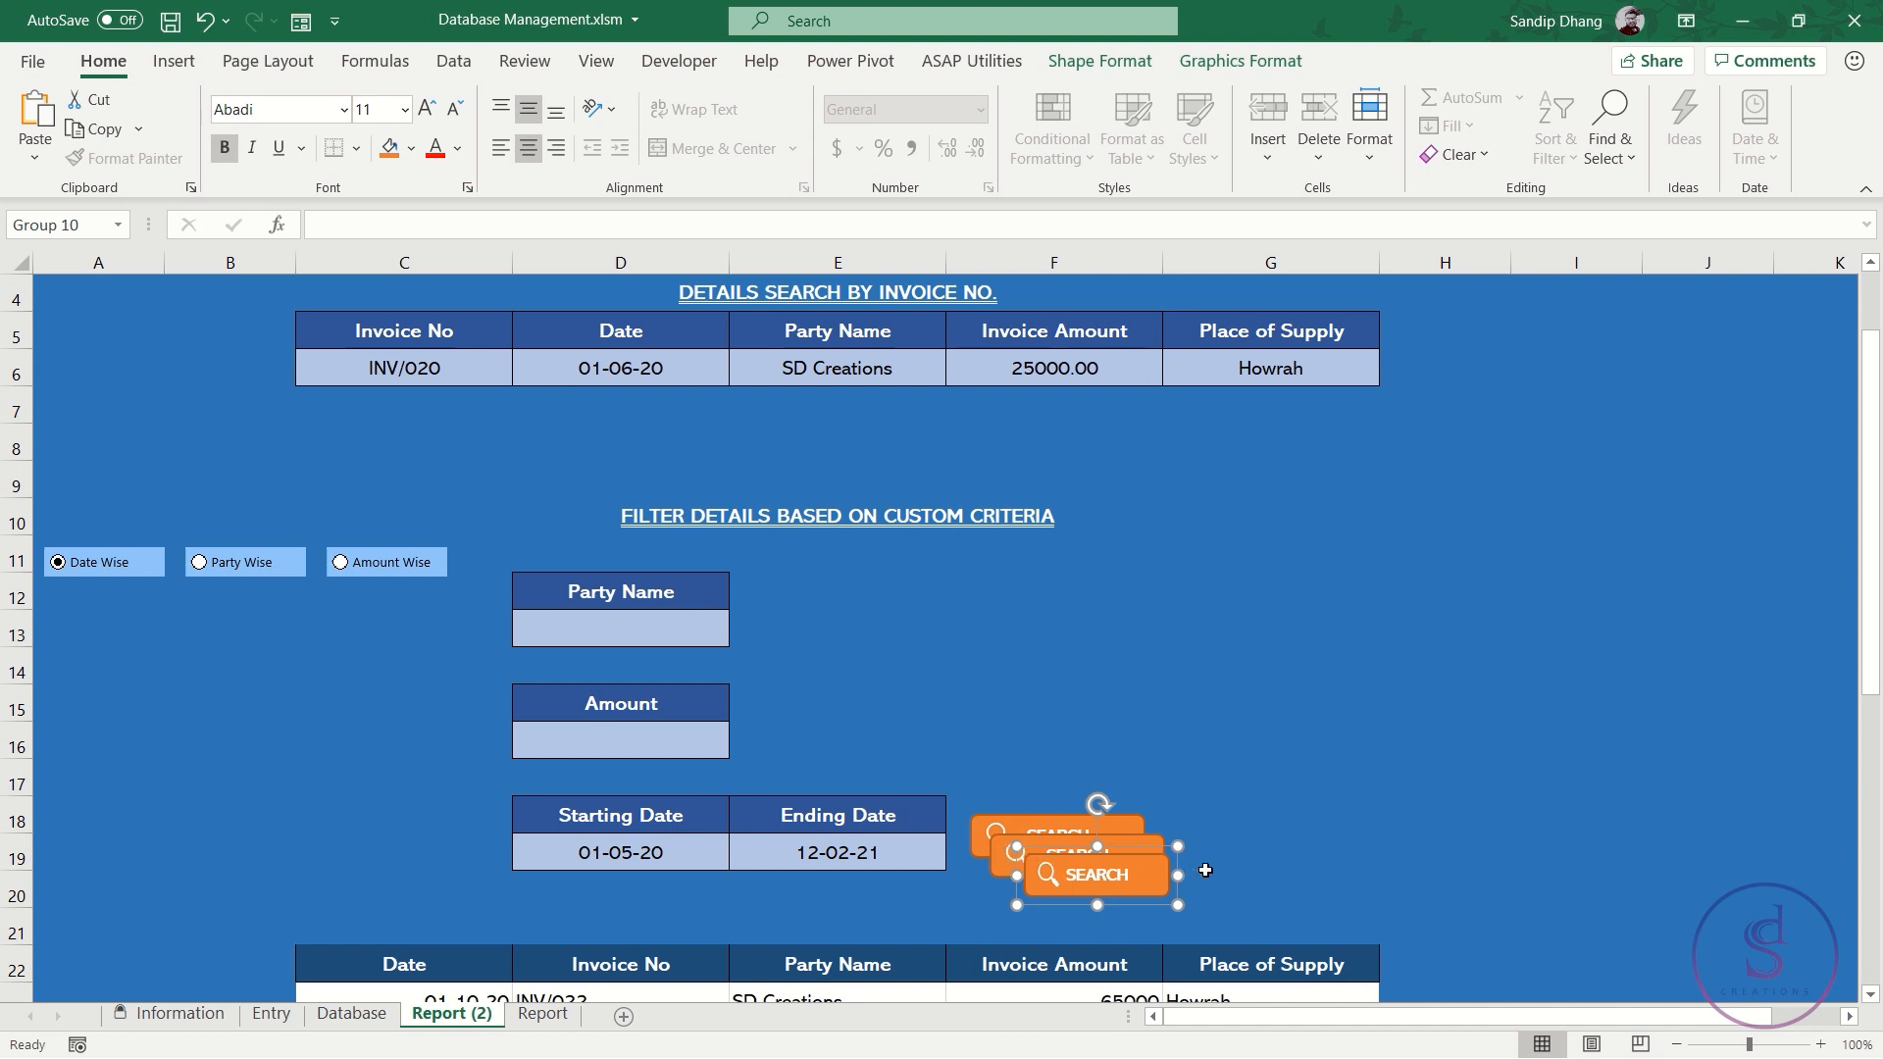
key(shift+Right)
key(shift+Right)
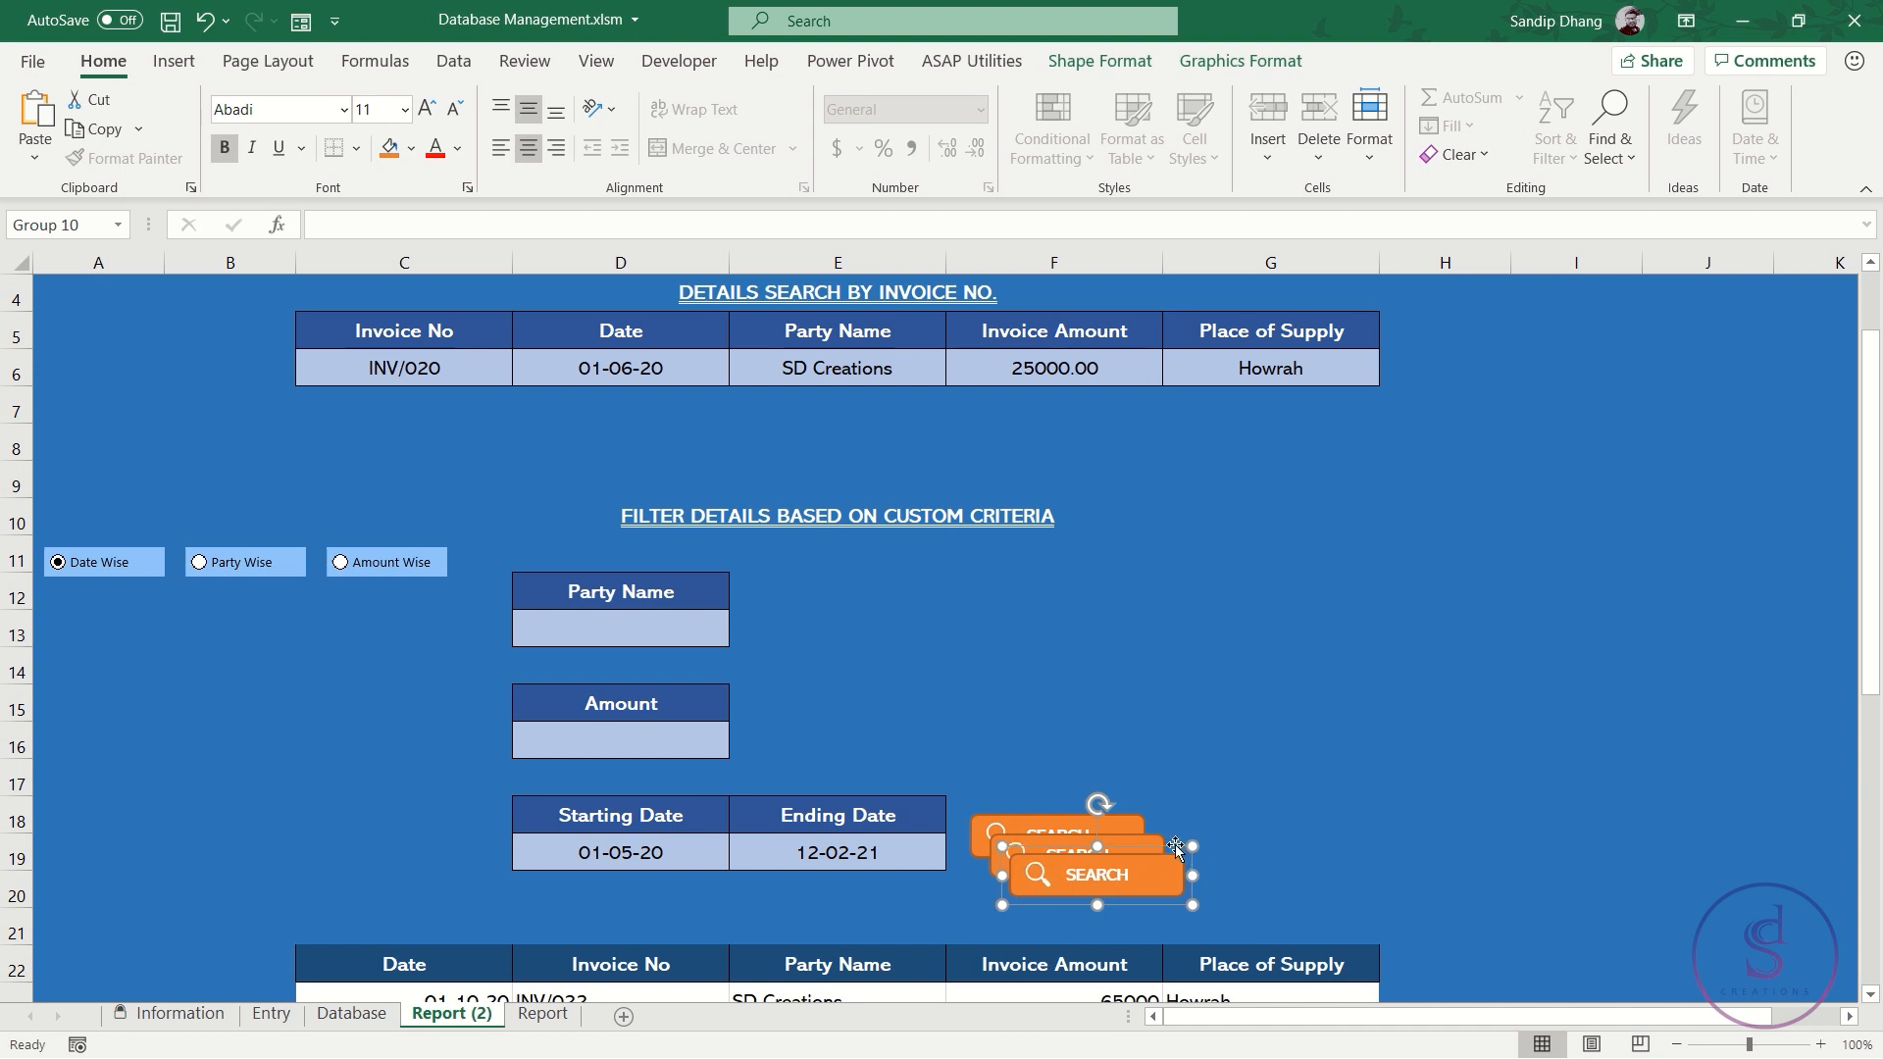
drag(1176, 844, 954, 573)
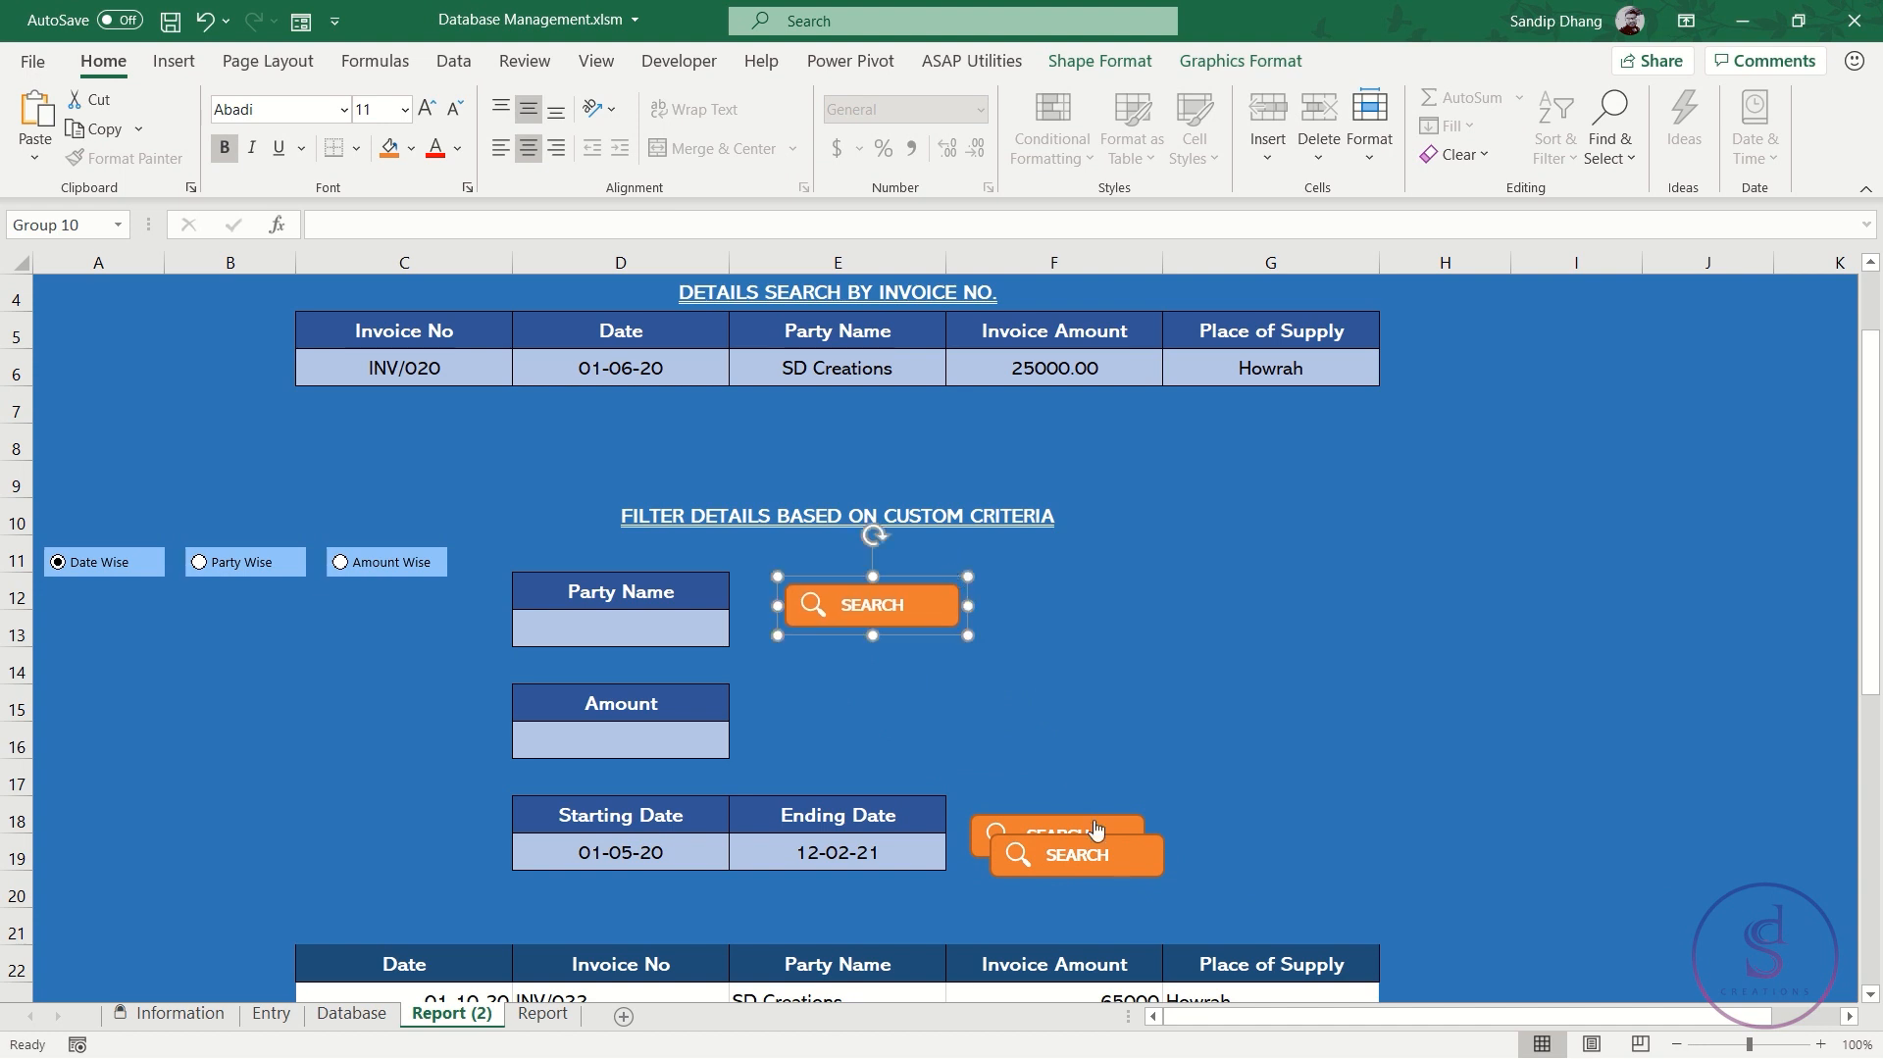
Move the other SEARCH button copy to the Amount field's row, placing it in column F at rows 15 to 16
right_click(1121, 849)
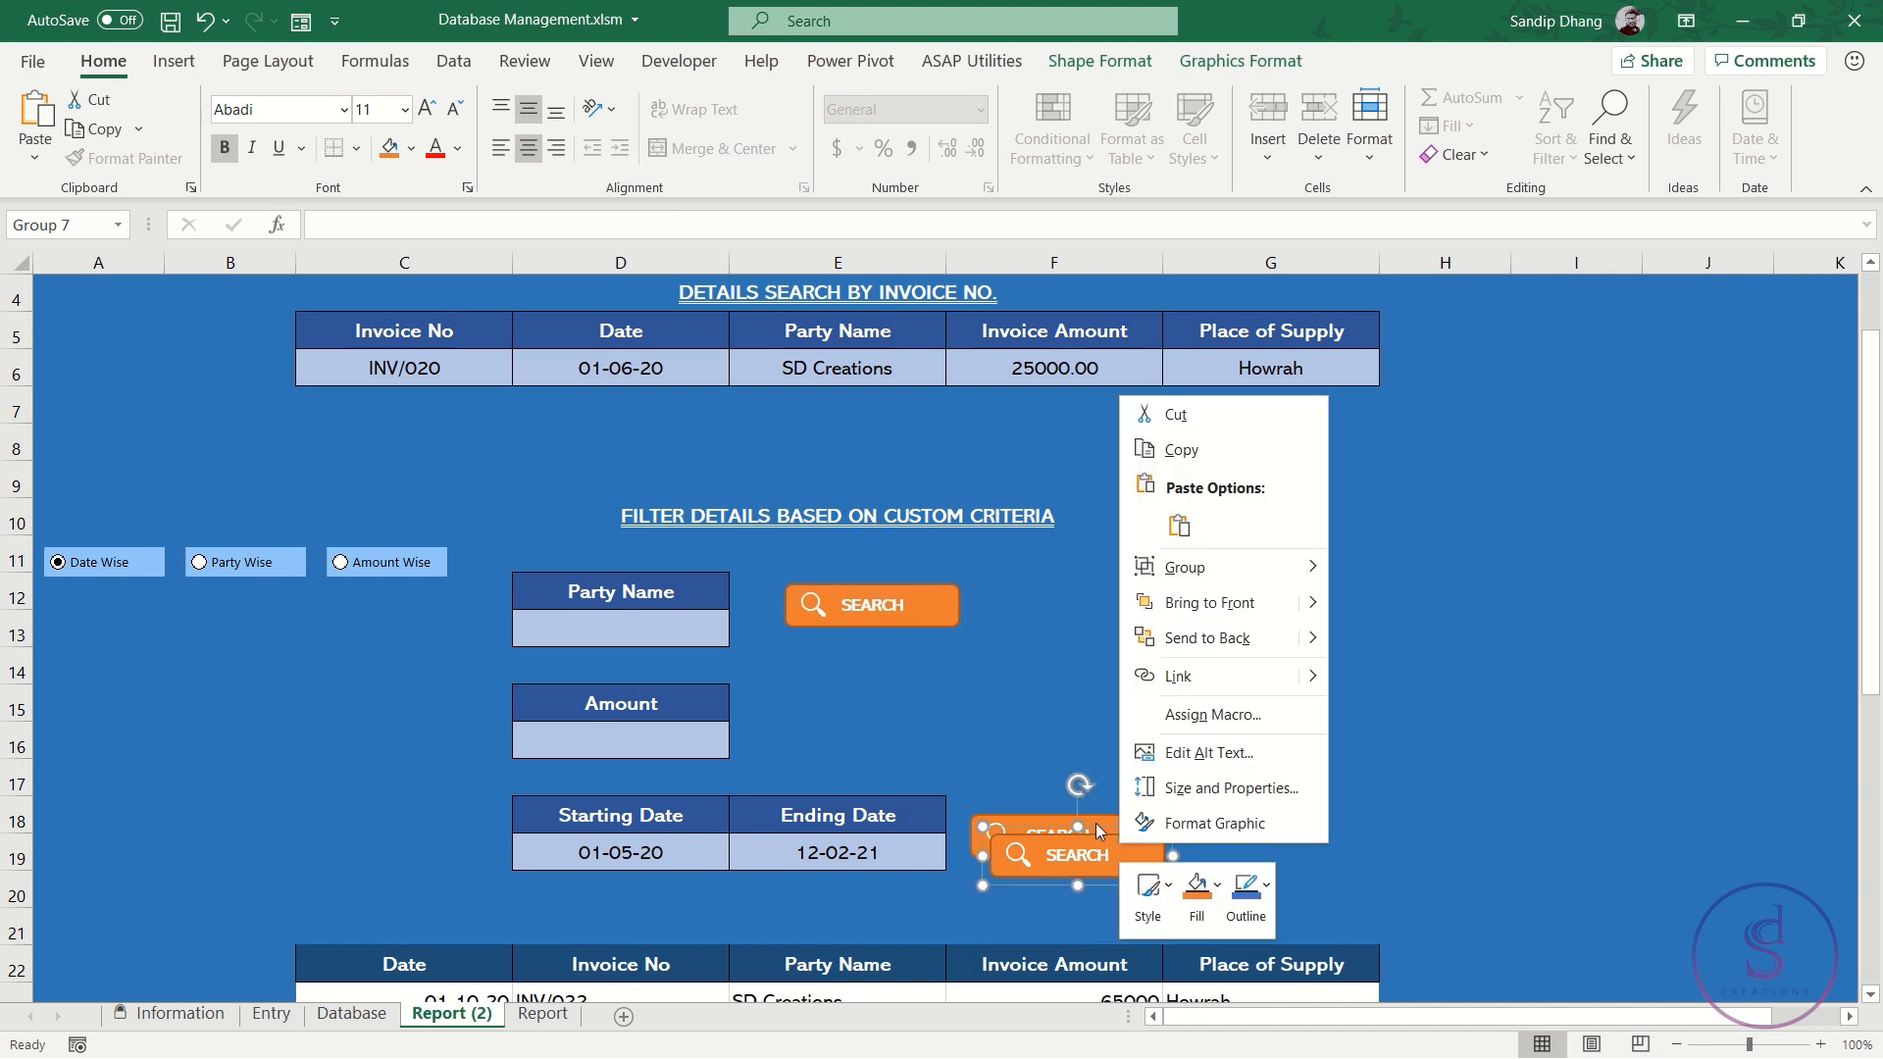
key(Escape)
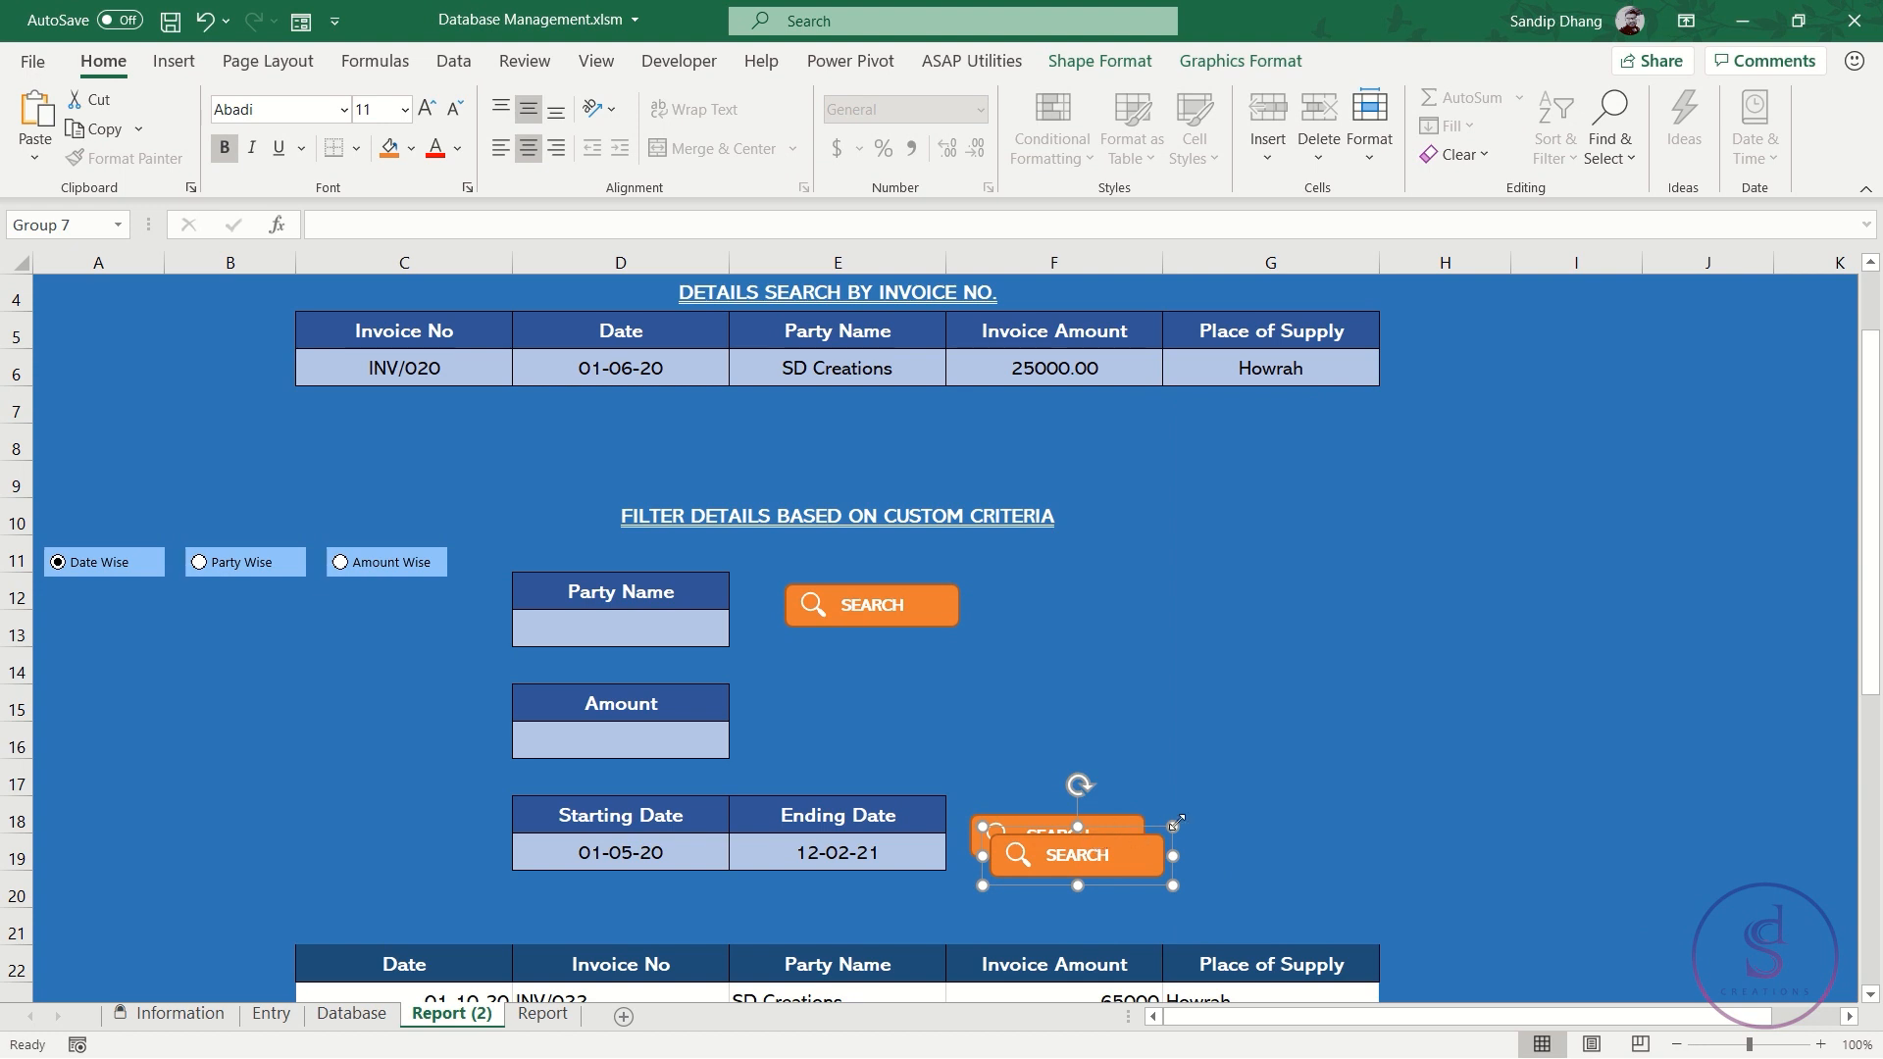
drag(1161, 826, 952, 695)
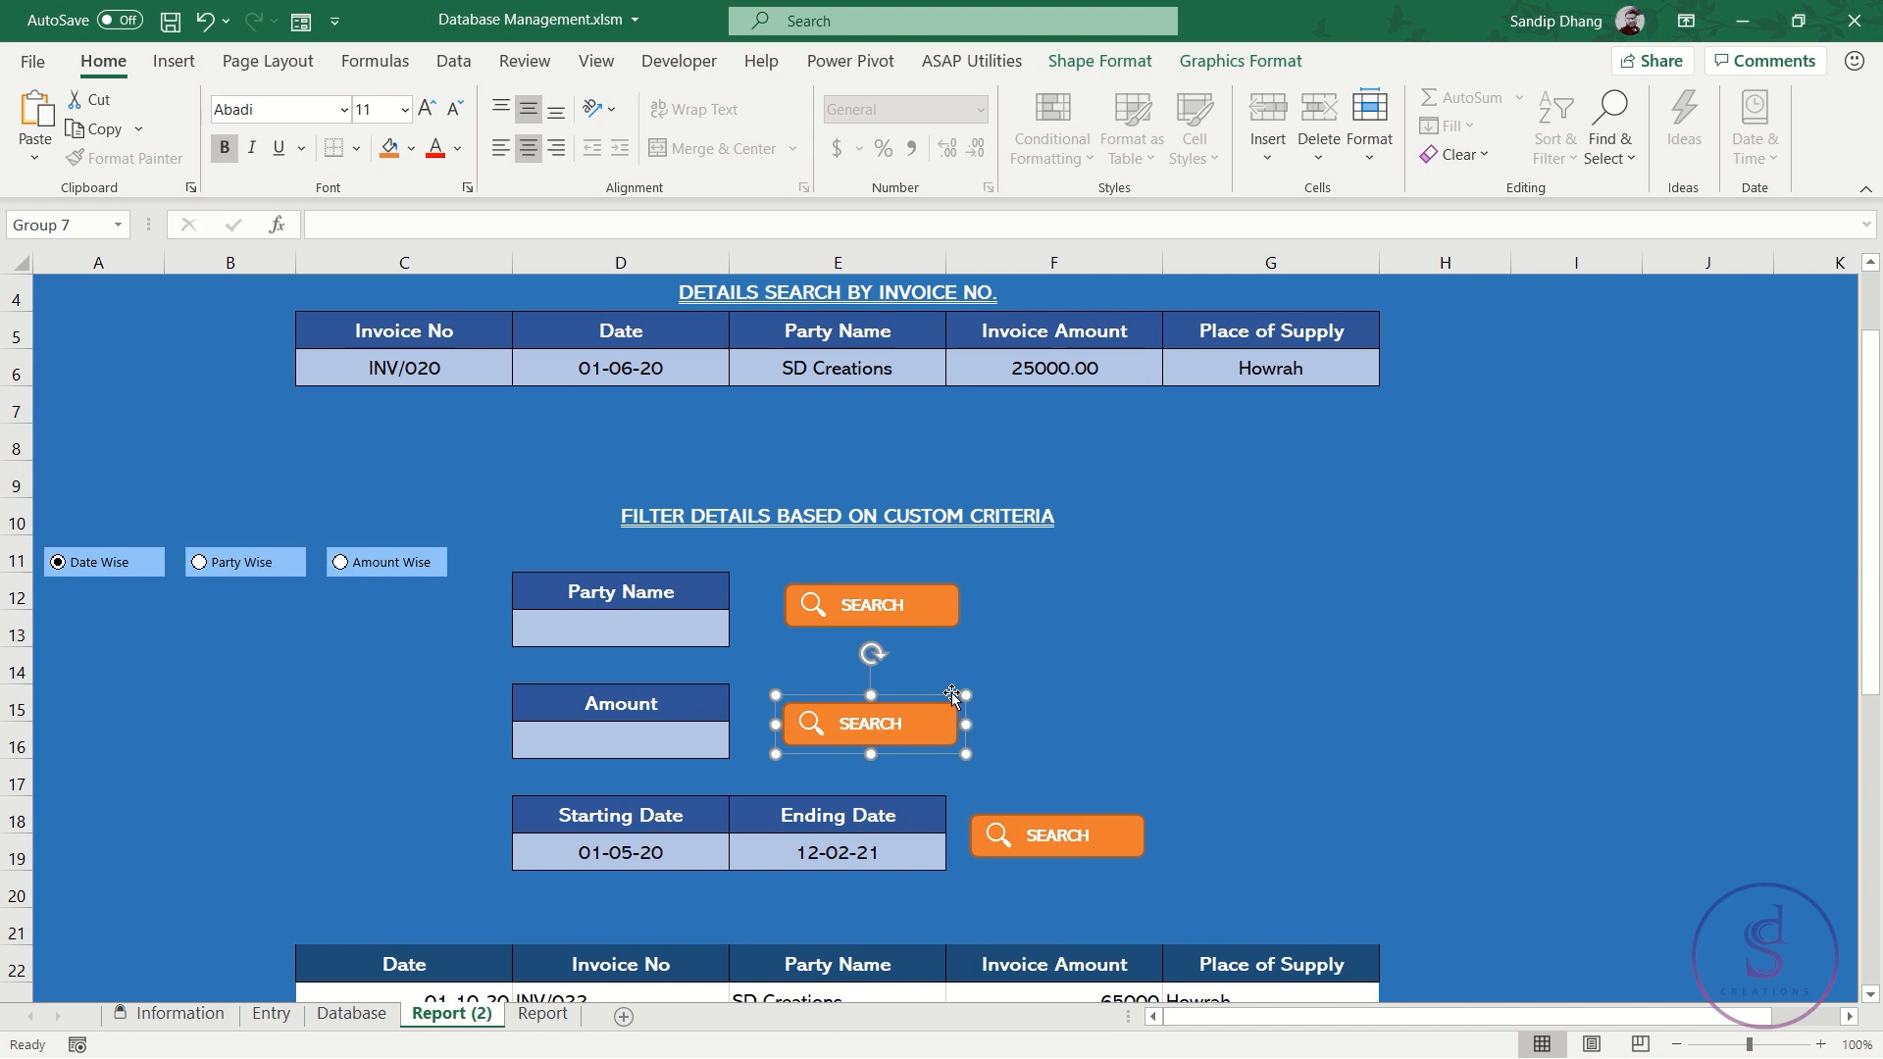
drag(953, 693, 1179, 697)
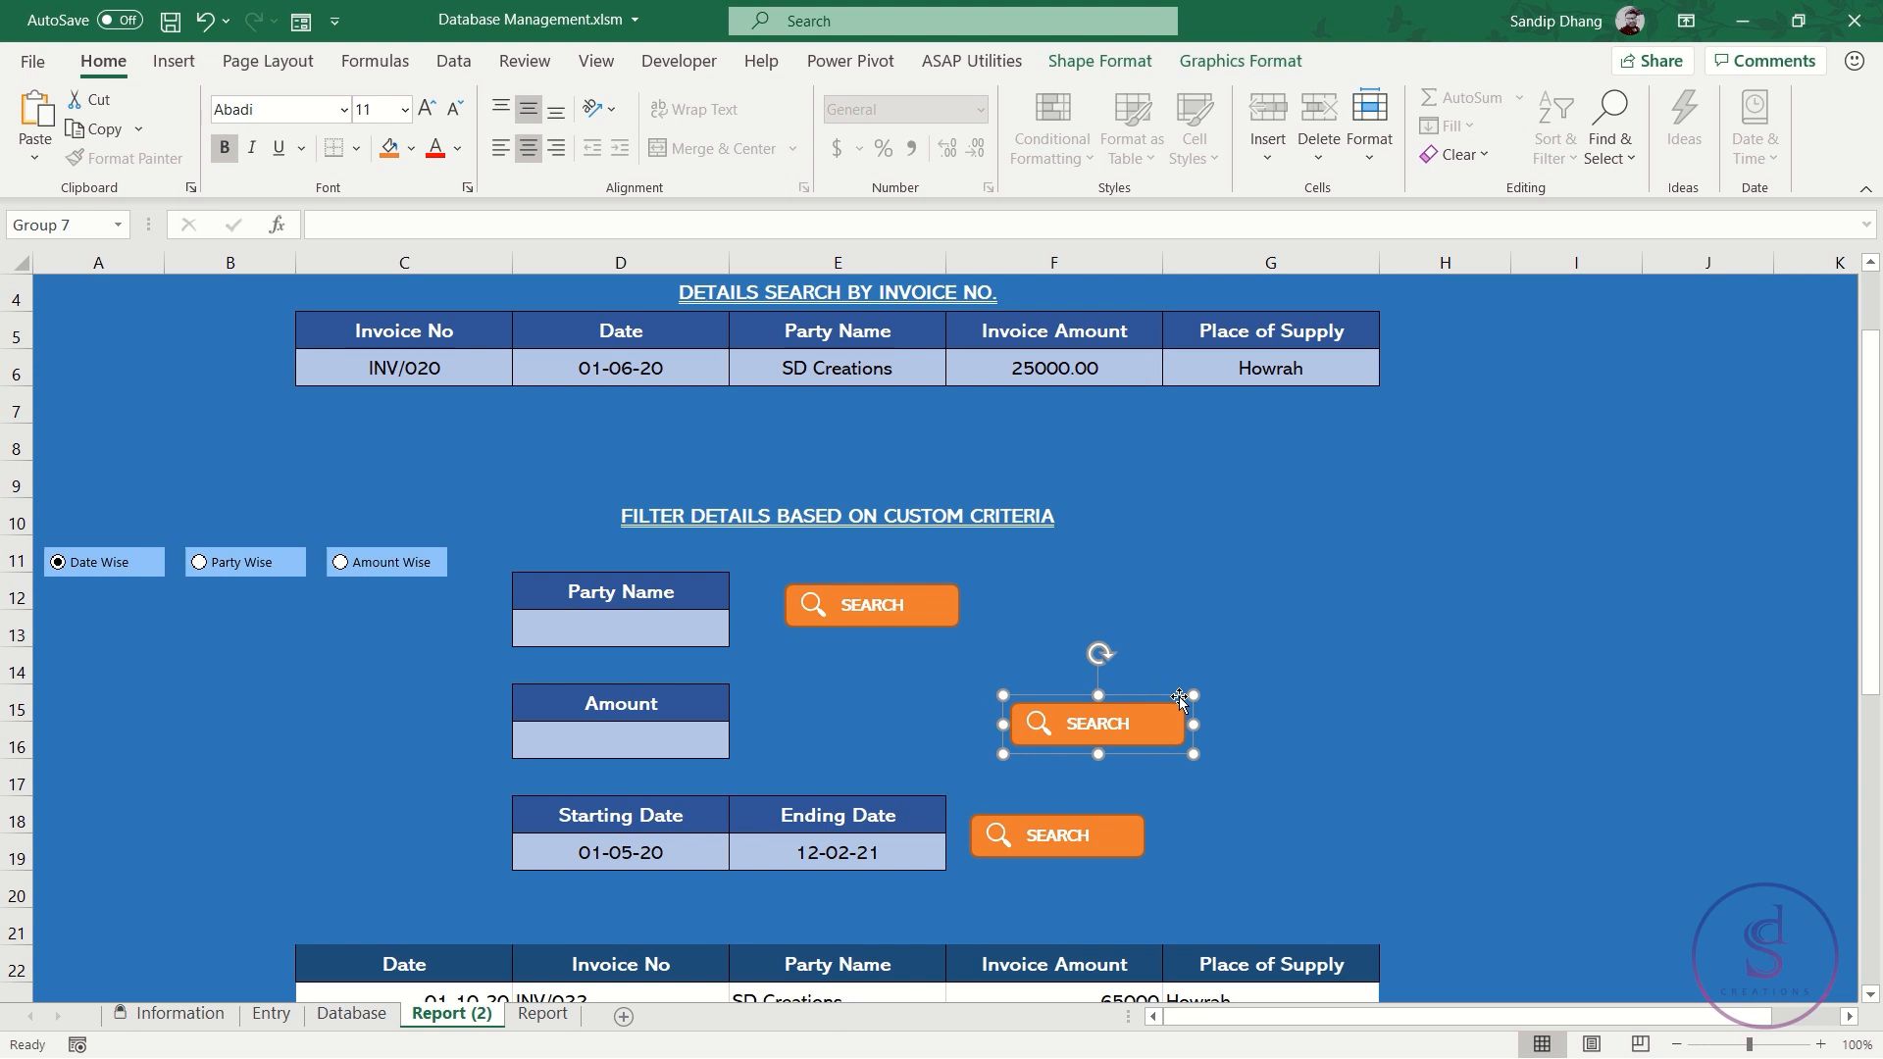
Go through the Date Wise, Party Wise and Amount Wise options and check which criteria rows each one should hide
click(868, 706)
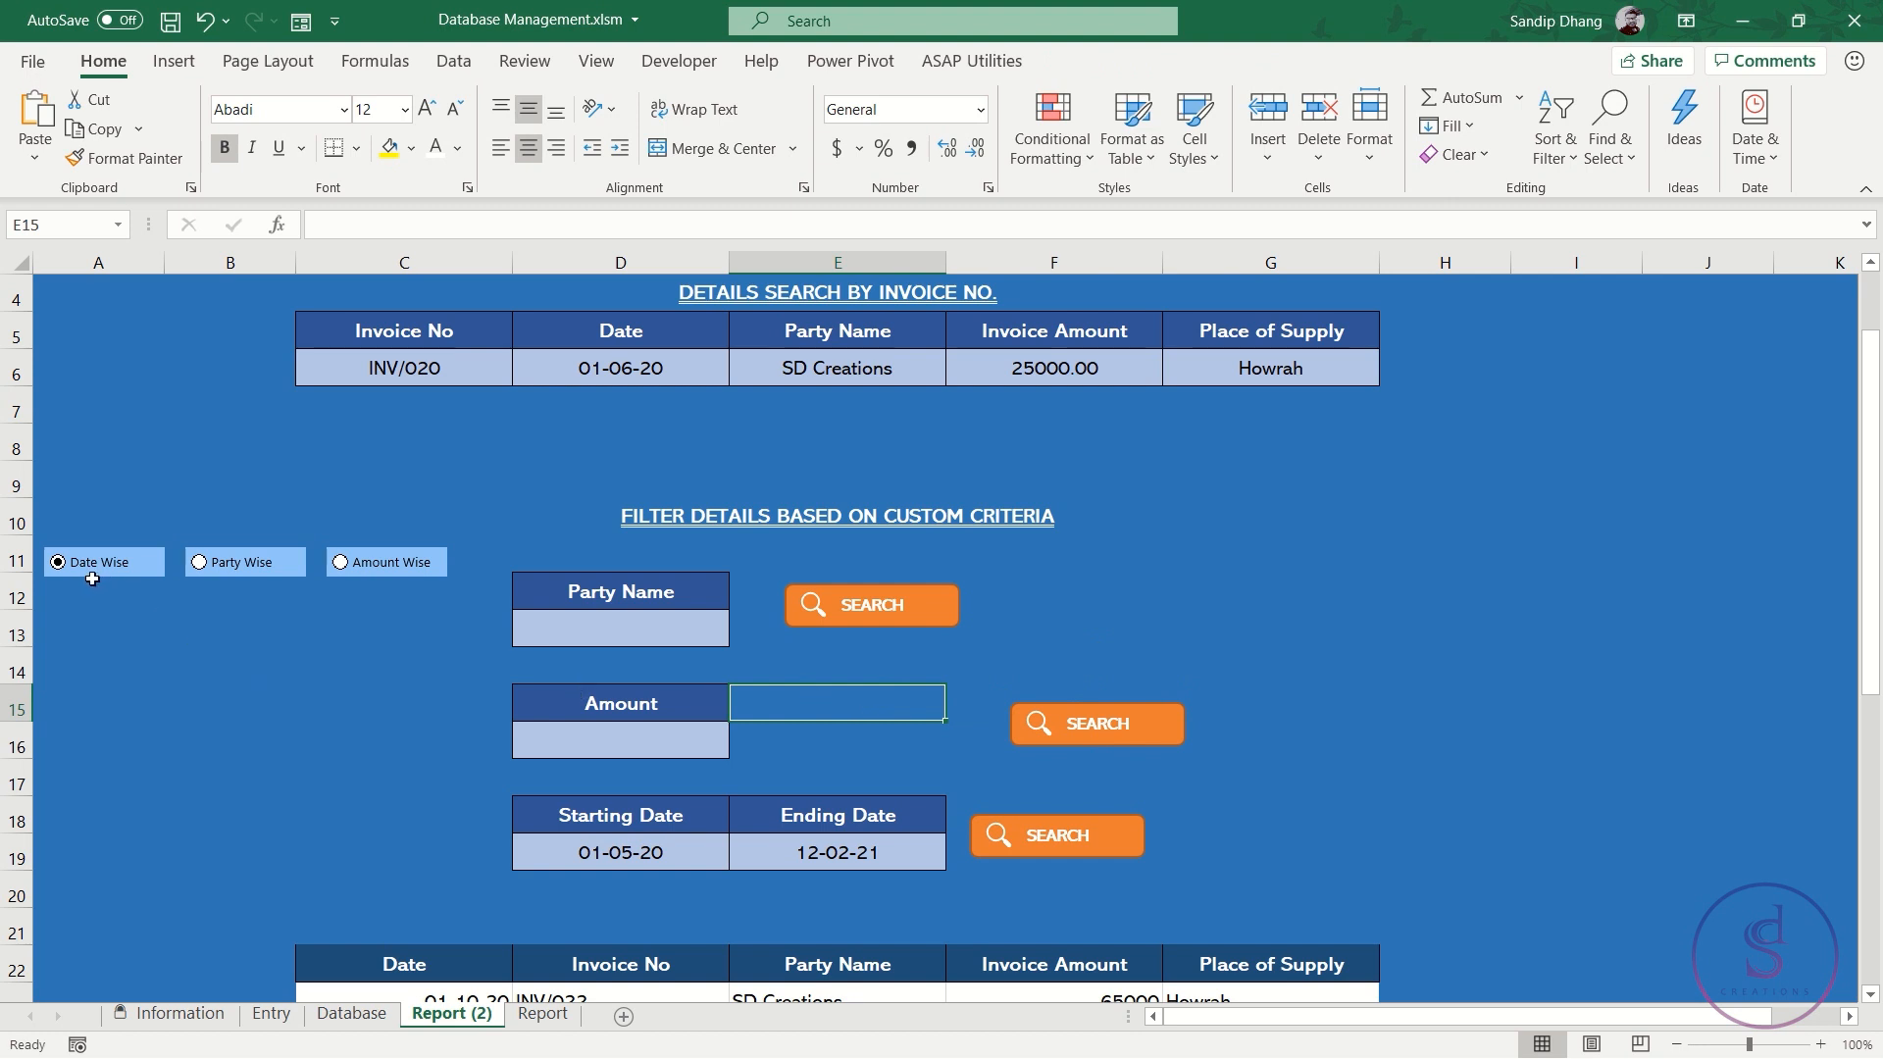
click(22, 591)
drag(21, 592, 47, 781)
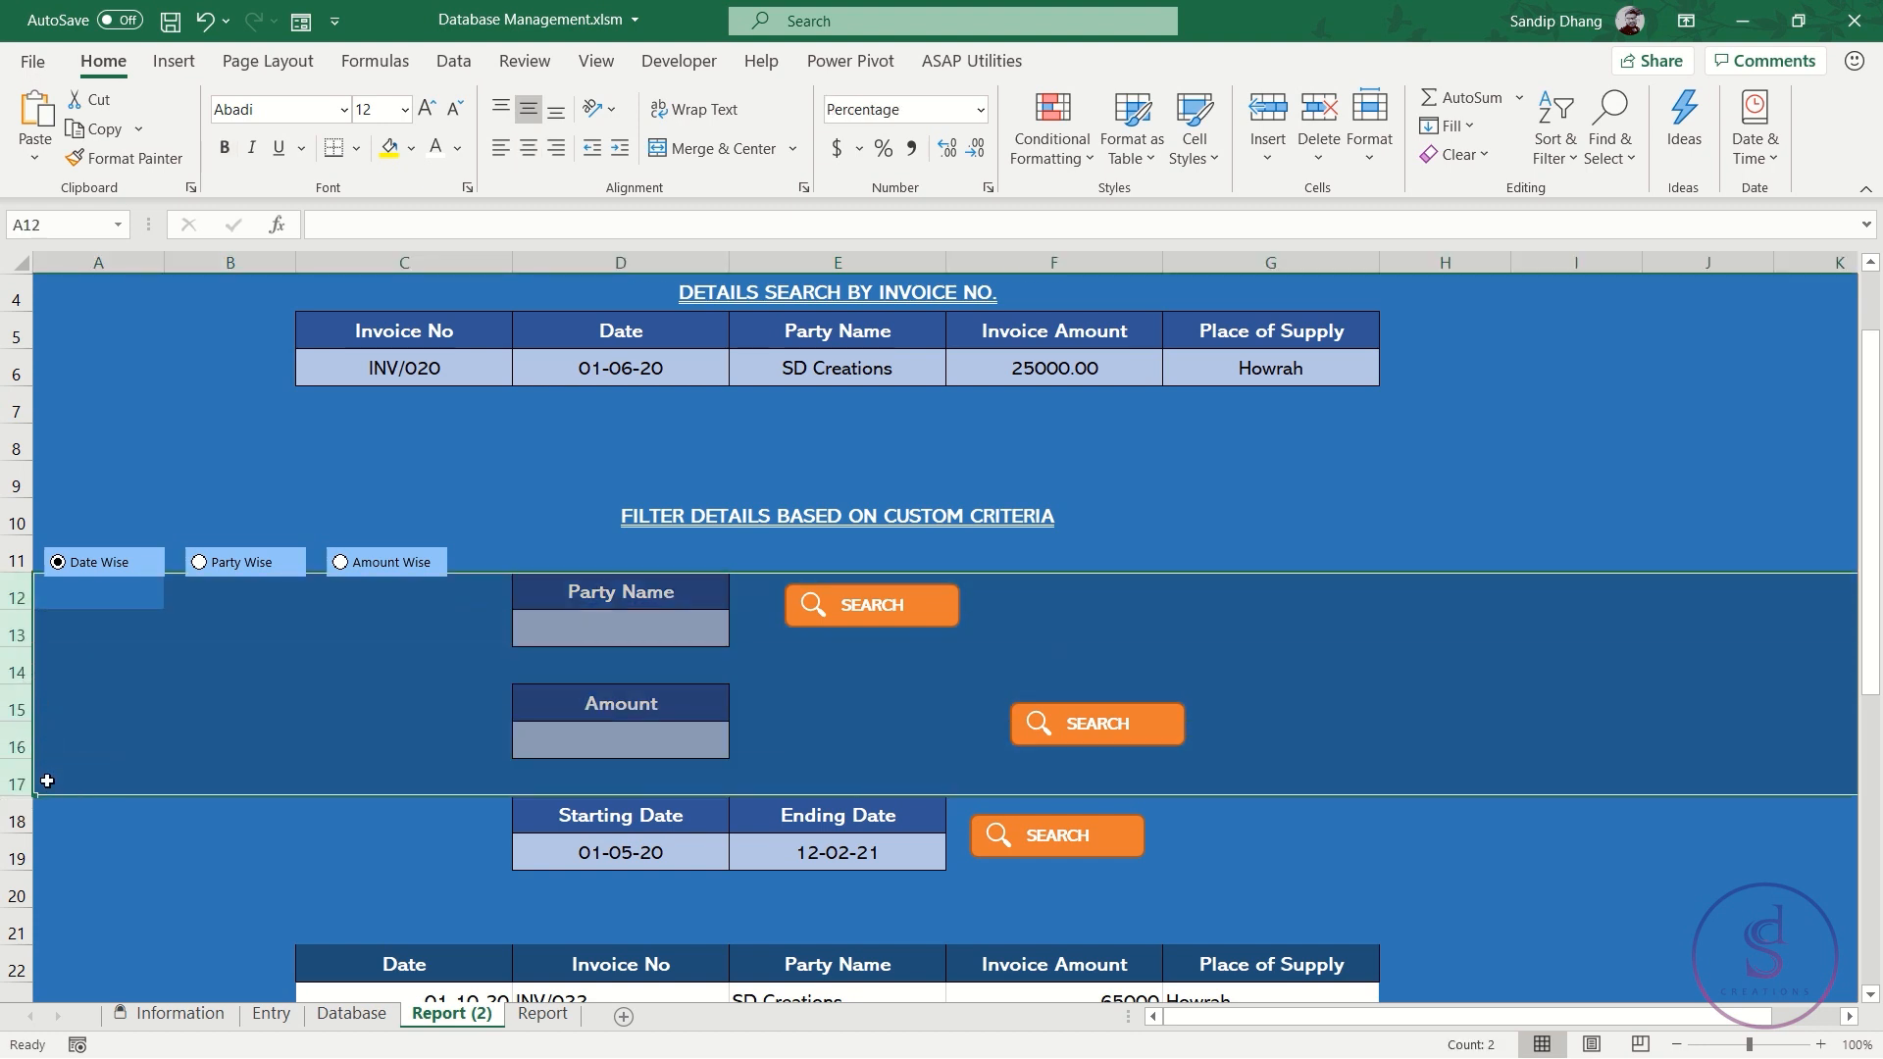
click(218, 566)
drag(11, 674, 8, 845)
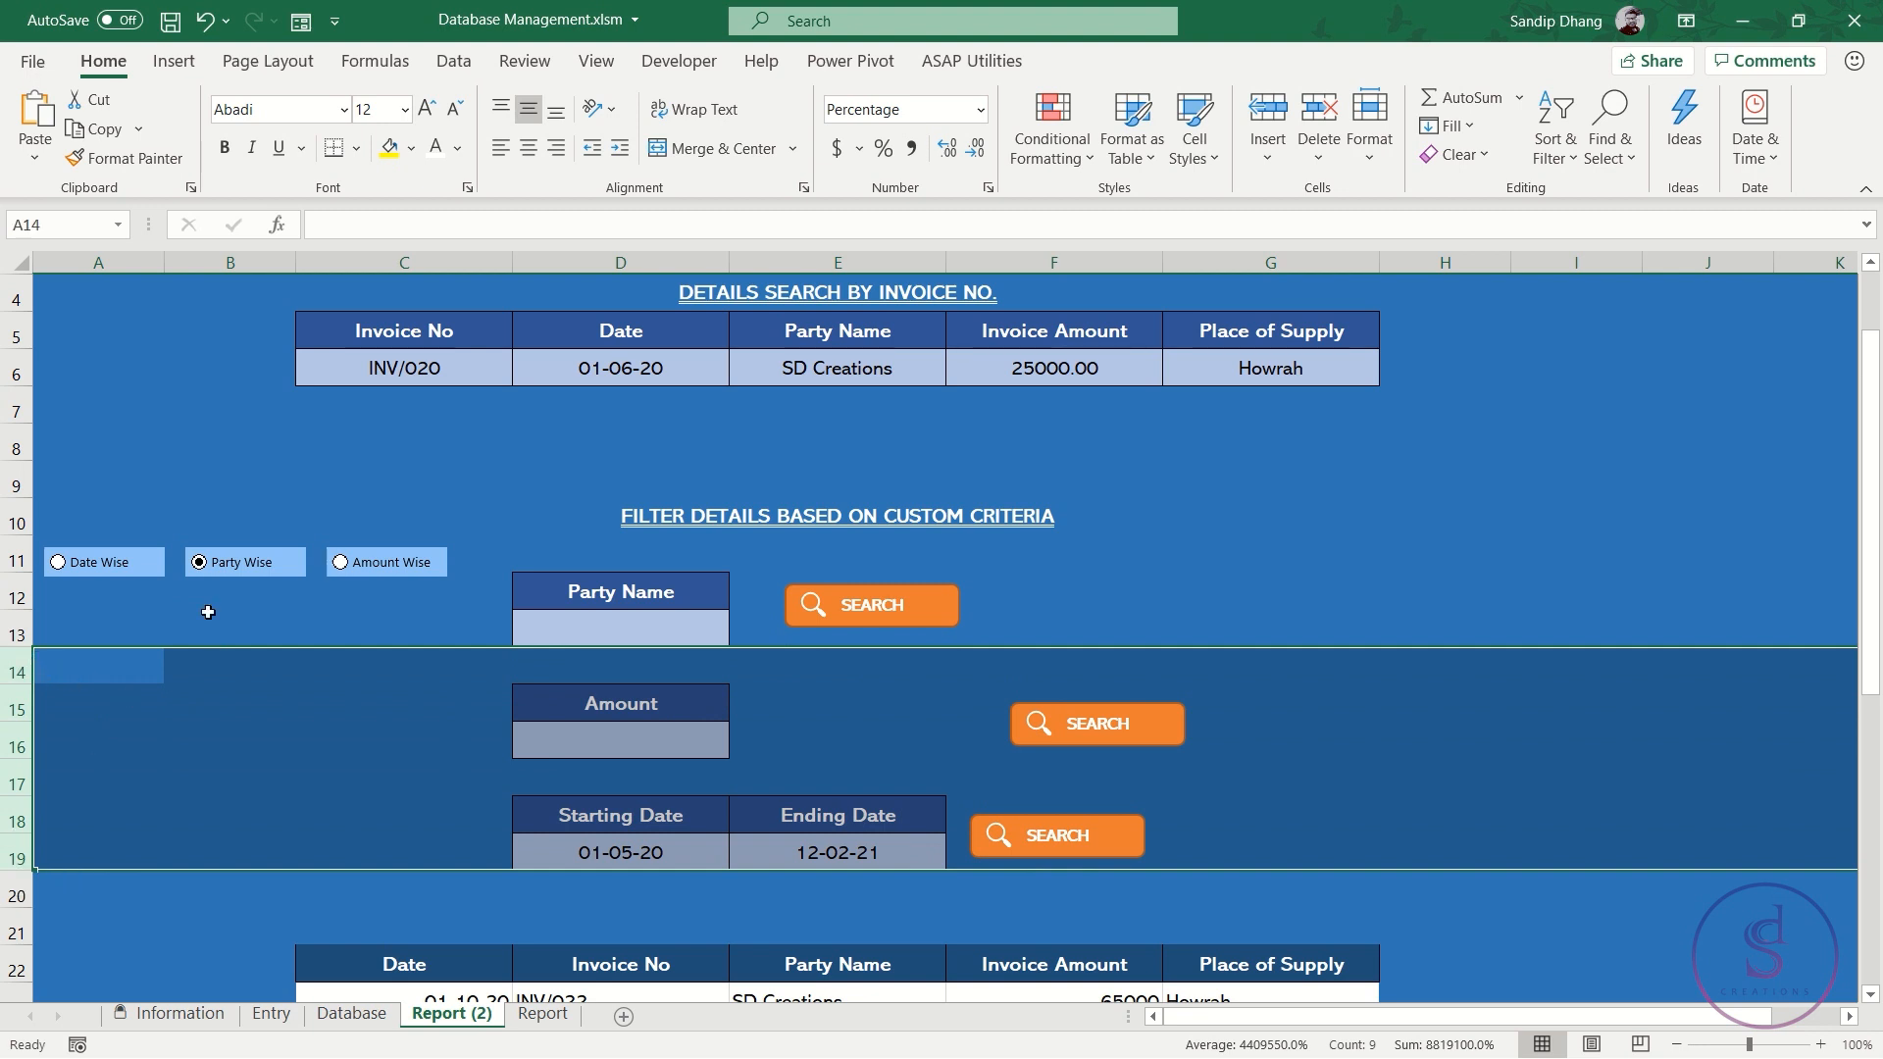
click(361, 569)
drag(14, 596, 14, 682)
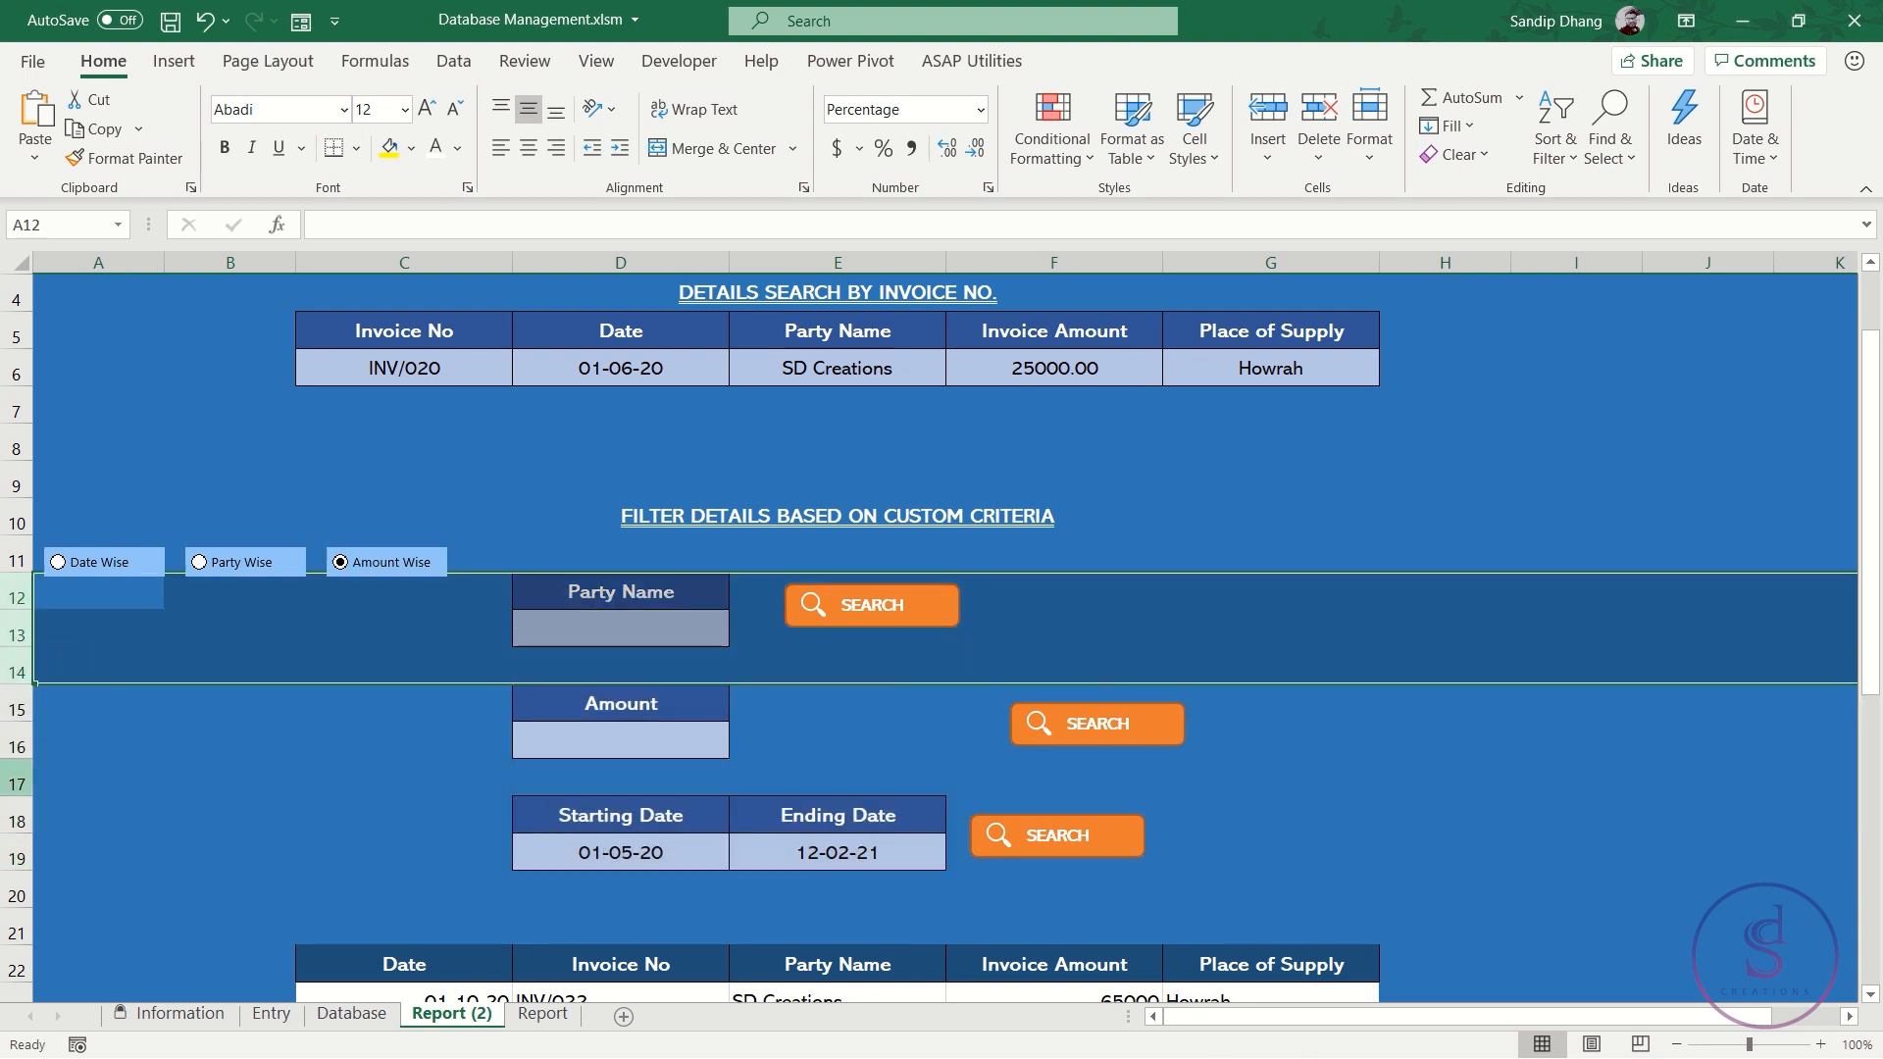
drag(10, 821, 36, 865)
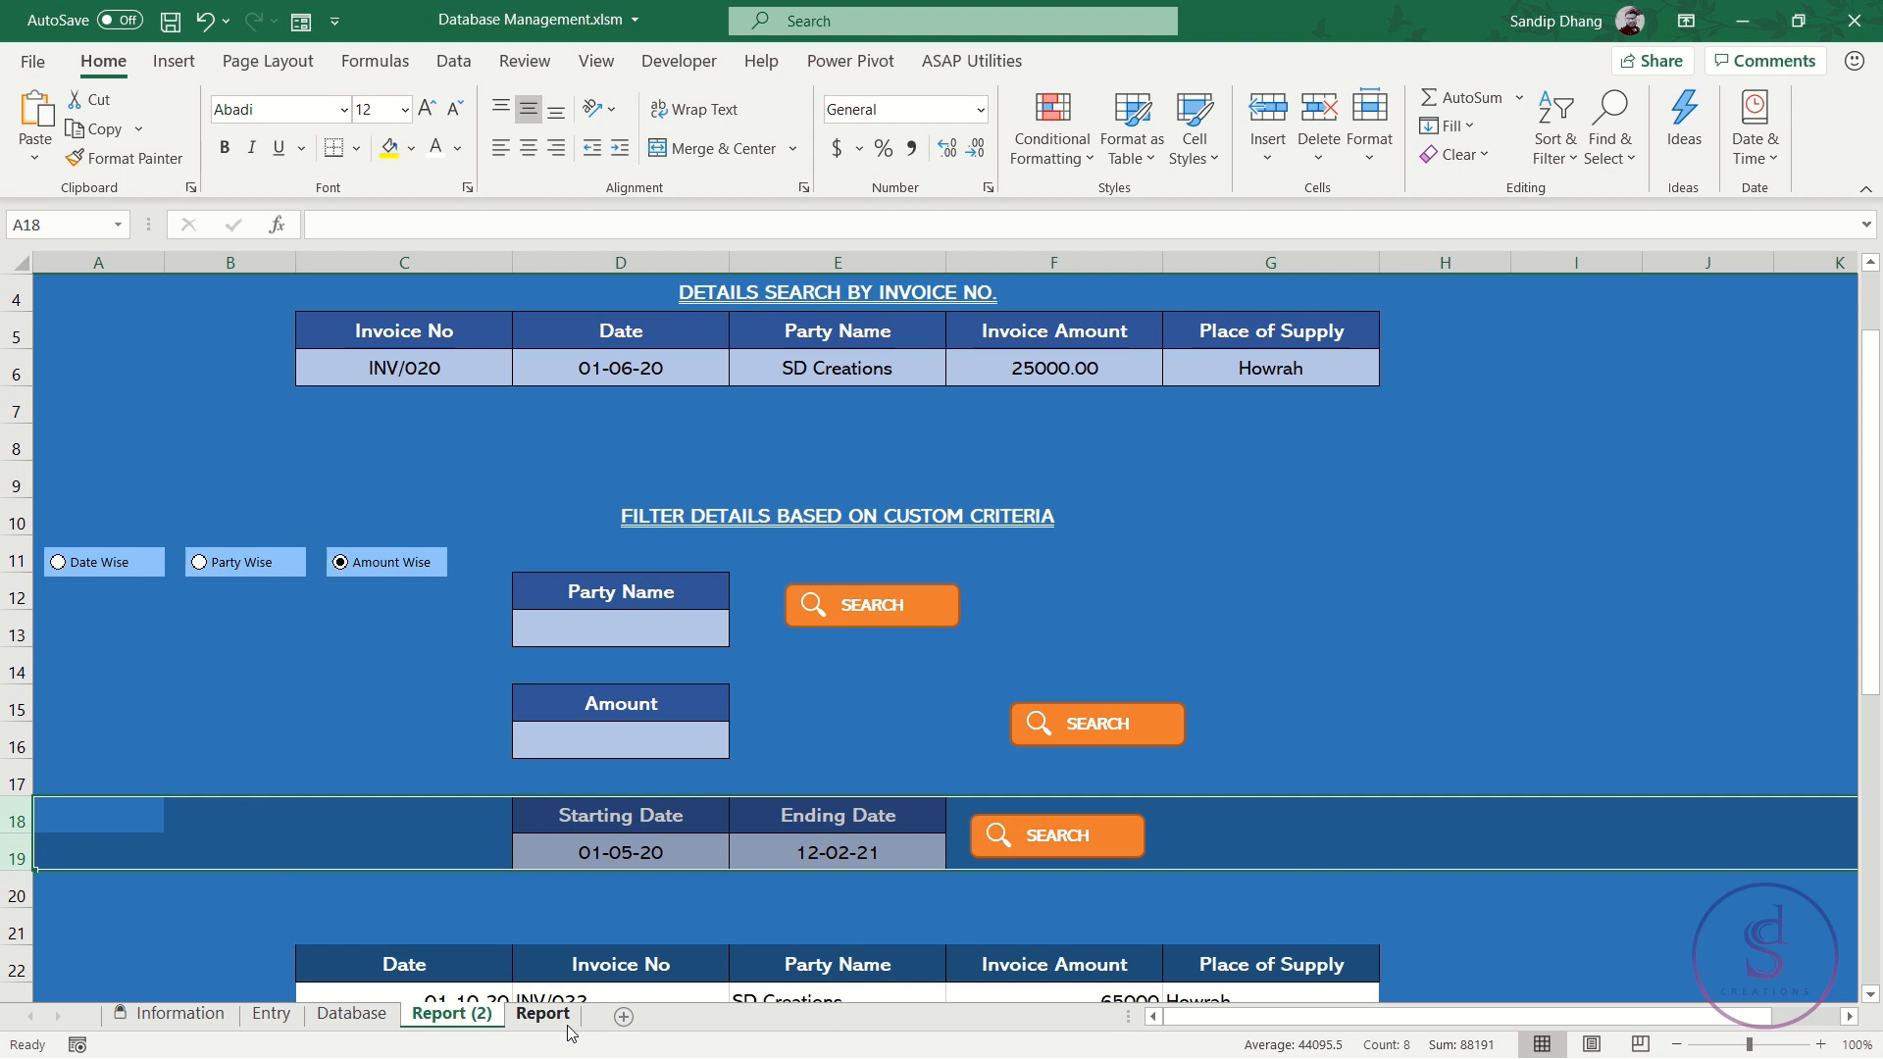
click(84, 634)
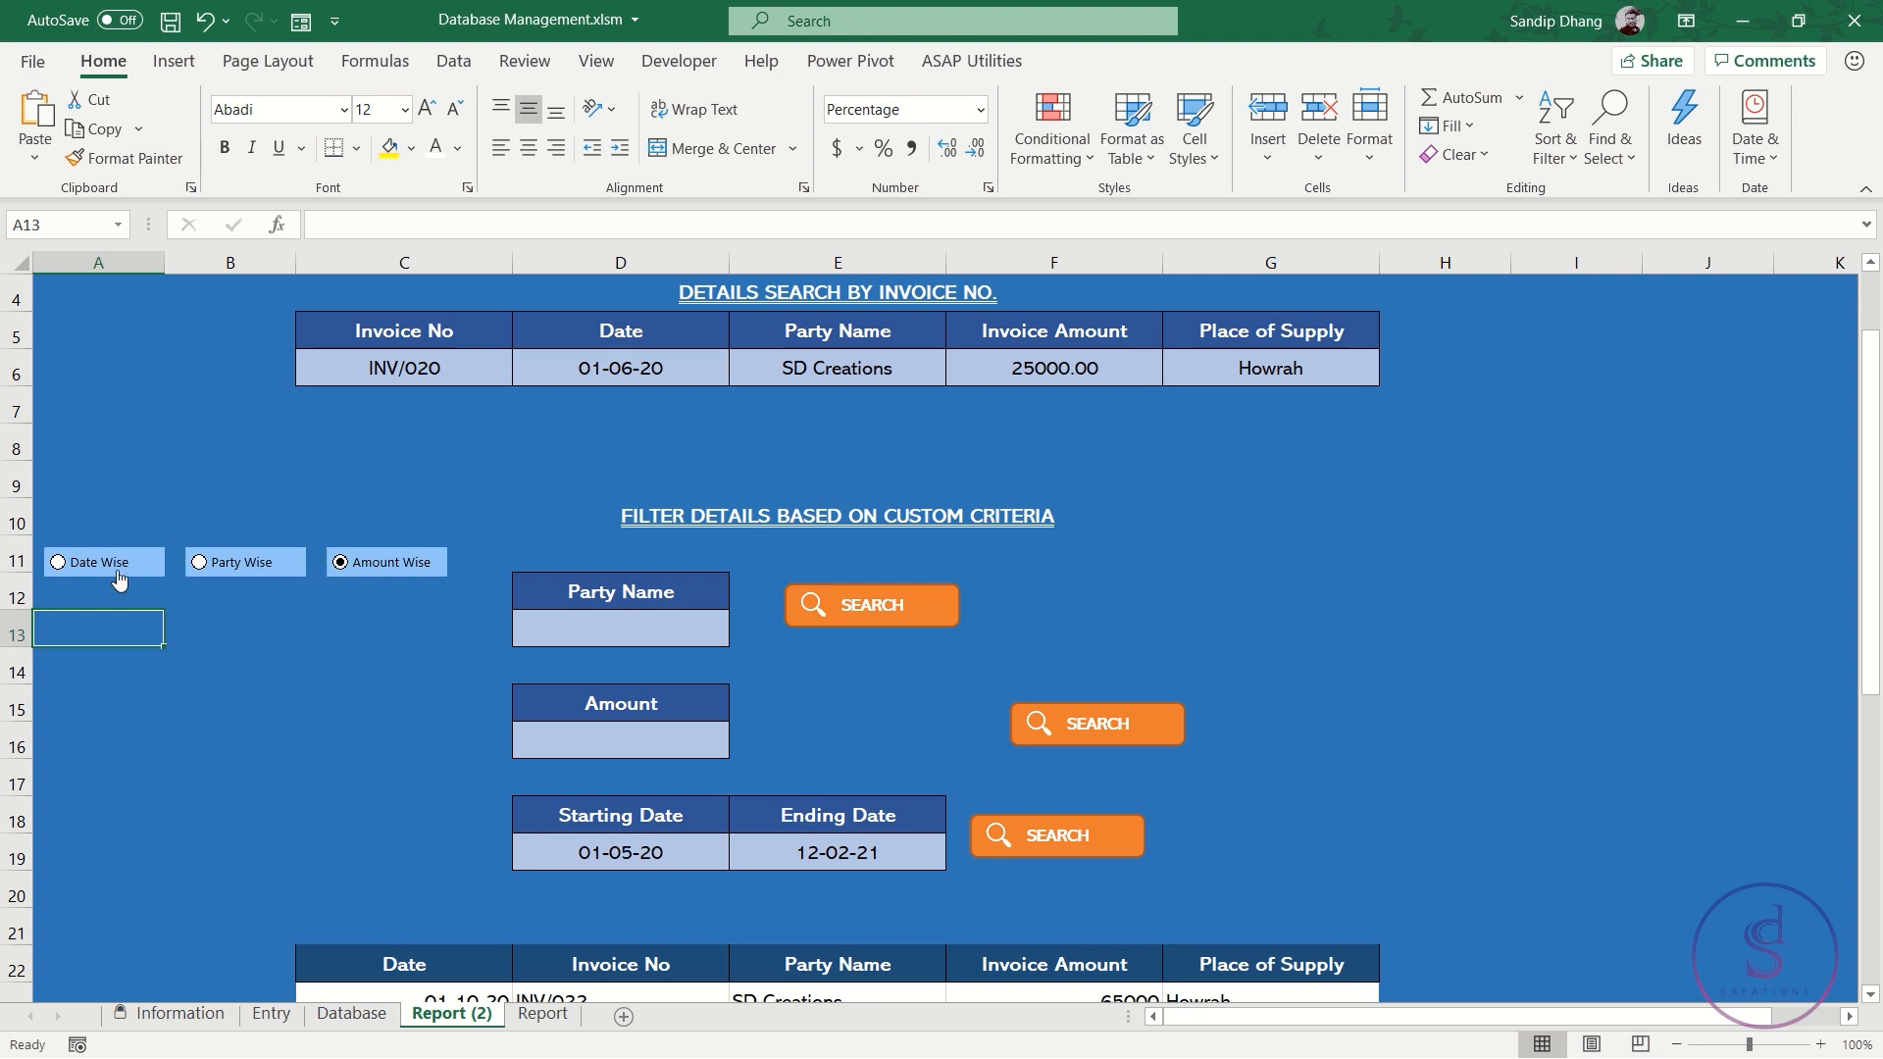
click(92, 1048)
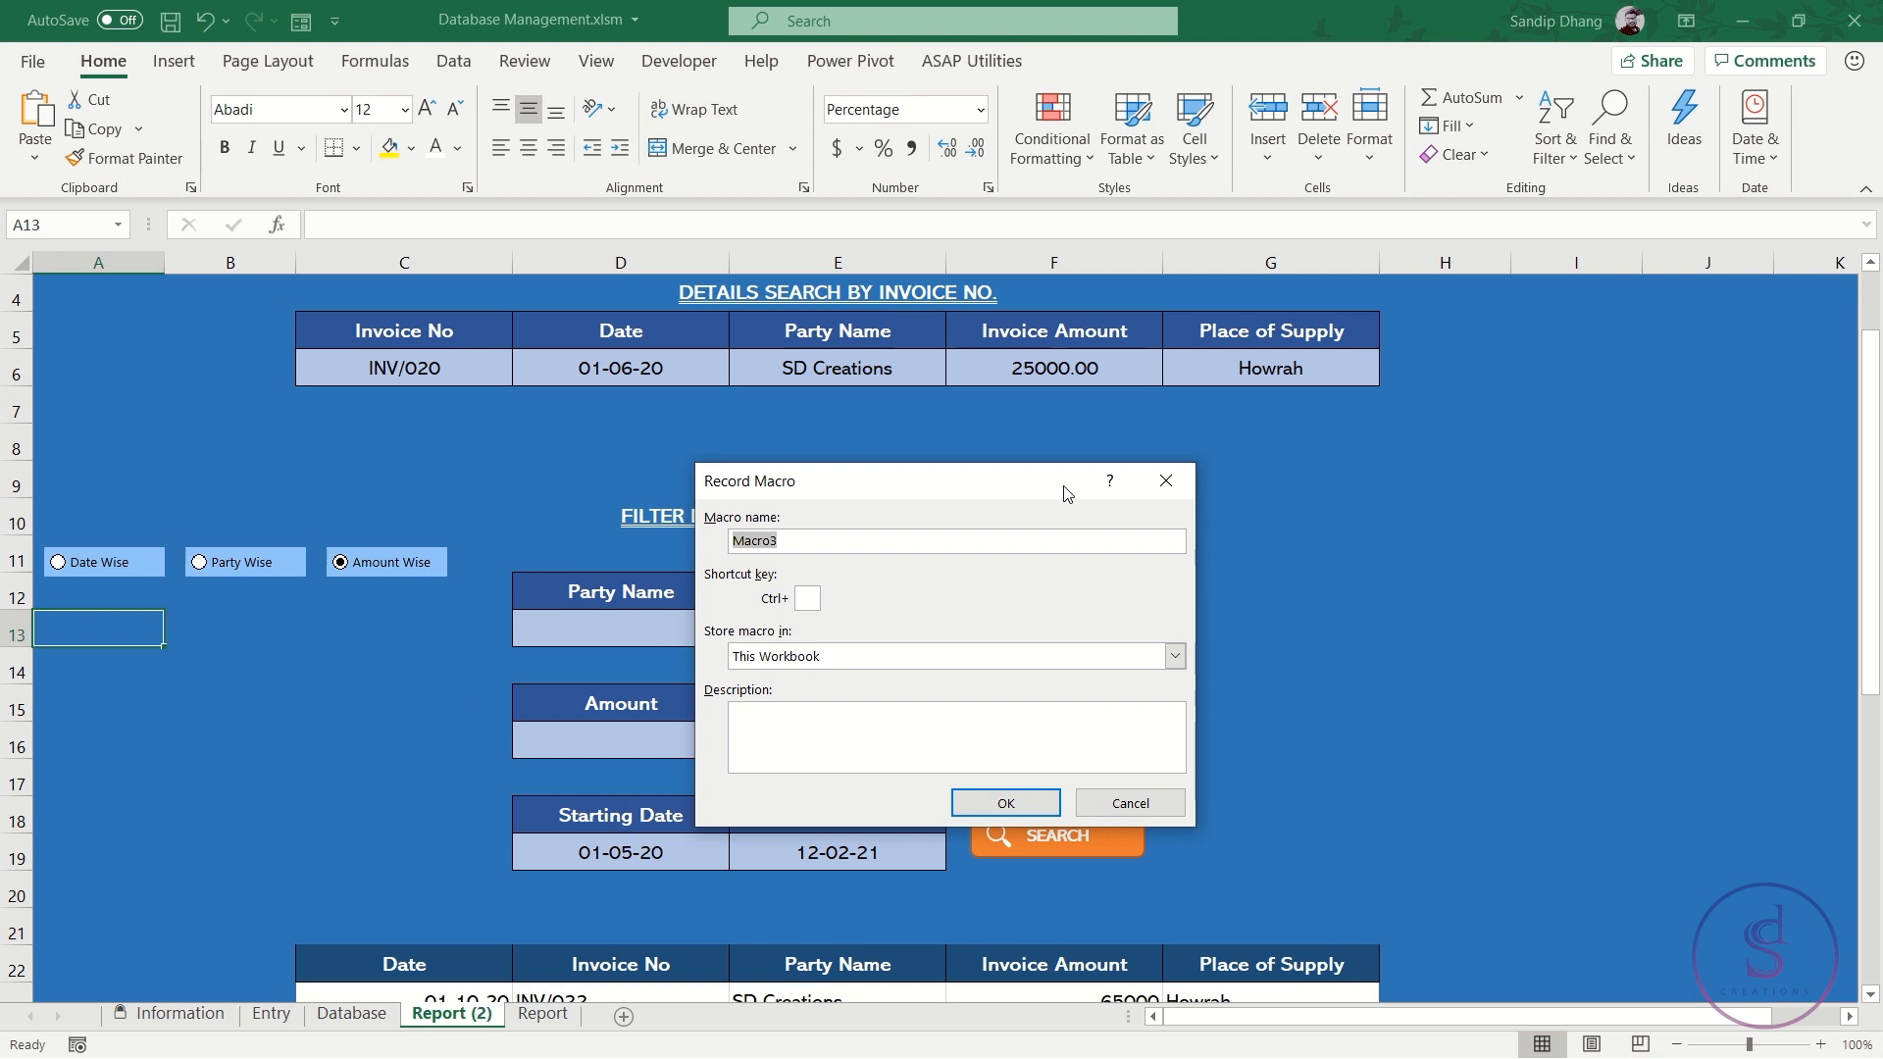
click(1166, 479)
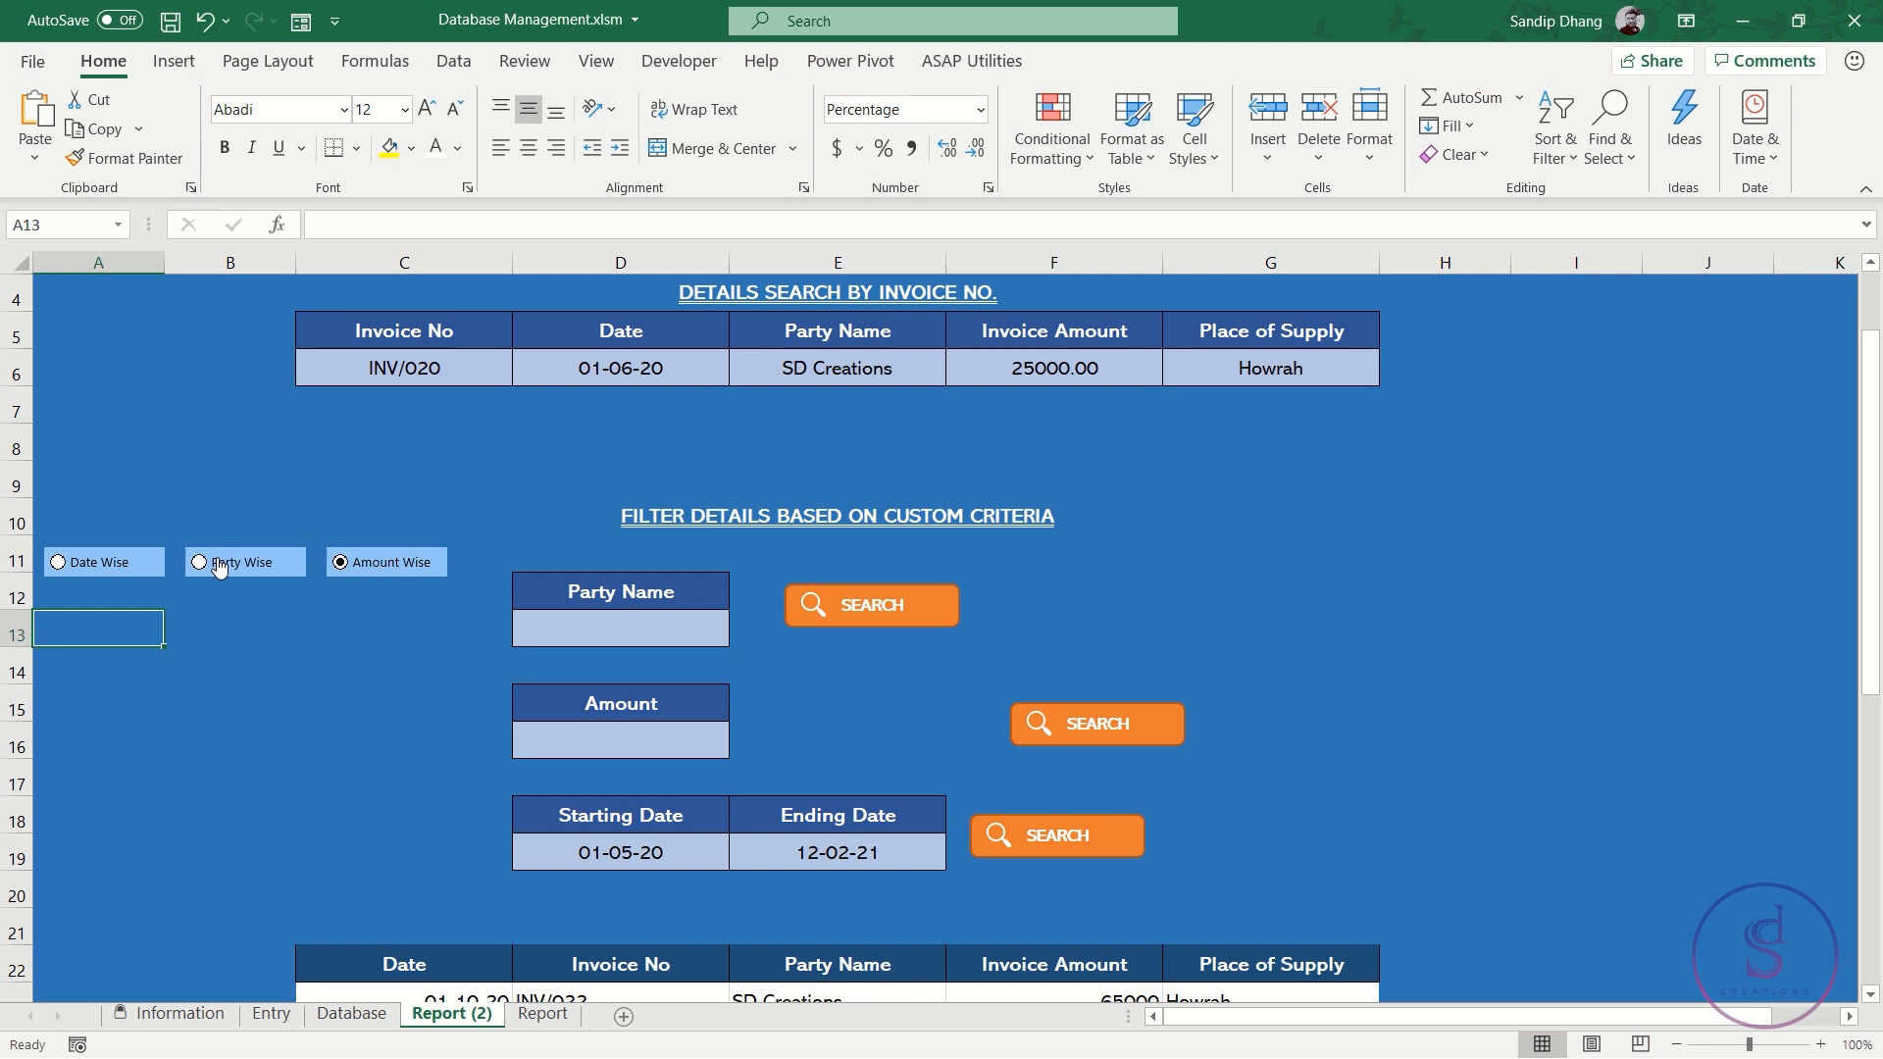
click(12, 598)
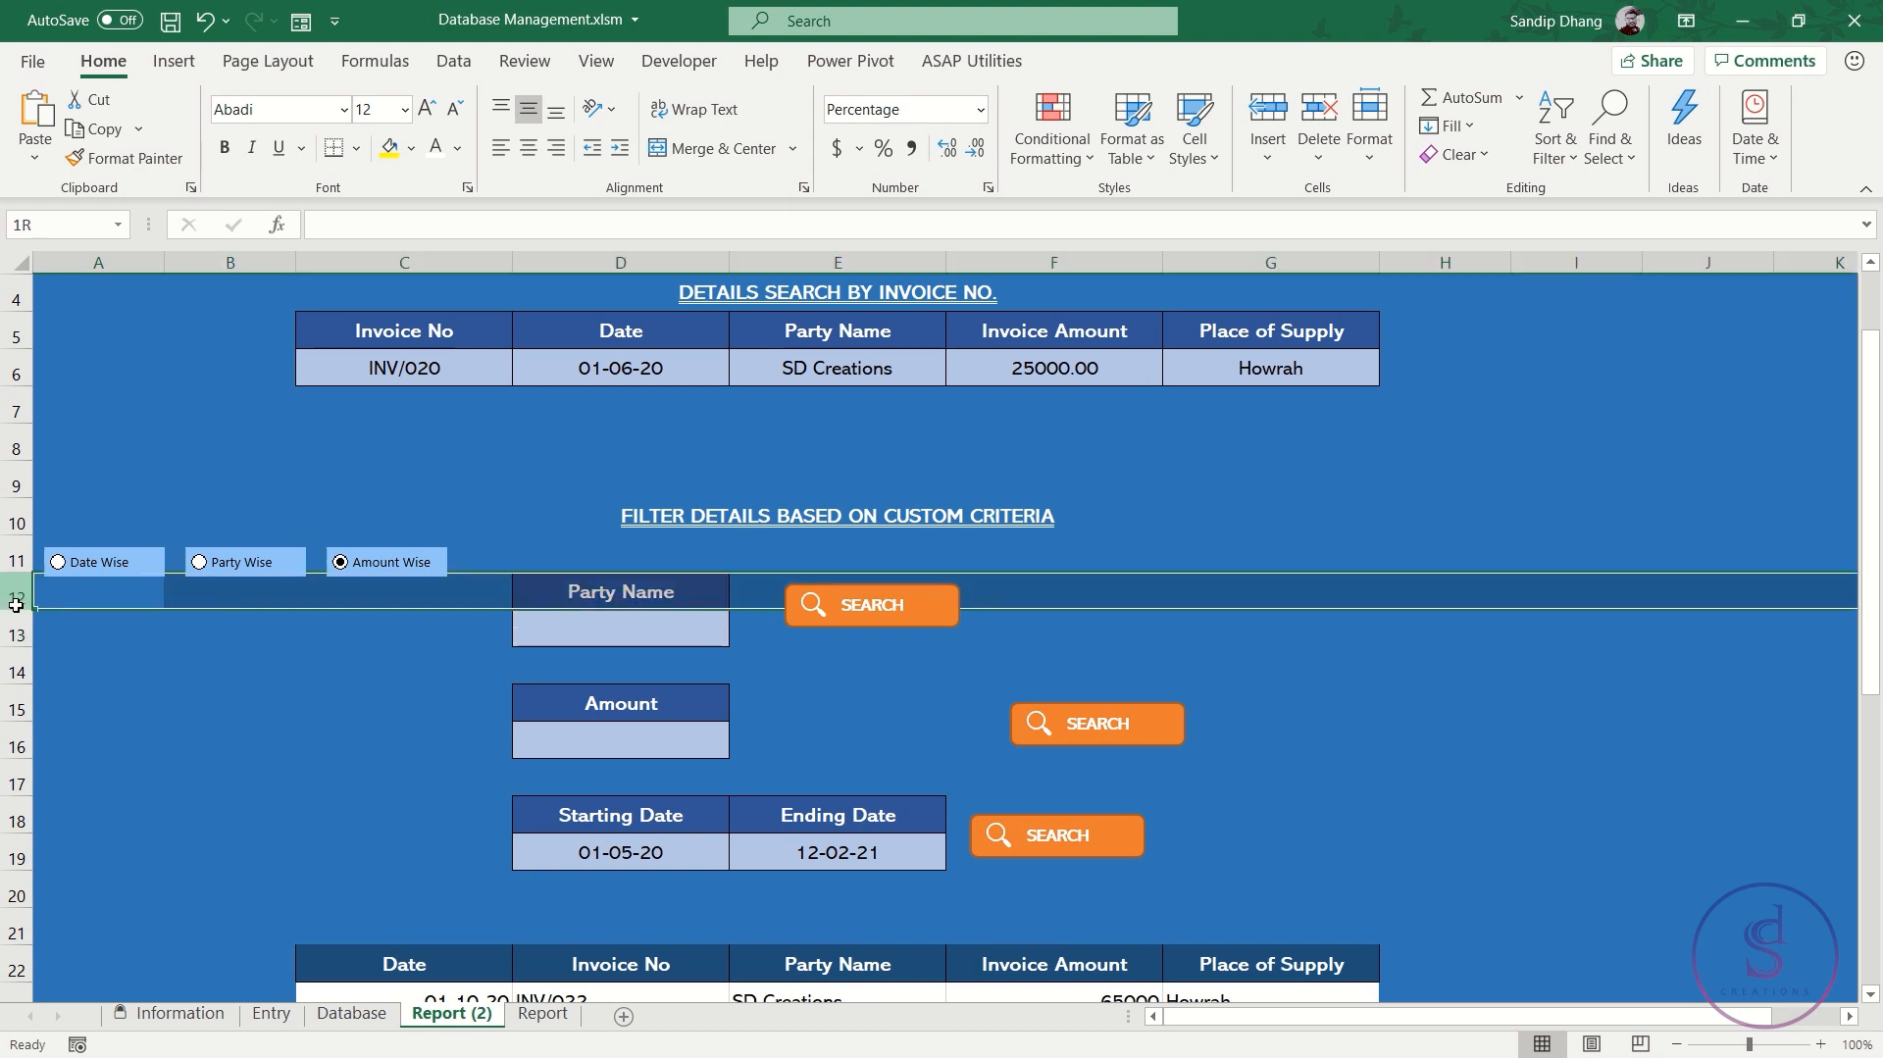
drag(5, 660, 15, 855)
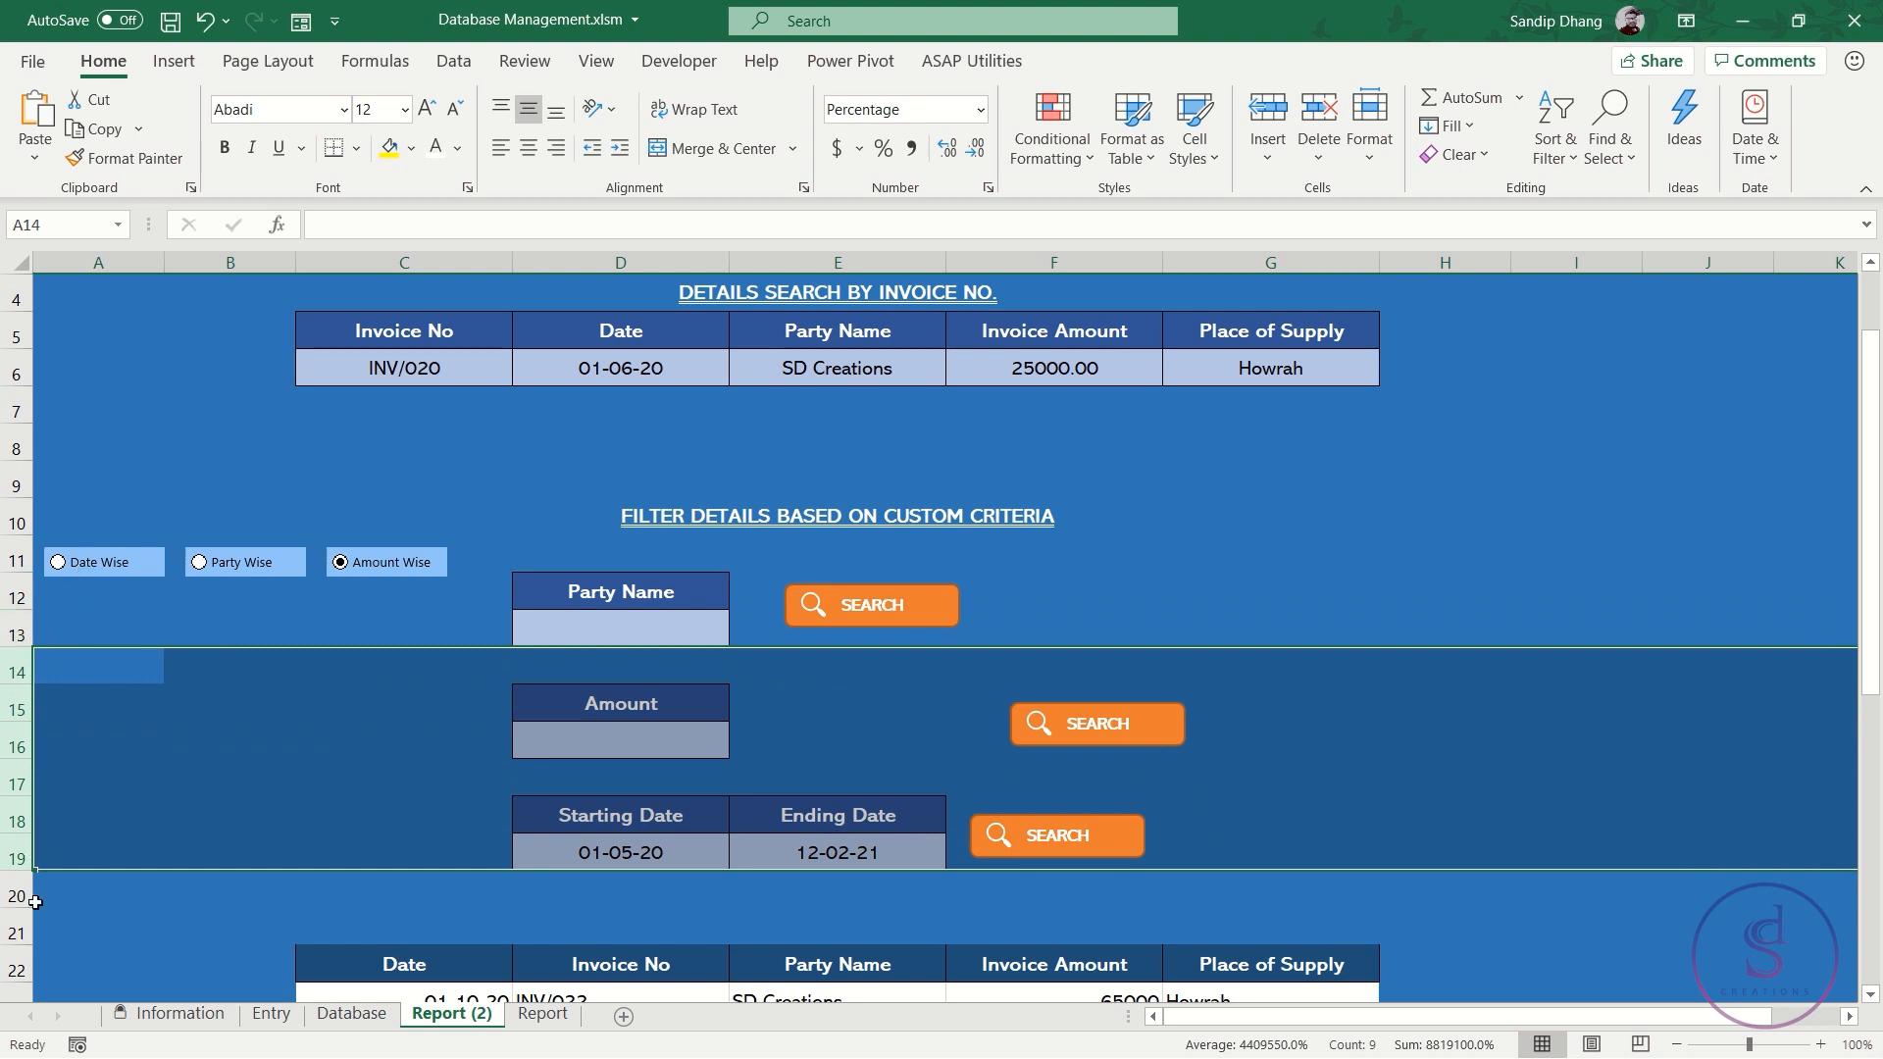
drag(17, 597, 46, 863)
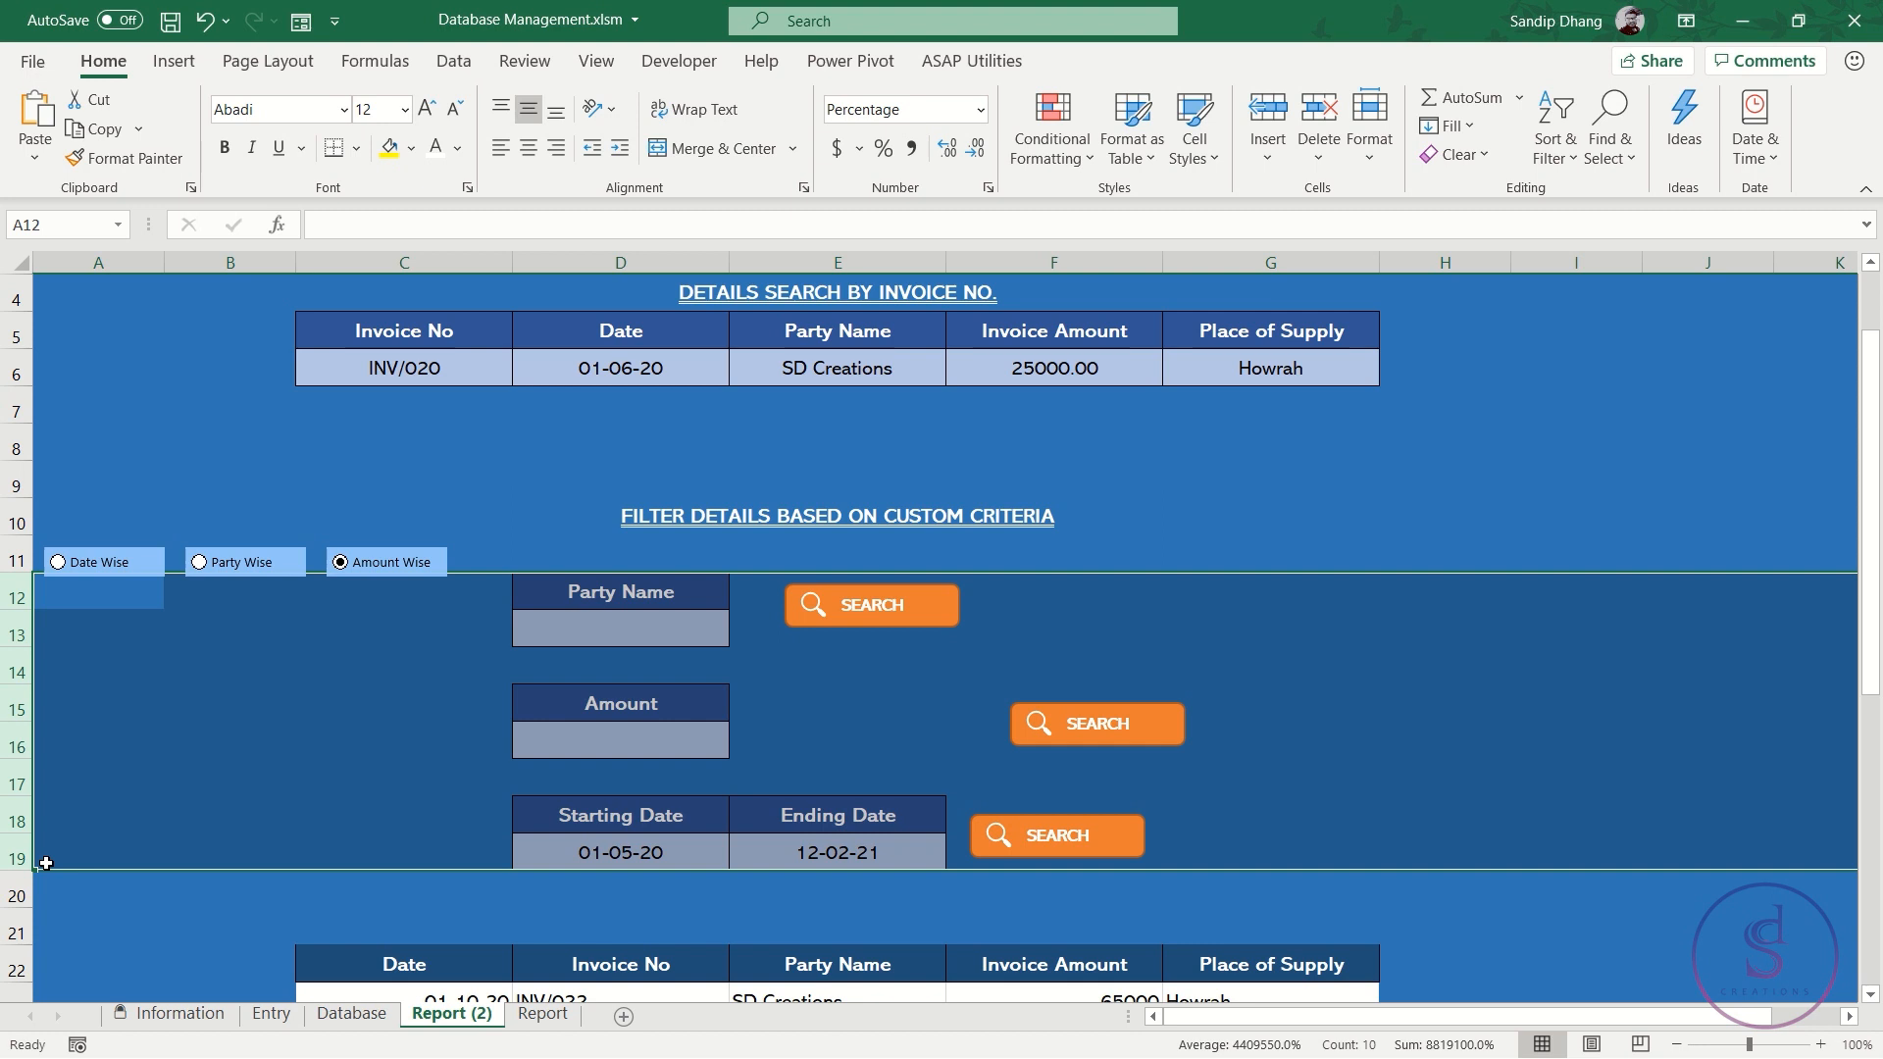
Choose the Date Wise option and nudge all three option buttons up together, clear of row 12
click(148, 570)
right_click(148, 568)
key(Escape)
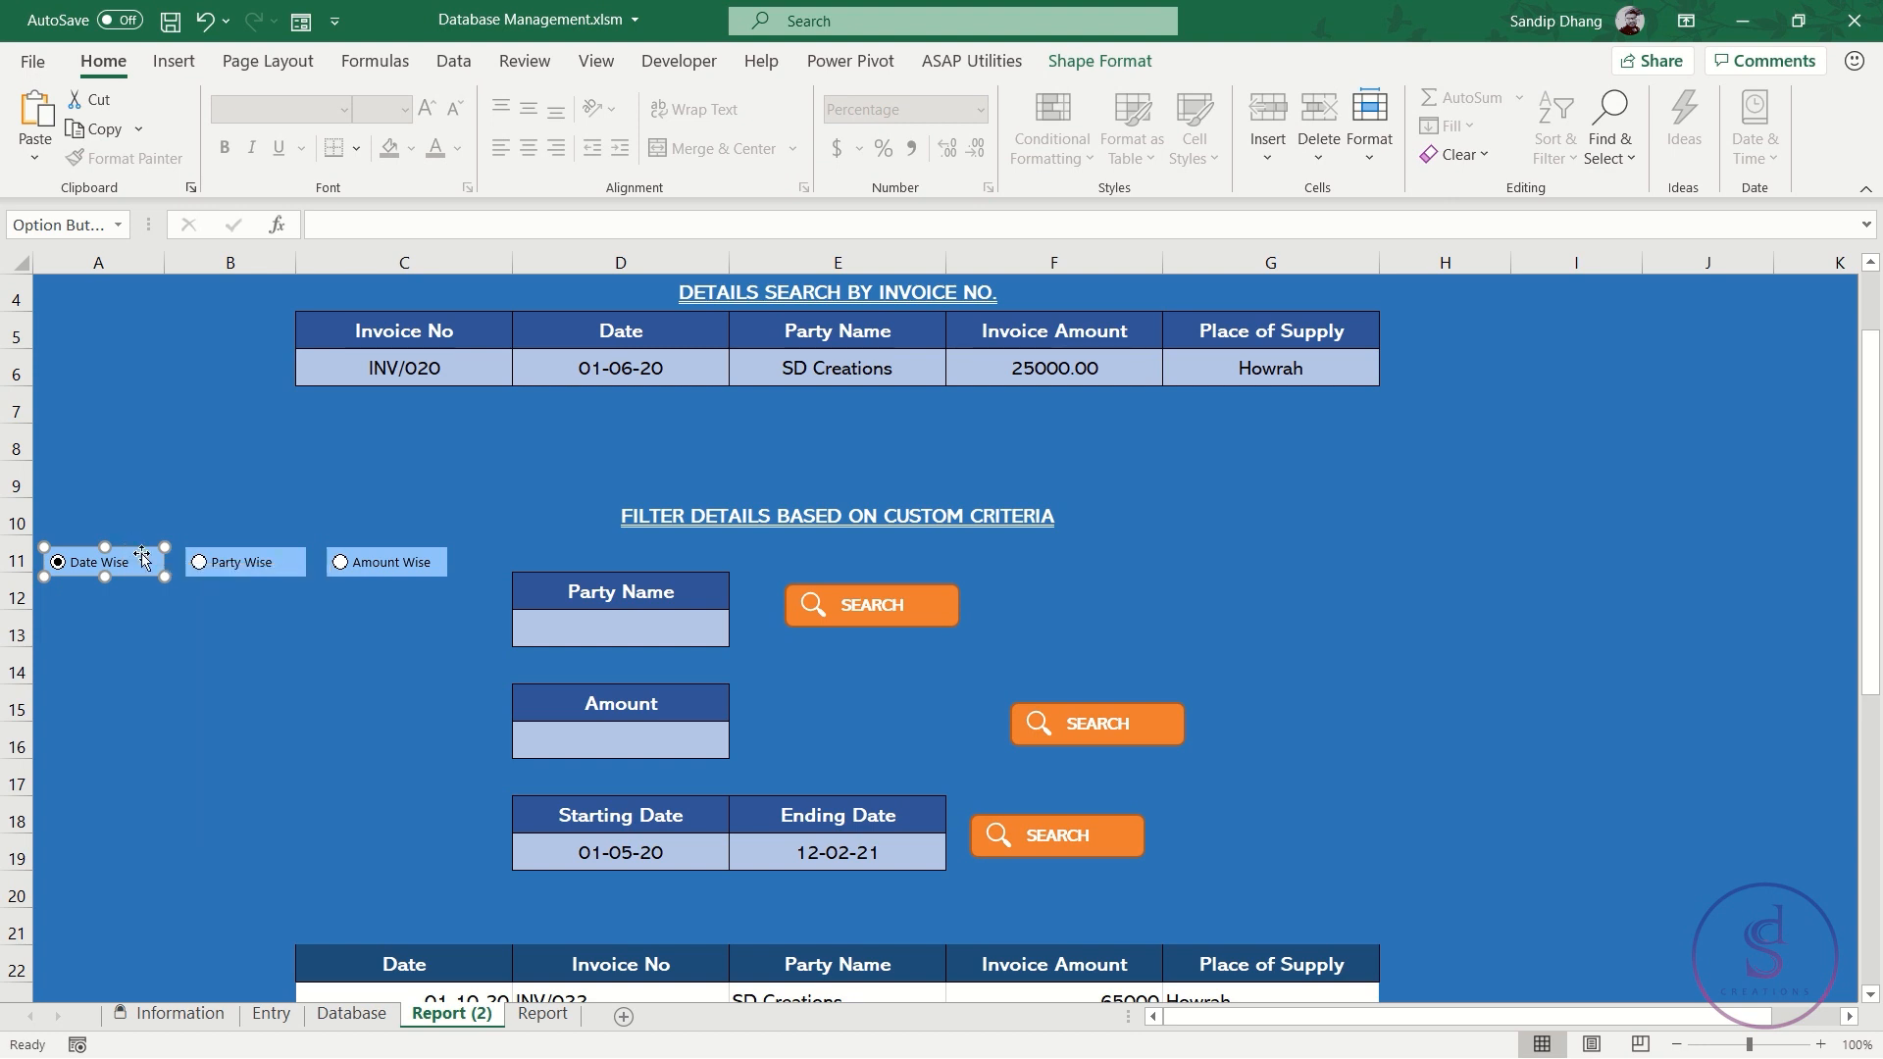
ctrl+click(277, 569)
ctrl+click(381, 568)
key(Up)
key(Up)
key(Up)
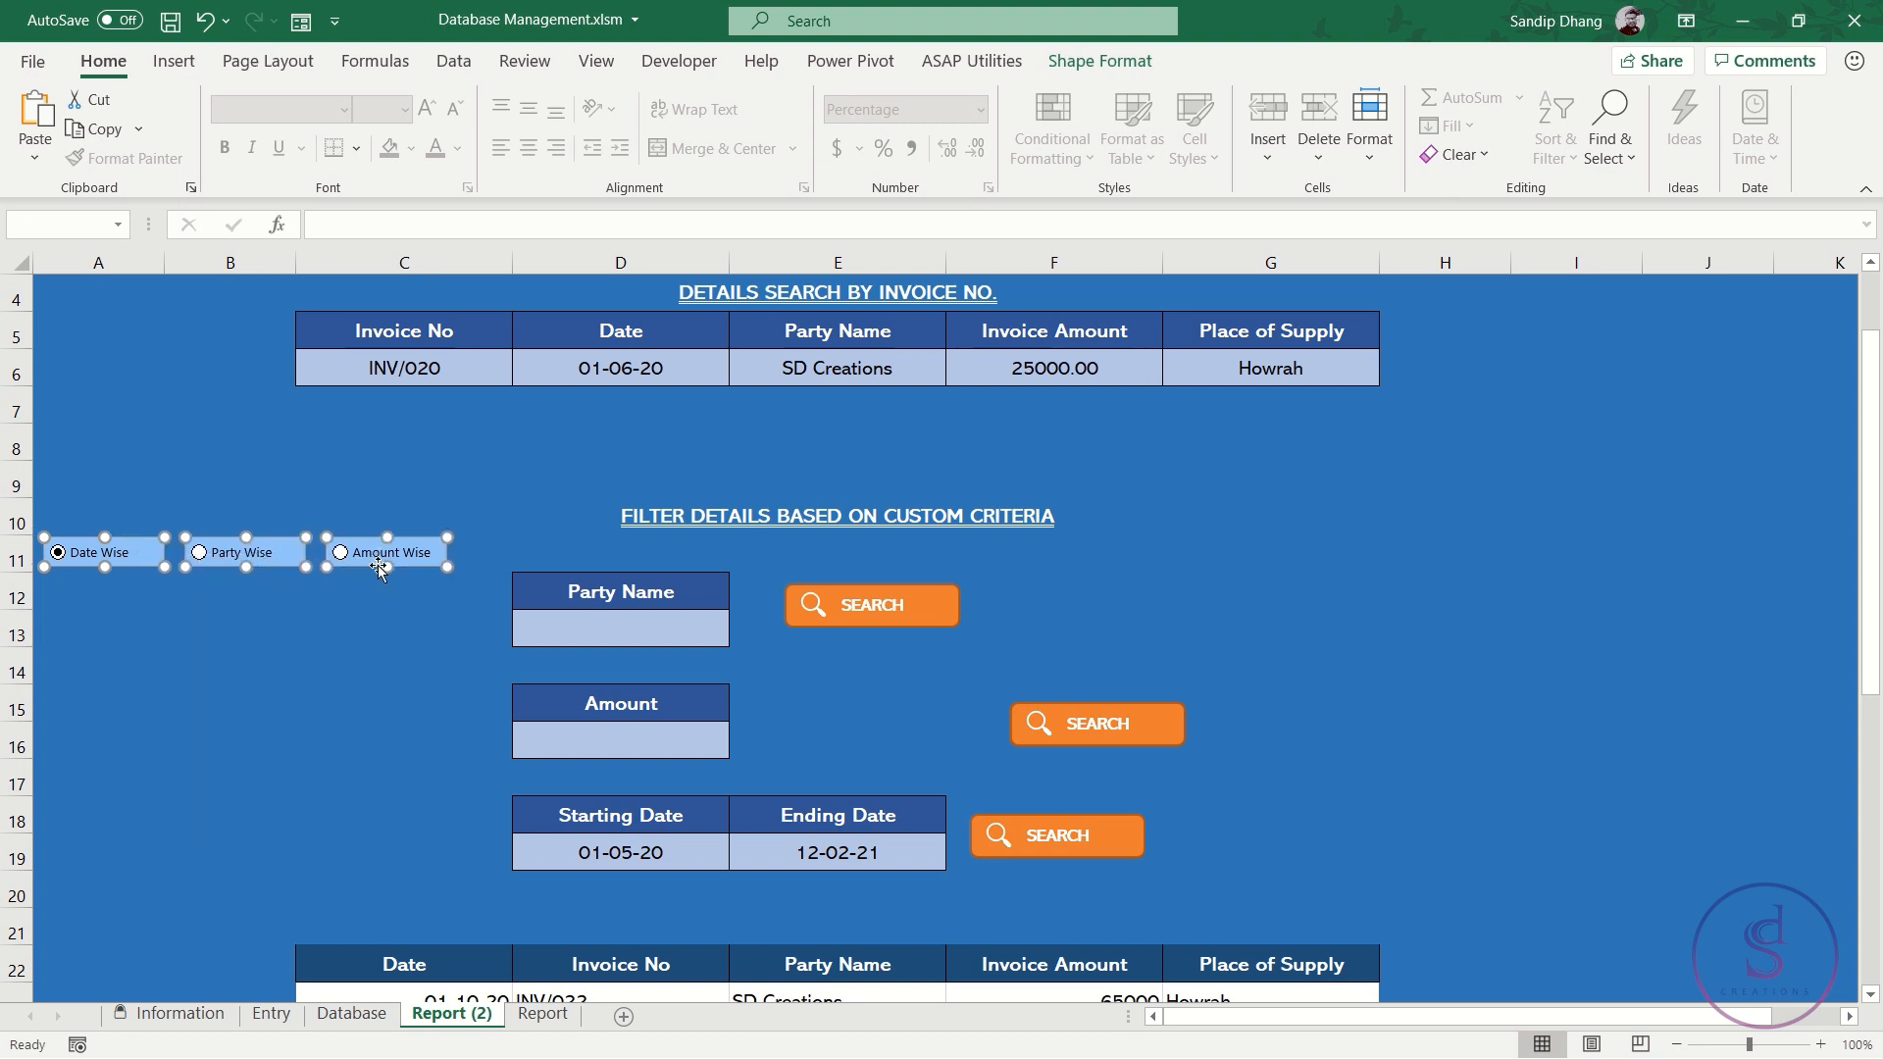
click(227, 618)
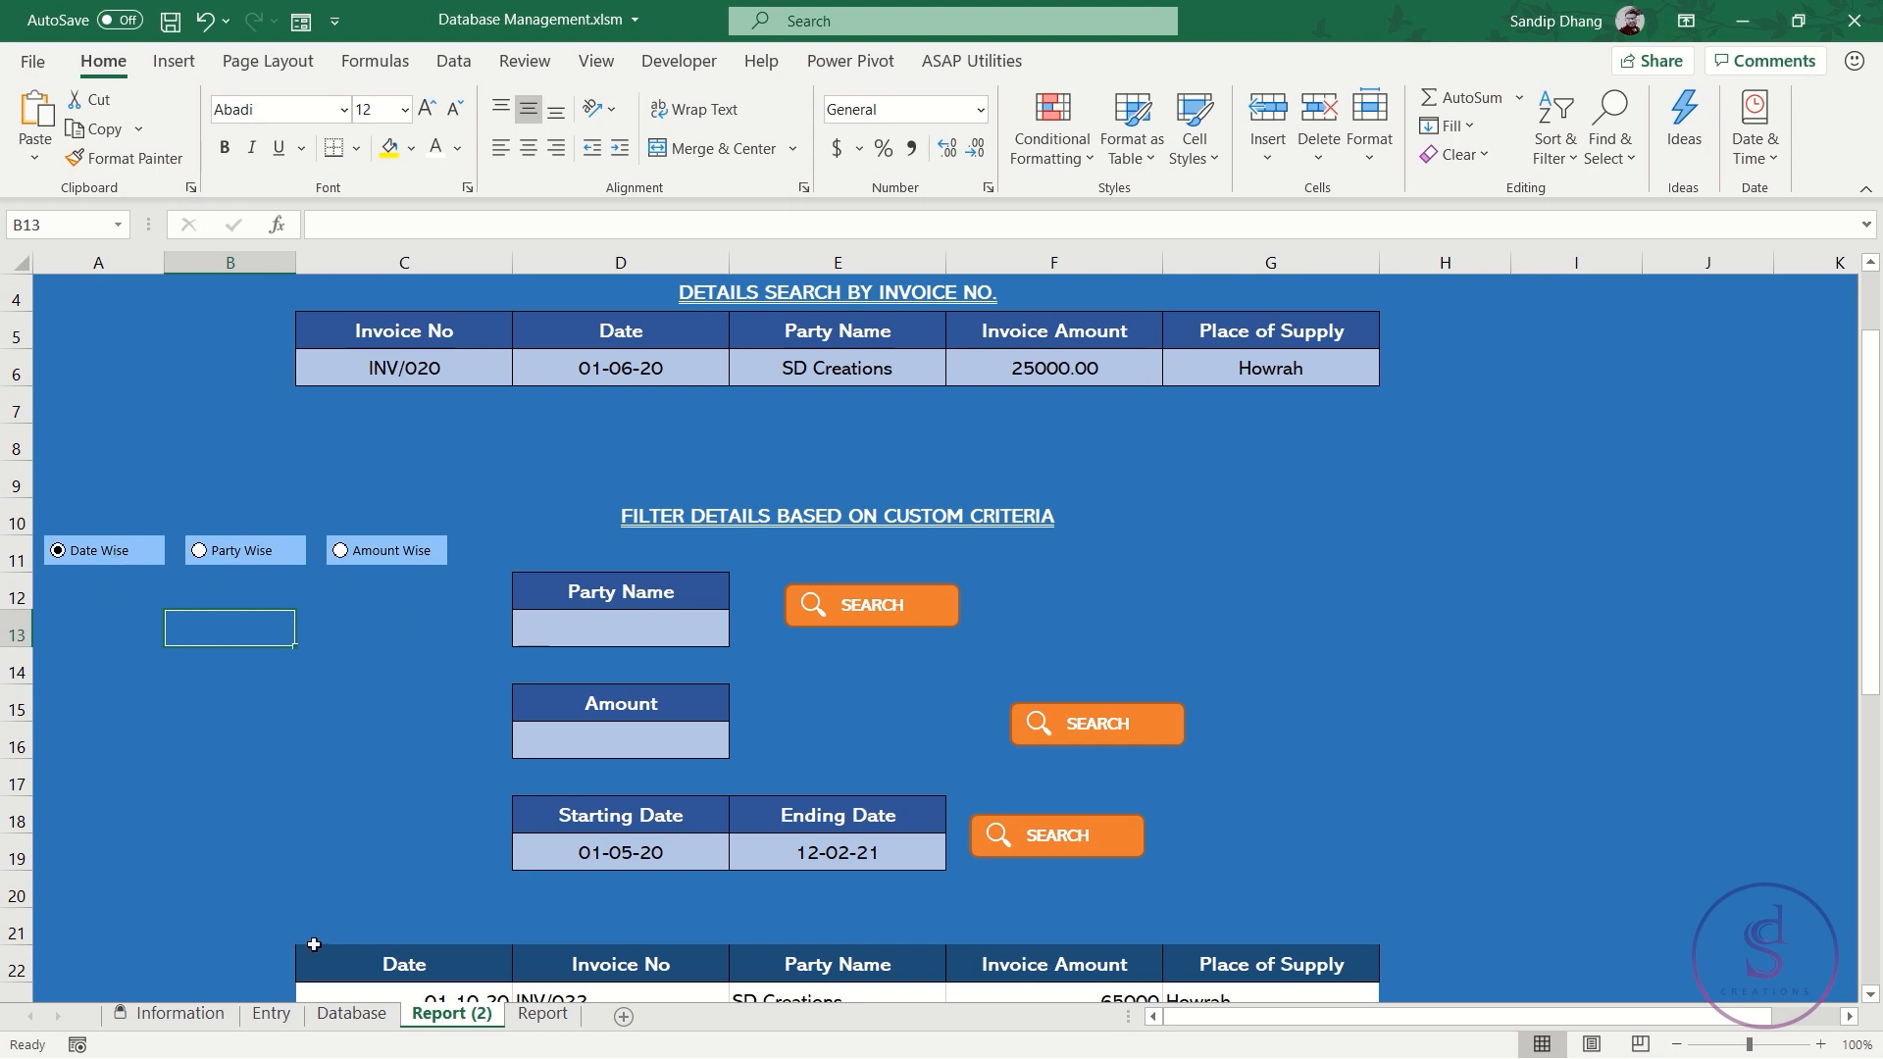
Start recording a macro stored in this workbook and unhide rows 12 to 19 as its first action
click(77, 1044)
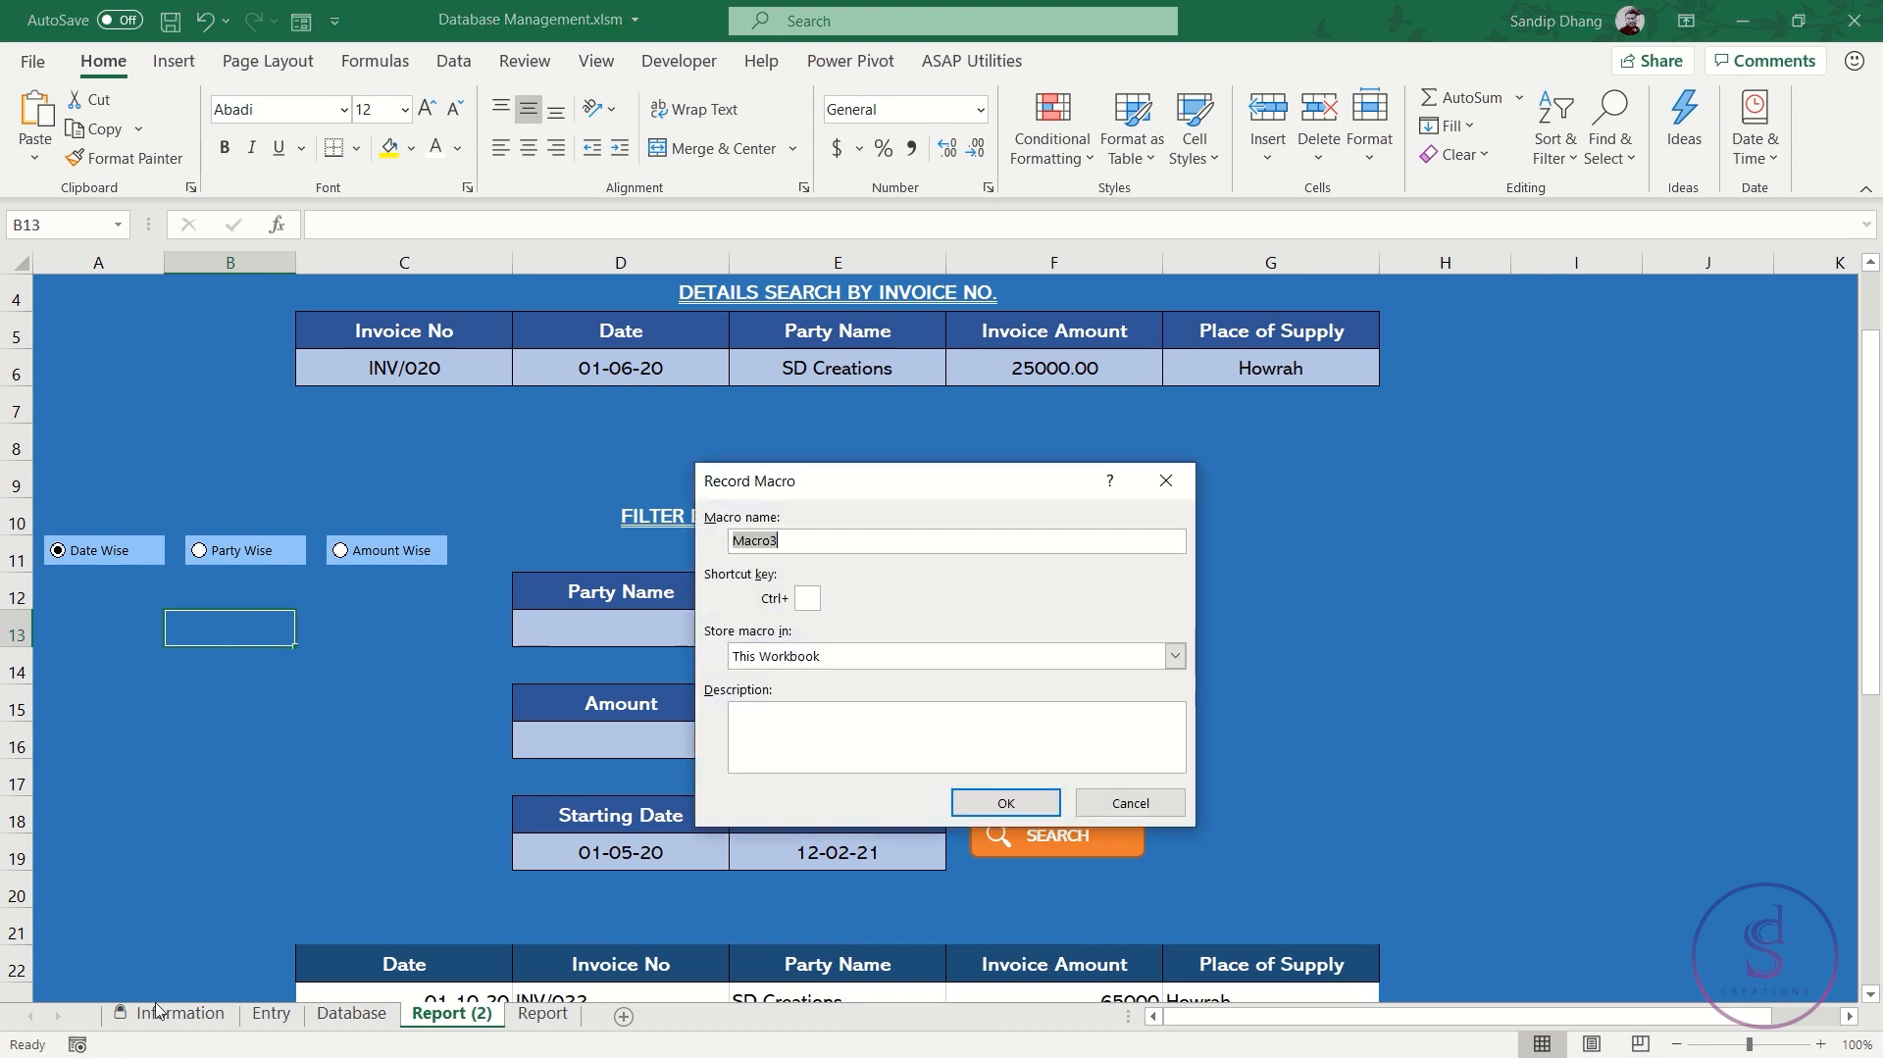
text(M)
key(Return)
drag(10, 594, 4, 860)
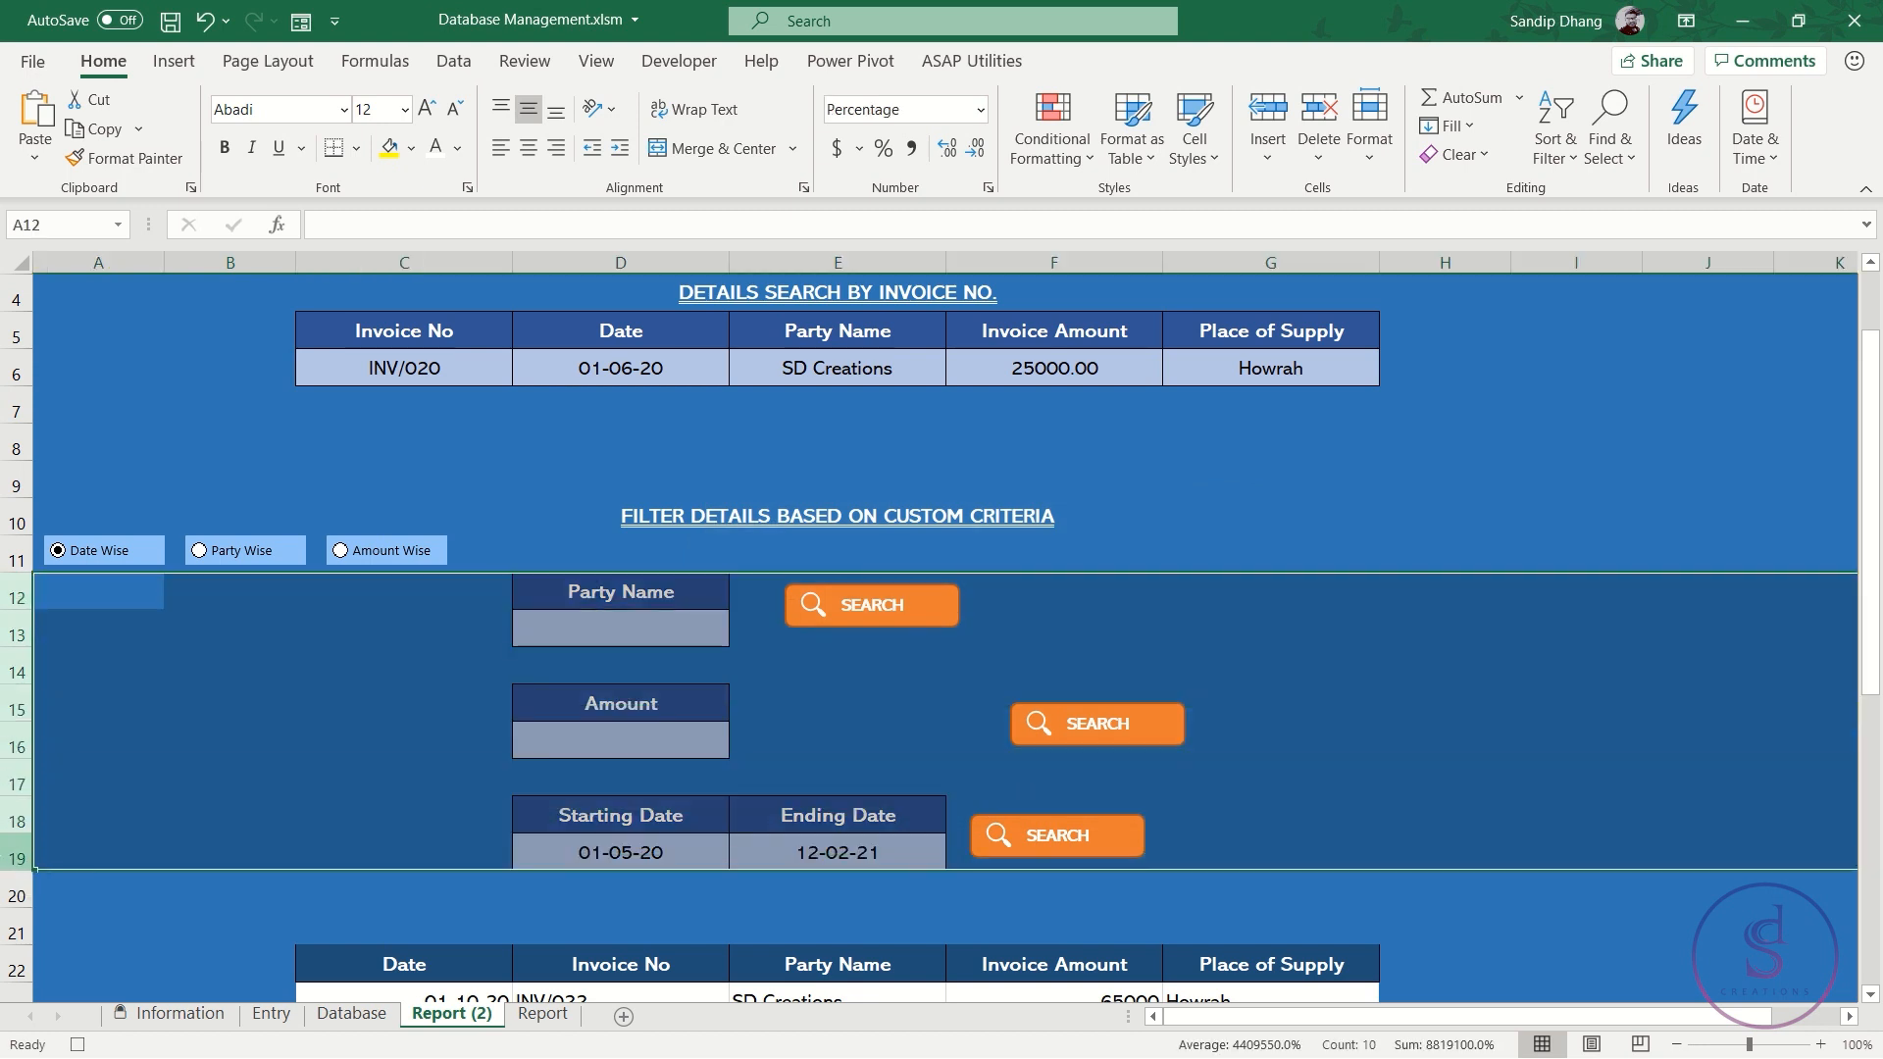
right_click(8, 821)
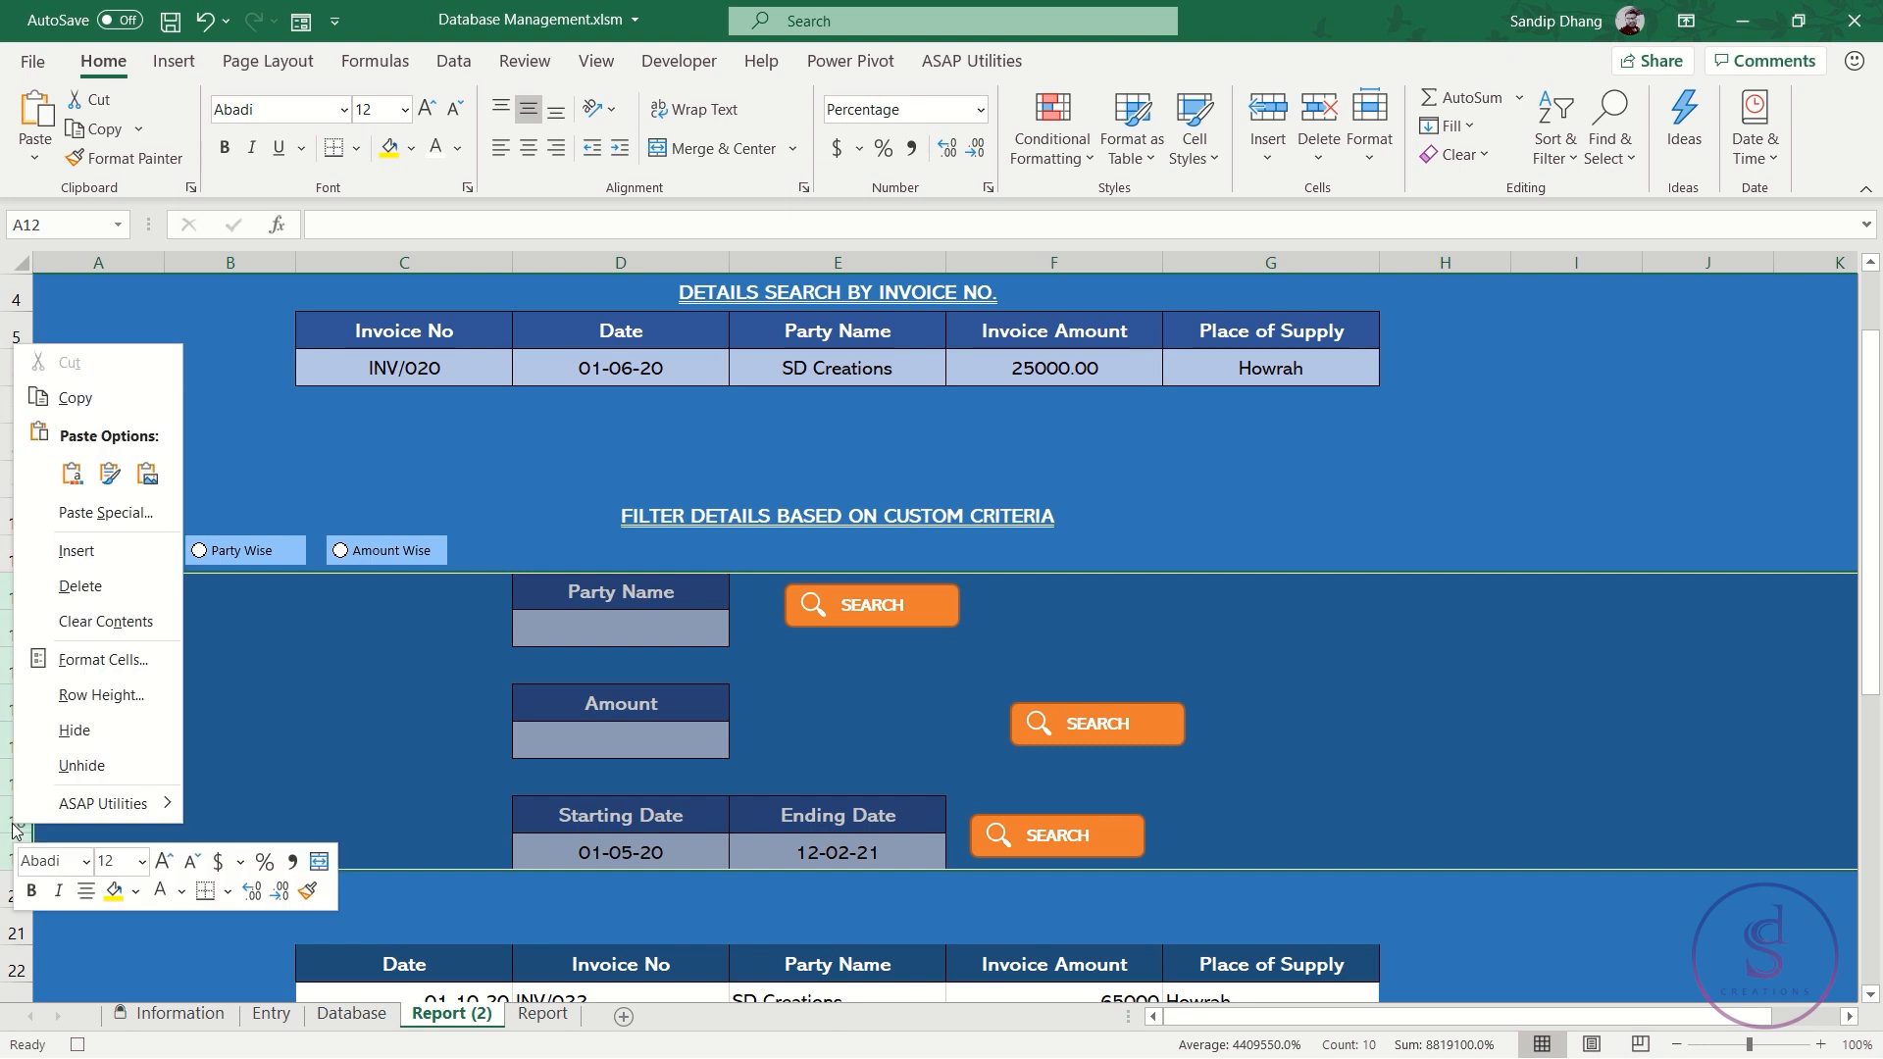
click(82, 767)
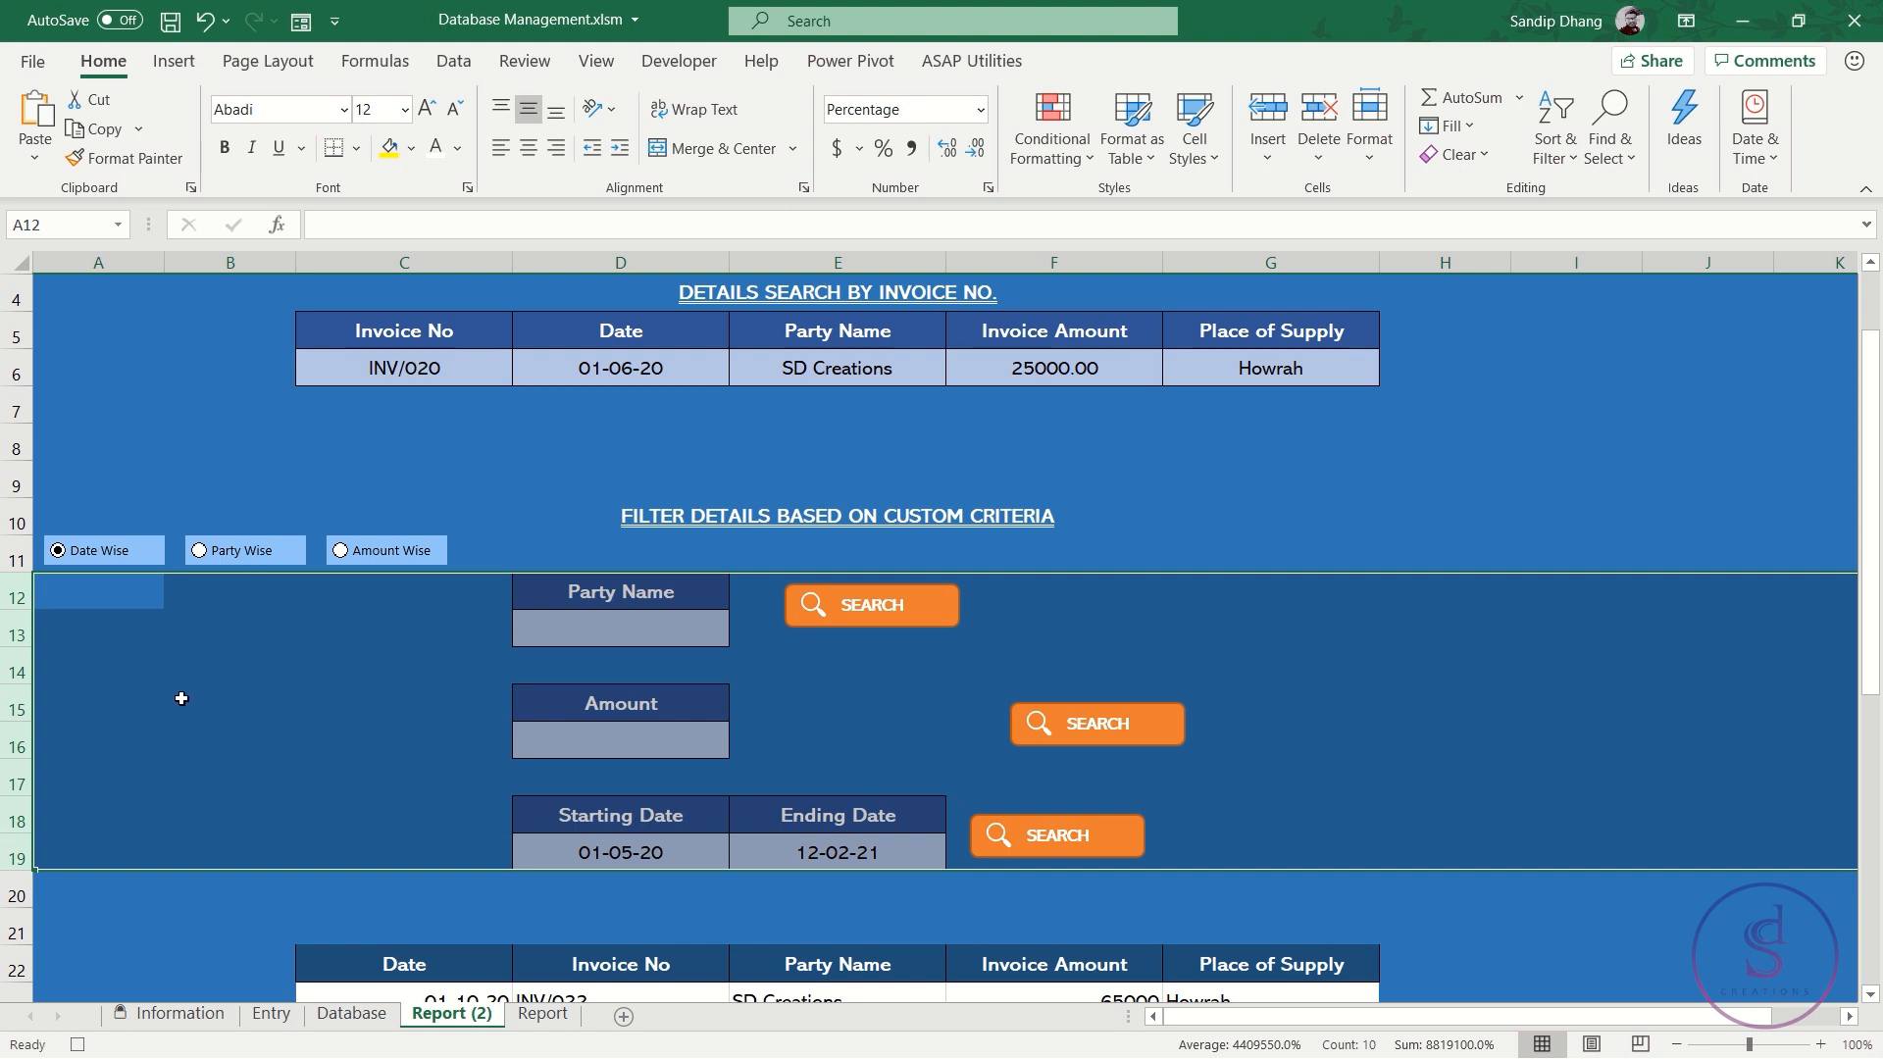
Unhide rows 11 to 20 within the recording and stop the macro recording
click(84, 597)
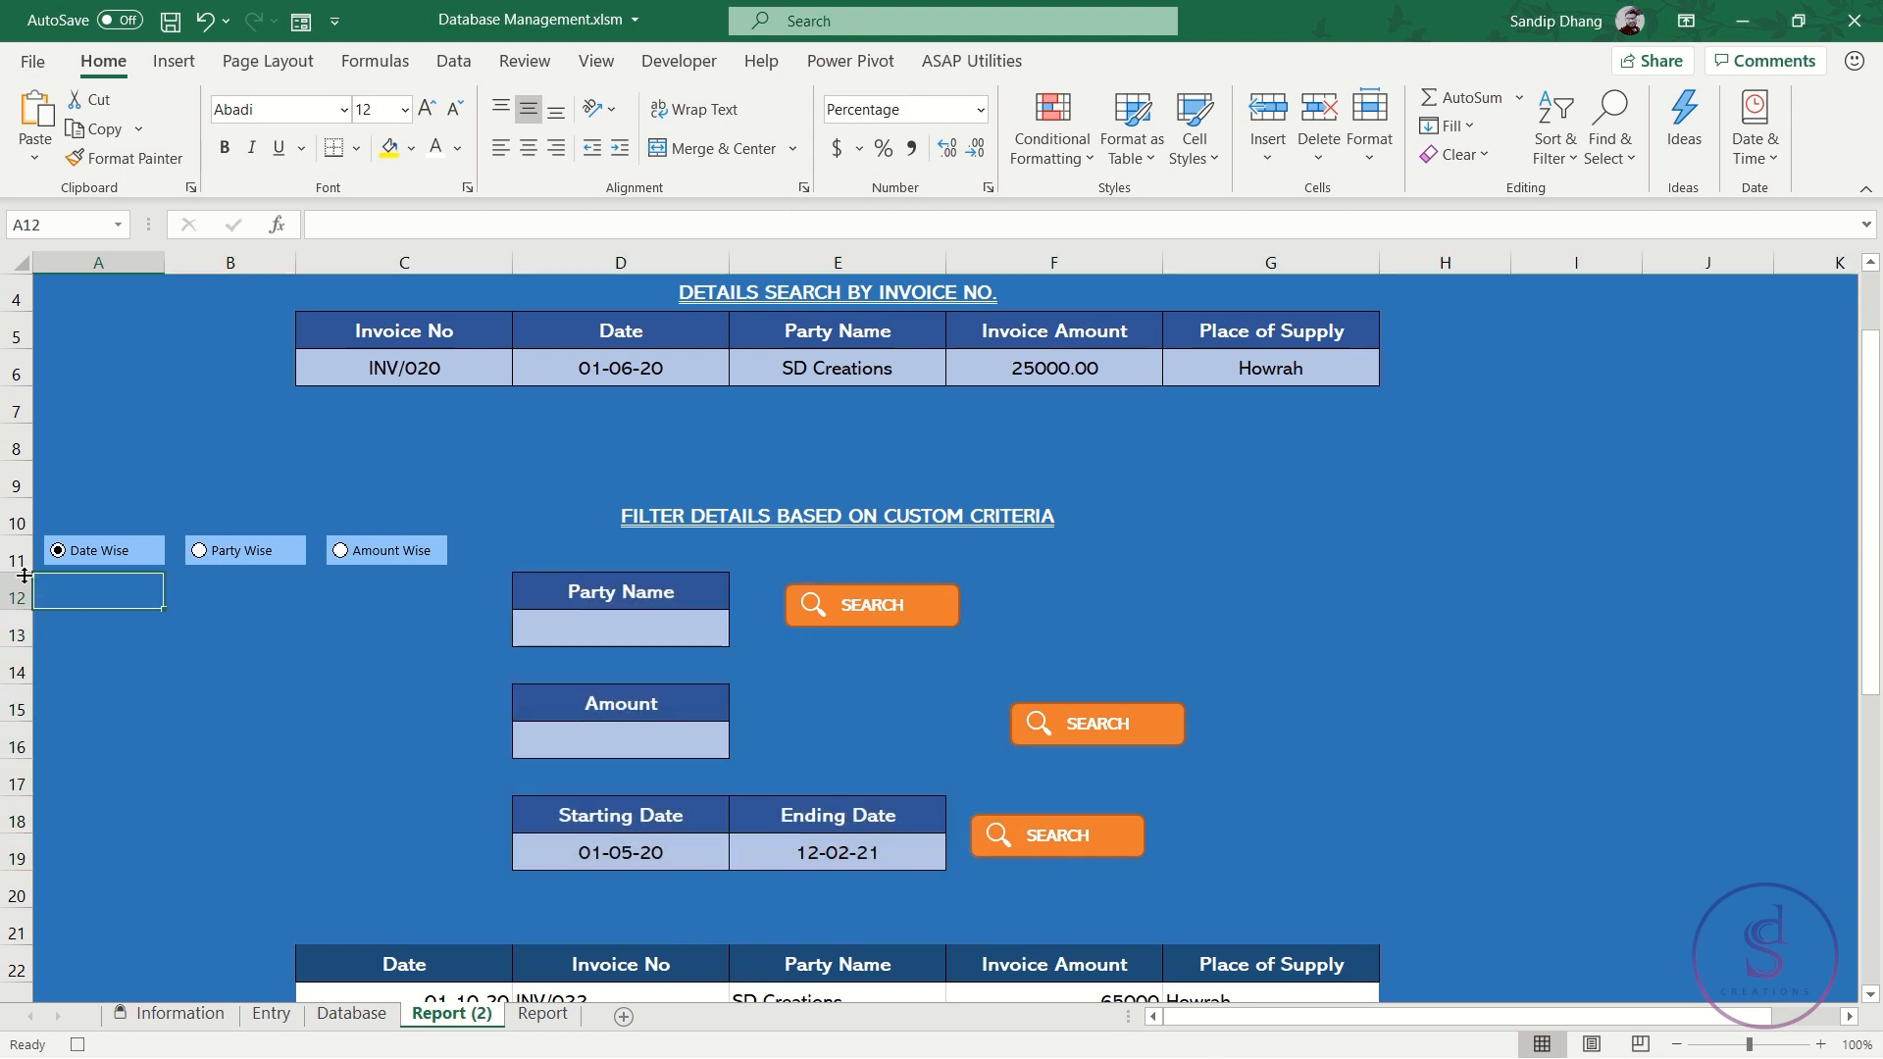
drag(8, 559, 9, 872)
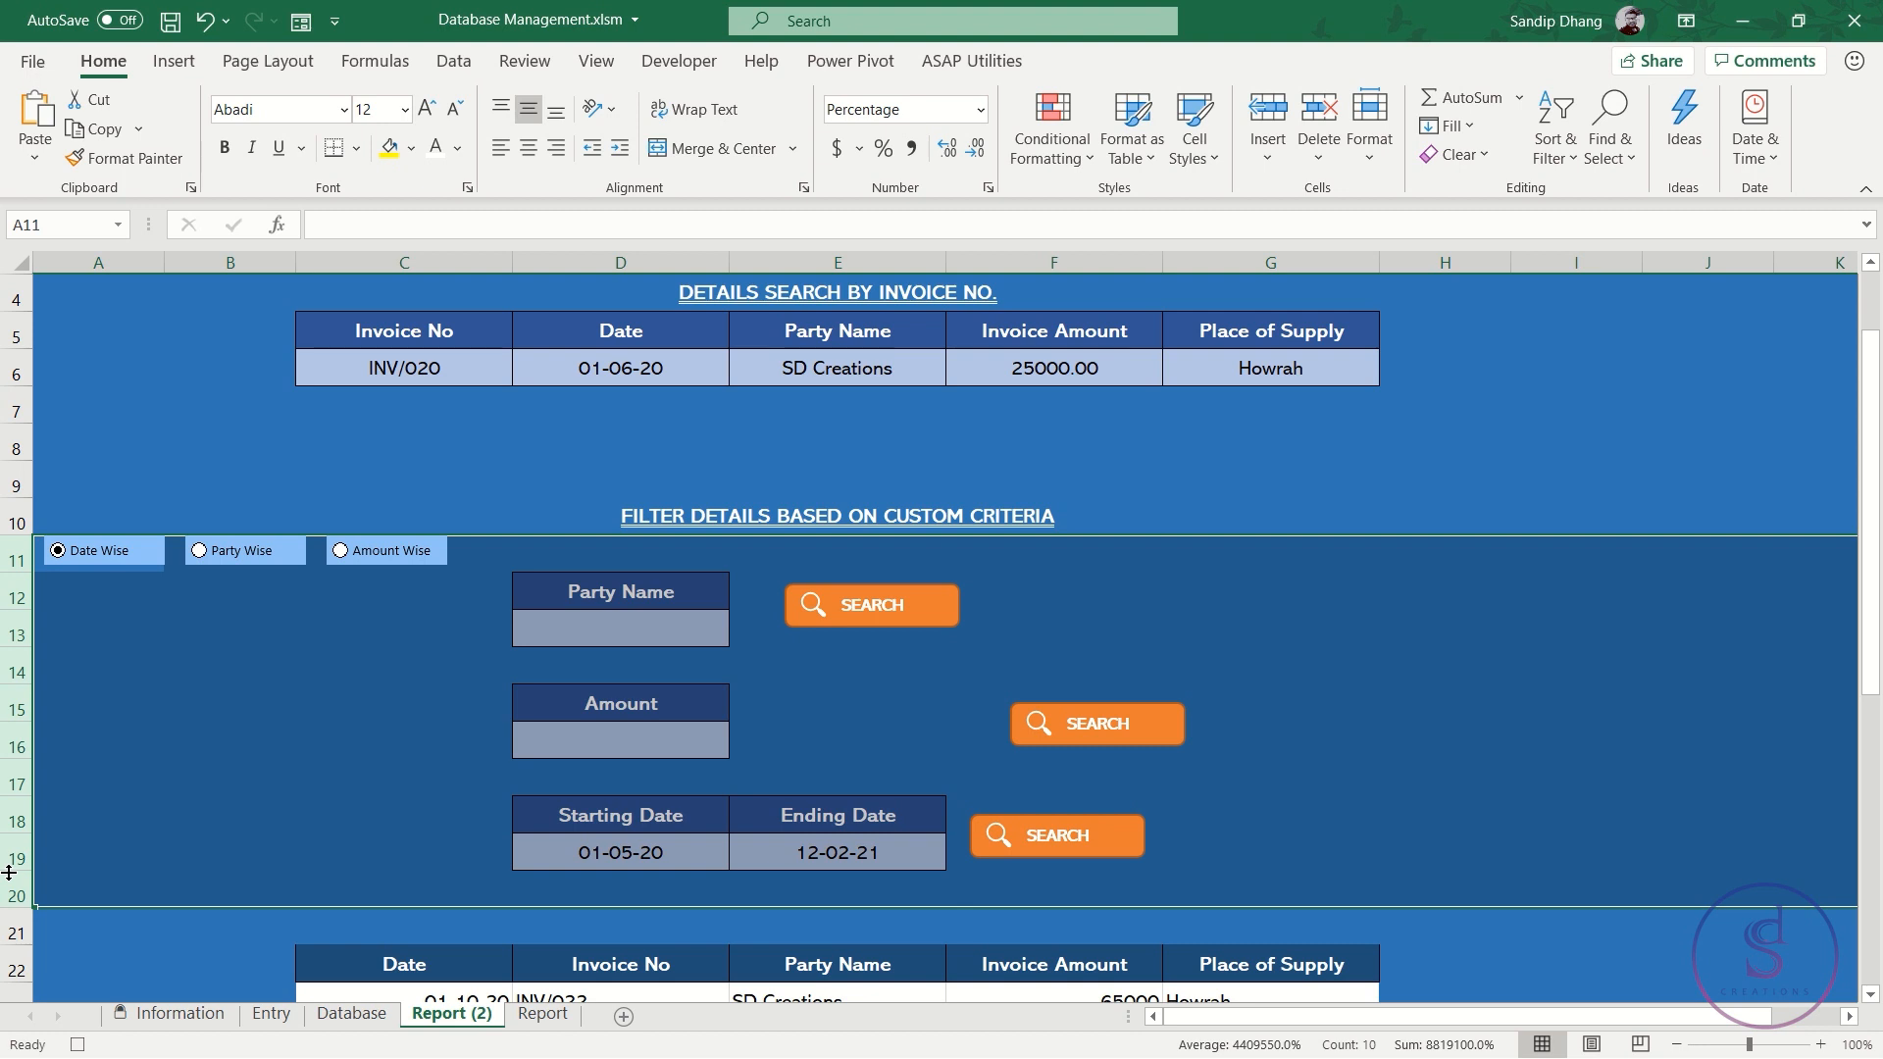
right_click(9, 872)
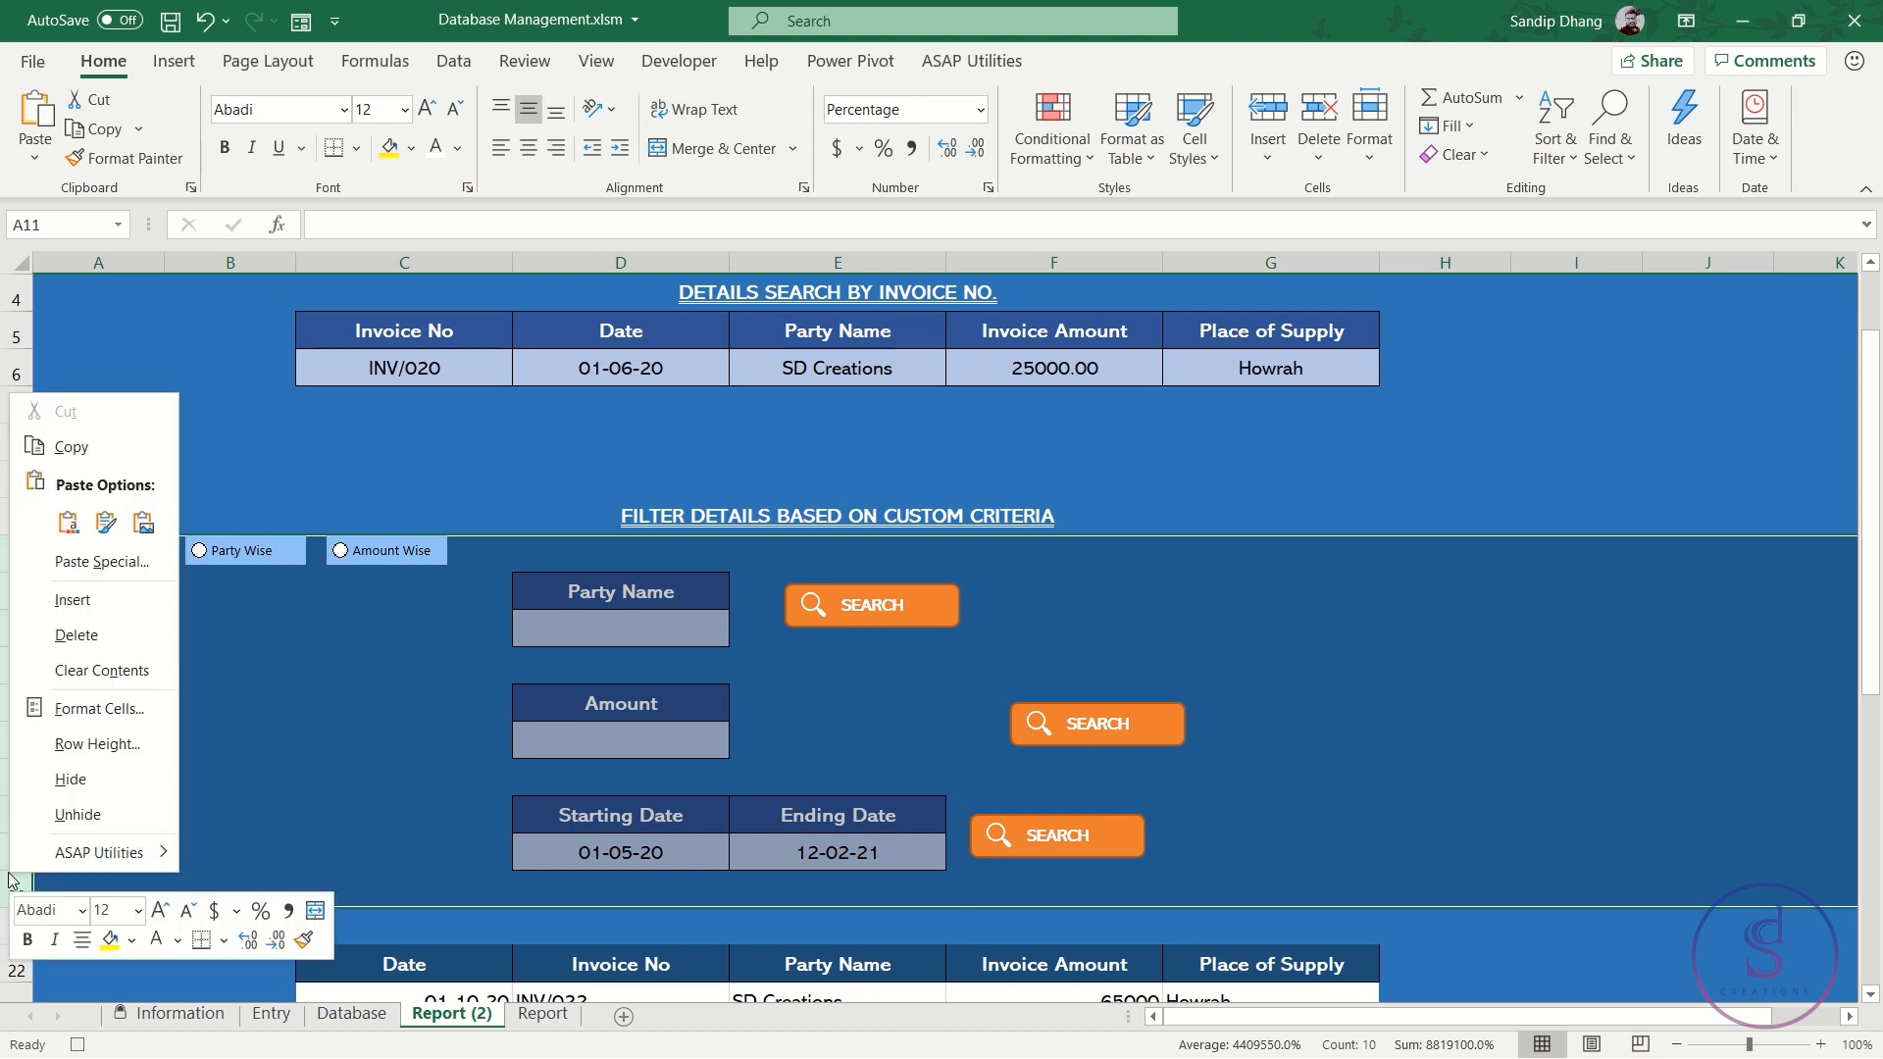
click(64, 824)
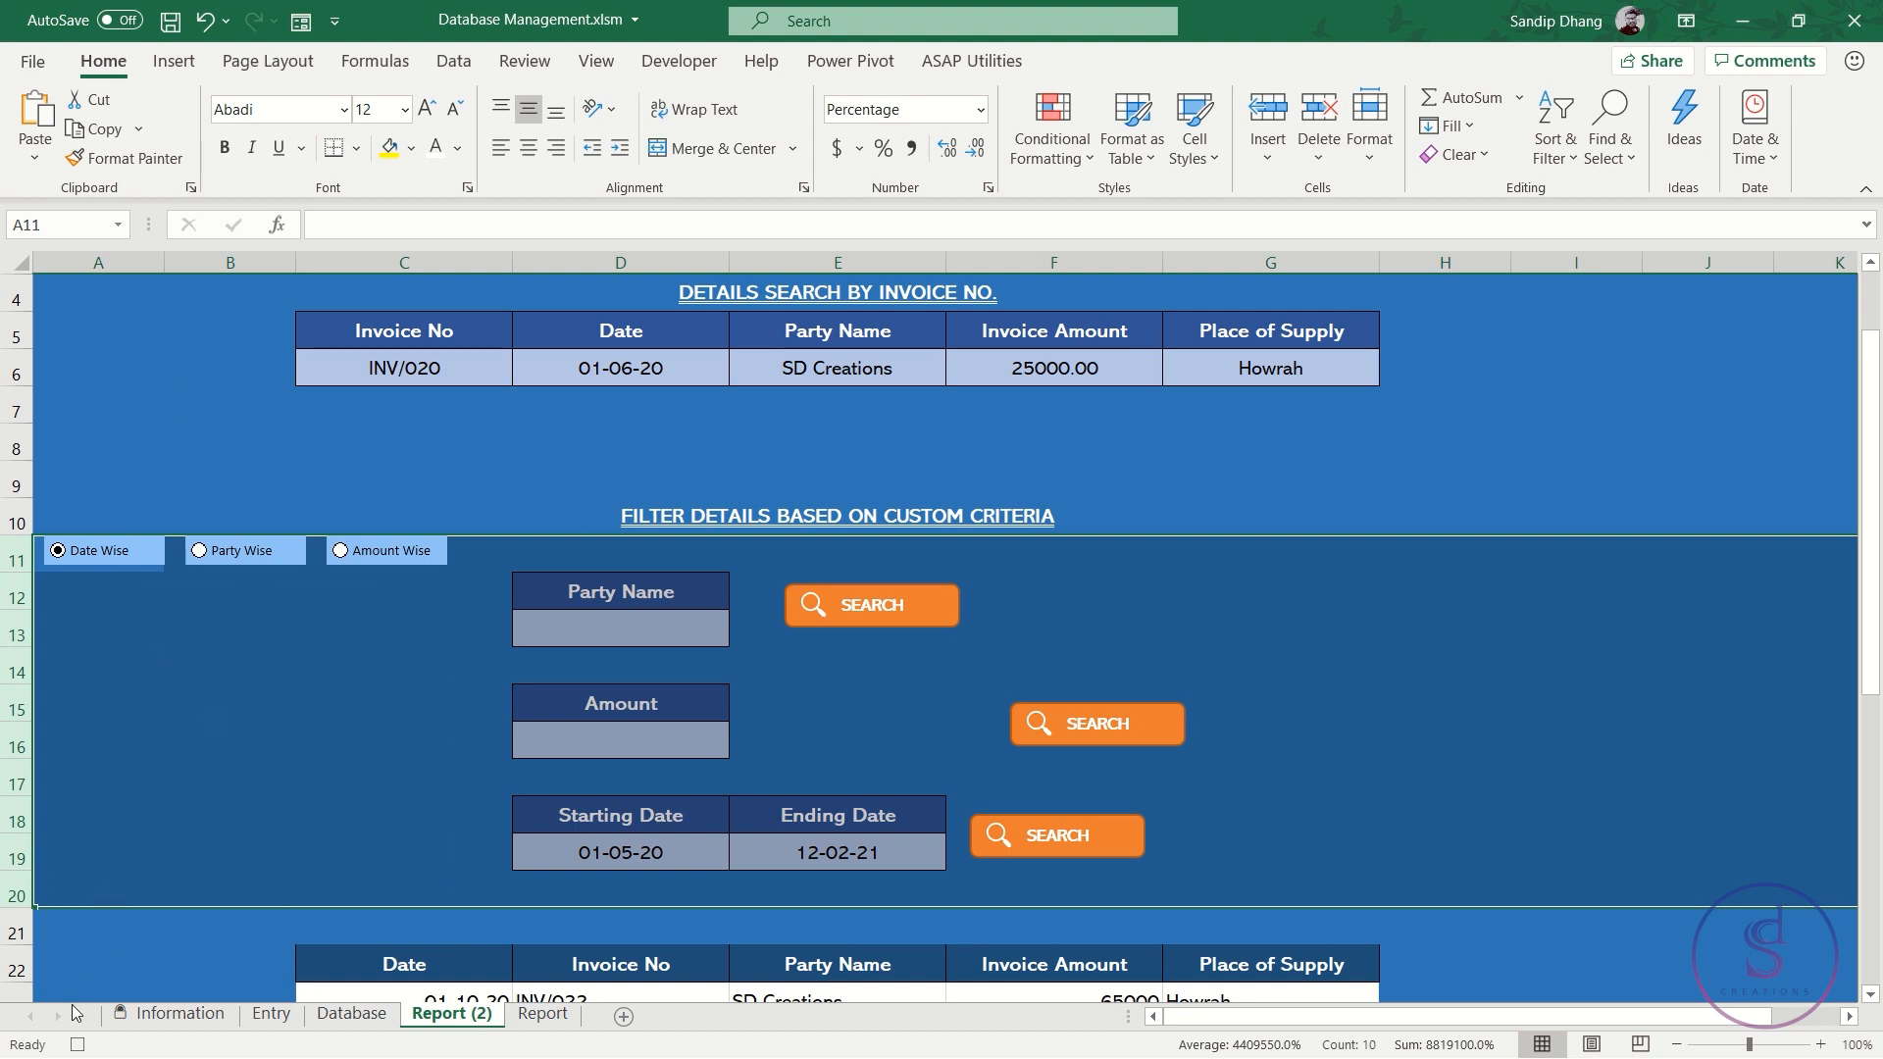
click(78, 1044)
click(136, 595)
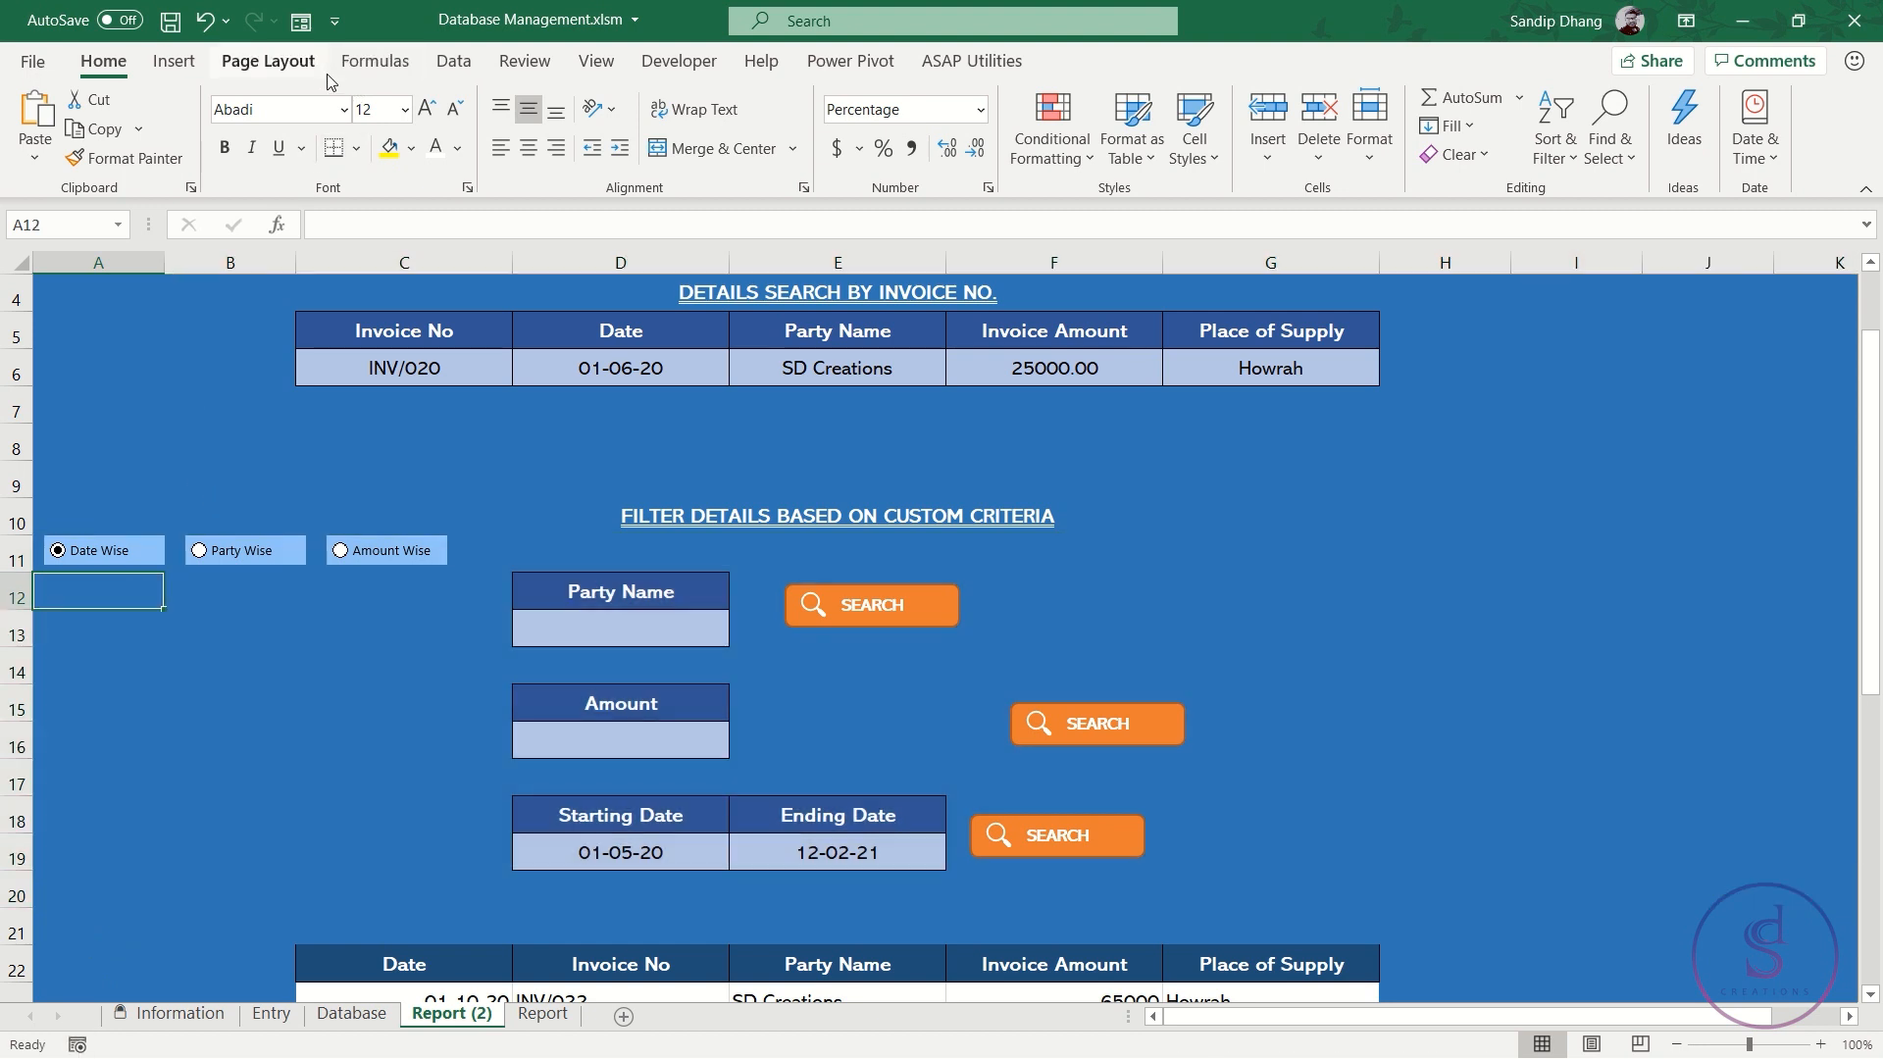
Delete the recorded macro MacroDate and confirm its removal
click(671, 58)
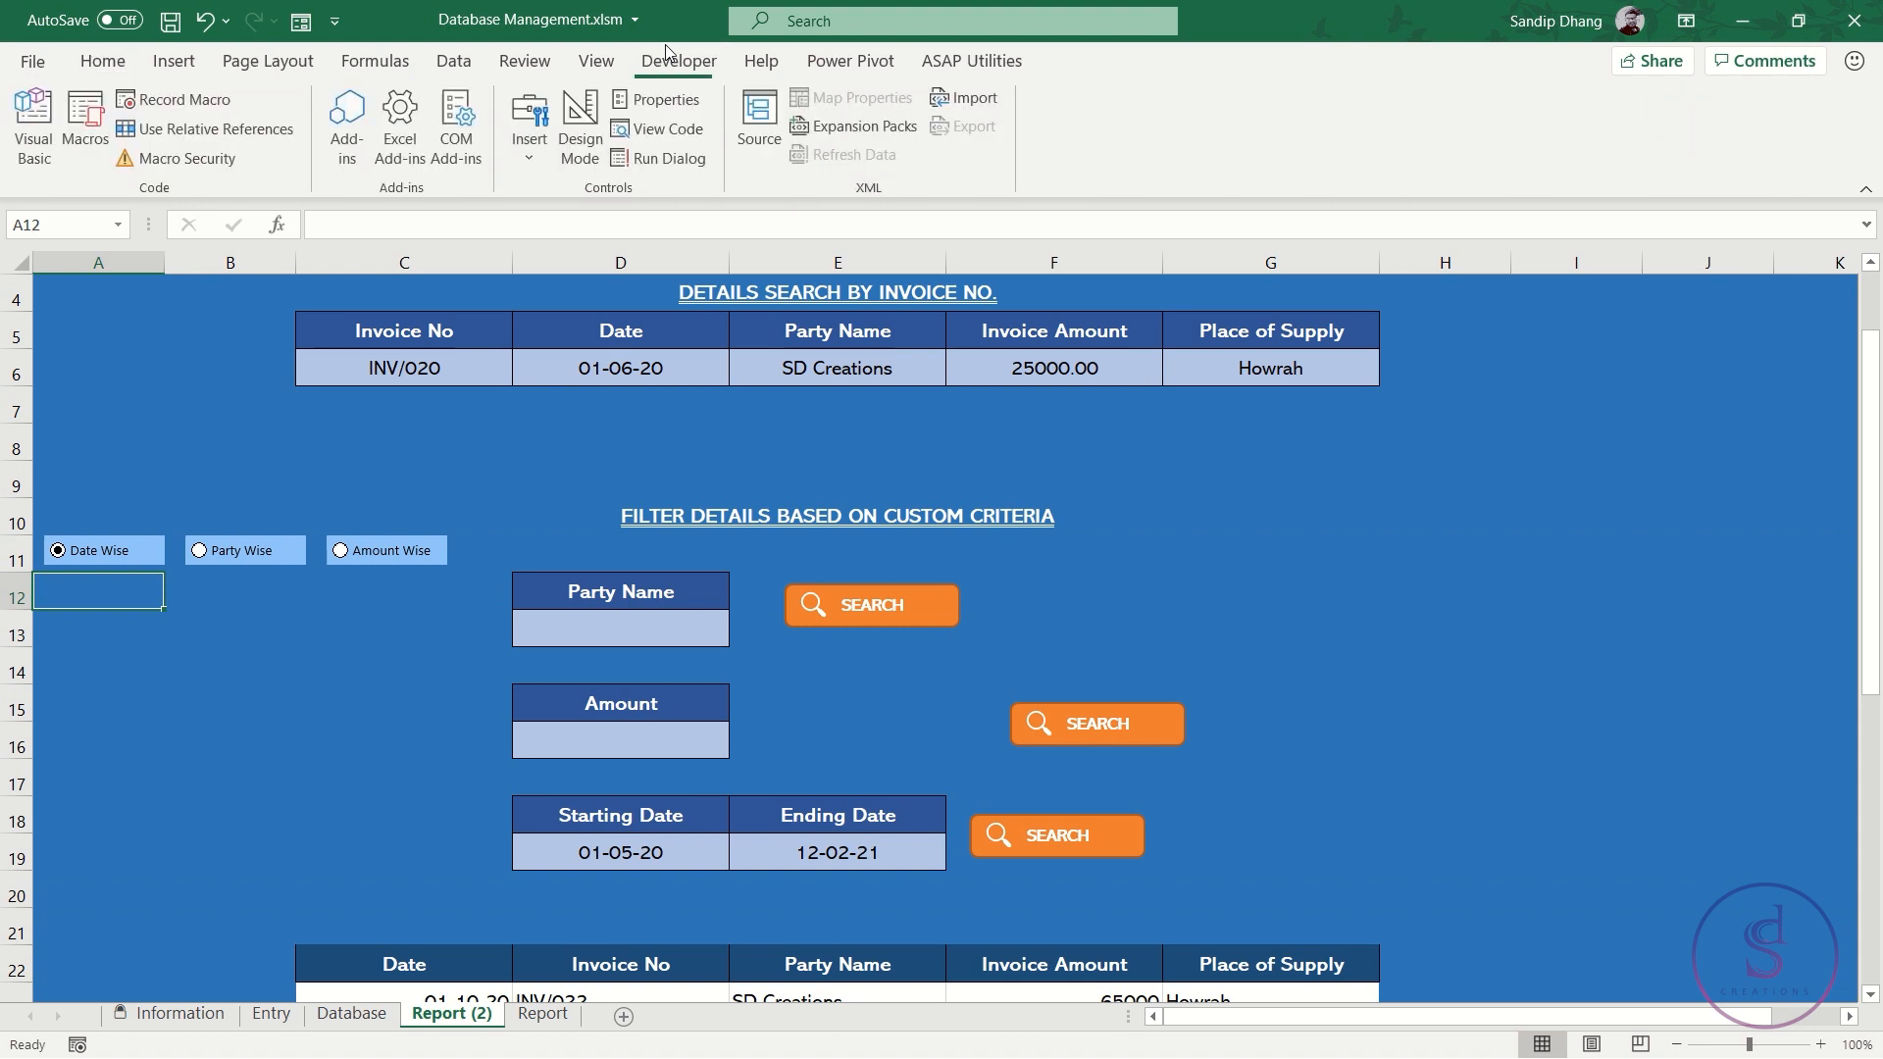
click(86, 137)
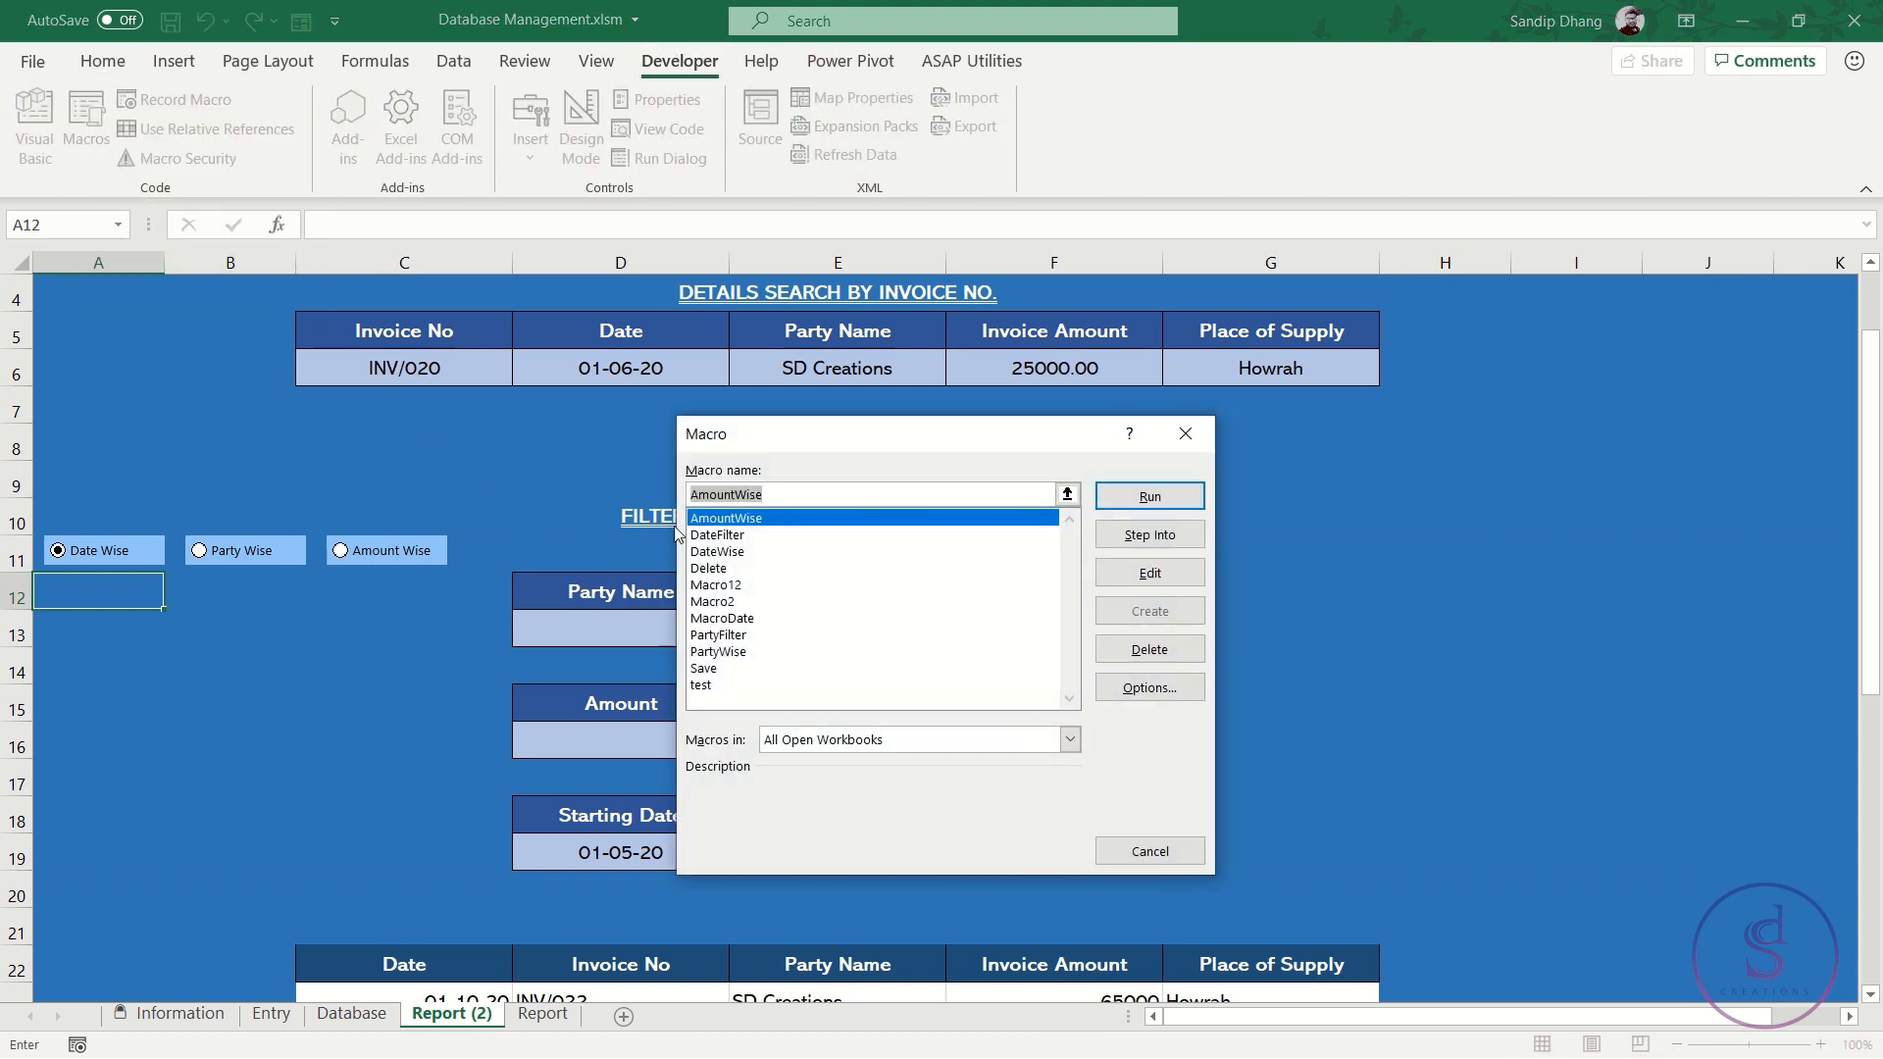
click(746, 619)
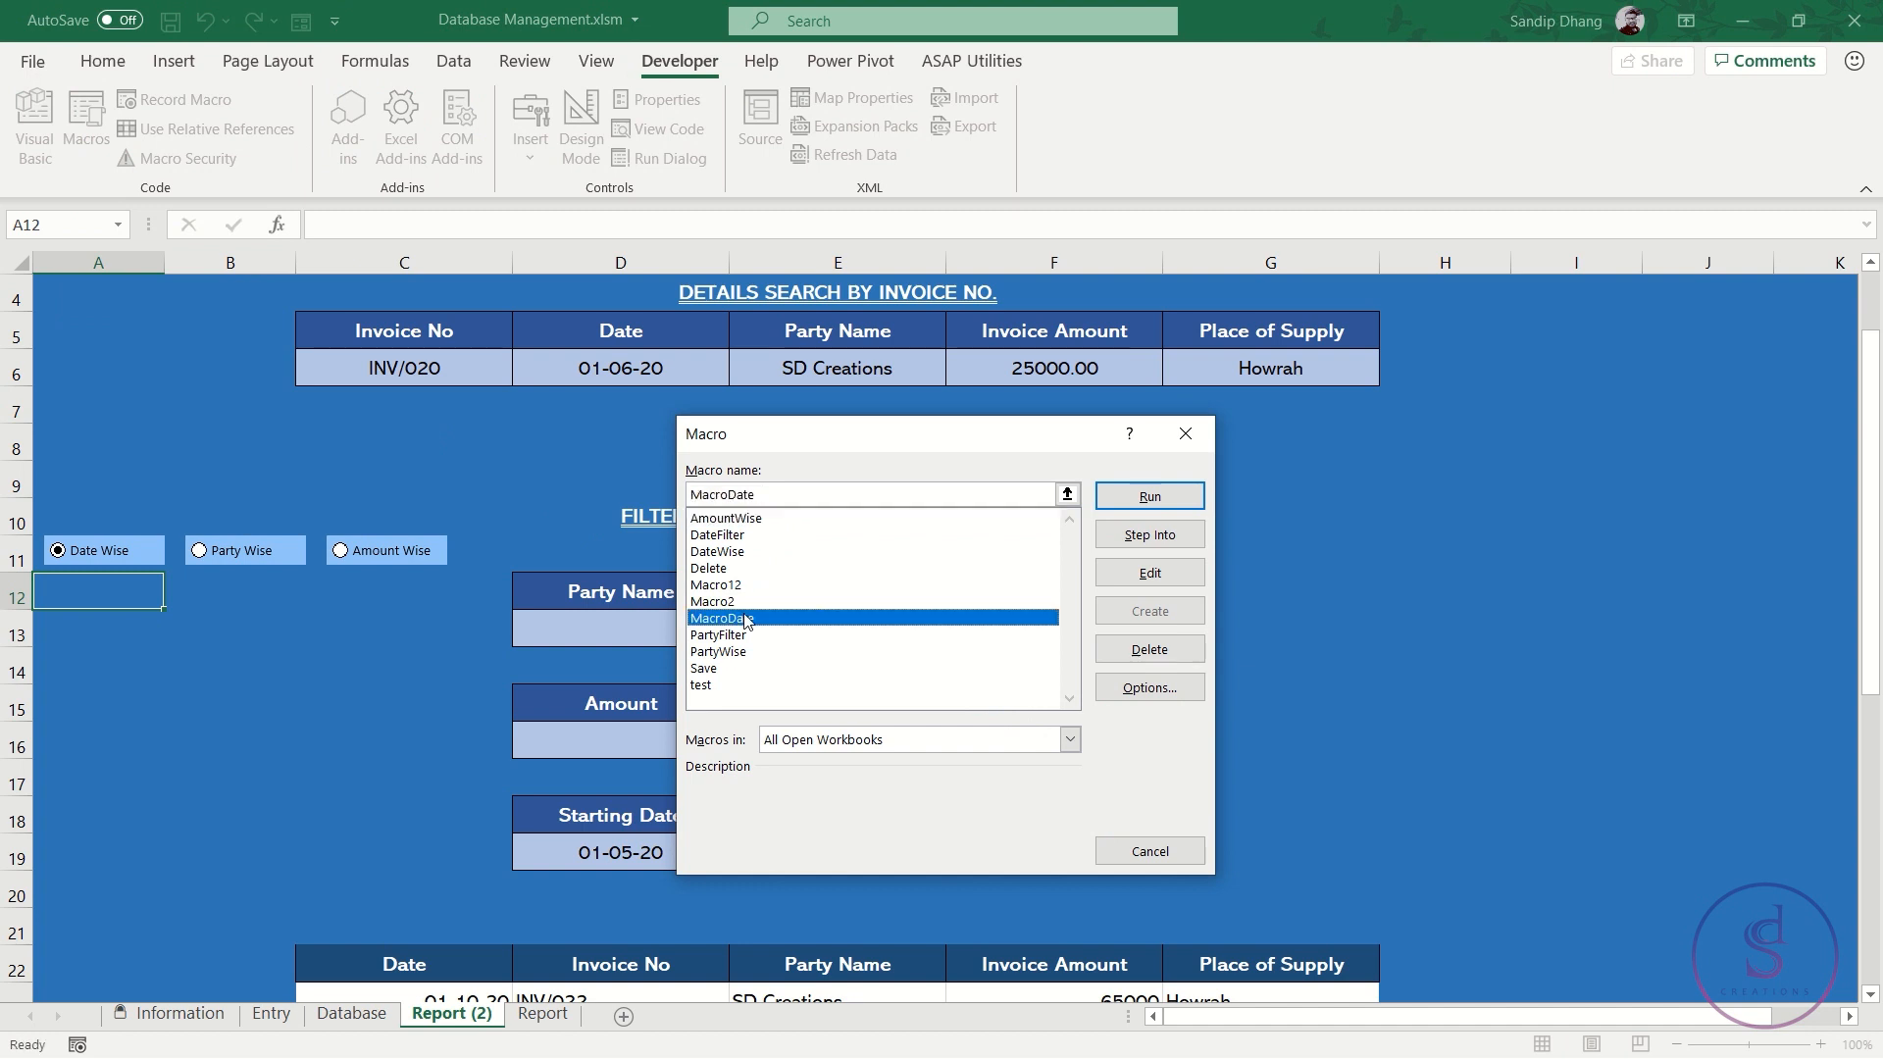
click(1159, 651)
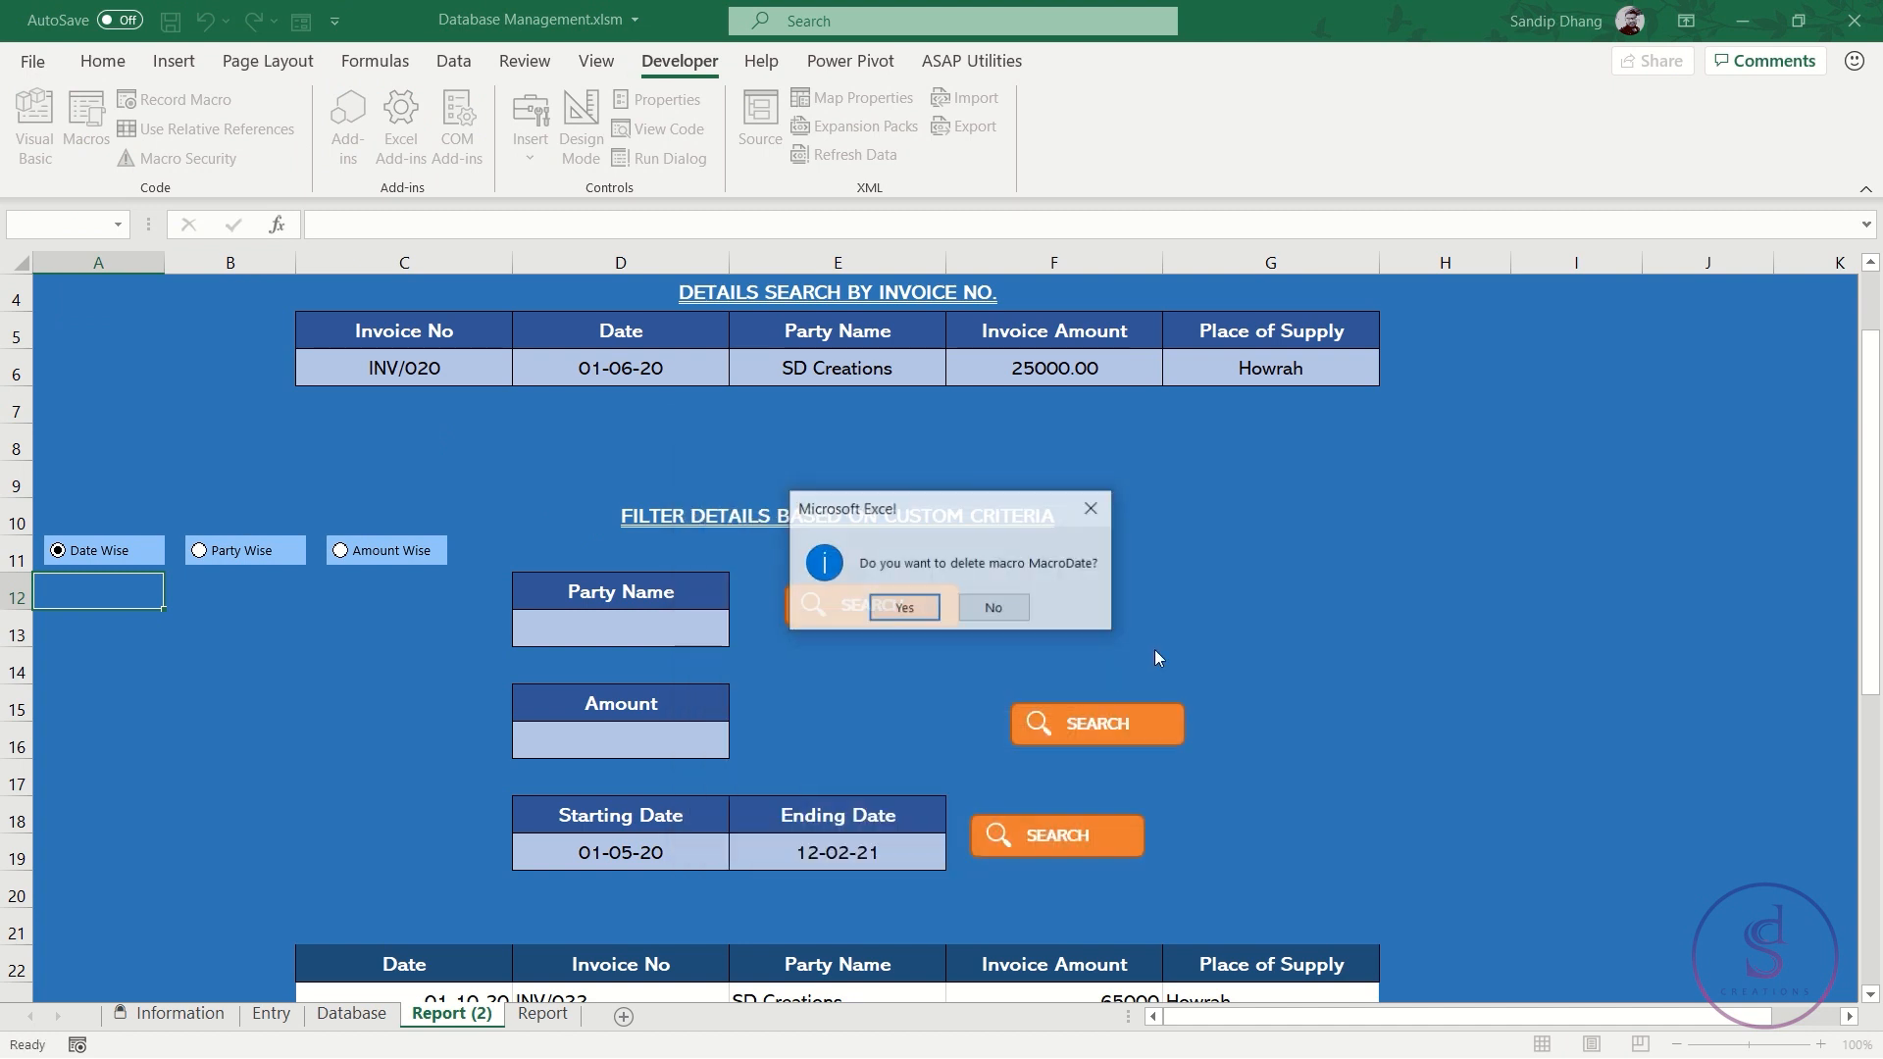
click(904, 608)
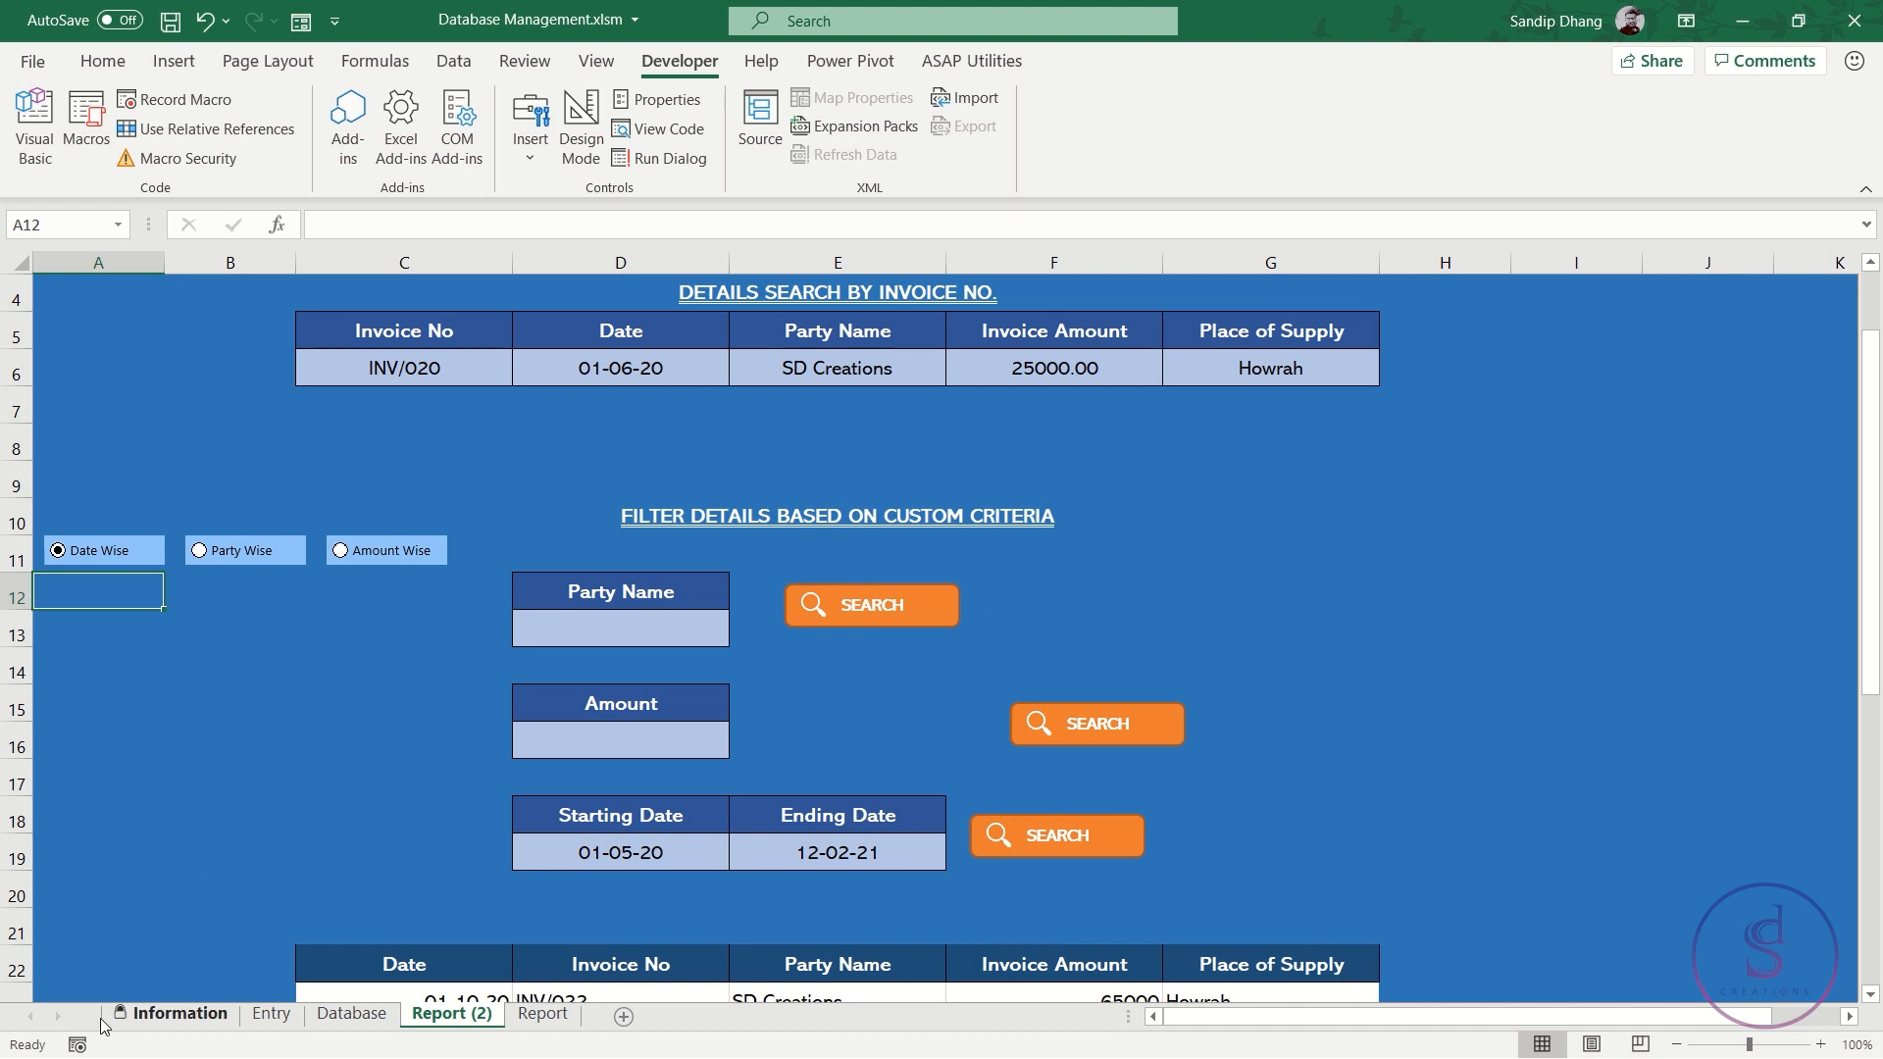
Start recording a replacement date macro stored in this workbook and unhide rows 11 to 21 as its first action
click(78, 1044)
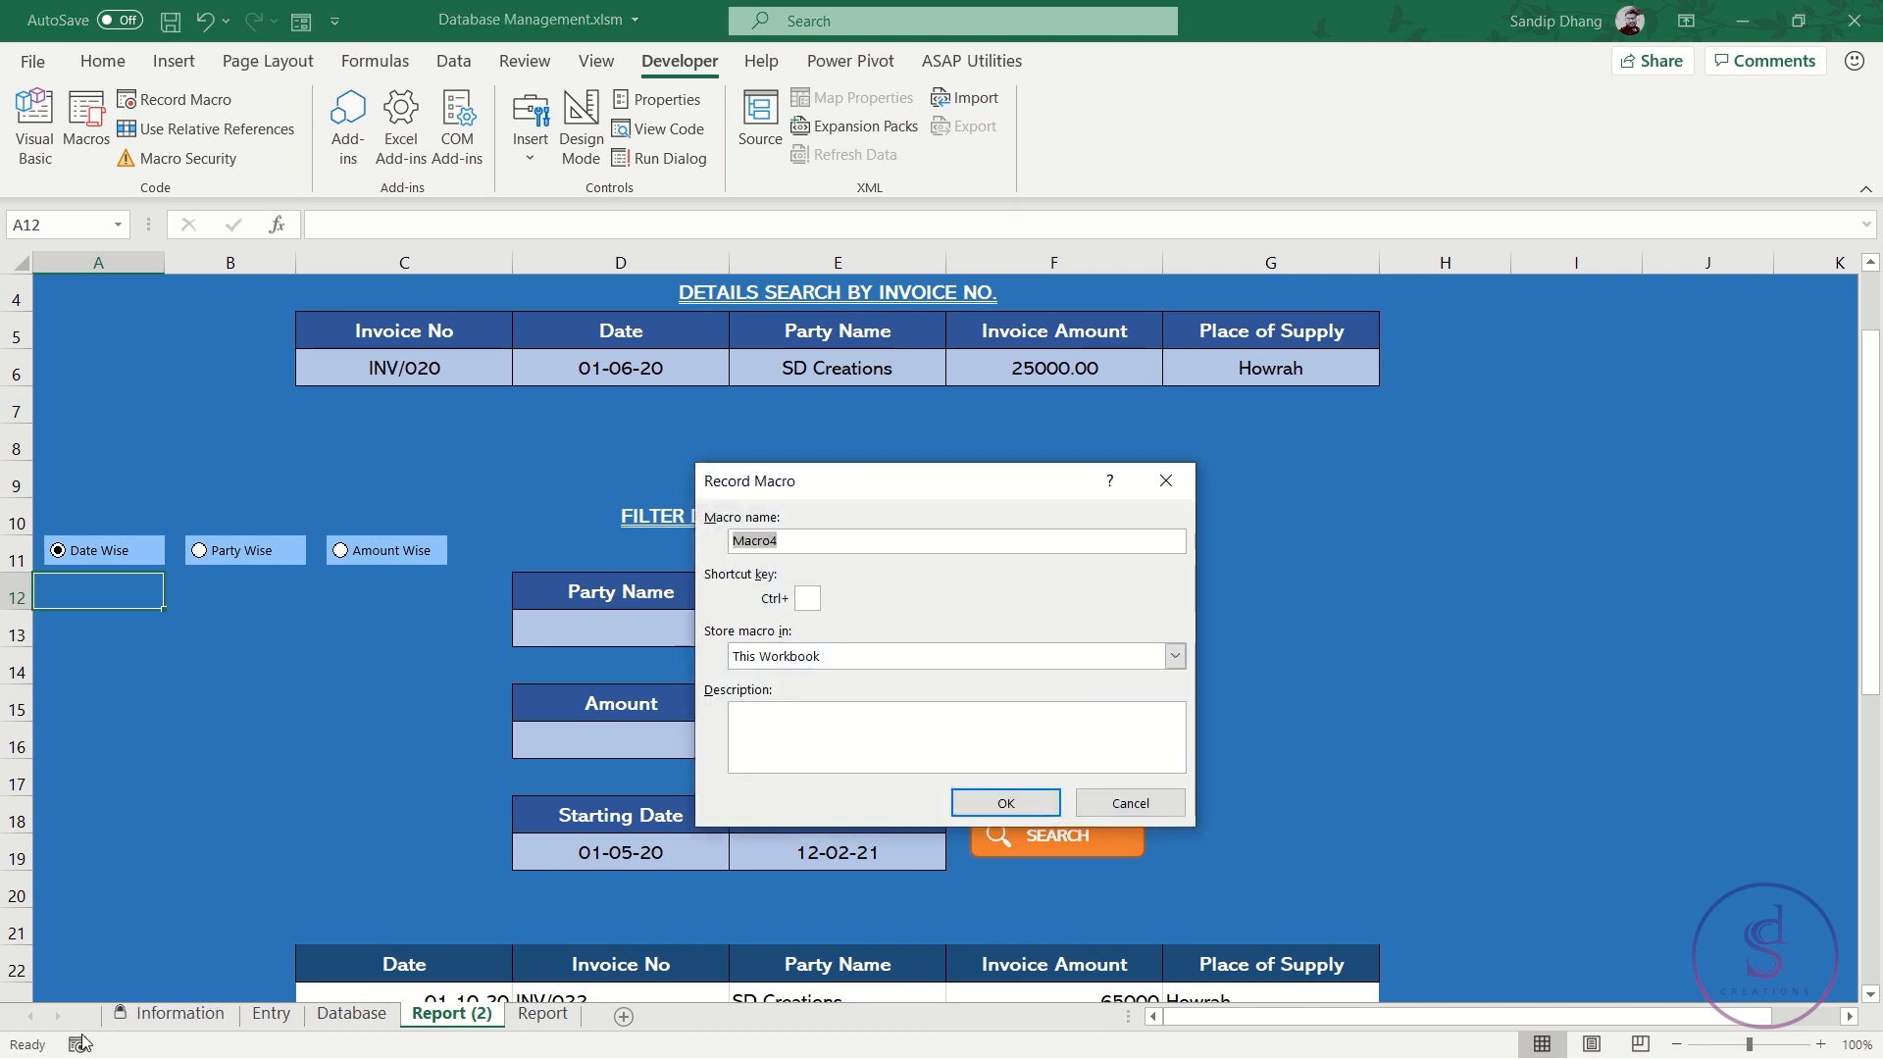
text(M)
key(Return)
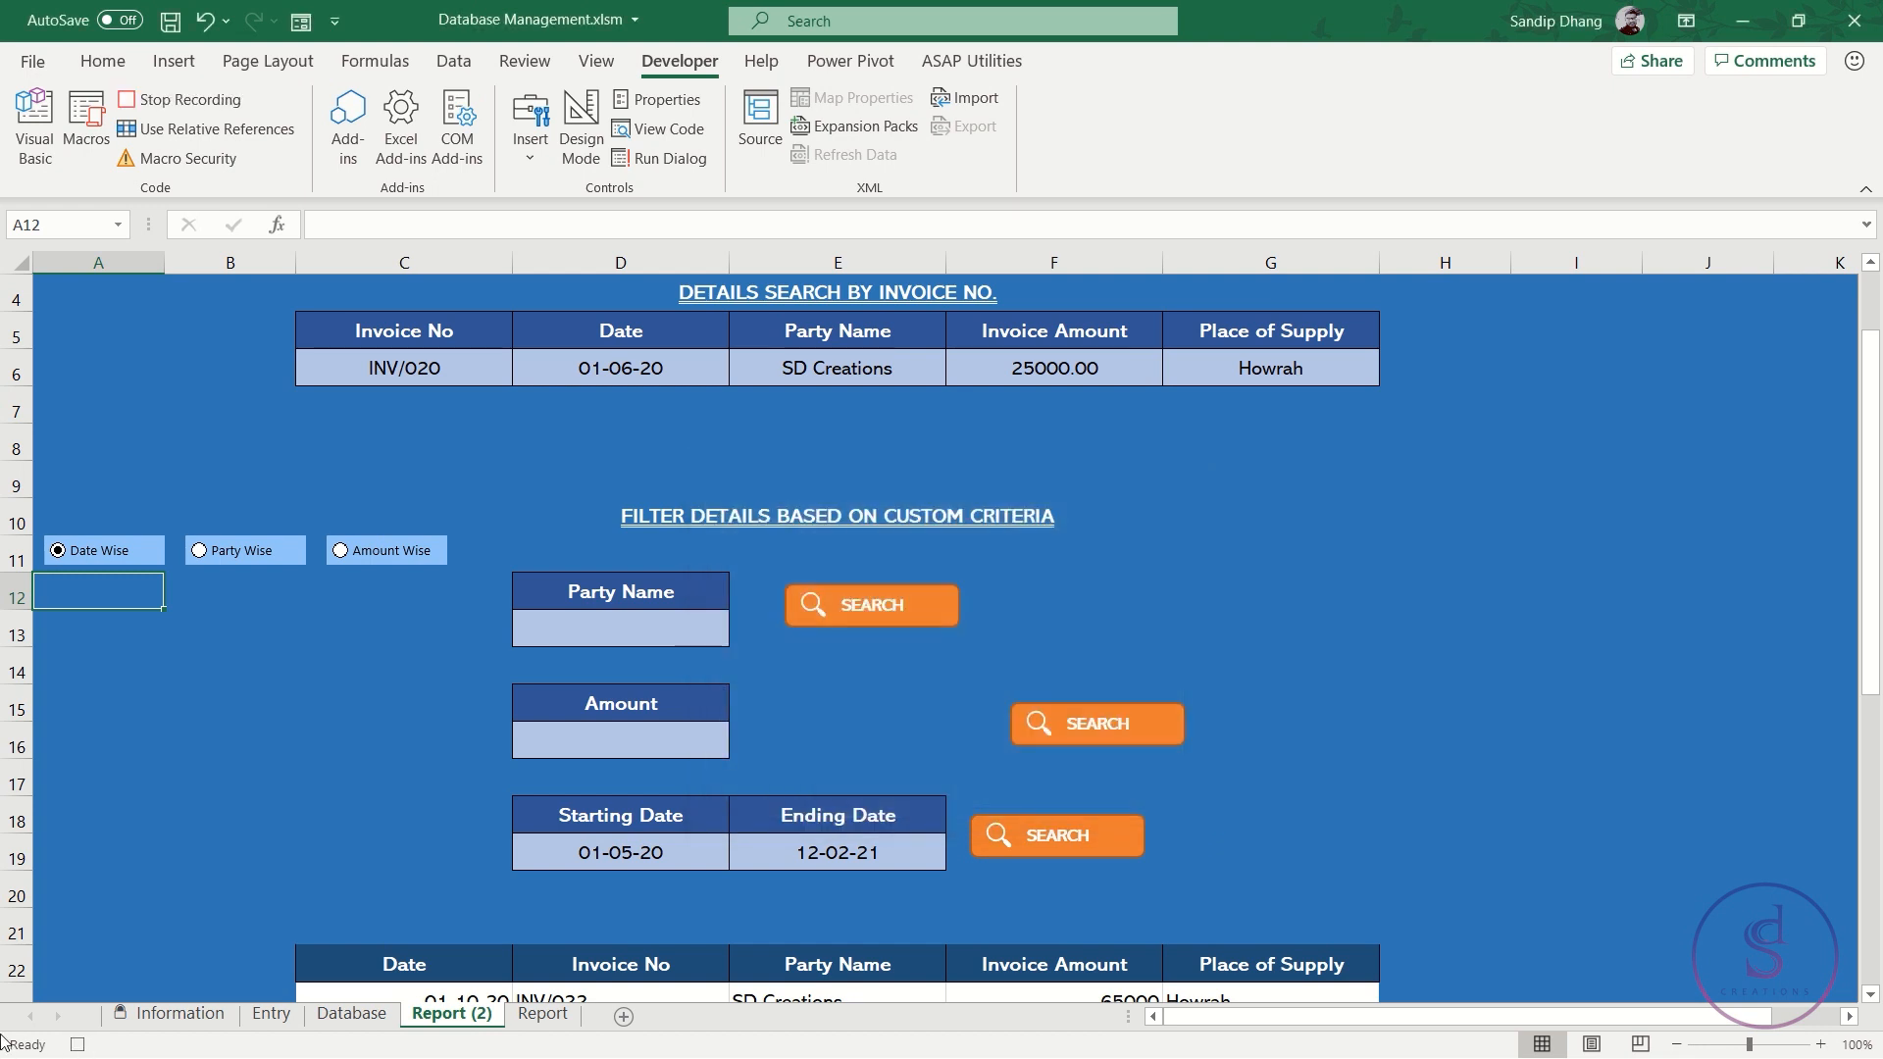
click(13, 557)
drag(13, 557, 39, 915)
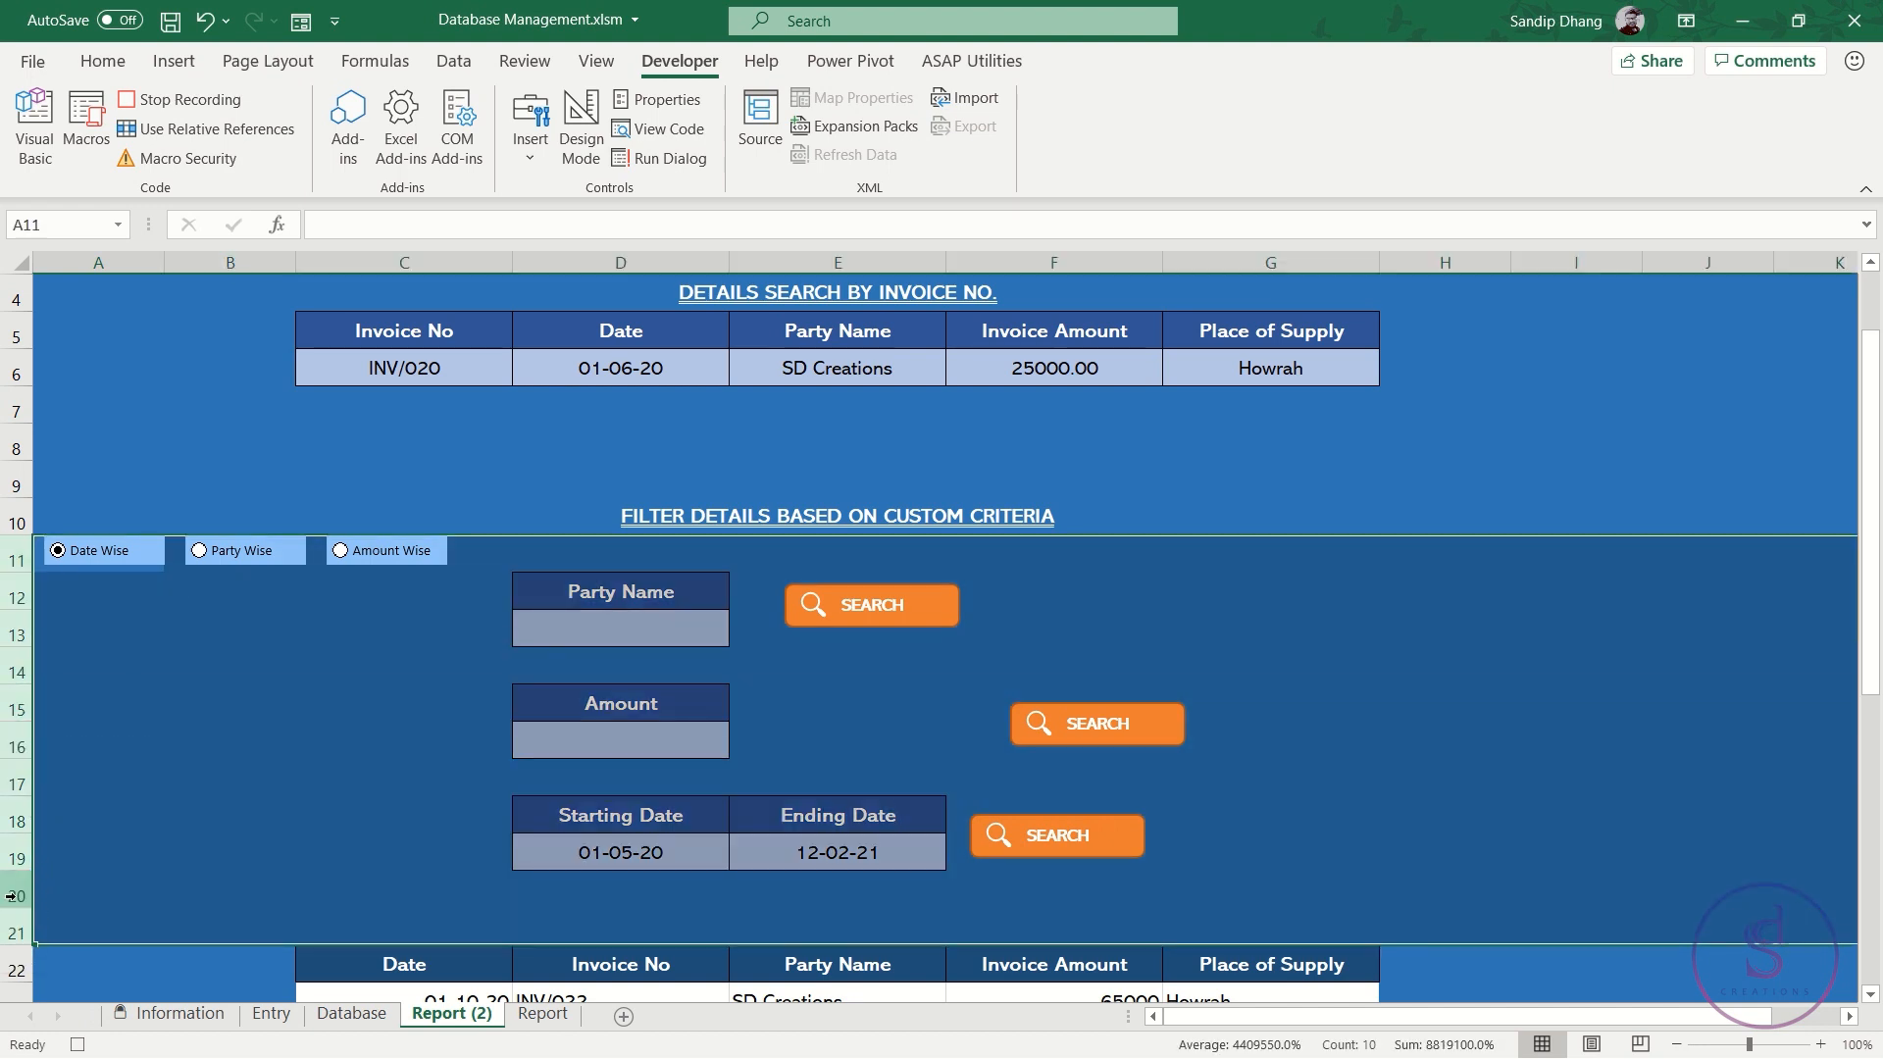
right_click(19, 901)
click(89, 833)
Hide rows 12 to 17, select the Starting Date value in D19 and stop the recording
drag(17, 594, 16, 775)
right_click(17, 775)
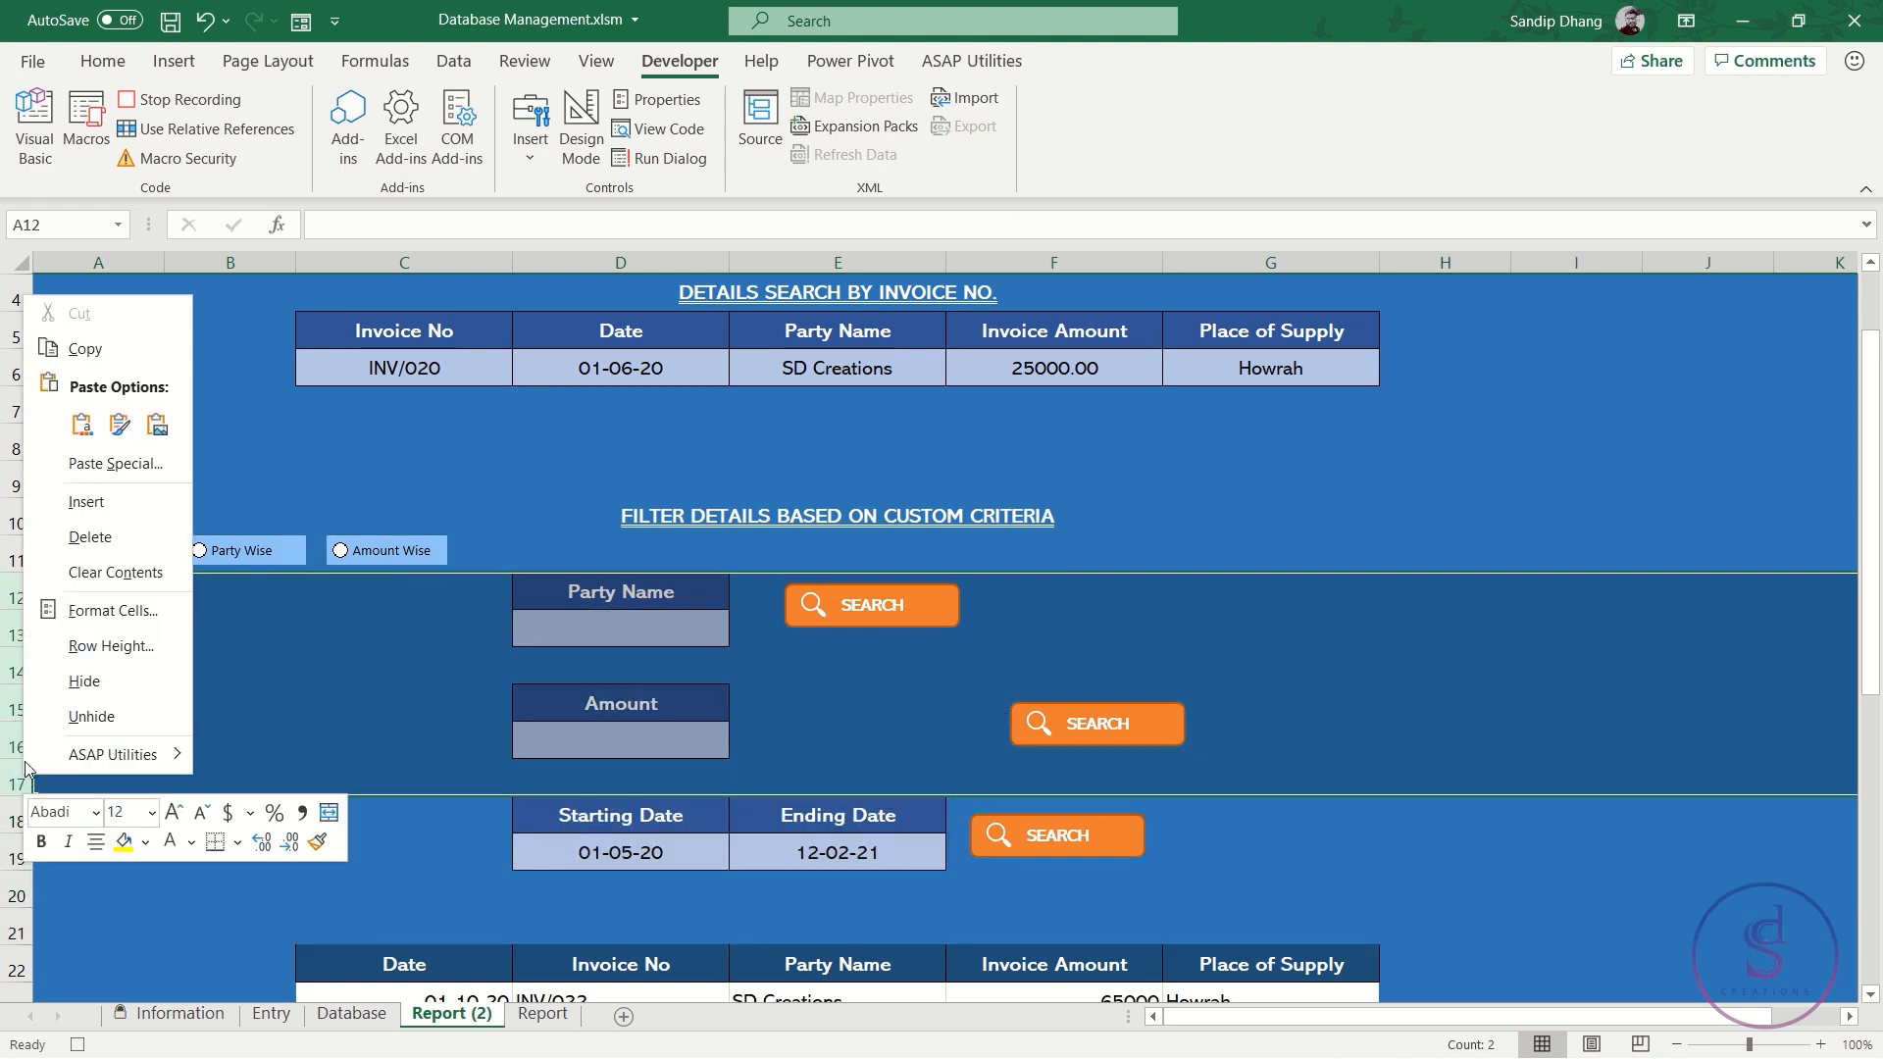
click(76, 693)
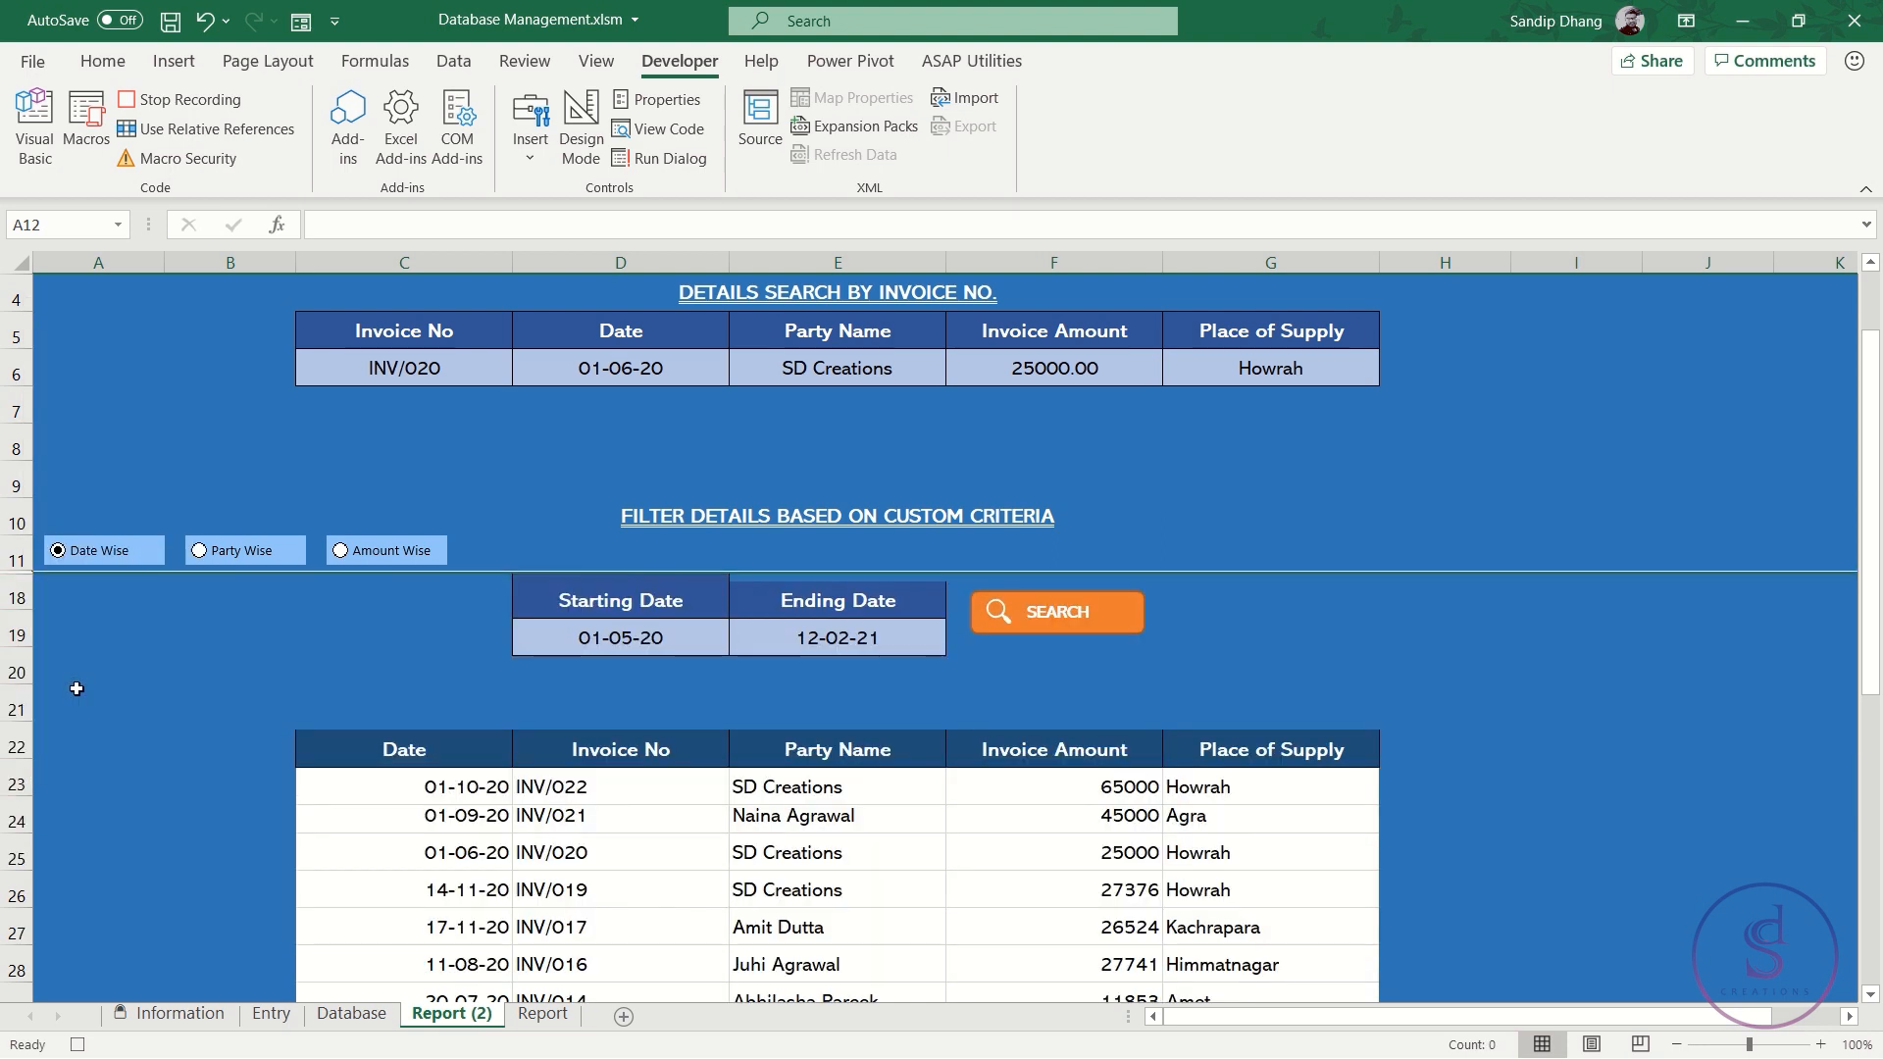
click(622, 636)
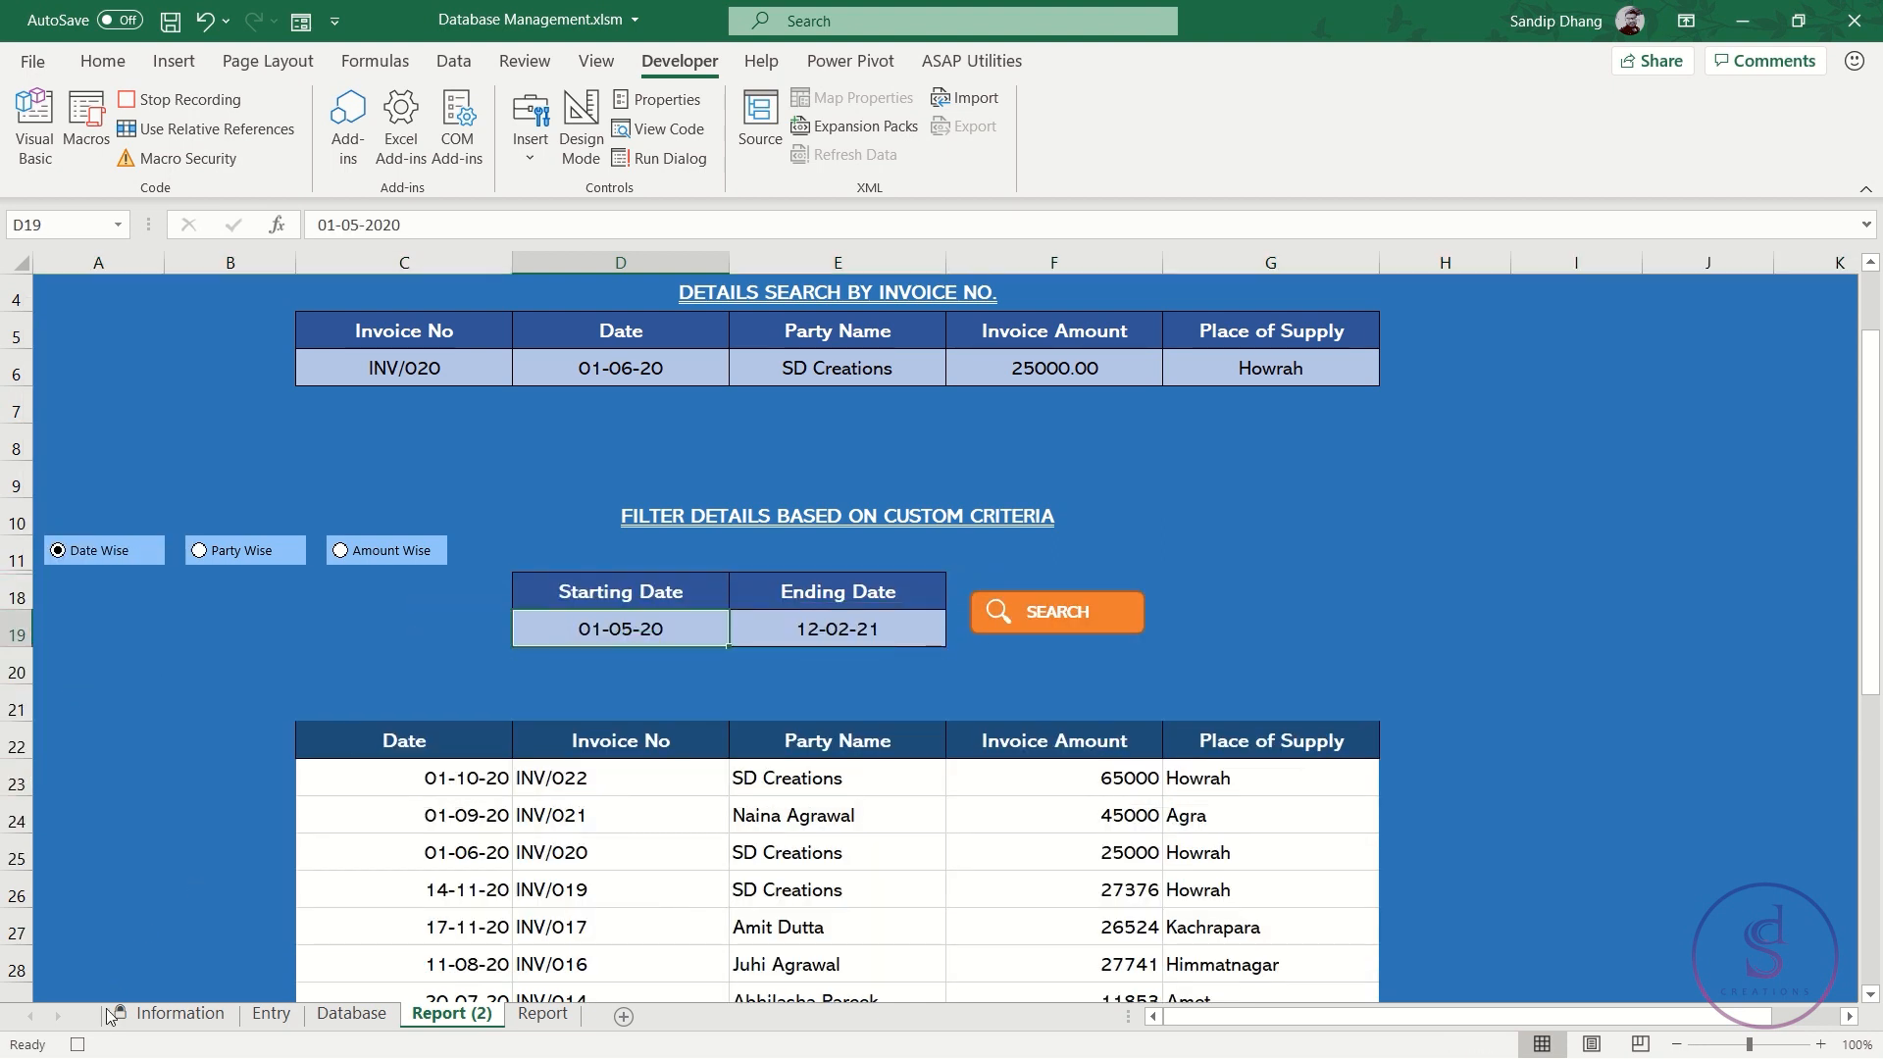
click(81, 1046)
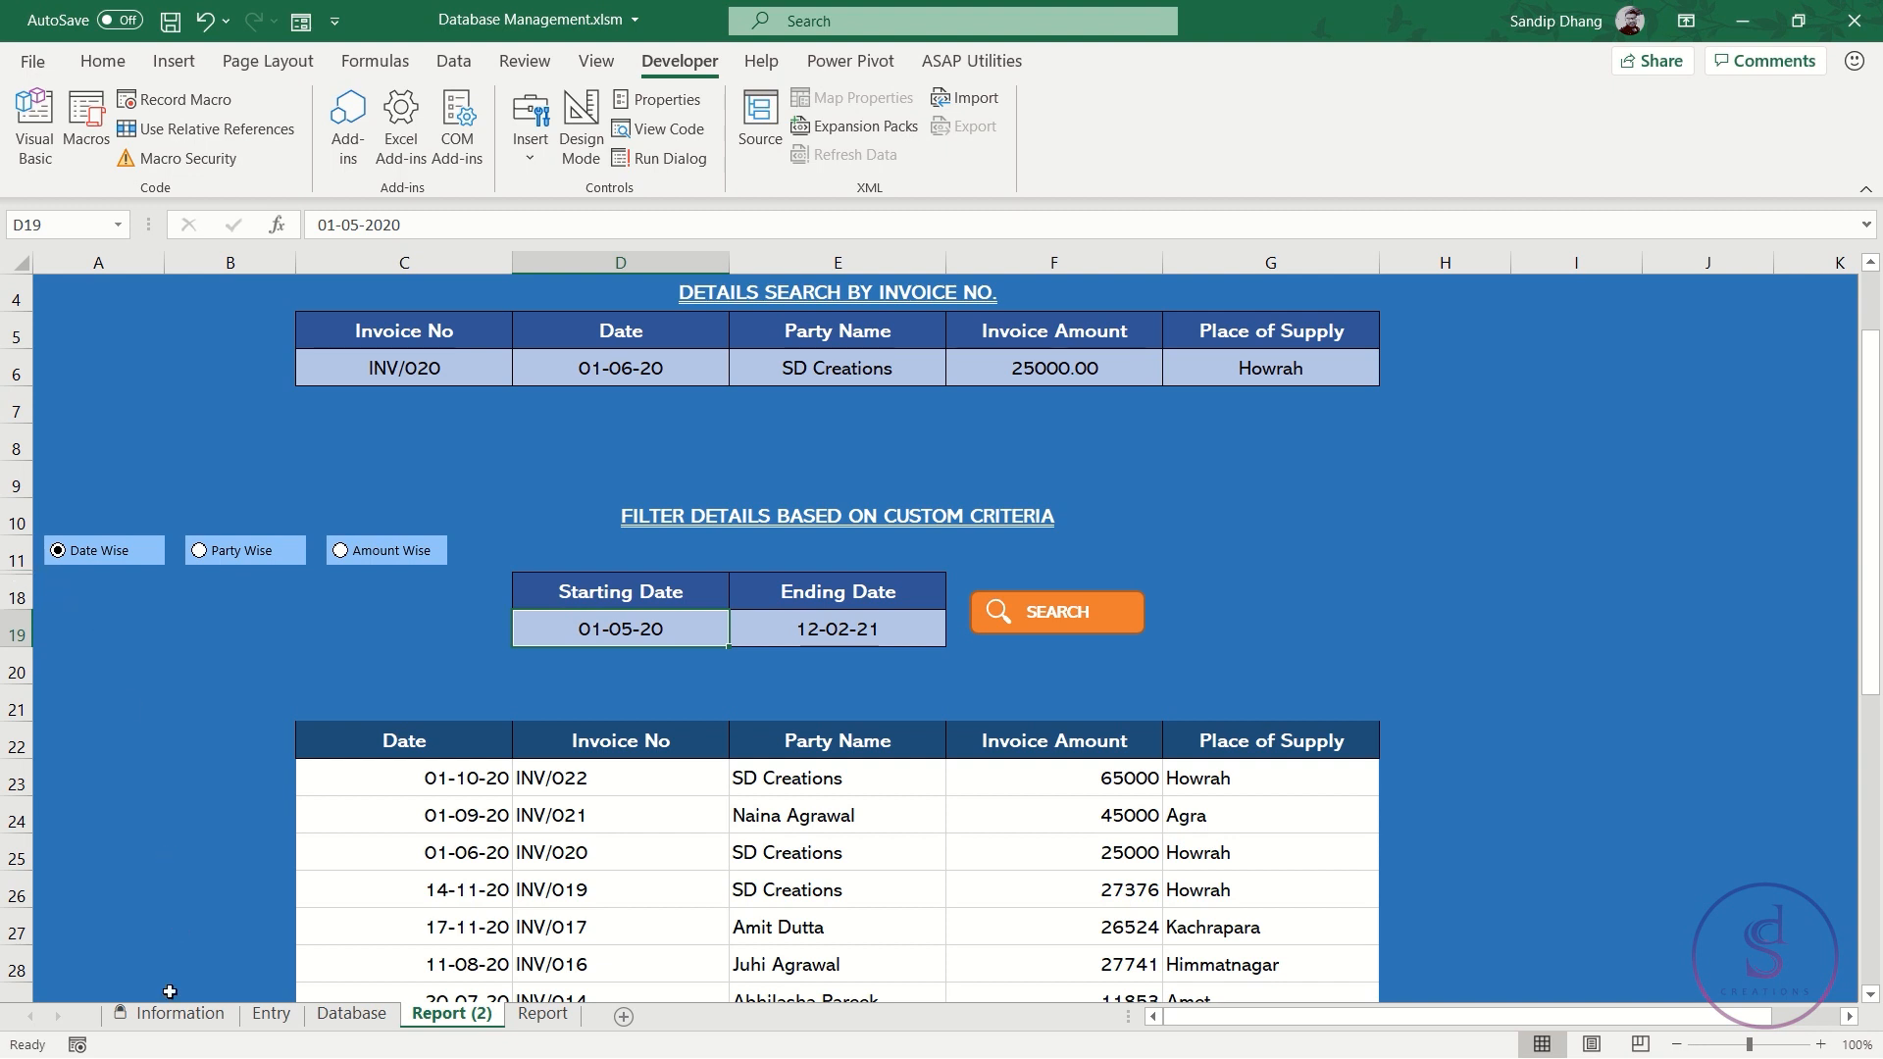
Start recording a macro named MacroParty in this workbook and unhide all rows between 11 and 21
click(77, 1045)
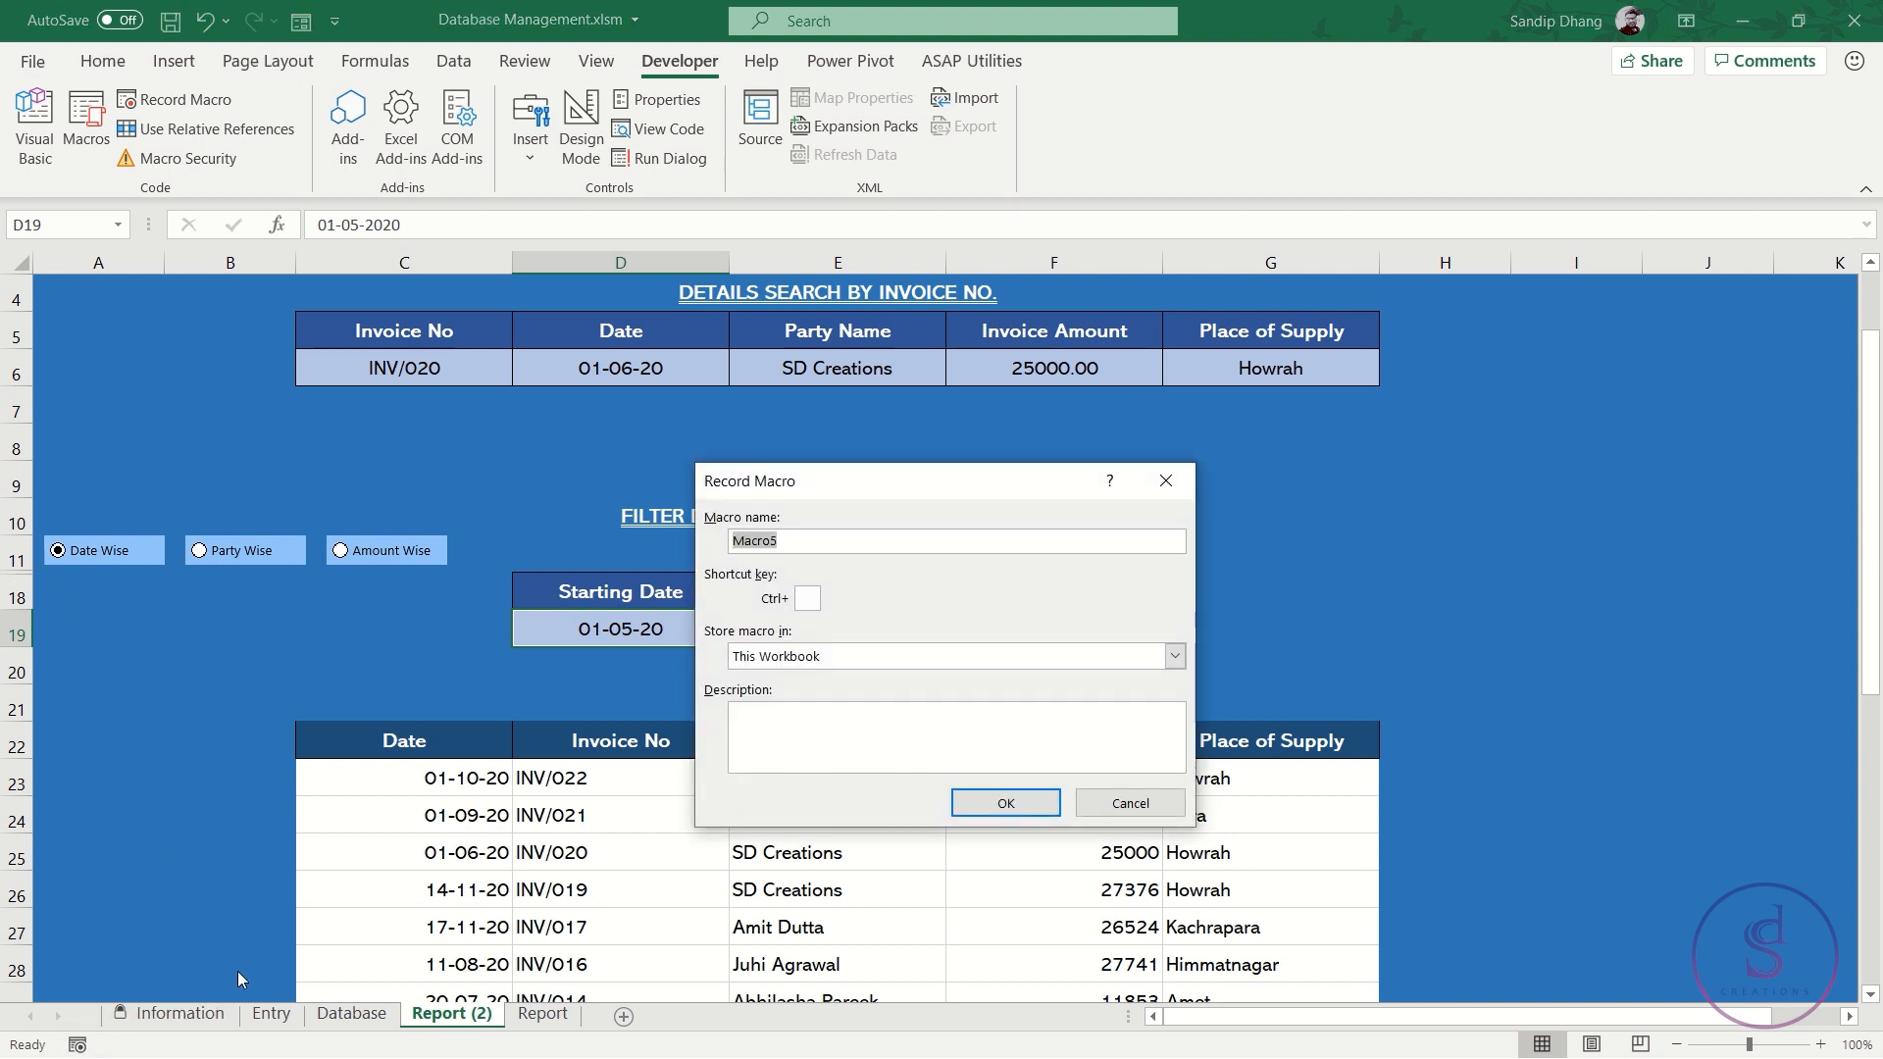
text(MacroParty)
key(Return)
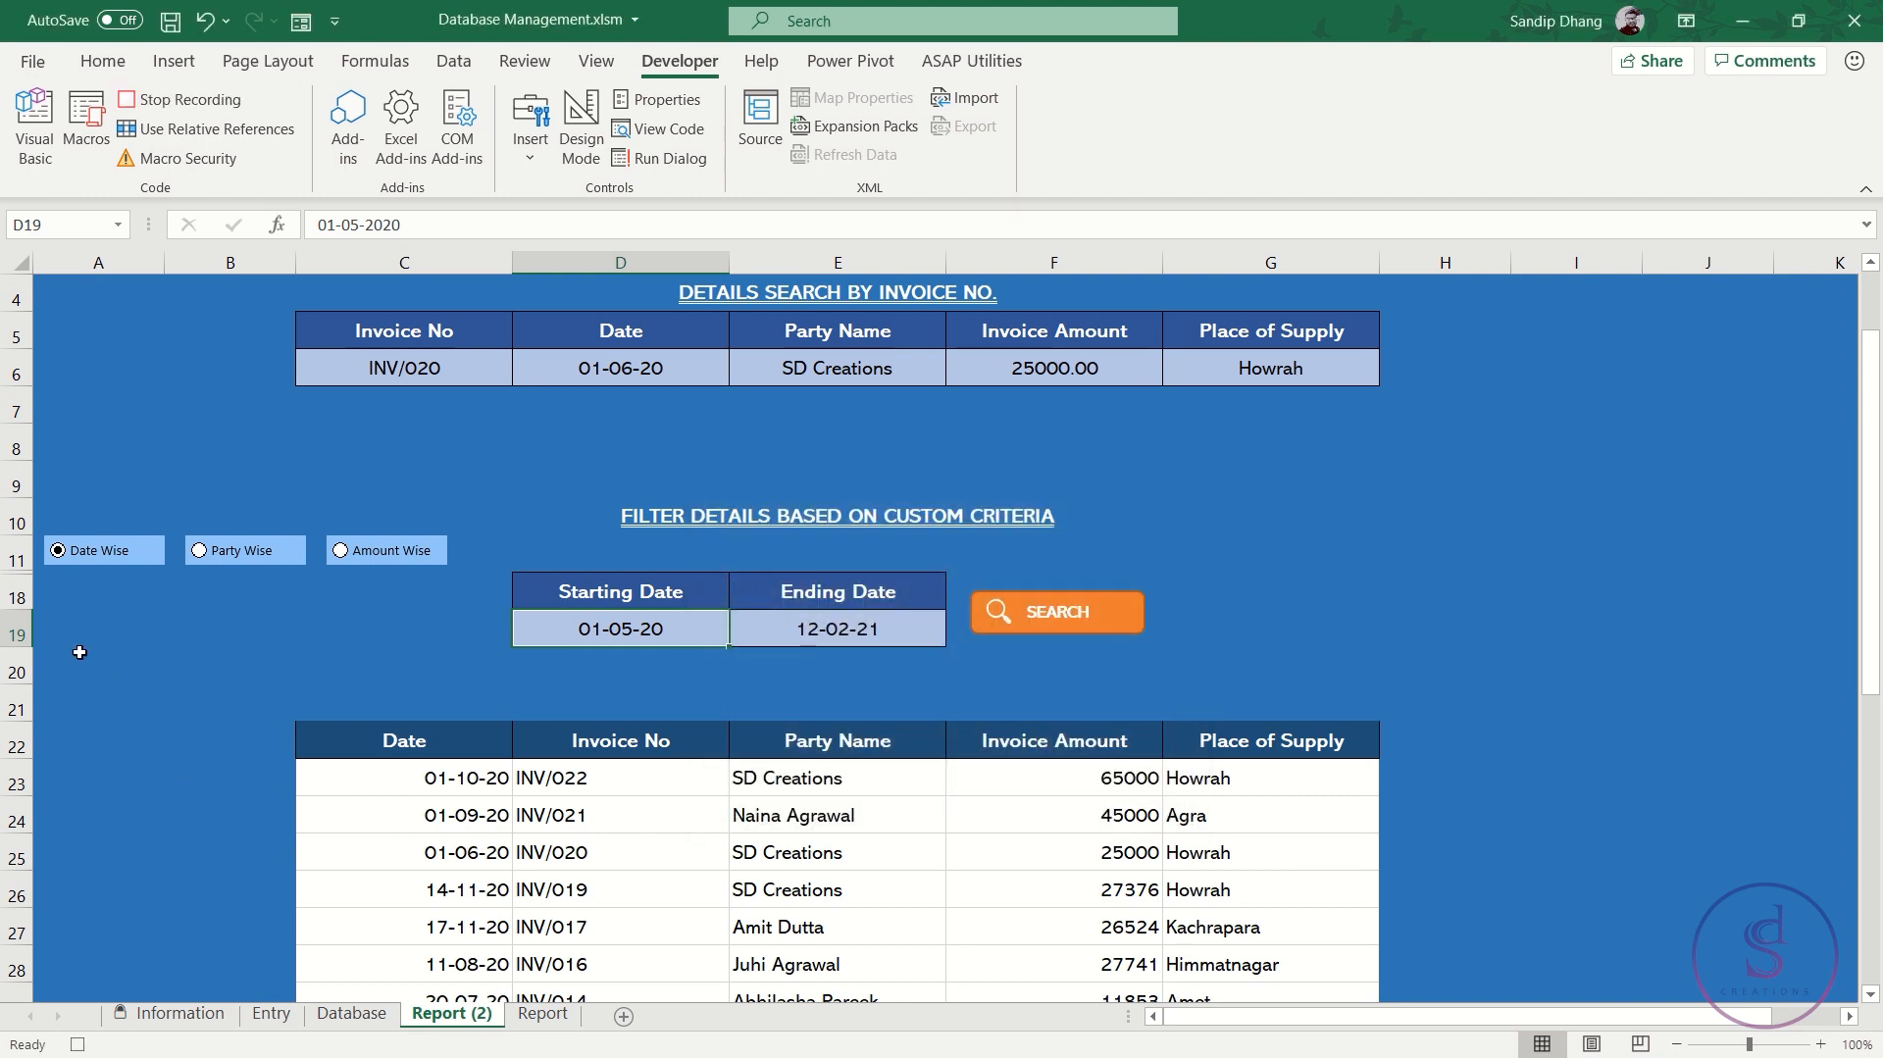
drag(17, 555, 14, 696)
right_click(14, 696)
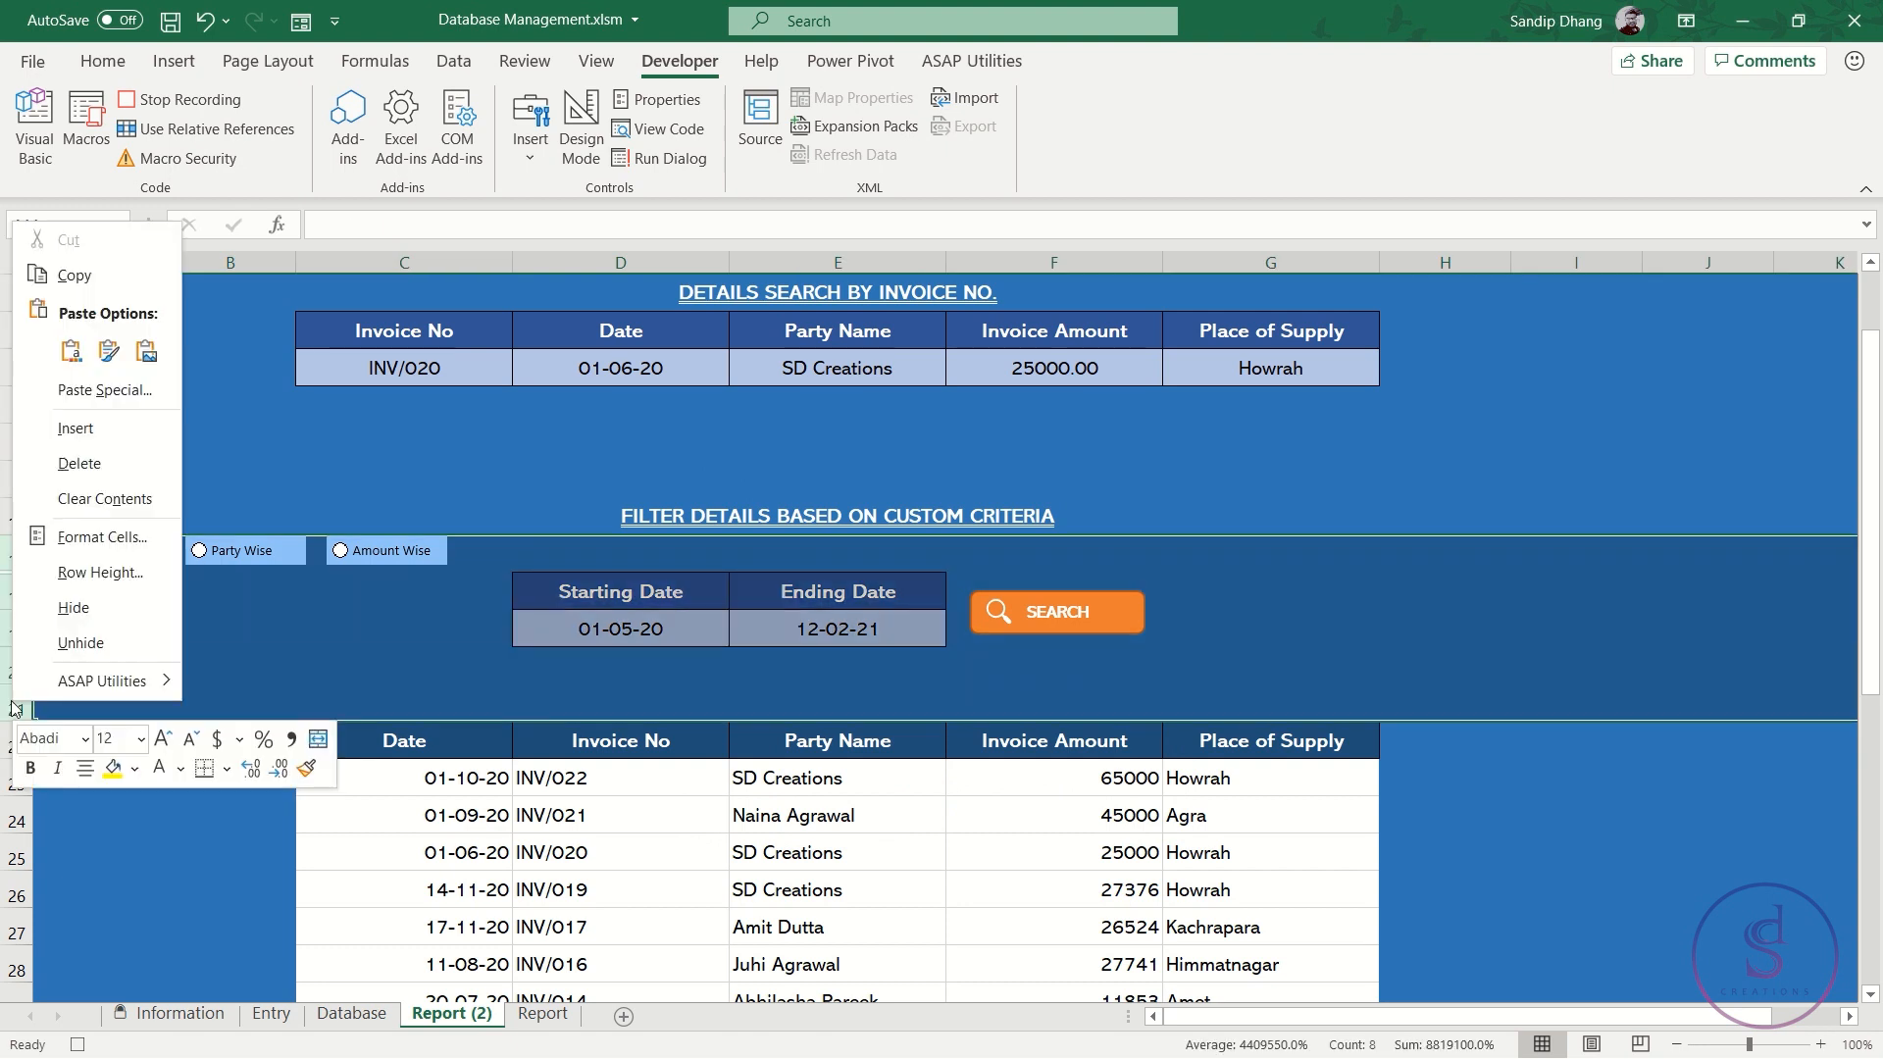
click(78, 639)
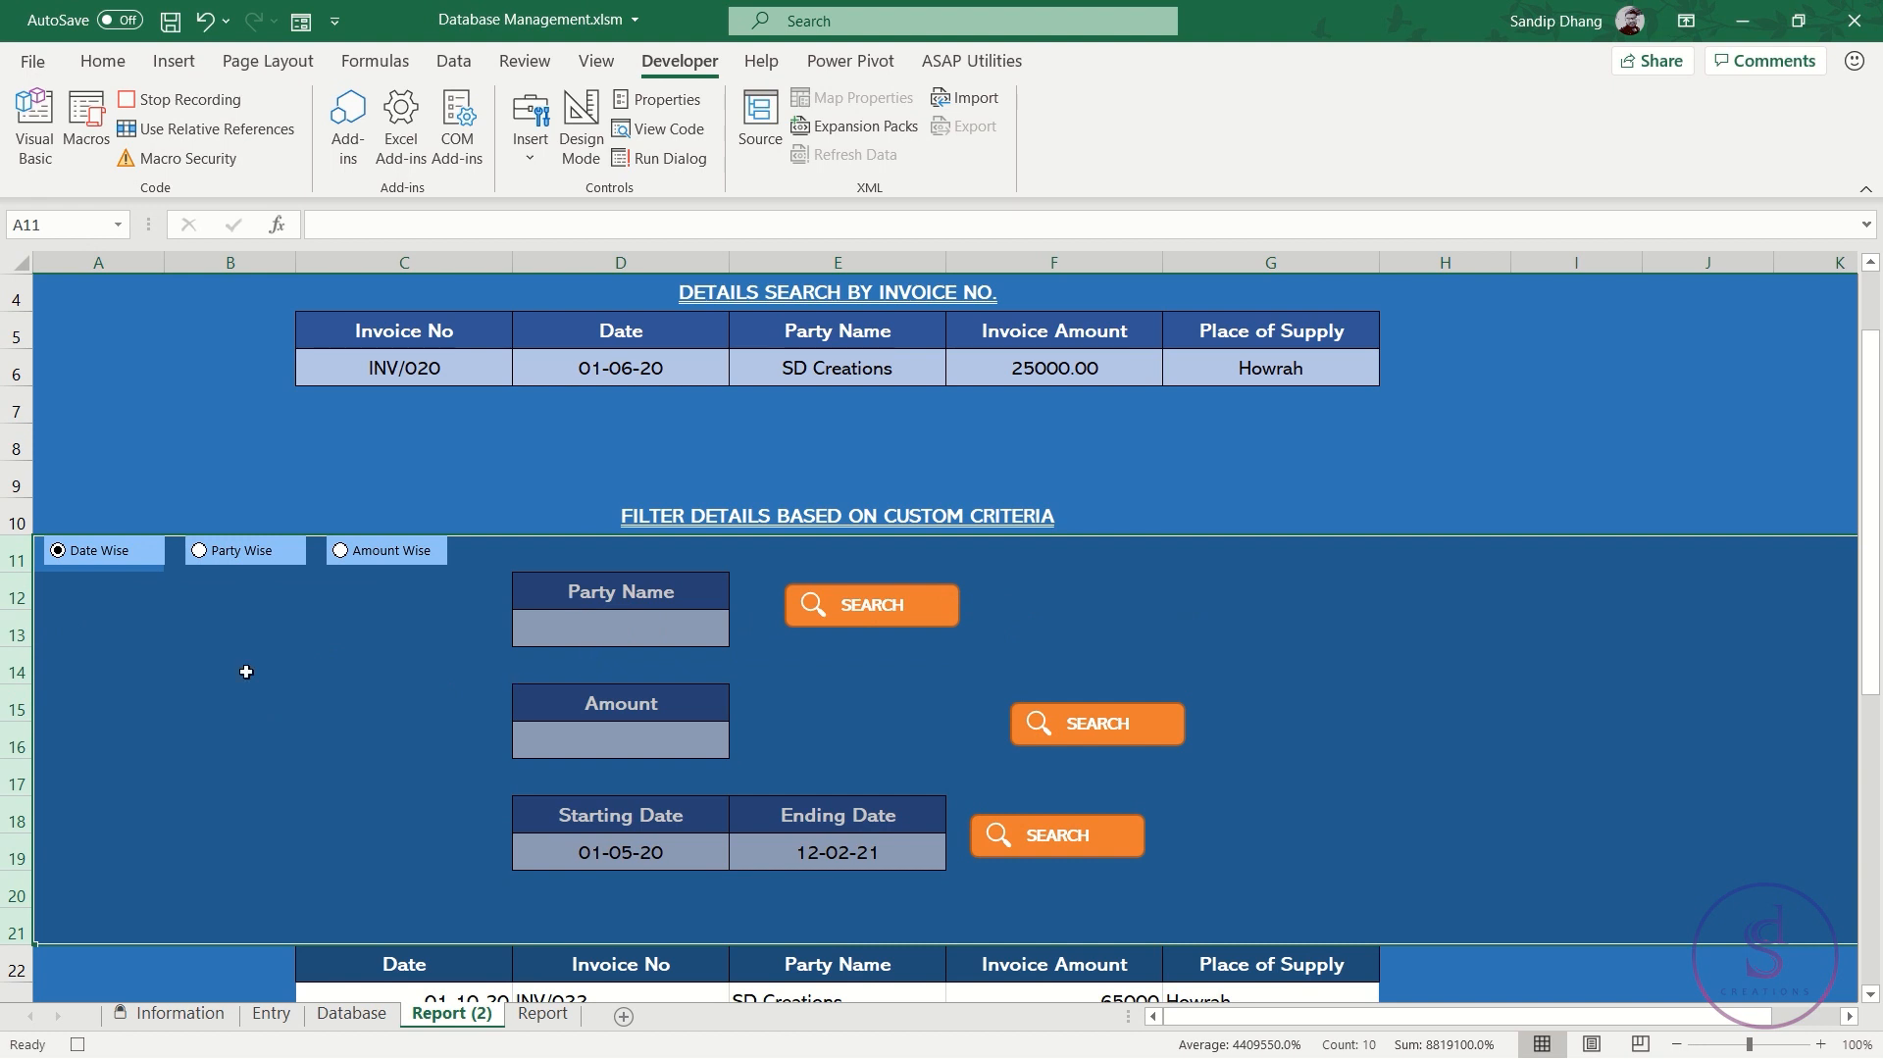
Hide rows 14 to 20, select the Party Name input cell D13 and stop the recording
drag(11, 667, 27, 890)
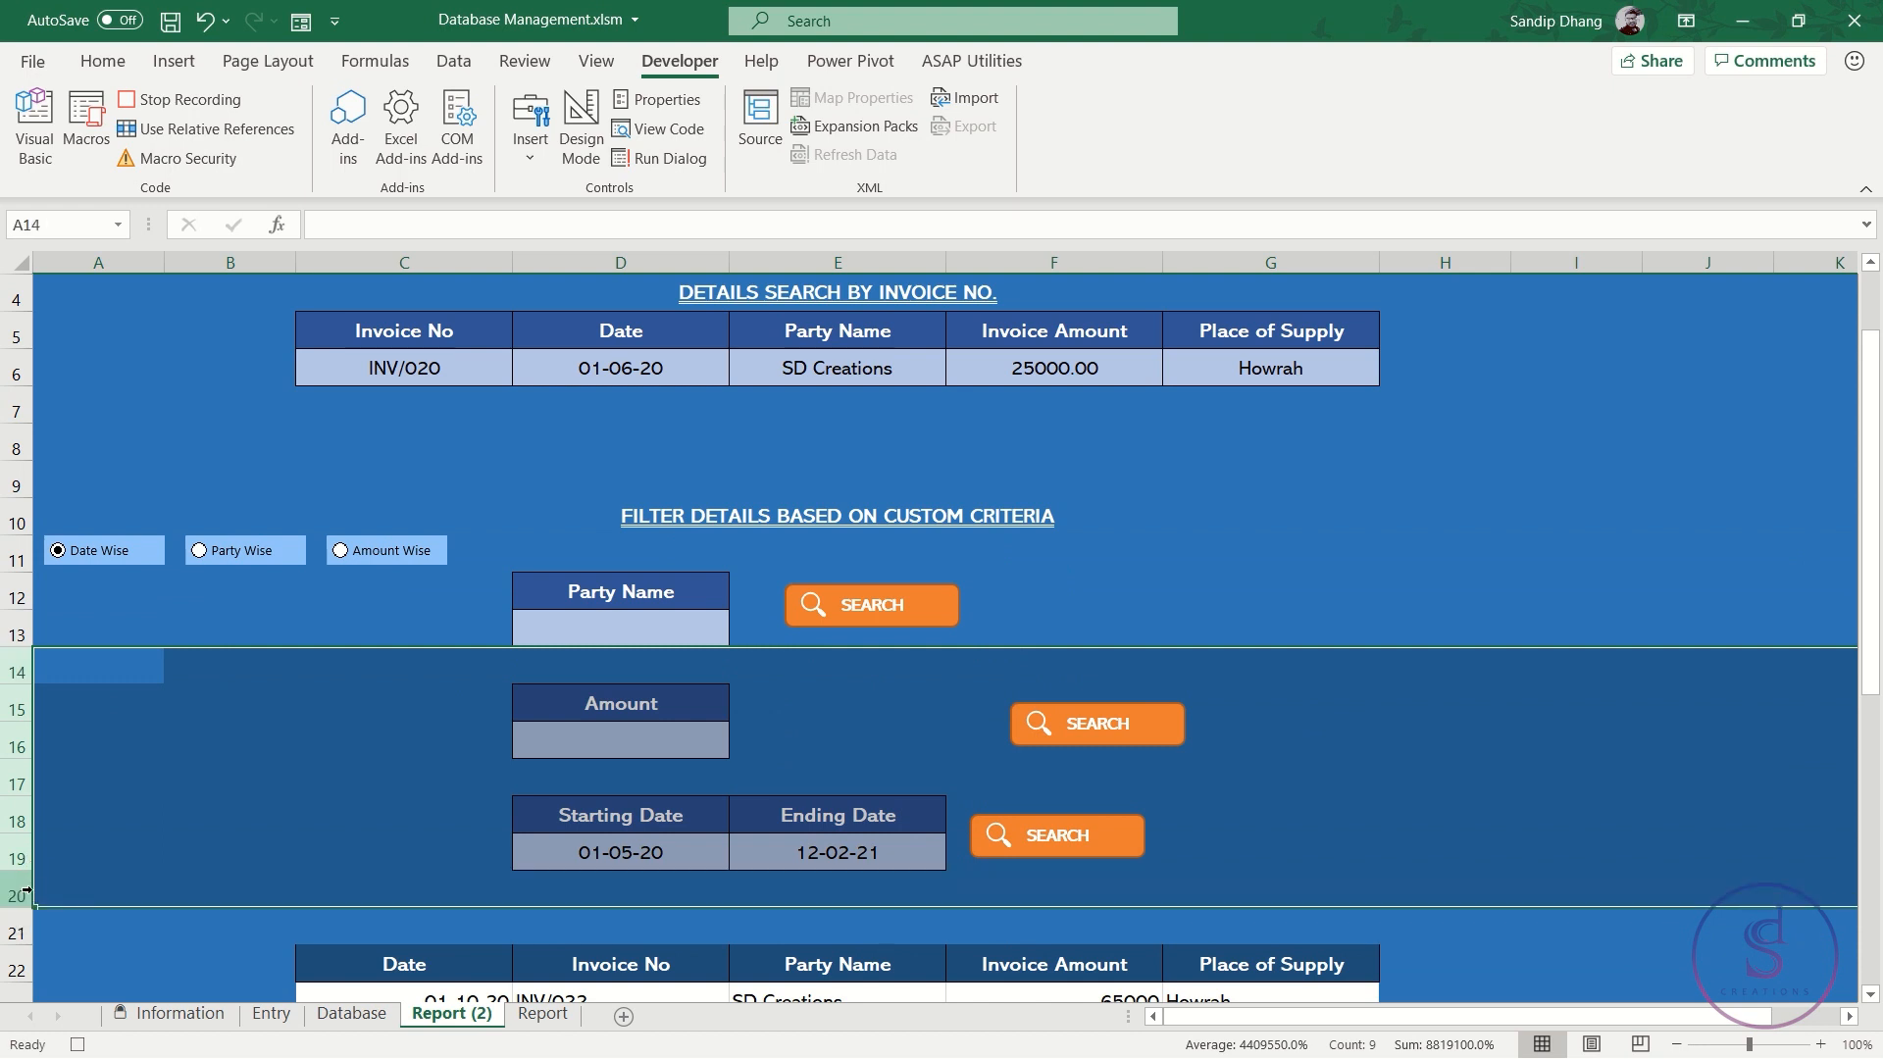
right_click(26, 890)
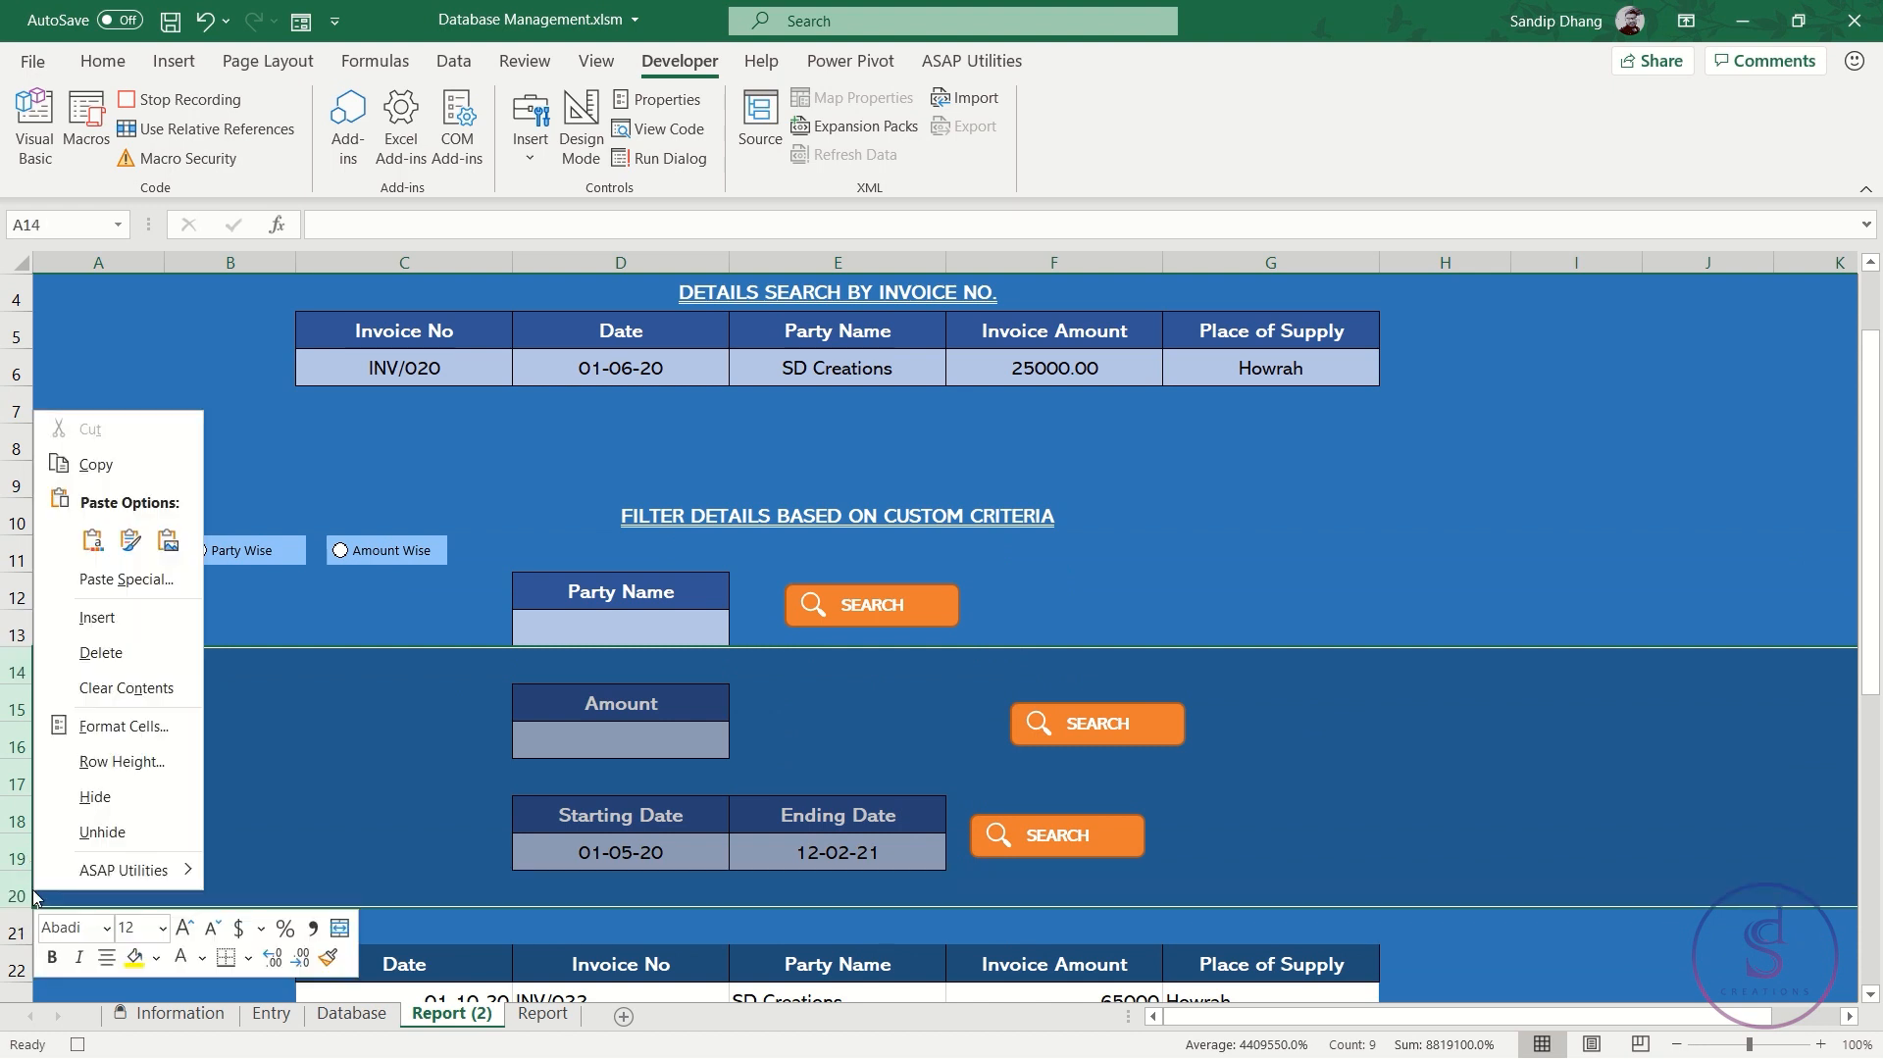
click(110, 808)
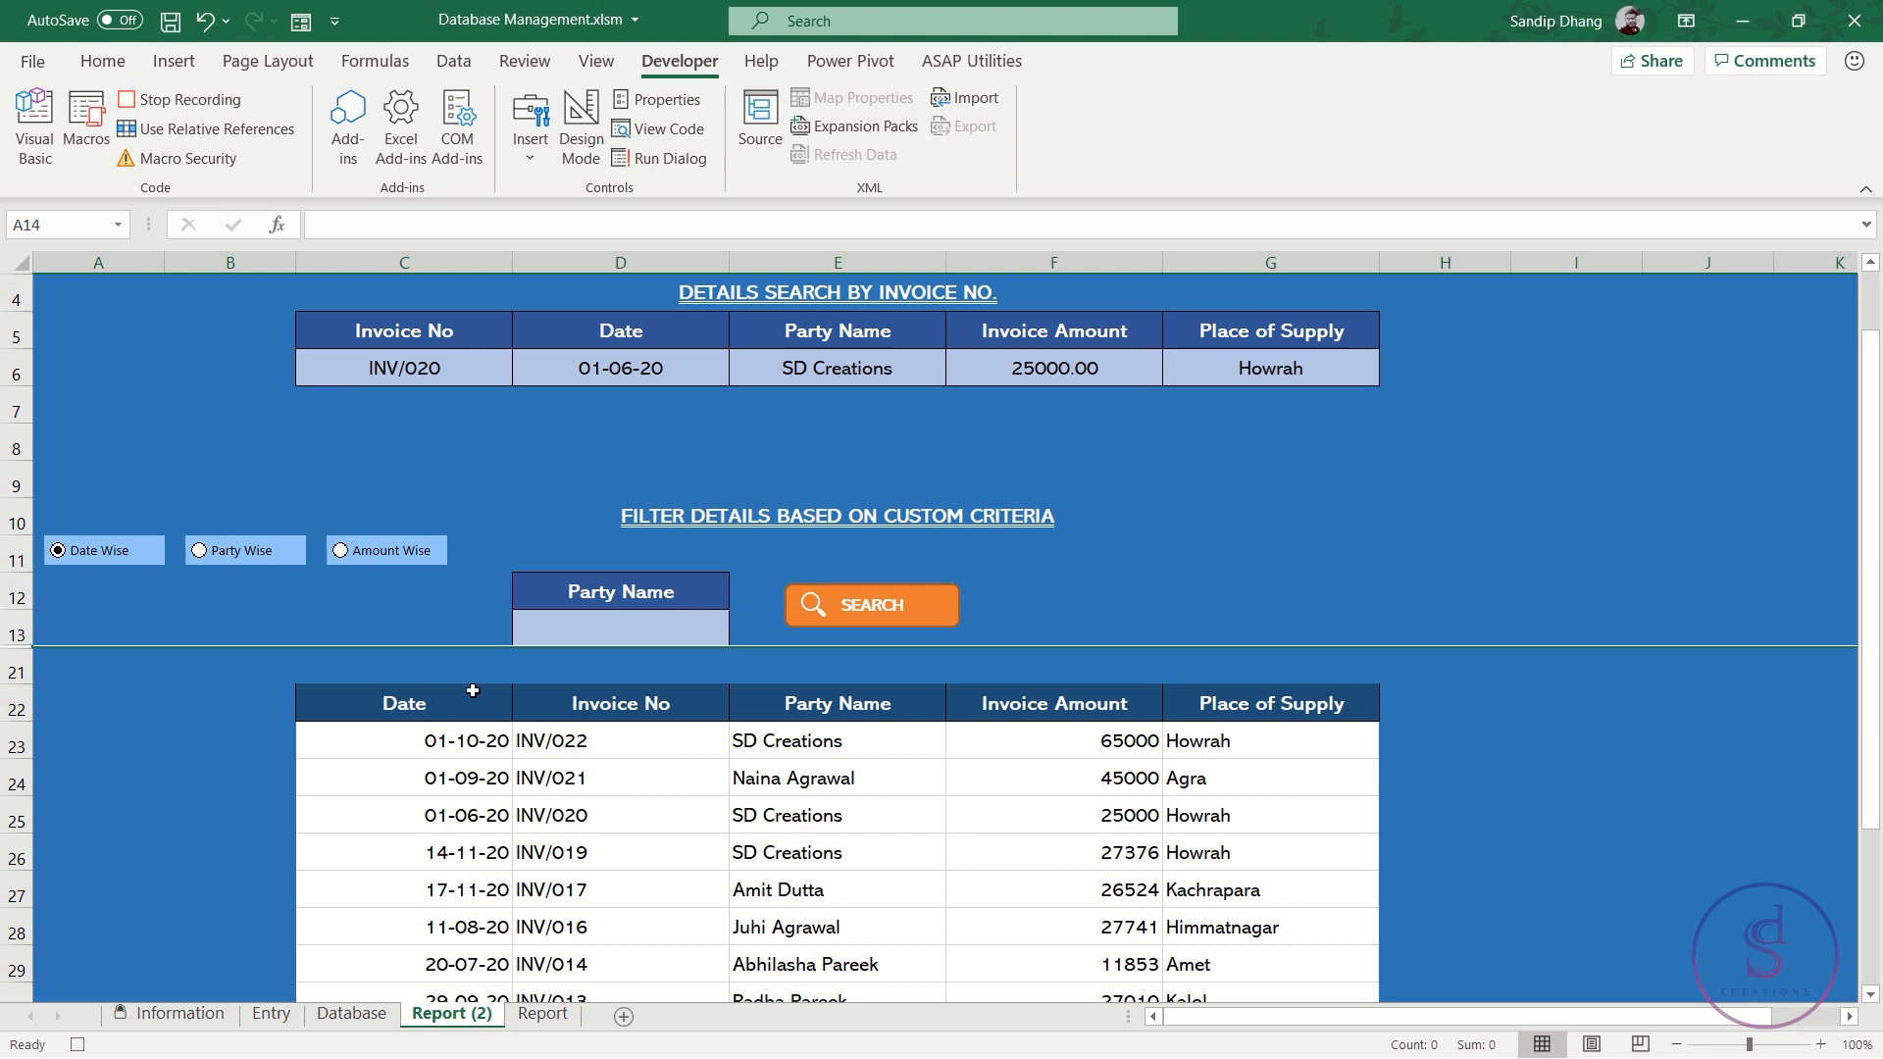
click(575, 628)
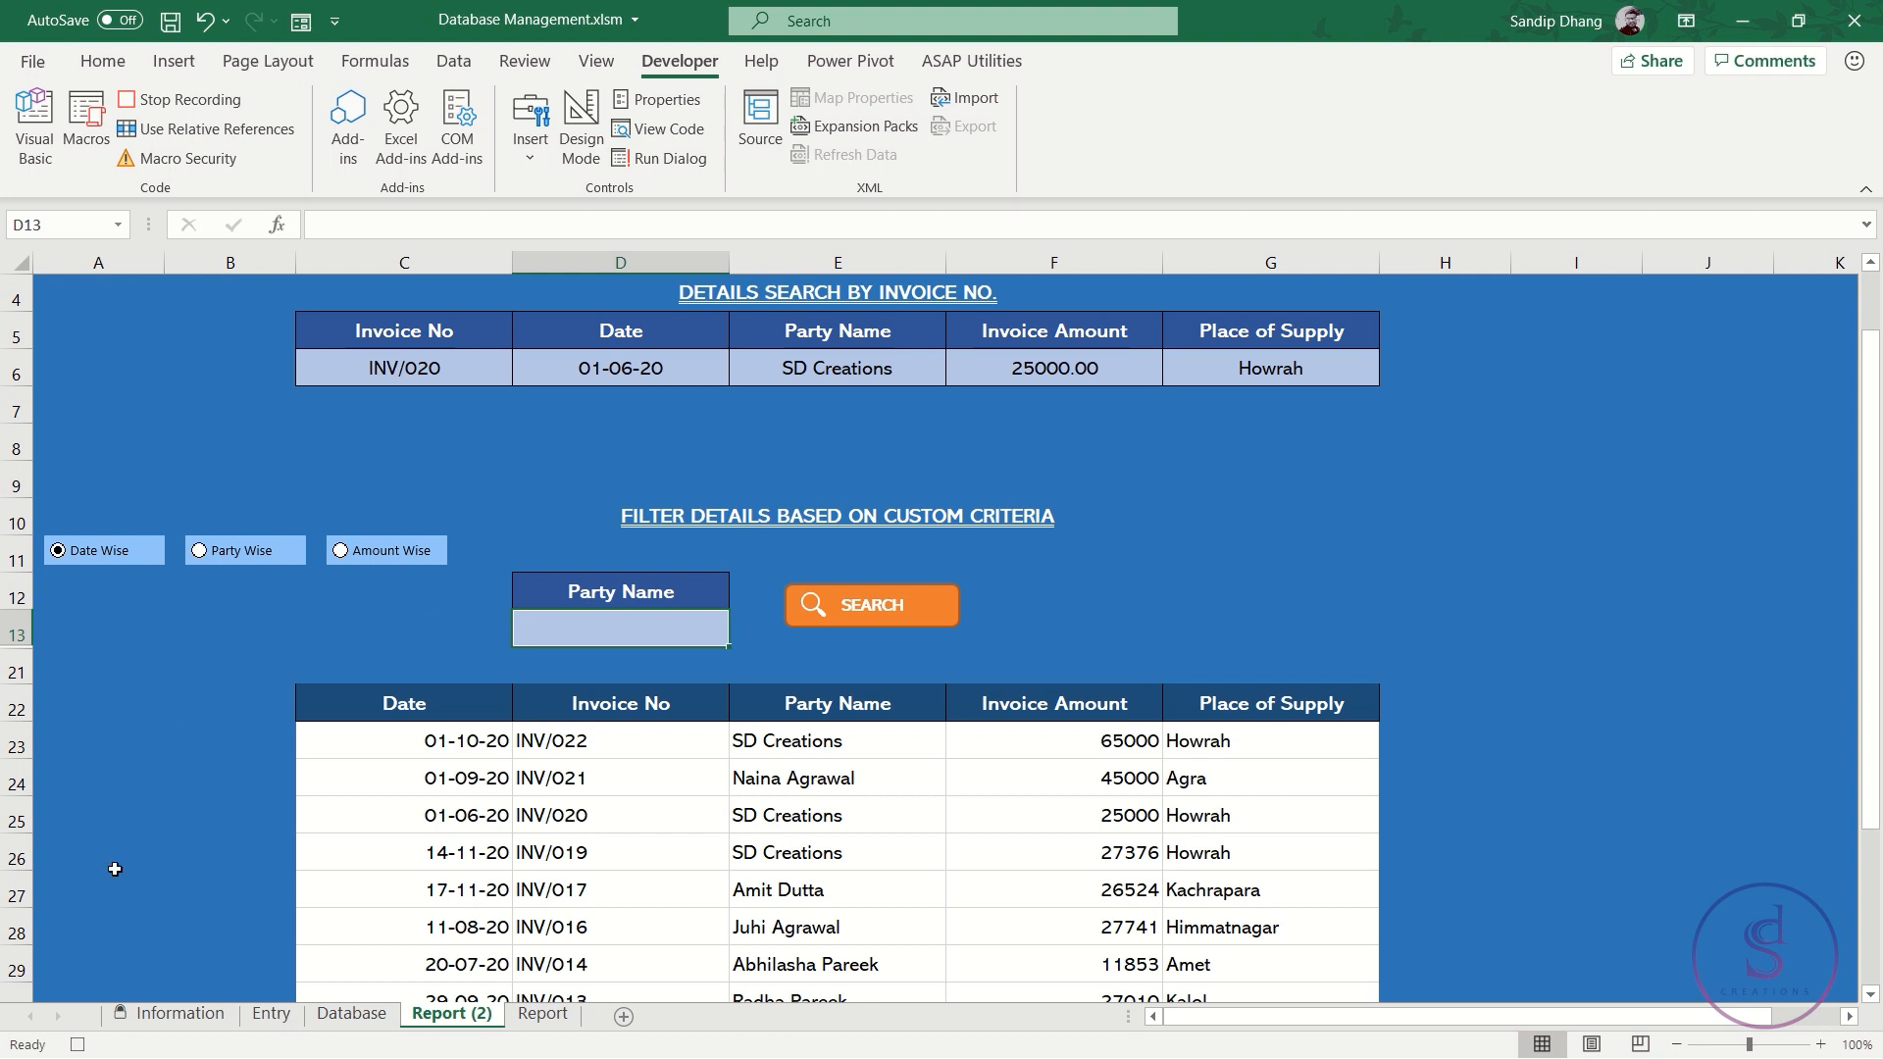
click(78, 1044)
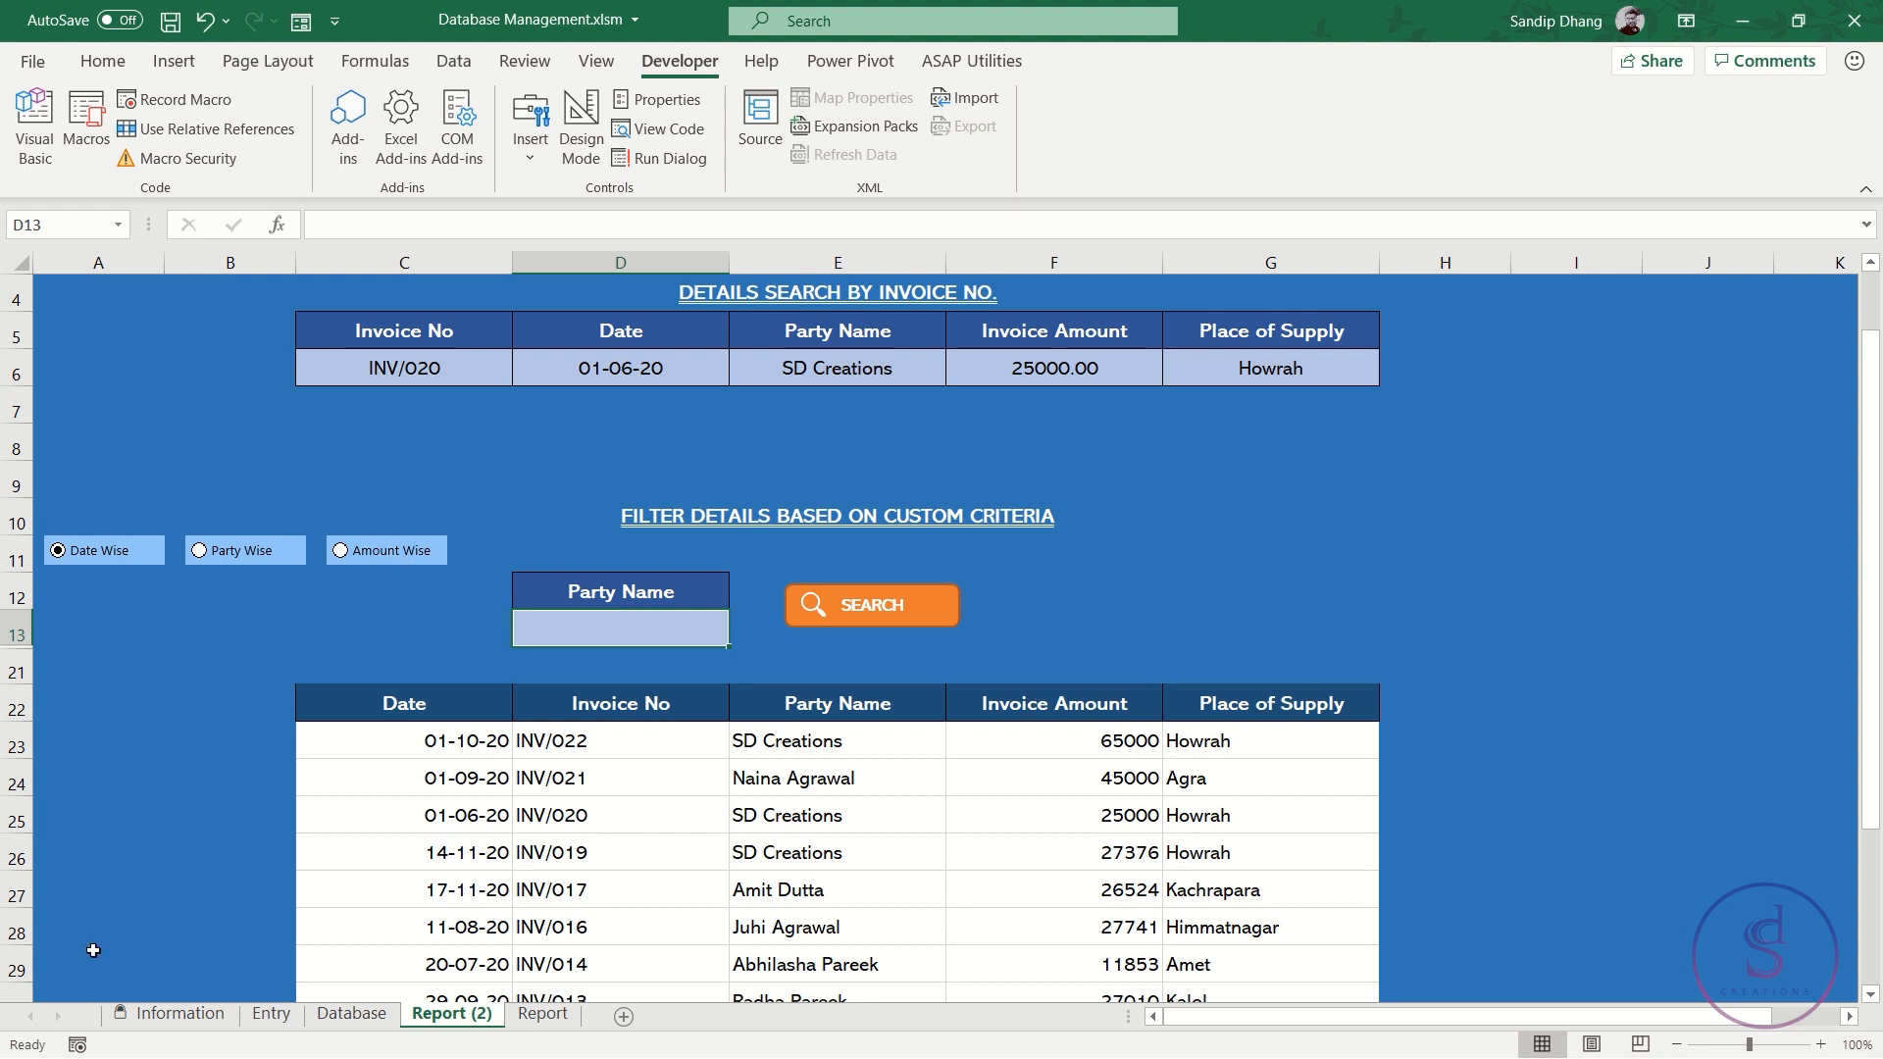
Start recording a macro for the Amount criteria in this workbook and unhide the rows from 11 to 21
click(76, 1042)
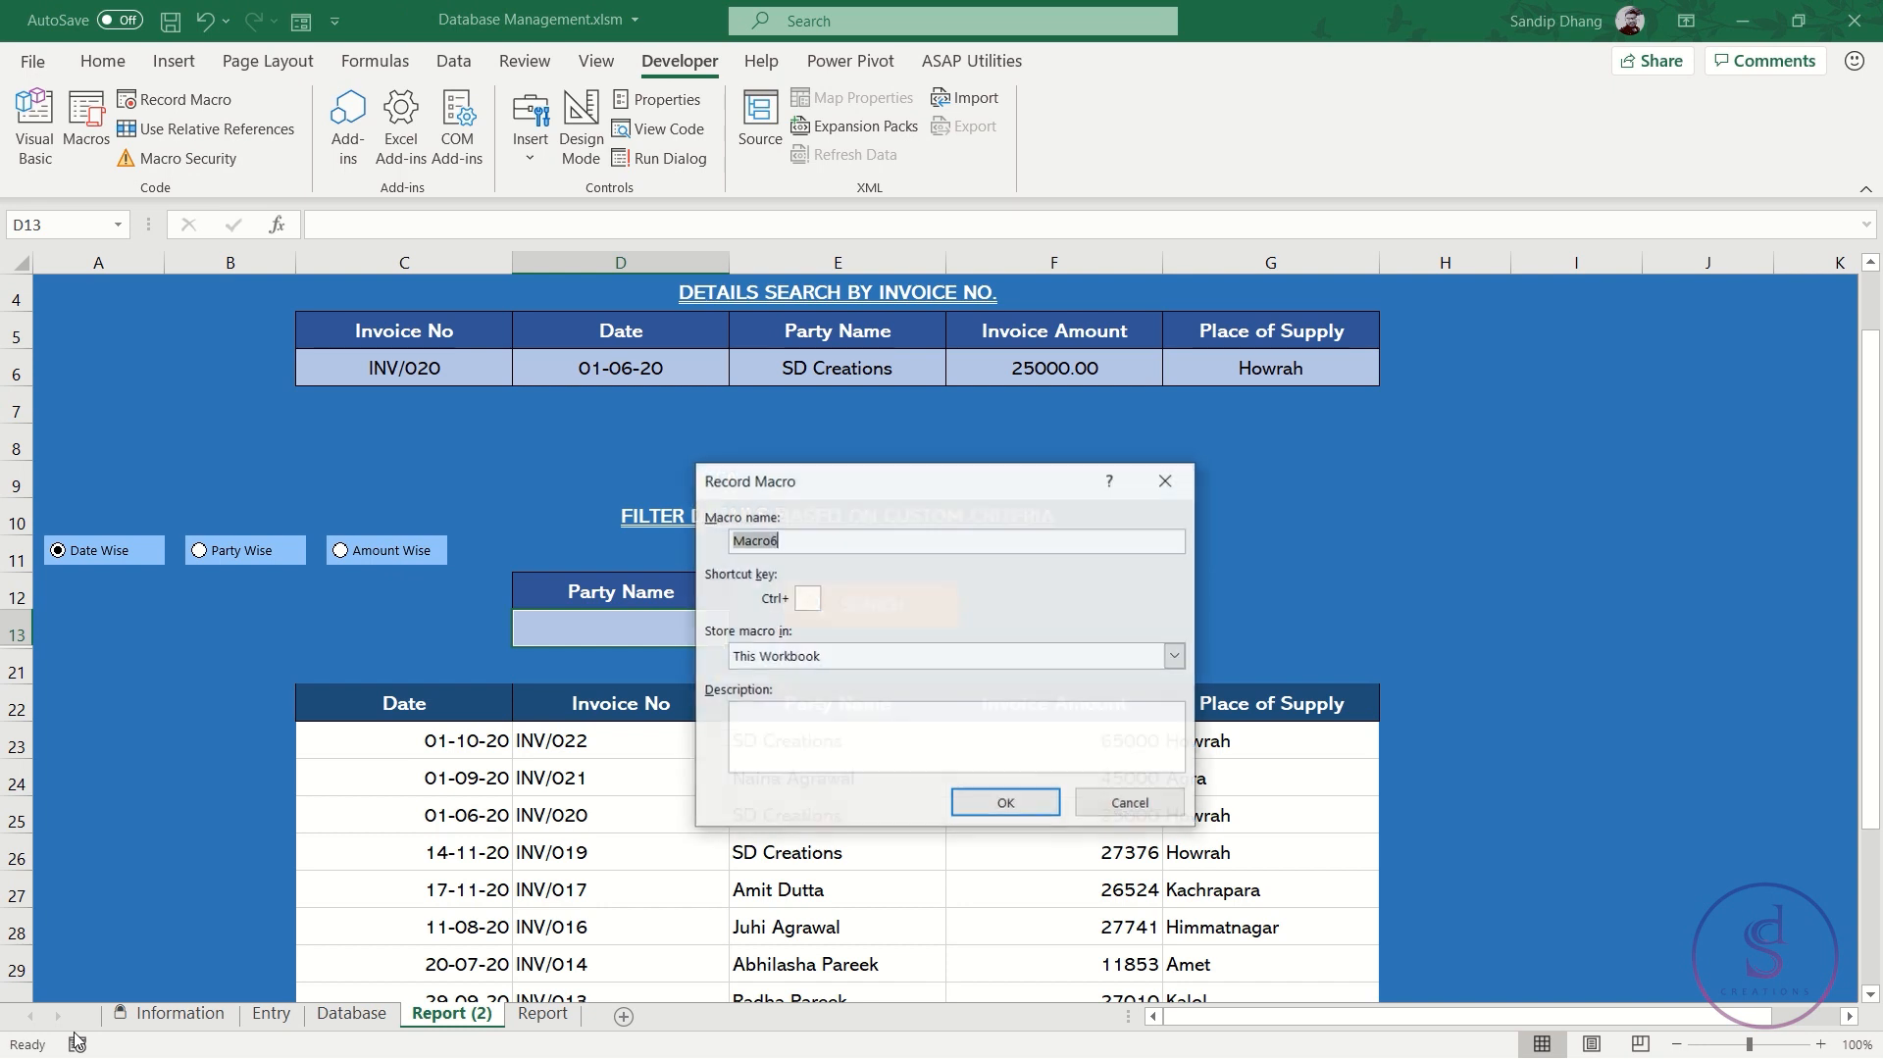
text(Mac)
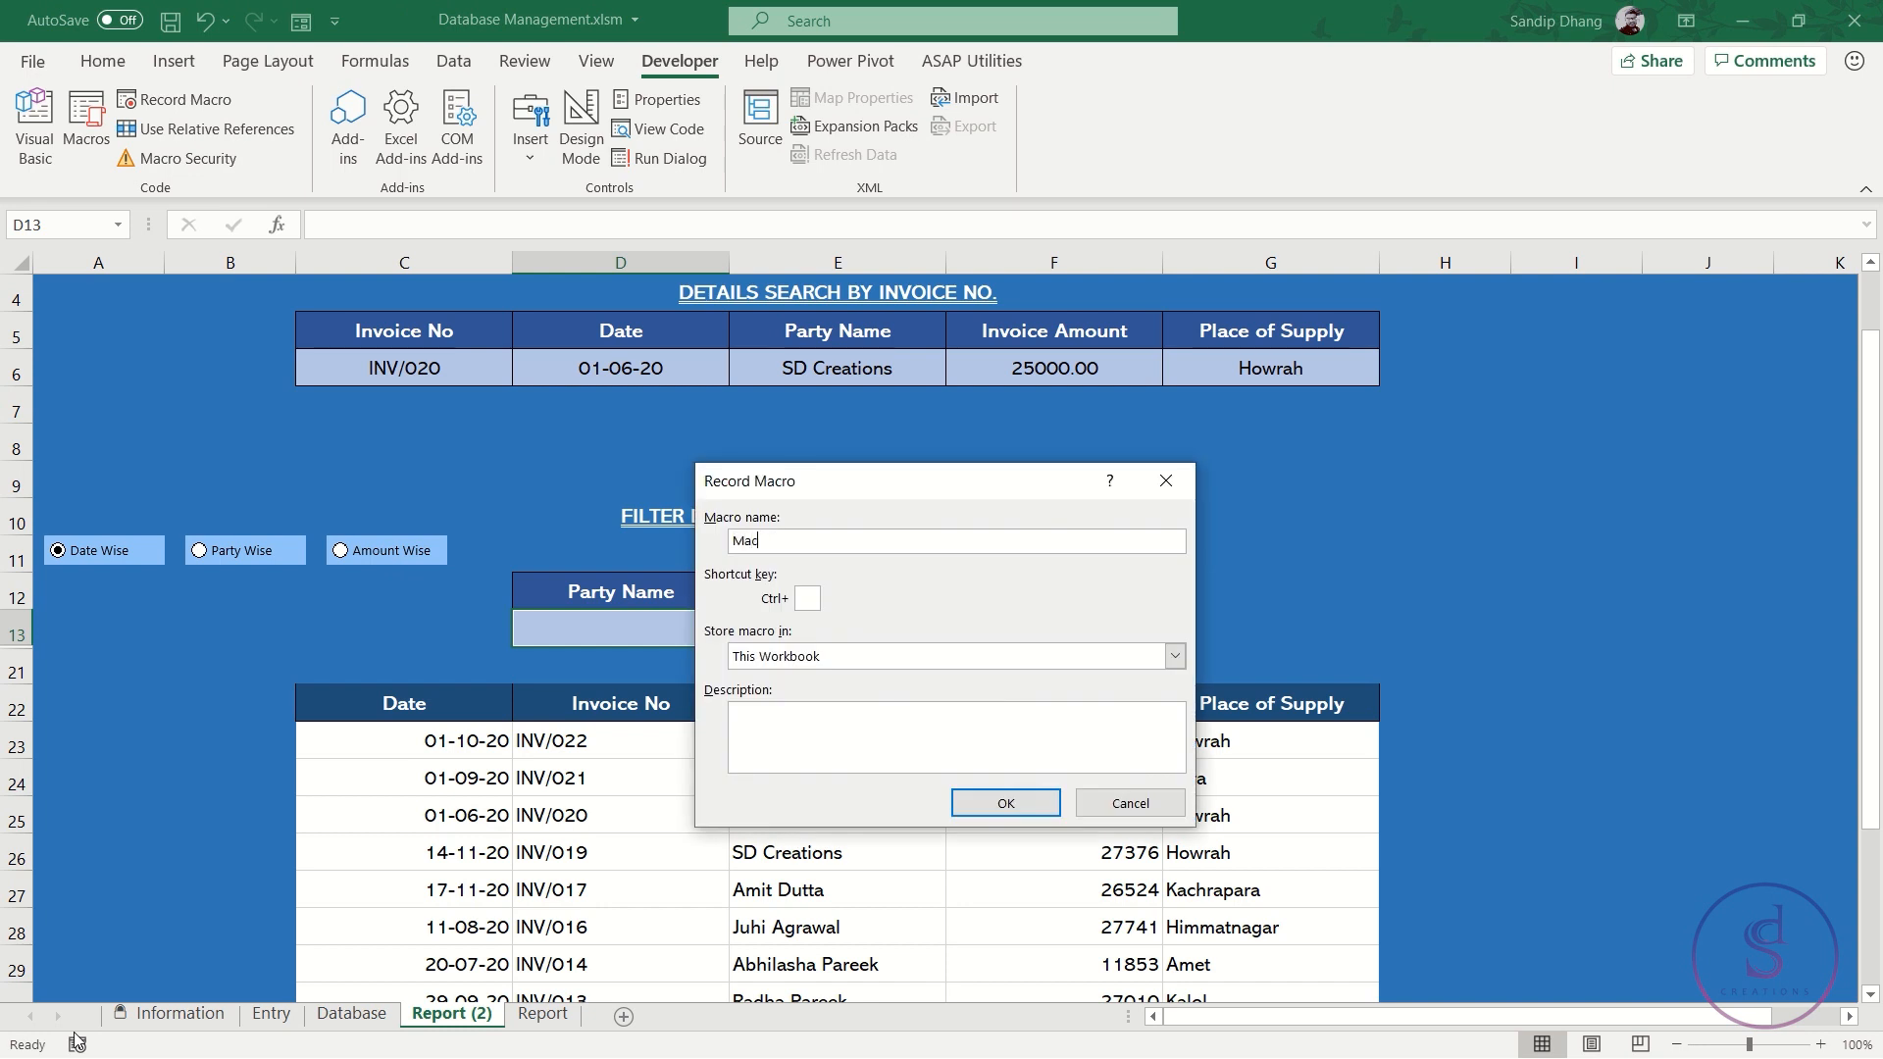
text(mount)
click(974, 806)
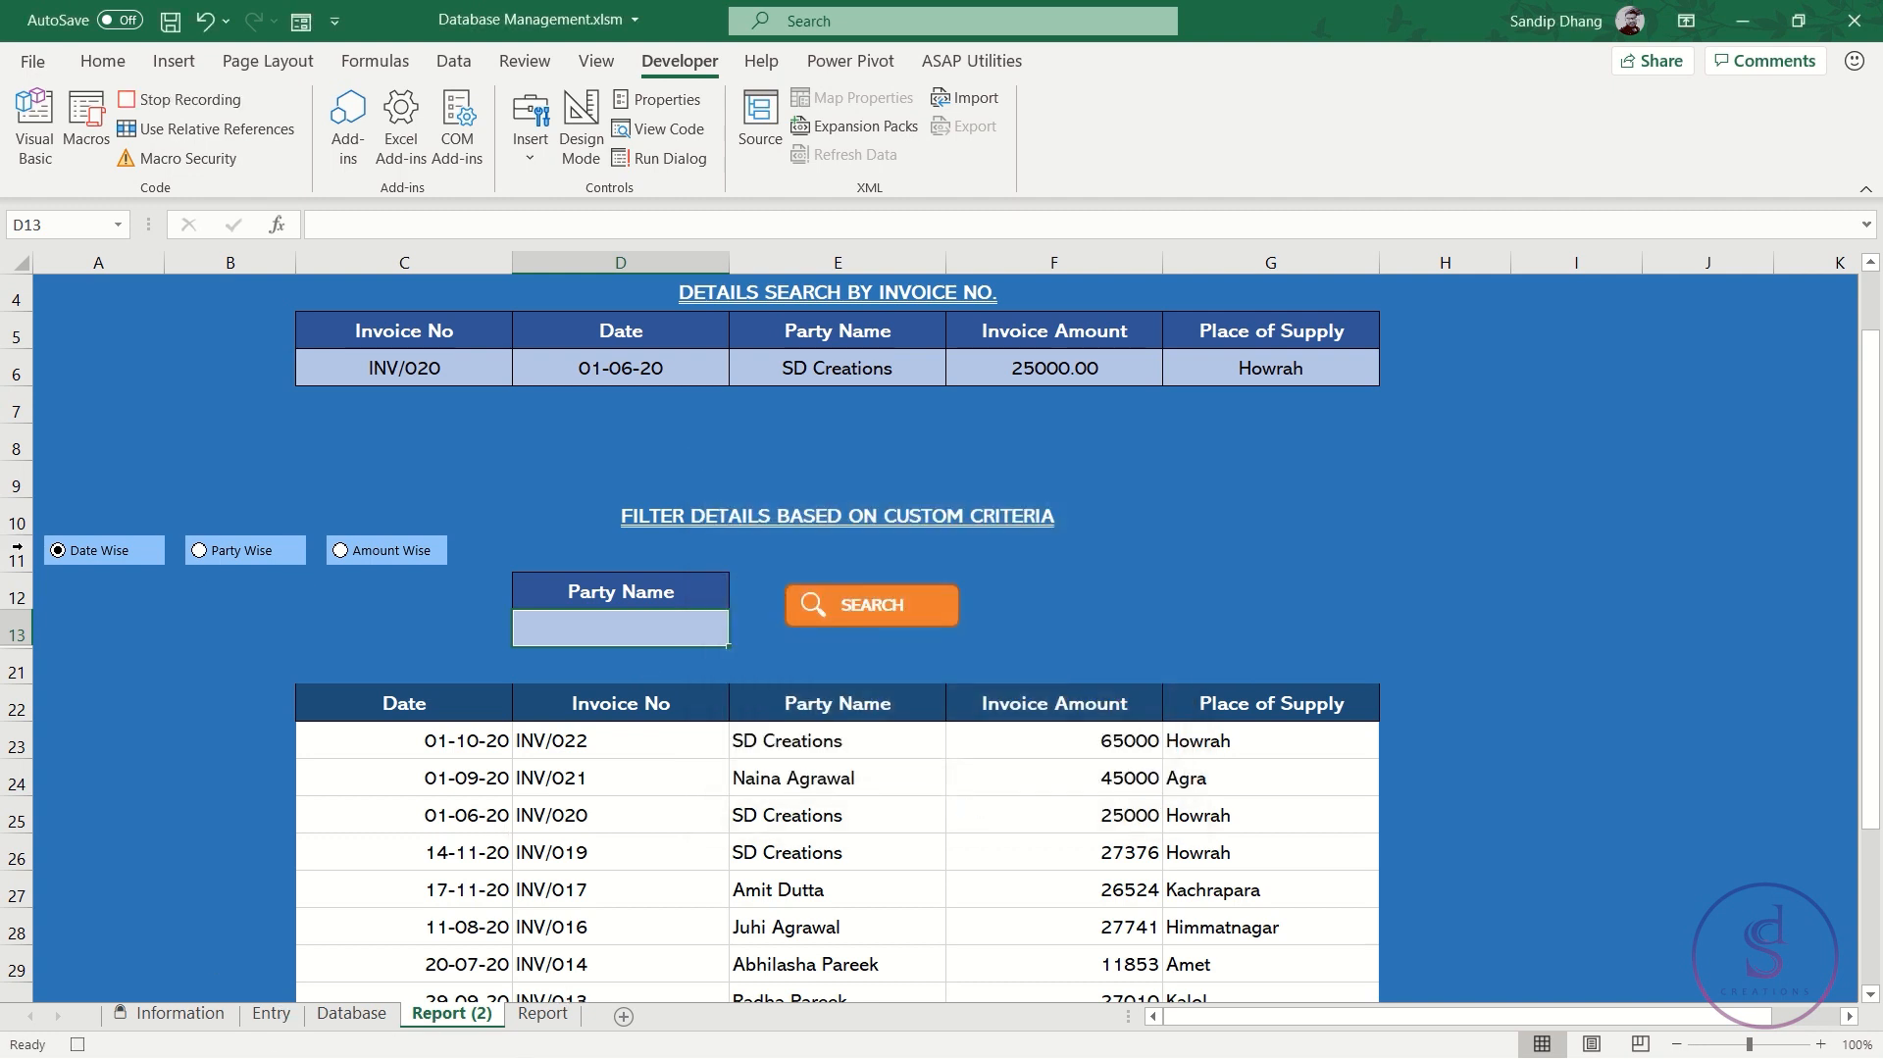
drag(17, 557, 18, 673)
right_click(19, 672)
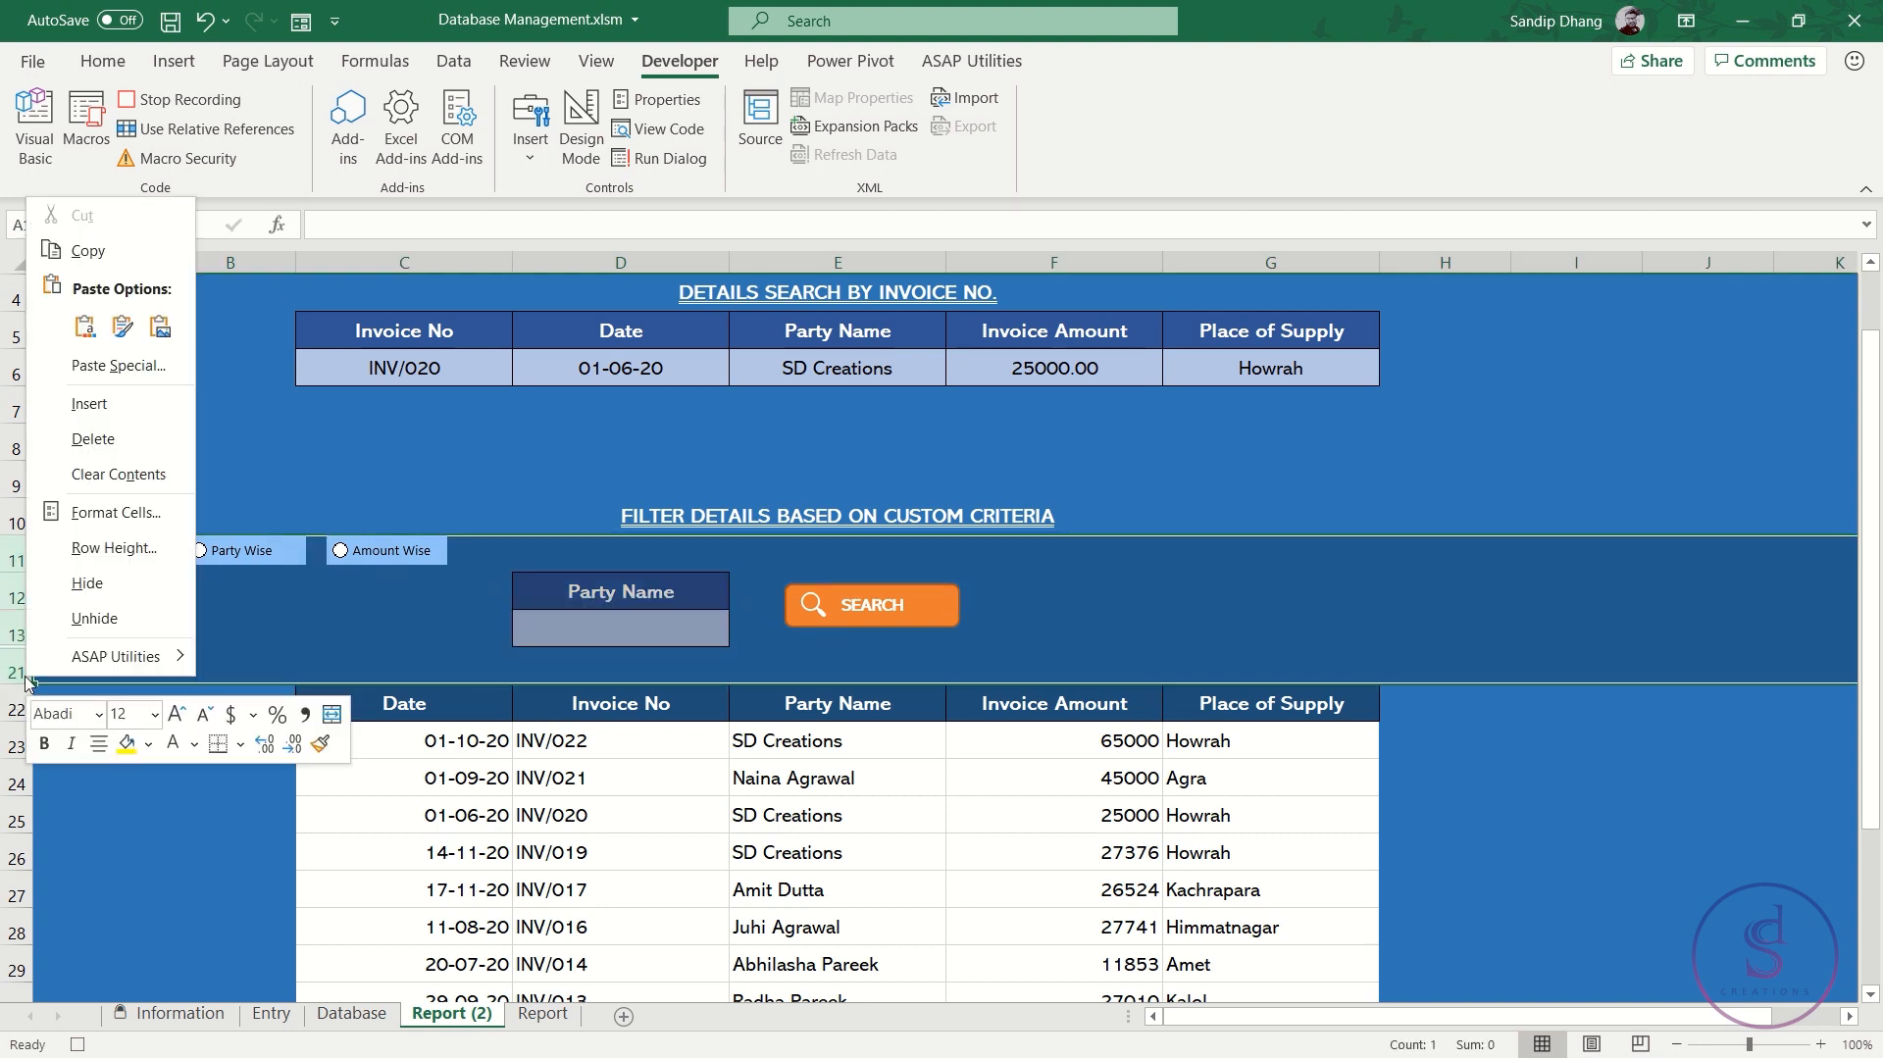
click(103, 621)
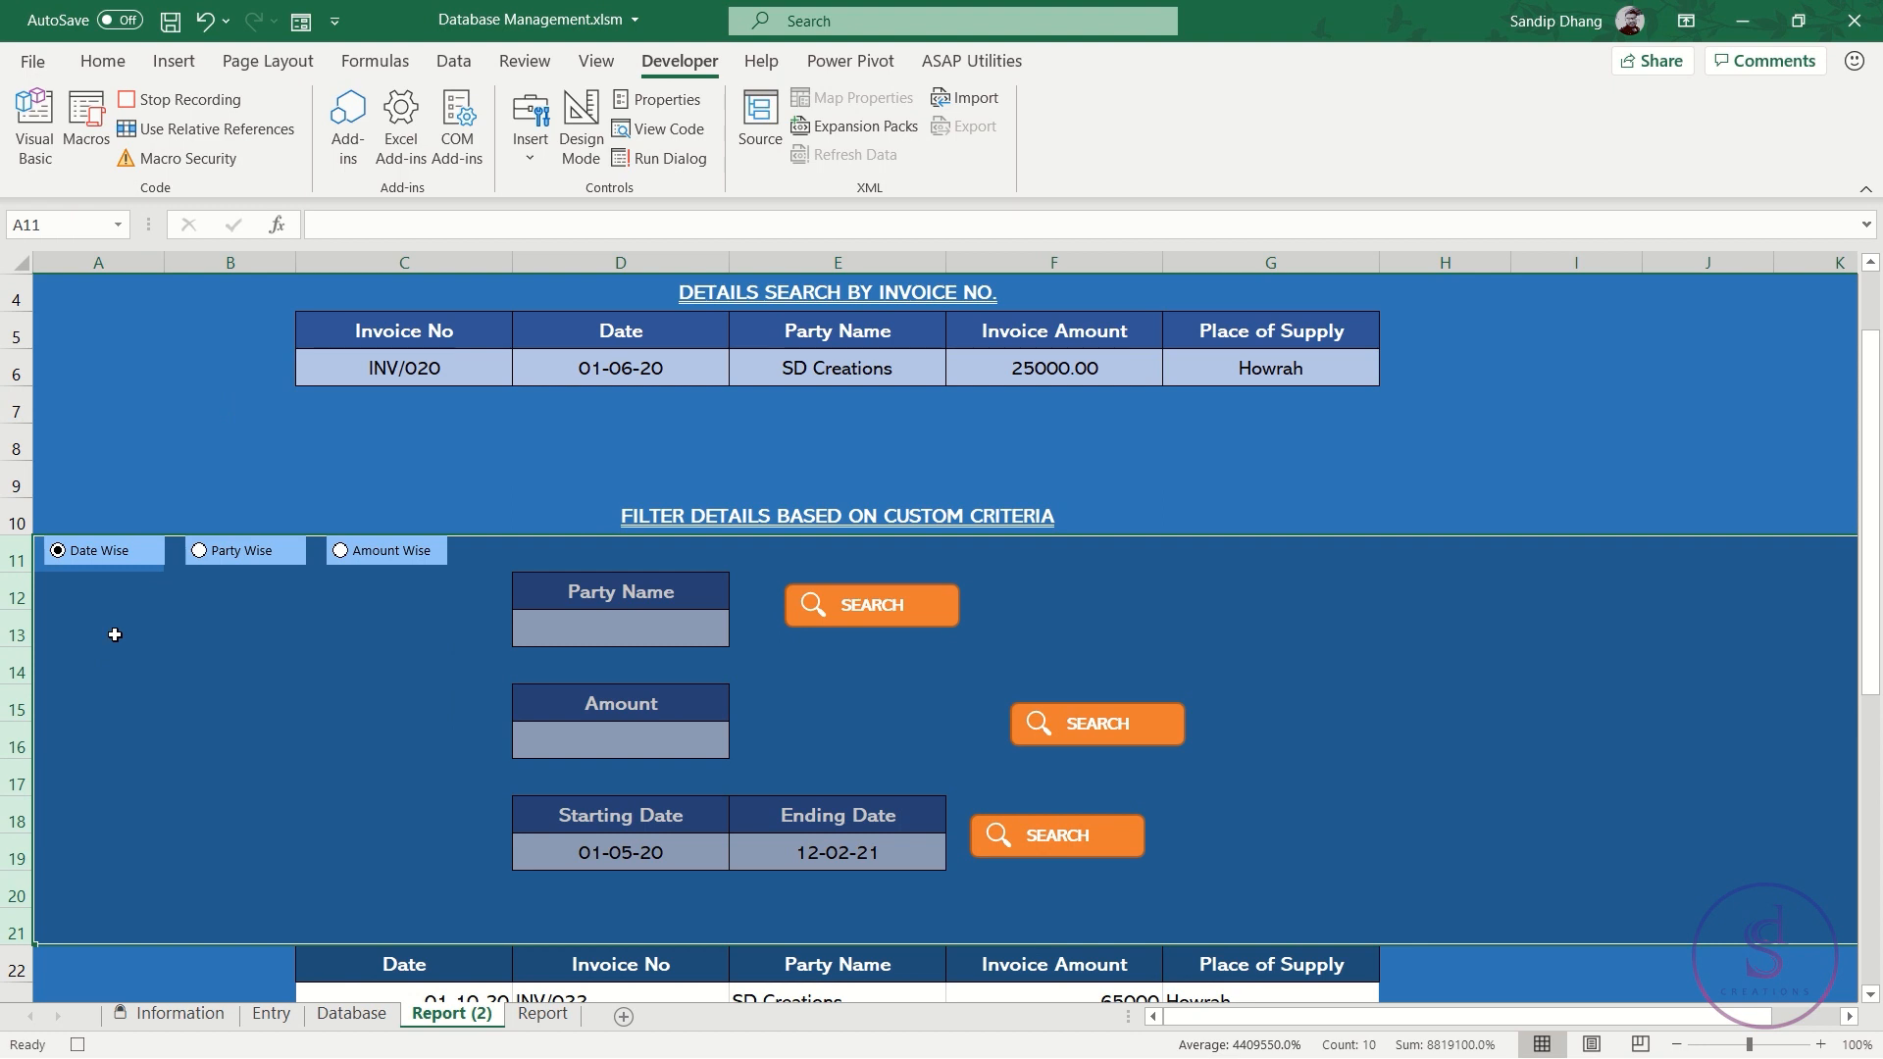
Hide rows 12 to 14 and 17 to 19, select the Amount input cell D16 and stop the recording
drag(14, 599, 18, 679)
right_click(18, 678)
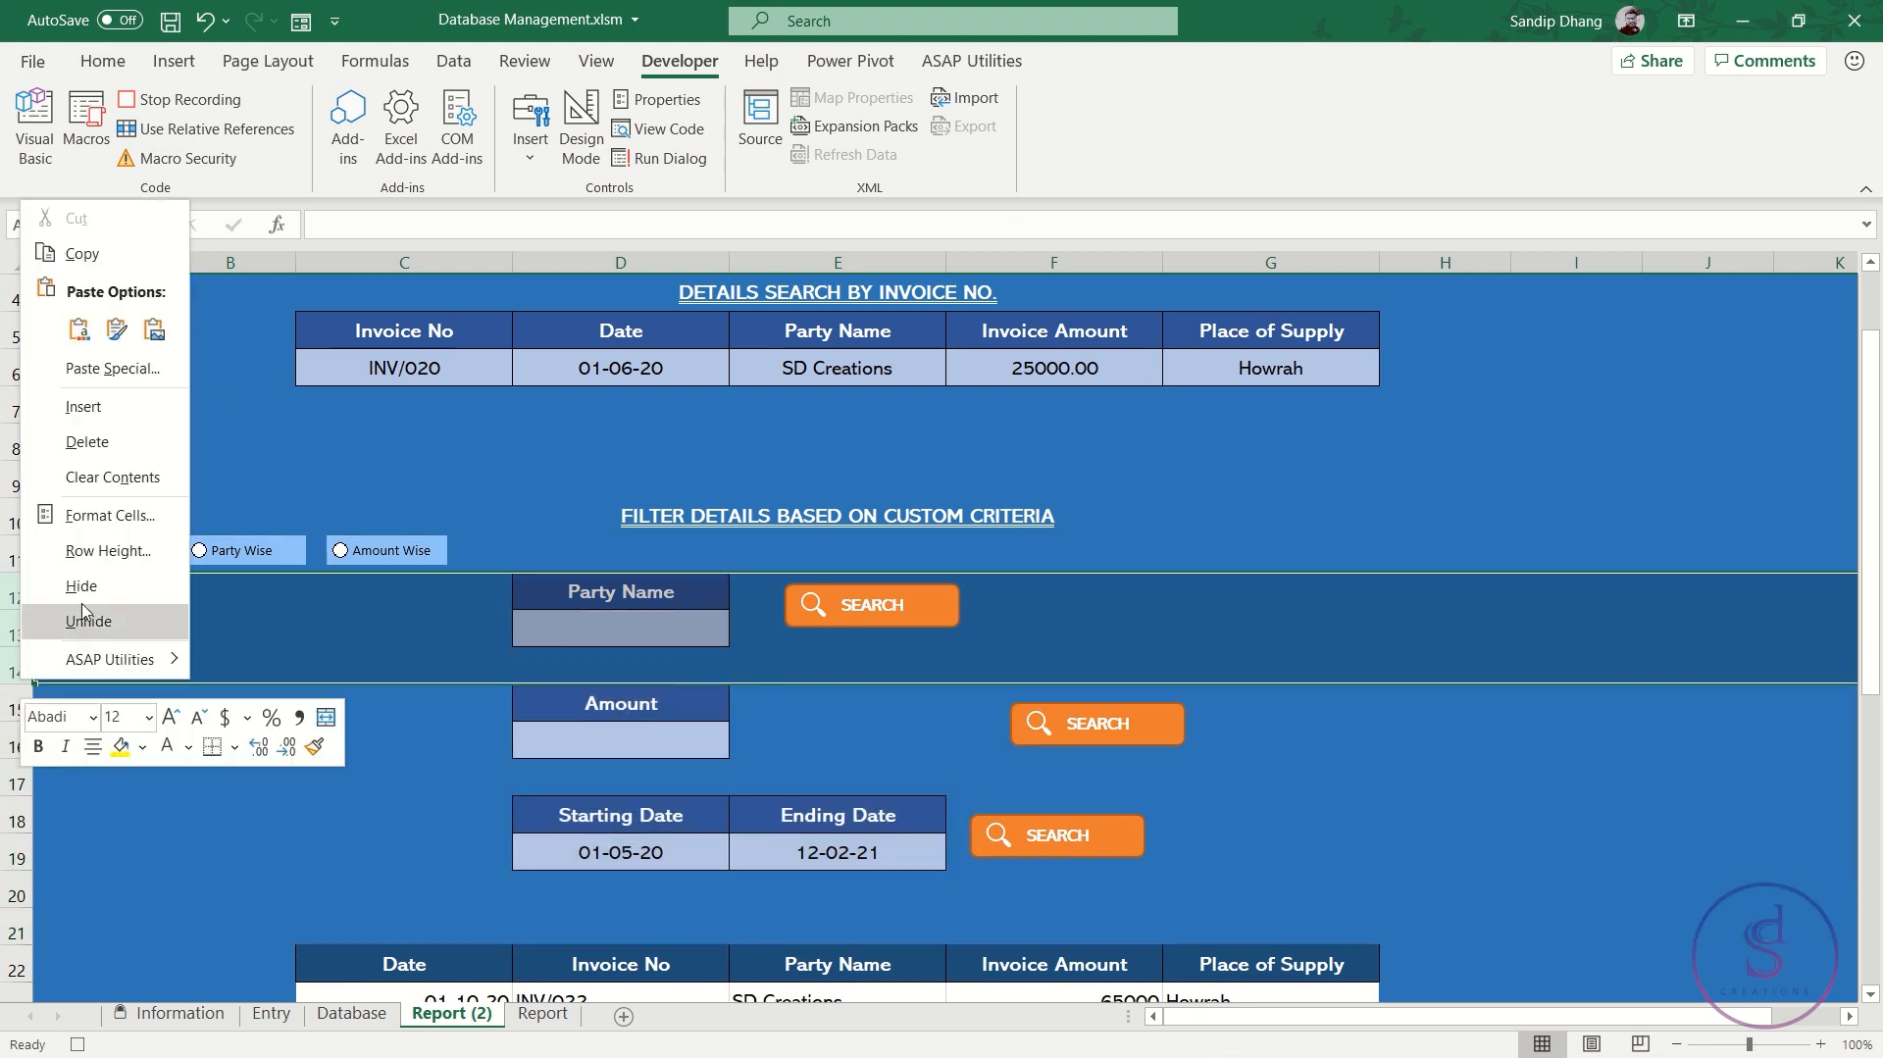
click(103, 583)
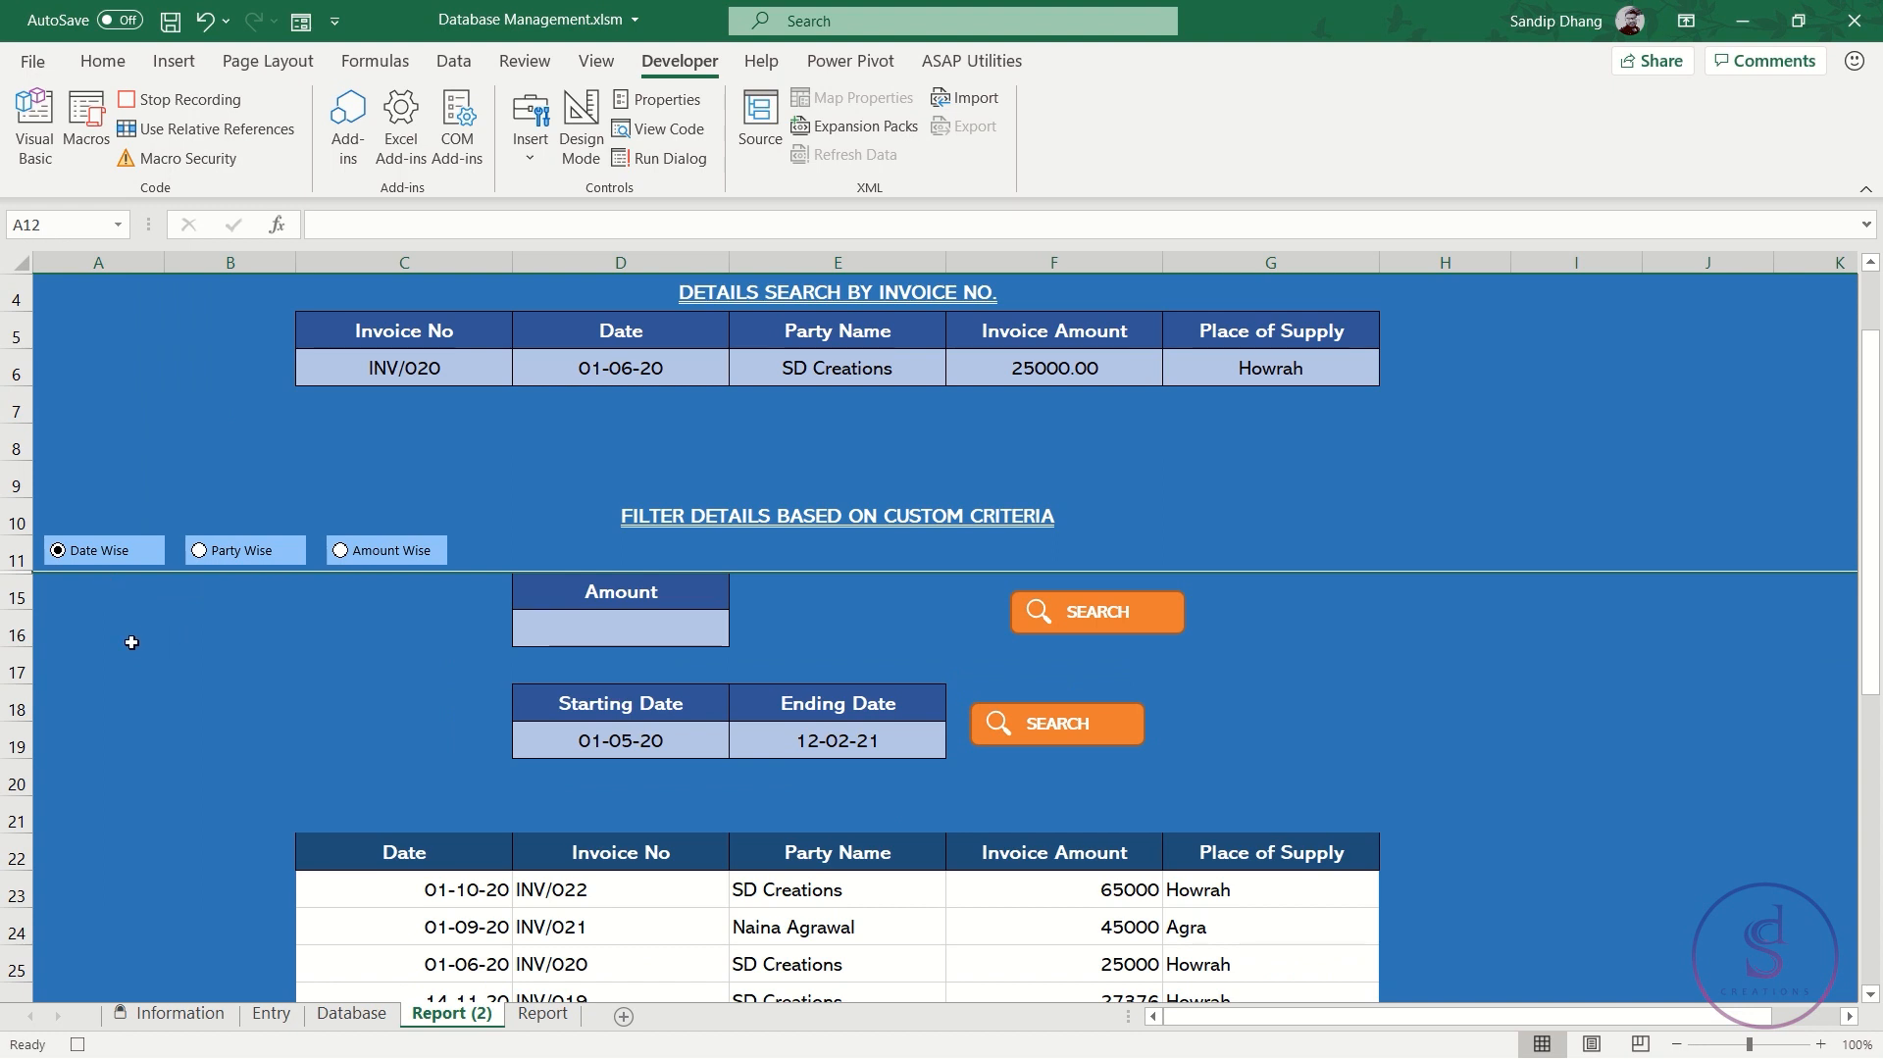
drag(16, 671, 18, 745)
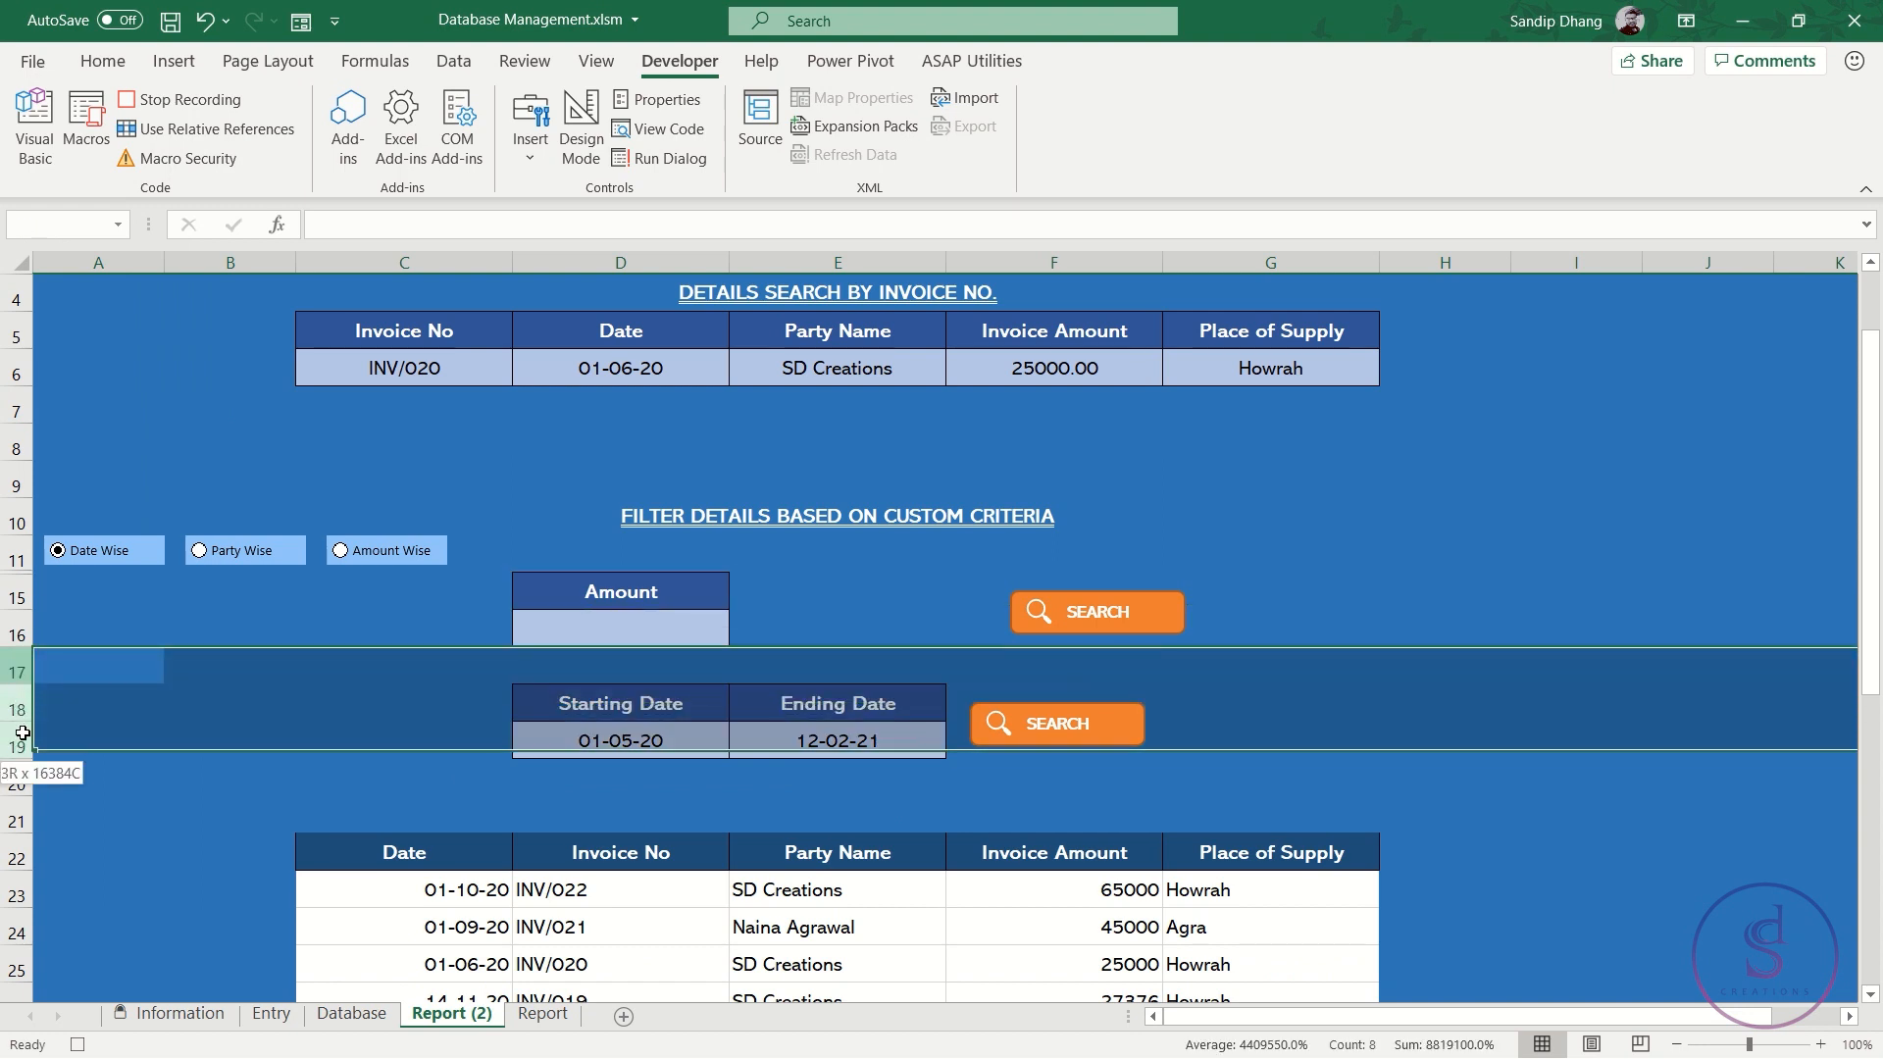
right_click(17, 745)
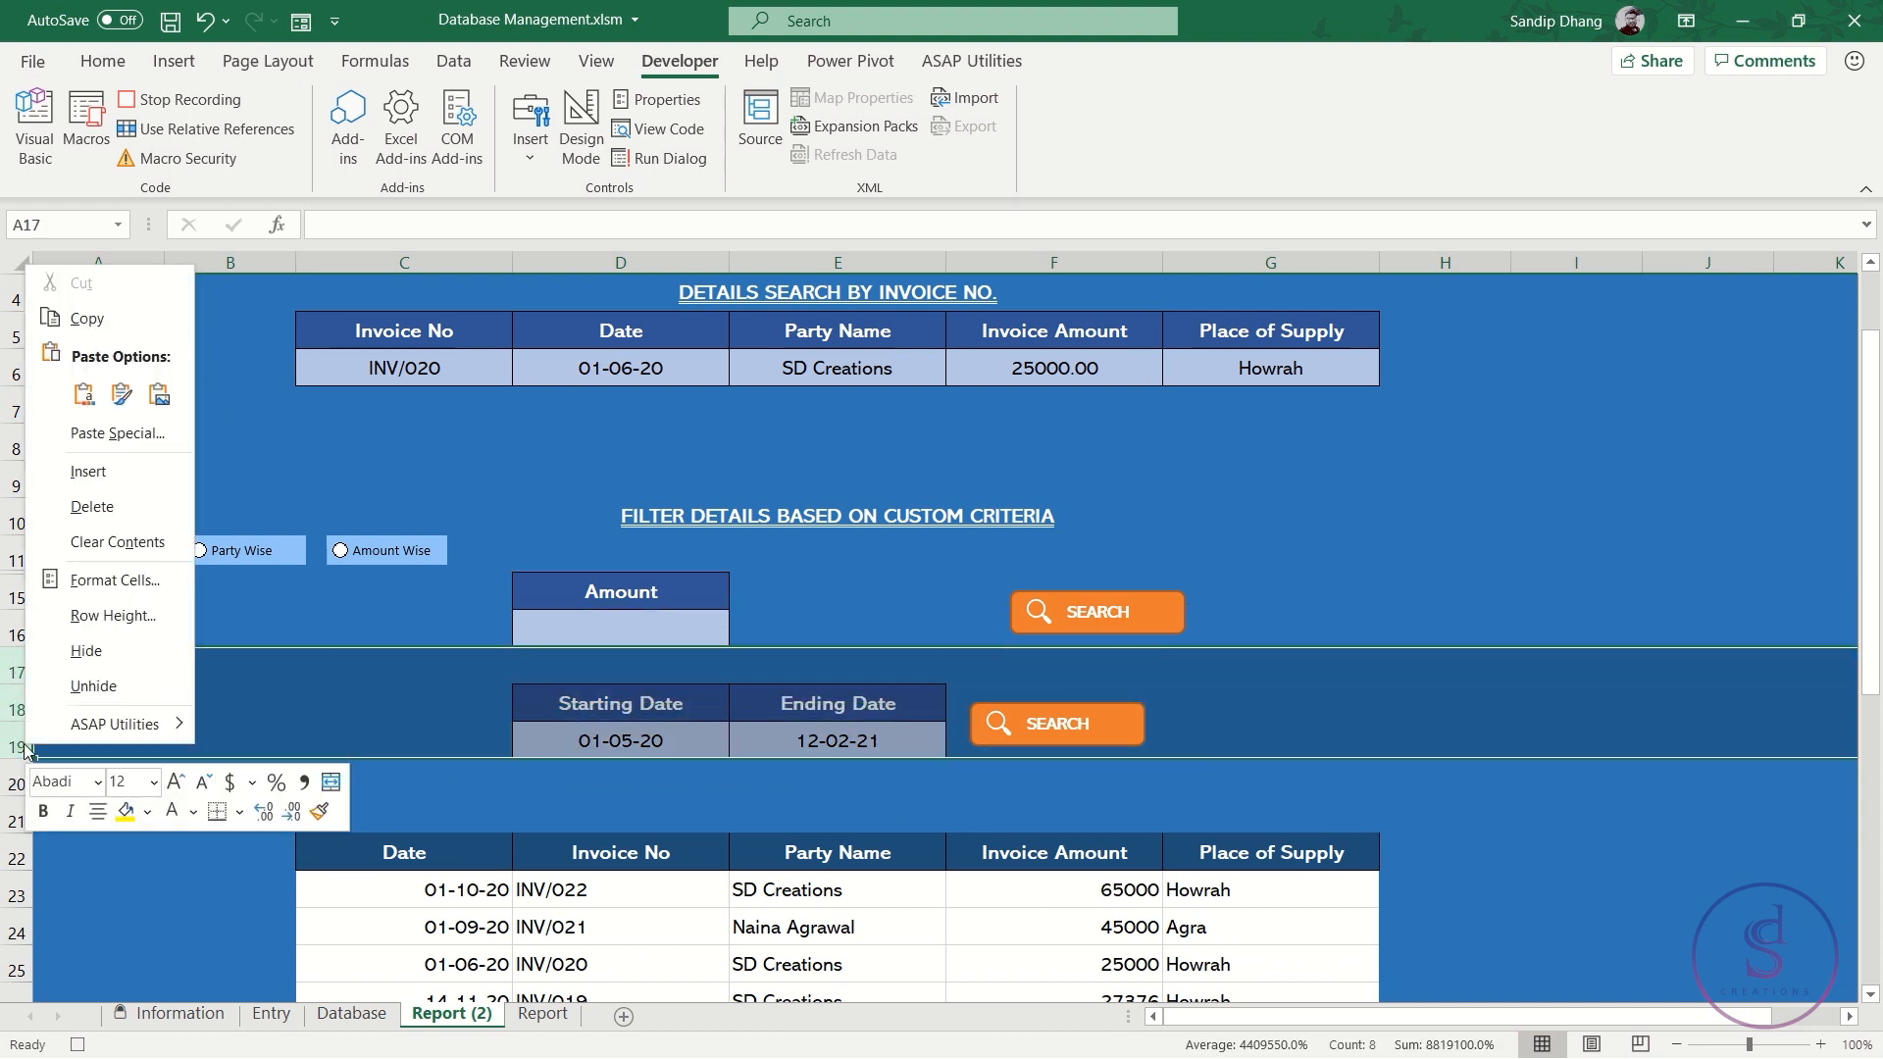
click(125, 651)
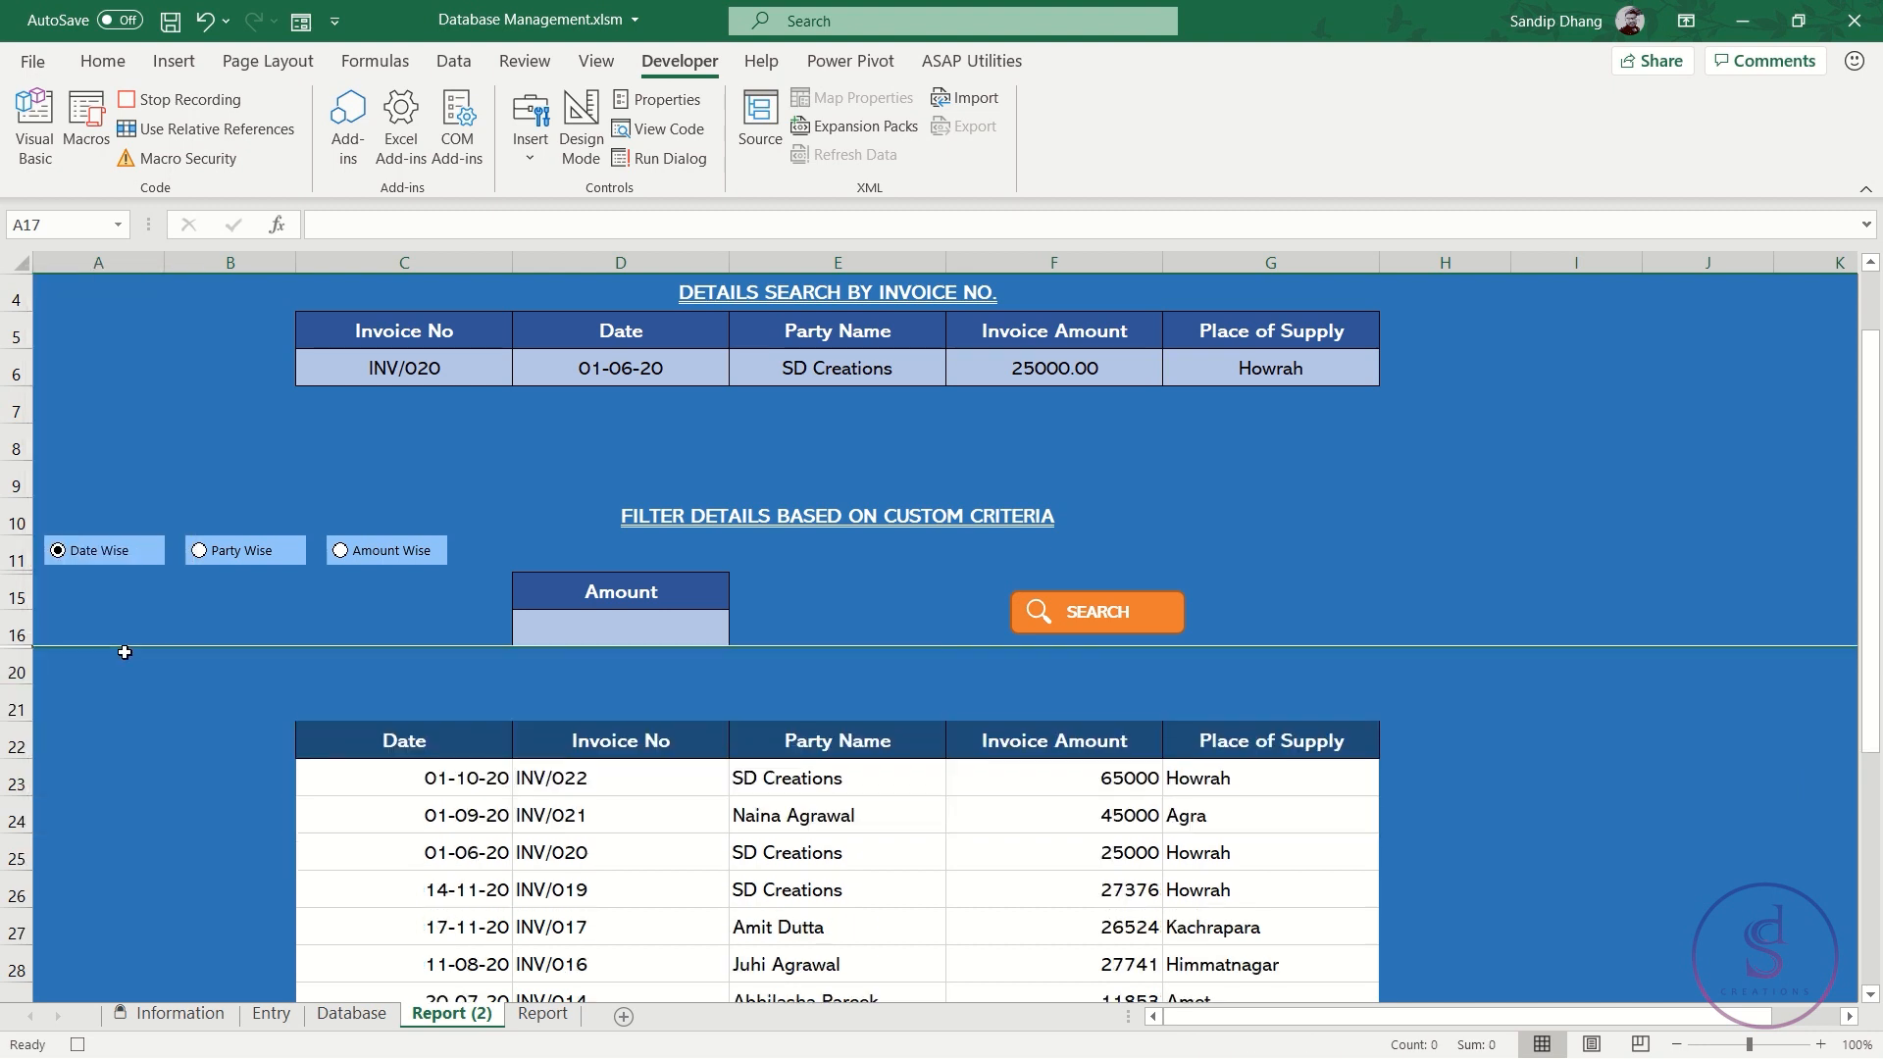
click(606, 629)
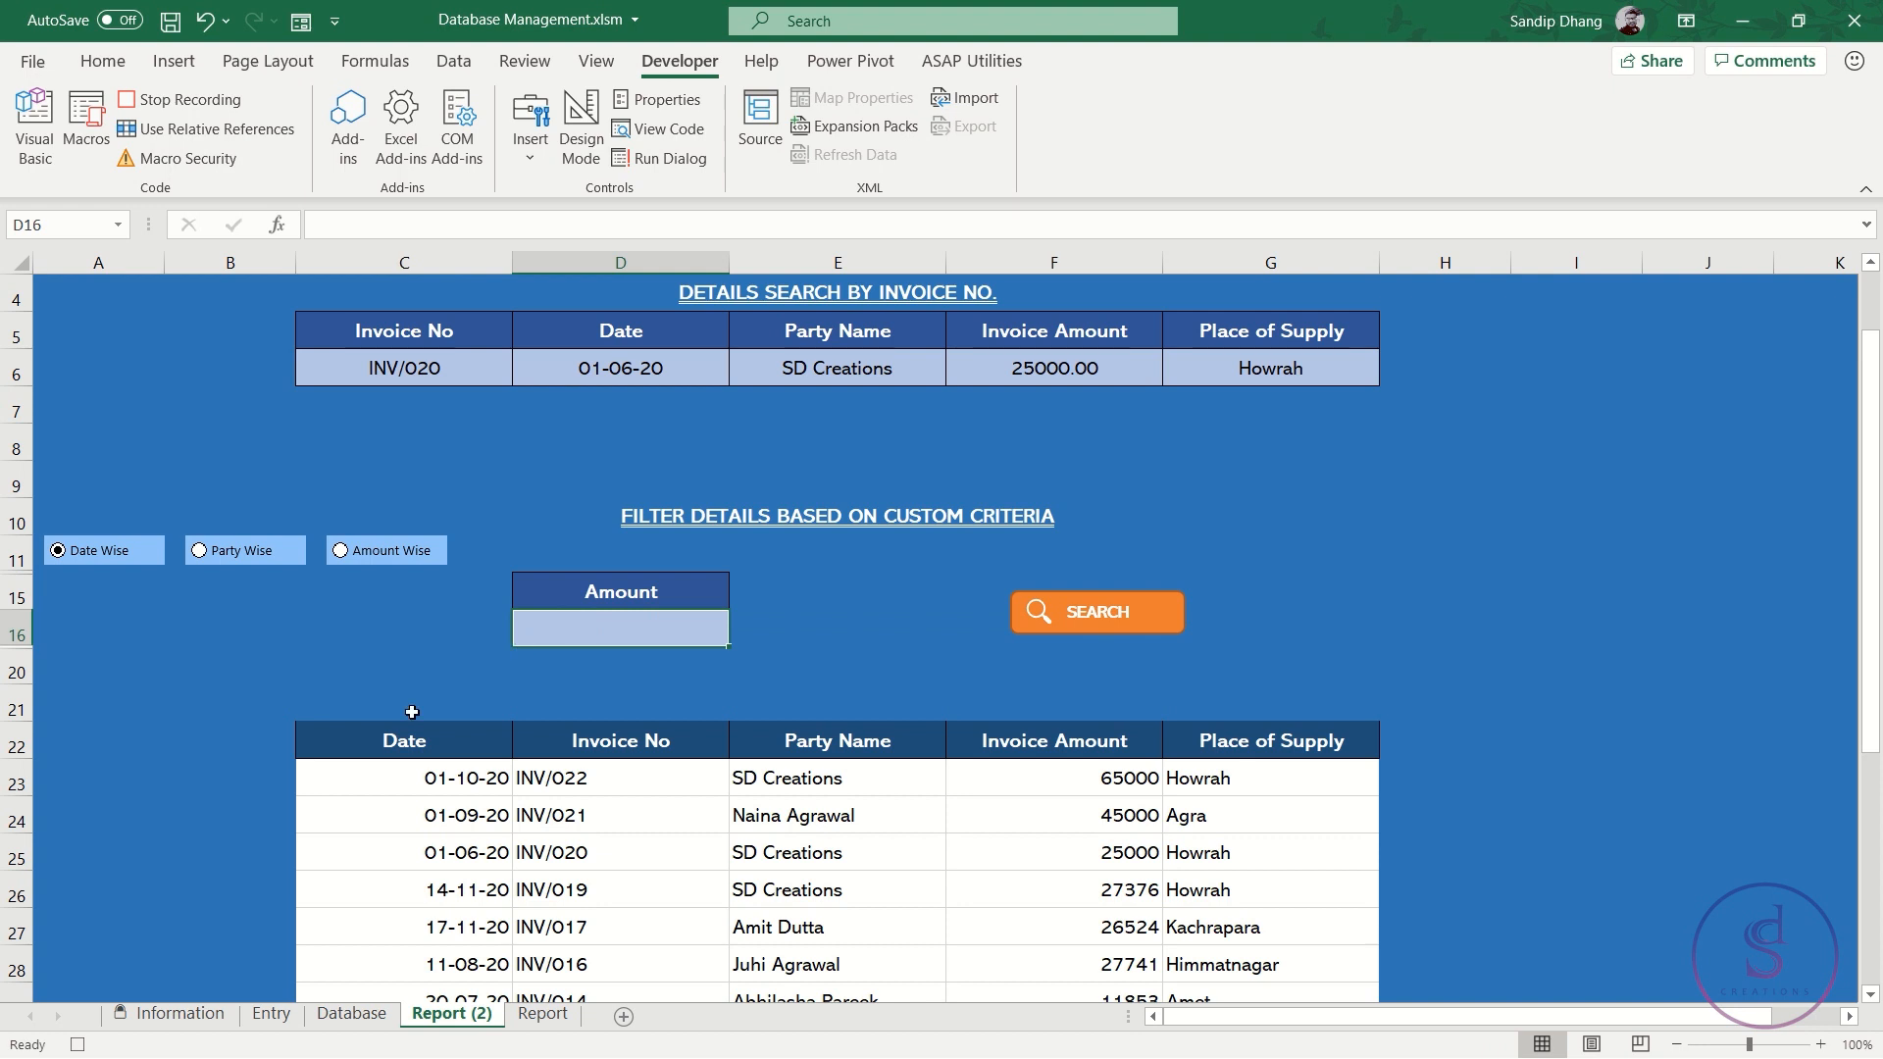
click(80, 1044)
Assign MacroDate to the Date Wise option button, MacroParty to Party Wise and MacroAmount to Amount Wise
right_click(128, 552)
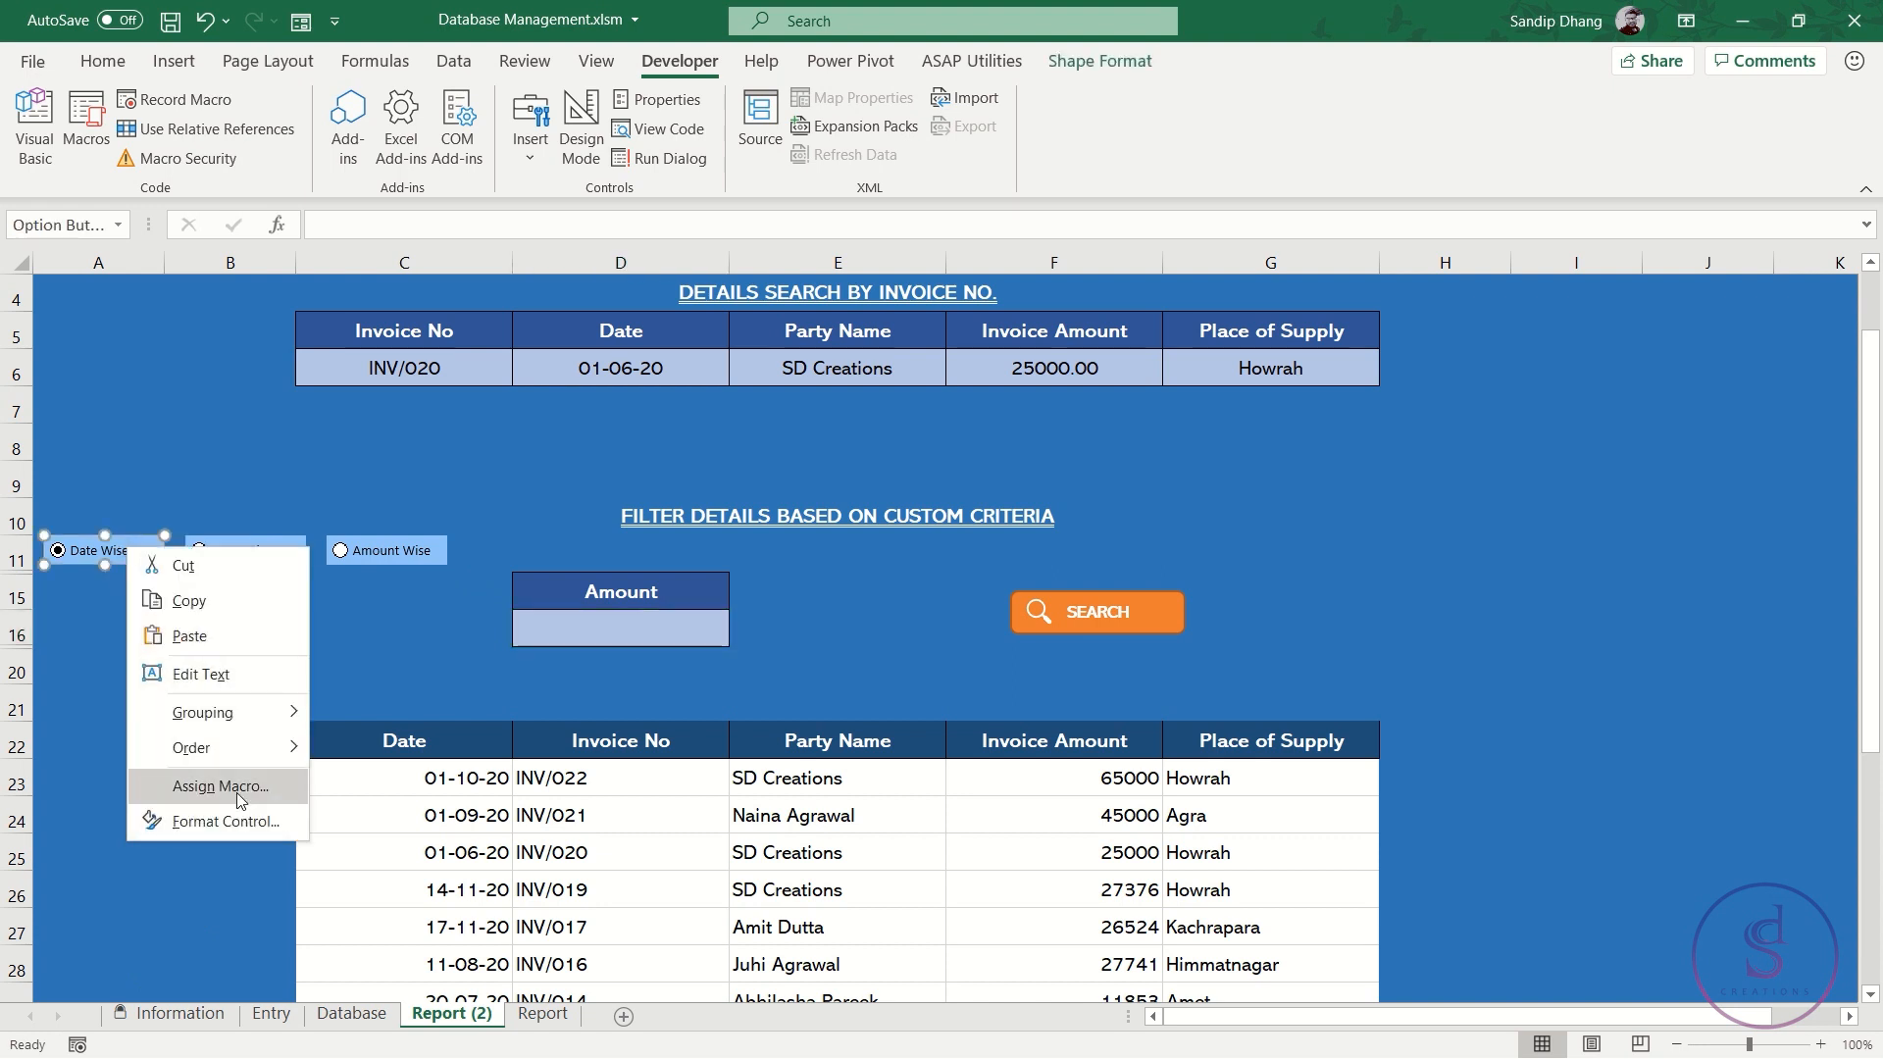
click(222, 786)
double_click(71, 768)
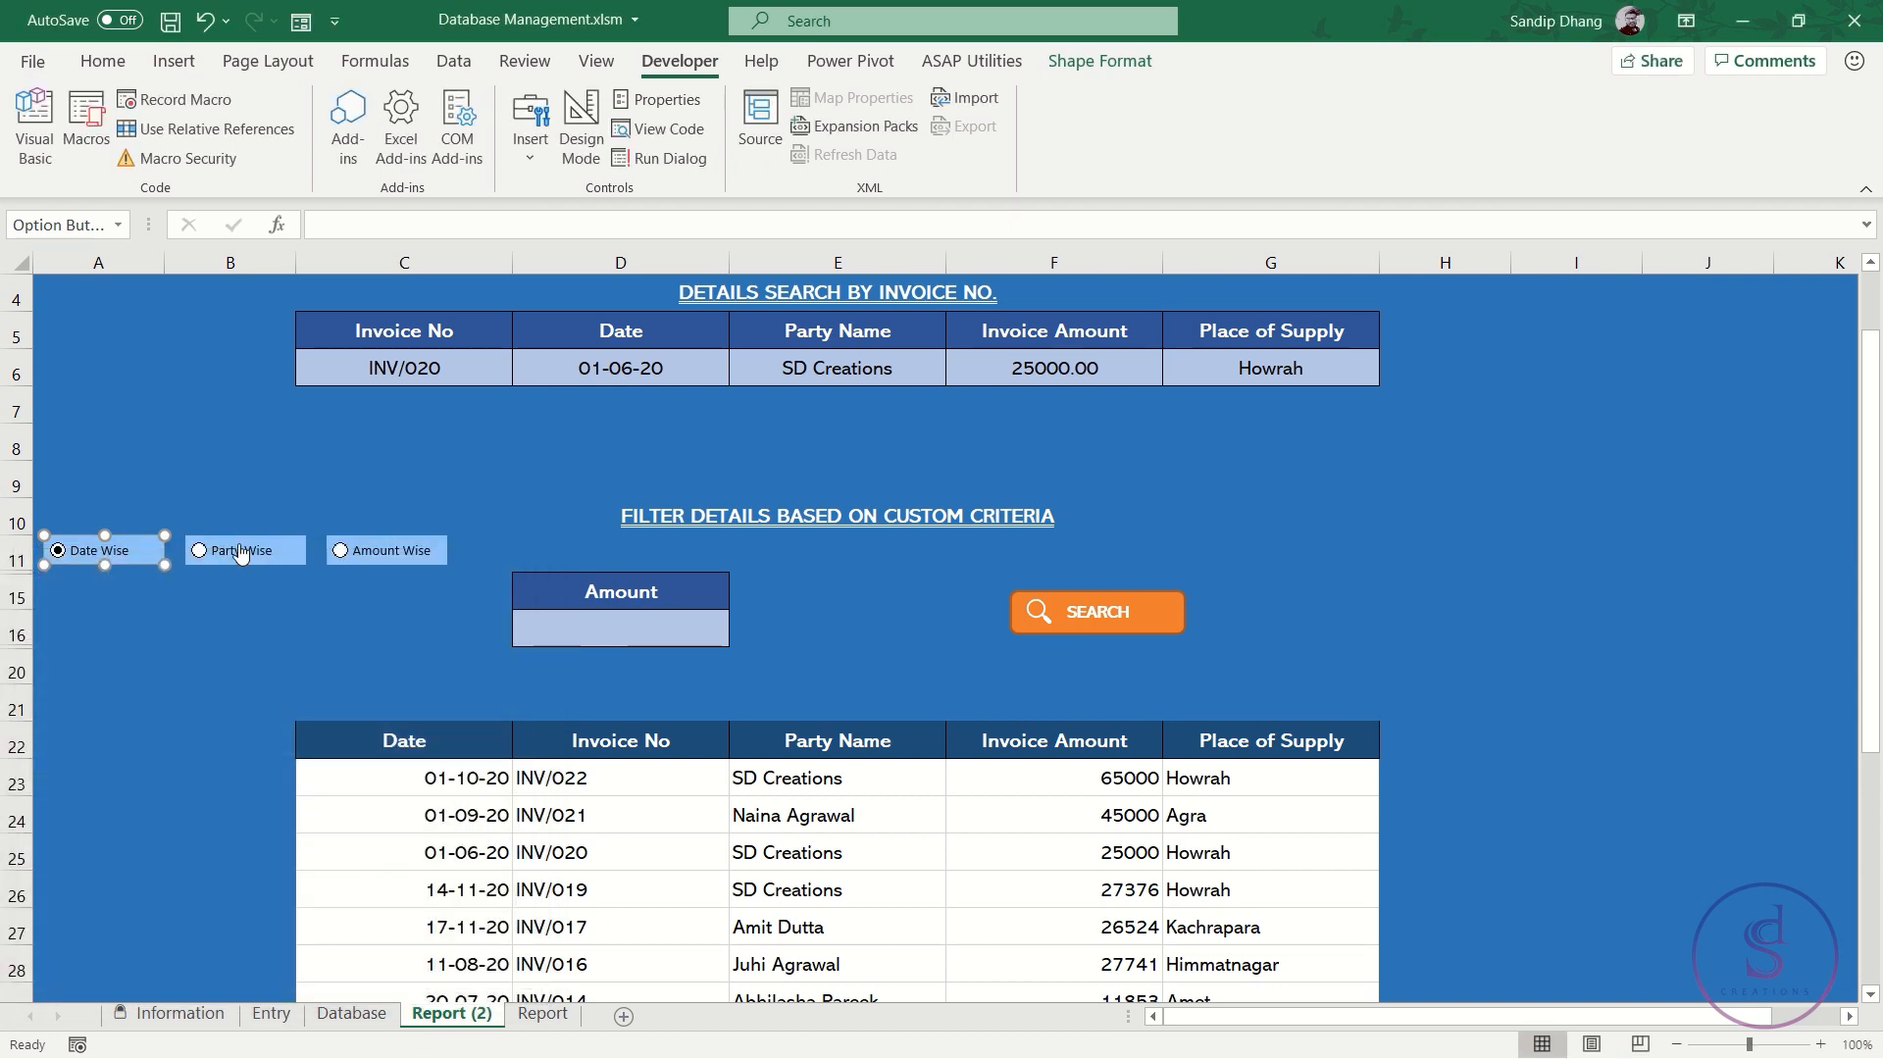
right_click(240, 552)
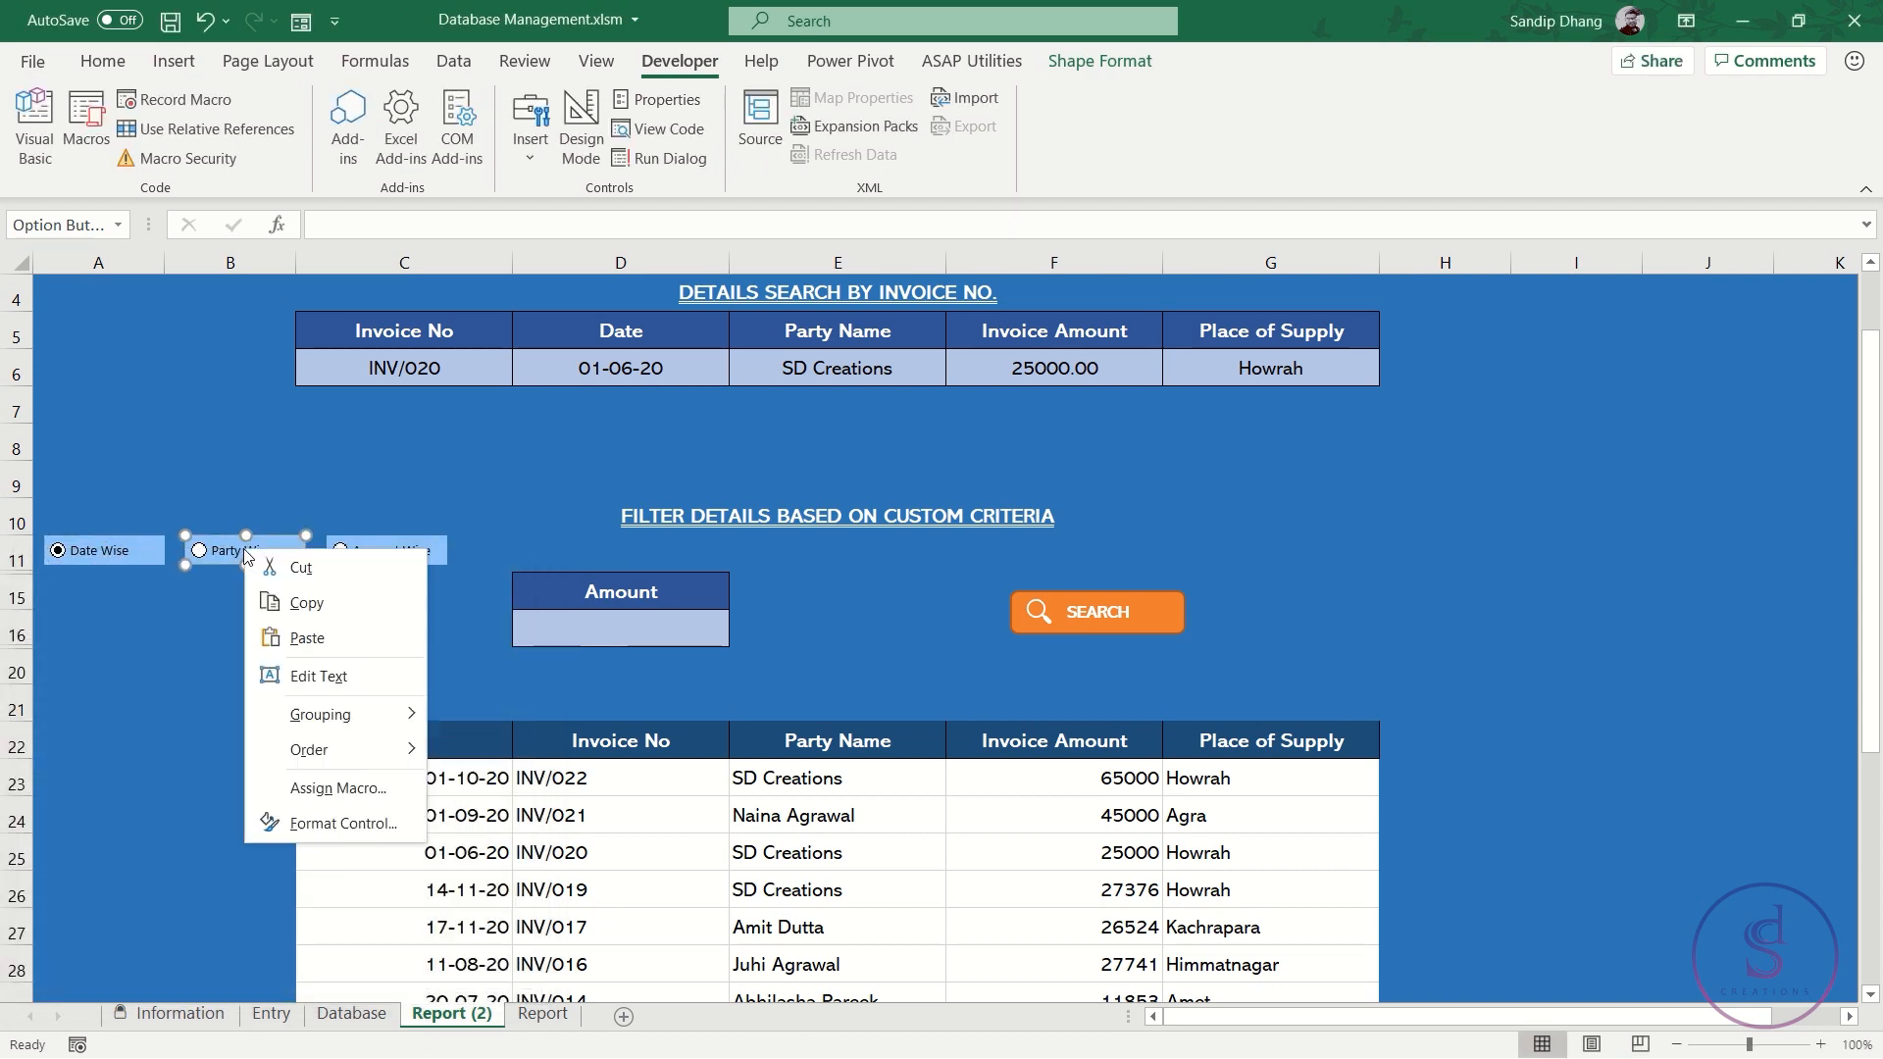
click(327, 797)
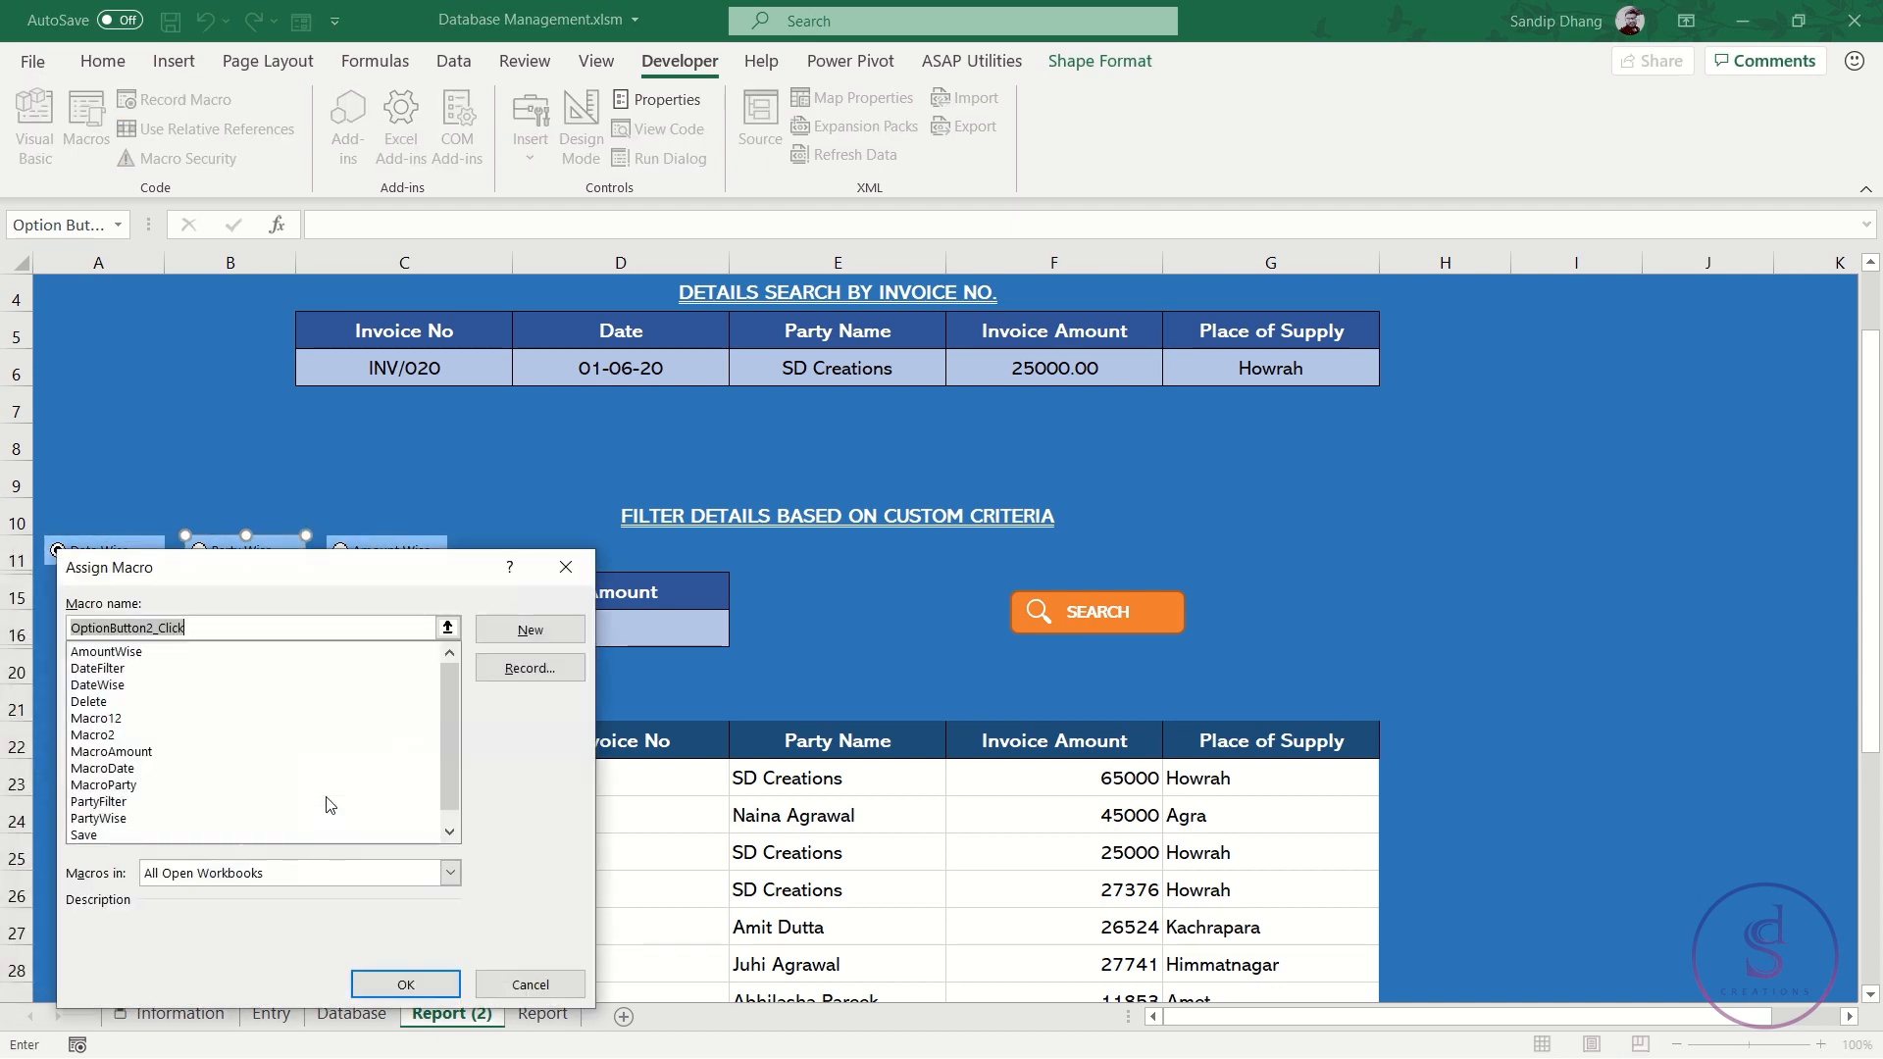
double_click(135, 786)
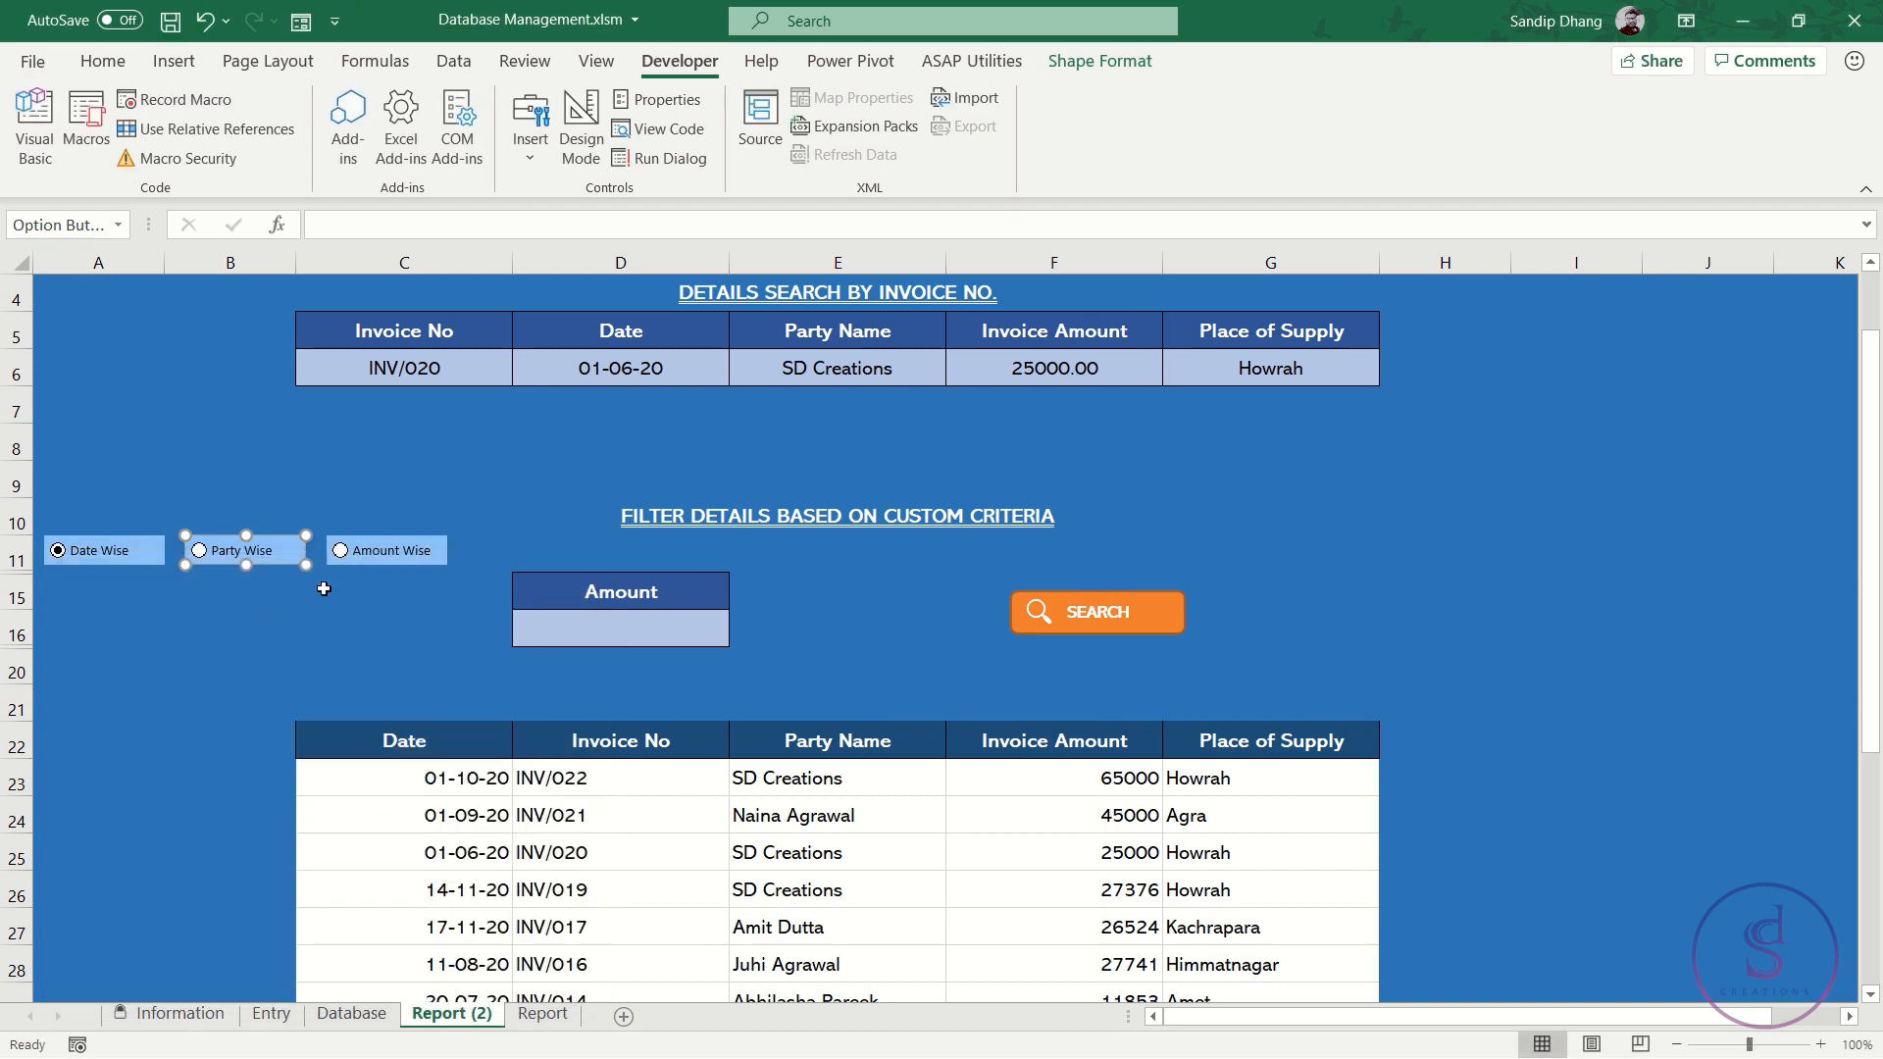
right_click(399, 555)
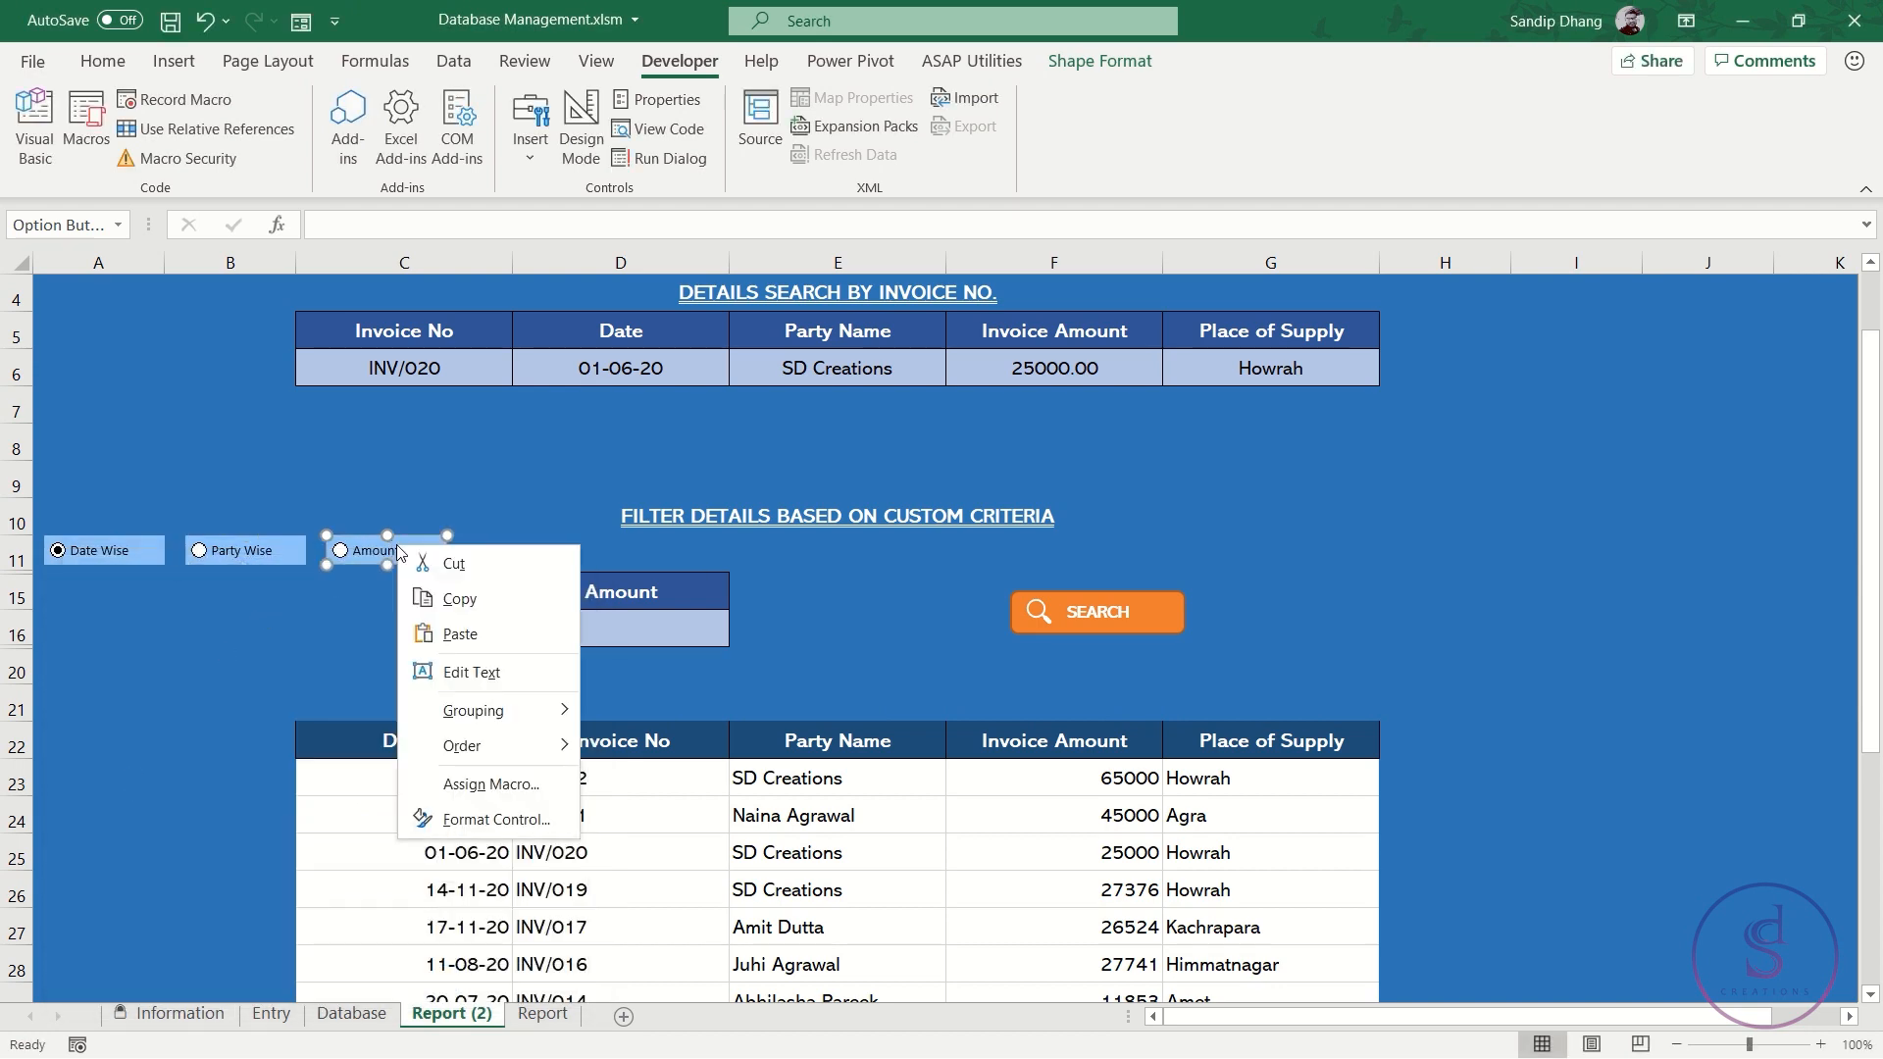
click(497, 792)
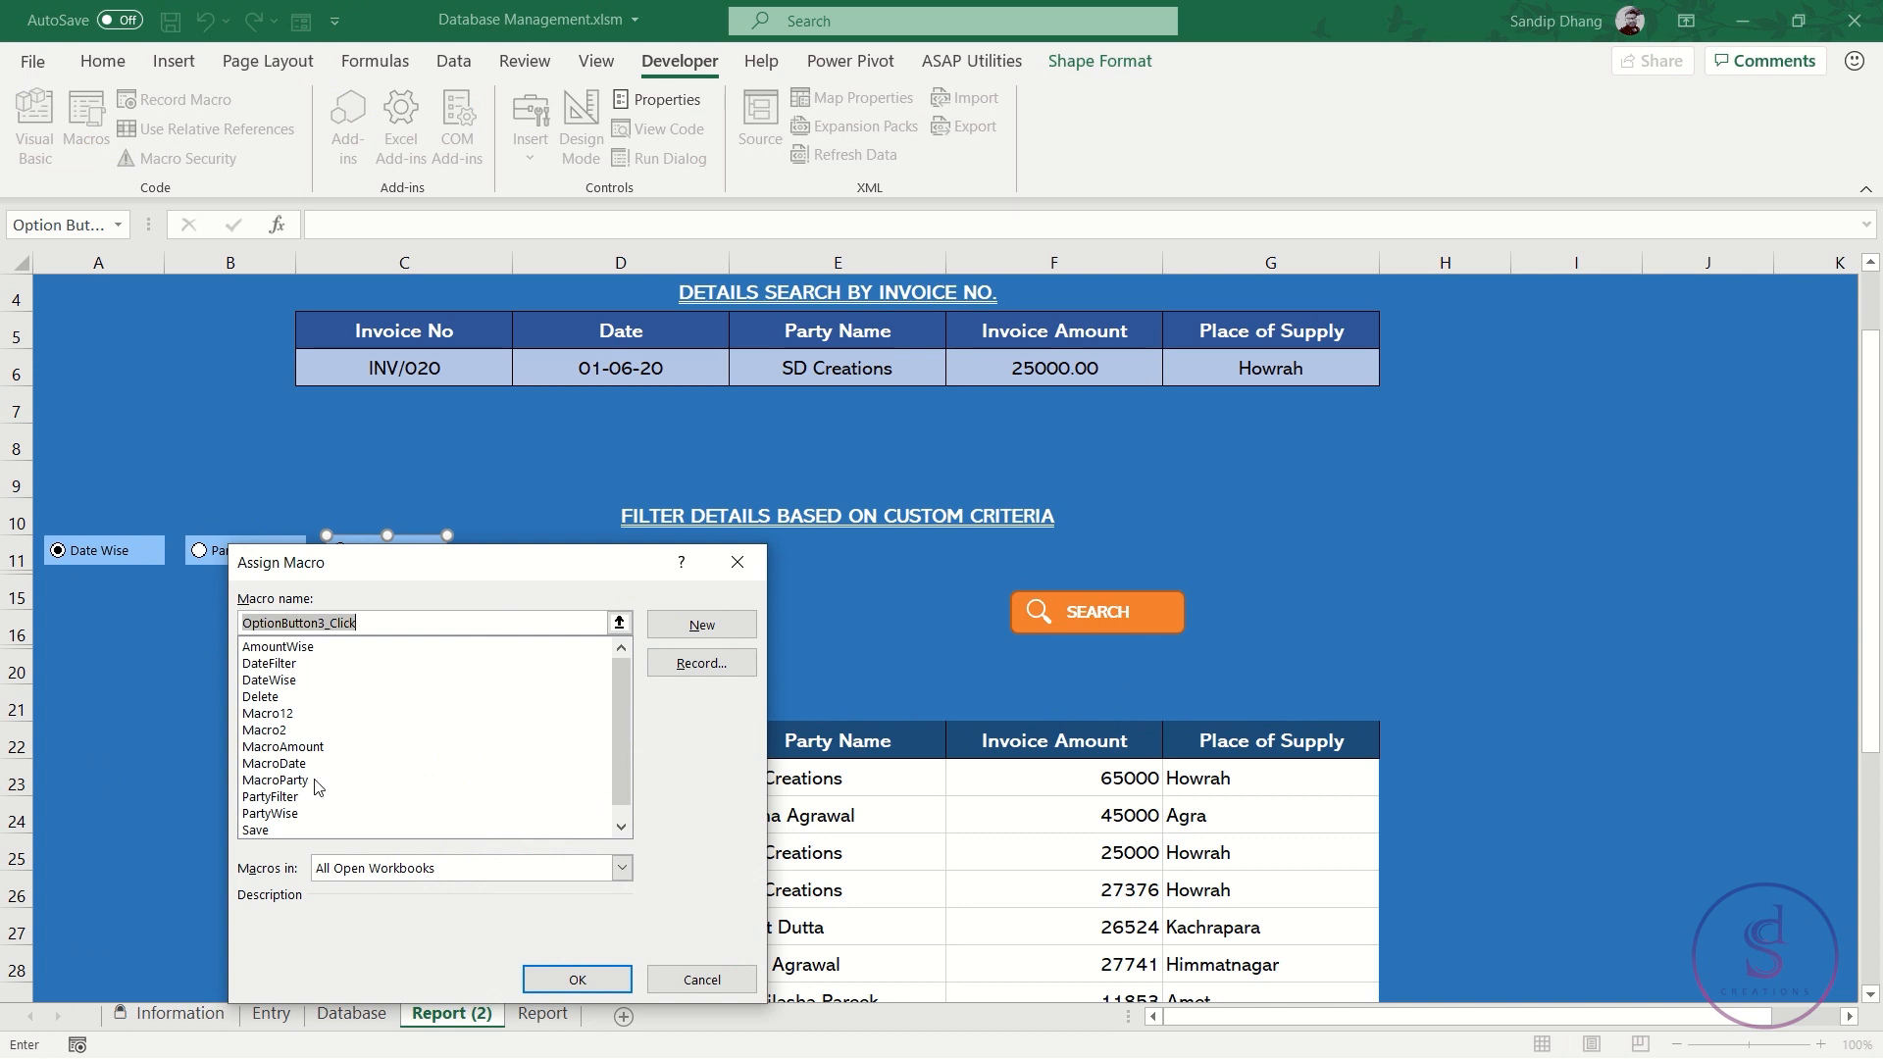
double_click(285, 748)
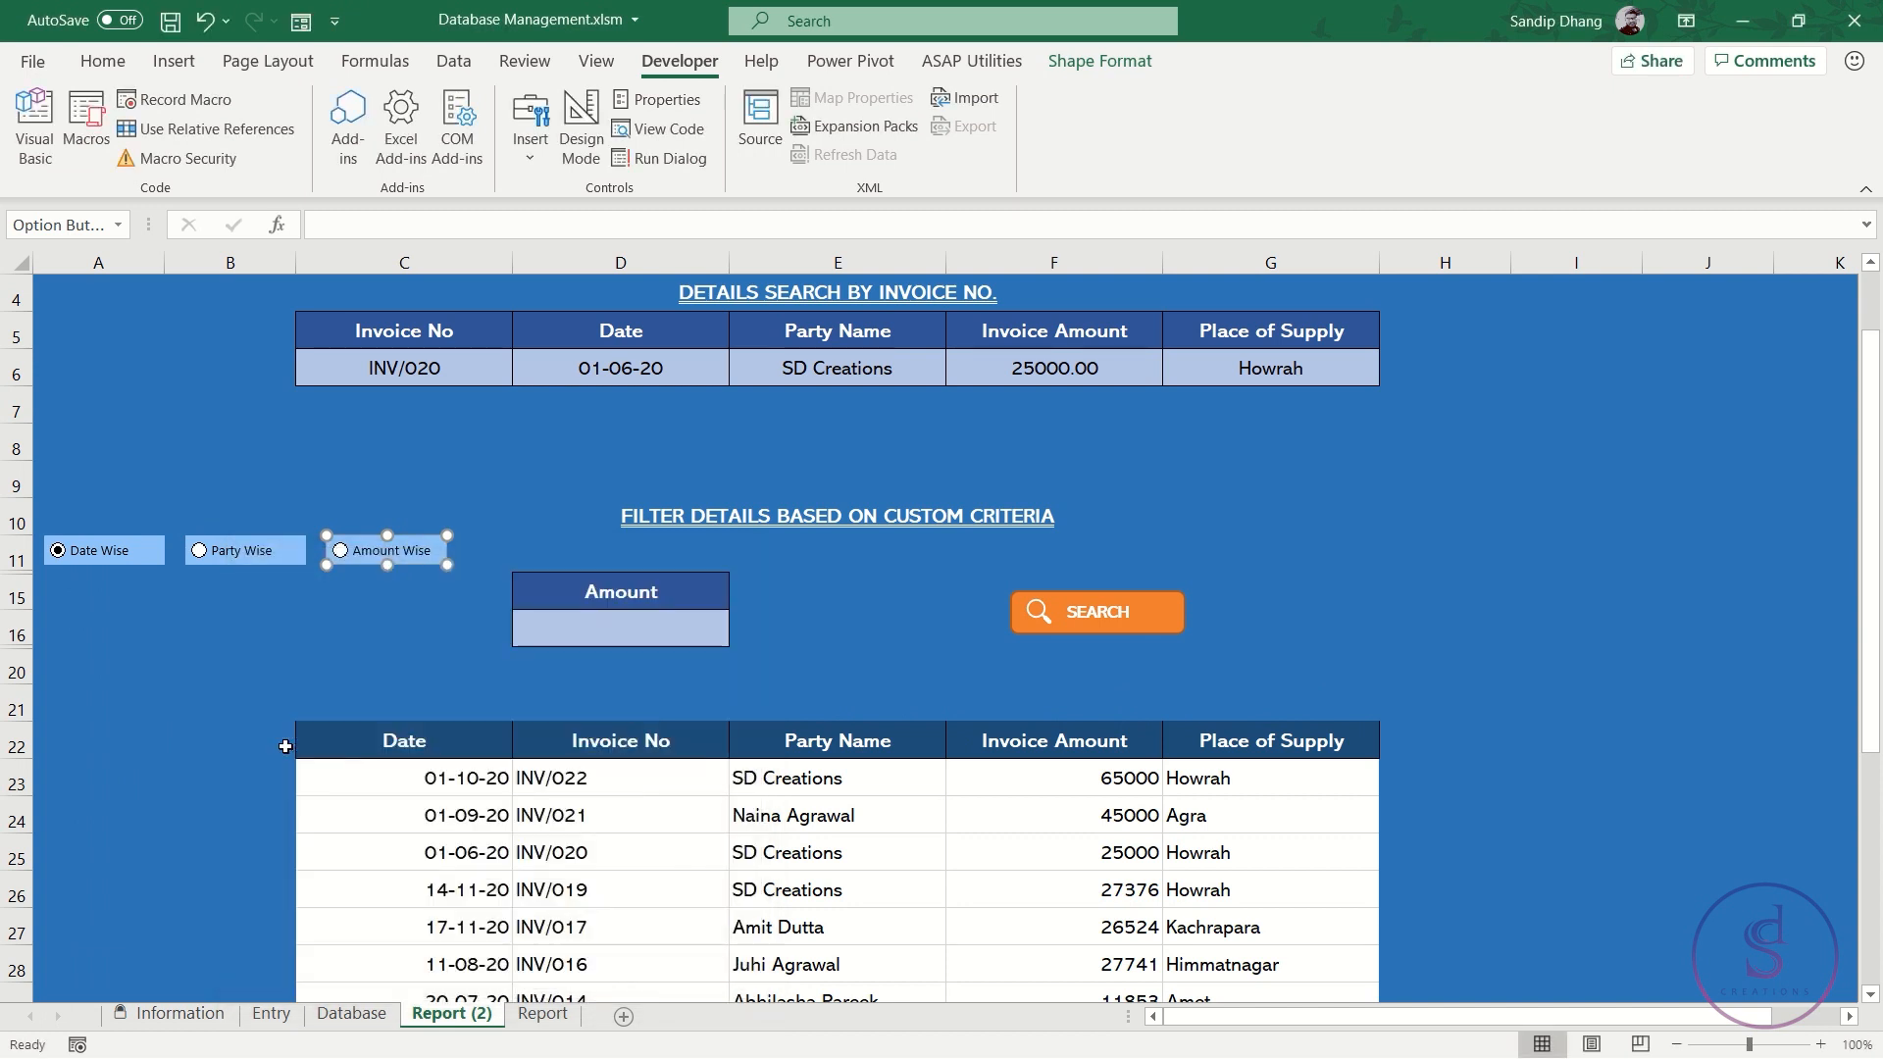
Test the option buttons by switching between Party Wise, Date Wise and Amount Wise, ending on Amount Wise
click(215, 556)
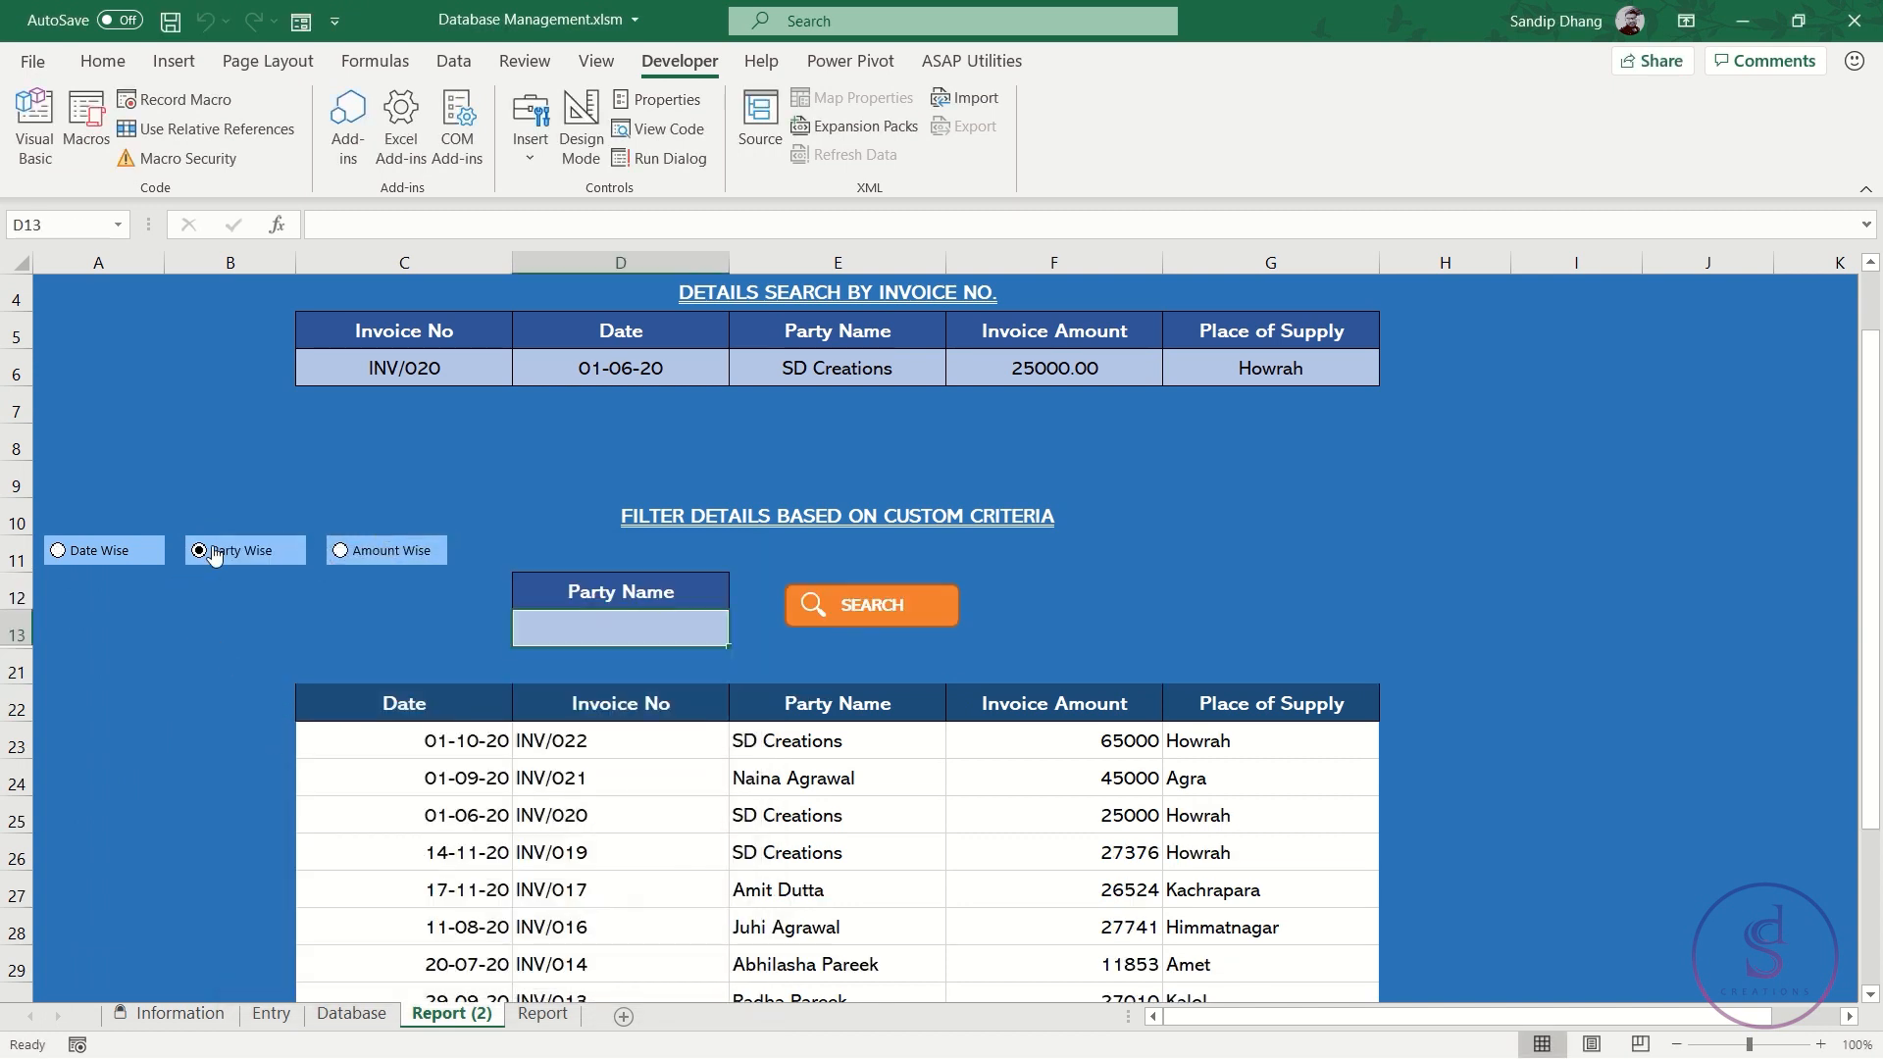
click(114, 557)
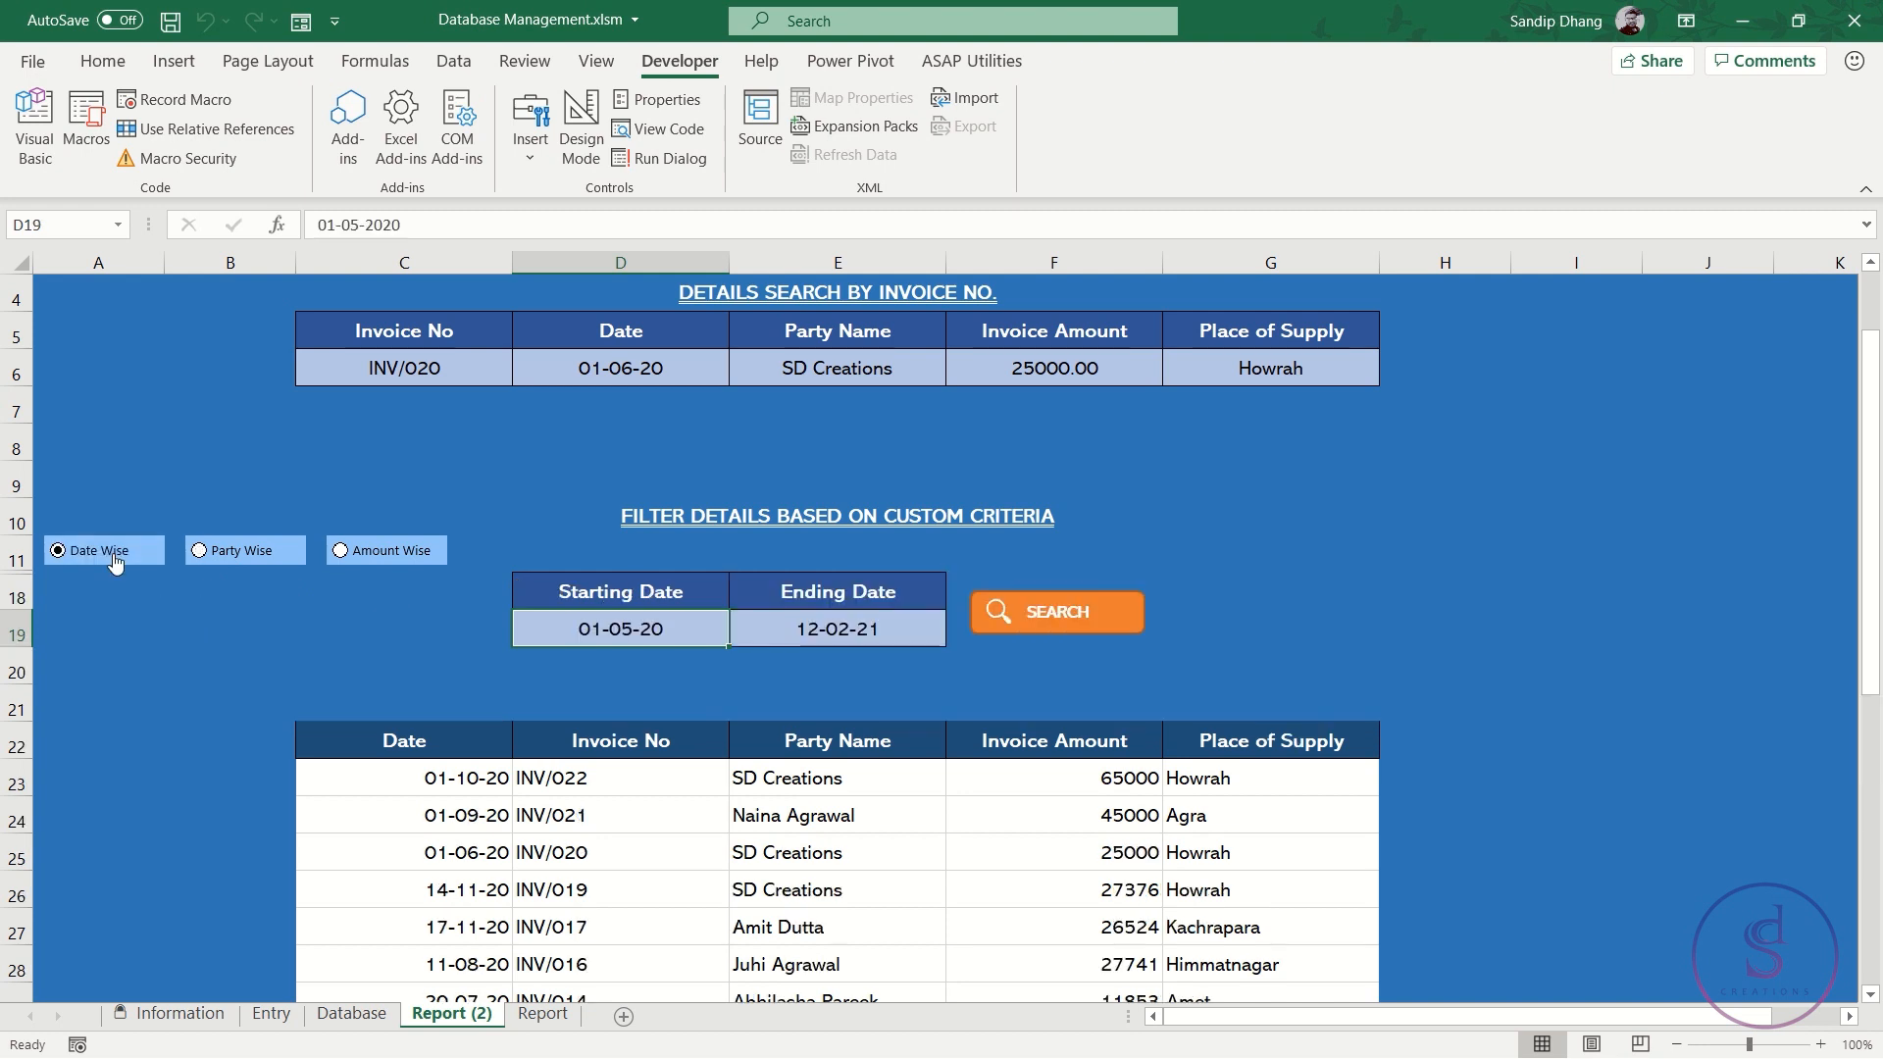
click(378, 555)
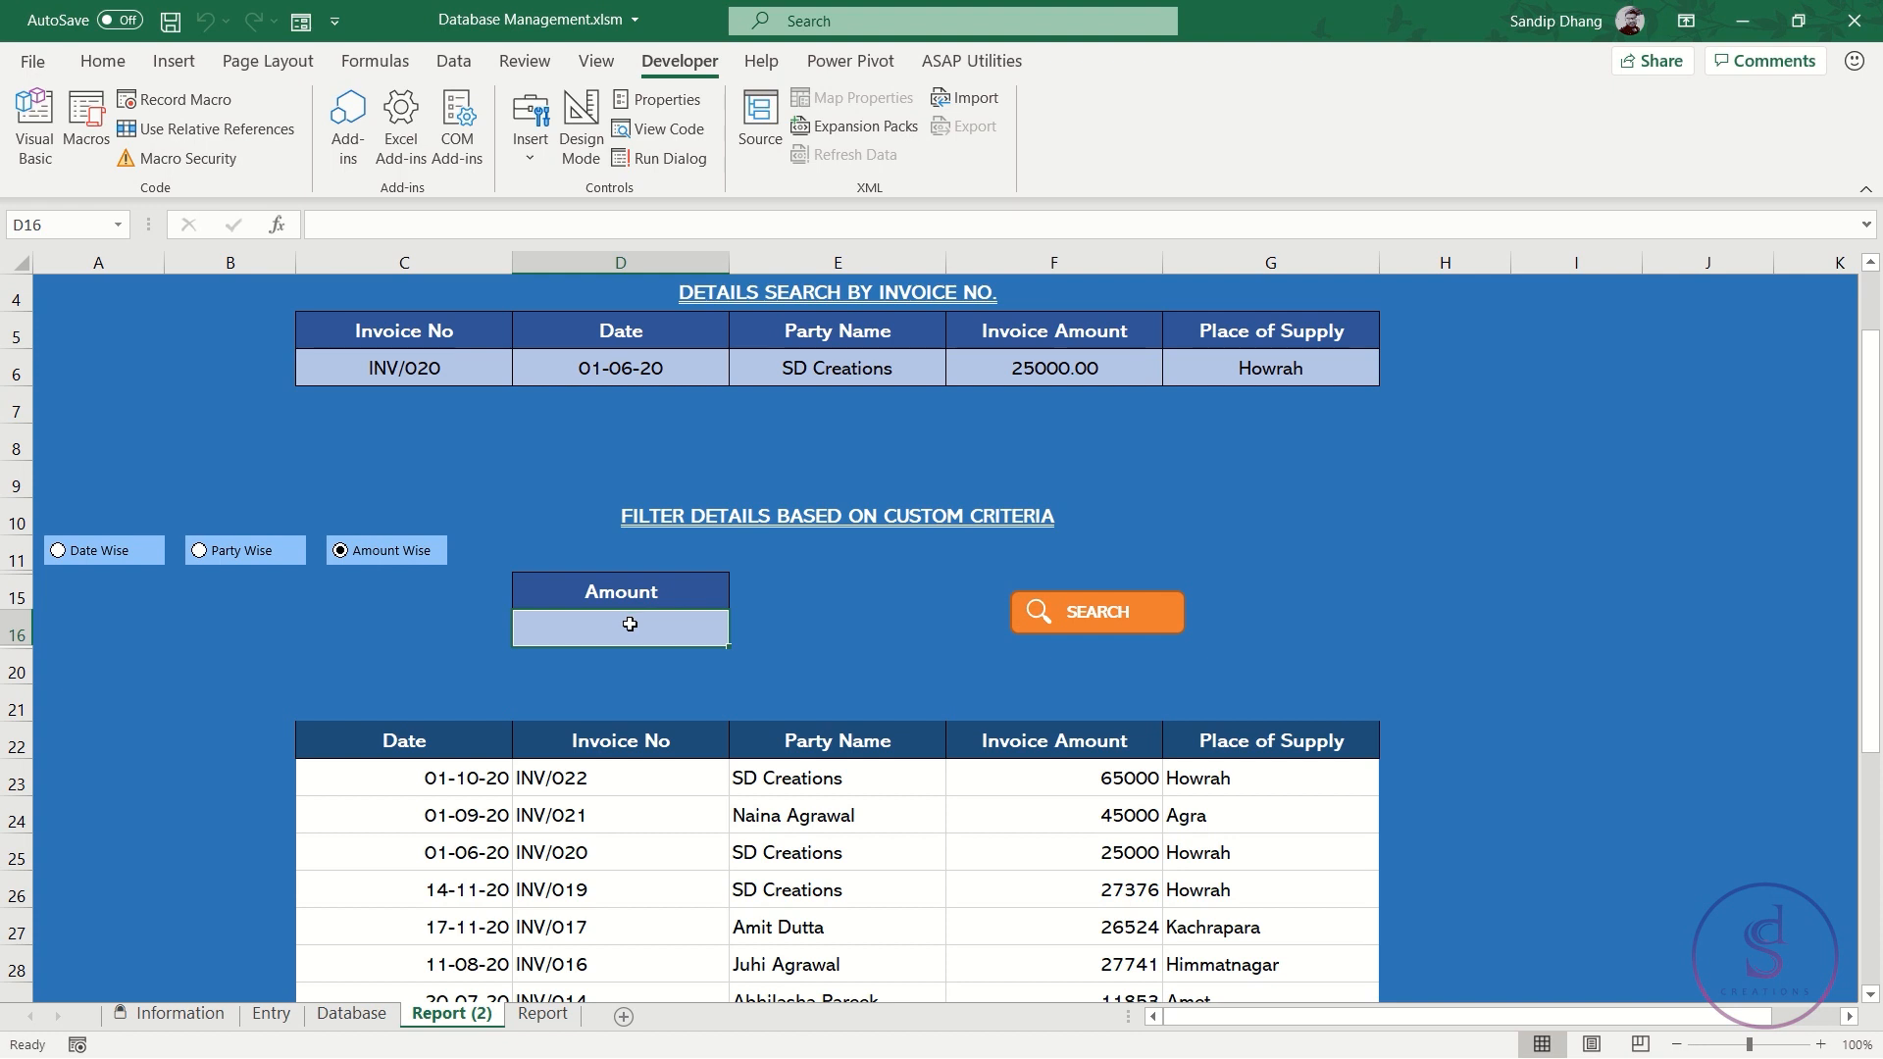
click(244, 557)
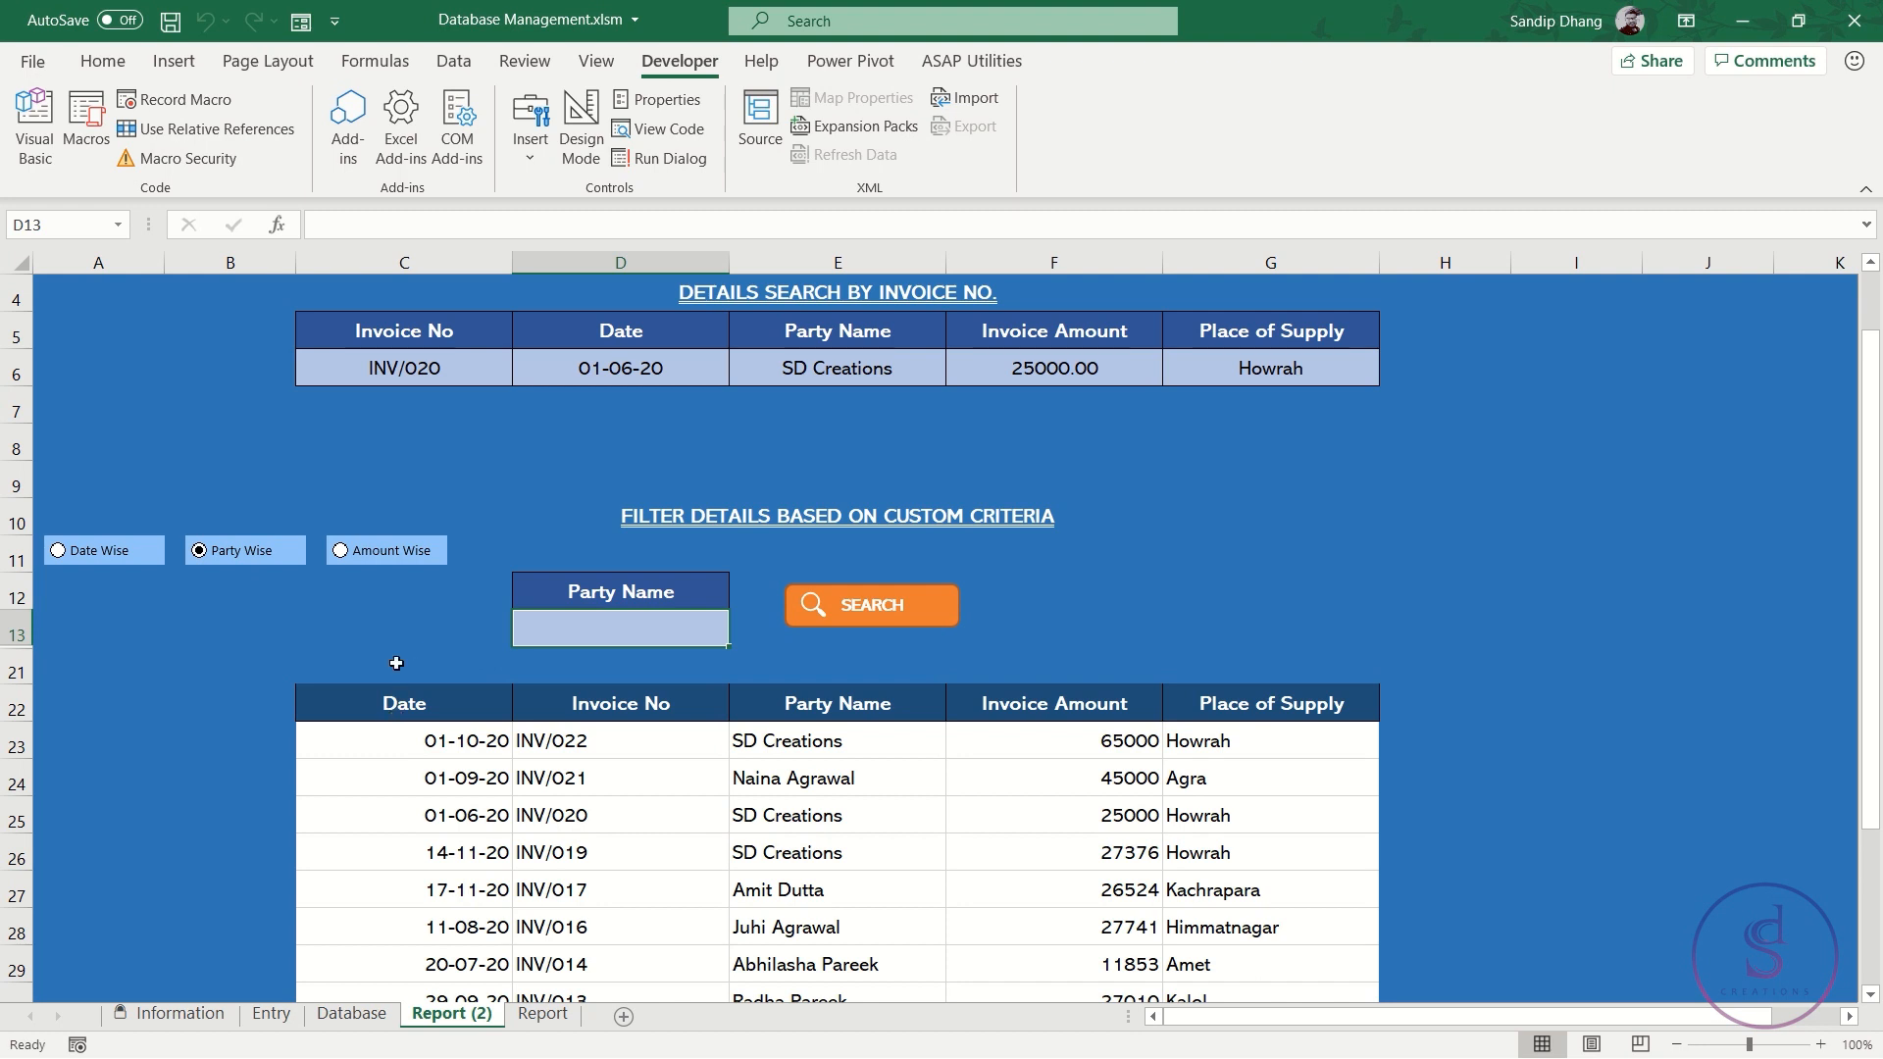
click(372, 550)
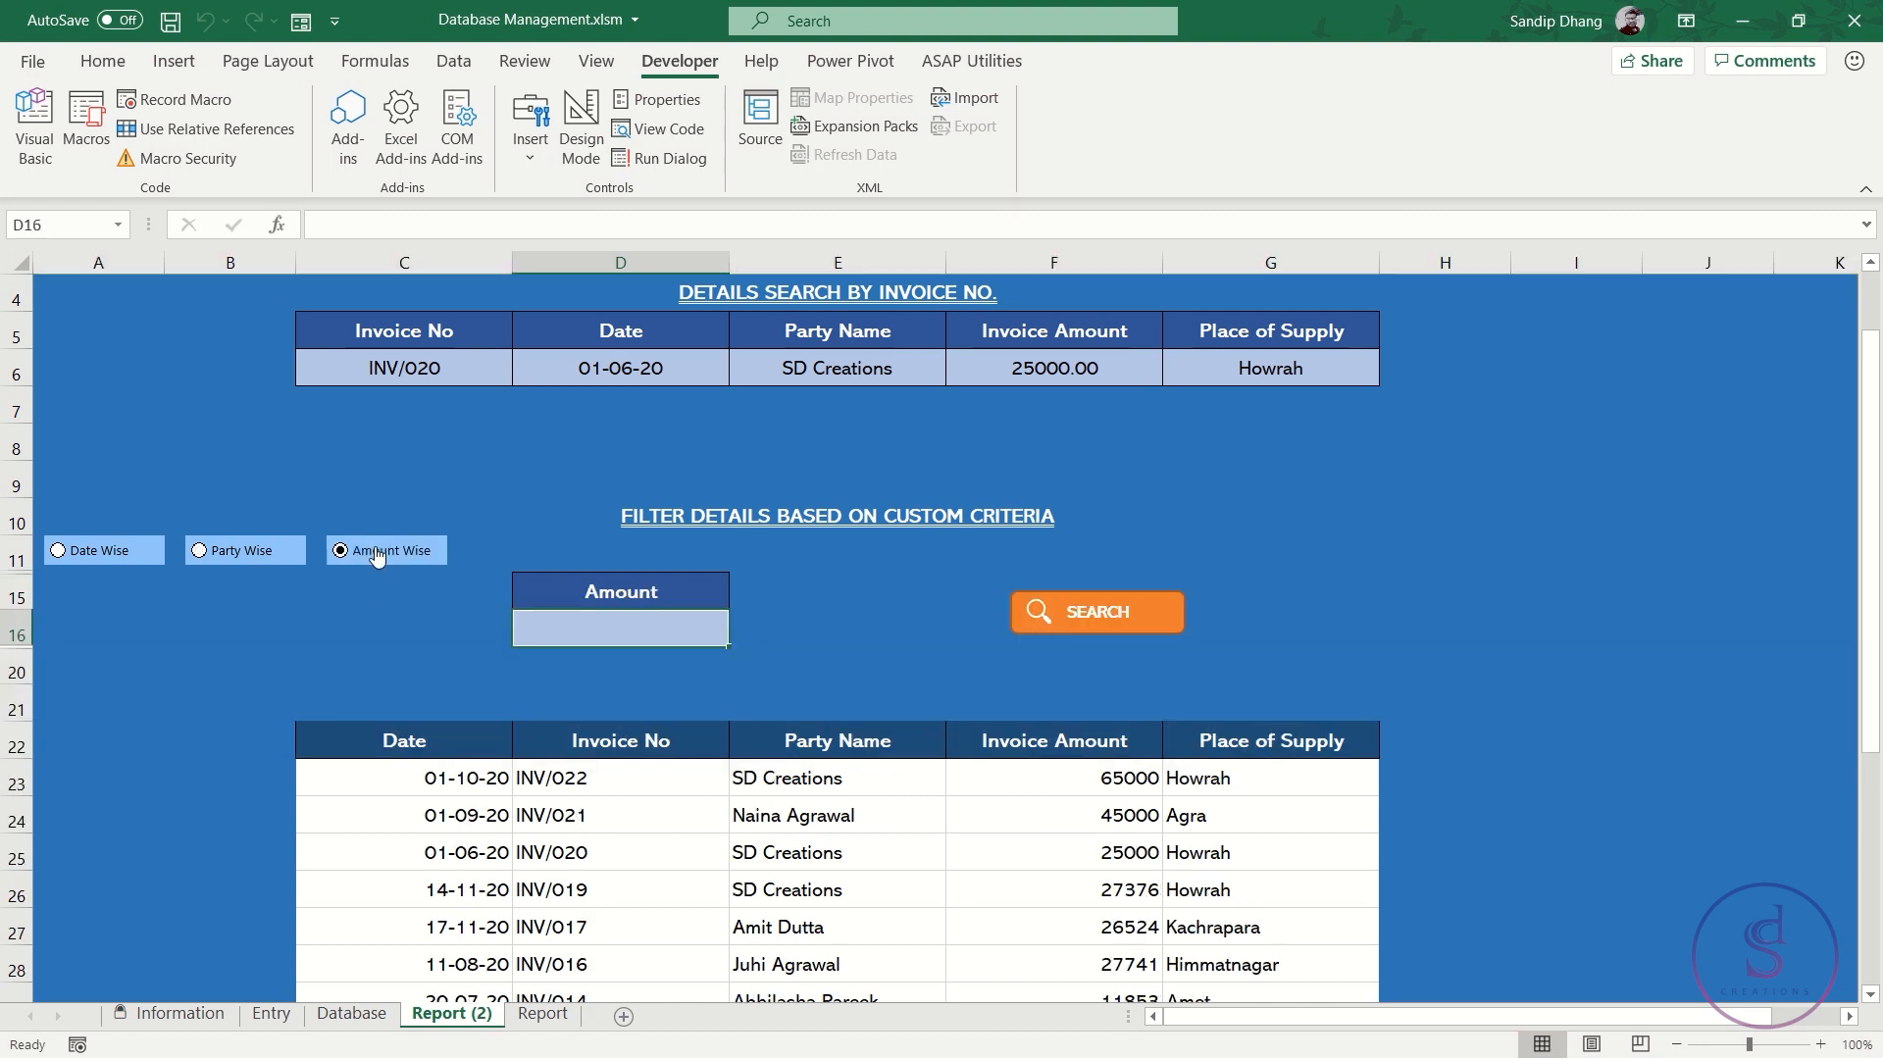
Switch the Report (2) filter between Date Wise and Amount Wise, ending on Party Wise, to view each criteria layout
click(98, 550)
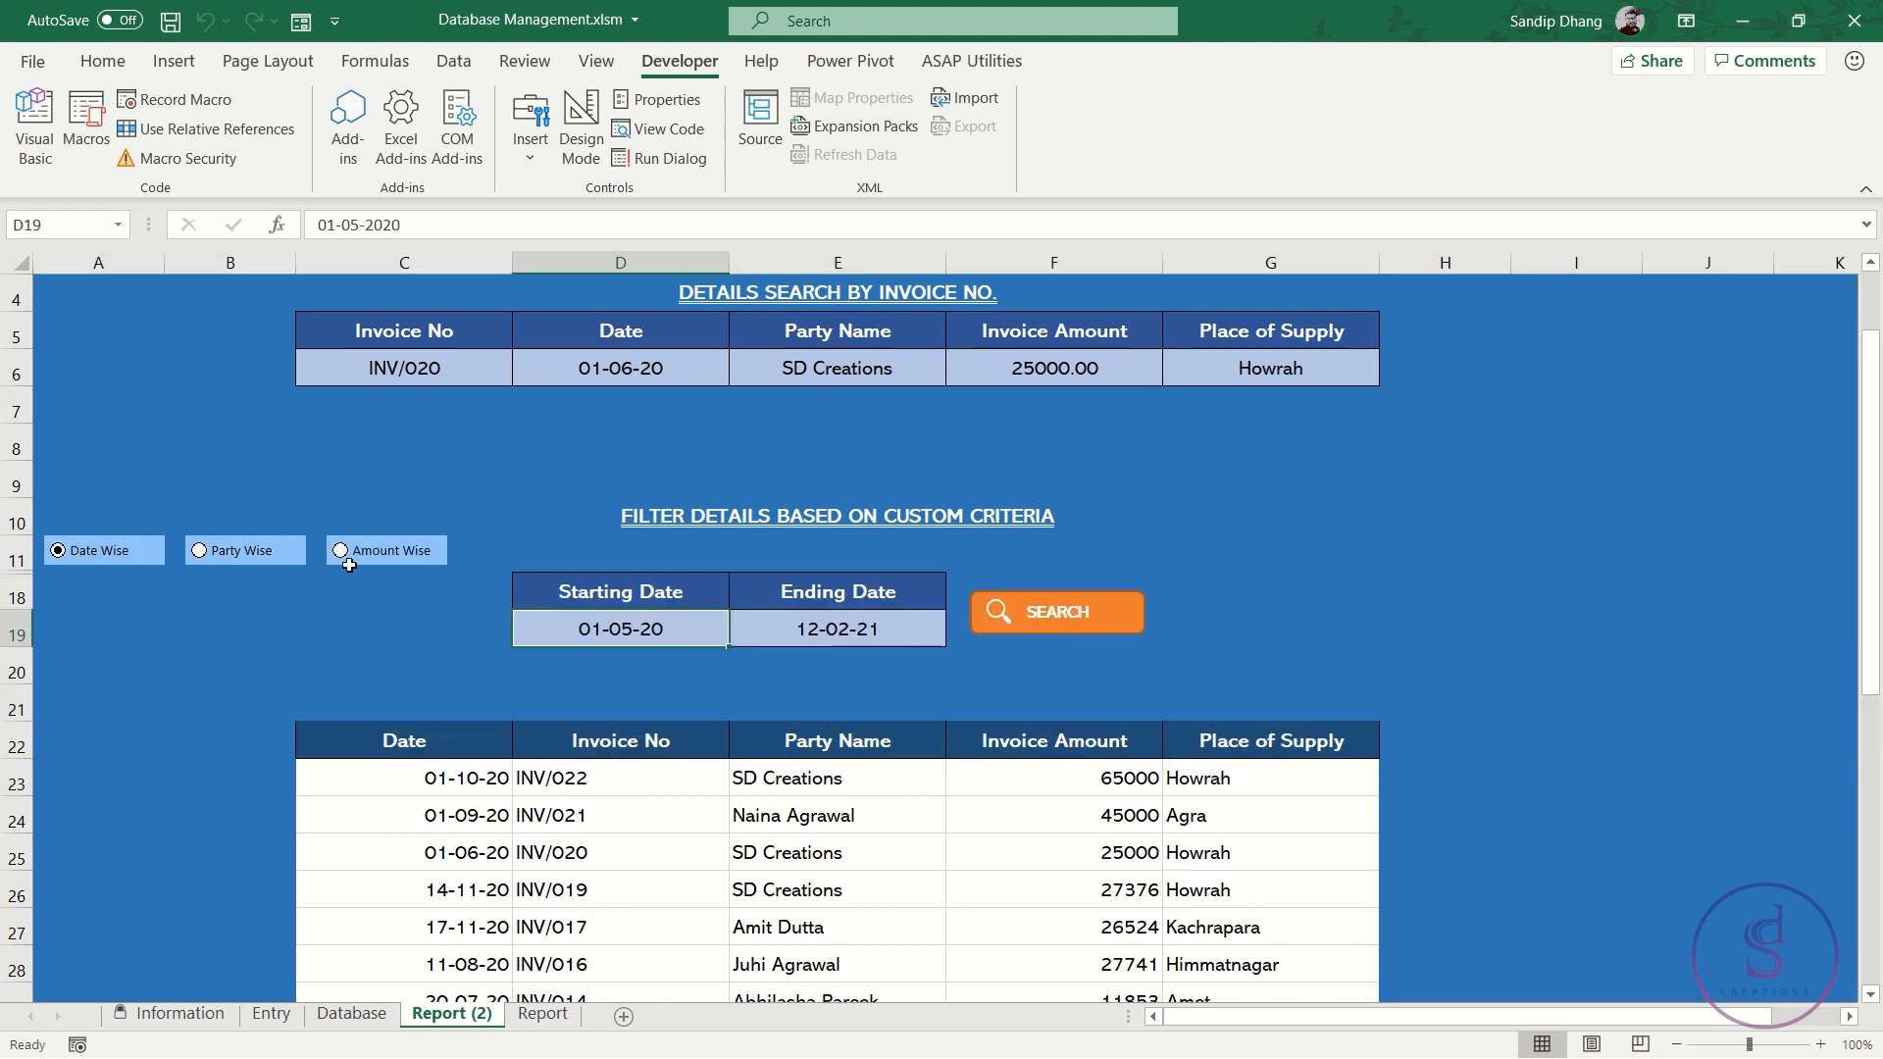
click(404, 550)
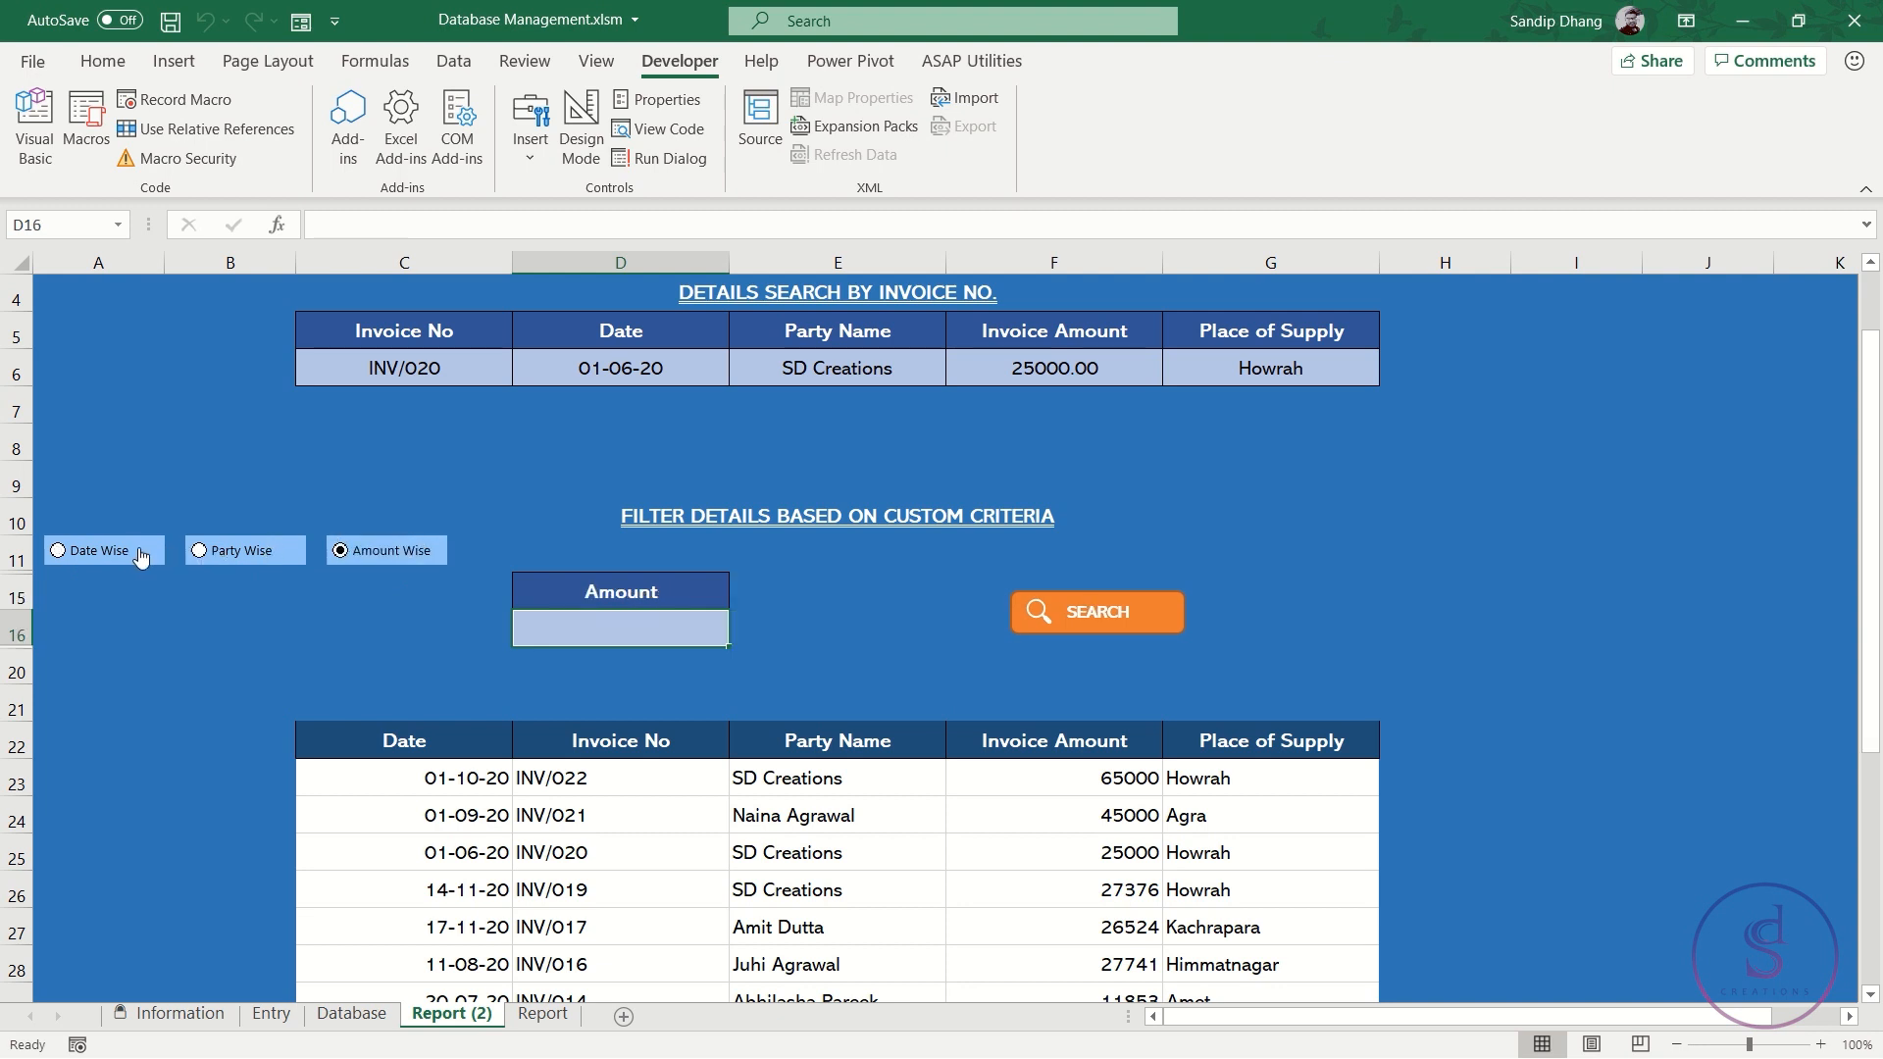
click(136, 554)
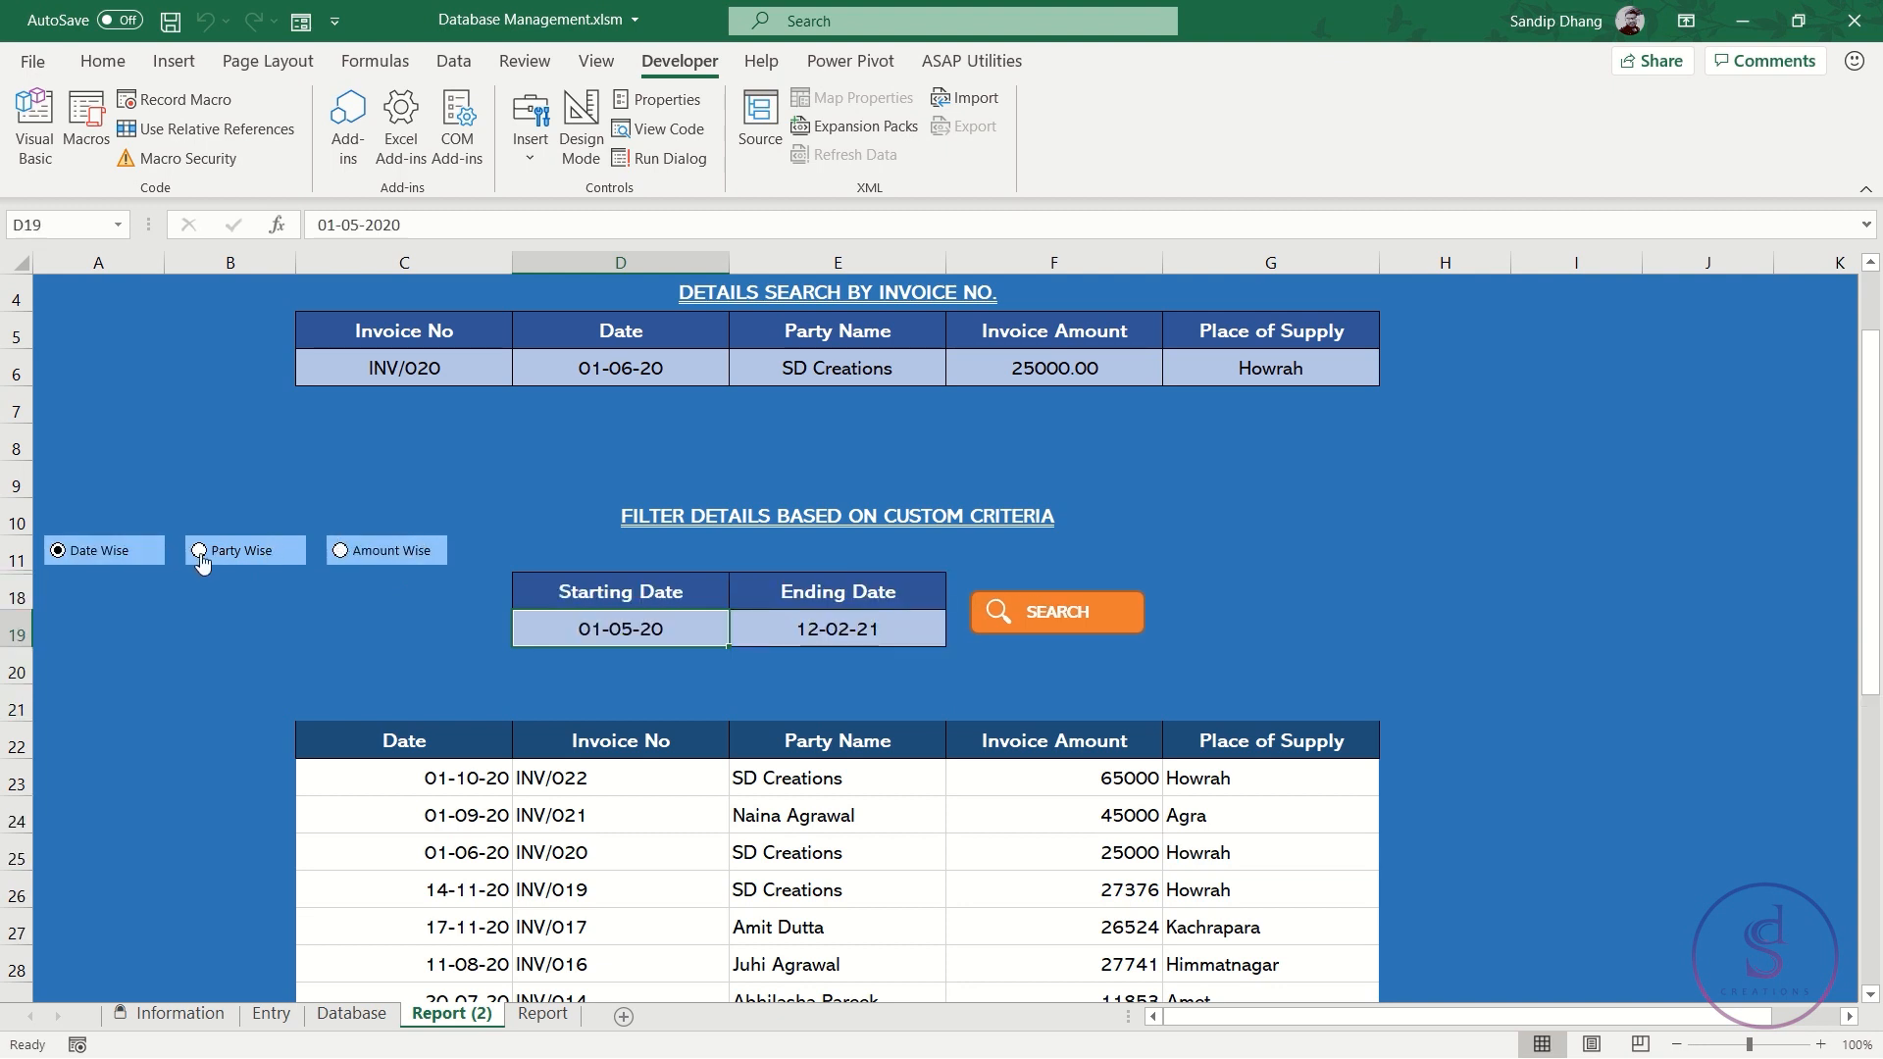
click(261, 559)
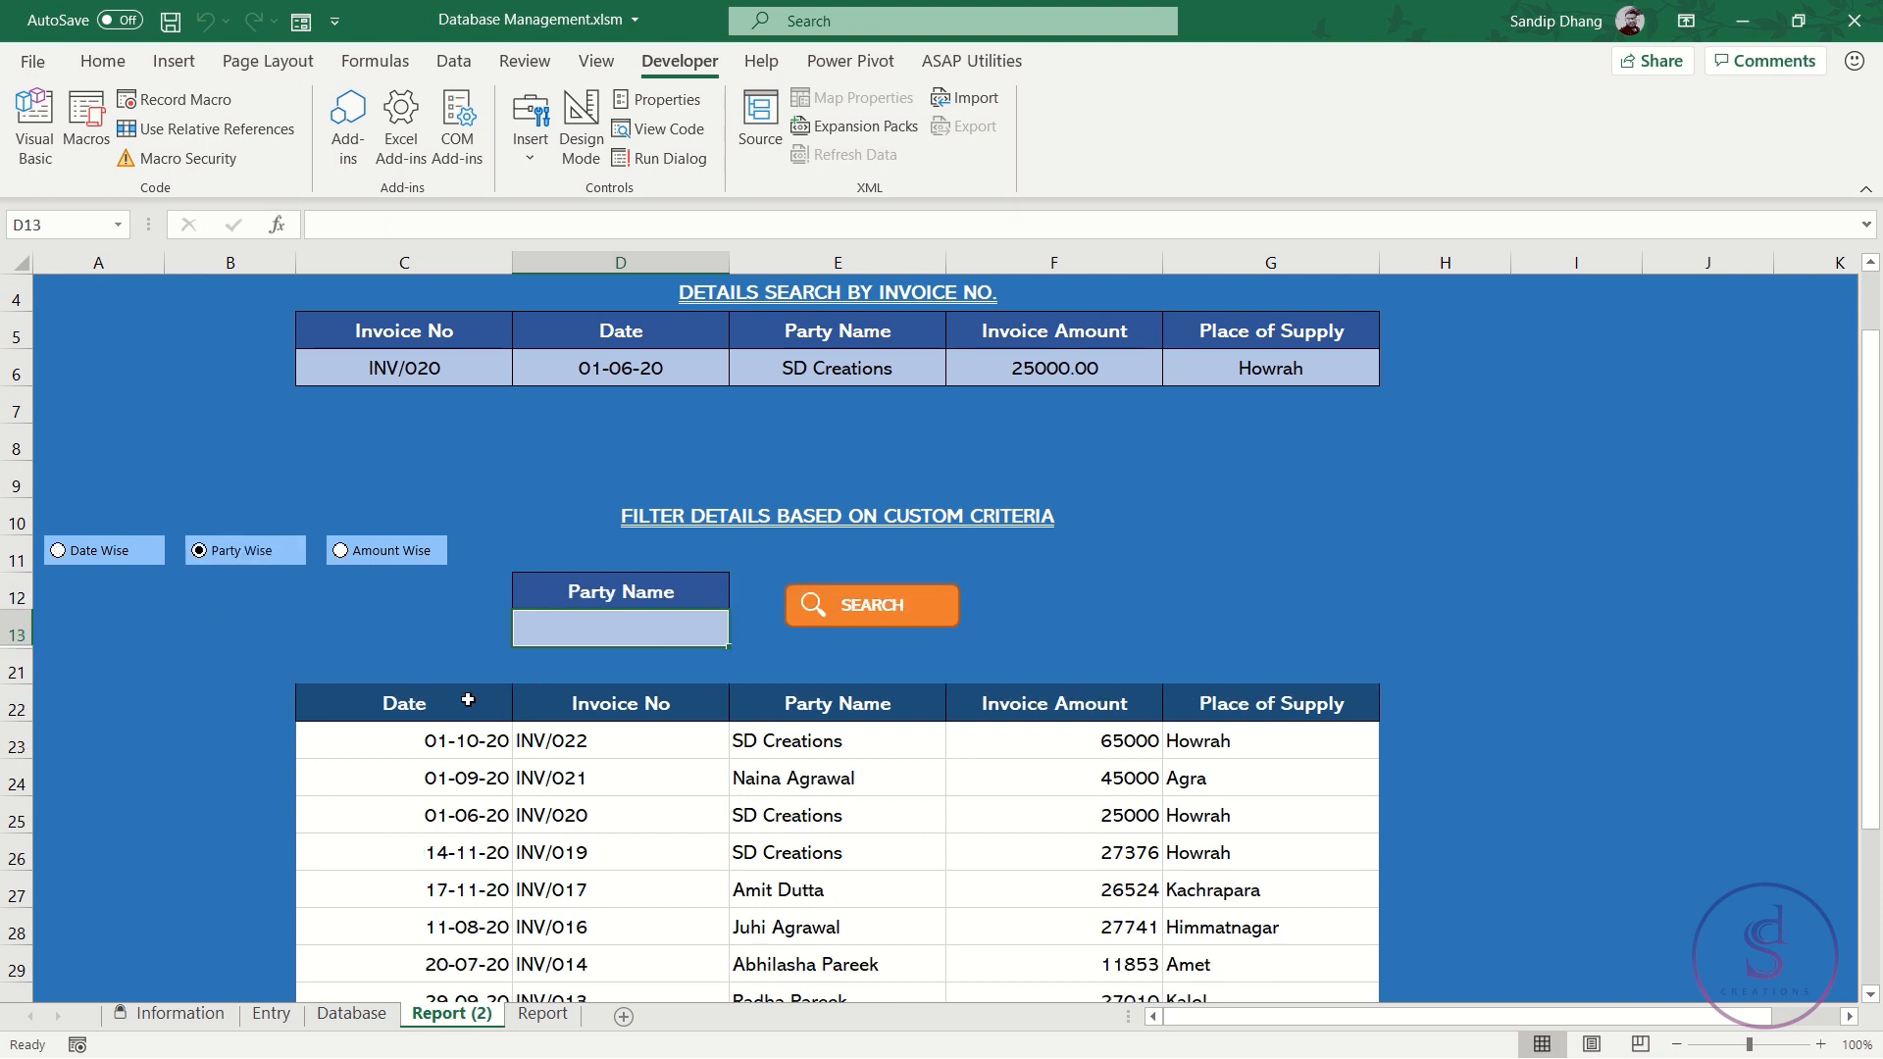
On the Report sheet, view the Party Wise, Amount Wise and Date Wise filter layouts in turn
click(549, 1019)
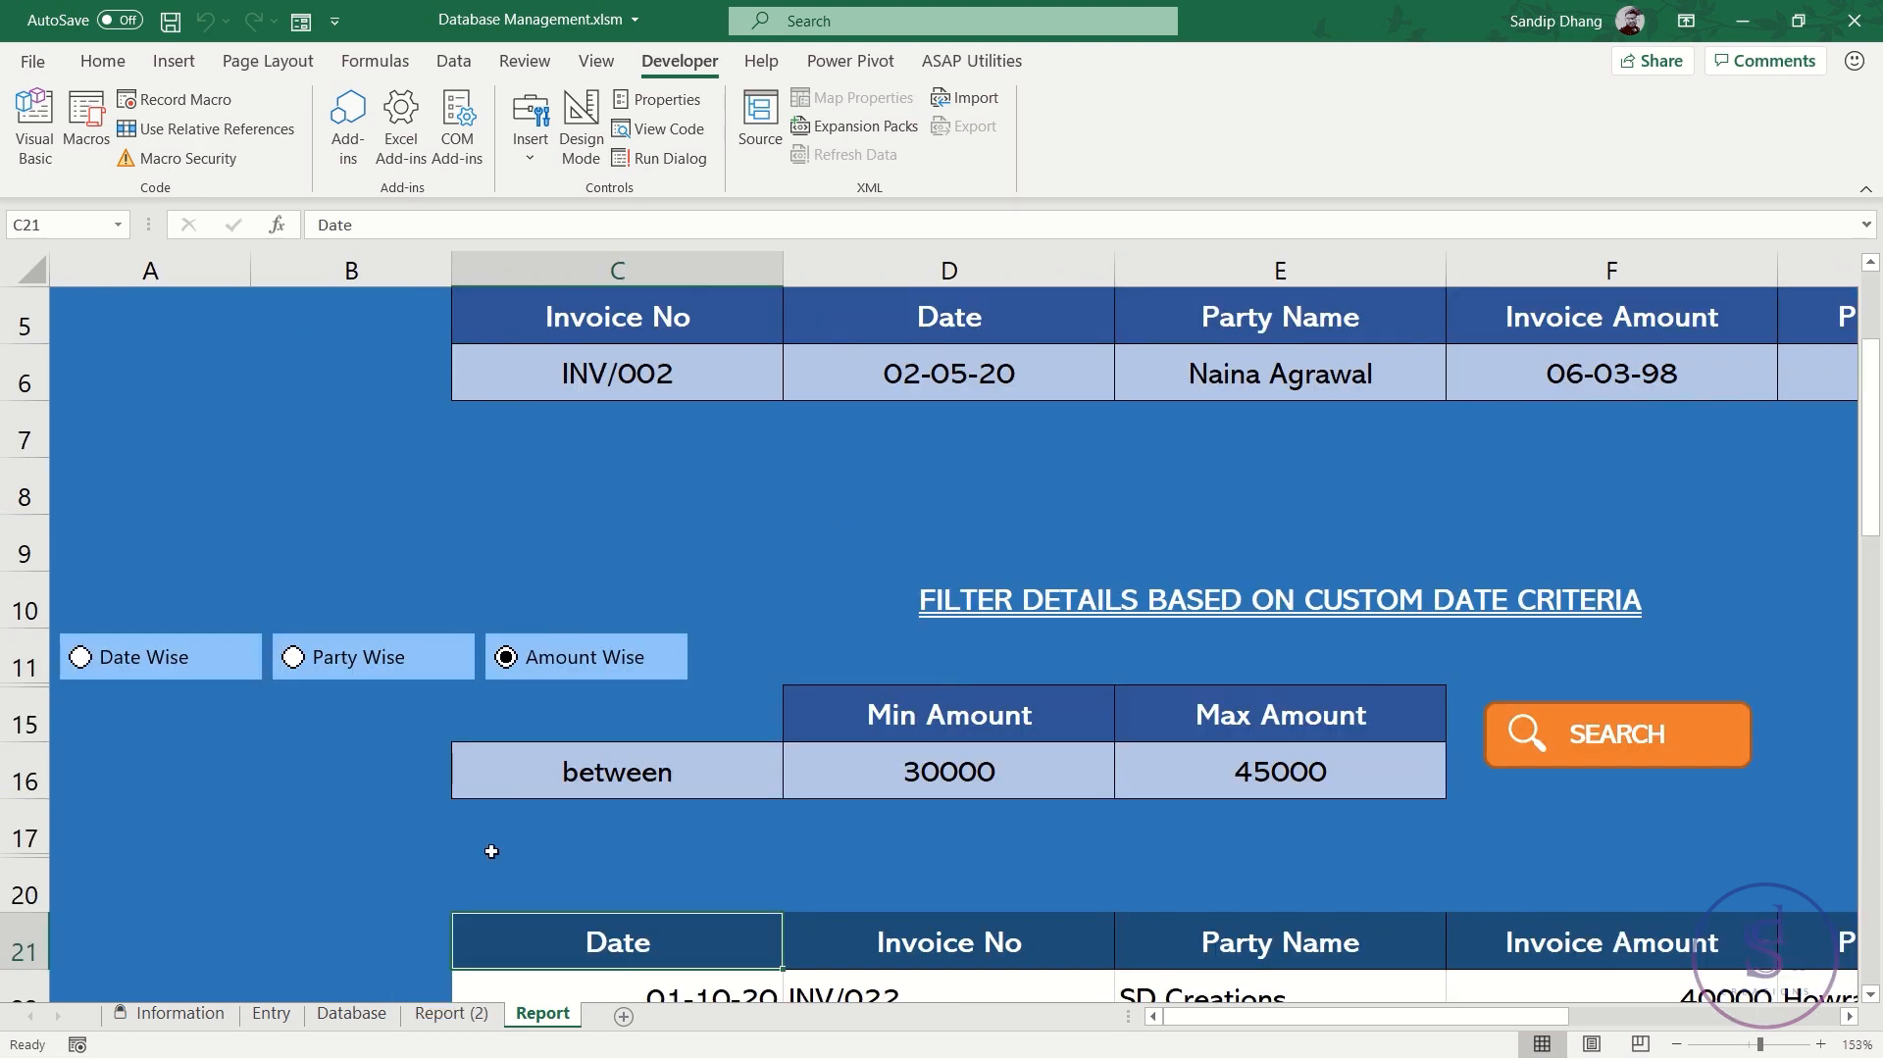
click(326, 669)
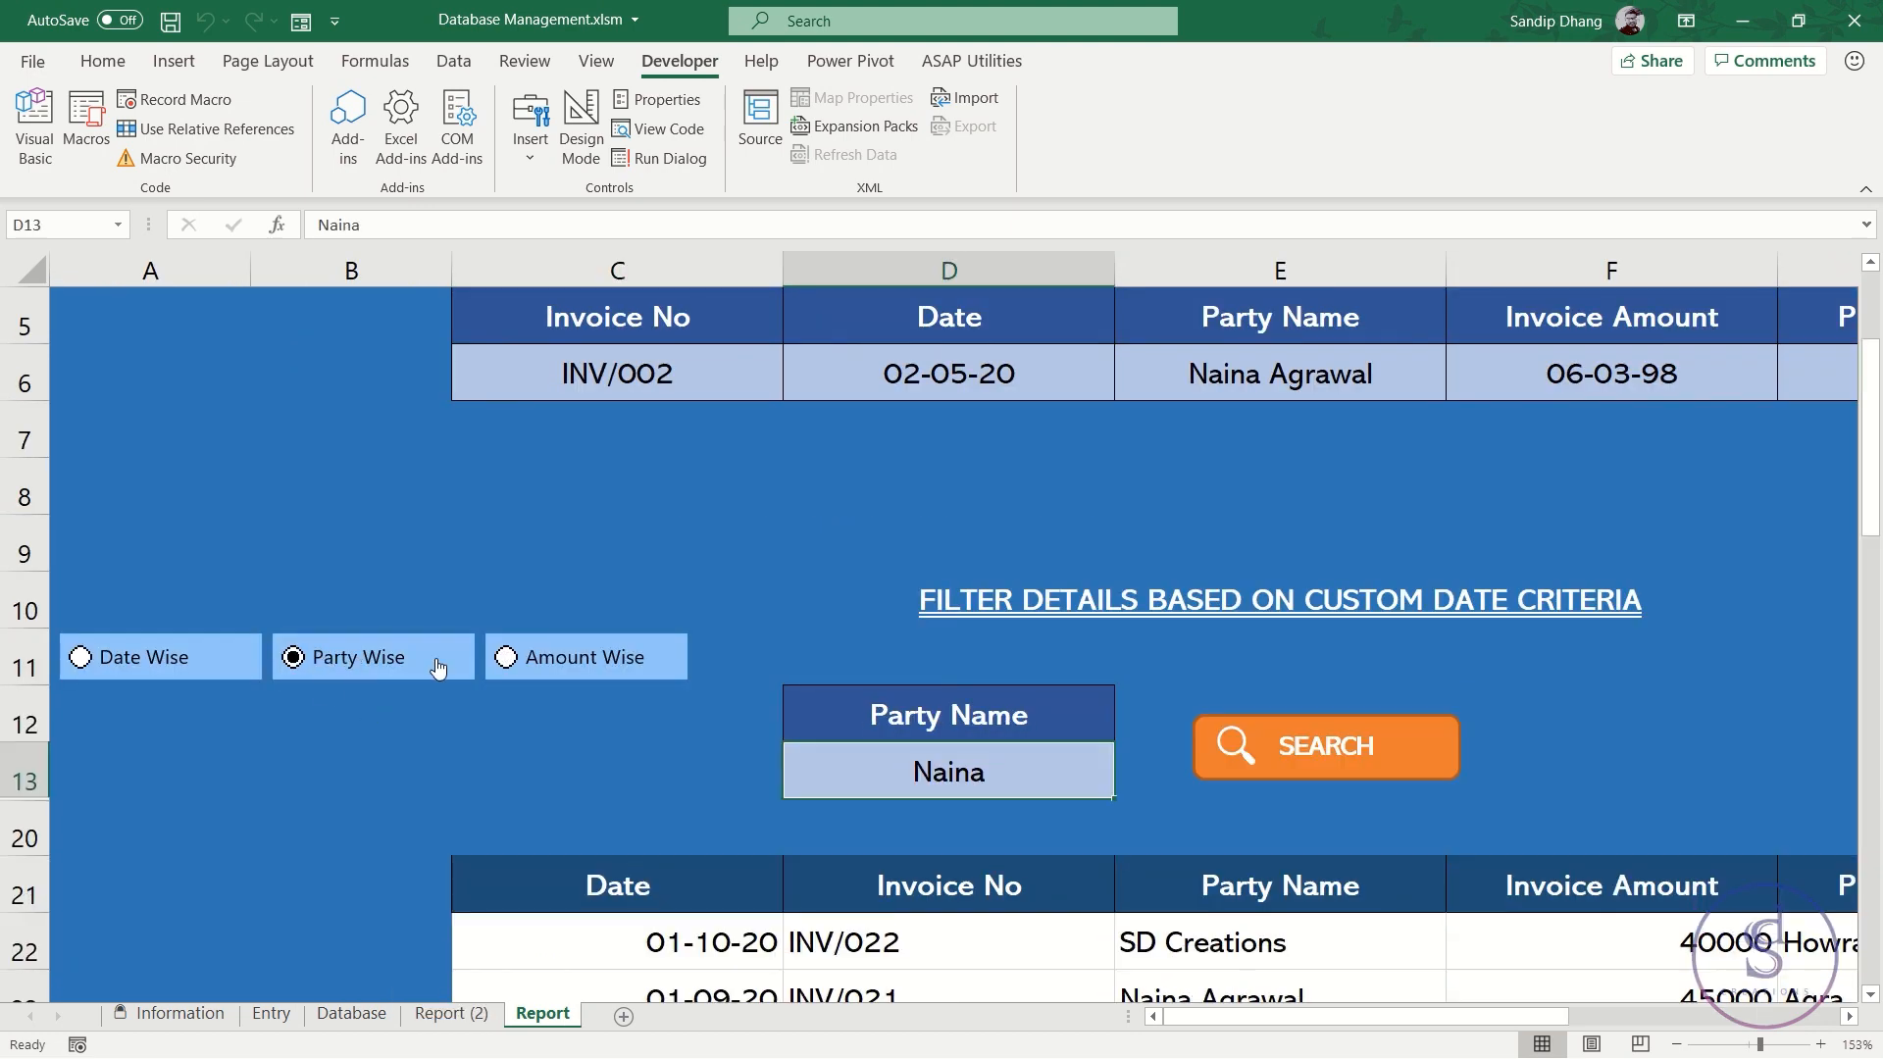
click(545, 657)
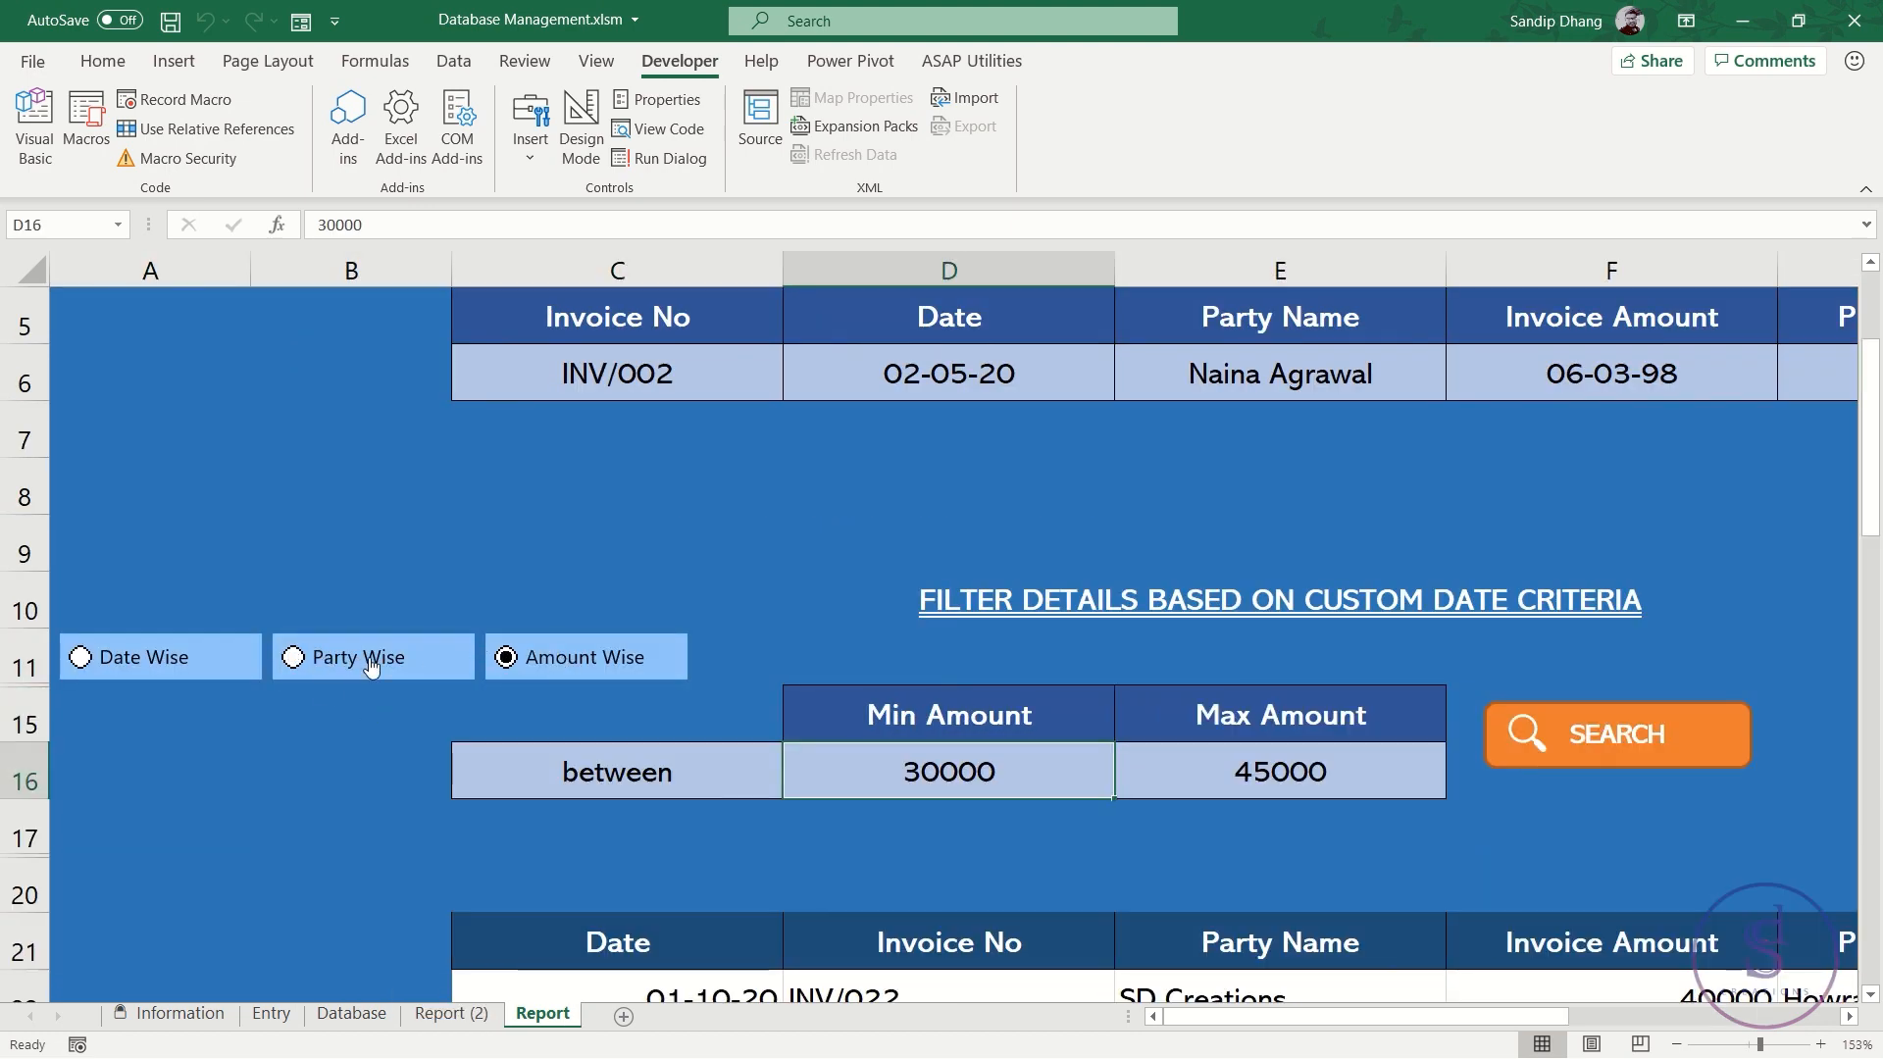
click(179, 660)
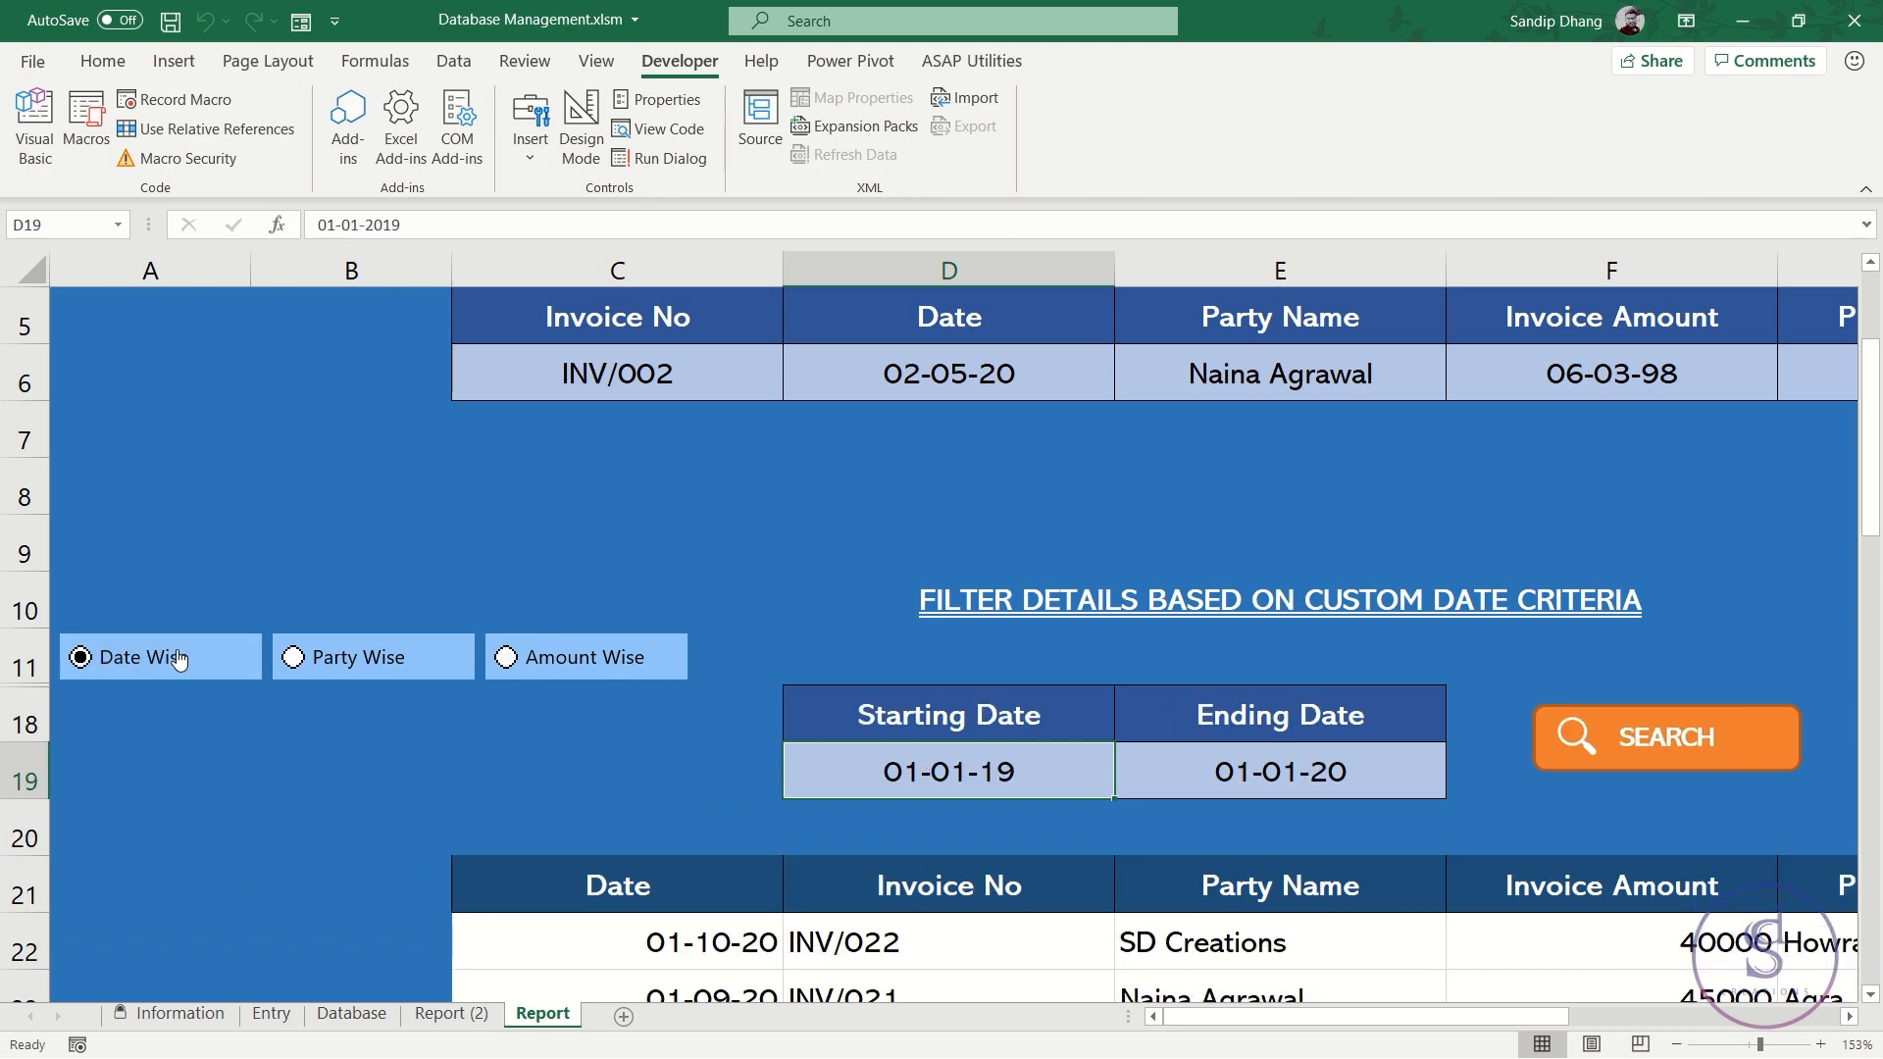
Return to the Report (2) sheet and compare how its rows and criteria change across the Amount, Date and Party Wise options
click(461, 1016)
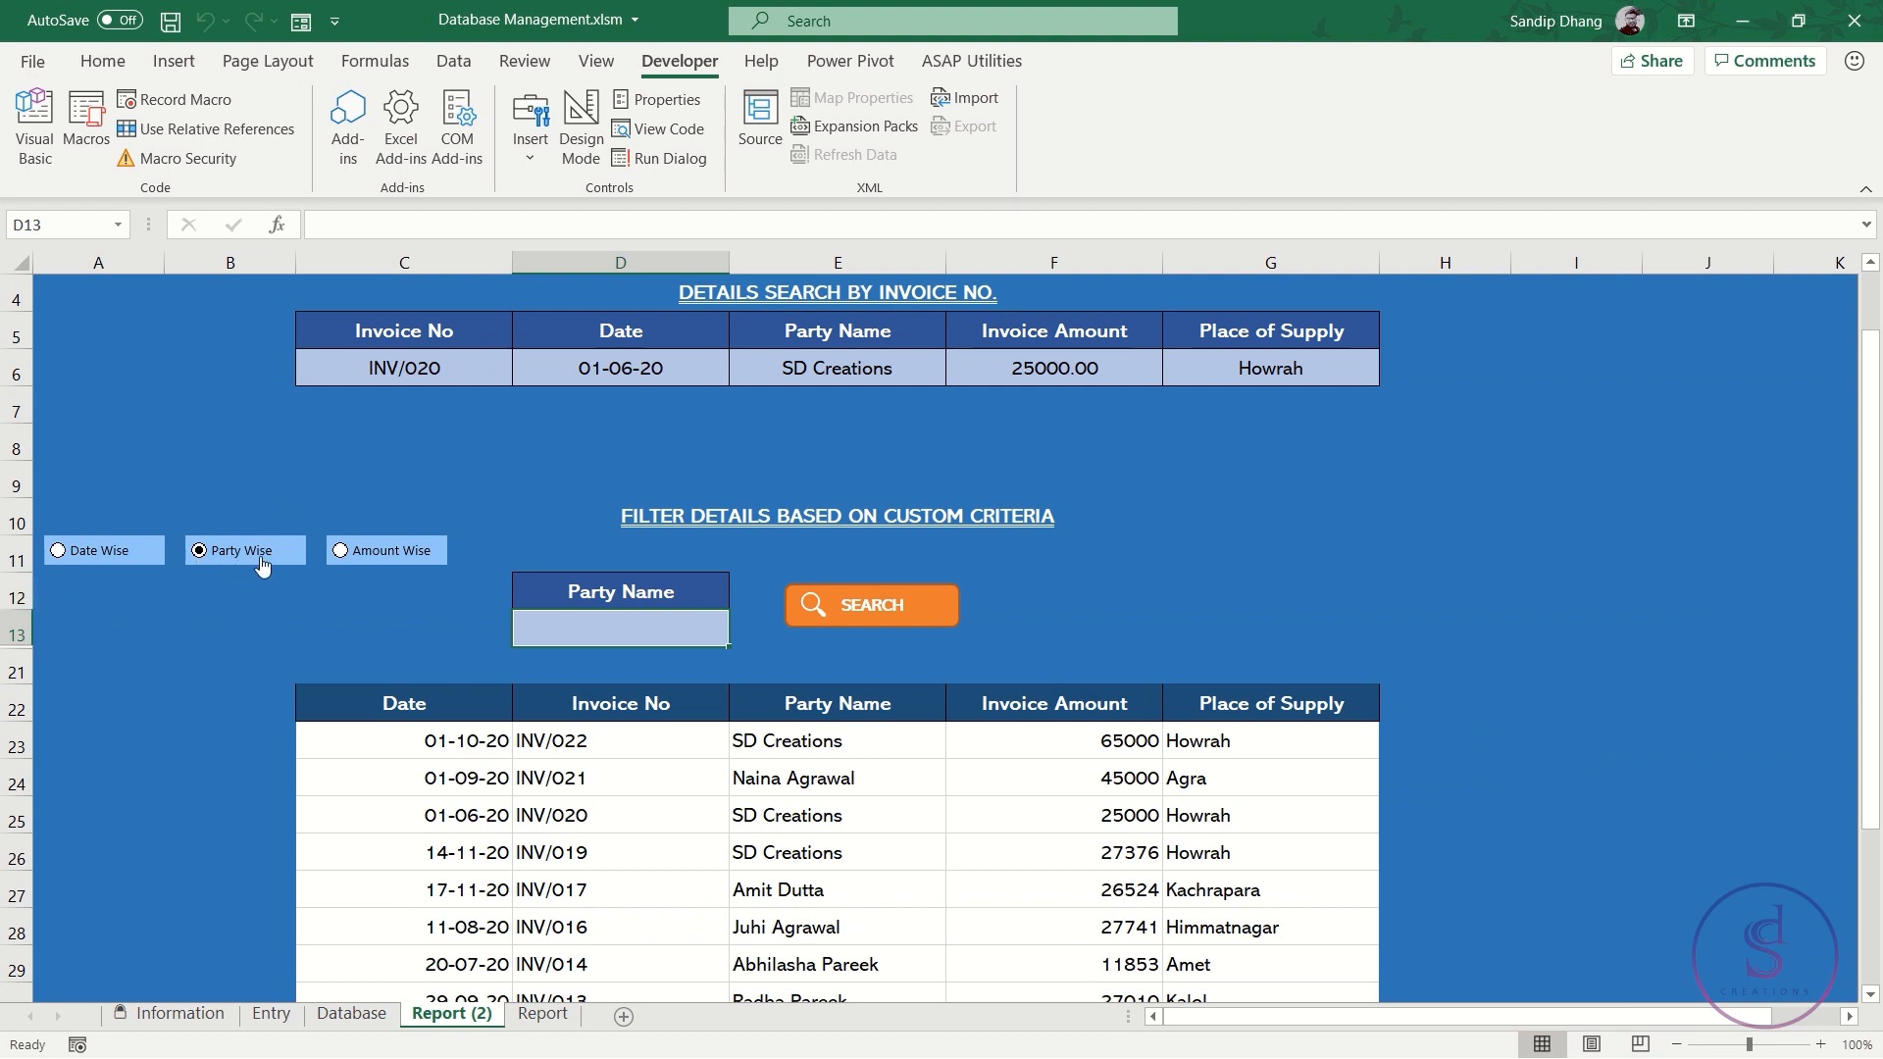
click(351, 551)
click(86, 551)
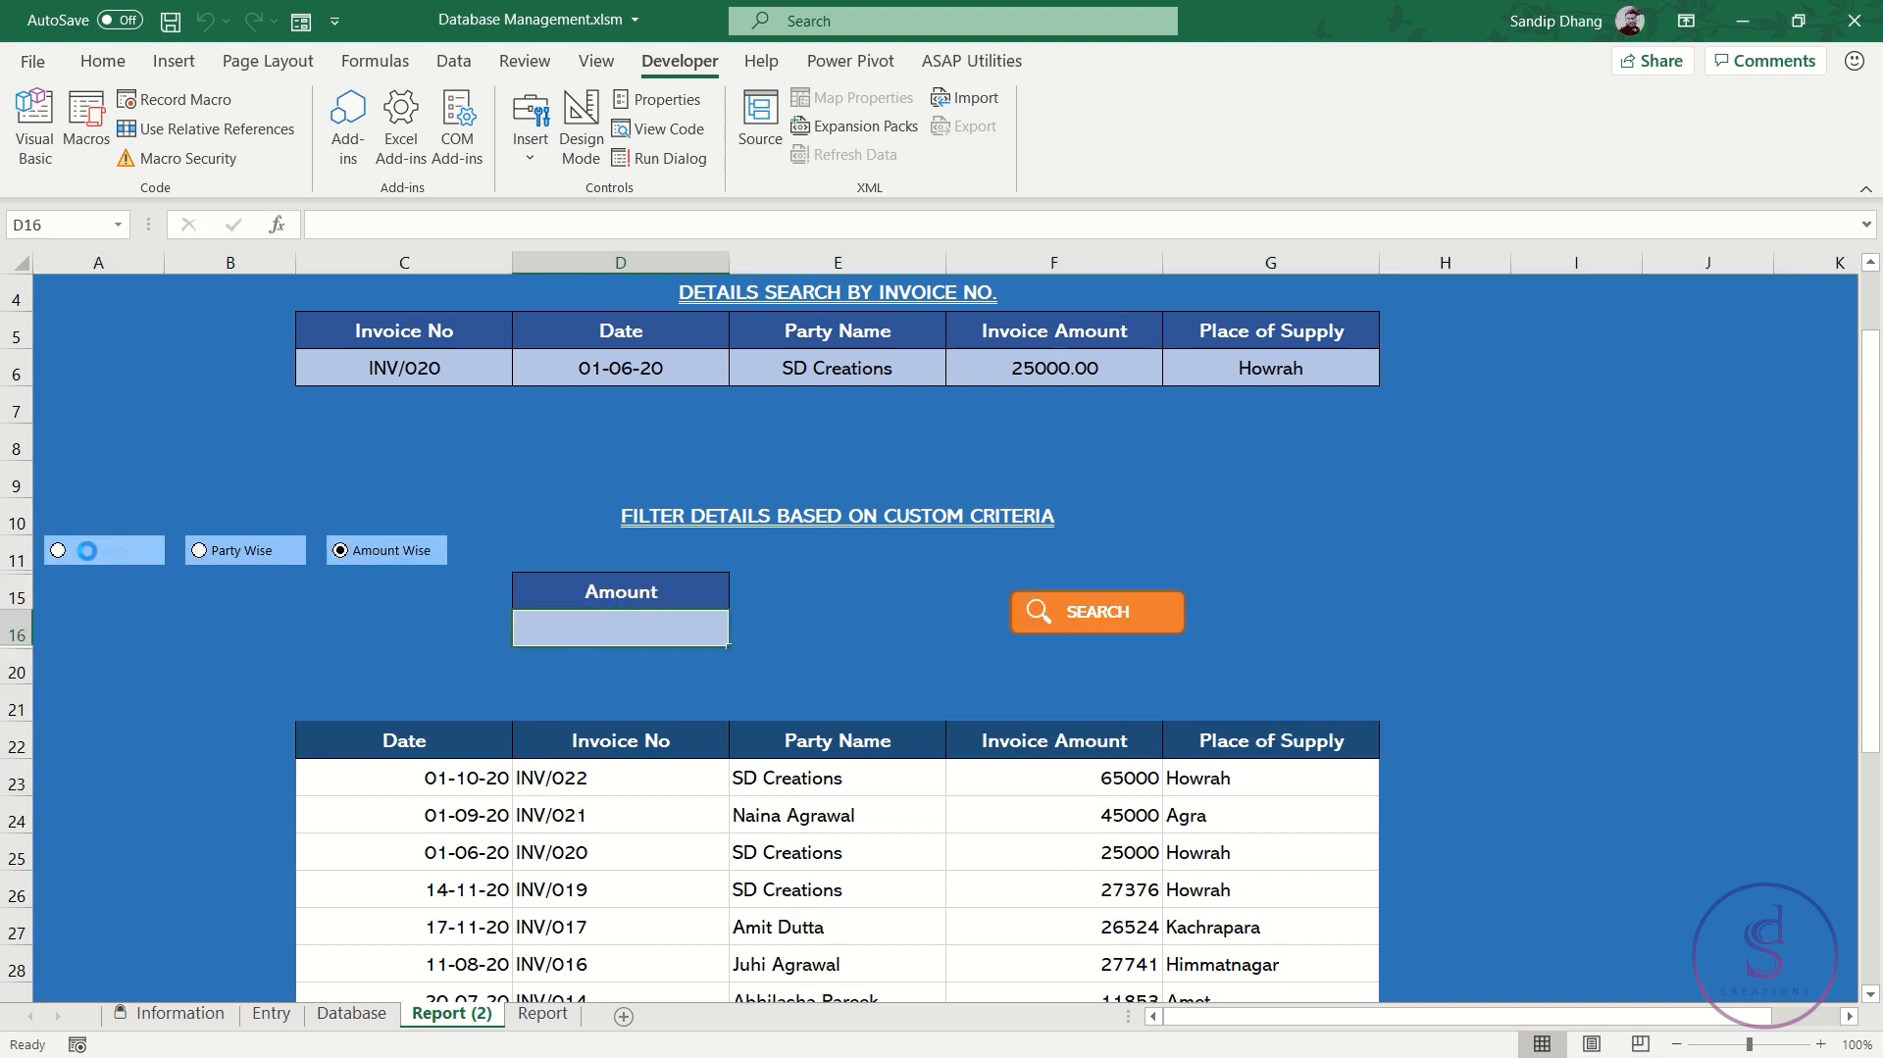
click(351, 551)
click(144, 552)
click(369, 552)
click(264, 555)
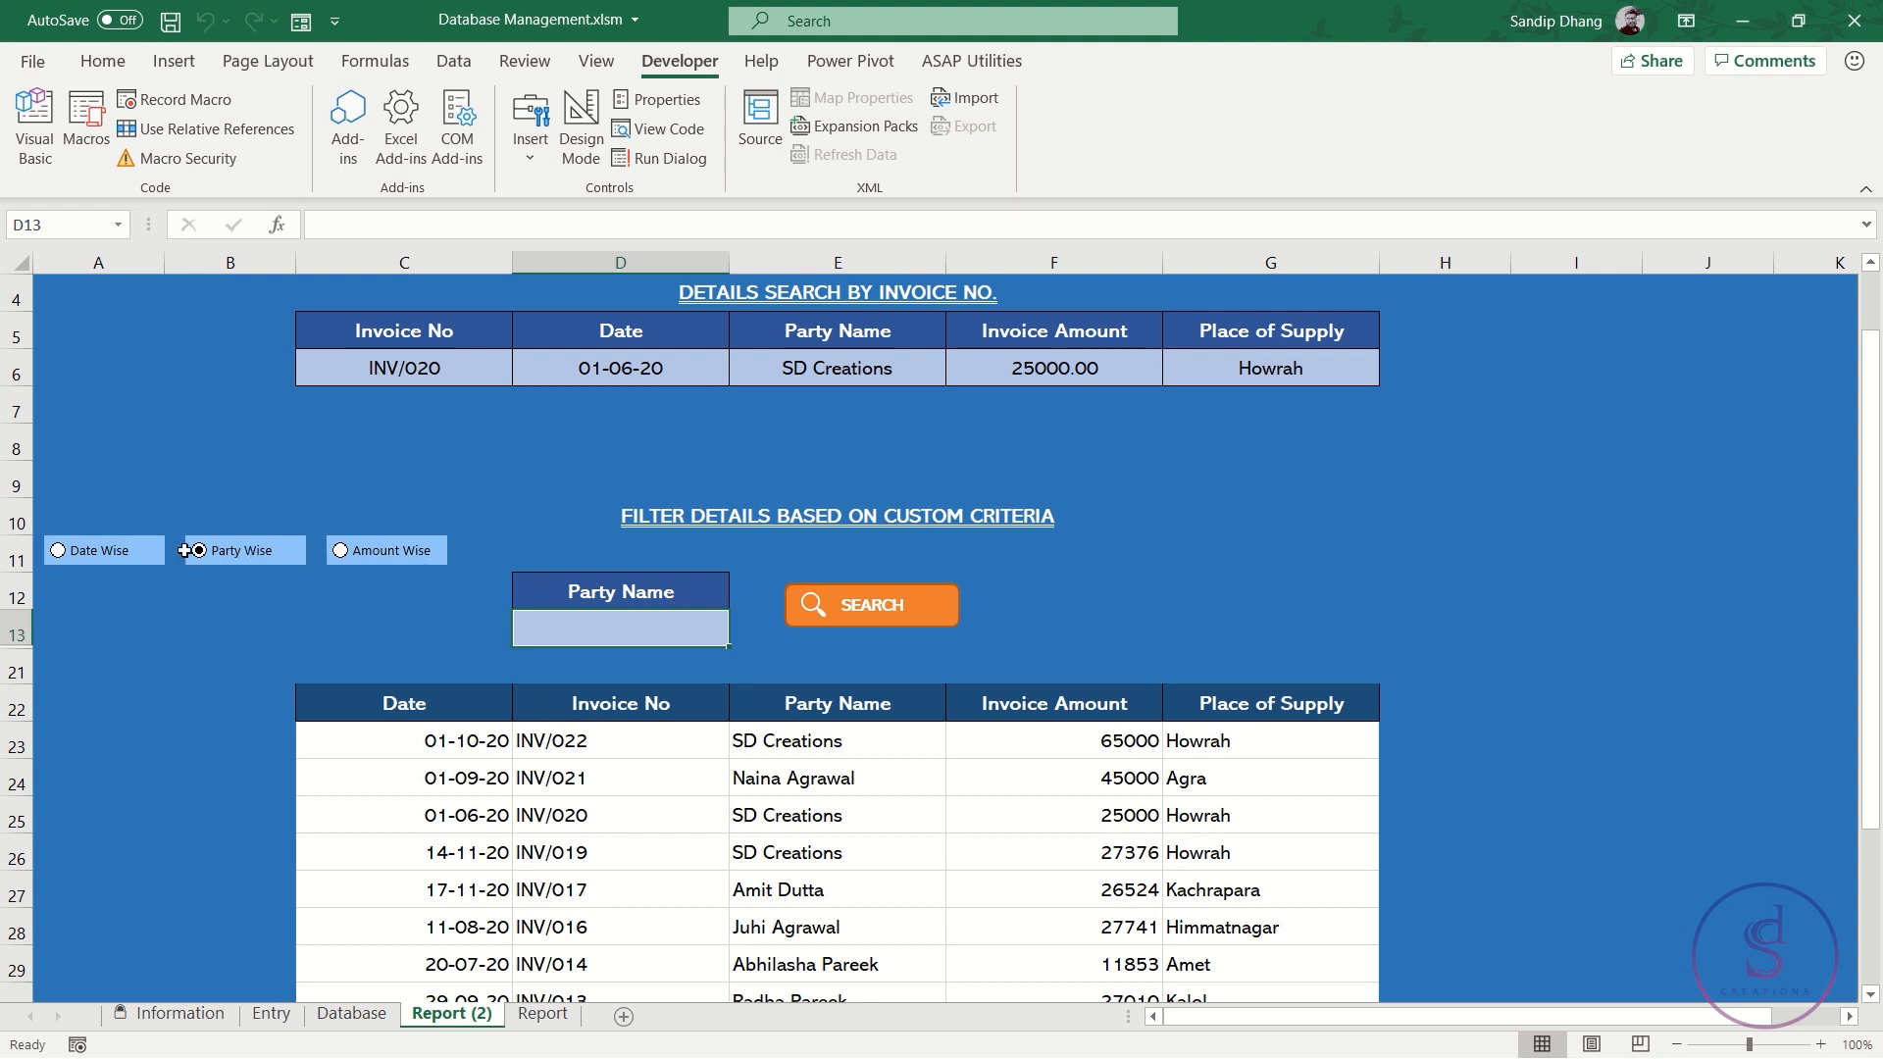
click(118, 555)
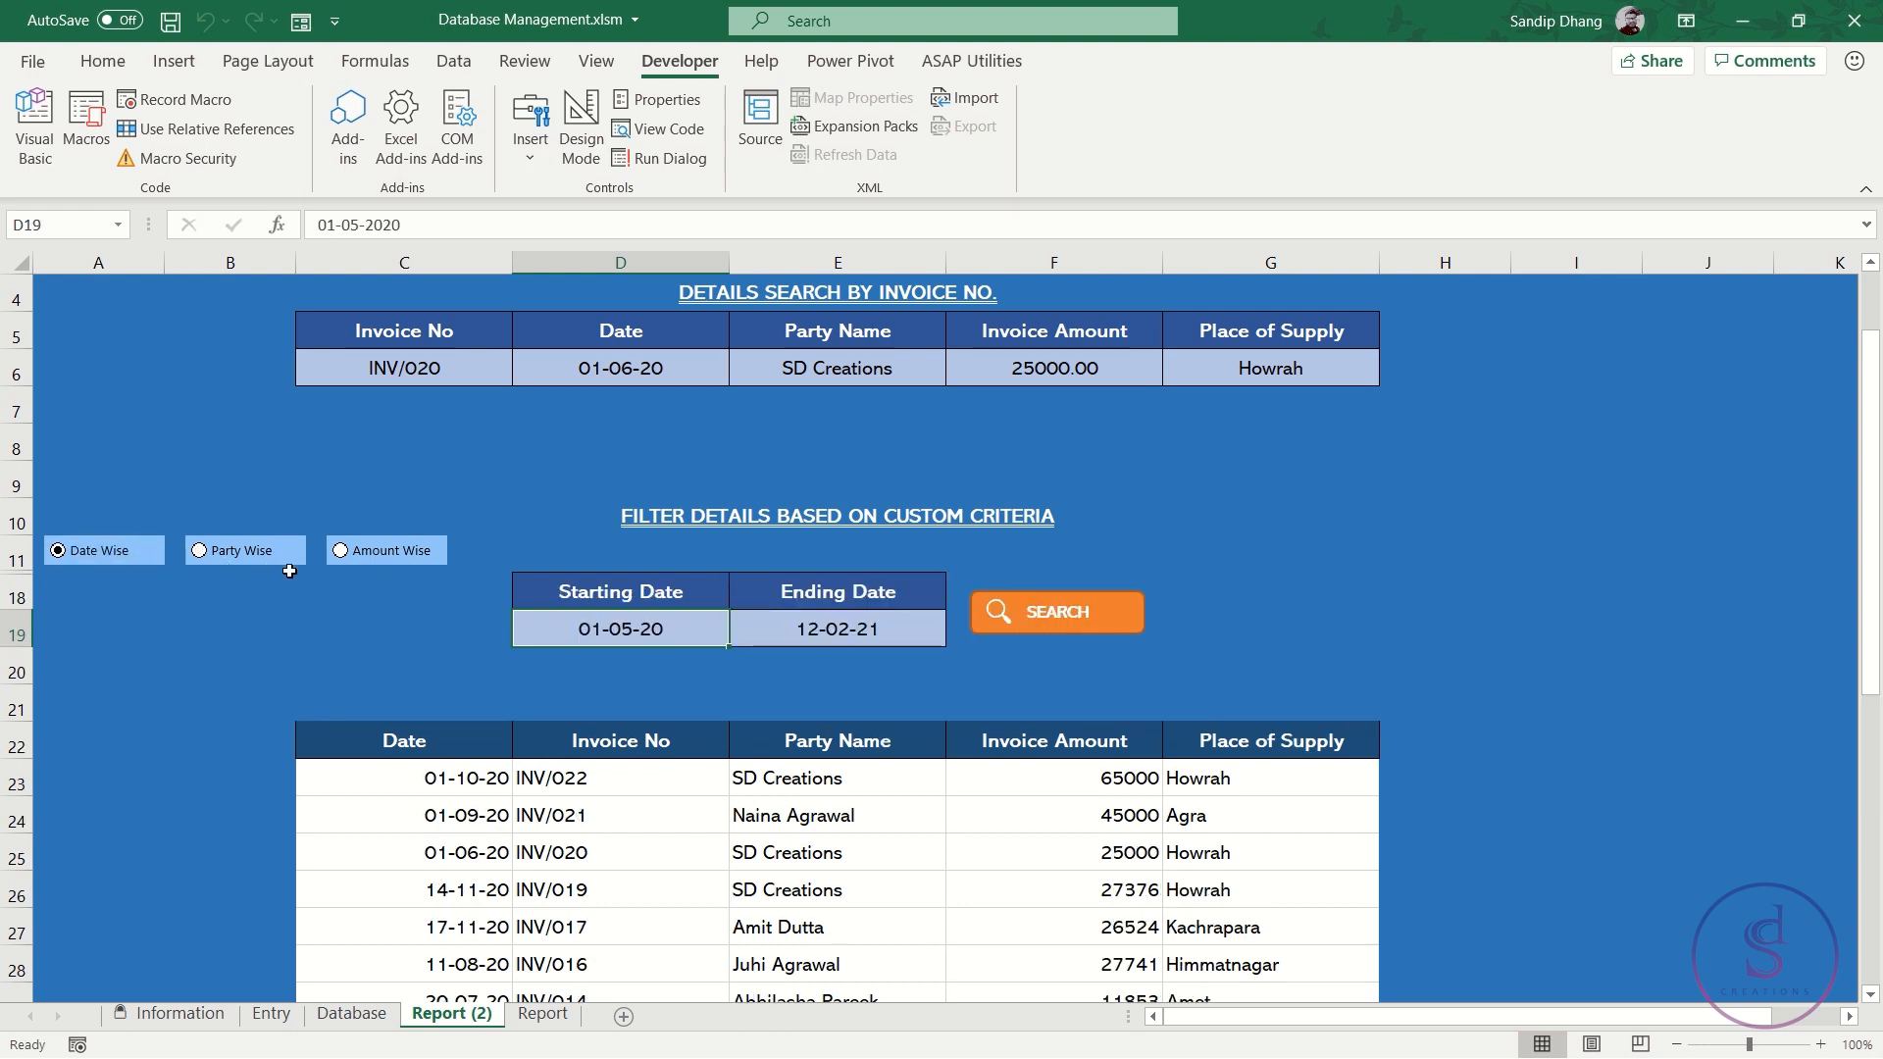
click(373, 556)
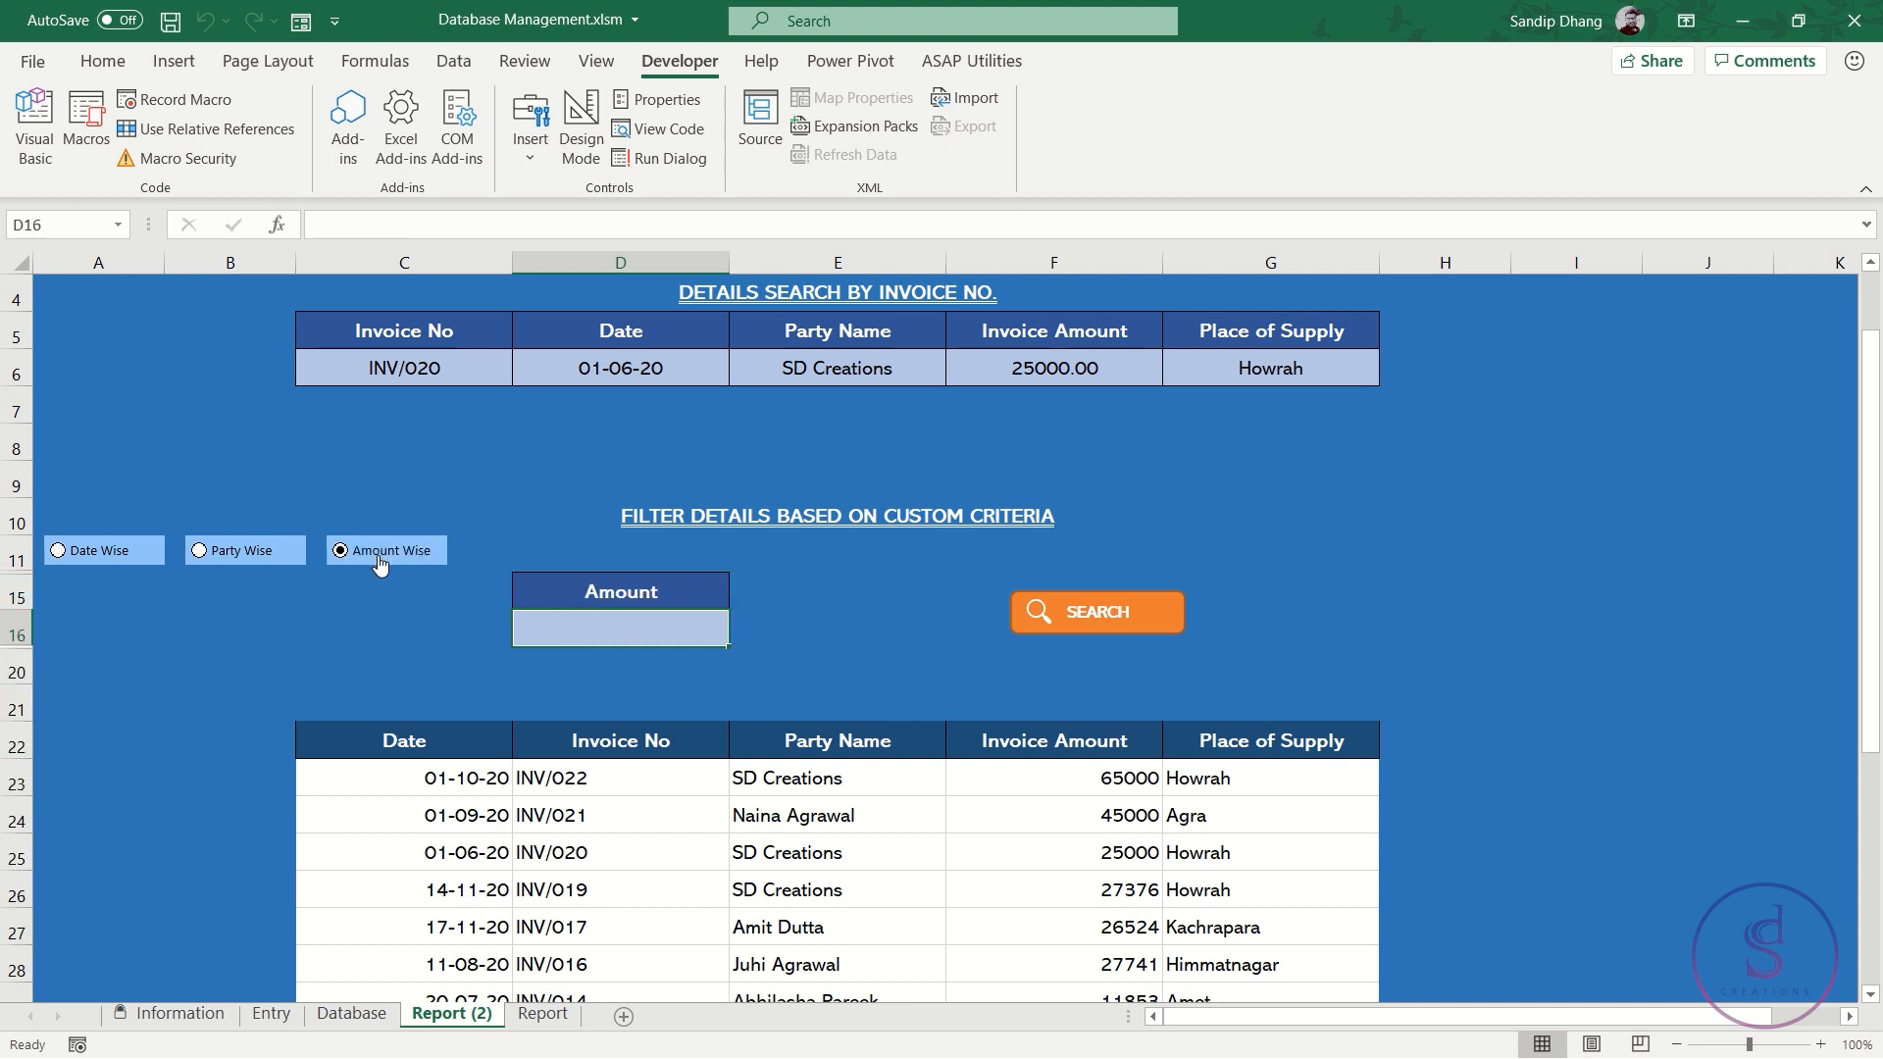
click(142, 564)
click(220, 552)
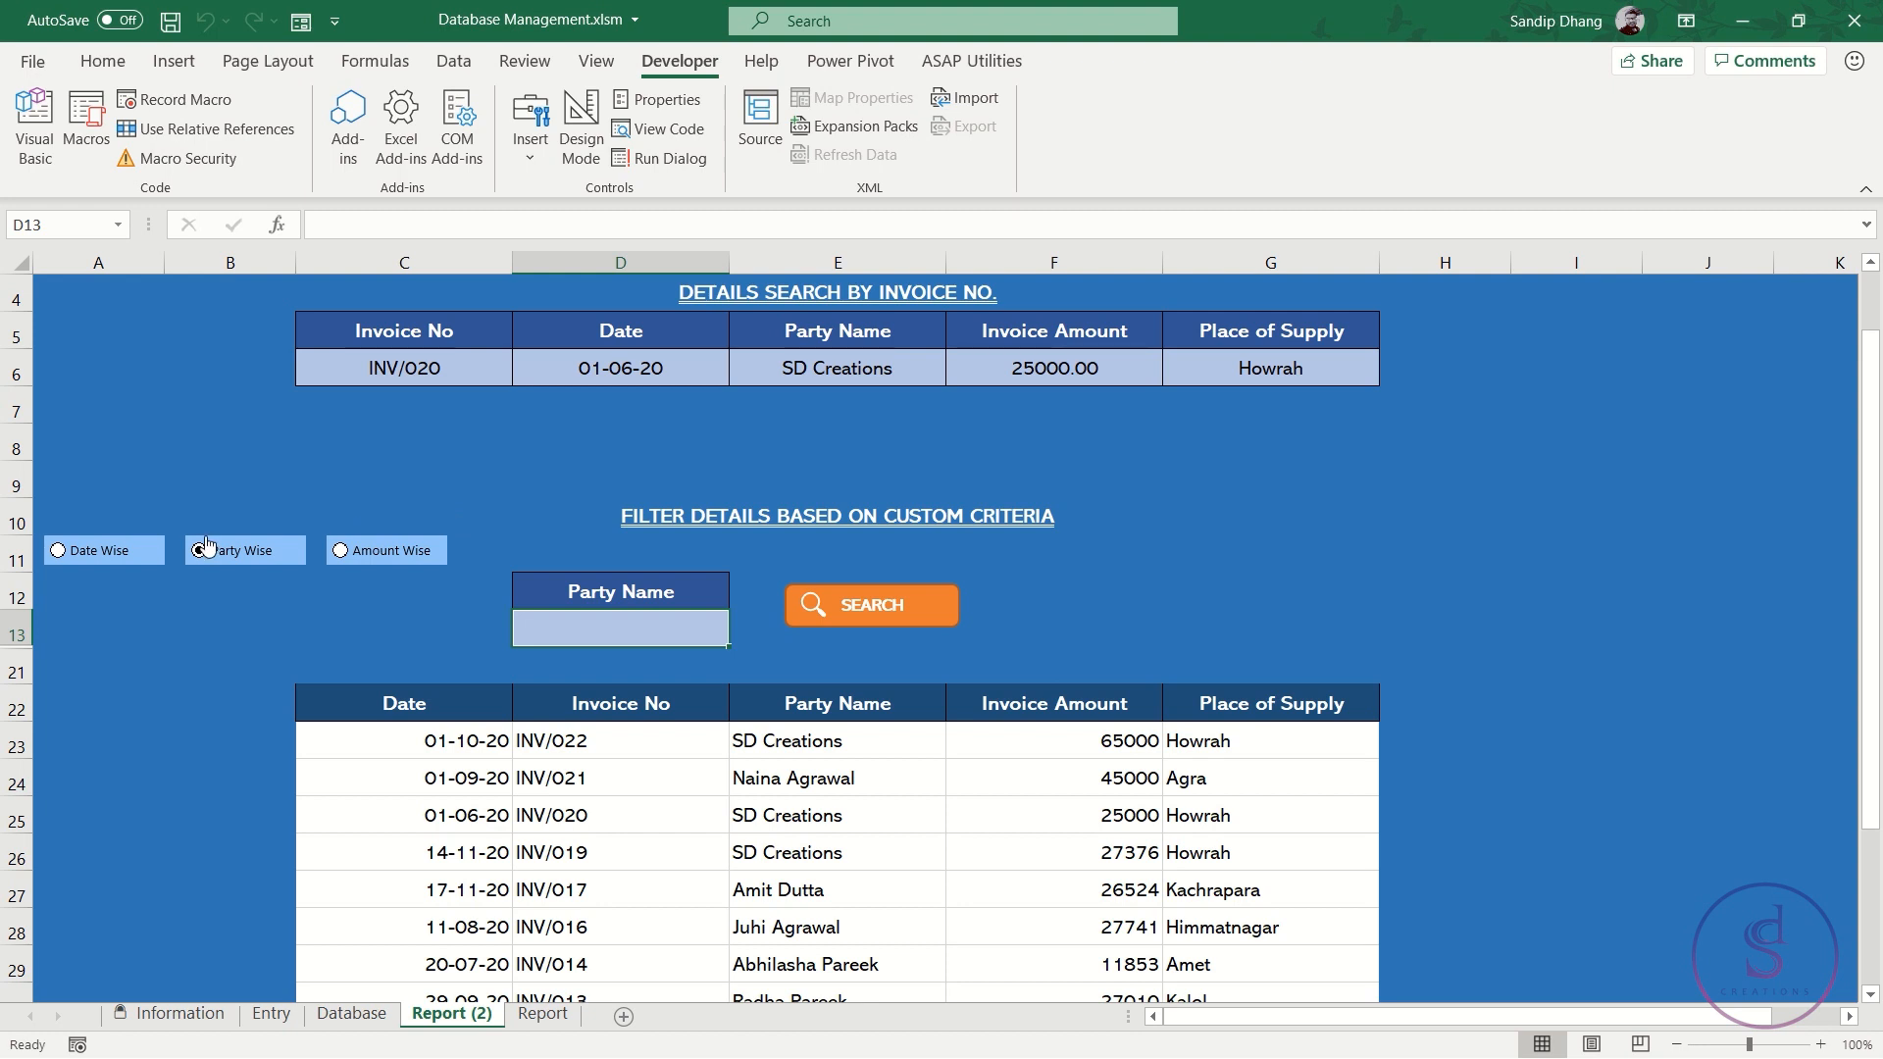
Examine the criteria cells for each filter option: D18:E19 for Date Wise, D12:D13 for Party Wise and D15:E16 for Amount Wise
click(99, 551)
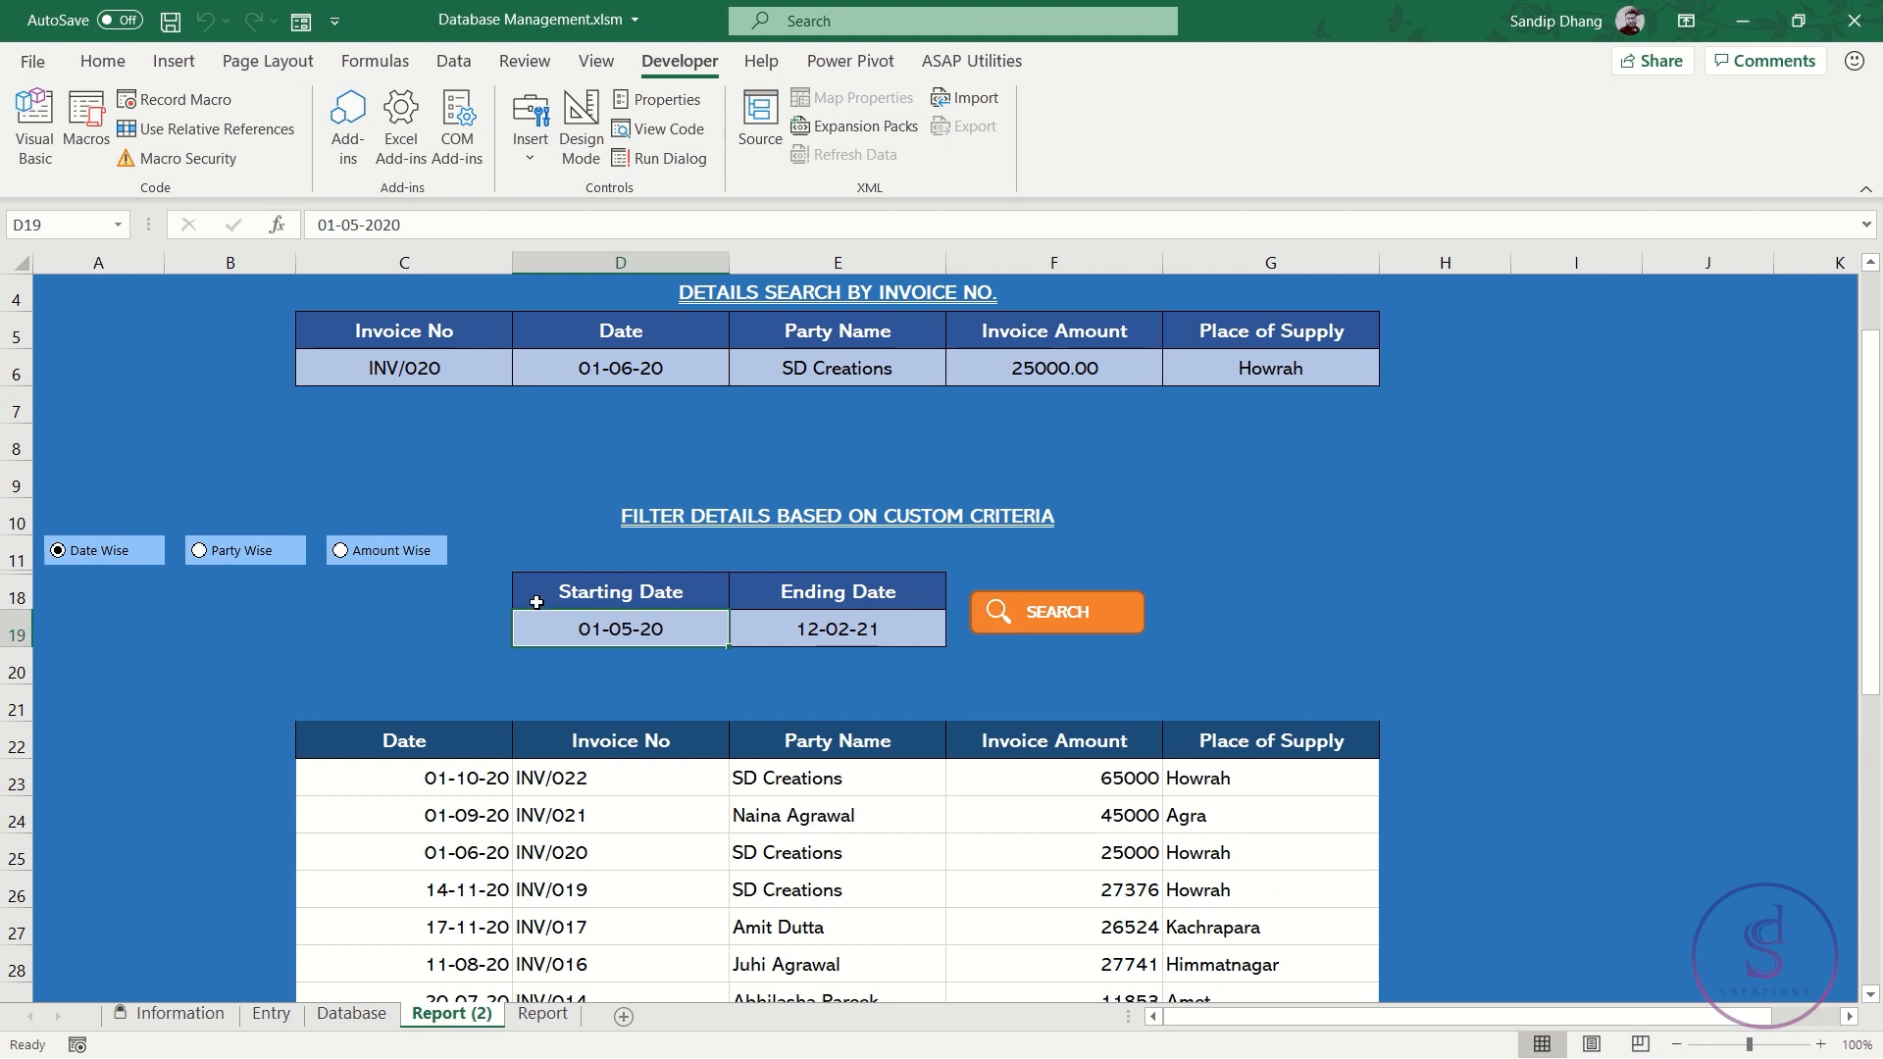
drag(613, 588, 801, 630)
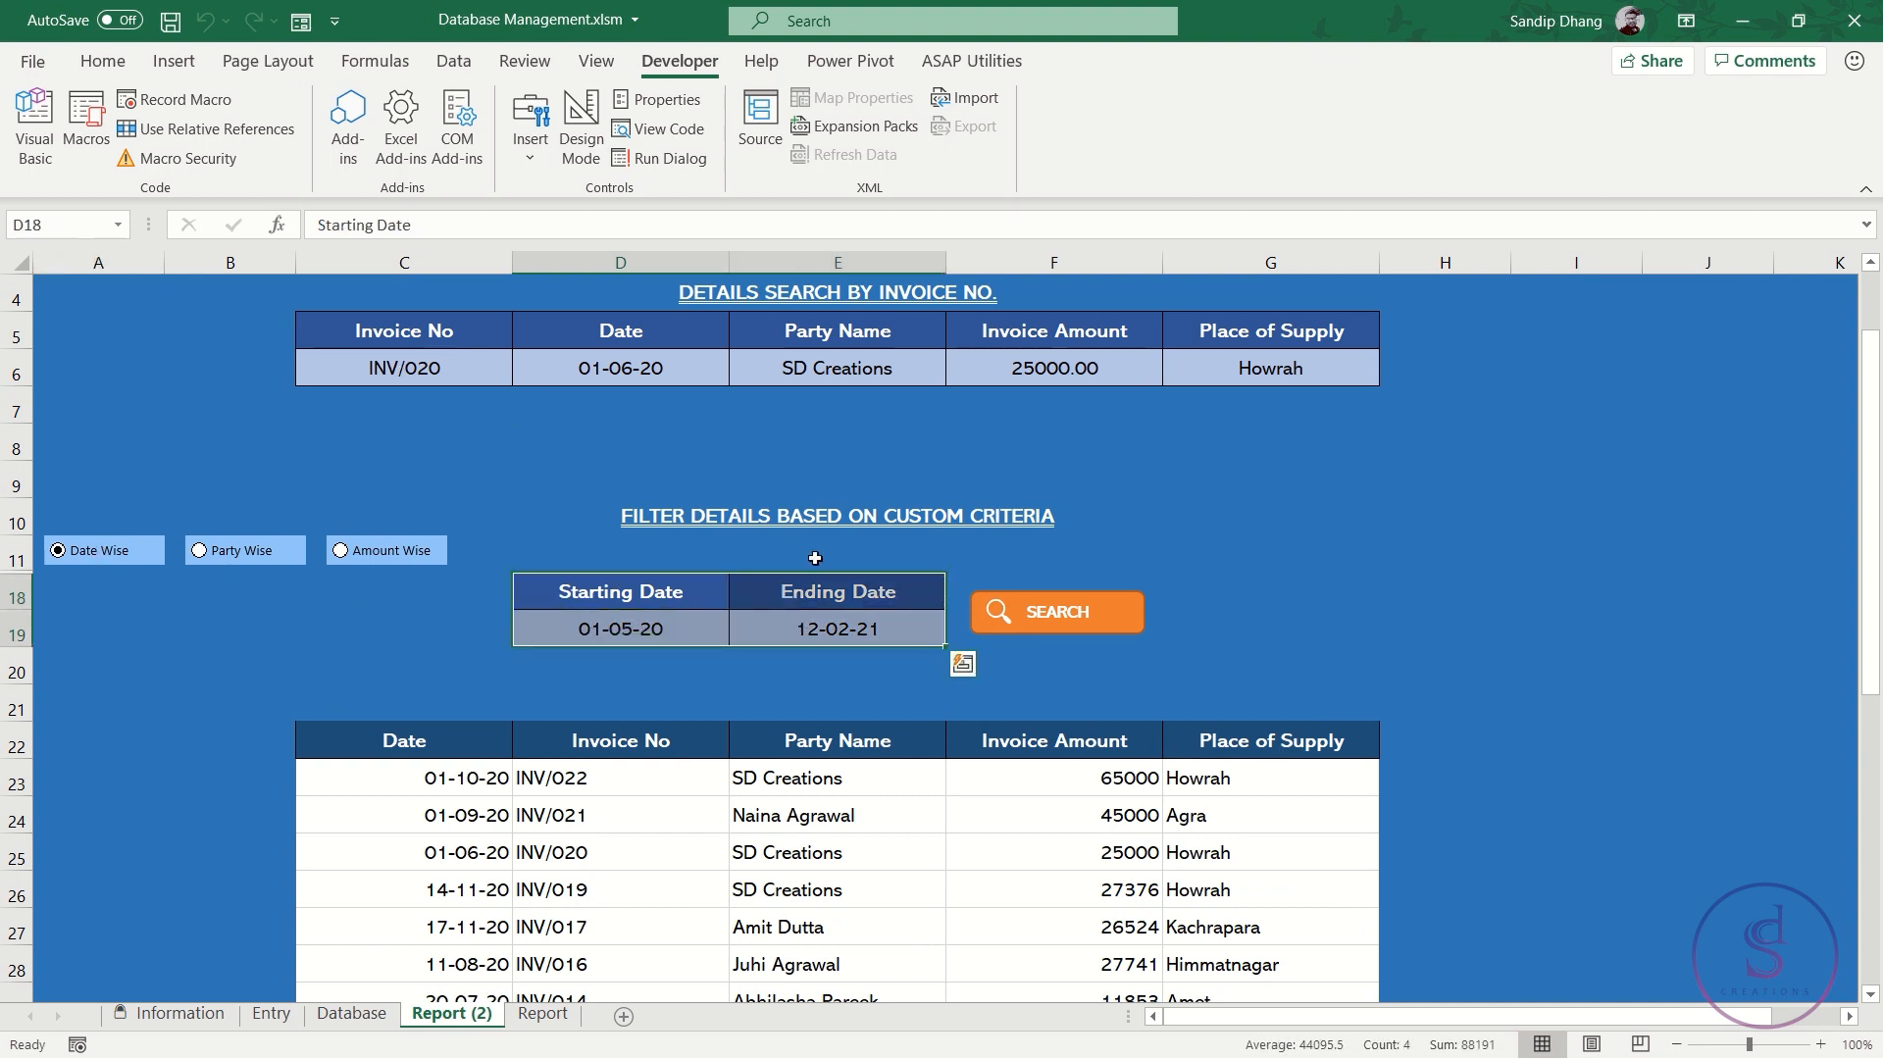
click(235, 550)
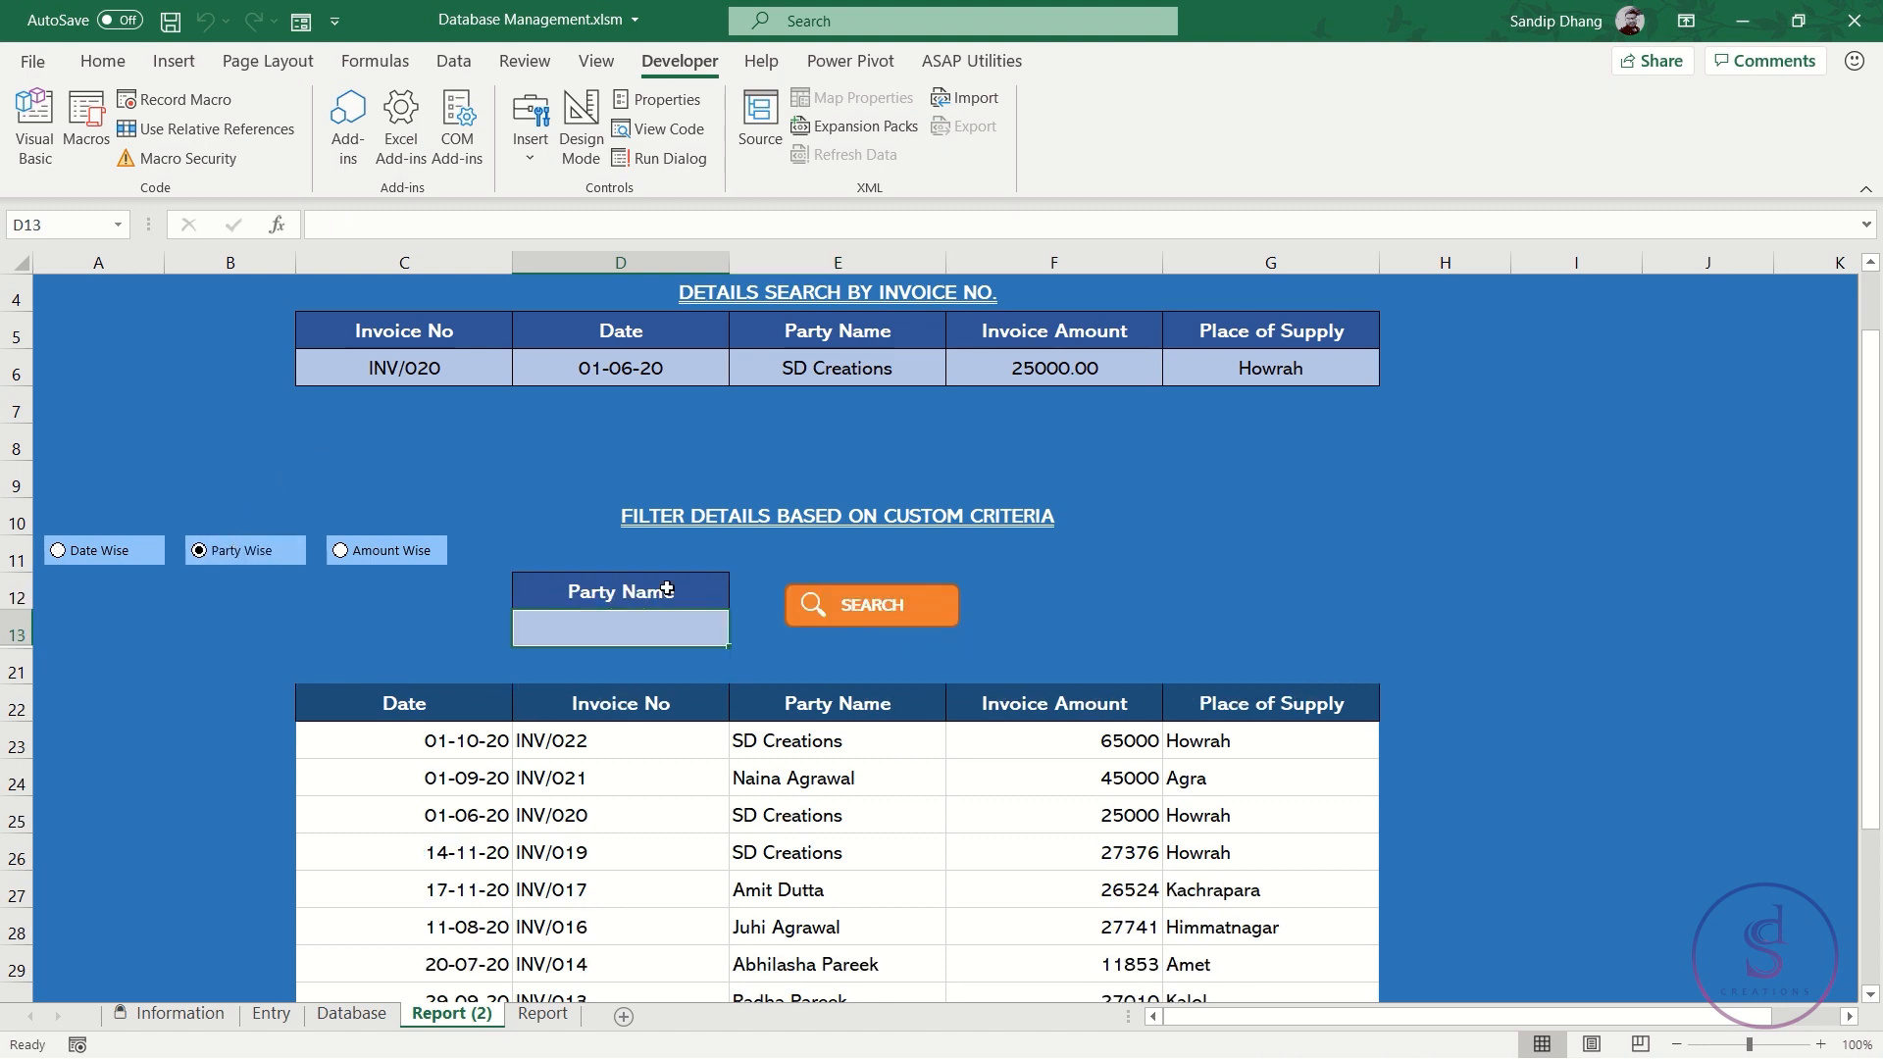
drag(681, 588, 690, 633)
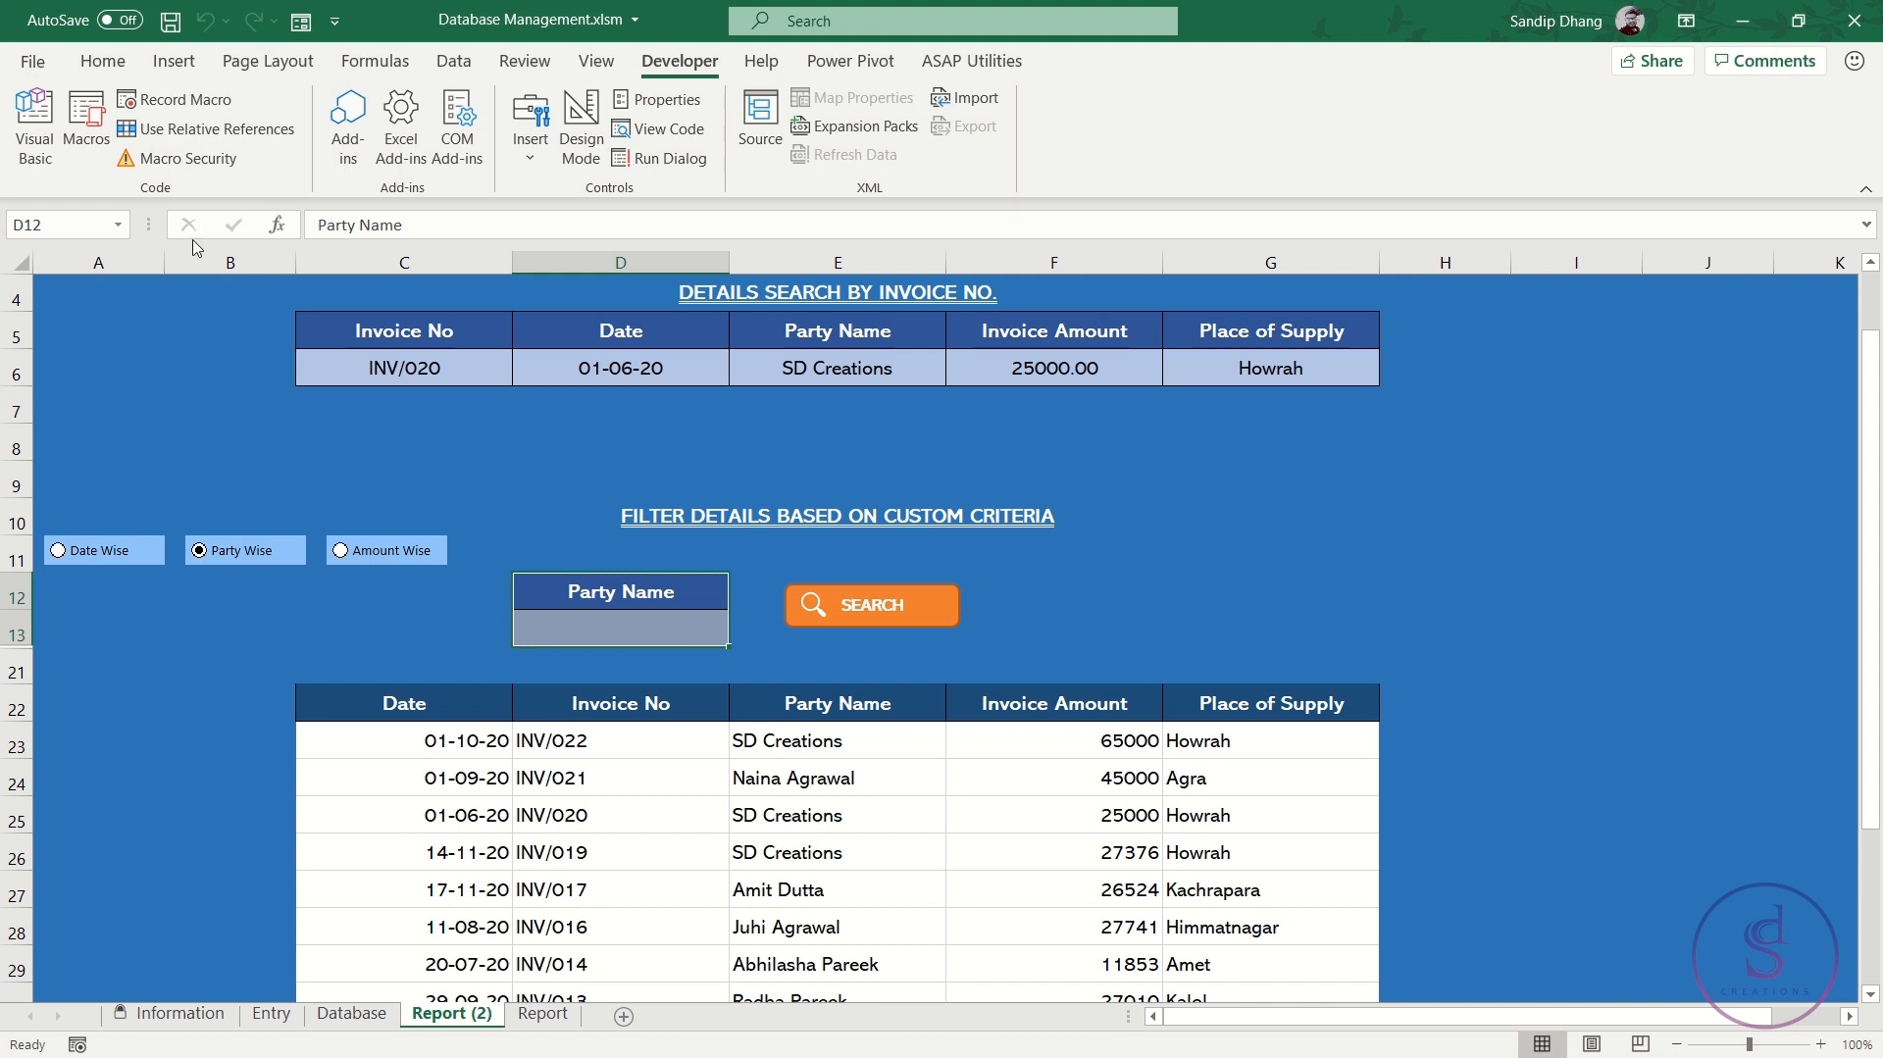
click(409, 552)
drag(626, 590, 806, 628)
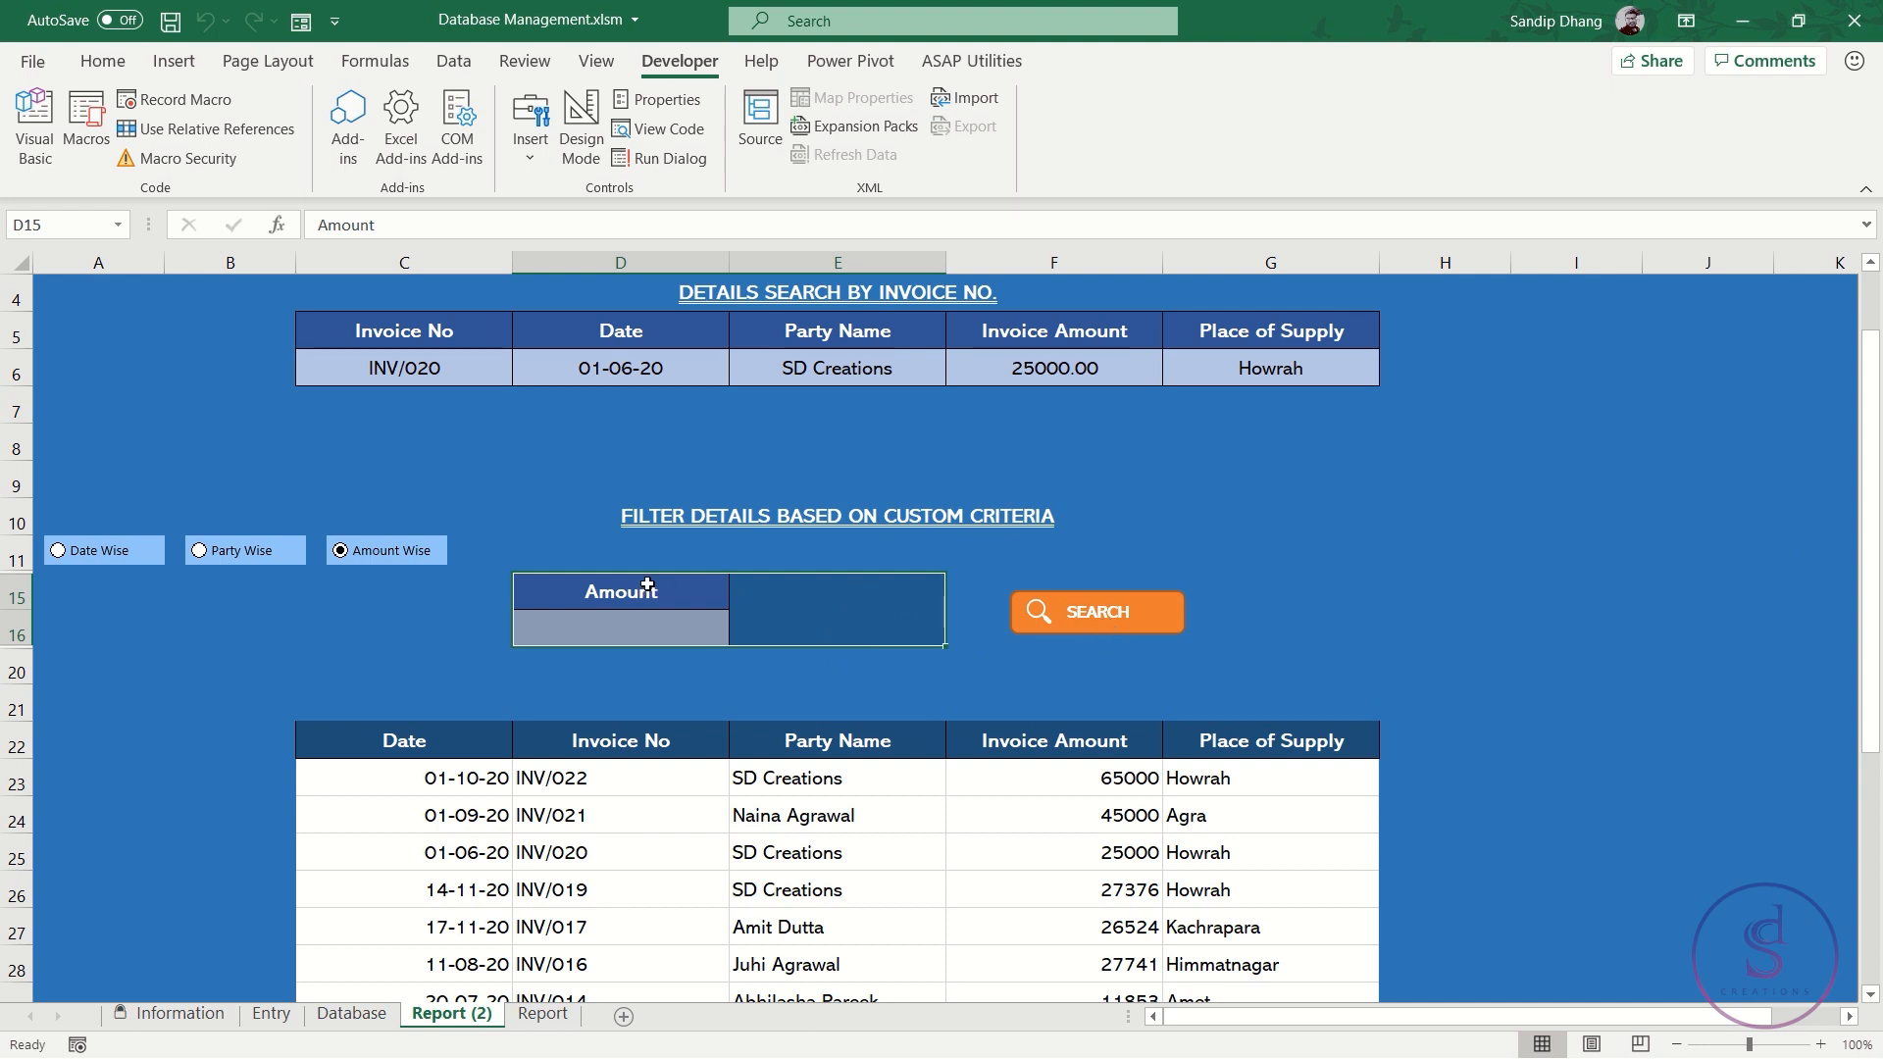
Show the Party Wise criteria and examine the start of the result table in C22:E24 and the Party Name cells D12:D13
click(268, 554)
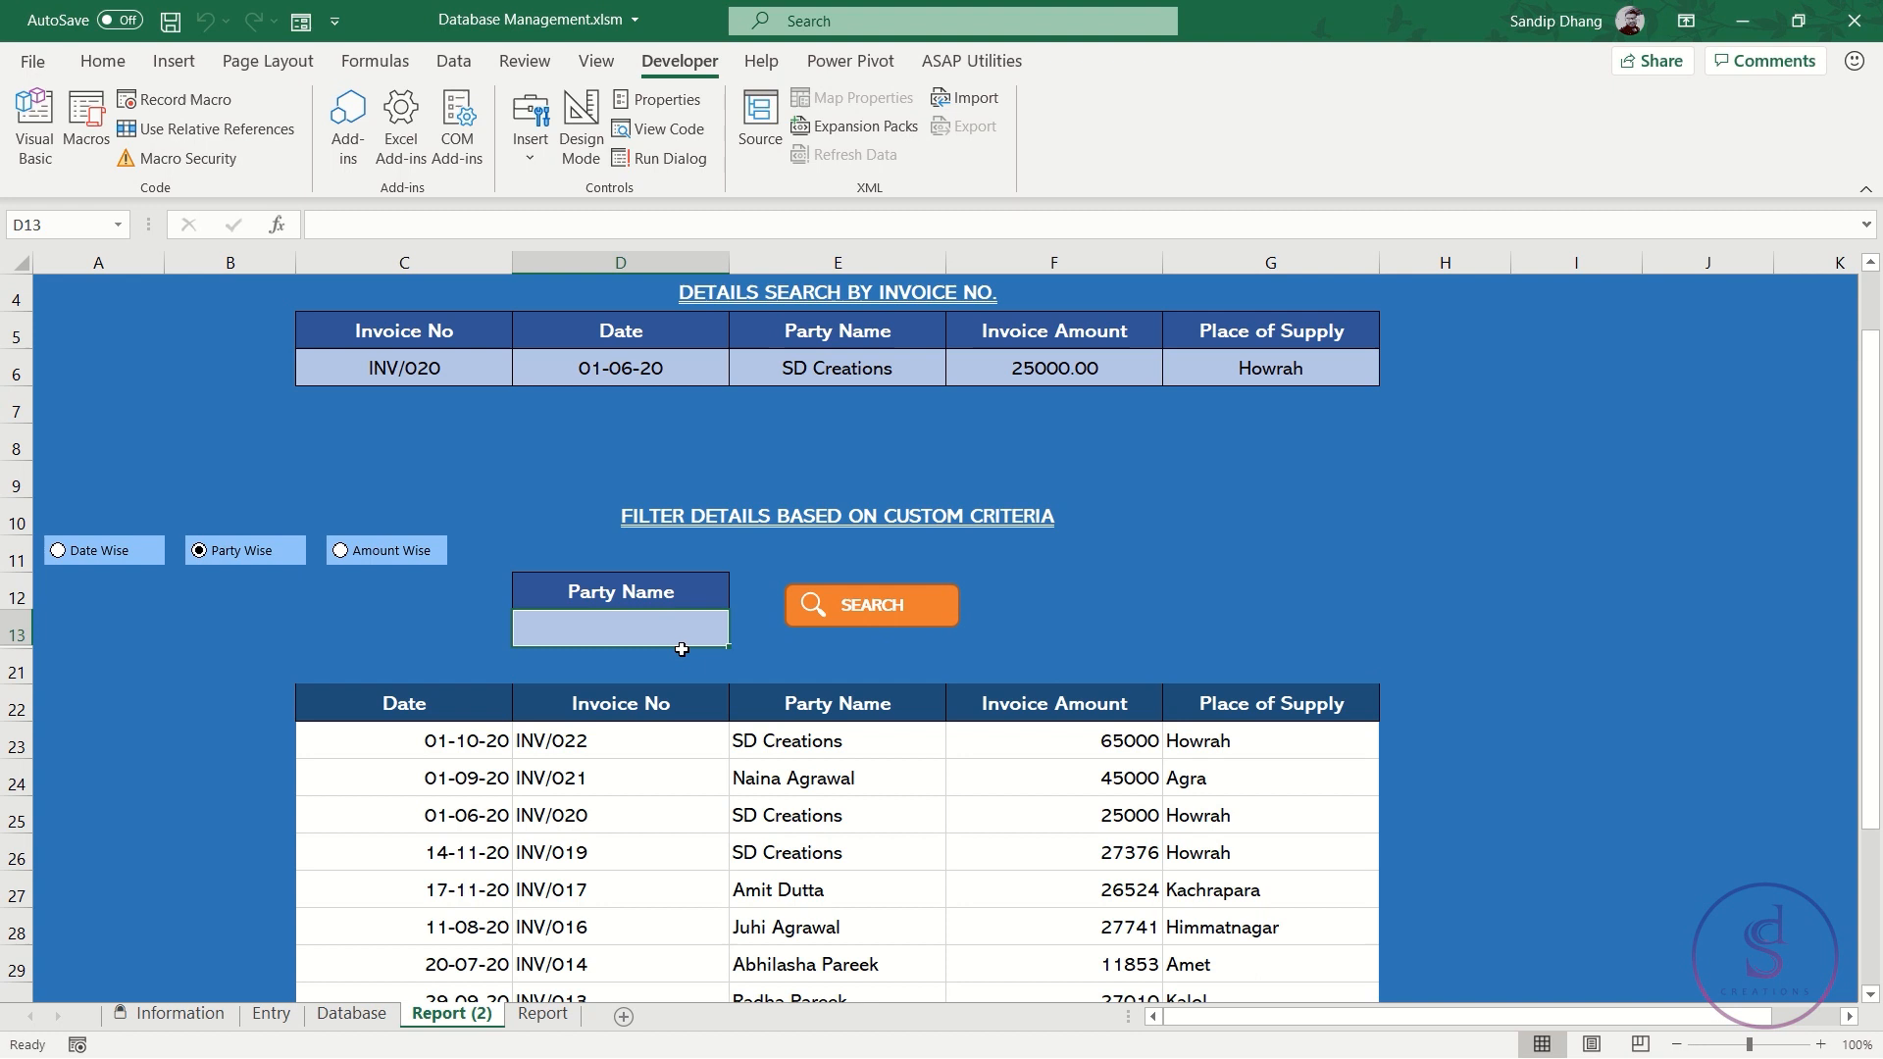
drag(370, 703, 887, 799)
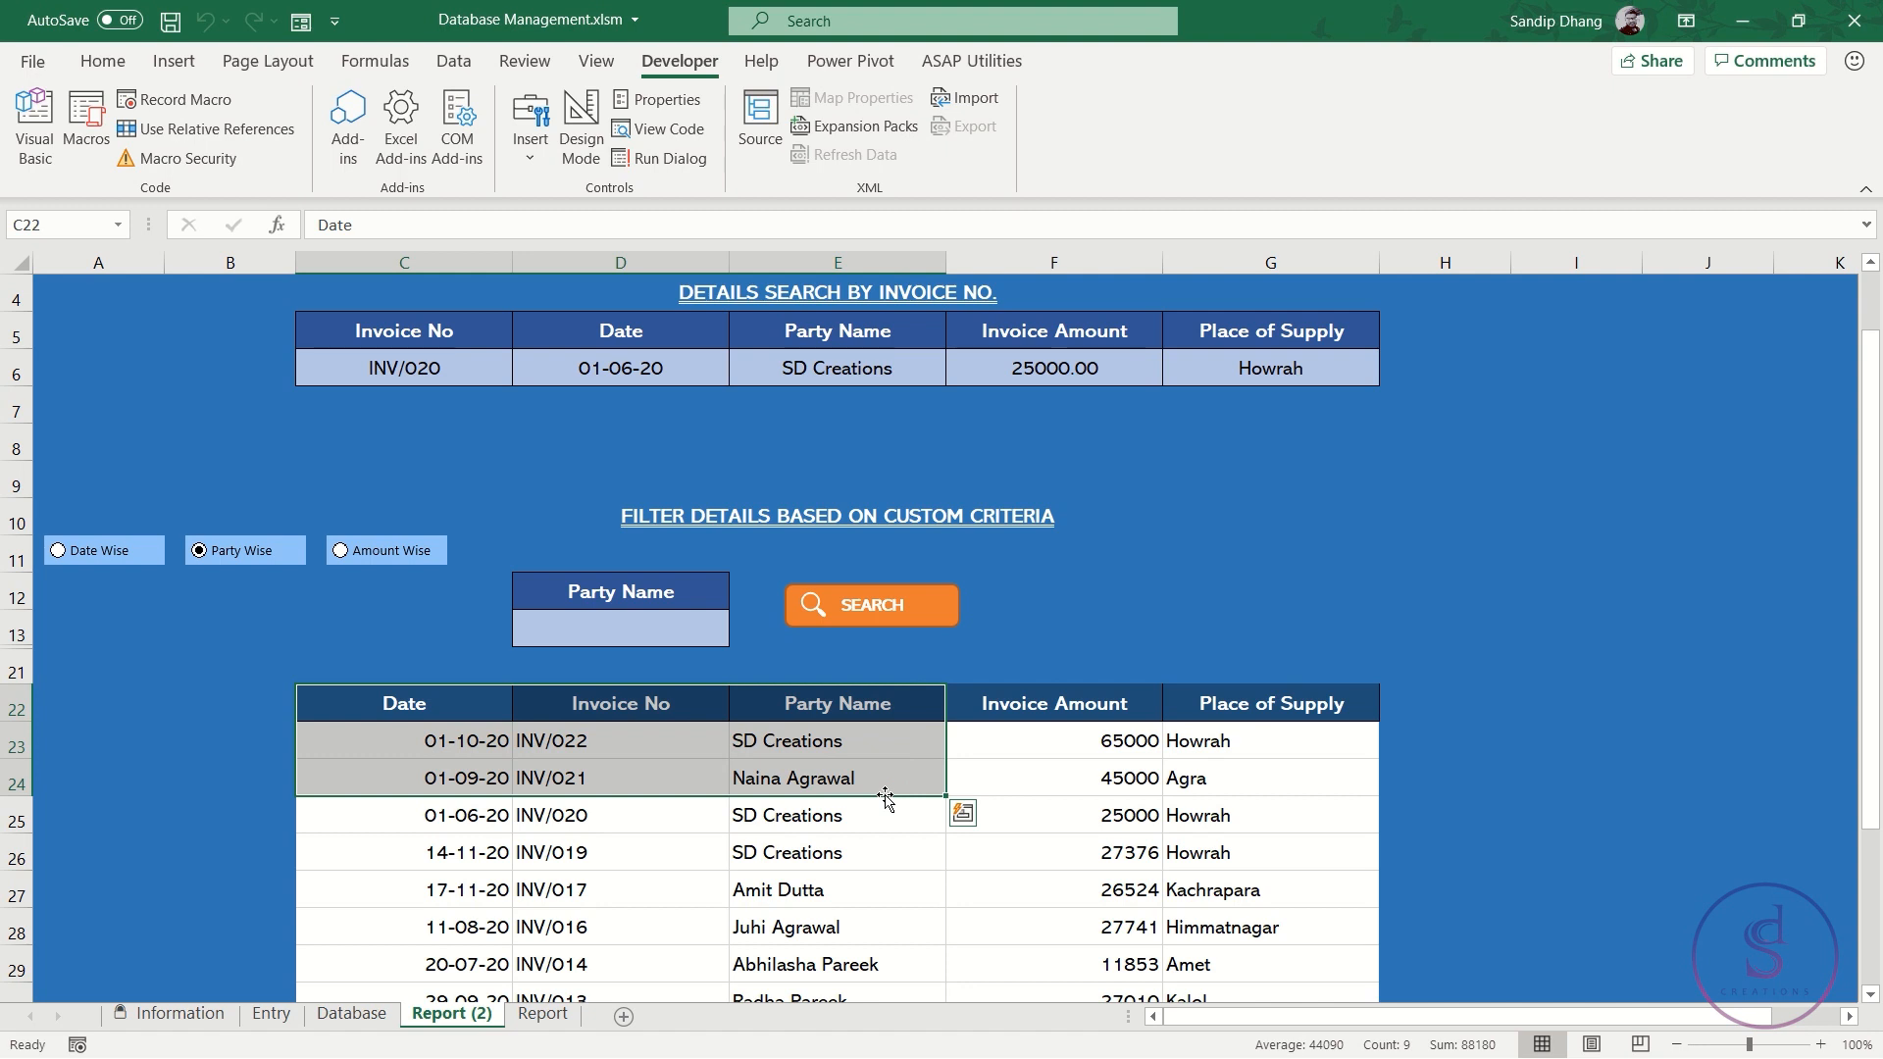
click(642, 600)
drag(643, 600, 648, 627)
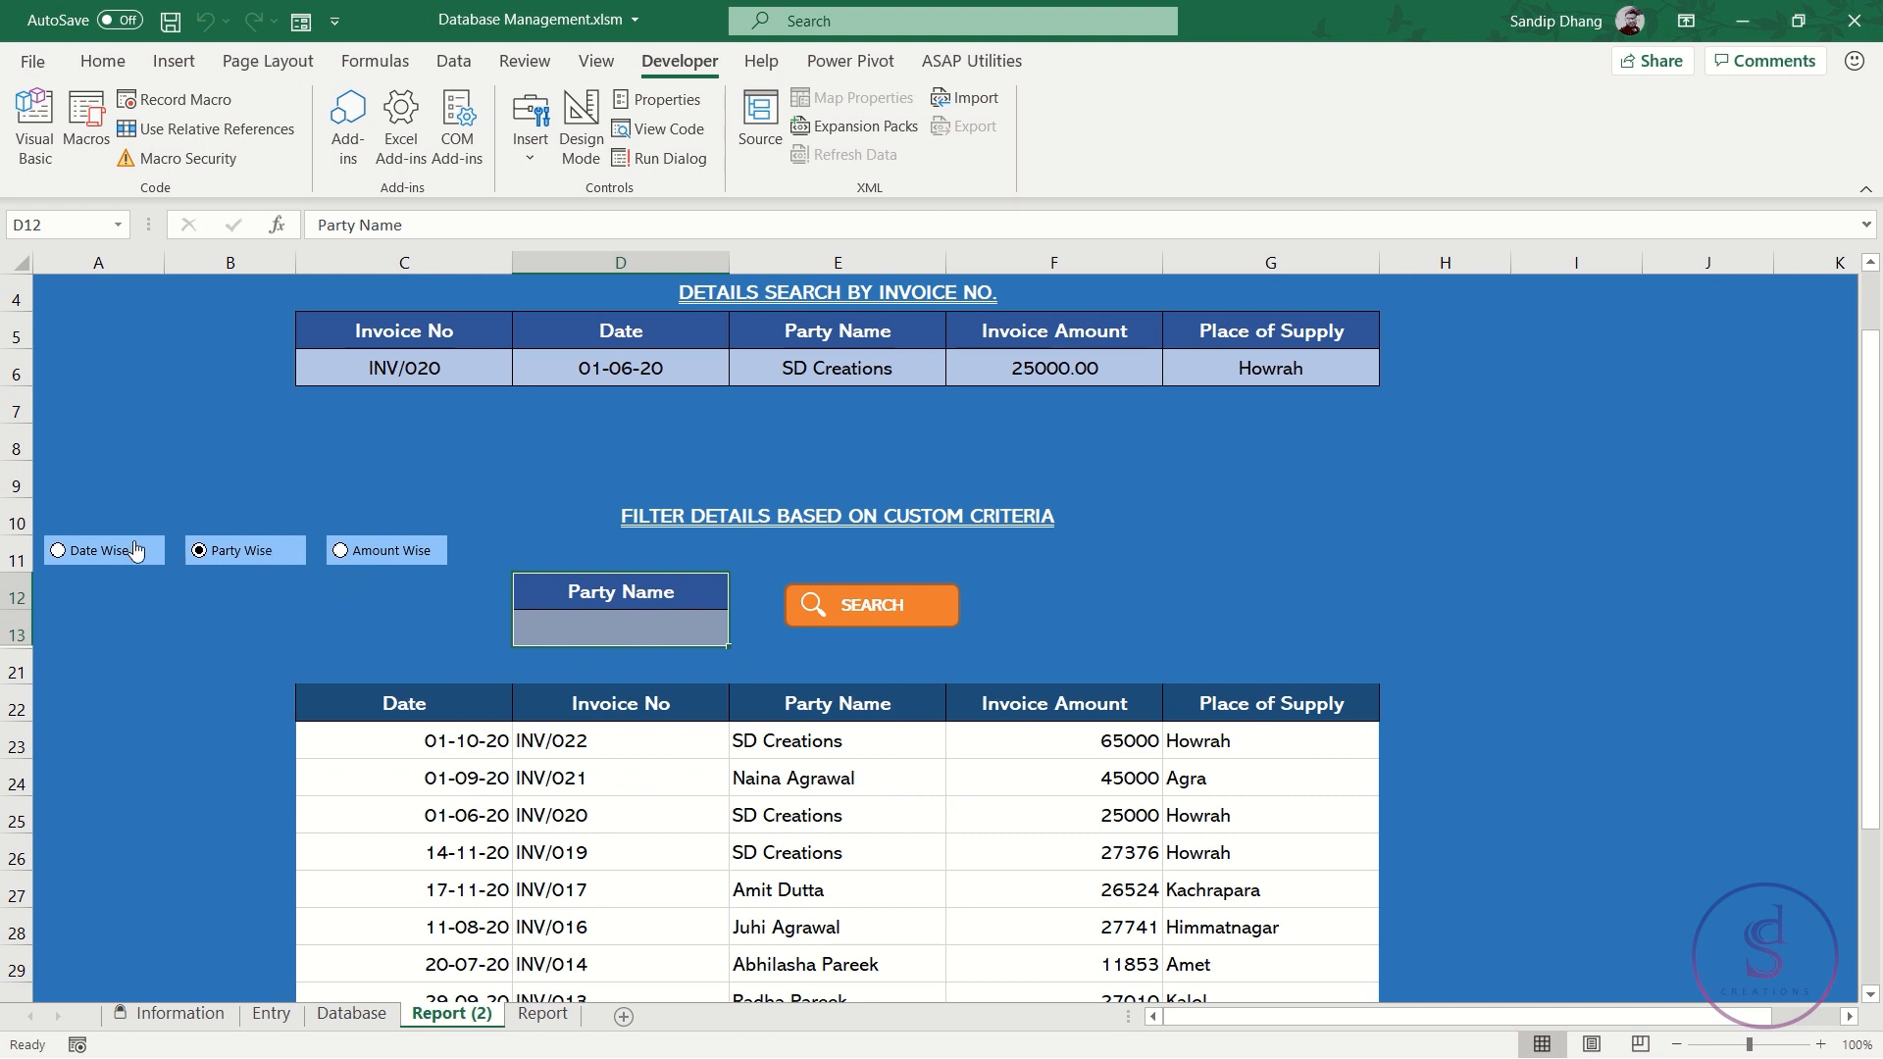
click(112, 534)
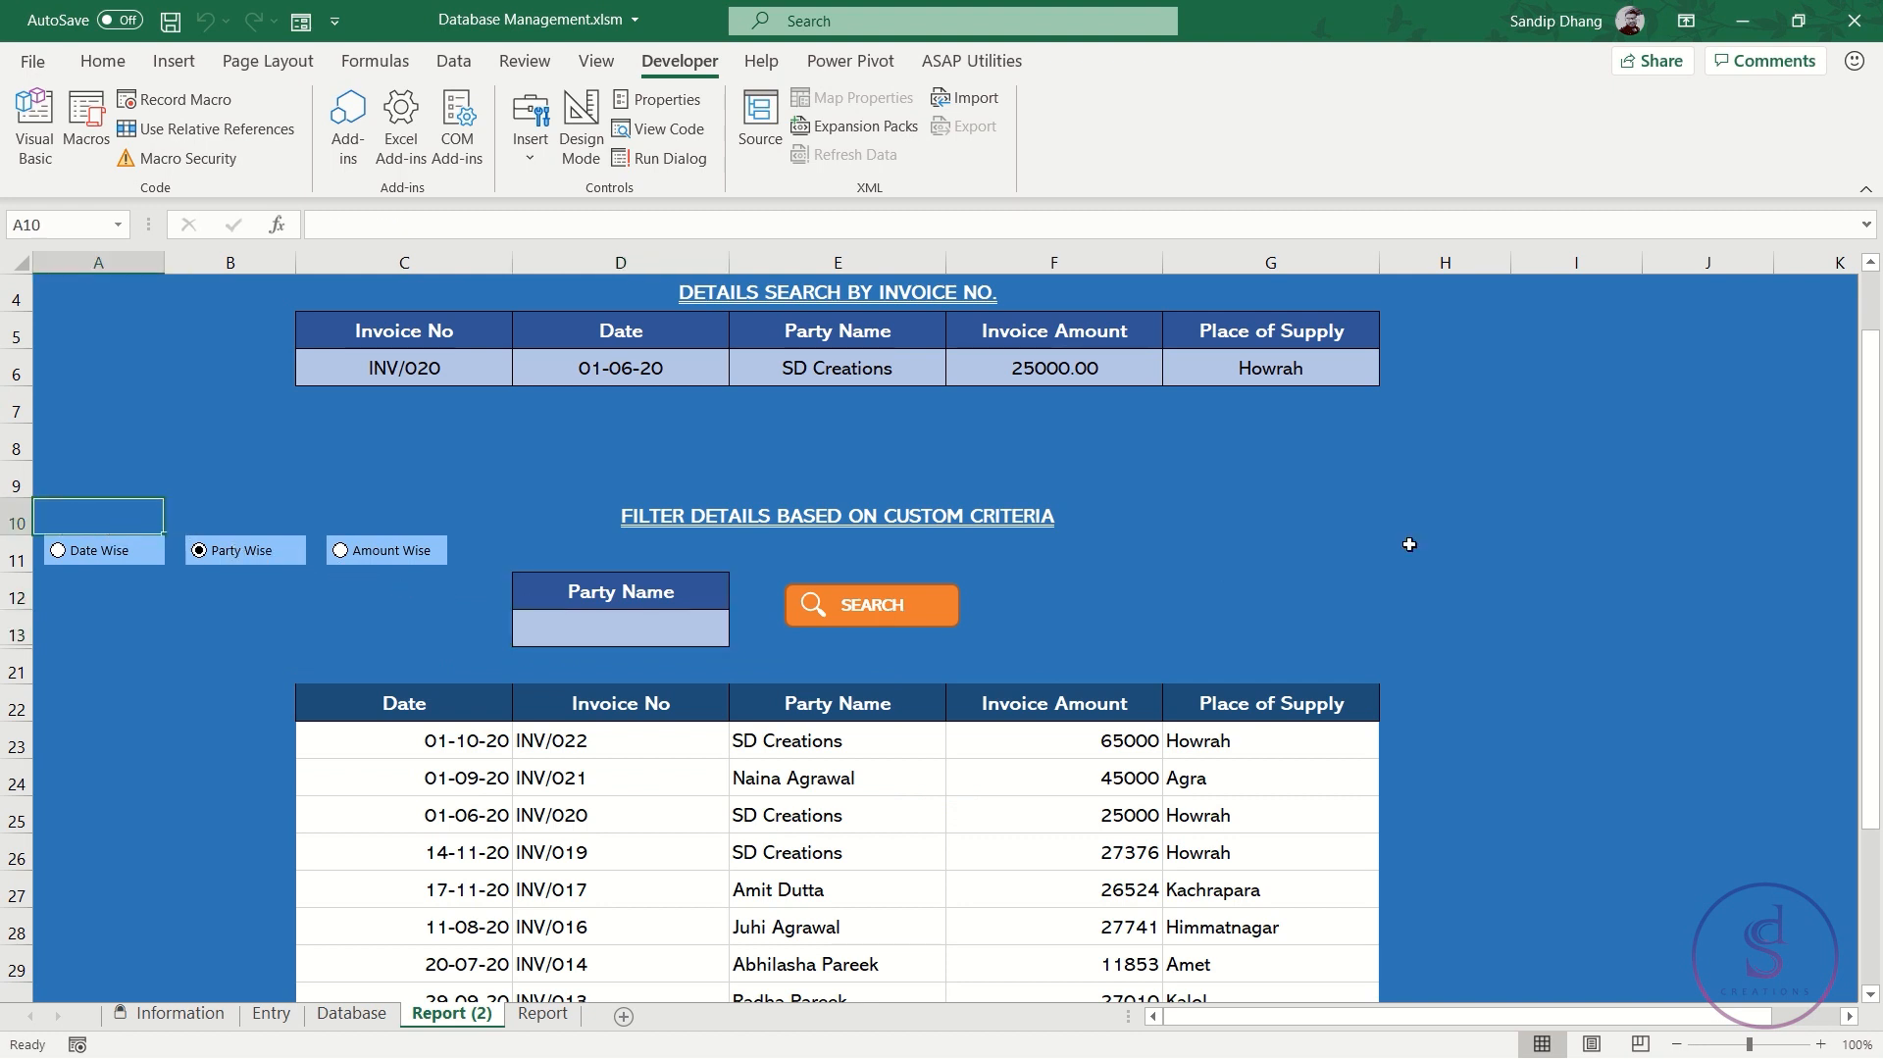
Apply the light font colour to the blank-looking cells G12:J13 beside the Party Name criteria
drag(1243, 588, 1651, 647)
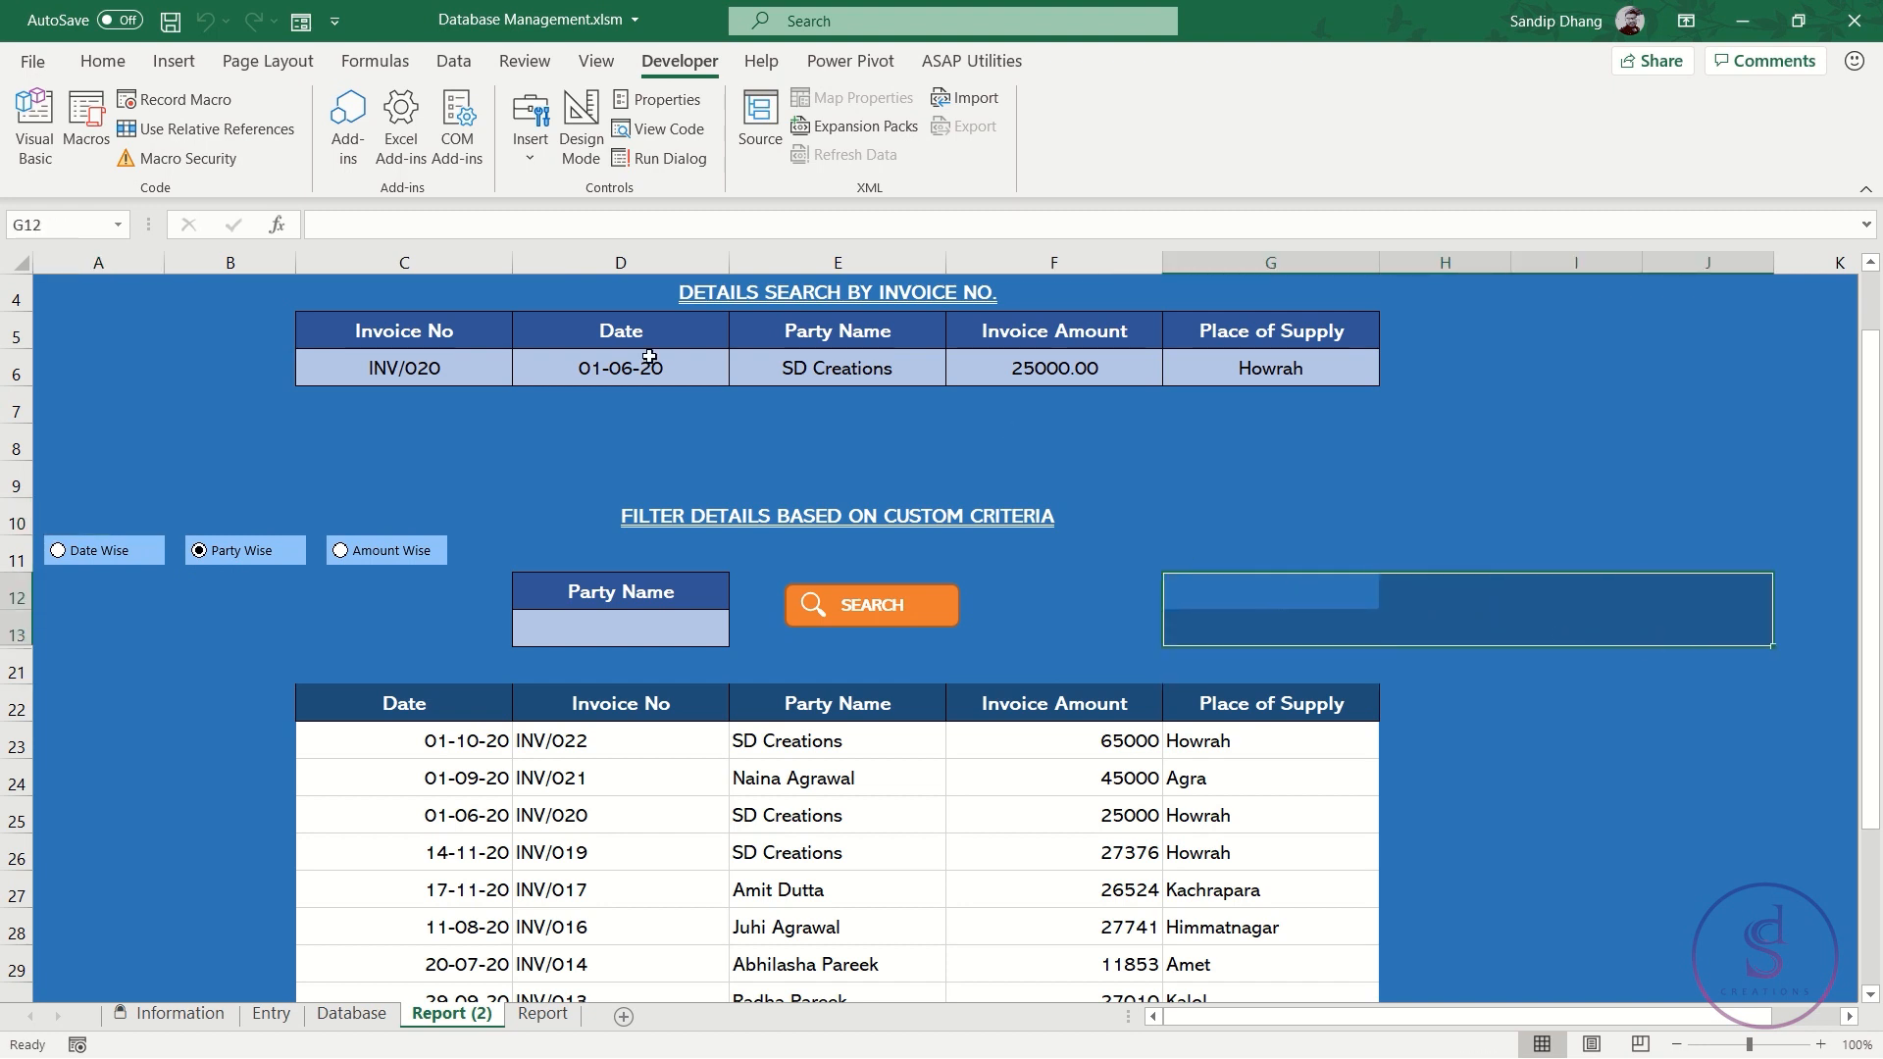
click(103, 64)
click(437, 152)
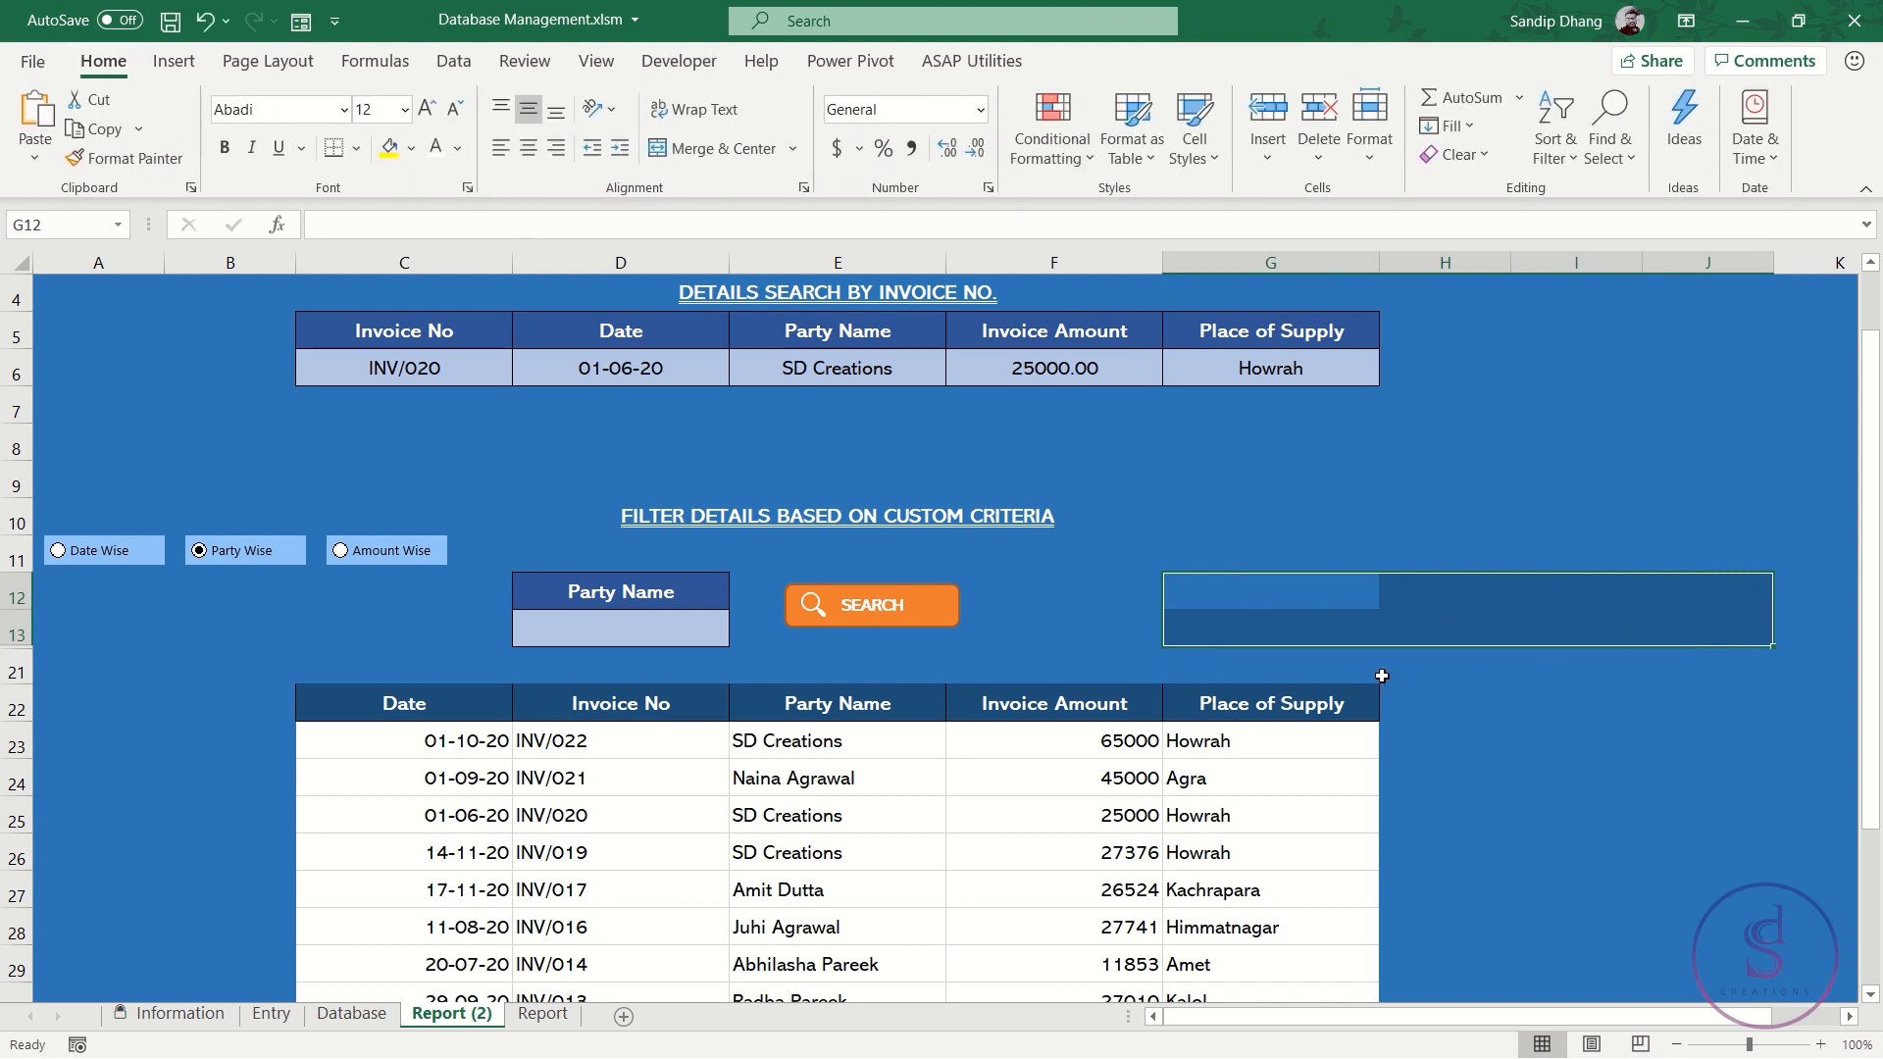
Show the Date Wise criteria, apply the light font colour to G18:J21 and select the hidden date criteria in G18:H19
click(397, 552)
click(141, 555)
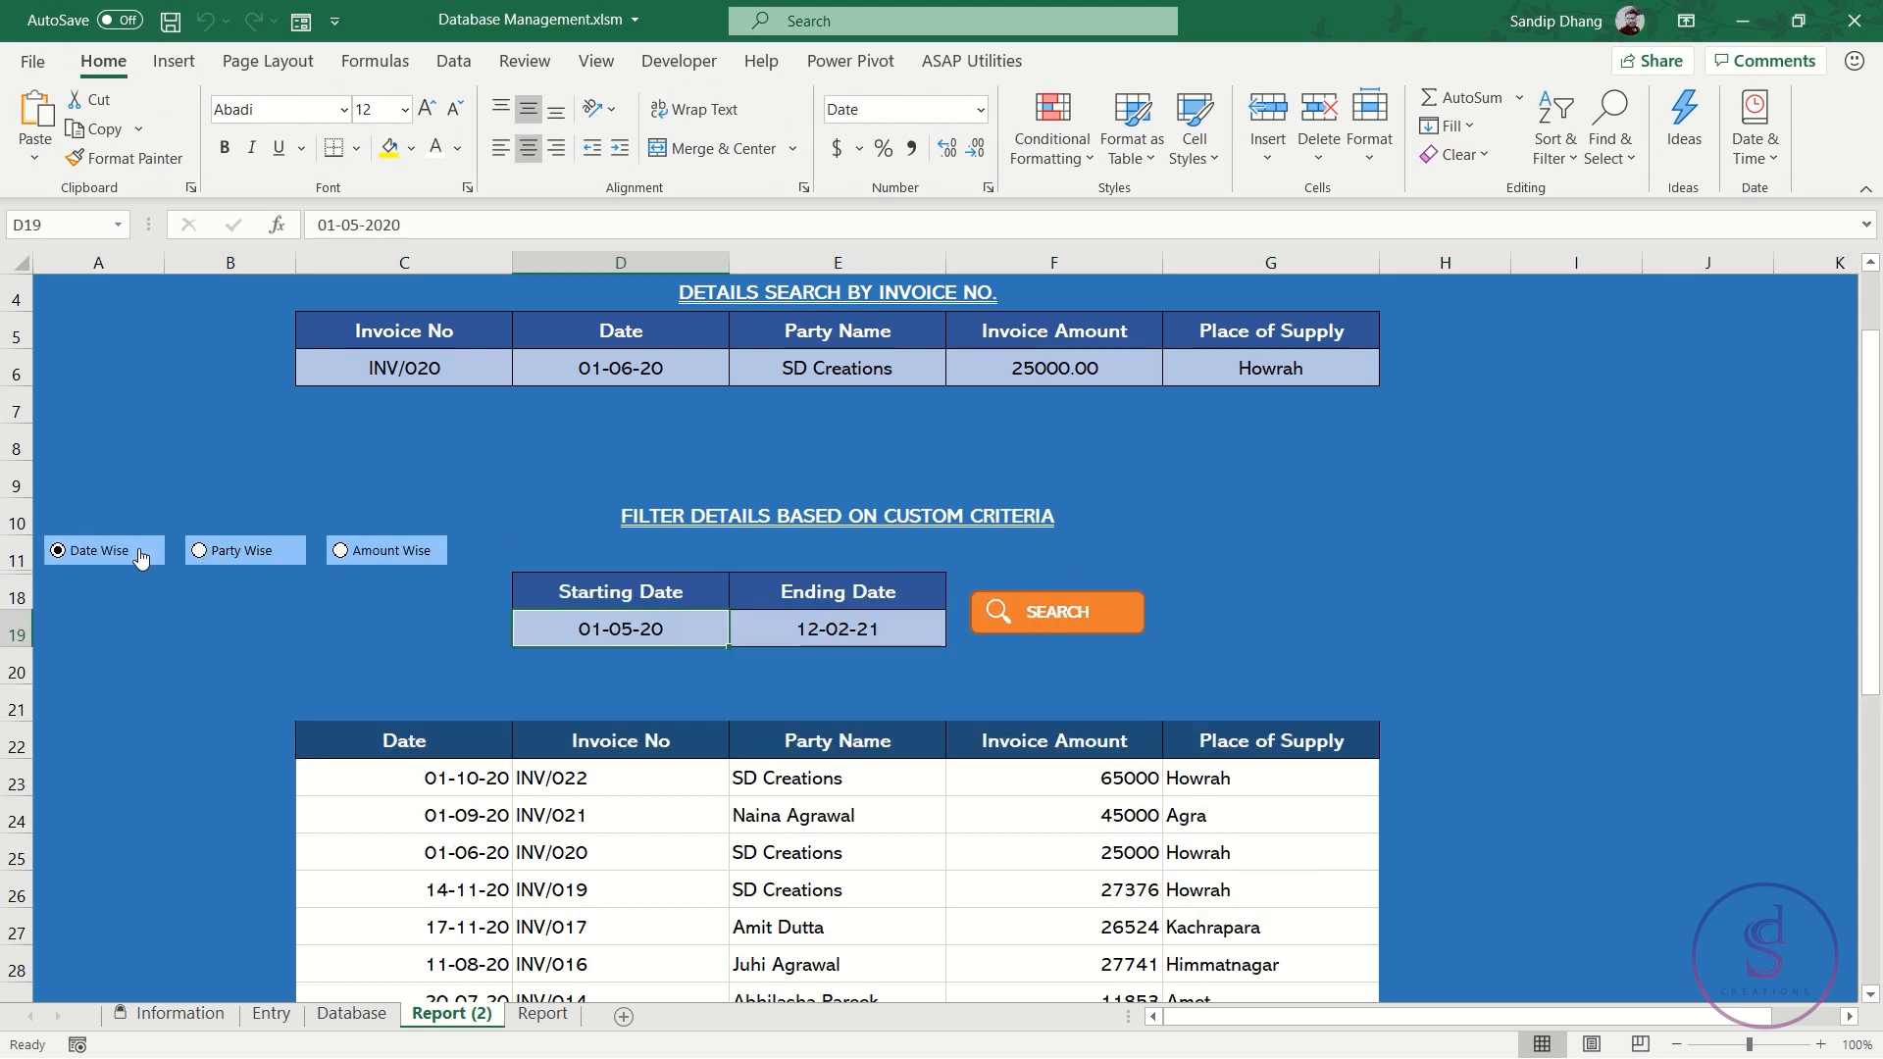
drag(1219, 580, 1673, 702)
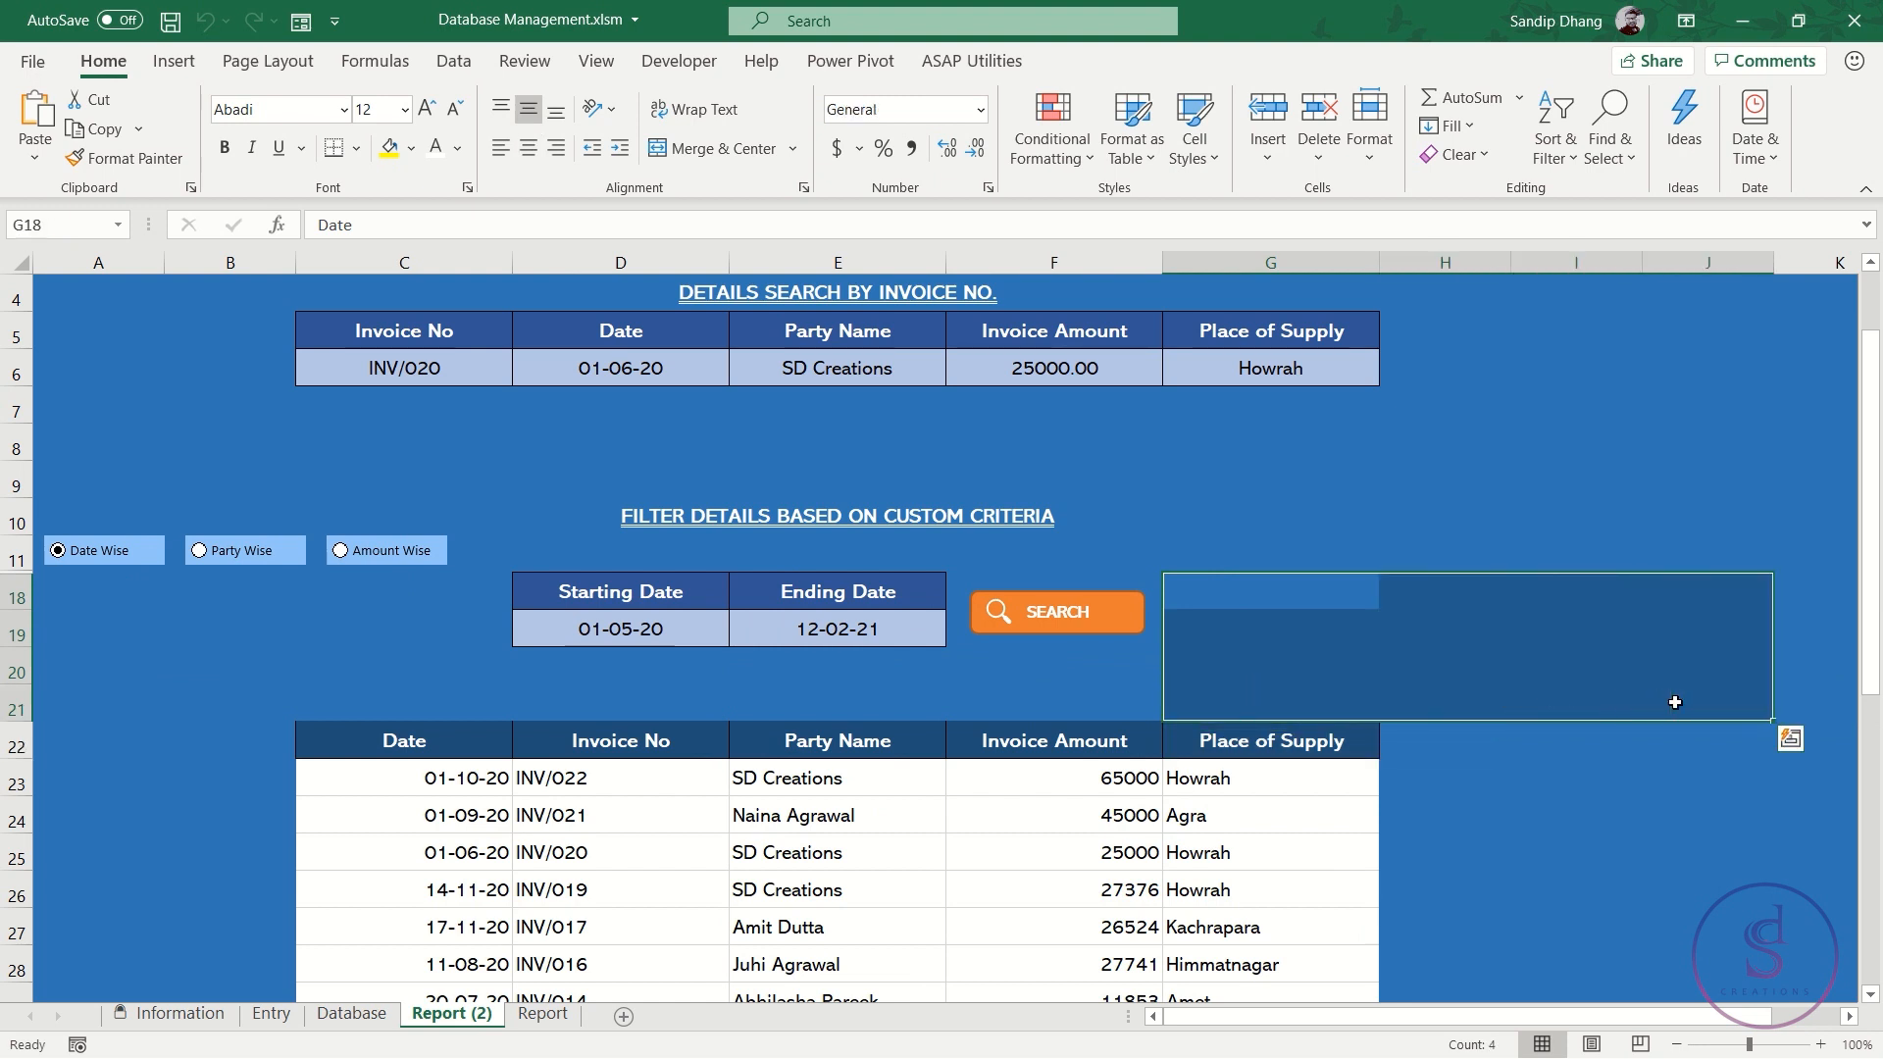
click(439, 159)
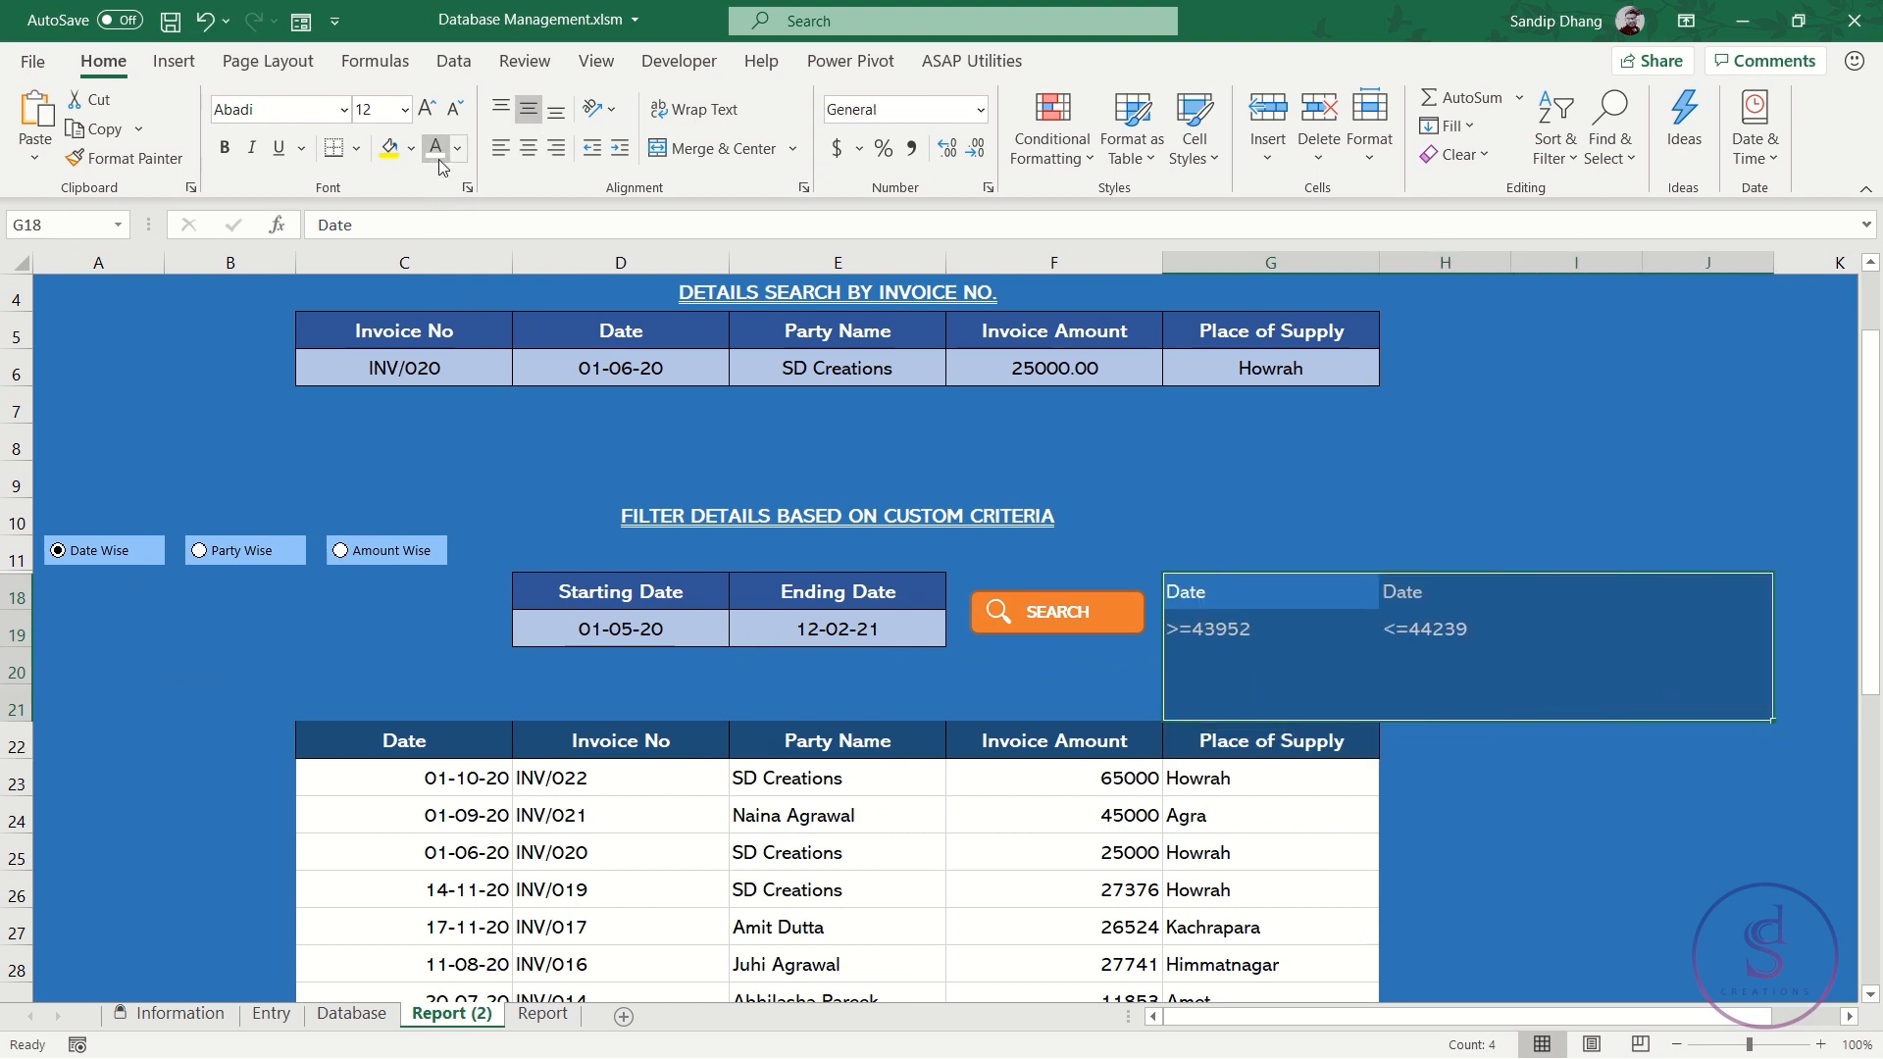
drag(1310, 597, 1434, 628)
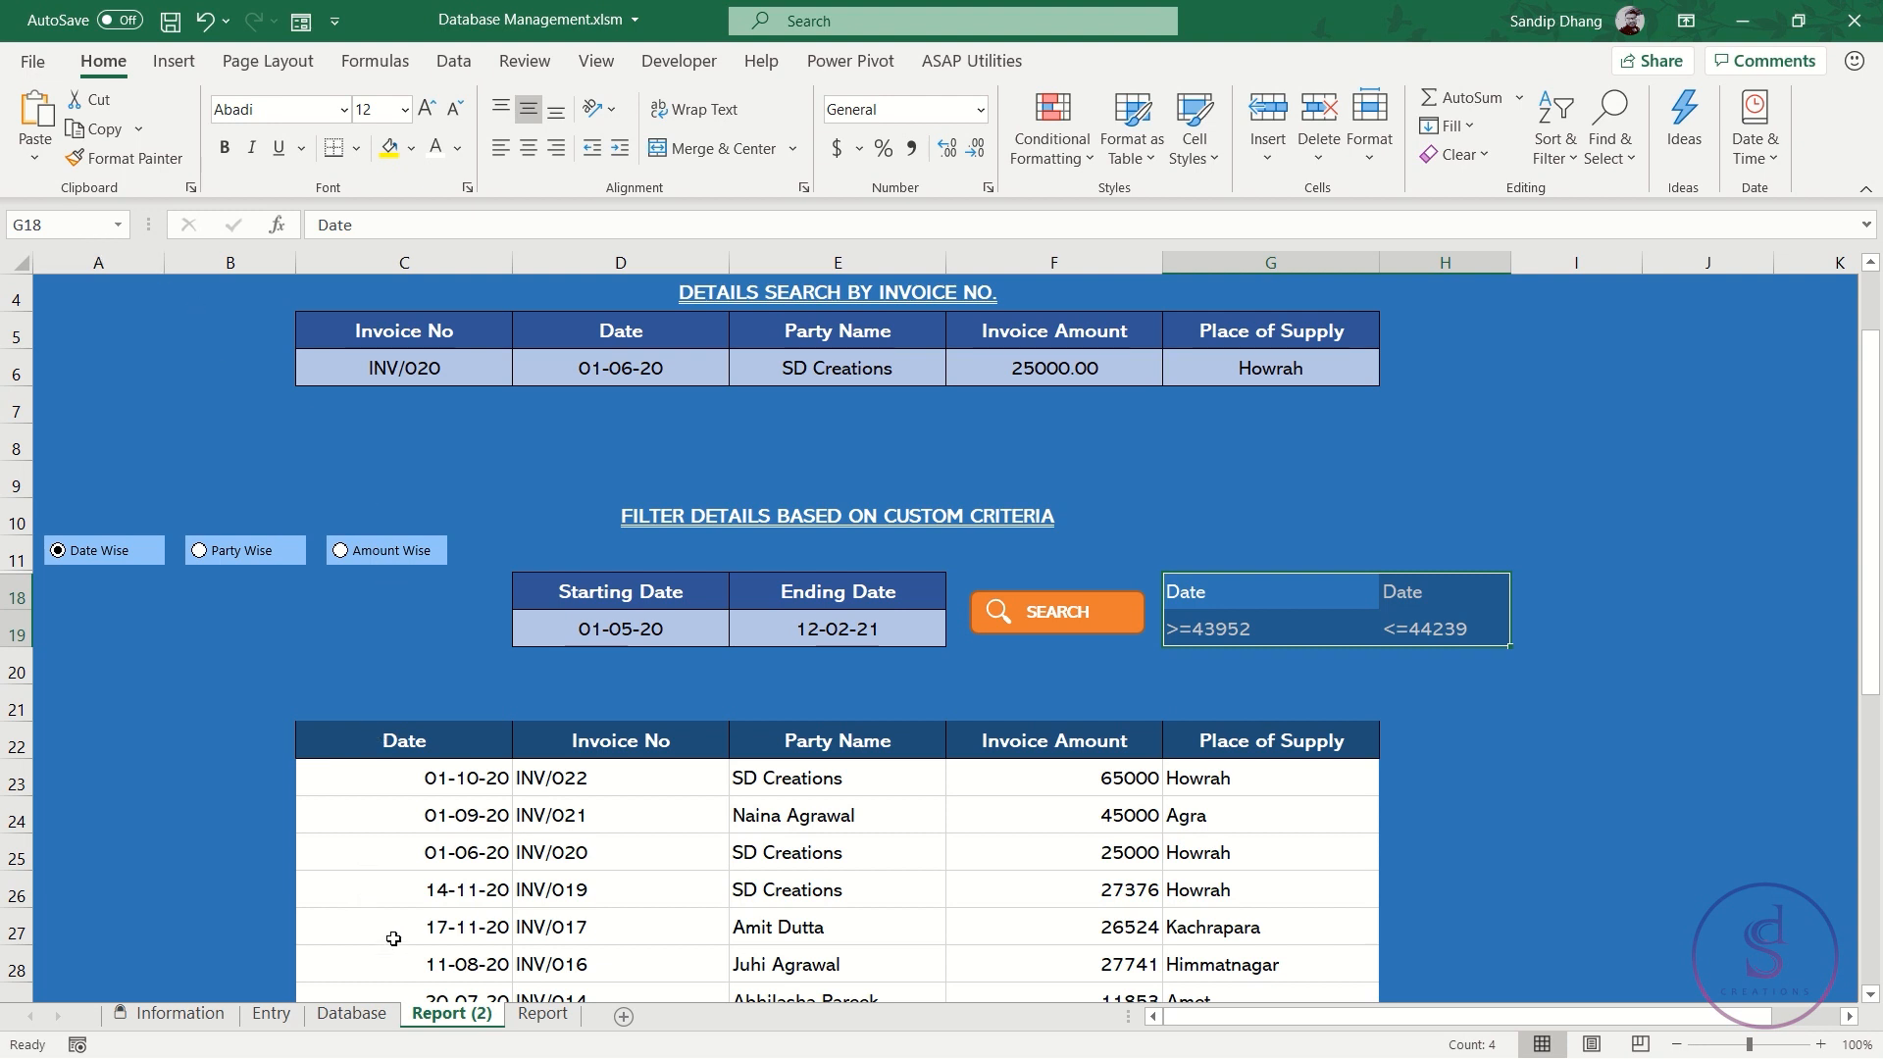
On the Report sheet, open the Name Manager and examine the range that the DateCriteria name refers to
click(557, 1016)
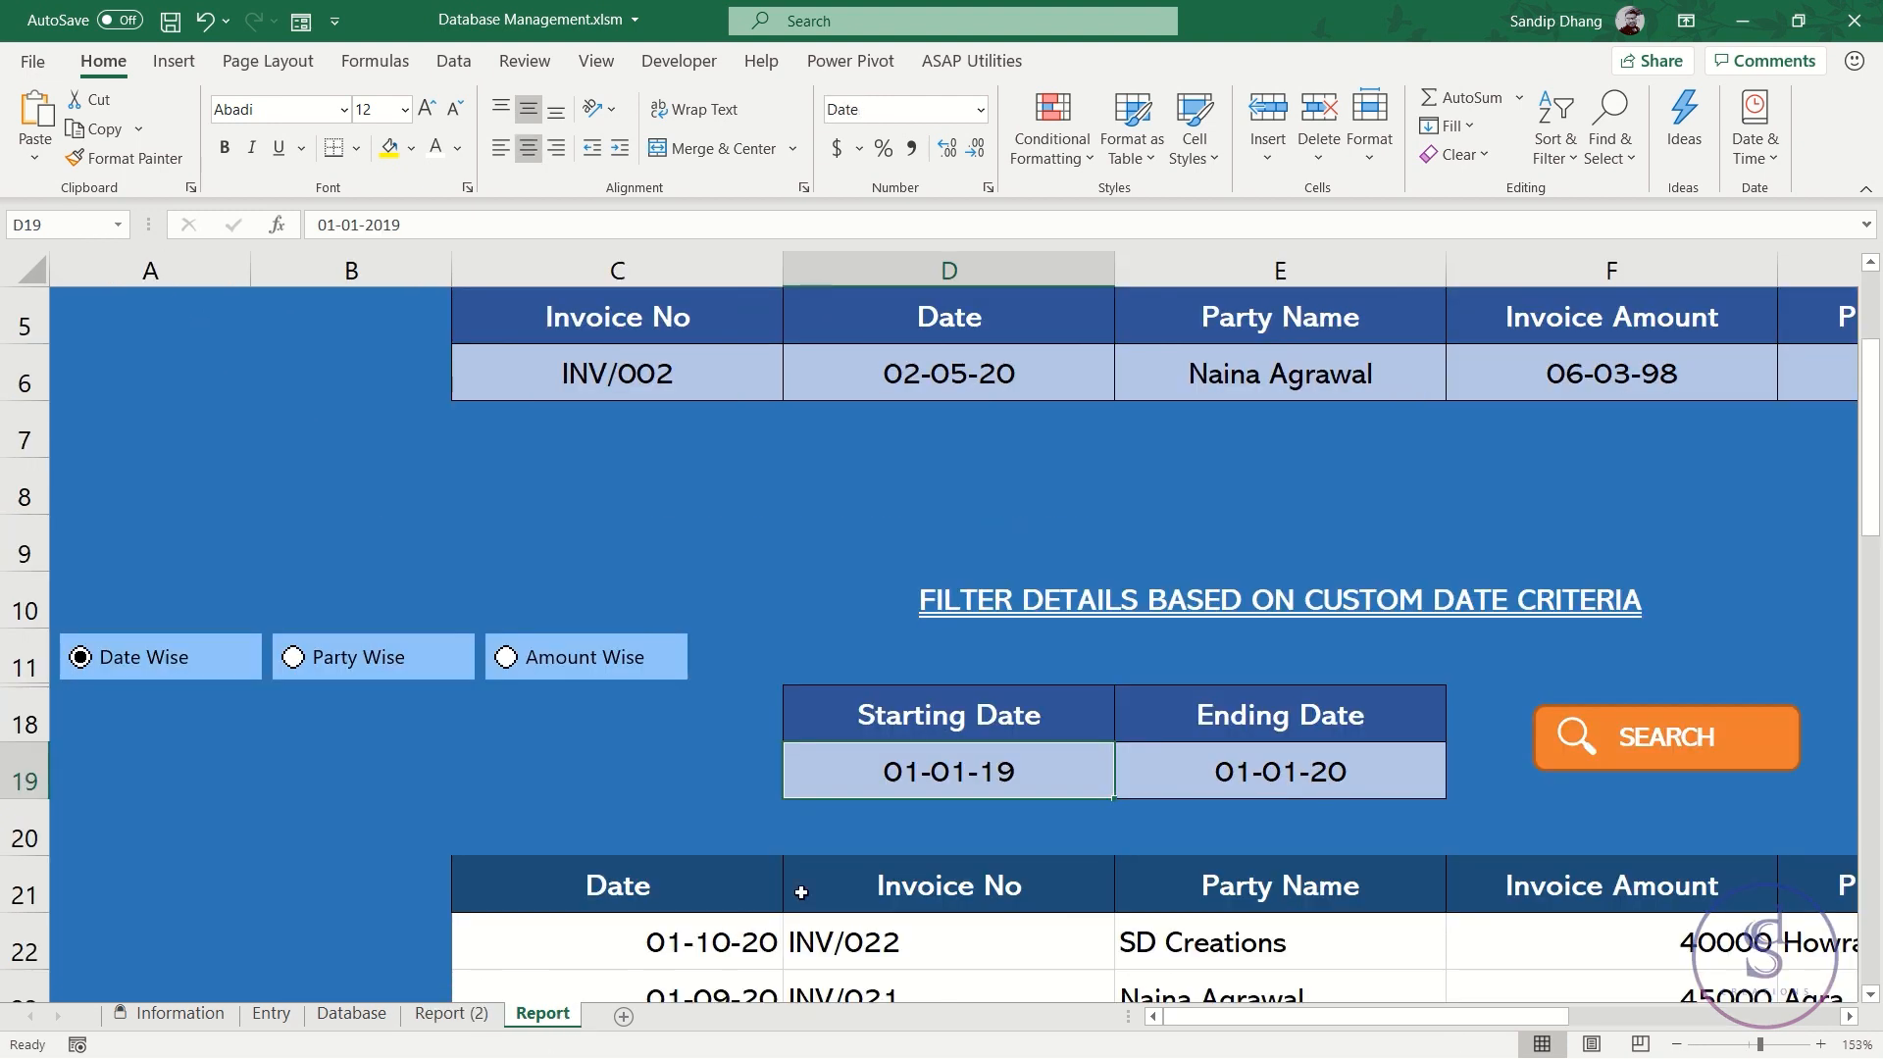
ctrl+scroll(1092, 855, down, 3)
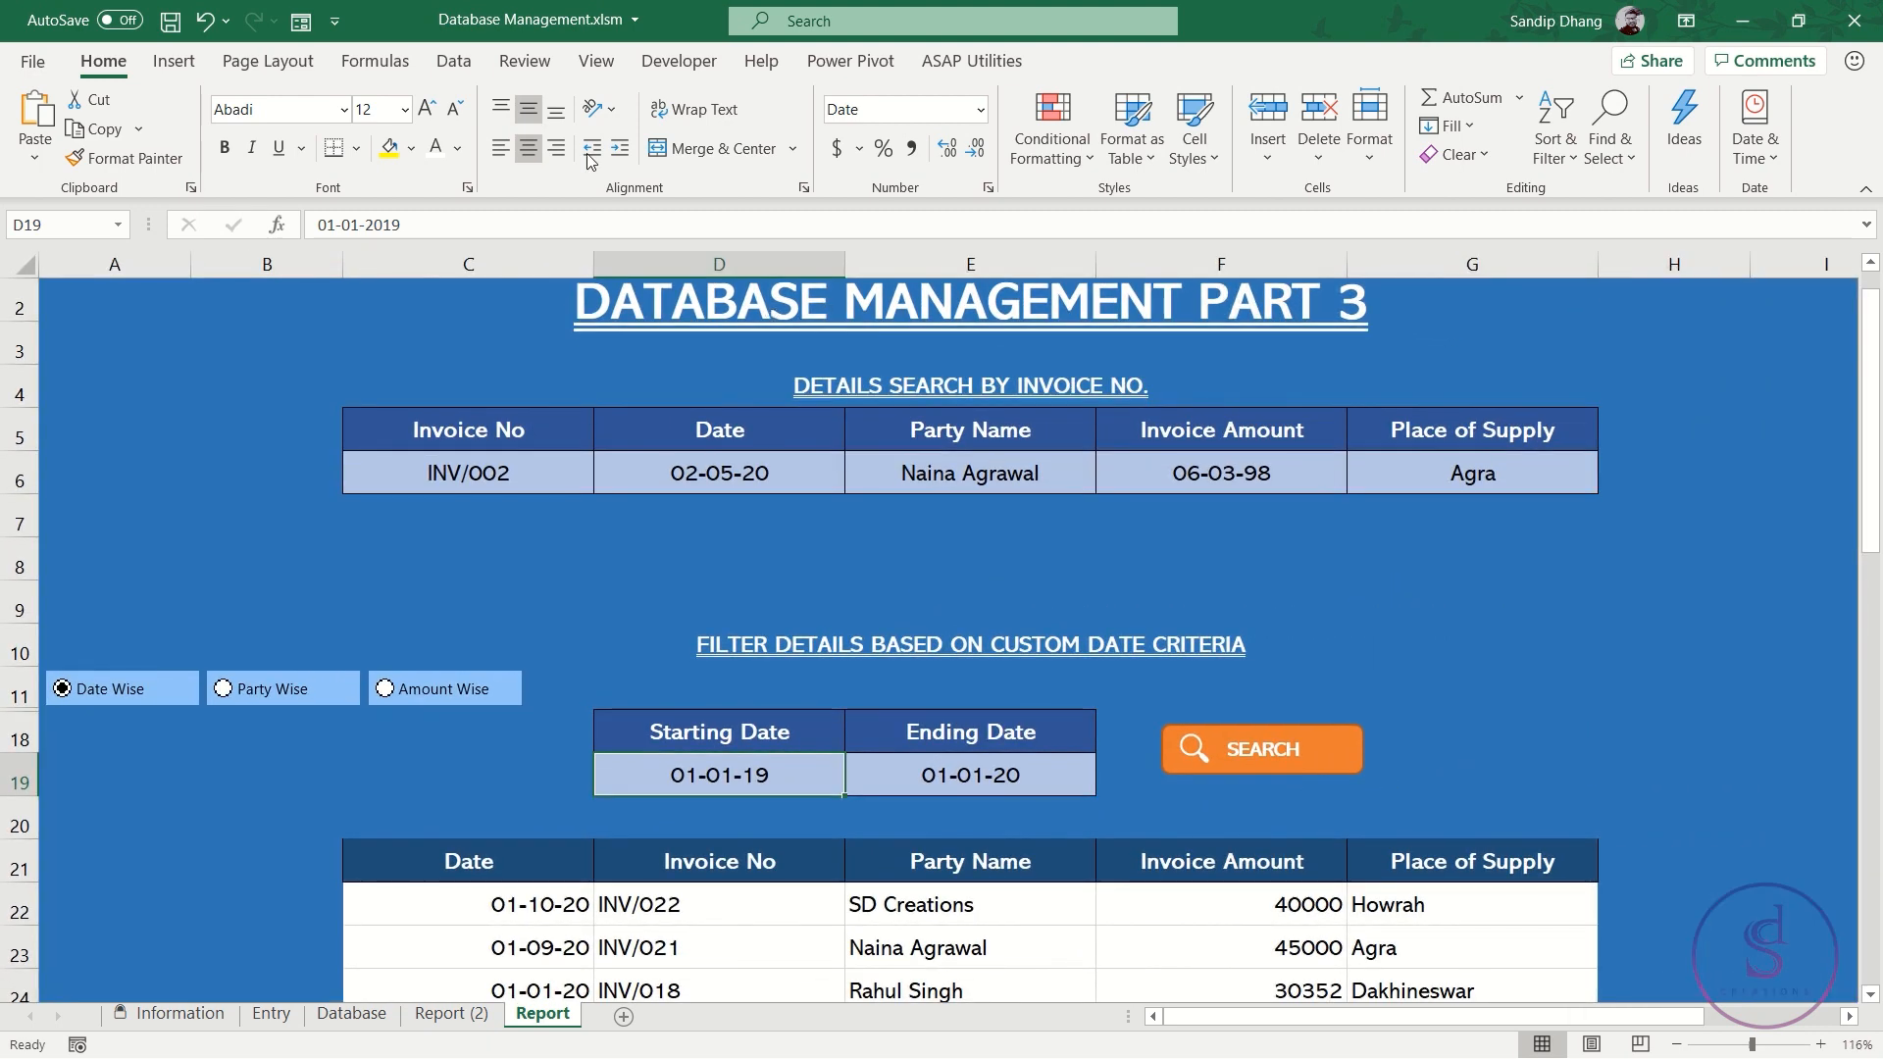
click(397, 66)
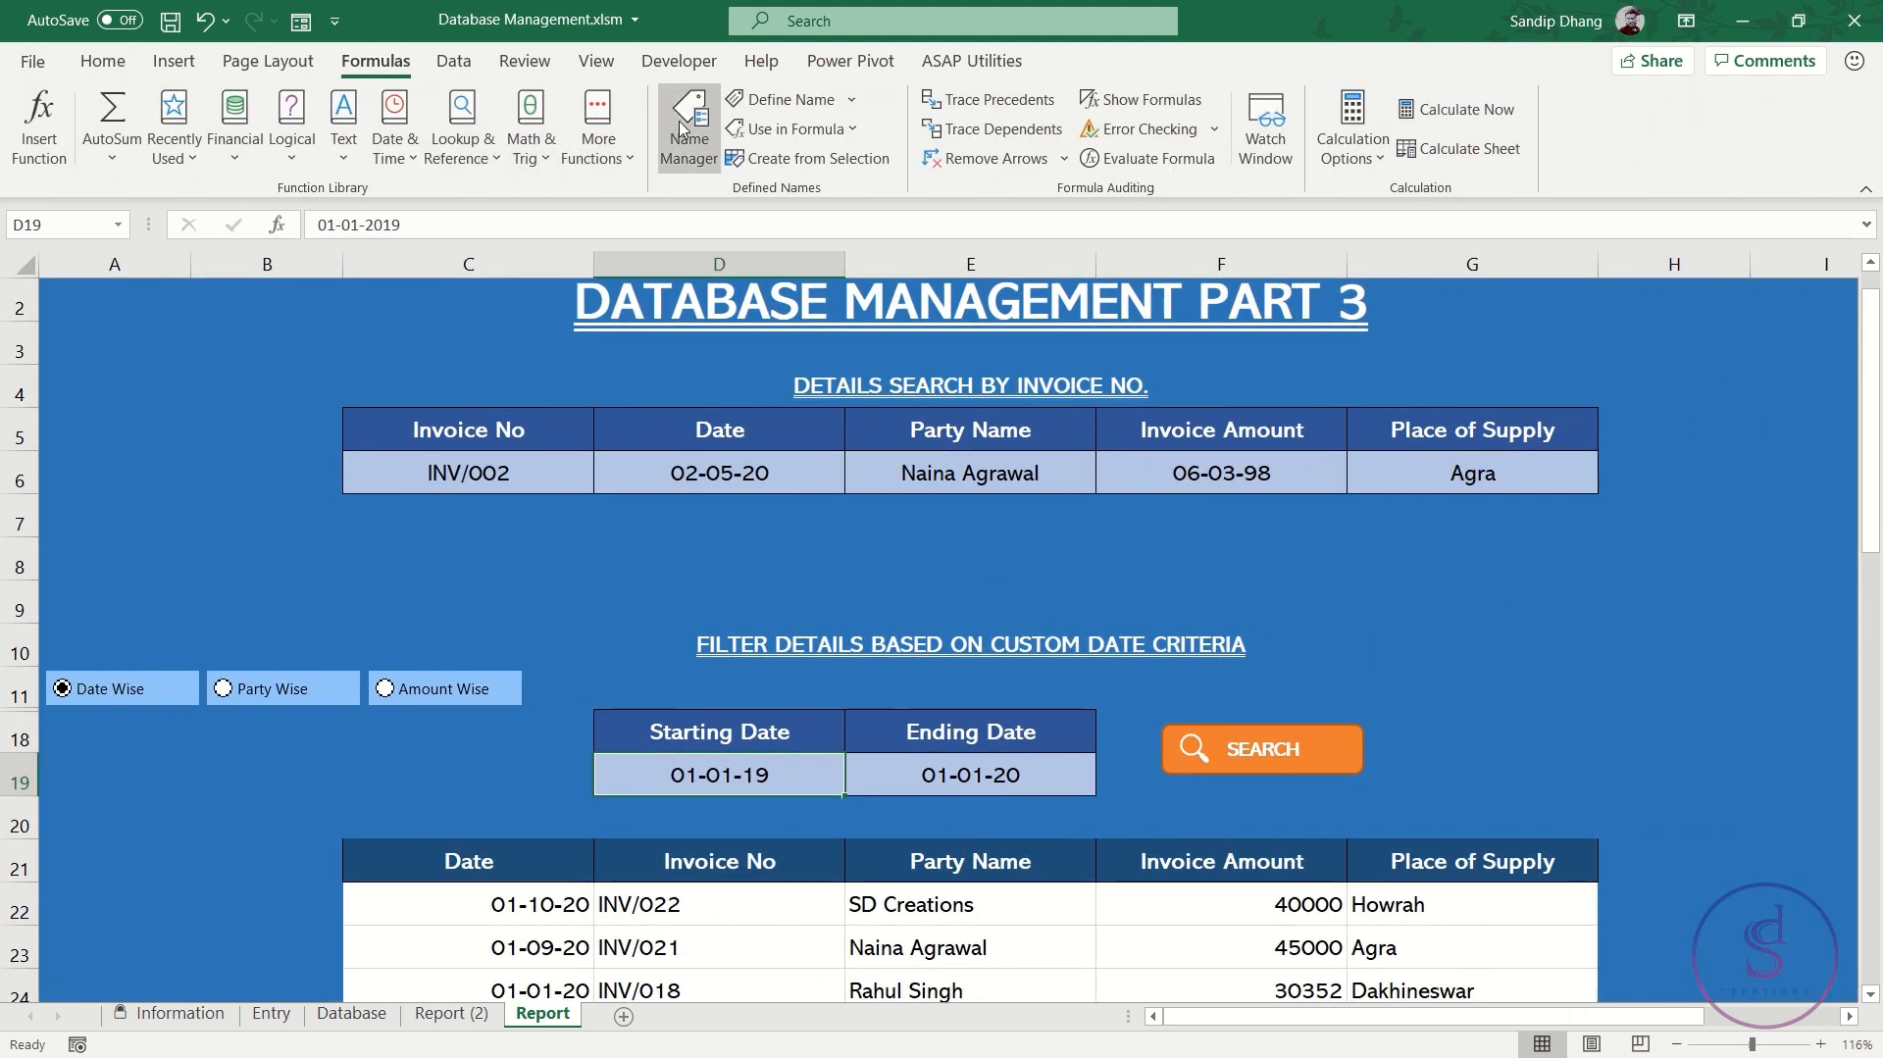
click(693, 130)
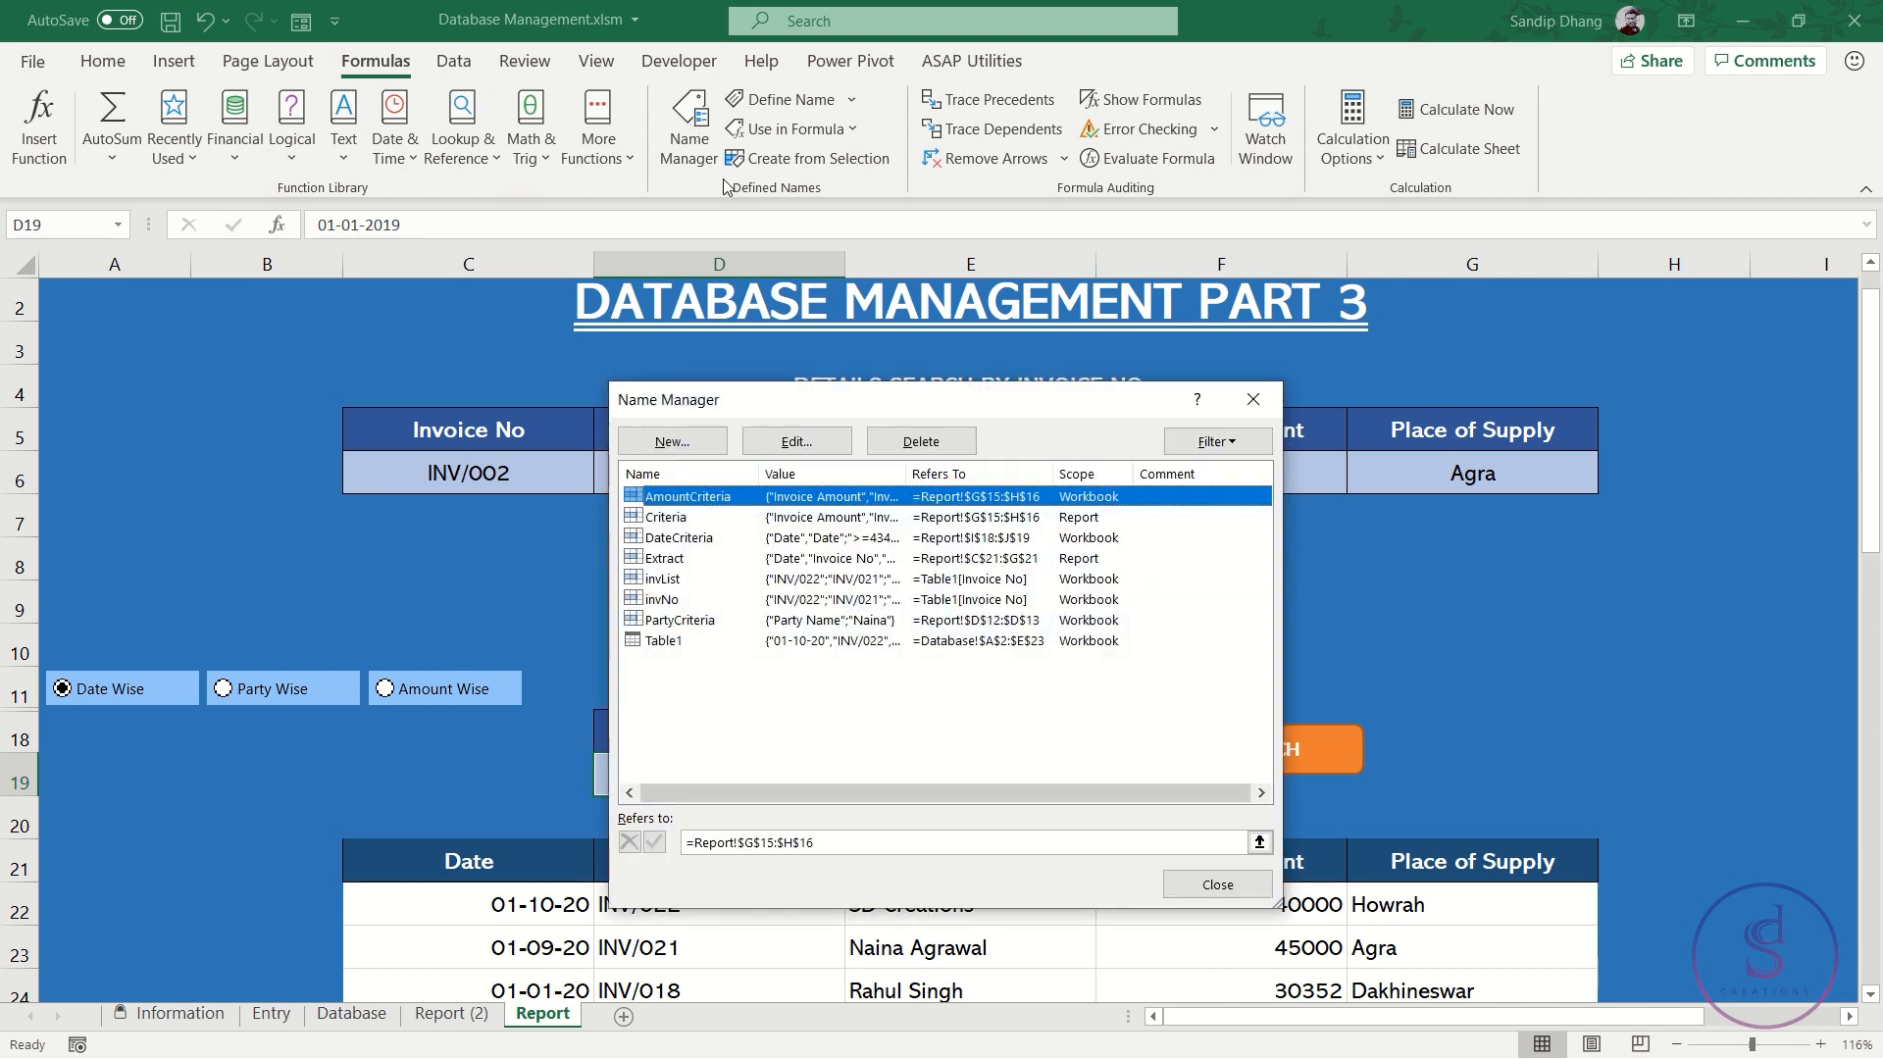
click(699, 546)
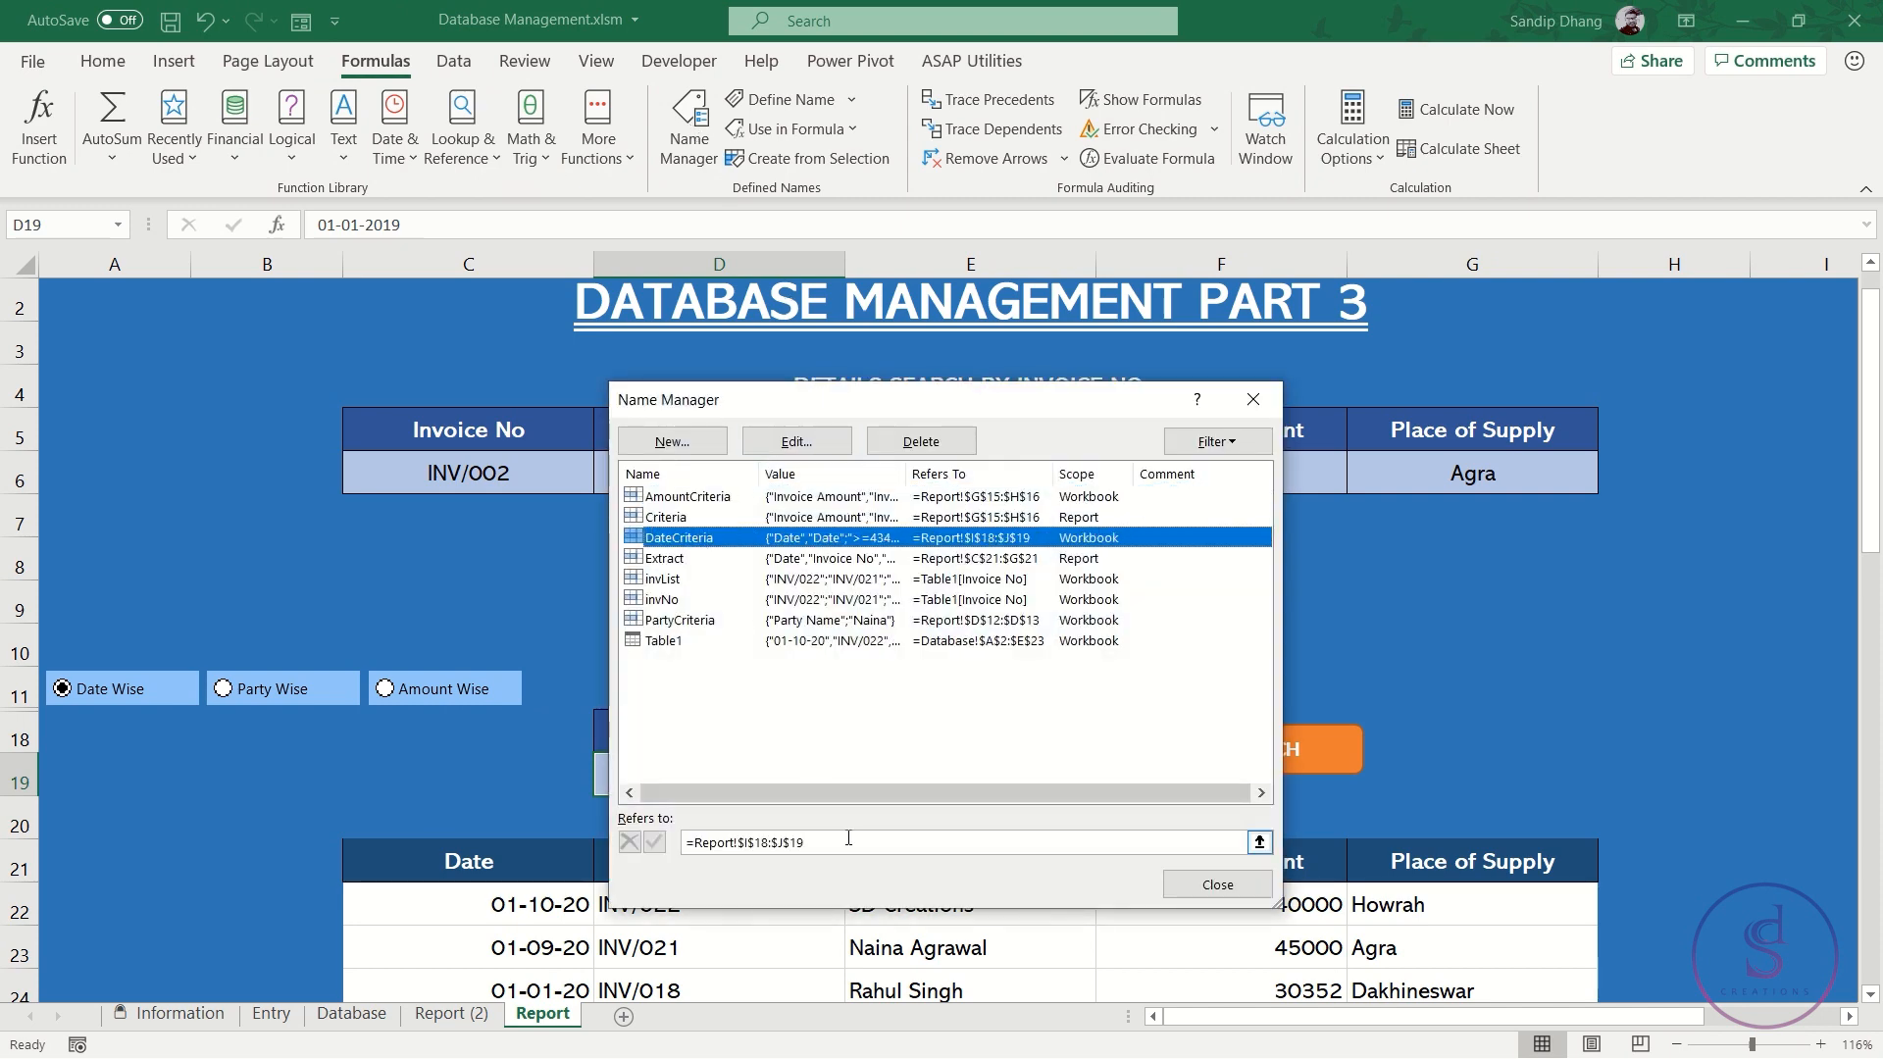
click(848, 840)
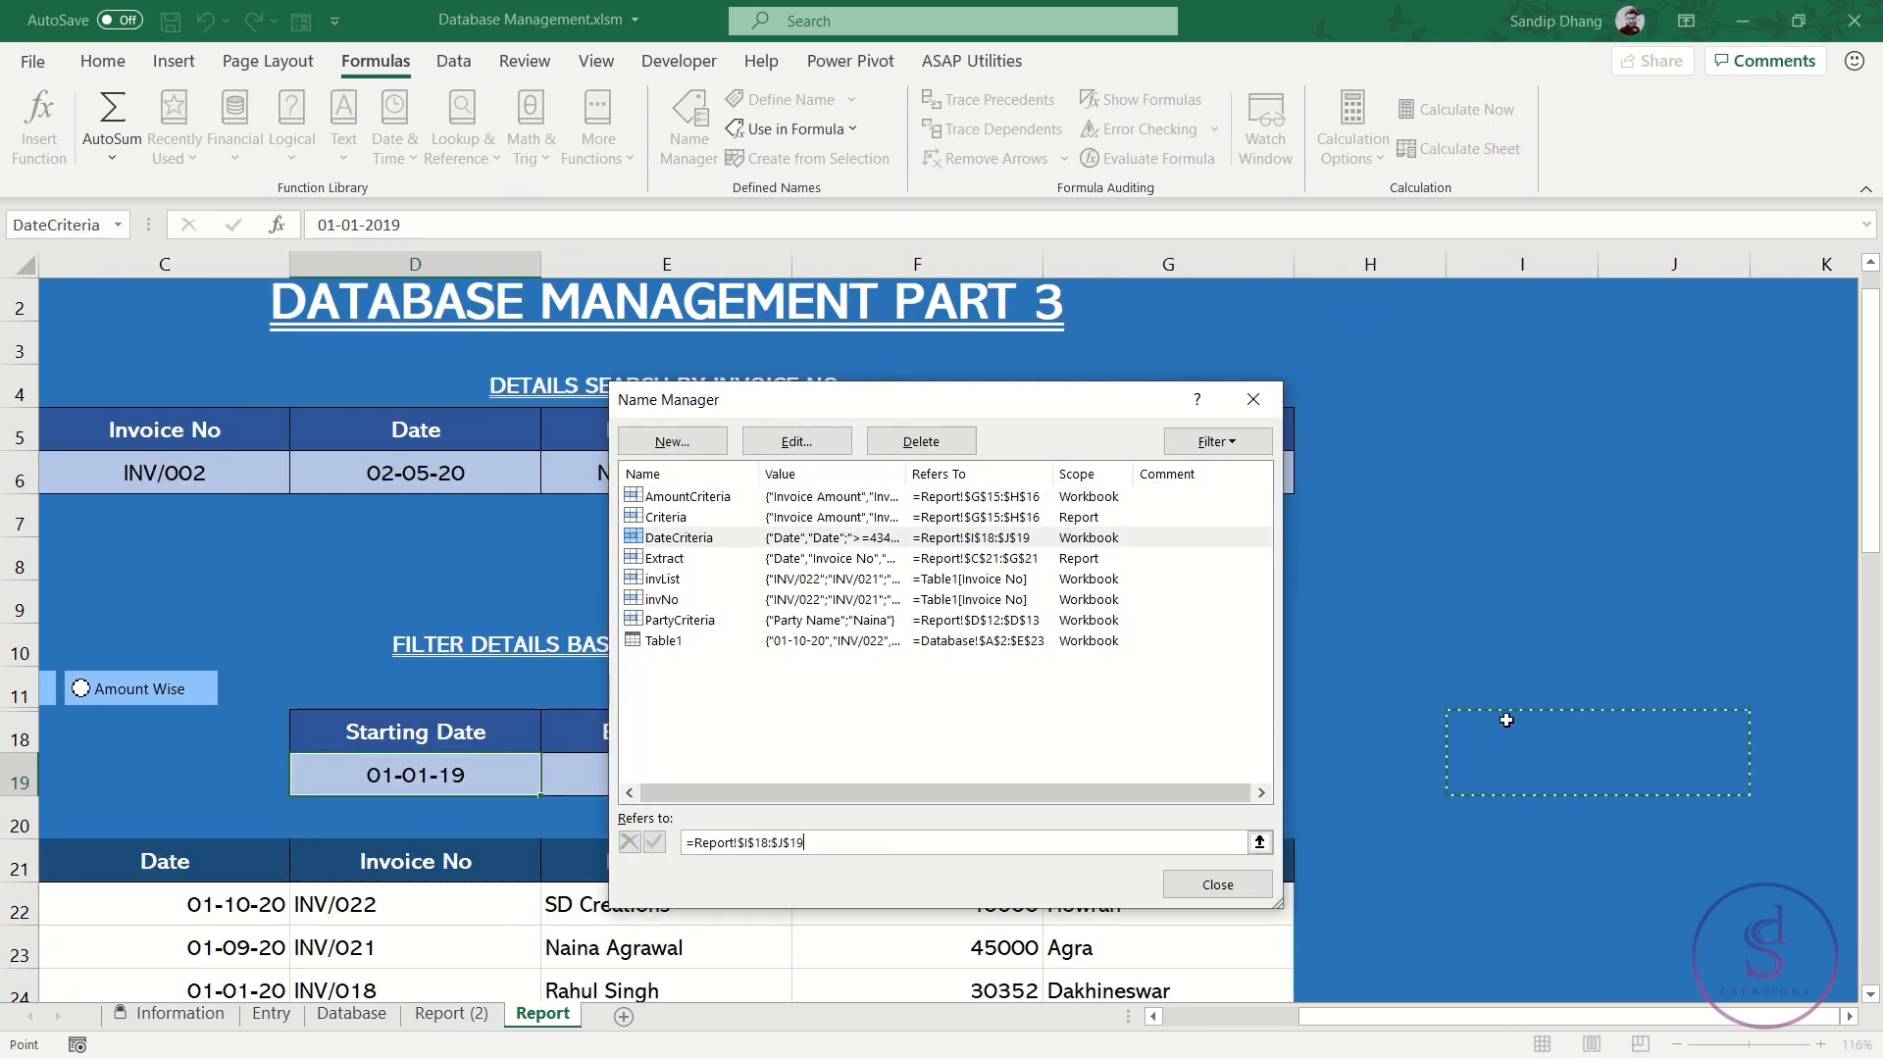
Examine the range that the AmountCriteria name refers to and close the Name Manager
click(752, 502)
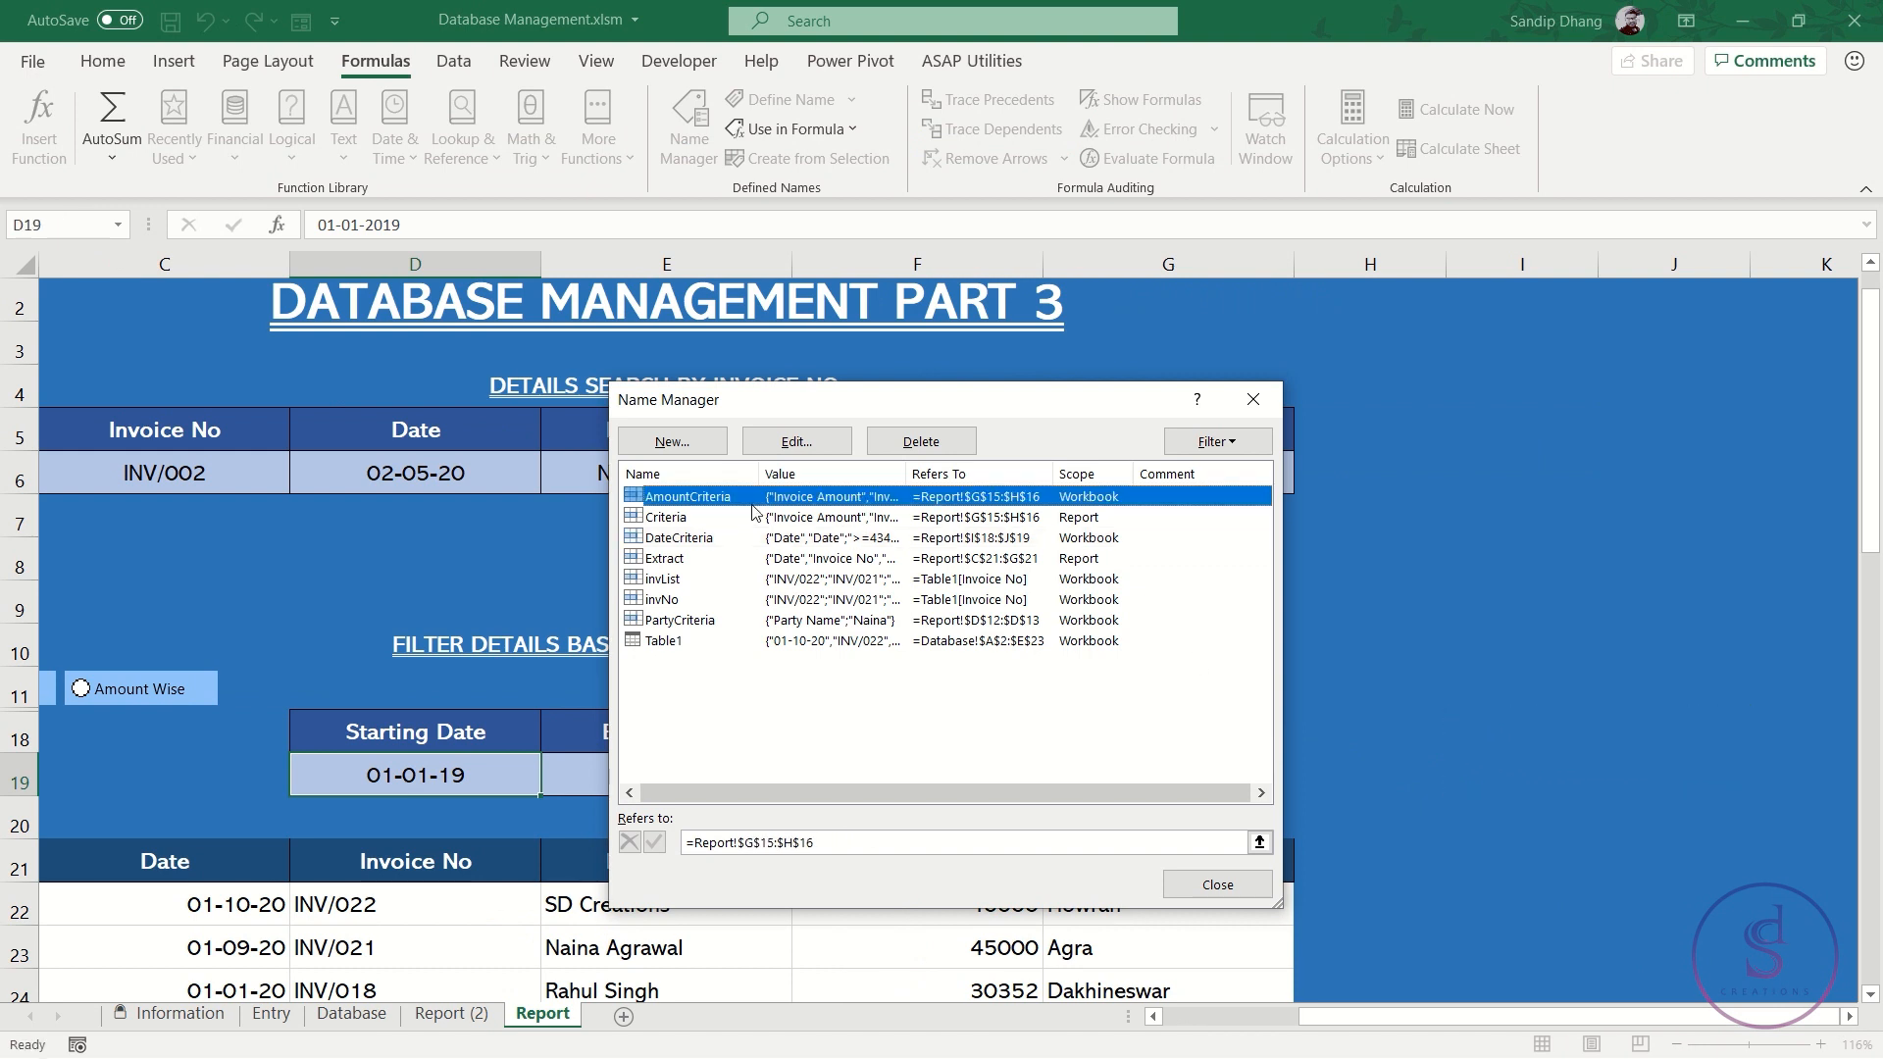
click(855, 844)
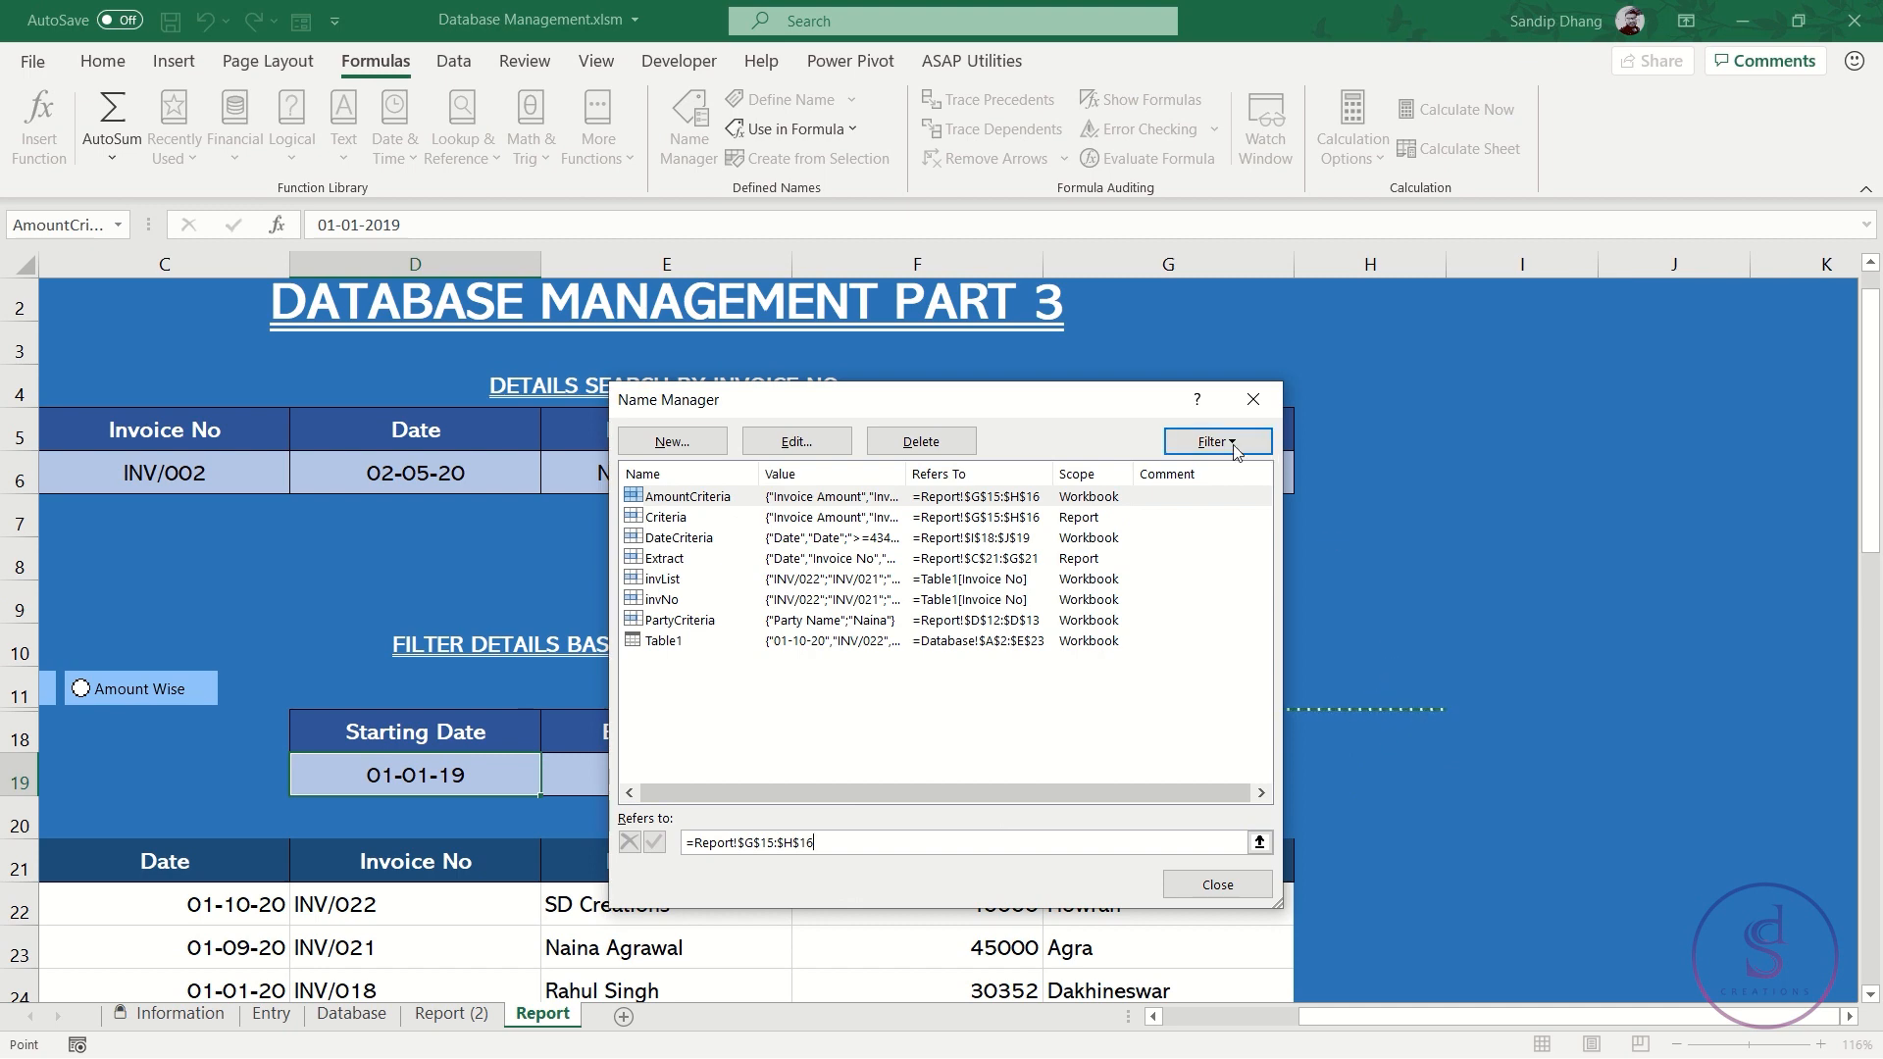
click(1260, 401)
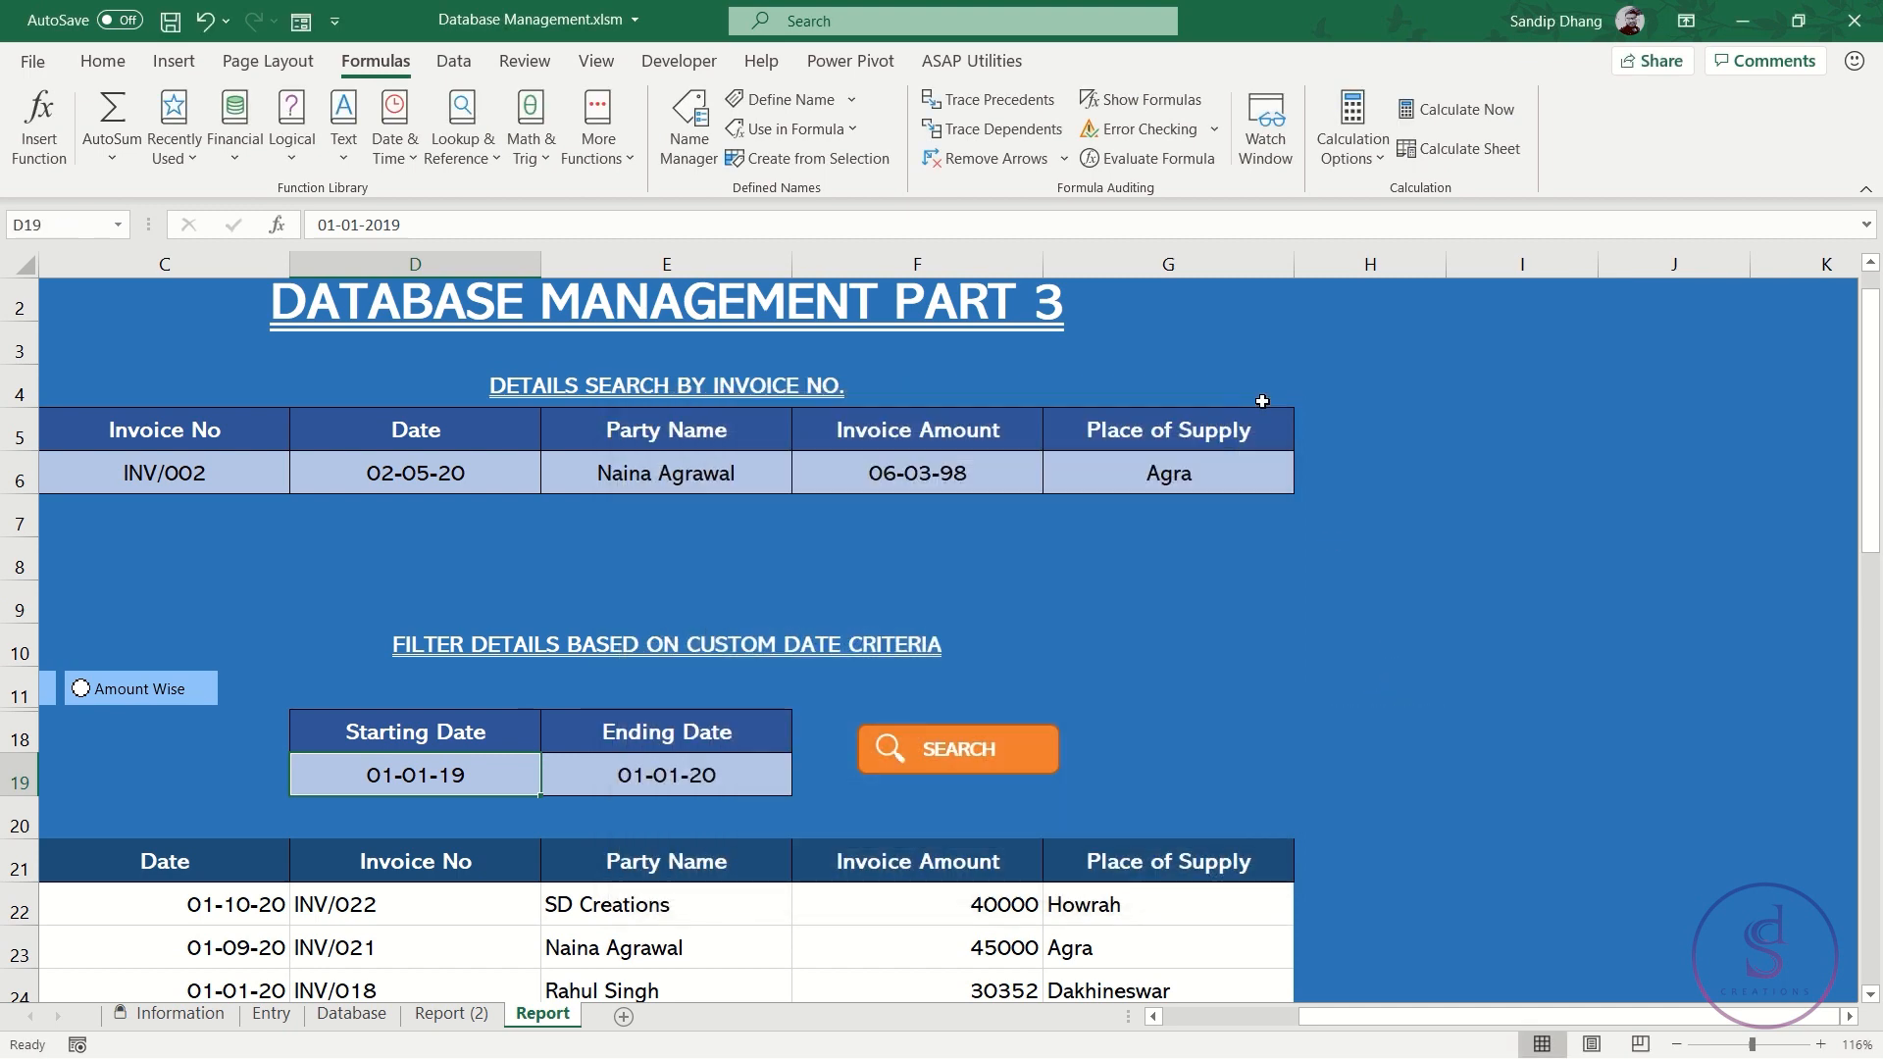
scroll(945, 689, left, 2)
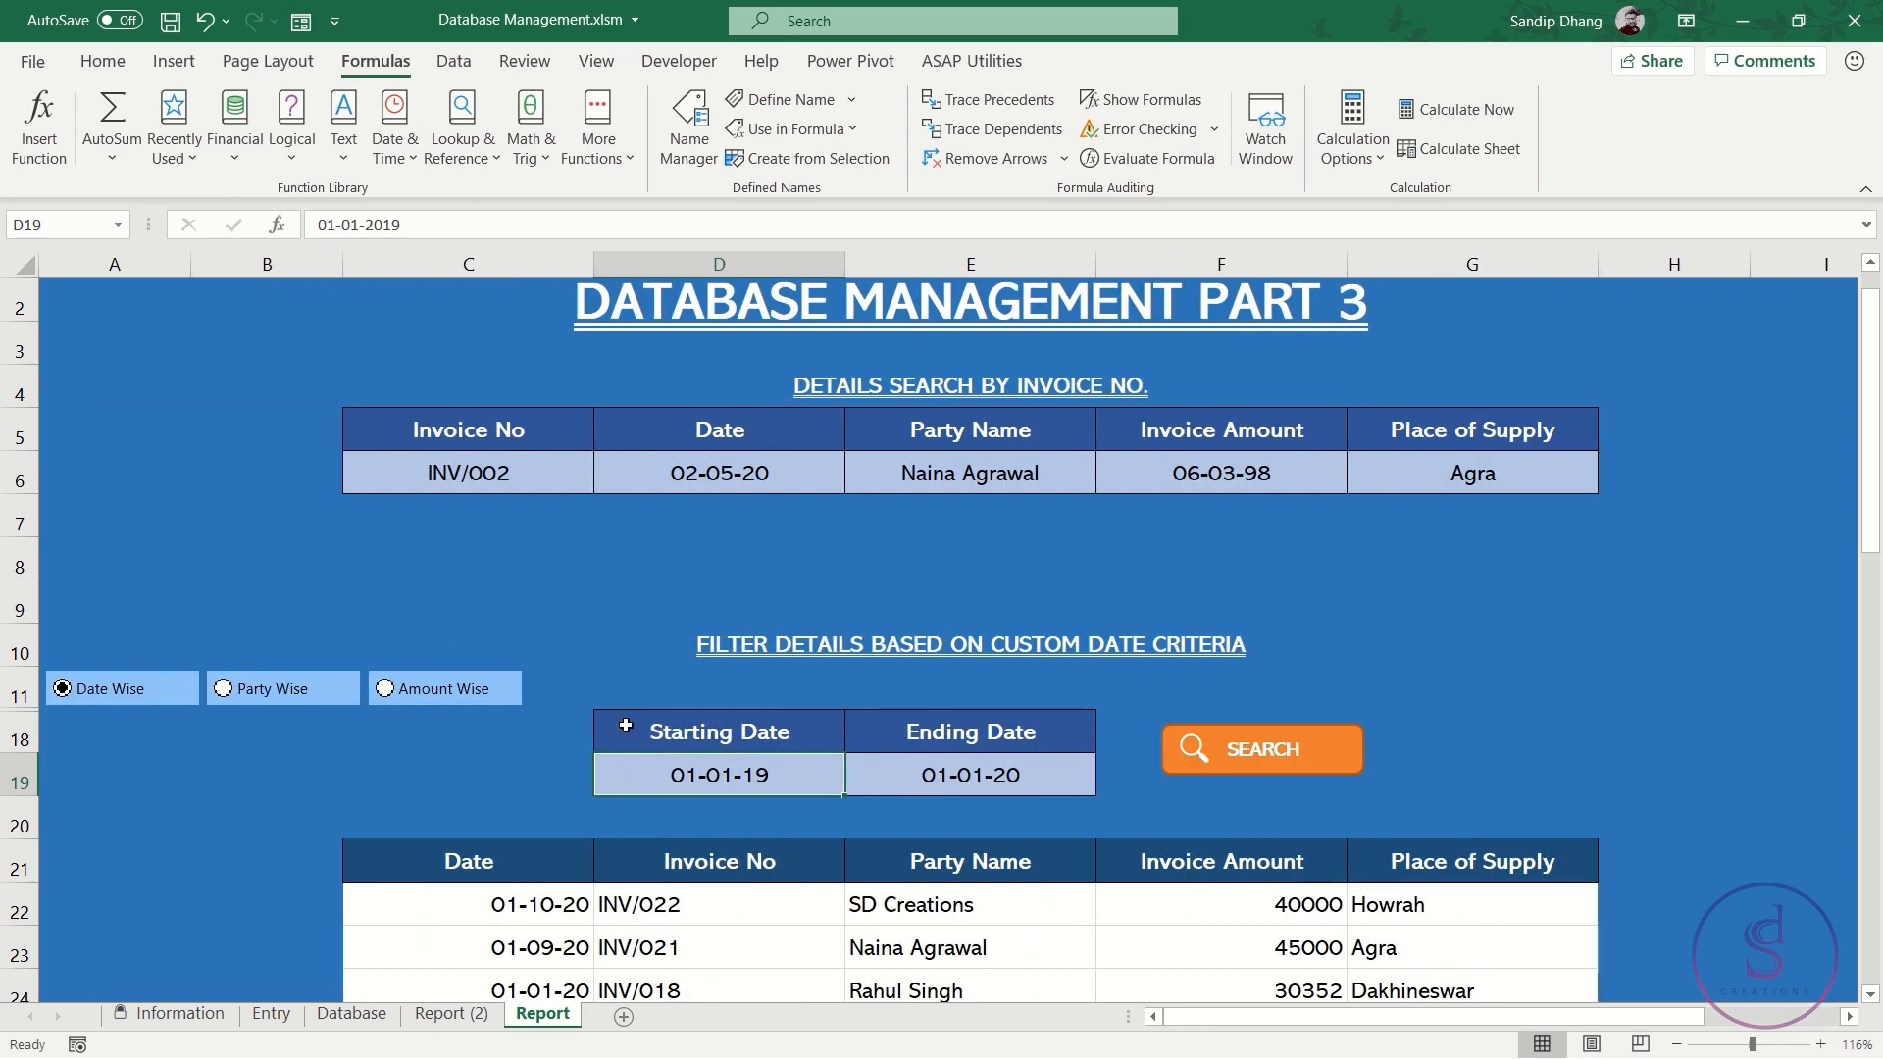
On the Report (2) sheet, name the selected date criteria range G18:H19 DateC
click(470, 1021)
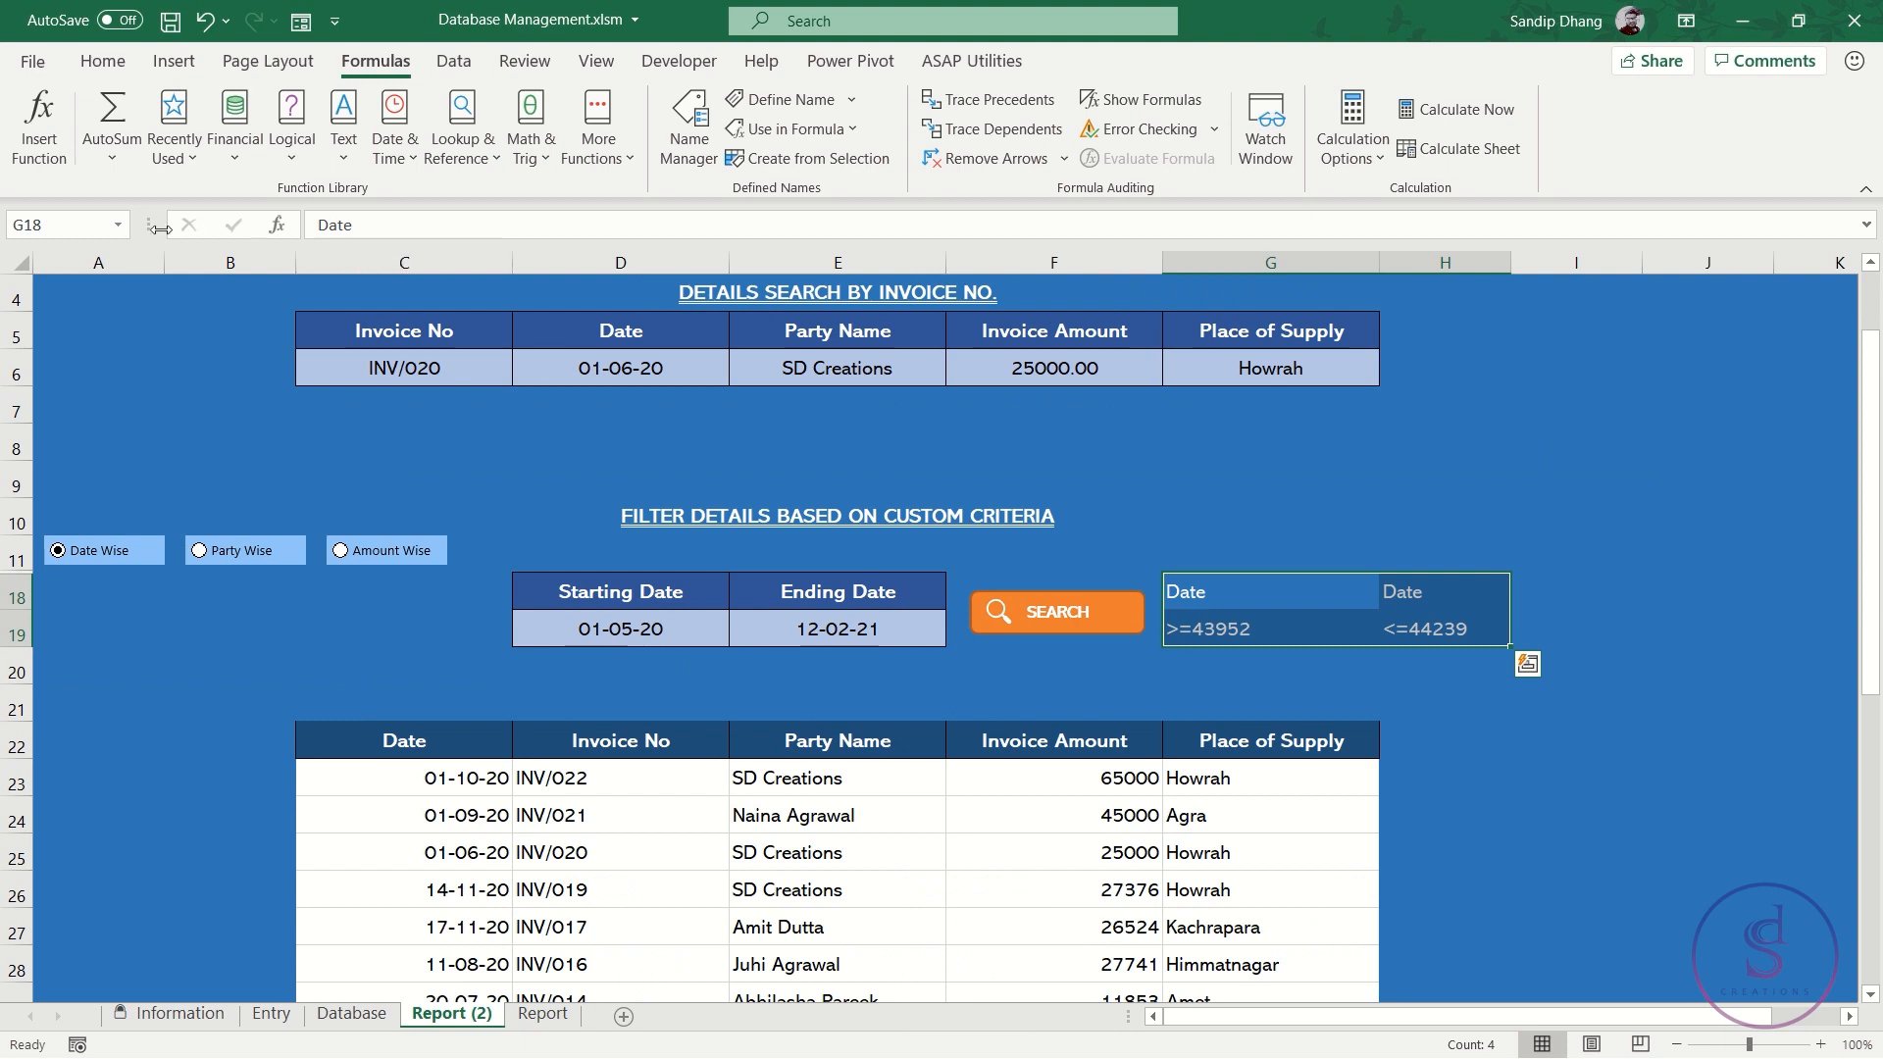
click(55, 222)
text(DateC)
key(Return)
Show the Party Wise criteria and name the Party Name cells D12:D13 PartyC
click(237, 551)
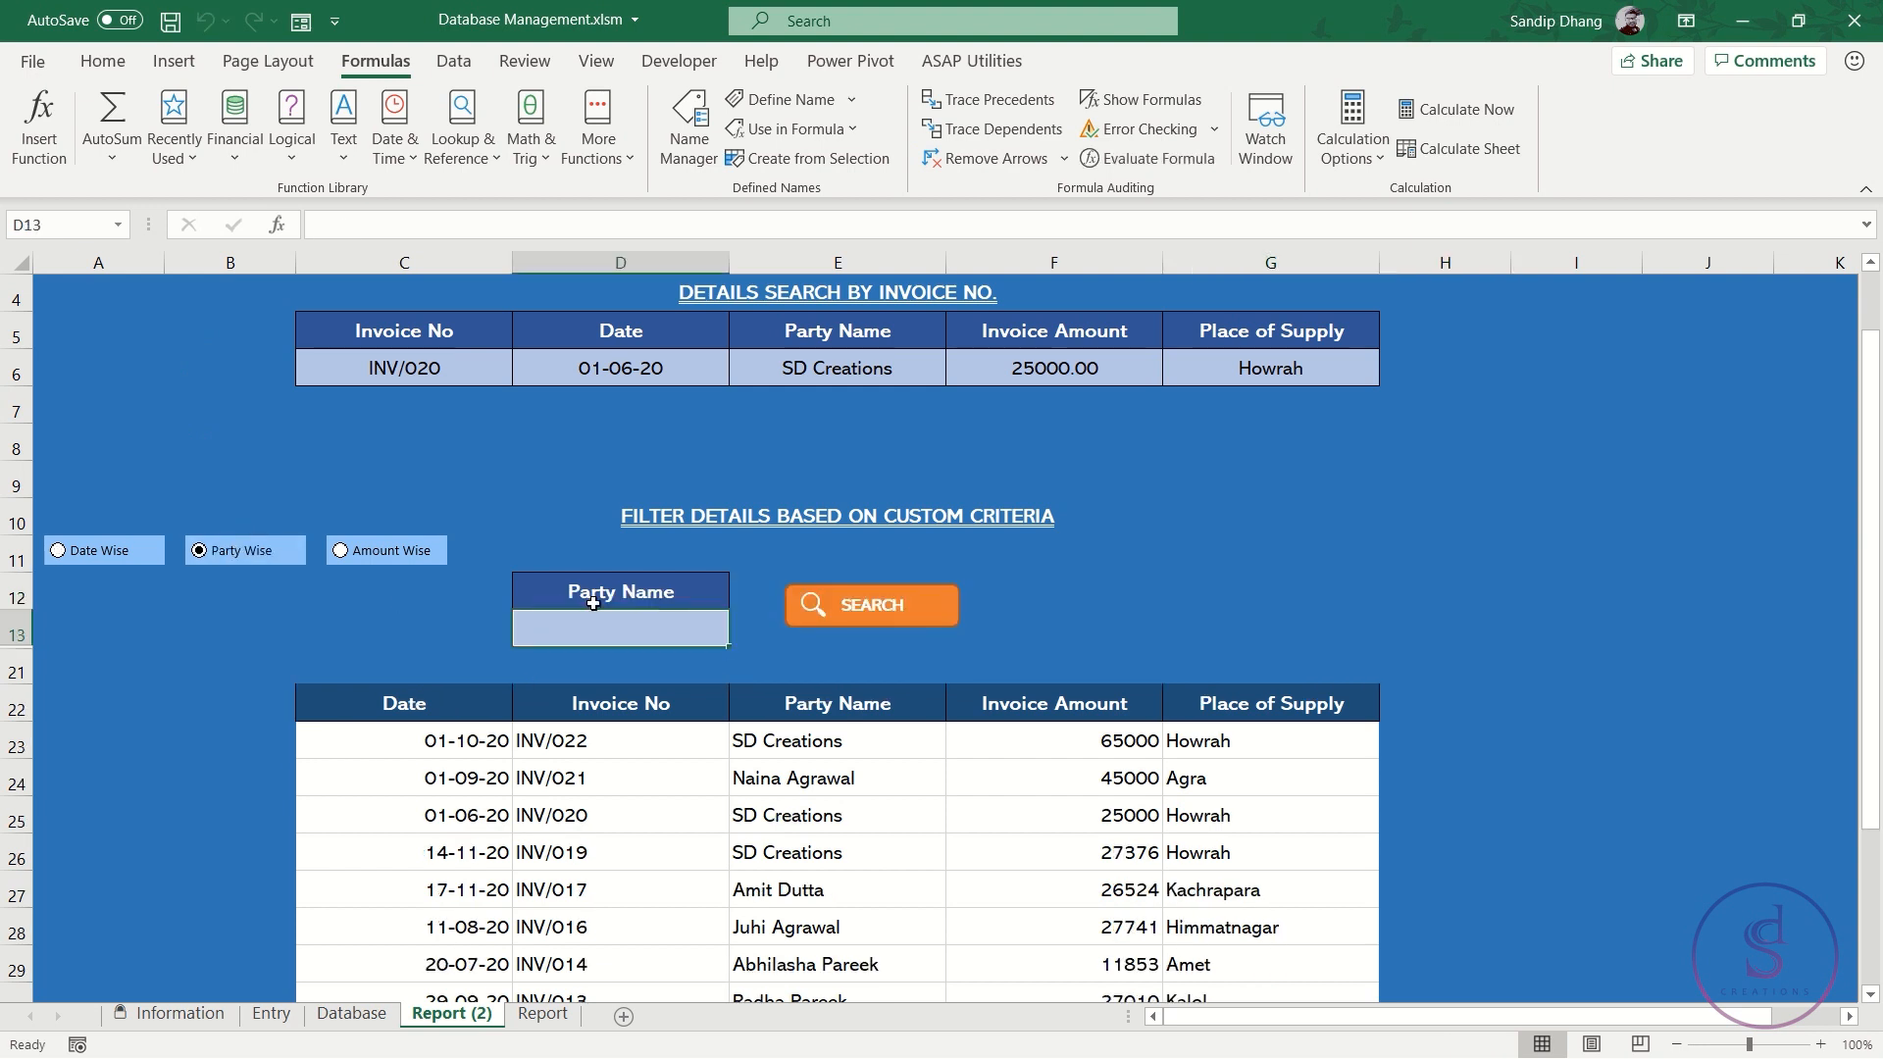
click(649, 590)
drag(649, 591, 650, 631)
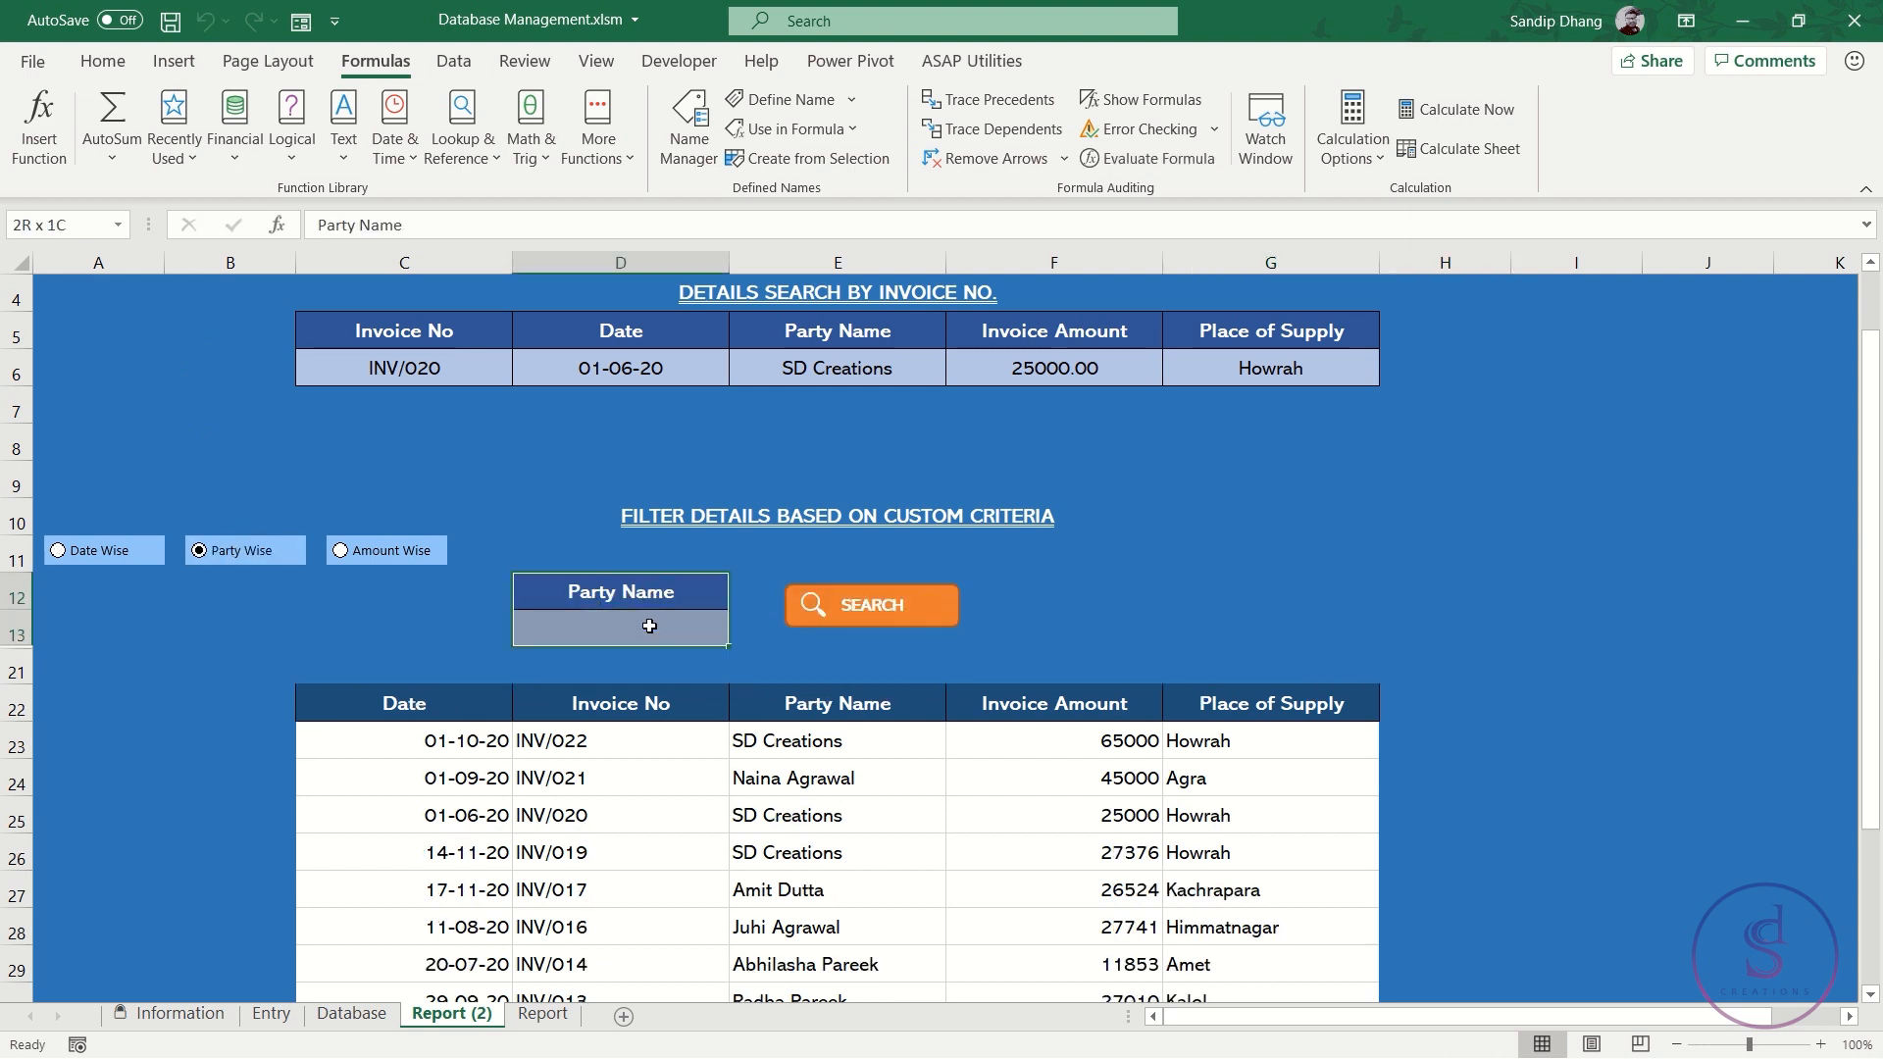
click(79, 226)
text(PartyC)
key(Return)
Show the Amount Wise criteria and enter the header Invoice Amount in H15, copying it across to I15
click(350, 552)
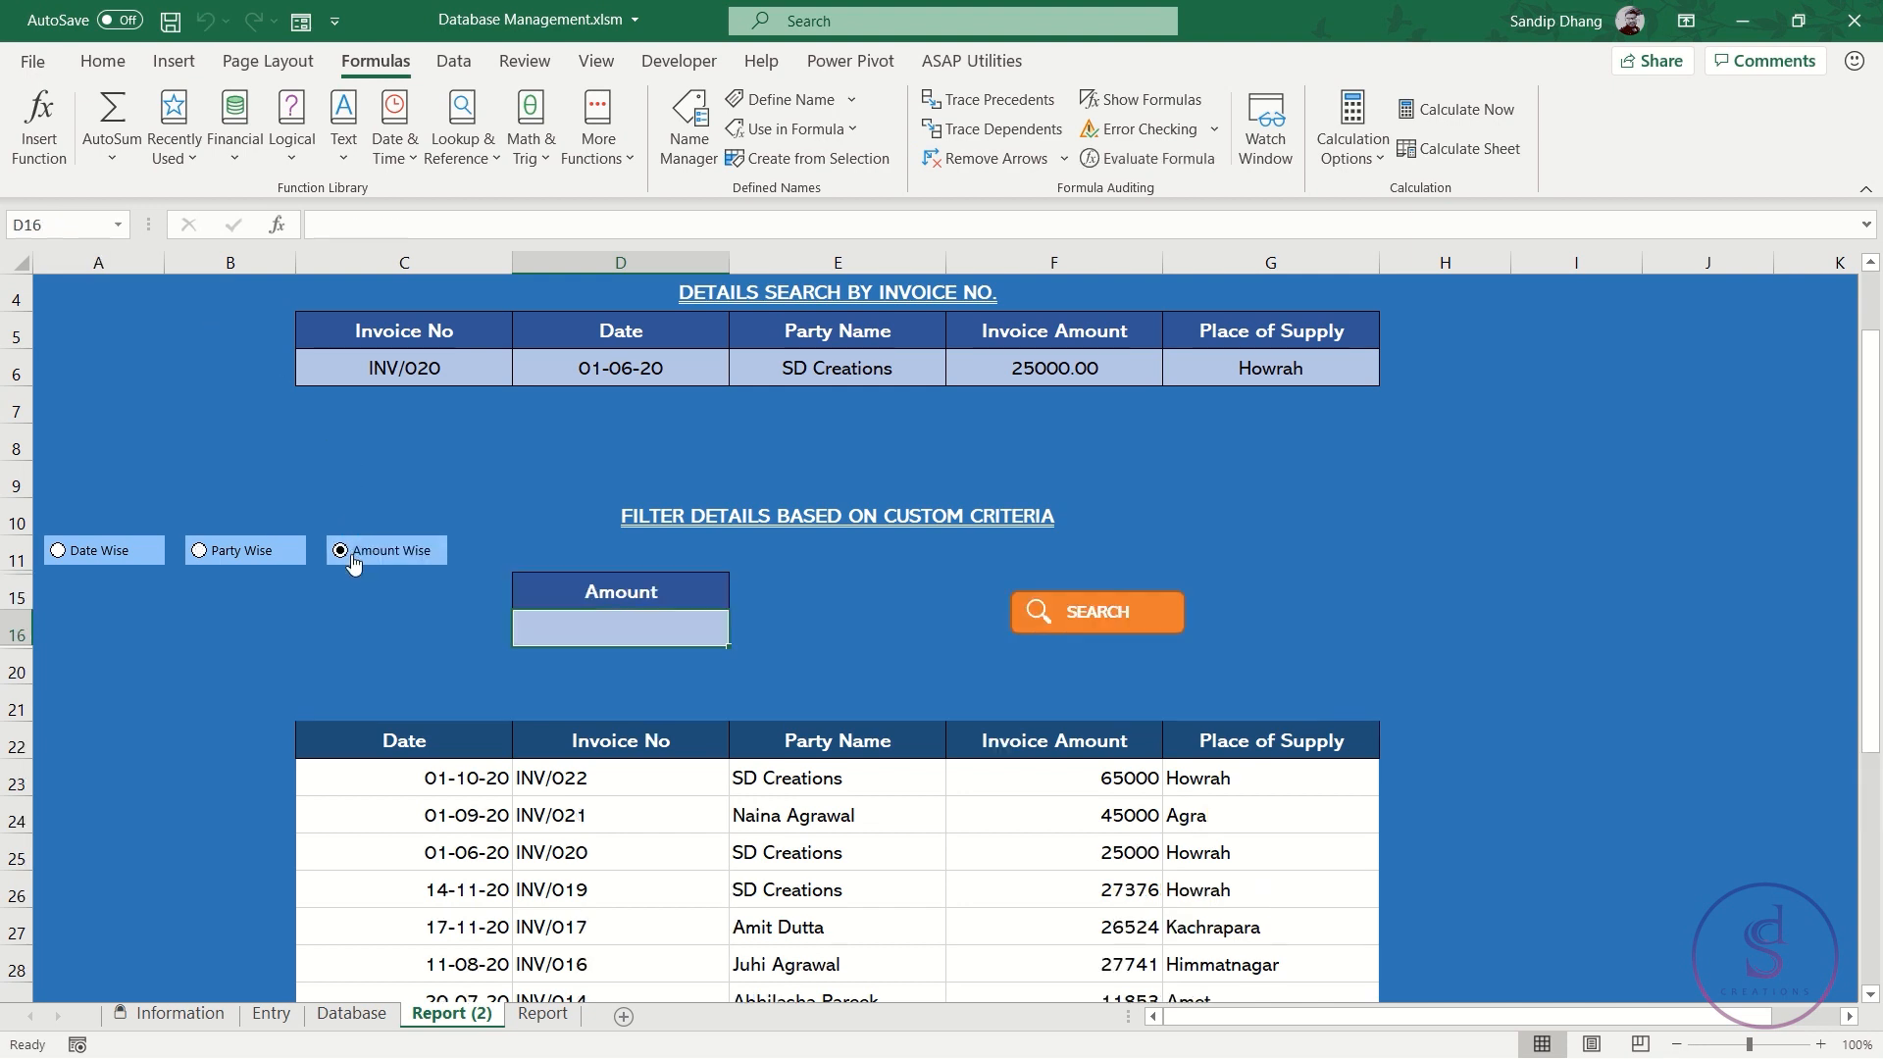
click(624, 589)
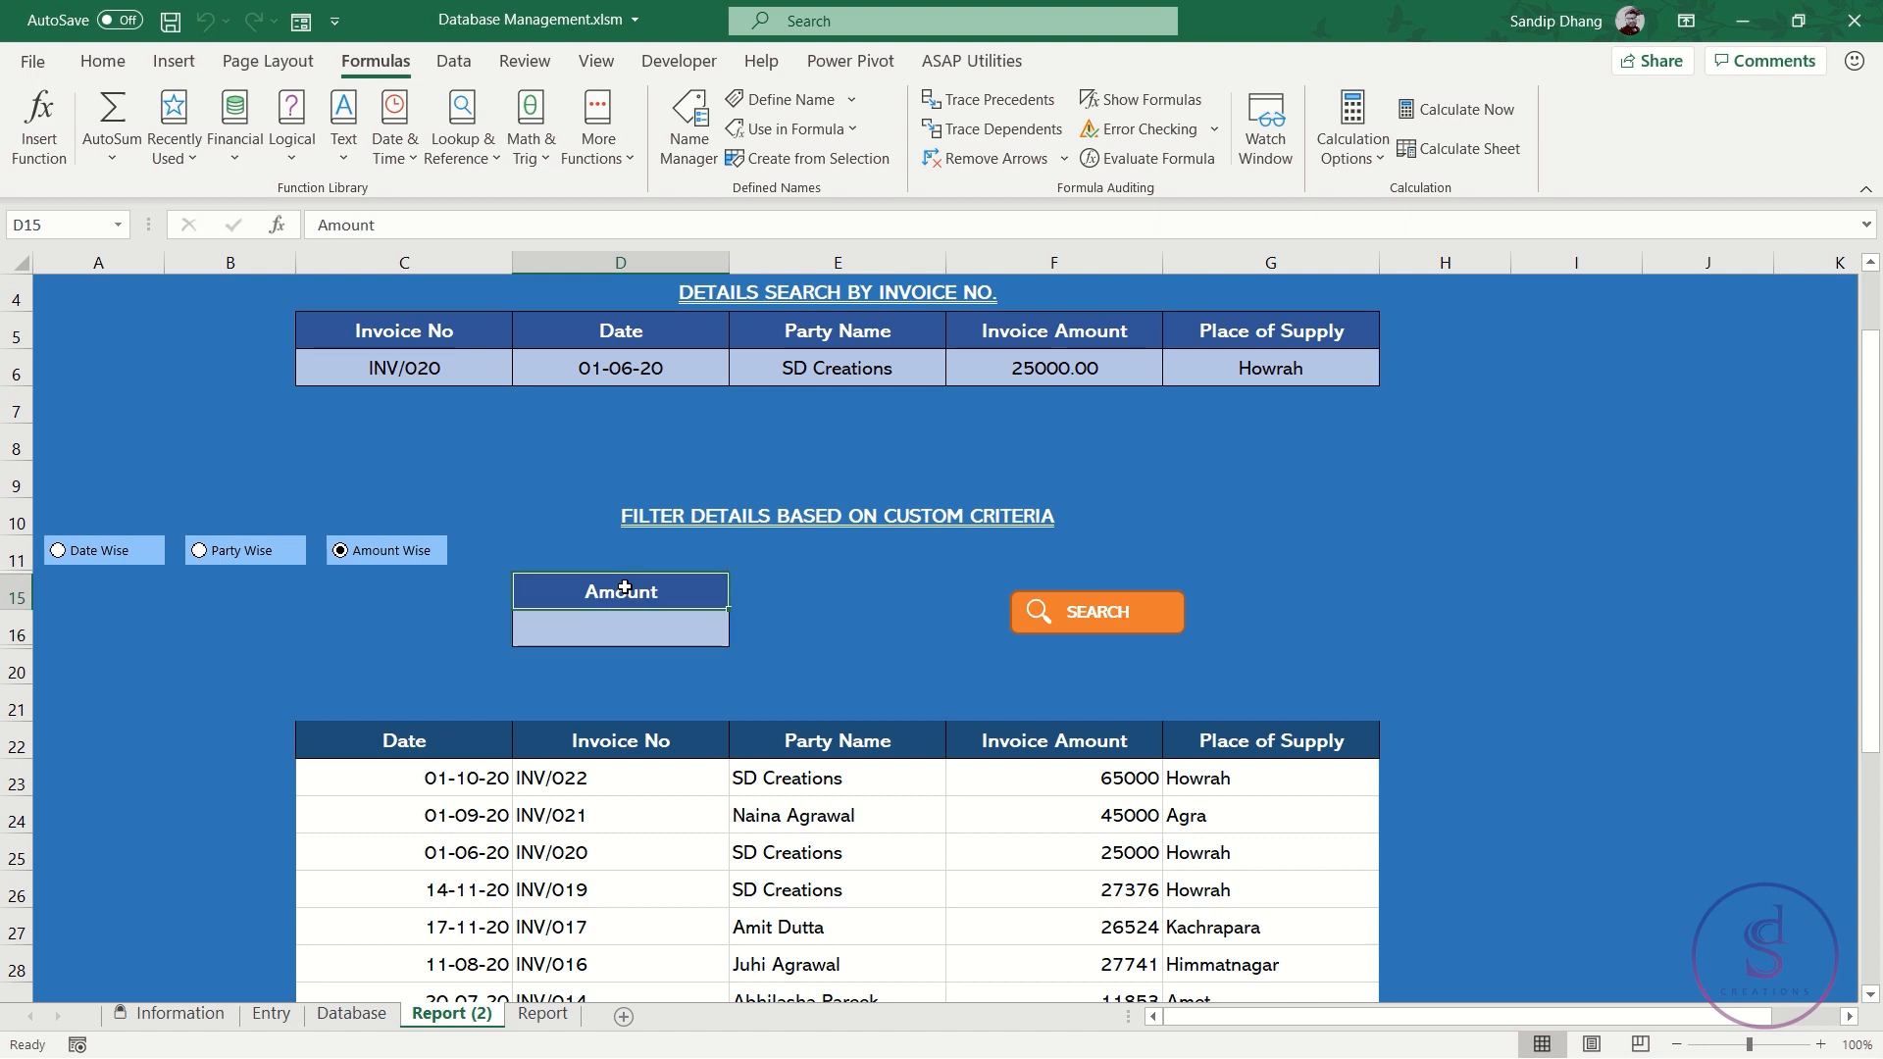
click(1101, 343)
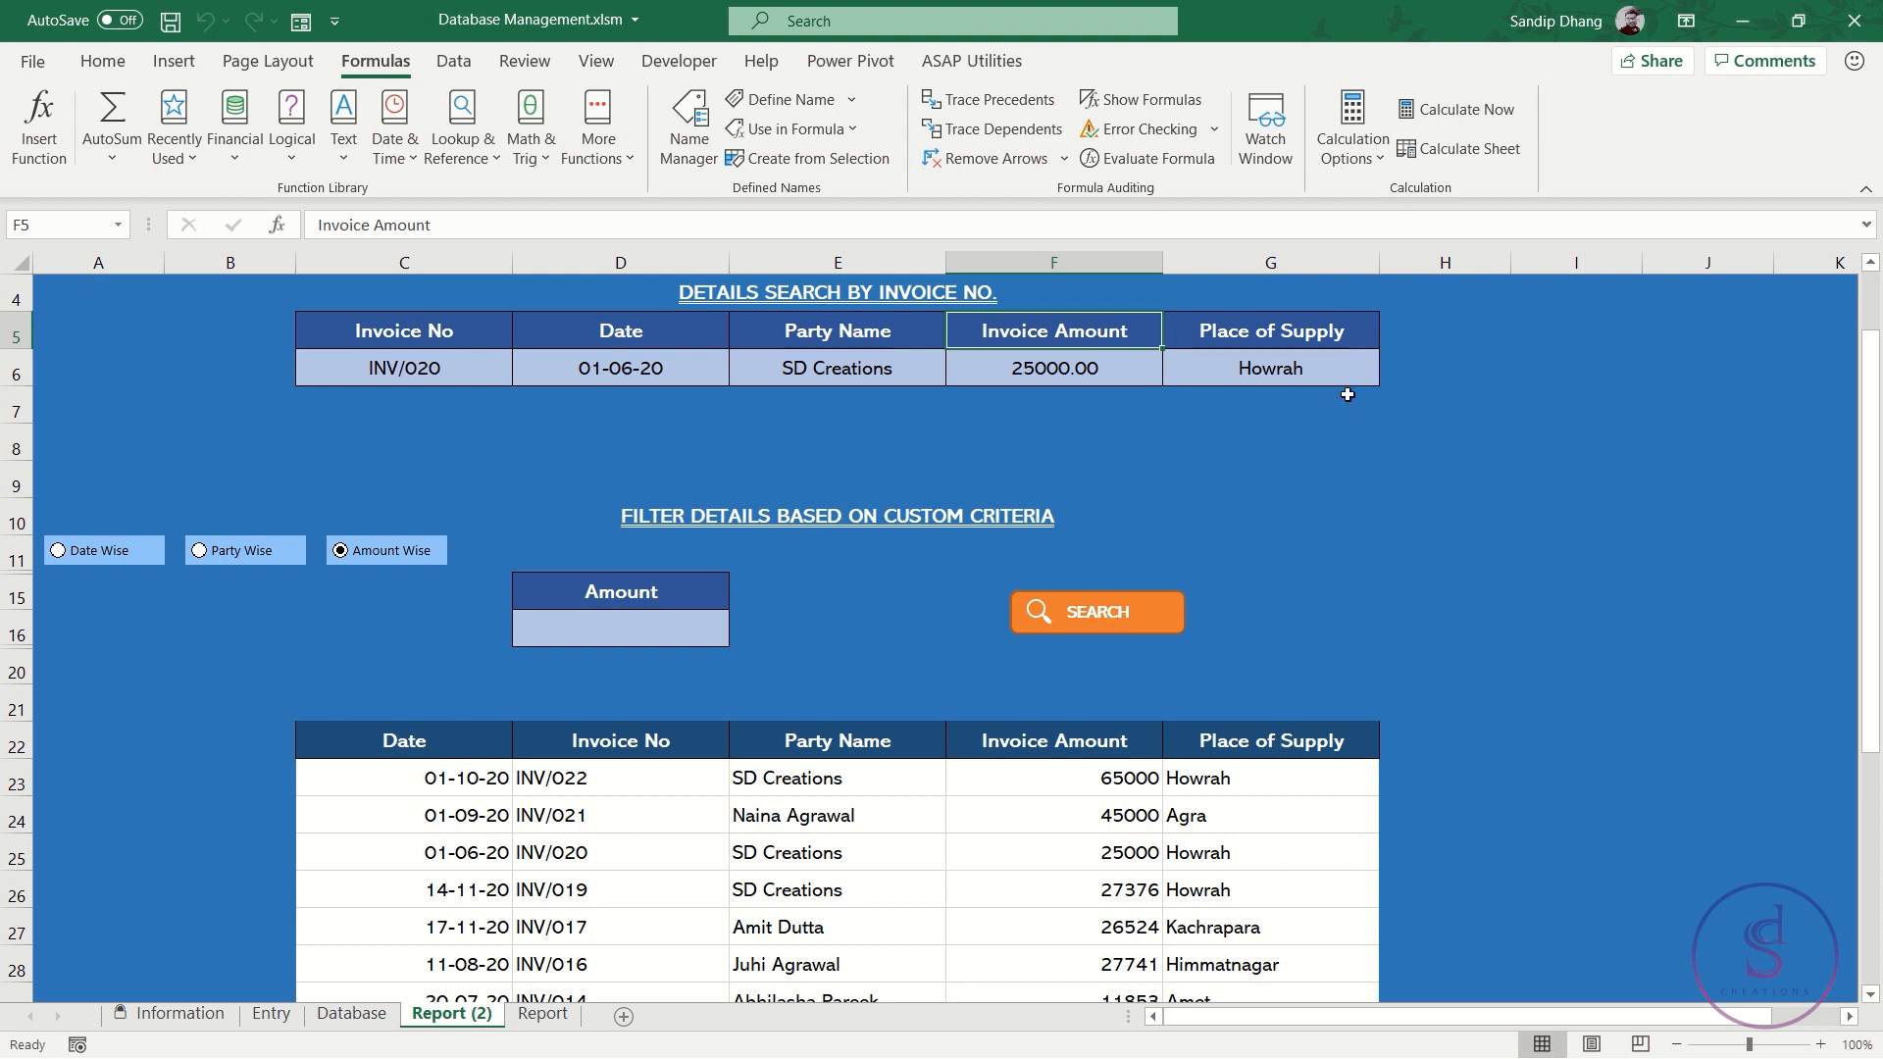
click(1315, 586)
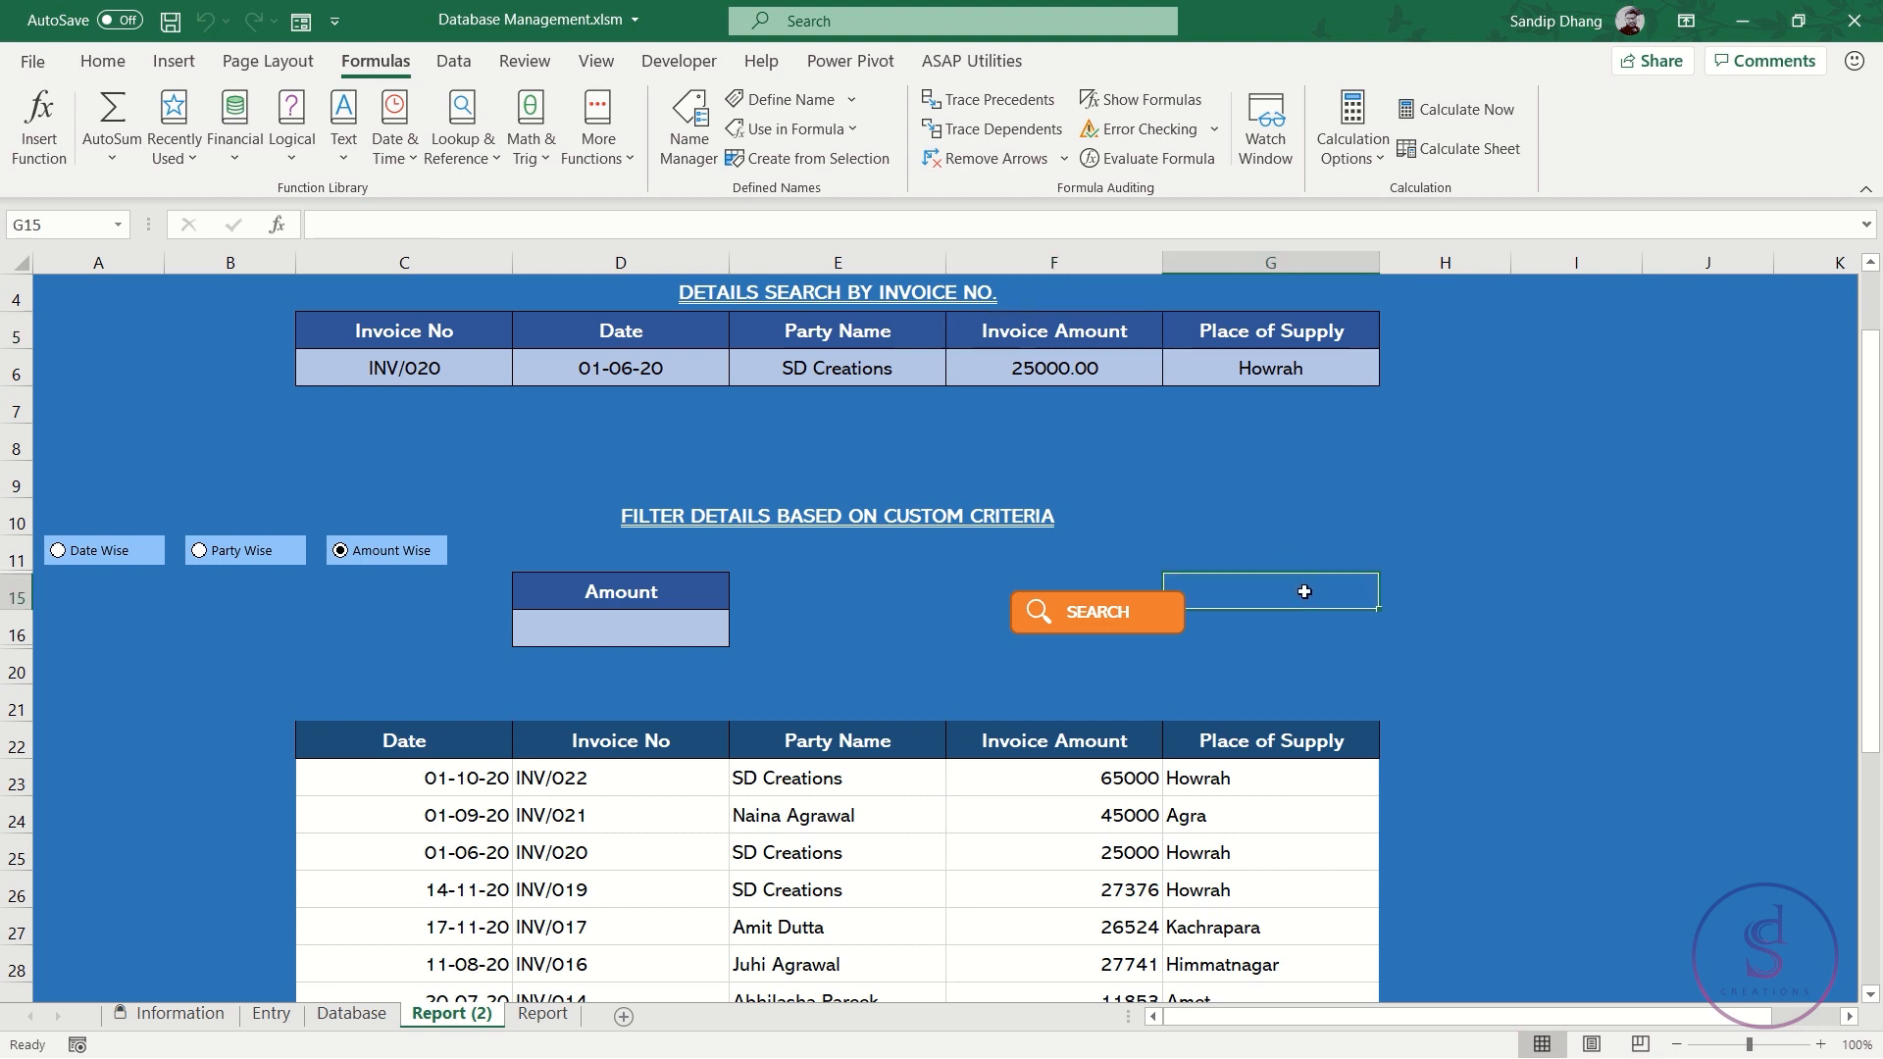
click(1404, 593)
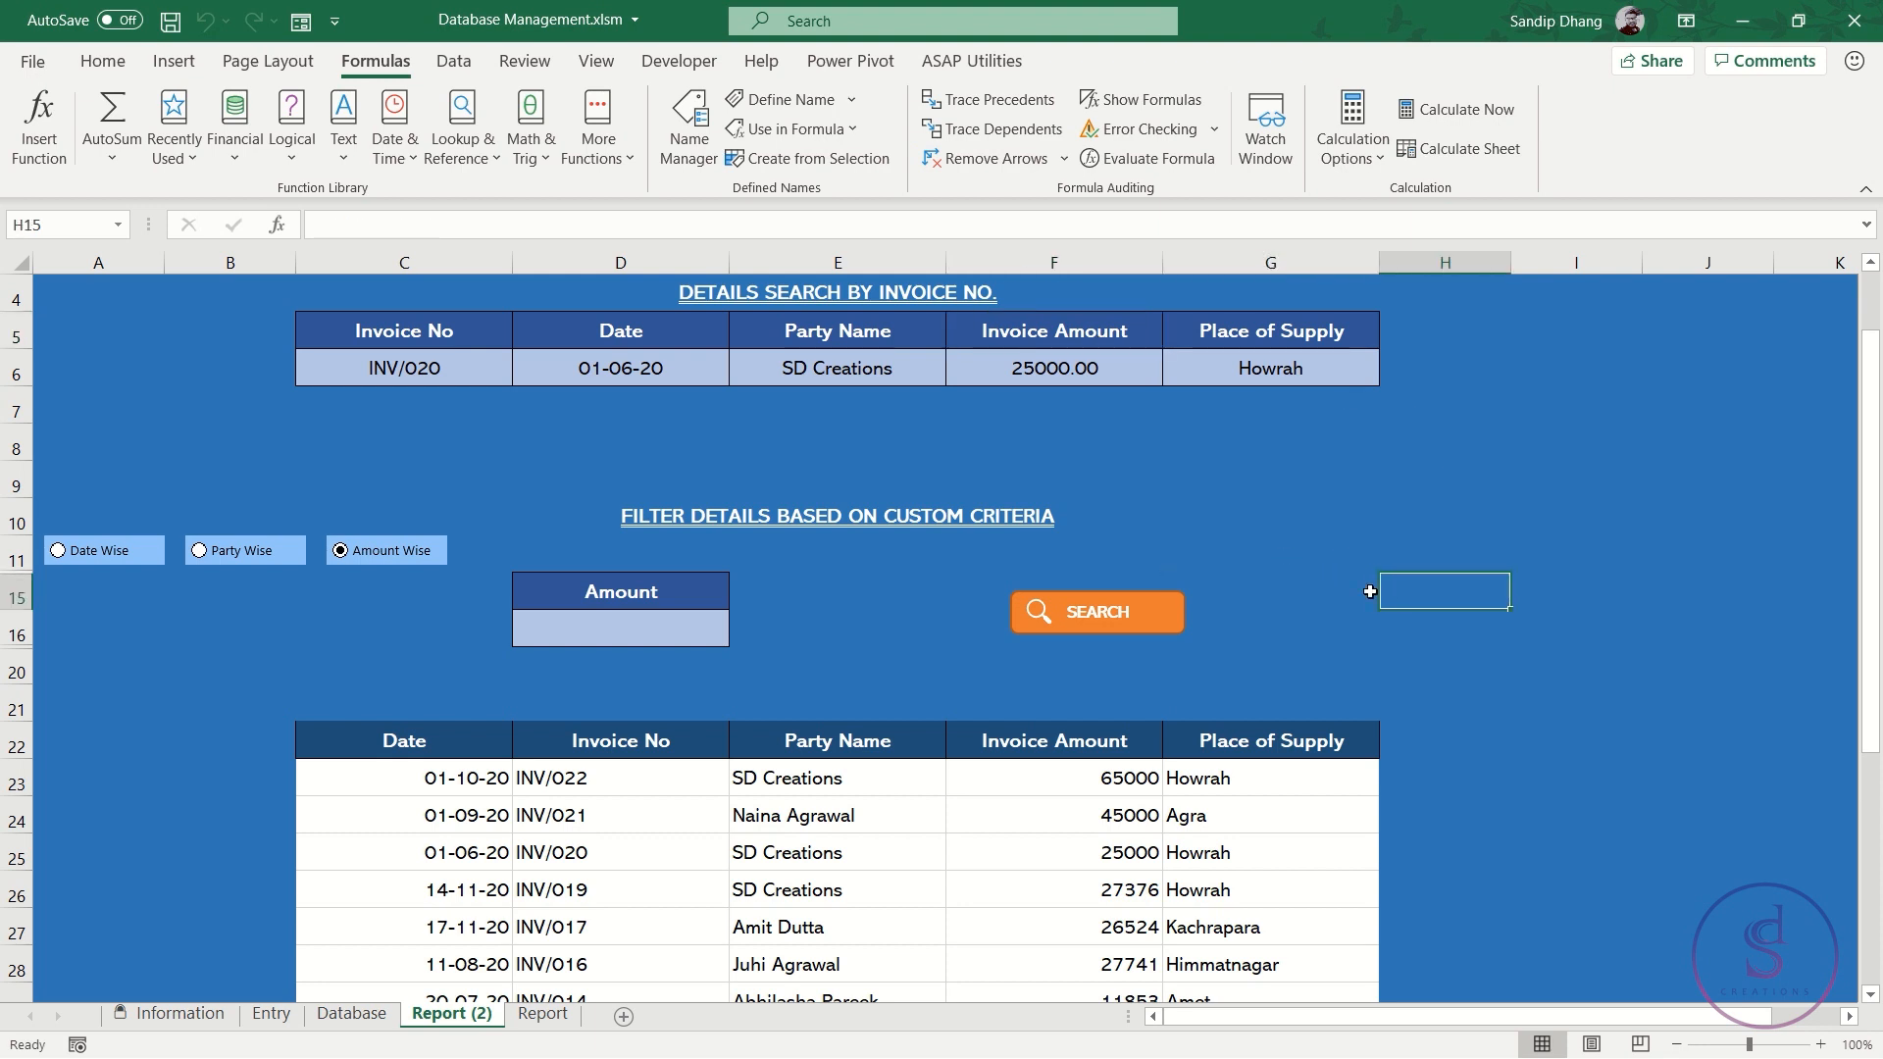
text(Invoice)
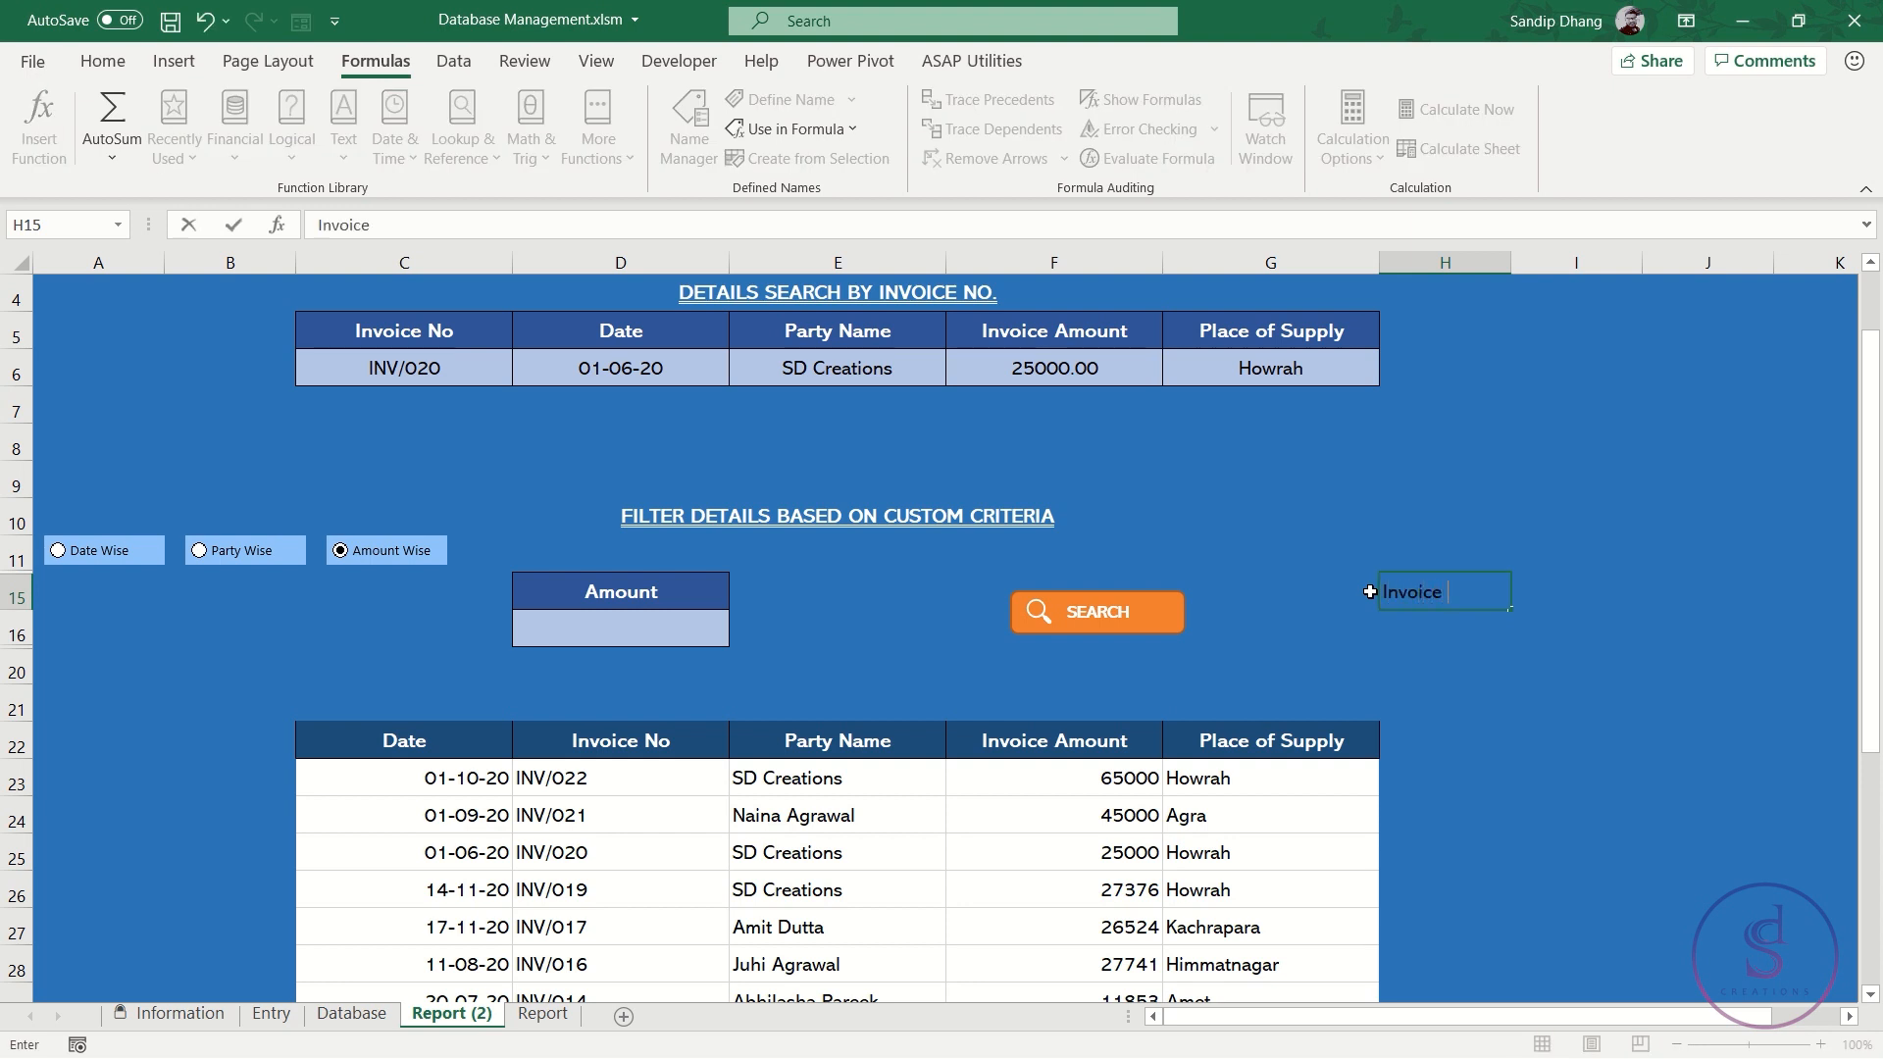
text( Amount)
key(Tab)
click(1437, 591)
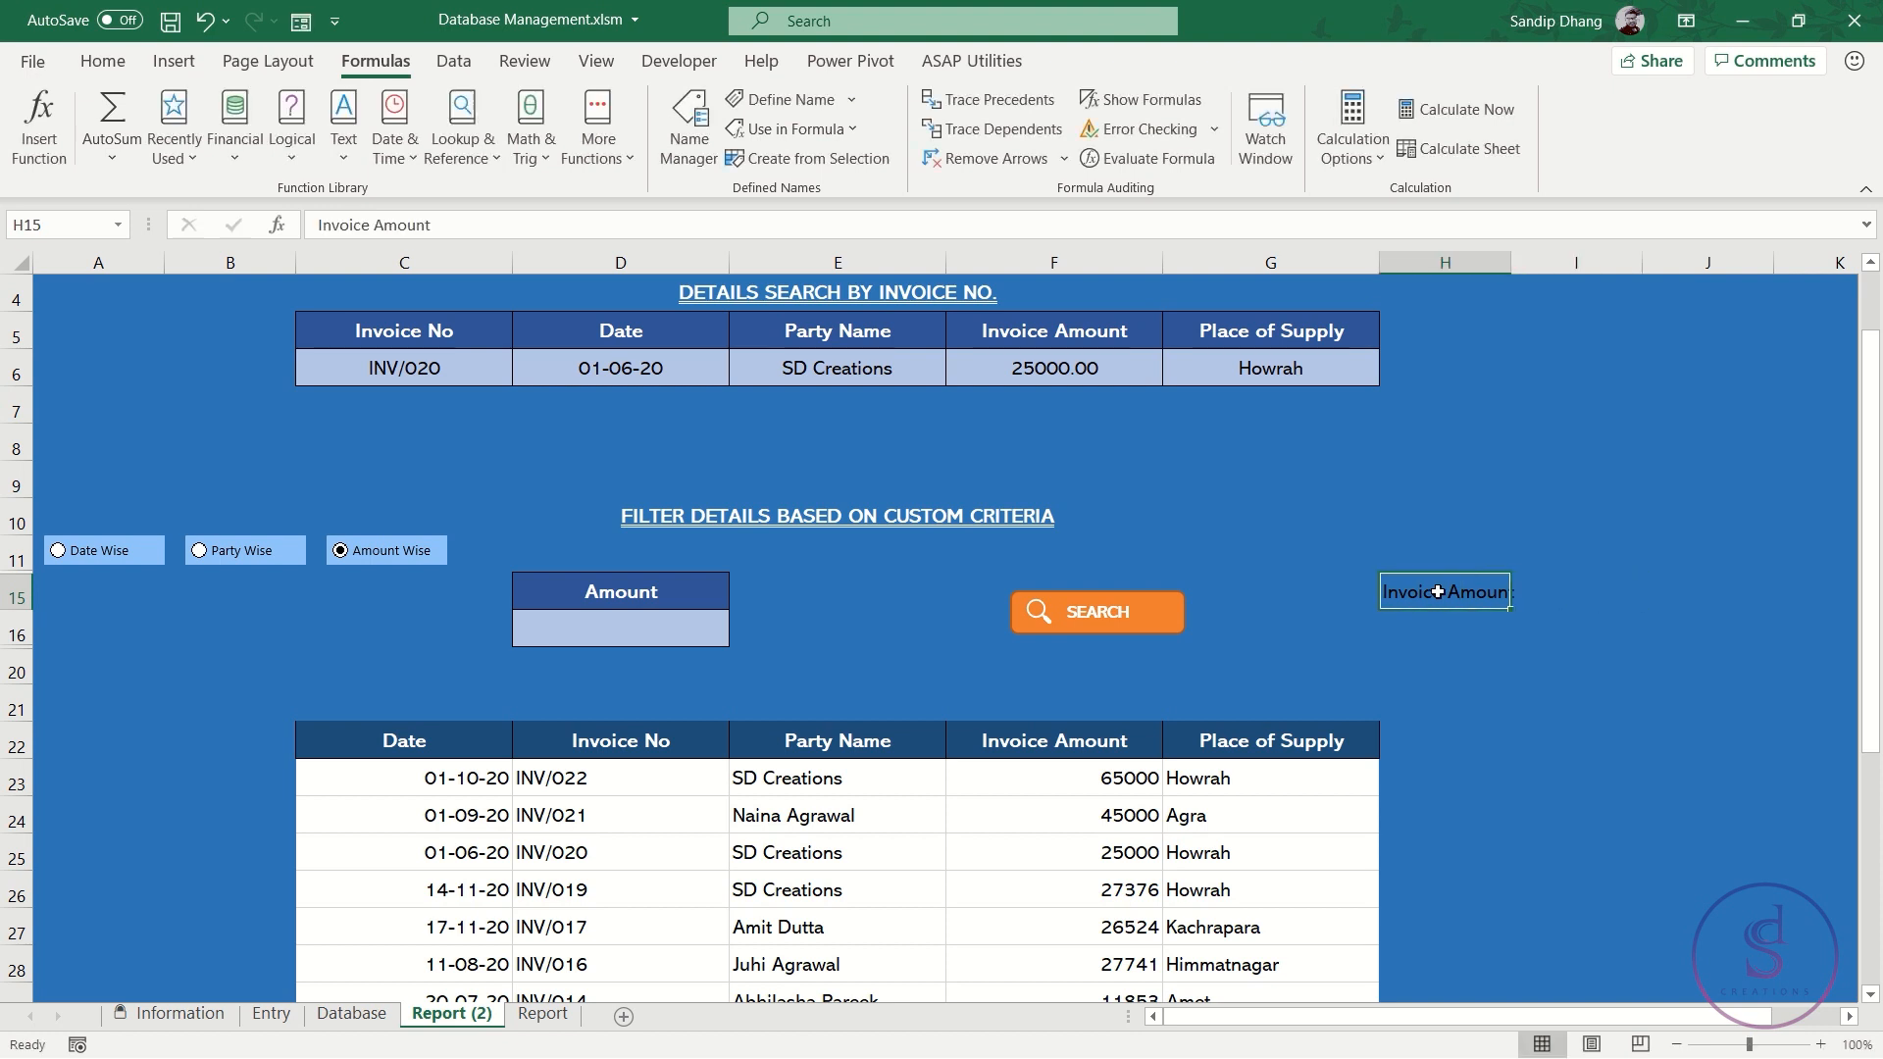
drag(1511, 609, 1576, 619)
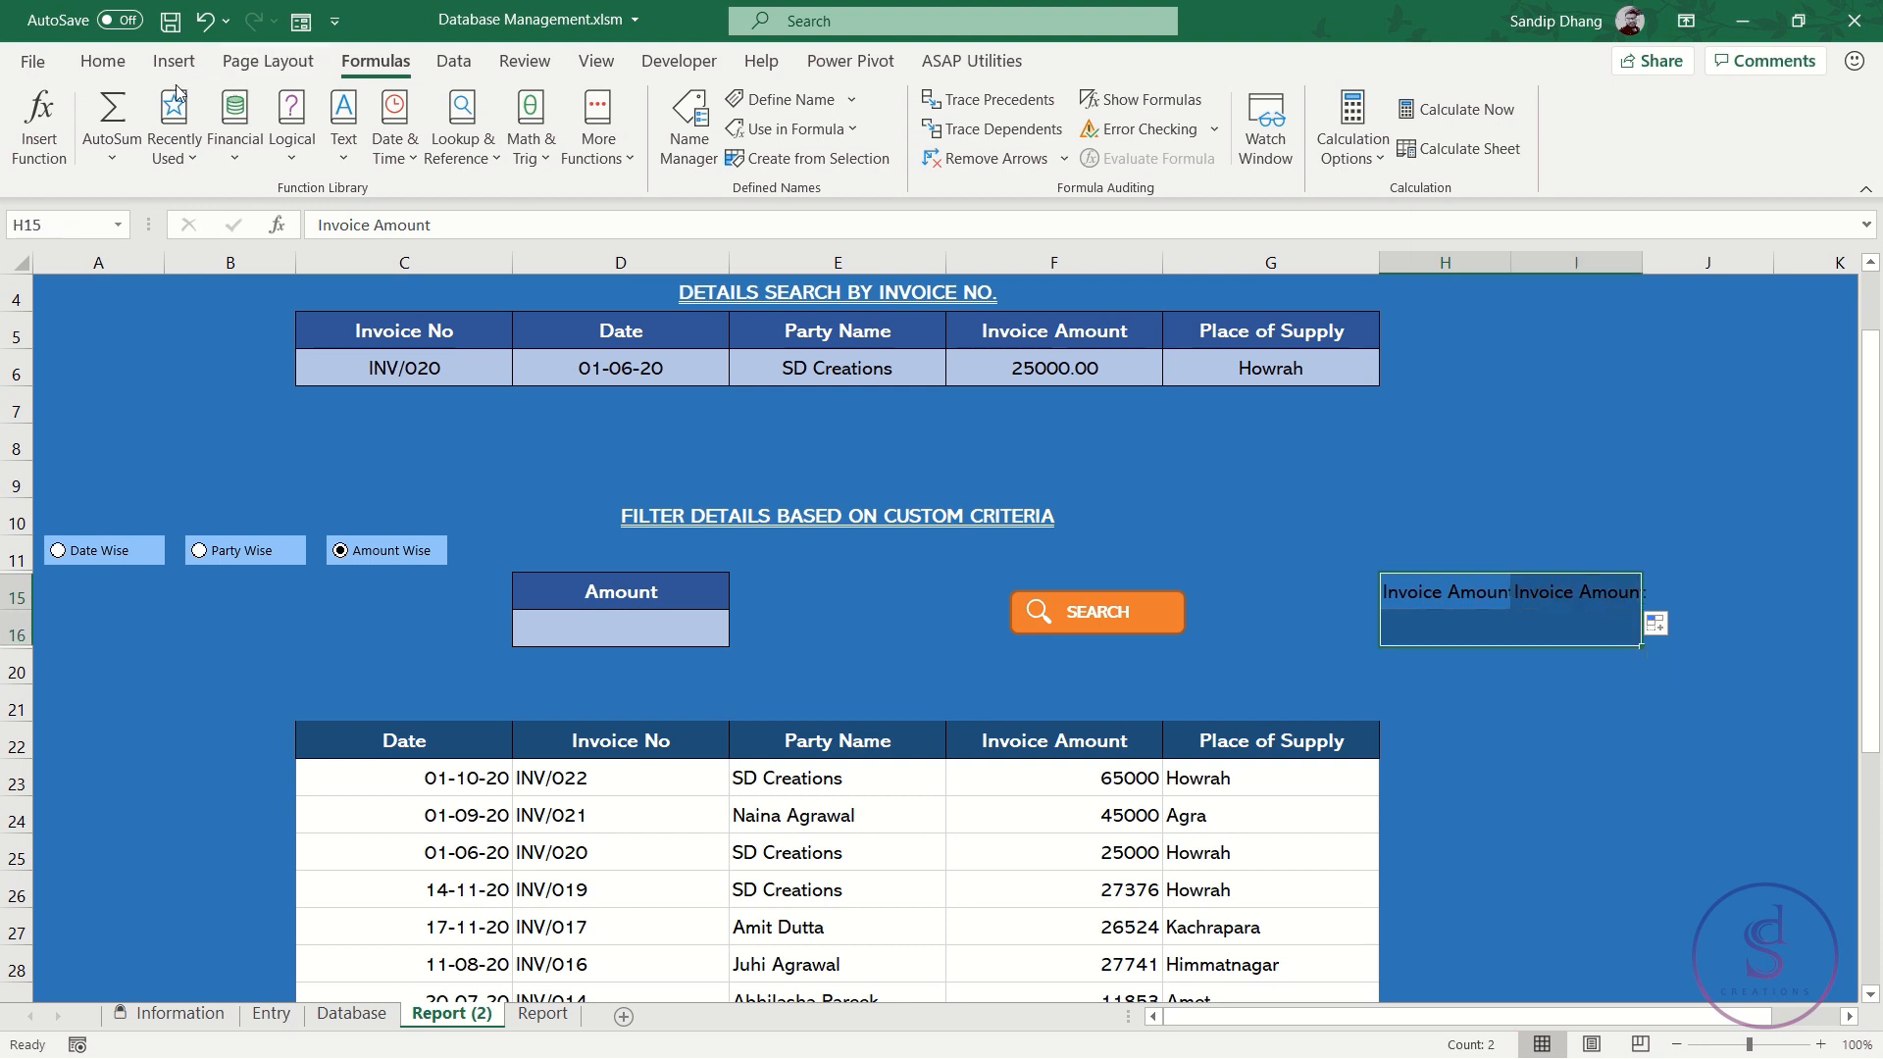
Apply the light font colour to the amount criteria cells H15:I16 and name the range AmountC
click(128, 62)
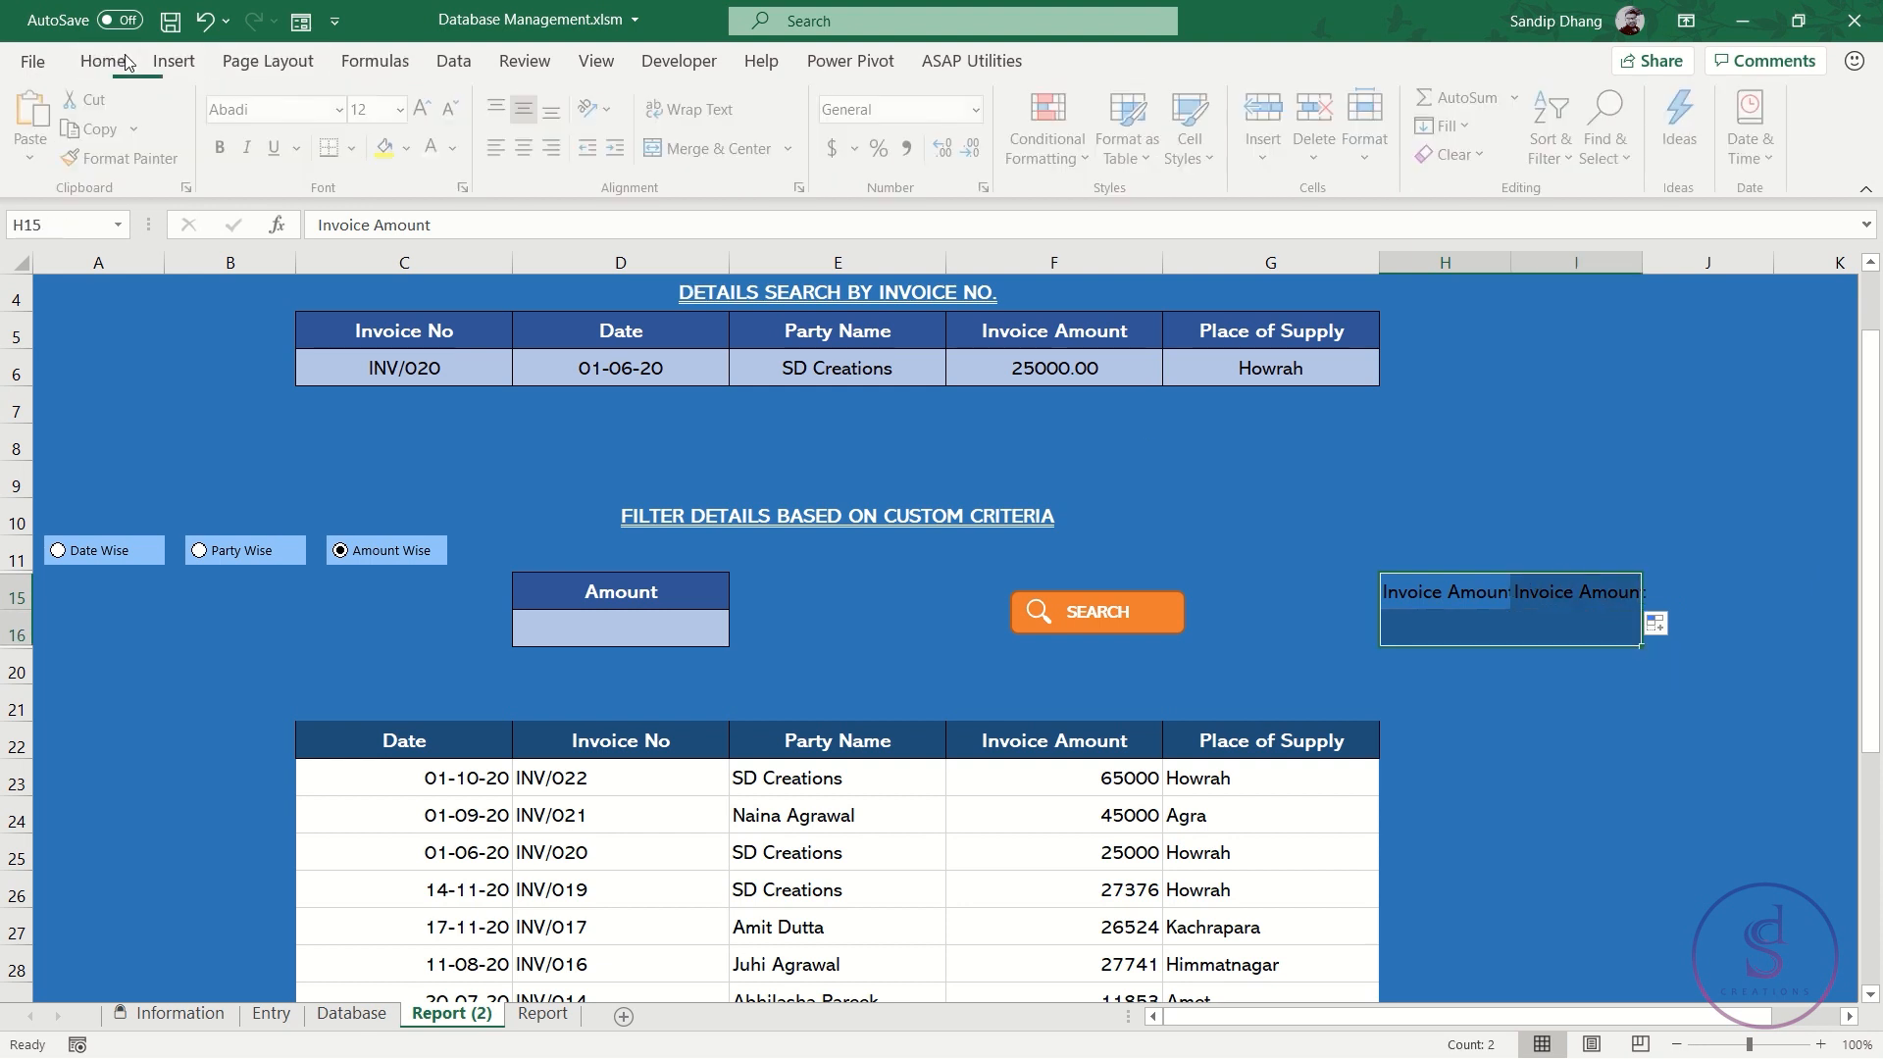
click(437, 154)
click(75, 228)
text(Amou)
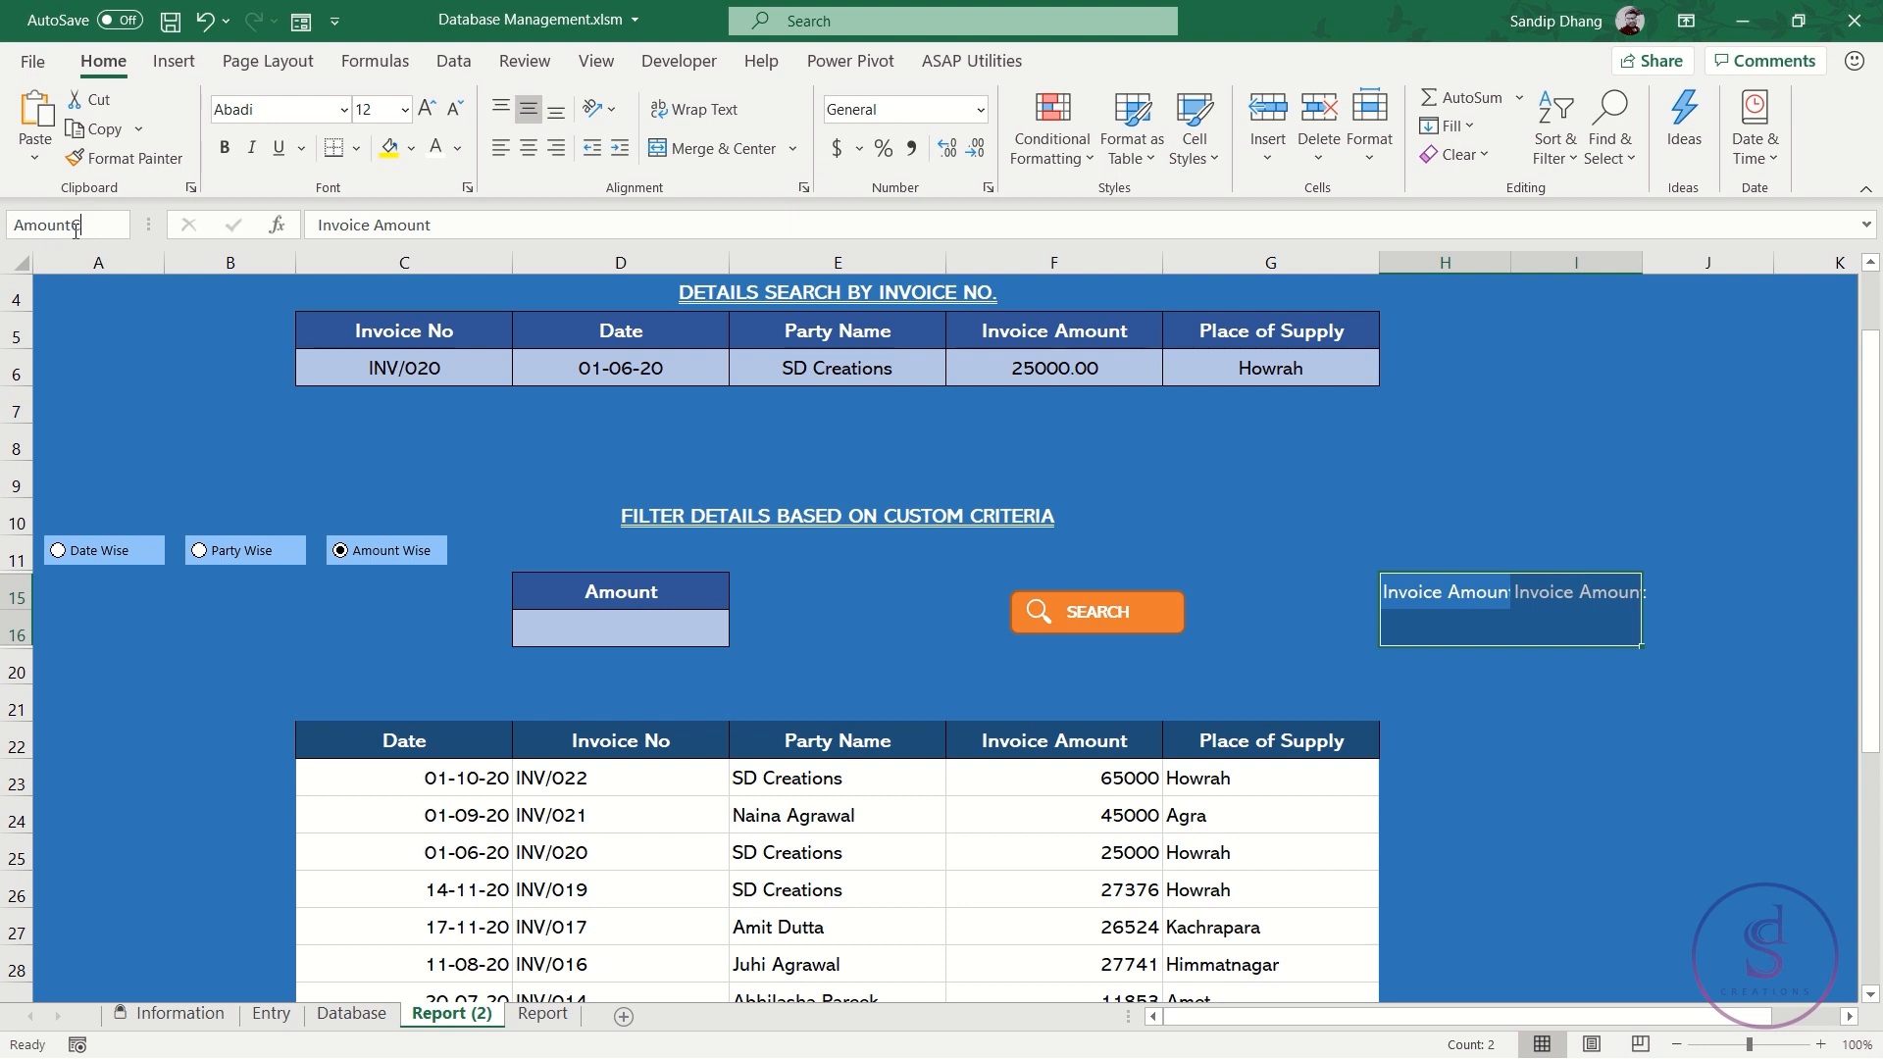
text(ntC)
key(Return)
Widen column H slightly, examine the Date Wise formulas in G19 and H19, and return to the Amount Wise criteria
drag(1513, 261, 1523, 261)
click(1471, 626)
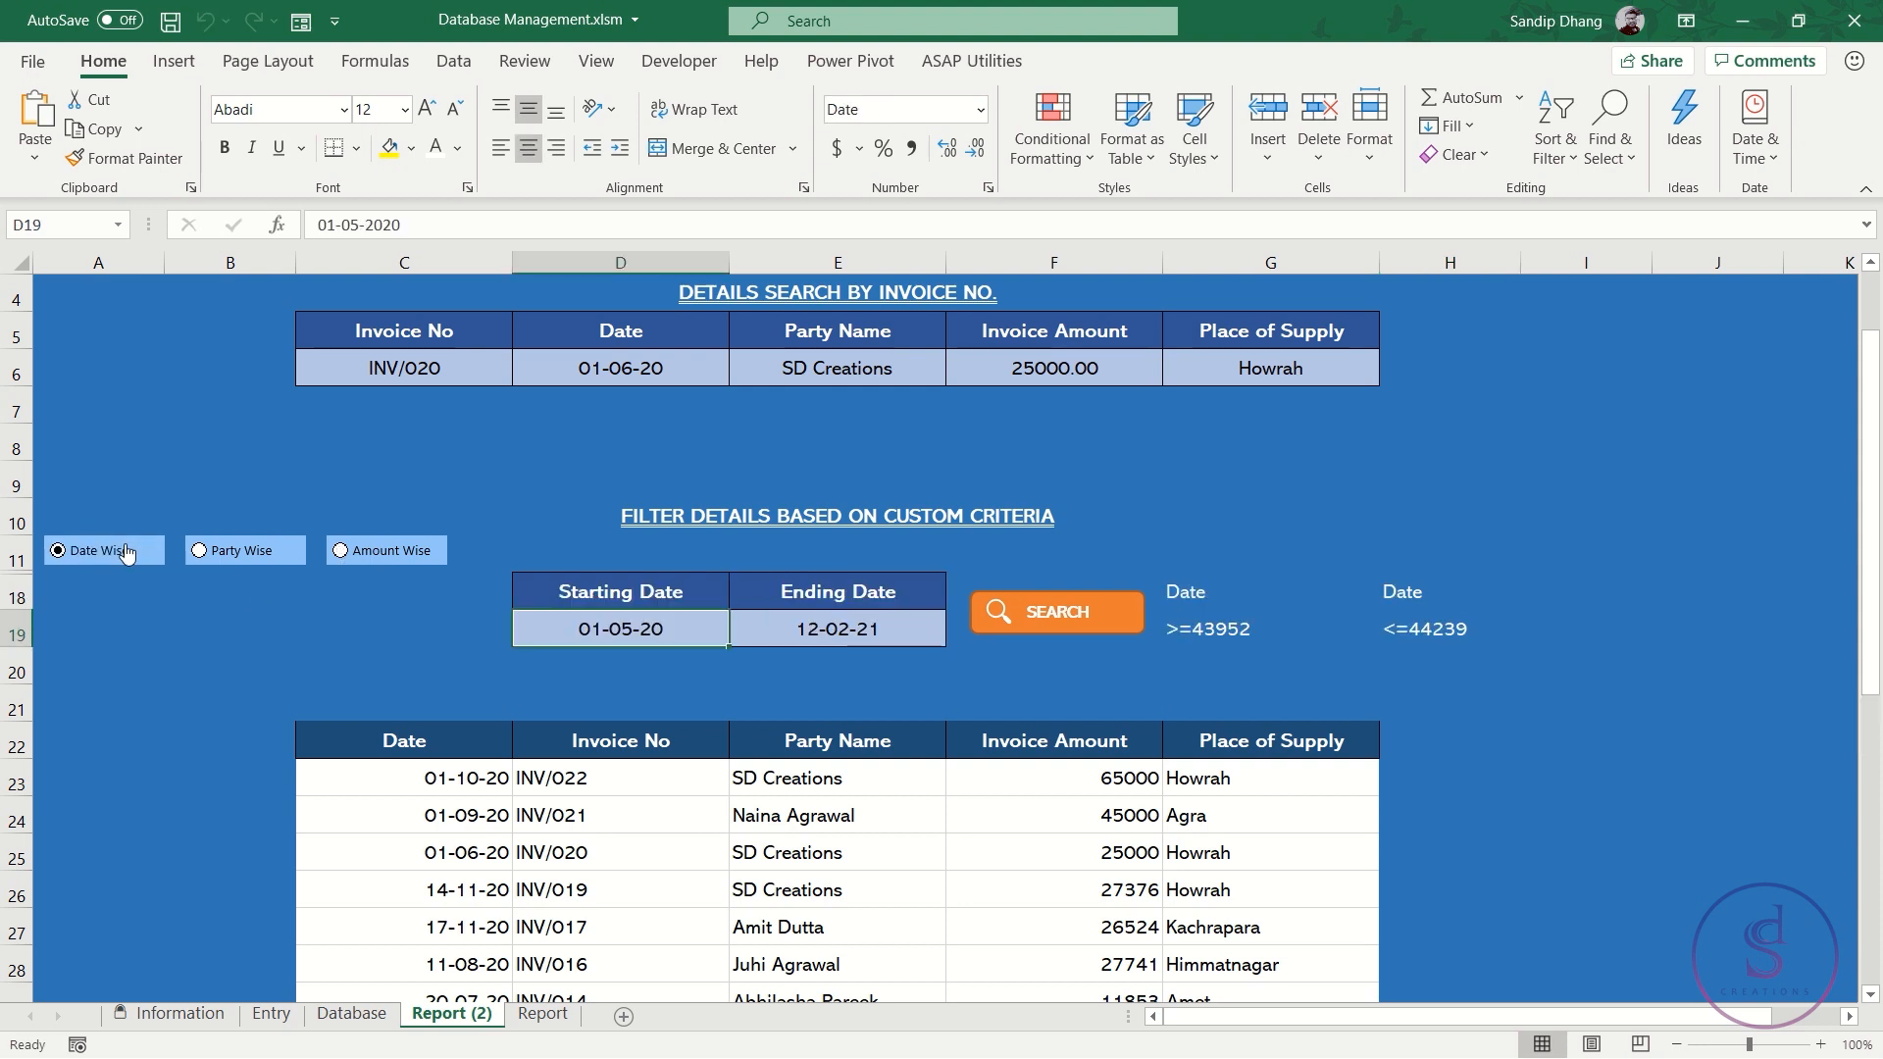
click(1259, 635)
click(1438, 628)
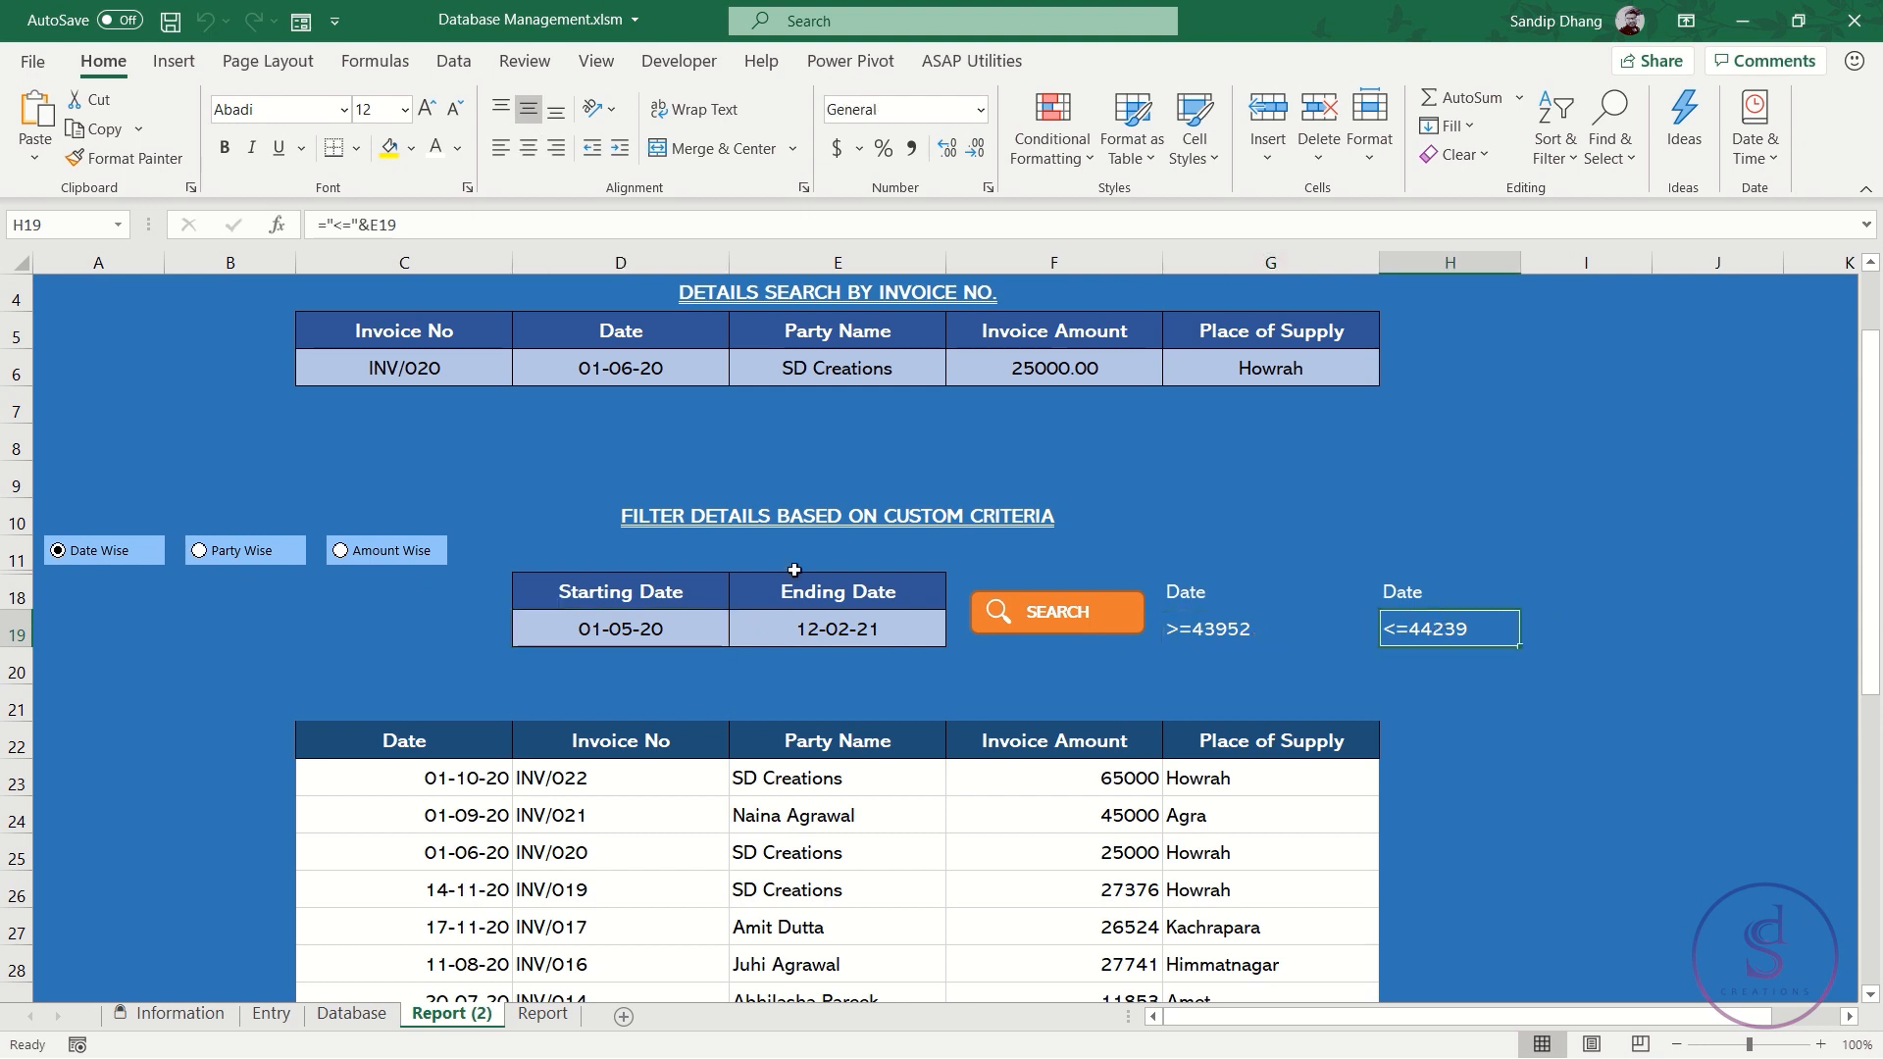
click(402, 550)
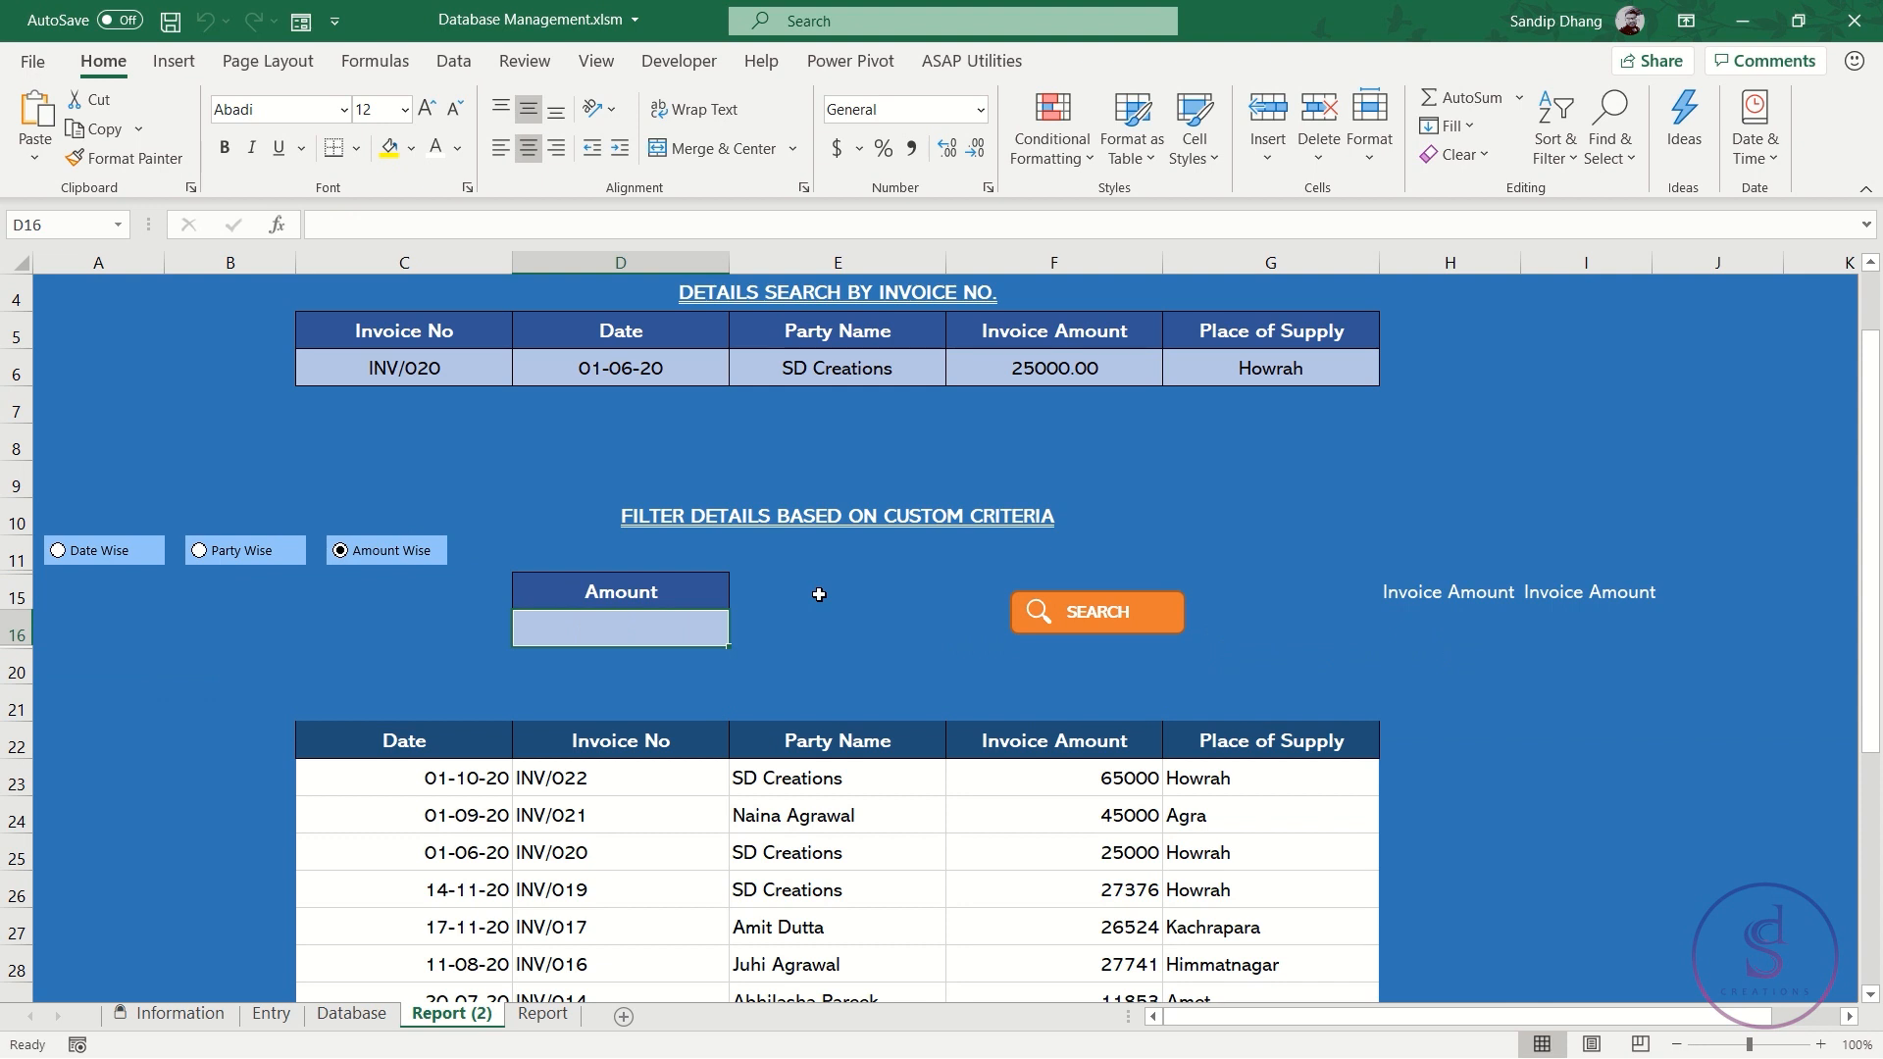
Copy the formatting of the amount input cell D16 to C16 with Format Painter
click(474, 626)
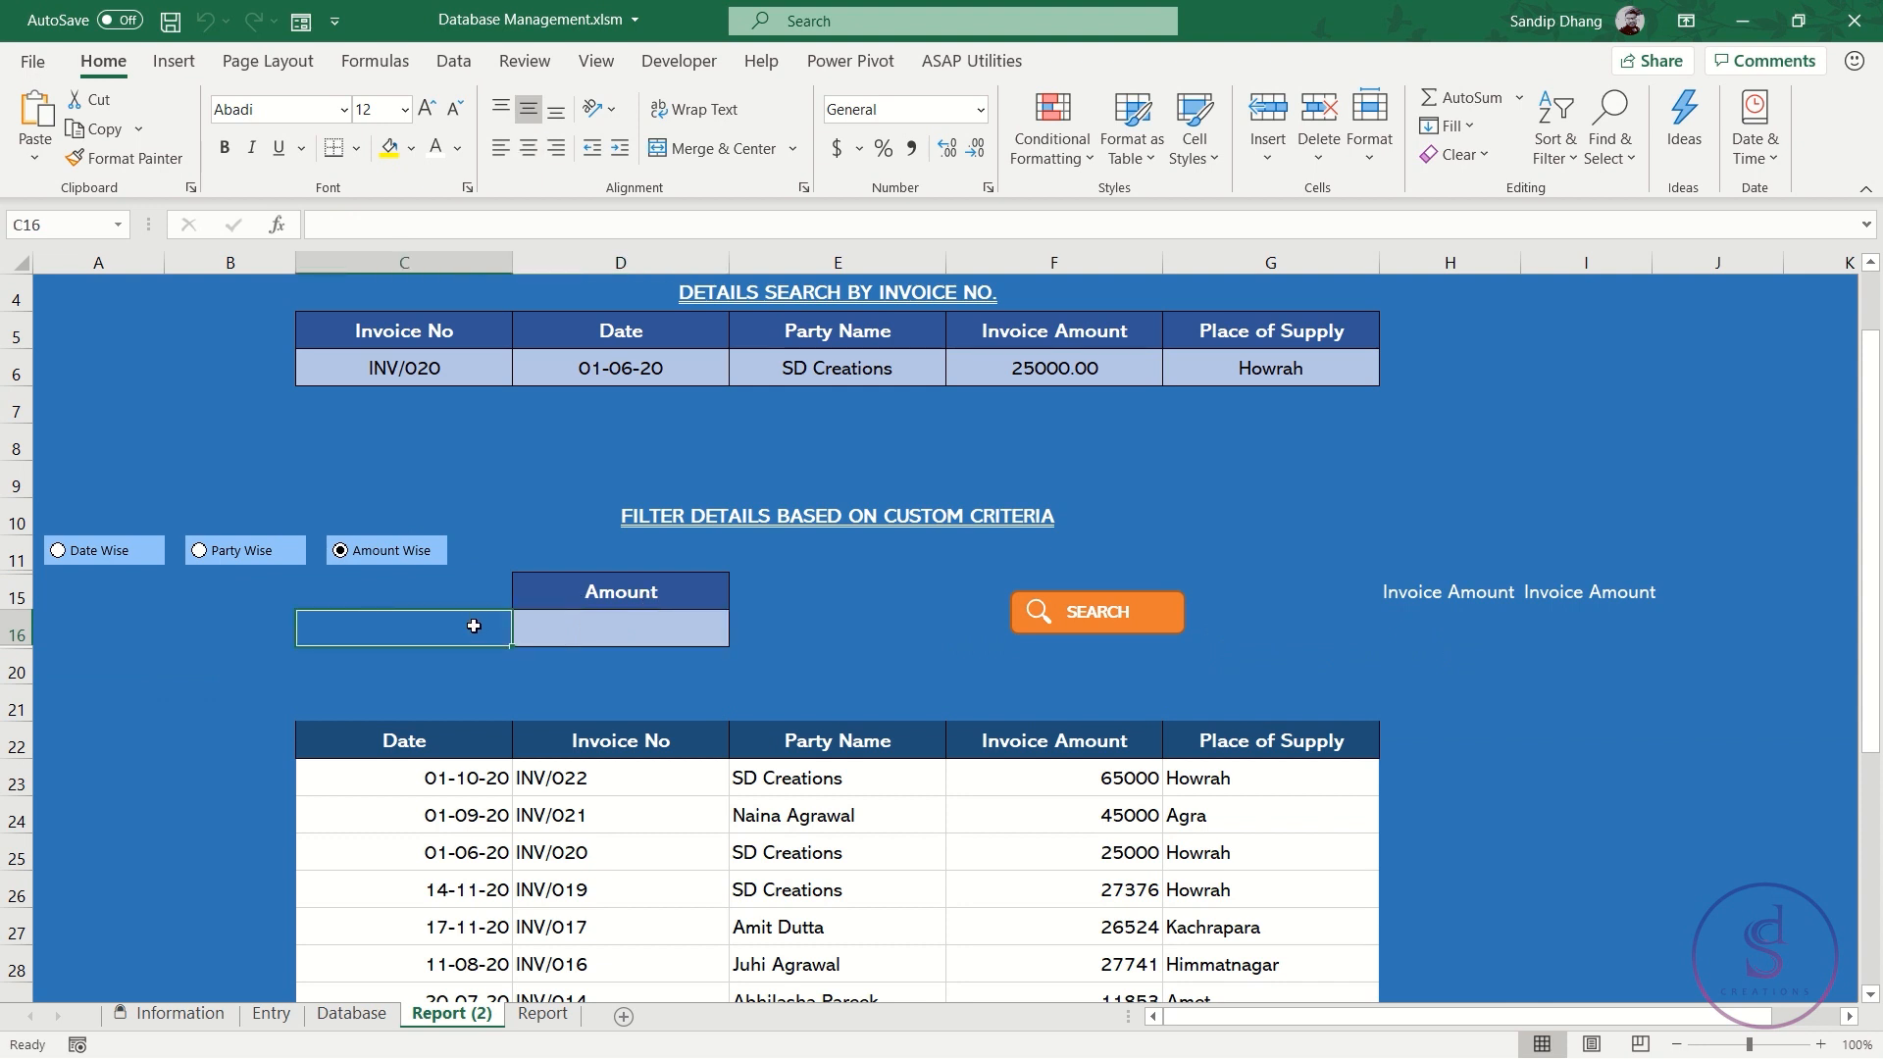
click(562, 621)
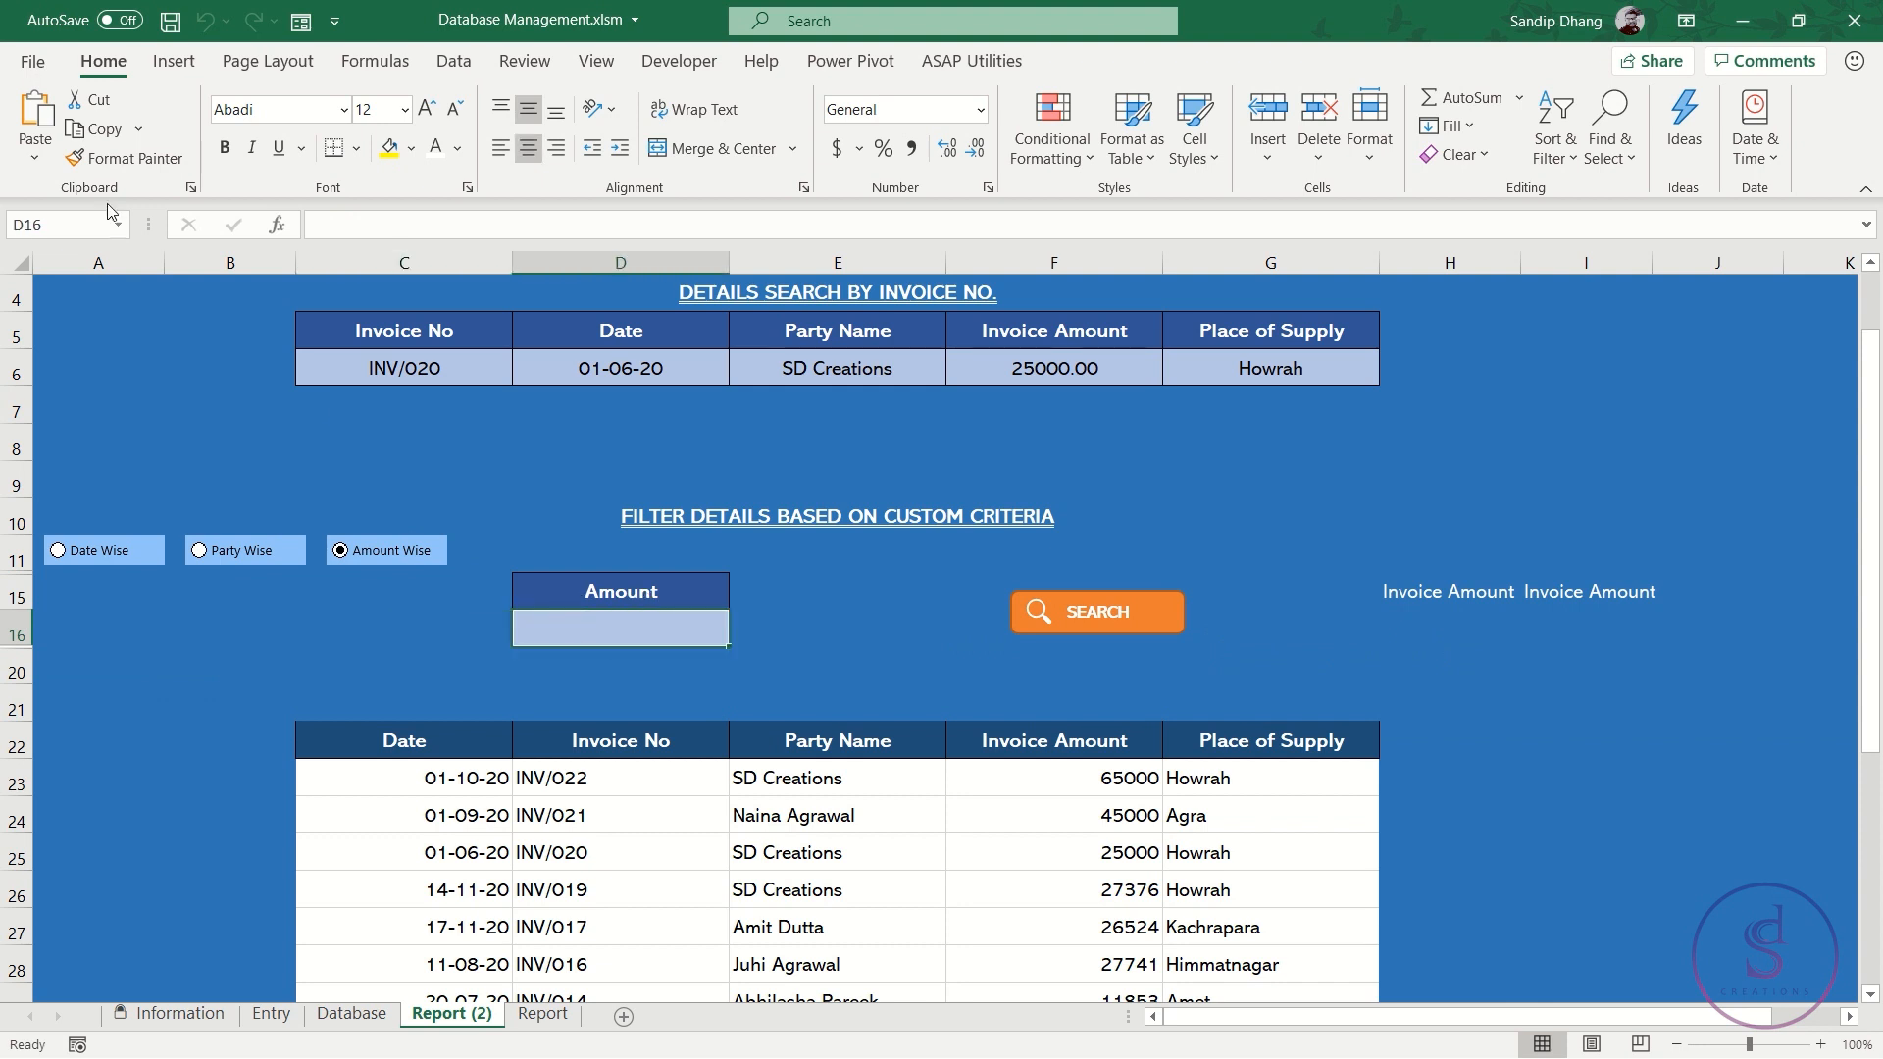
click(135, 158)
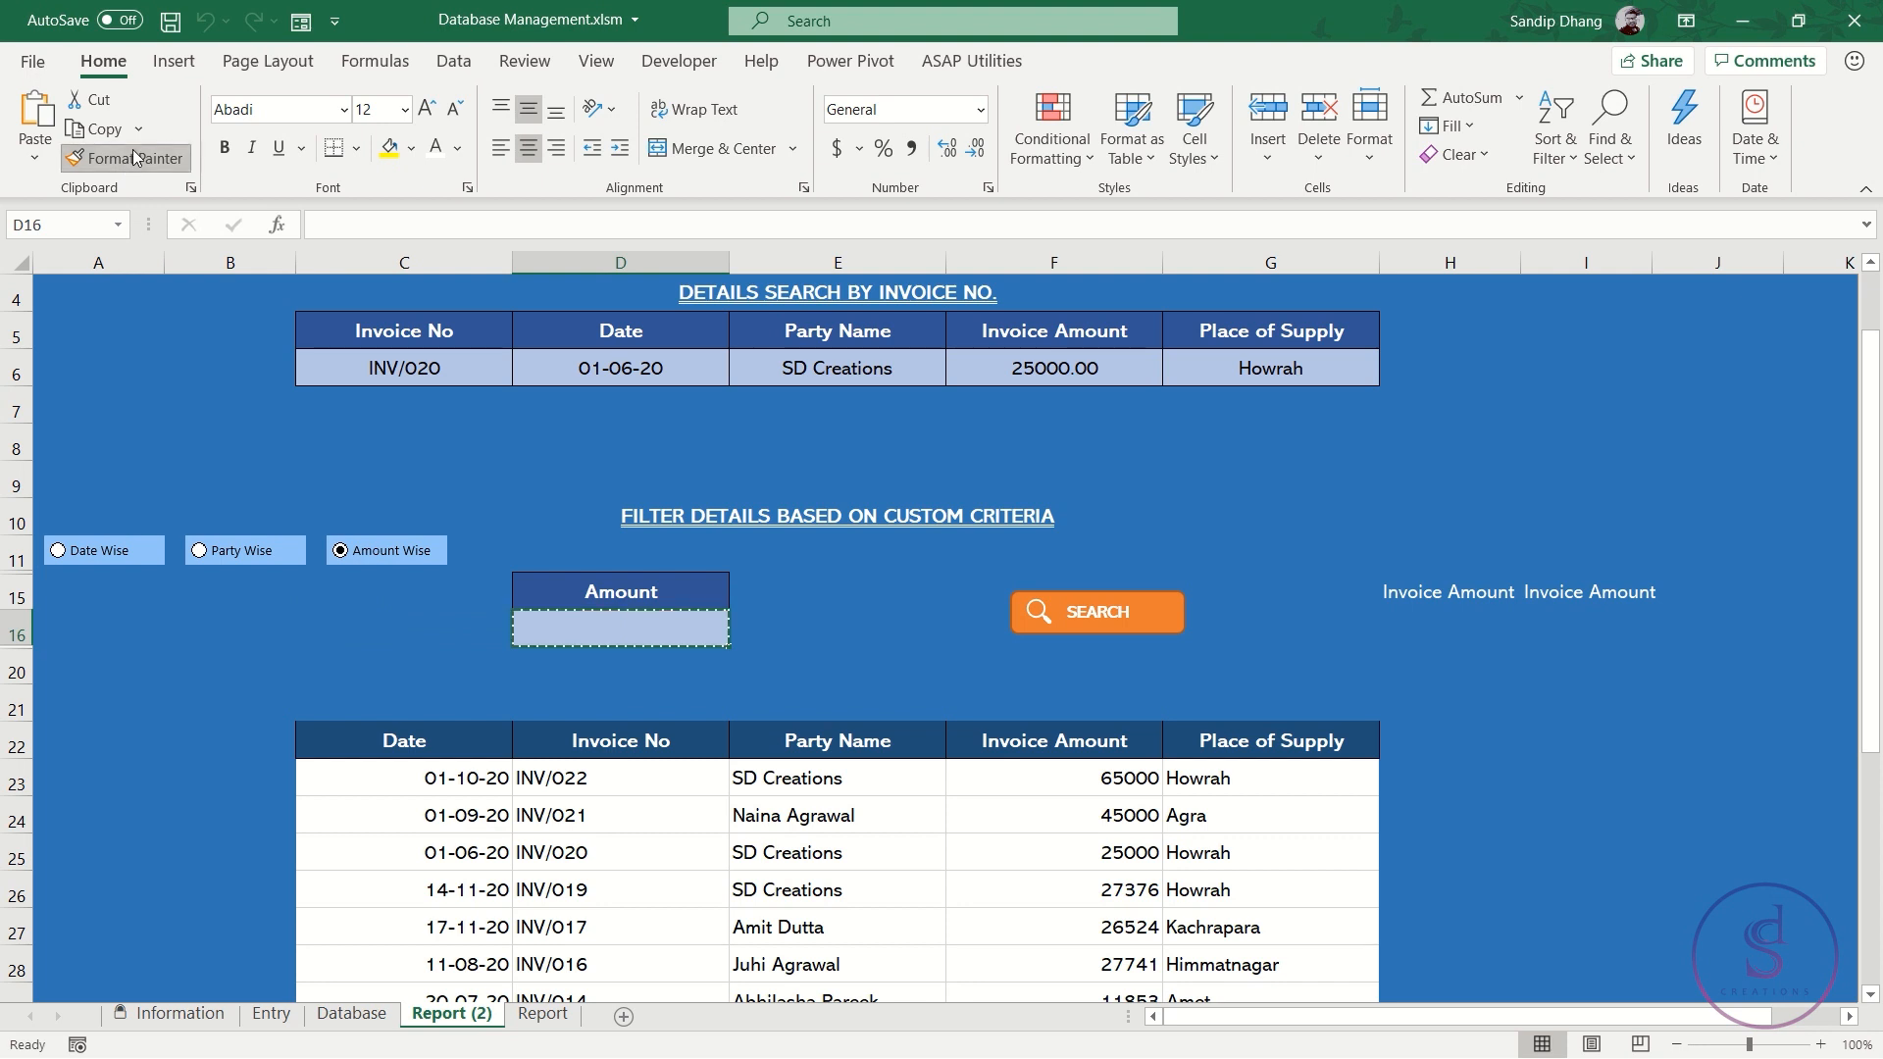
click(444, 633)
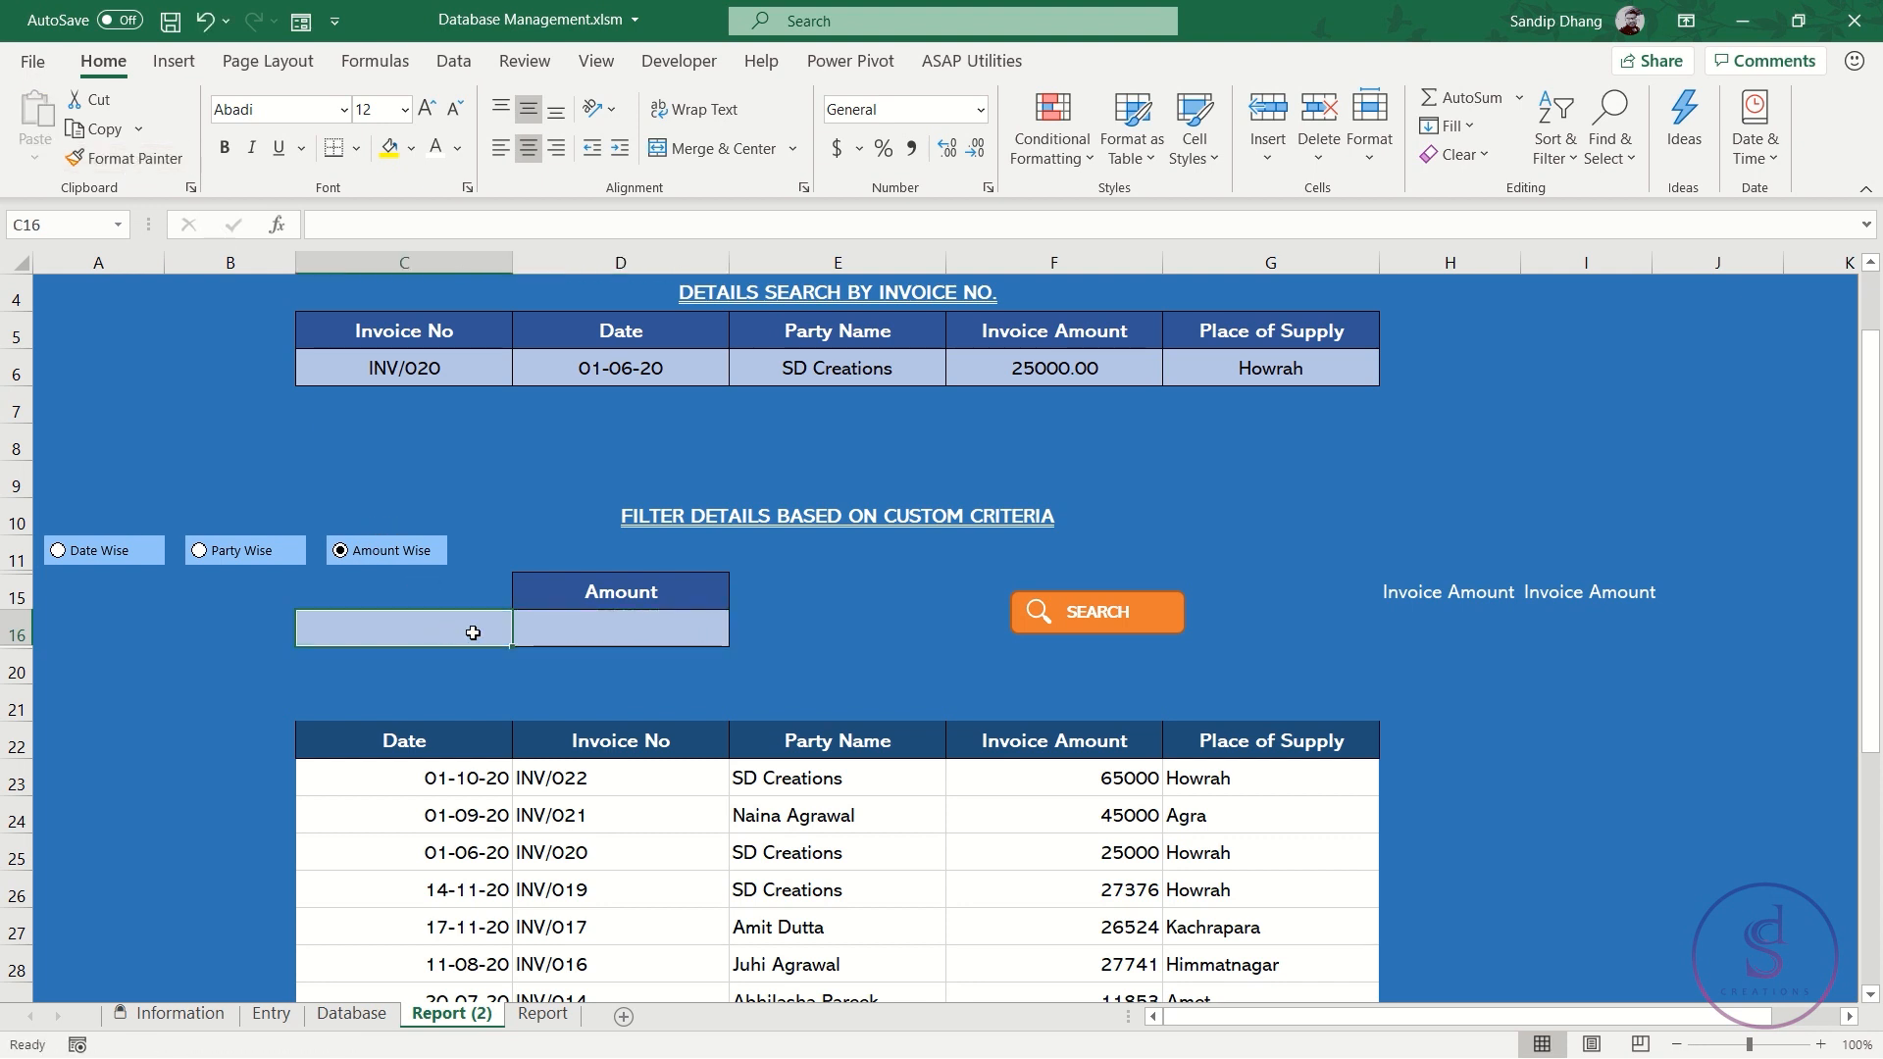
Add a list data validation to C16 with the source equal,less than or equal,greater than or equal,between
key(alt+a)
key(v)
key(v)
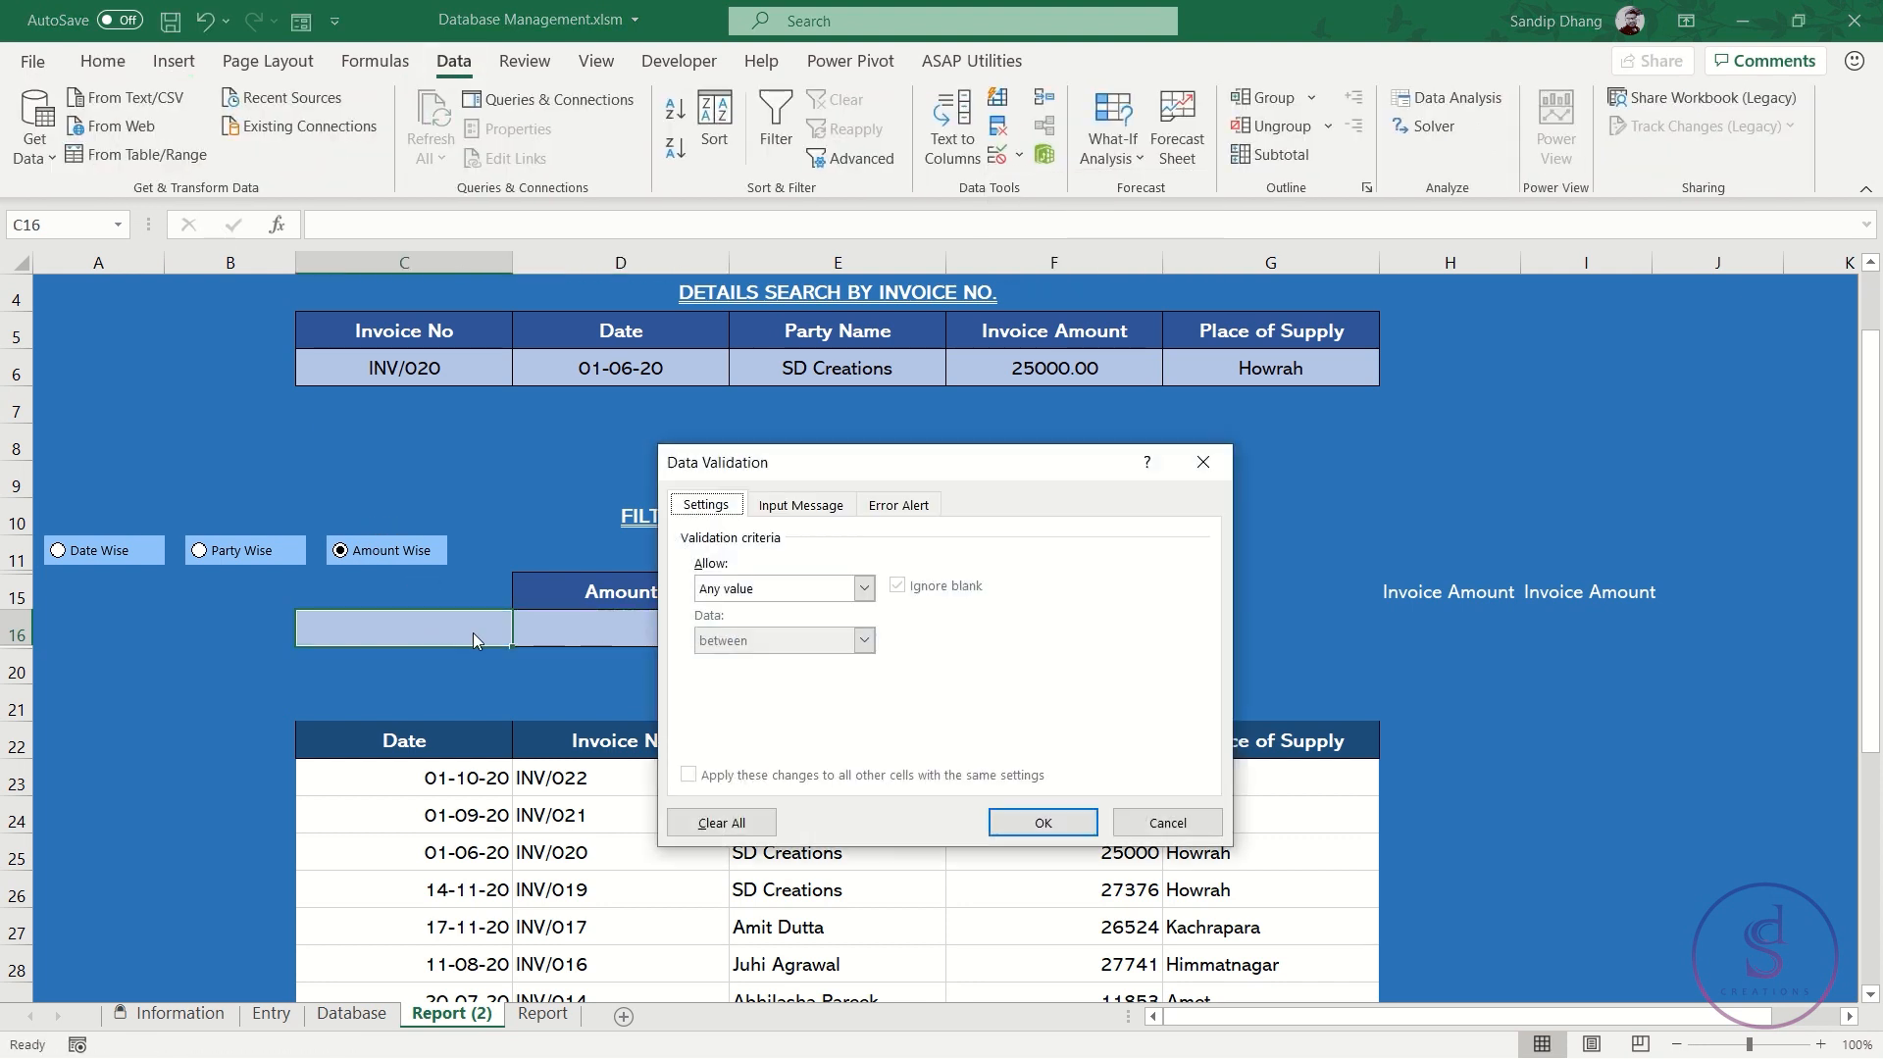
click(863, 589)
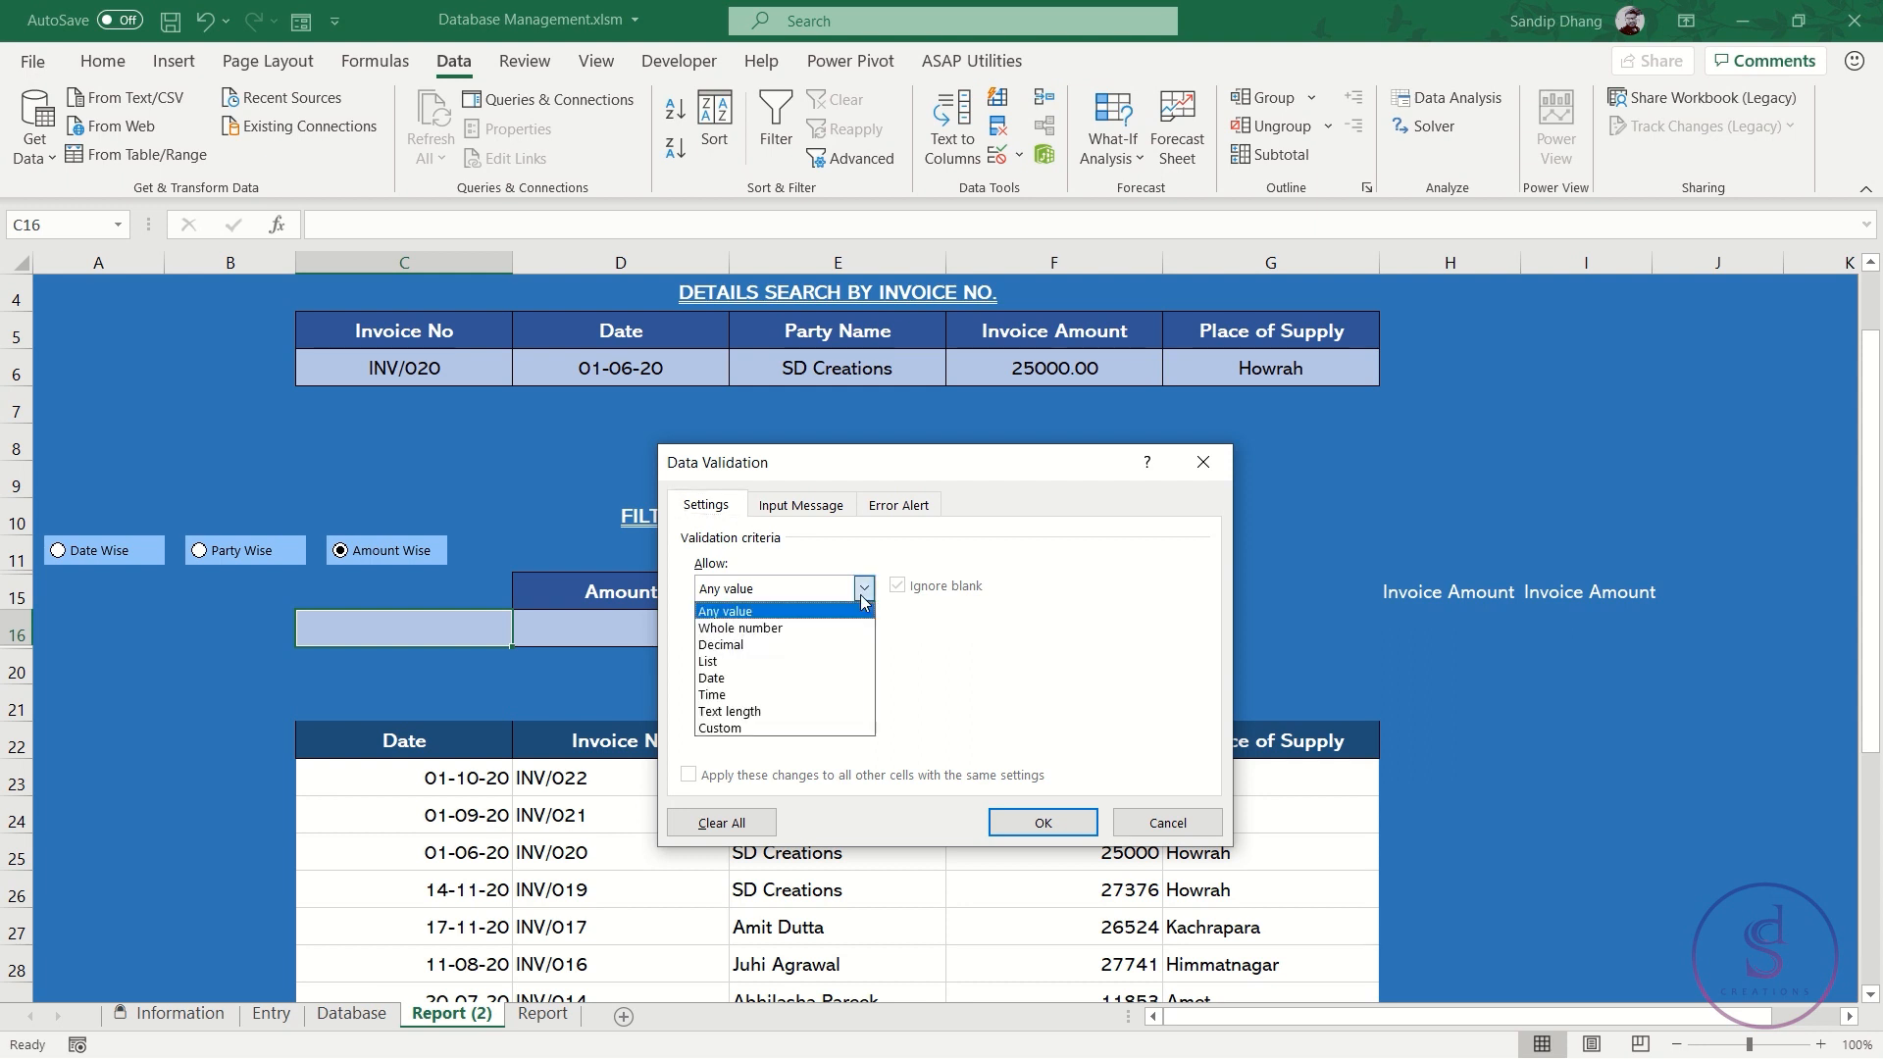
click(732, 665)
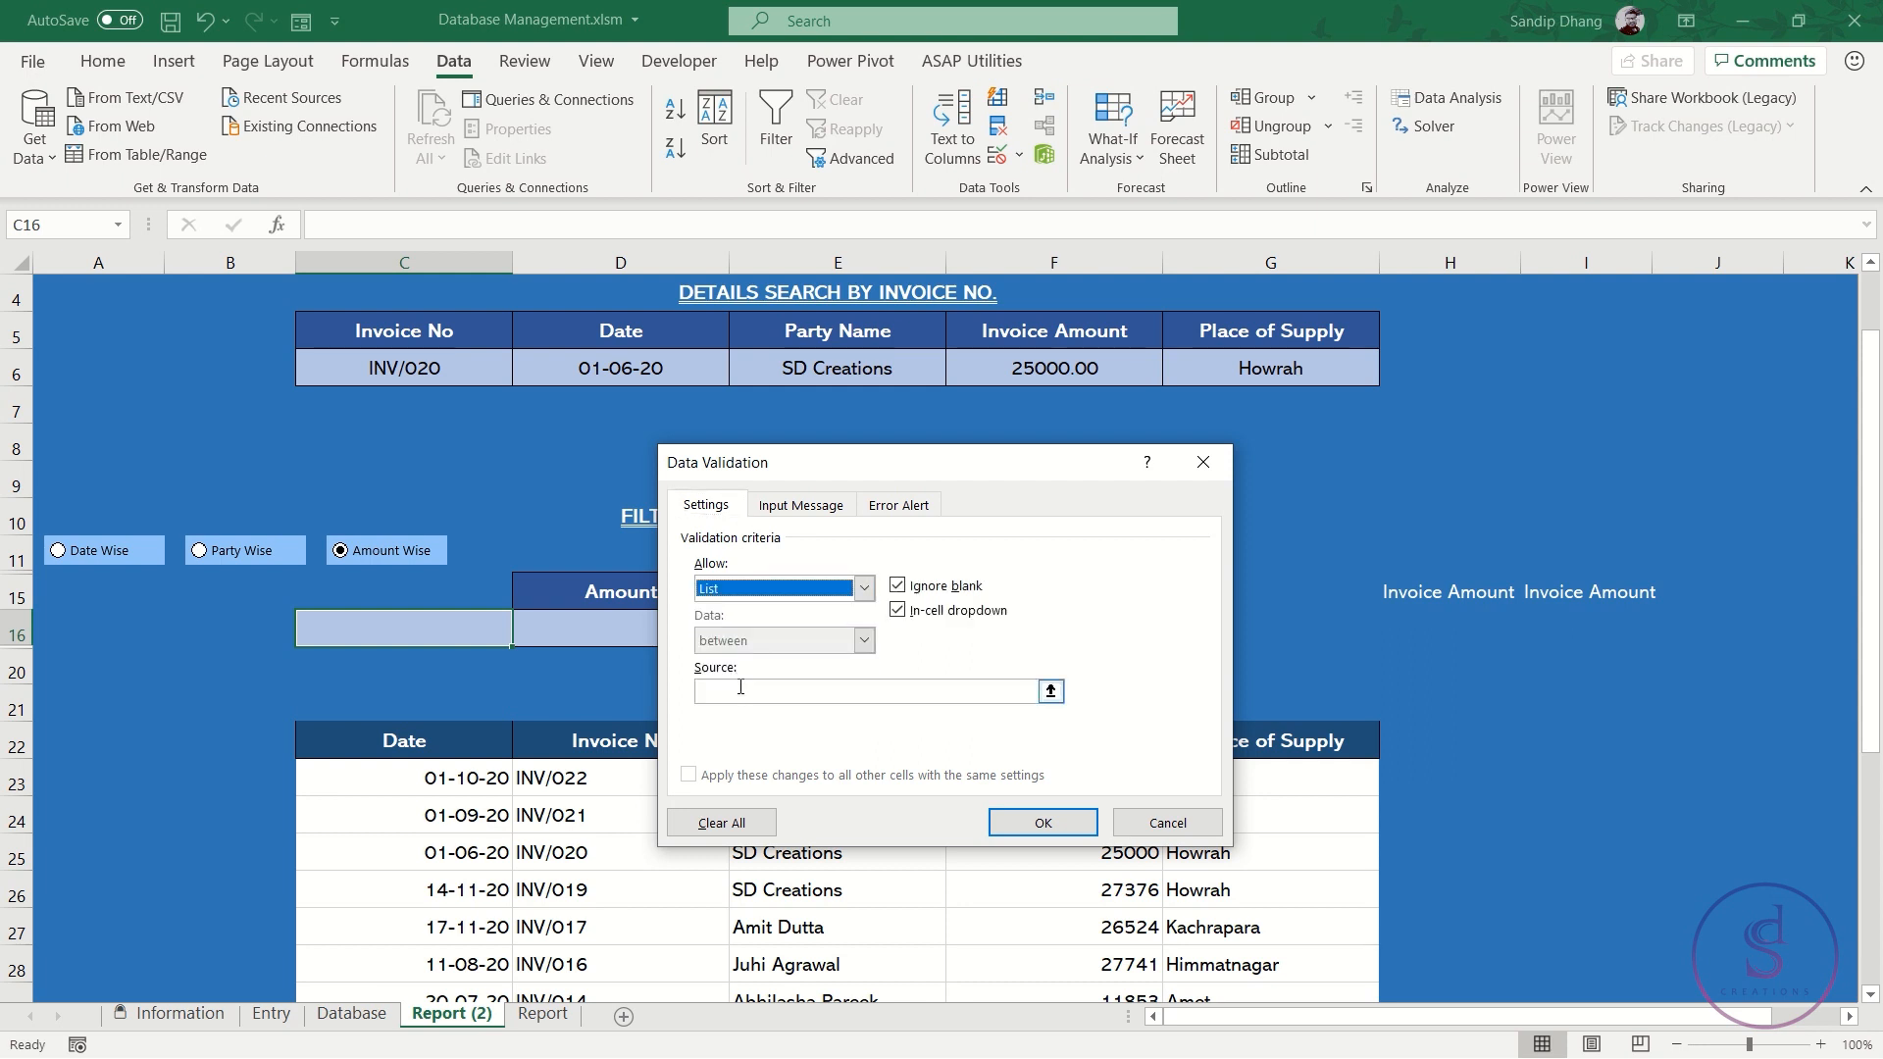
click(740, 687)
text(e)
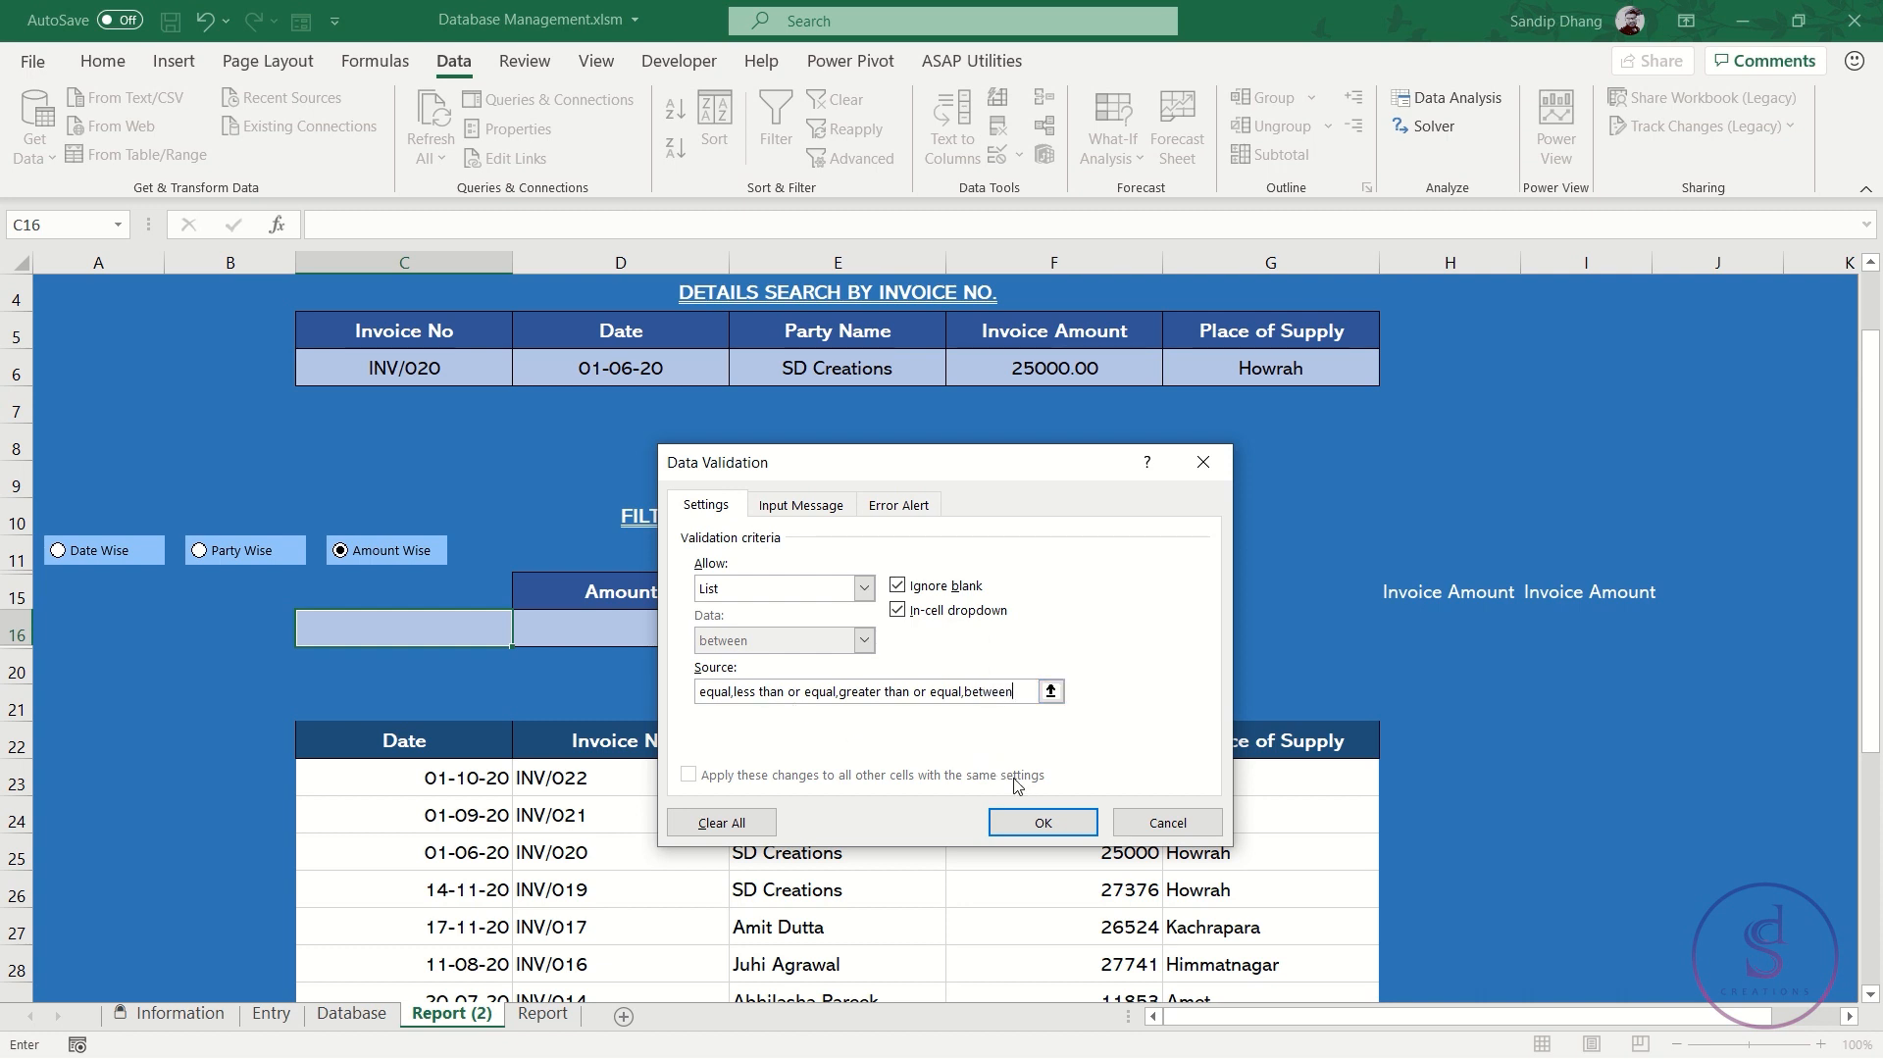
click(1039, 829)
Go through the options in C16's validation list and choose equal
key(alt+Down)
key(Down)
key(Down)
key(Down)
key(Up)
key(Up)
key(Up)
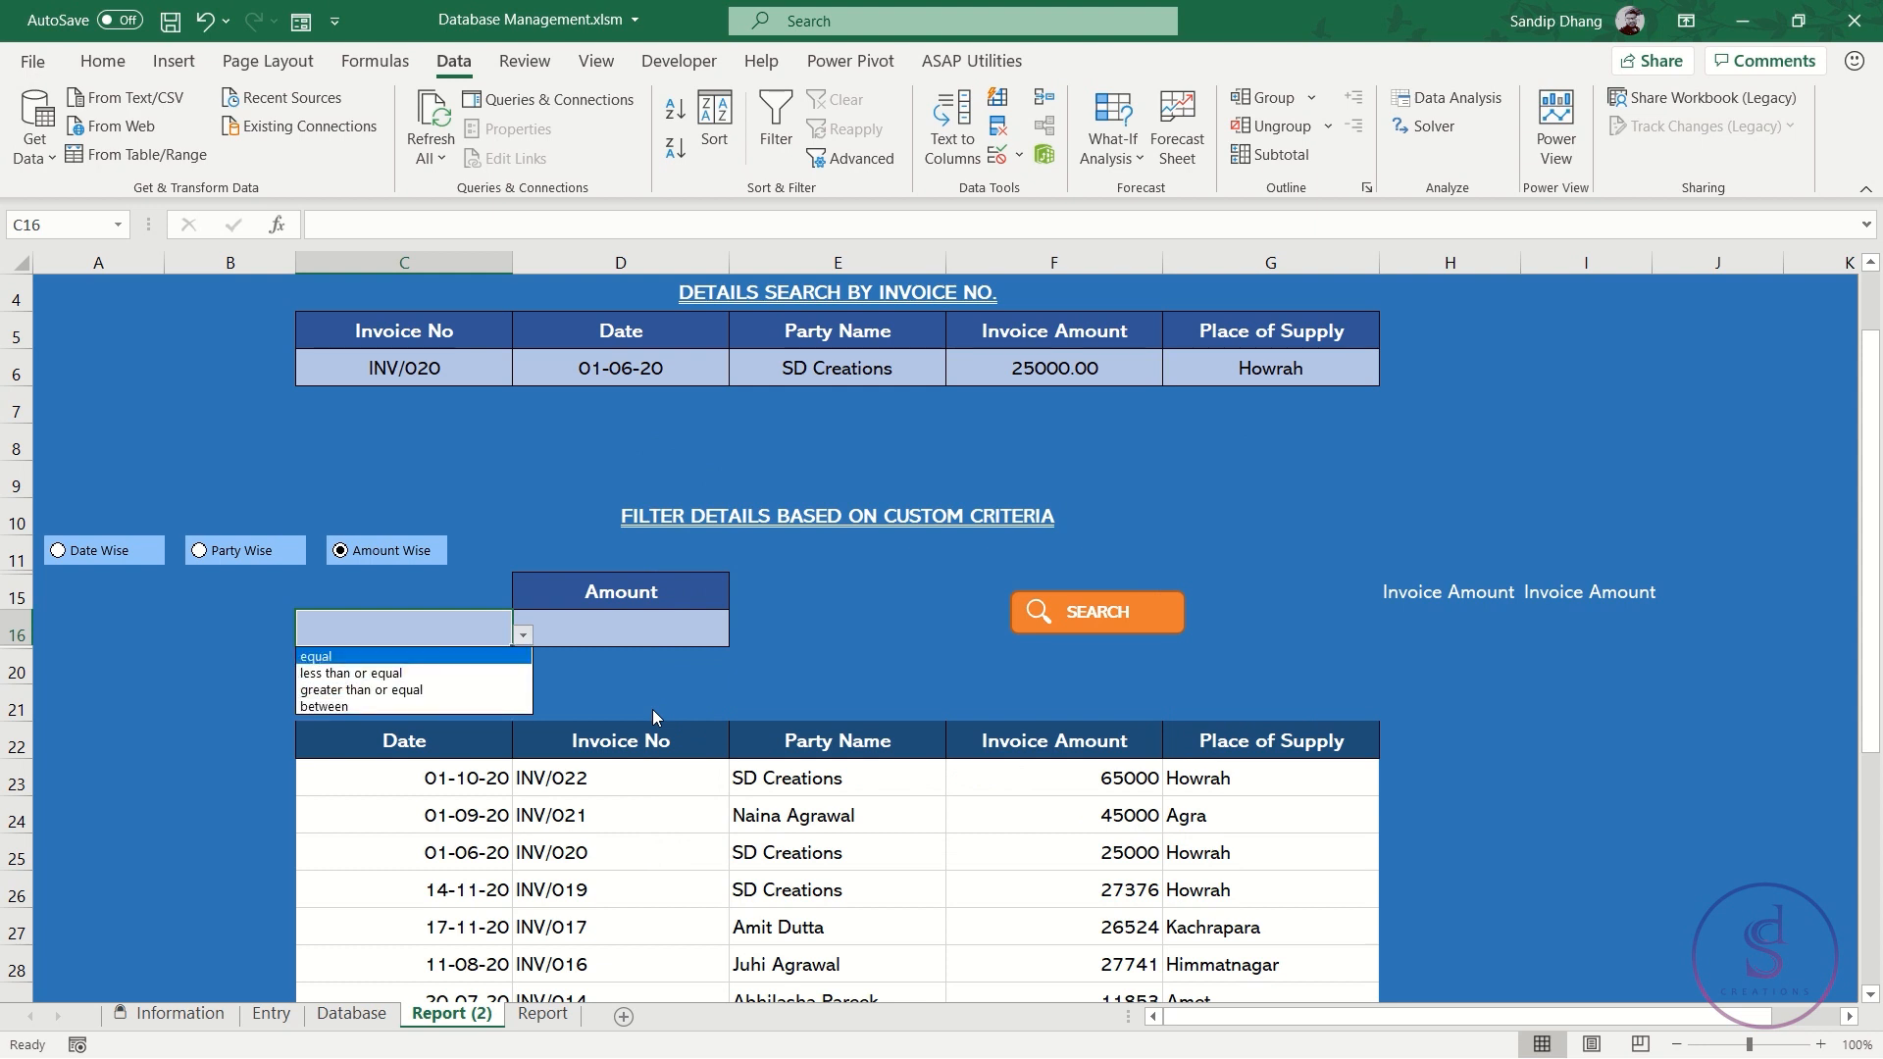
key(Return)
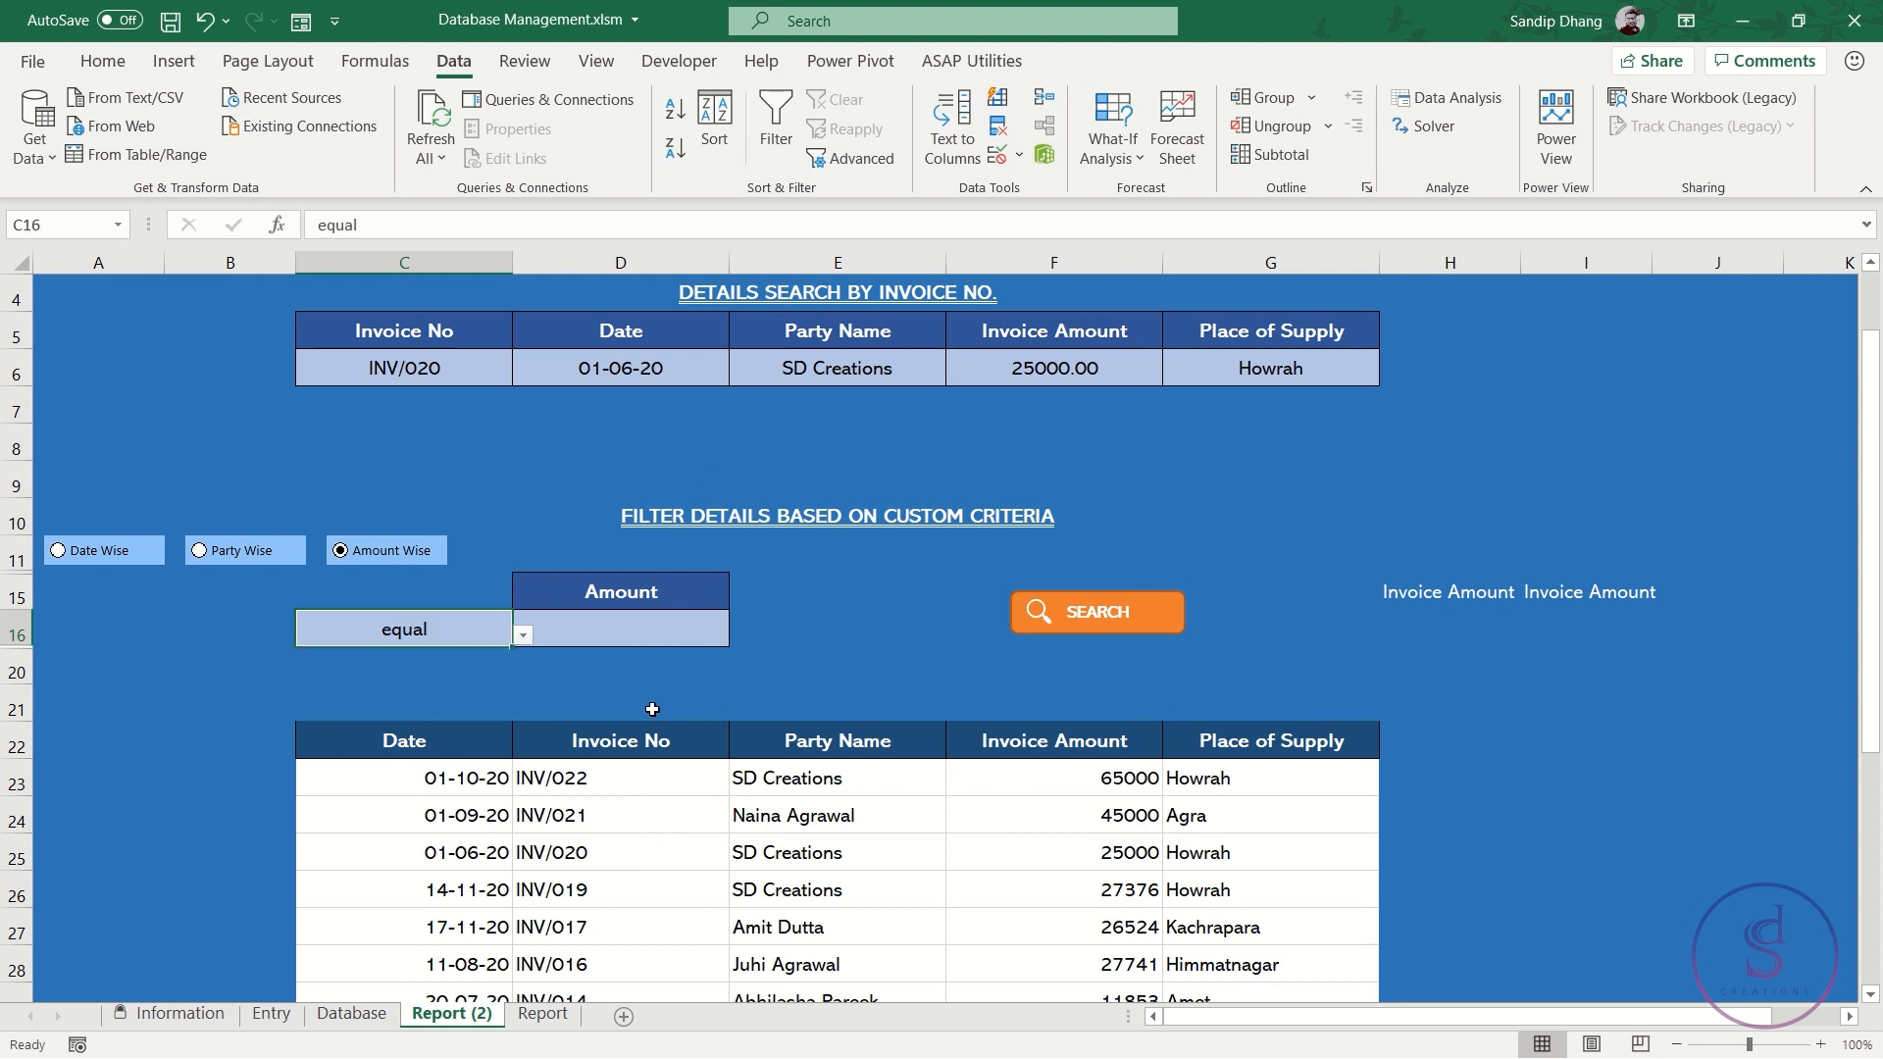
Fill the Amount header and its input cell from D15:D16 across to E15:E16
click(608, 626)
drag(669, 594, 675, 618)
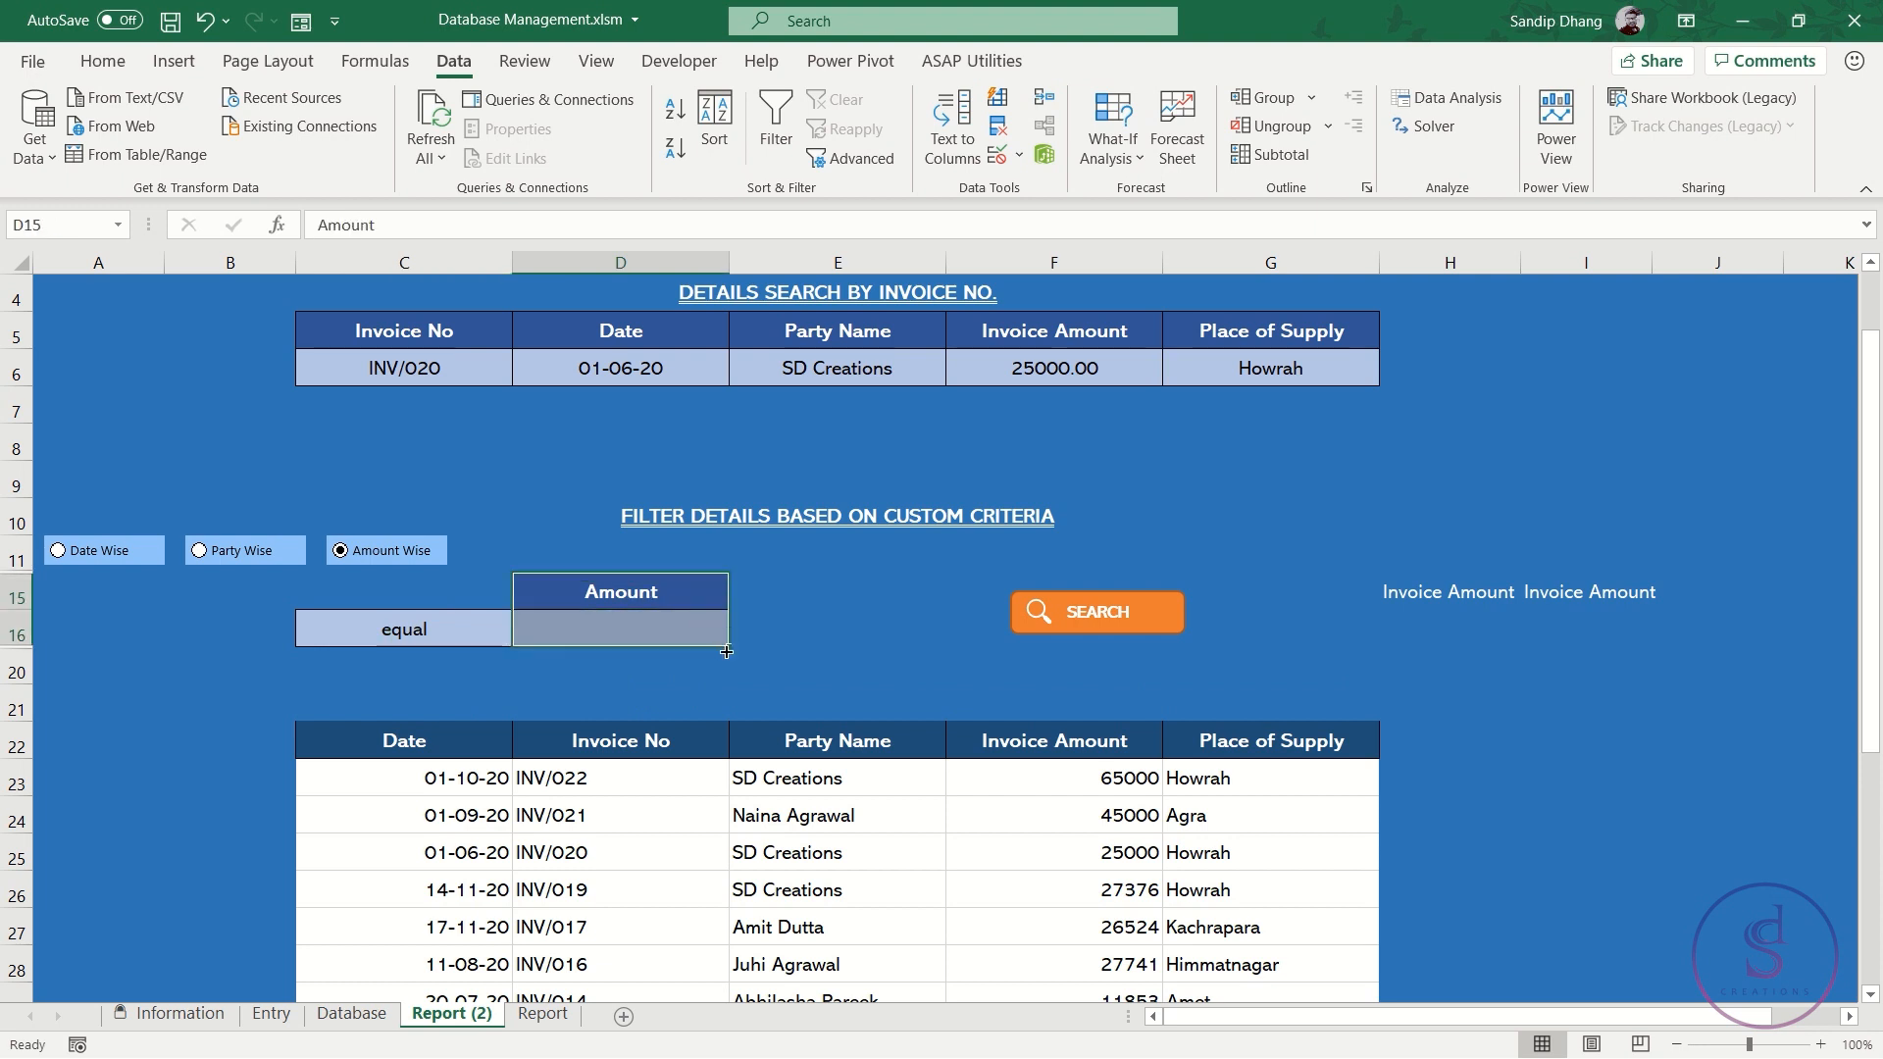
drag(732, 644, 882, 649)
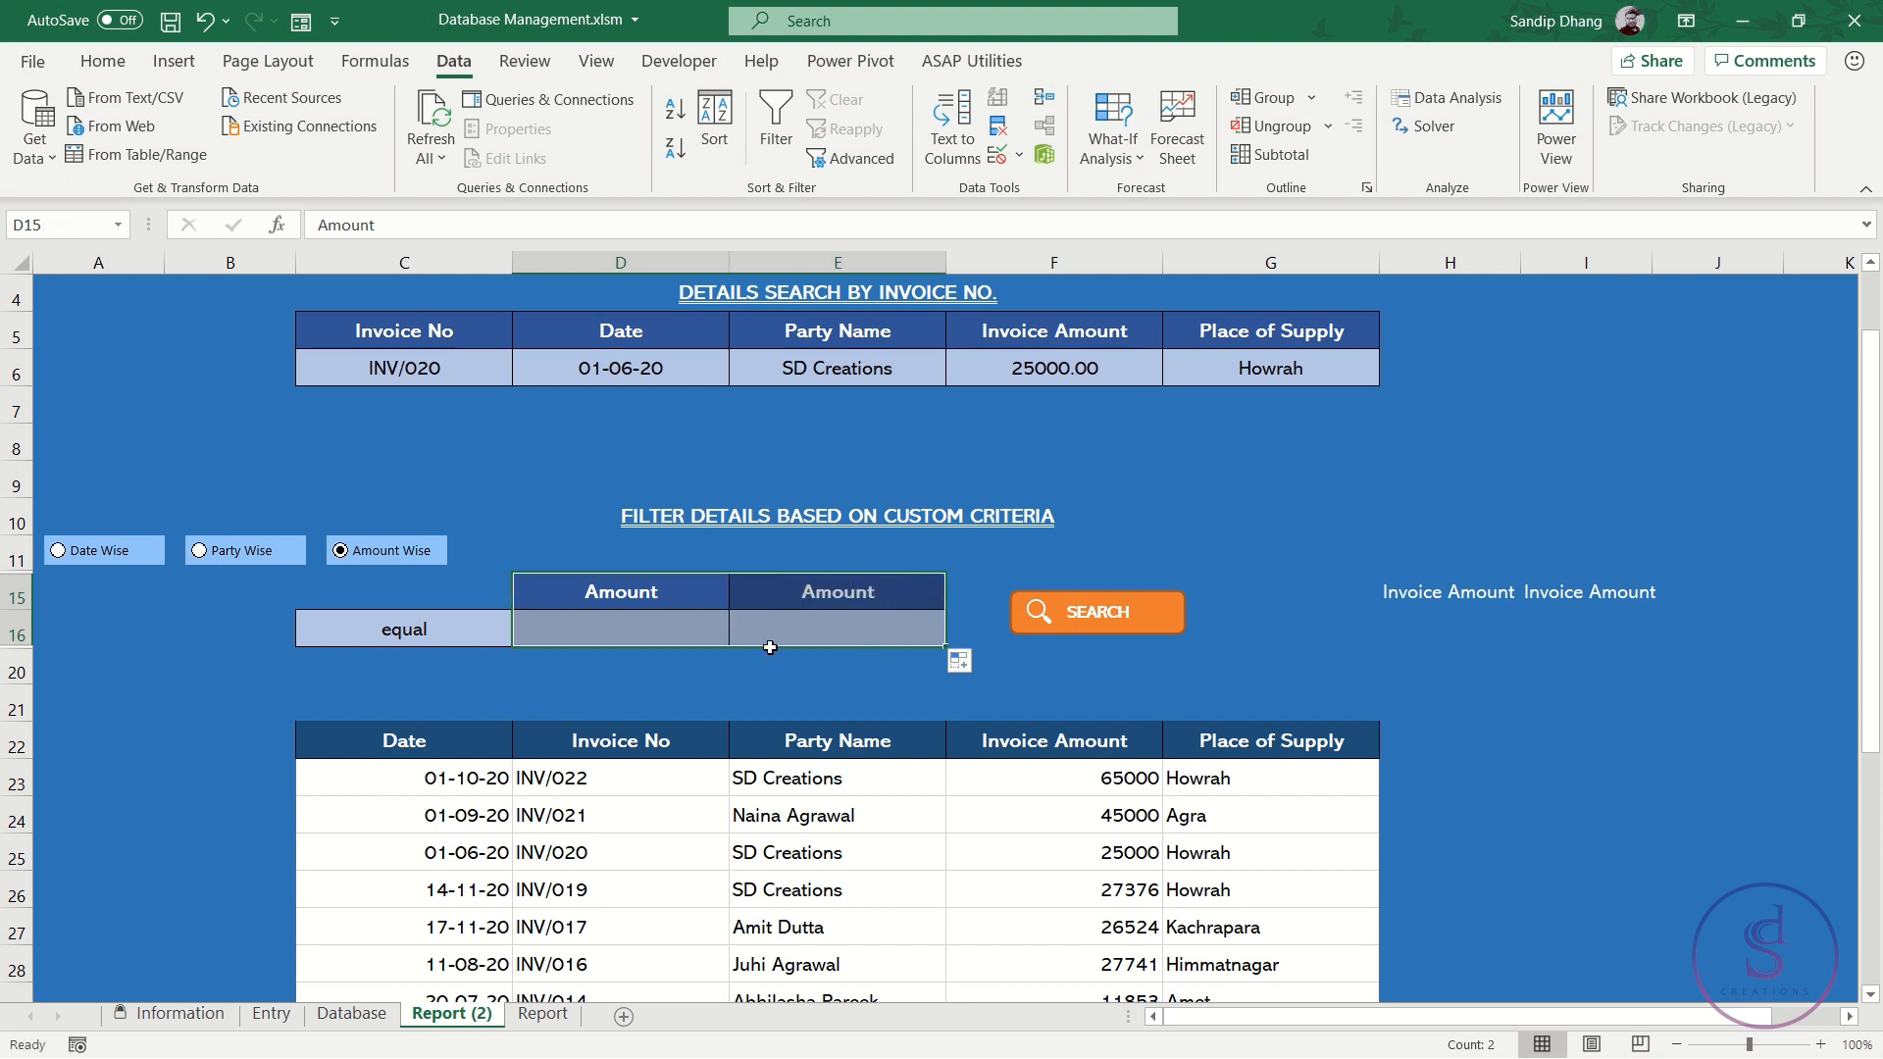
Set the comparison option in C16 to between
click(460, 640)
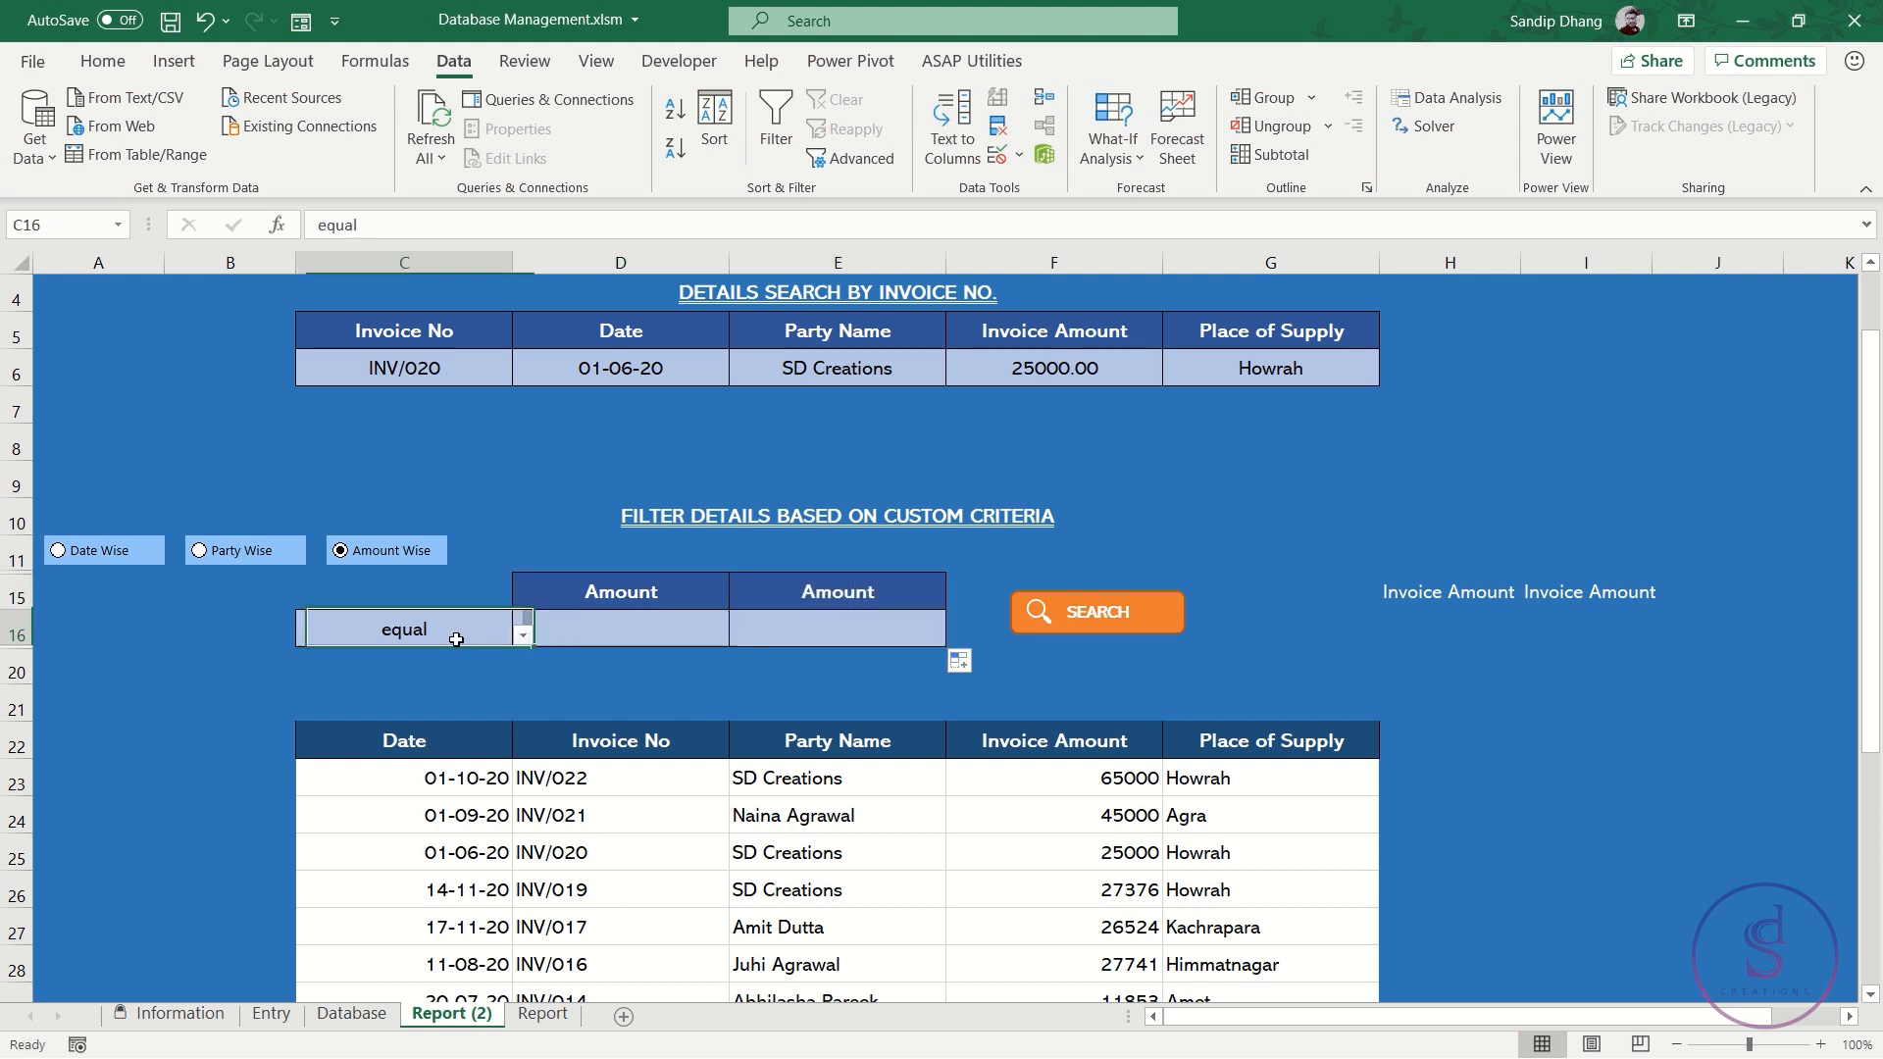
click(521, 635)
click(432, 699)
click(433, 699)
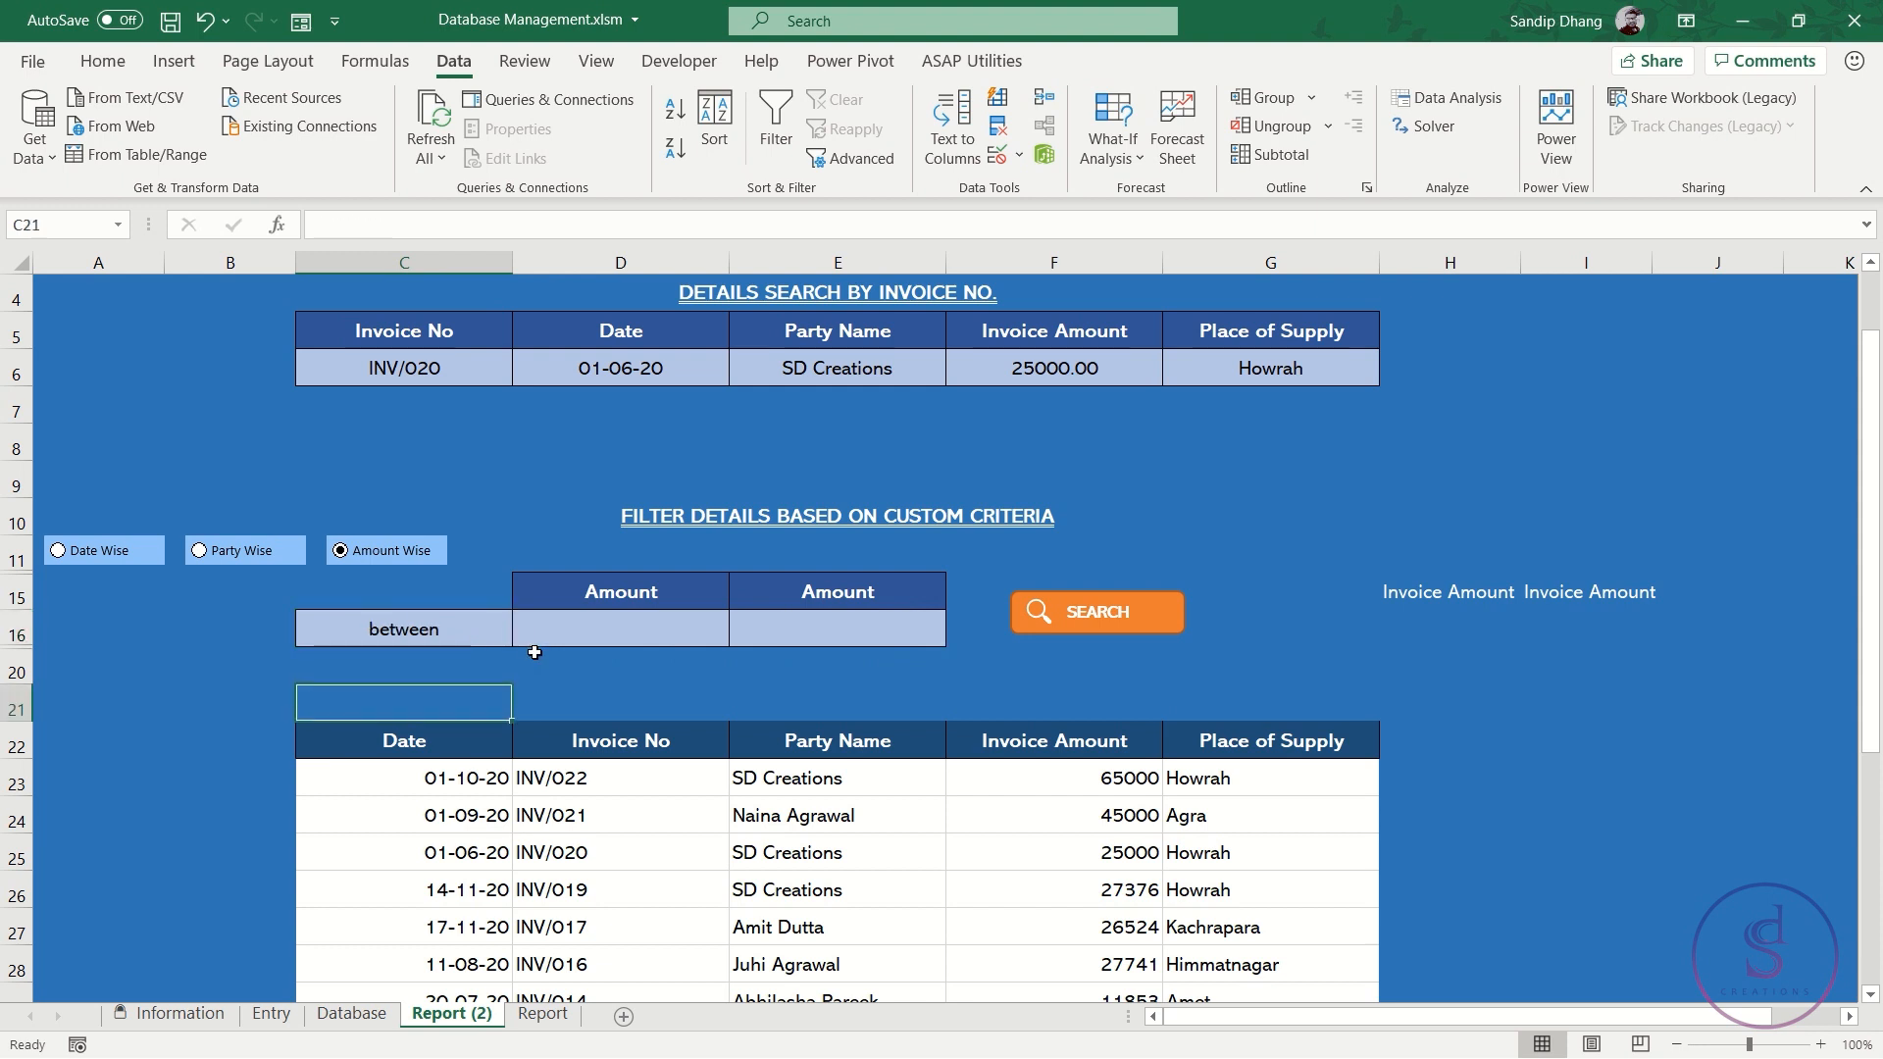
click(465, 628)
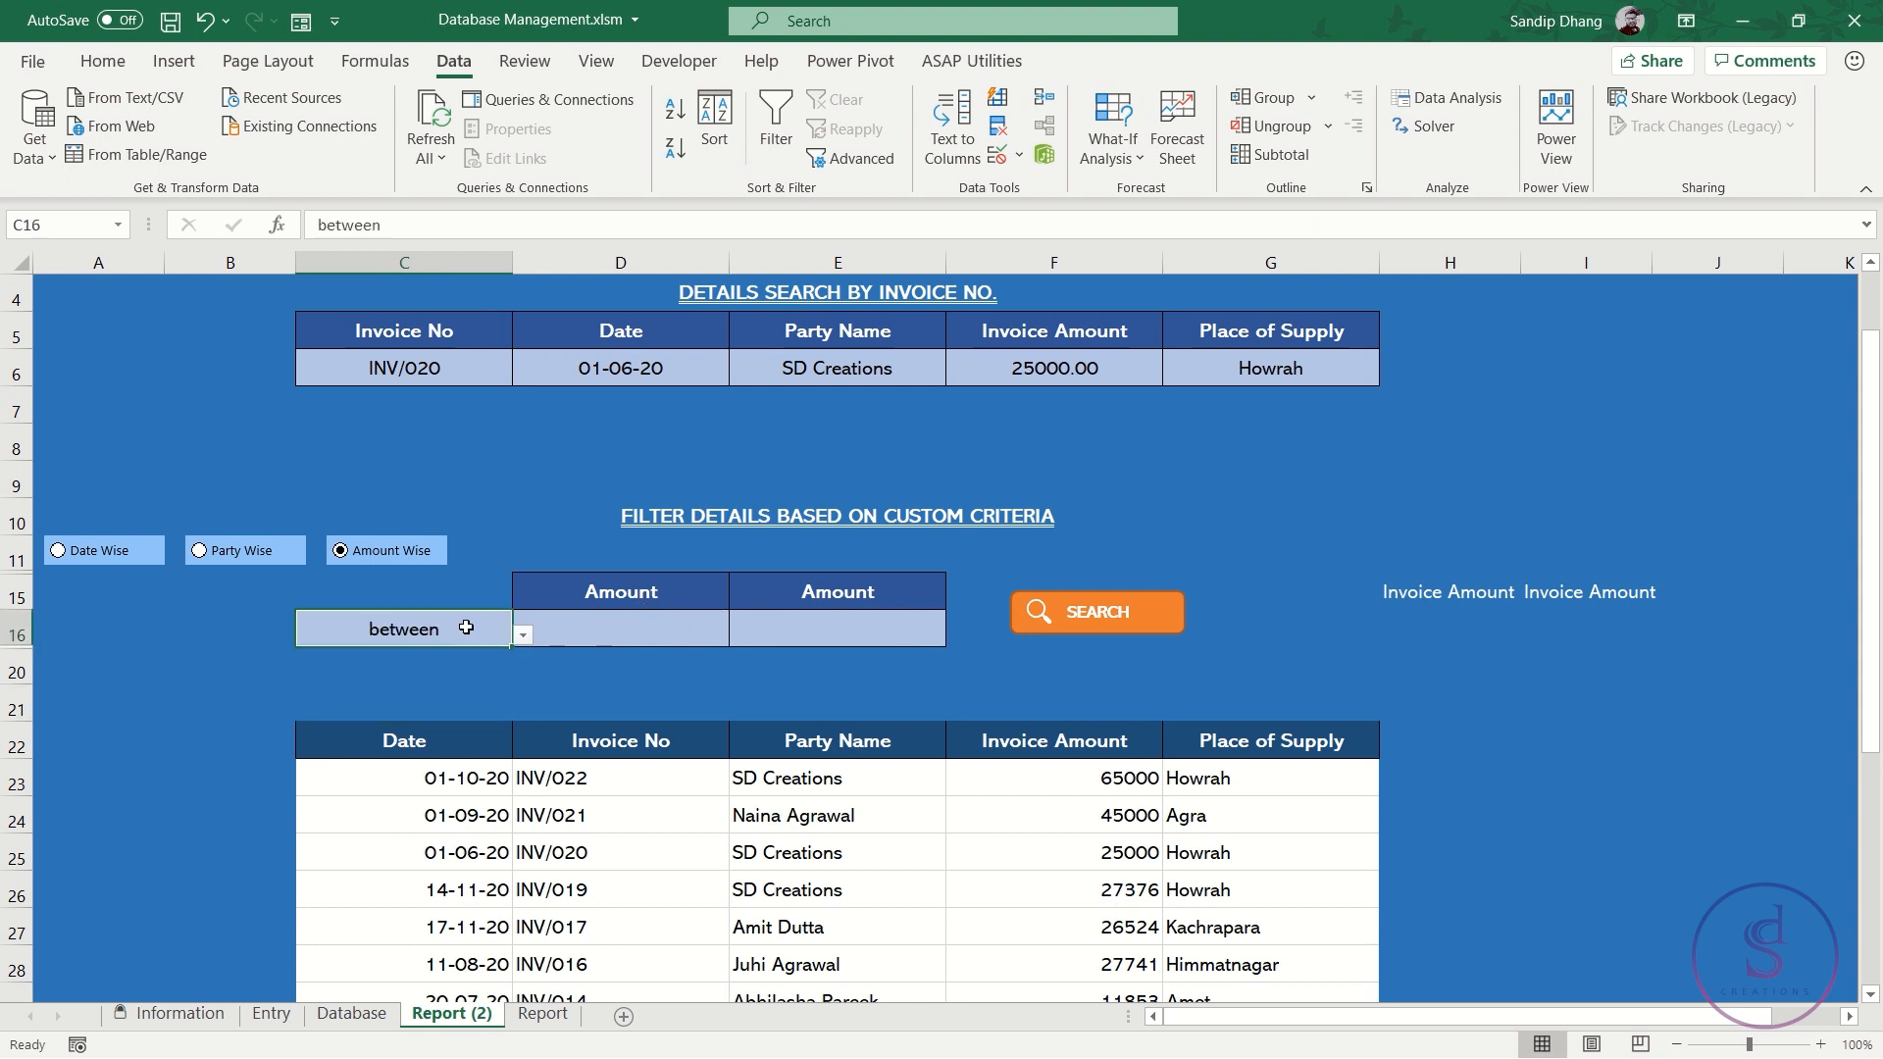
Set the comparison option in C16 to less than or equal
click(521, 636)
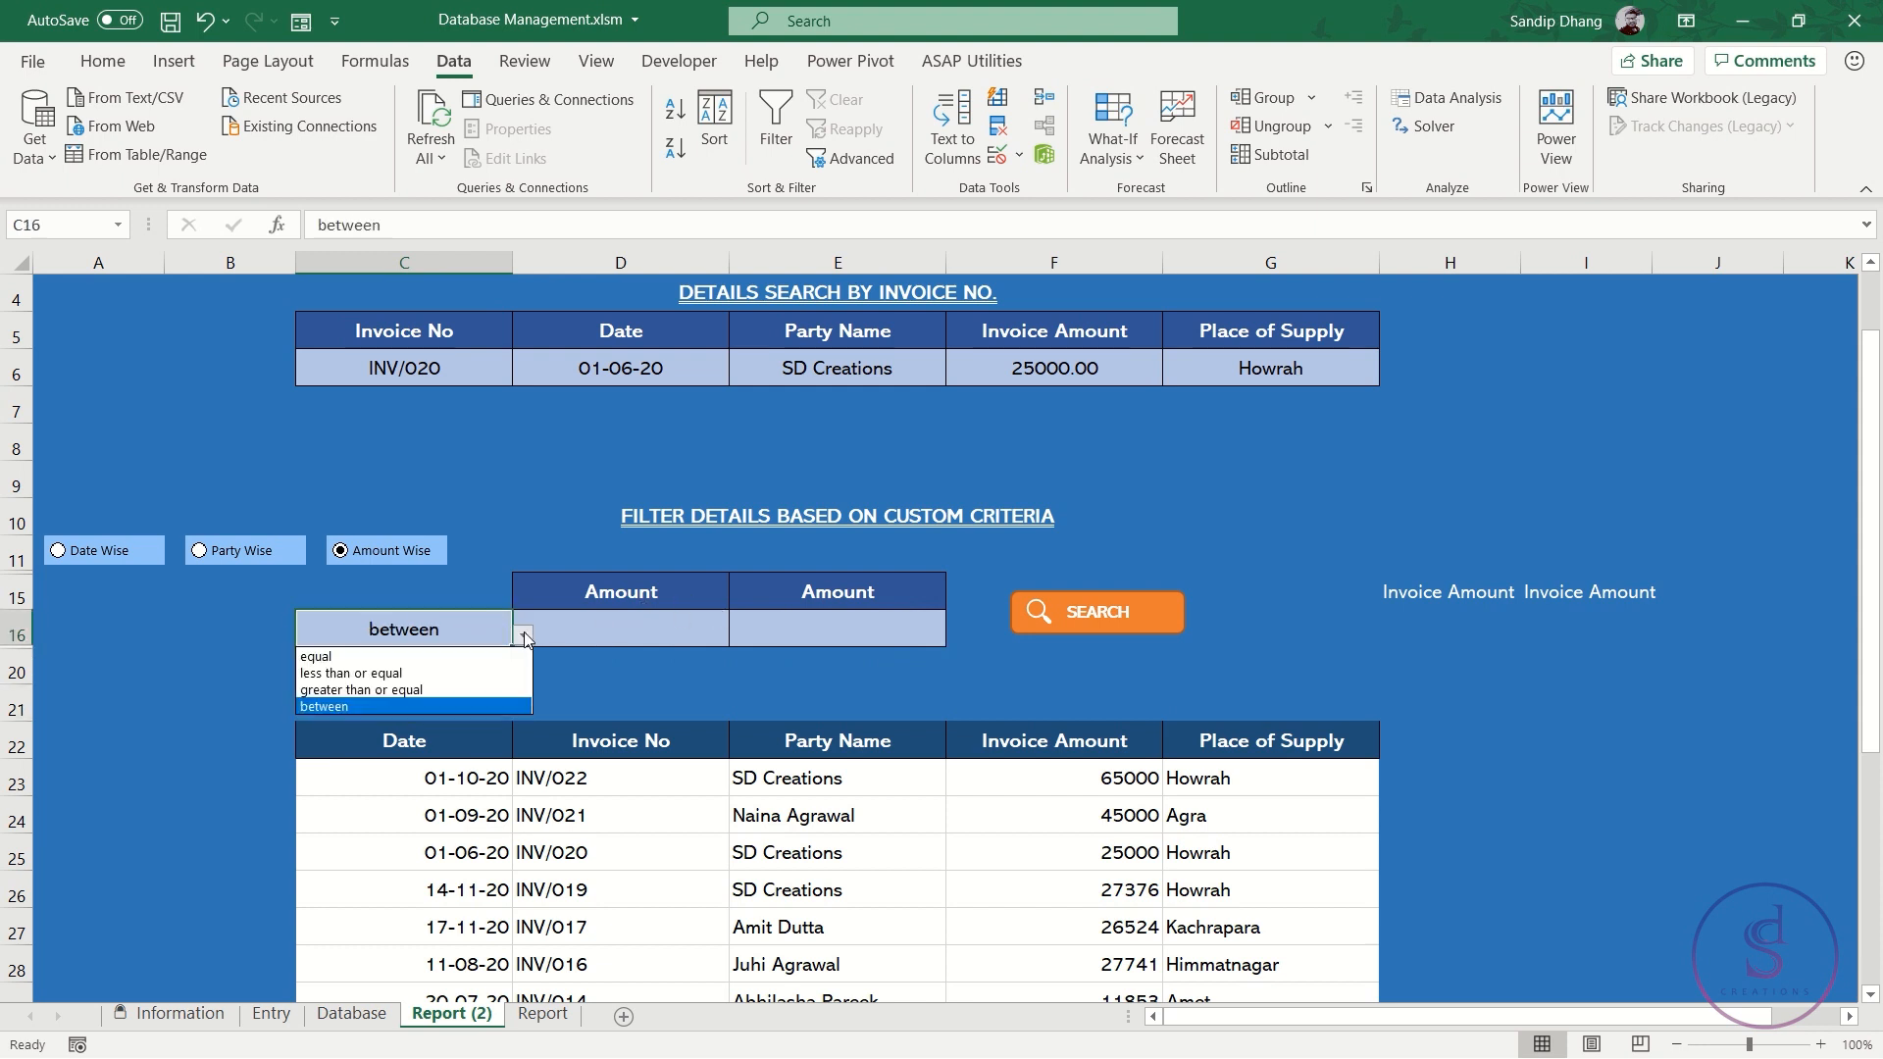
click(494, 674)
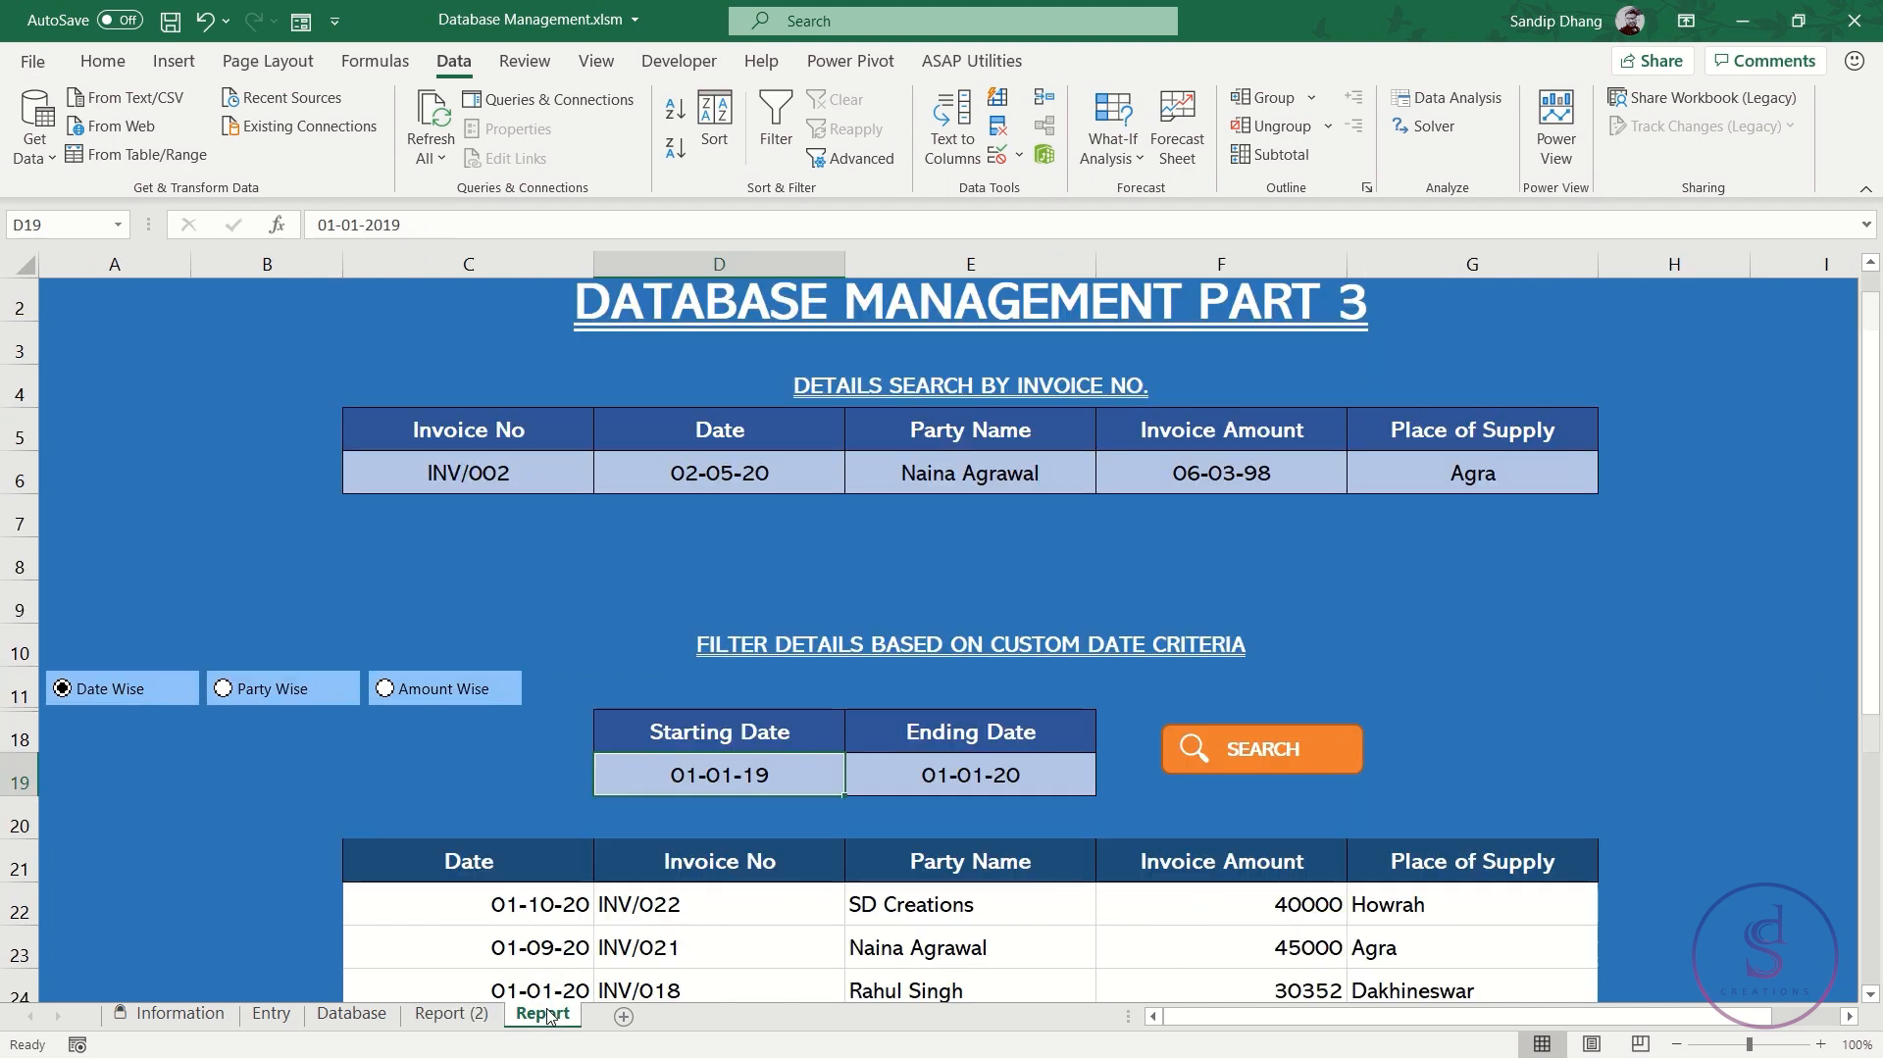
On the Report sheet, show the Amount Wise criteria and set the comparison option in C16 to equal
click(543, 1013)
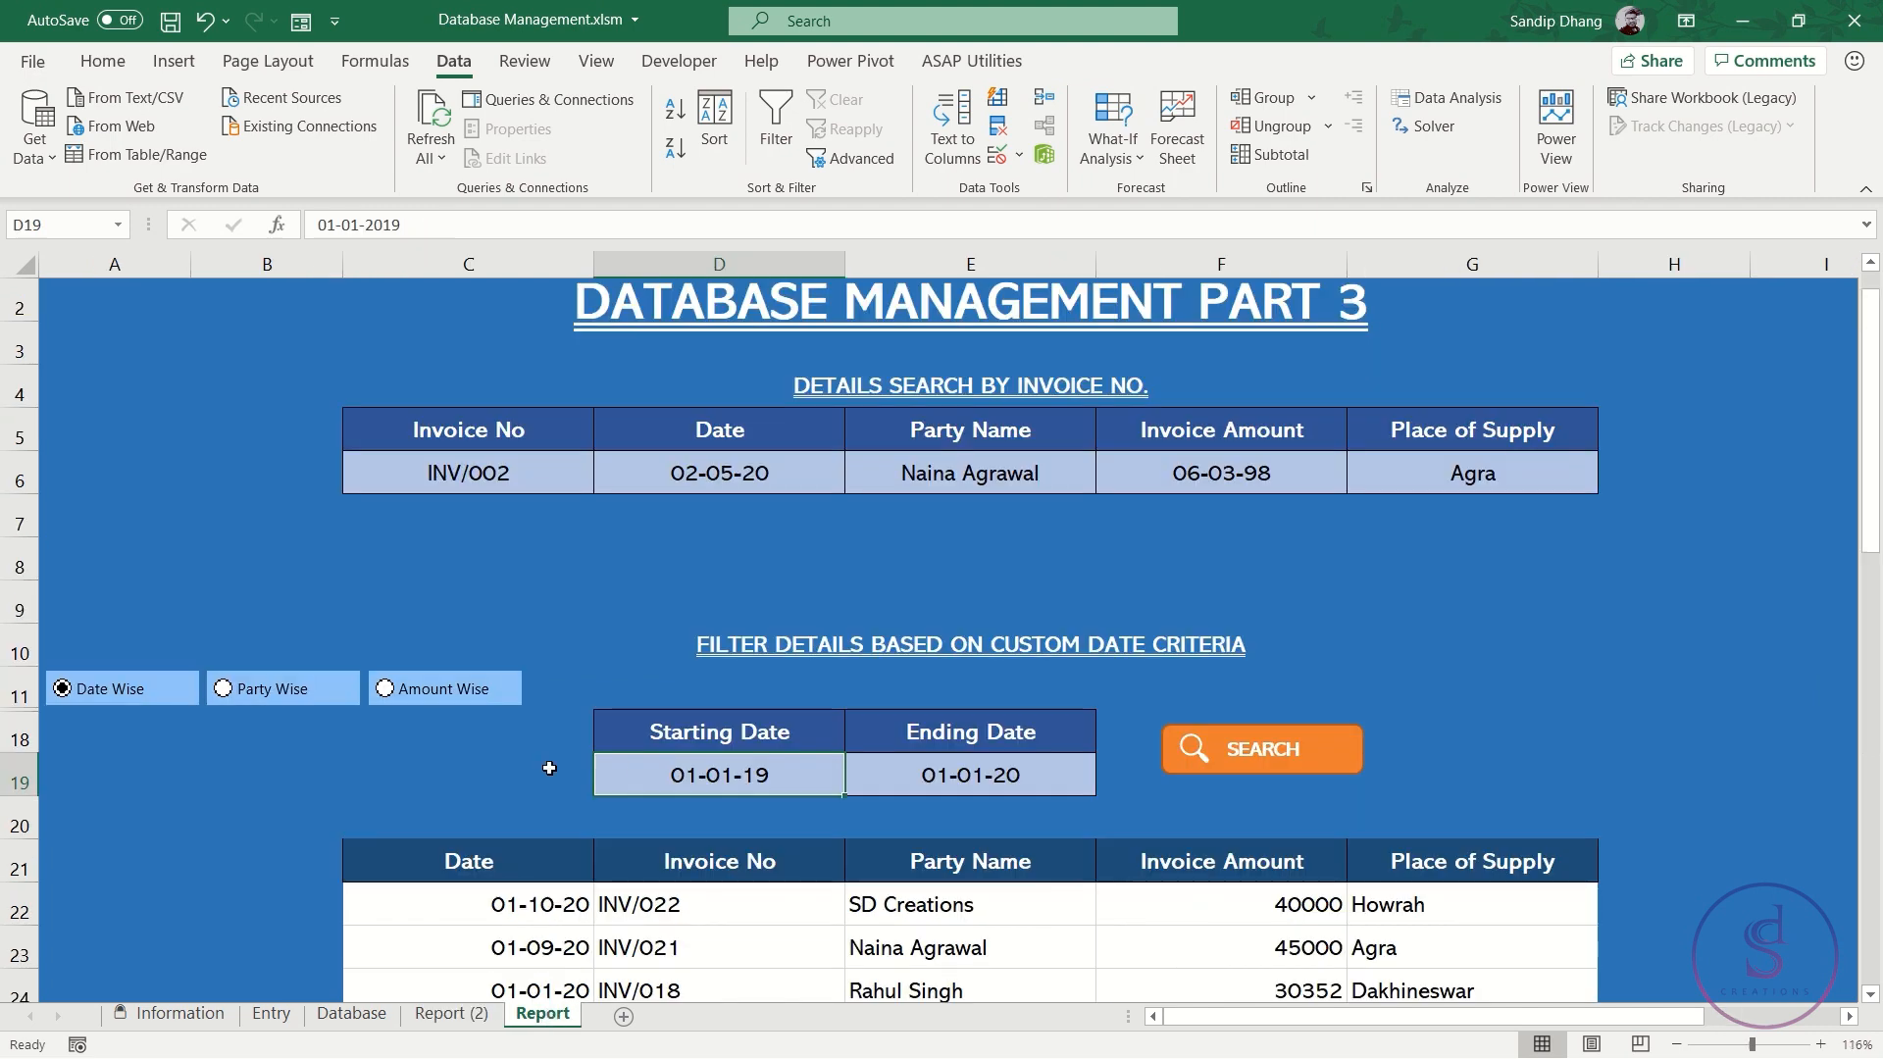
click(402, 693)
click(521, 775)
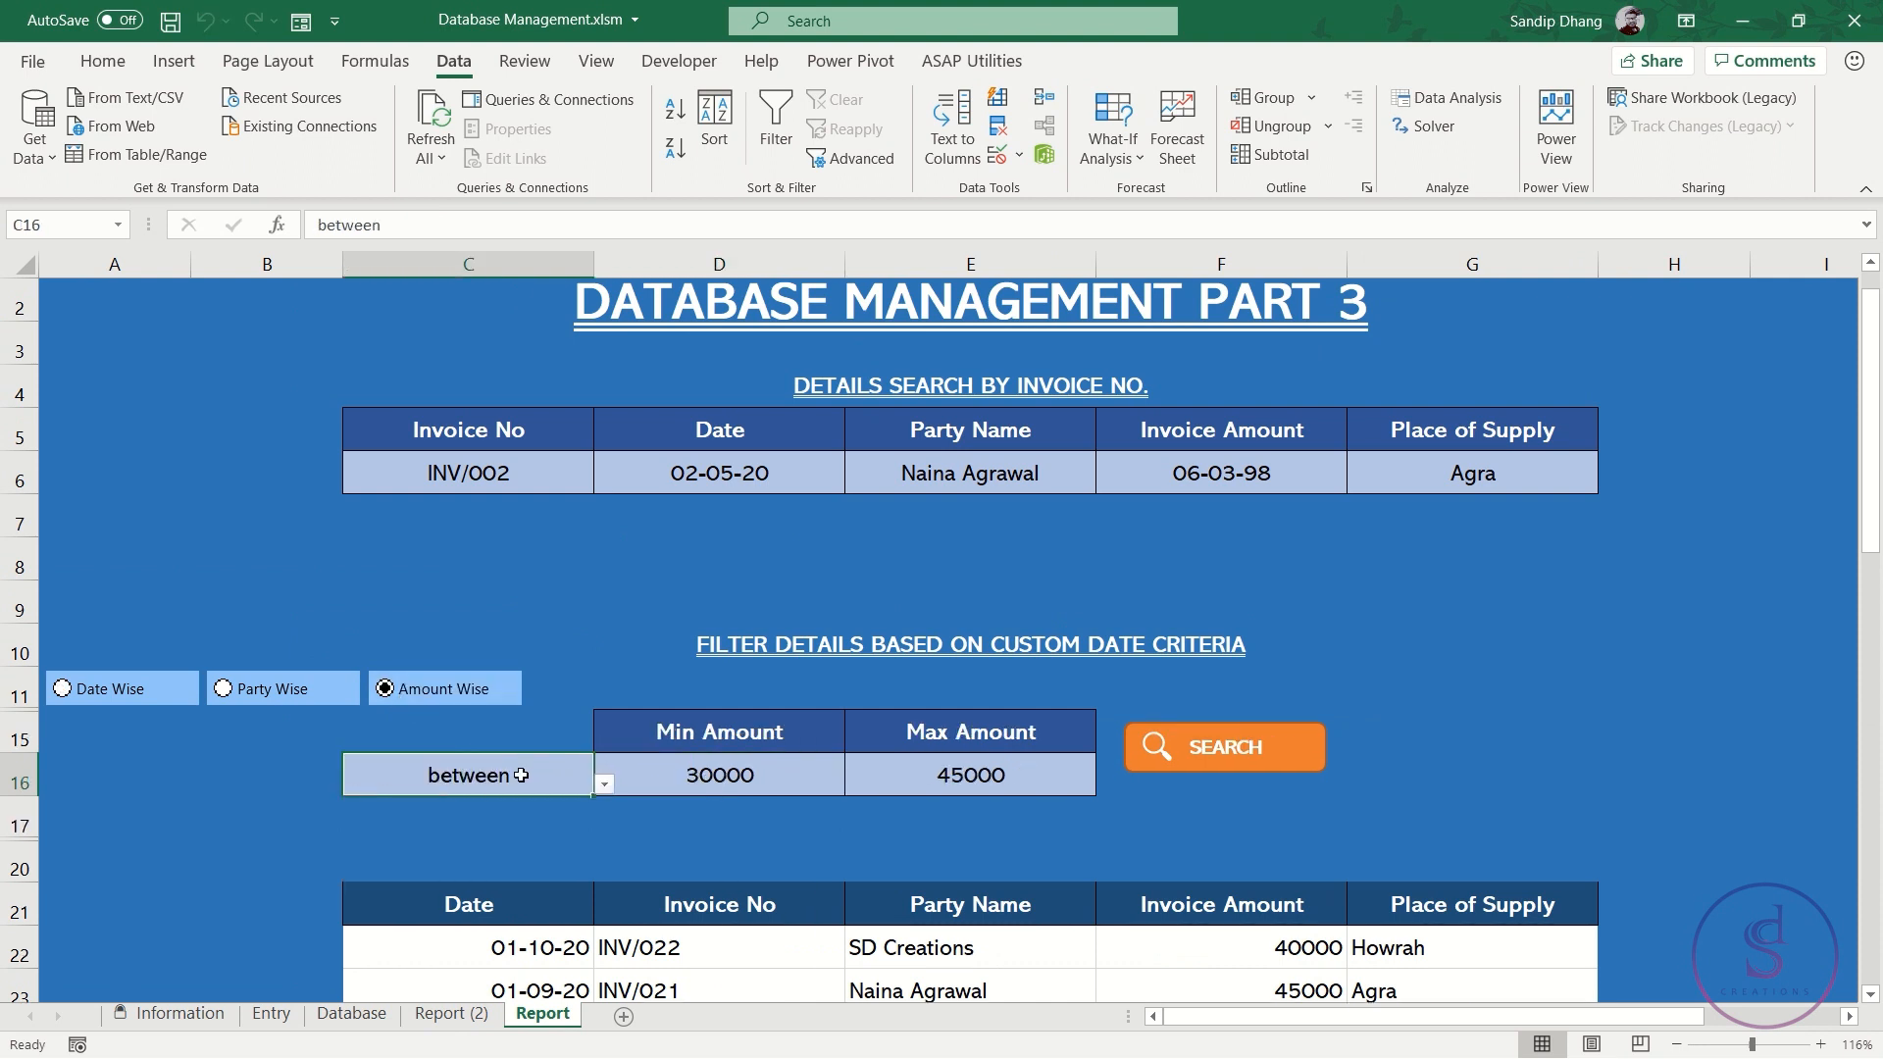
key(alt+Down)
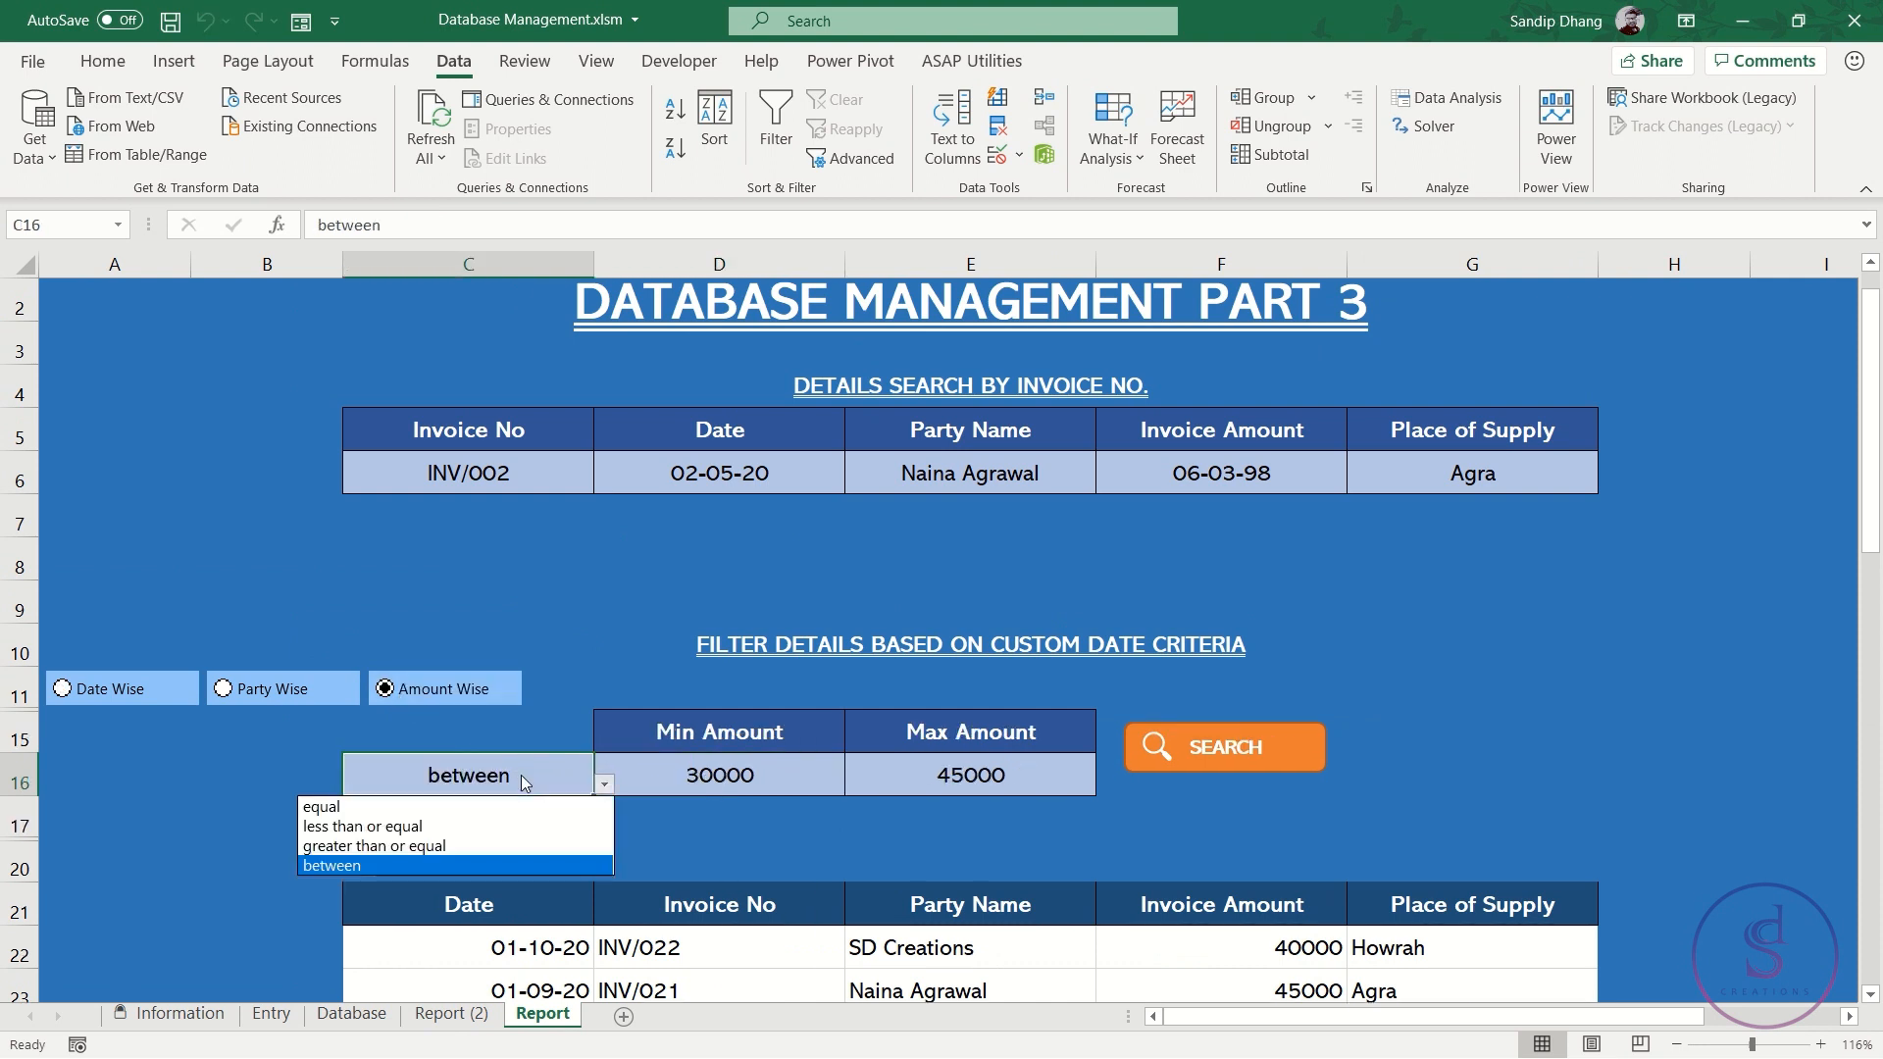
key(Up)
key(Up)
key(Up)
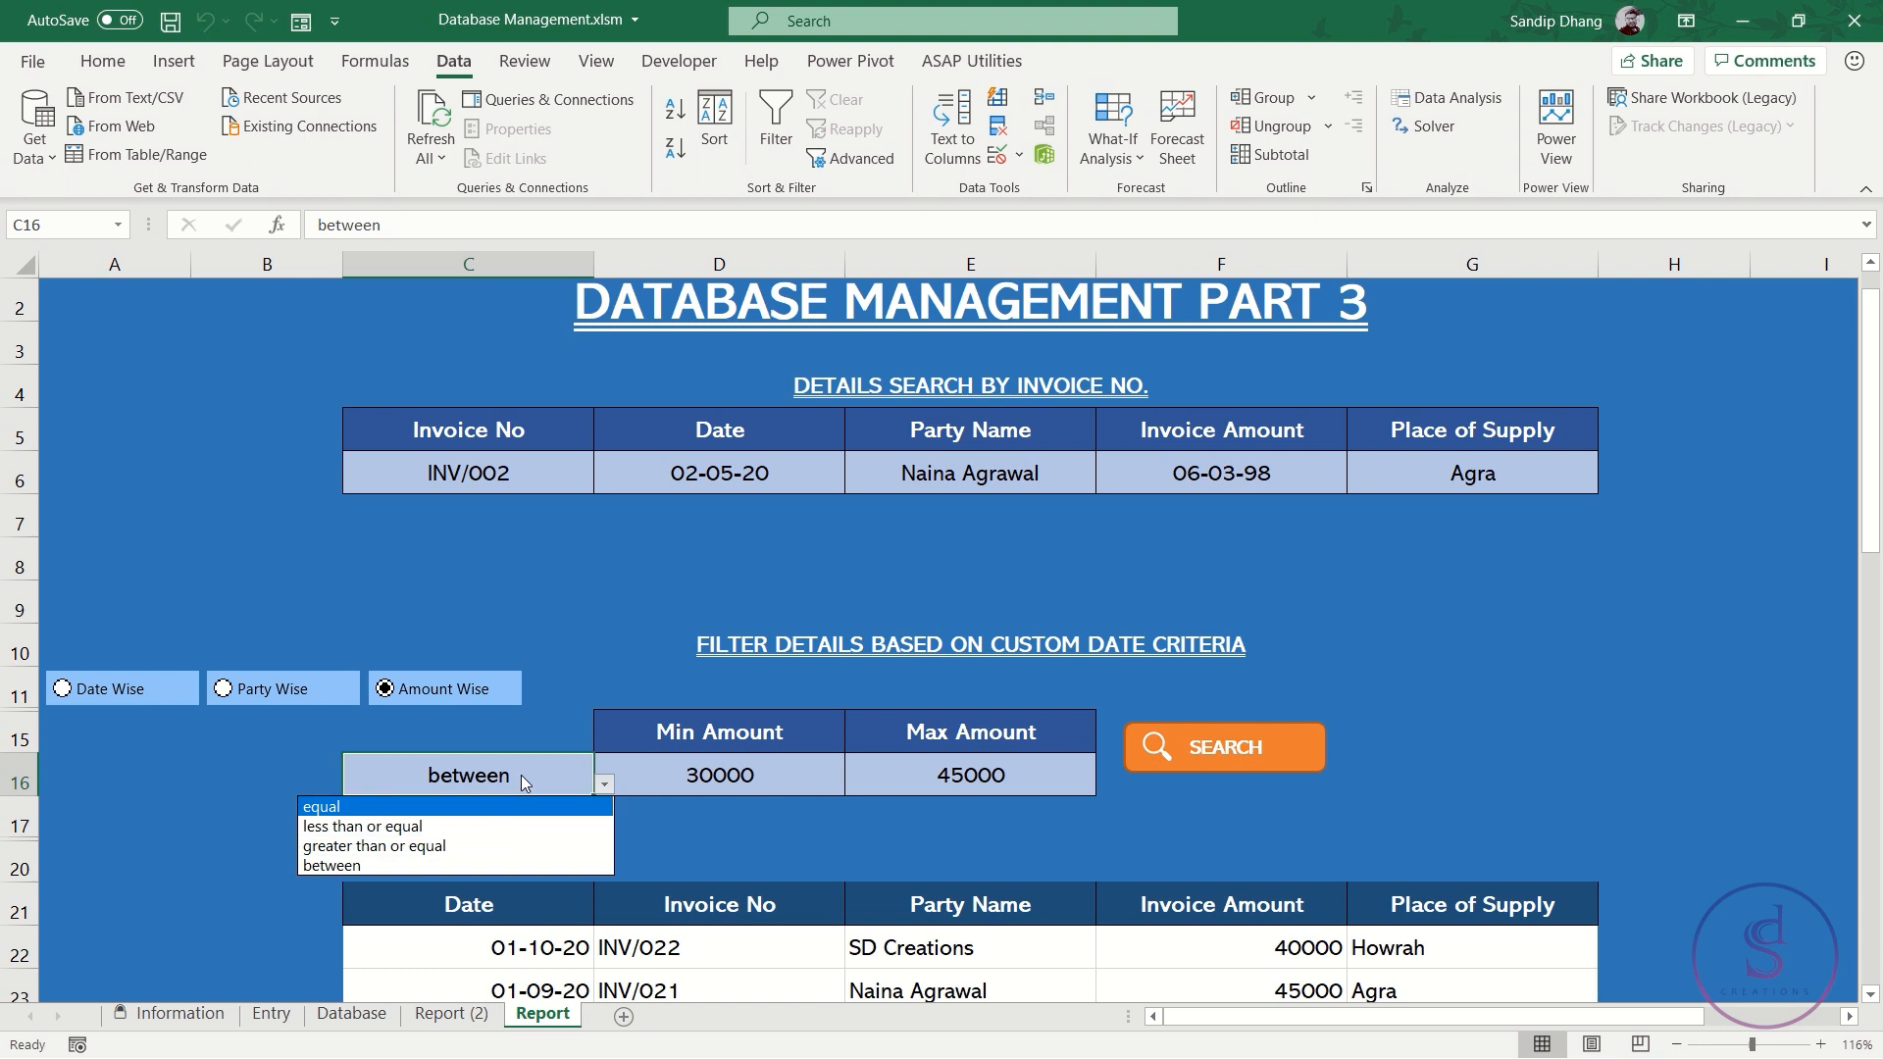
key(Return)
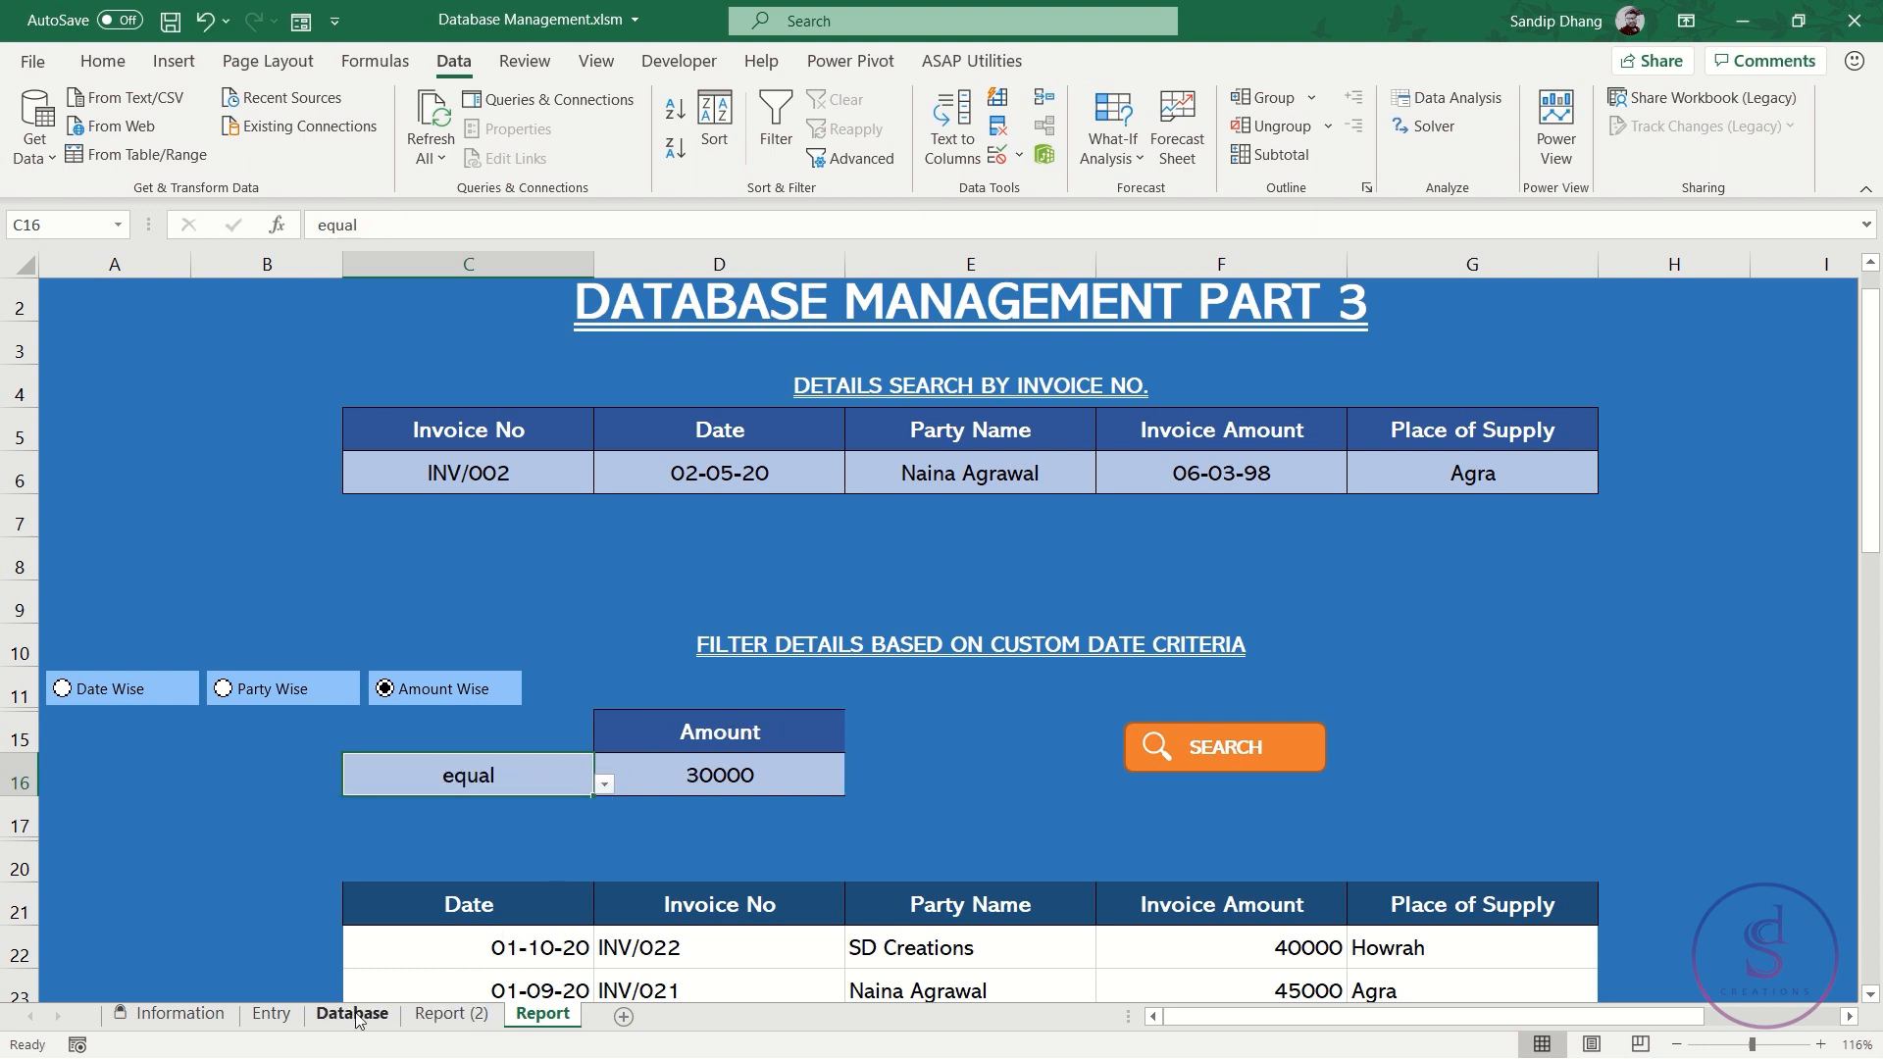
On Report (2), create a formula-based conditional formatting rule for E15:E16 with the formula =$C$16<>"between"
click(466, 1025)
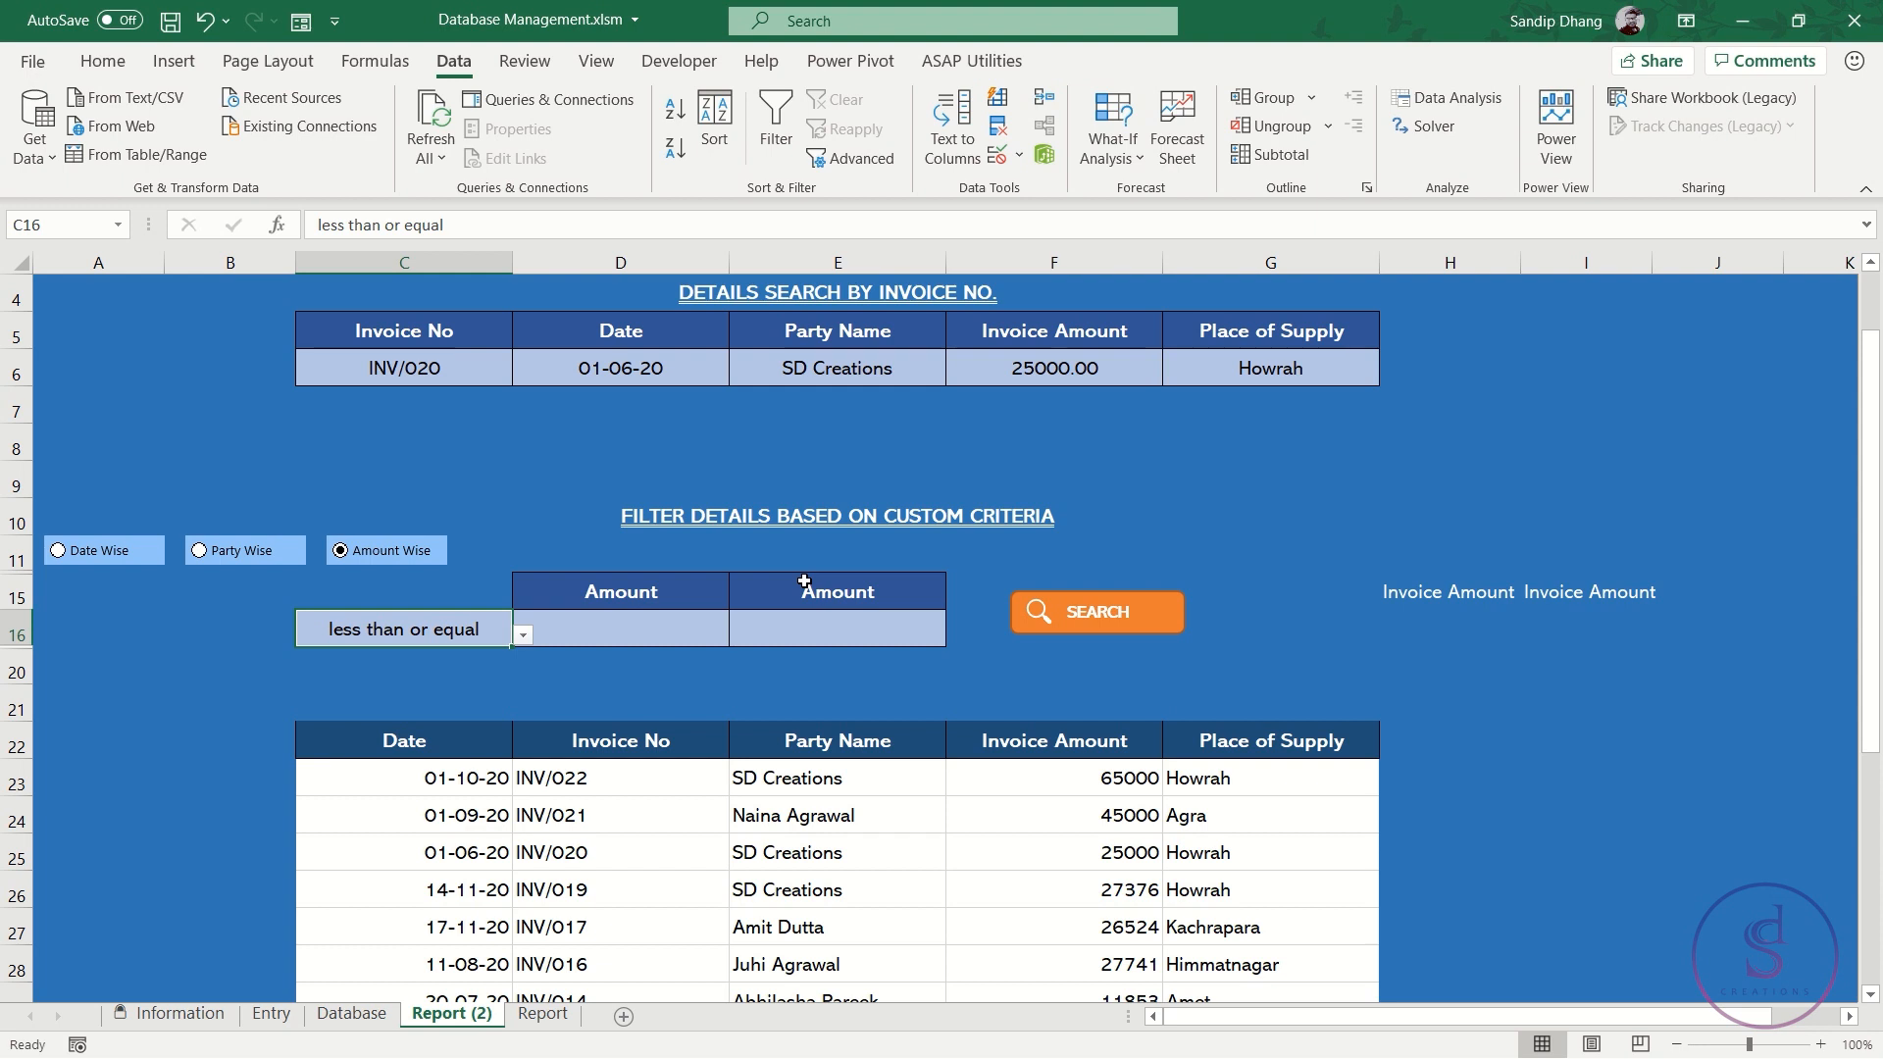
drag(805, 581, 804, 619)
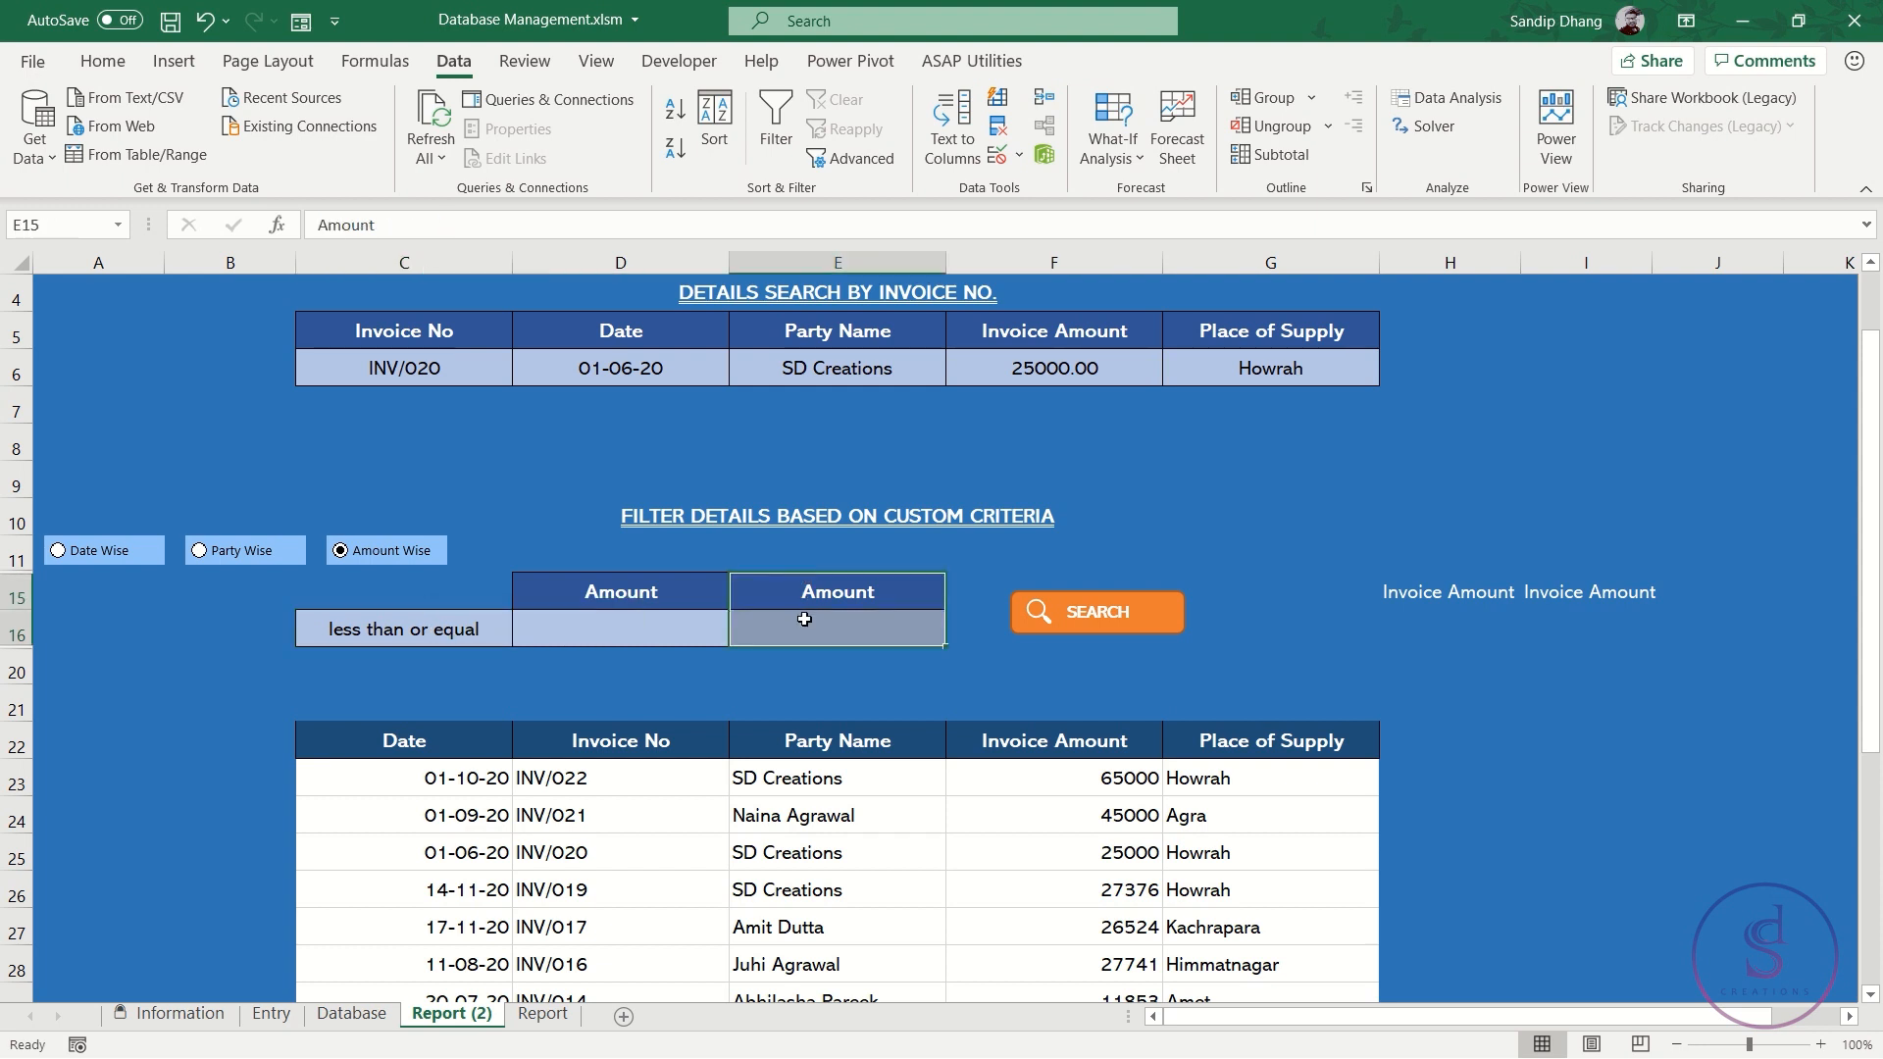
click(109, 66)
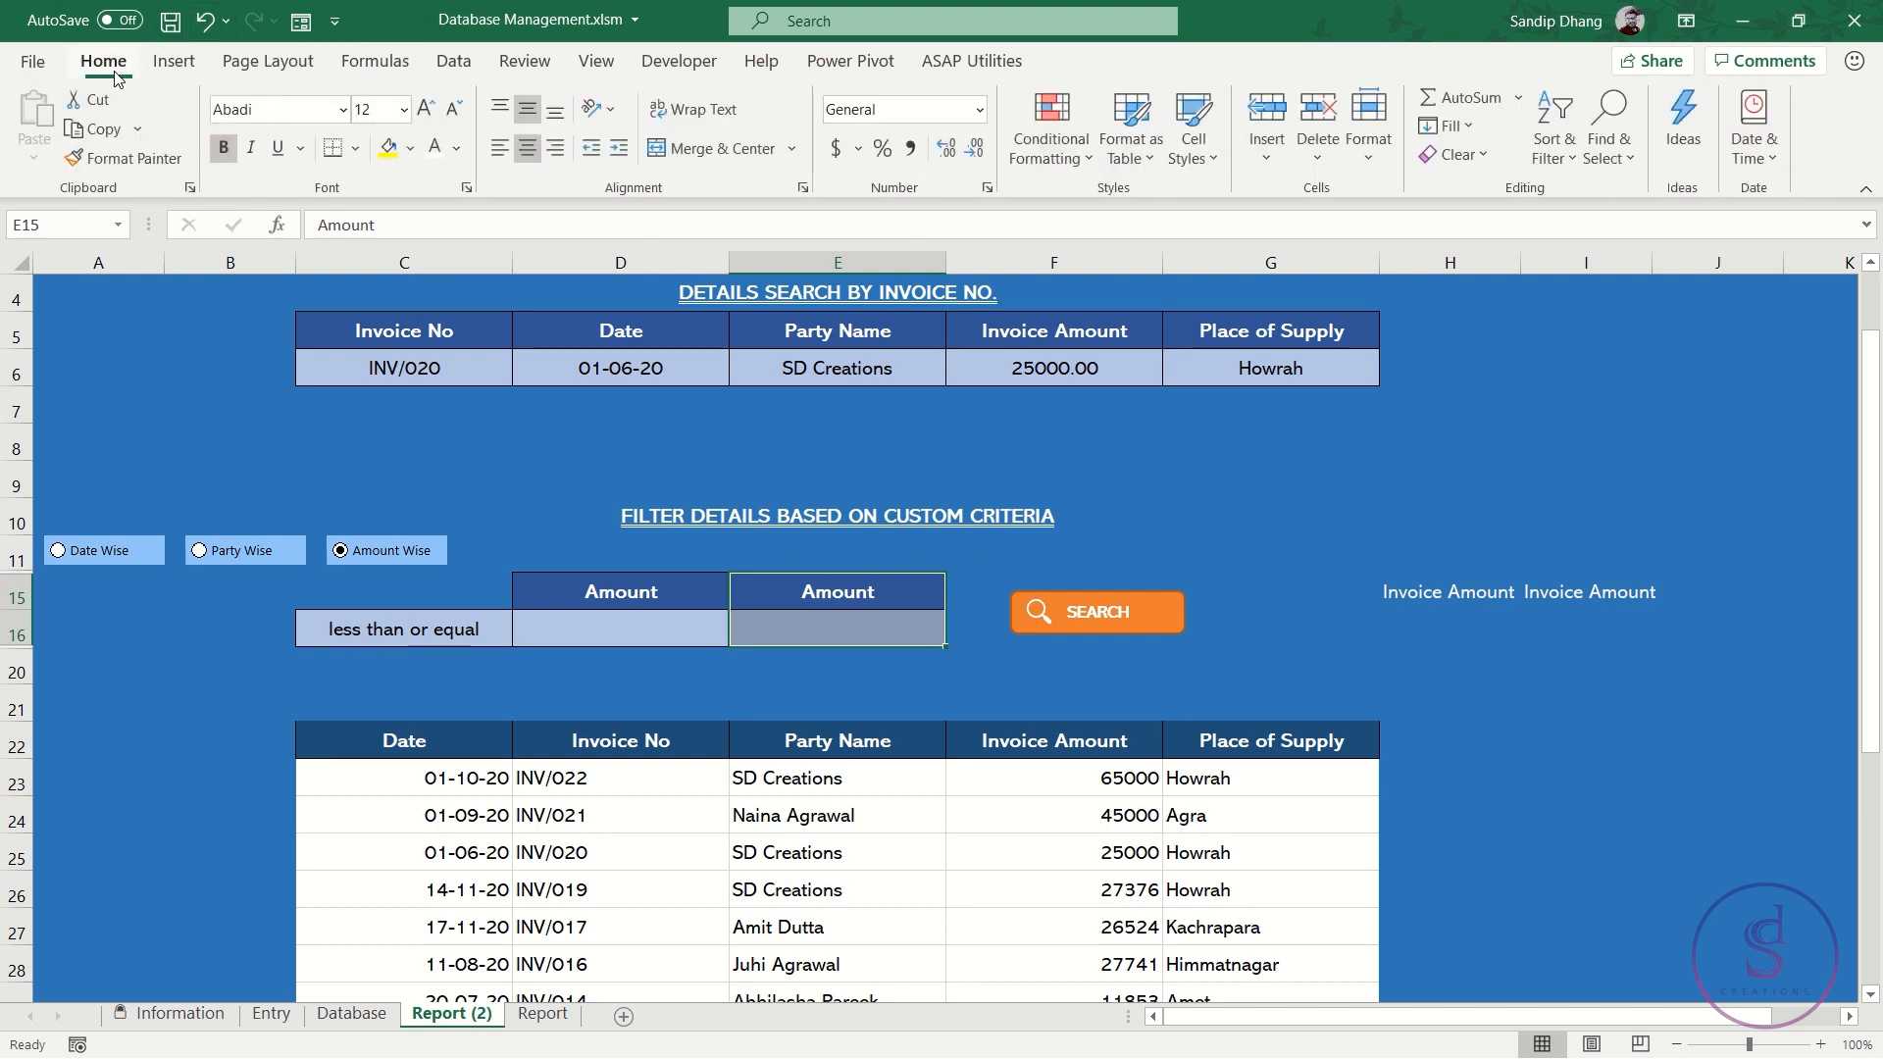
click(1038, 165)
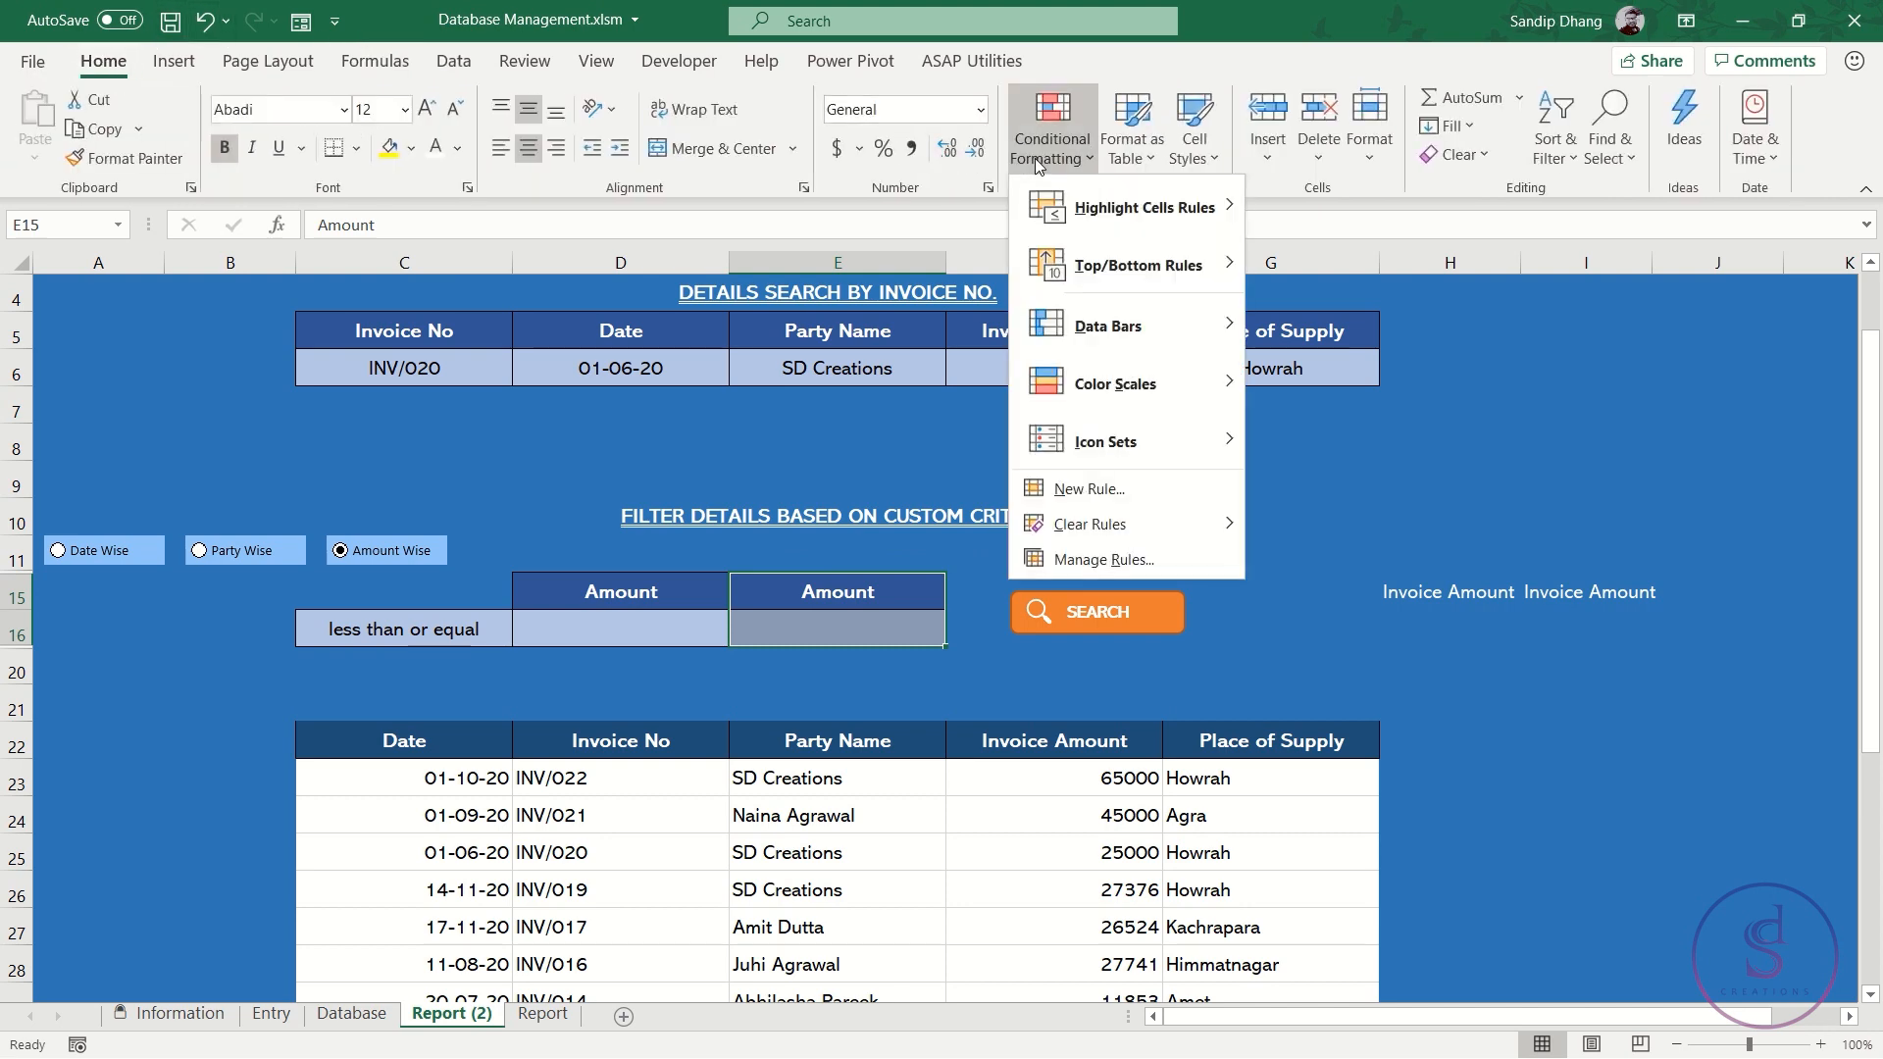
click(1102, 473)
click(968, 638)
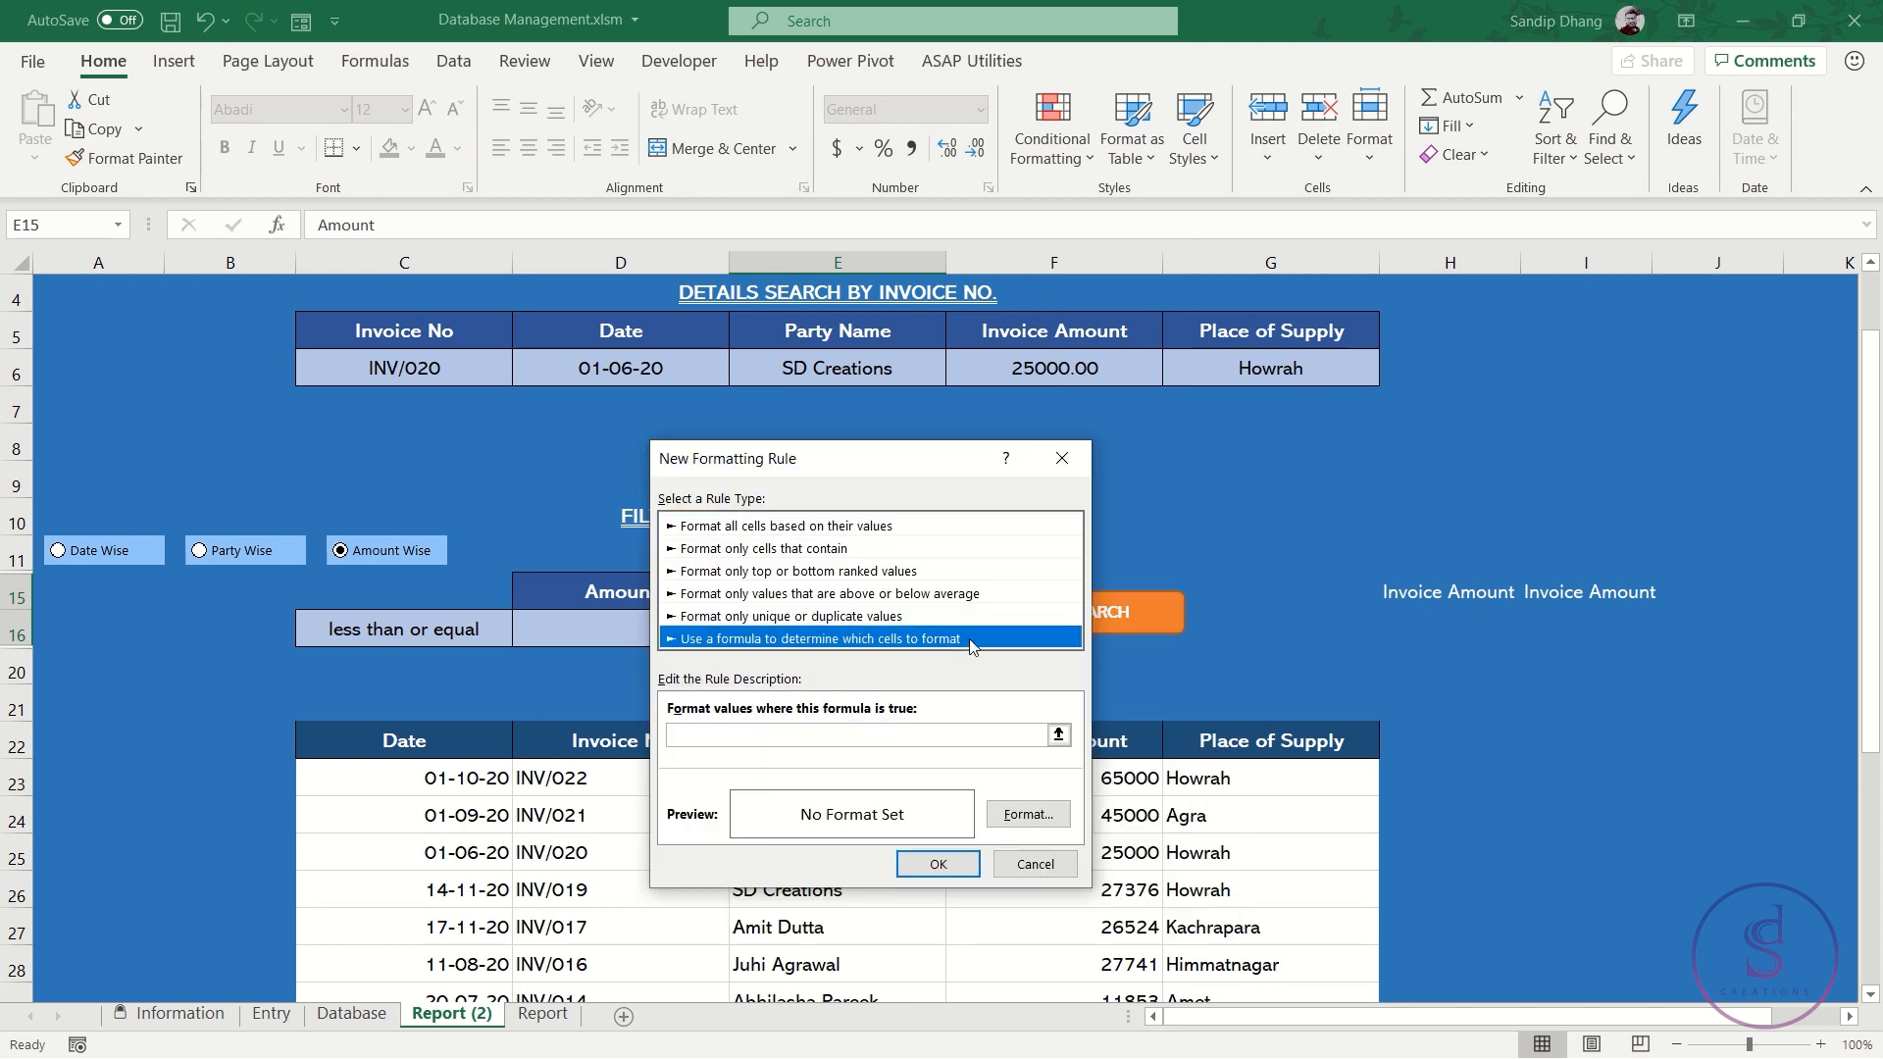
click(863, 733)
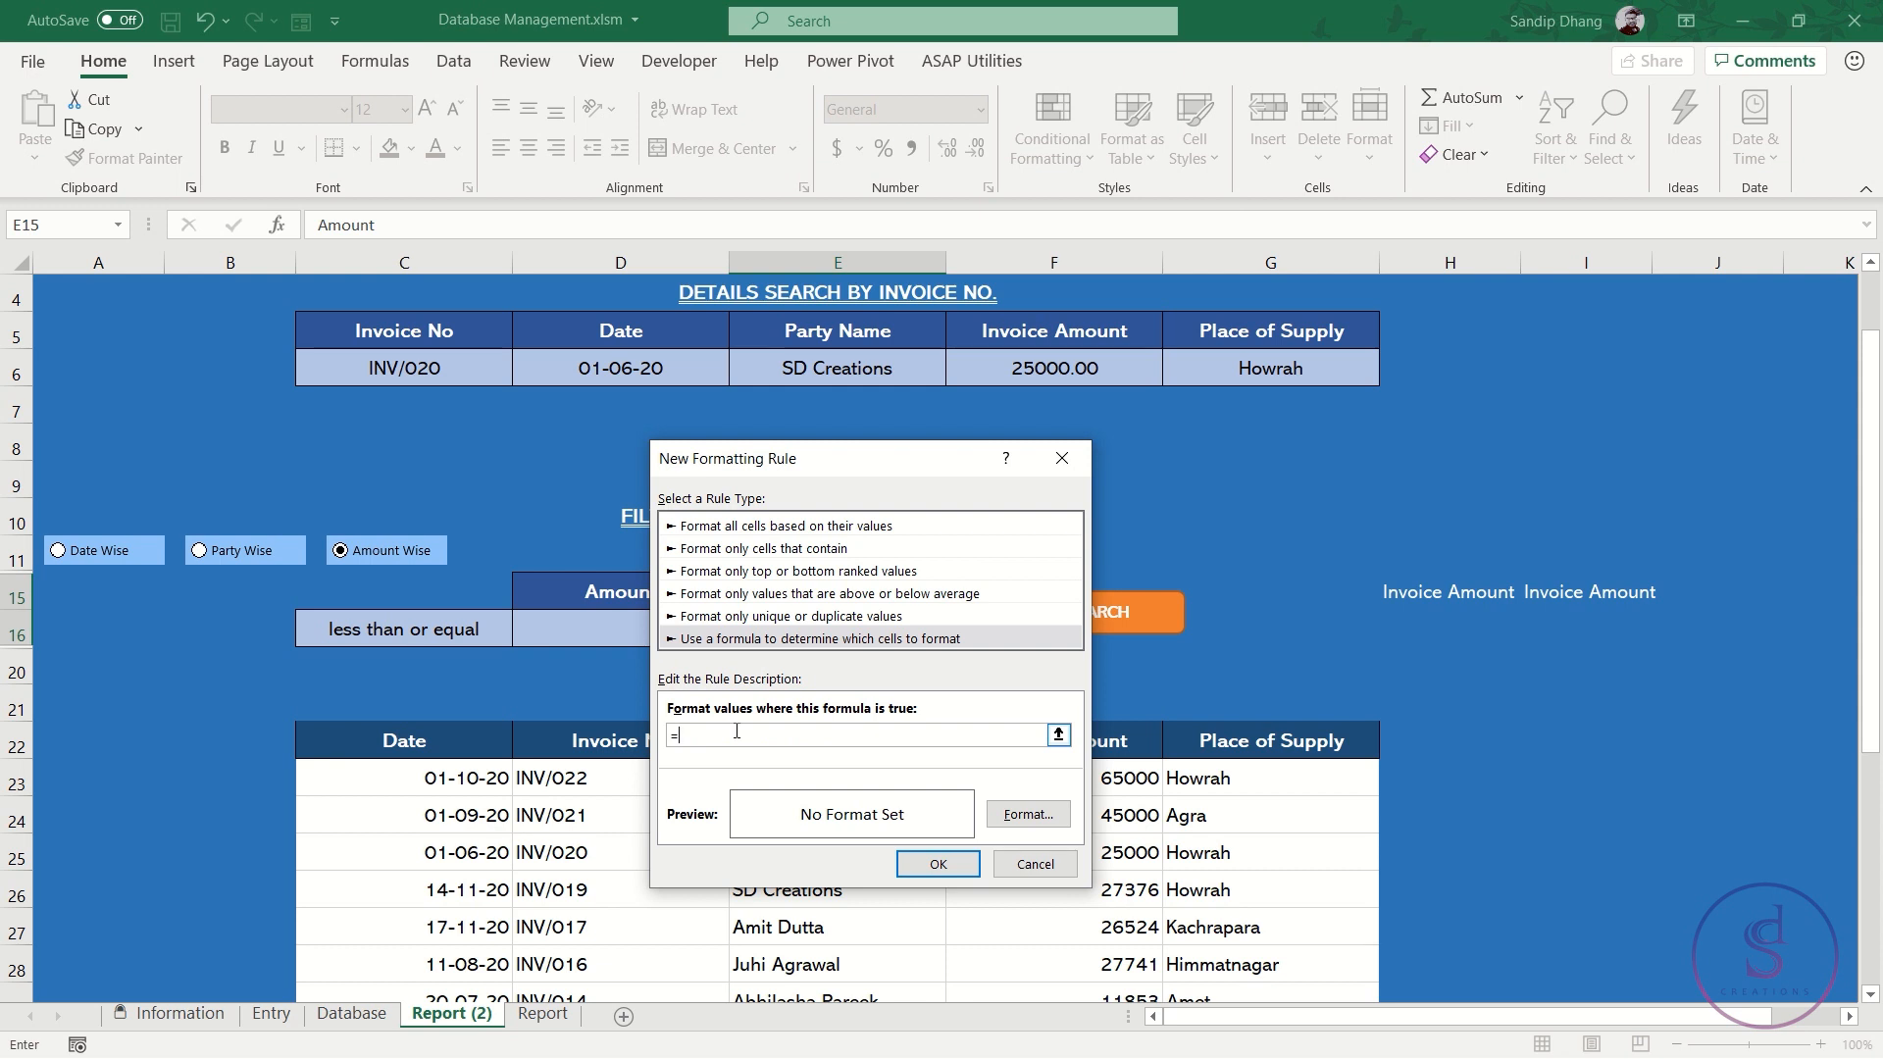
click(434, 642)
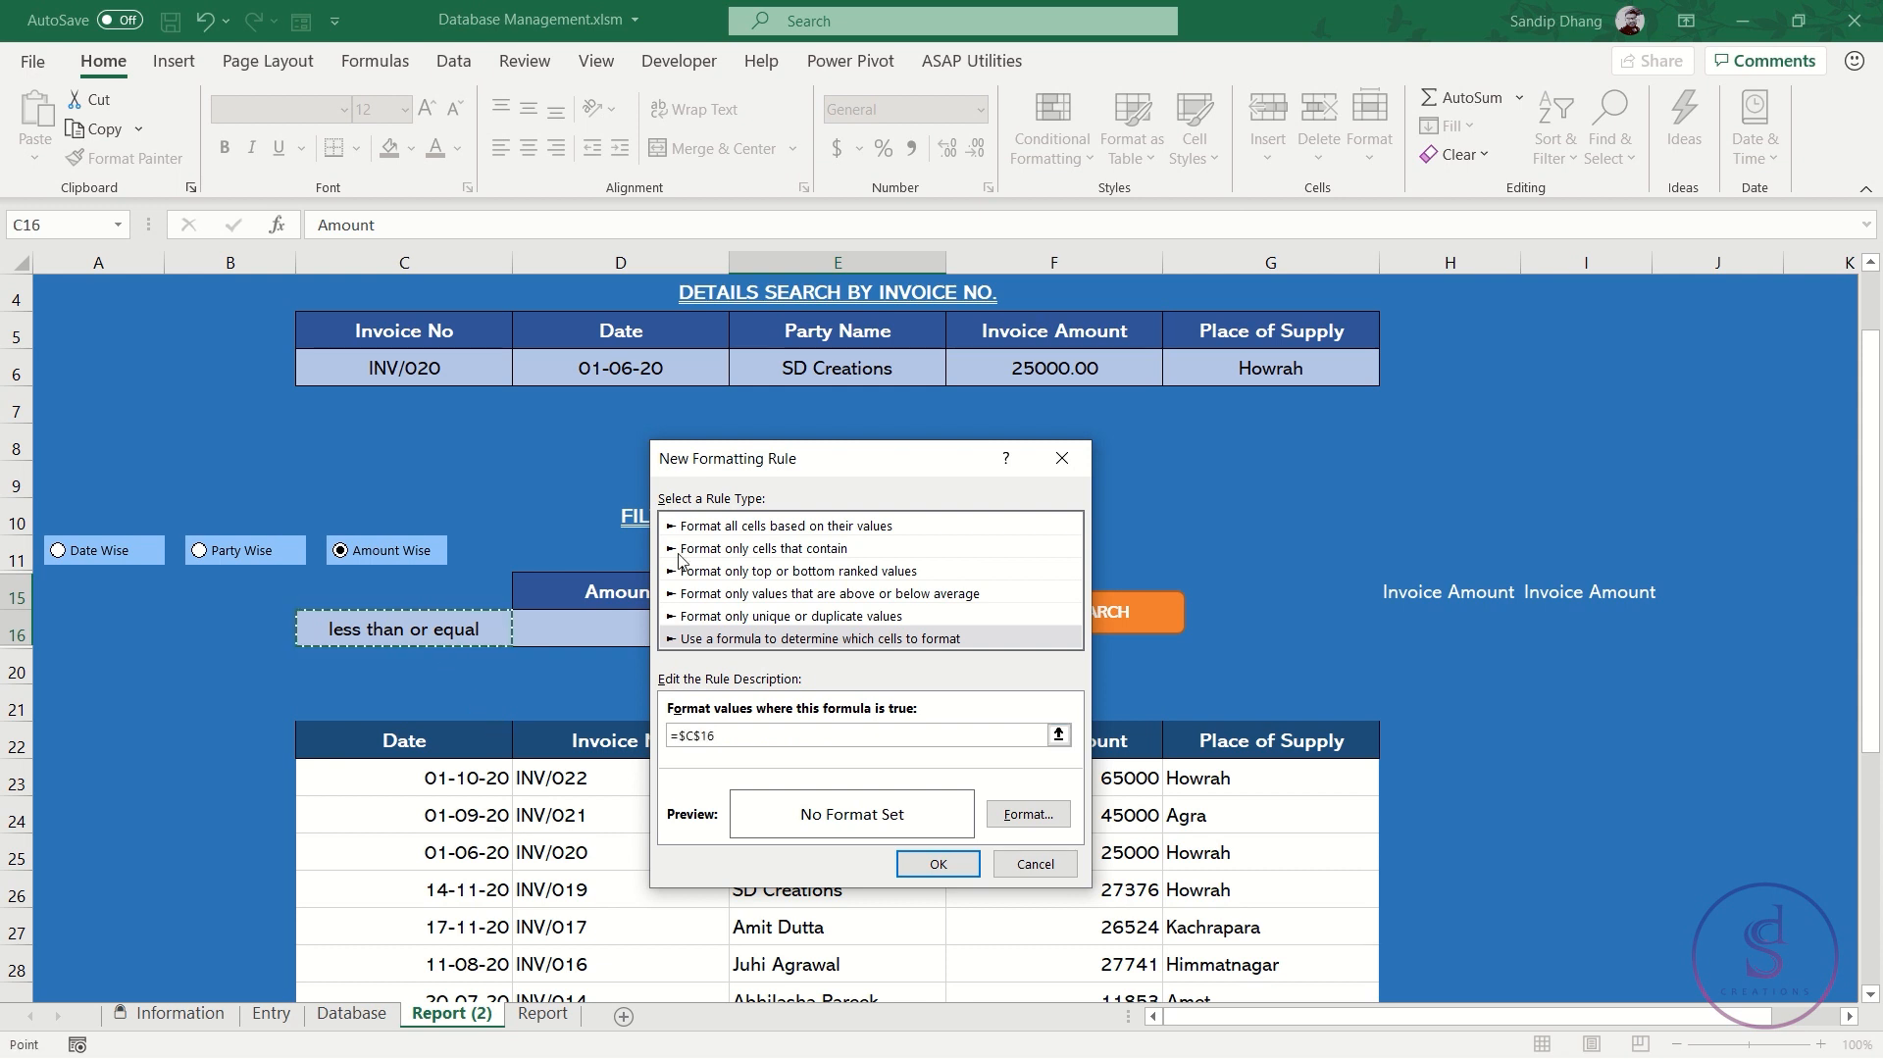
drag(819, 456, 1210, 416)
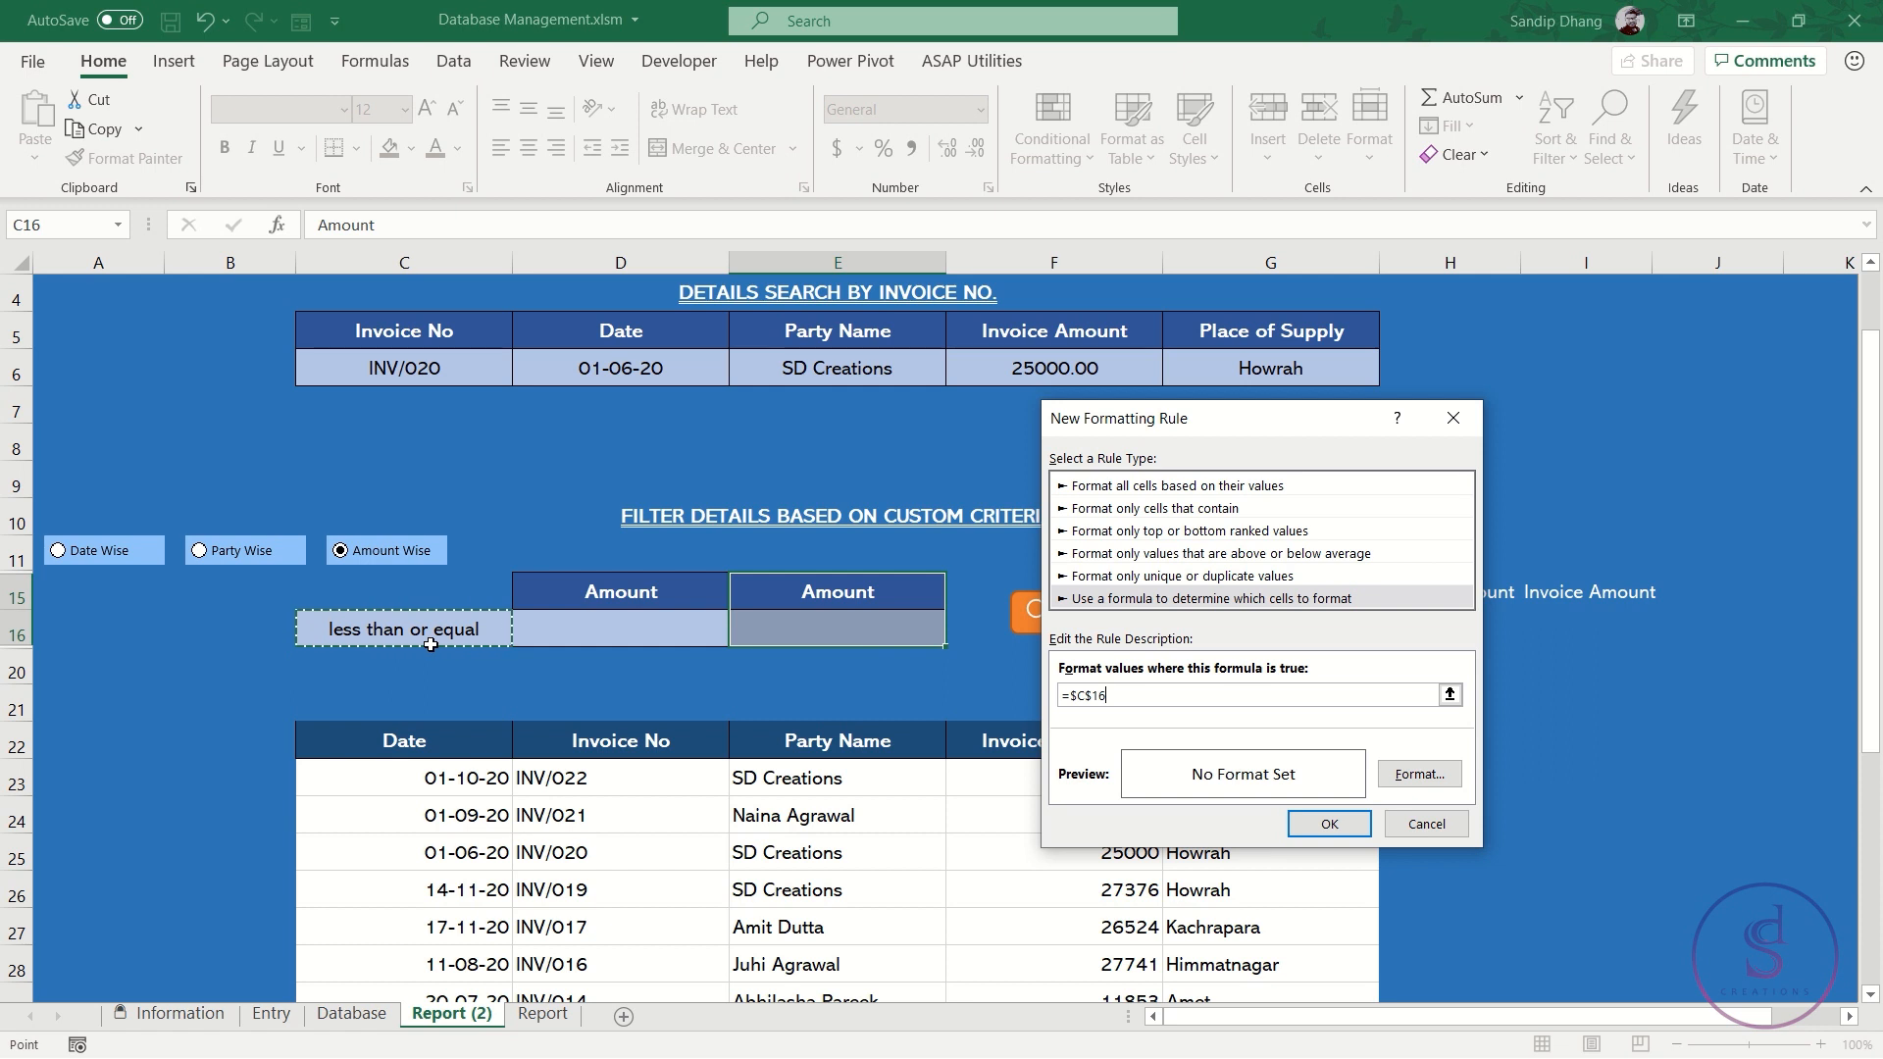
text(<>"between)
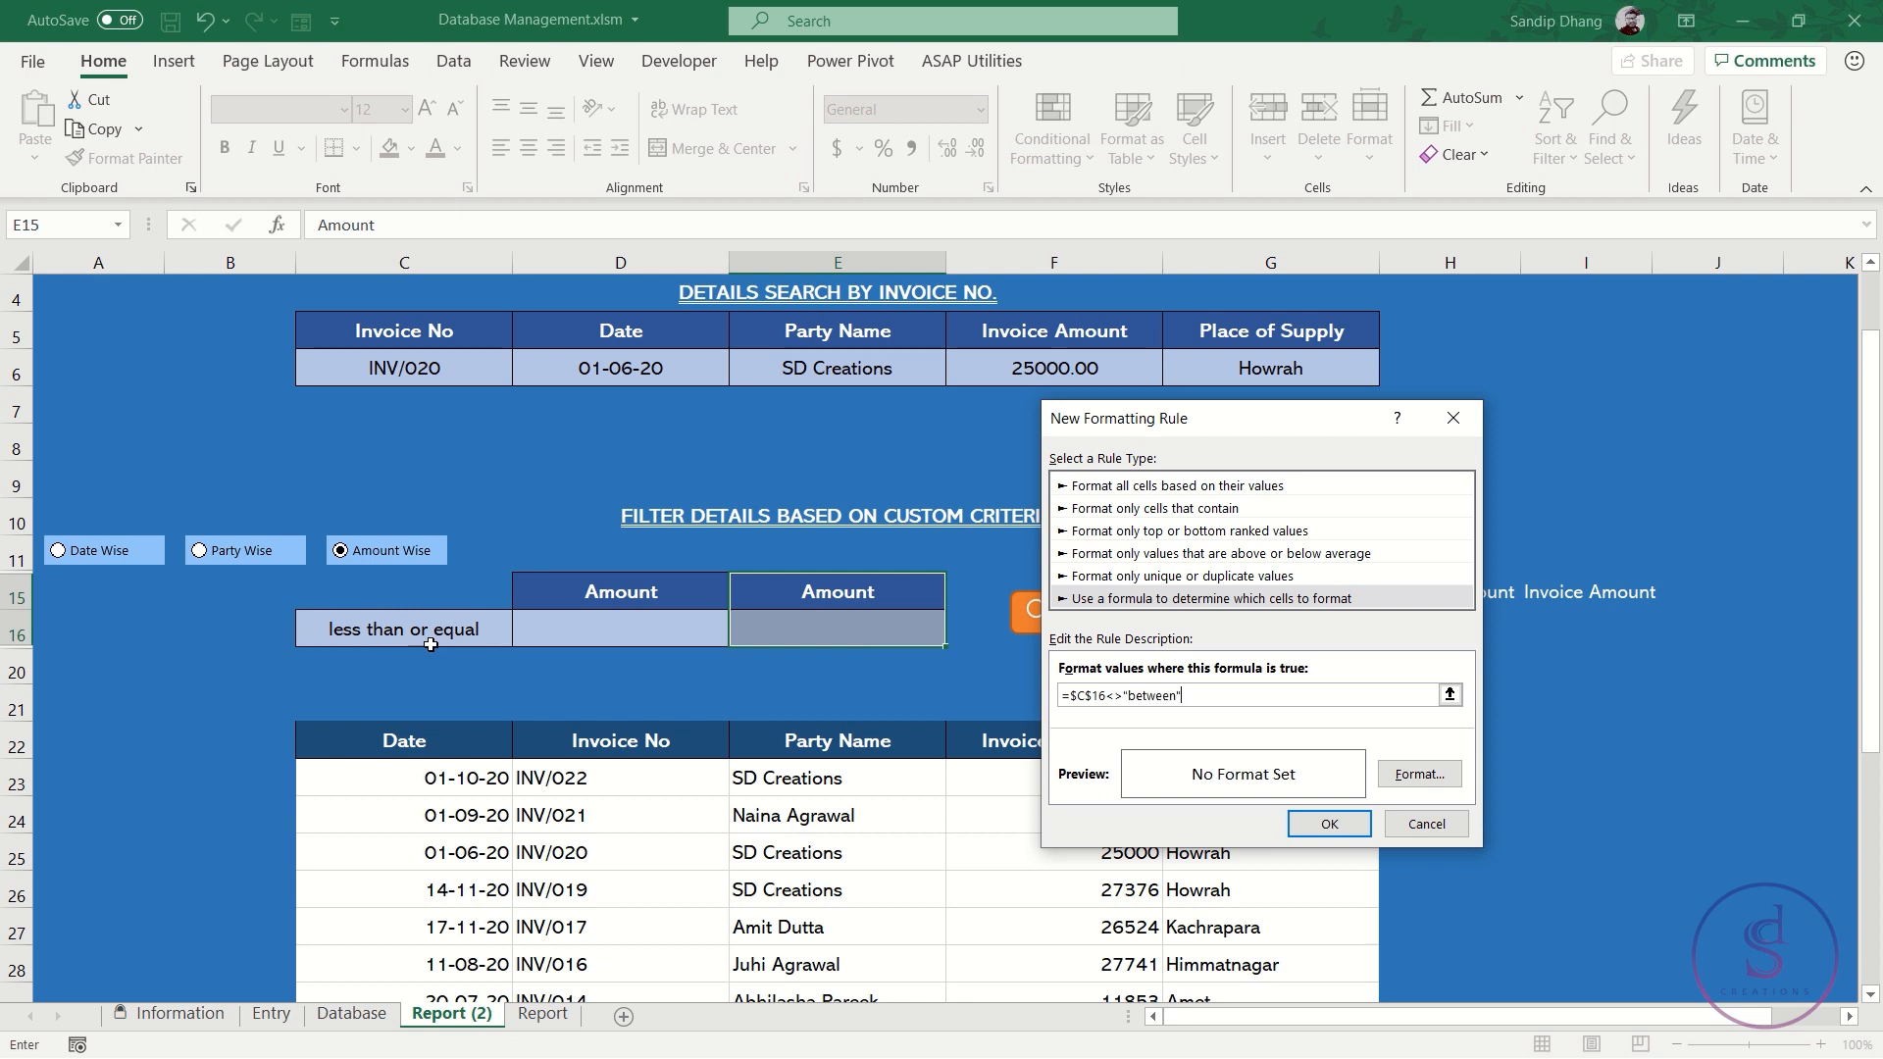
Format the rule with a blue fill and font color matching the sheet background and no borders, and apply it
click(1417, 780)
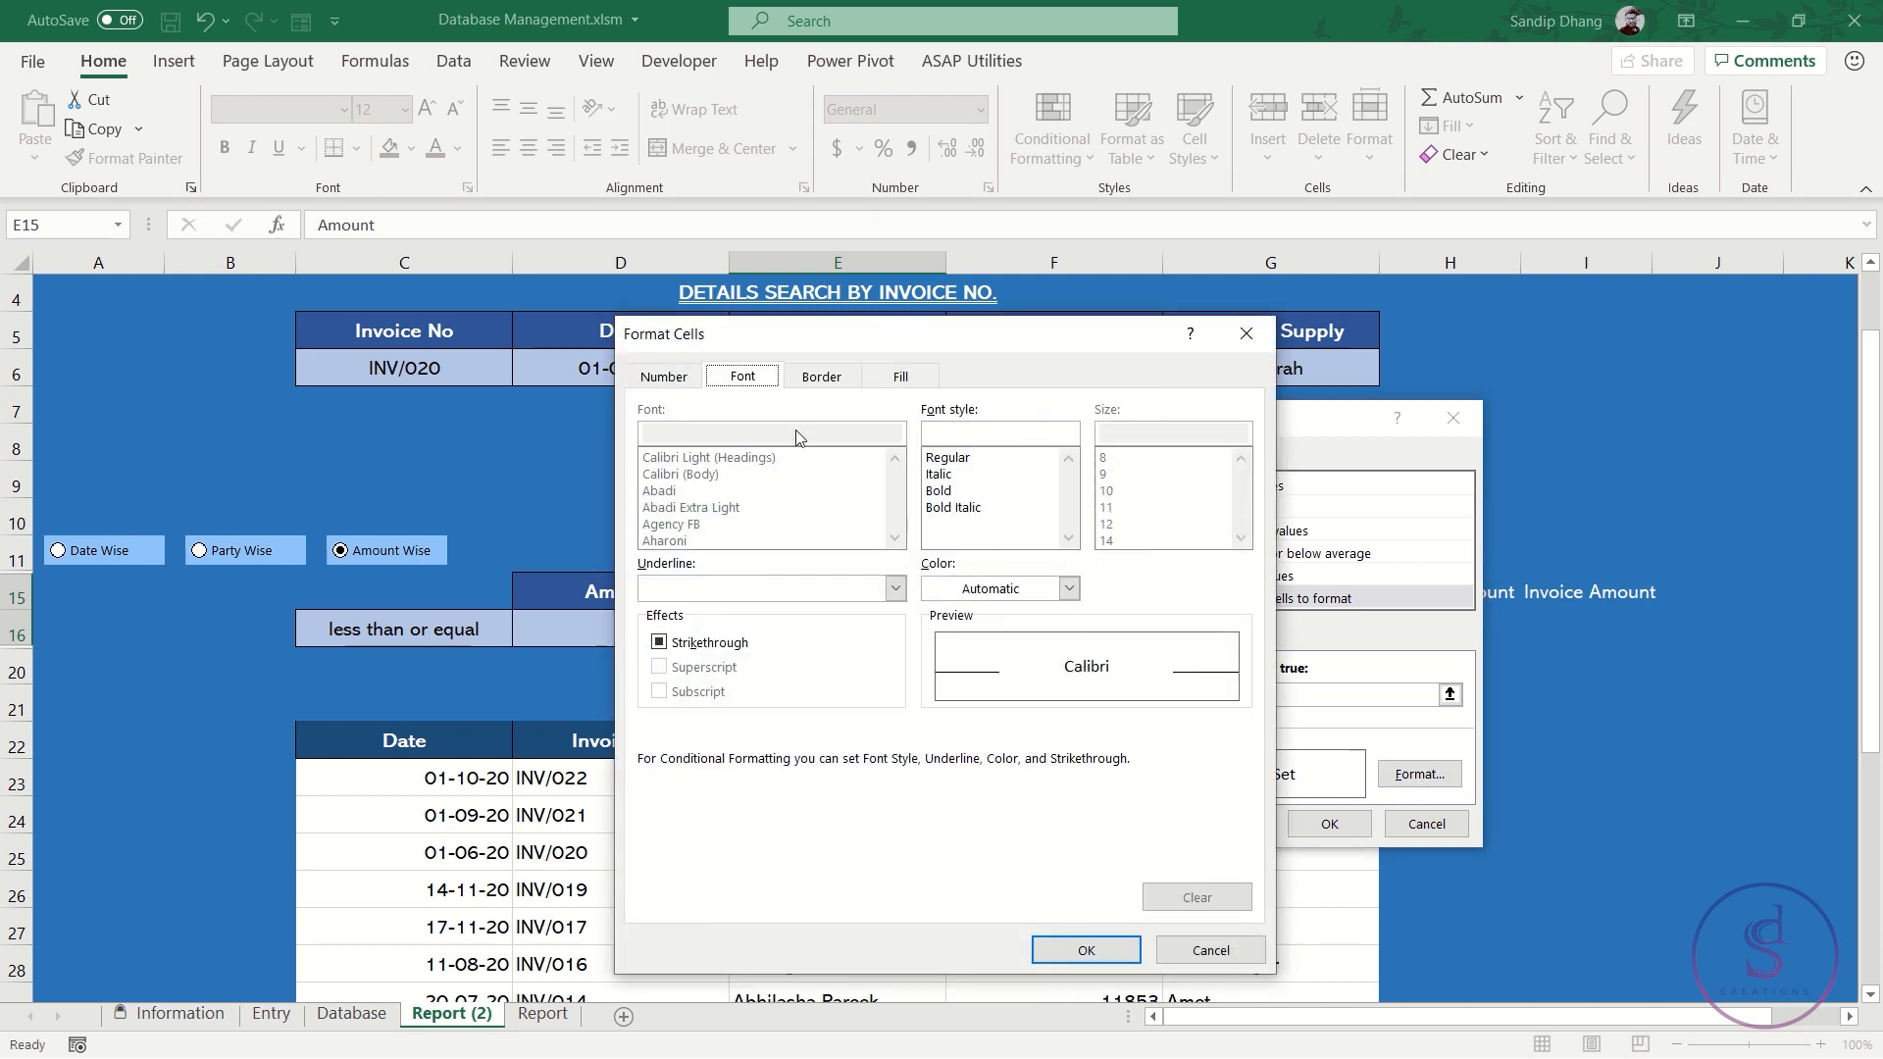
click(901, 378)
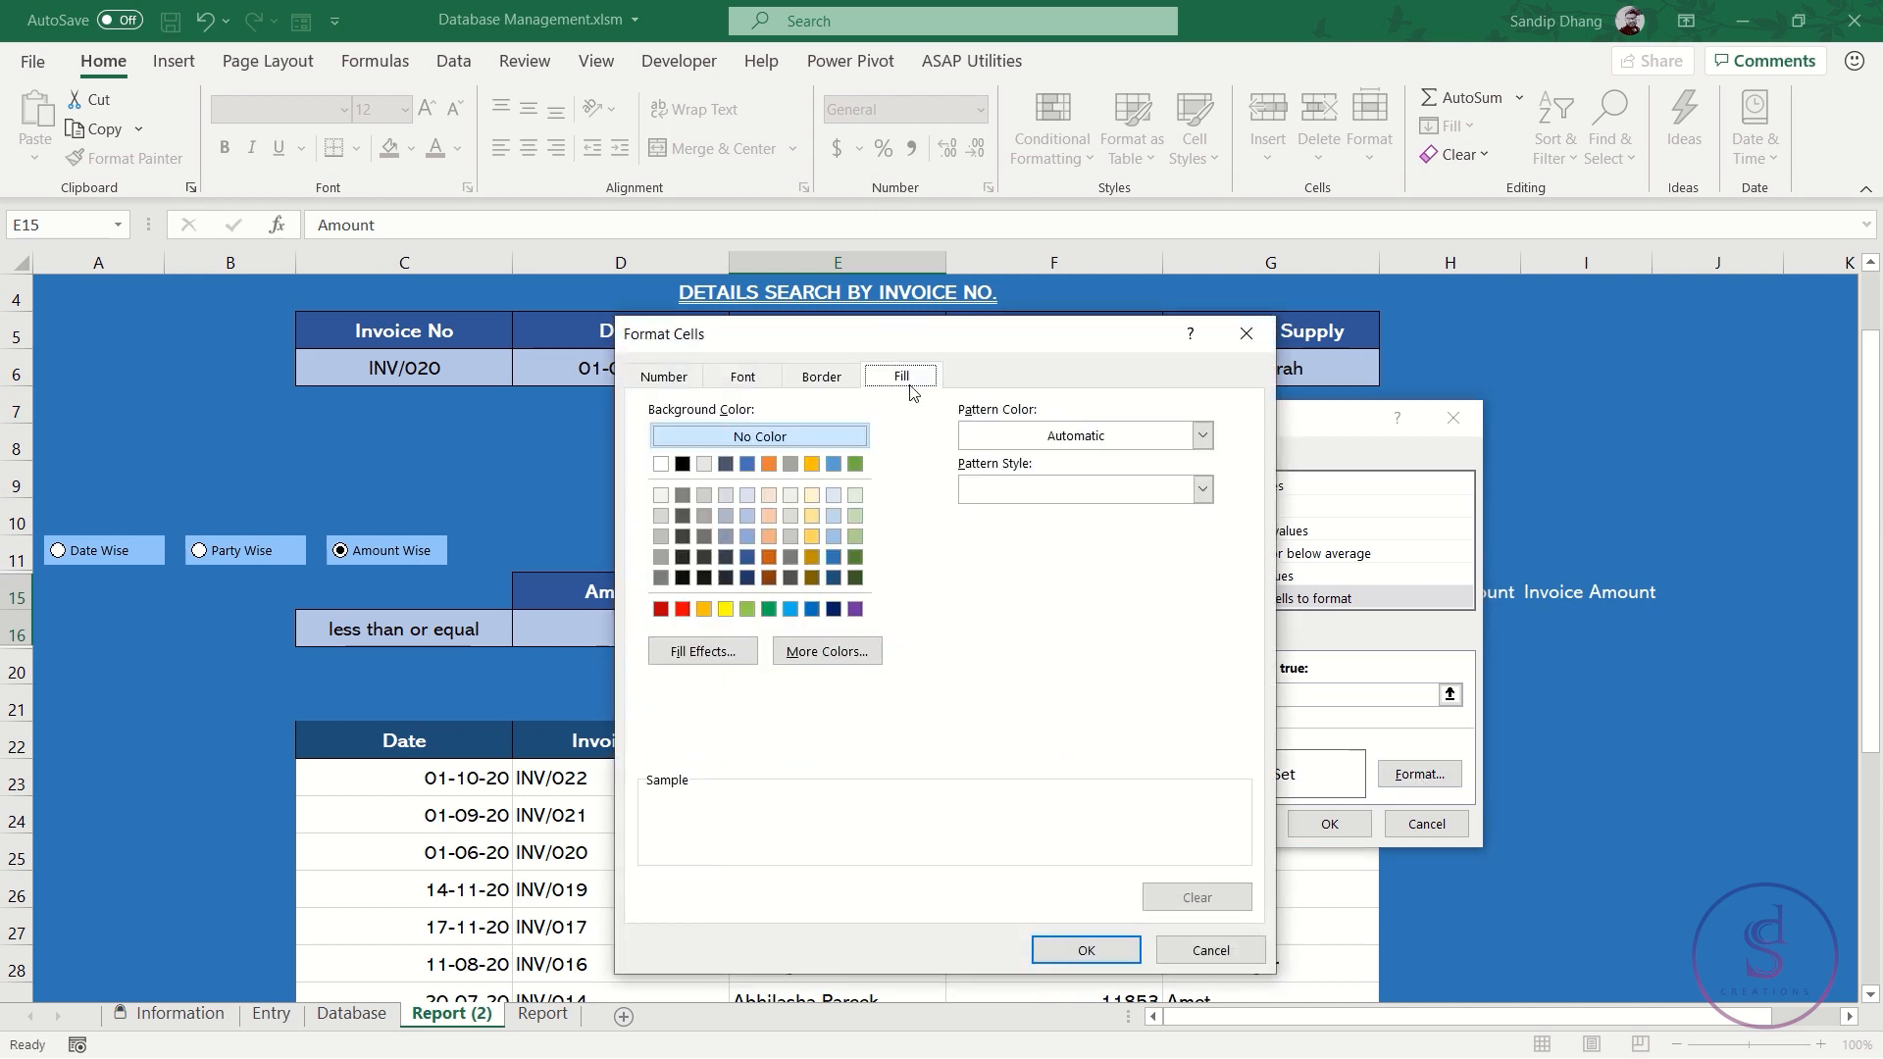
click(834, 556)
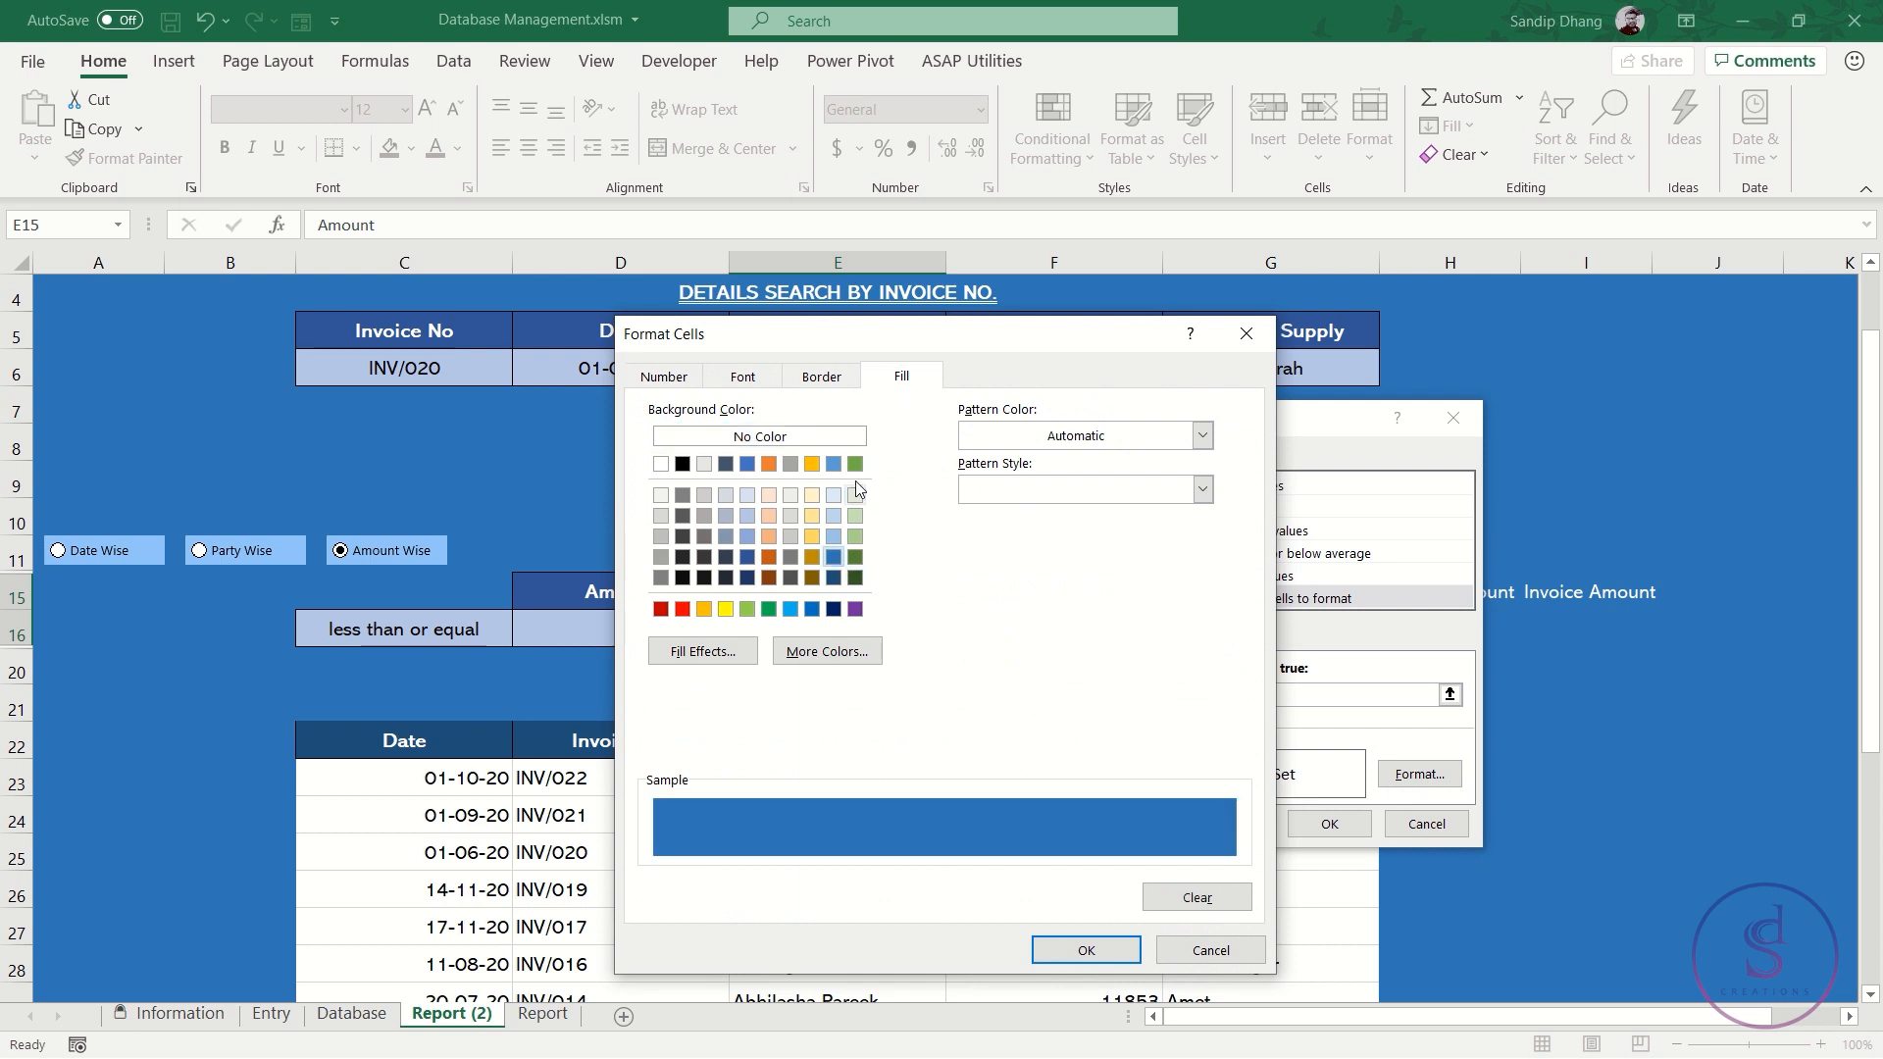
click(824, 377)
click(911, 453)
click(760, 378)
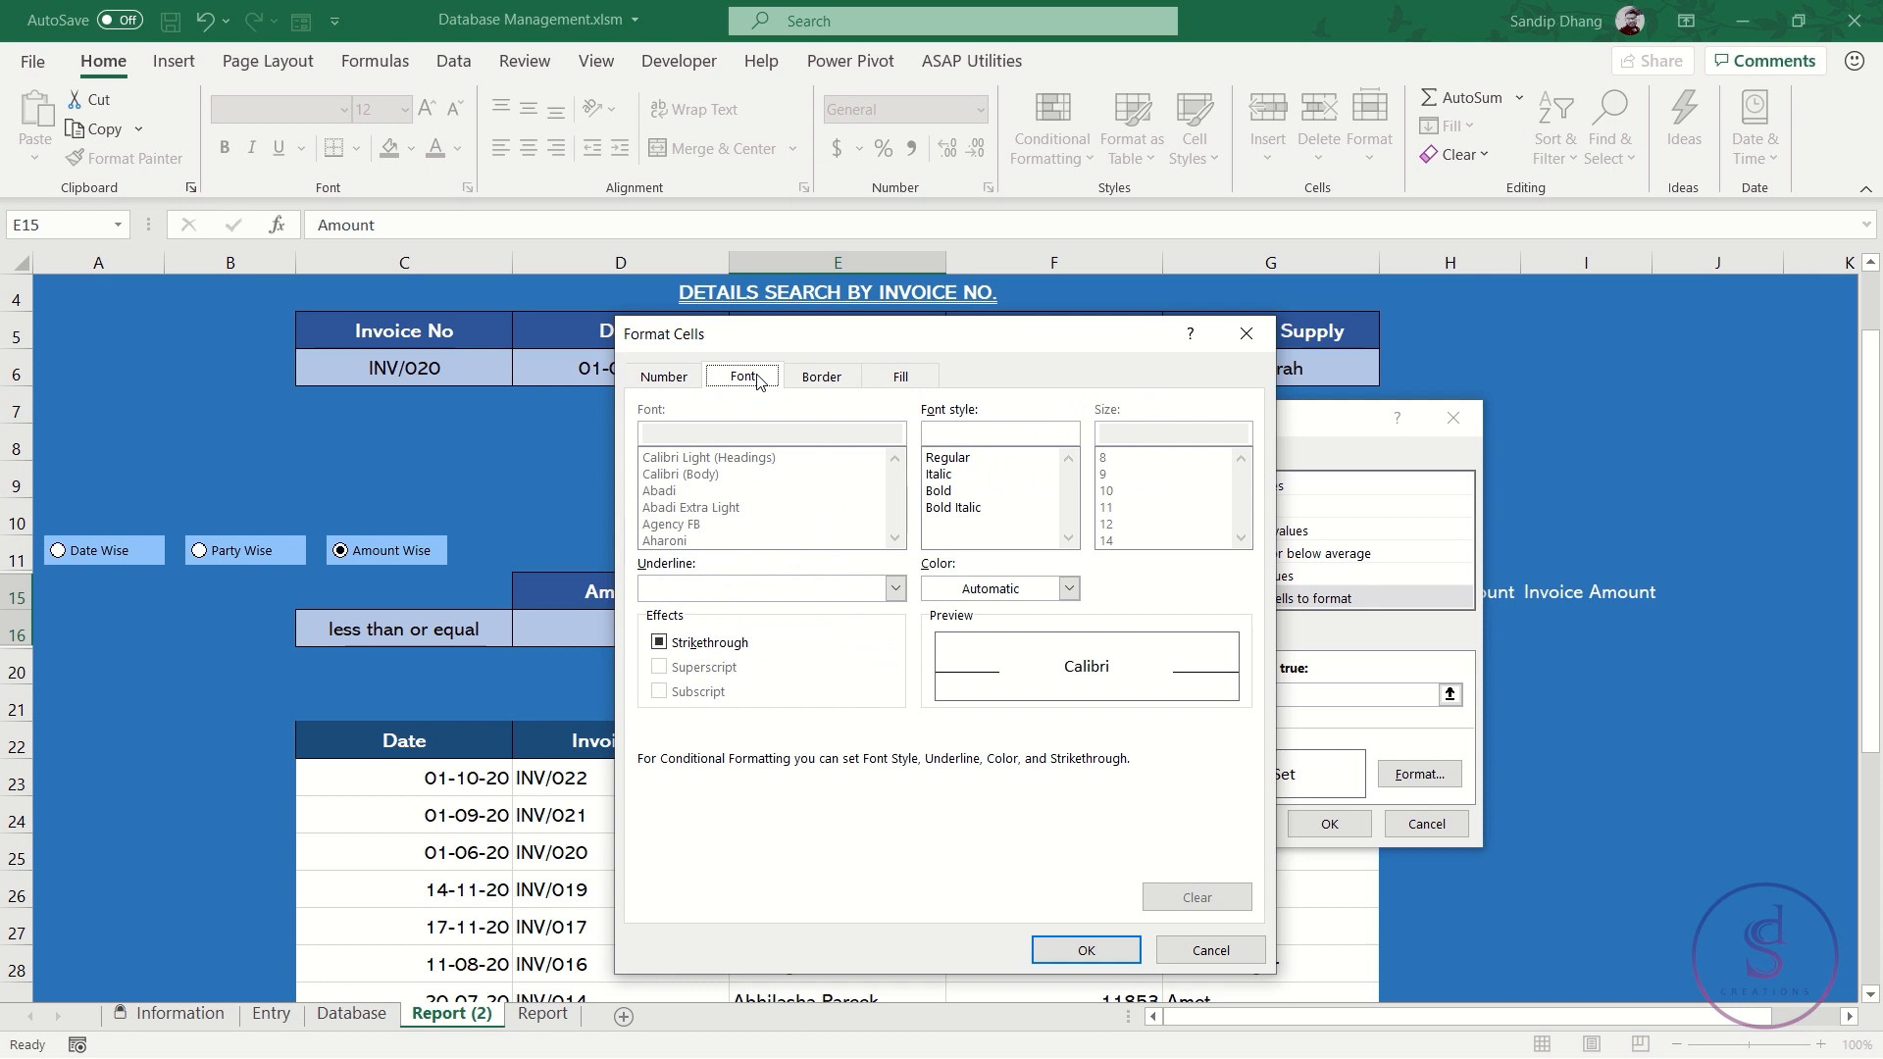
click(1068, 588)
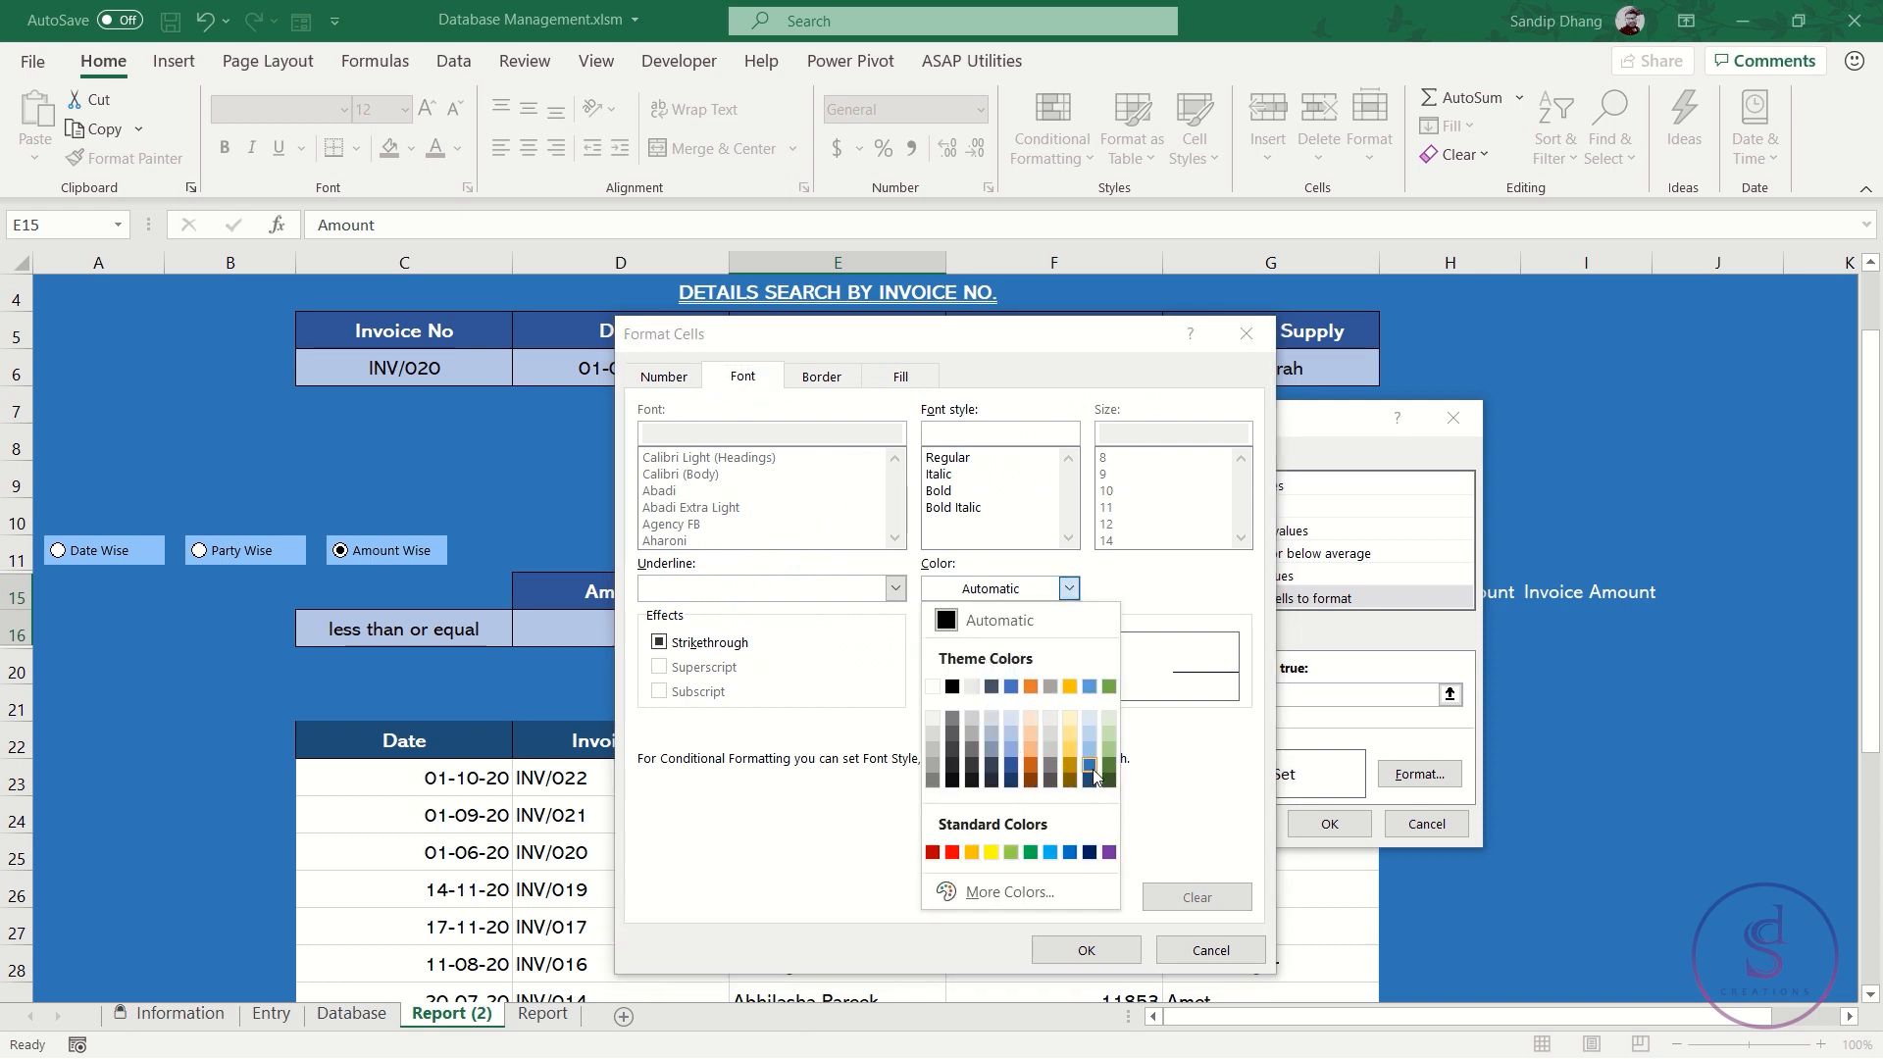
click(1089, 766)
click(1128, 953)
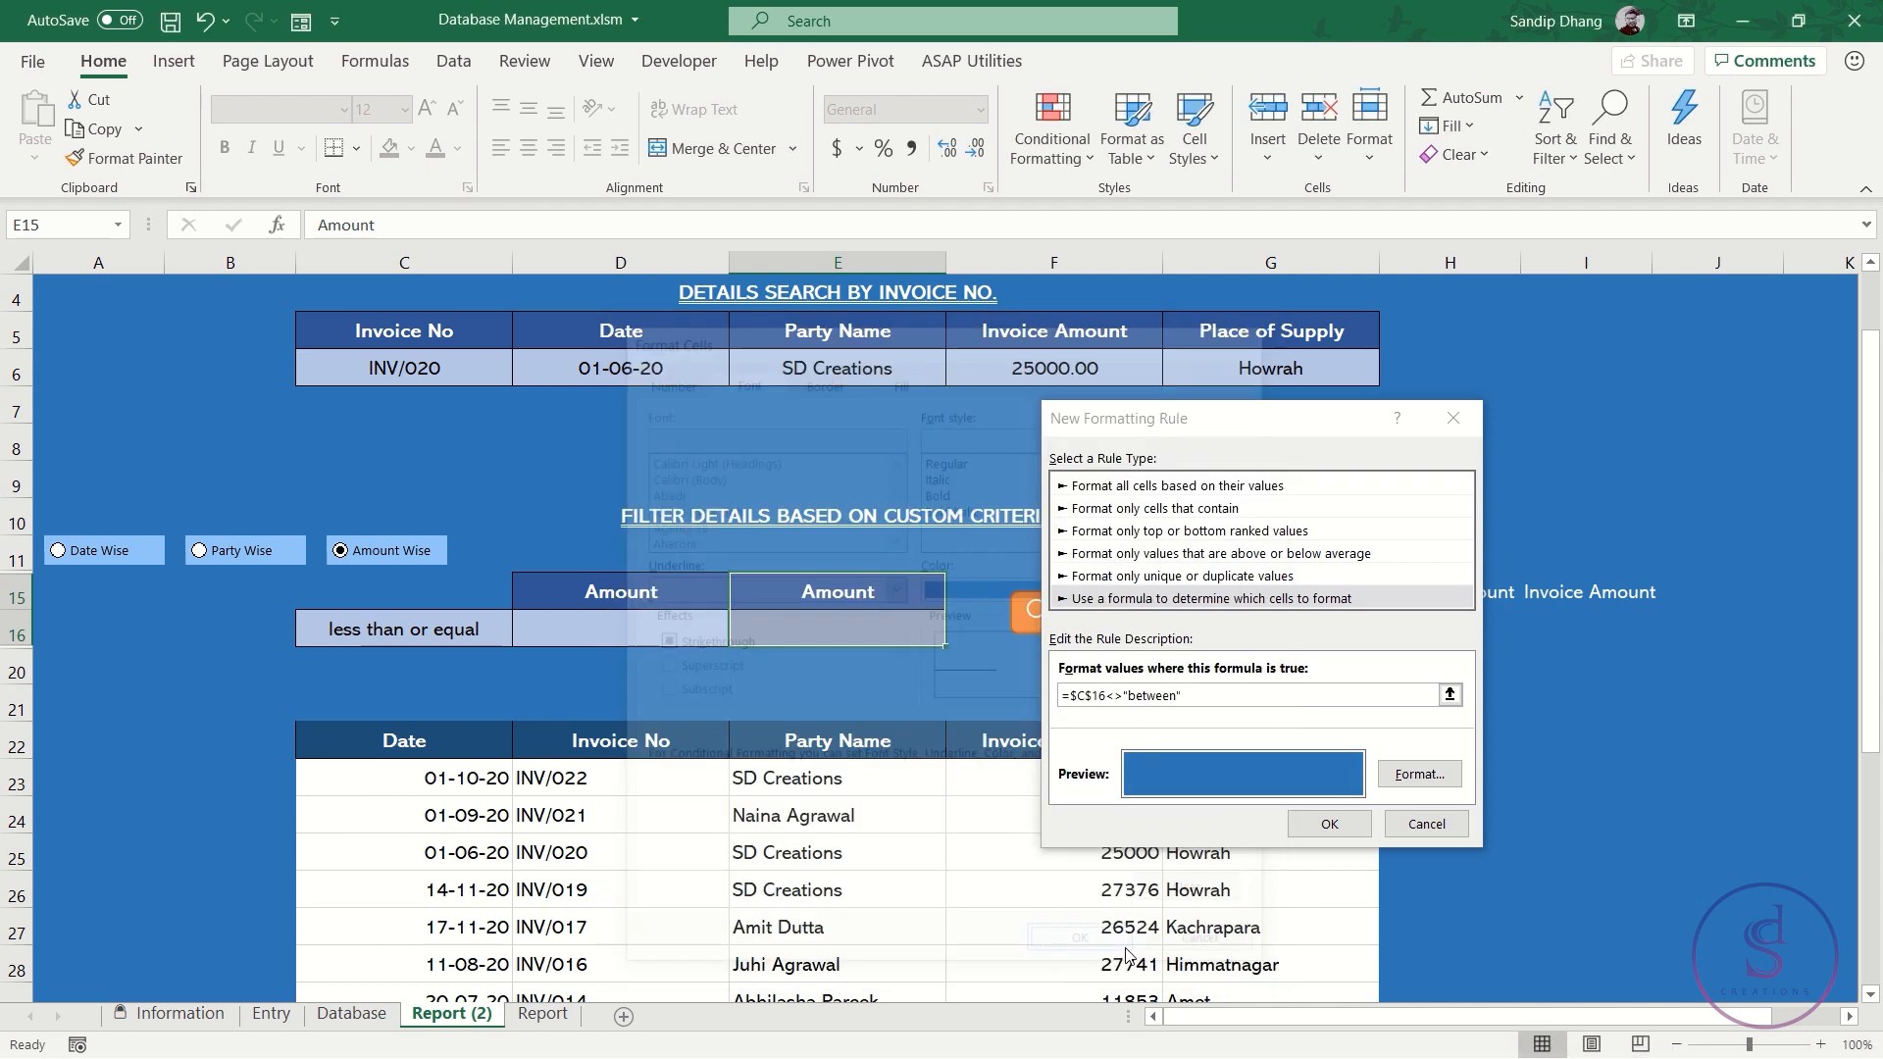
click(1326, 822)
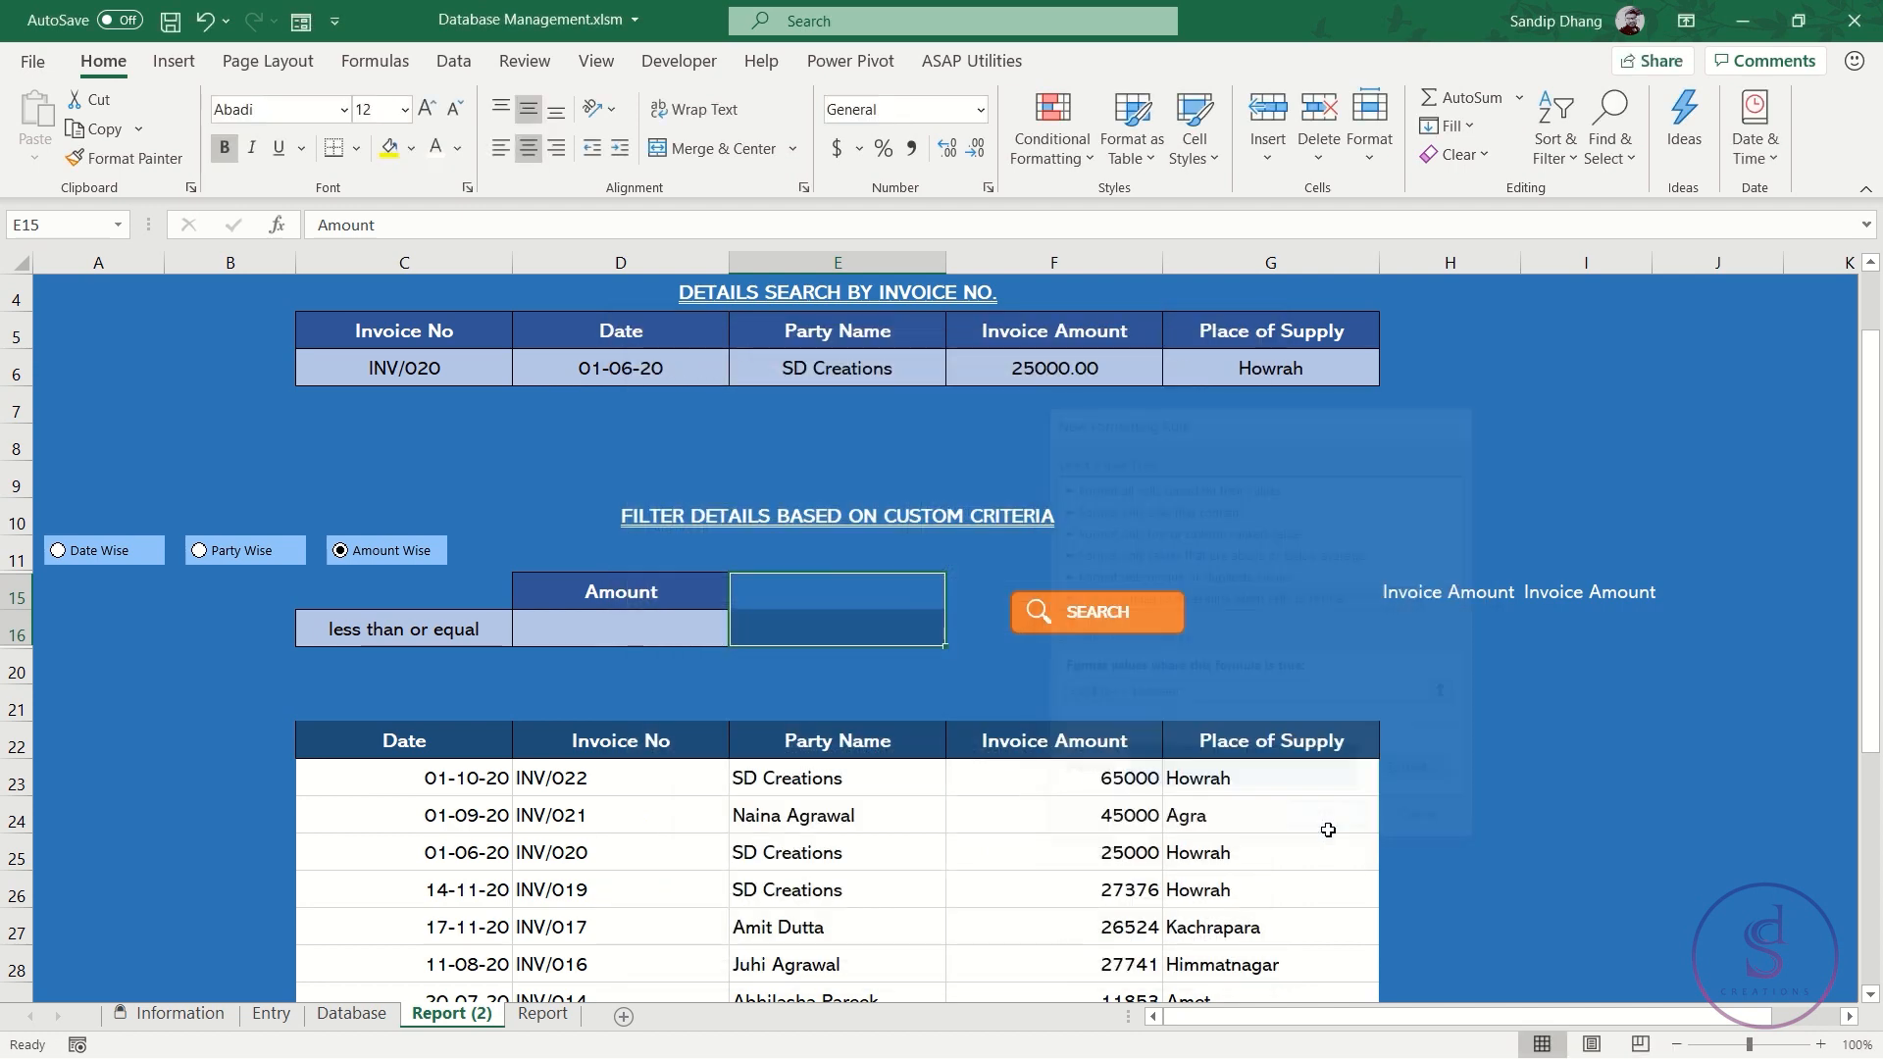
click(790, 681)
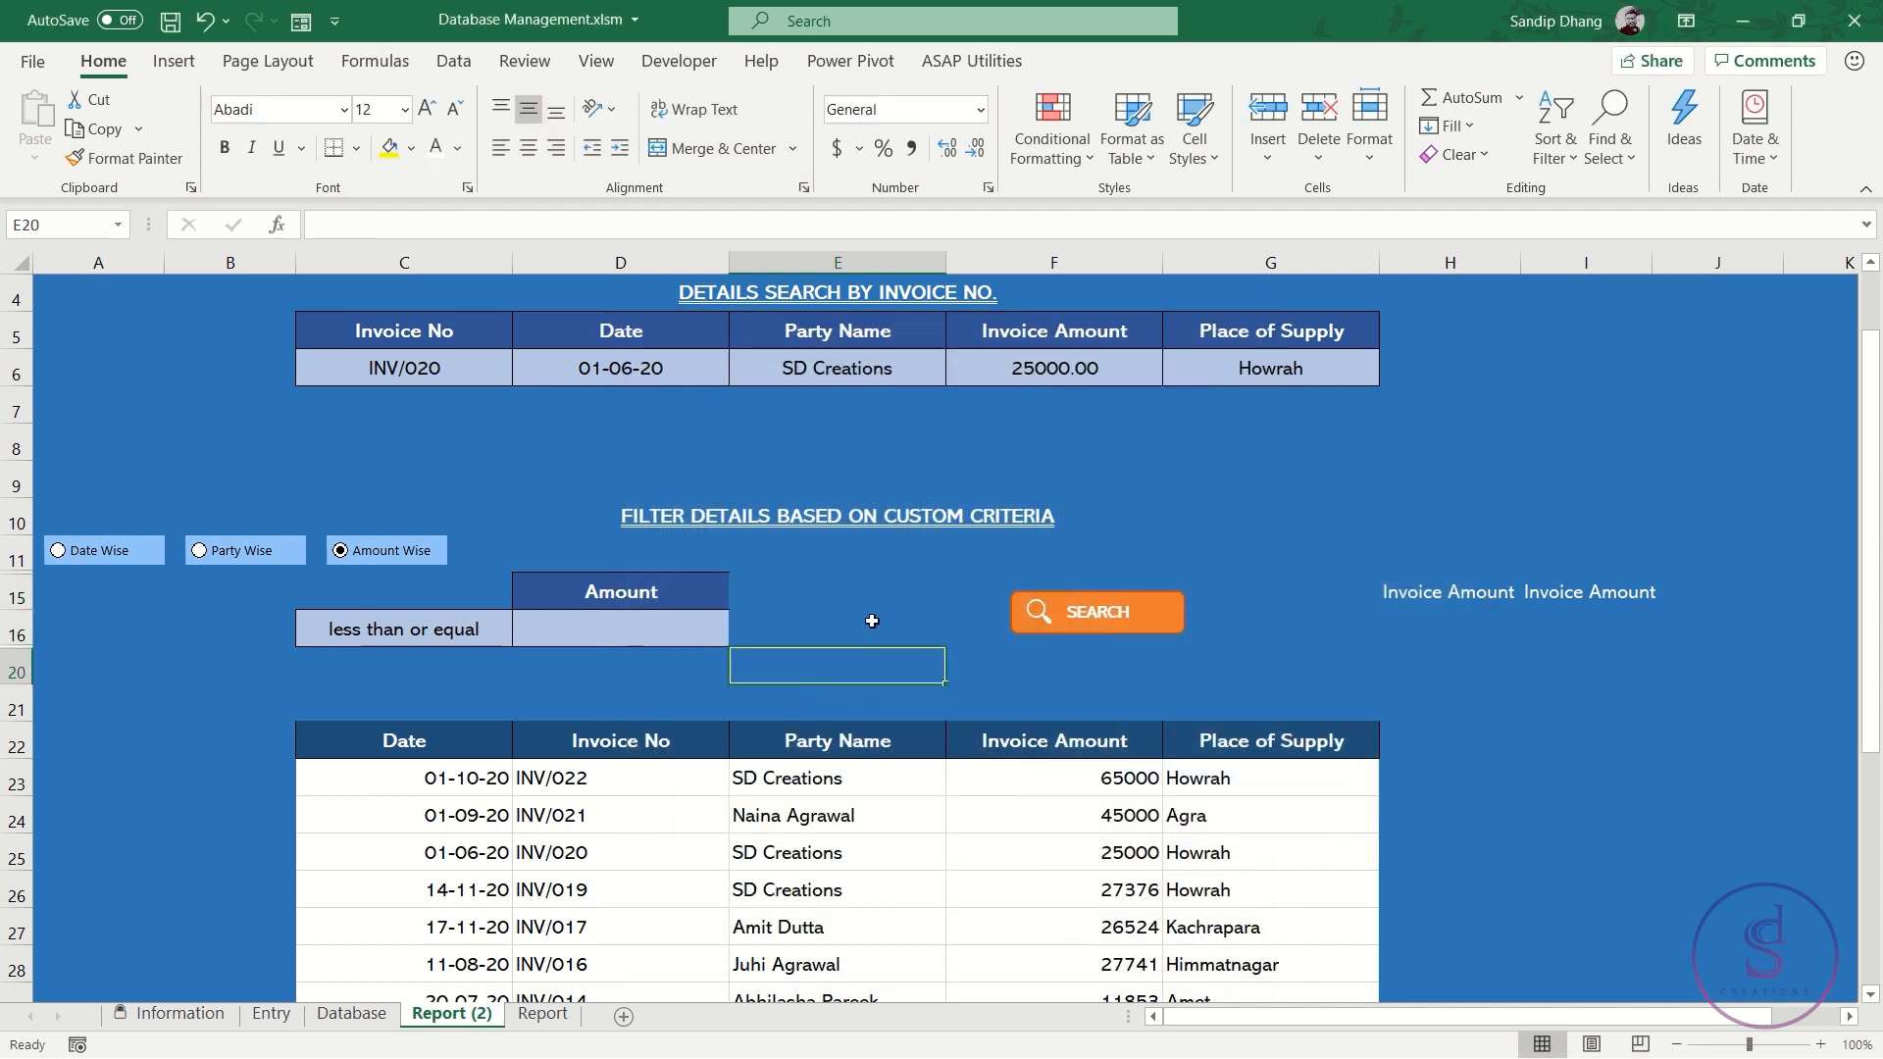
Test the conditional formatting by switching the comparison option in C16 to between and back to equal
click(461, 635)
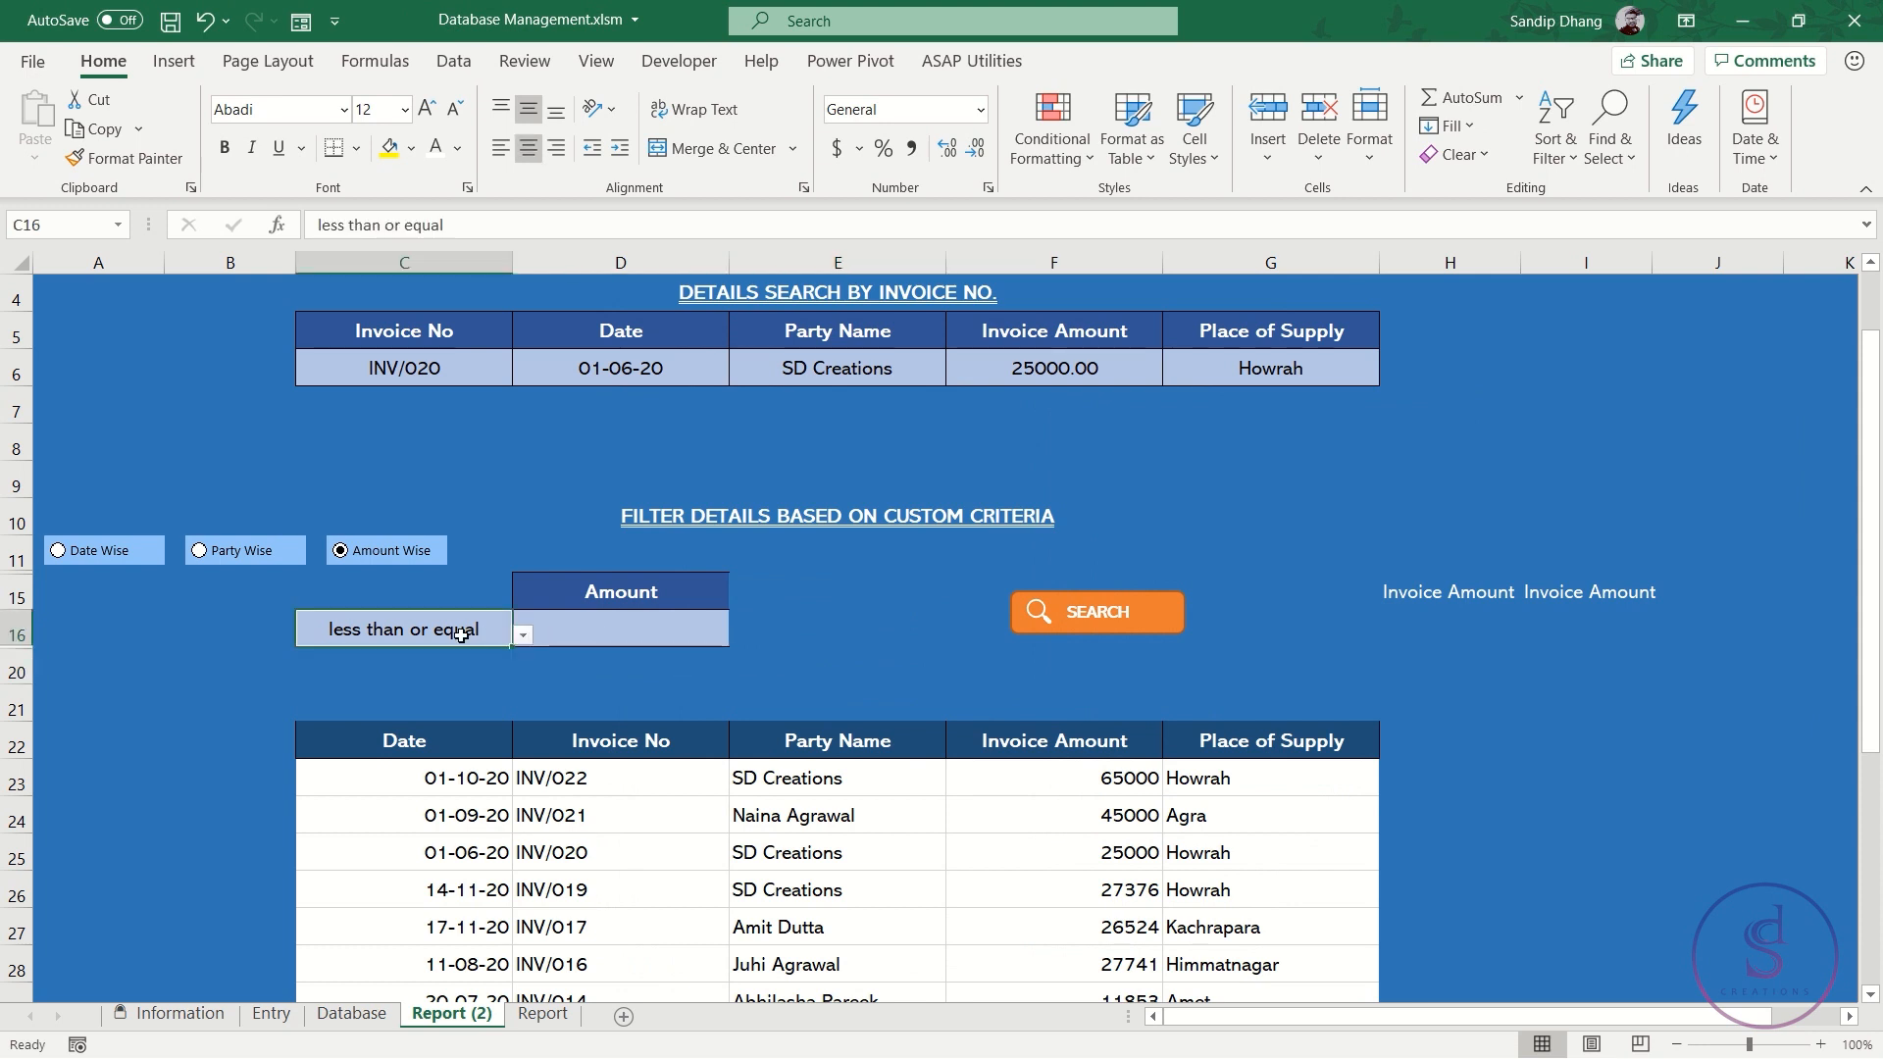
key(alt+Down)
key(Down)
key(Down)
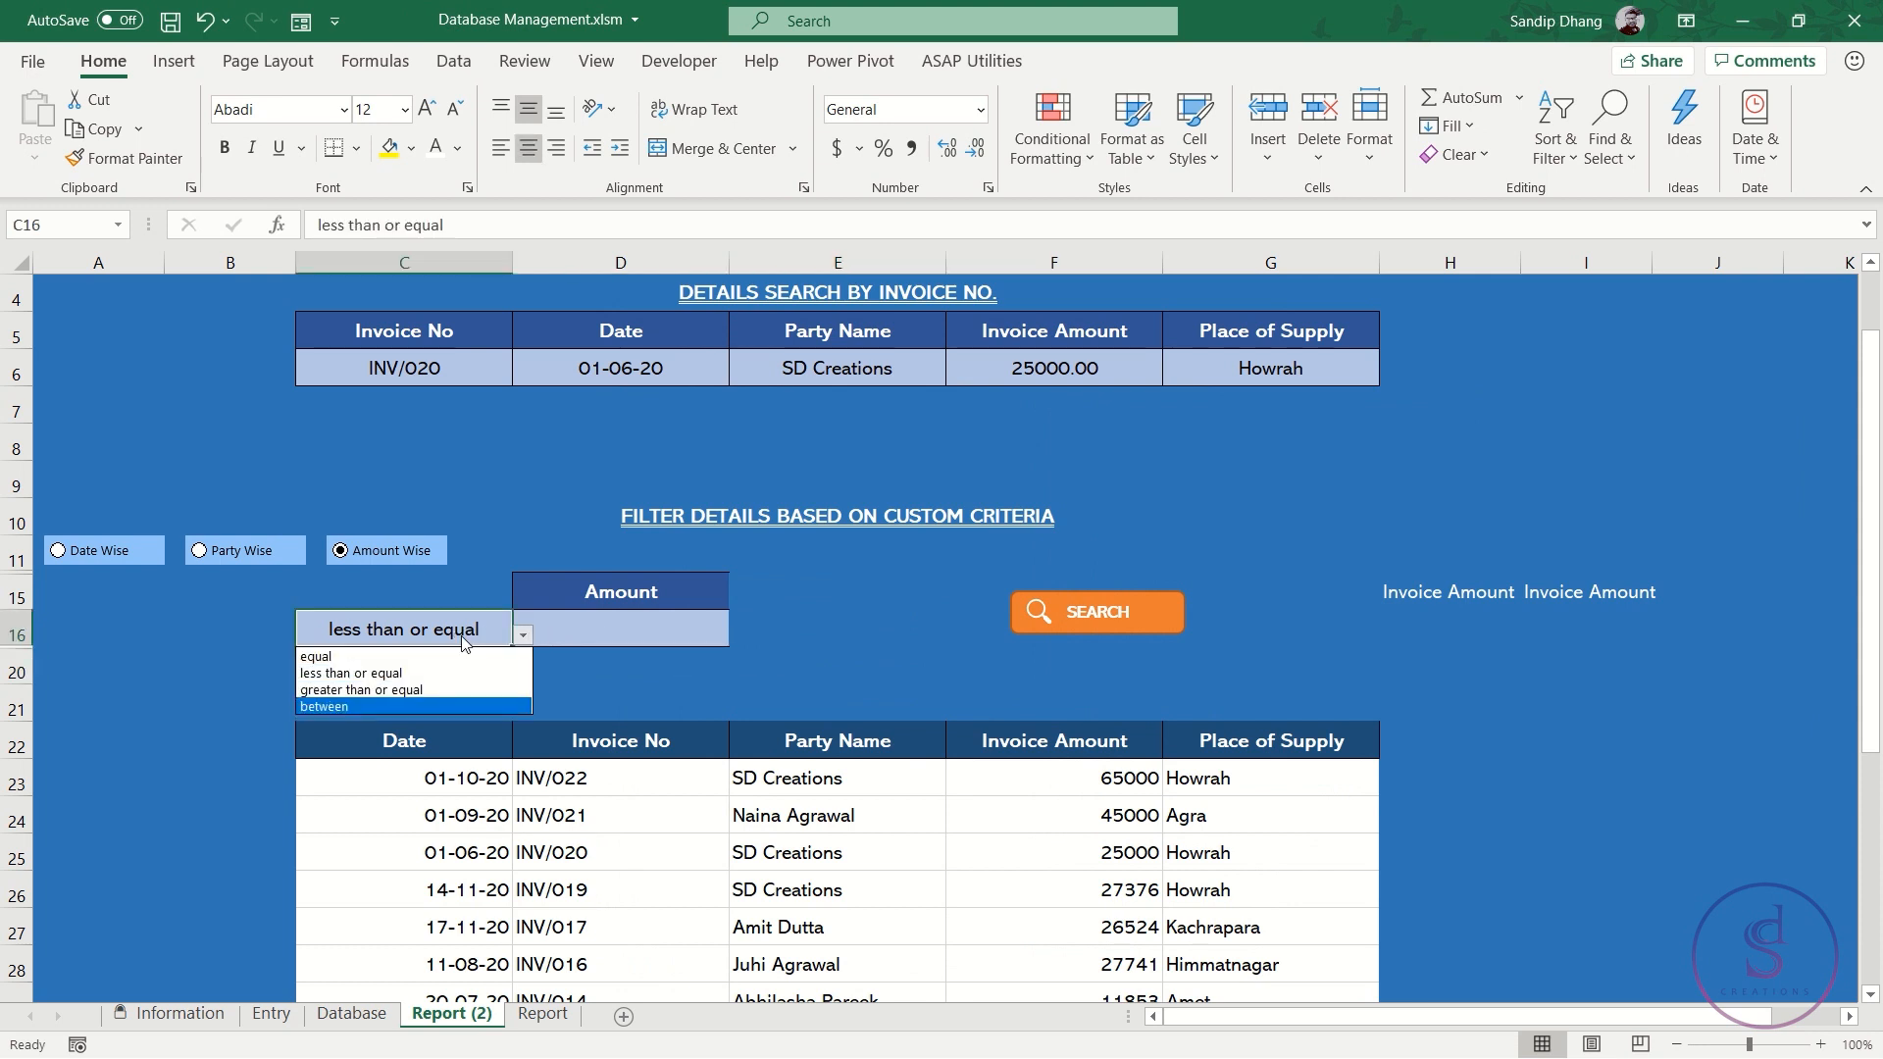
key(Return)
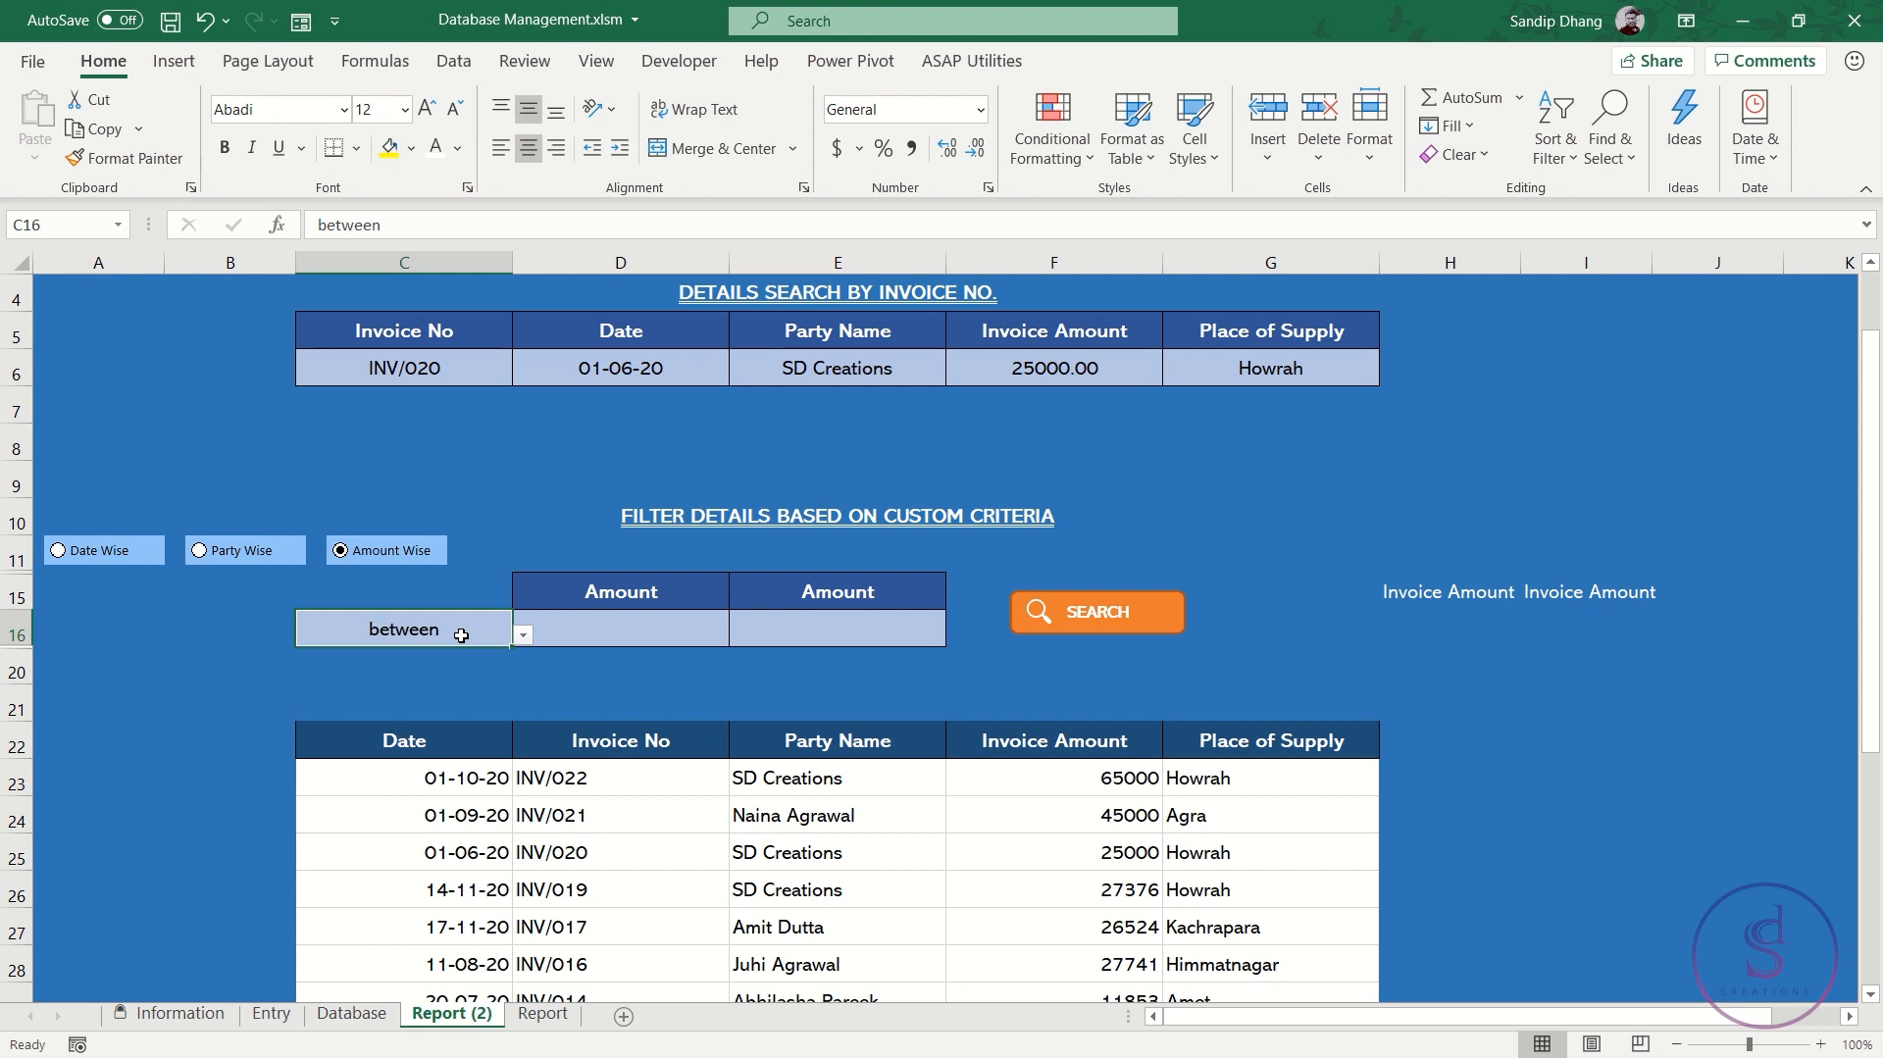
key(alt+Down)
key(Up)
key(Up)
key(Up)
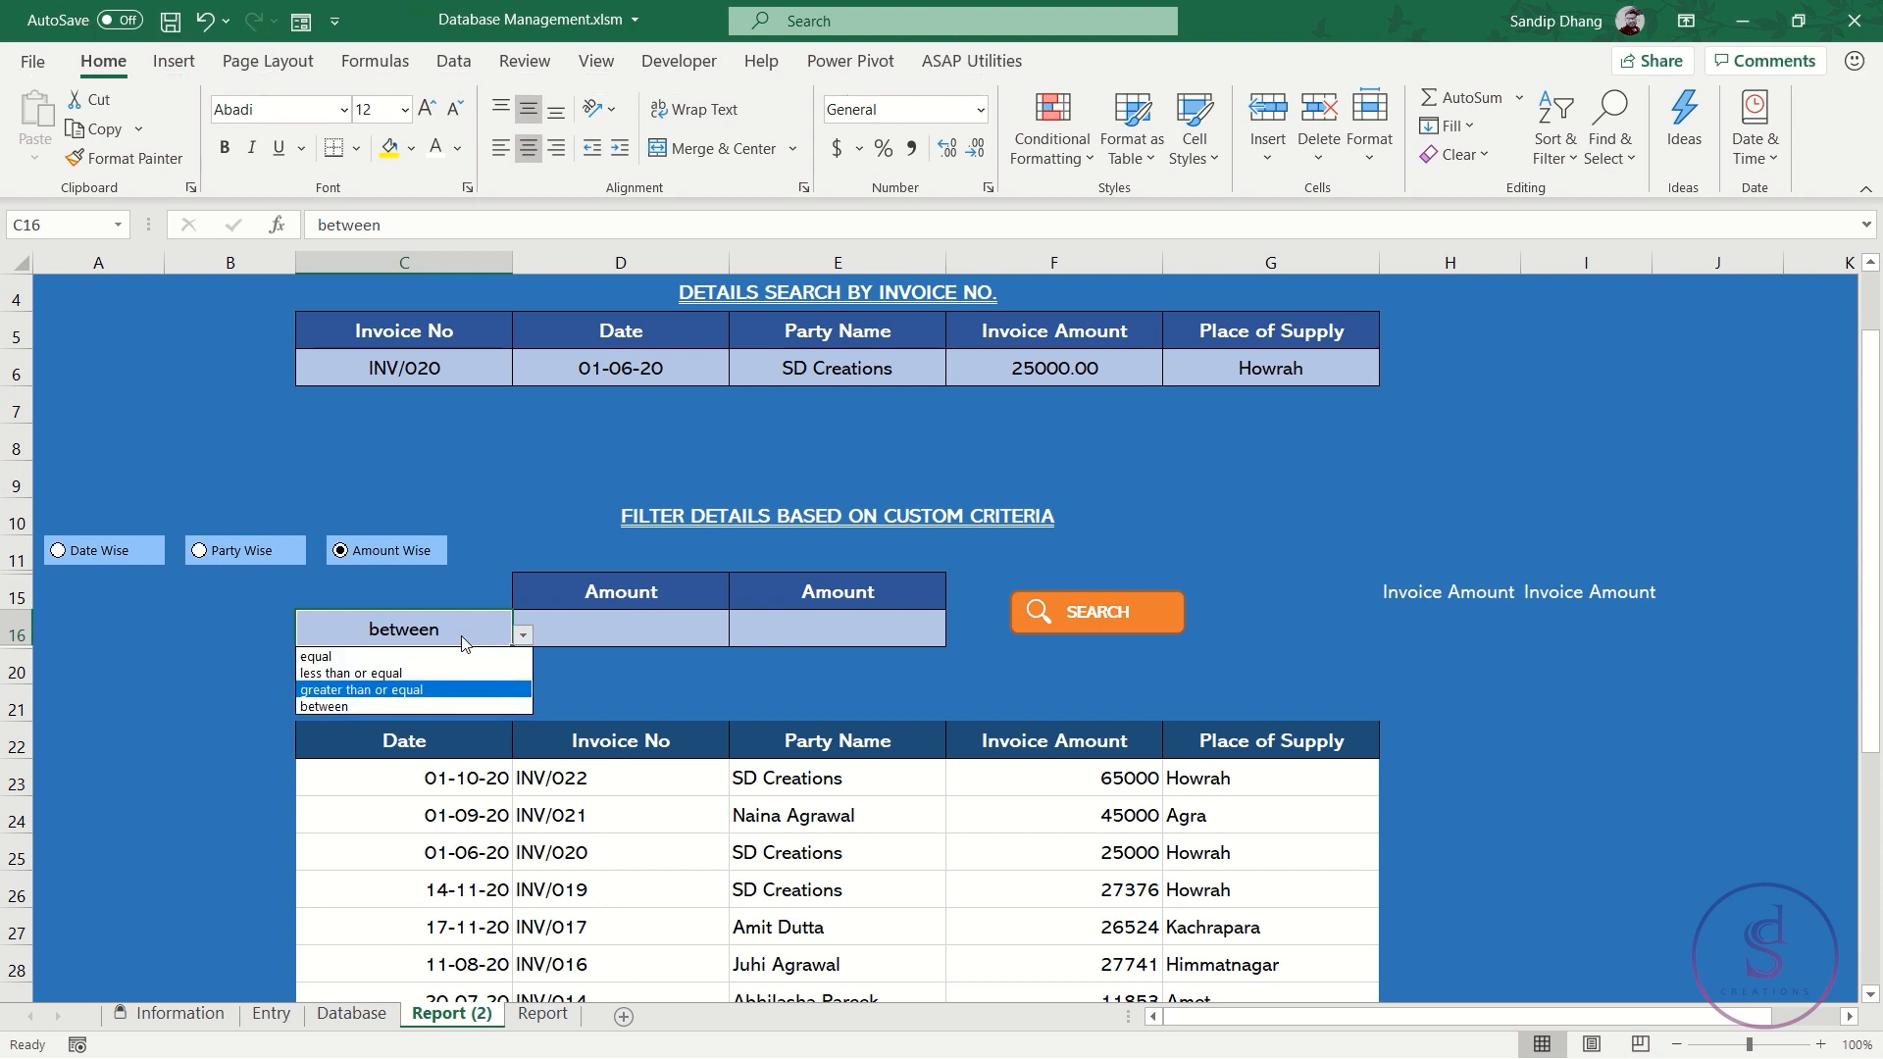
key(Return)
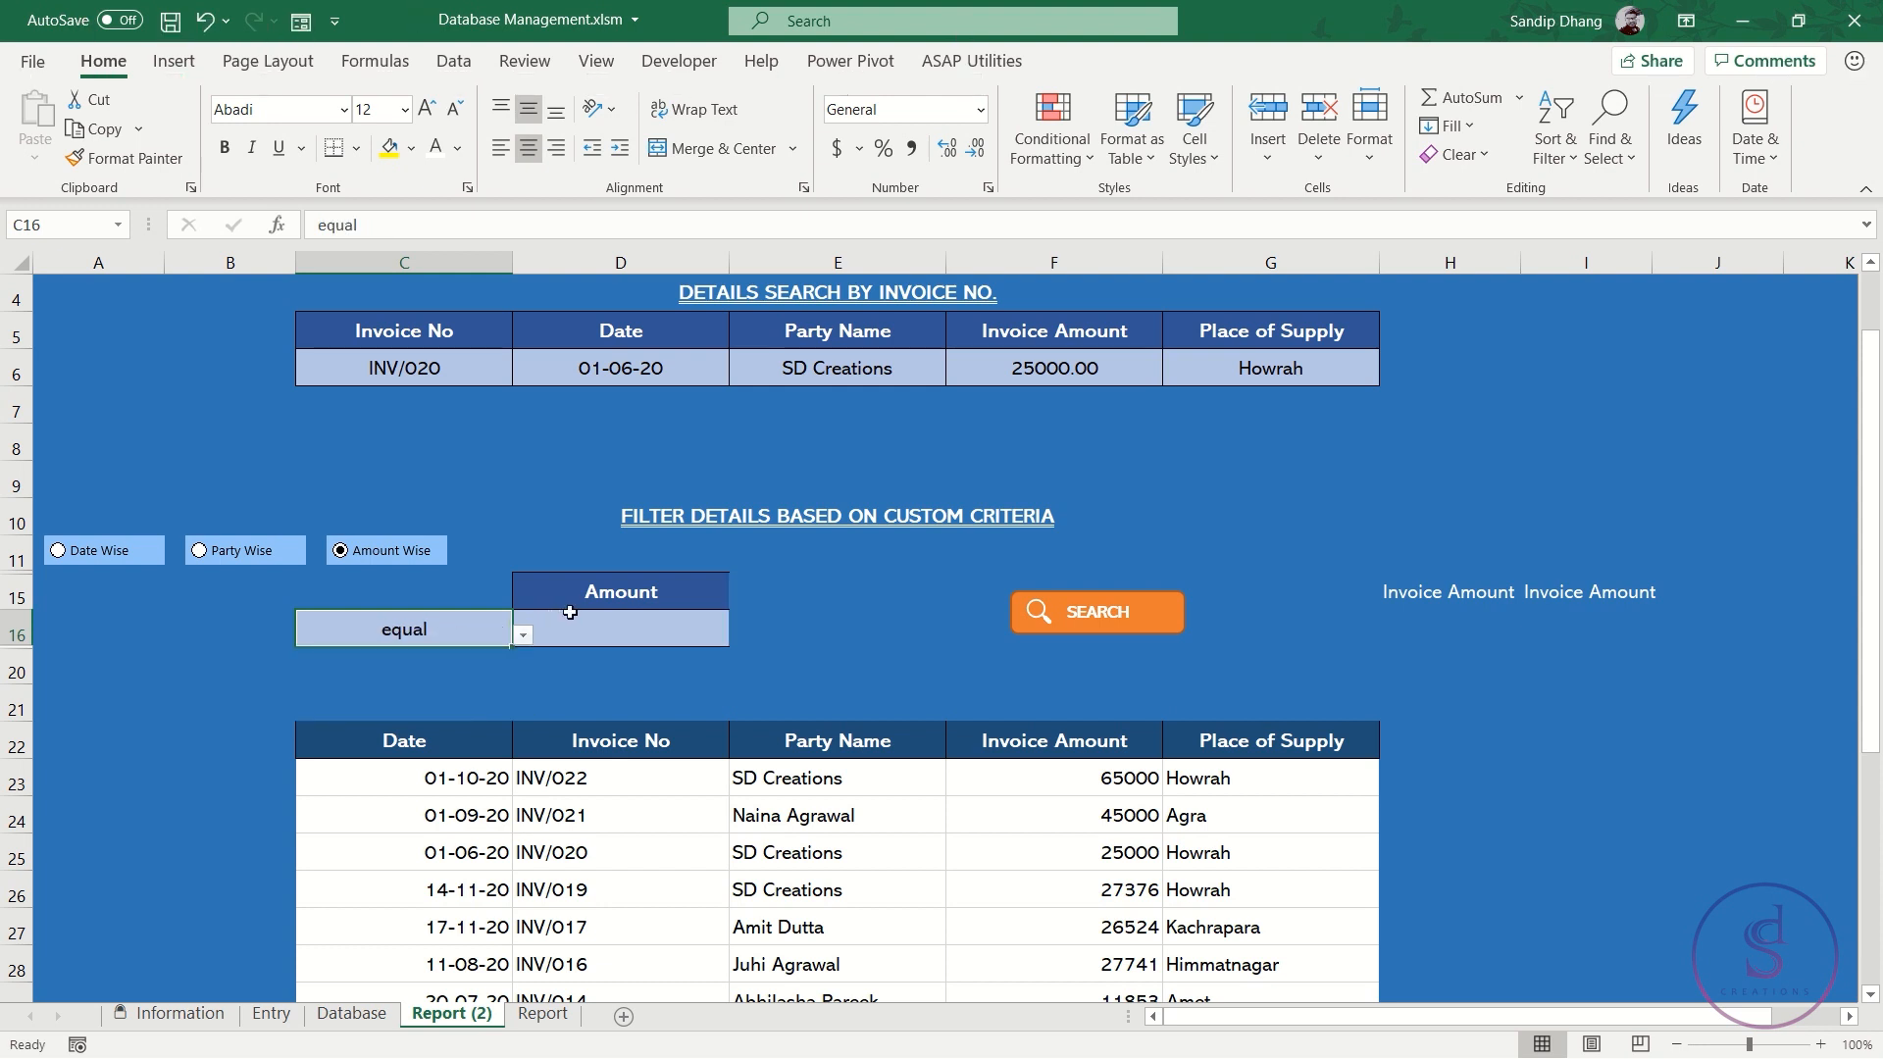
Set the comparison option in C16 to between so both amount columns can be edited
click(618, 595)
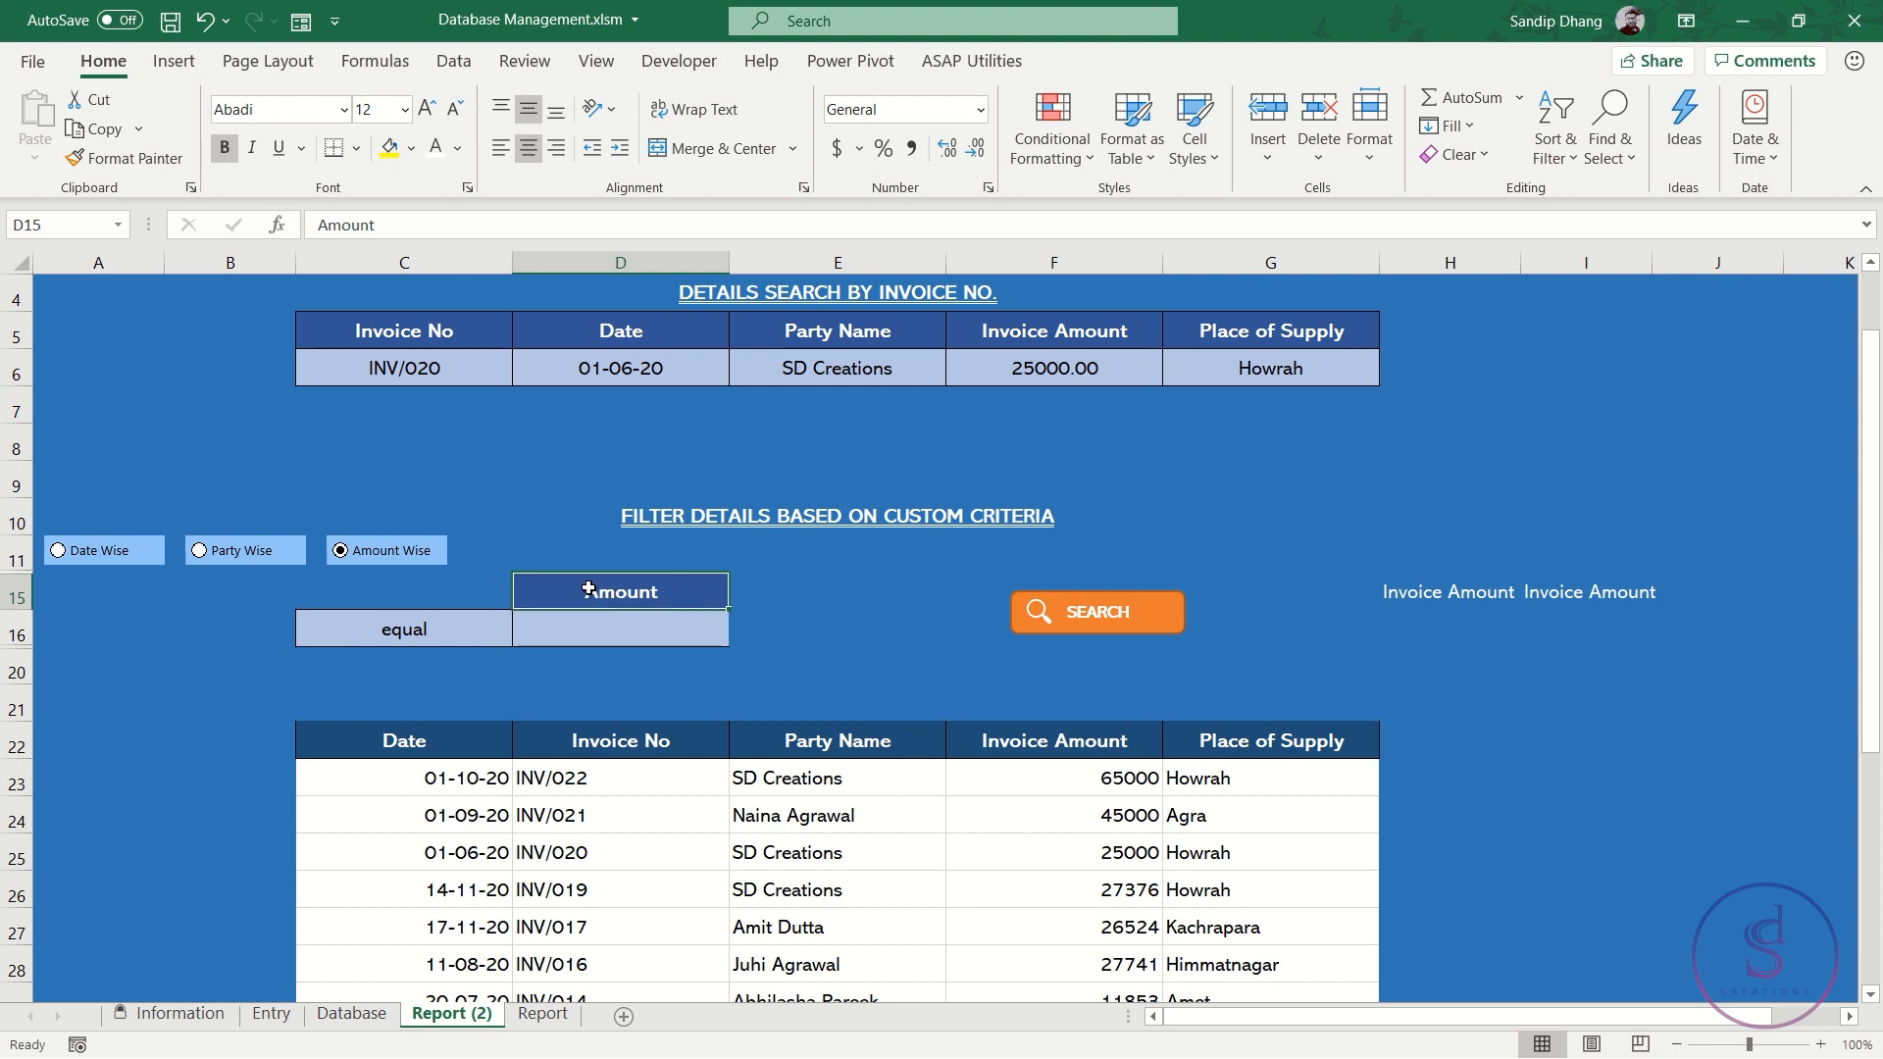
click(475, 630)
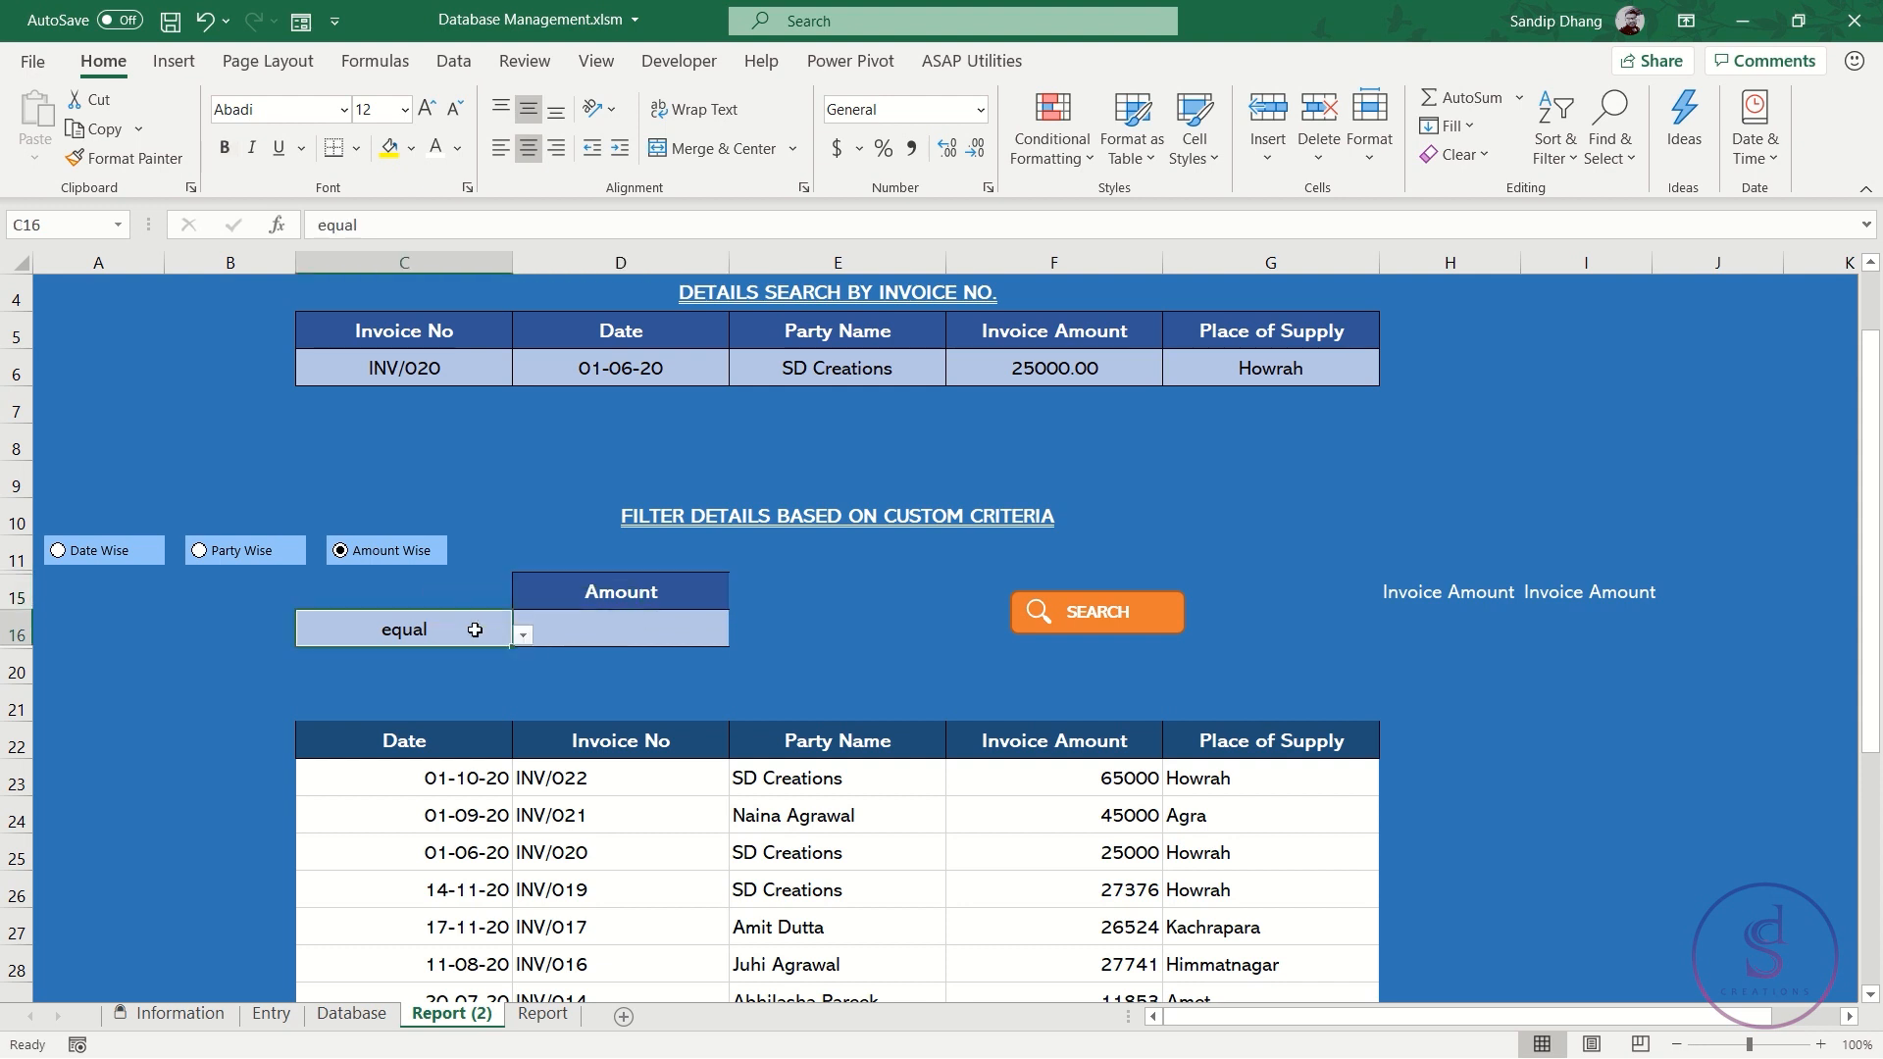
key(alt+Down)
key(Down)
key(Down)
key(Down)
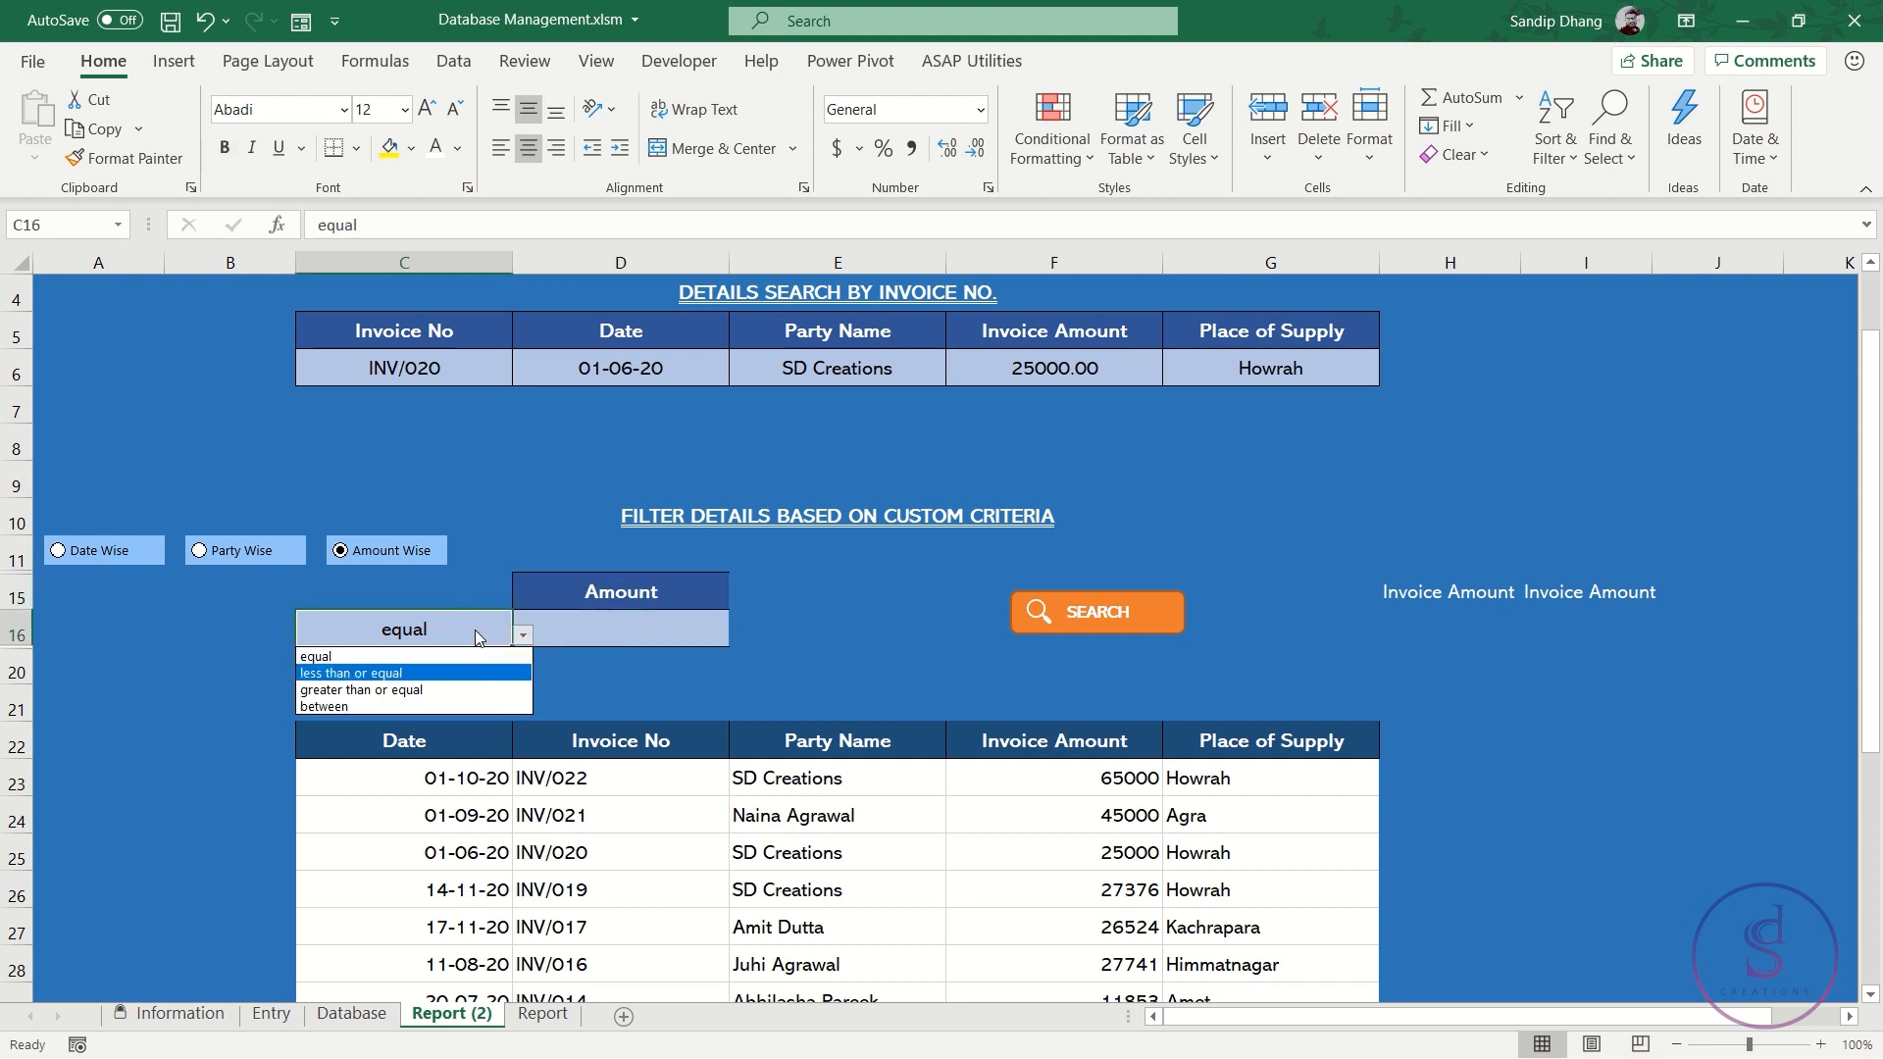
key(Return)
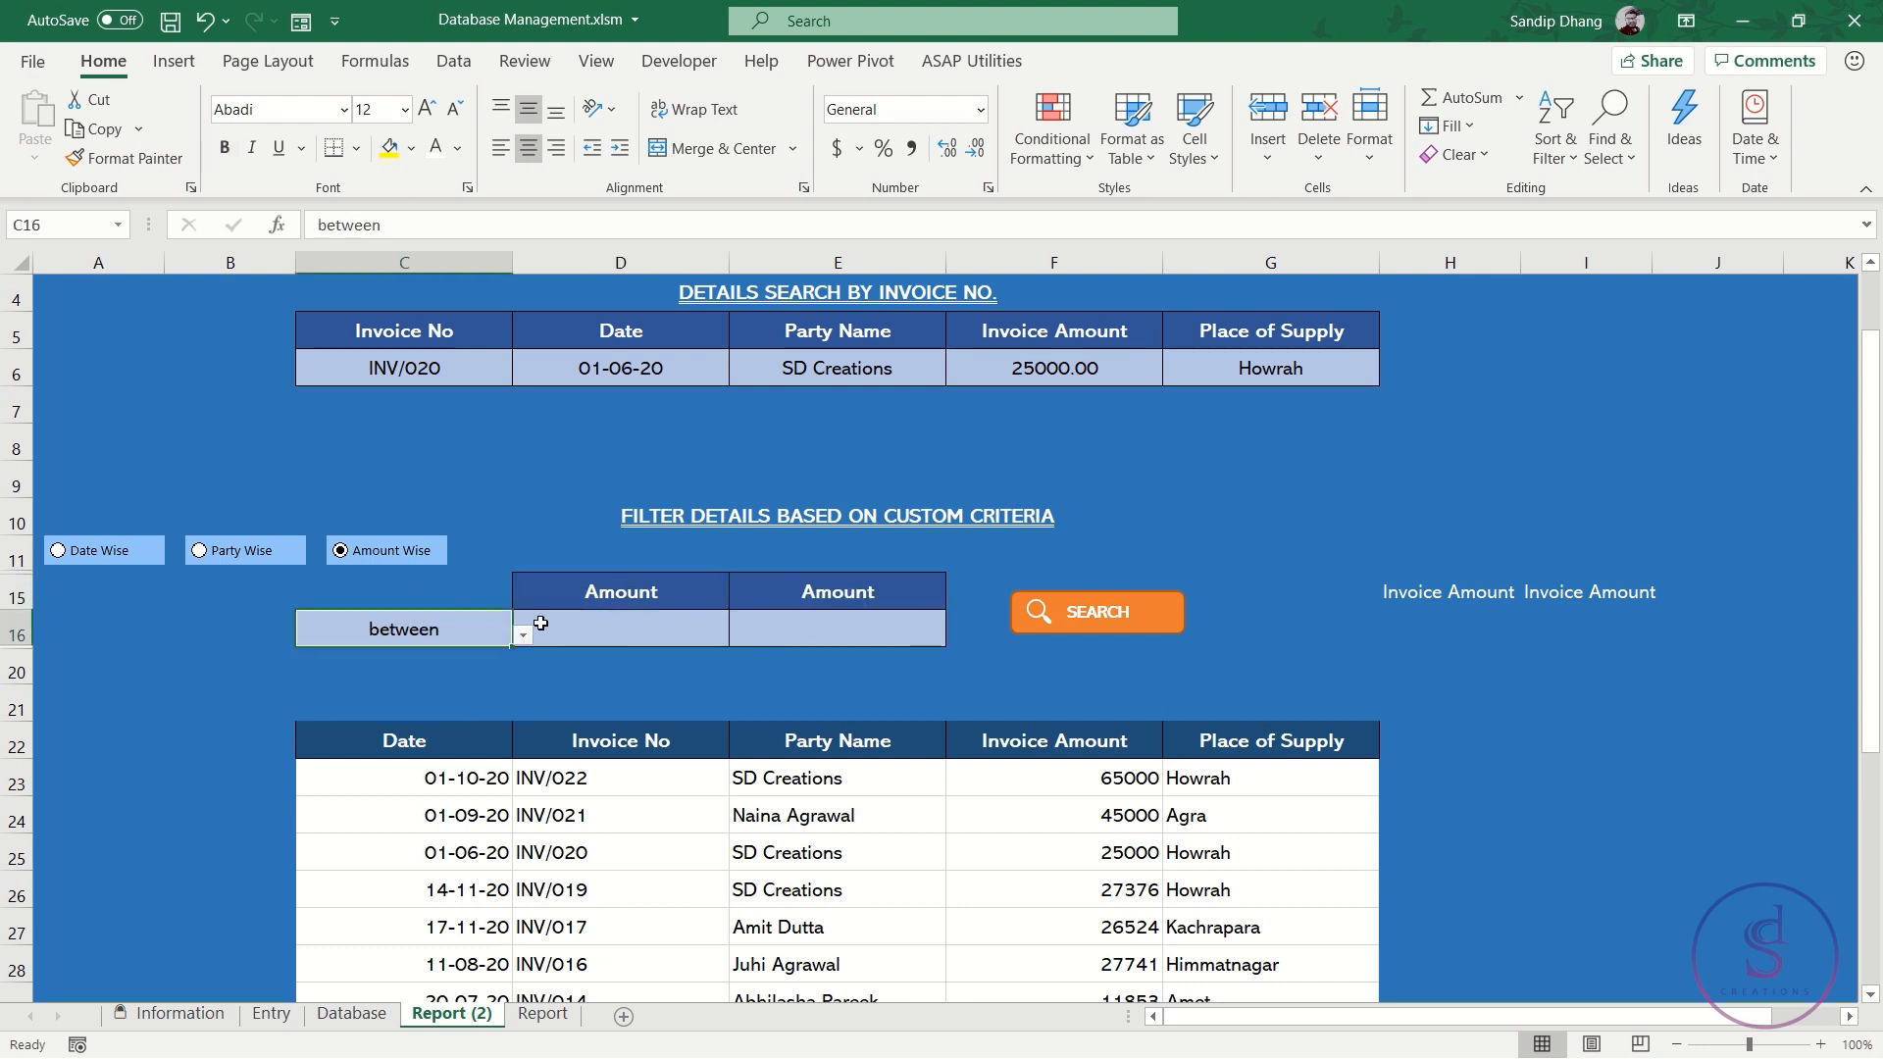
Rename the second amount header in E15 to Max Amount
click(655, 598)
click(783, 591)
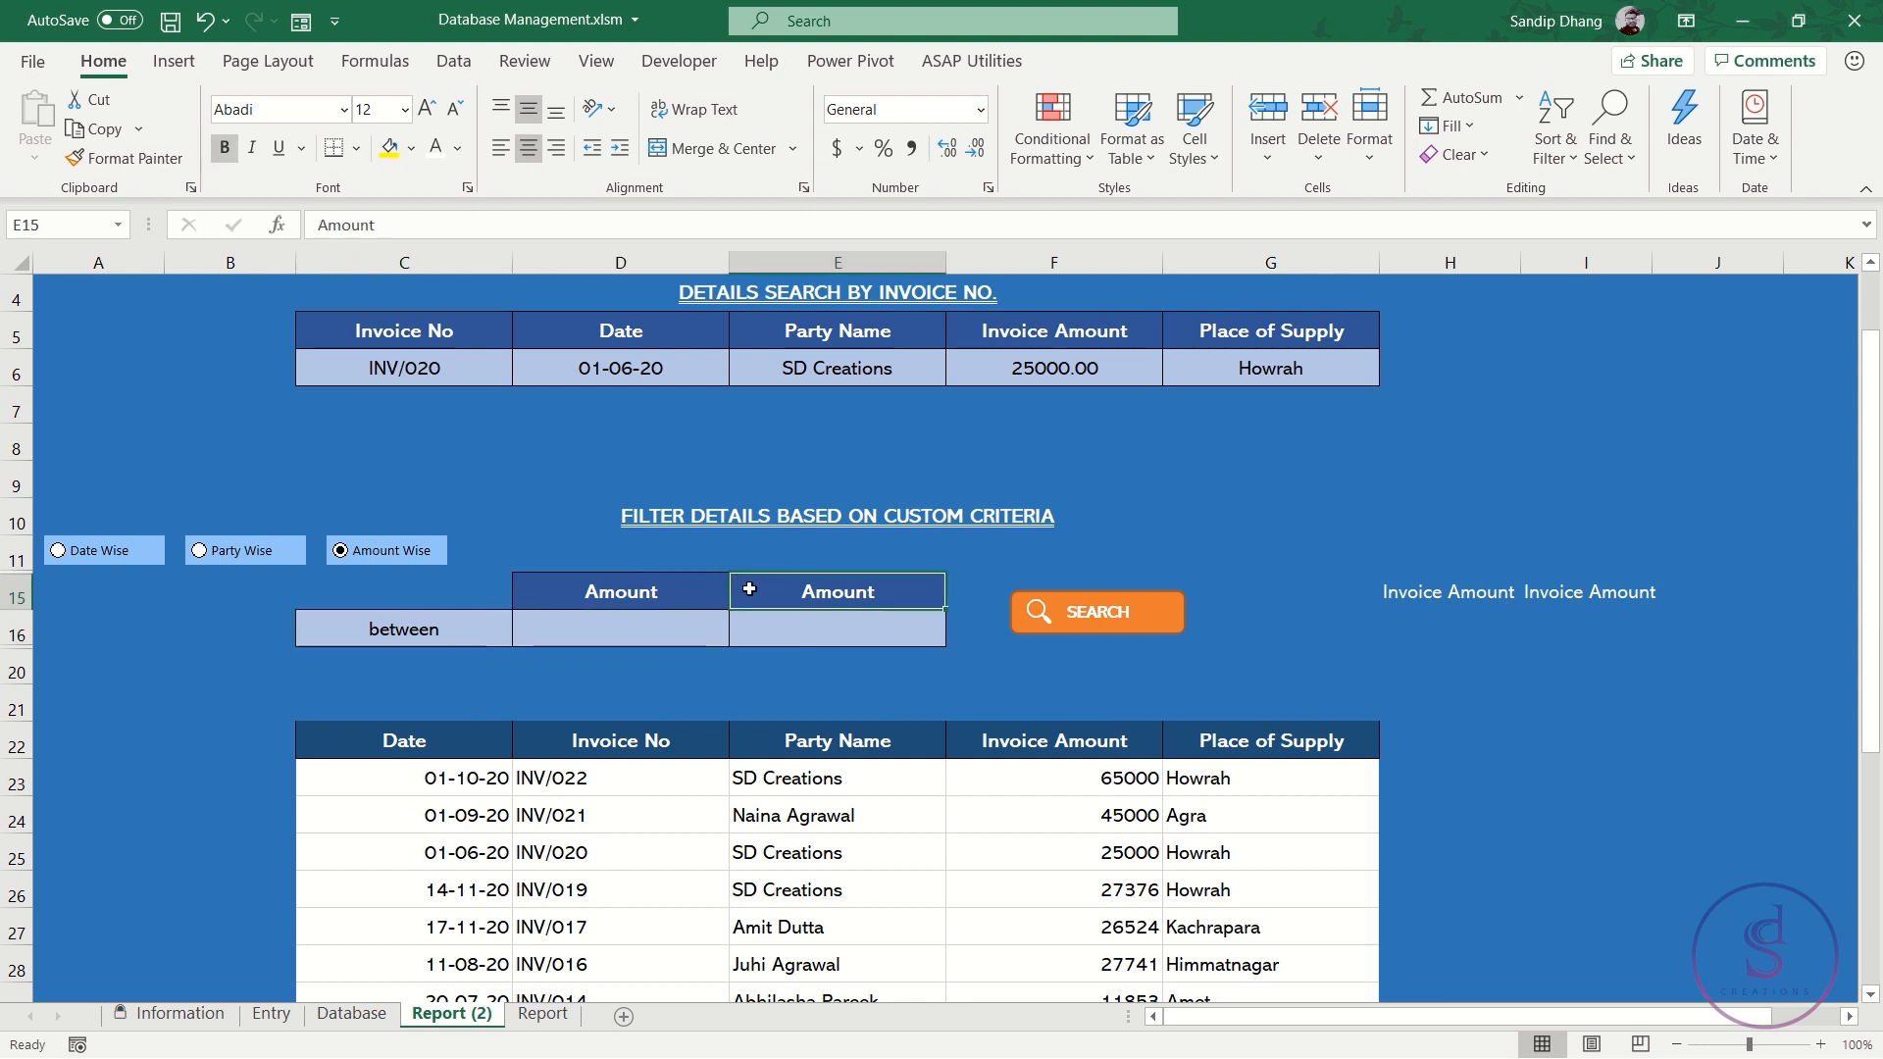
click(675, 589)
click(779, 583)
double_click(781, 583)
text(Max)
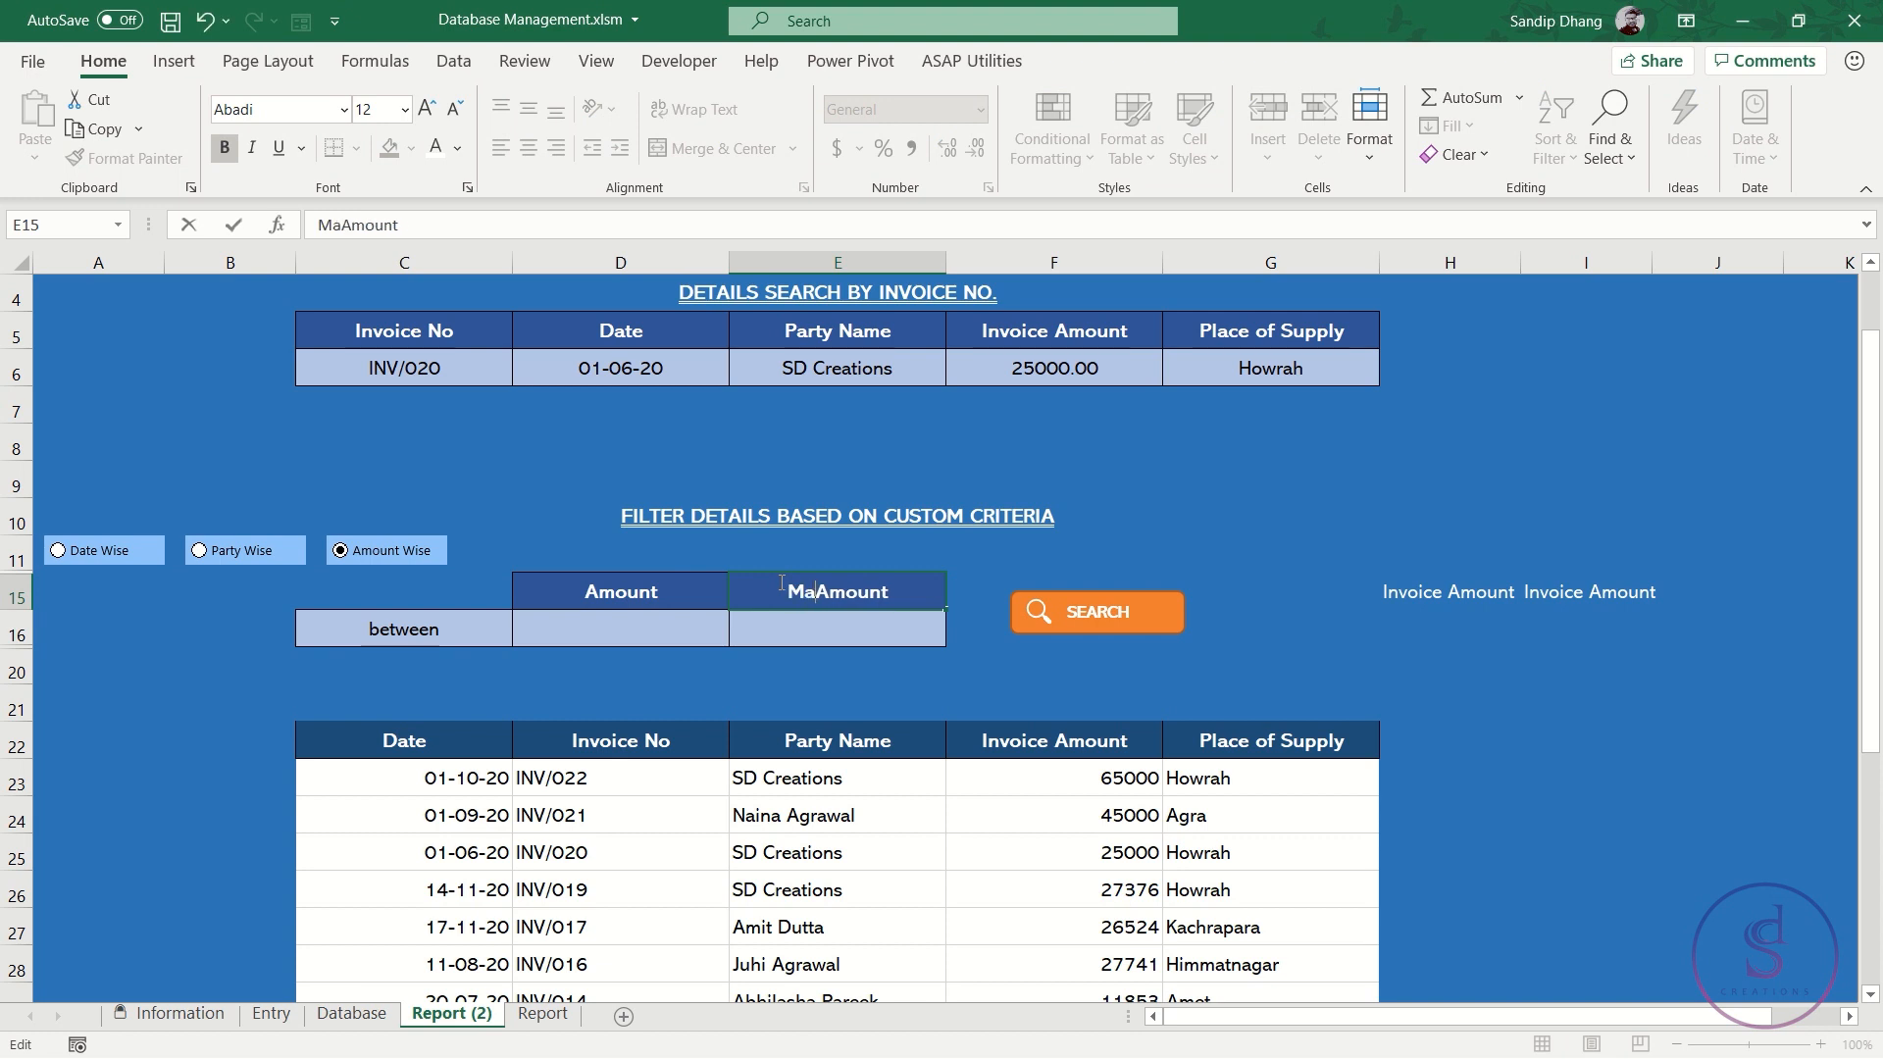
key(Return)
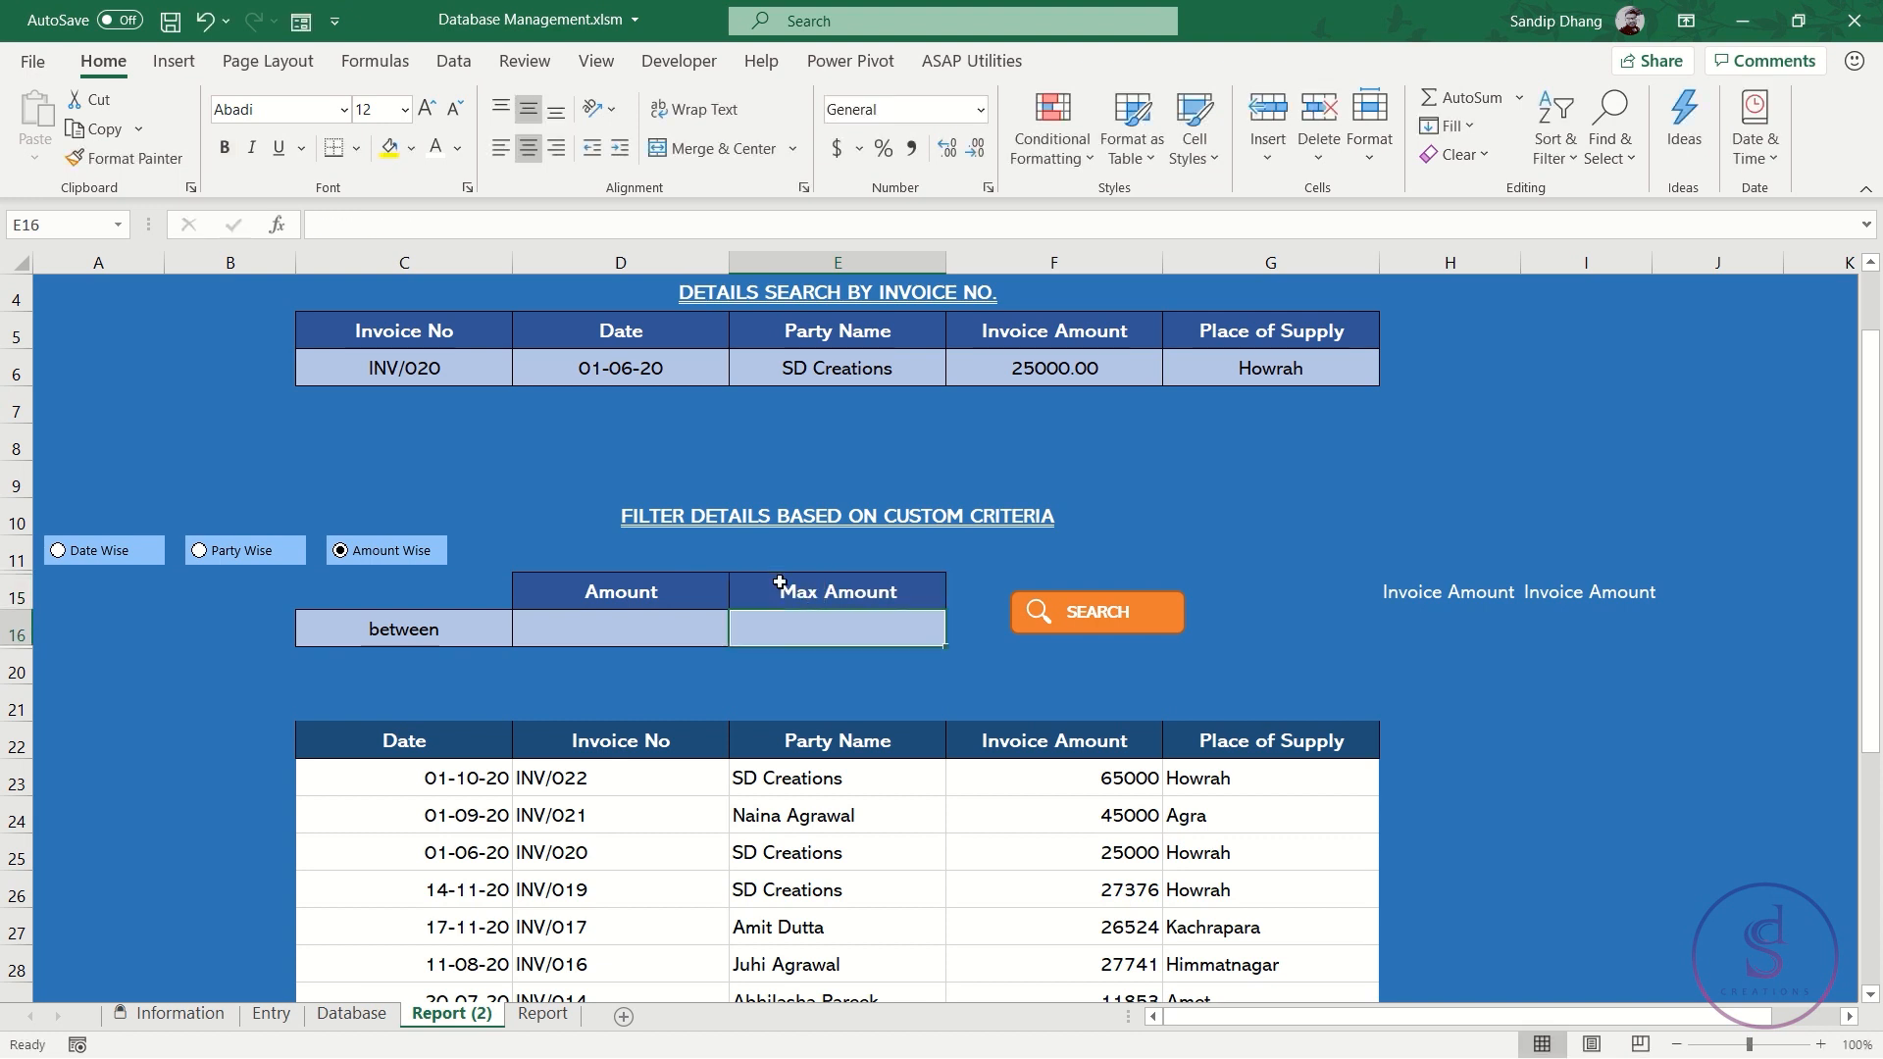
Replace the first amount header in D15 with the formula =IF(C16<>"between","Amount","Min Amount")
click(678, 590)
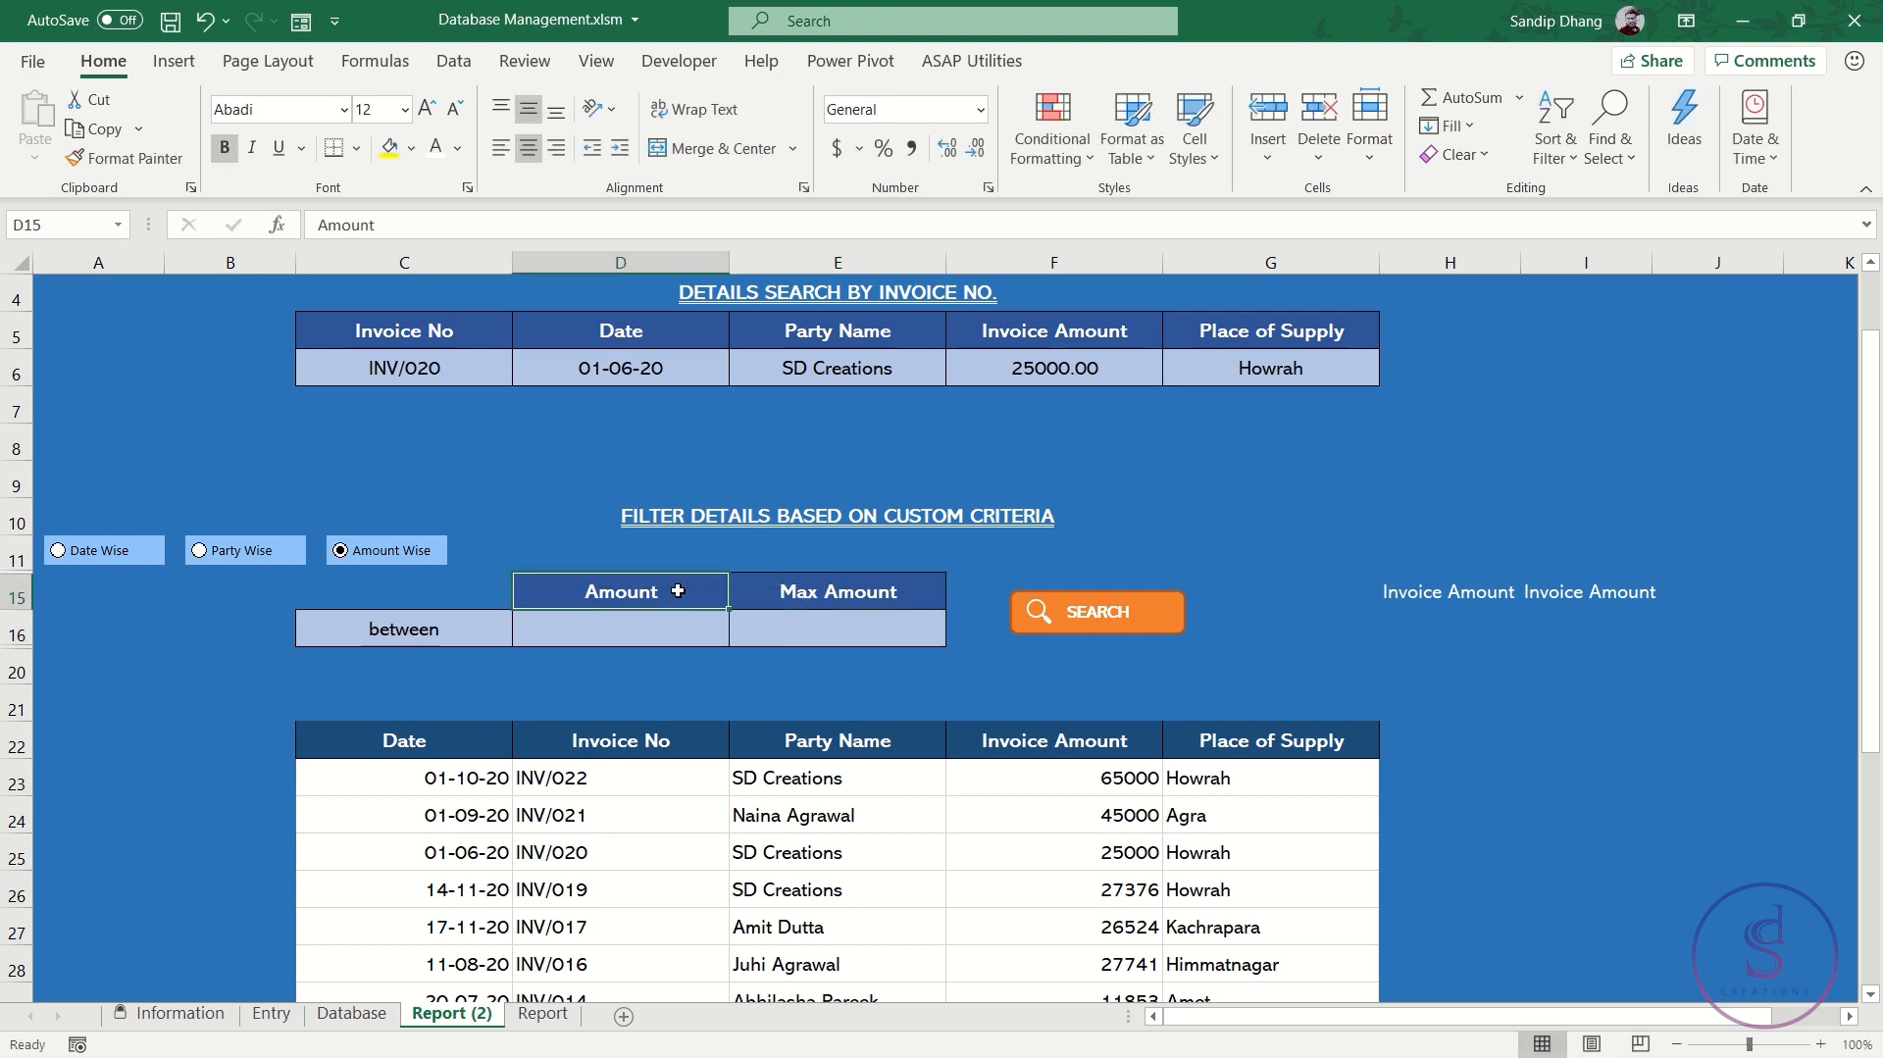
text(=IF()
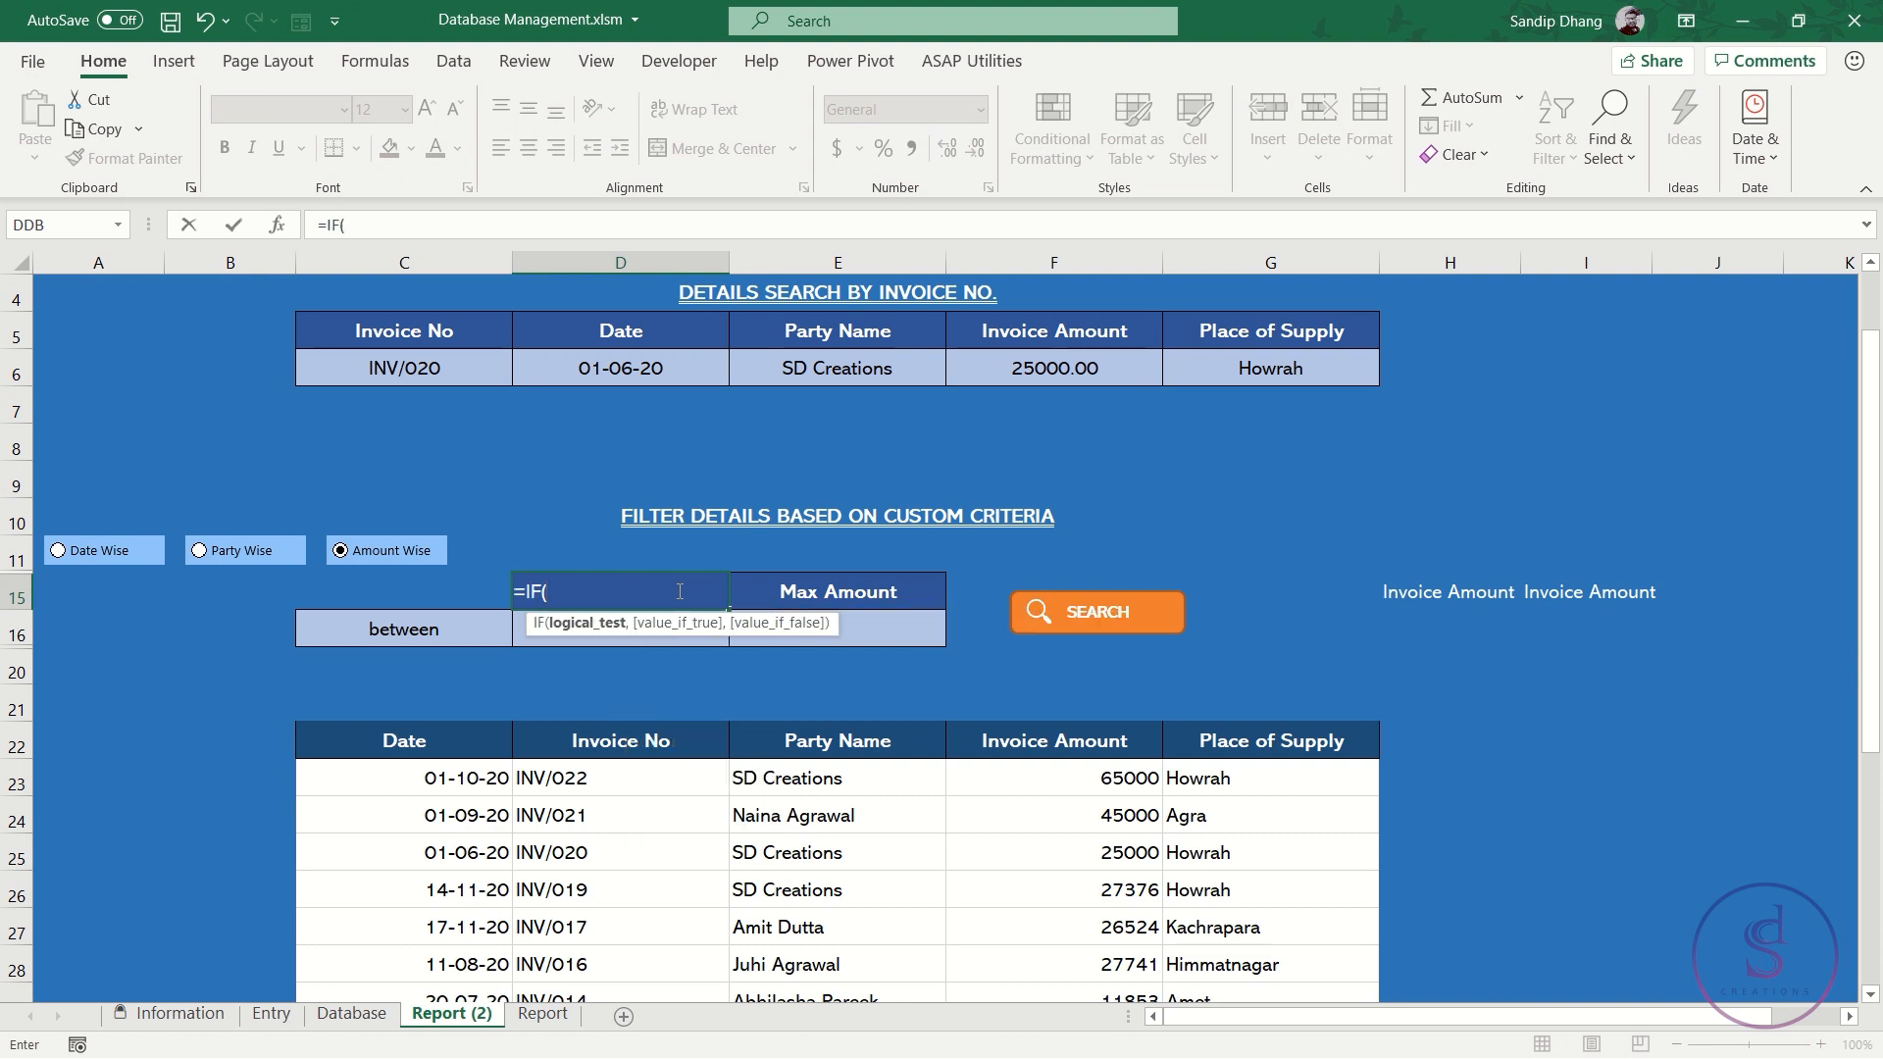
click(401, 631)
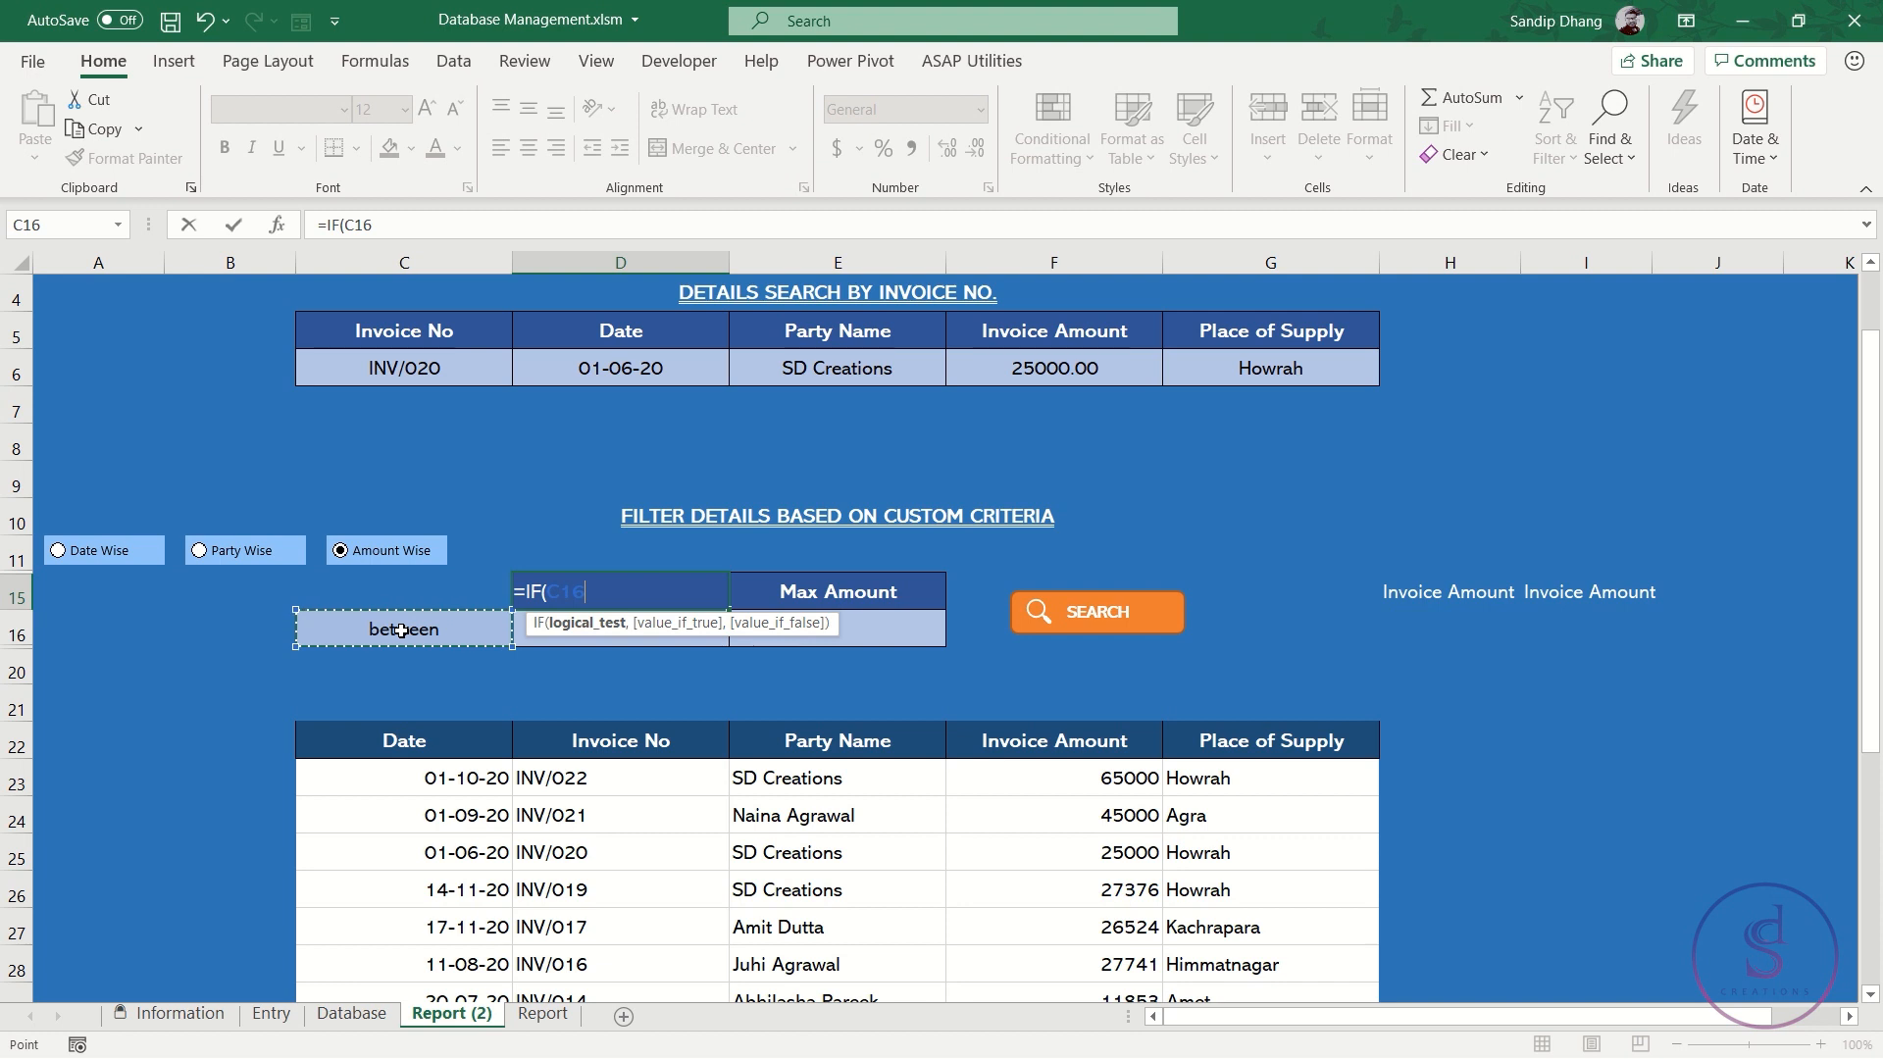
text(<>)
text("be)
text(ee)
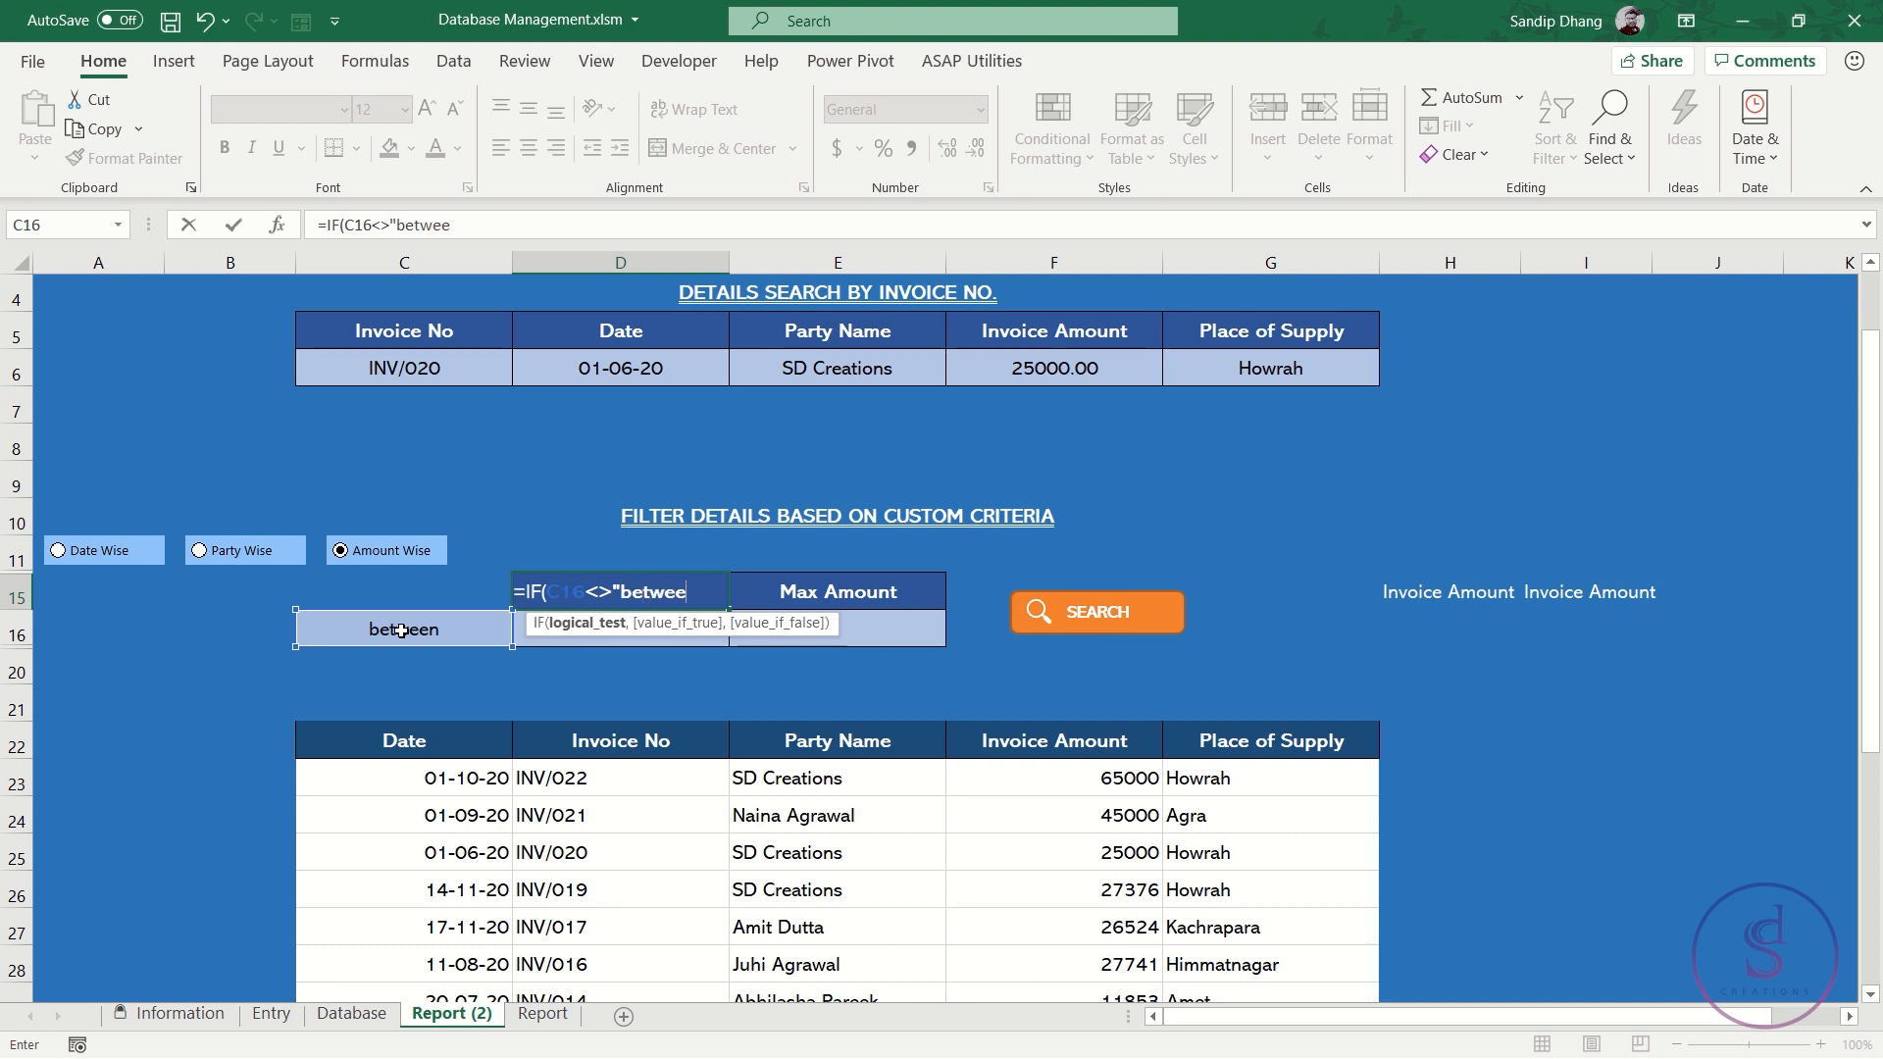
text(n",)
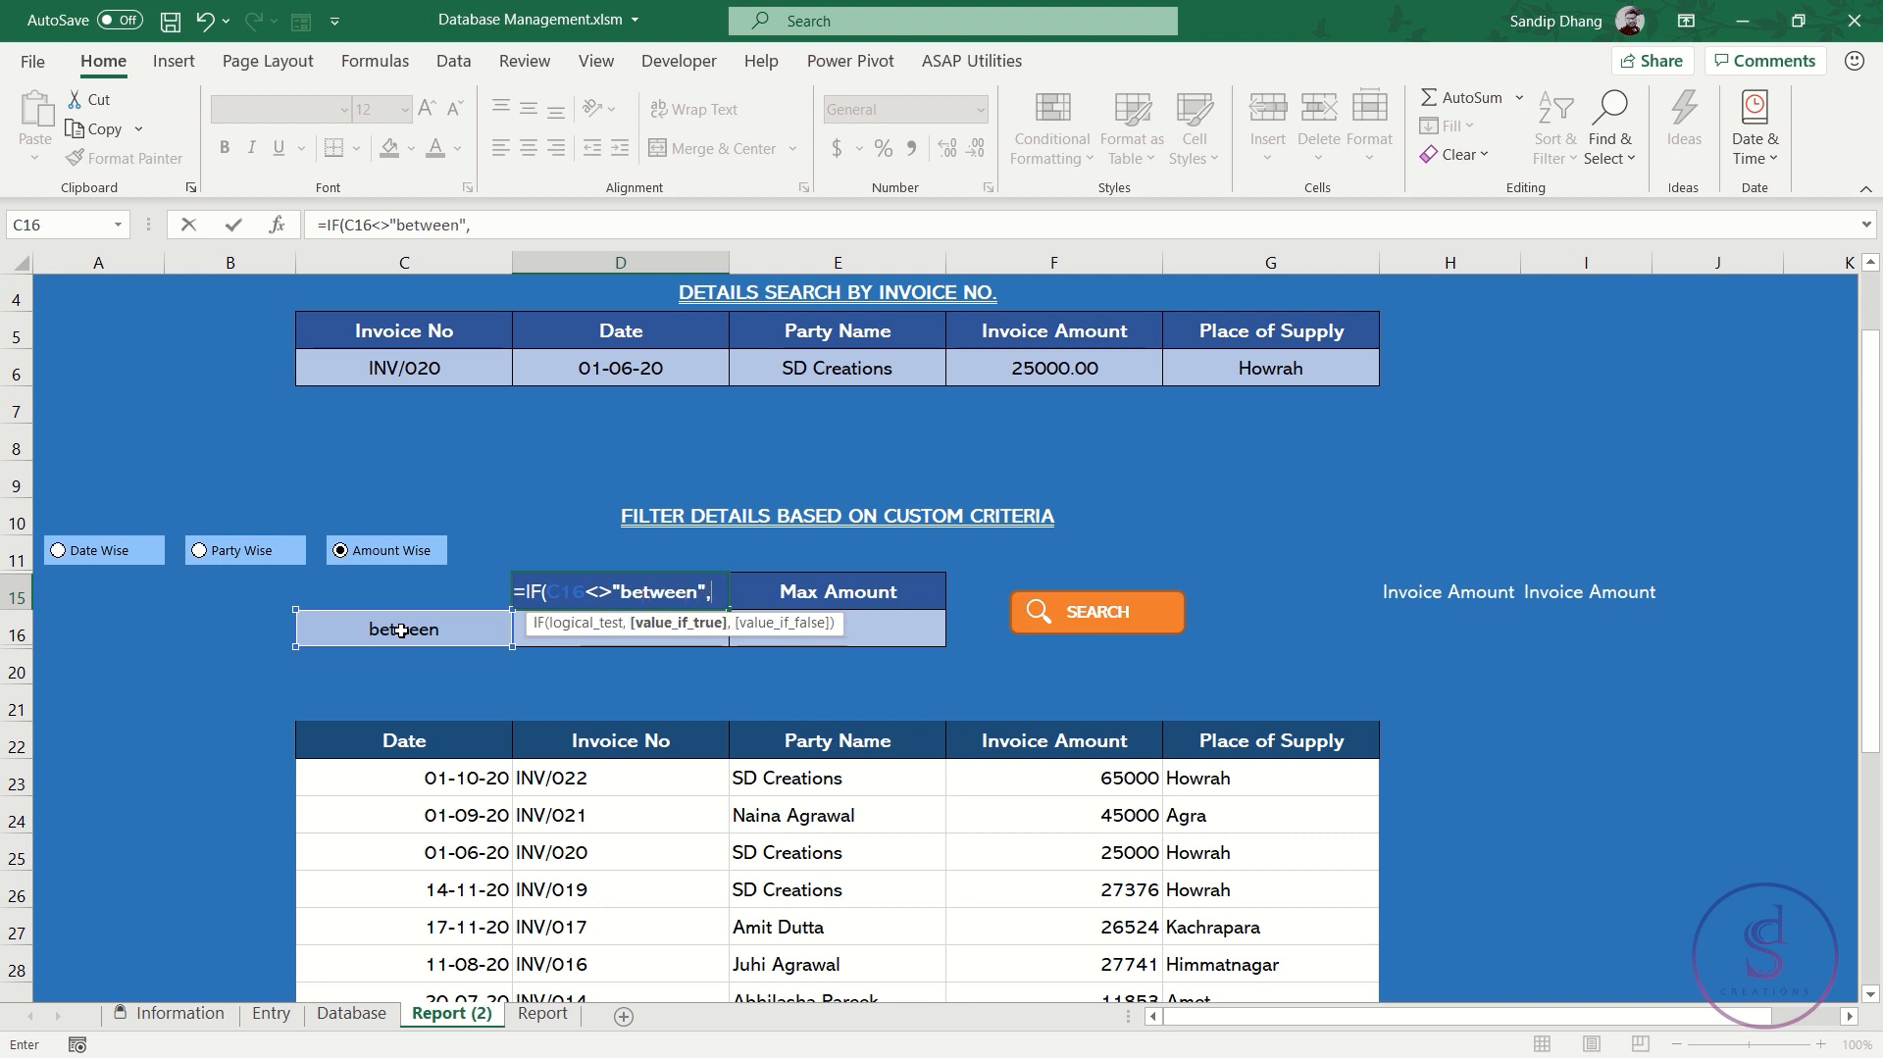
text(")
text(Am)
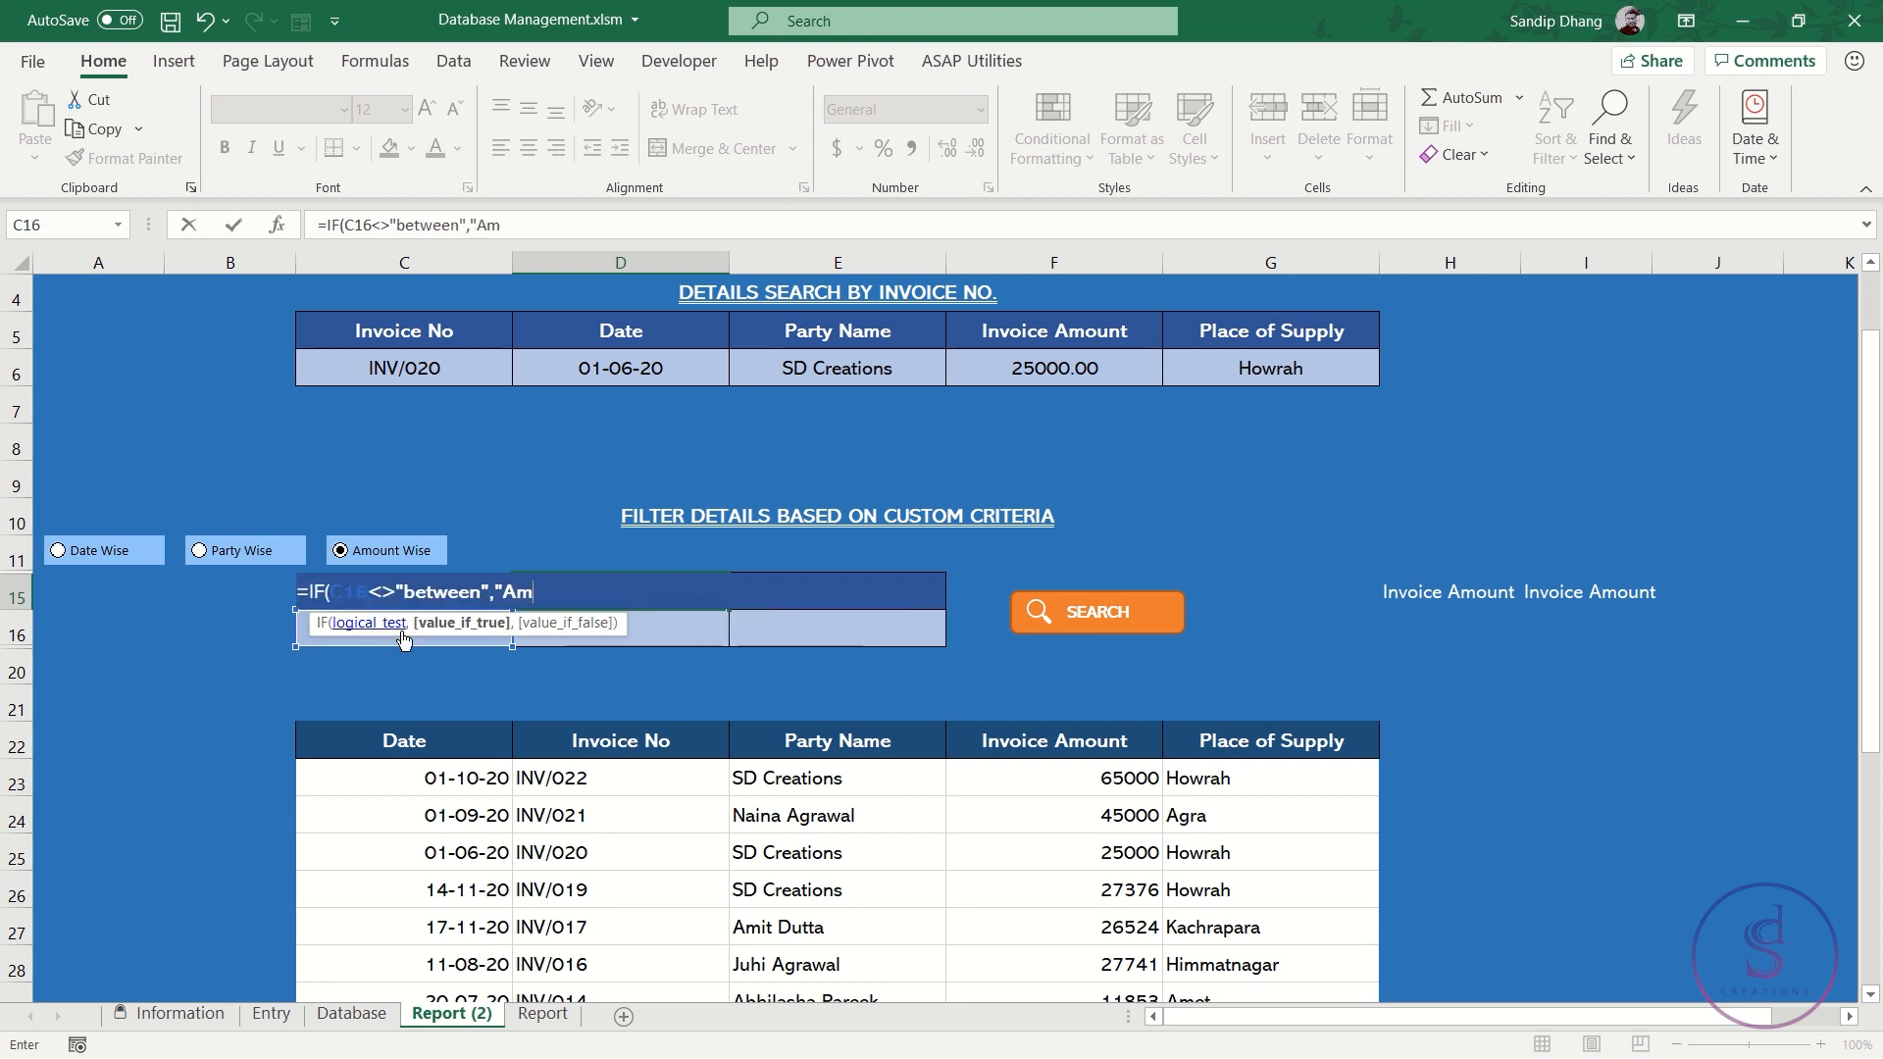
text(ount","Min Amount")
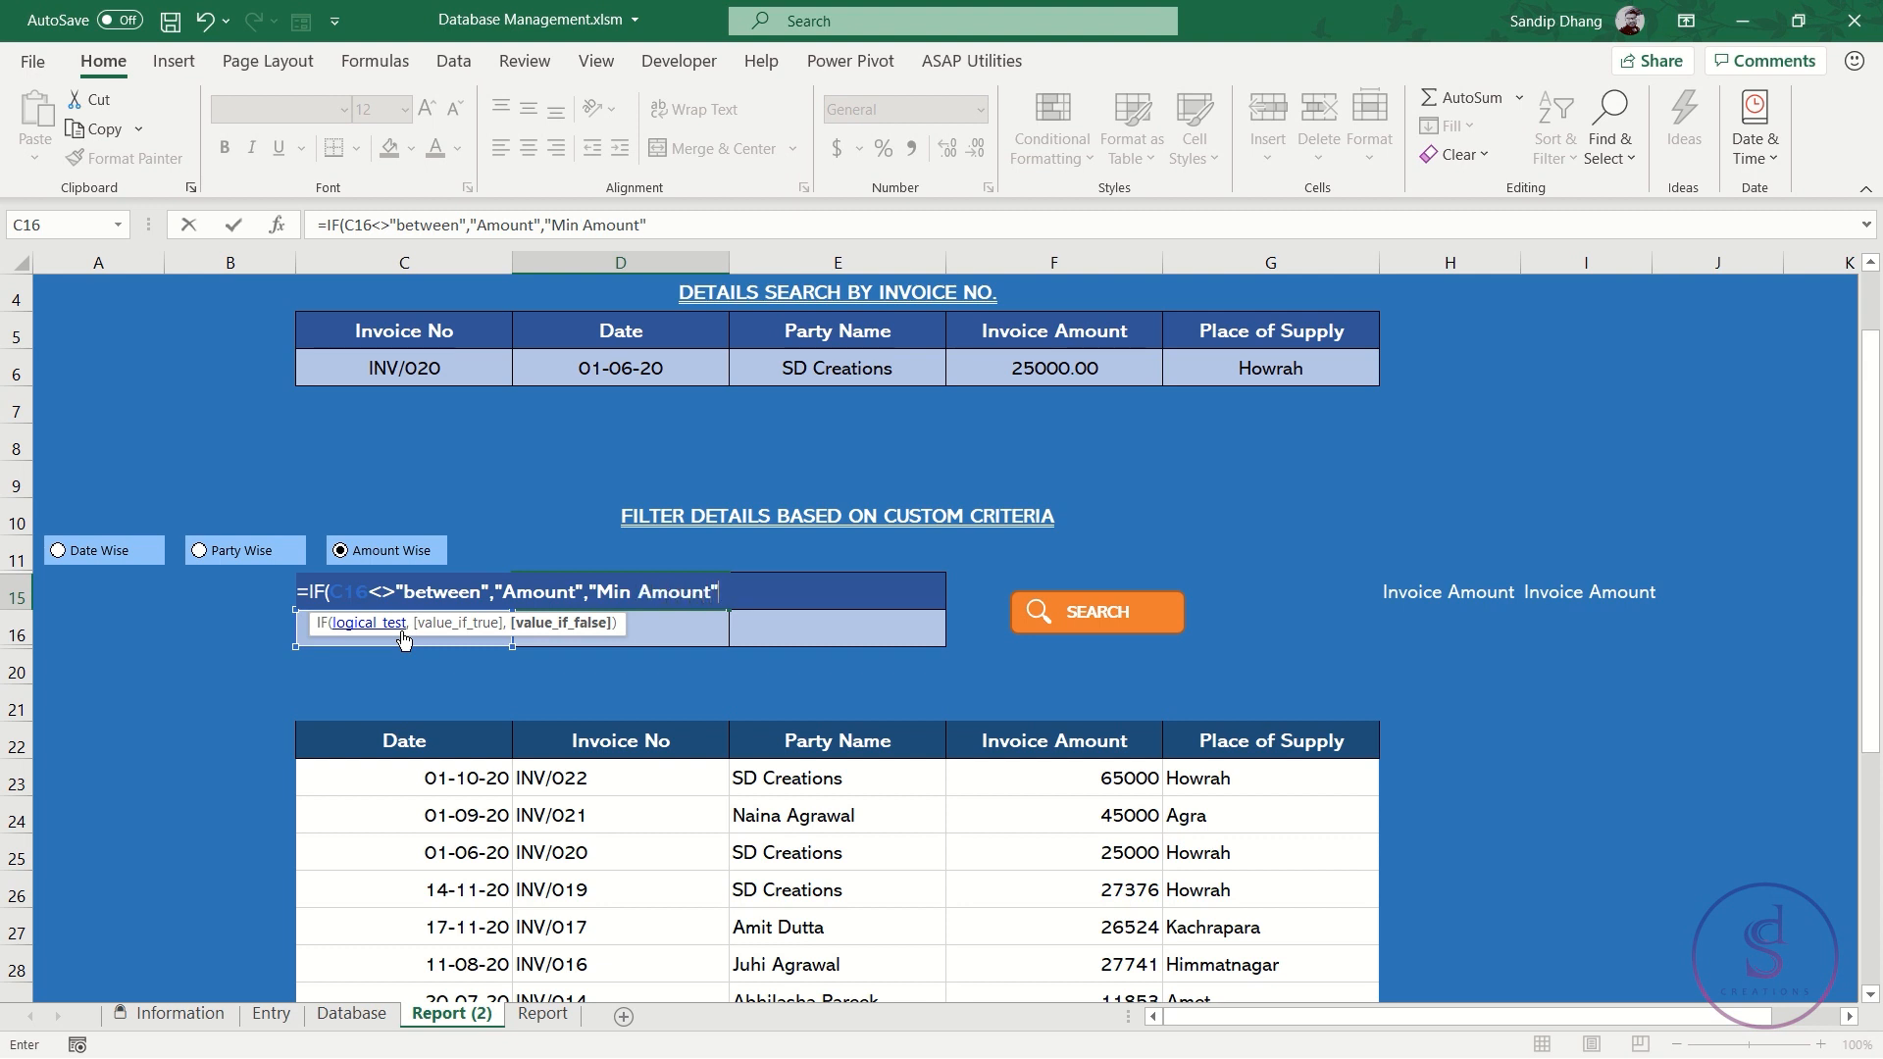
text())
key(Return)
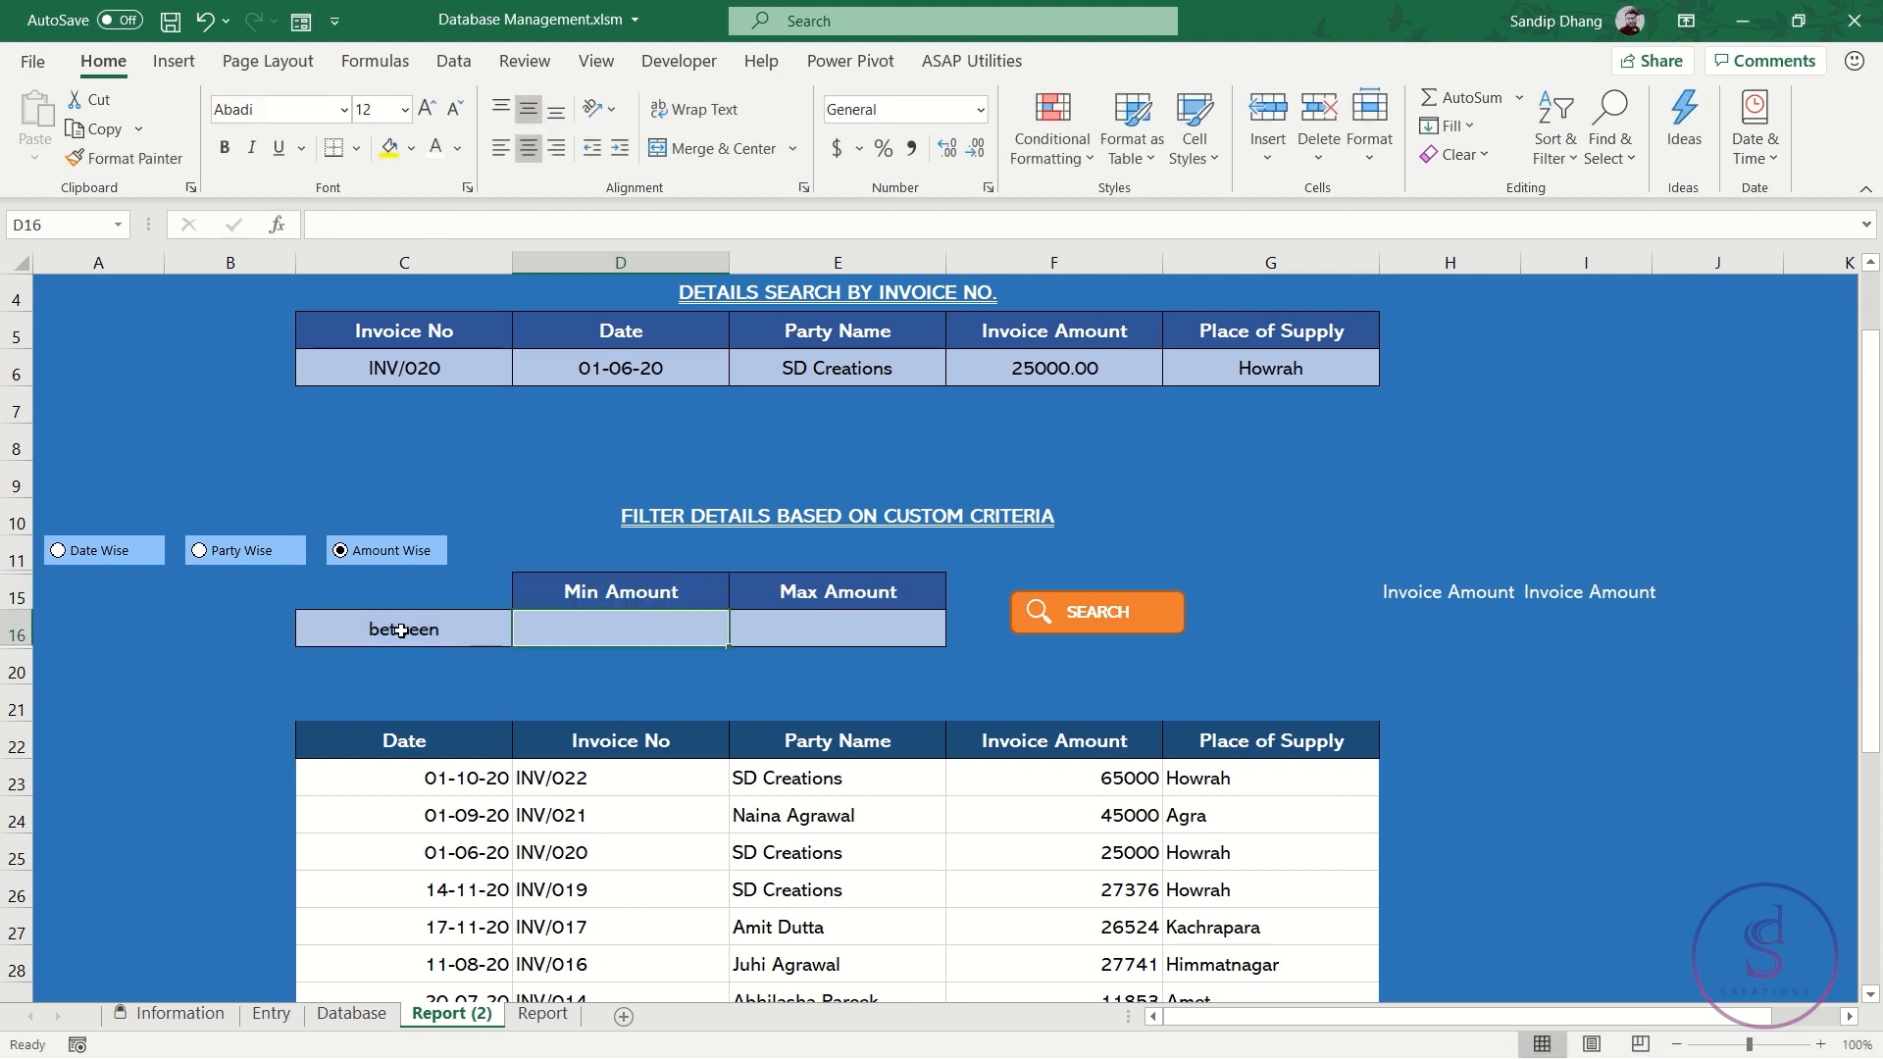
Test the adaptive amount headers by switching the comparison option in C16 to greater than or equal
click(460, 644)
key(alt+Down)
key(Up)
key(Return)
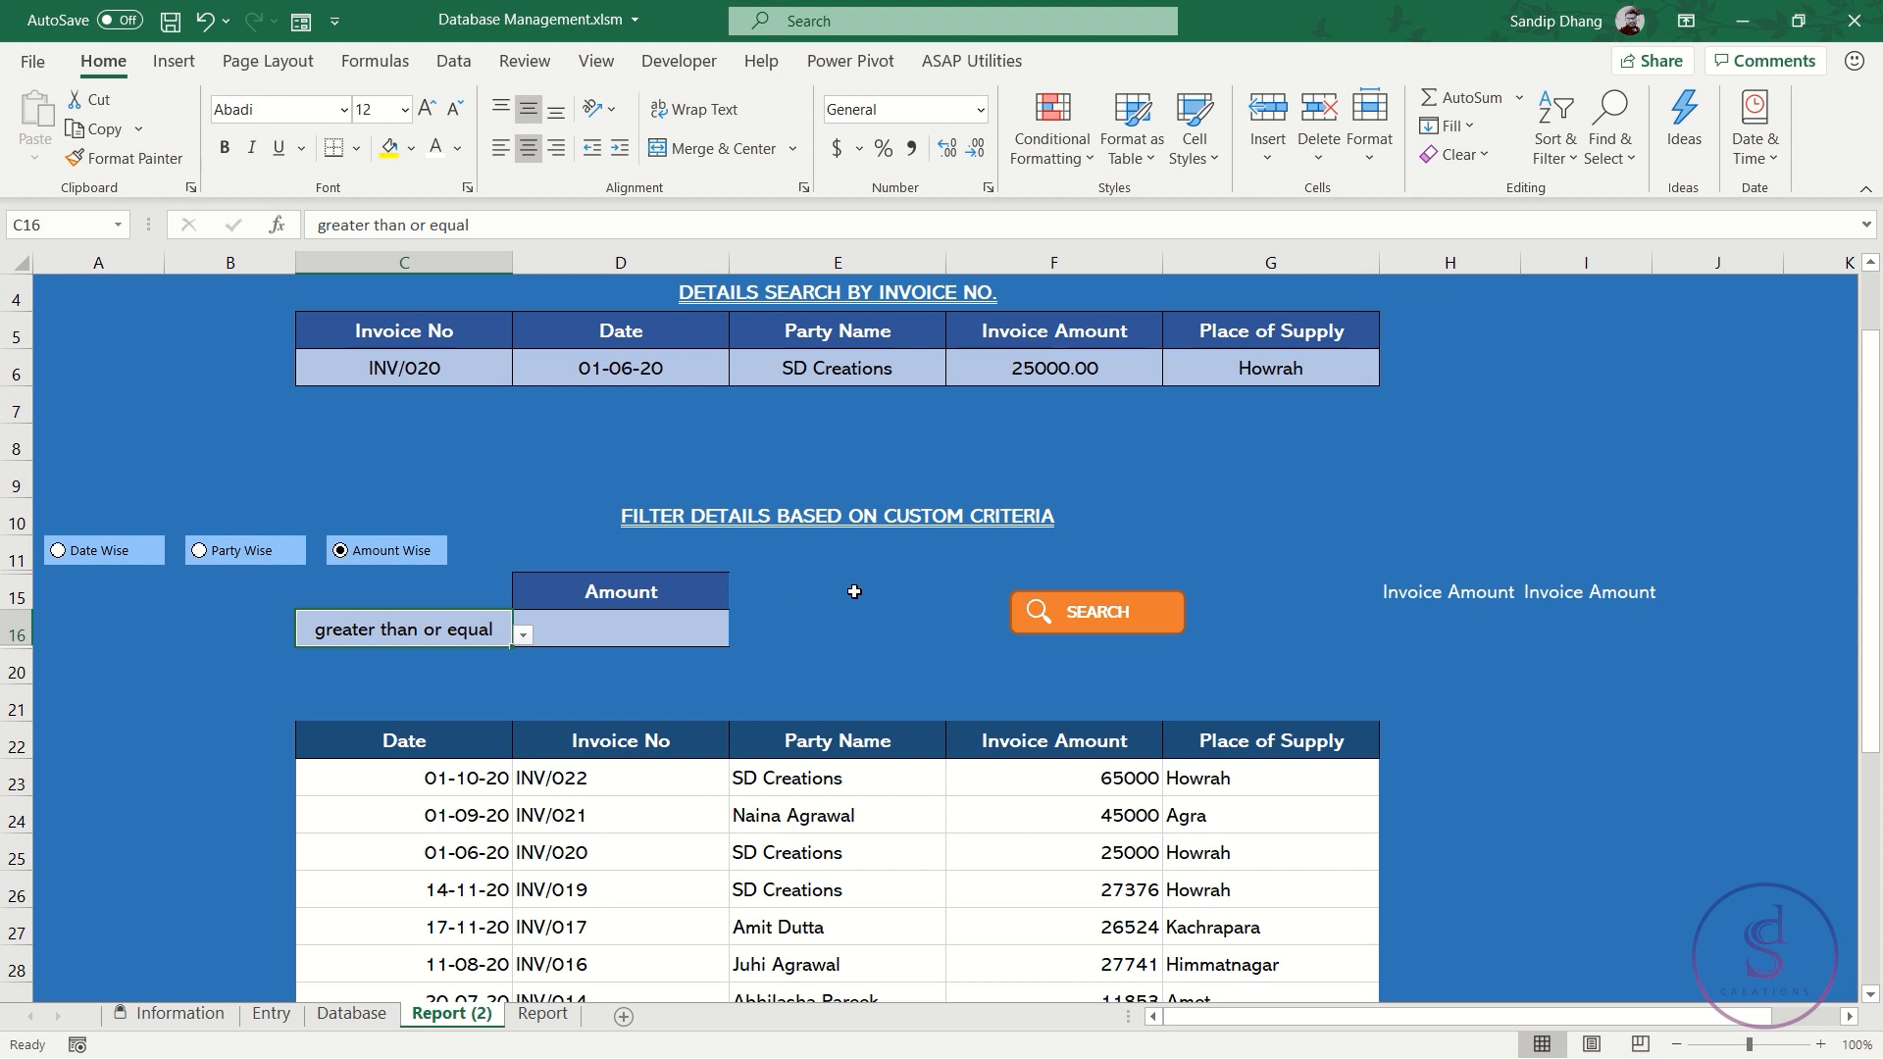
click(1472, 617)
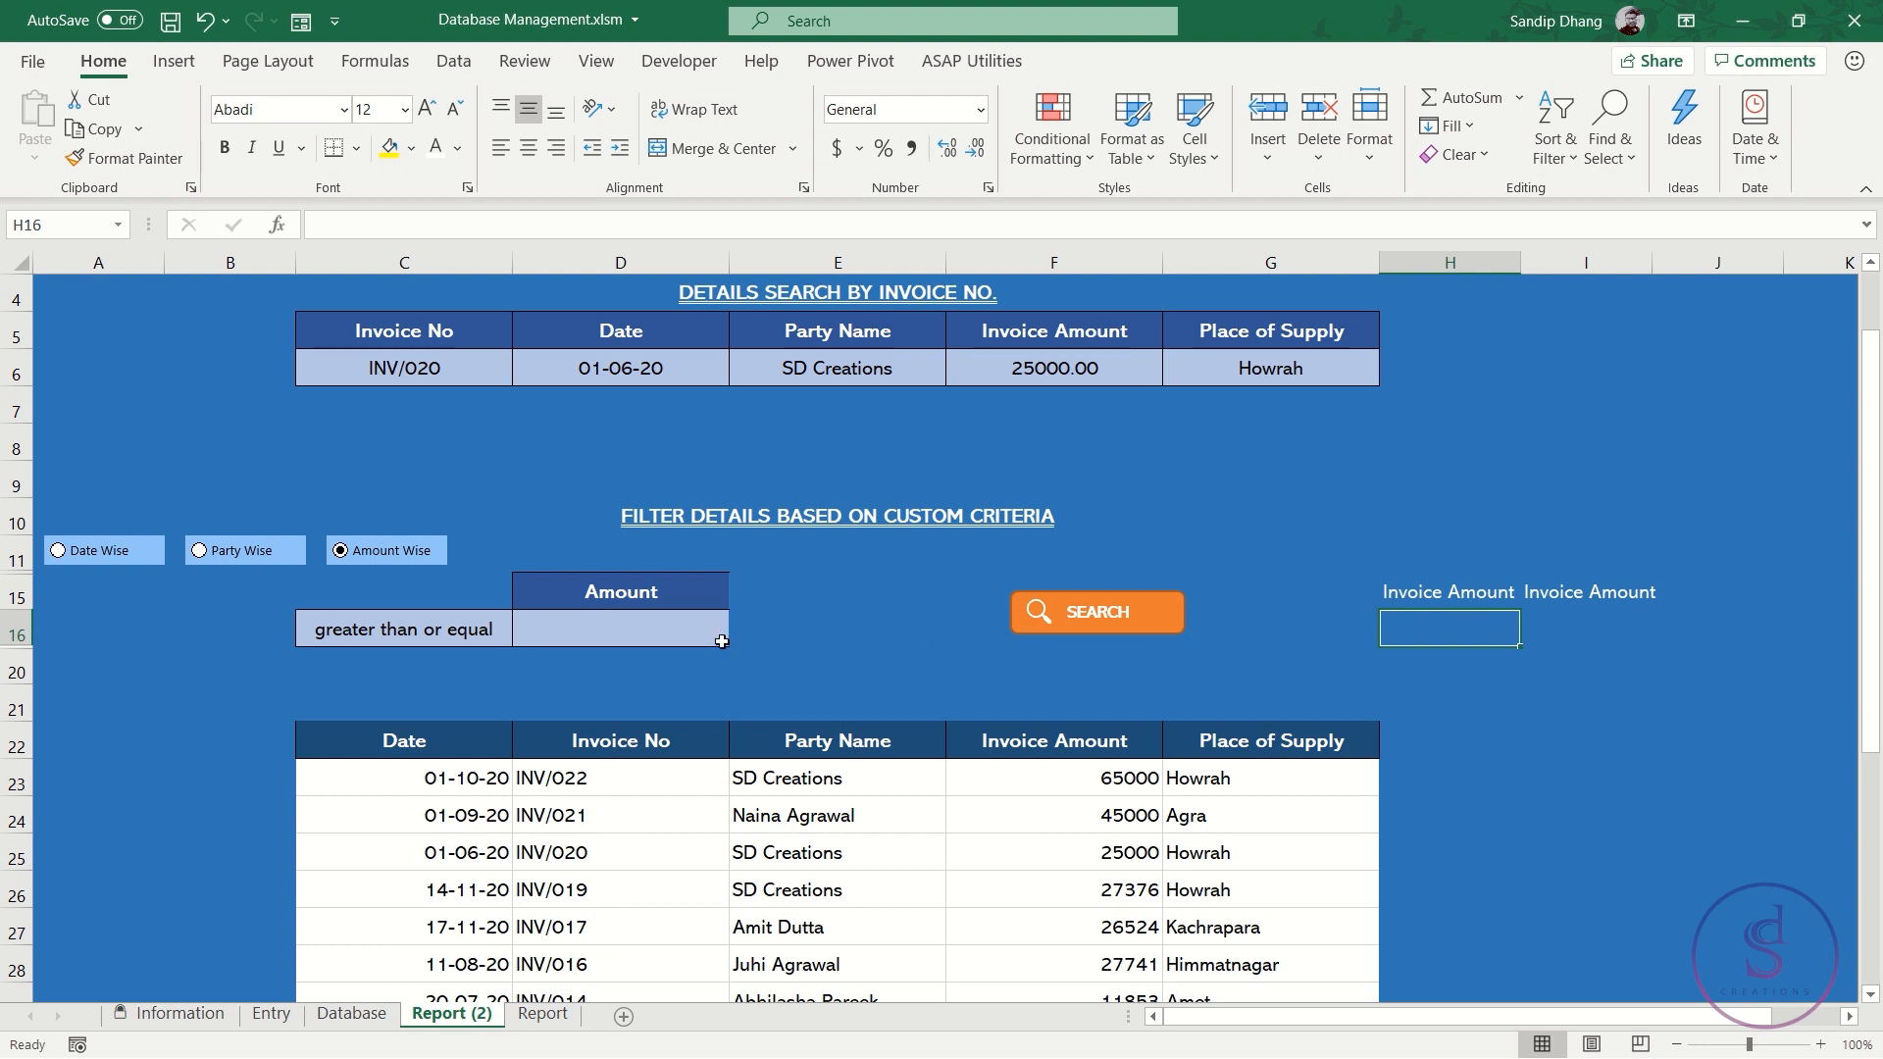
text(=)
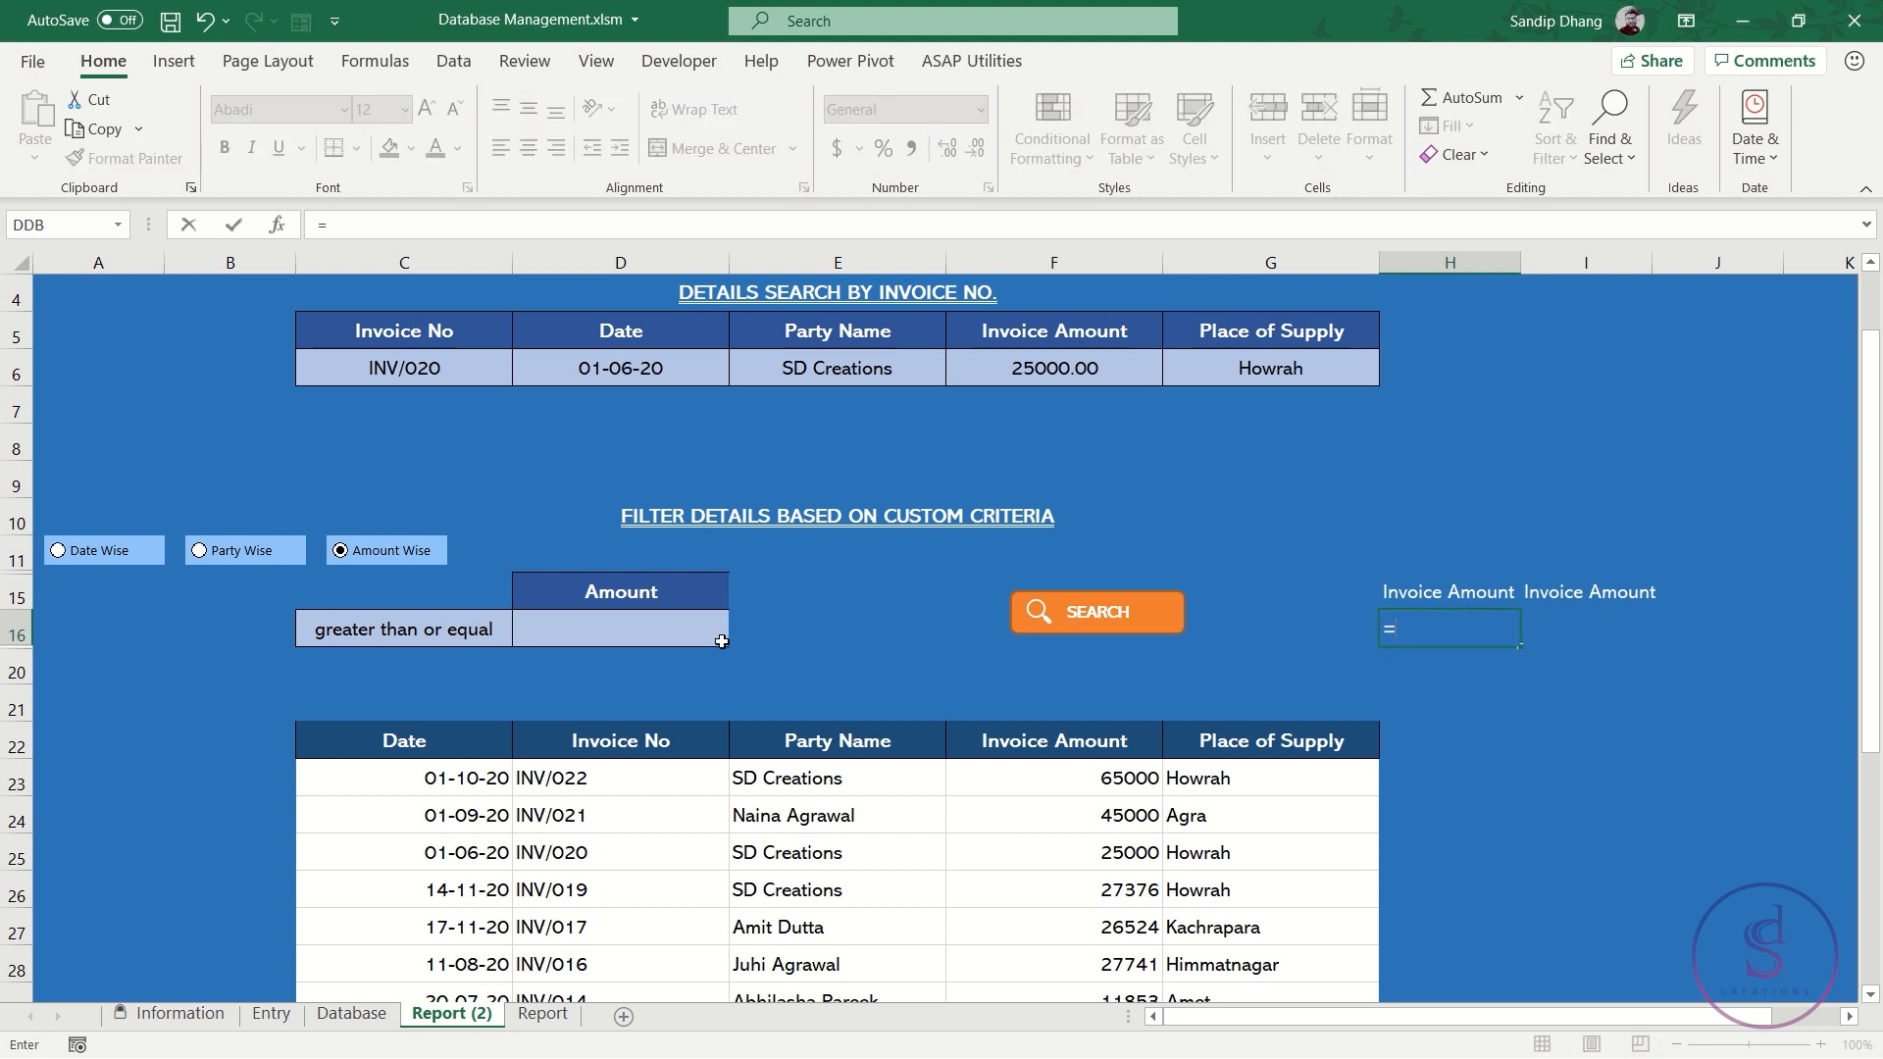
text(IF()
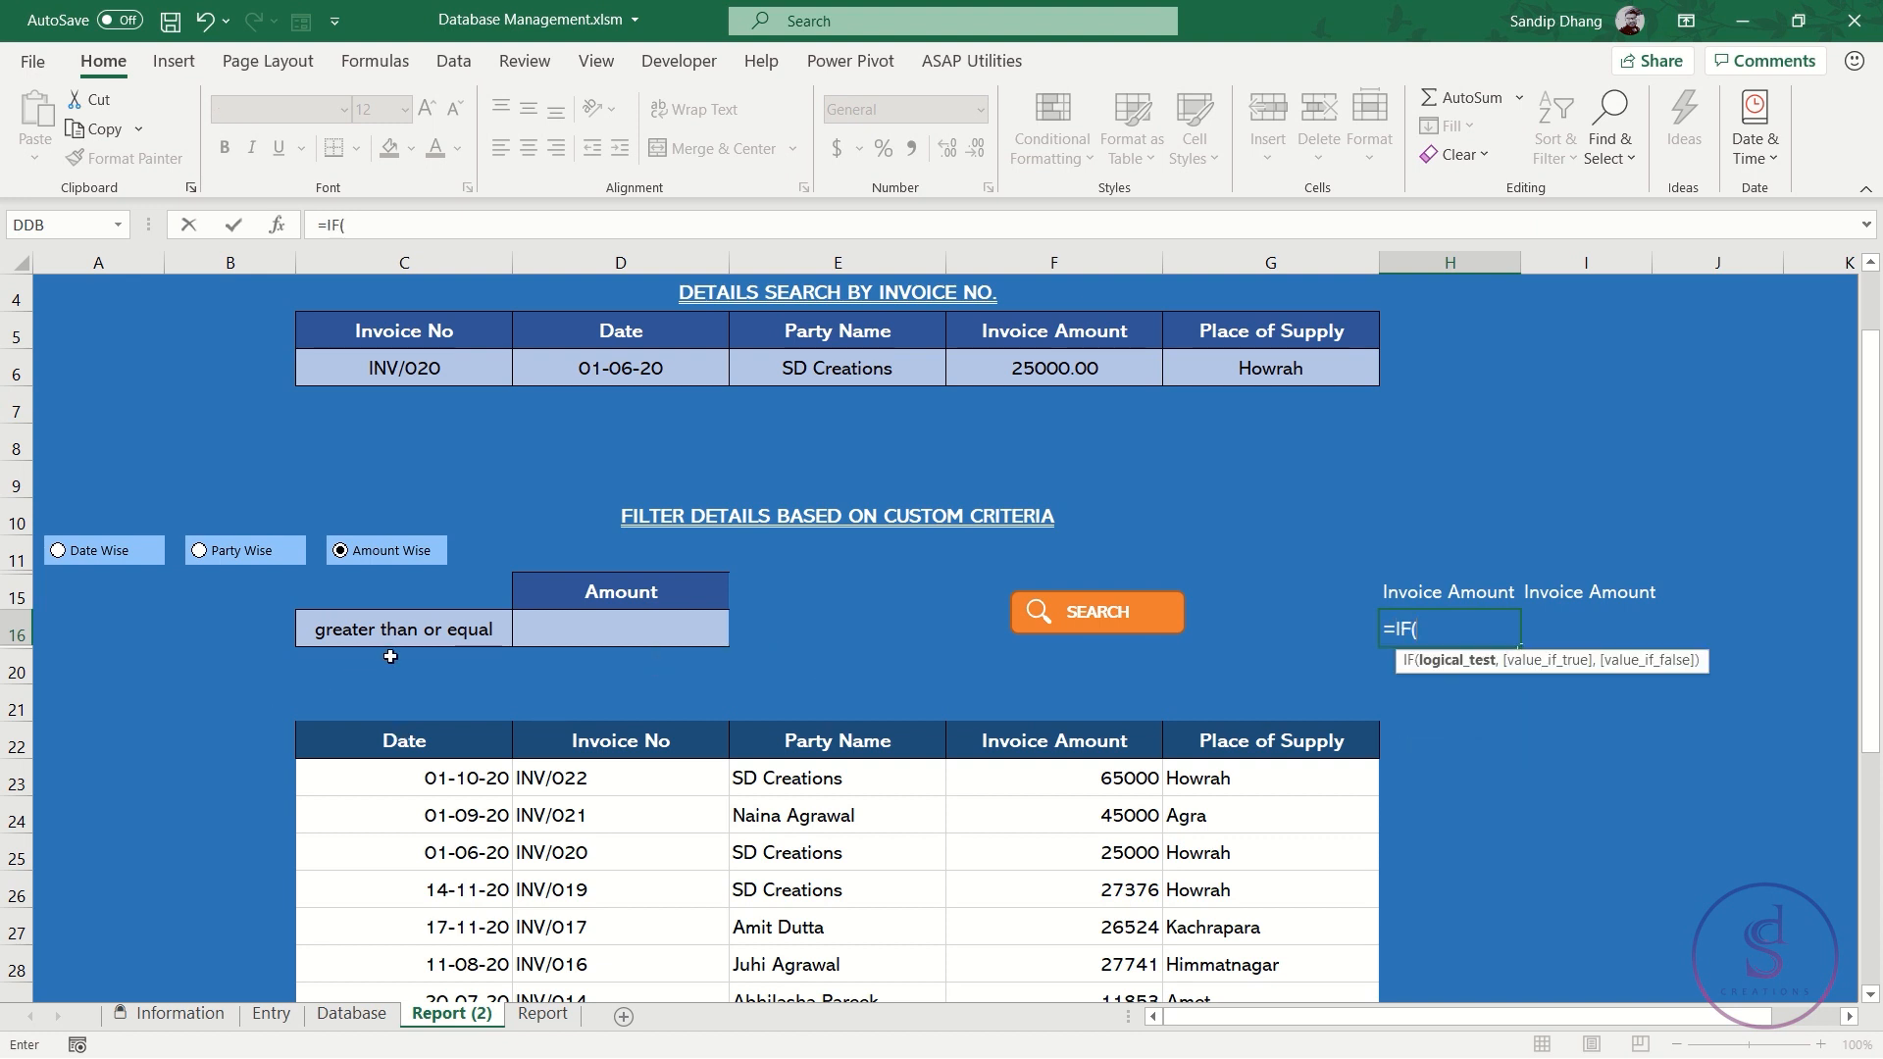
click(439, 625)
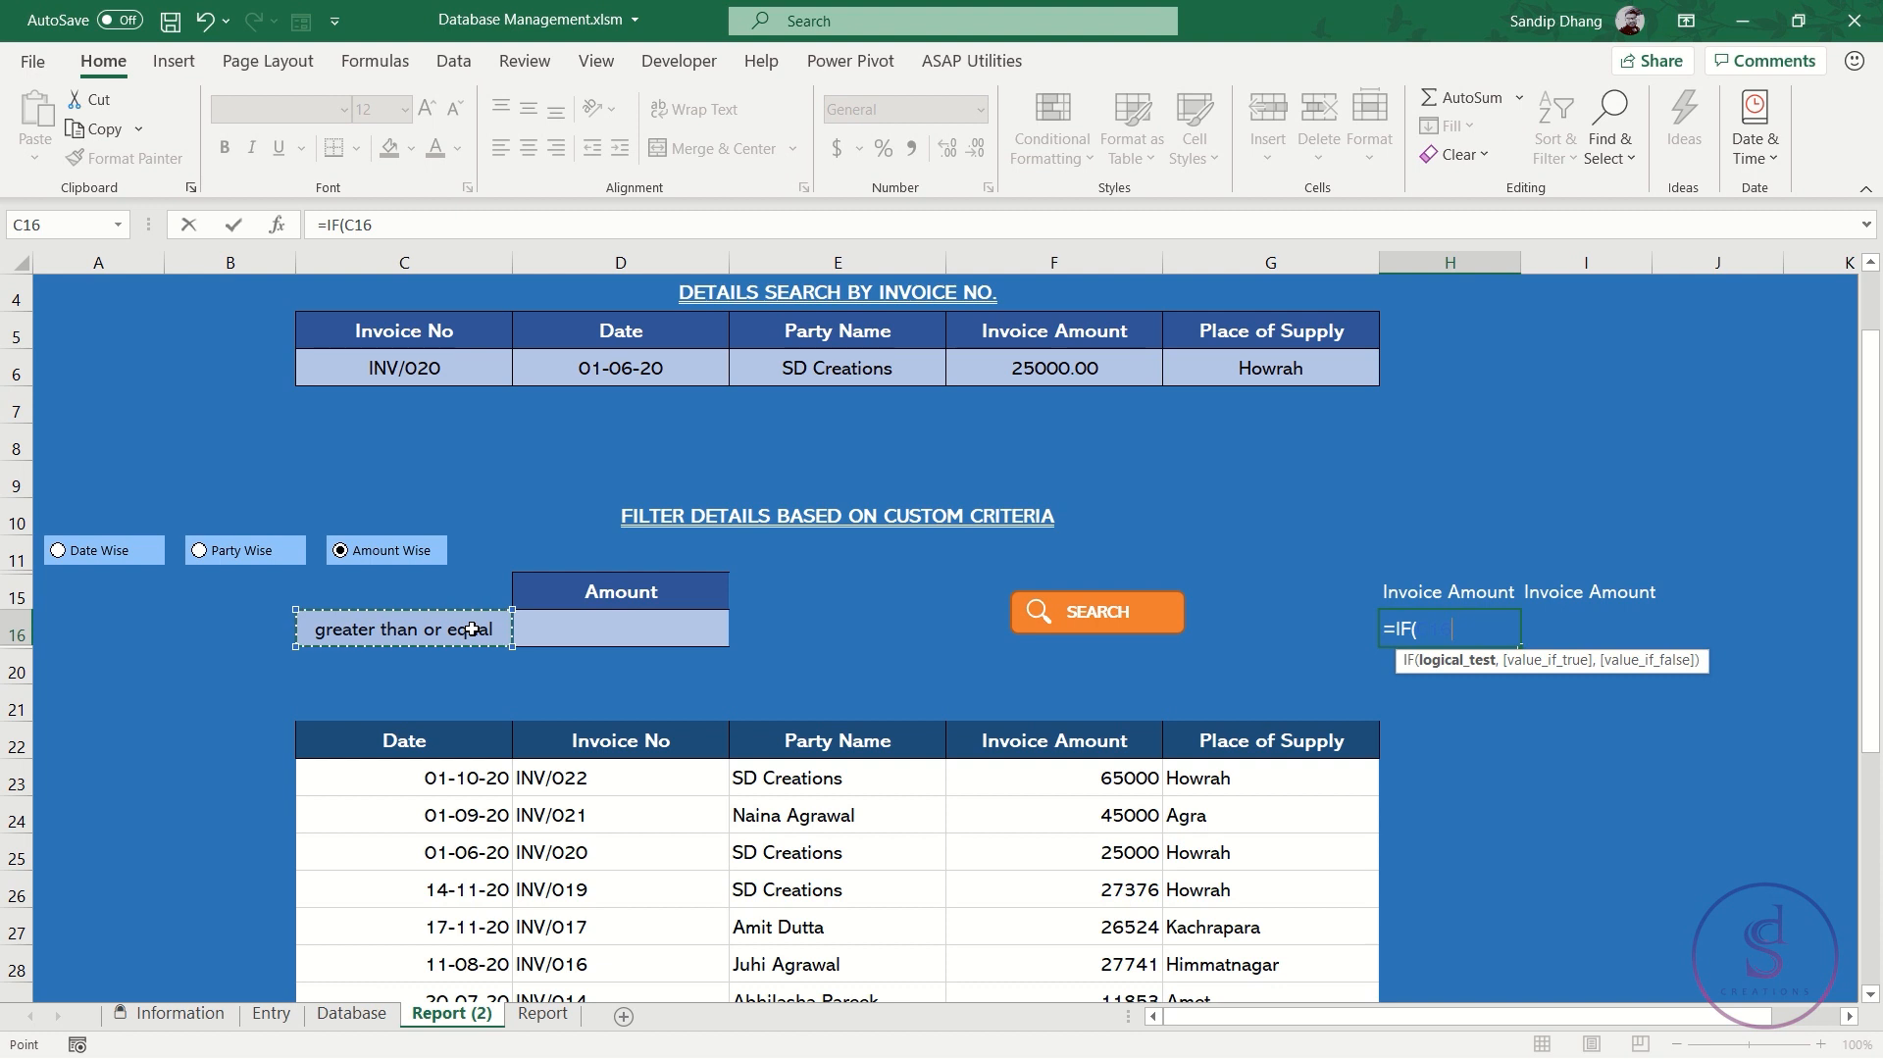
text(=)
key(Escape)
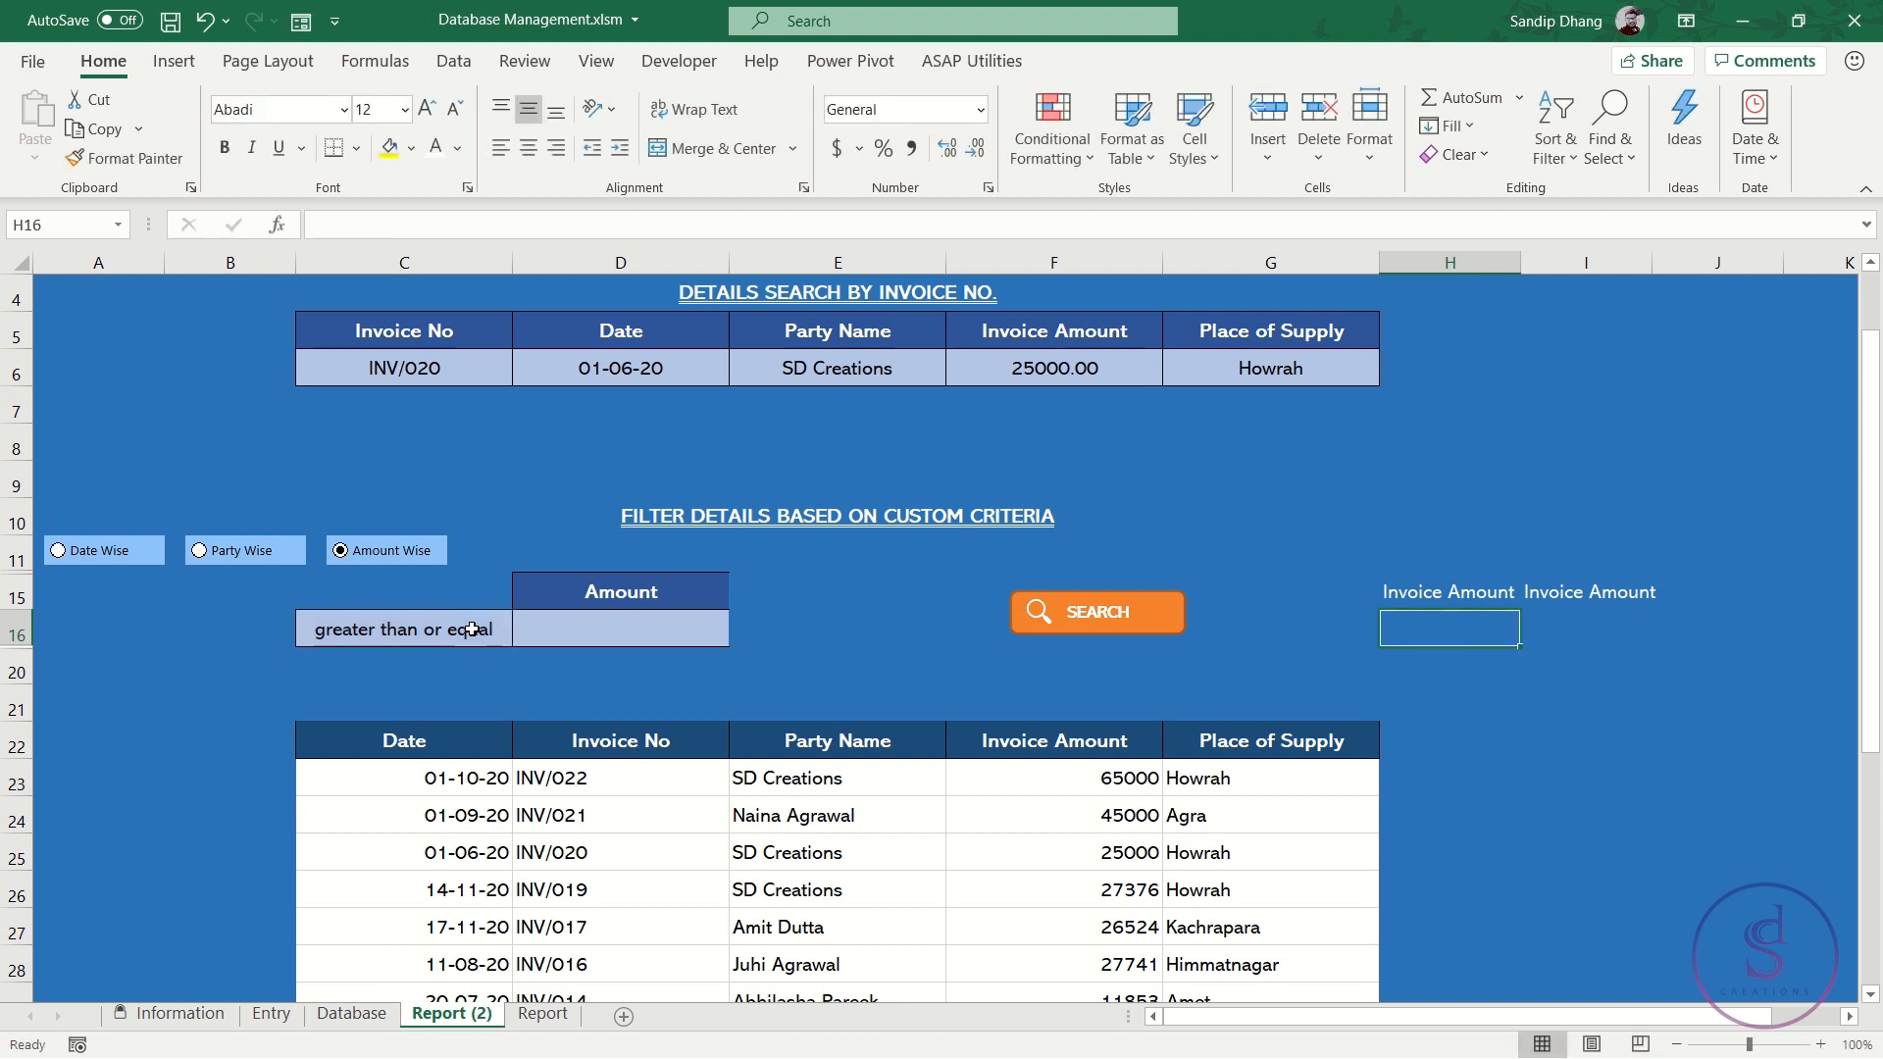
Set the comparison option in C16 to equal and enter 500 as the amount in D16
click(336, 624)
key(alt+Down)
key(Up)
key(Up)
key(Return)
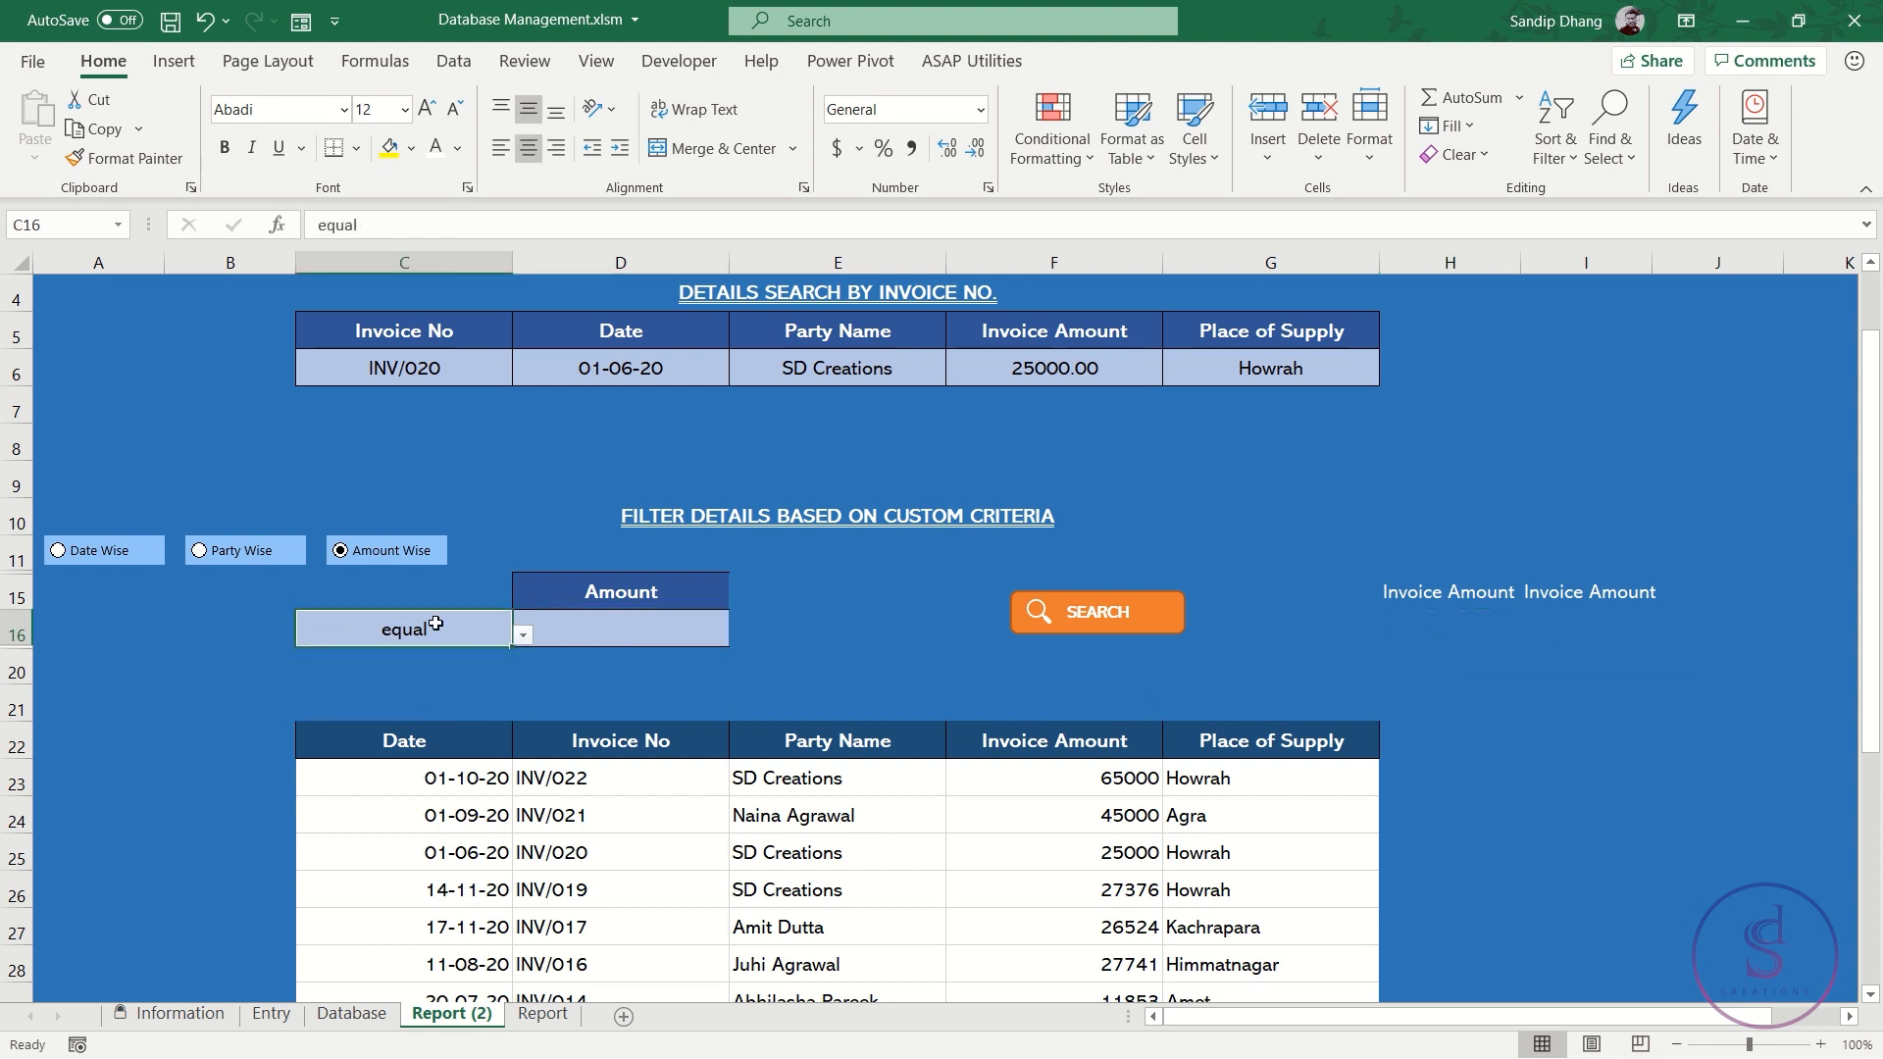
double_click(579, 627)
text(500)
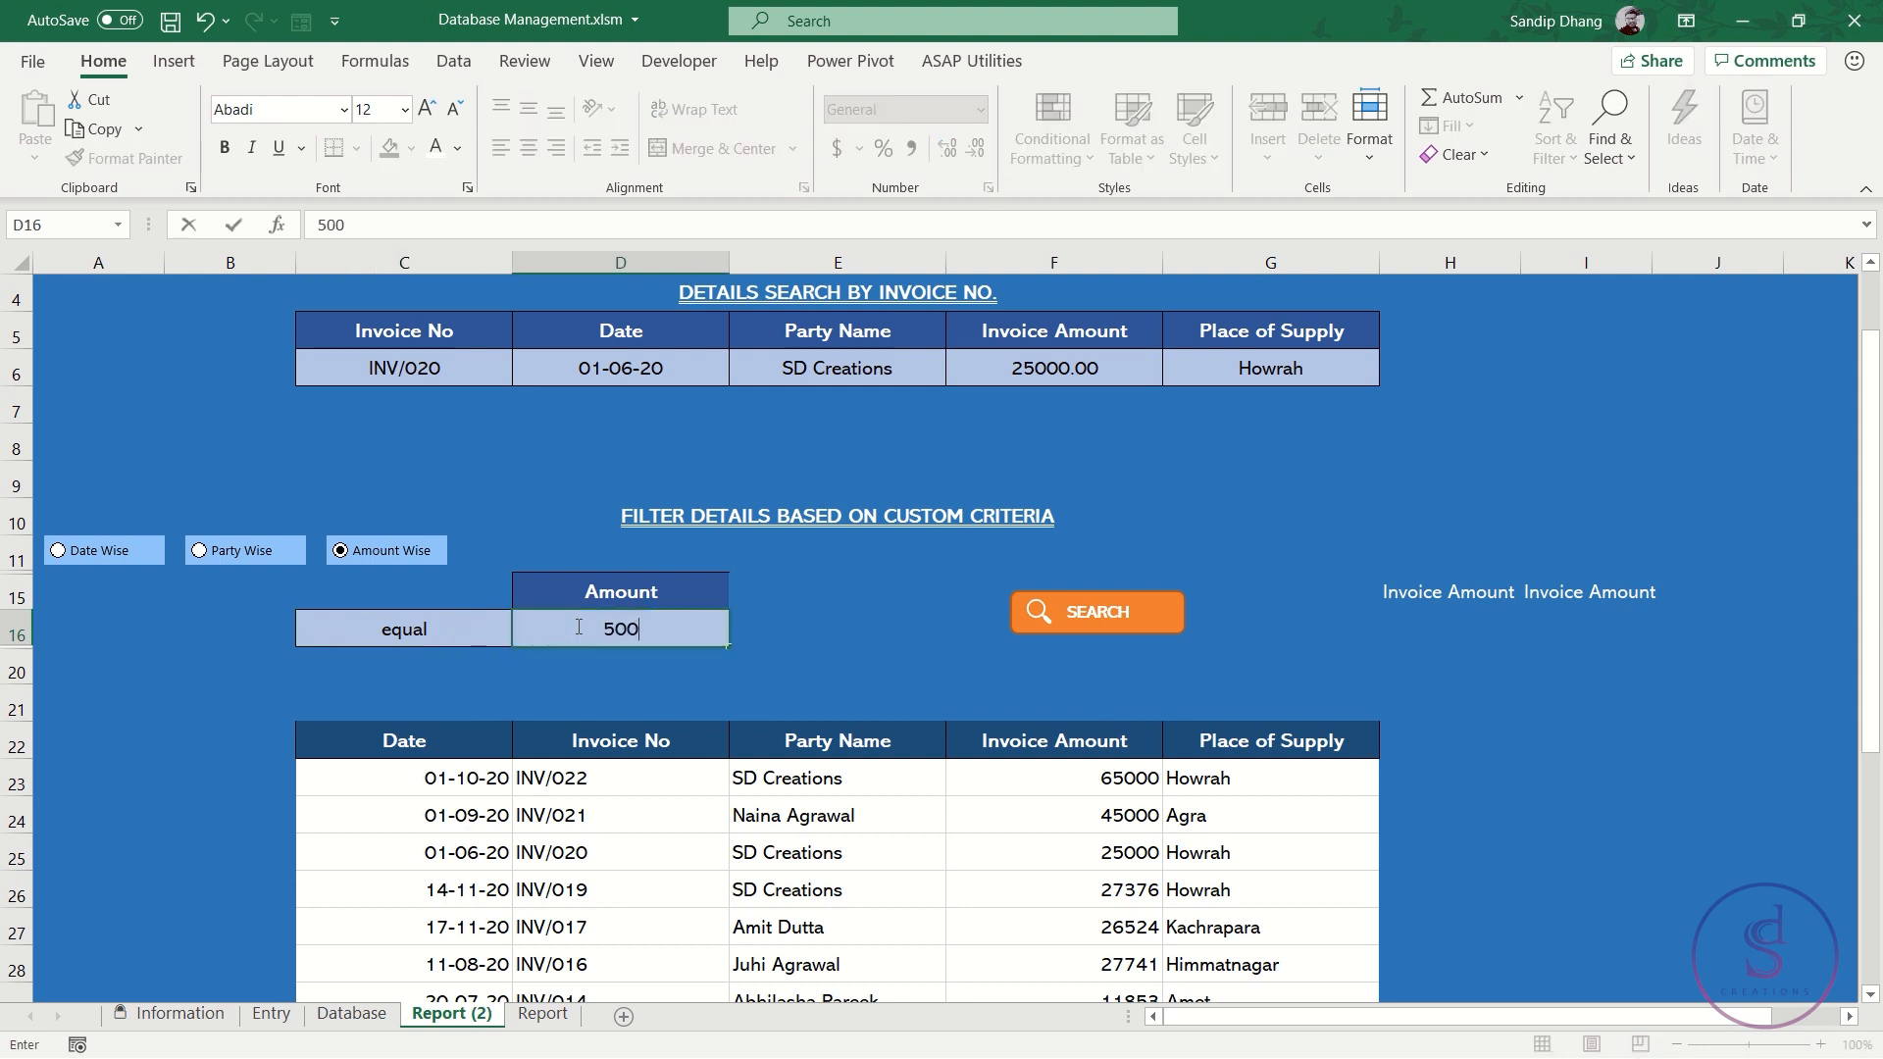
Enter =500 as a sample criterion under the first Invoice Amount heading in H16
click(1462, 632)
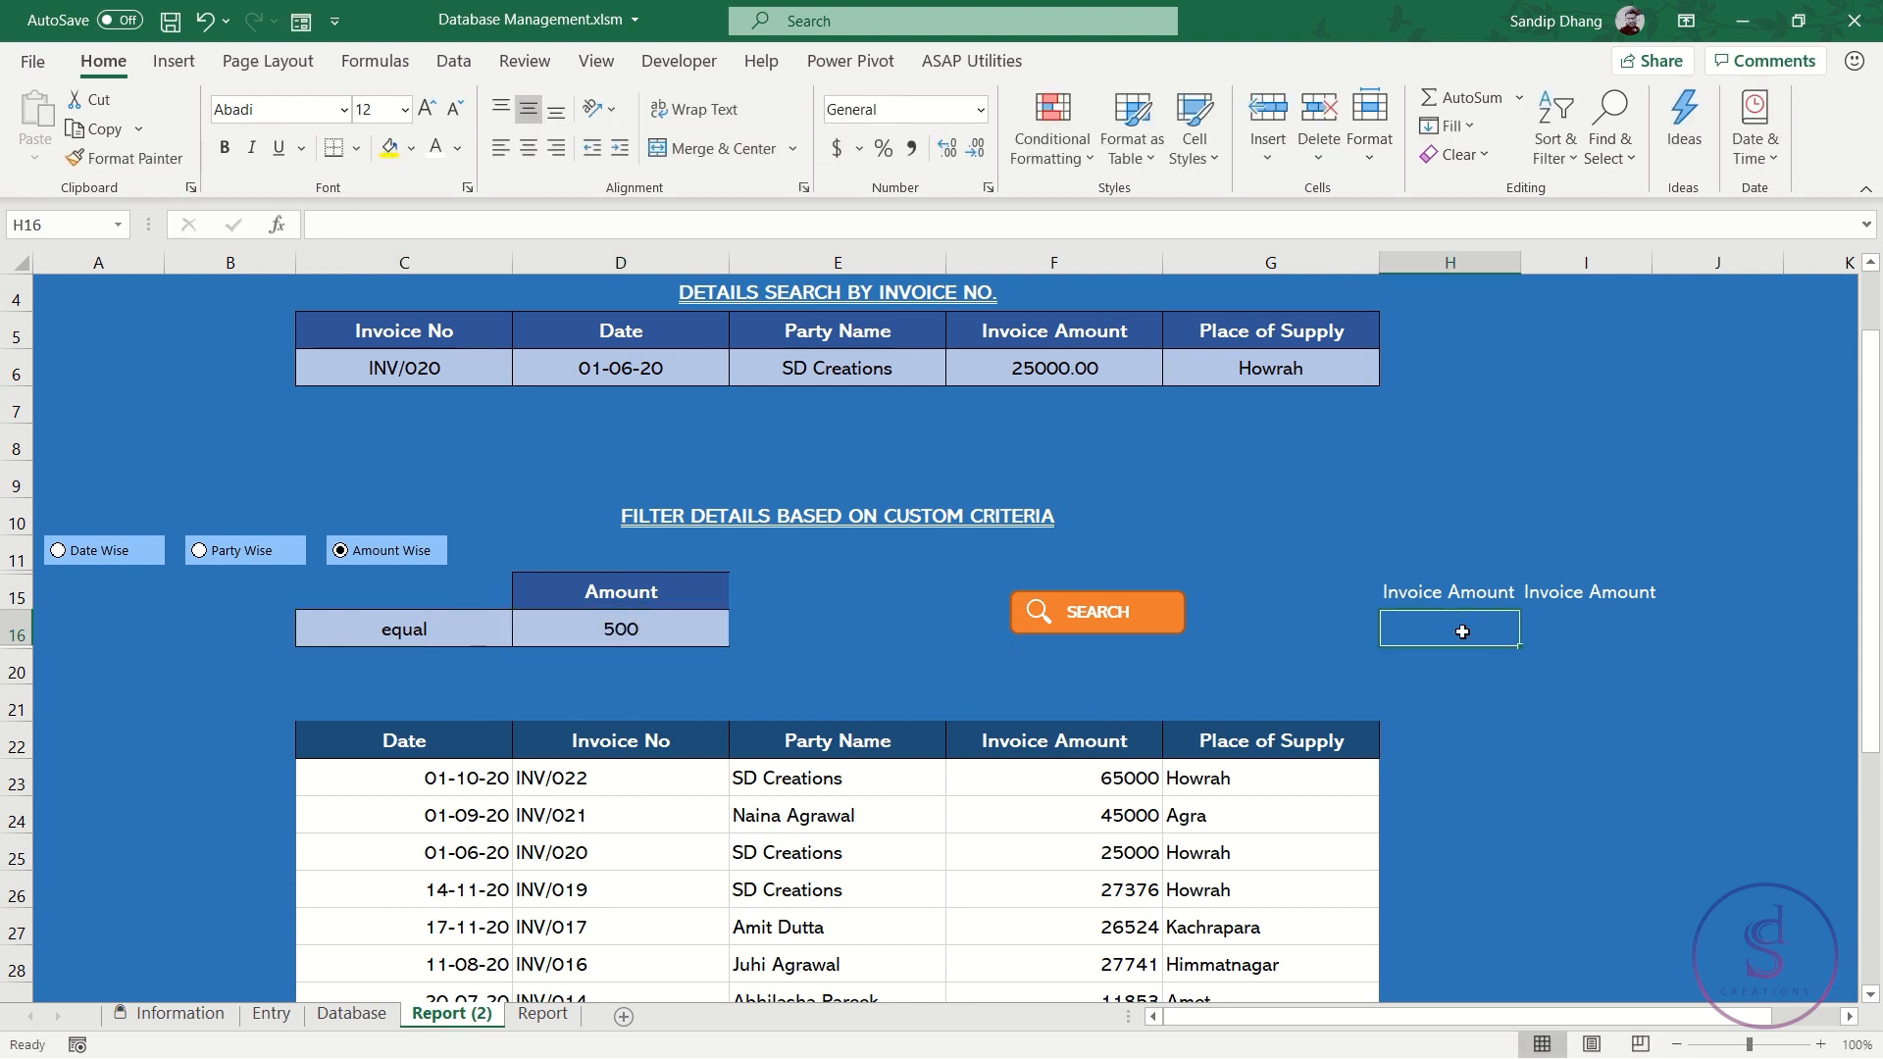
text(=500)
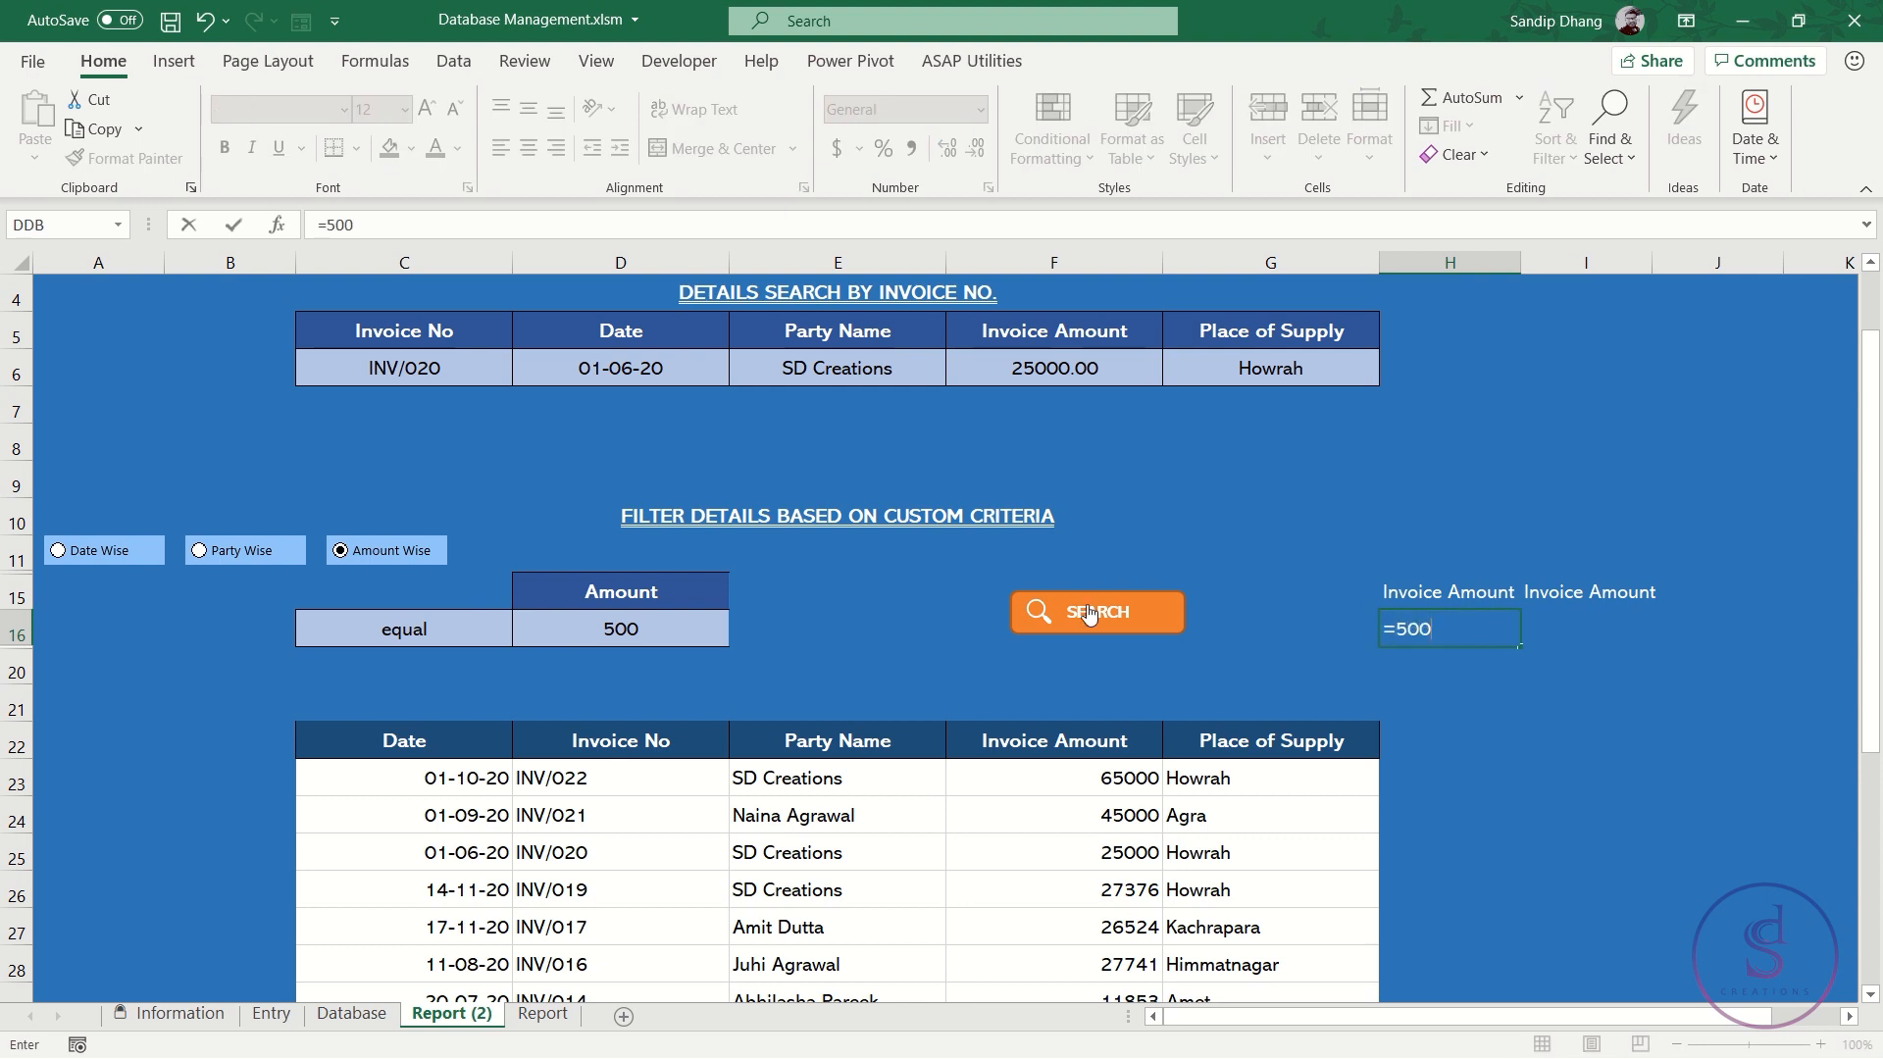
click(441, 636)
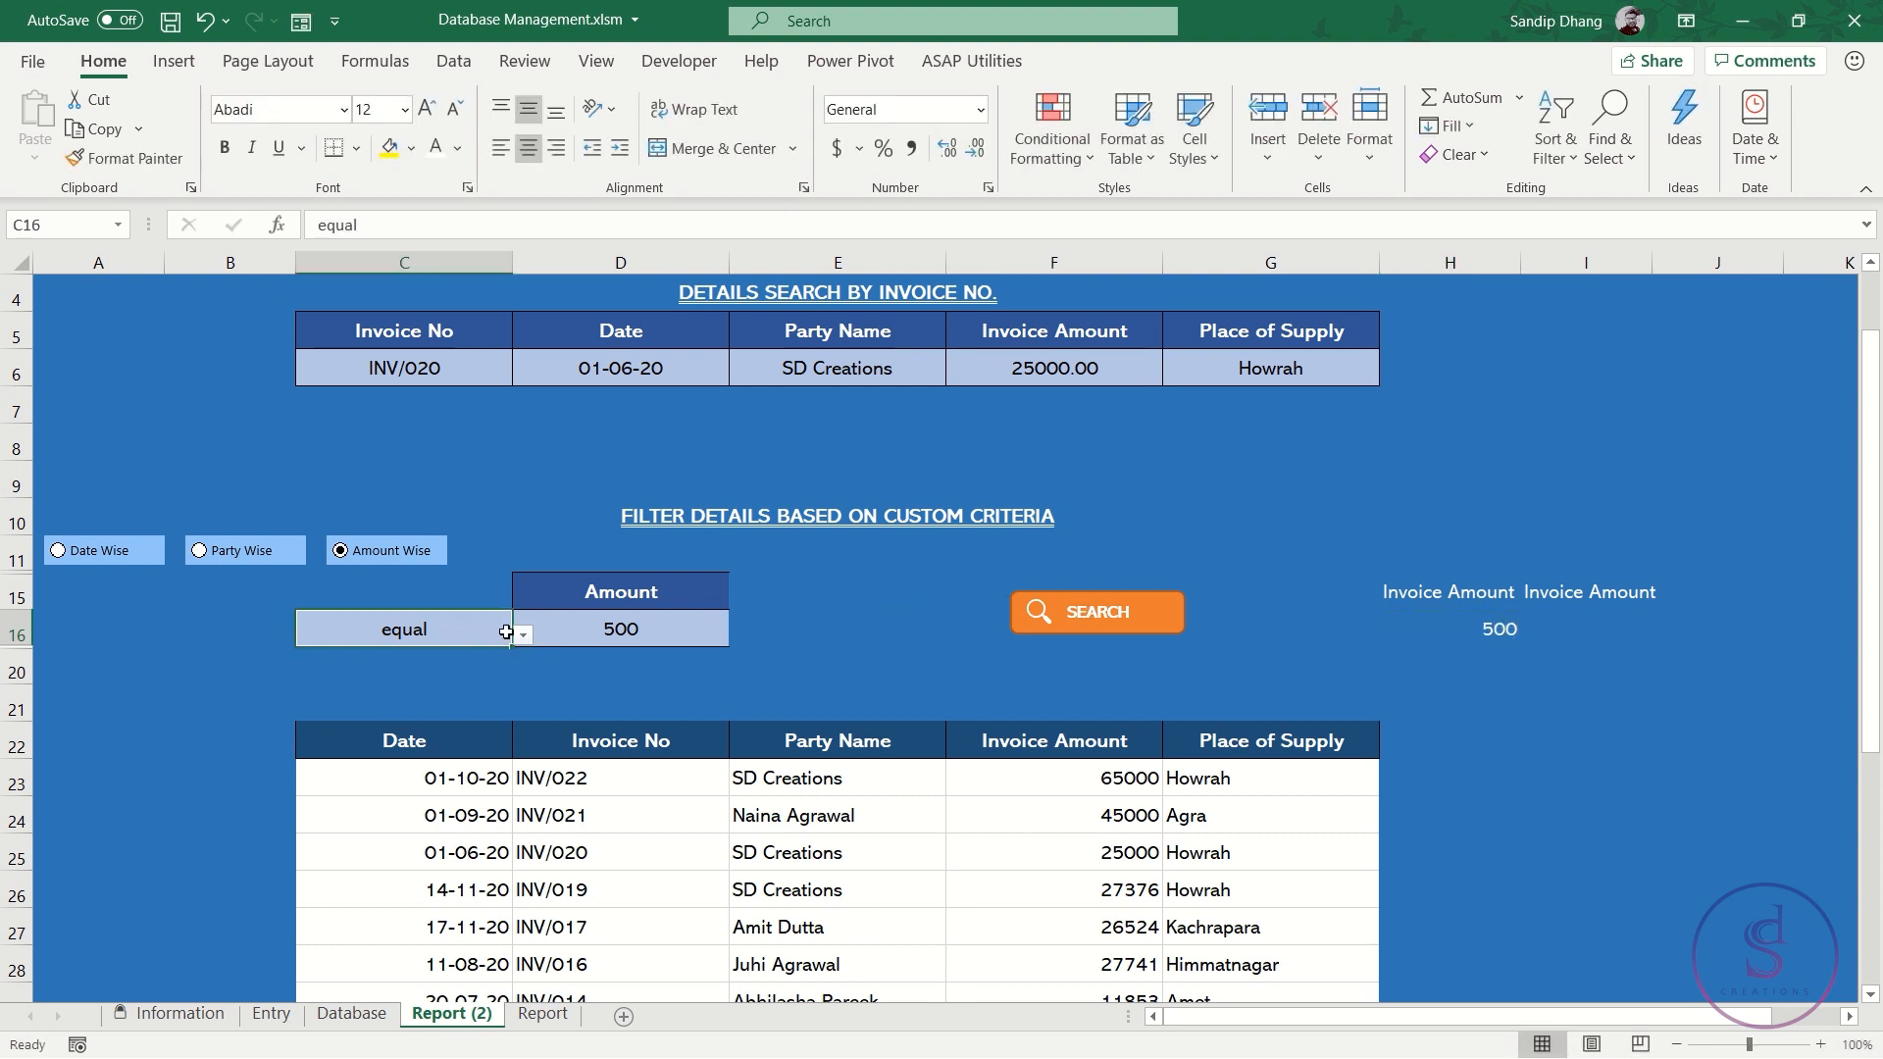
Set the comparison option in C16 to less than or equal and change the sample criterion in H16 to <=500
click(523, 634)
click(506, 671)
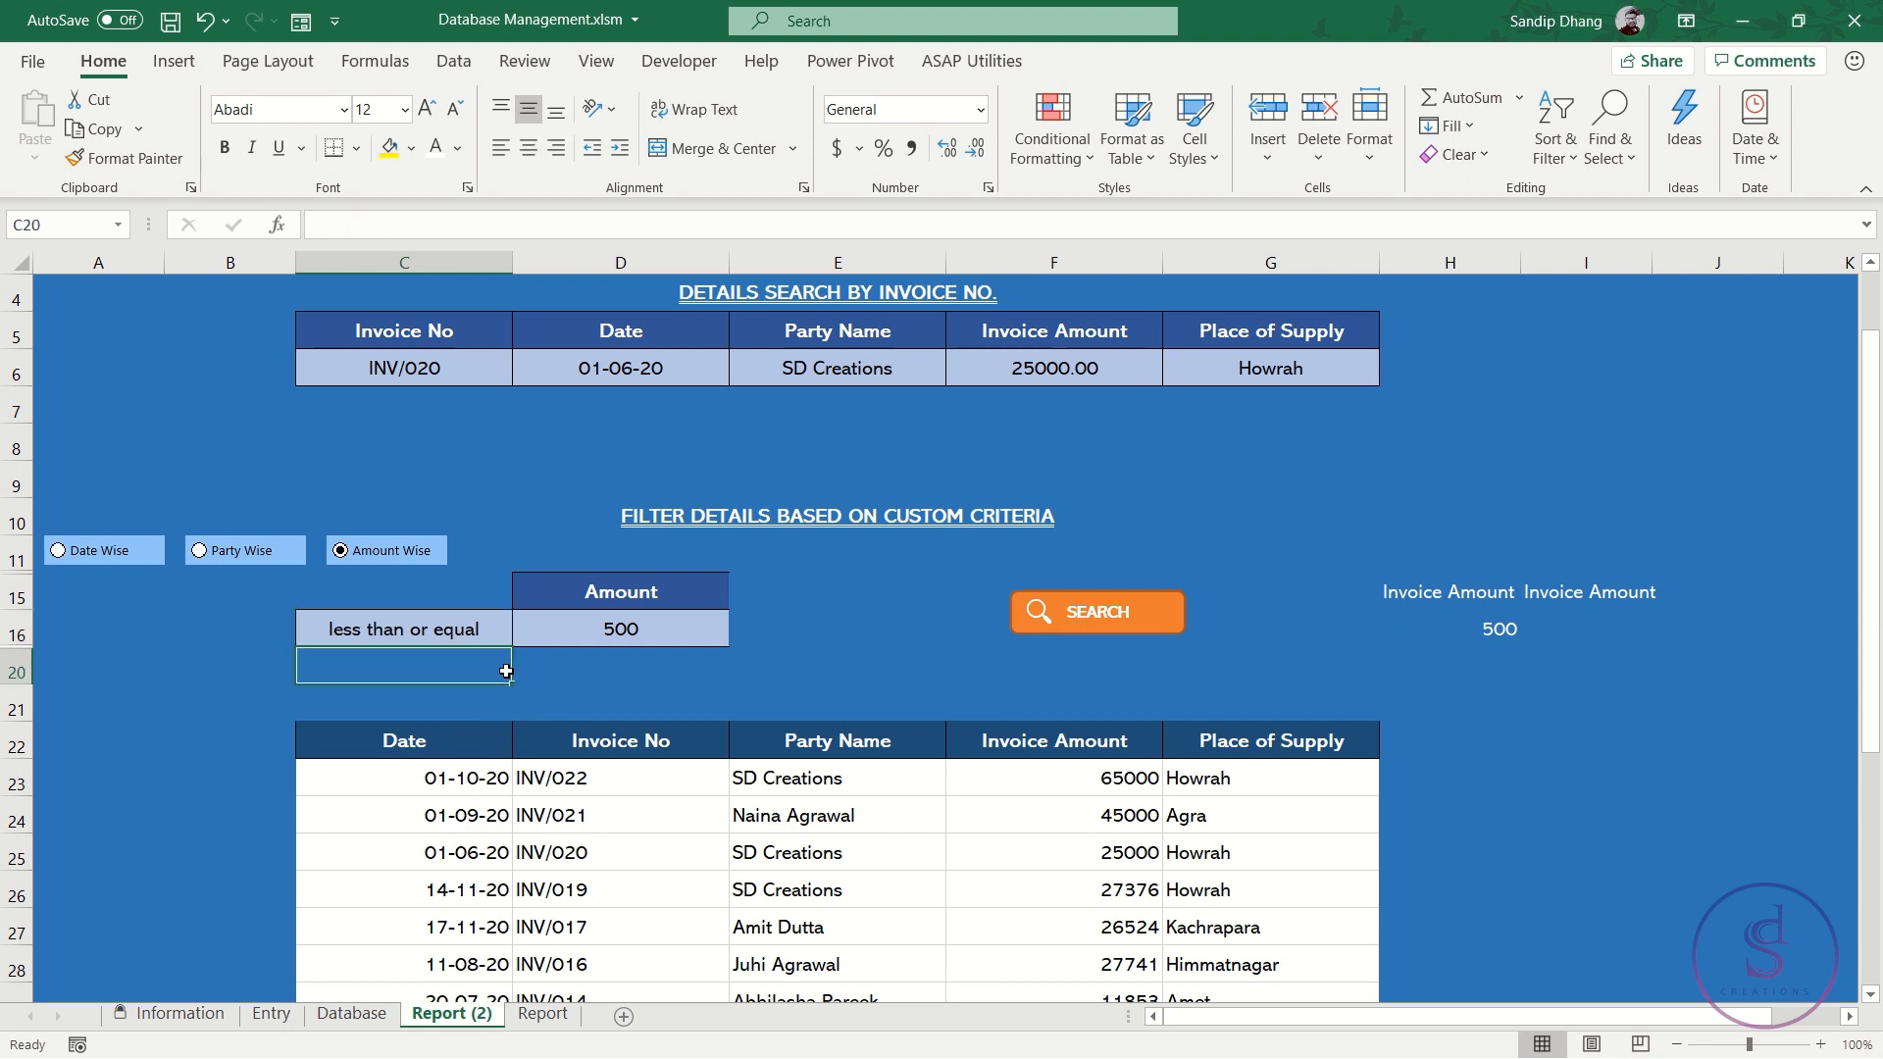
click(1503, 632)
double_click(1503, 633)
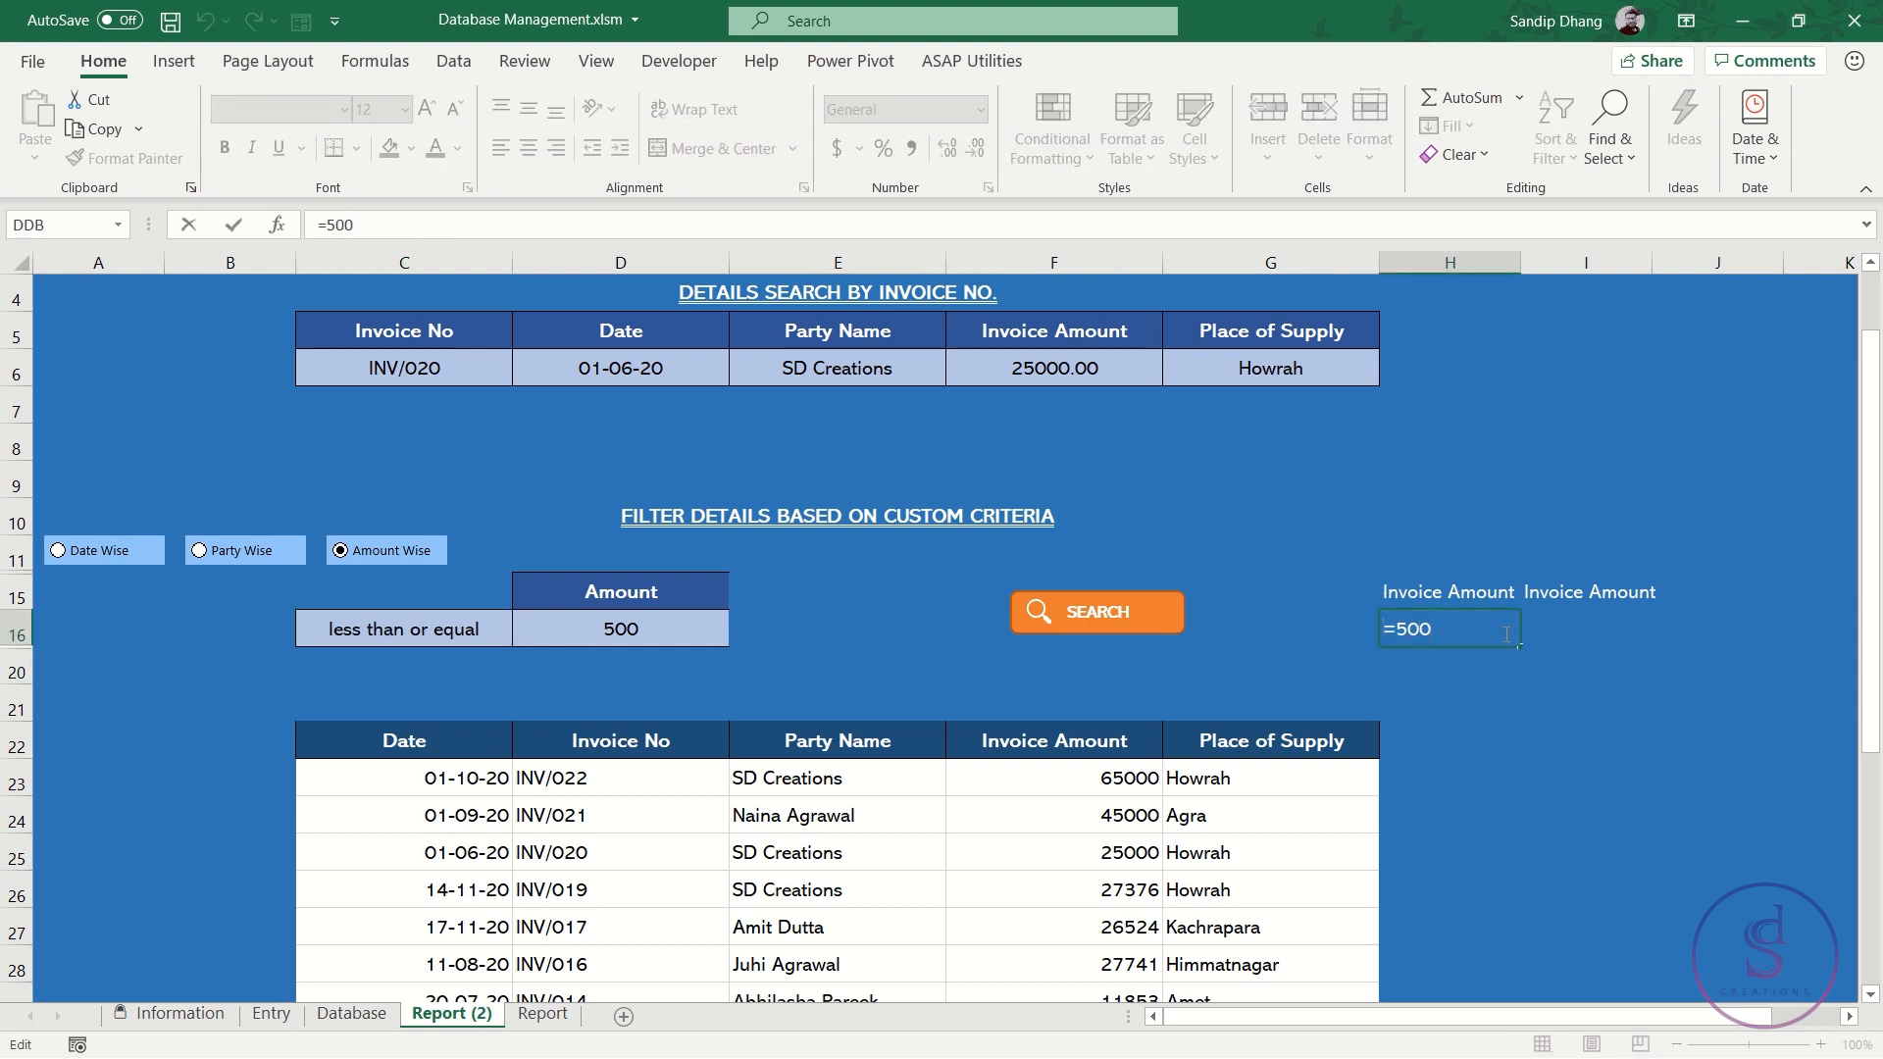
key(Home)
text(<)
key(Return)
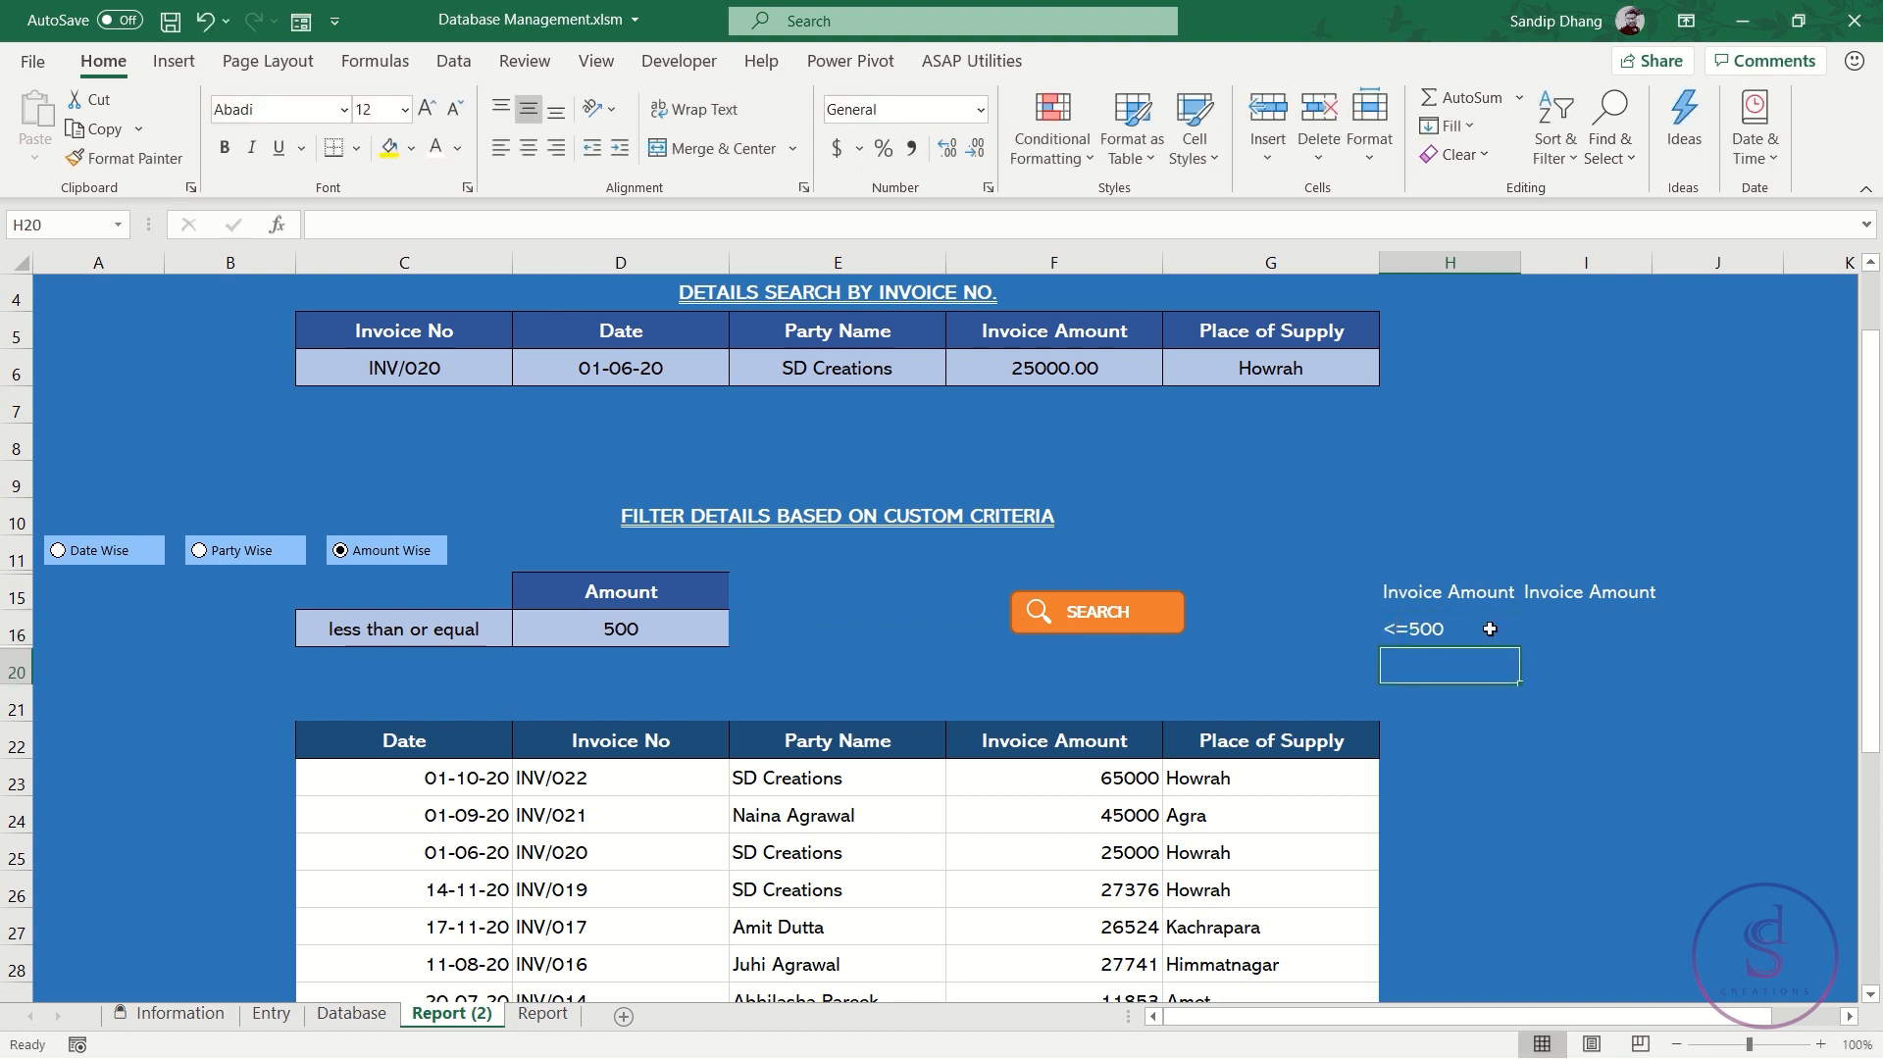
Start an IF formula in H16 that returns "=" when the comparison option in C16 is "equal"
click(448, 636)
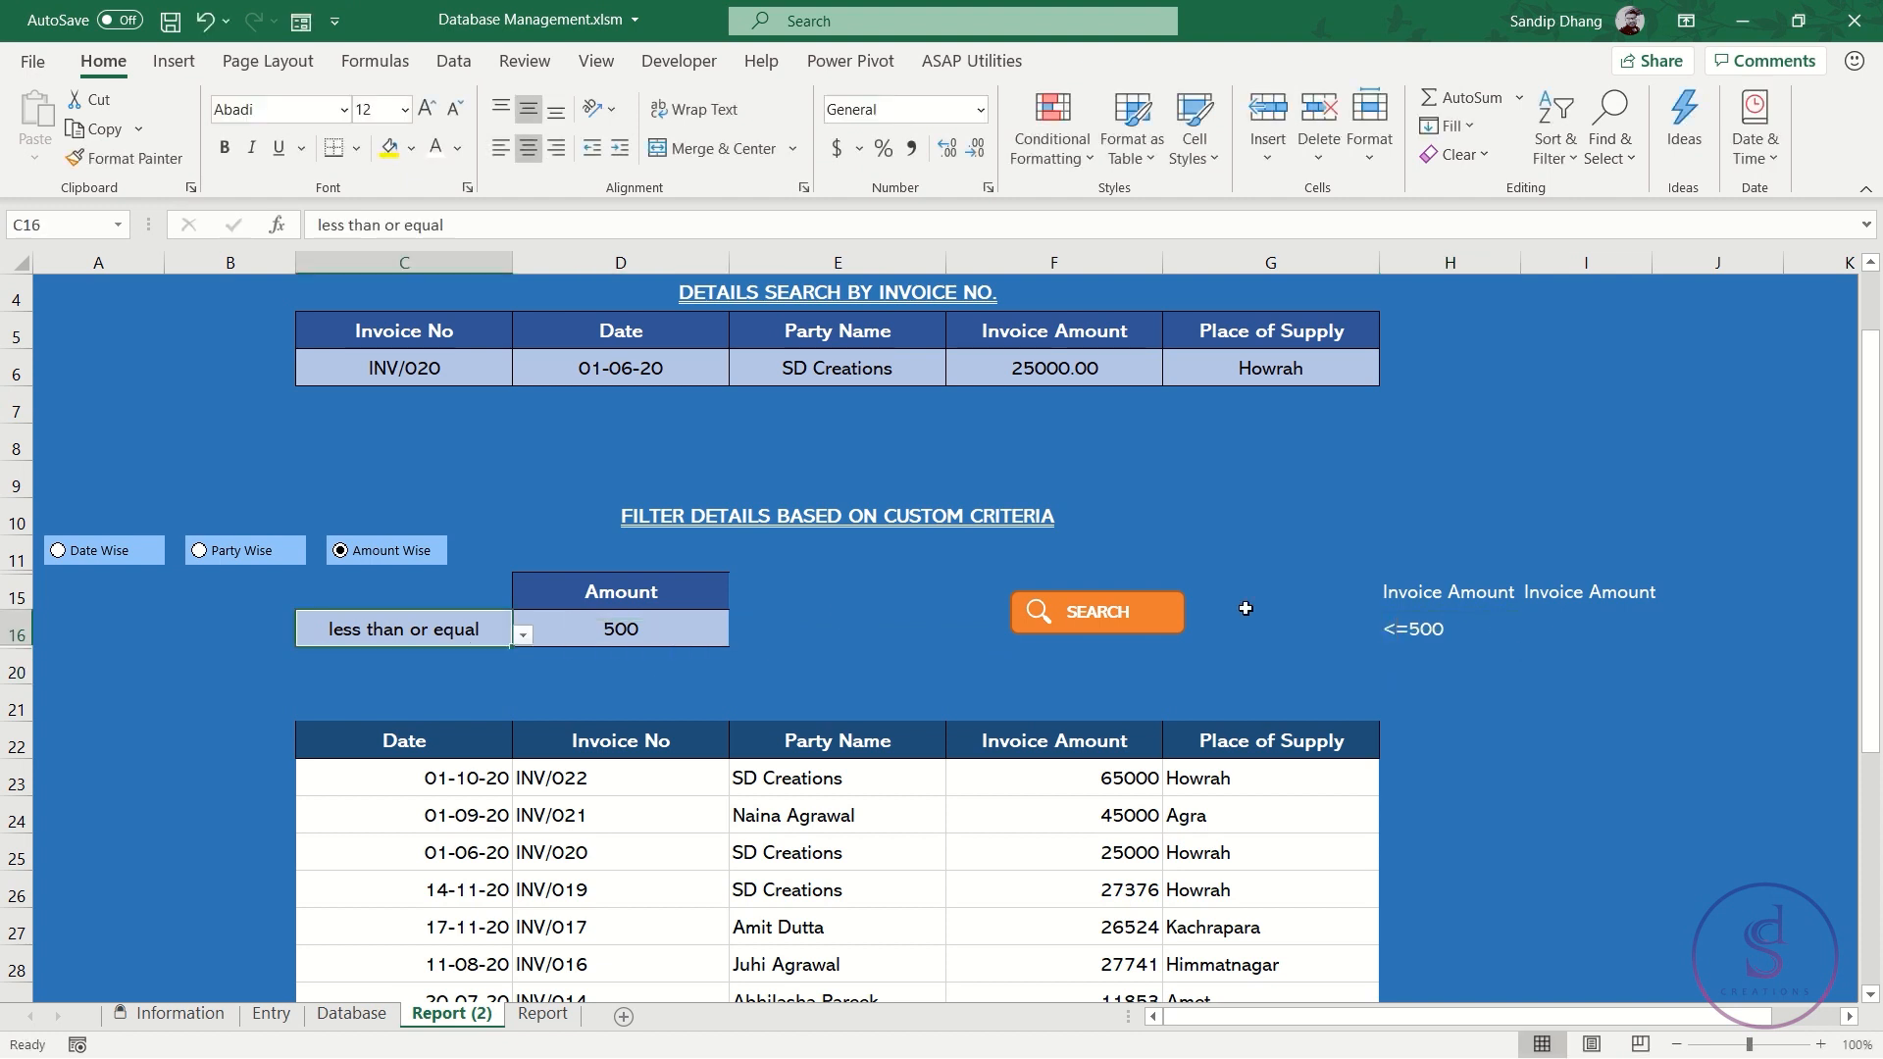
click(1436, 625)
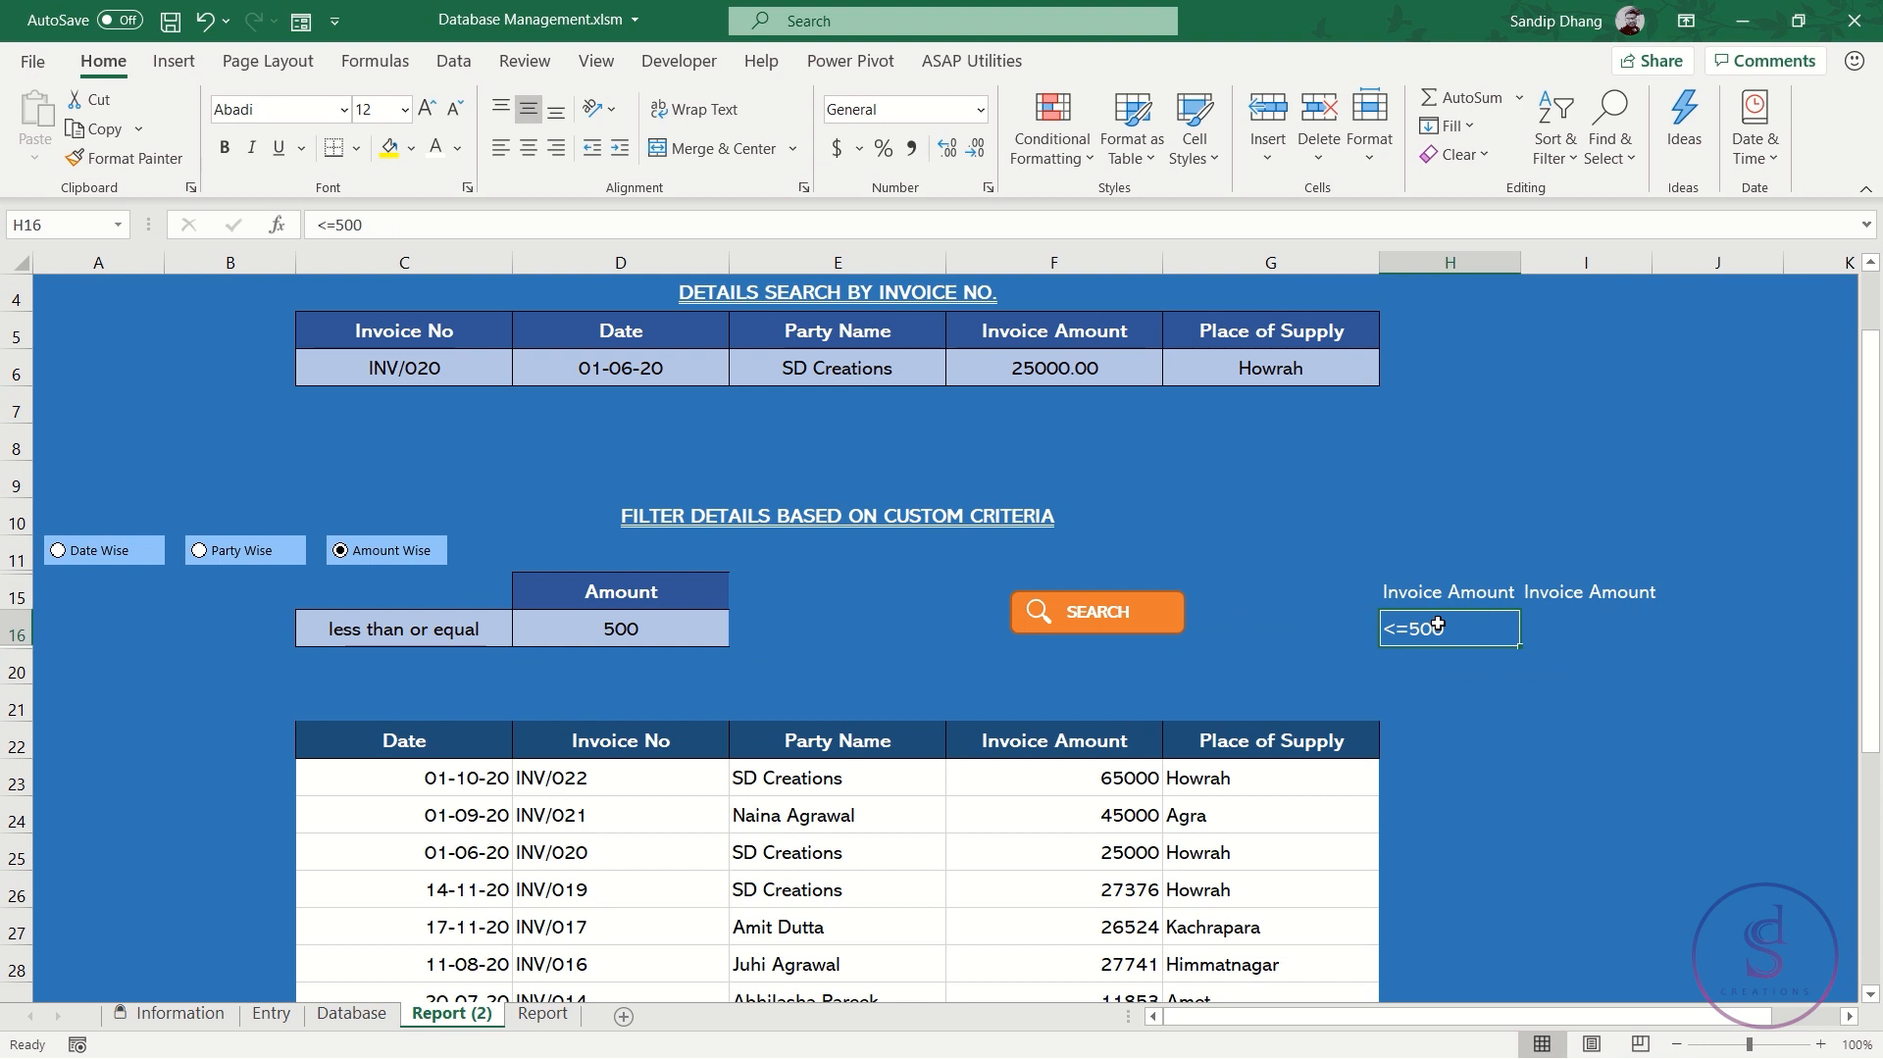
text(=)
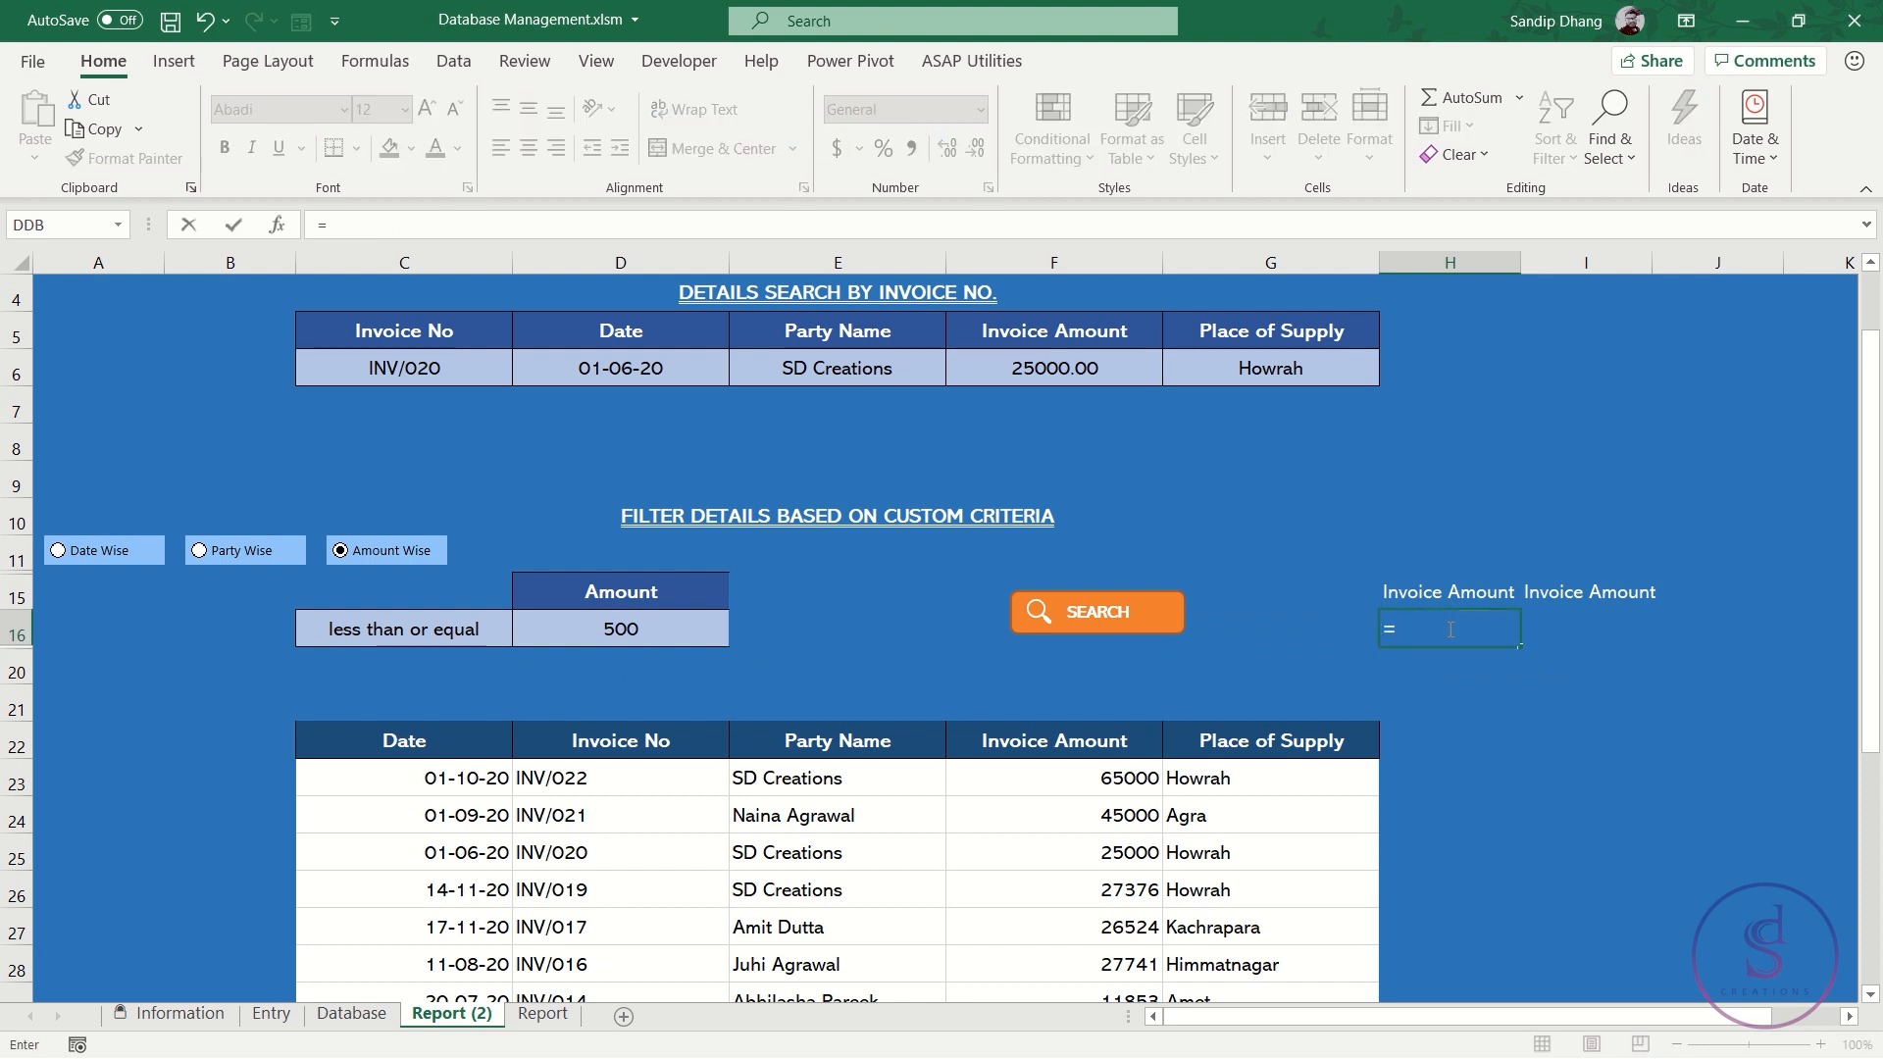
text(if()
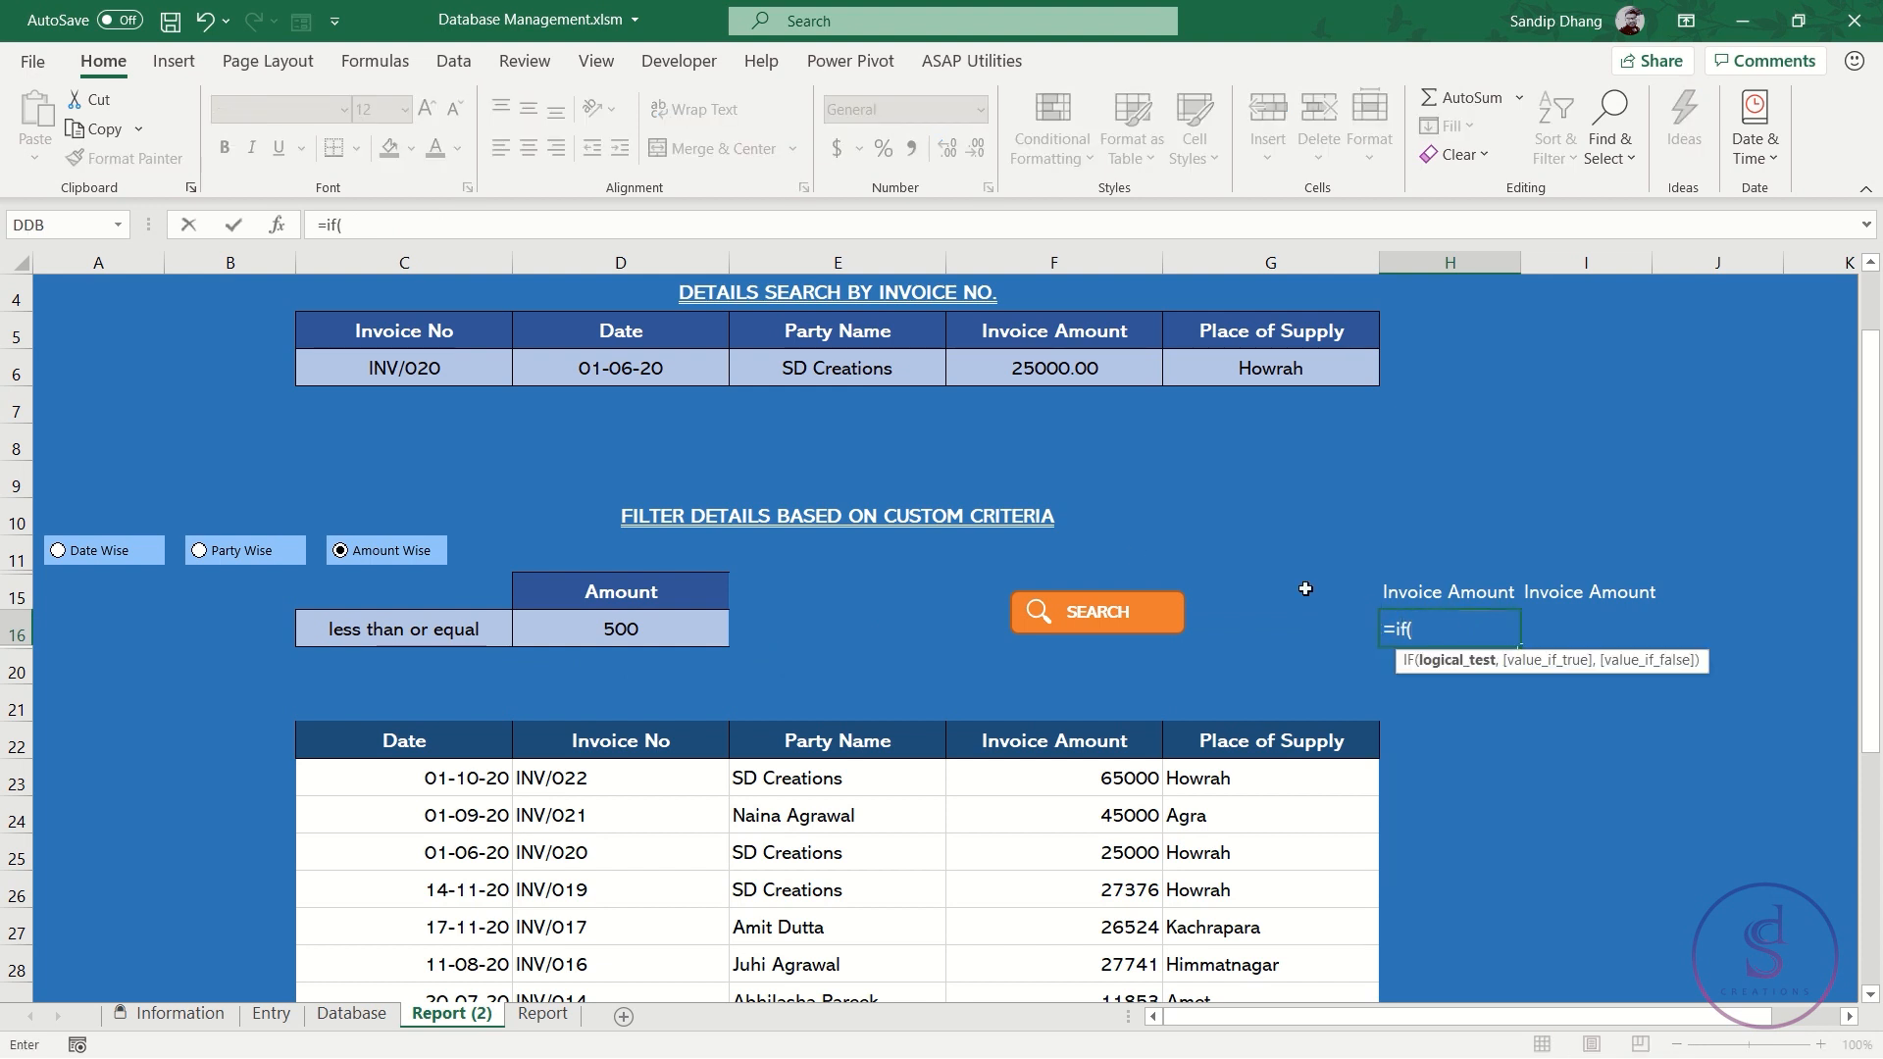
click(464, 625)
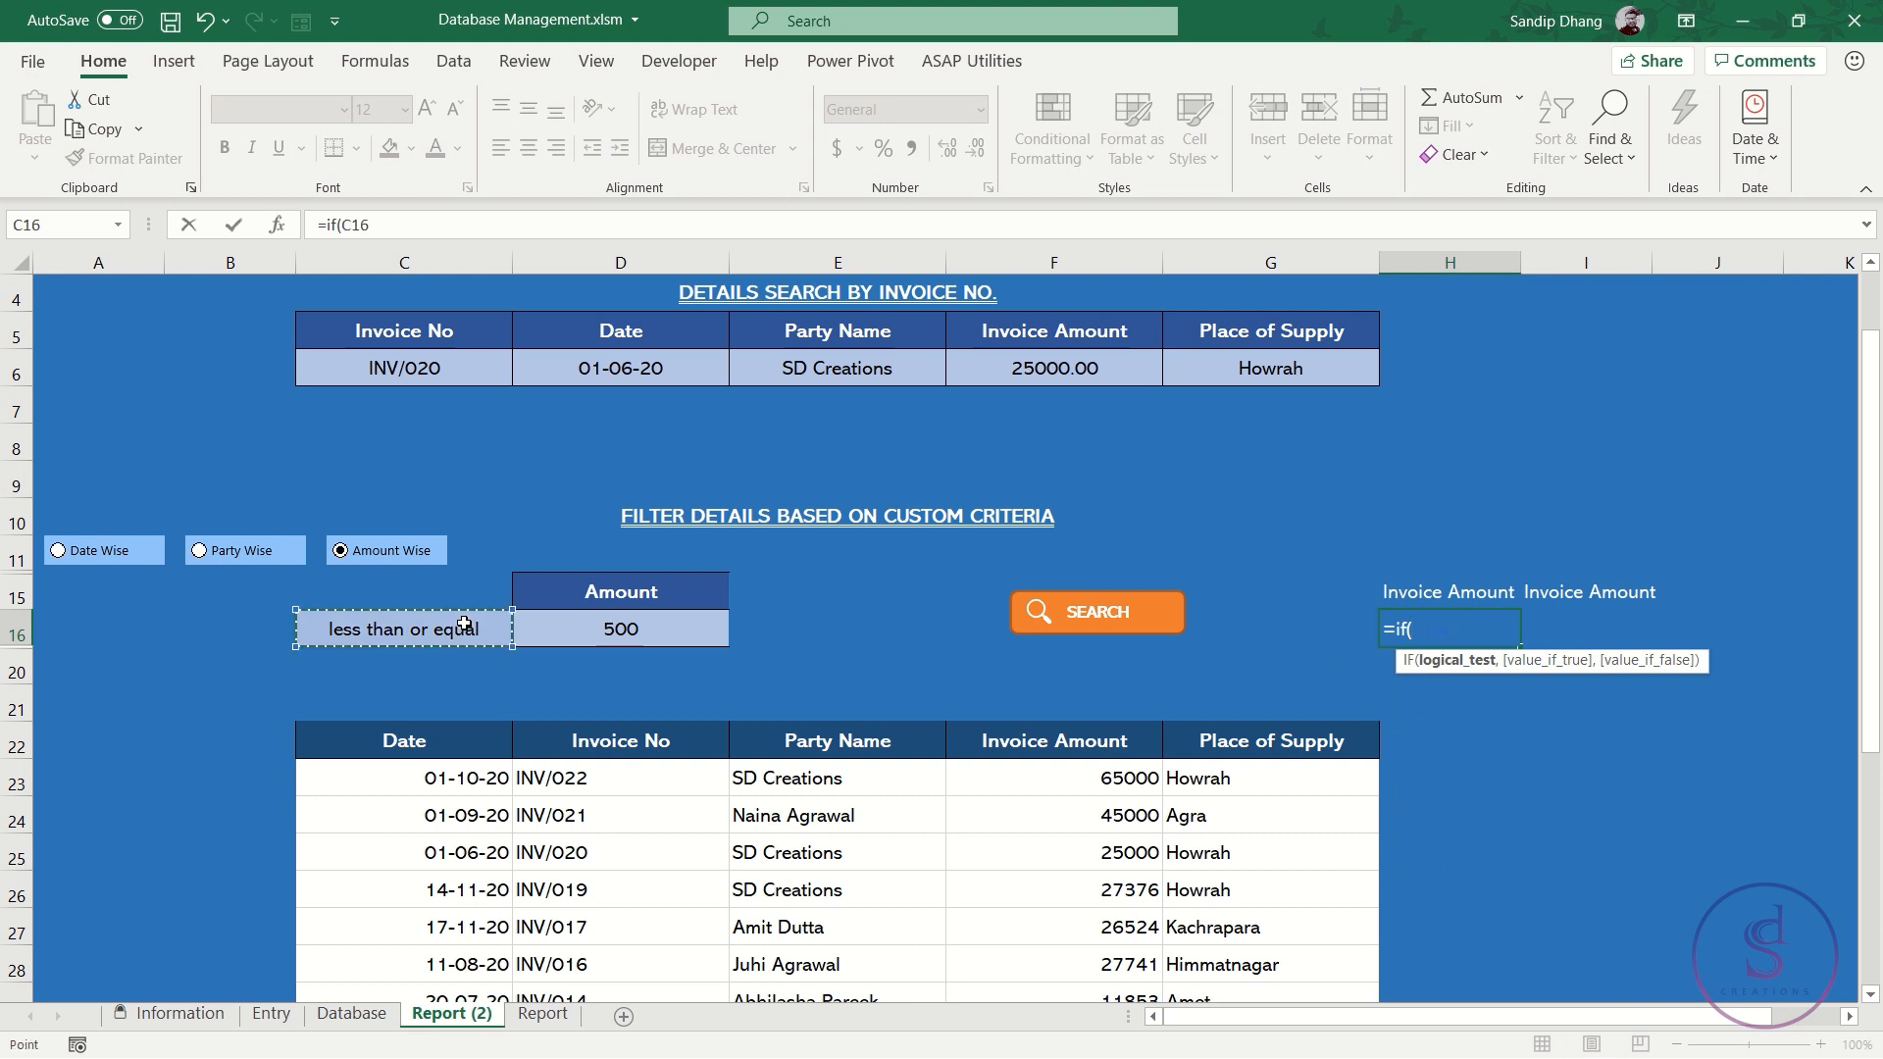
text(="equ)
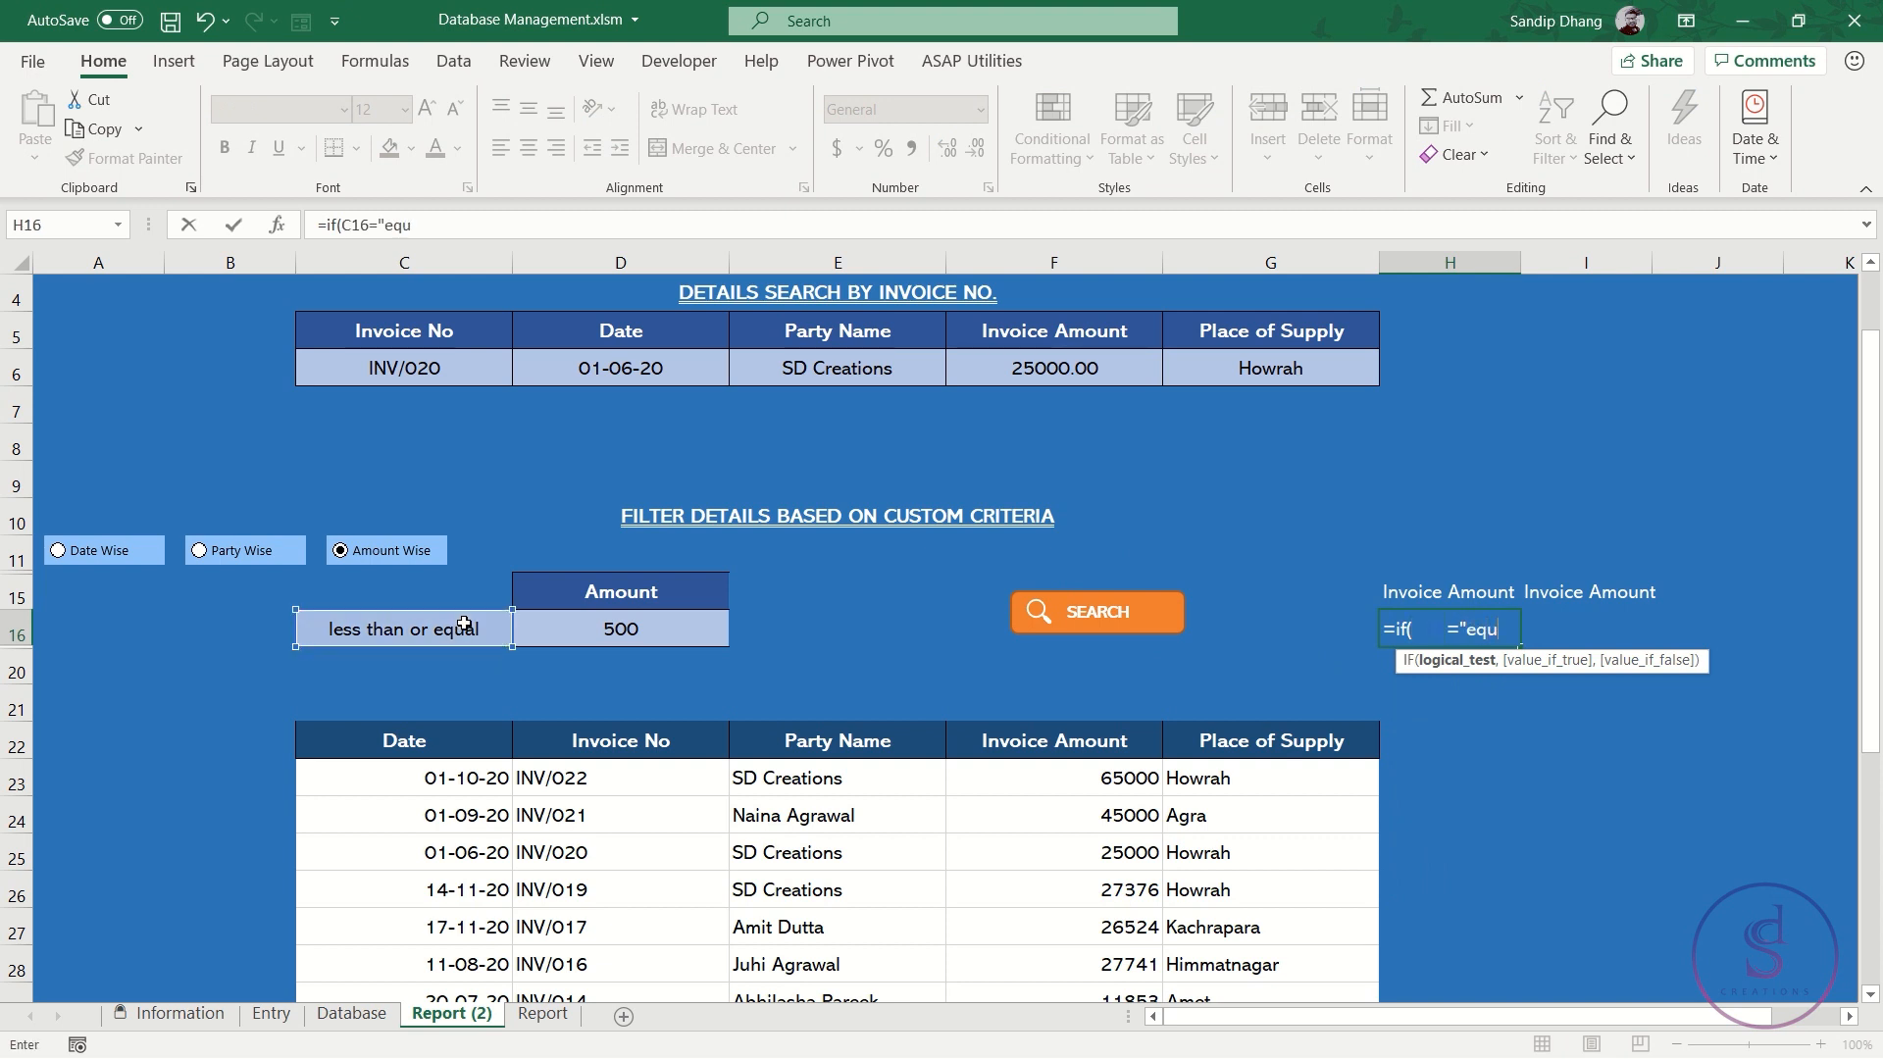
text(al",)
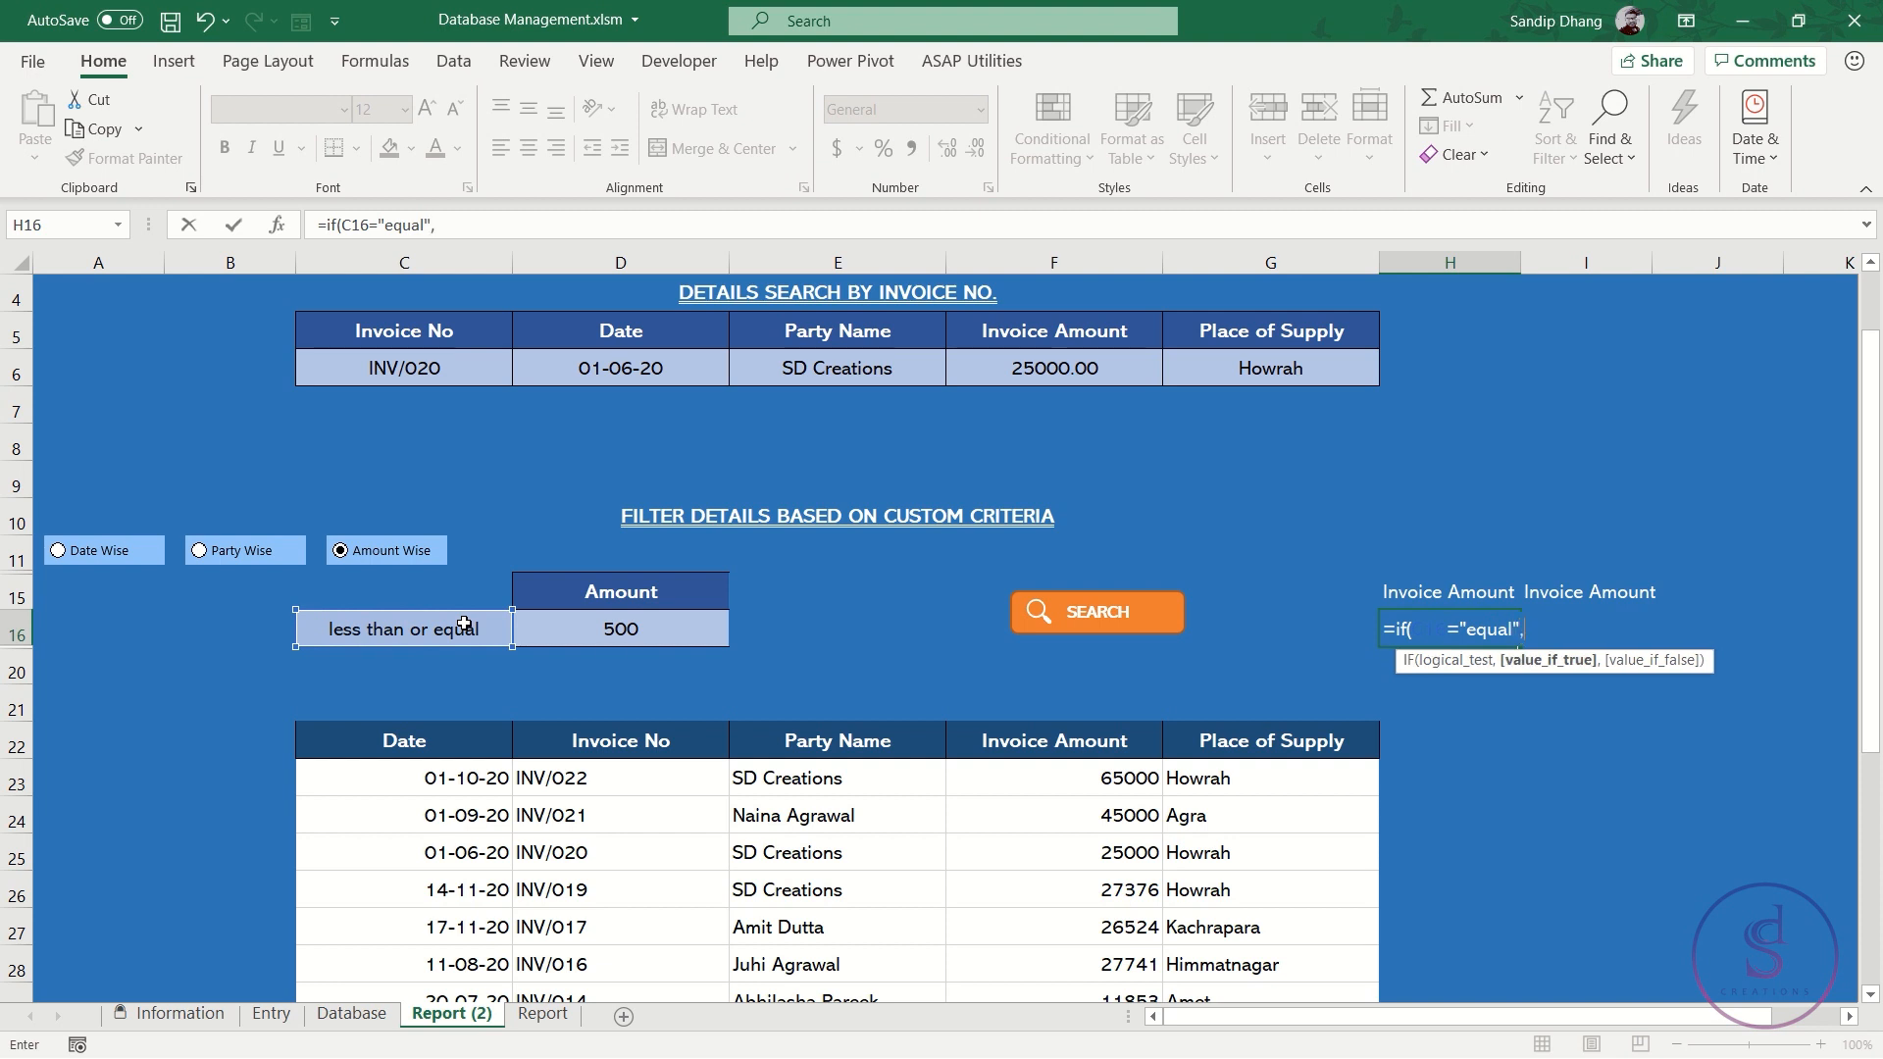
text("=",)
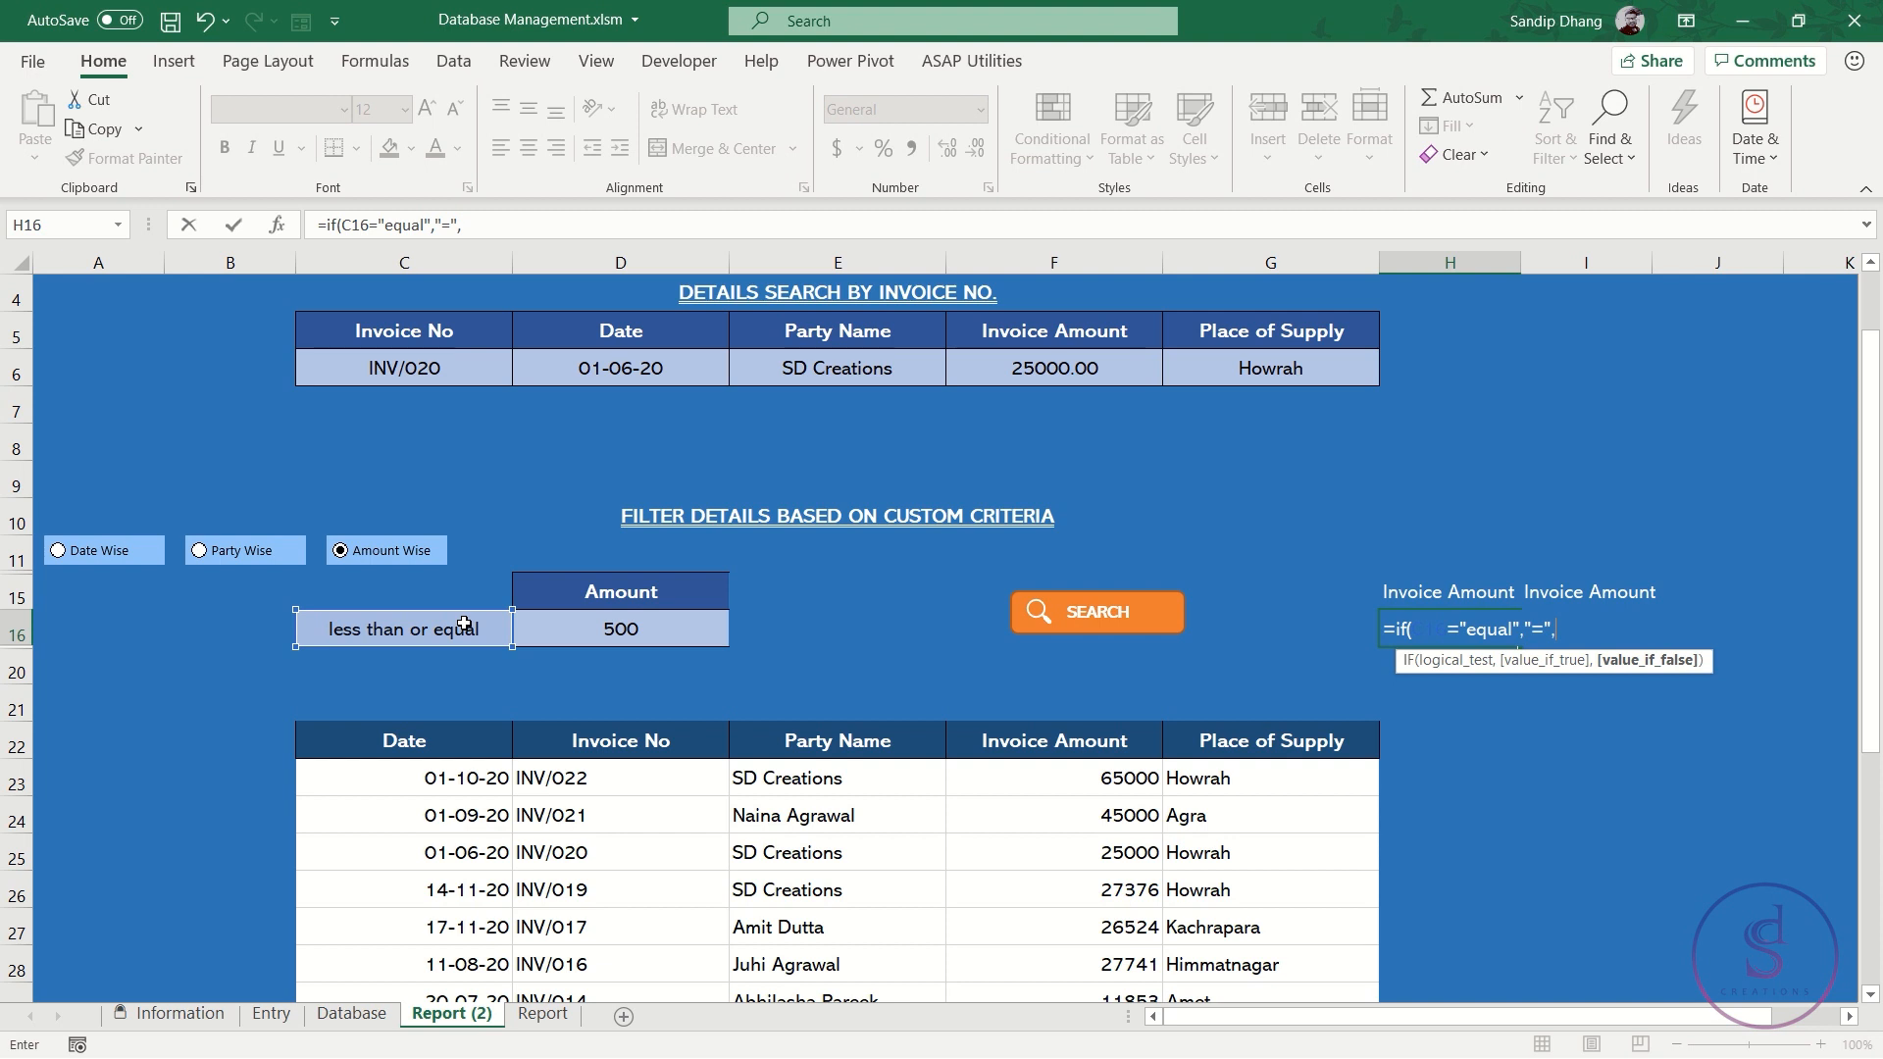
Complete the H16 formula with a nested IF returning "<=" when C16 is "less than or equal" and ">=" otherwise
text(if)
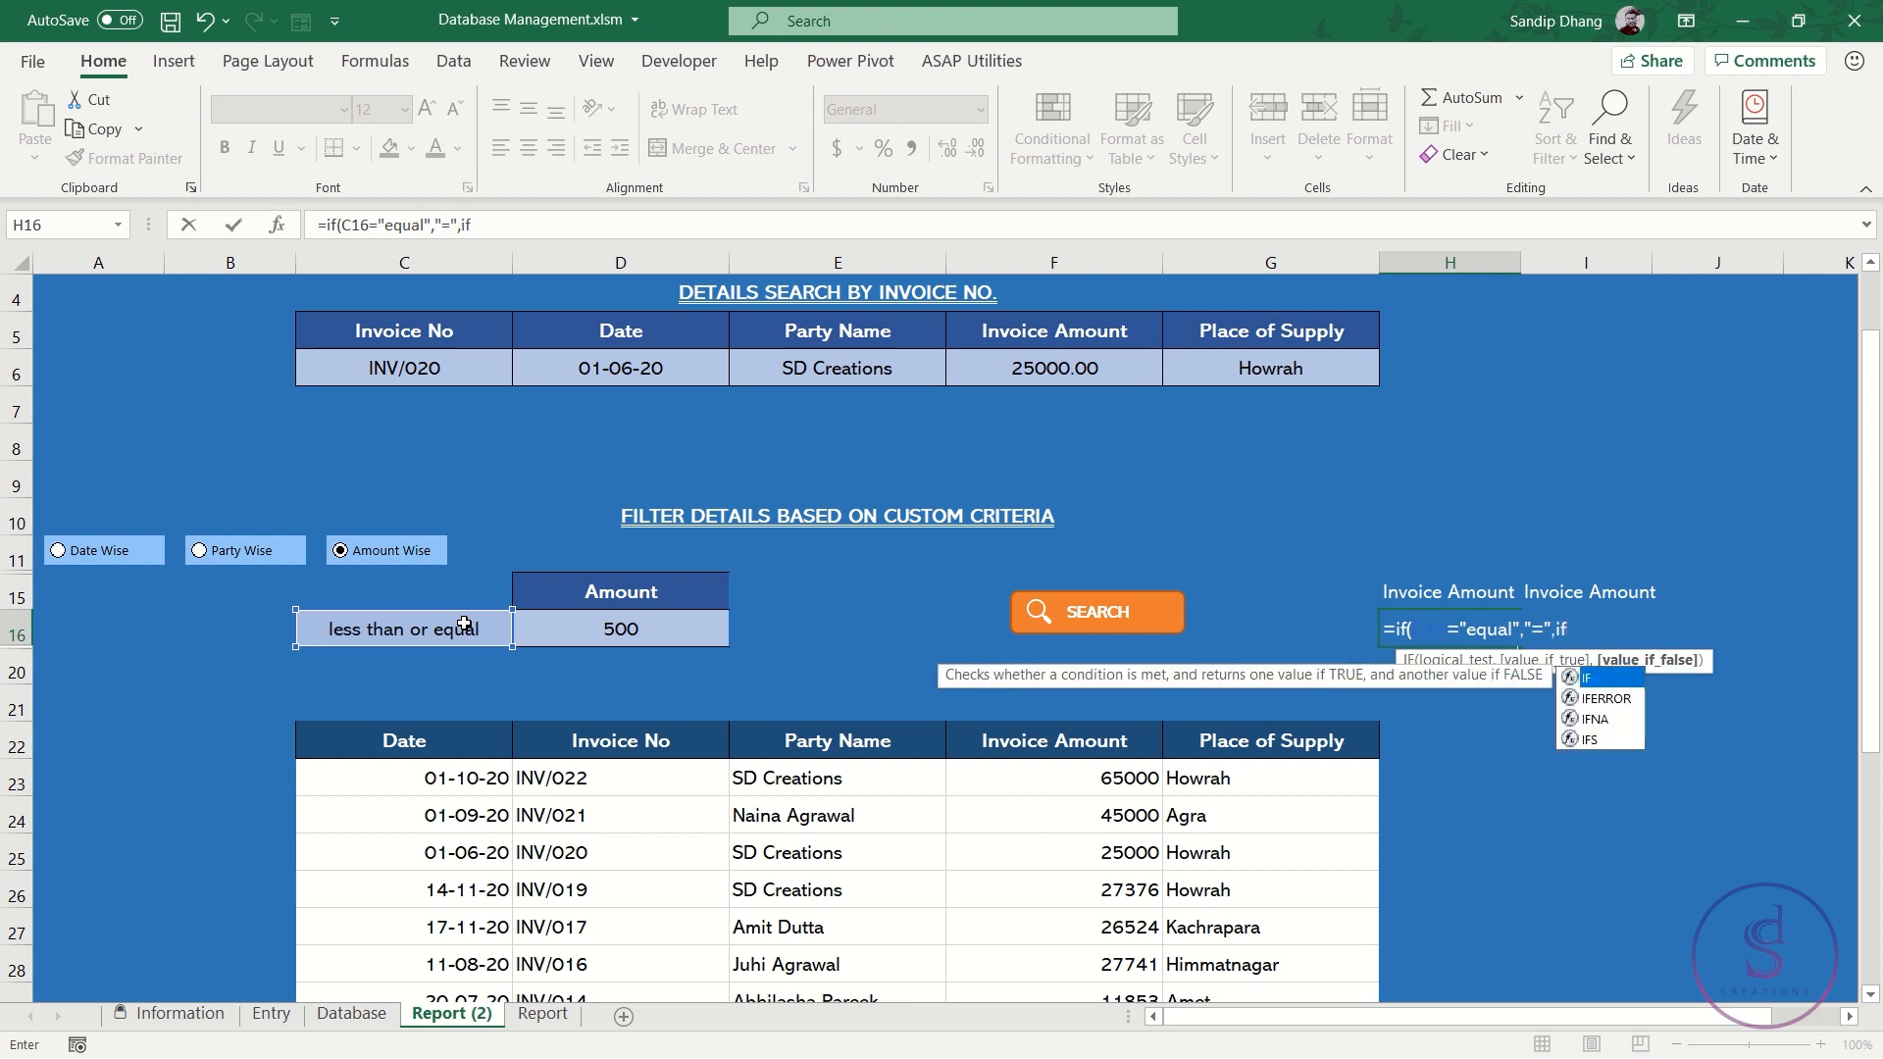
text(()
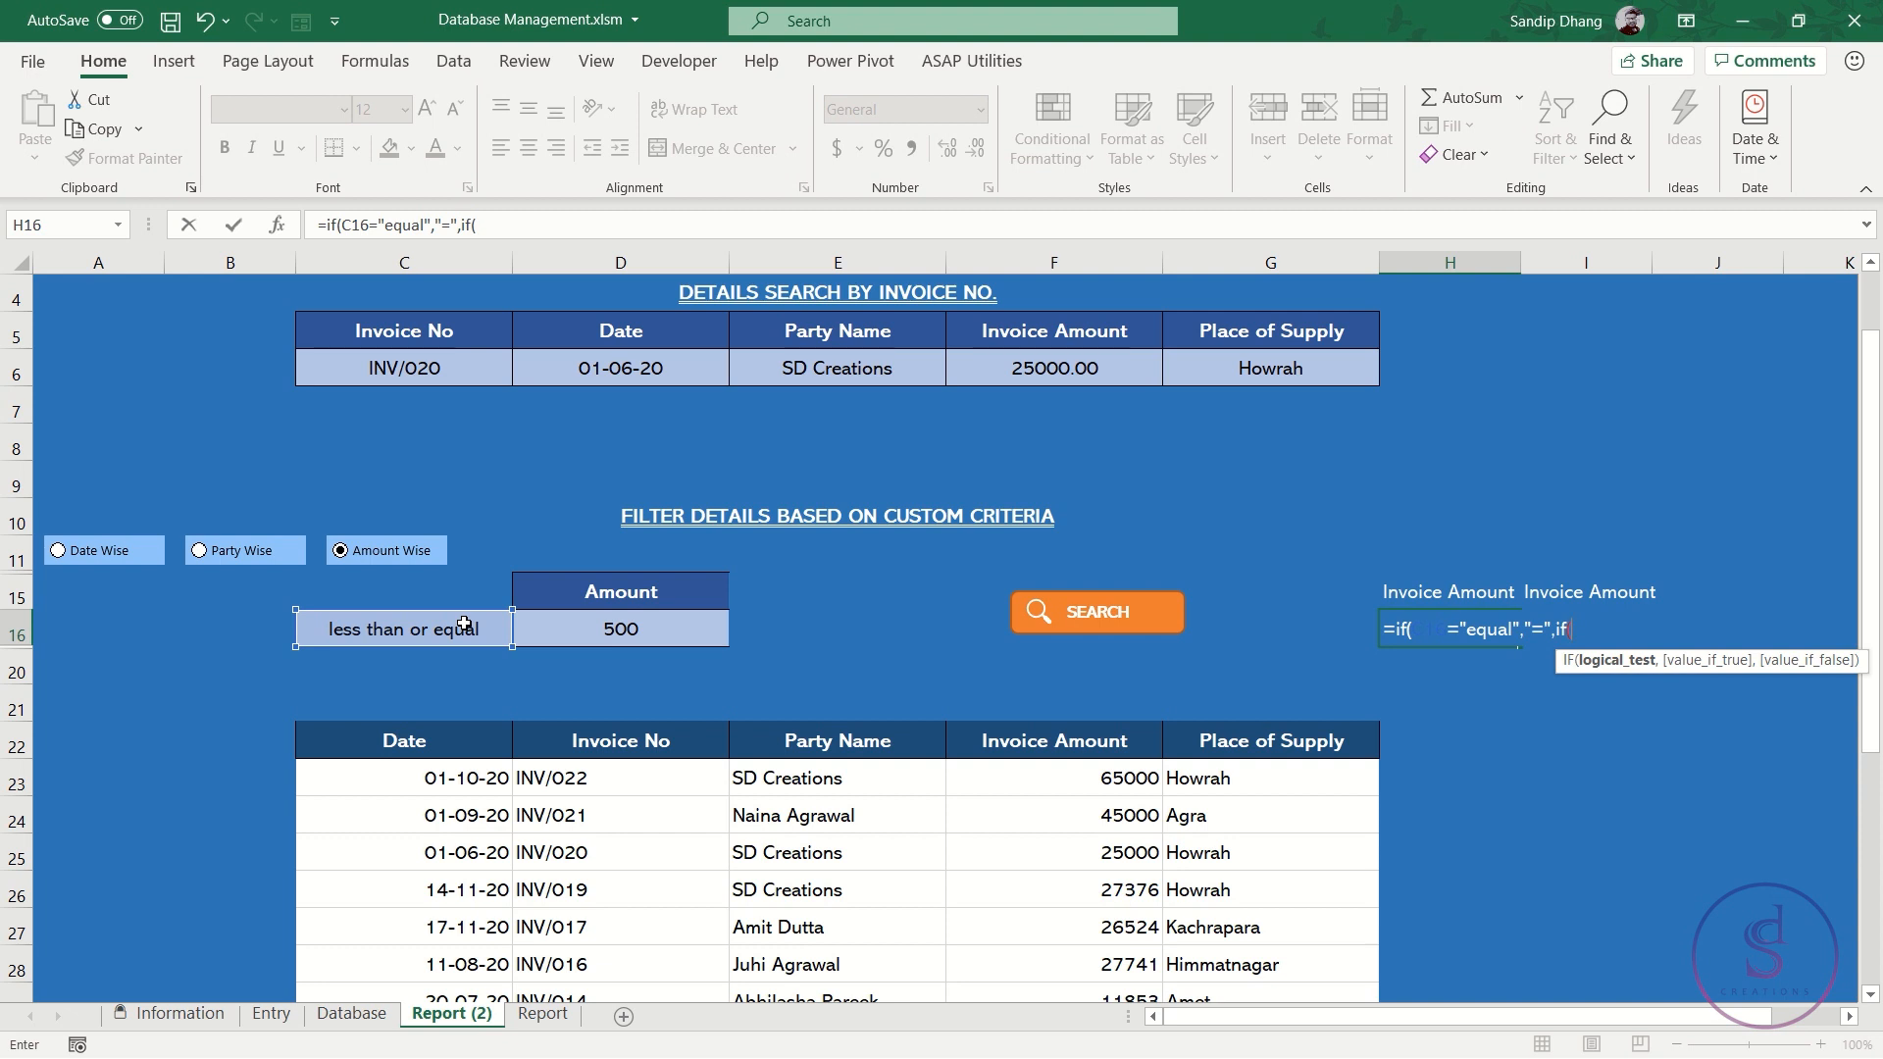
click(464, 624)
text(="less than or equal)
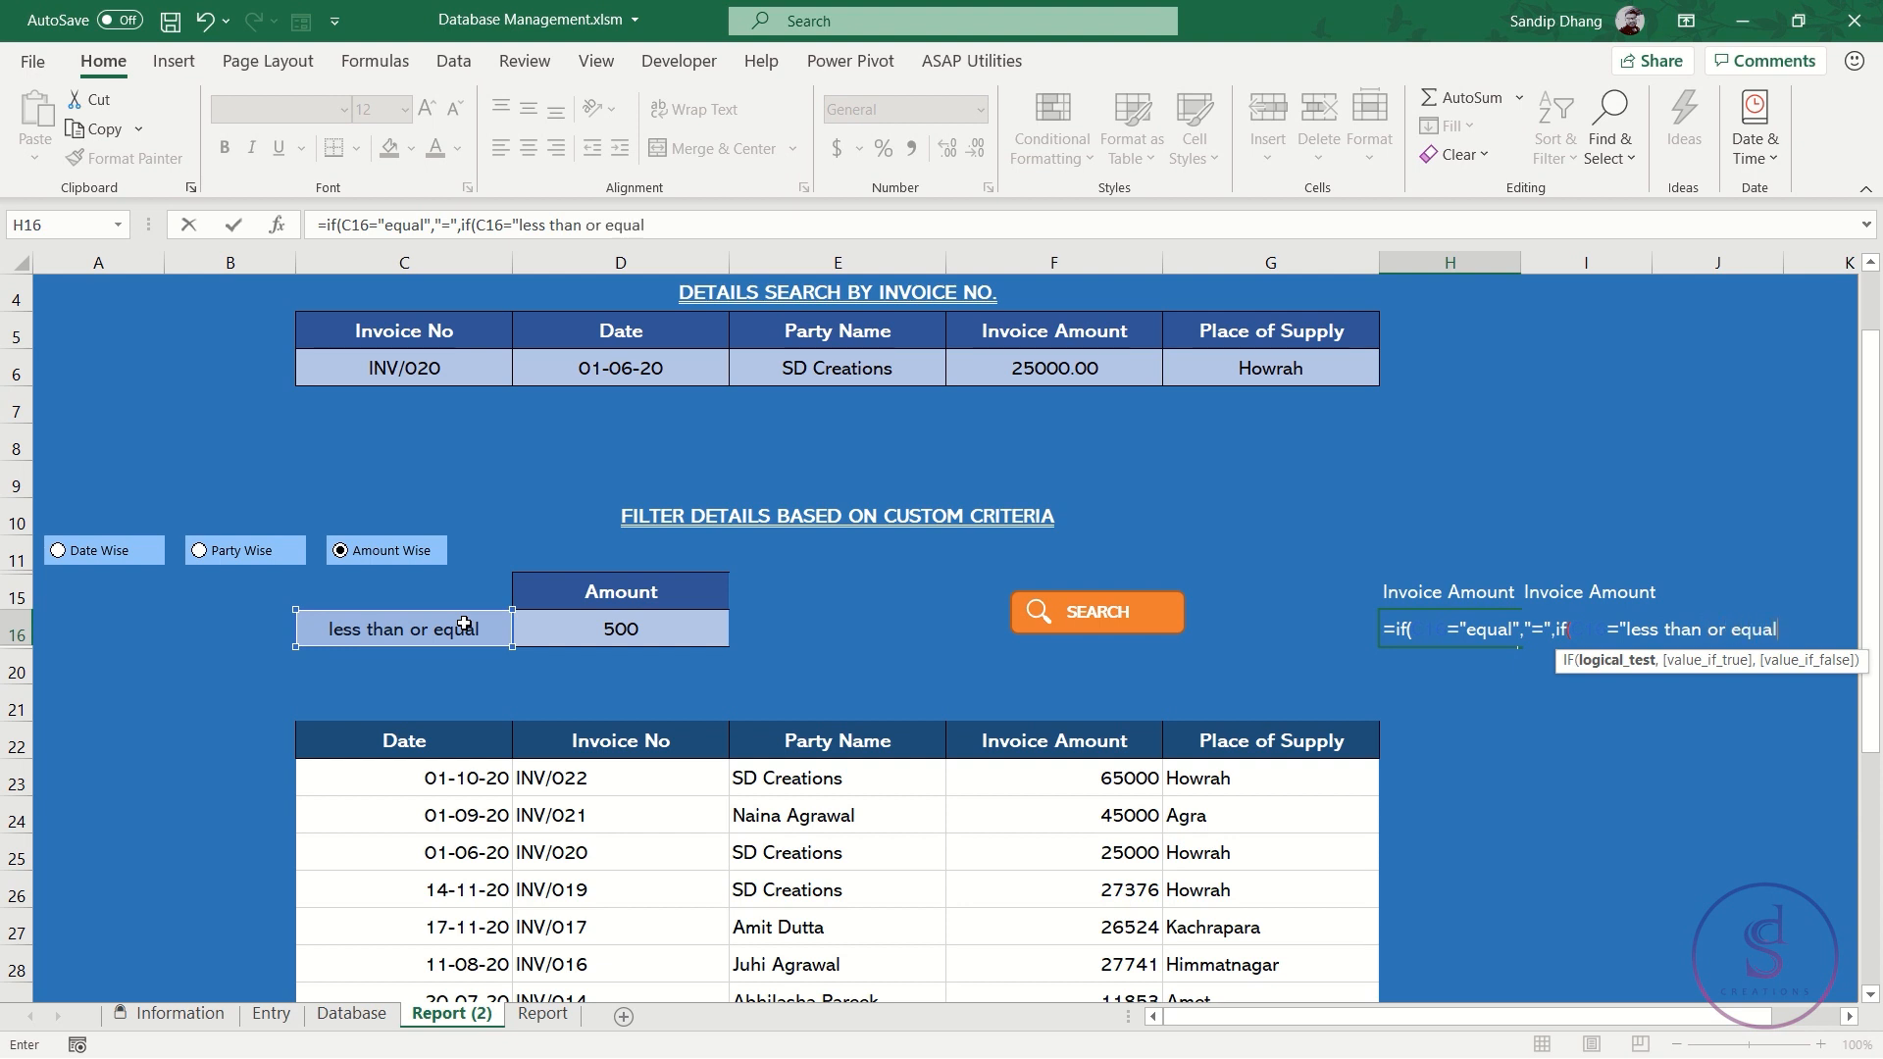
text(",)
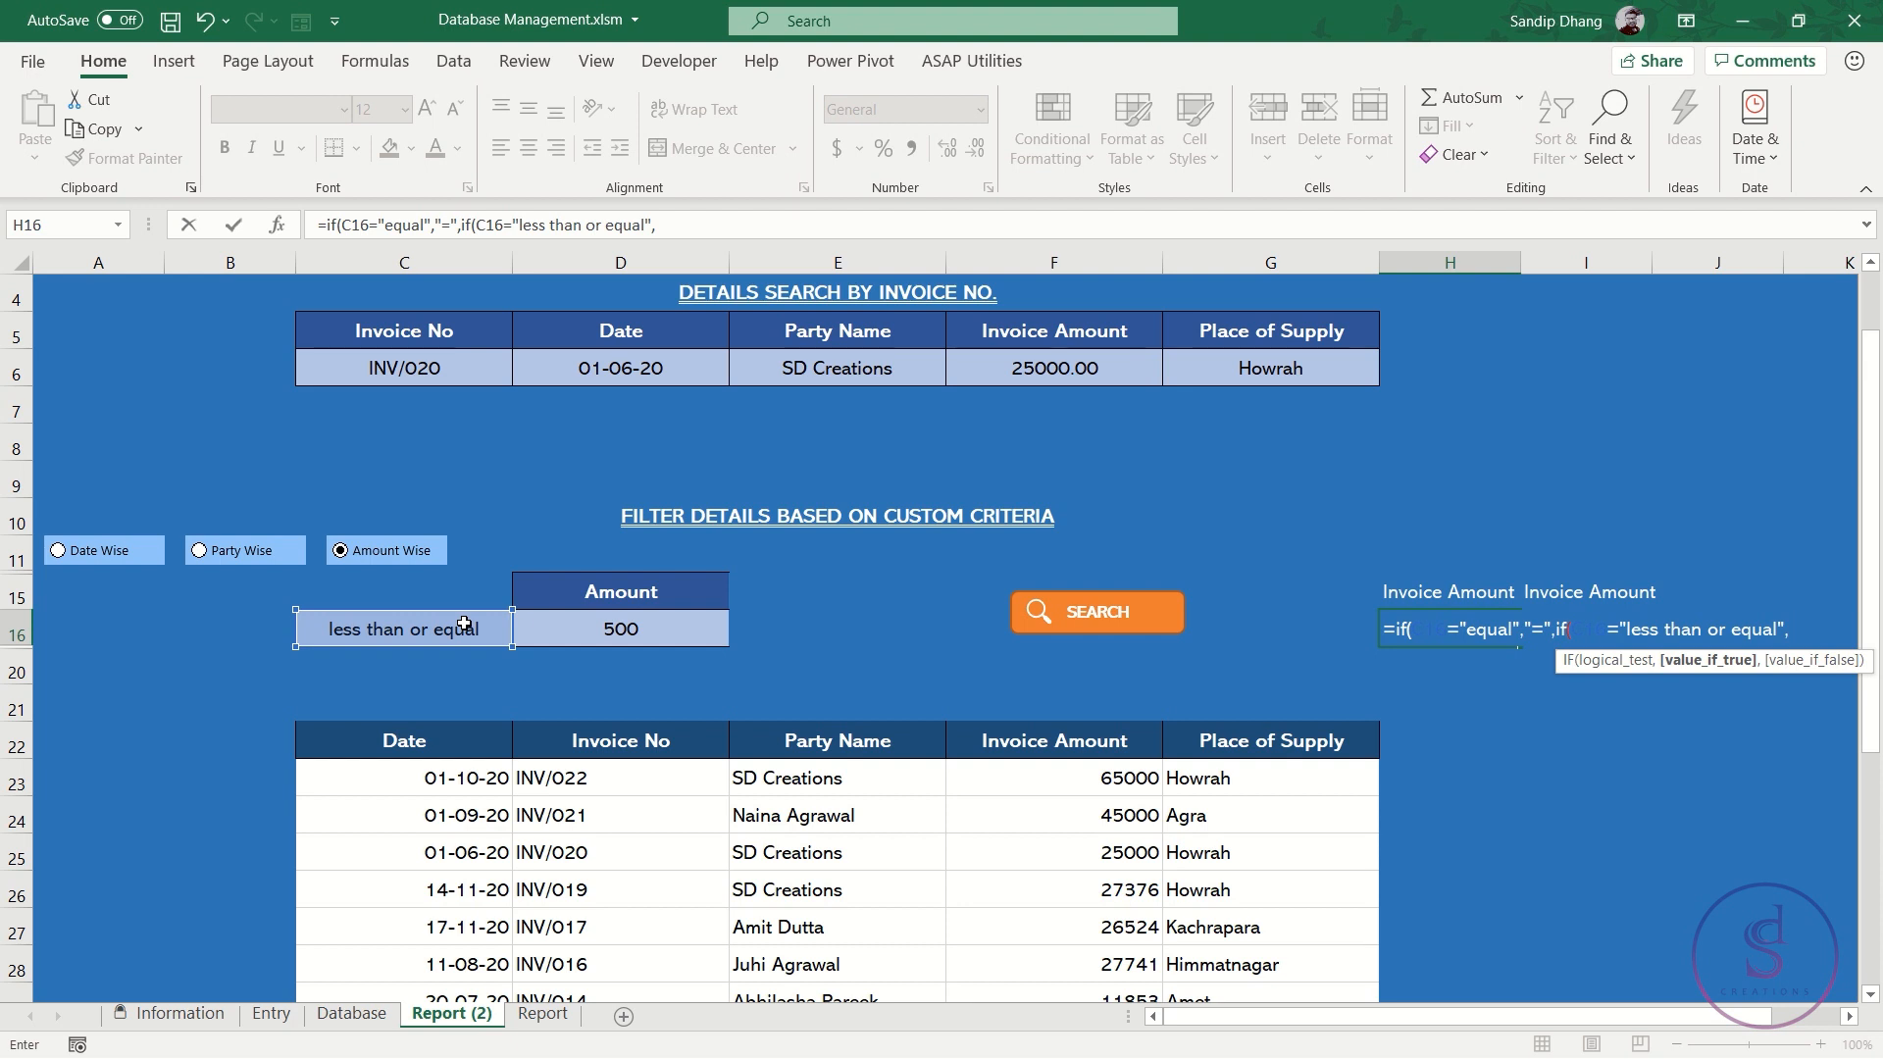
text("<=",)
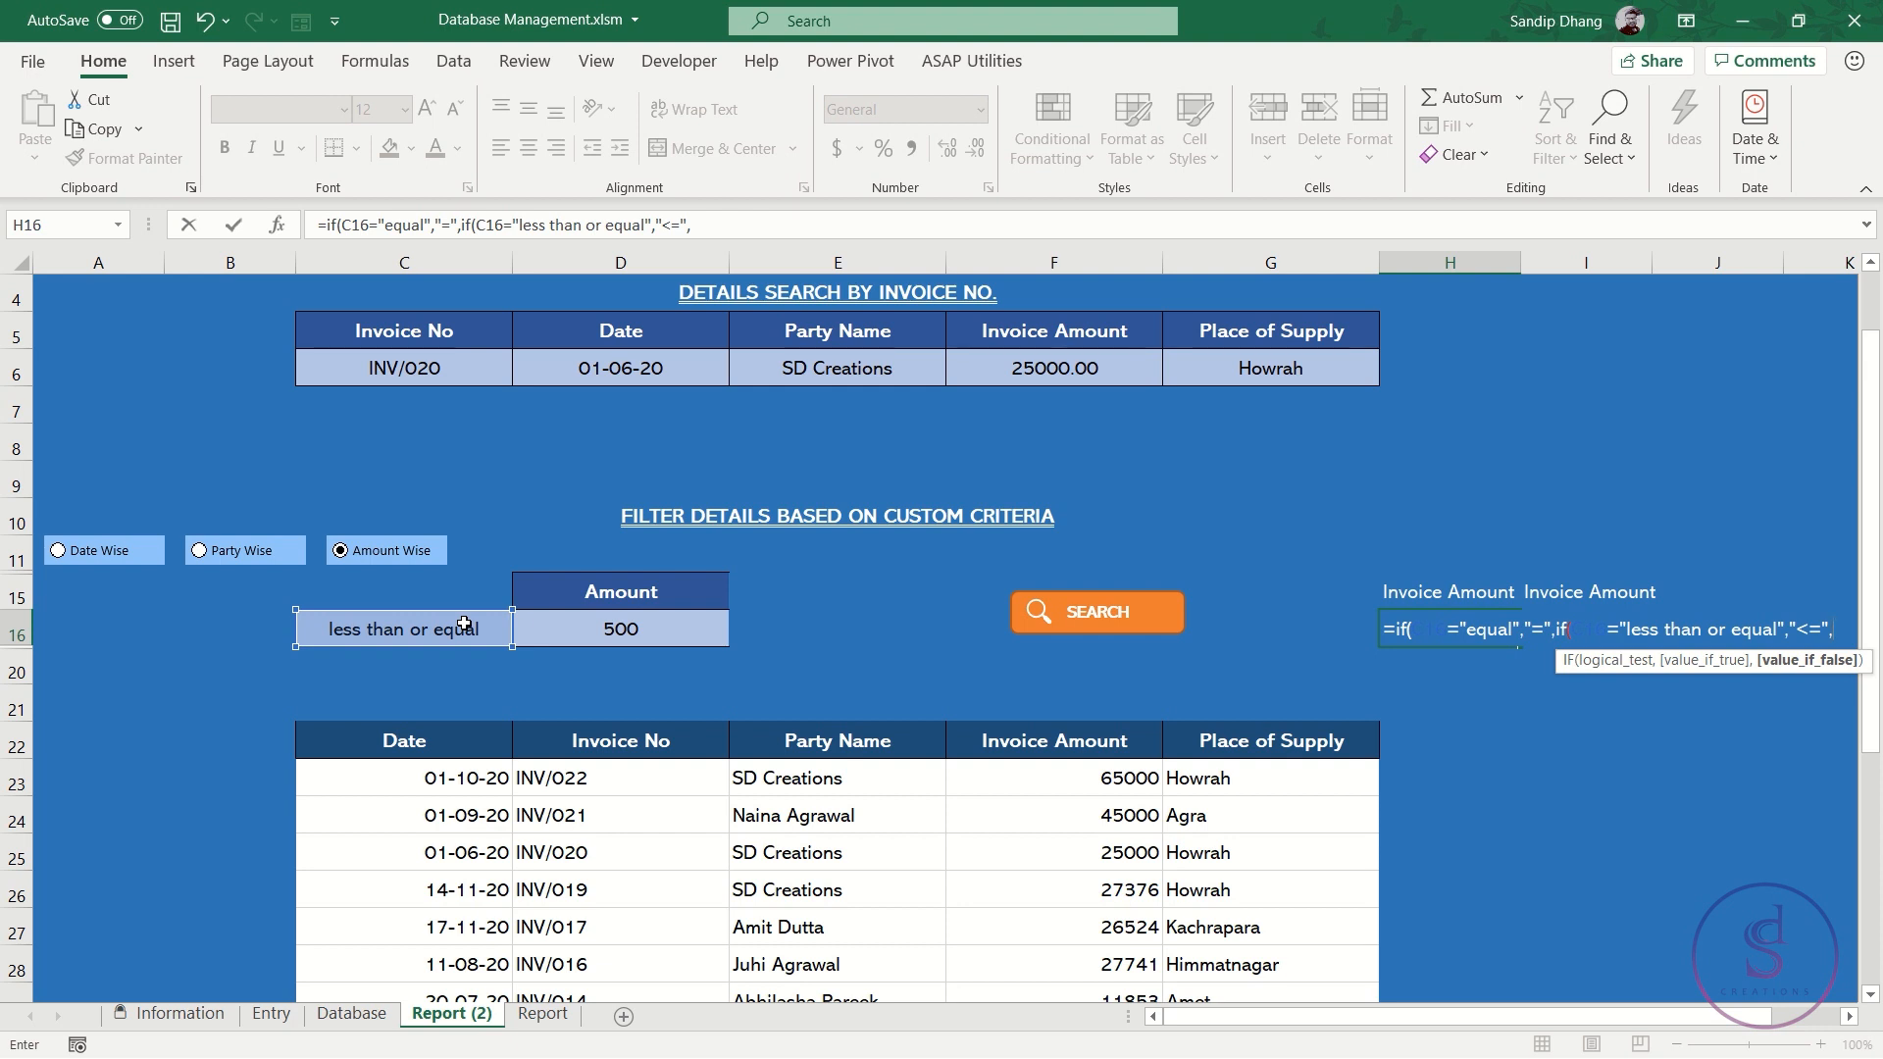
text(">=)
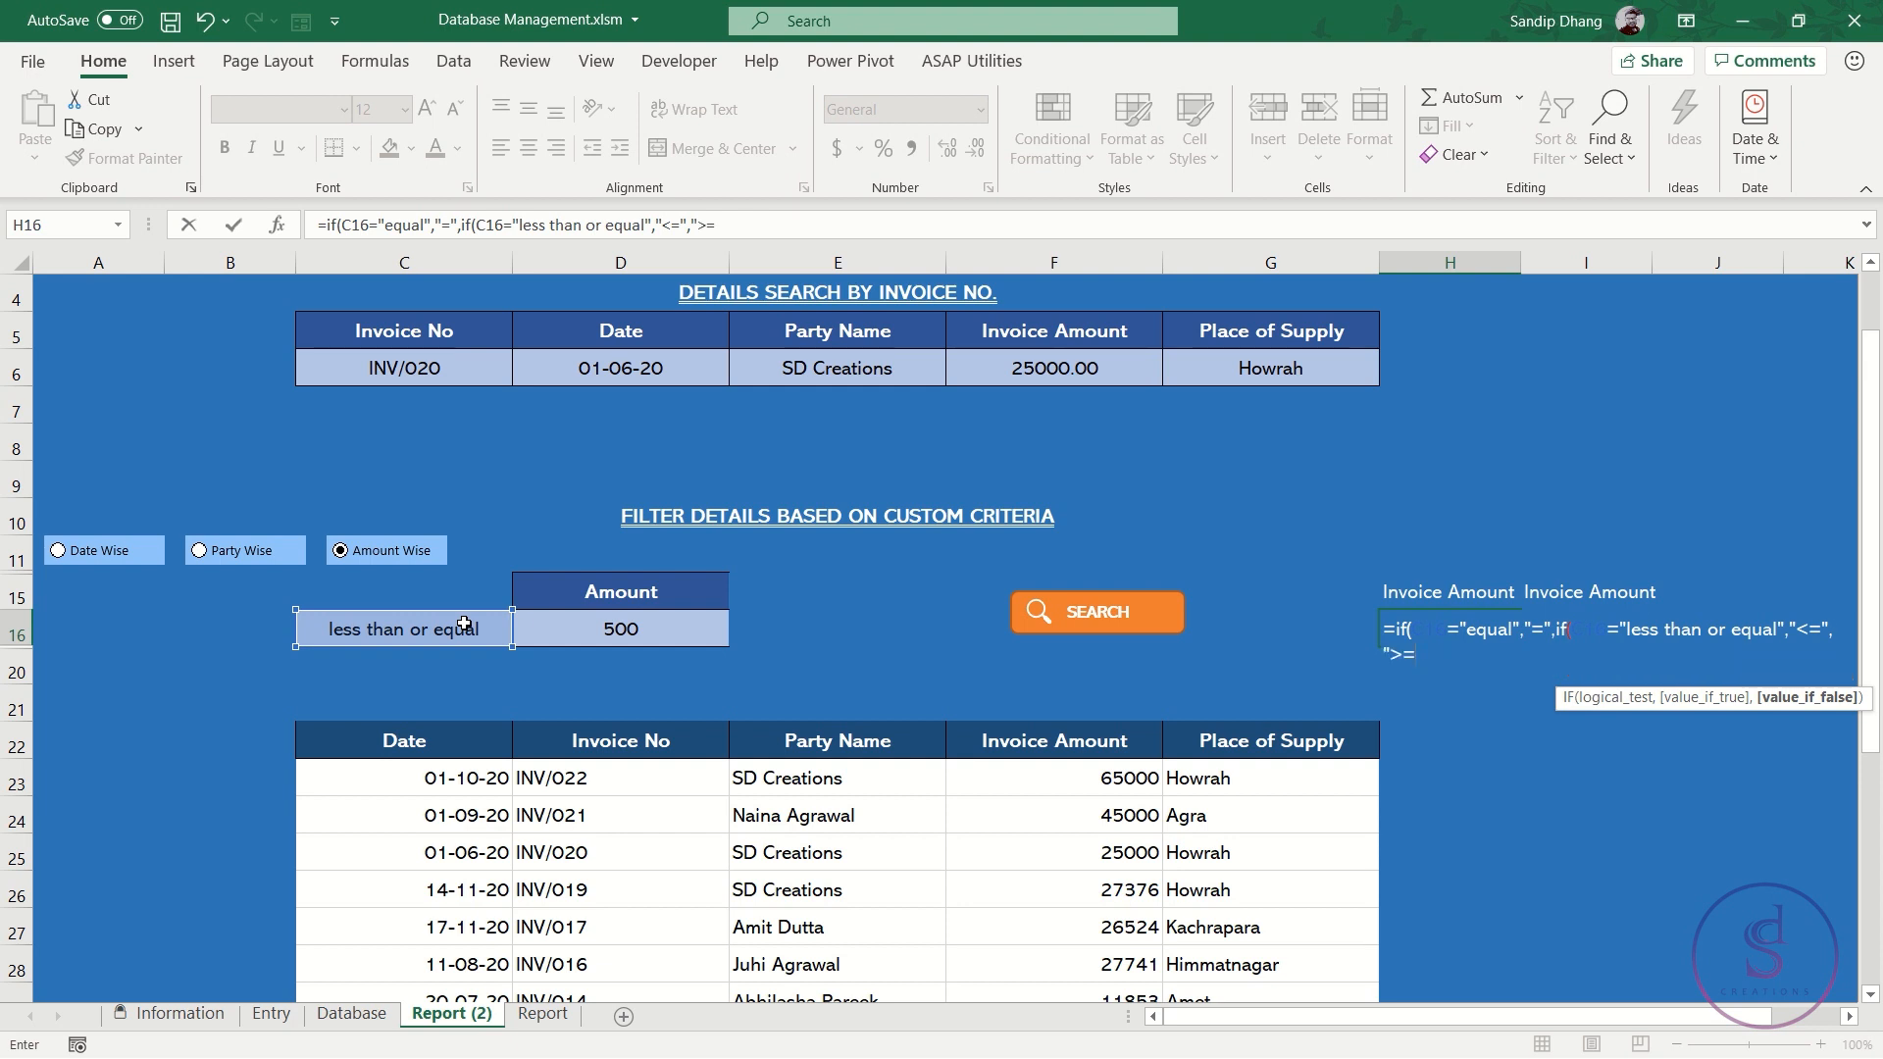
text("))
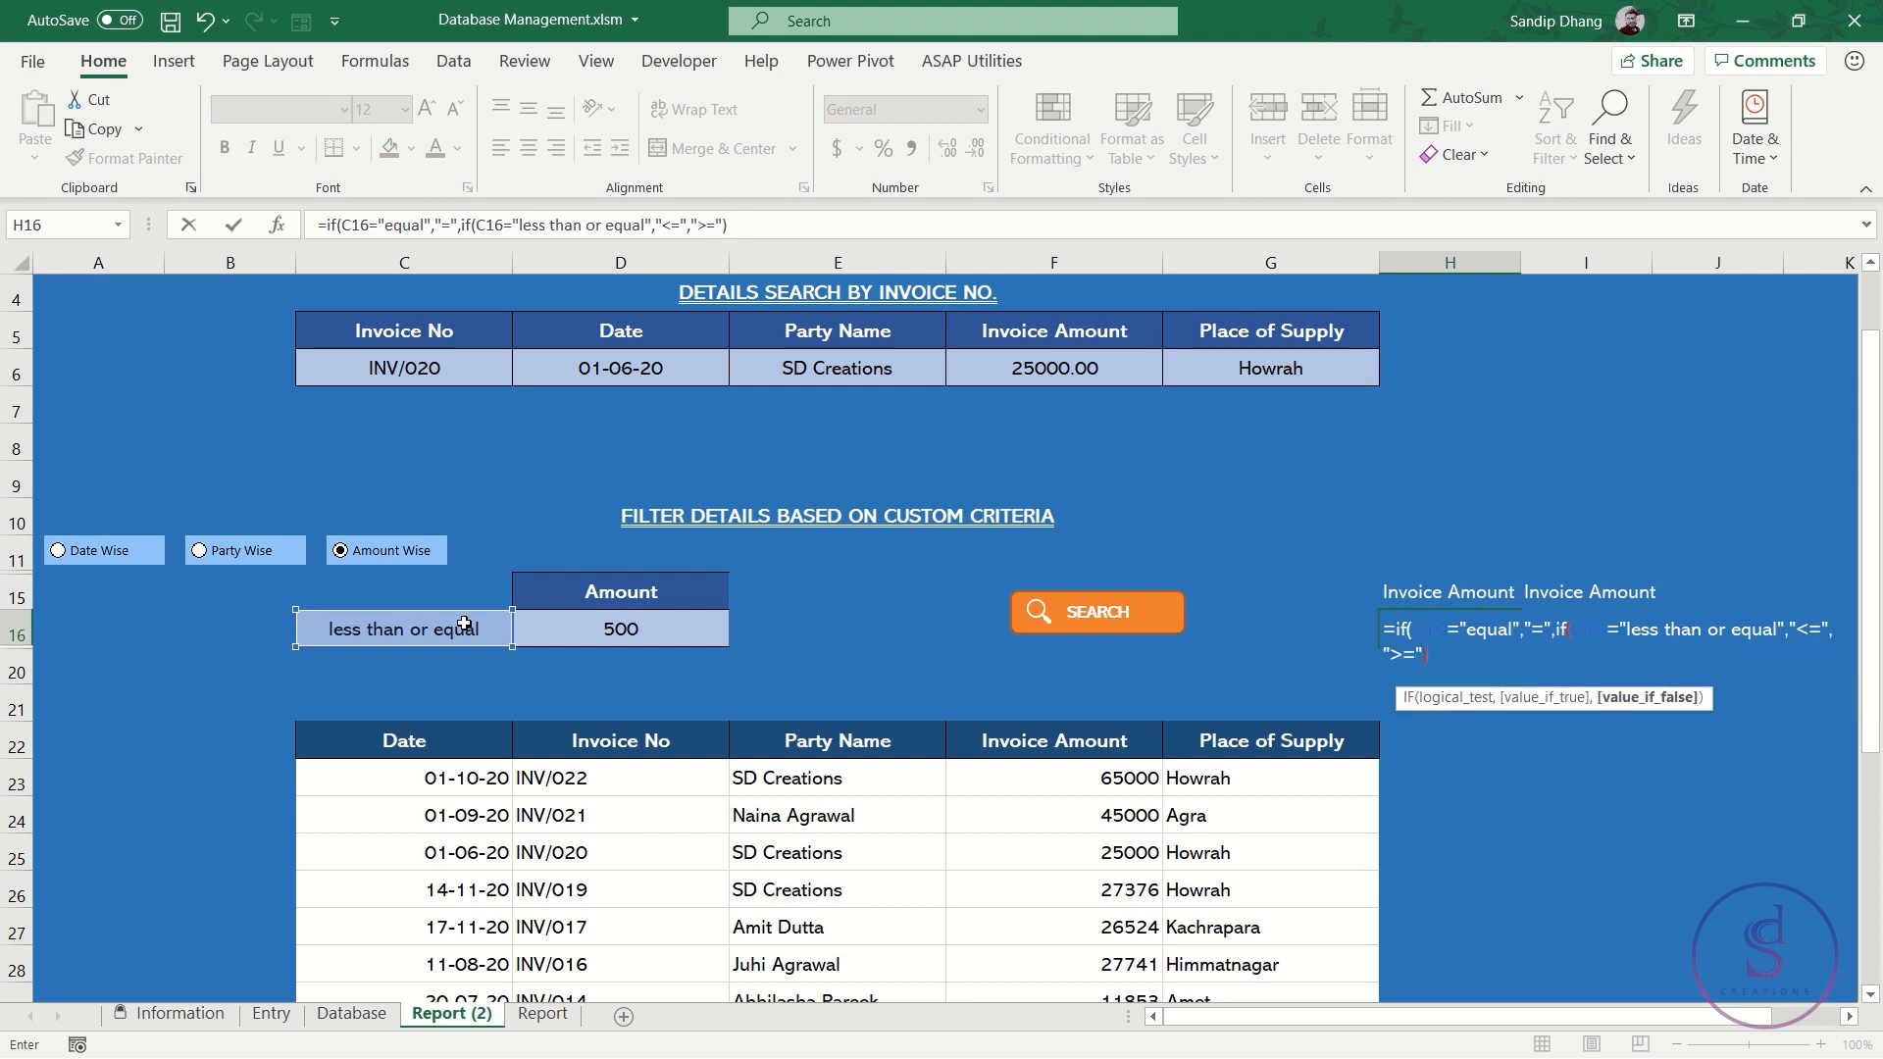
text())
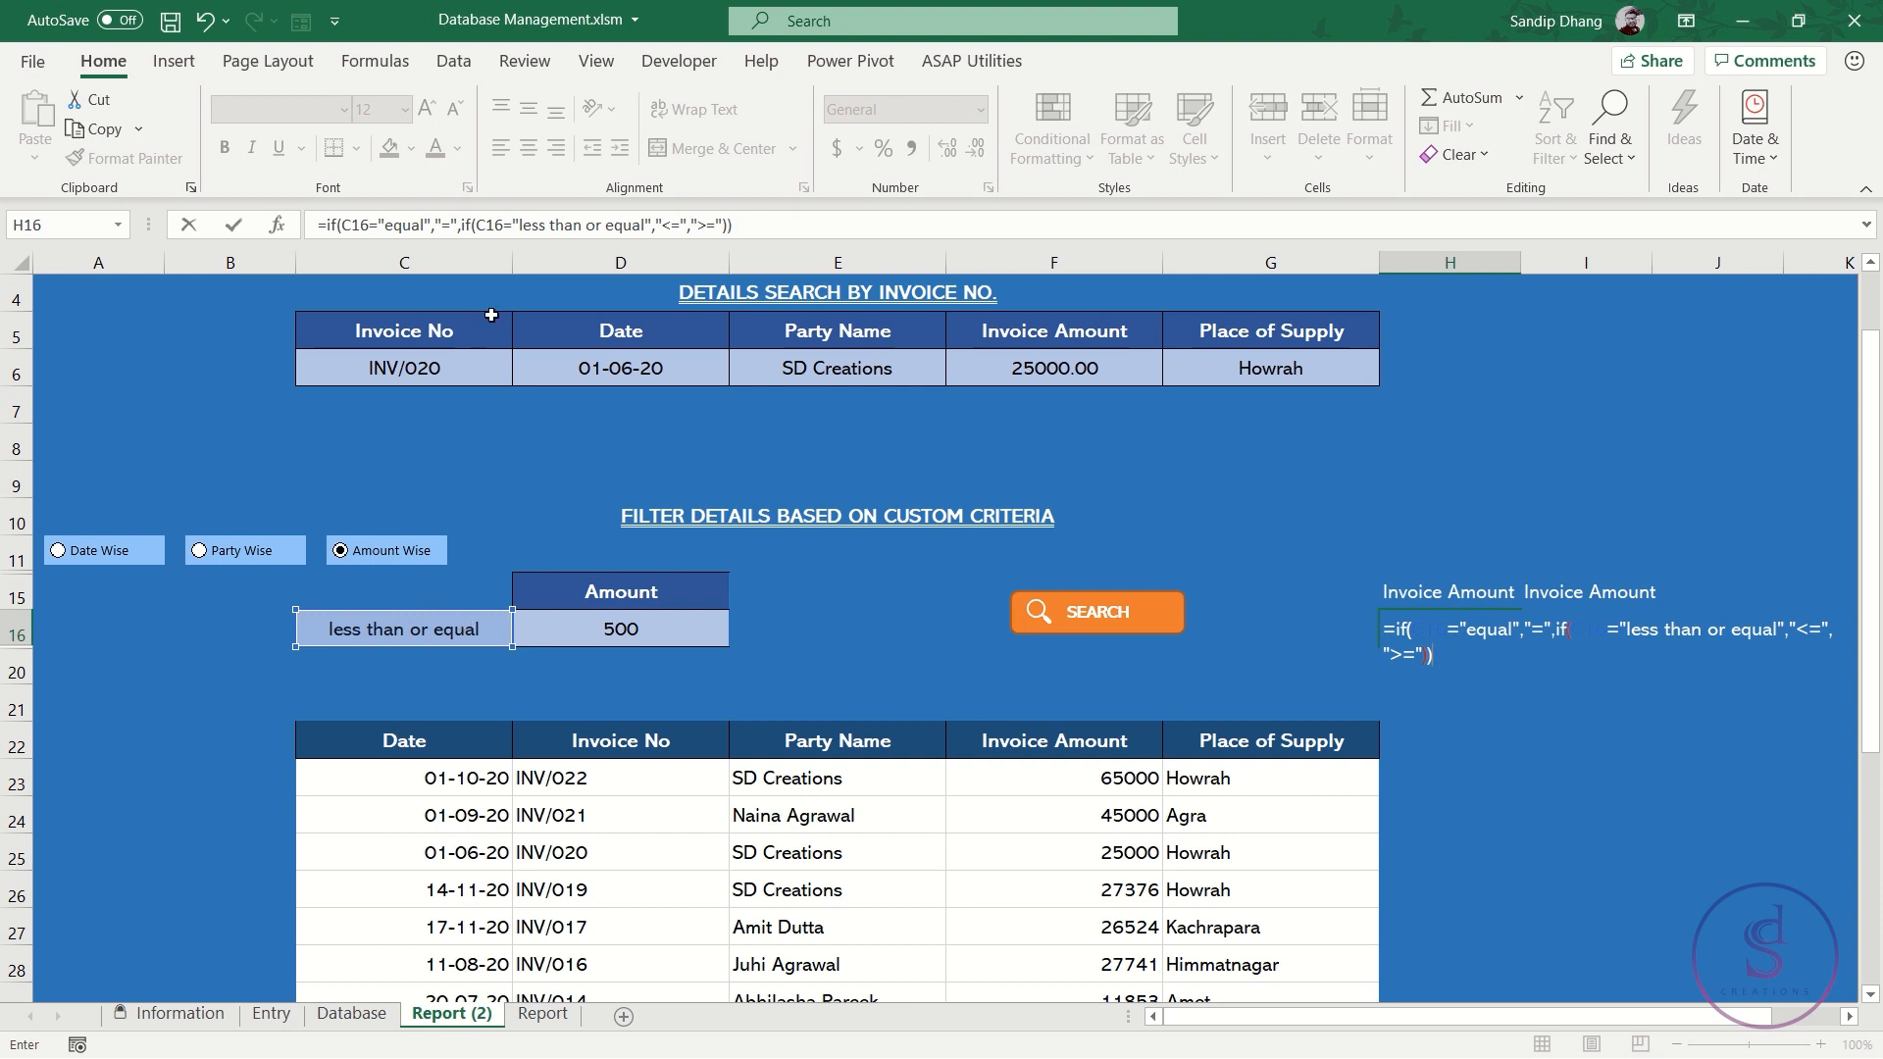
key(Return)
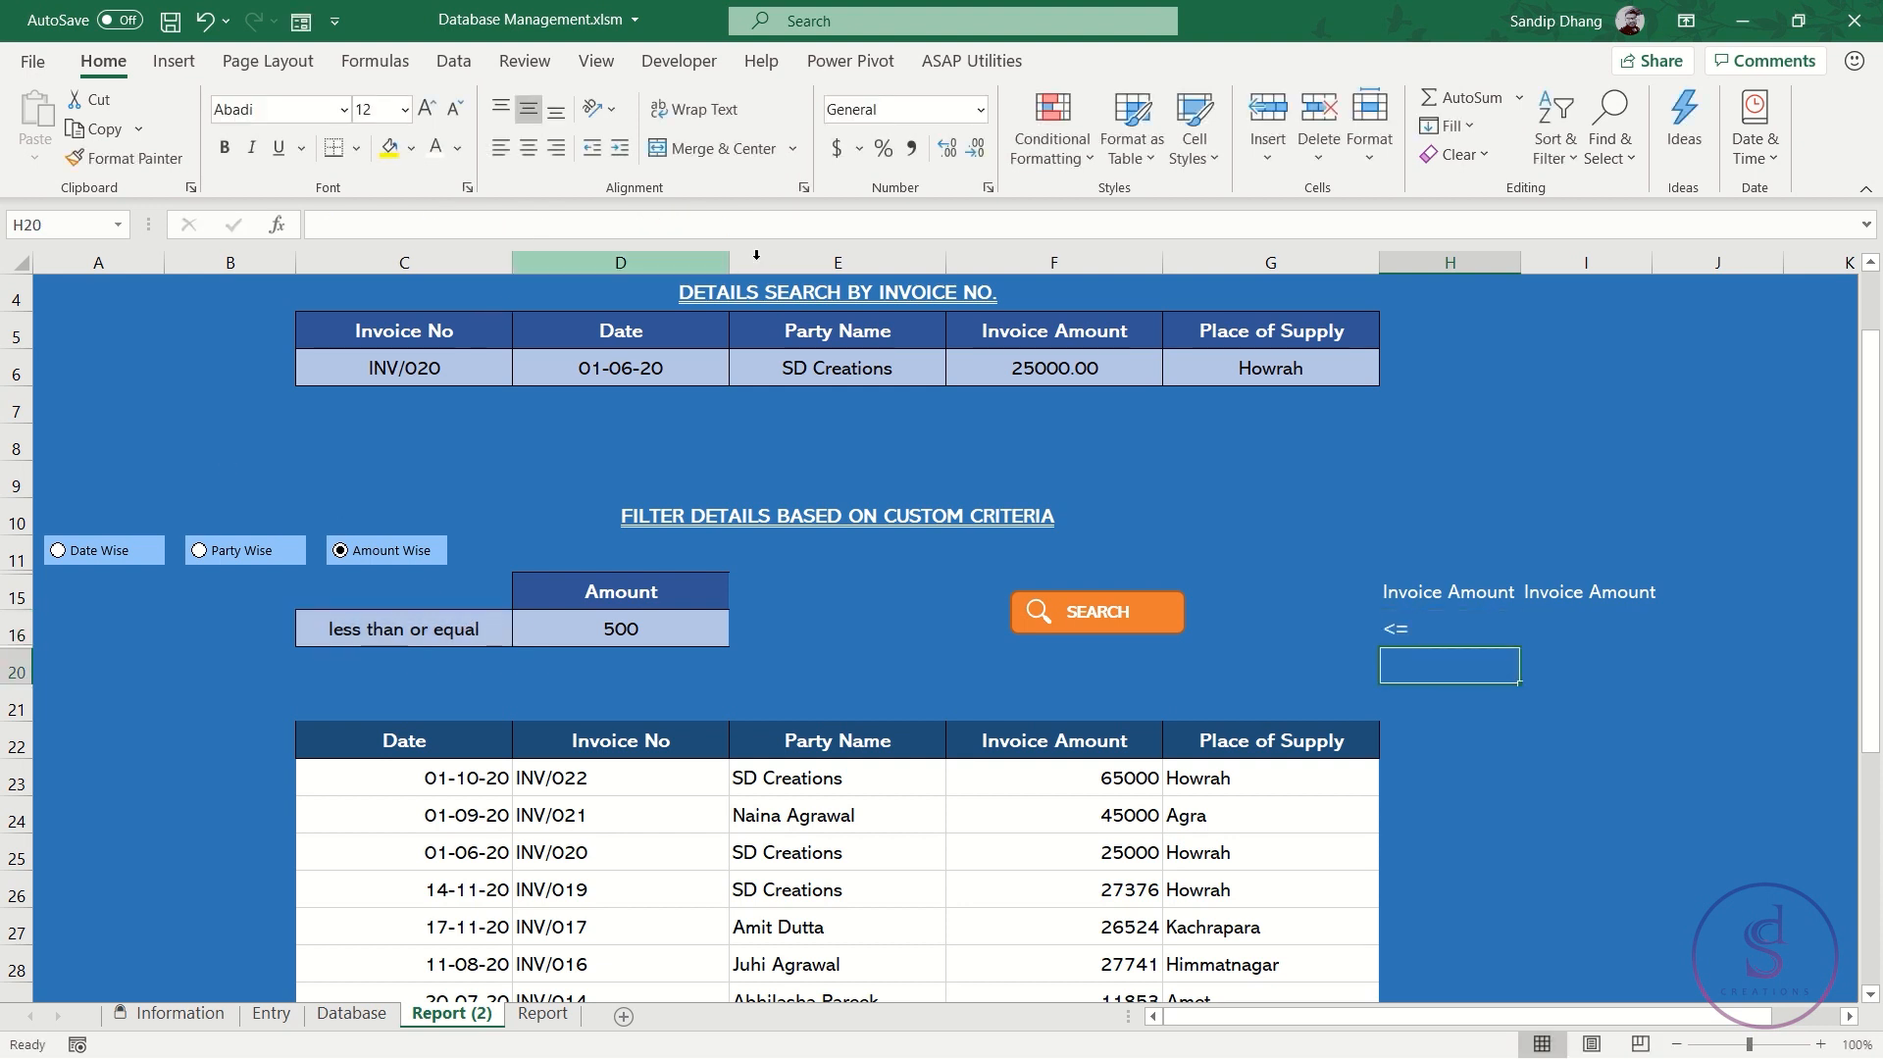
Test the H16 operator formula by switching the comparison option in C16 to equal and finally to greater than or equal
click(456, 623)
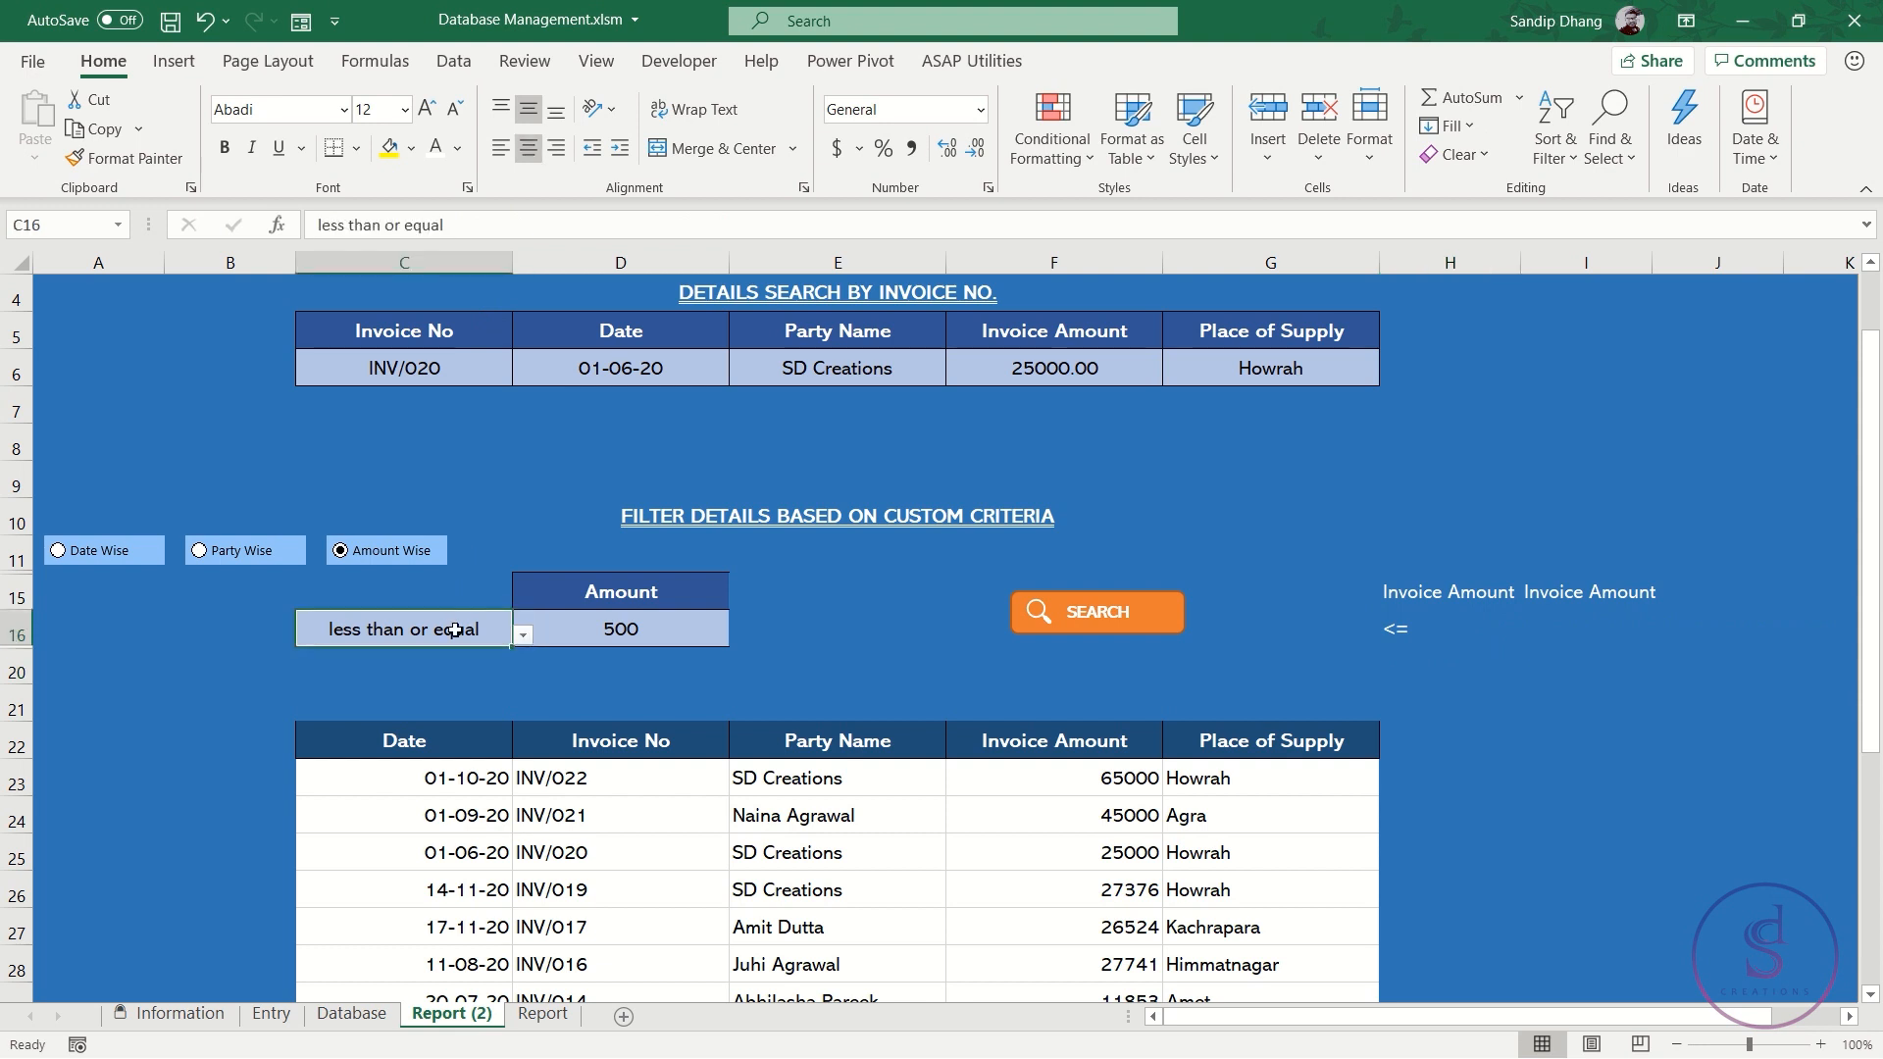
key(alt+Down)
key(Up)
key(Return)
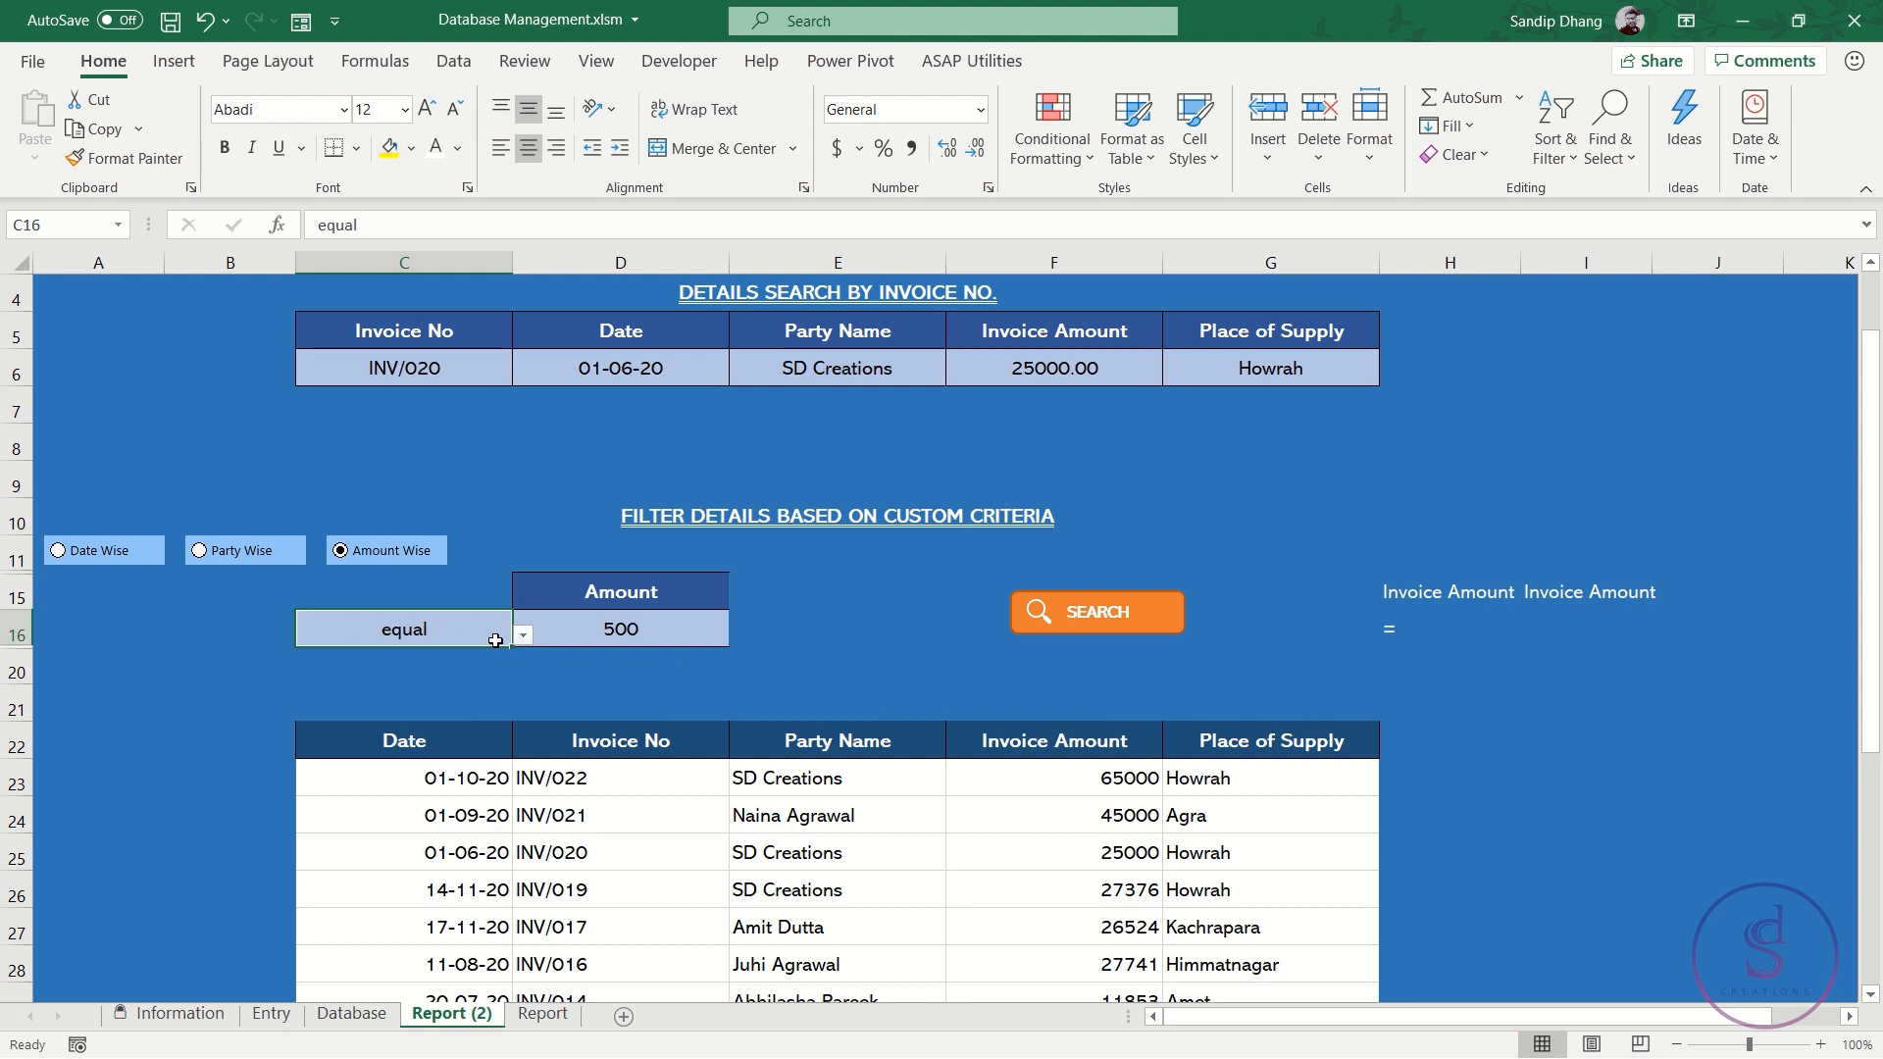
key(alt+Down)
key(Down)
key(Down)
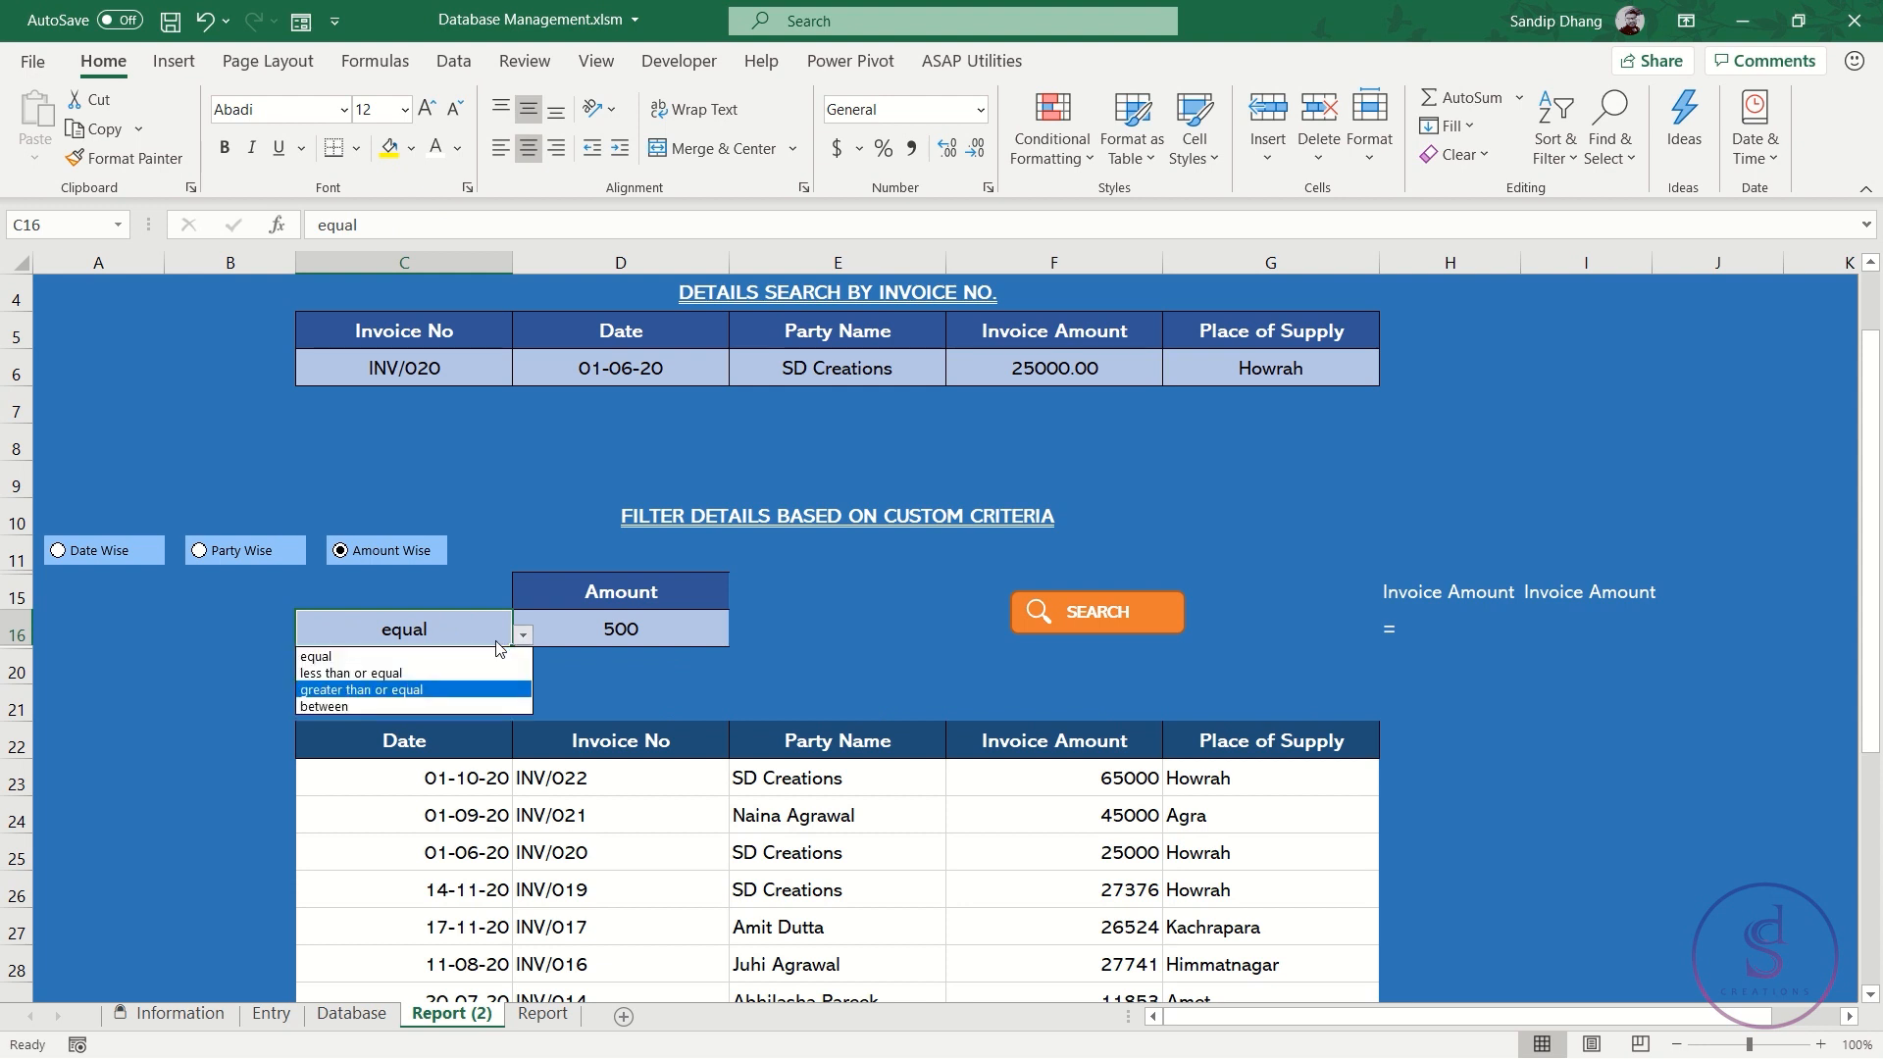
key(Return)
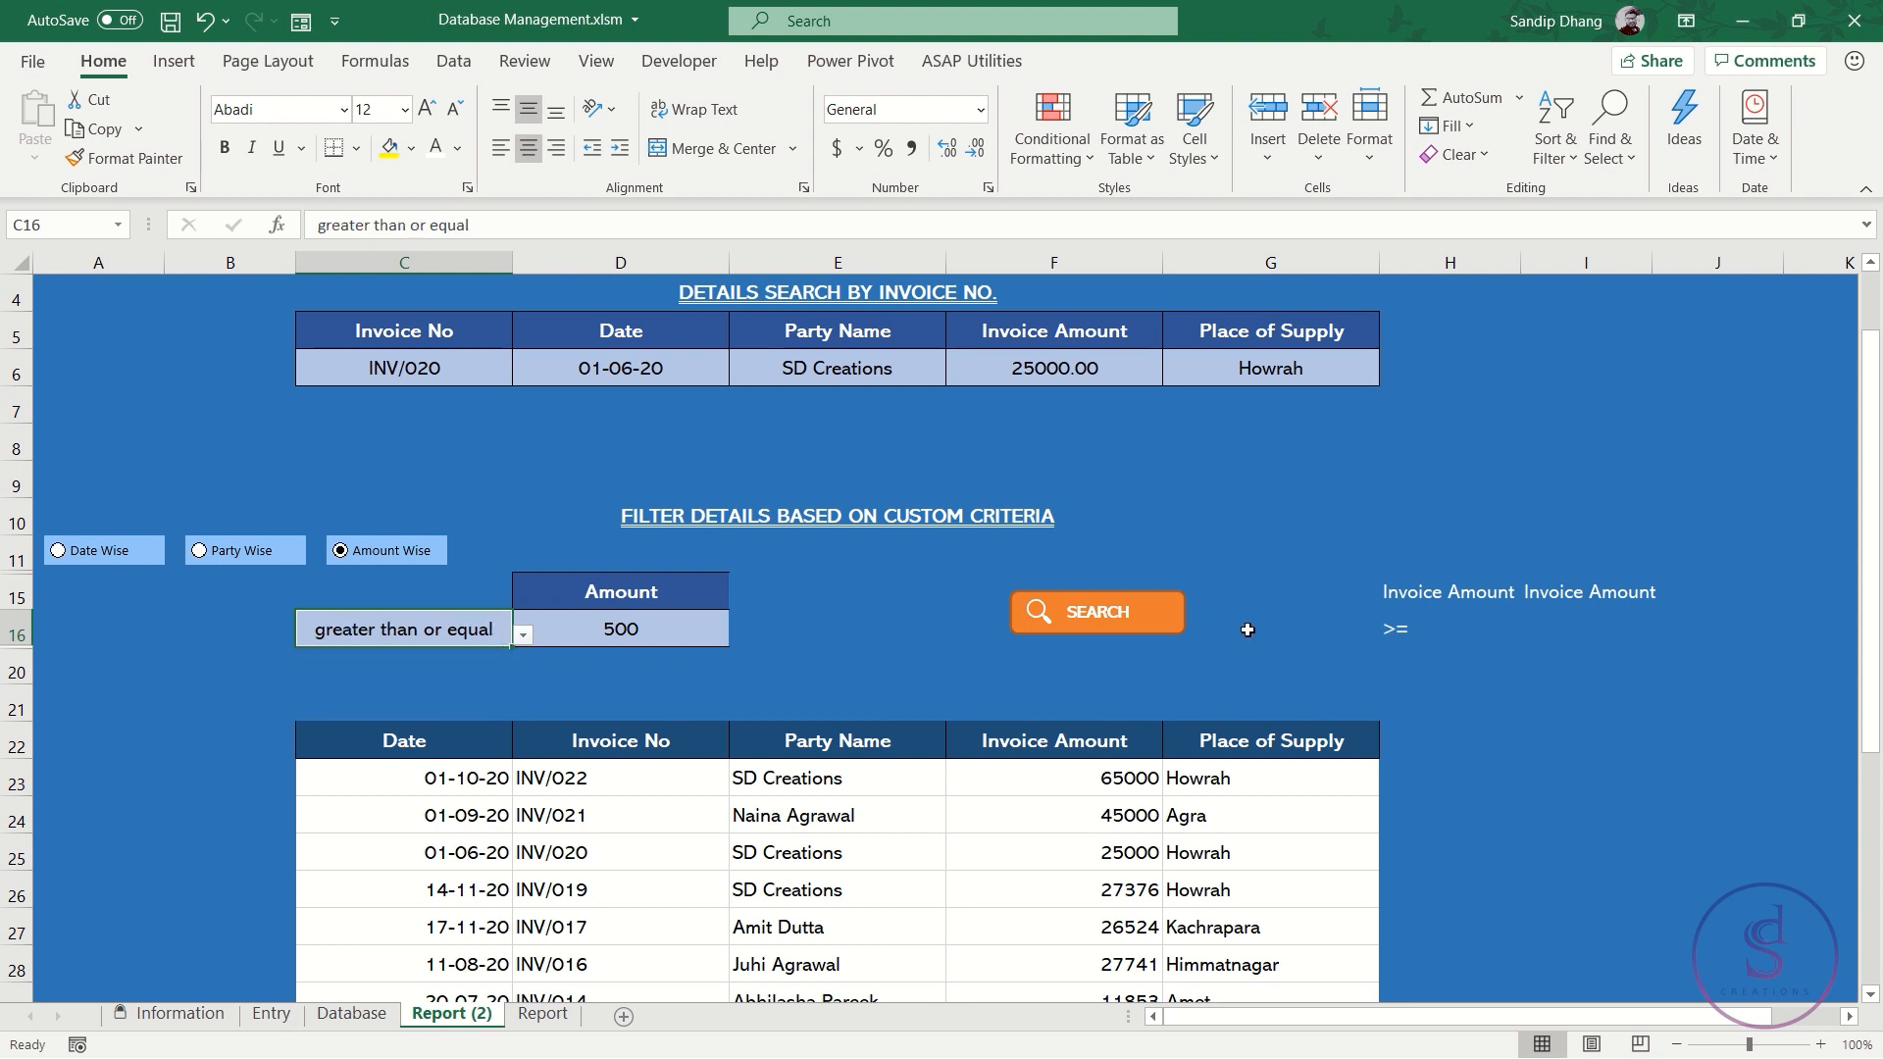
Append &D16 to the H16 formula so the criterion joins the comparison operator with the entered amount
click(1393, 630)
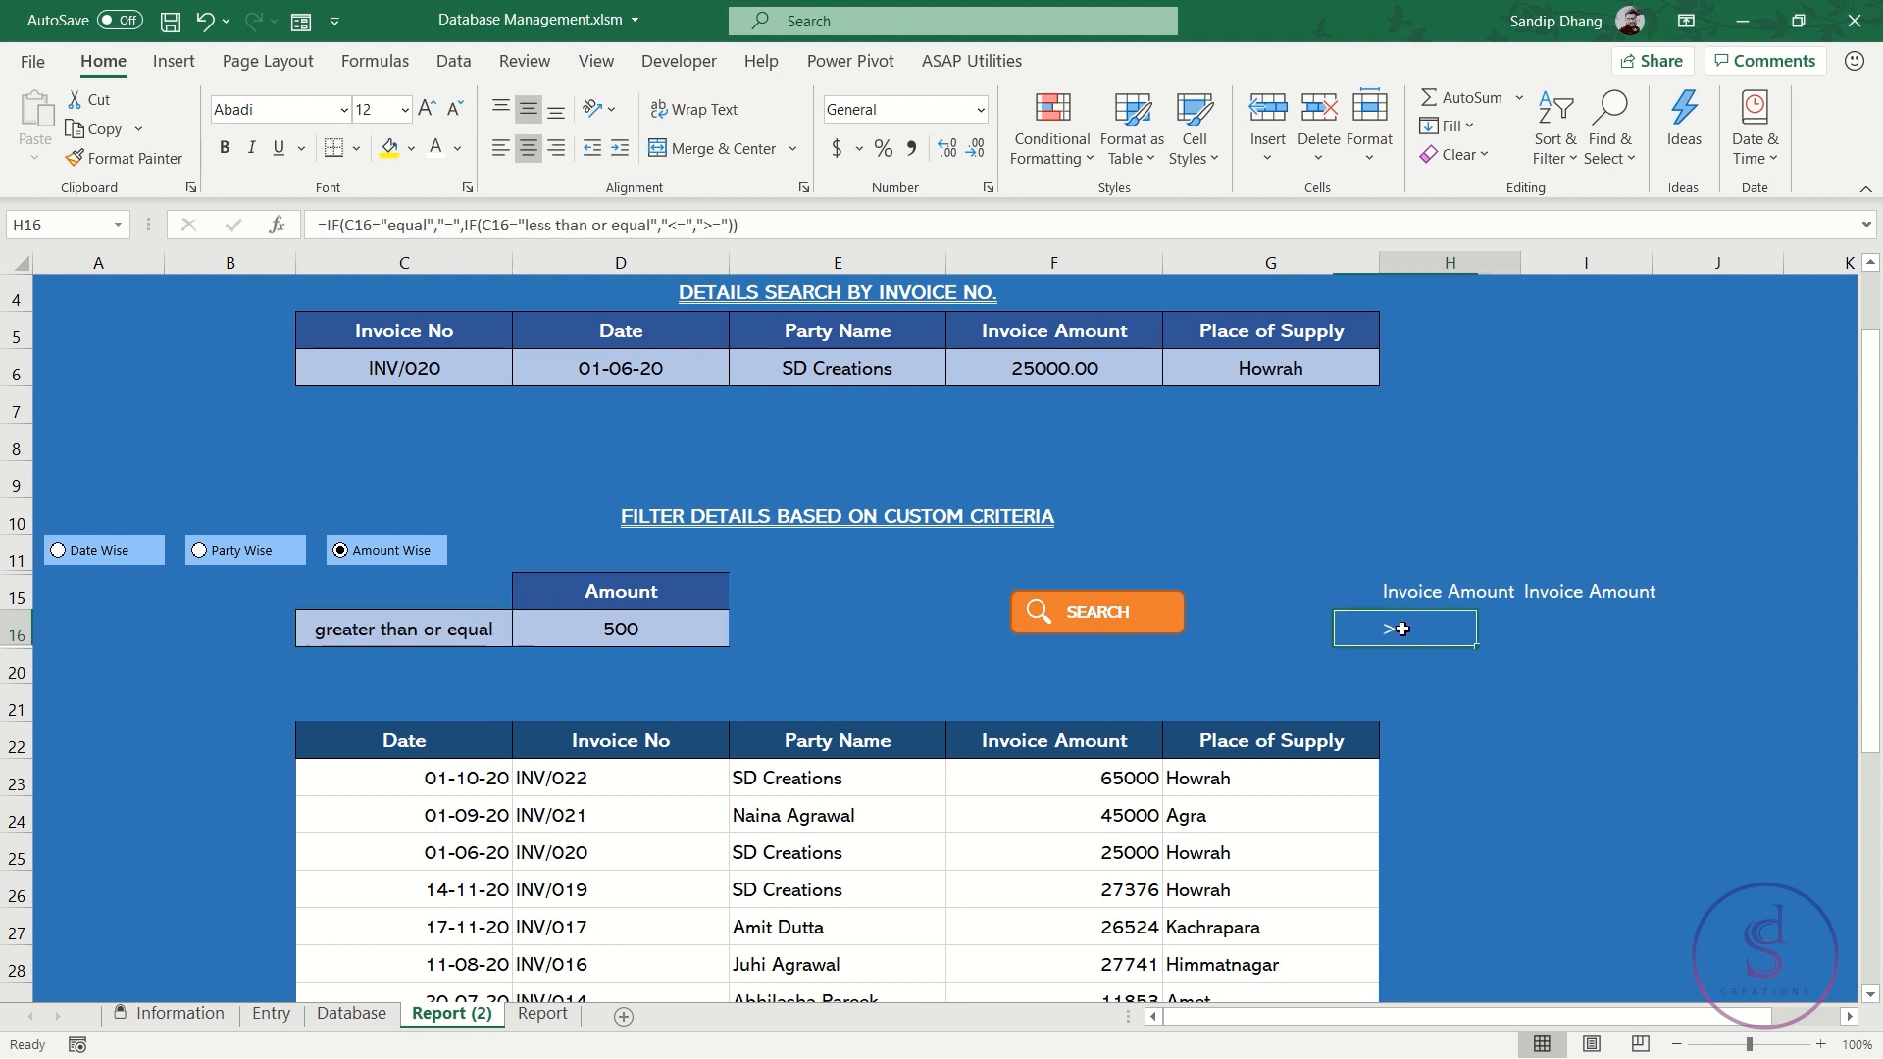
click(779, 225)
text(&)
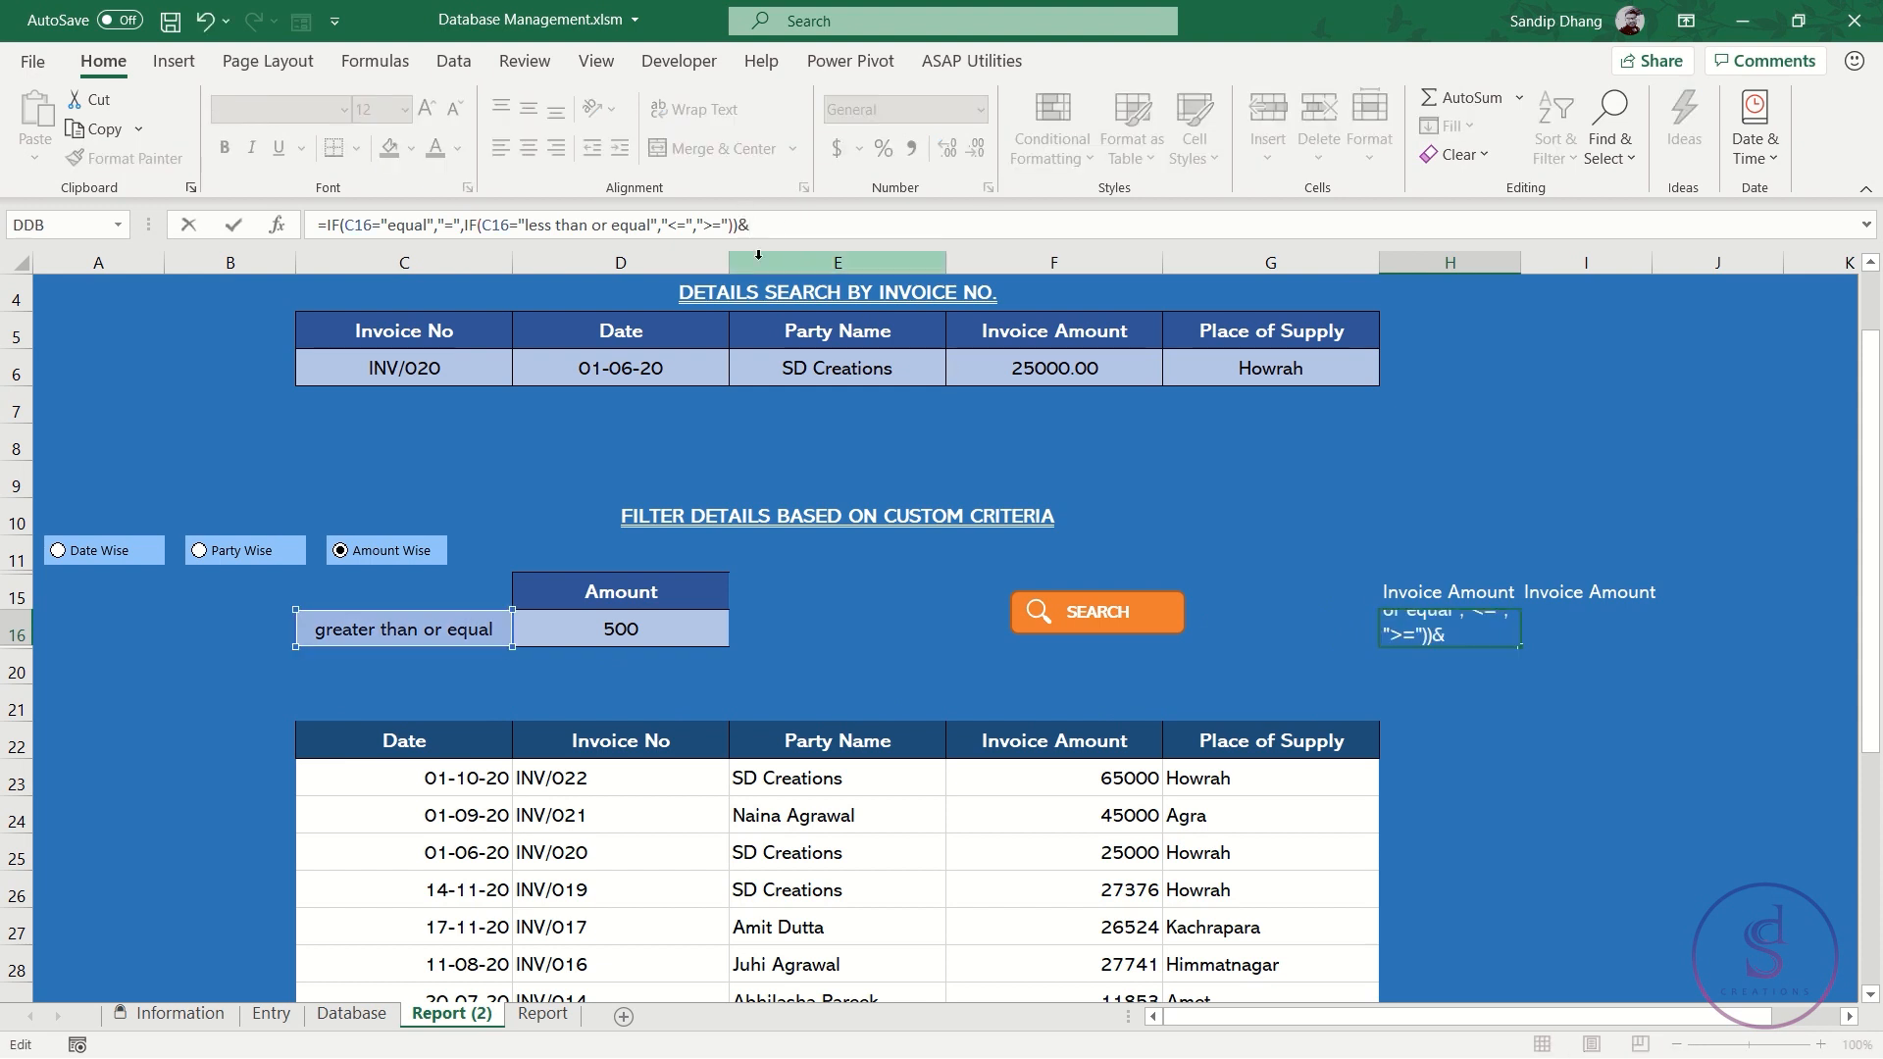
click(671, 632)
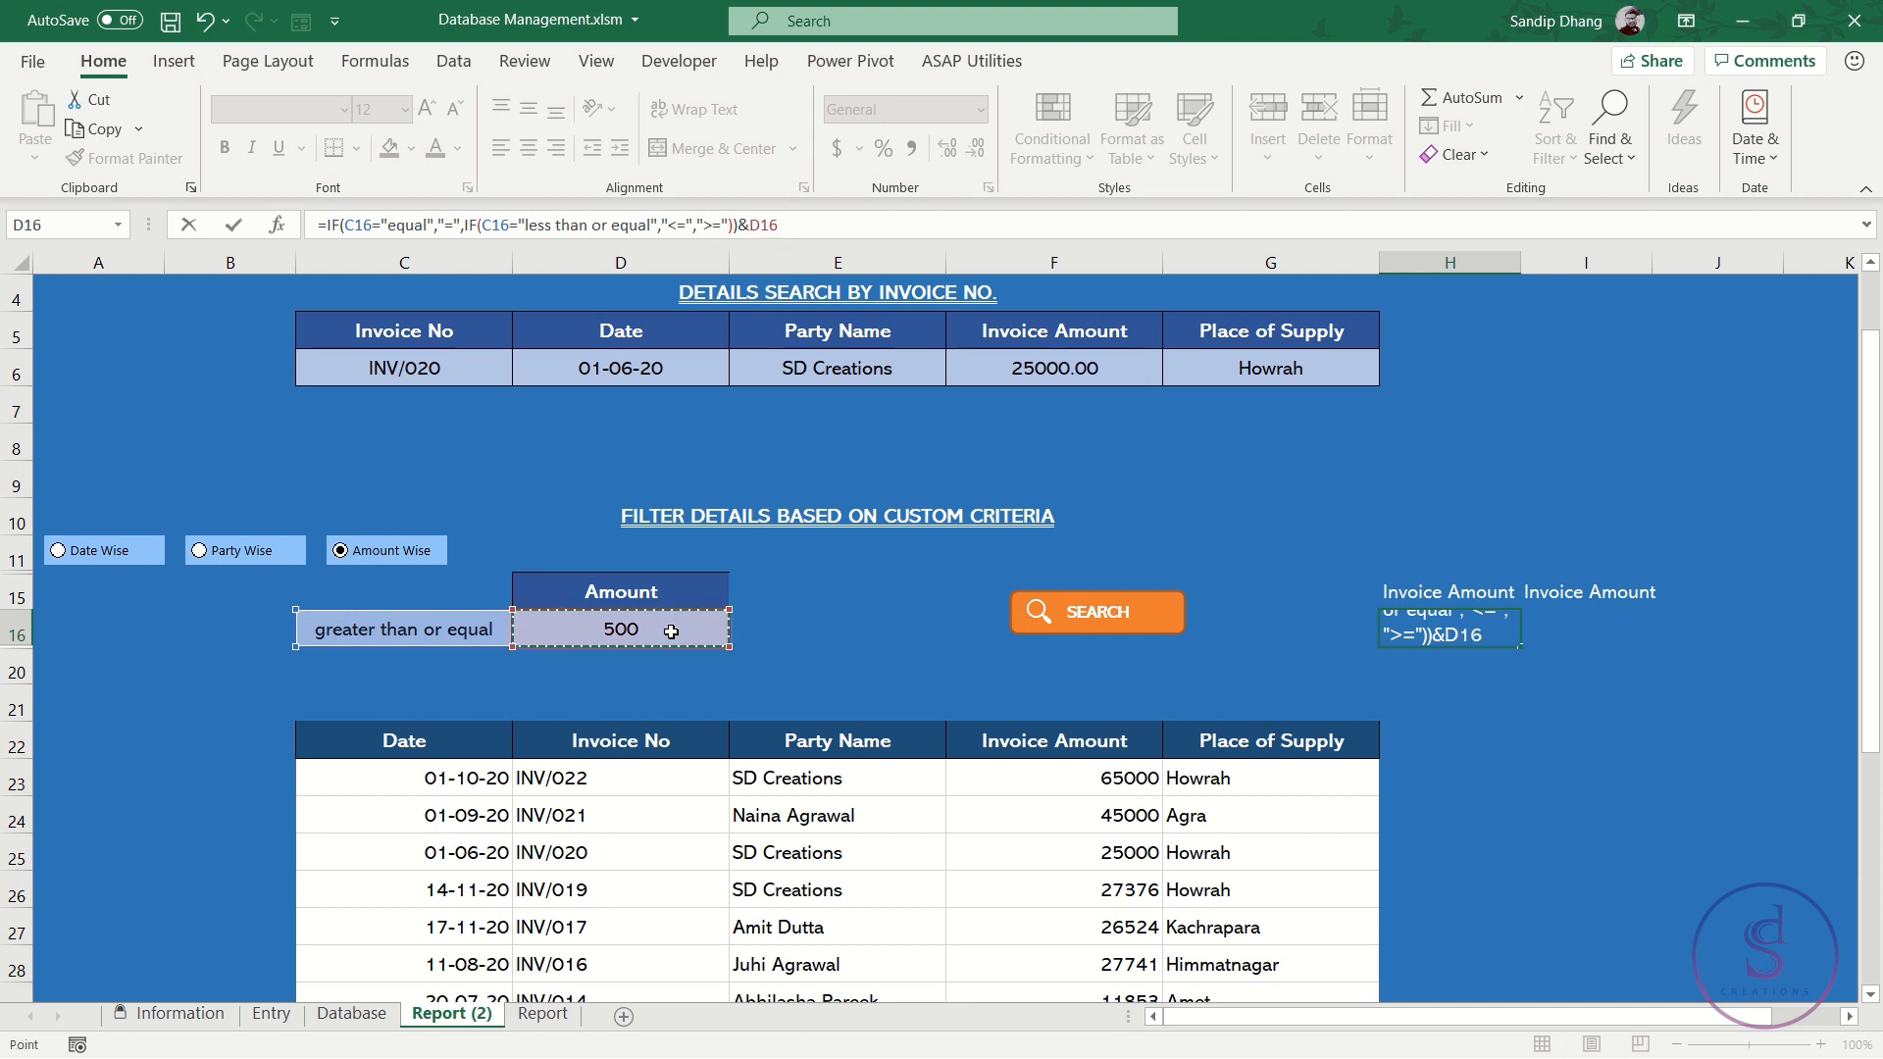
key(Return)
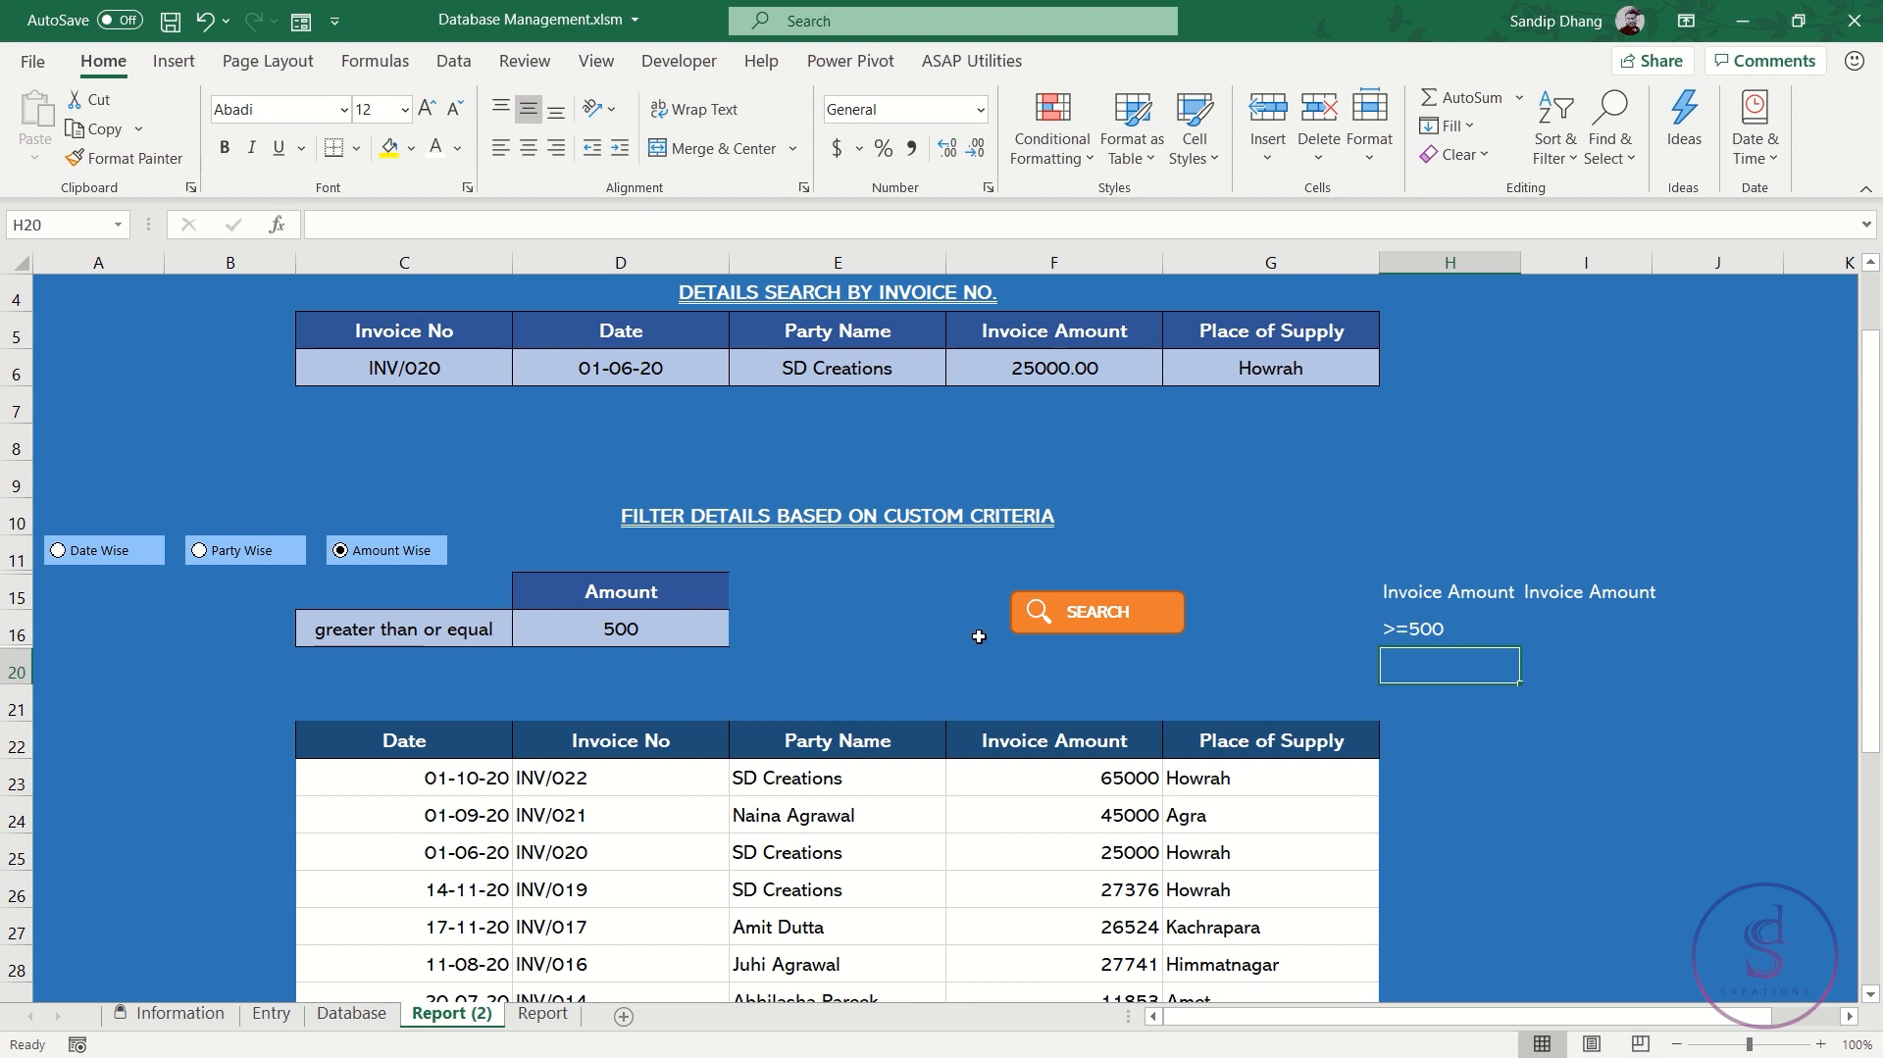
click(460, 631)
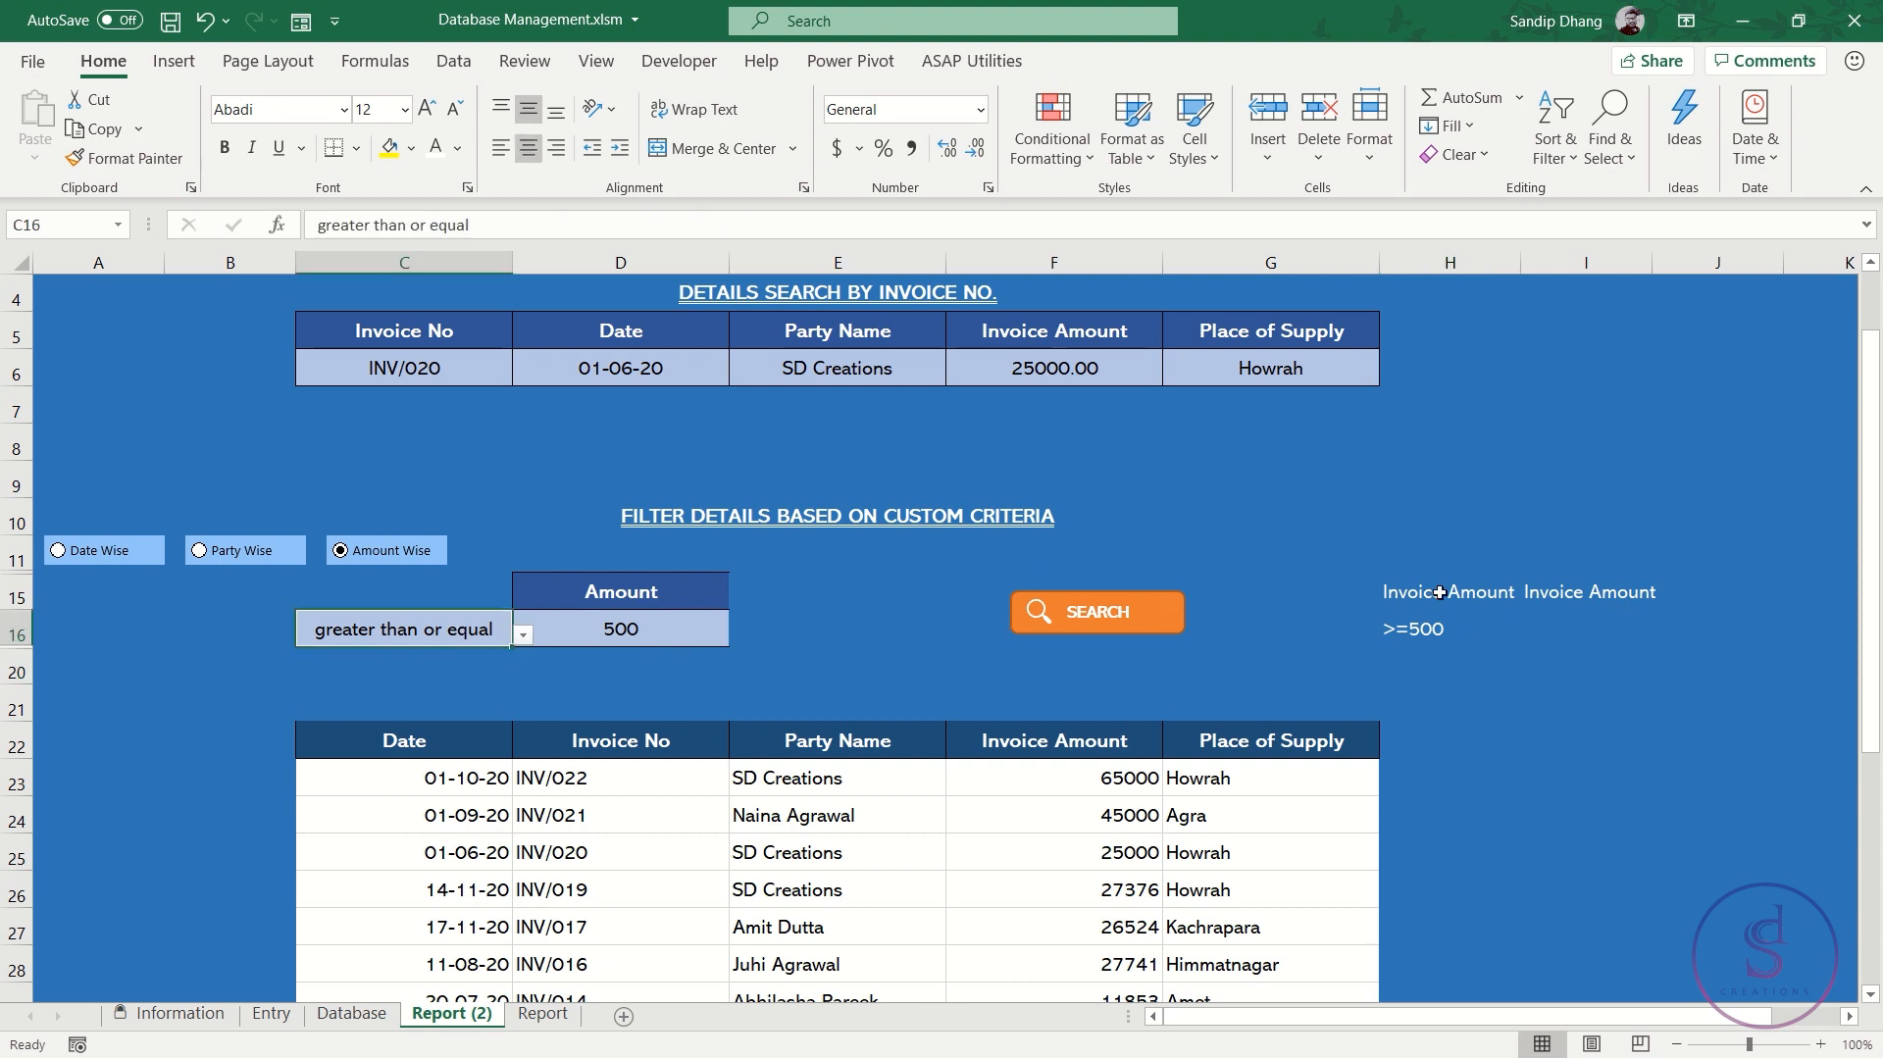
click(1463, 635)
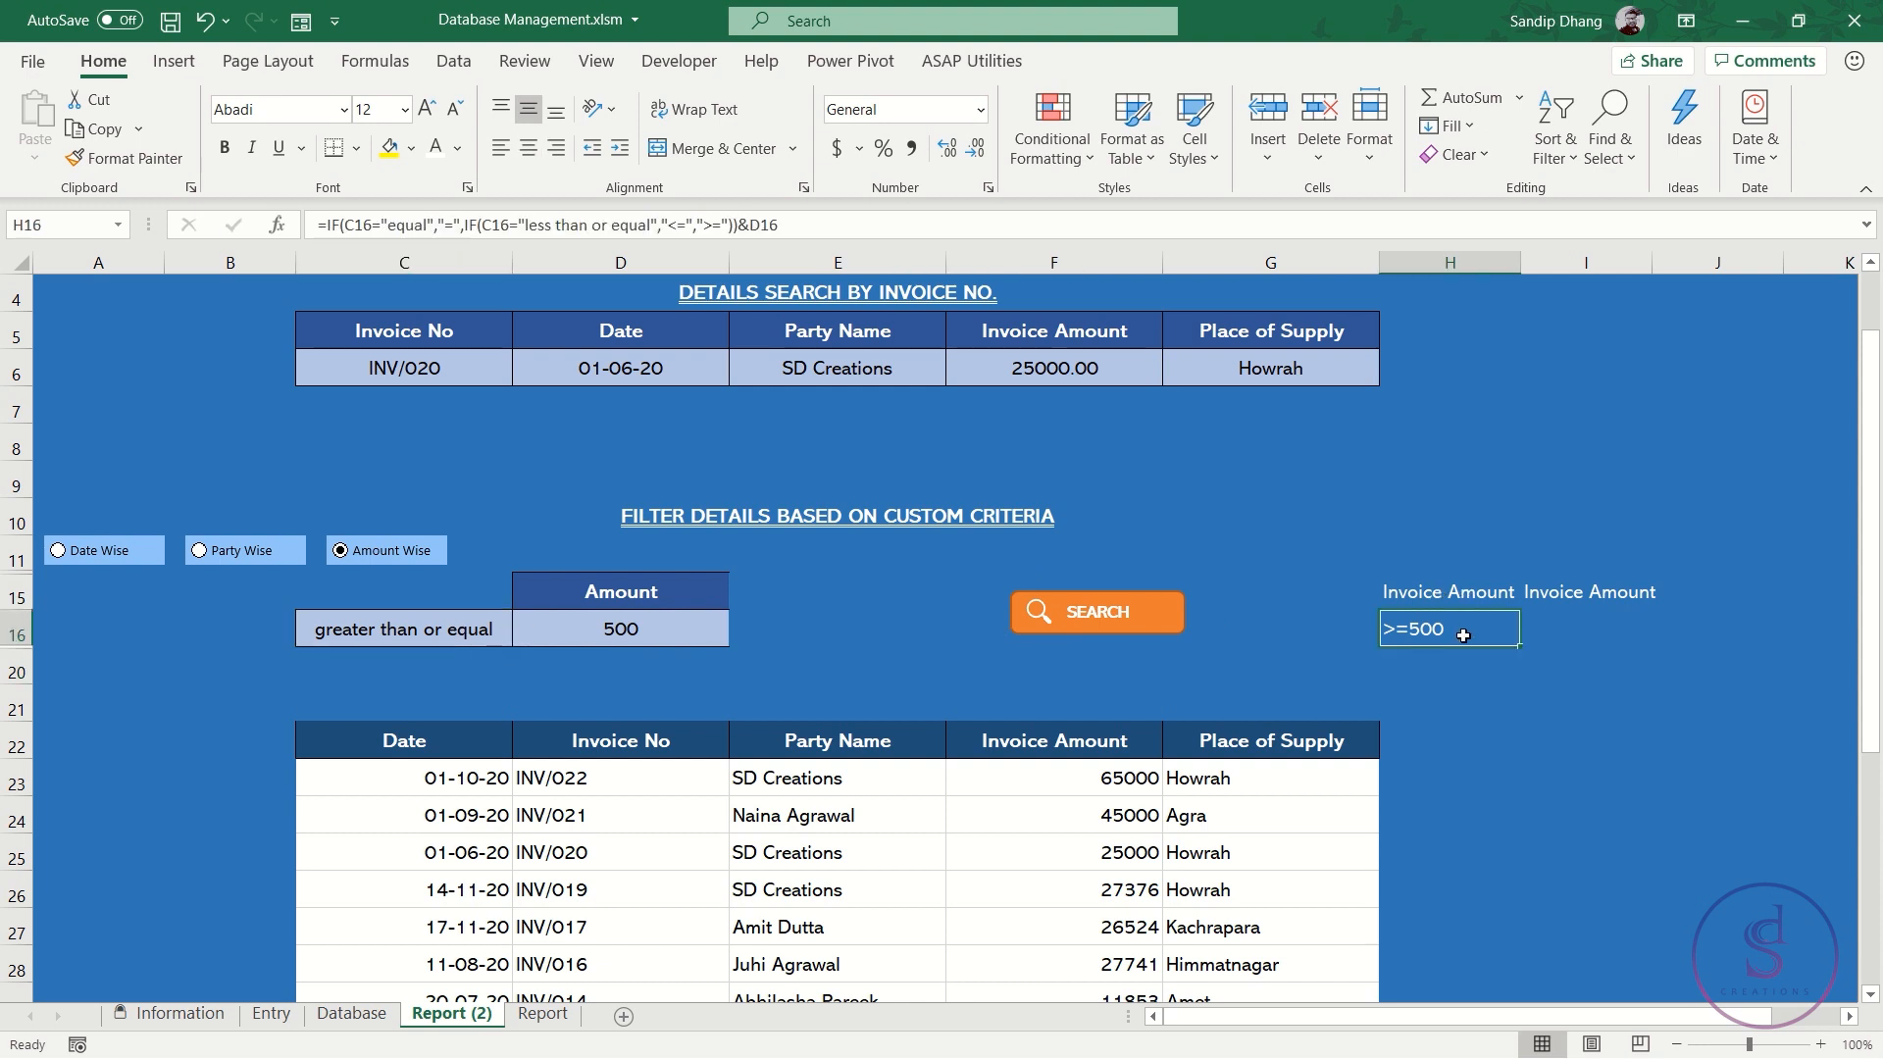
click(1562, 625)
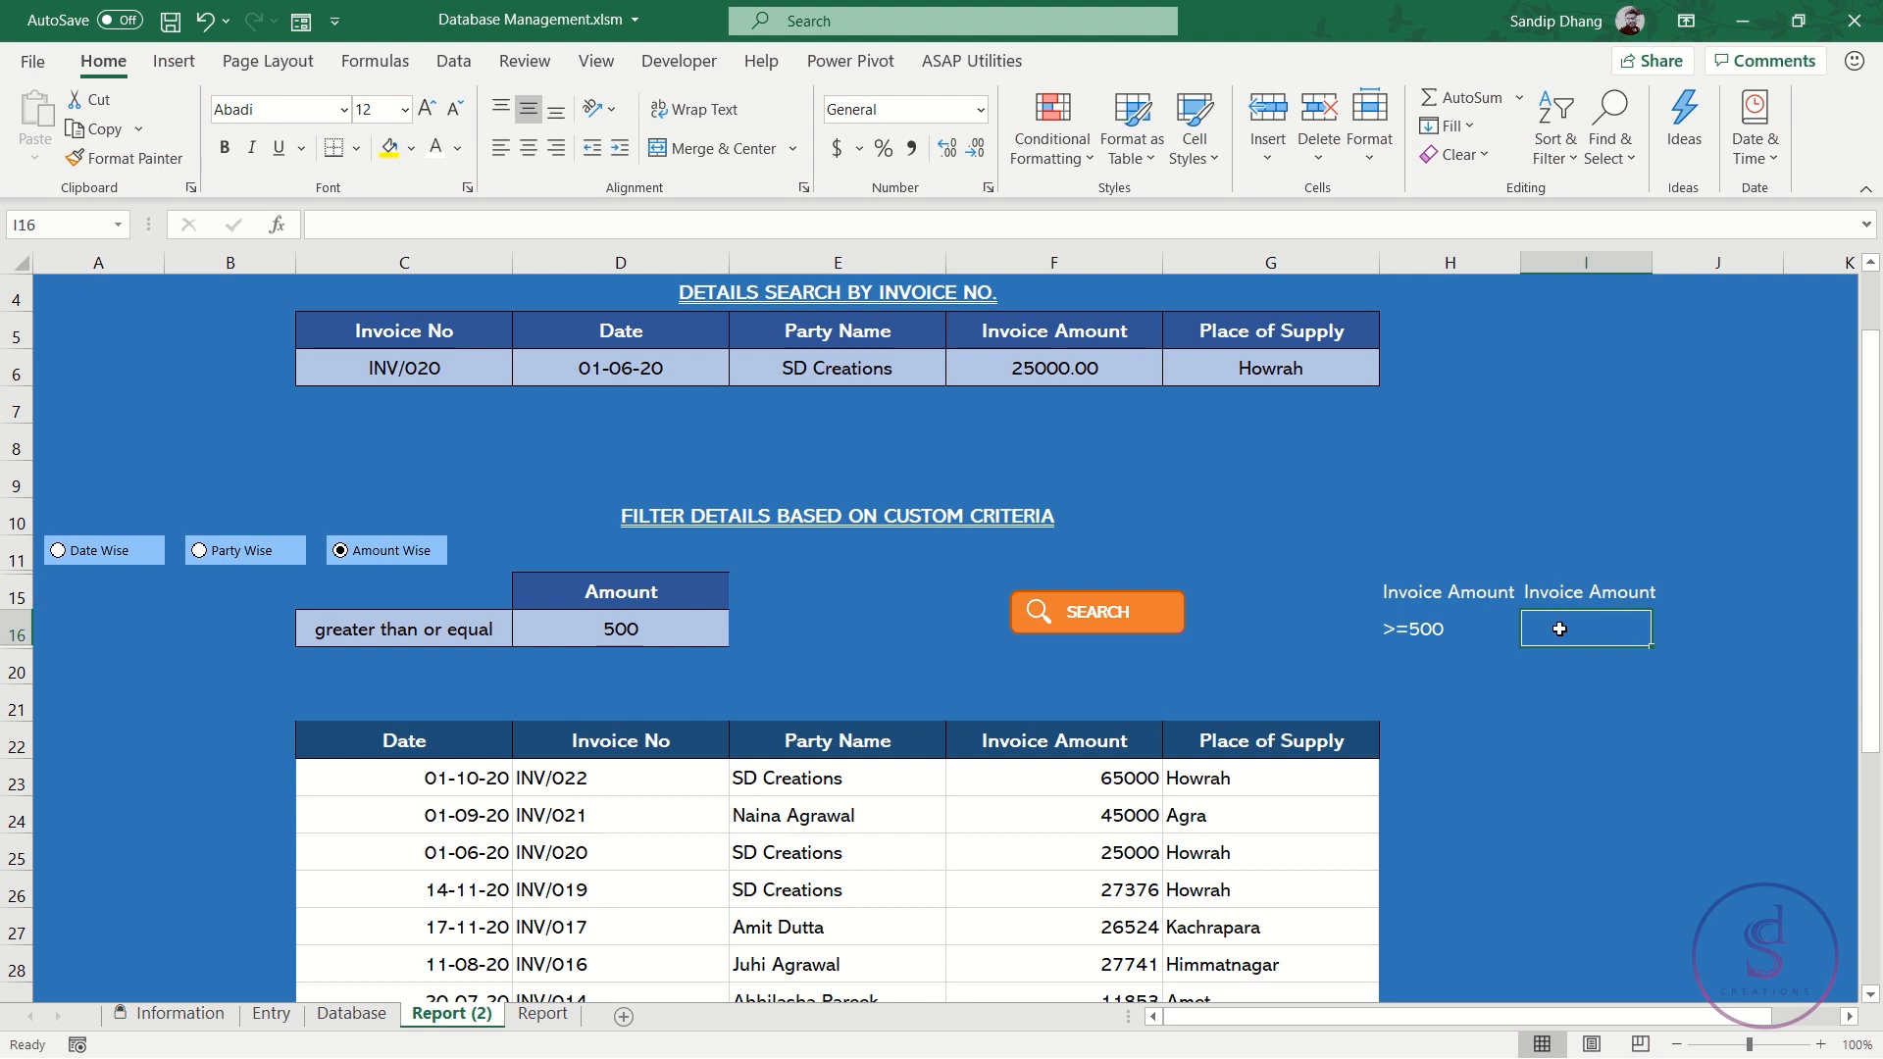
drag(1503, 599, 1596, 624)
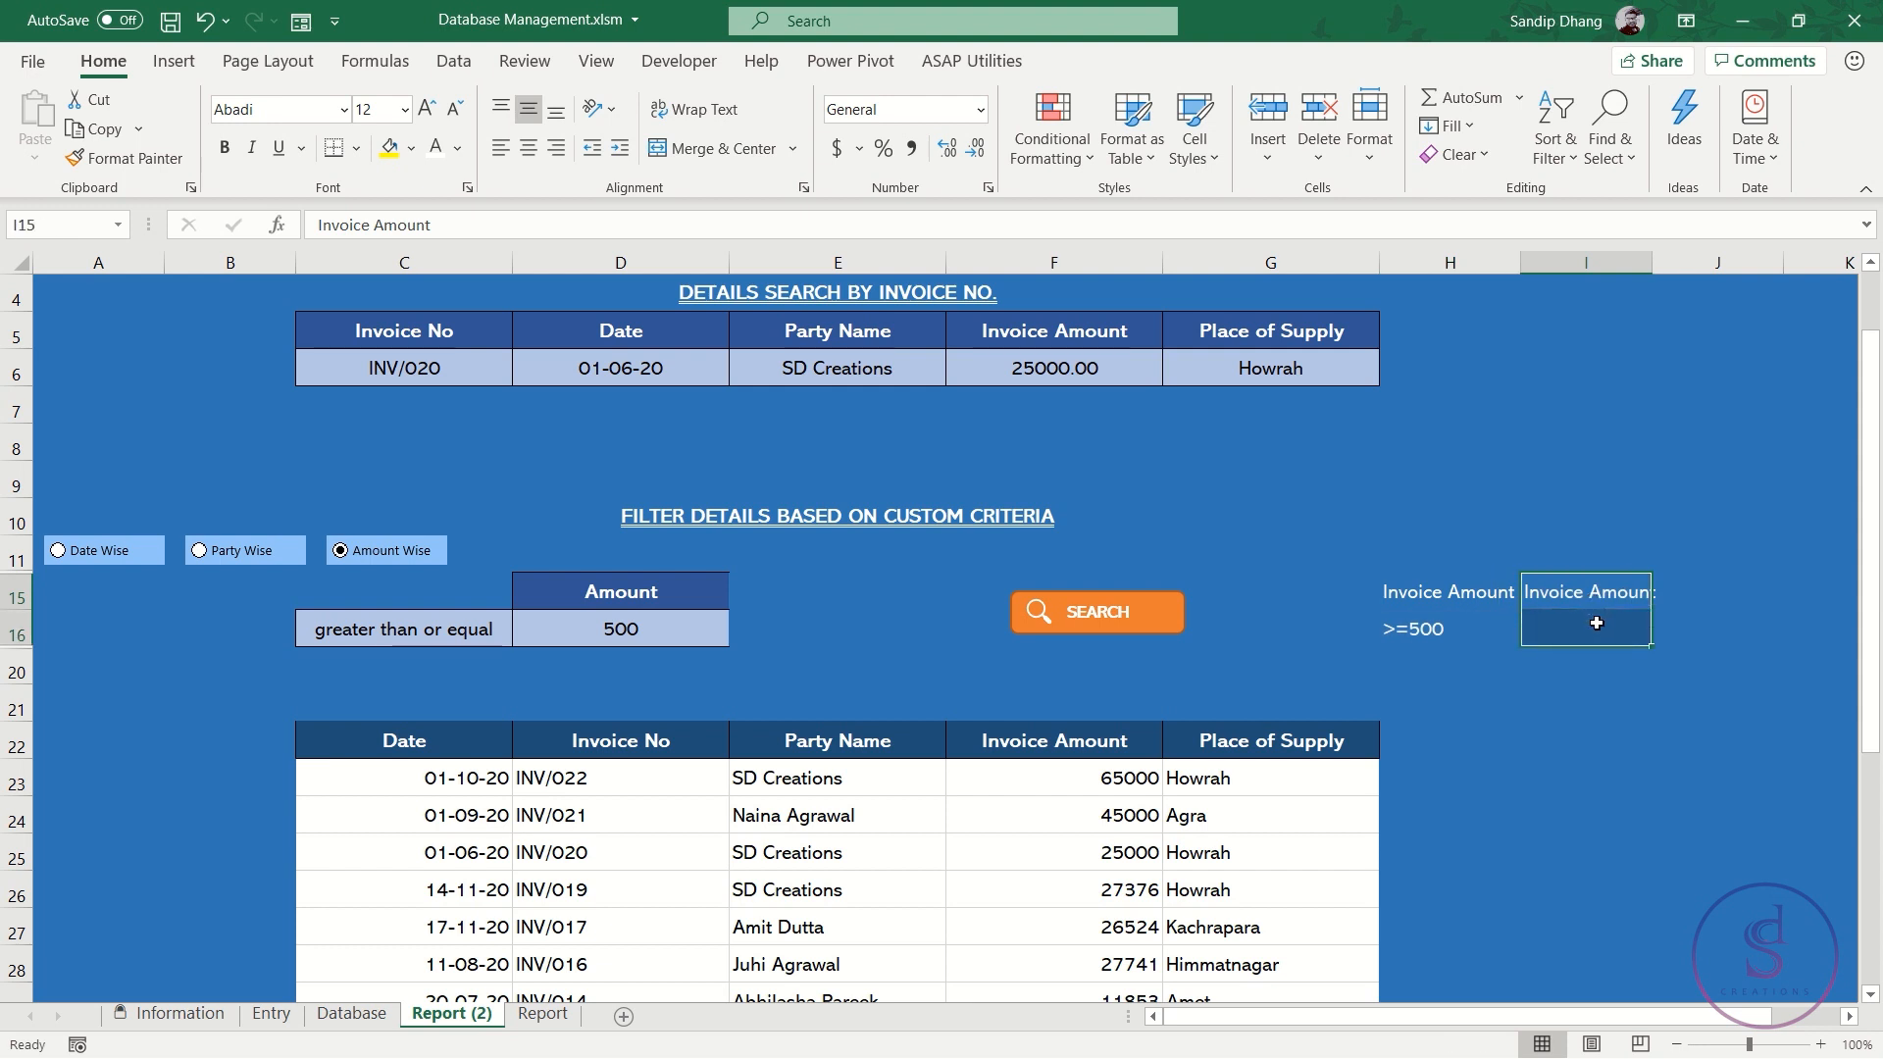
drag(1486, 594, 1550, 631)
click(1562, 618)
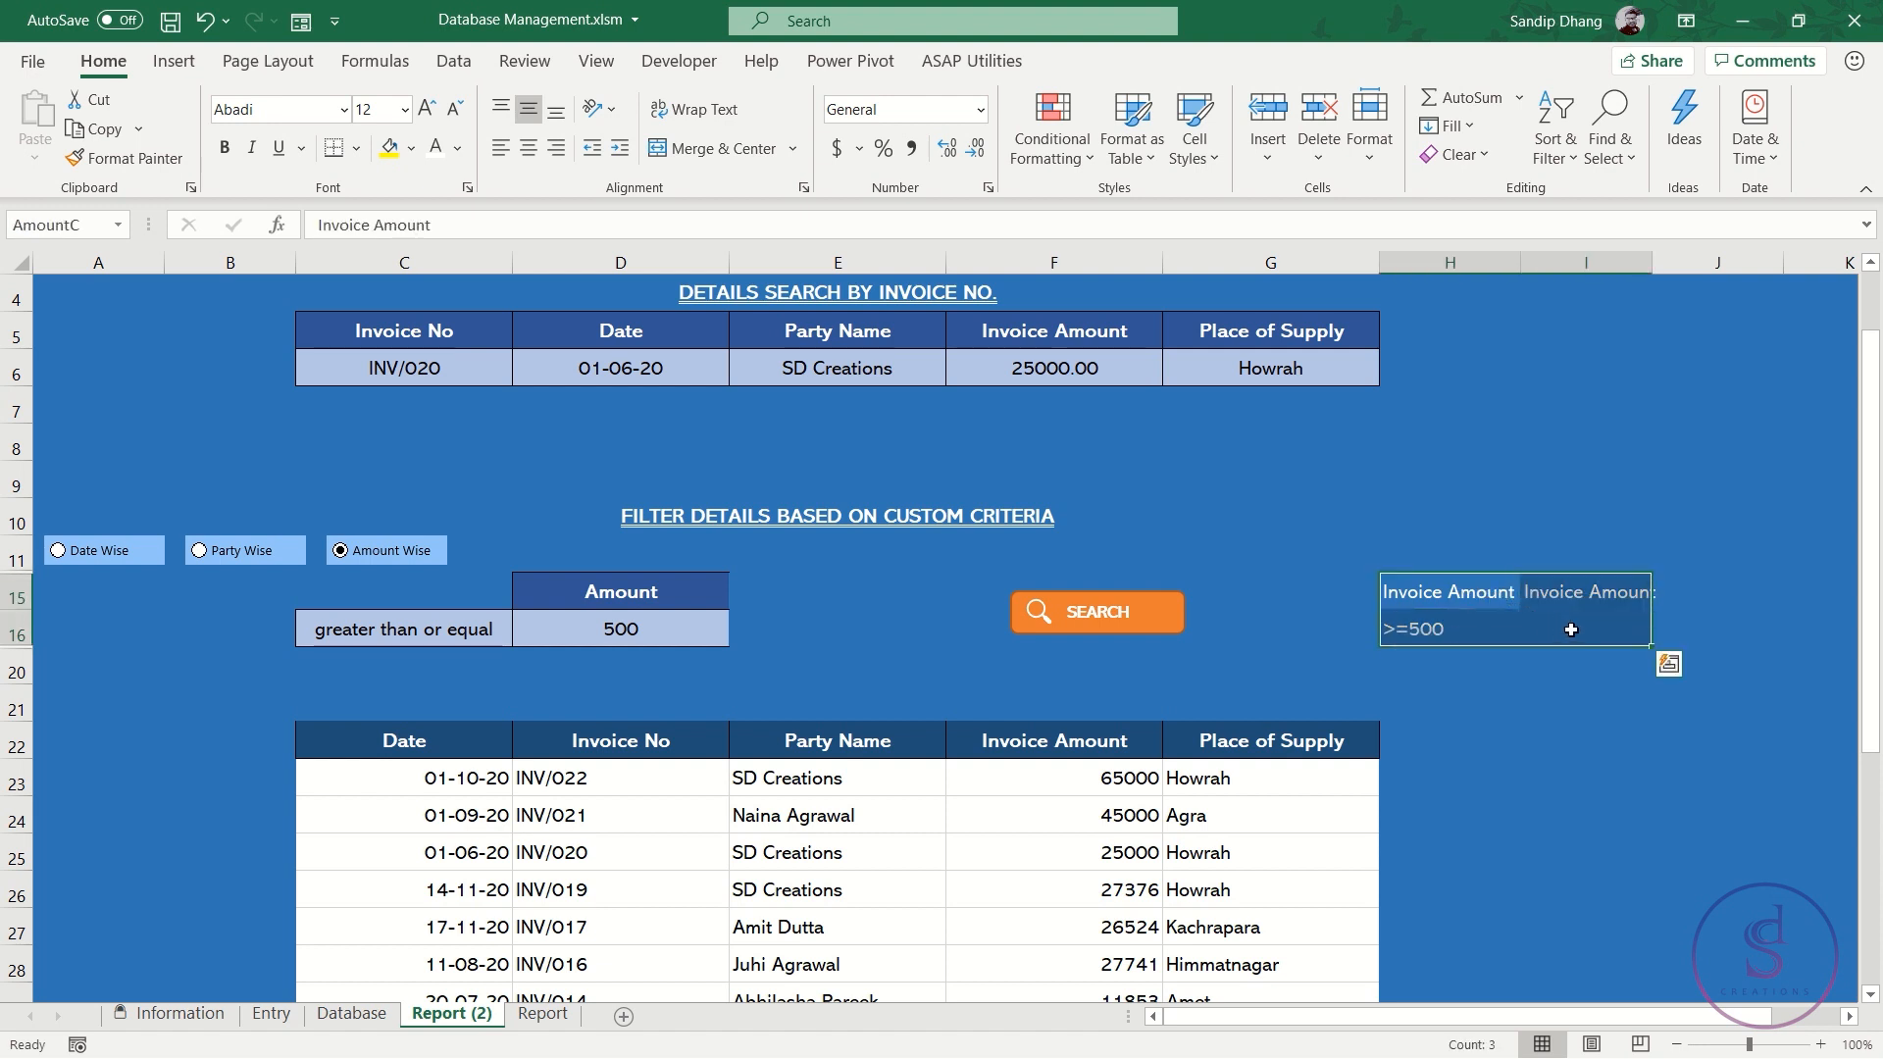
Enter an IF formula in I16 that returns H16 when C16 is not "between" and otherwise joins "<=" with E16
click(1572, 629)
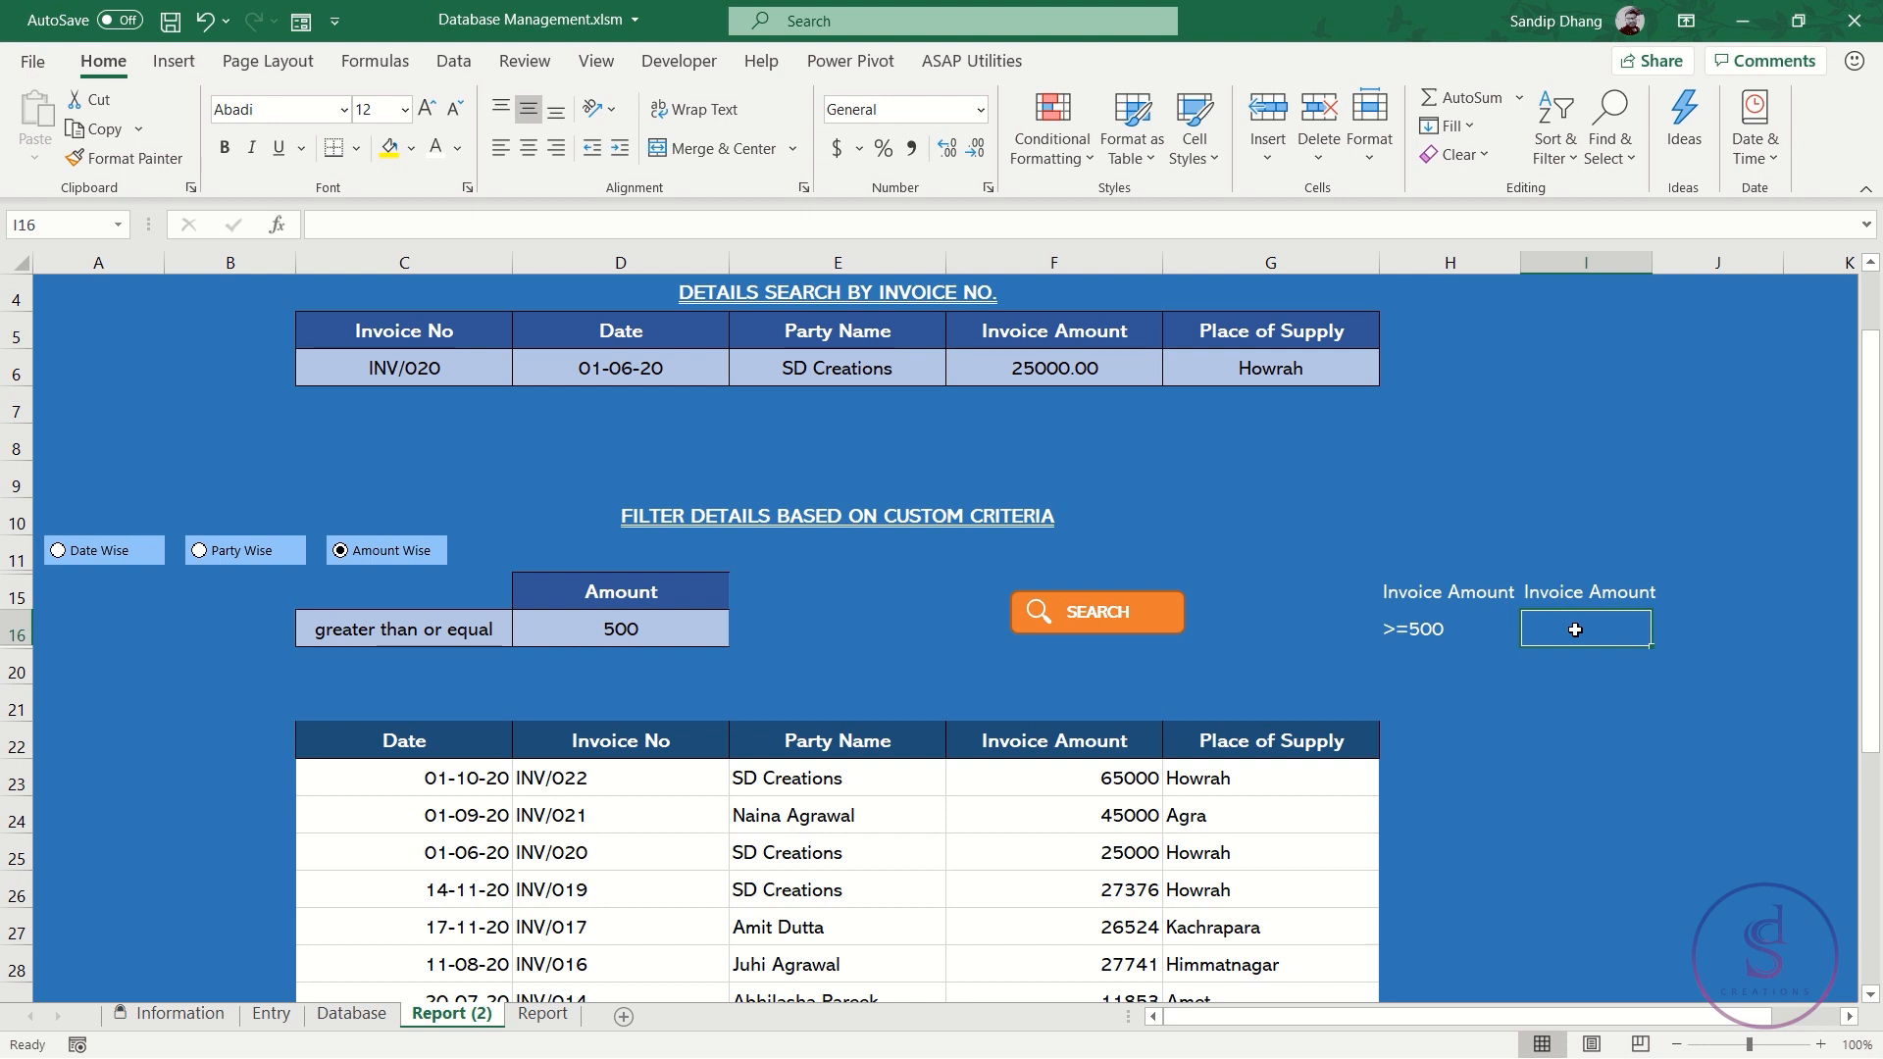
text(=)
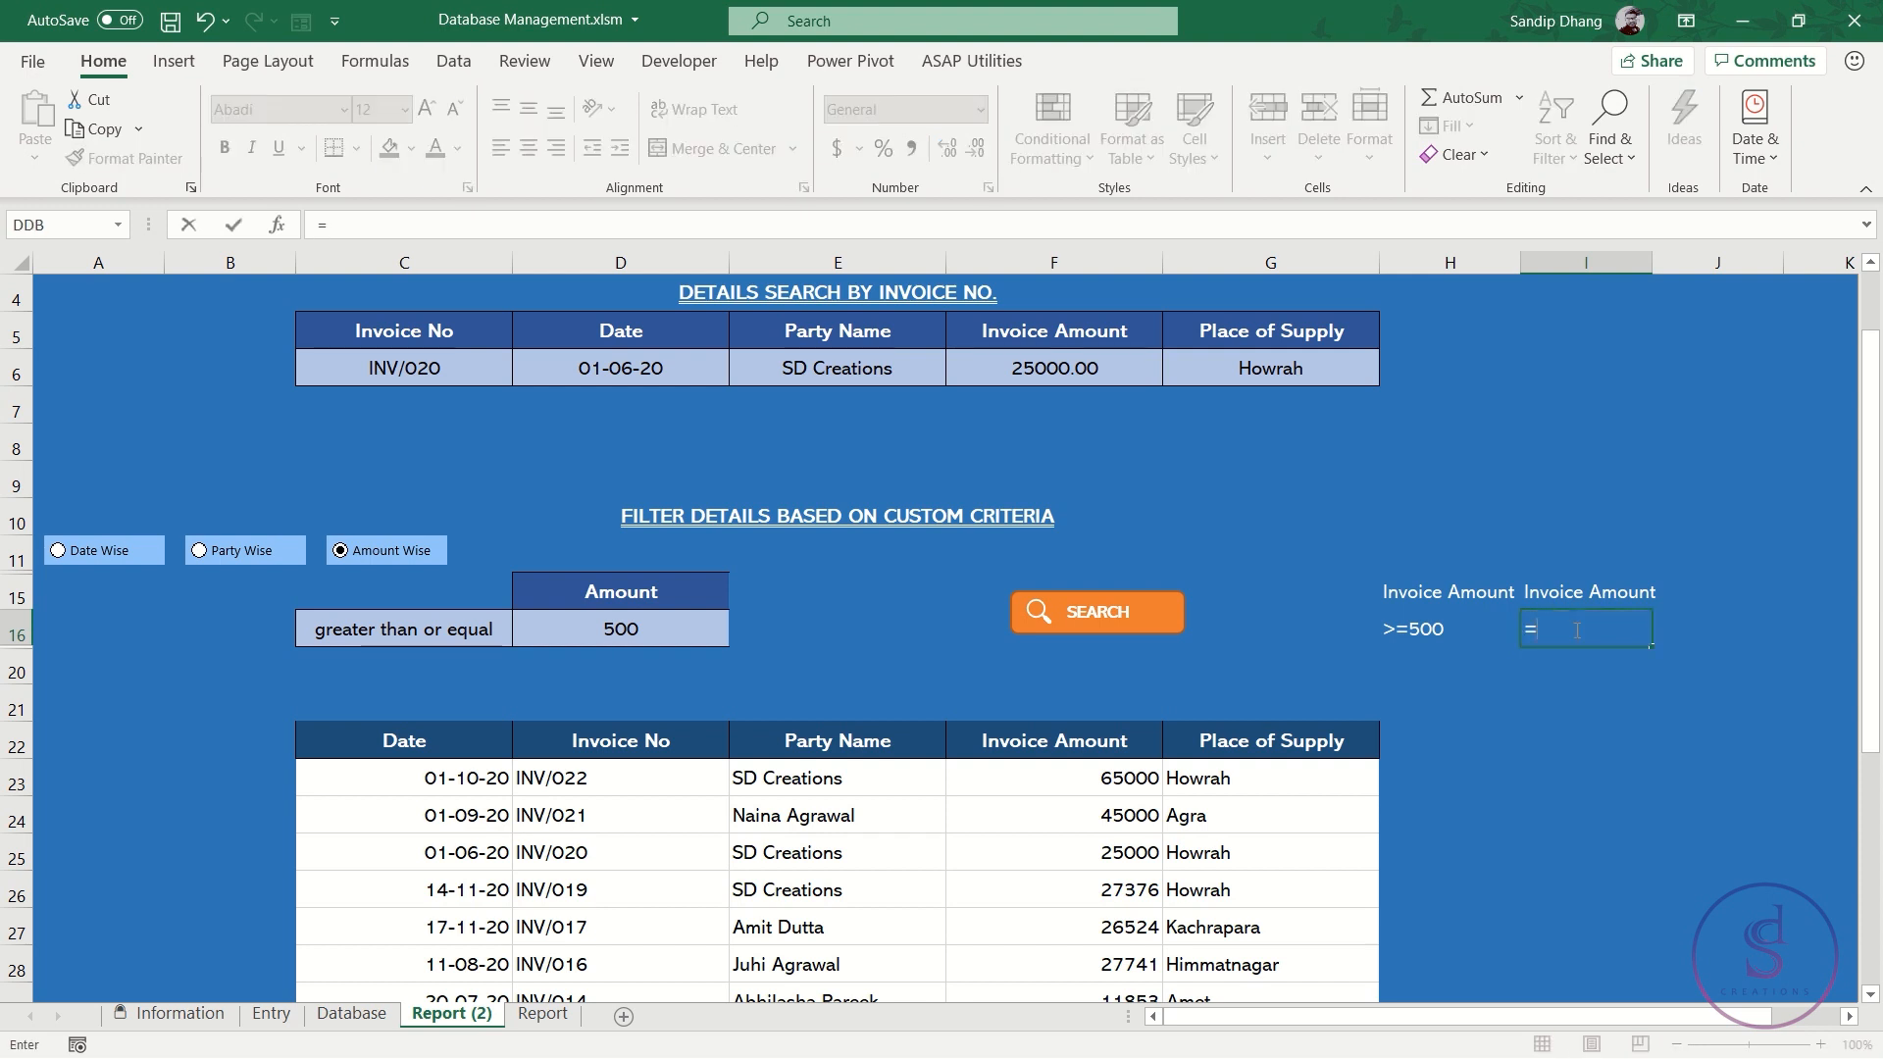
text(if()
click(453, 627)
text(<)
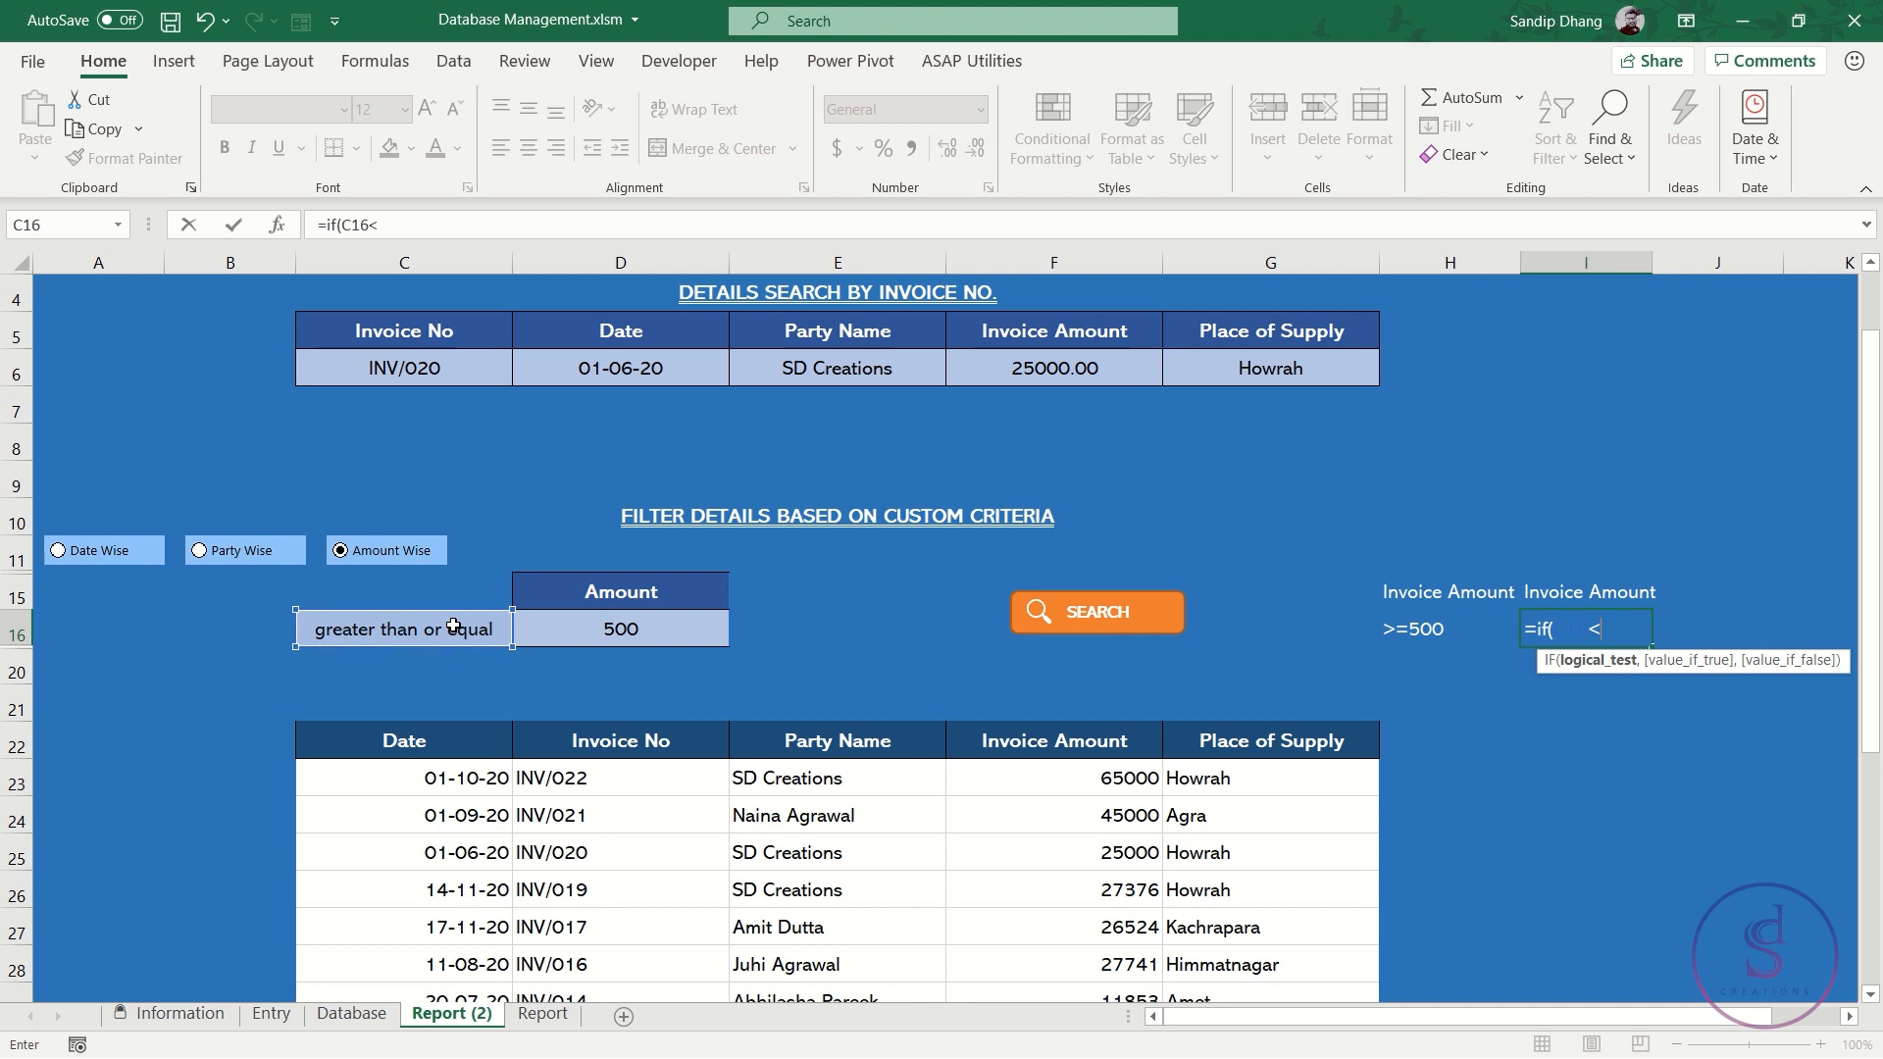
text(>"between",)
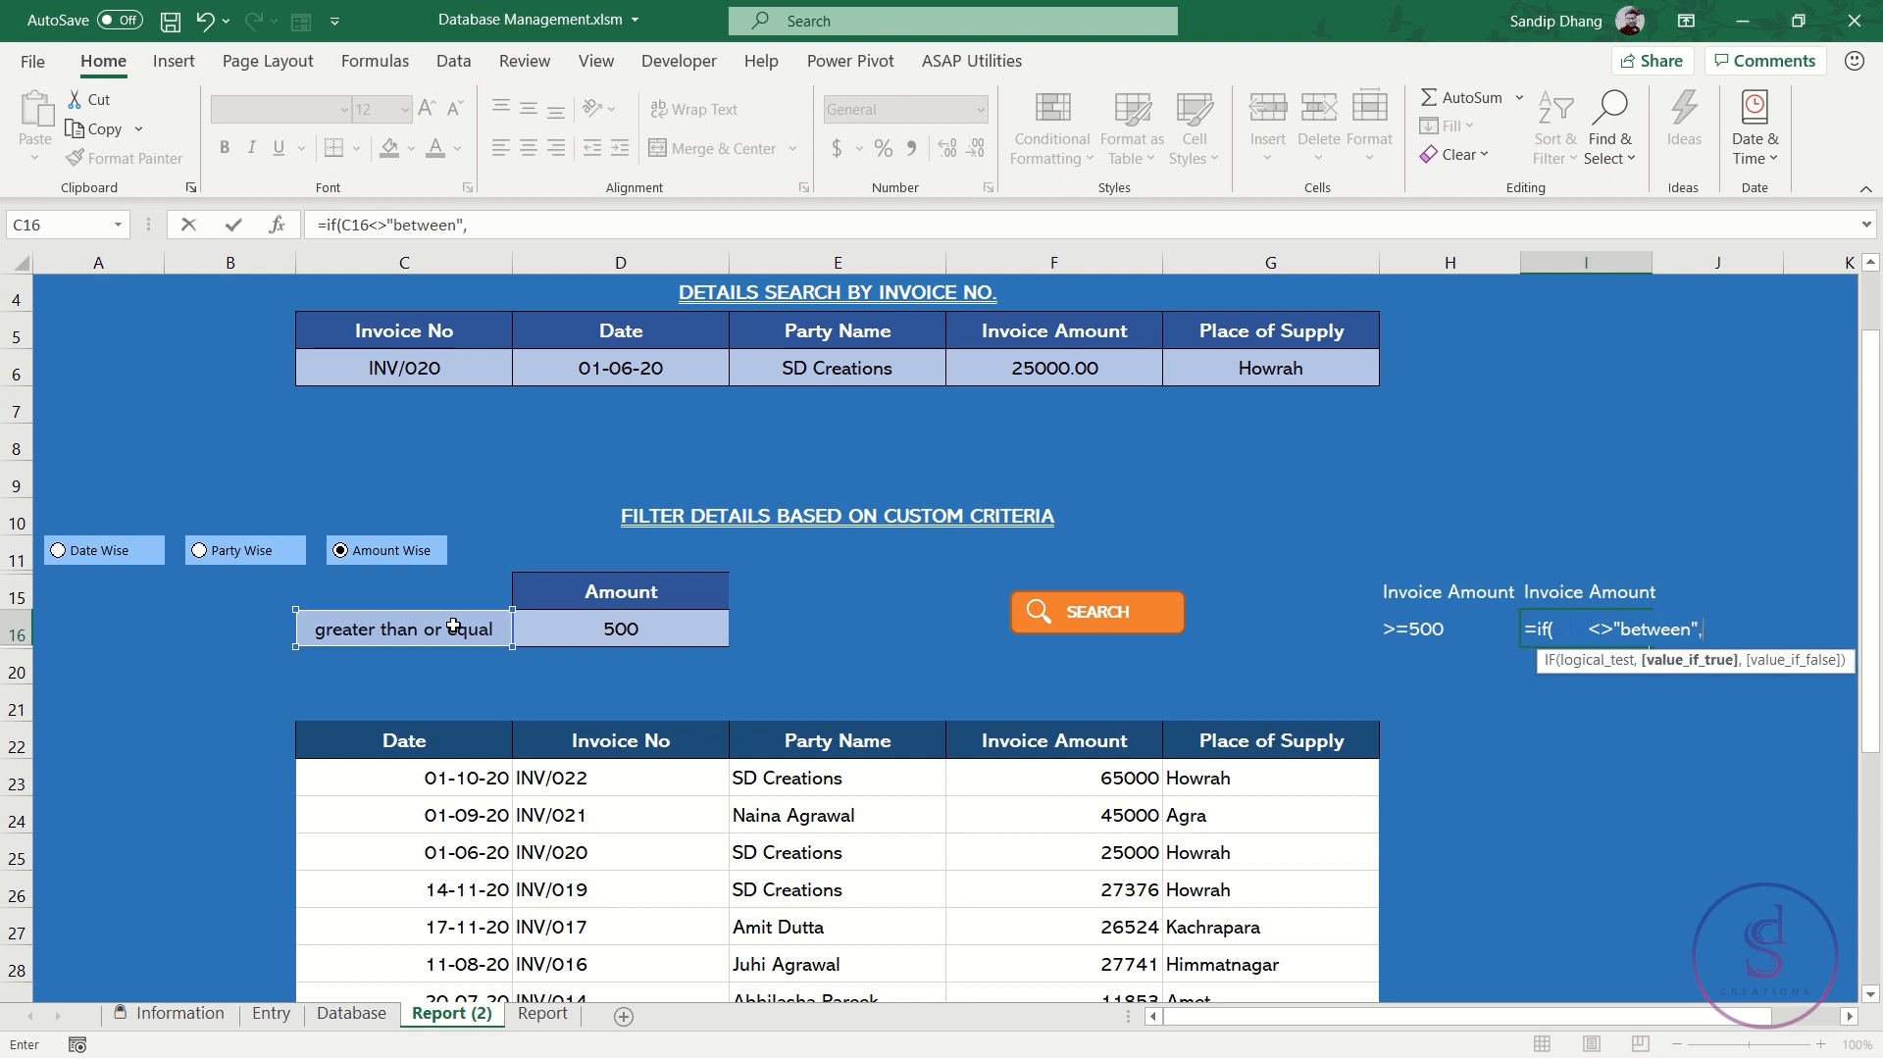
click(1417, 632)
text(,)
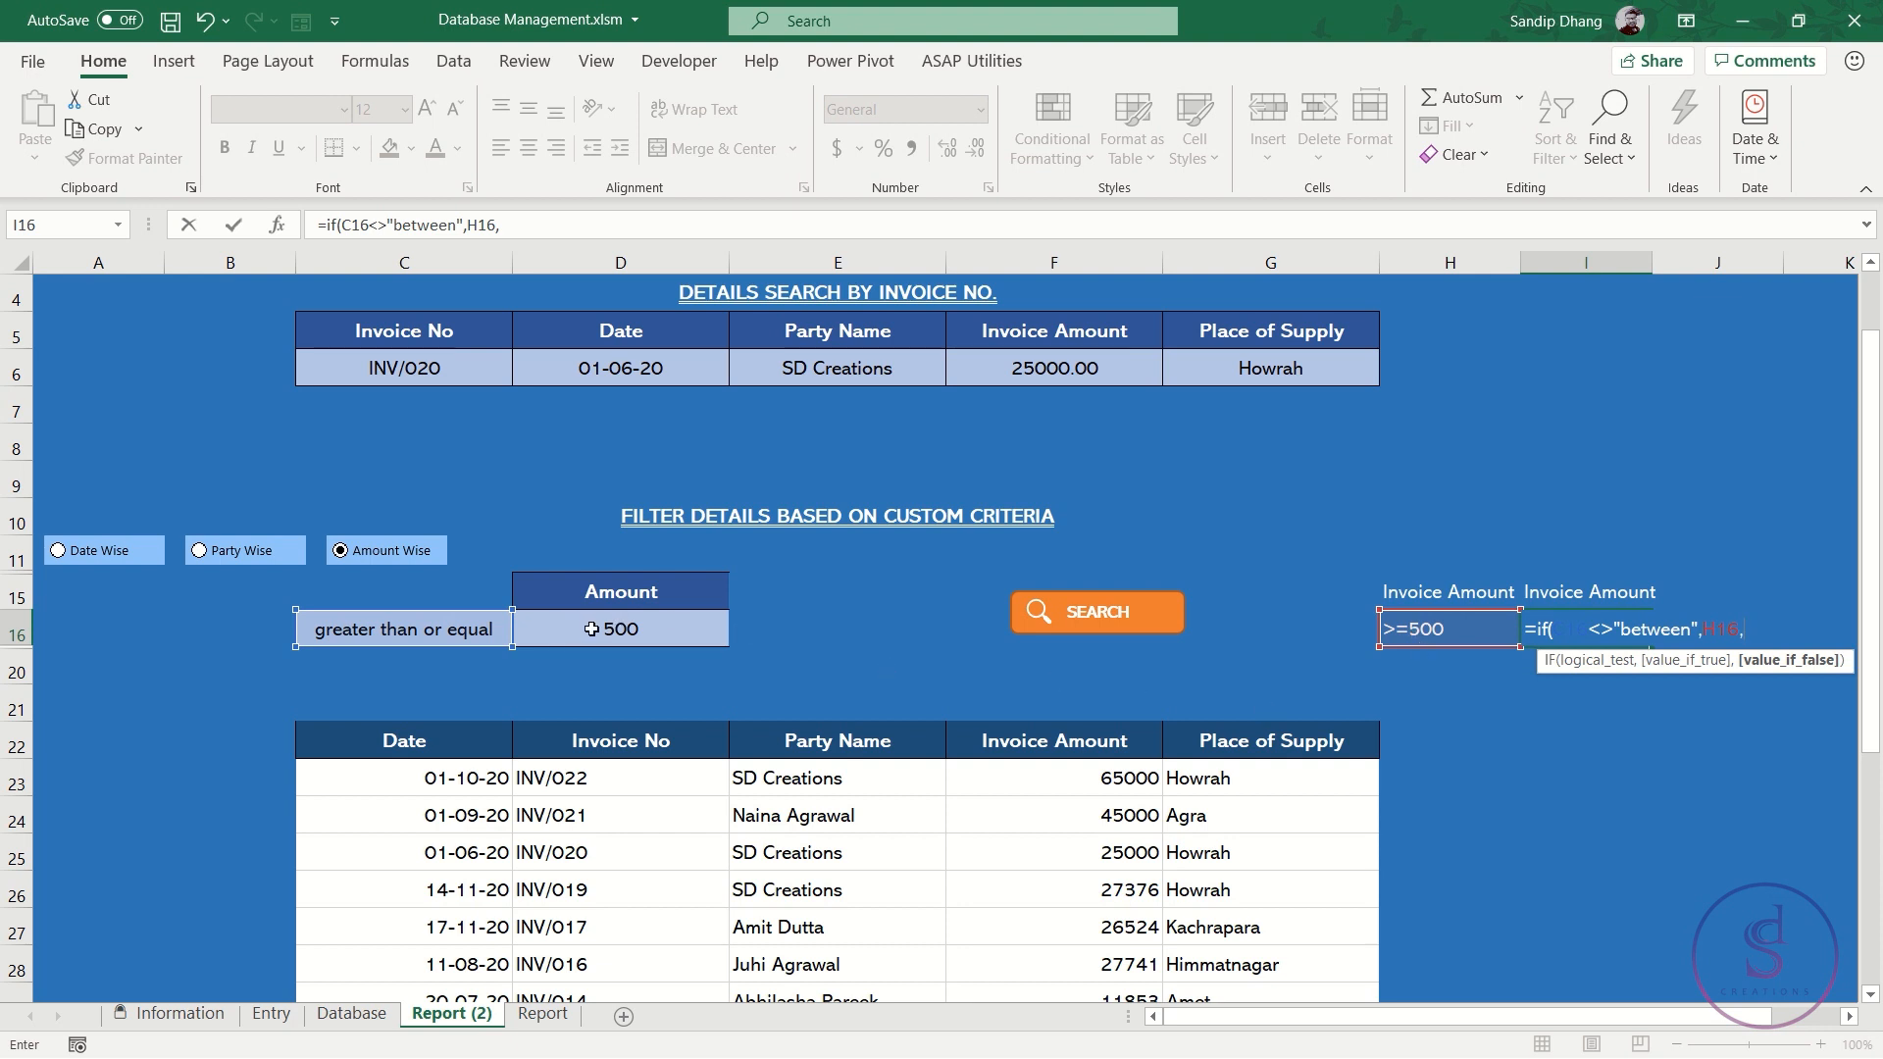
text("<="&)
click(780, 625)
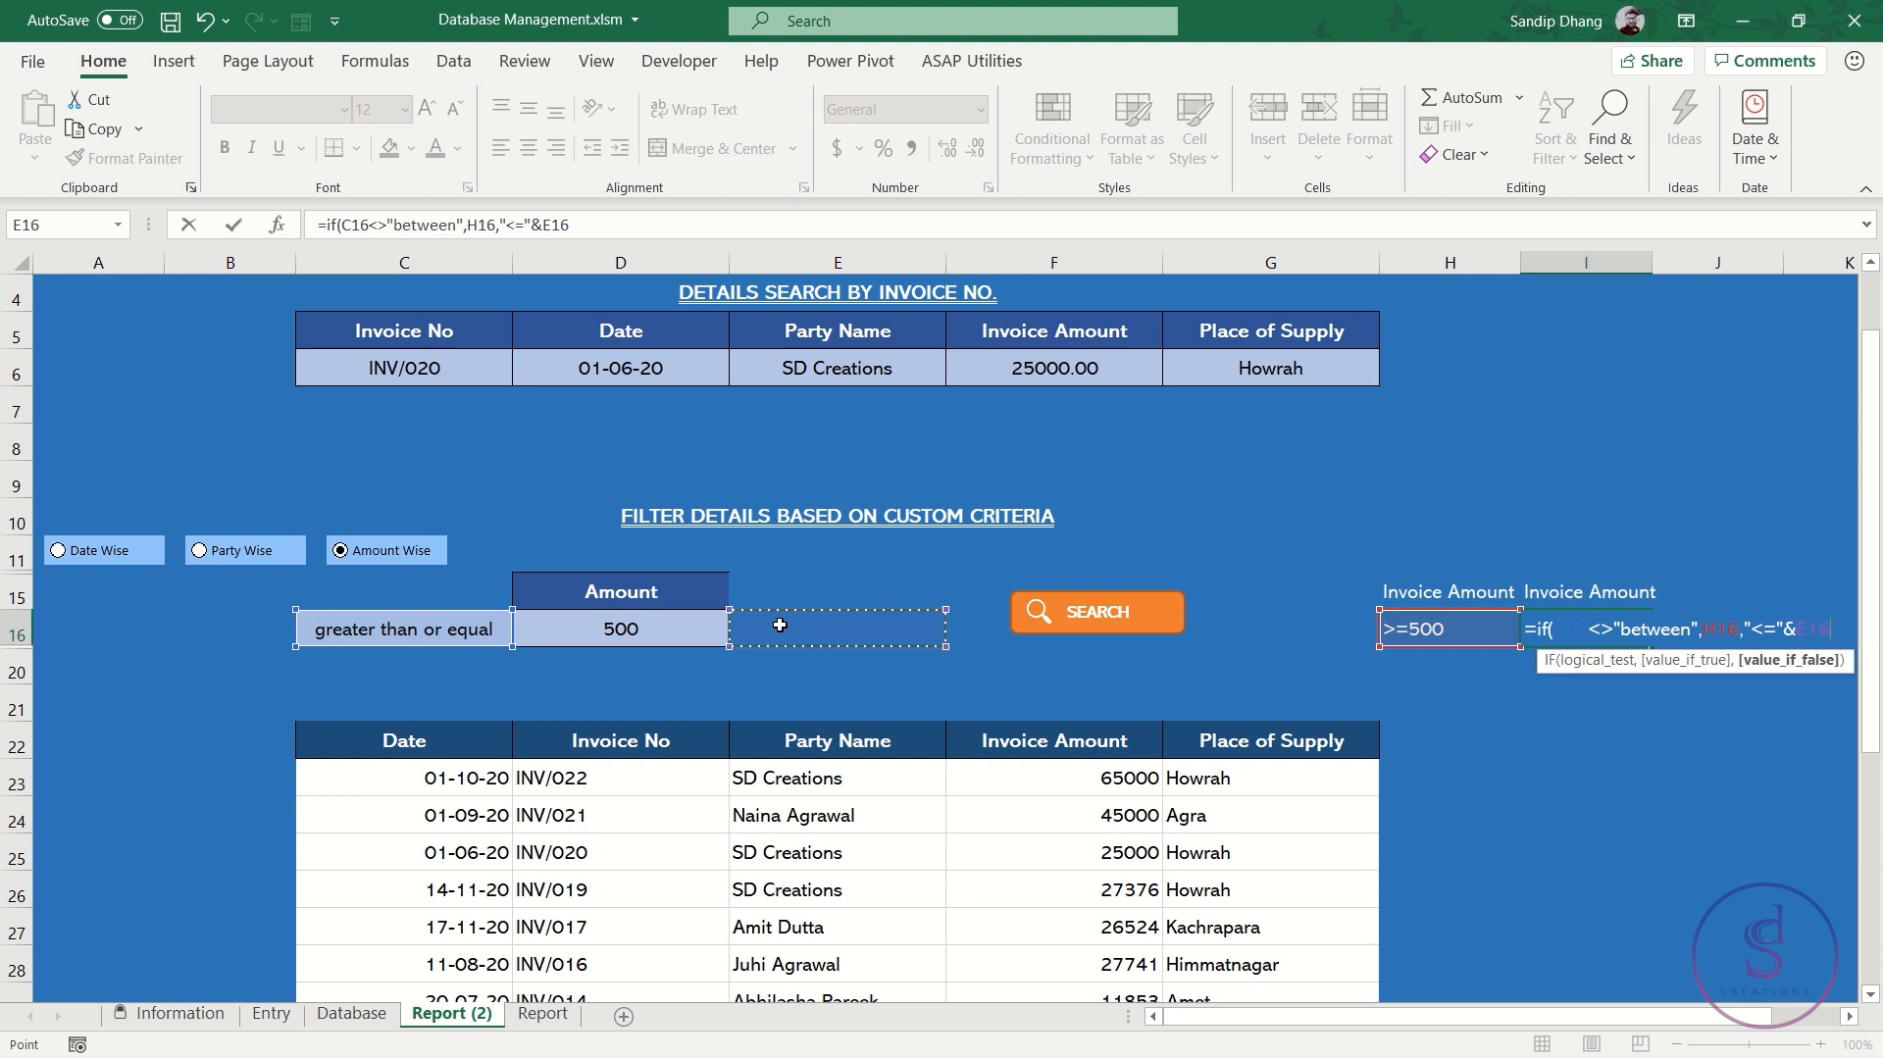
text())
key(Return)
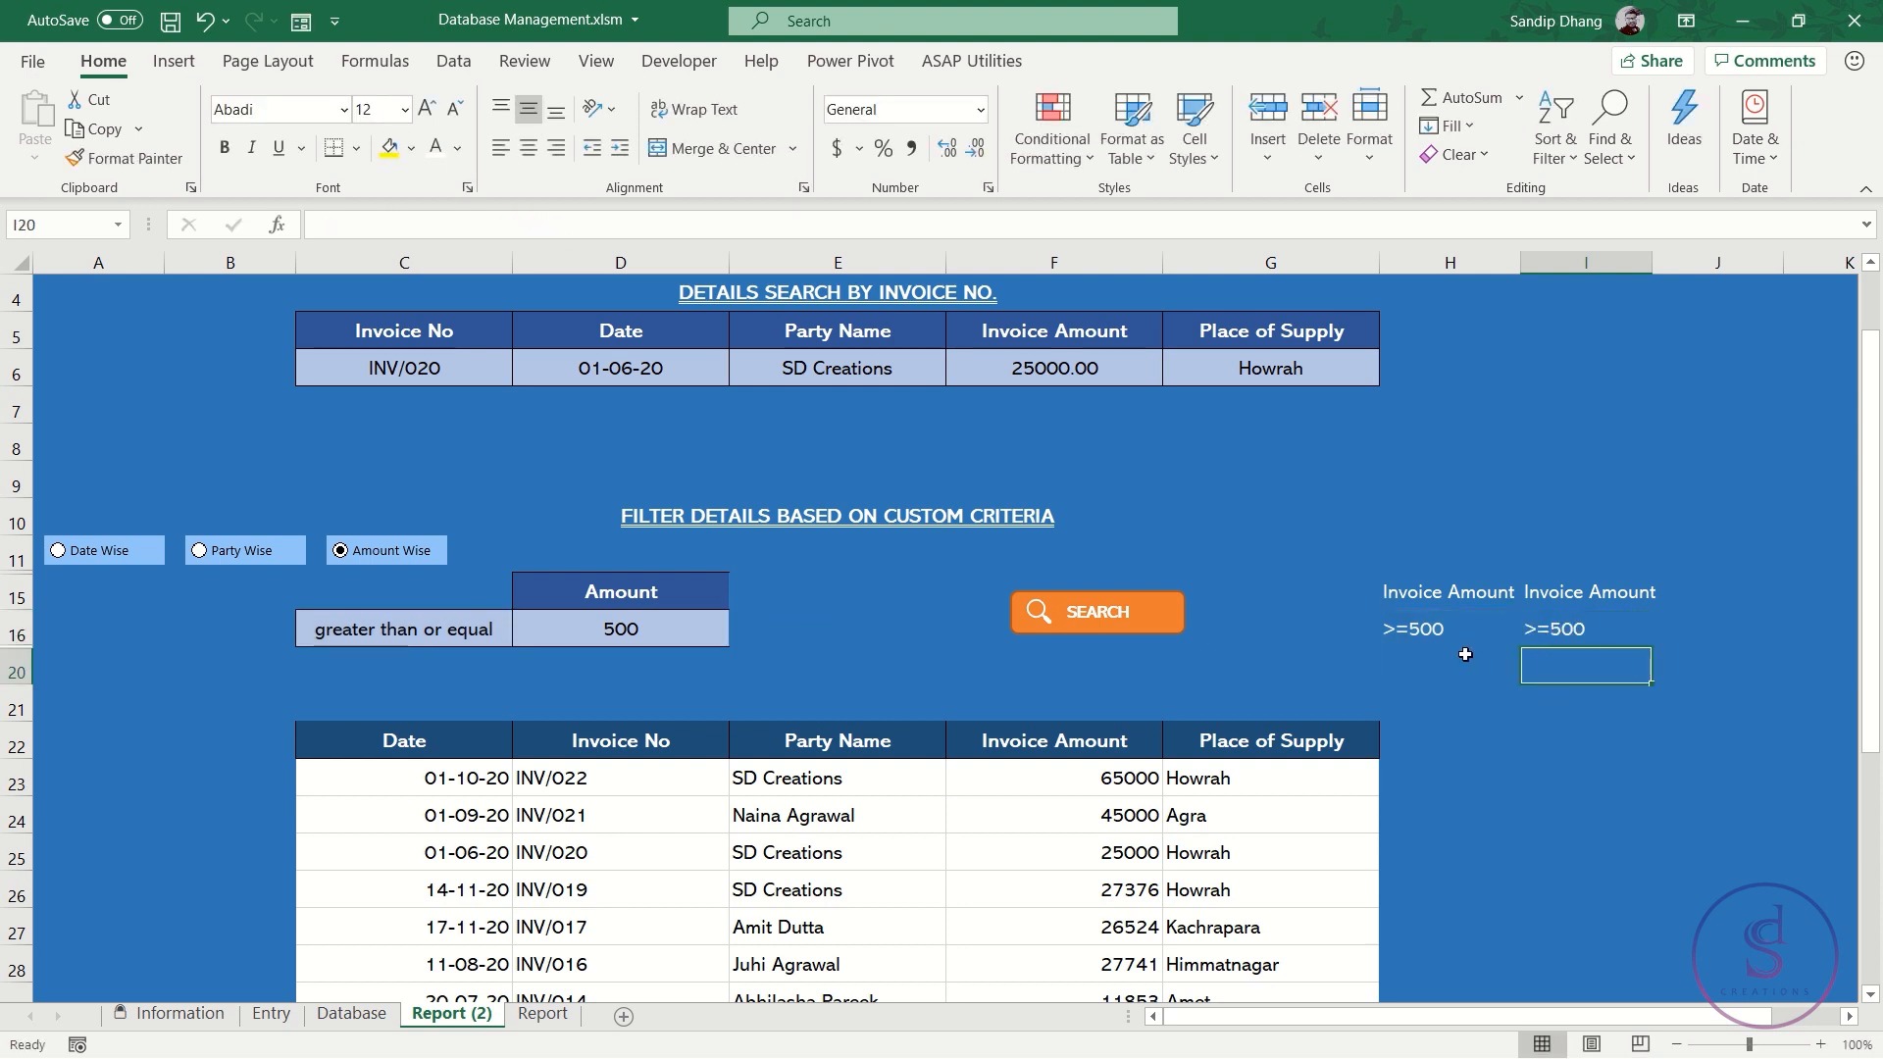
Review the I16 formula and the invoice amount criteria range H15:I16
drag(1442, 593, 1560, 628)
click(1559, 628)
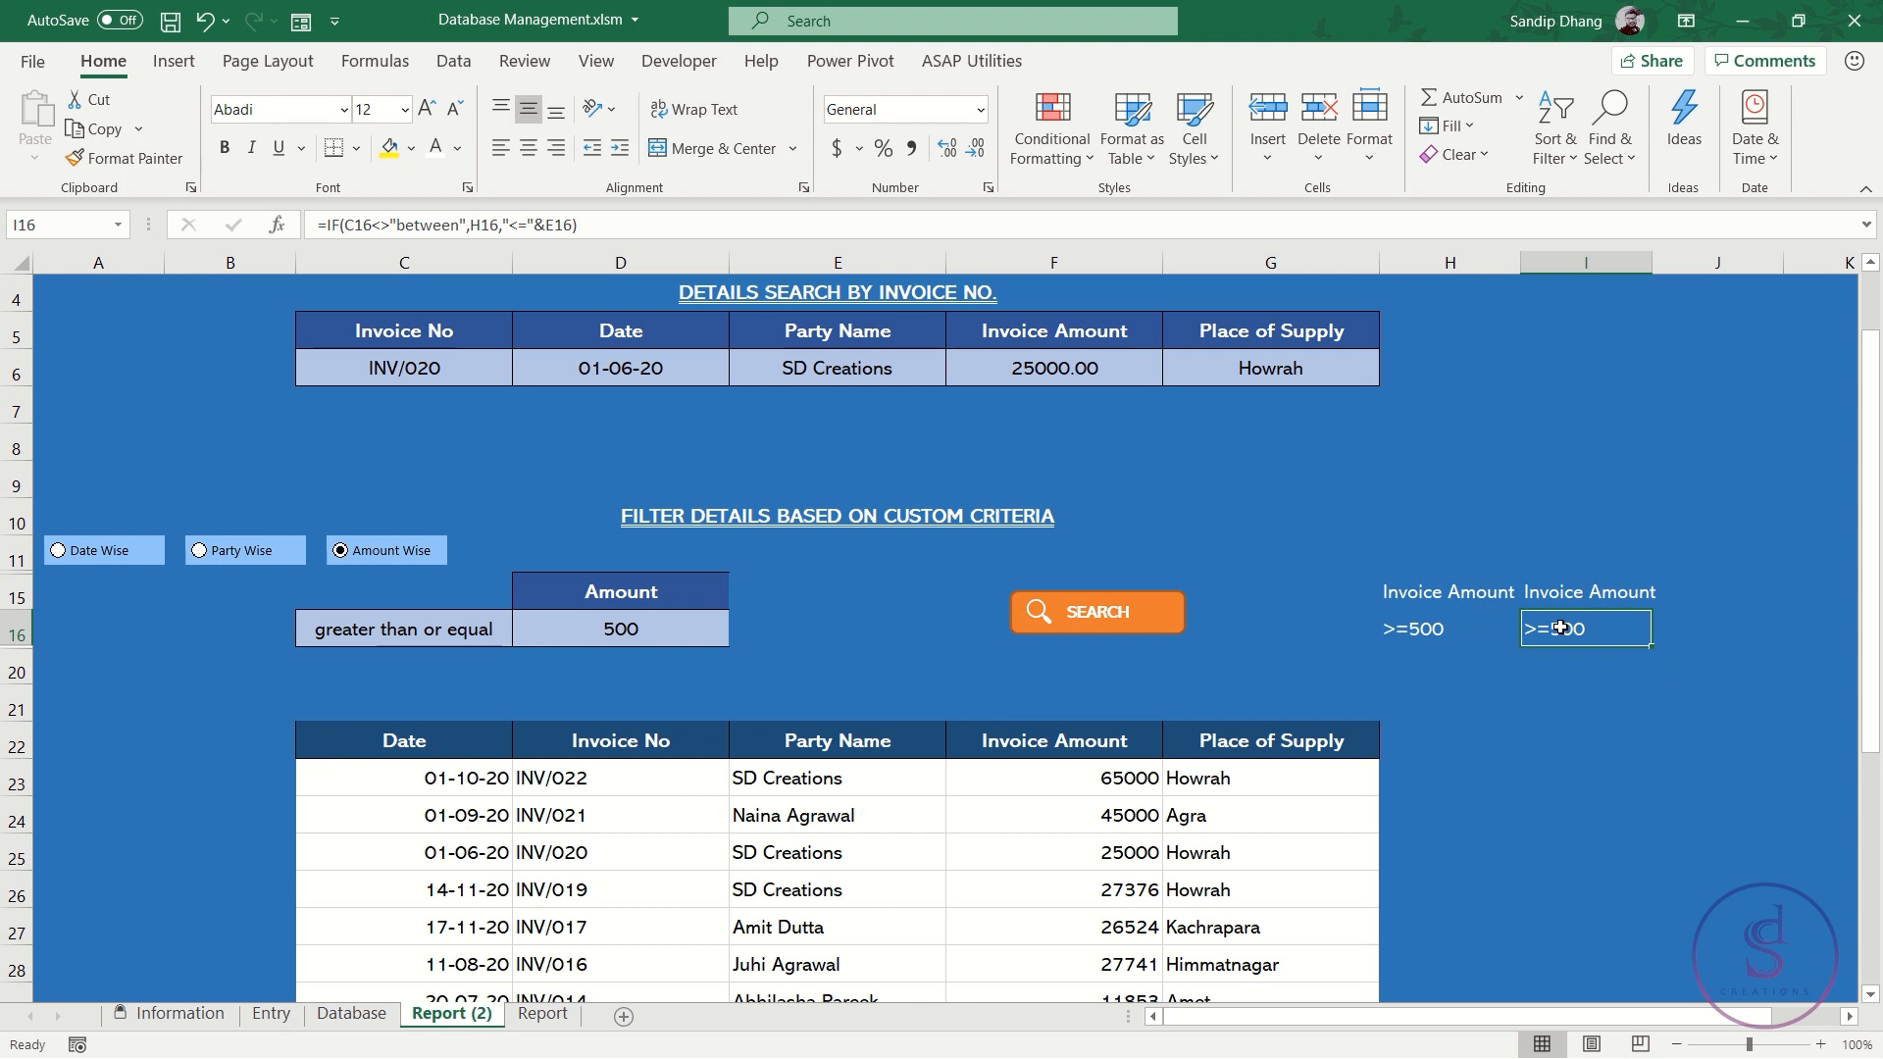
drag(1459, 595, 1562, 627)
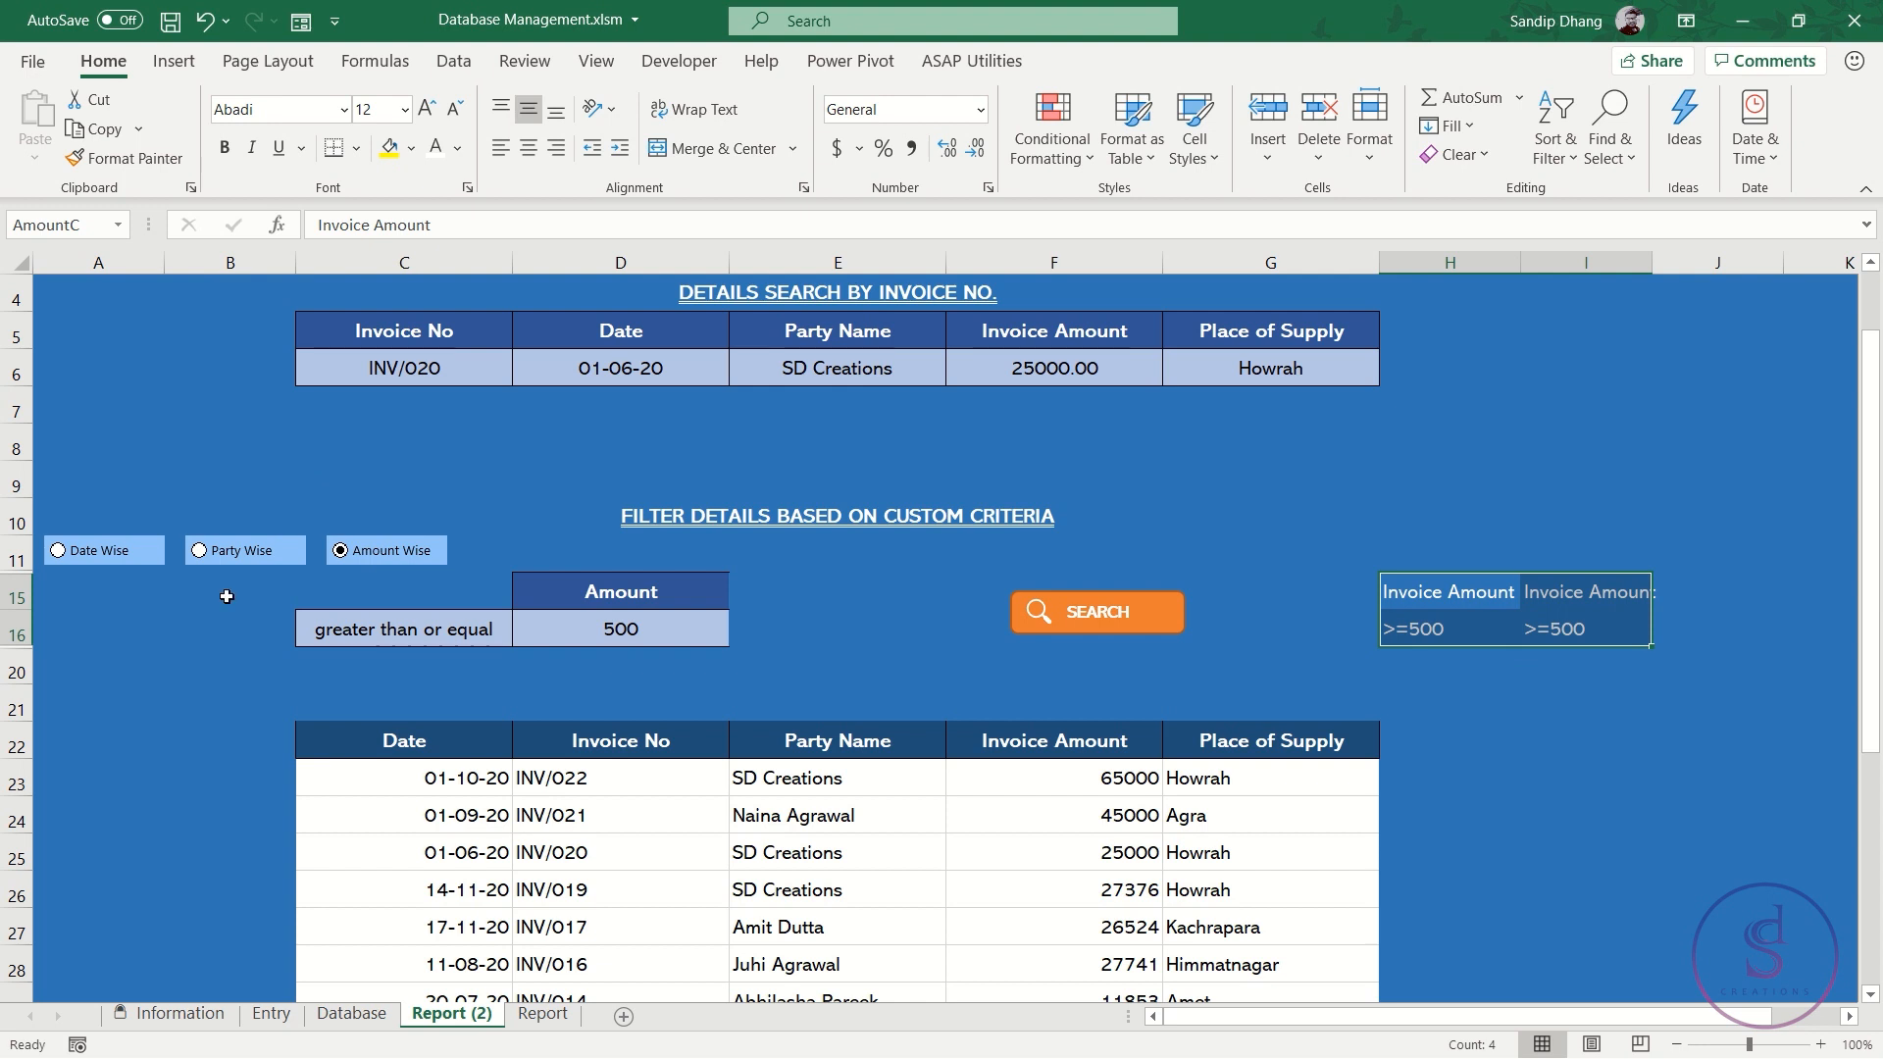
Switch the filter to Date Wise and start recording a macro named DFilter in this workbook
click(110, 554)
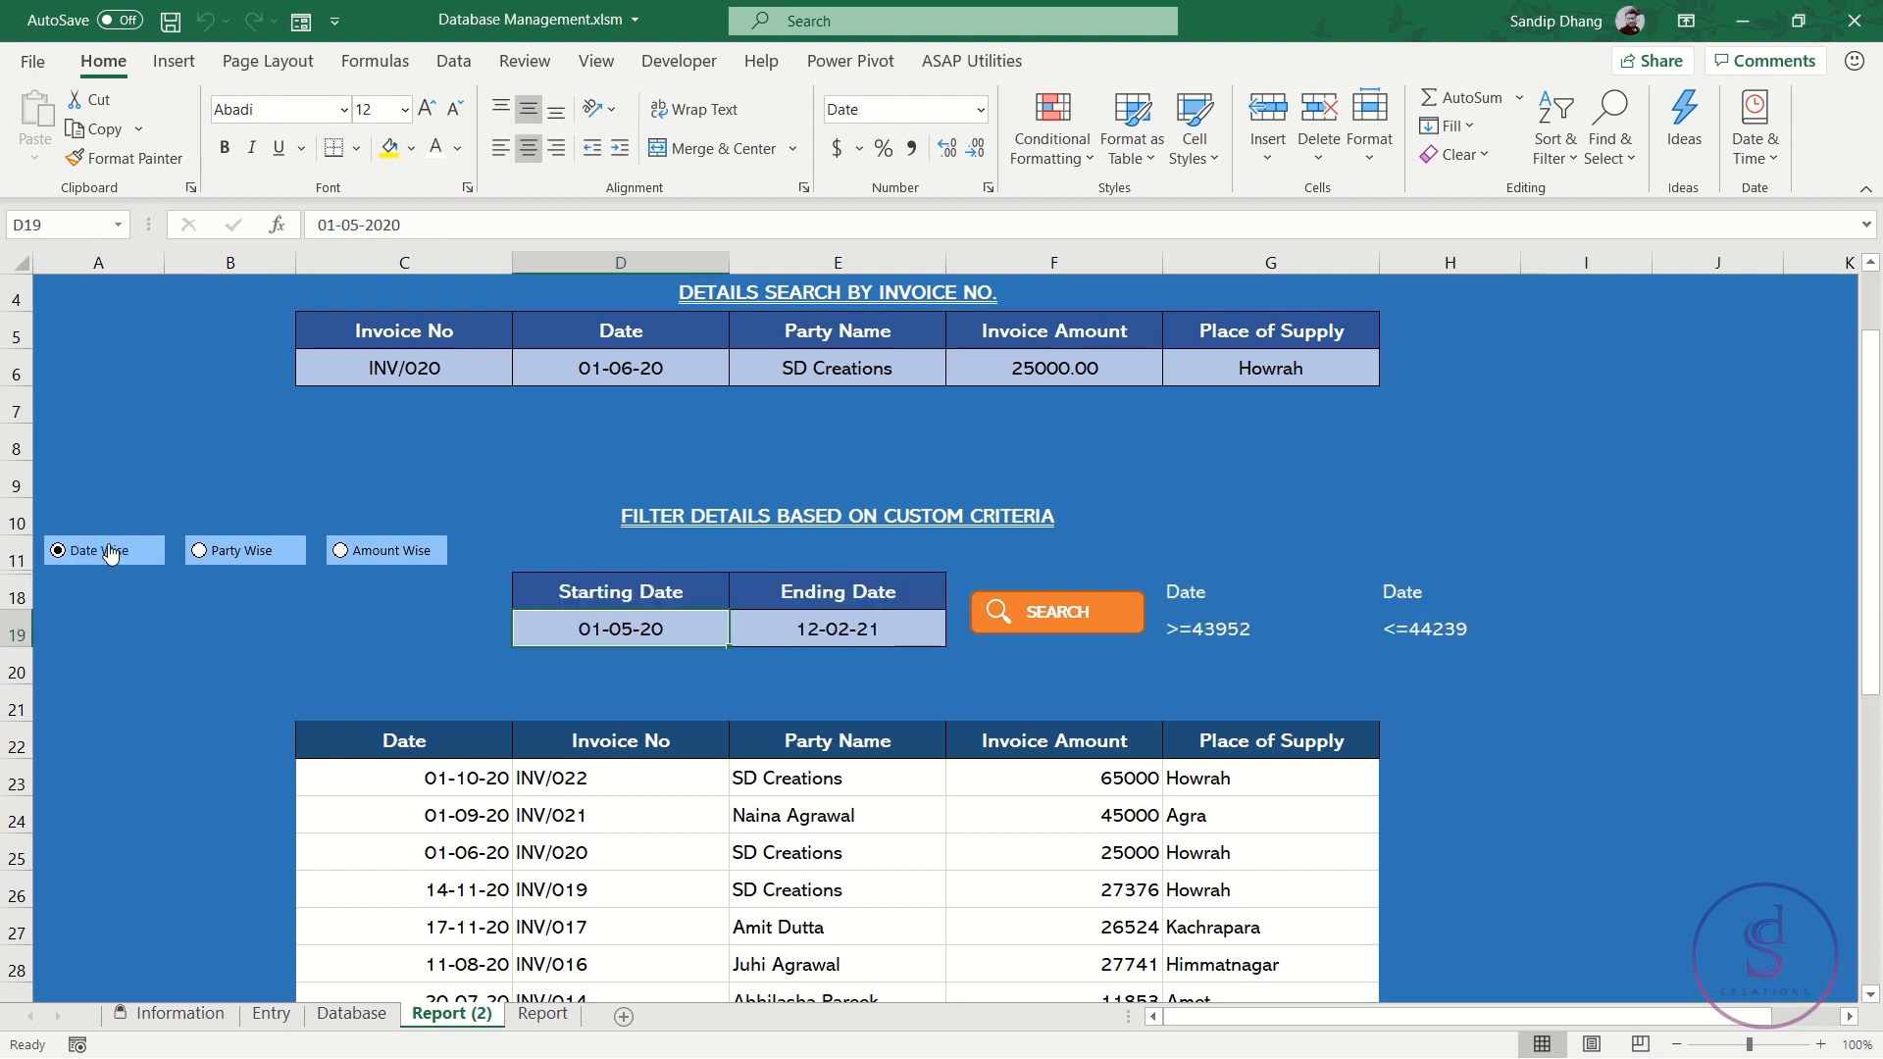
click(79, 1045)
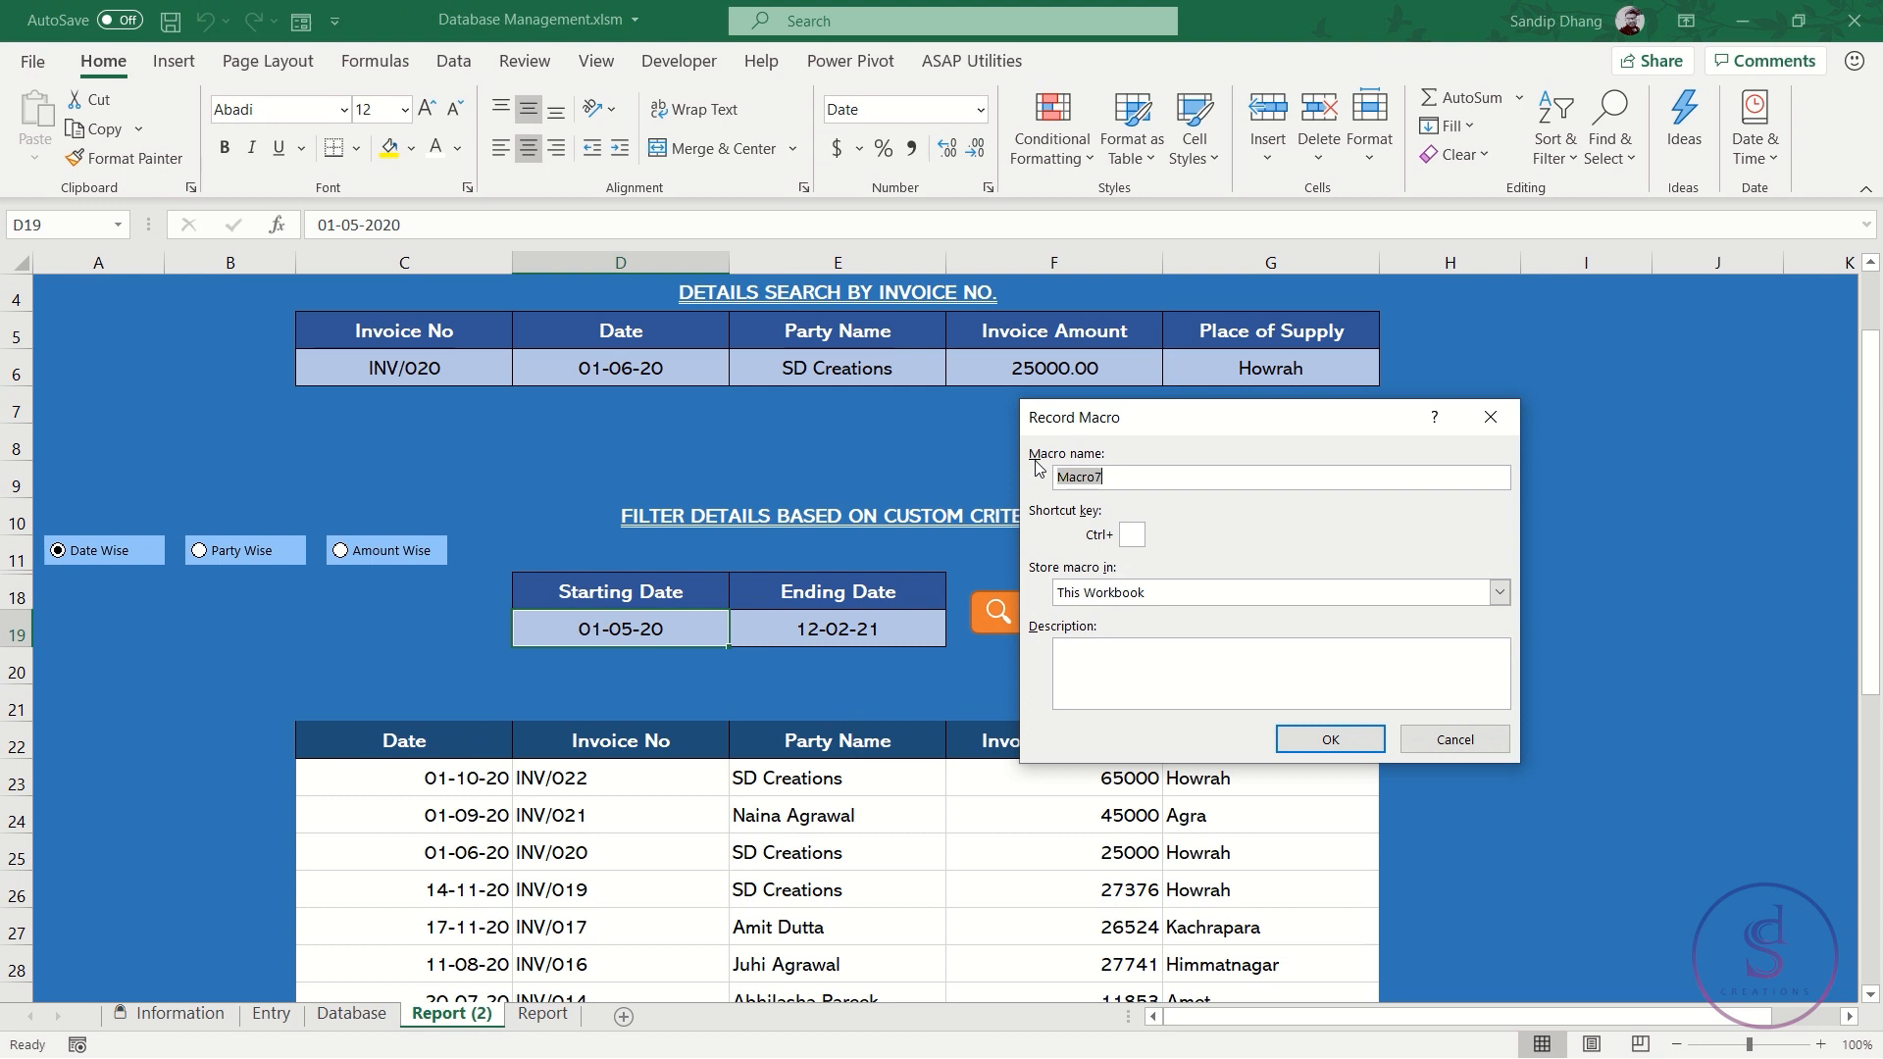
text(DFilter)
click(1330, 738)
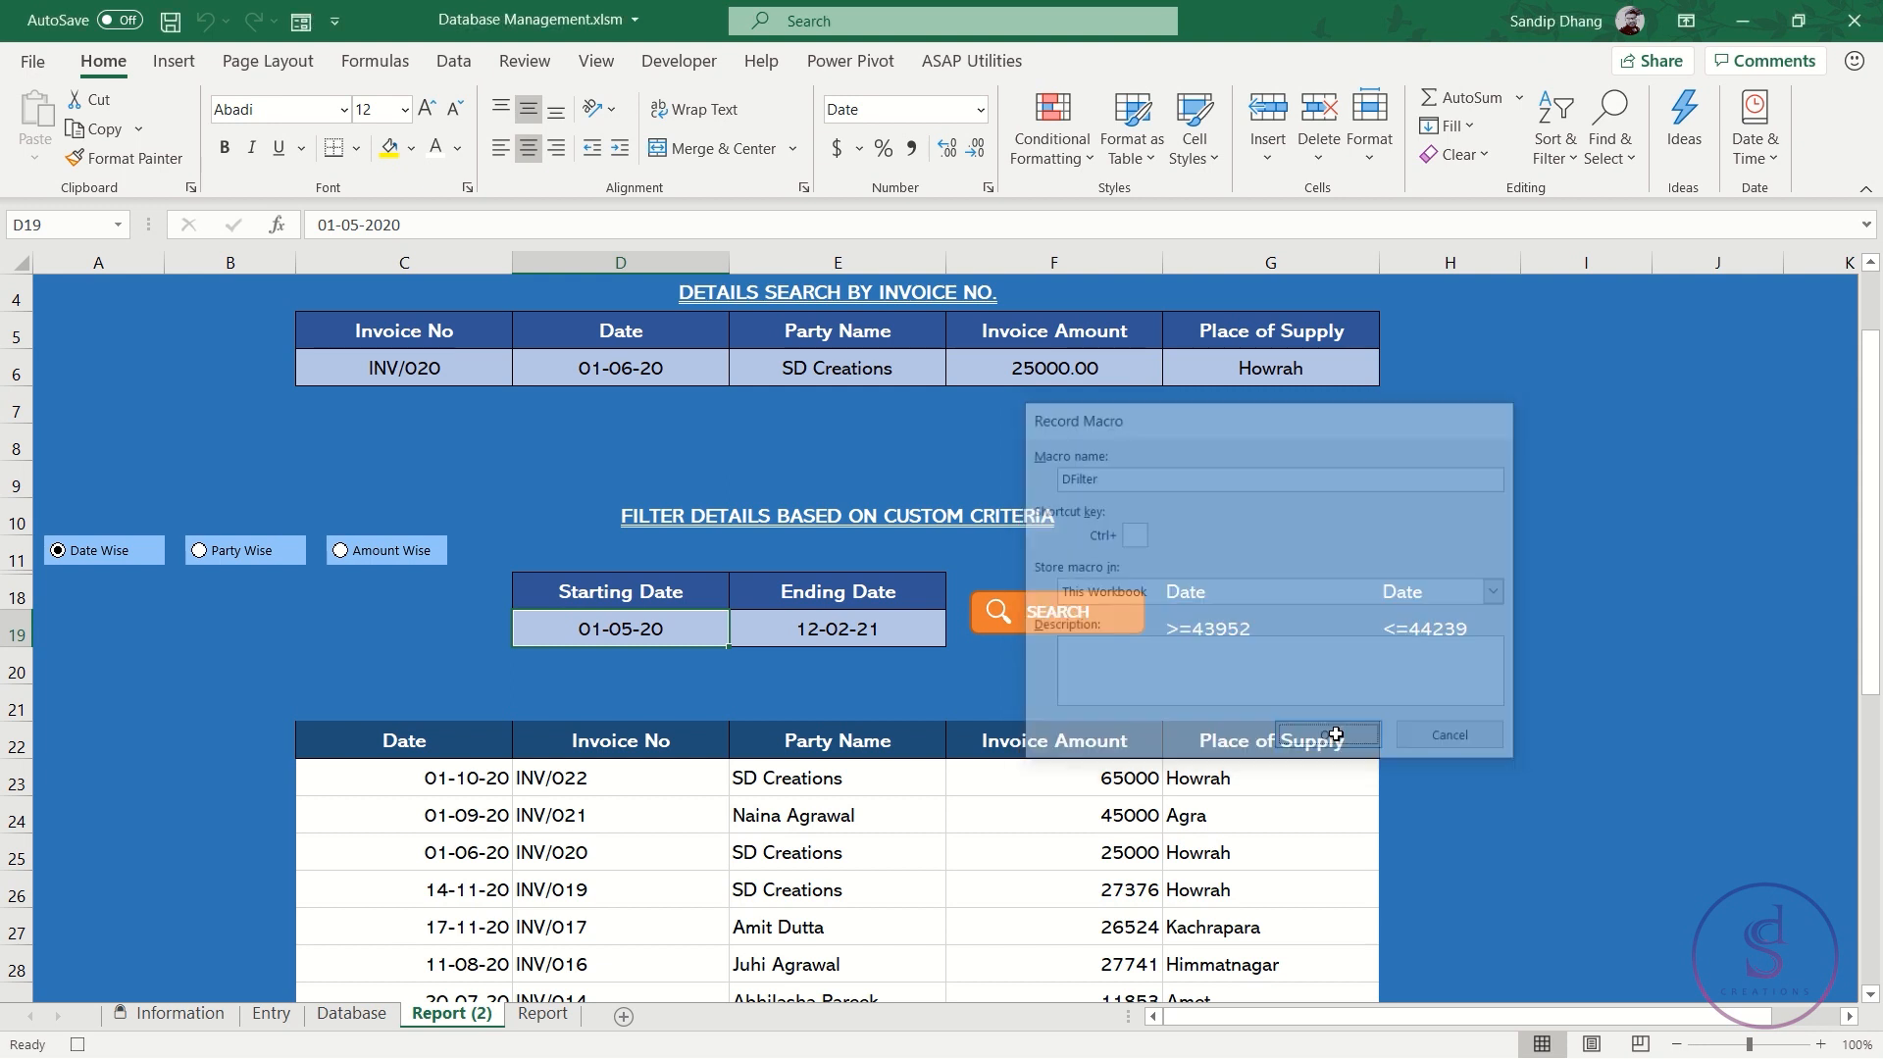
Clear the contents of the whole results table starting at C22, including its headers
click(388, 738)
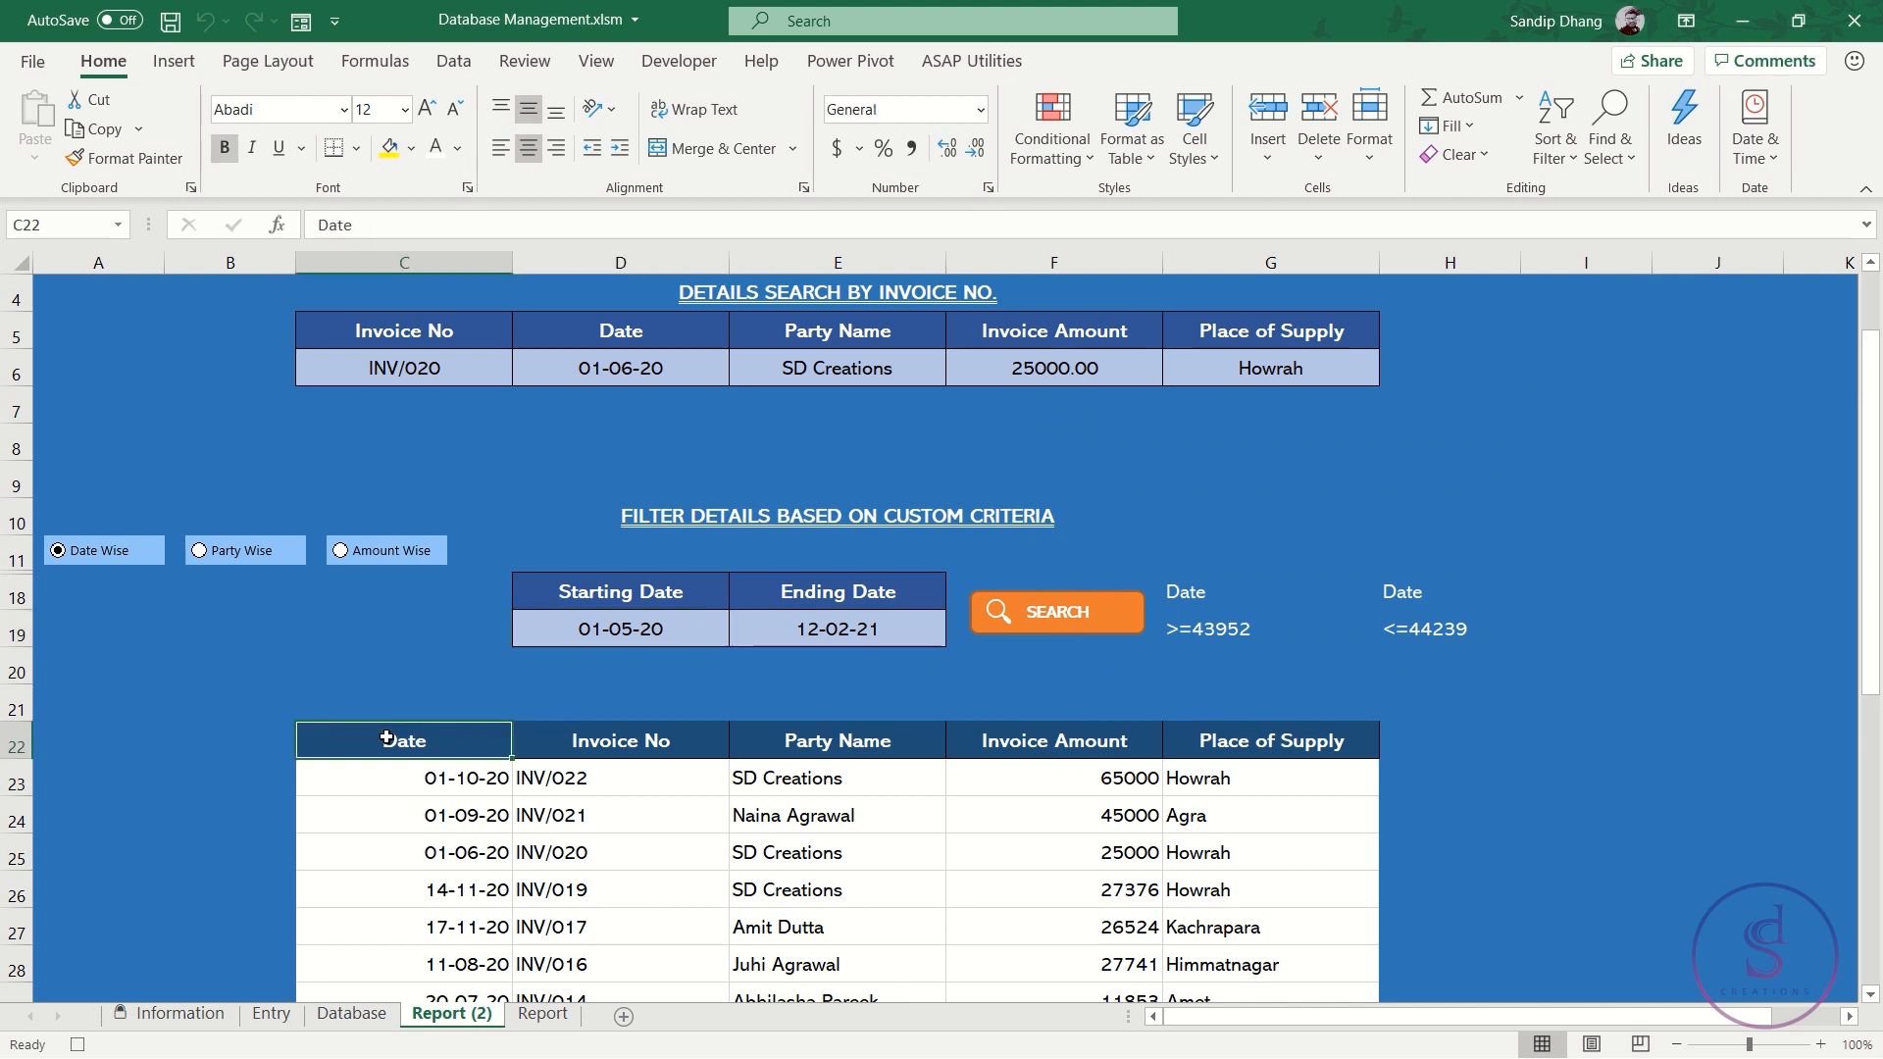
key(ctrl+shift+Down)
key(ctrl+shift+Right)
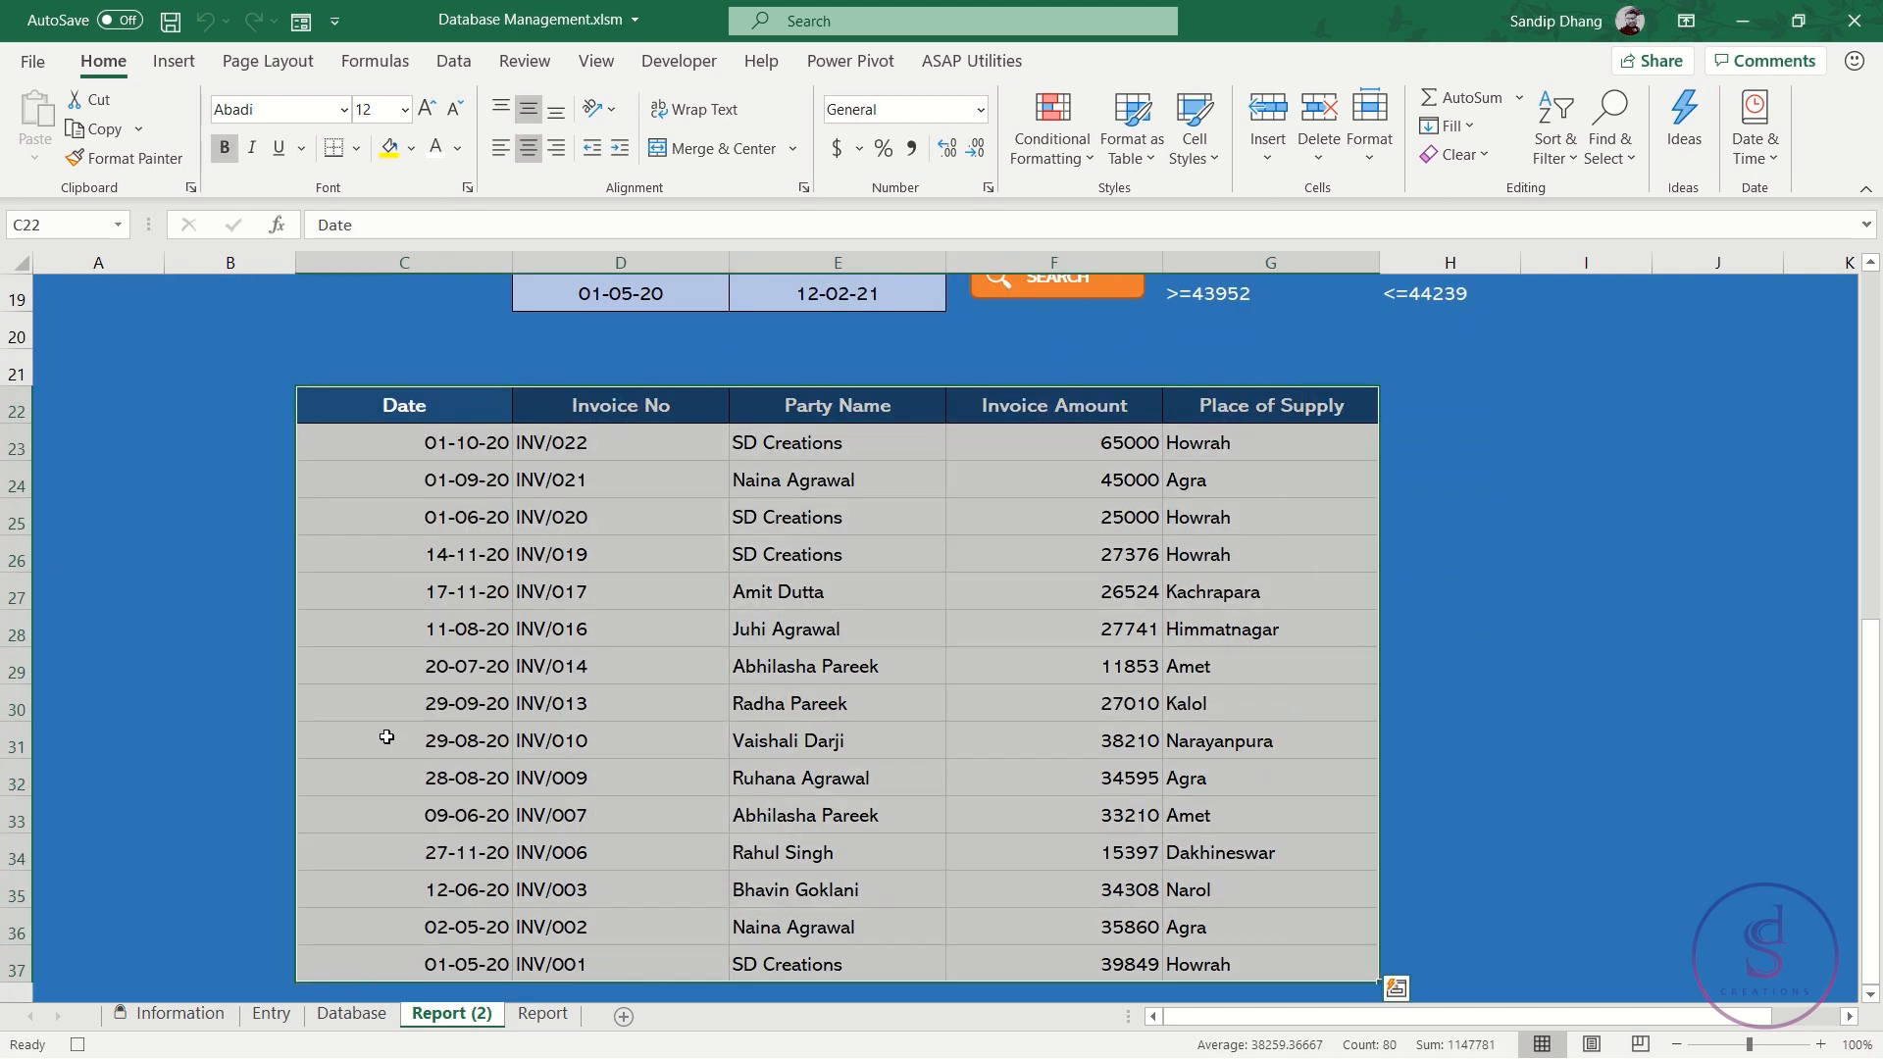
right_click(454, 723)
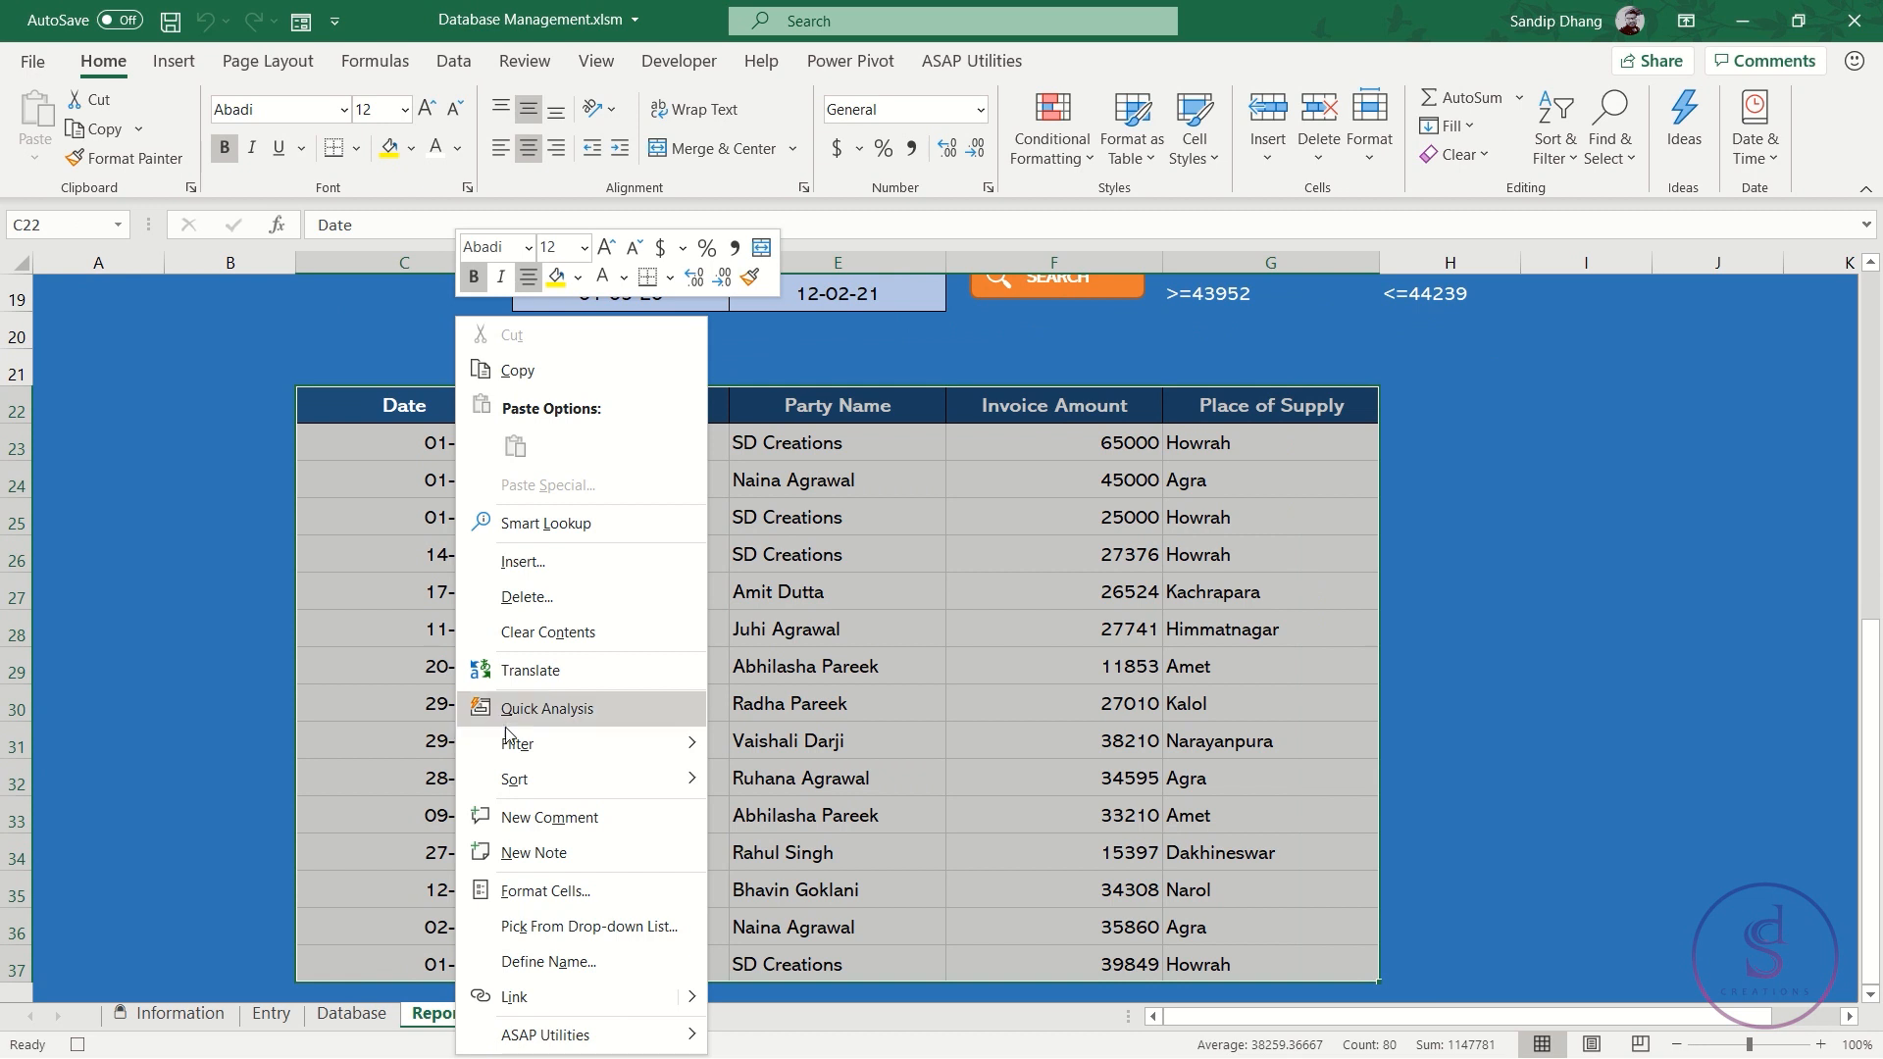
click(572, 632)
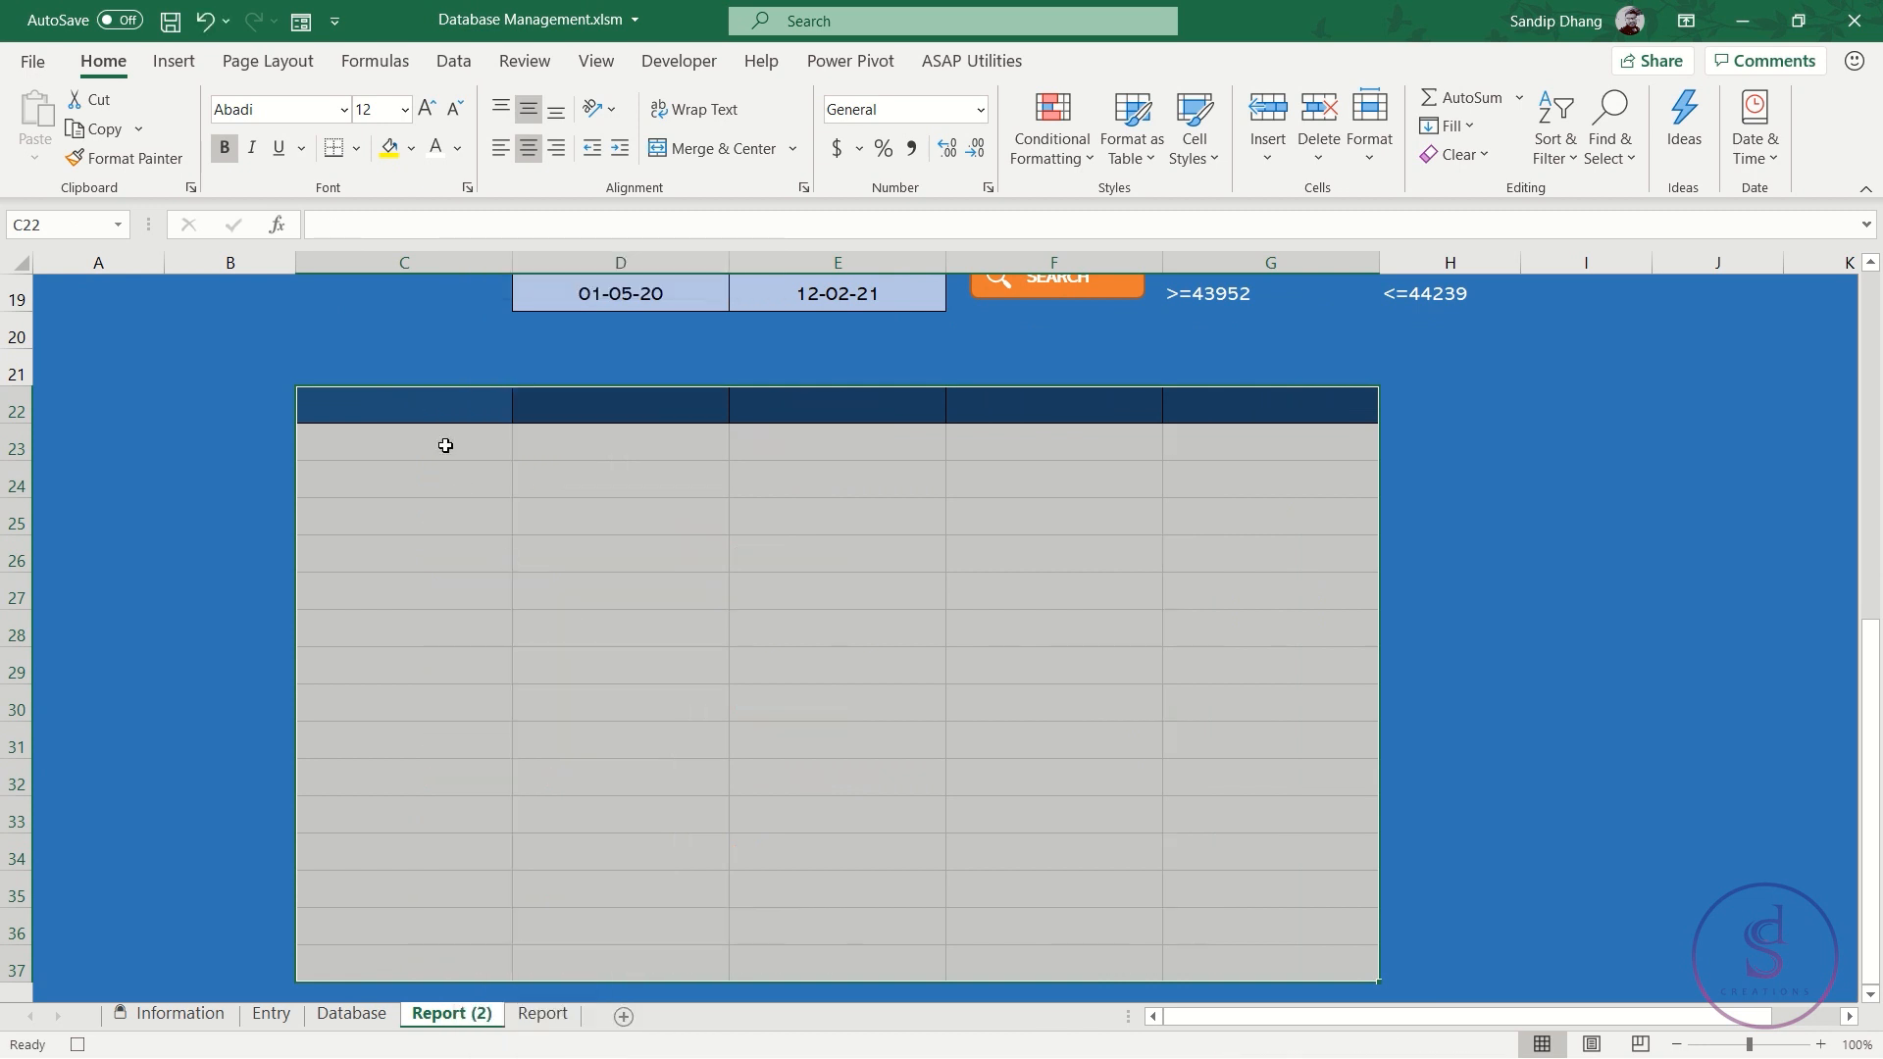
click(436, 416)
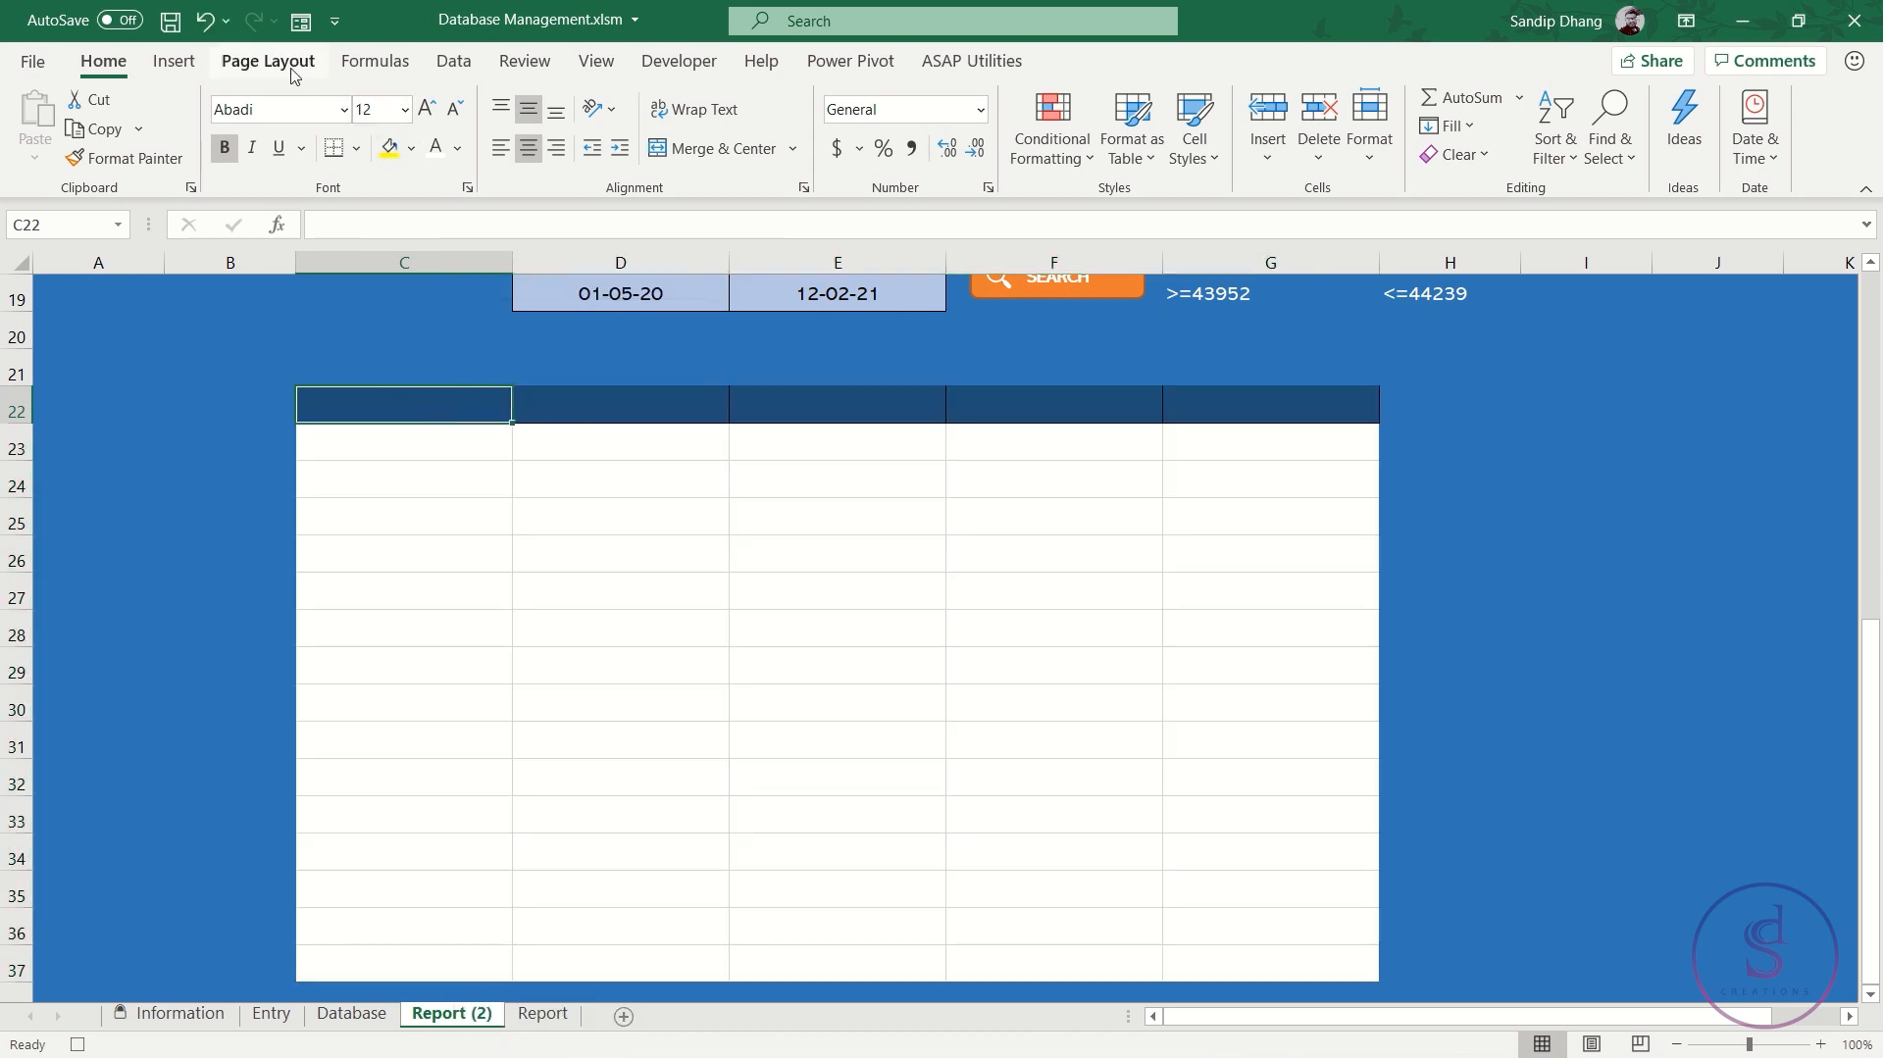
Start an Advanced Filter from C22 that copies to another location, with the entire Database table (Table1[#All]) as list range
click(453, 61)
click(834, 167)
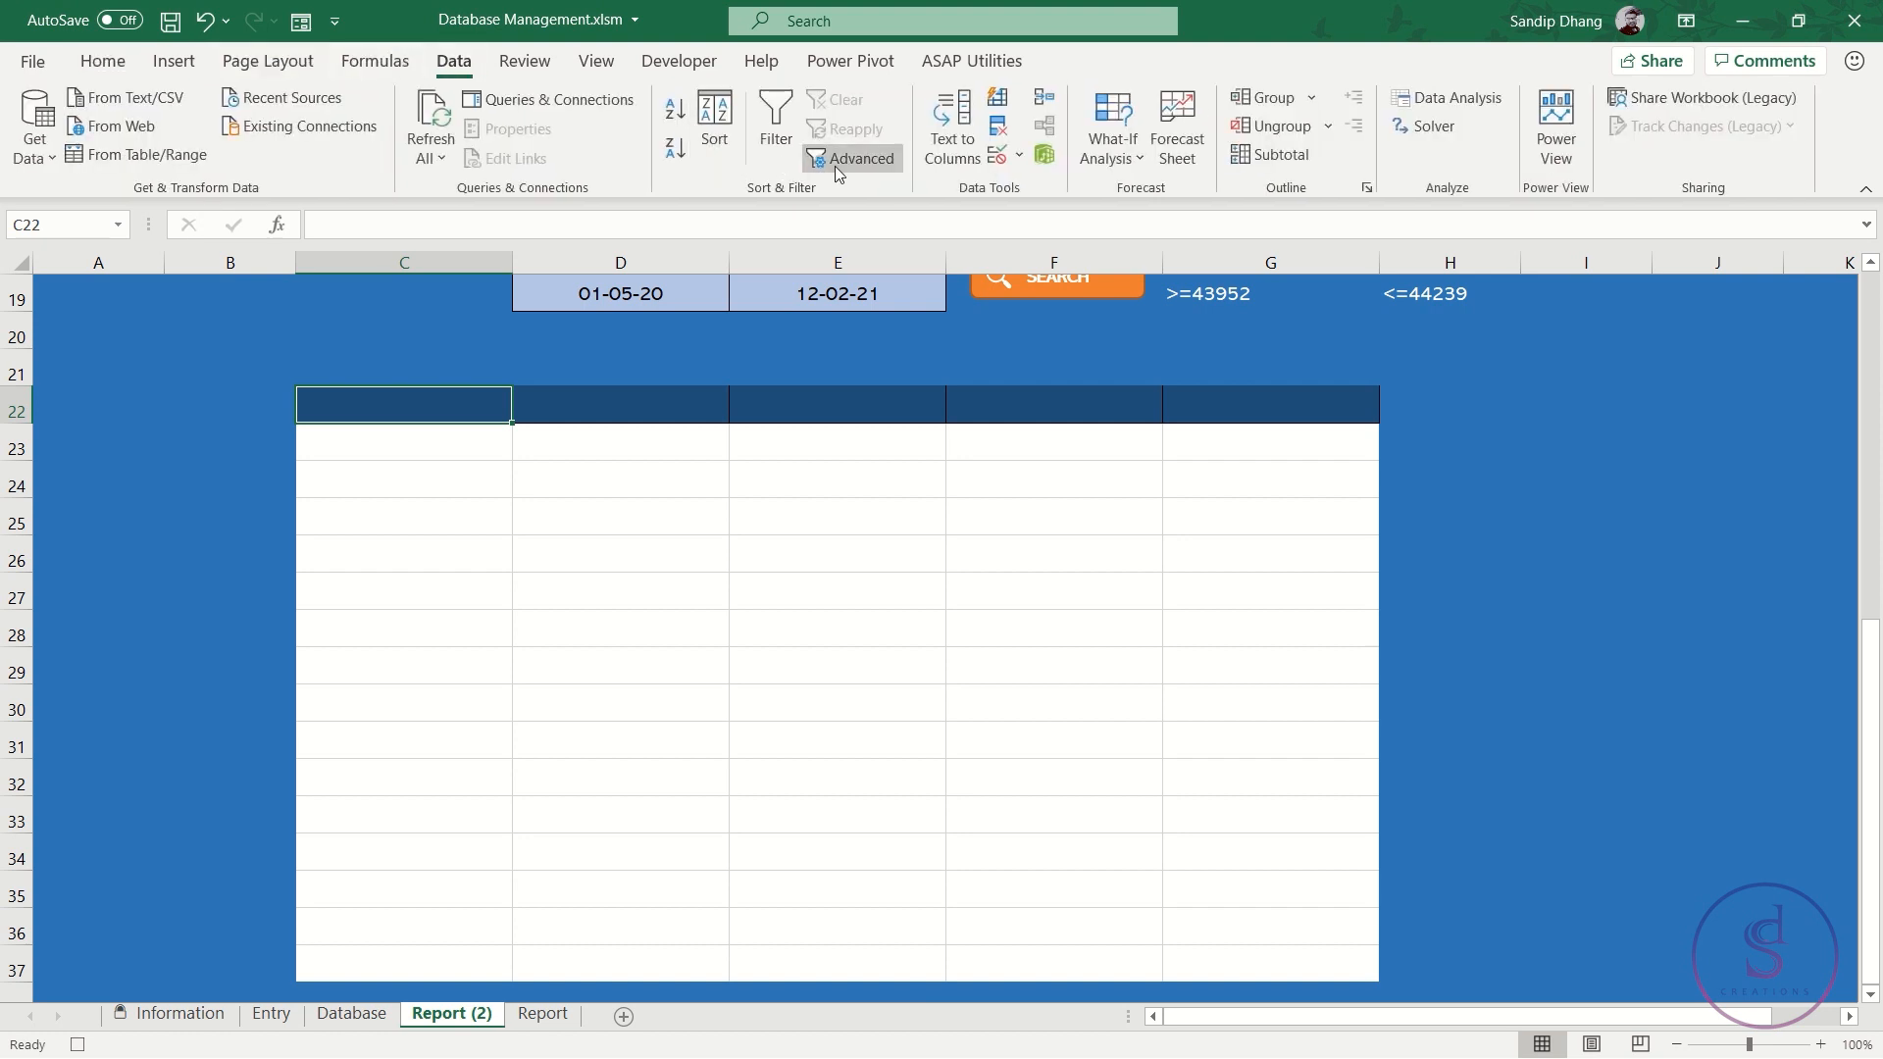
click(1242, 541)
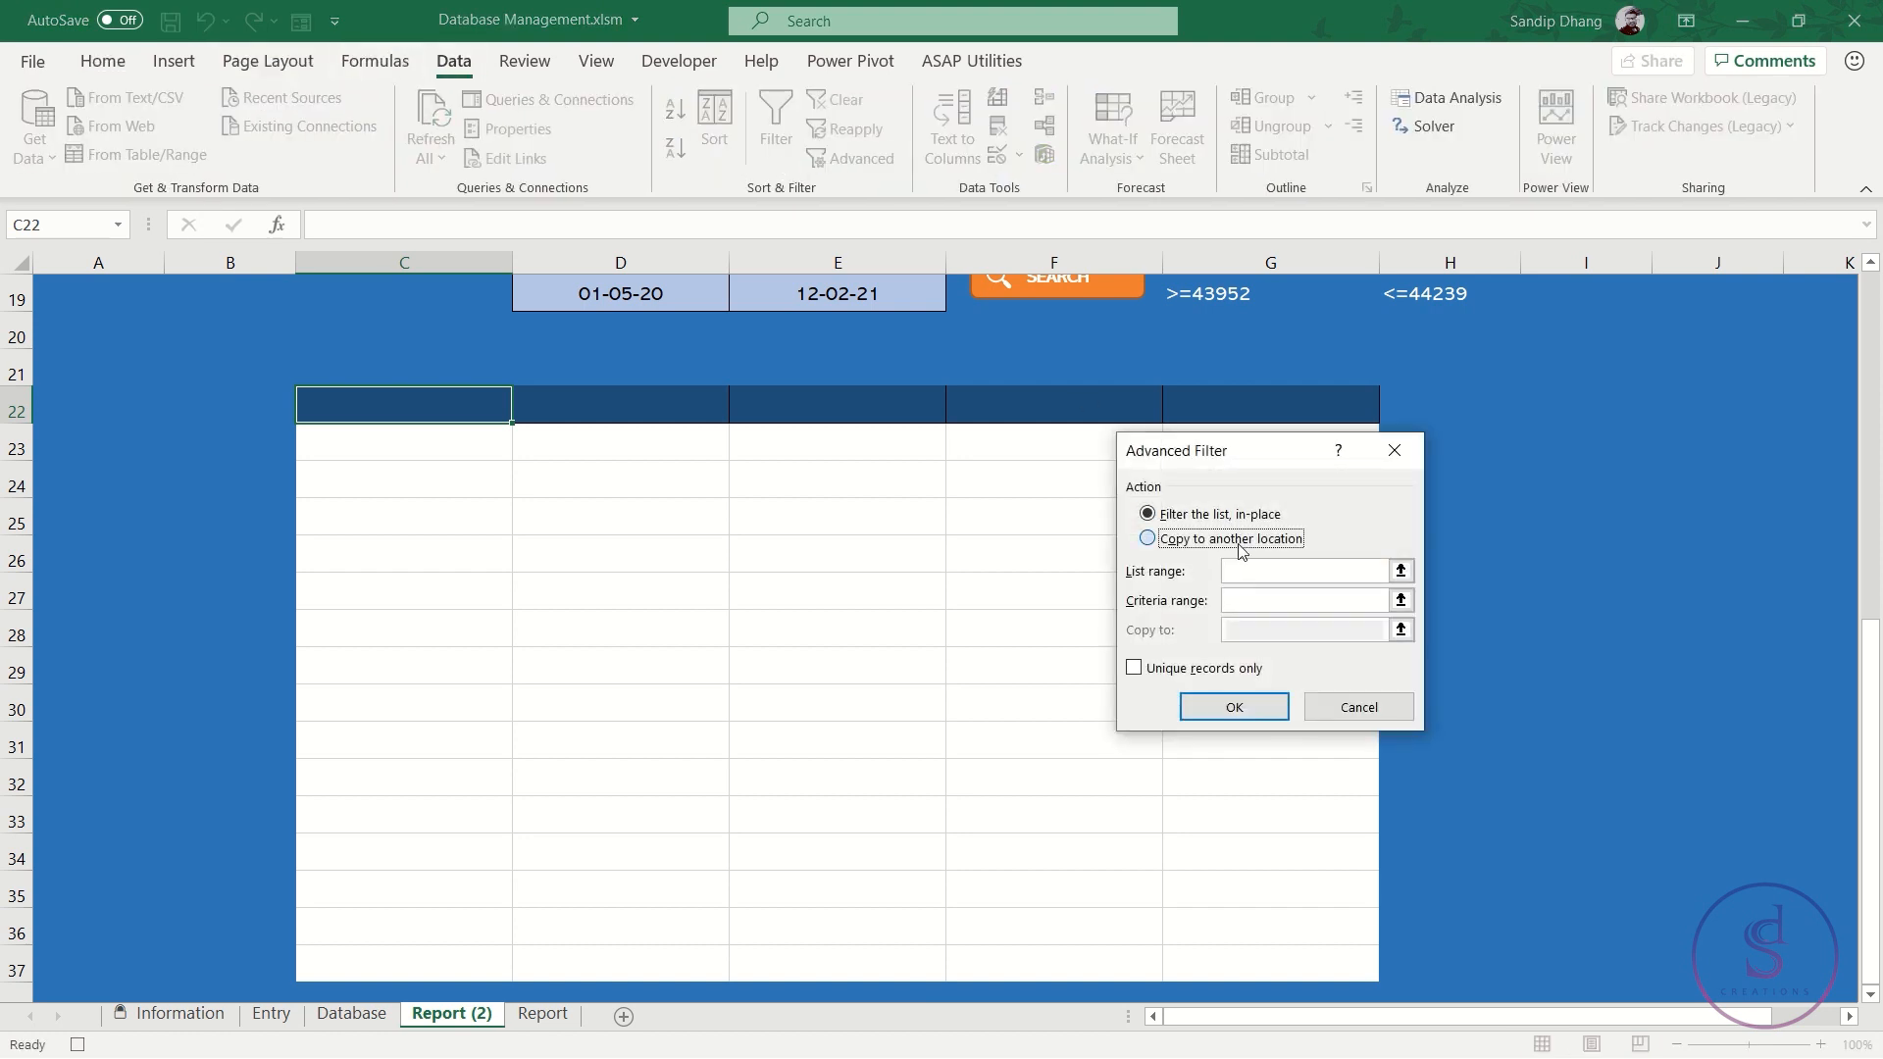
click(1252, 572)
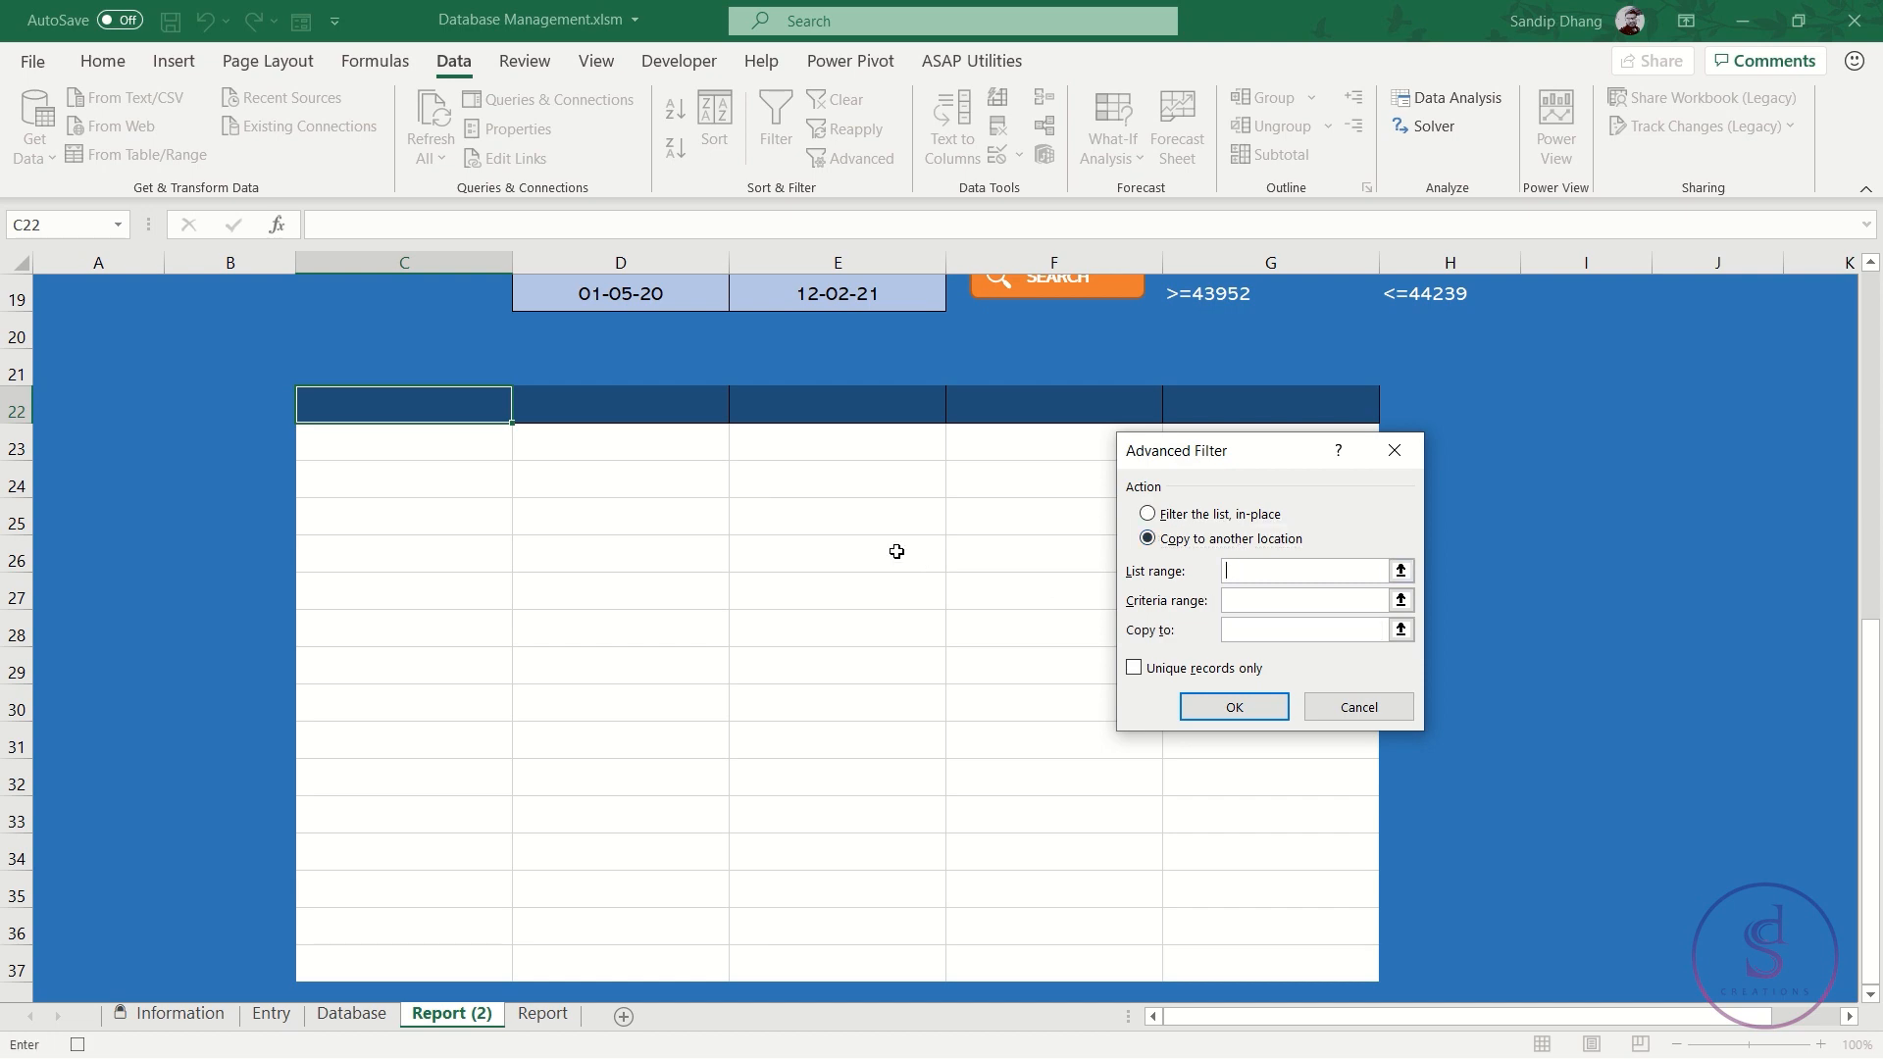
scroll(893, 551, up, 3)
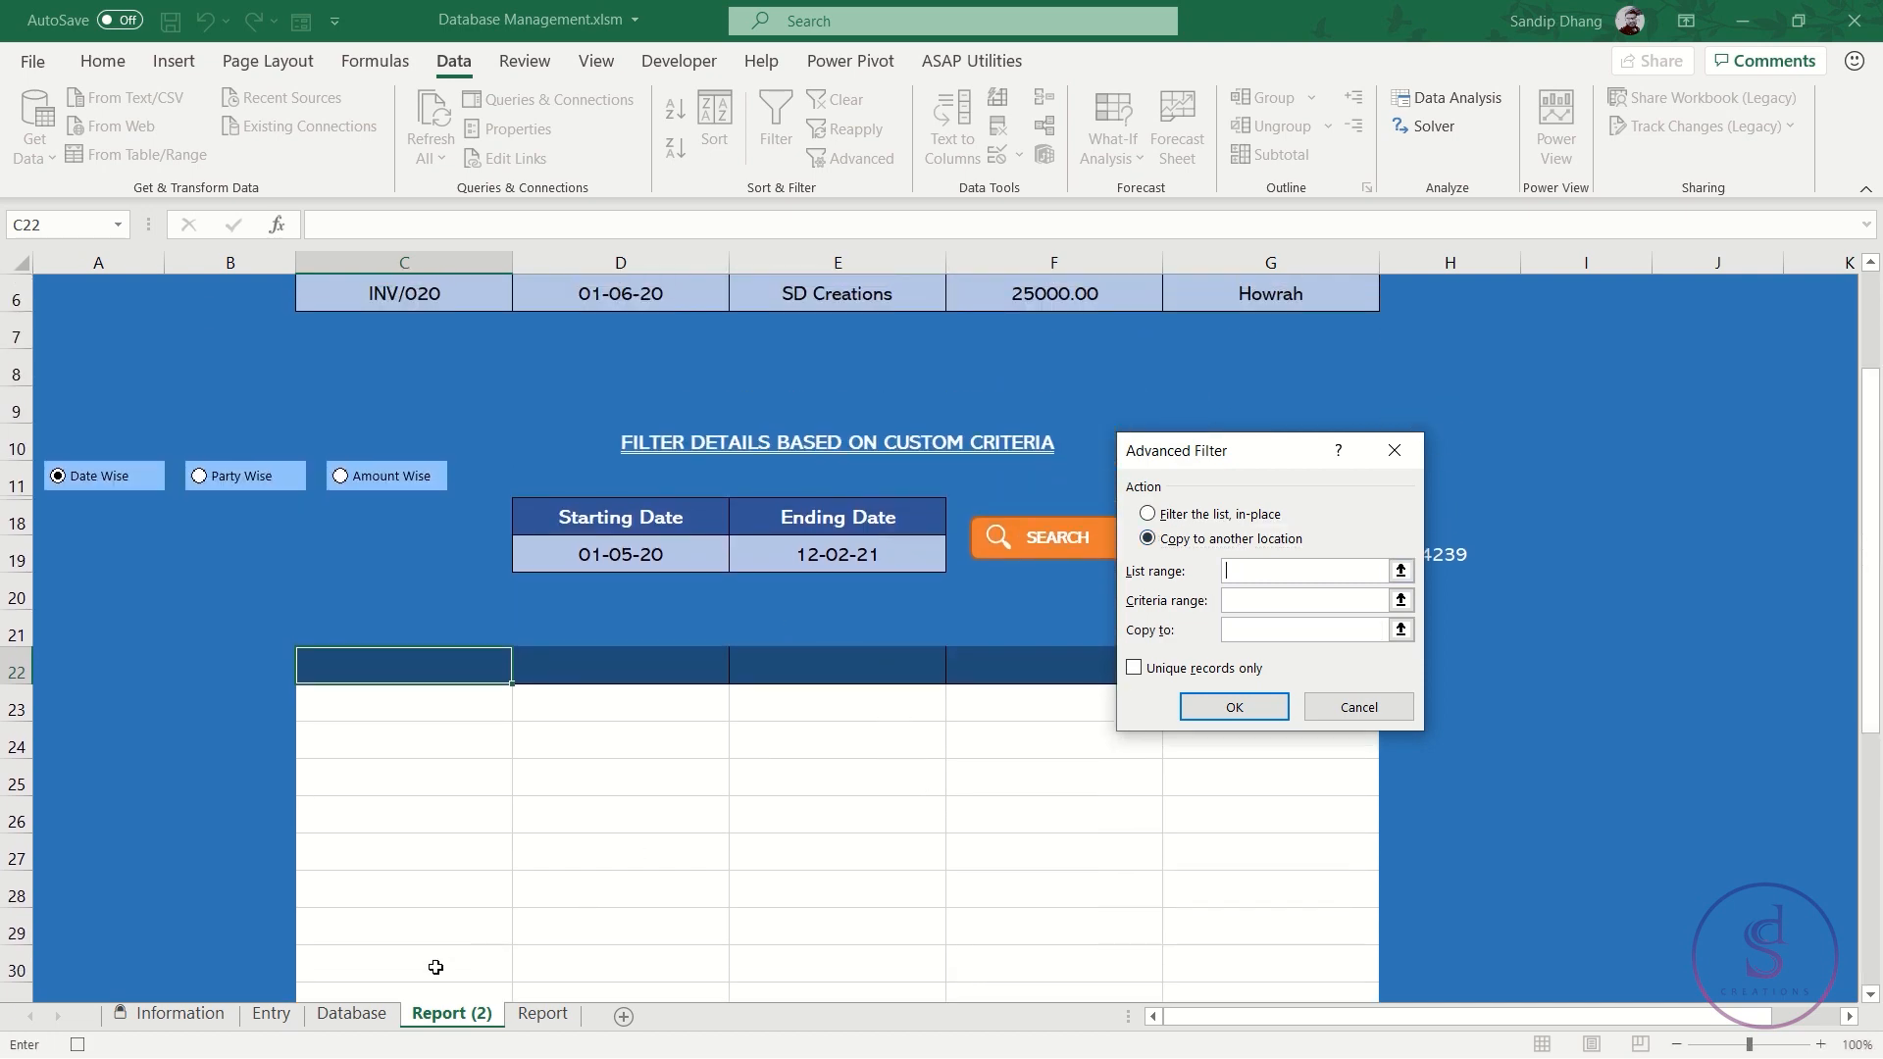
click(377, 1011)
click(114, 291)
key(ctrl+a)
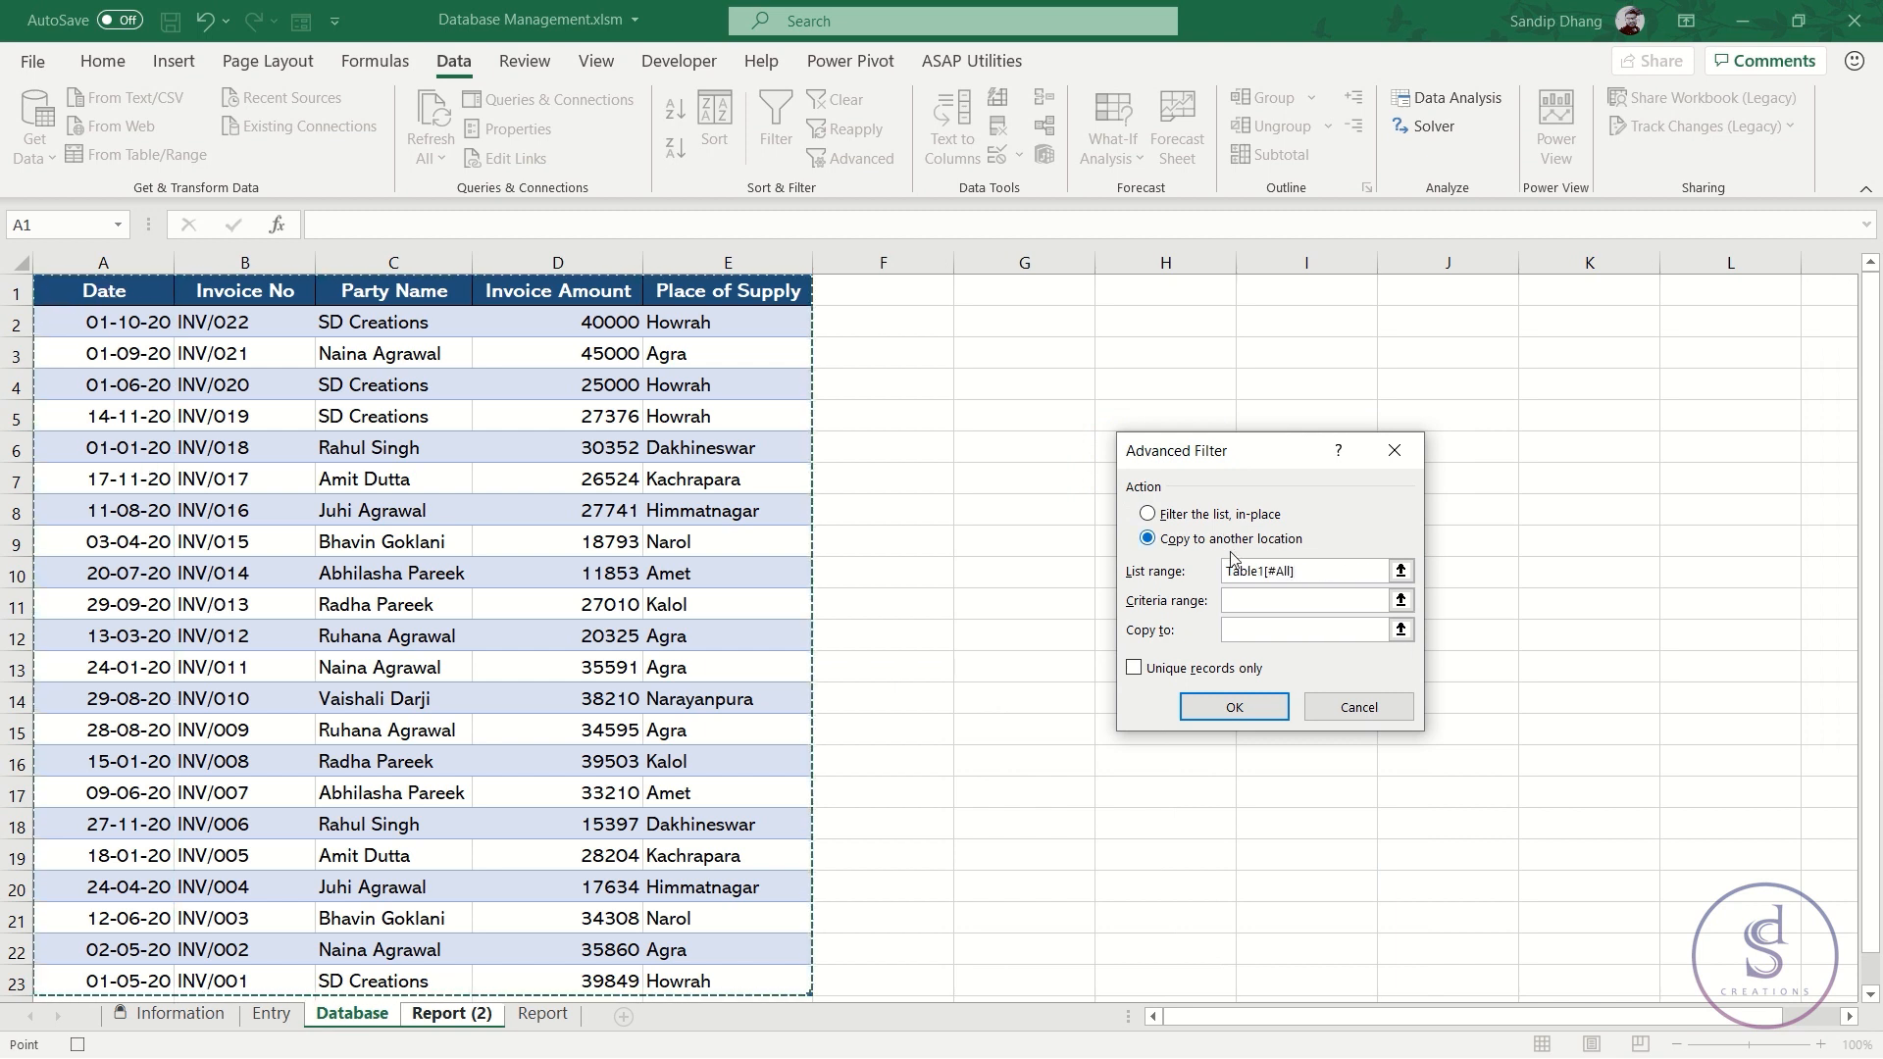
Set the filter's criteria range to the date criteria cells G18:H19, named DateC
click(1250, 599)
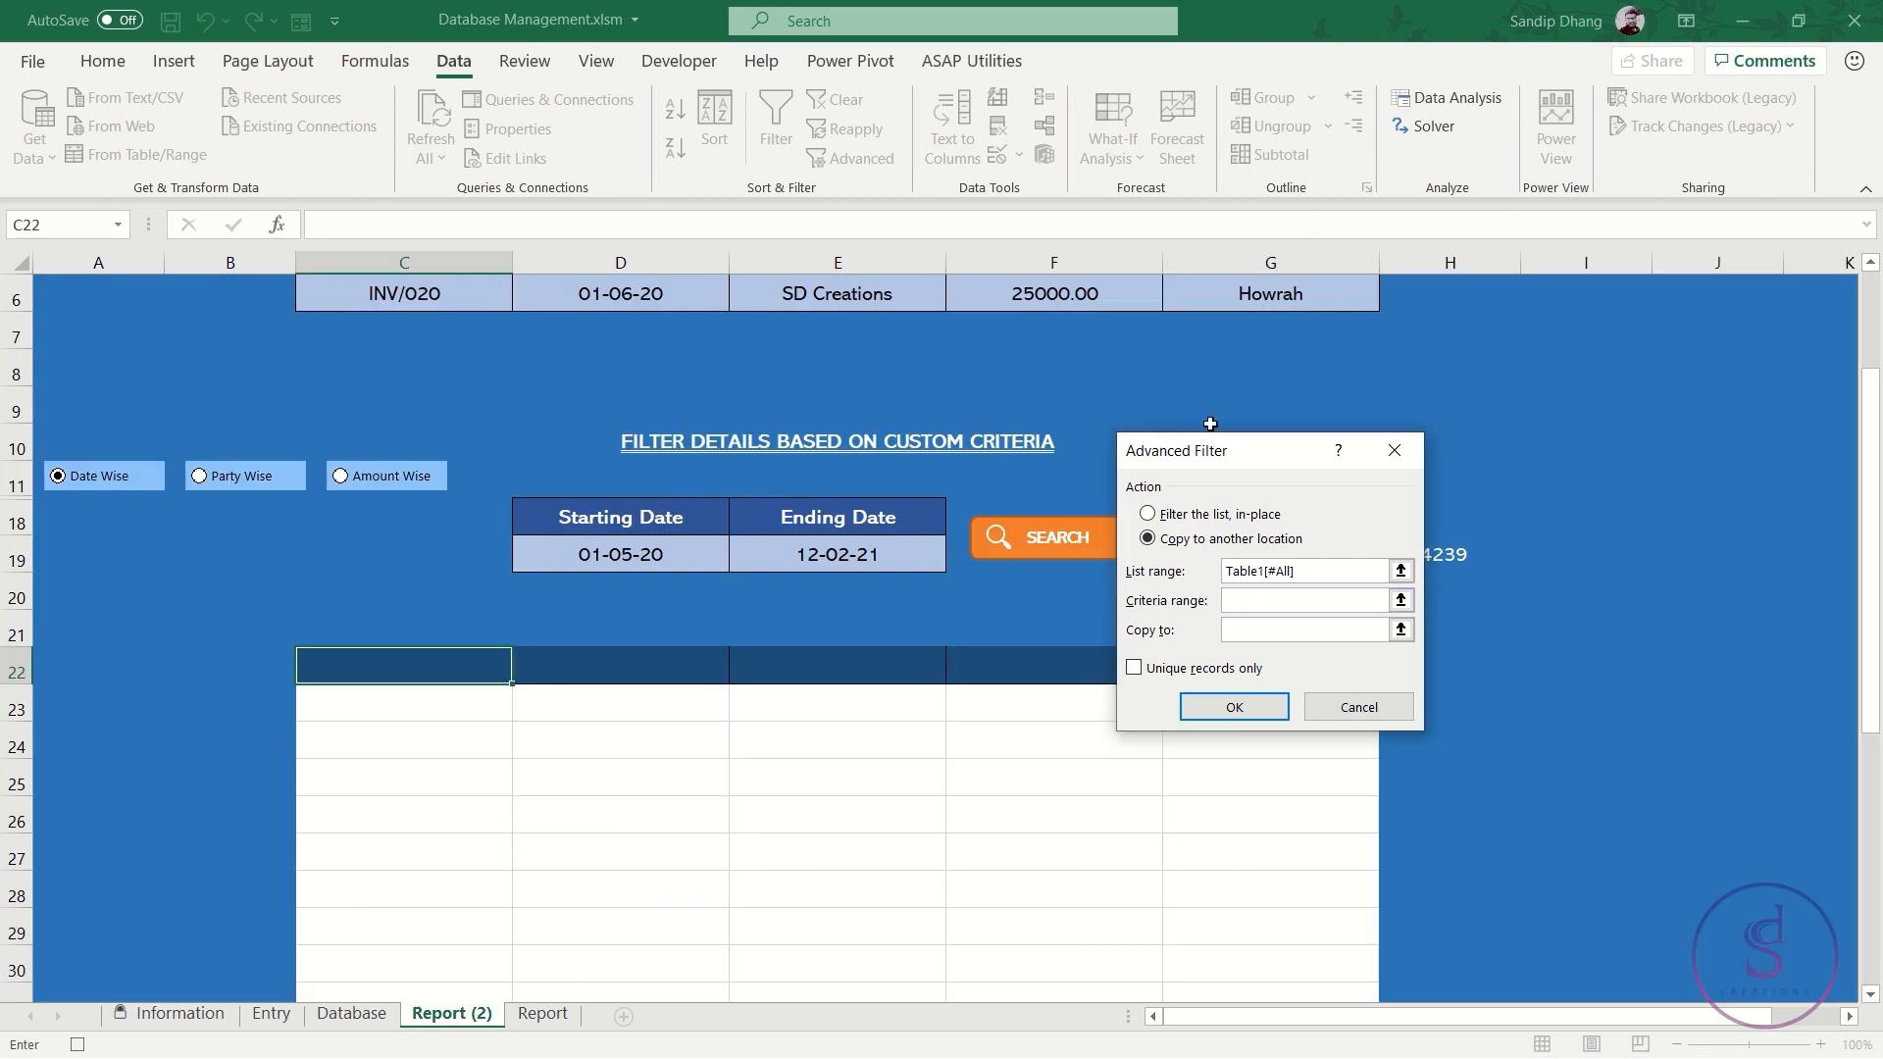
drag(1250, 454, 928, 448)
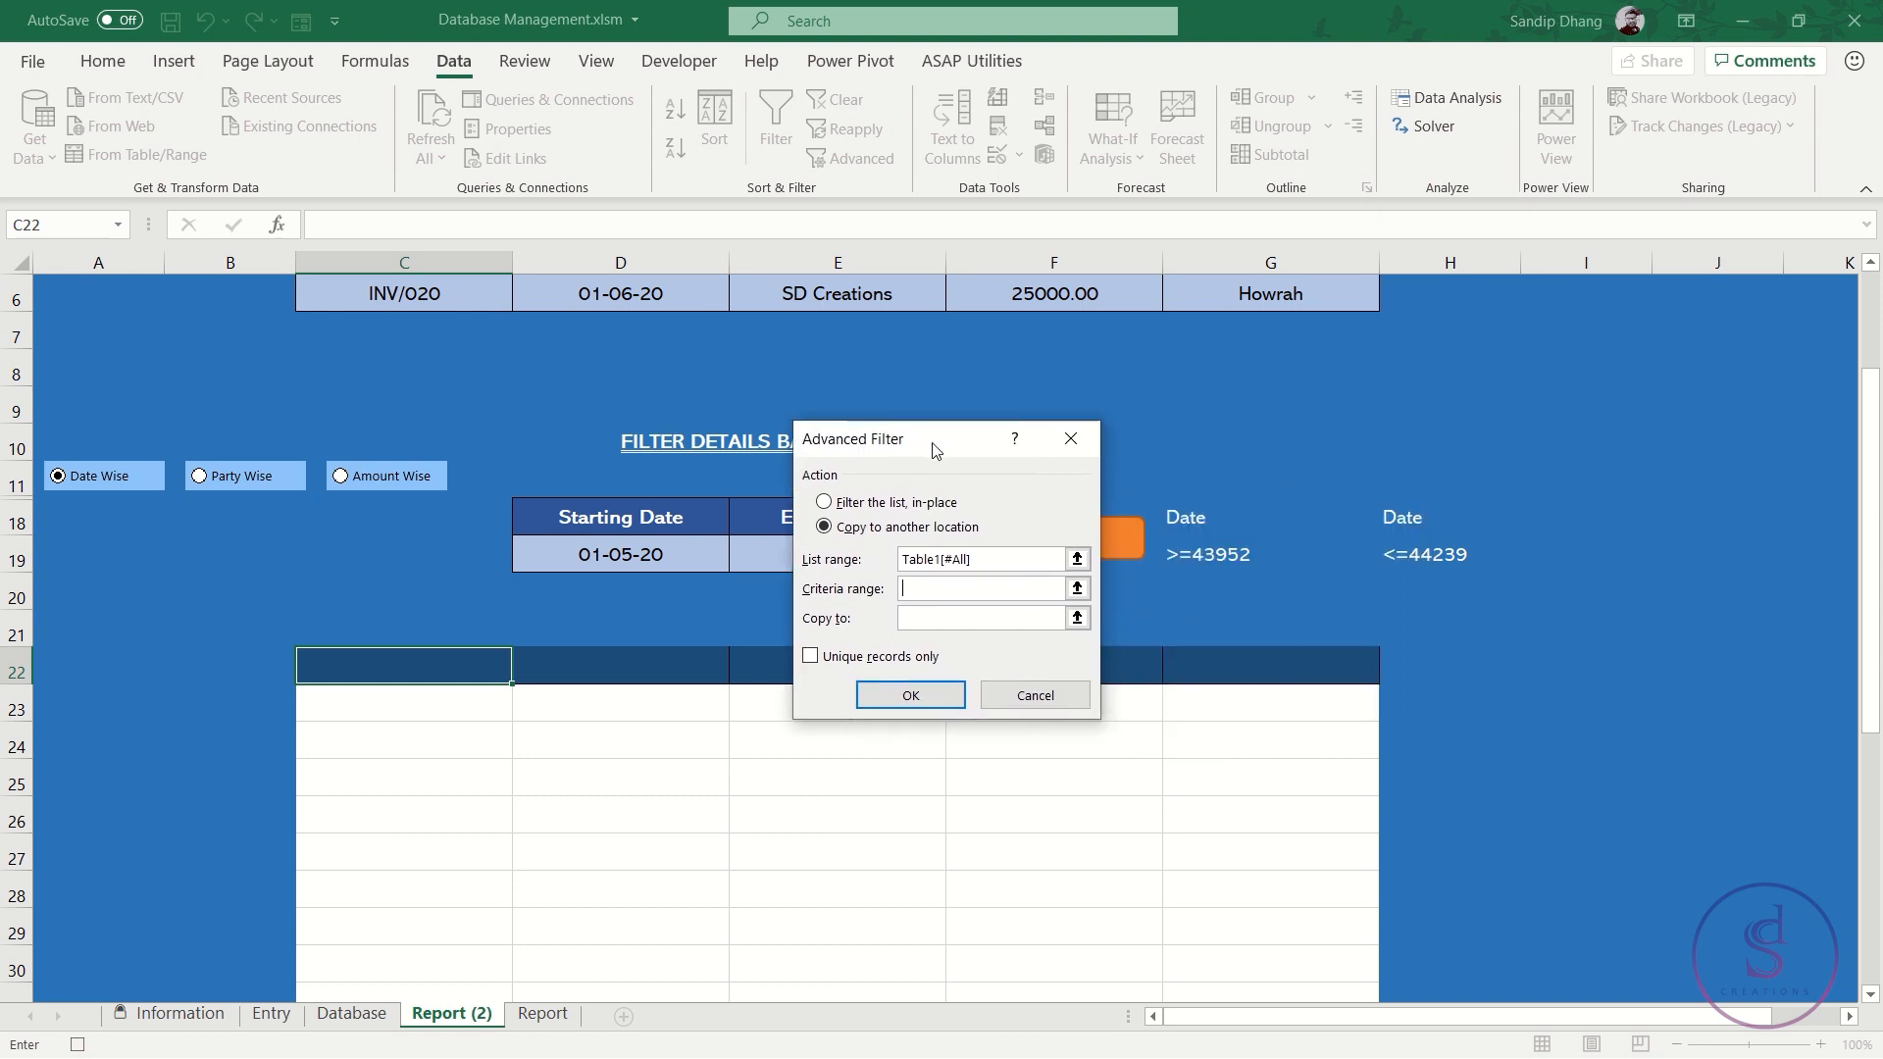
drag(1208, 513, 1444, 554)
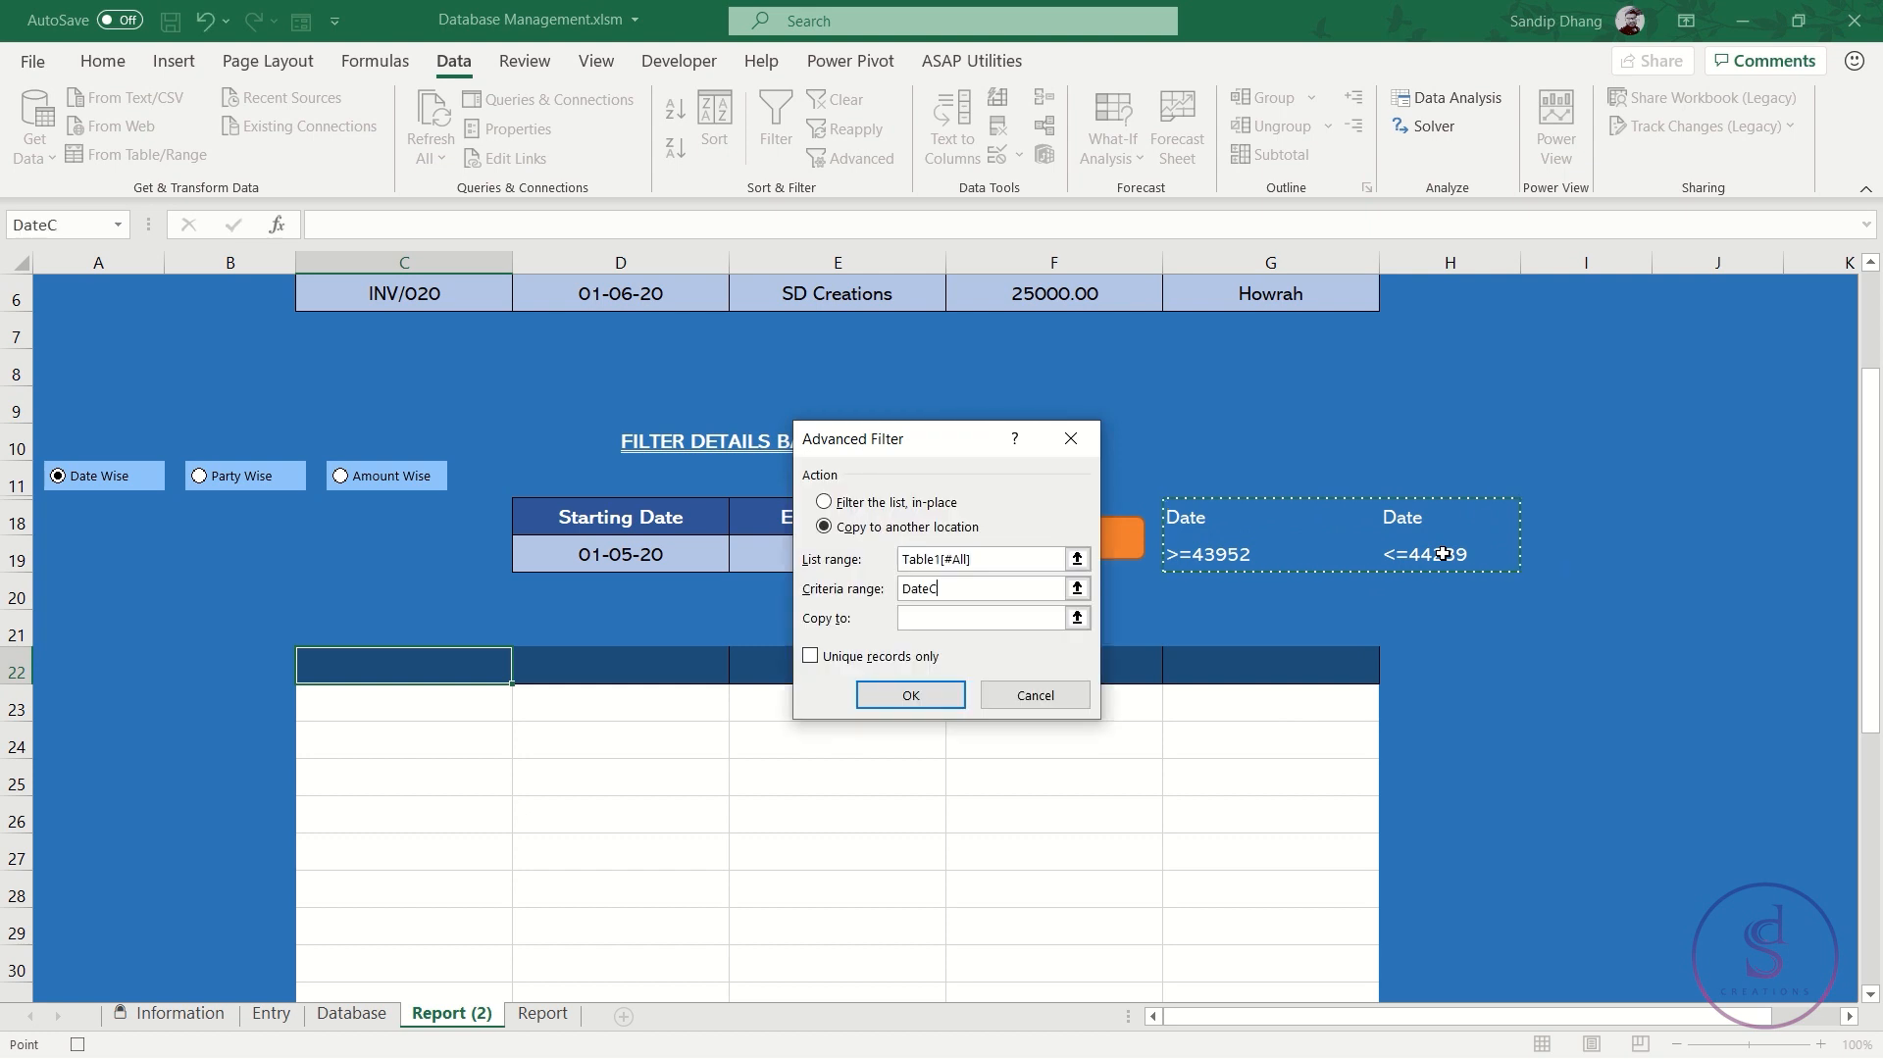
double_click(945, 589)
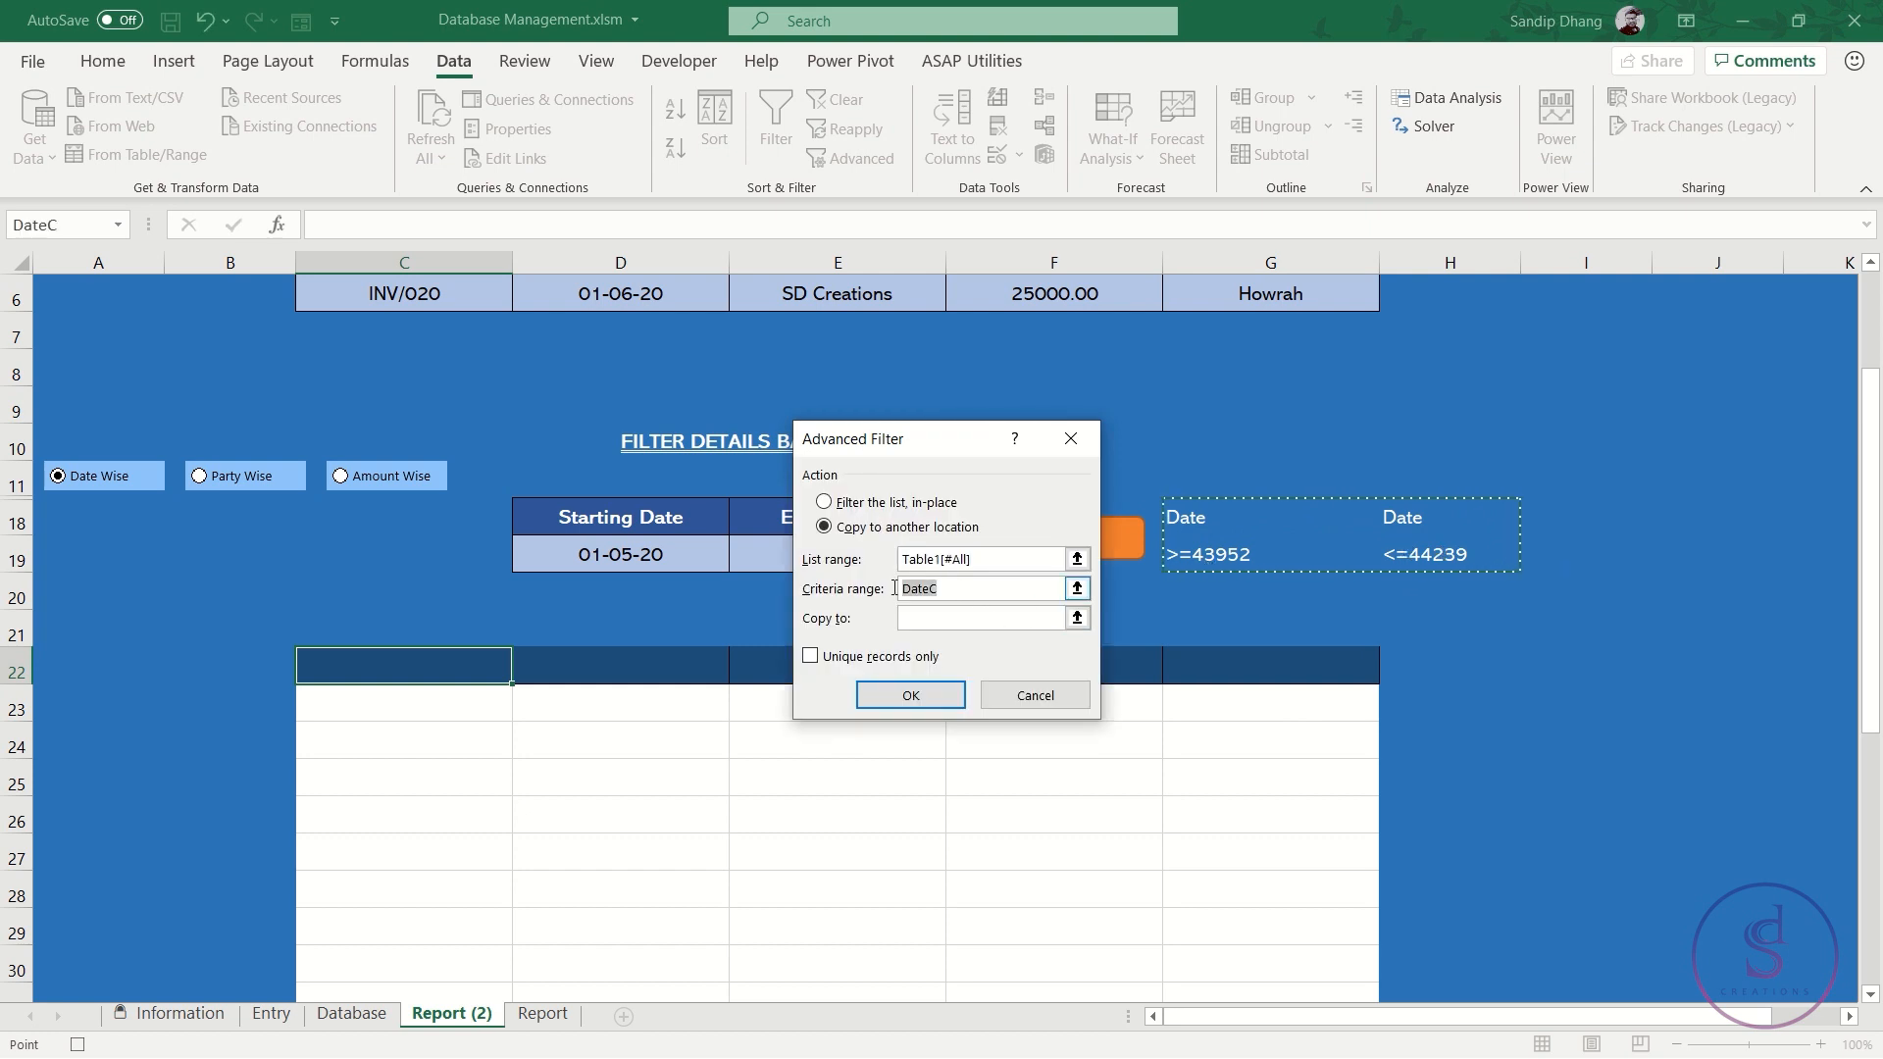
click(967, 593)
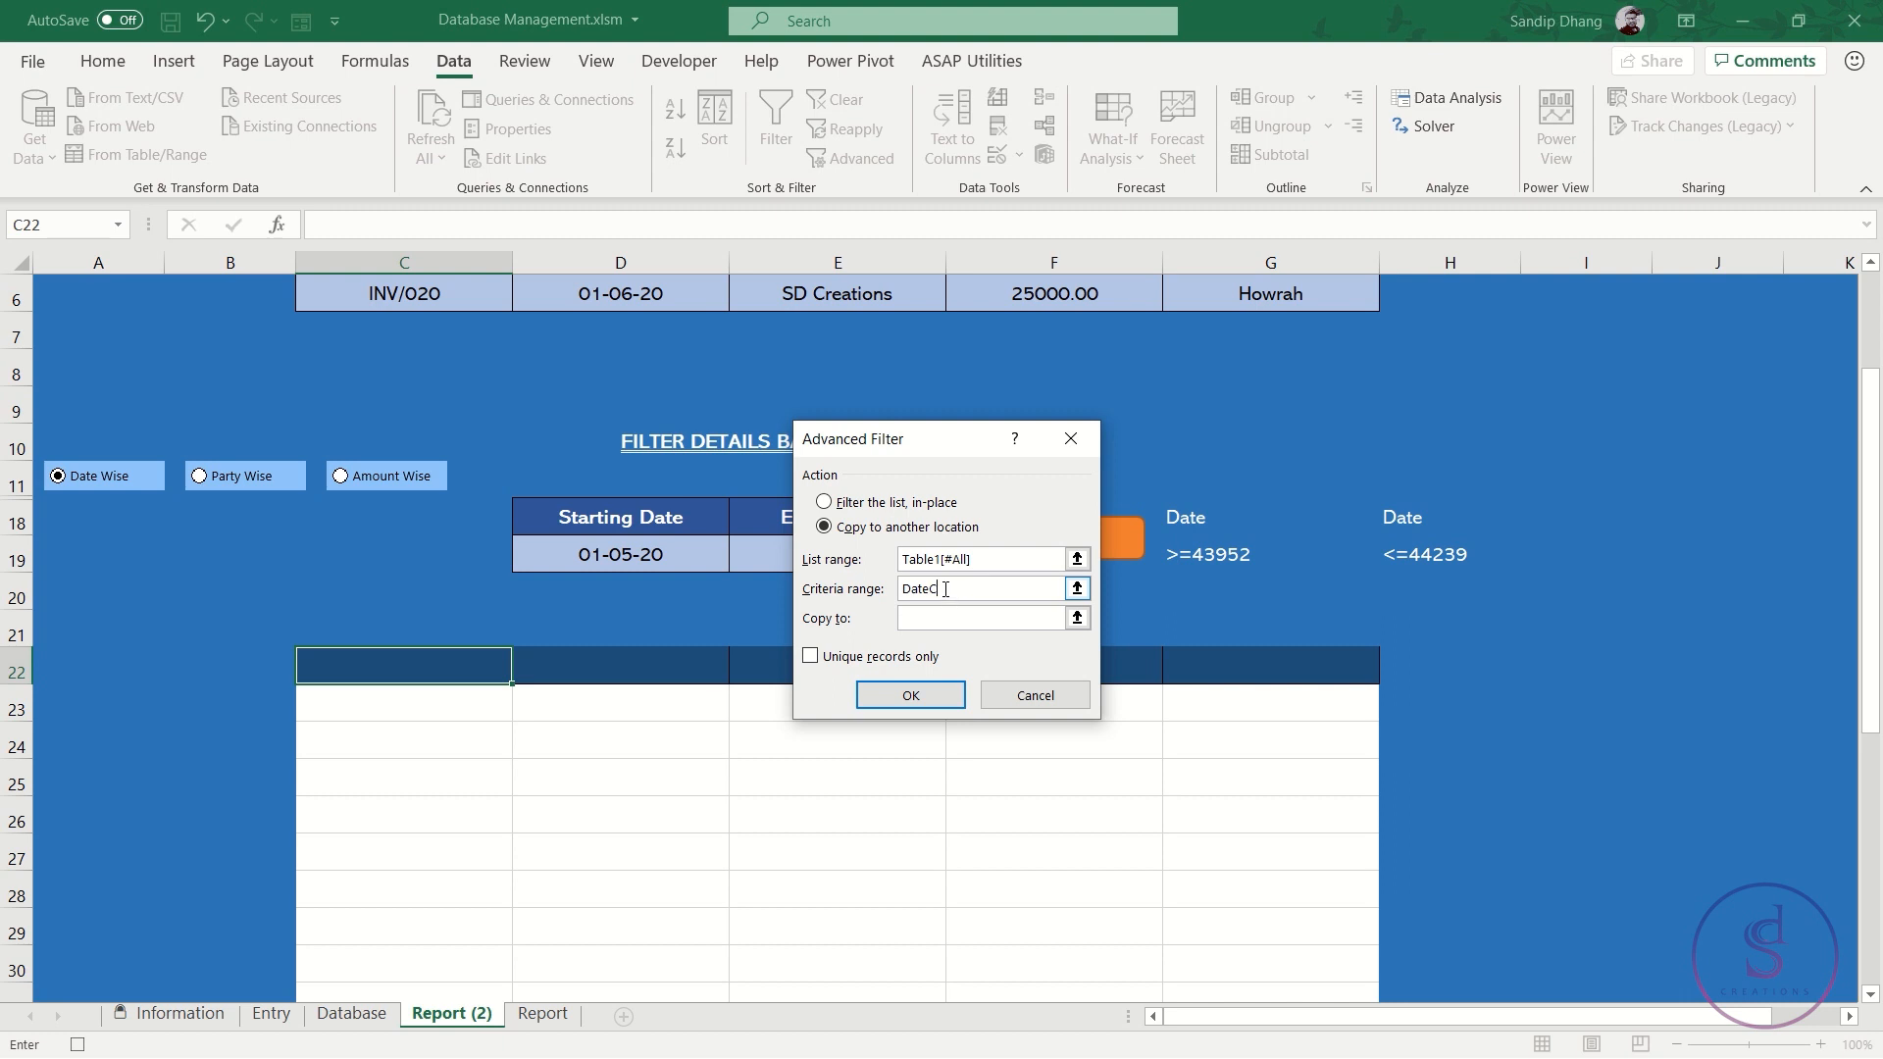
double_click(946, 589)
click(966, 586)
Set C22 on Report (2) as the copy destination and run the advanced filter
click(955, 615)
click(472, 670)
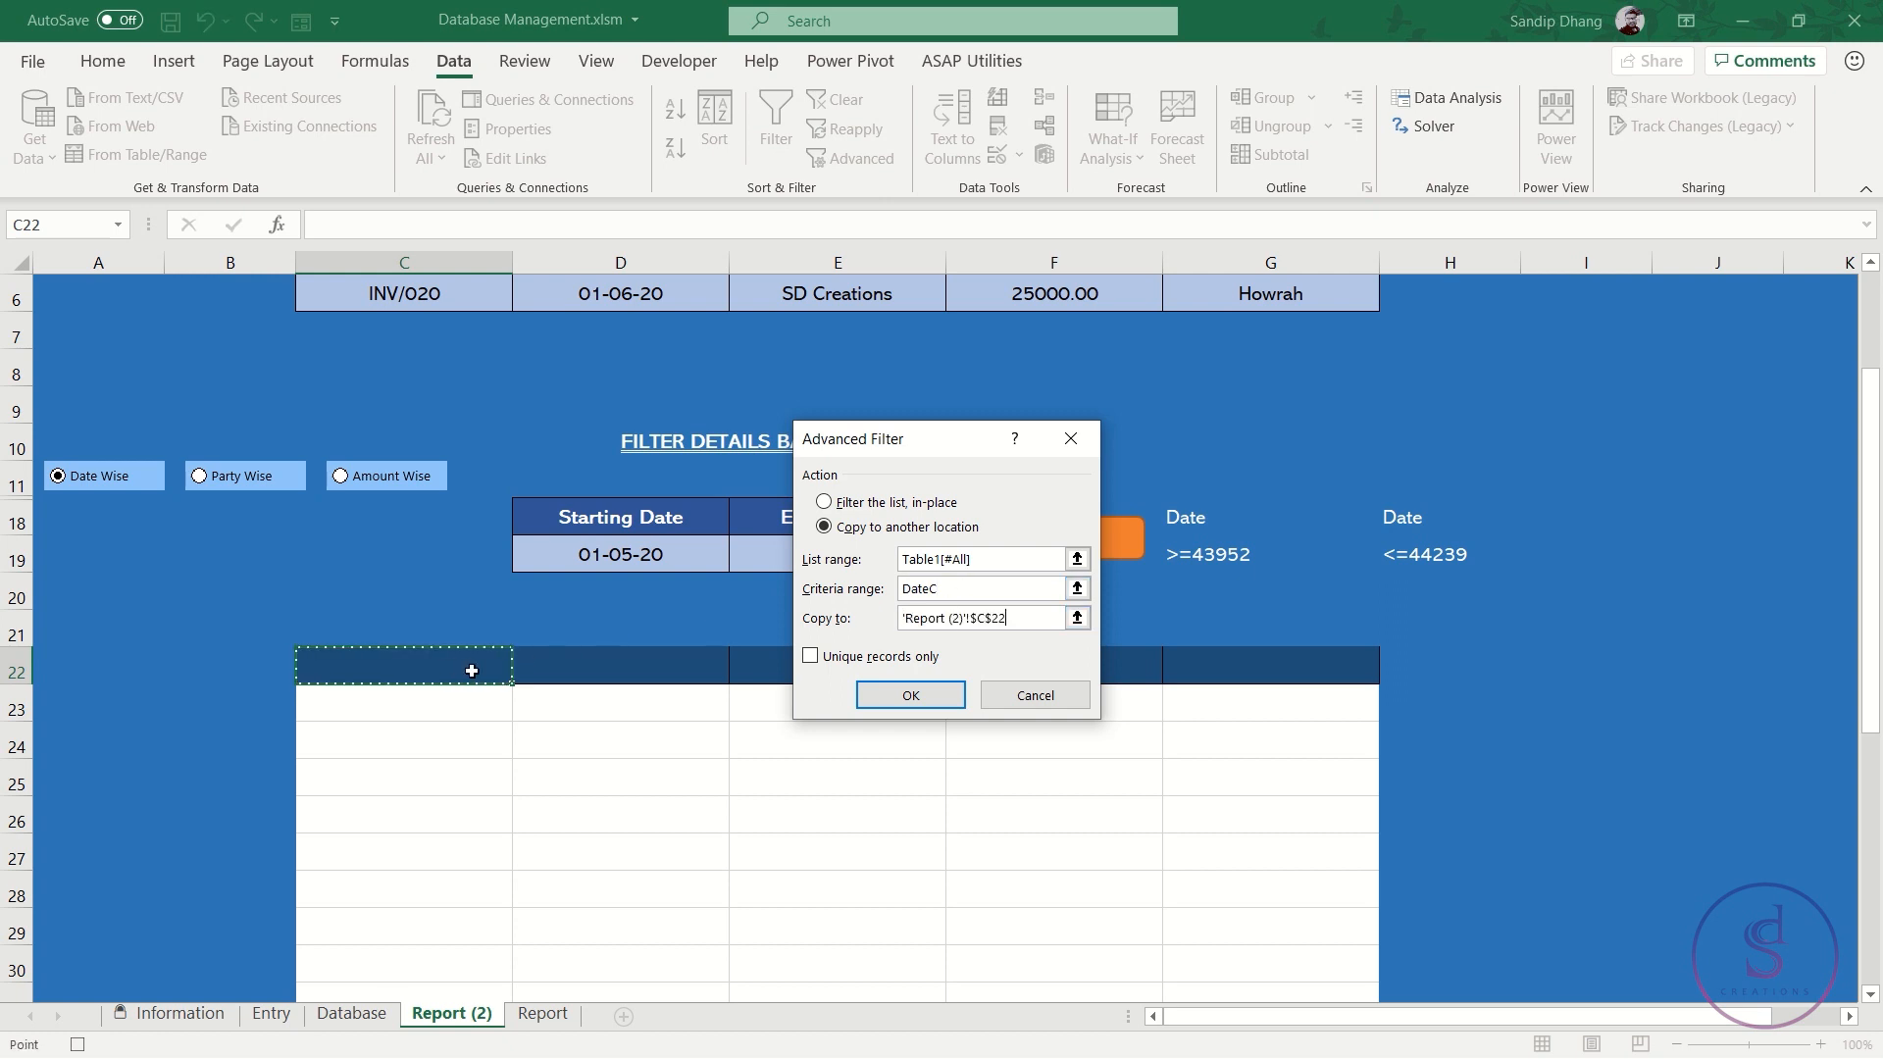
click(909, 695)
scroll(776, 860, down, 7)
scroll(775, 861, up, 6)
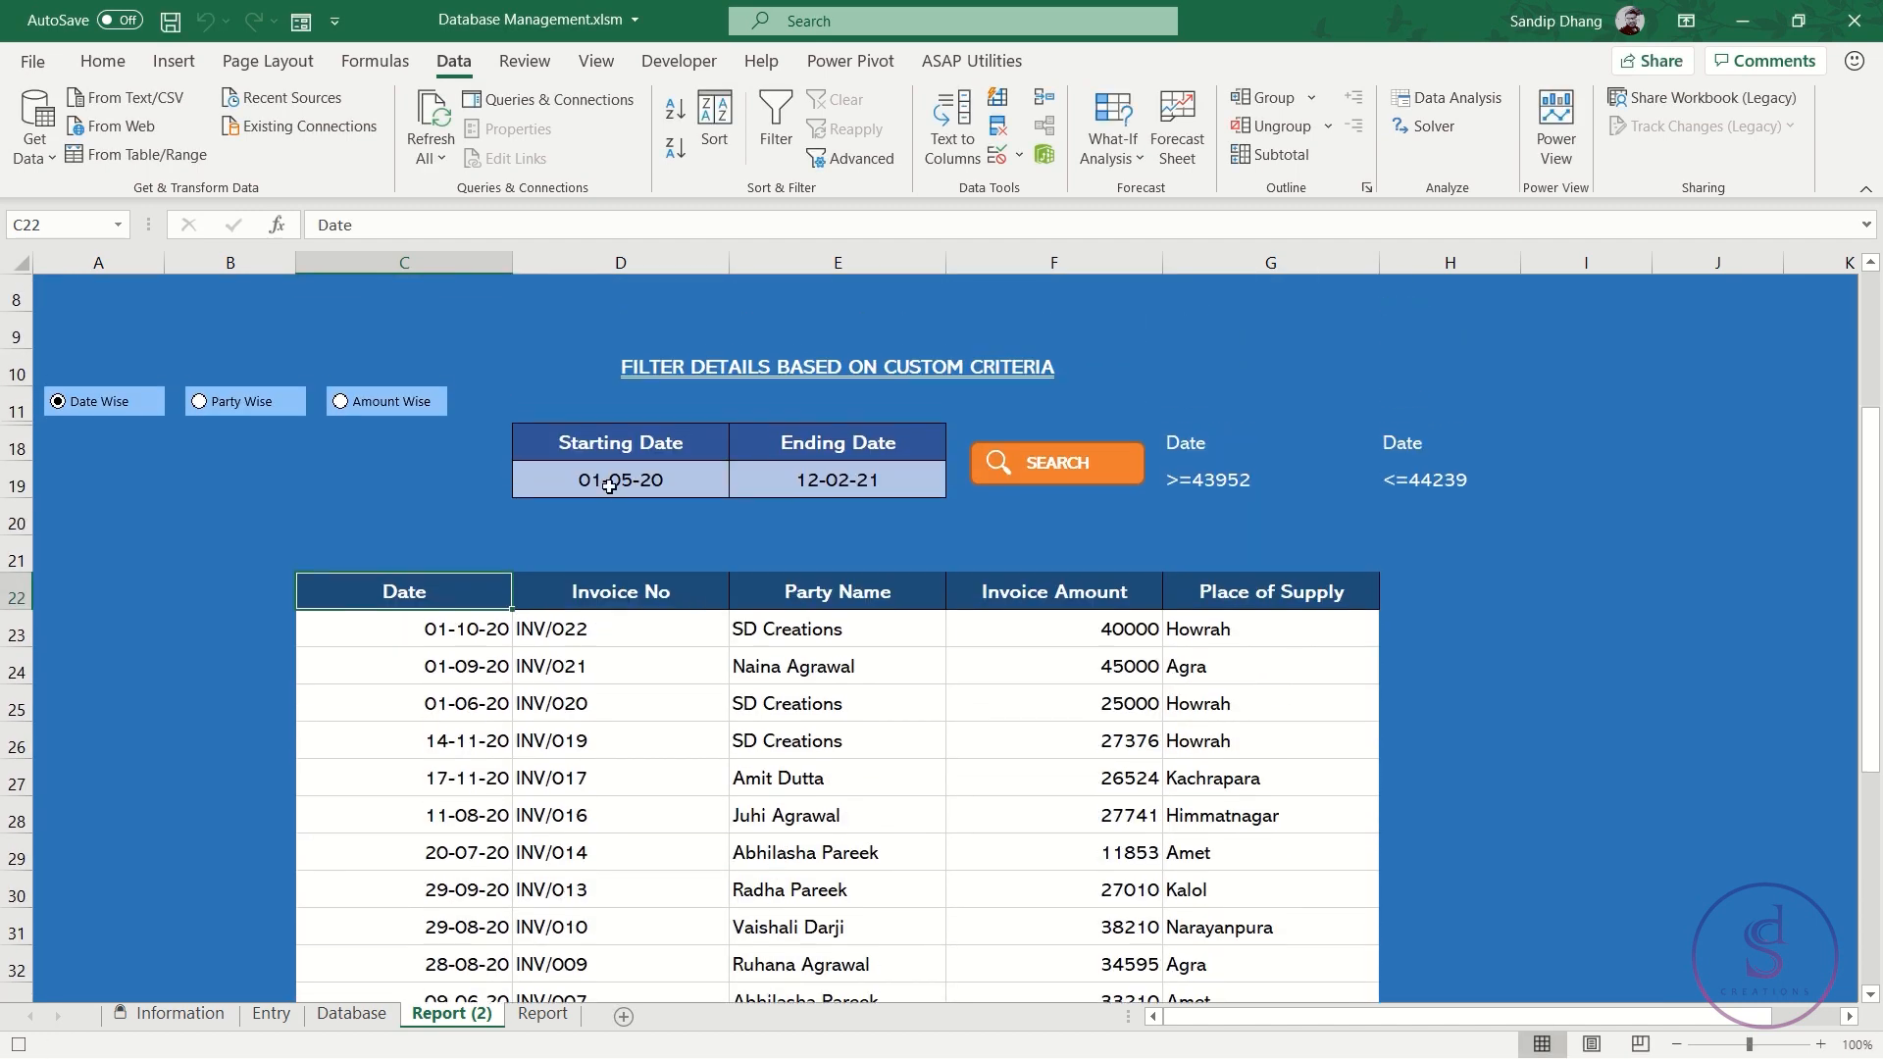
Change the Ending Date in E19 to 15-5-20
click(835, 481)
double_click(836, 480)
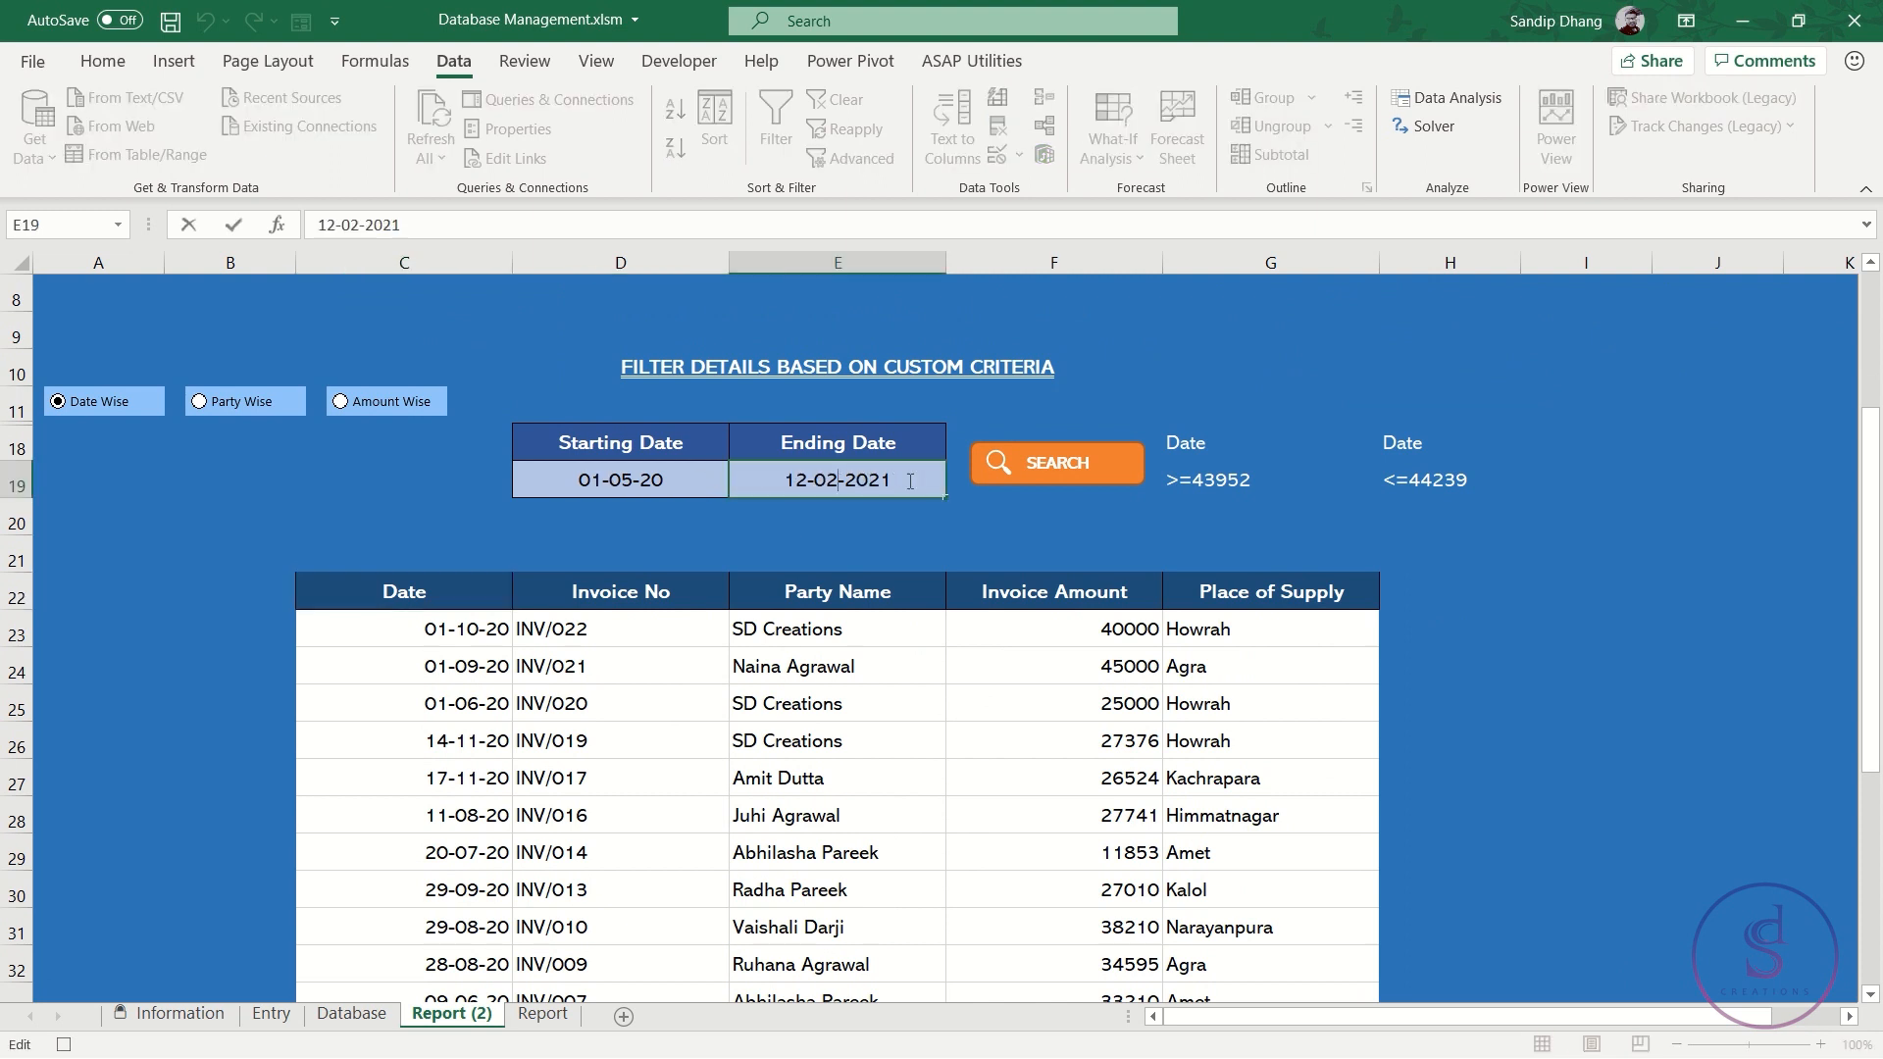
key(BackSpace)
key(BackSpace)
key(BackSpace)
key(BackSpace)
key(BackSpace)
key(BackSpace)
key(BackSpace)
key(BackSpace)
key(BackSpace)
key(BackSpace)
text(15-5-20)
key(Return)
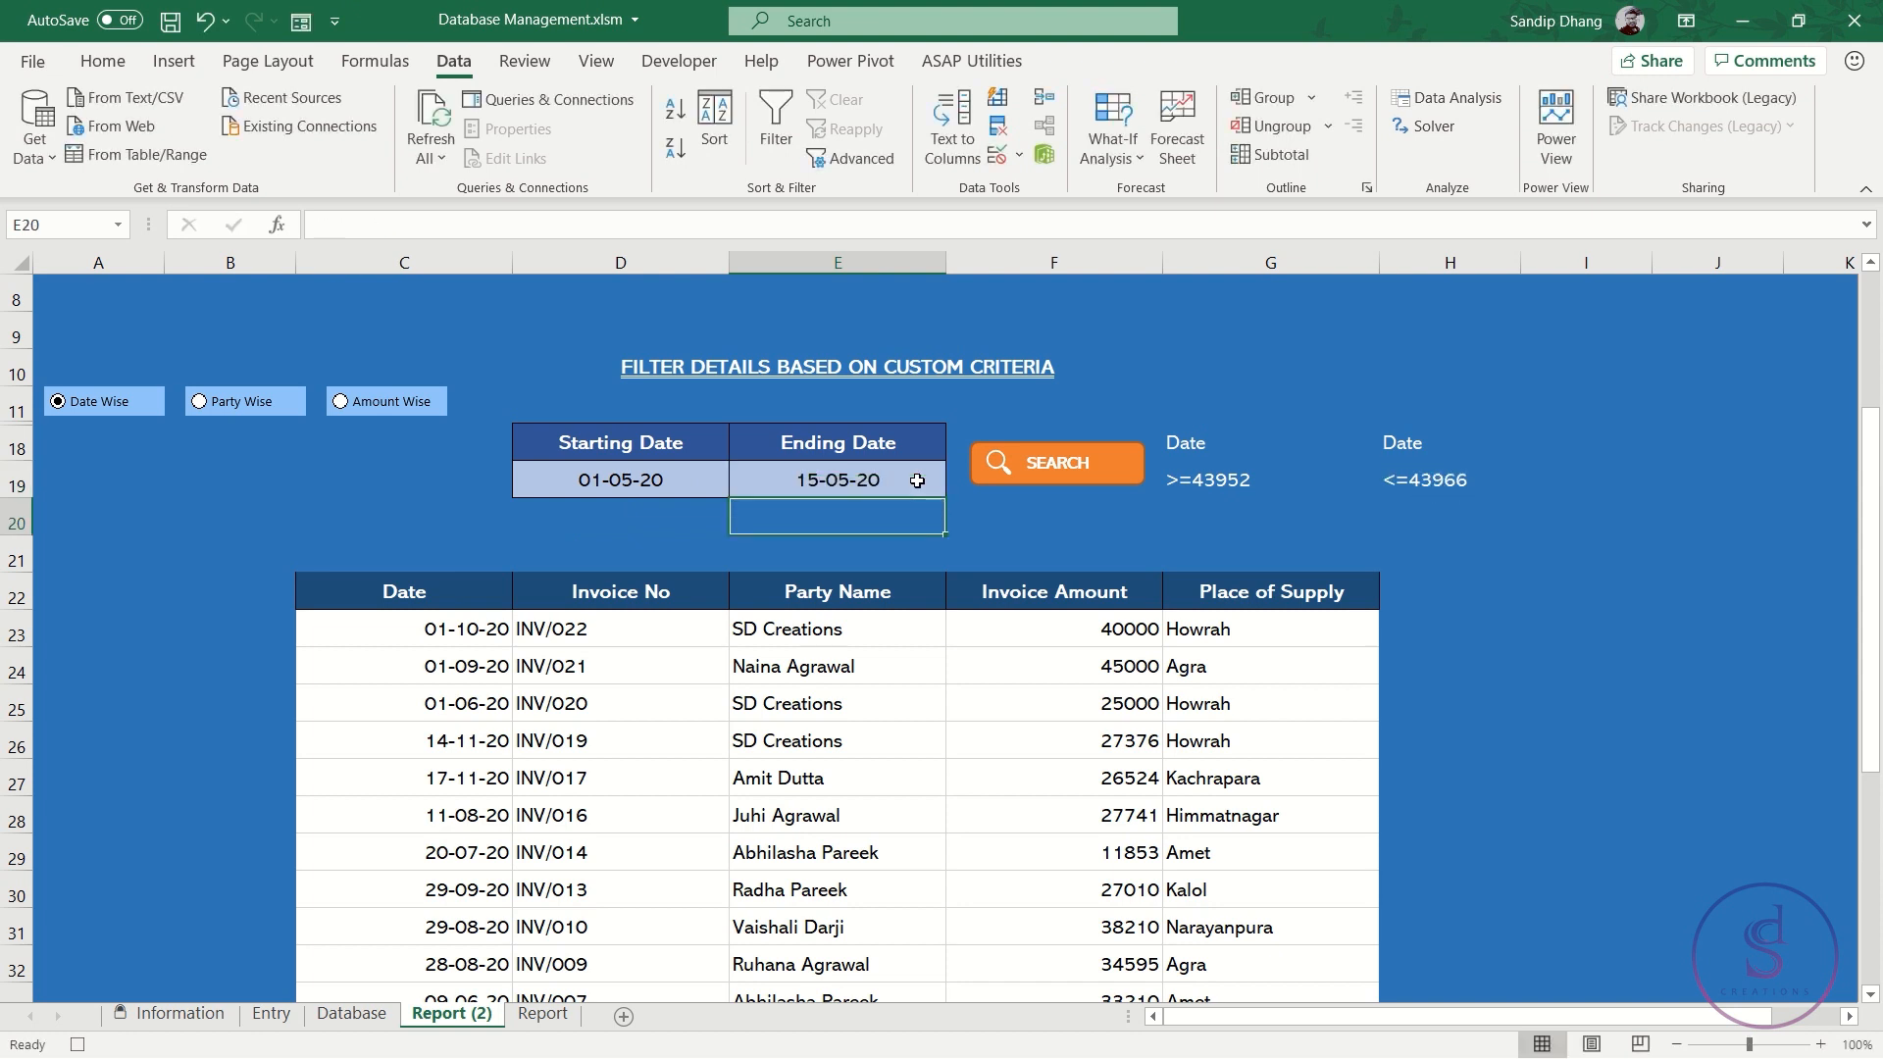
Assign the DFilter macro to the SEARCH button beside the date fields
right_click(1046, 456)
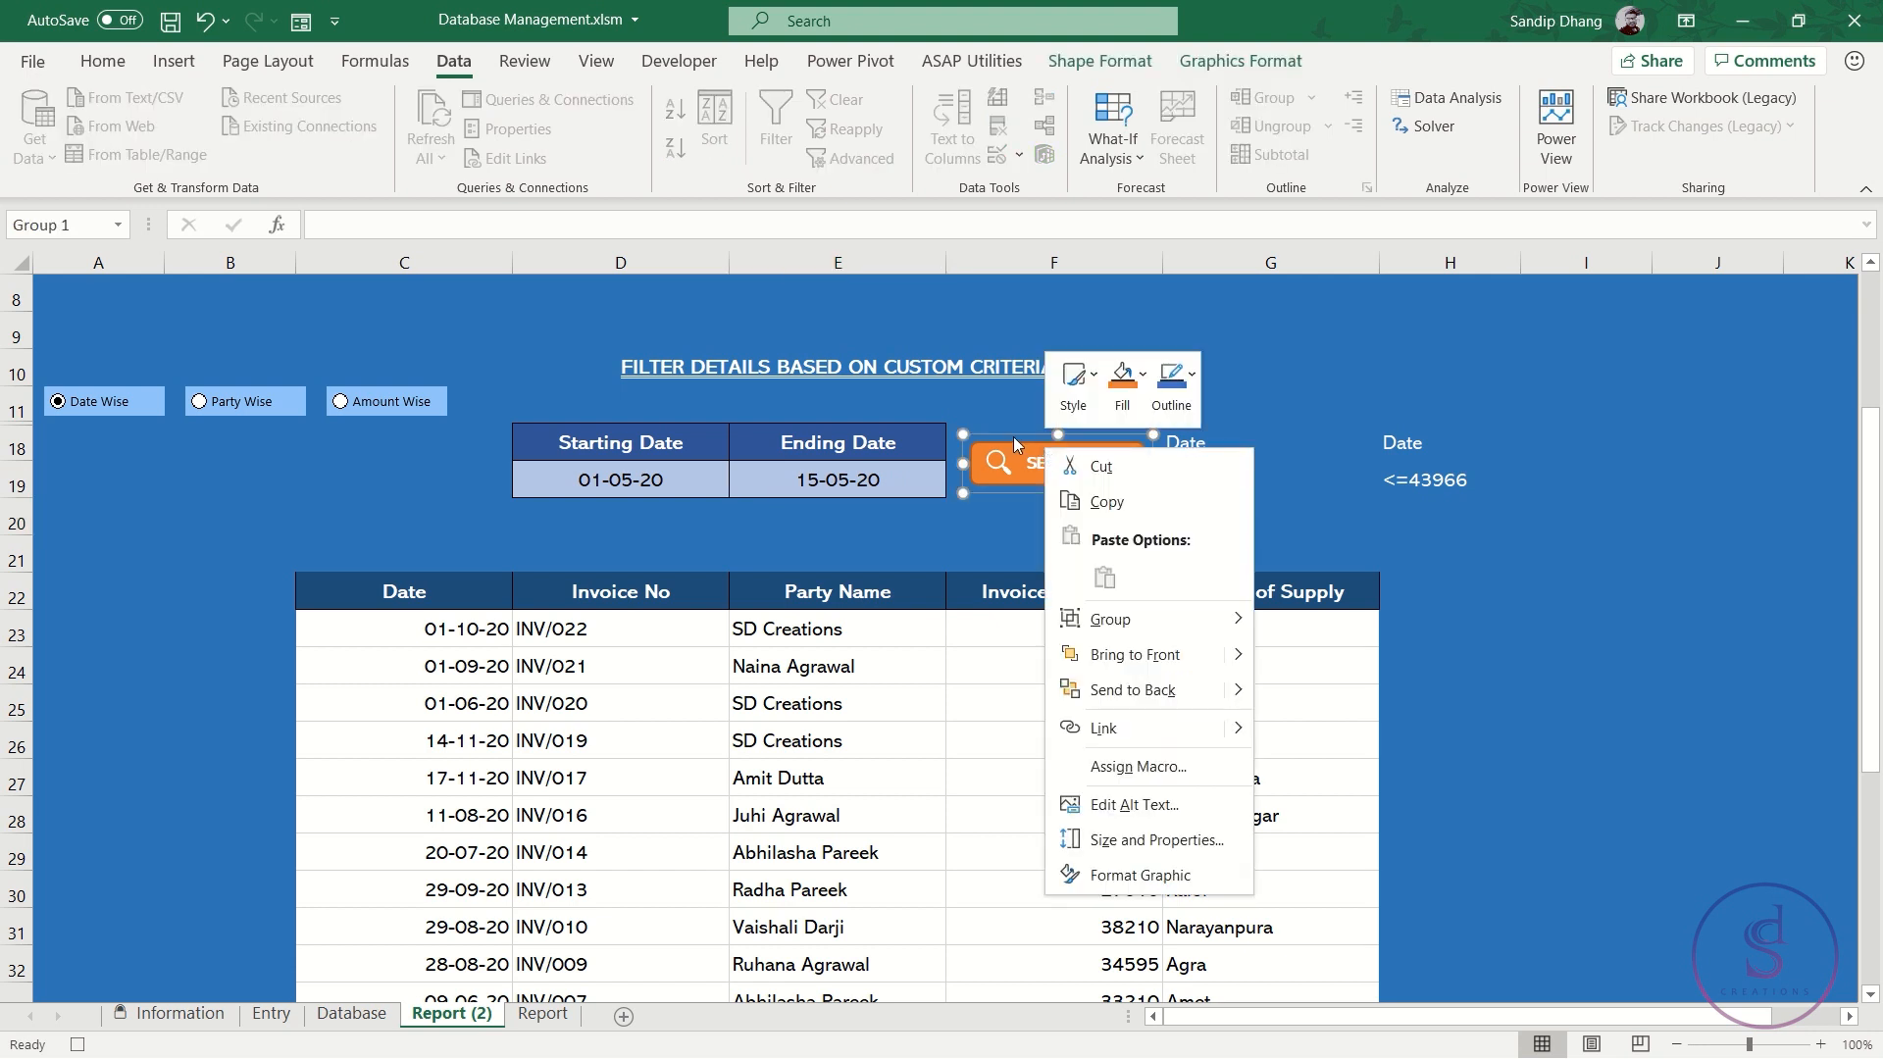
click(1152, 767)
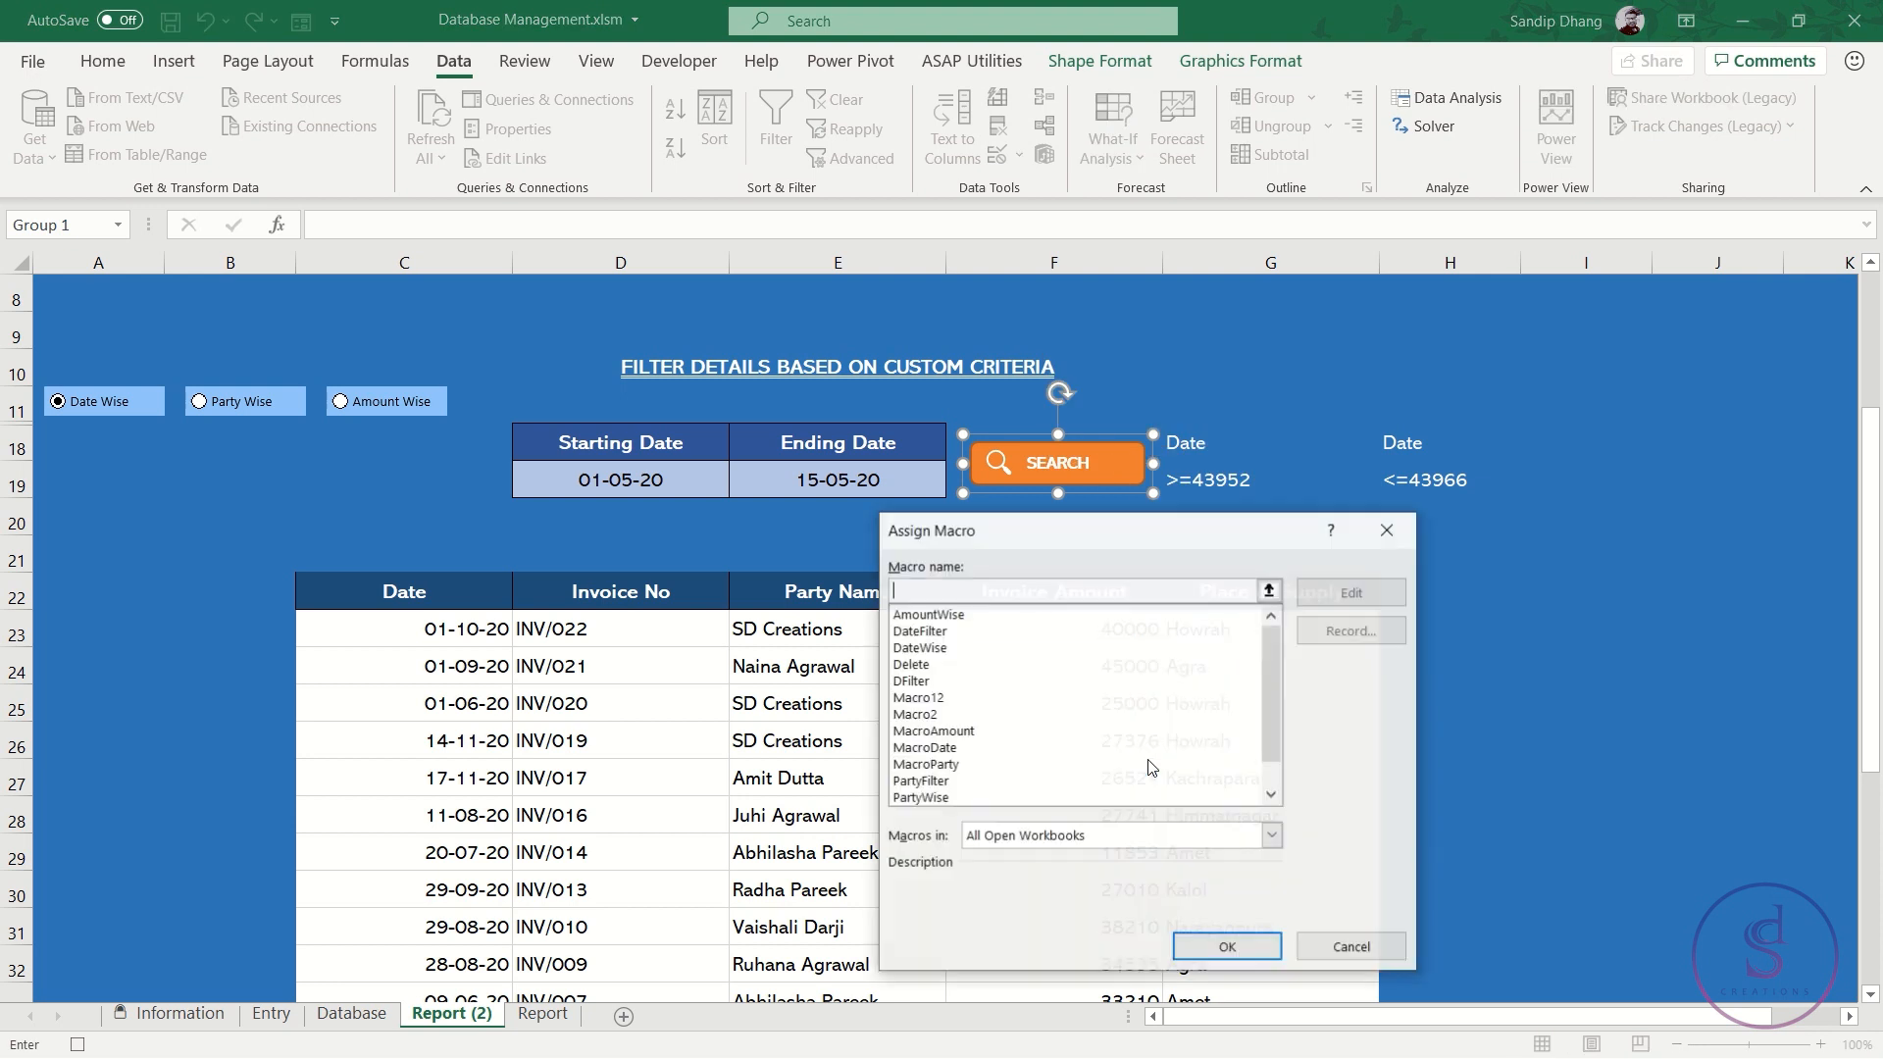
click(915, 686)
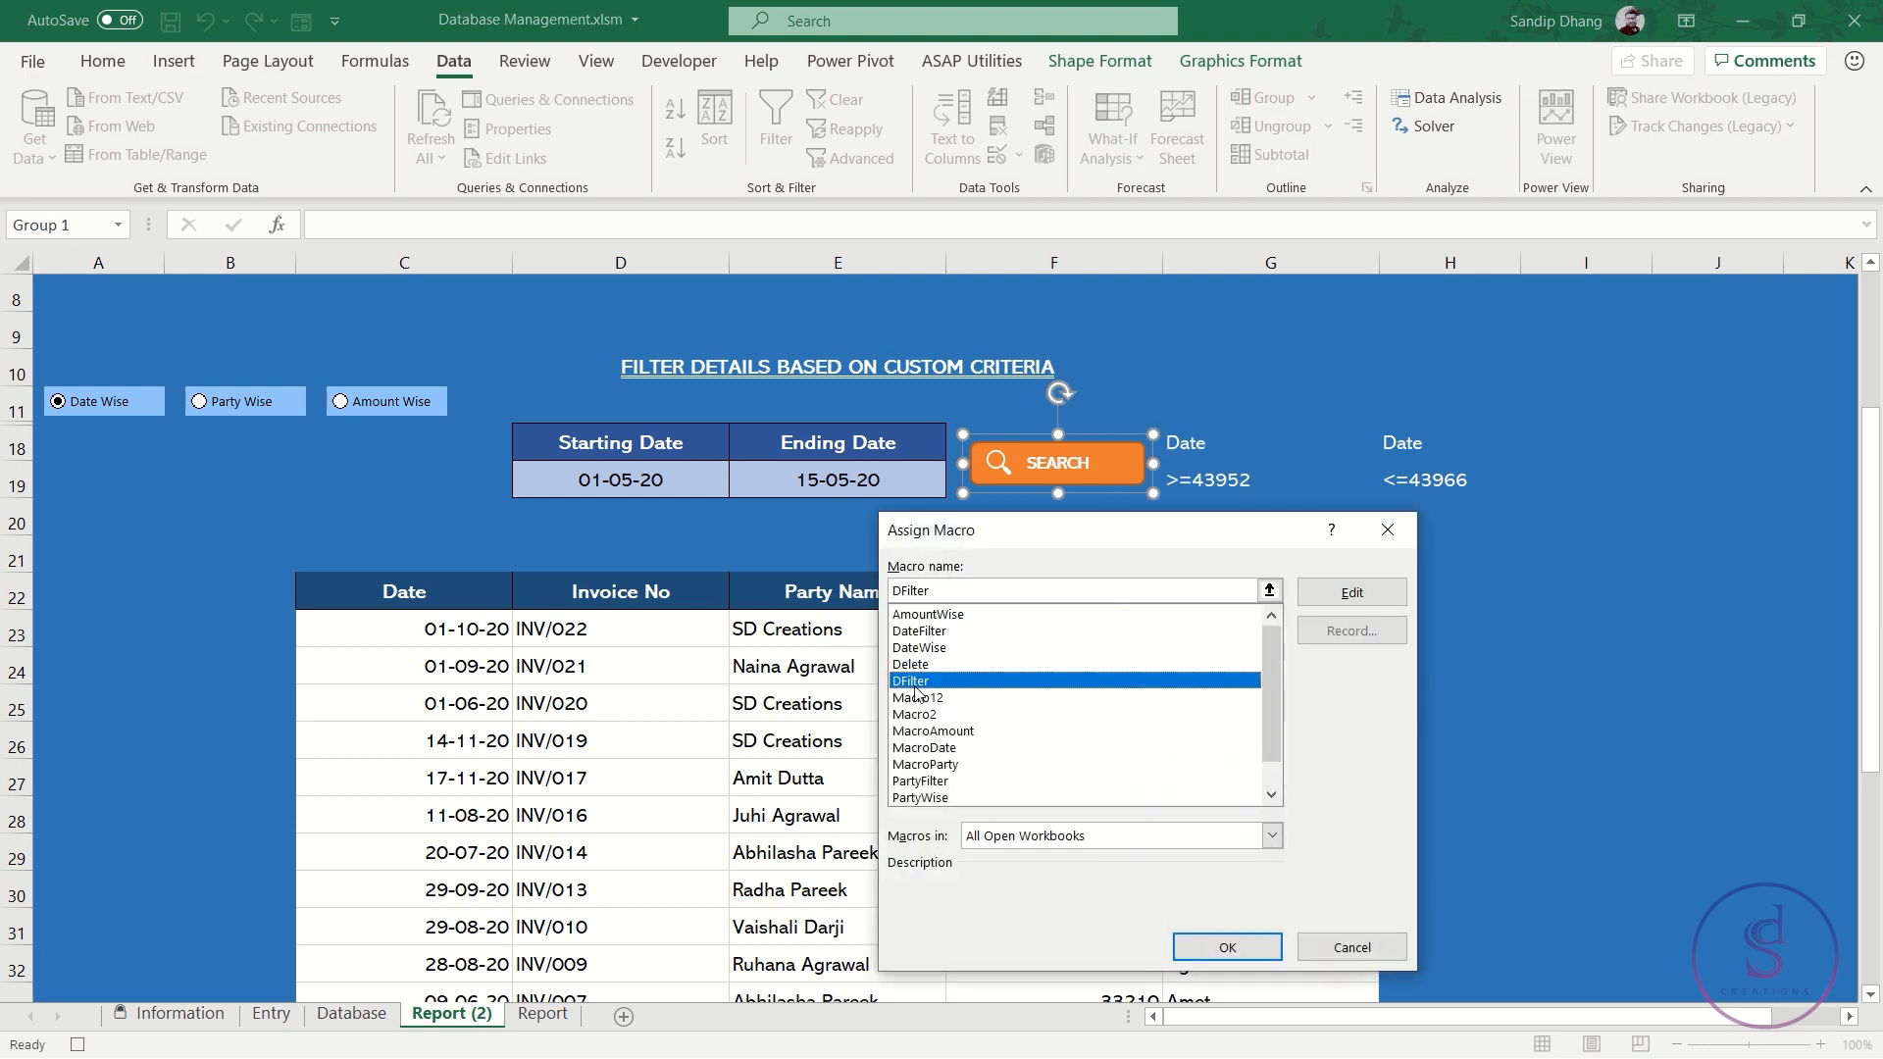
click(1226, 950)
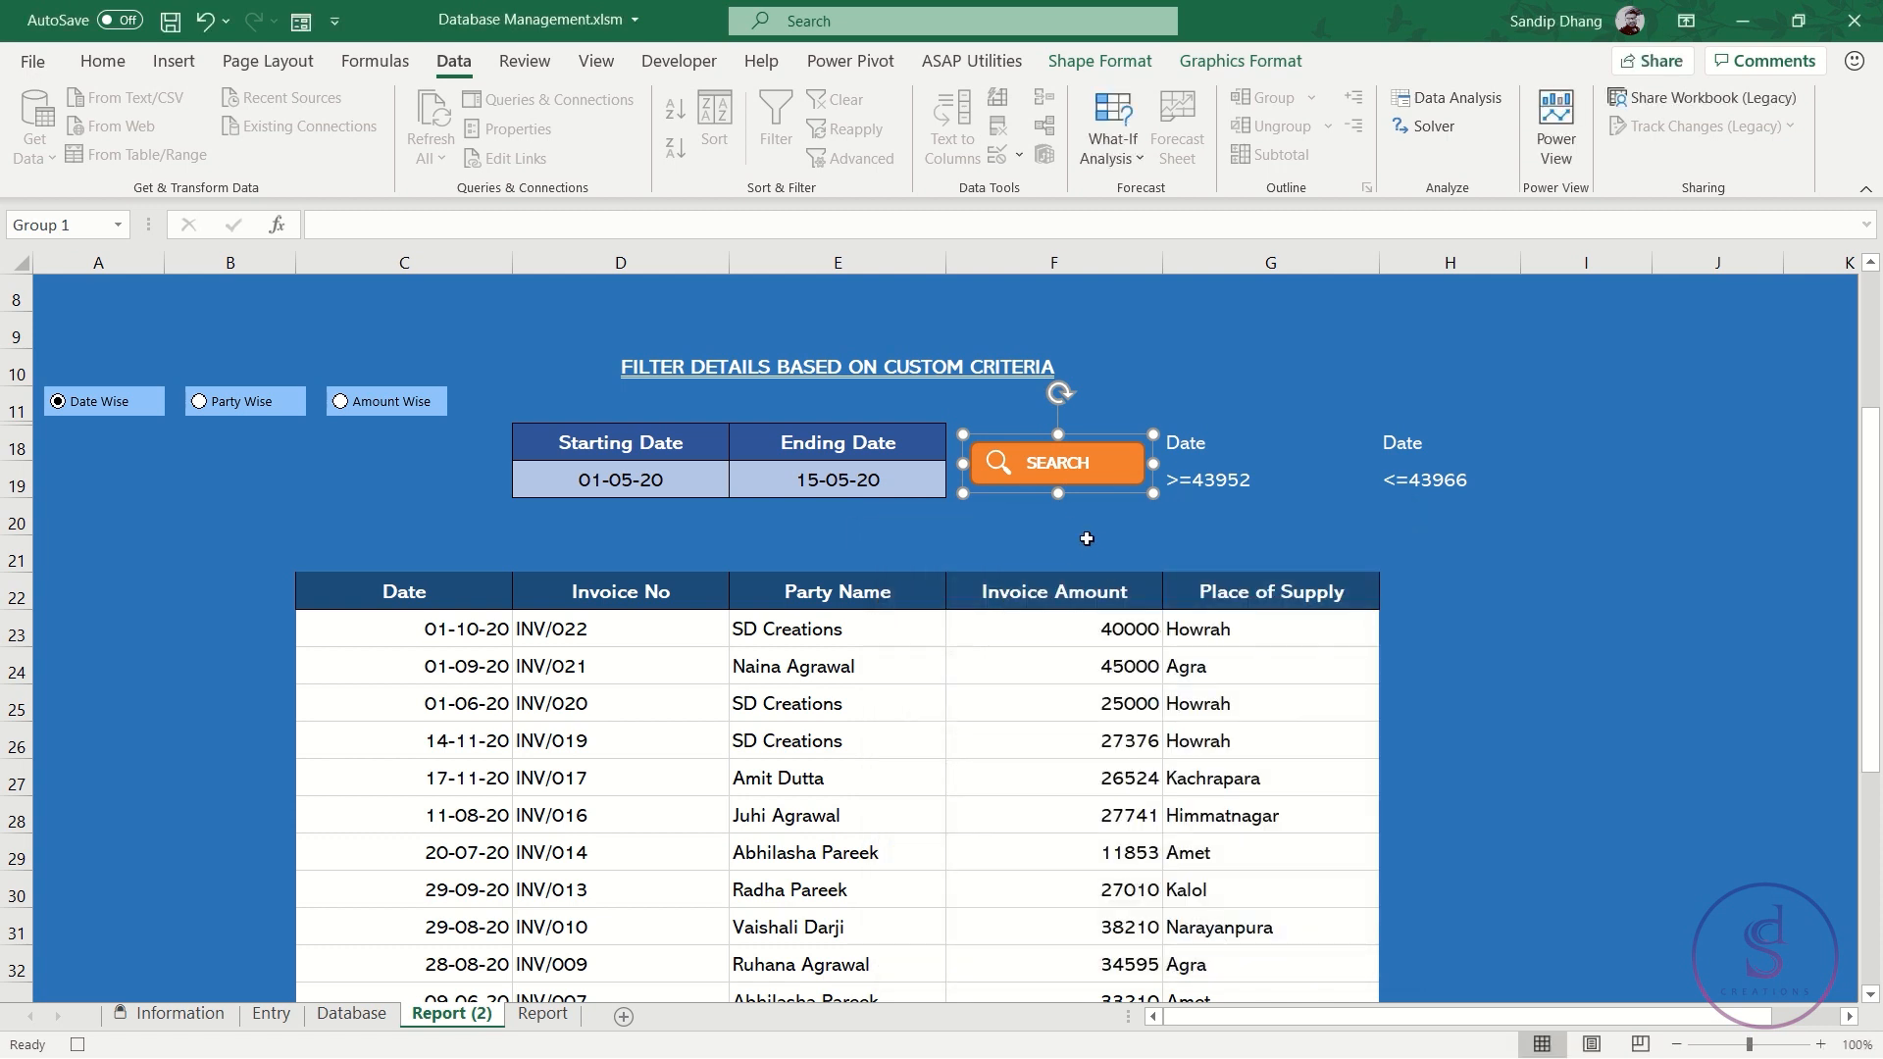
Run the DFilter macro on Report (2) to filter the invoices by the entered dates
click(1085, 545)
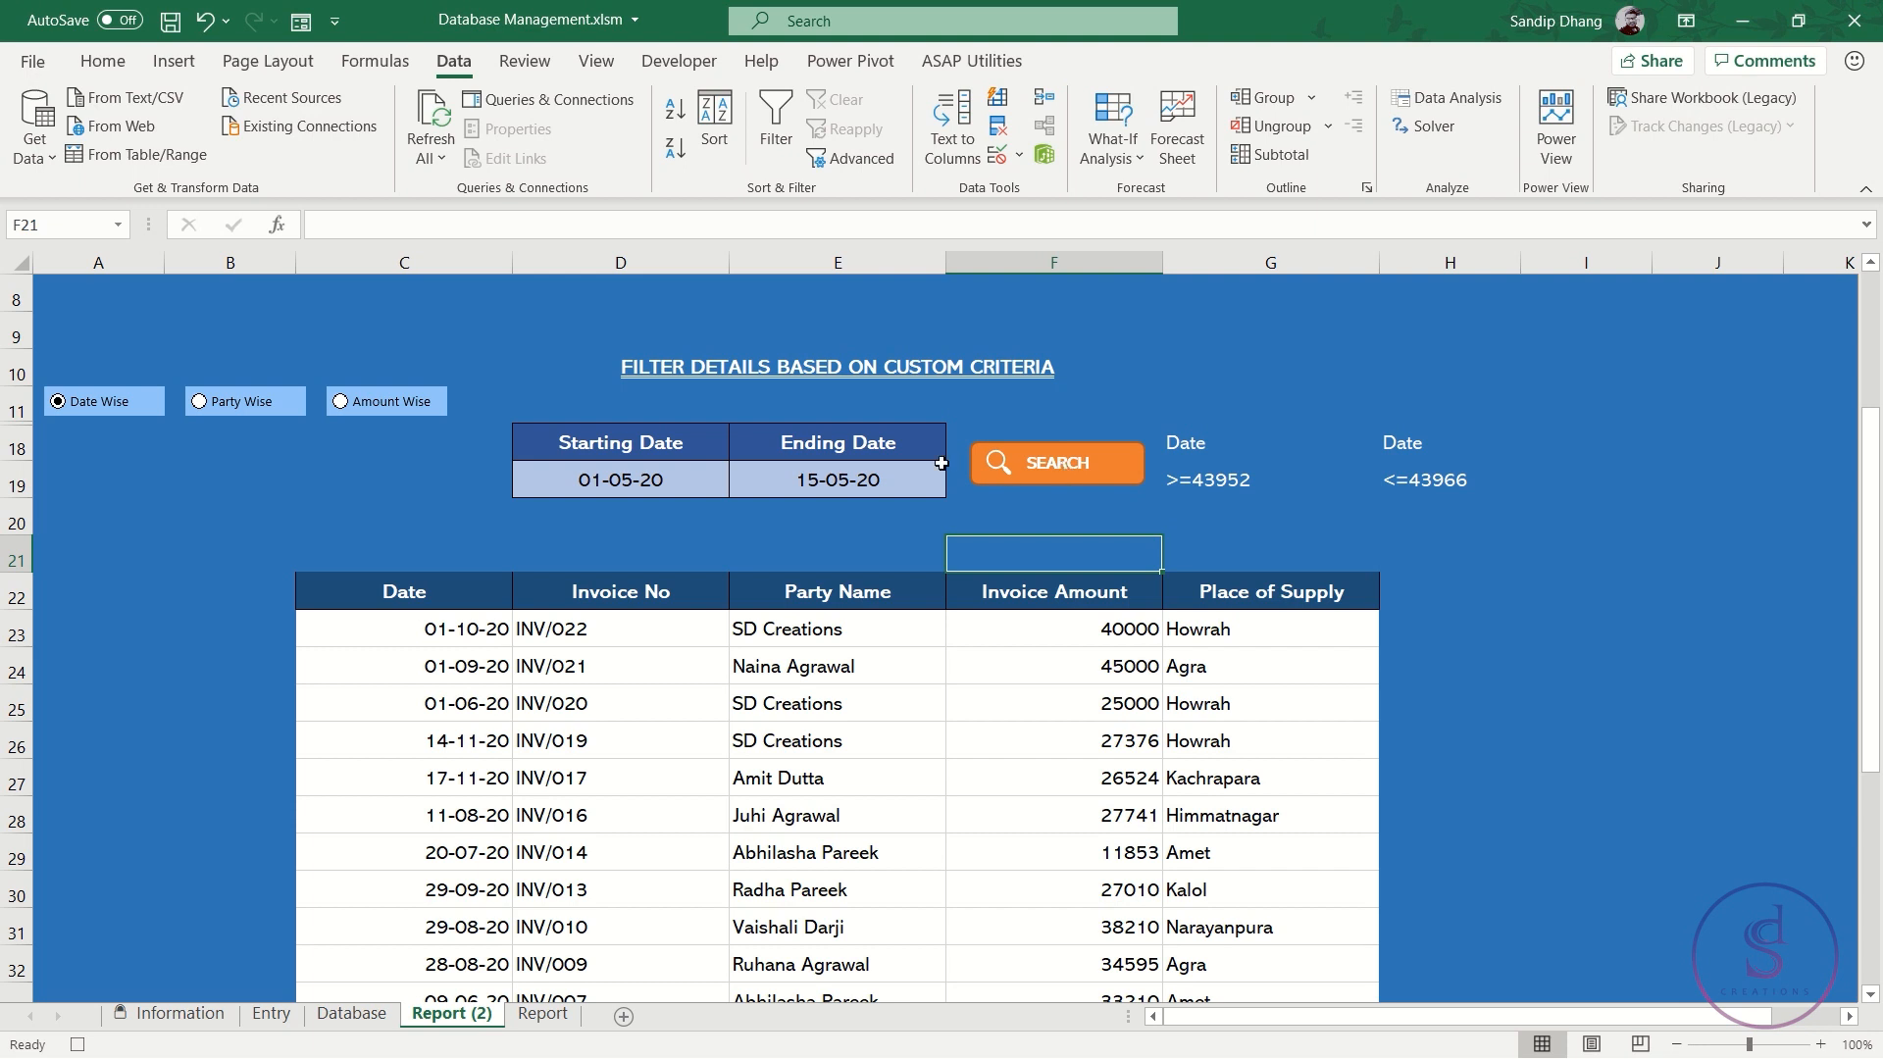
click(890, 475)
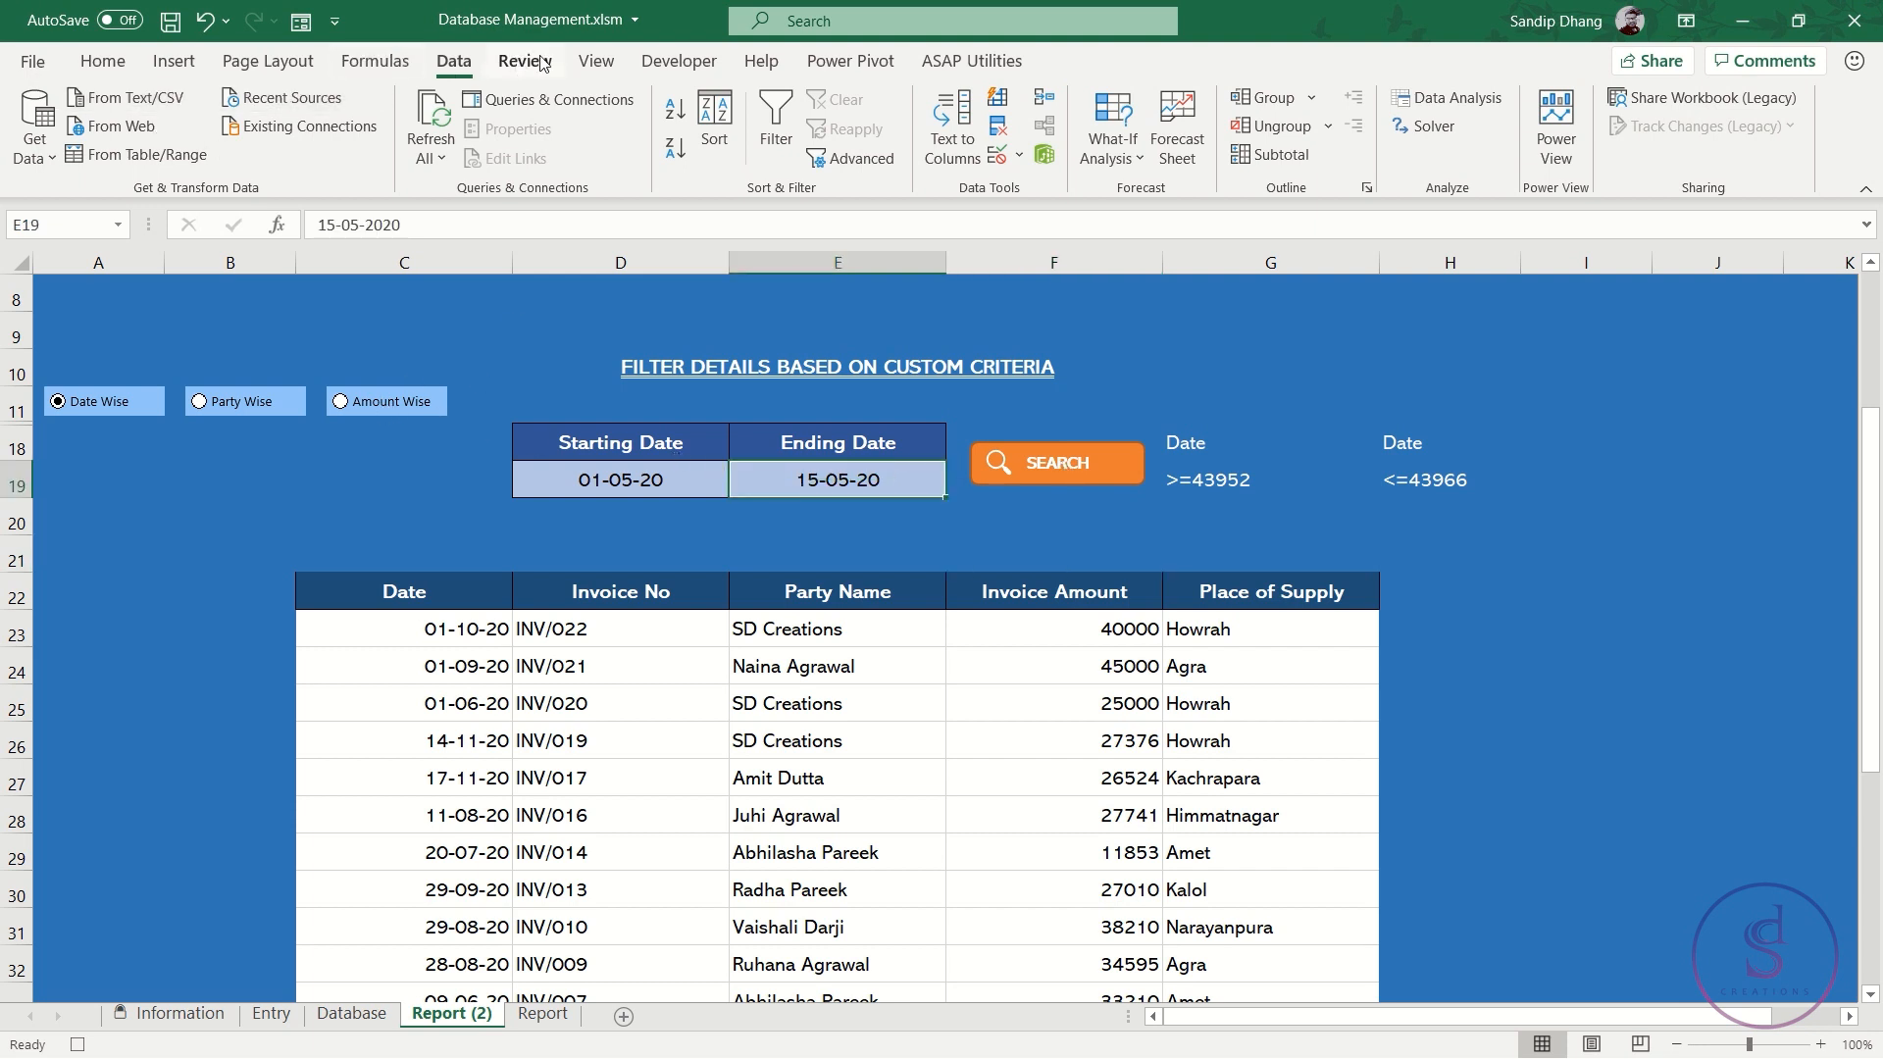
click(659, 70)
click(84, 145)
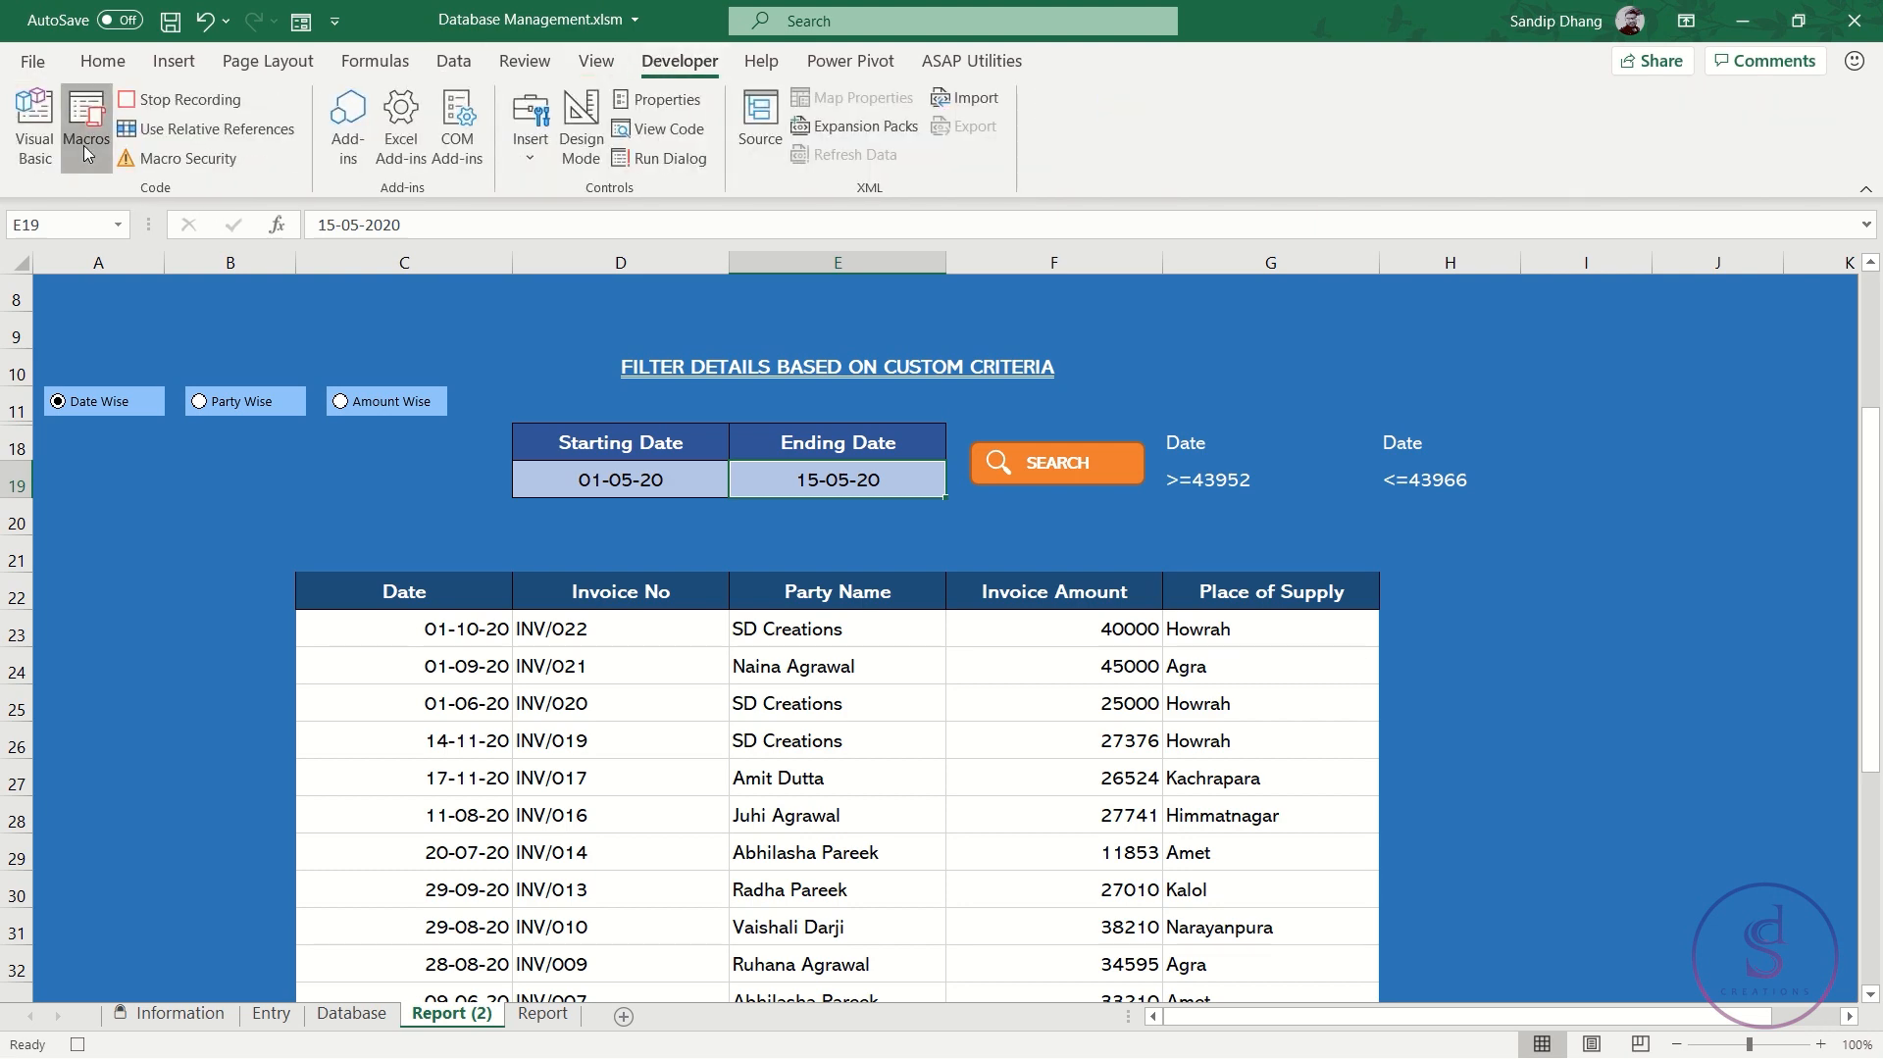
click(731, 511)
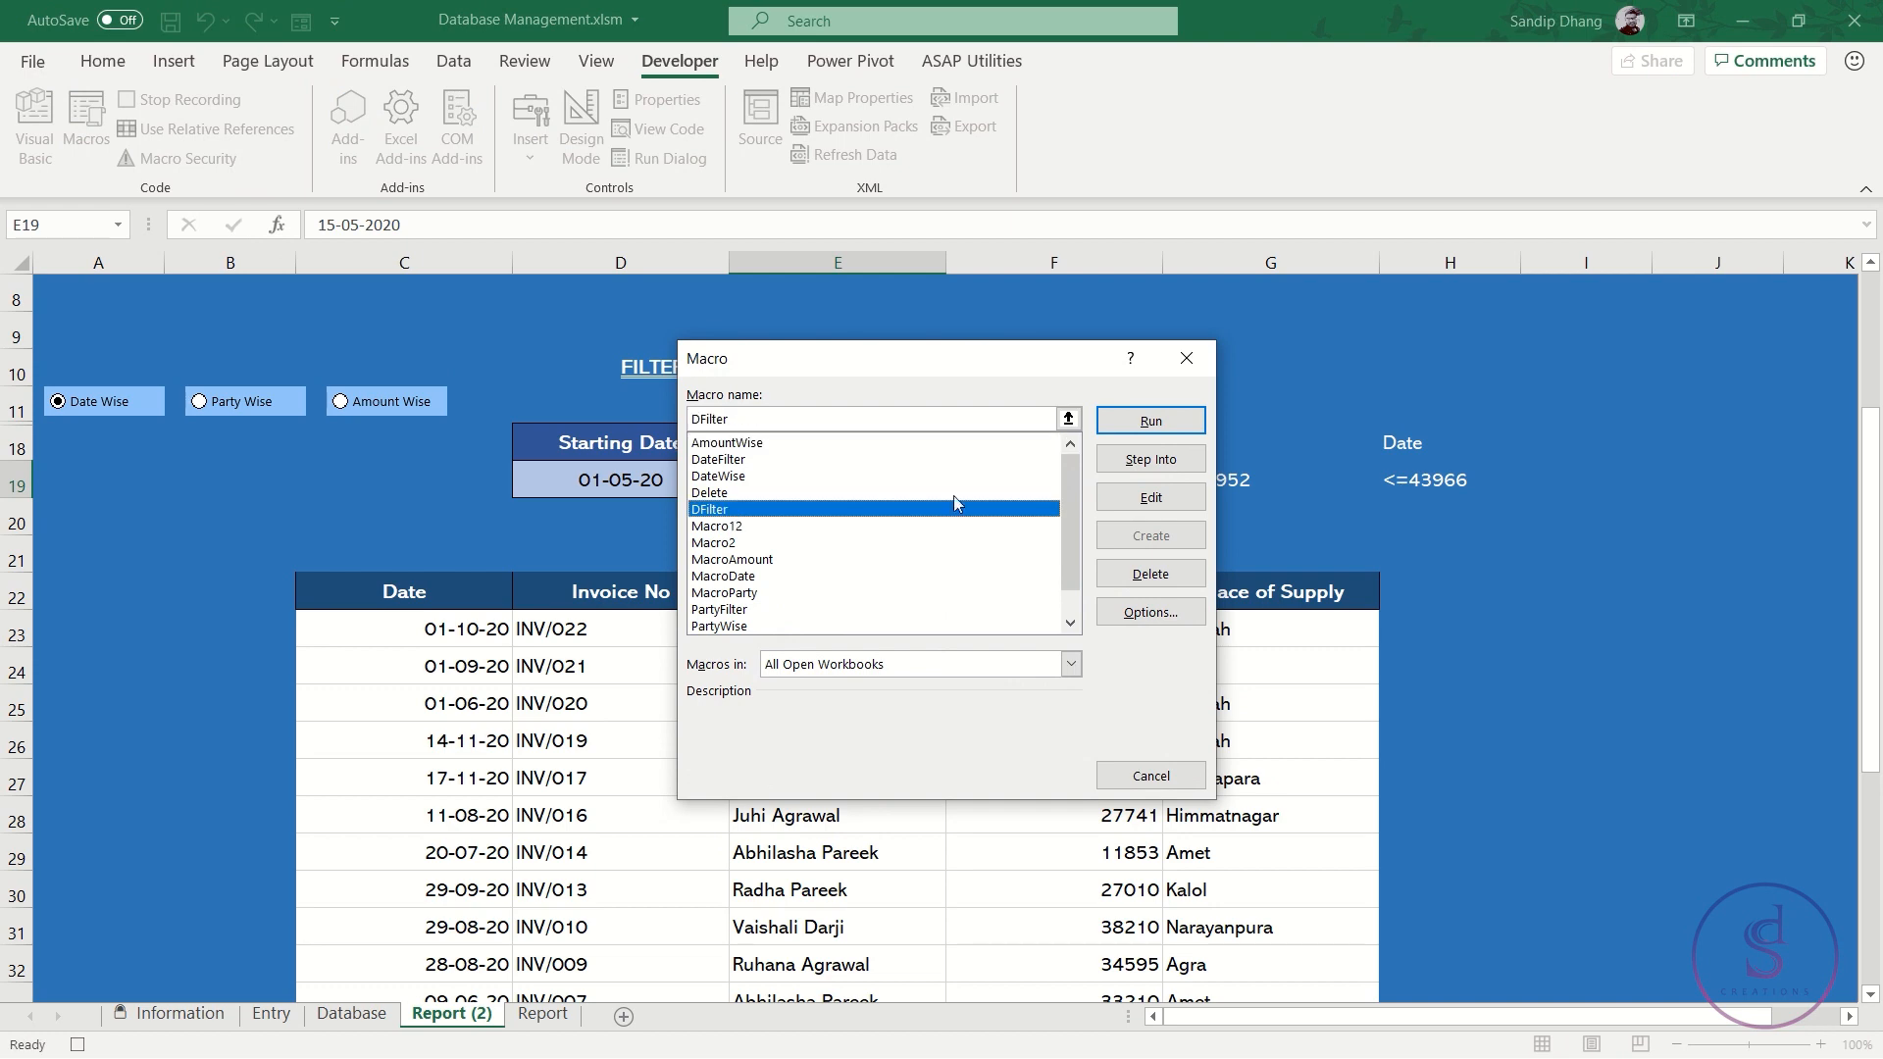
click(1179, 422)
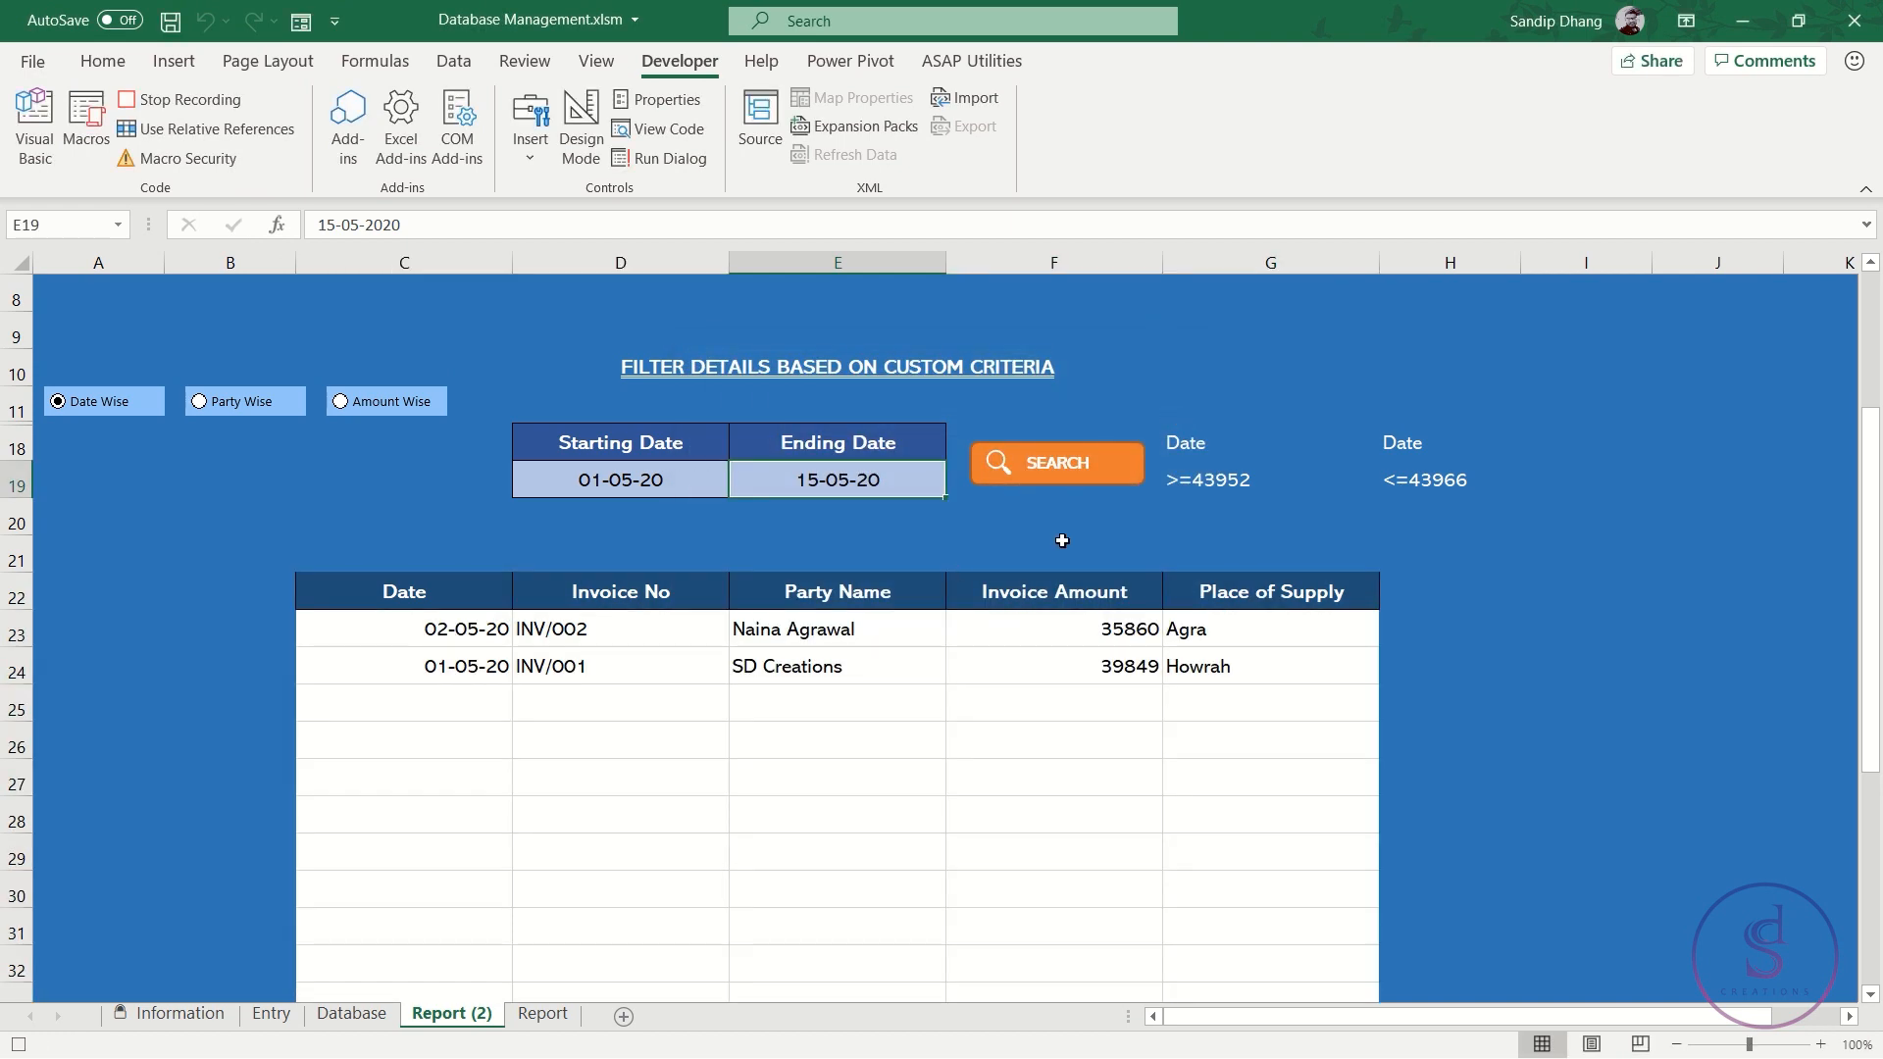
right_click(1106, 473)
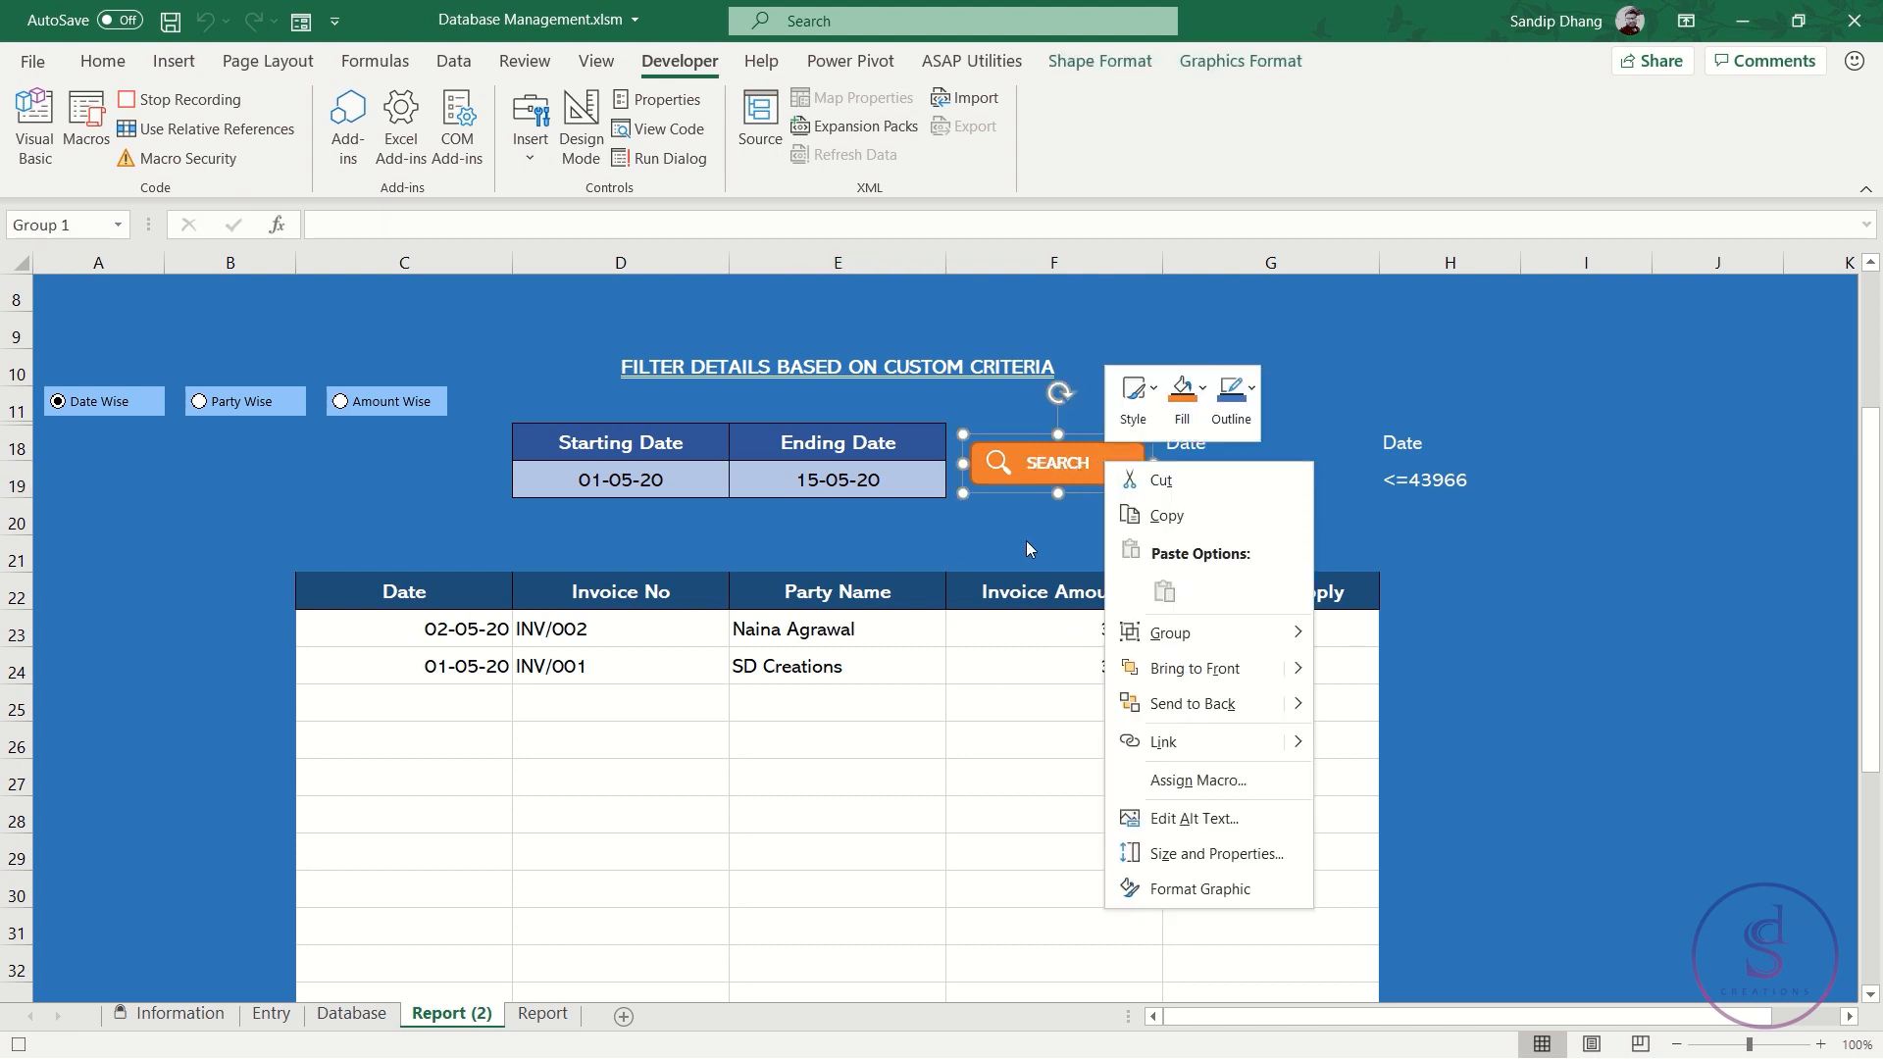
key(Escape)
click(1059, 524)
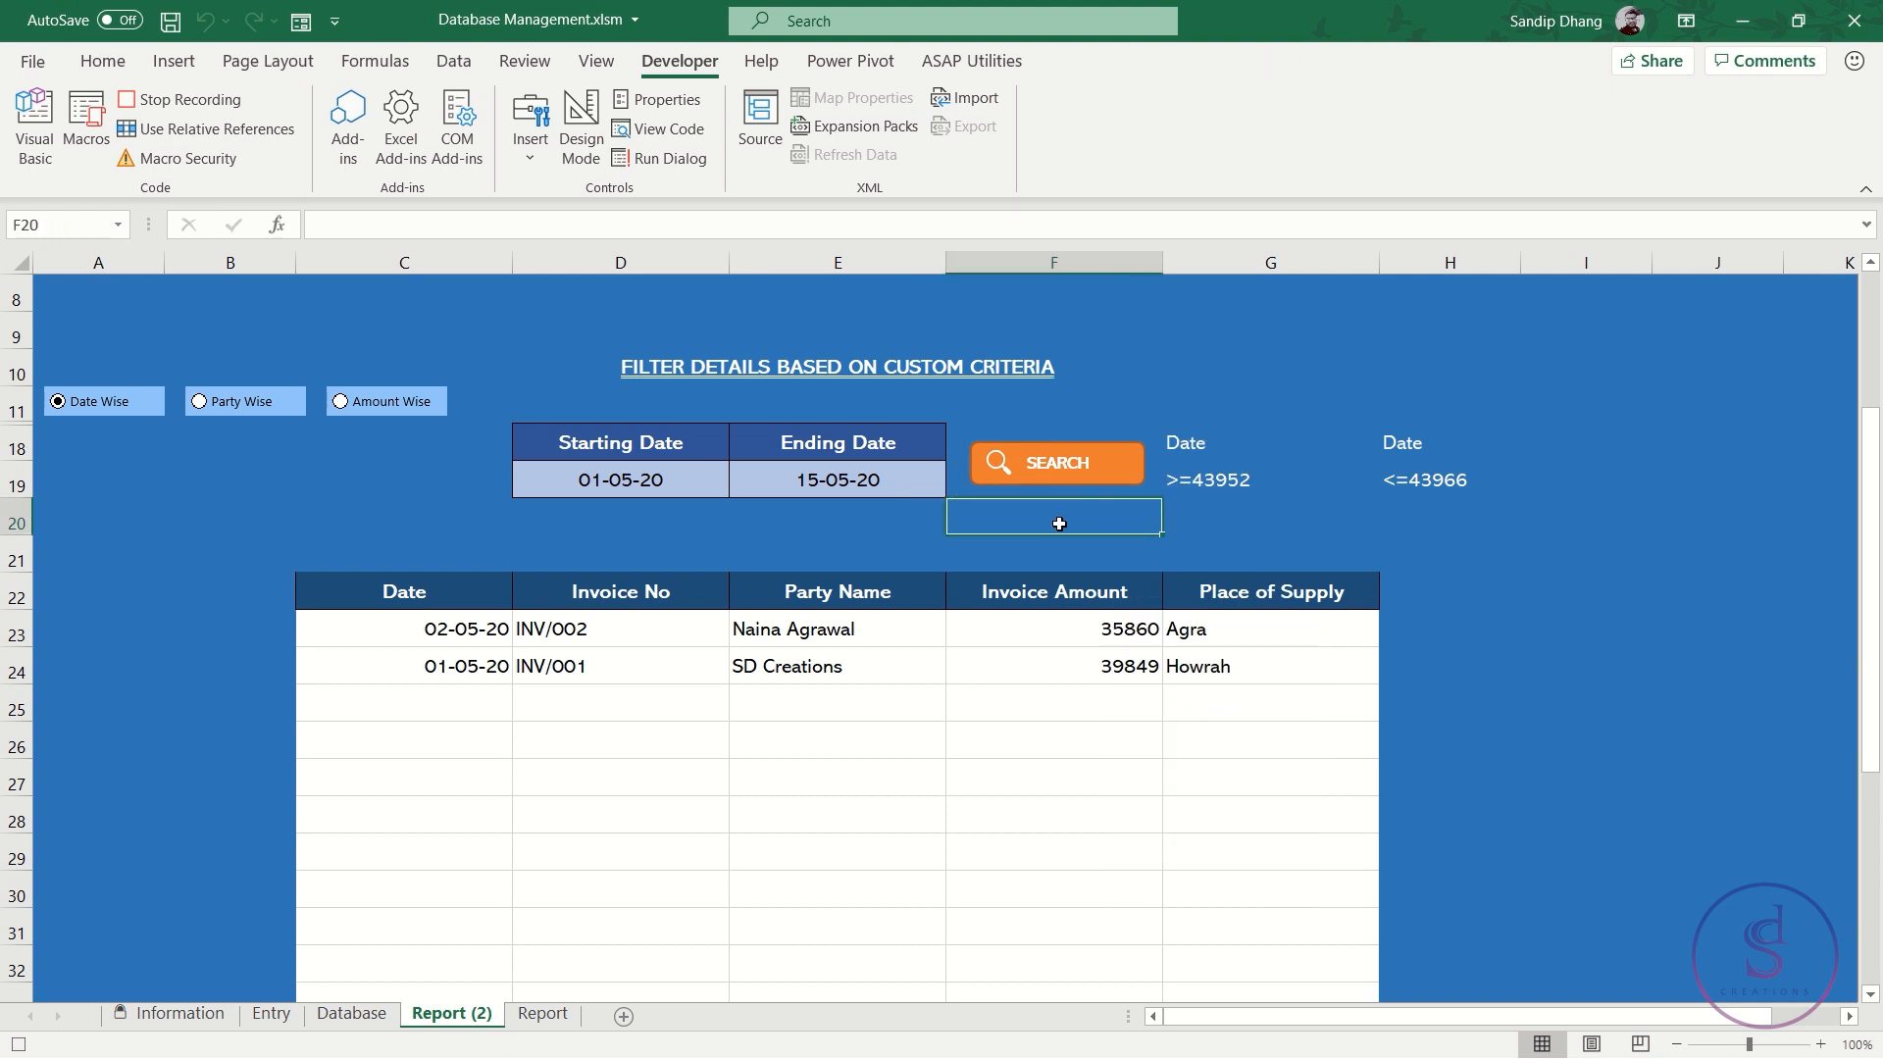
Try to switch the filter option between Date Wise and Party Wise
click(201, 404)
click(68, 399)
click(241, 404)
click(1227, 530)
click(1074, 525)
click(384, 503)
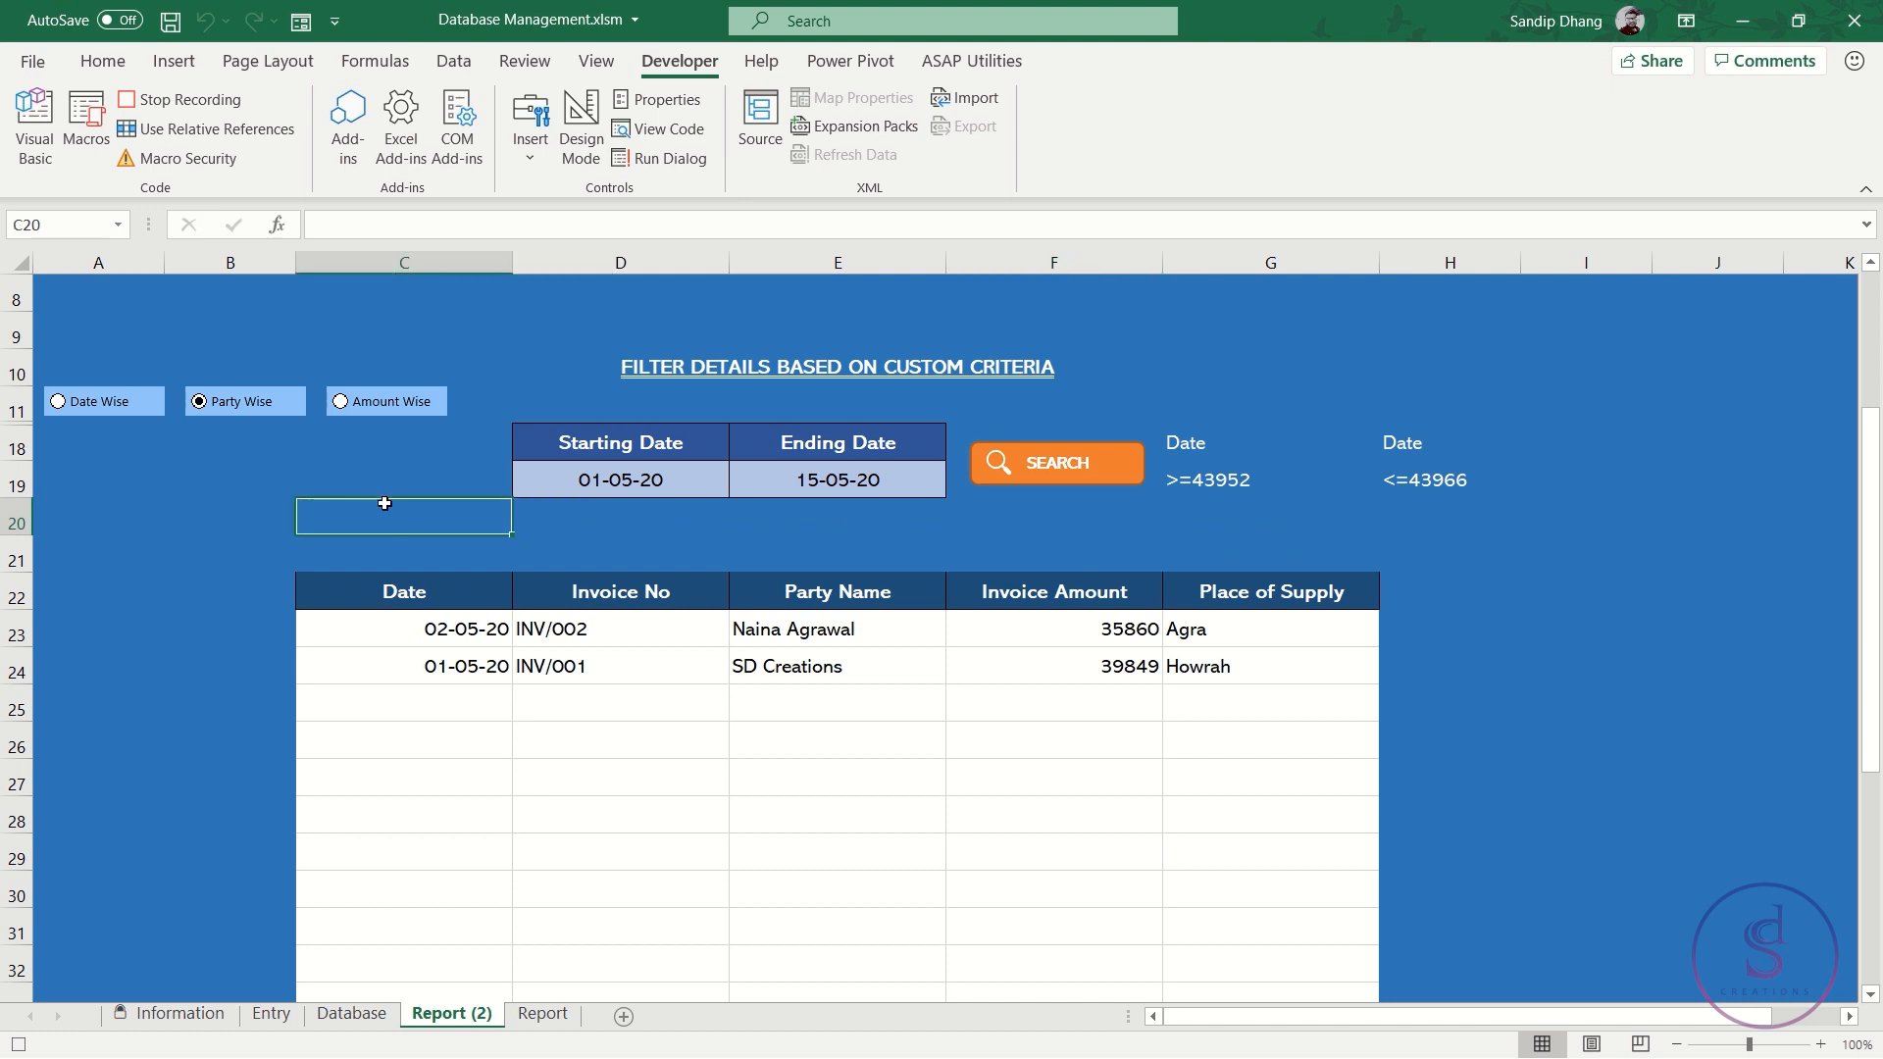
click(694, 523)
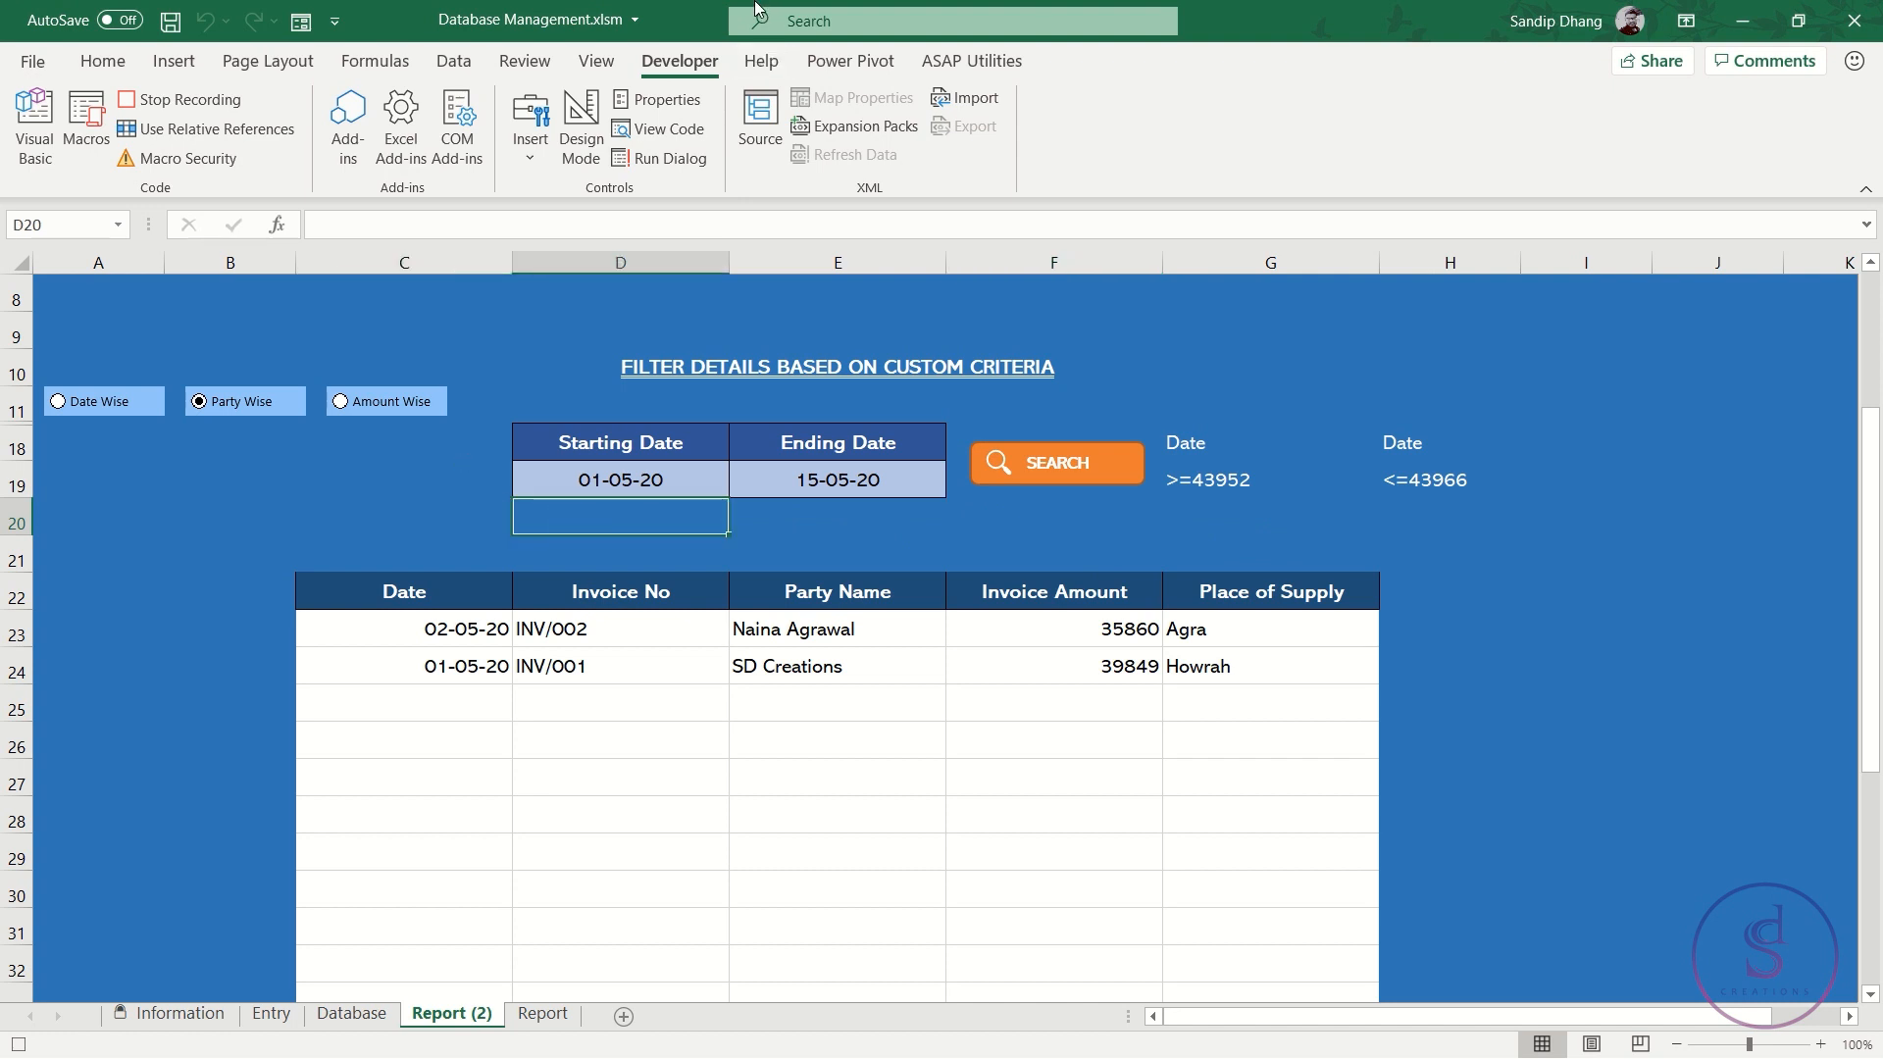
mouse_move(761, 5)
click(791, 54)
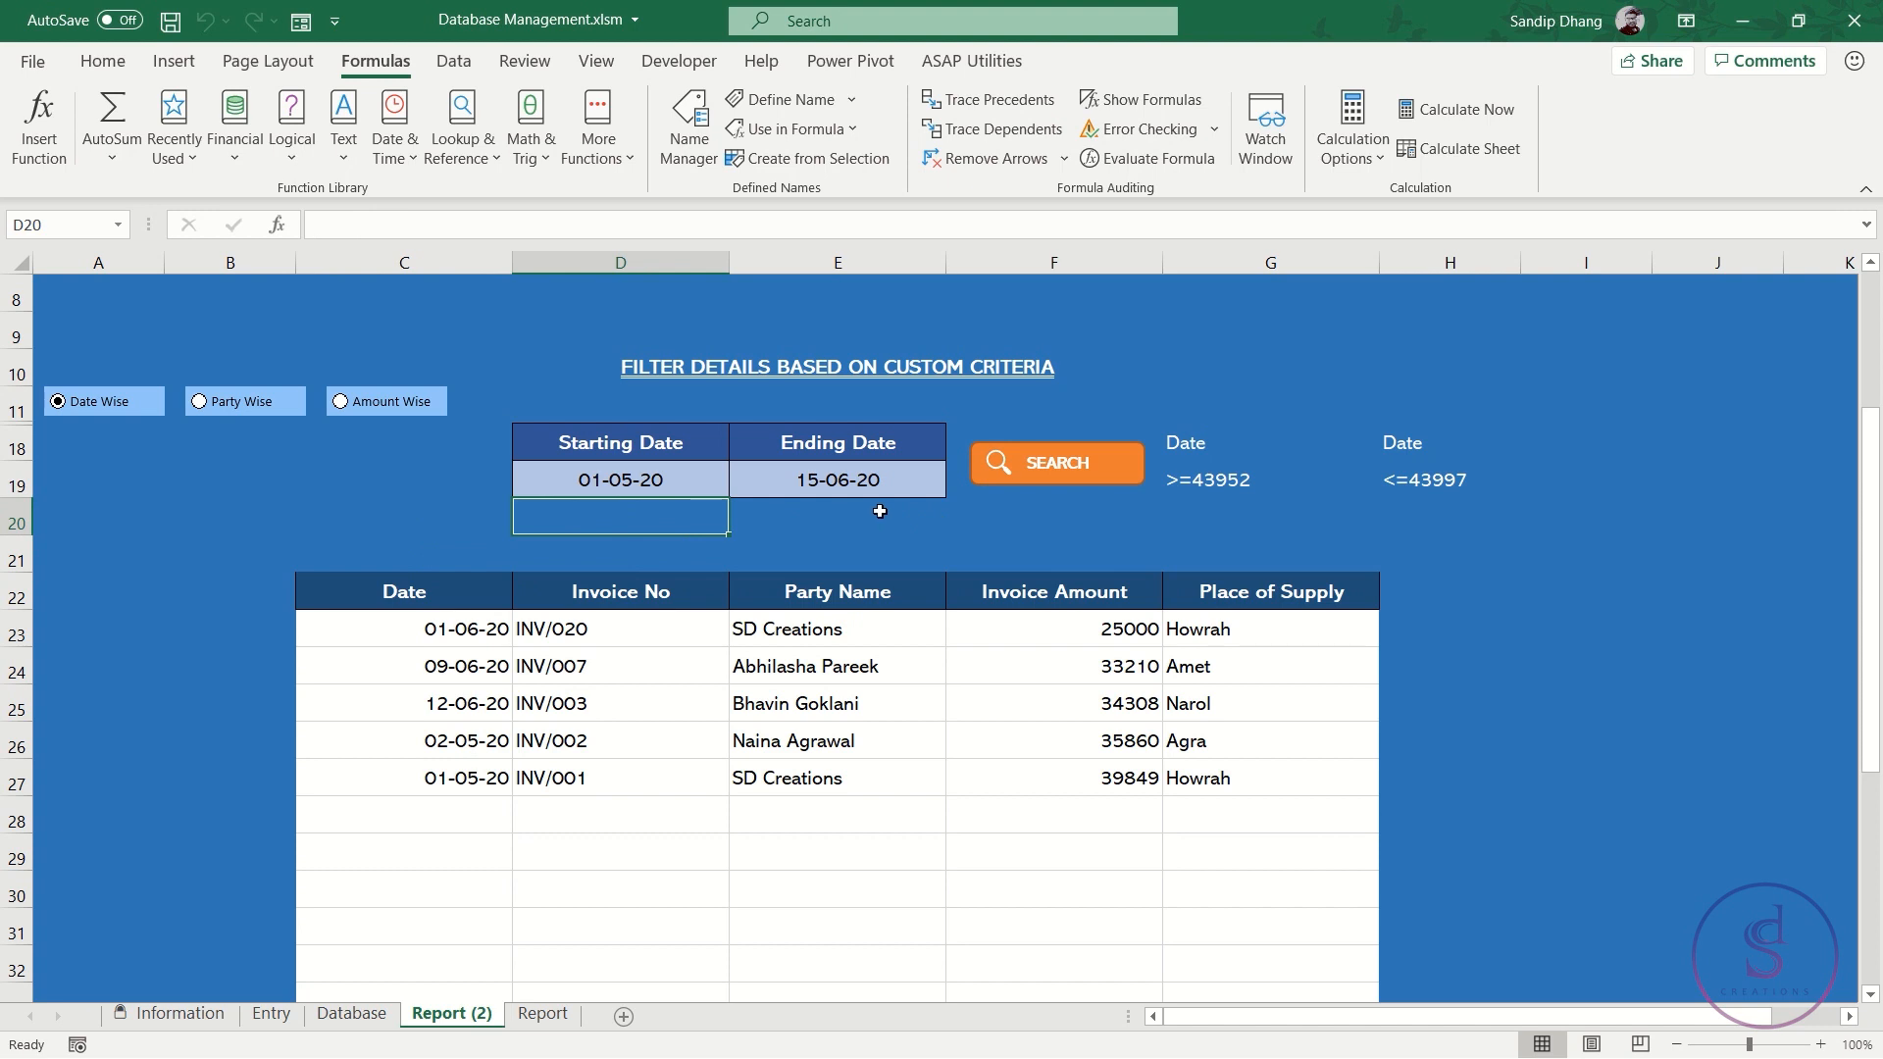
Test the date search, and cycle the filter options through Amount Wise and Party Wise back to Date Wise
click(1034, 476)
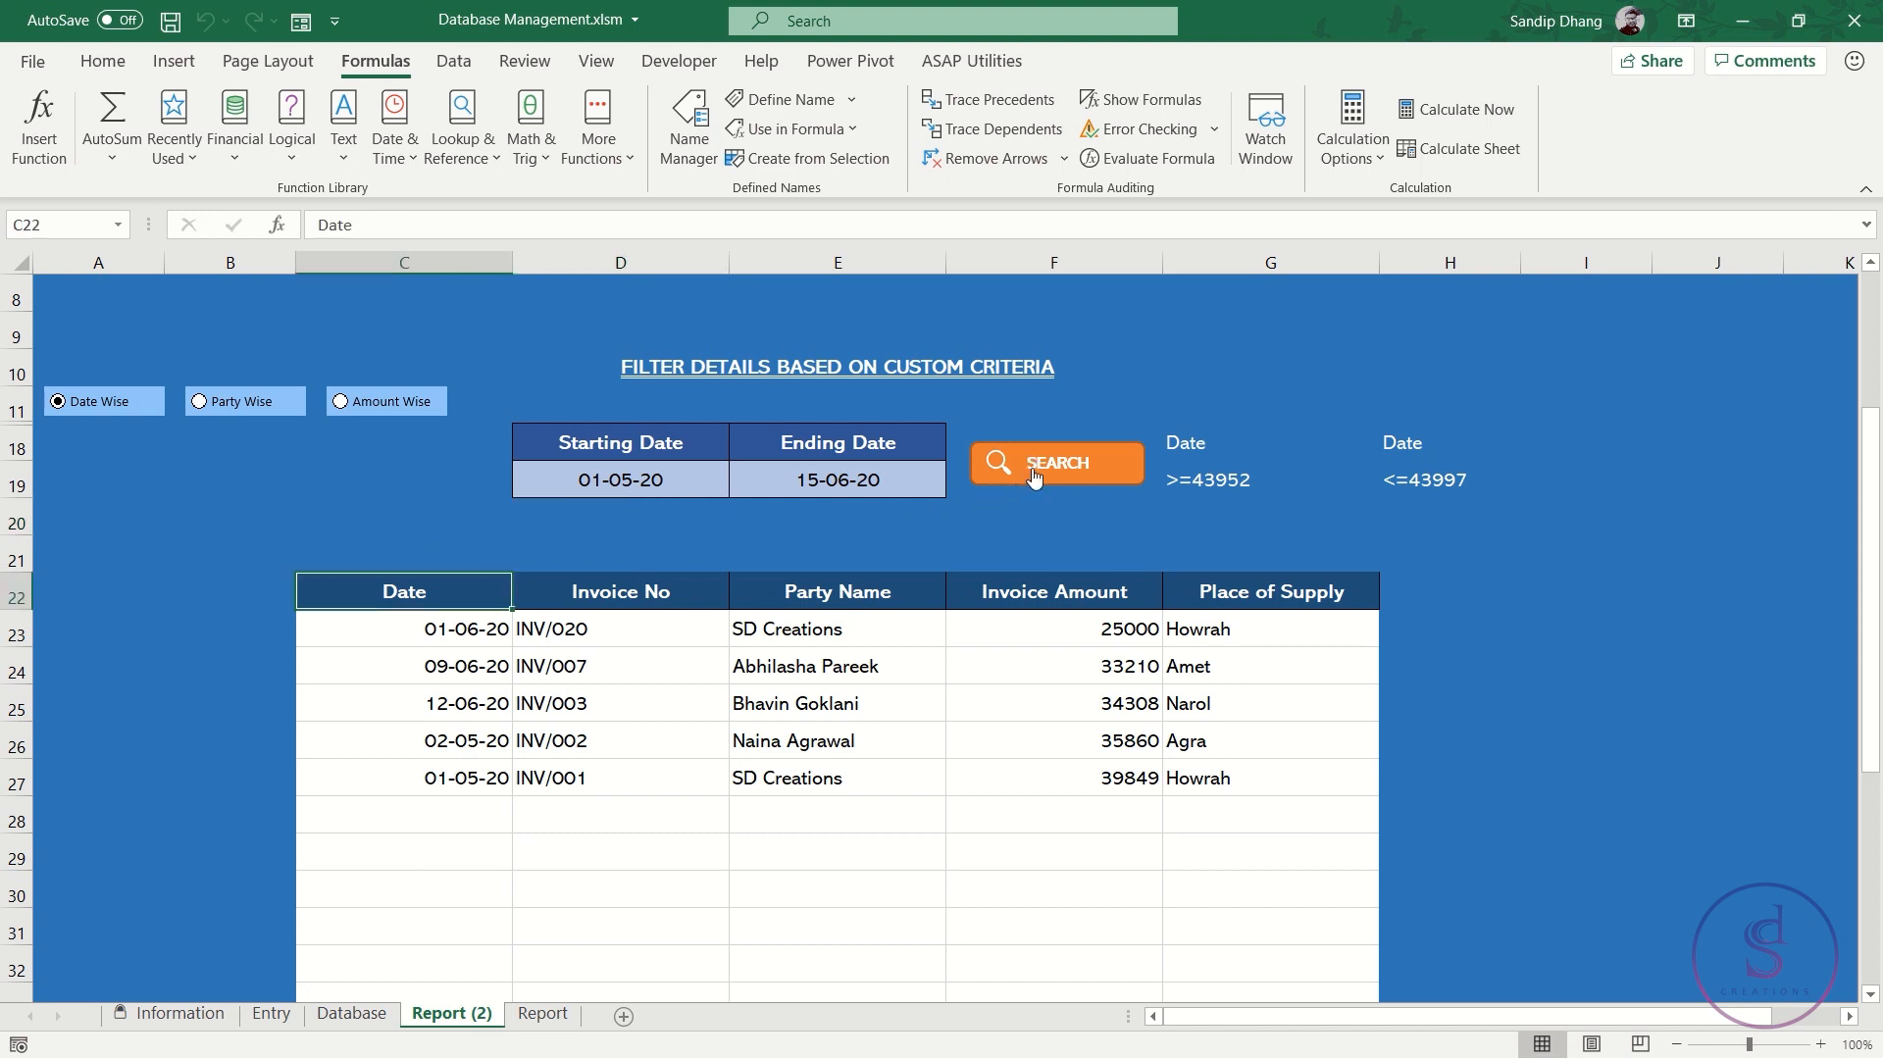
click(361, 407)
click(221, 405)
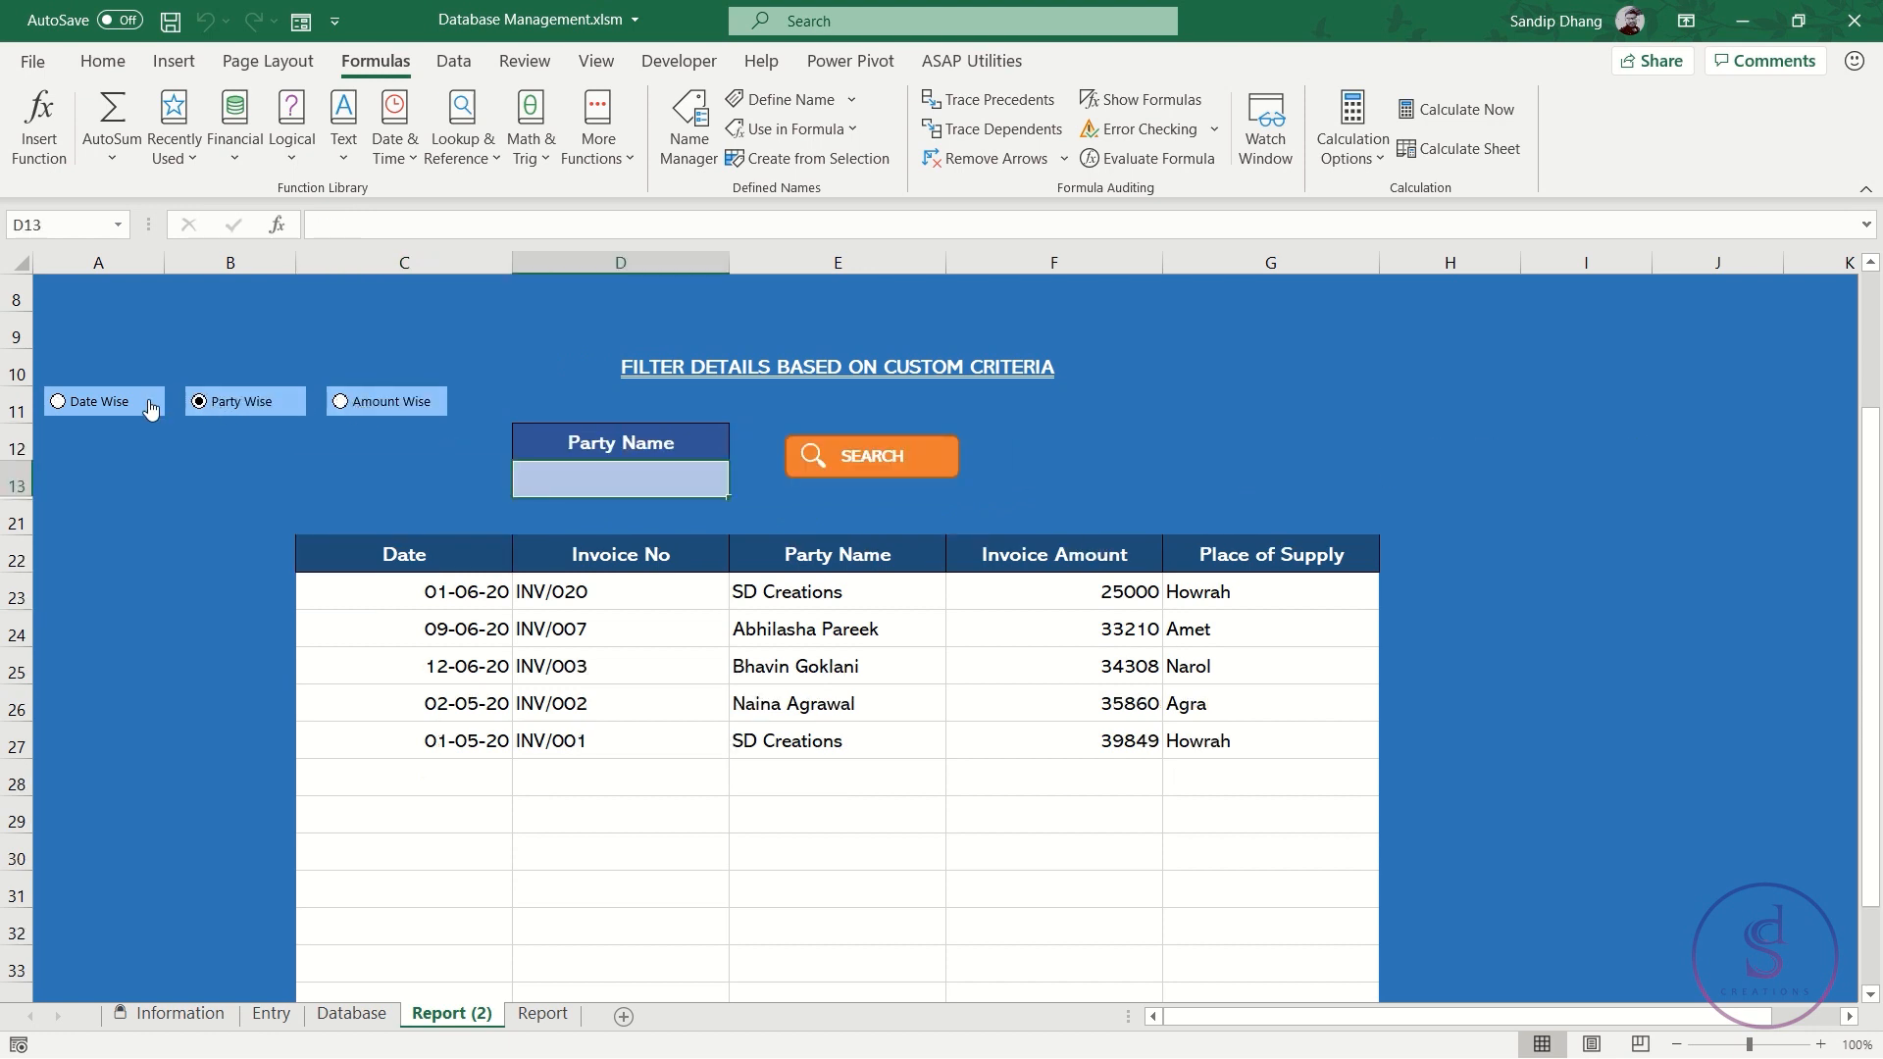
click(120, 403)
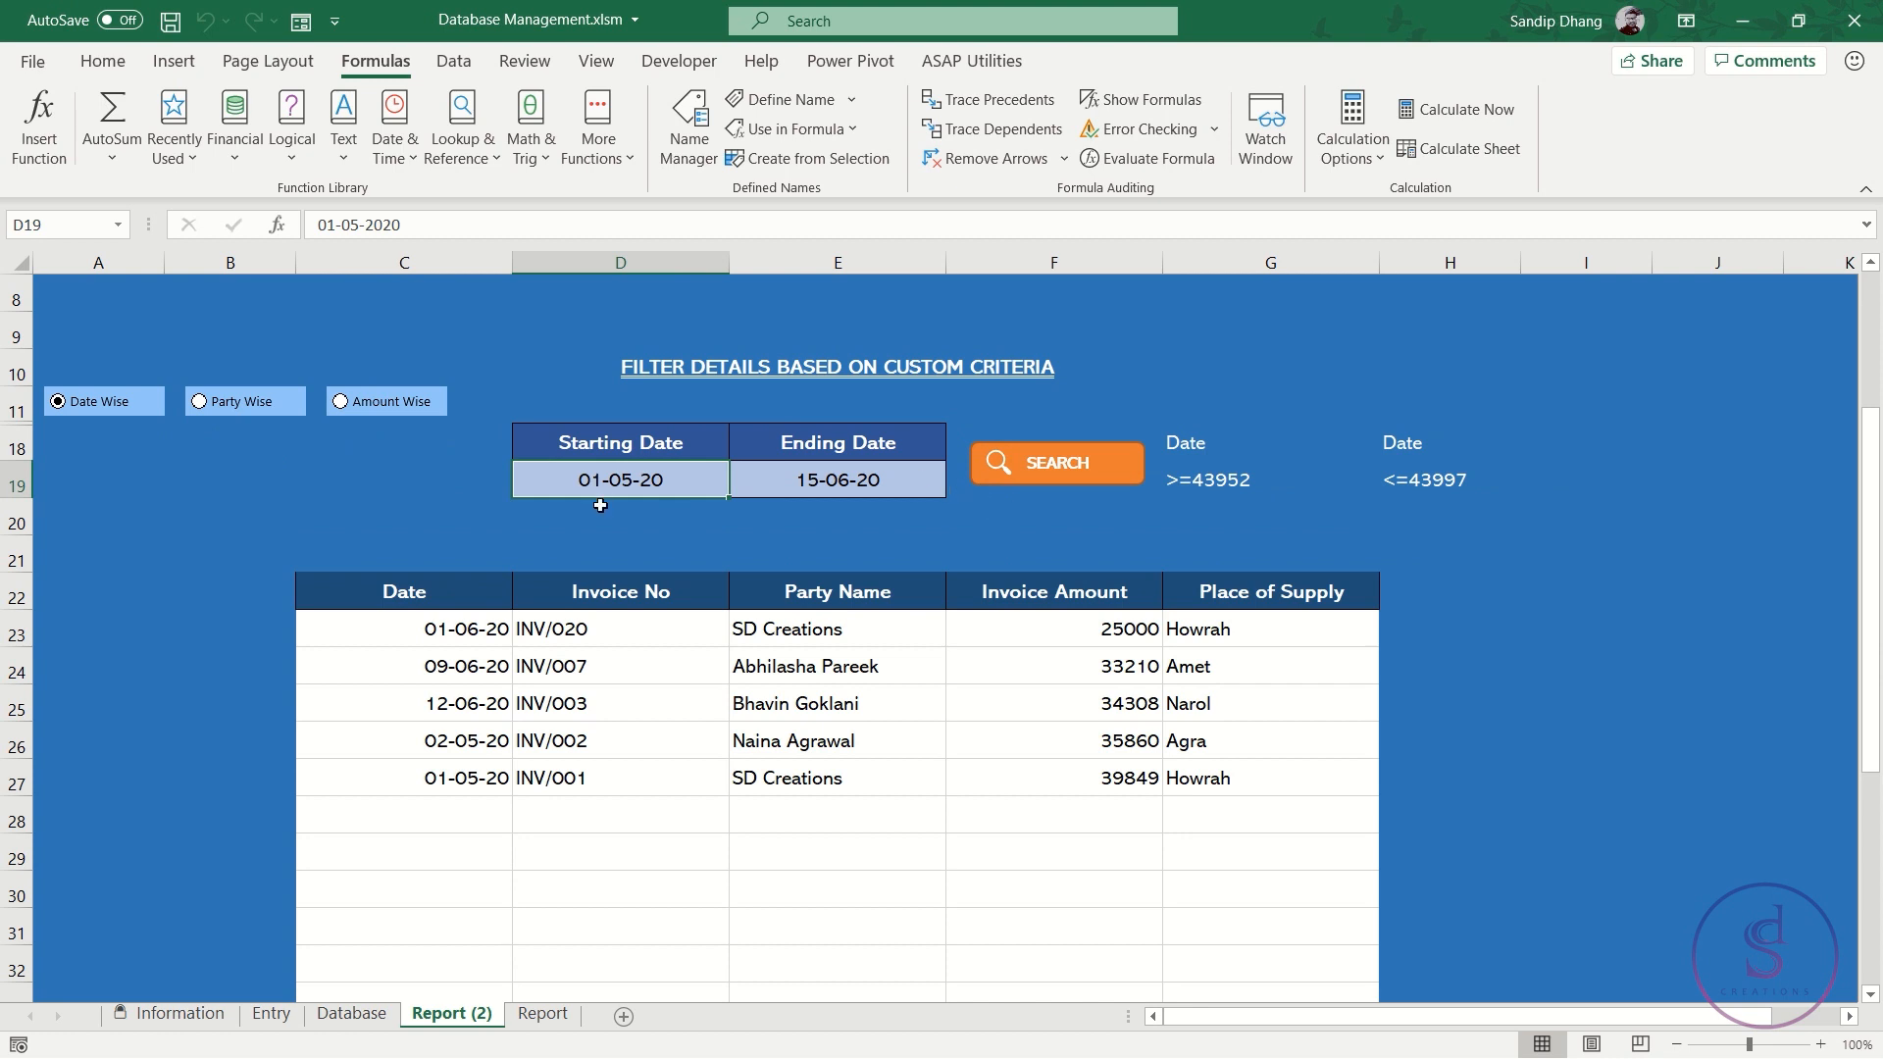
Change the Ending Date in E19 to 15-12-20 and run the date search to review the filtered invoices
click(884, 472)
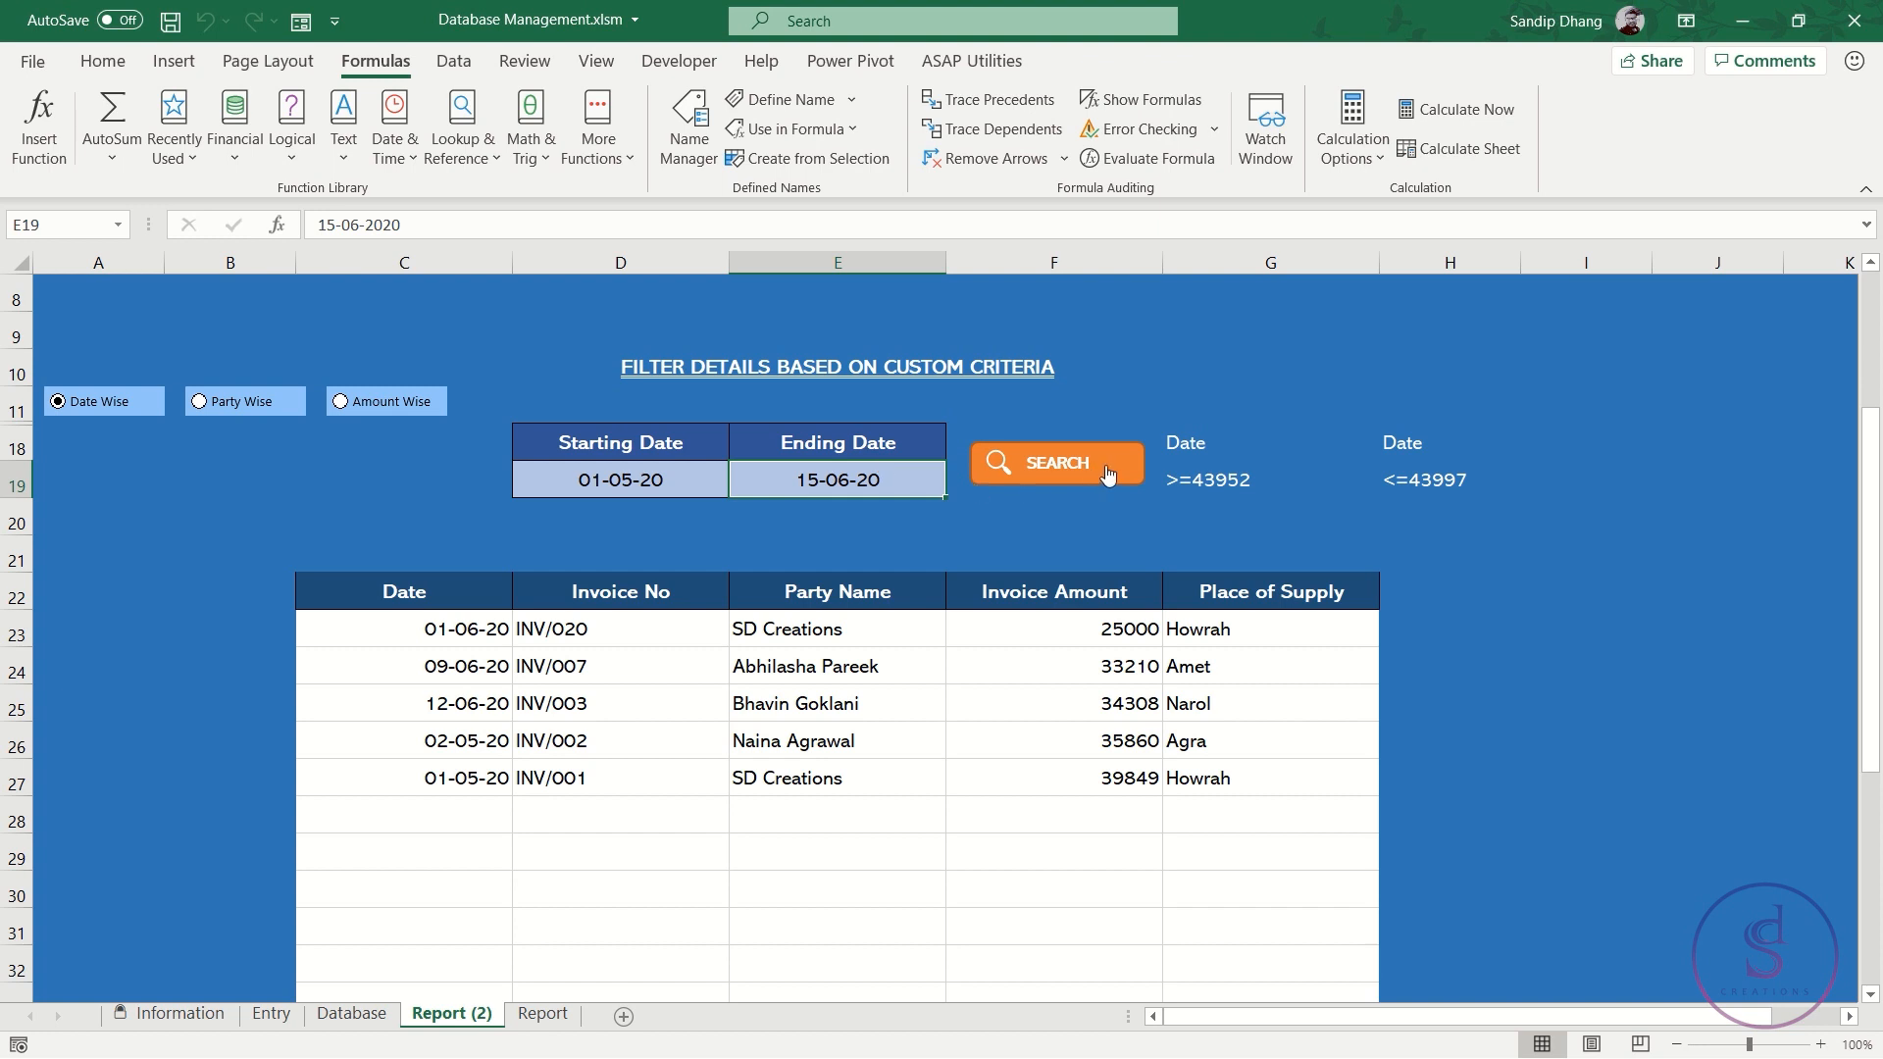
double_click(866, 478)
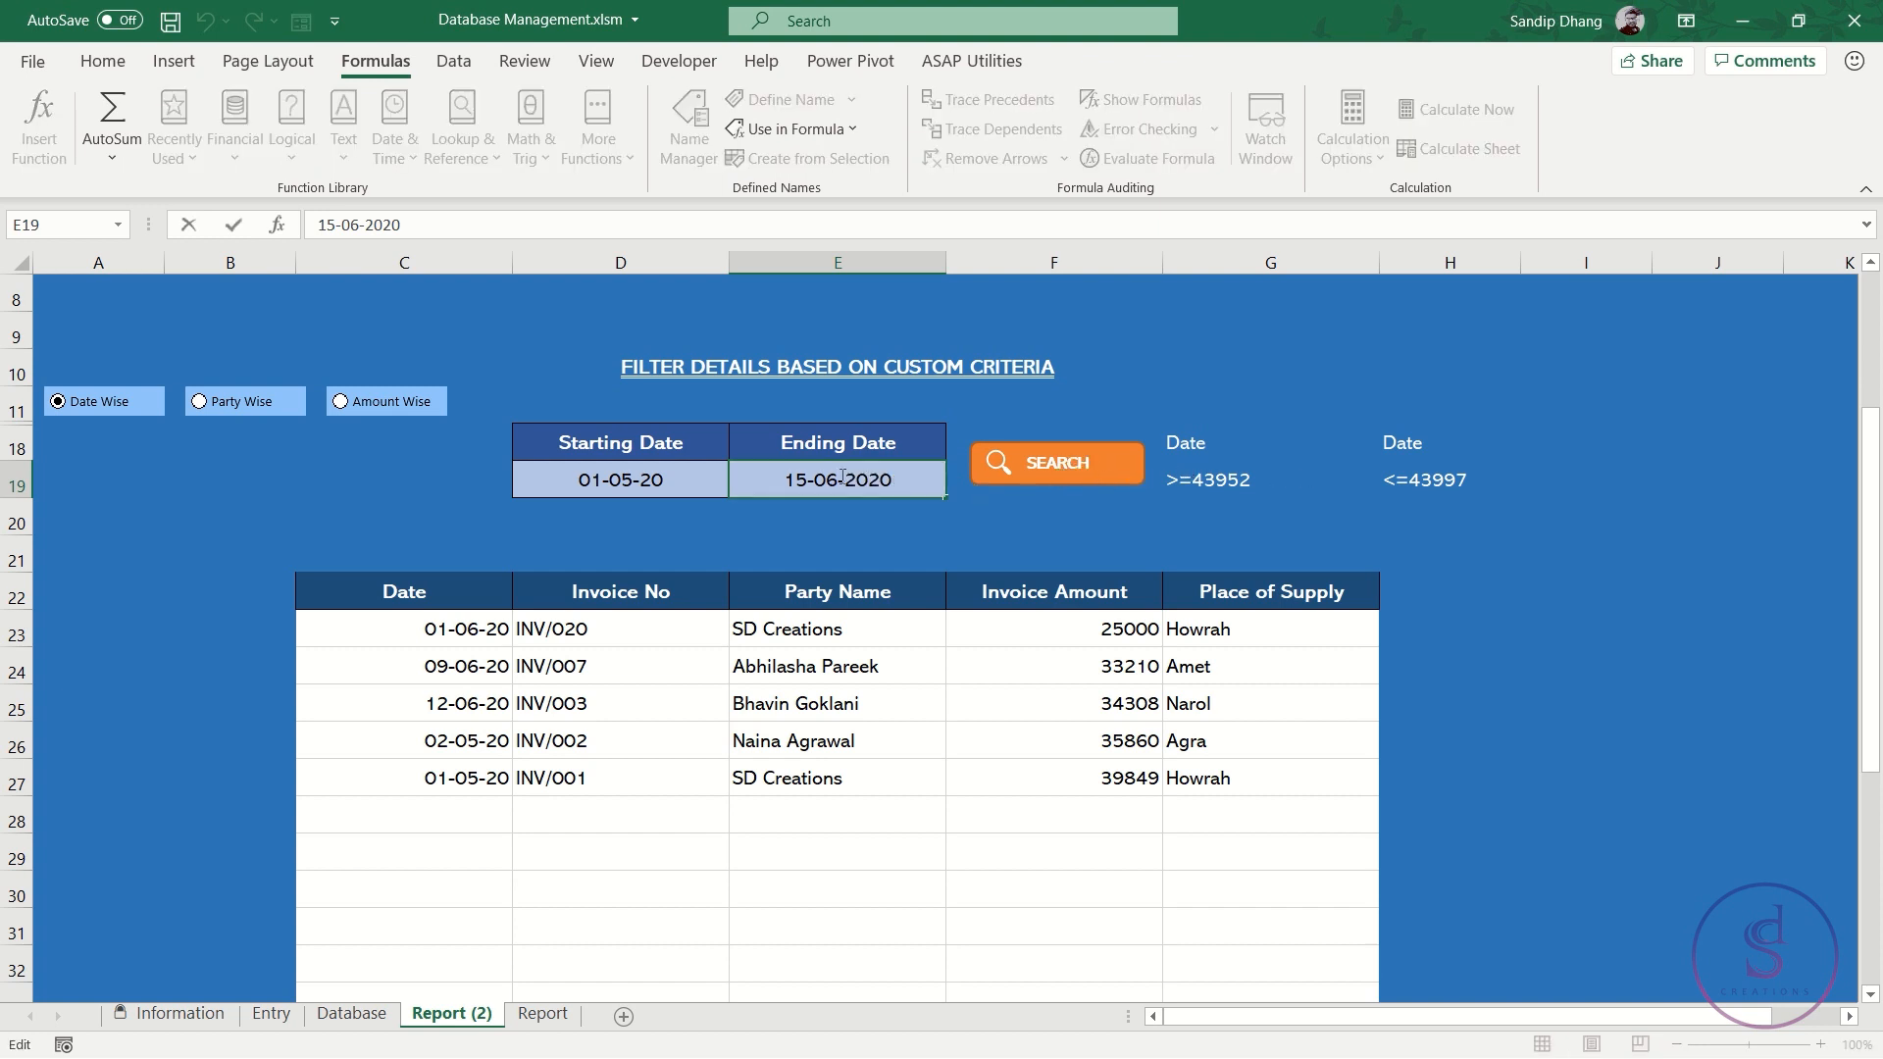
key(BackSpace)
key(BackSpace)
text(12)
click(981, 489)
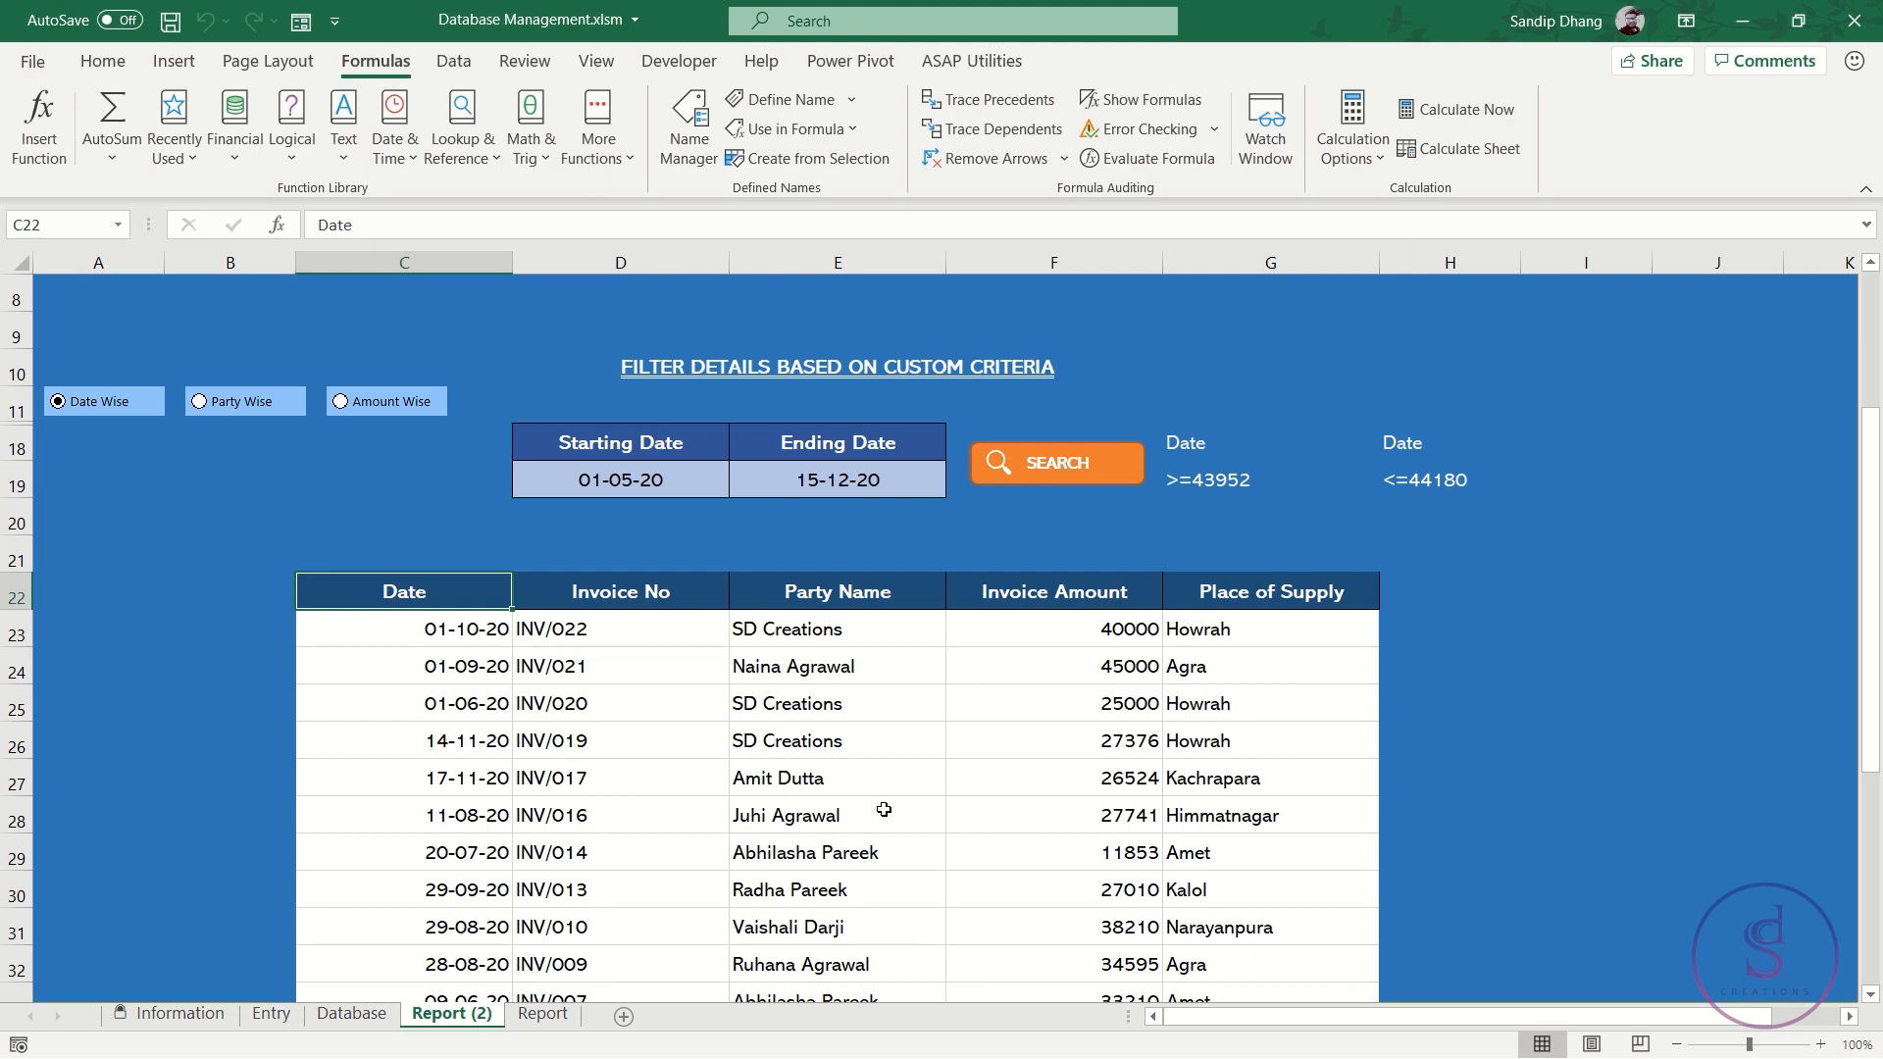
scroll(884, 809, down, 6)
scroll(884, 809, up, 7)
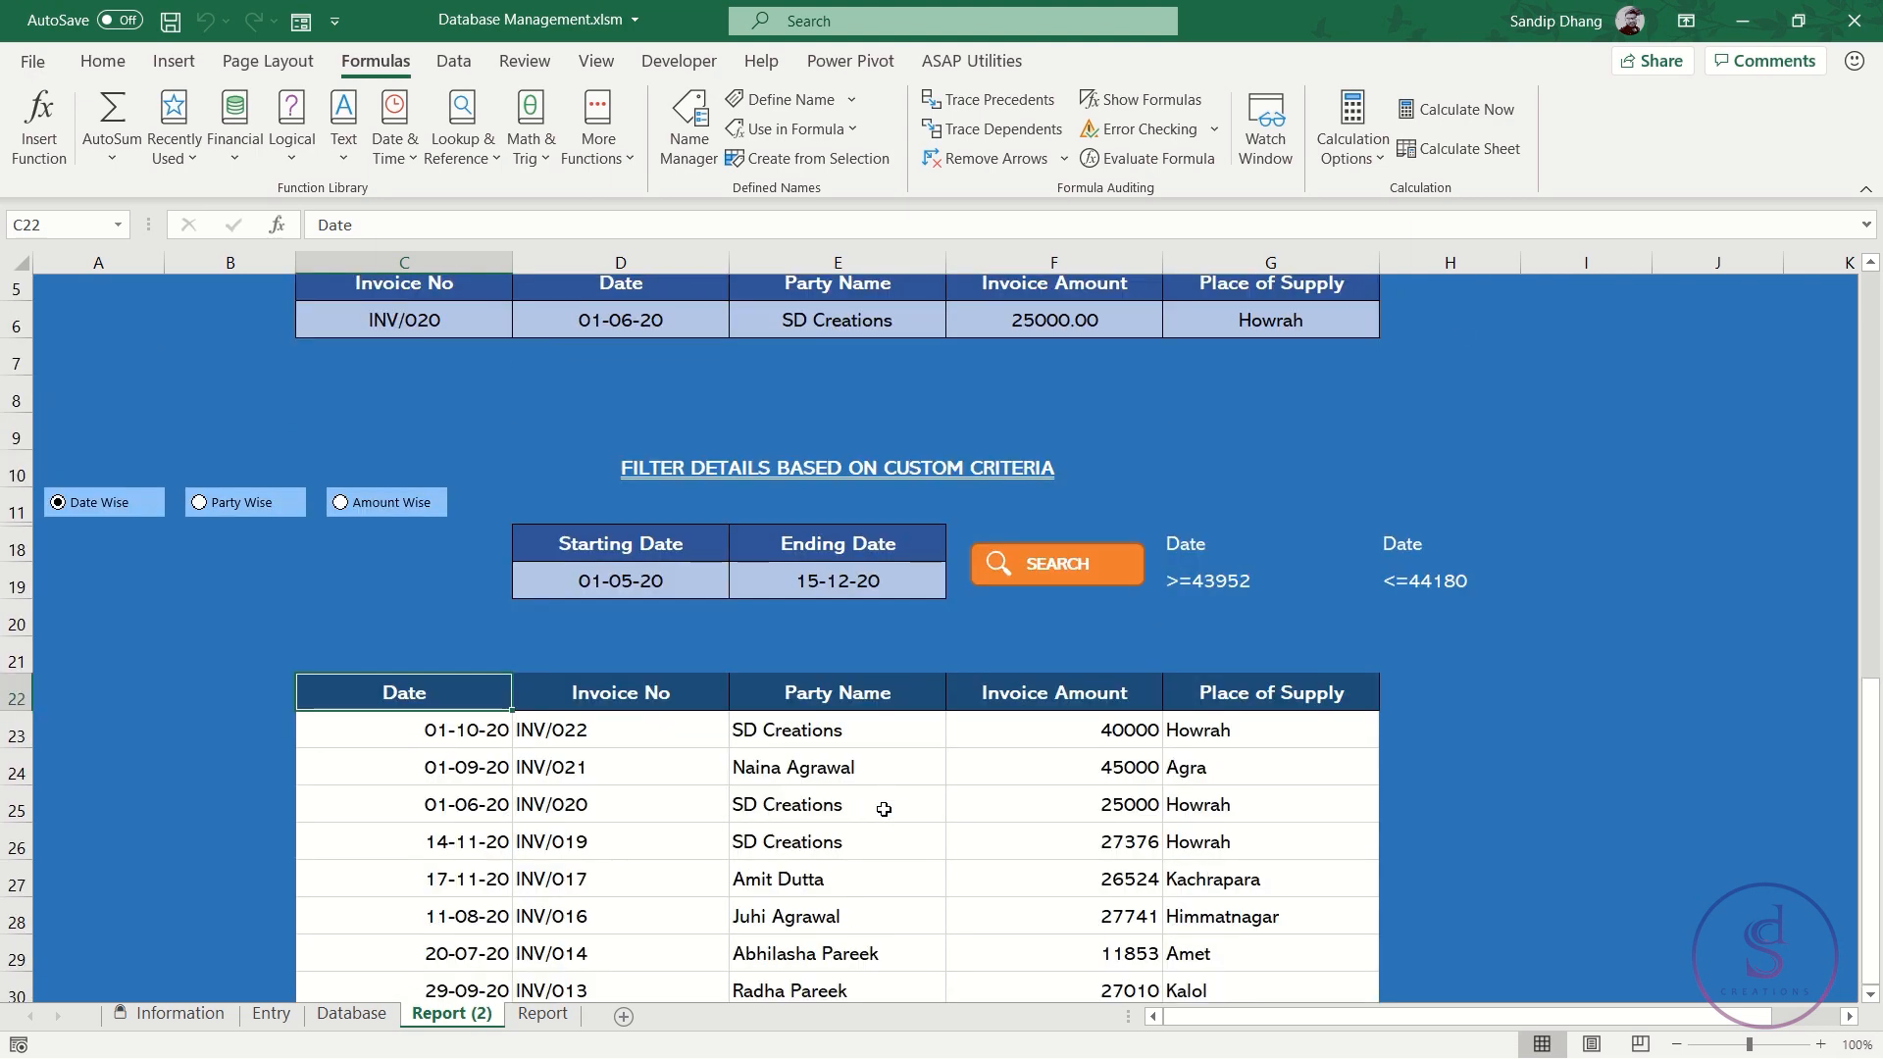
scroll(883, 809, up, 2)
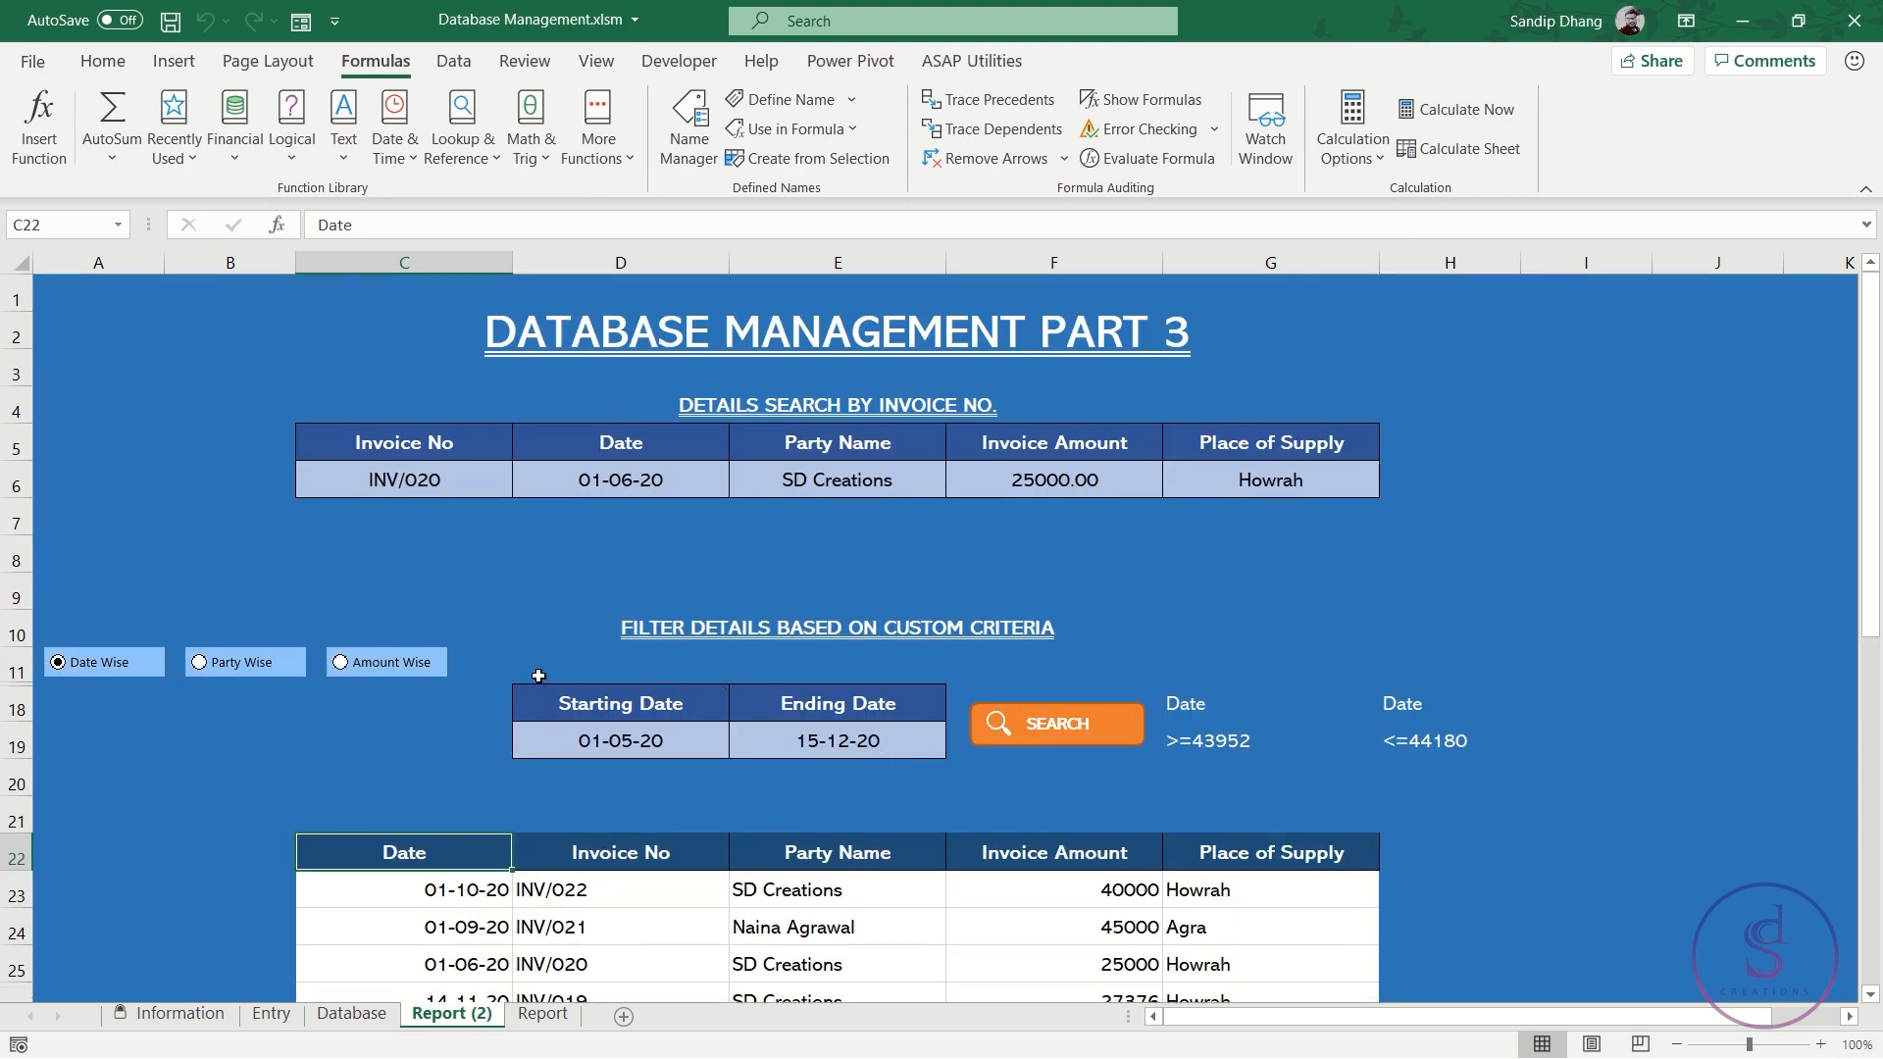
Switch the filter option to Party Wise and check which range the defined name PartyC refers to
click(246, 665)
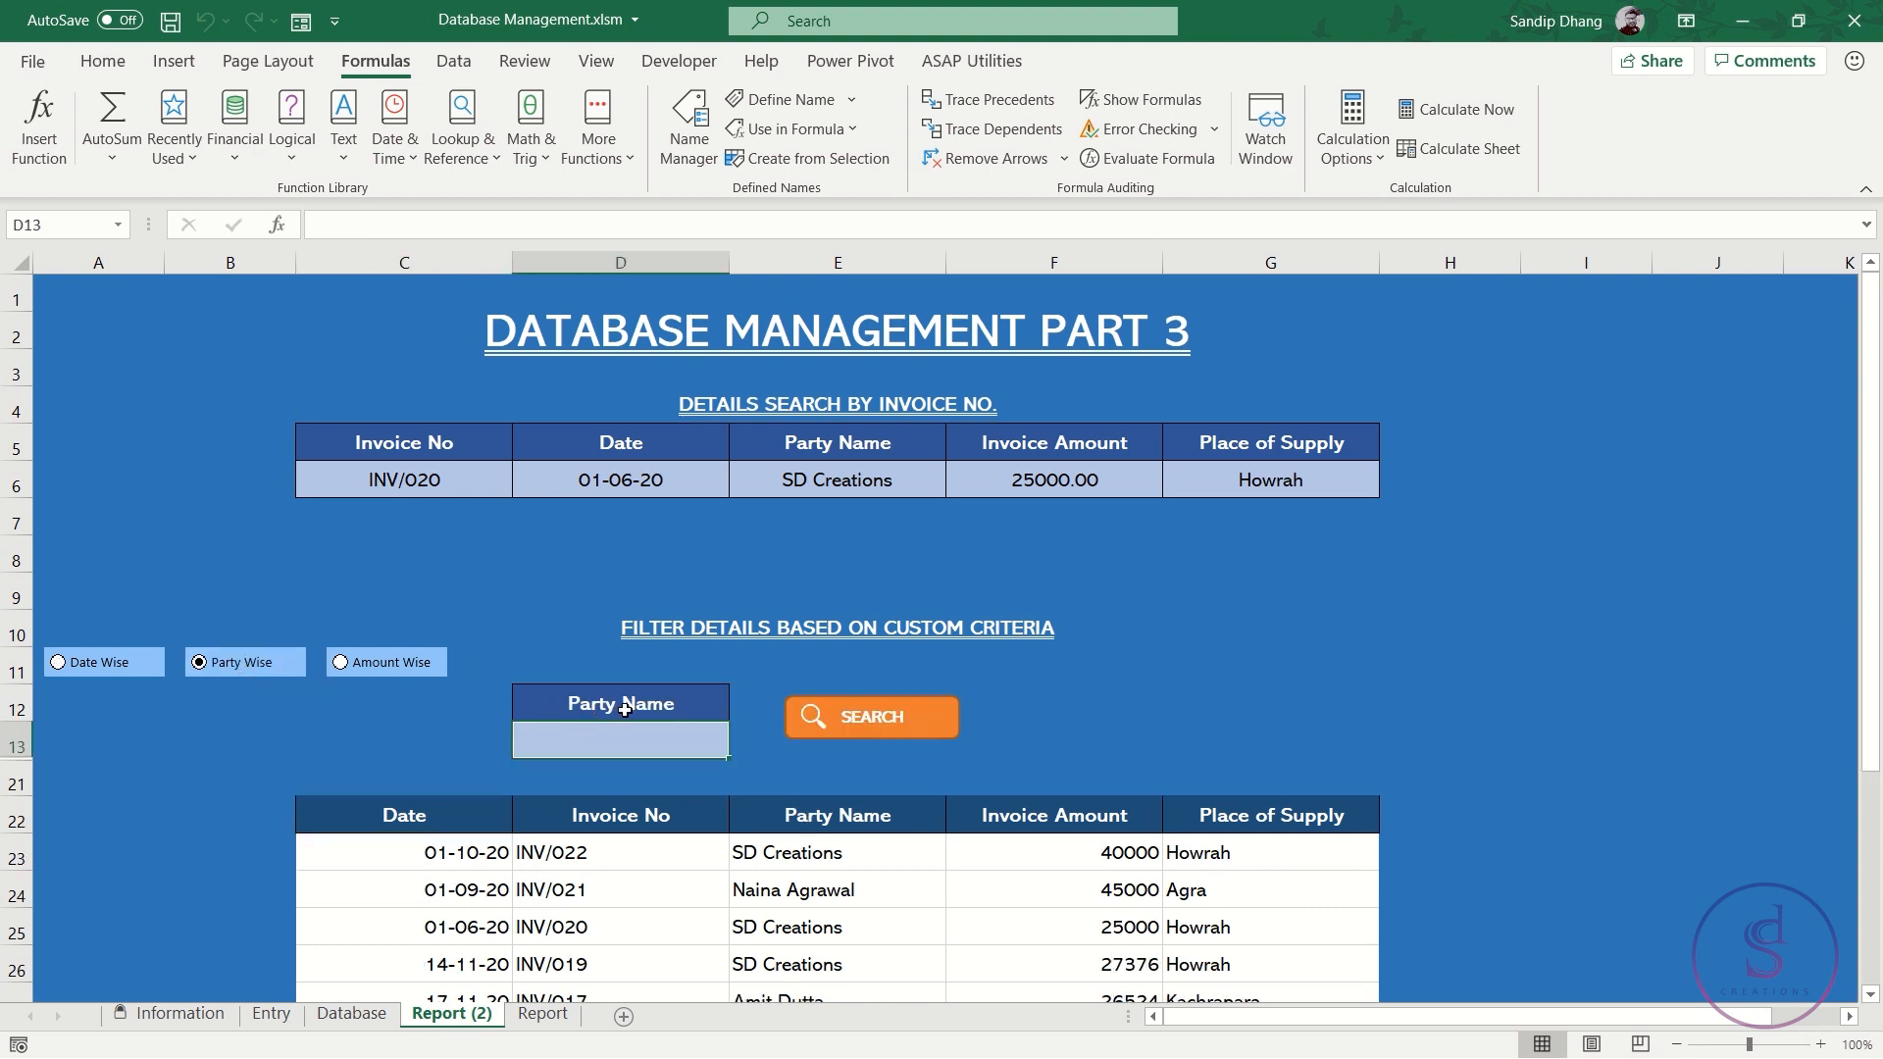
drag(625, 709, 651, 728)
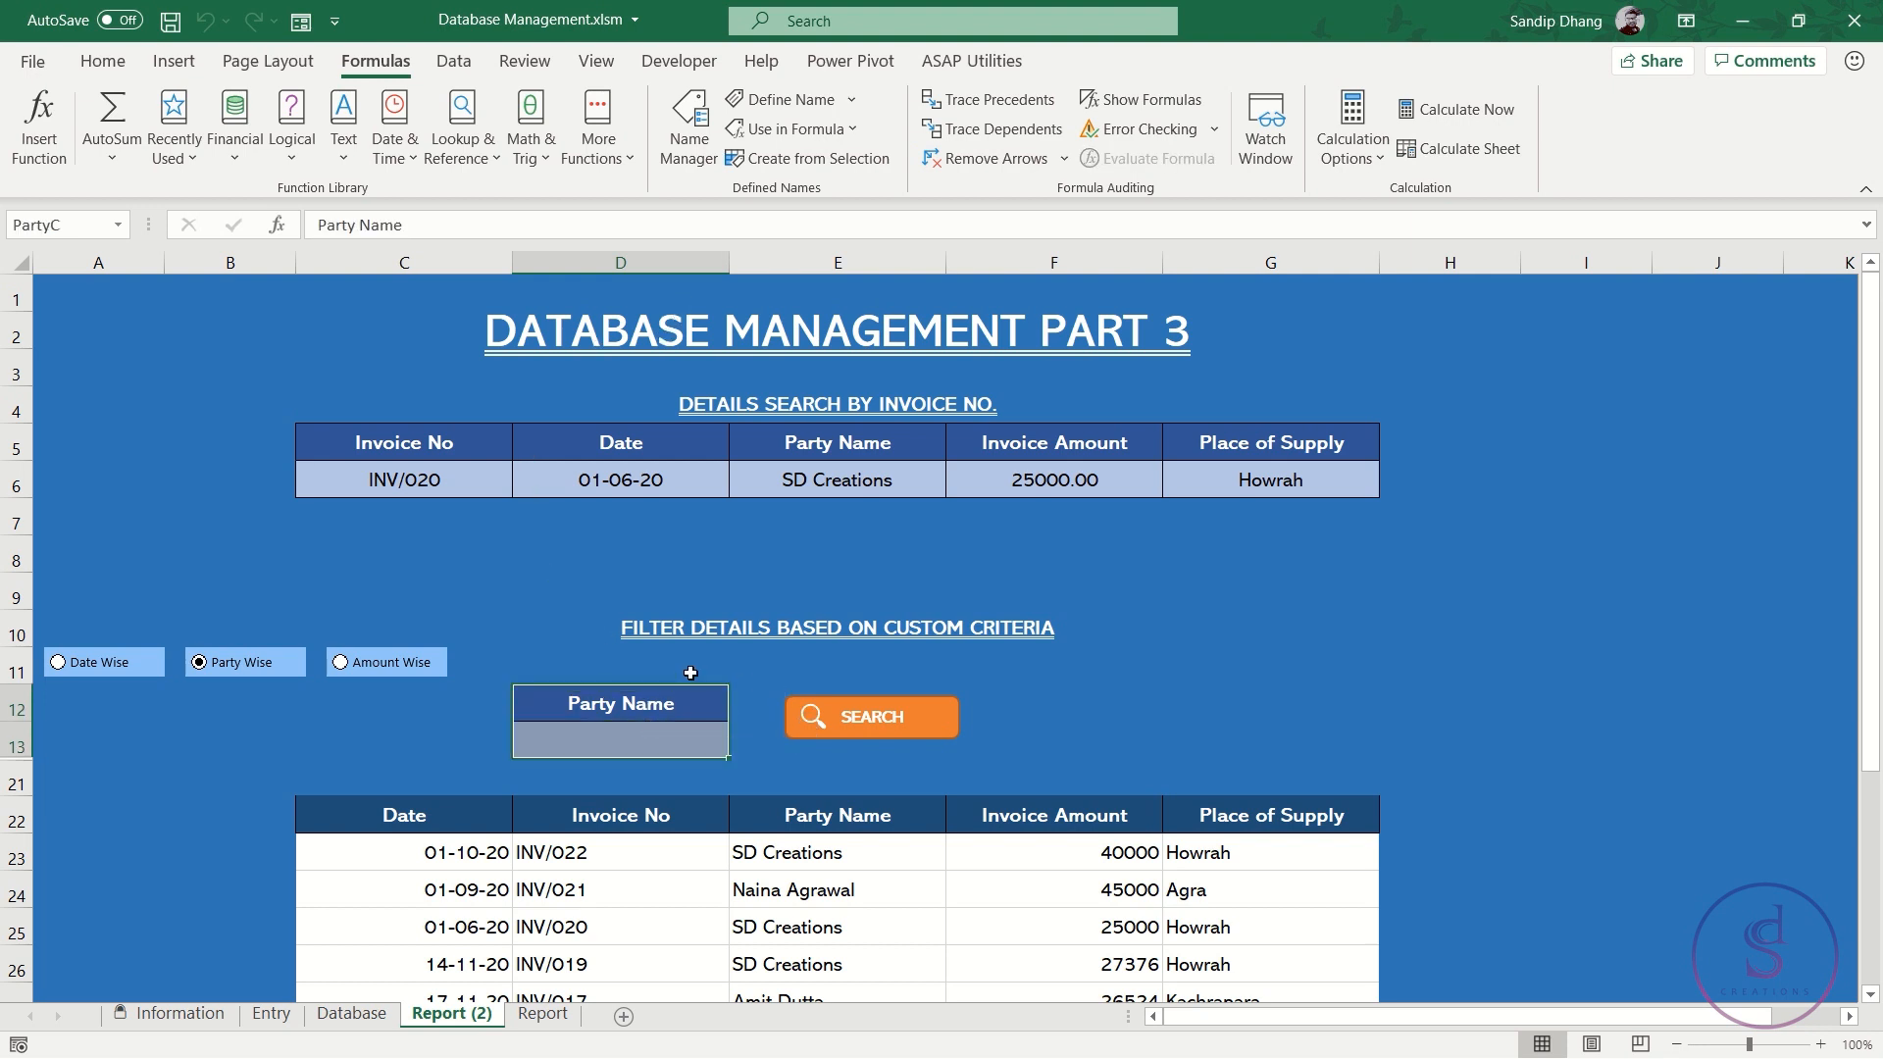
click(690, 126)
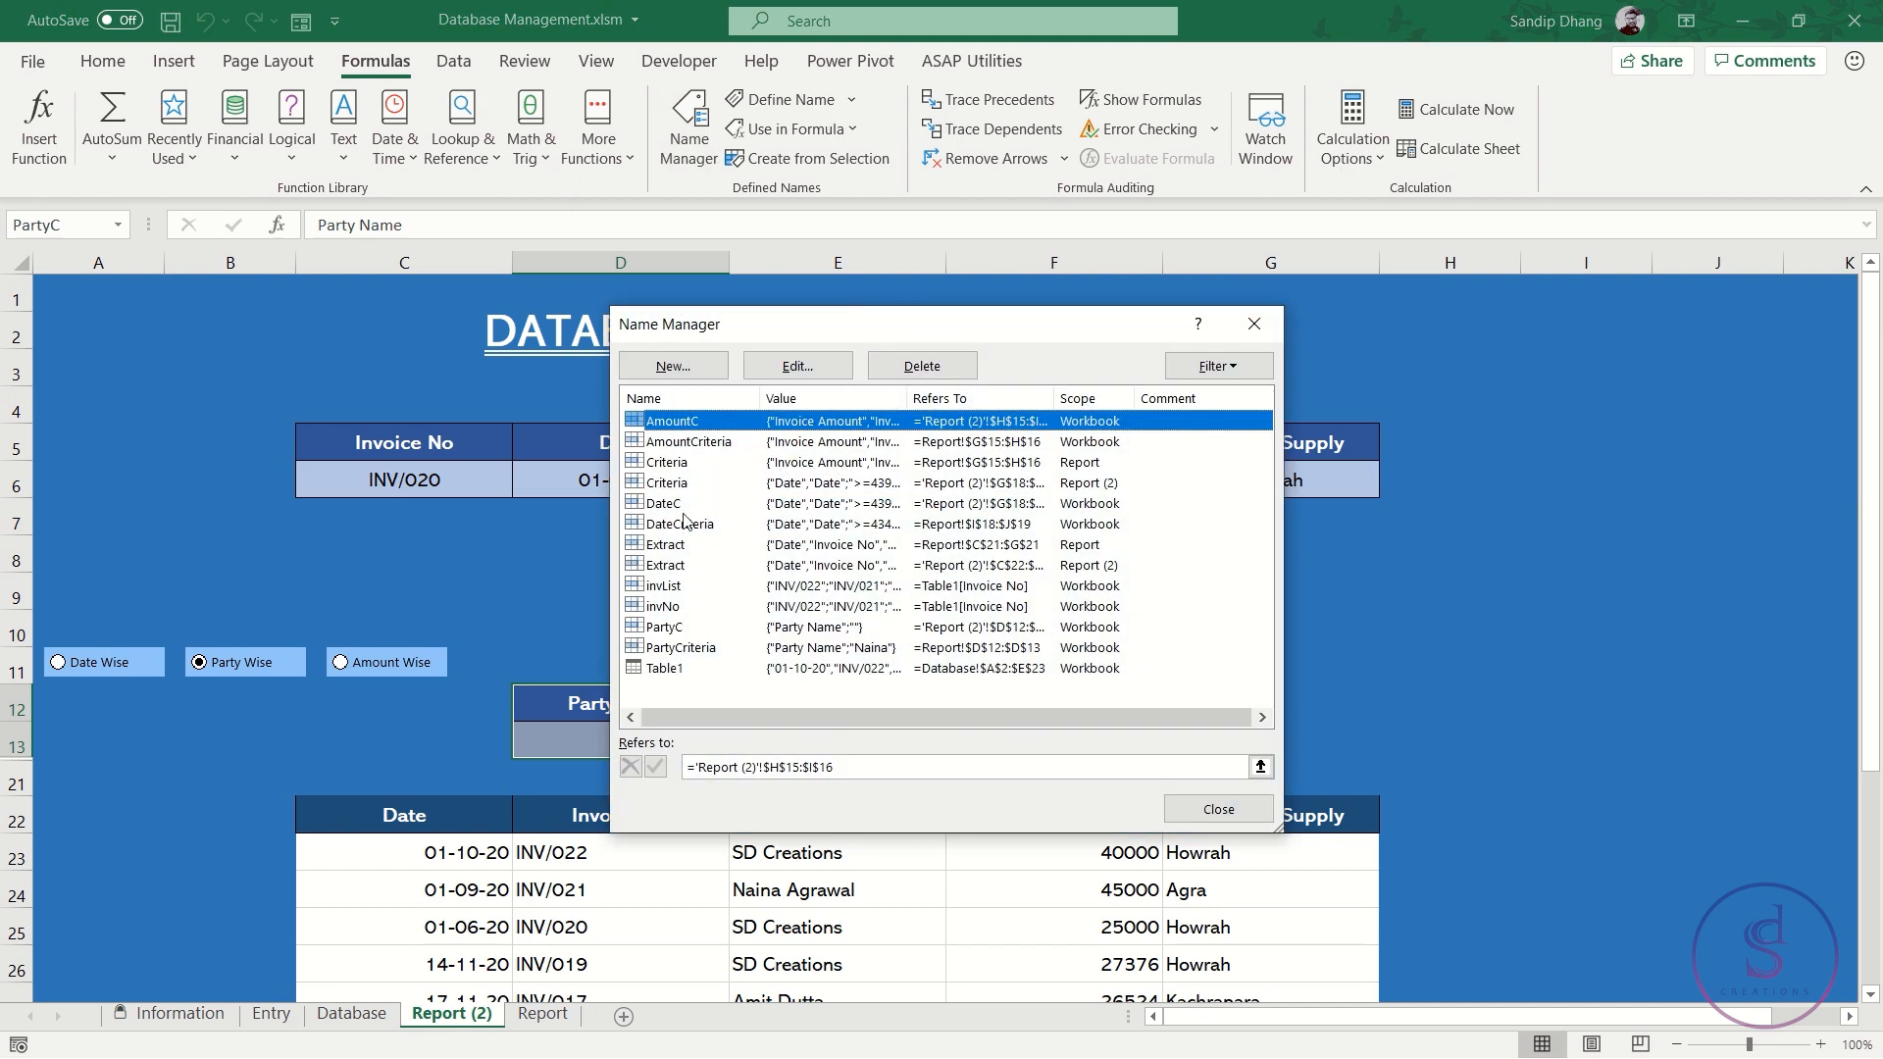
click(677, 629)
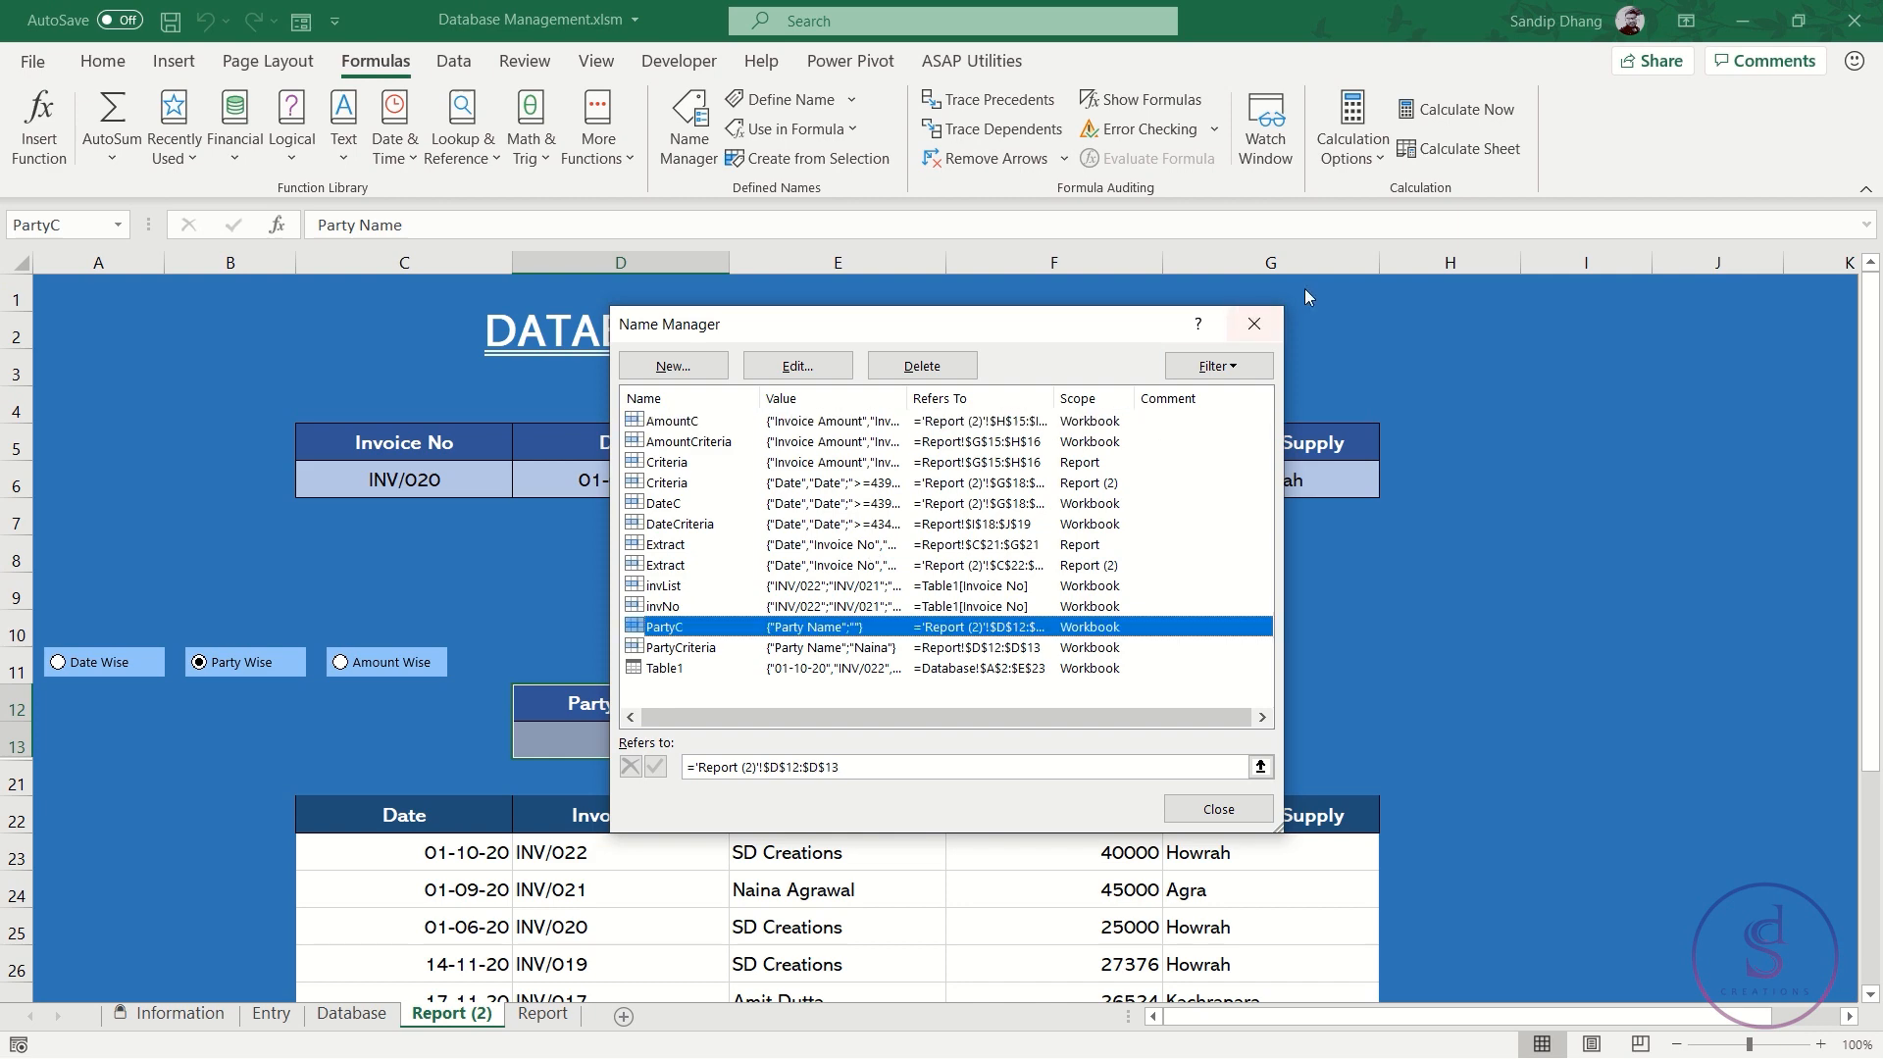
click(1256, 325)
Start recording a macro named PFilter, stored in this workbook, with the empty Party Name cell D13 selected
click(700, 735)
click(78, 1045)
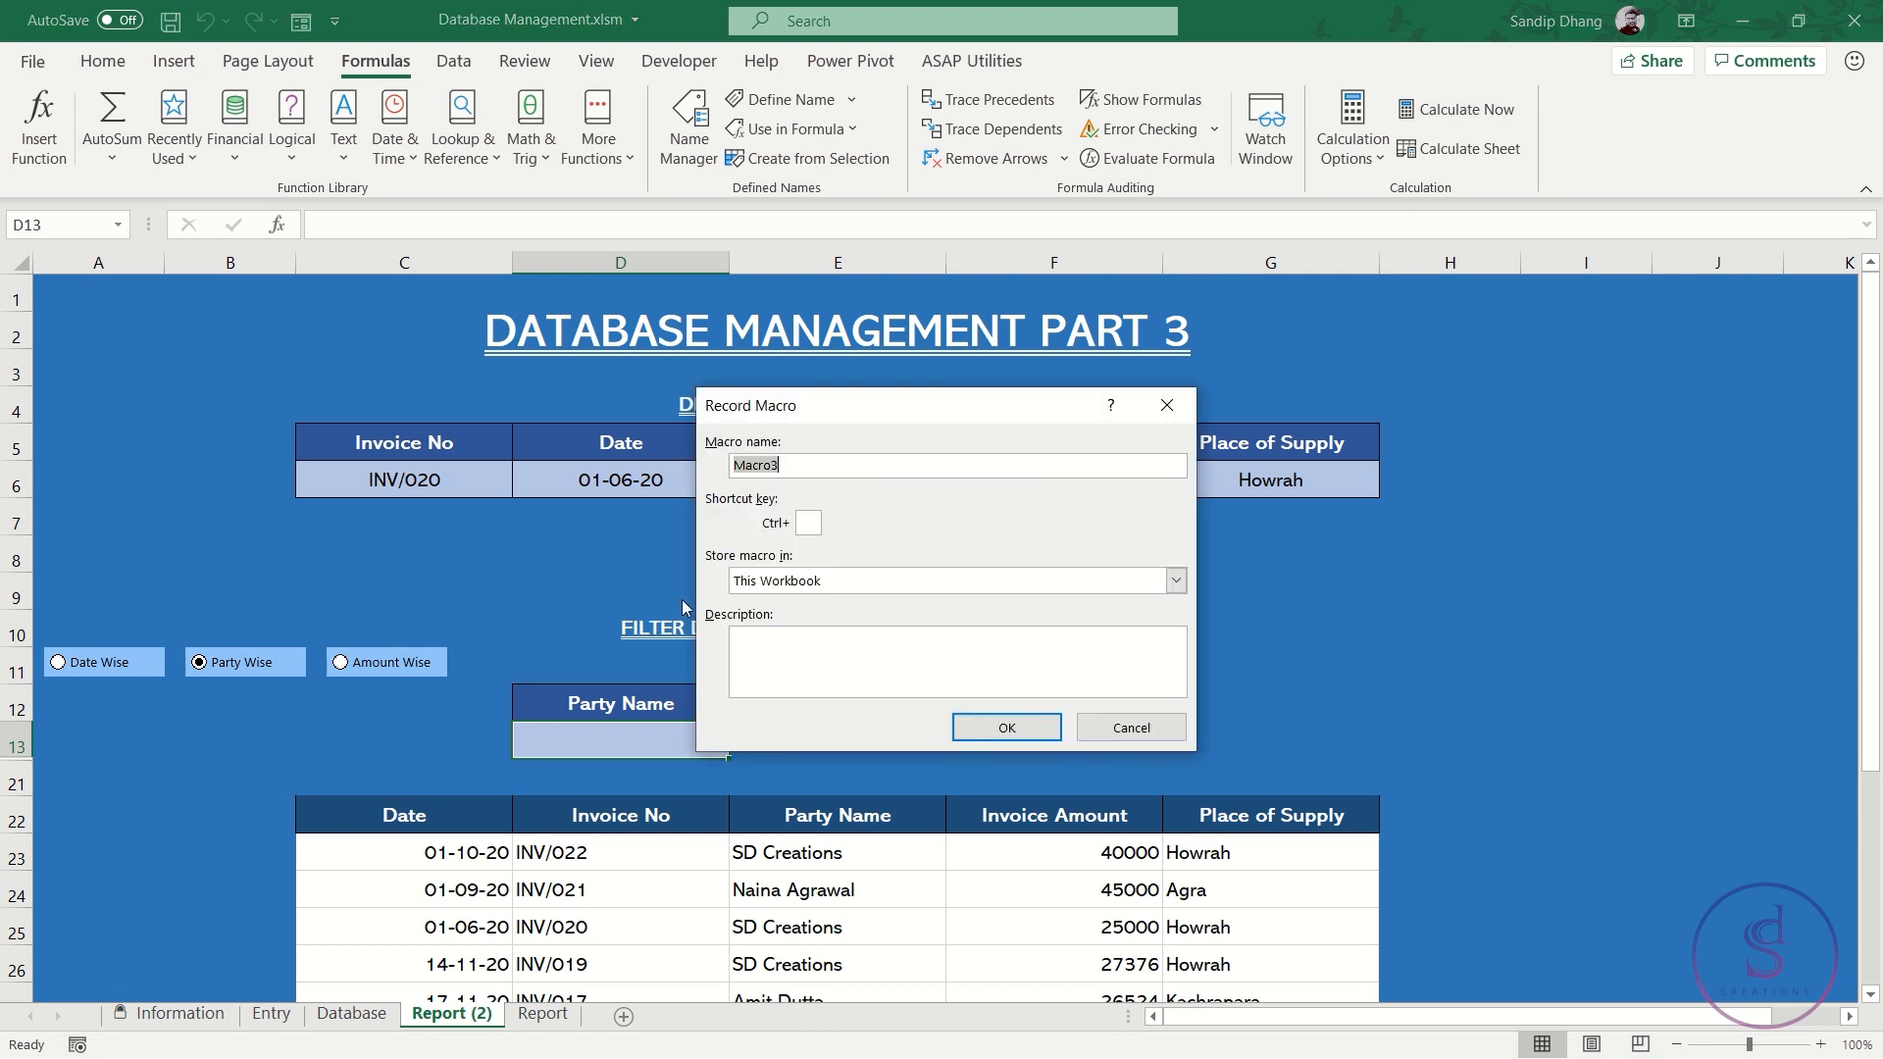
text(PFilter)
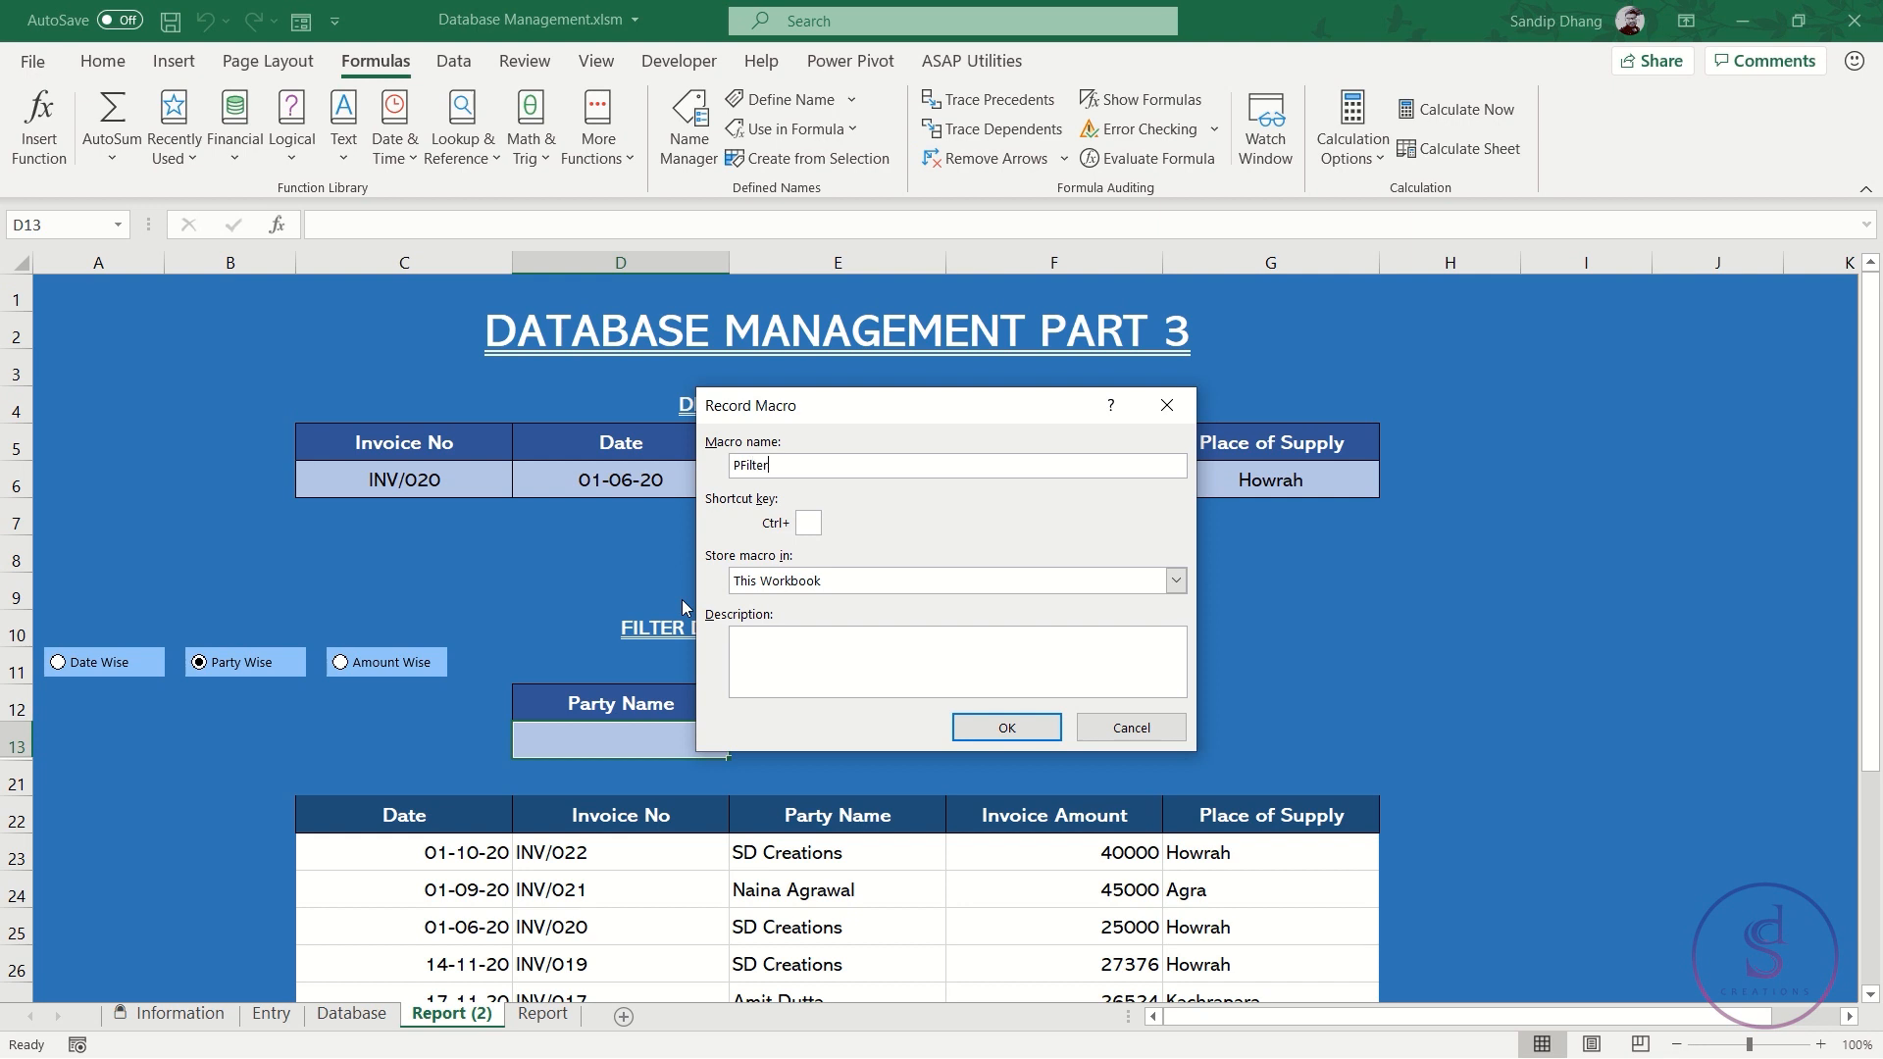
click(1048, 730)
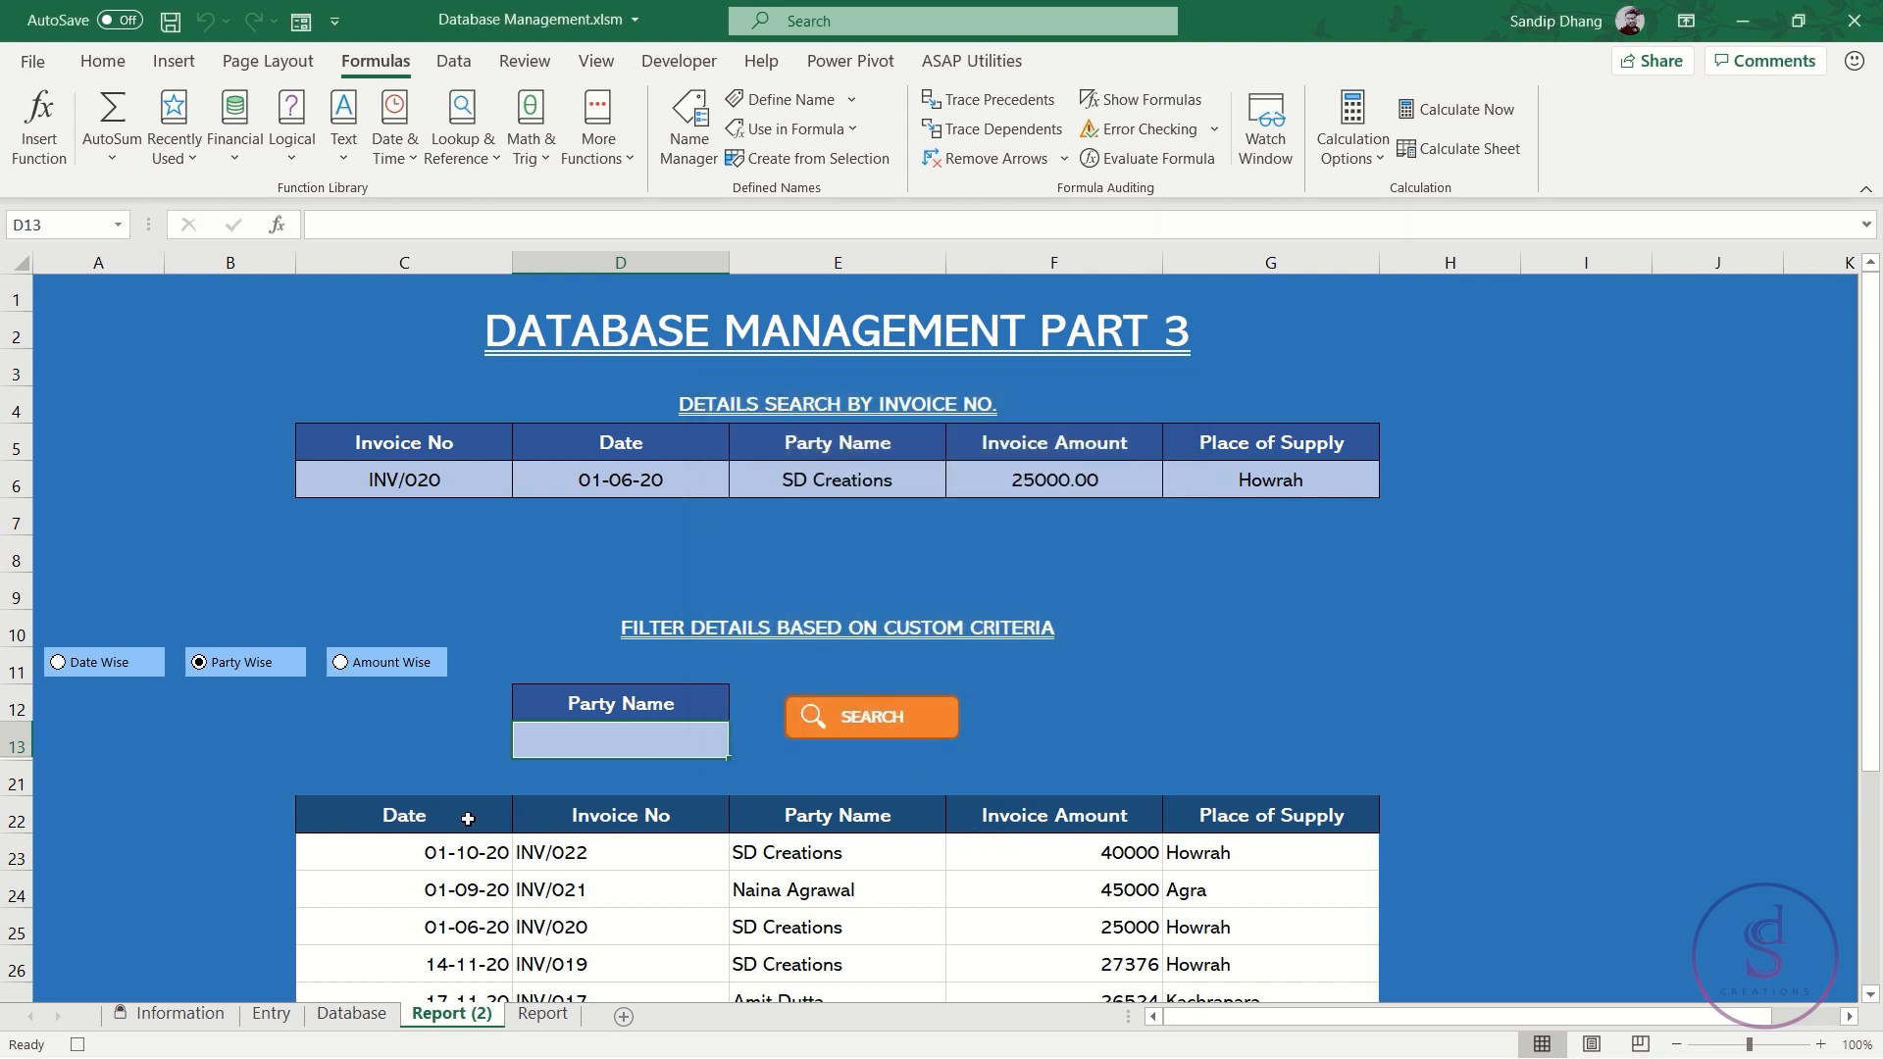
Clear the contents of the whole results table starting at C22, including its headers
click(428, 817)
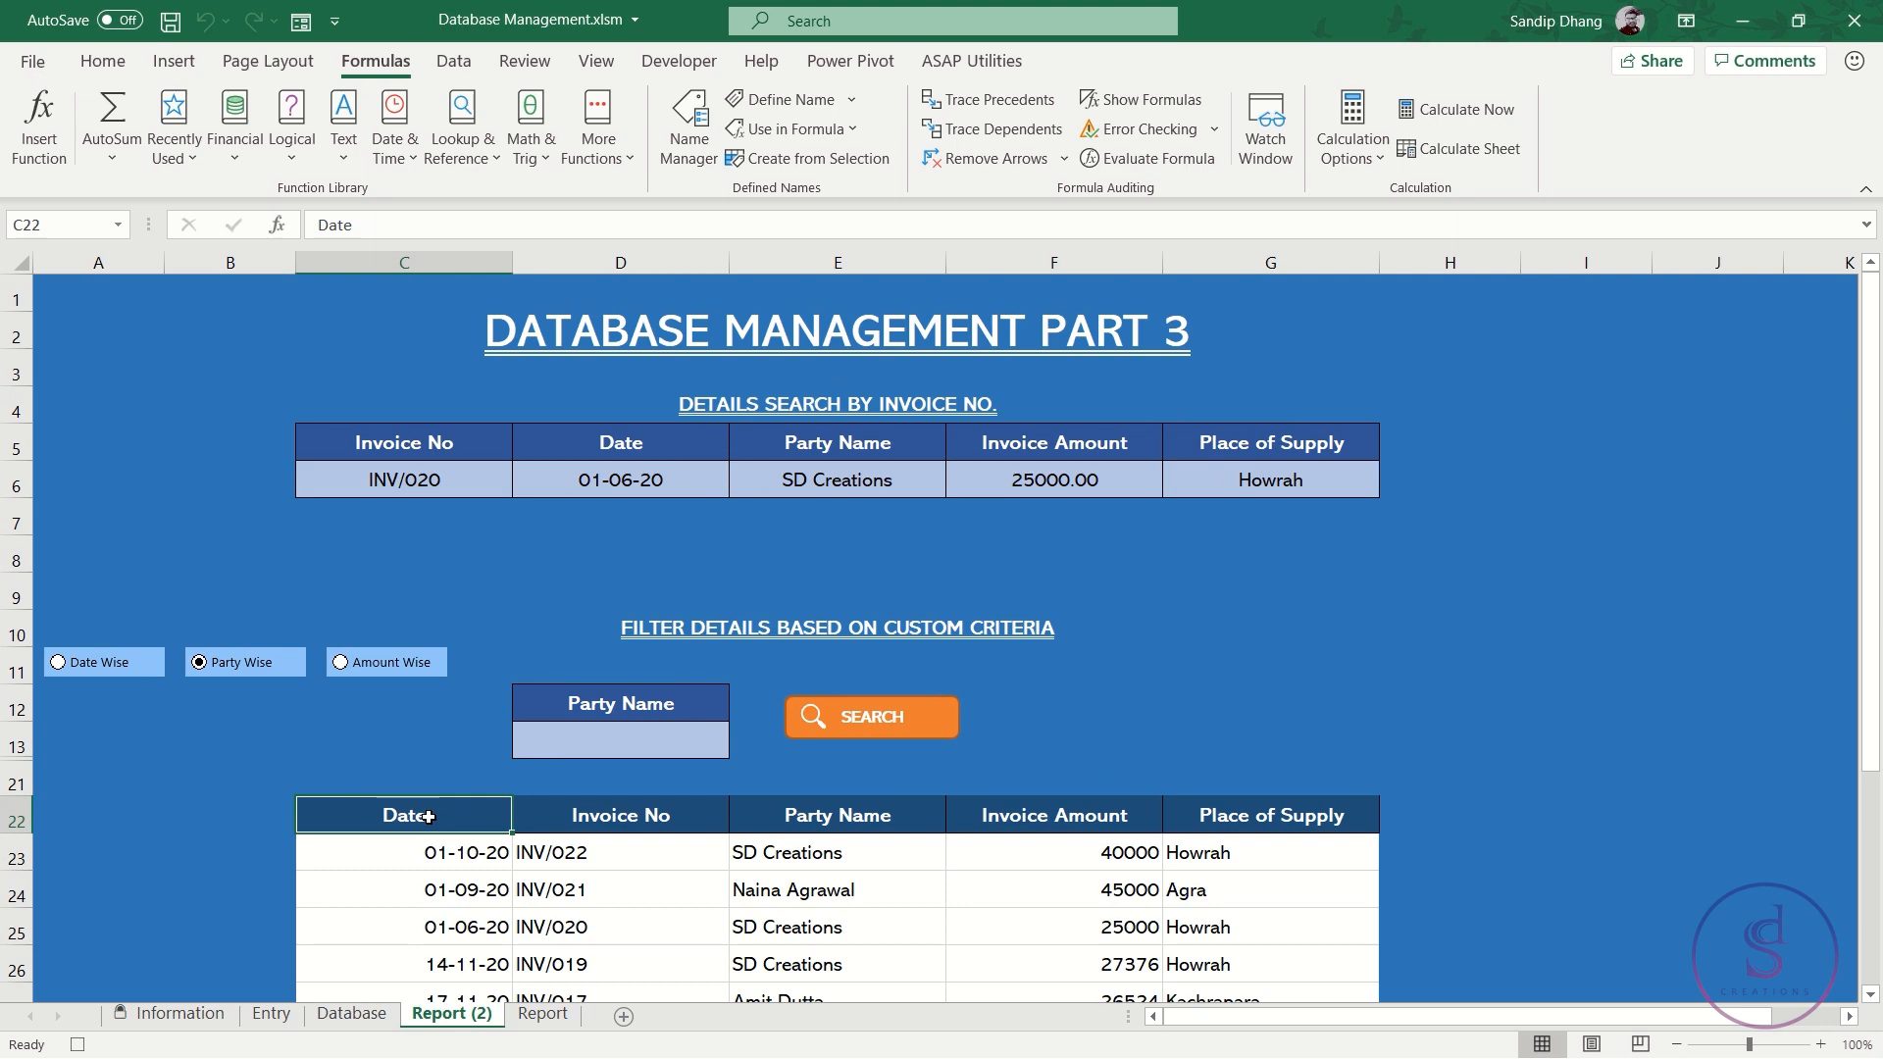
key(ctrl+shift+Down)
key(ctrl+shift+Right)
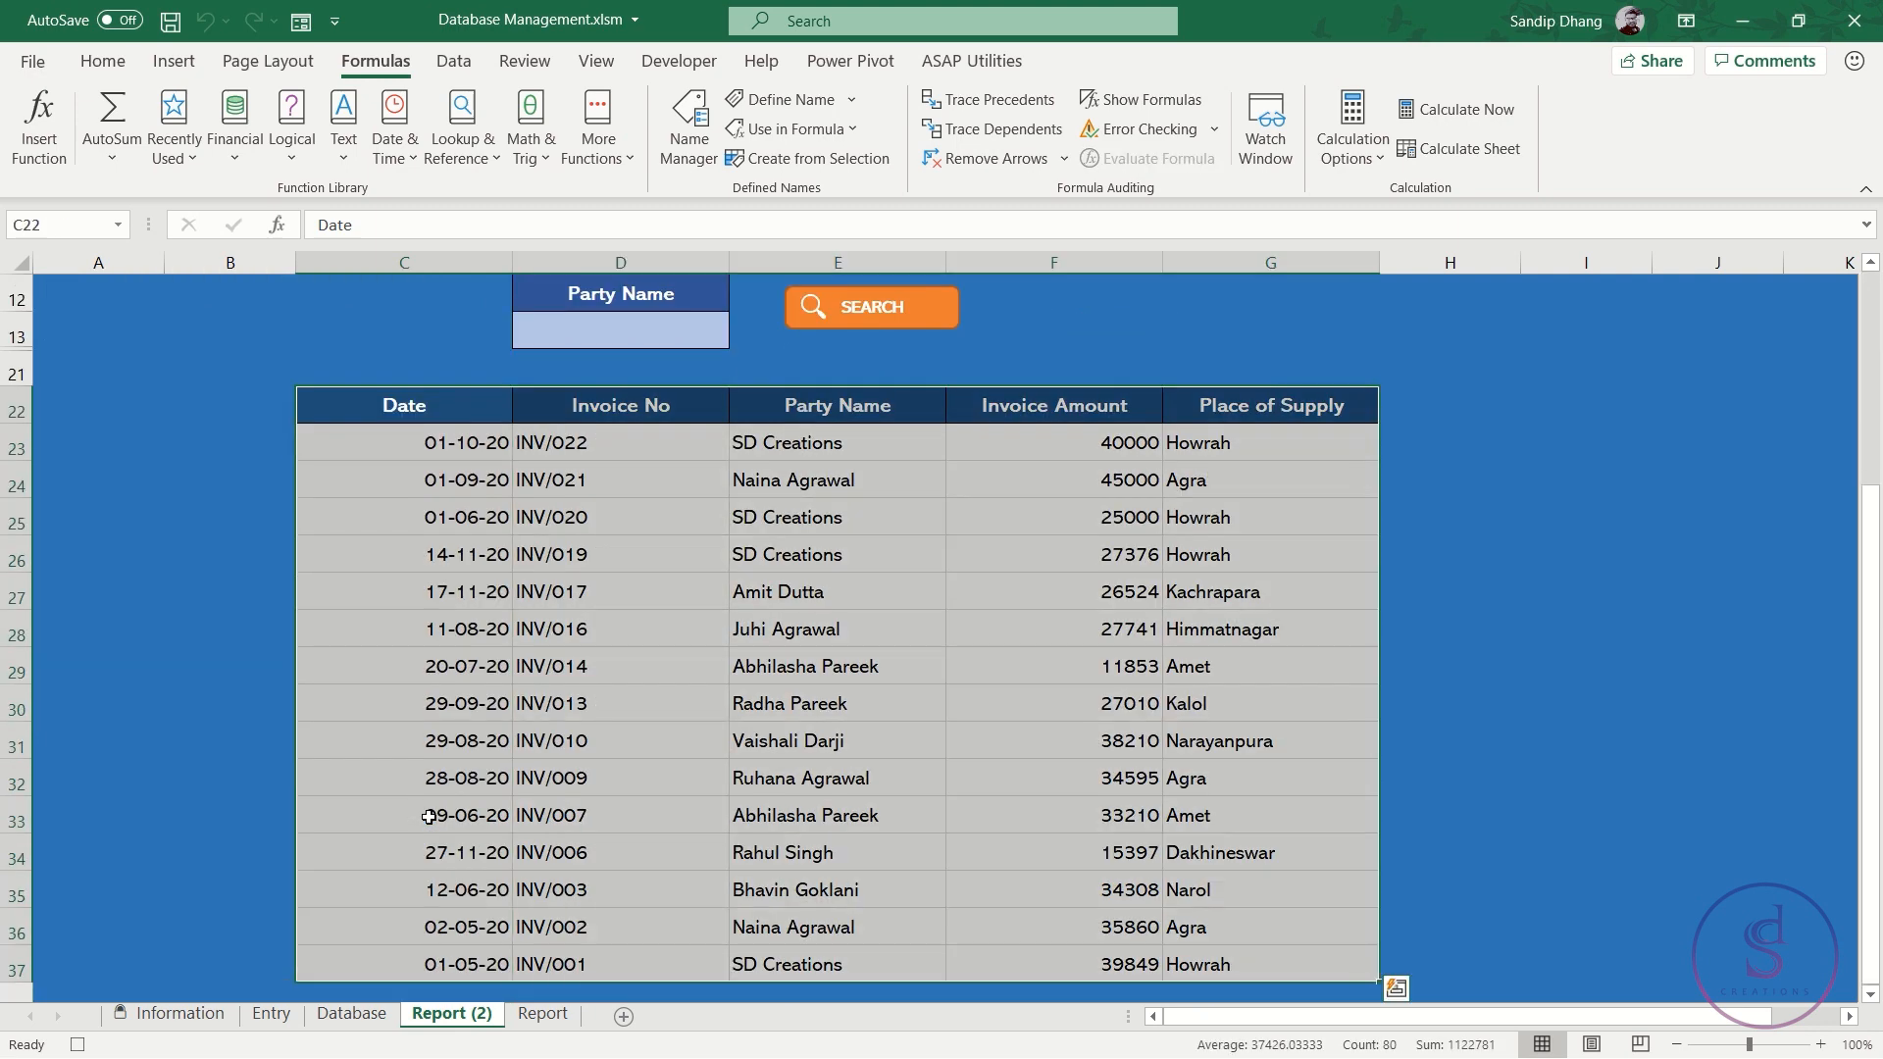
right_click(578, 754)
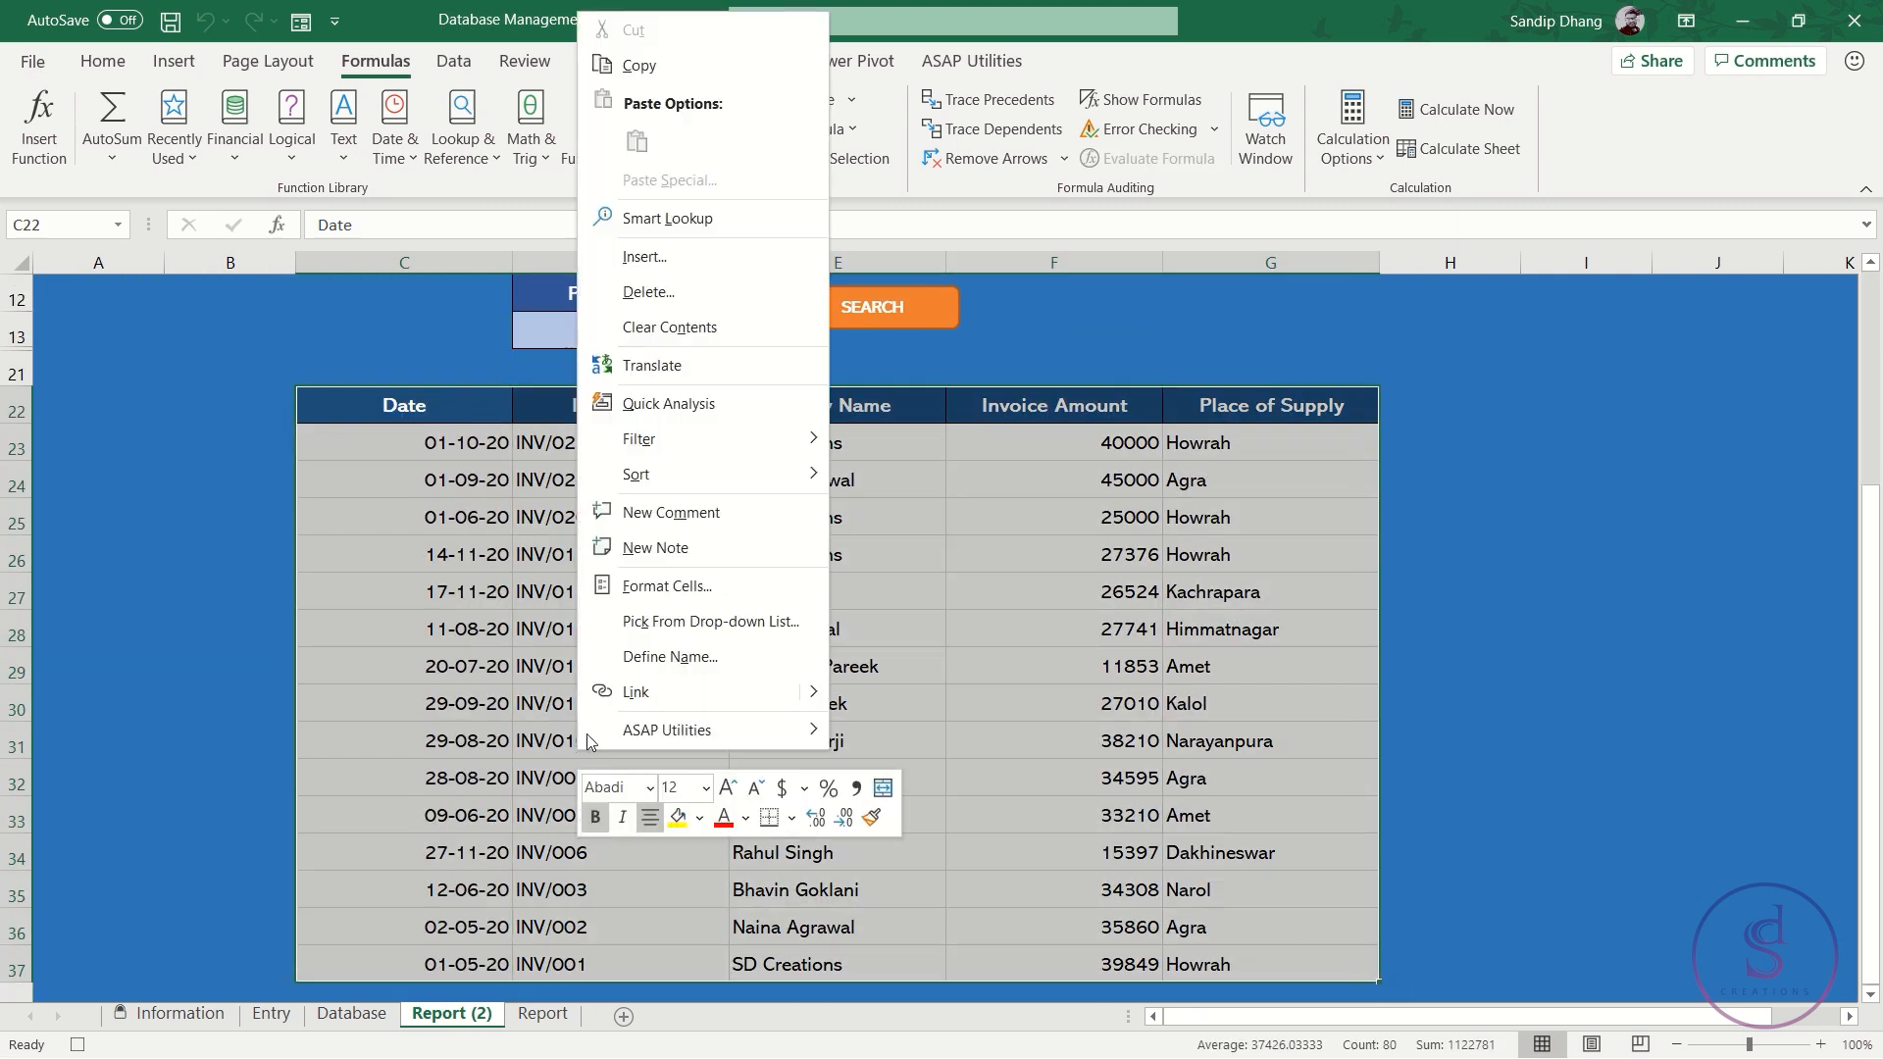
click(666, 330)
scroll(580, 449, up, 1)
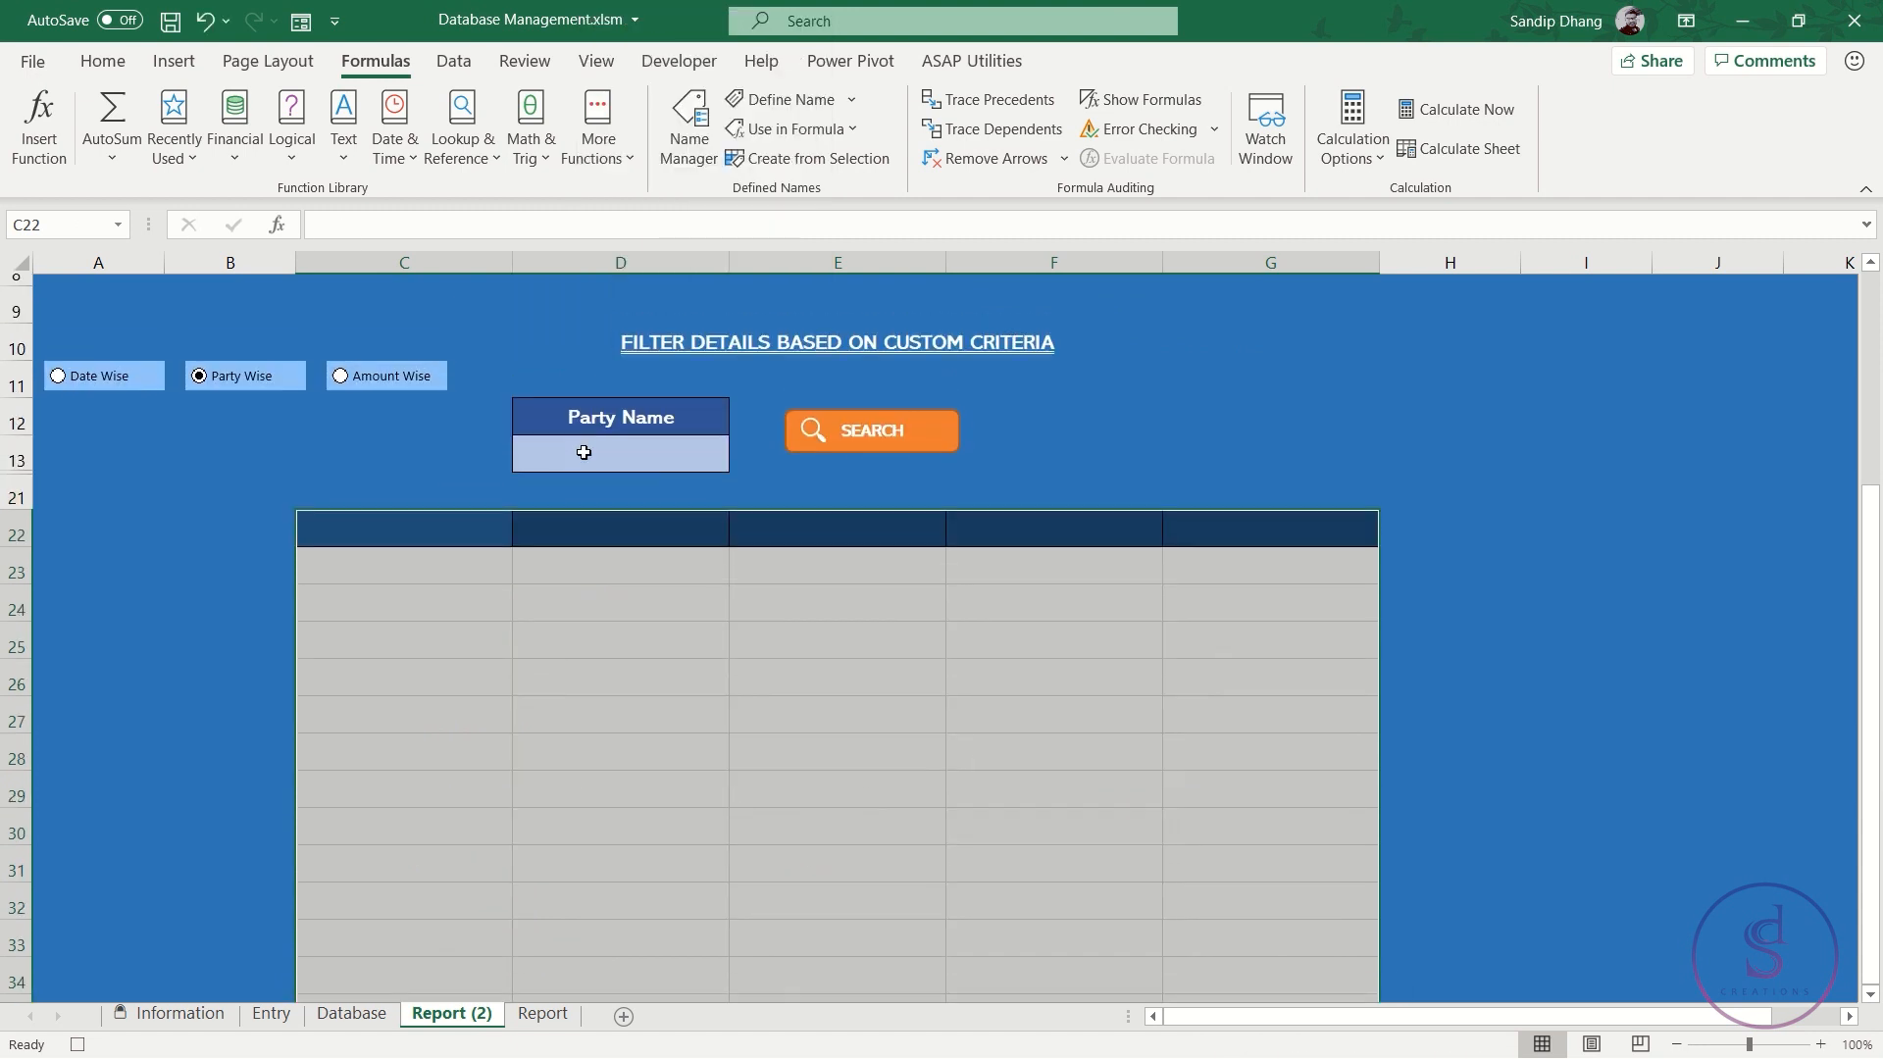
Start an advanced filter from C22 that copies to another location, with the entire Database table, Table1[#All], as its list range
click(454, 504)
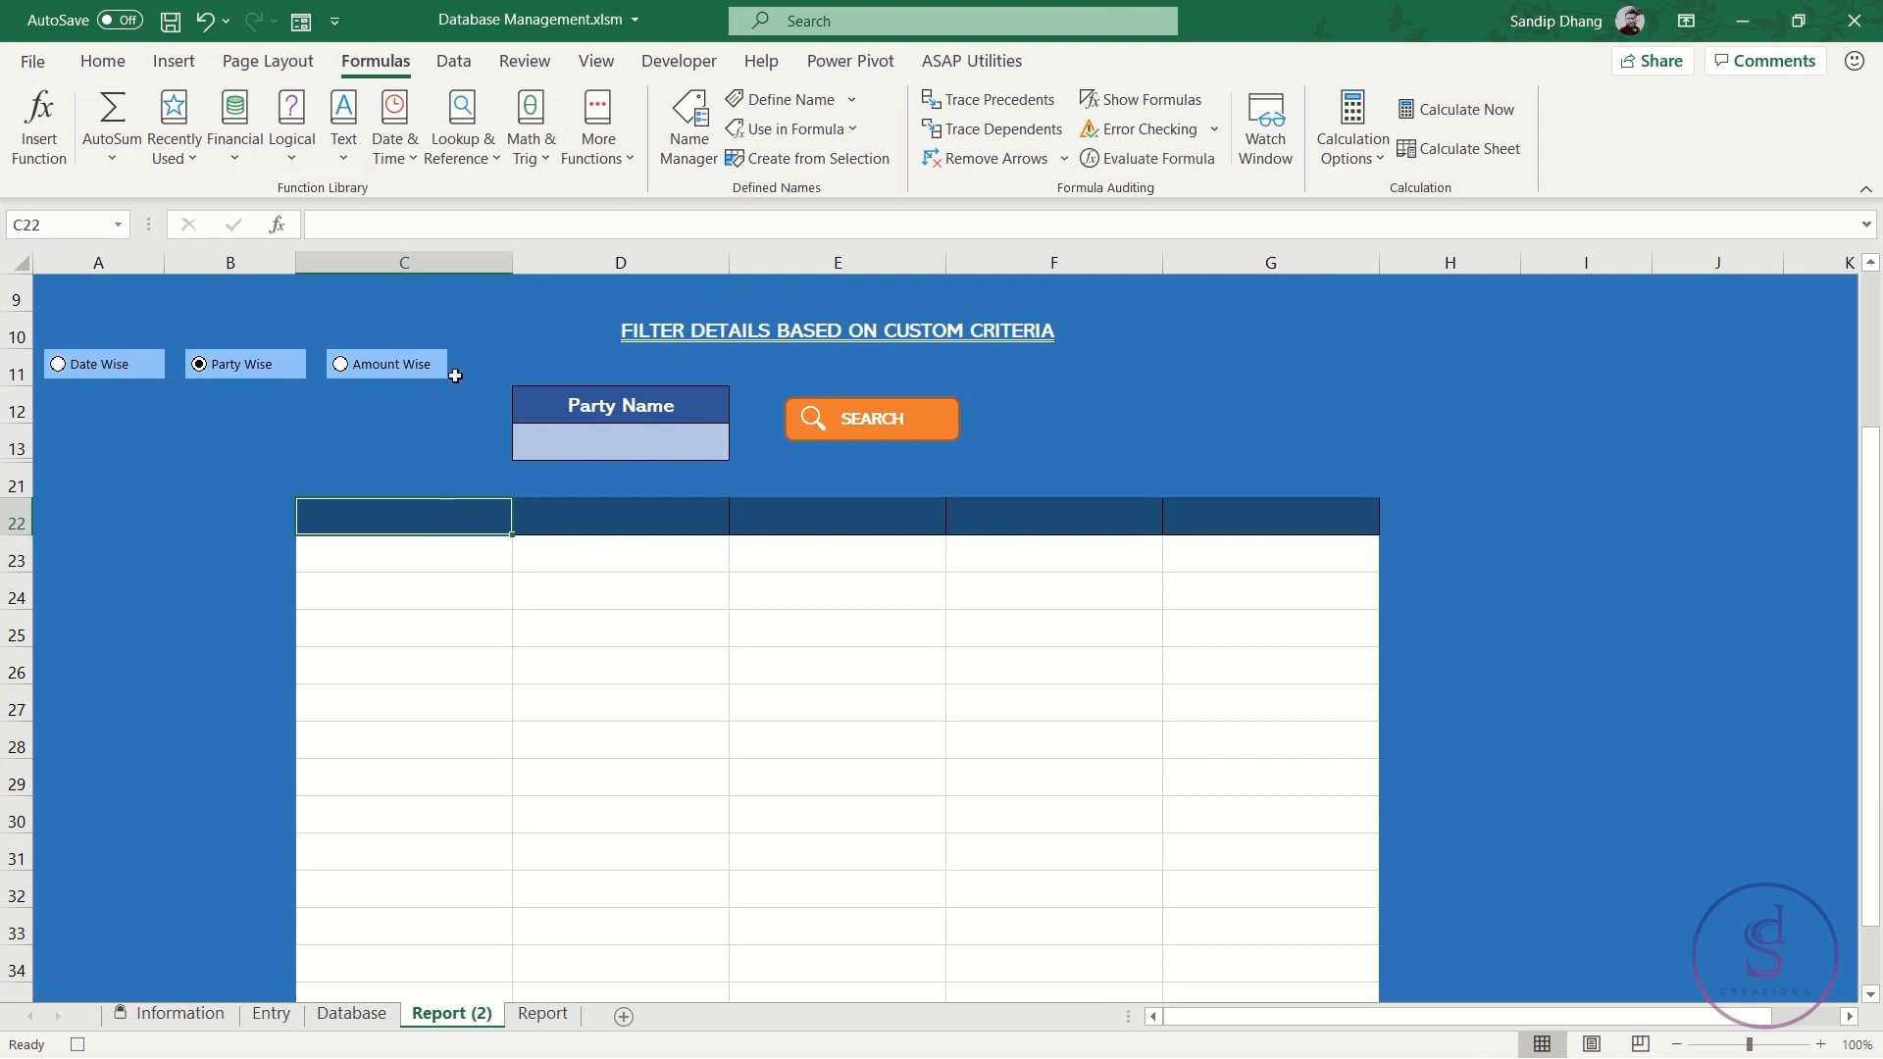
click(456, 63)
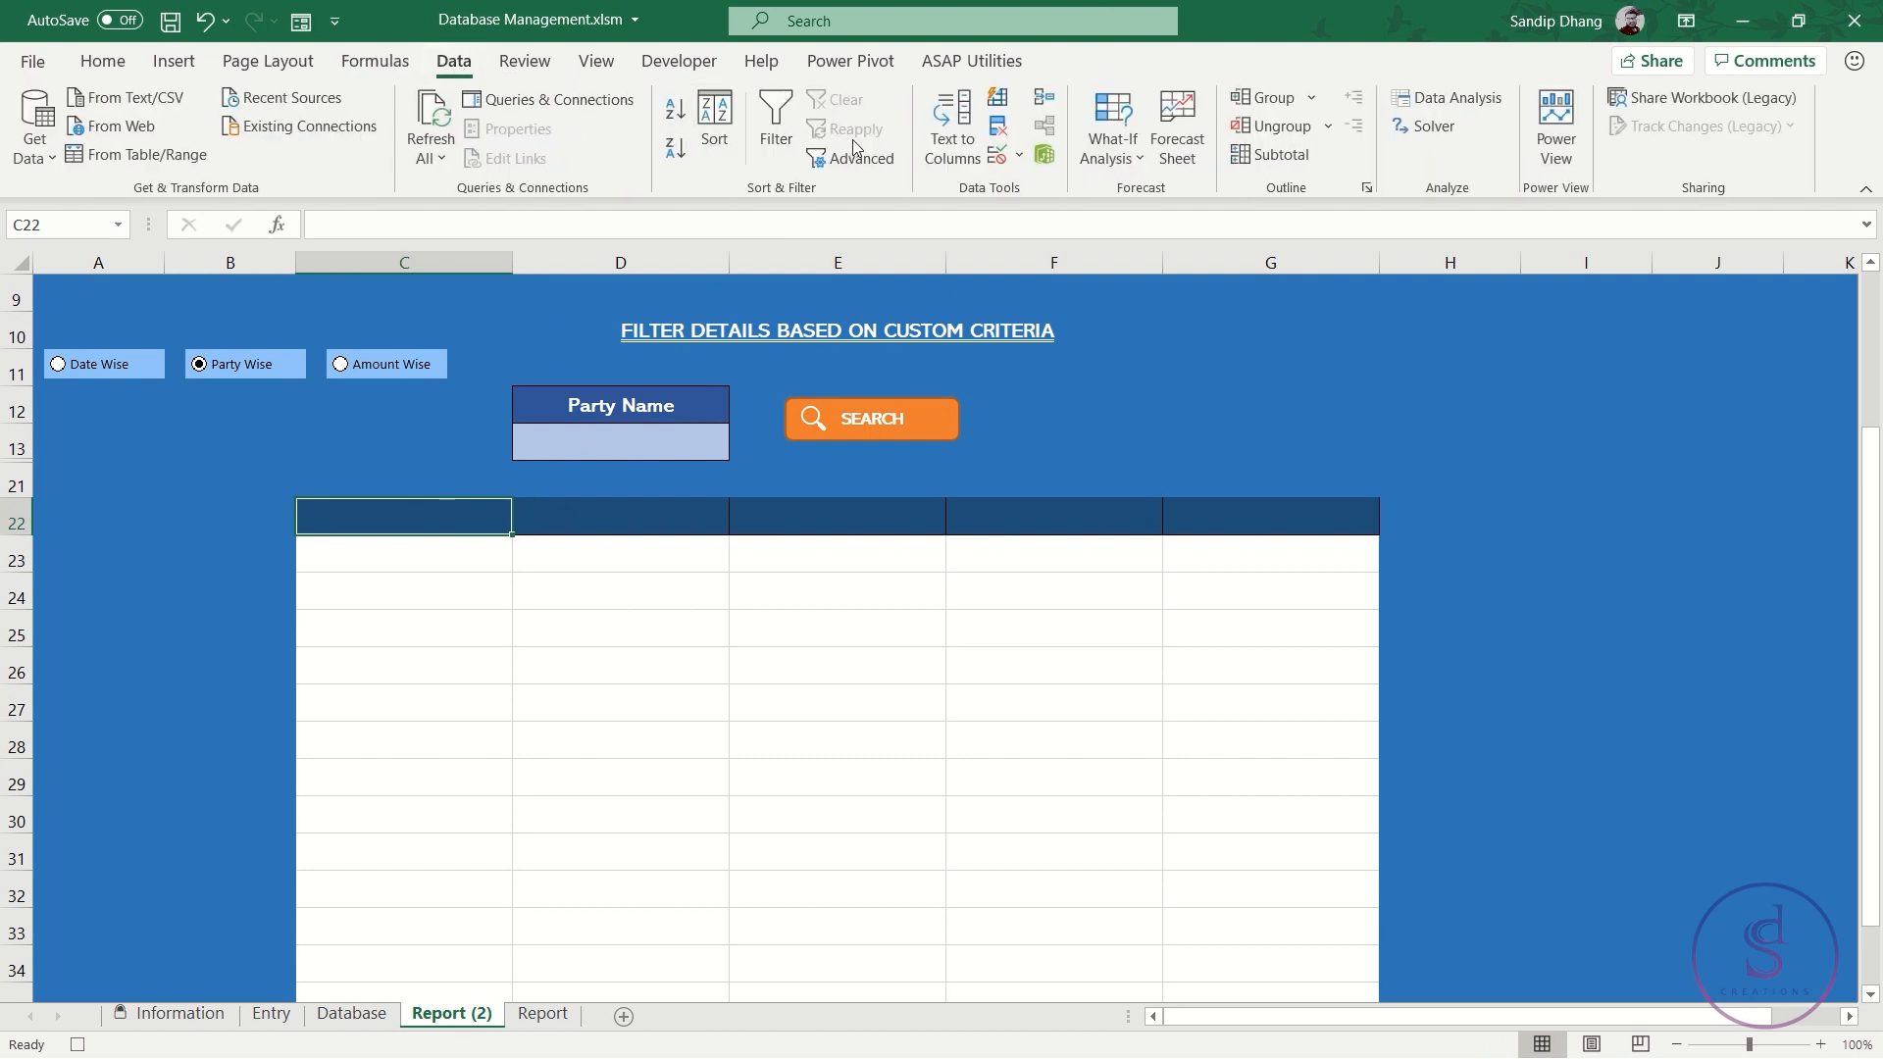
click(859, 156)
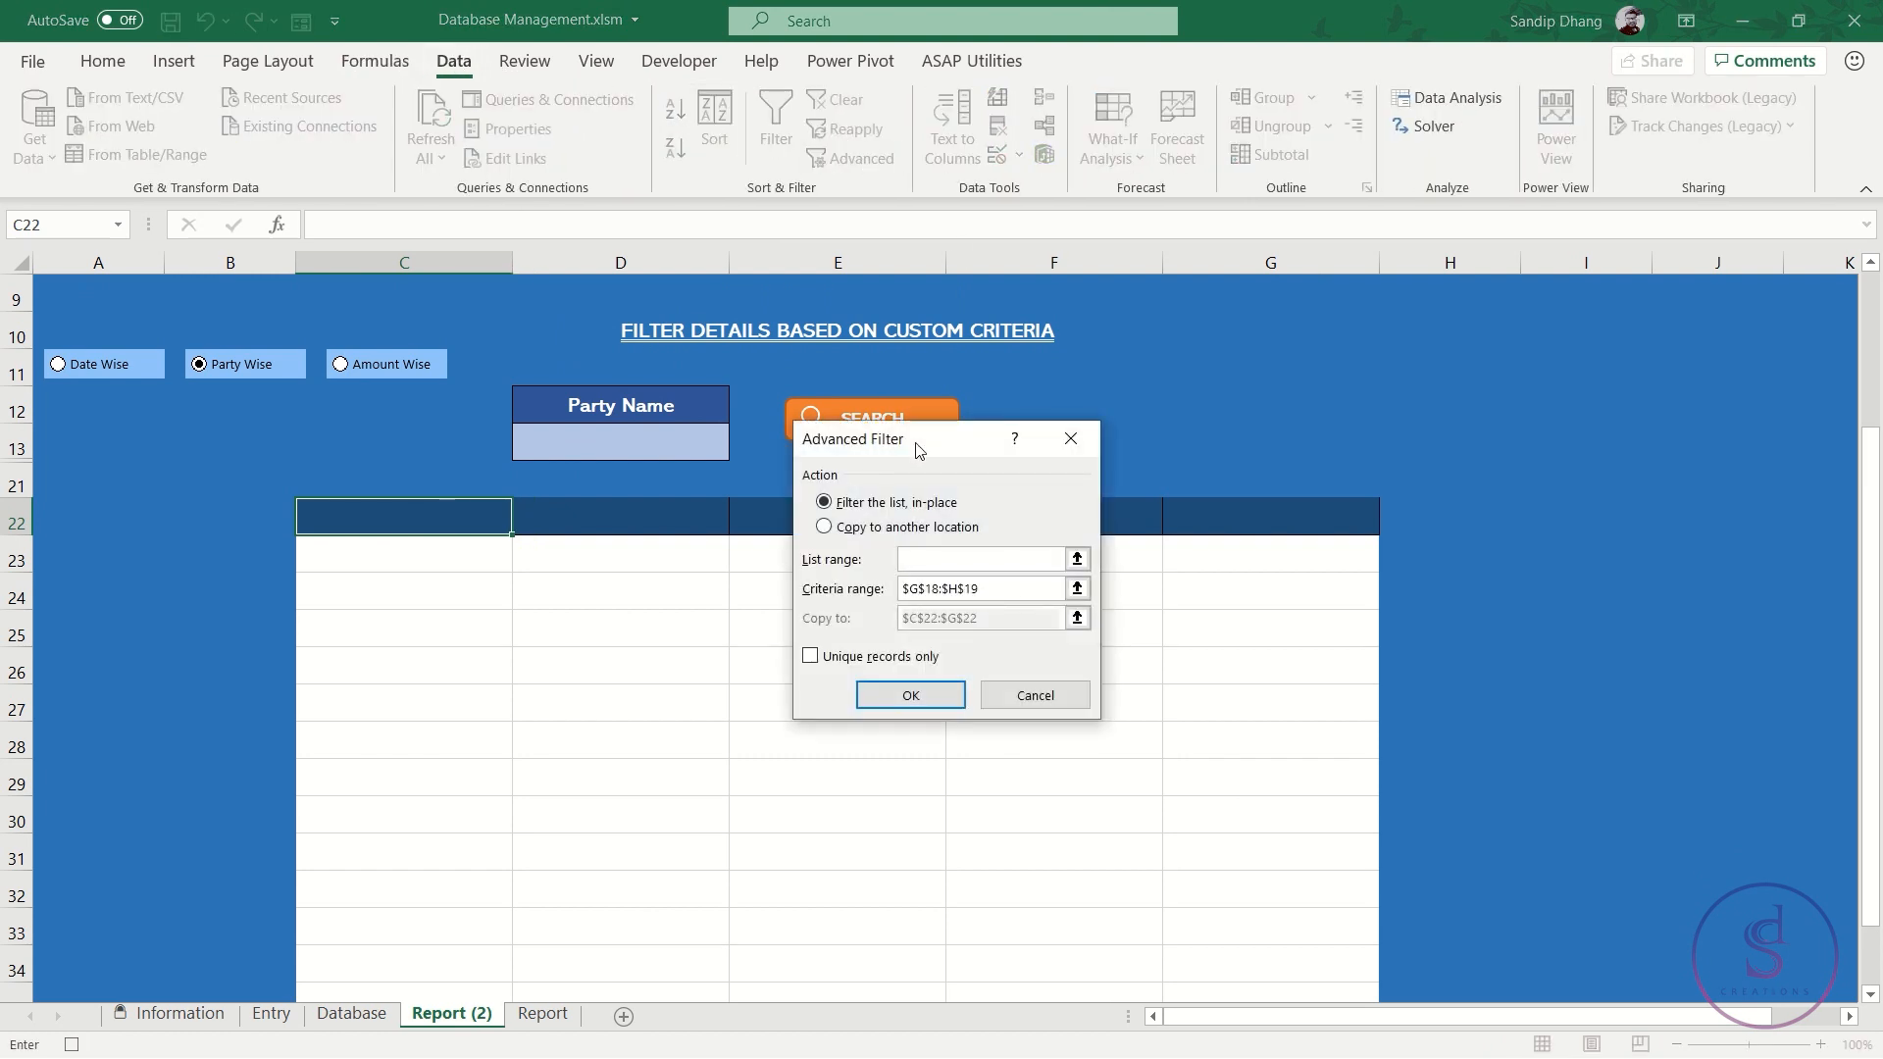
click(883, 530)
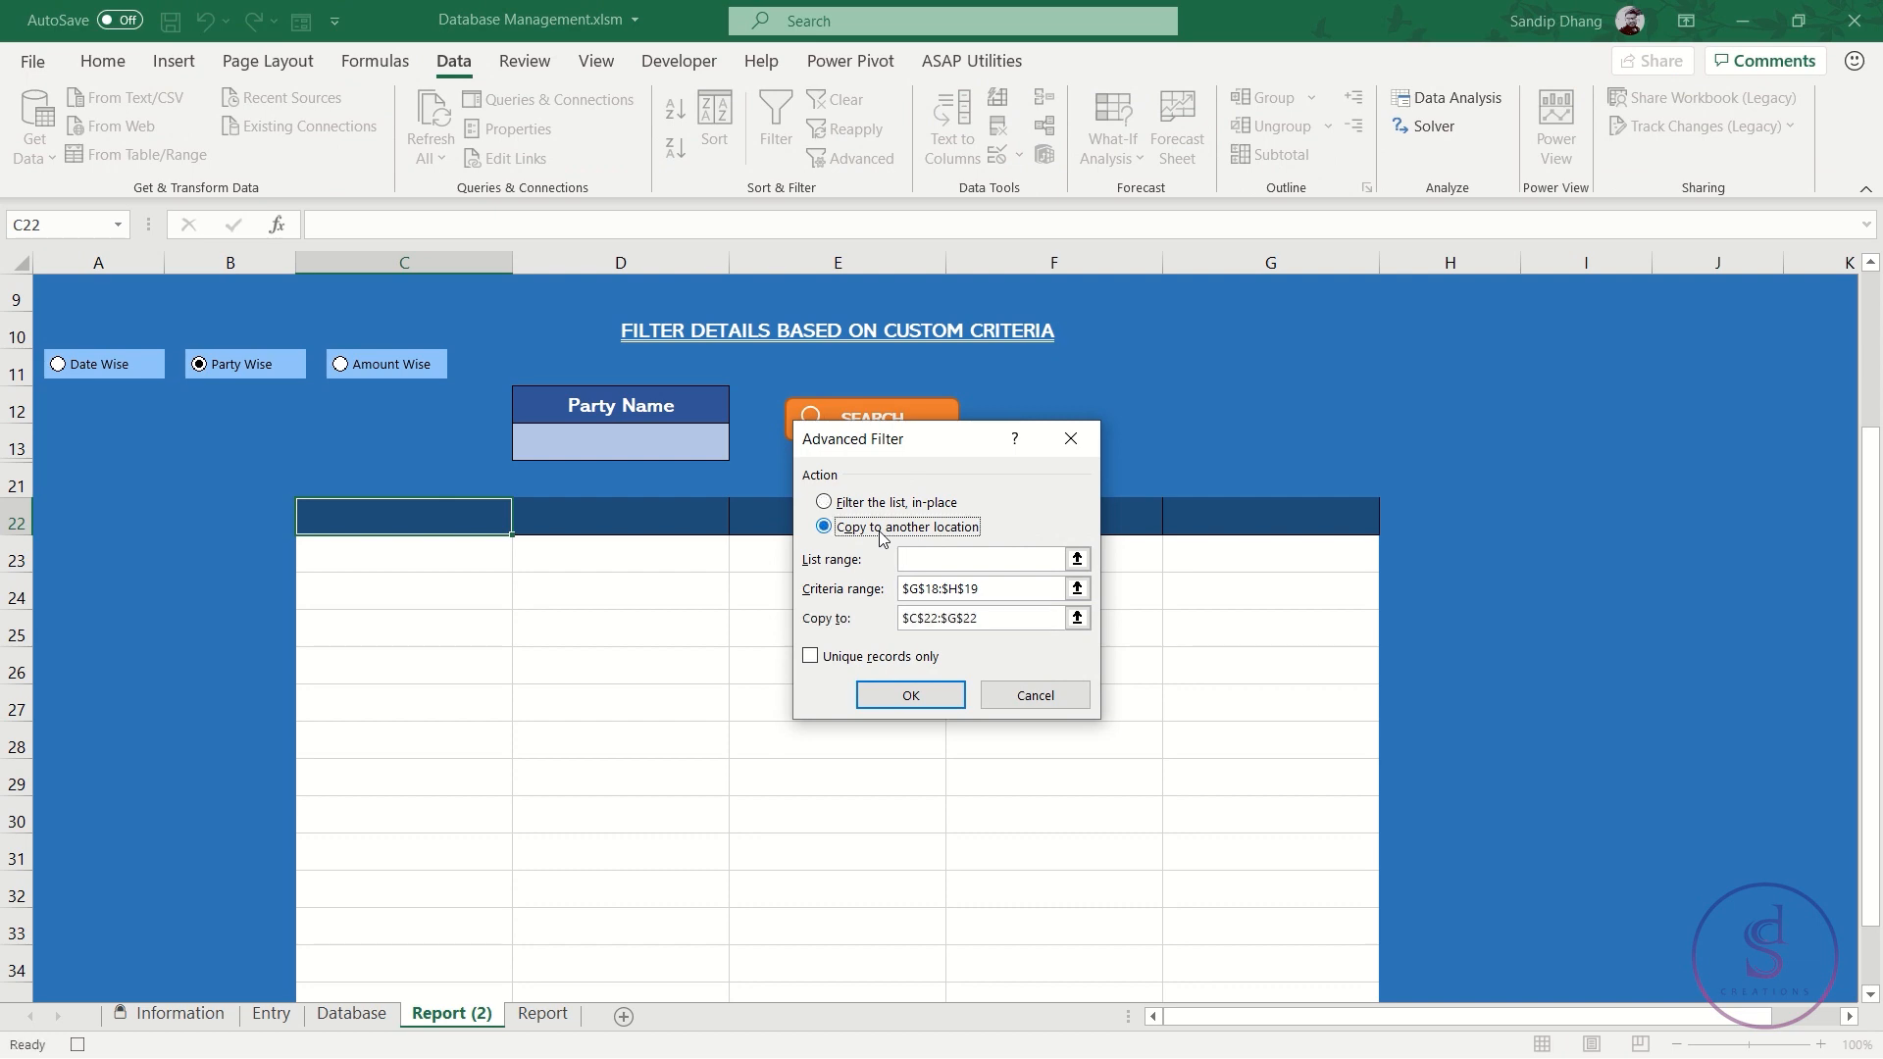
click(939, 563)
click(347, 1012)
click(74, 283)
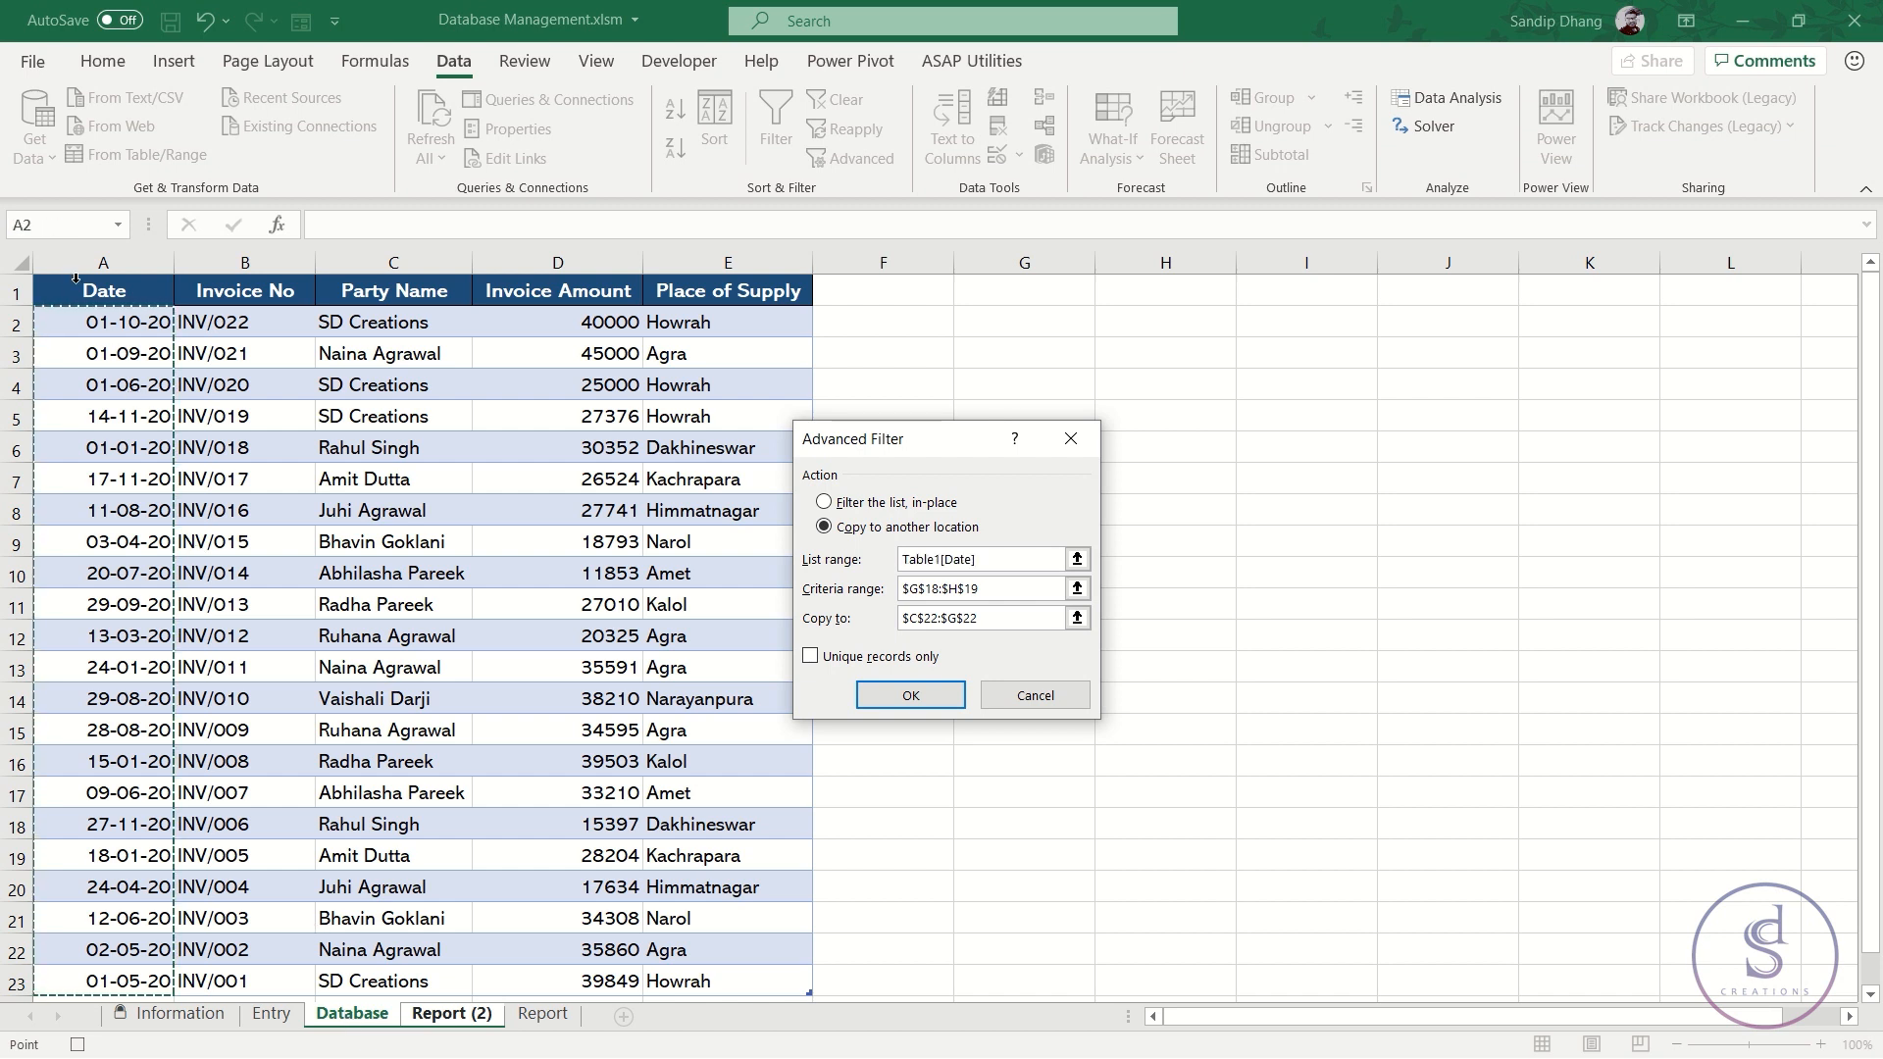
click(76, 296)
key(ctrl+a)
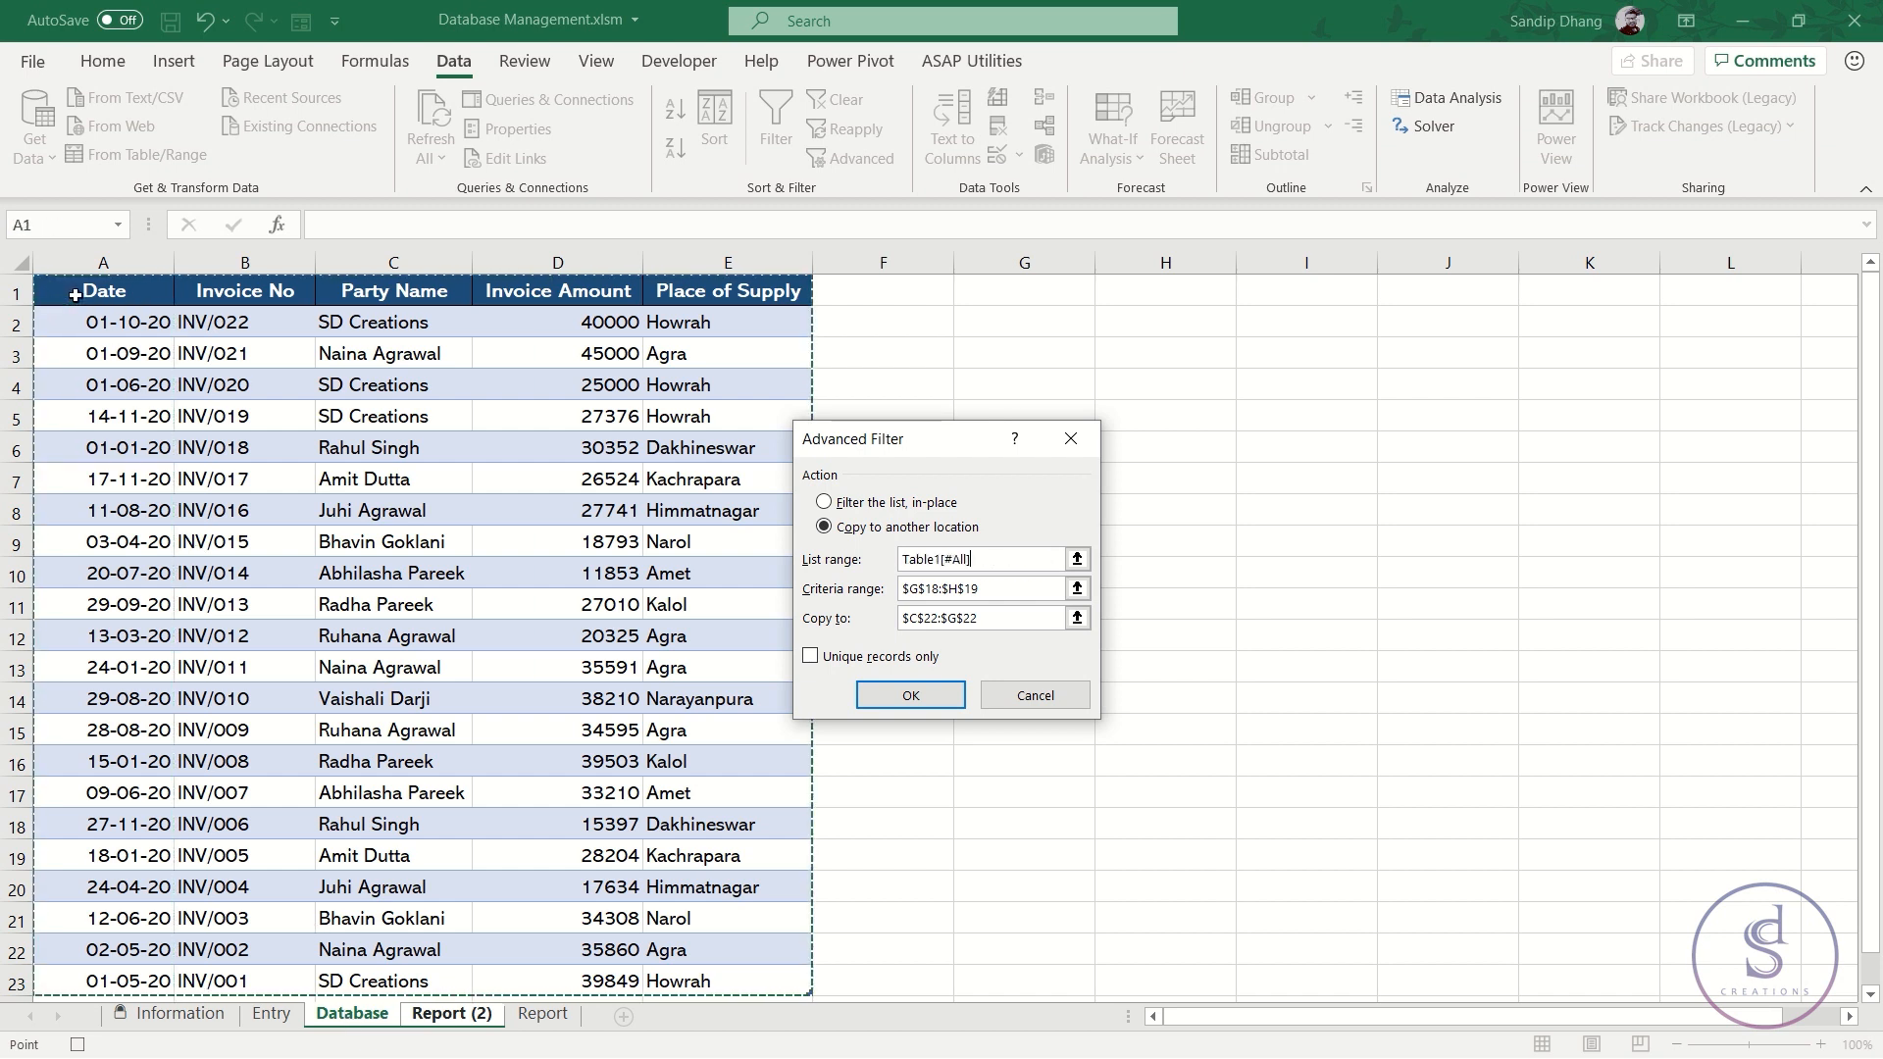
Run the advanced filter with criteria range PartyC and copy-to cell C22 on Report (2), and stop recording the macro
click(989, 591)
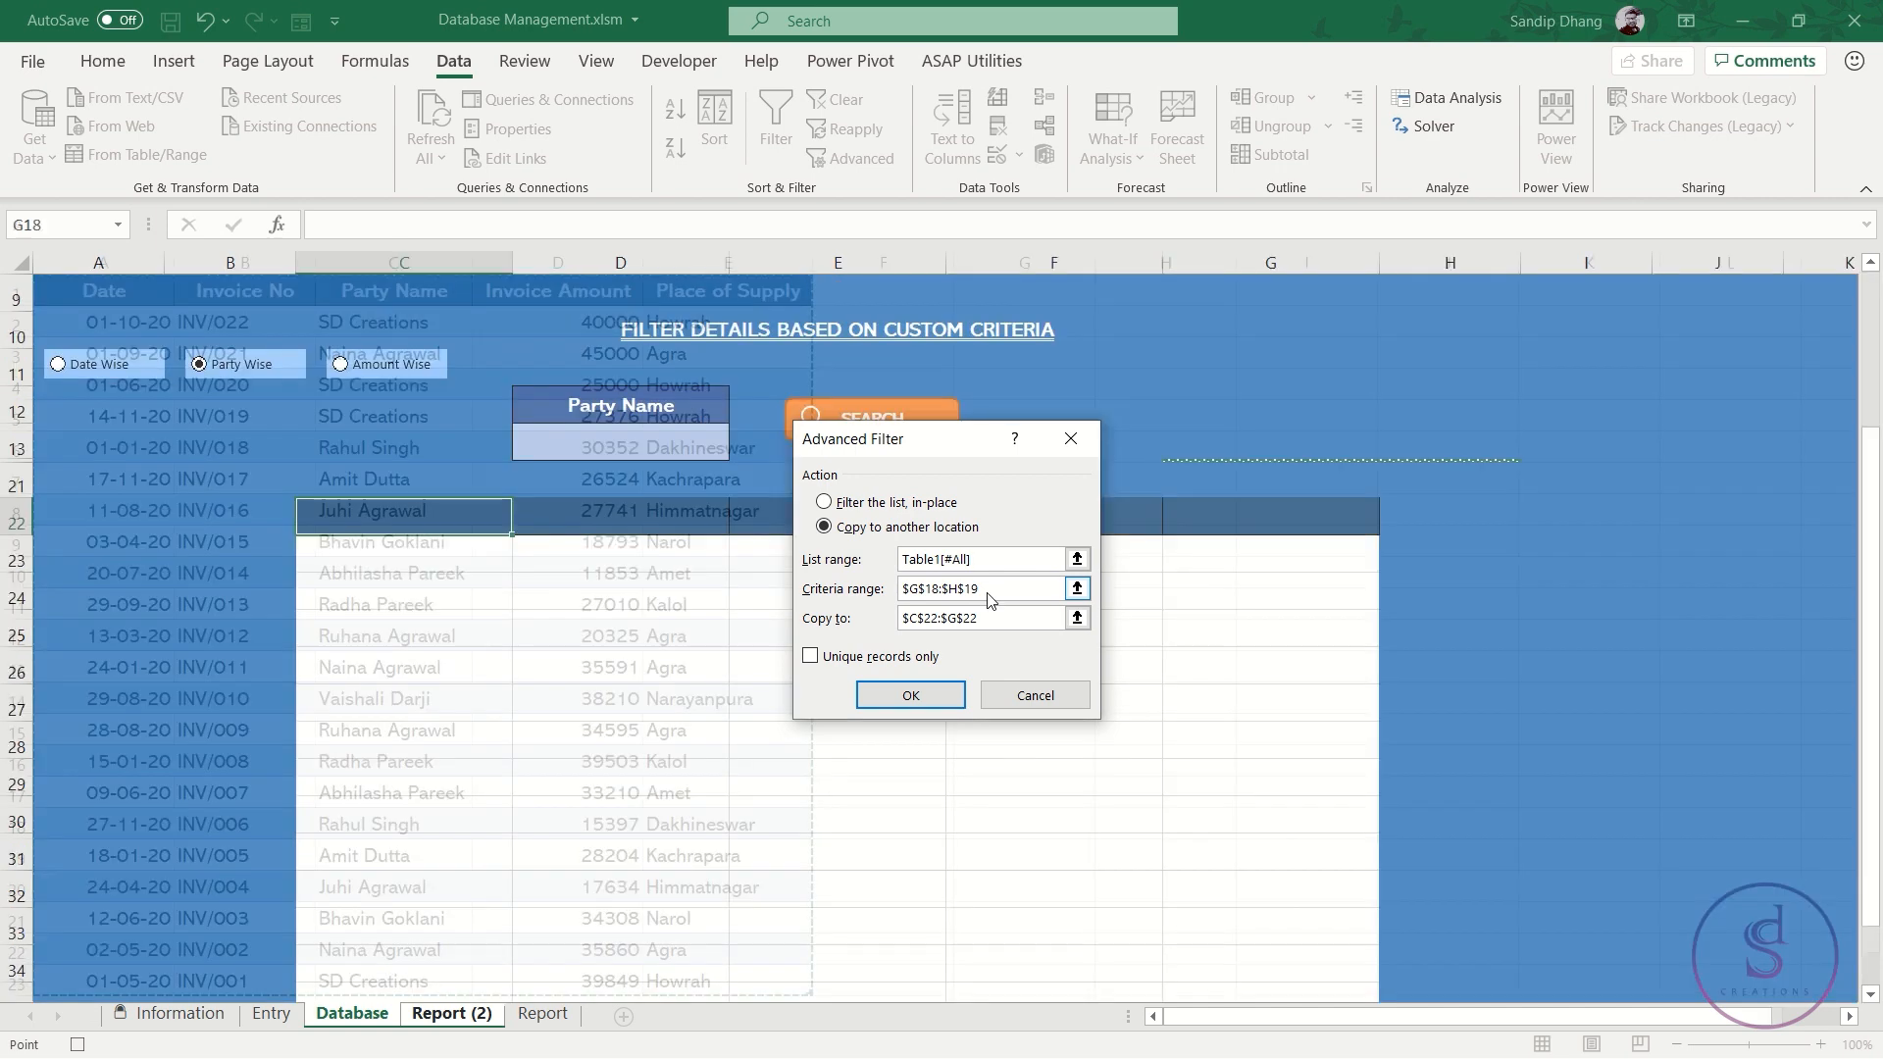
text(PartyC)
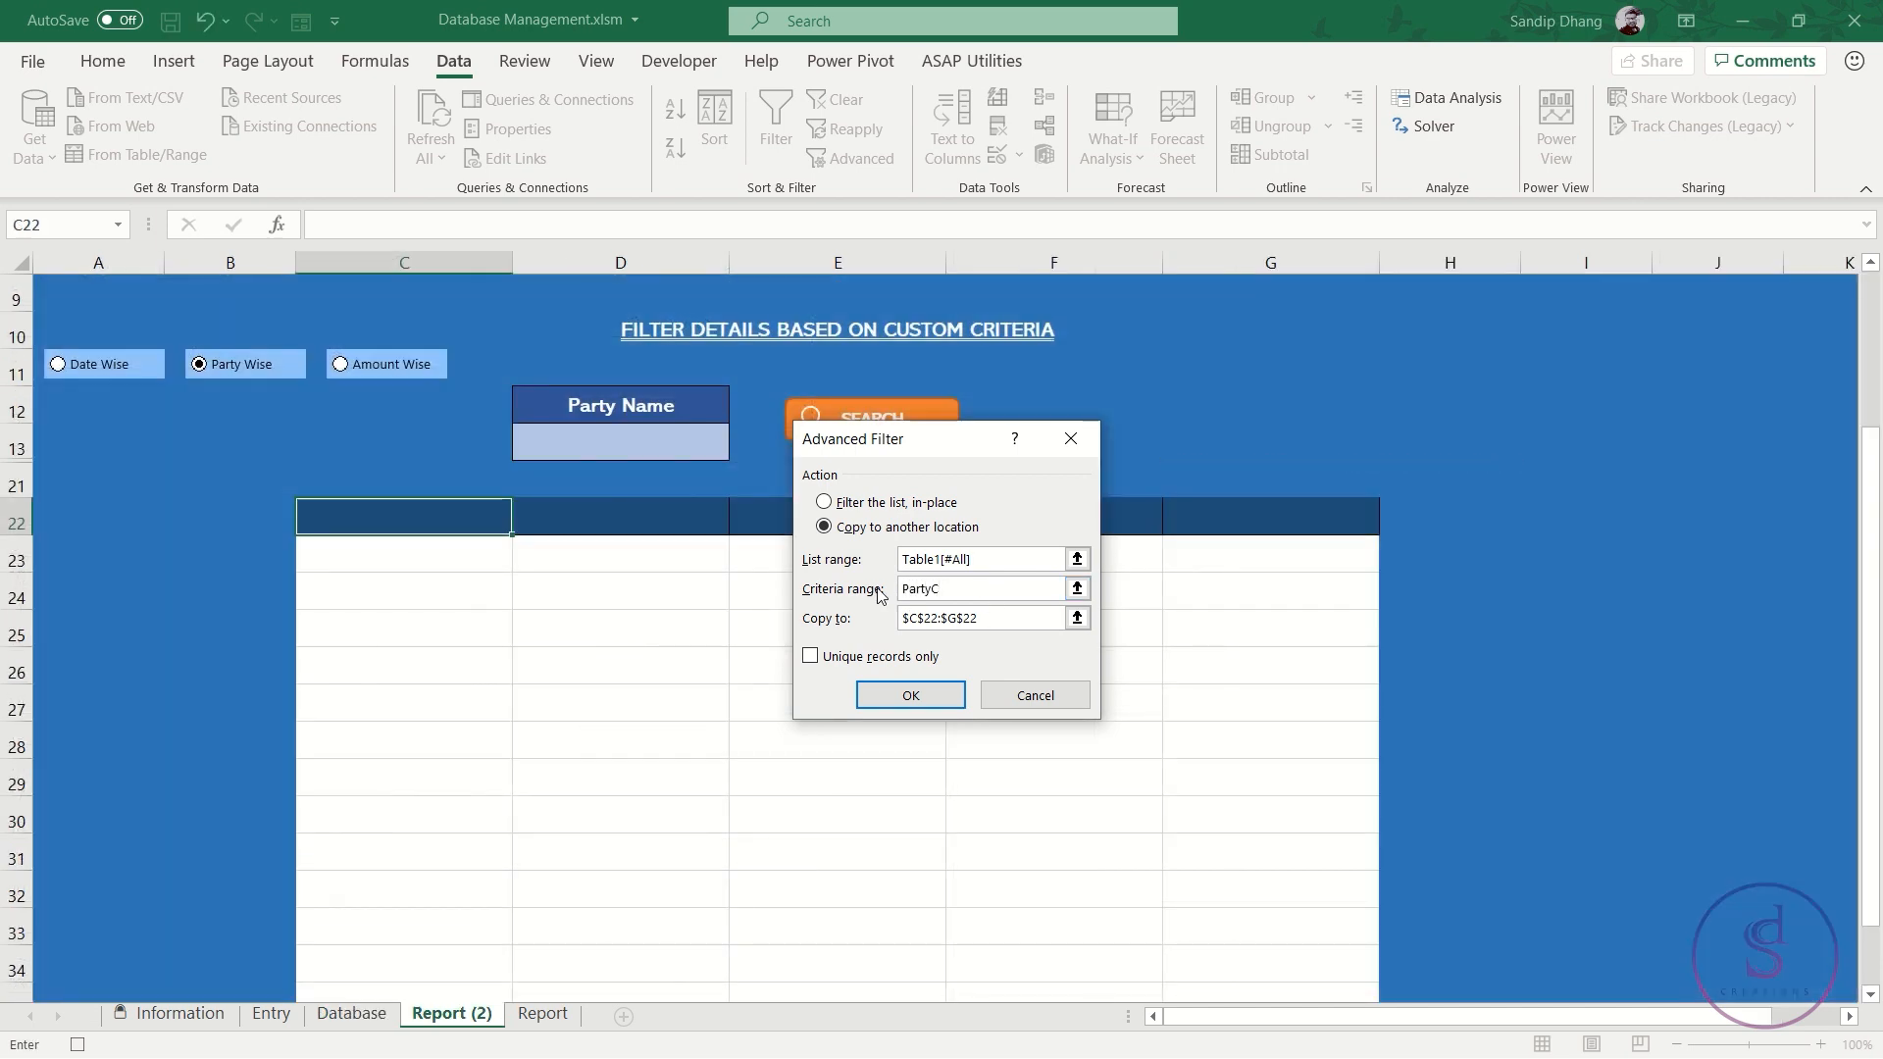
drag(989, 611, 850, 620)
click(462, 523)
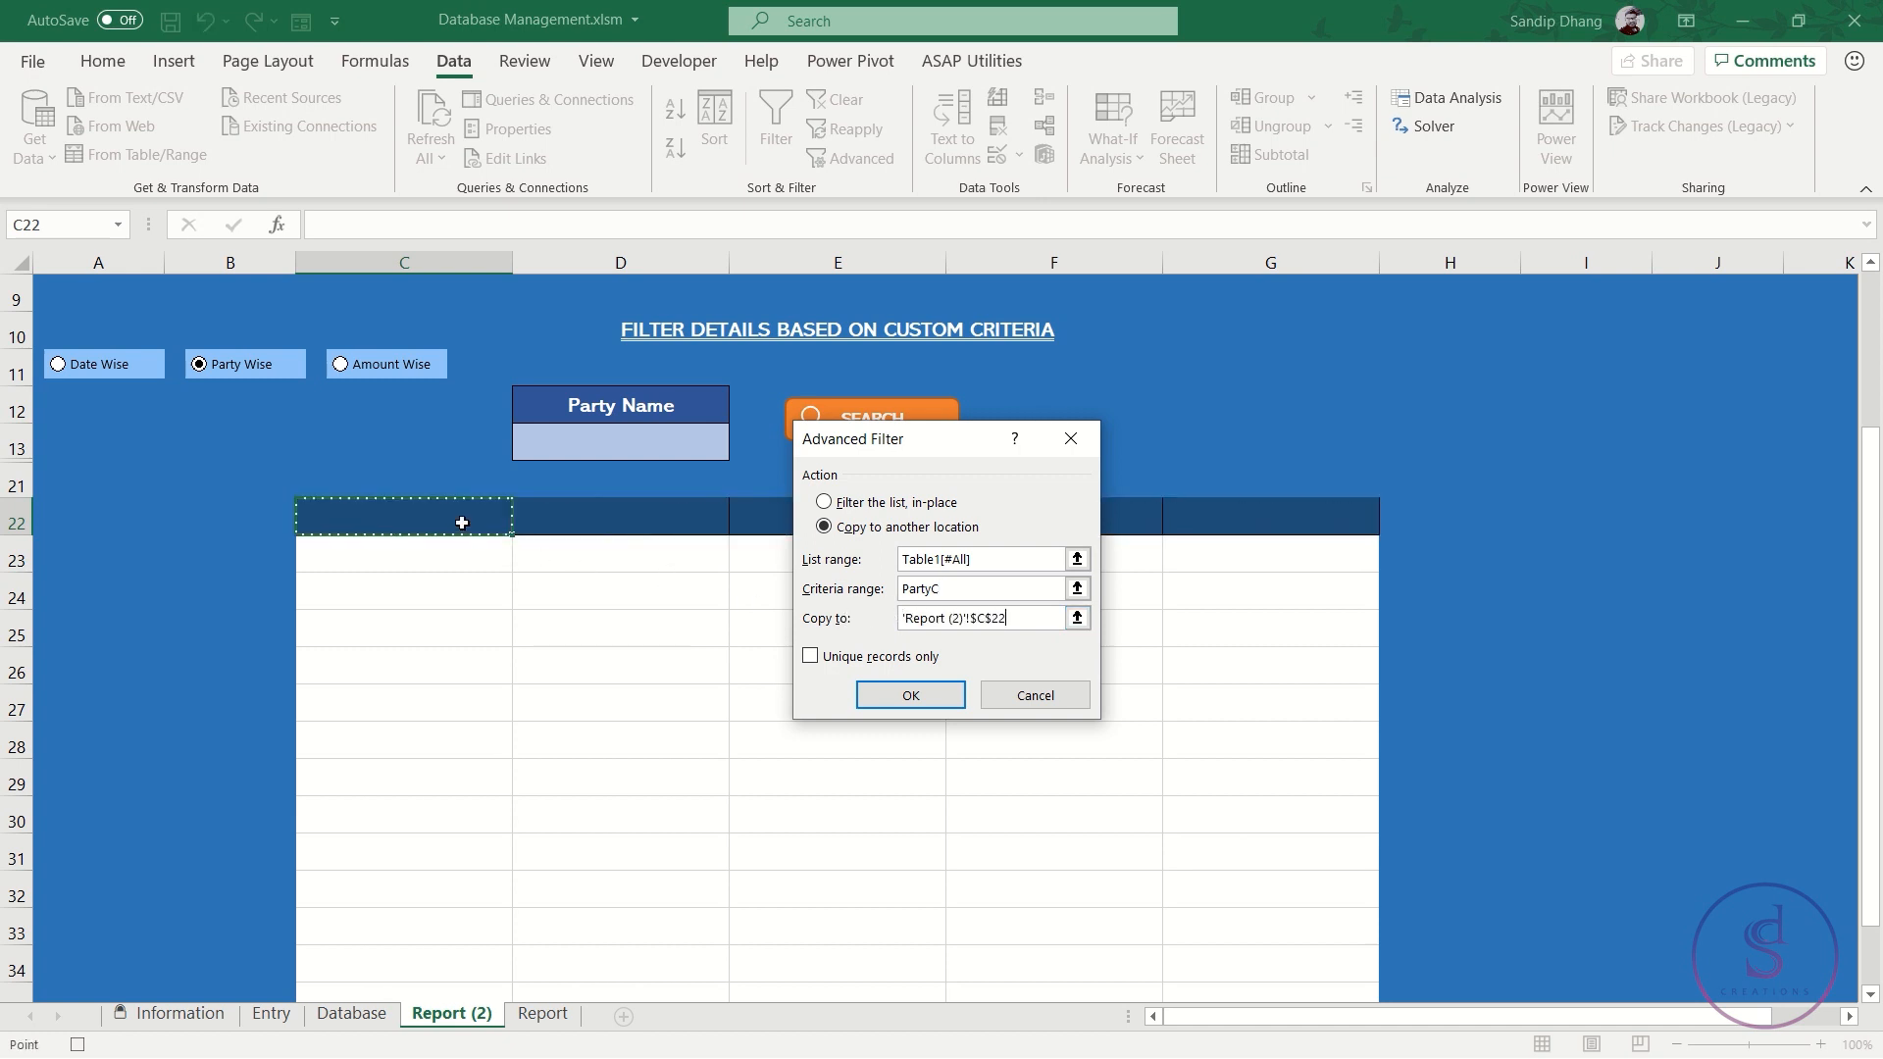
click(934, 694)
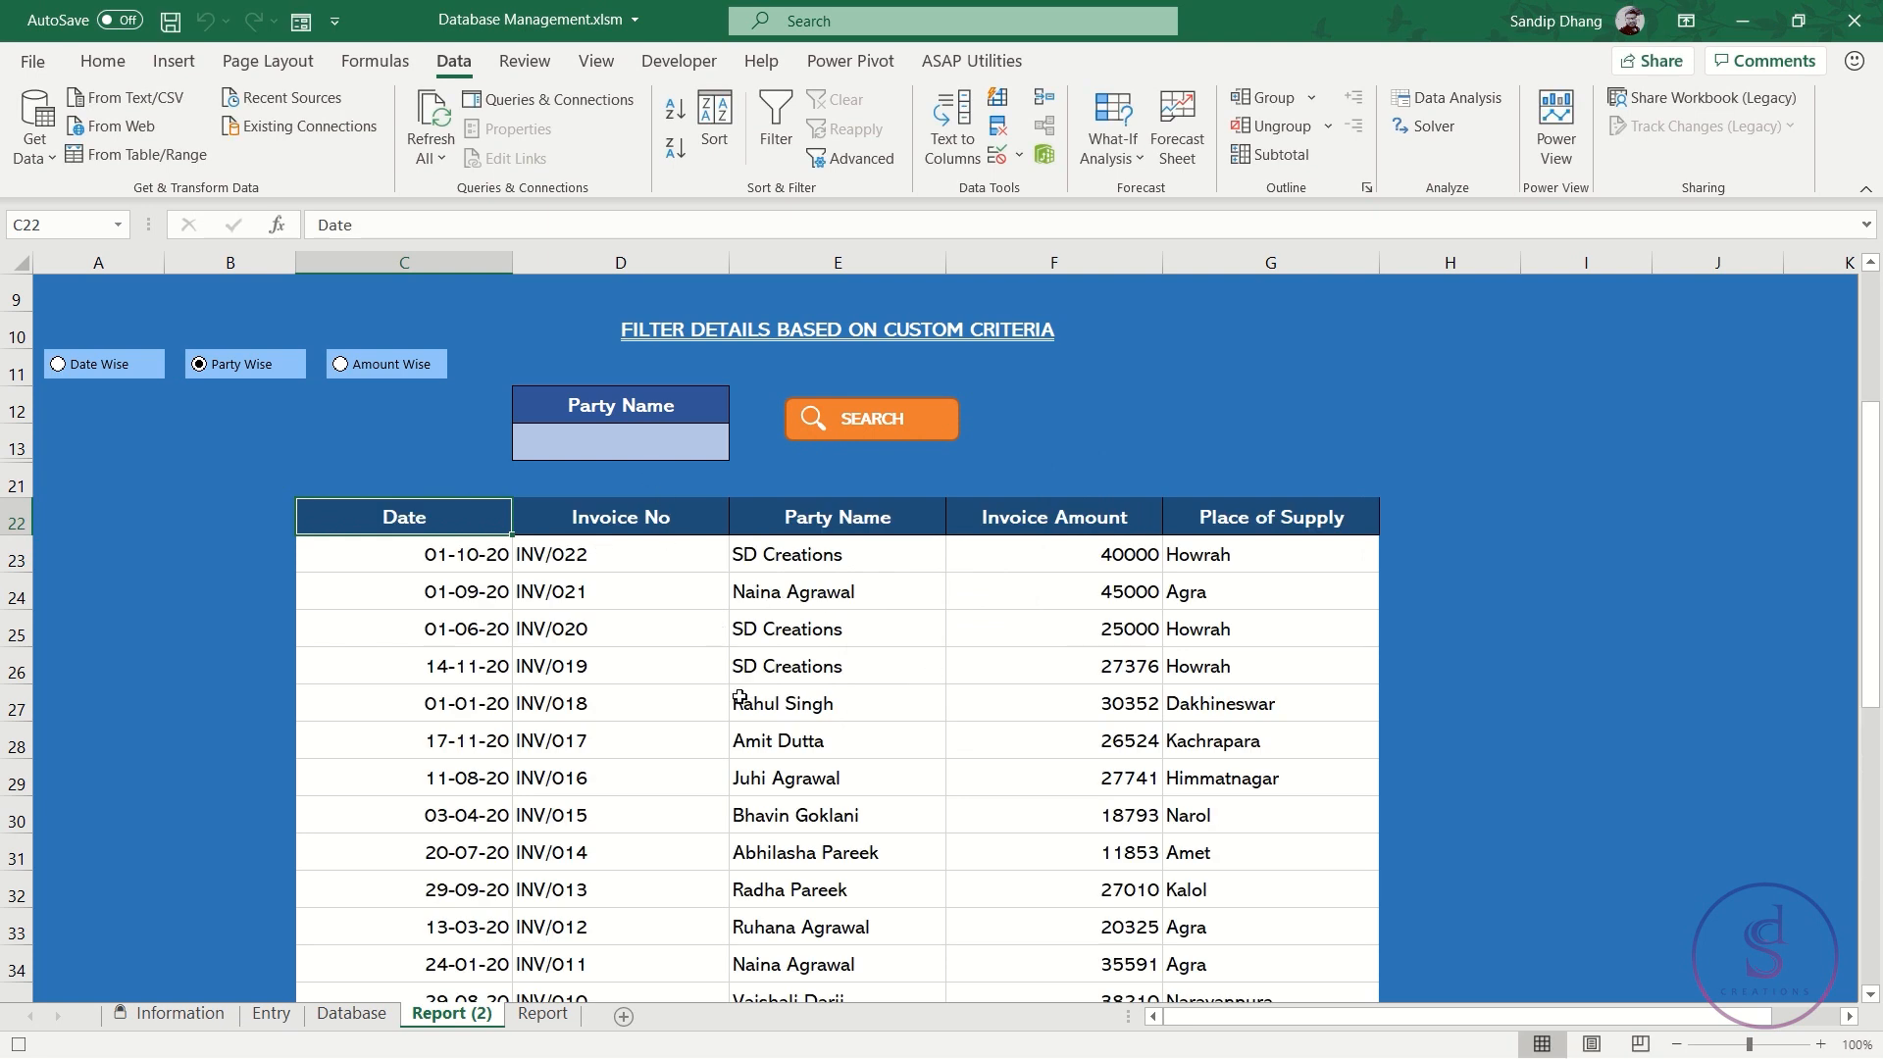
click(19, 1043)
Assign the PFilter macro to the SEARCH button beside the Party Name criterion
right_click(925, 422)
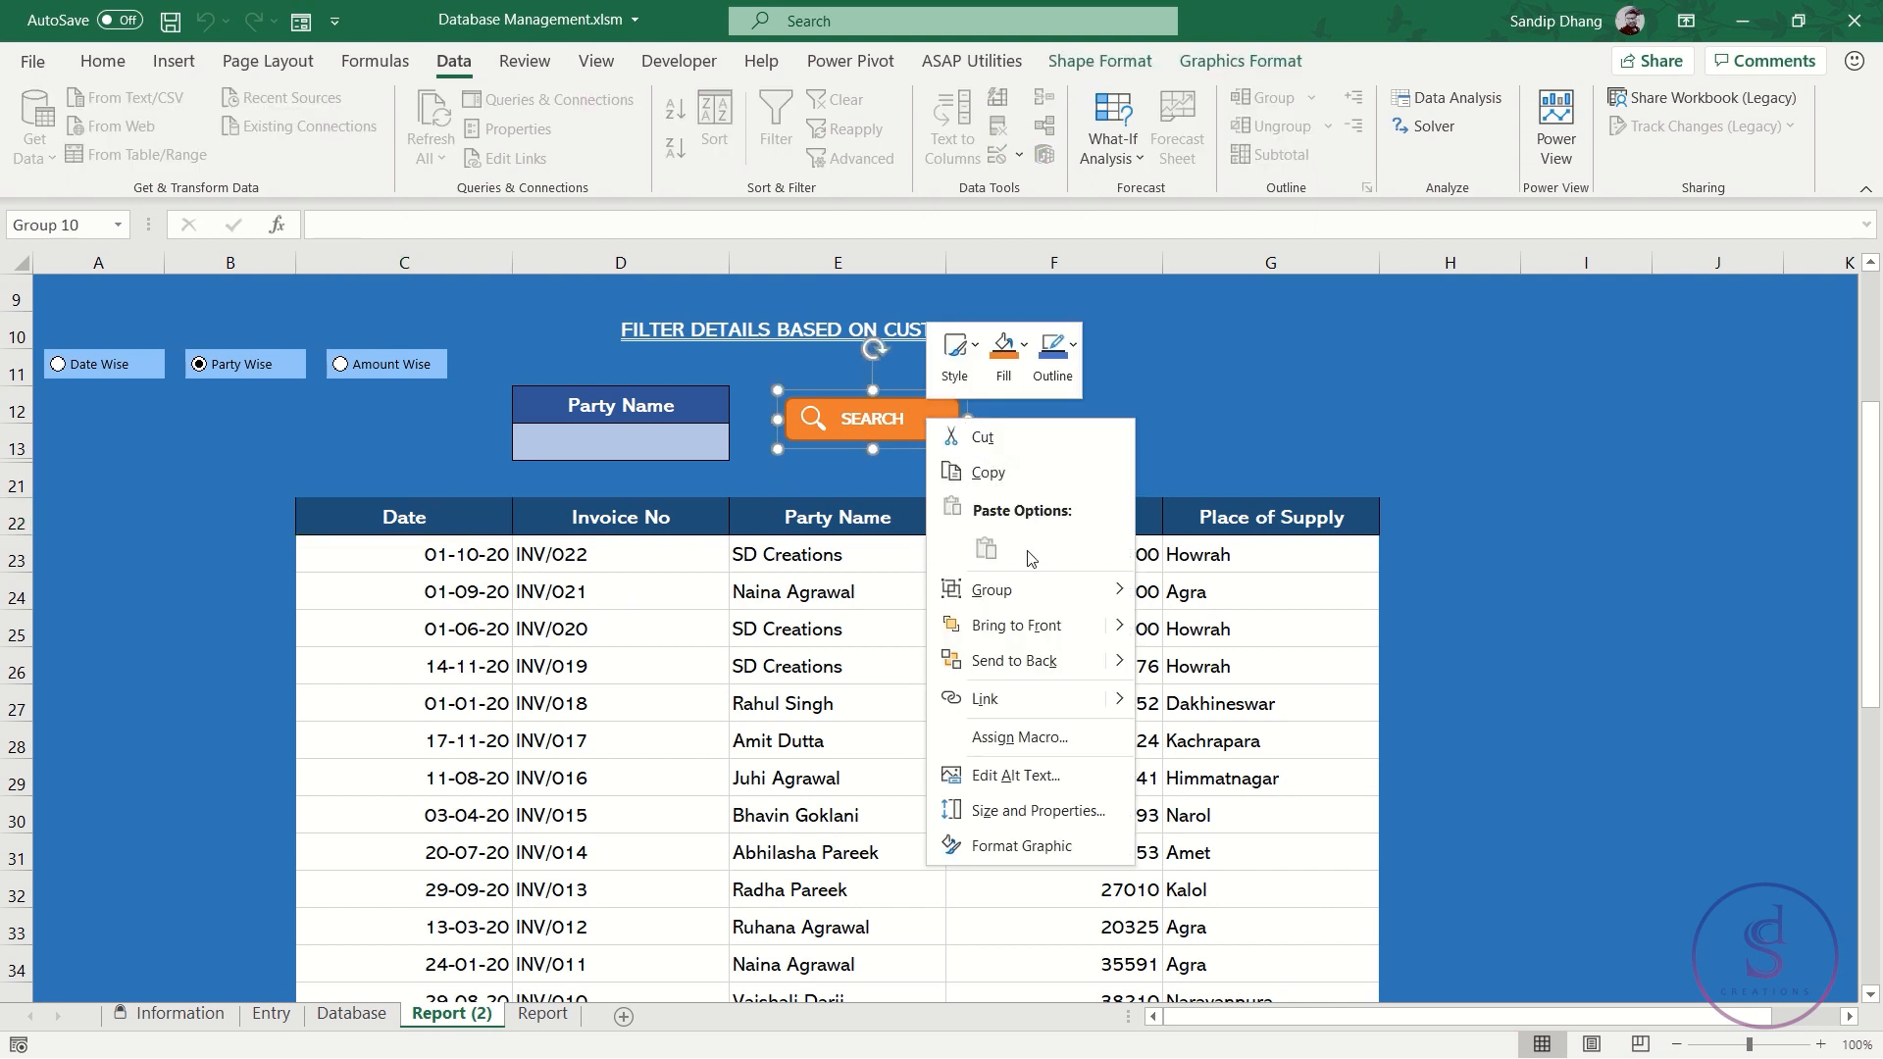
click(1020, 737)
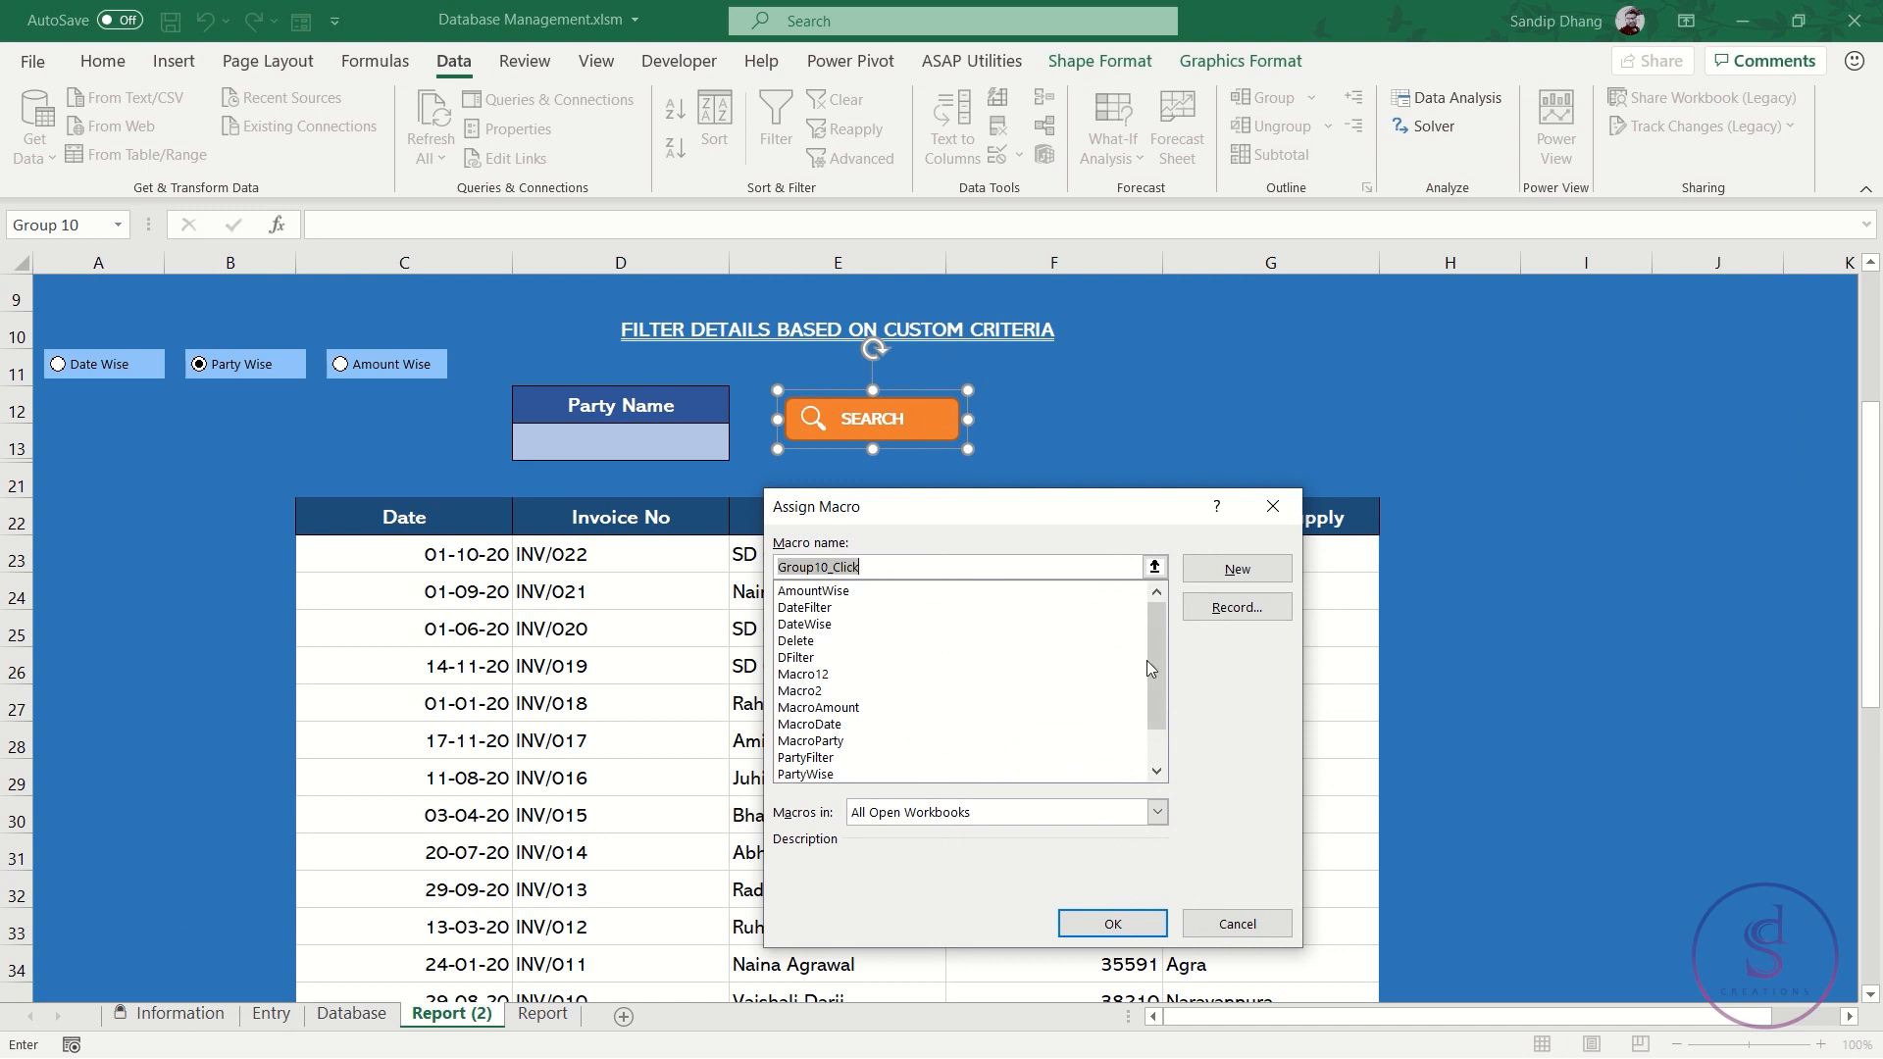
scroll(1151, 661, down, 1)
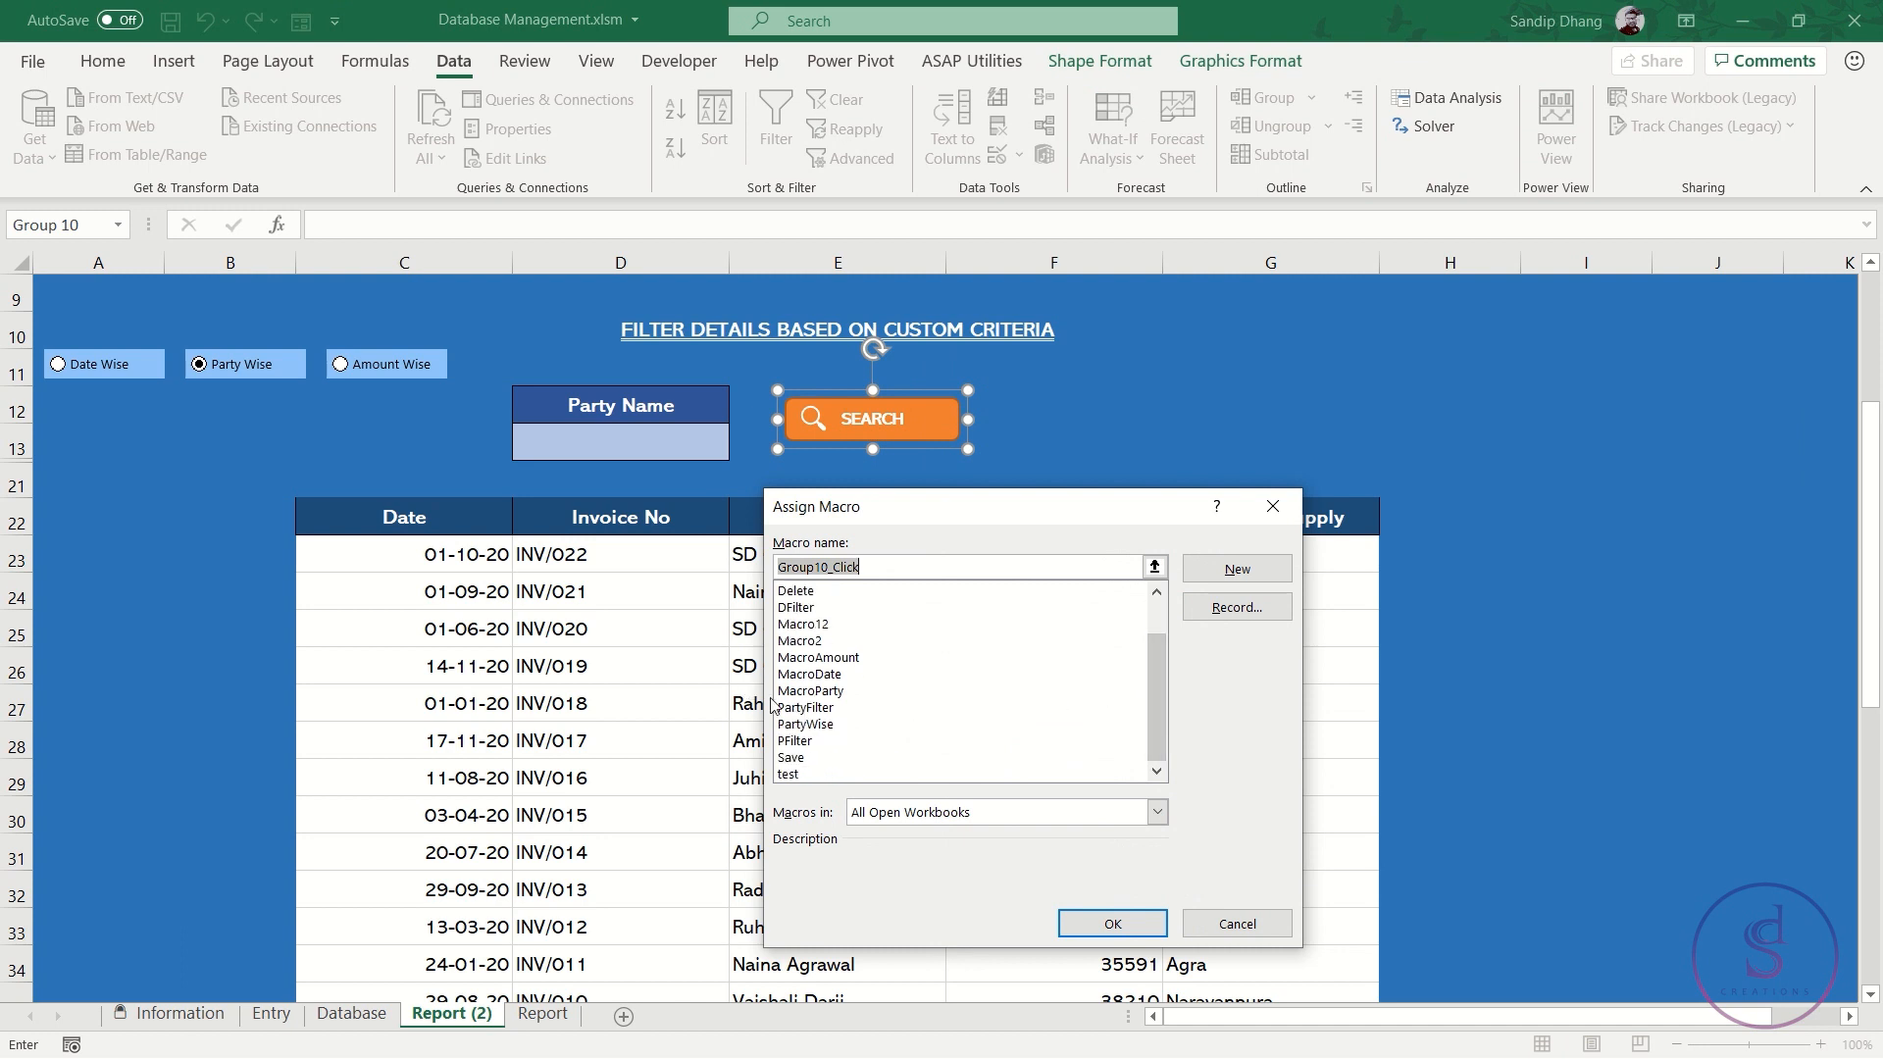
click(804, 743)
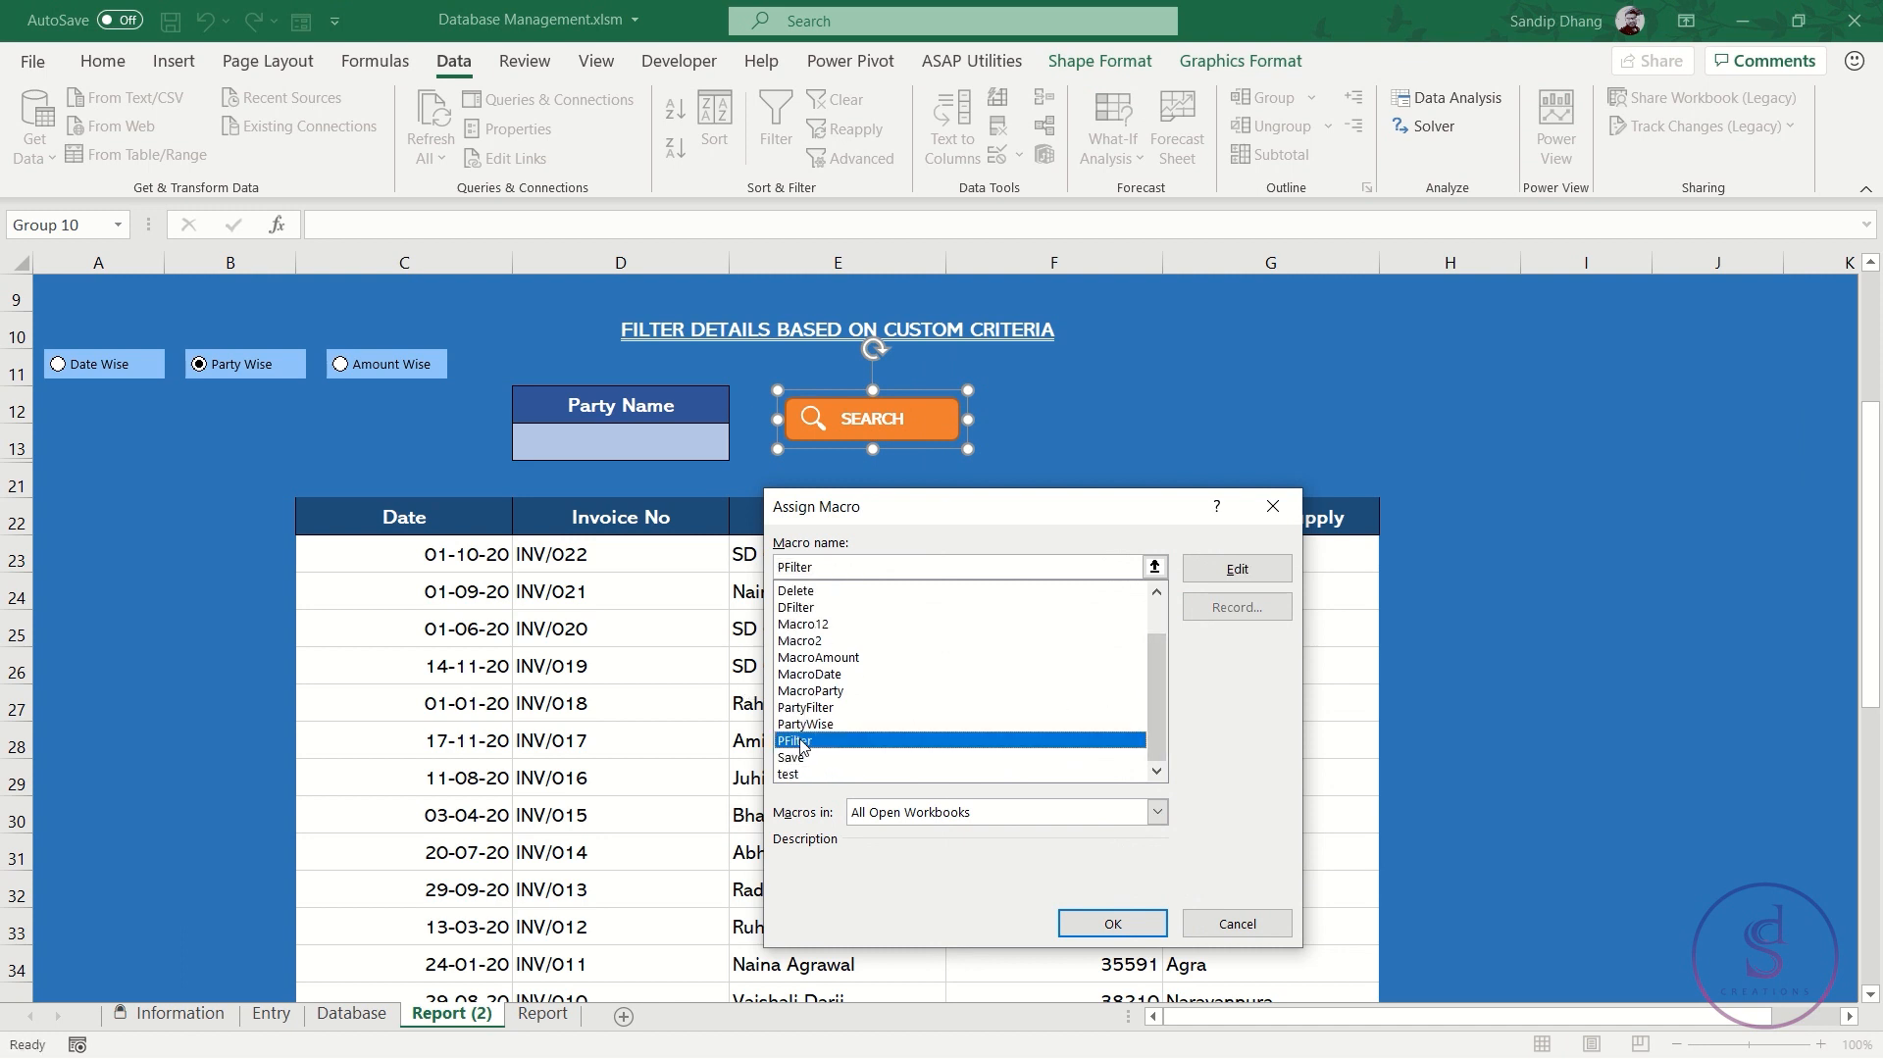
click(1118, 923)
Enter a customer's first name as the Party Name in D13 and run the party search
click(687, 435)
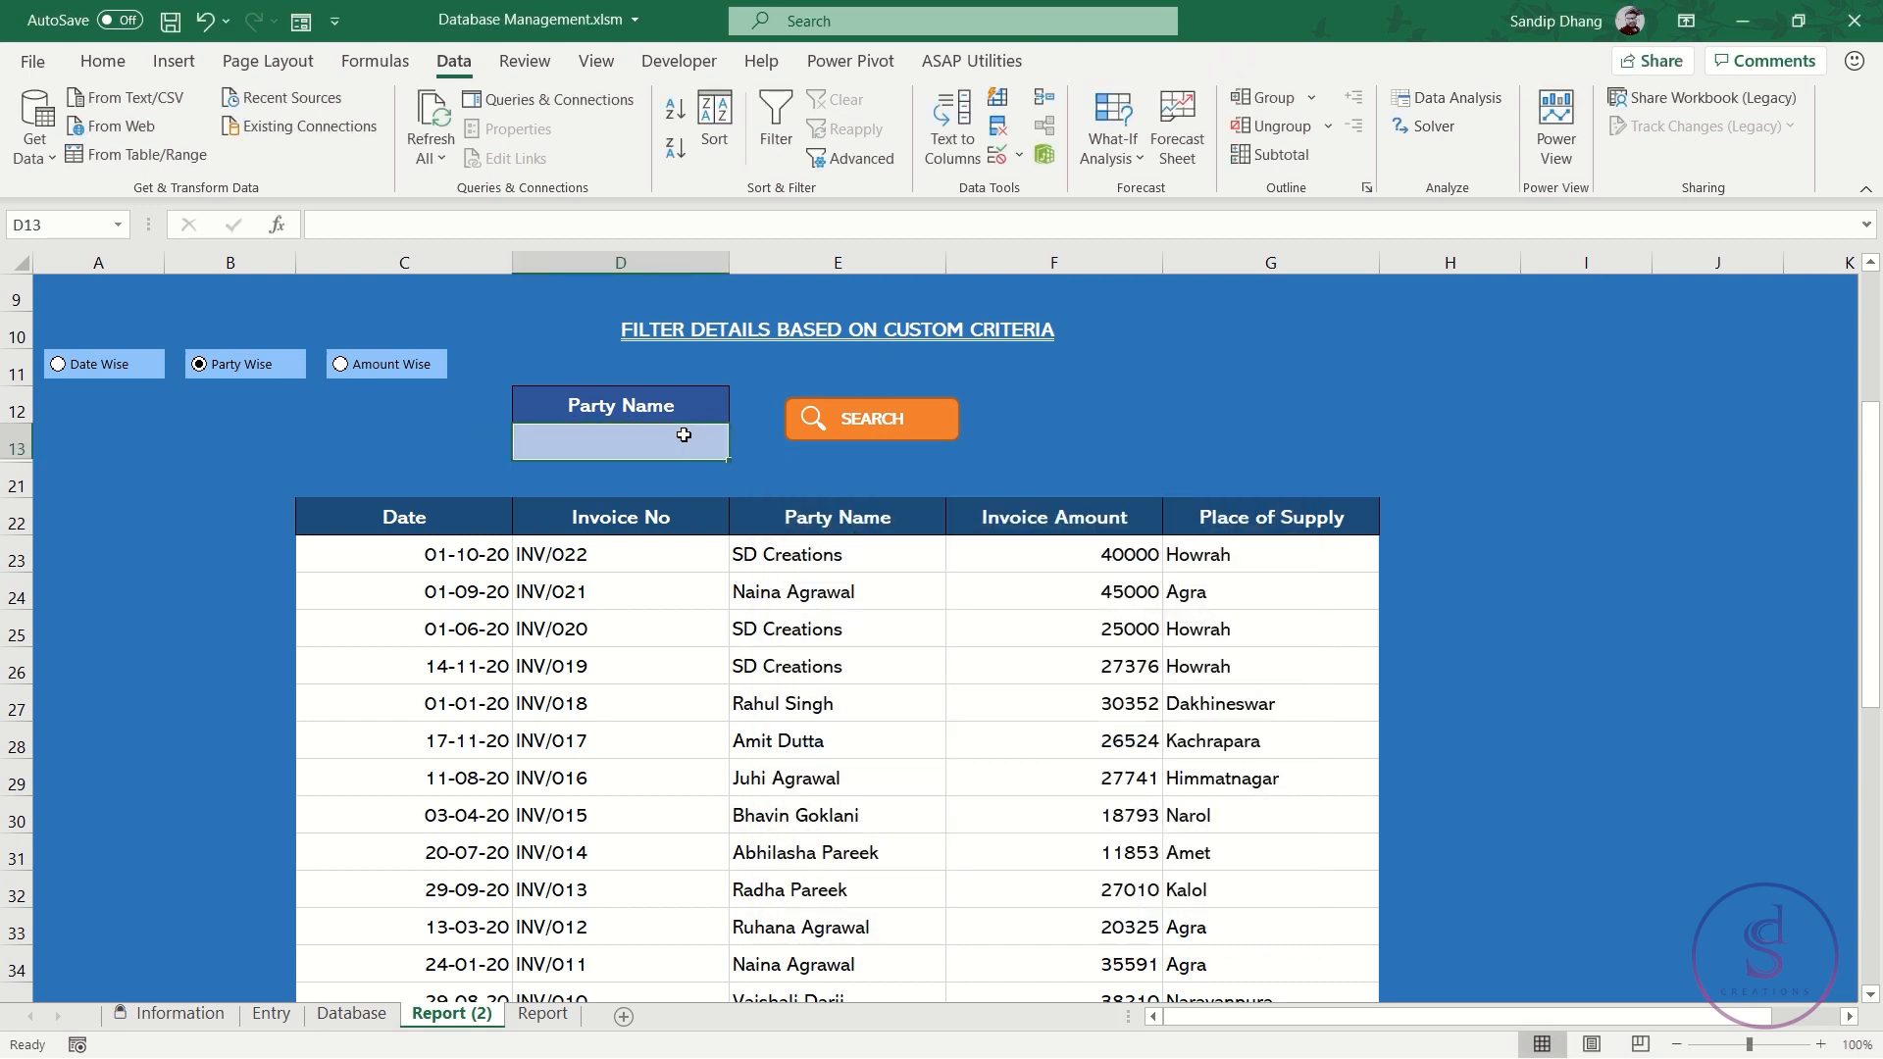
text(Naina)
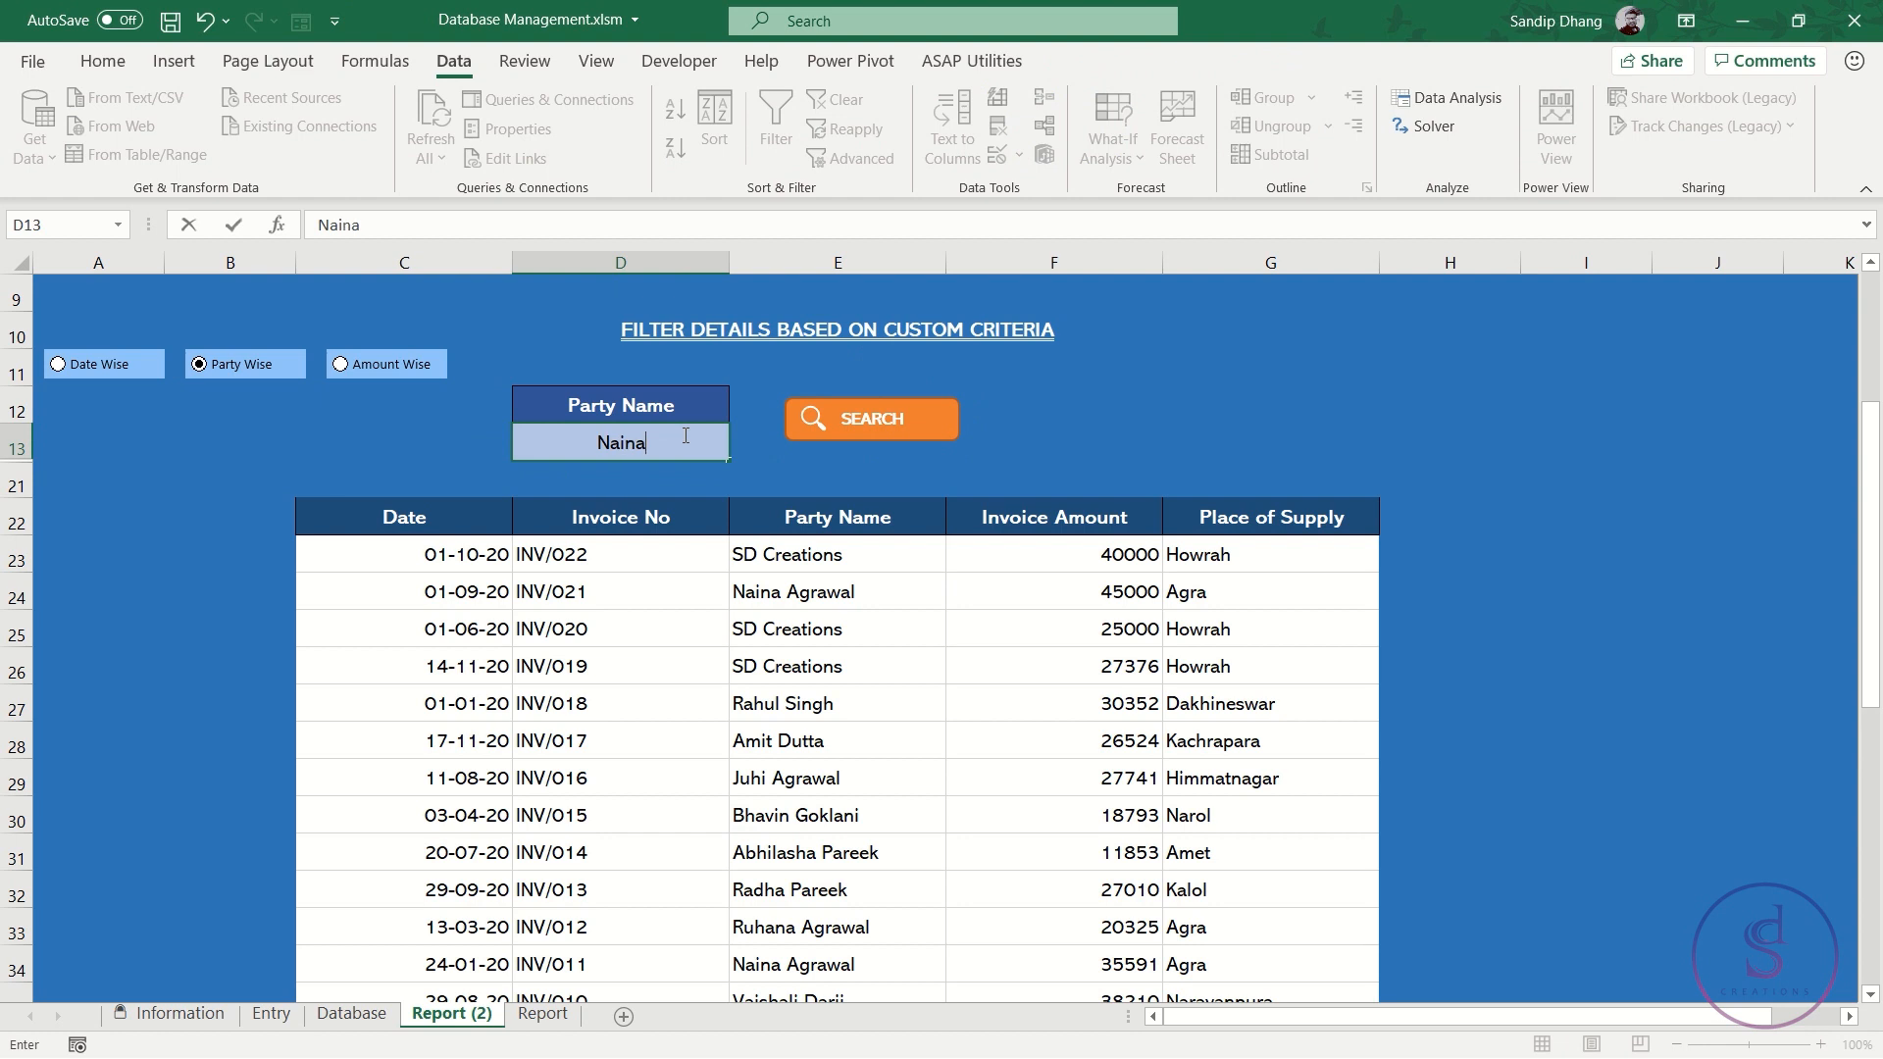
click(870, 420)
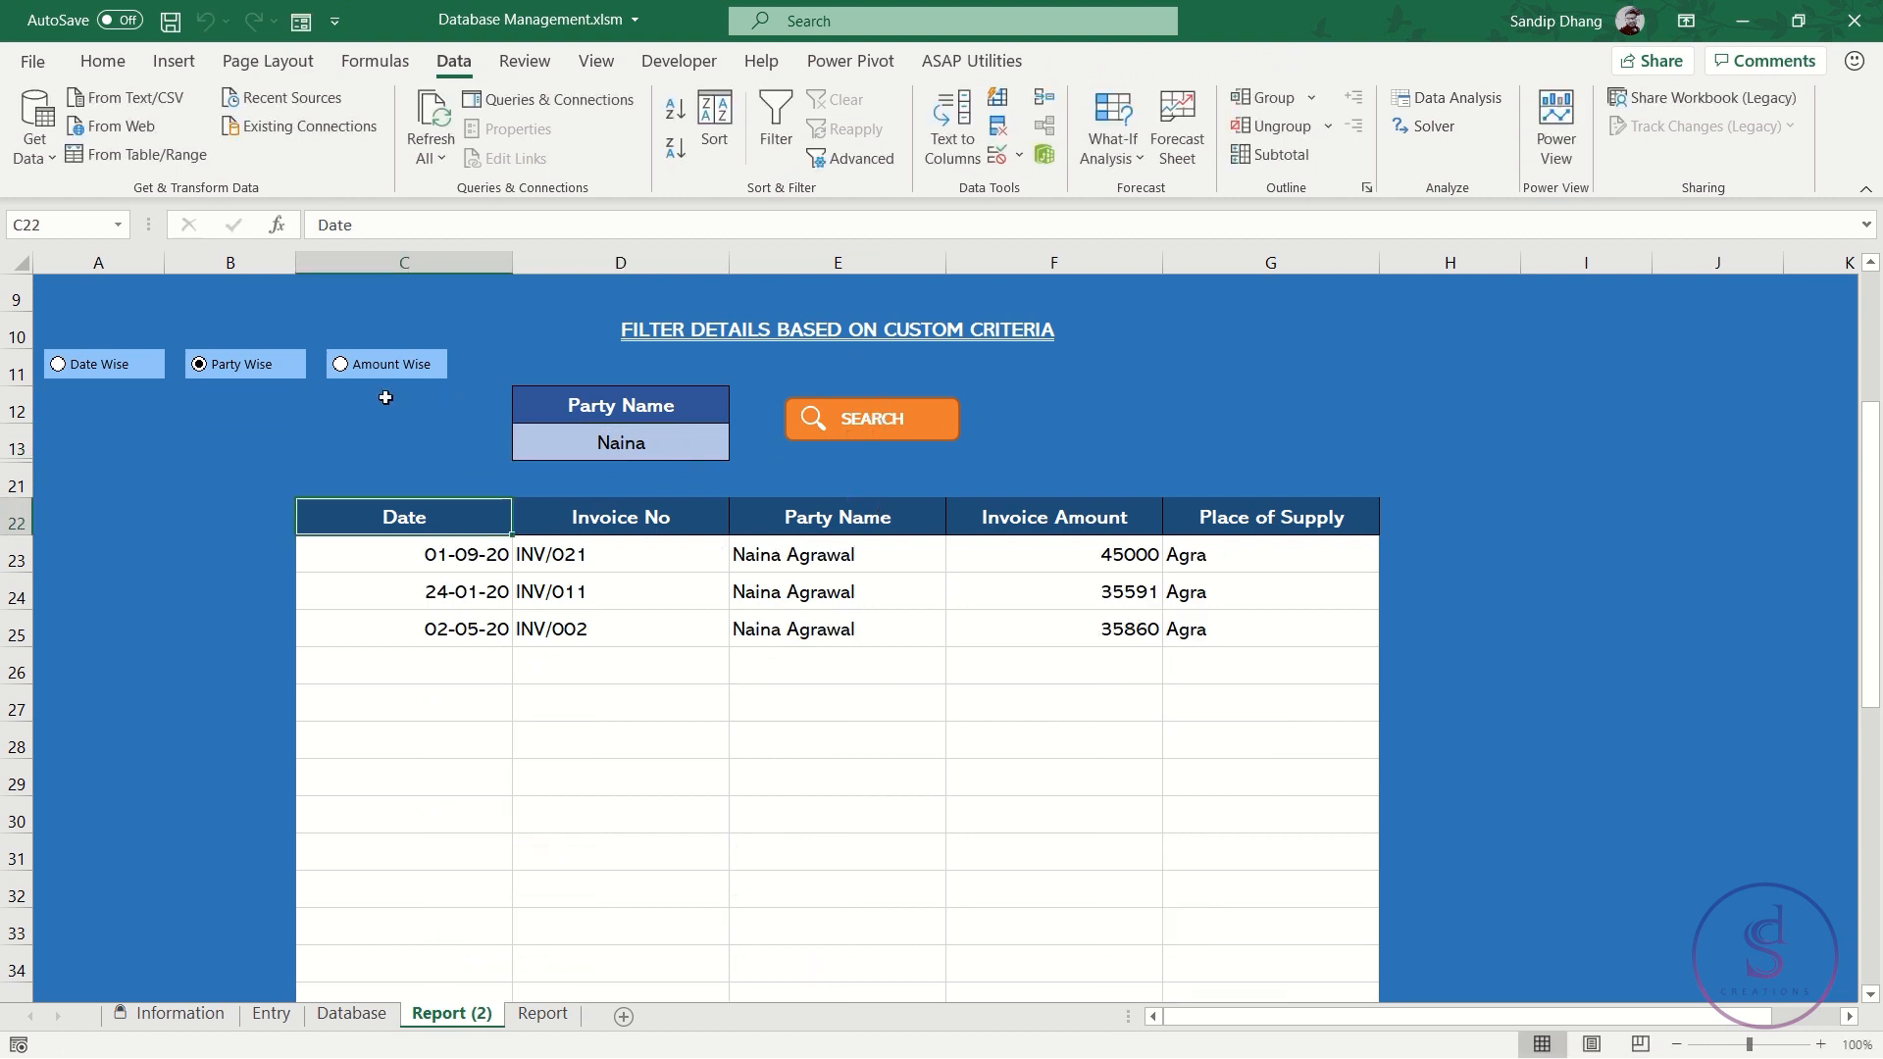
Switch the filter option to Date Wise, set the Ending Date to 15-06-2020 and run the date search
click(115, 381)
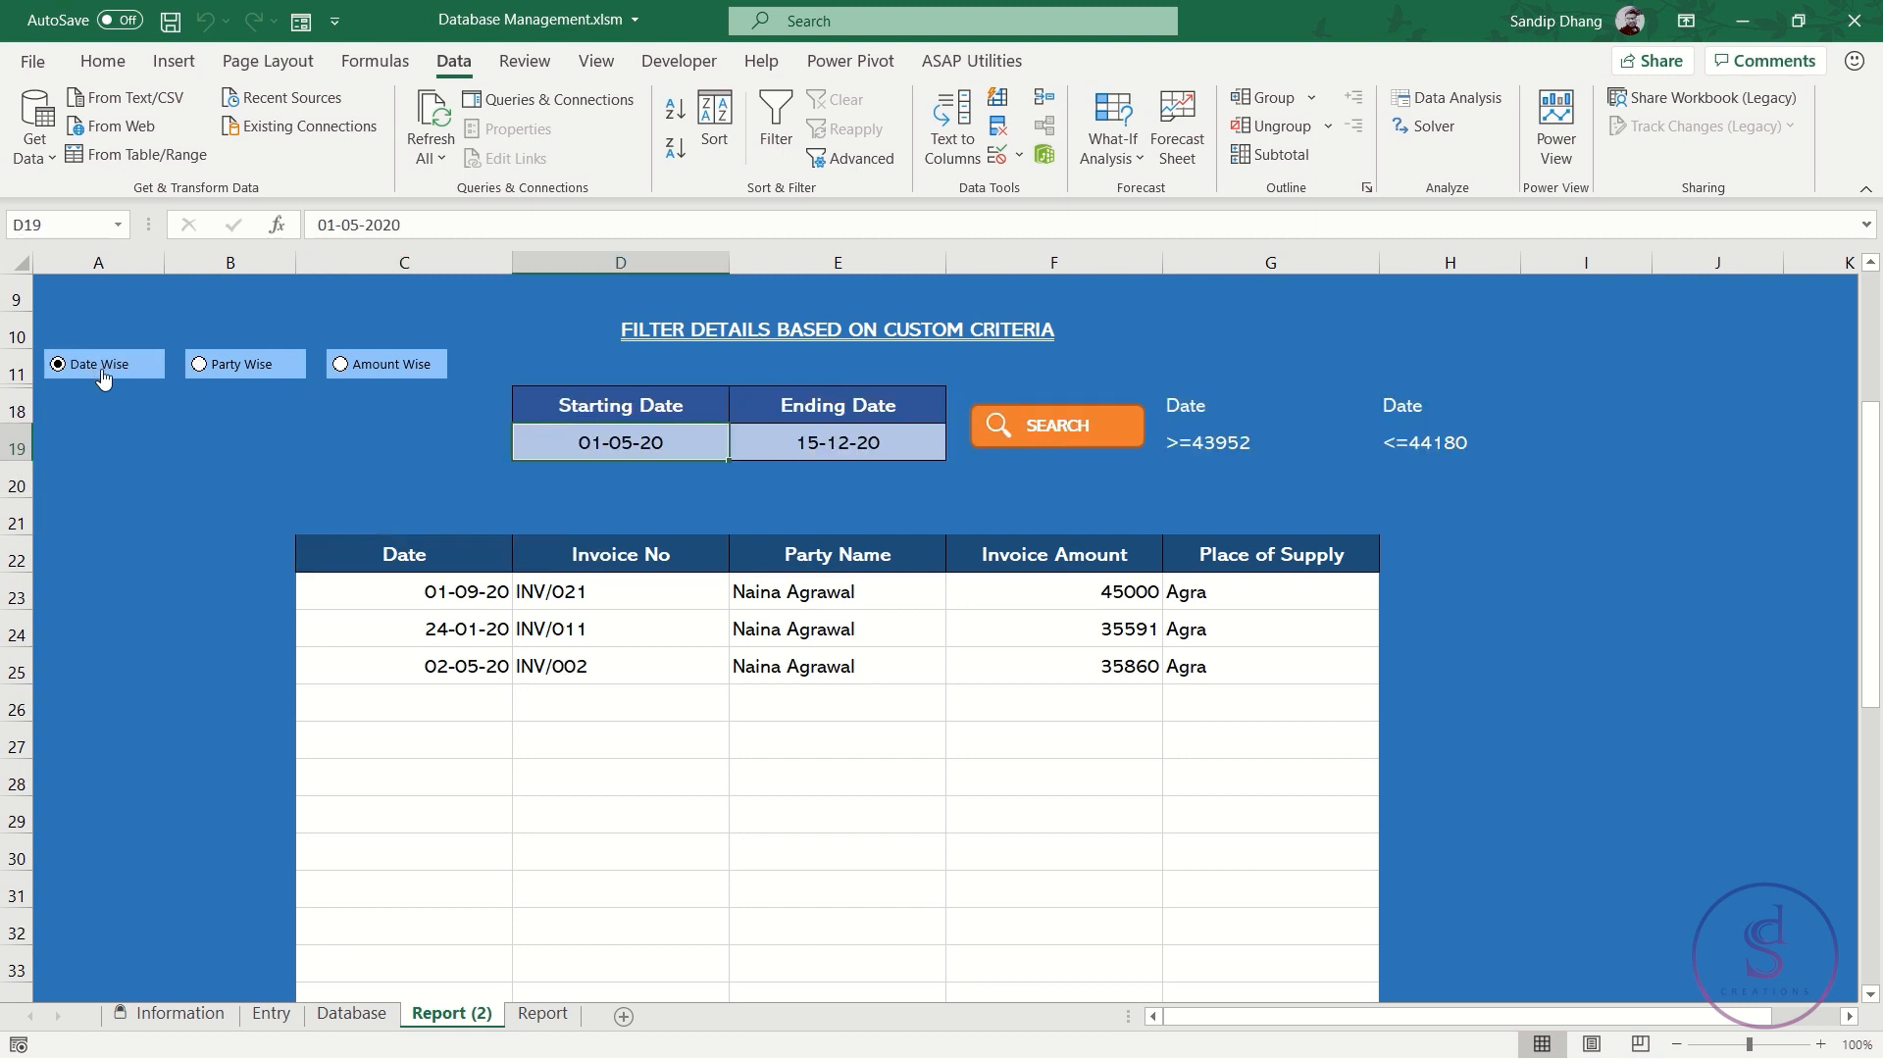
click(886, 439)
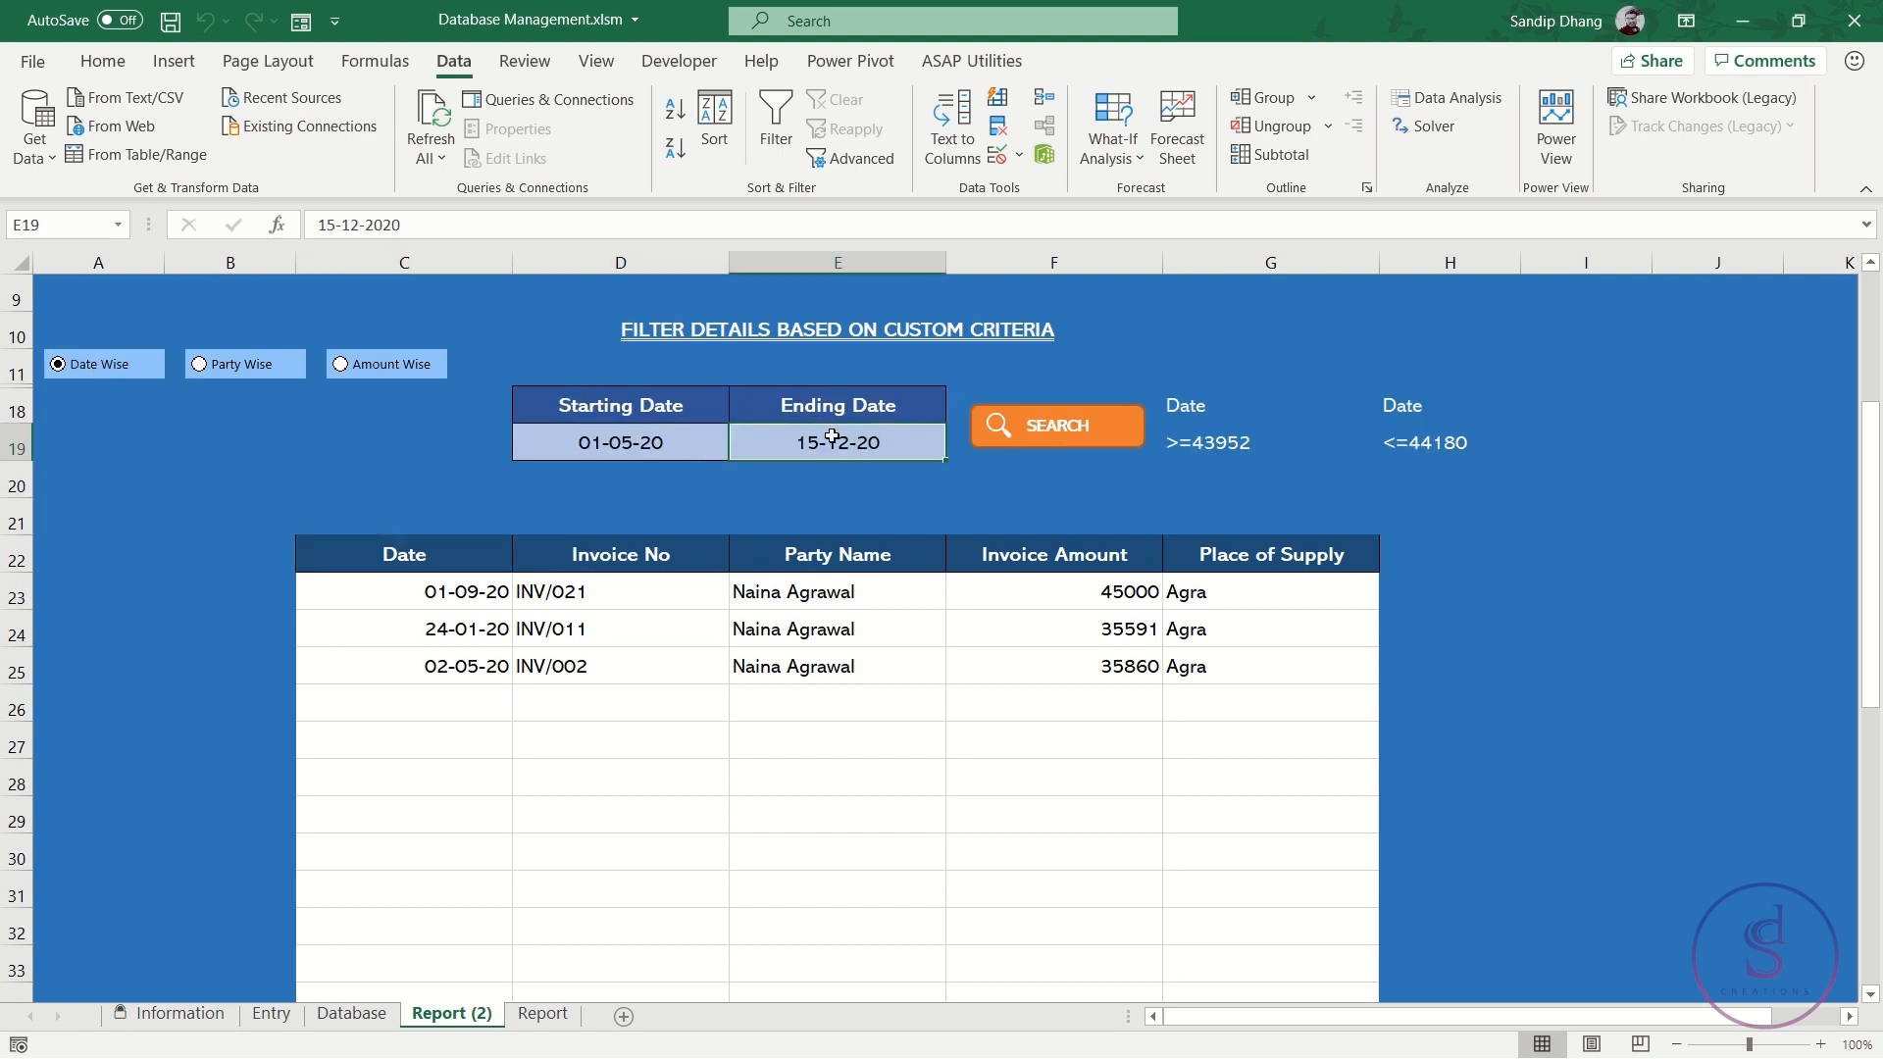
double_click(849, 438)
key(BackSpace)
key(BackSpace)
text(06)
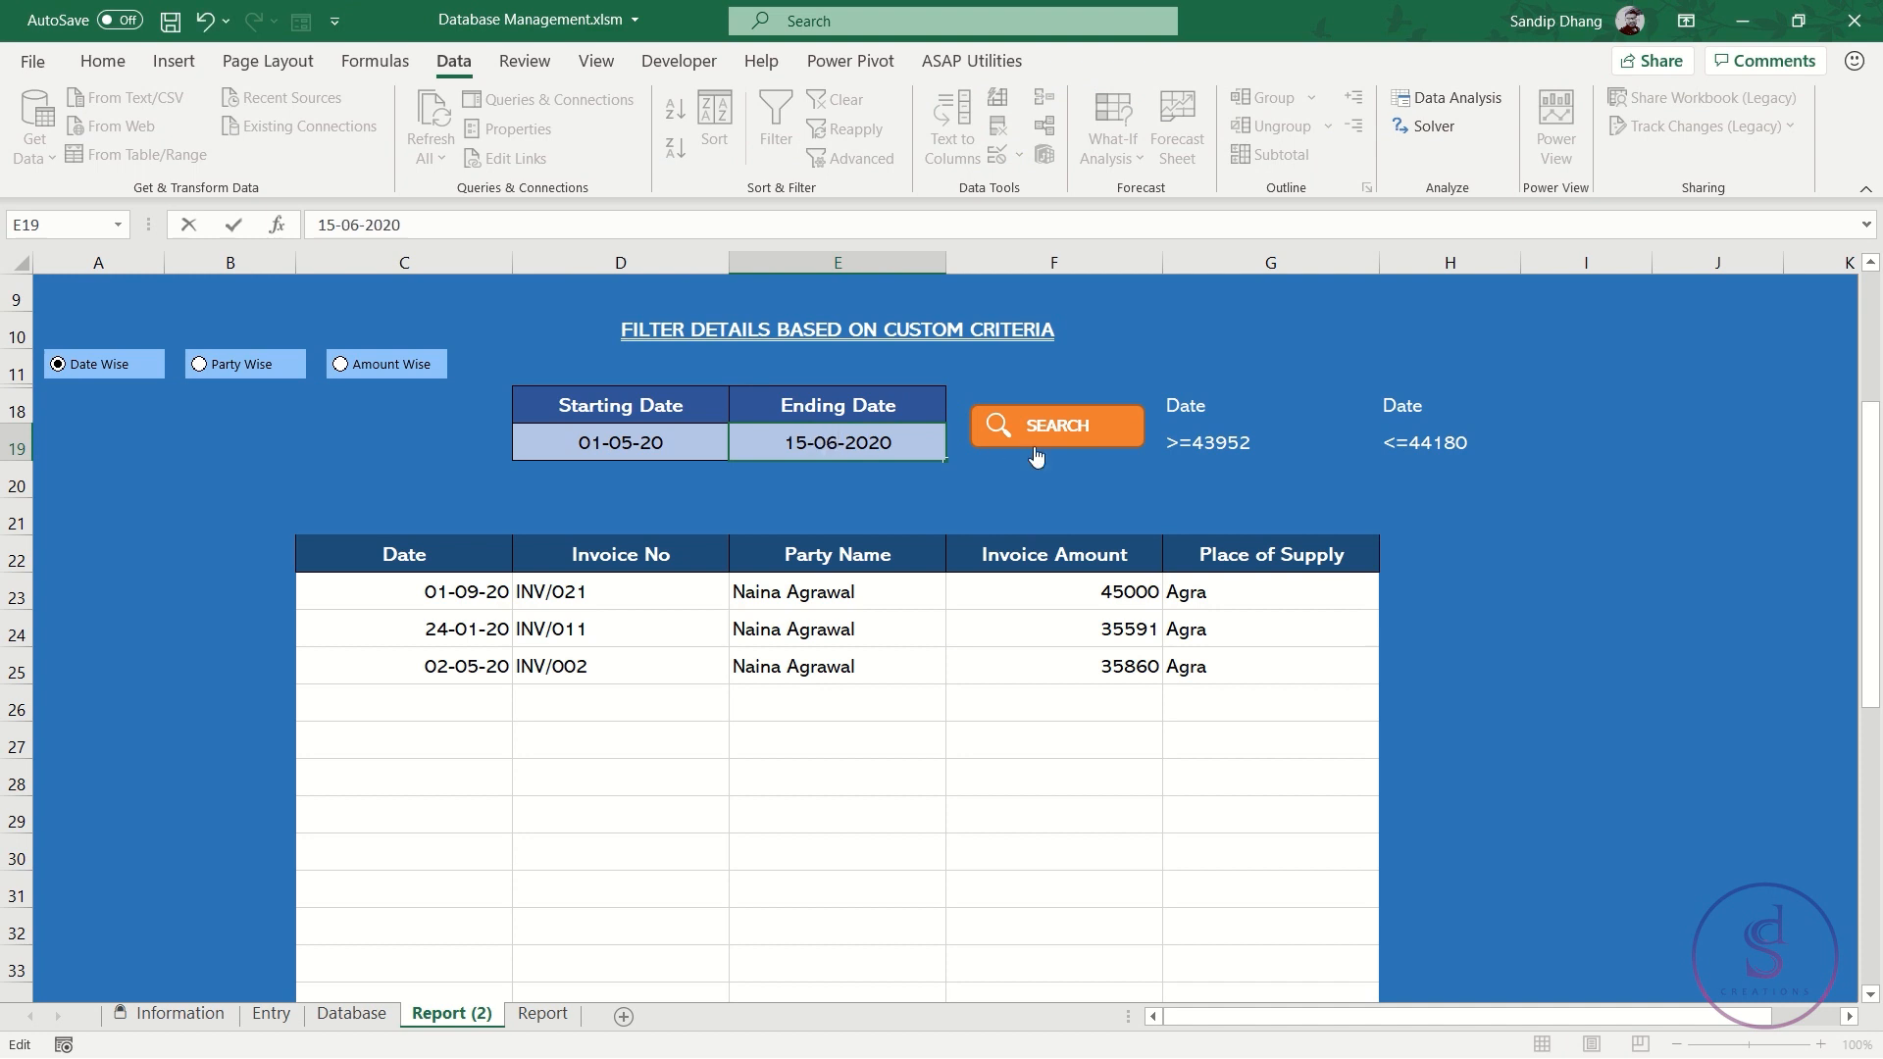
click(1064, 436)
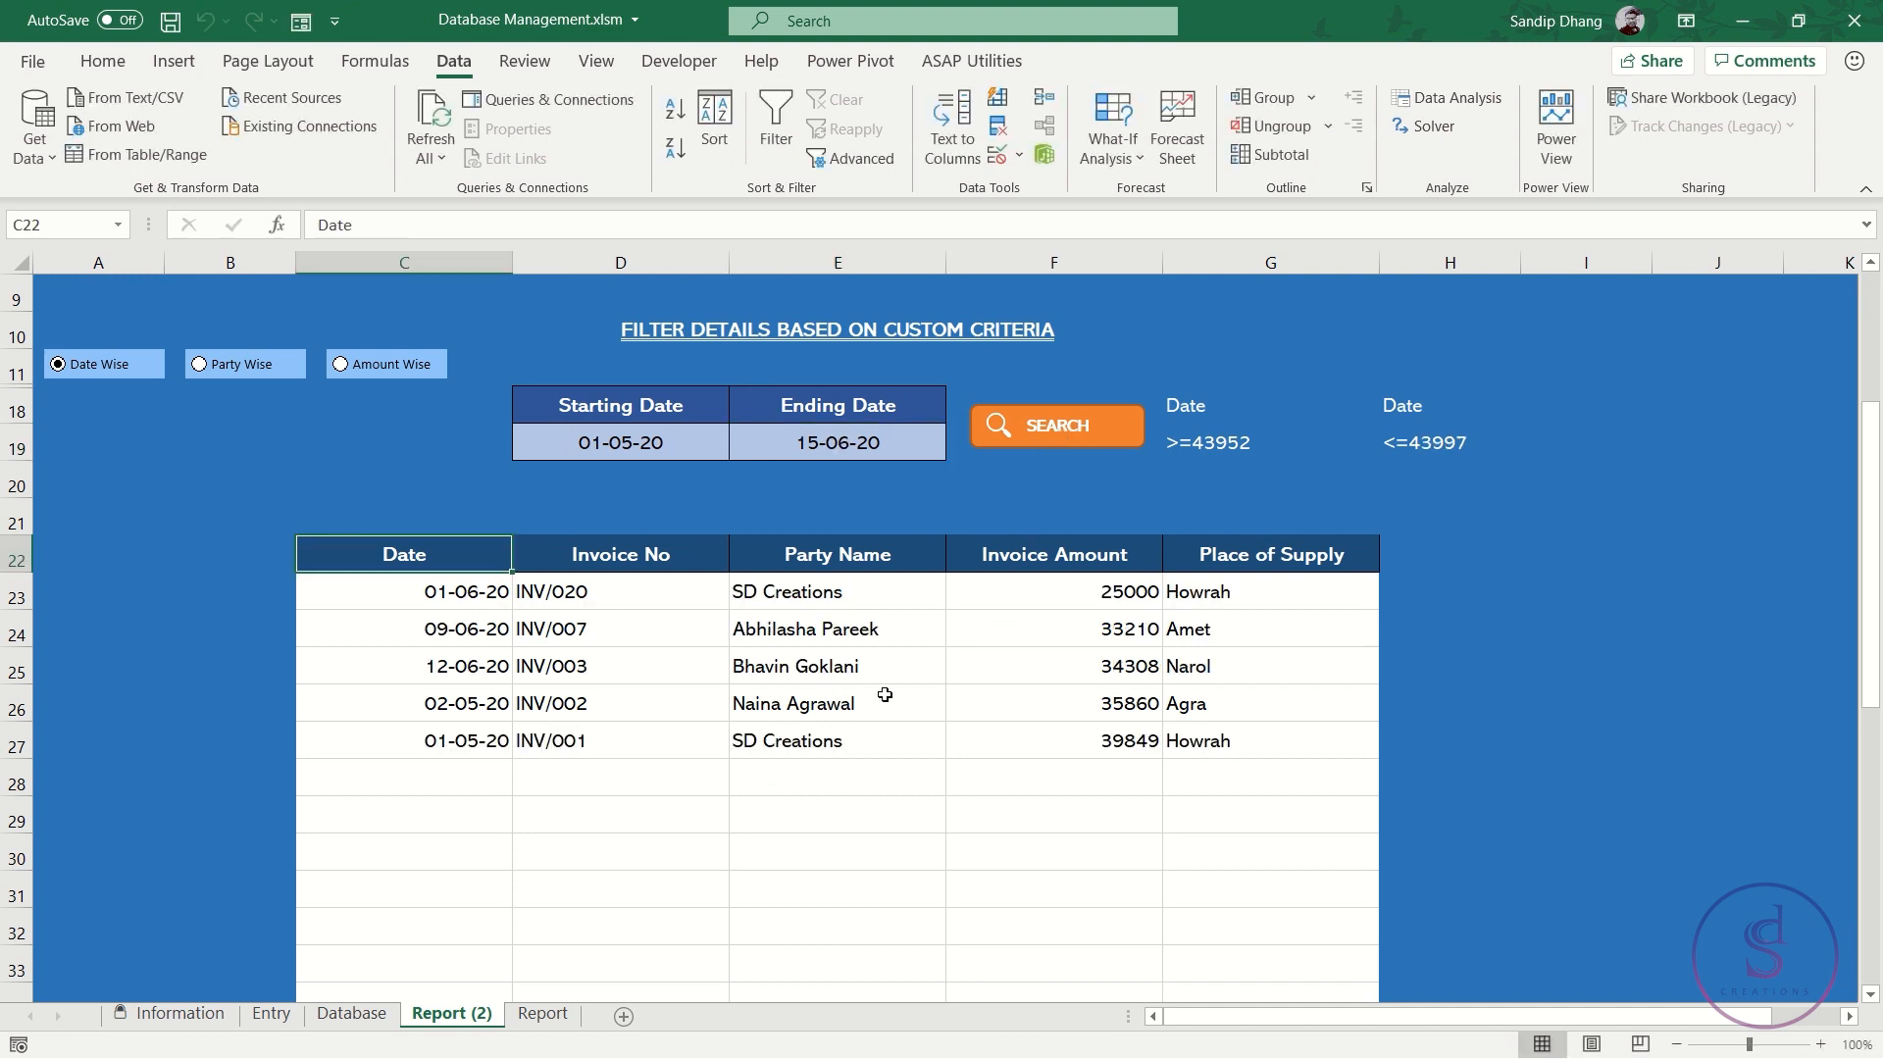
Switch the filter option to Amount Wise and name the invoice amount criteria range H15:I16 AmountC
click(239, 365)
click(412, 377)
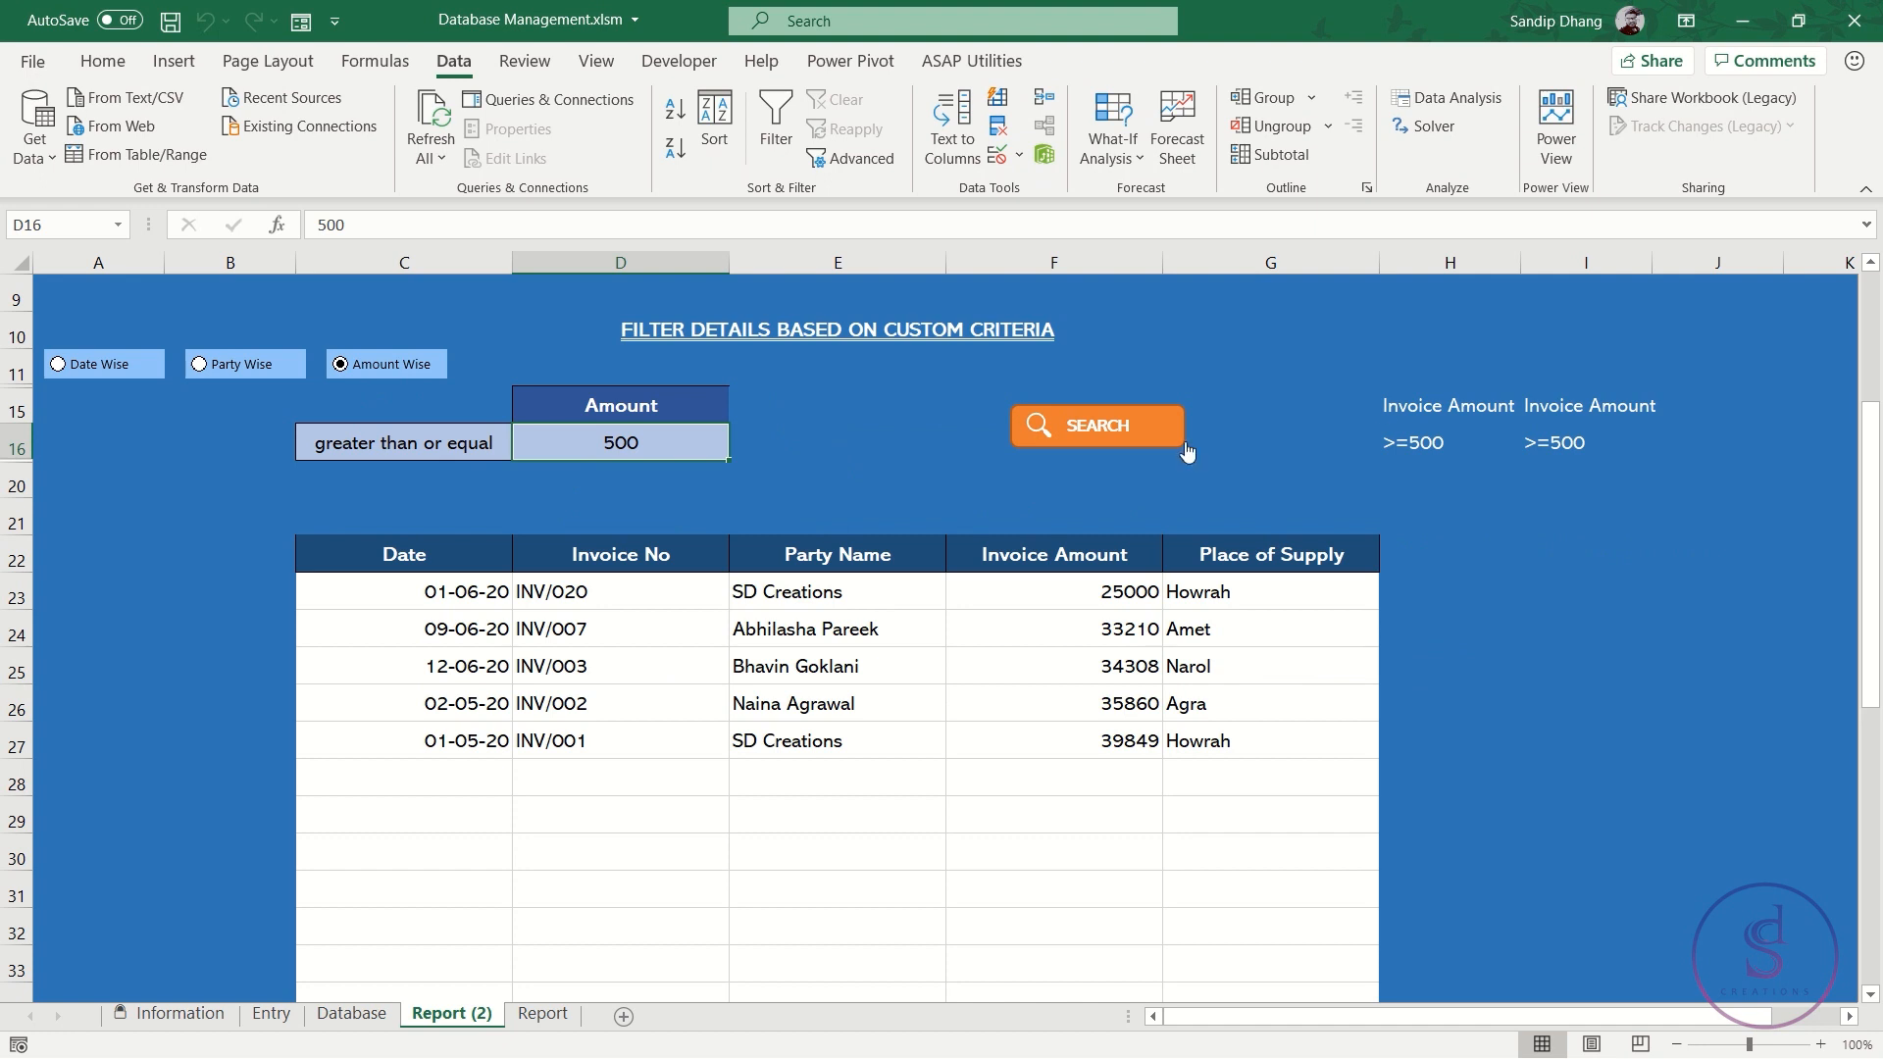
click(1440, 405)
drag(1578, 409, 1579, 446)
click(59, 225)
text(AmountC)
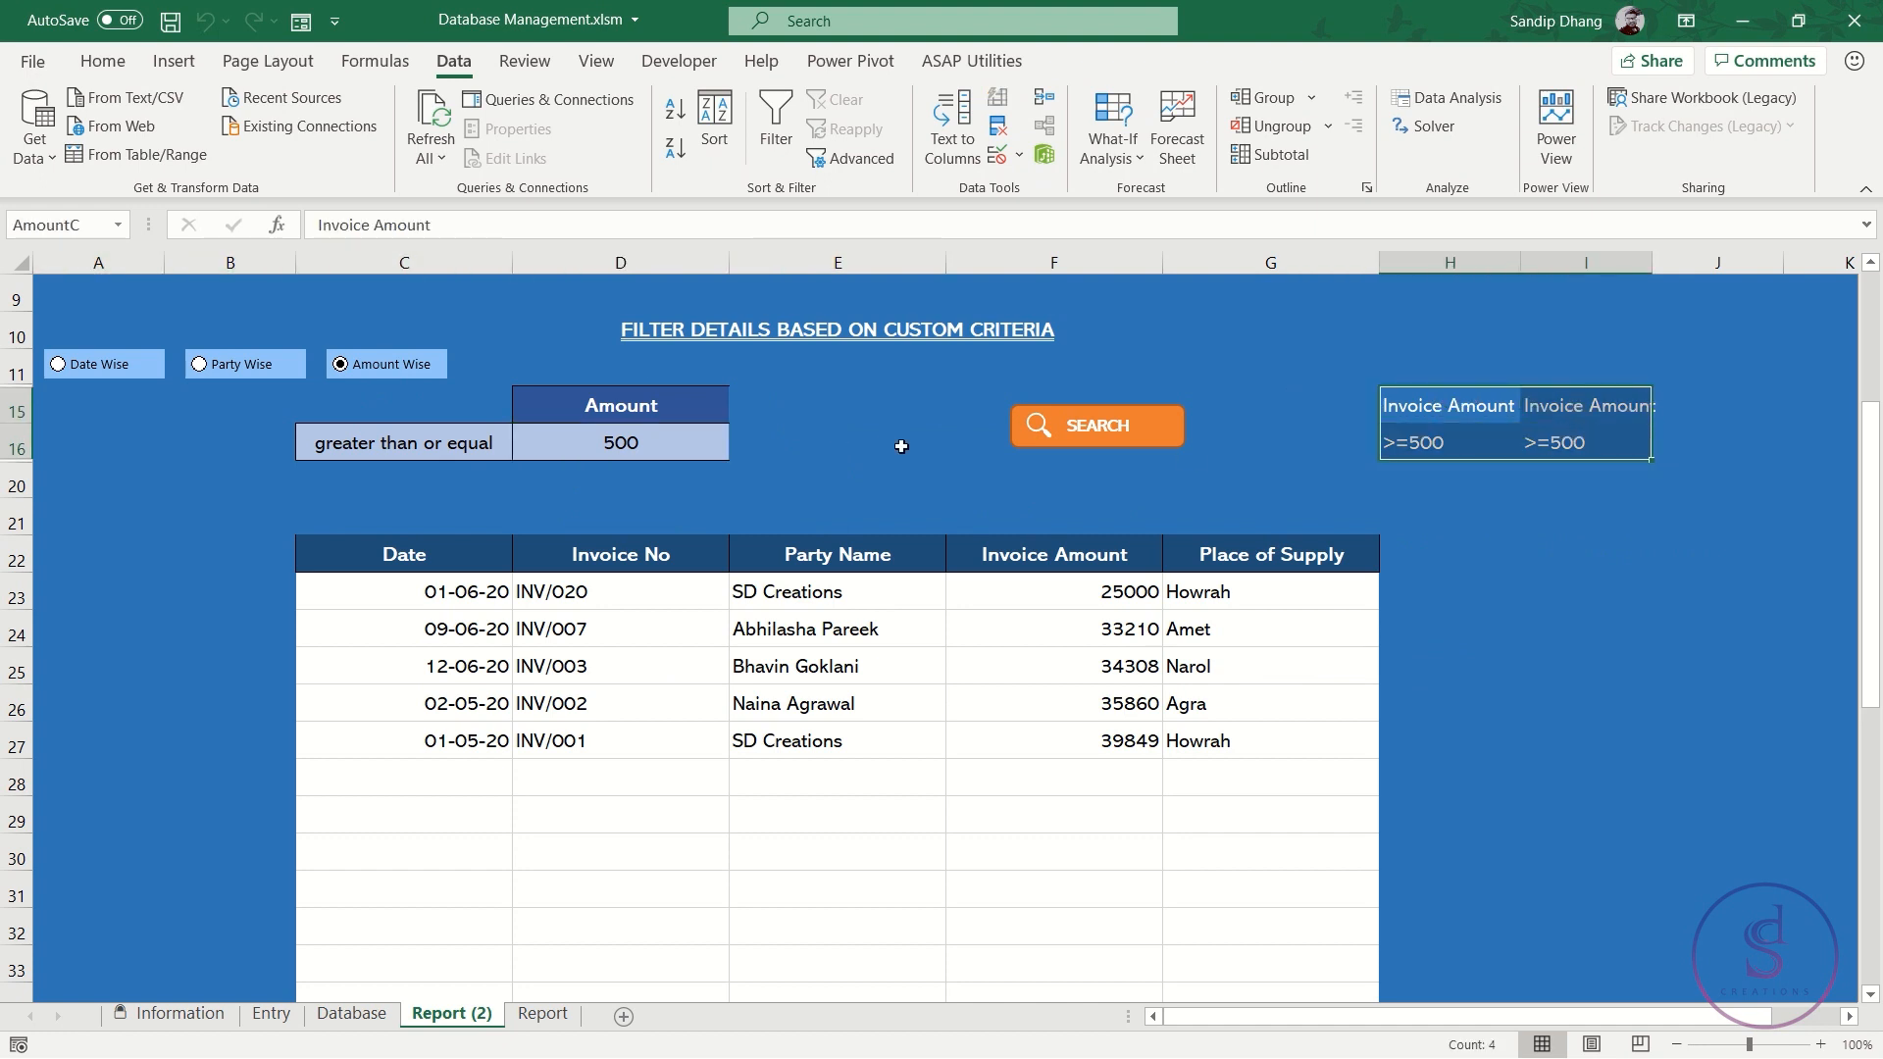
Start recording a macro named AFilter, stored in this workbook, with the Amount value cell D16 selected
click(450, 552)
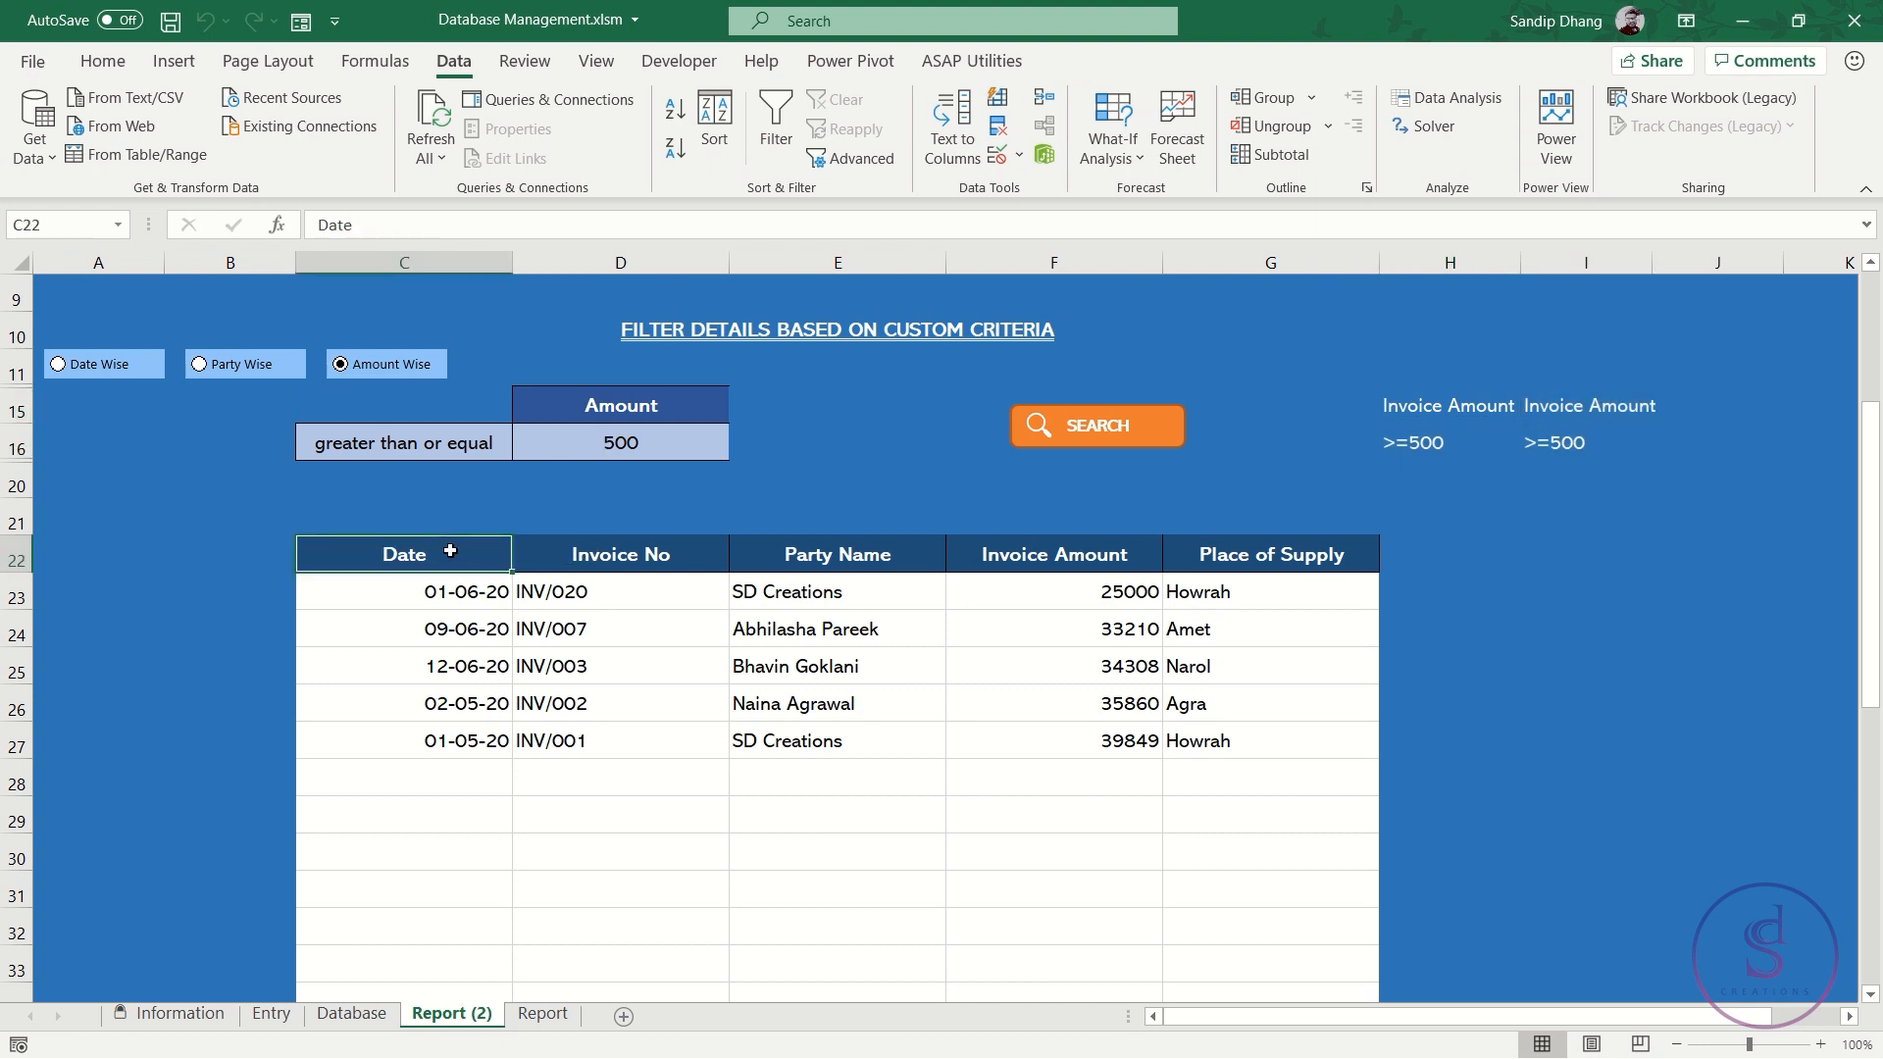
click(631, 438)
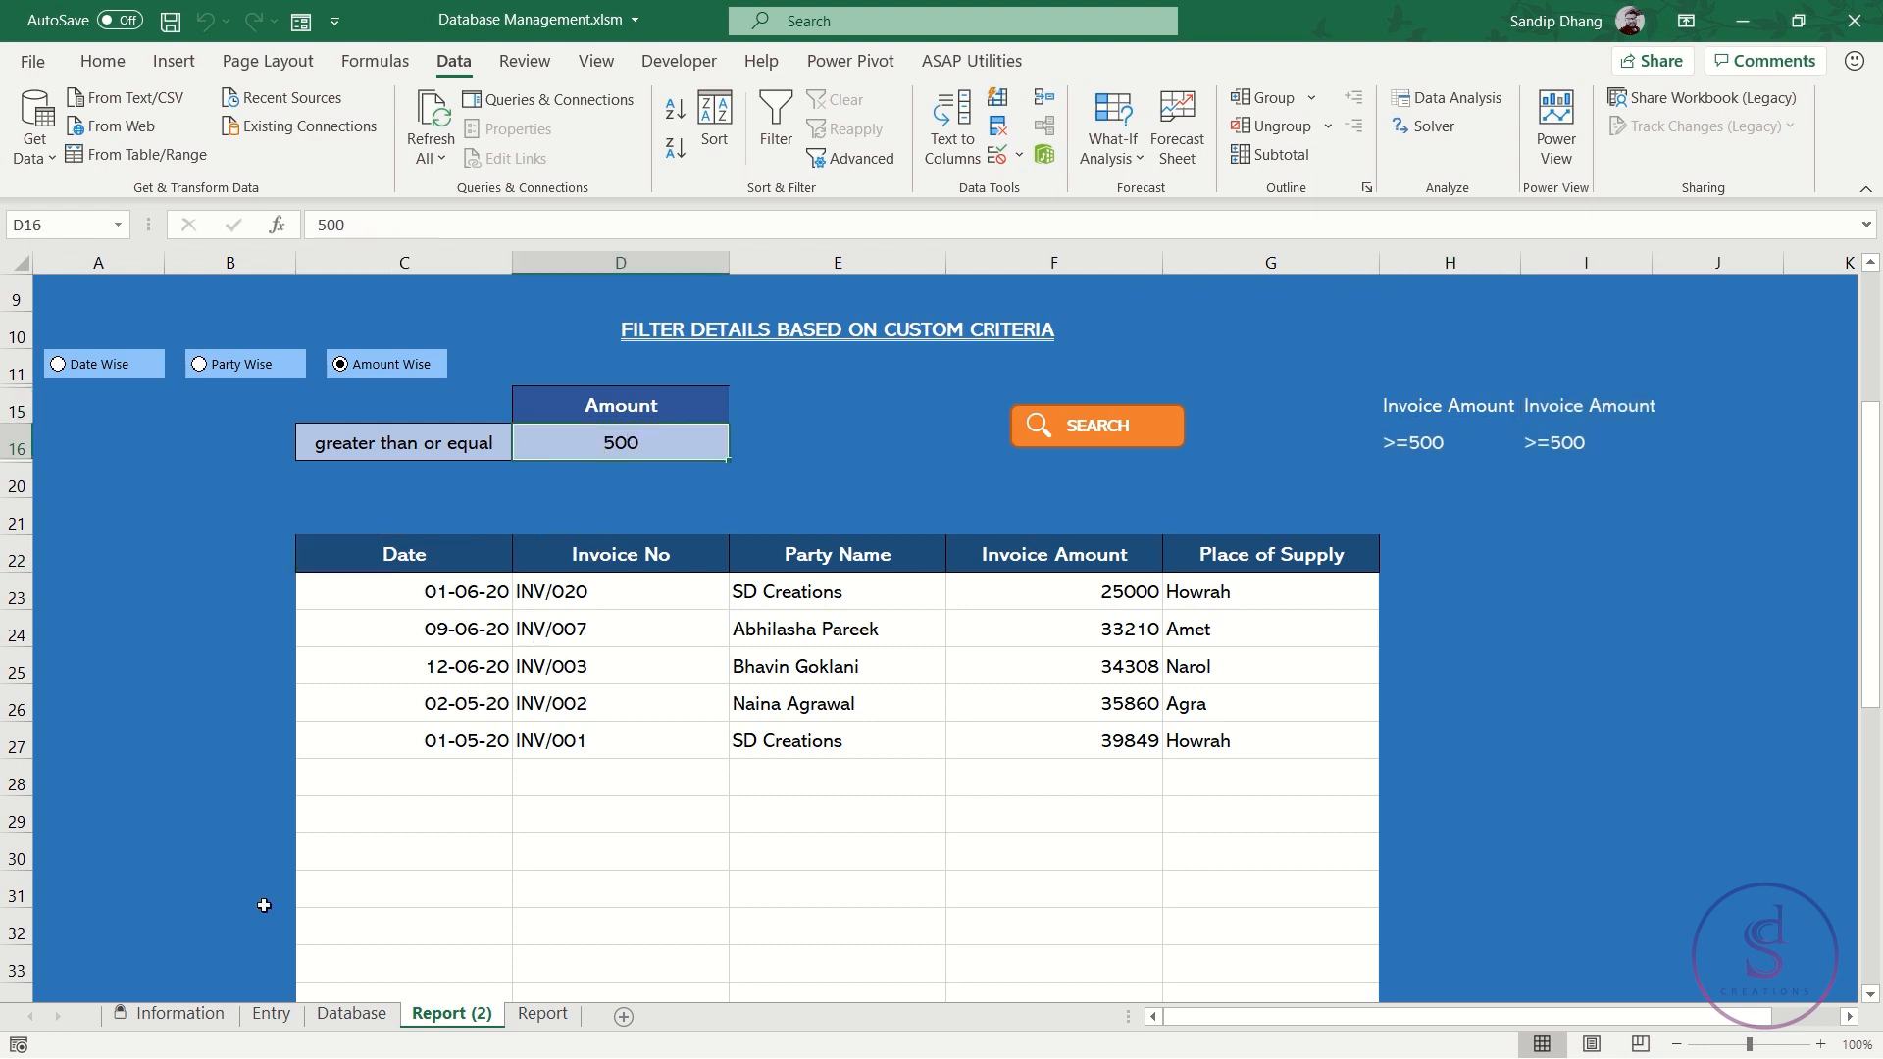
click(19, 1049)
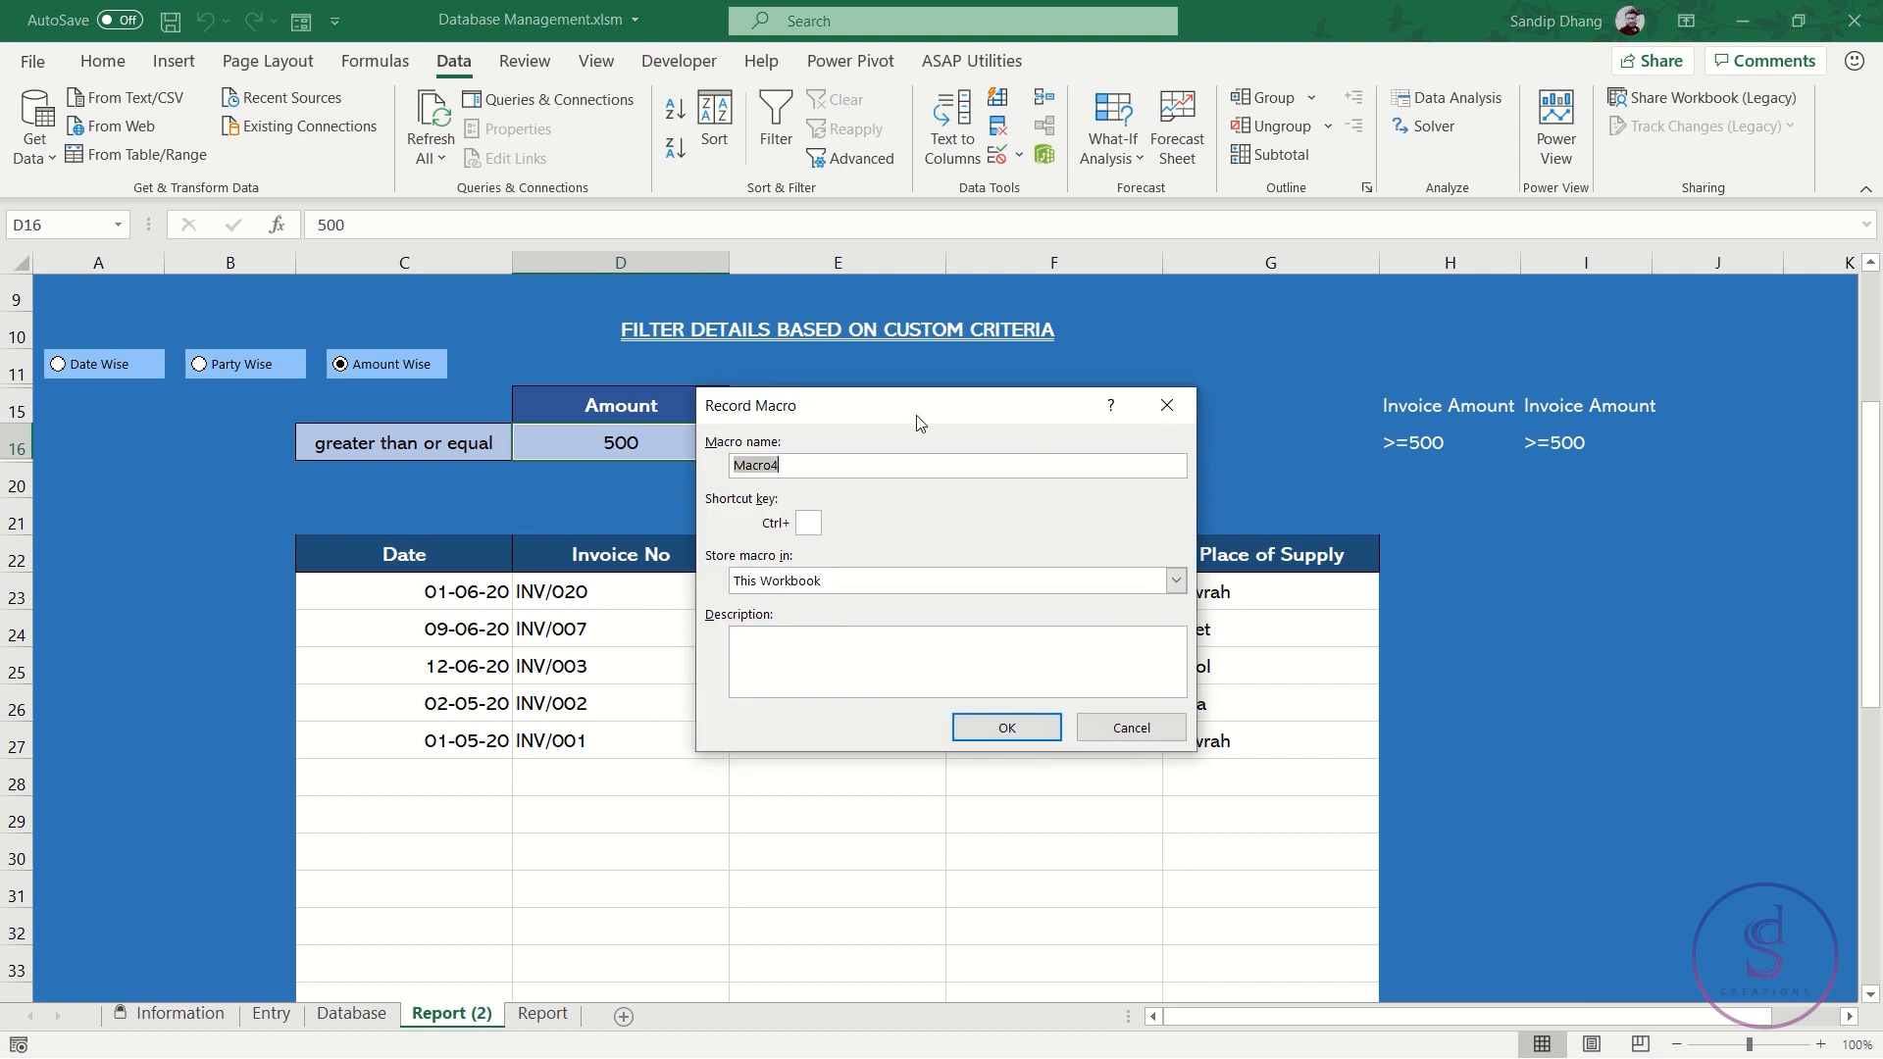
text(AFilter)
click(1004, 726)
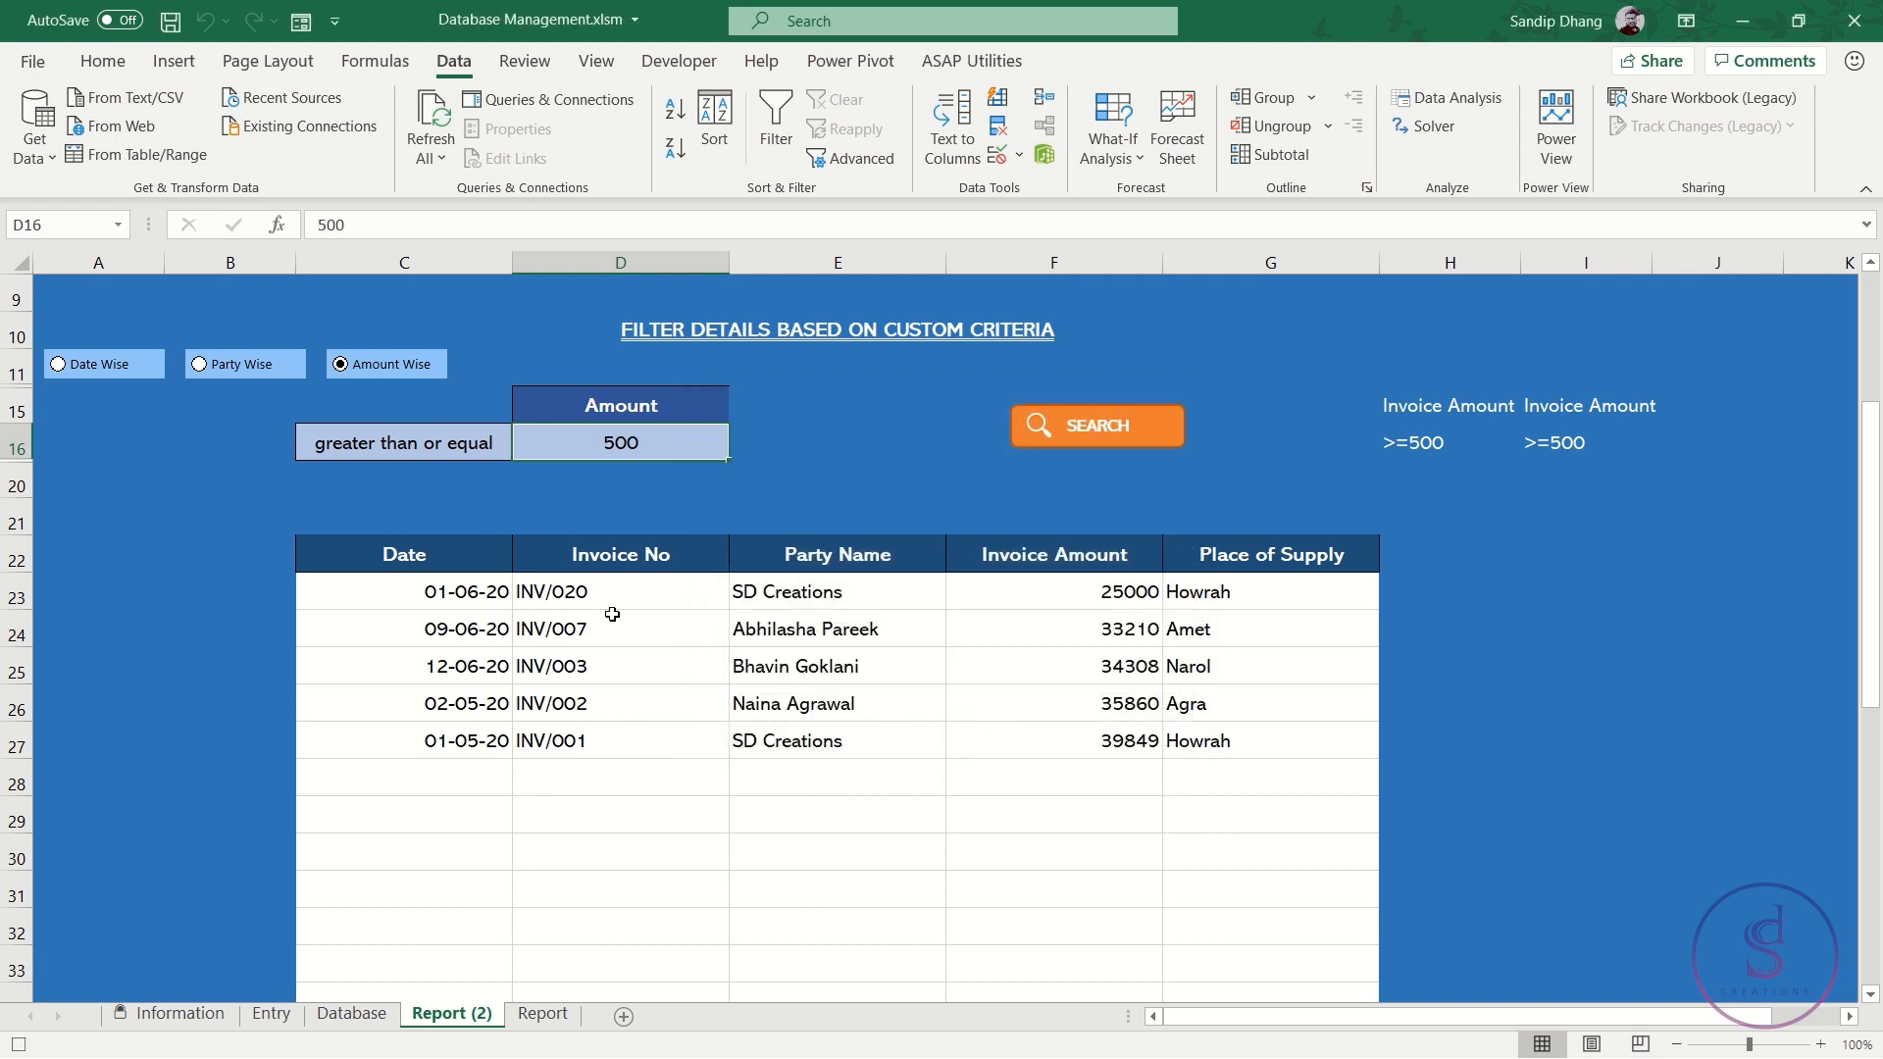
Clear the contents of the results table C22:G27, including its headers
click(439, 569)
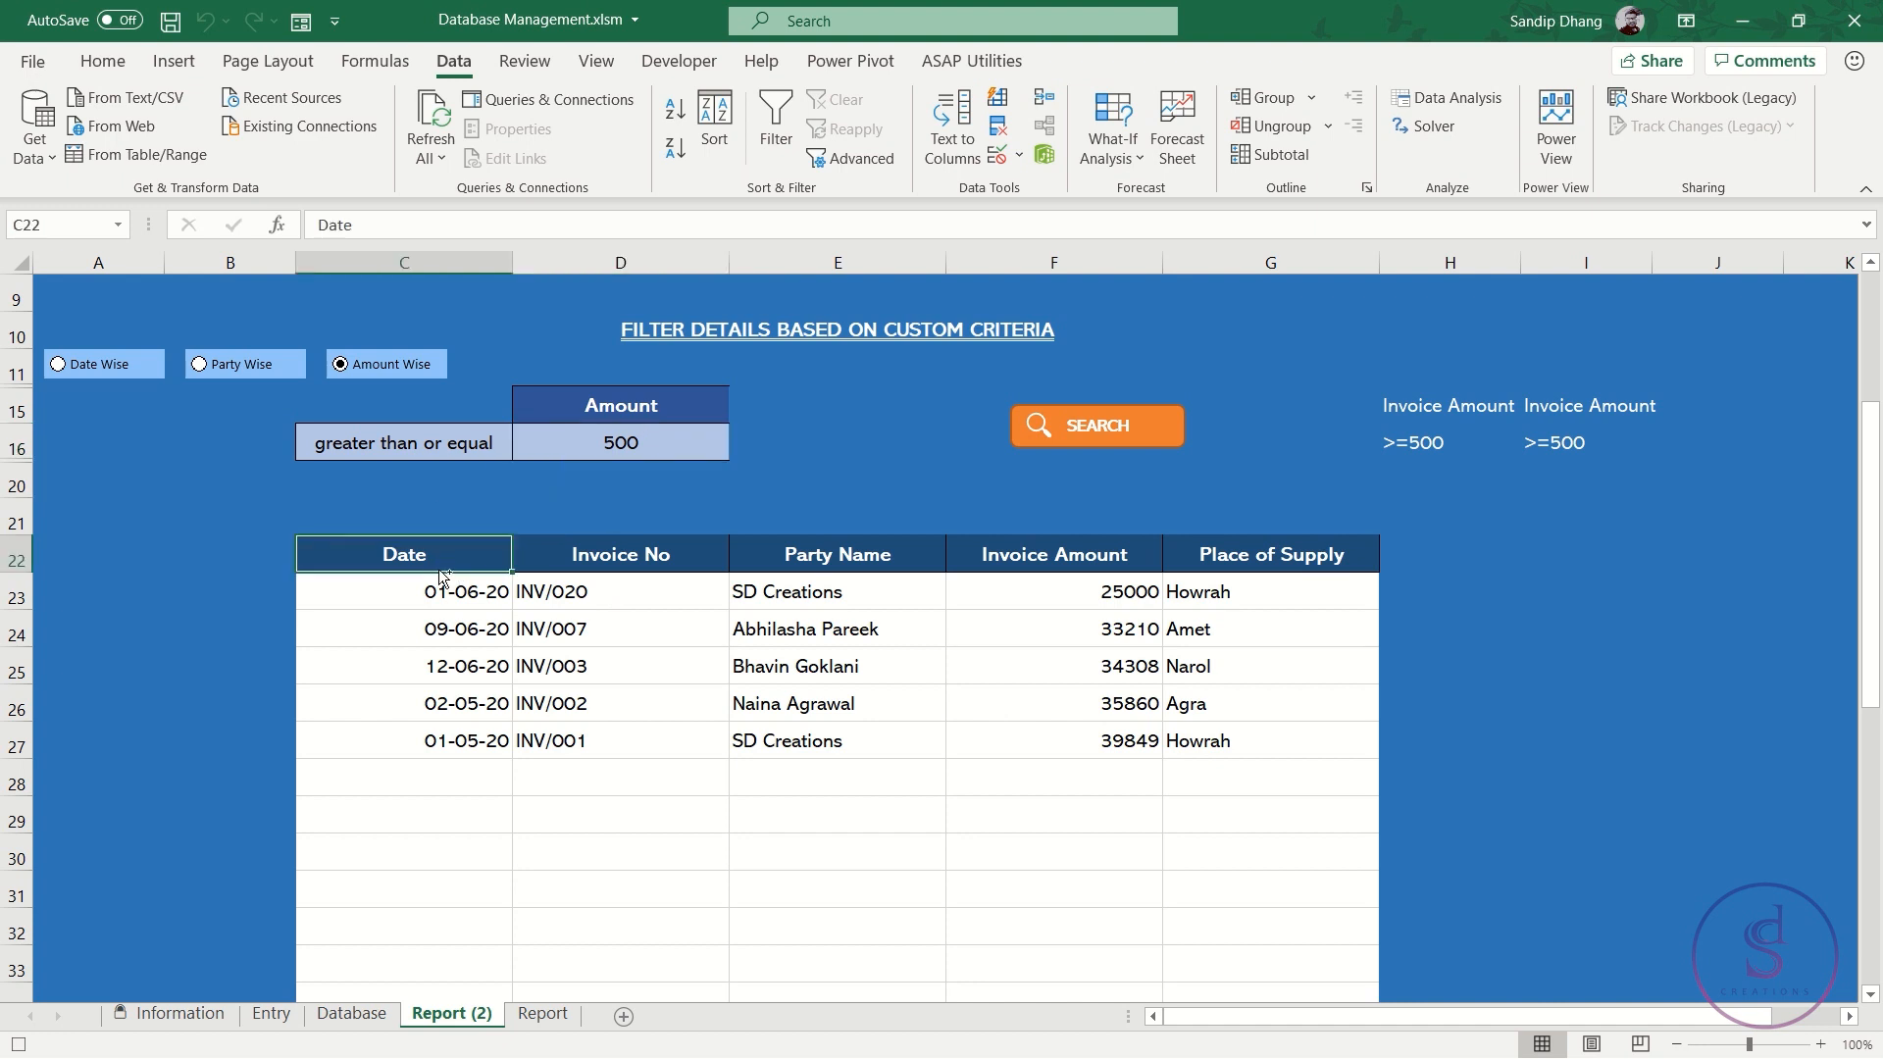
key(ctrl+shift+Down)
key(ctrl+shift+Right)
right_click(439, 568)
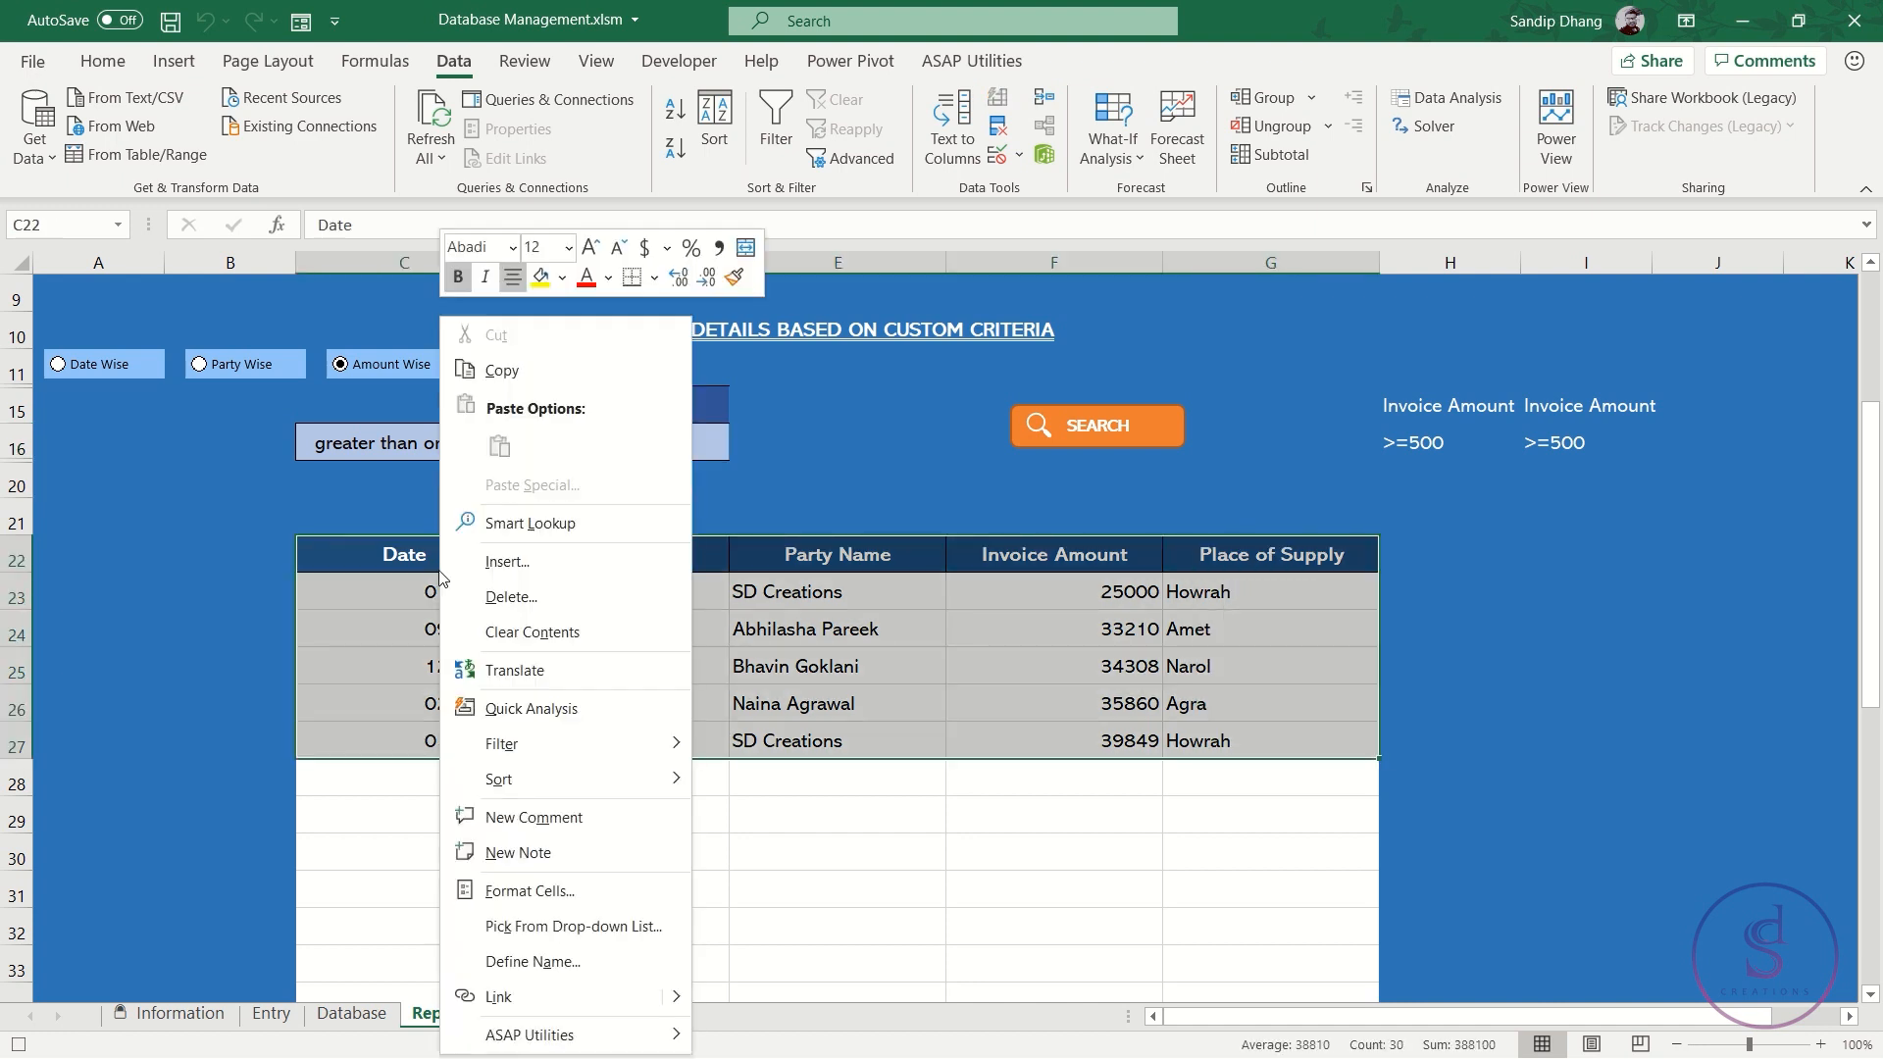
click(567, 631)
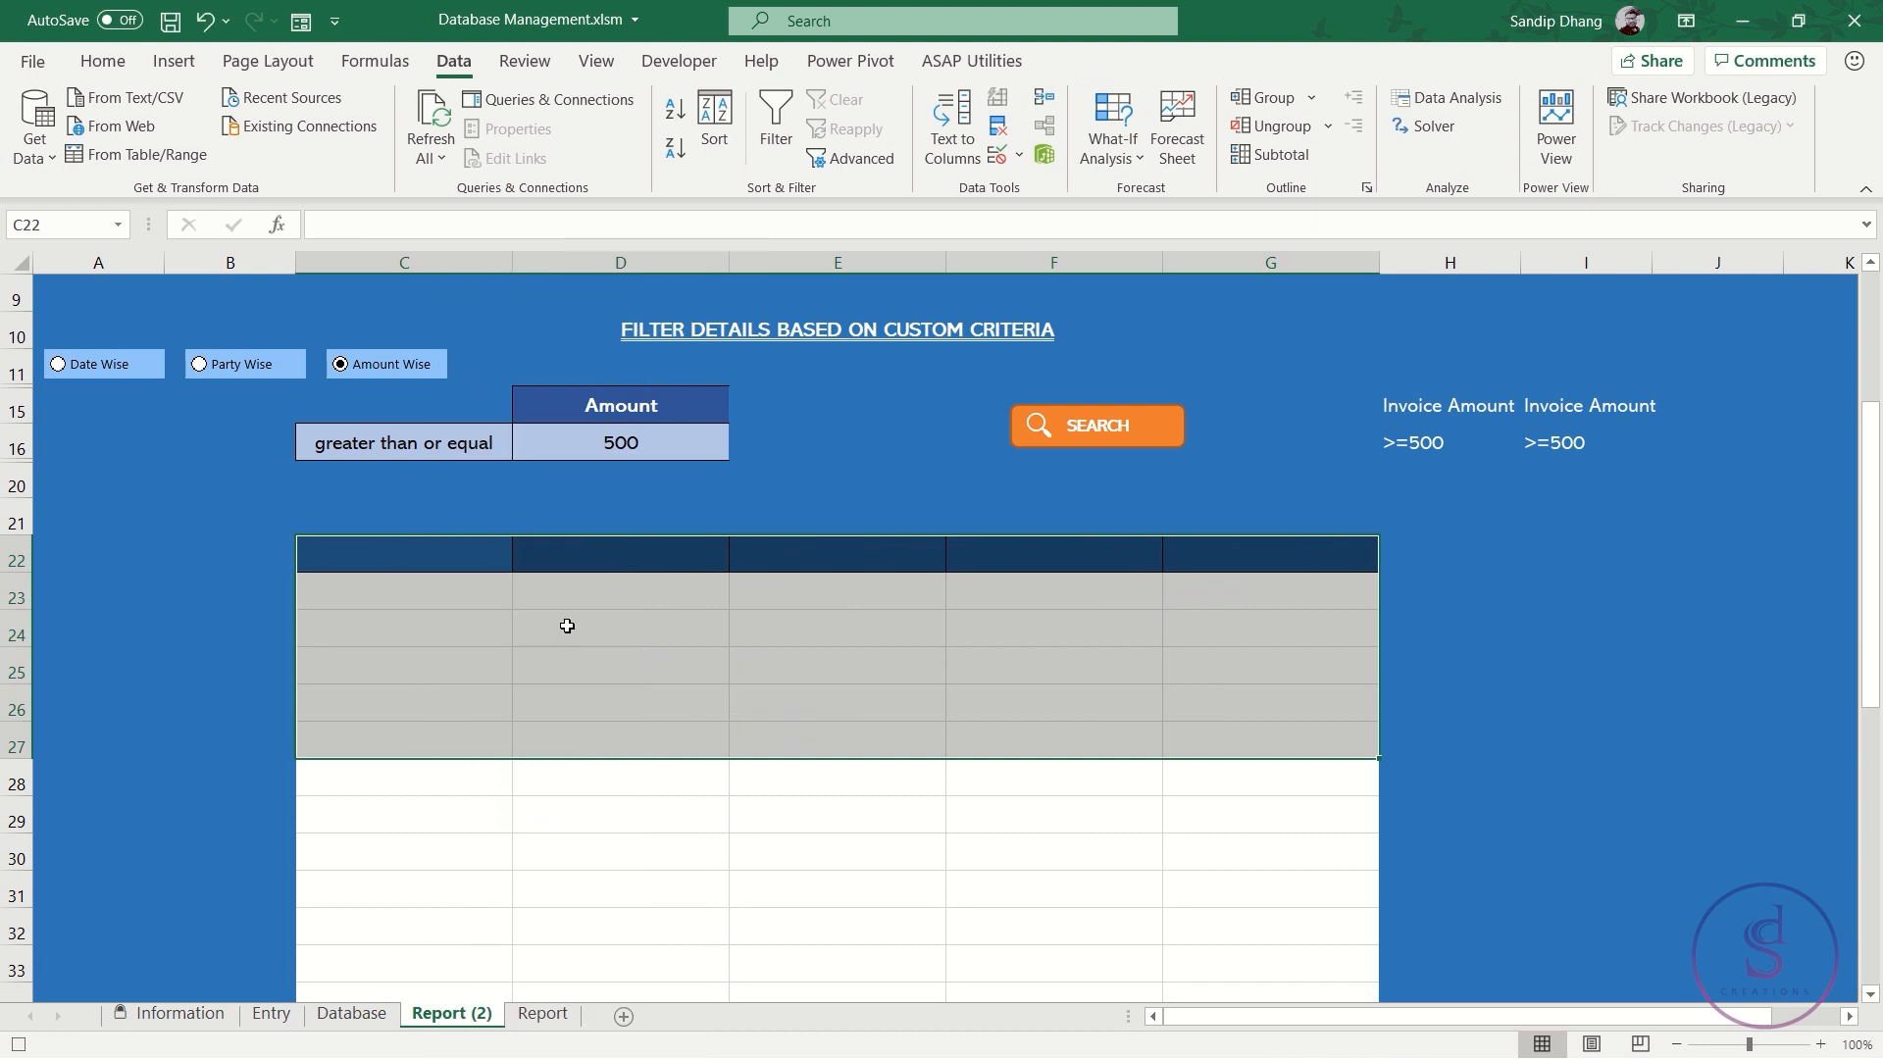
Start an advanced filter from C22 that copies to another location, using the whole Database table, Table1[#All], as list range
click(437, 559)
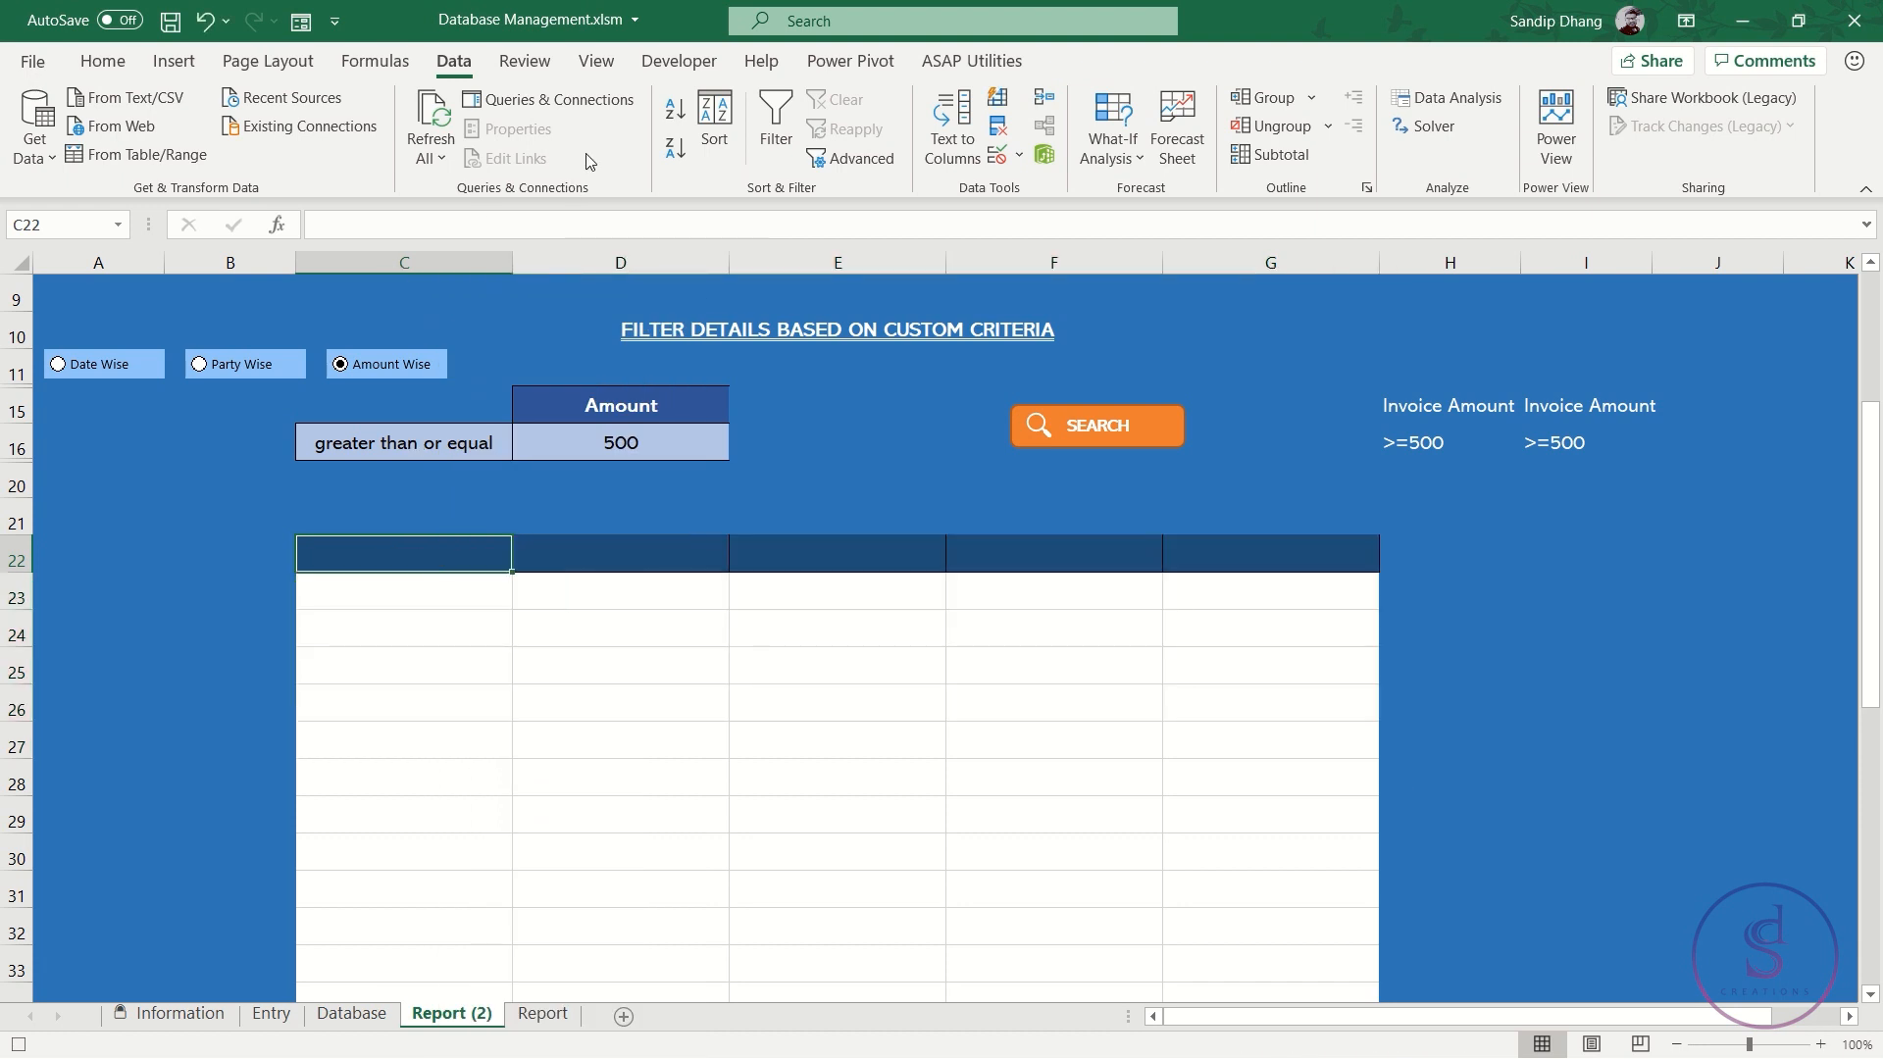
click(869, 163)
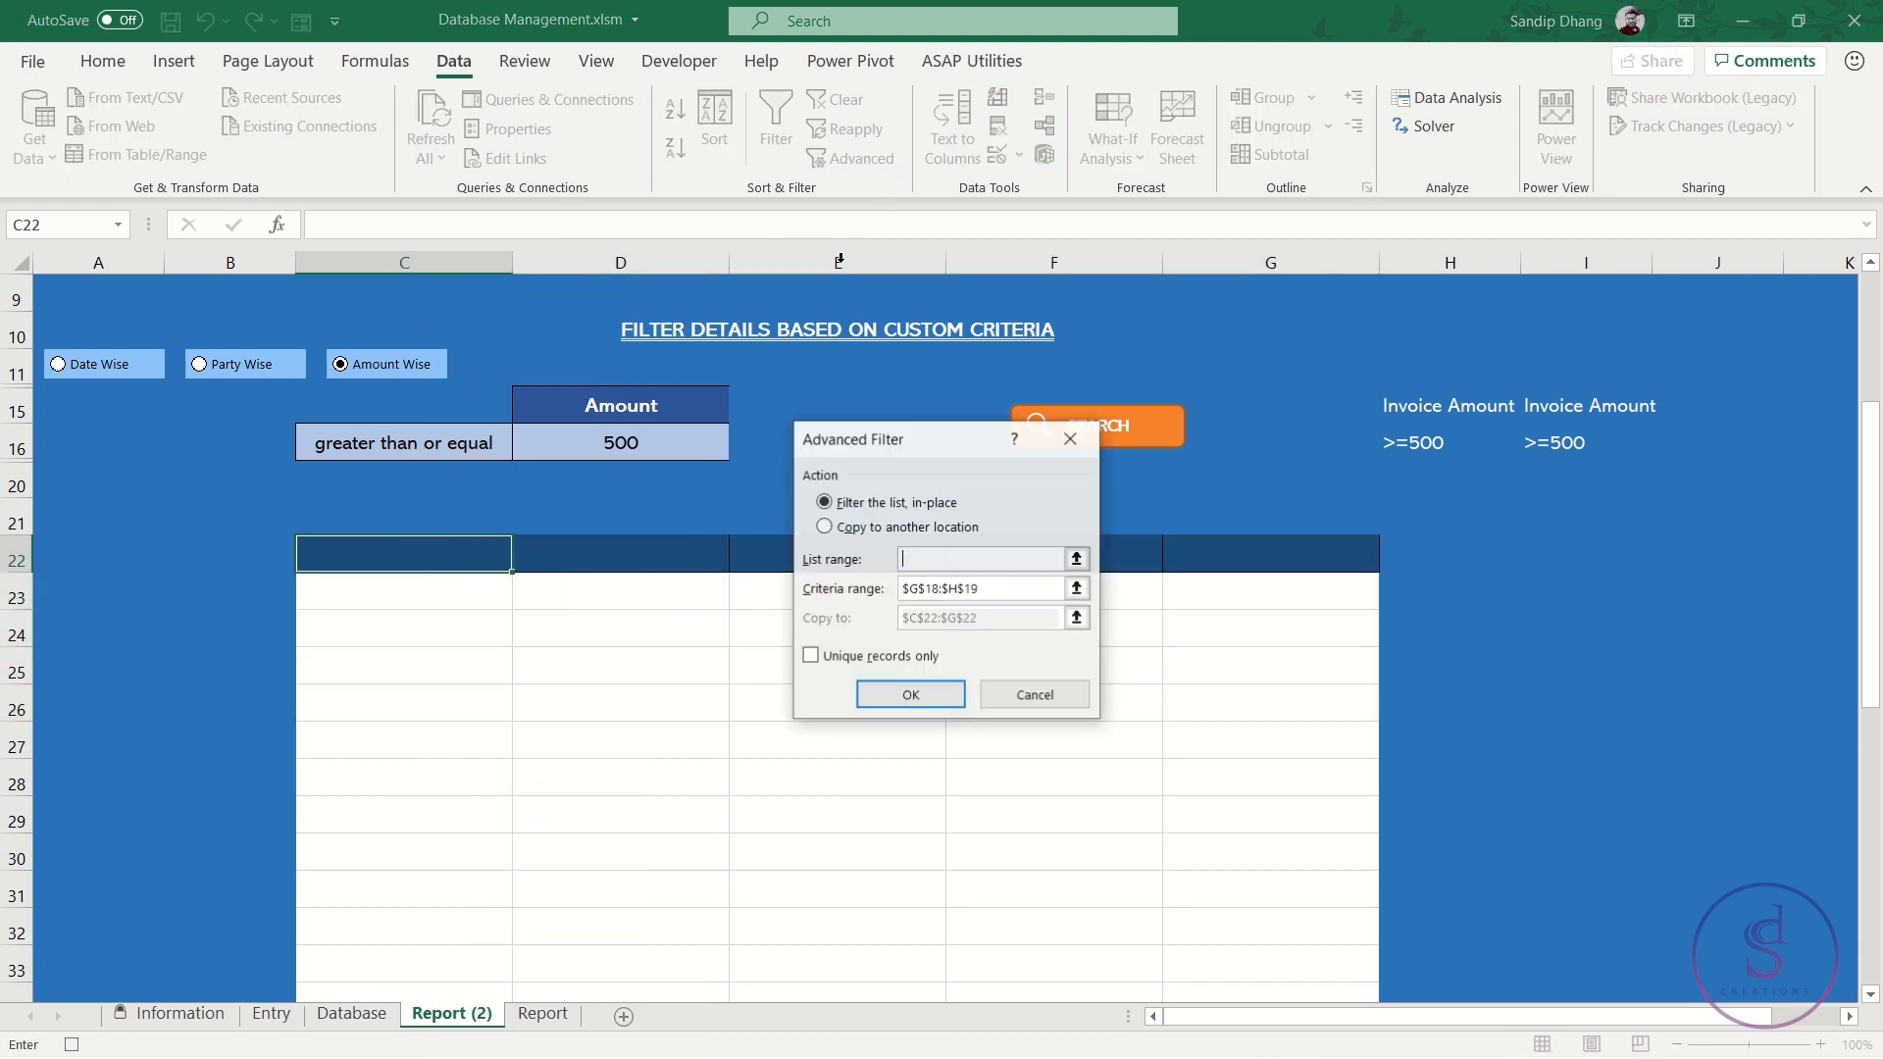
click(848, 528)
click(926, 561)
click(351, 1013)
click(113, 289)
key(ctrl+a)
Run the advanced filter with criteria range AmountC and copy-to cell C22, and select the Amount value cell D16
click(985, 591)
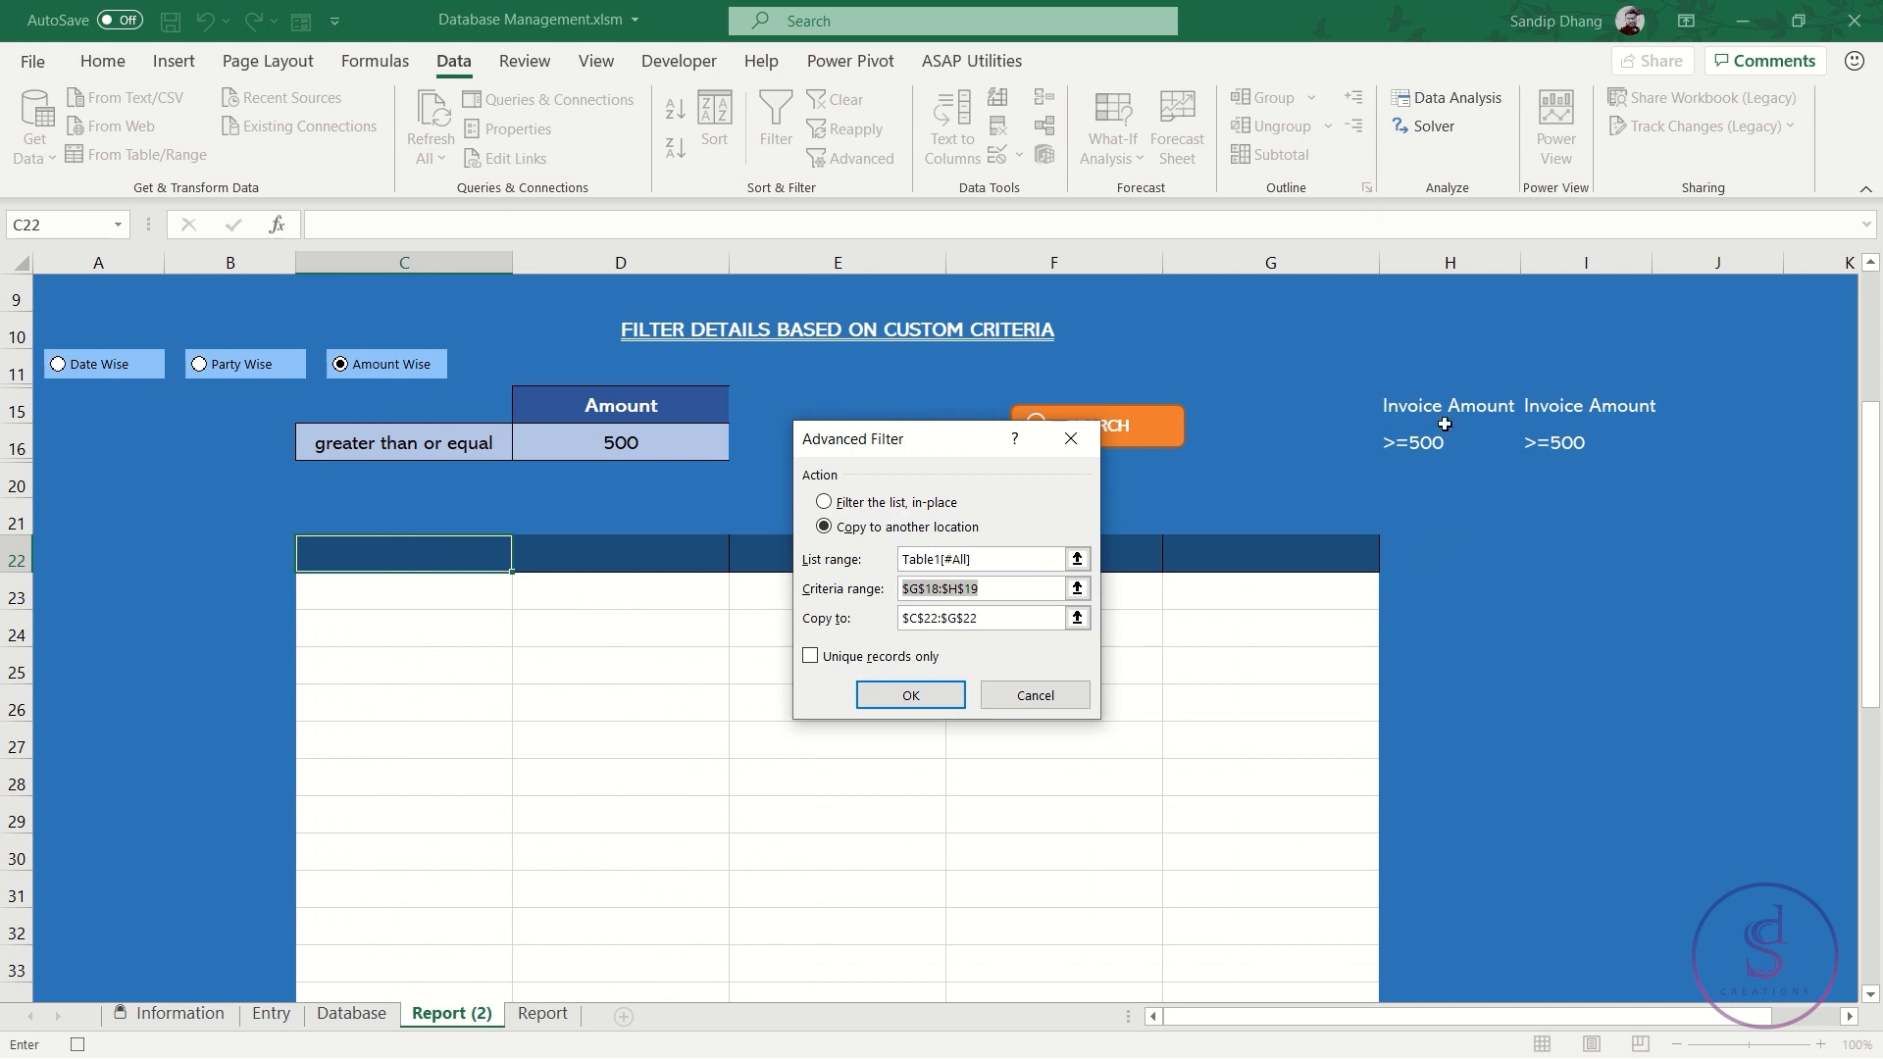
text(A)
click(984, 614)
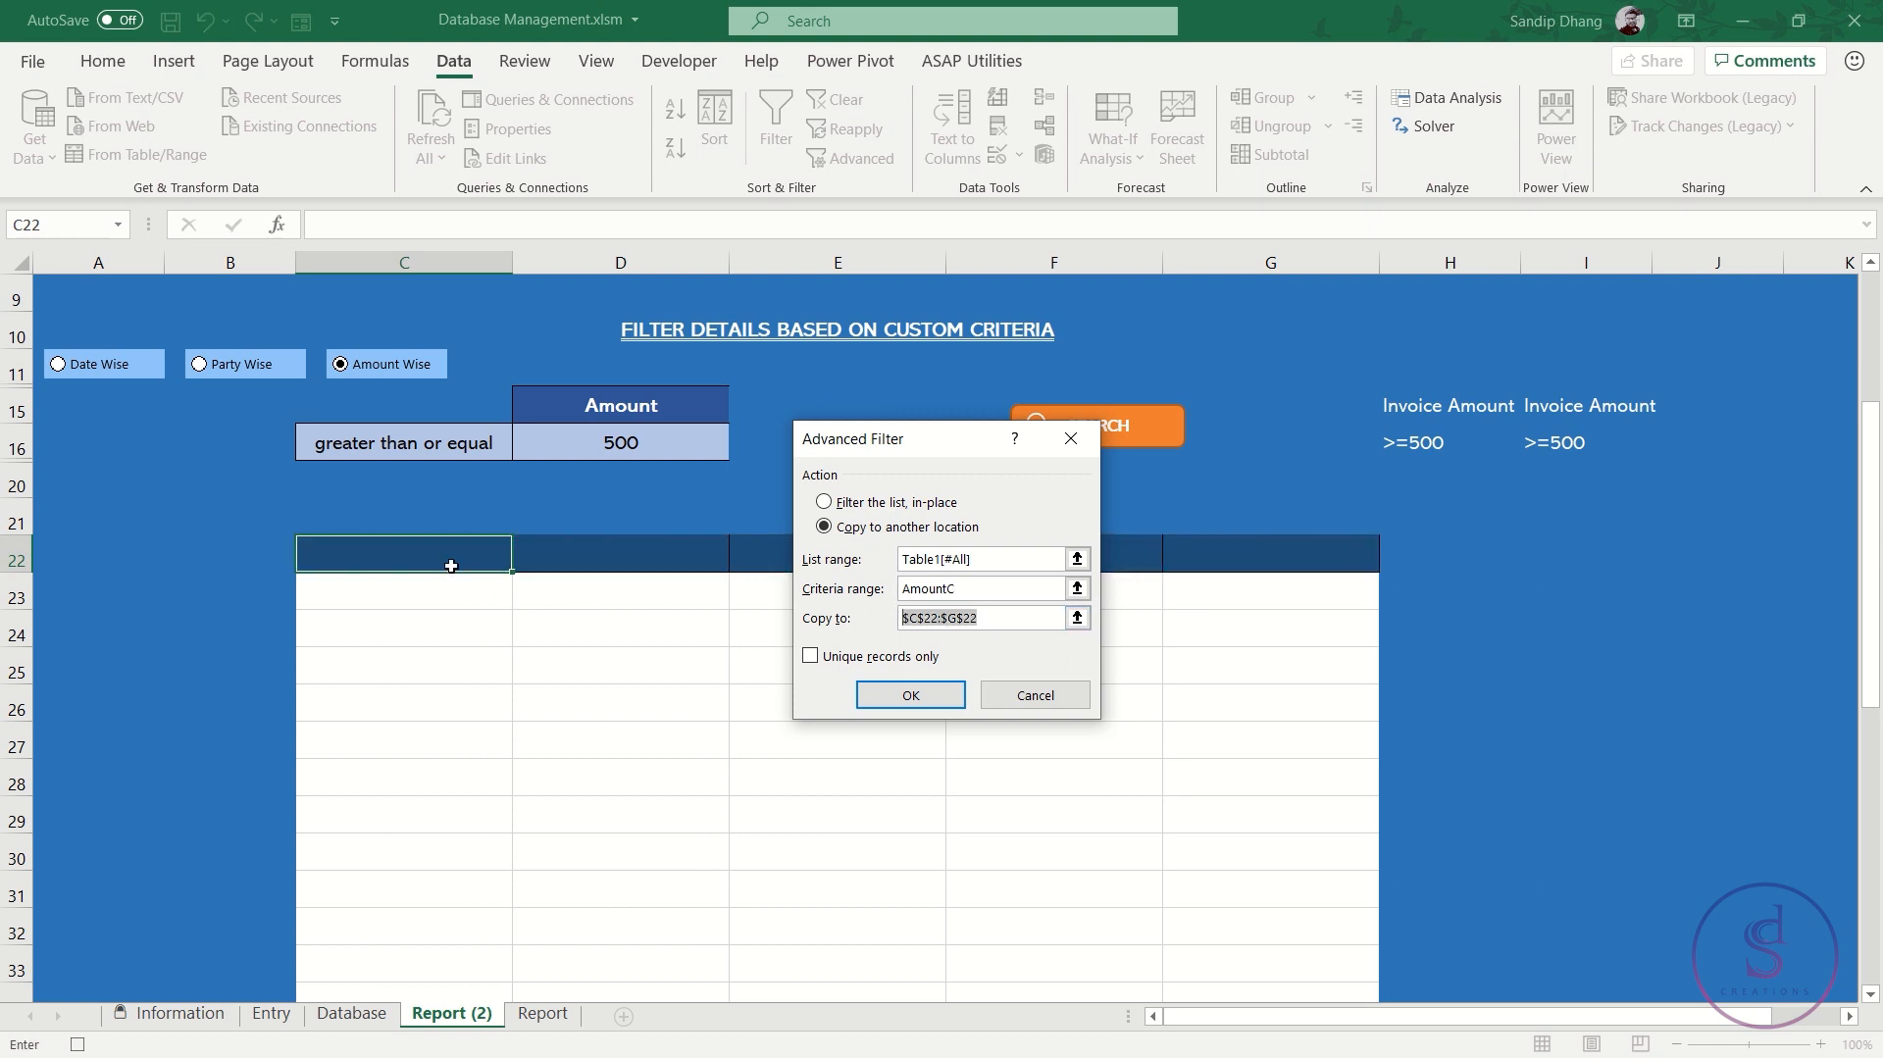
click(450, 566)
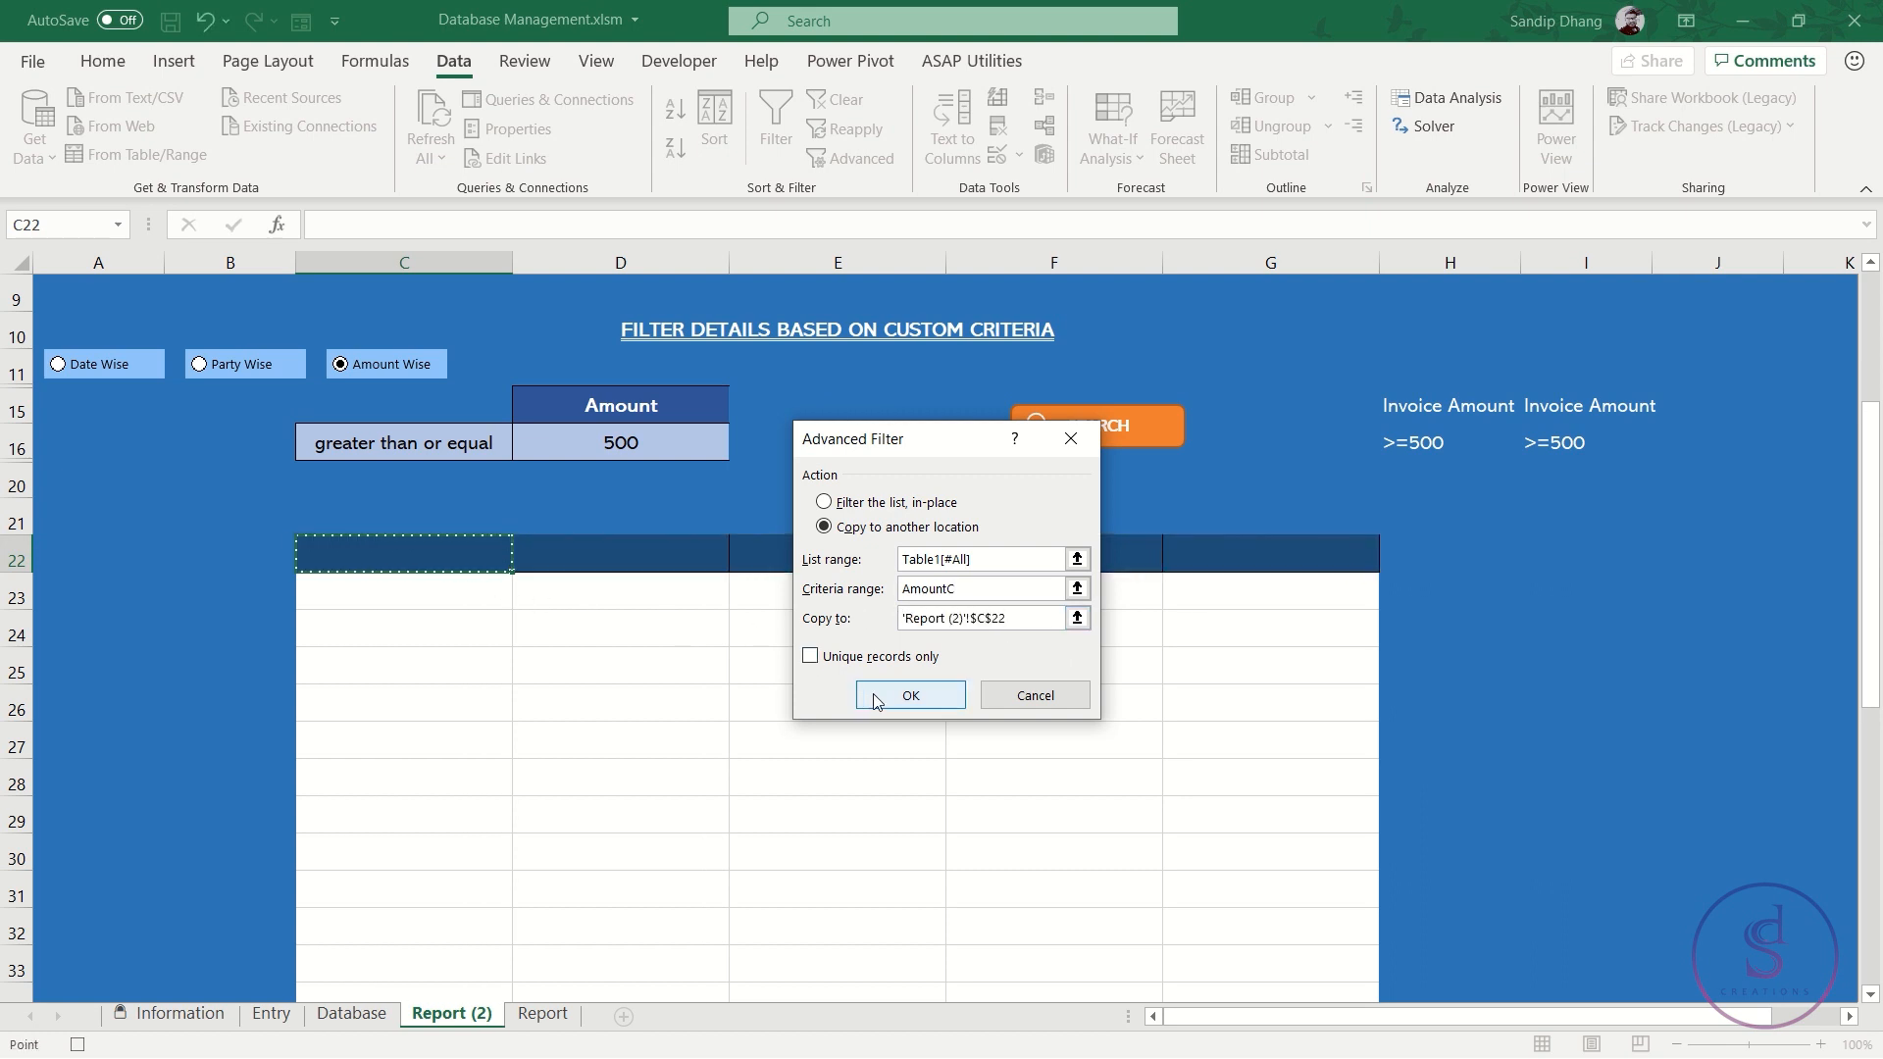
click(909, 695)
scroll(819, 689, down, 4)
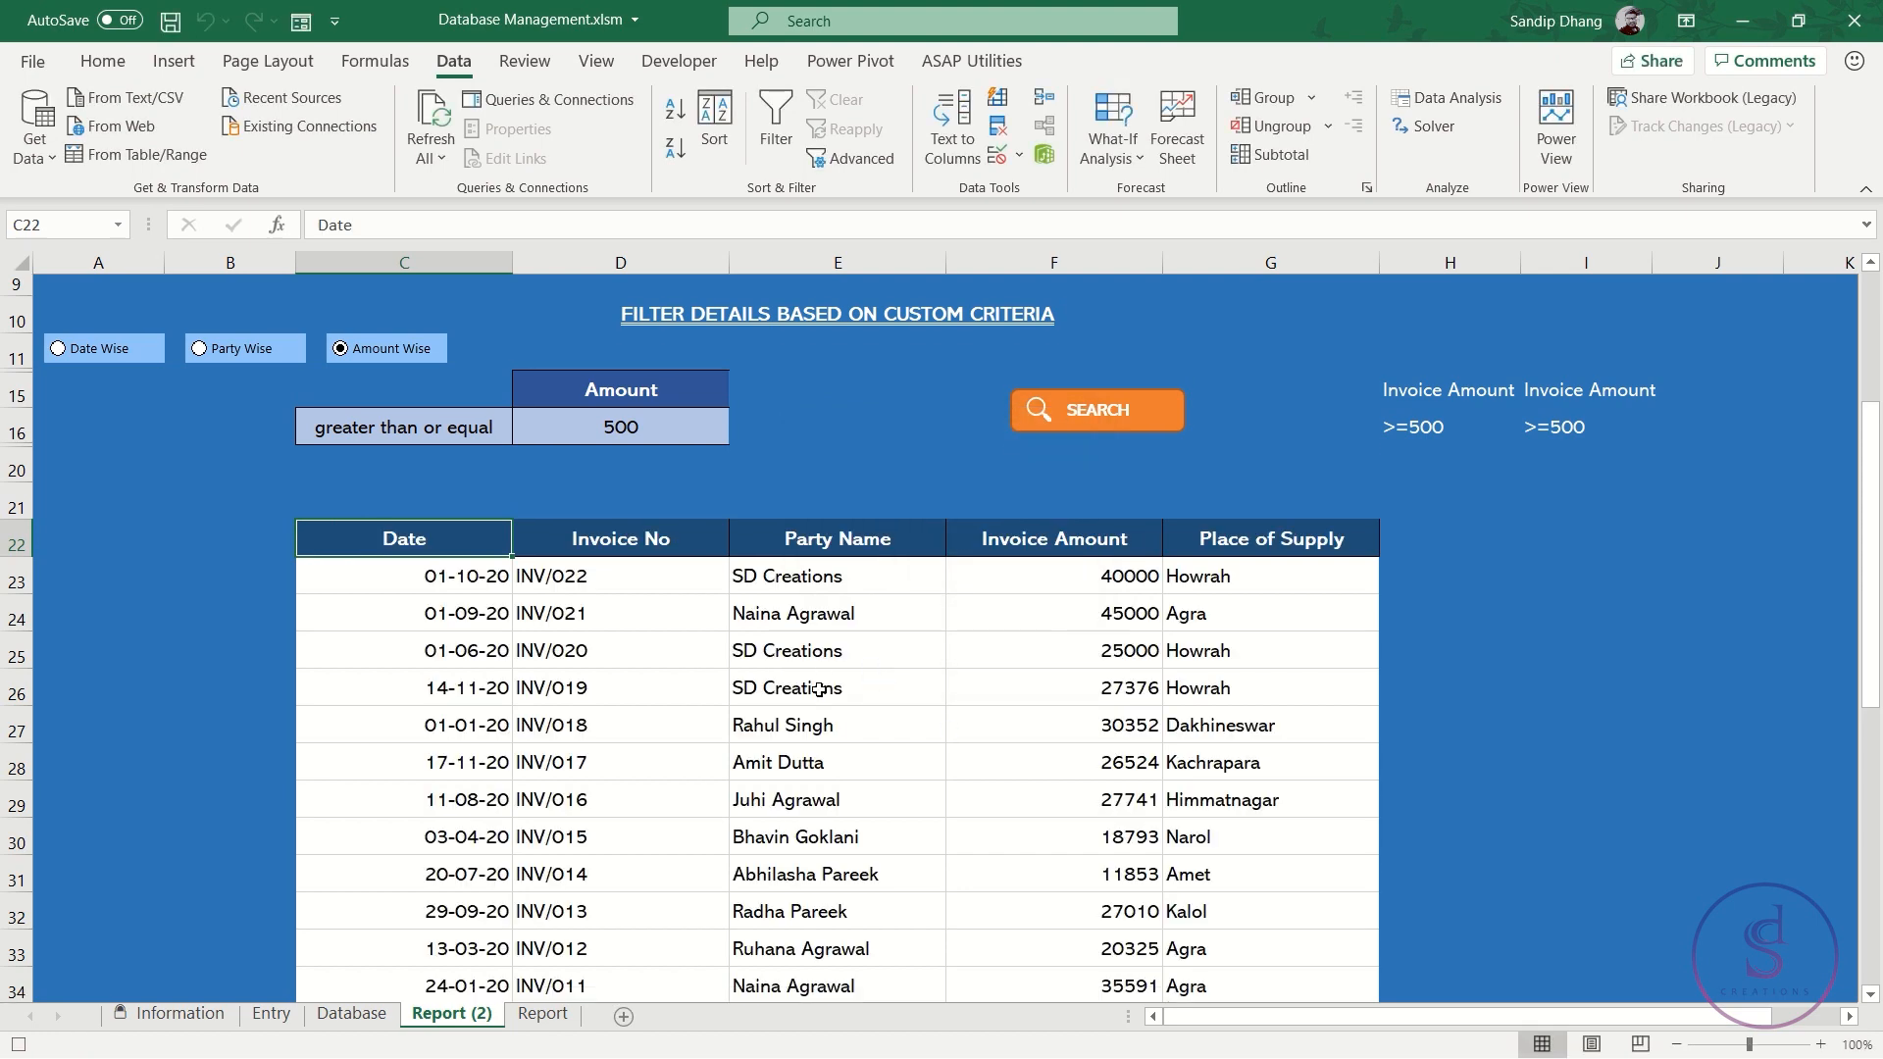
scroll(819, 690, up, 5)
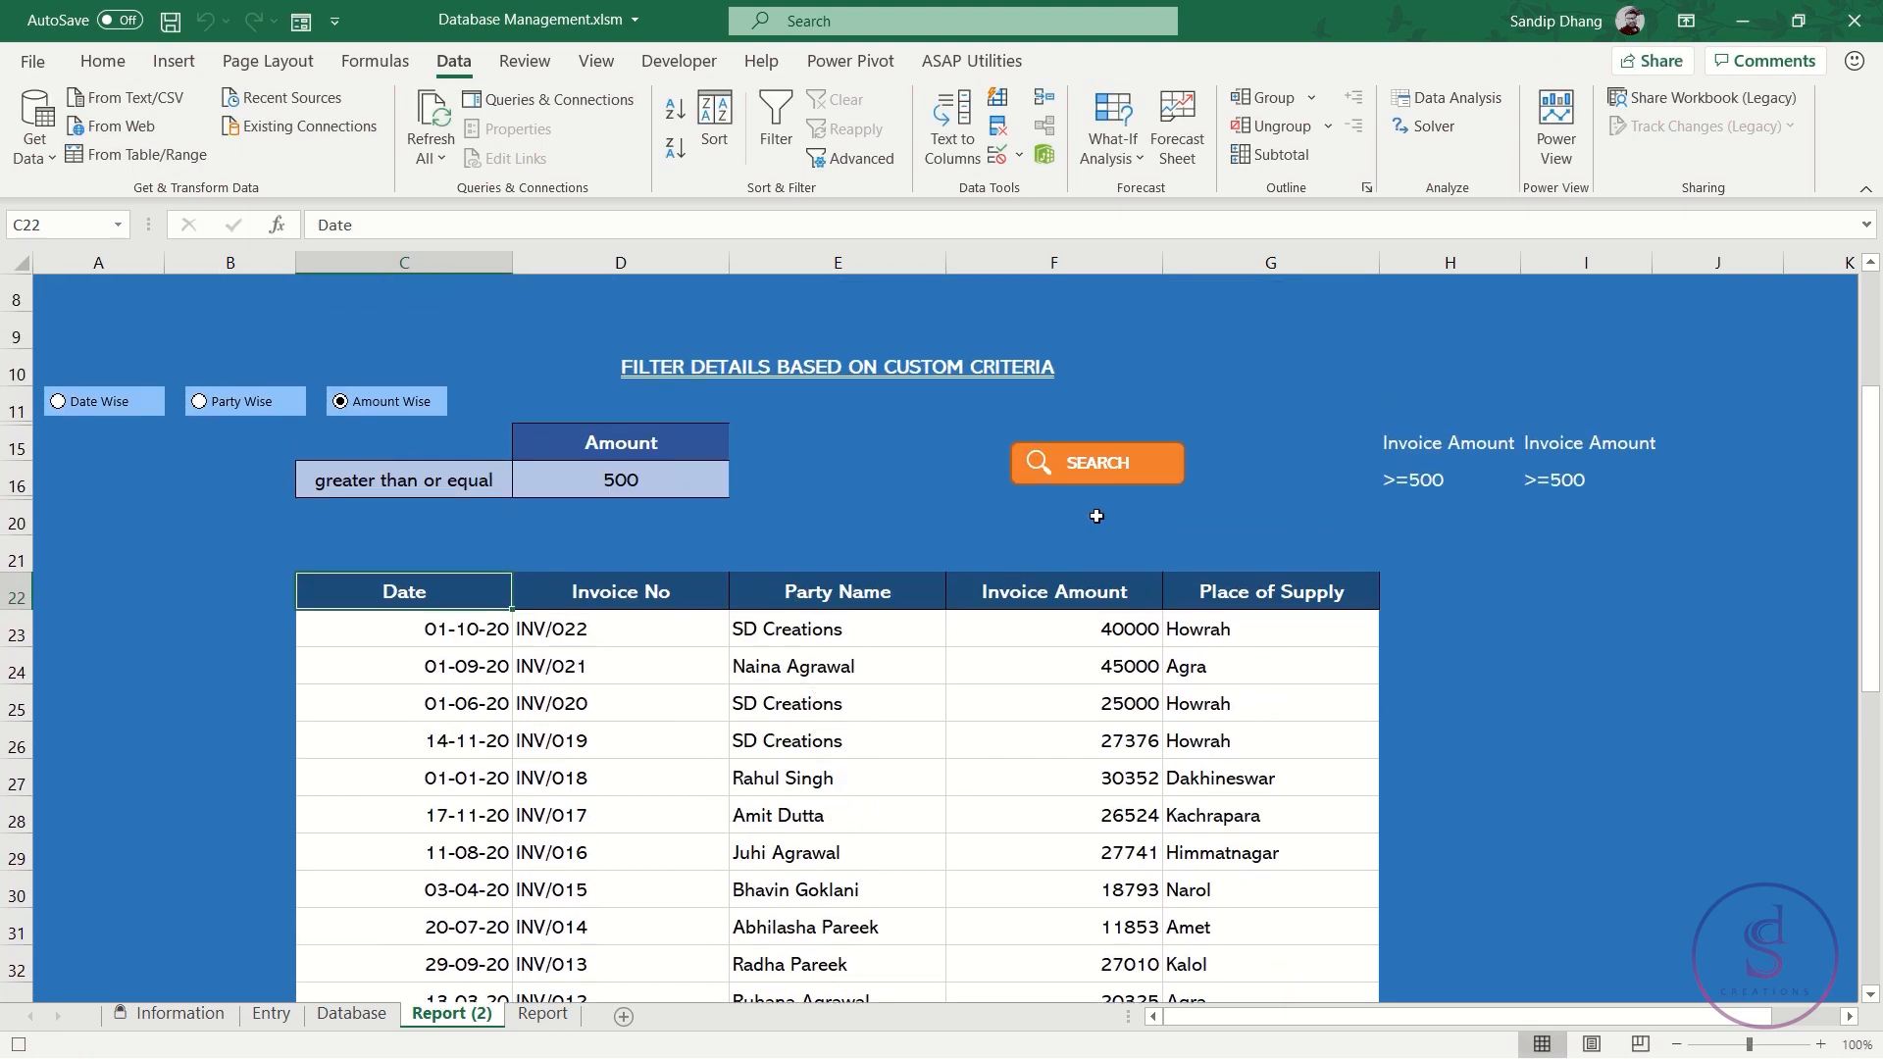
click(650, 475)
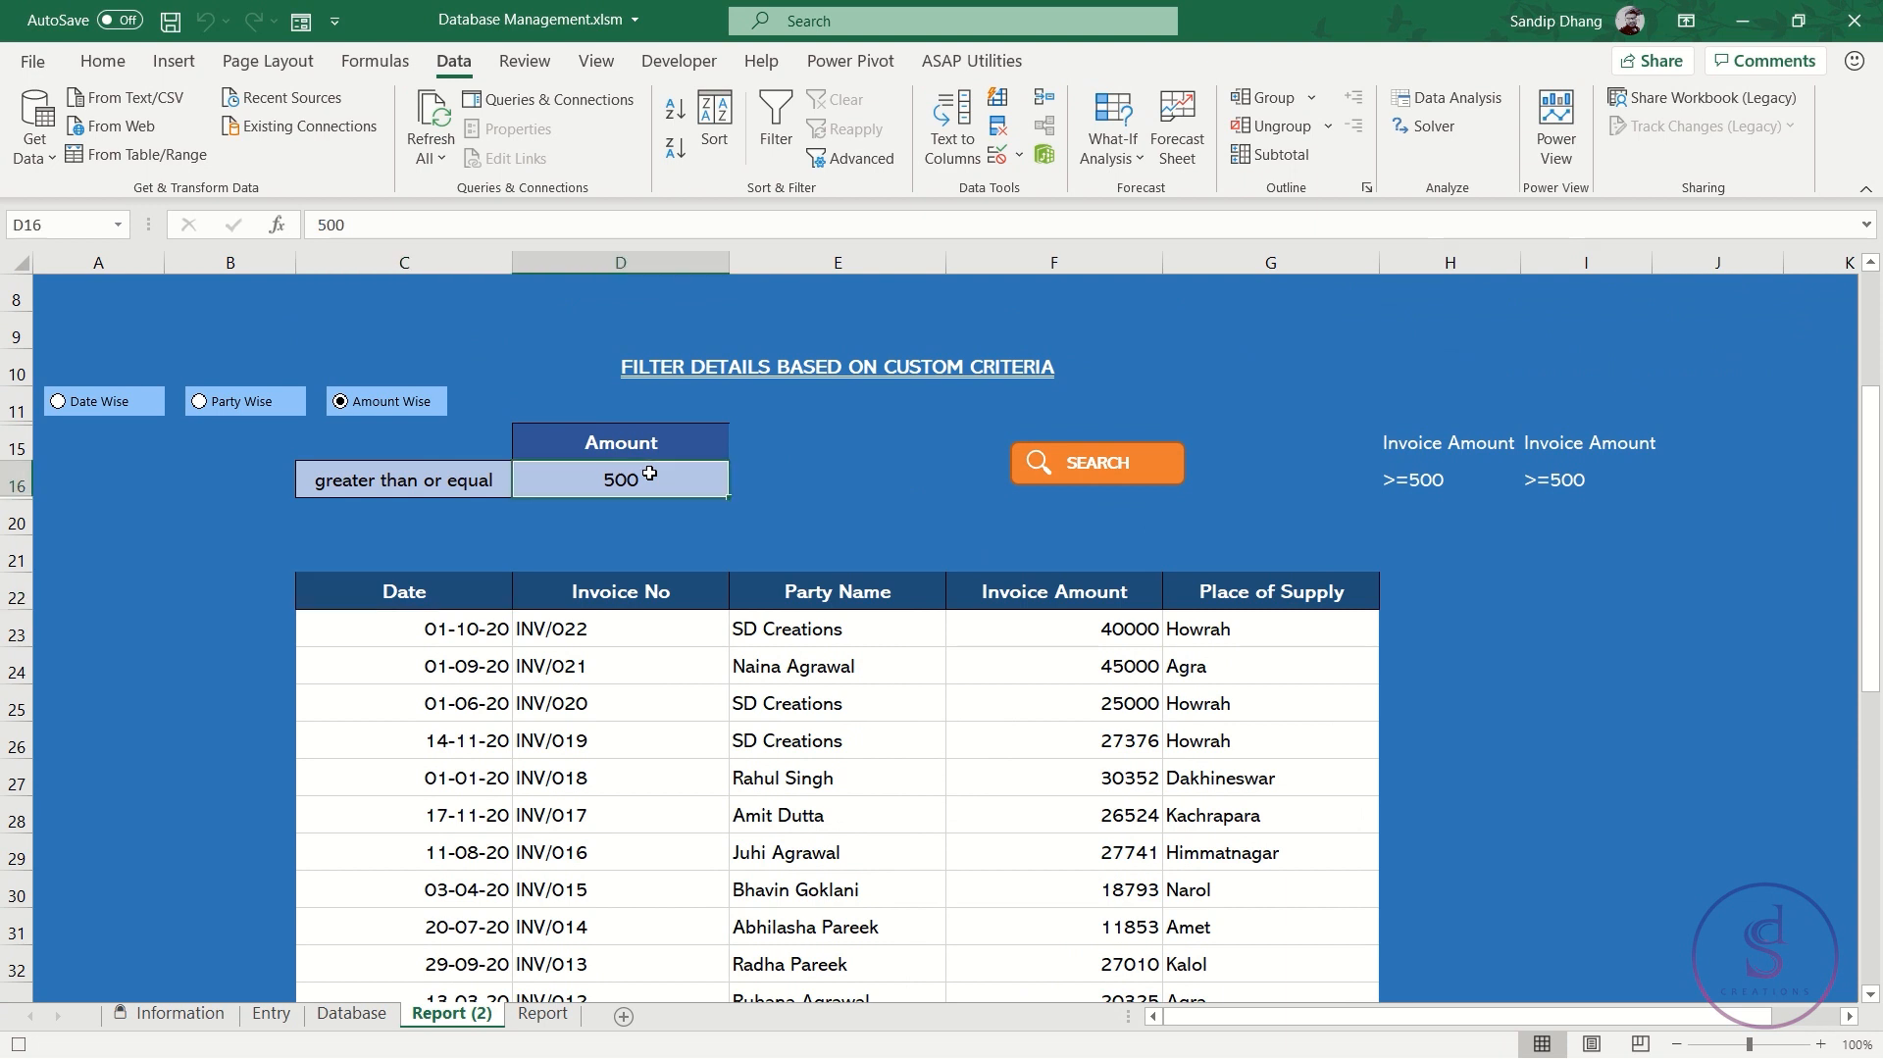
Assign the AFilter macro to the SEARCH button beside the Amount criterion
right_click(1172, 465)
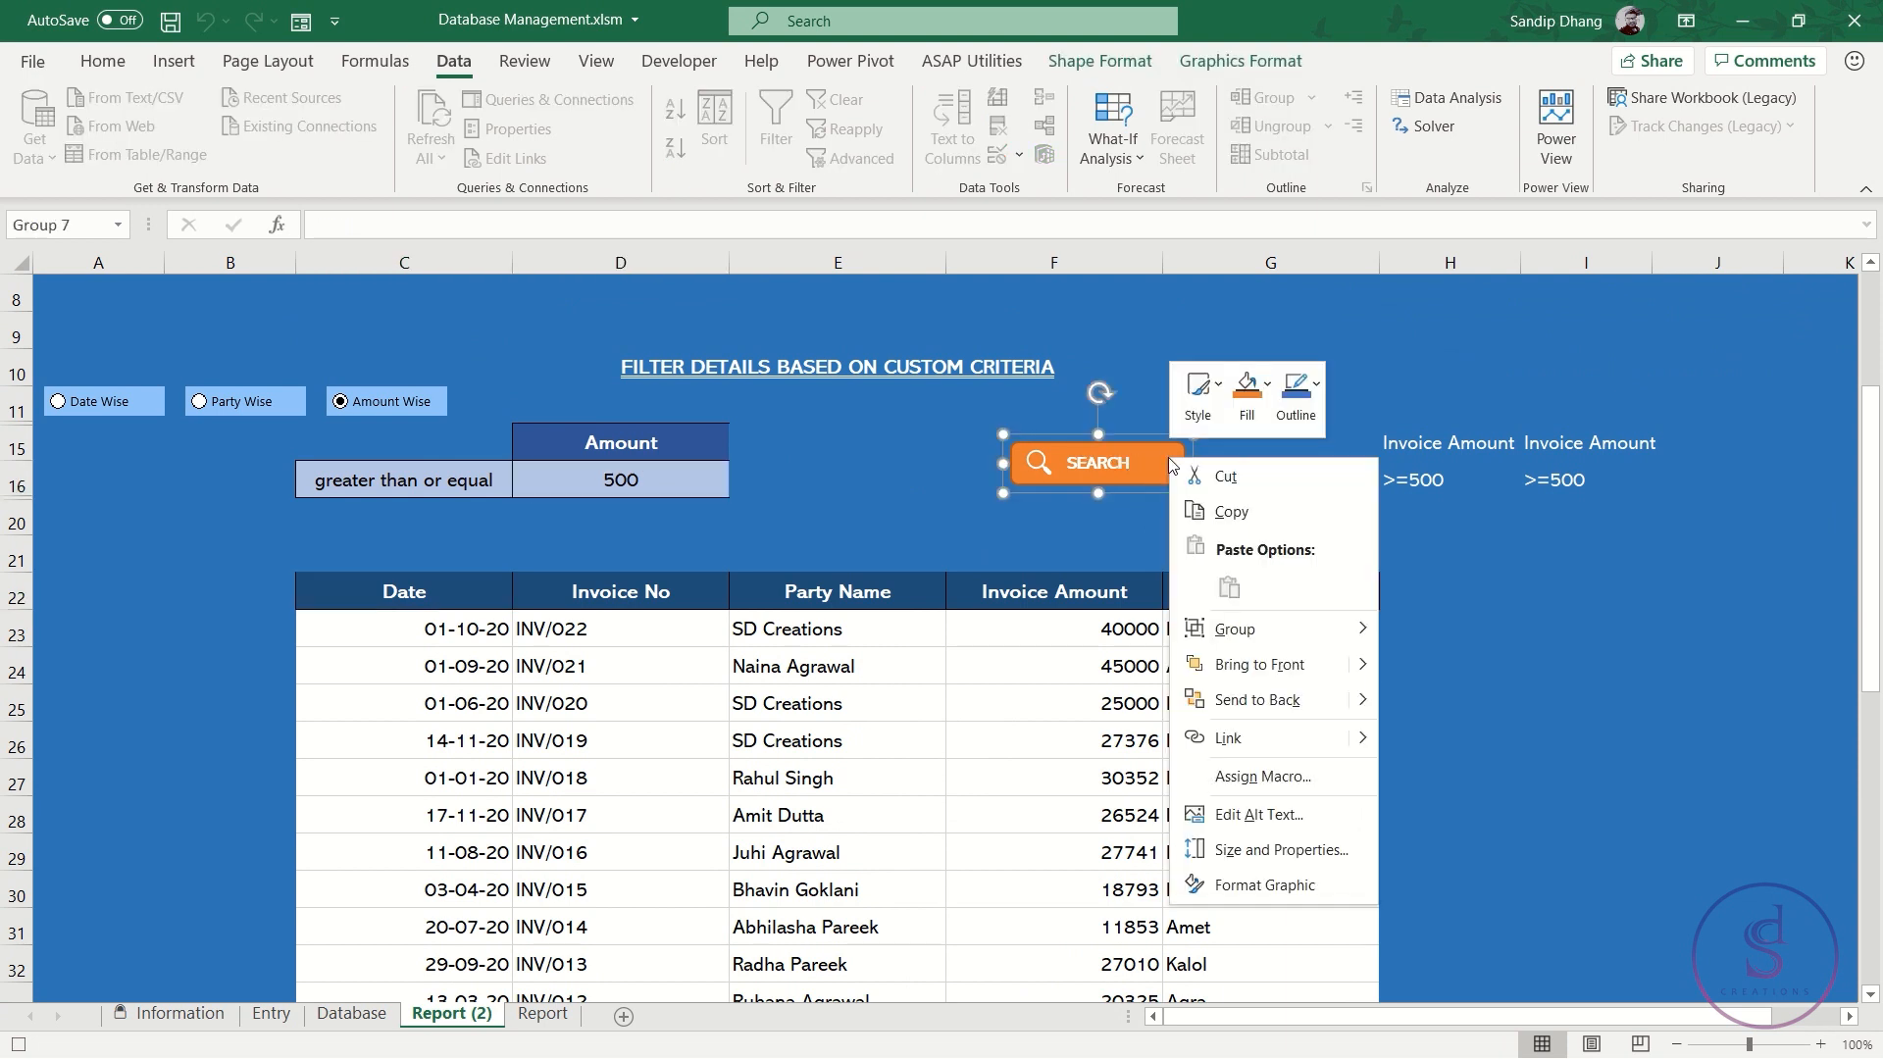
click(1284, 780)
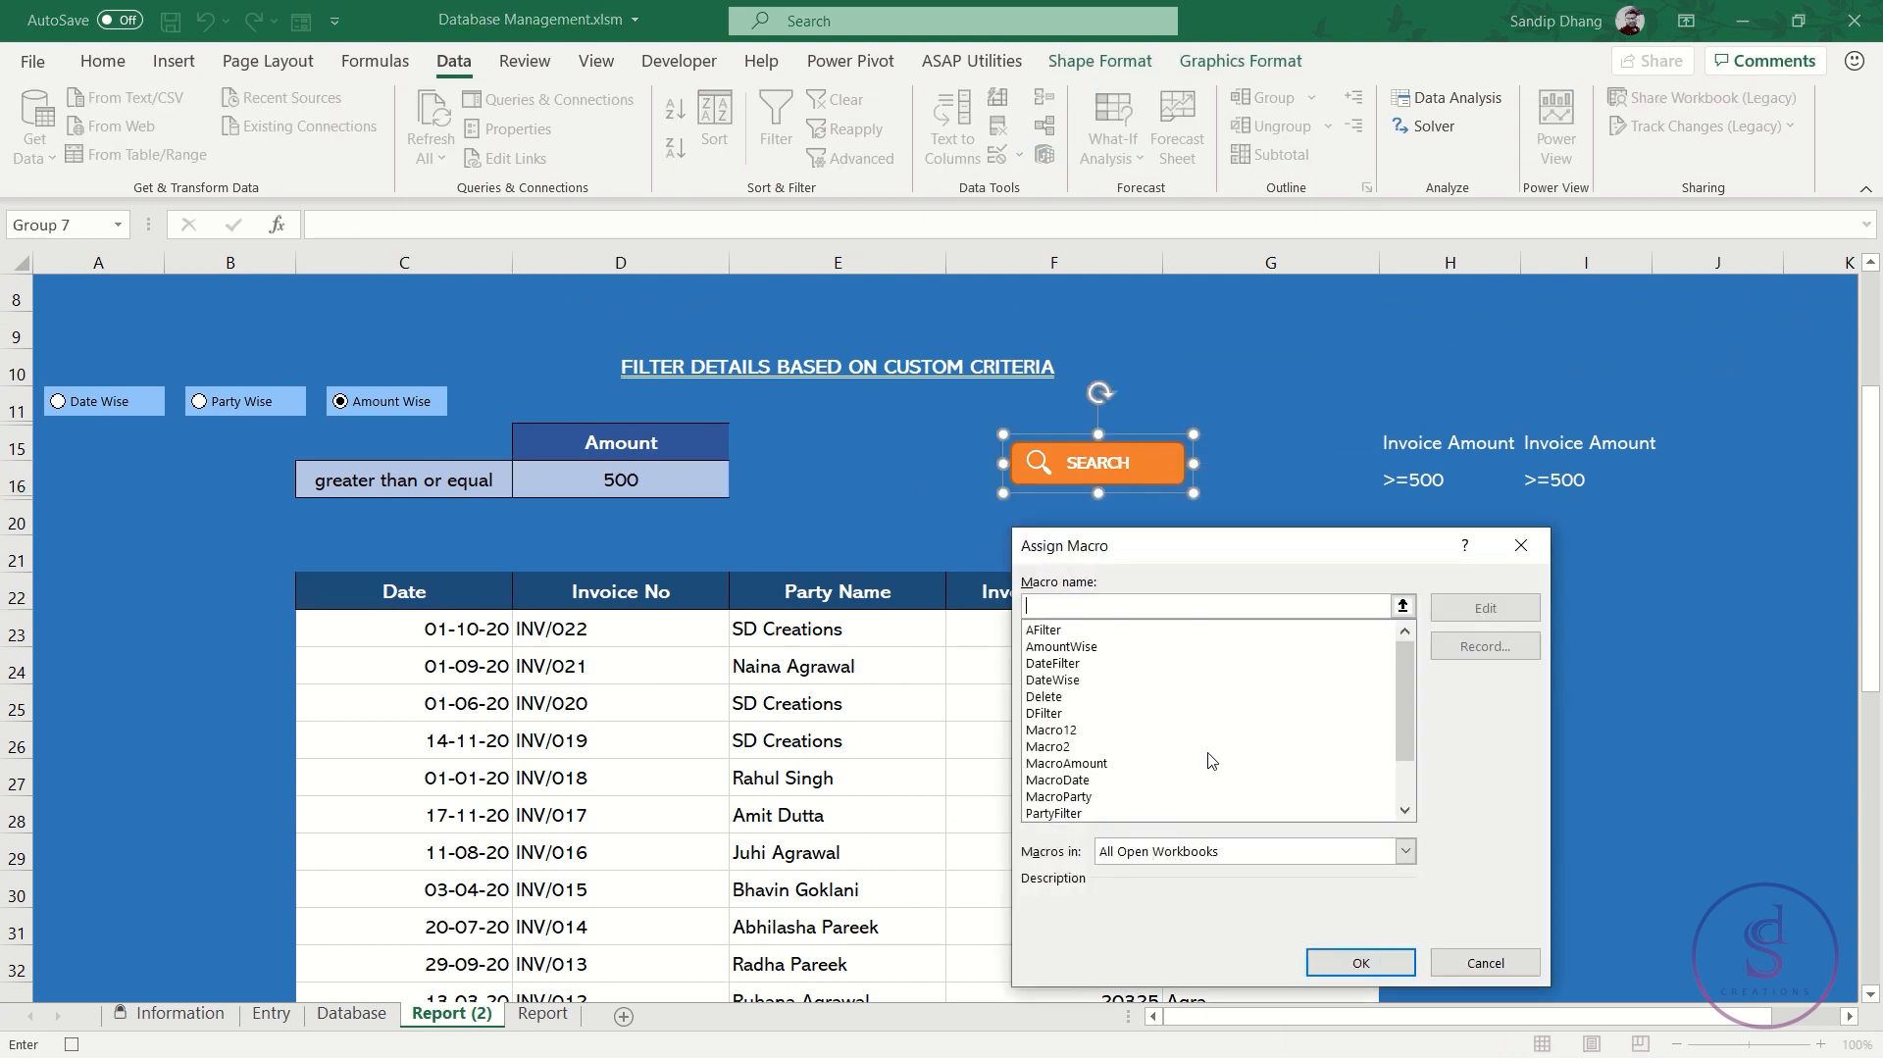
double_click(1060, 630)
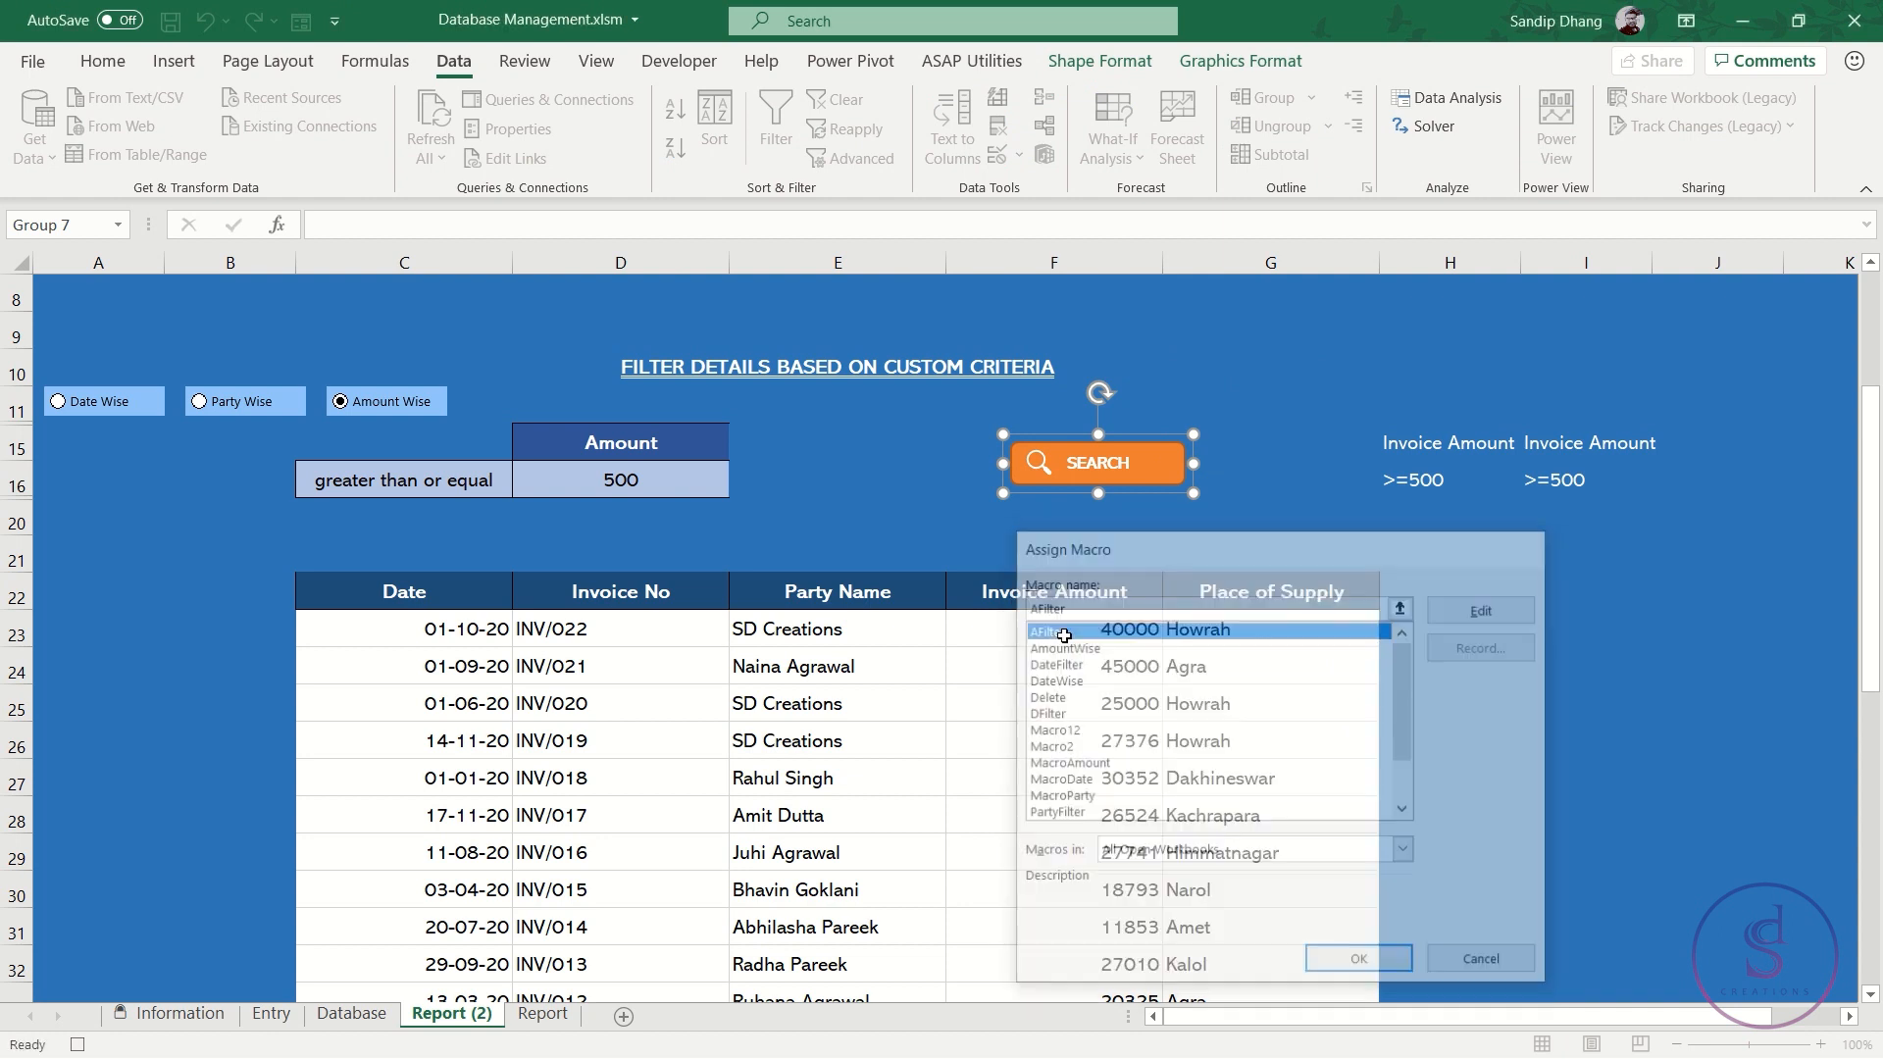
Set the Amount criterion in D16 to 35000
click(613, 476)
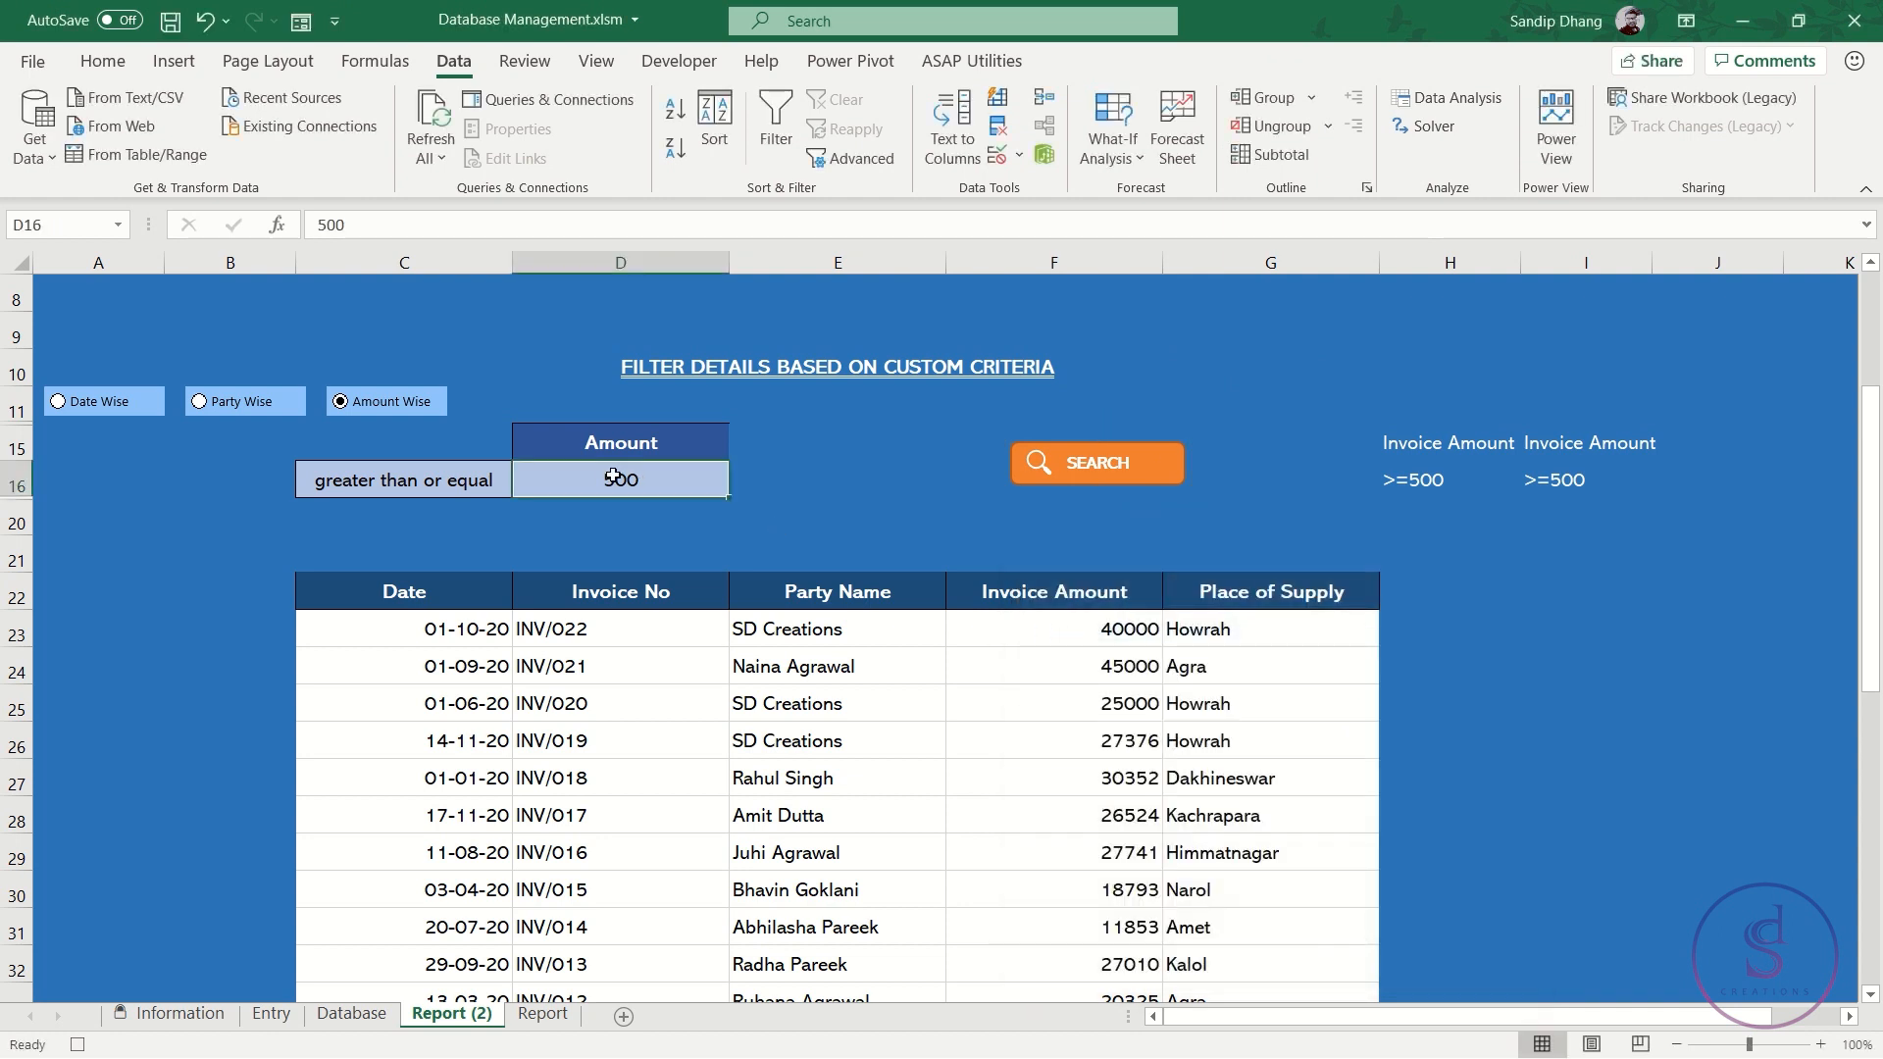
text(35000)
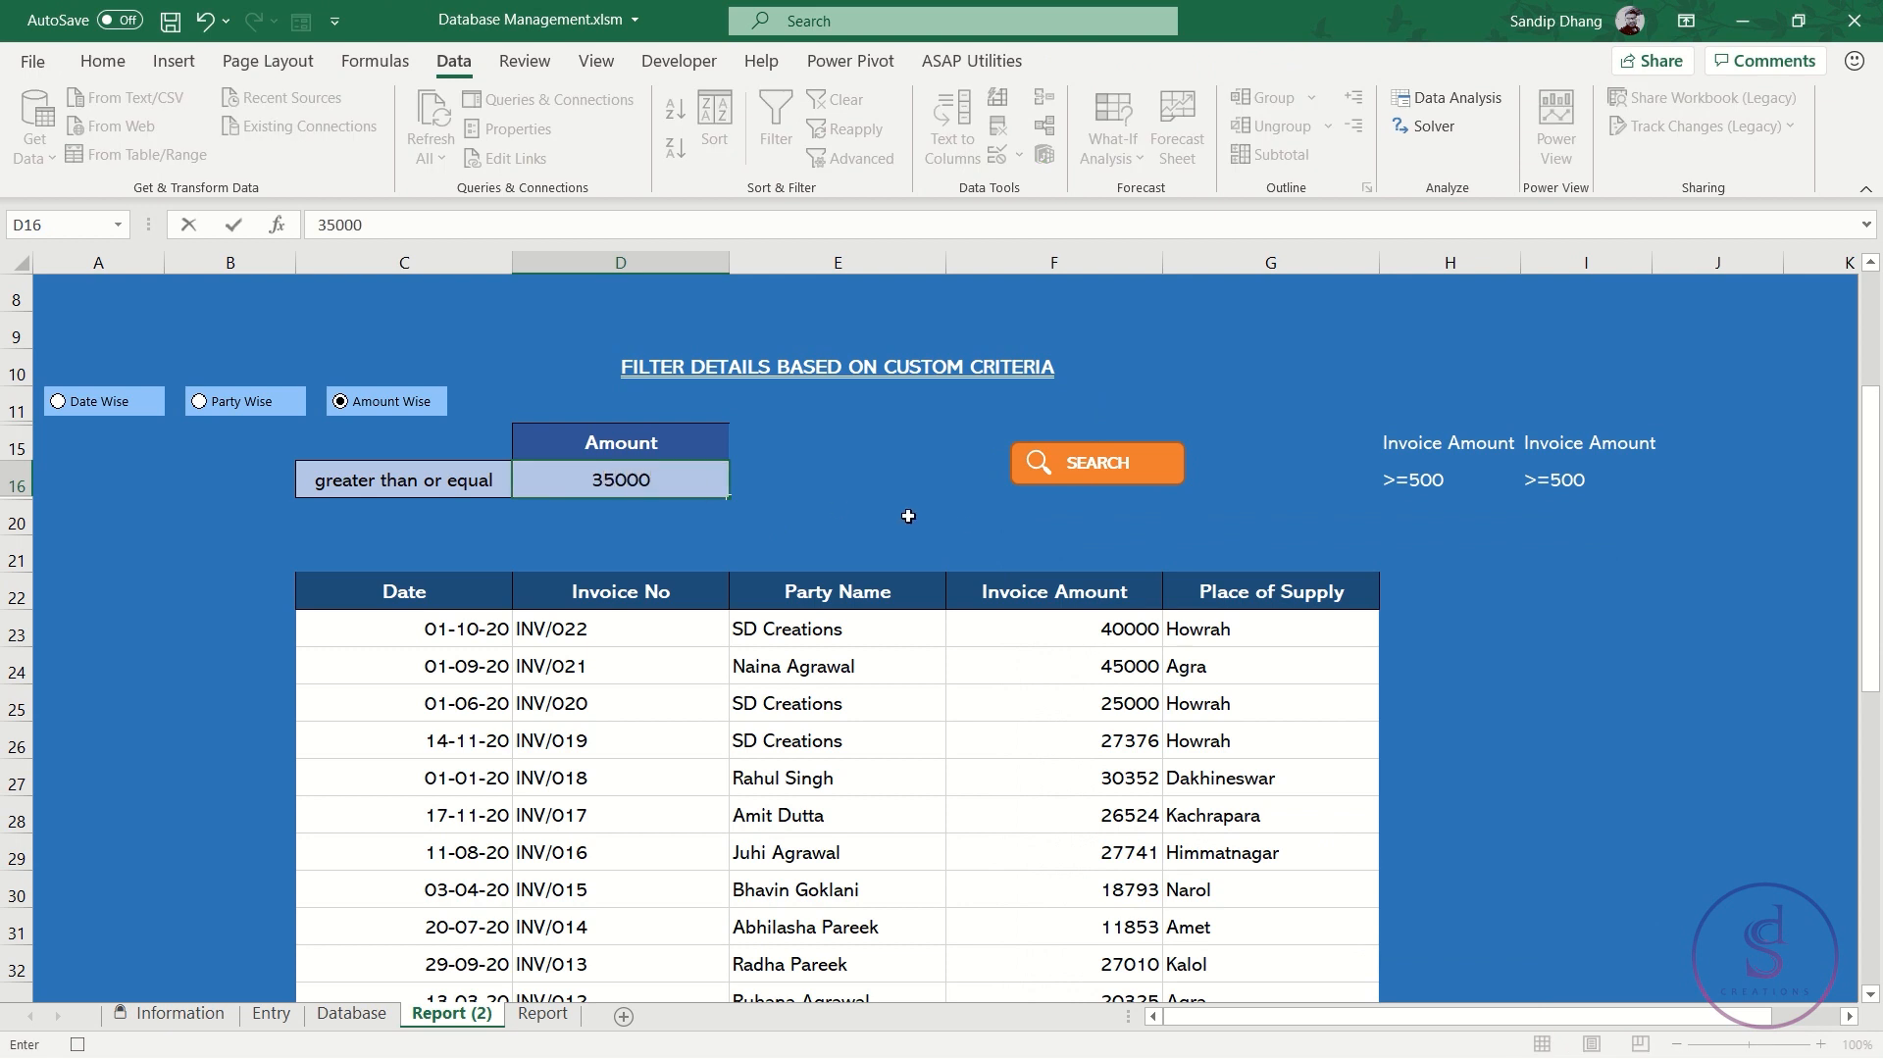
click(1106, 471)
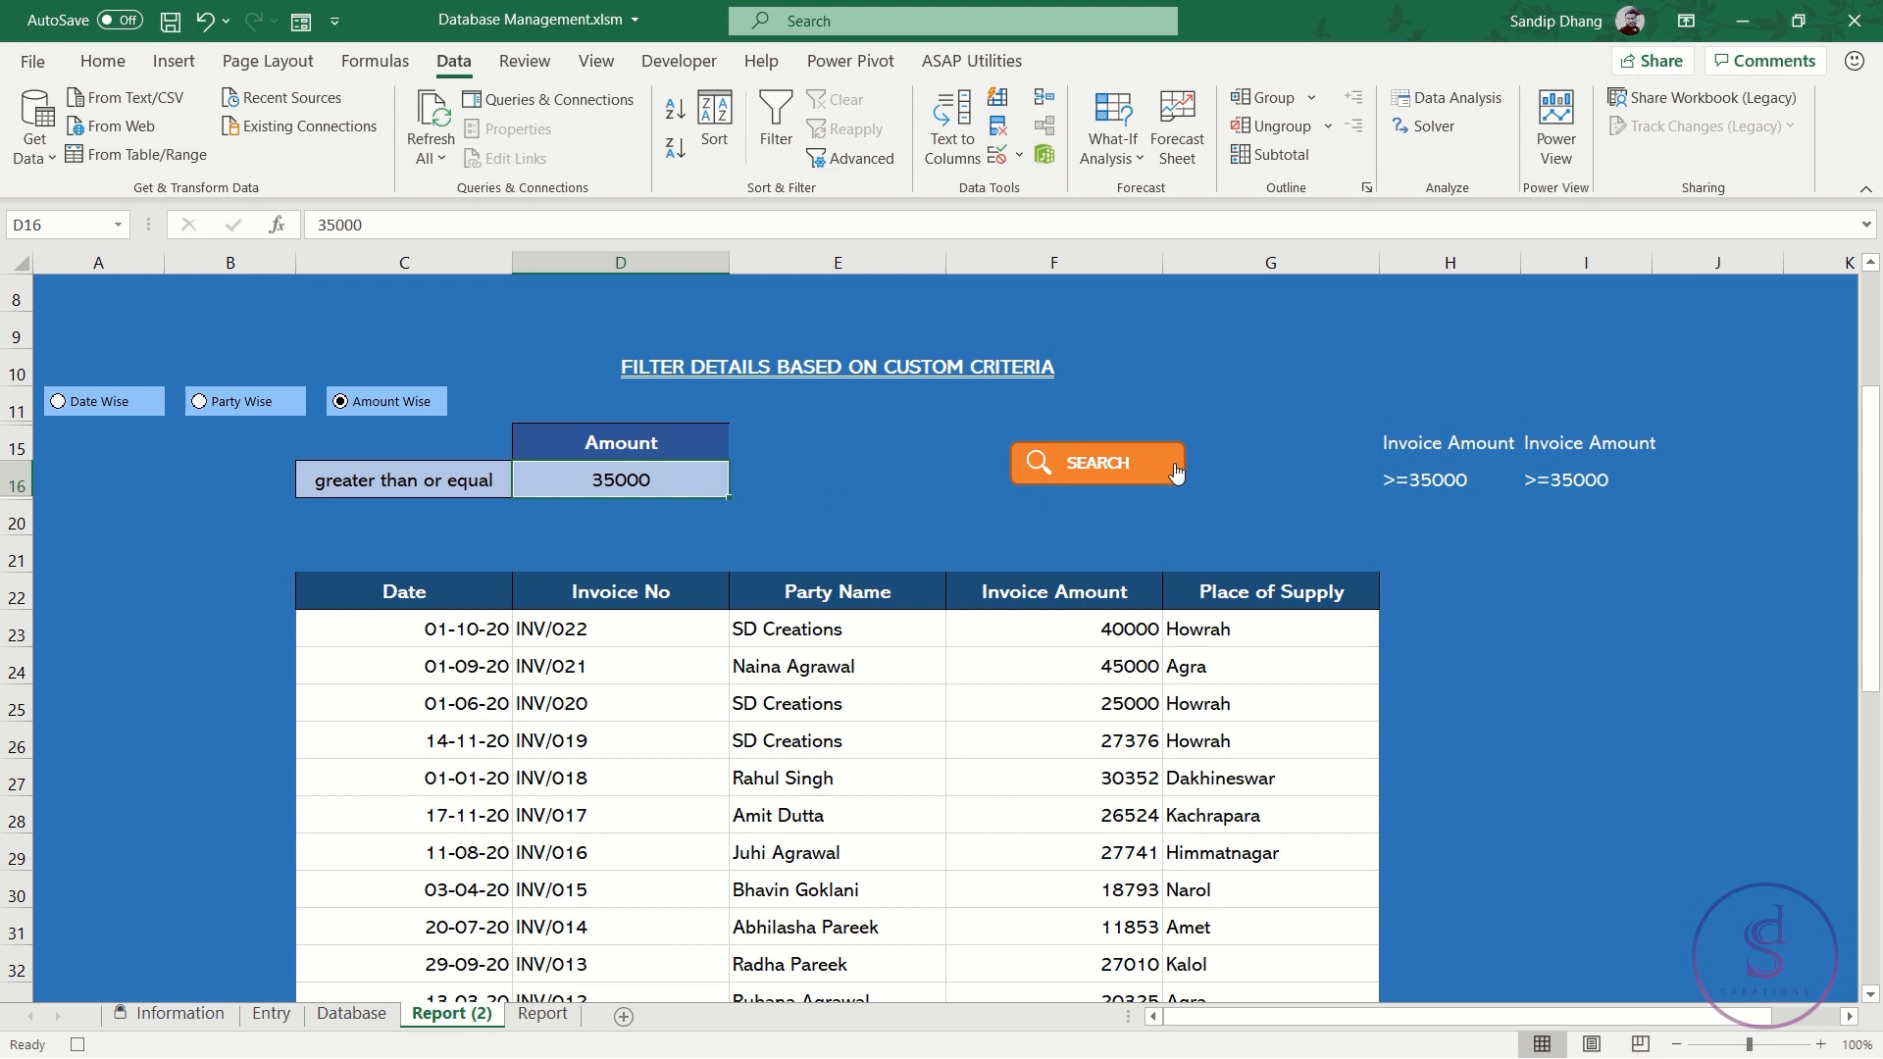
click(1213, 505)
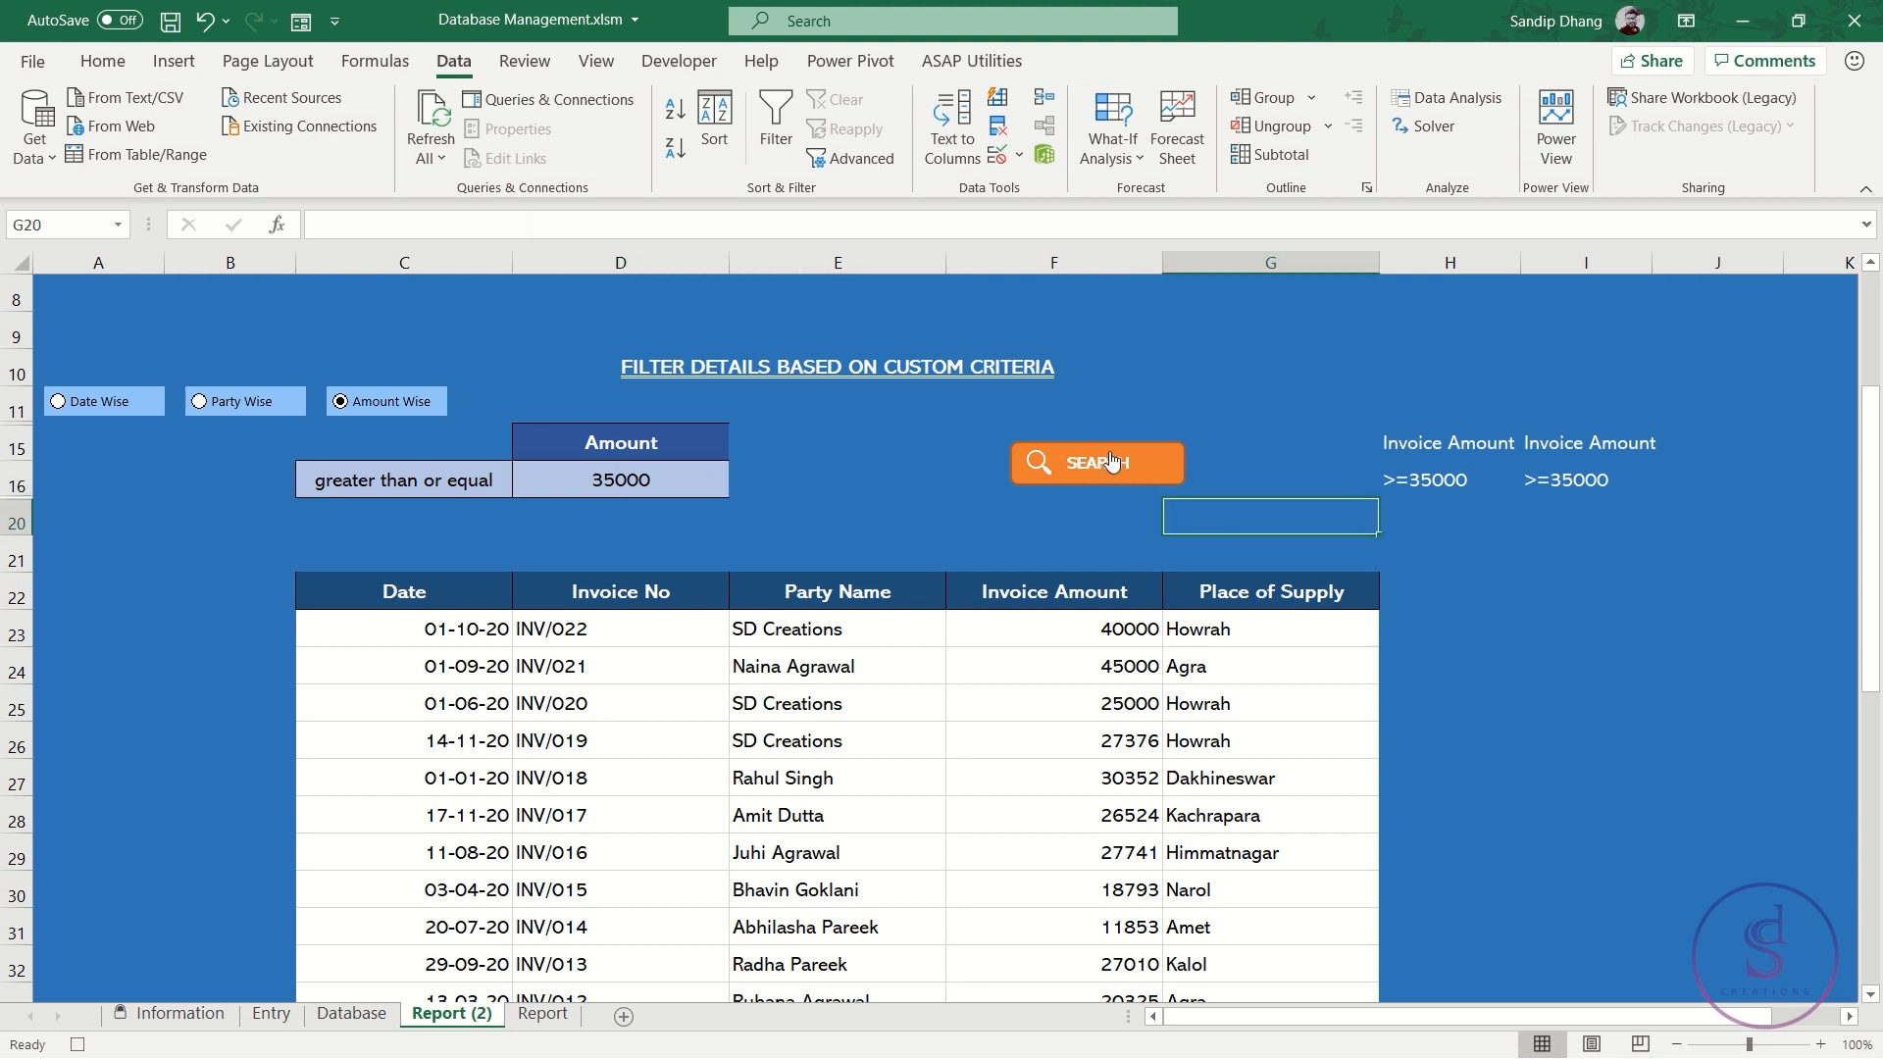
click(227, 402)
click(412, 401)
mouse_move(763, 4)
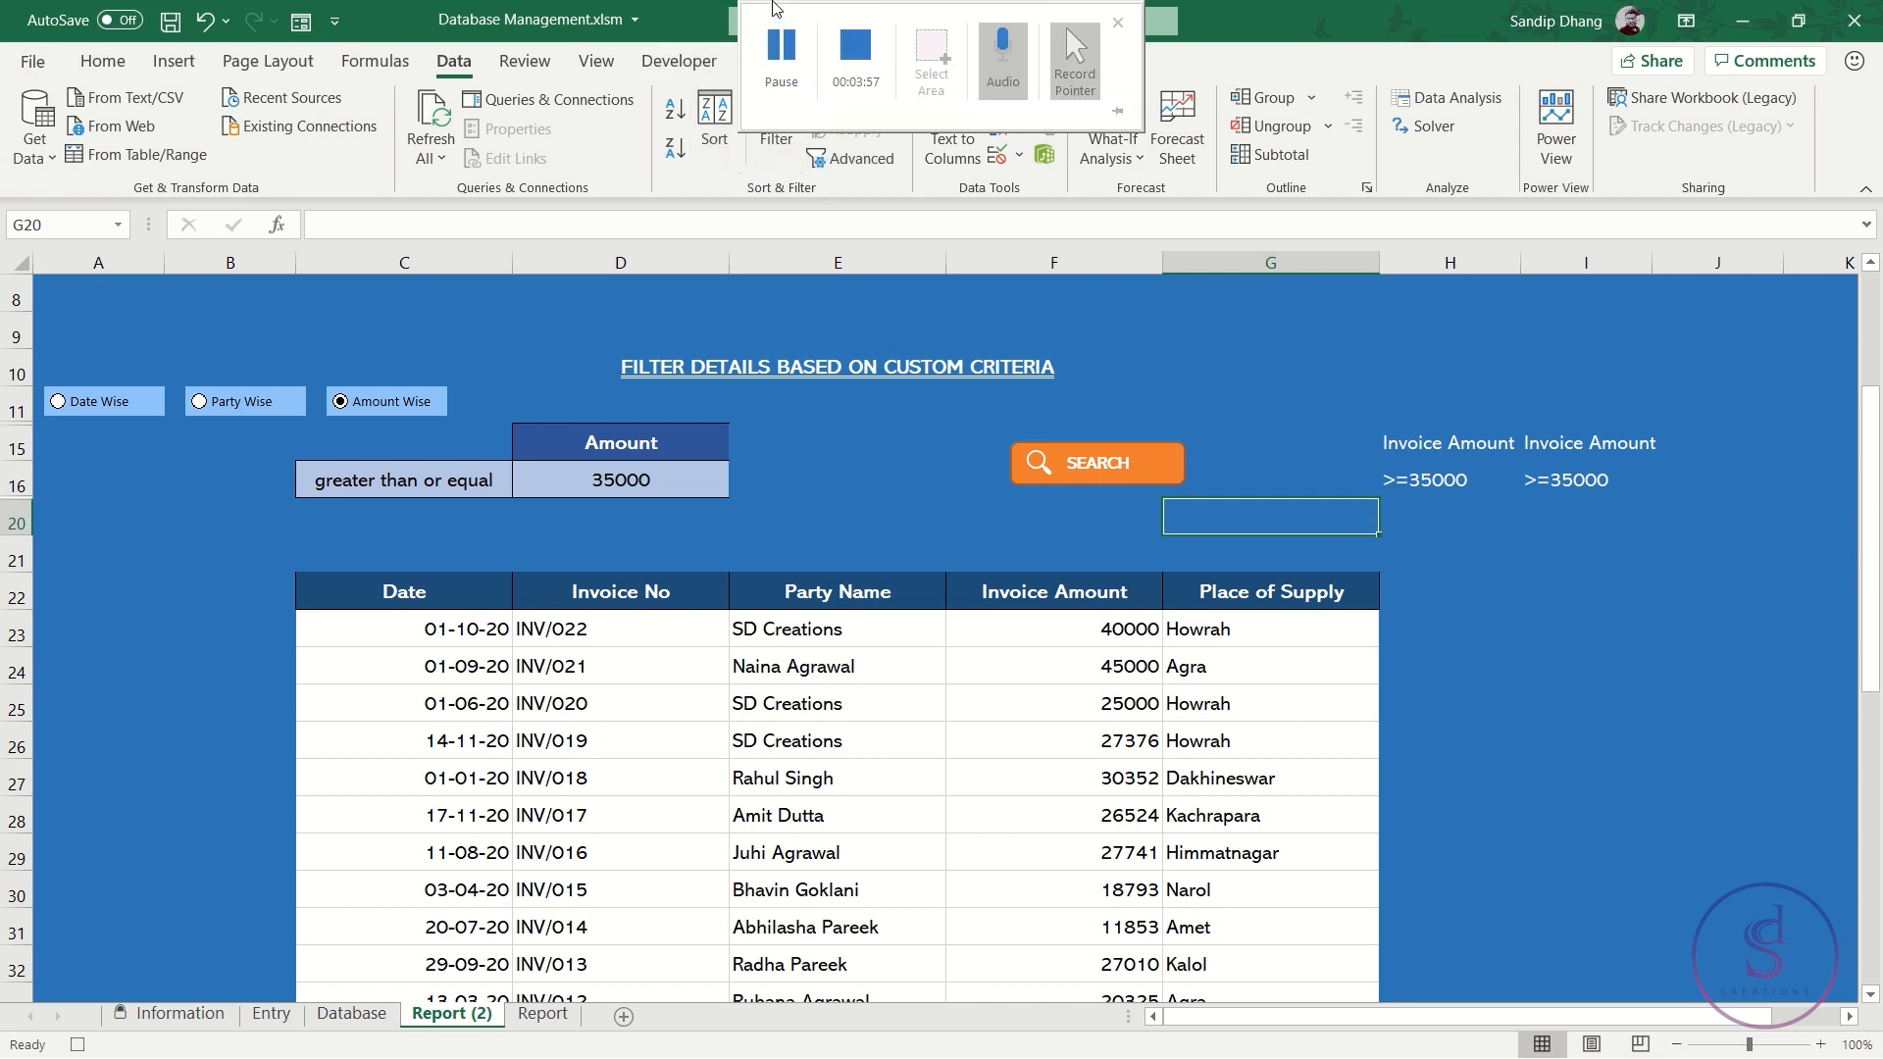
click(783, 56)
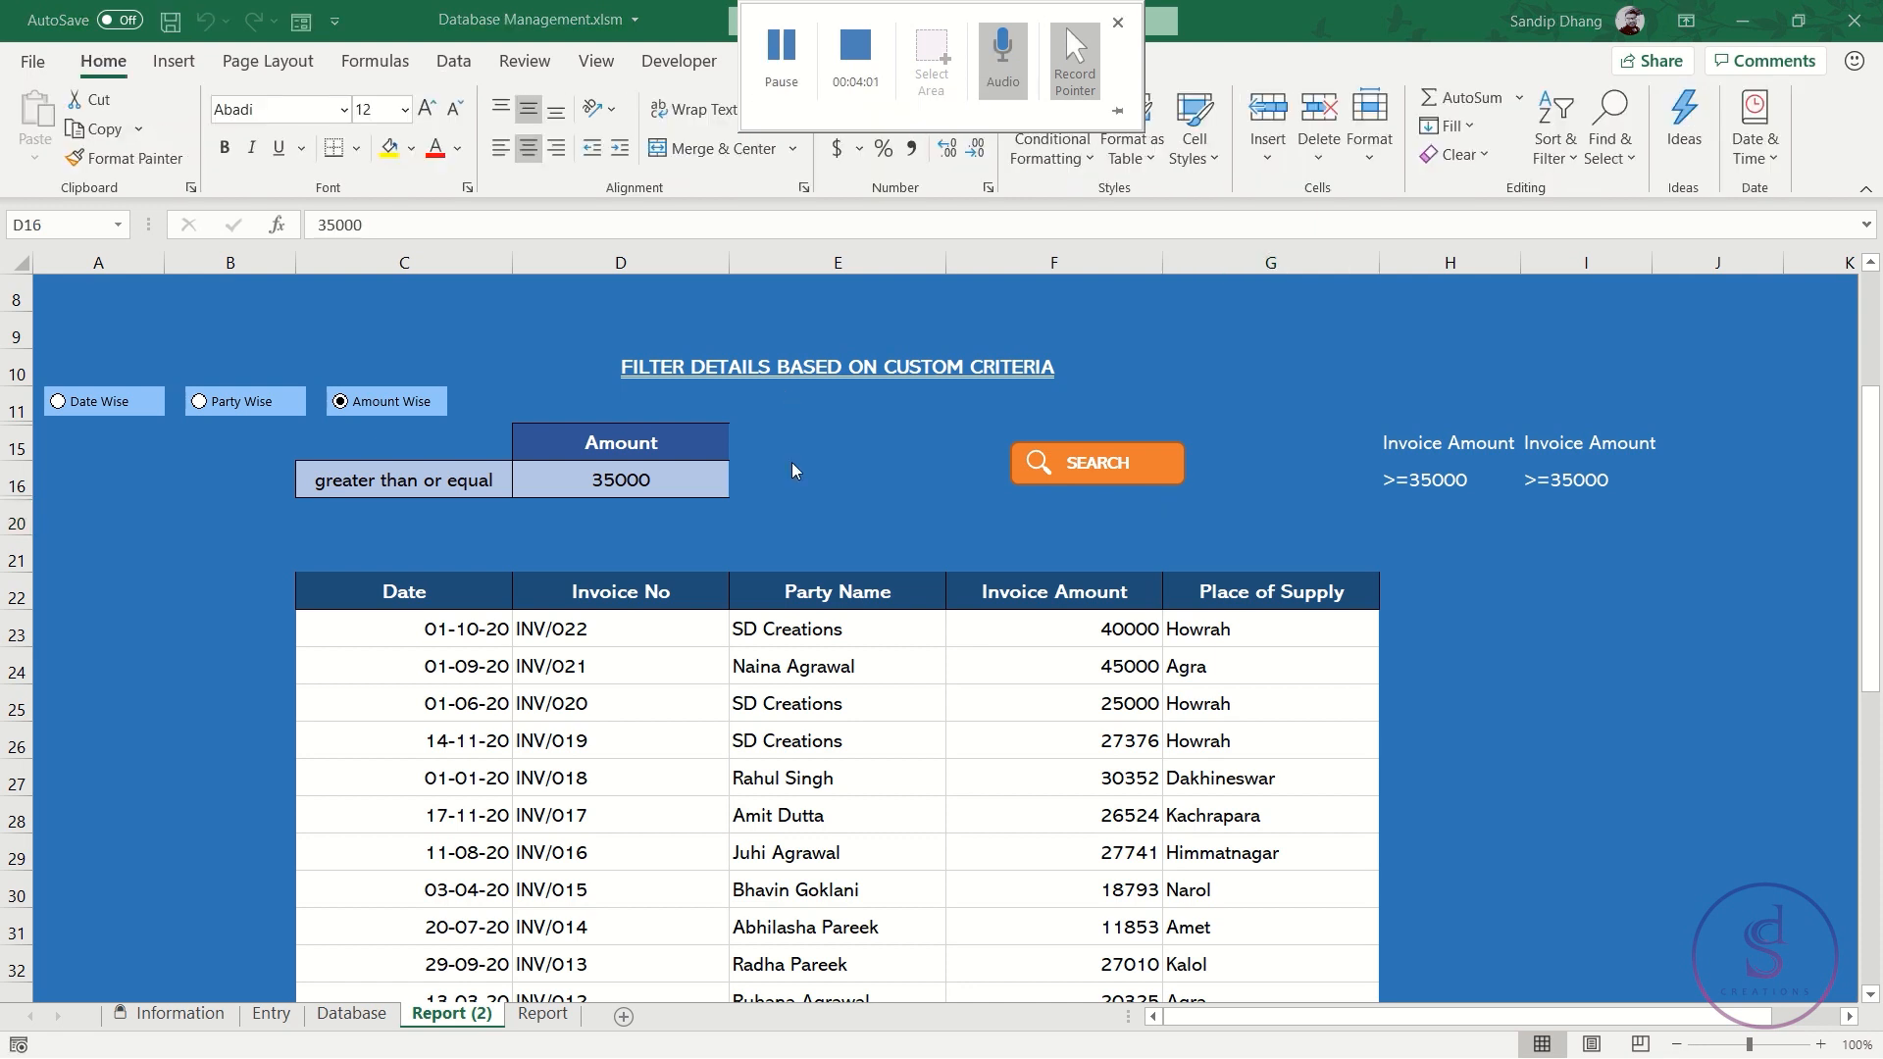
Run the amount search and check the Invoice Amount values in the filtered results
click(1109, 465)
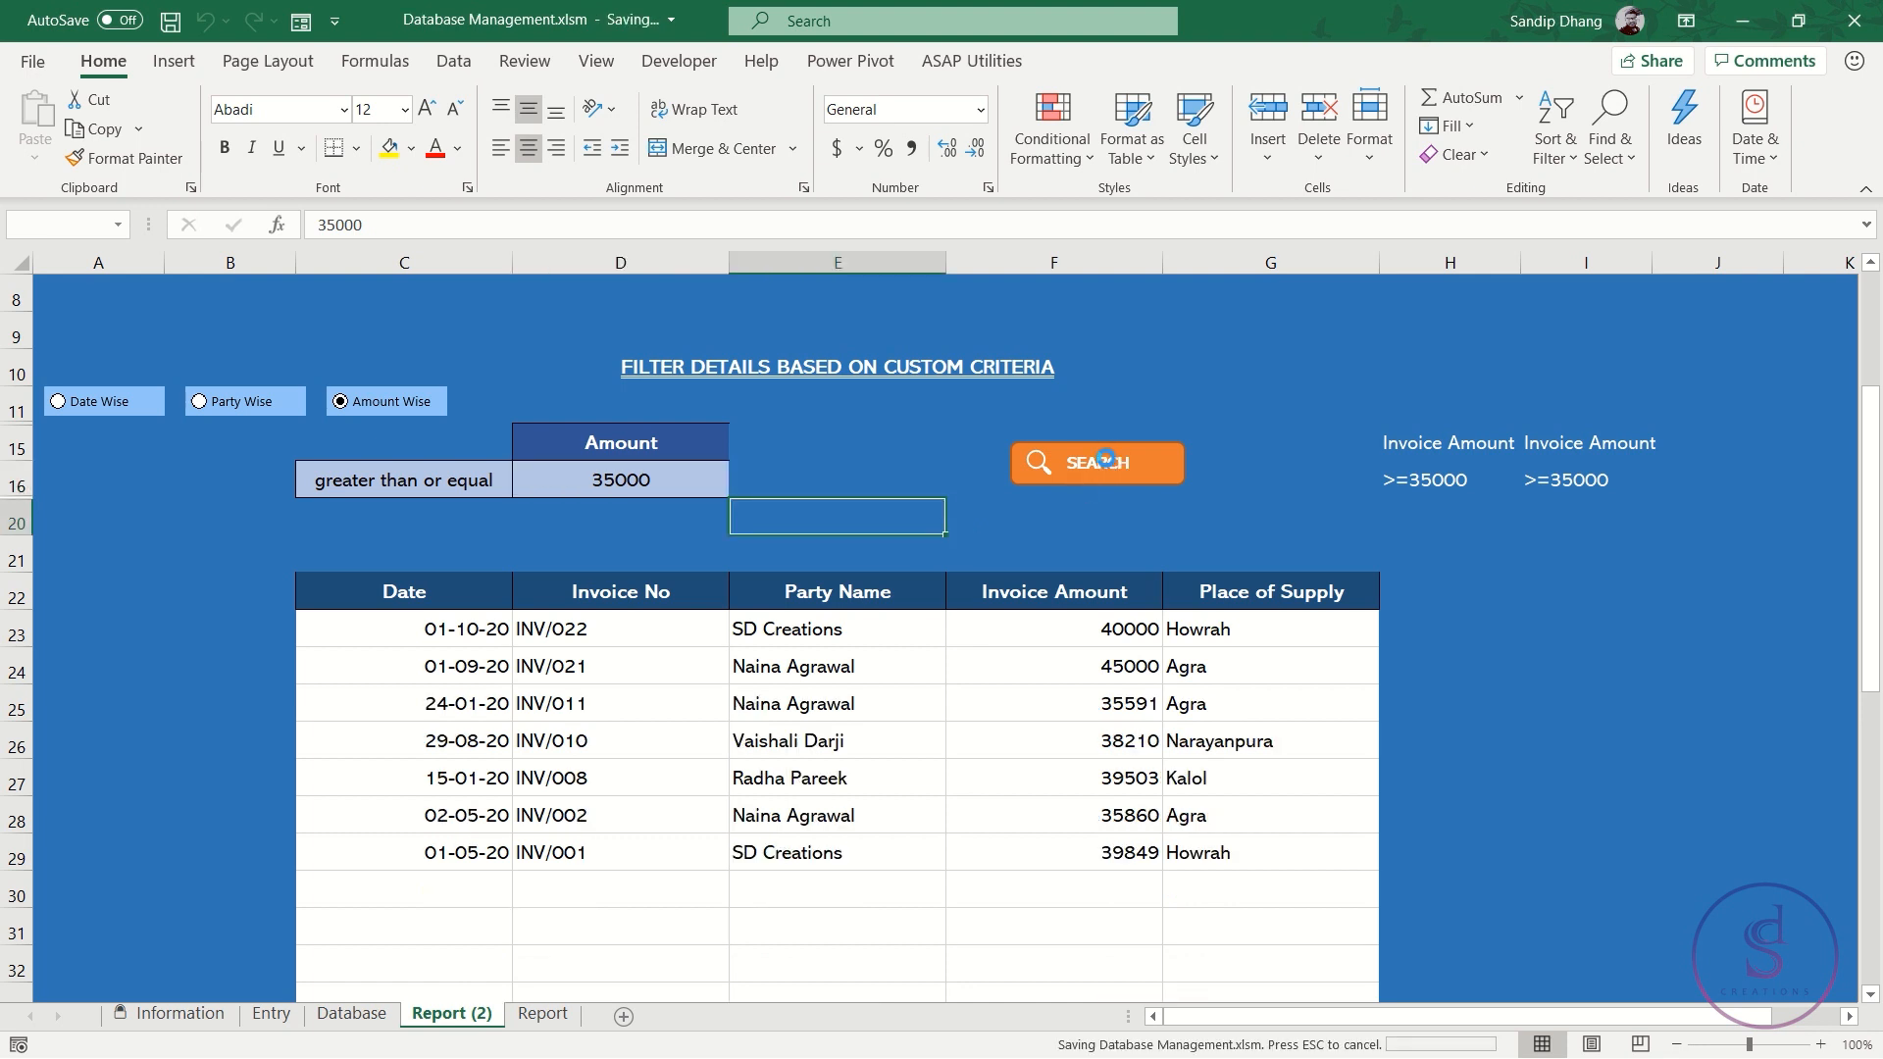
drag(1108, 628, 1111, 853)
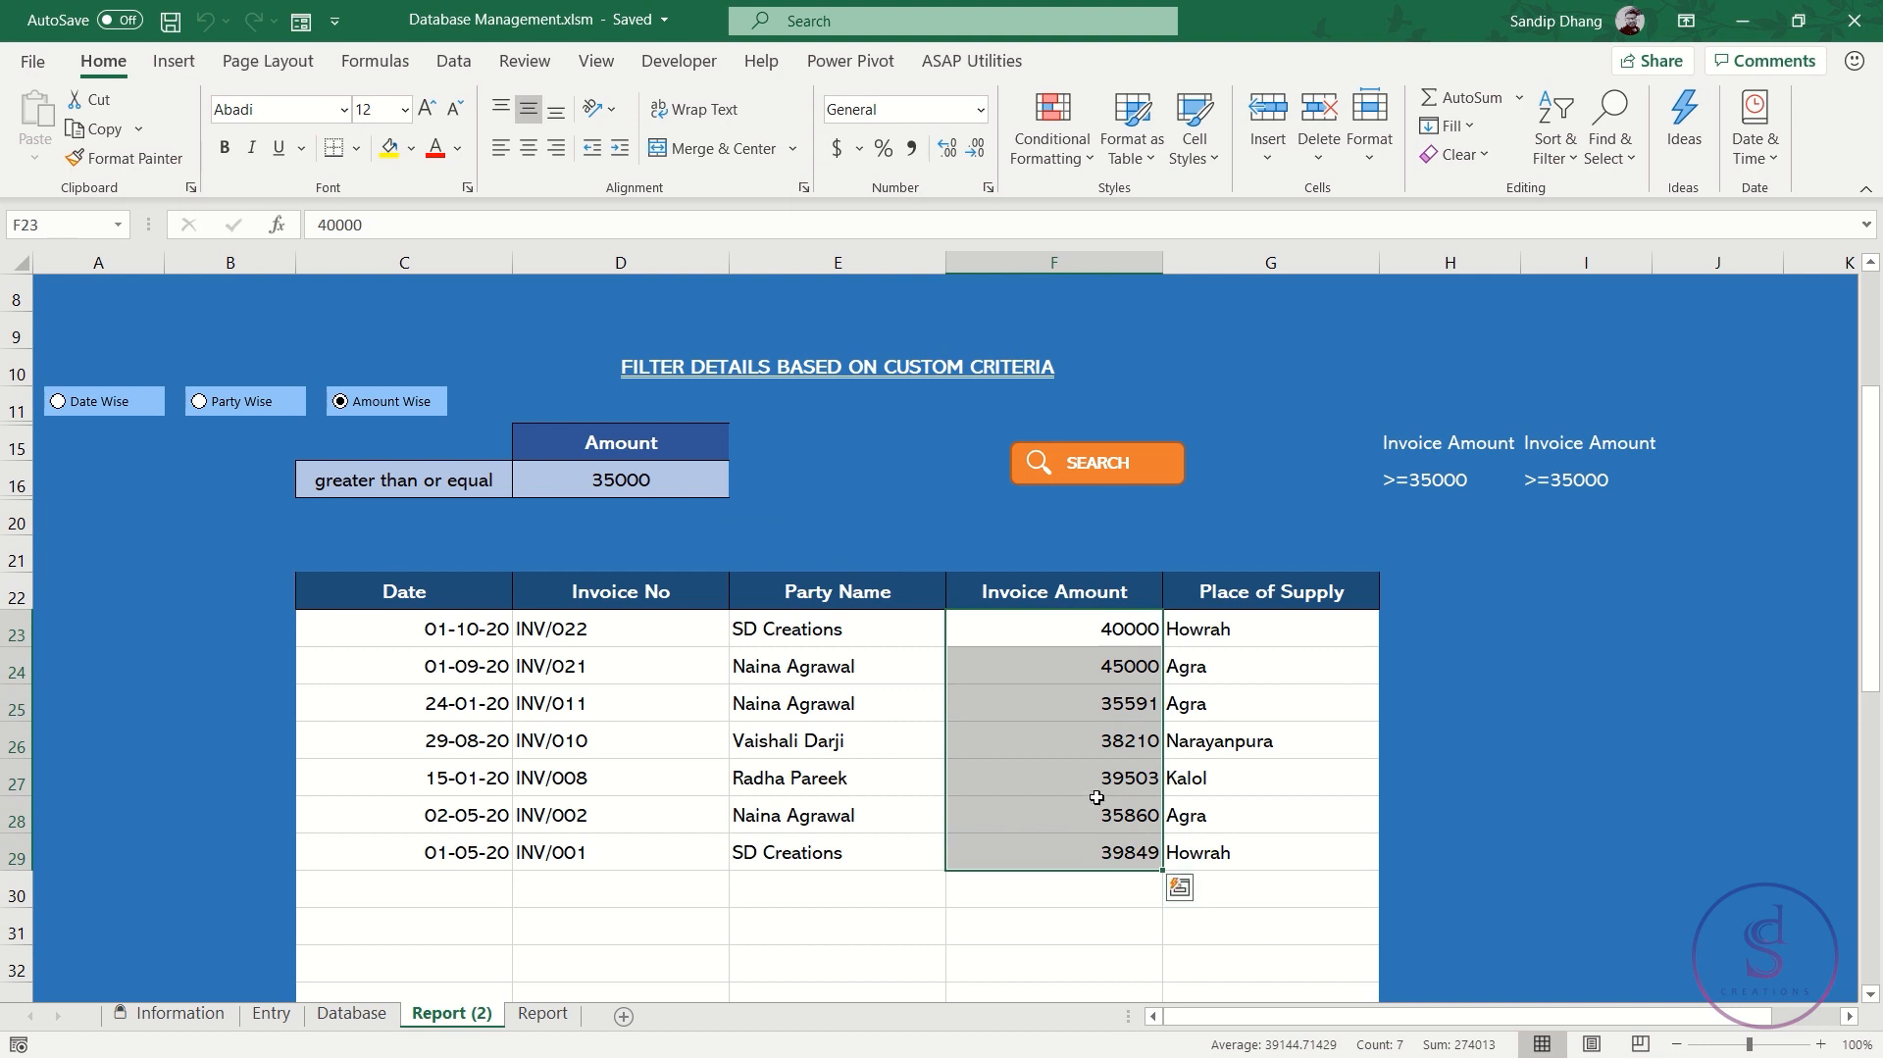
click(983, 629)
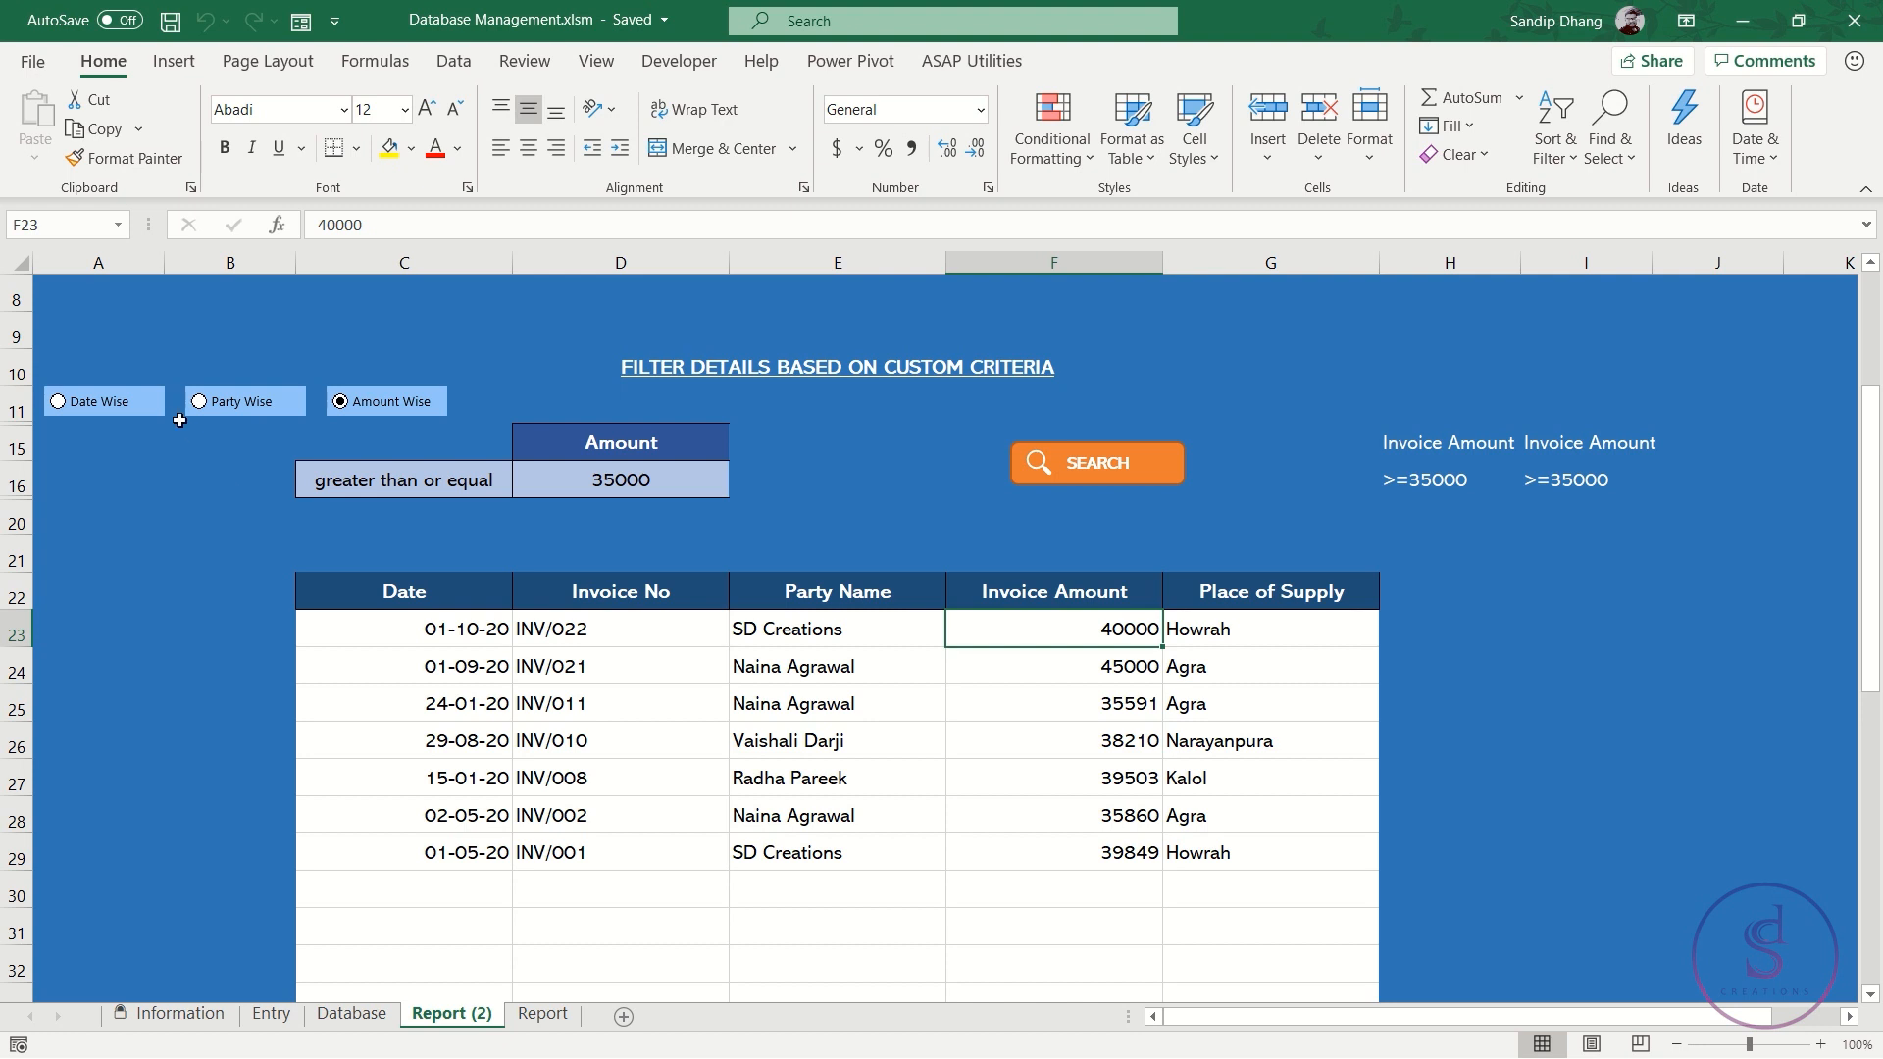
Switch between the Date Wise, Party Wise and Amount Wise options to check the criteria block each one displays
click(105, 402)
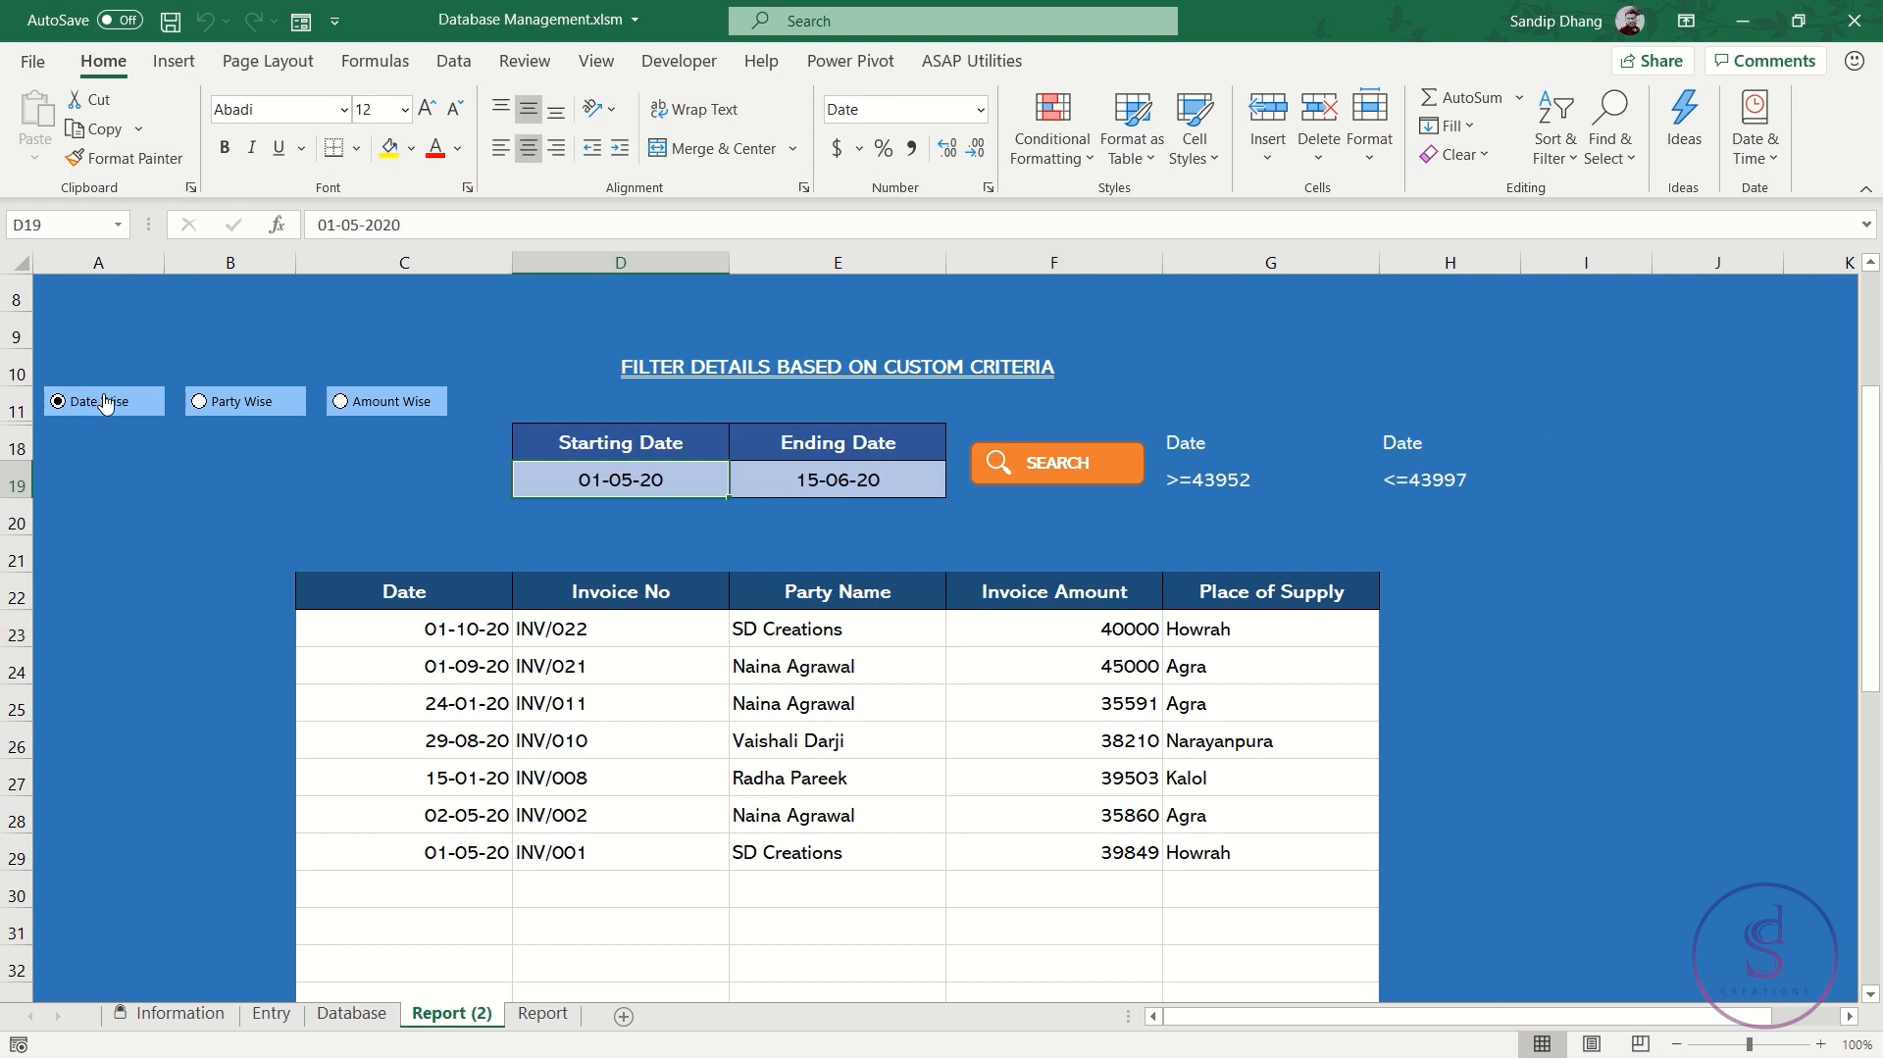
click(215, 407)
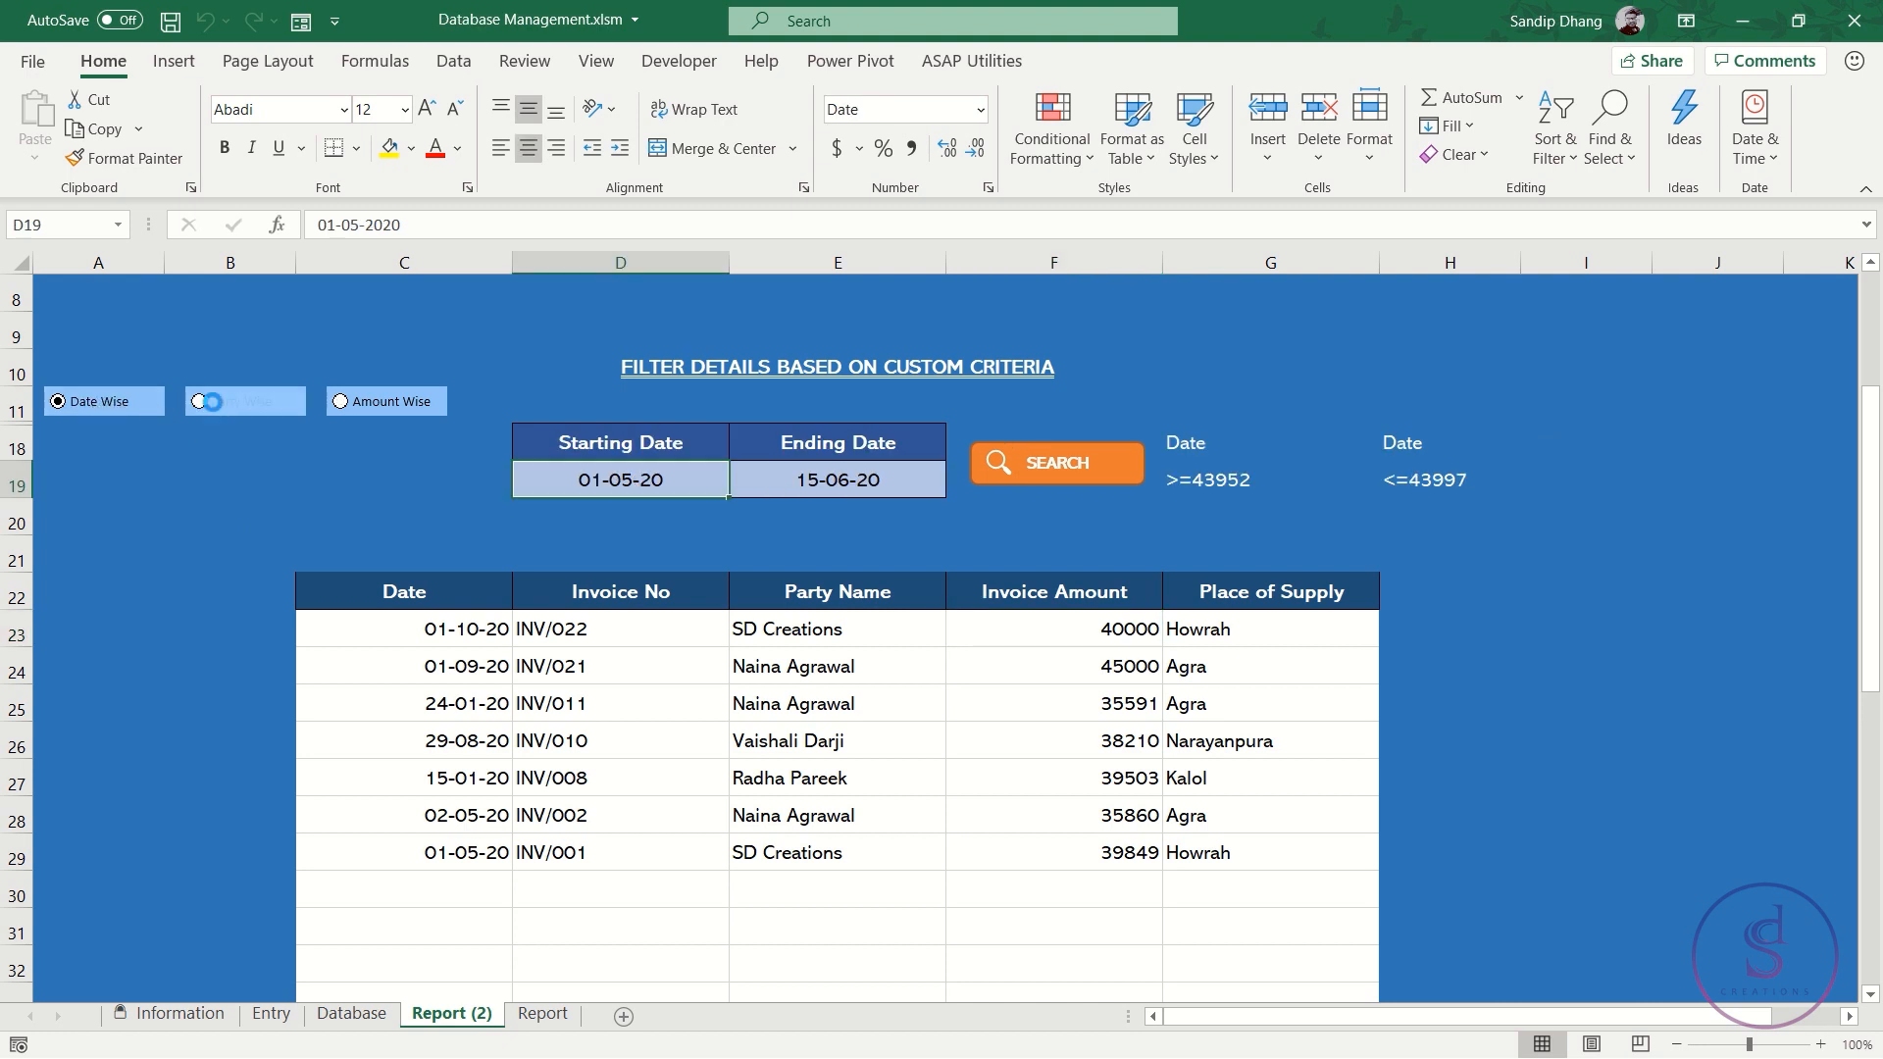
click(366, 402)
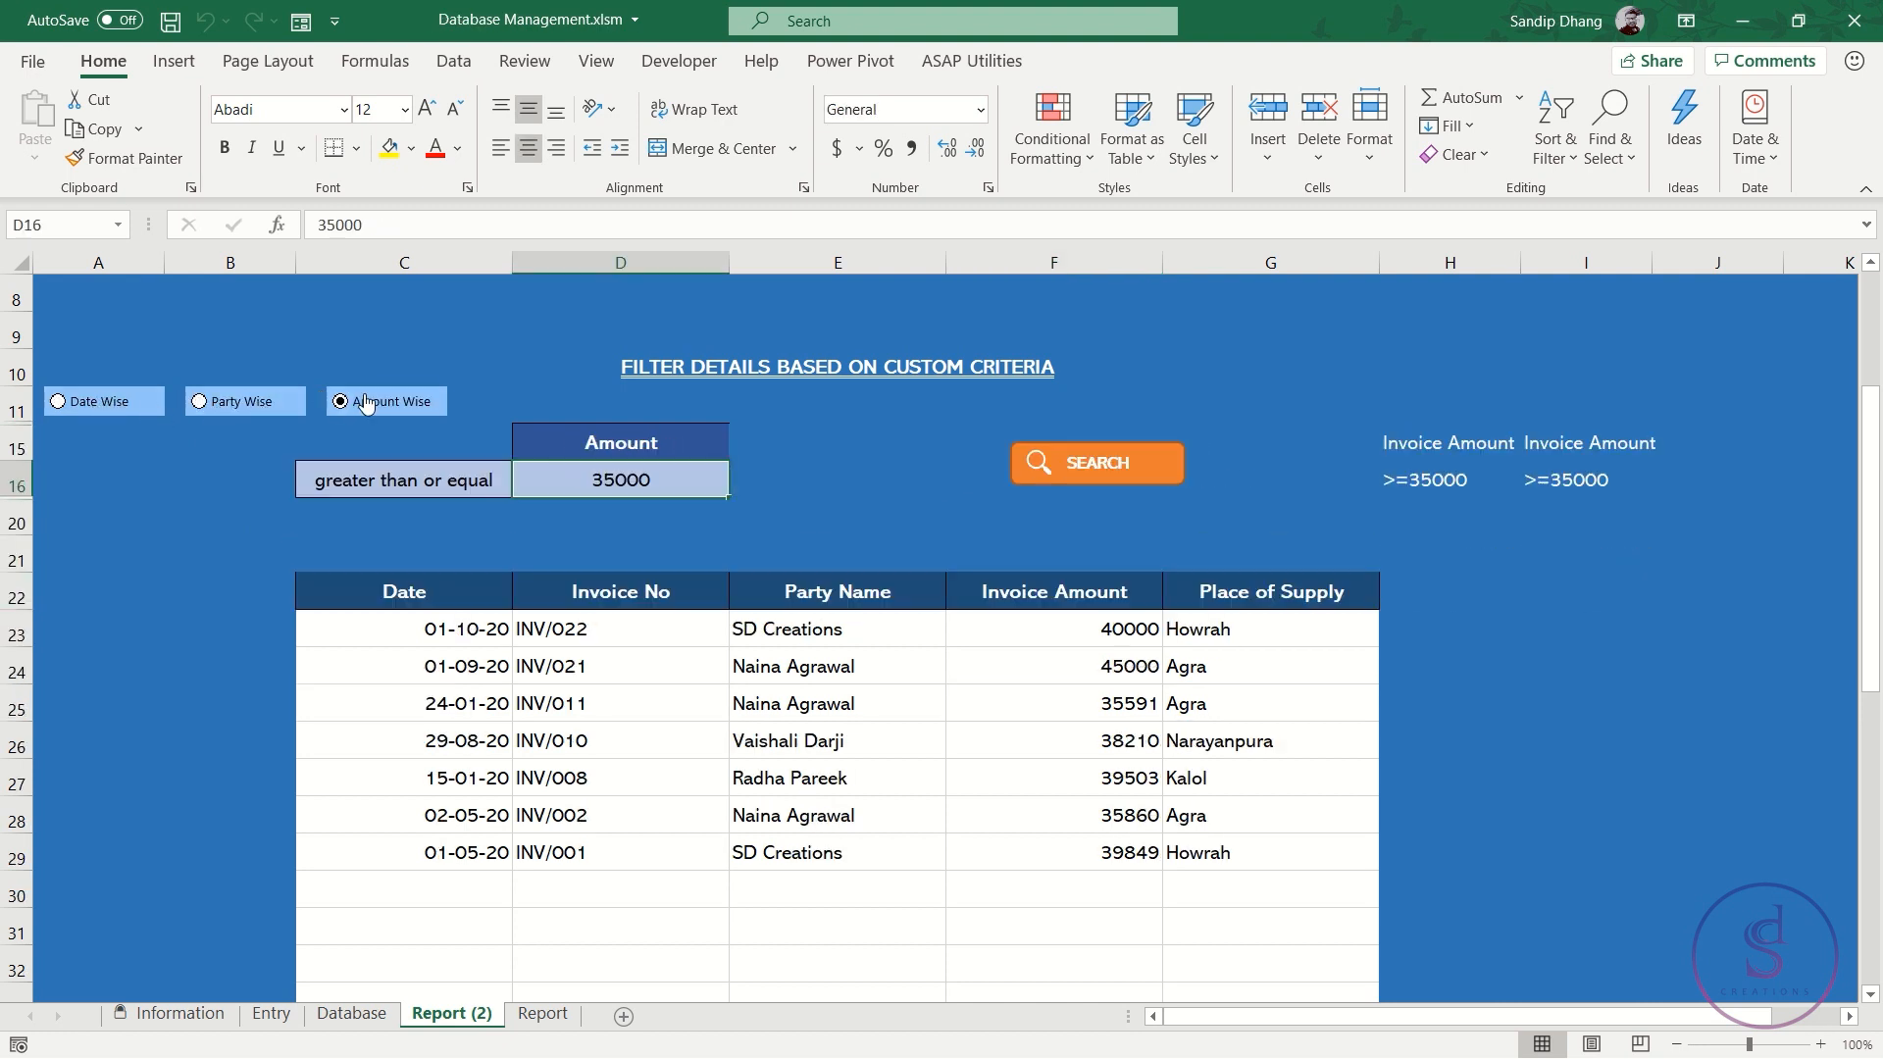
click(198, 402)
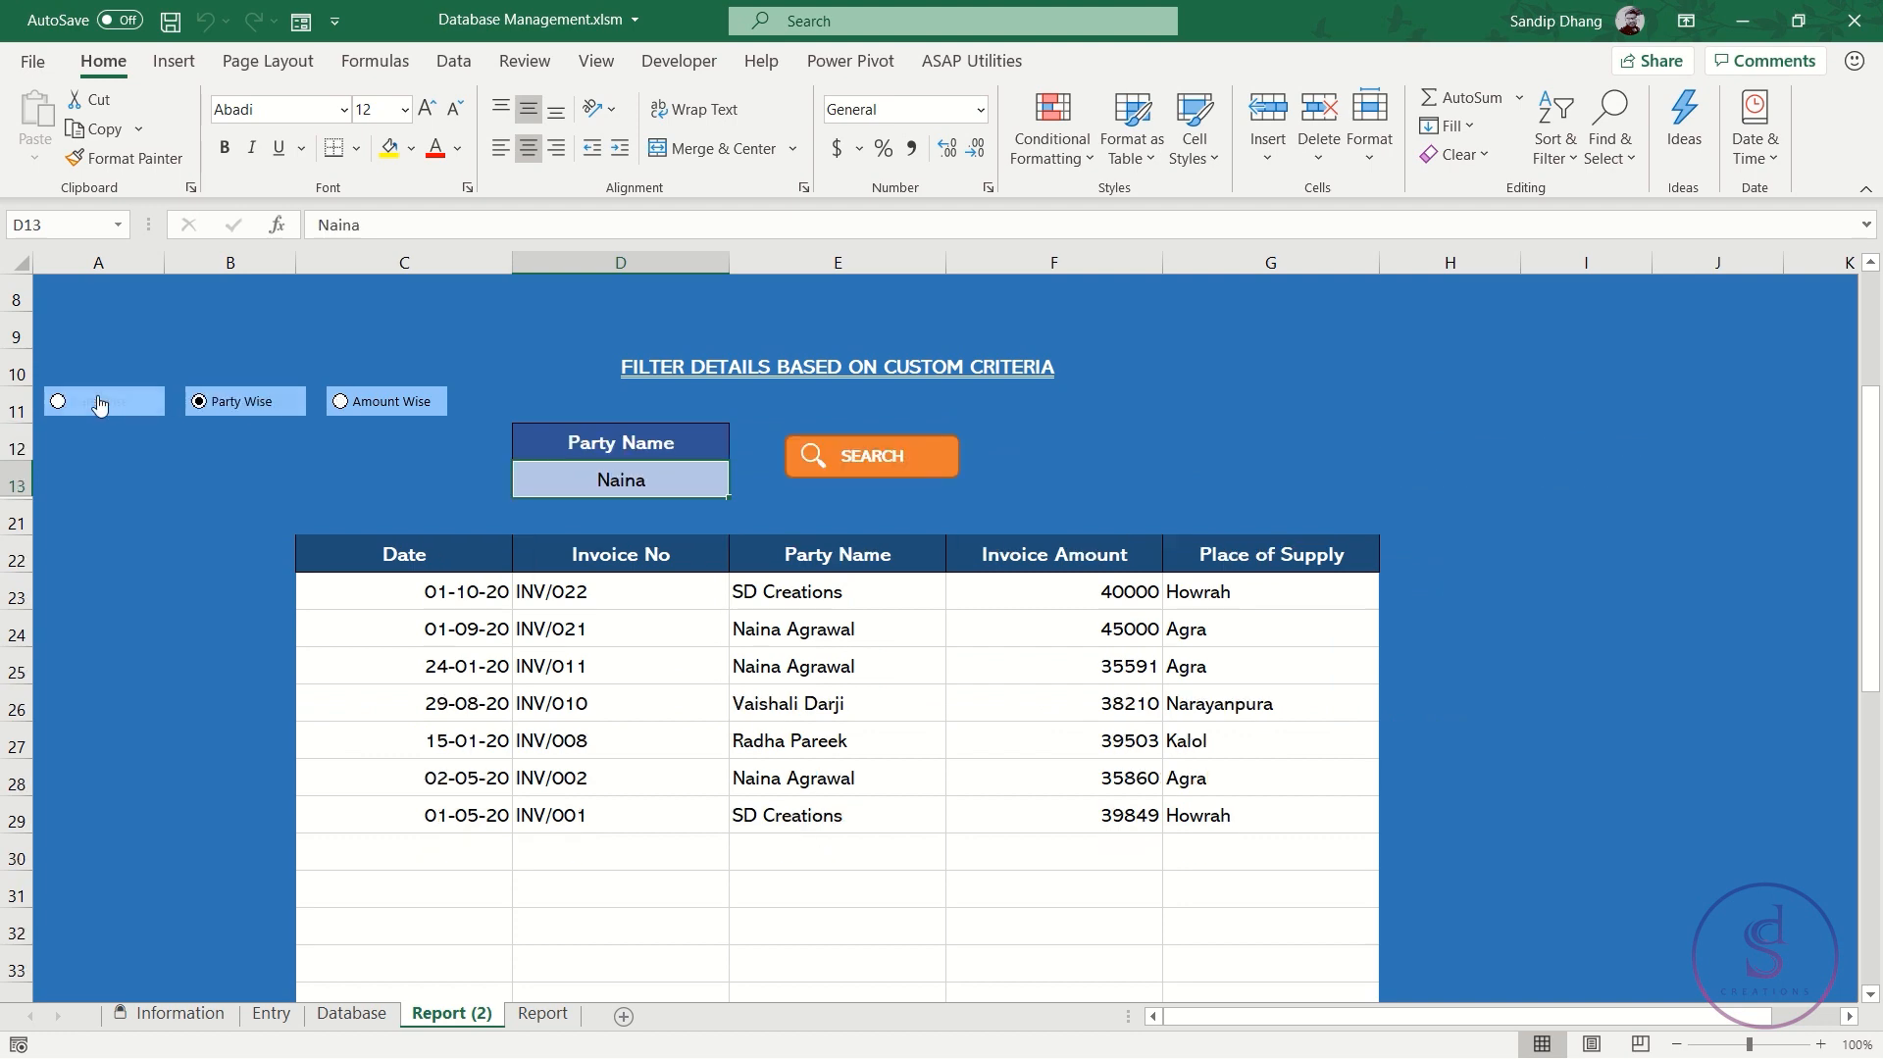
Show the Date Wise criteria and hide the helper text in G18:H19 by giving it the blue background's font color
click(59, 402)
scroll(559, 547, up, 3)
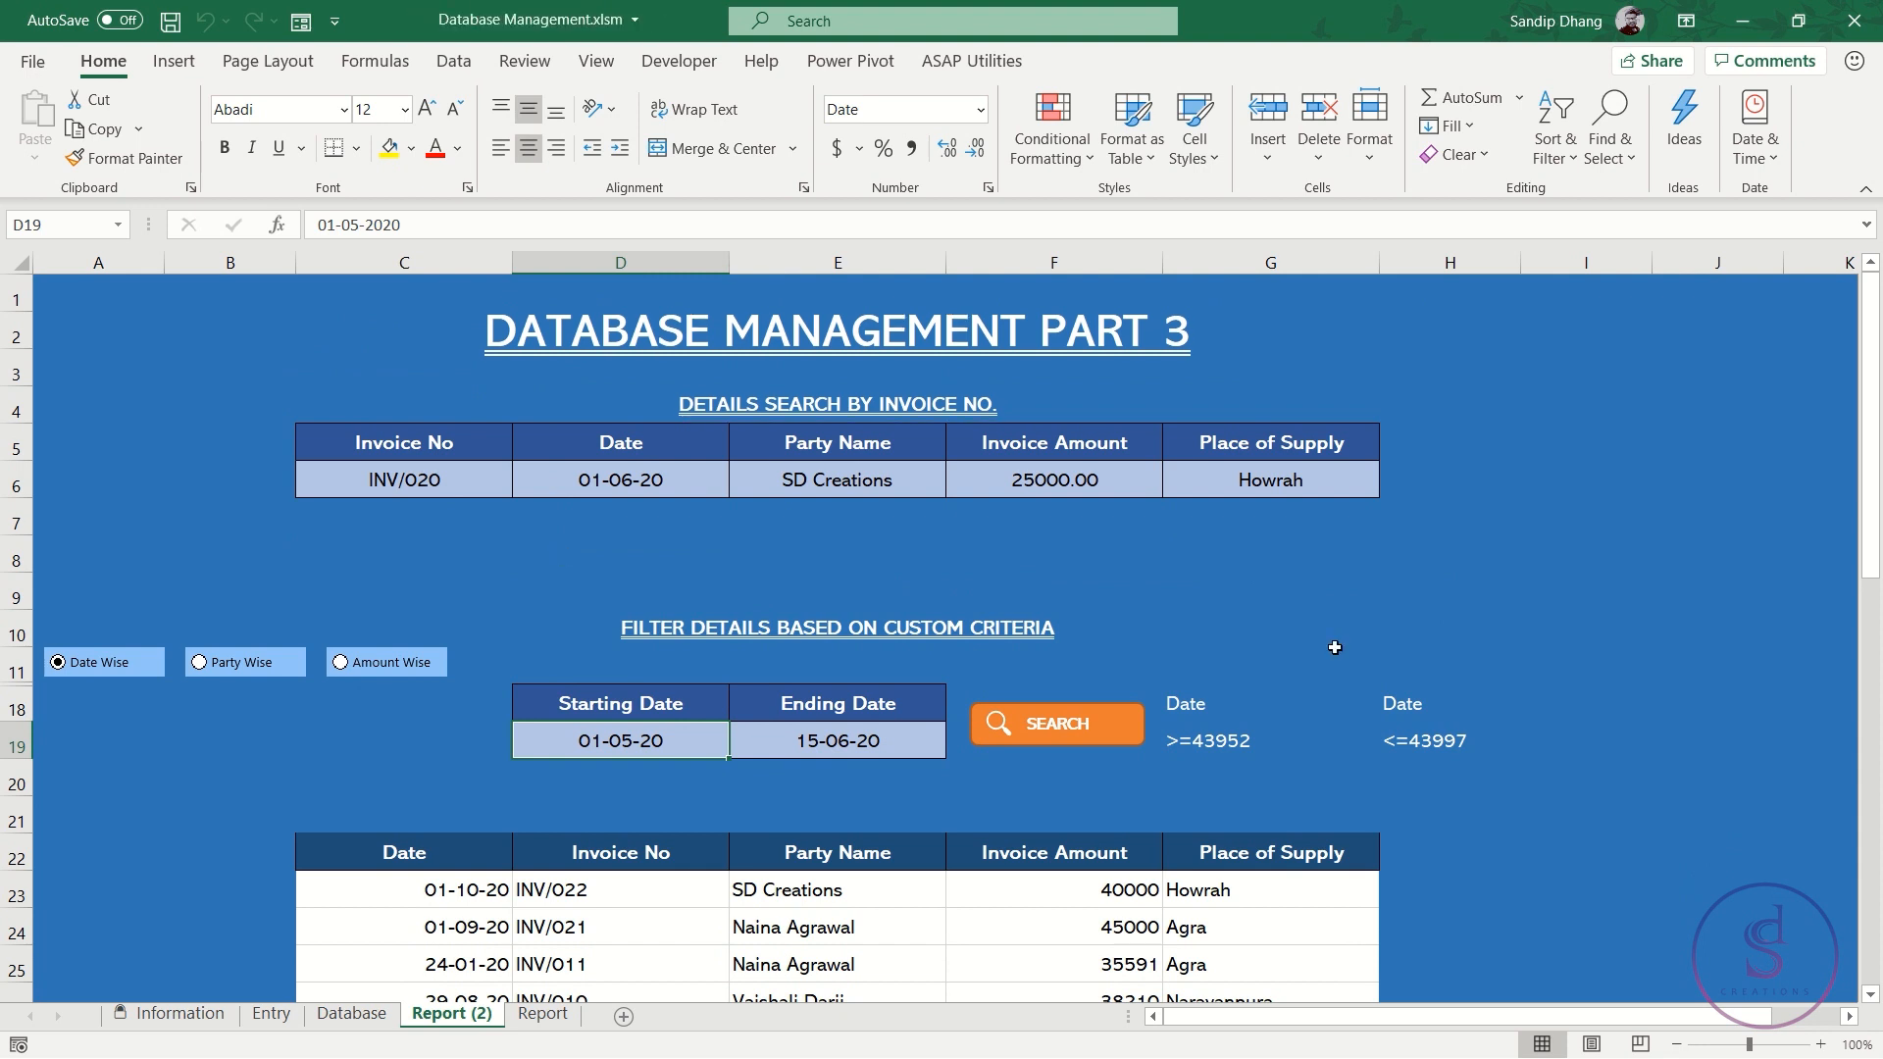
drag(1226, 699, 1410, 741)
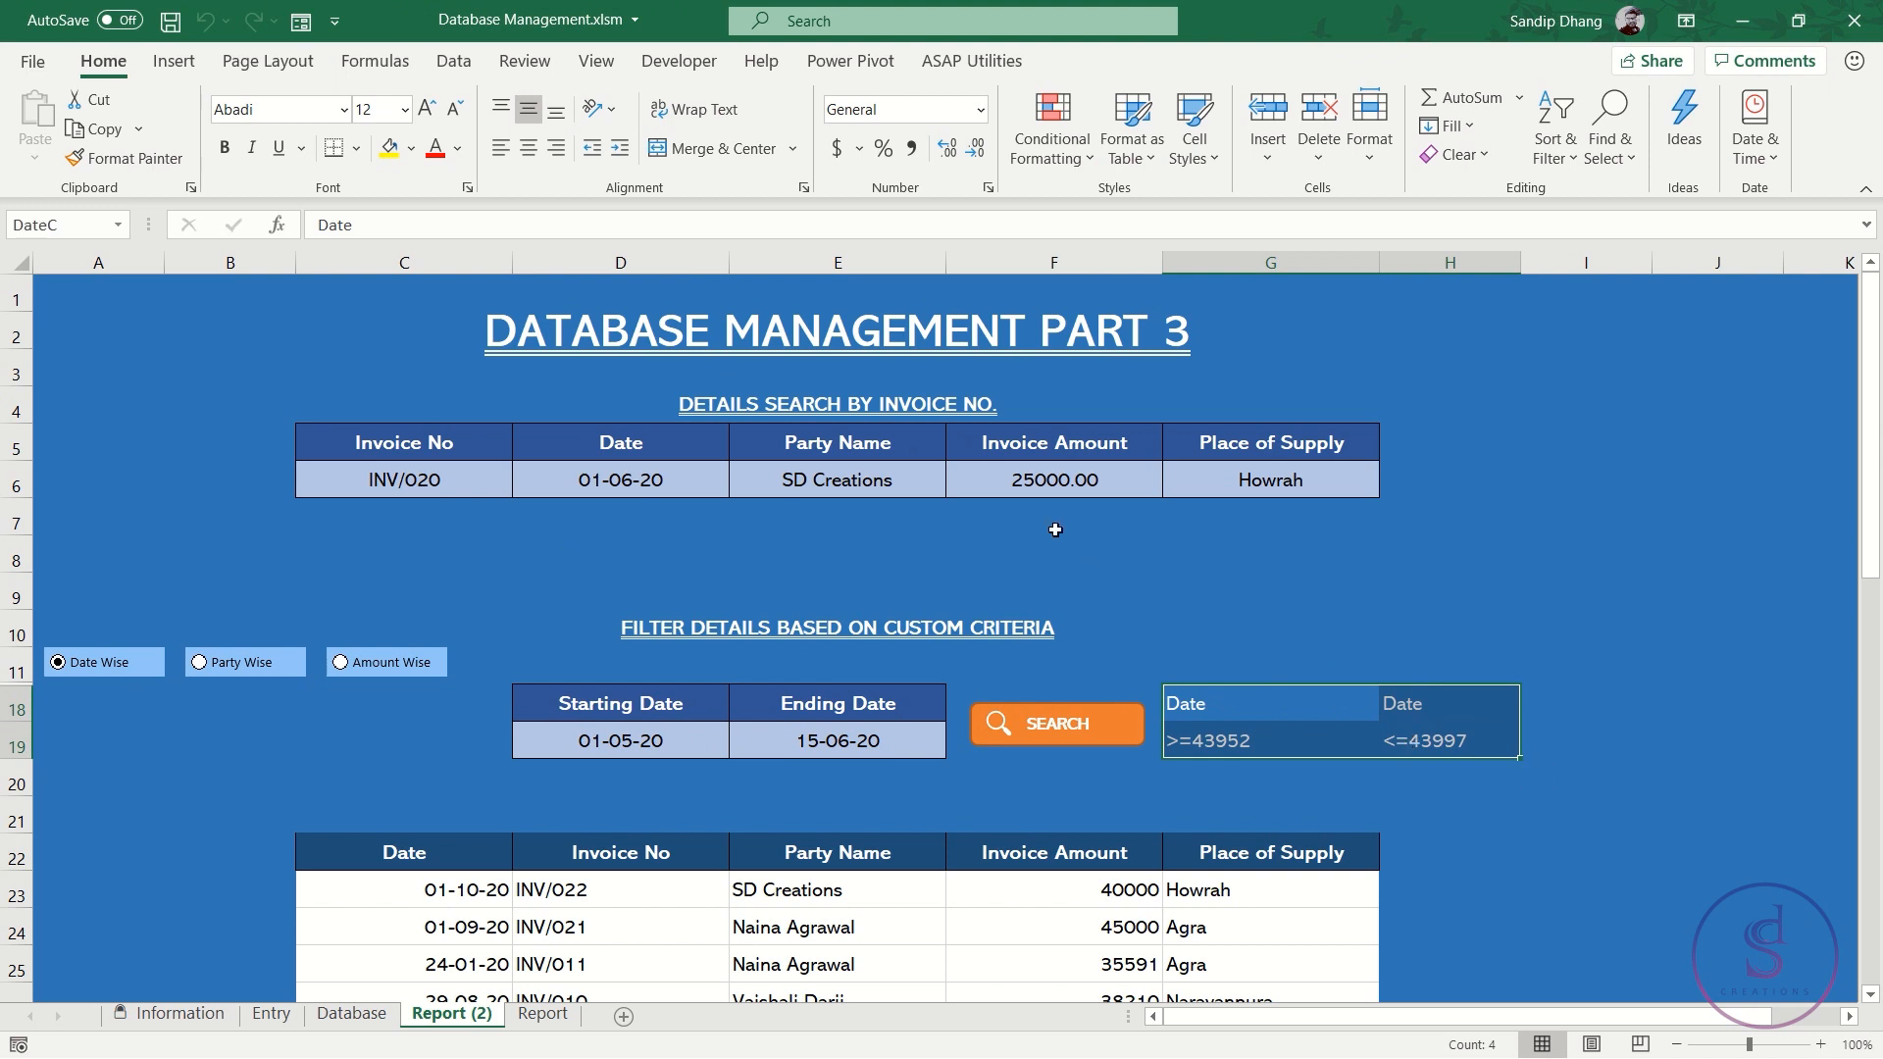
click(458, 148)
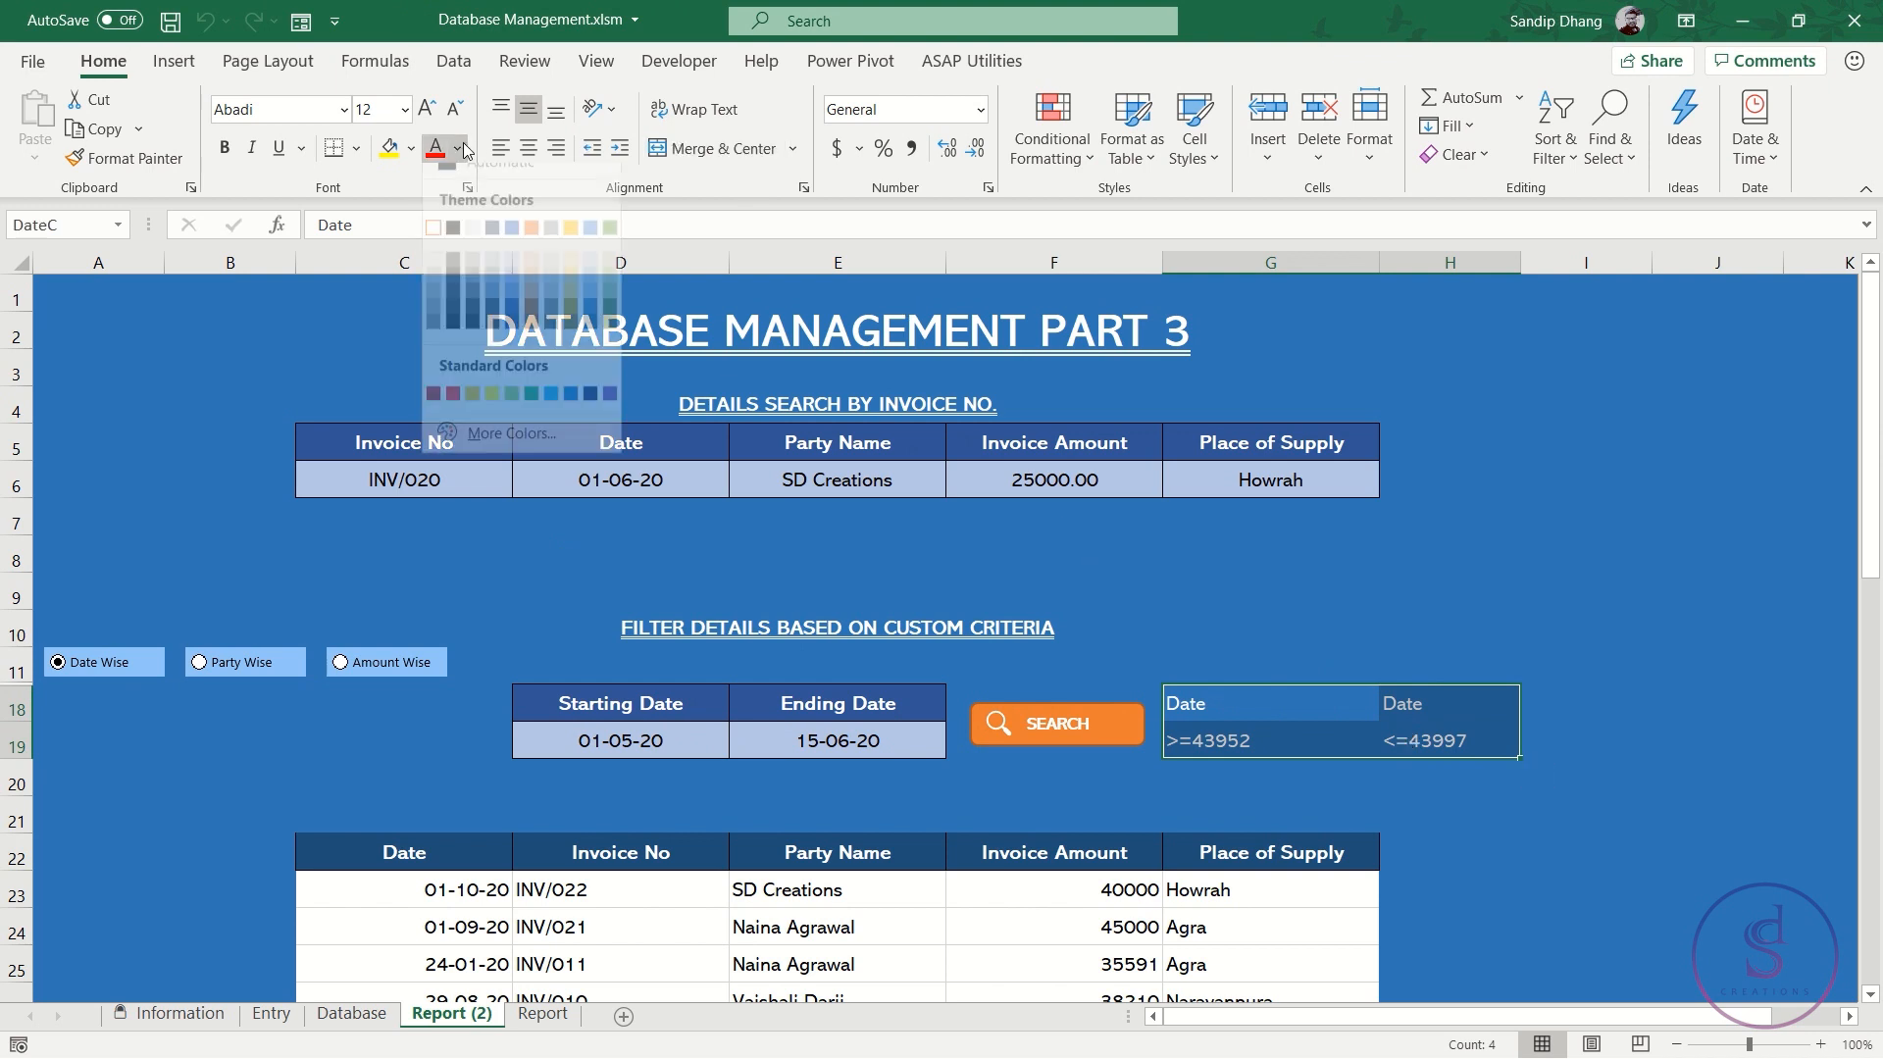
click(589, 330)
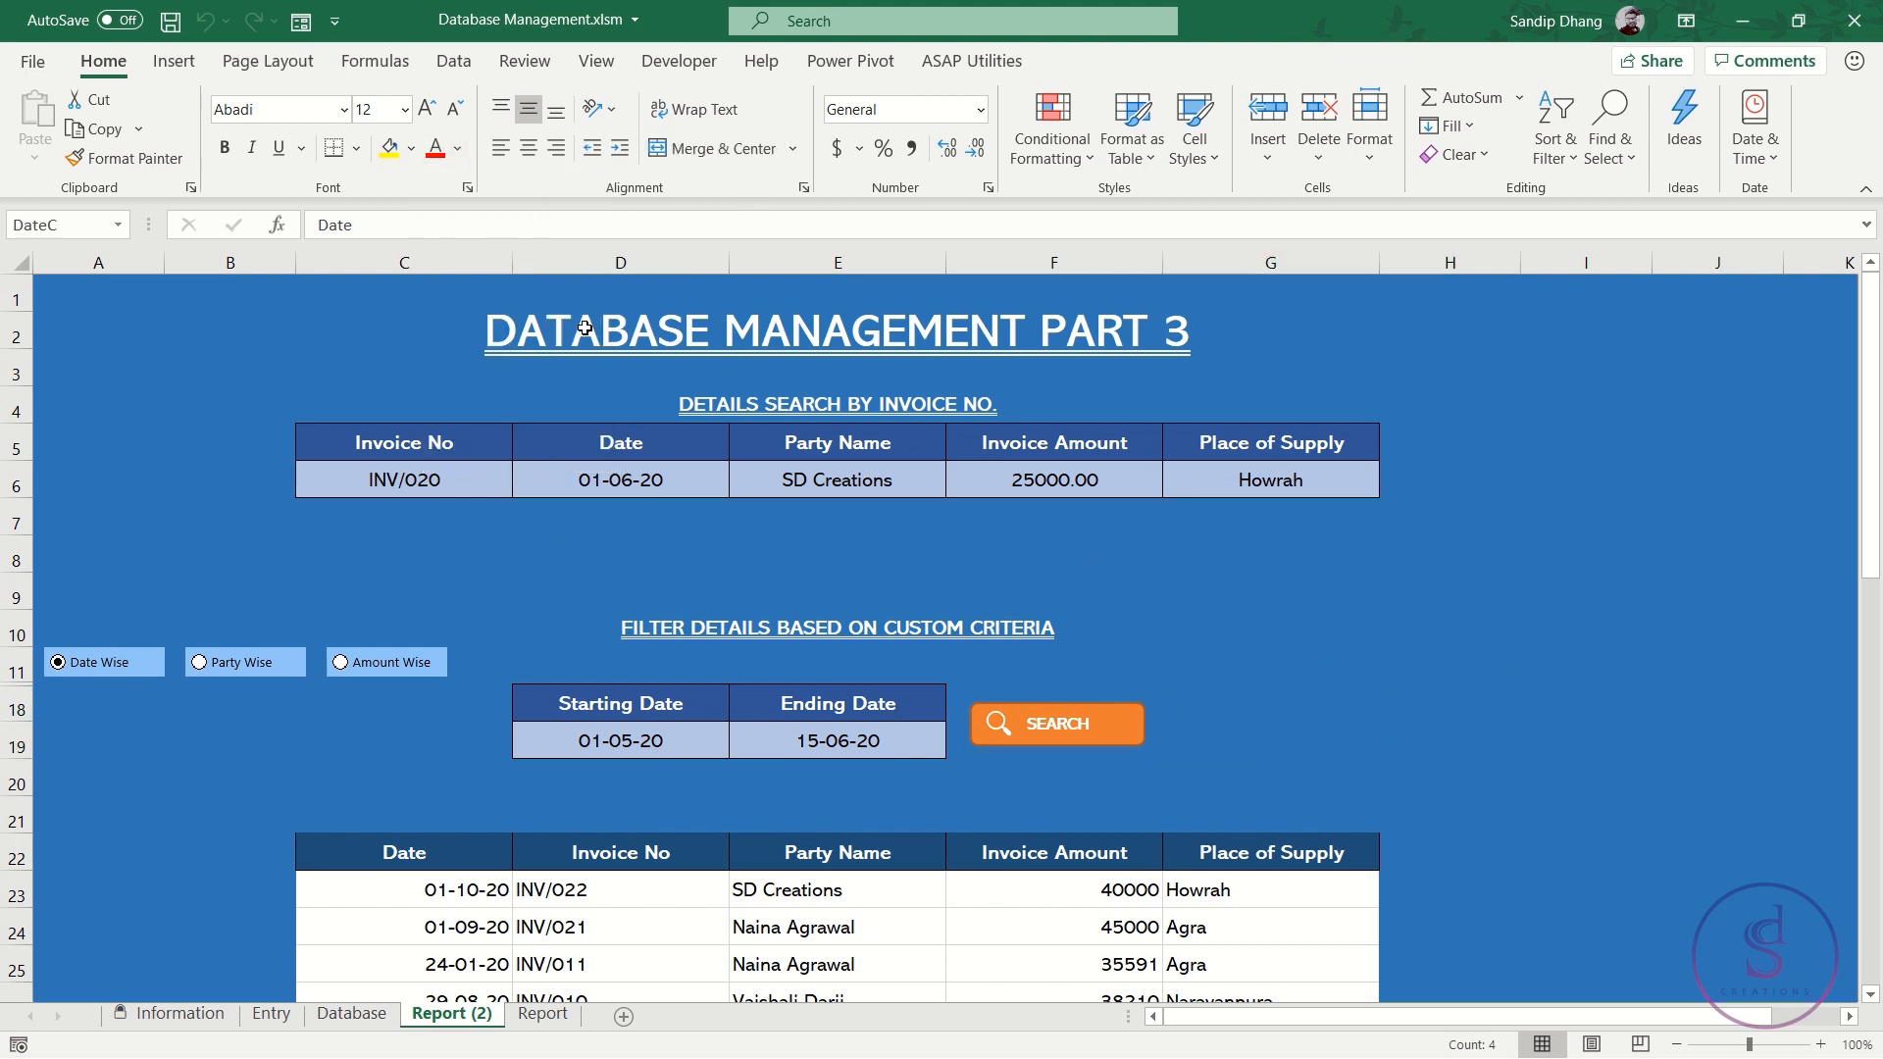
Show the Amount Wise criteria and apply the same blue font color to the helper range H15:I16
click(389, 664)
drag(1415, 703, 1545, 730)
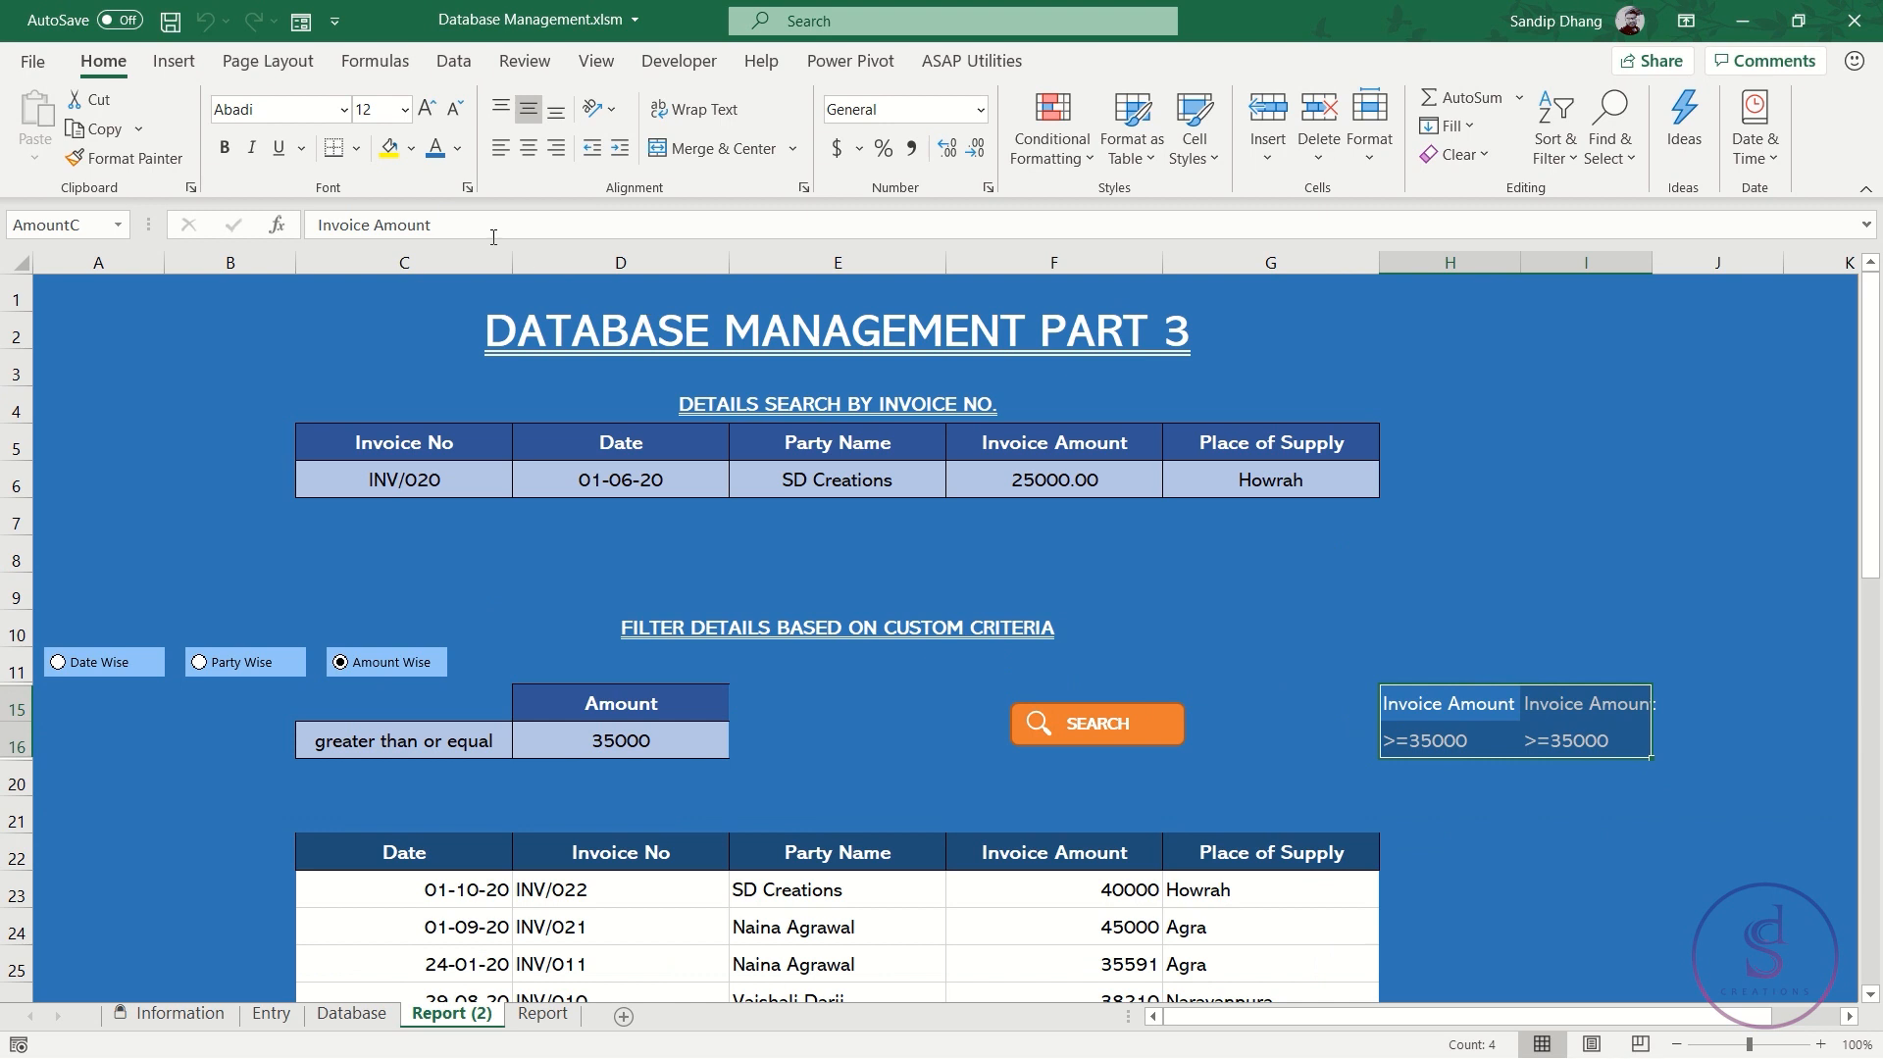
click(435, 148)
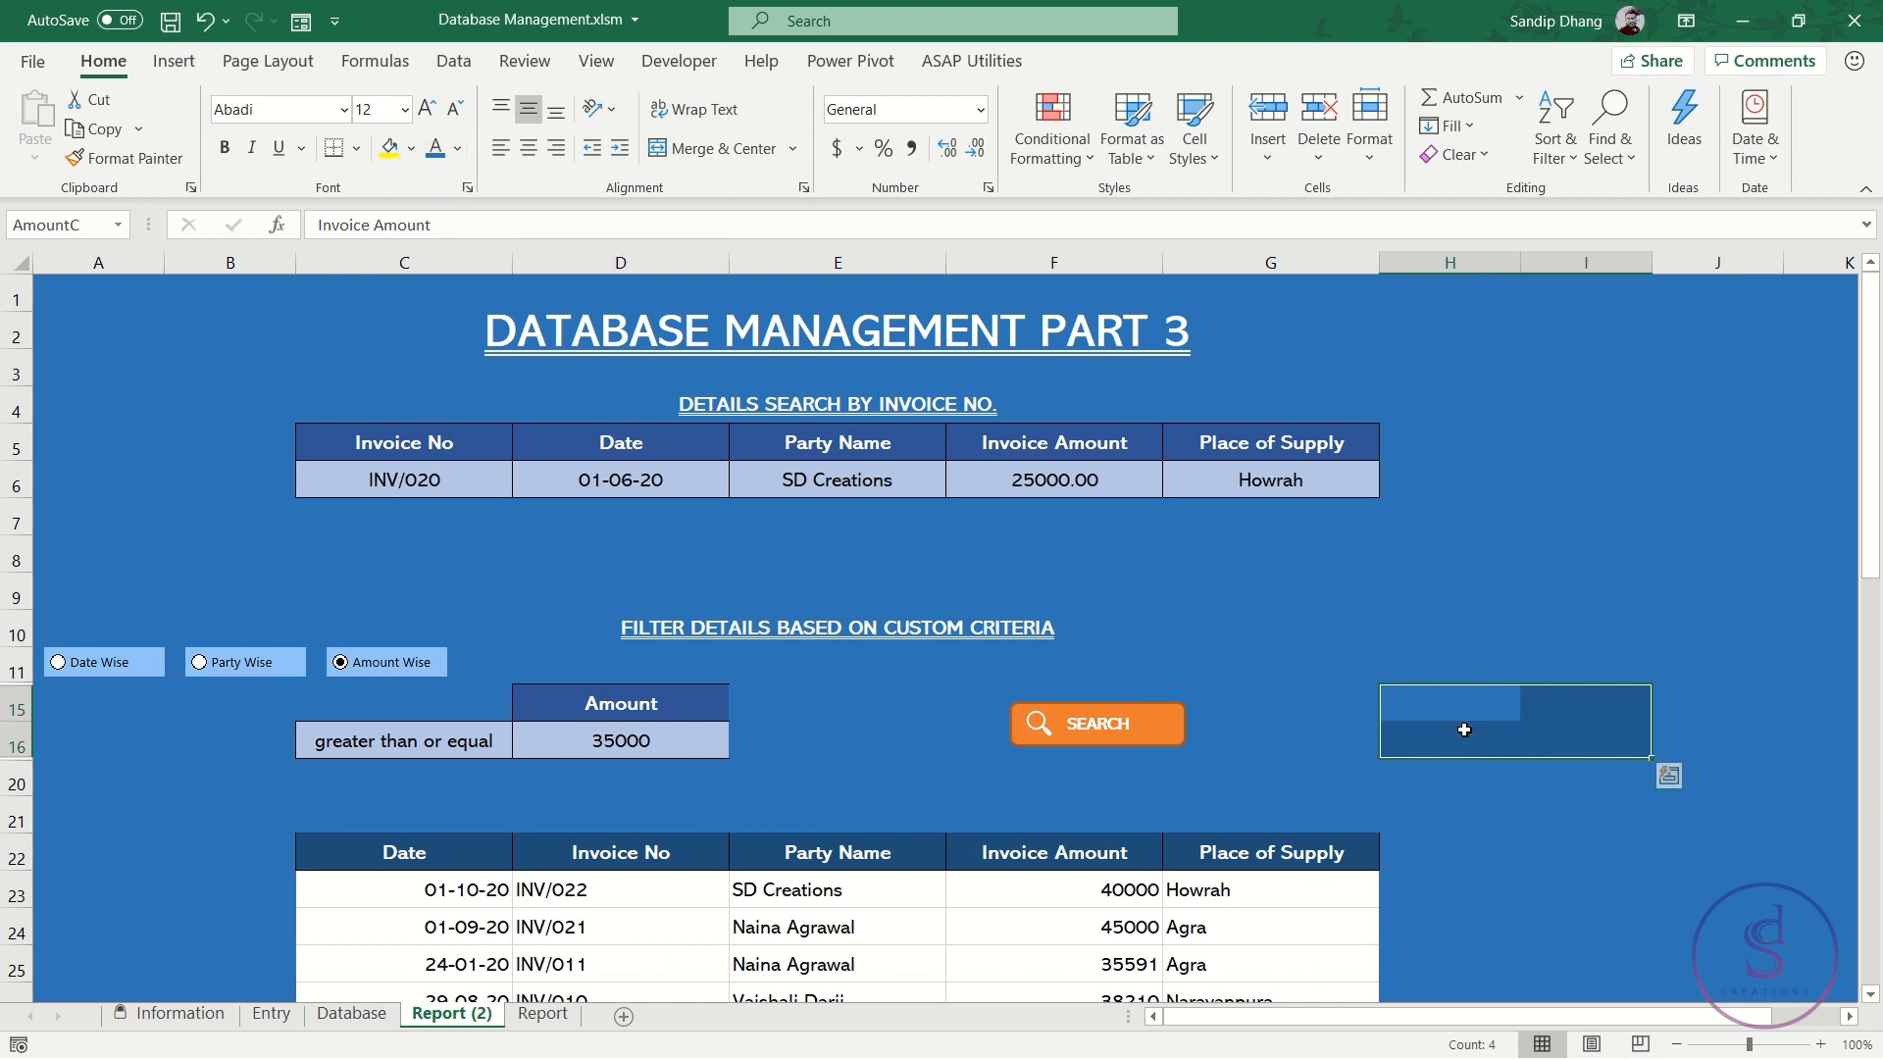
click(1506, 824)
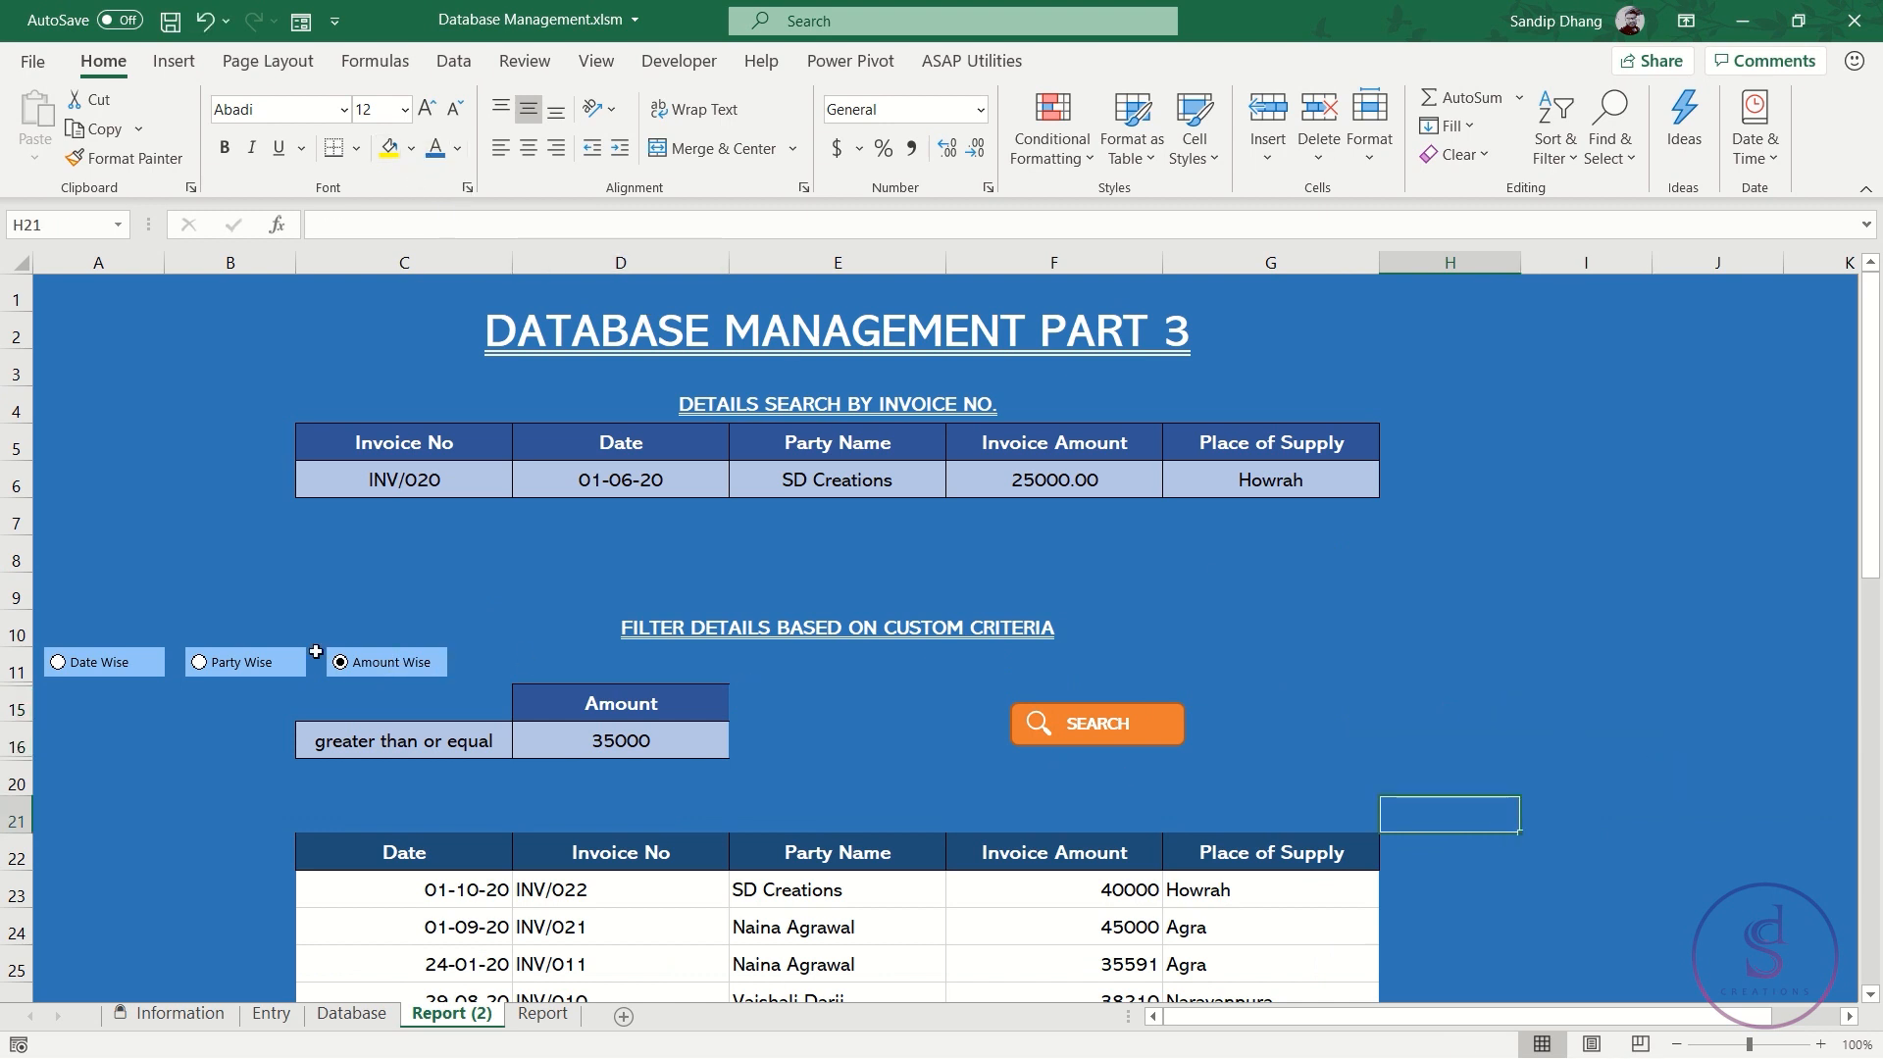
Cycle through the Party Wise, Date Wise and Amount Wise options to check that no helper criteria text shows
click(199, 662)
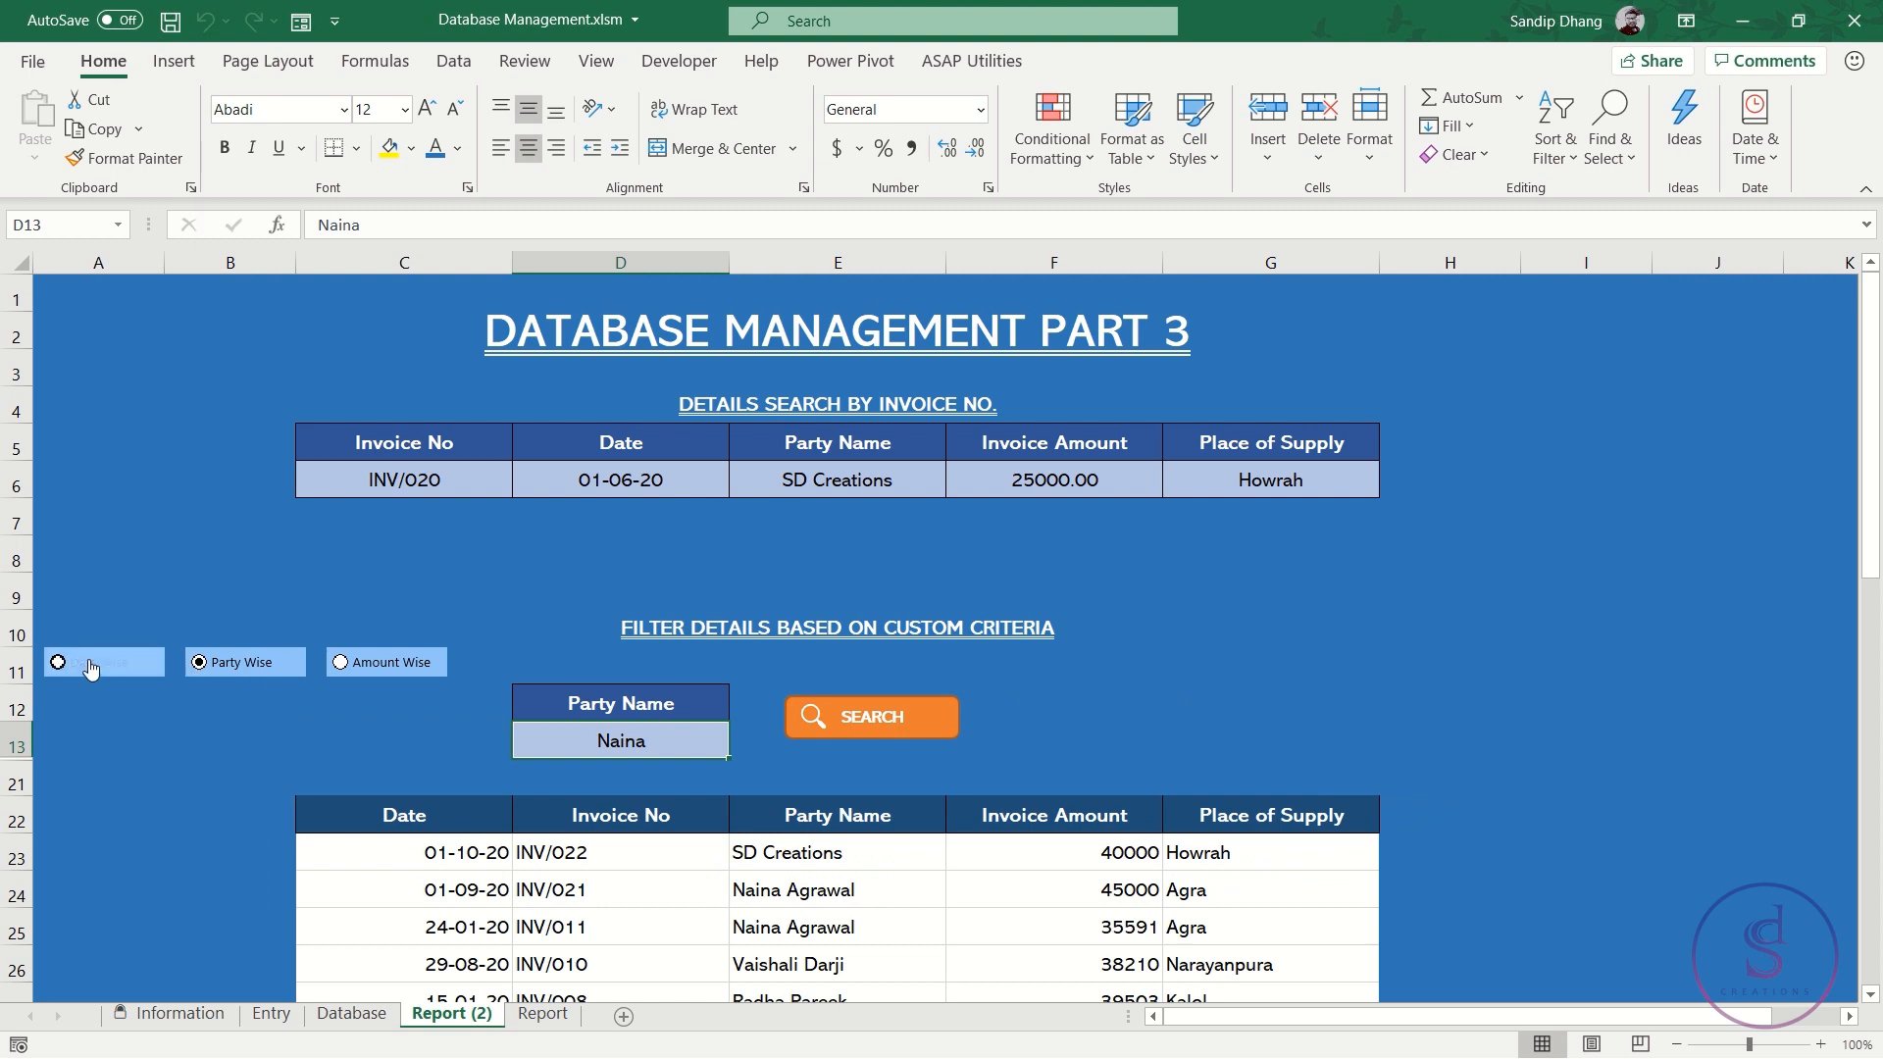
click(91, 668)
click(340, 664)
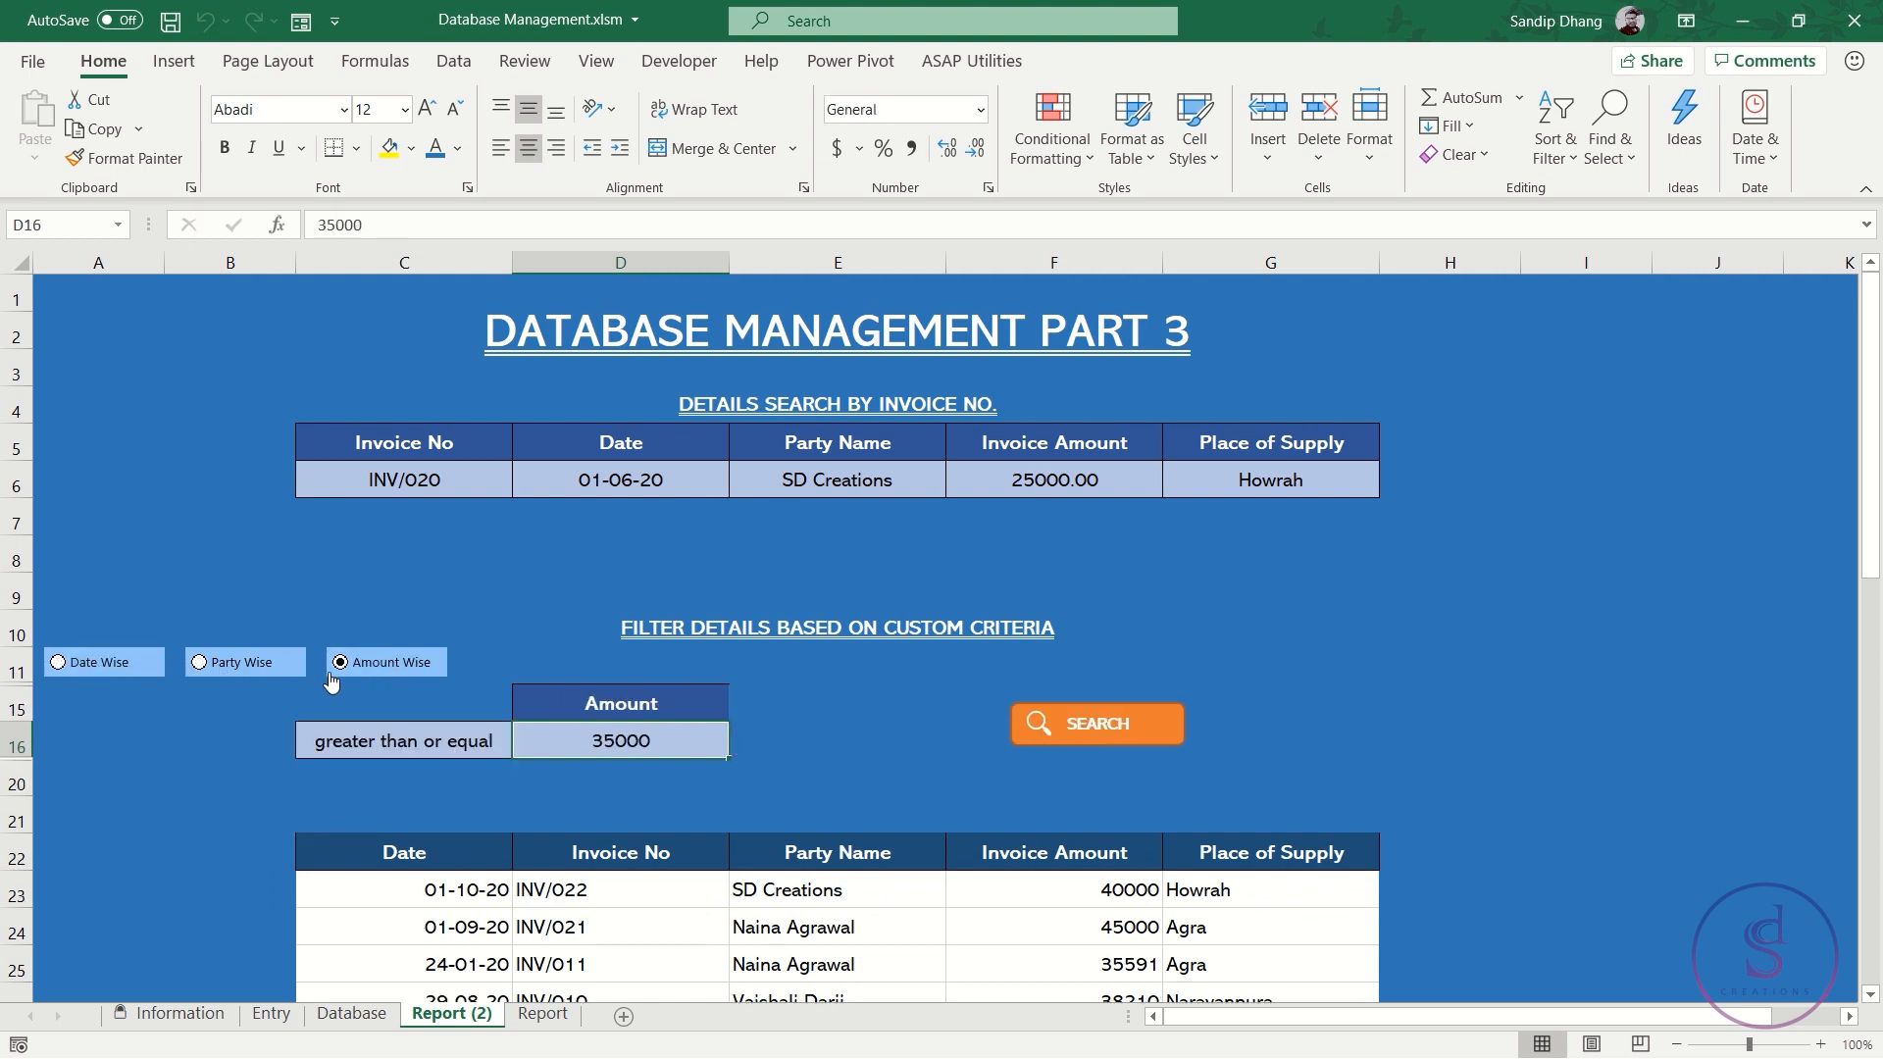
click(94, 669)
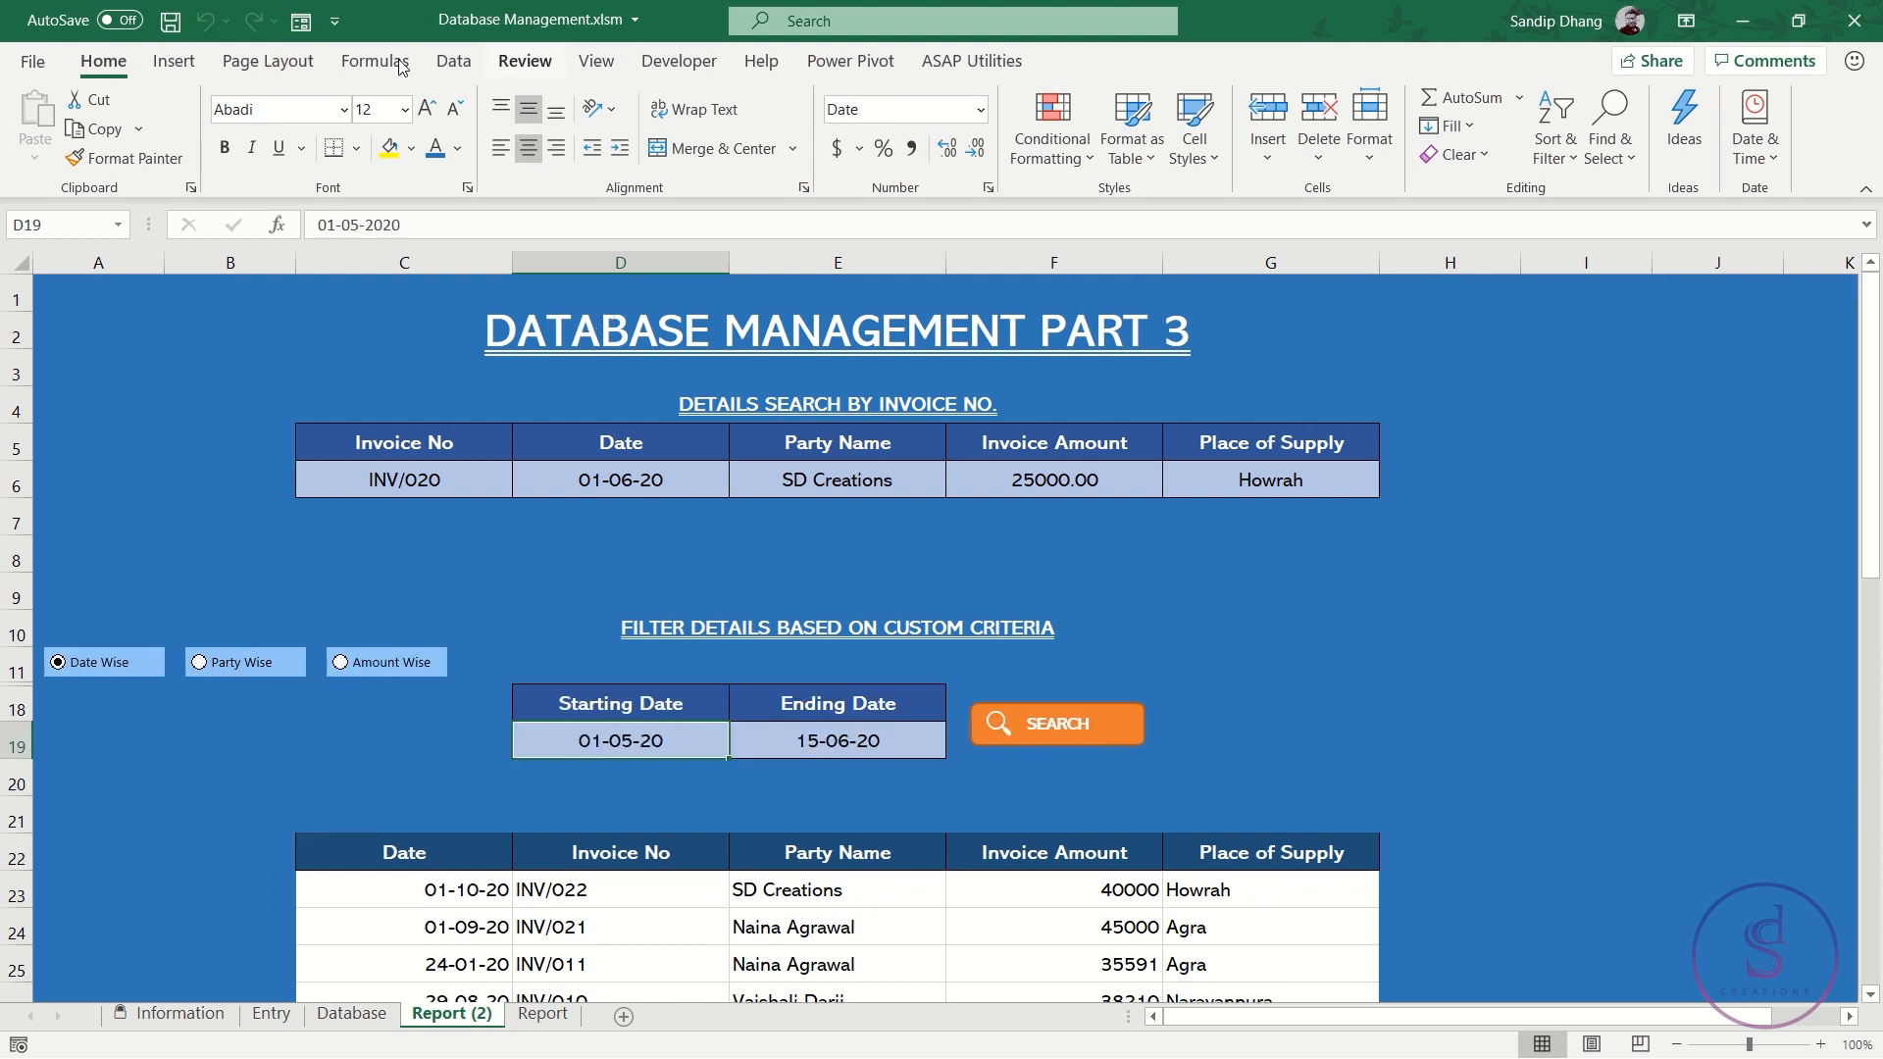
mouse_move(730, 8)
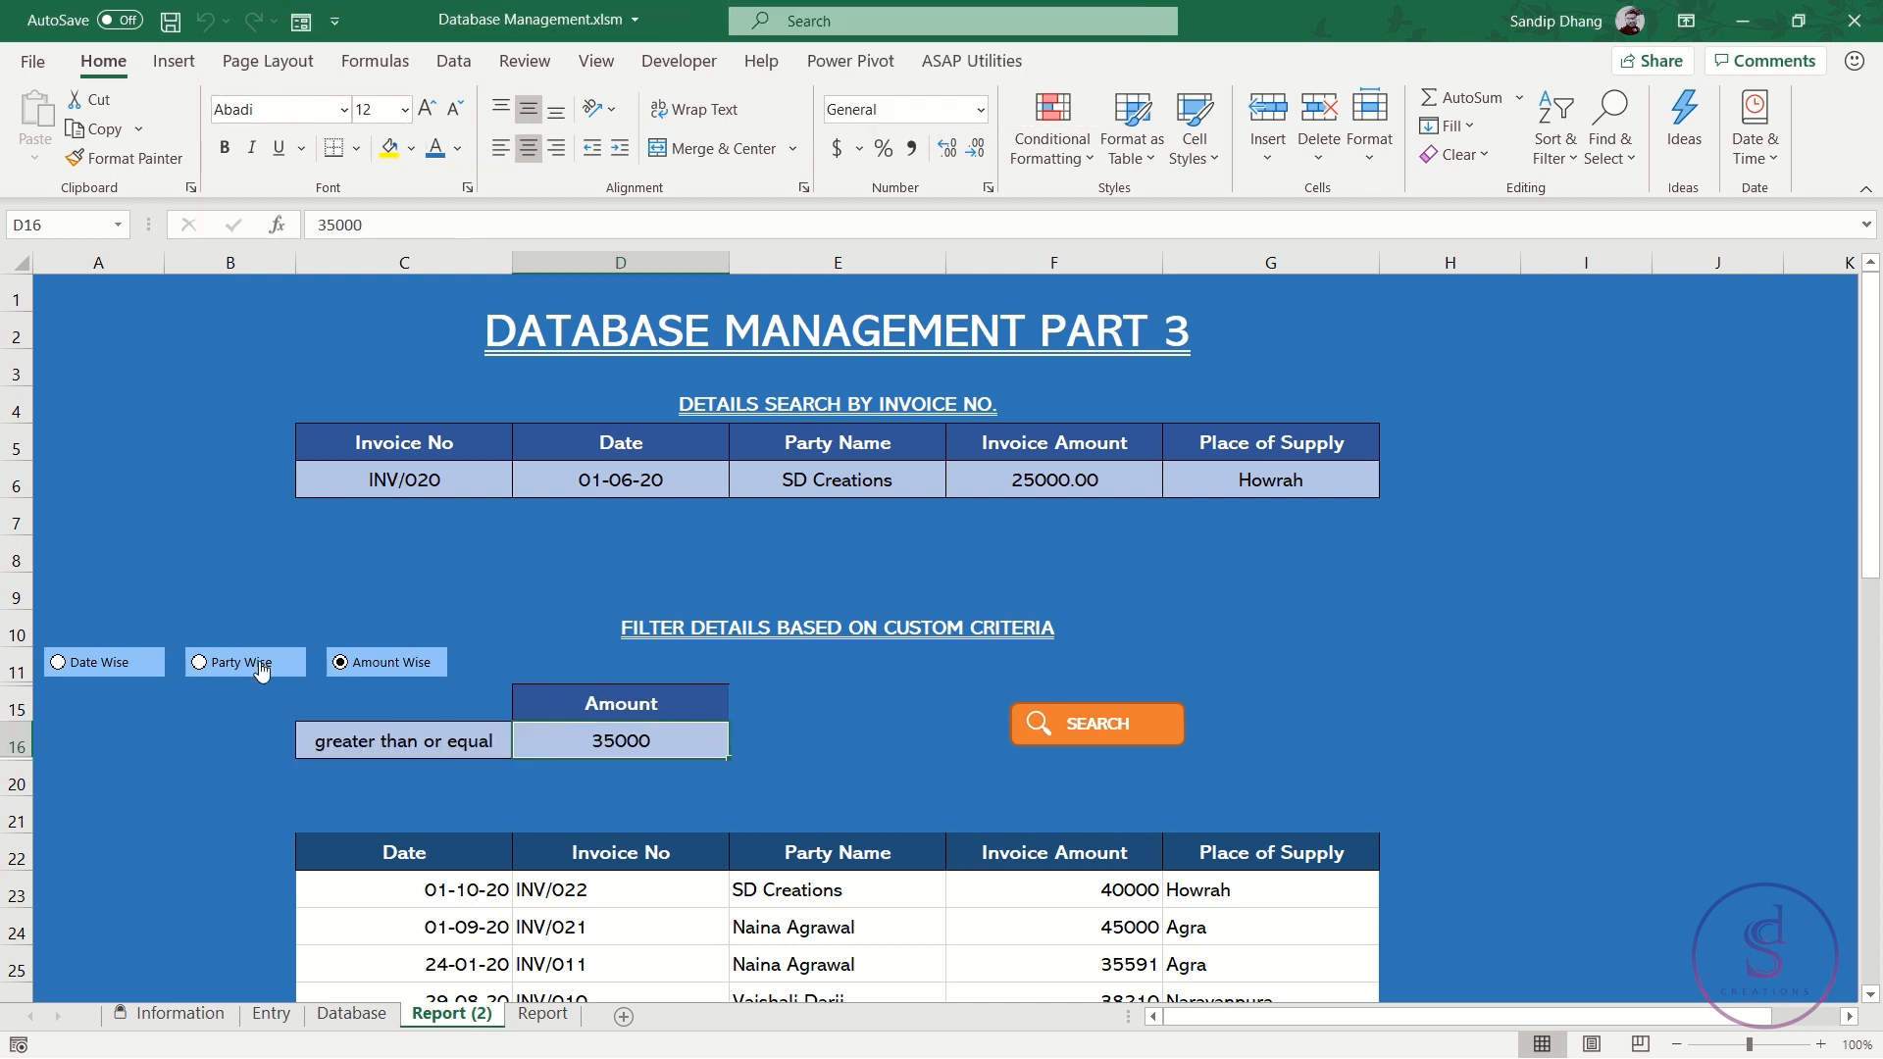
click(261, 667)
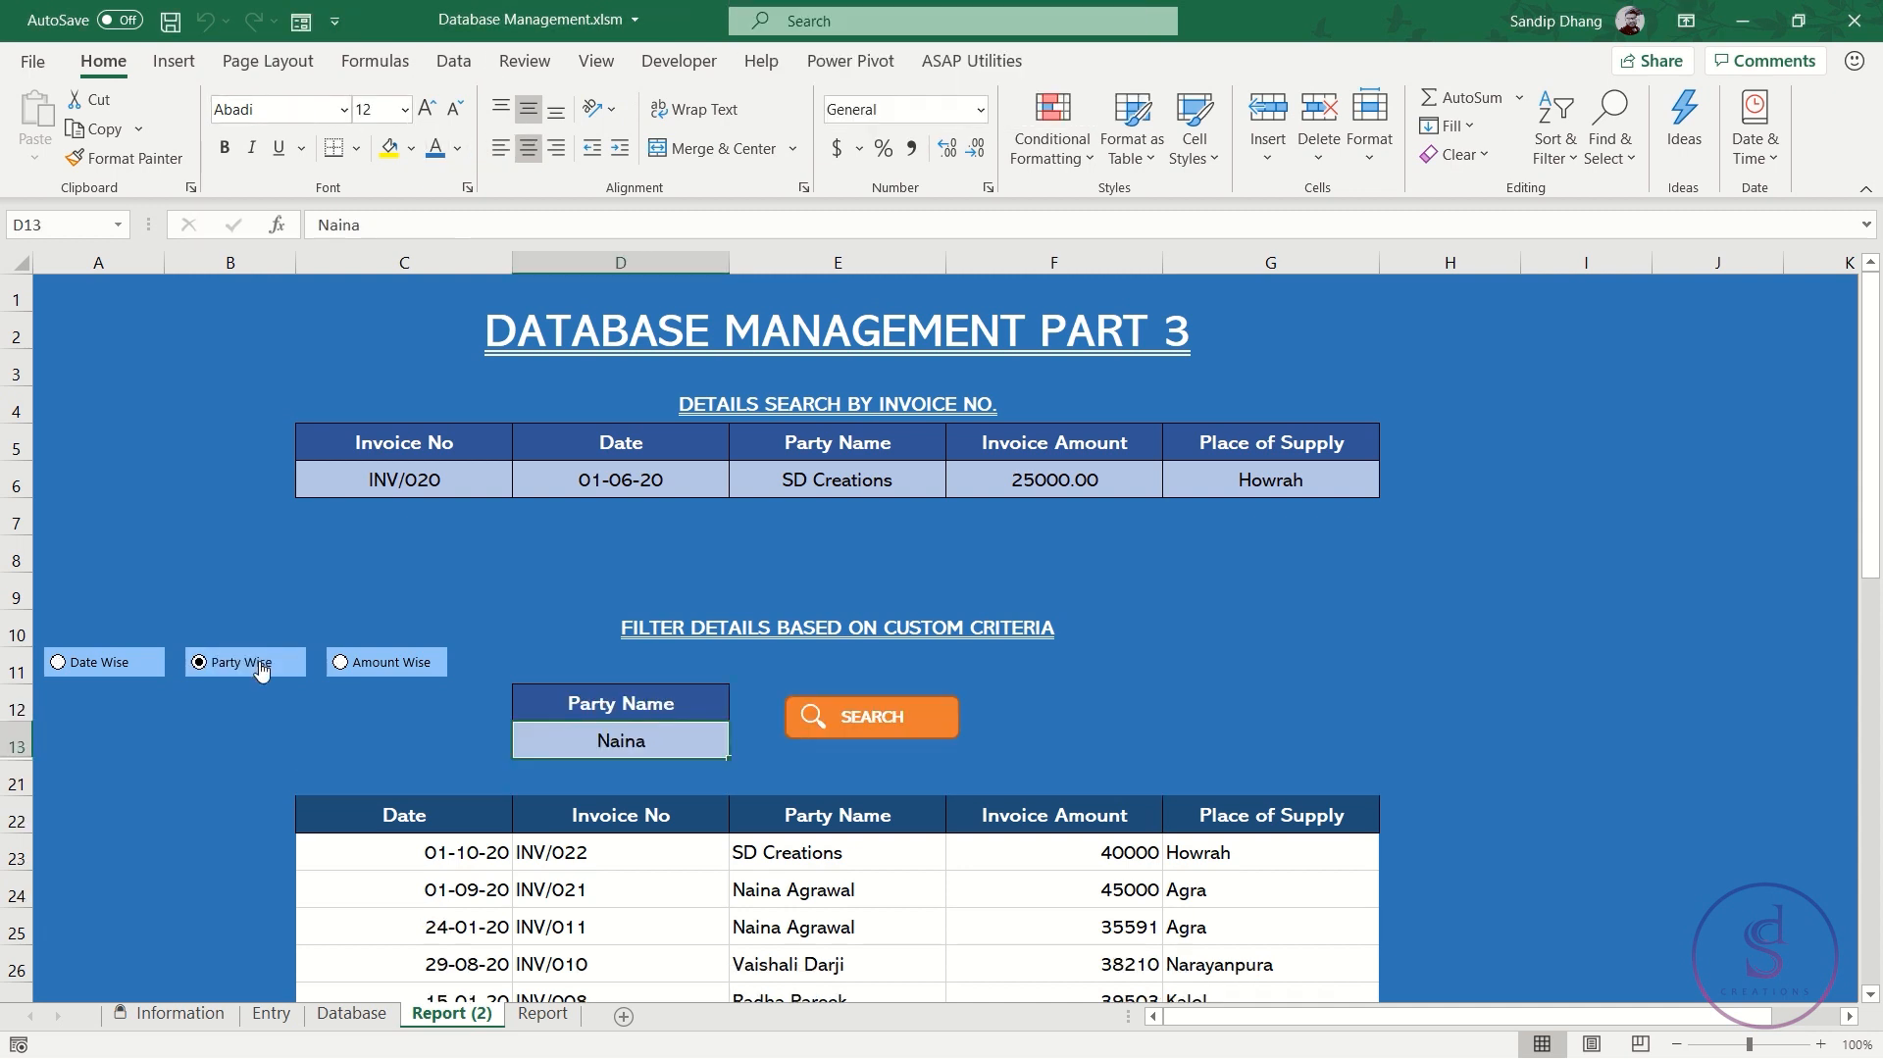
Switch to the Amount Wise criteria and set the comparison in C16 to between
click(376, 666)
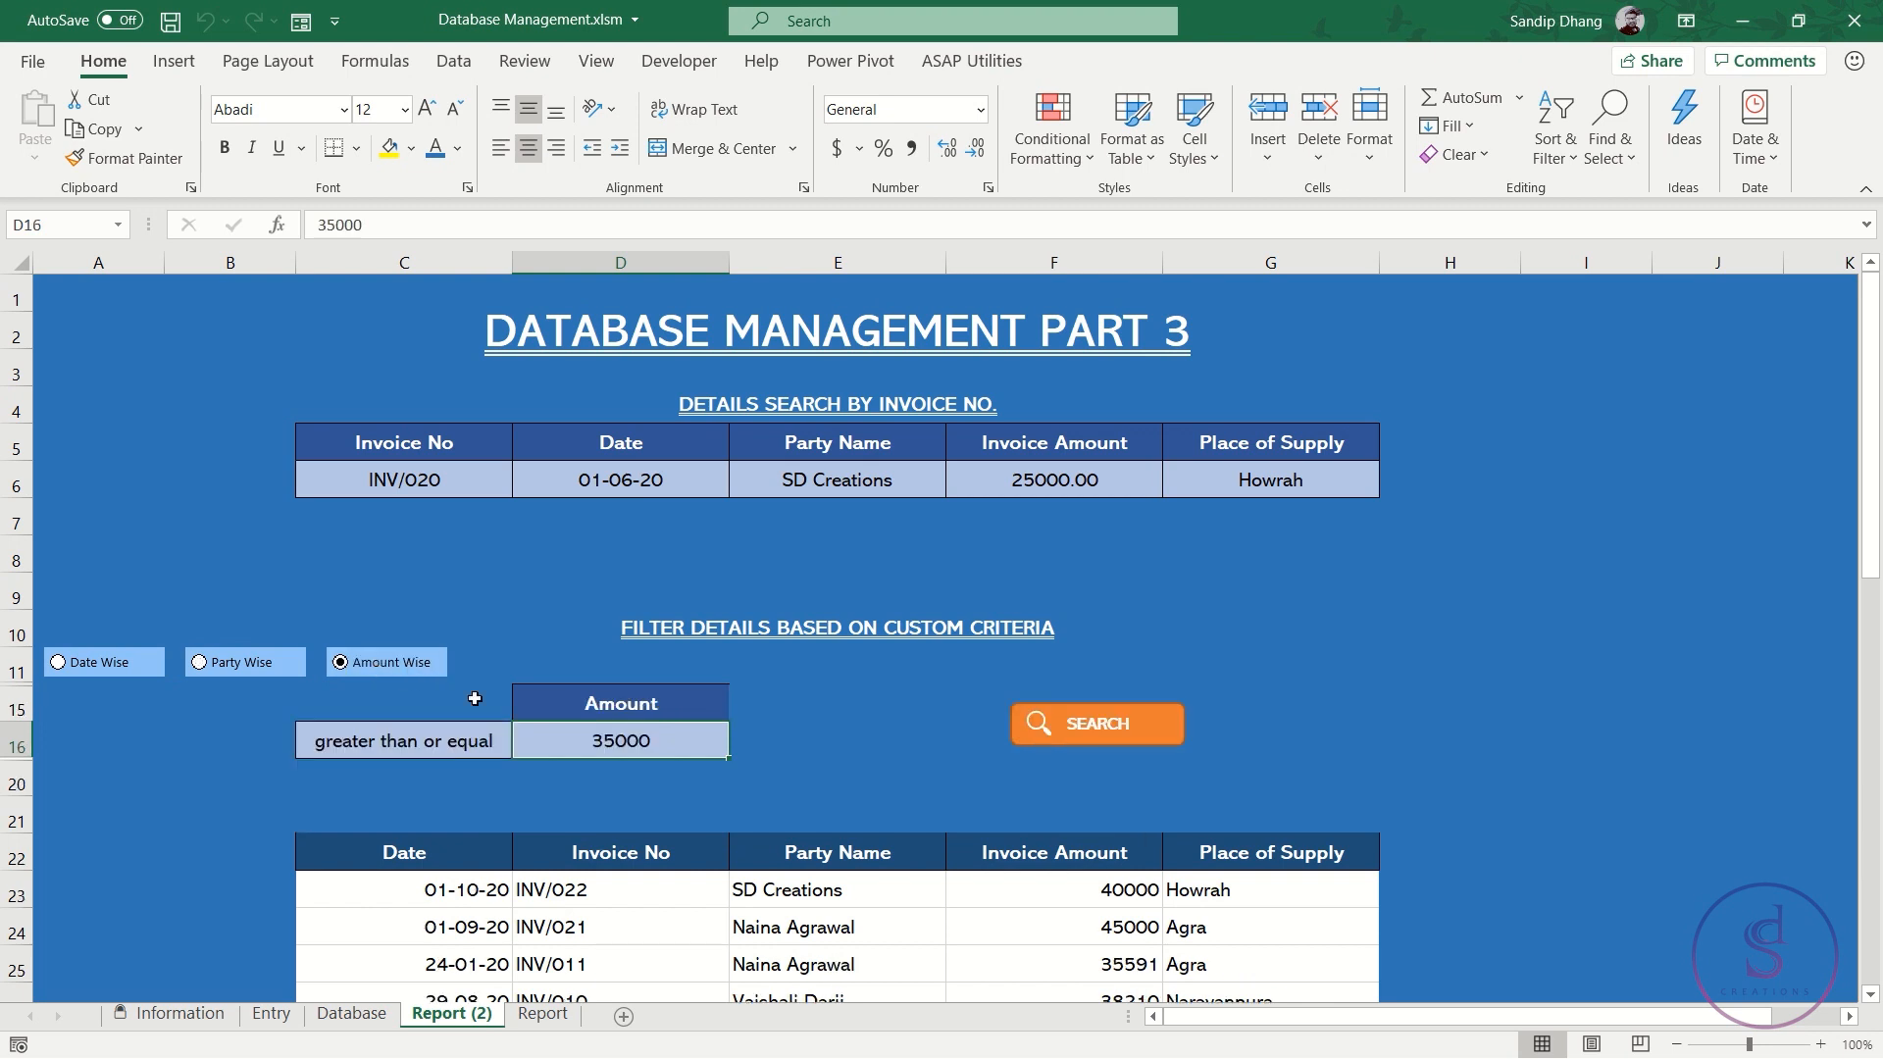
click(490, 745)
click(522, 747)
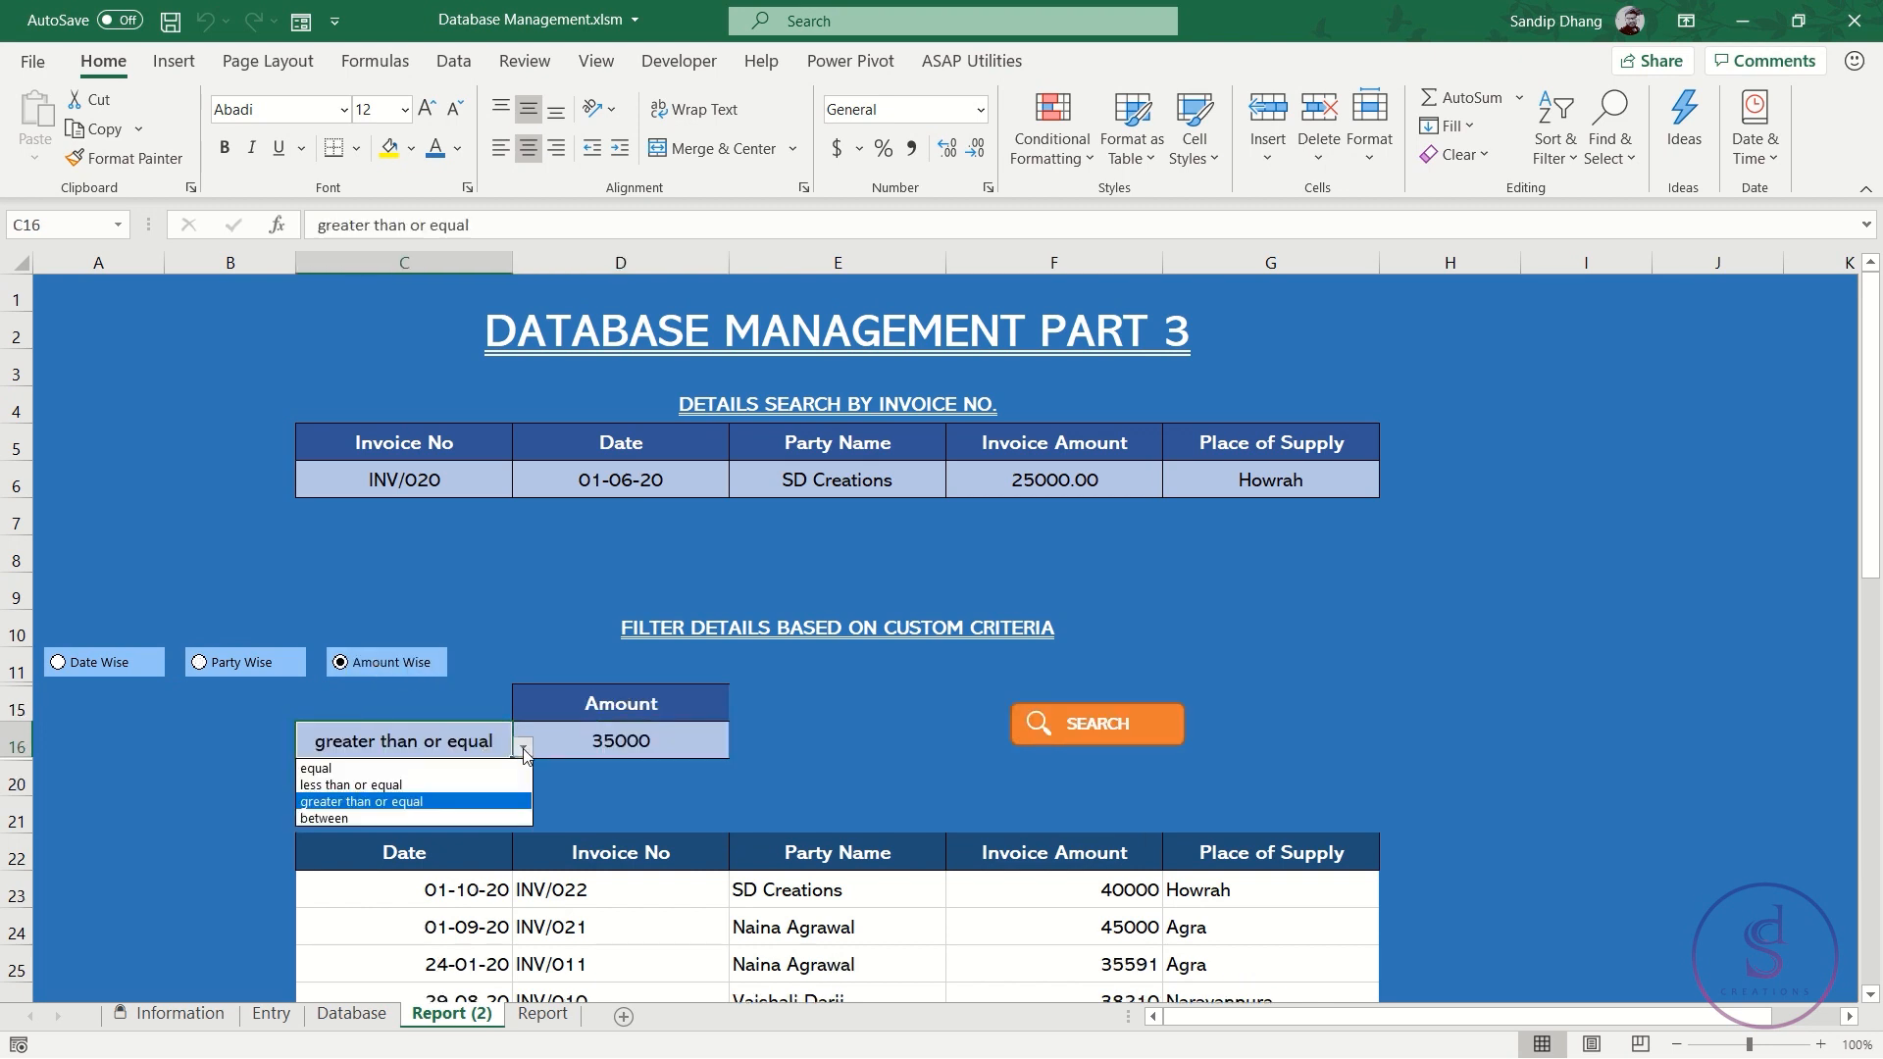
click(428, 809)
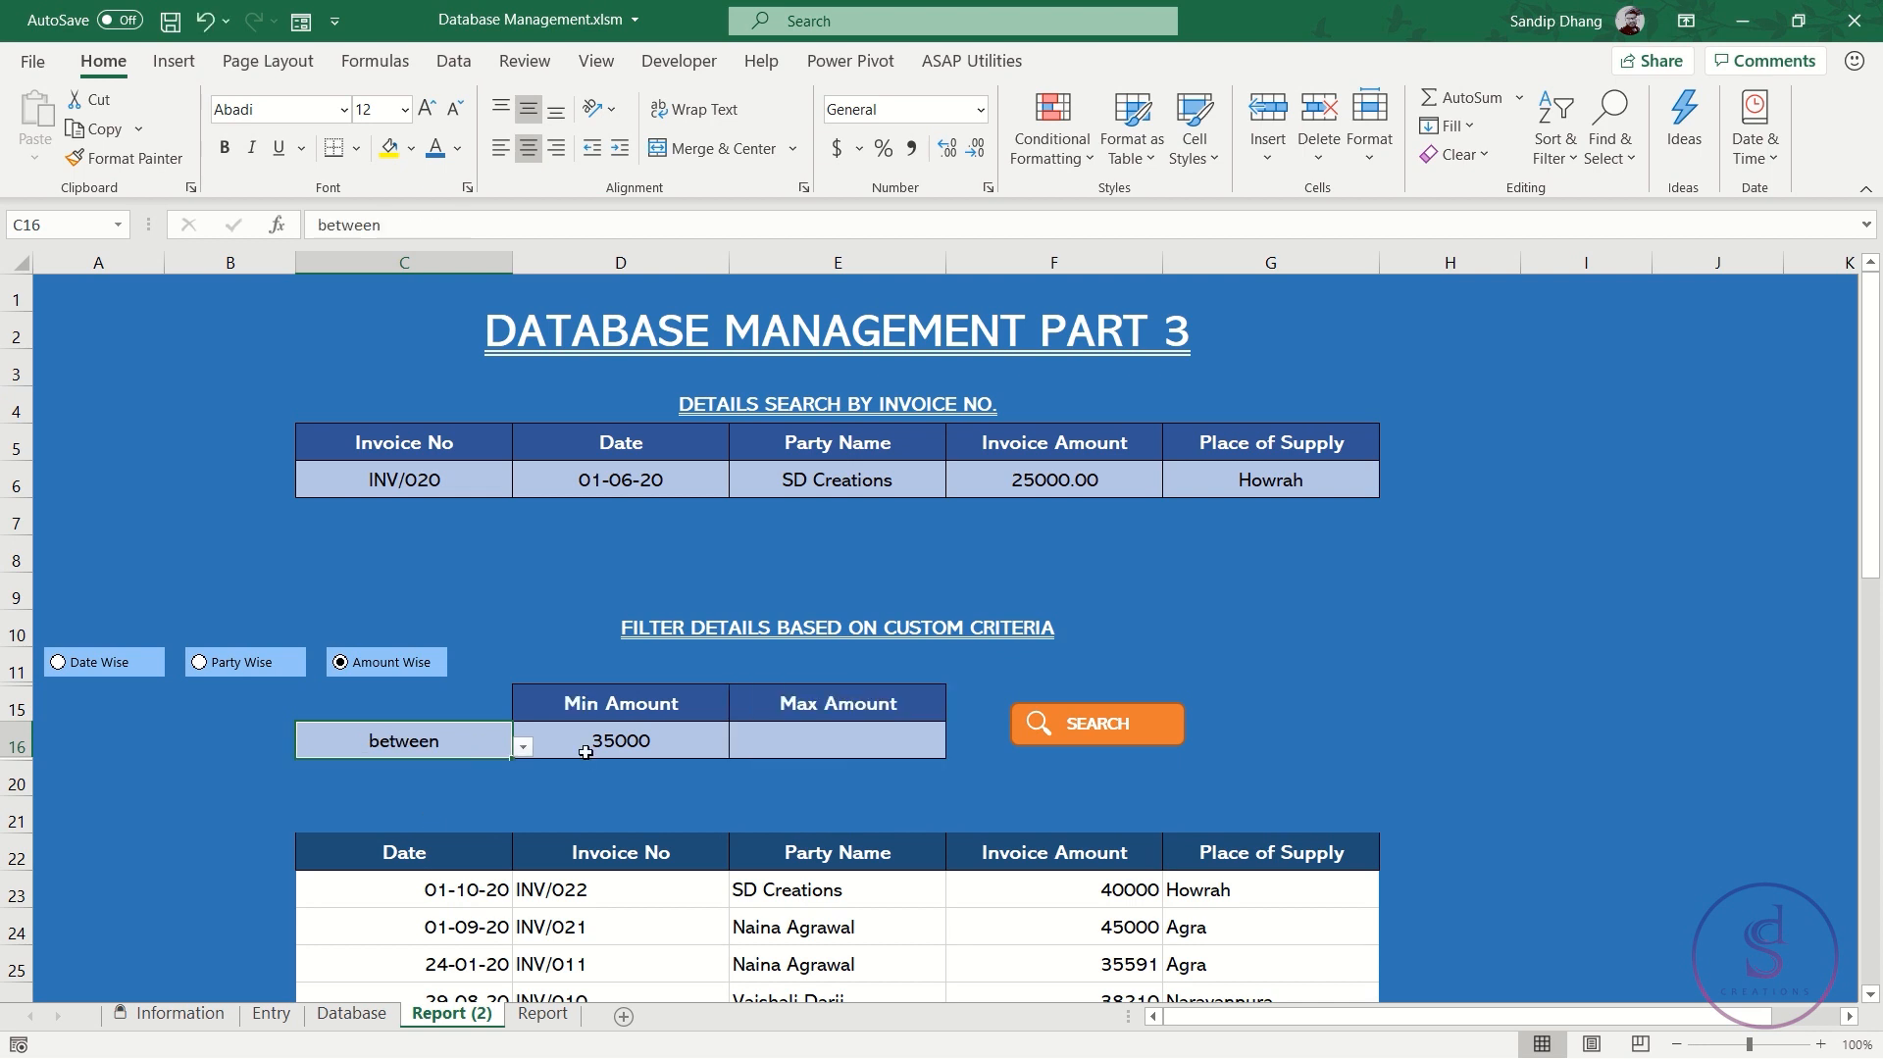
Start a data validation rule on the Max Amount cell E16 that allows only whole numbers
click(799, 736)
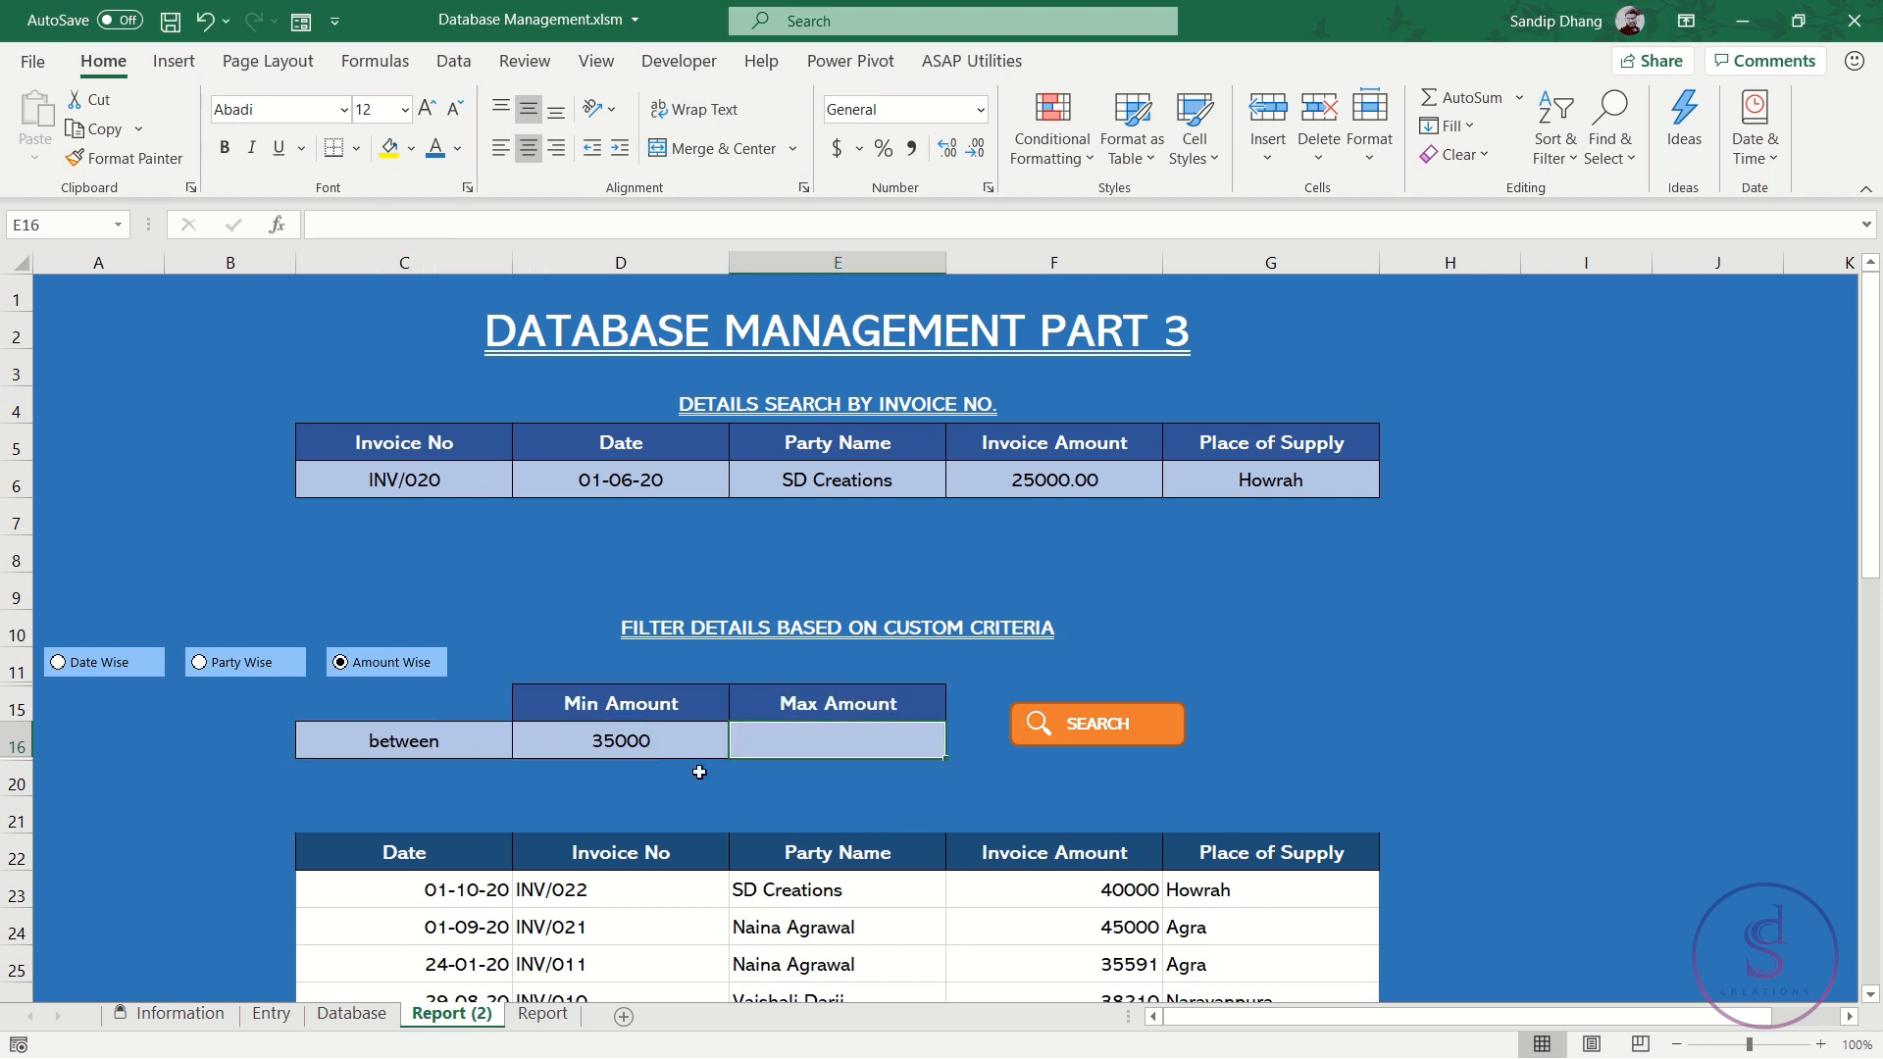
key(alt+a)
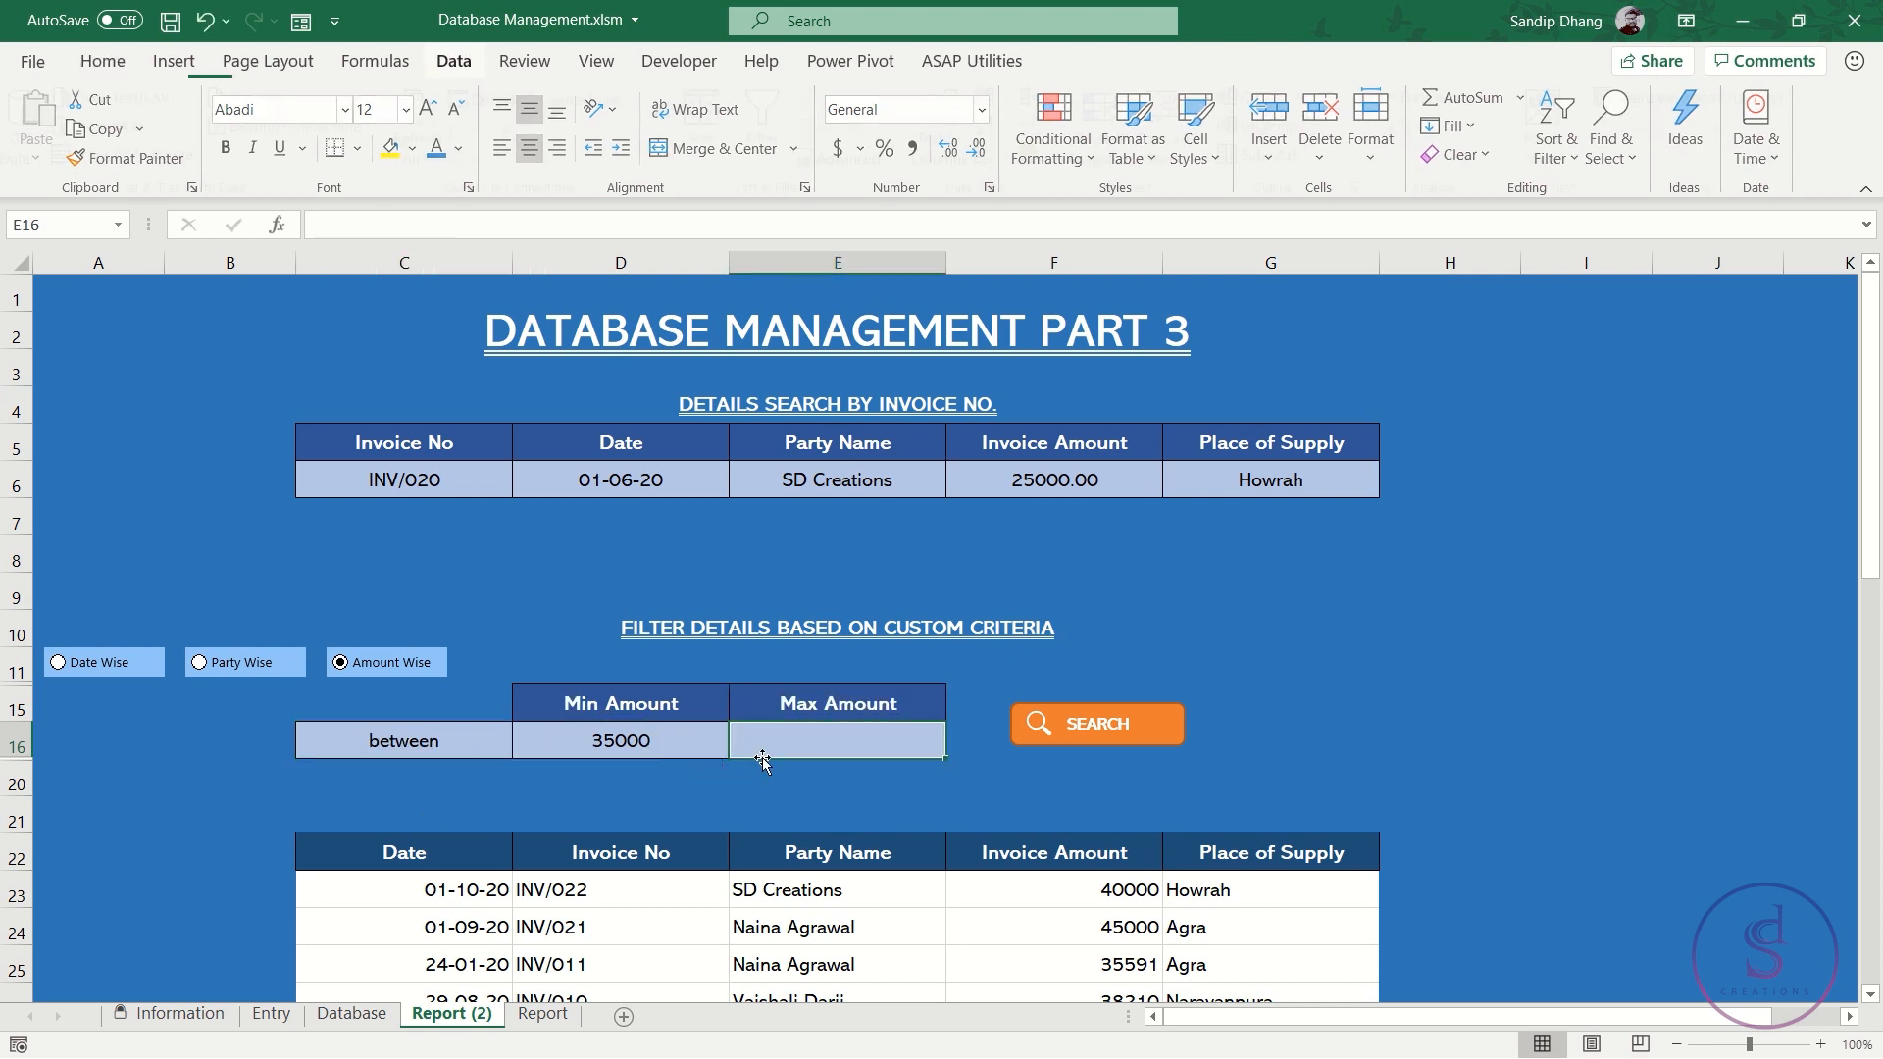
key(v)
key(v)
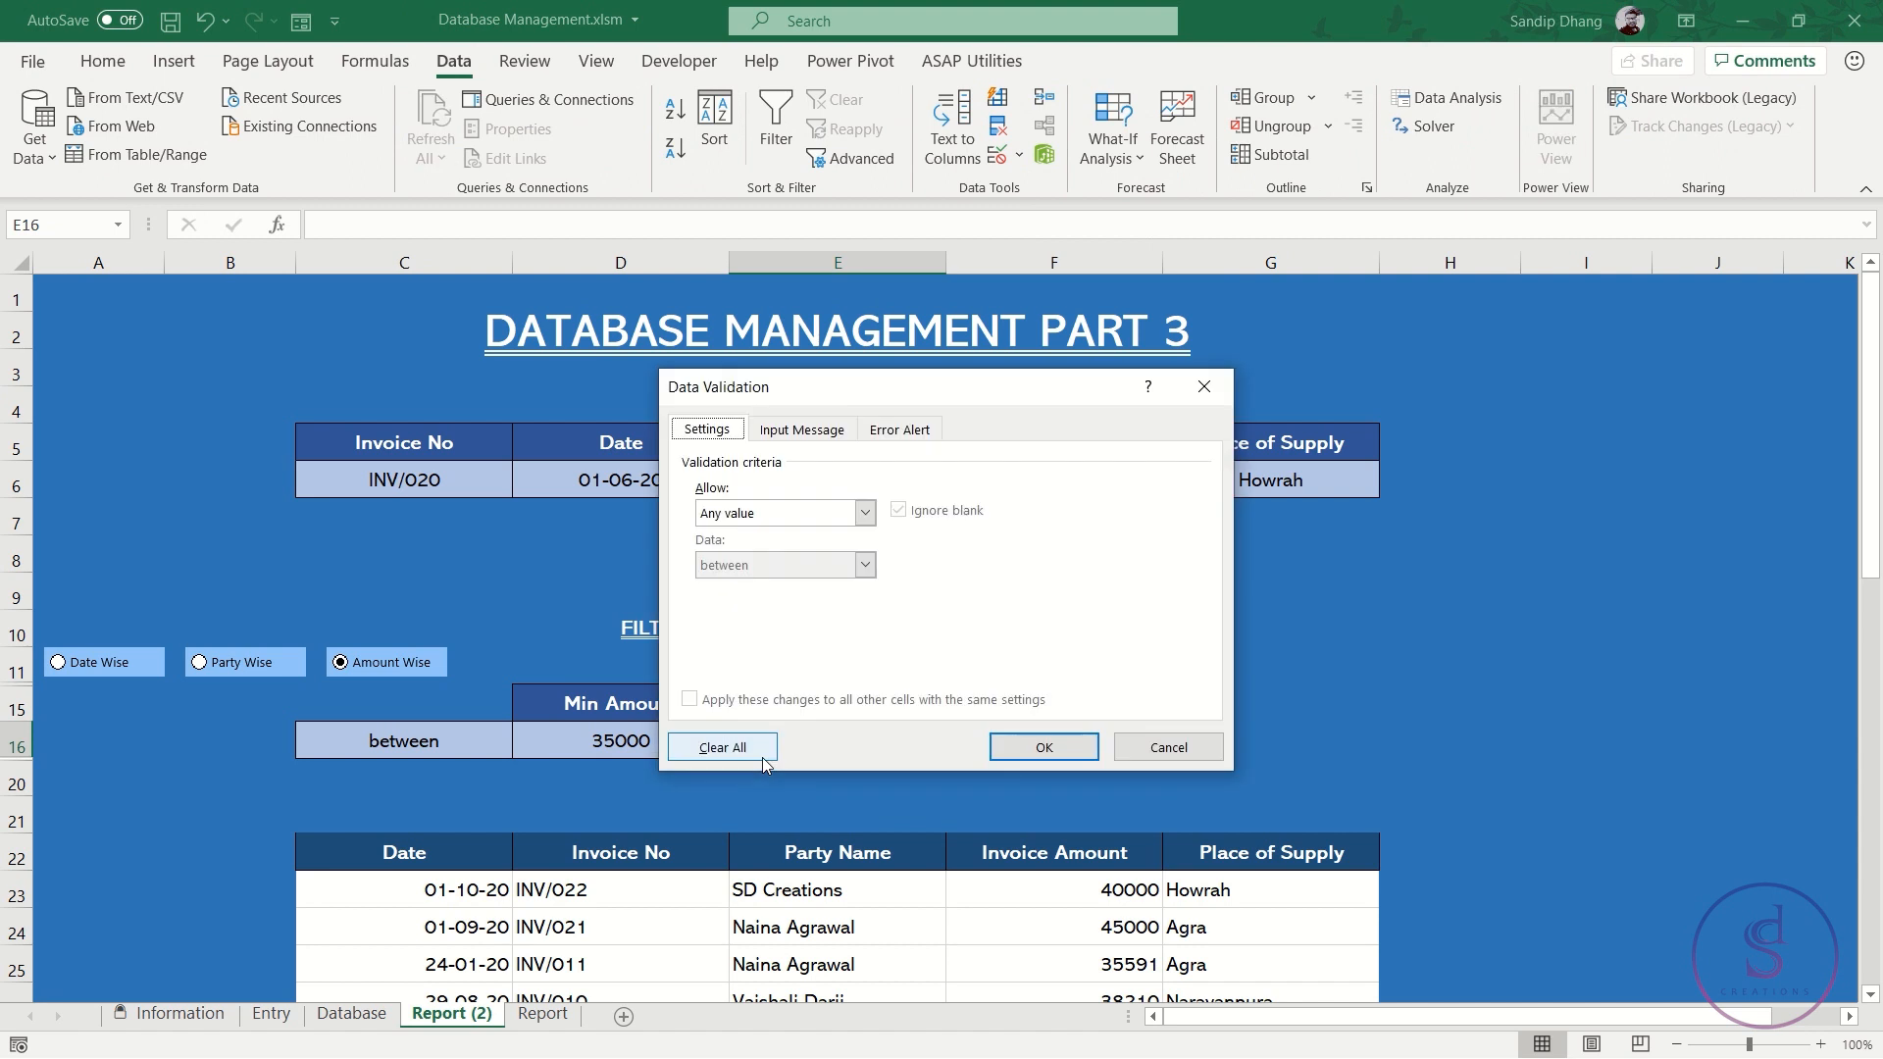
click(863, 513)
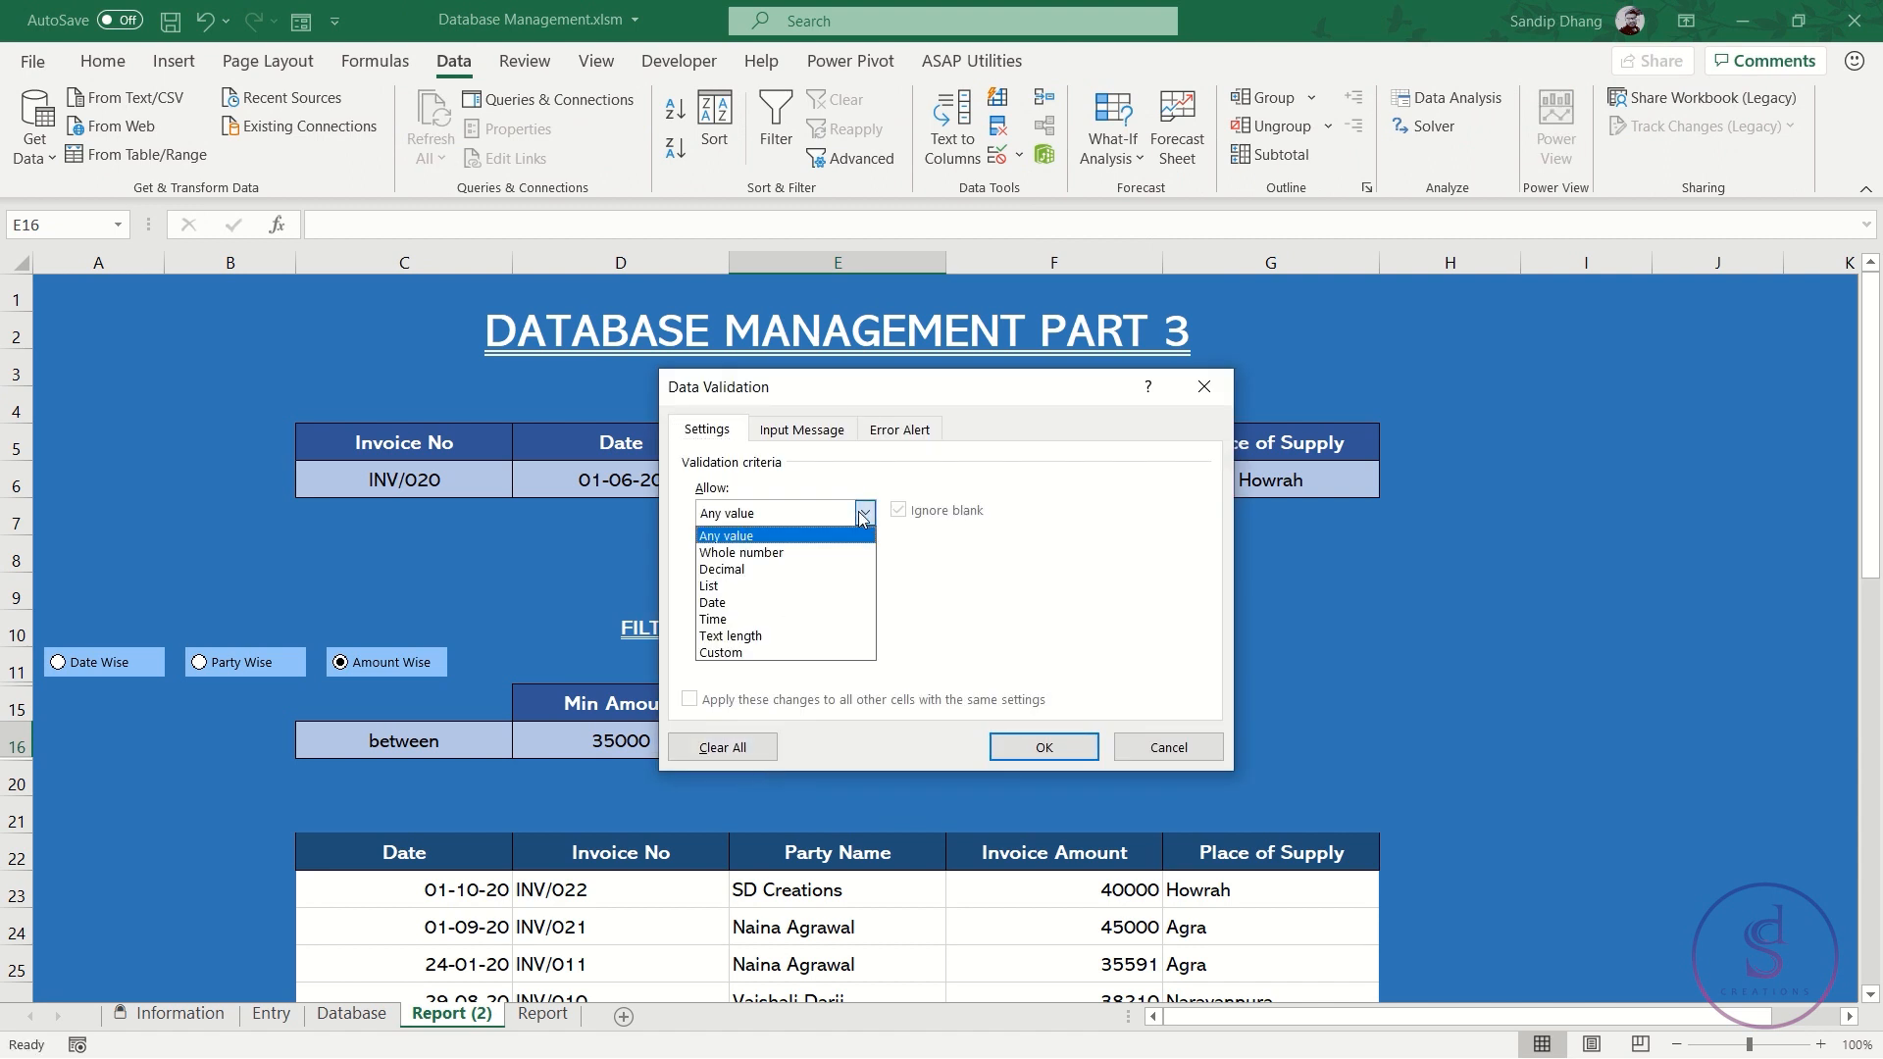
click(764, 655)
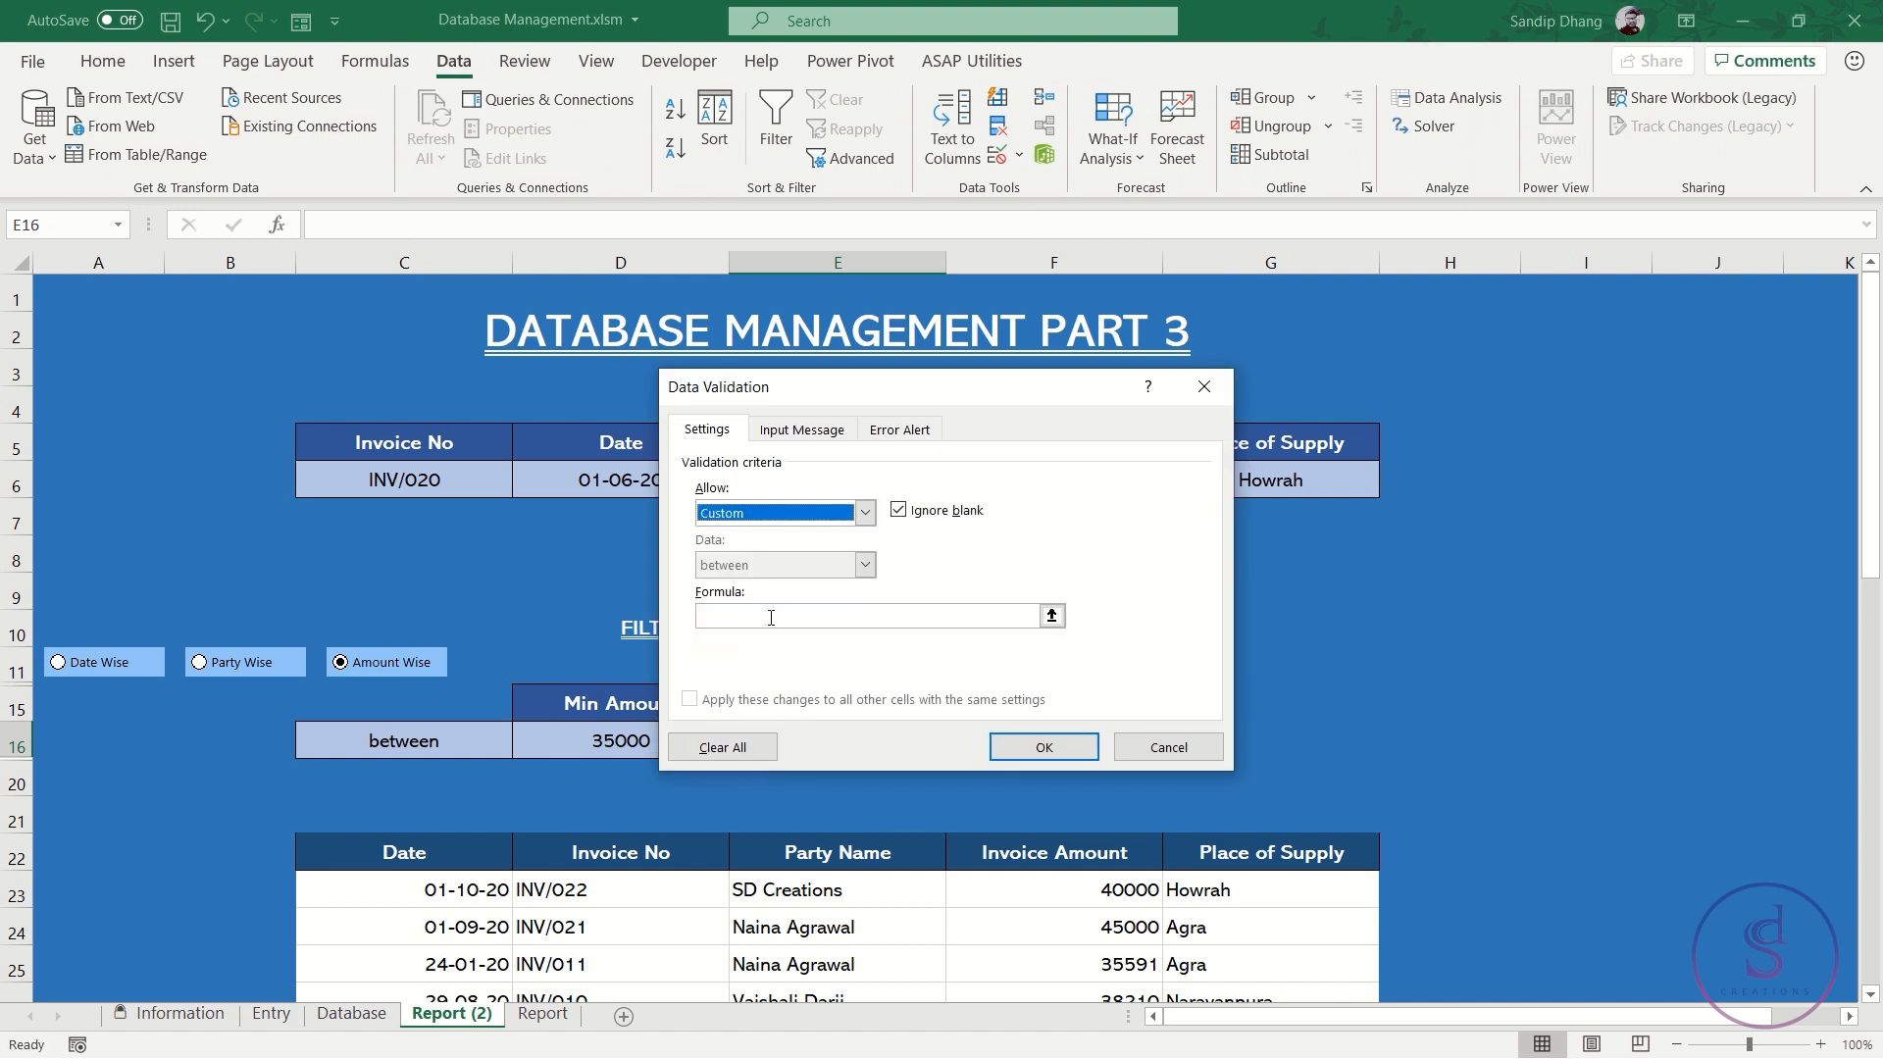
click(861, 514)
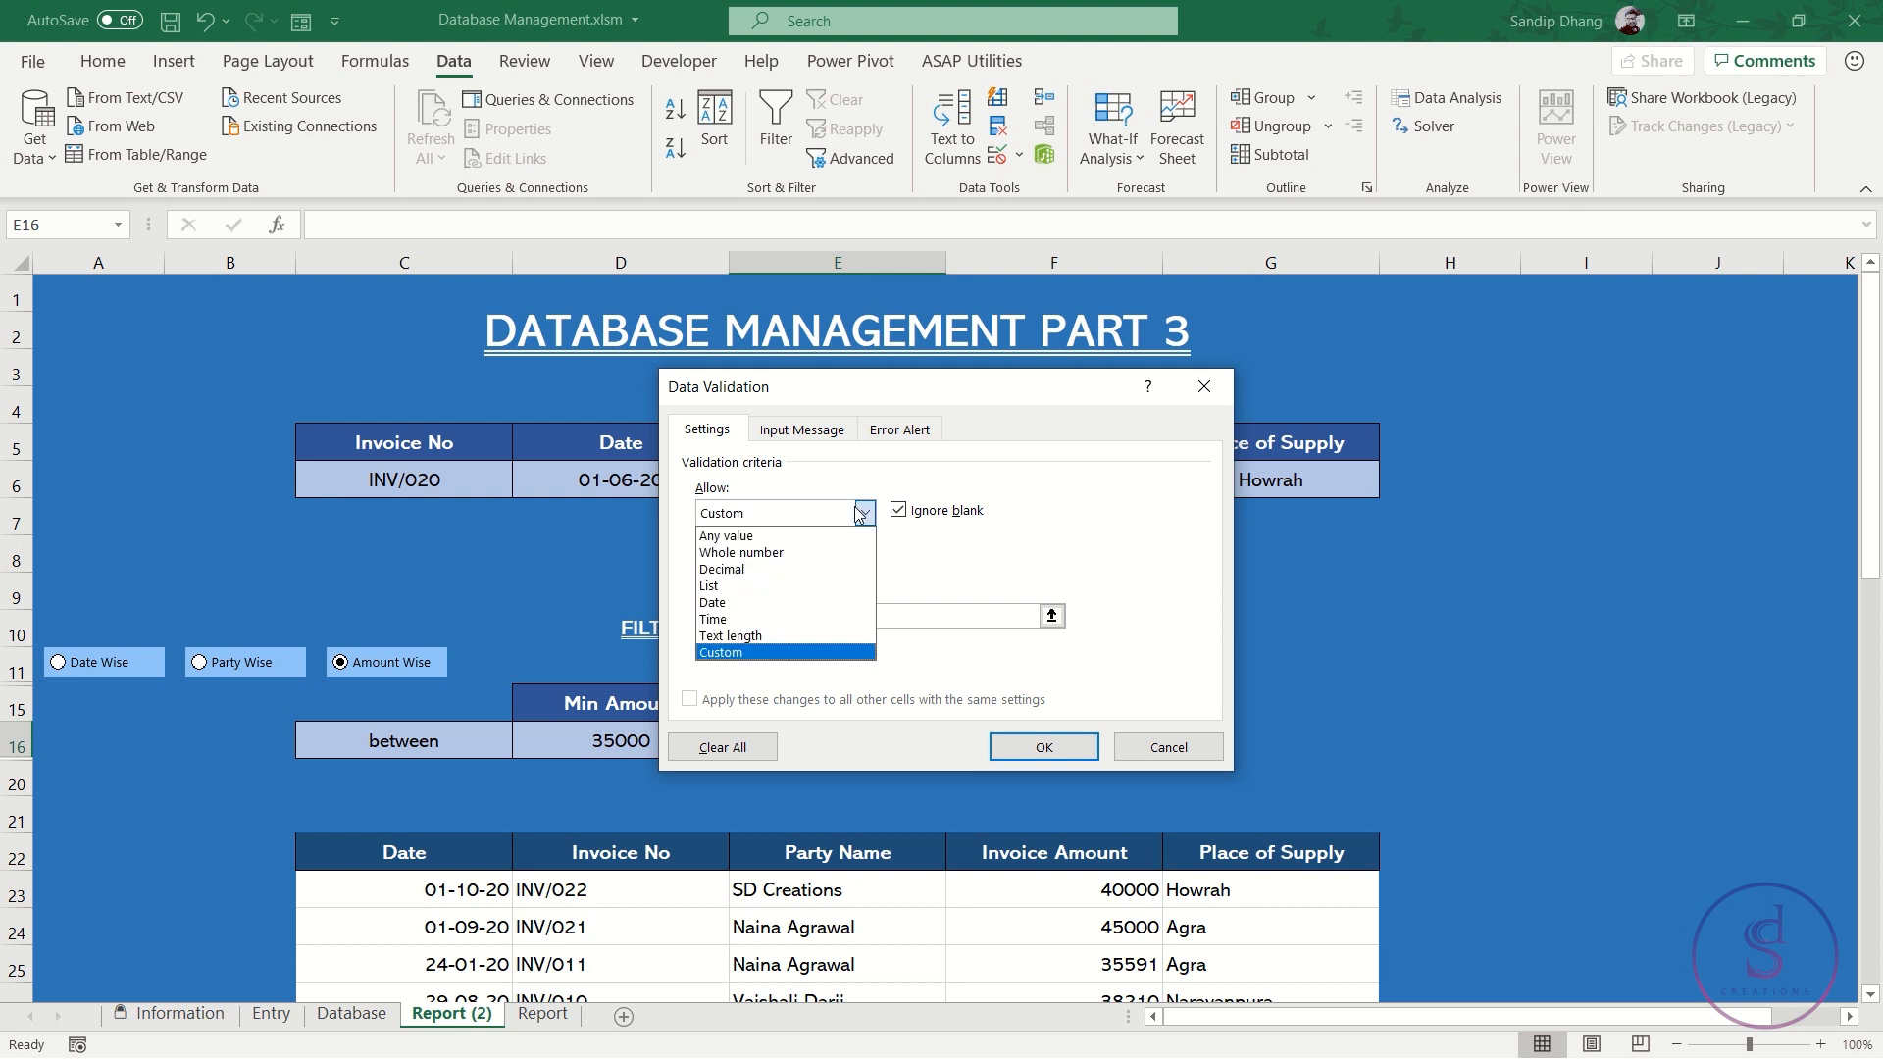
click(762, 554)
Require the Max Amount to be greater than or equal to the minimum in =D16 and apply the rule
click(864, 565)
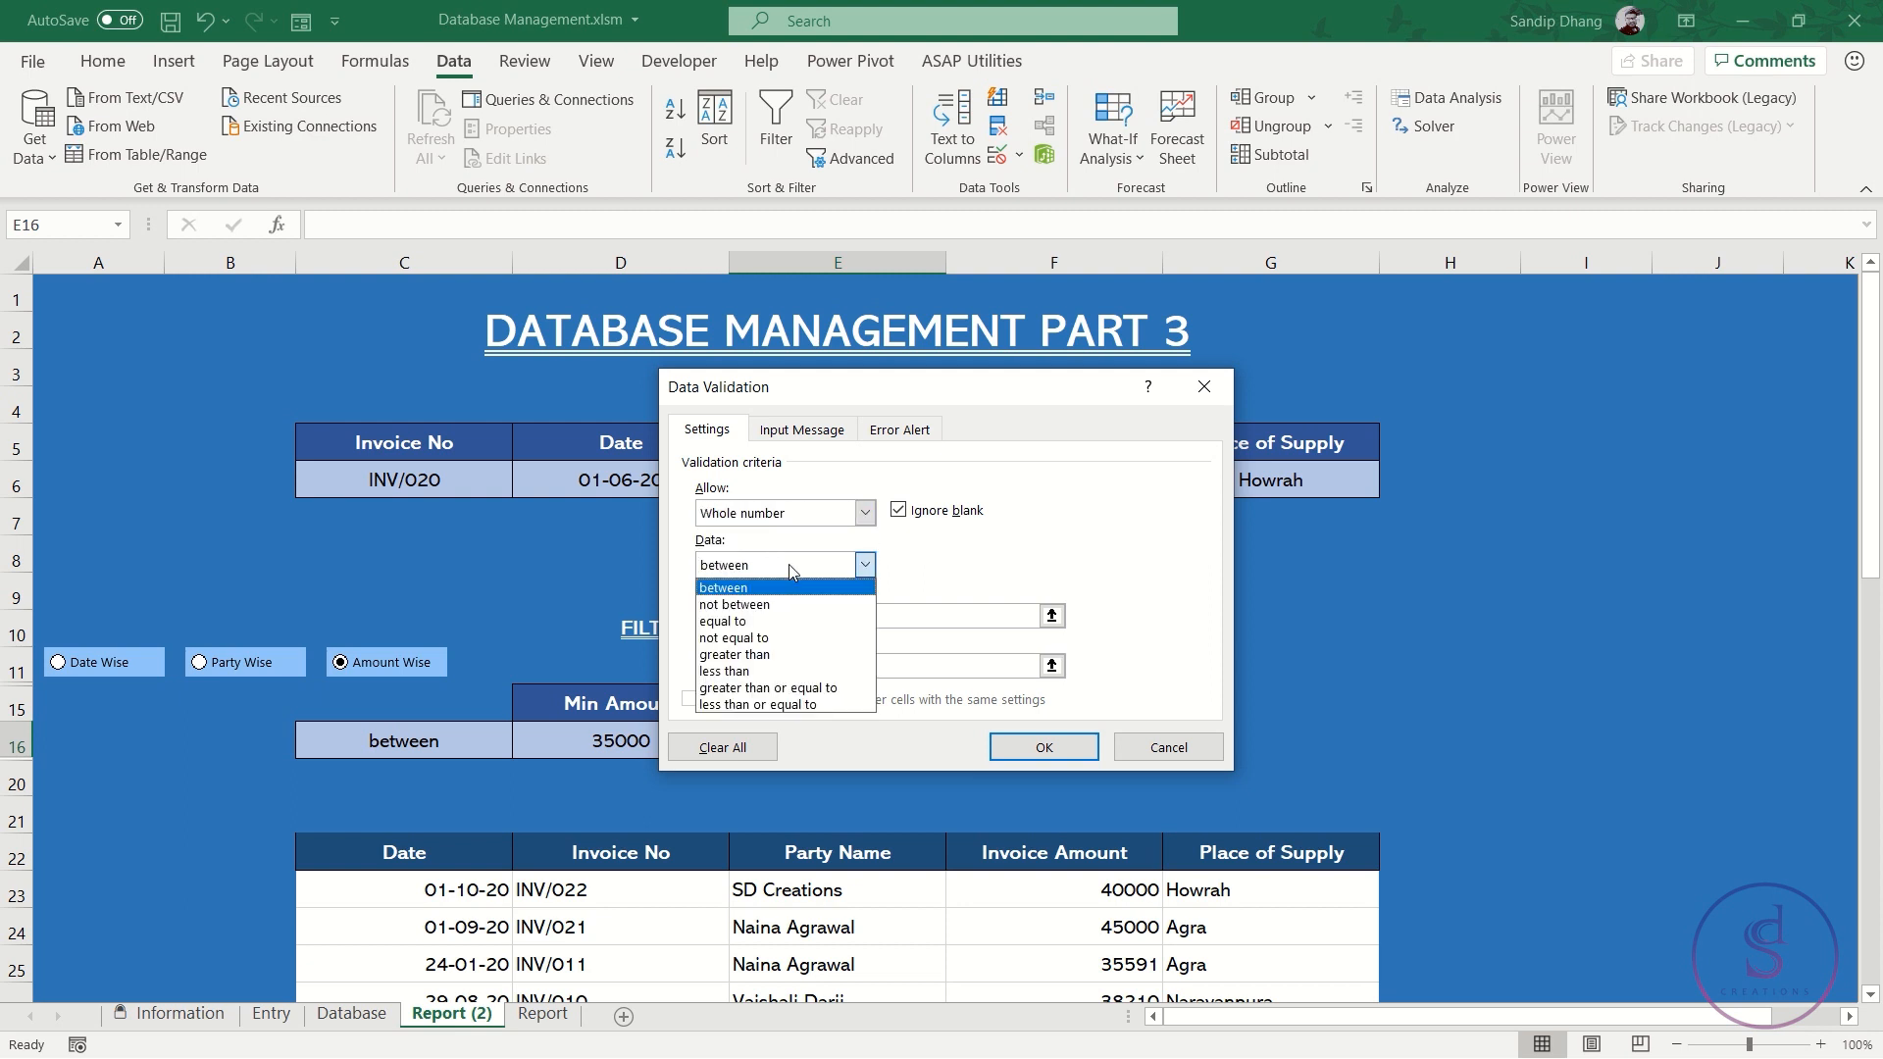
click(944, 385)
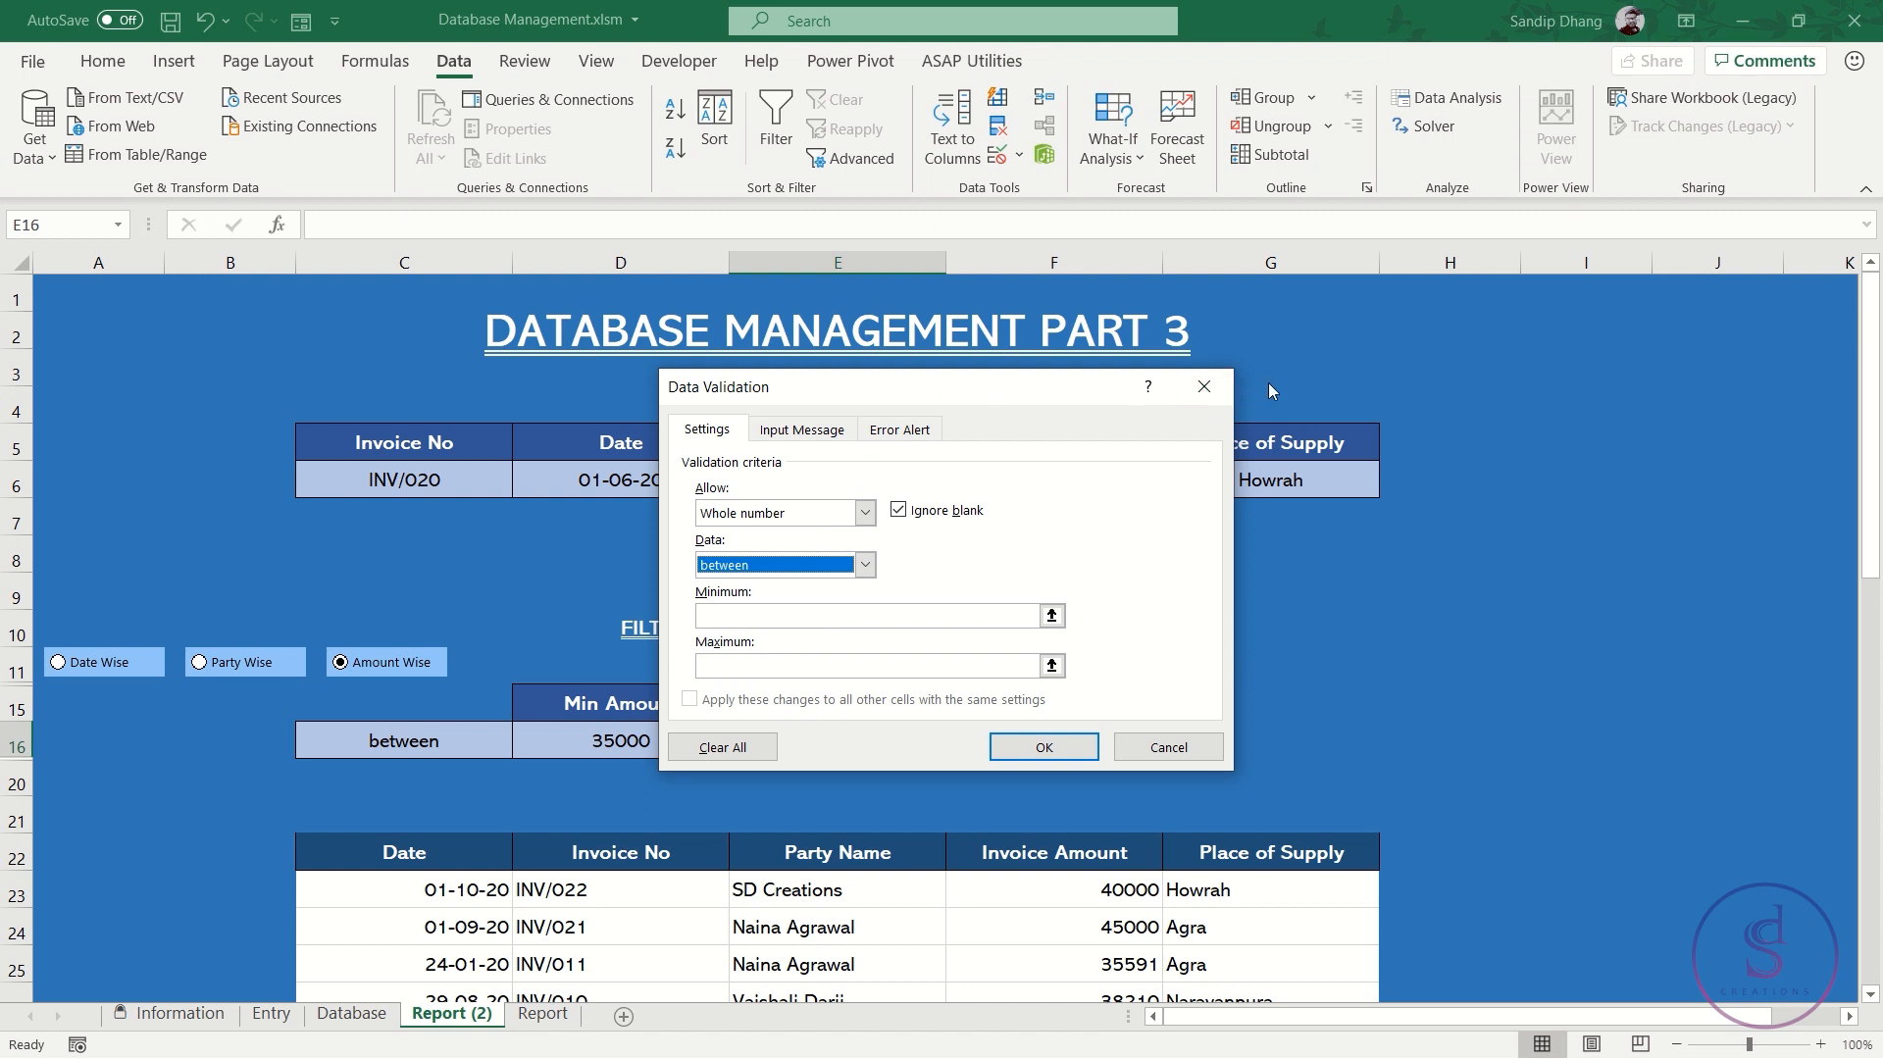
drag(1049, 396, 1312, 355)
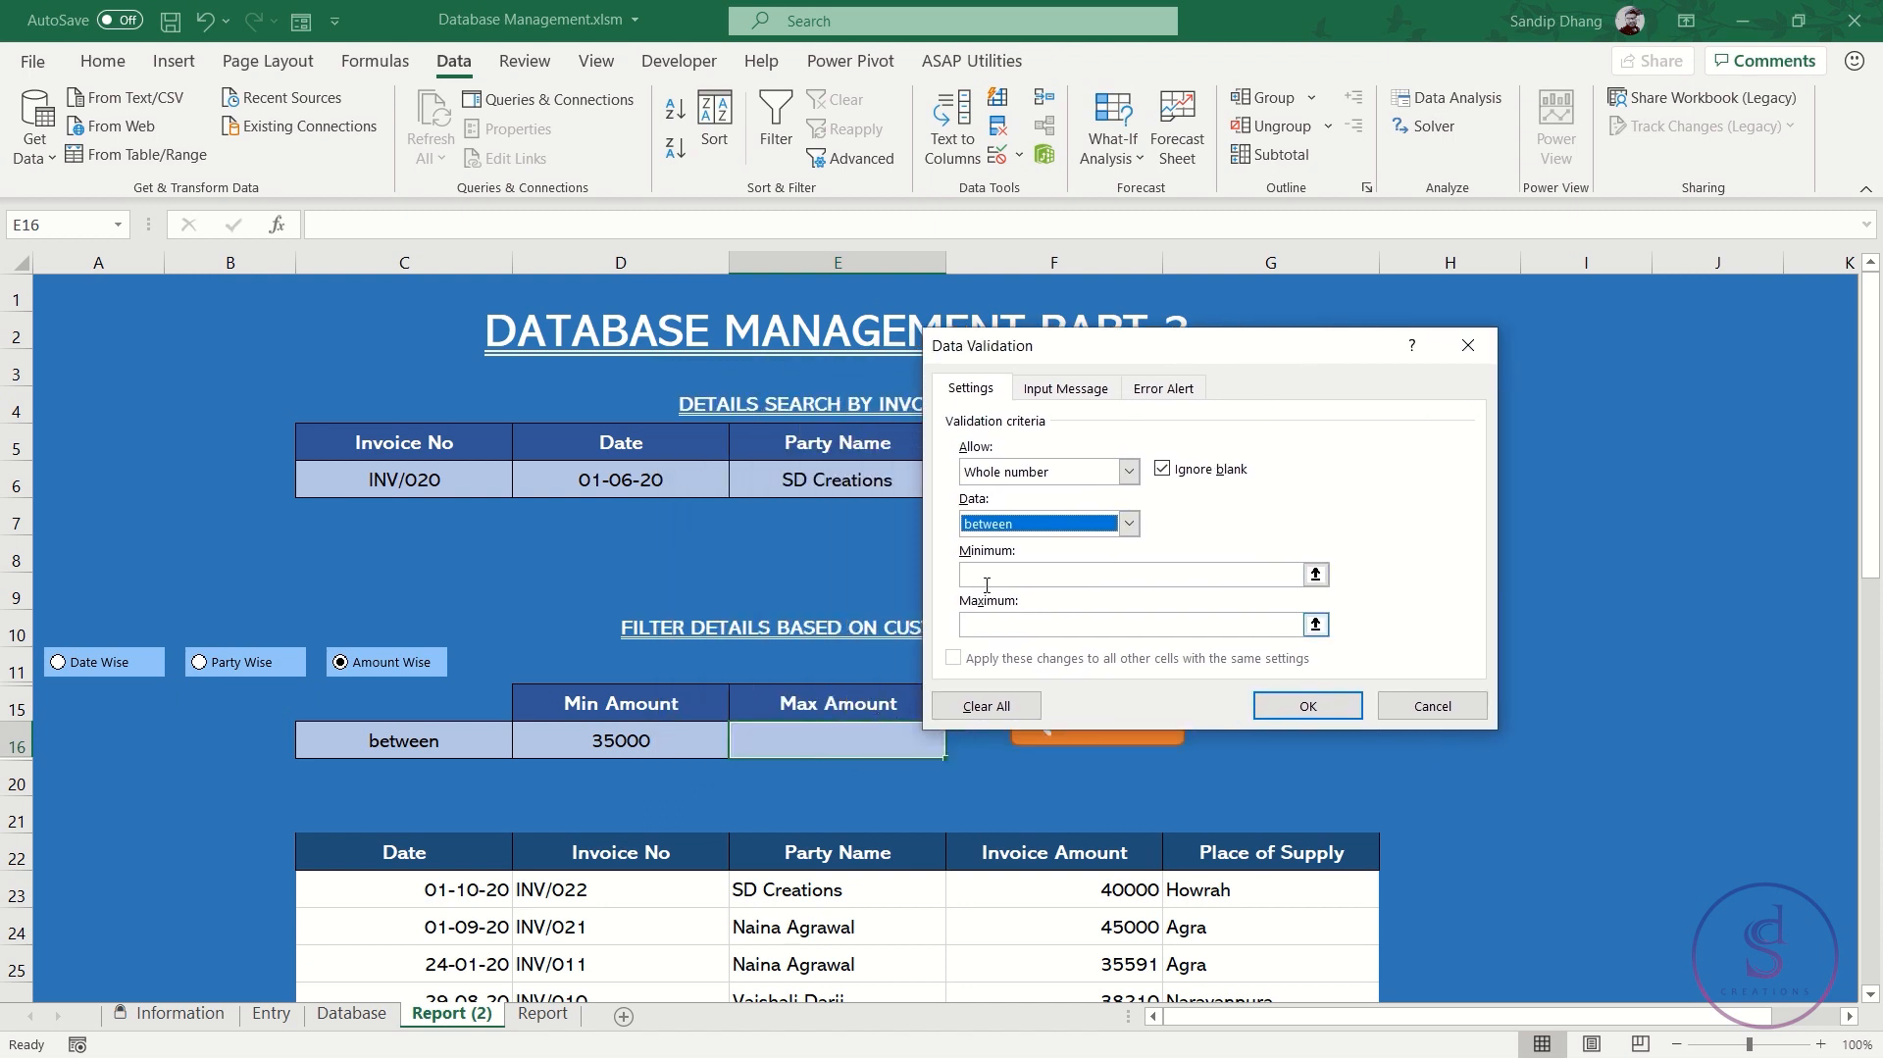
click(1127, 525)
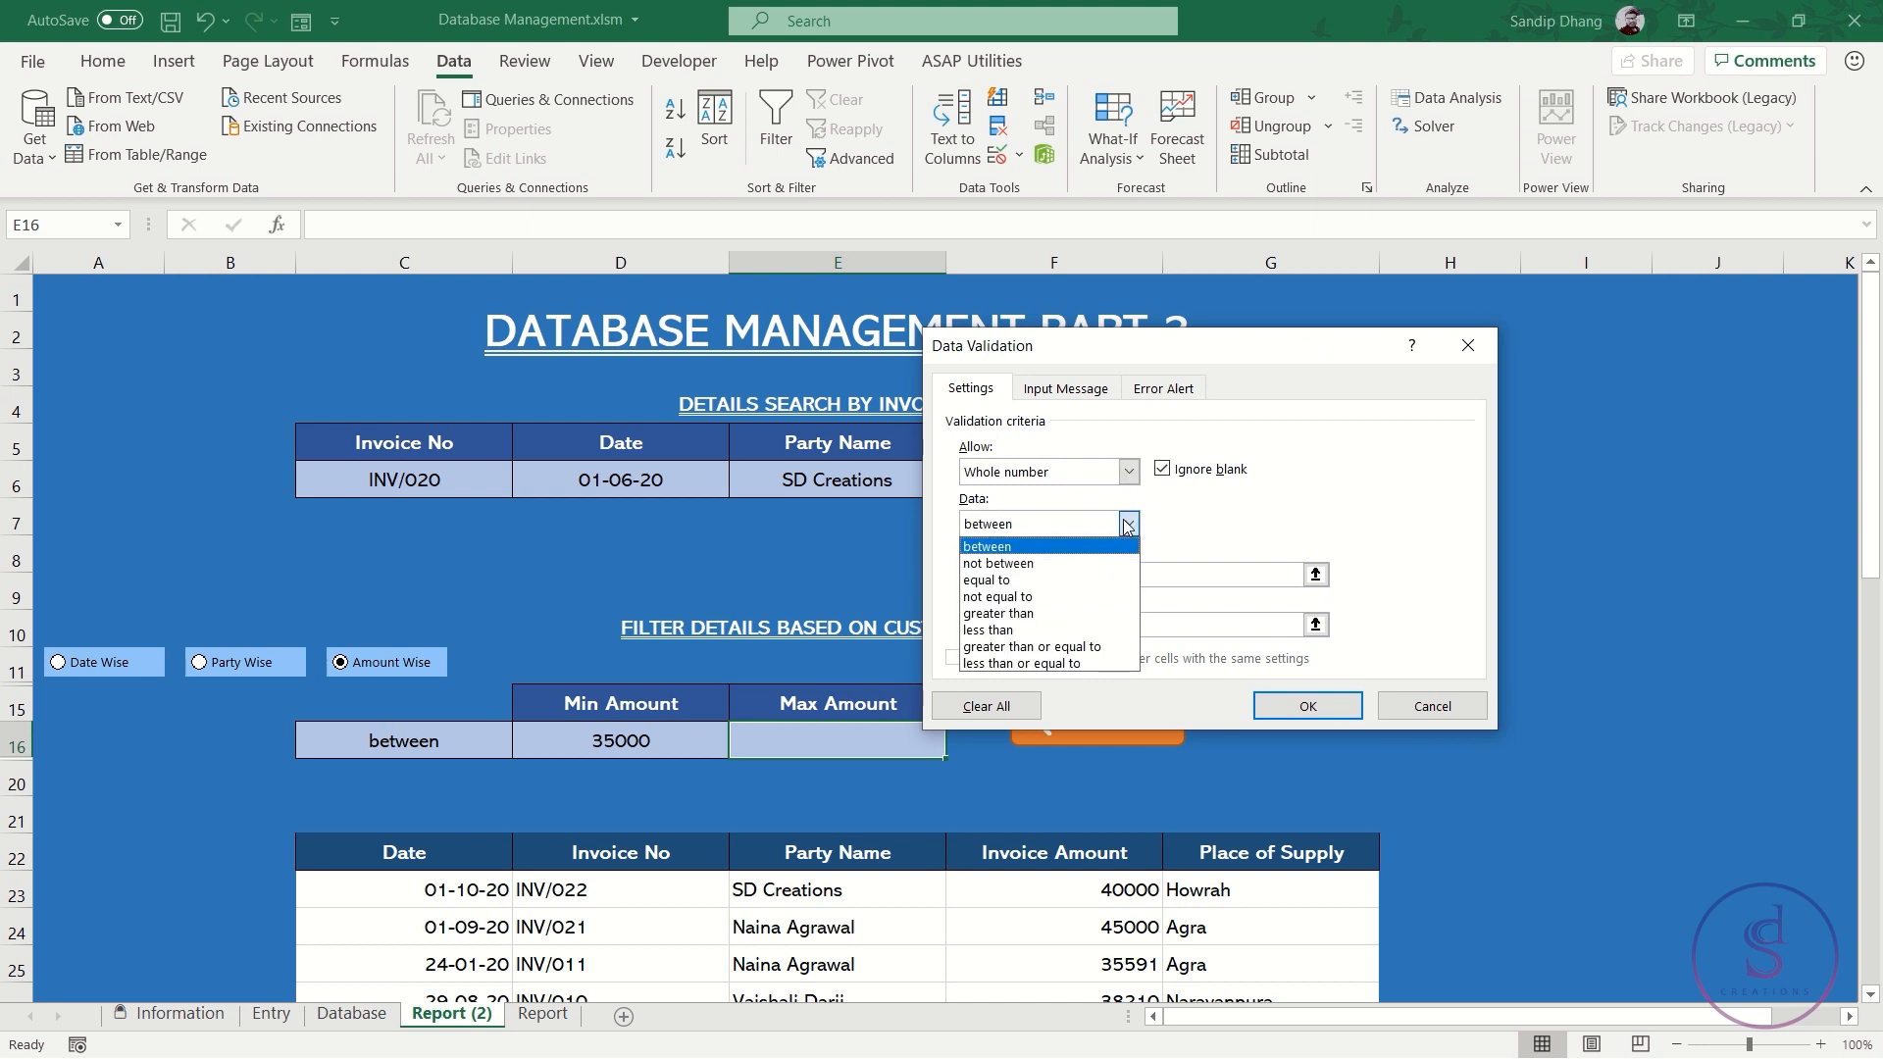
click(1042, 651)
click(1274, 575)
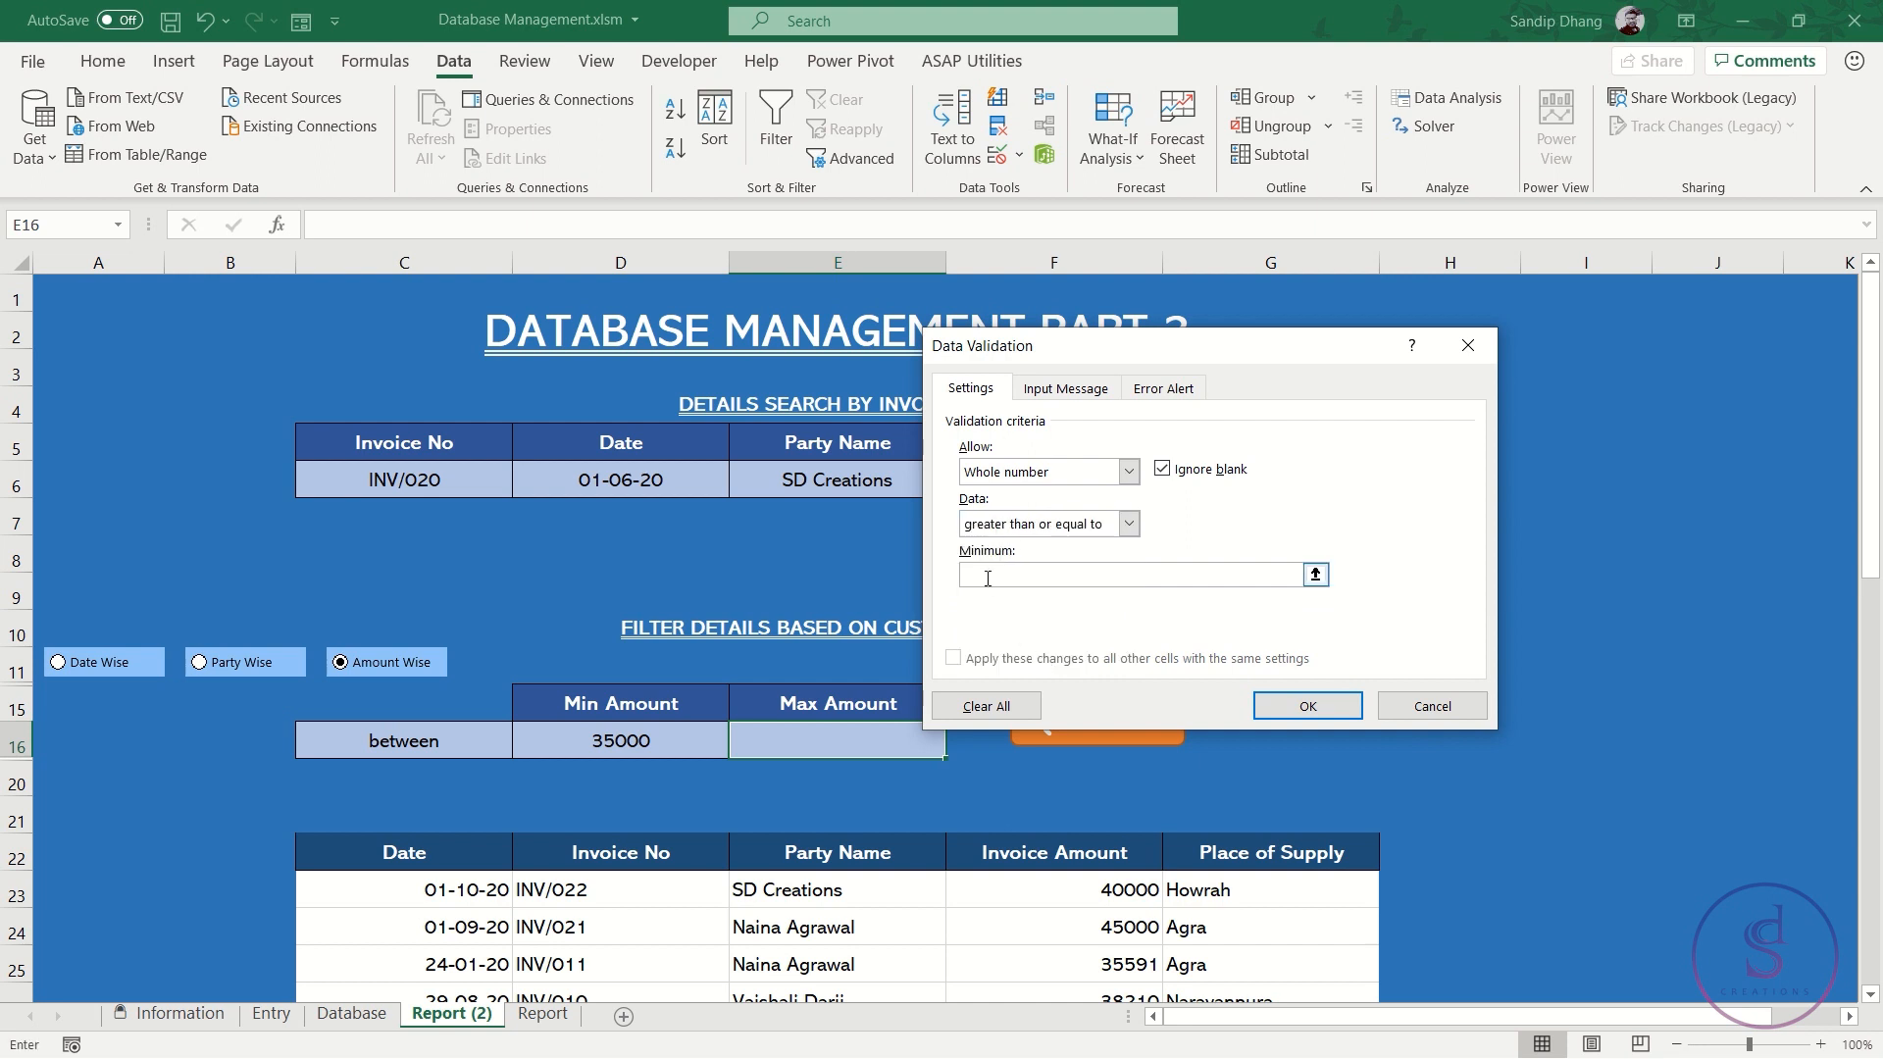
click(677, 741)
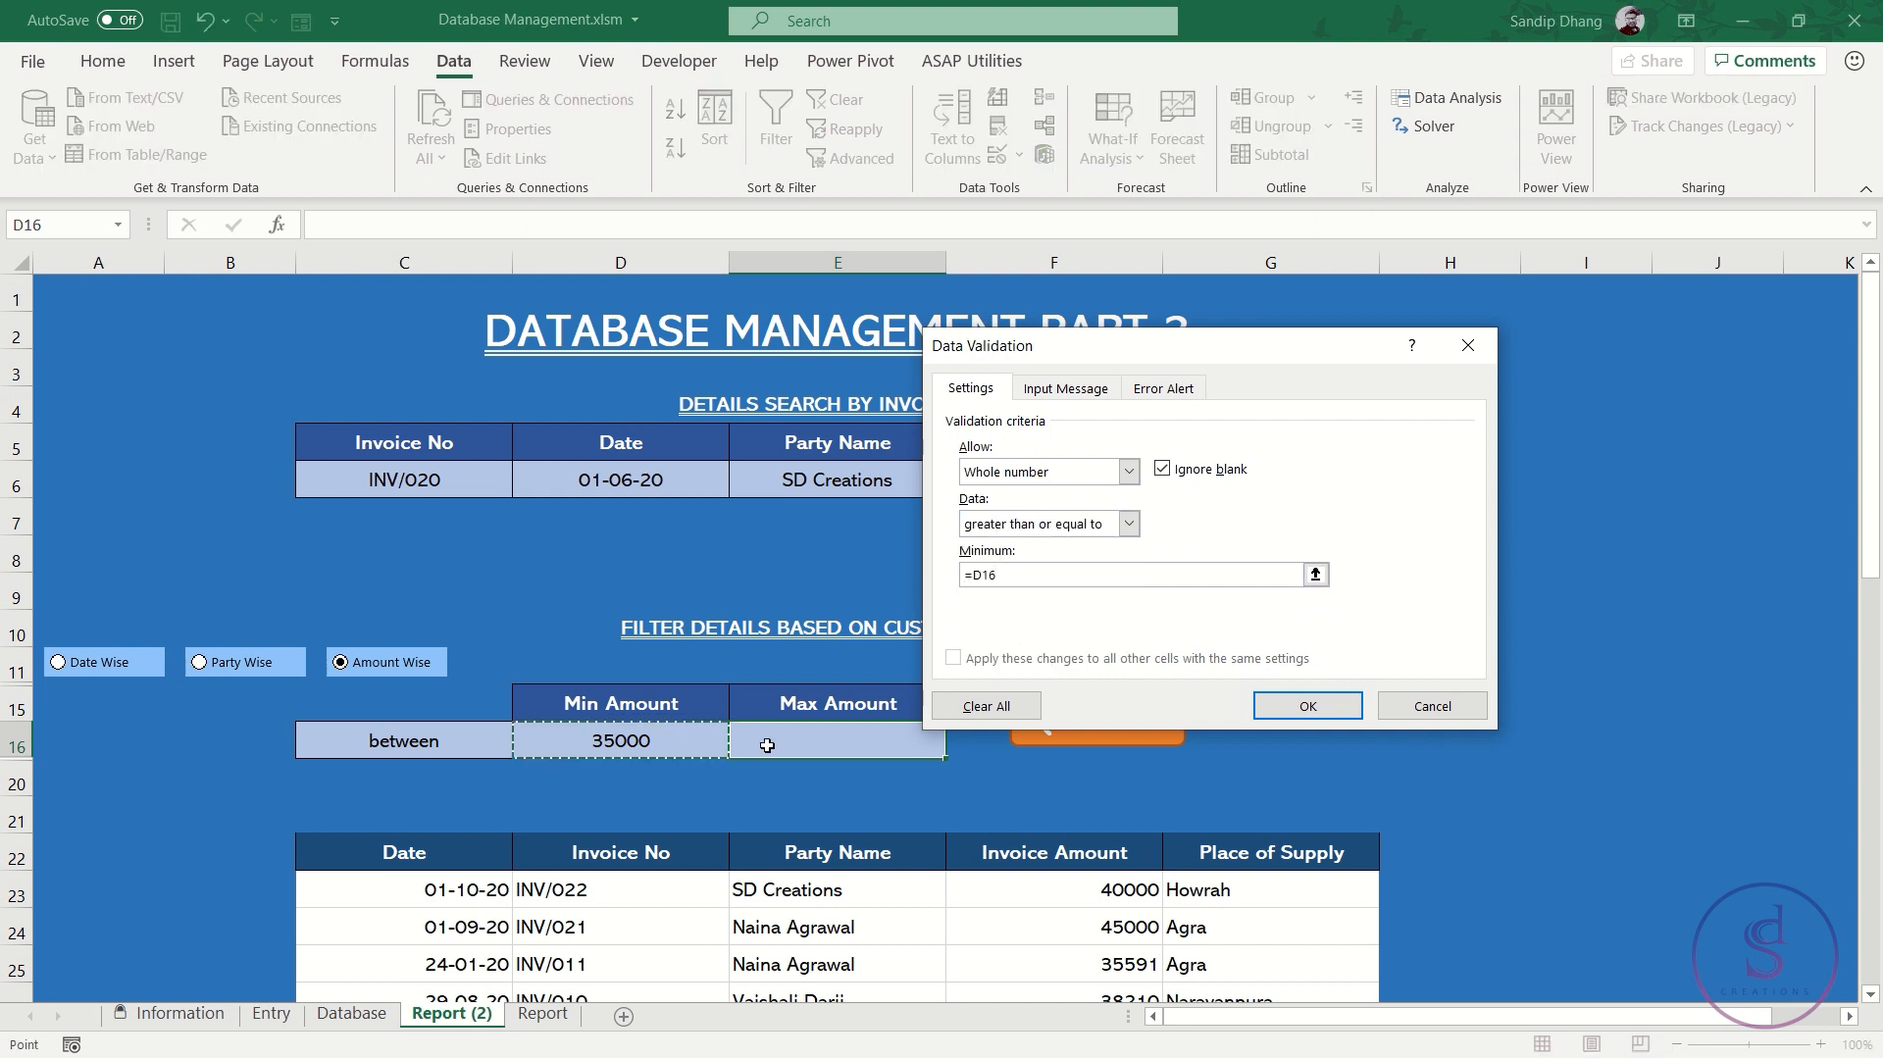
click(1275, 704)
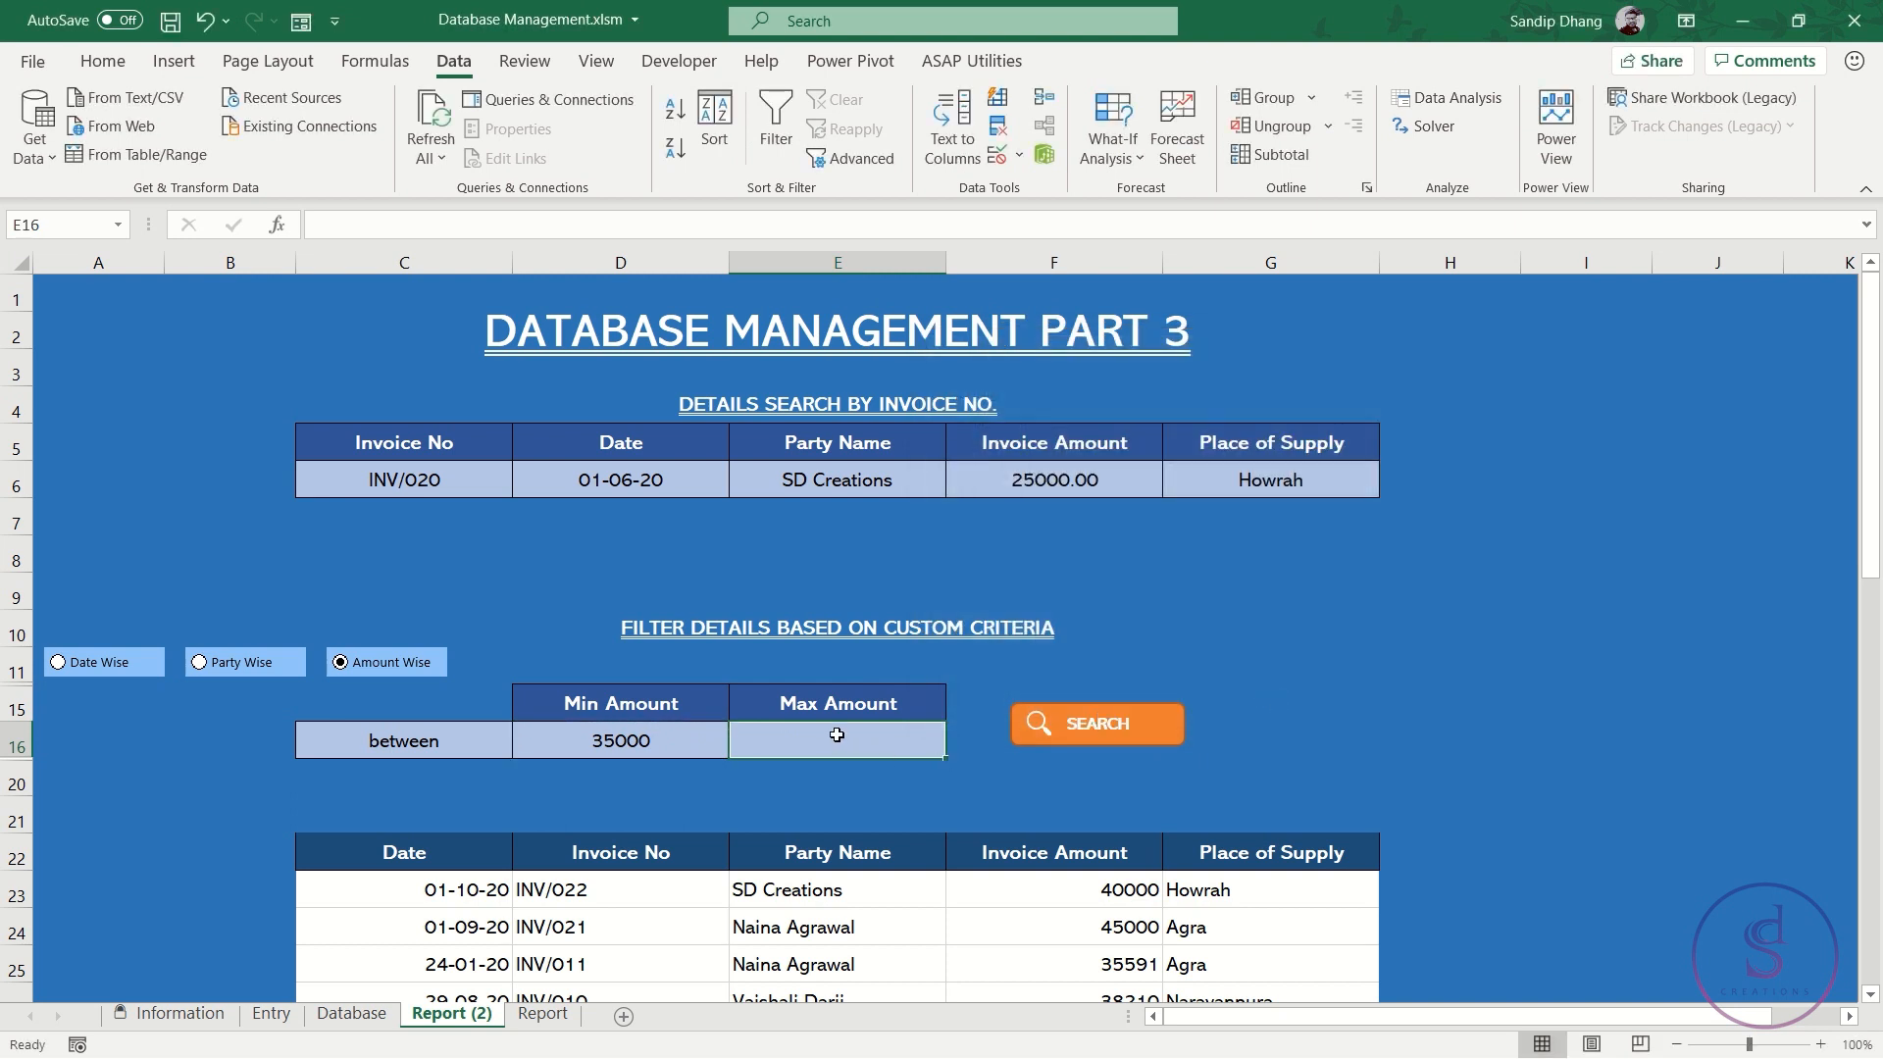
Try to enter 15000 as the Max Amount in E16 to test the validation rule
text(15000)
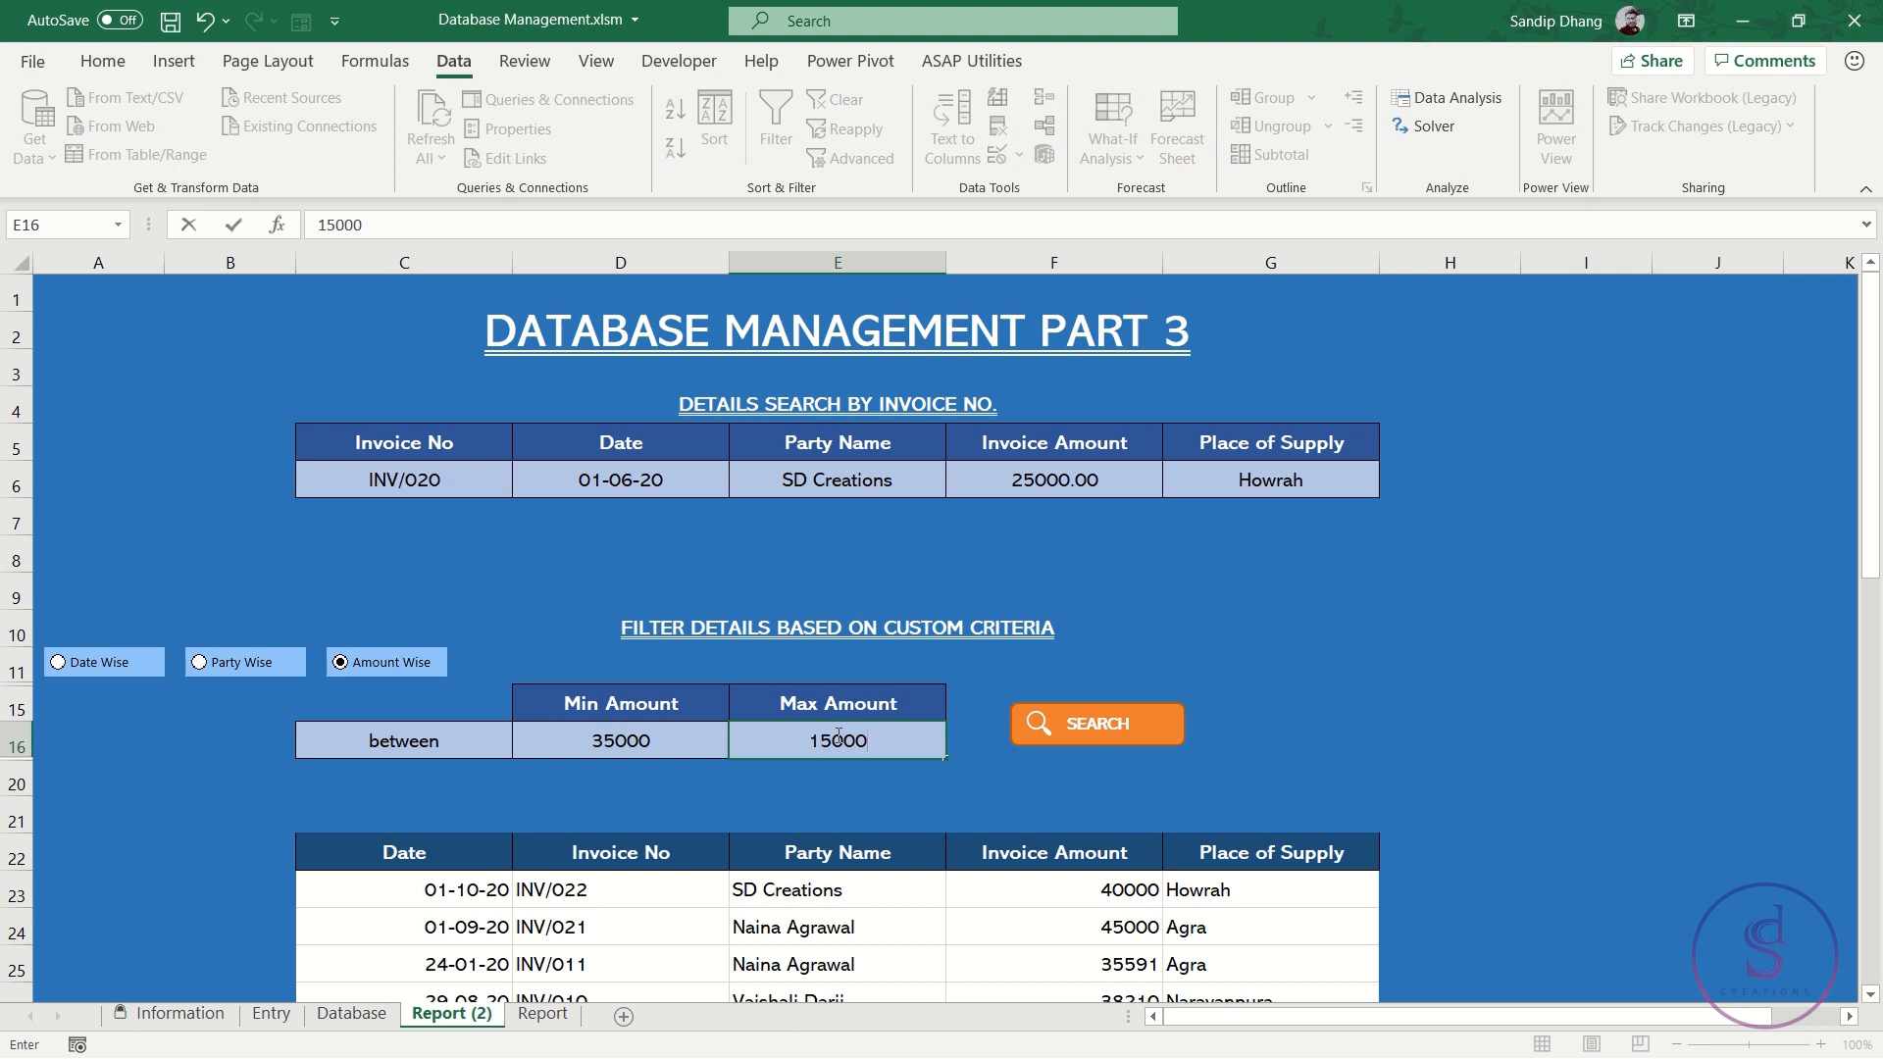
key(Return)
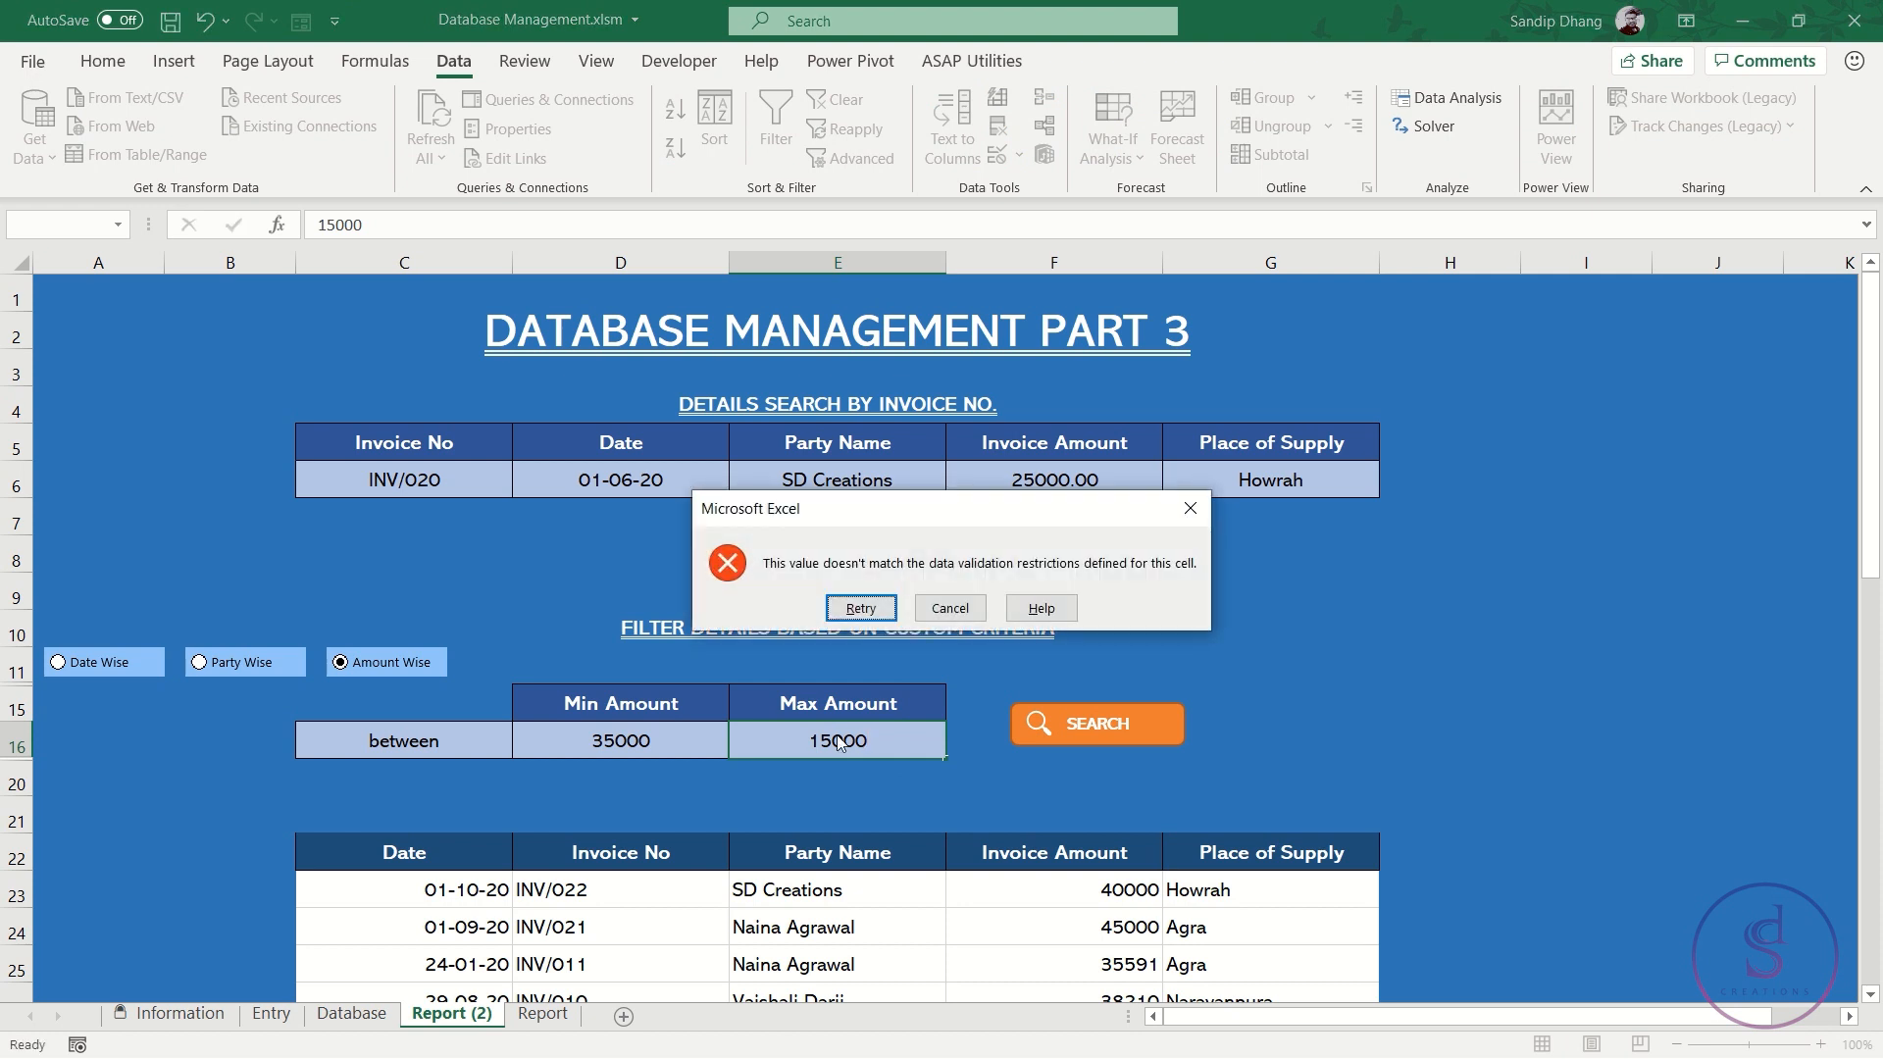
key(Return)
key(Escape)
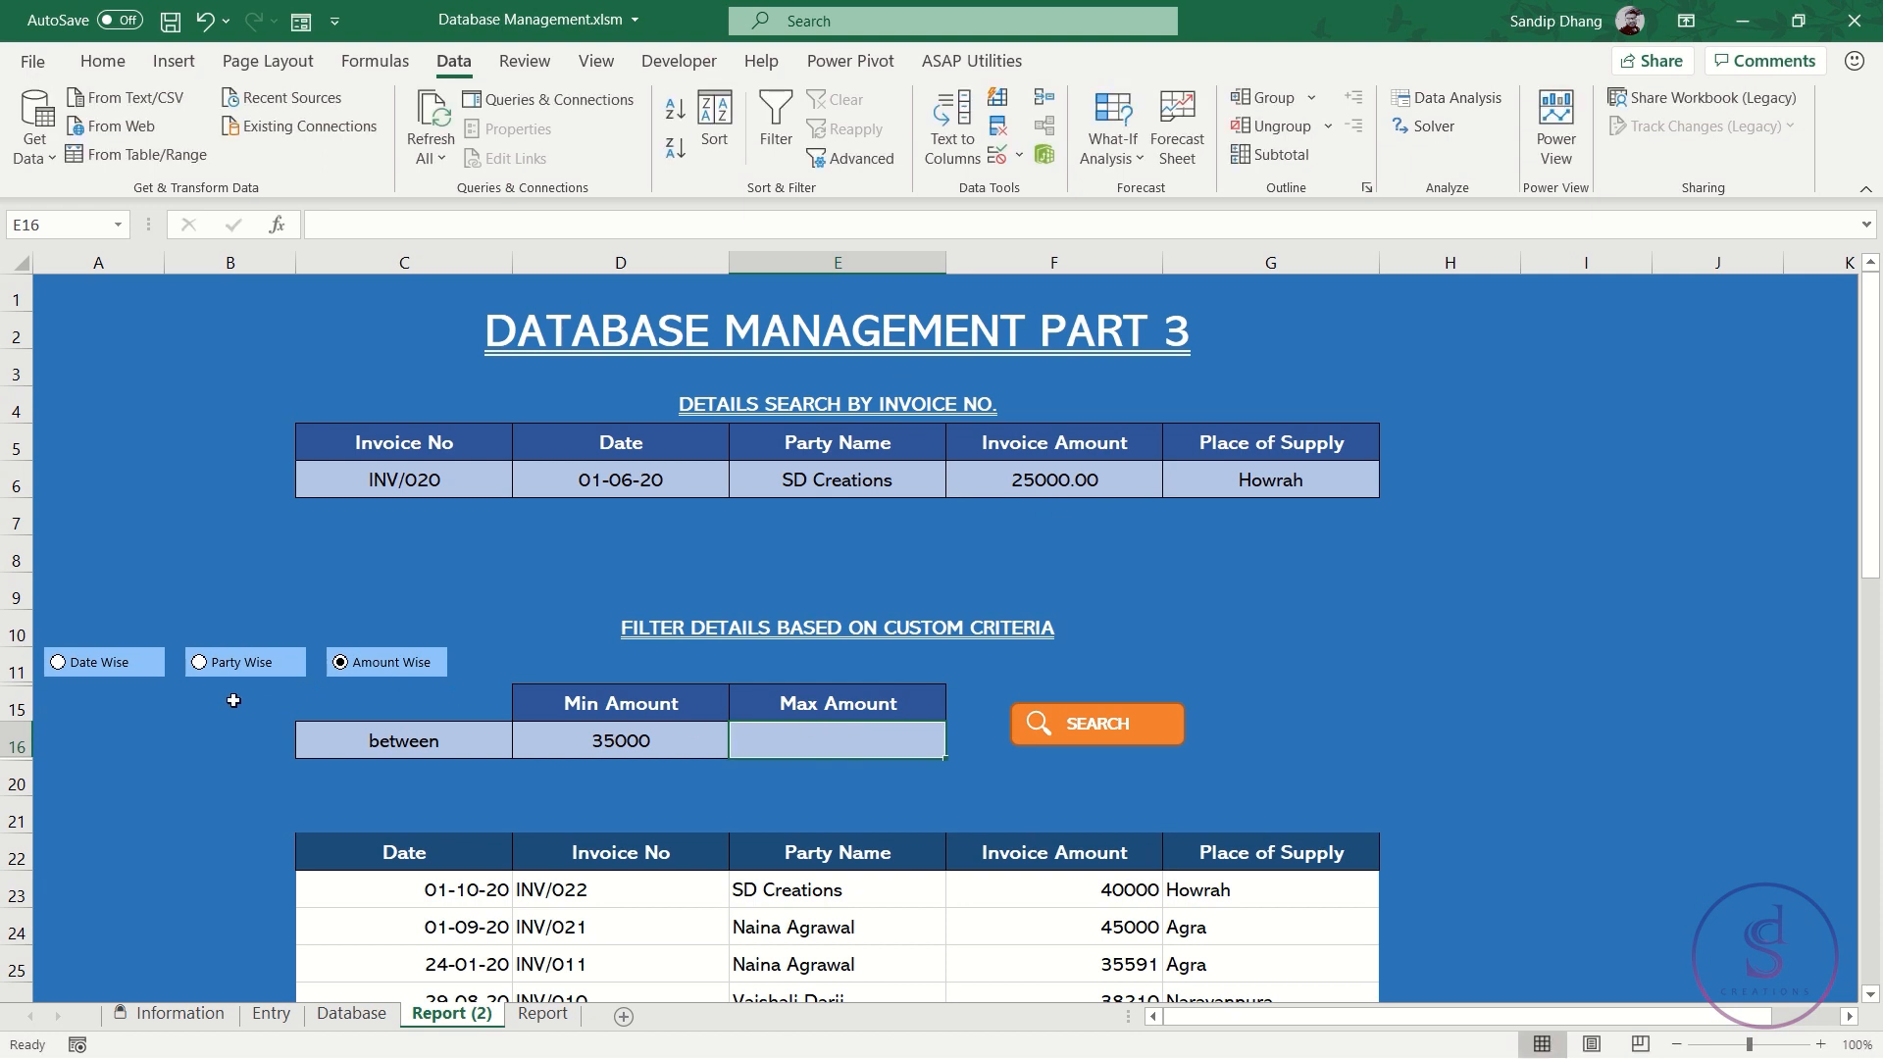
Show the Date Wise criteria and start a validation rule on the Ending Date cell E19 that allows only dates
click(101, 667)
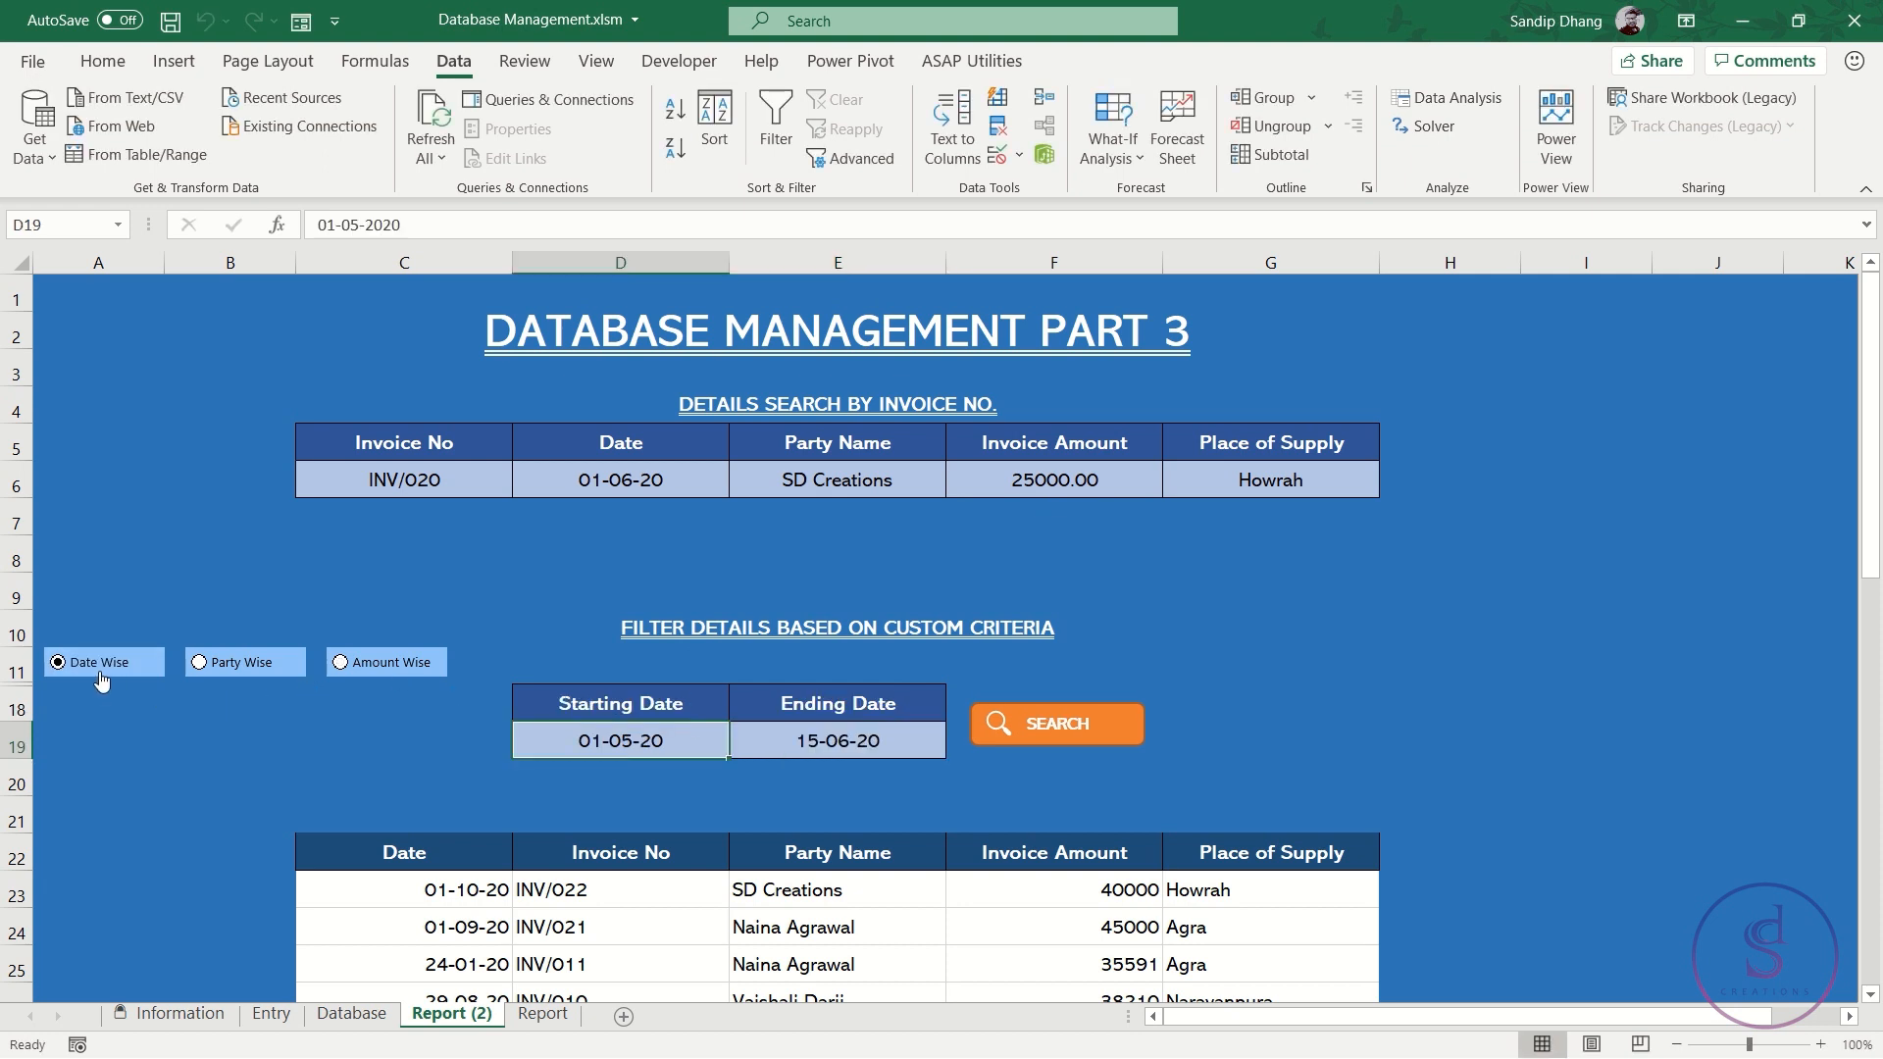
click(831, 747)
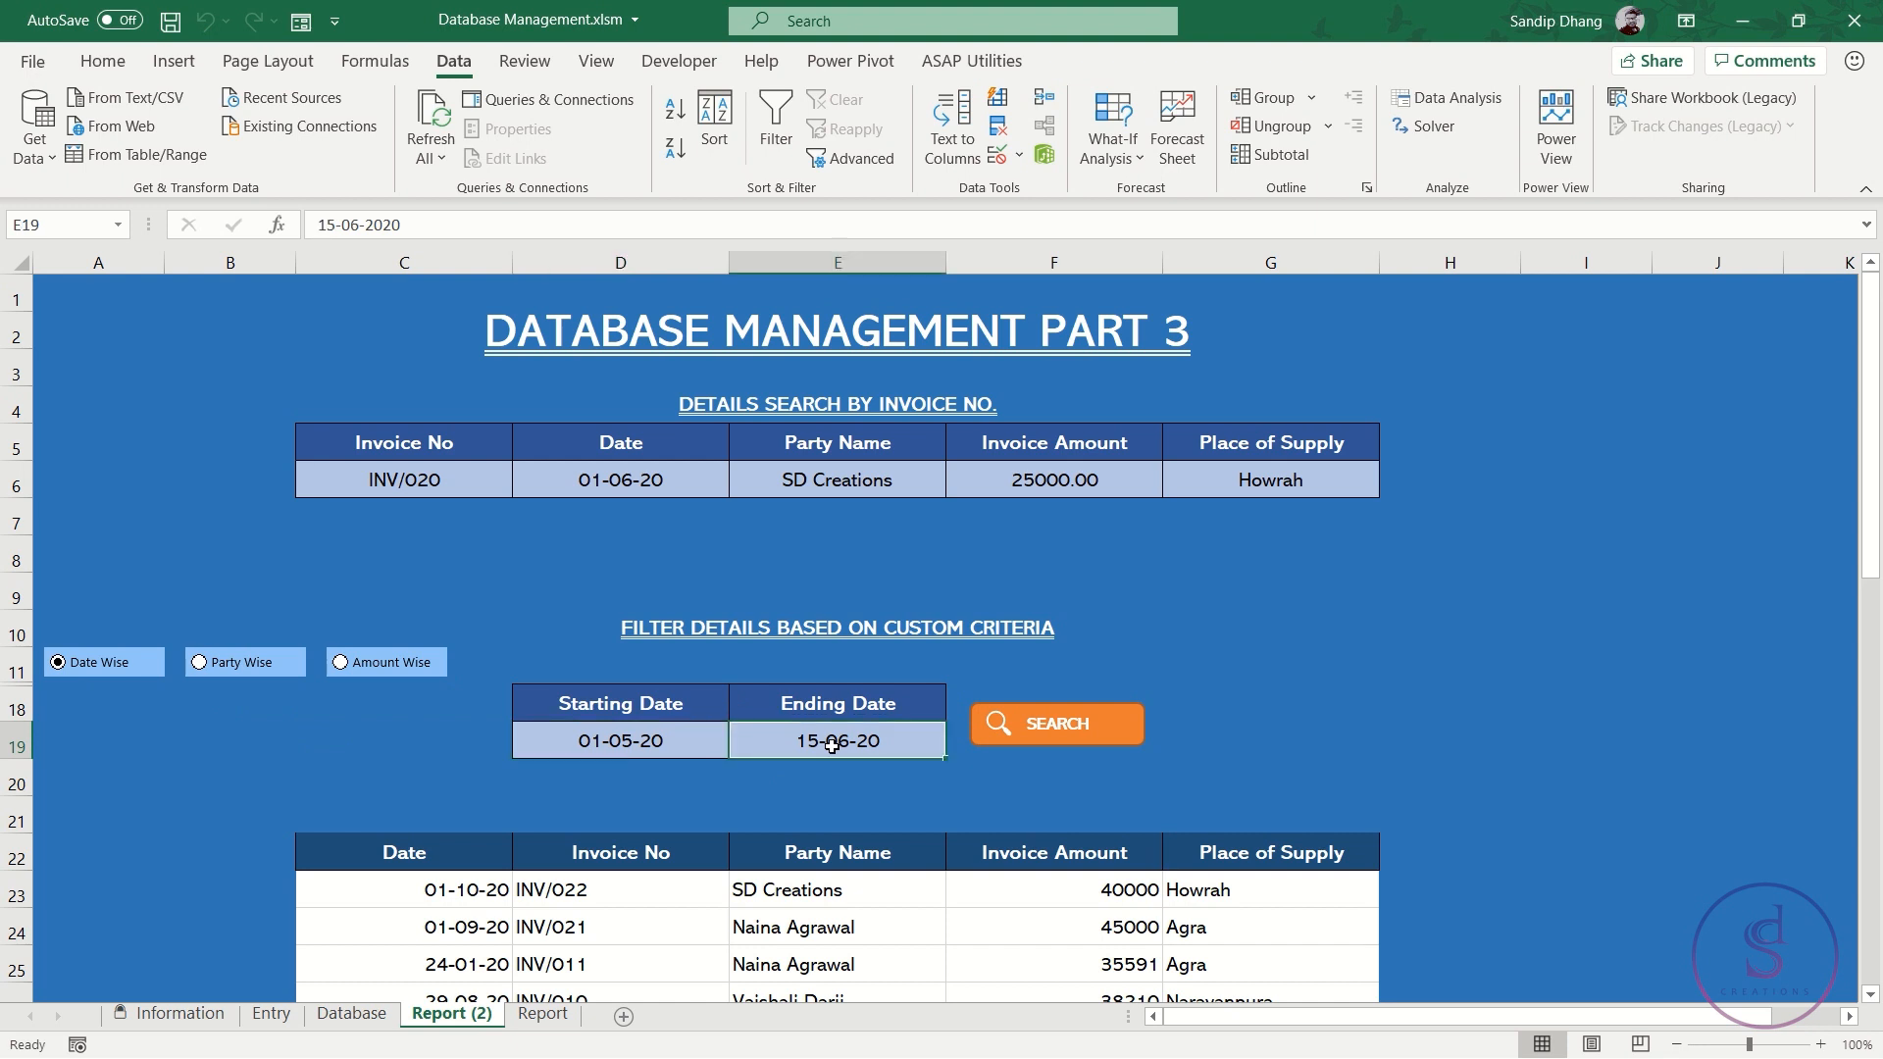
key(alt+a)
key(v)
key(v)
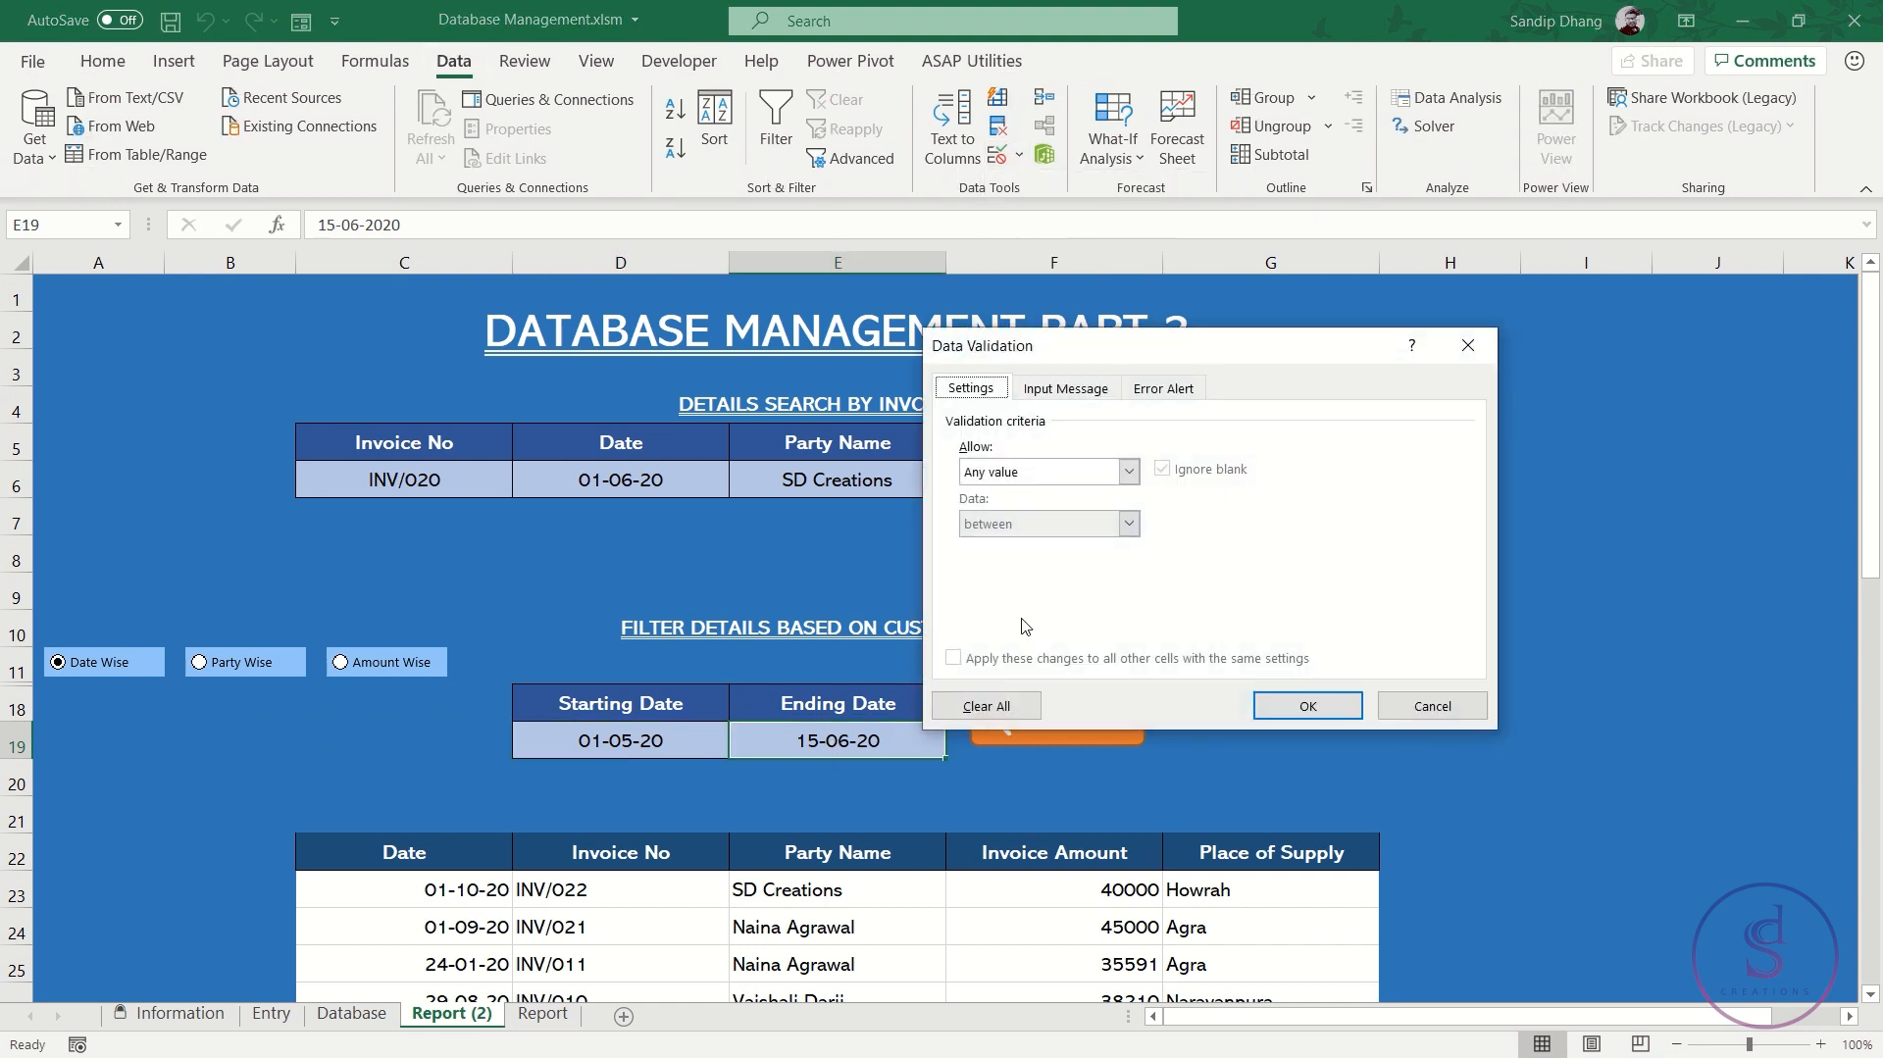
click(1129, 472)
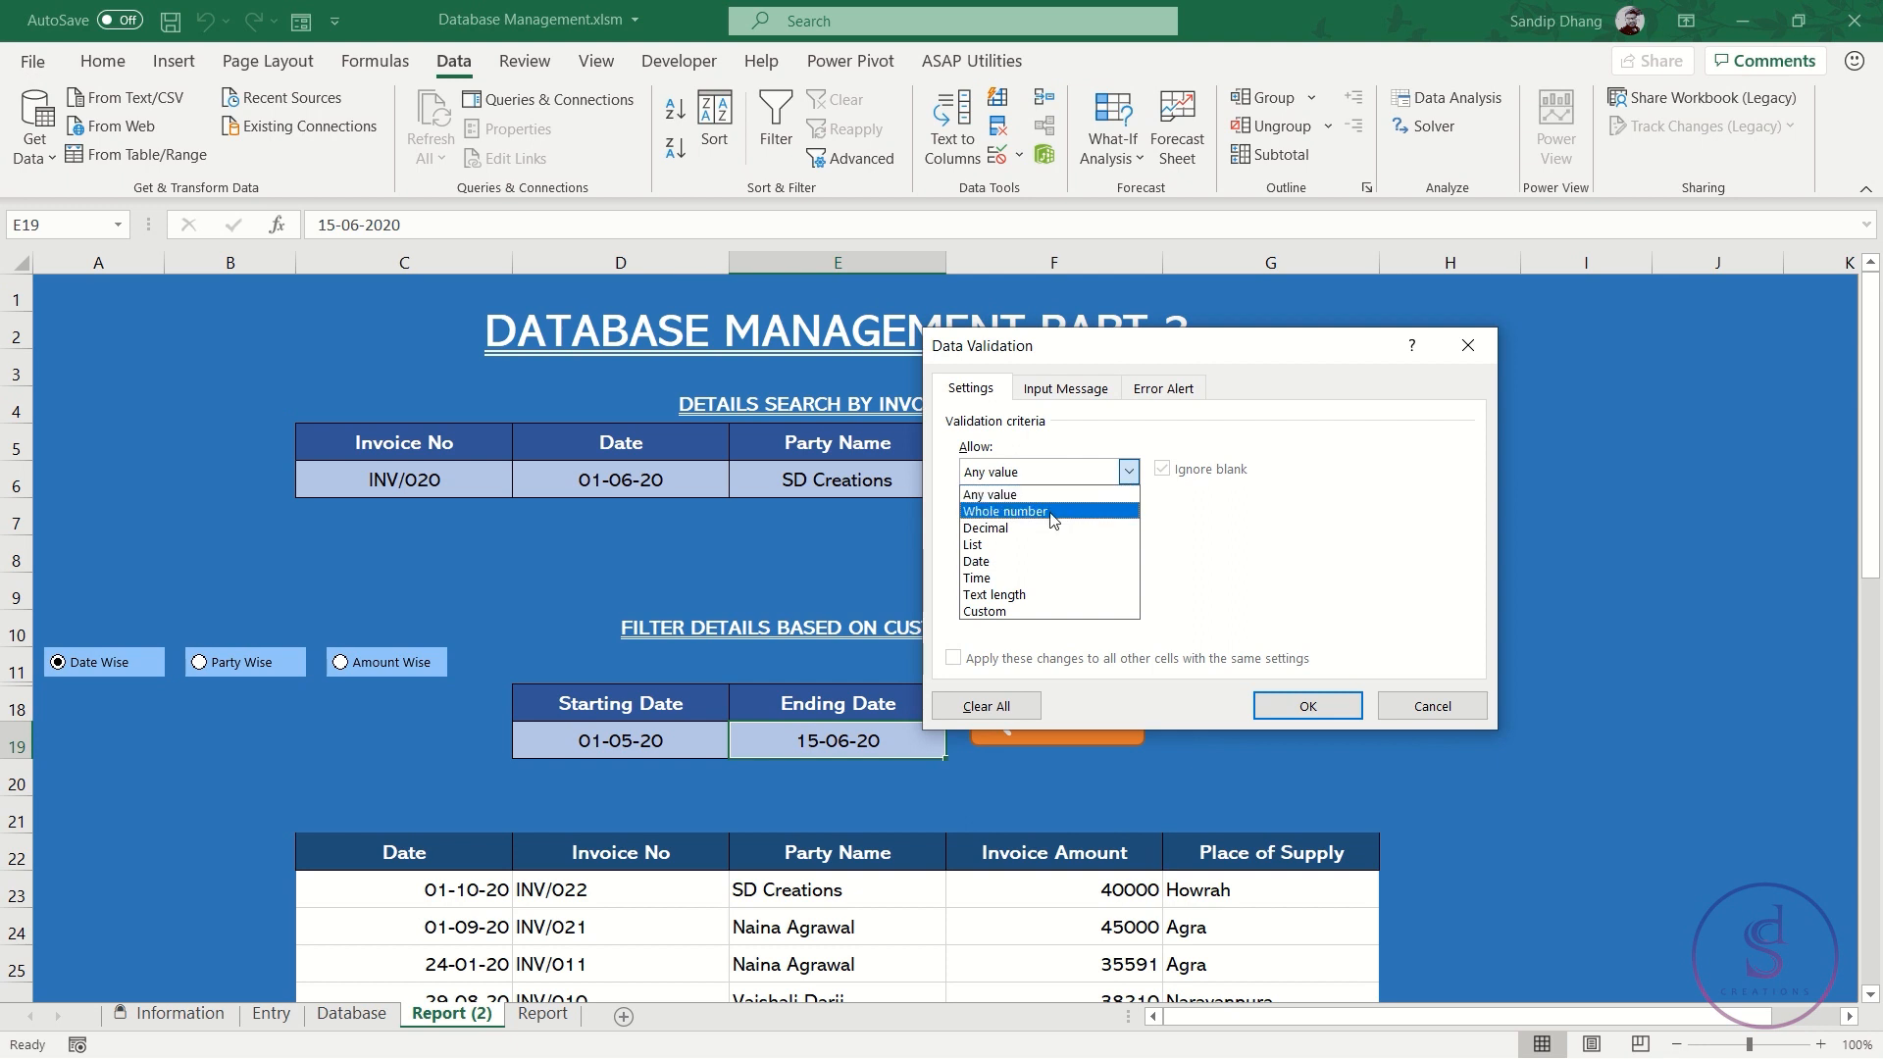
click(986, 562)
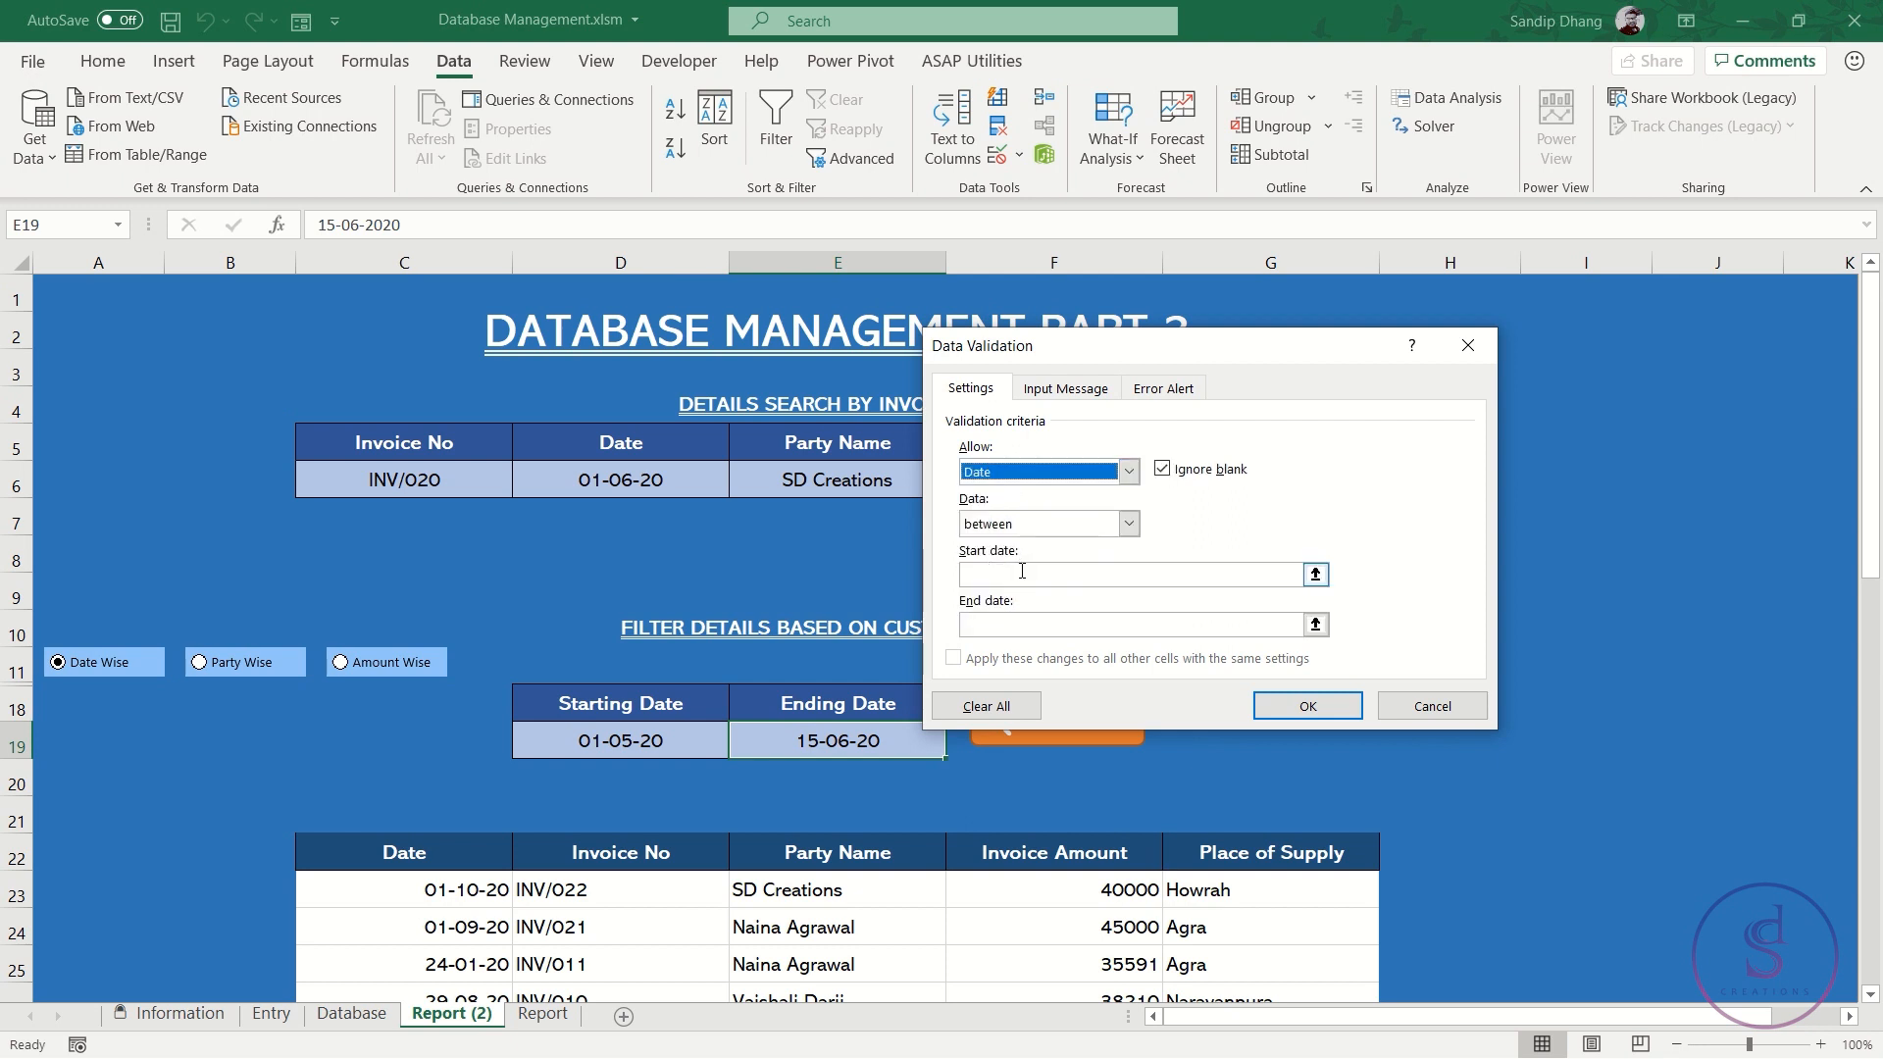
Require the Ending Date to be greater than or equal to the start date in =D19 and apply the rule
click(1115, 525)
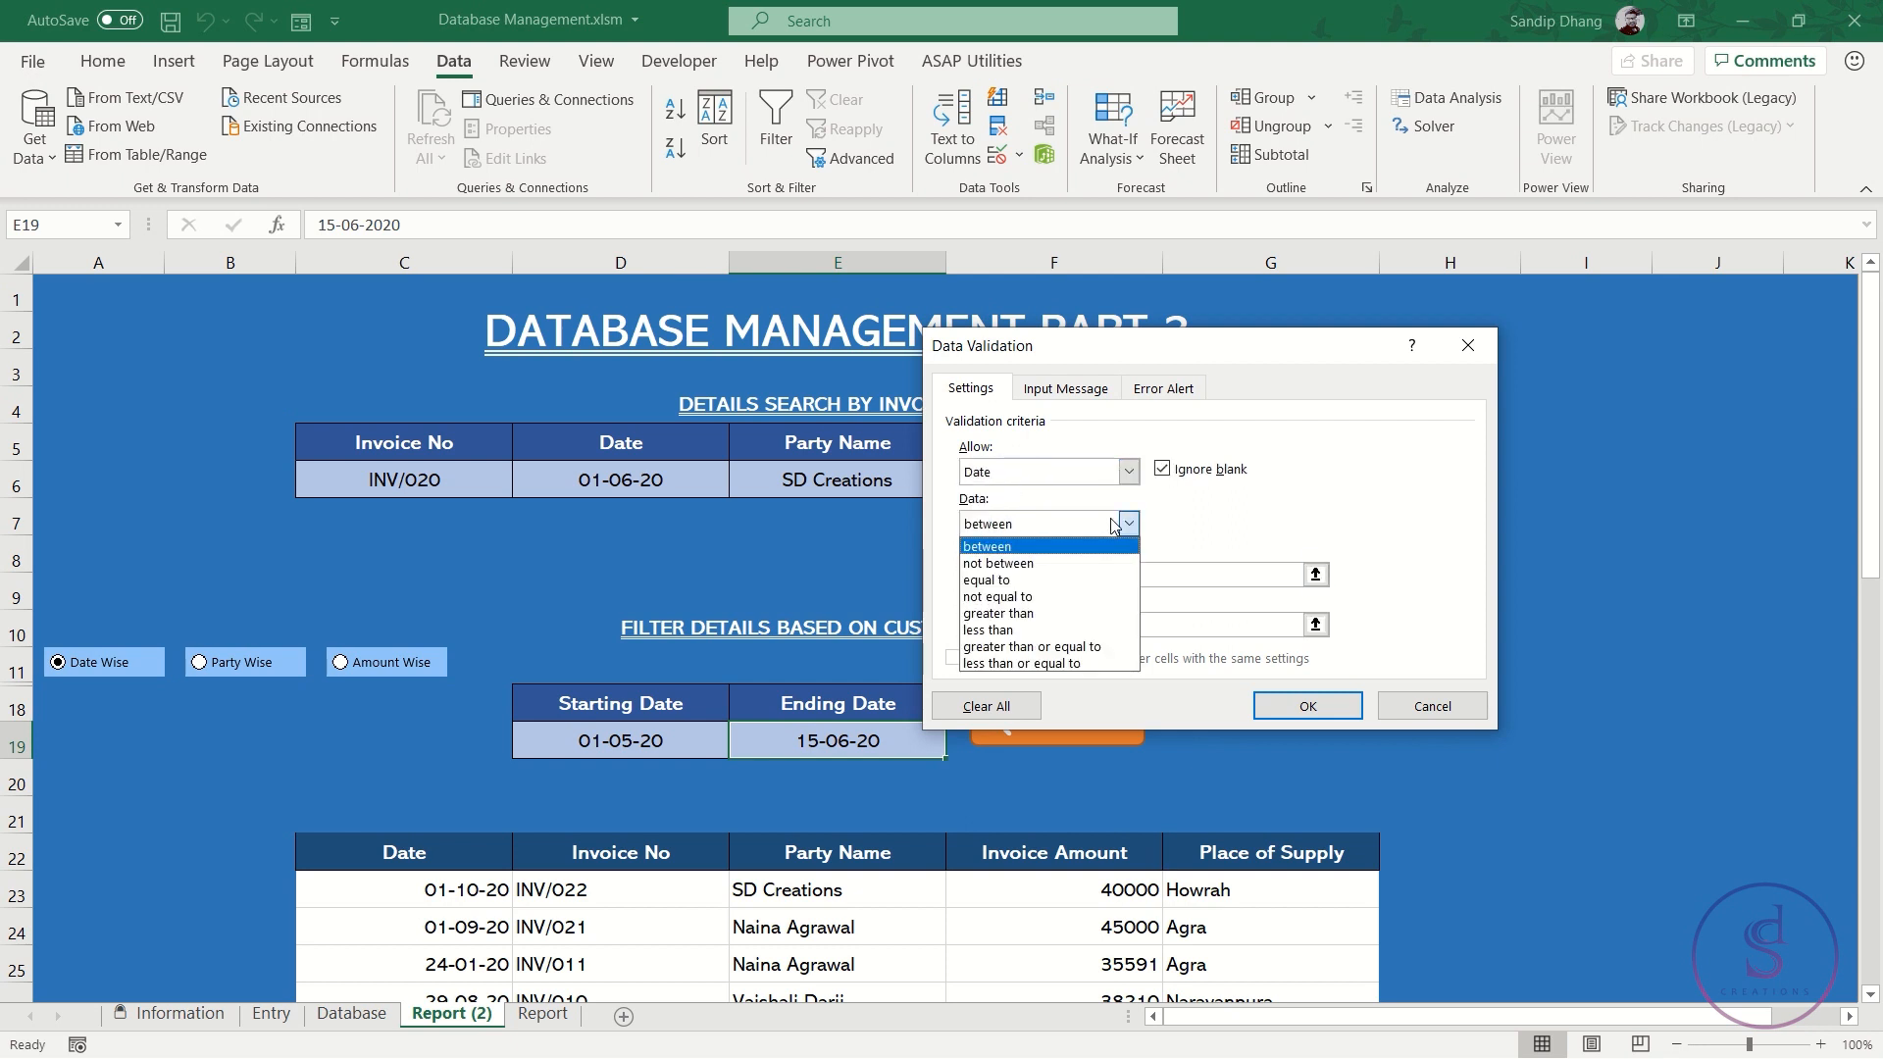
click(1024, 649)
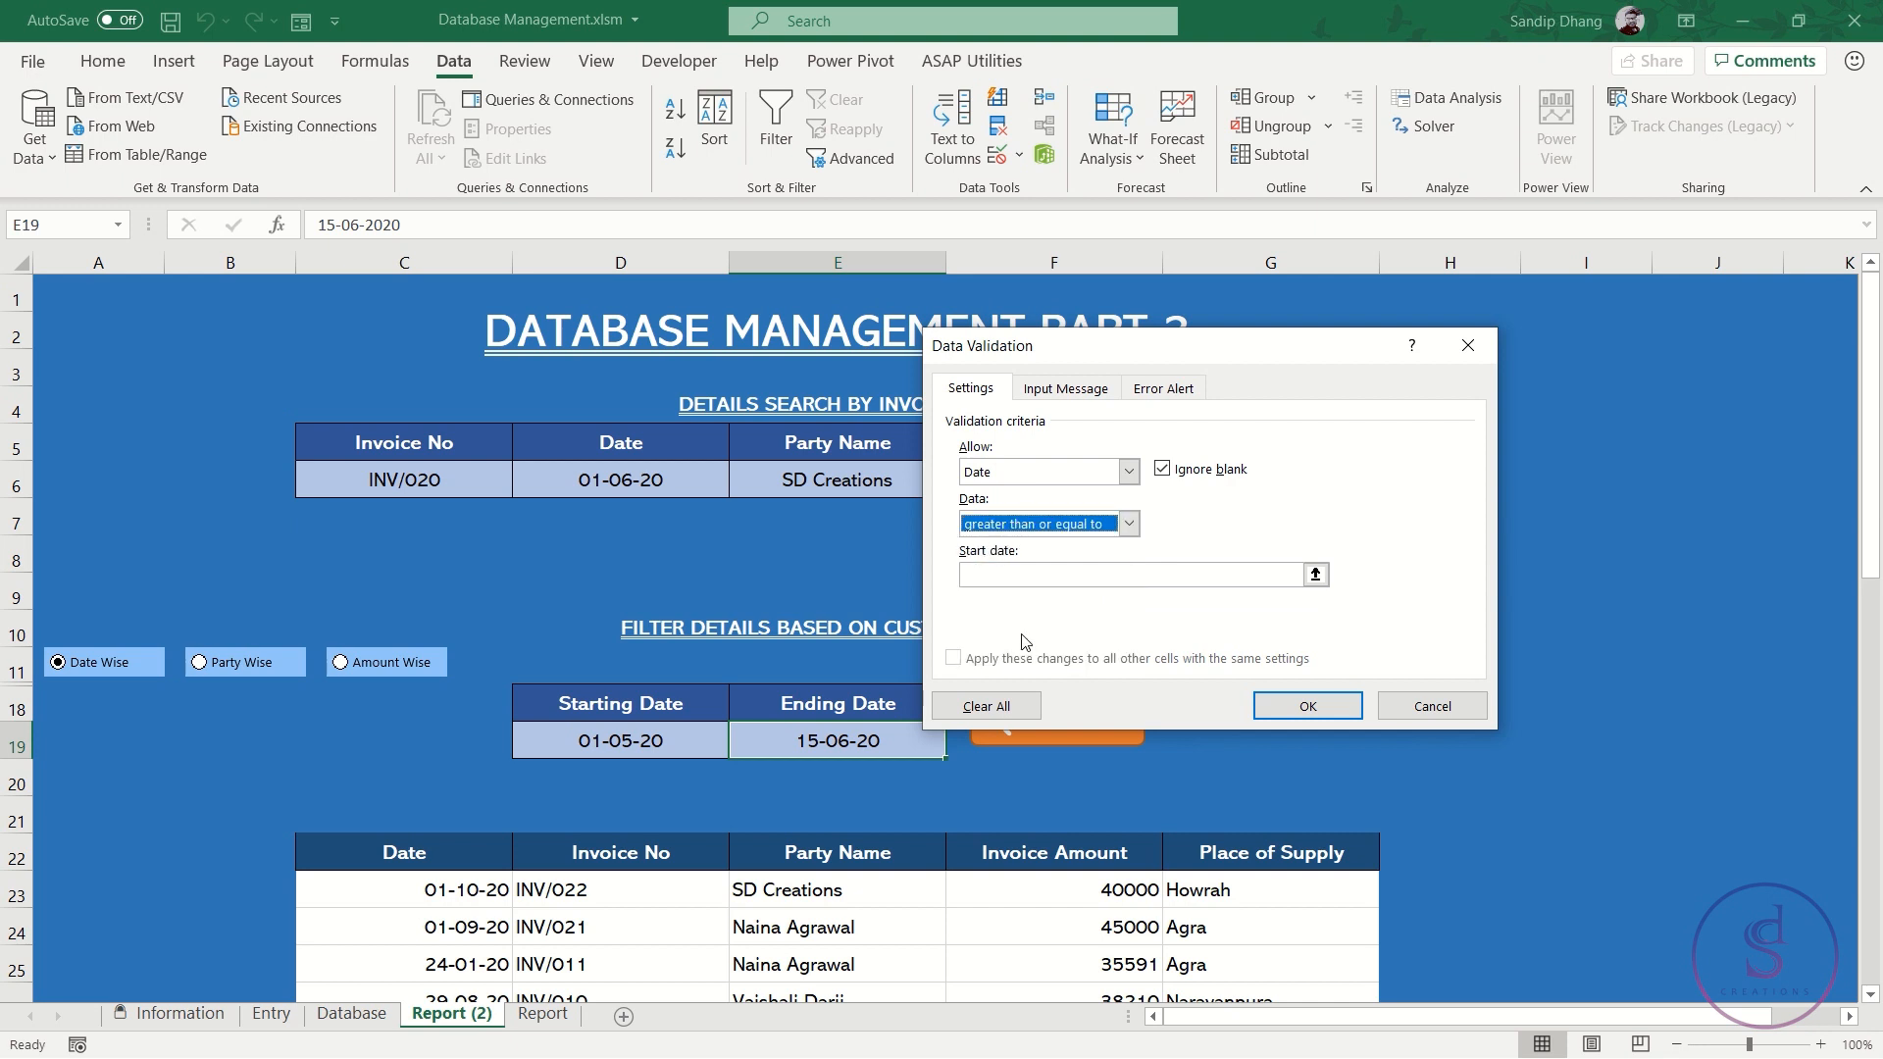
click(1019, 571)
click(674, 735)
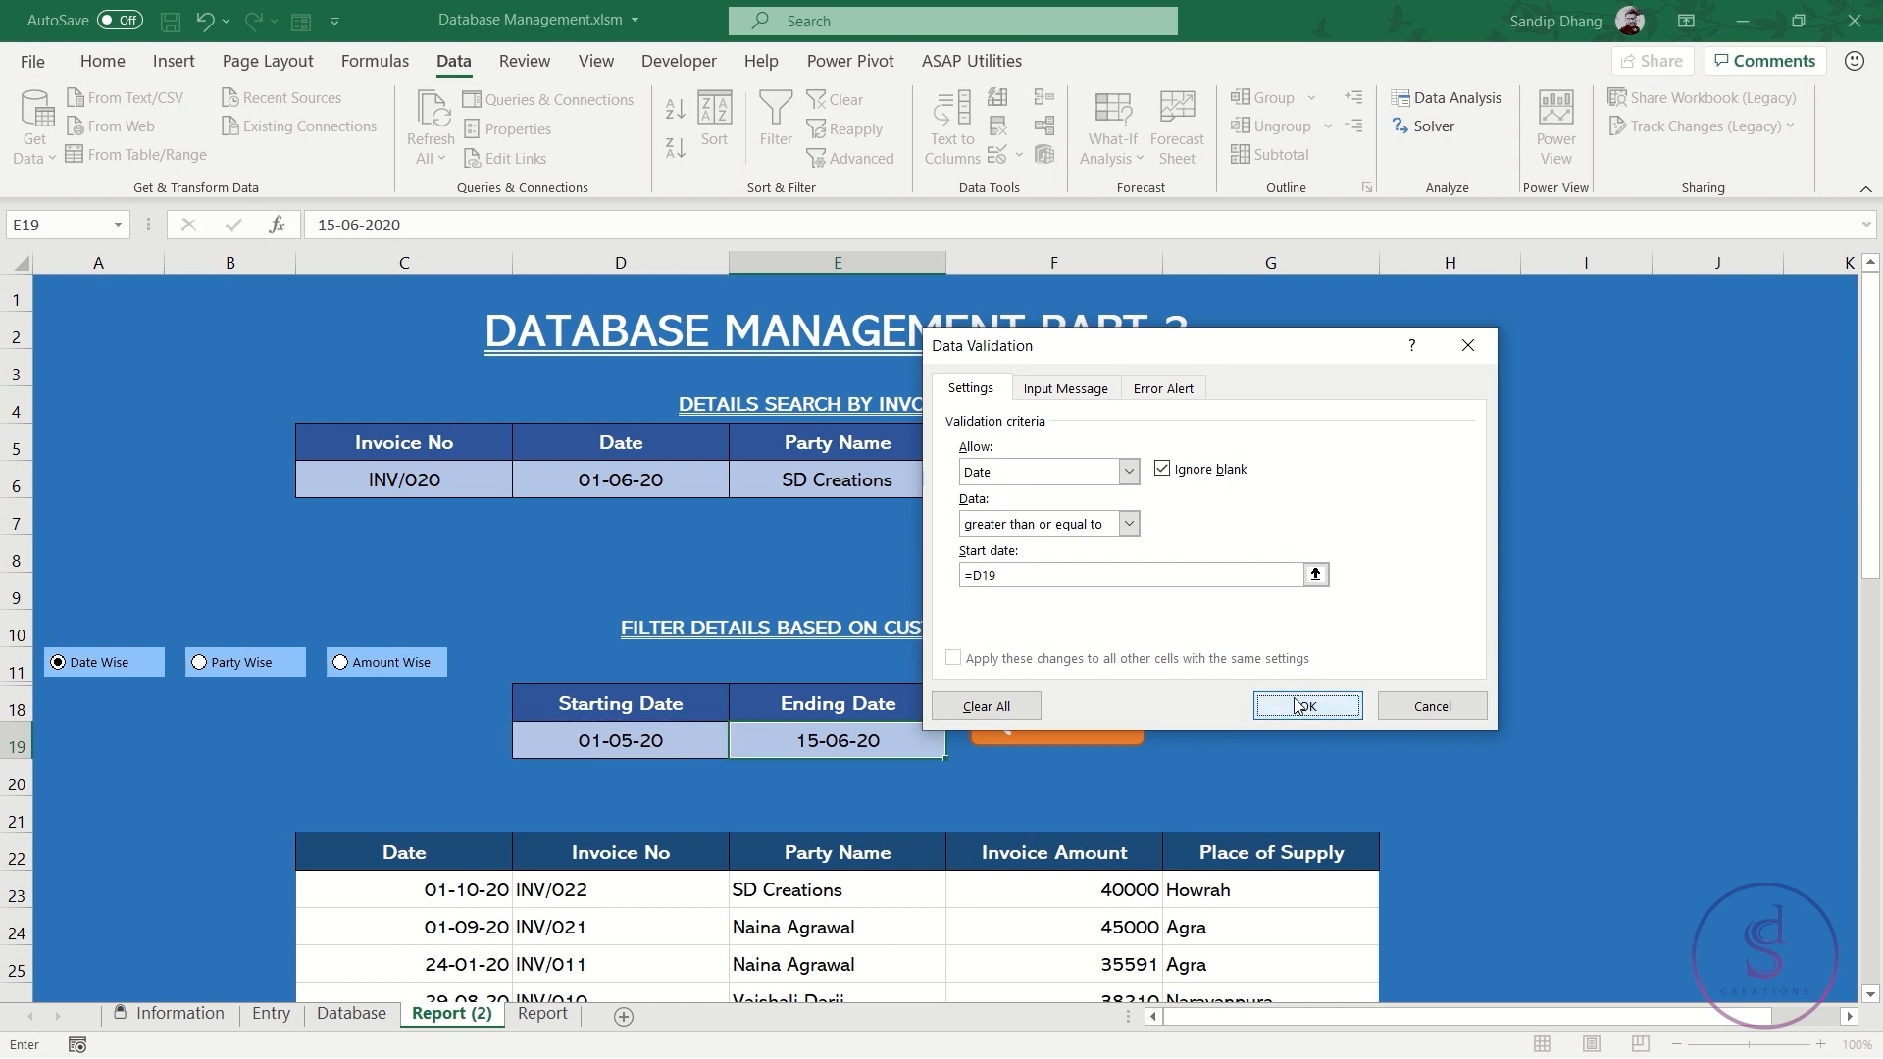
click(1293, 697)
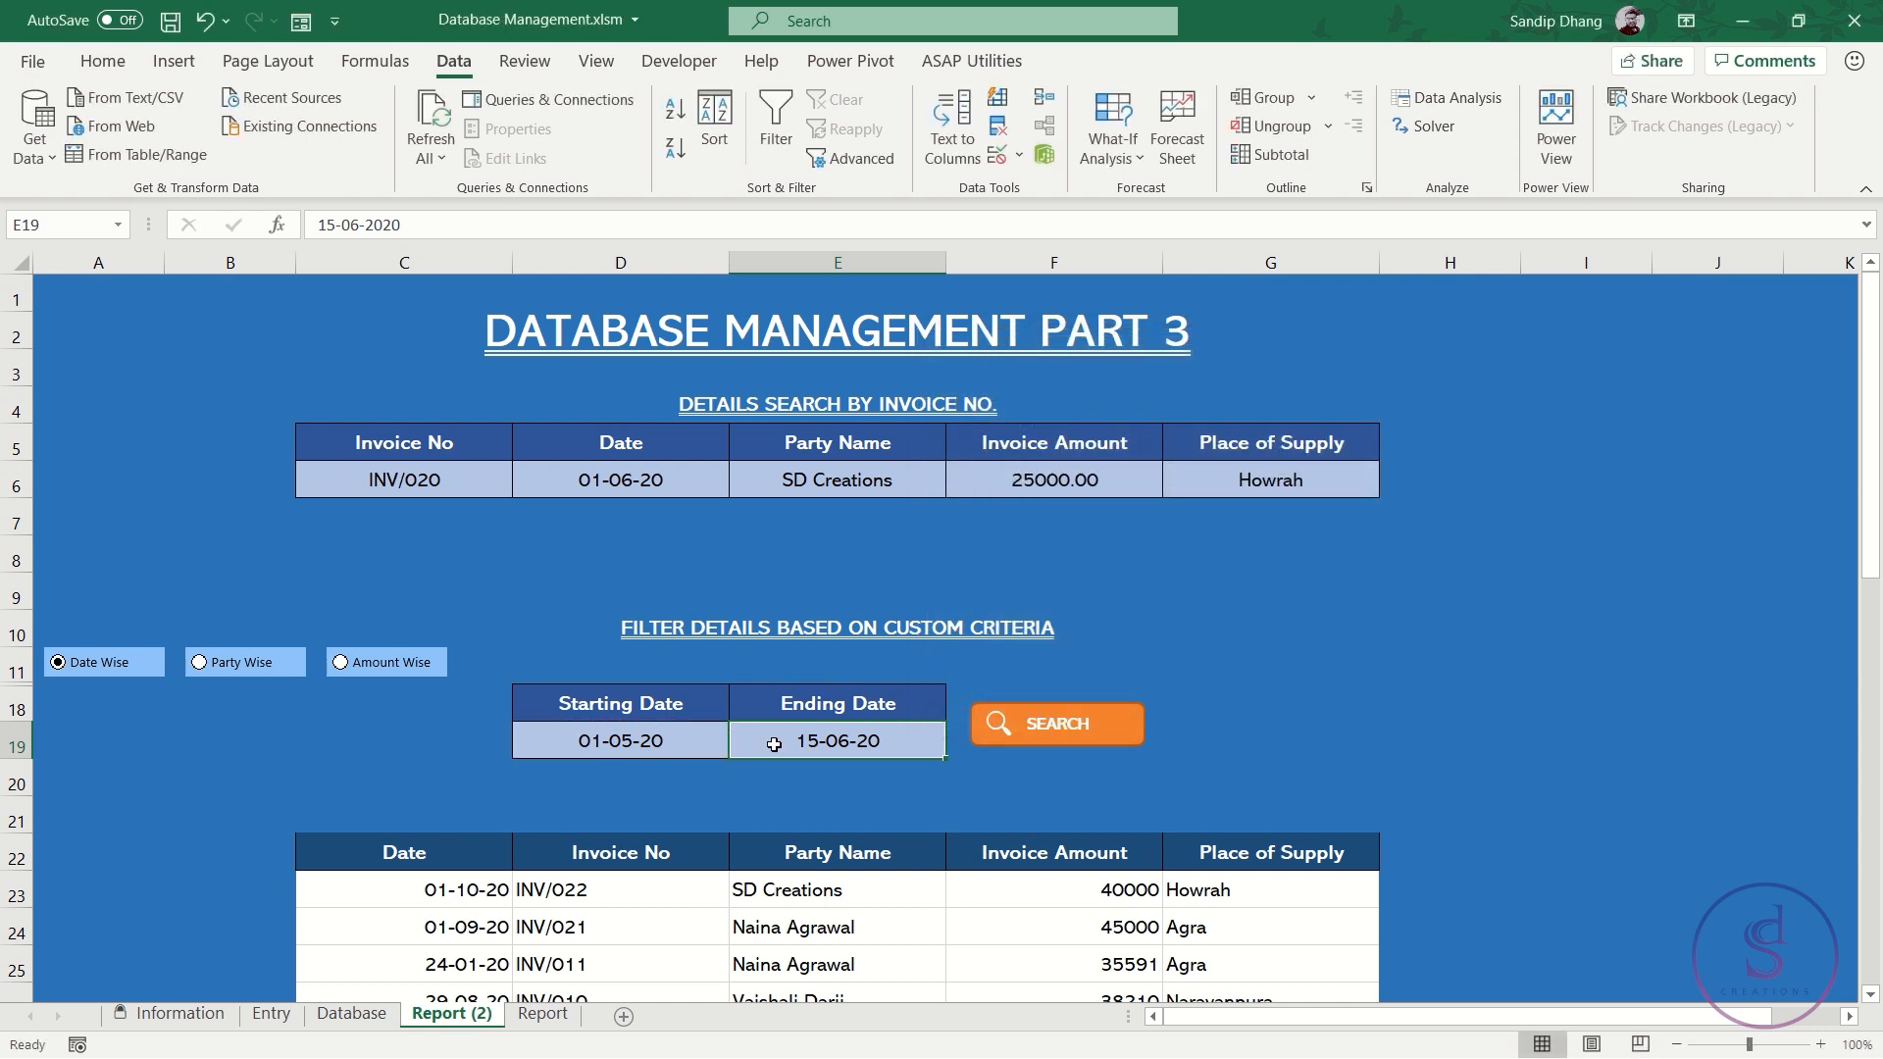
Try to enter 1-4-20 as the Ending Date to test the rule, and restore 15-06-2020
text(1-4-20)
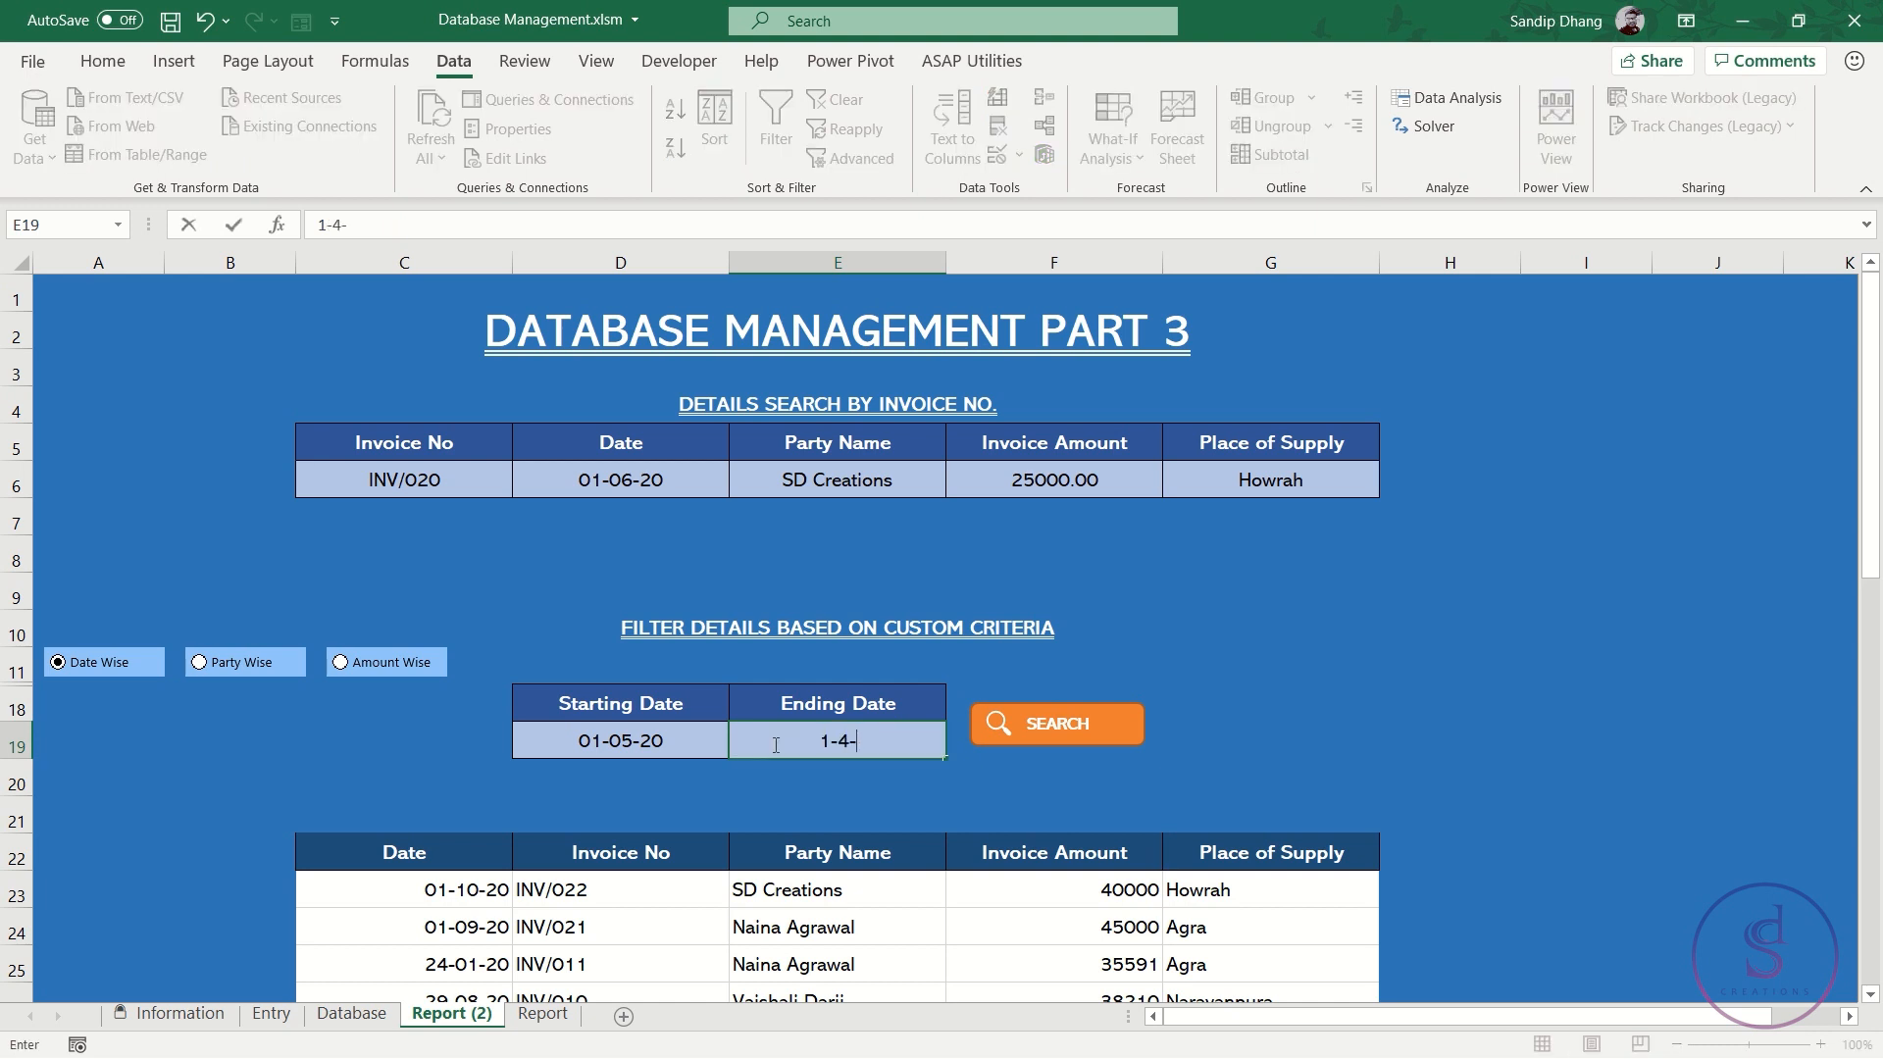
key(Return)
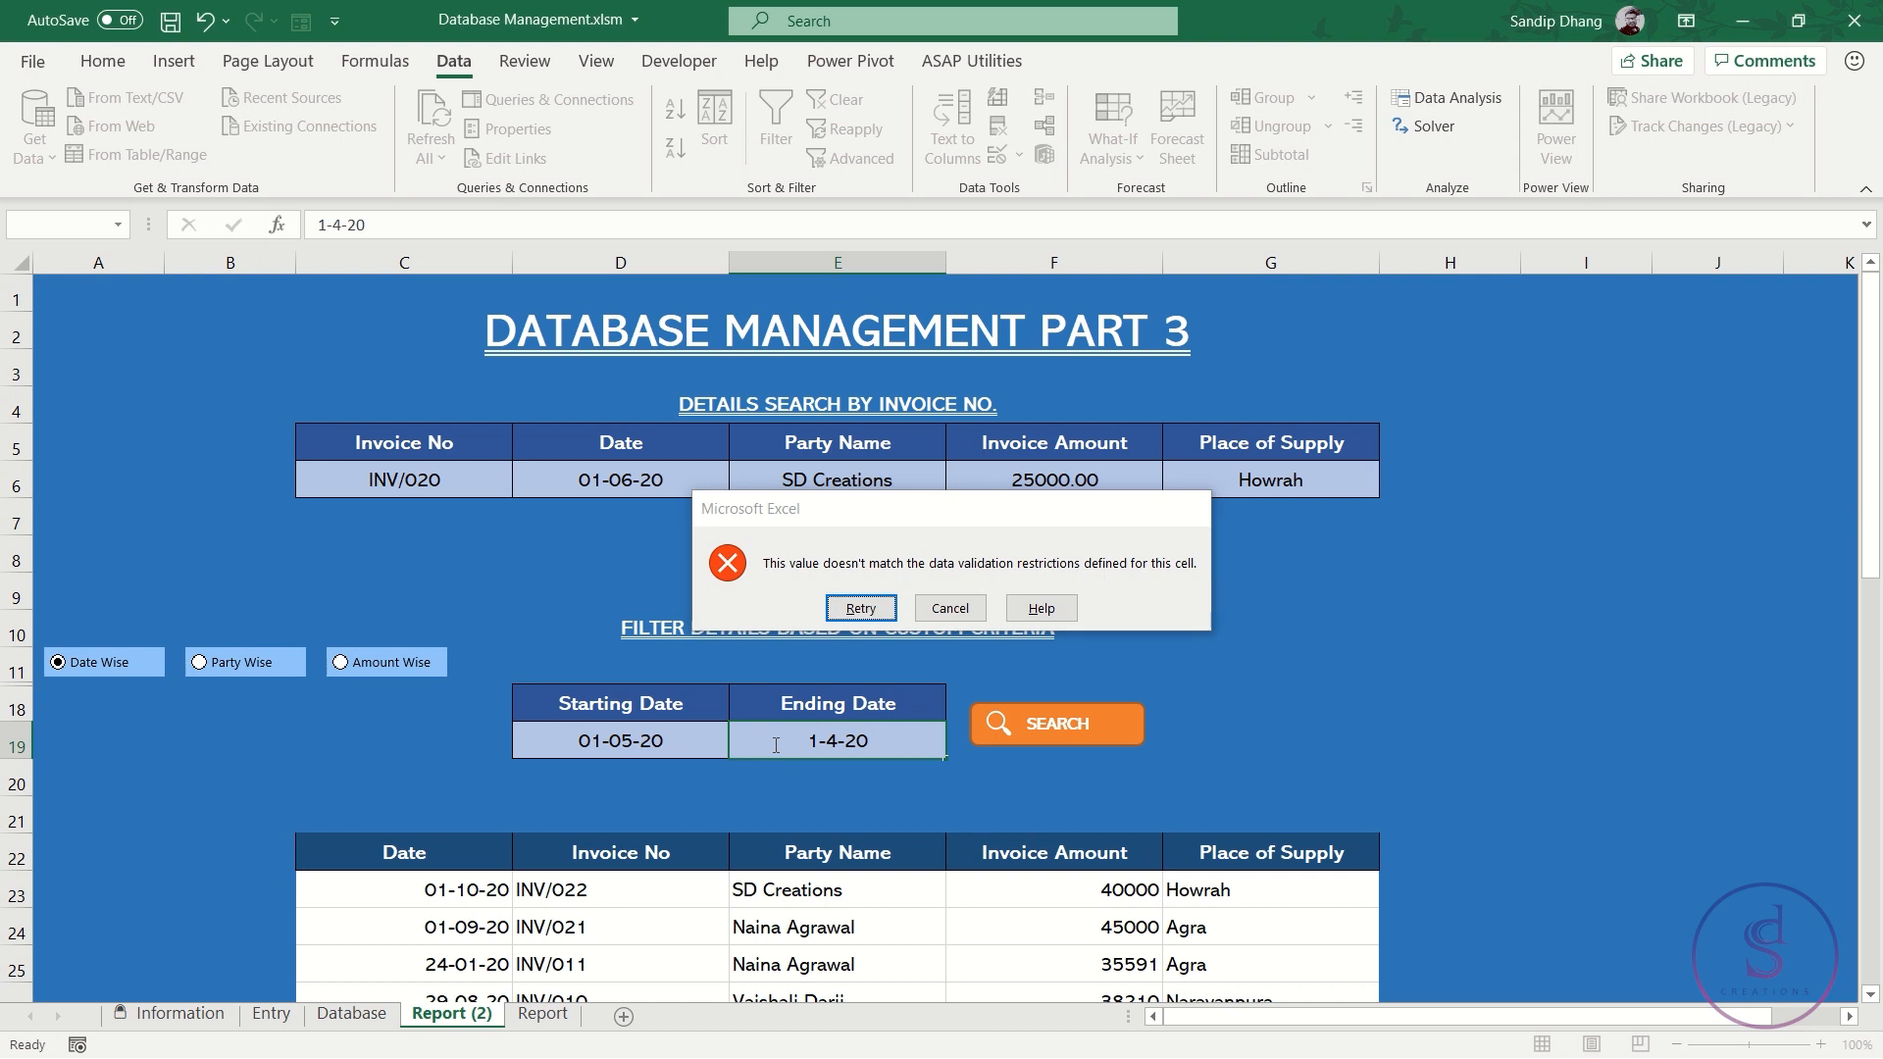
key(Return)
text(15-06-2020)
key(Return)
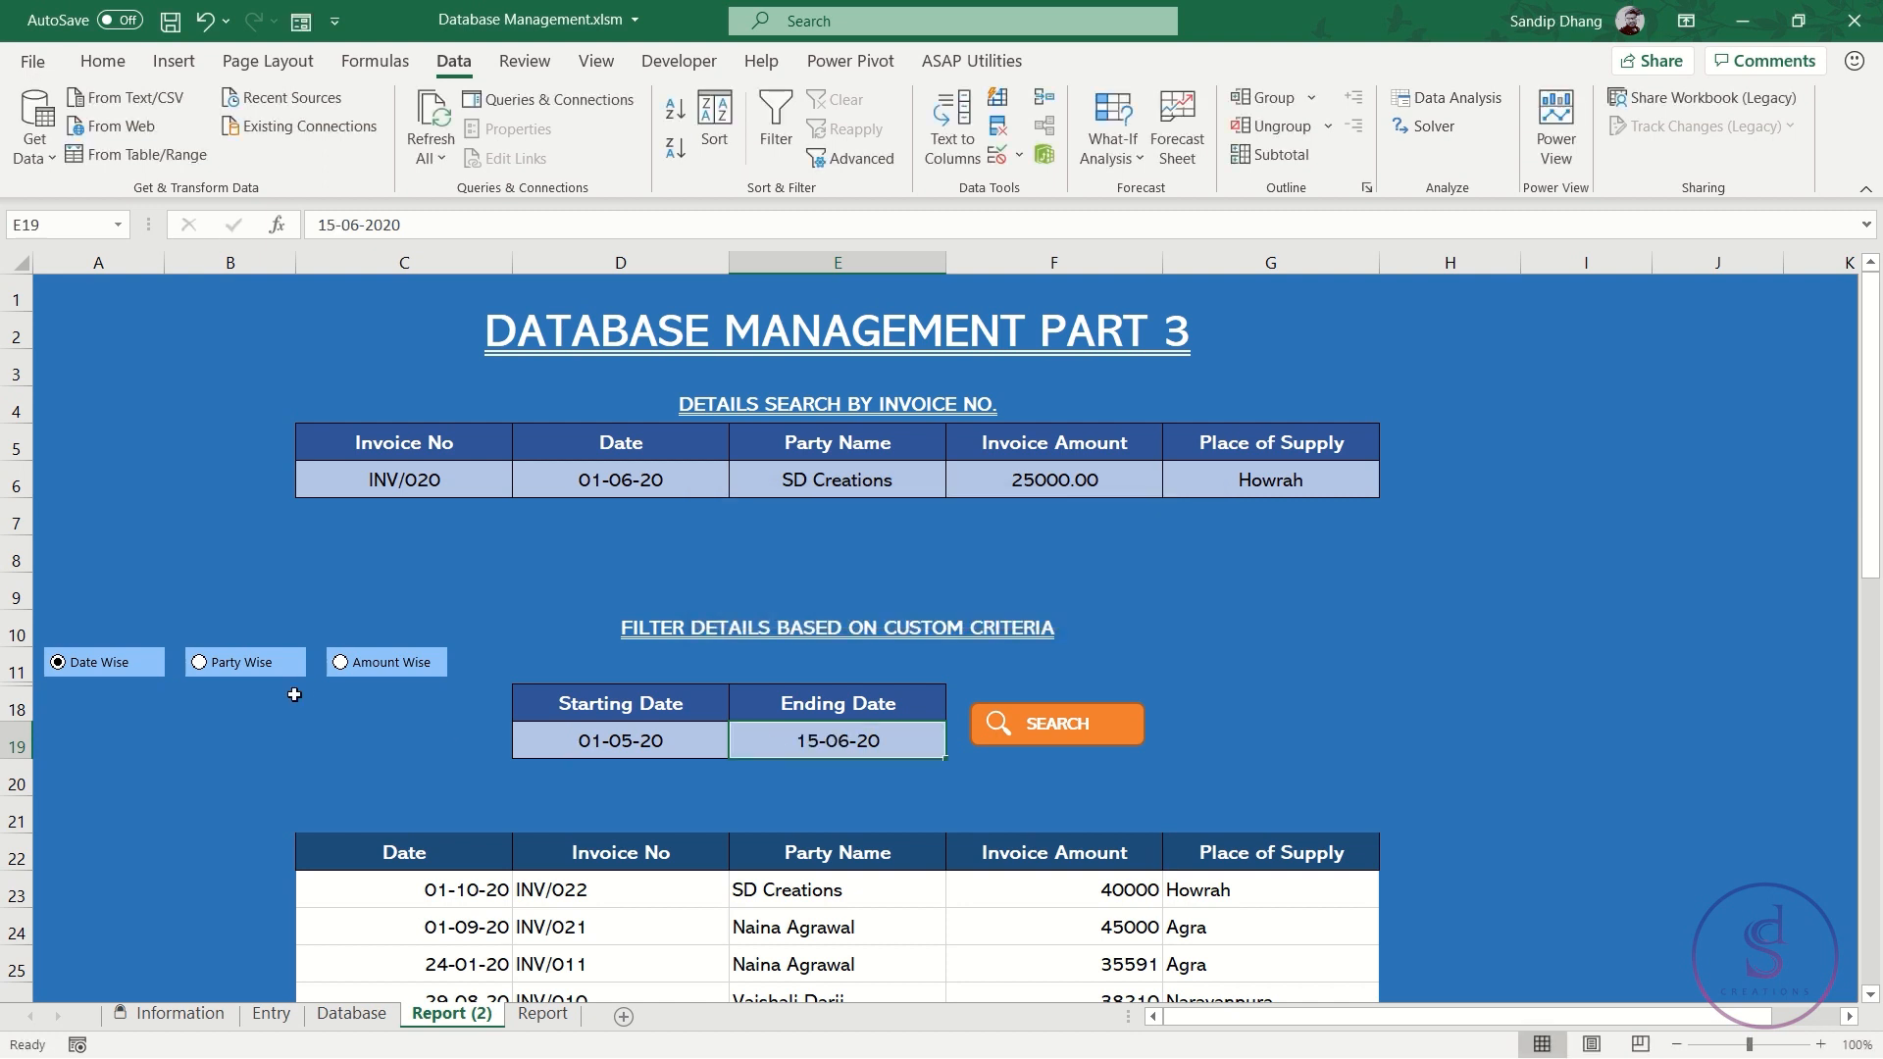
mouse_move(755, 8)
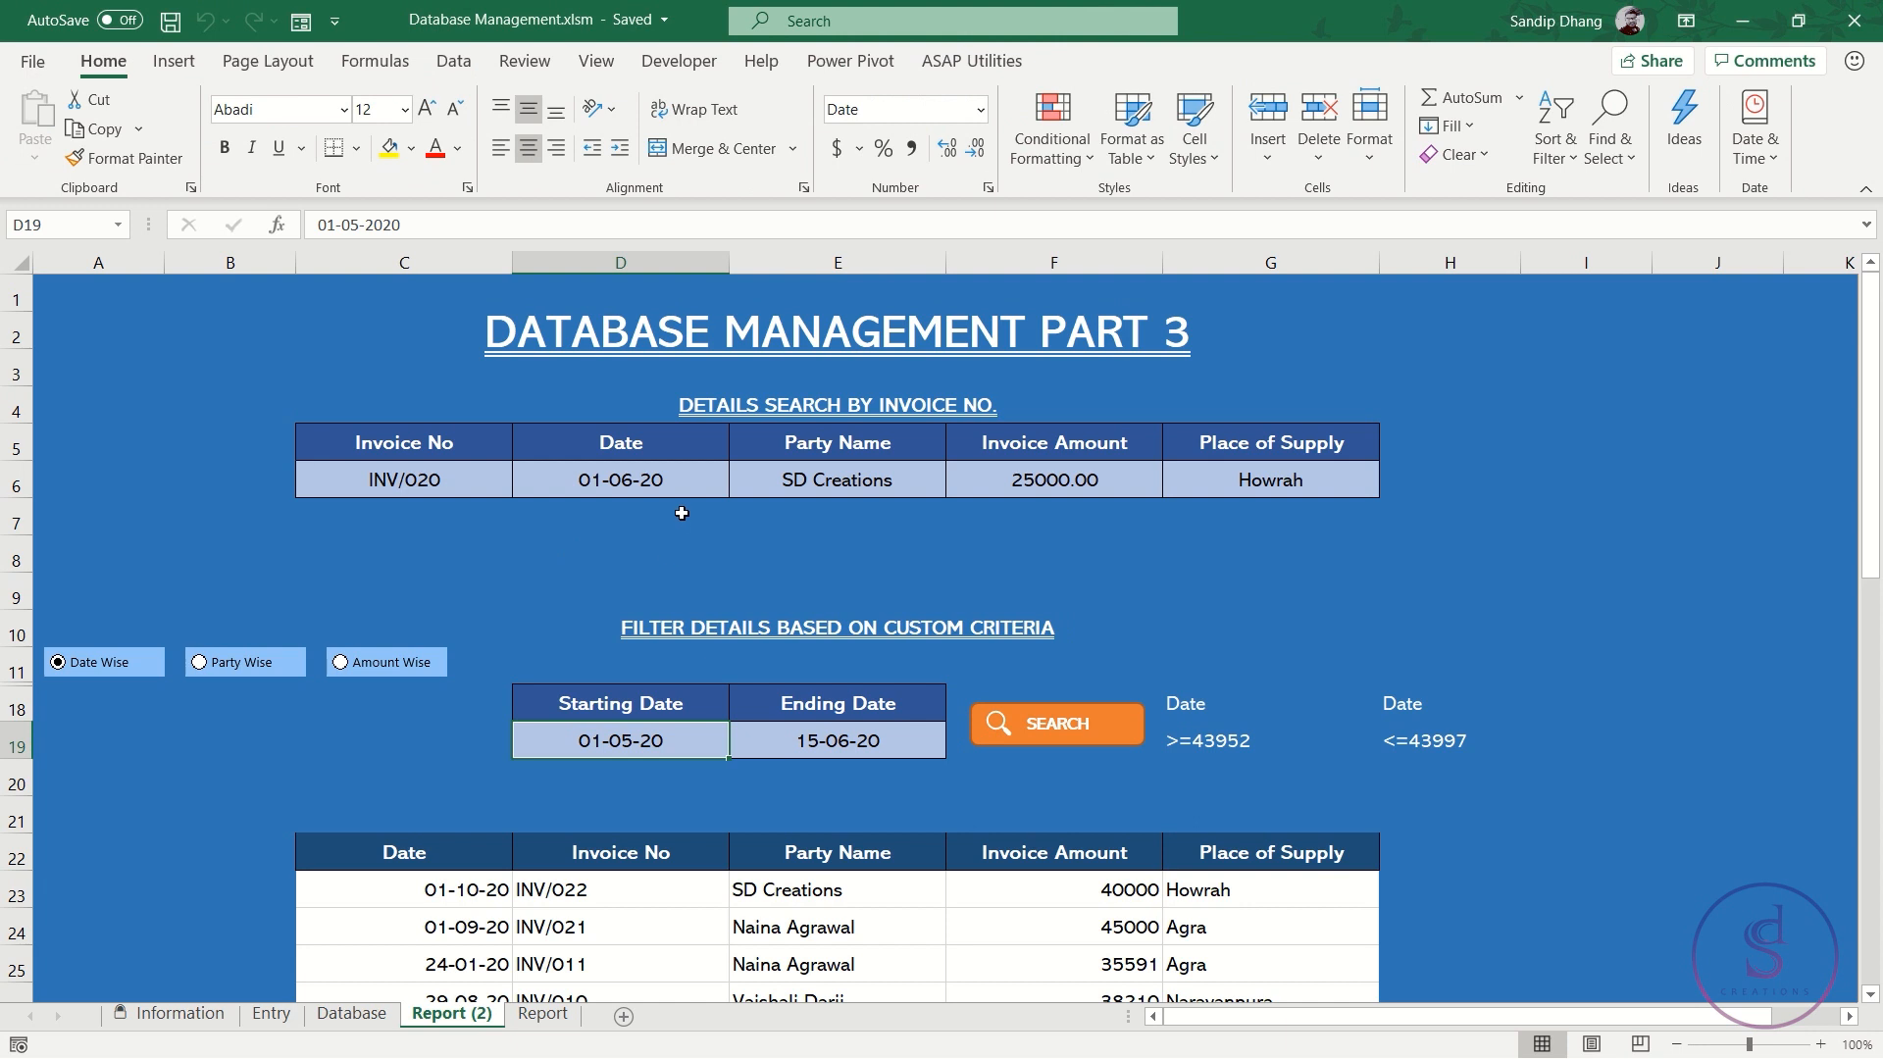
click(614, 335)
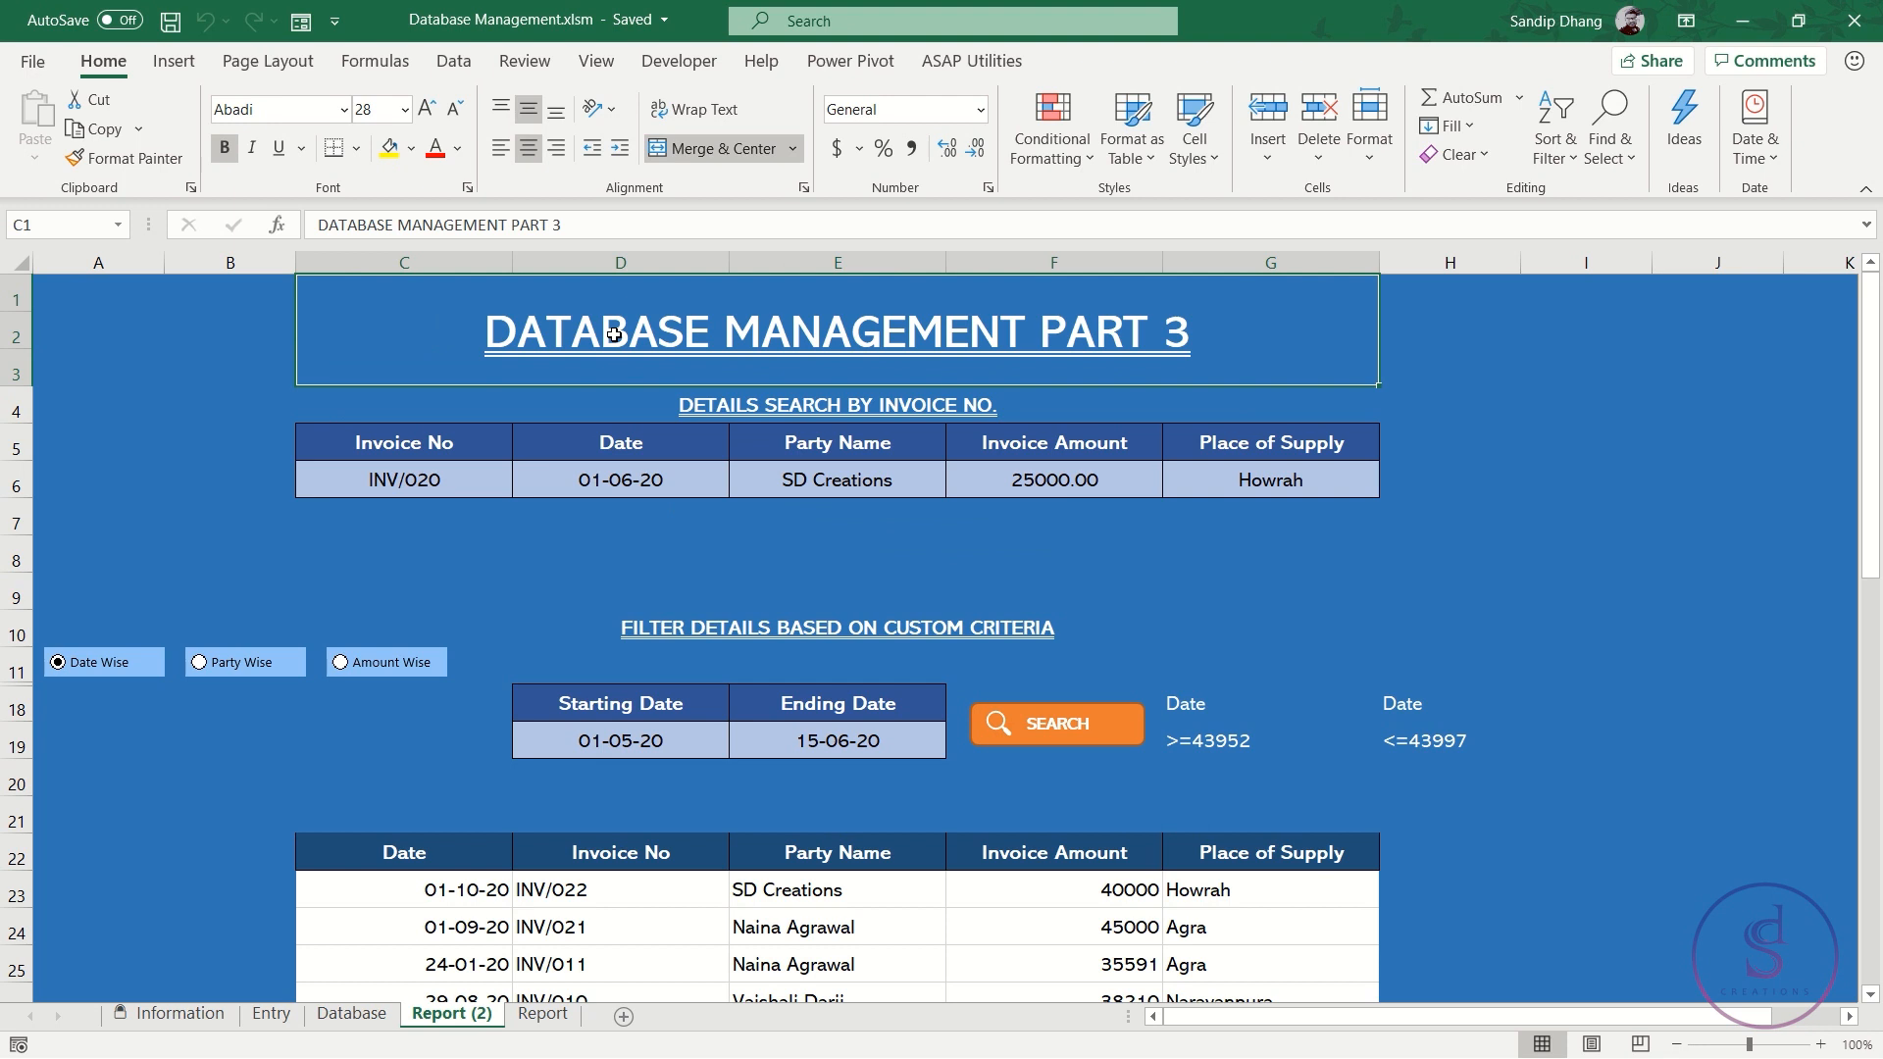